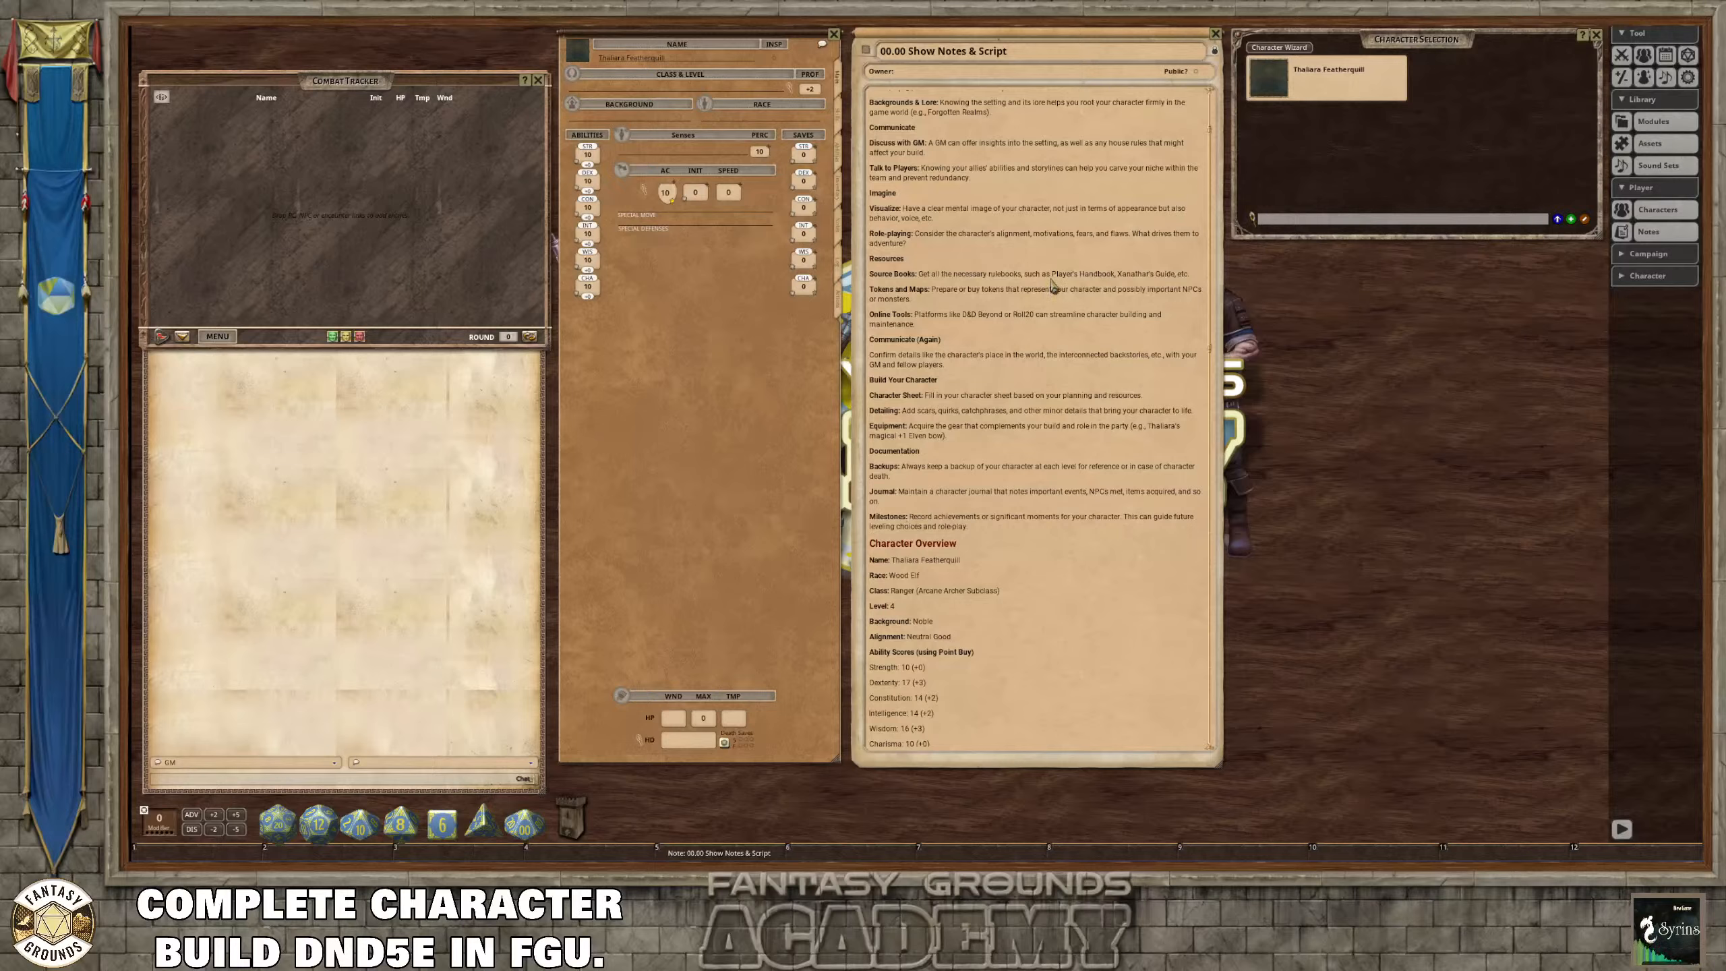
Read the build-planning sections of the show notes, covering research, communication, resources, character building and documentation.
scroll(1060, 268, up, 3)
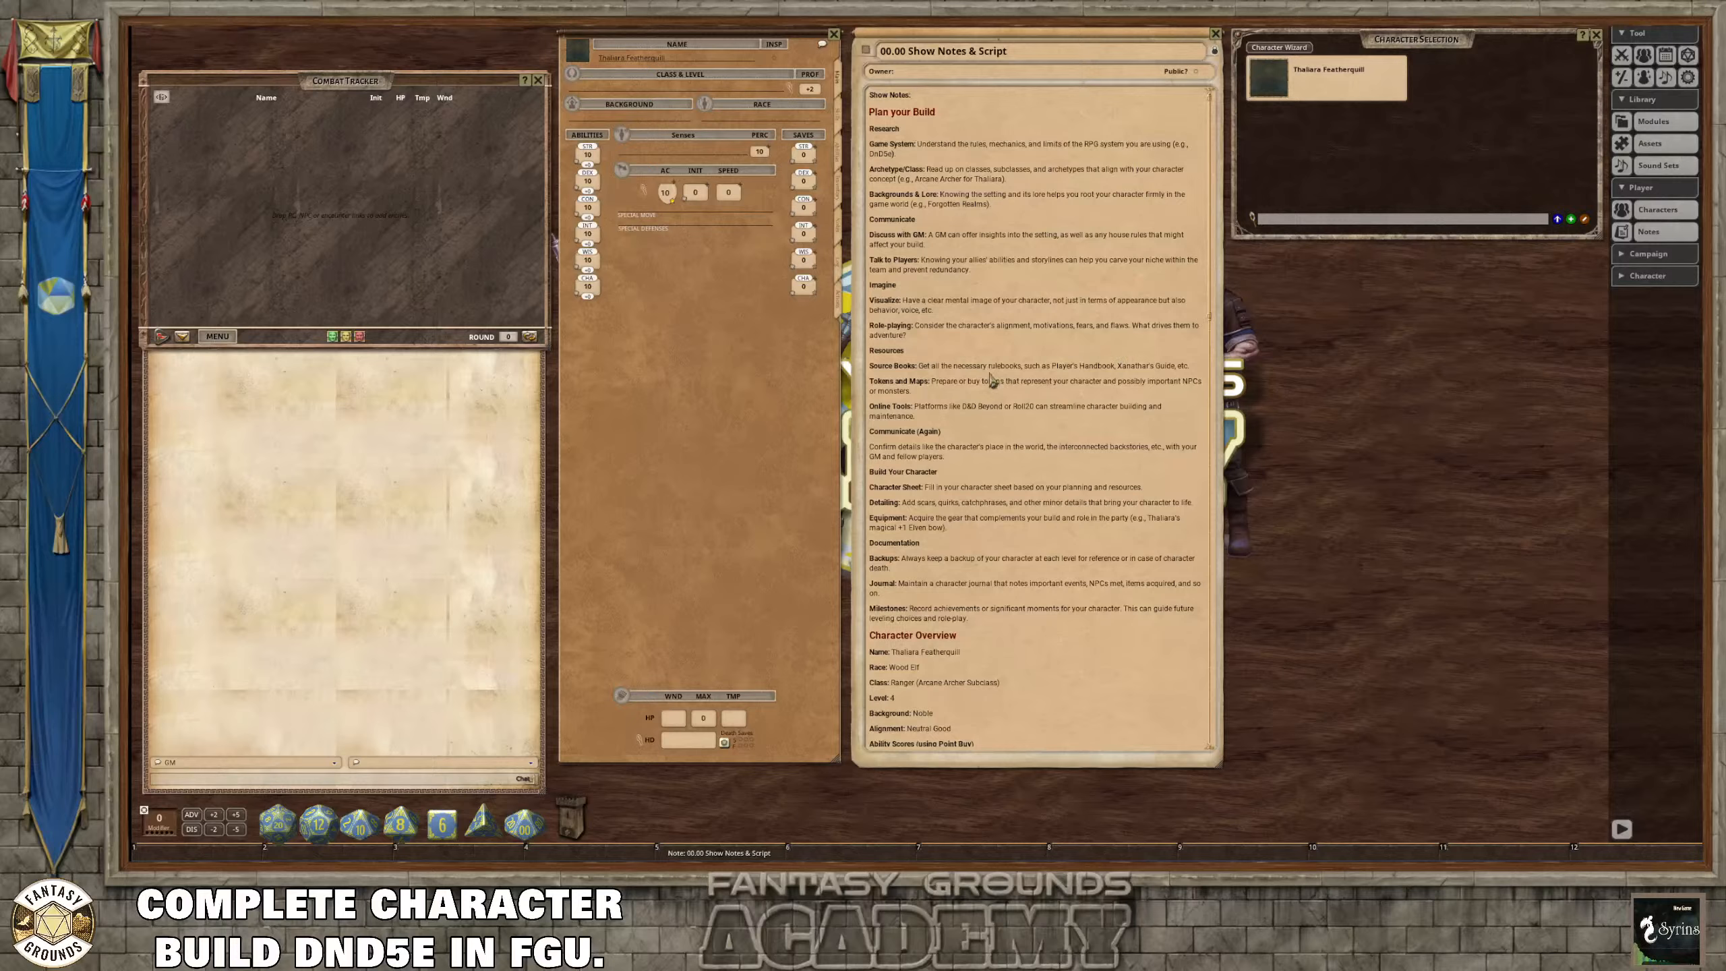
scroll(992, 380, down, 1)
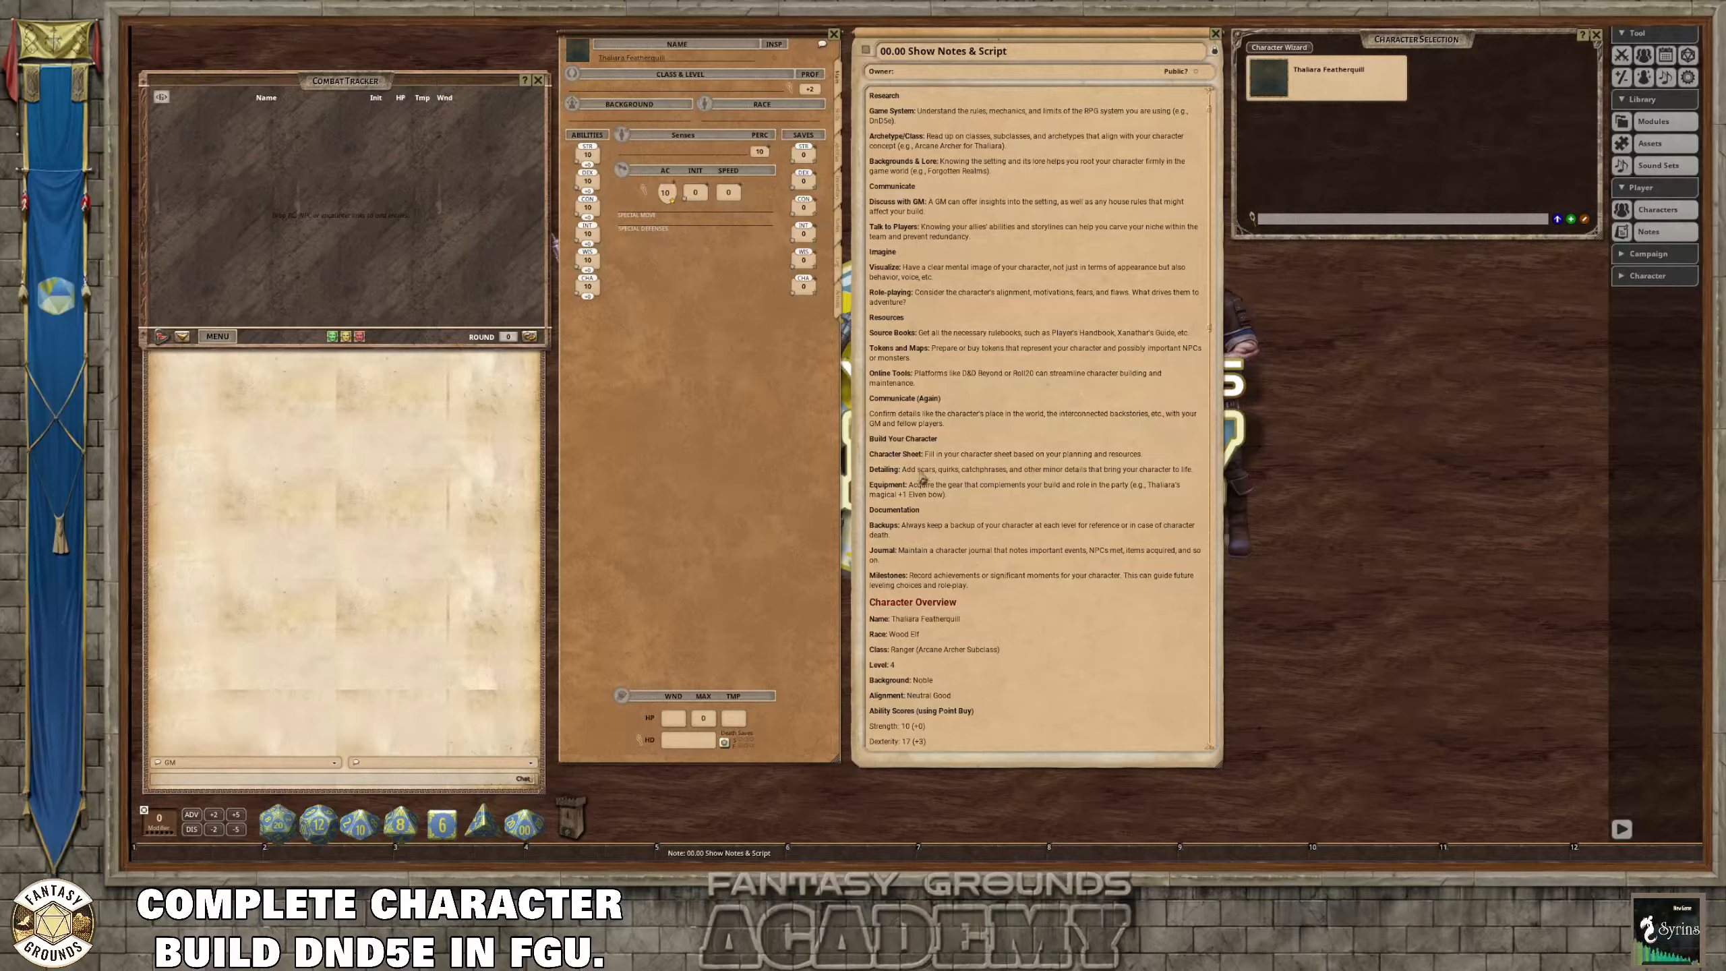
scroll(929, 483, down, 1)
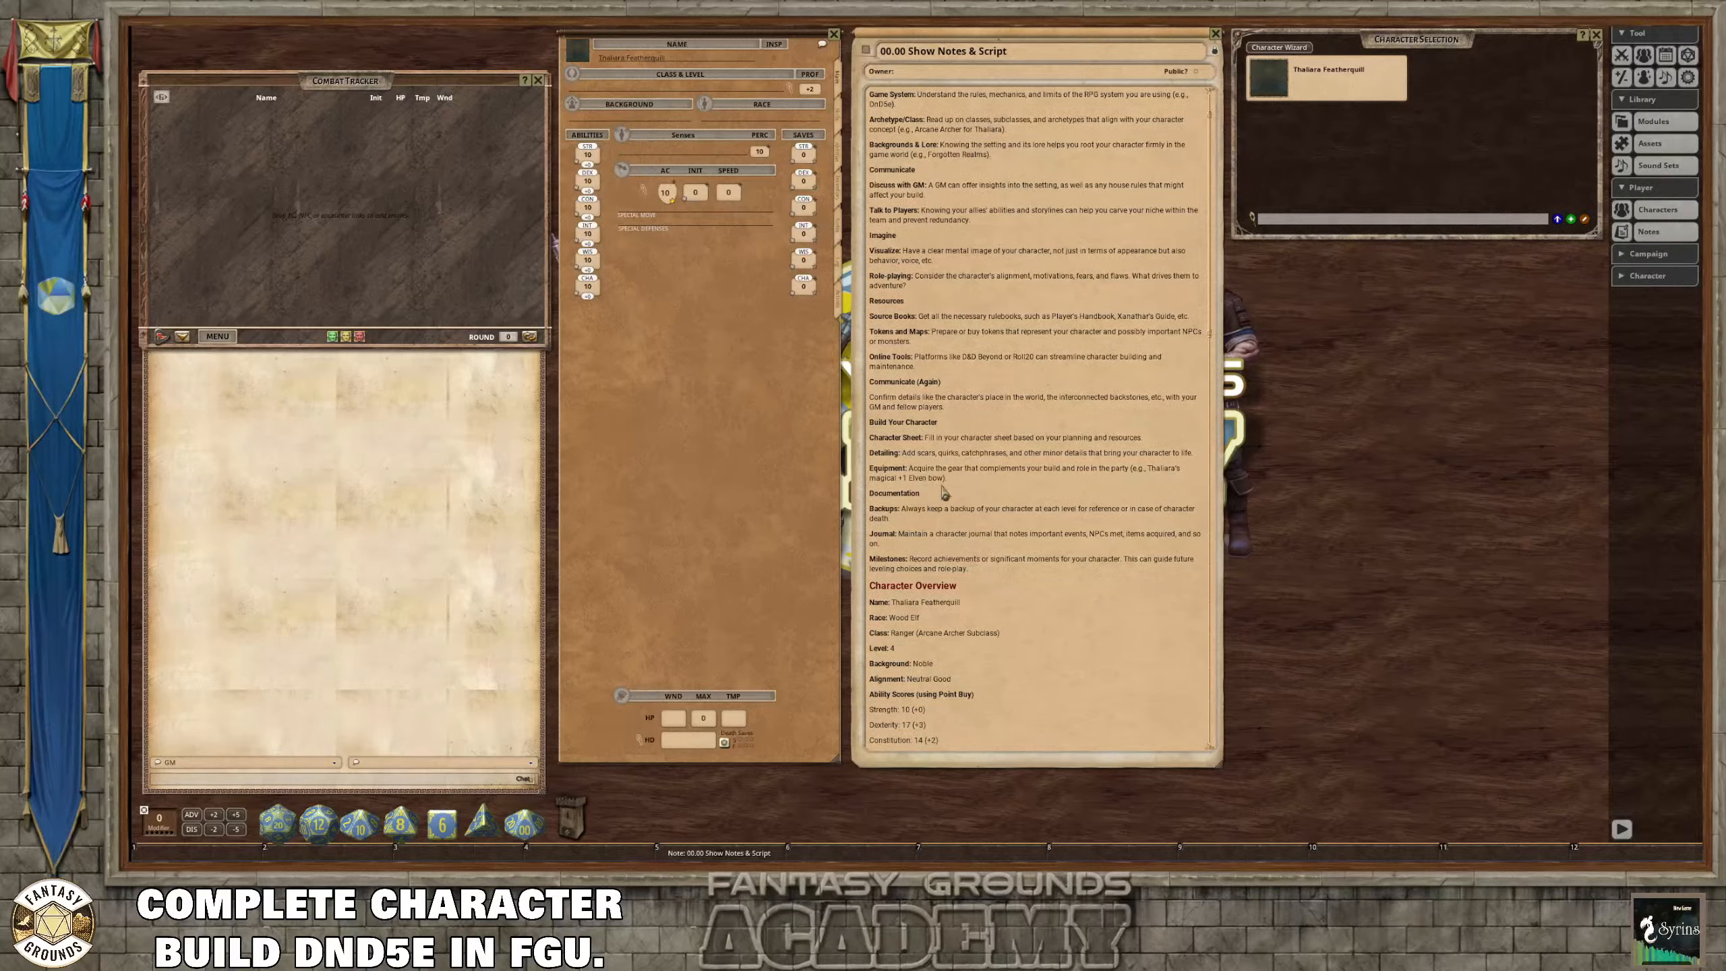
scroll(968, 510, down, 1)
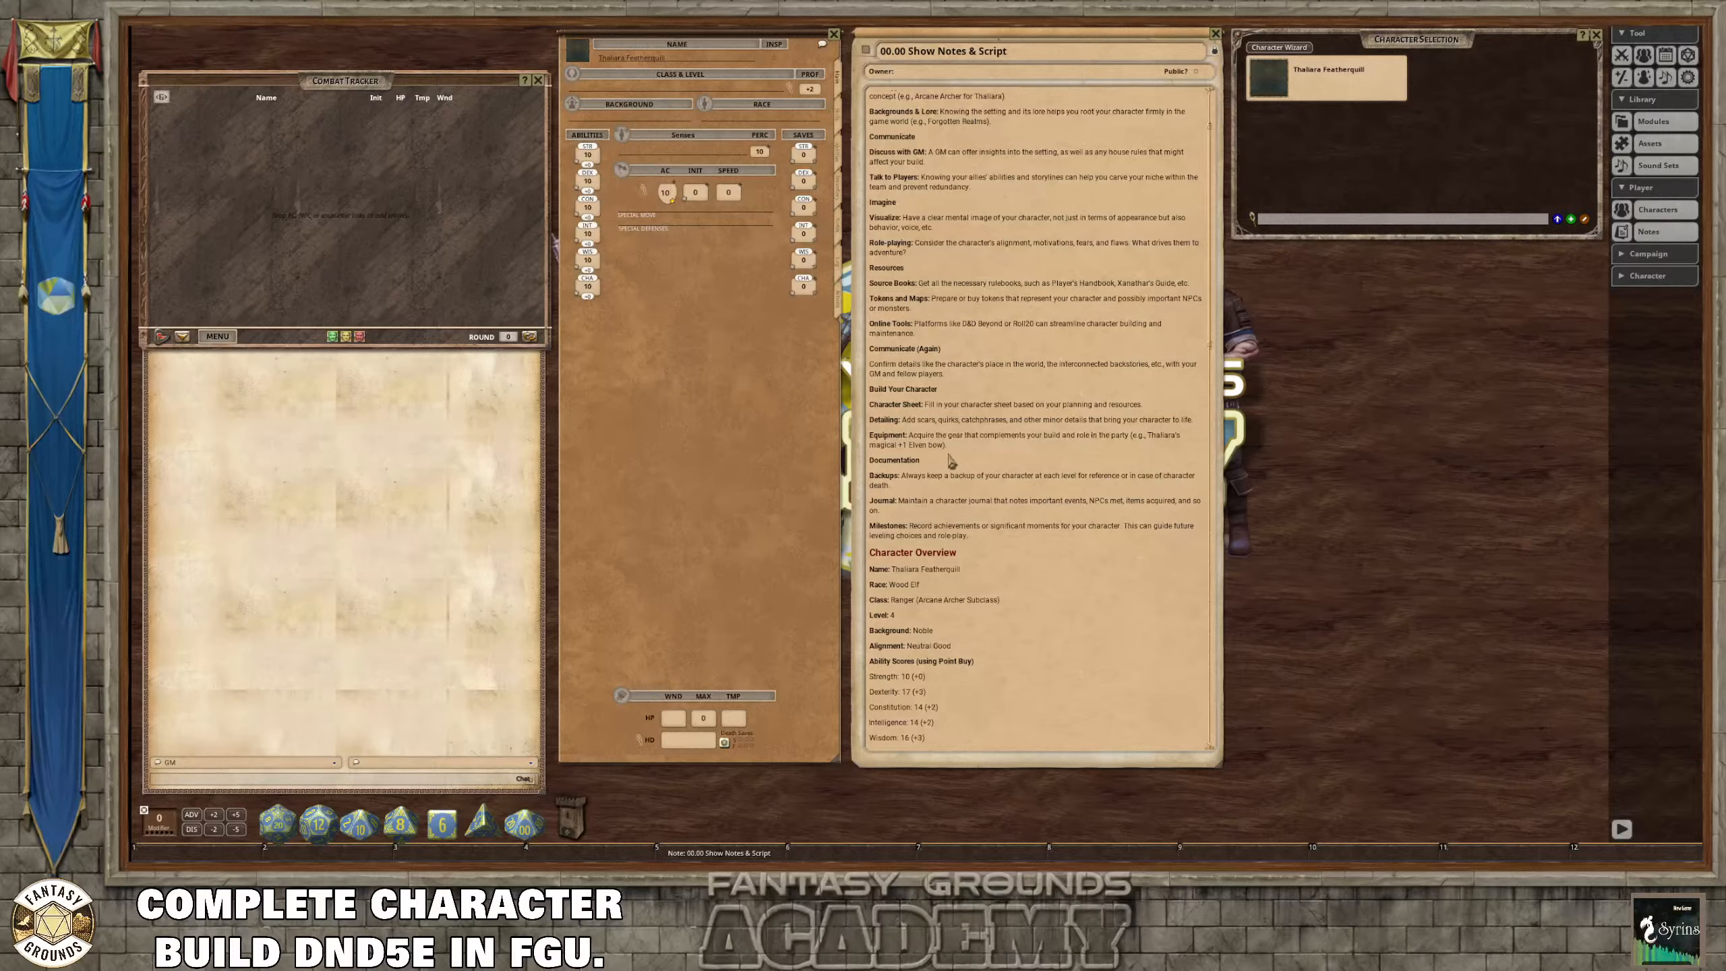
Show the character sheet's personality and notes page, and view the list of notes before closing it.
click(838, 231)
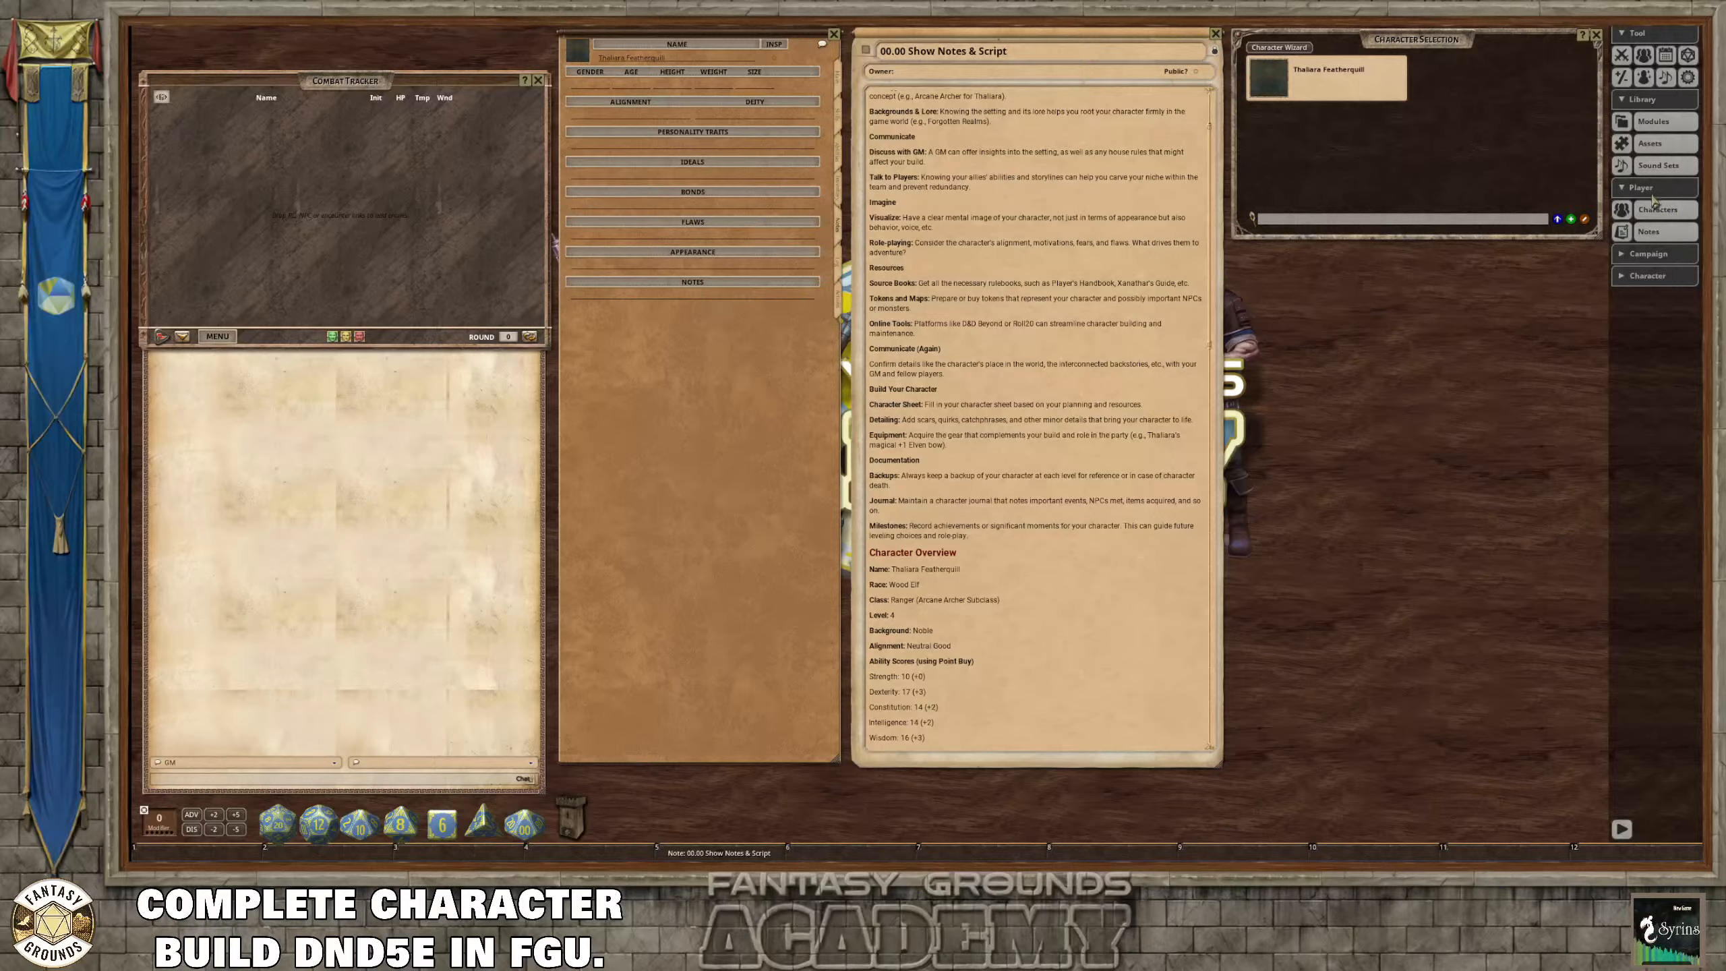
click(1661, 234)
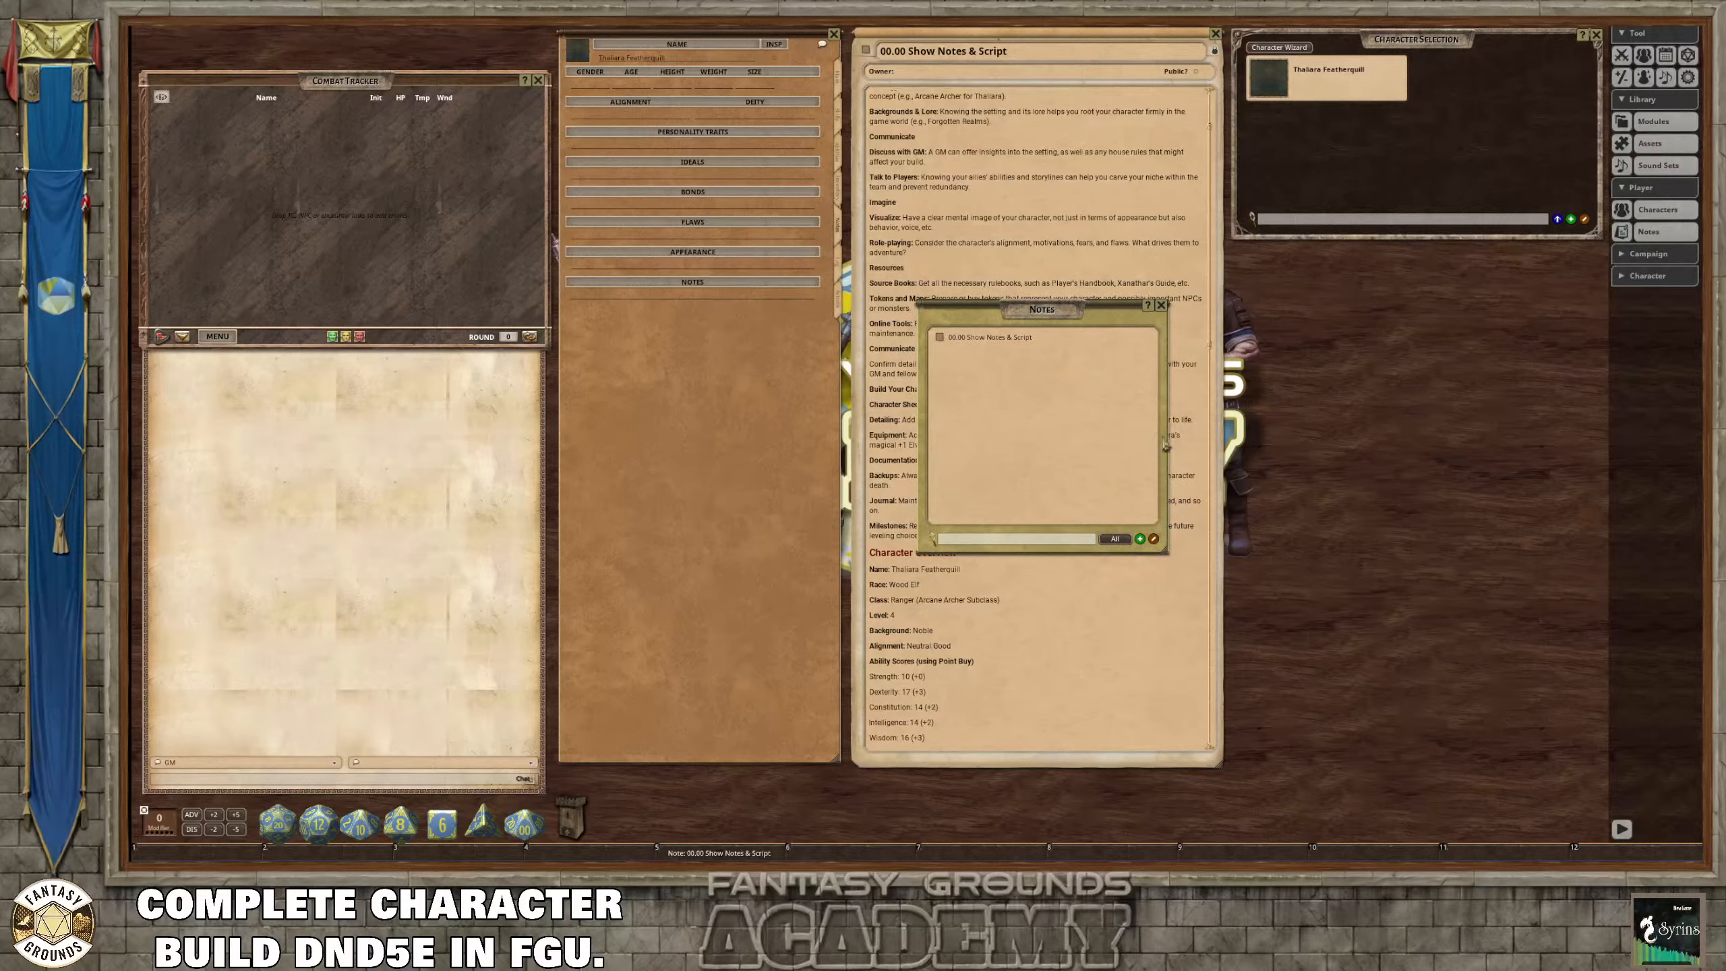
click(1161, 306)
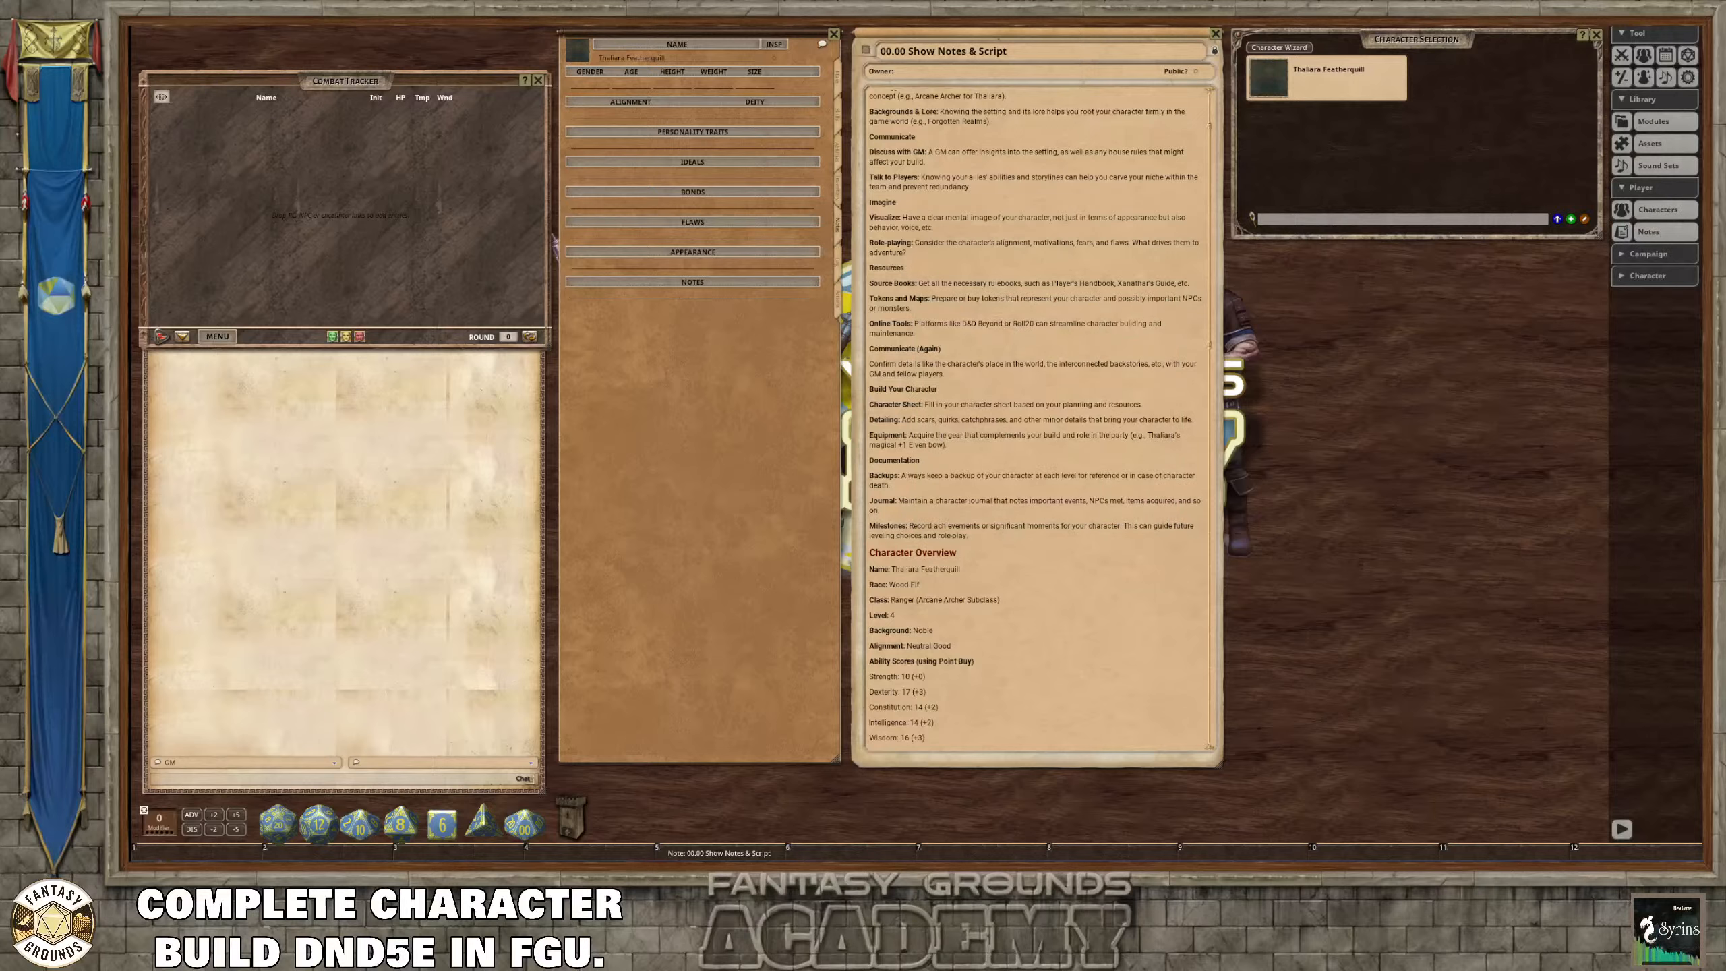
Review the character overview in the show notes, including ability scores, features, equipment, spells, backstory, background and goals.
scroll(958, 642, down, 1)
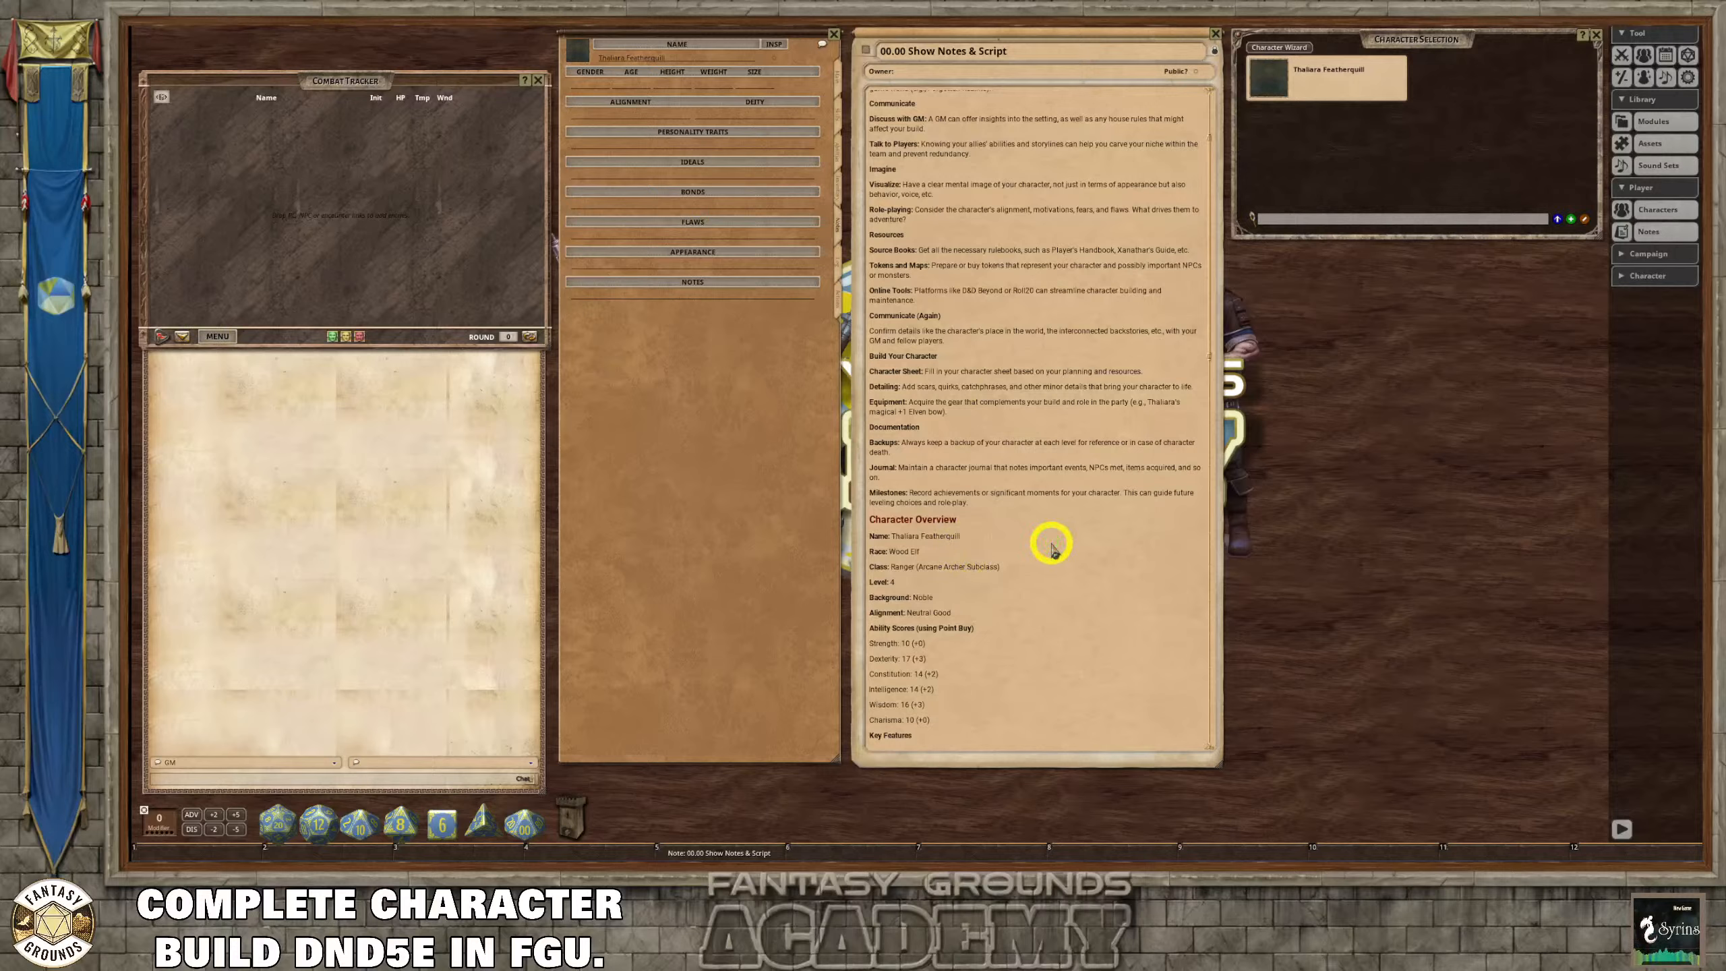
scroll(1040, 567, down, 5)
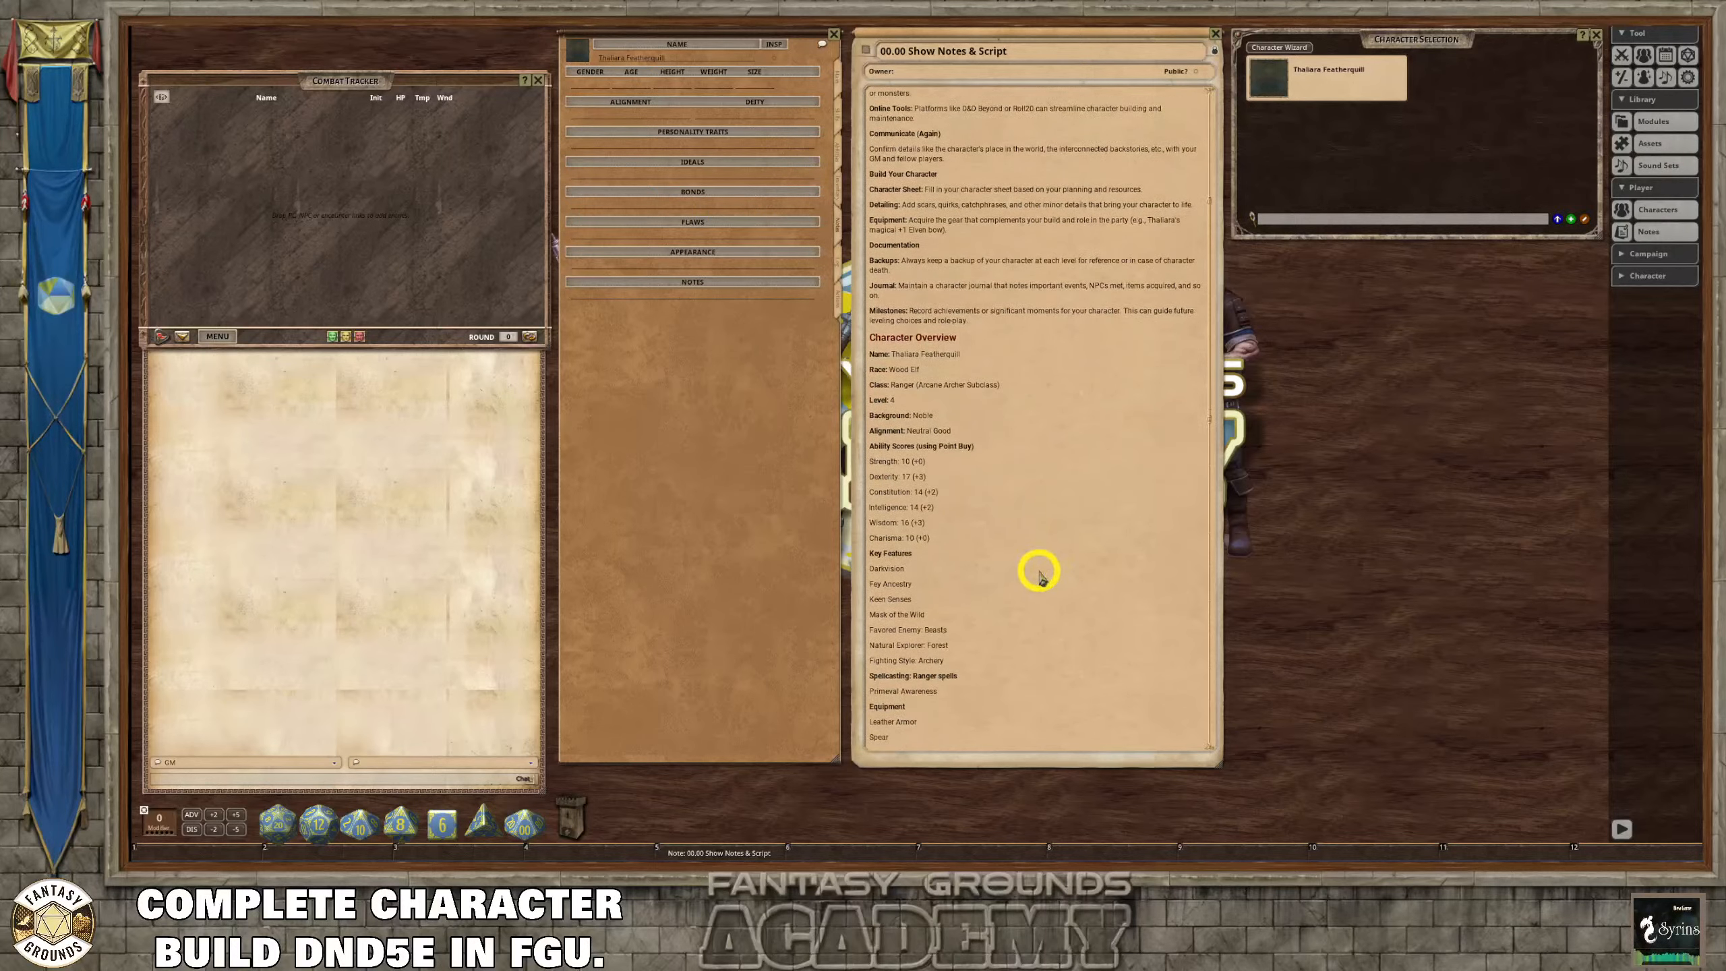
scroll(1044, 575, down, 1)
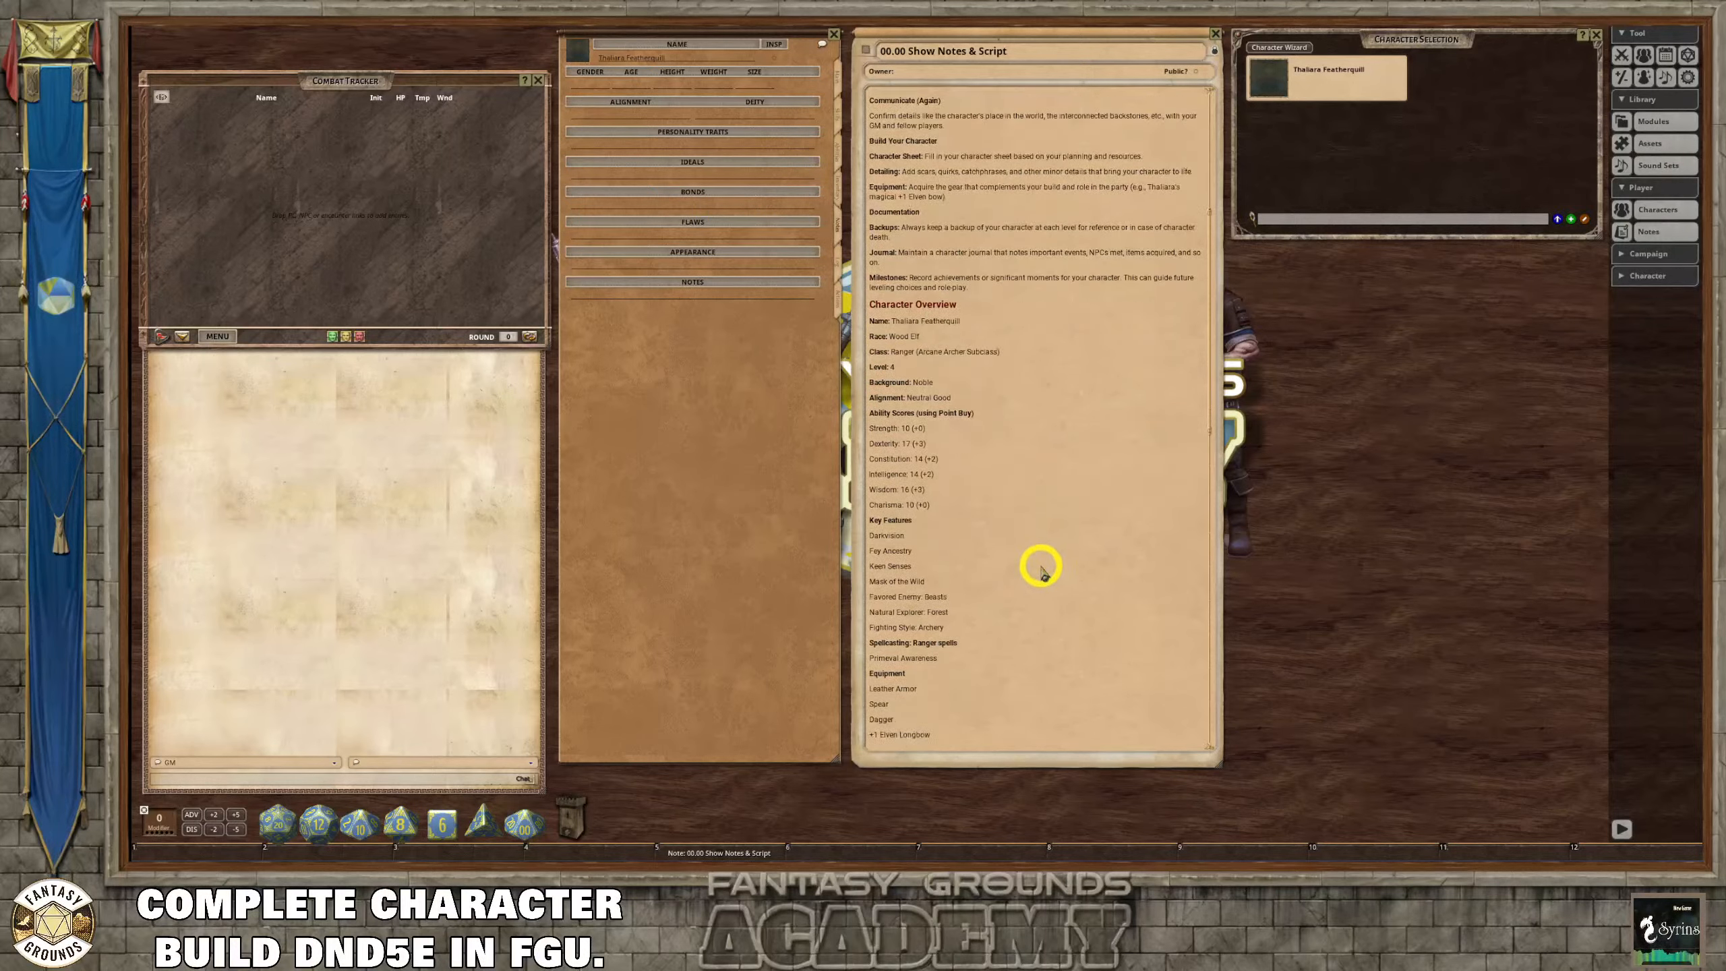
scroll(1041, 566, down, 6)
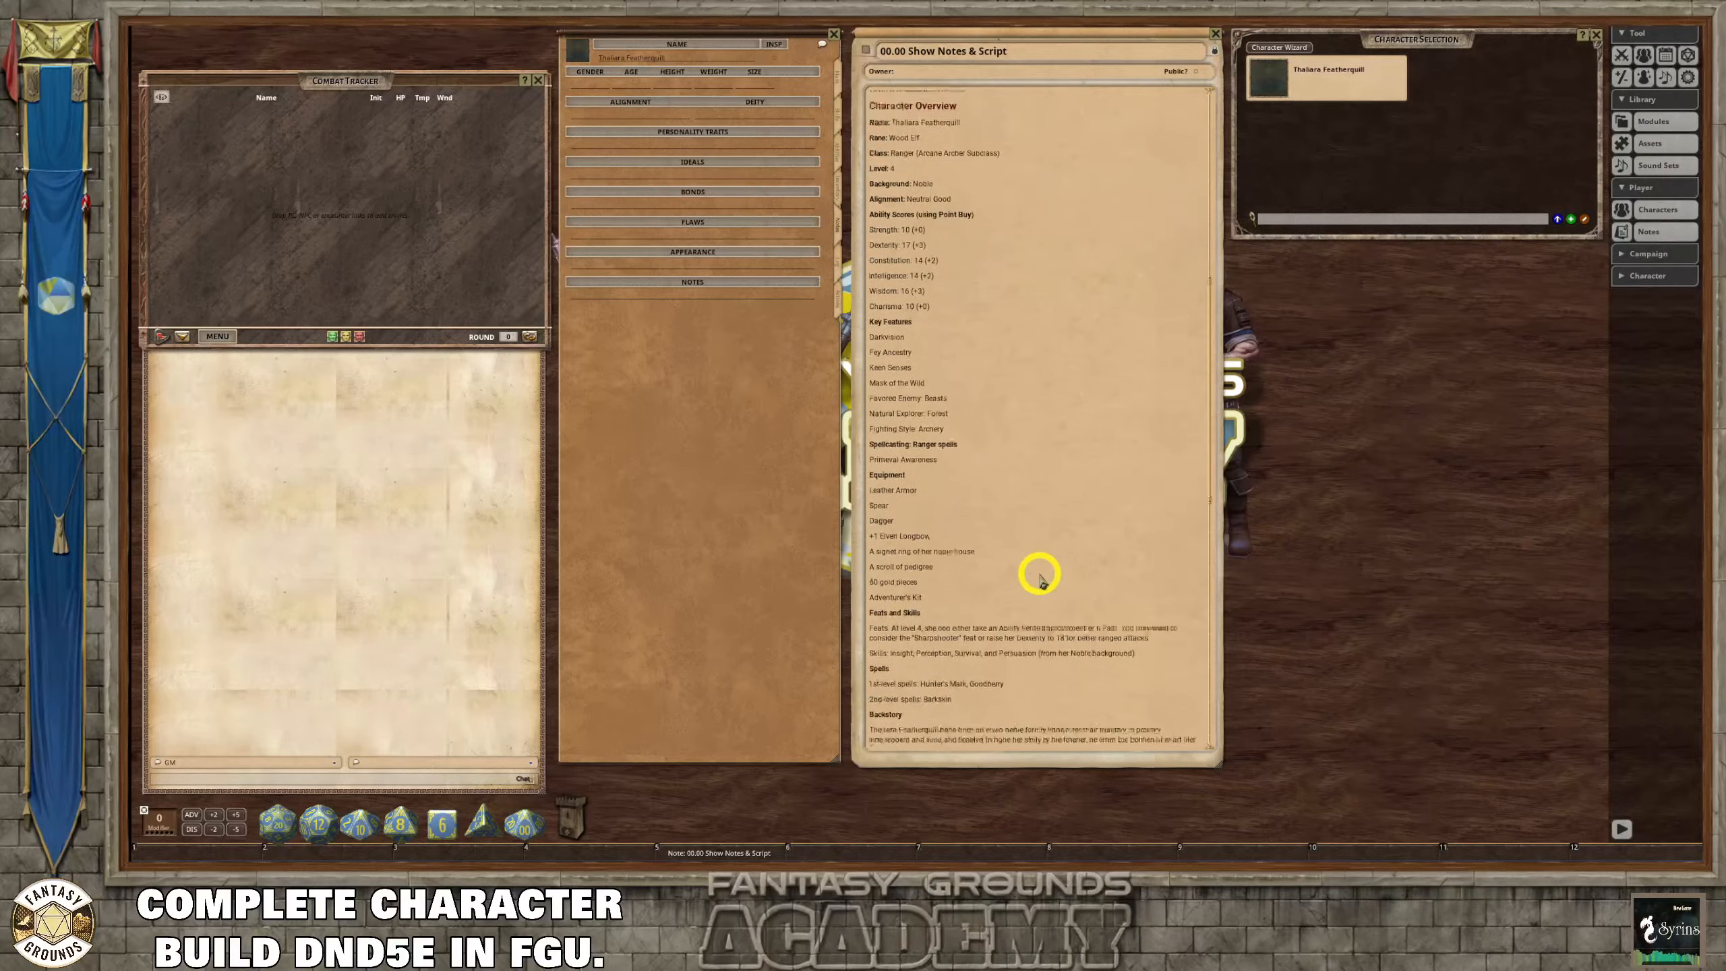
scroll(1041, 579, down, 9)
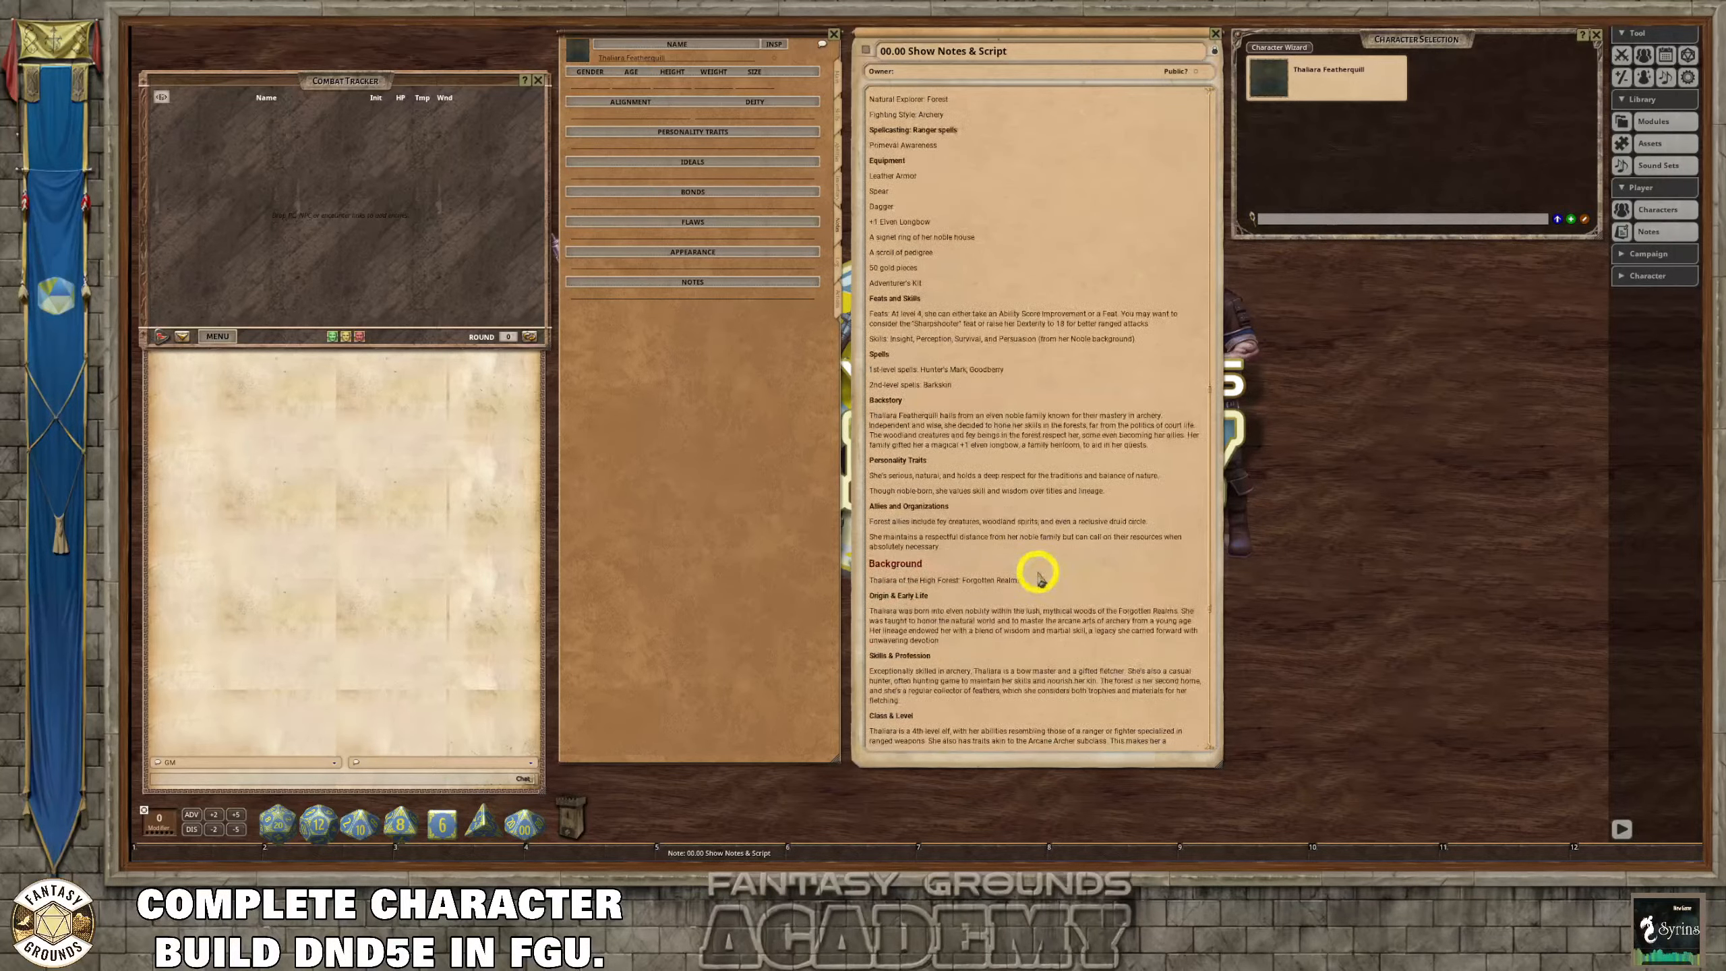
scroll(1040, 579, up, 2)
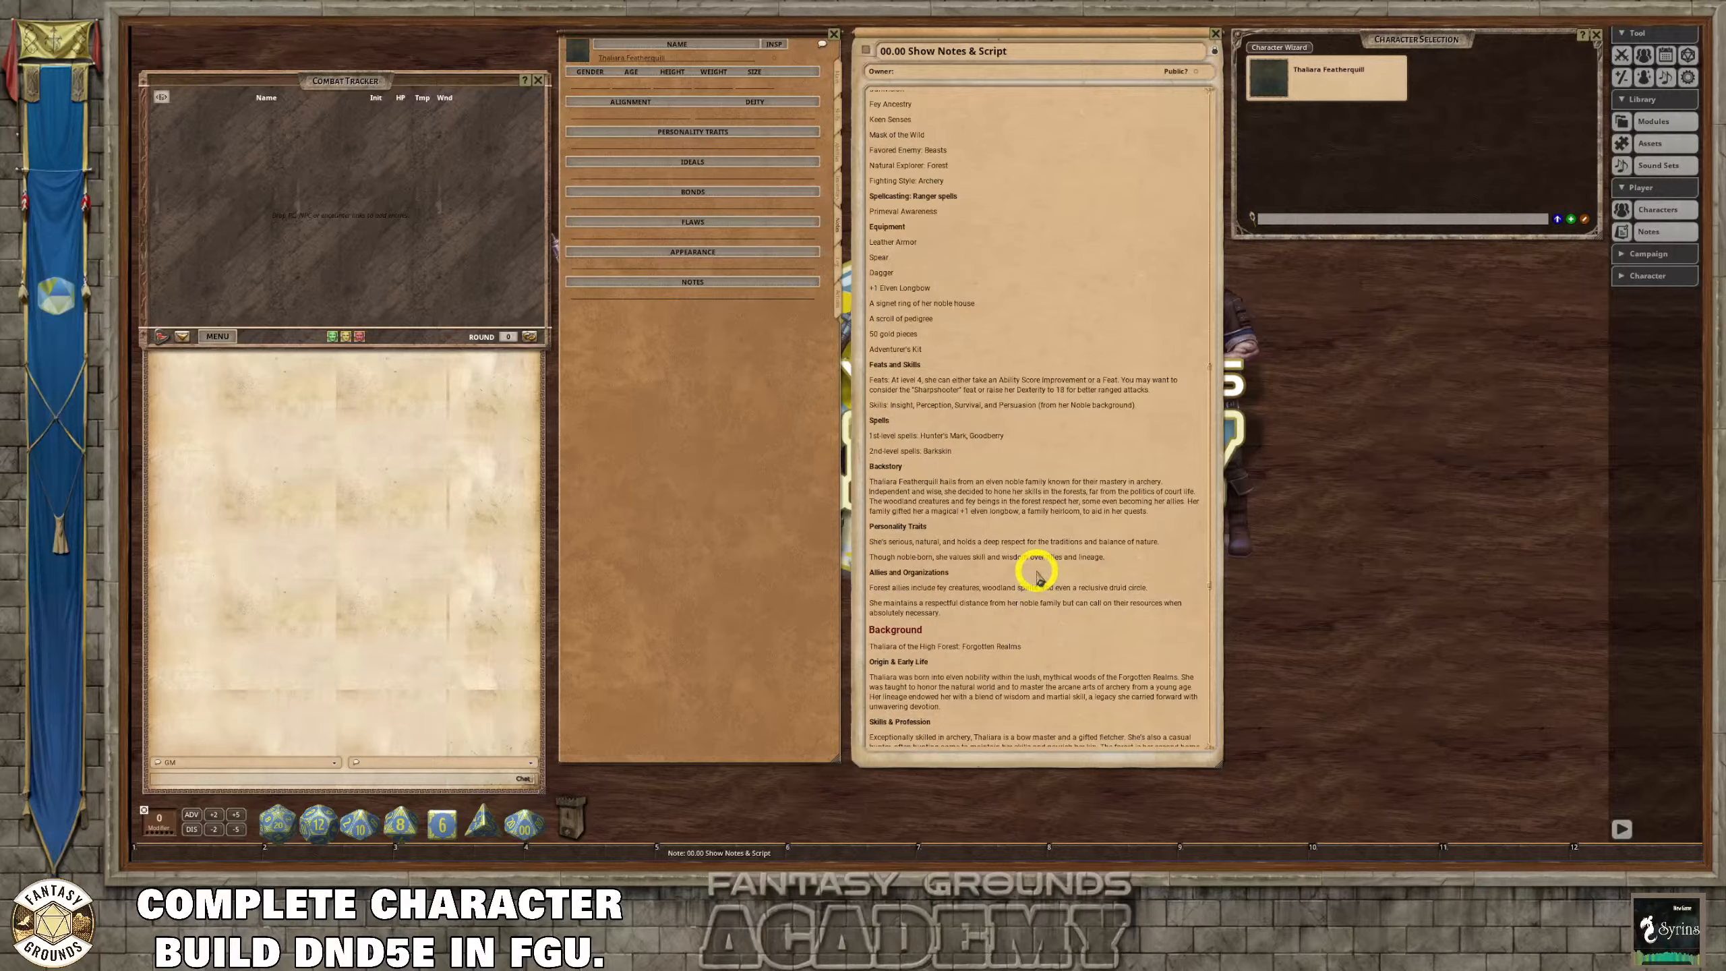
scroll(1039, 577, up, 9)
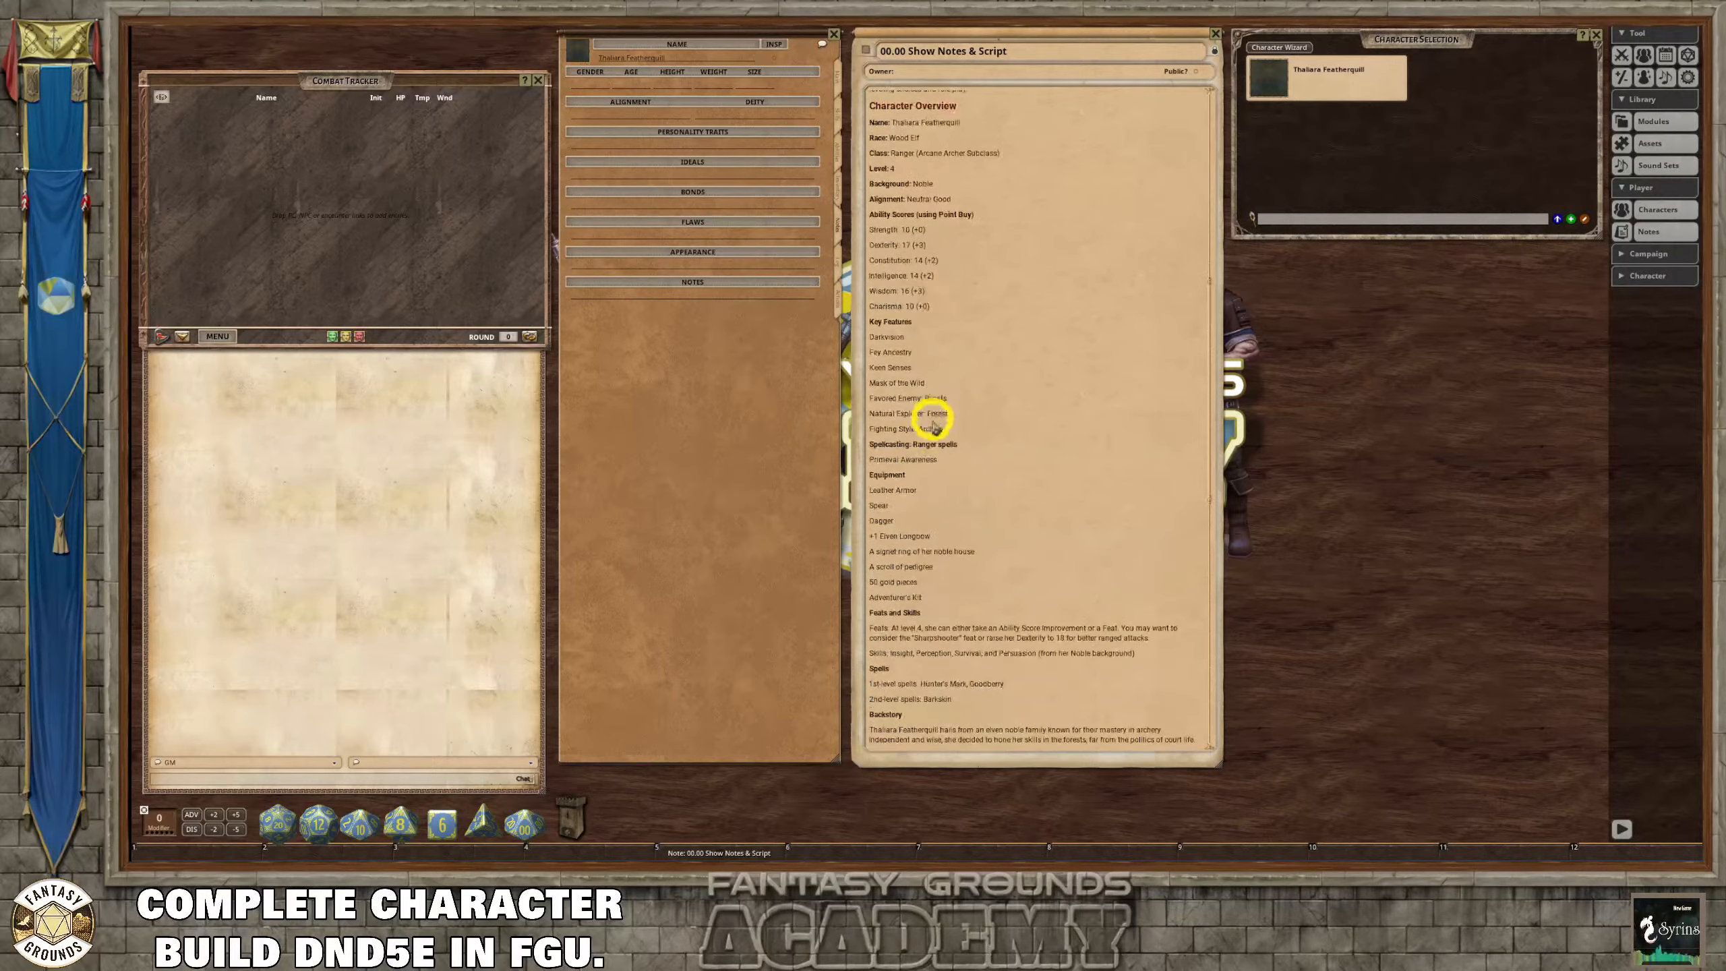
scroll(921, 408, up, 2)
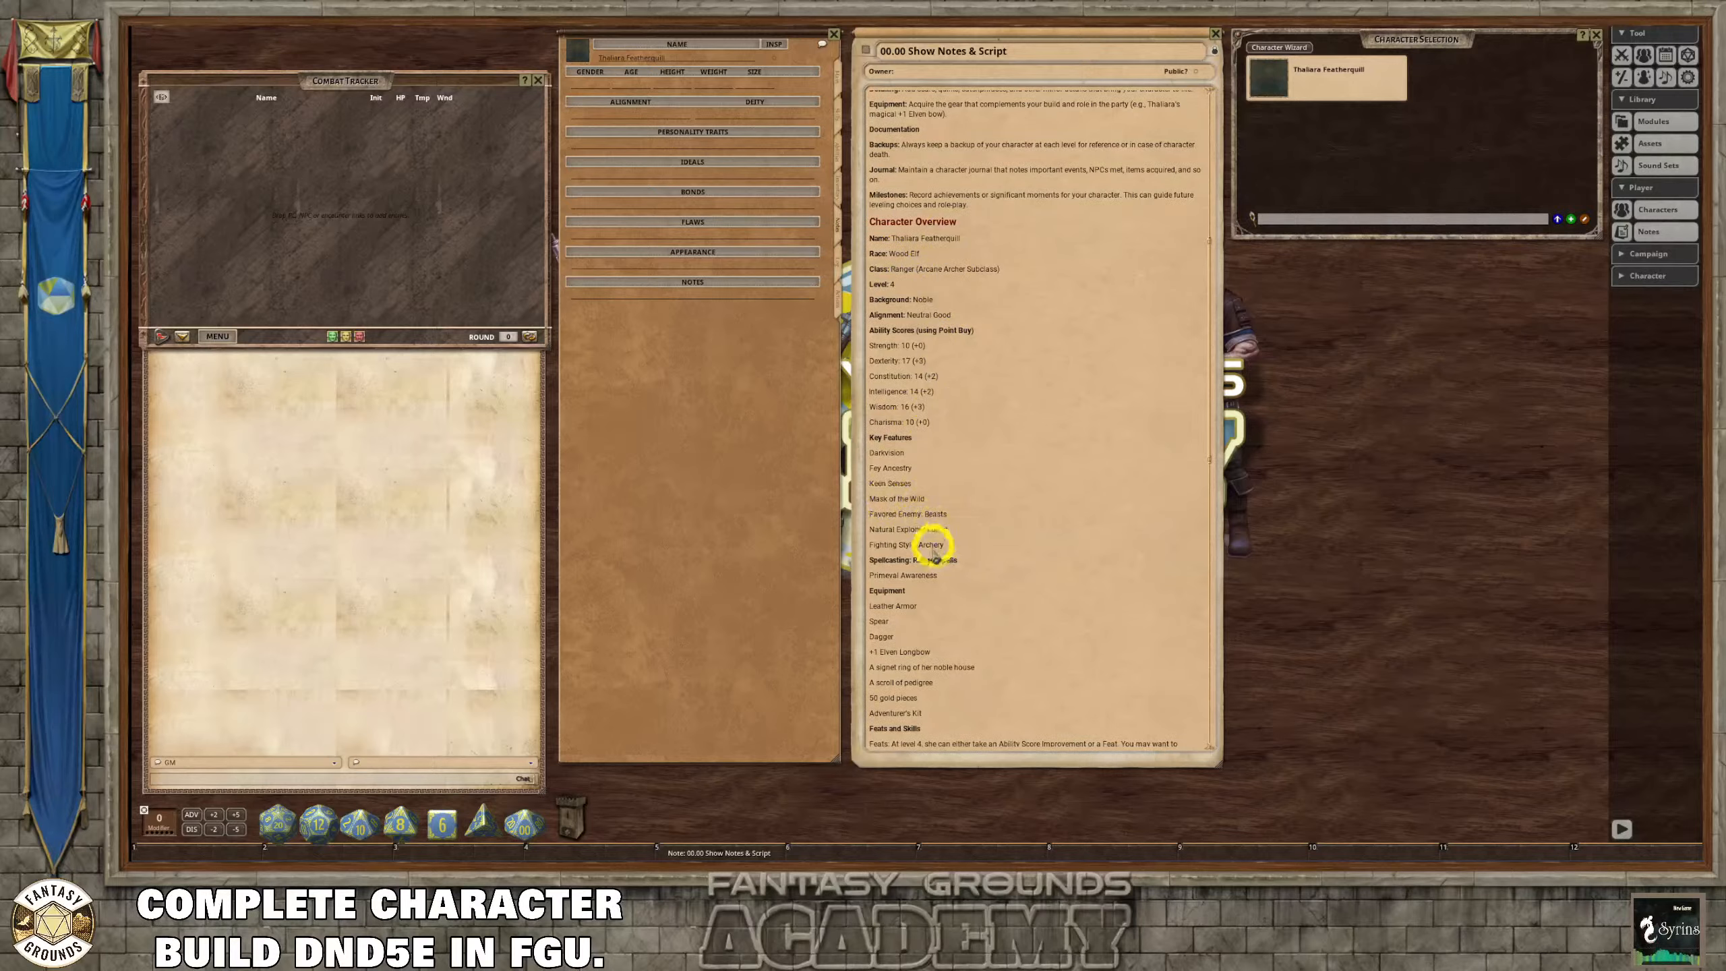
scroll(933, 570, down, 3)
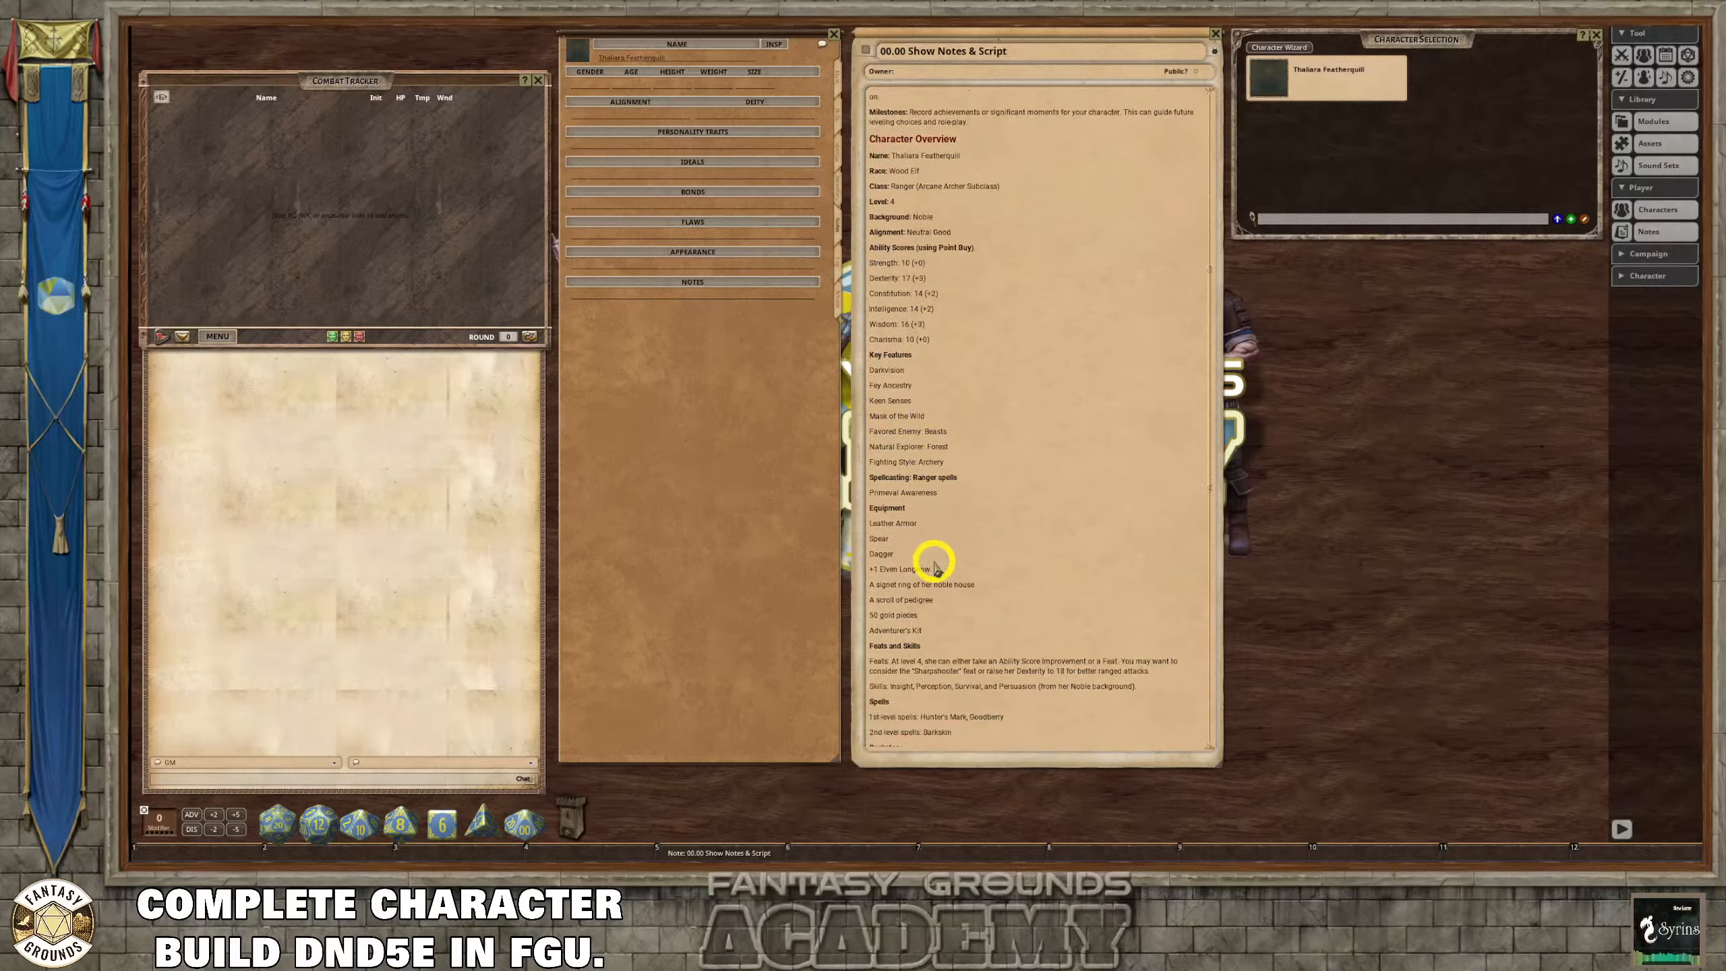
scroll(935, 570, down, 3)
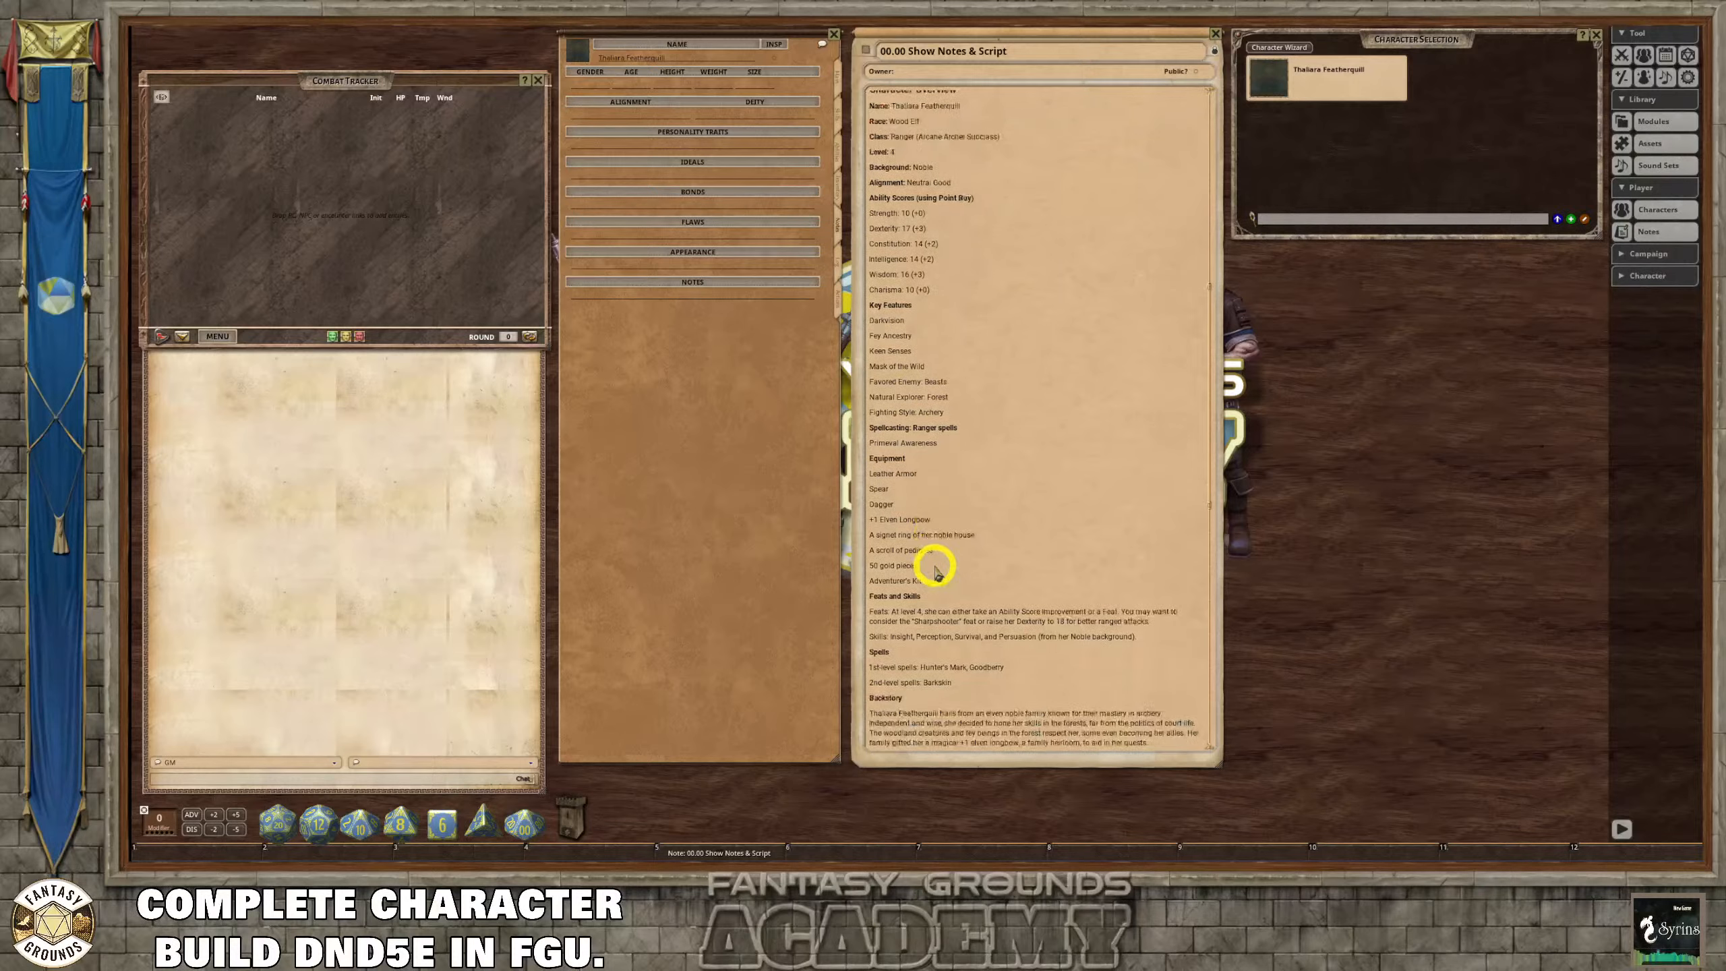
scroll(935, 570, down, 1)
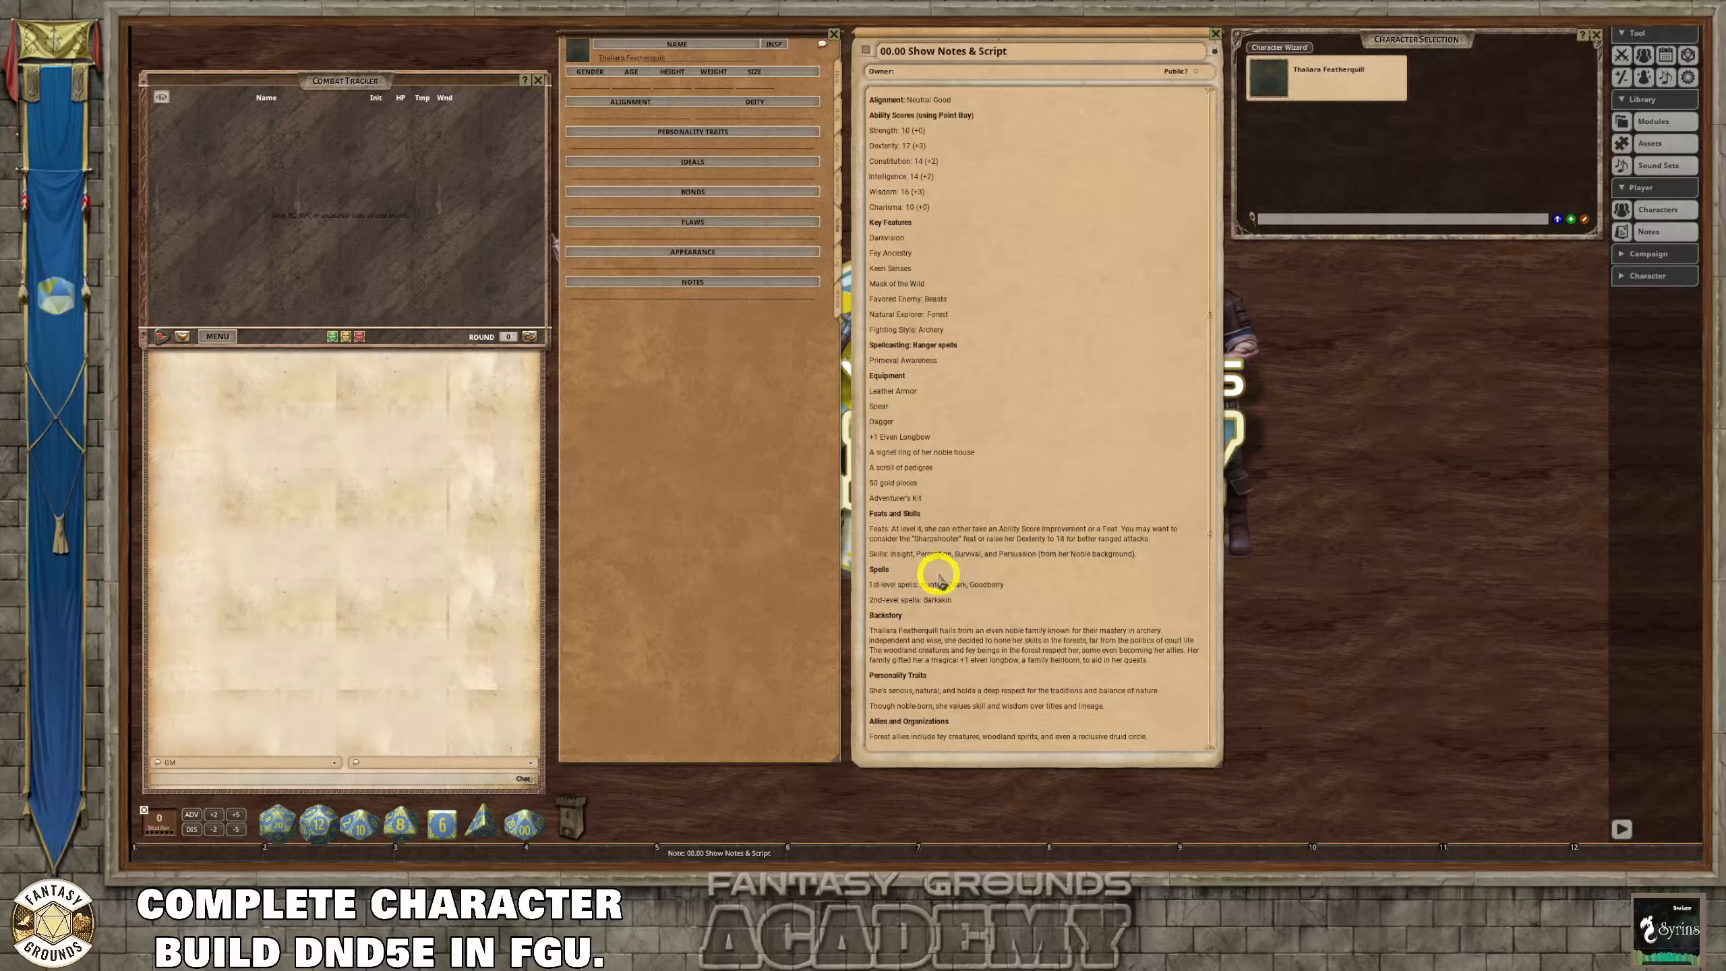
scroll(942, 585, down, 7)
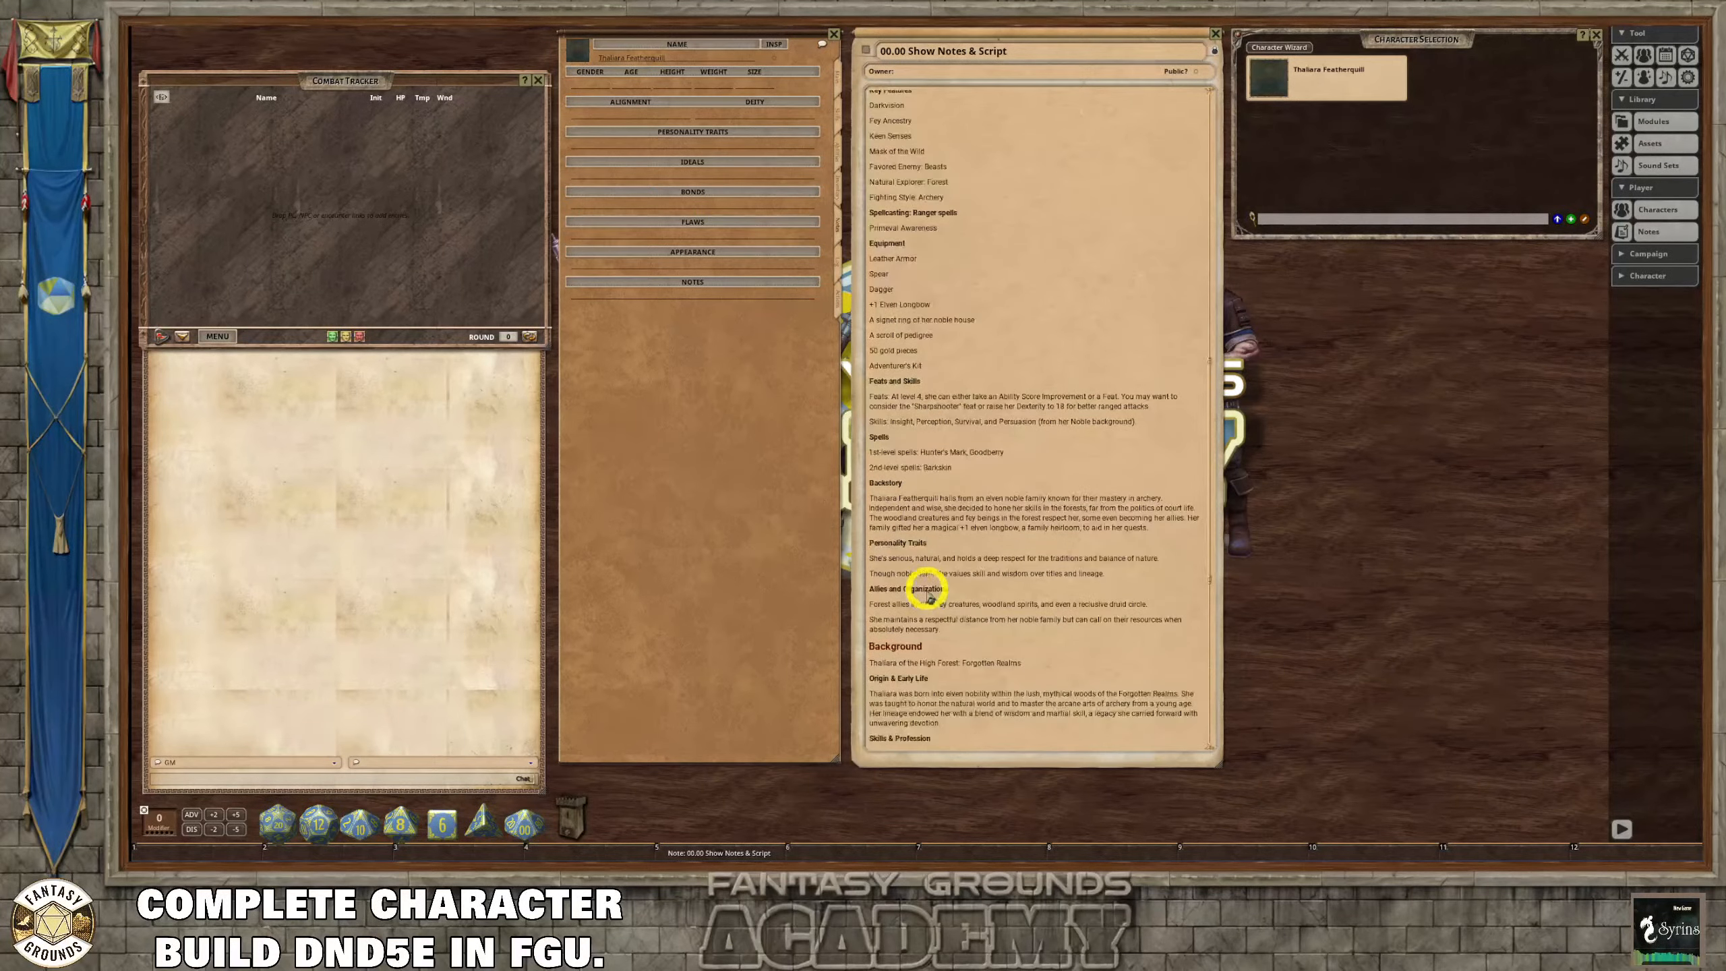
scroll(930, 597, down, 3)
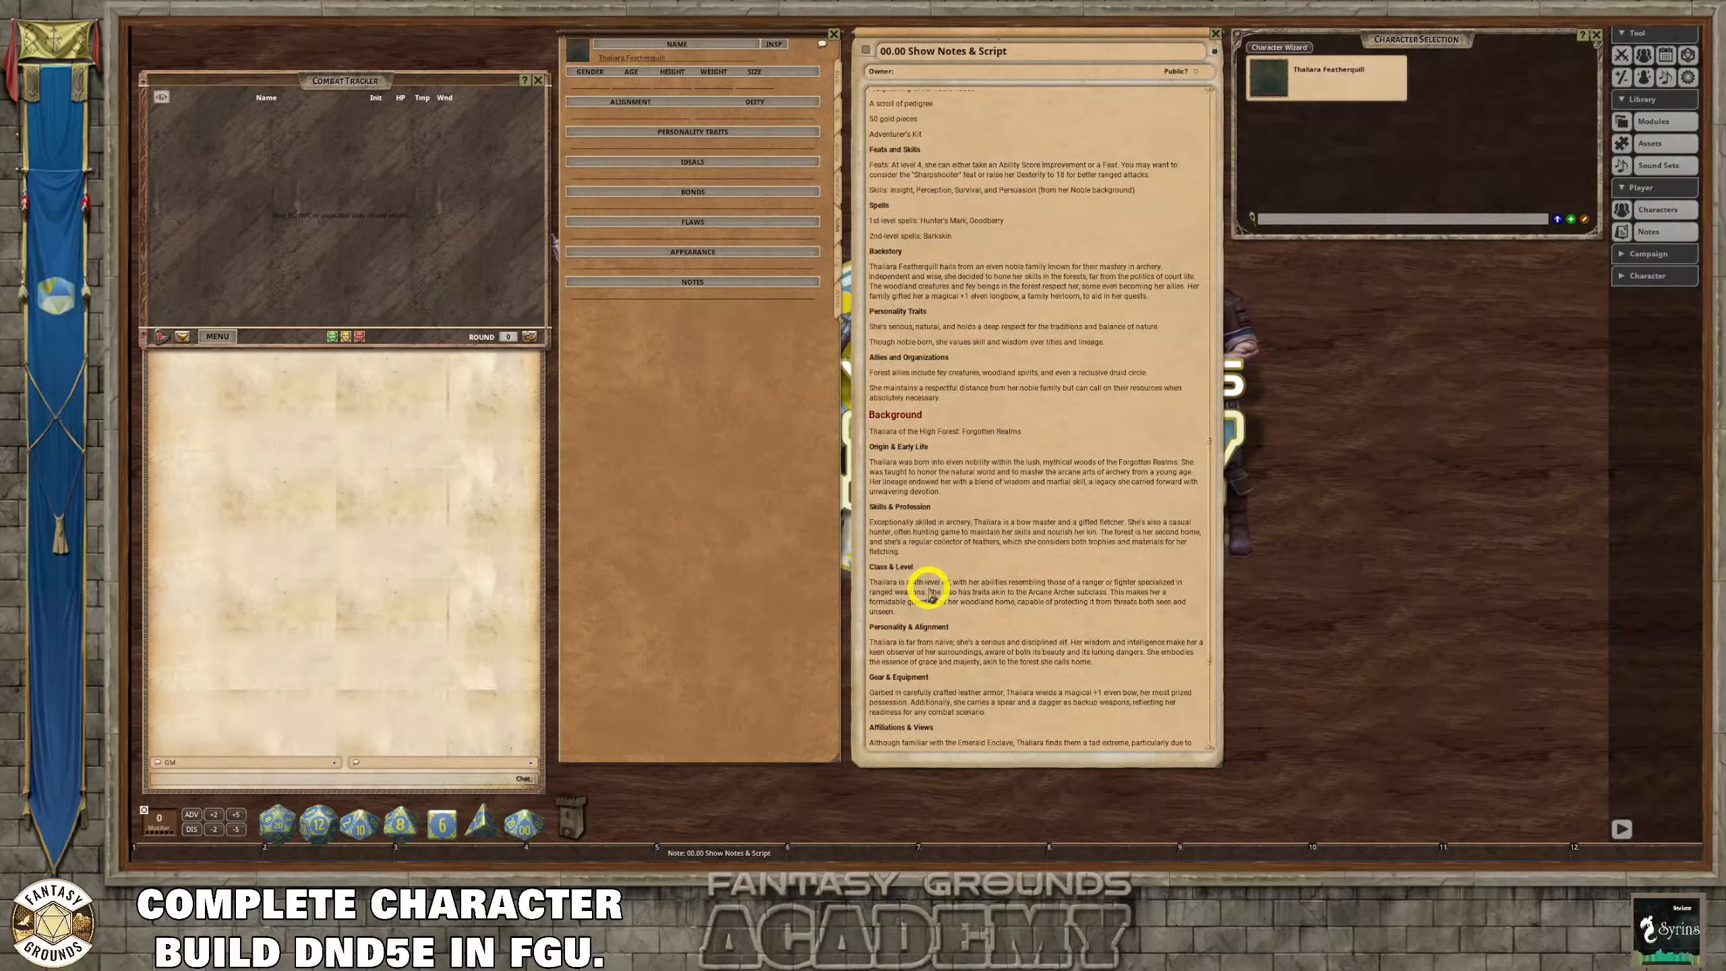
scroll(928, 593, down, 5)
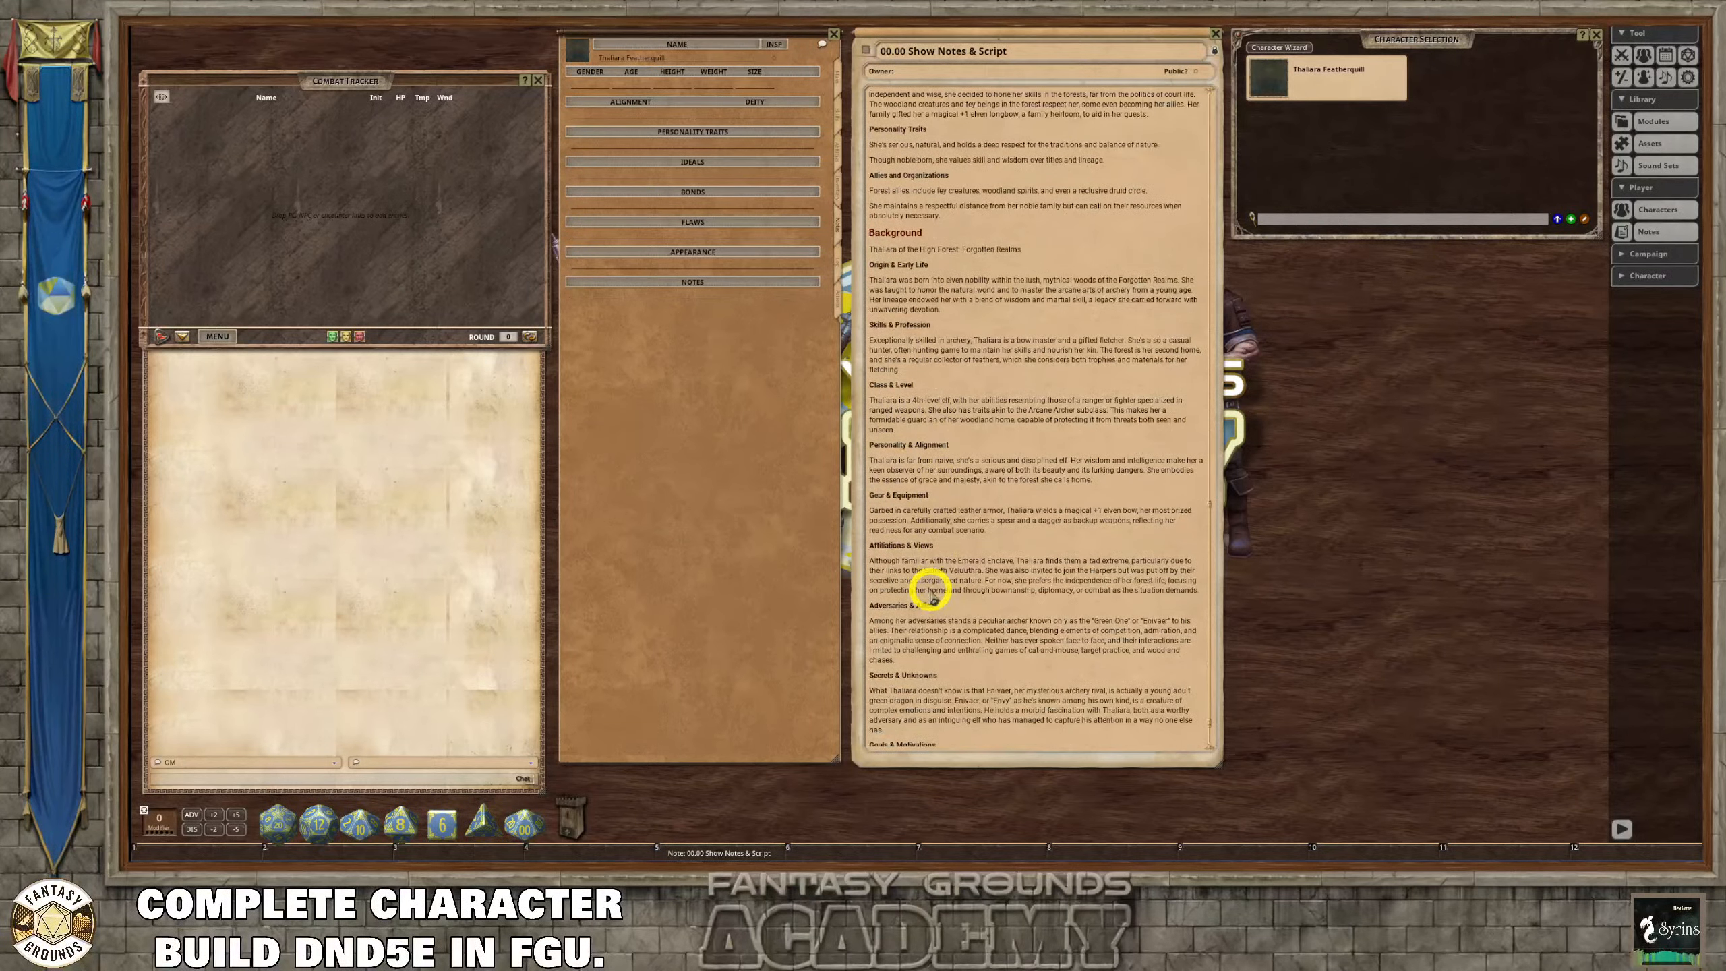
scroll(933, 596, down, 2)
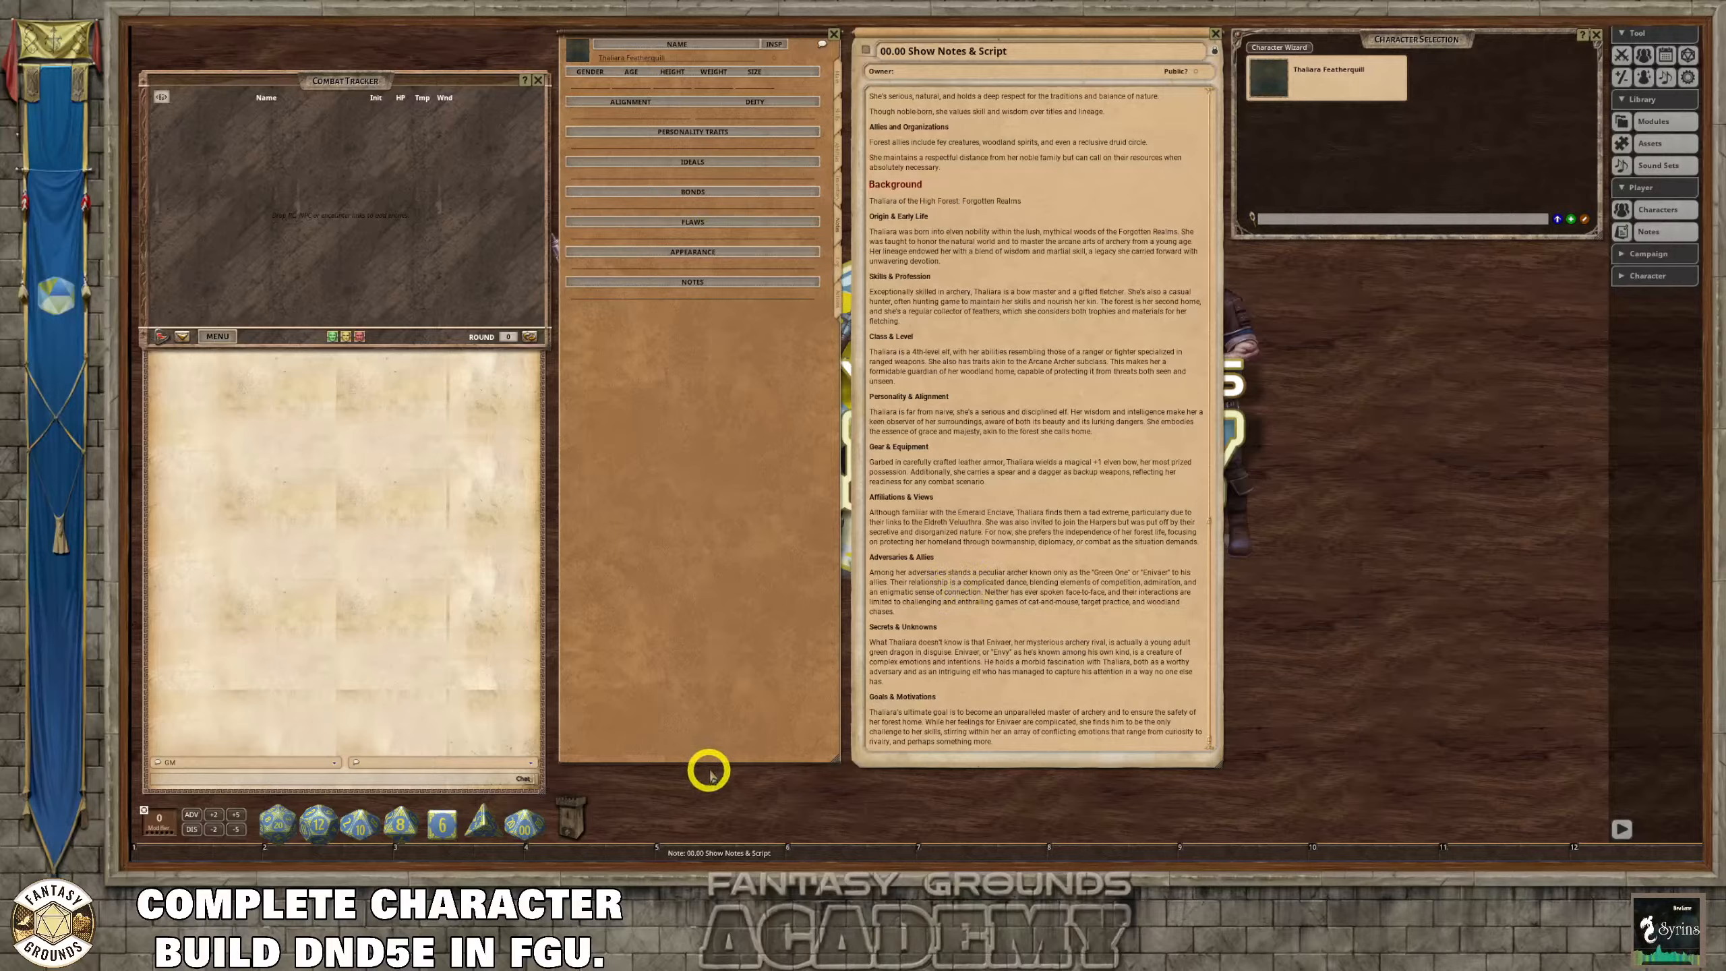
Lengthen the character sheet and show notes windows, narrow the notes, and nudge the character selection window closer to them.
drag(707, 759, 710, 794)
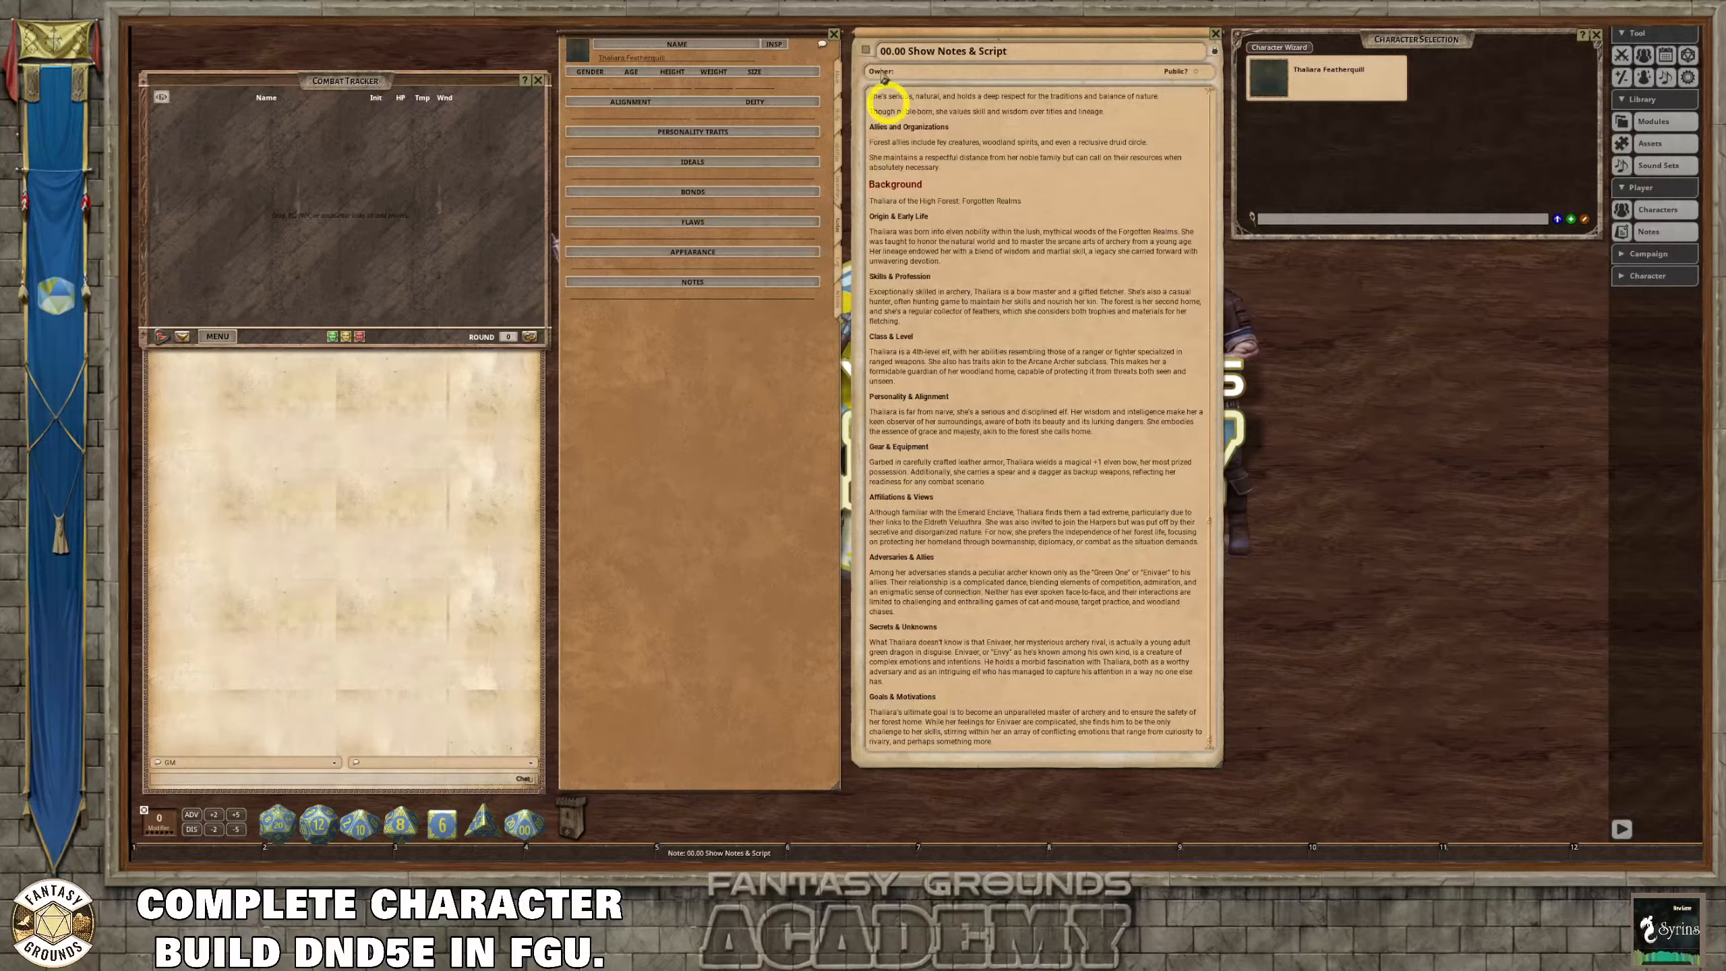
drag(894, 37, 891, 39)
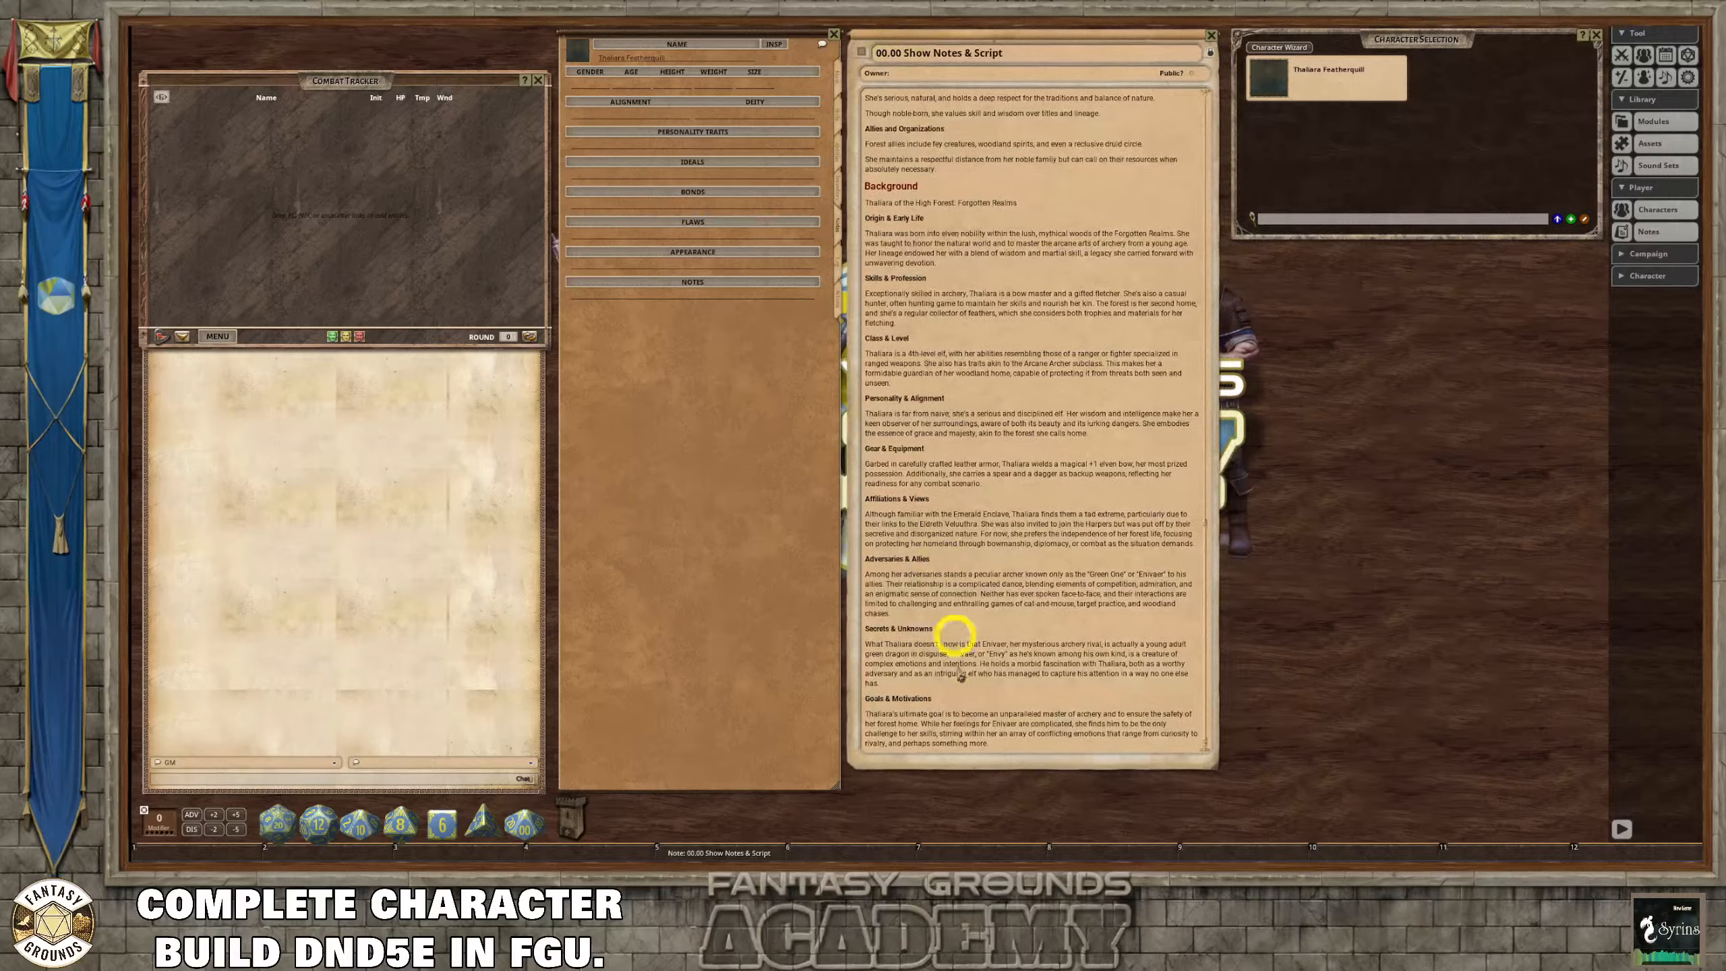
drag(975, 768, 977, 793)
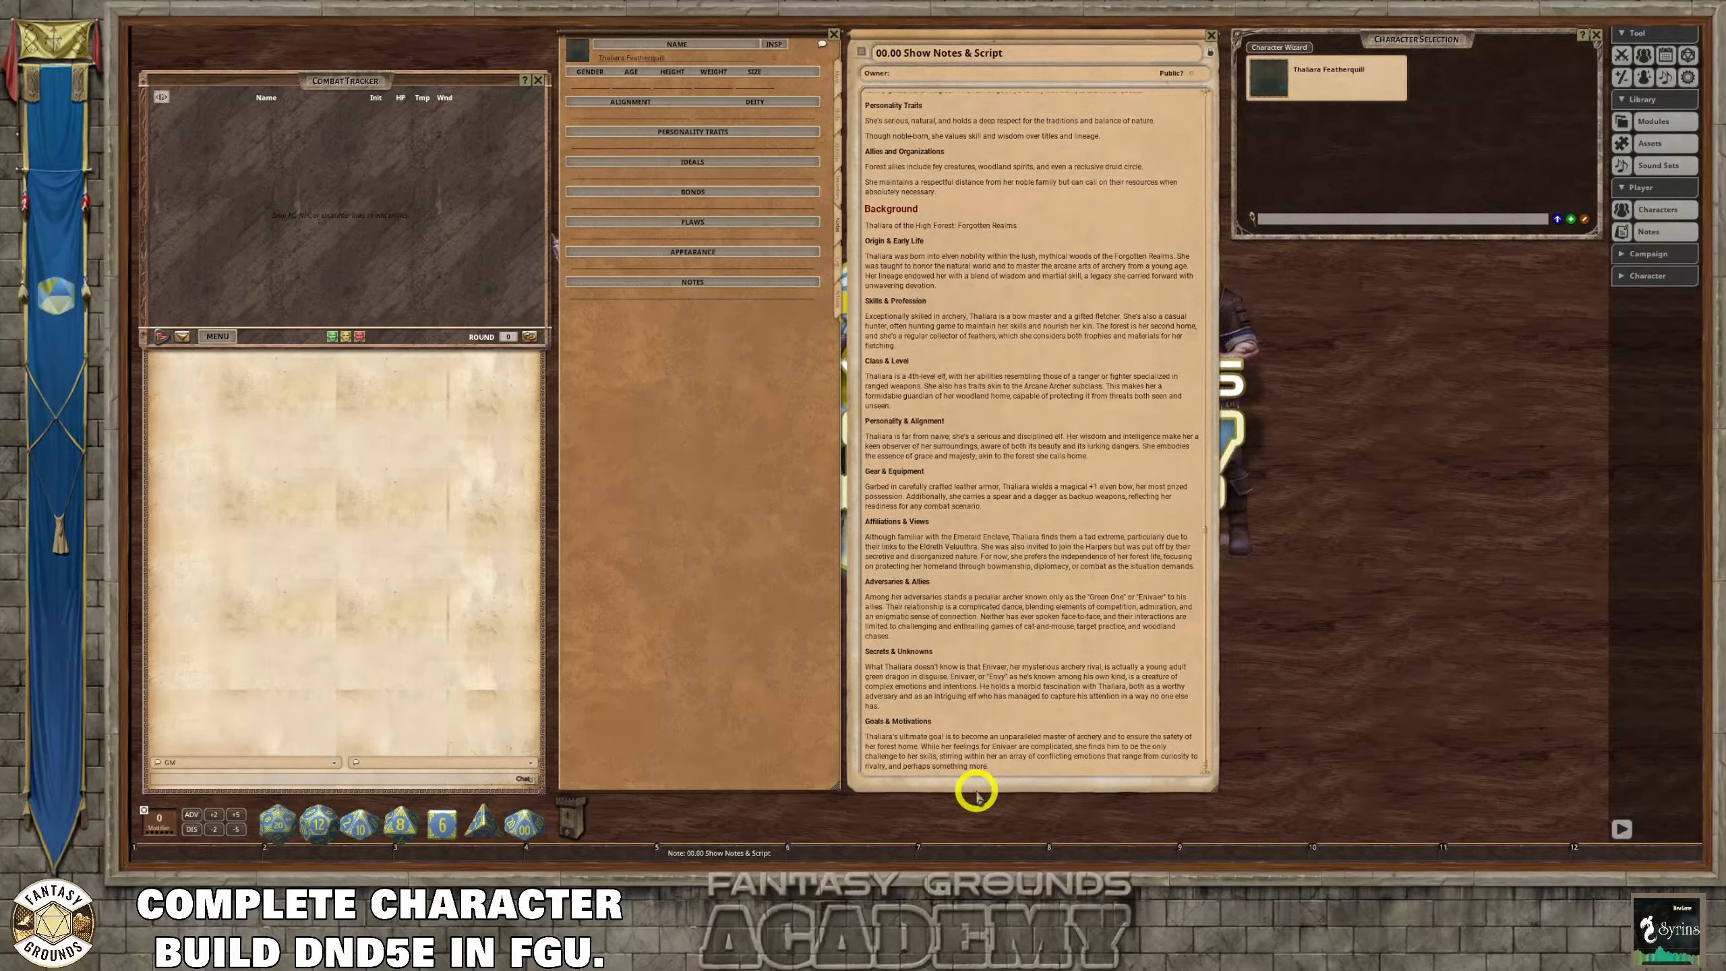
drag(1216, 682, 1197, 680)
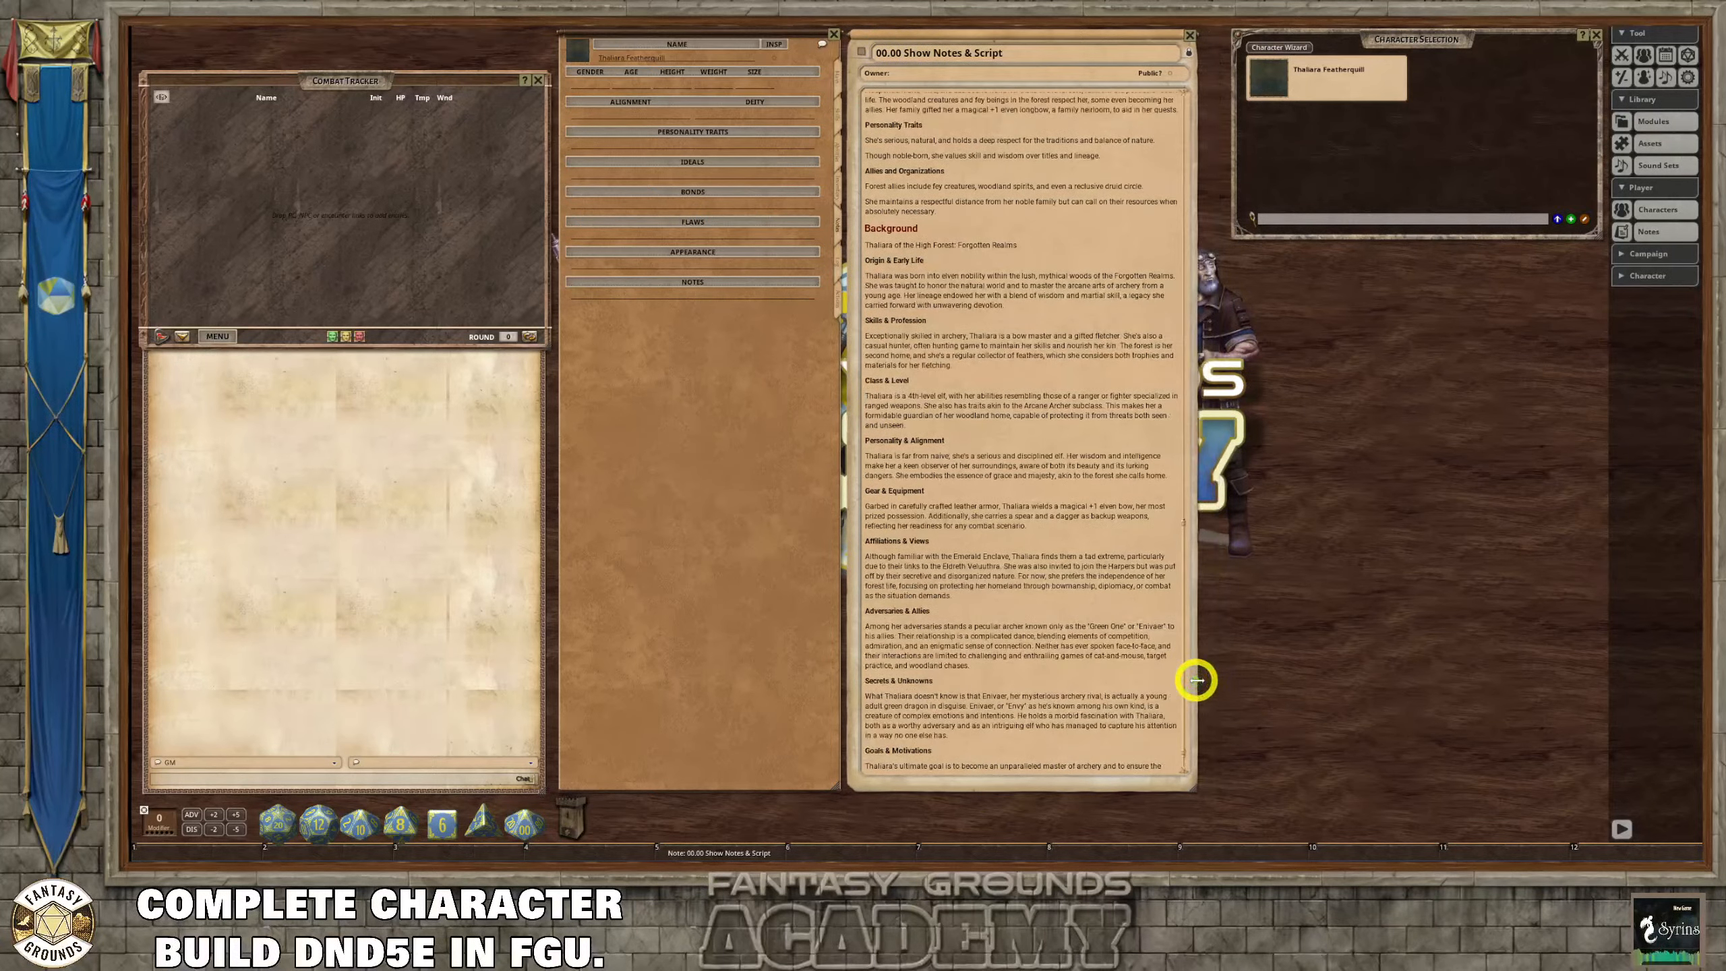
drag(1414, 38, 1412, 35)
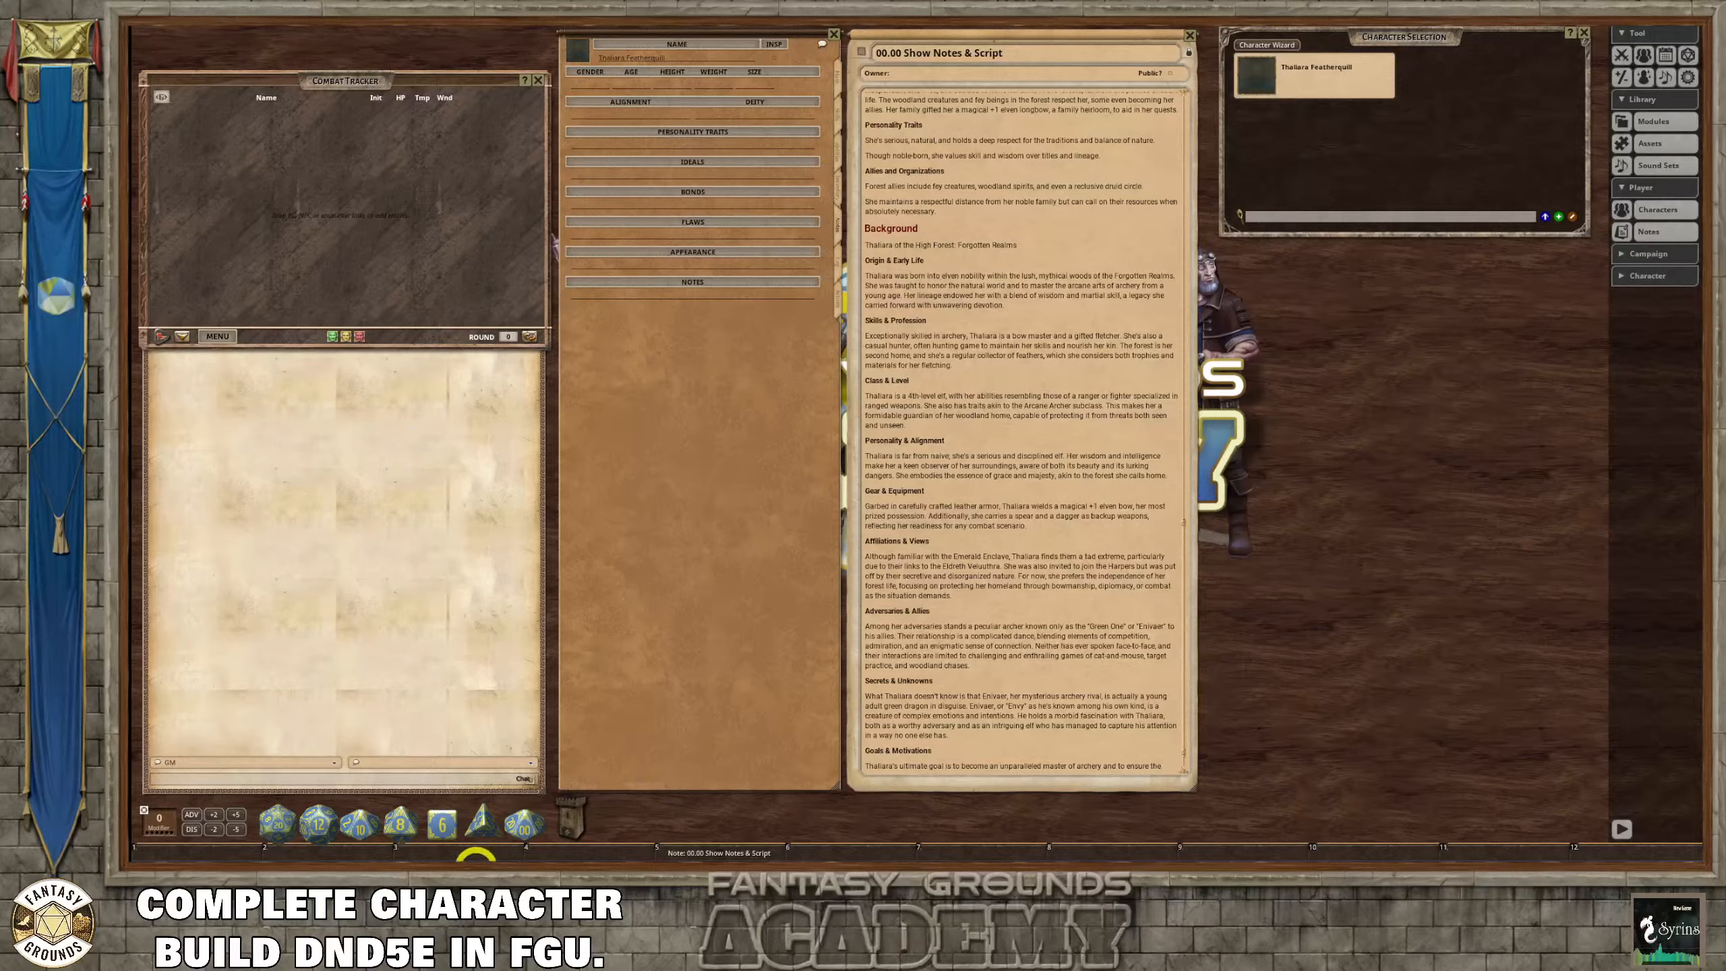
Switch to GIMP, launch the Batch Image Manipulation plugin and bring up its choices for adding input images.
mouse_move(478, 862)
mouse_move(700, 859)
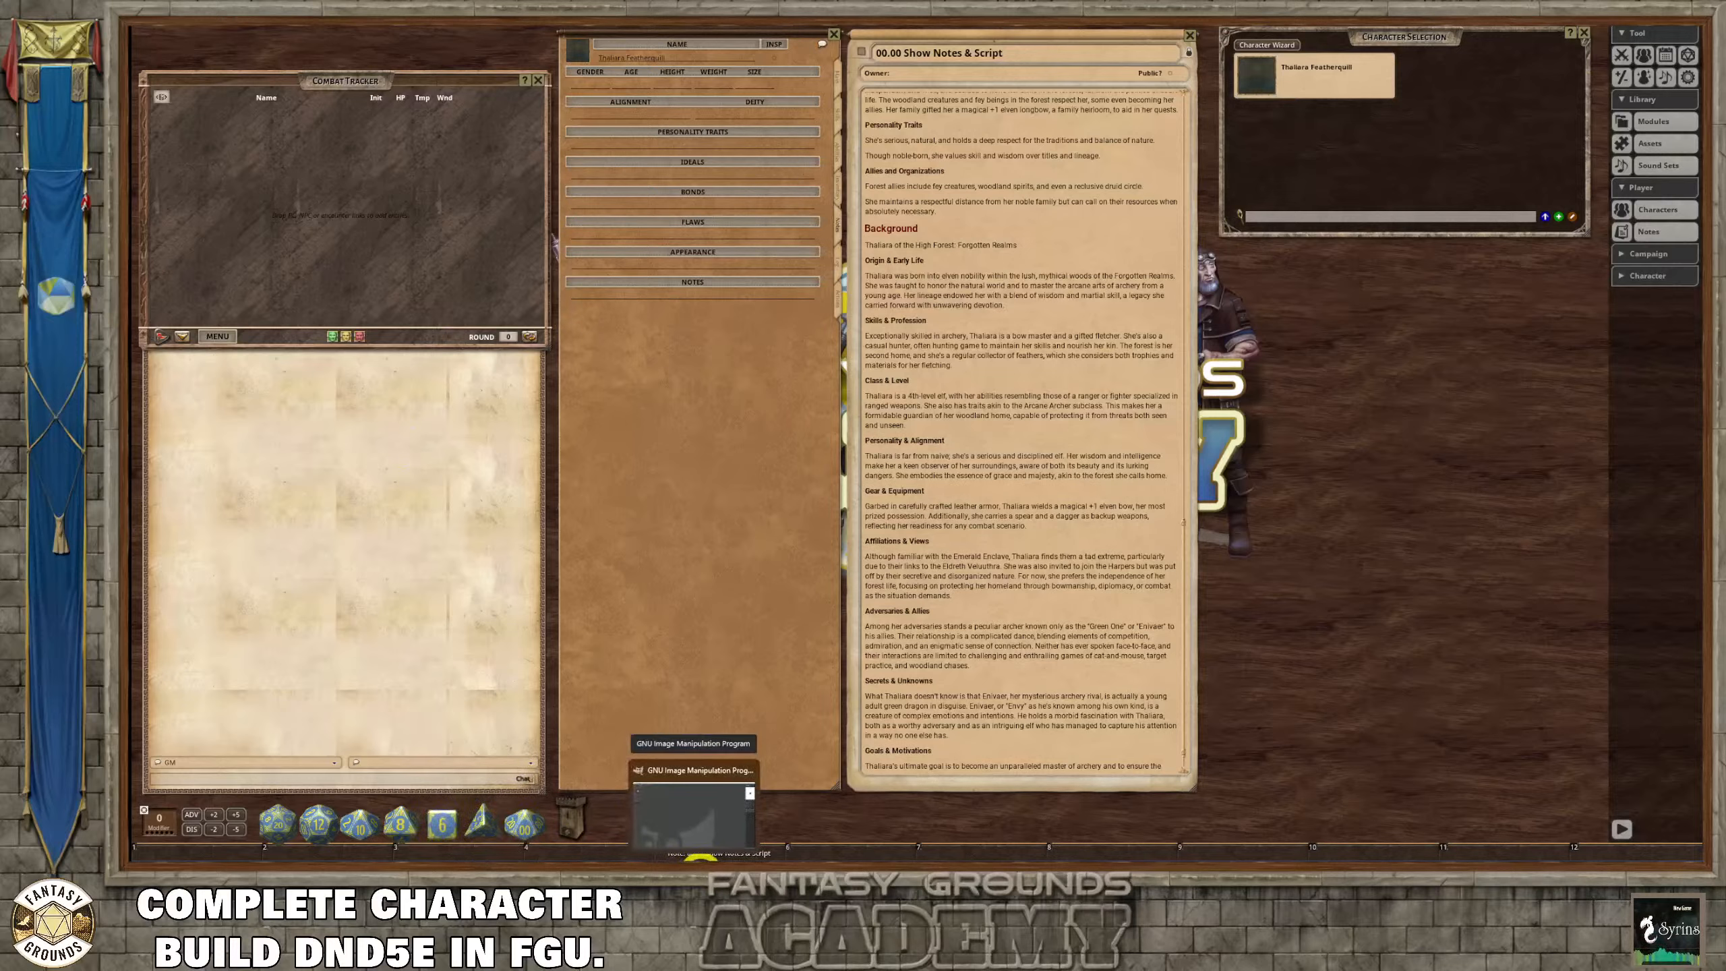
click(700, 859)
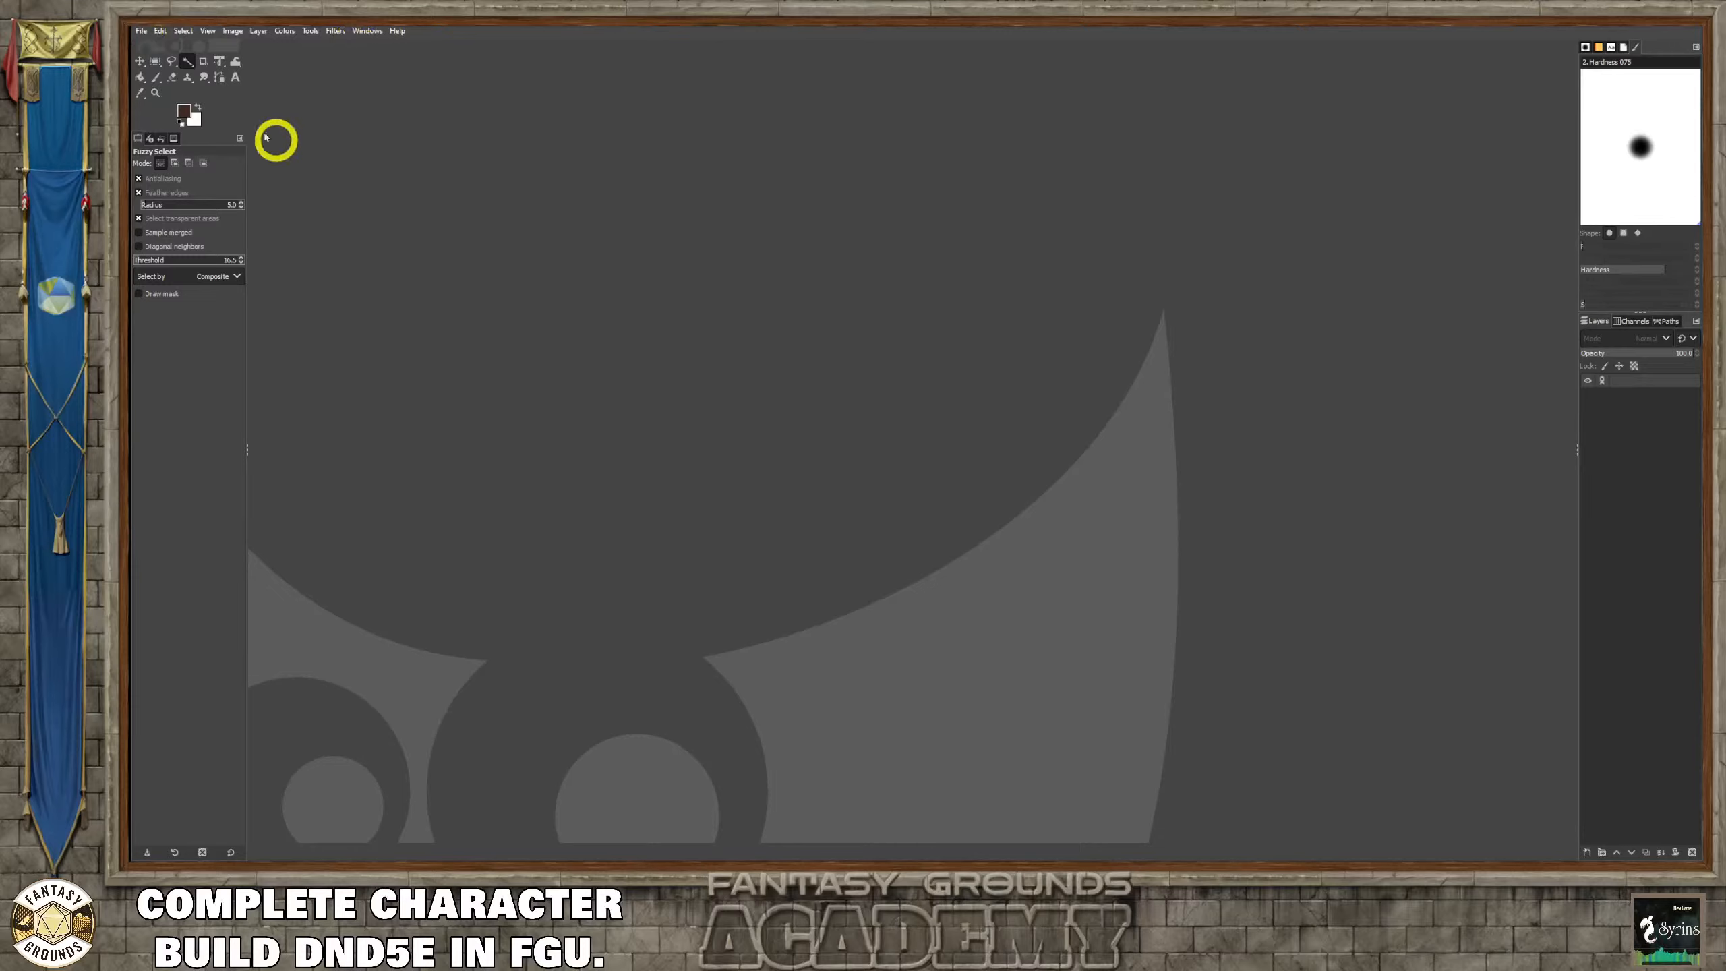
click(141, 31)
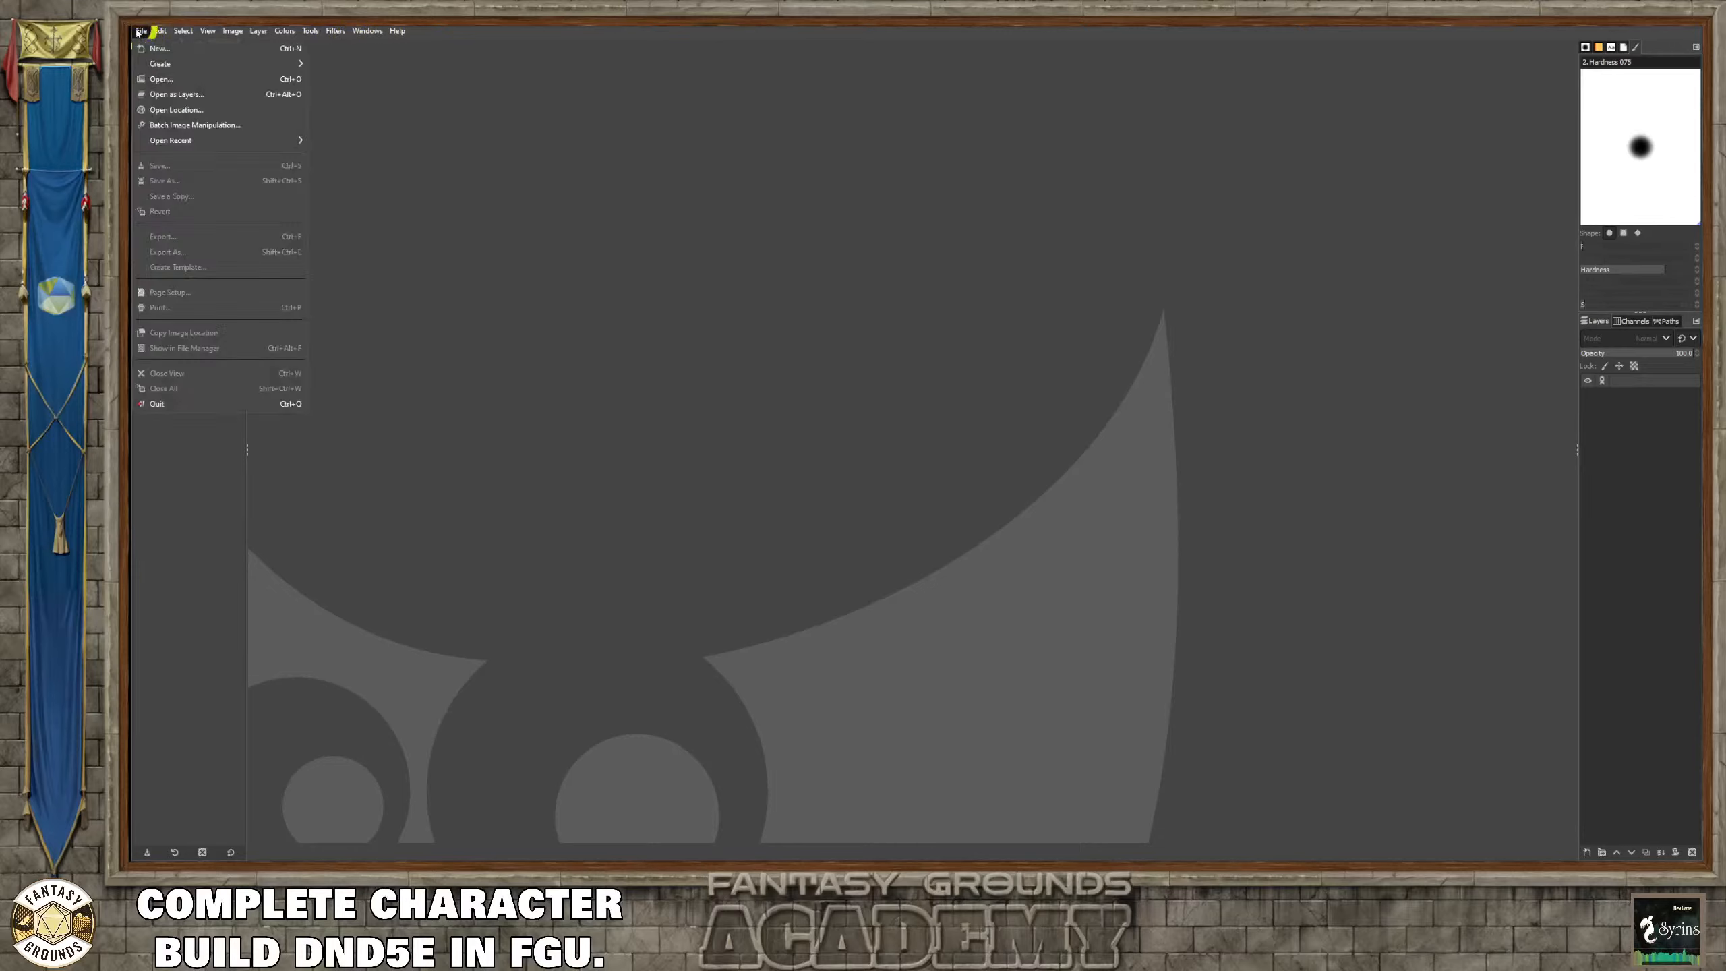
click(218, 127)
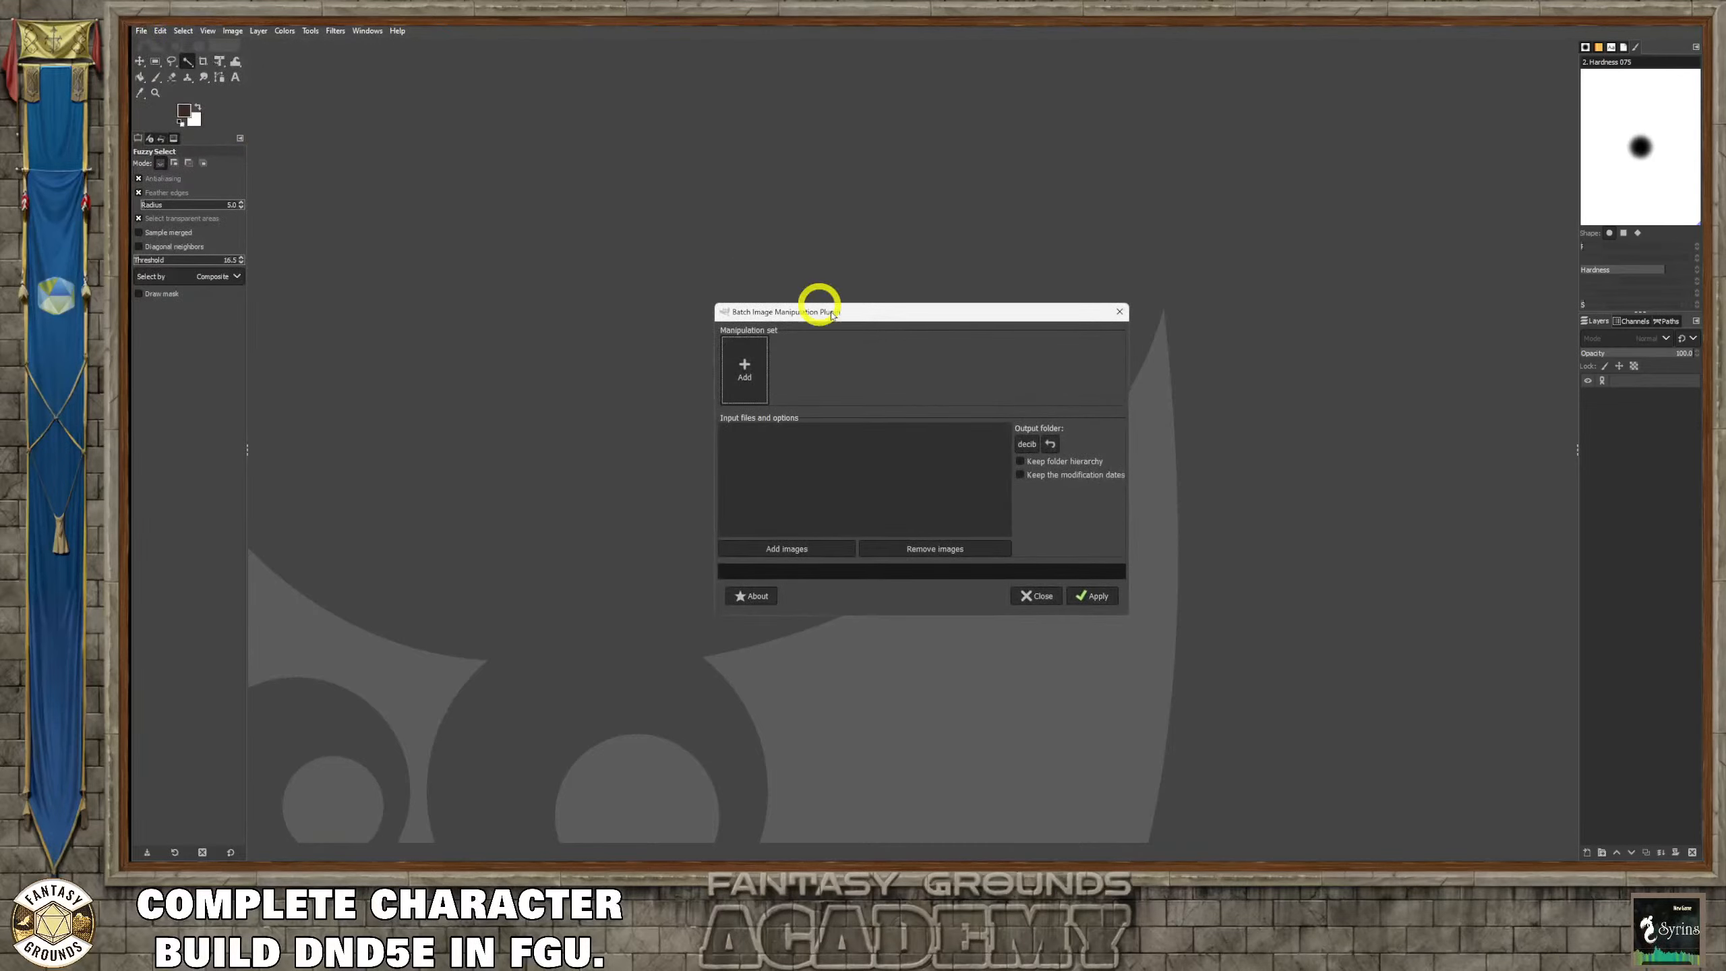
drag(832, 313, 572, 183)
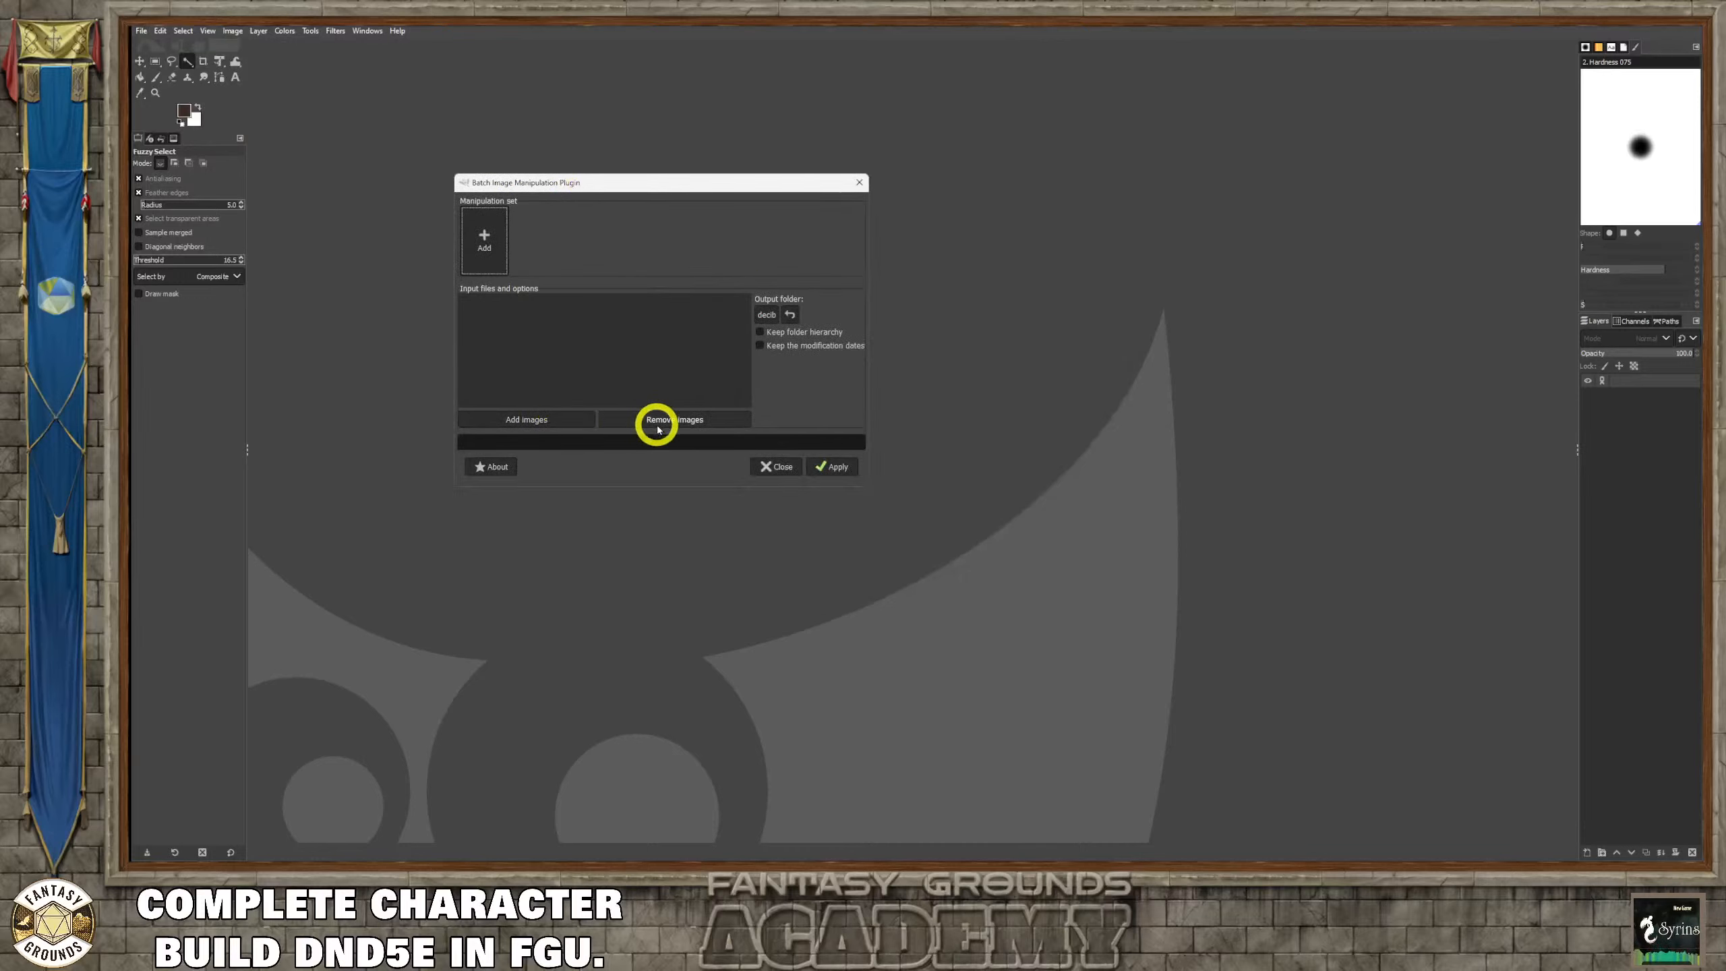
click(544, 420)
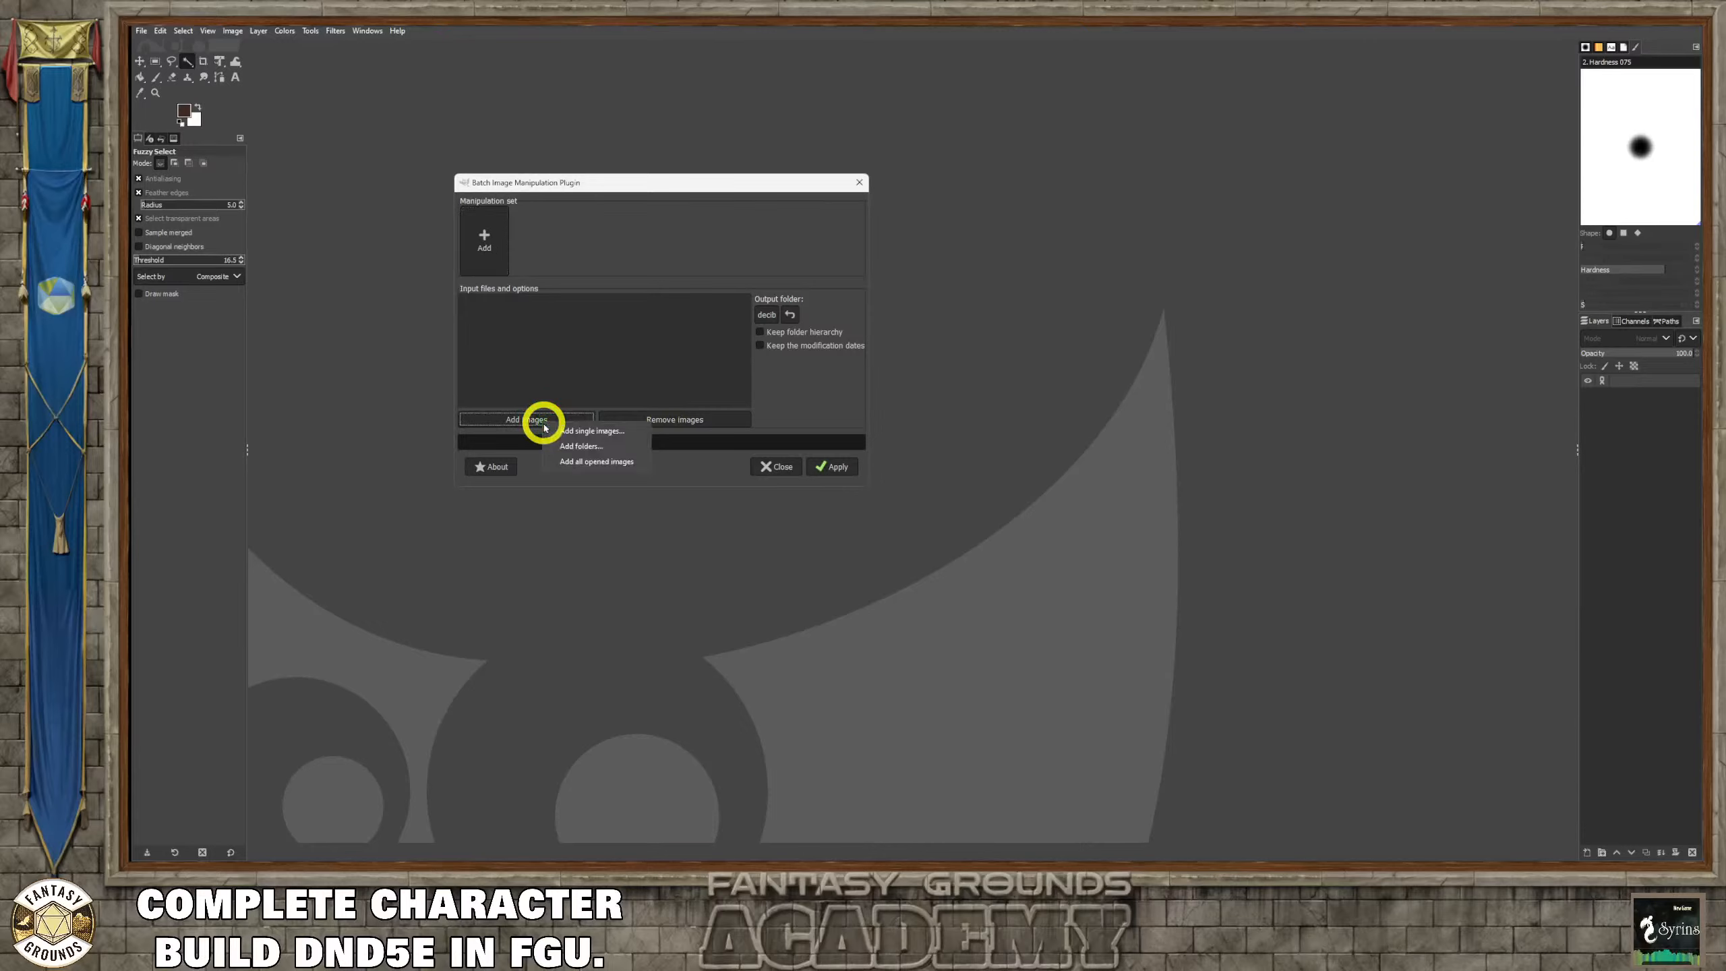
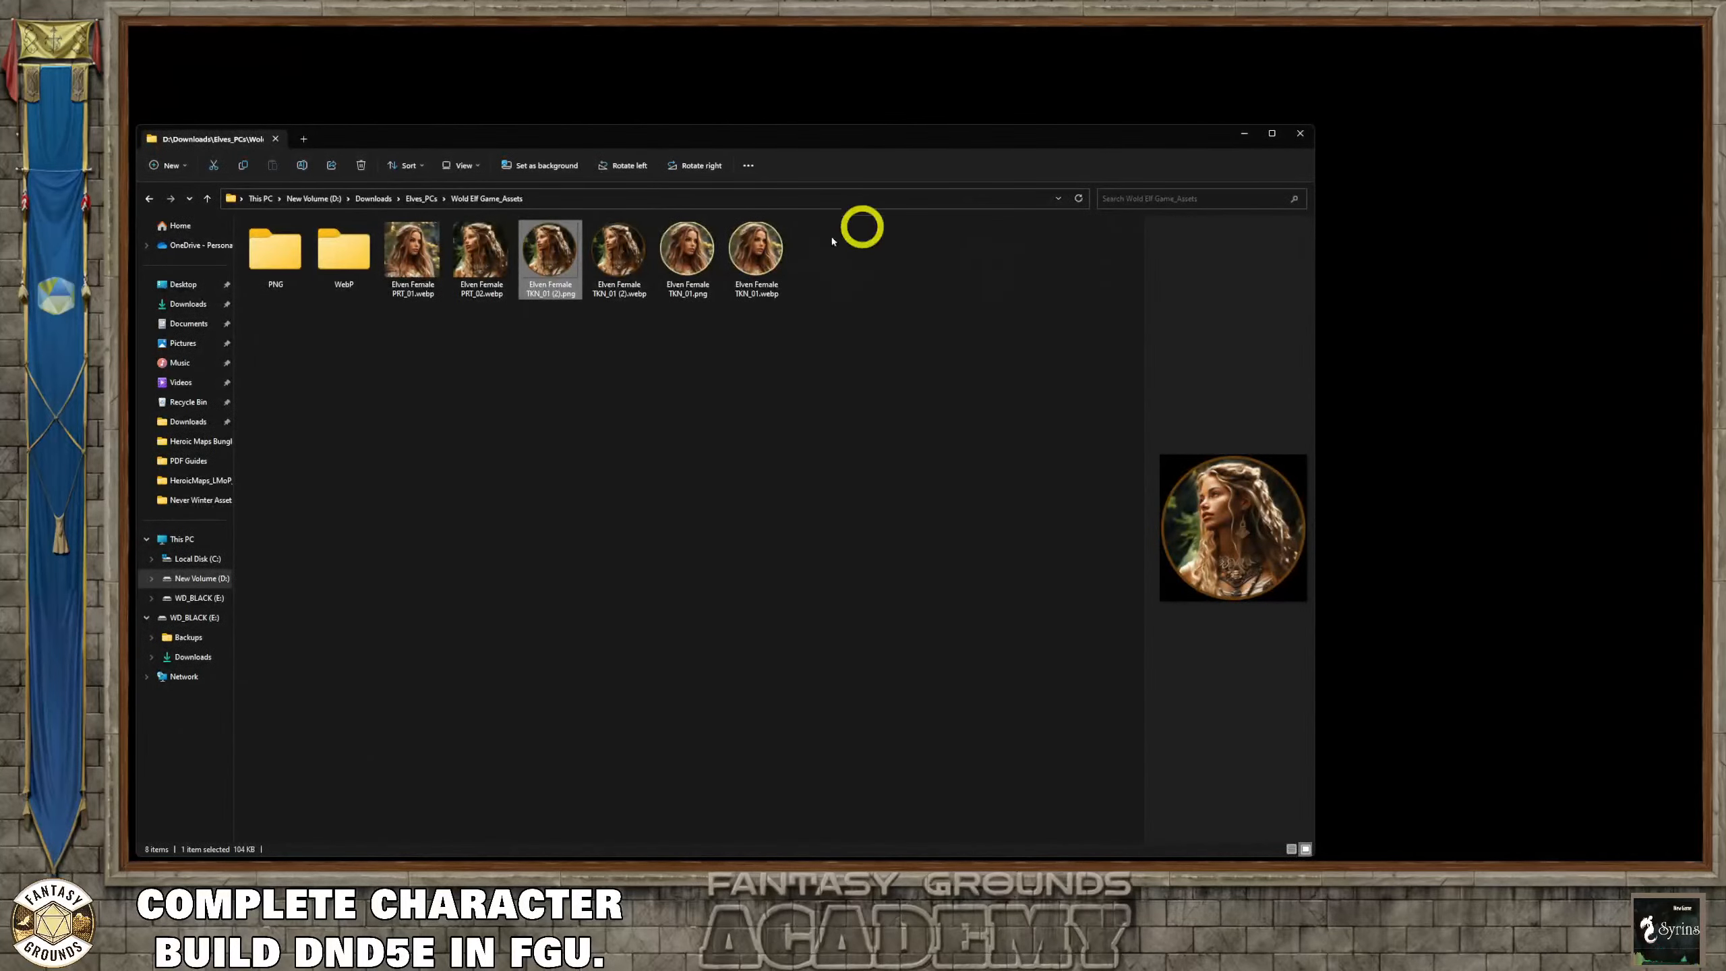
Move the two token PNG files into the PNG folder and the four WebP images into the WebP folder.
click(609, 250)
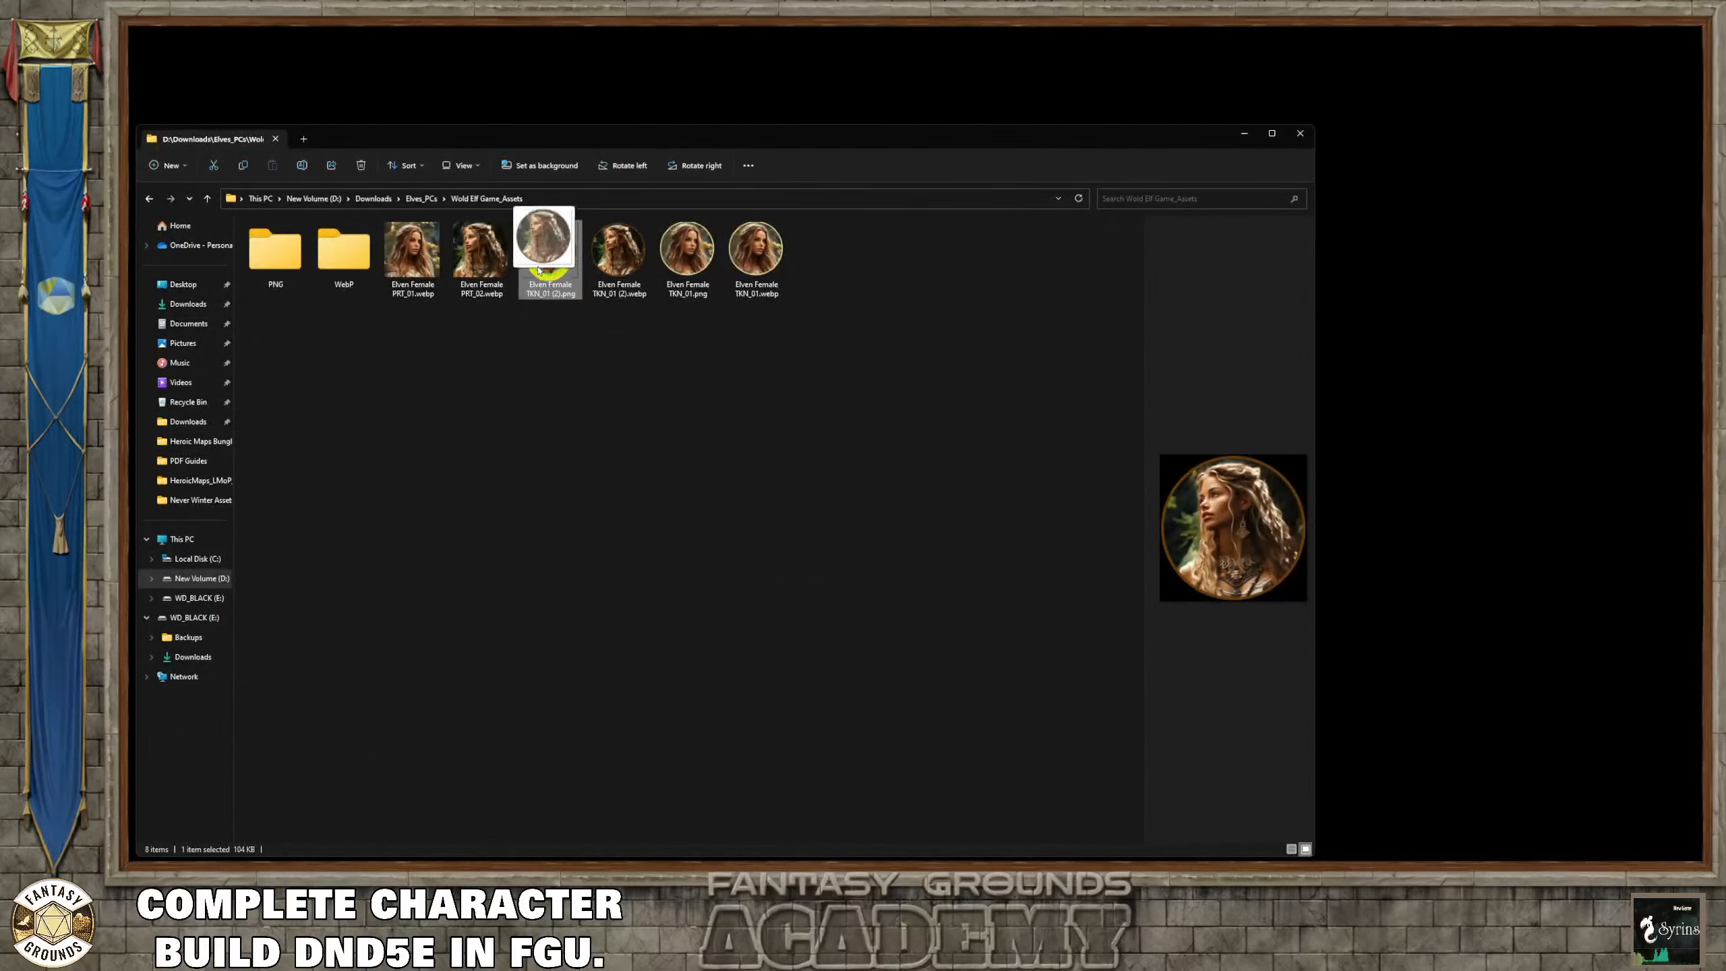
drag(549, 250, 275, 257)
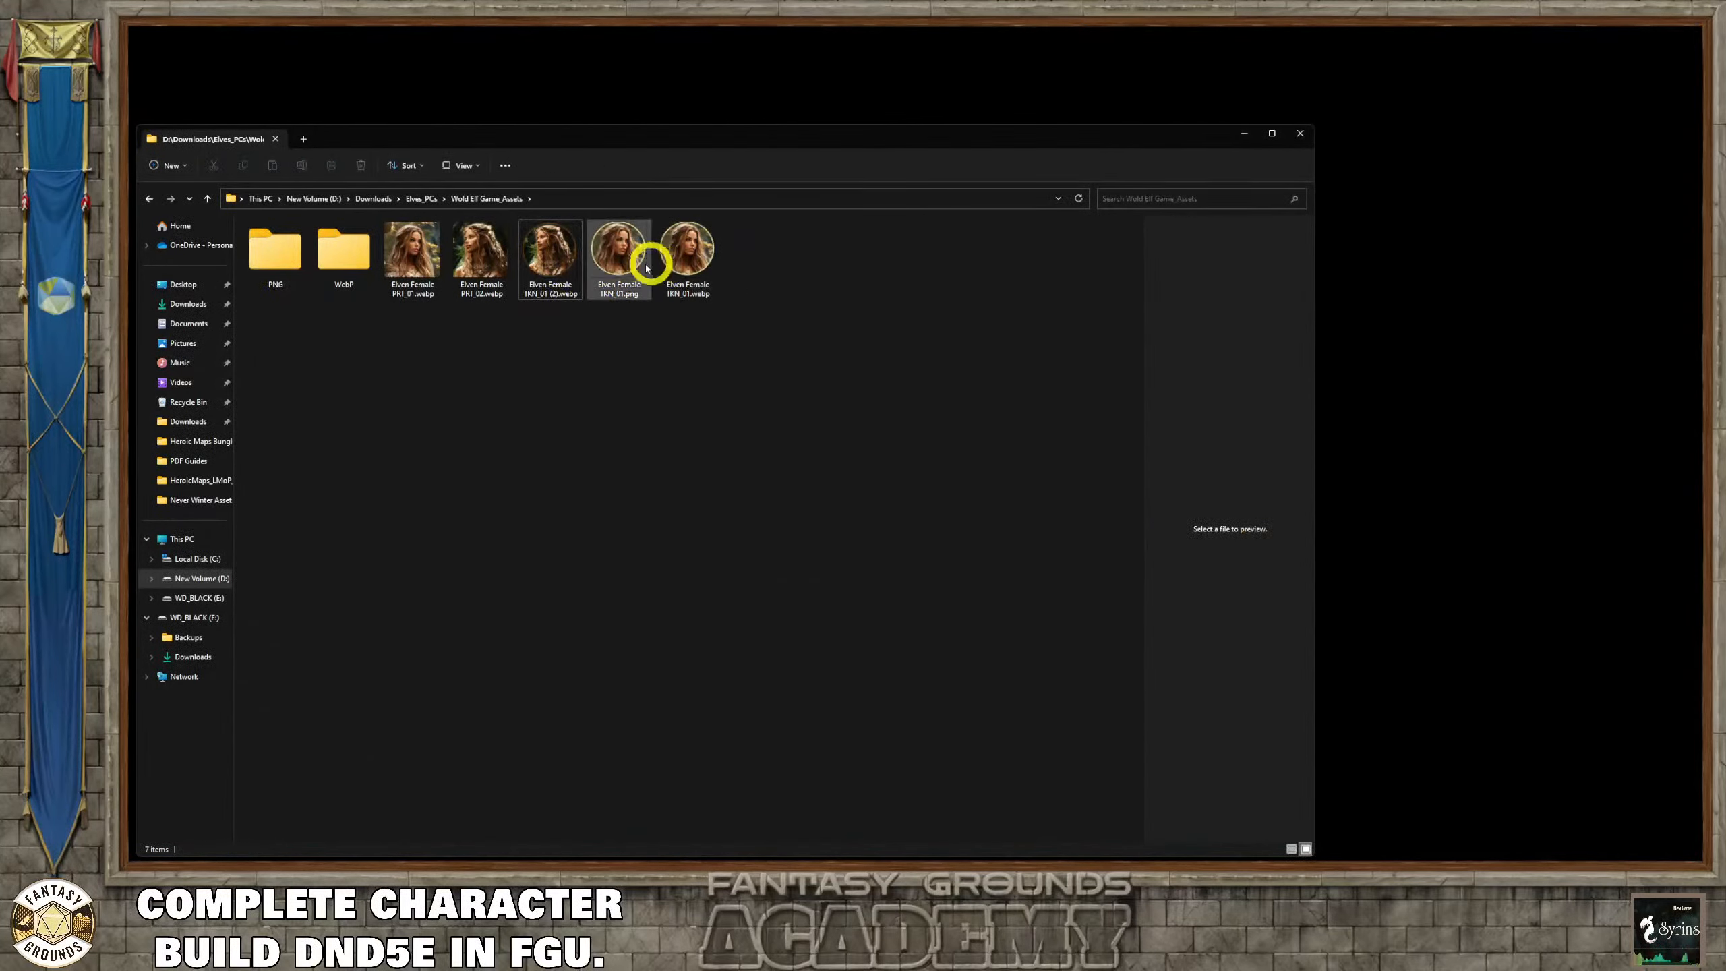
drag(645, 255, 273, 266)
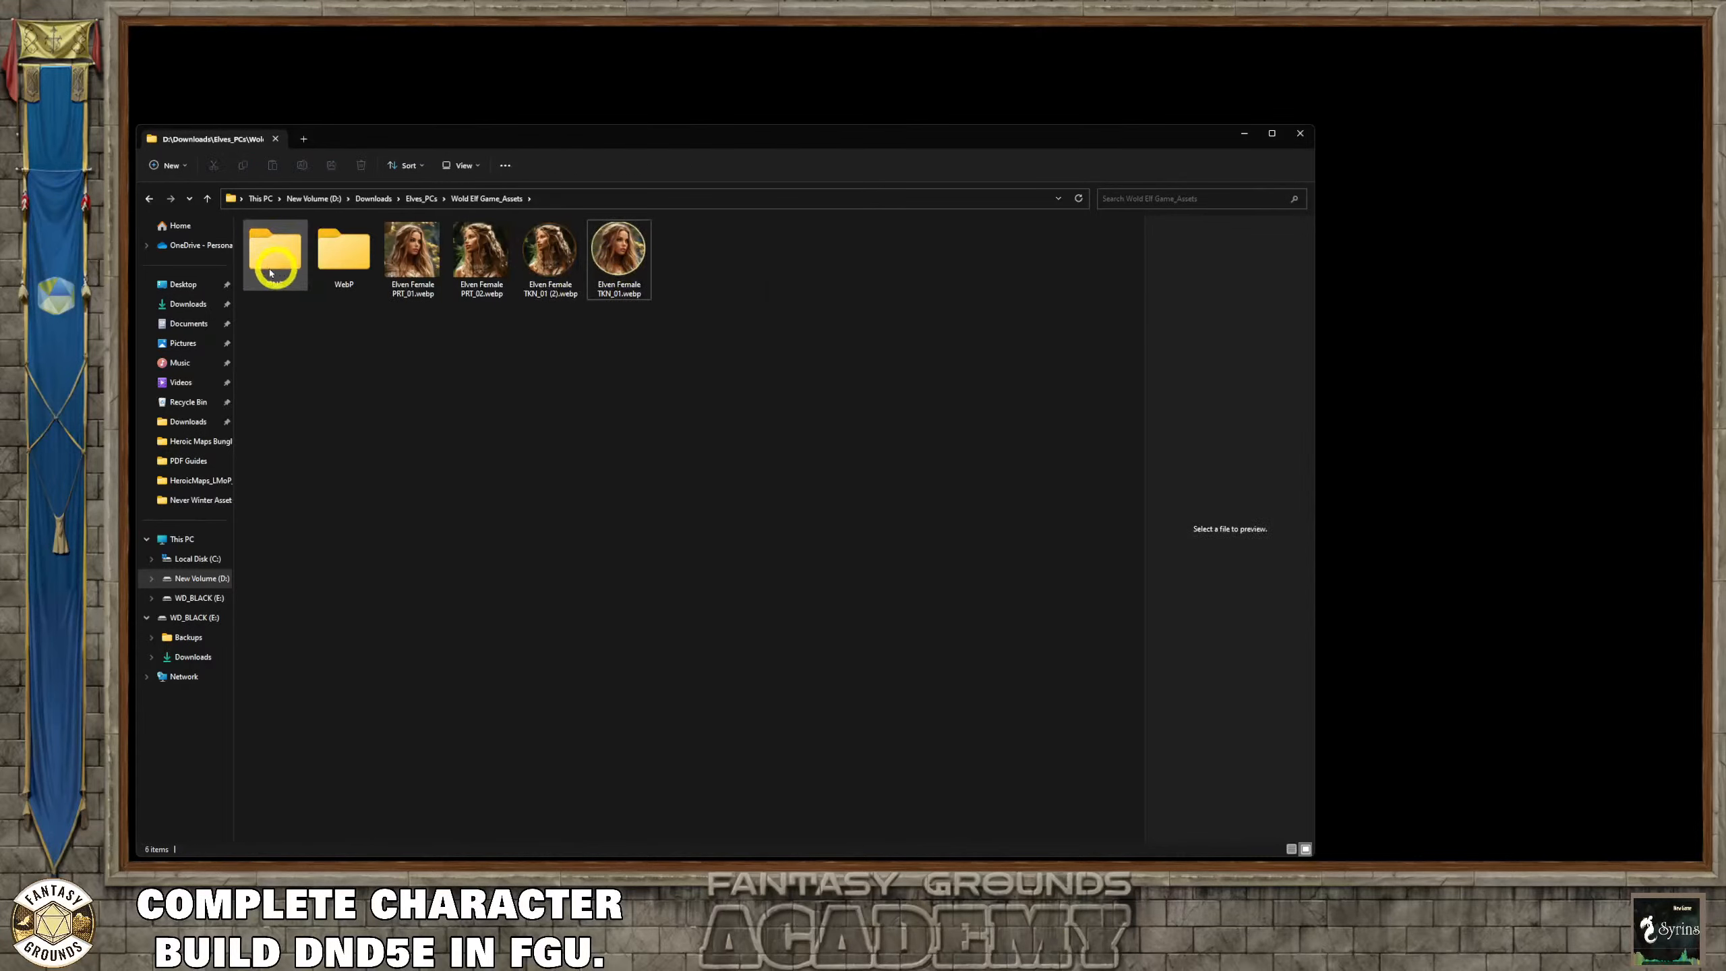
drag(717, 285, 346, 275)
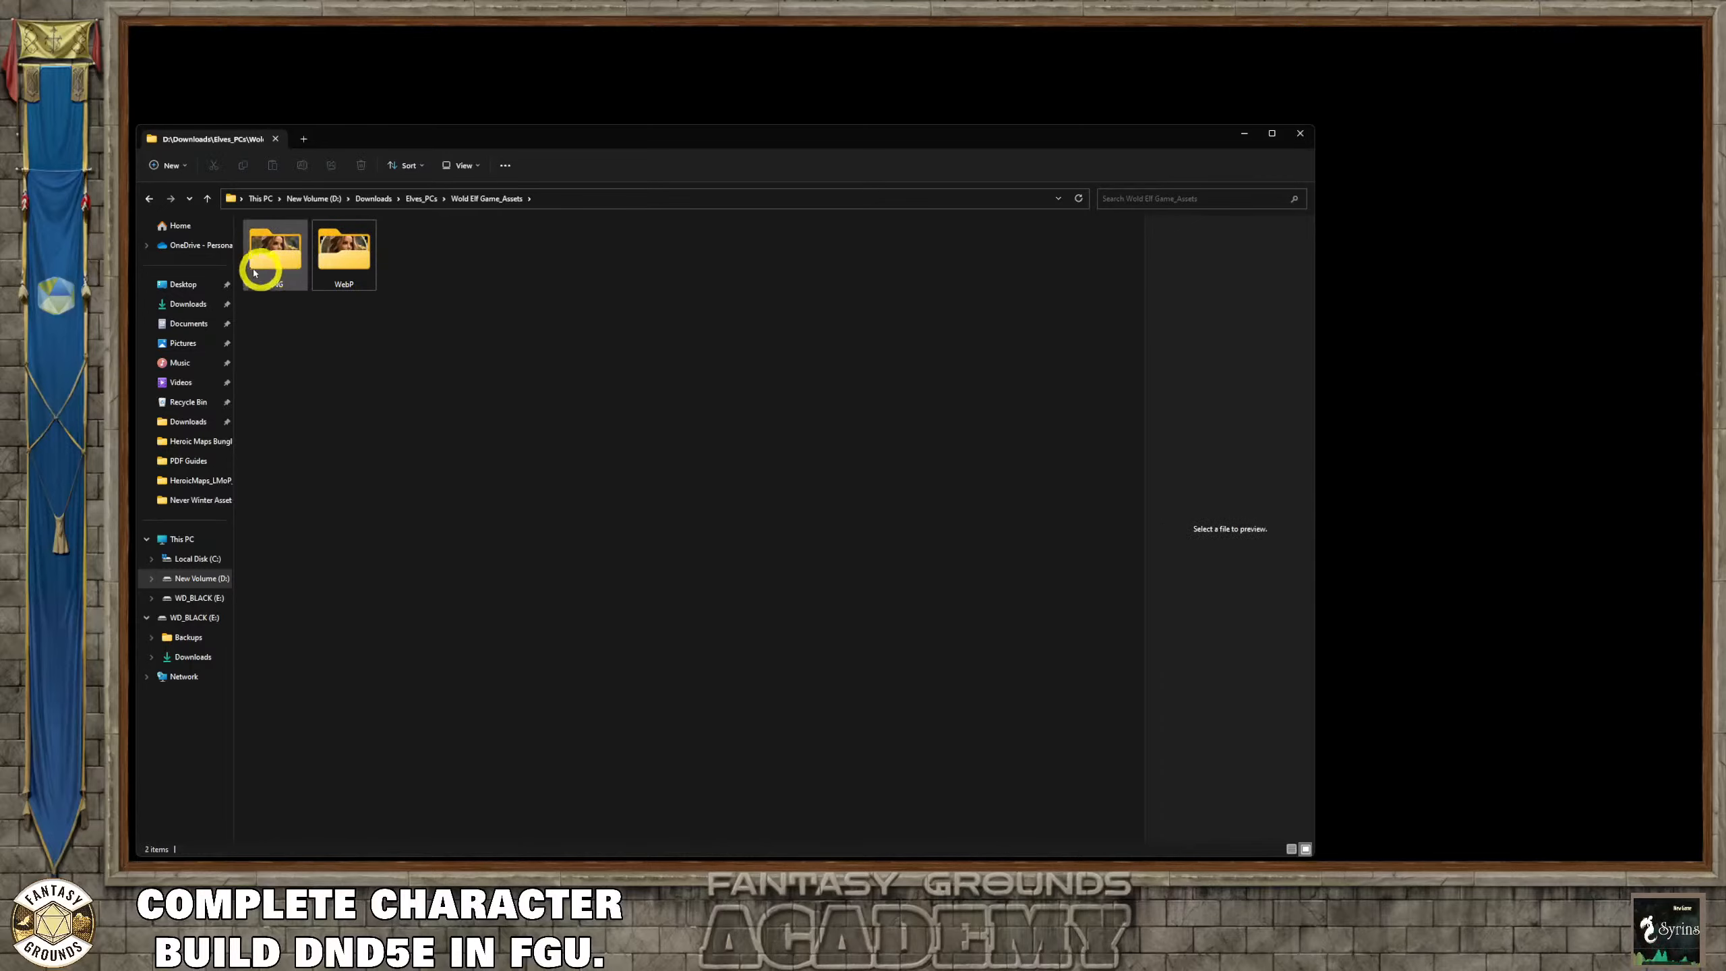
click(288, 276)
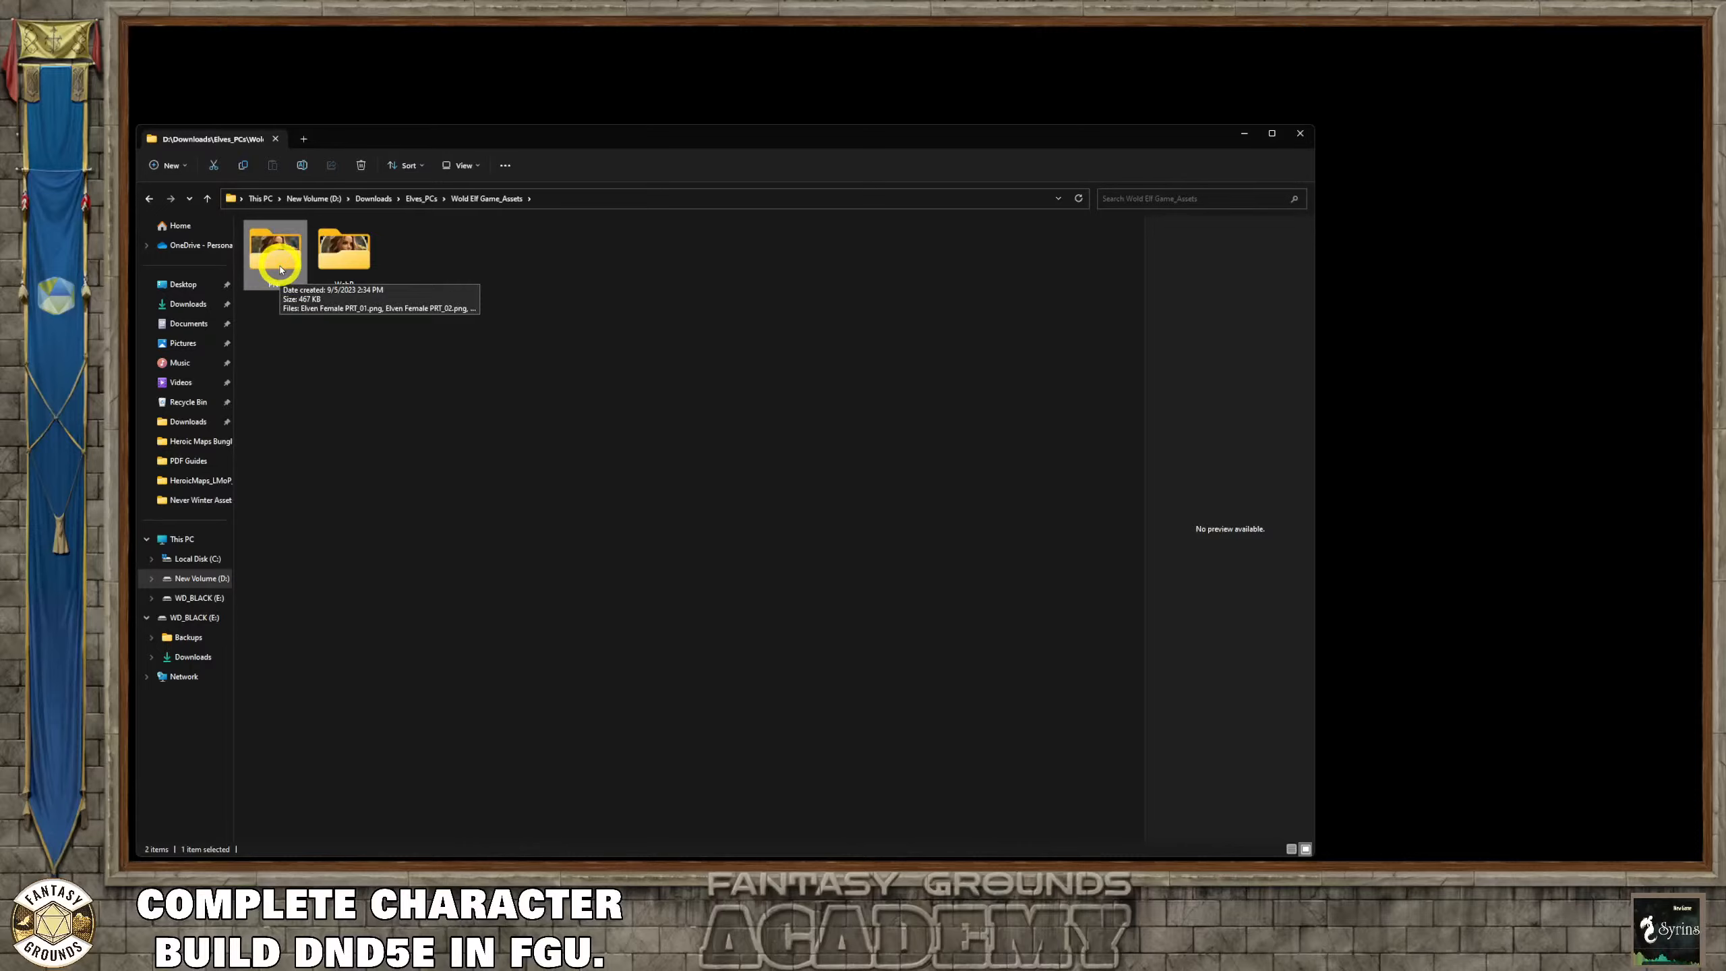
click(350, 258)
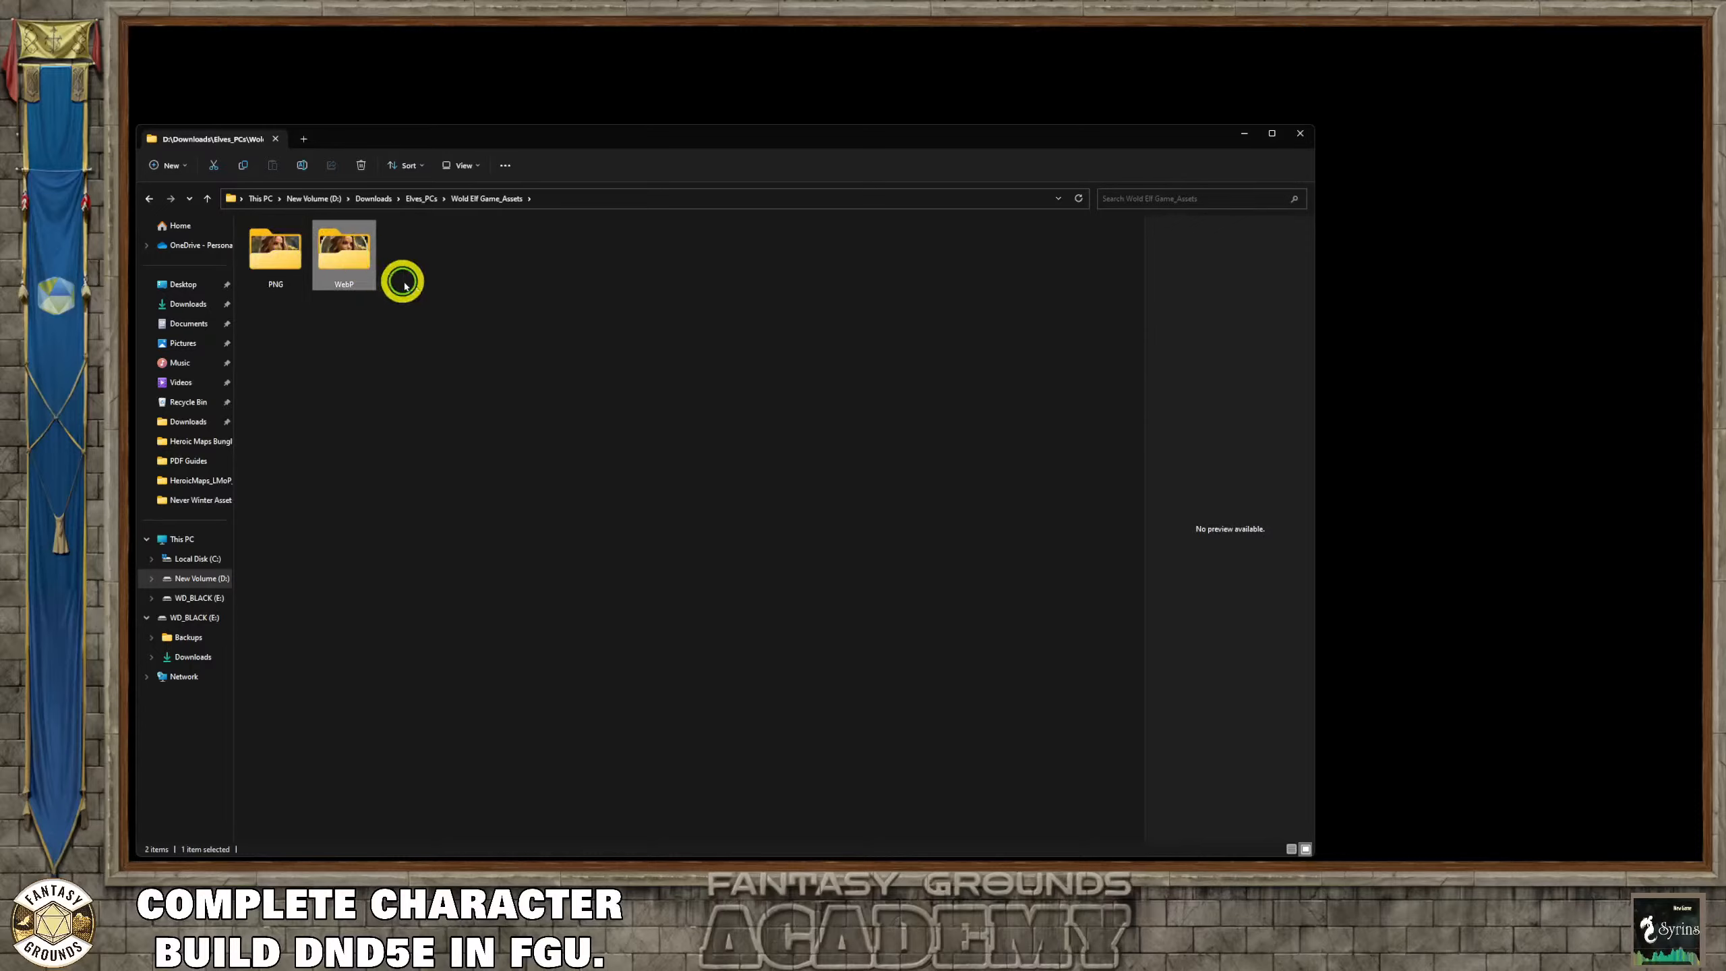
In the WebP folder, rename the "Elven Female TKN_01 (2)" image as "Elven Female TKN_02.webp".
double_click(353, 264)
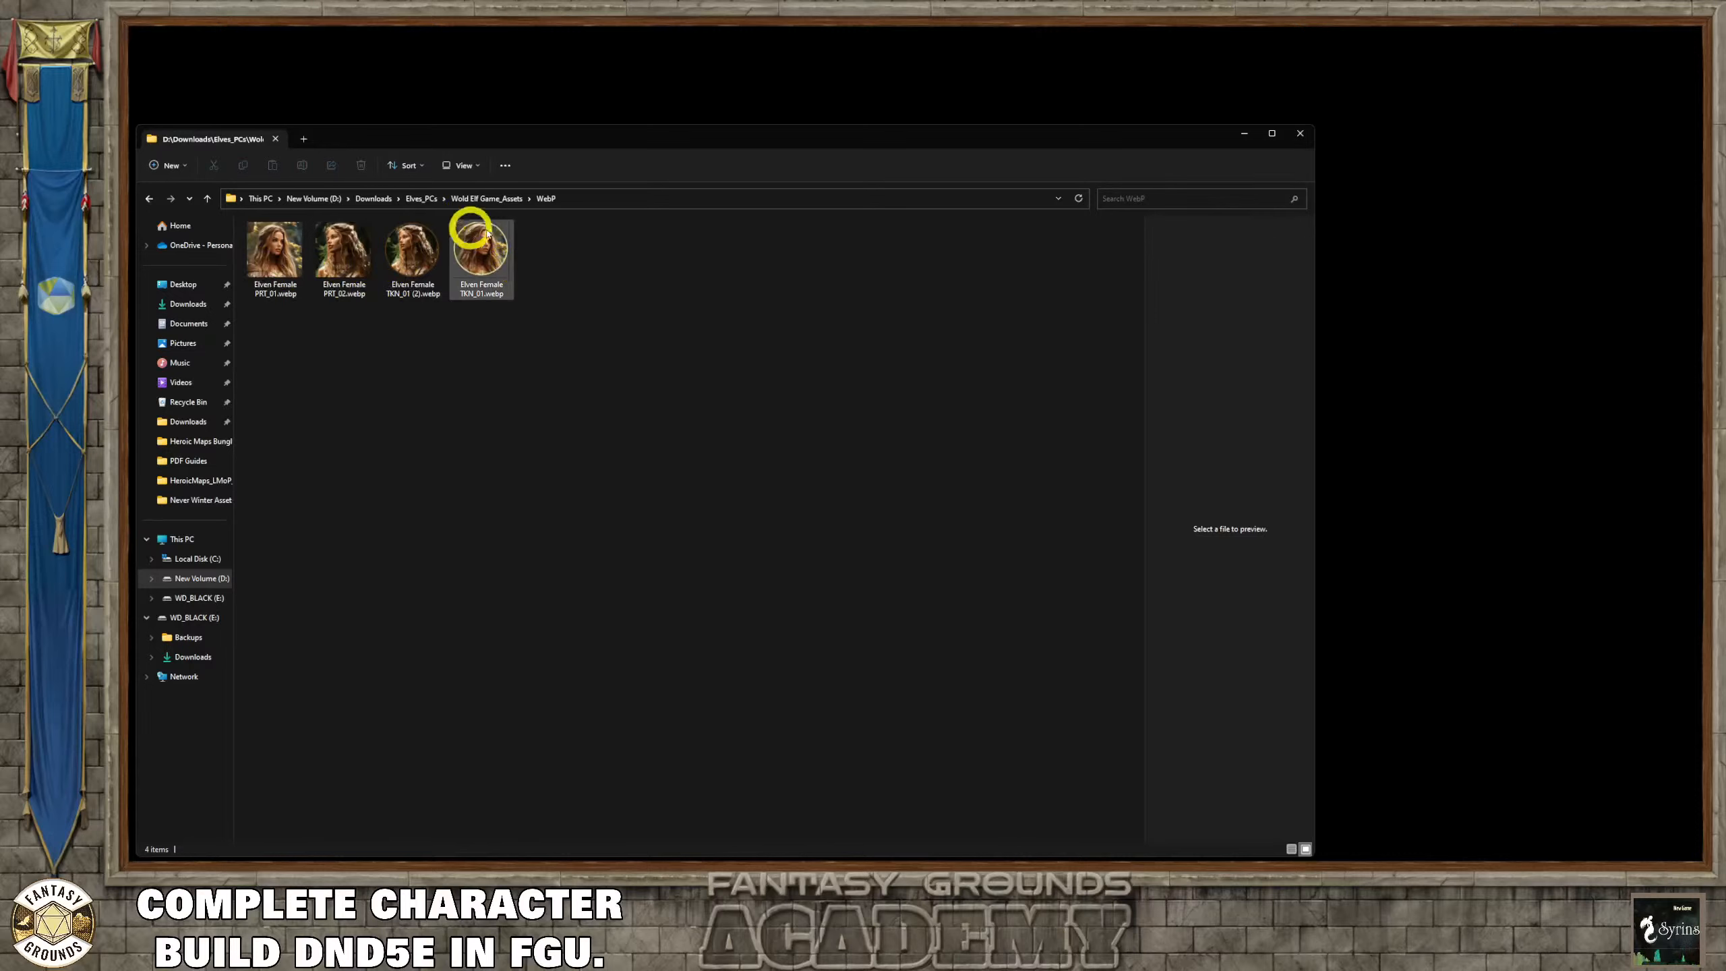
click(416, 300)
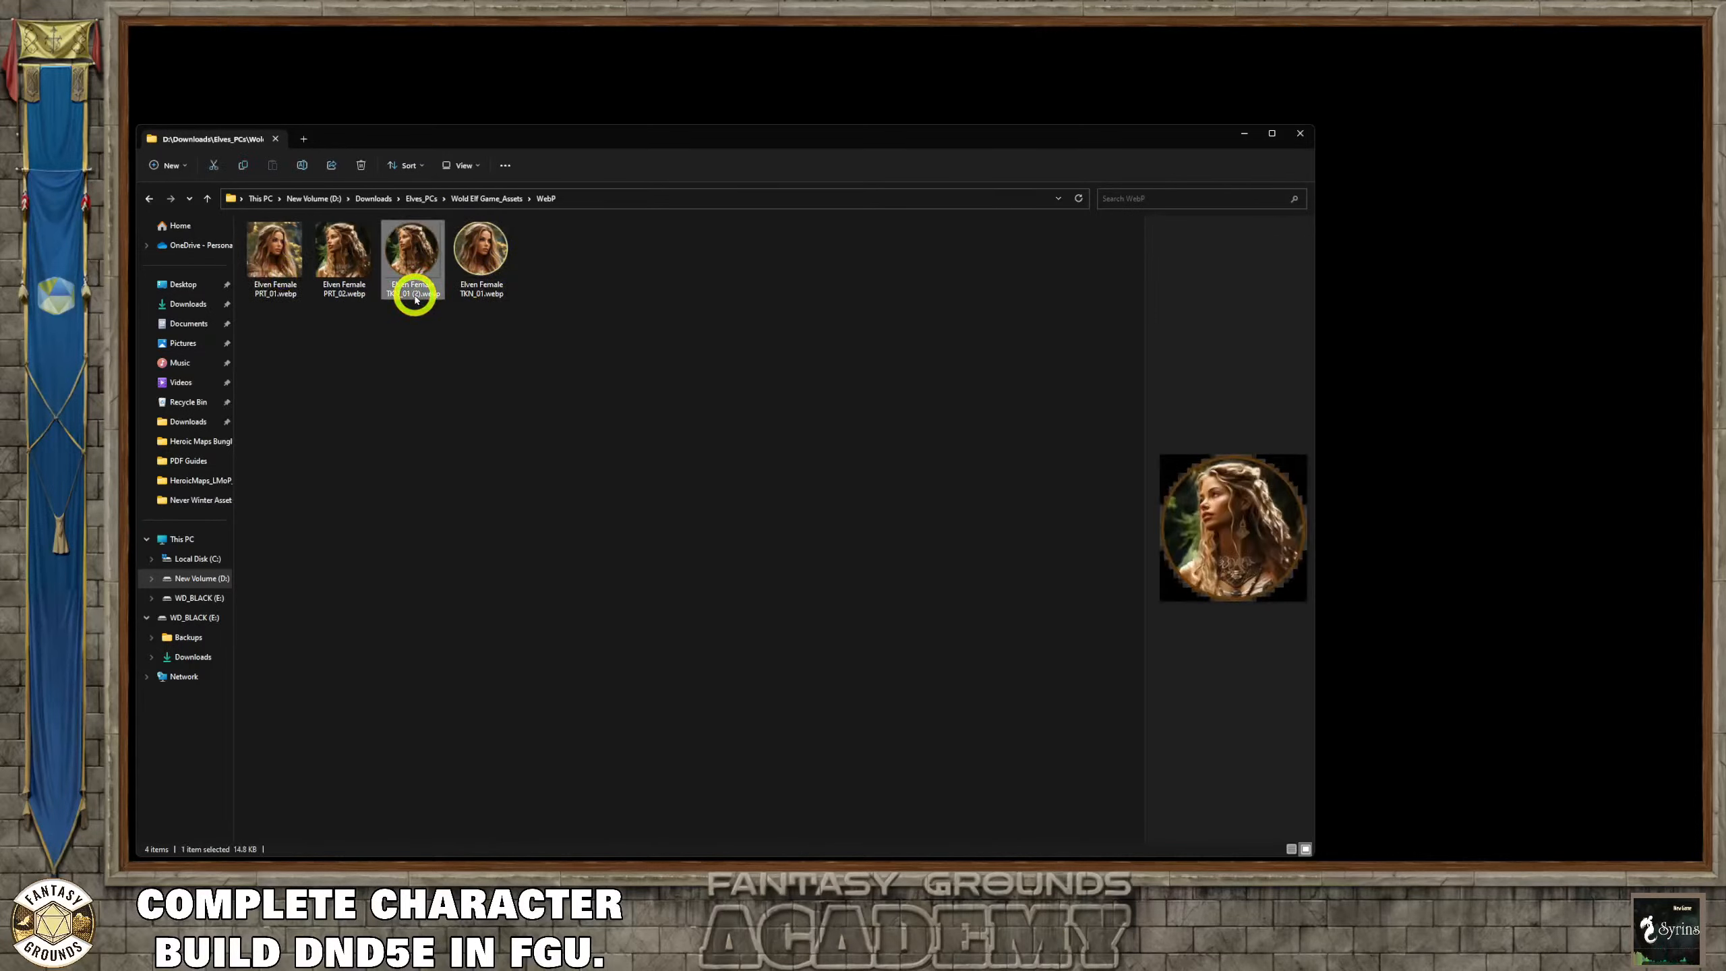
click(413, 298)
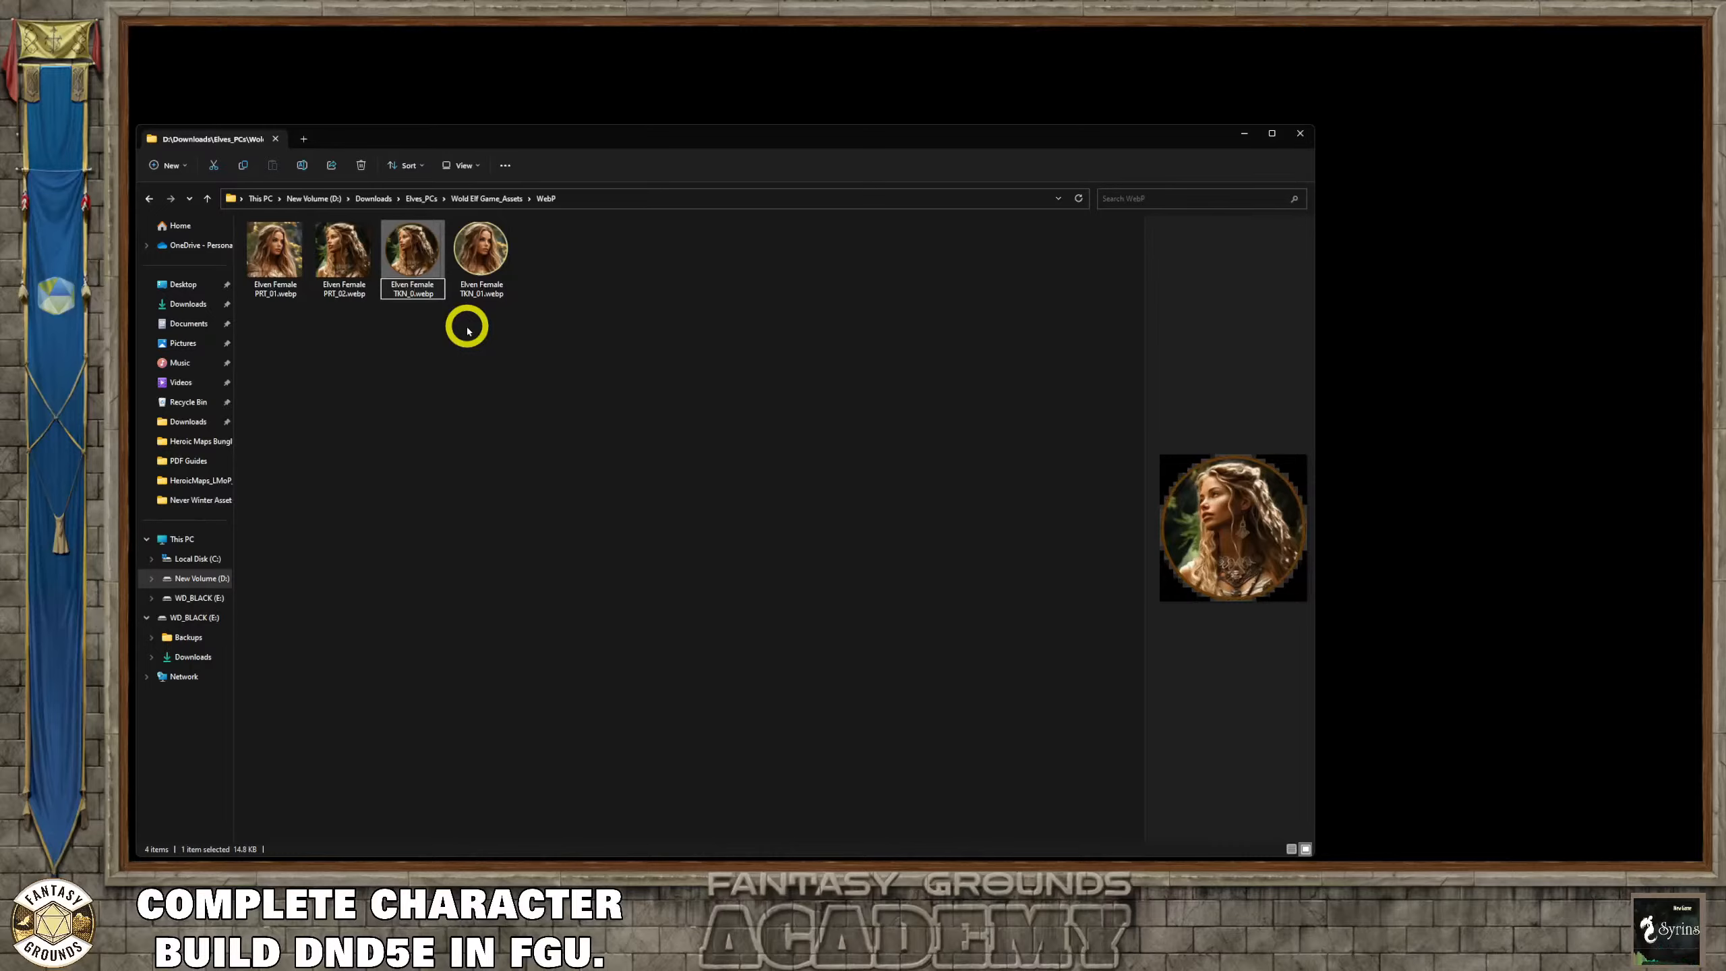
click(467, 326)
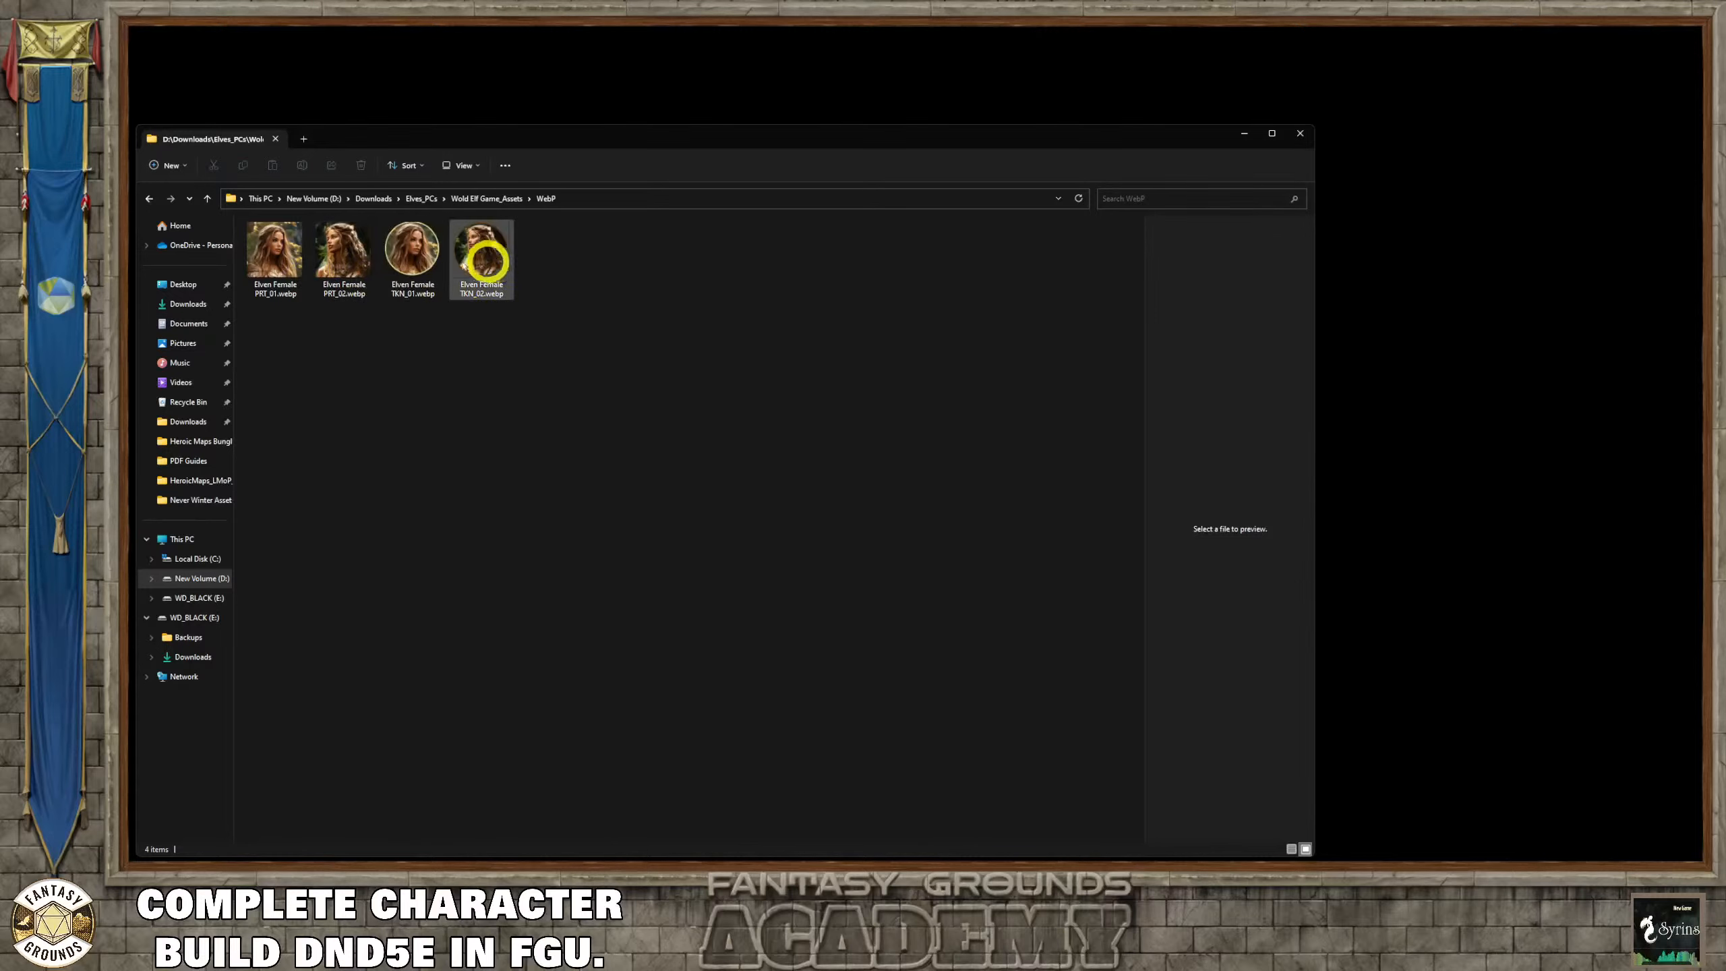
Preview the PRT_02 portrait and compare the TKN_01 and TKN_02 token images in the WebP folder.
click(355, 258)
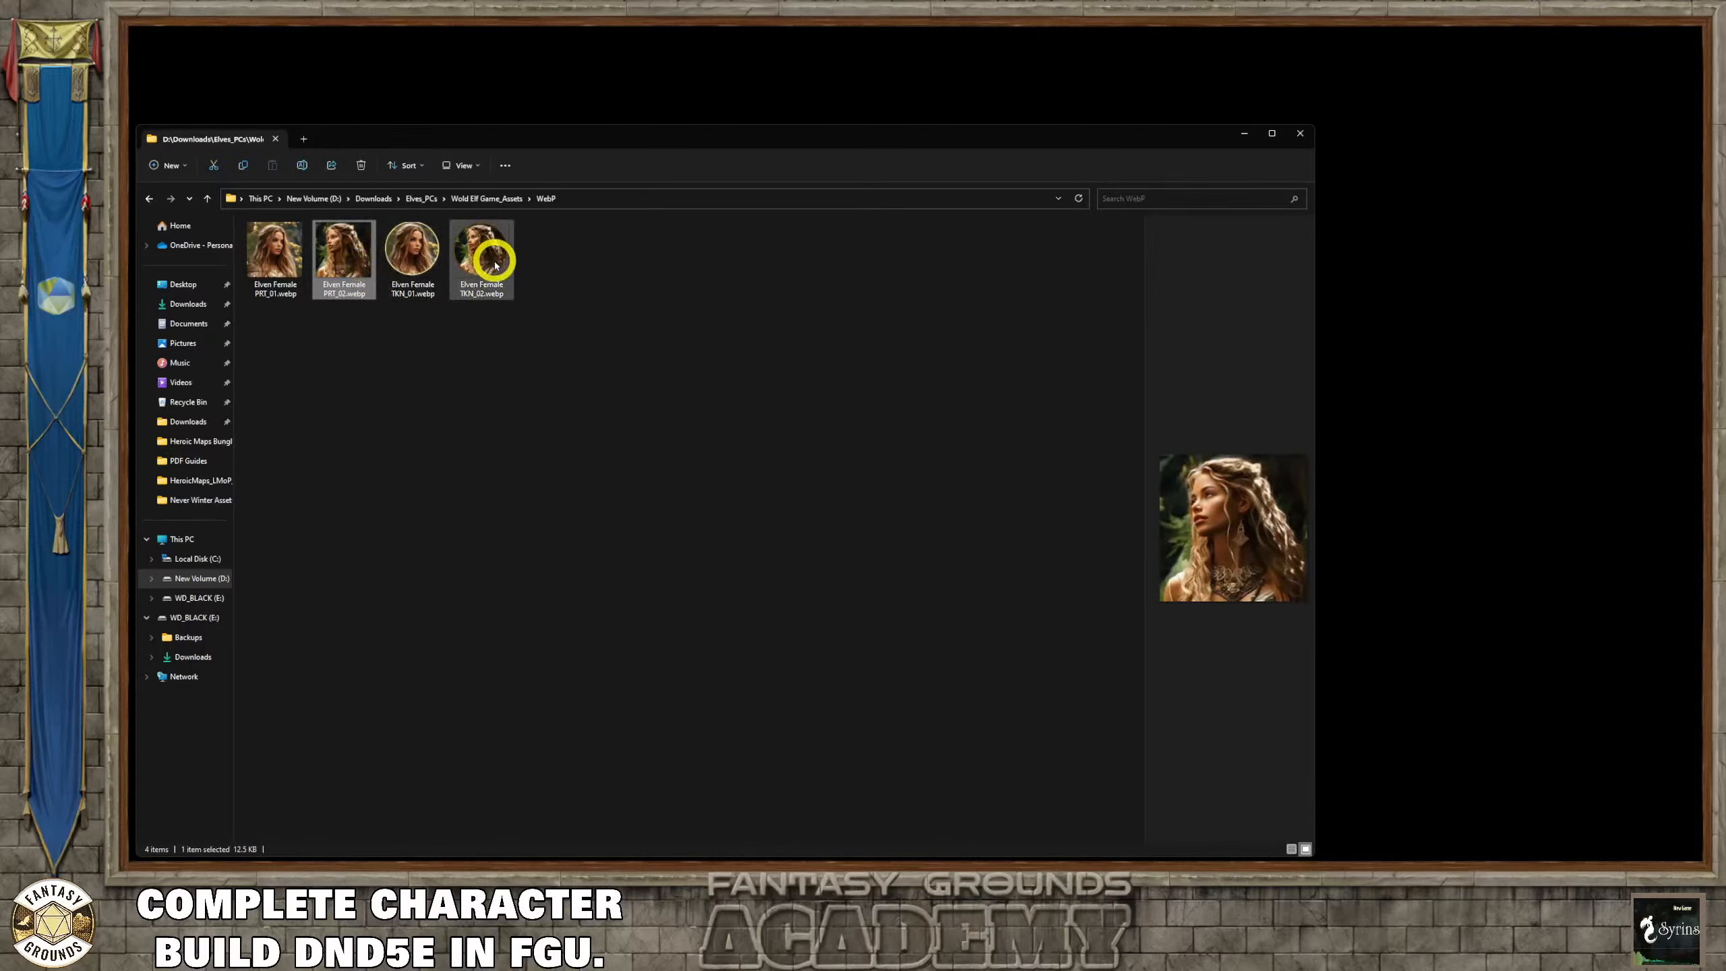
click(383, 347)
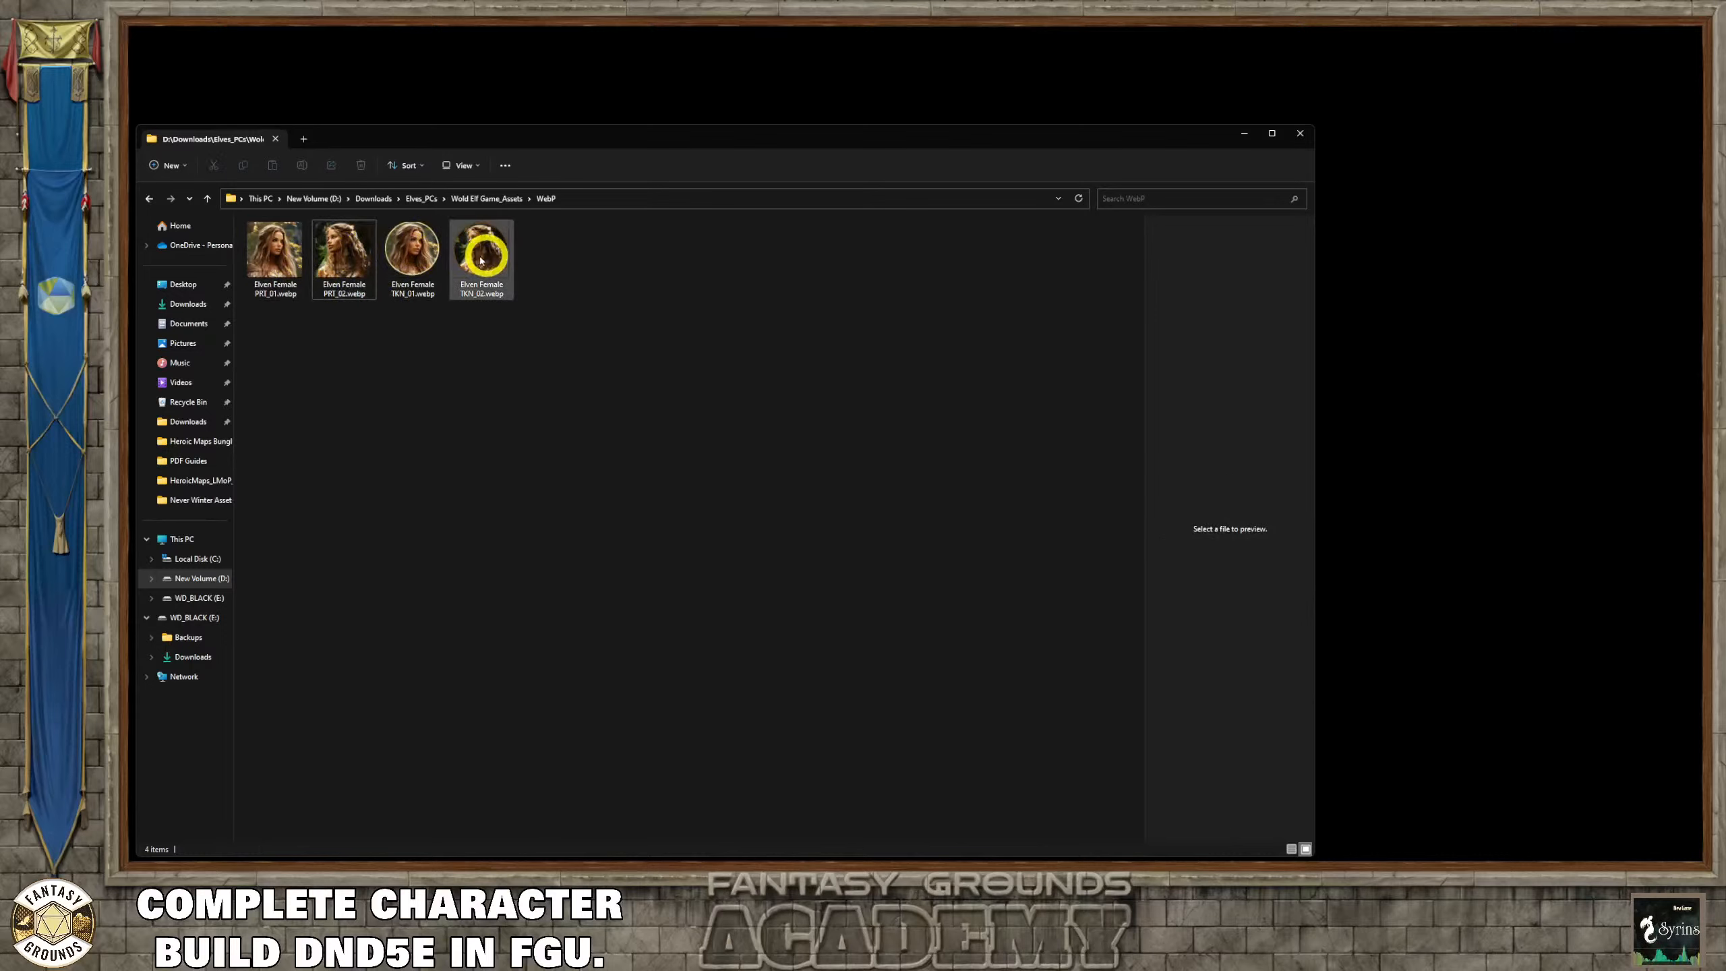
click(418, 257)
click(489, 261)
click(416, 258)
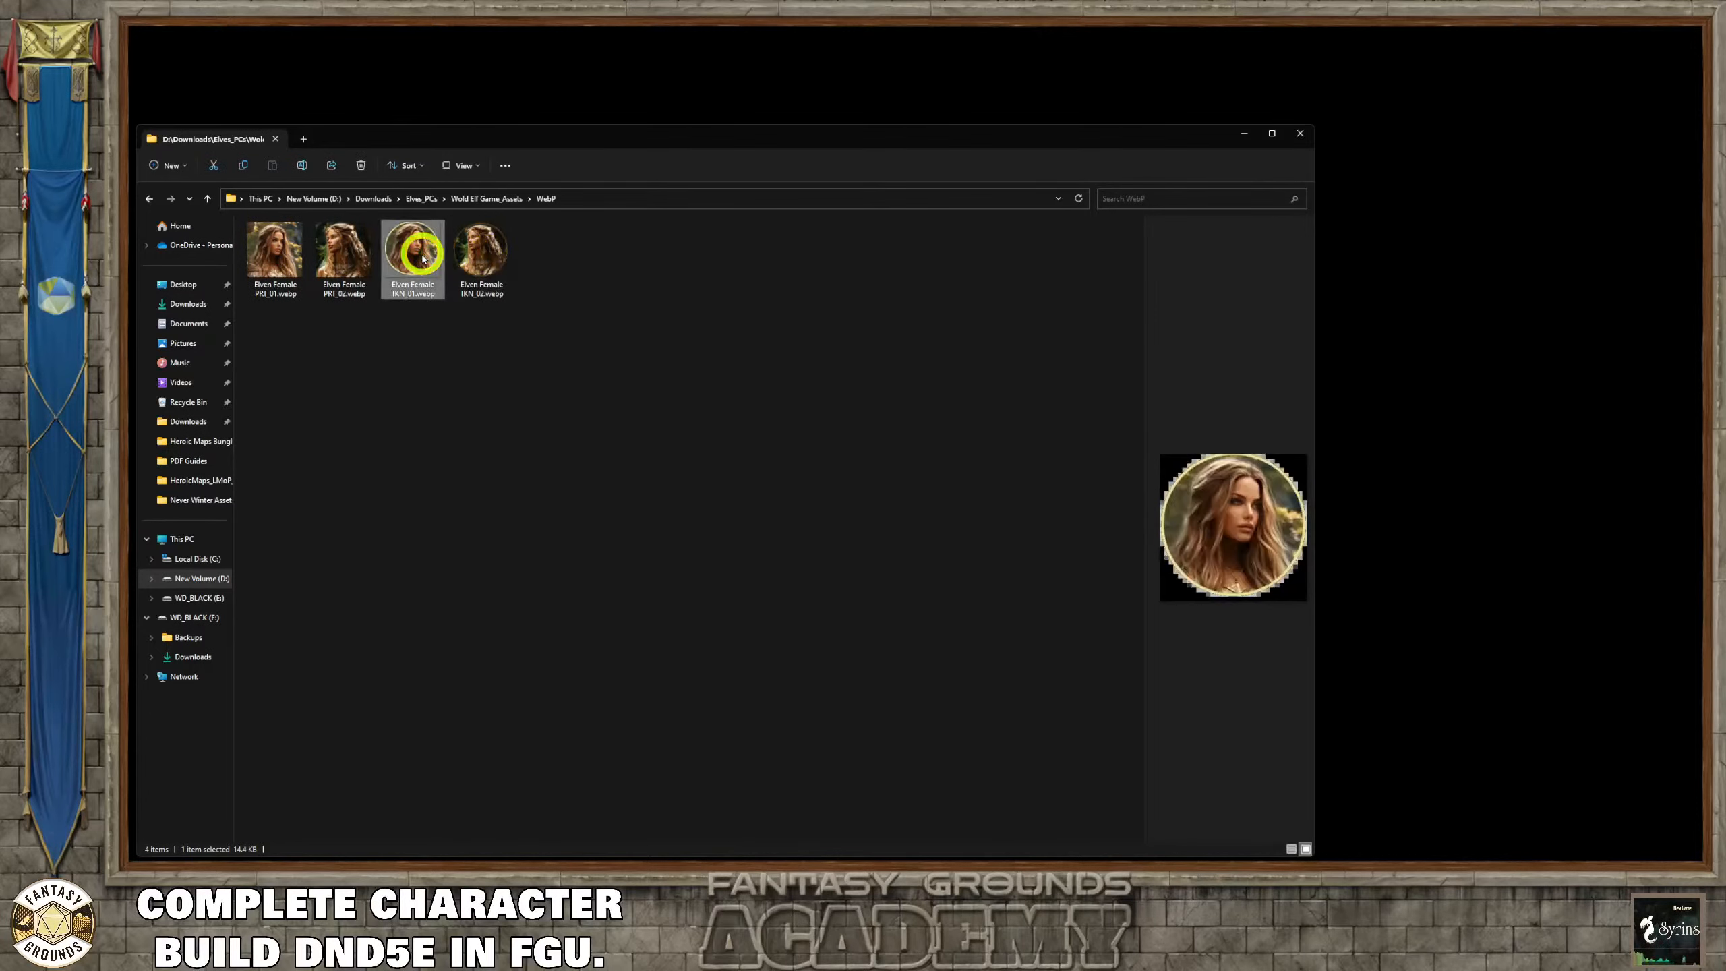
click(486, 260)
click(429, 261)
click(484, 259)
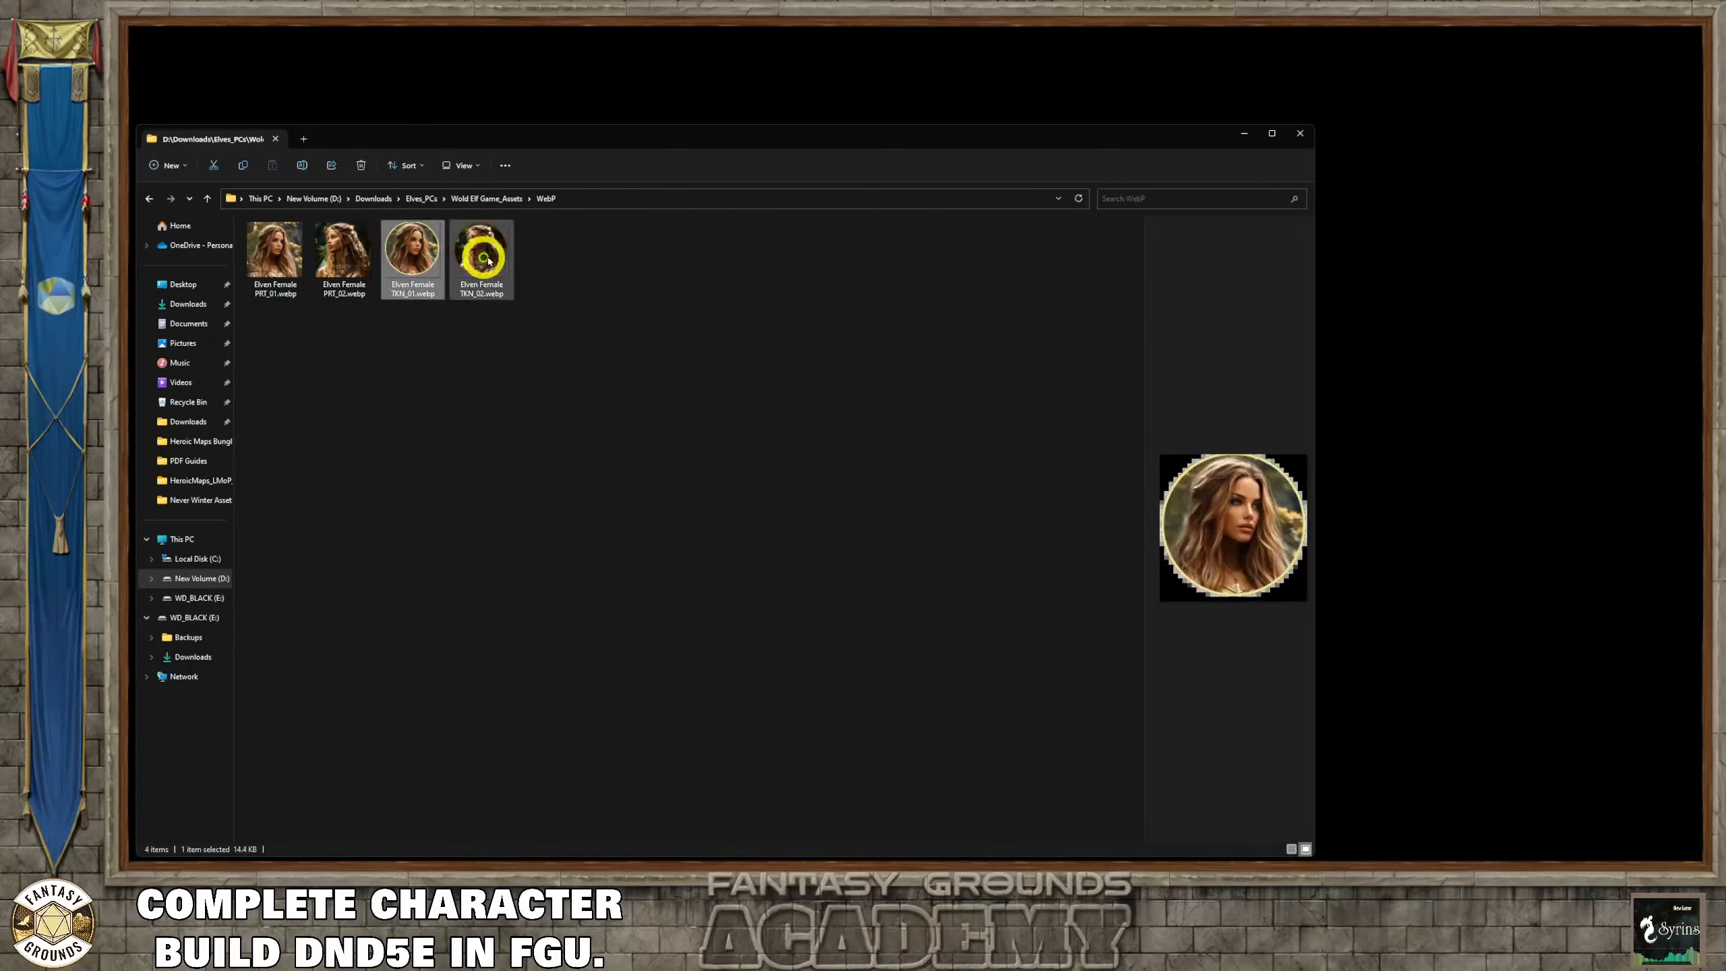
click(487, 259)
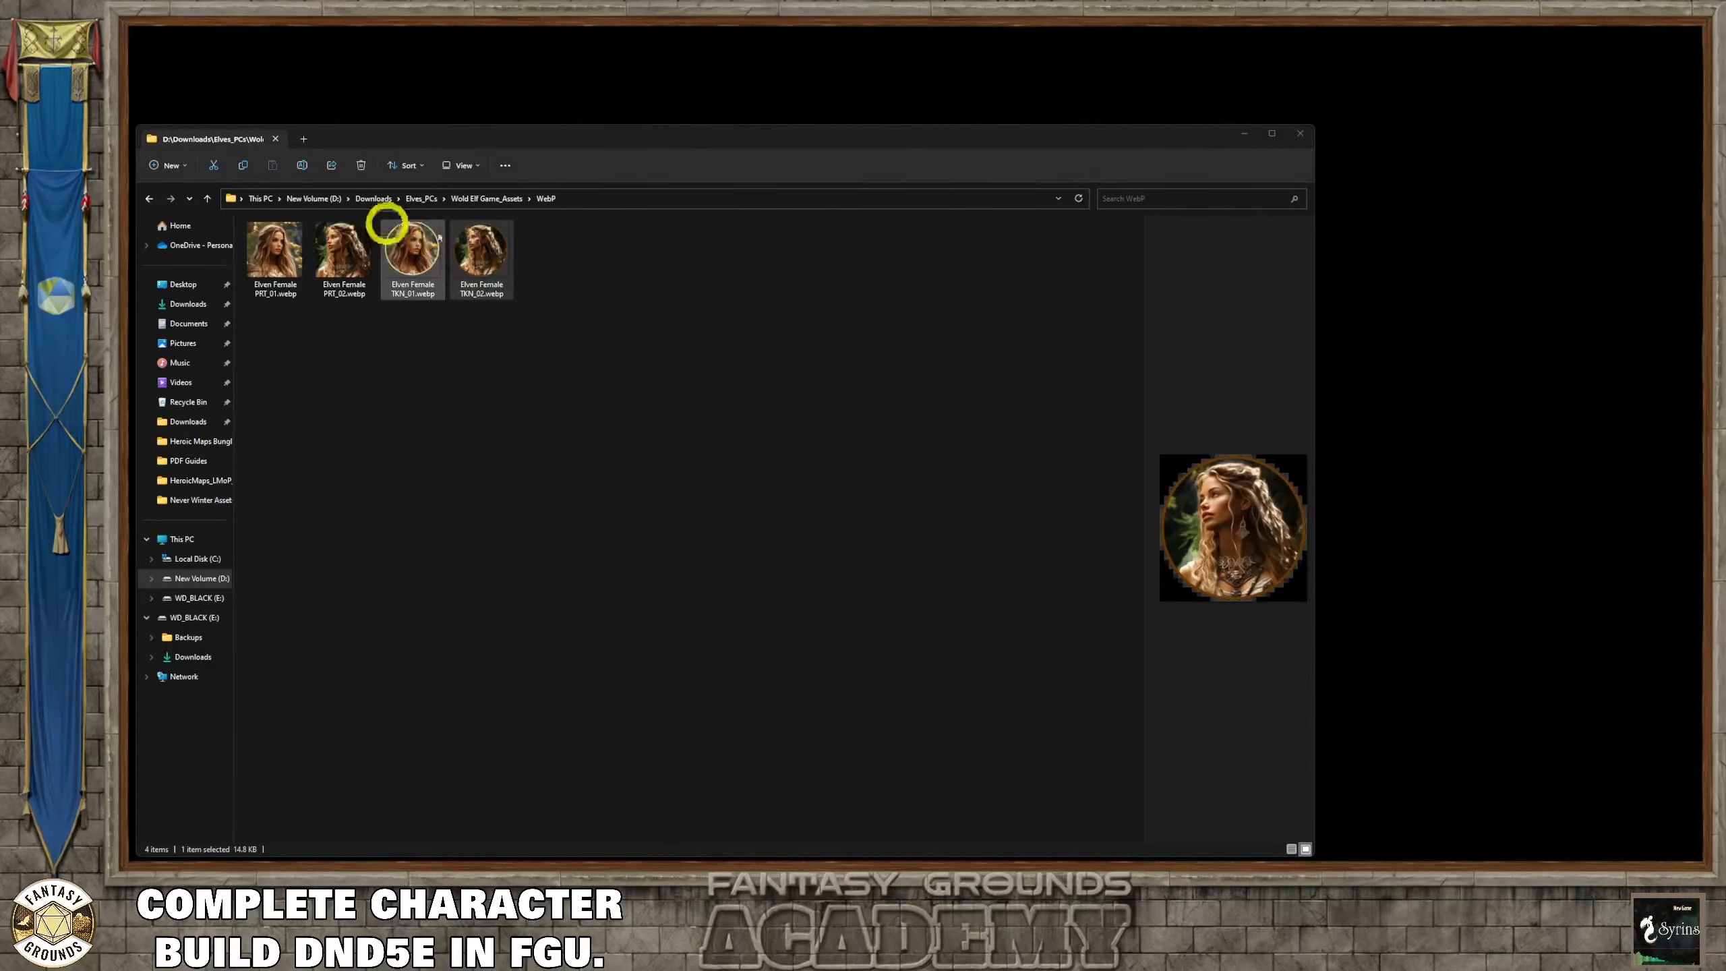
click(466, 249)
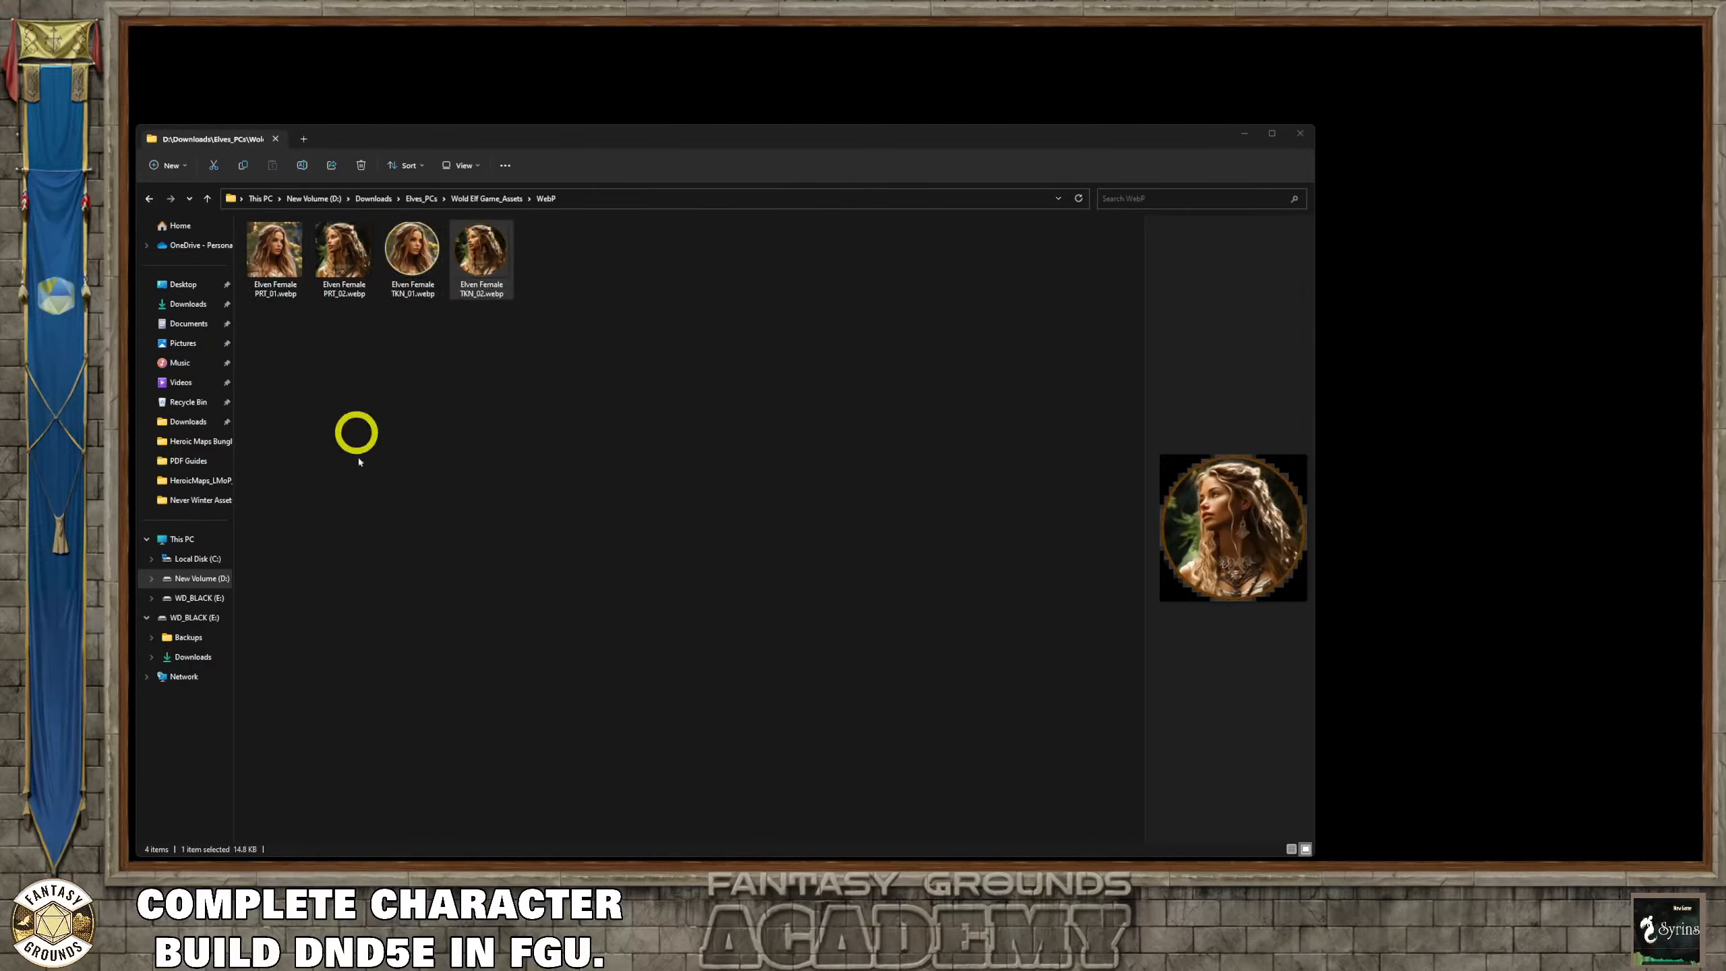
Switch to Chrome and examine the Developer Guide's table of recommended image formats and sizes, highlighting the 256x256 resolution for tokens.
click(372, 860)
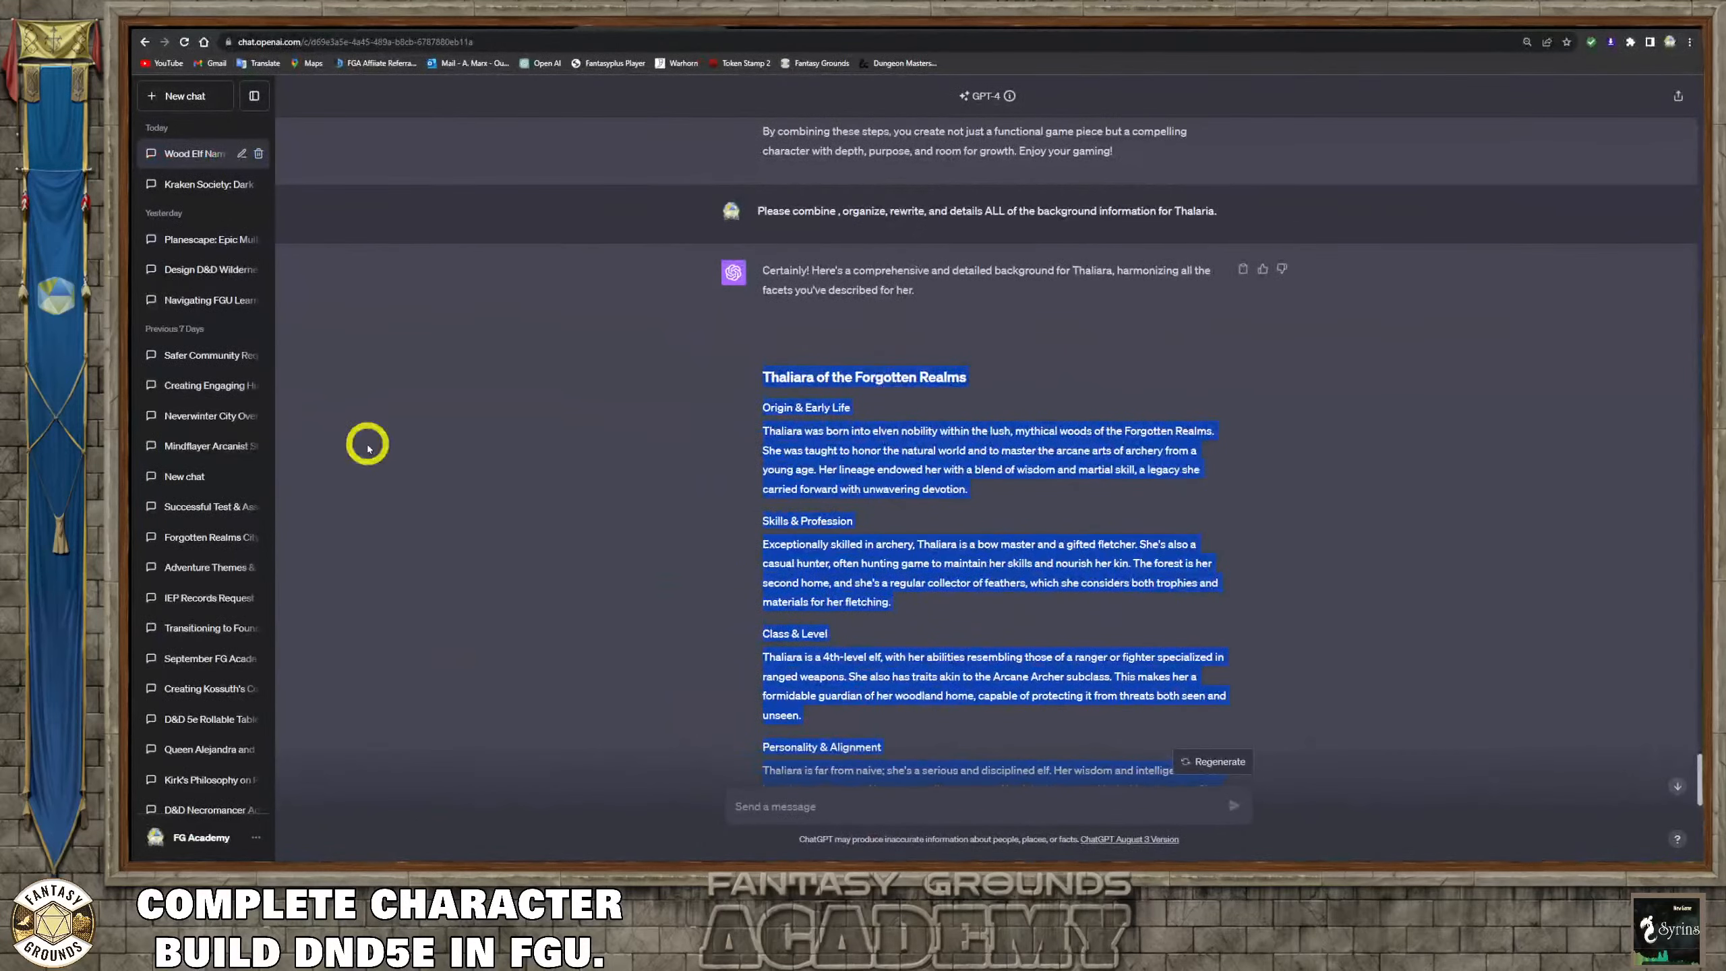
click(500, 26)
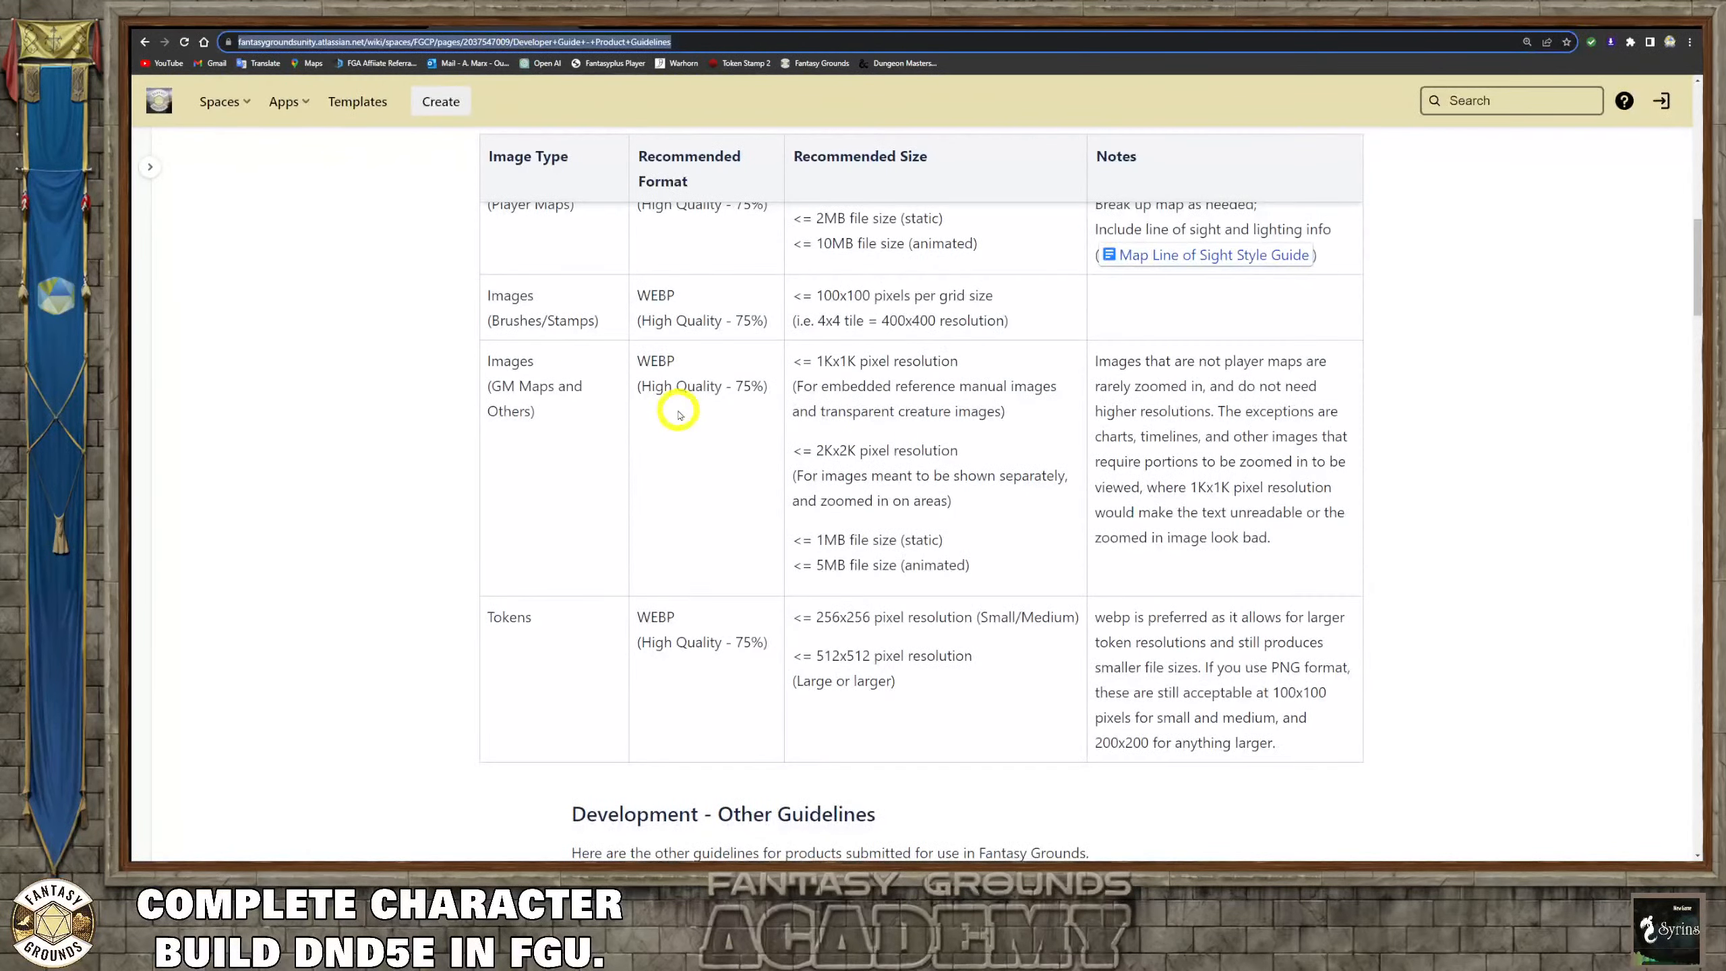
scroll(680, 415, up, 3)
scroll(671, 422, down, 1)
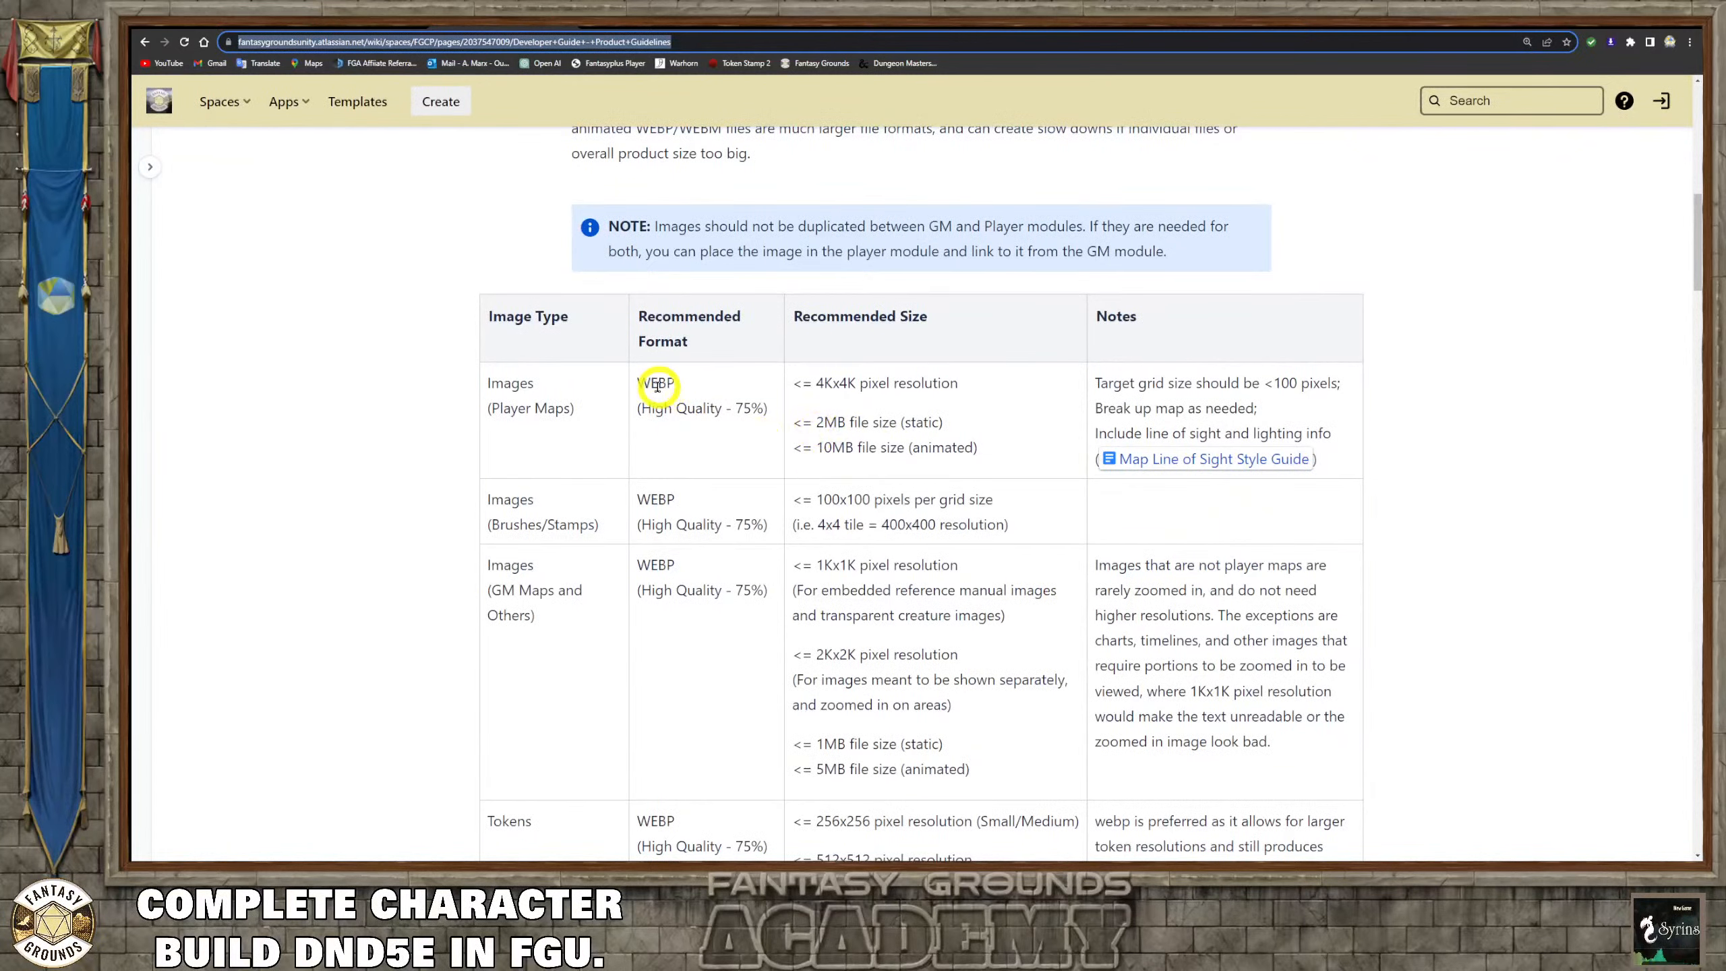
scroll(663, 429, down, 3)
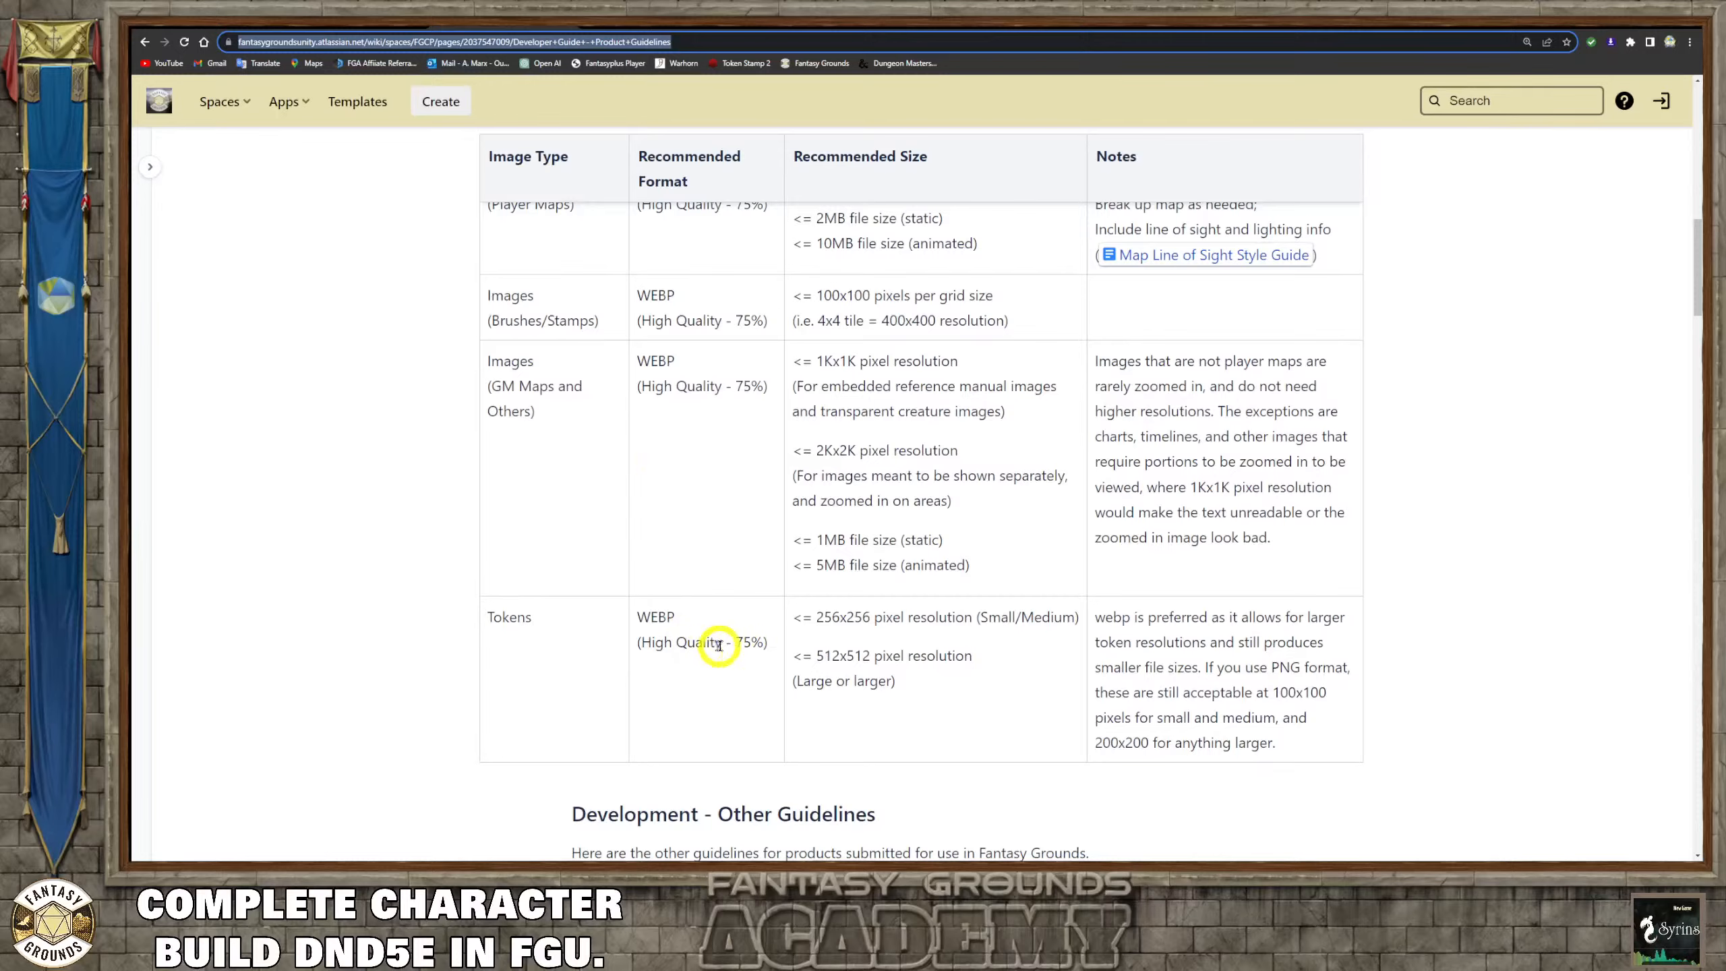
scroll(748, 599, up, 6)
scroll(788, 516, down, 3)
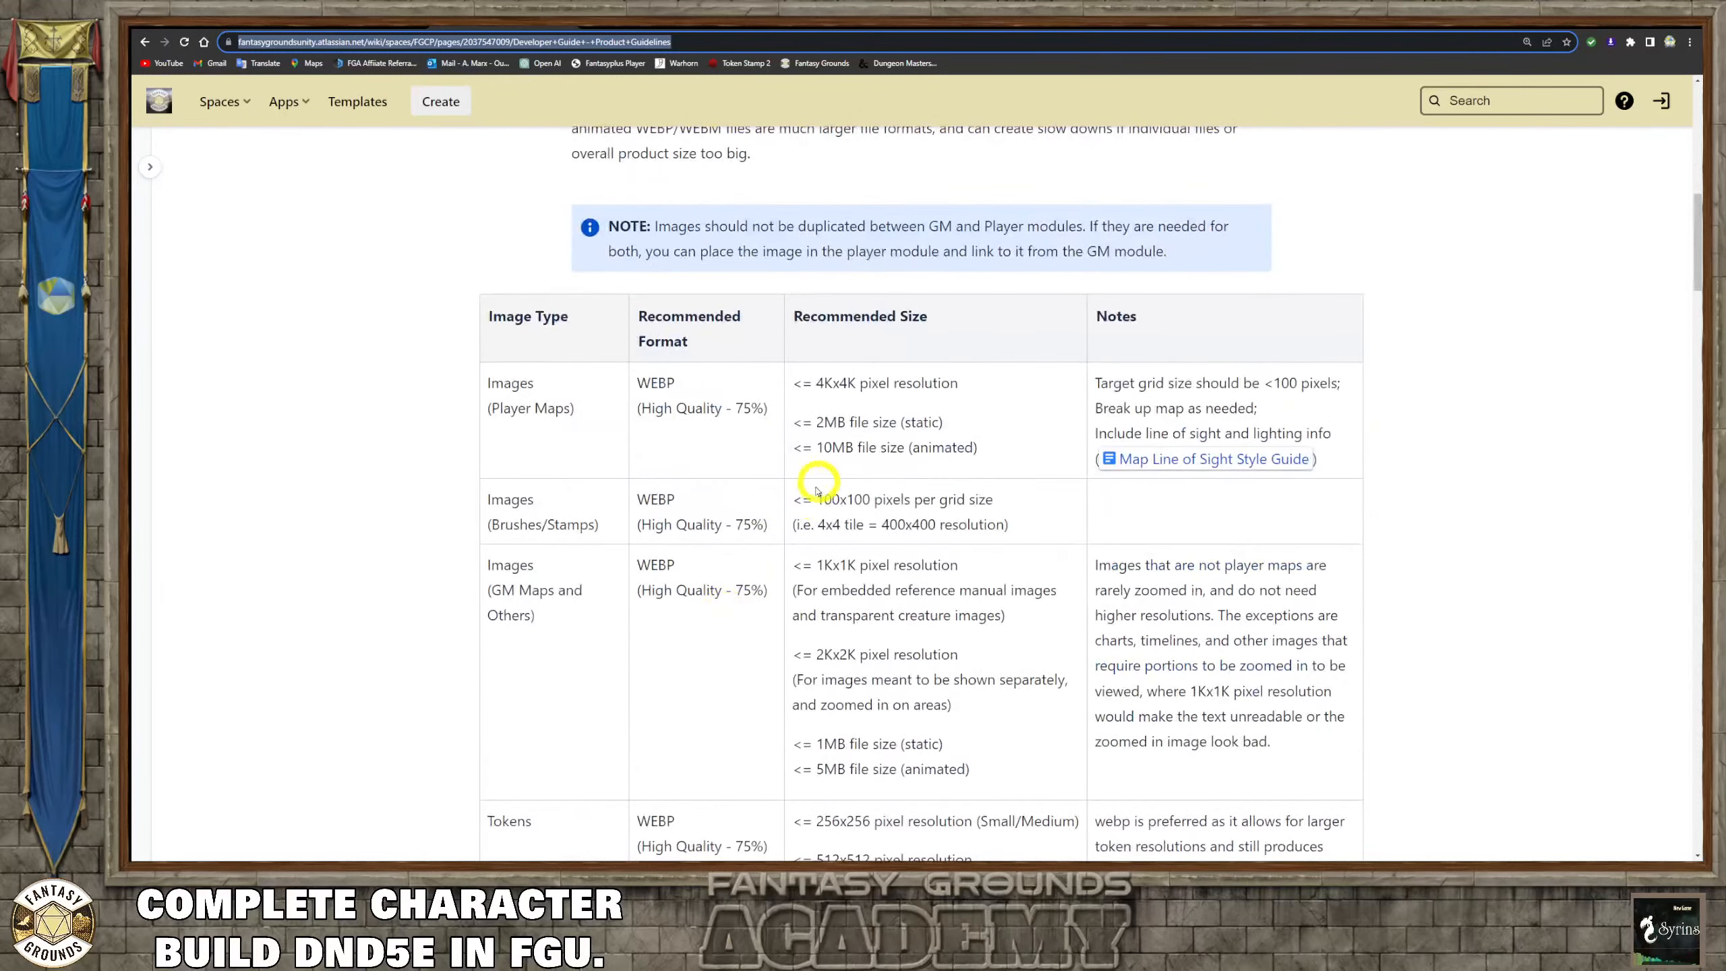
scroll(884, 541, down, 6)
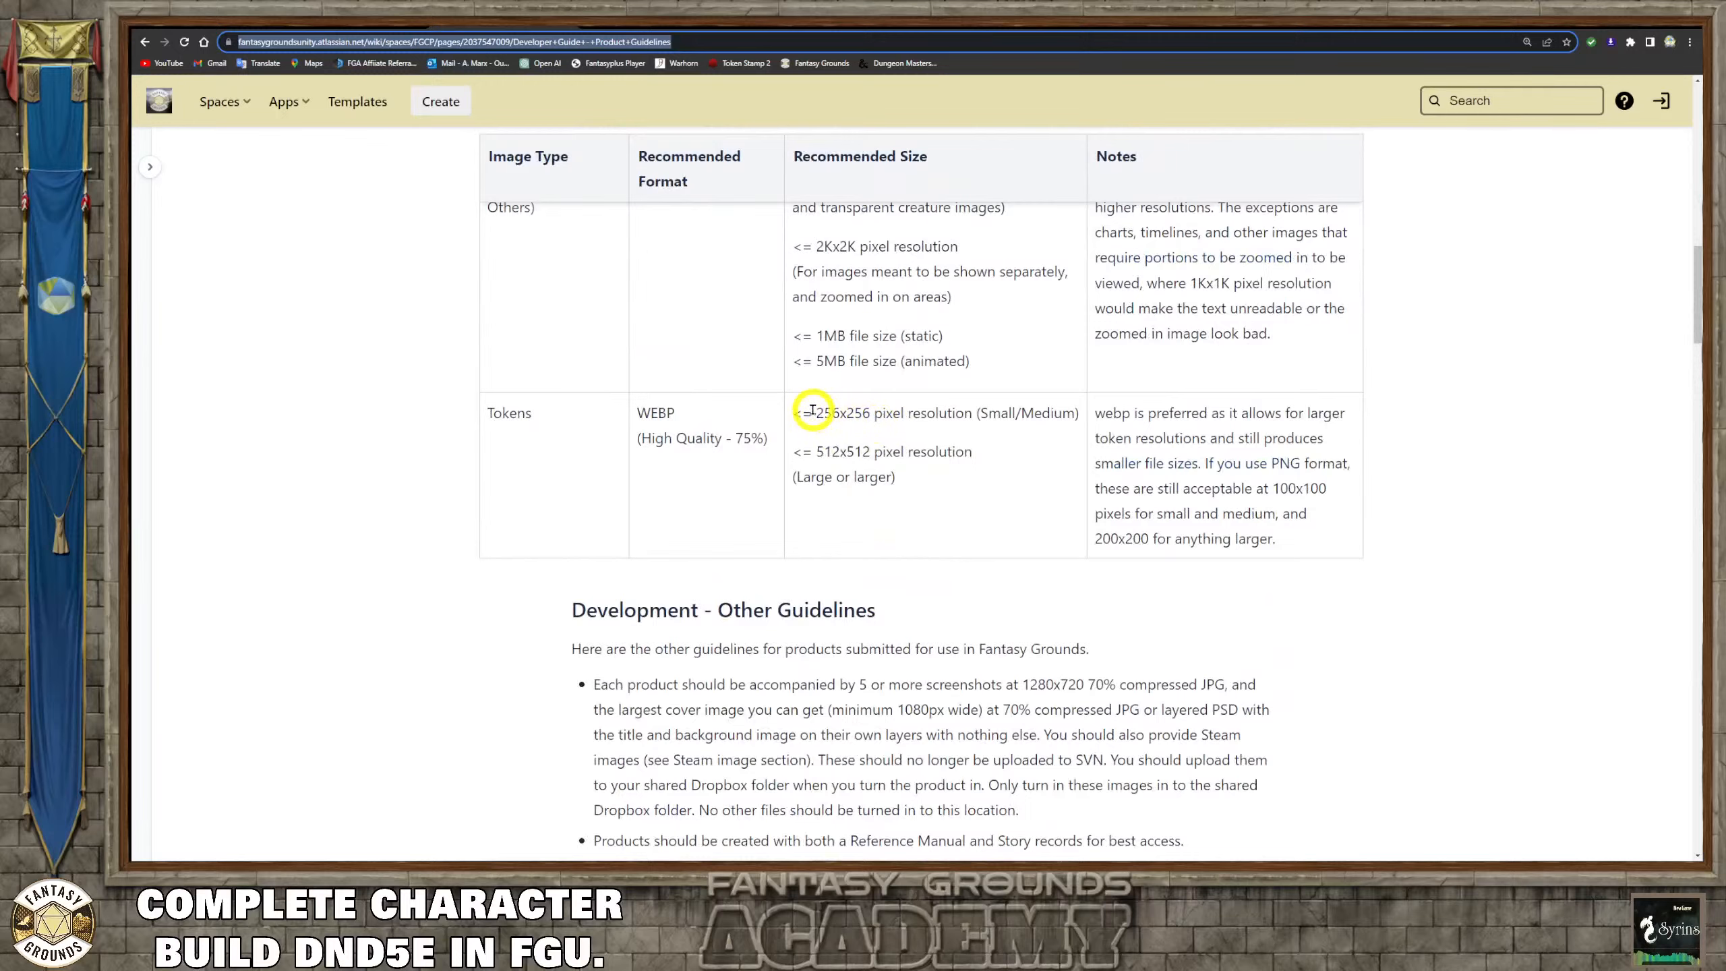
drag(813, 412, 892, 415)
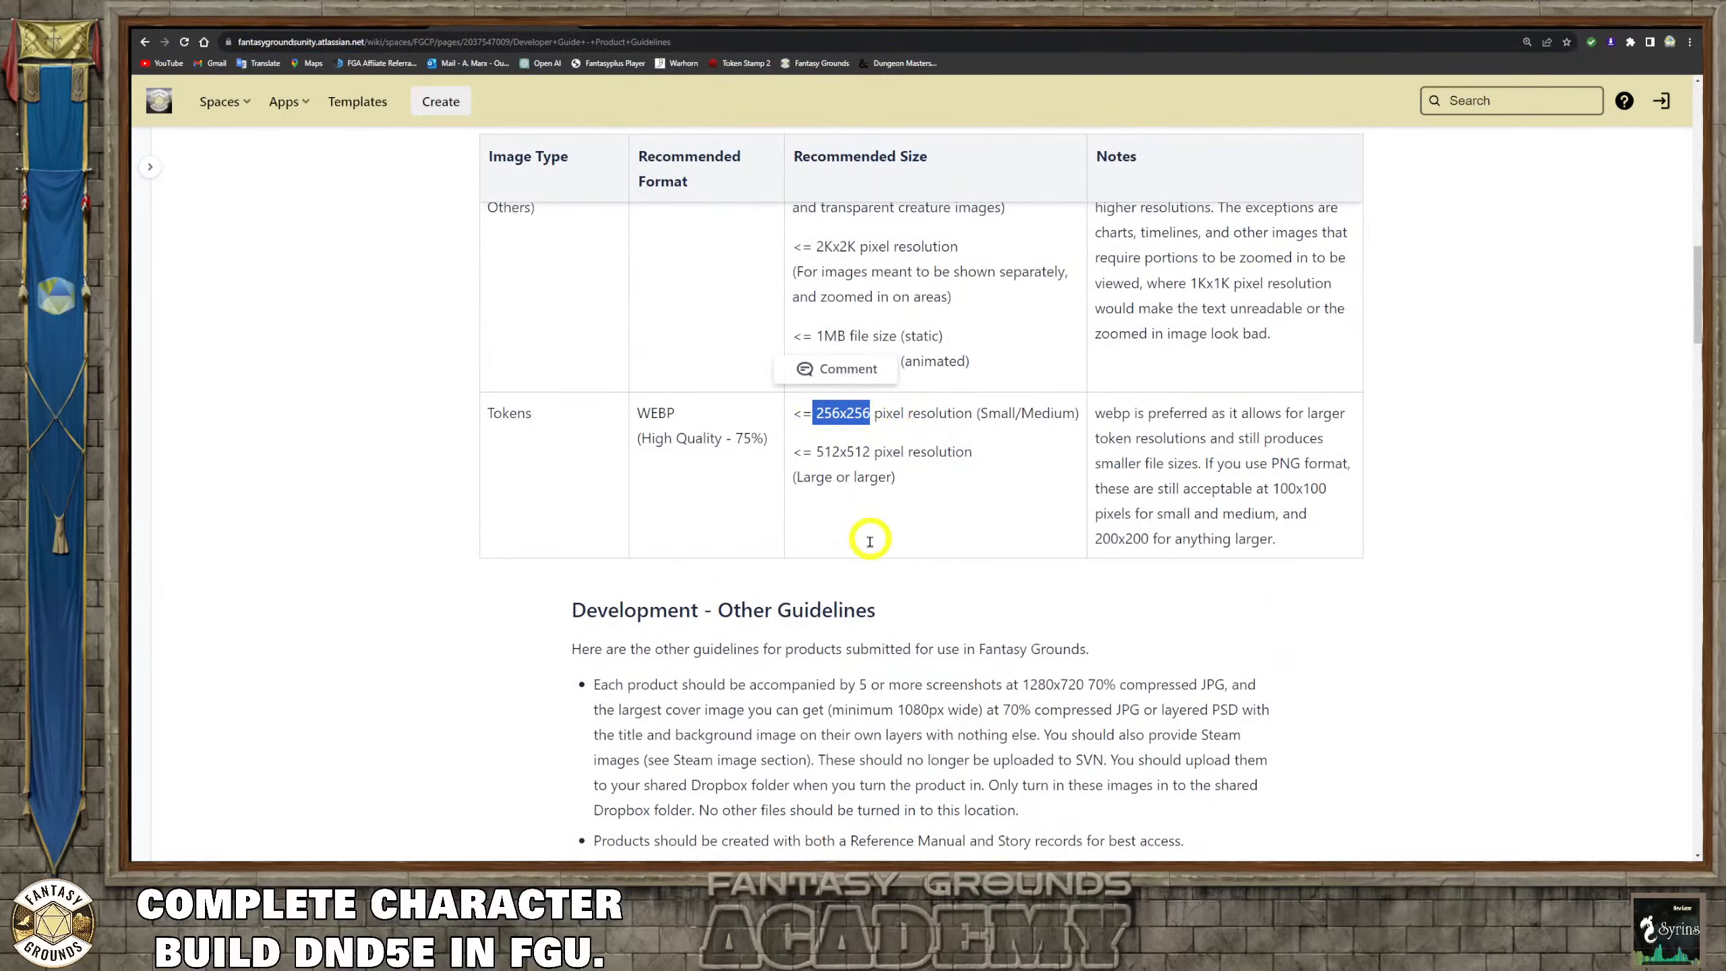
Skim the other development guidelines below the table and return to the image file size recommendations.
scroll(868, 541, down, 4)
scroll(870, 539, down, 2)
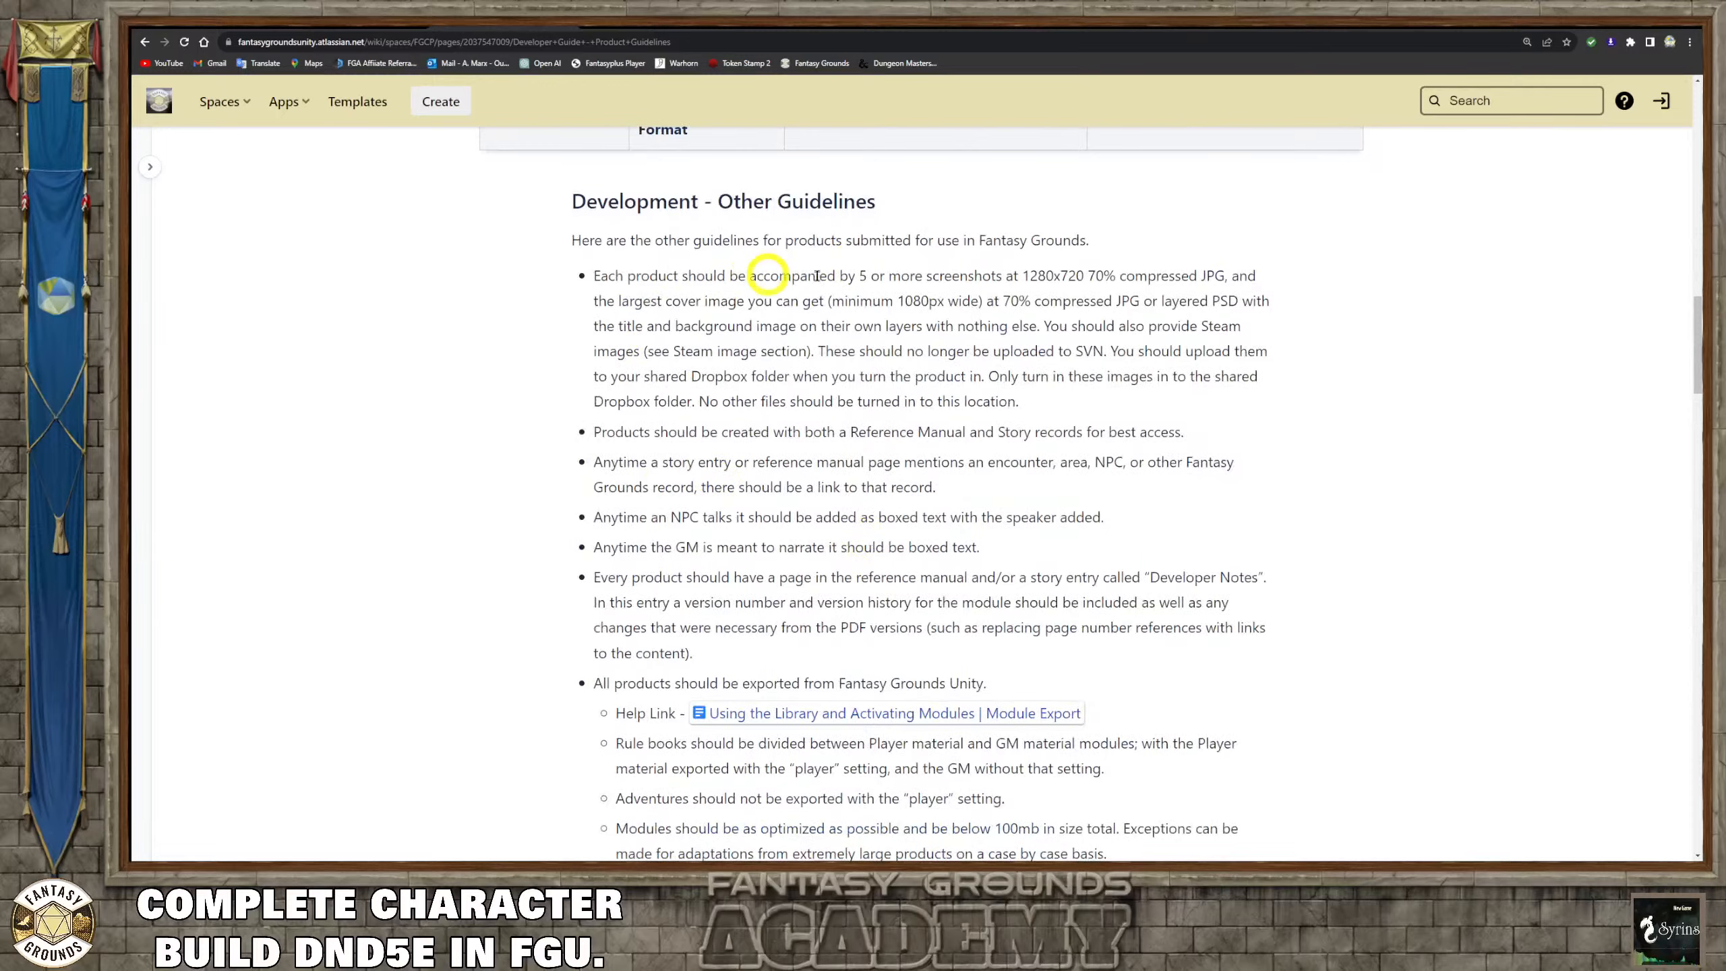
scroll(930, 570, down, 3)
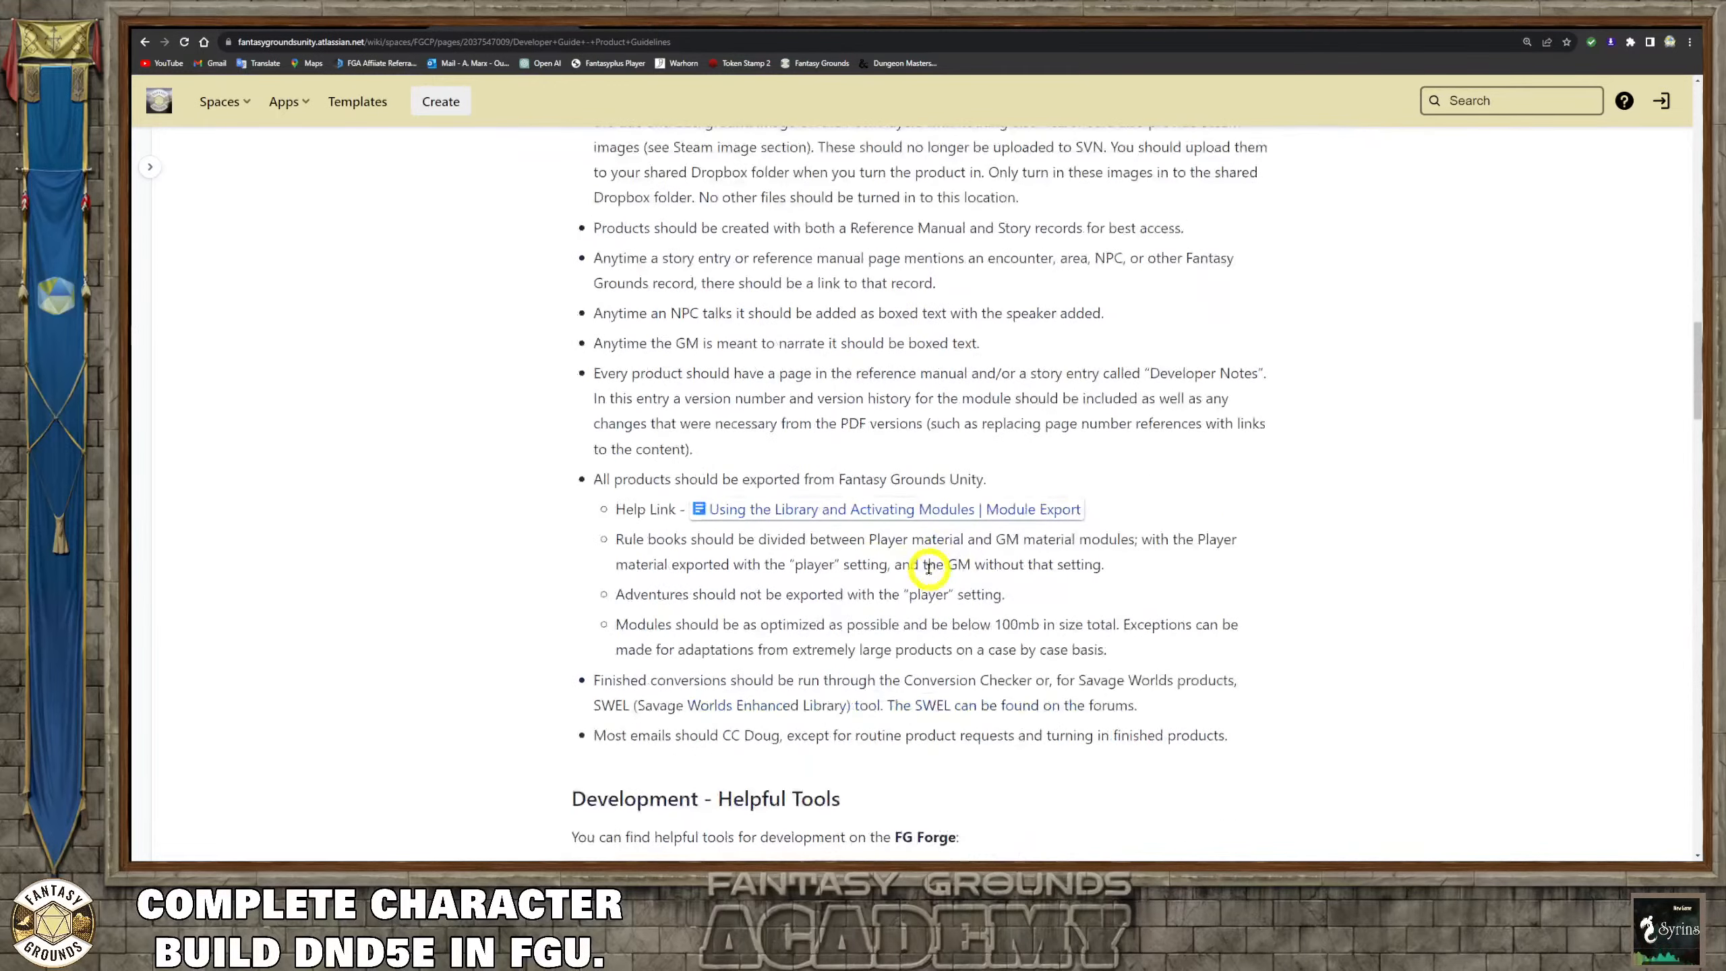
scroll(930, 568, down, 3)
scroll(928, 567, up, 12)
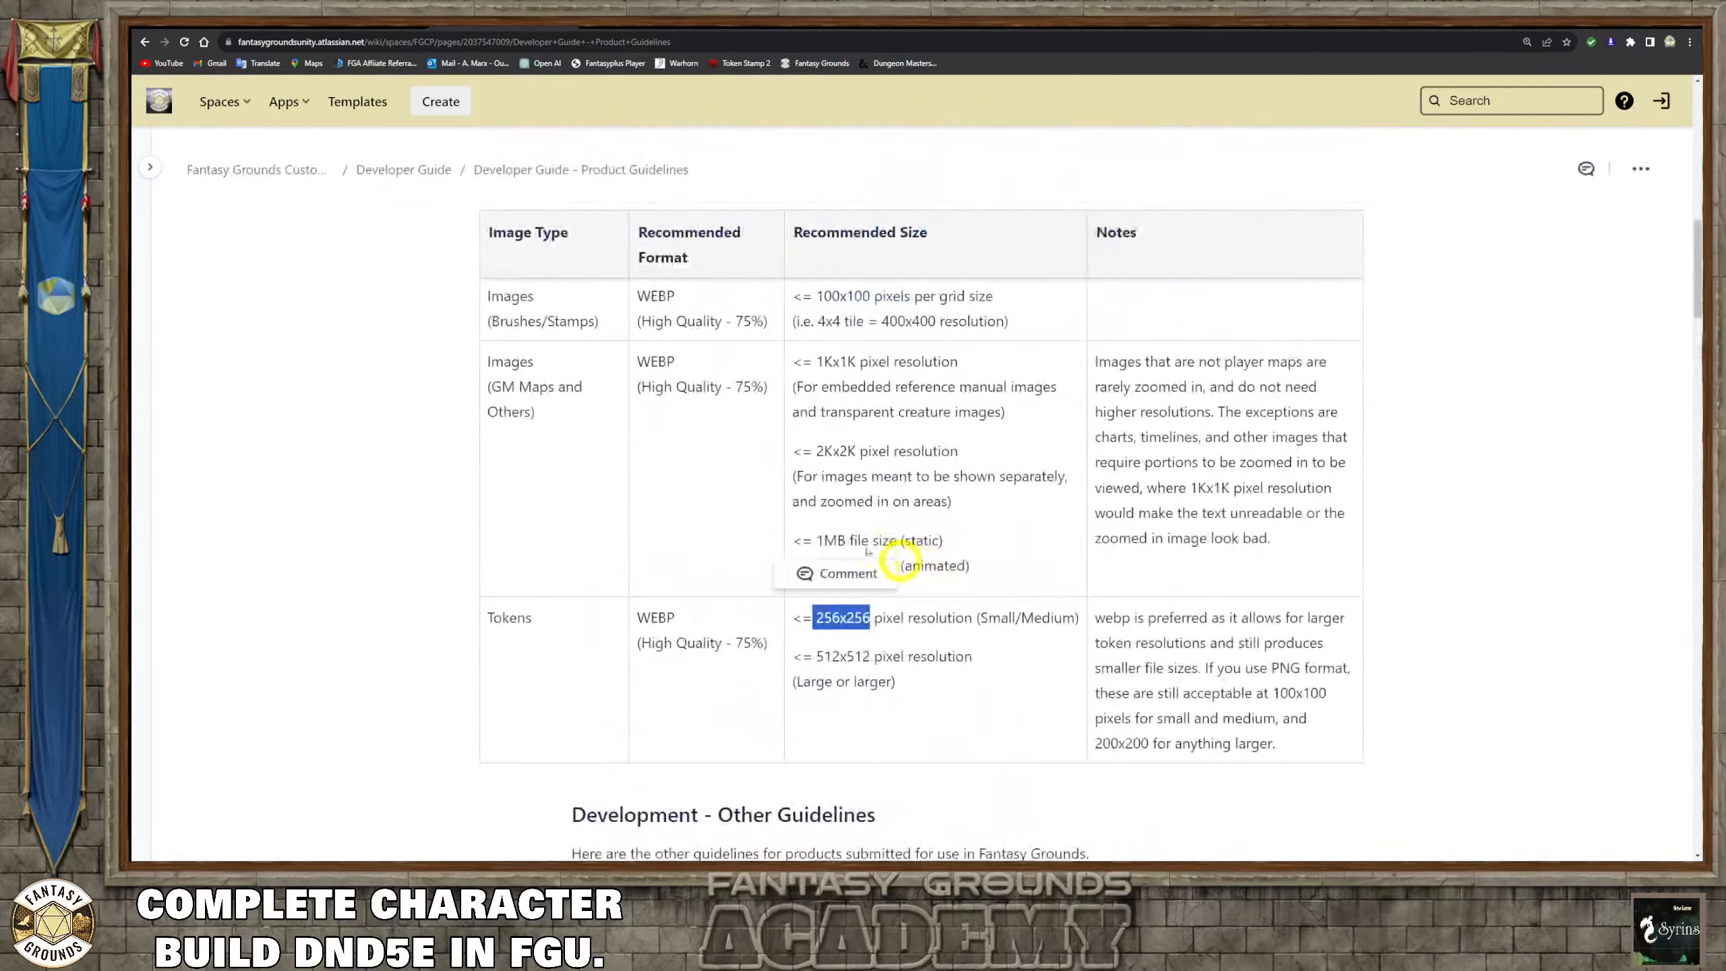
scroll(836, 549, up, 3)
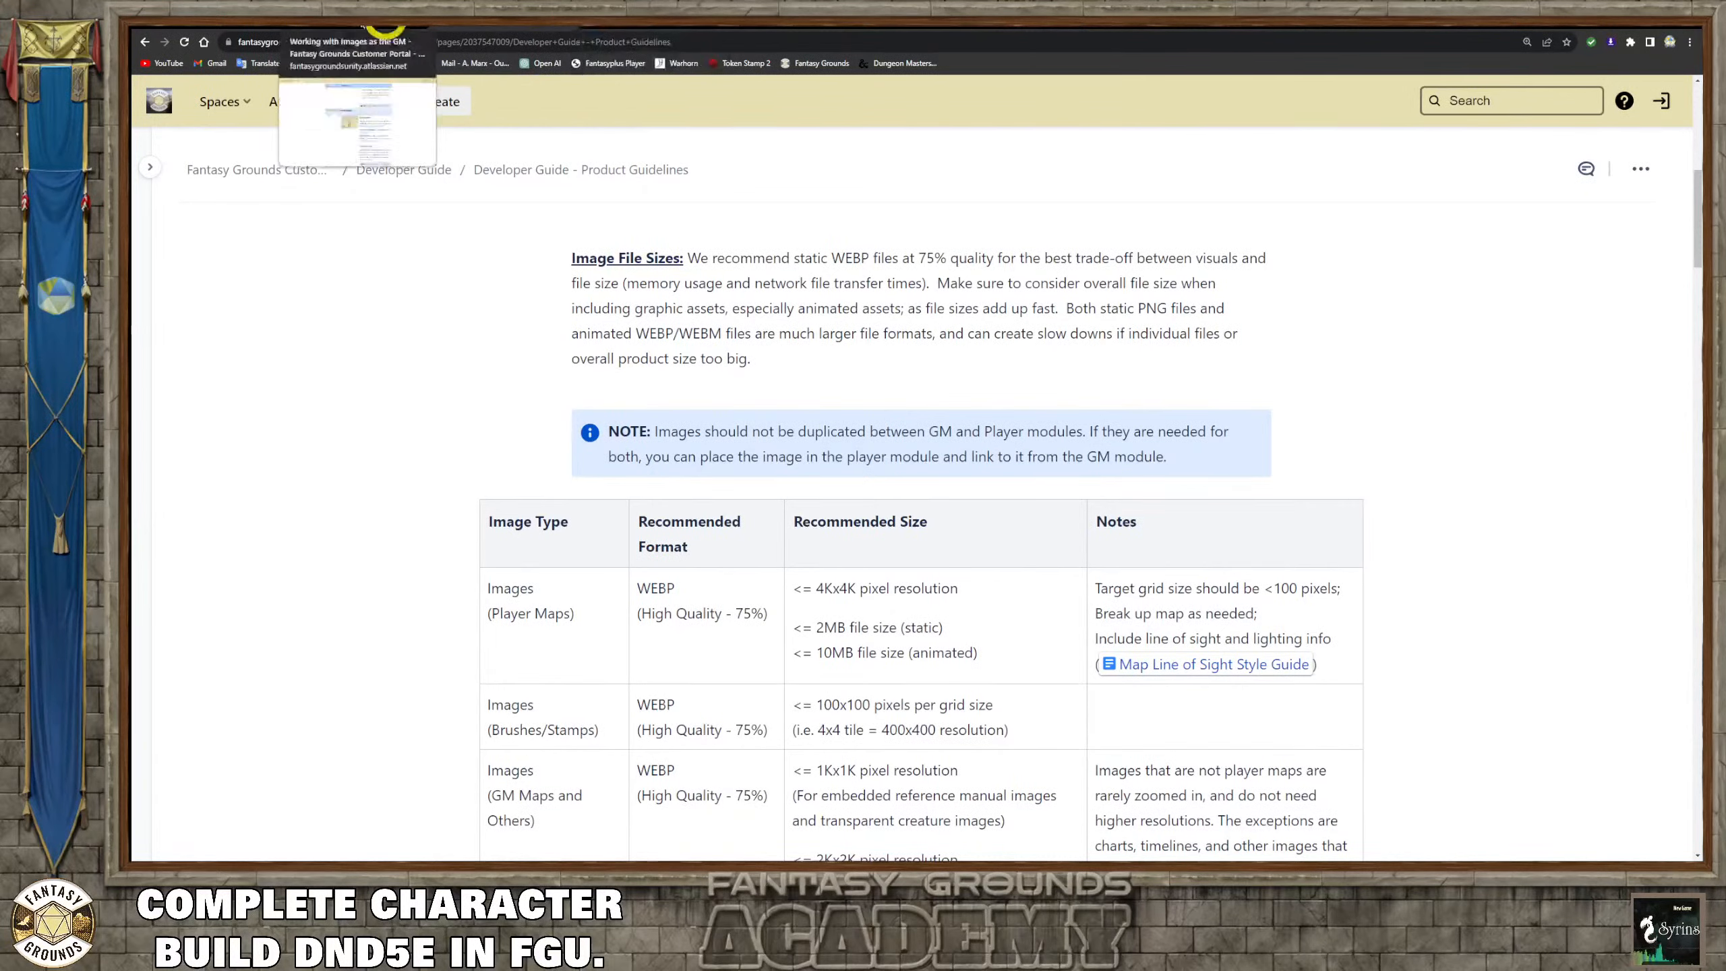
Switch to the Wold Elf tokens design in Canva and review its four portrait and token pages.
click(240, 28)
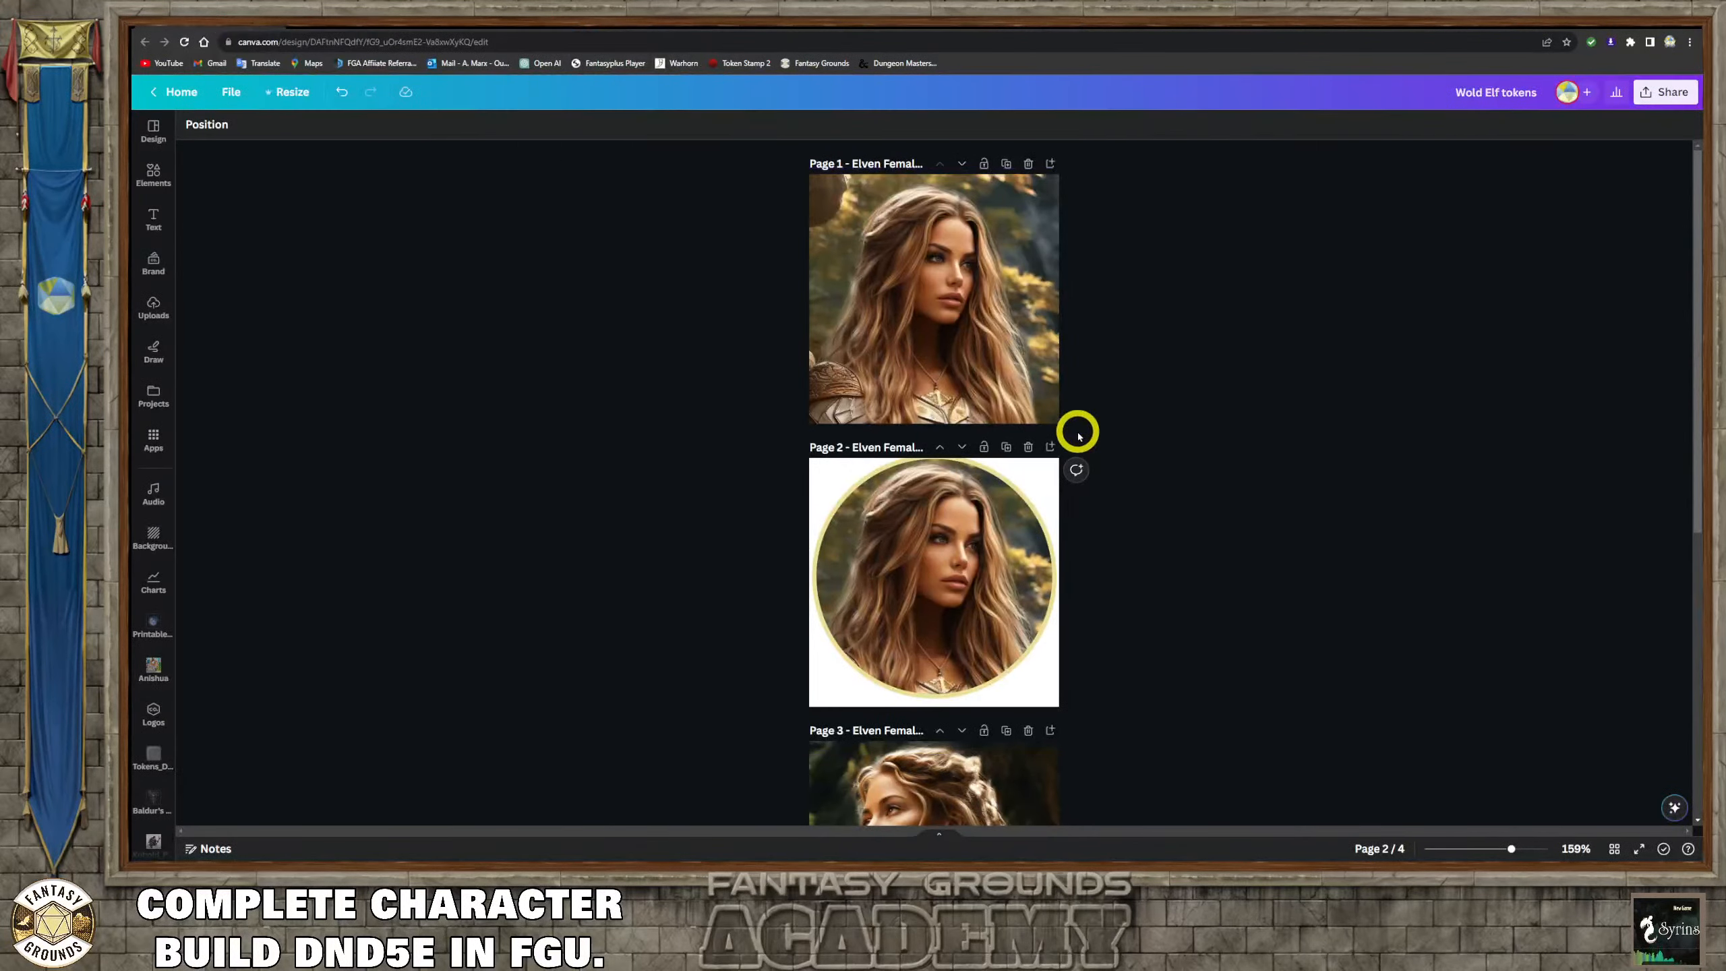
scroll(1047, 435, down, 6)
scroll(1005, 469, up, 5)
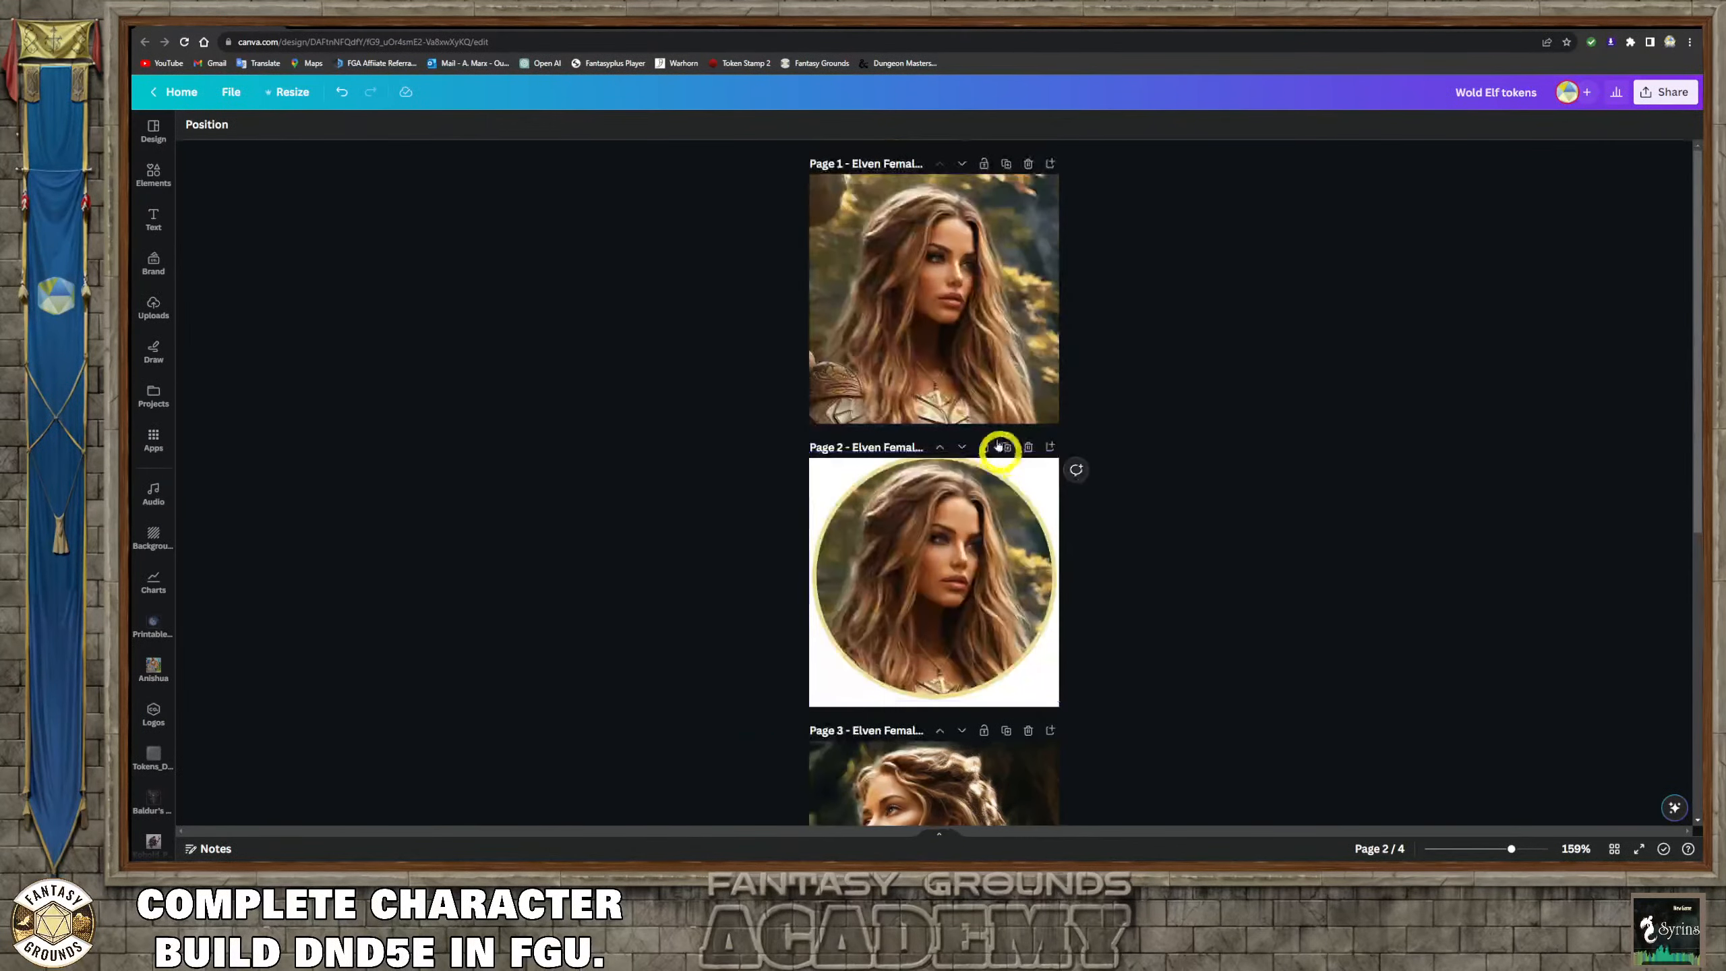
scroll(1029, 624, down, 5)
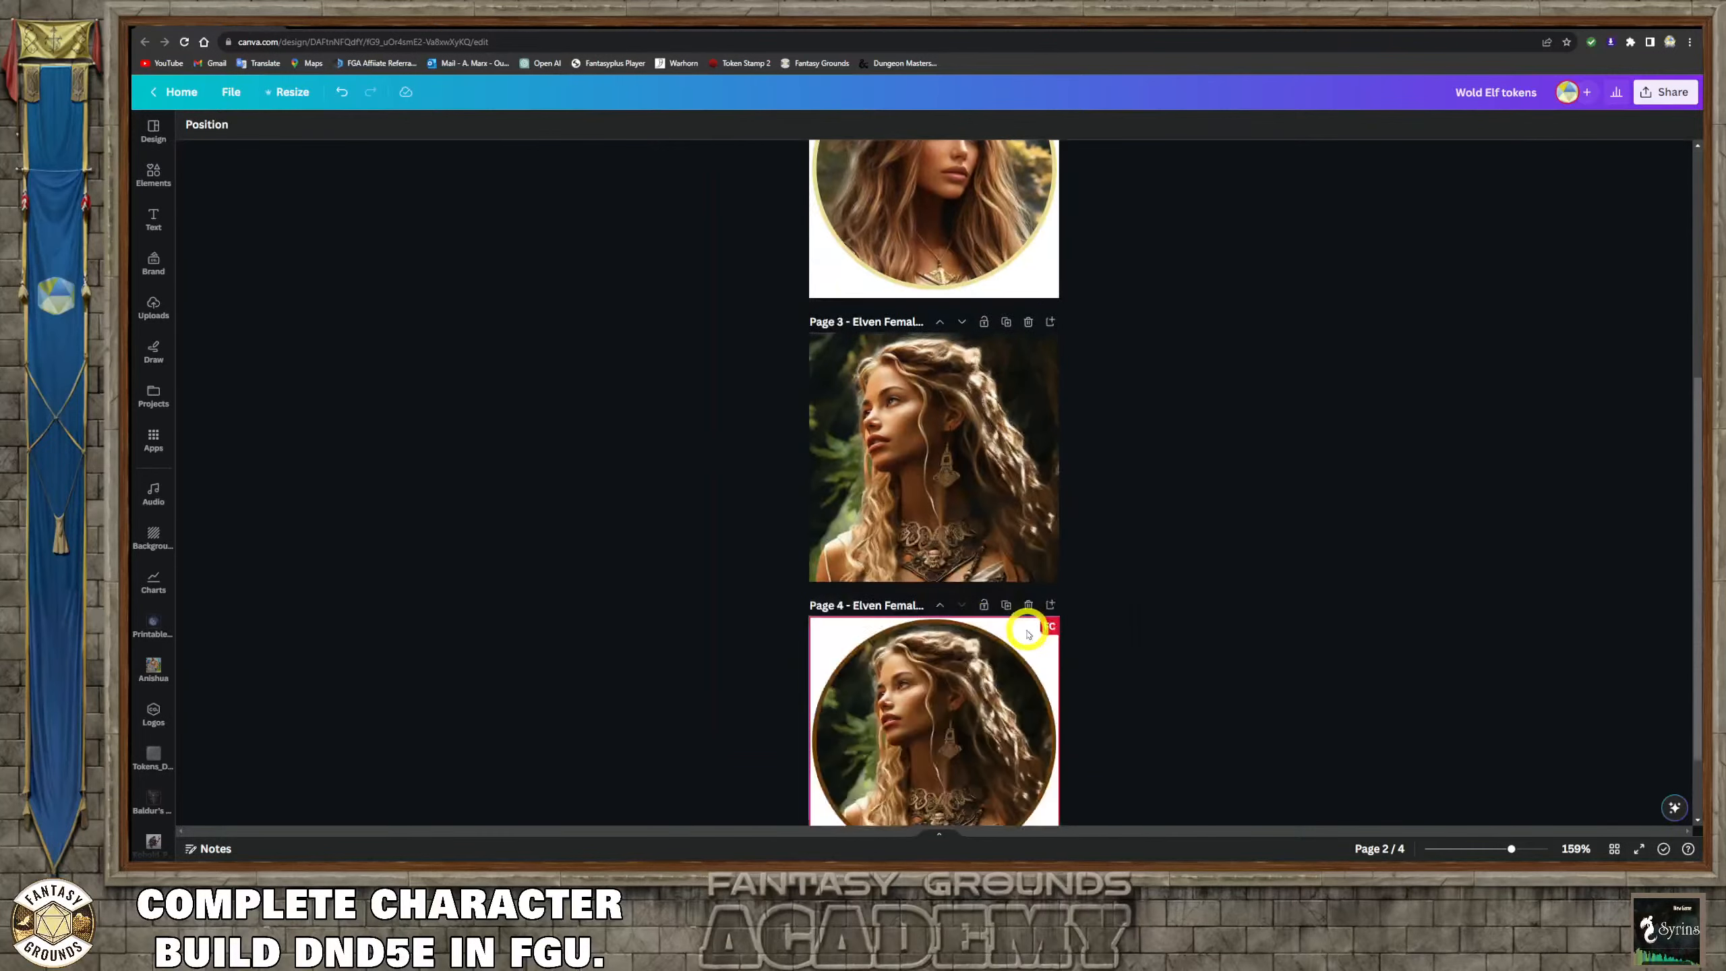
scroll(1024, 628, down, 2)
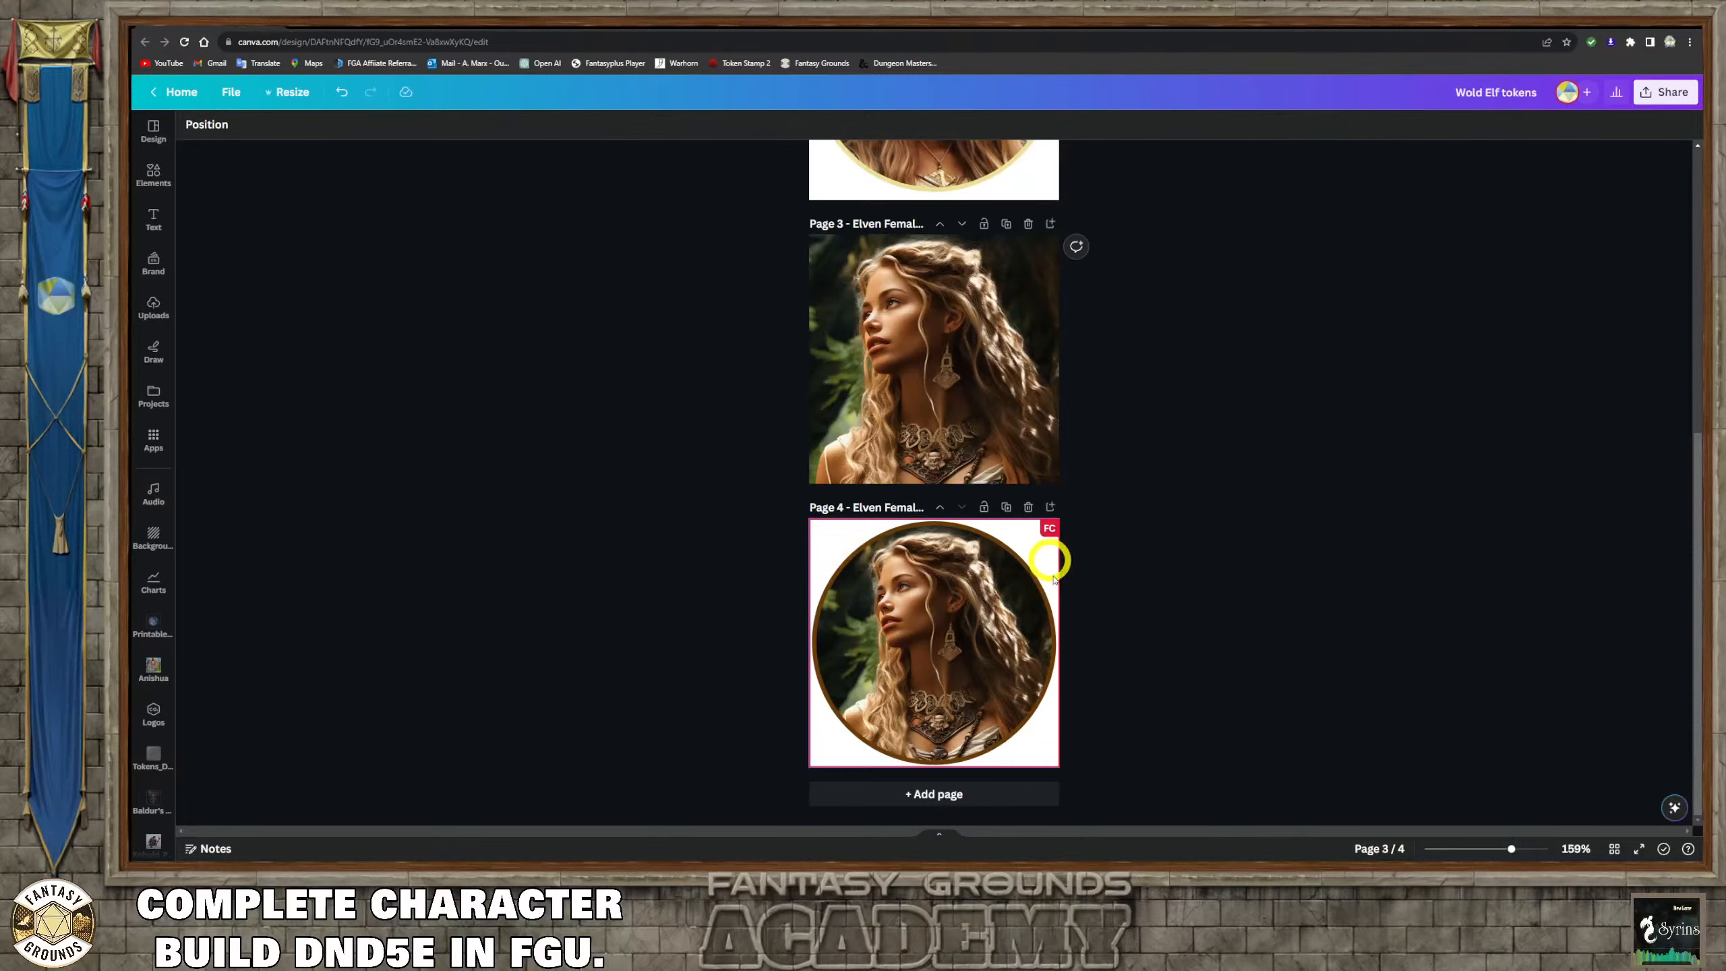
scroll(926, 660, up, 3)
scroll(1002, 617, up, 3)
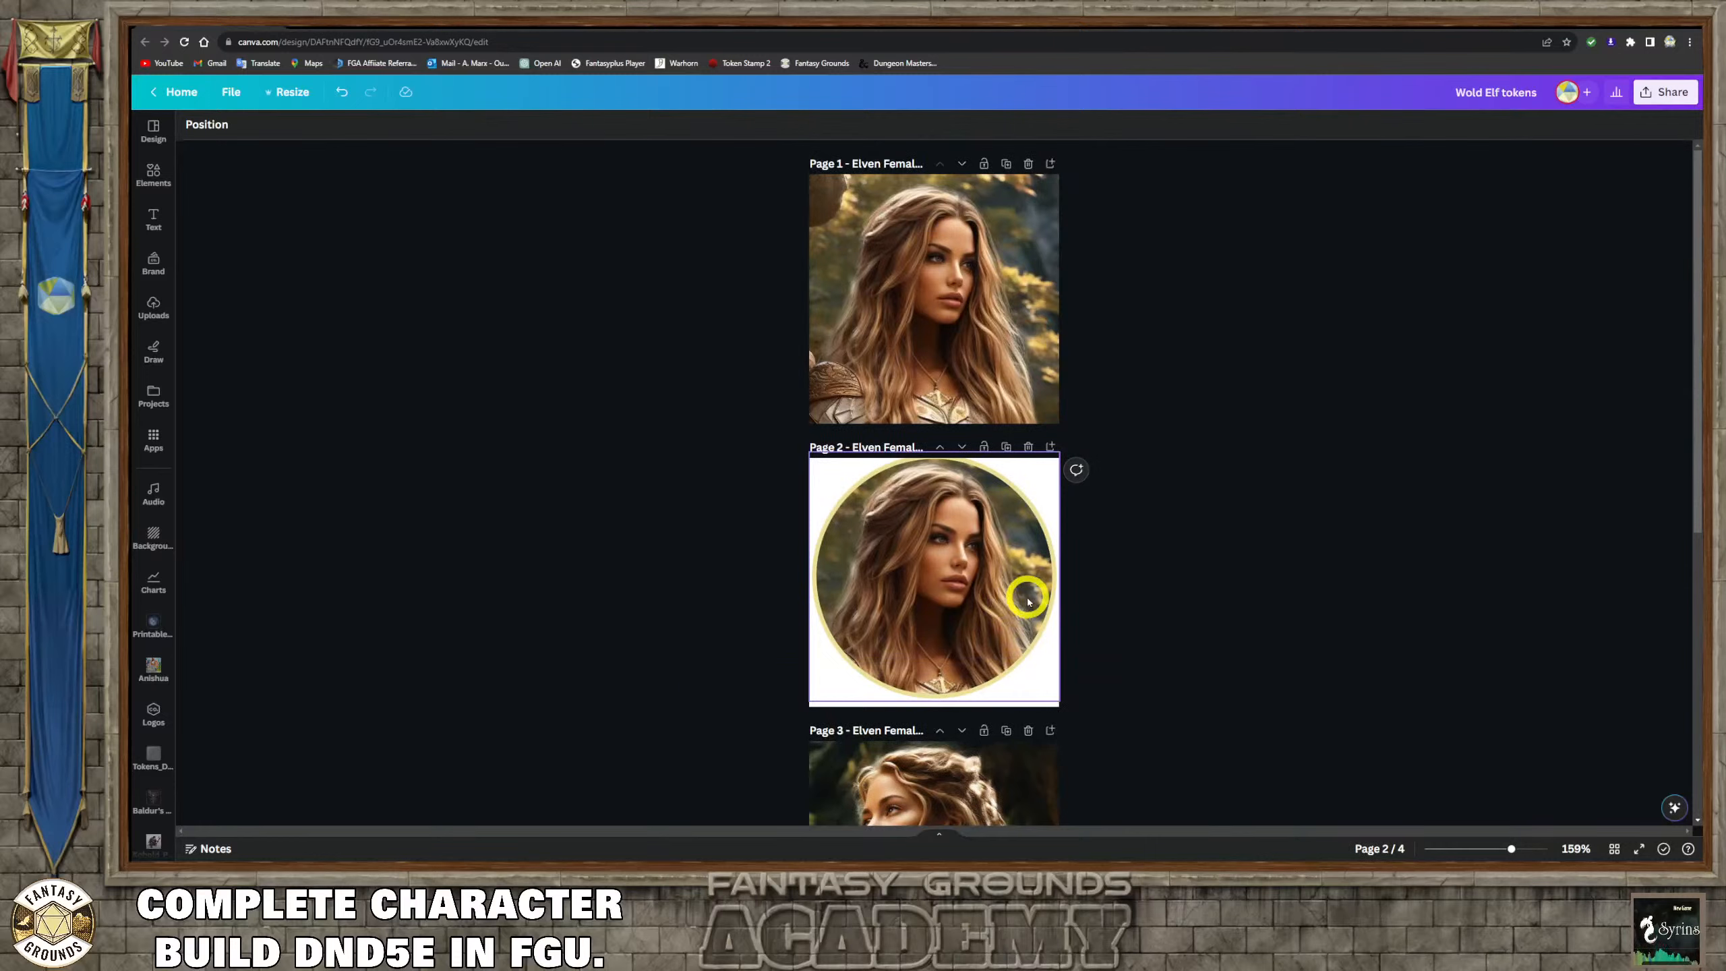
Examine the design's Download options in Canva, including the page selection and the available file types.
scroll(1027, 597, up, 3)
scroll(1026, 597, up, 2)
scroll(1028, 596, up, 3)
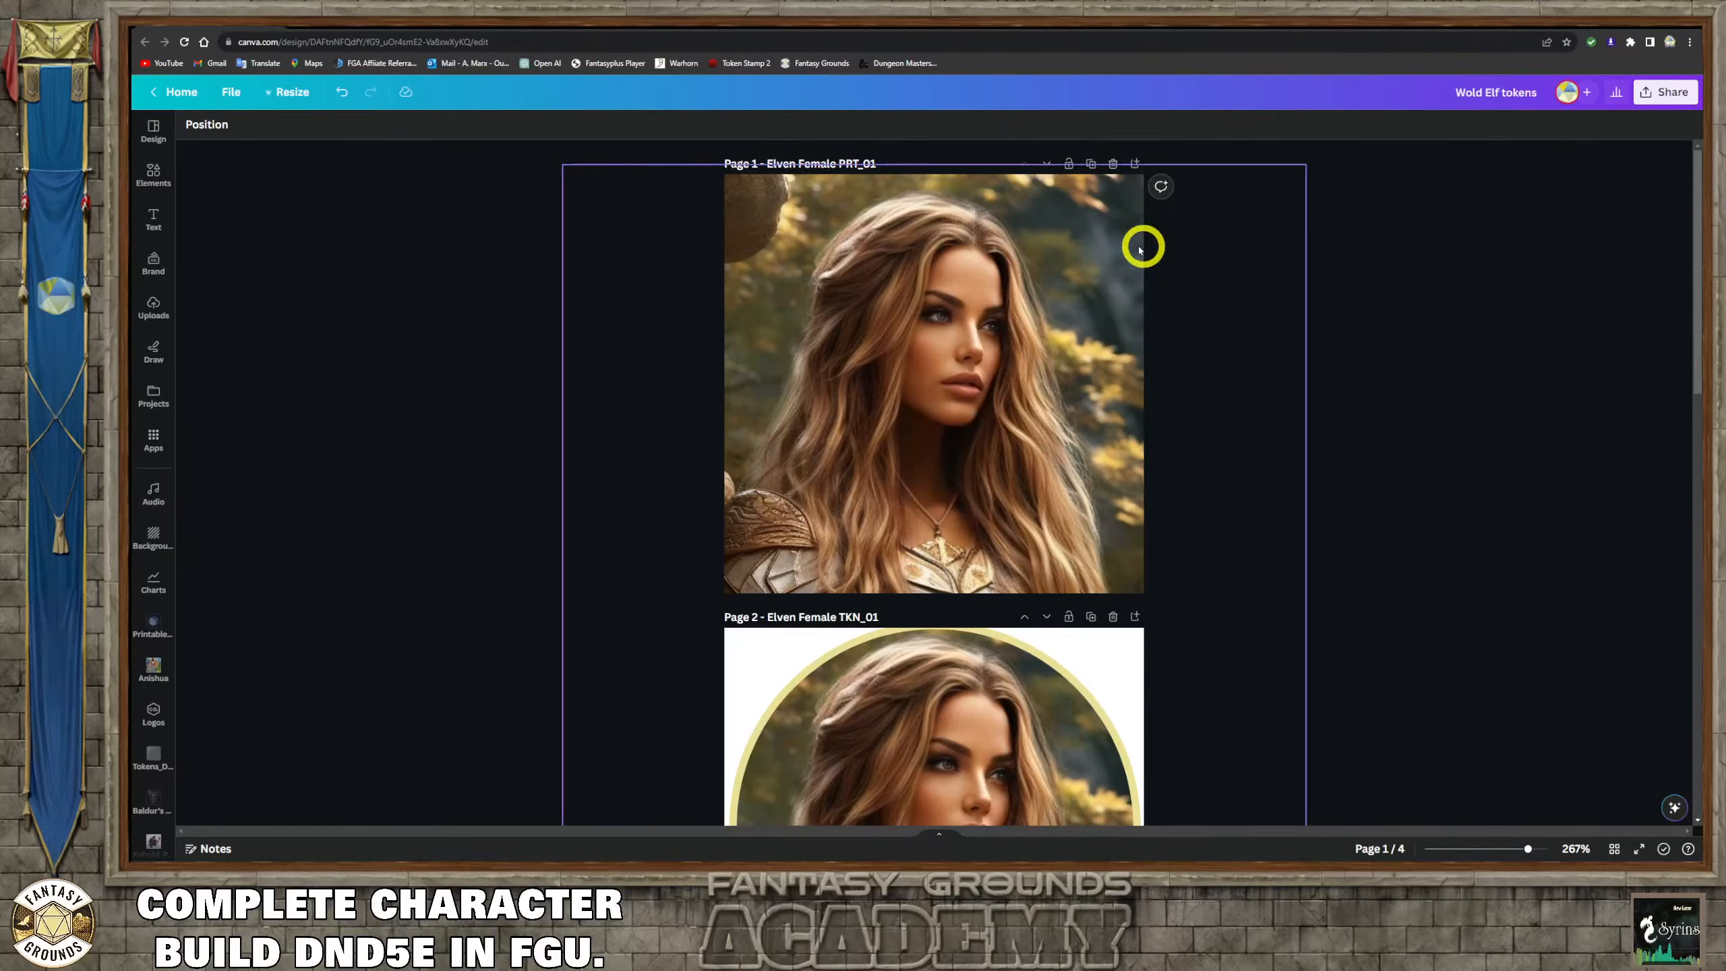
click(1665, 92)
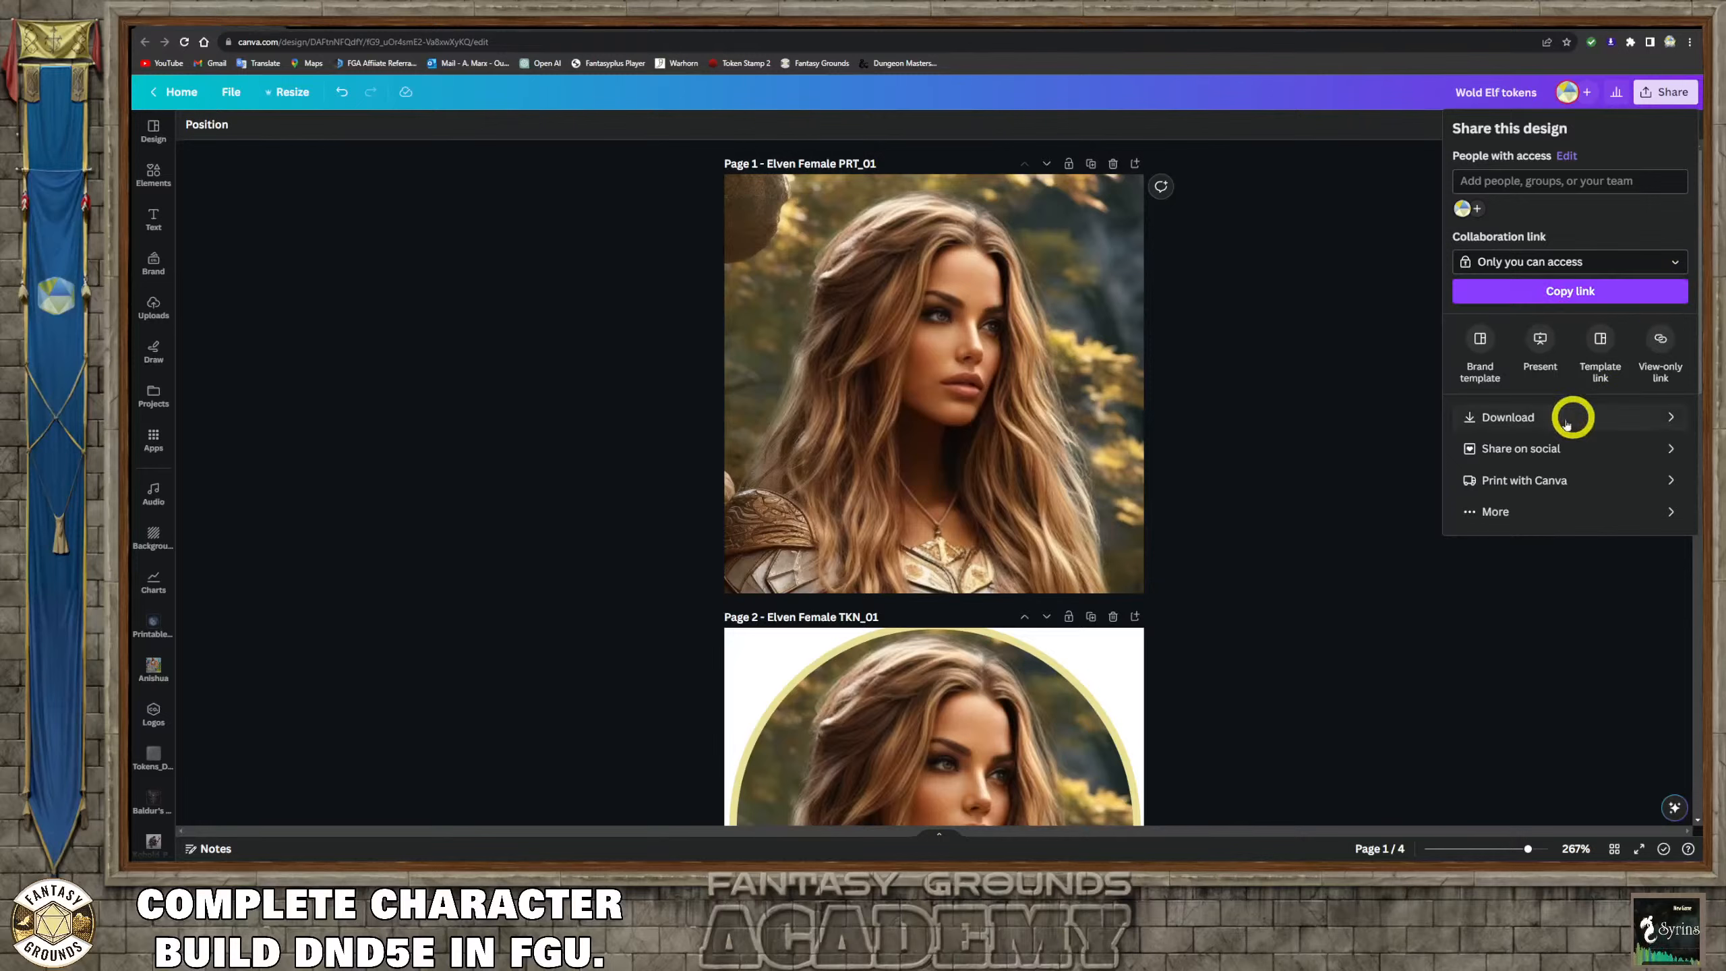
click(1543, 421)
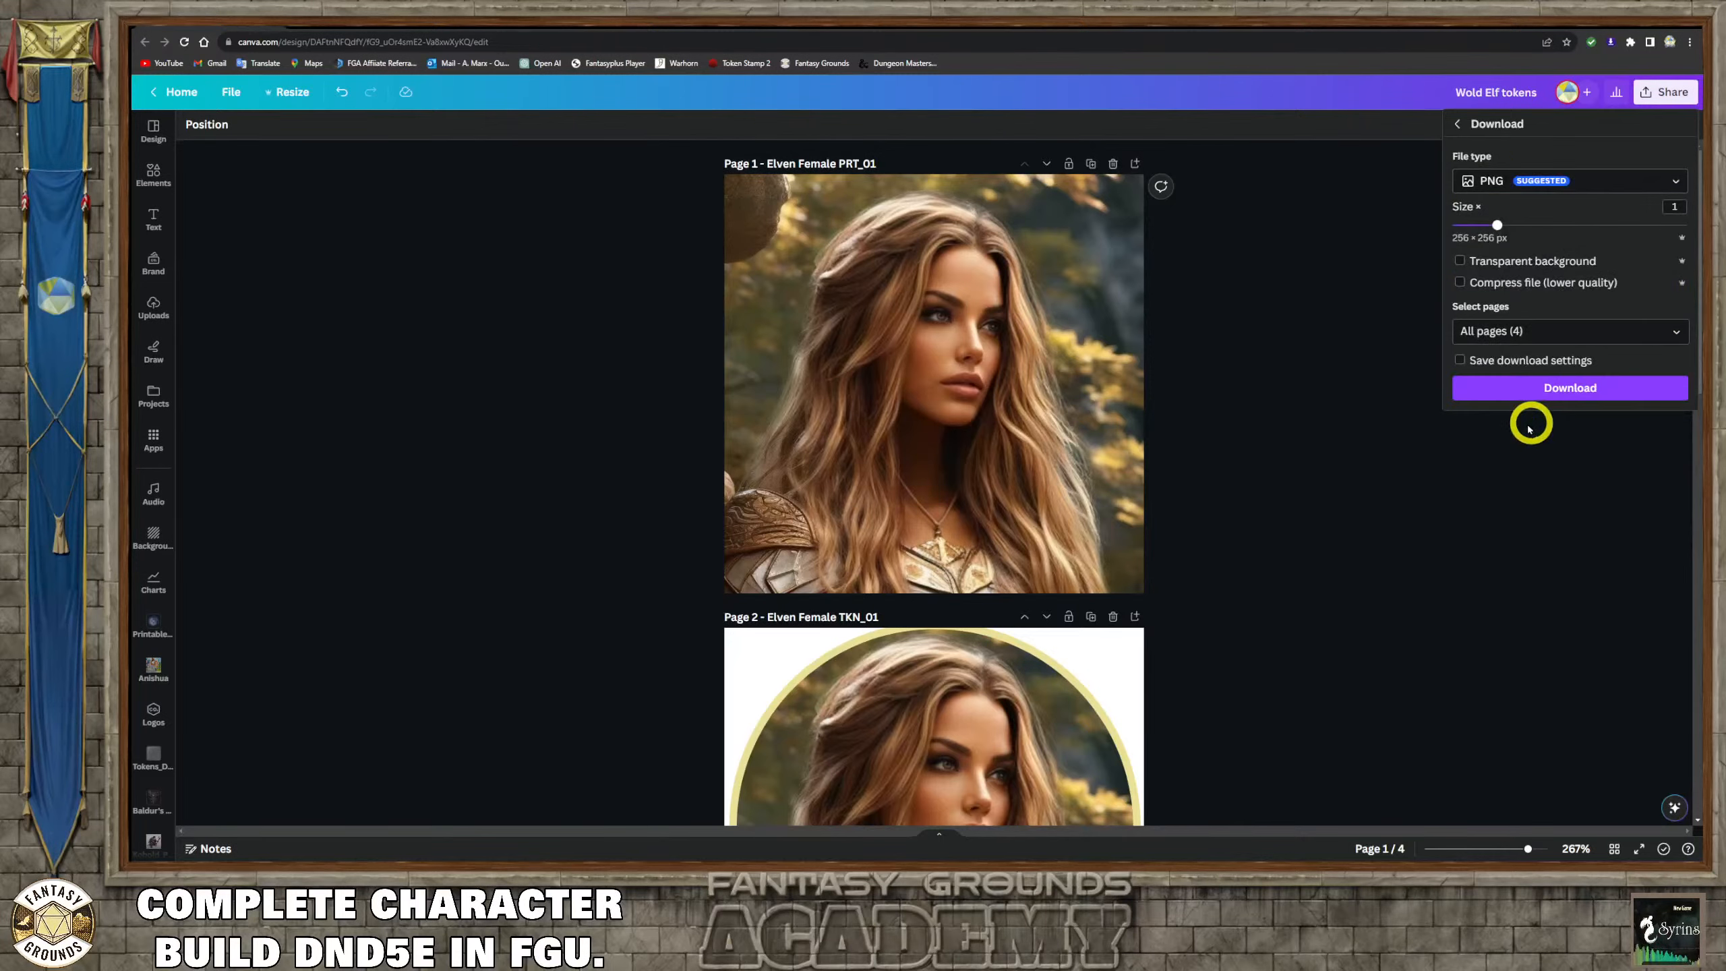
click(1594, 329)
click(1393, 371)
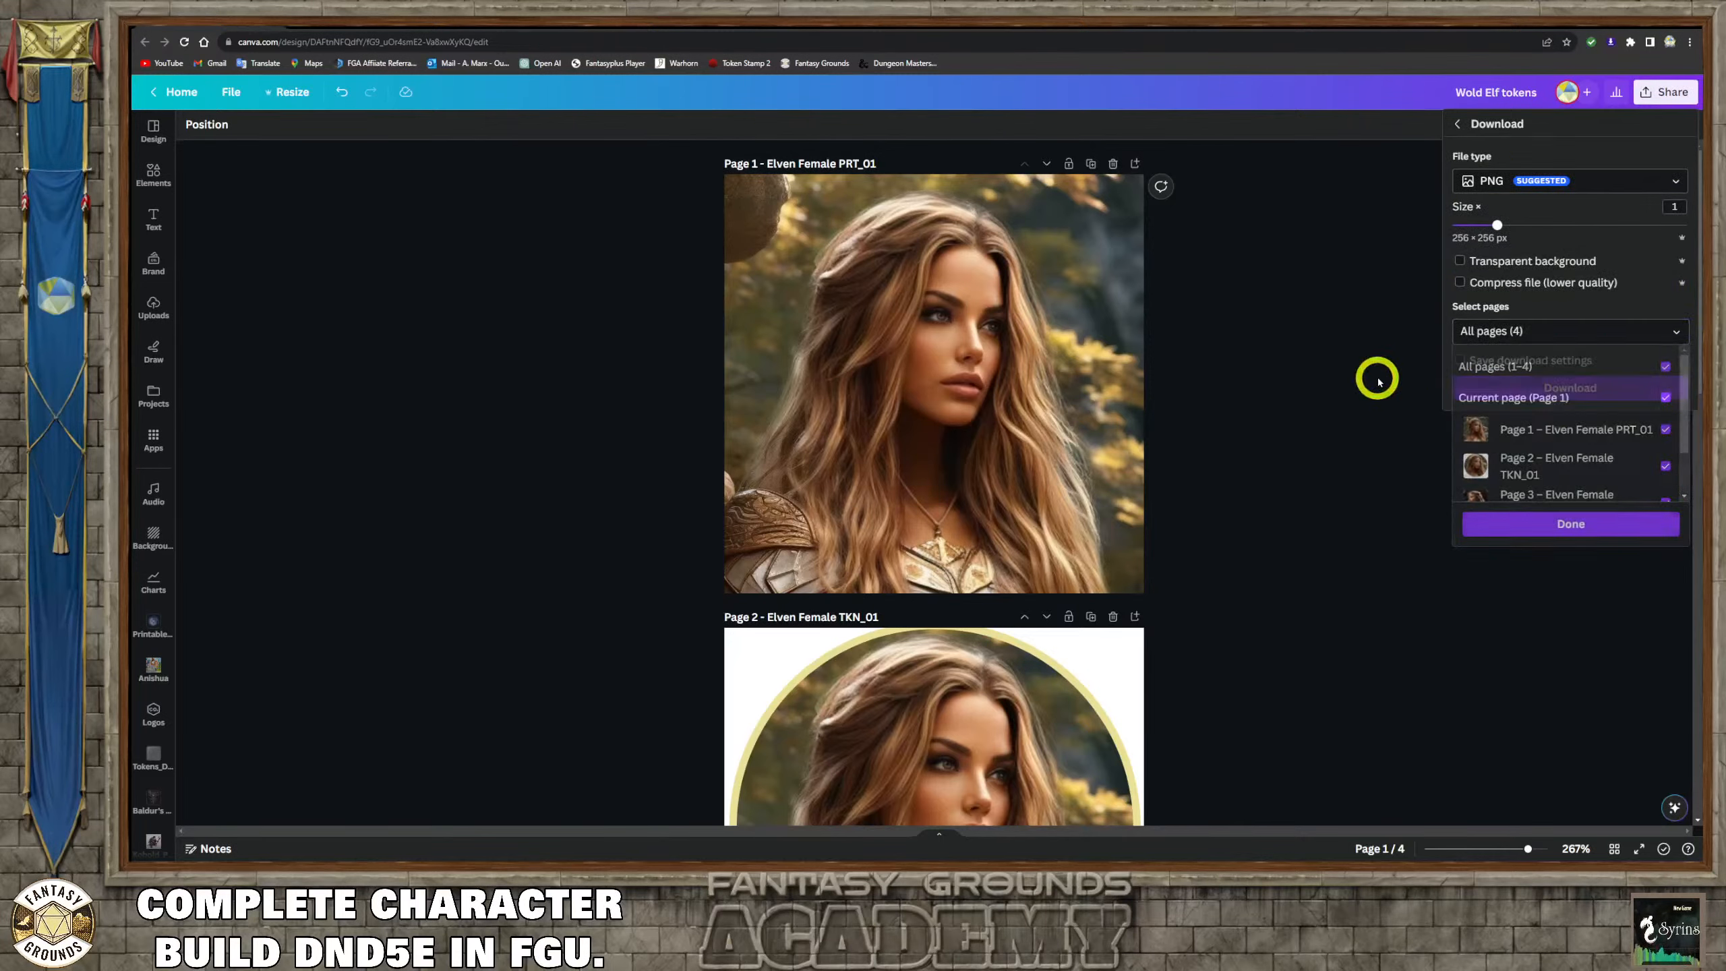
click(1598, 181)
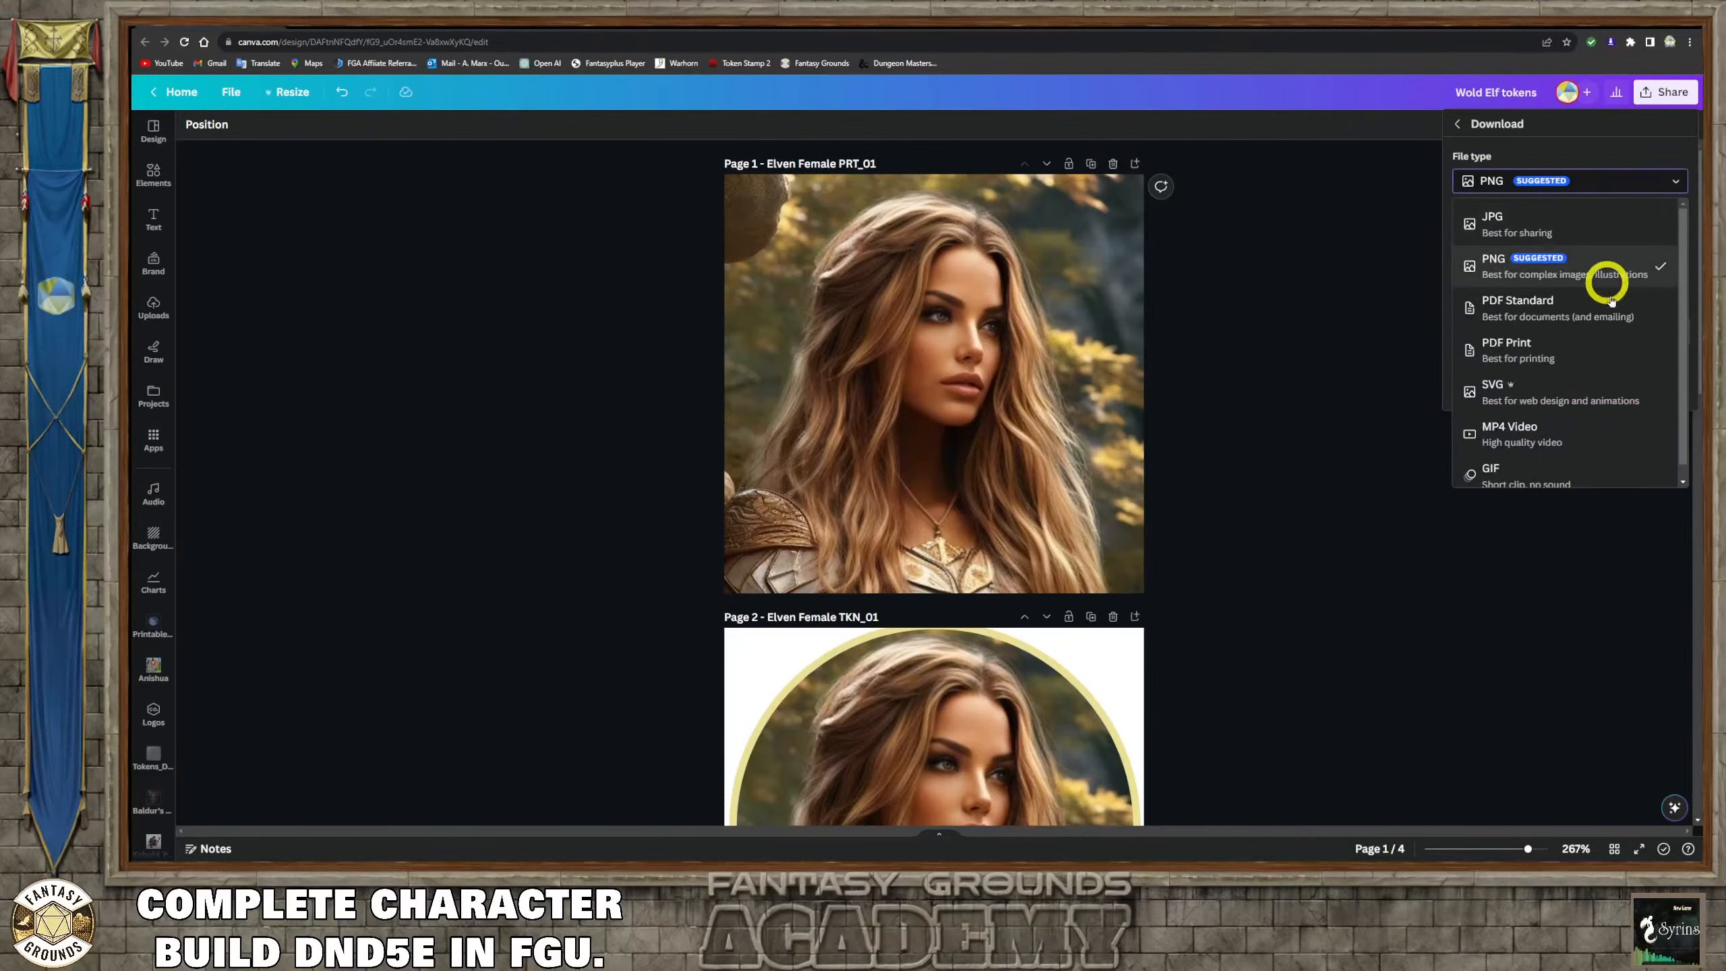
scroll(1549, 432, up, 1)
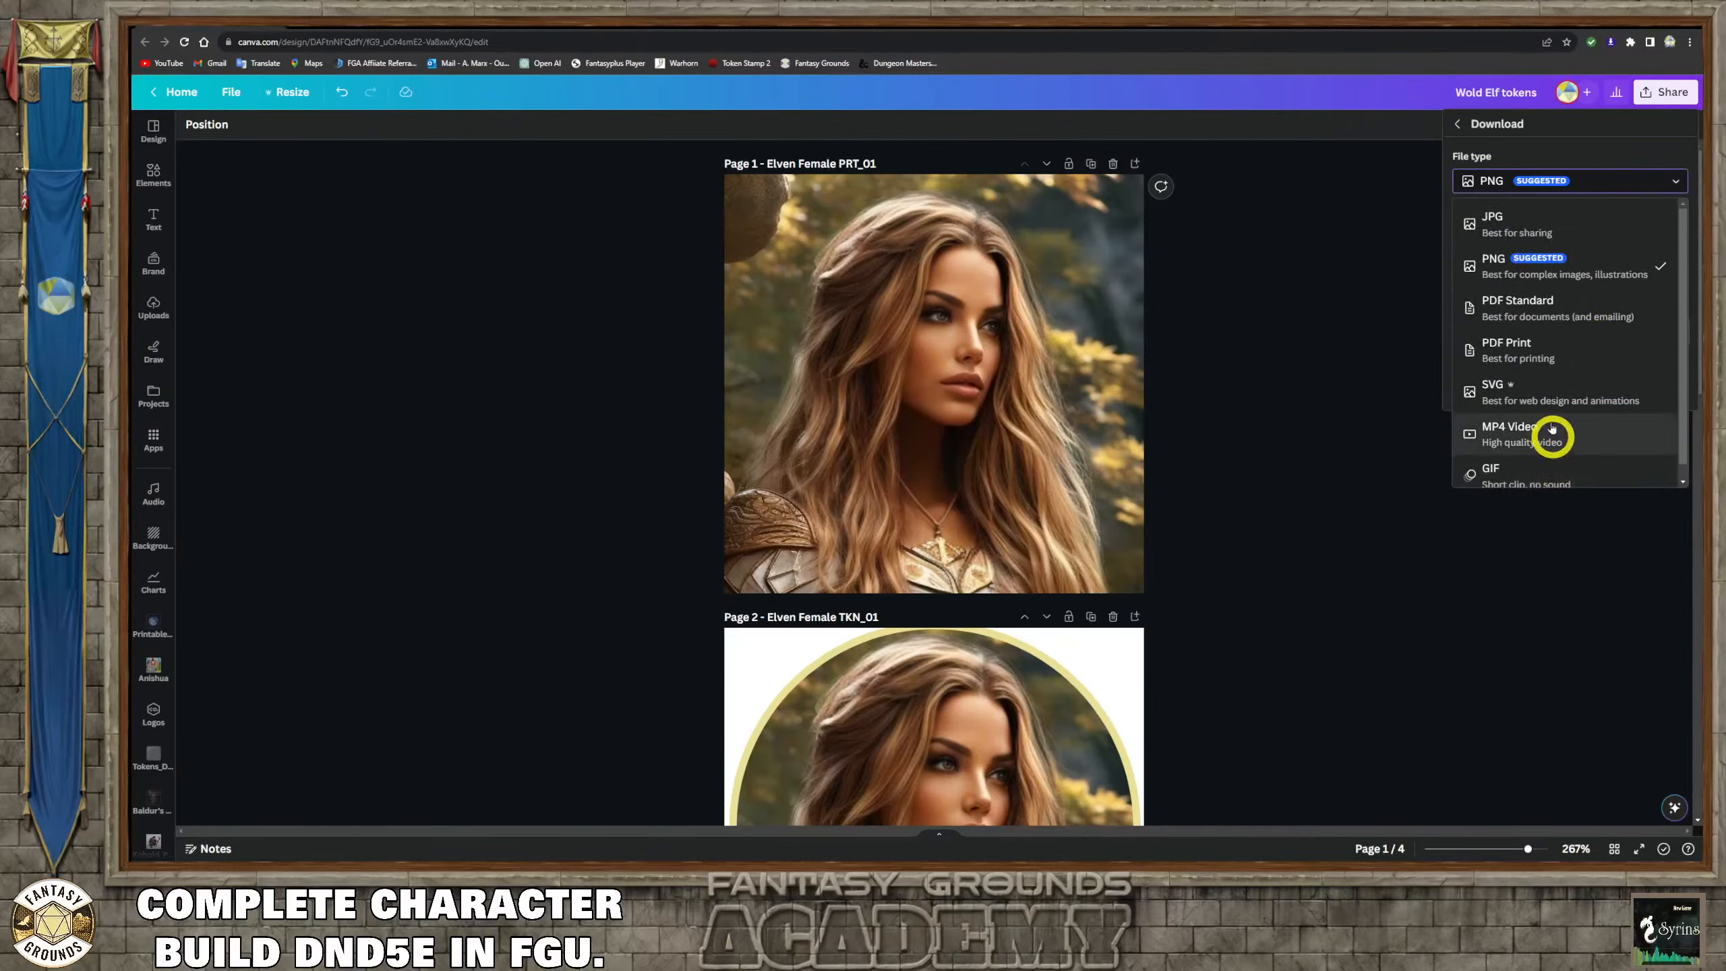
scroll(1561, 408, down, 1)
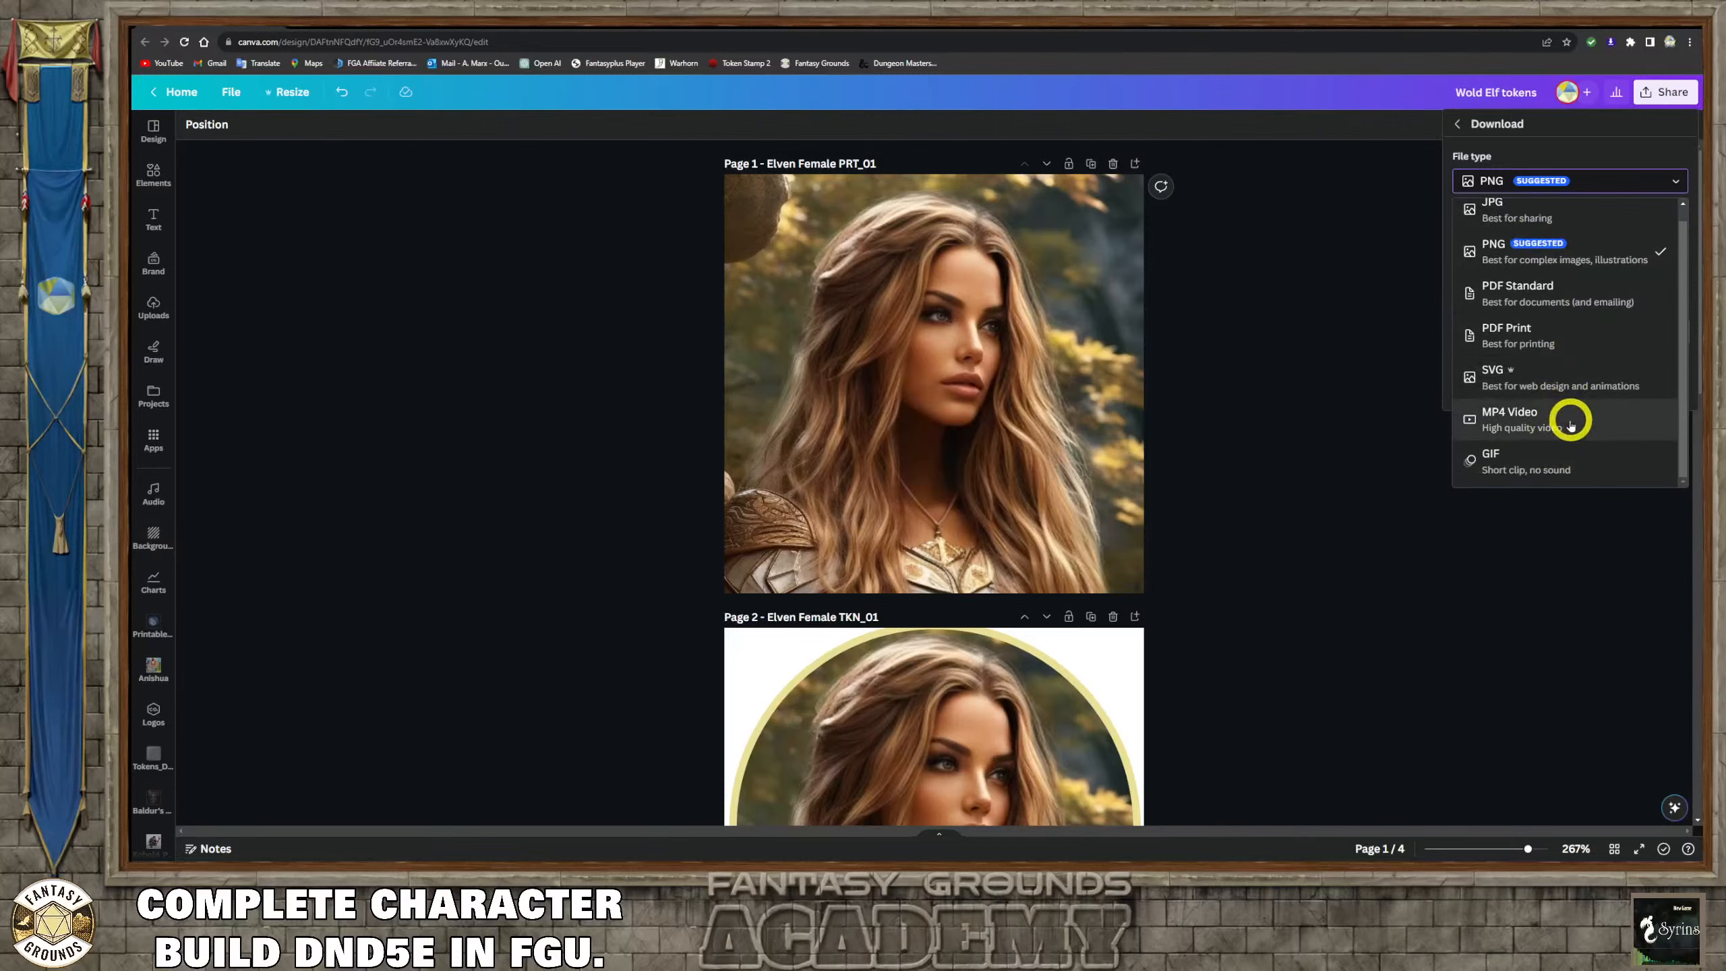
click(1363, 428)
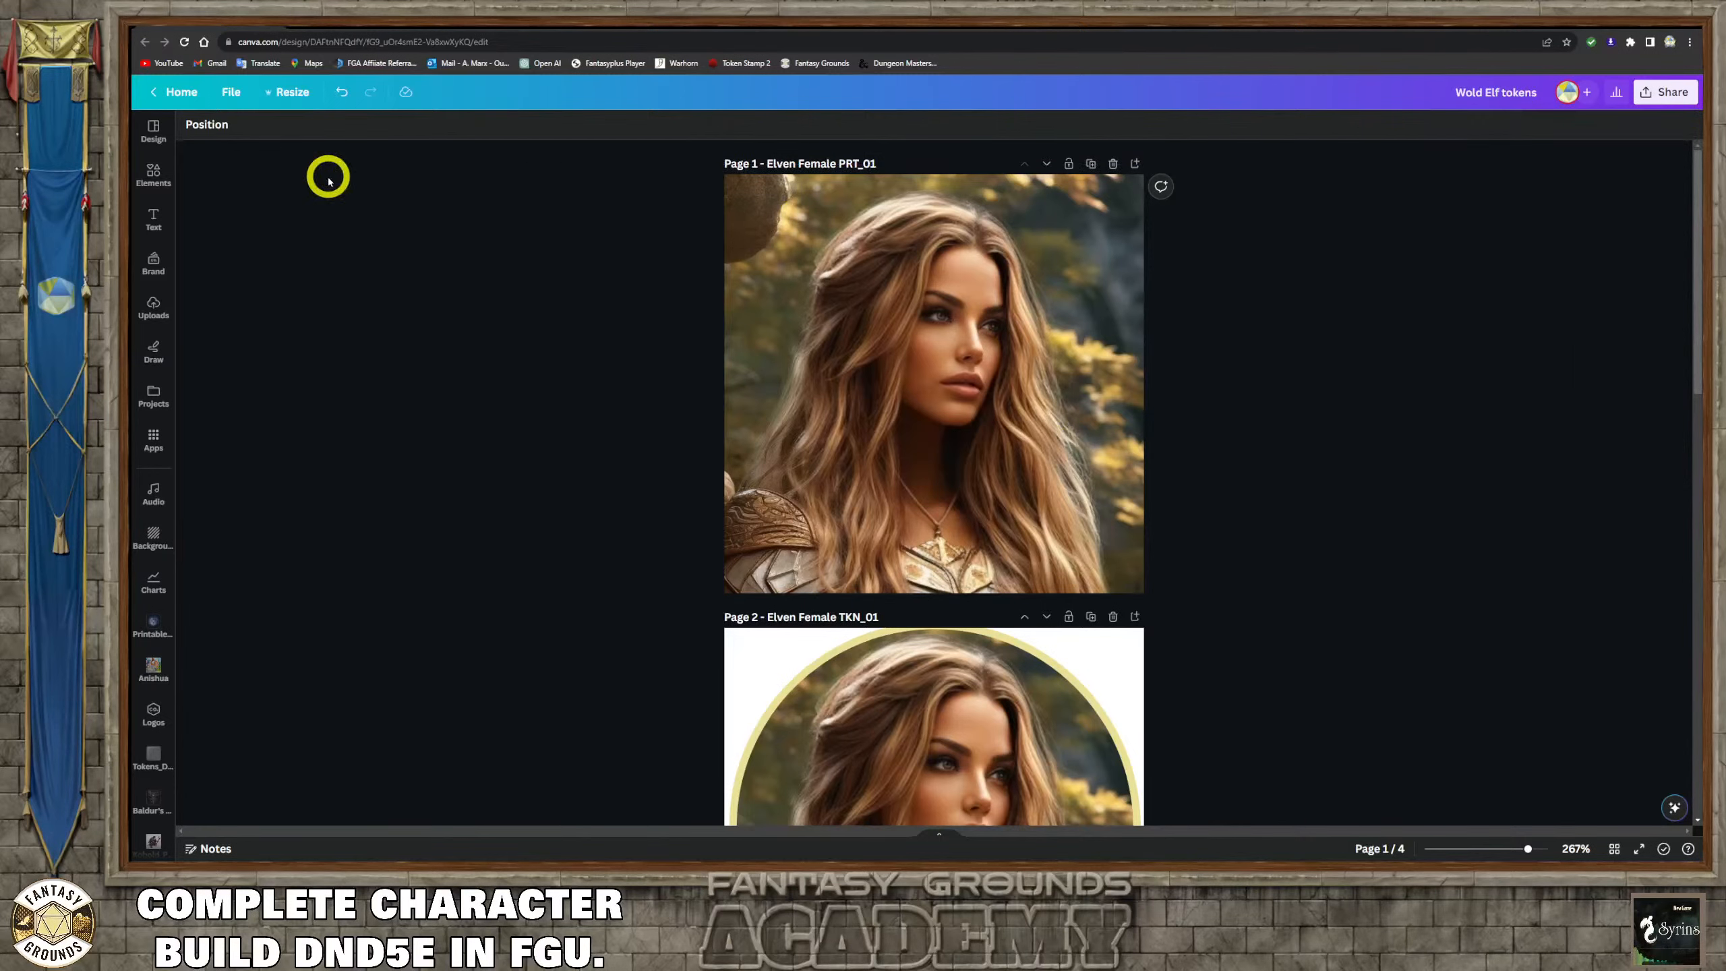
Look through the Elven Female portrait and token pages of the Wold Elf tokens design once more.
scroll(965, 408, down, 15)
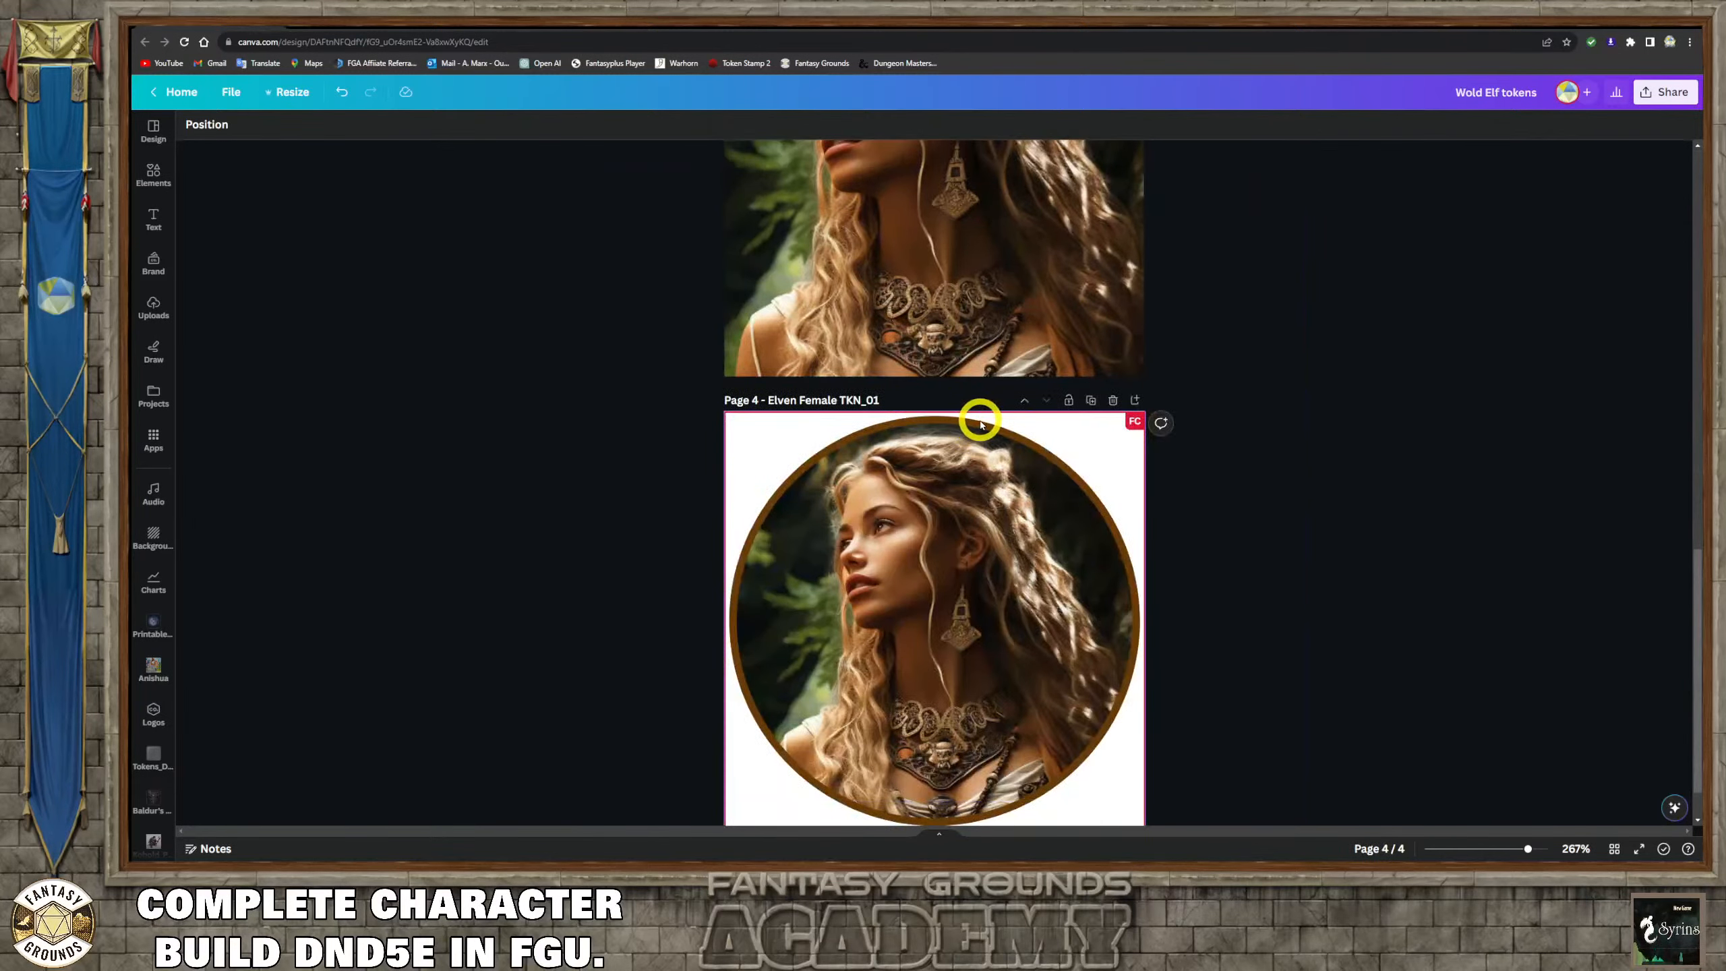
scroll(976, 426, up, 10)
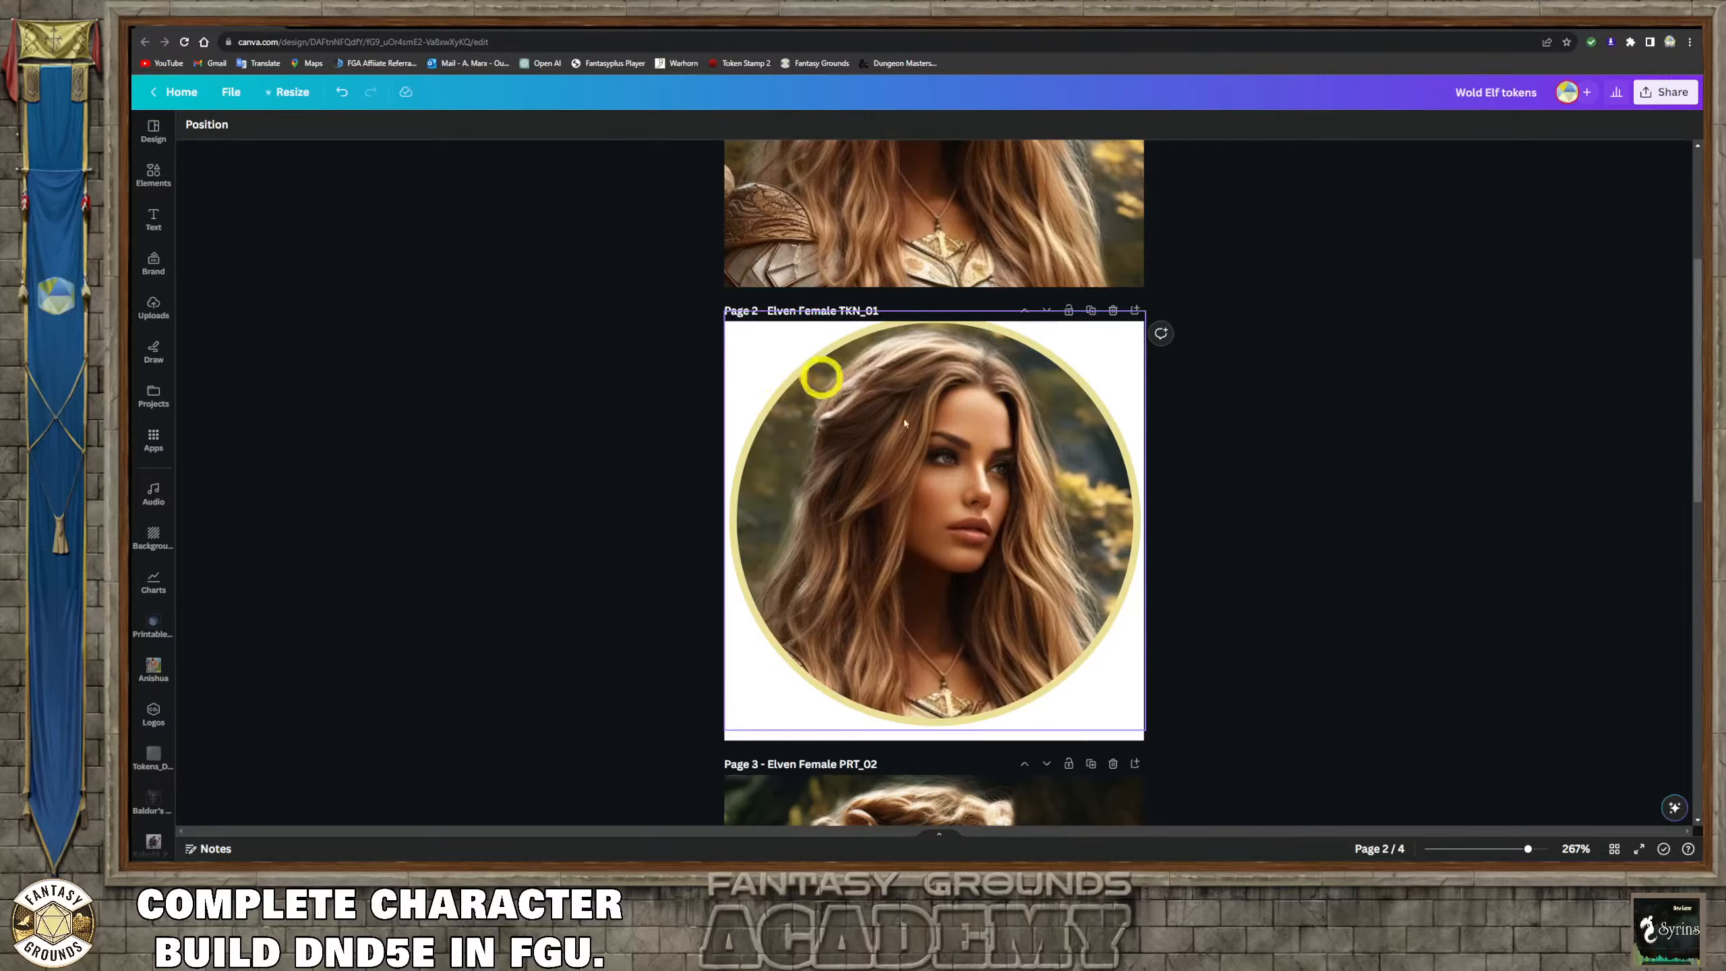
scroll(846, 406, up, 4)
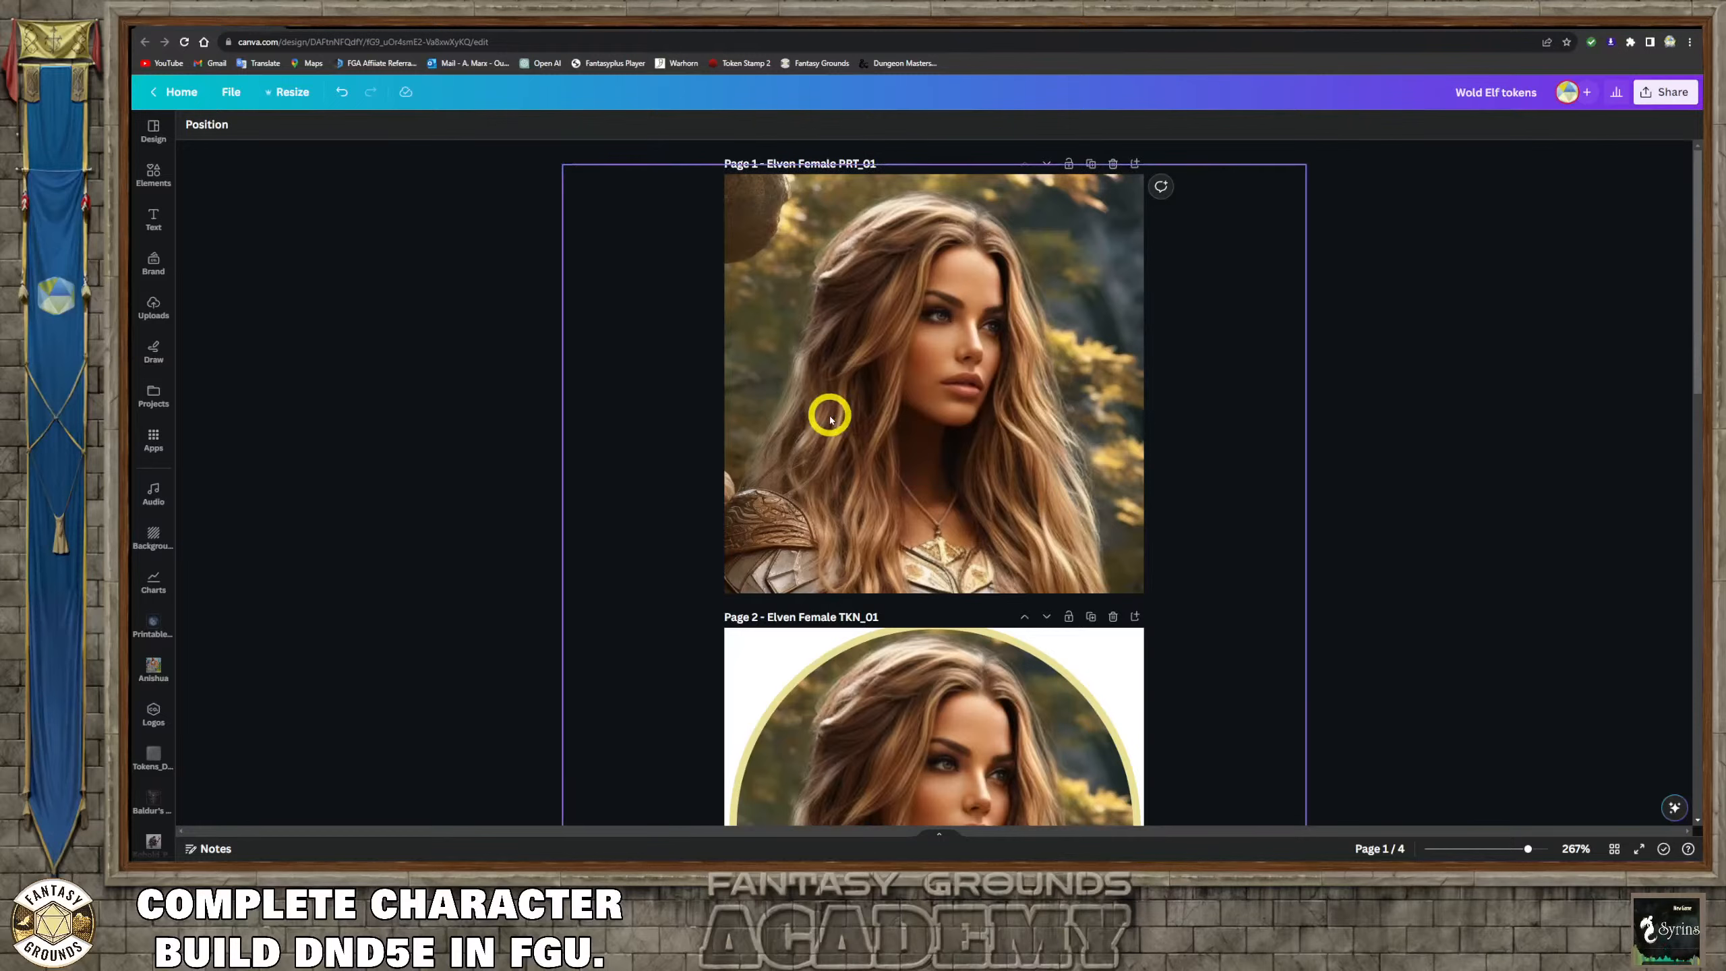
scroll(832, 416, down, 2)
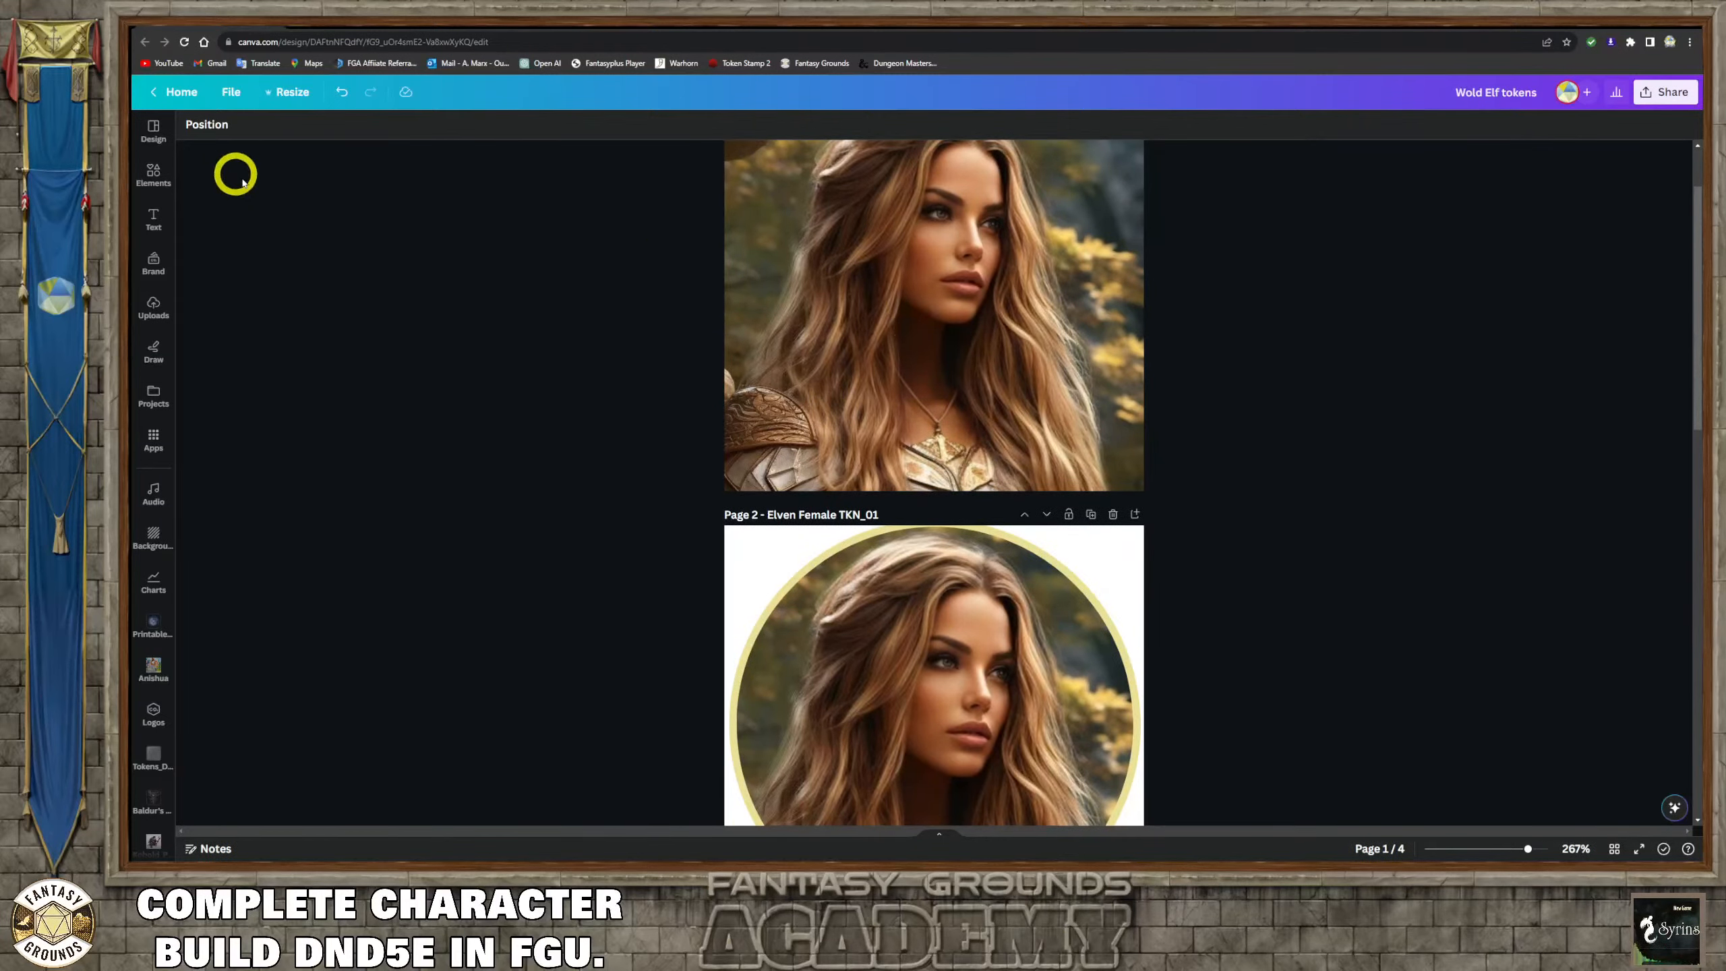
Open the untitled Your Story design from the recent designs and compare its two full-size Elven Archer pages.
click(182, 98)
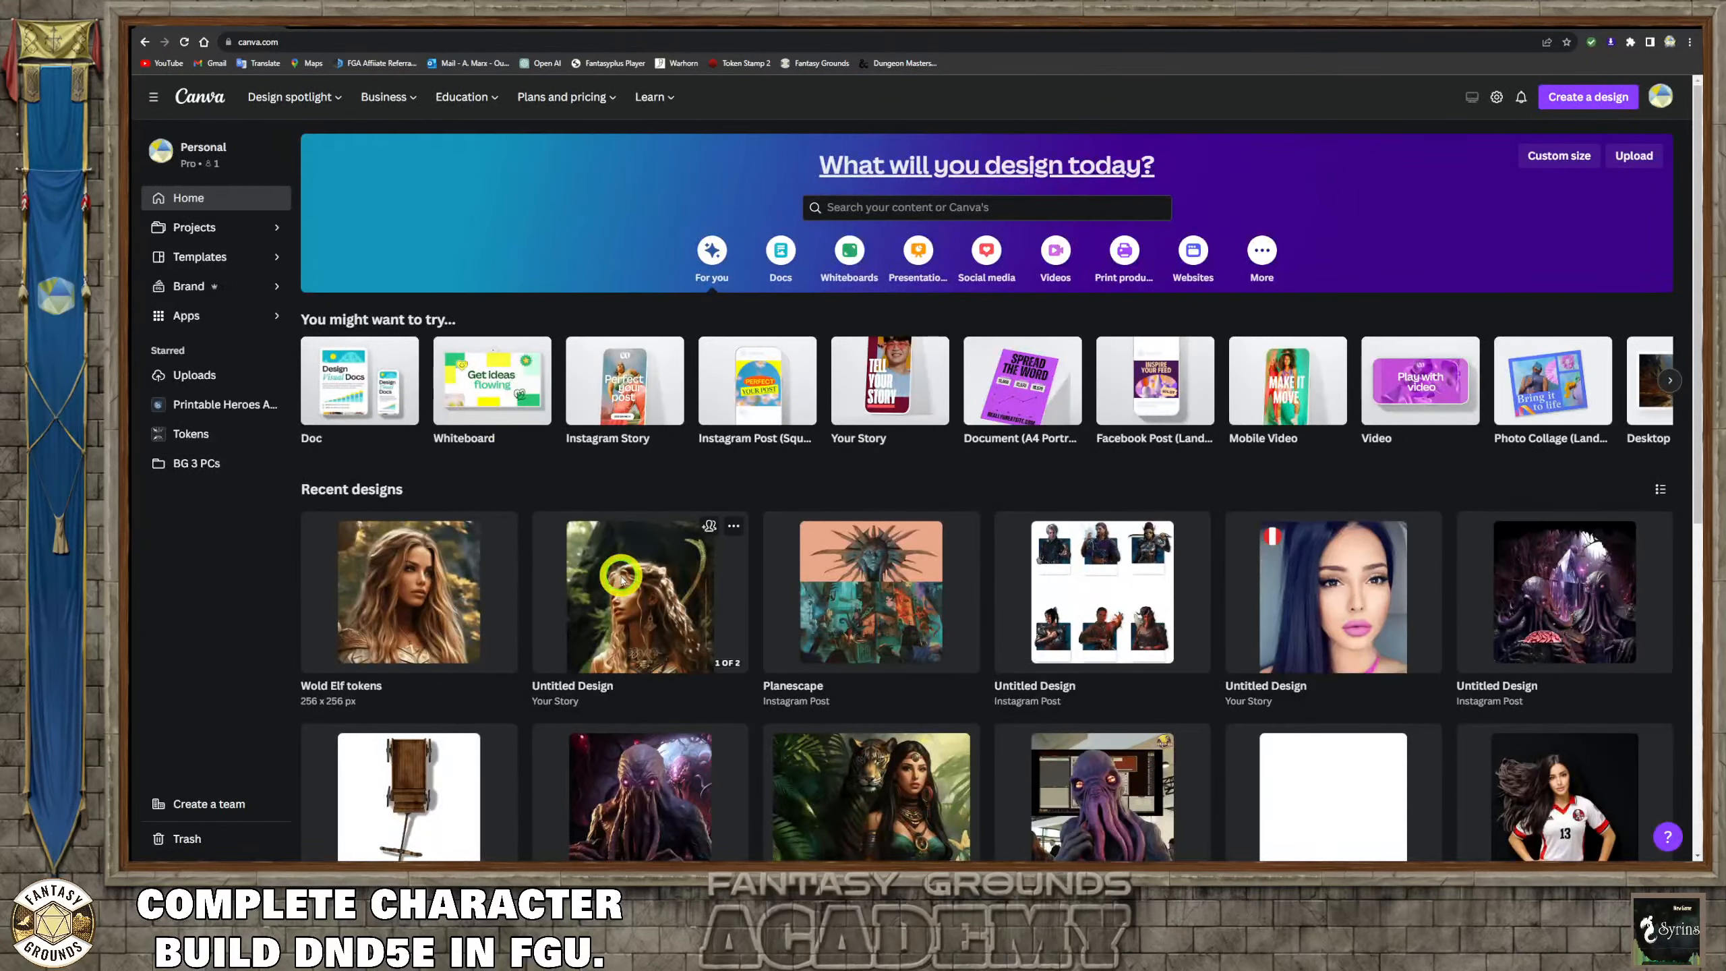
click(620, 576)
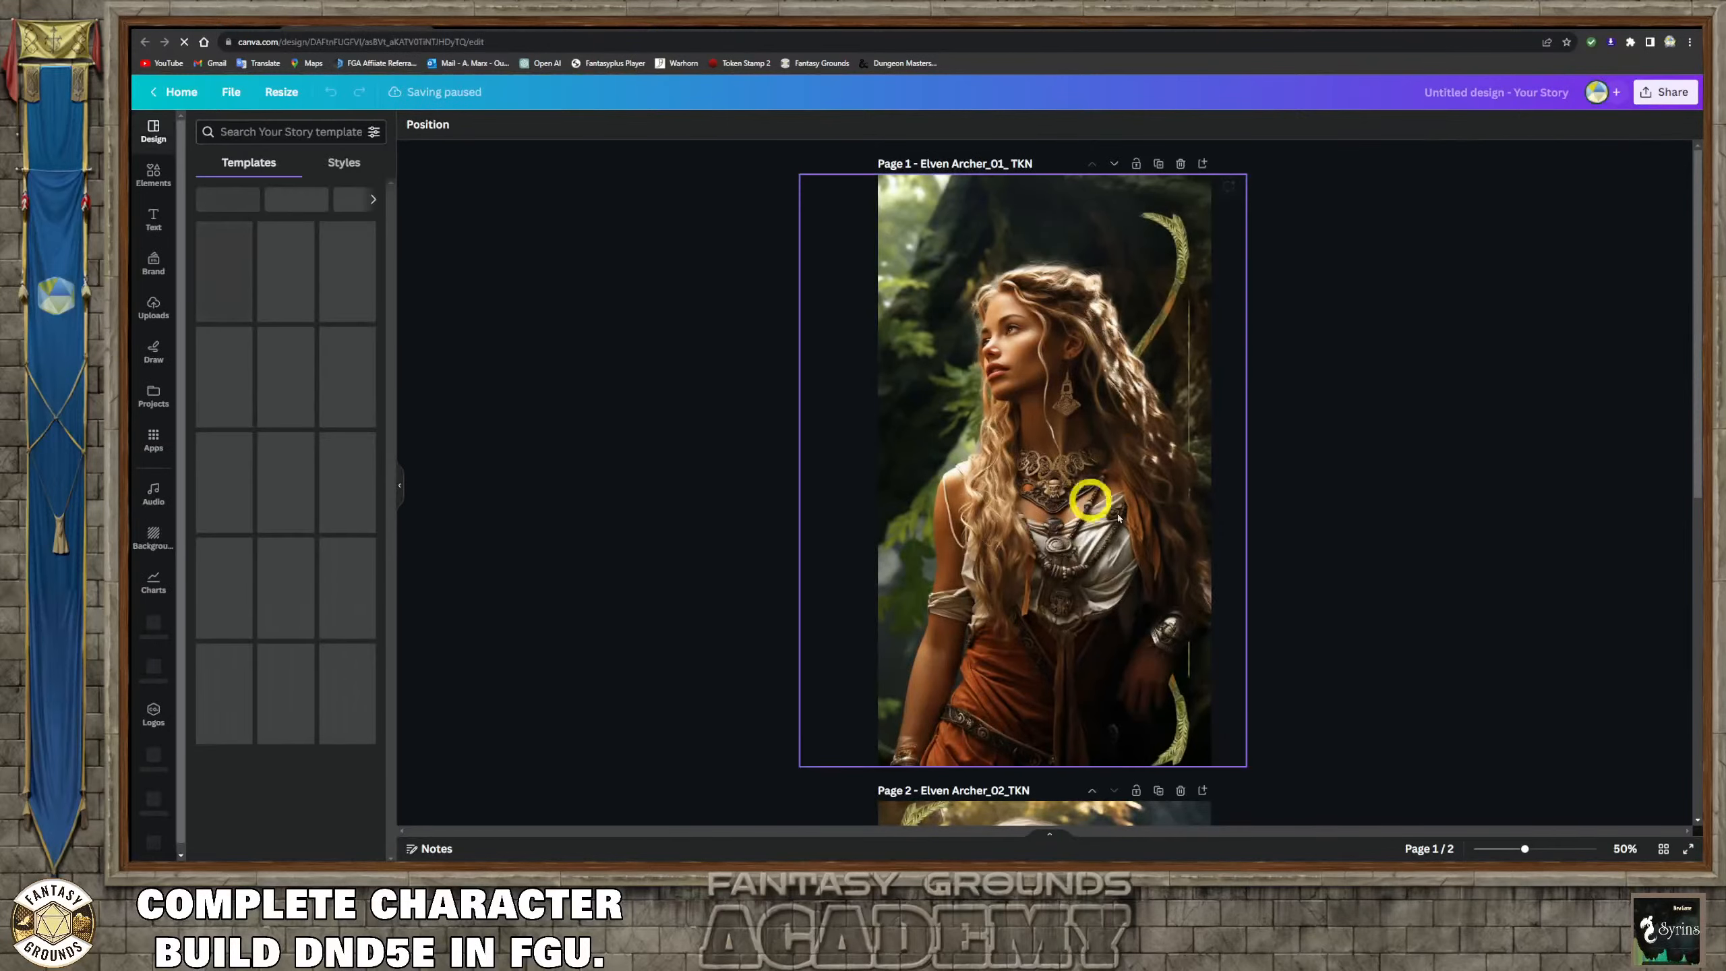
scroll(1175, 559, down, 5)
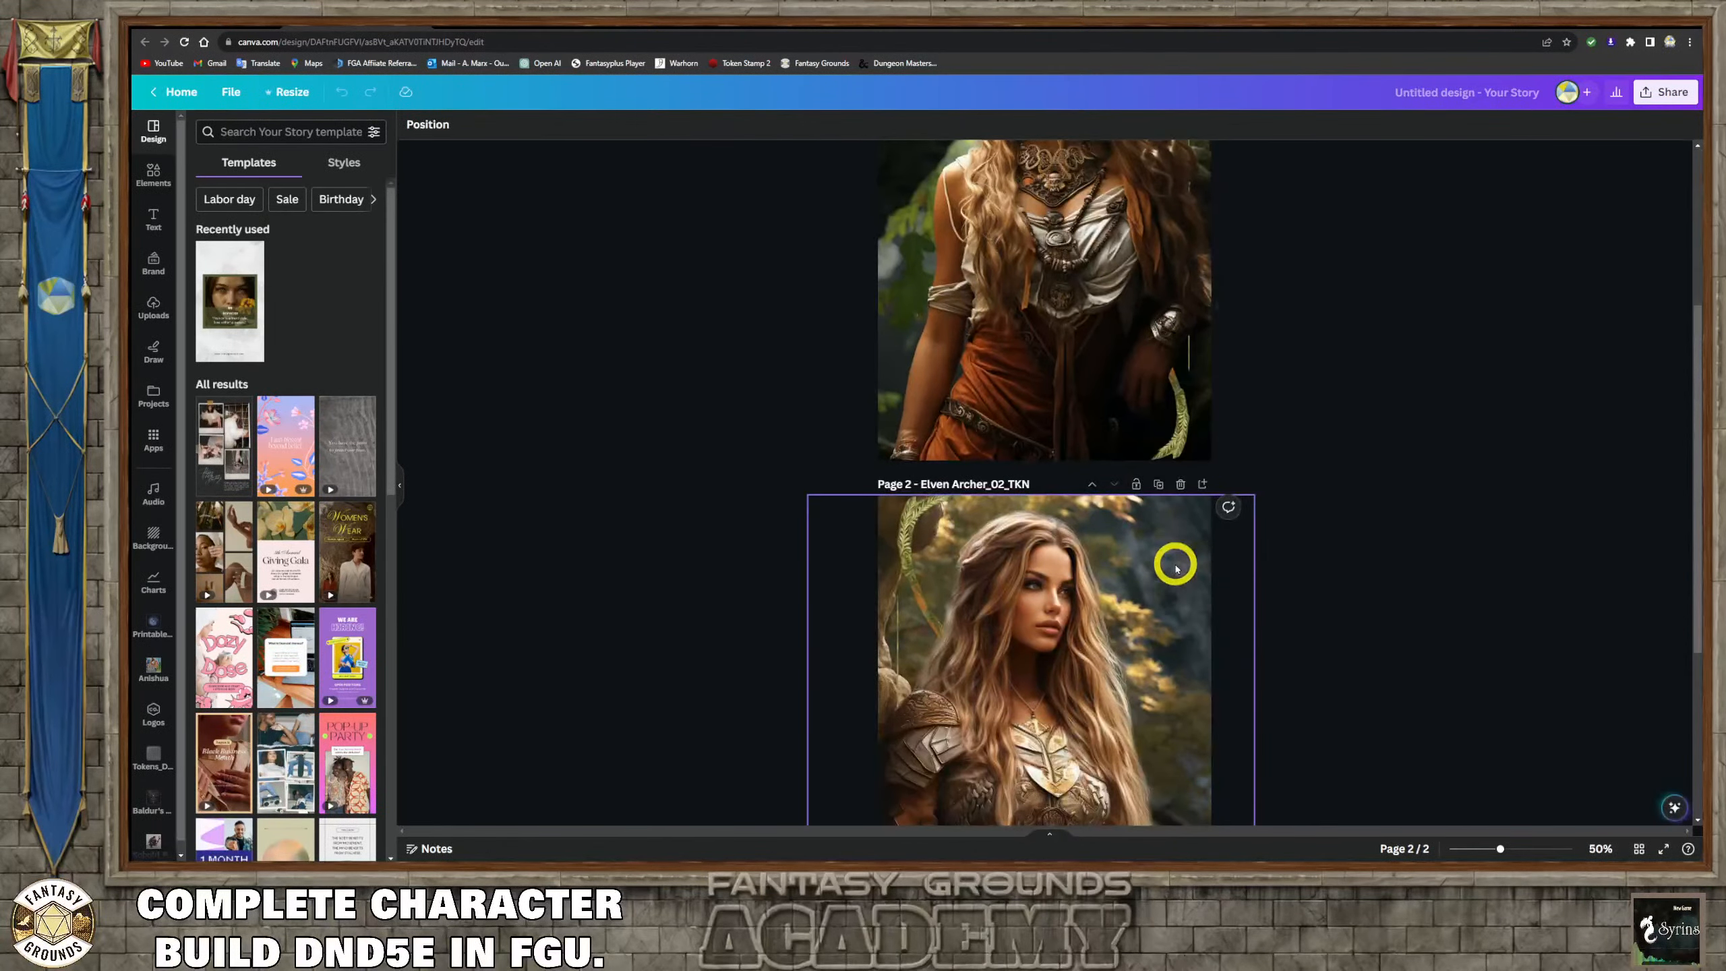
scroll(1177, 568, down, 5)
scroll(1176, 568, up, 8)
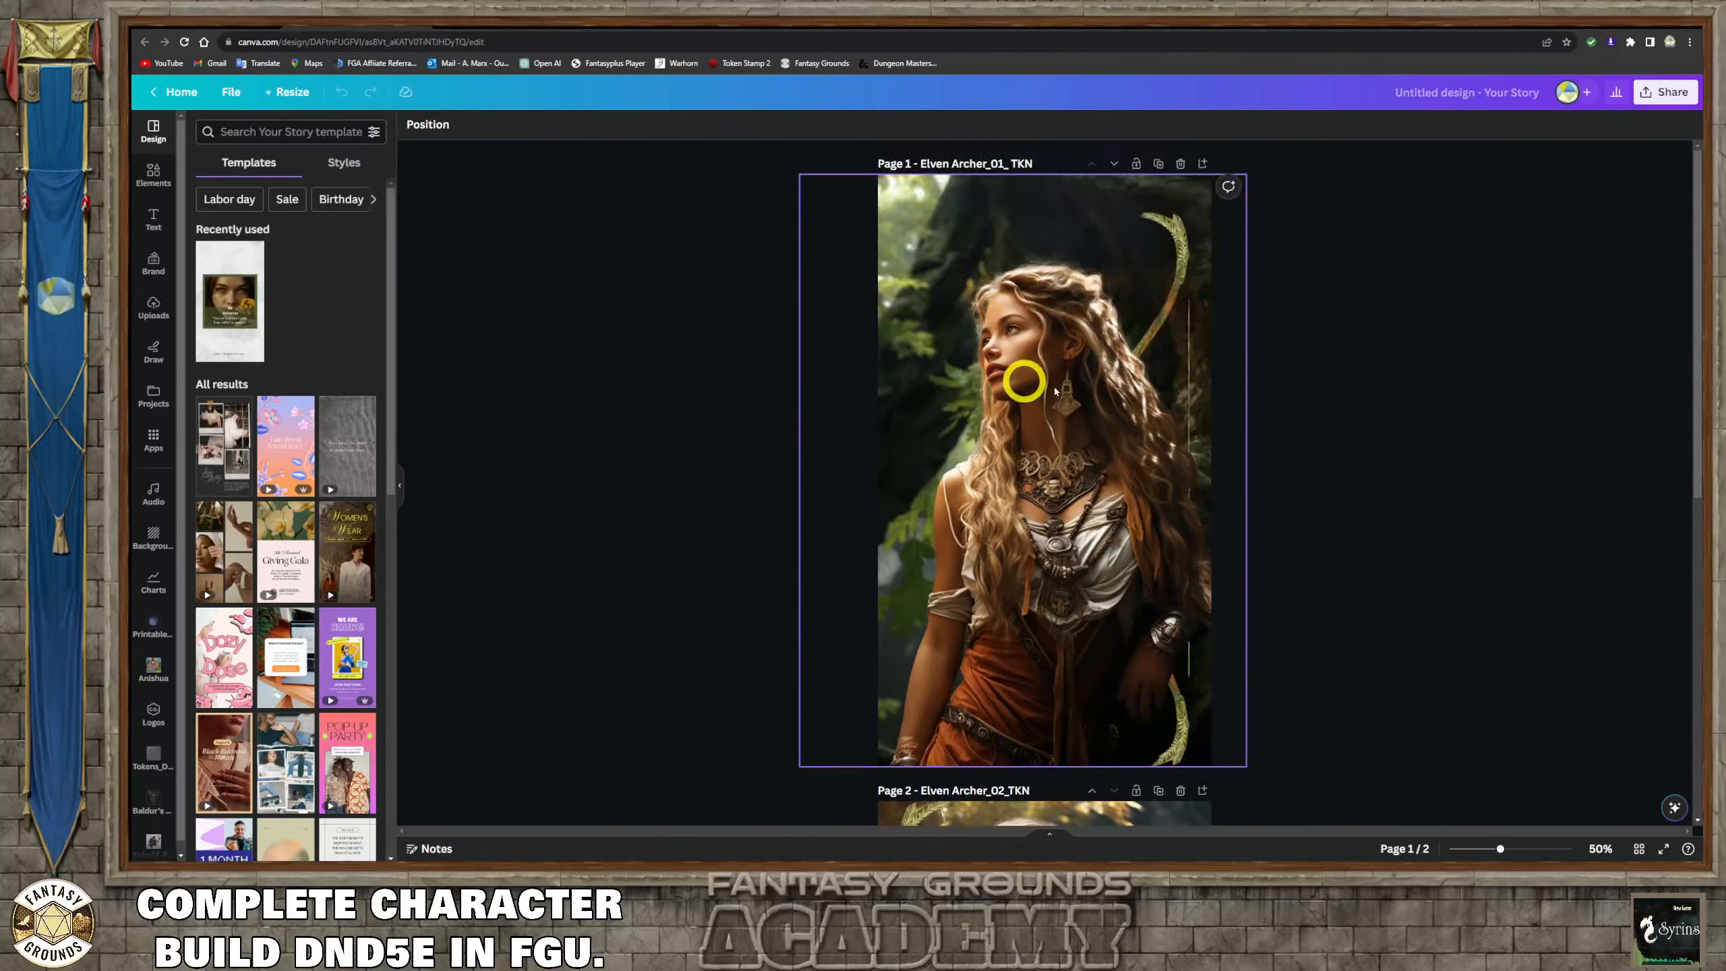
scroll(1088, 523, down, 4)
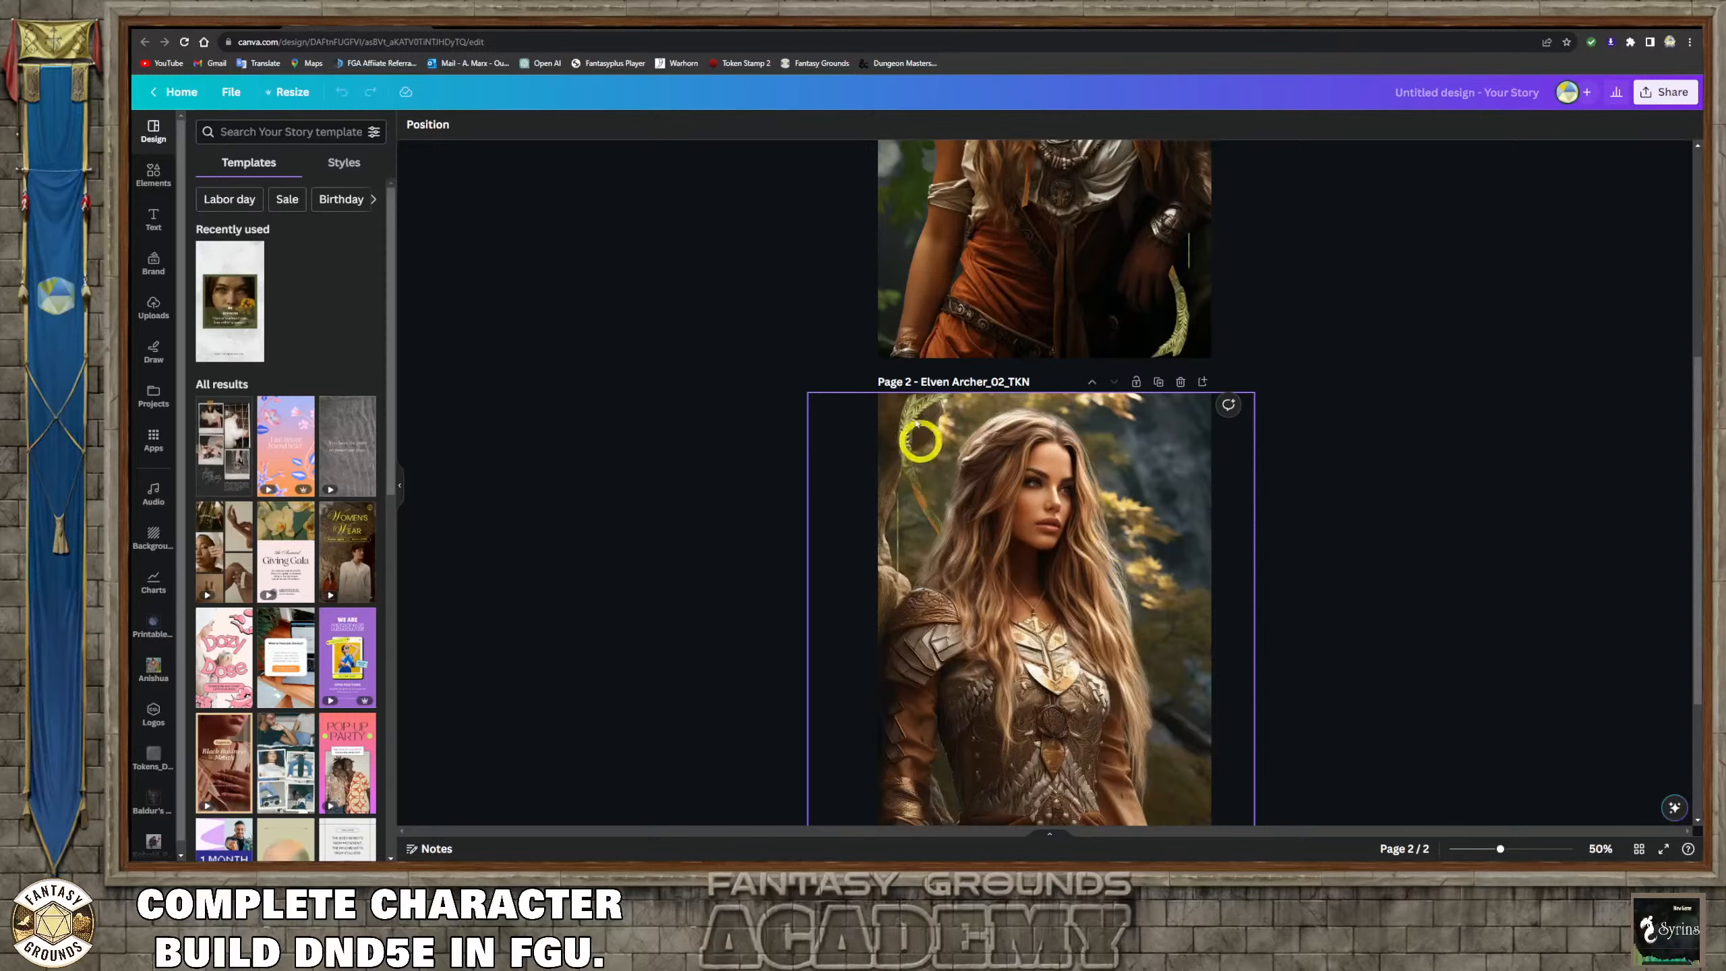
scroll(1022, 521, up, 5)
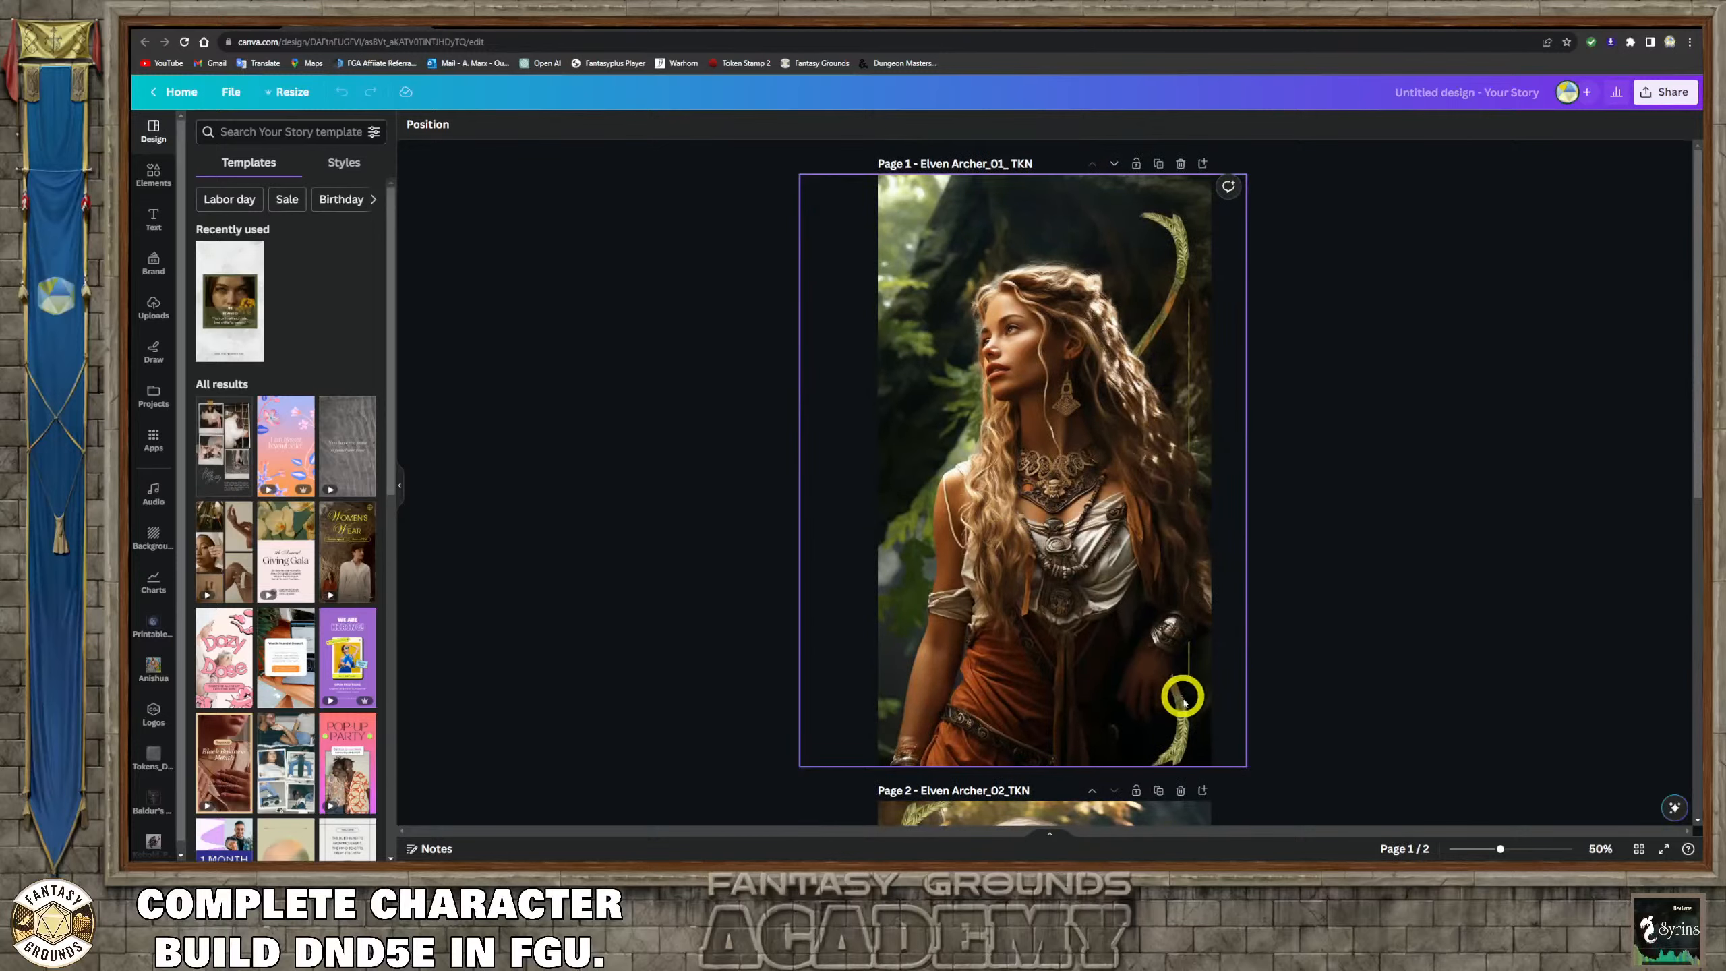
scroll(1186, 704, down, 2)
scroll(1142, 500, down, 5)
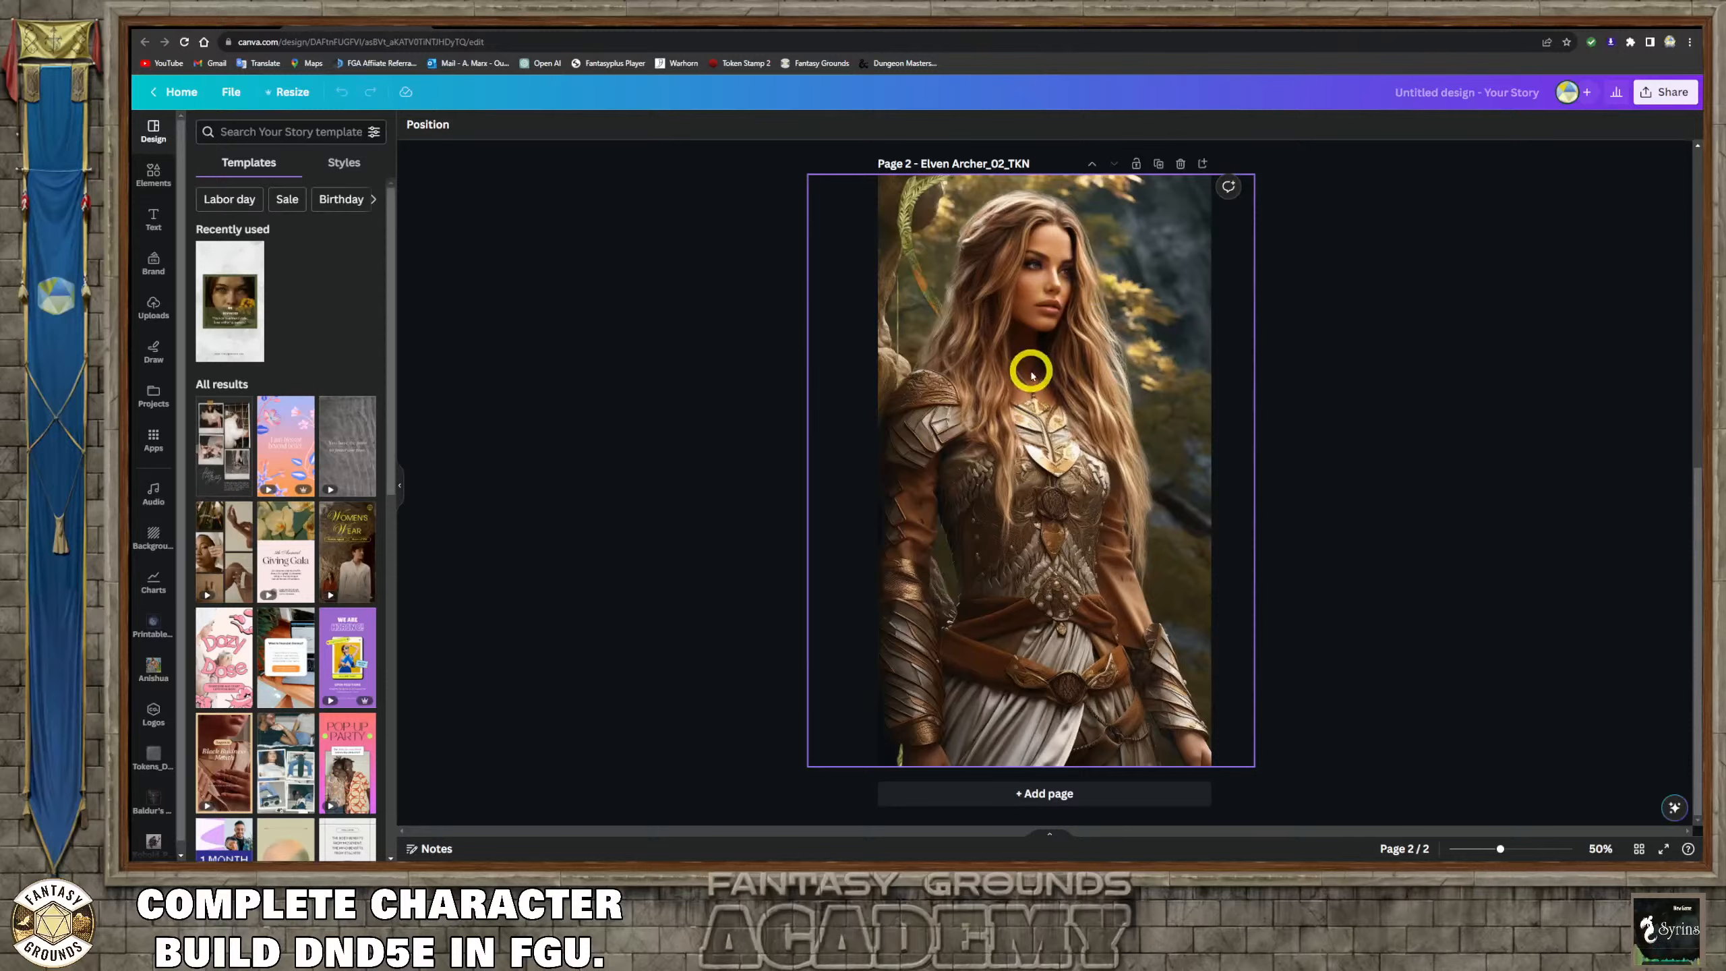
scroll(1032, 375, up, 5)
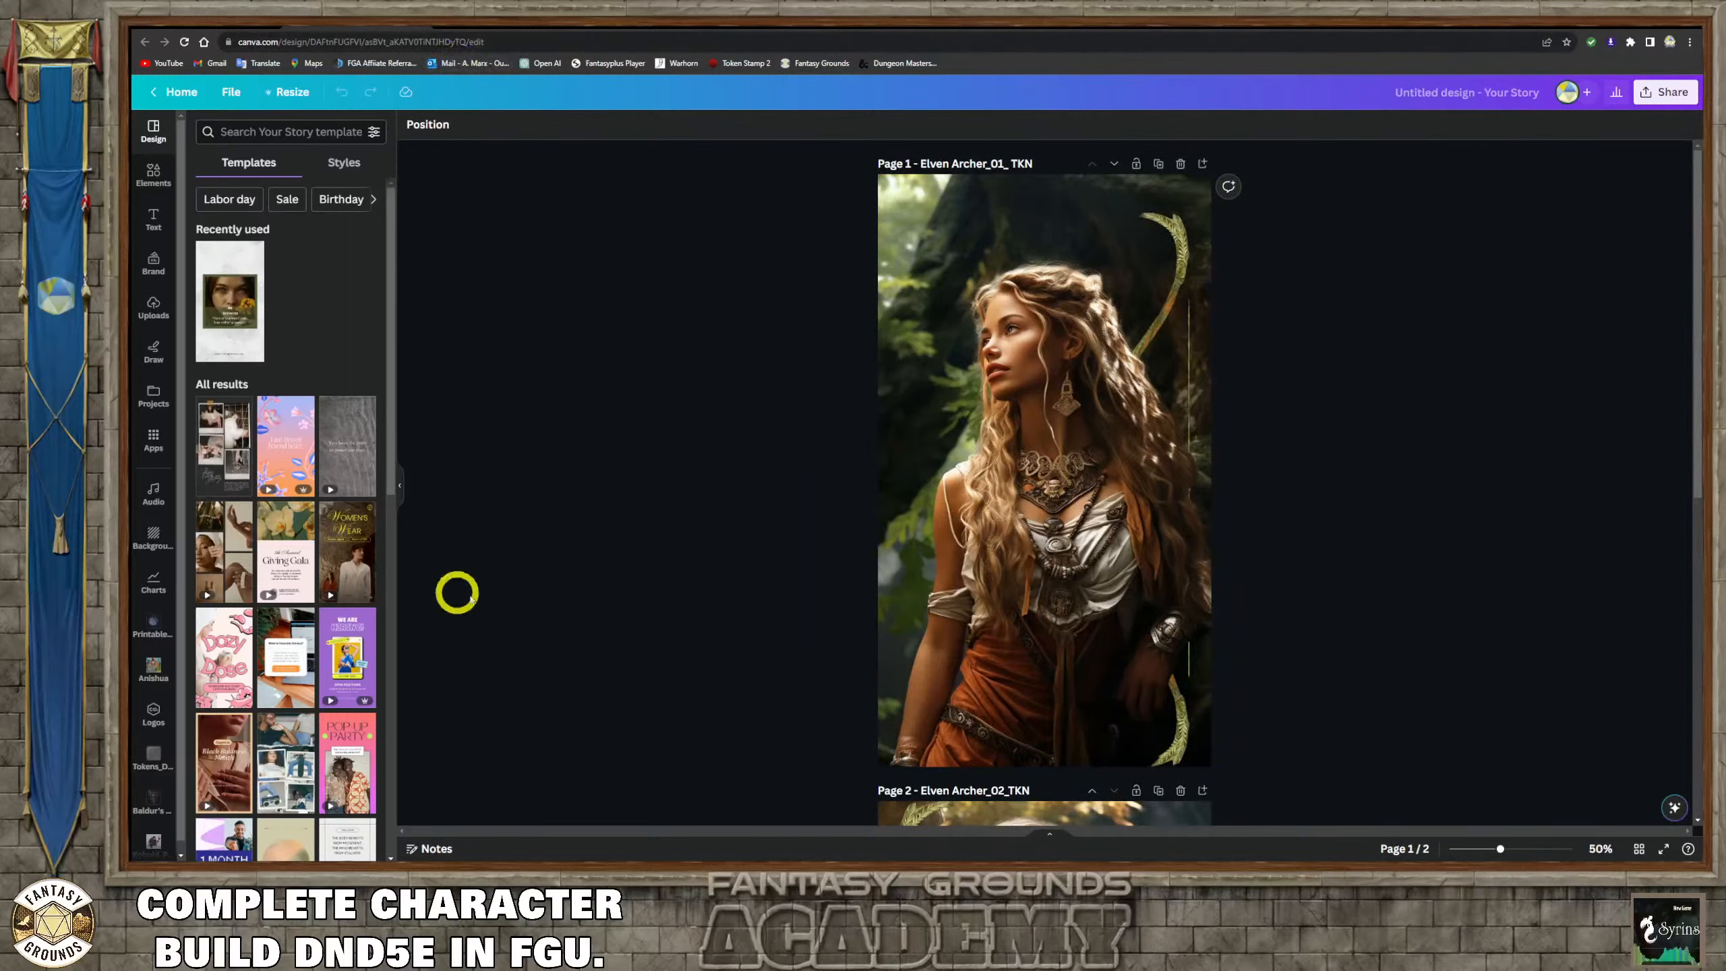
Switch to File Explorer and delete the PNG folder from Wold Elf Game_Assets.
click(377, 863)
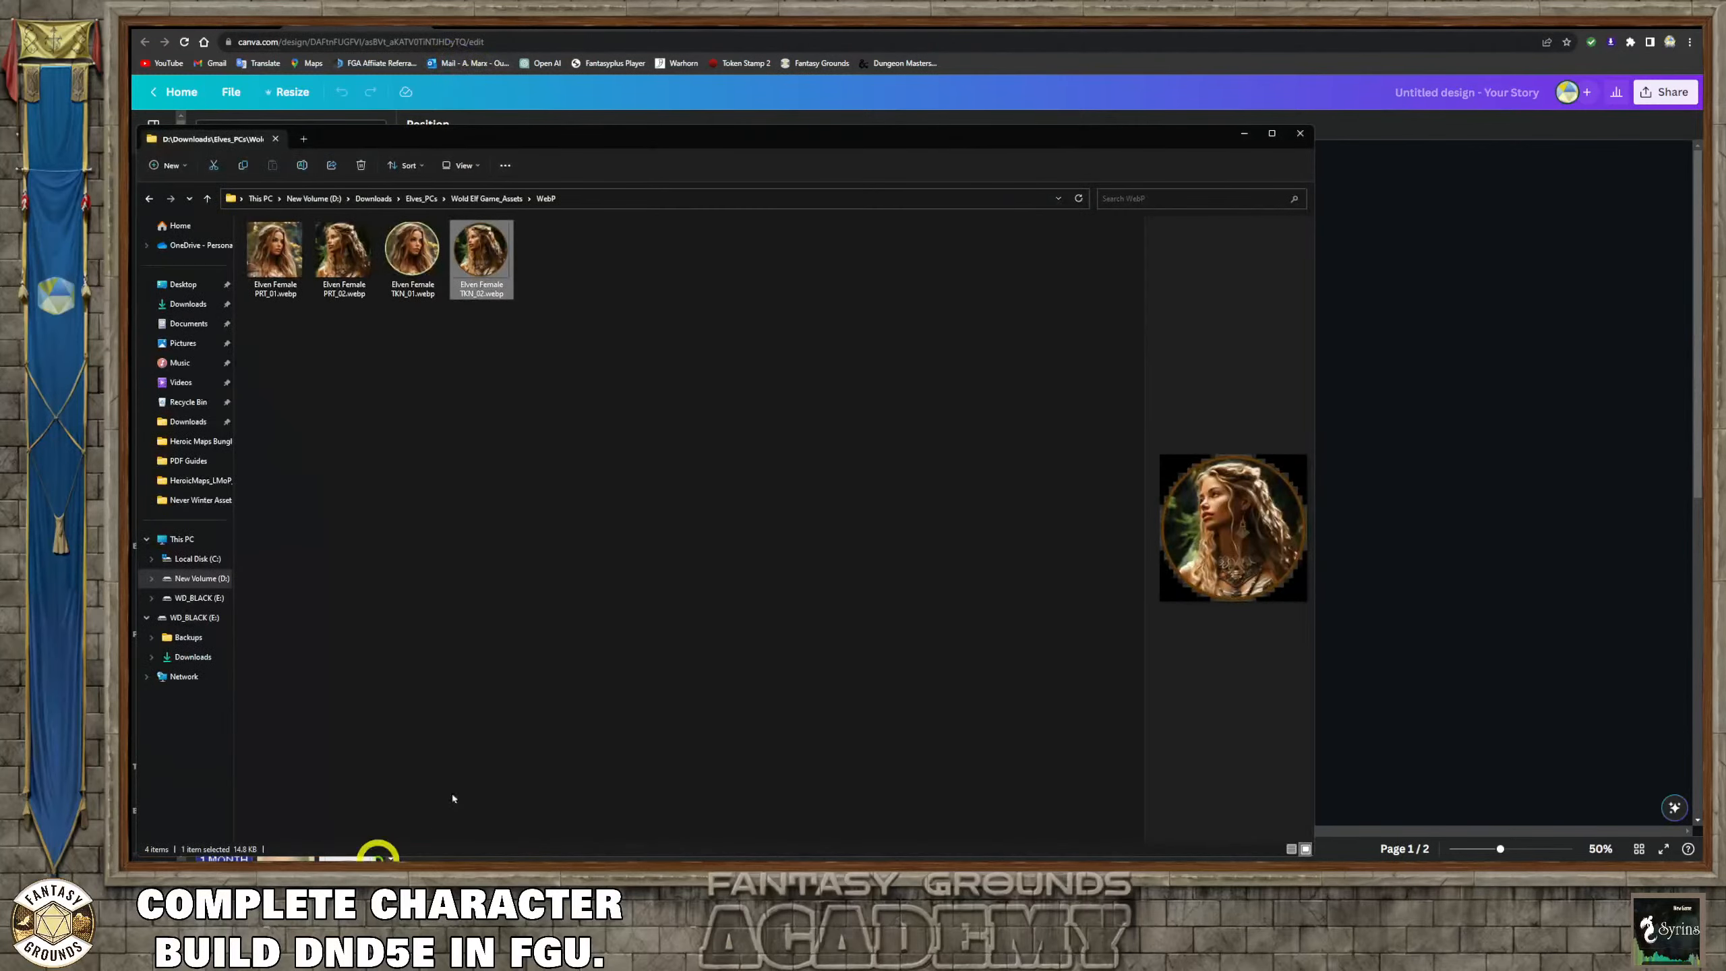
click(470, 199)
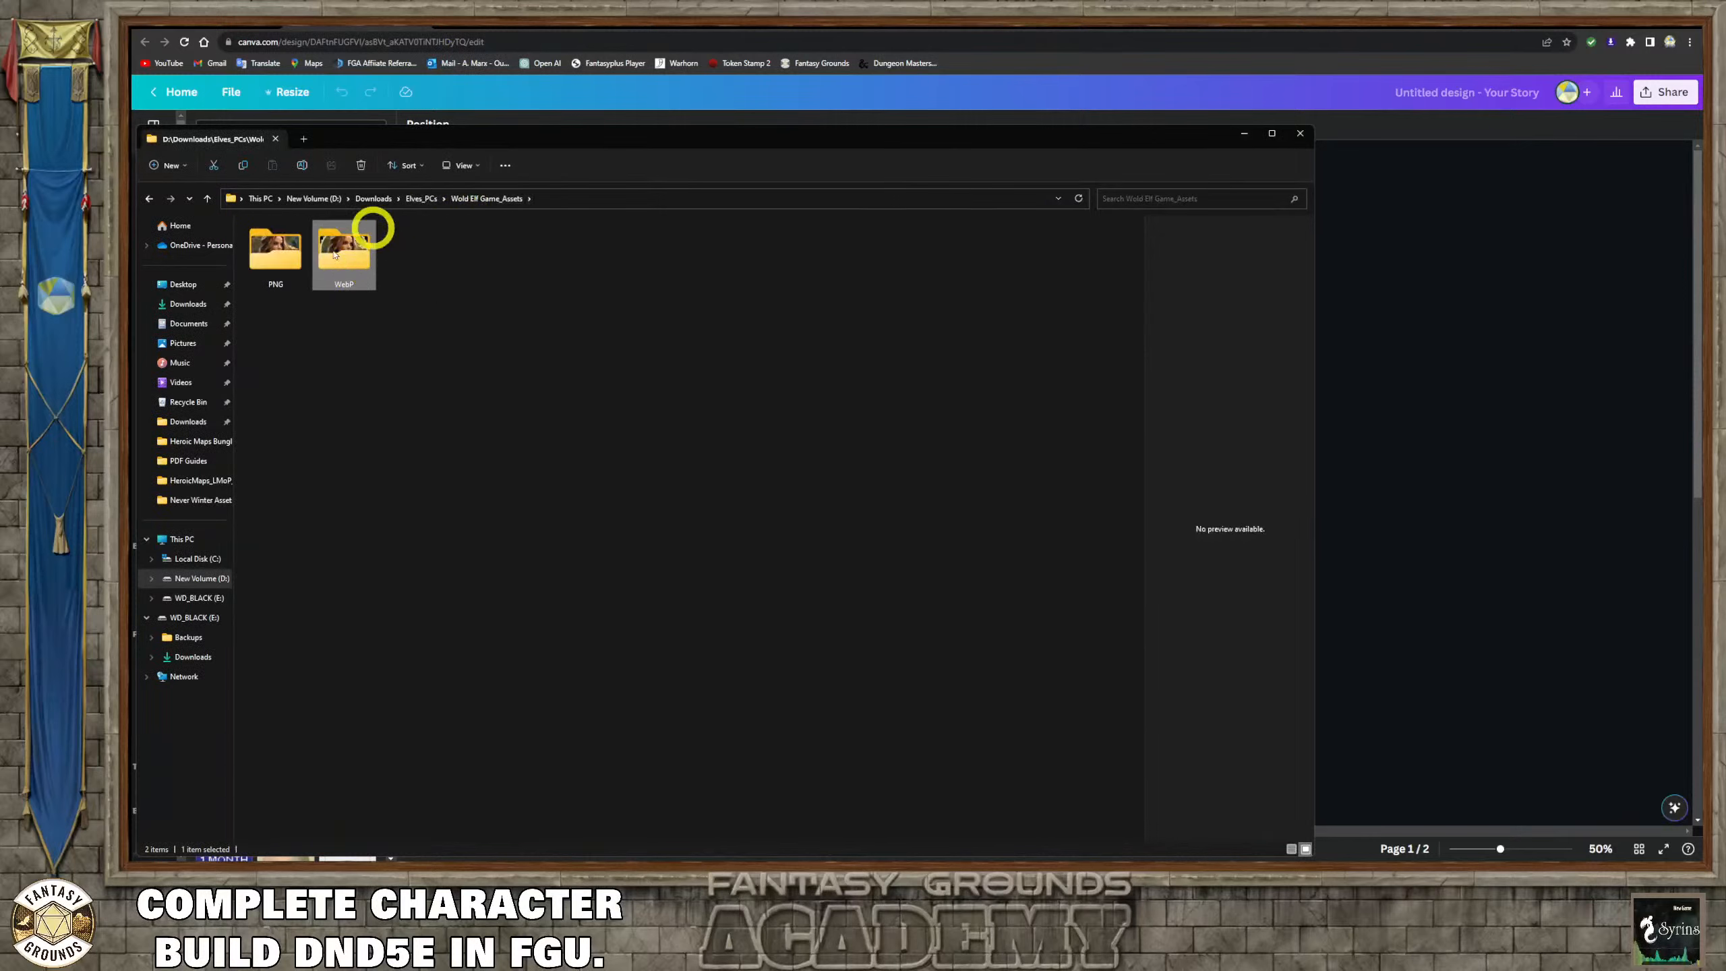
click(276, 250)
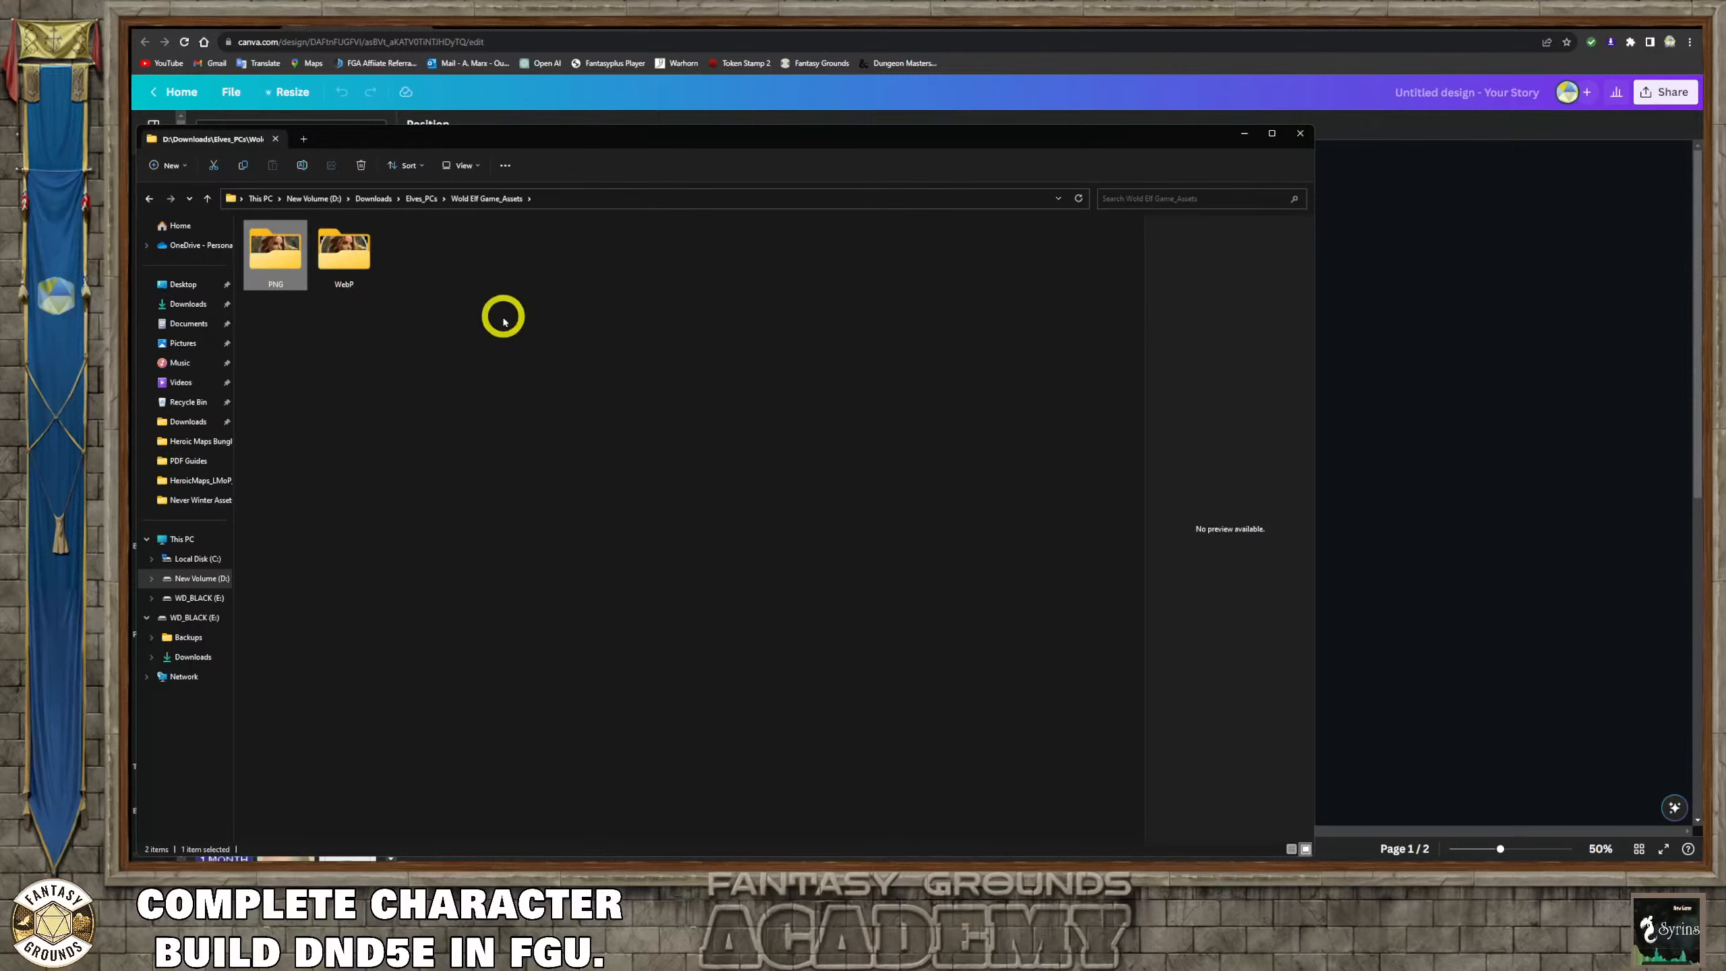
key(Delete)
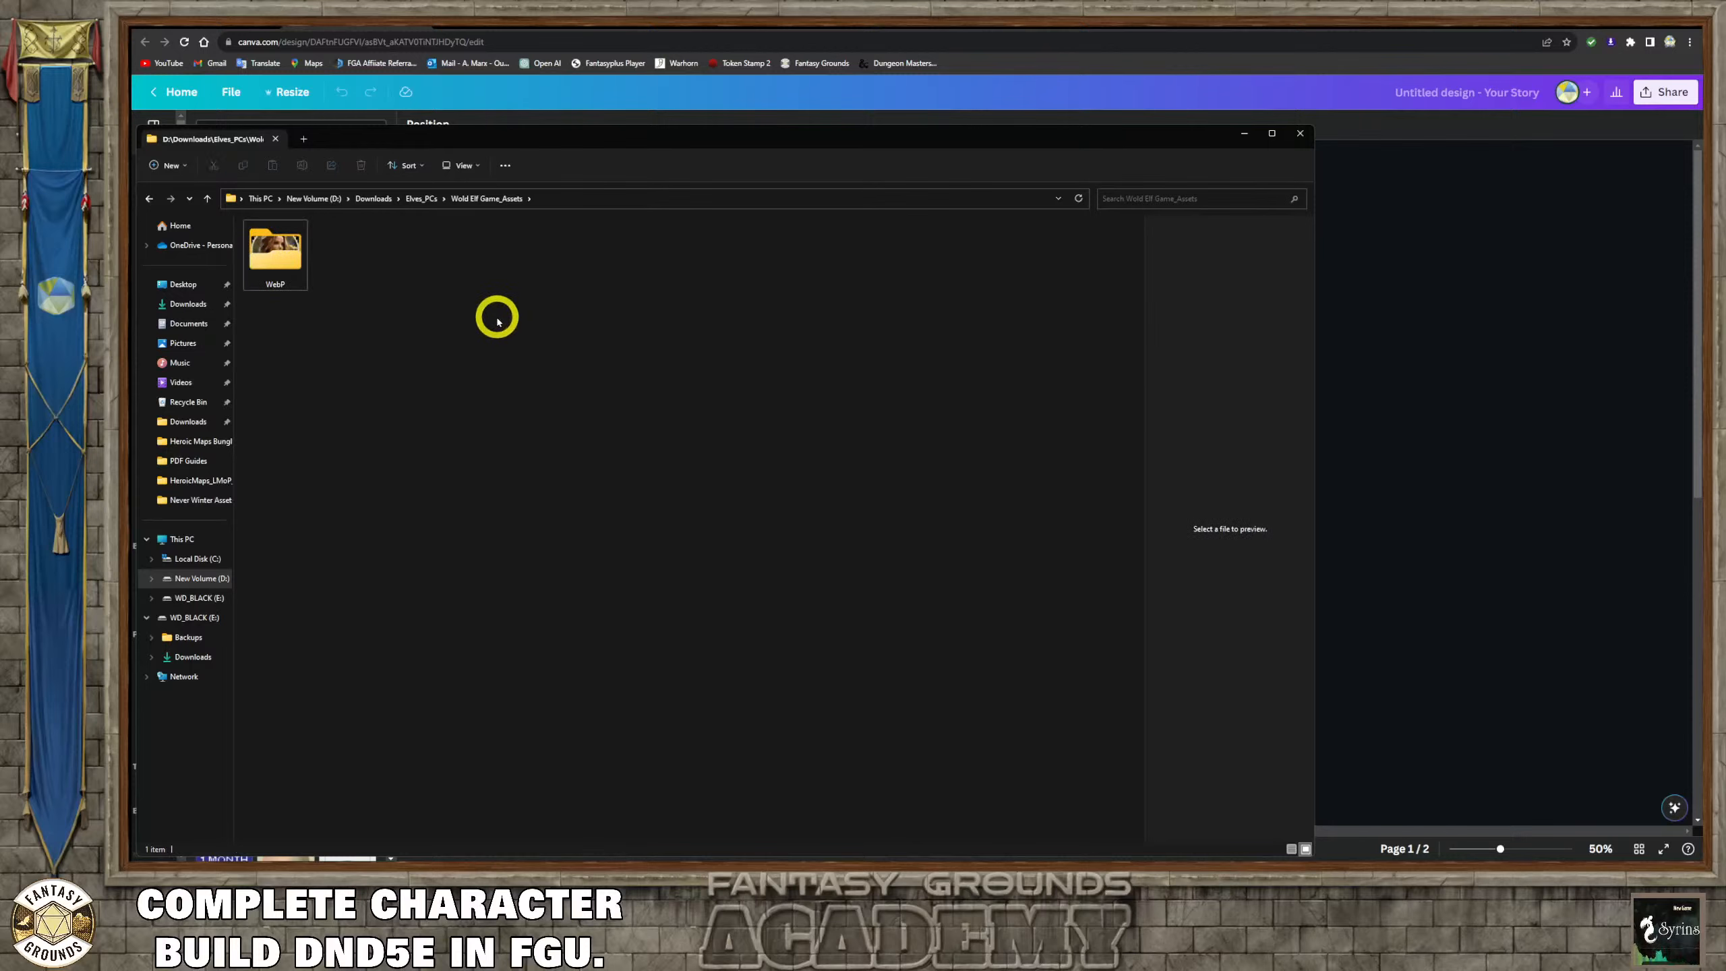
Delete the PNG versions of the Elven Archer handout images from the Wolf Elf Art folder in Elves_PCs.
click(422, 198)
double_click(292, 261)
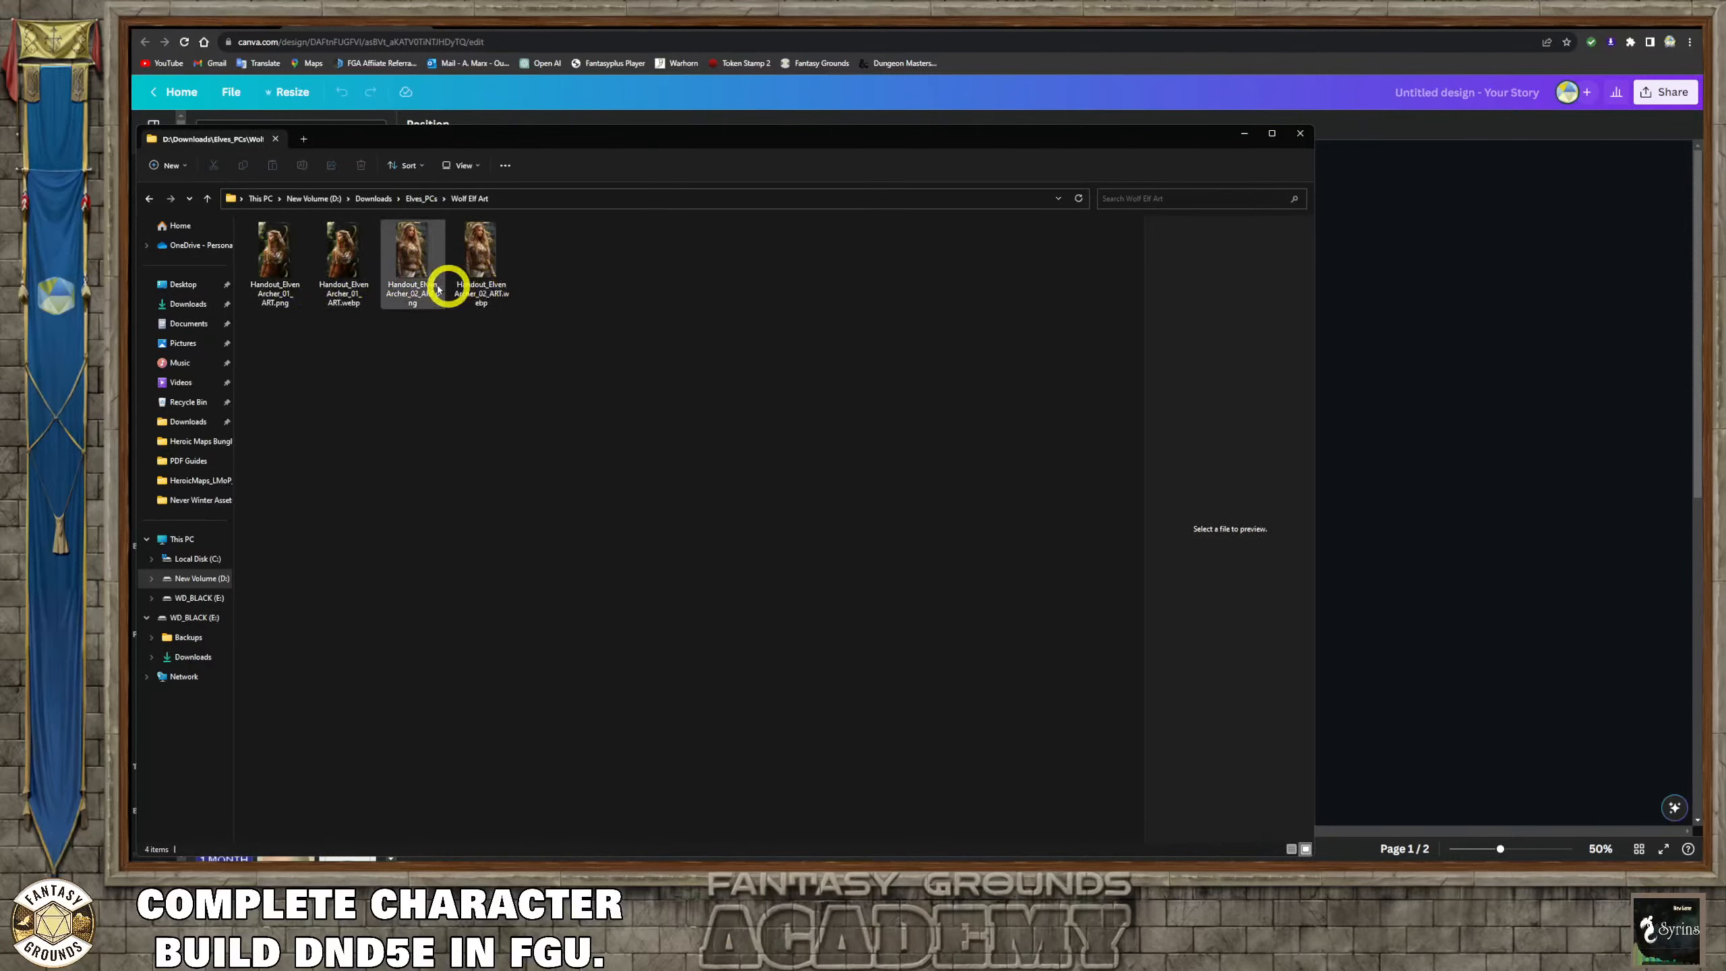
click(276, 260)
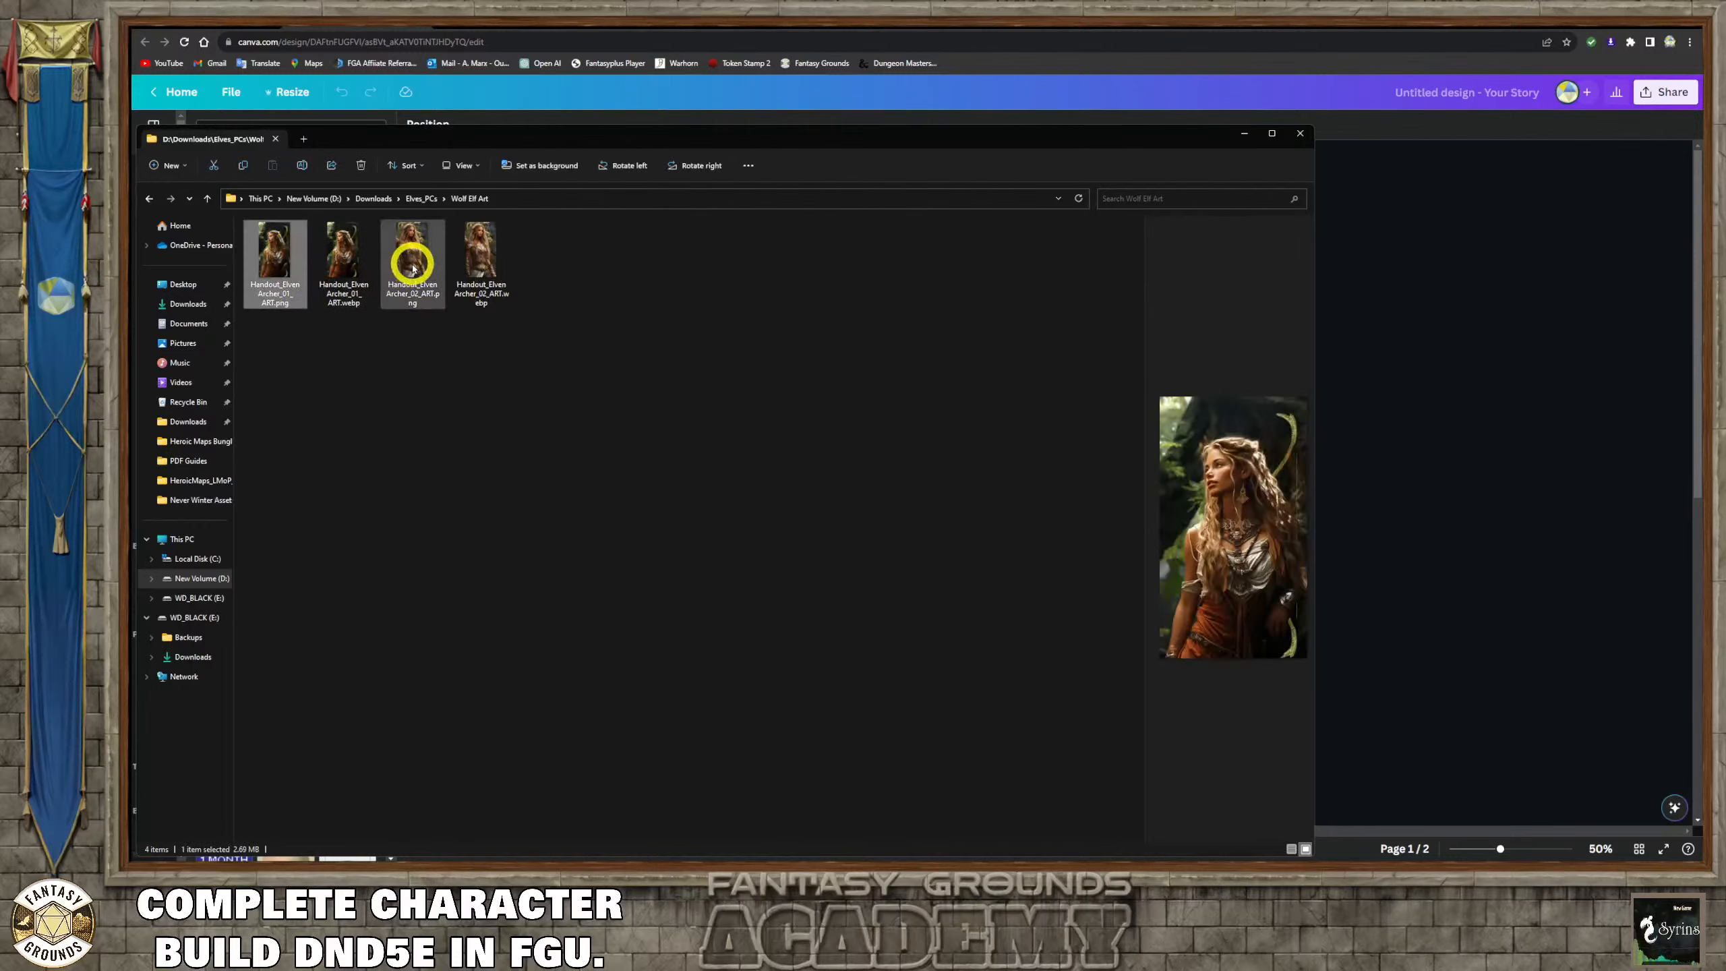
click(413, 268)
shift+click(461, 300)
key(Delete)
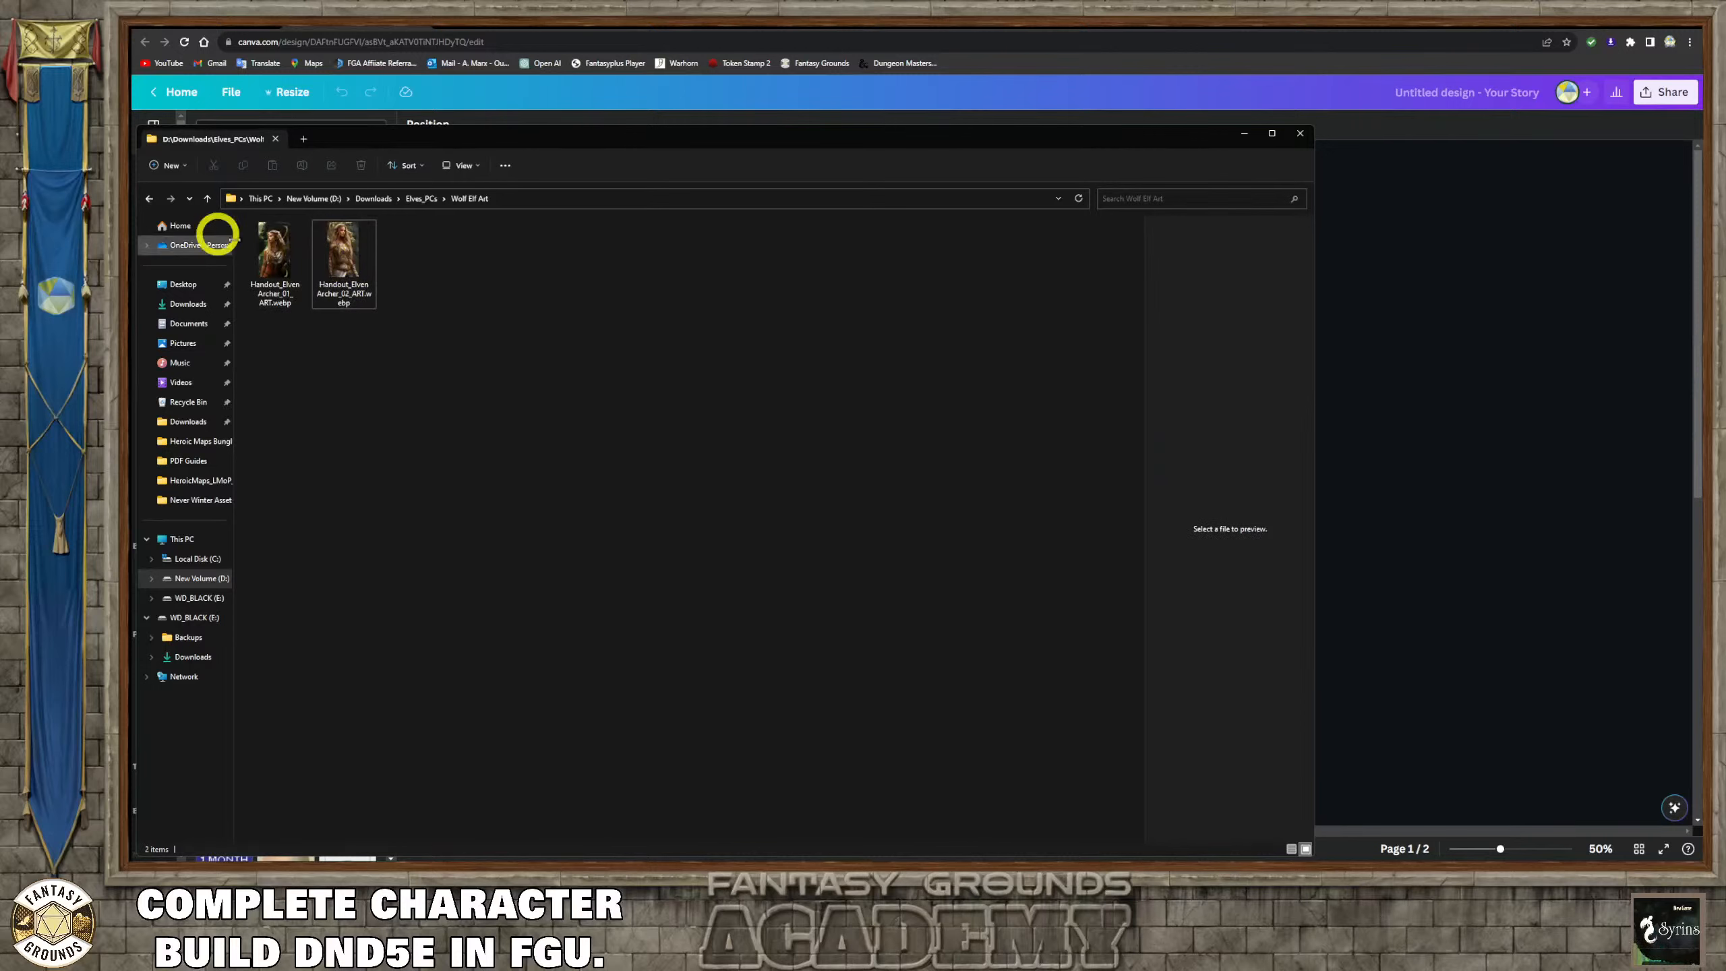
Preview the remaining Elven Archer 01 and 02 WebP handout images in turn.
click(327, 257)
click(277, 254)
click(345, 255)
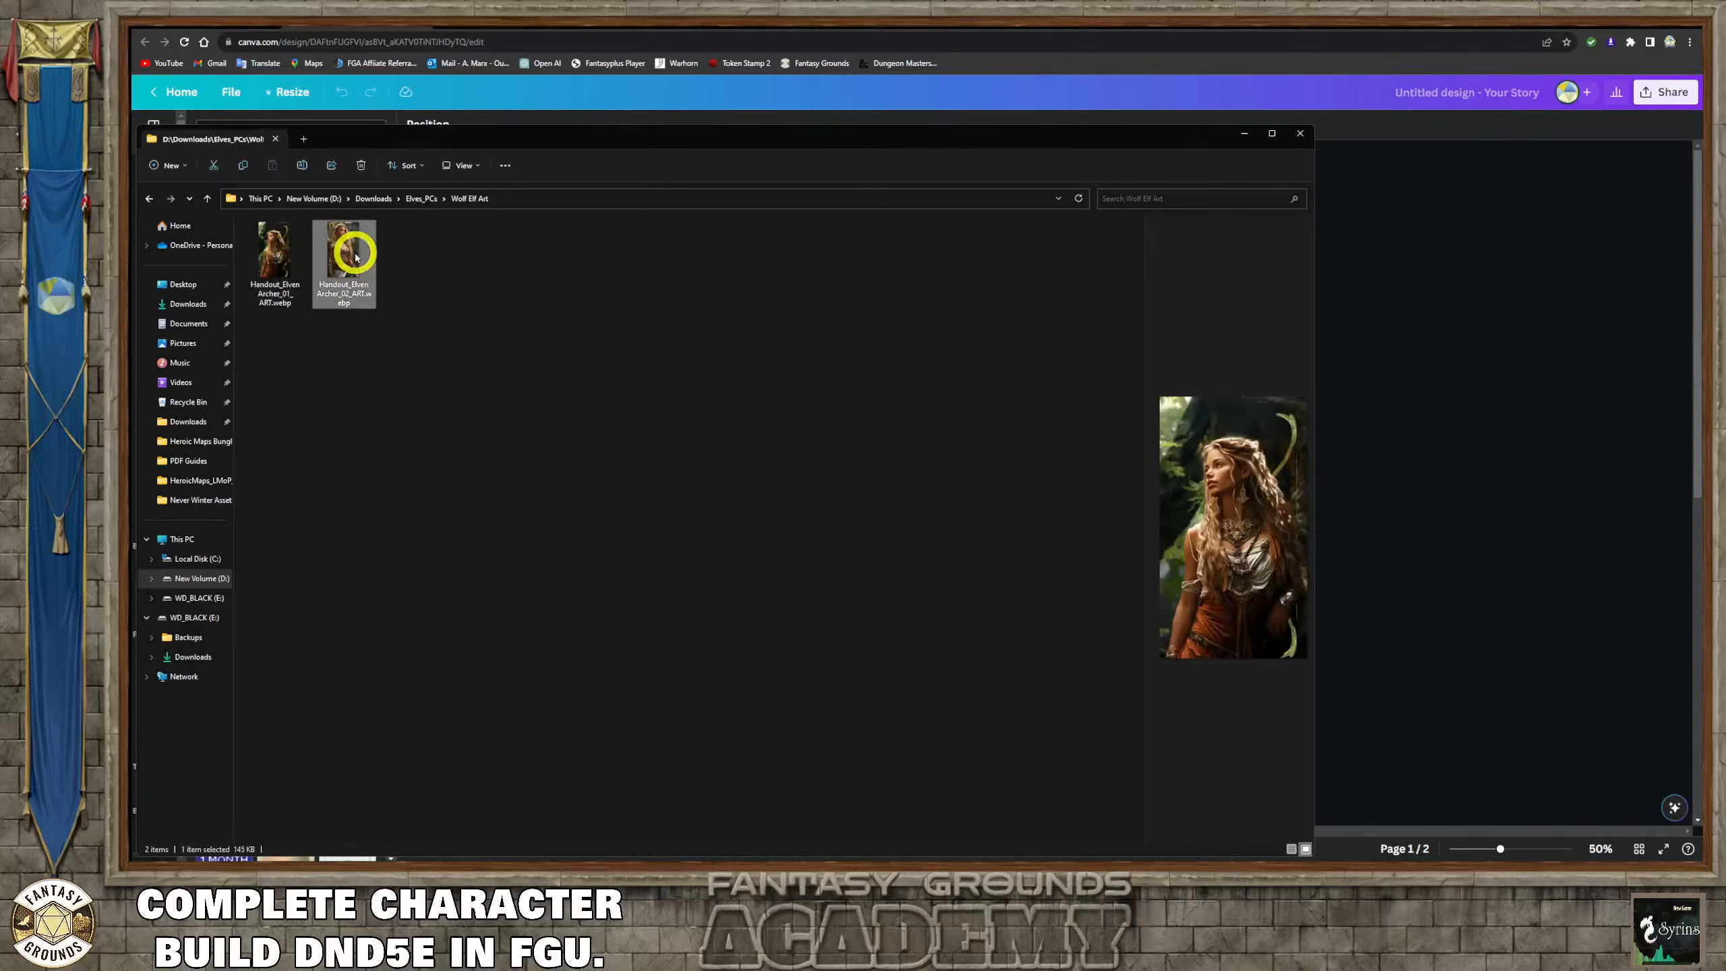
click(278, 254)
click(365, 258)
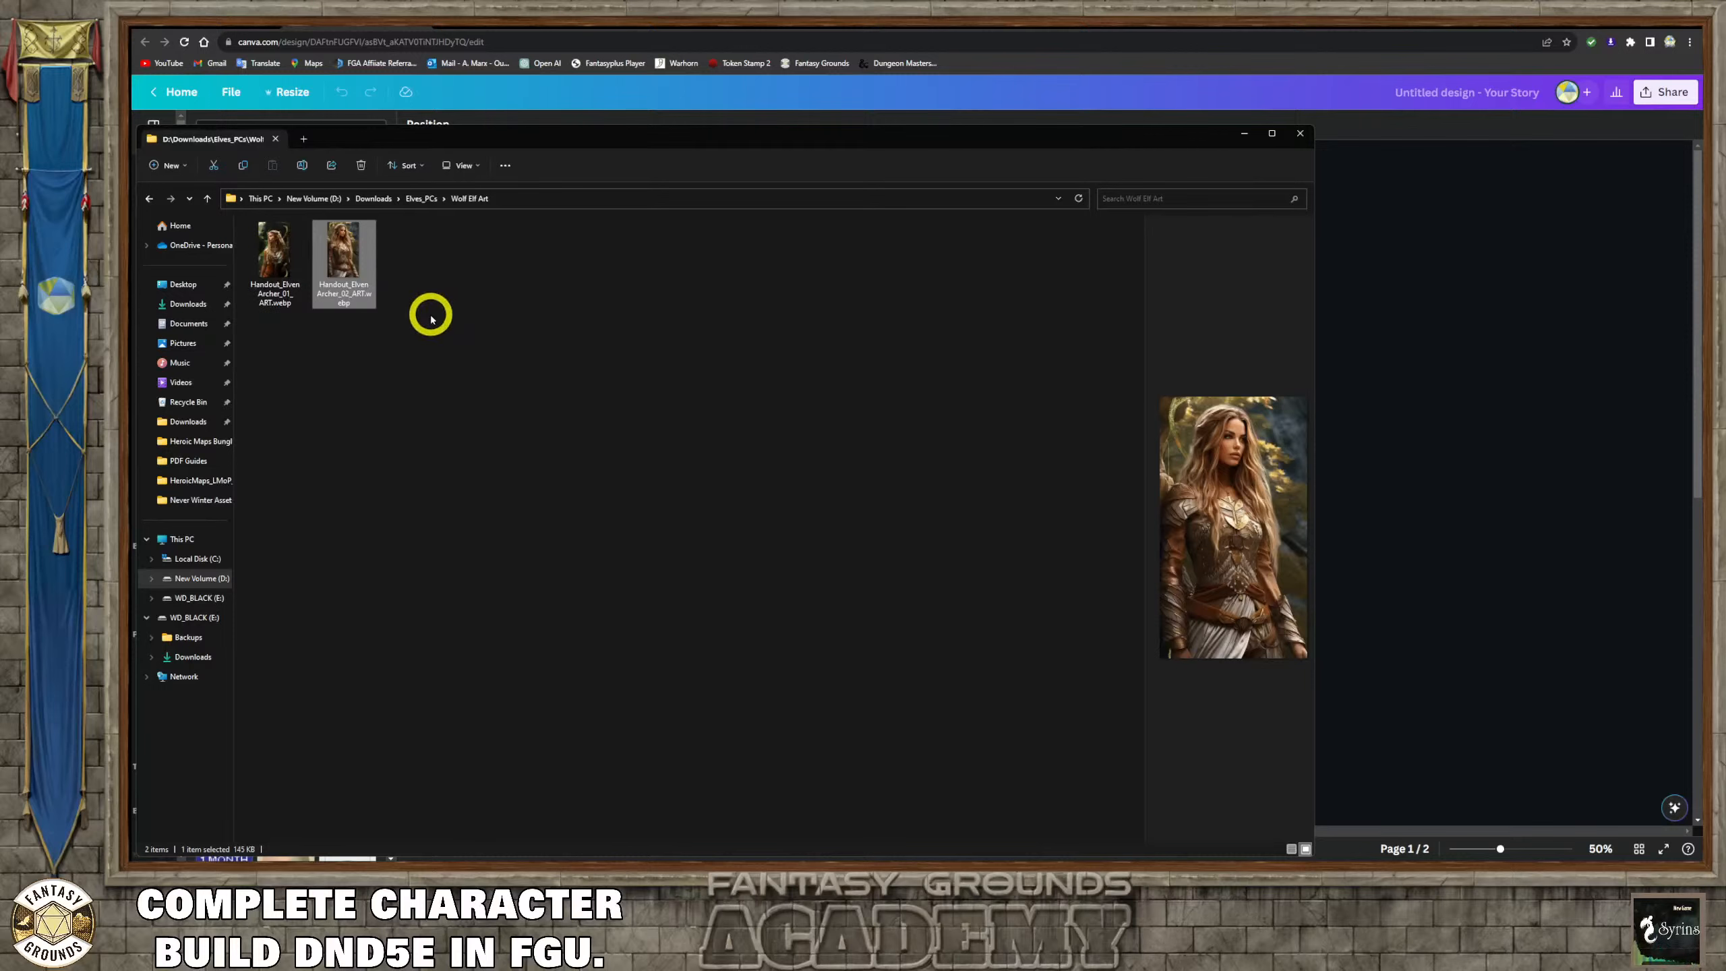
drag(448, 323, 273, 258)
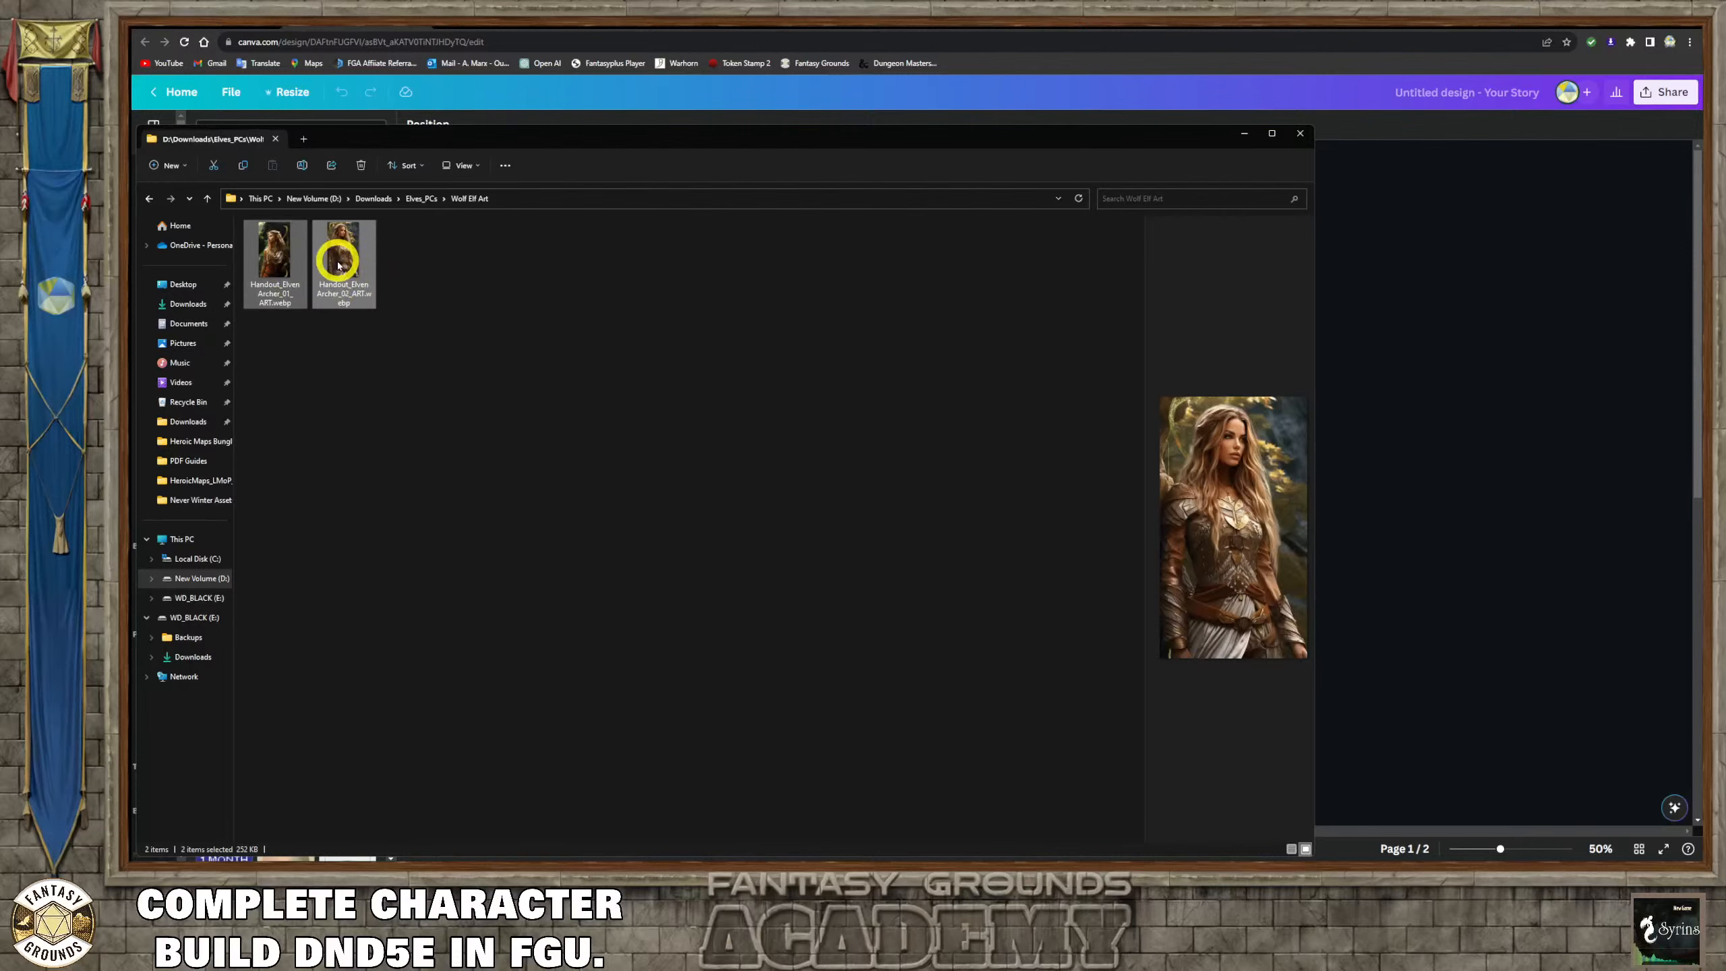
right_click(339, 263)
click(362, 275)
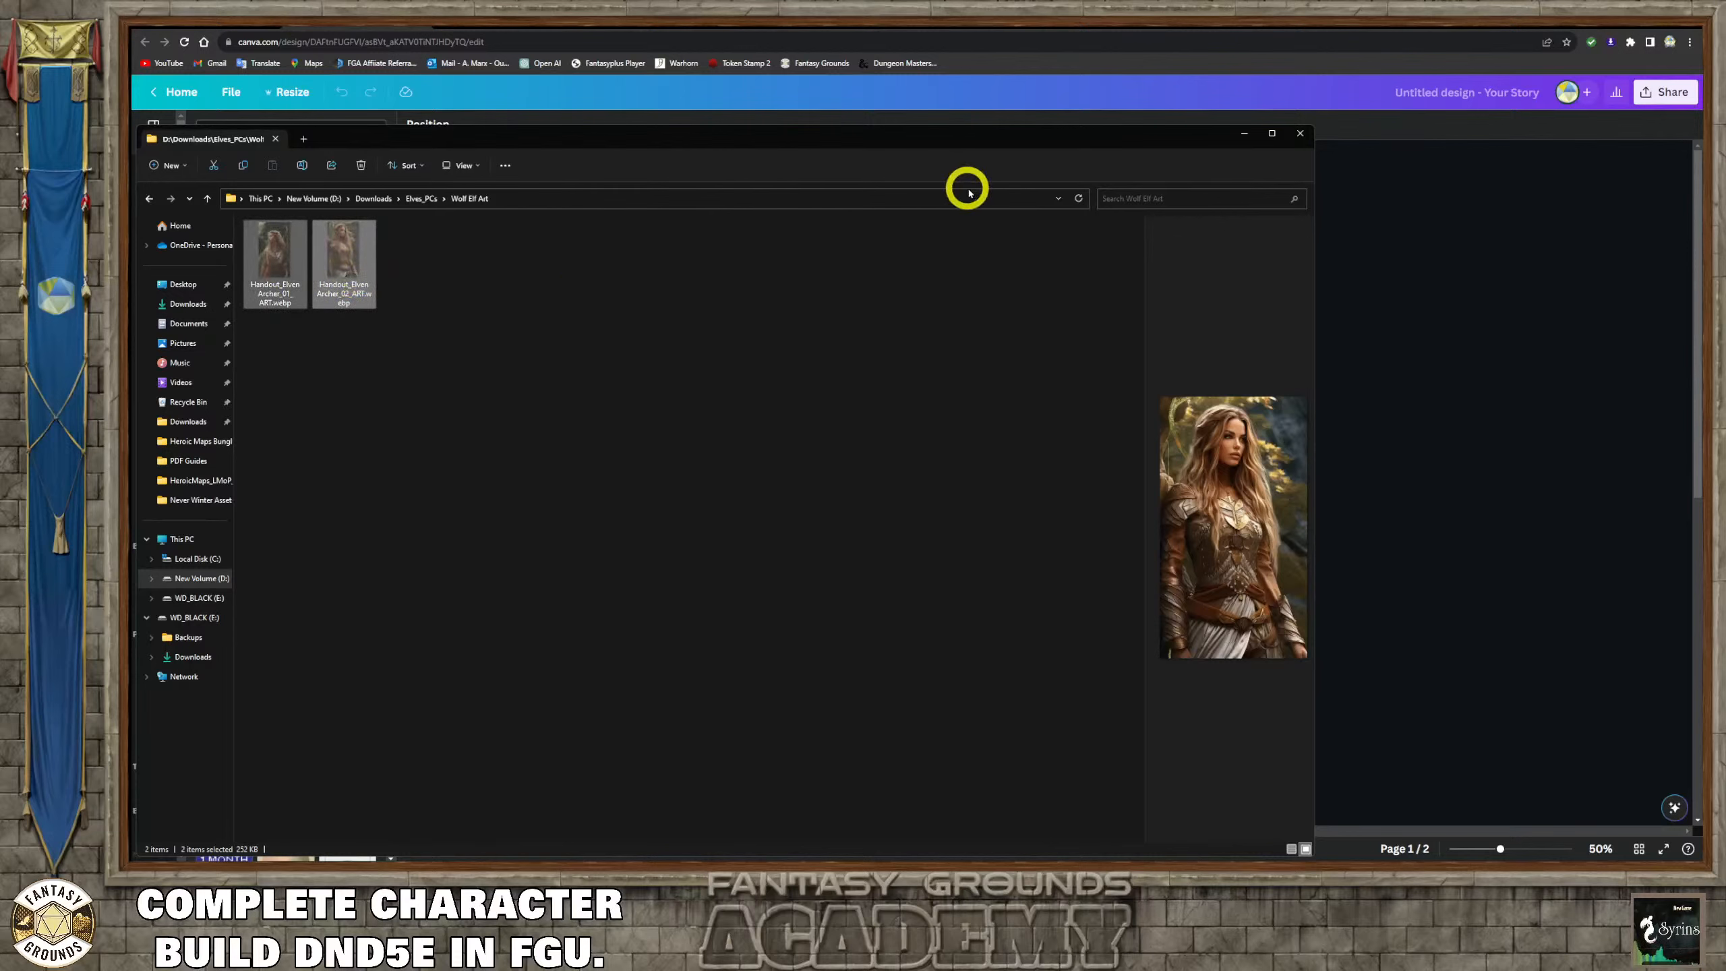
click(464, 246)
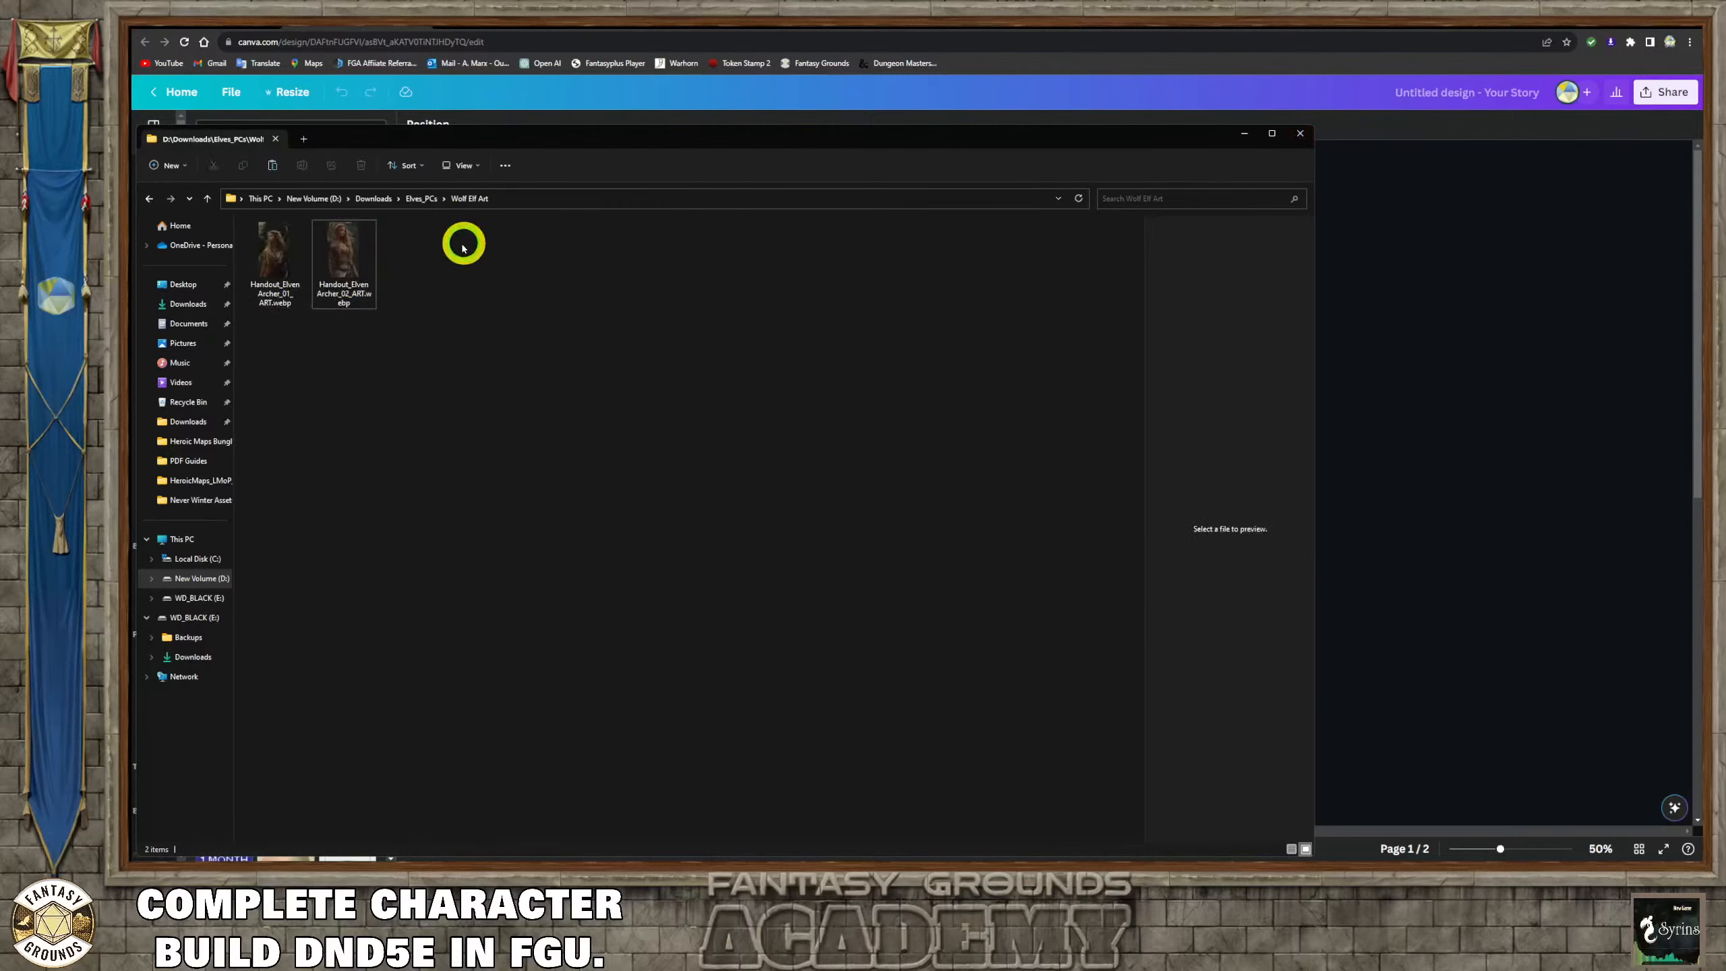
Copy the Wold Elf Game_Assets and Wolf Elf Art folders from Elves_PCs and switch to Fantasy Grounds.
click(424, 201)
drag(393, 298, 275, 252)
right_click(300, 260)
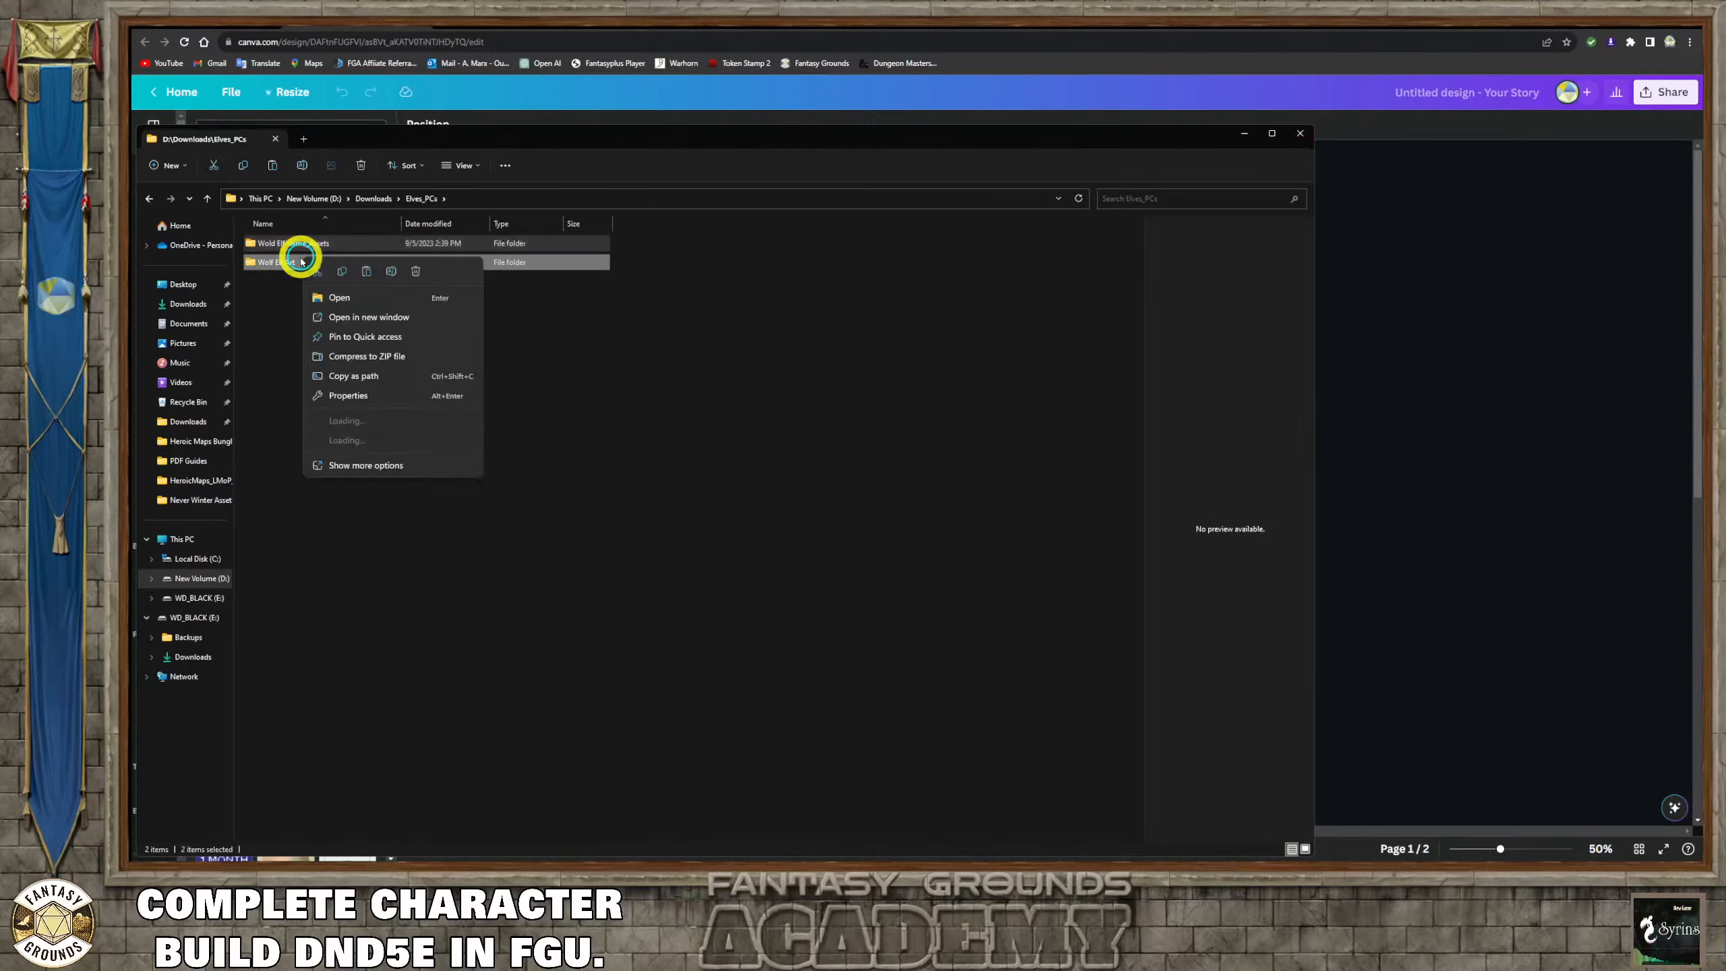
click(342, 271)
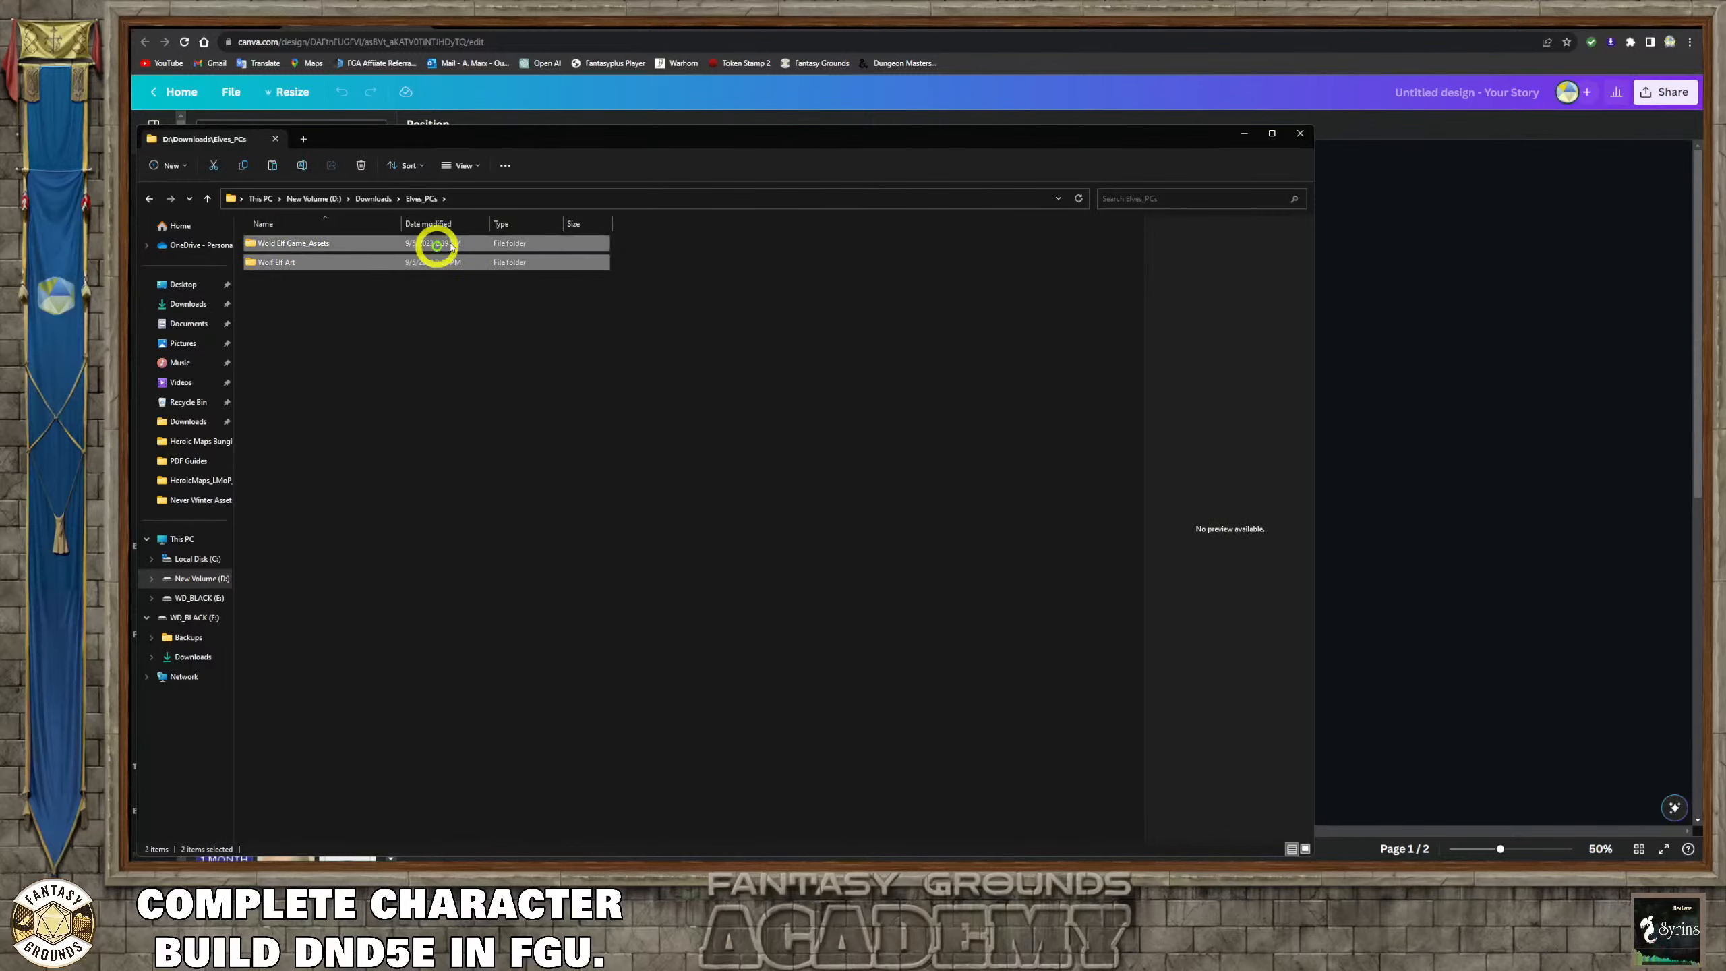
click(432, 790)
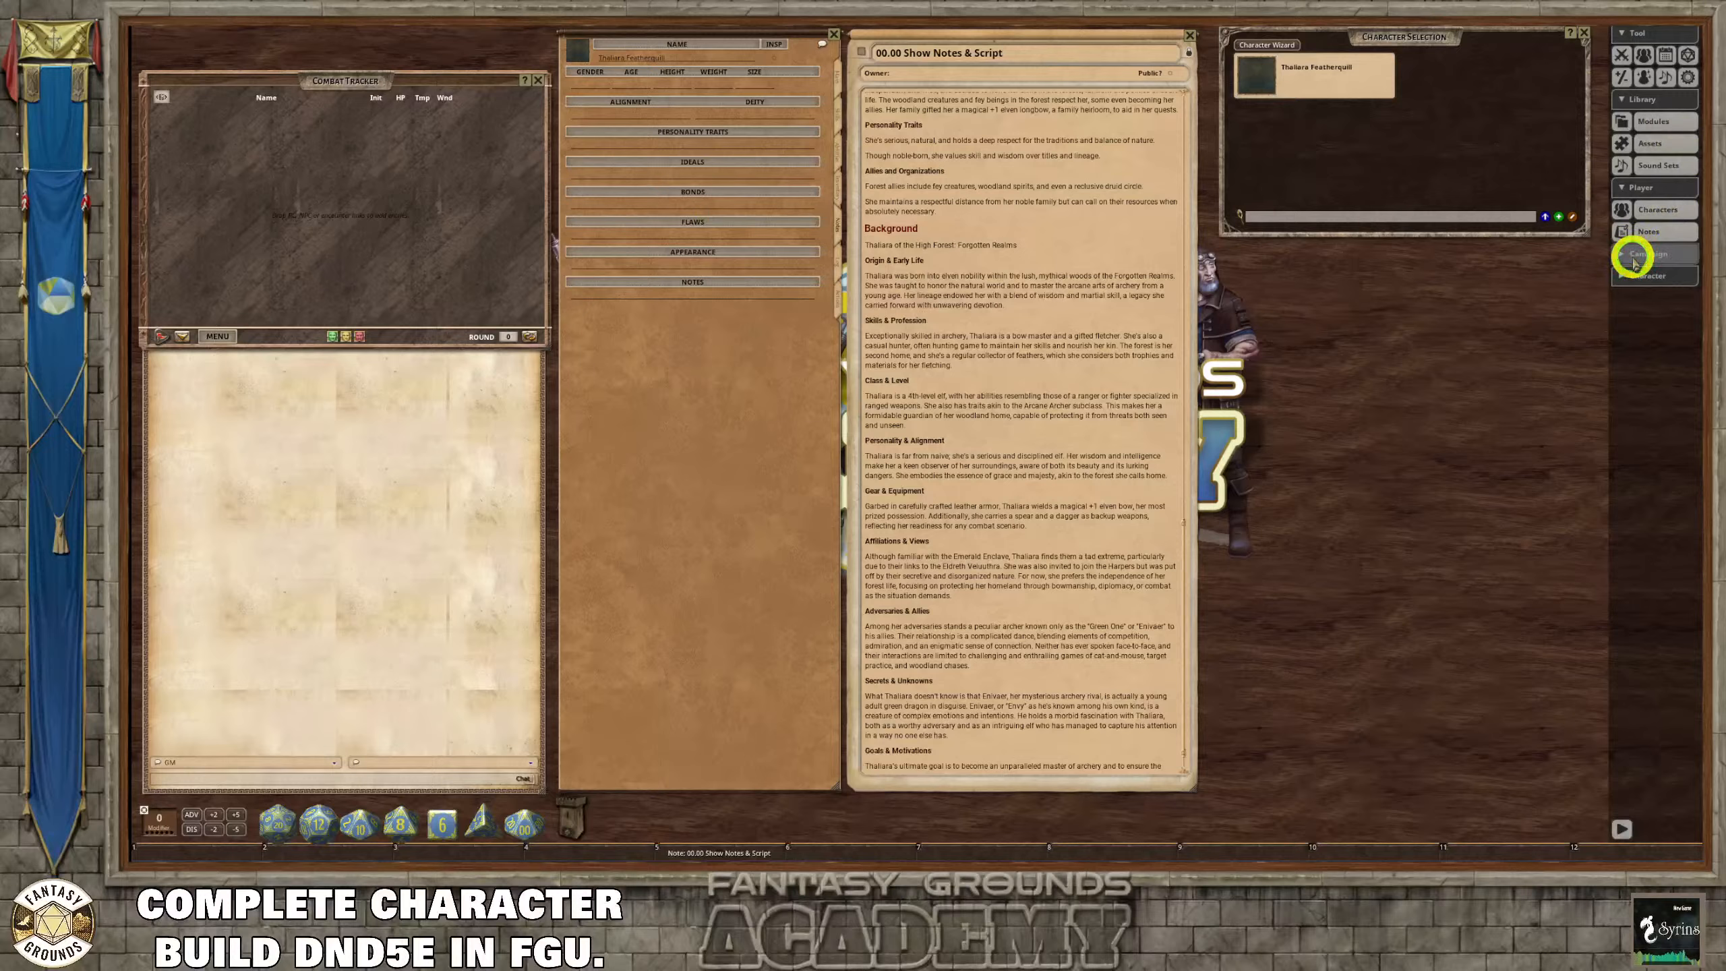
Add a new group named Elven_PCS to the campaign's image list.
click(1661, 254)
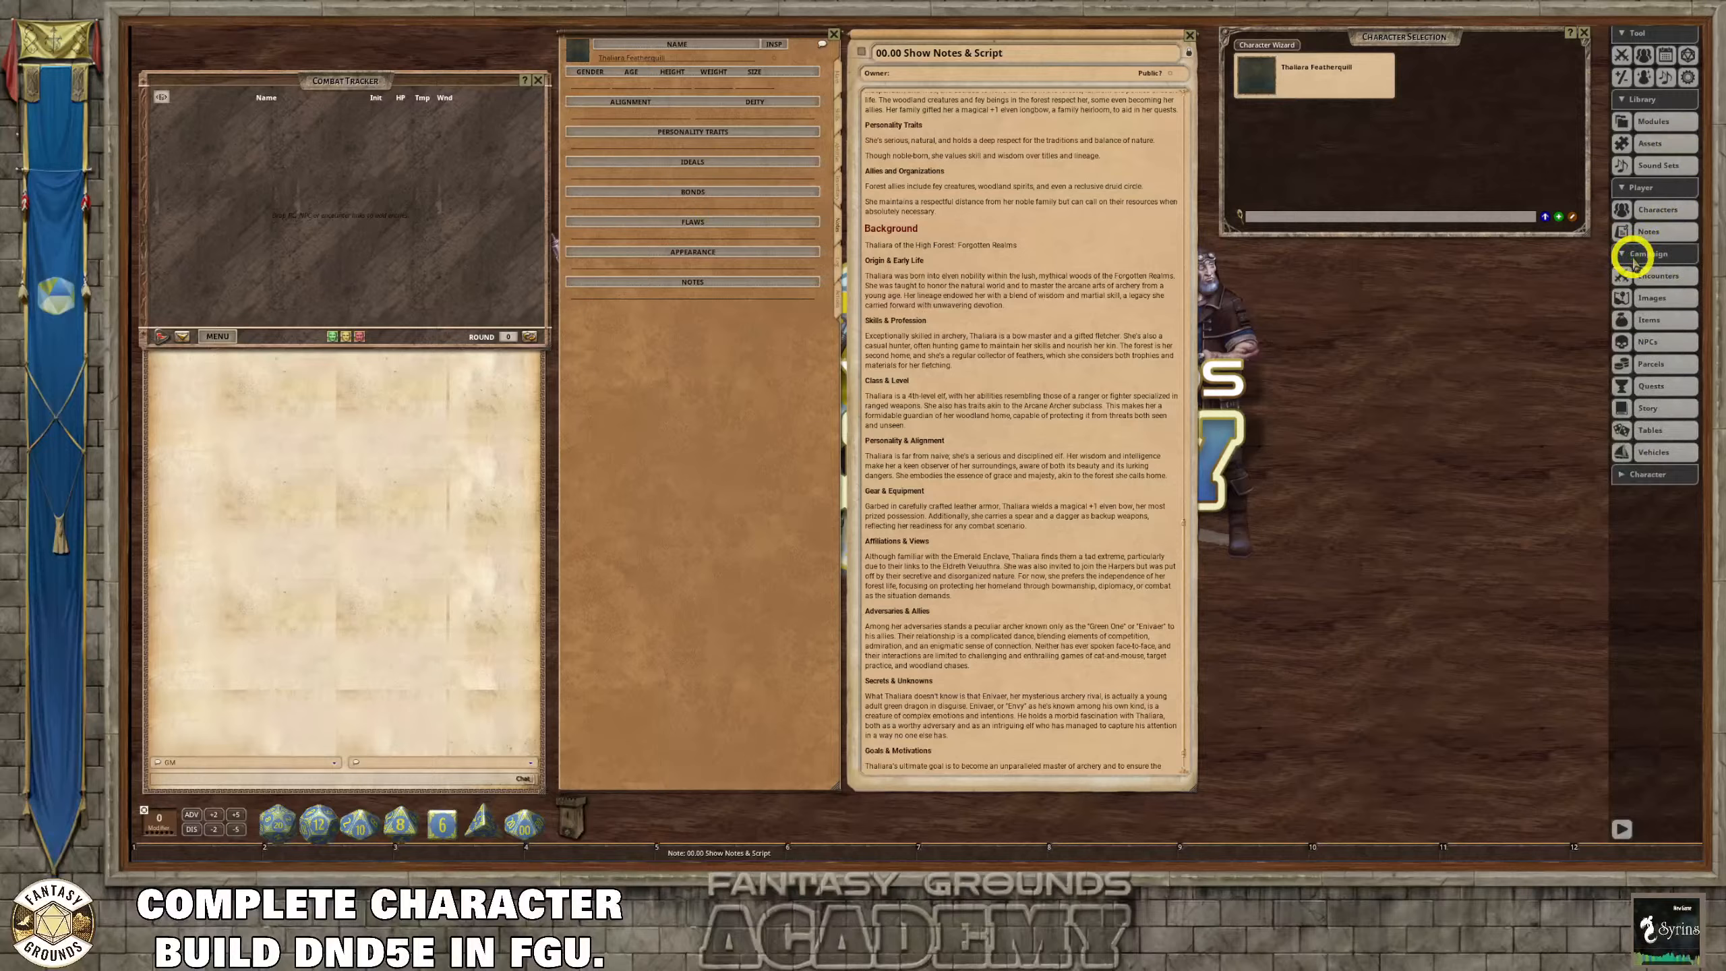
click(1669, 299)
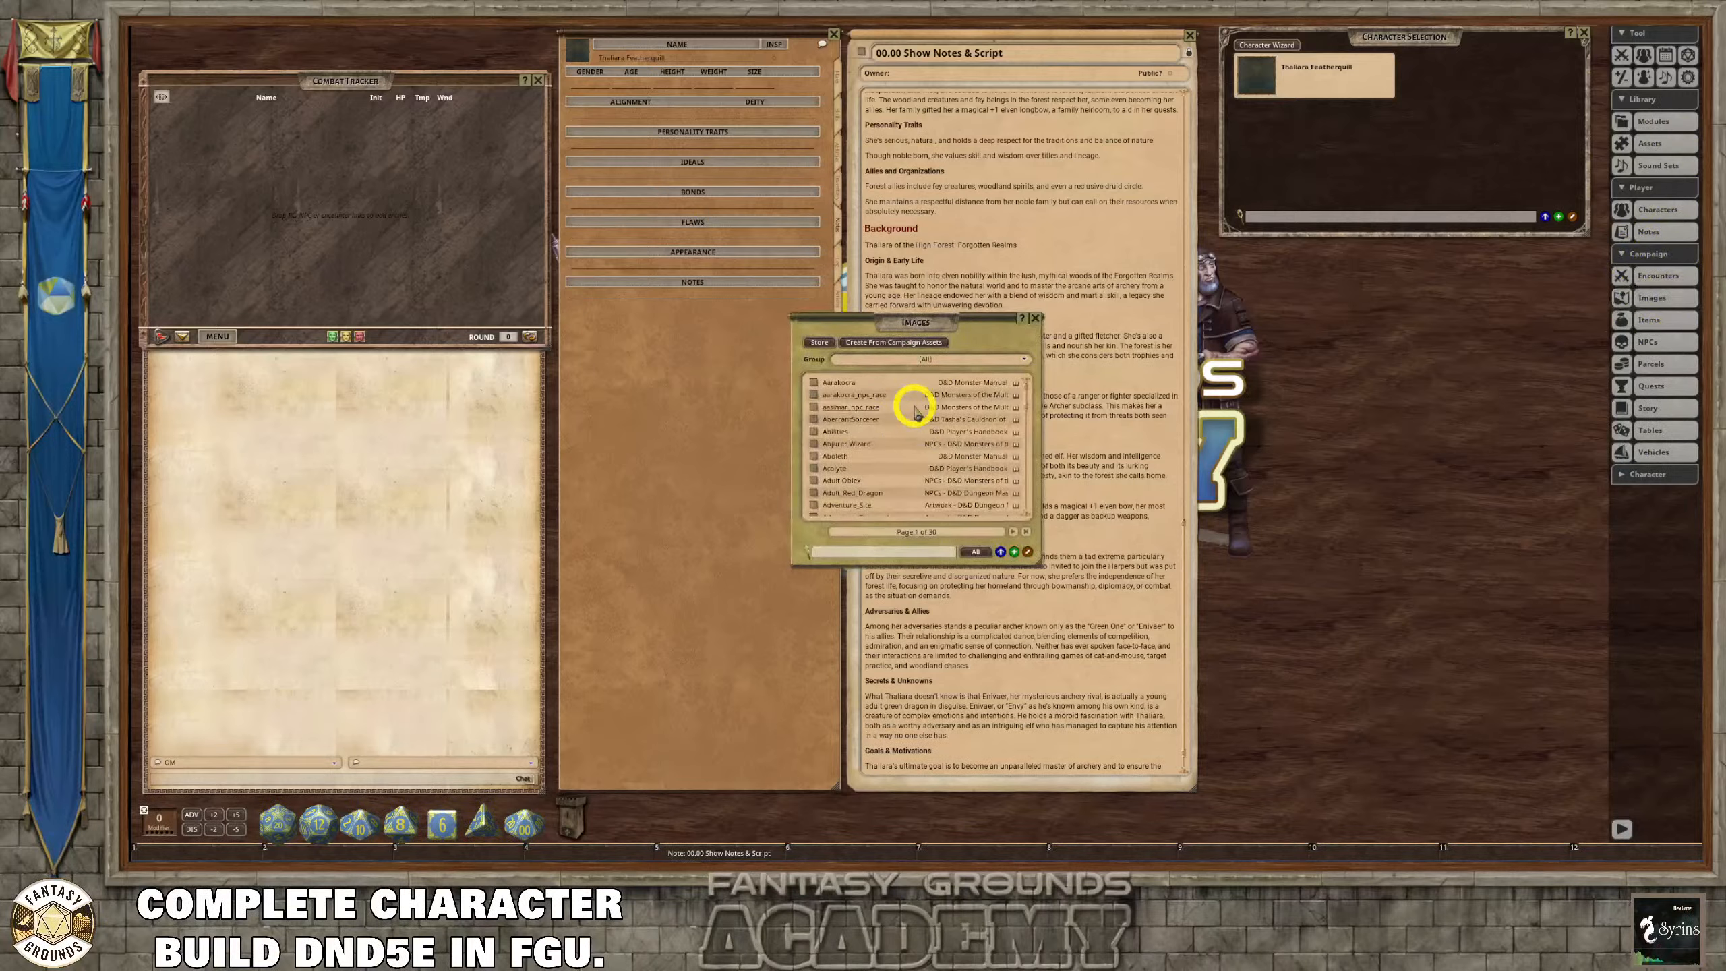
click(944, 358)
scroll(971, 384, down, 5)
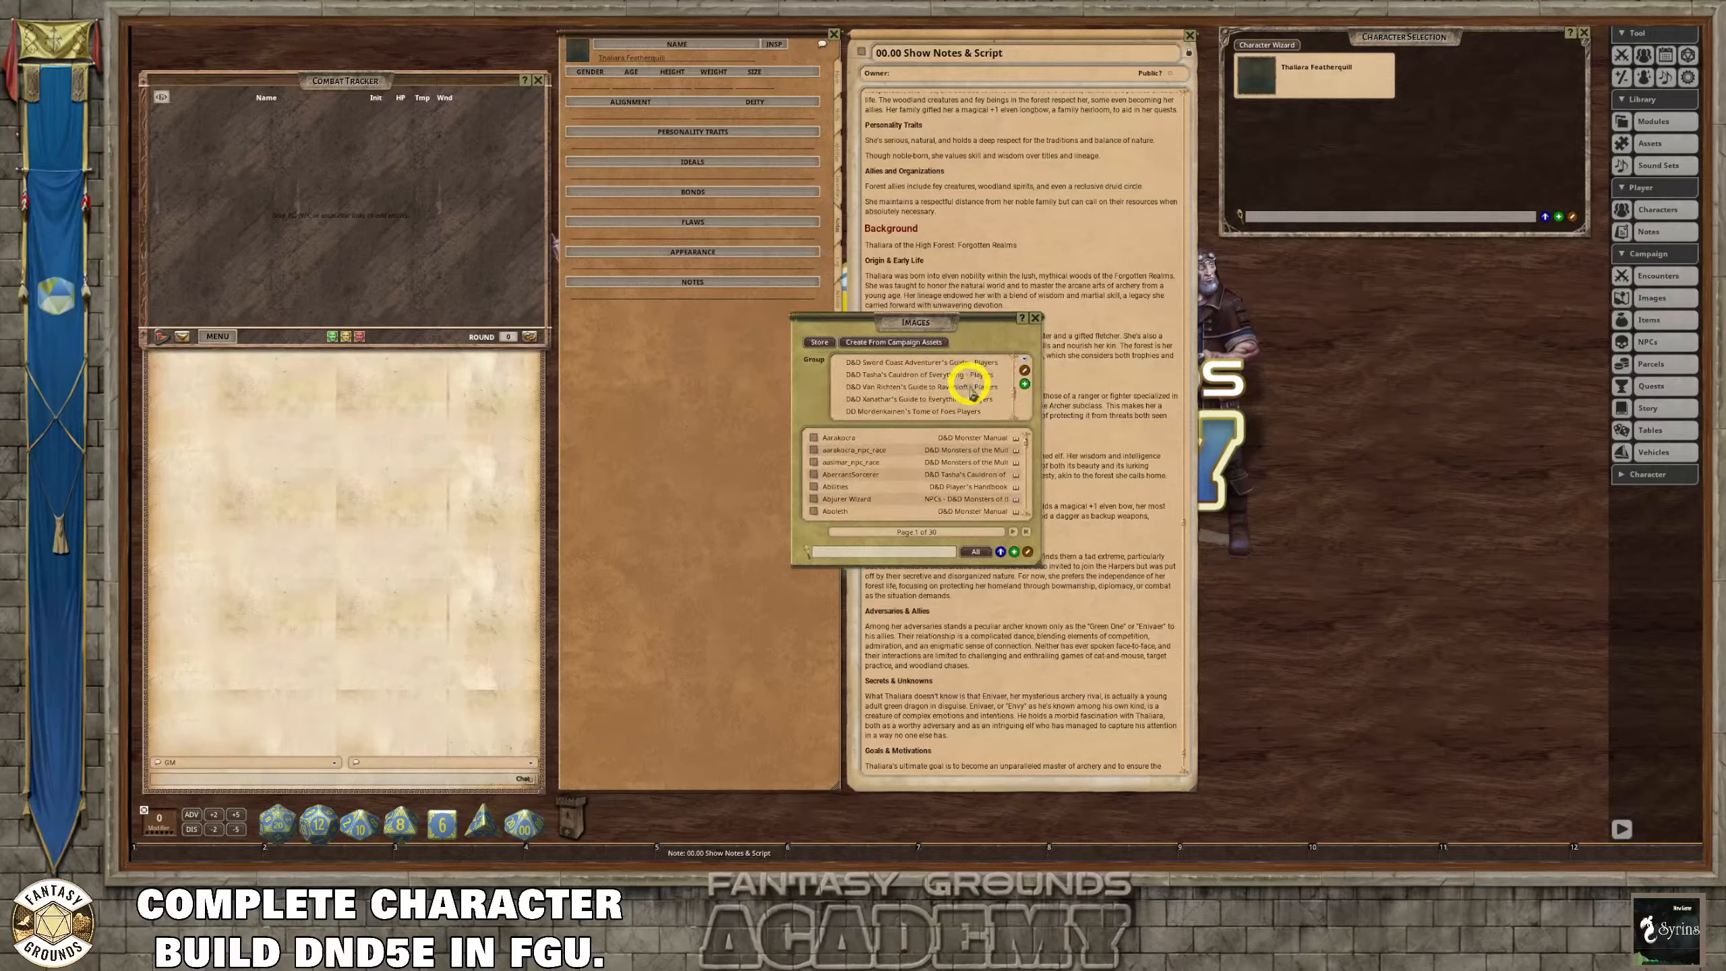
scroll(951, 401, down, 3)
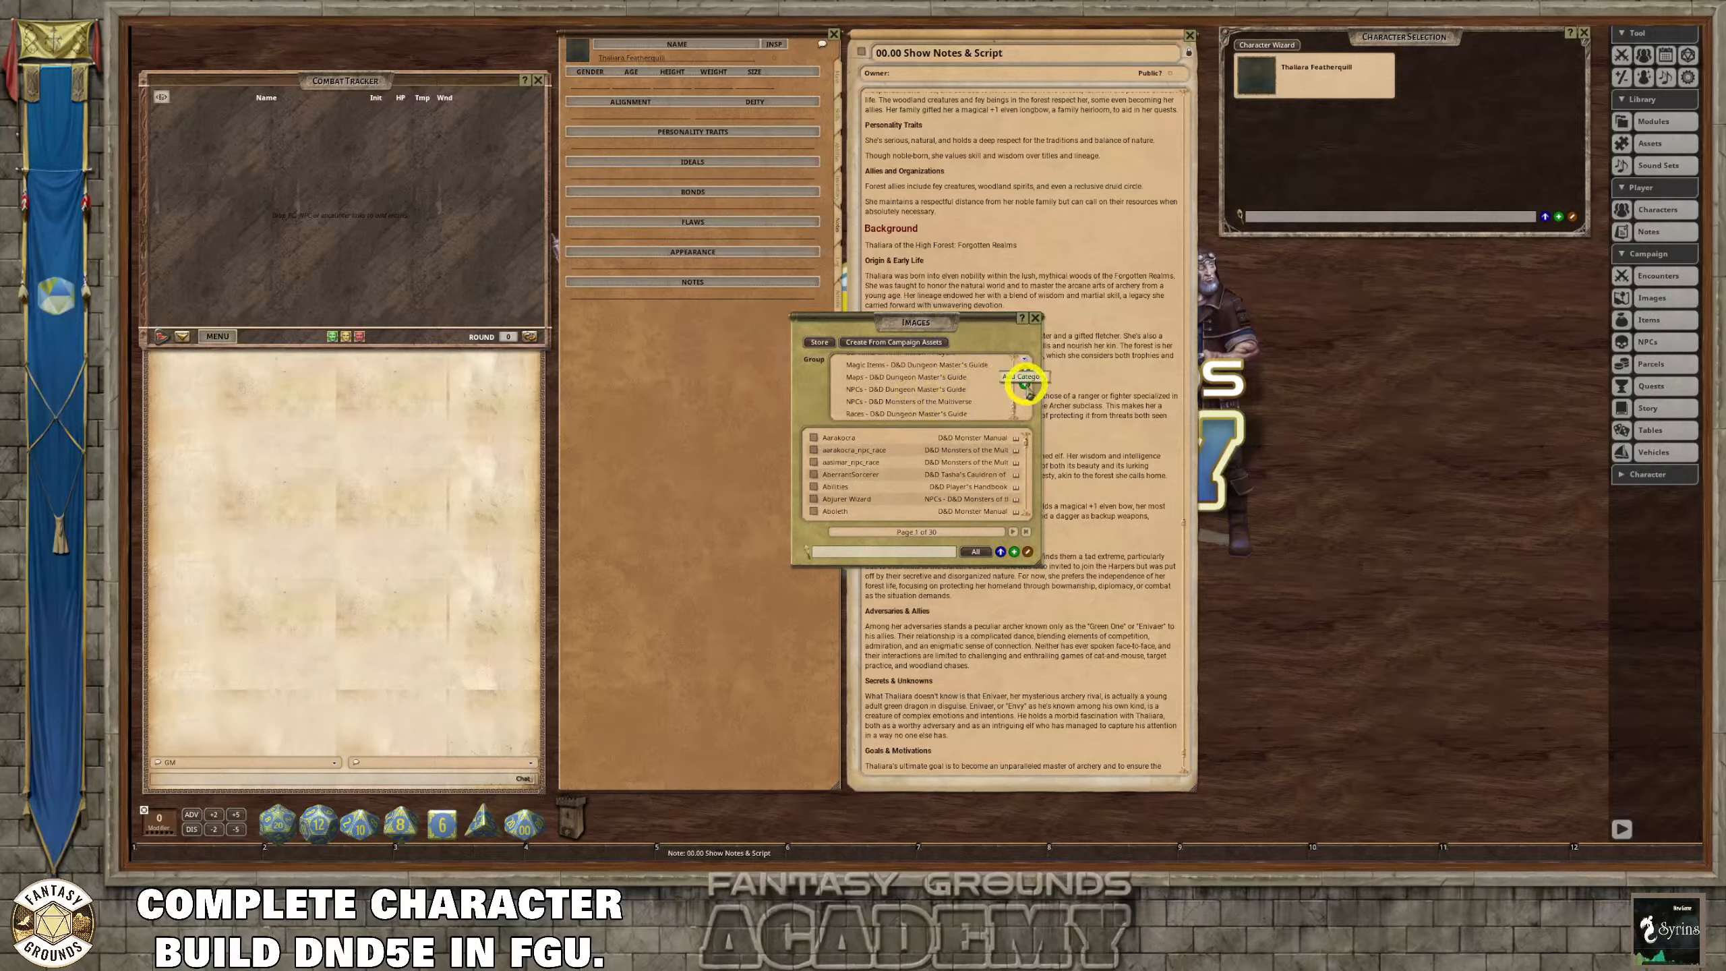
scroll(951, 388, up, 5)
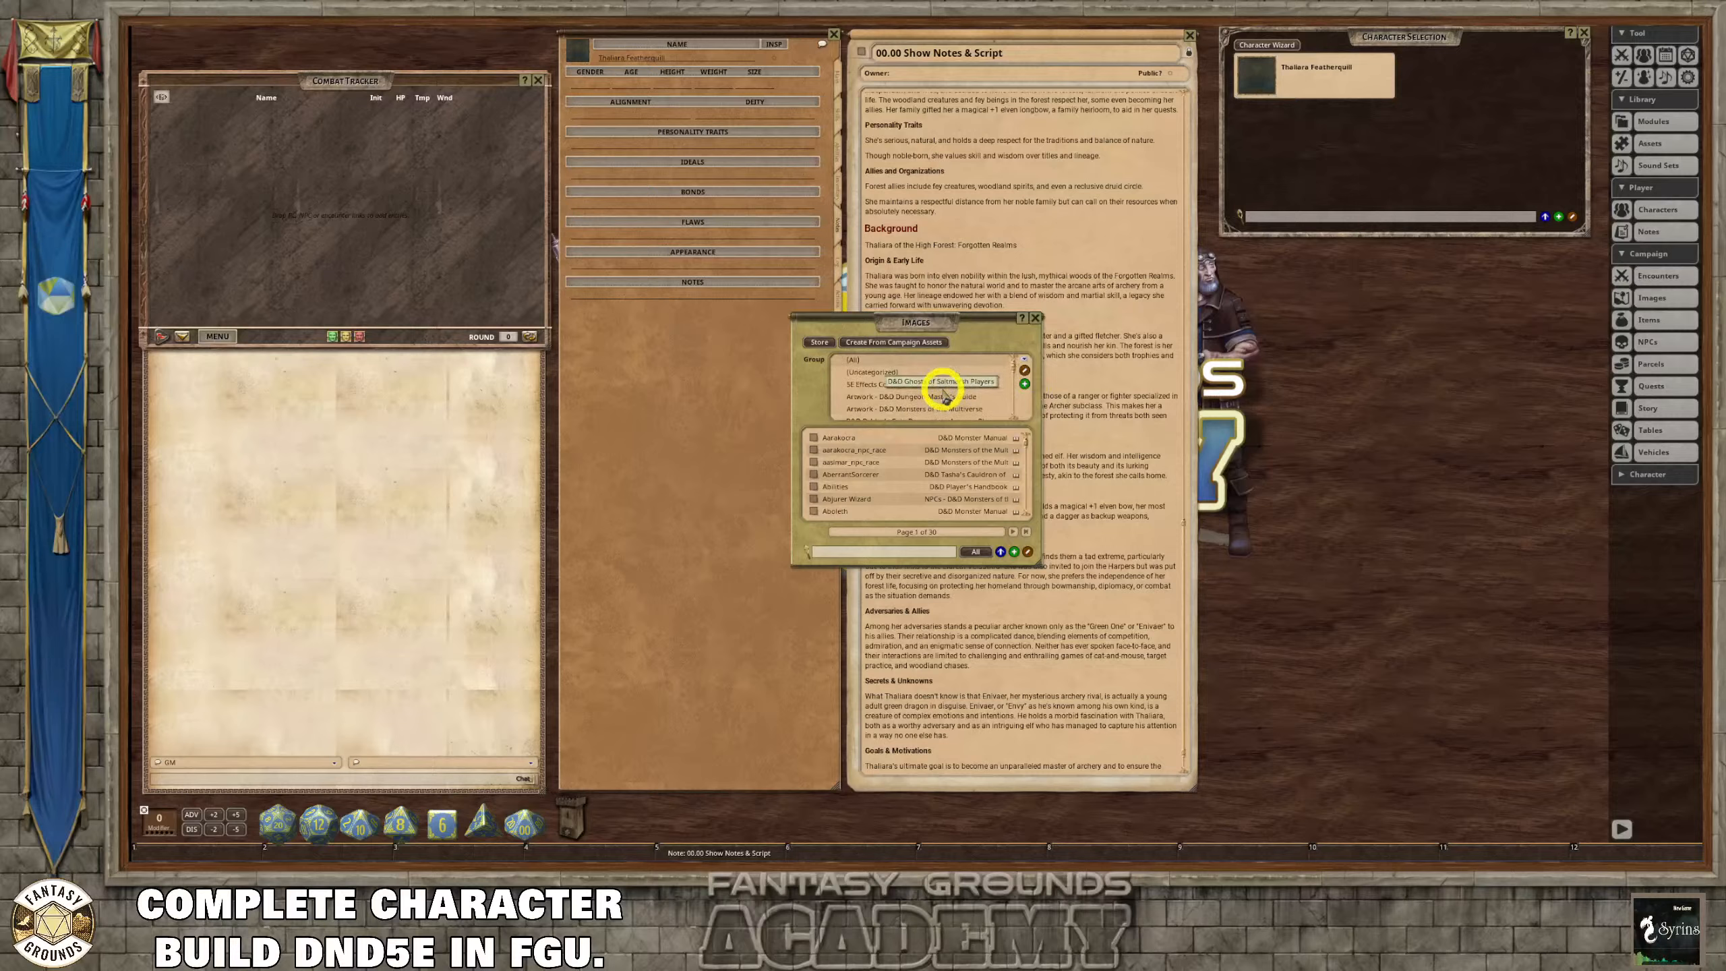
scroll(949, 397, down, 5)
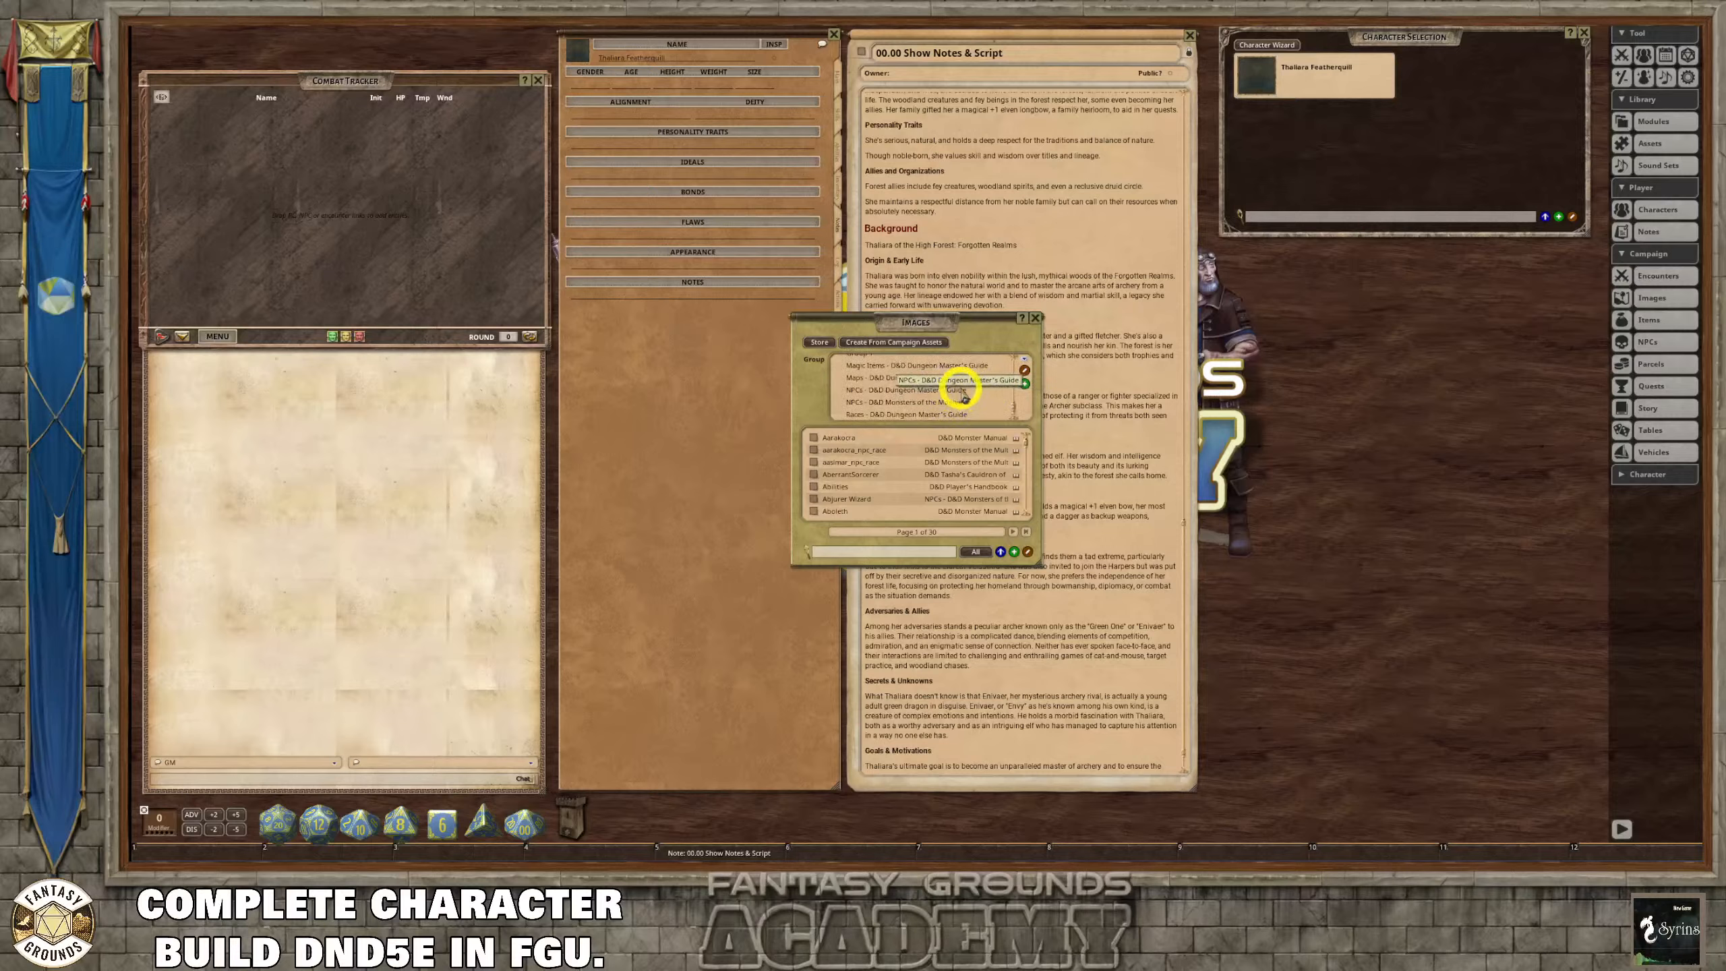
scroll(872, 385, up, 1)
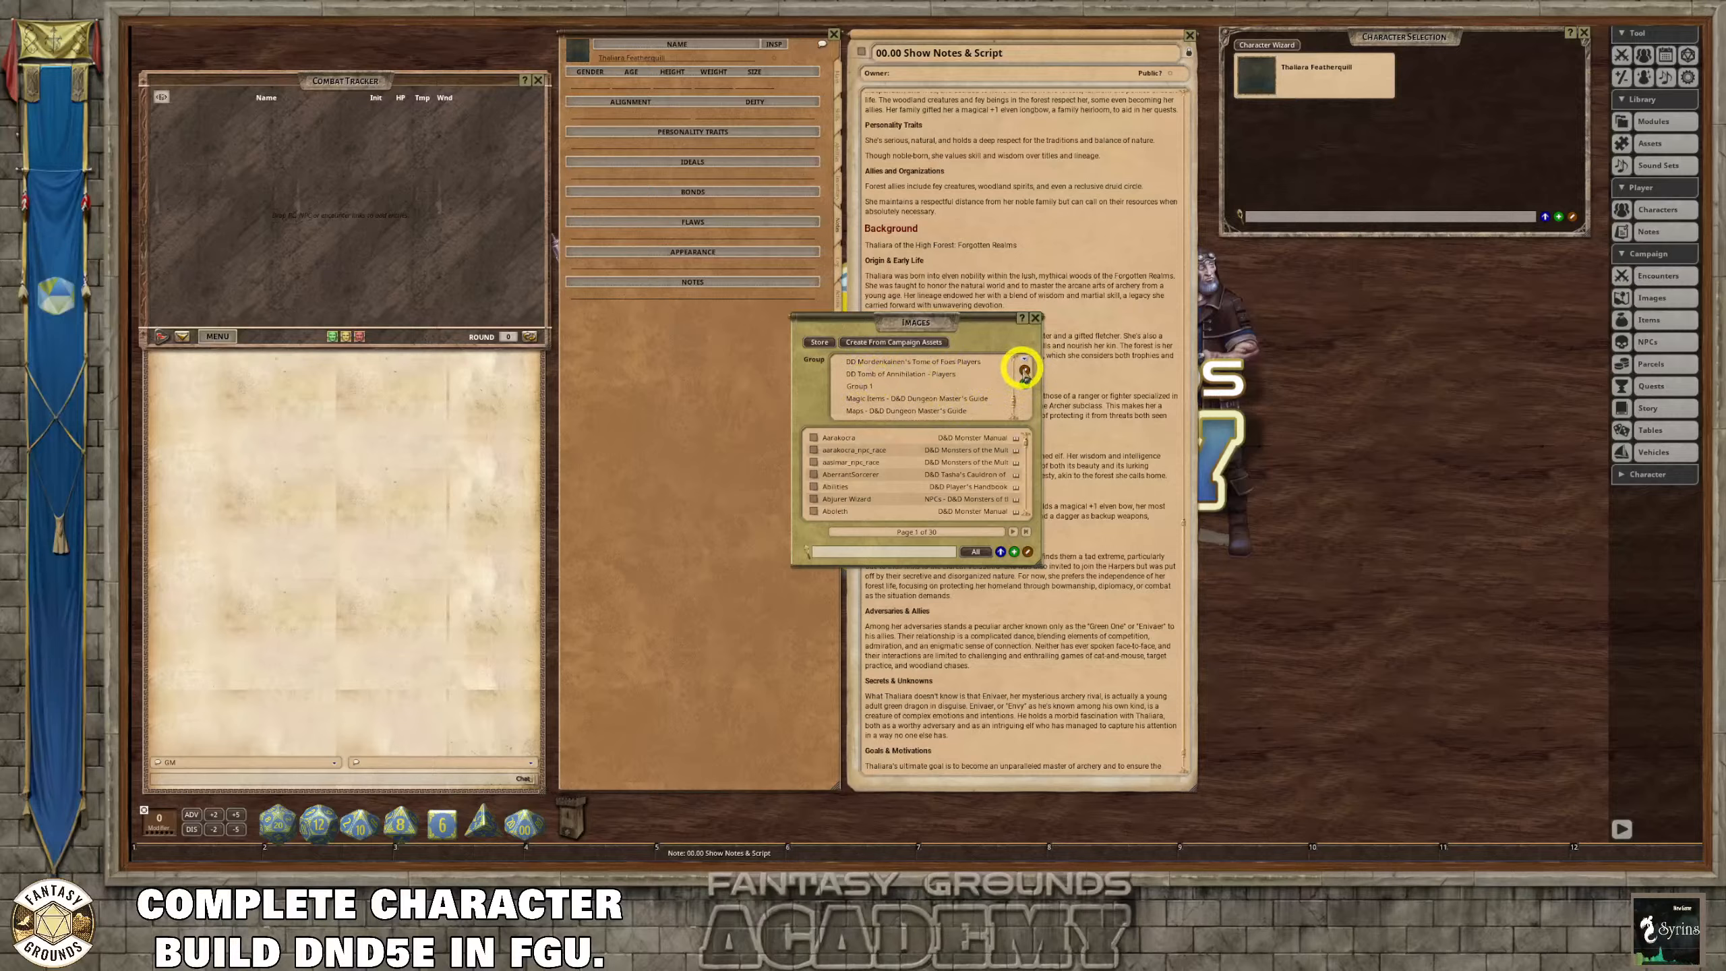
click(1024, 370)
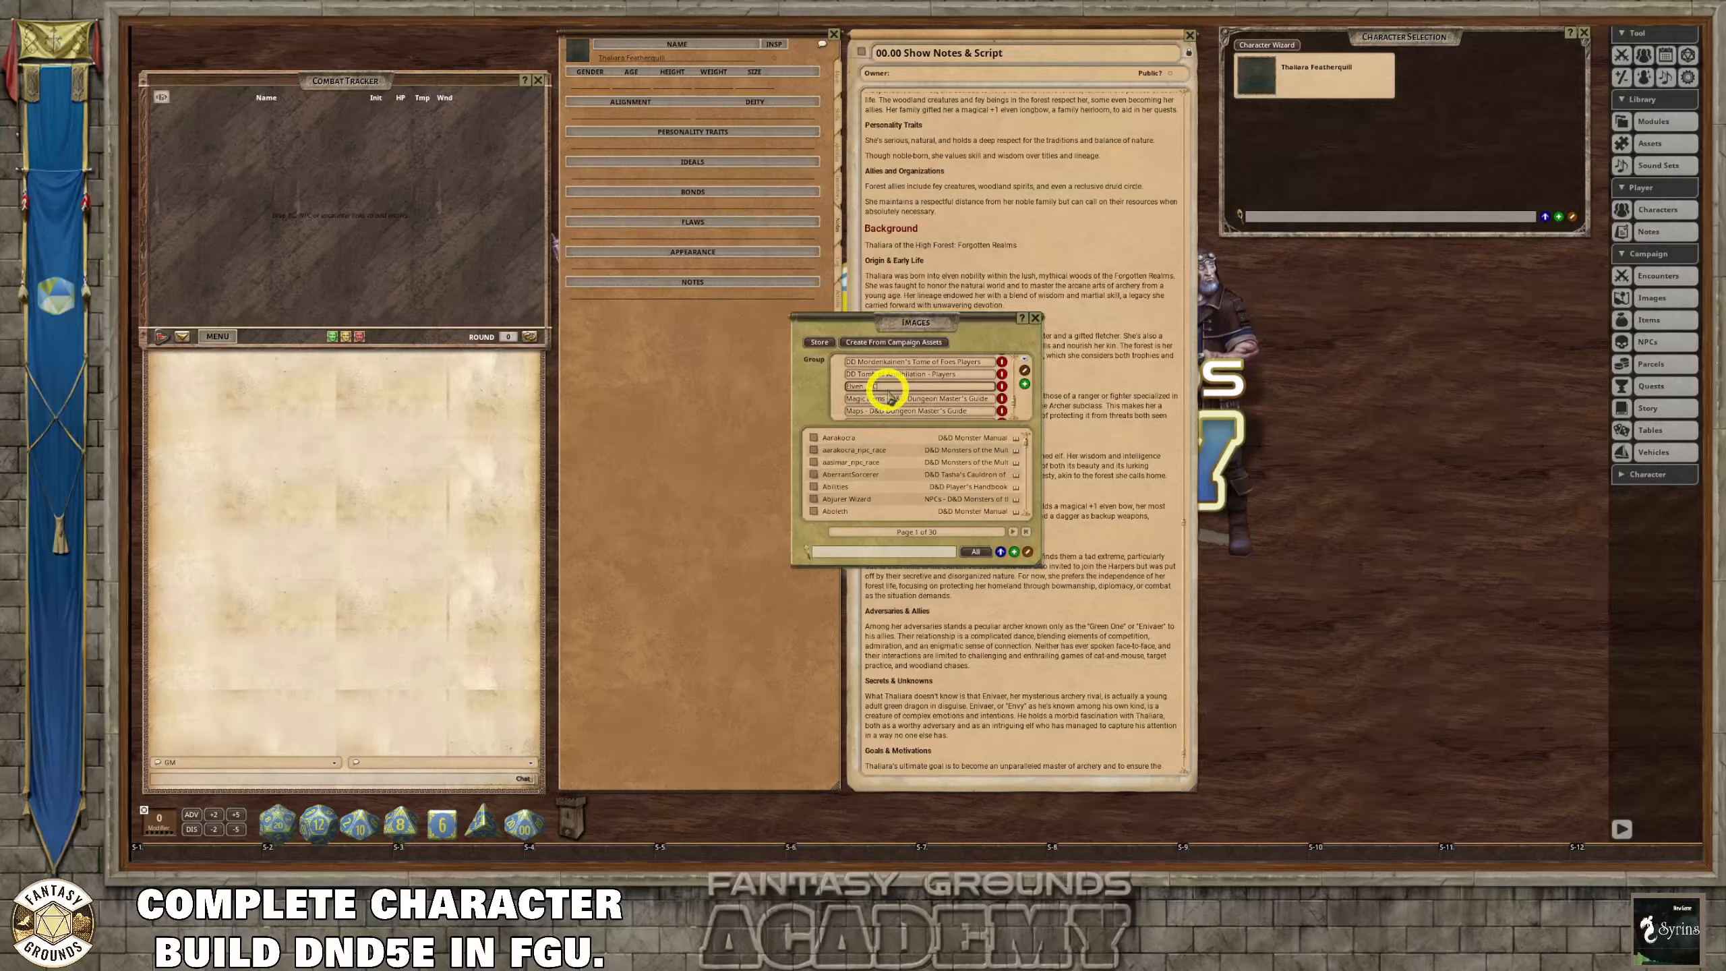
text(PCS)
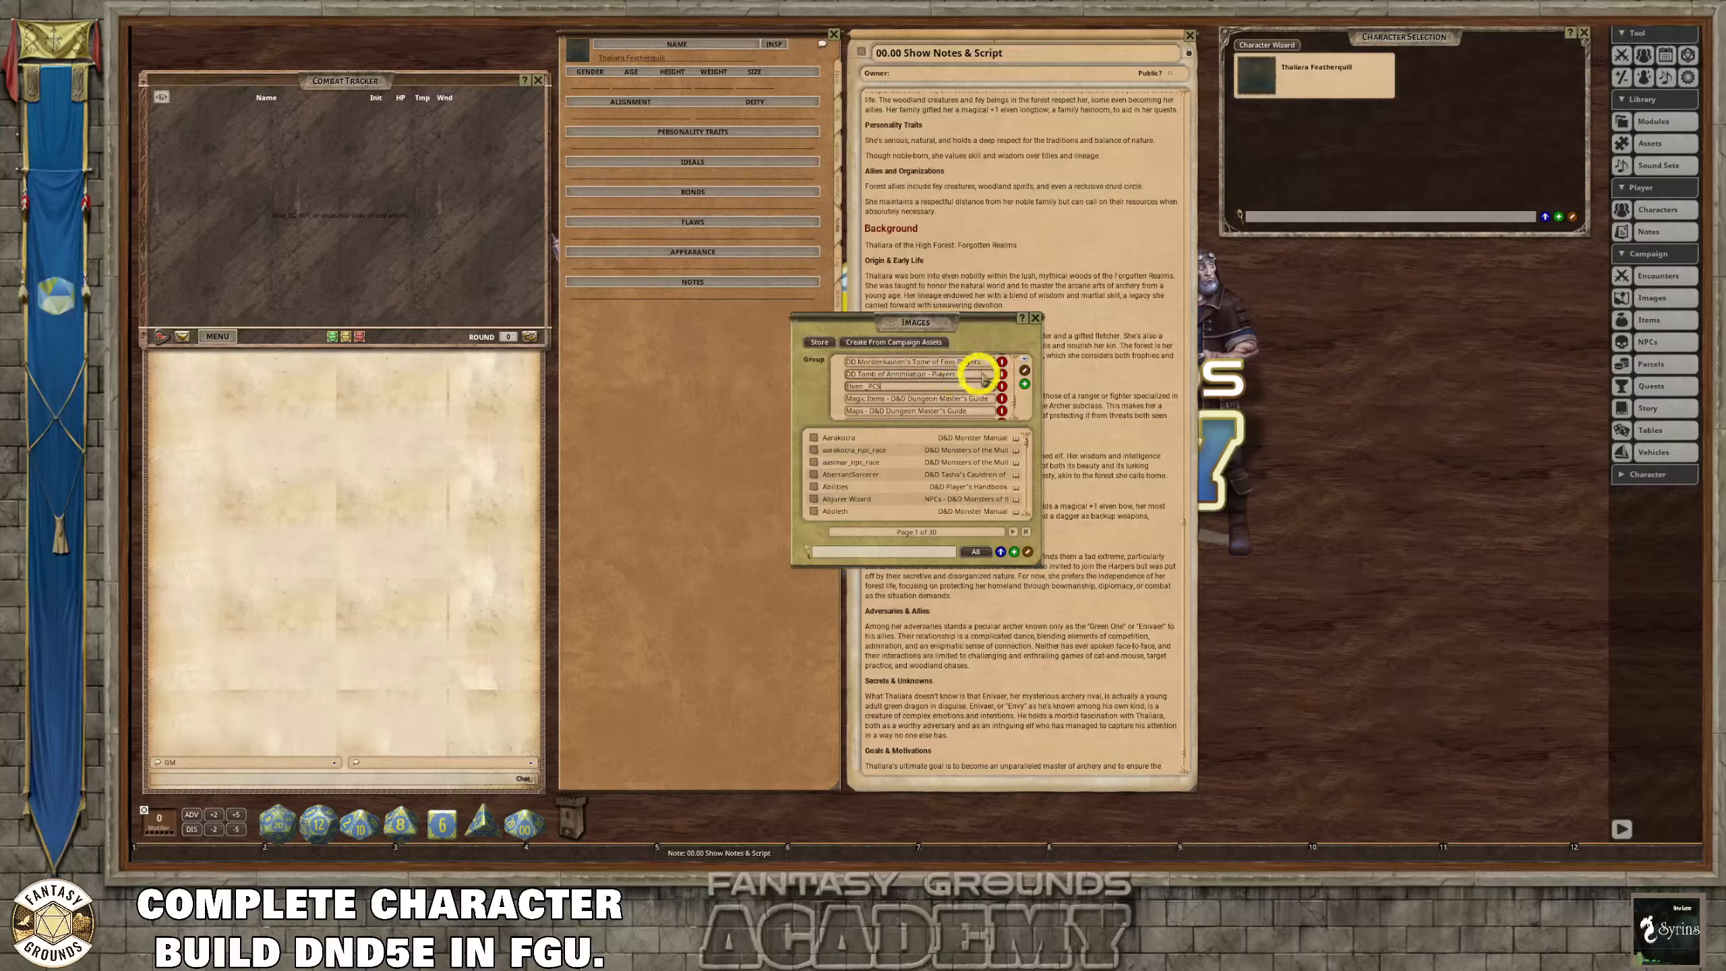
click(1025, 371)
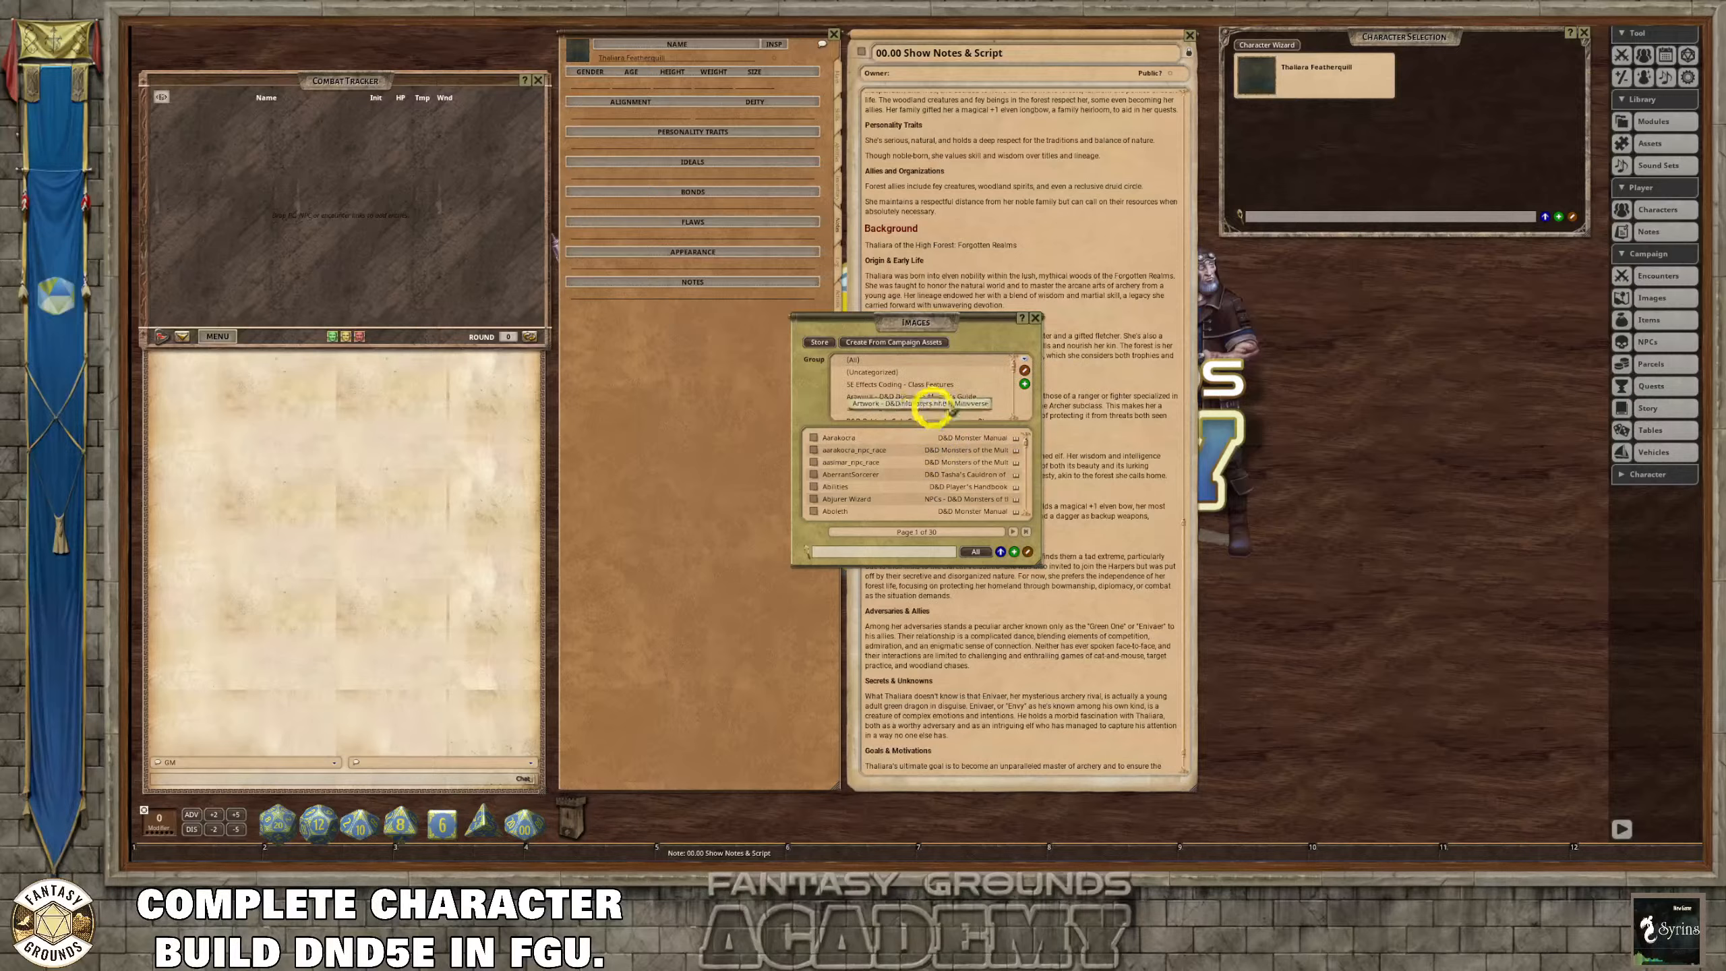
Filter the image list to the Elven_PCS group and place the Images window below Character Selection.
scroll(945, 391, down, 5)
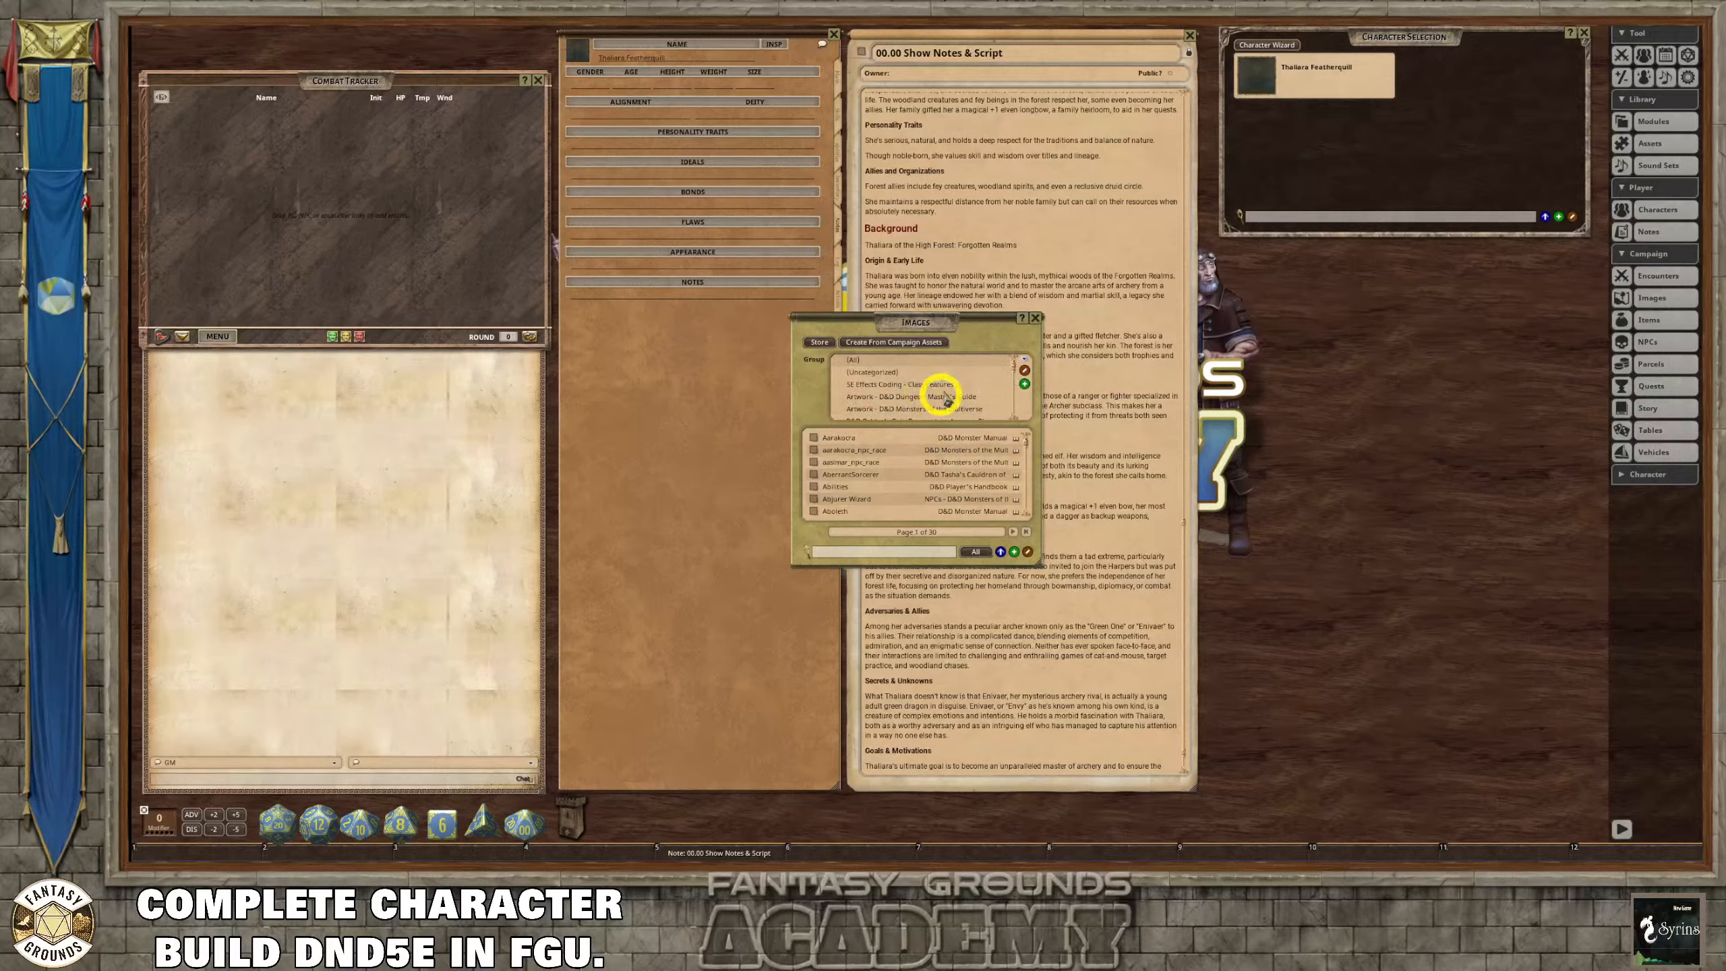
scroll(950, 406, down, 3)
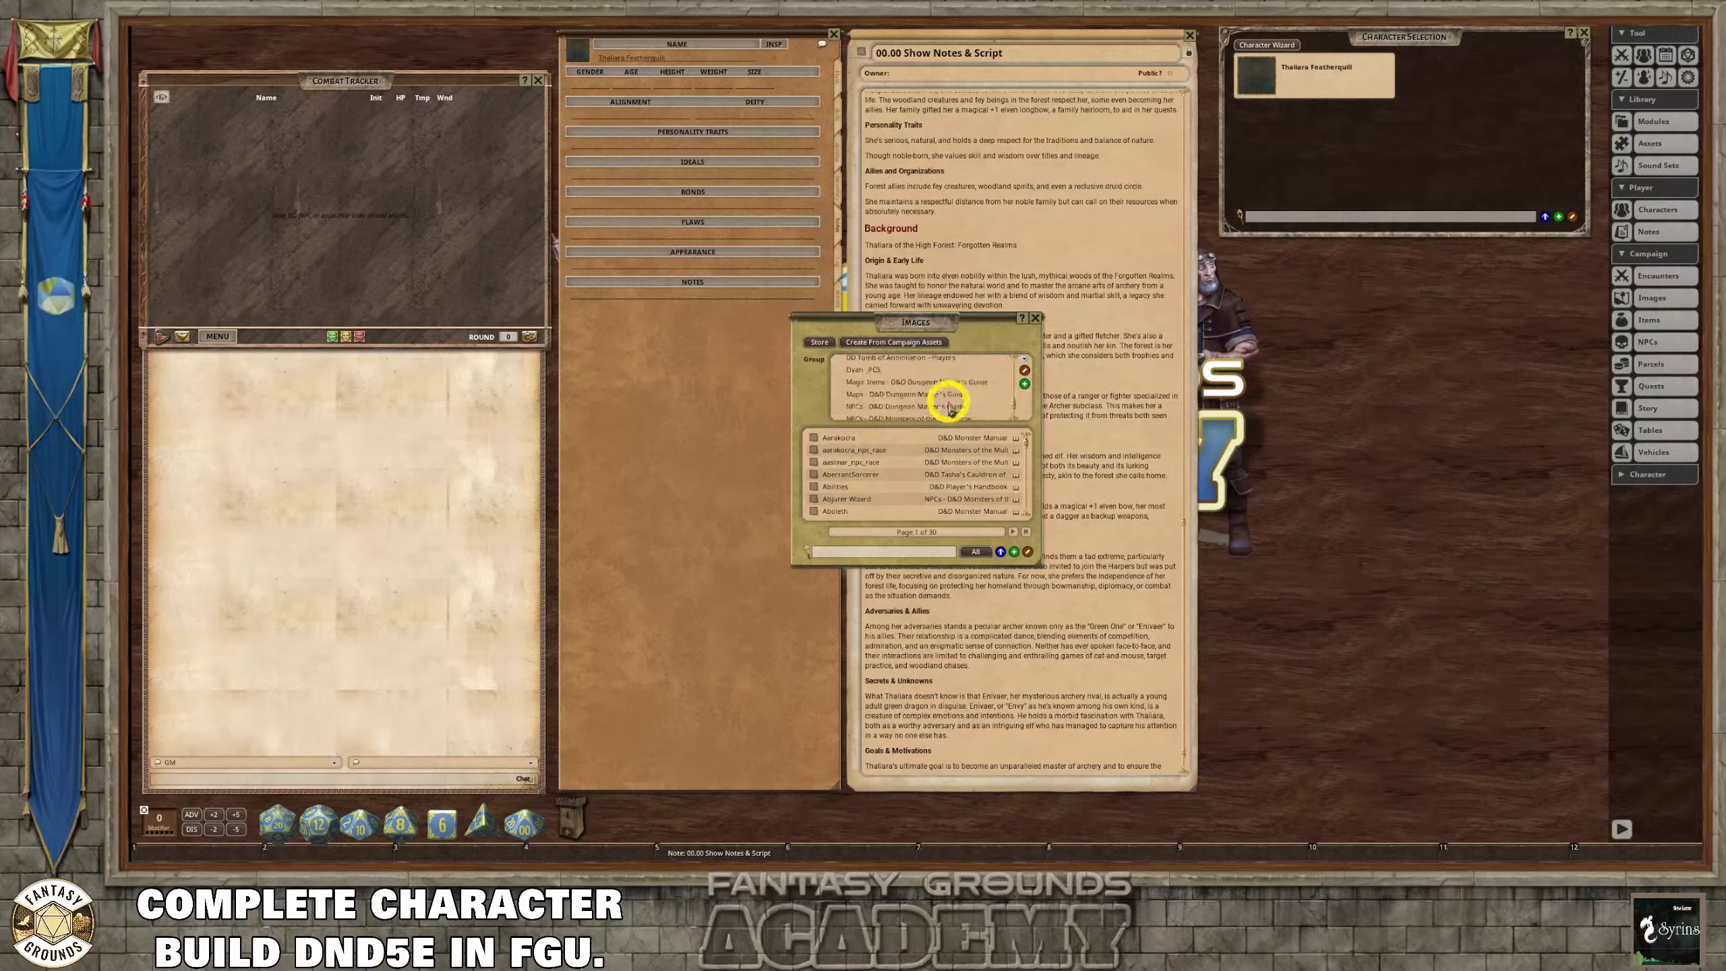
click(876, 374)
drag(914, 322, 1365, 254)
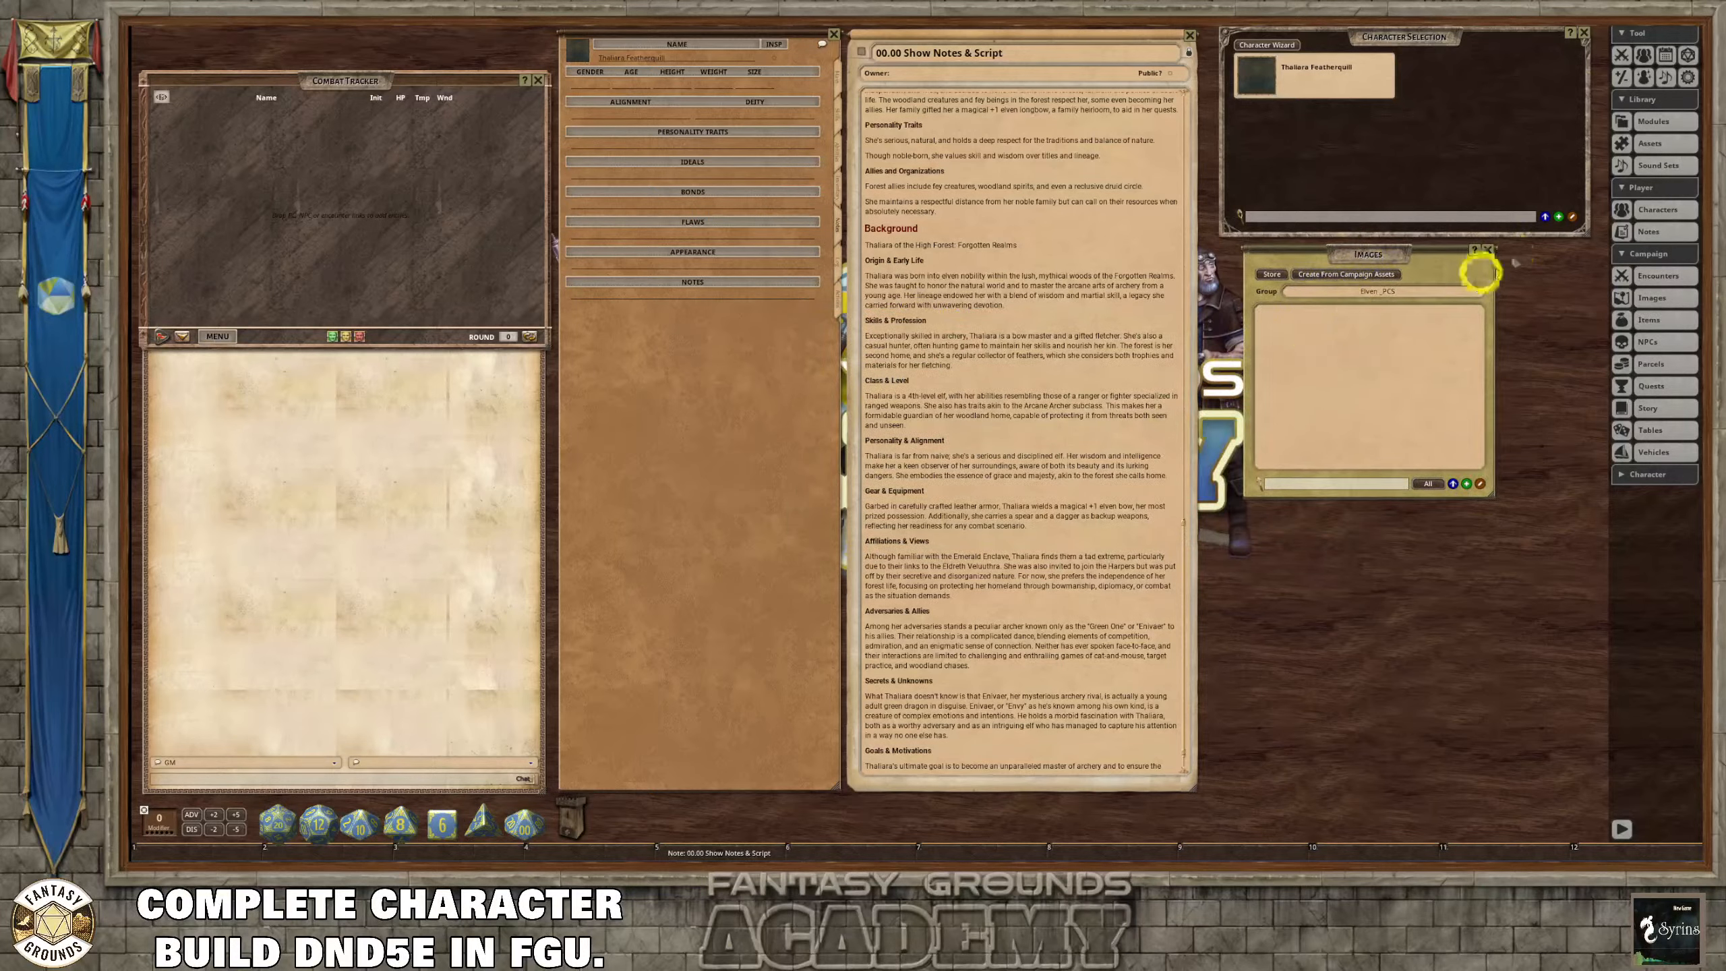
Open the campaign's Assets window, return to the top level of the image assets, refresh them and enlarge the window.
click(1663, 144)
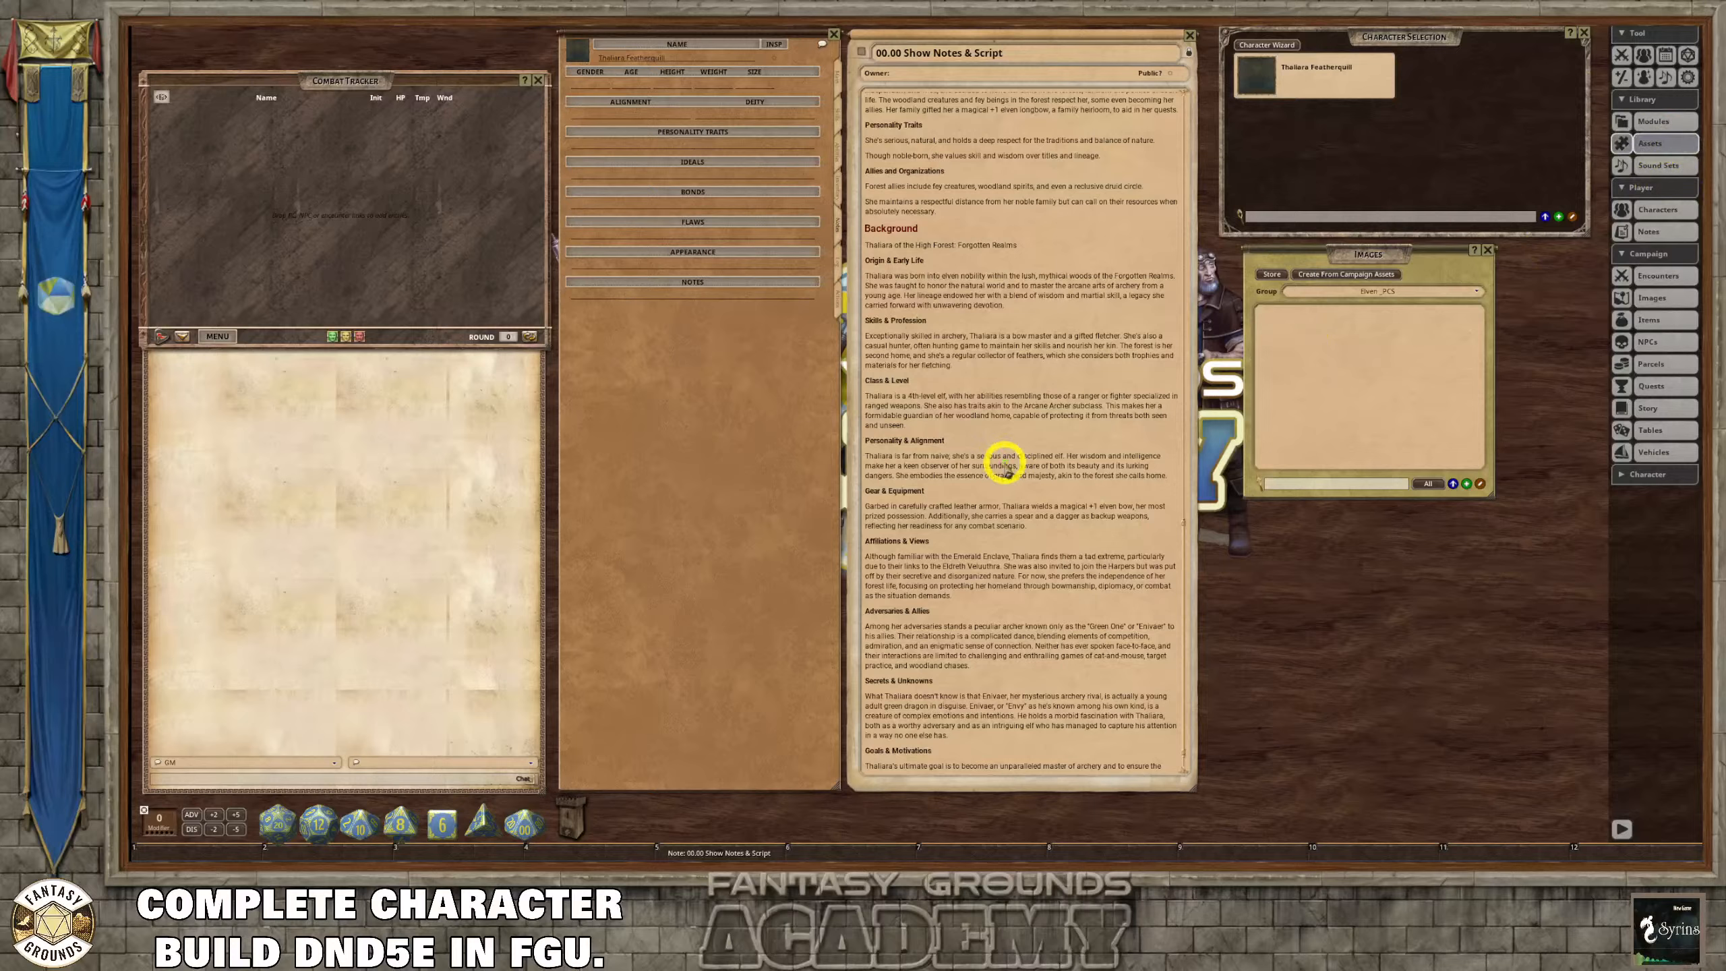
drag(904, 302, 777, 266)
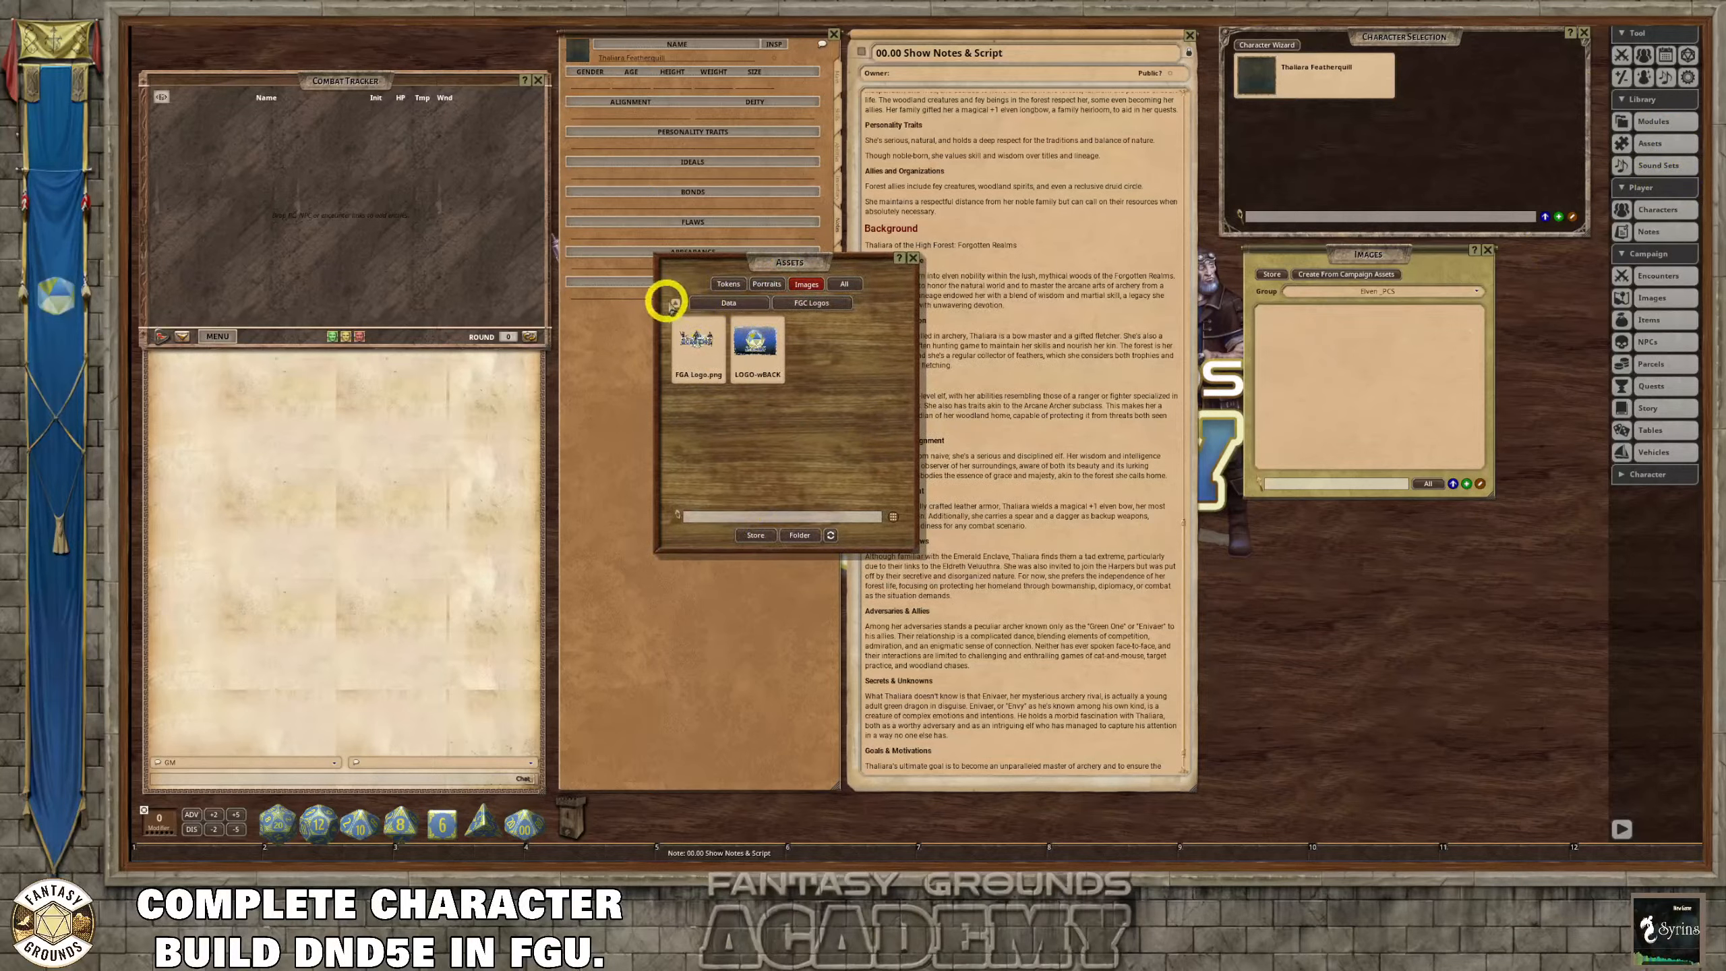
click(674, 303)
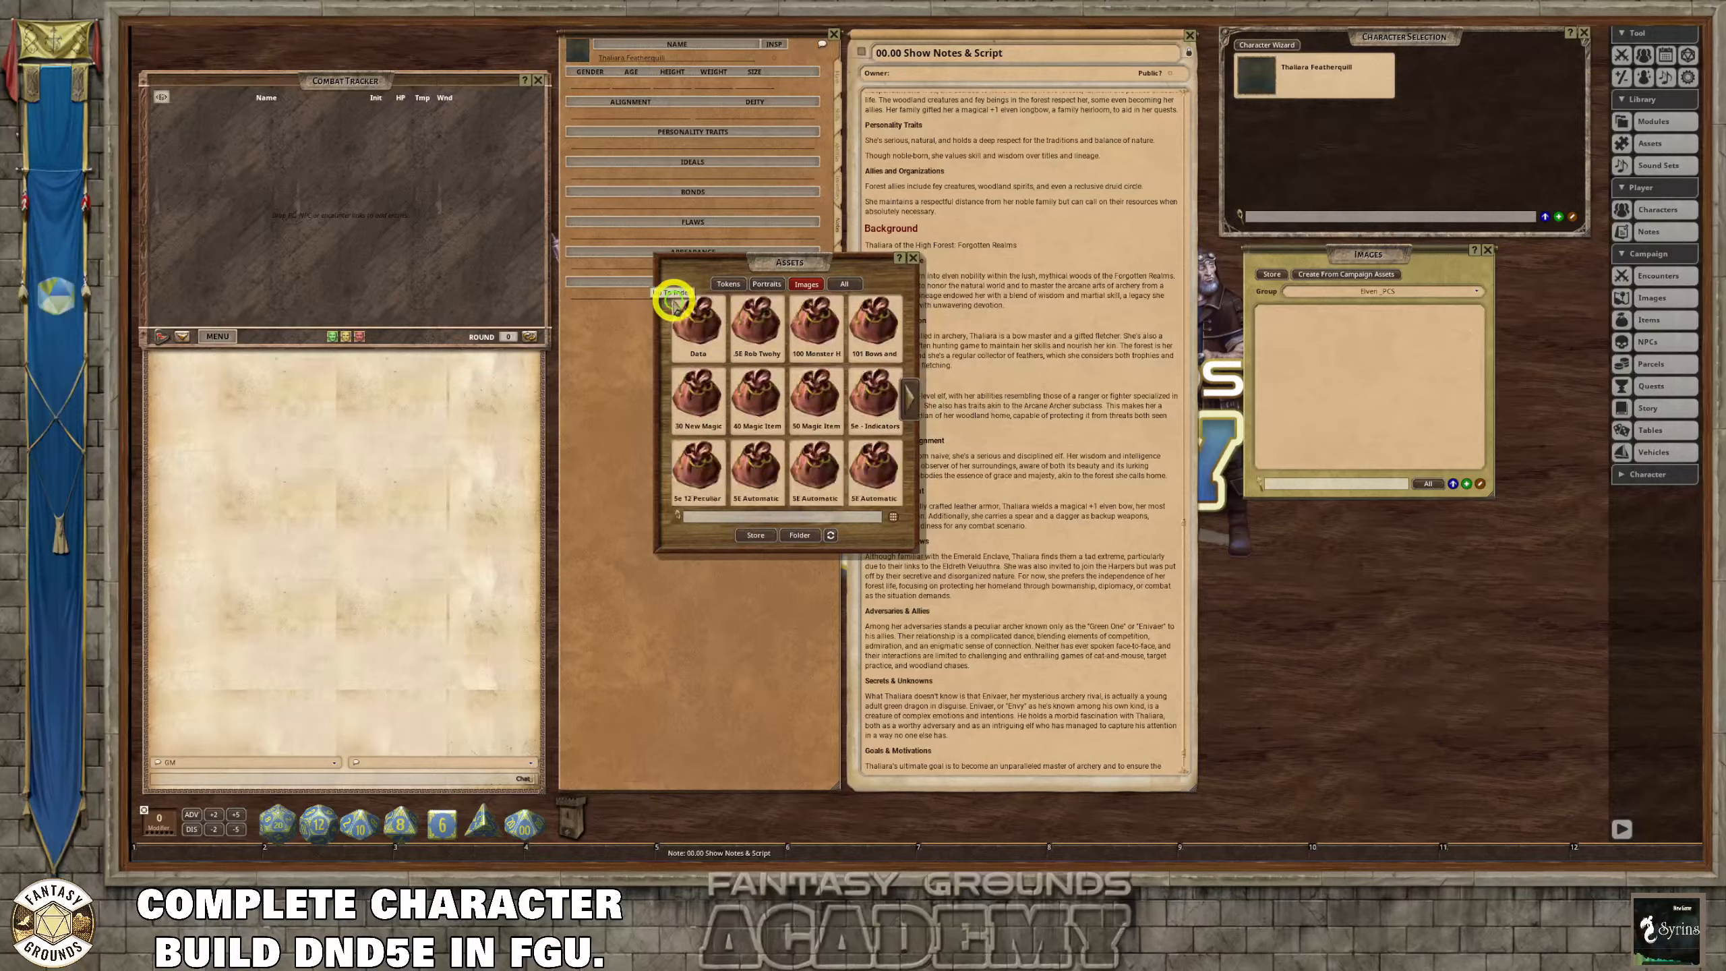
click(830, 537)
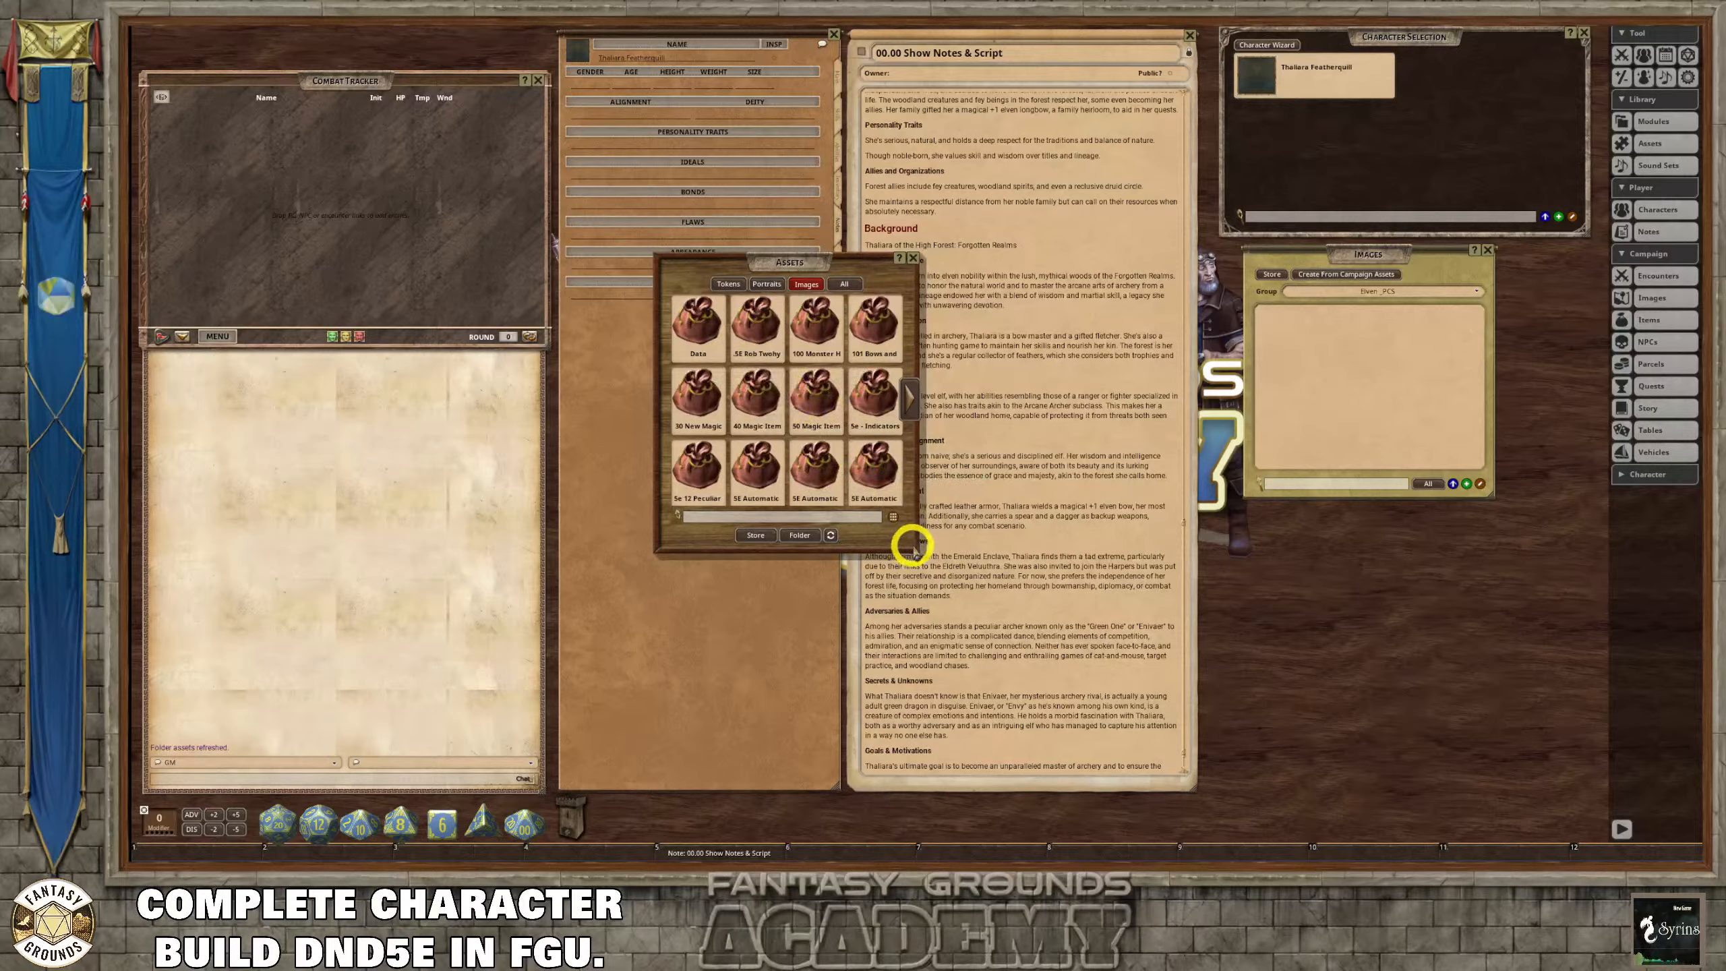
drag(916, 549, 994, 610)
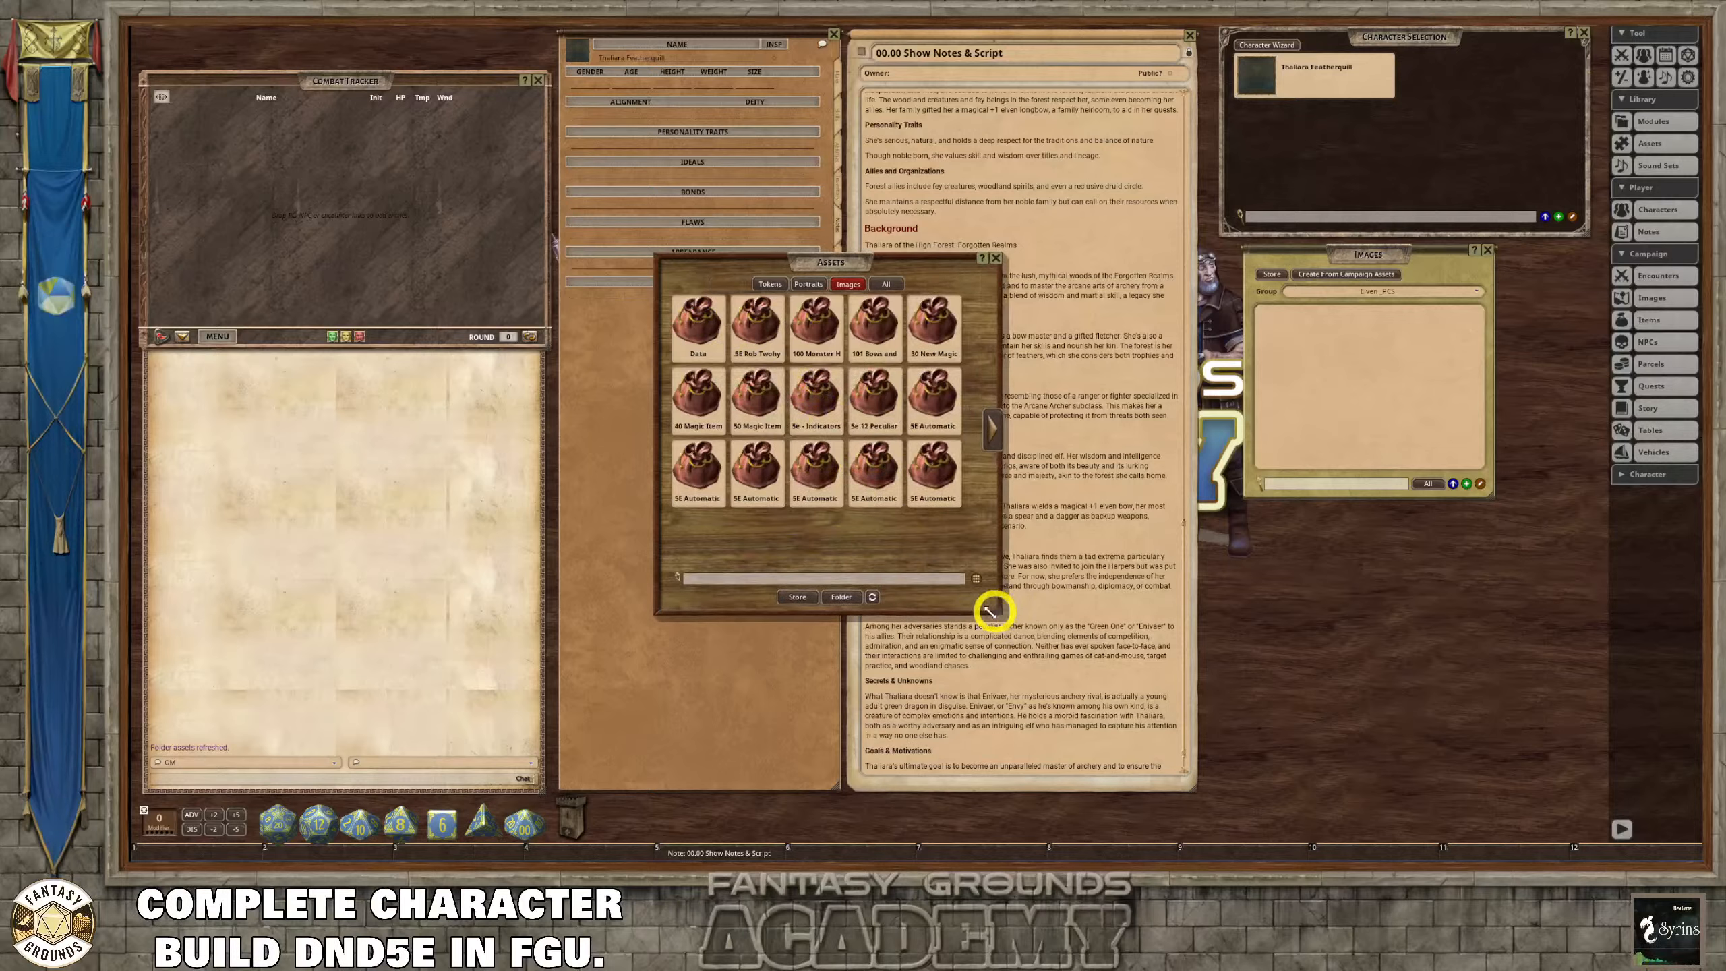
Open the campaign's images folder in File Explorer and paste the Wold Elf Game_Assets and Wolf Elf Art folders into it.
click(843, 598)
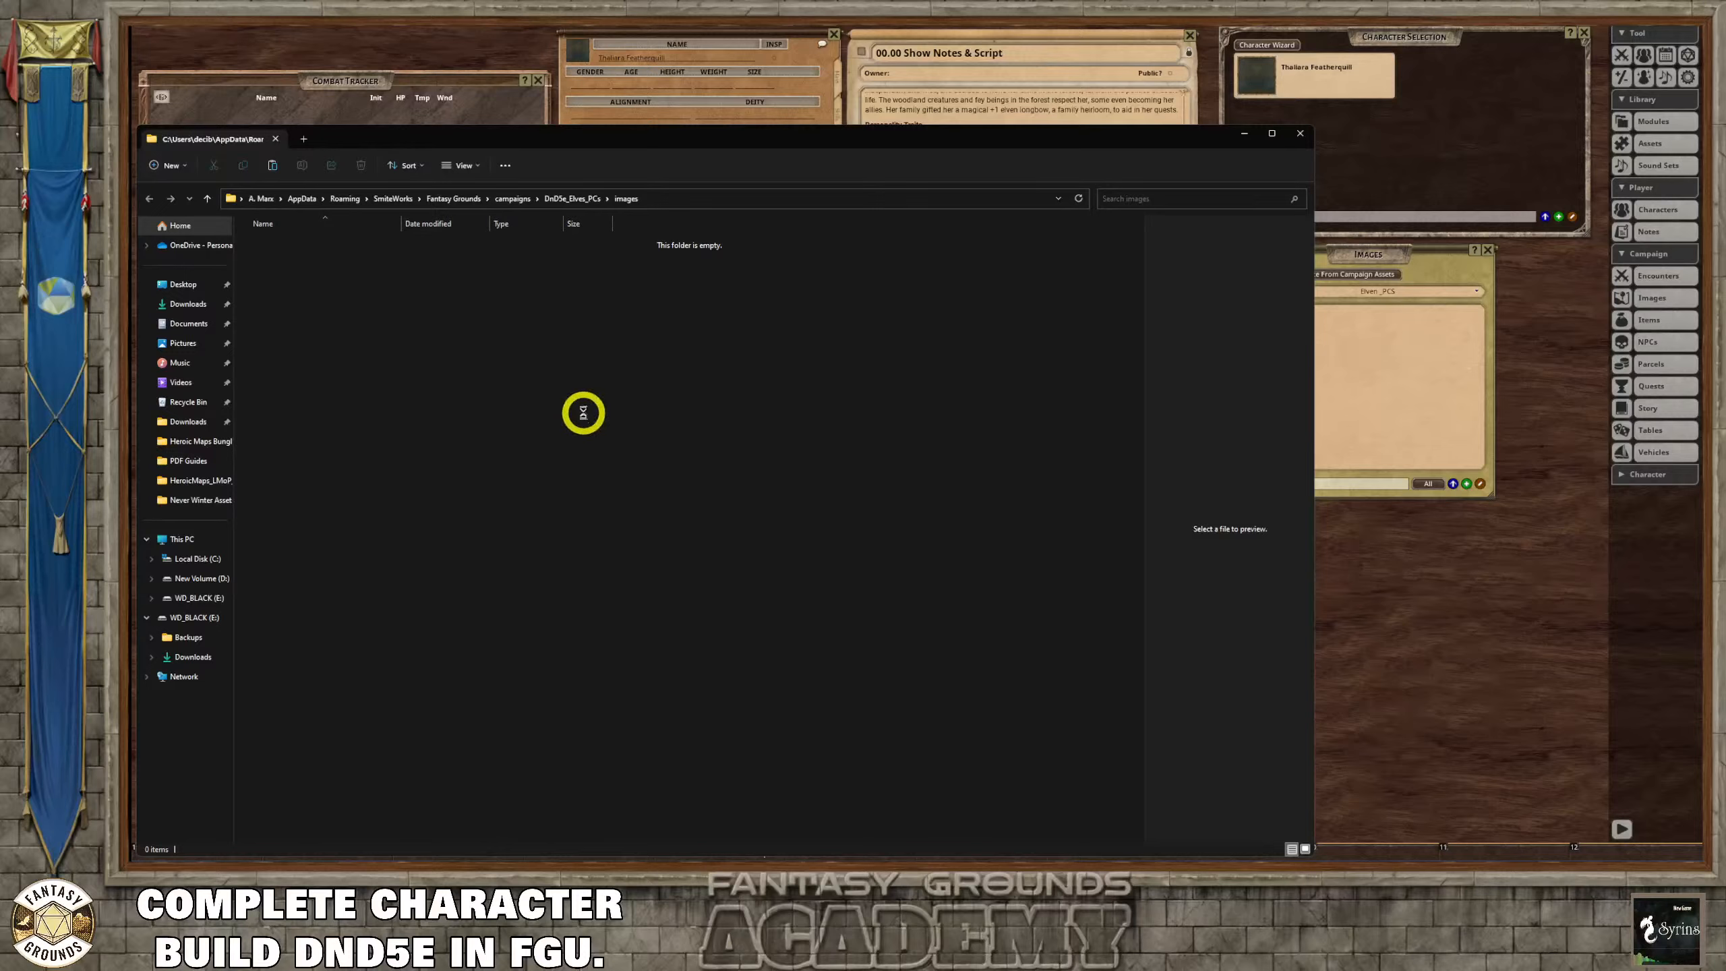
key(ctrl+v)
click(281, 336)
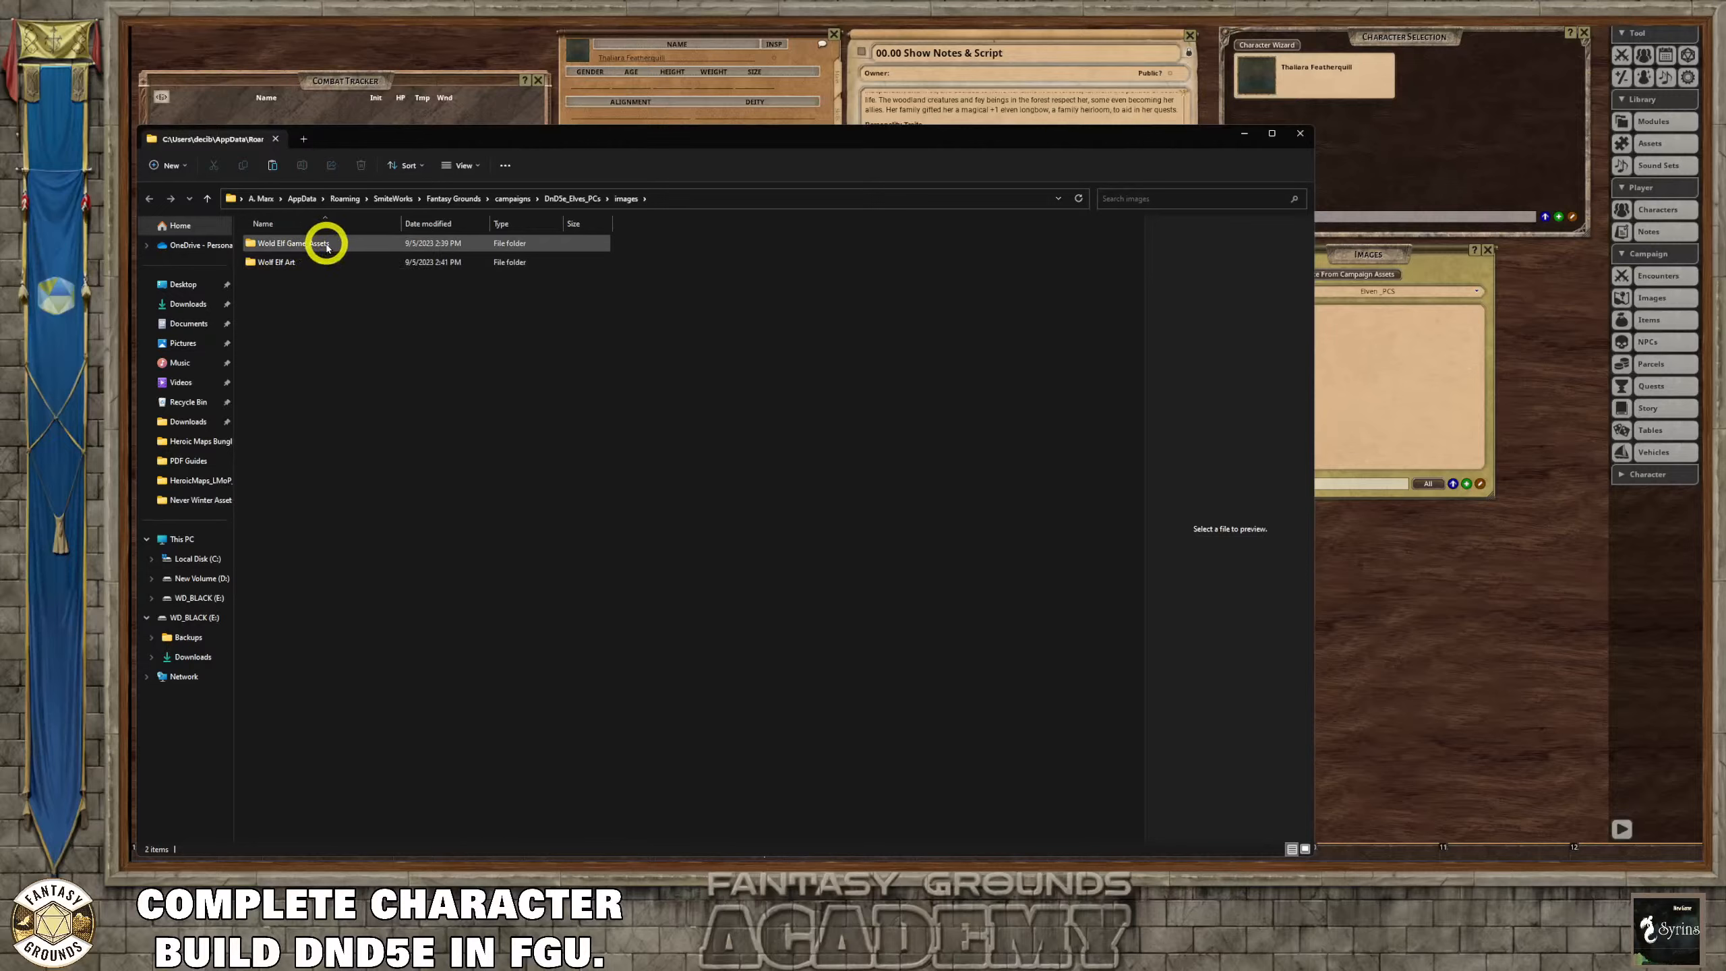
Cut Elven Female PRT_01.webp and PRT_02.webp from the WebP folder in Wold Elf Game_Assets and return to Fantasy Grounds.
double_click(325, 243)
double_click(260, 243)
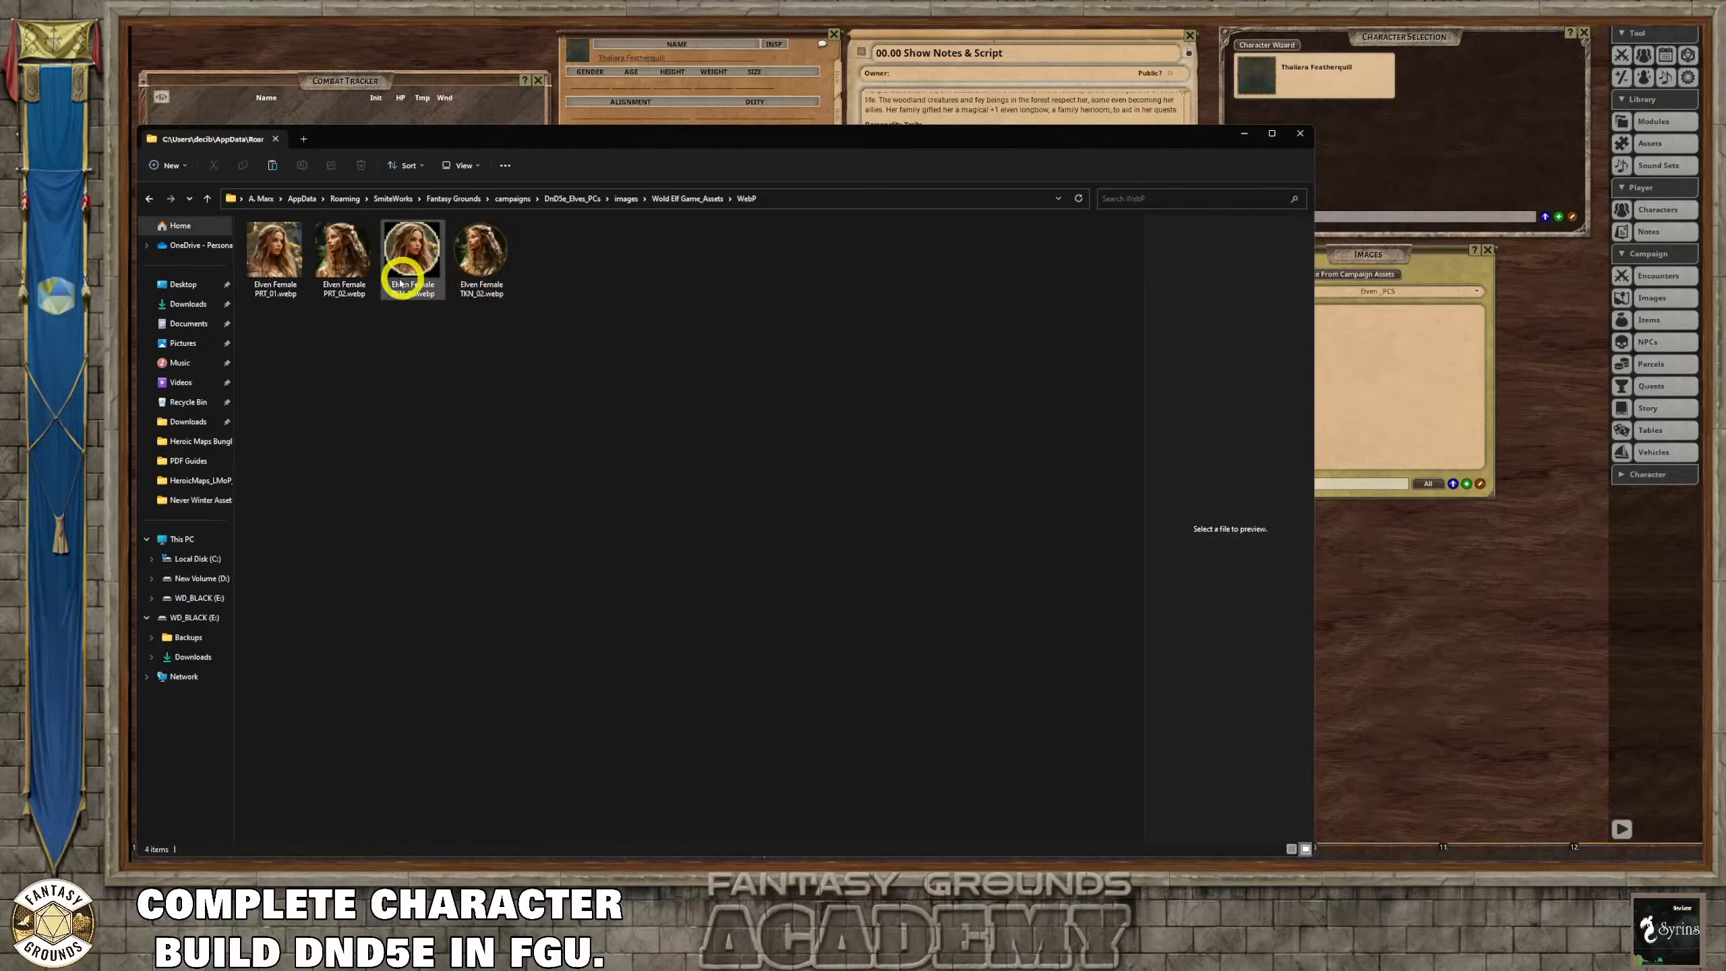
click(344, 253)
ctrl+click(275, 259)
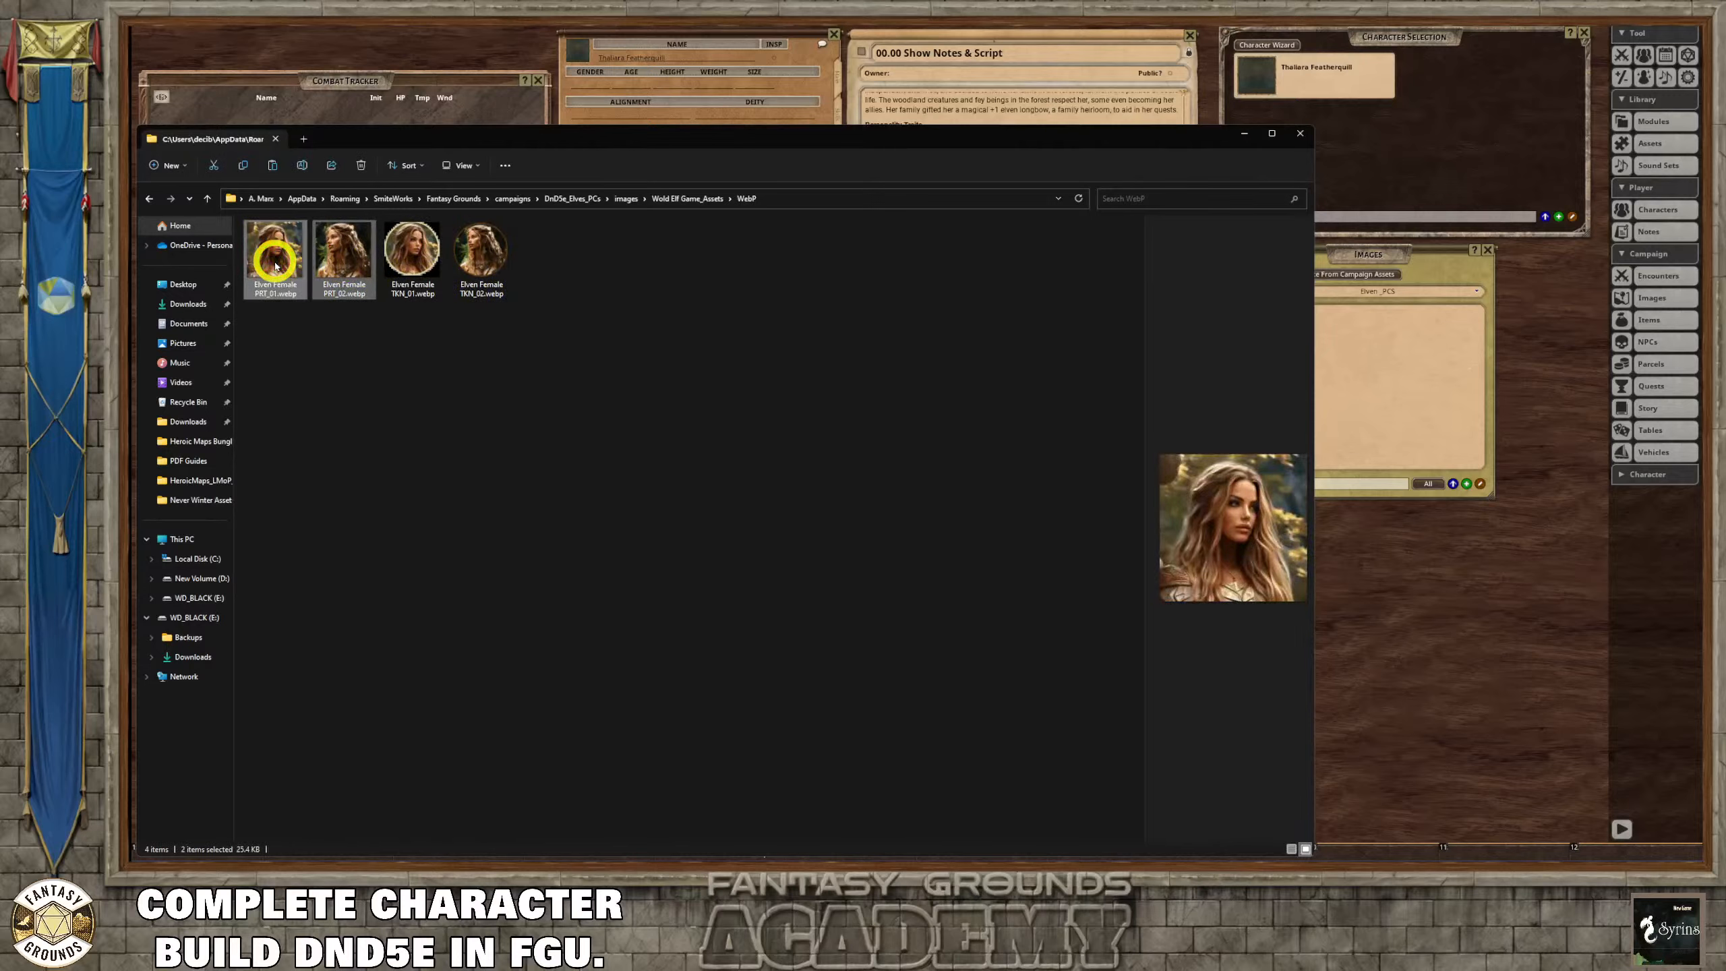
right_click(278, 265)
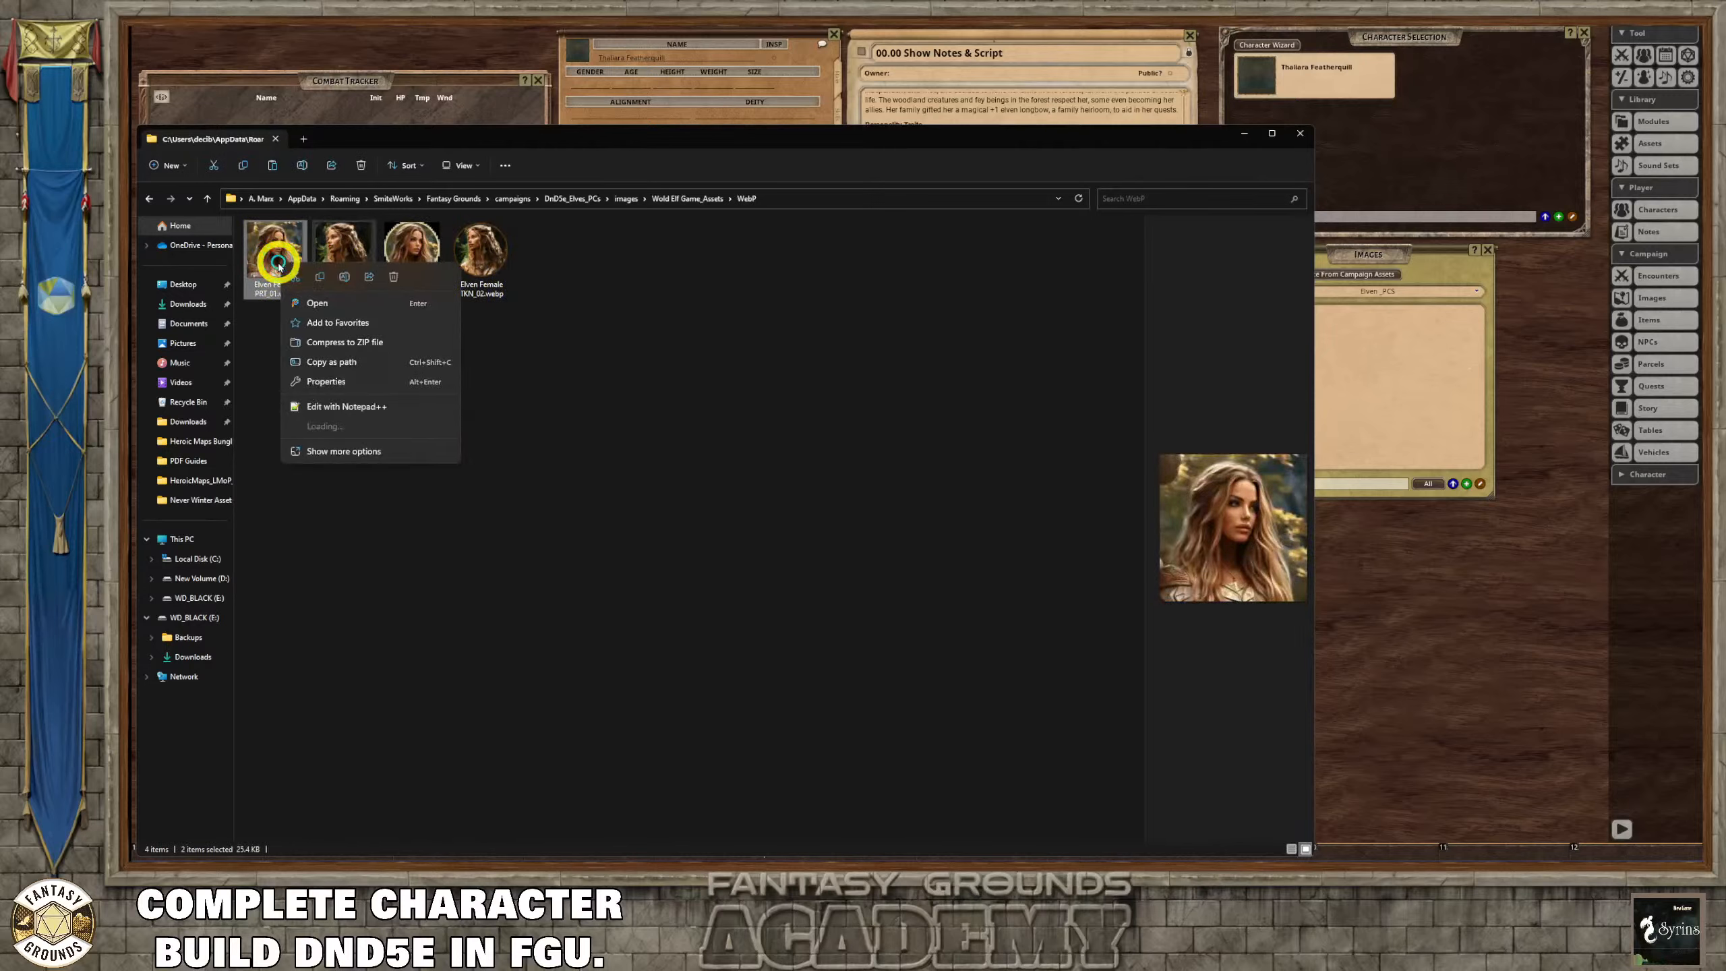
click(299, 275)
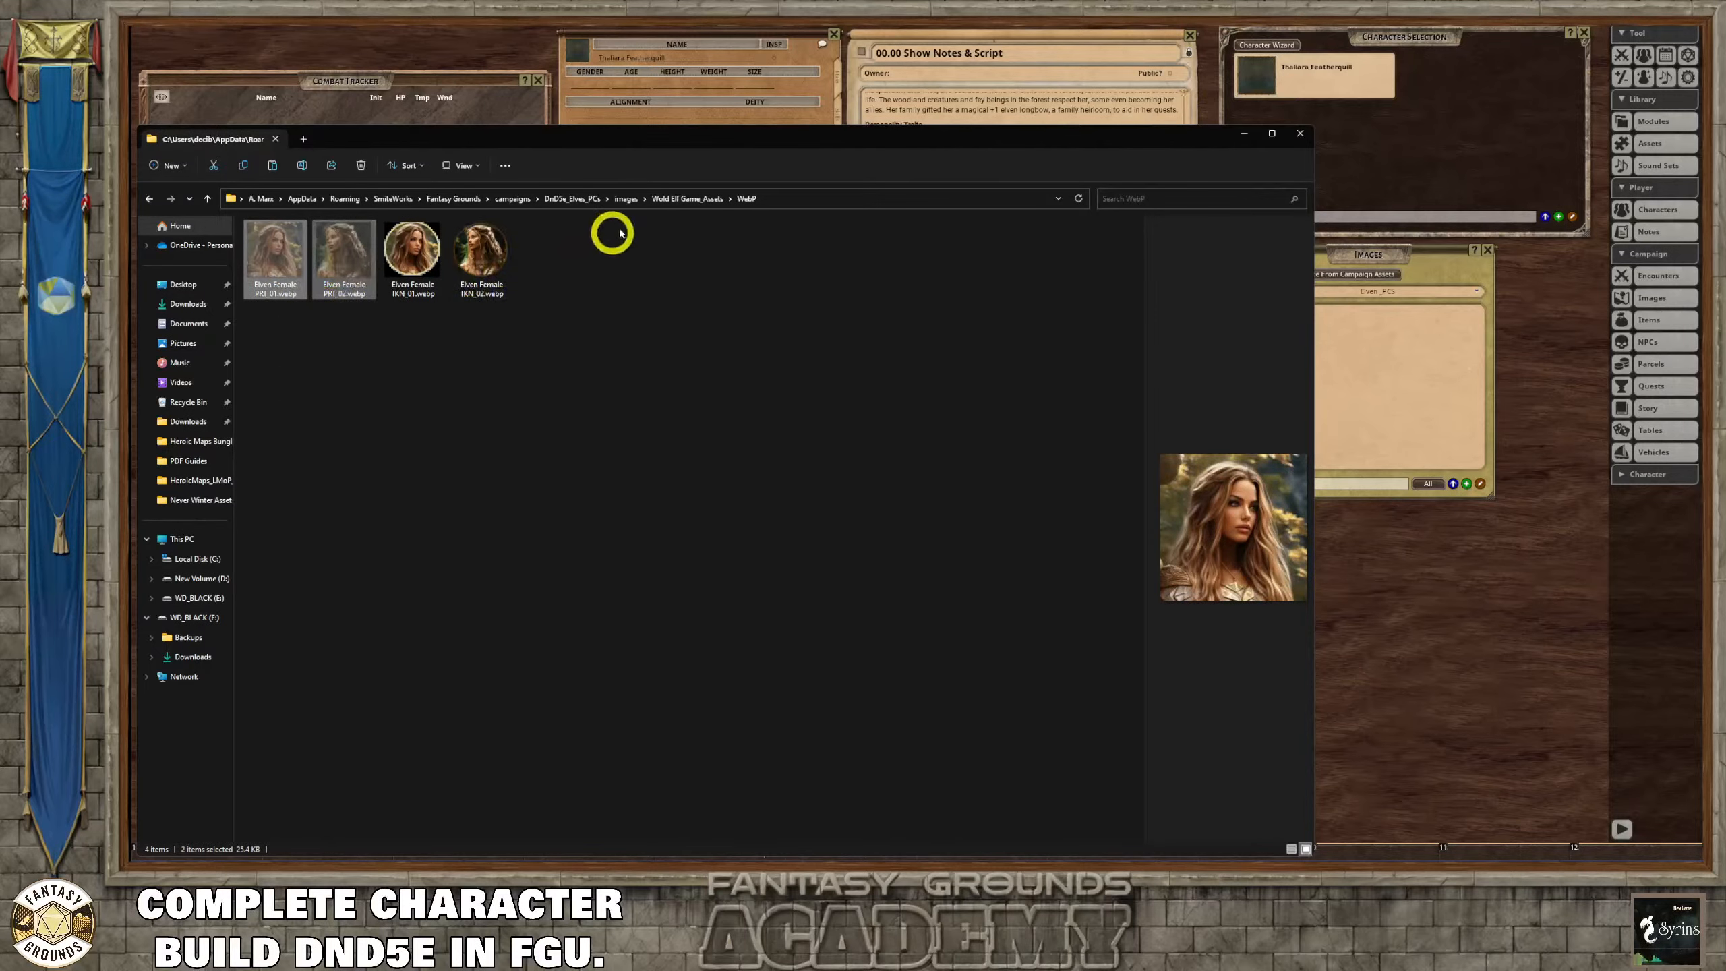
click(621, 200)
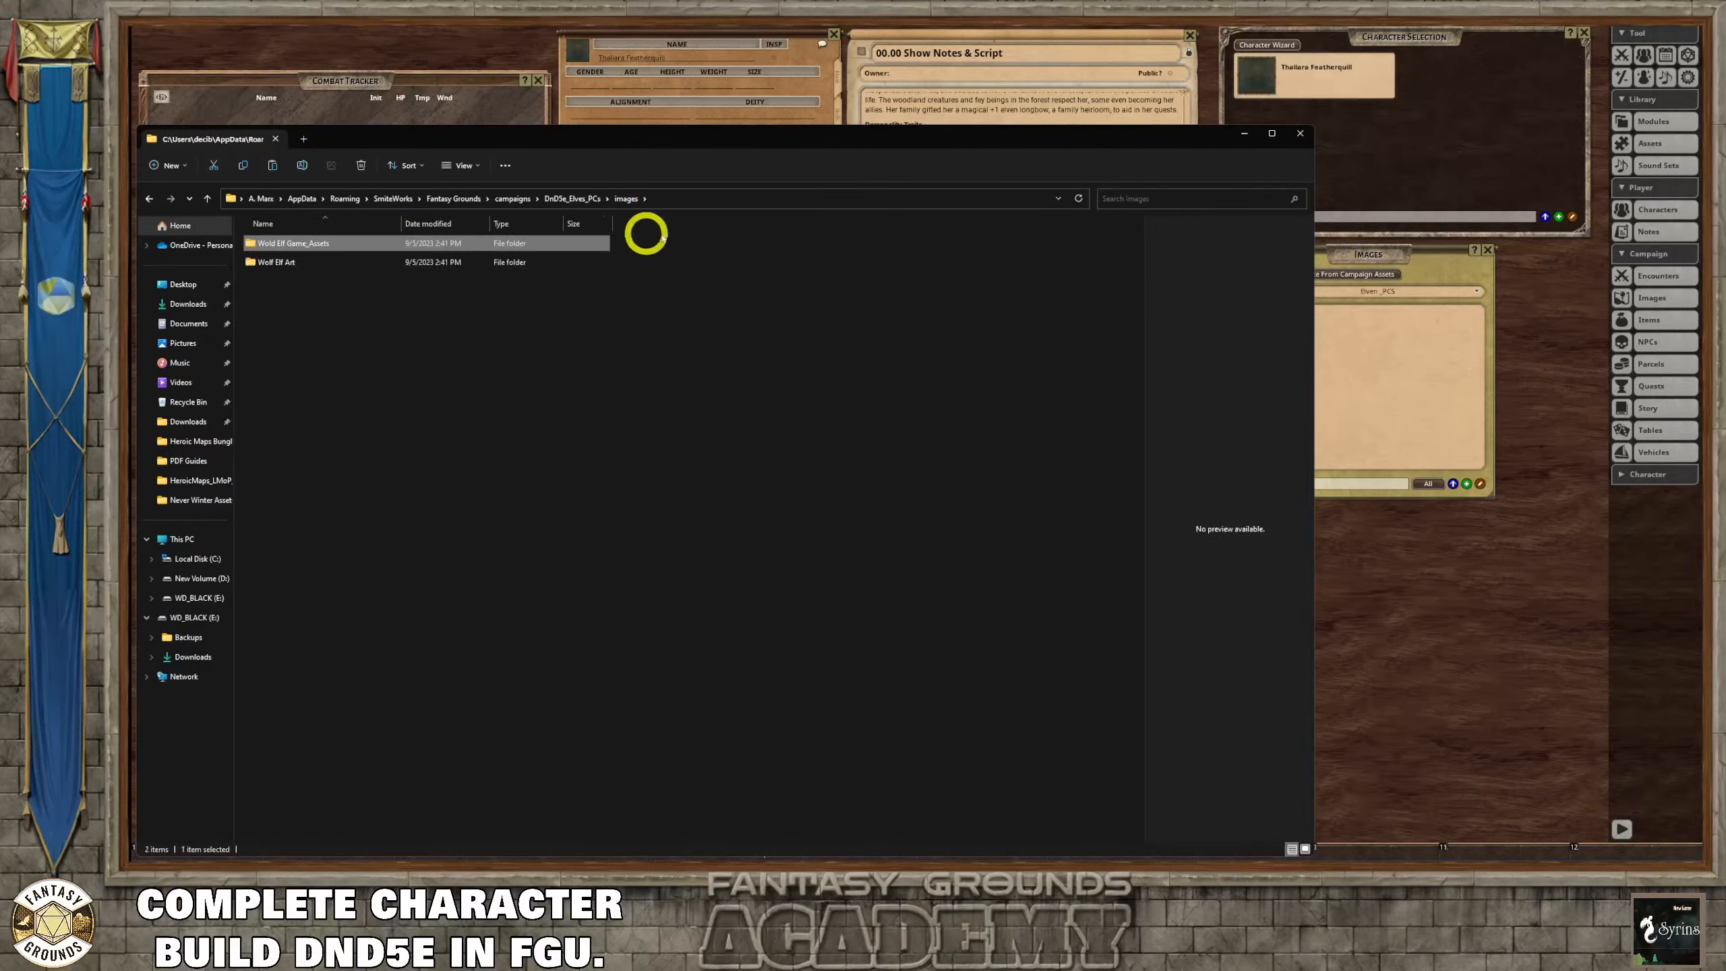
click(1244, 134)
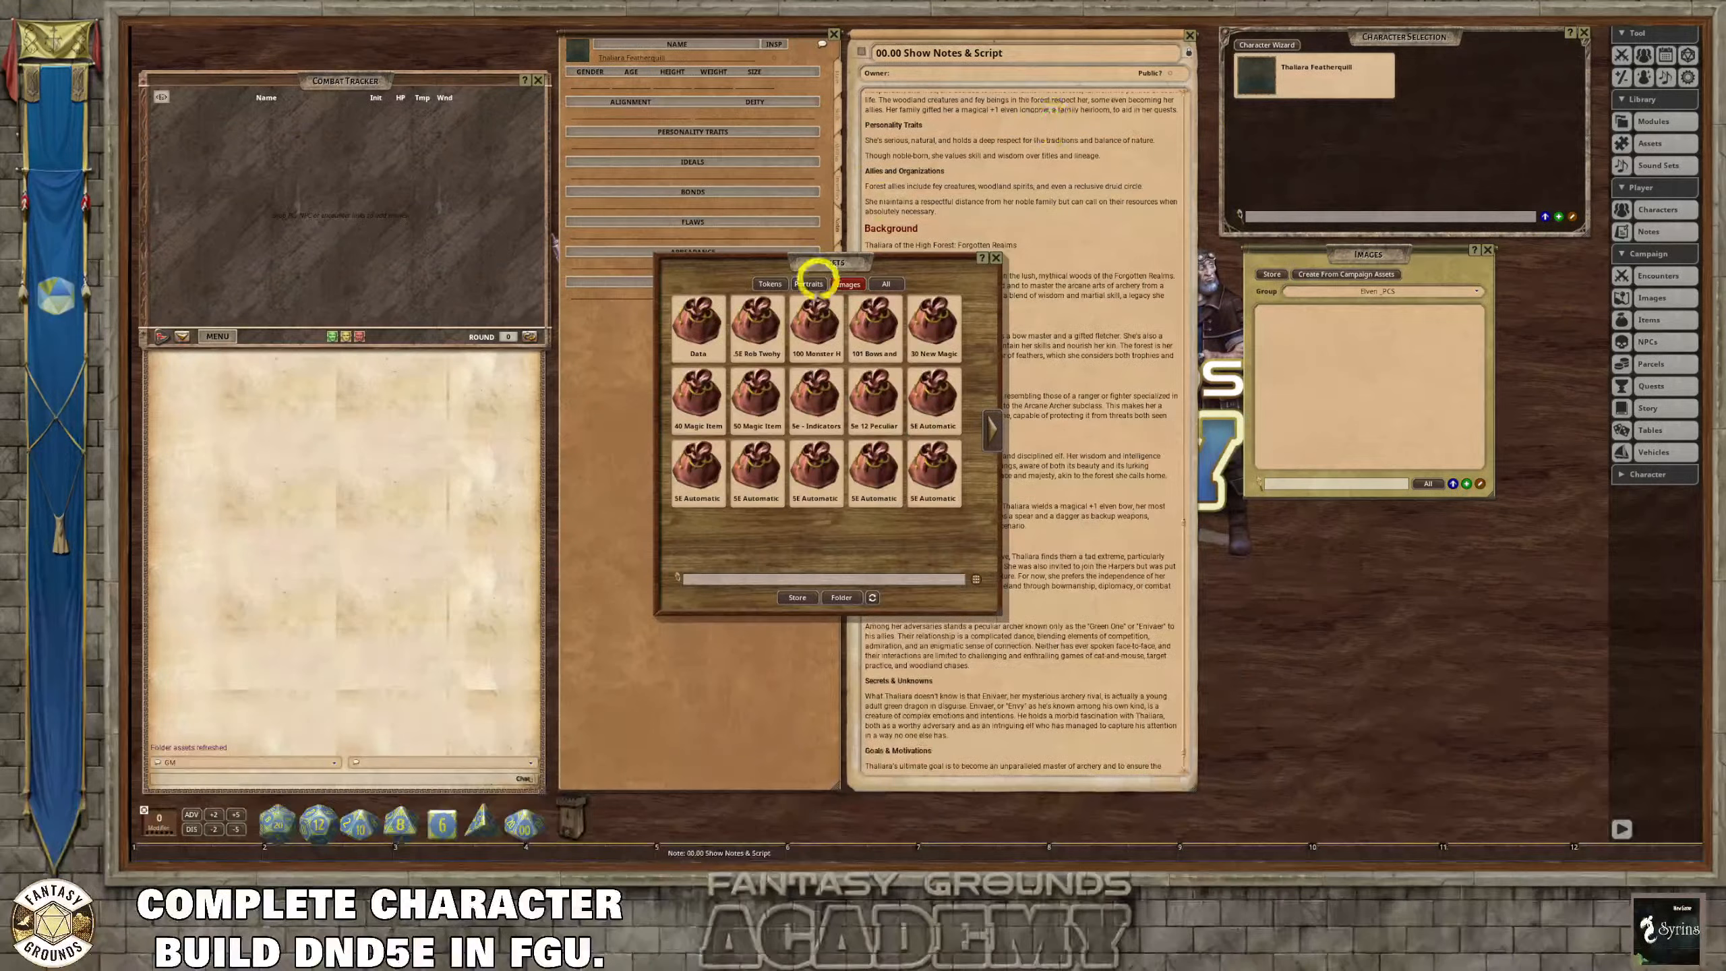
Inspect the shared folder that holds the portrait assets and close it.
click(813, 285)
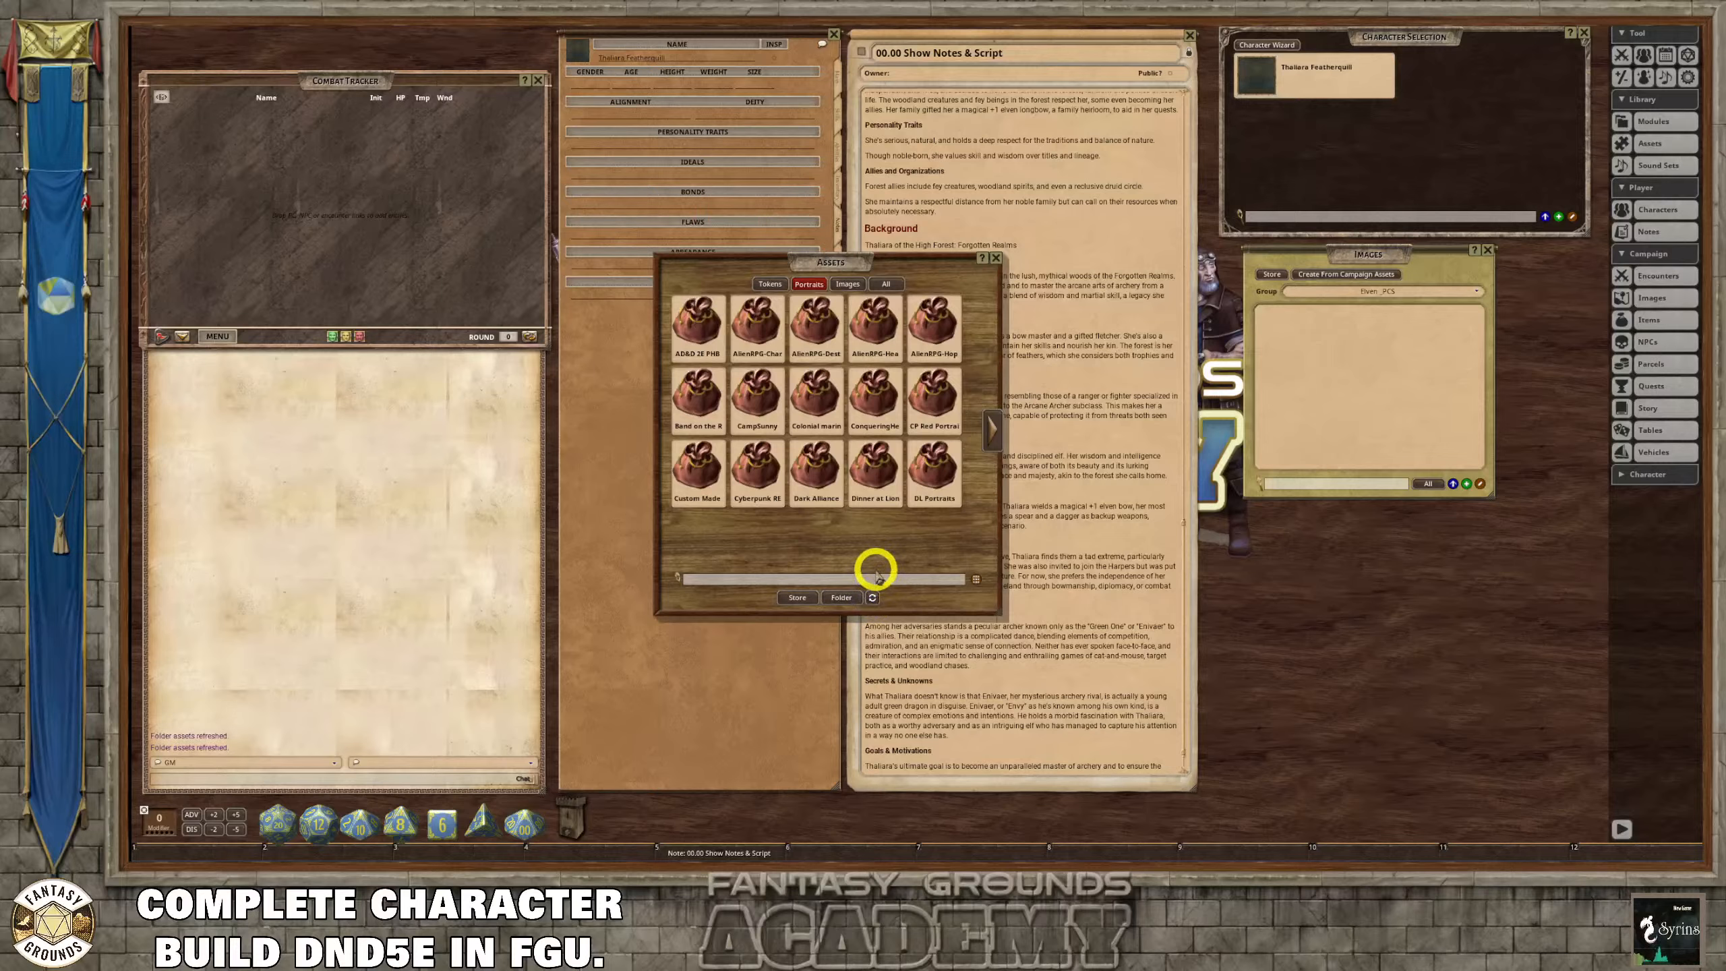
click(848, 601)
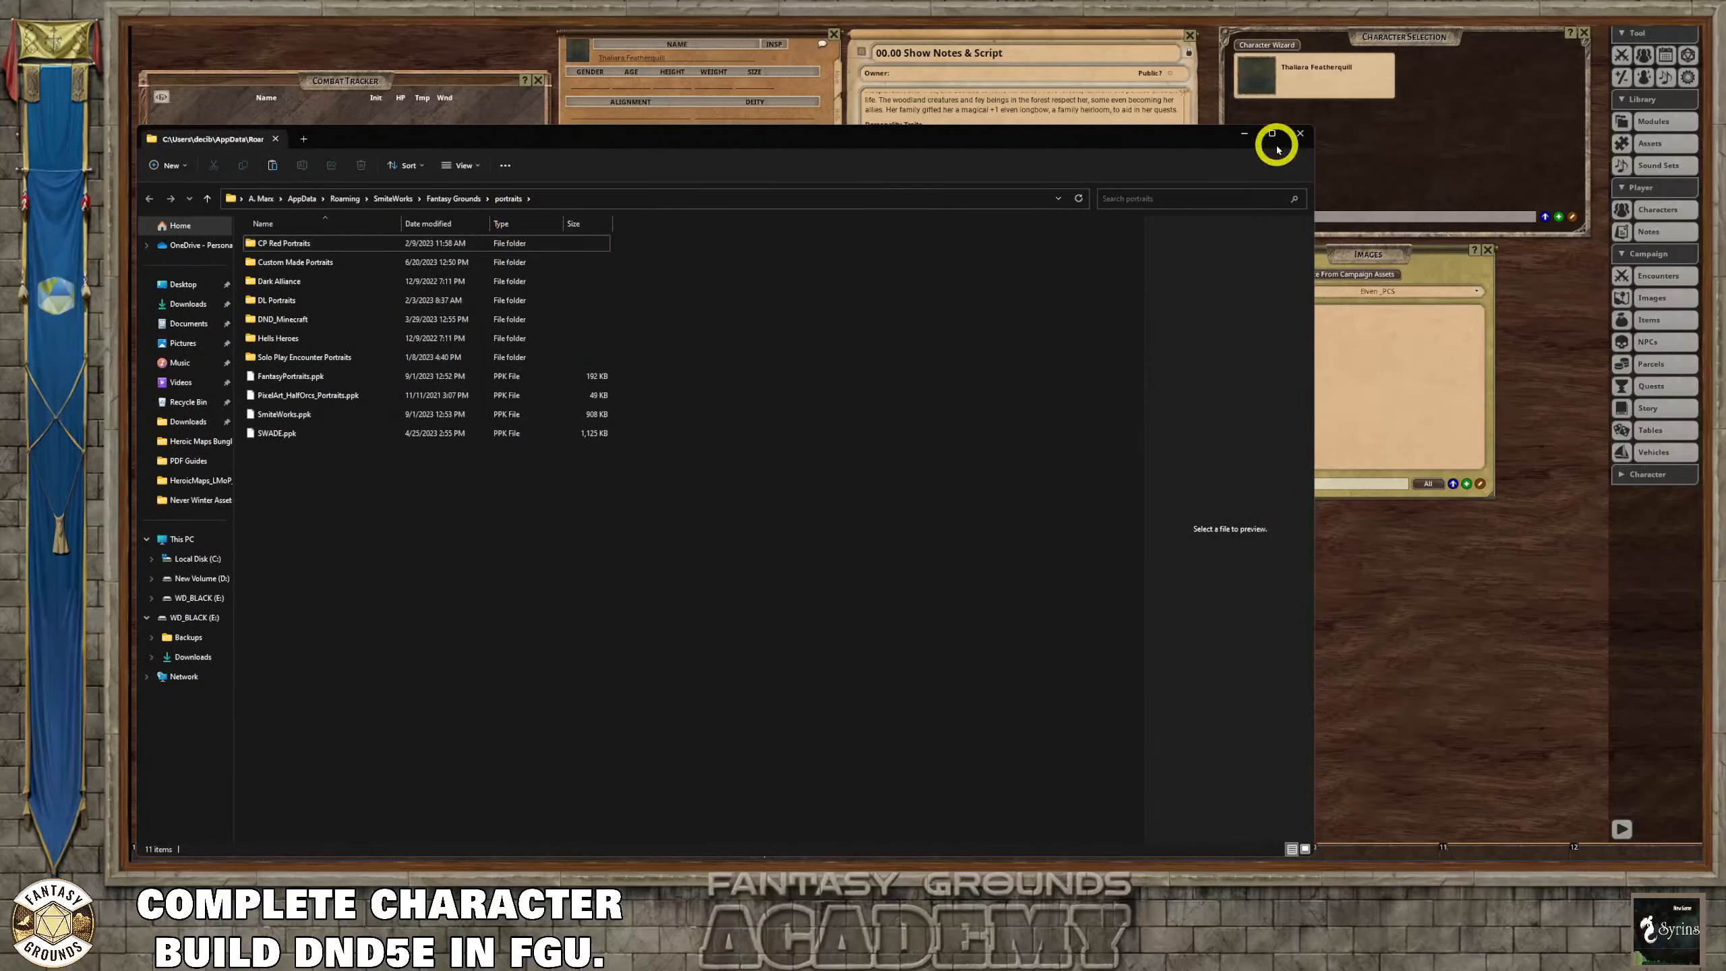
click(1300, 133)
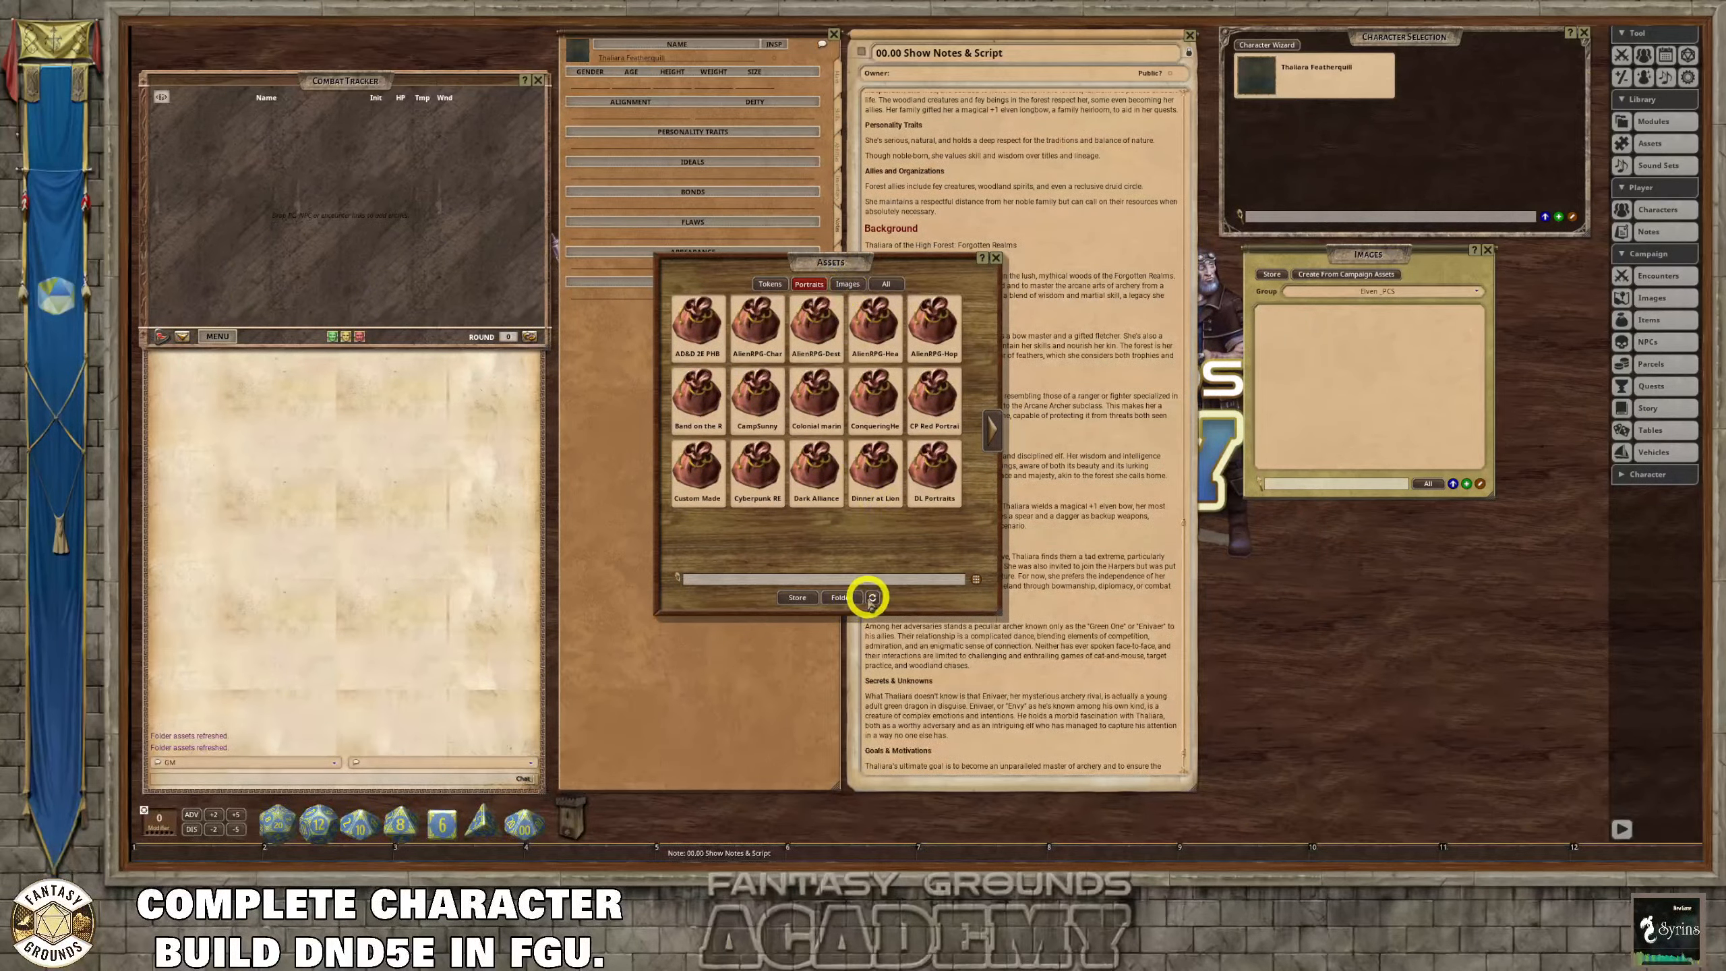
Open the campaign's images folder in File Explorer, go up to DnD5e_Elves_PCs and create a new folder named portraits there.
click(847, 284)
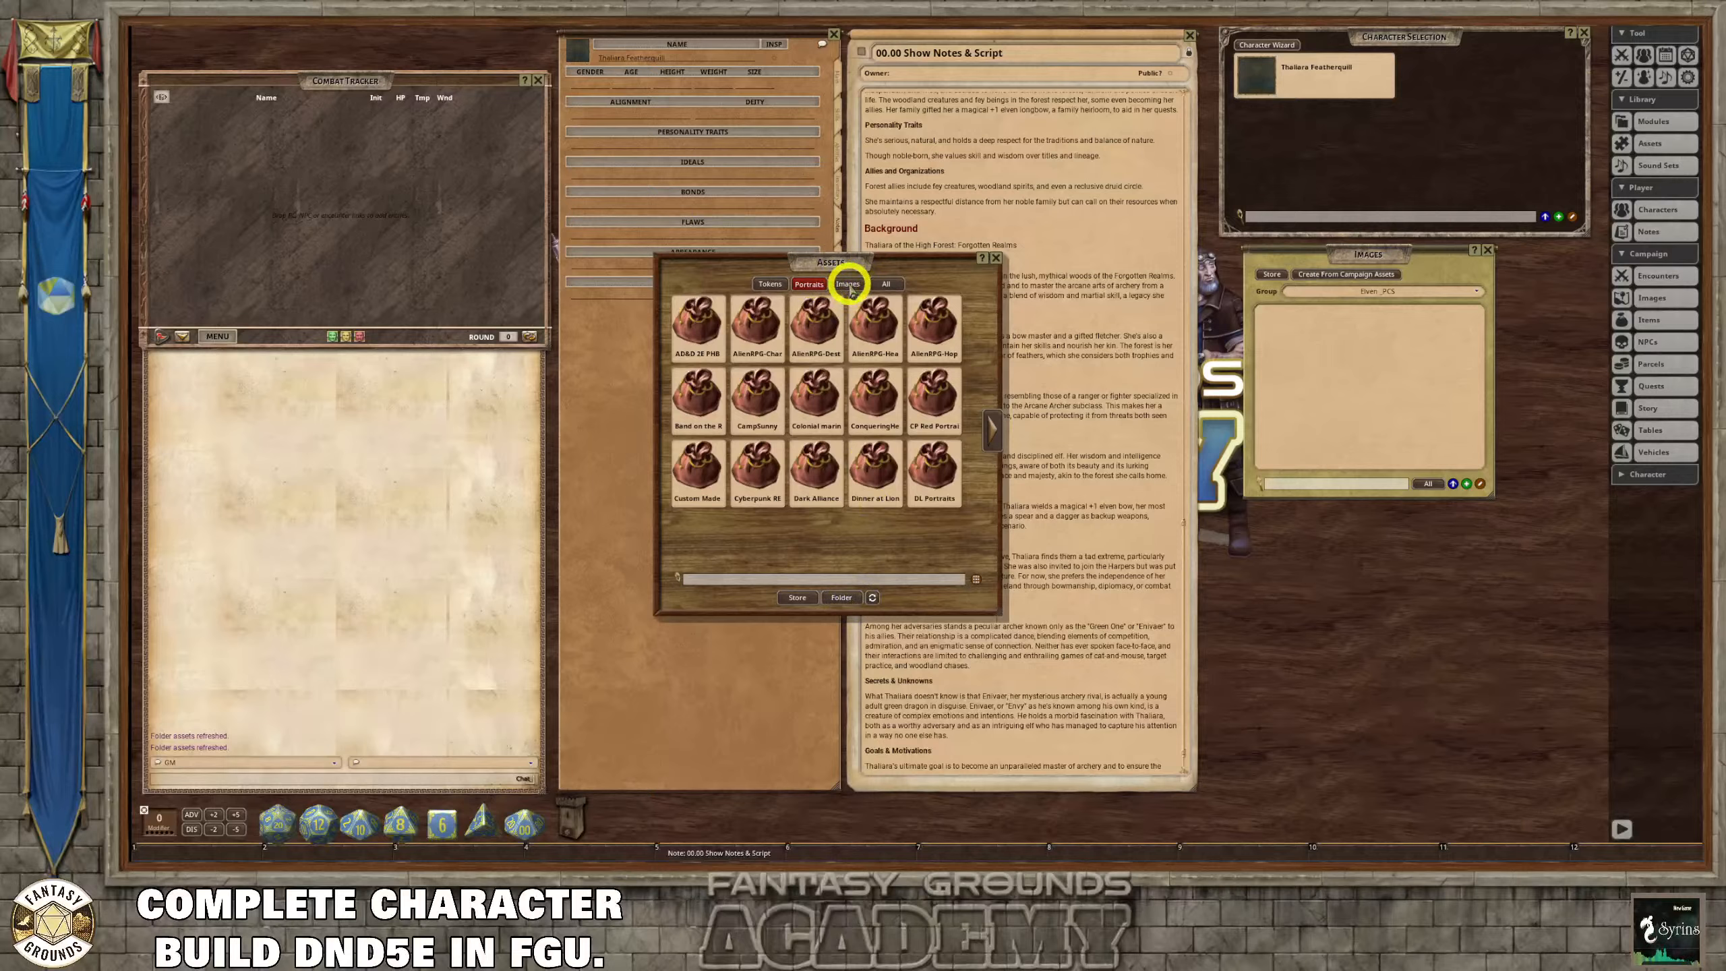
click(841, 597)
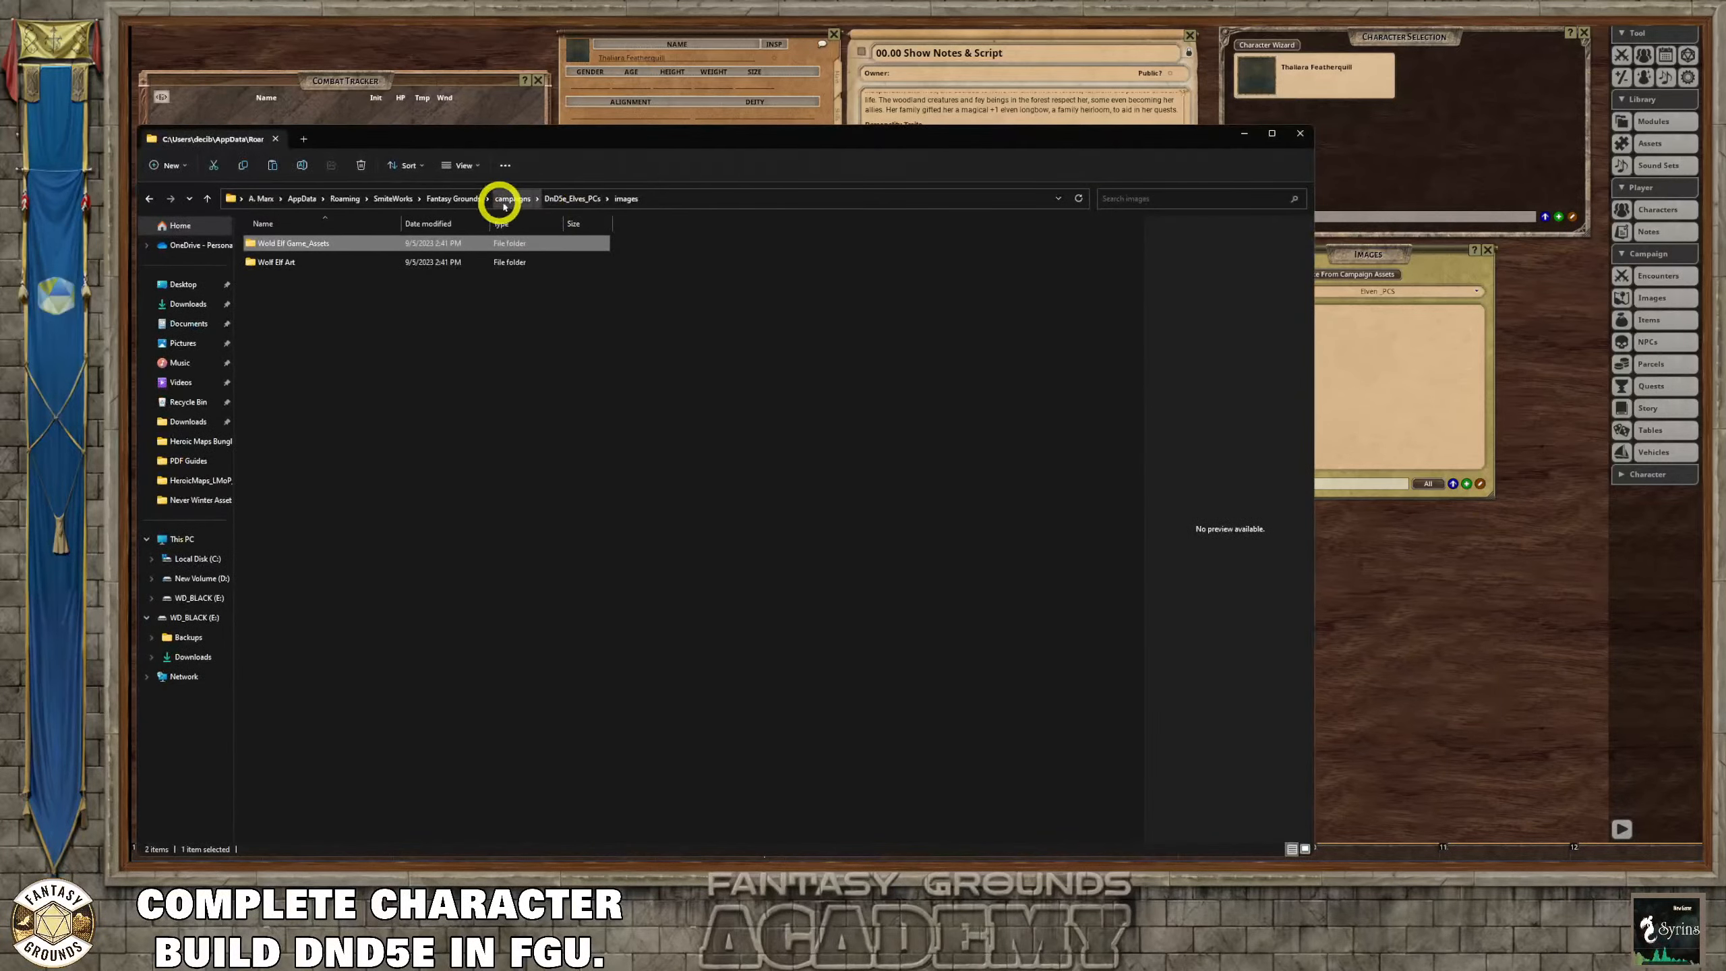
click(557, 199)
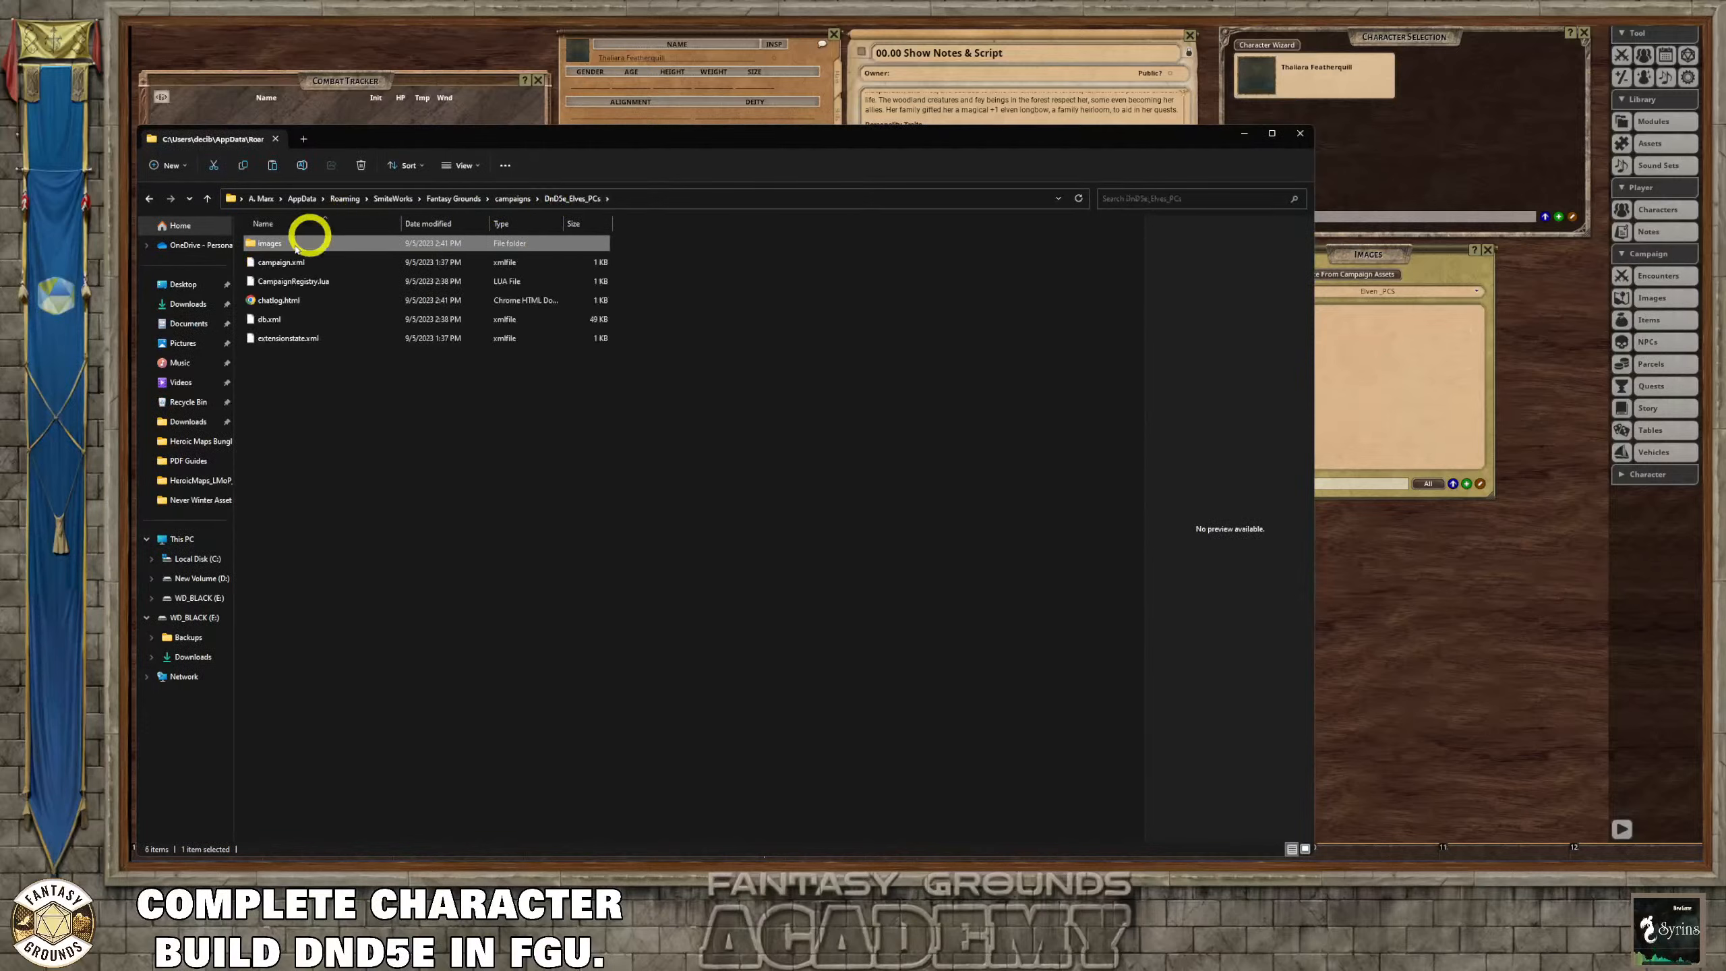
right_click(319, 391)
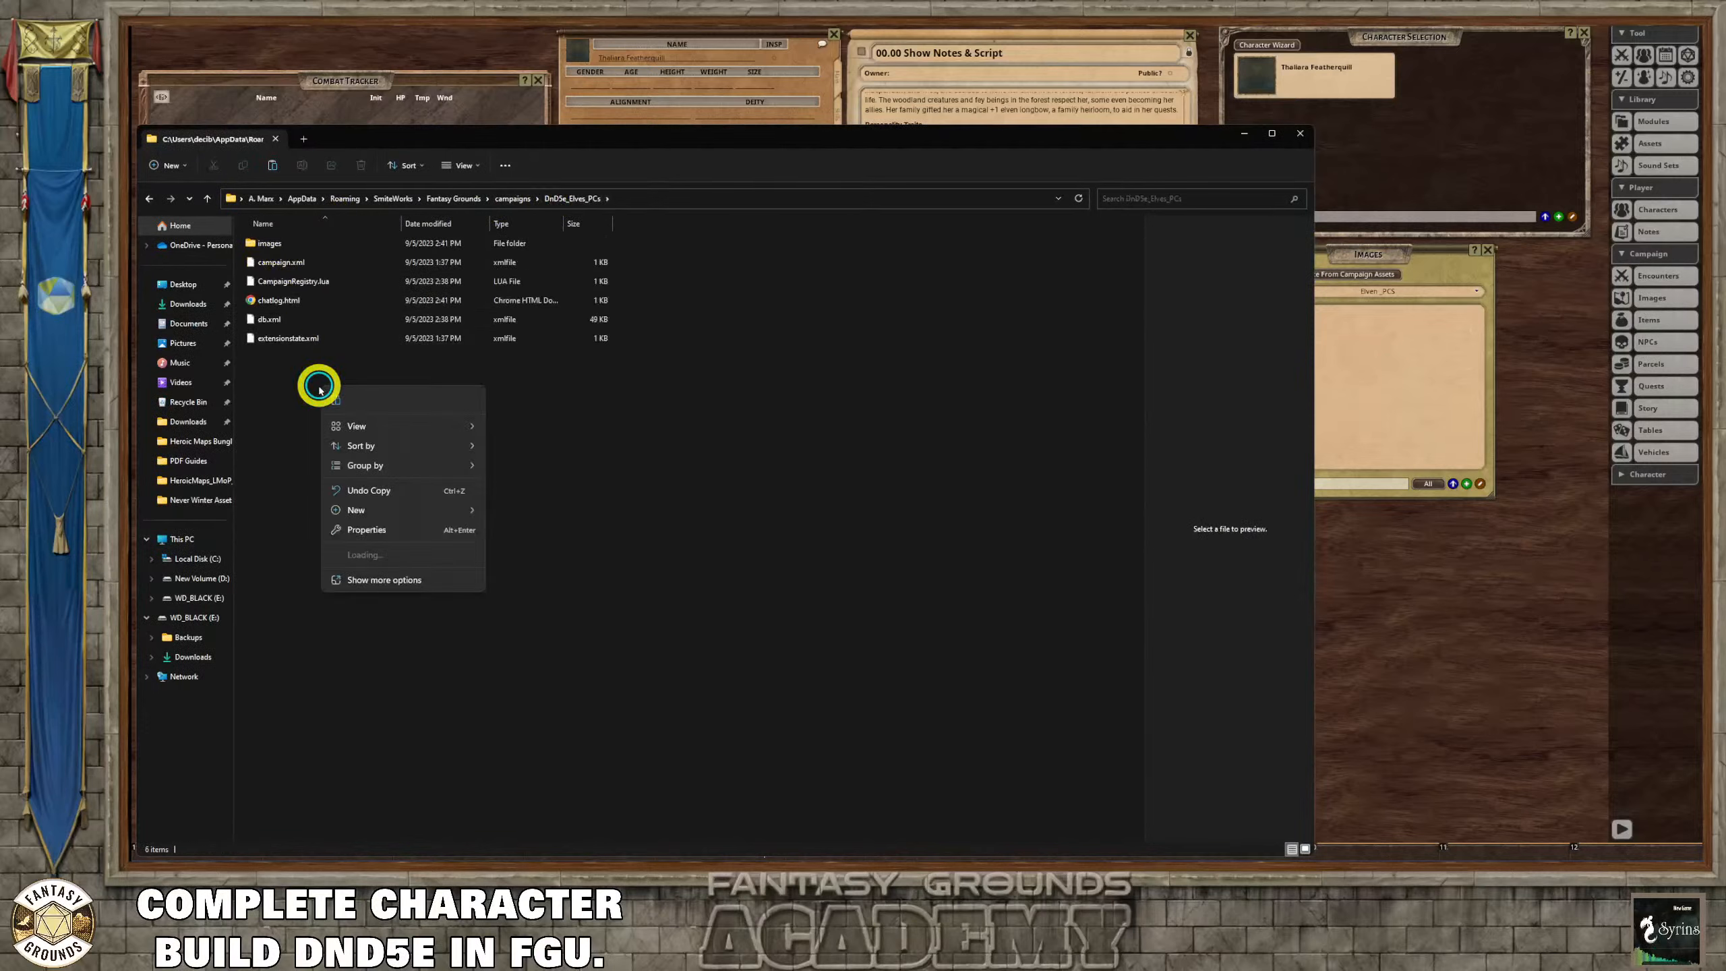
mouse_move(380, 430)
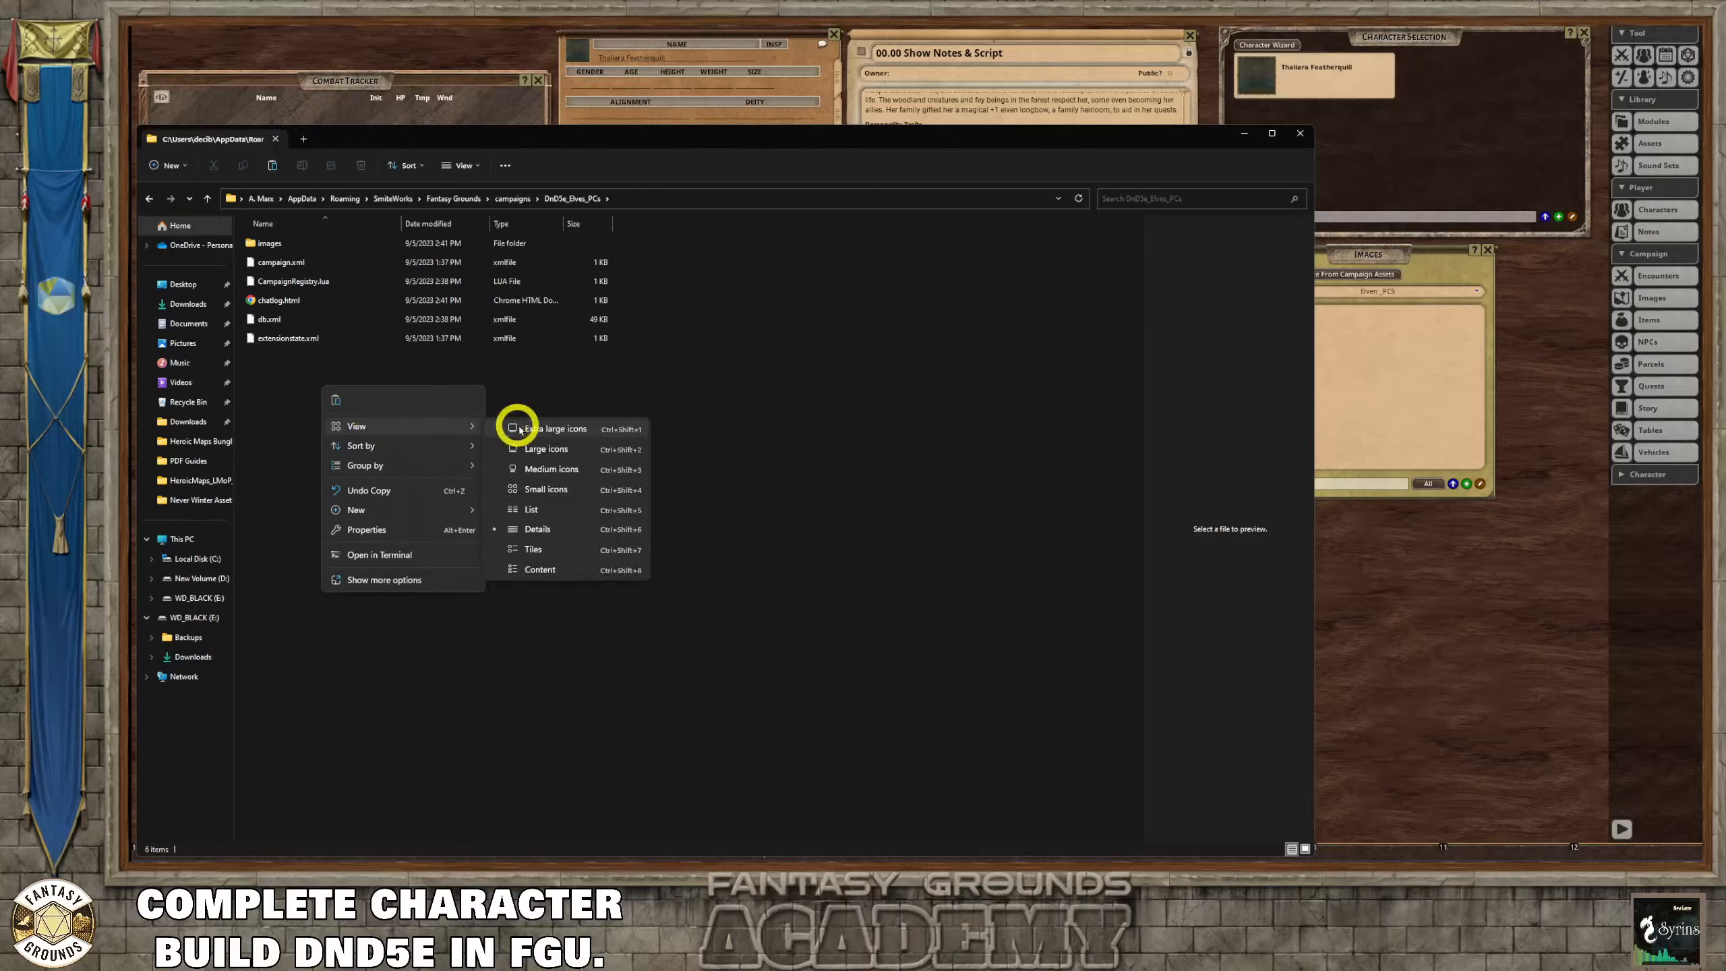
mouse_move(422, 518)
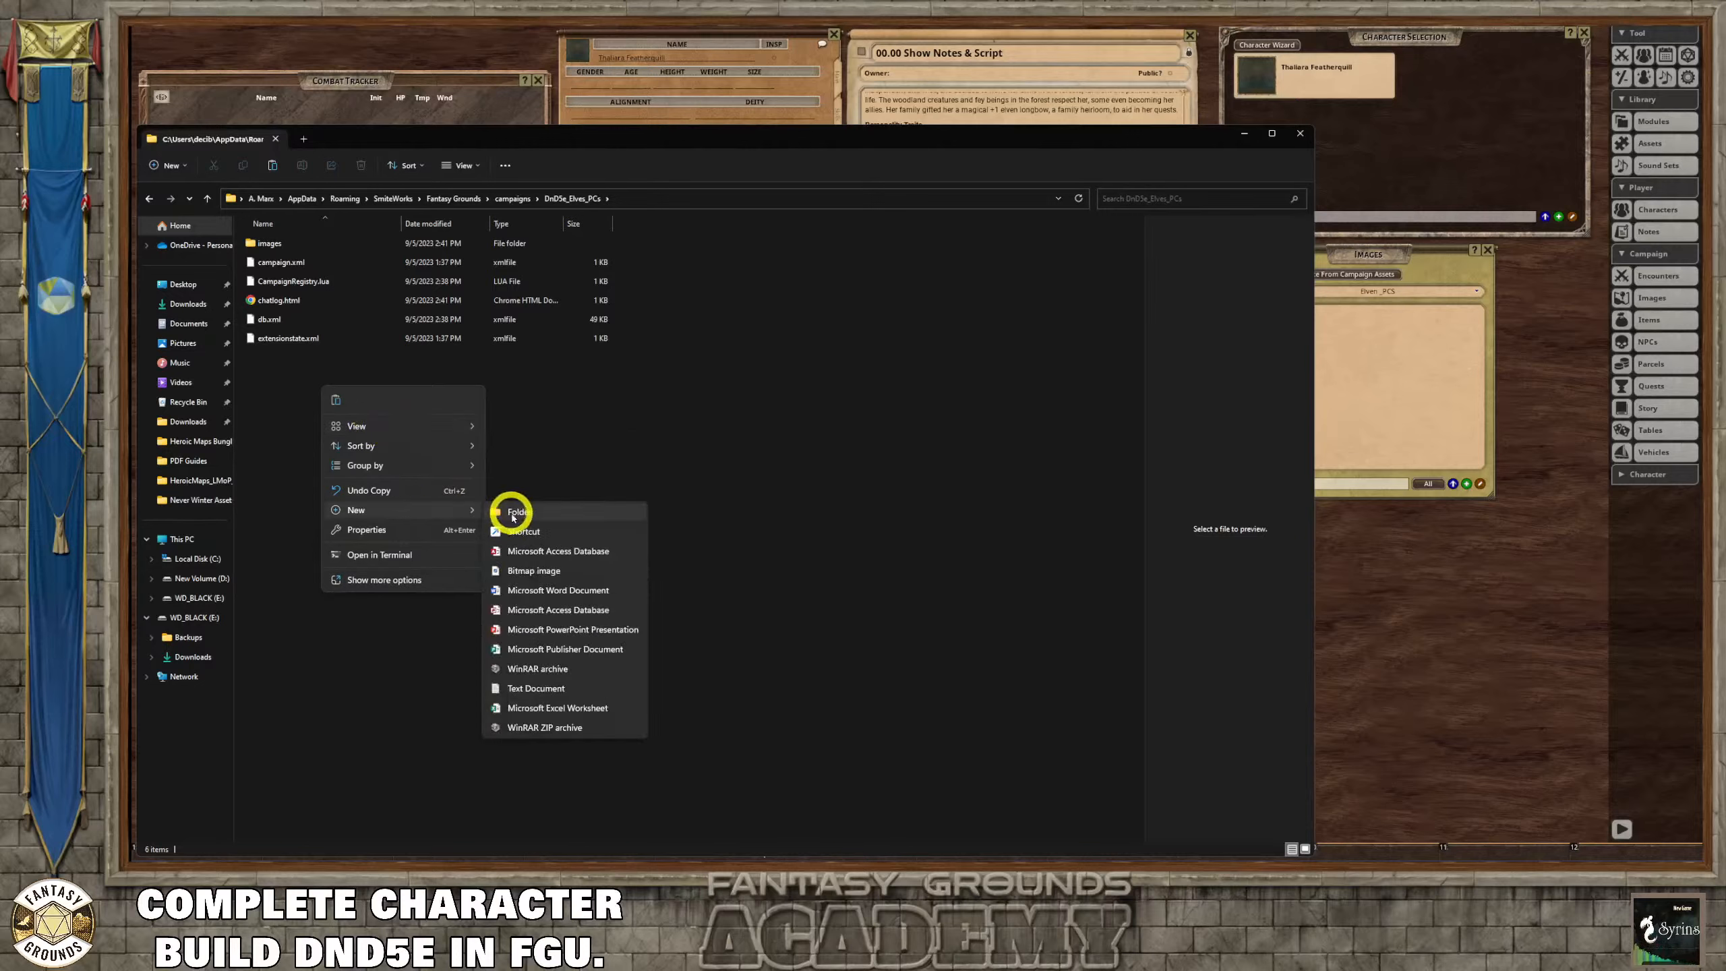
click(513, 511)
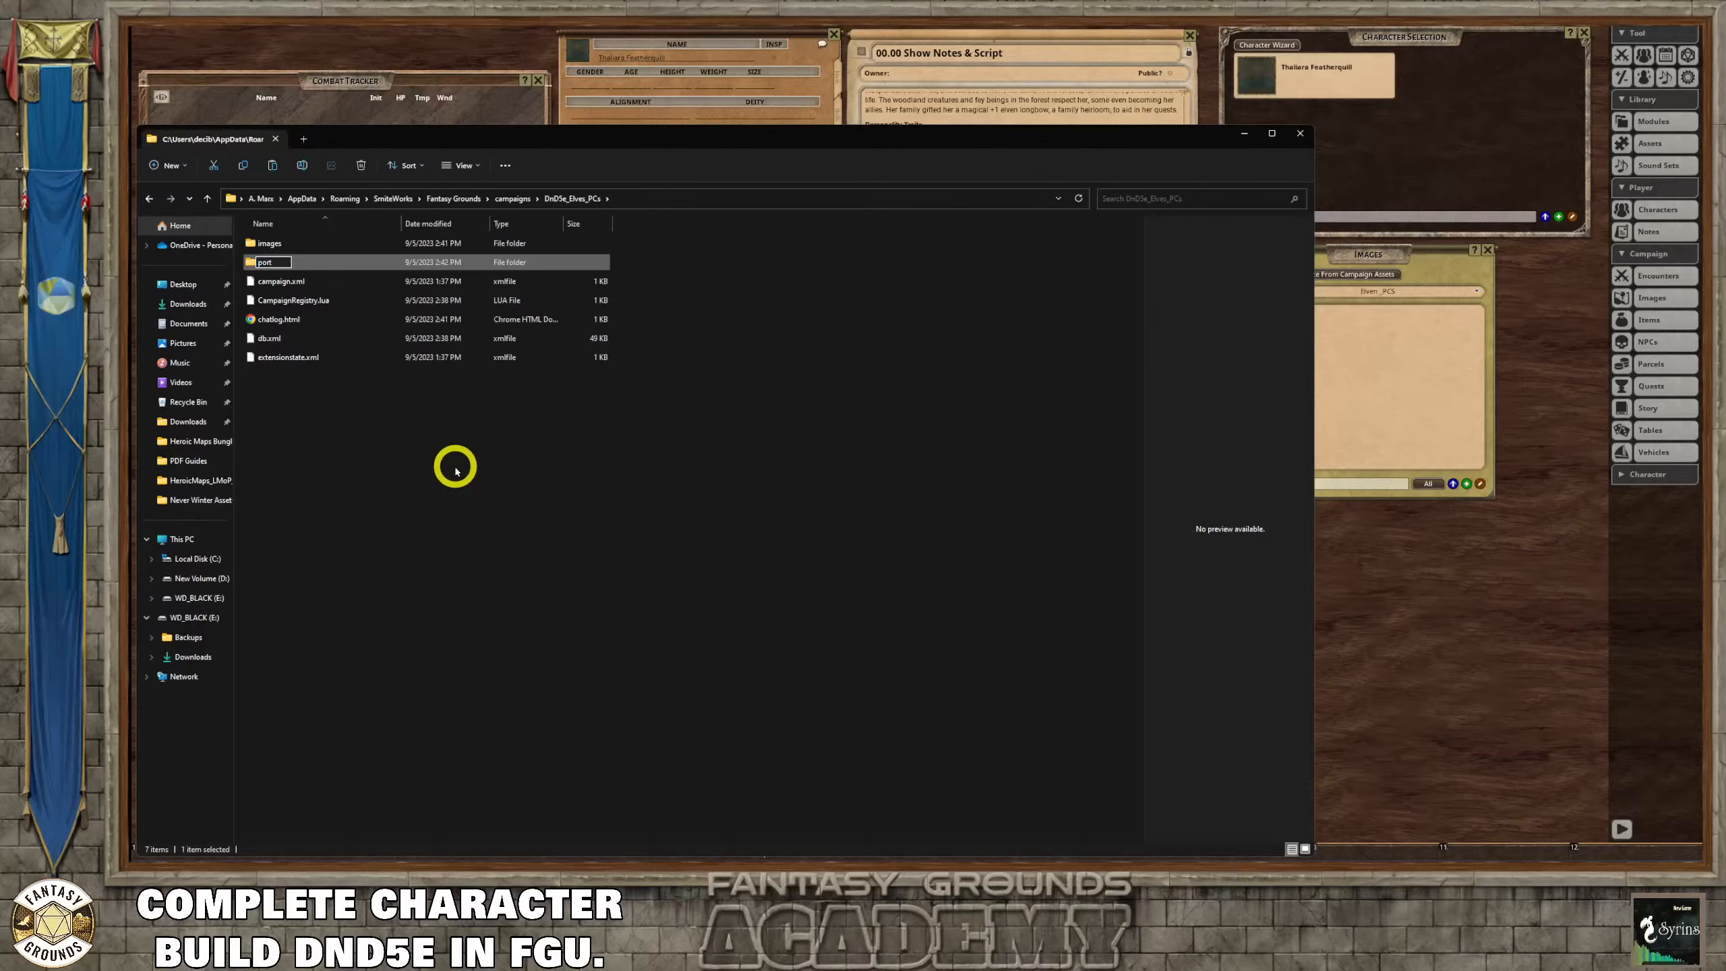
click(407, 445)
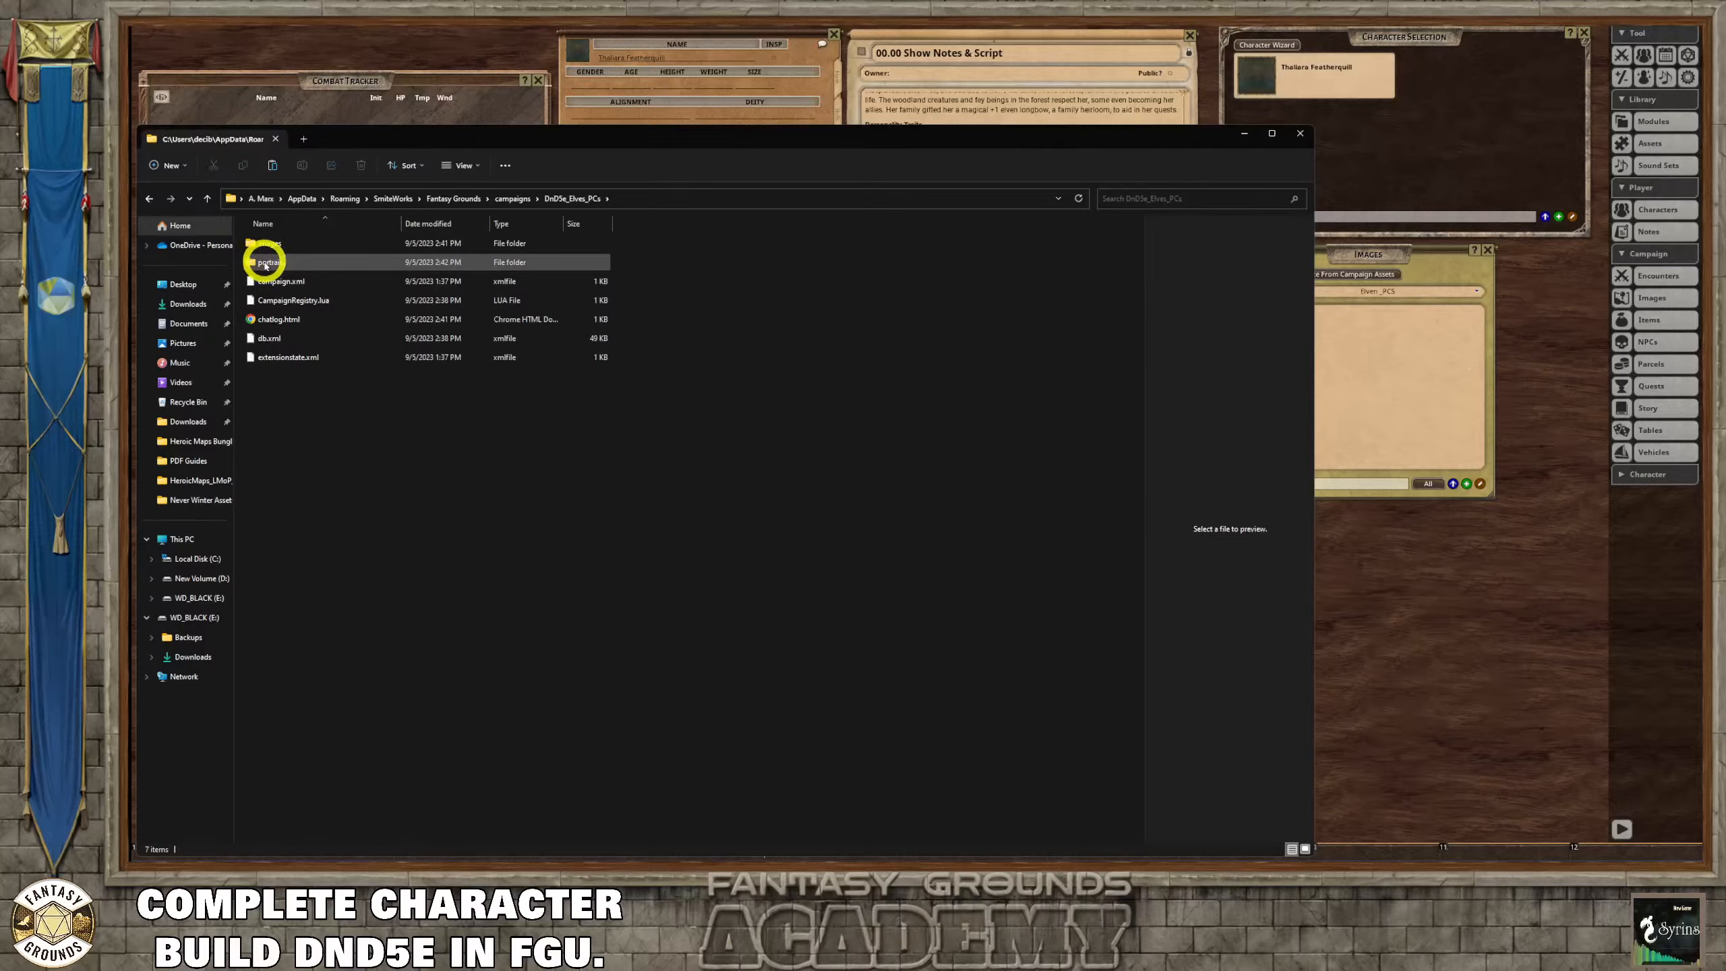
Paste the cut Elven Female PRT_01.webp and PRT_02.webp files into the portraits folder.
double_click(265, 263)
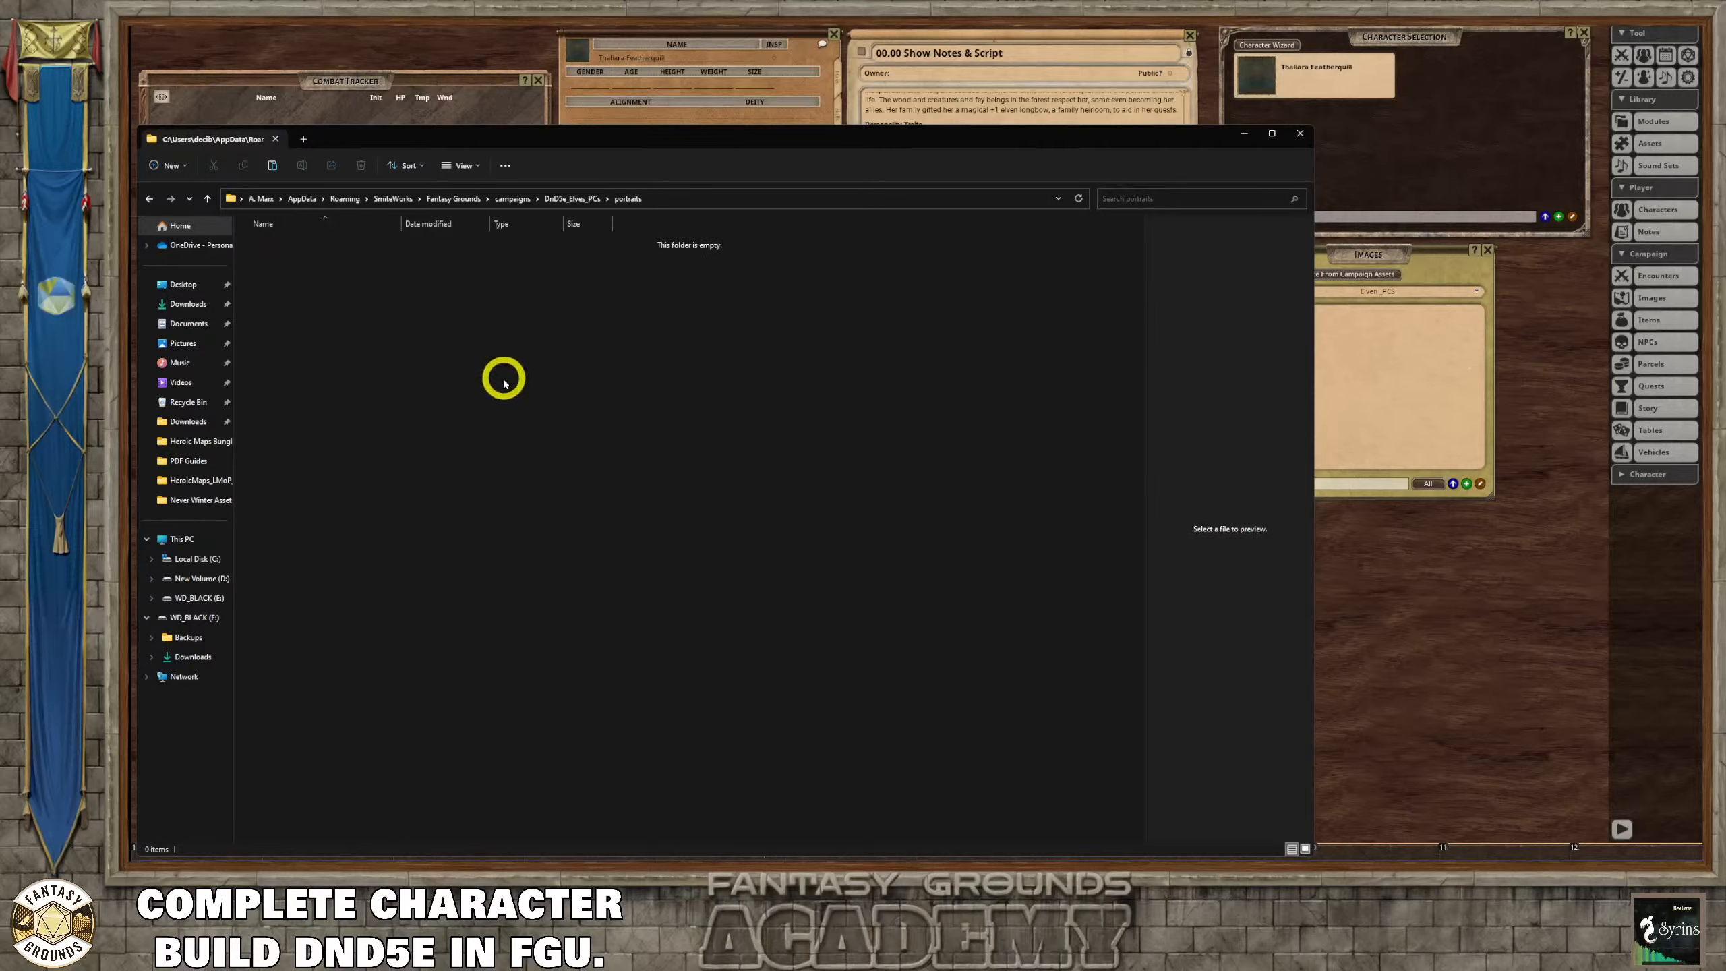
key(ctrl+v)
click(435, 323)
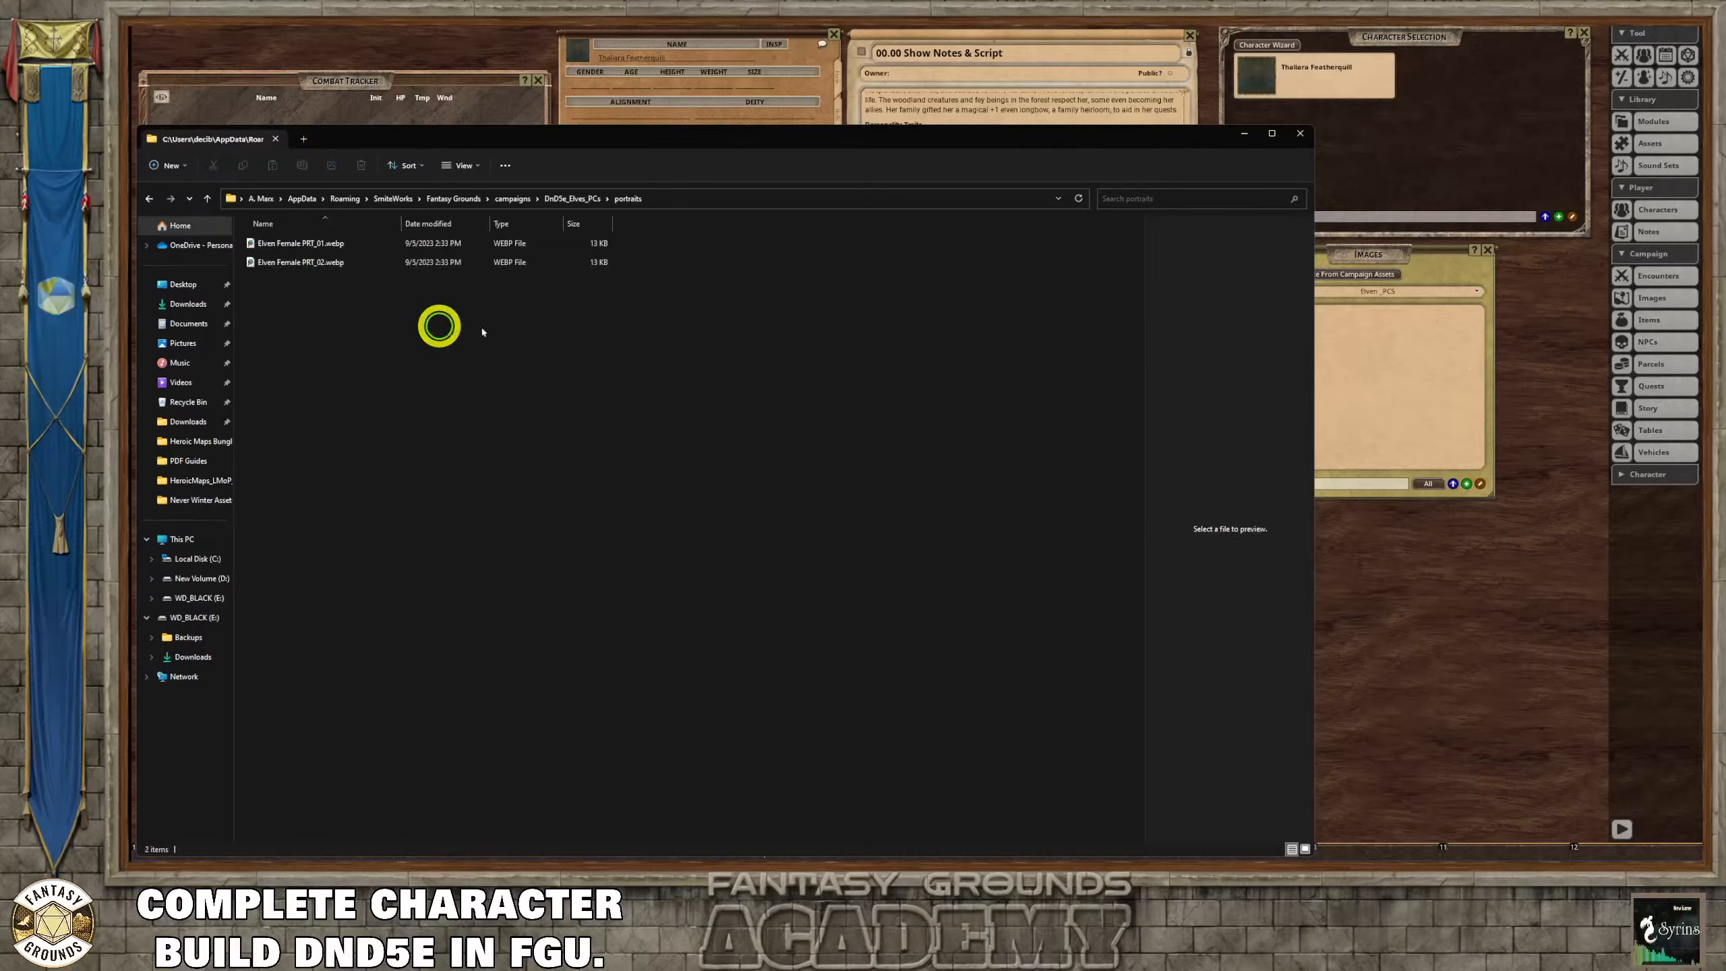
Check the handout images in the Wolf Elf Art folder inside the campaign's images folder.
click(585, 198)
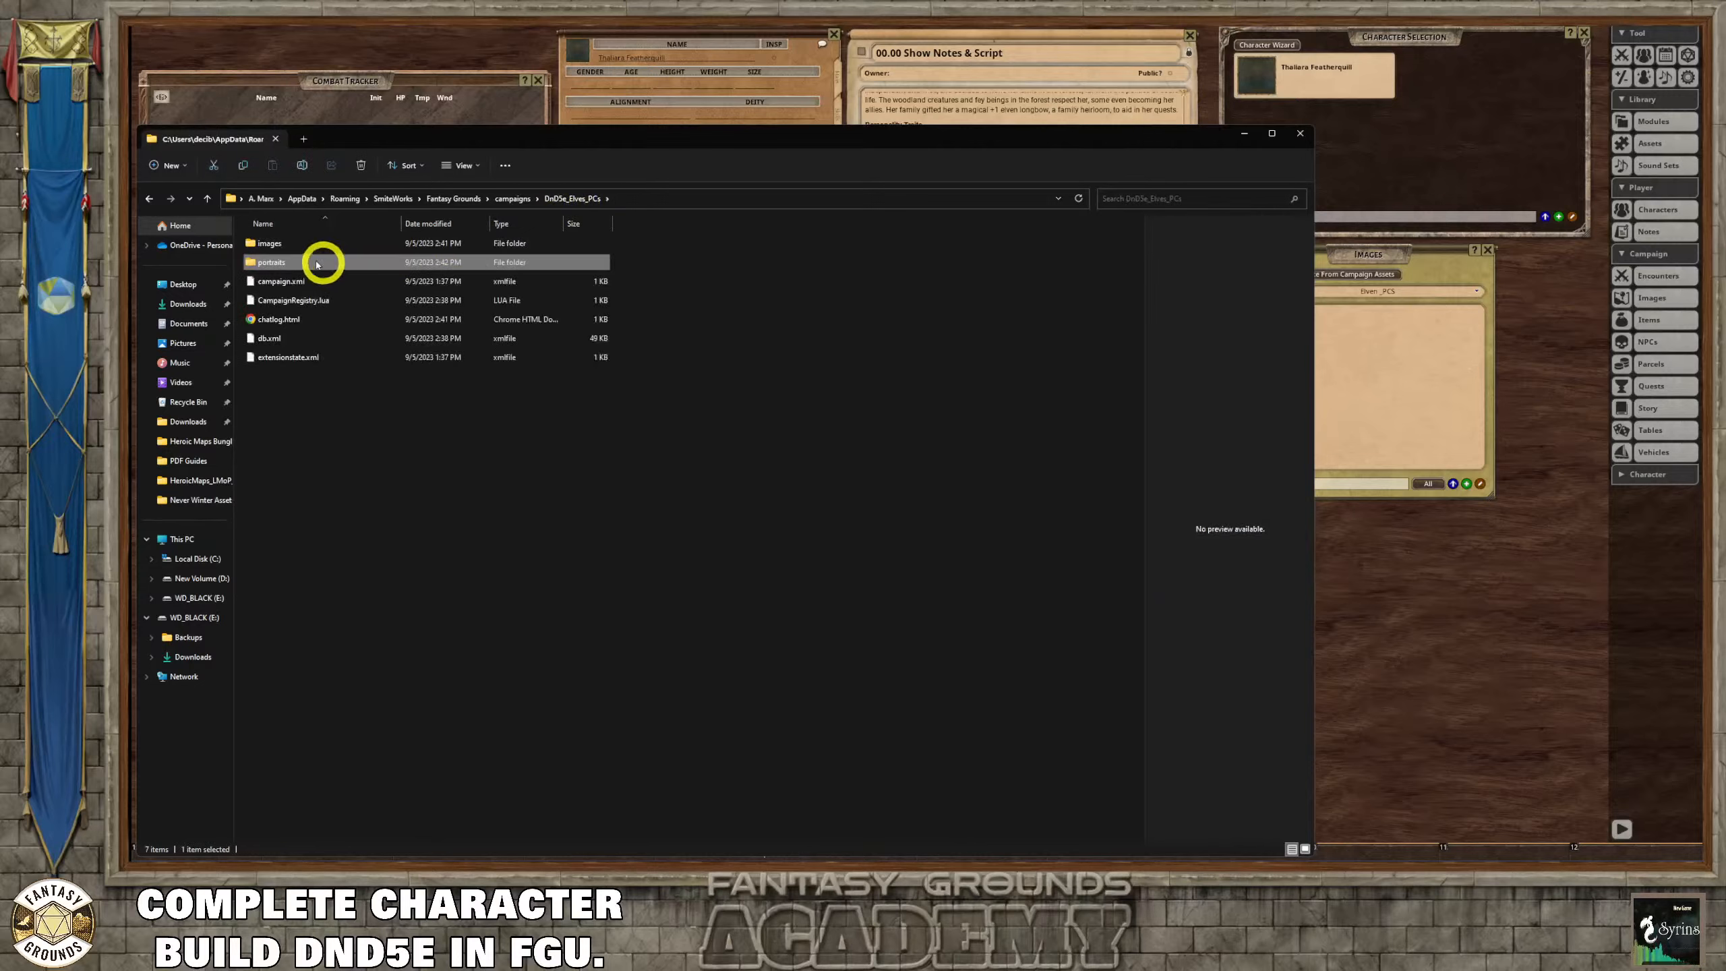
double_click(281, 244)
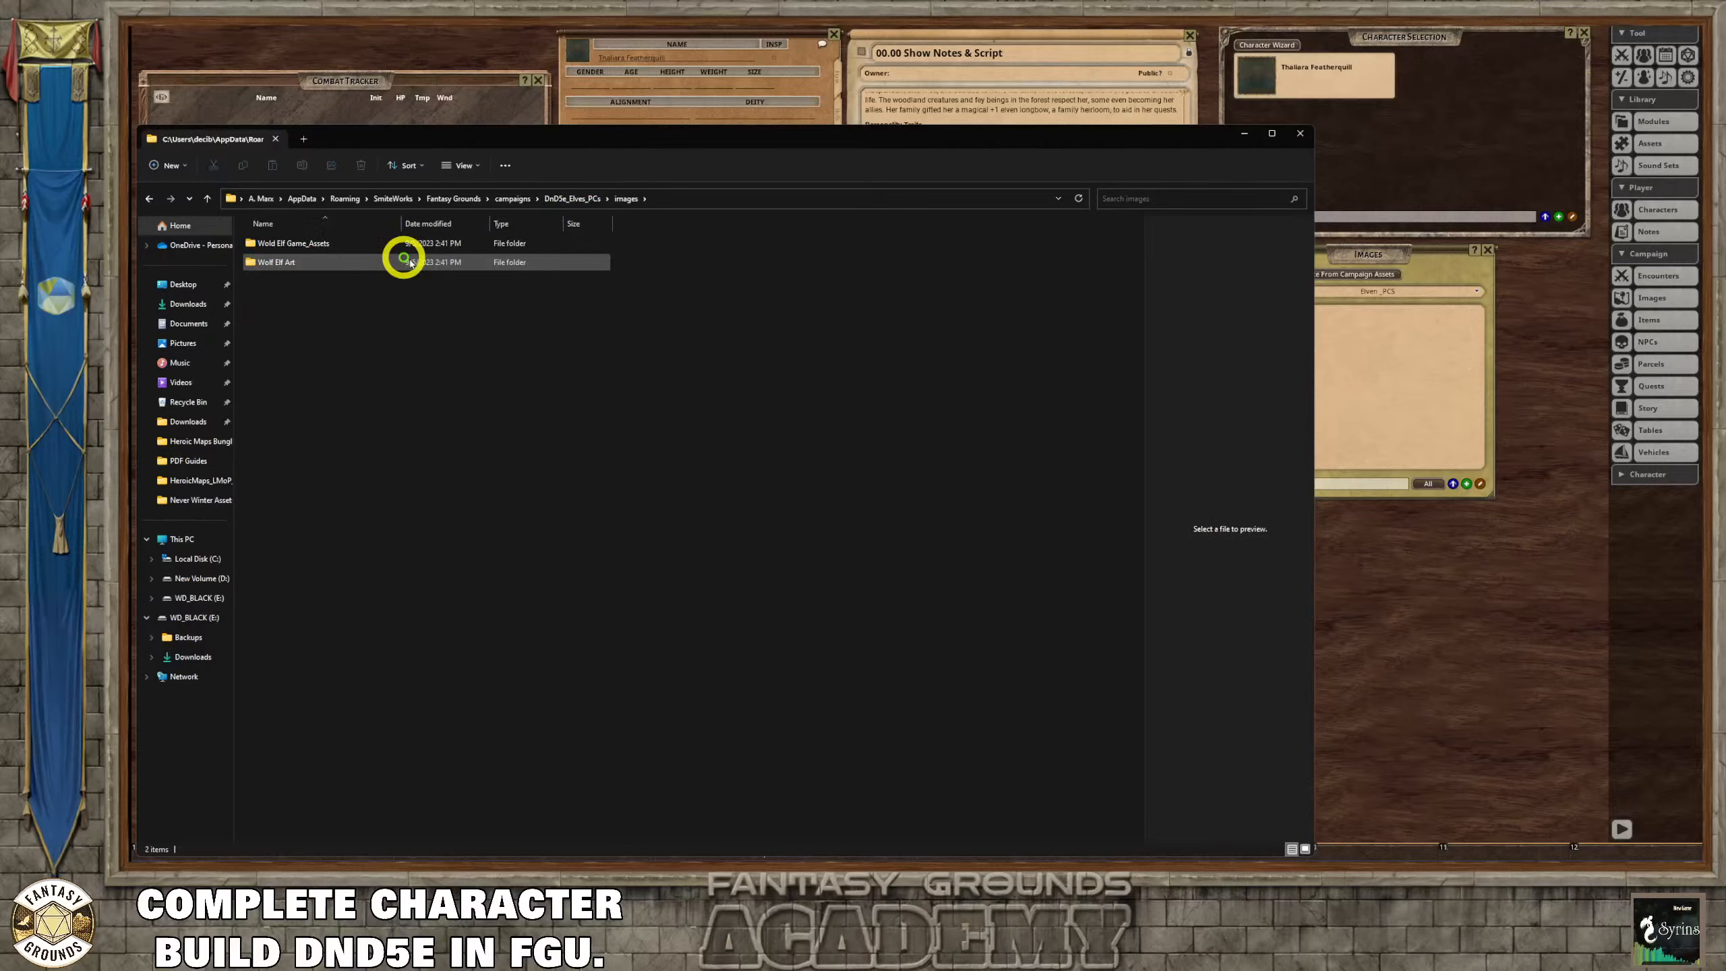
double_click(350, 265)
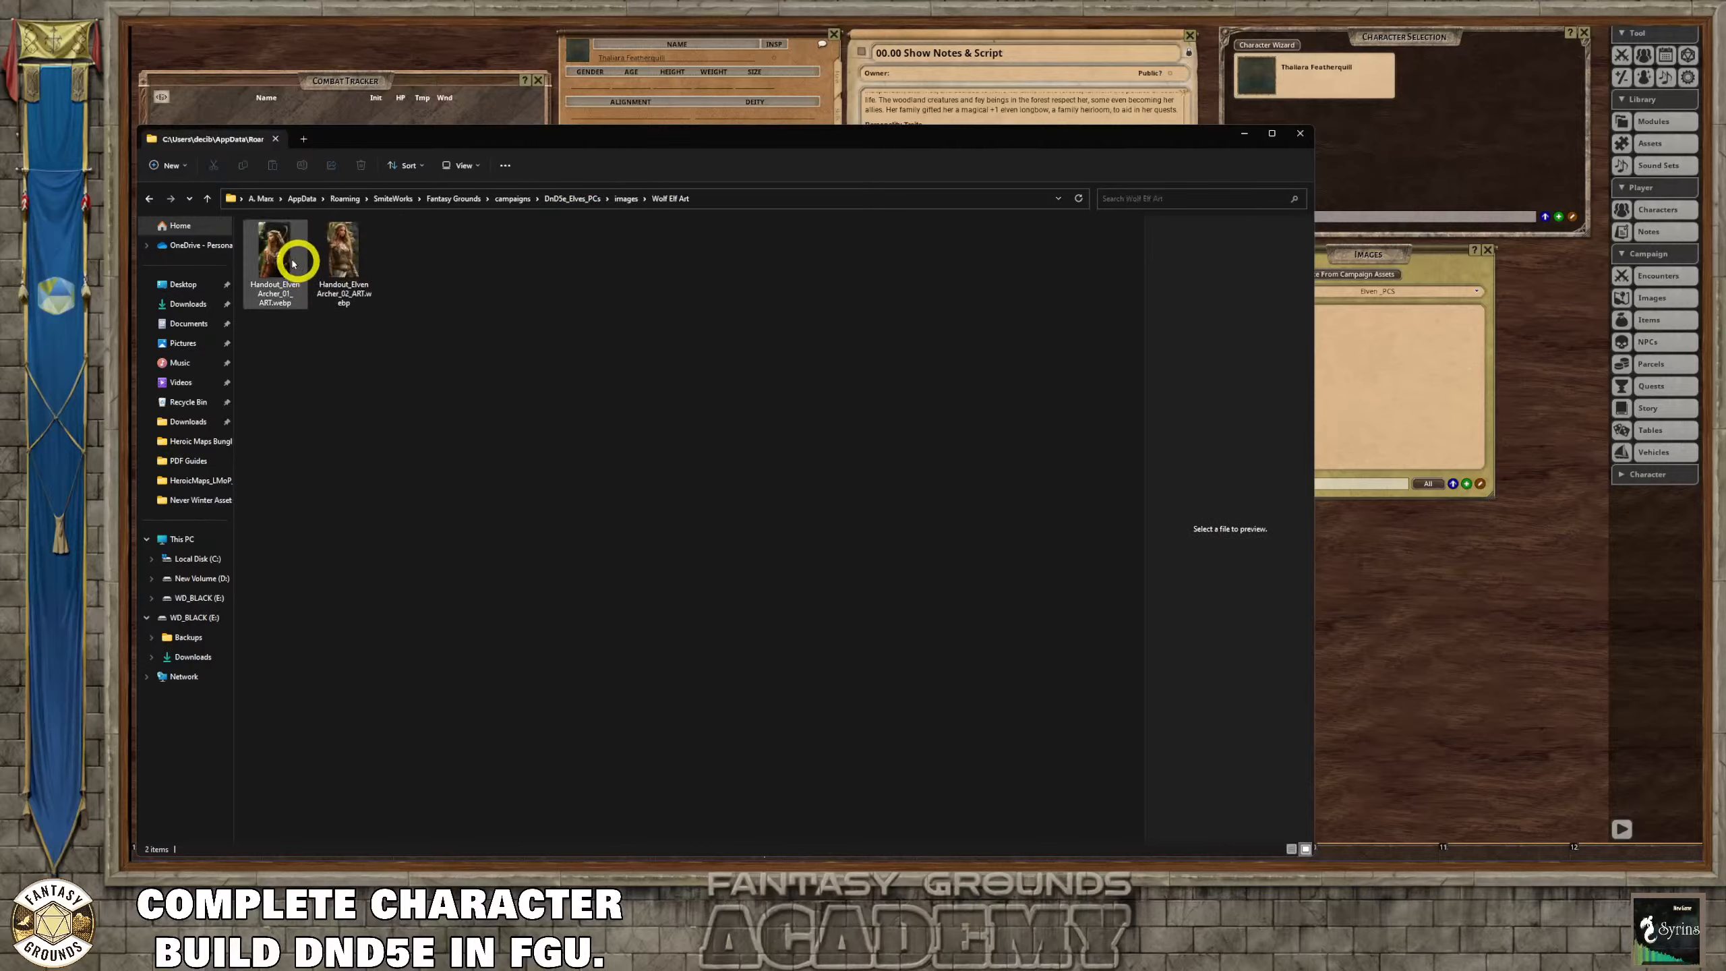
click(150, 198)
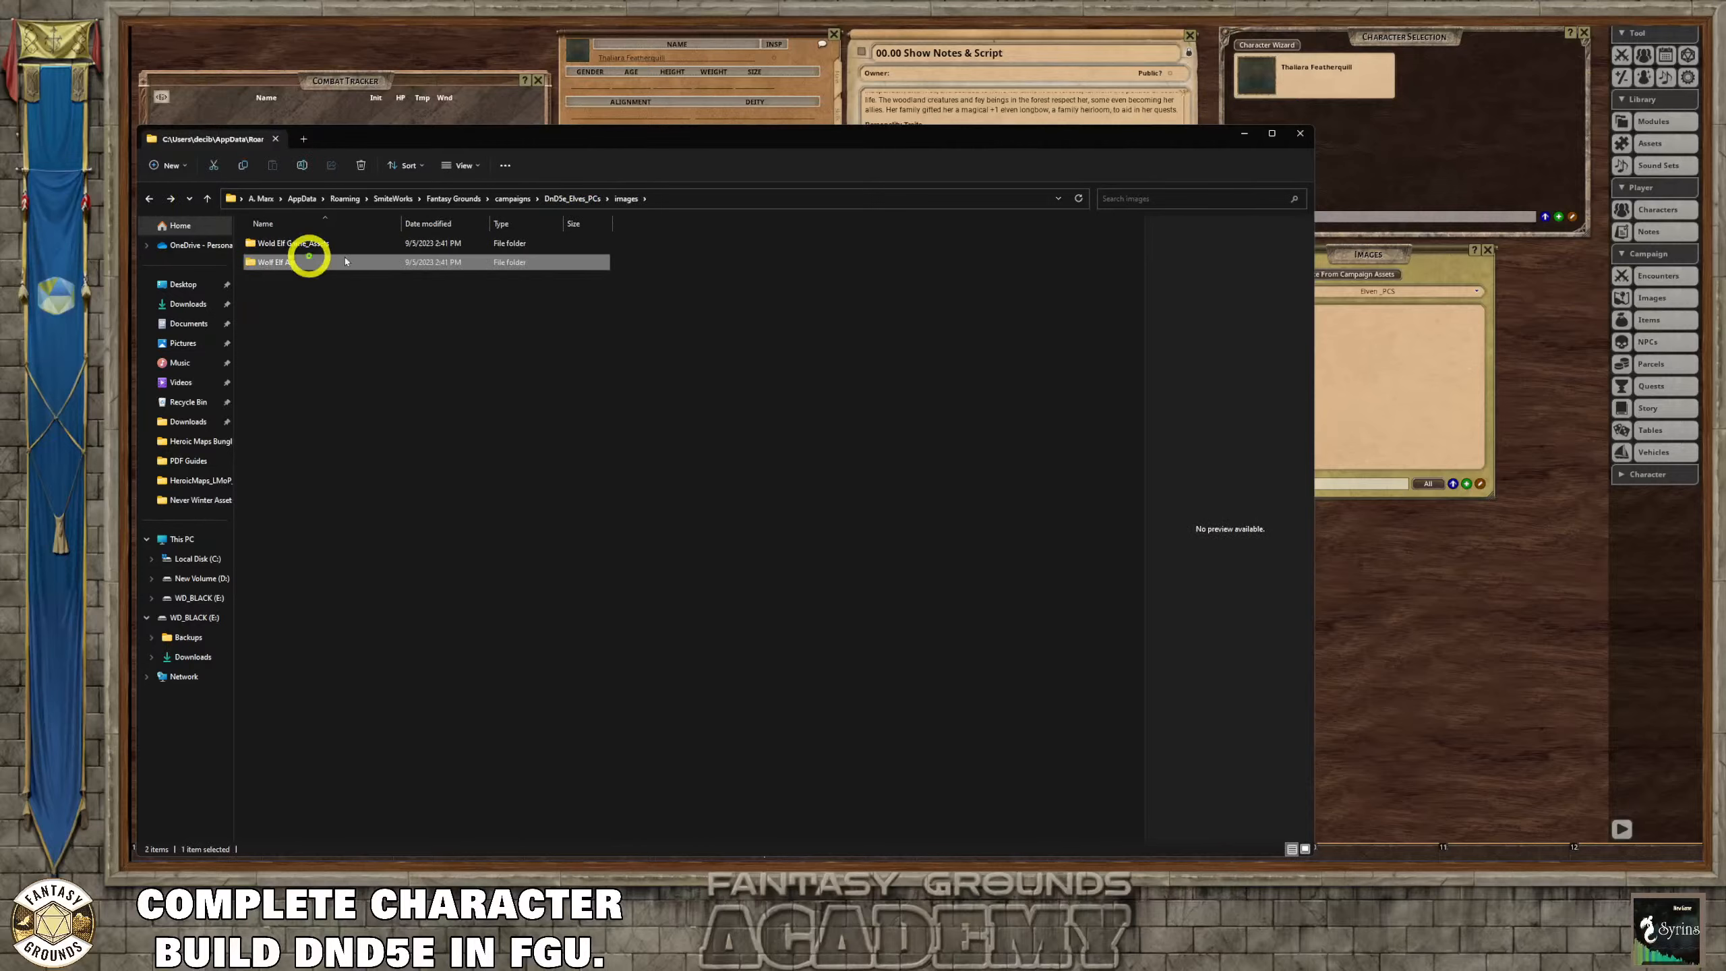
Go to the WebP folder in Wold Elf Game_Assets, inspect Elven Female TKN_01.webp in the image editor and close it.
double_click(292, 245)
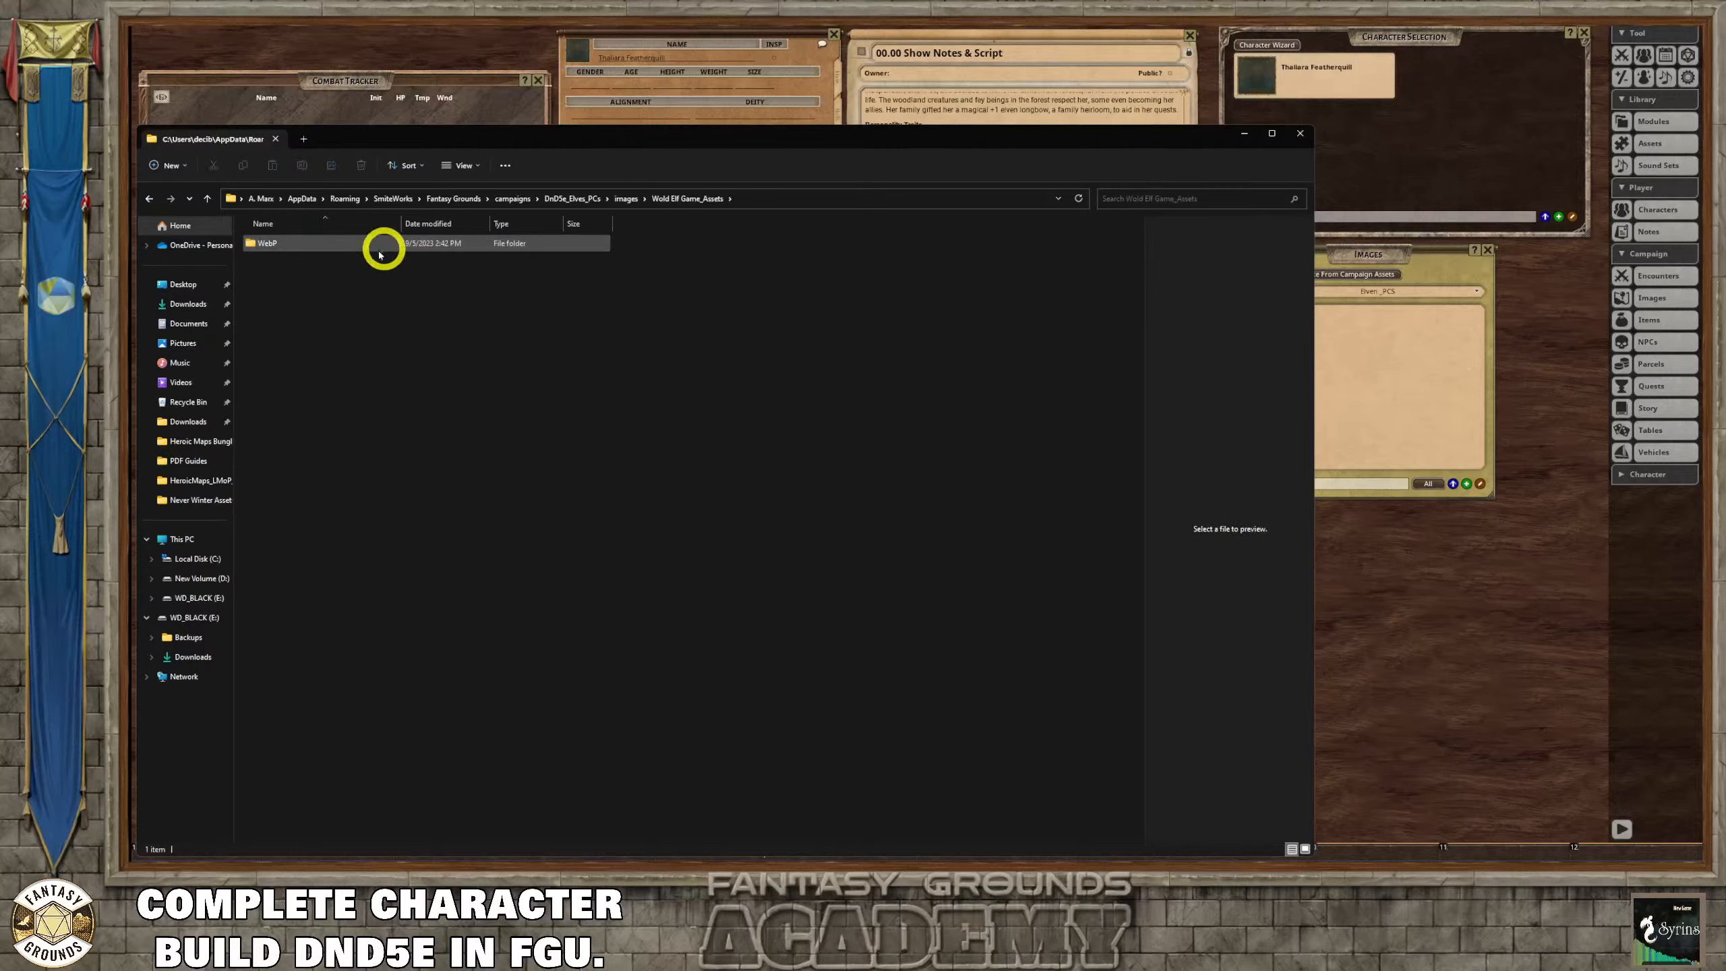
double_click(305, 244)
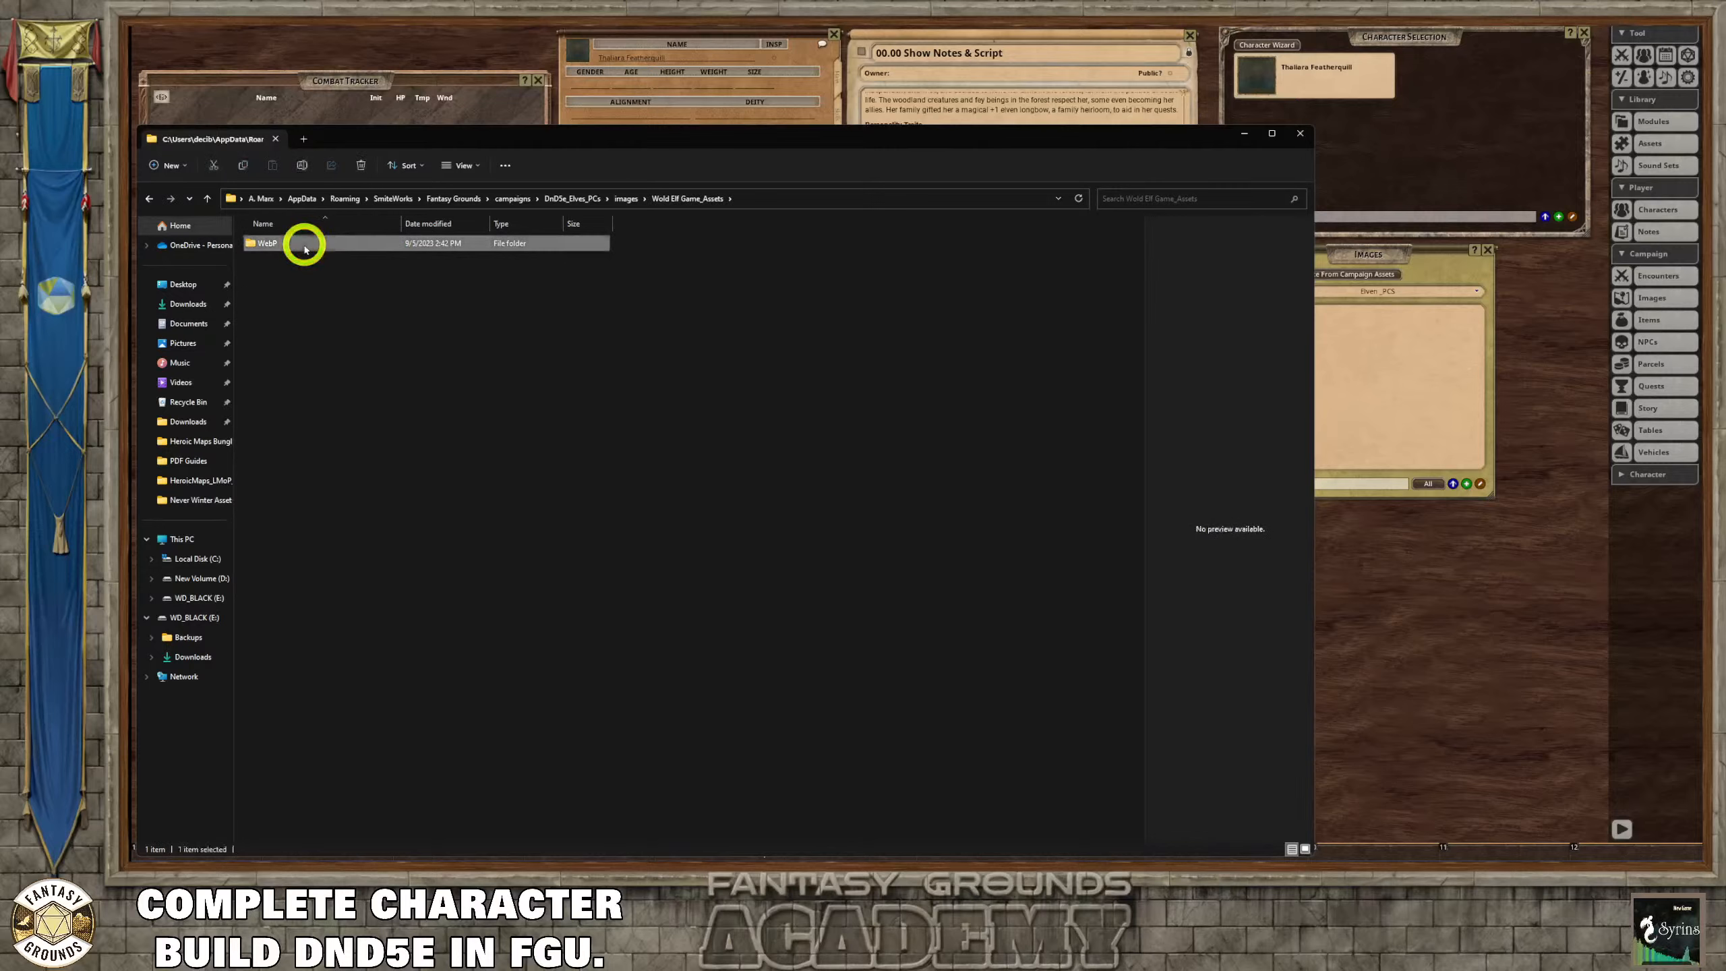
drag(477, 279, 268, 249)
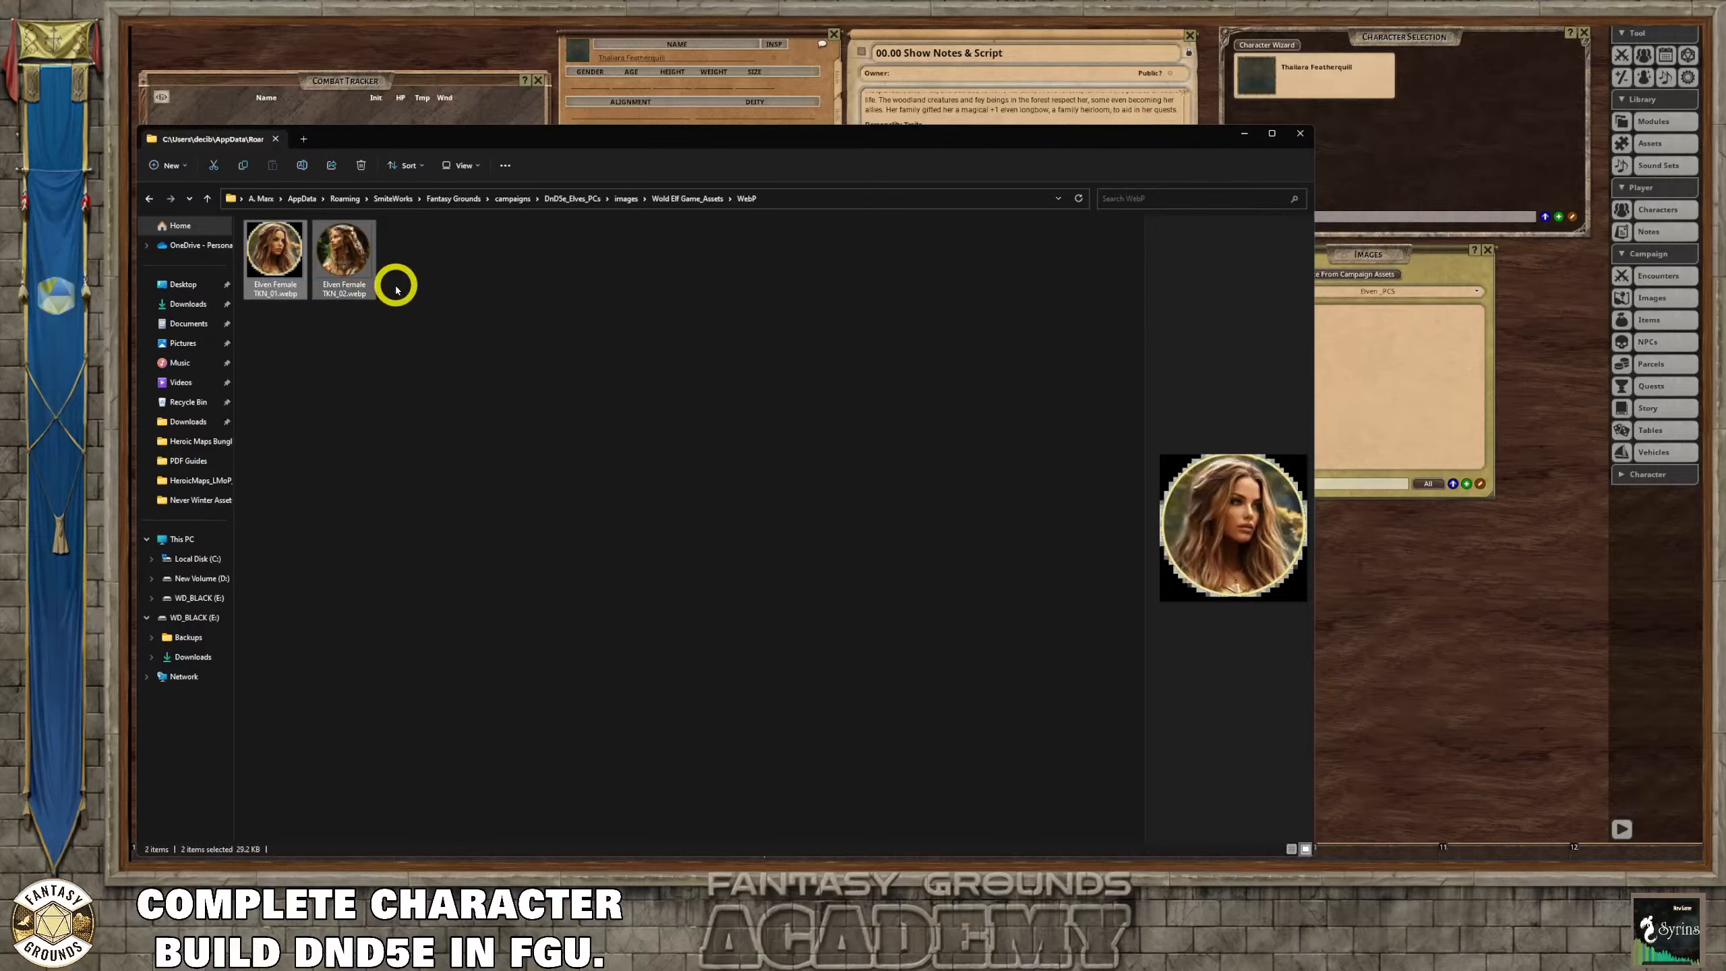
click(374, 336)
click(275, 264)
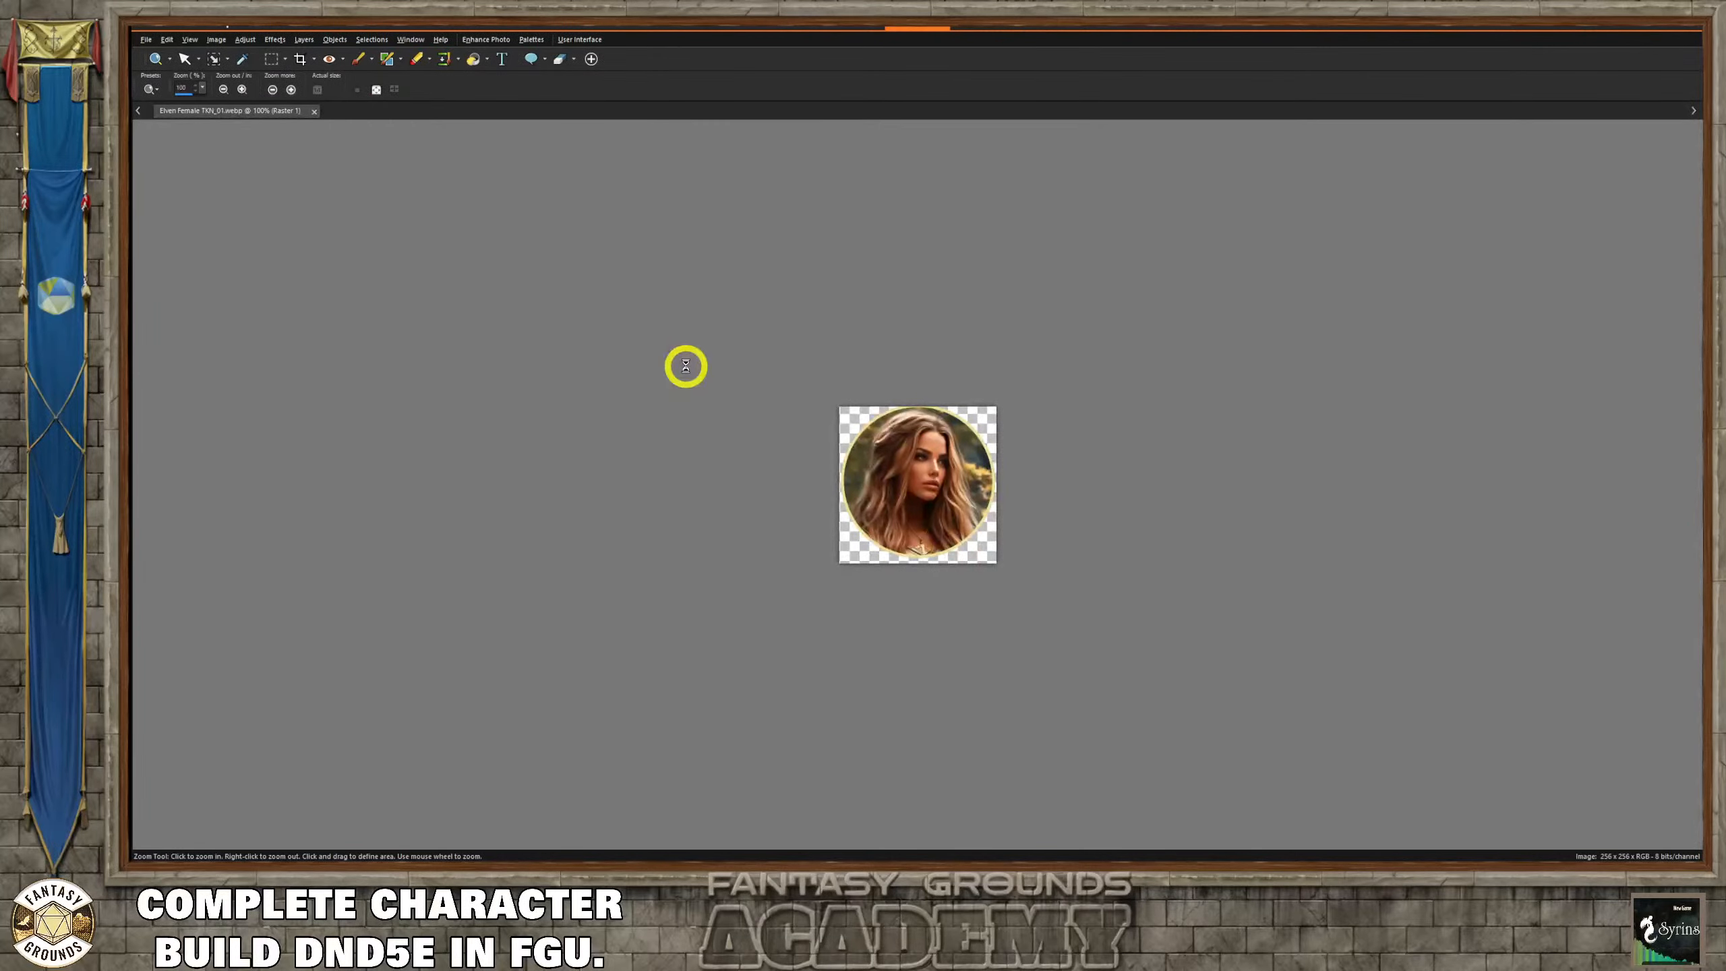
click(963, 510)
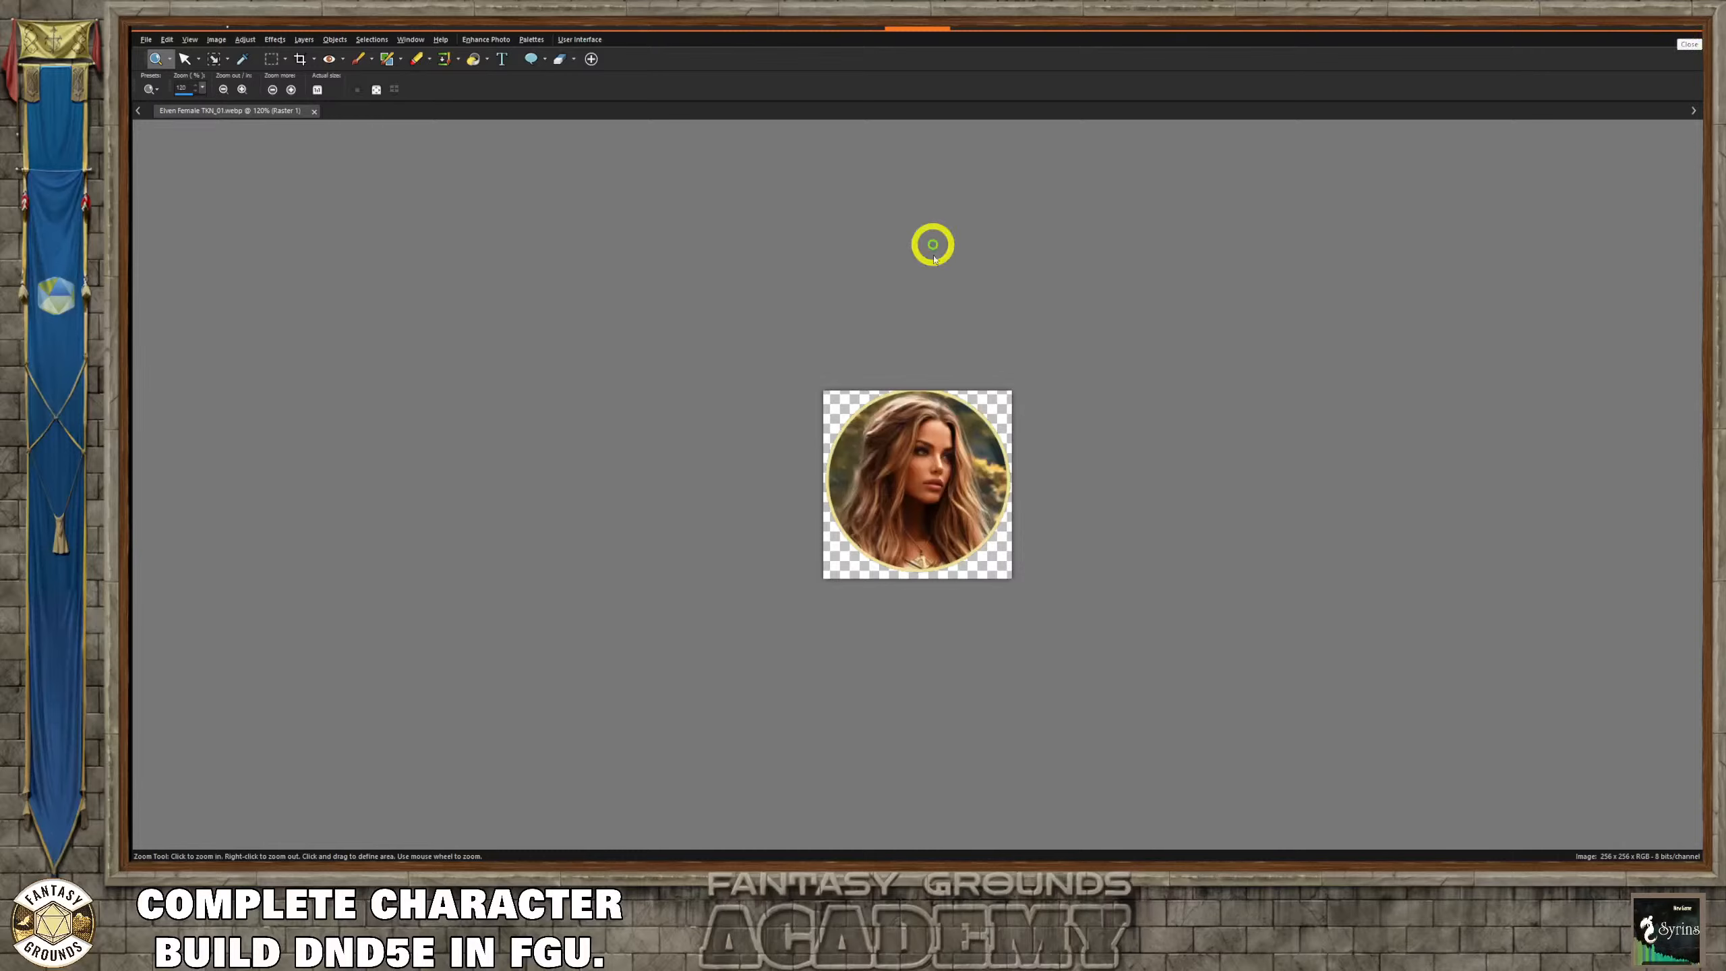
click(1690, 44)
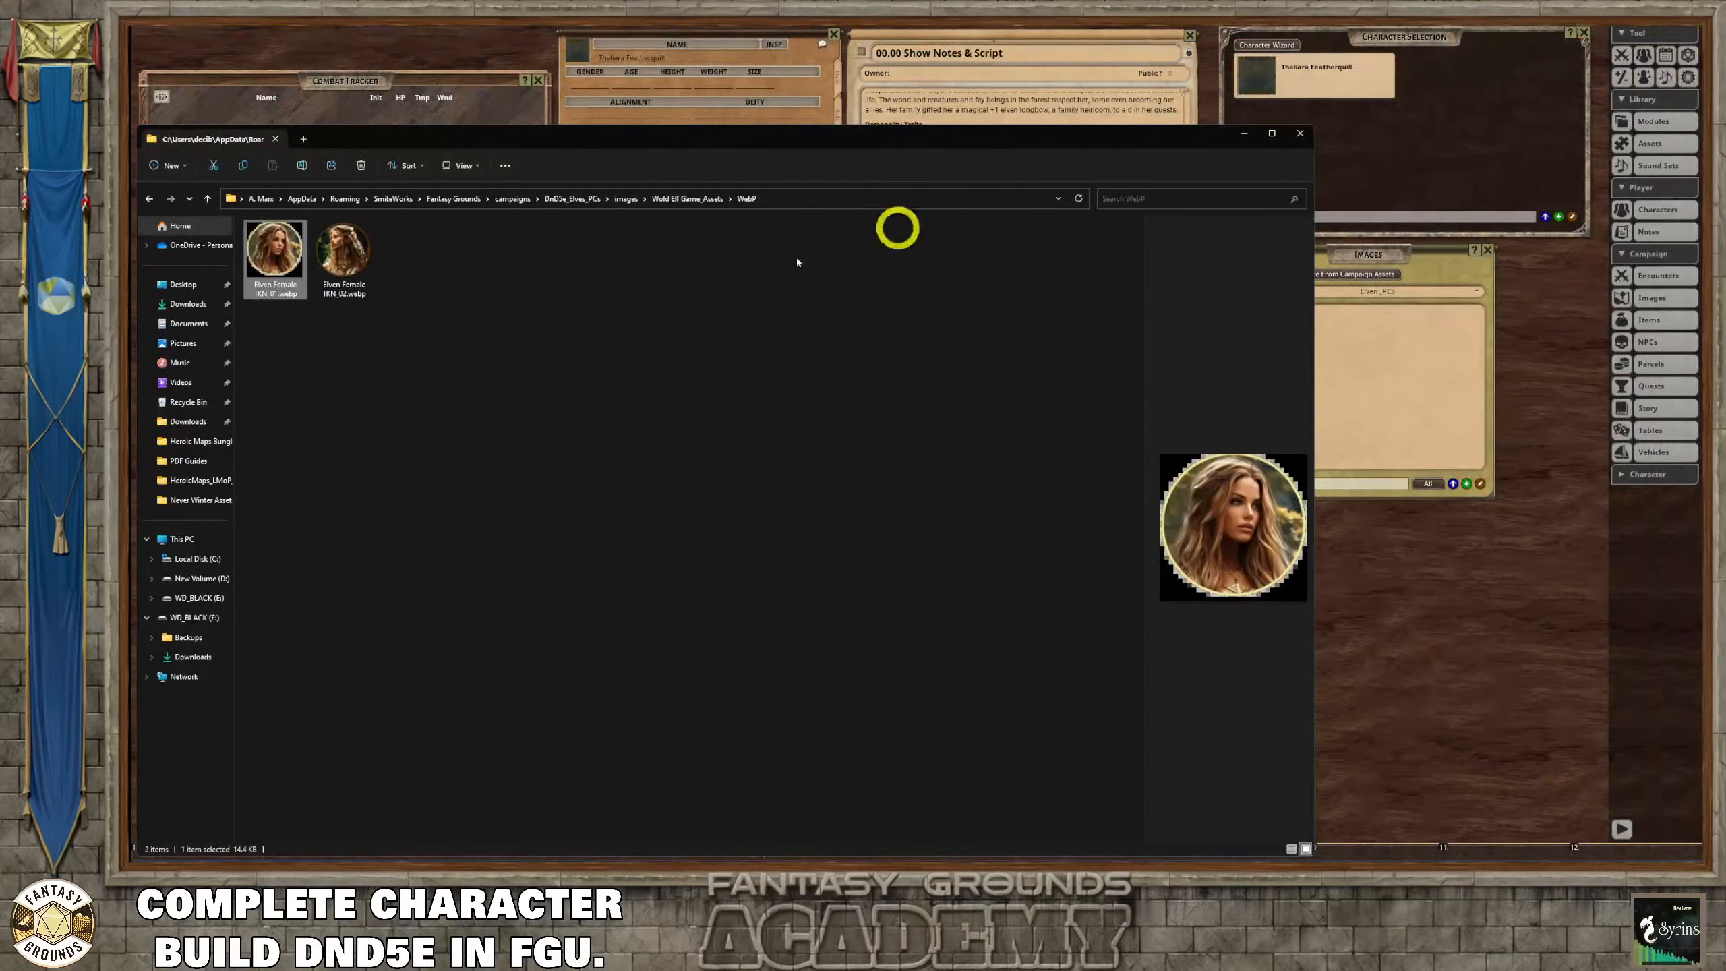
Cut Elven Female TKN_01.webp and TKN_02.webp from the WebP folder.
click(356, 271)
click(277, 250)
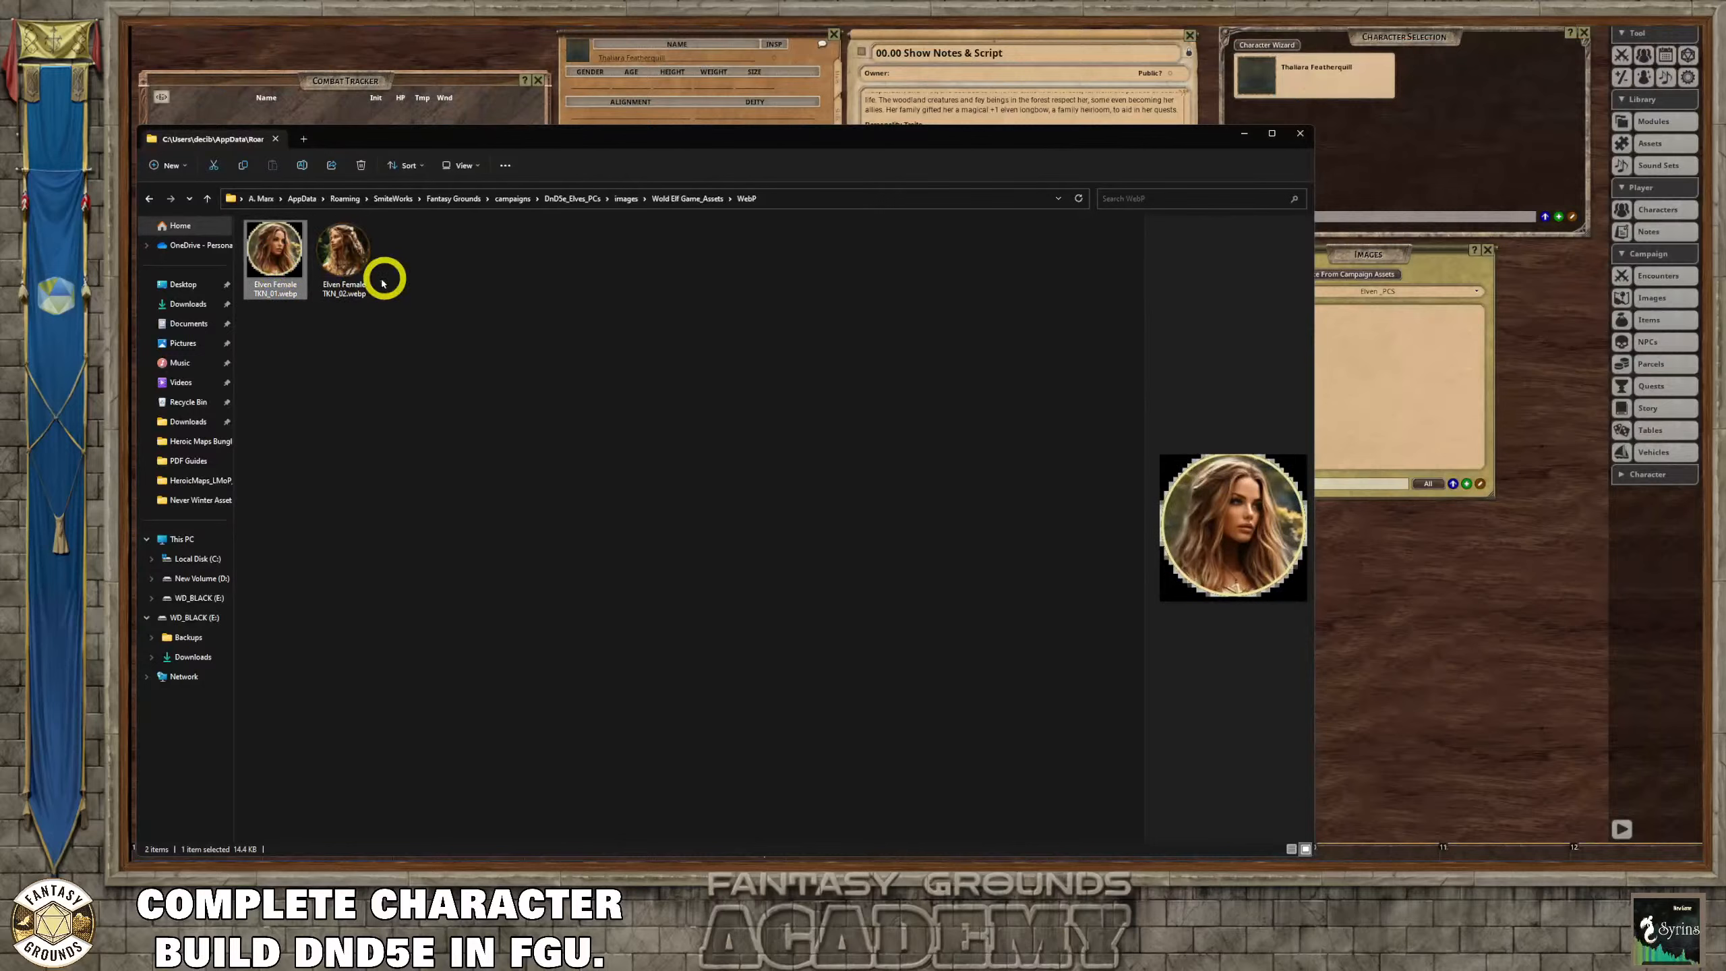
drag(439, 289, 277, 254)
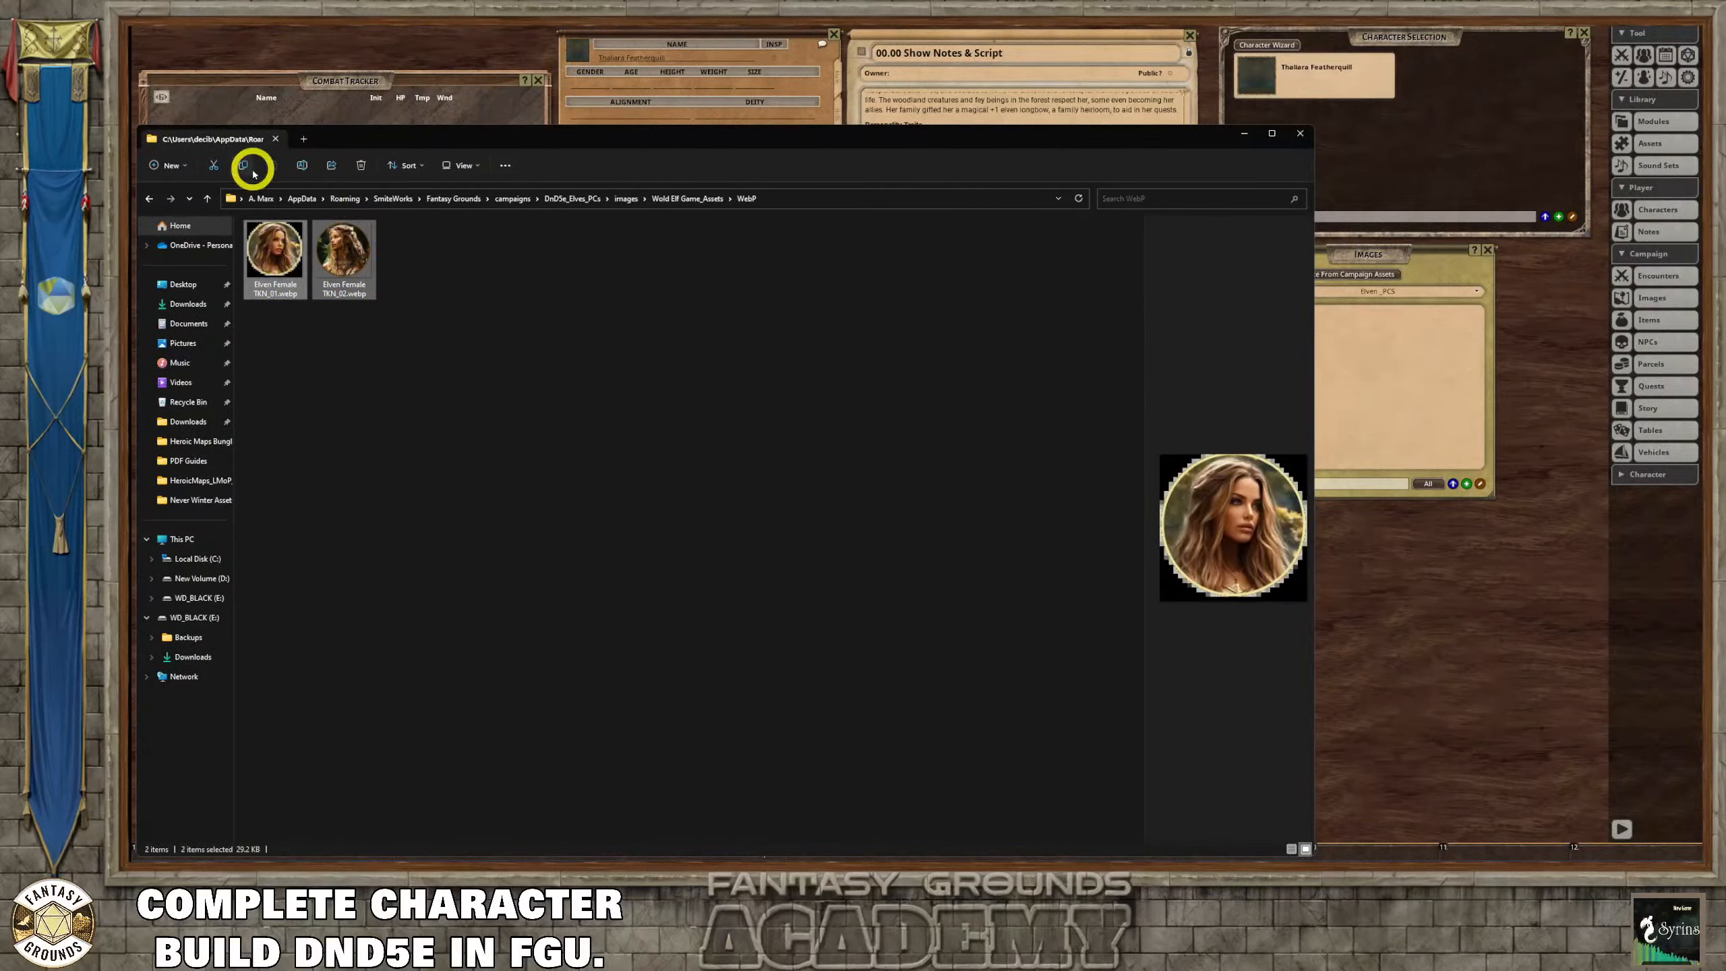
click(252, 171)
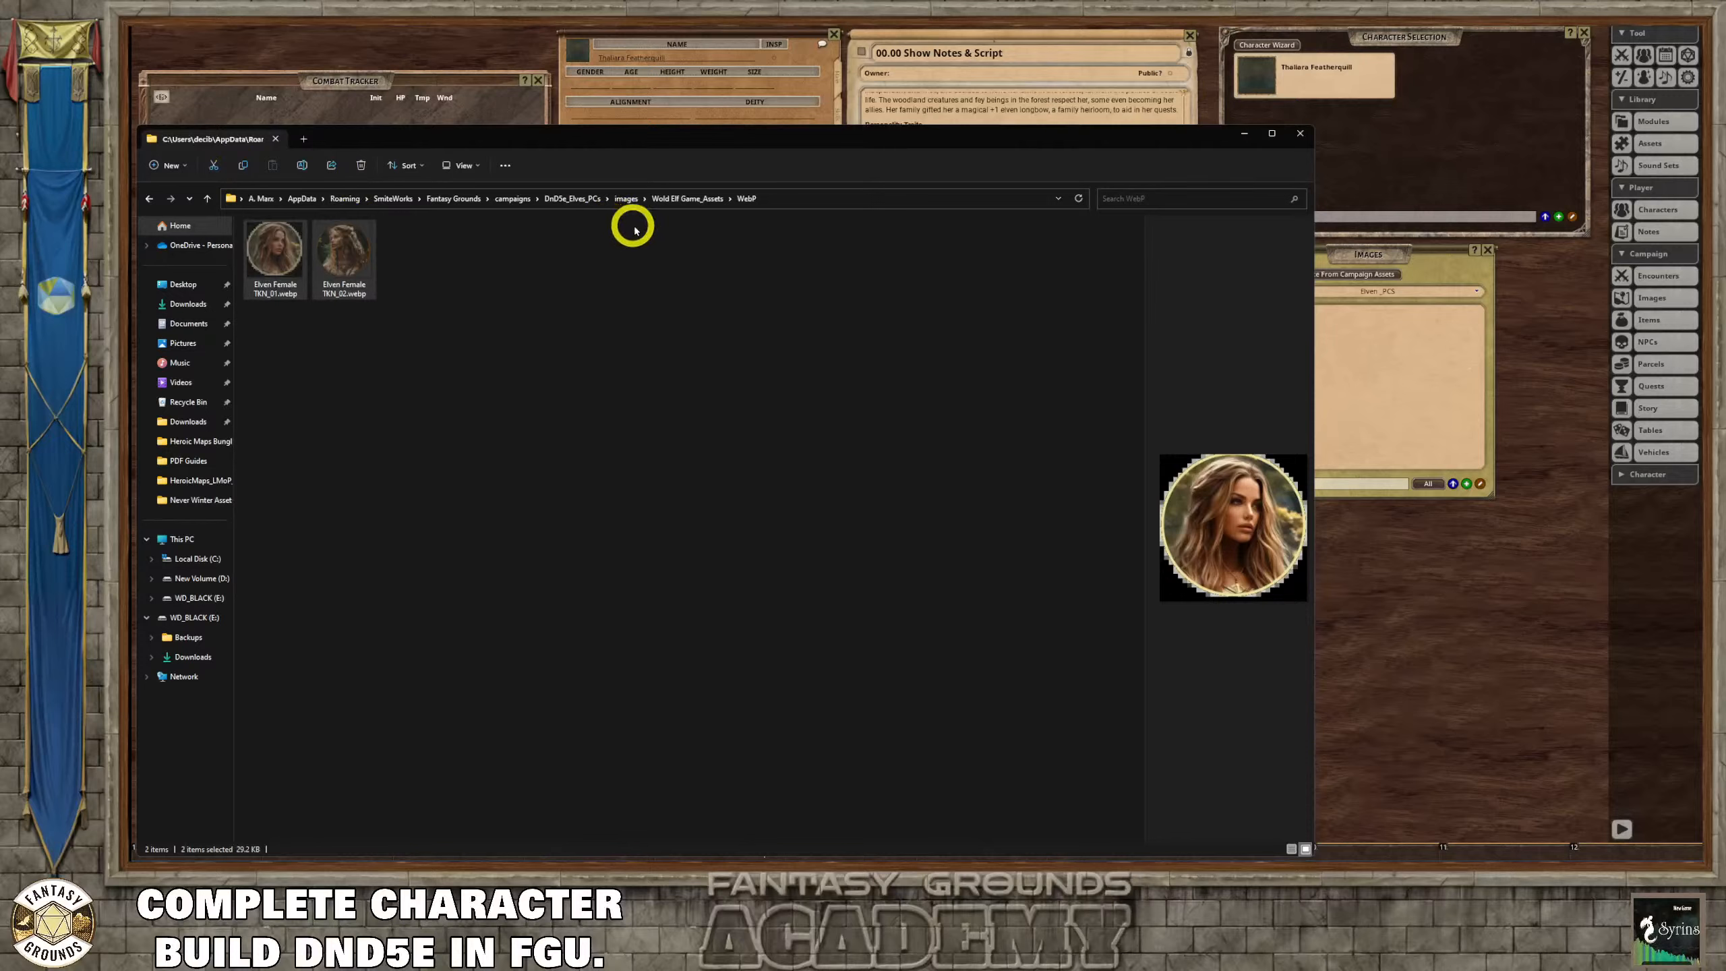
Create a folder named tokens in DnD5e_Elves_PCs and paste the two cut Elven Female TKN files into it.
click(628, 197)
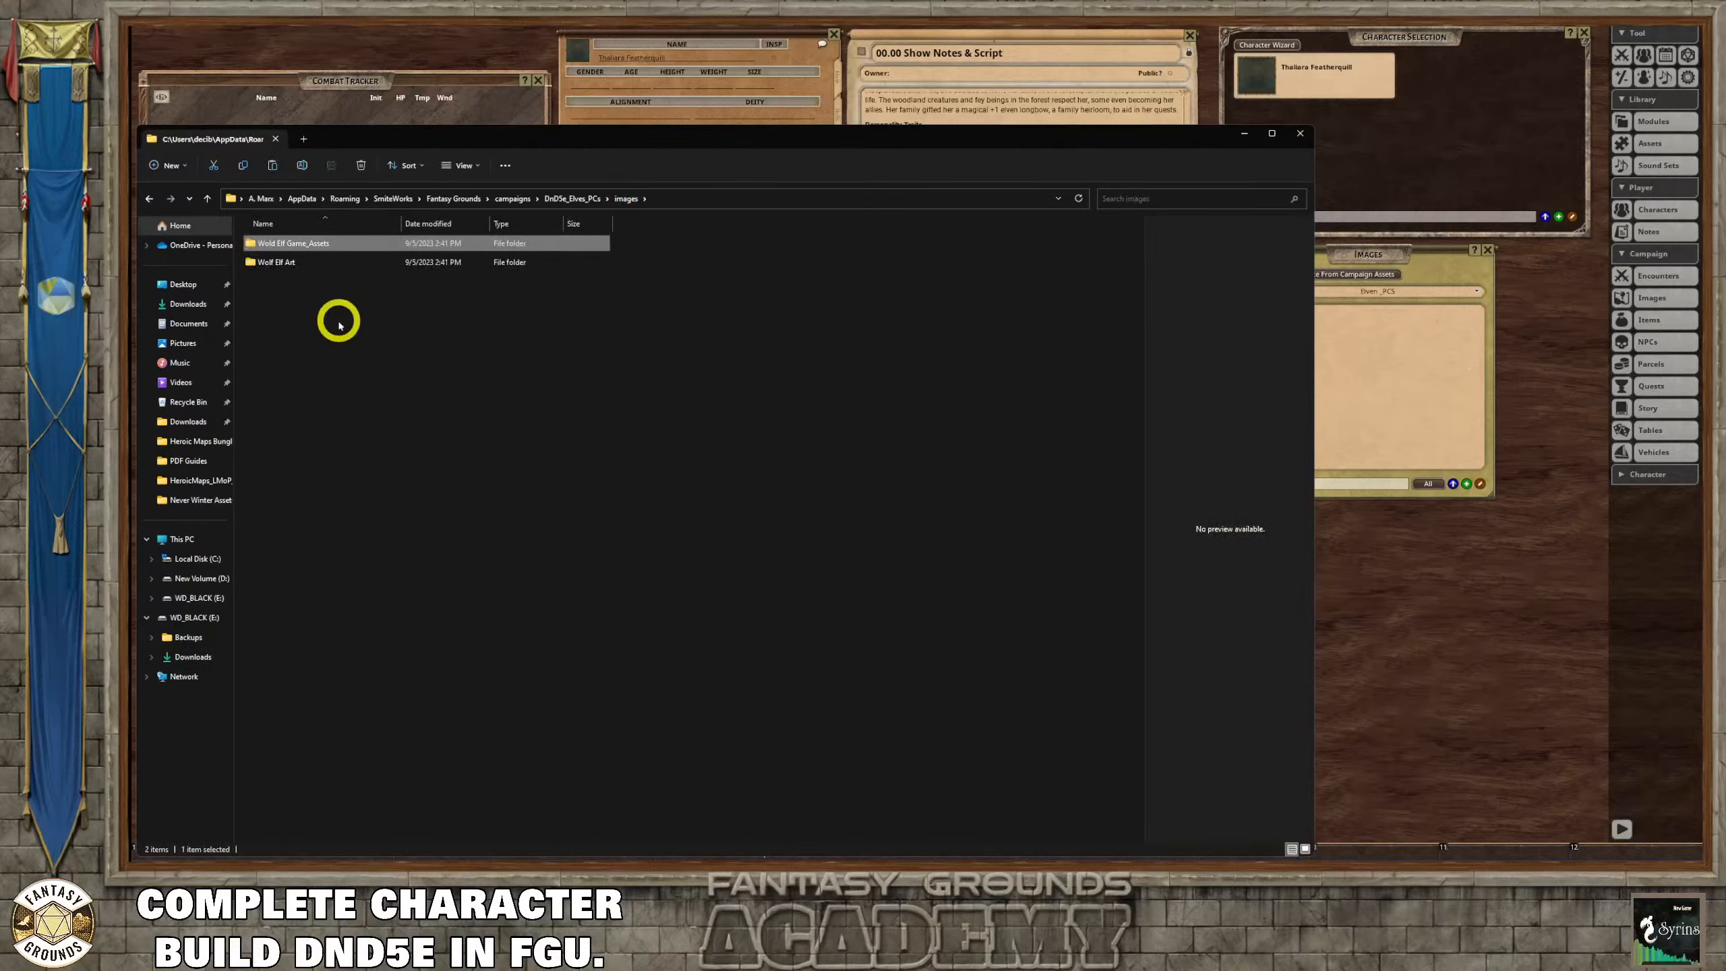
click(570, 198)
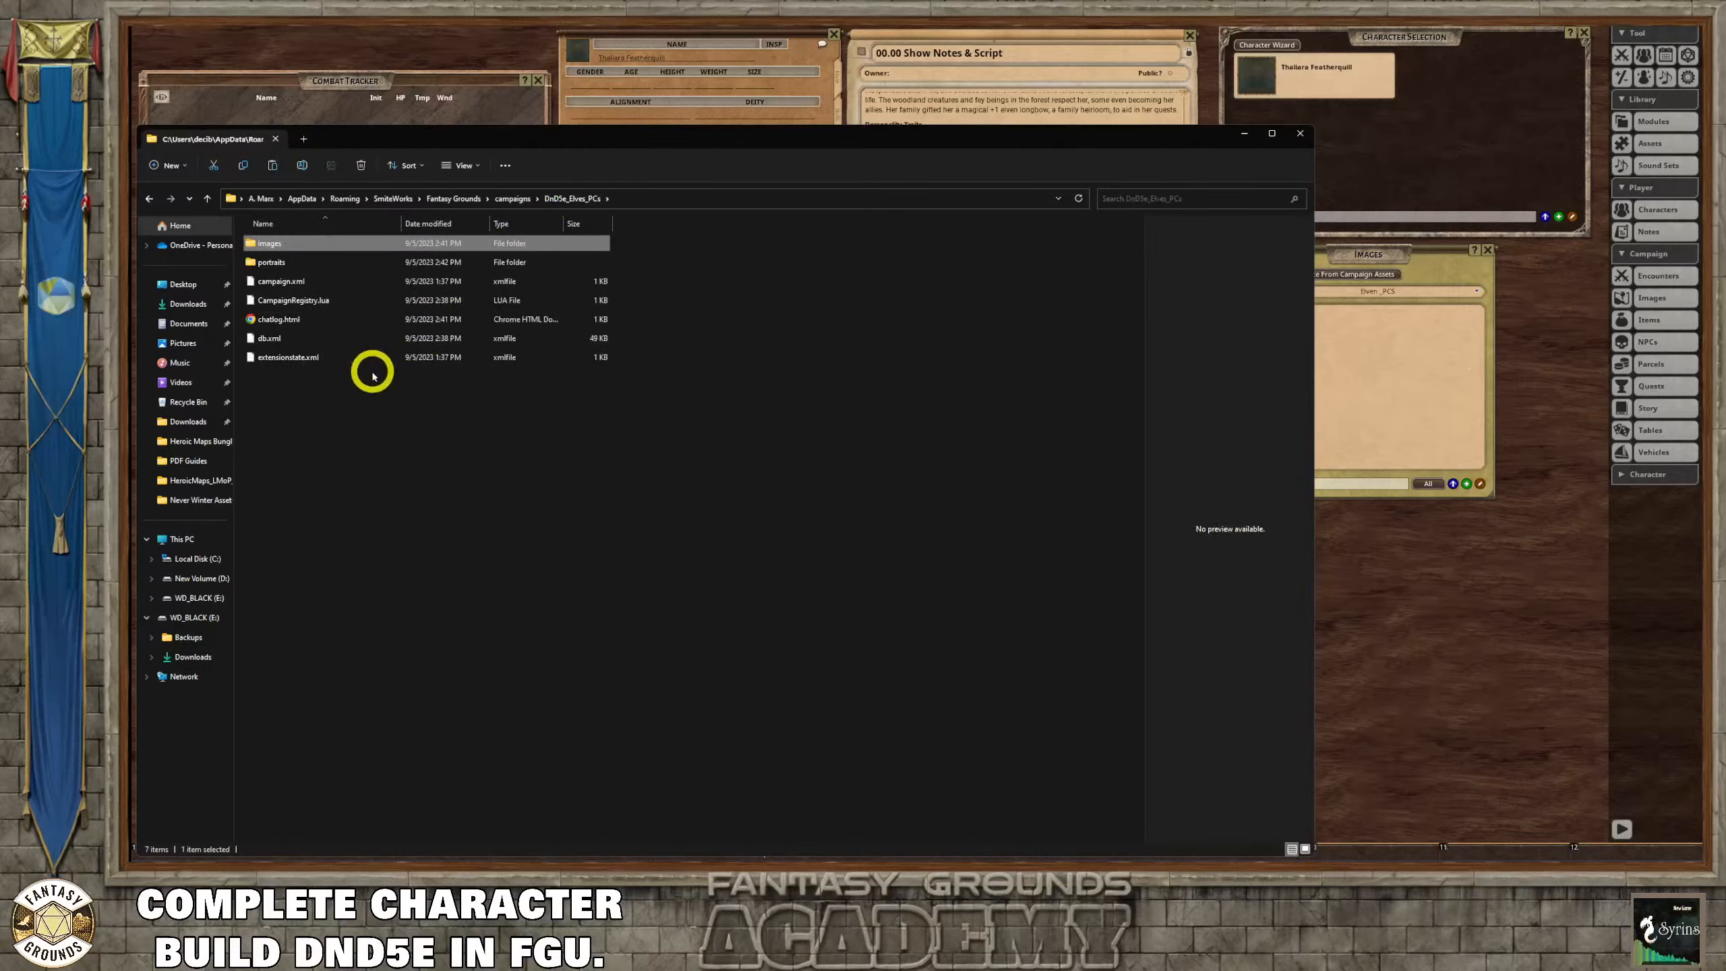
right_click(358, 398)
mouse_move(398, 436)
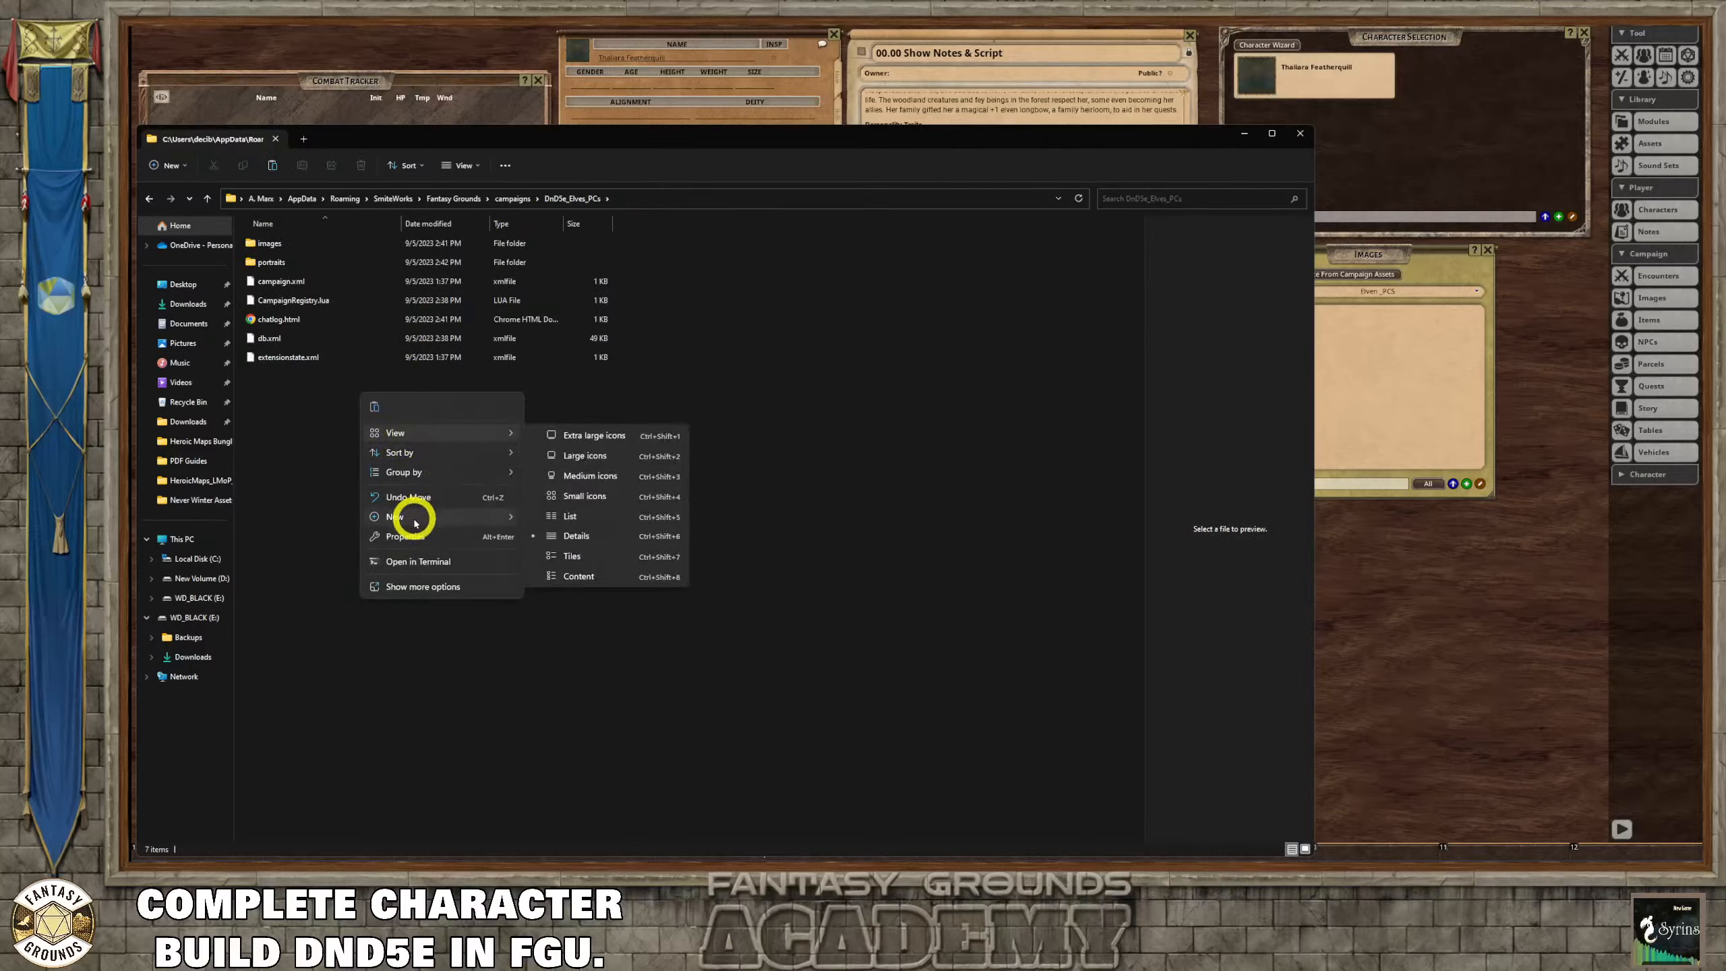
mouse_move(413, 515)
click(542, 522)
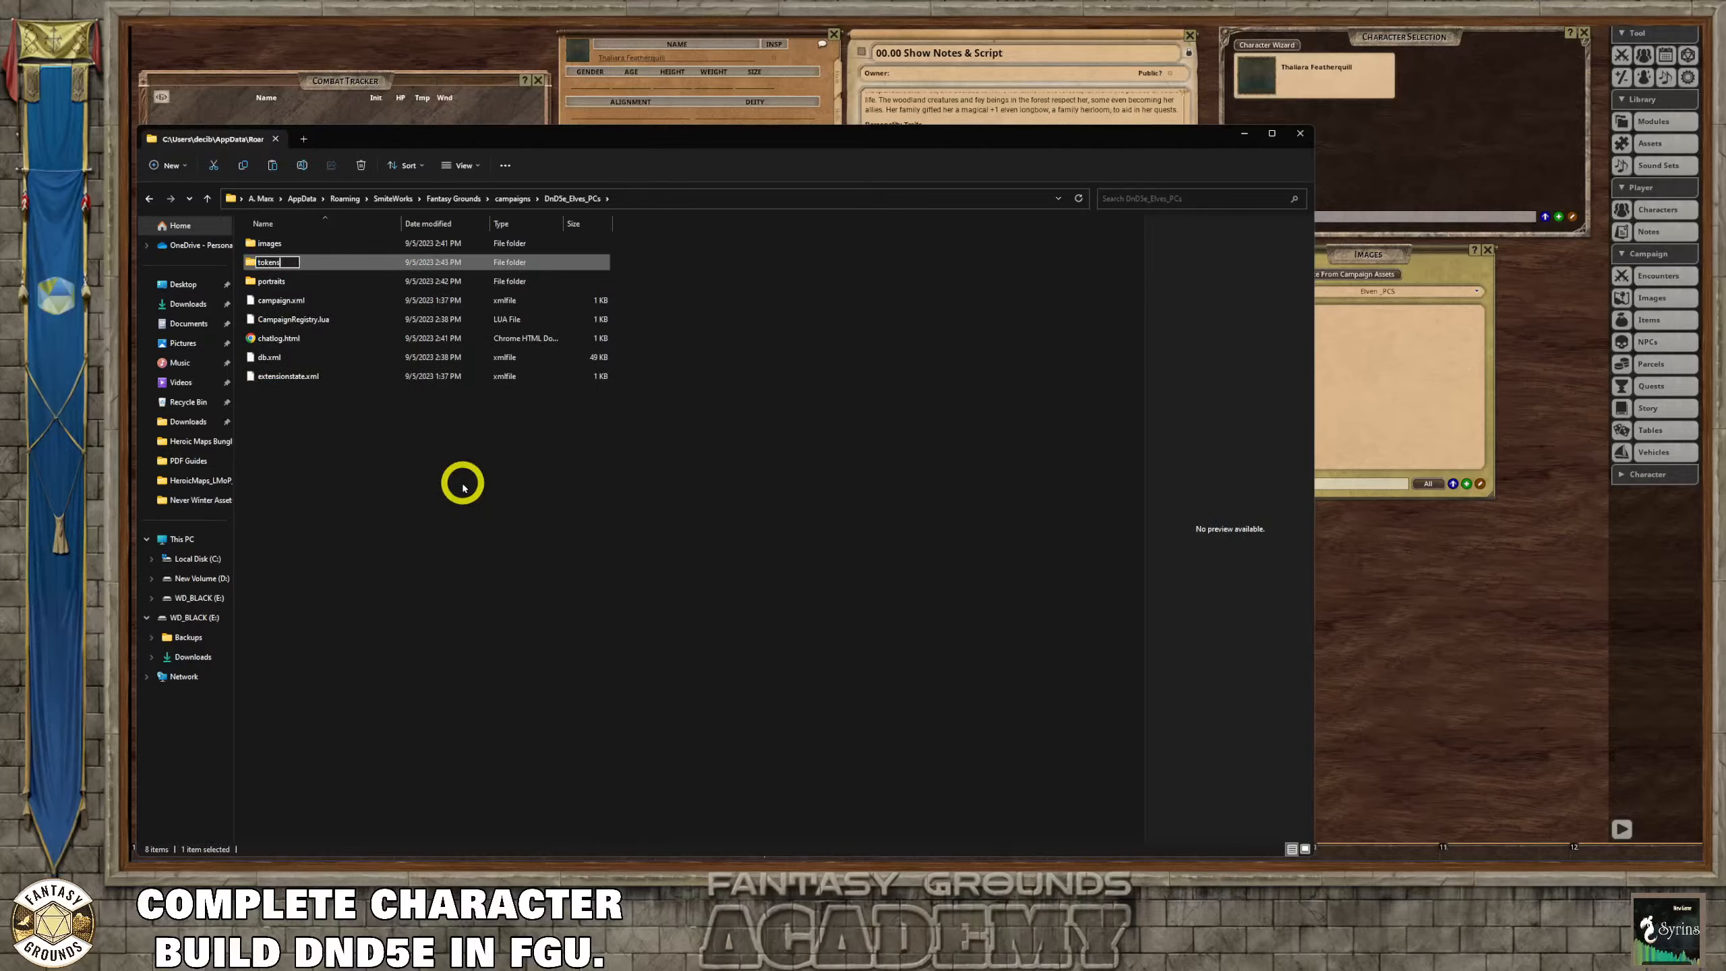
click(462, 488)
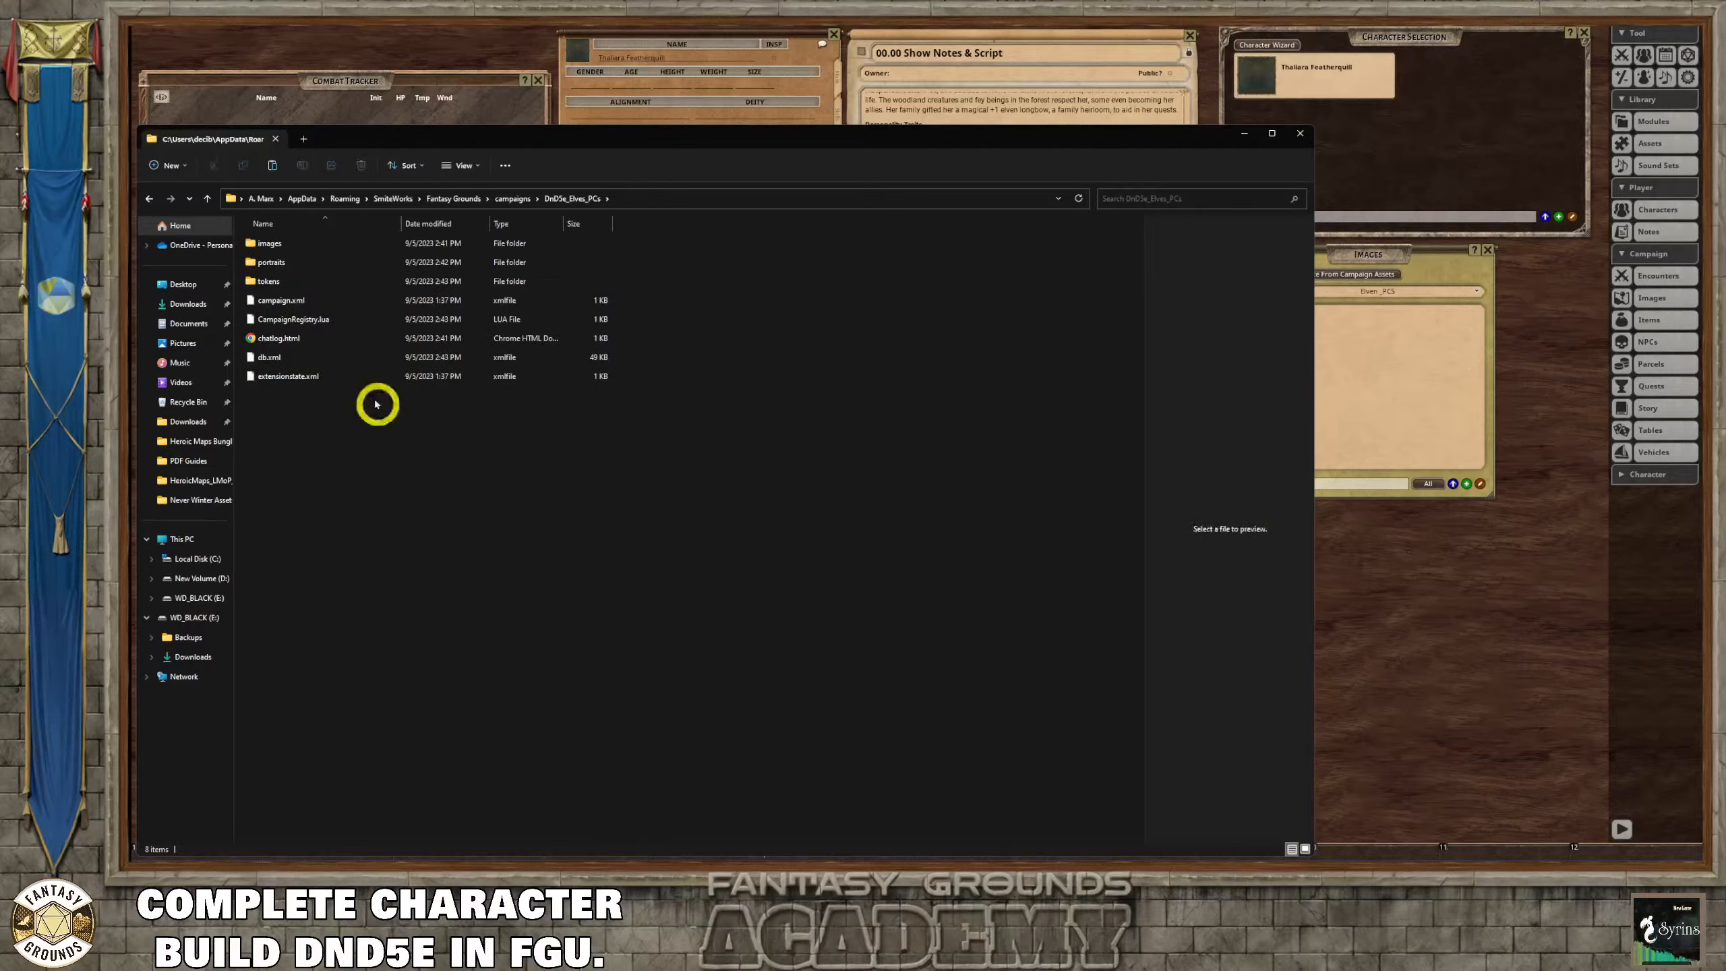
double_click(290, 290)
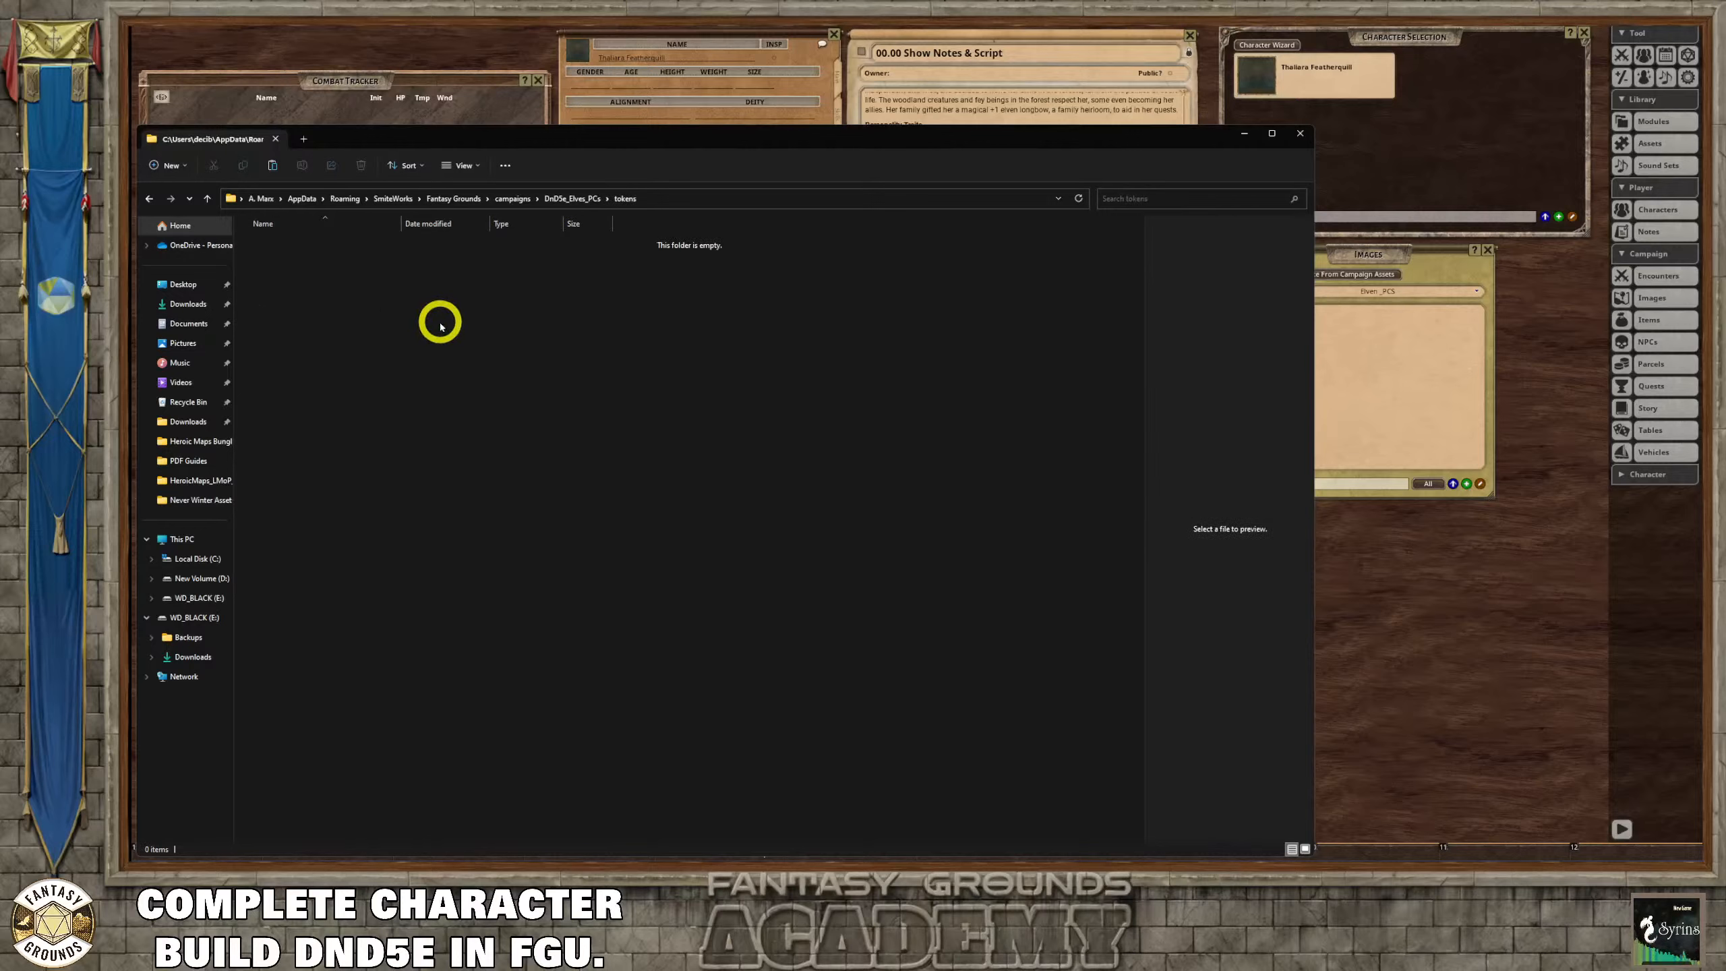
key(ctrl+v)
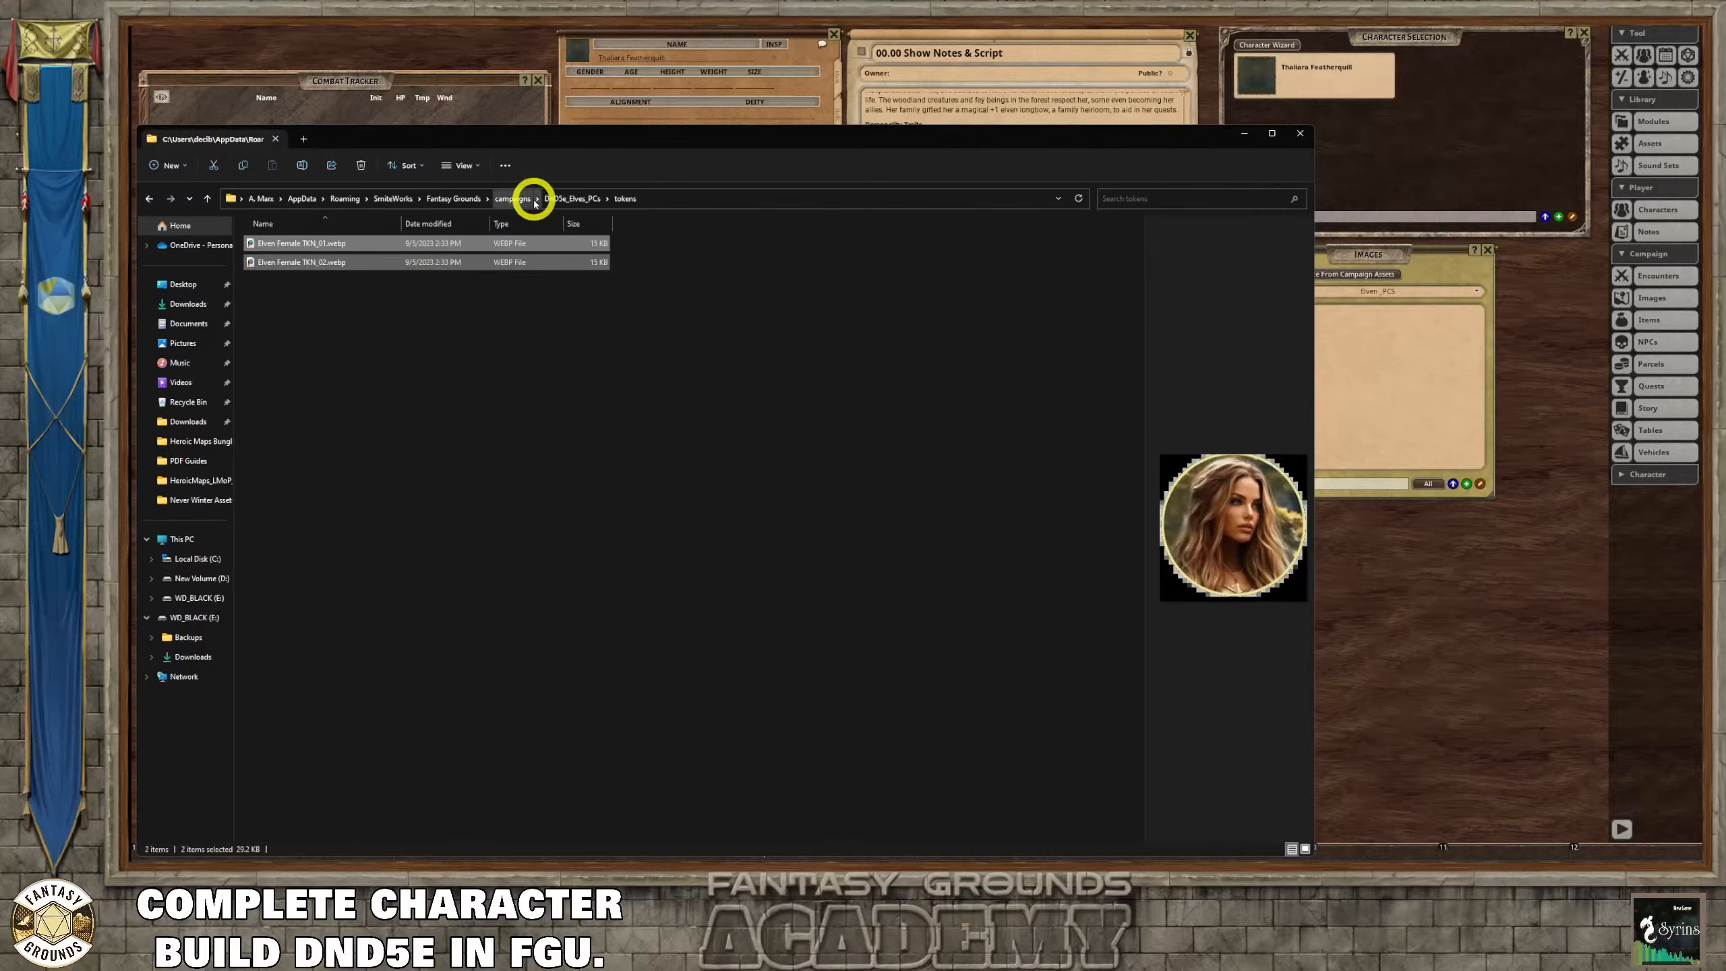
Check the contents of the WebP folder in Wold Elf Game_Assets and return to the campaign's images folder.
click(518, 199)
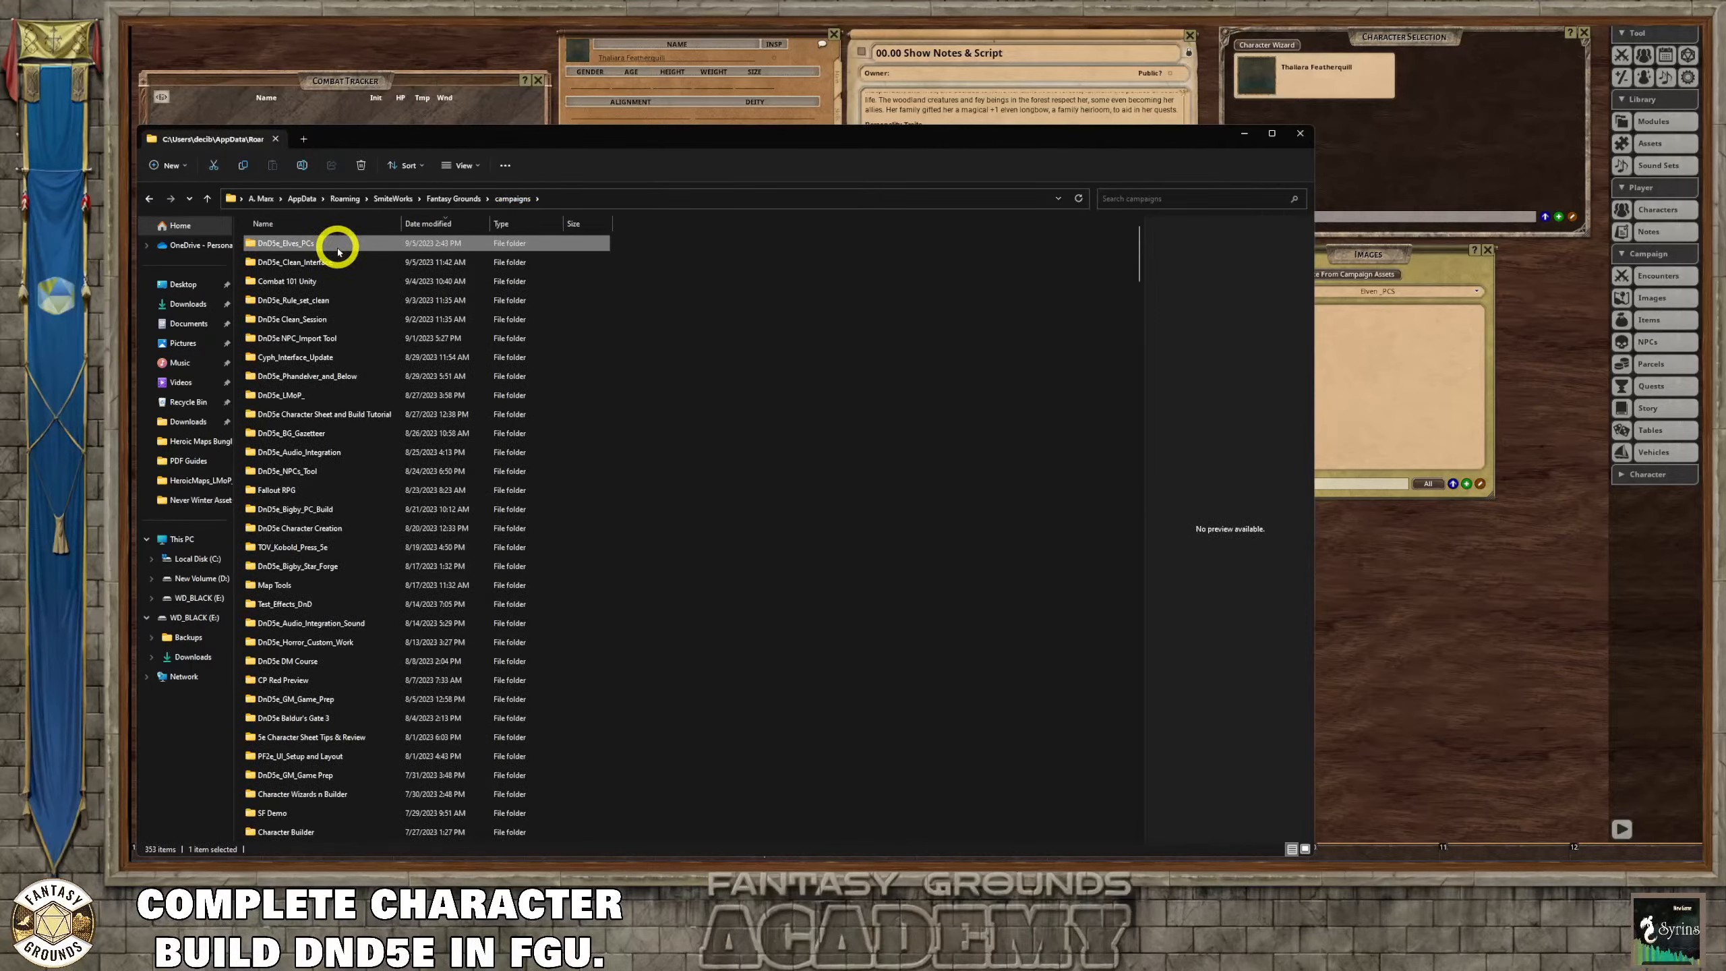
double_click(338, 248)
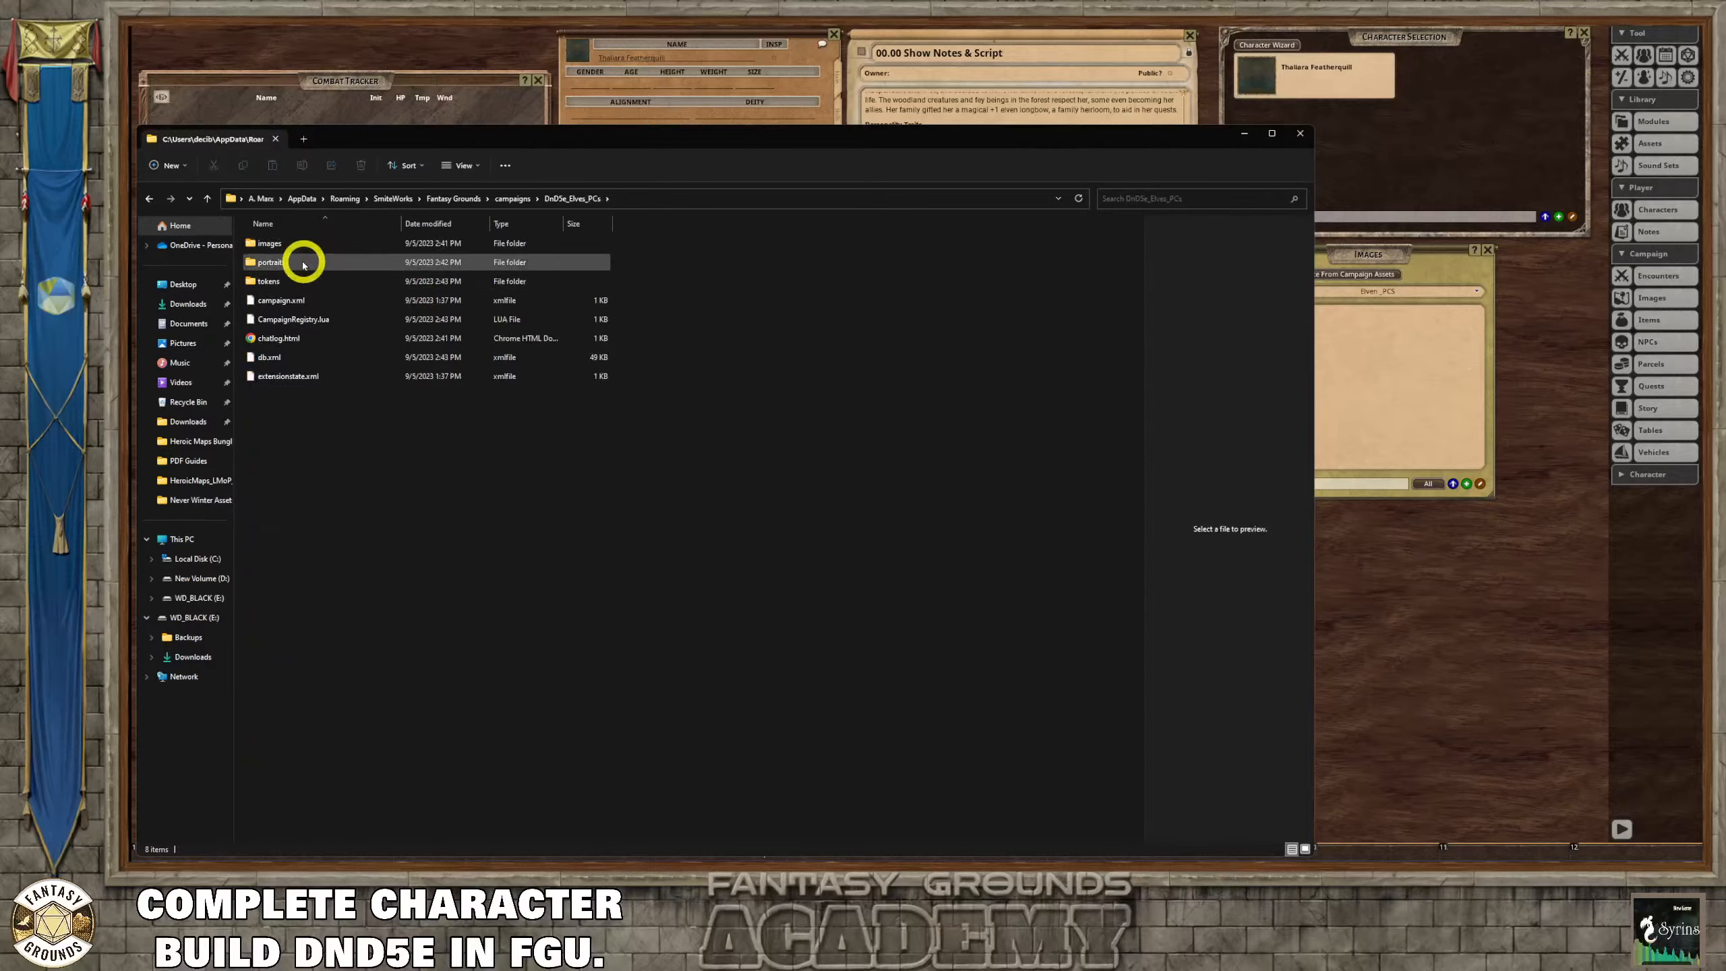
double_click(293, 242)
click(331, 251)
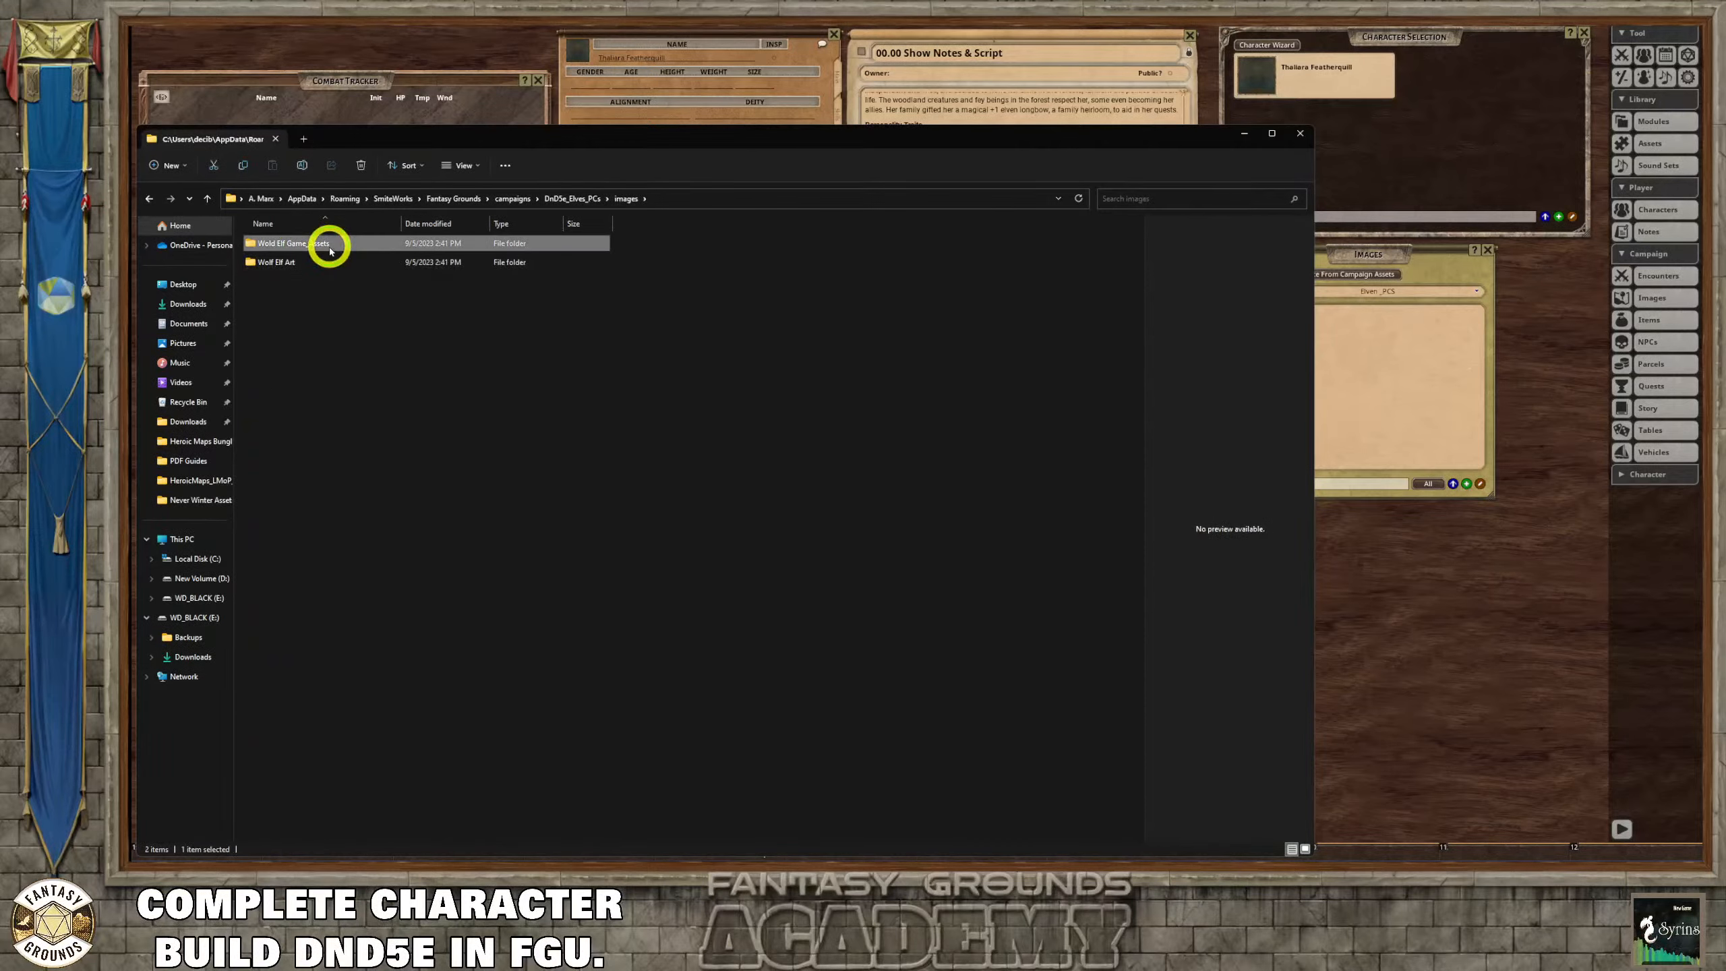
double_click(330, 250)
double_click(275, 248)
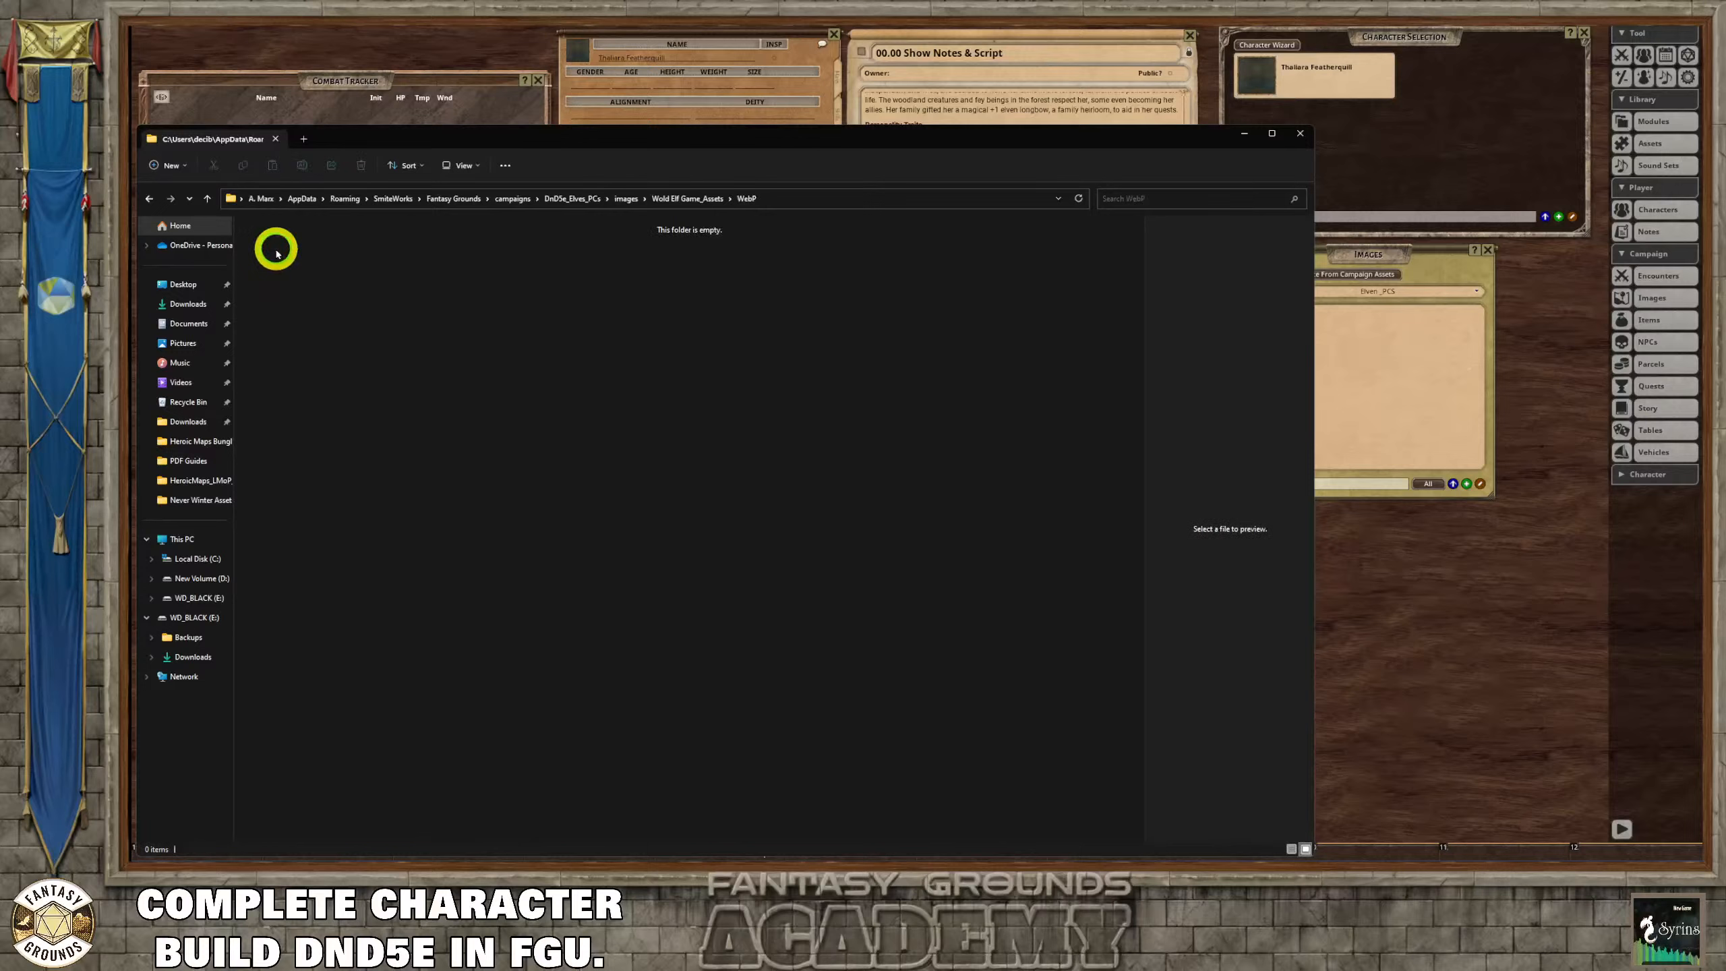
click(151, 198)
click(150, 201)
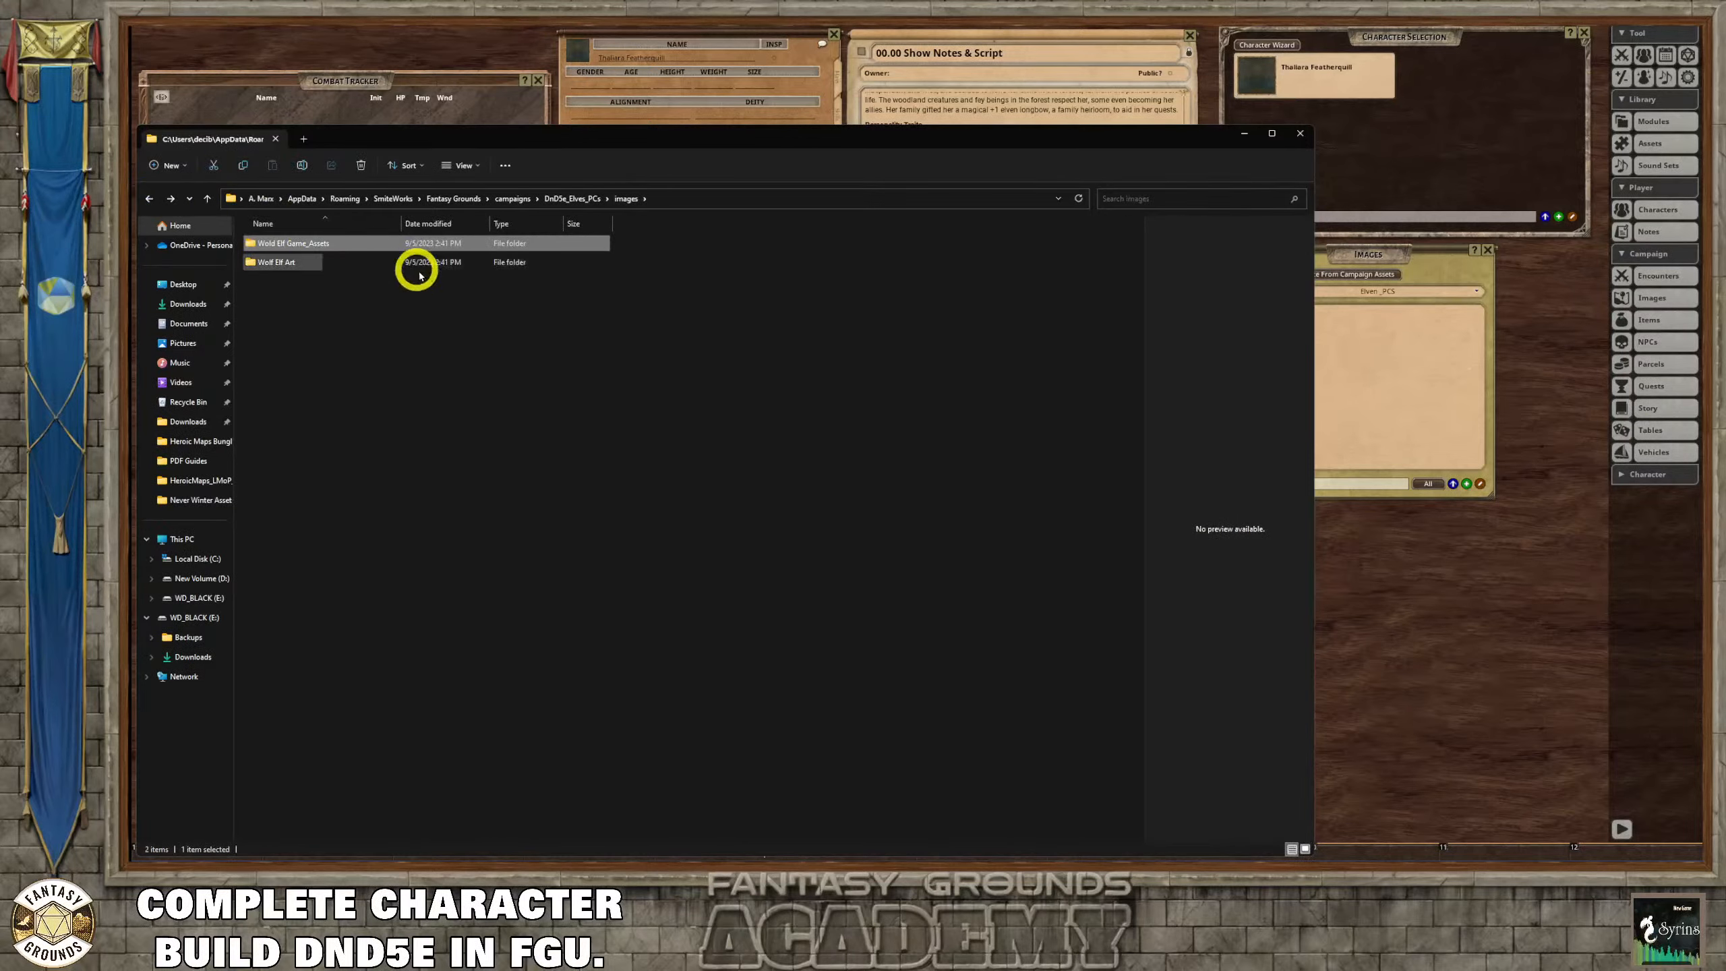
Delete the Wold Elf Game_Assets folder from the campaign's images folder and rename the remaining folder as Elf Art.
key(Delete)
click(265, 246)
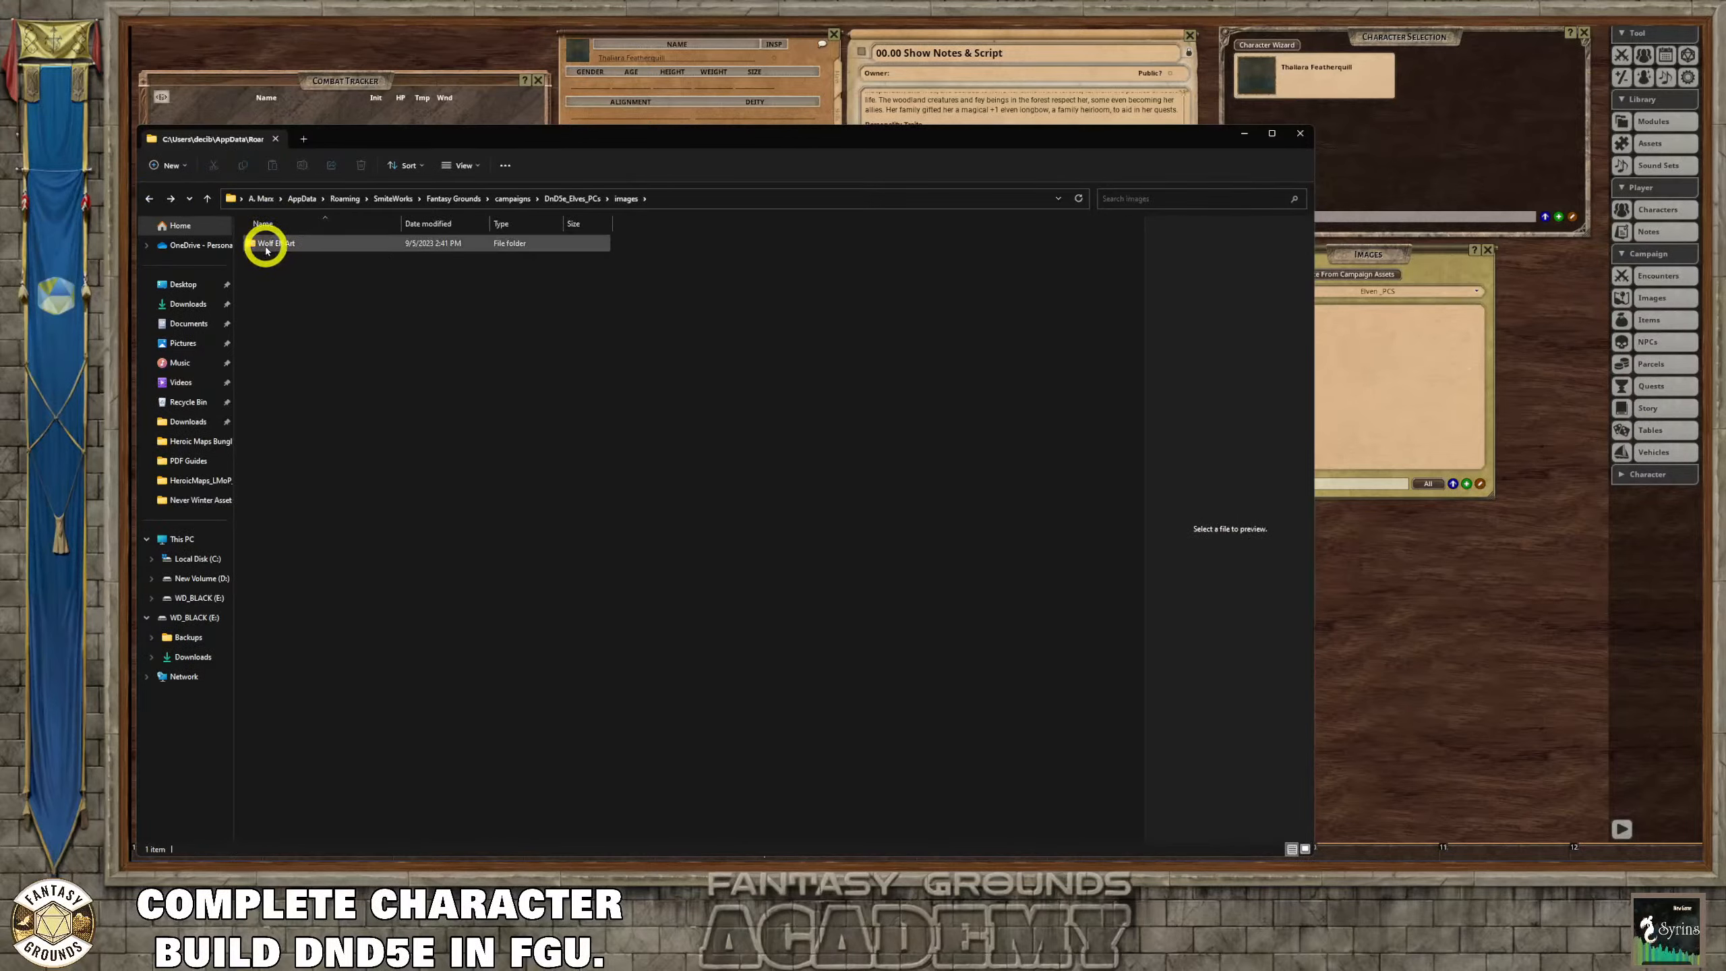
click(272, 245)
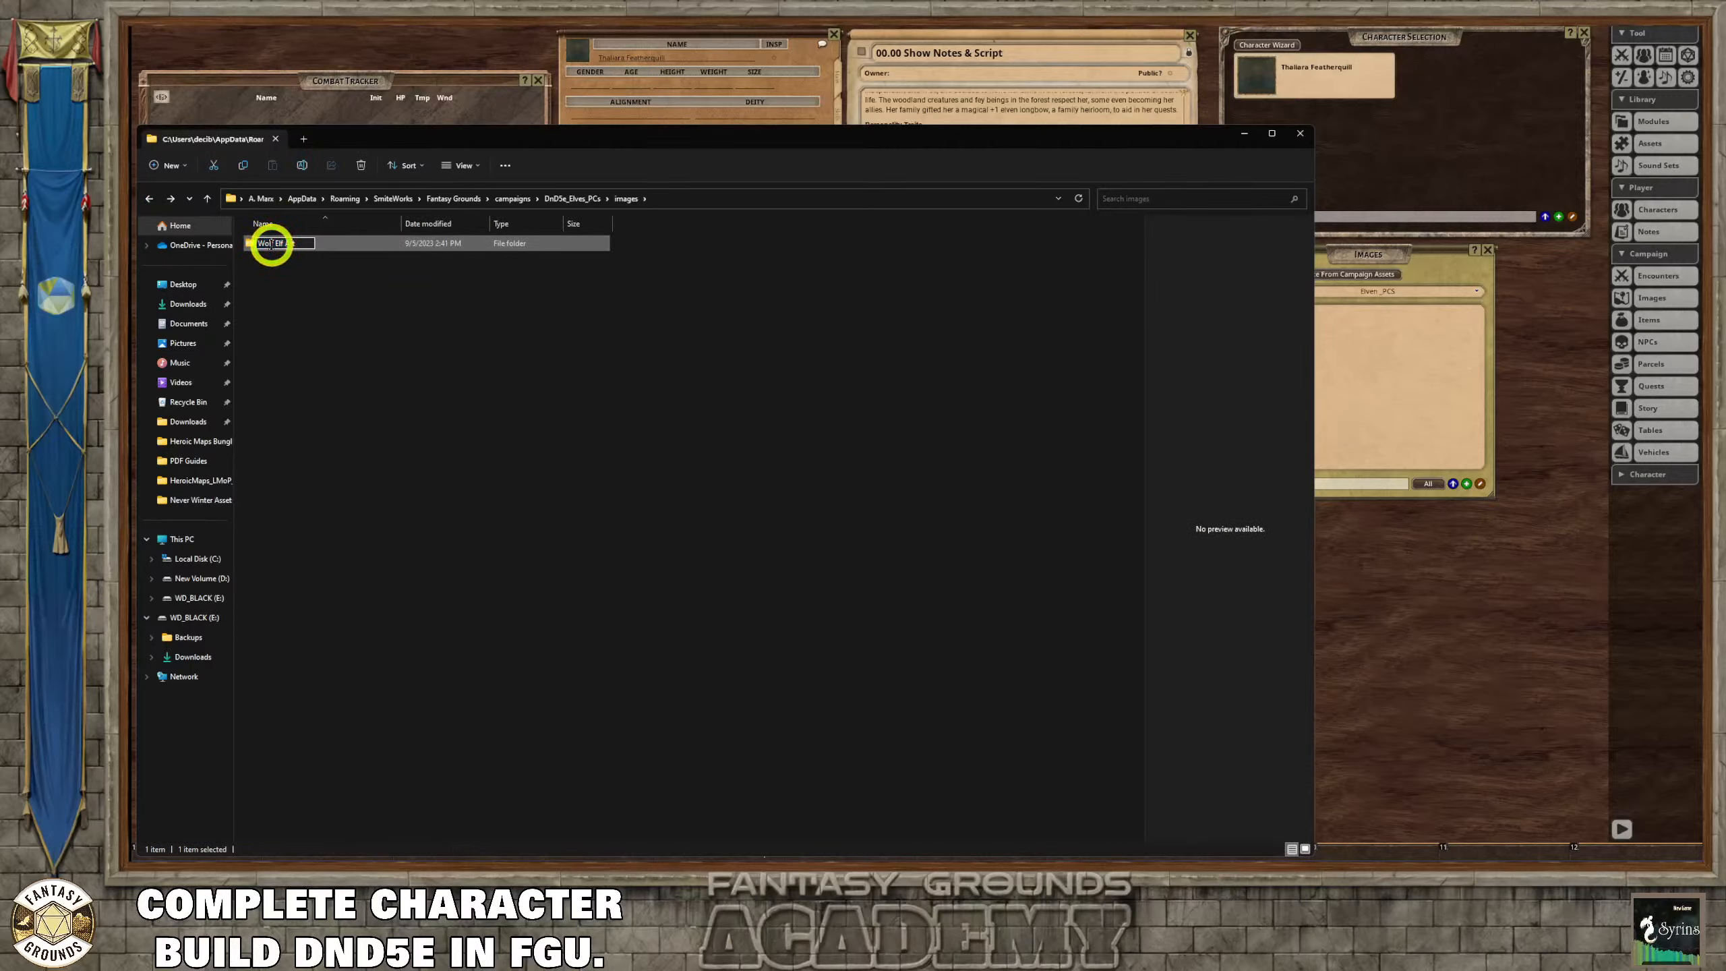
click(333, 279)
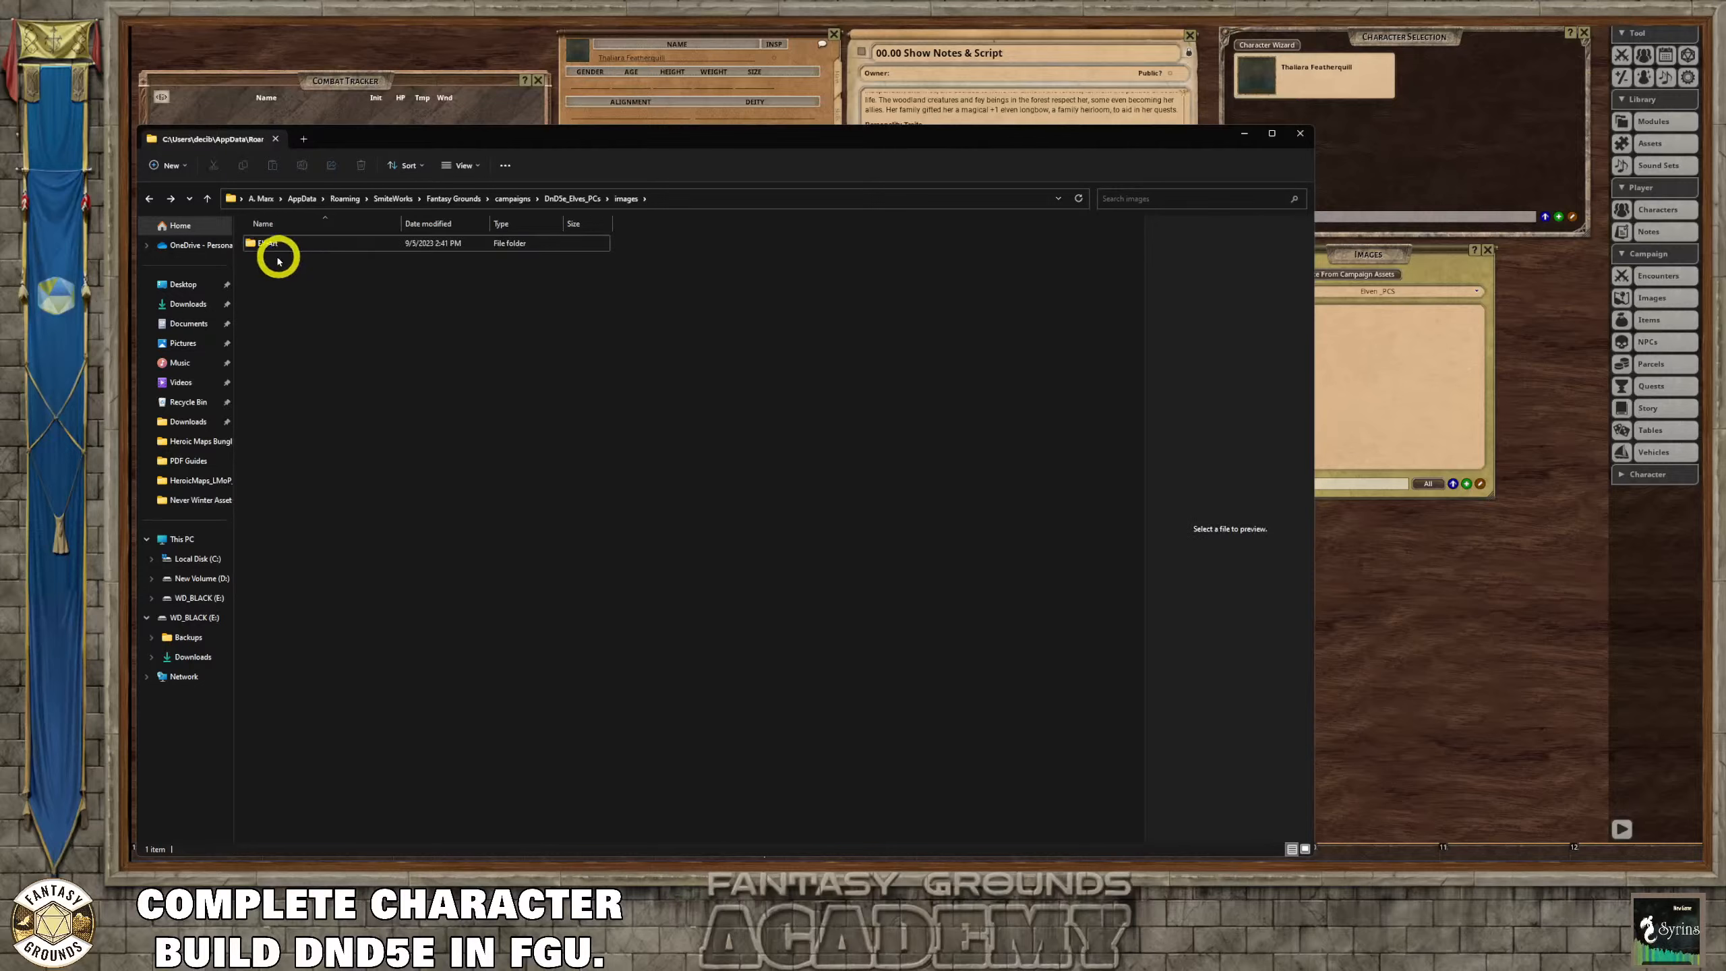
click(264, 252)
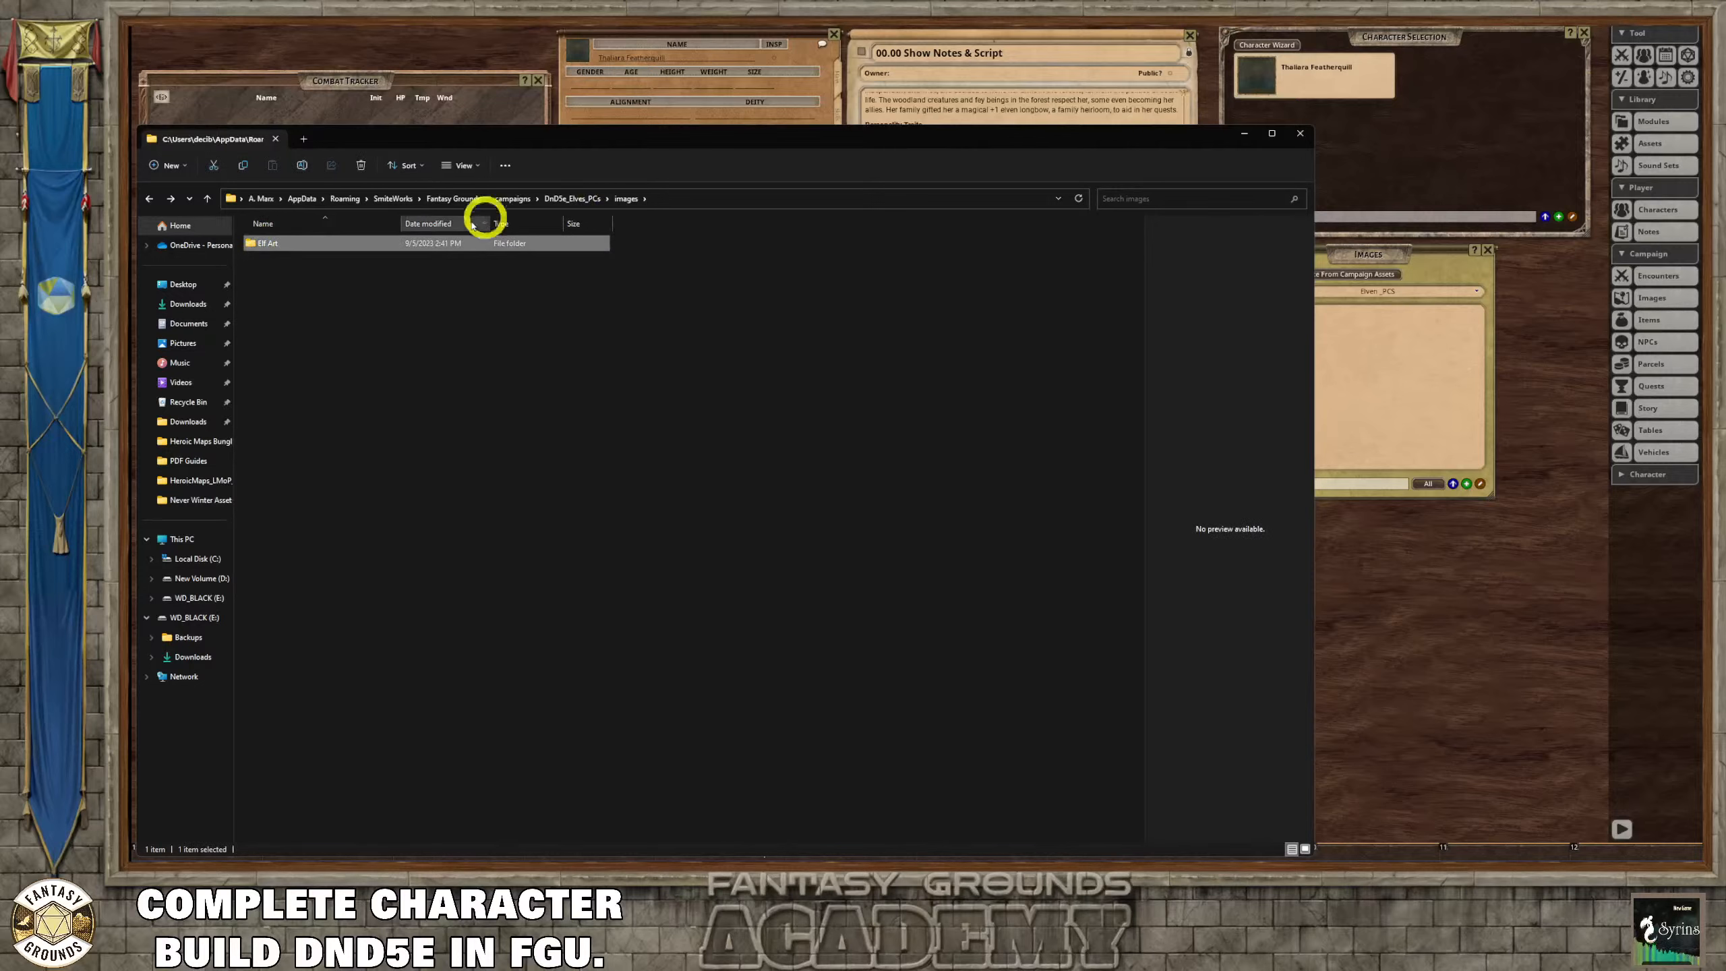
Check the contents of the portraits folder in DnD5e_Elves_PCs and close the file browser.
click(584, 204)
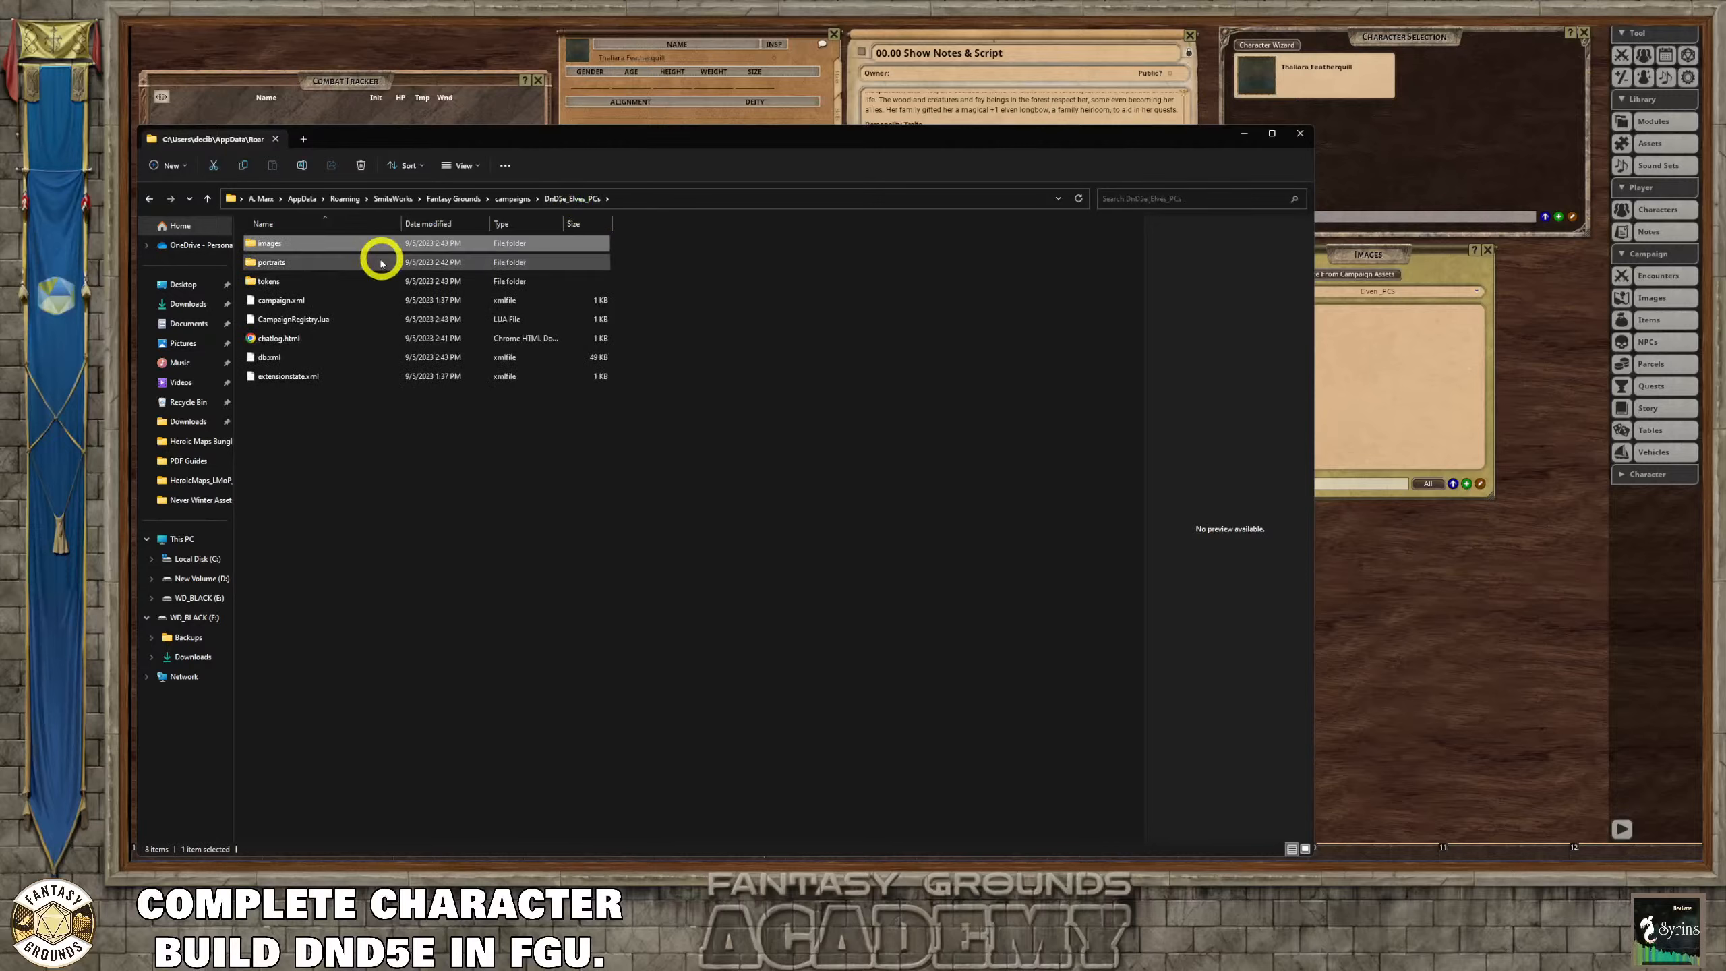
double_click(293, 258)
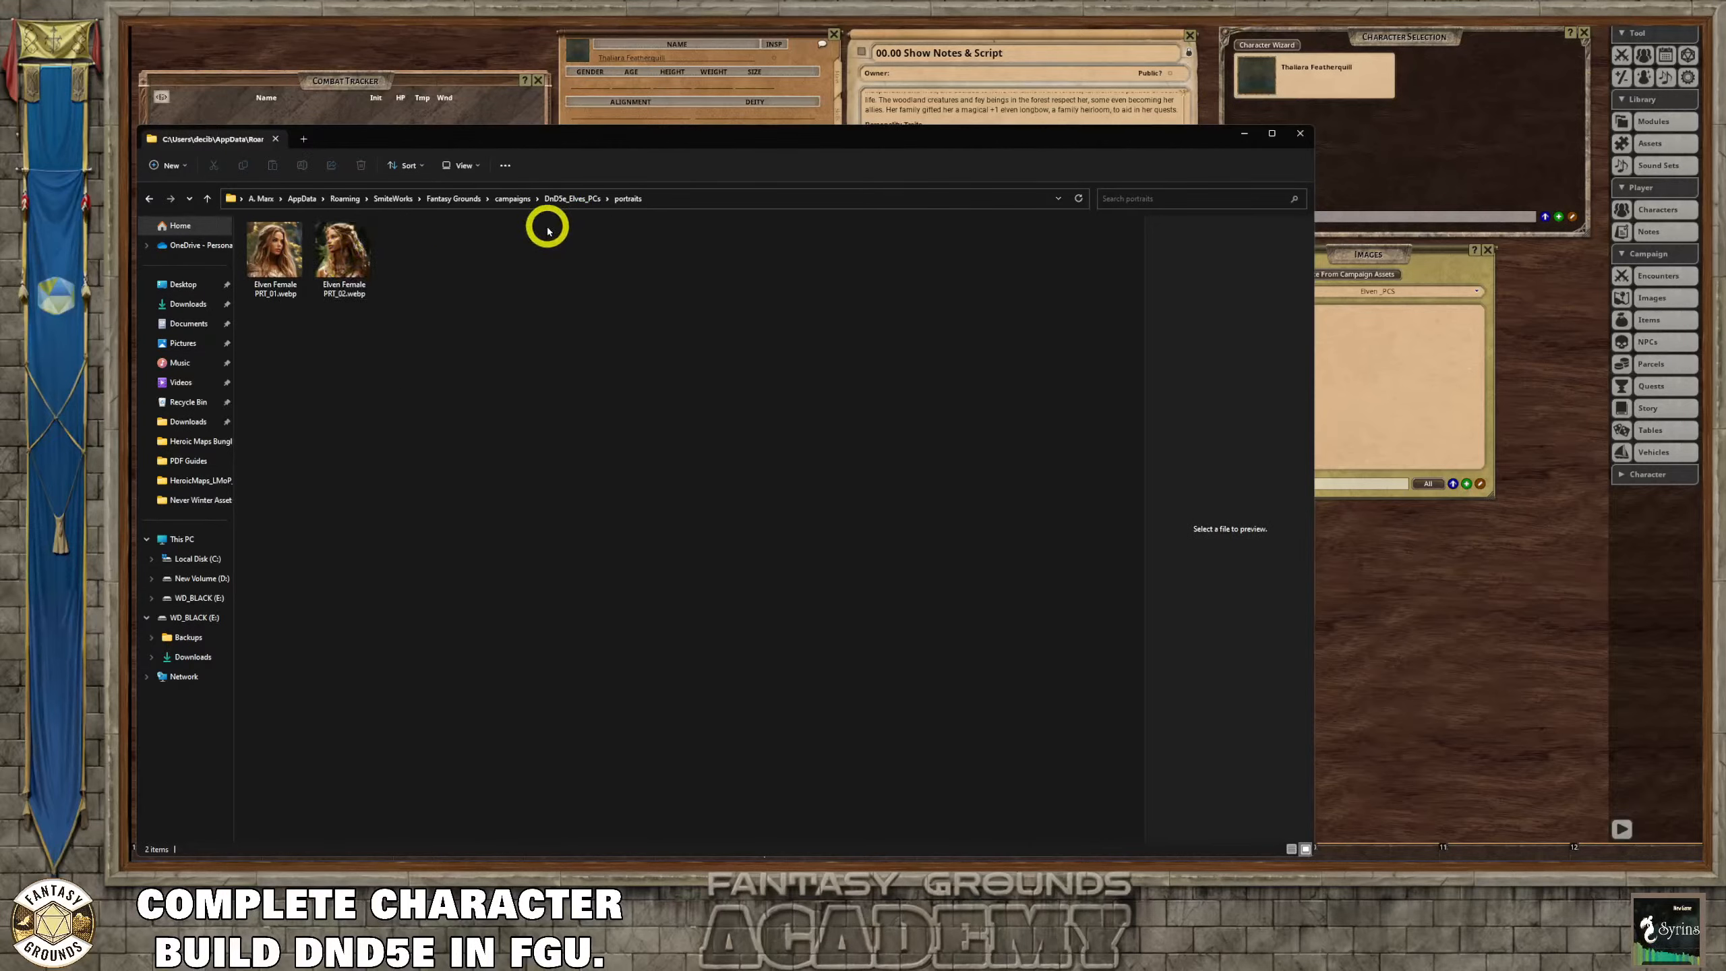
click(1301, 135)
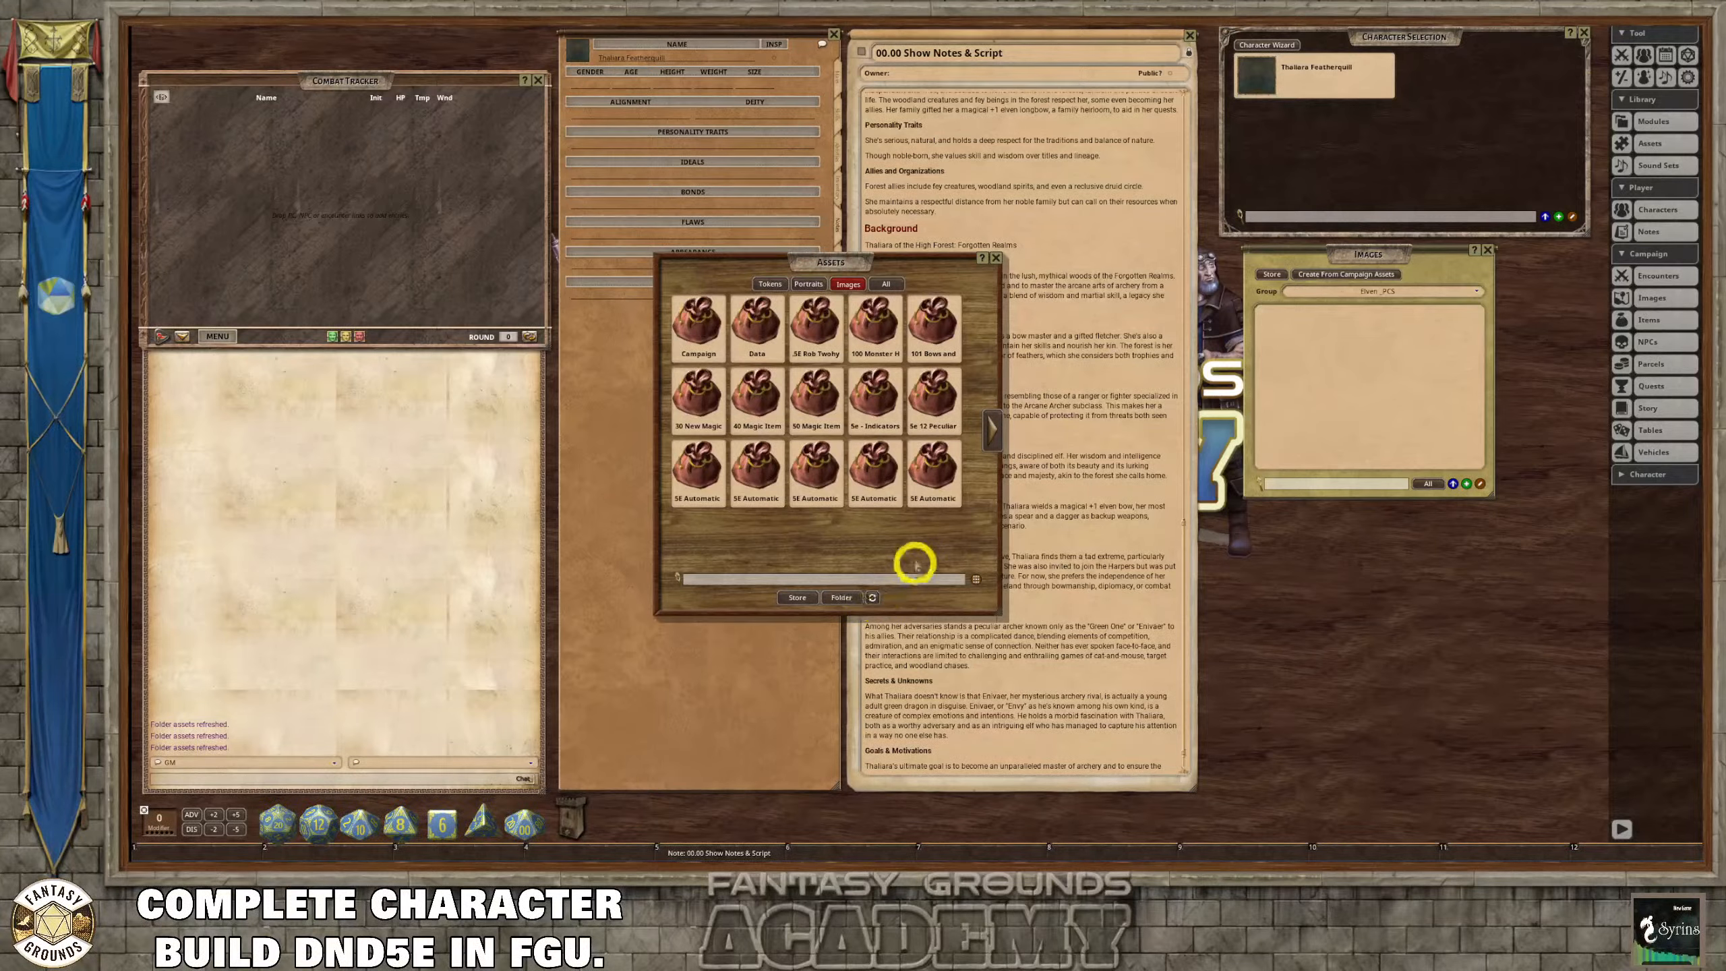
Add both Handout_Elven Archer images from the campaign's Elf Art assets to the campaign's image records.
click(704, 322)
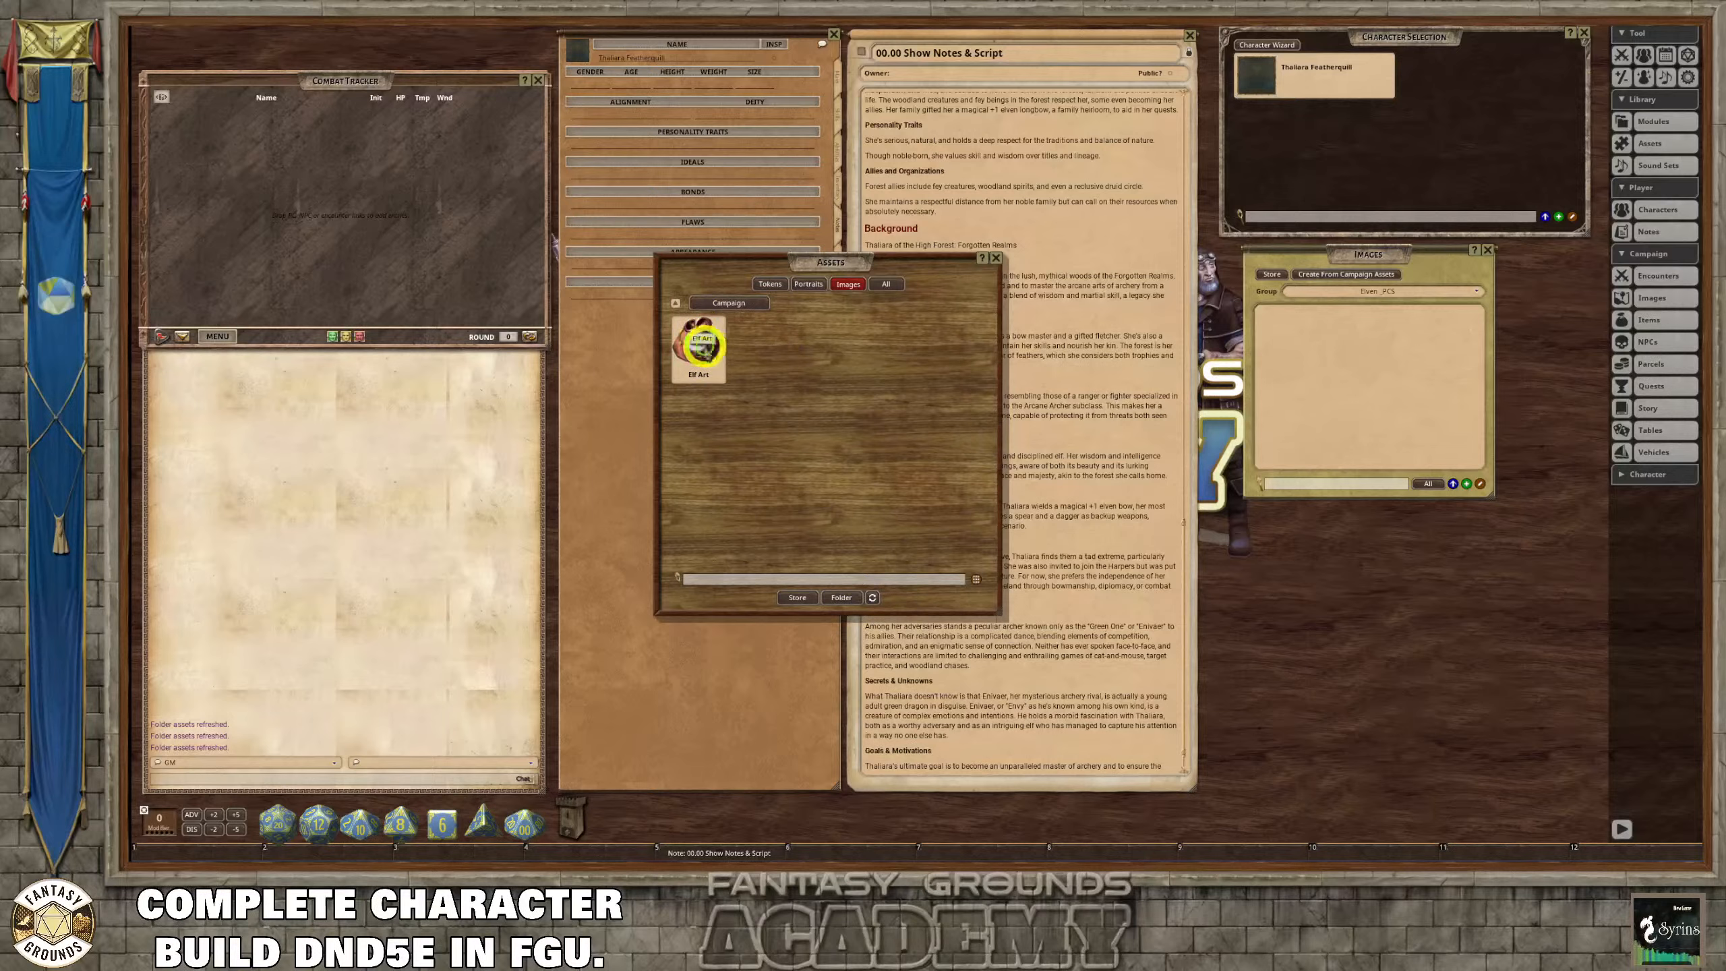
click(702, 346)
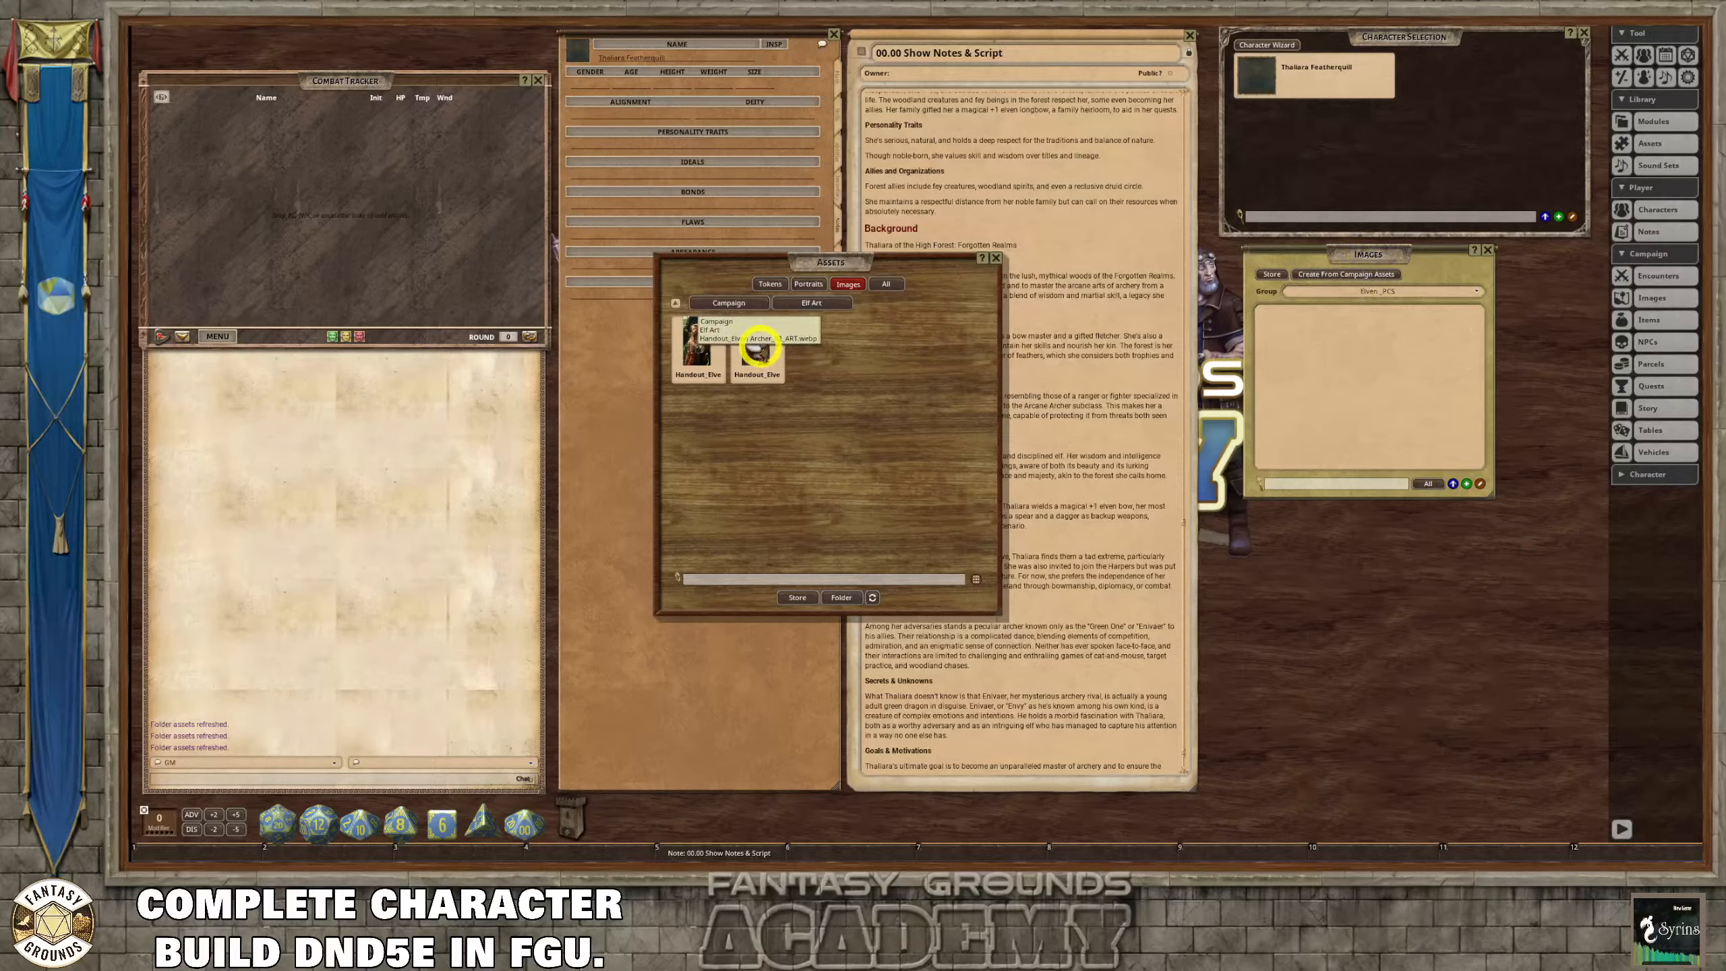
drag(758, 348, 1314, 360)
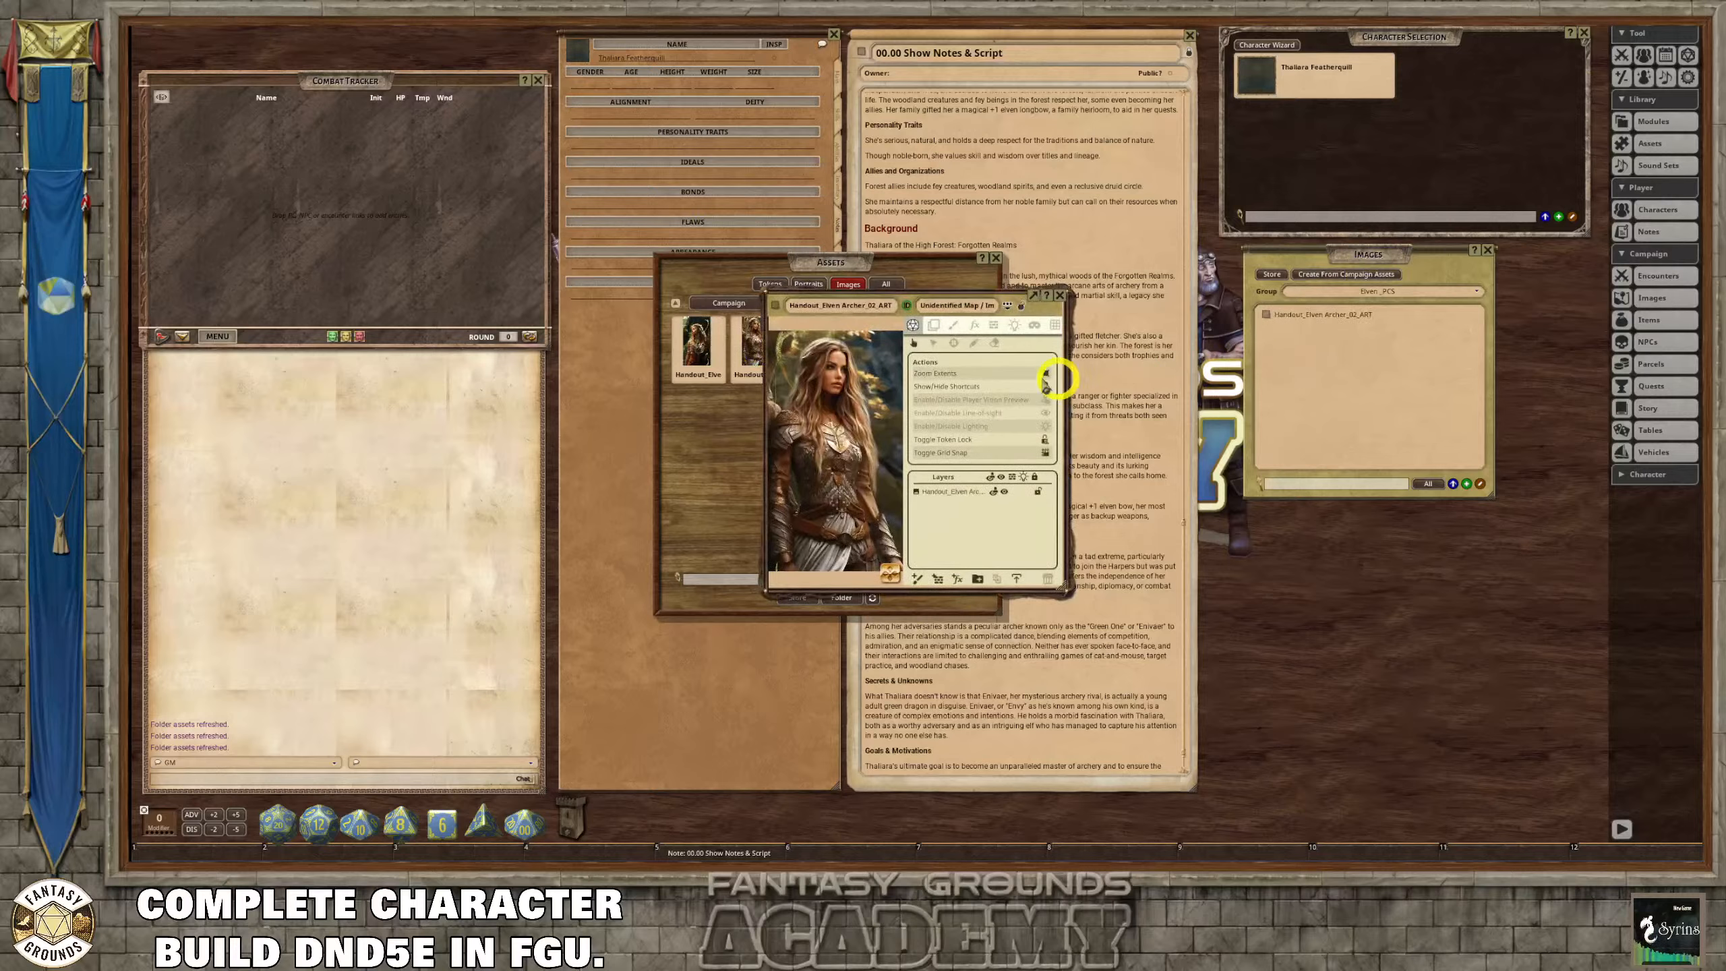
click(690, 345)
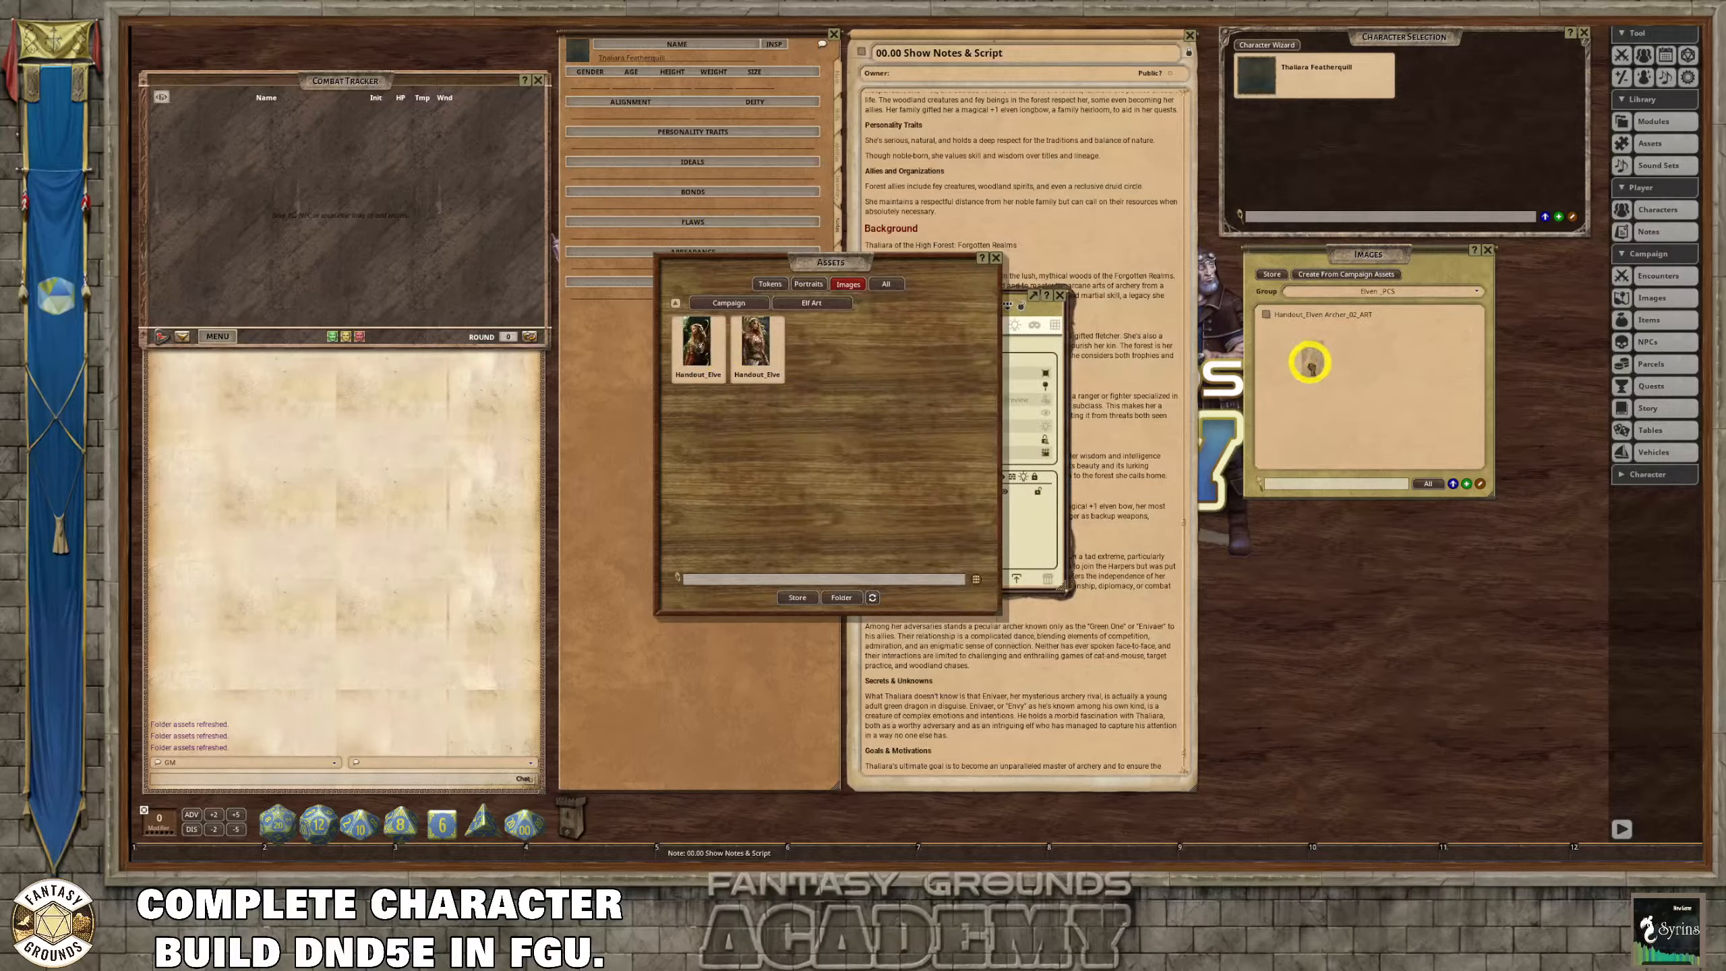
drag(1311, 362, 1311, 365)
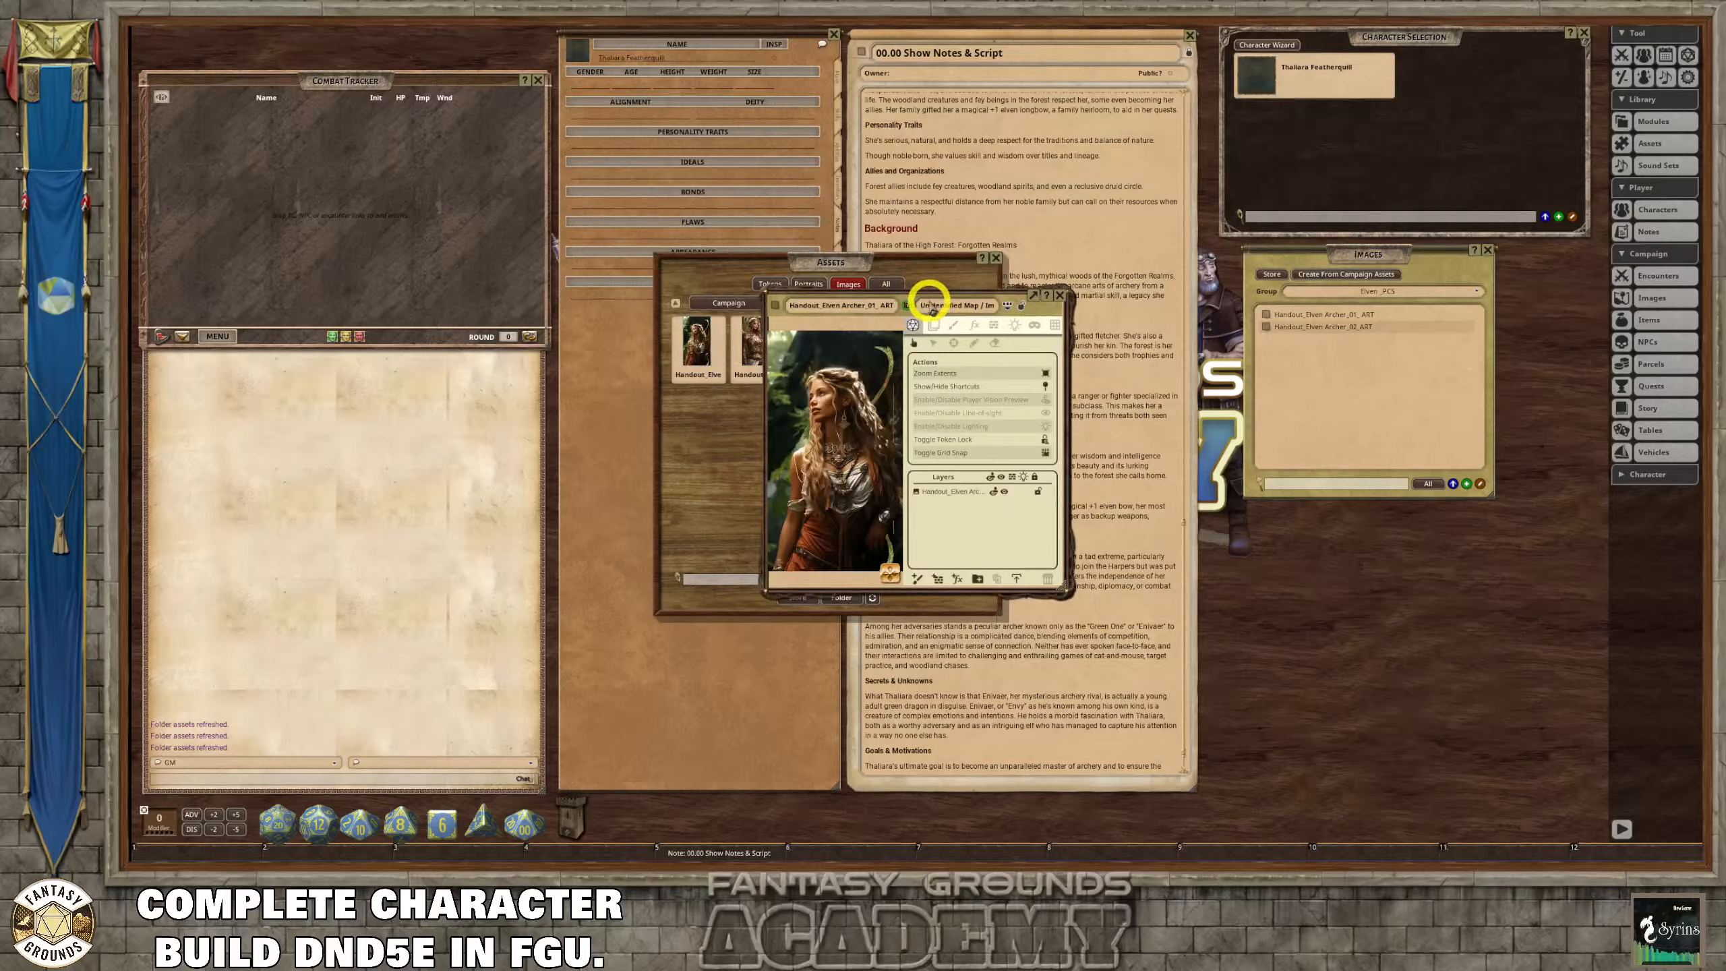
Move the Handout_Elven Archer_01_ART image aside, examine it up close and close it.
click(980, 306)
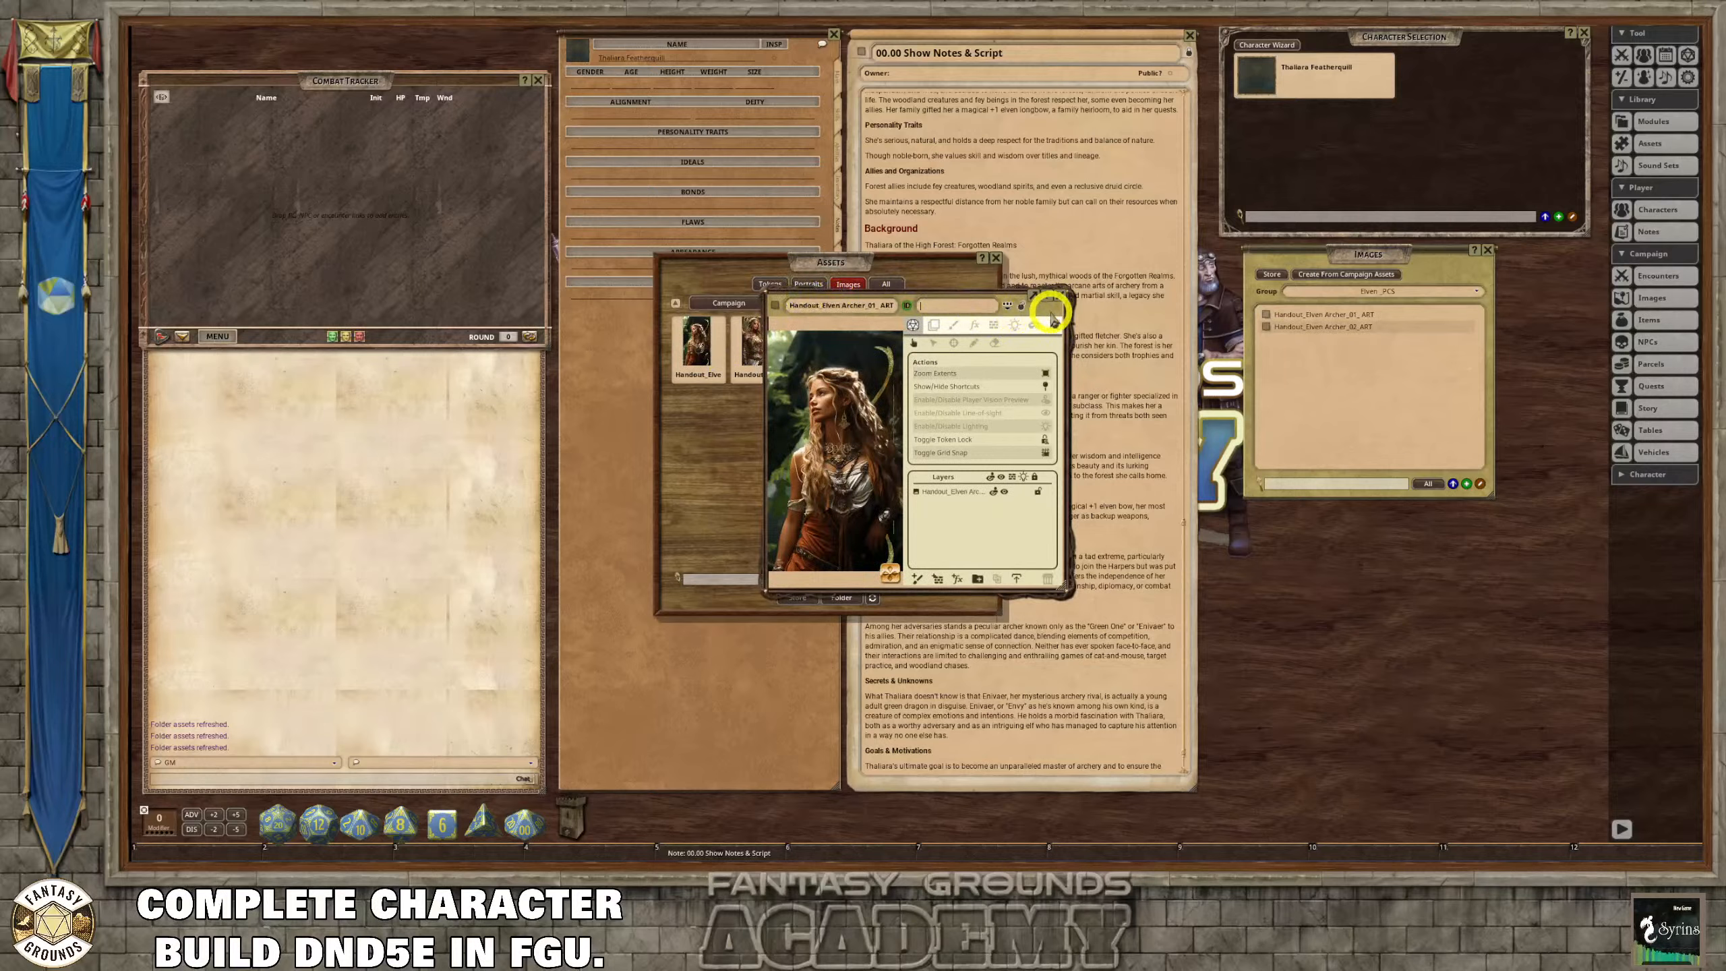
drag(1051, 315, 639, 270)
scroll(470, 339, up, 3)
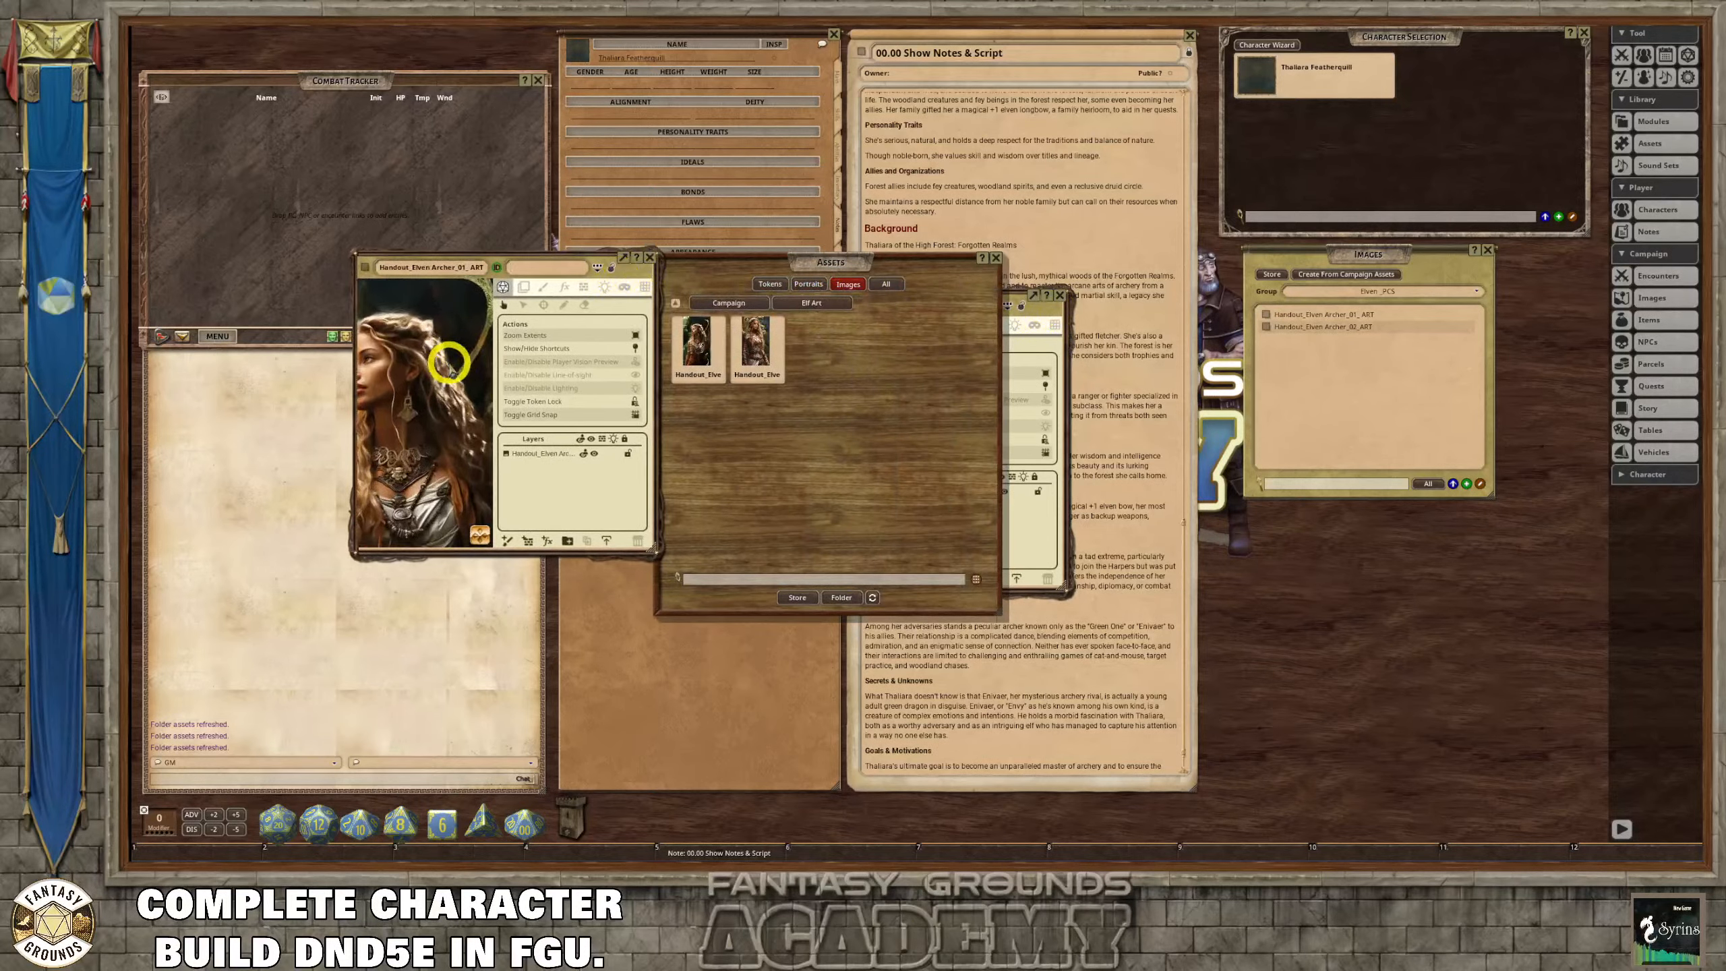
scroll(449, 363, down, 3)
click(650, 258)
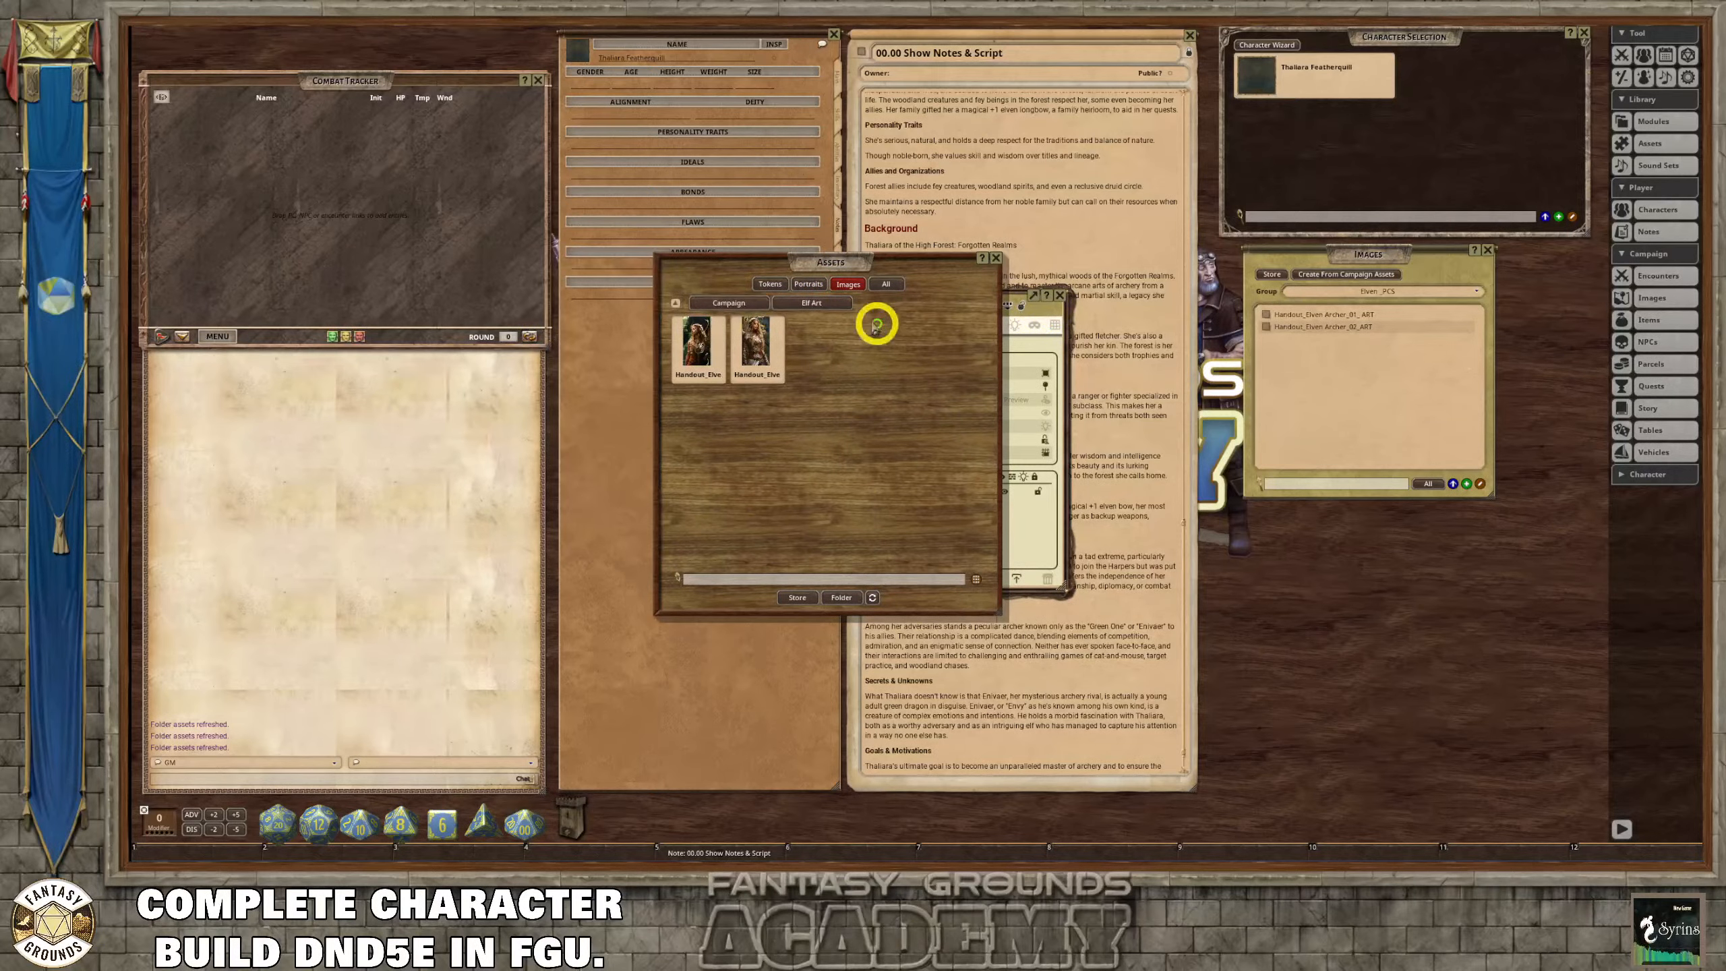
Check the portrait assets, and close the asset browser and the Handout_Elven Archer_02_ART image.
click(816, 286)
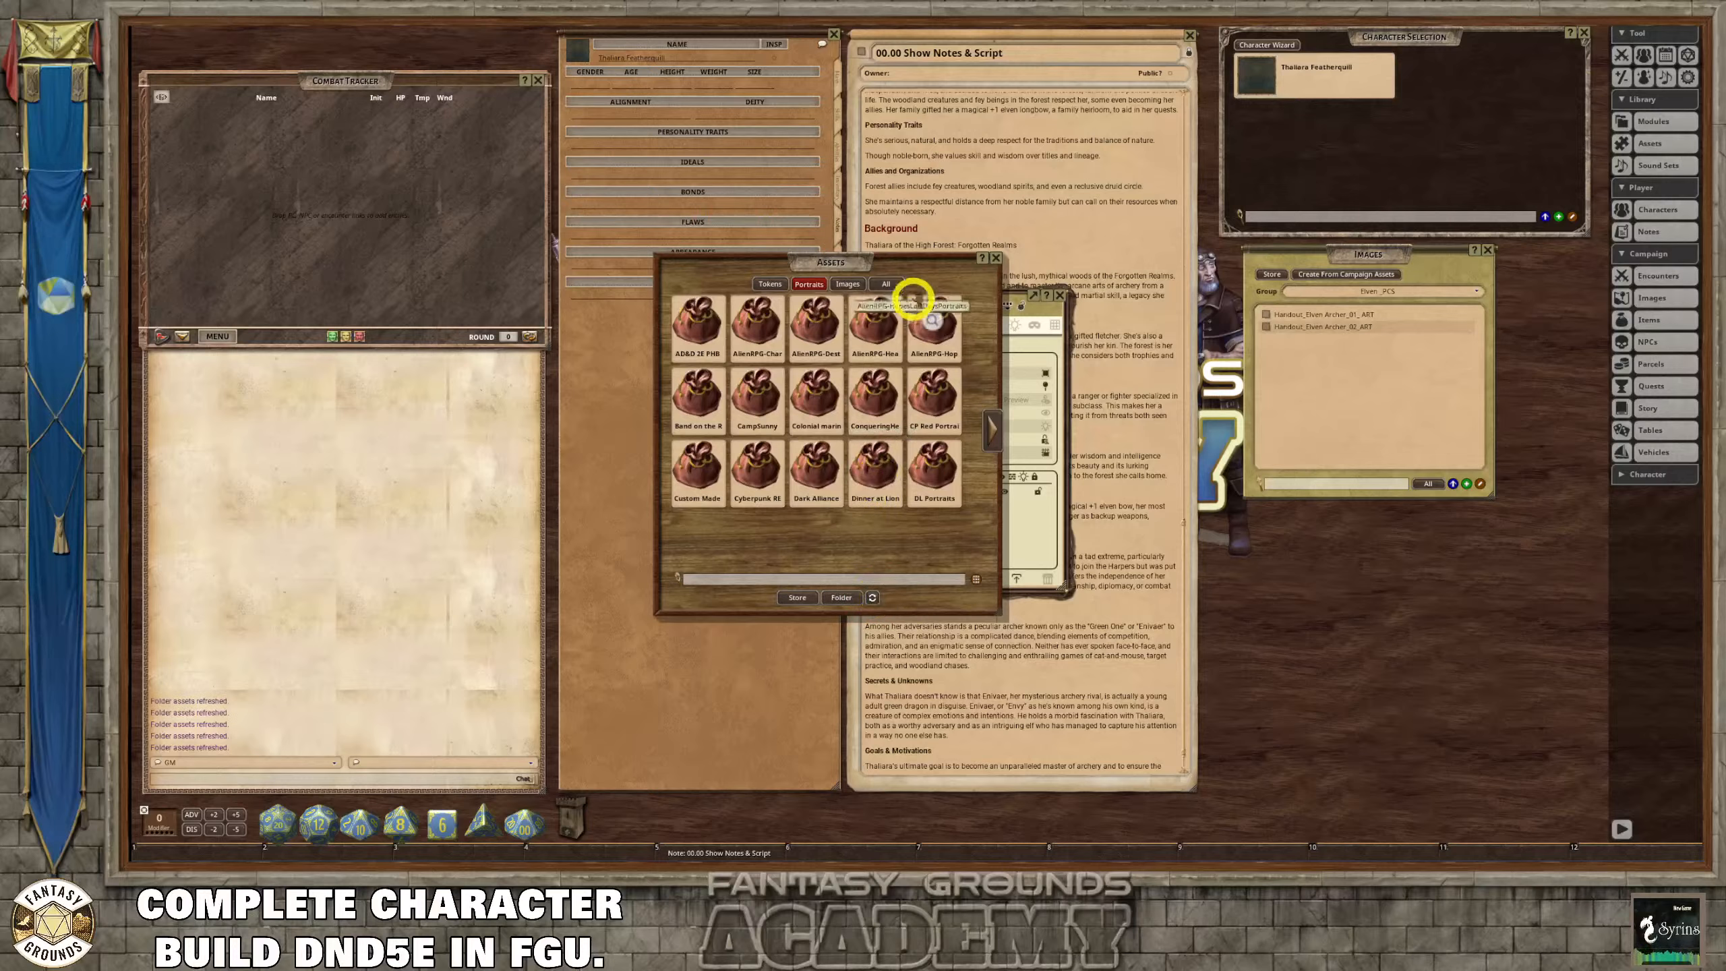
click(996, 258)
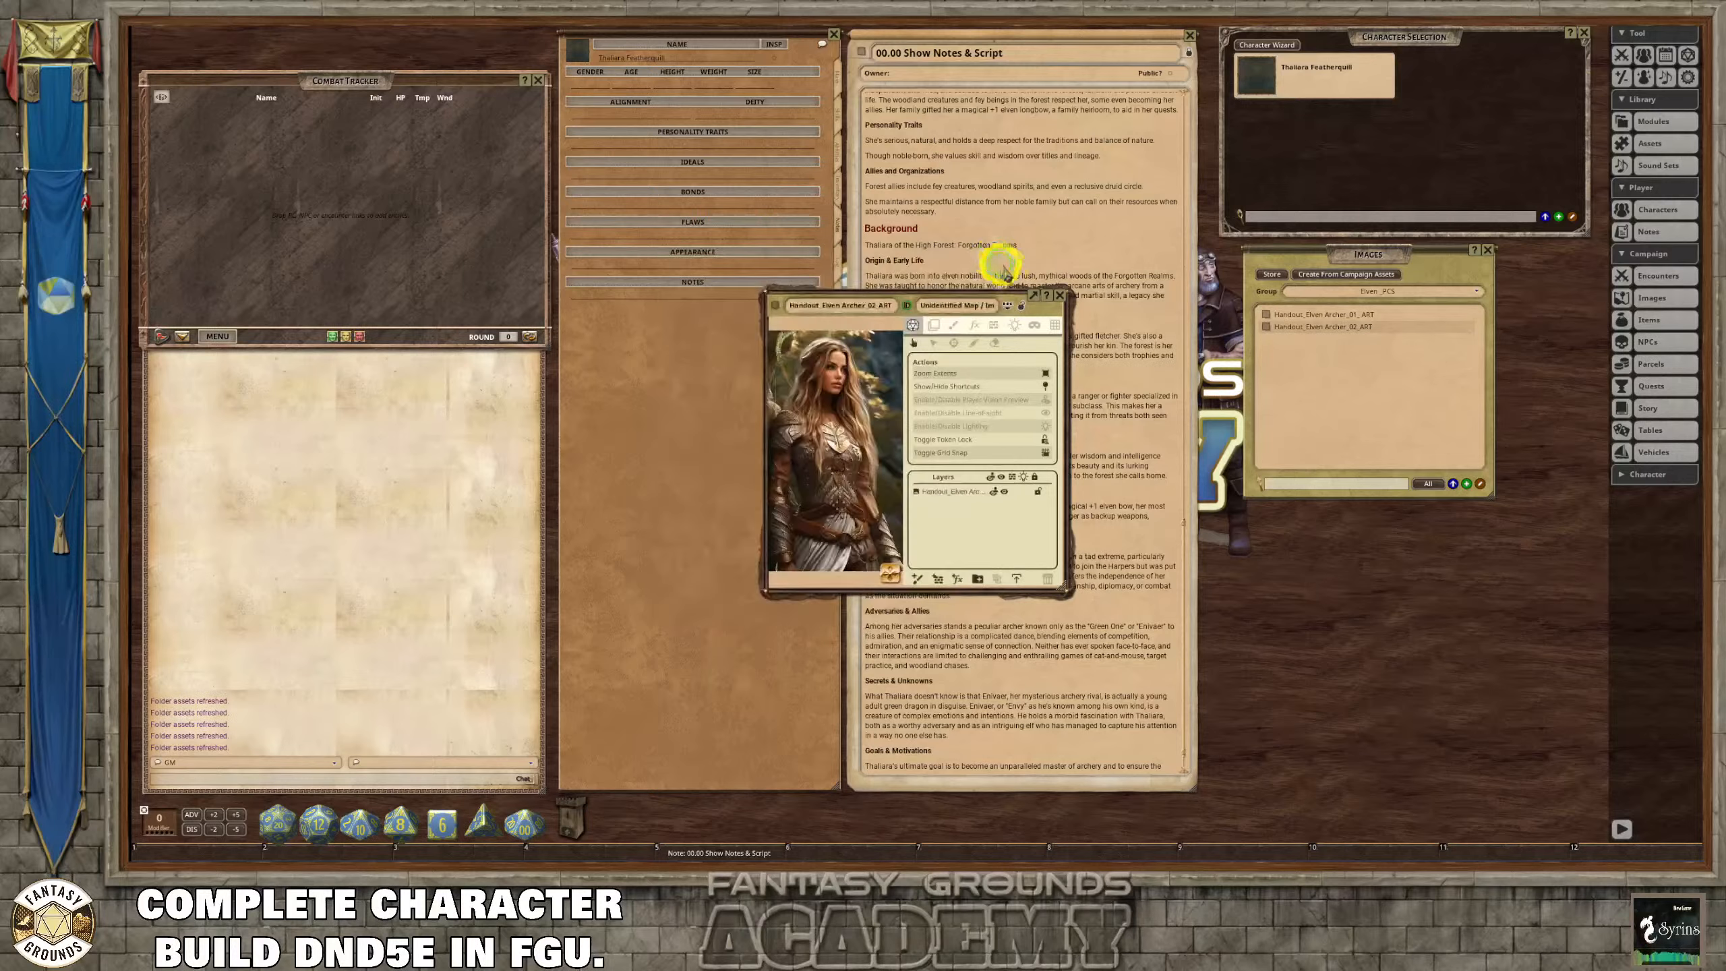
click(1060, 296)
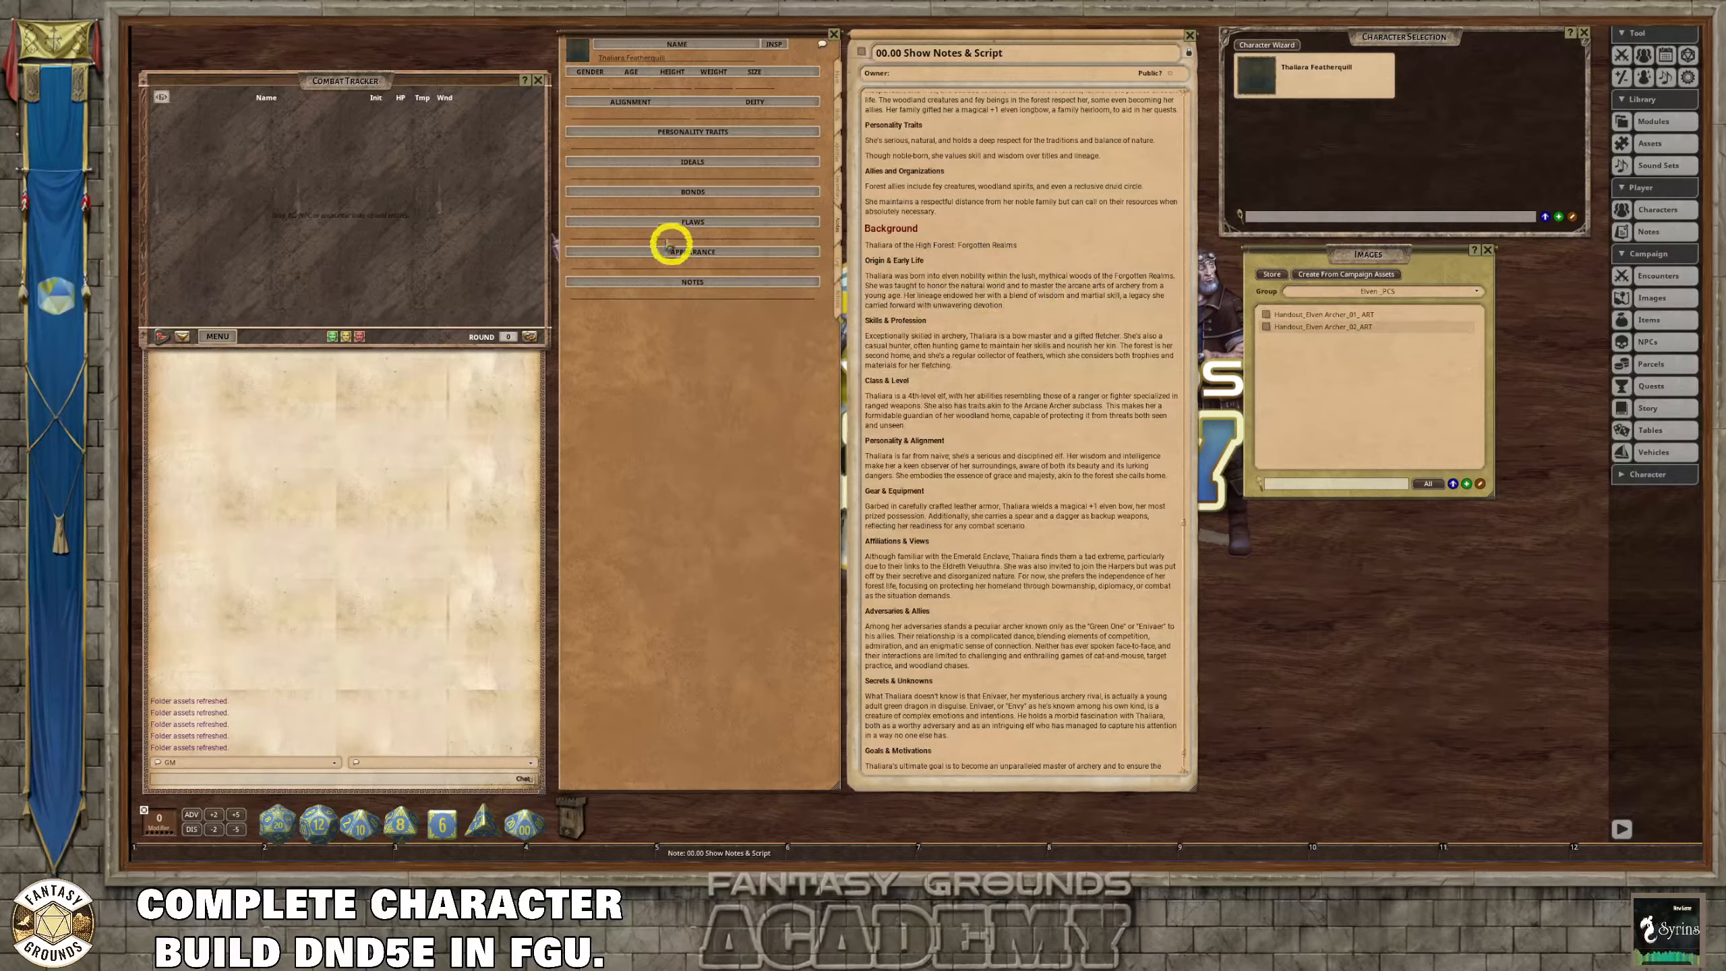
Open the portrait selection for Thaliara's character sheet, enlarge it and look through the available portrait folders.
click(571, 58)
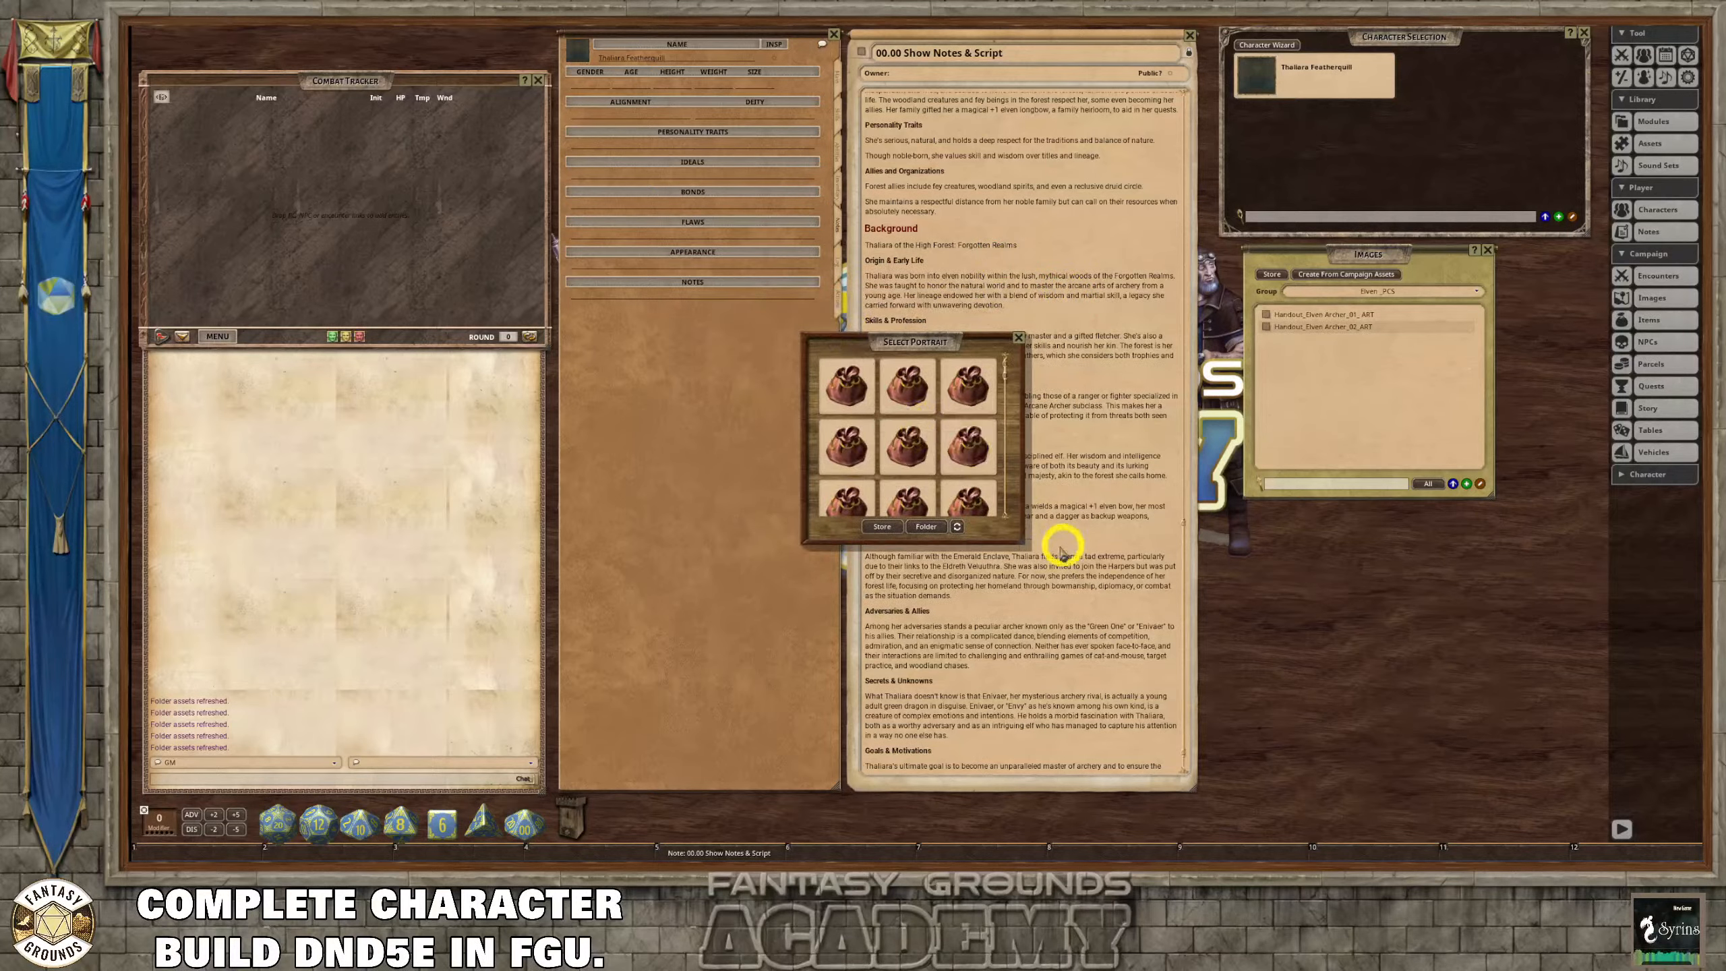
drag(1025, 541, 1207, 731)
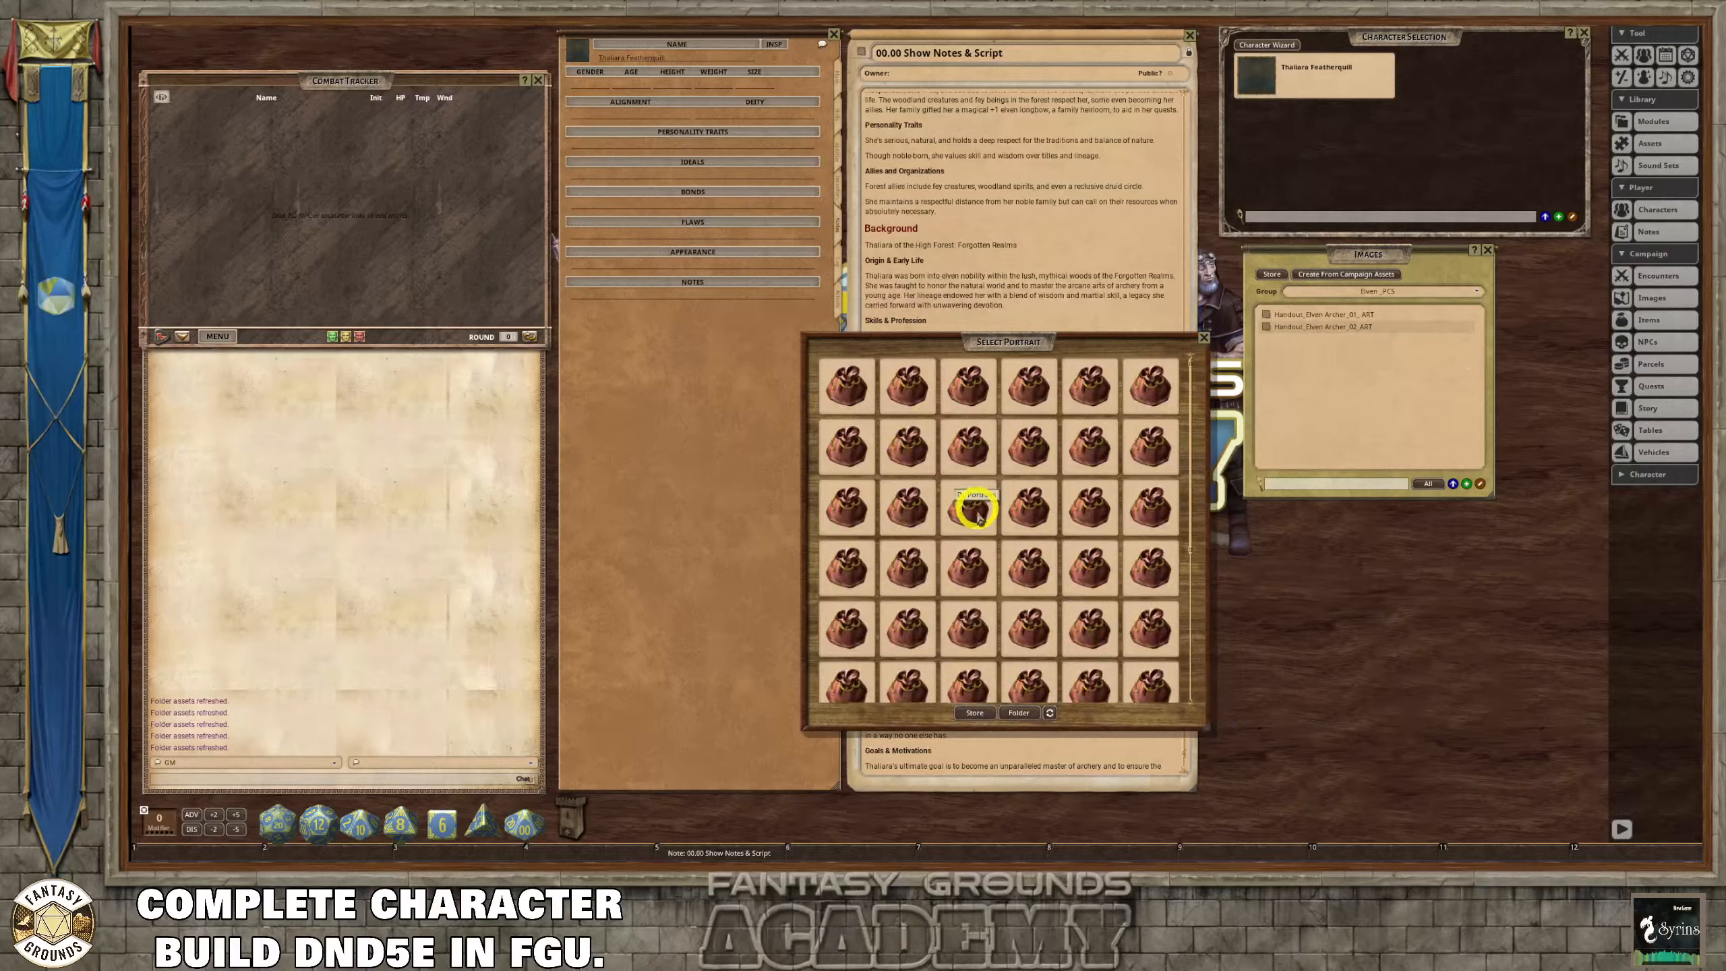
scroll(876, 513, down, 2)
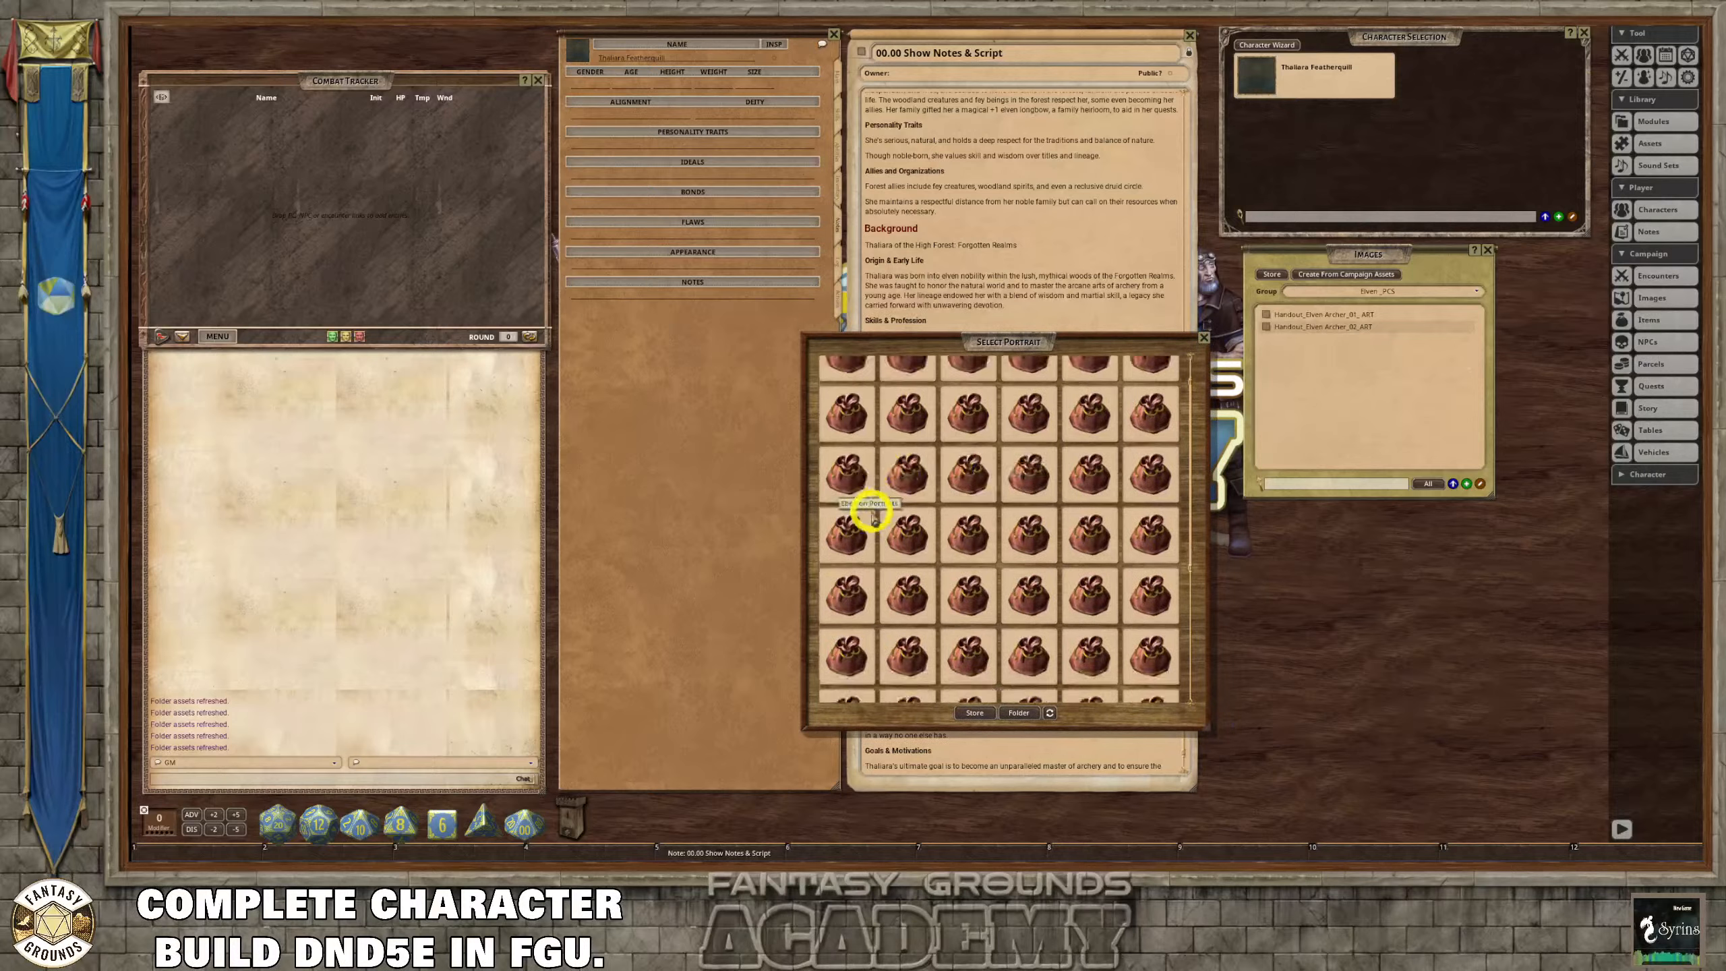
scroll(1102, 538, down, 1)
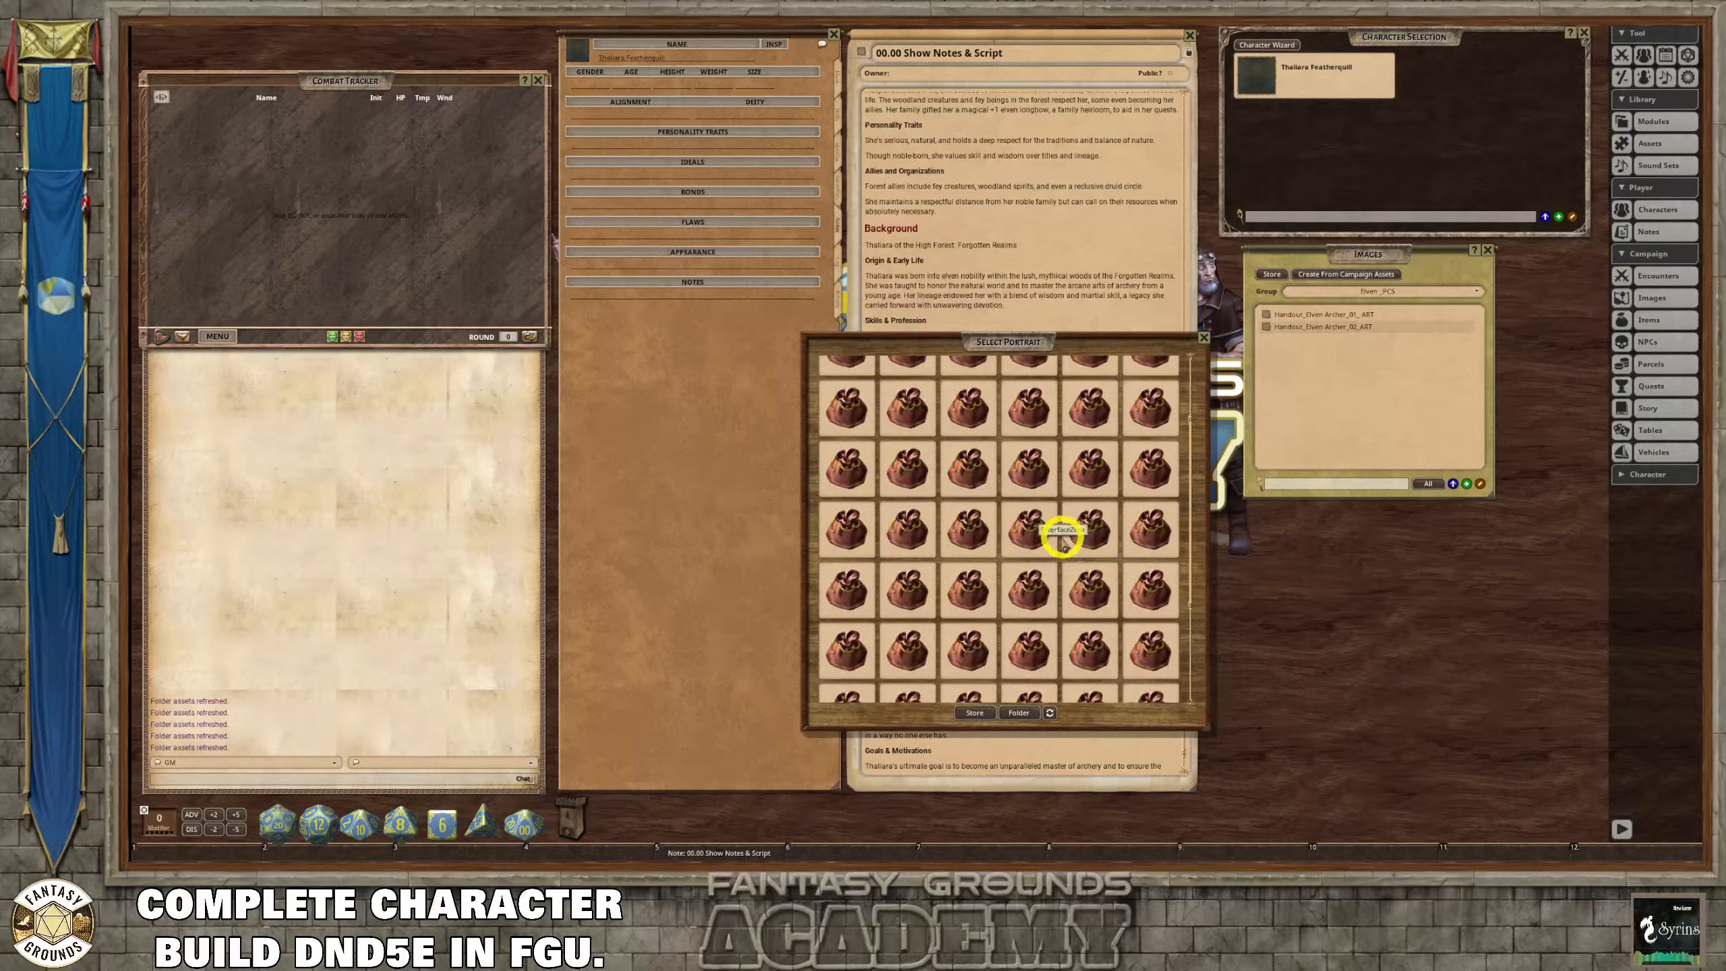
scroll(1033, 551, down, 1)
scroll(1006, 573, down, 2)
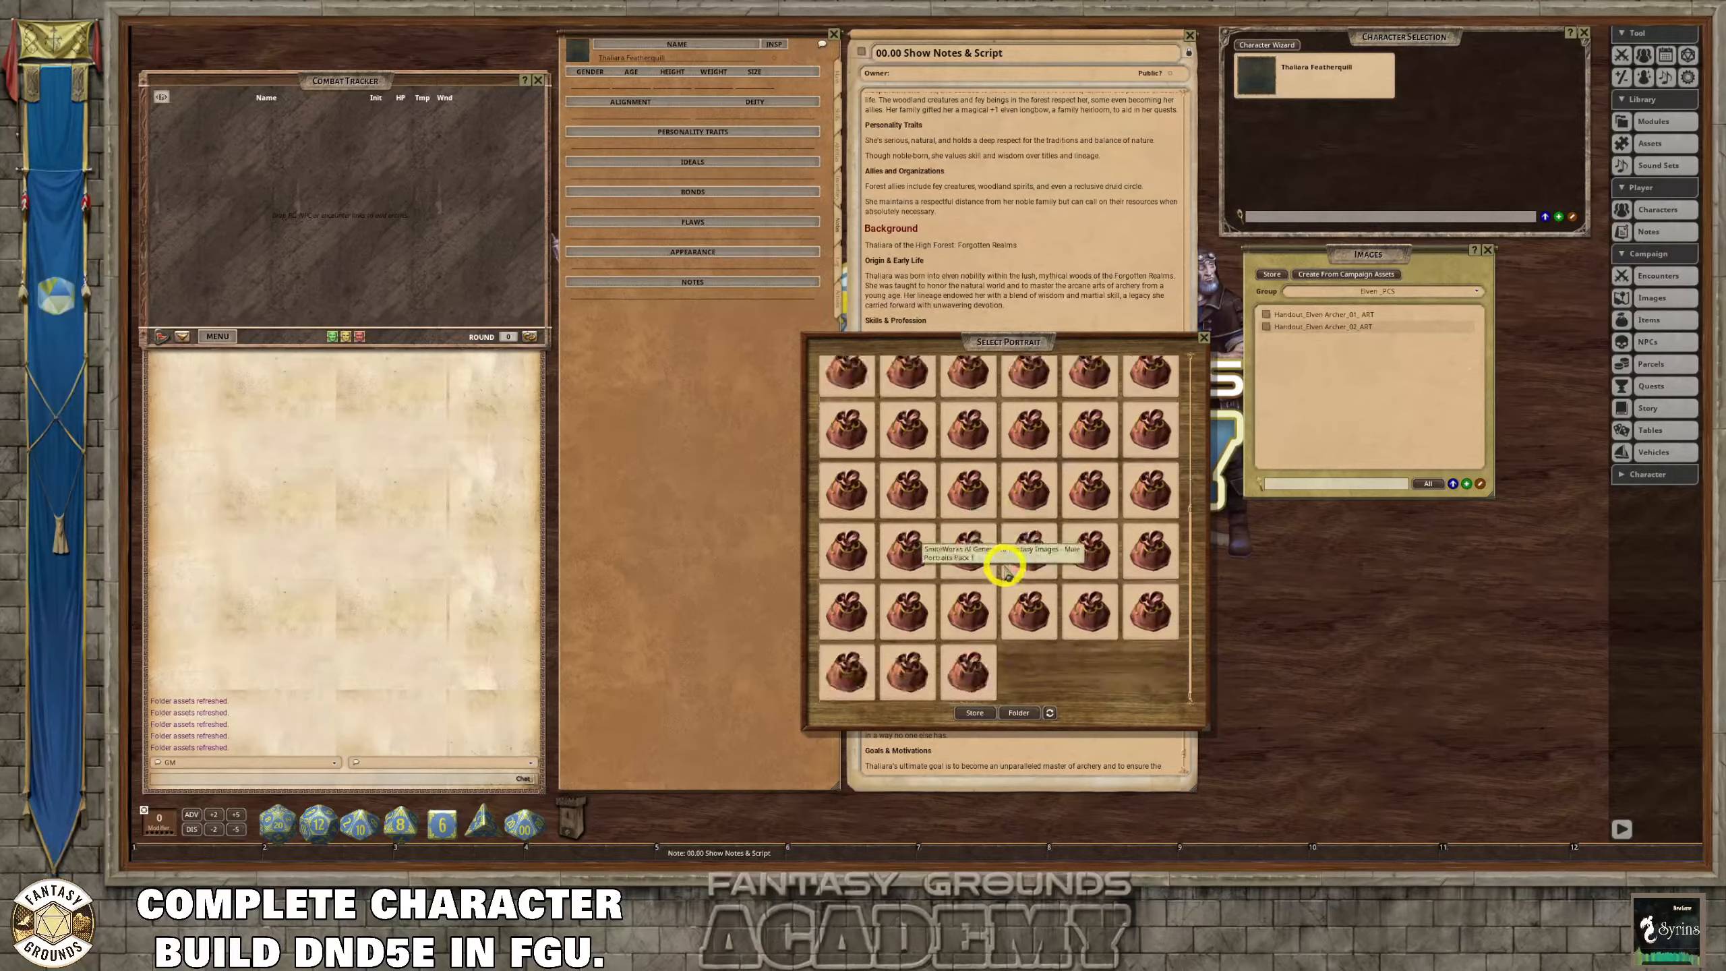
Inspect the general Fantasy Grounds portraits folder from the portrait selection and again from the portrait assets, closing it each time.
click(1019, 713)
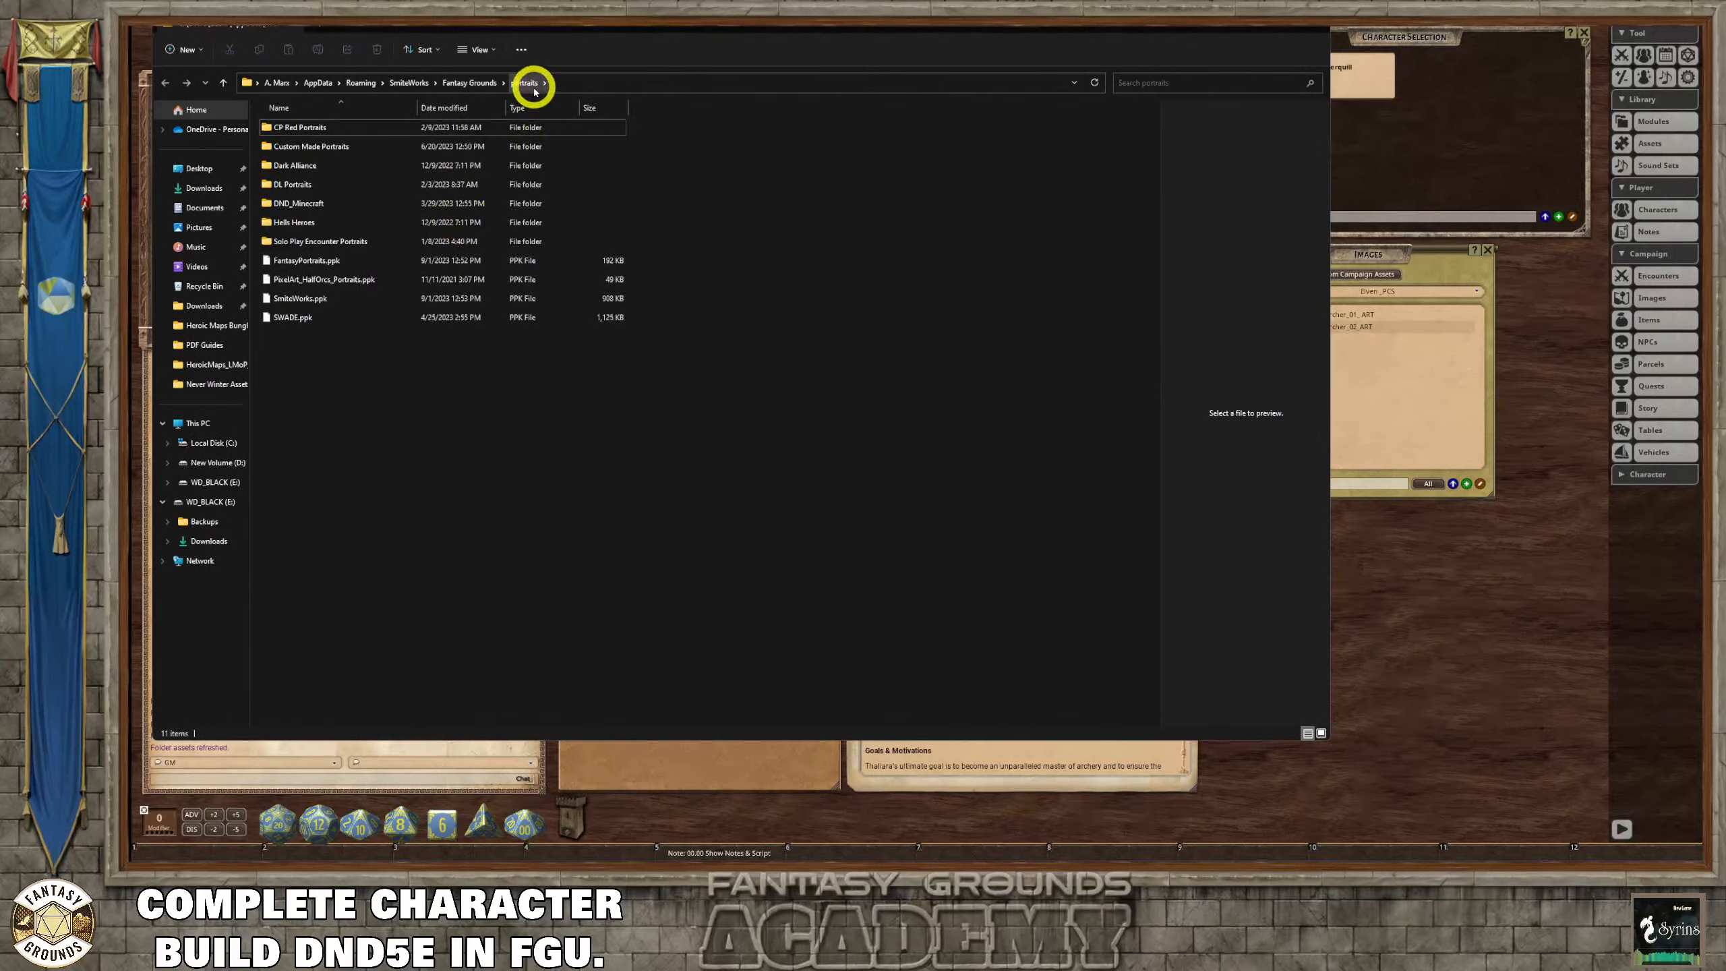
click(1320, 27)
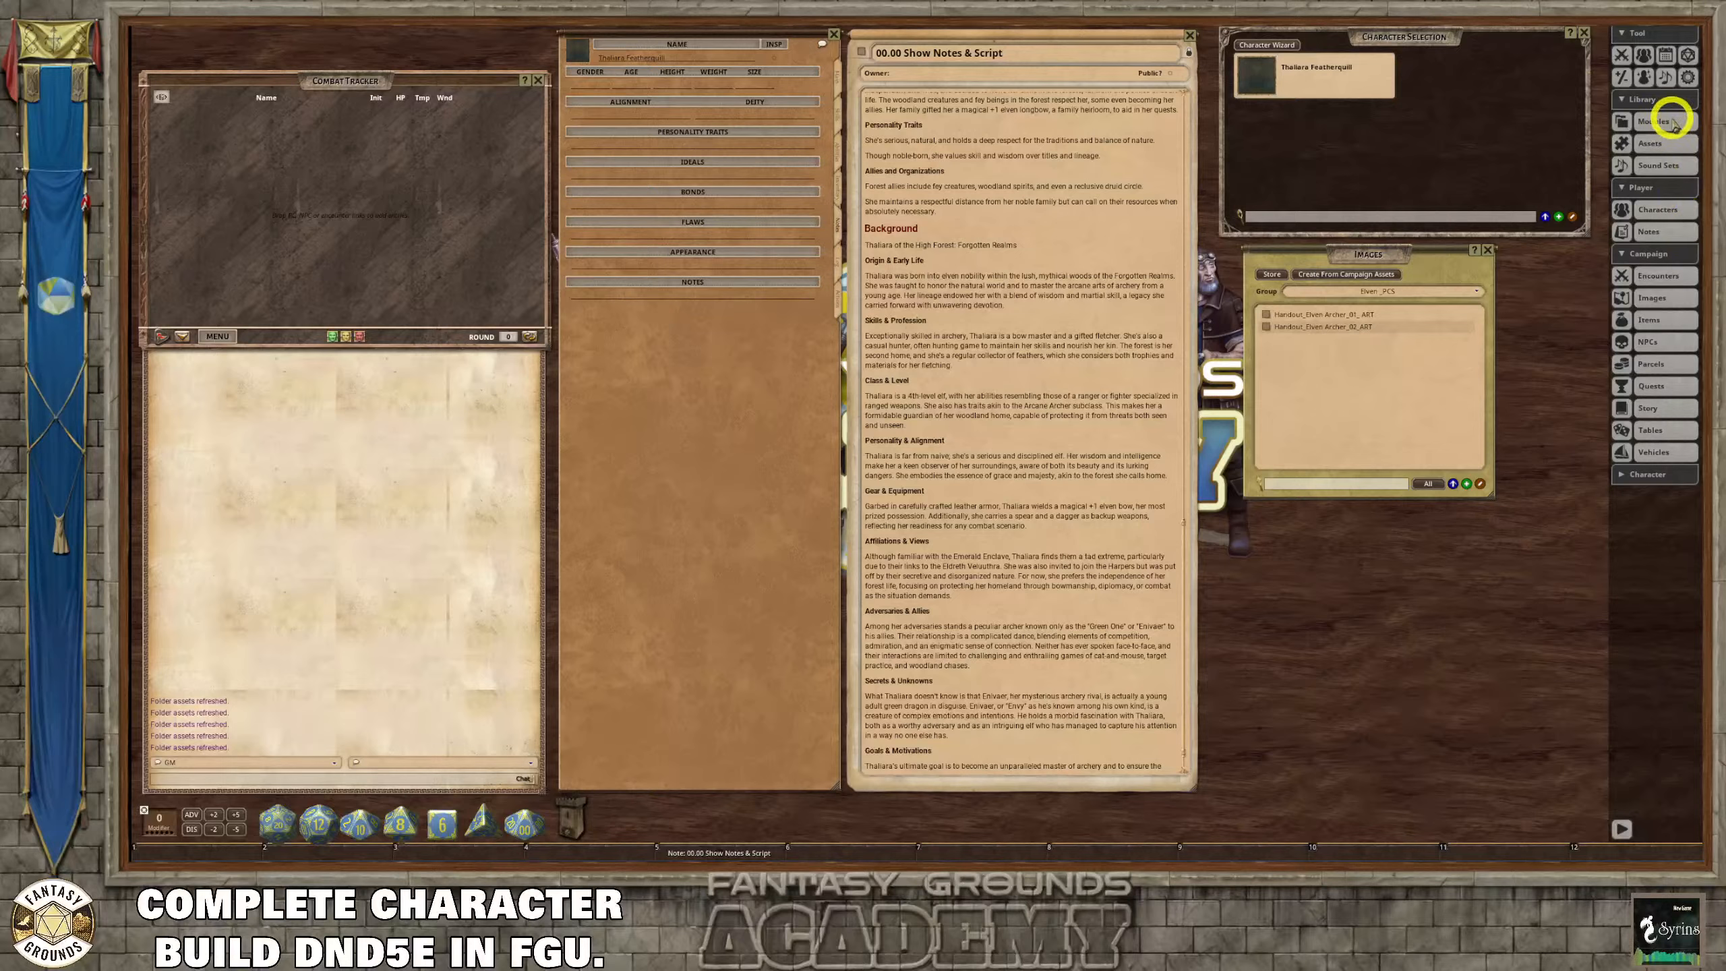
click(1670, 143)
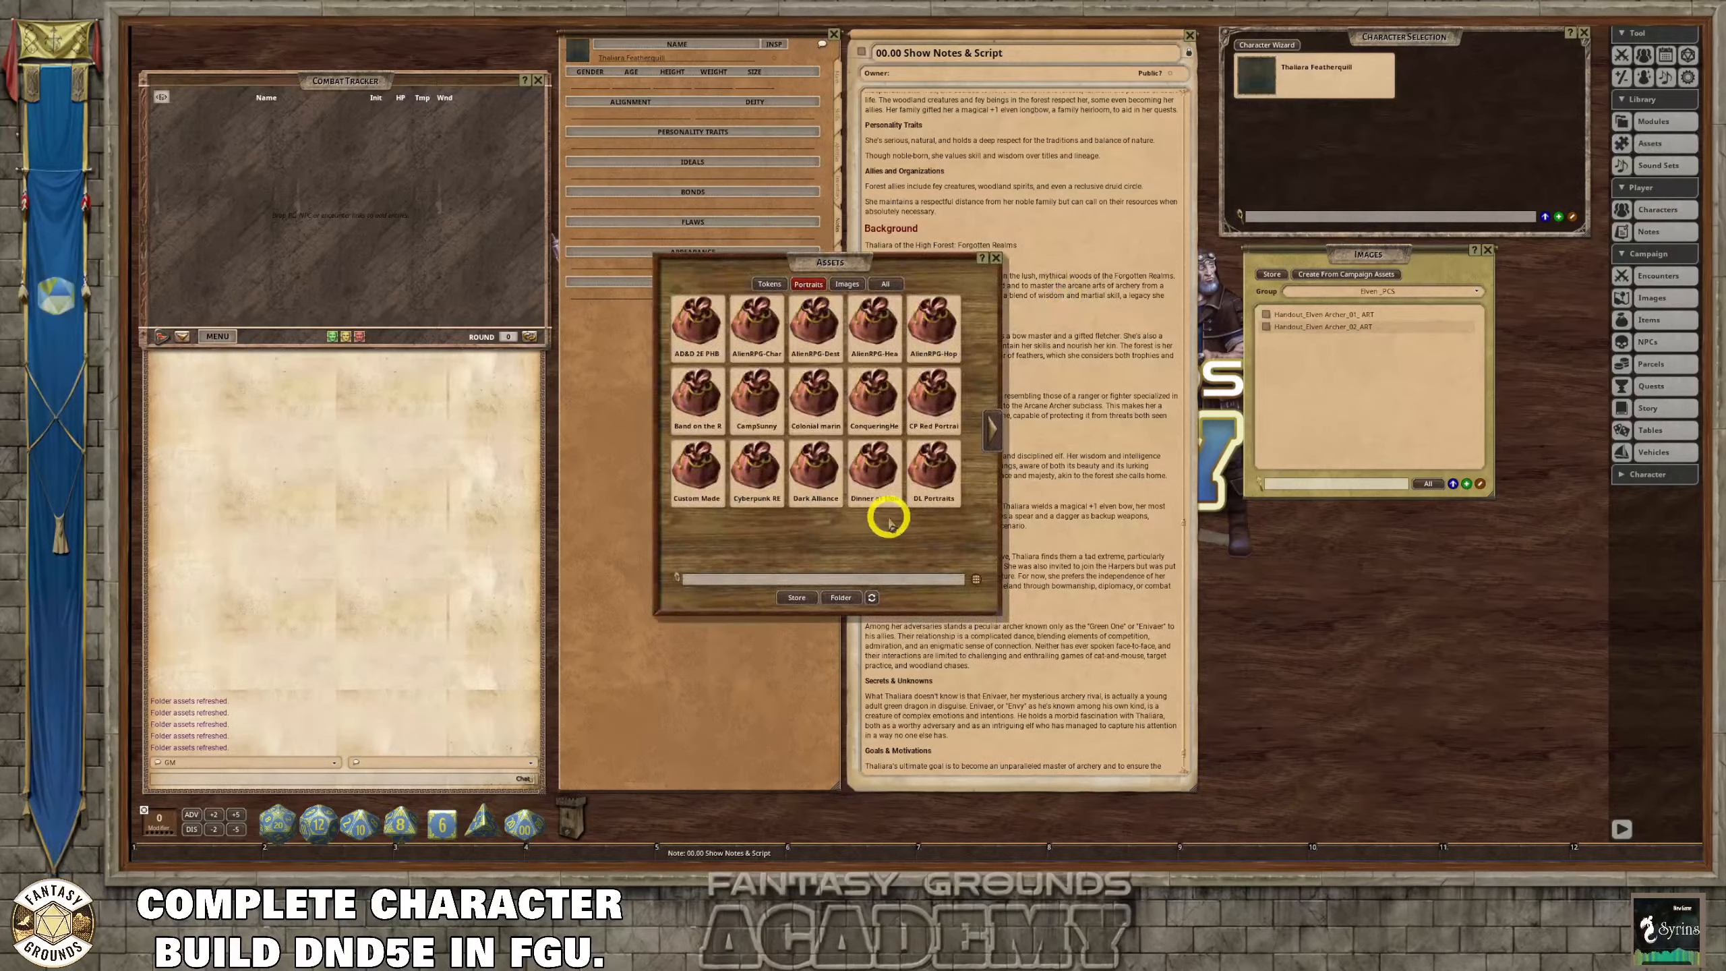
click(850, 601)
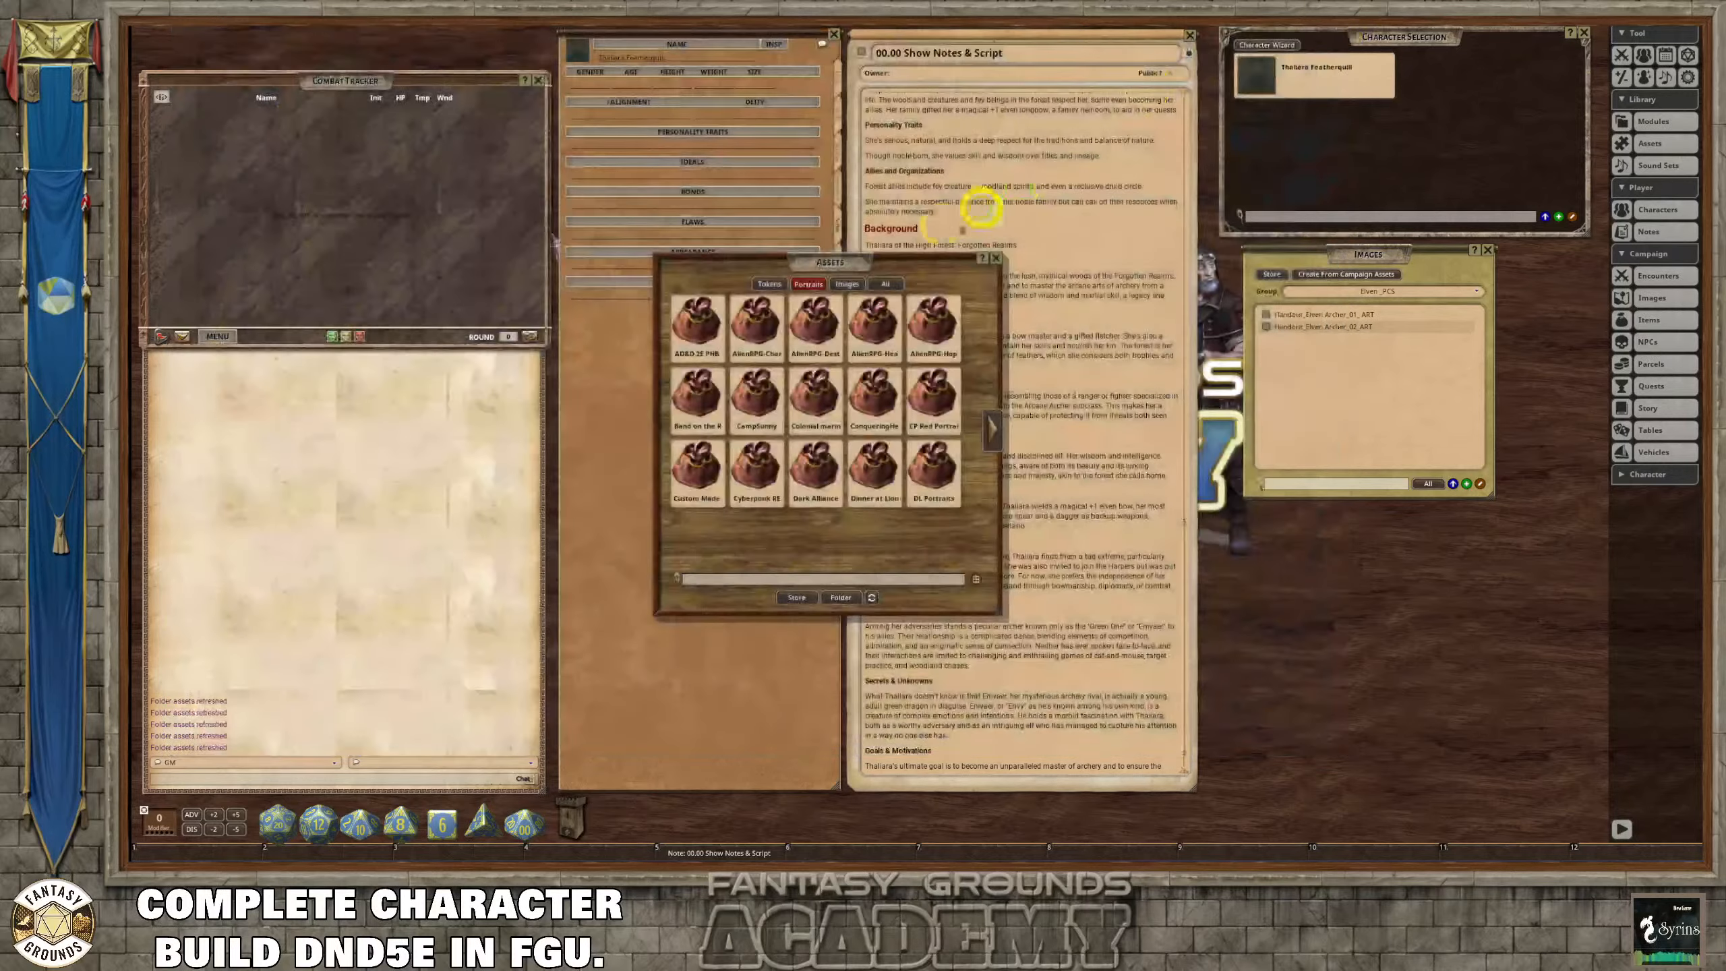
click(1331, 33)
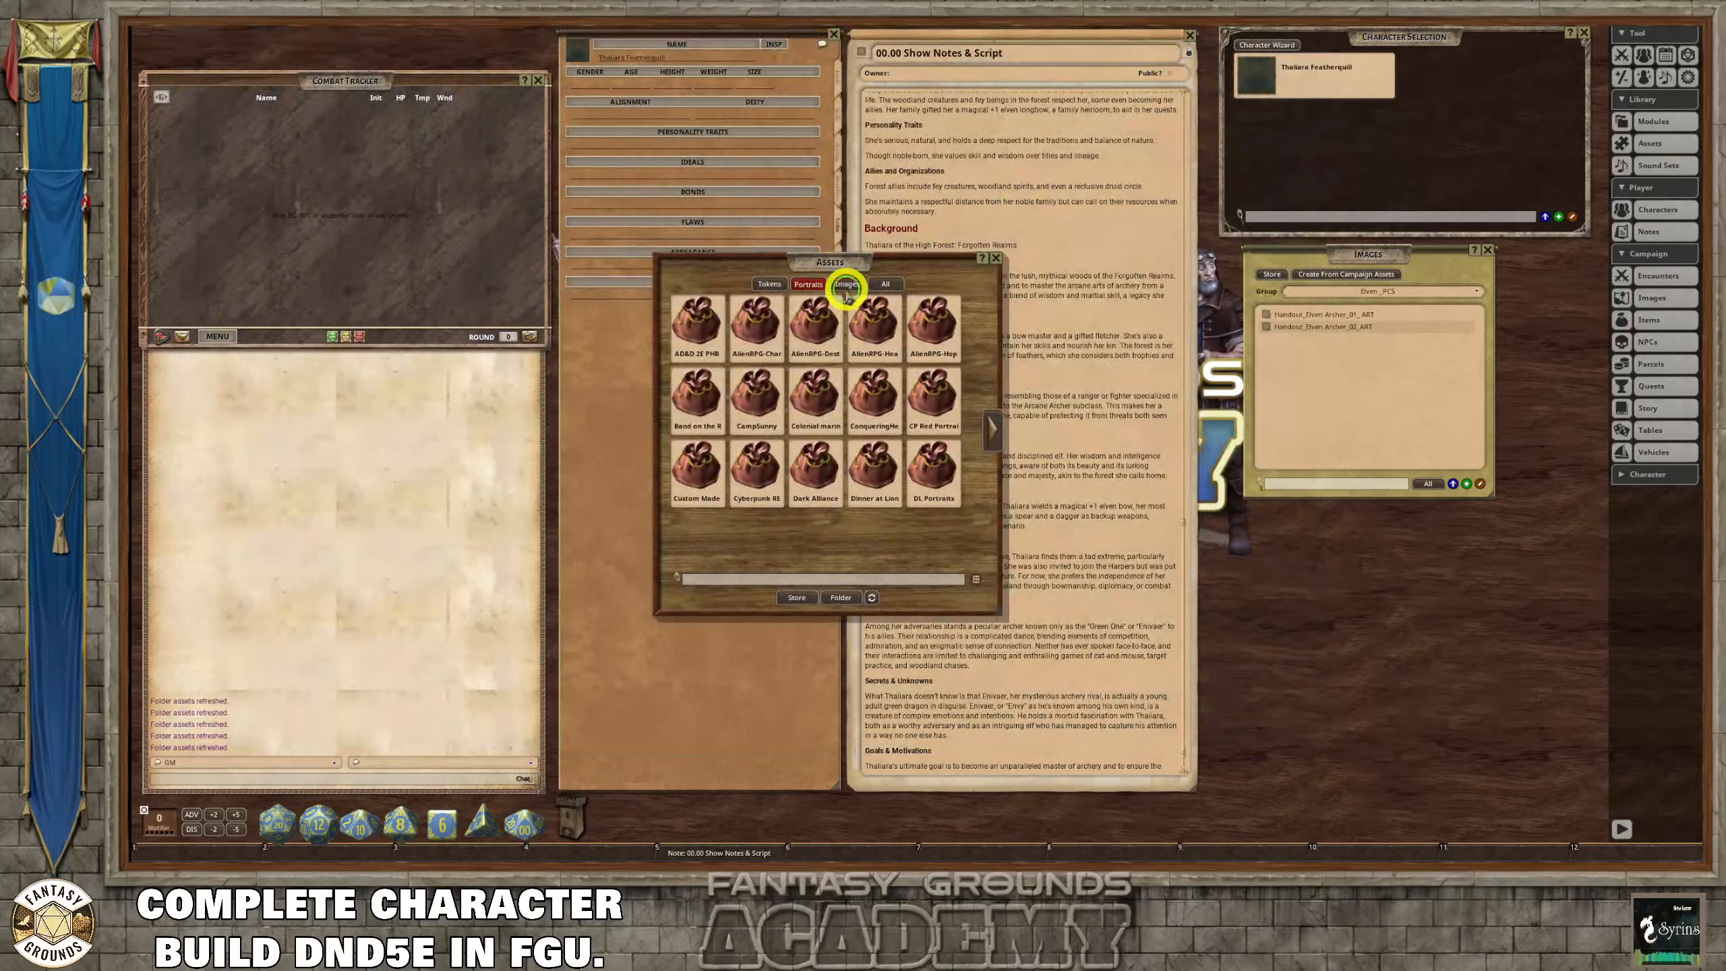
Open the campaign's images folder from the image assets, check the neighbouring portraits folder and close the file browser.
click(846, 286)
click(842, 598)
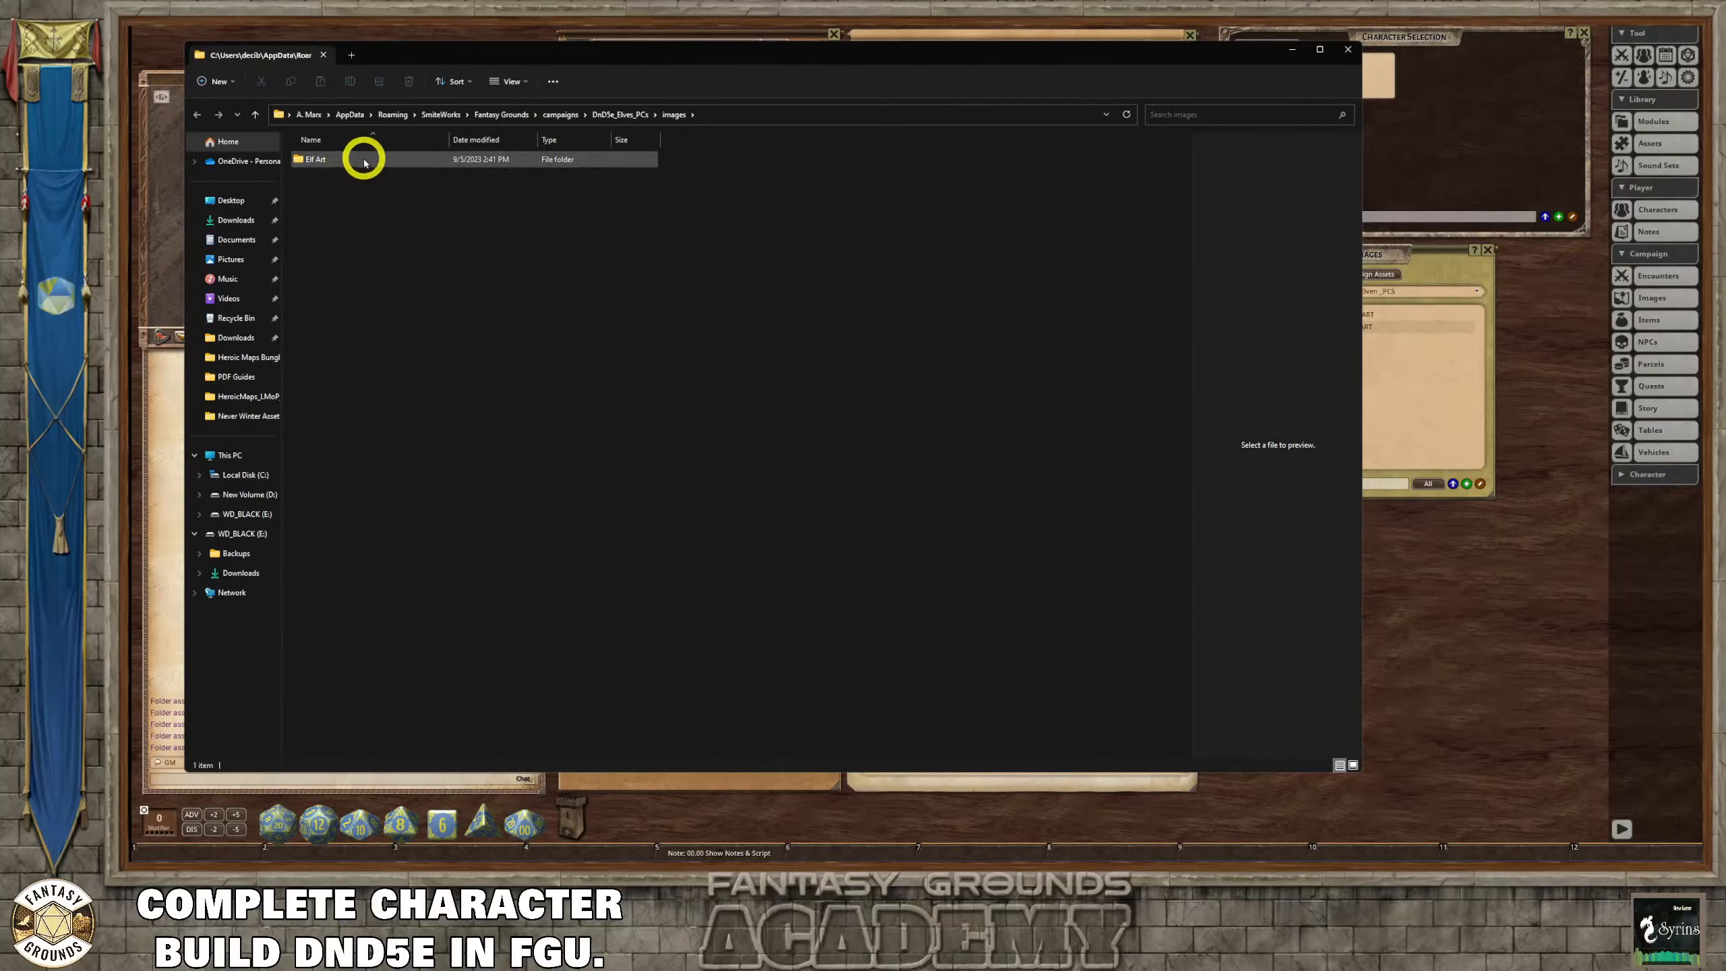
click(613, 117)
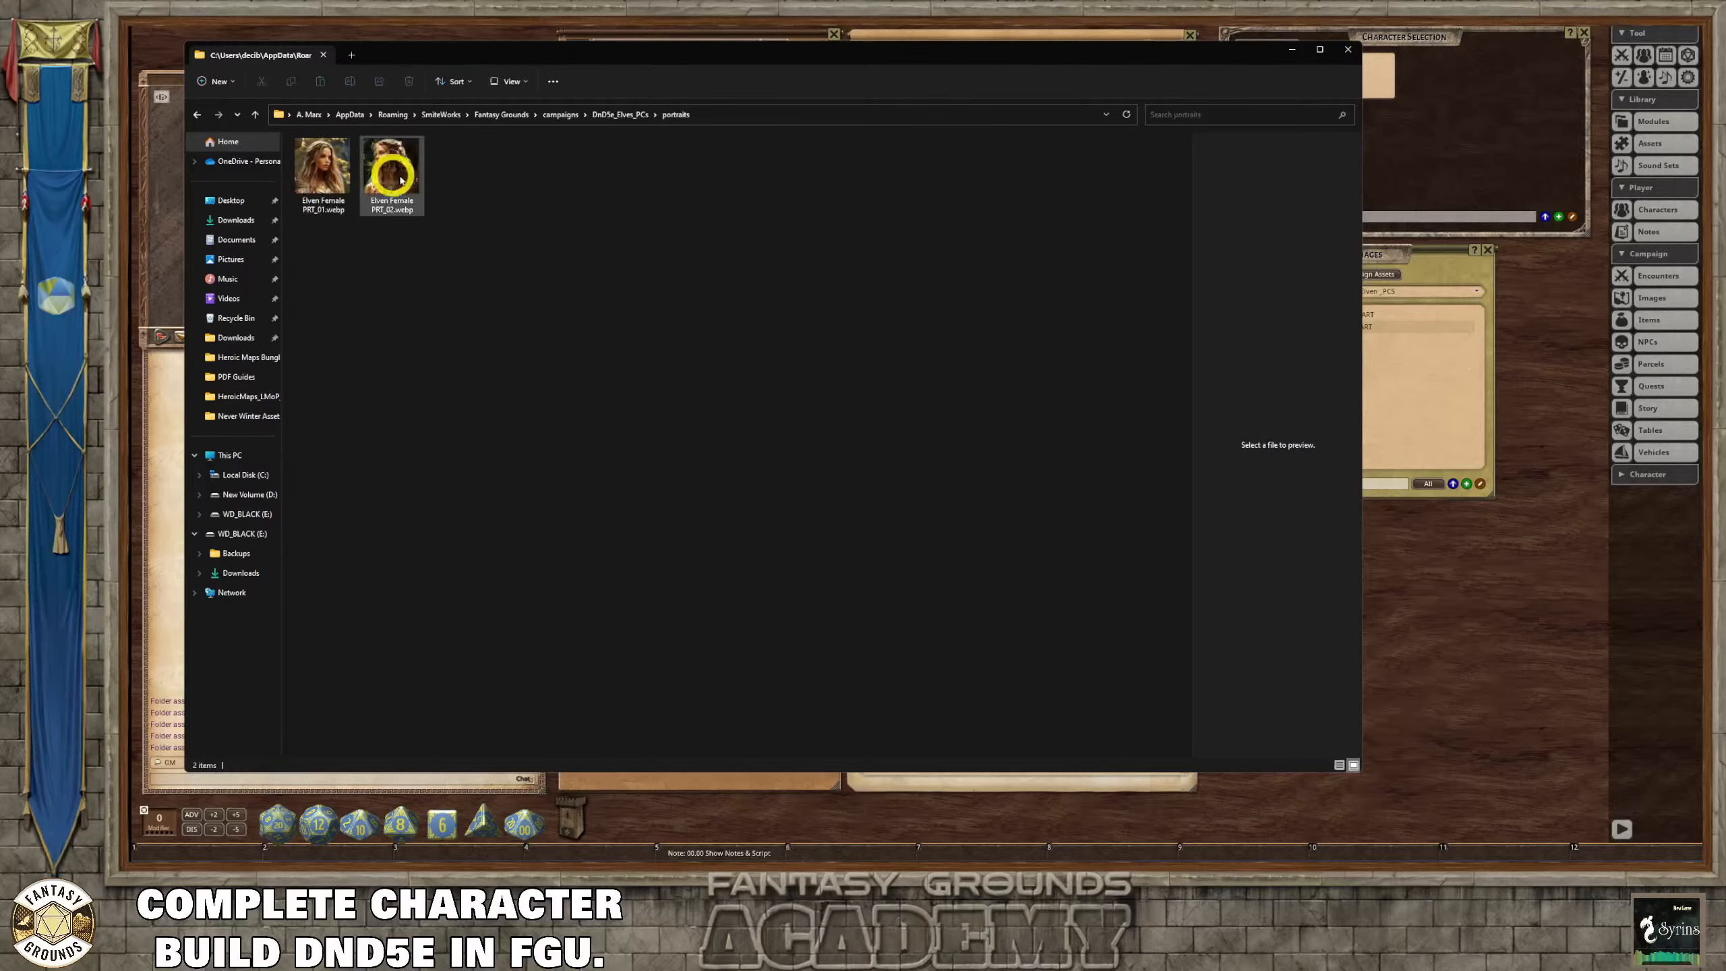
click(1353, 54)
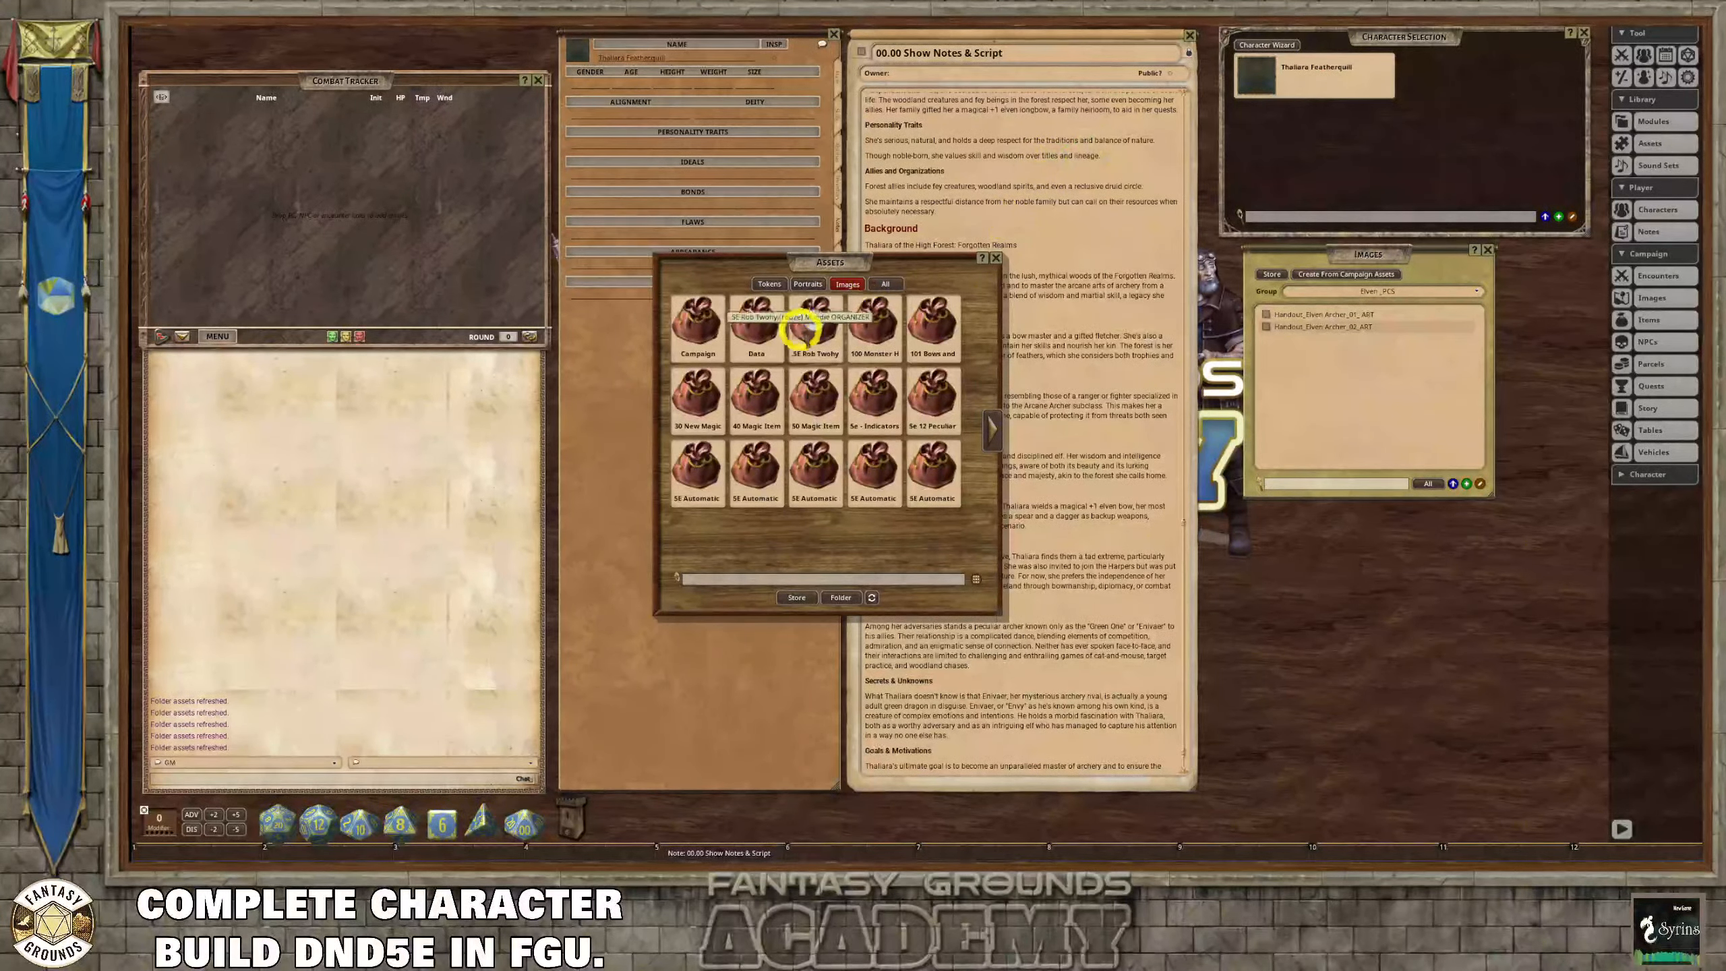
Refresh the assets, look through the Portraits folder in the portrait assets to its last page, and close the asset browser.
click(872, 597)
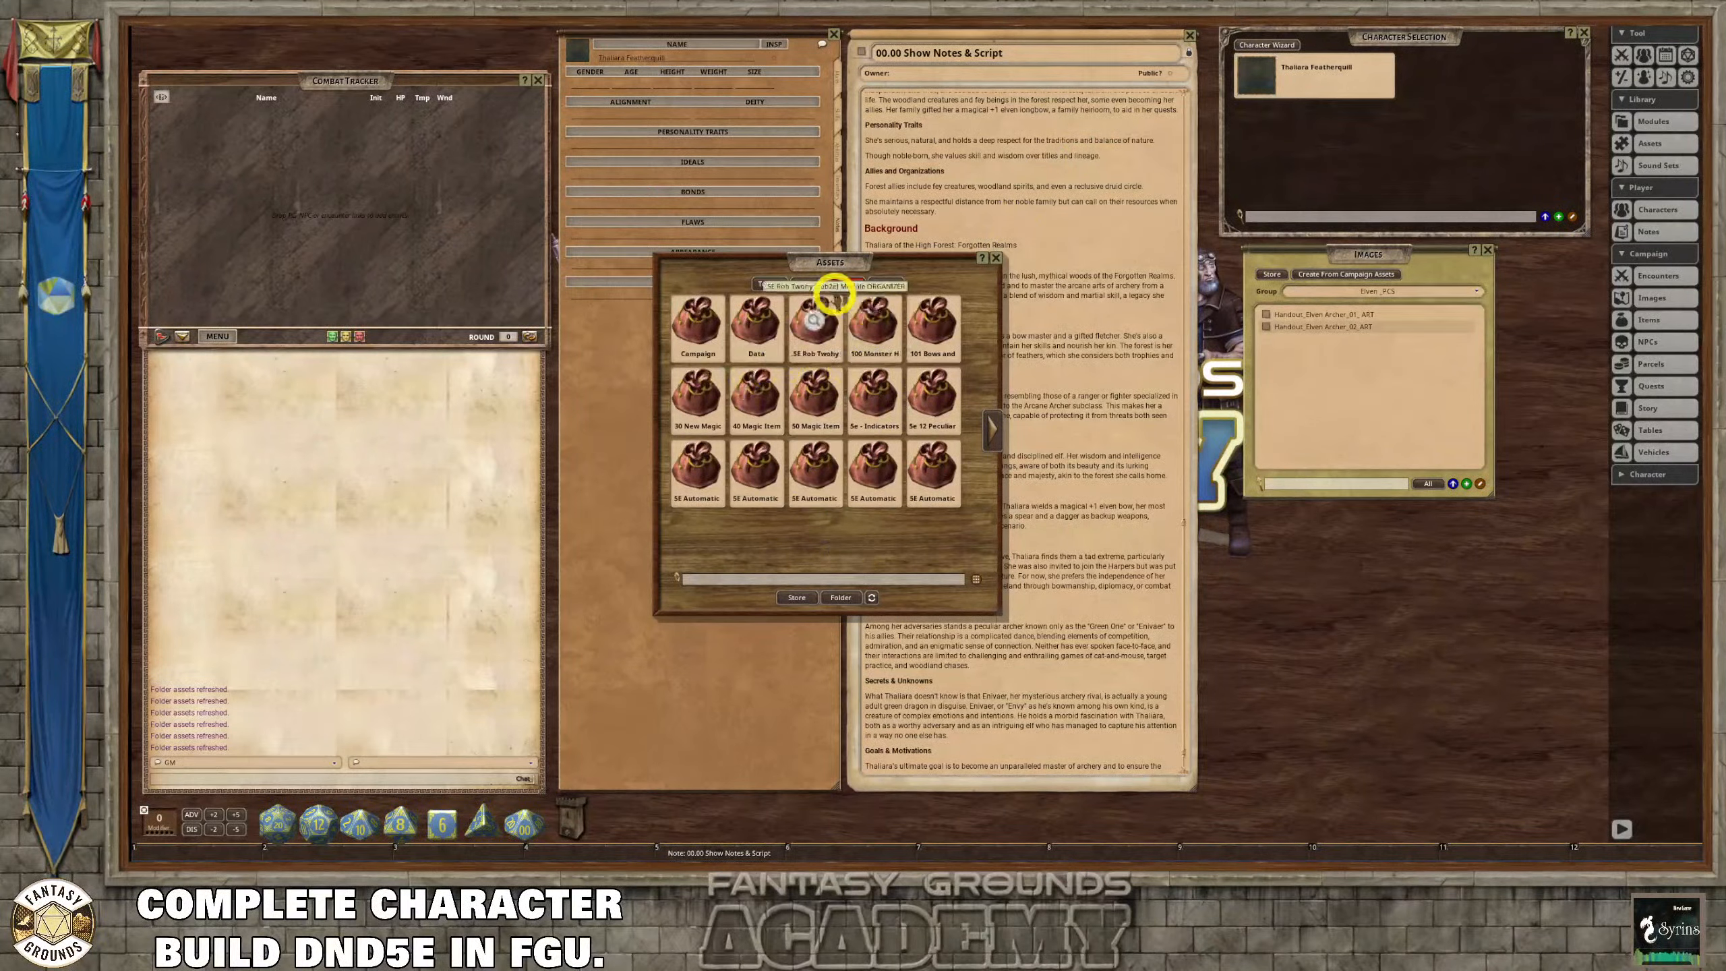
click(813, 286)
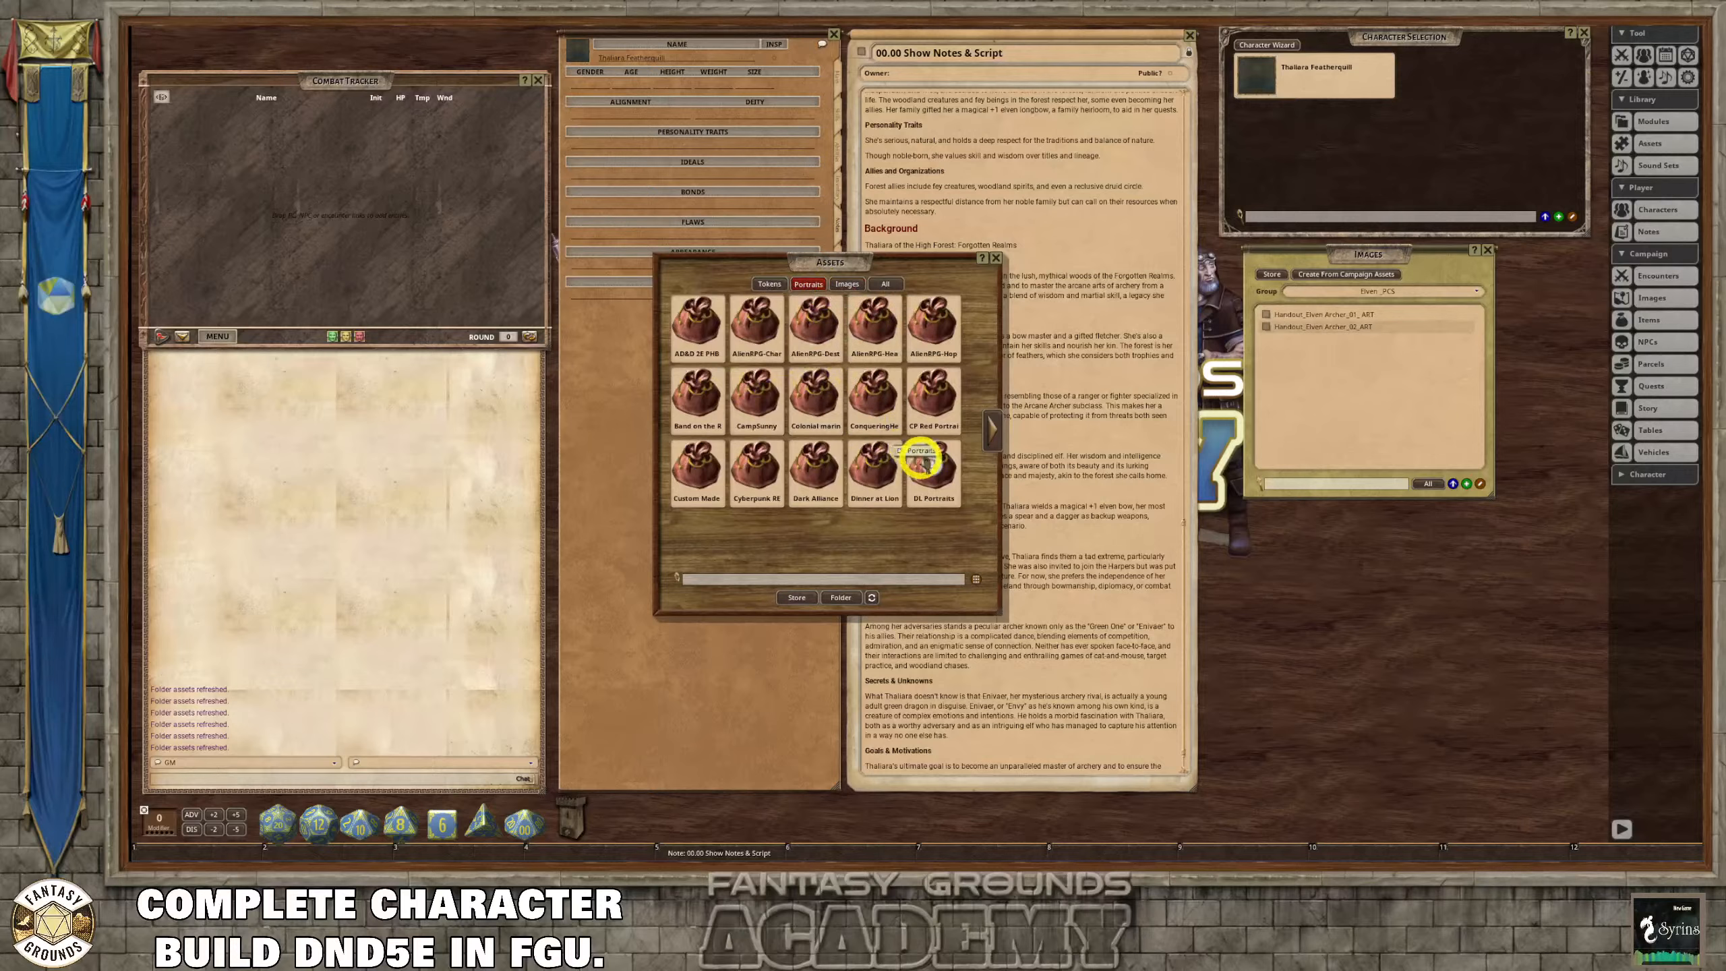
click(992, 432)
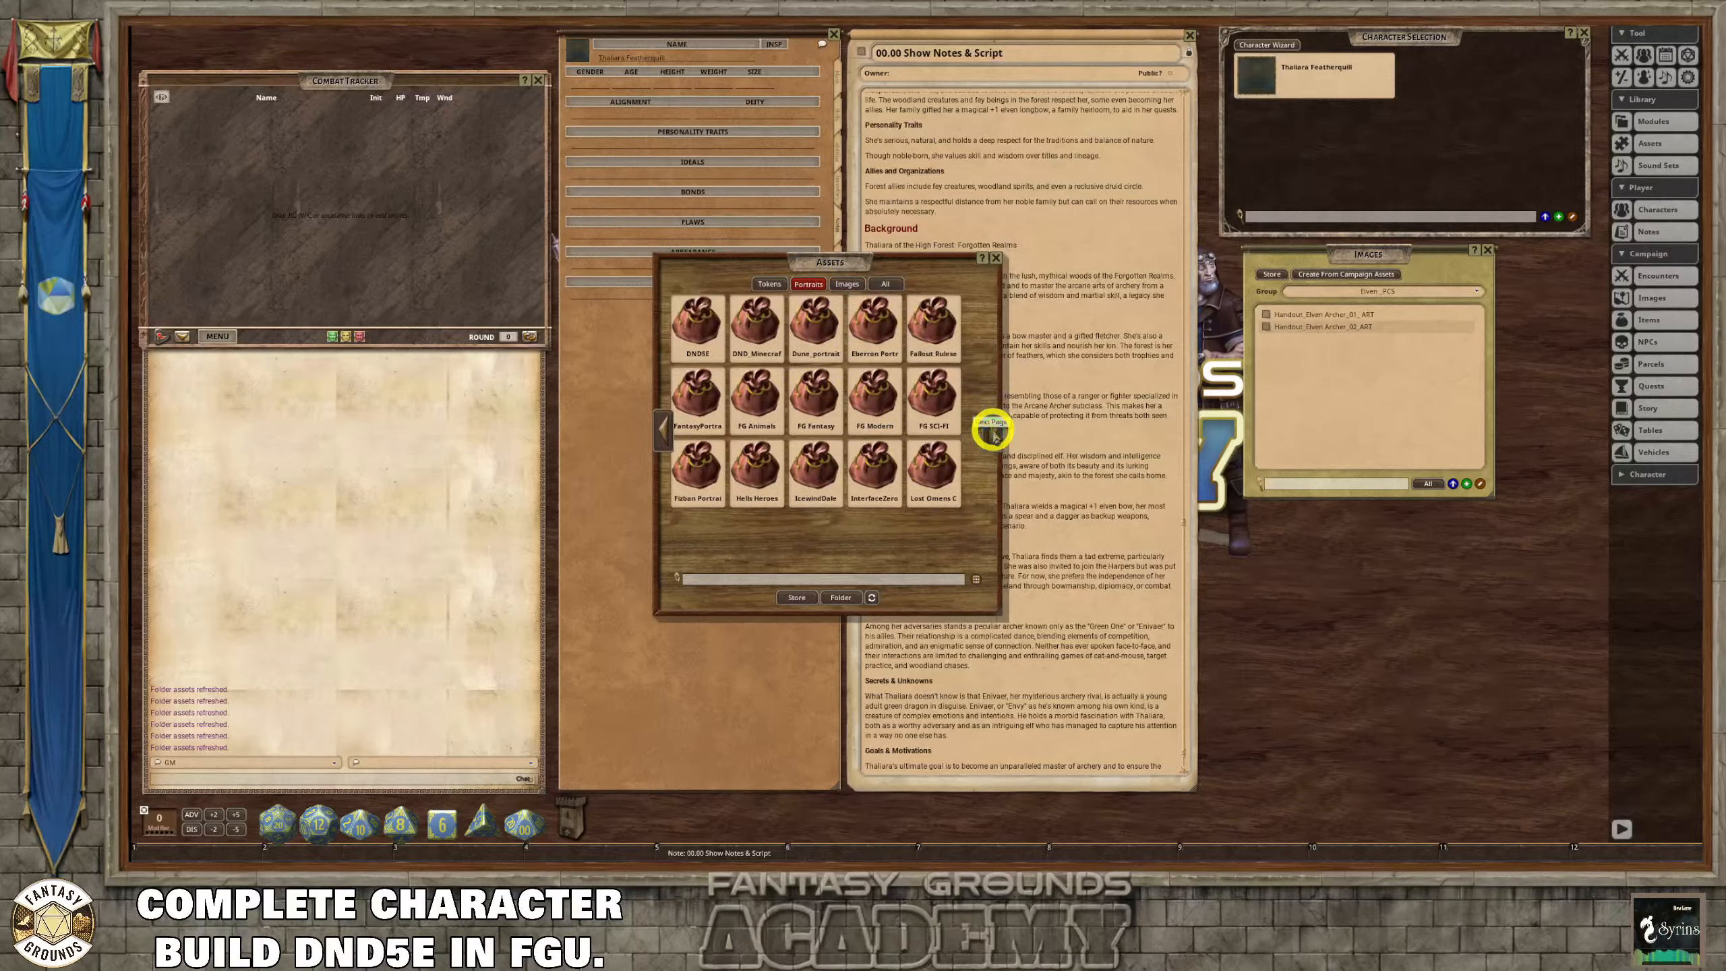
click(994, 435)
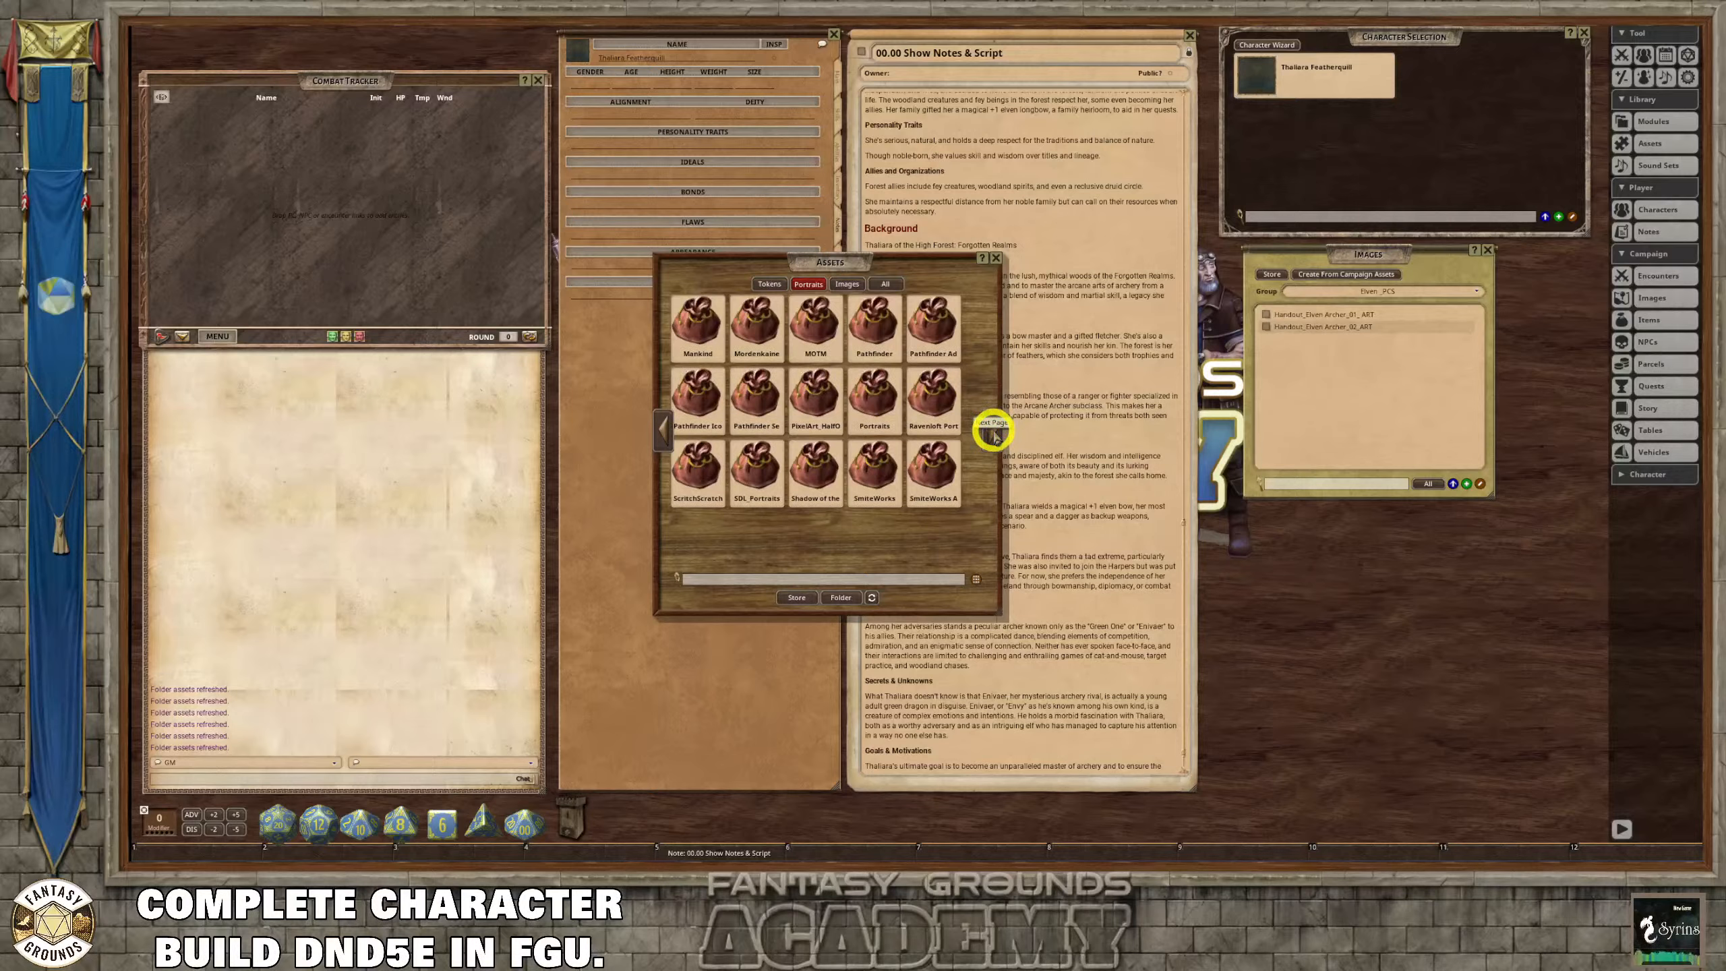
click(876, 401)
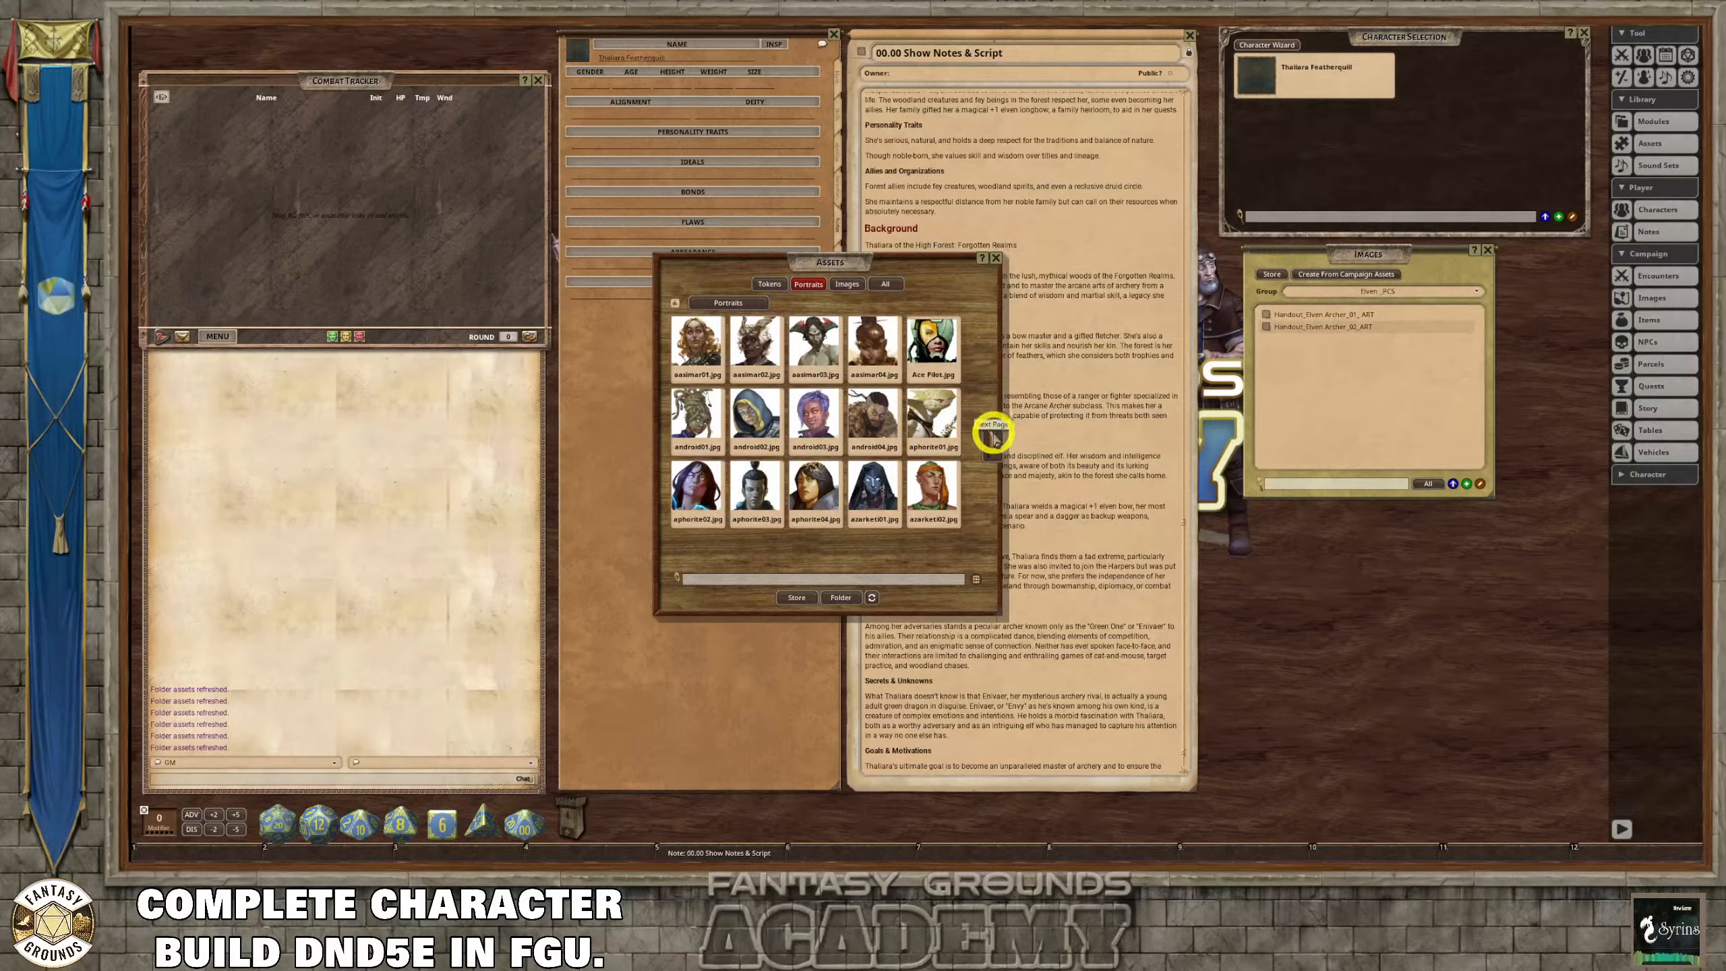
click(993, 435)
click(993, 435)
click(993, 435)
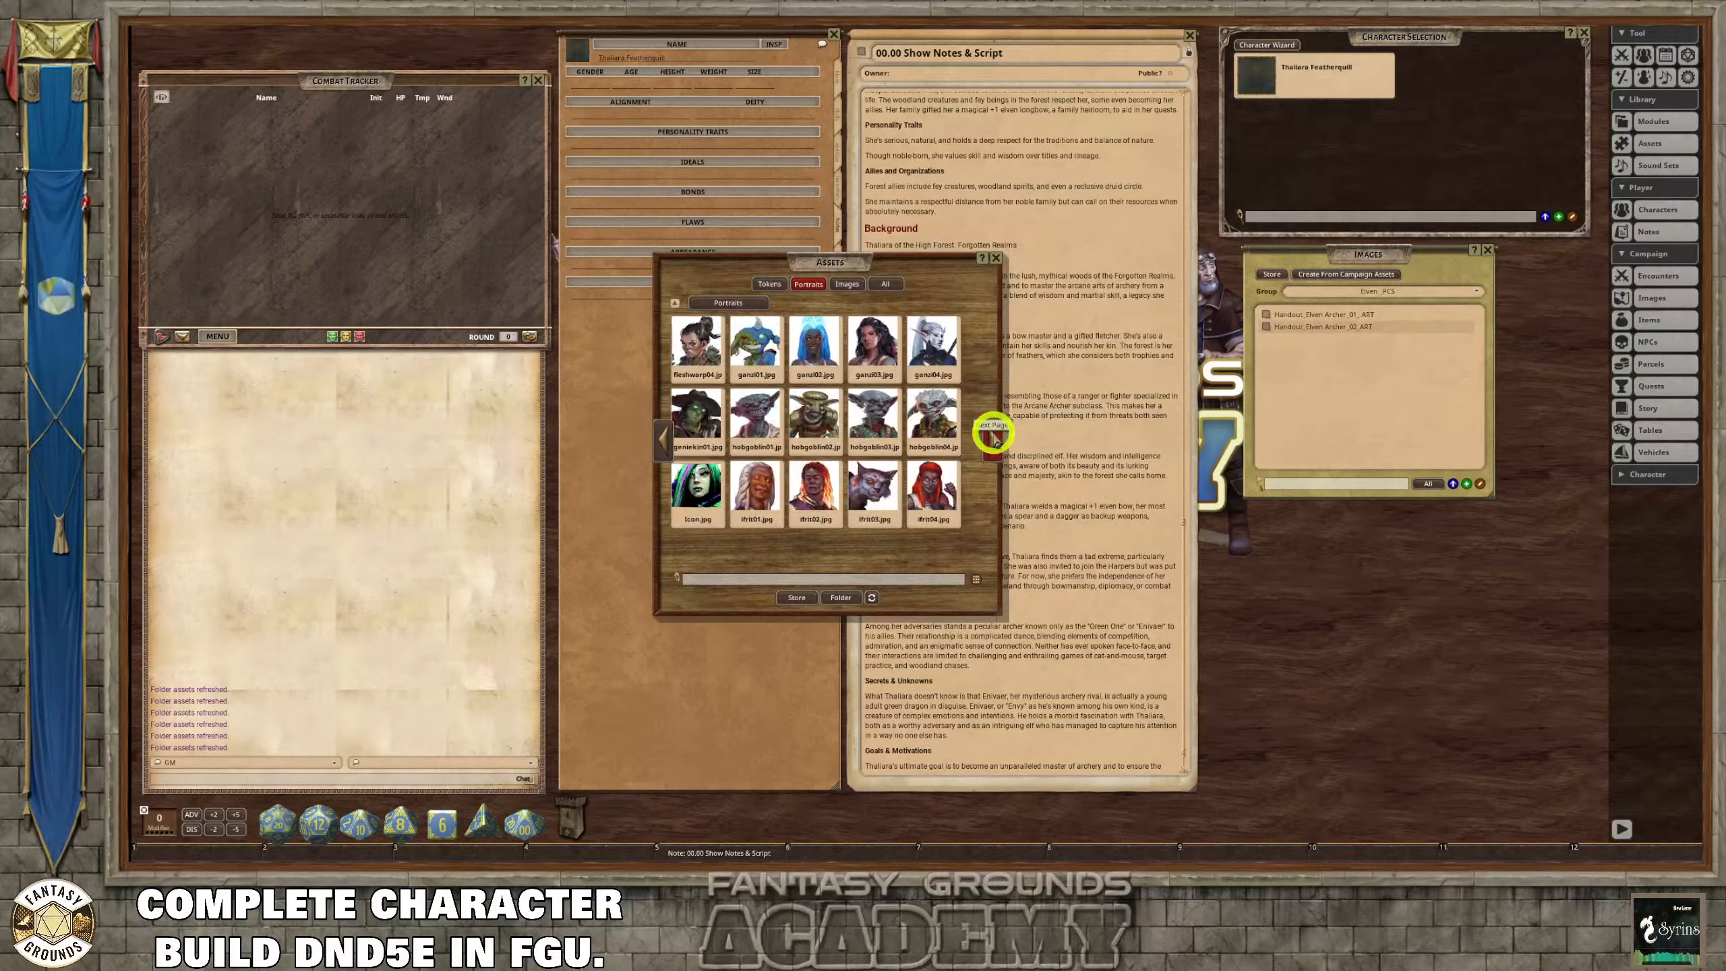
click(994, 435)
click(993, 435)
click(994, 435)
click(993, 435)
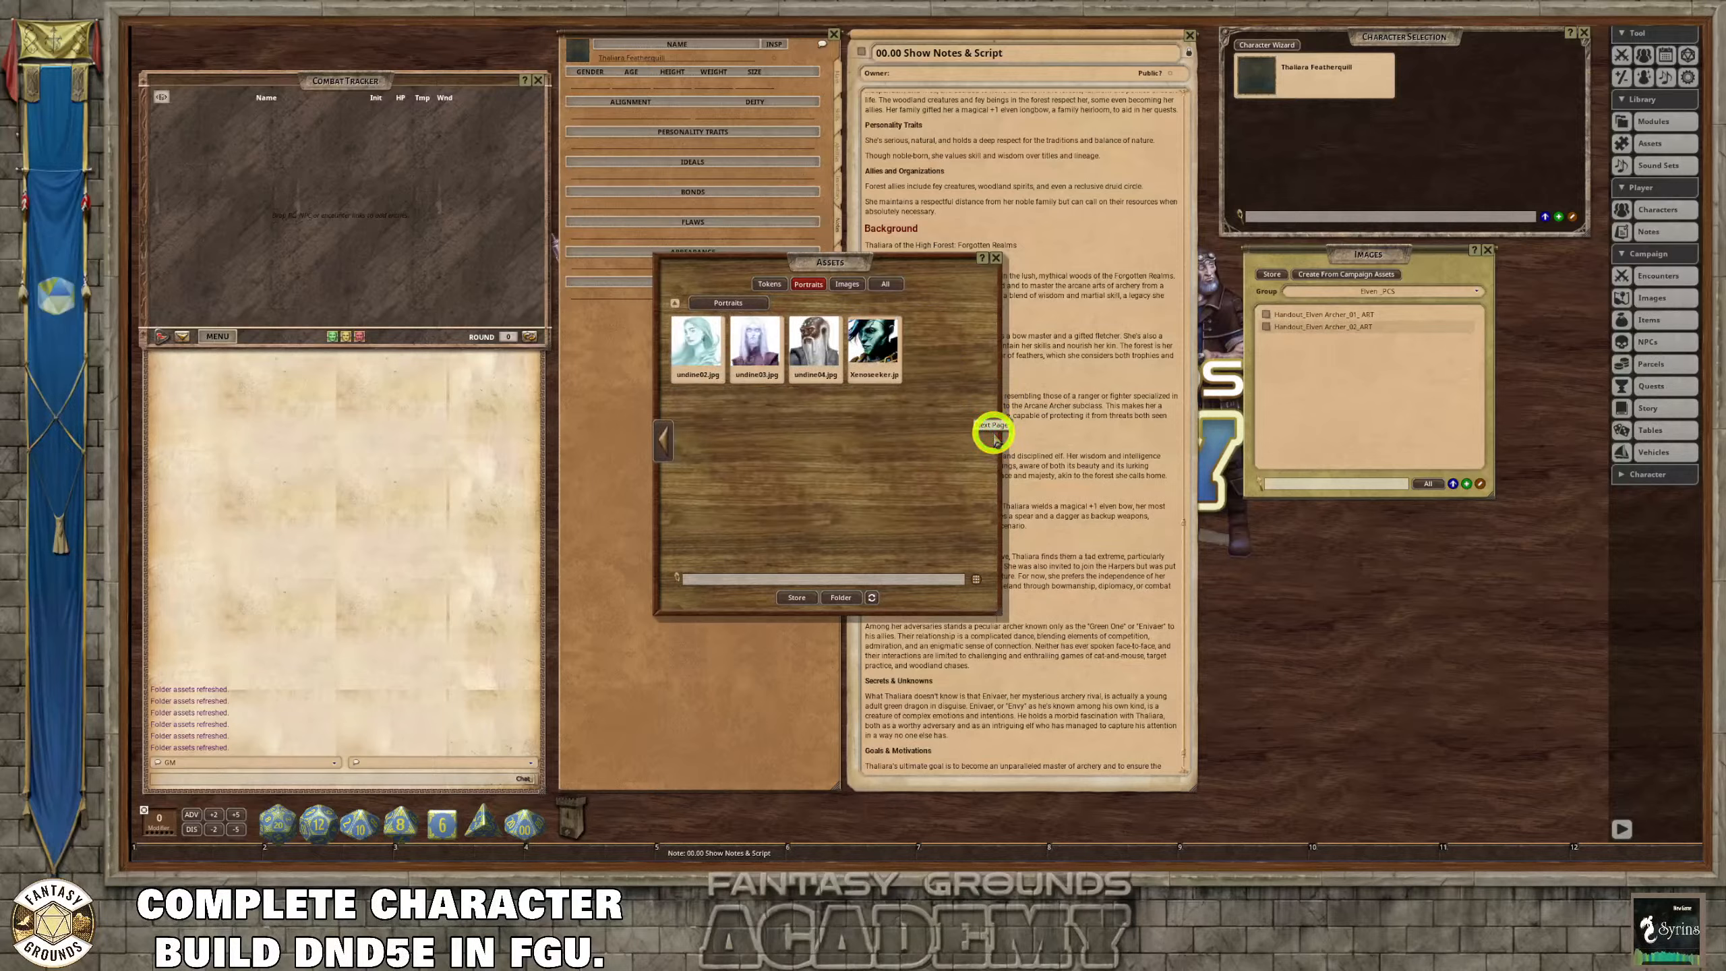
click(996, 258)
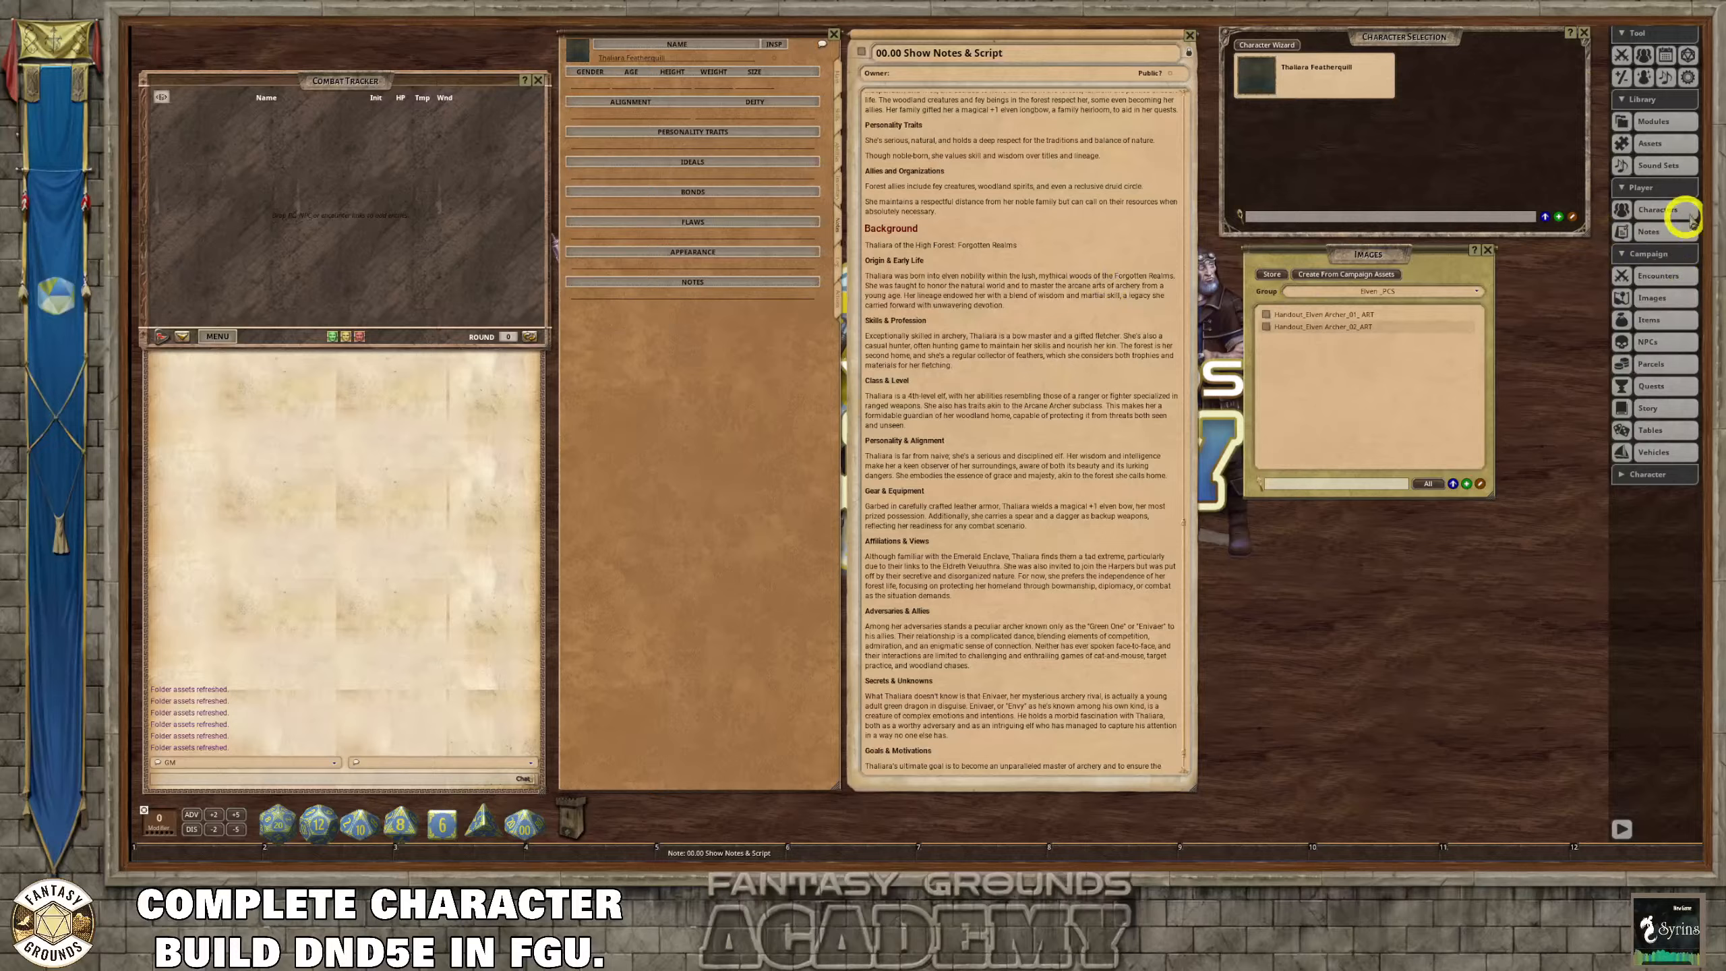
From the portrait assets' file location, go to the DnD5e_Elves_PCs campaign folder, cut its portraits folder and close the file browser.
click(1683, 146)
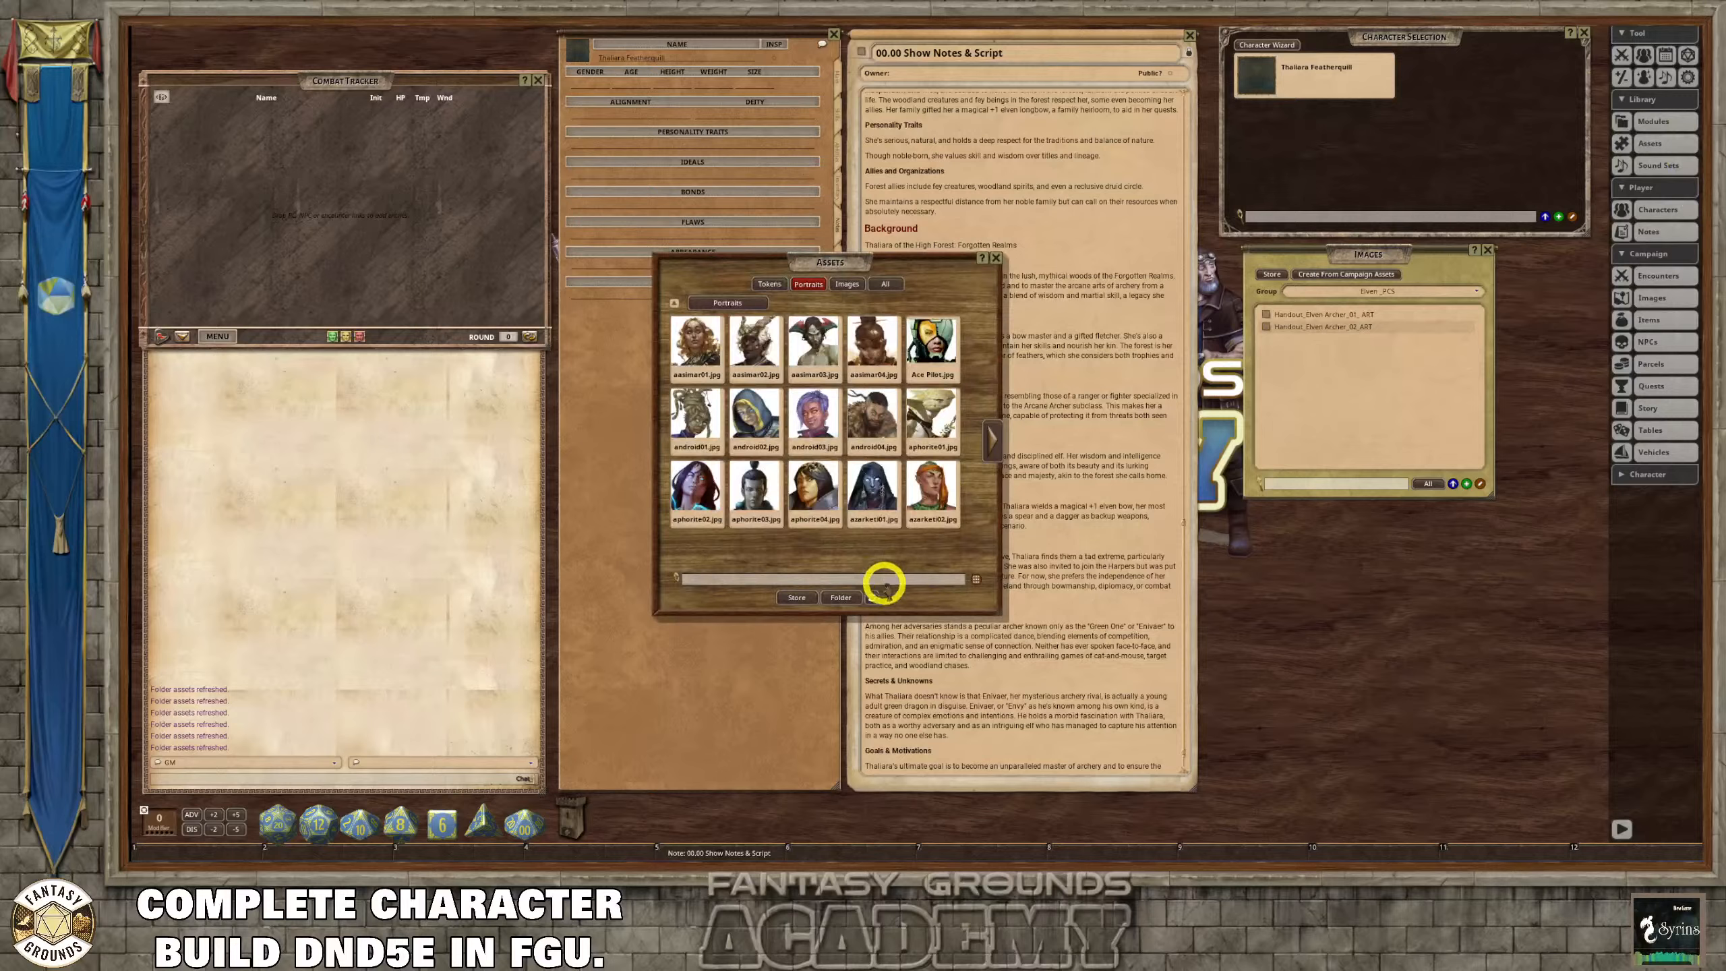
click(842, 598)
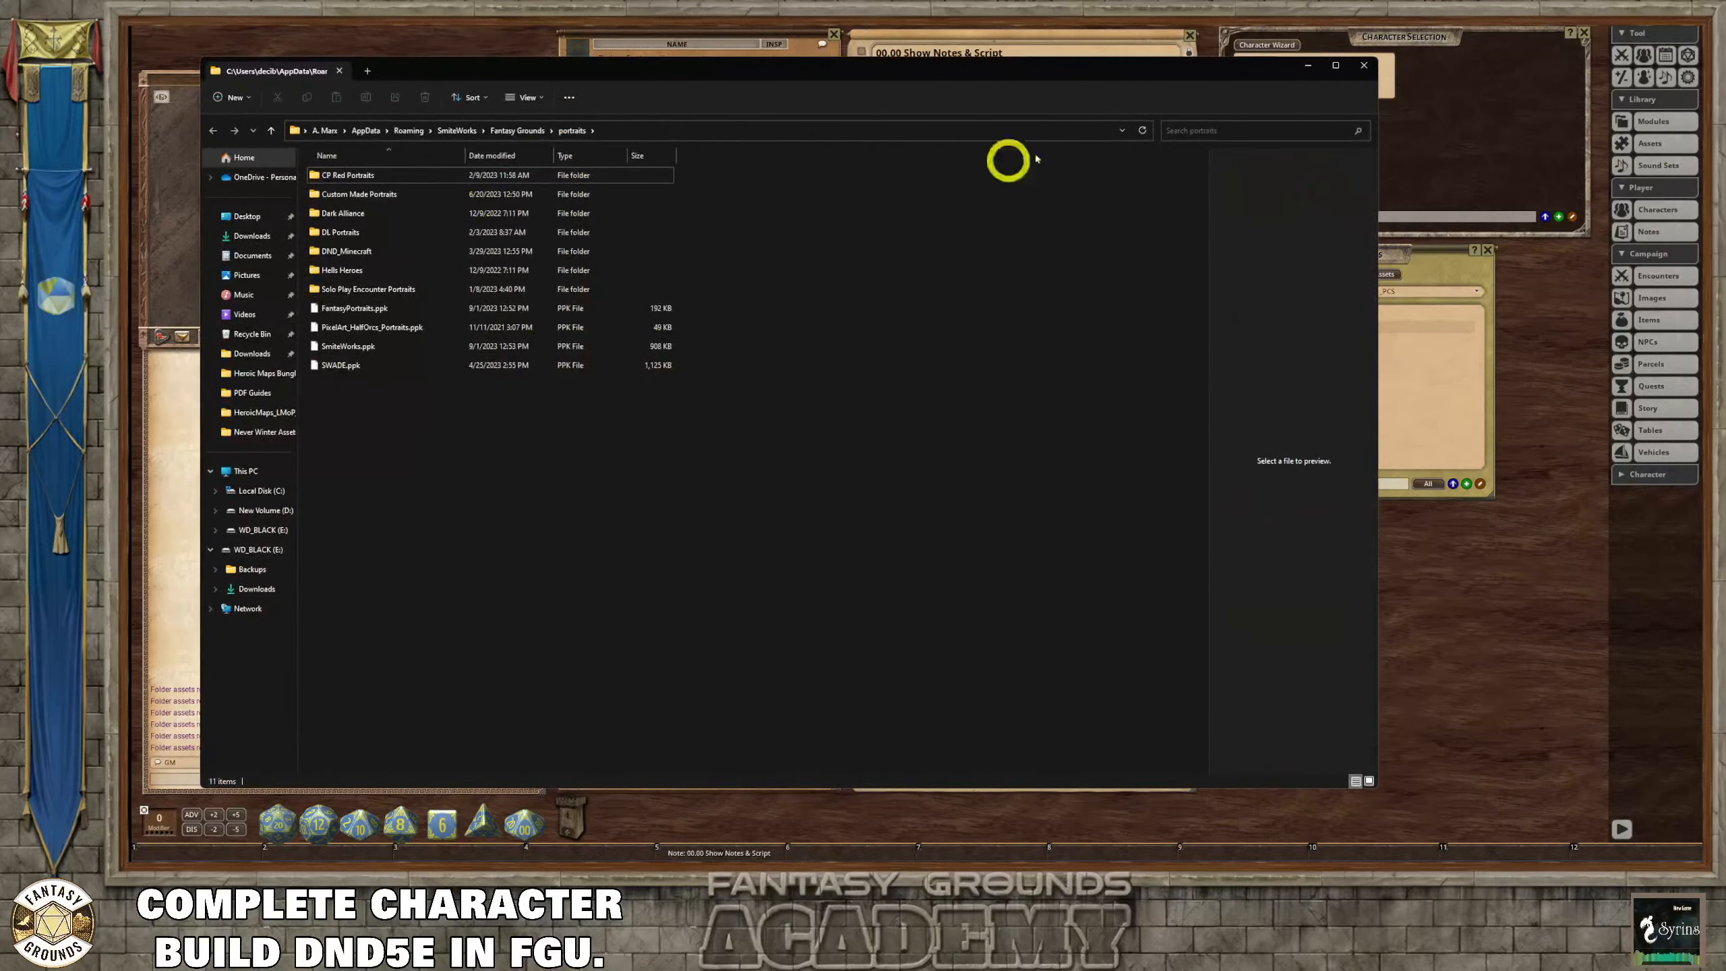
click(524, 134)
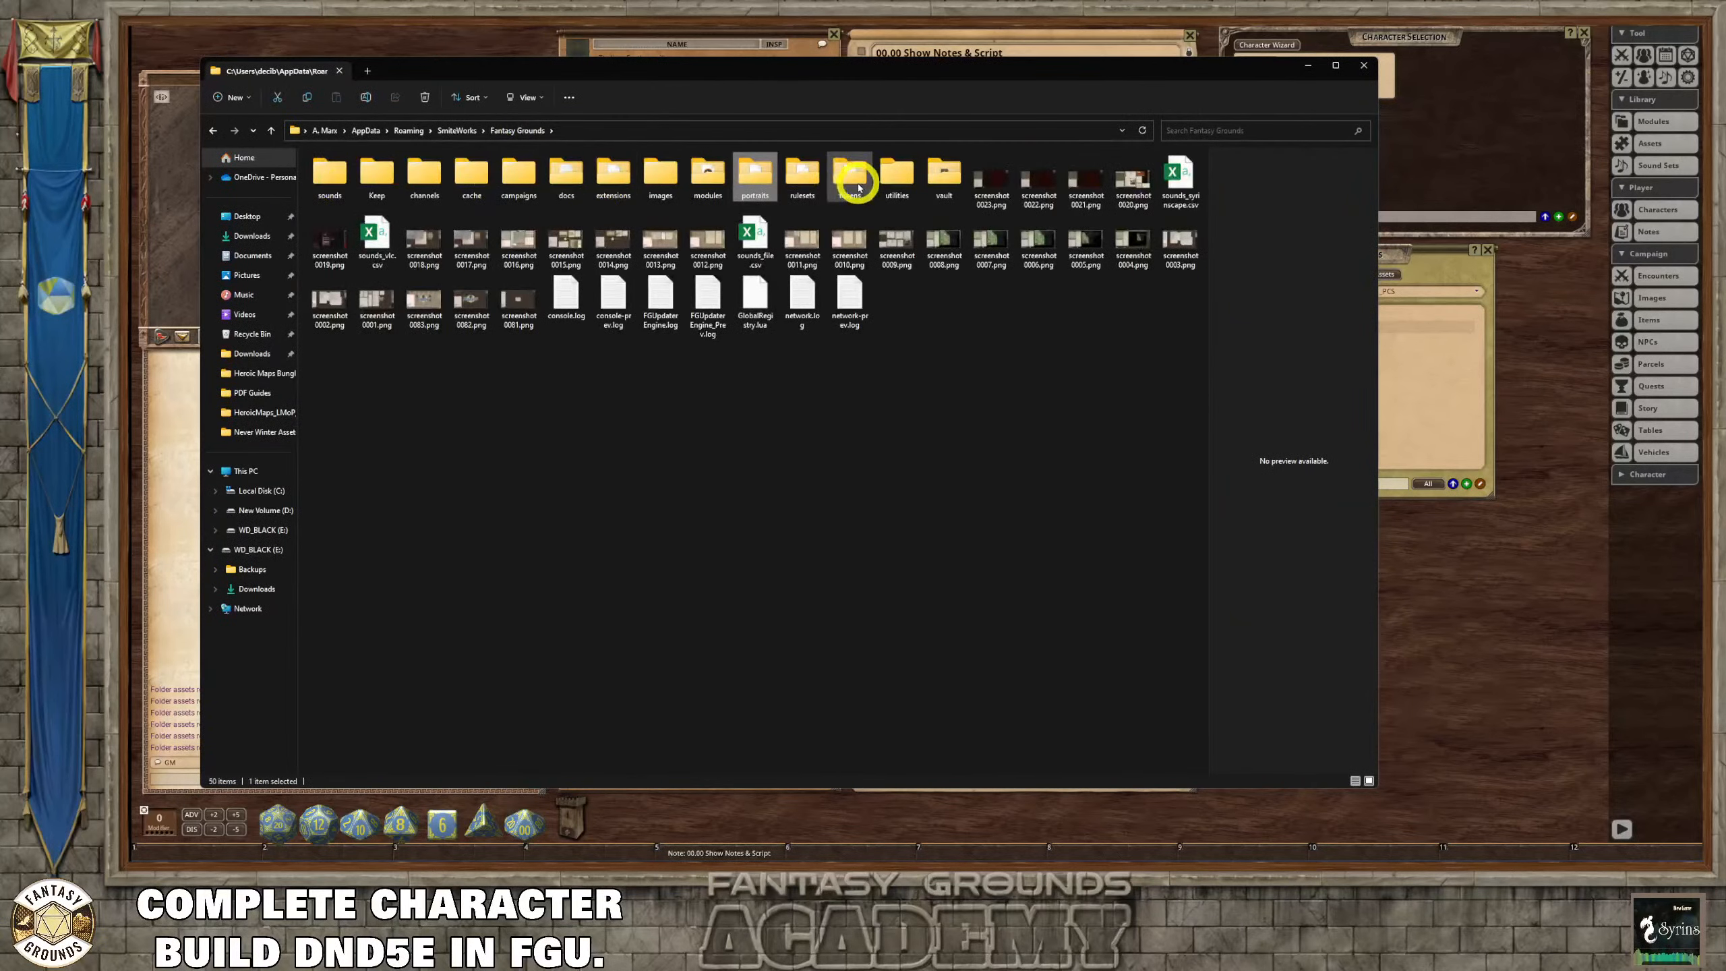
double_click(520, 178)
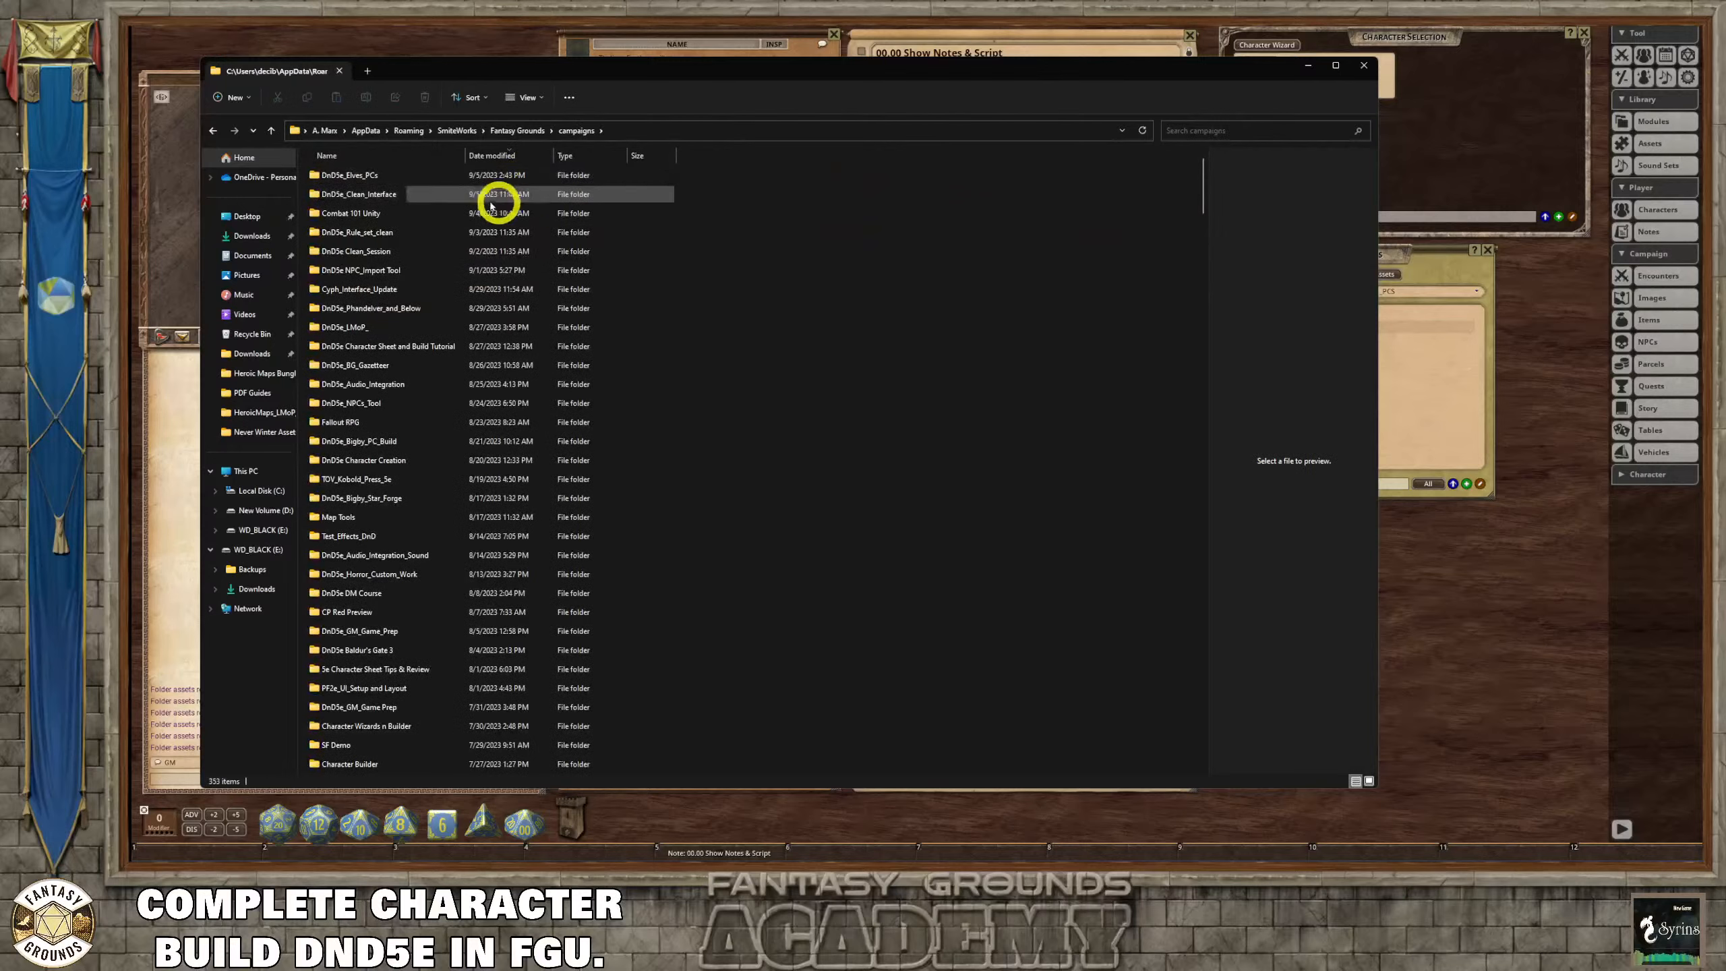
double_click(339, 173)
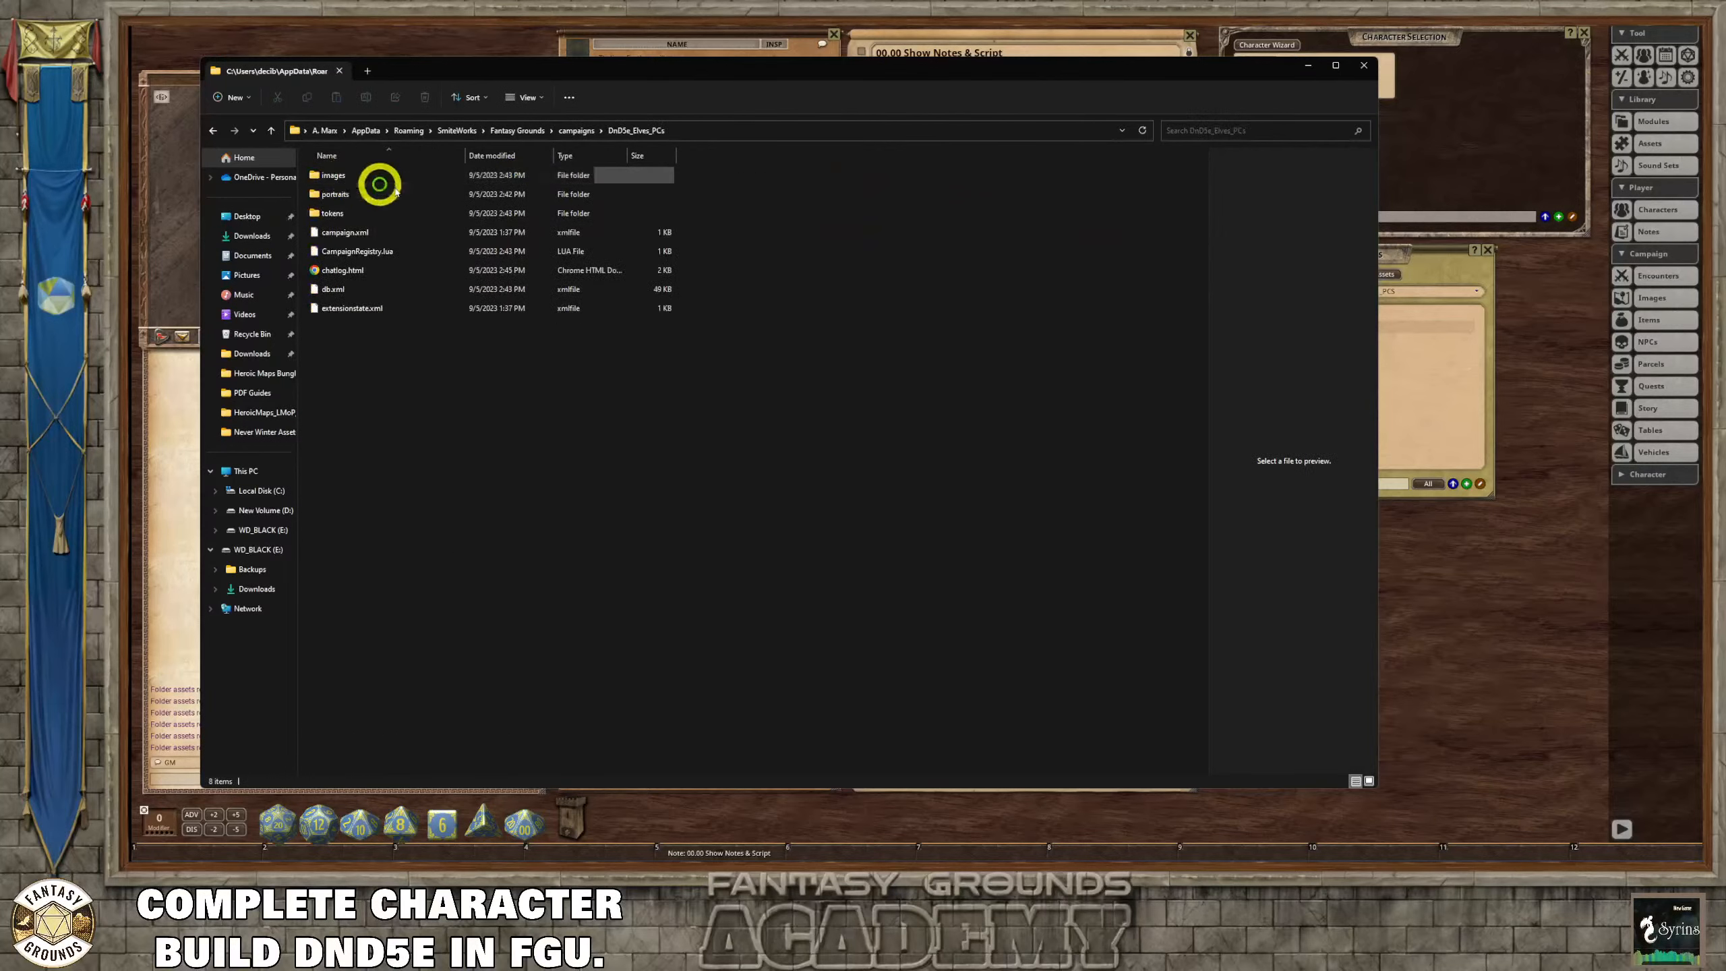
click(343, 197)
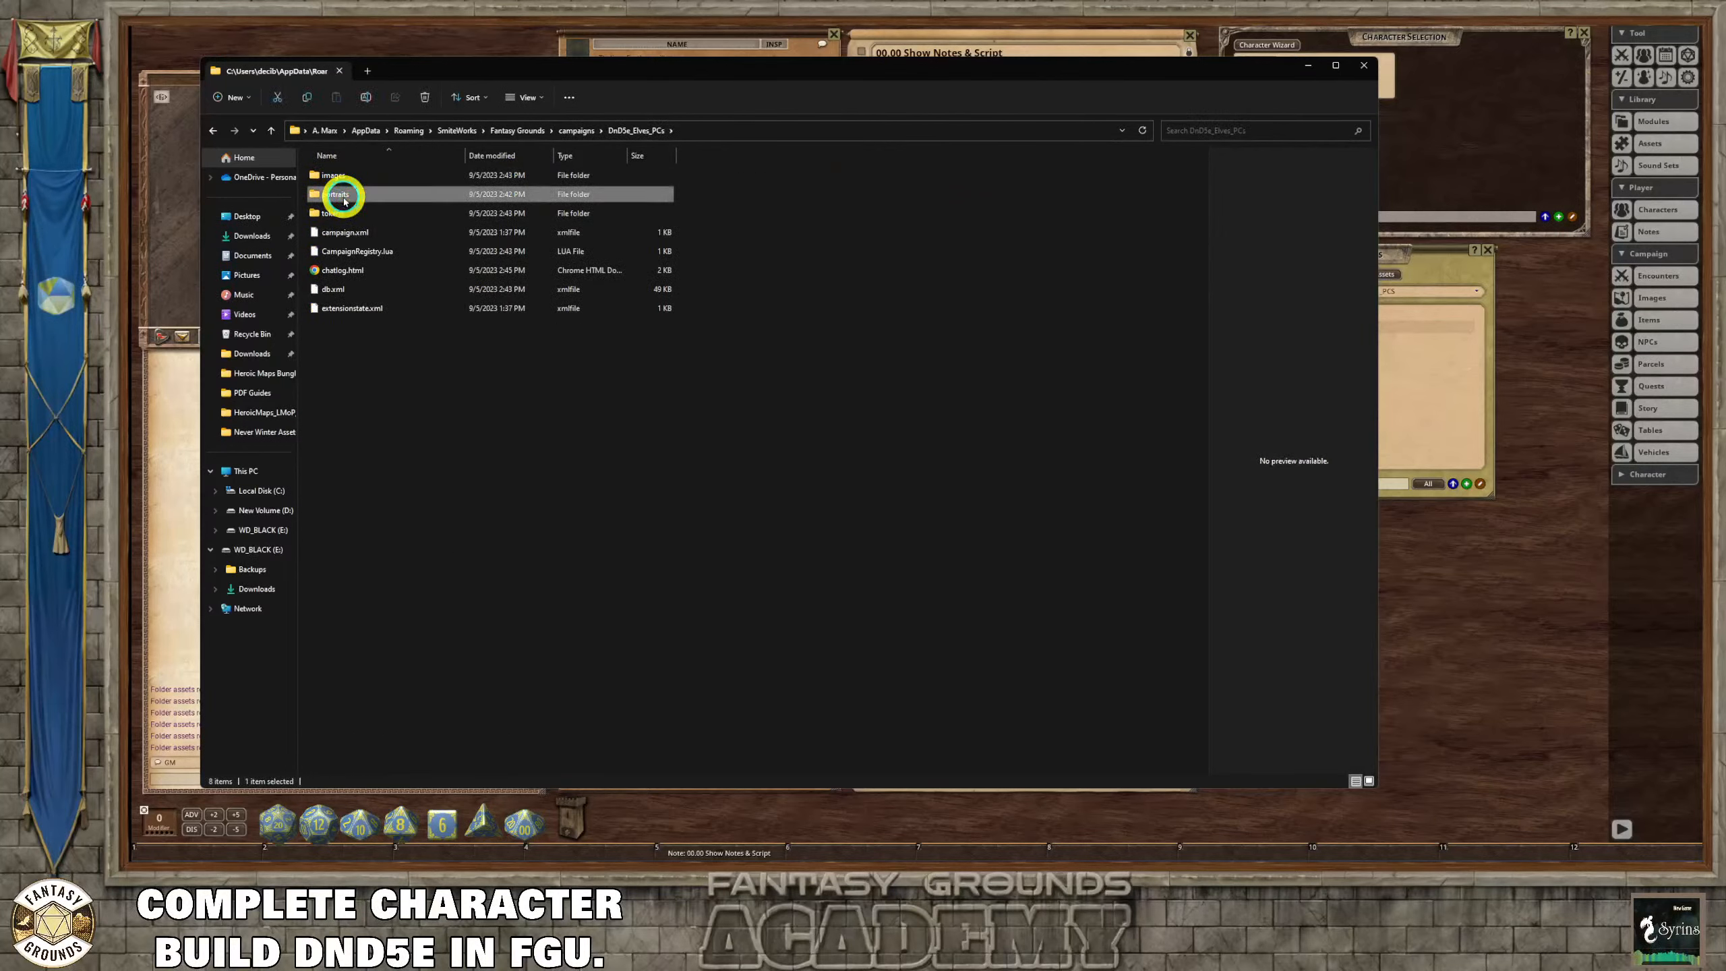
right_click(344, 199)
click(775, 192)
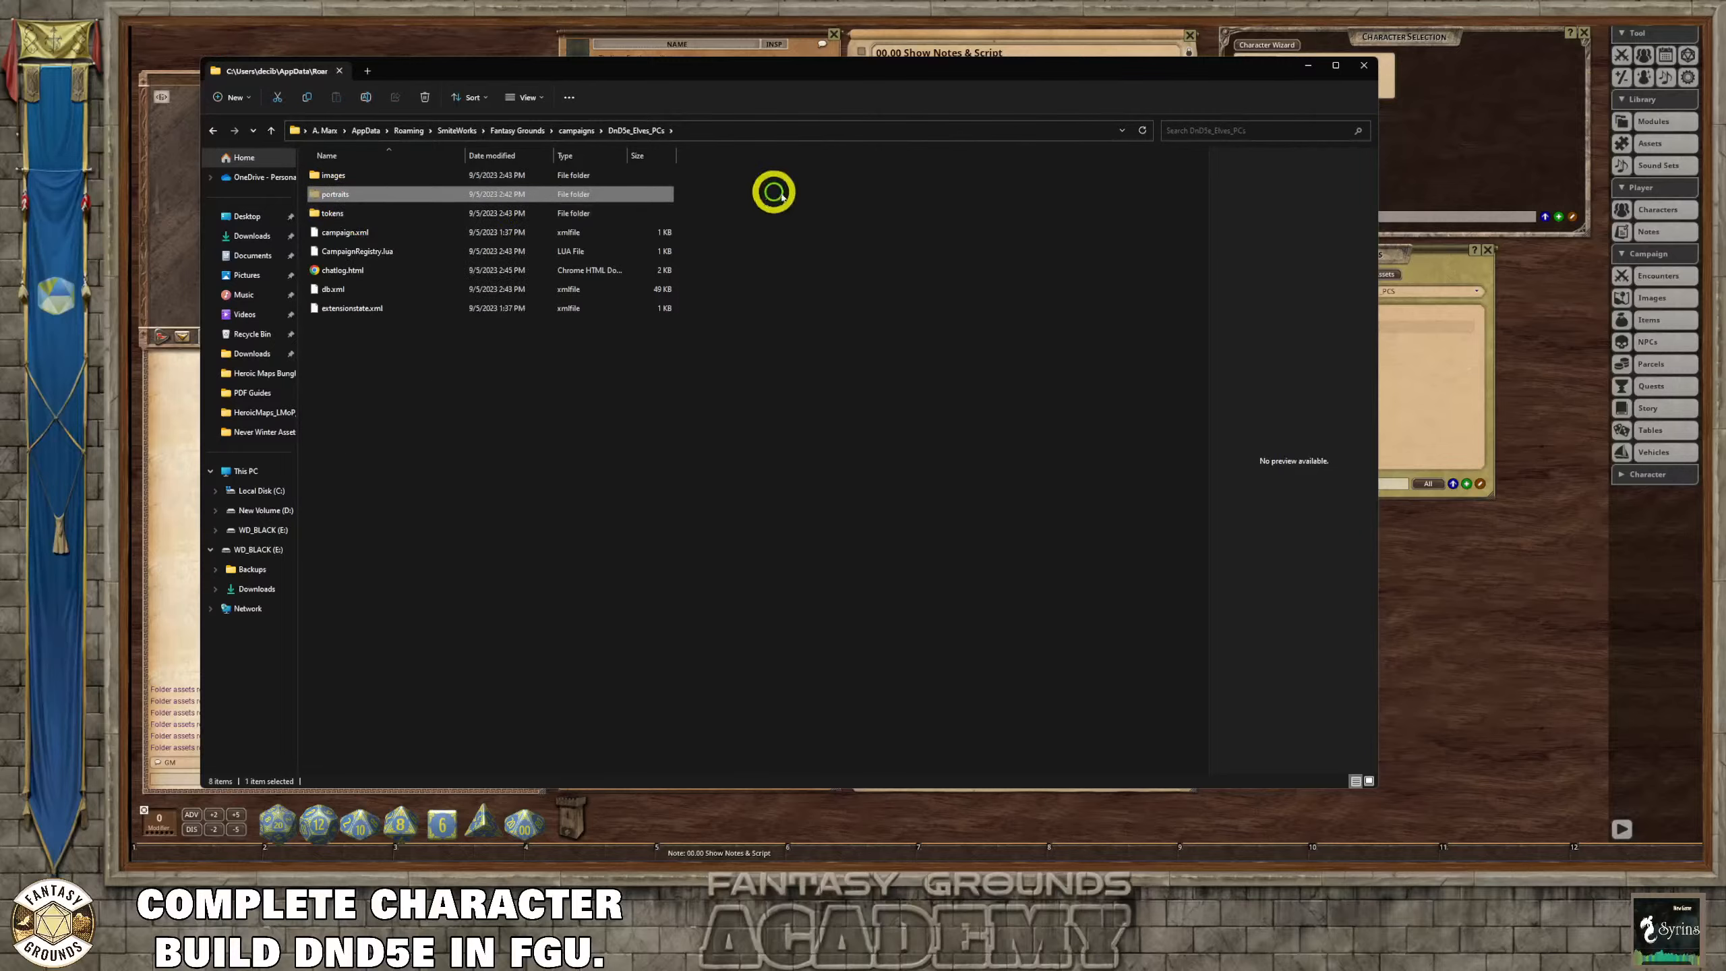
click(1364, 65)
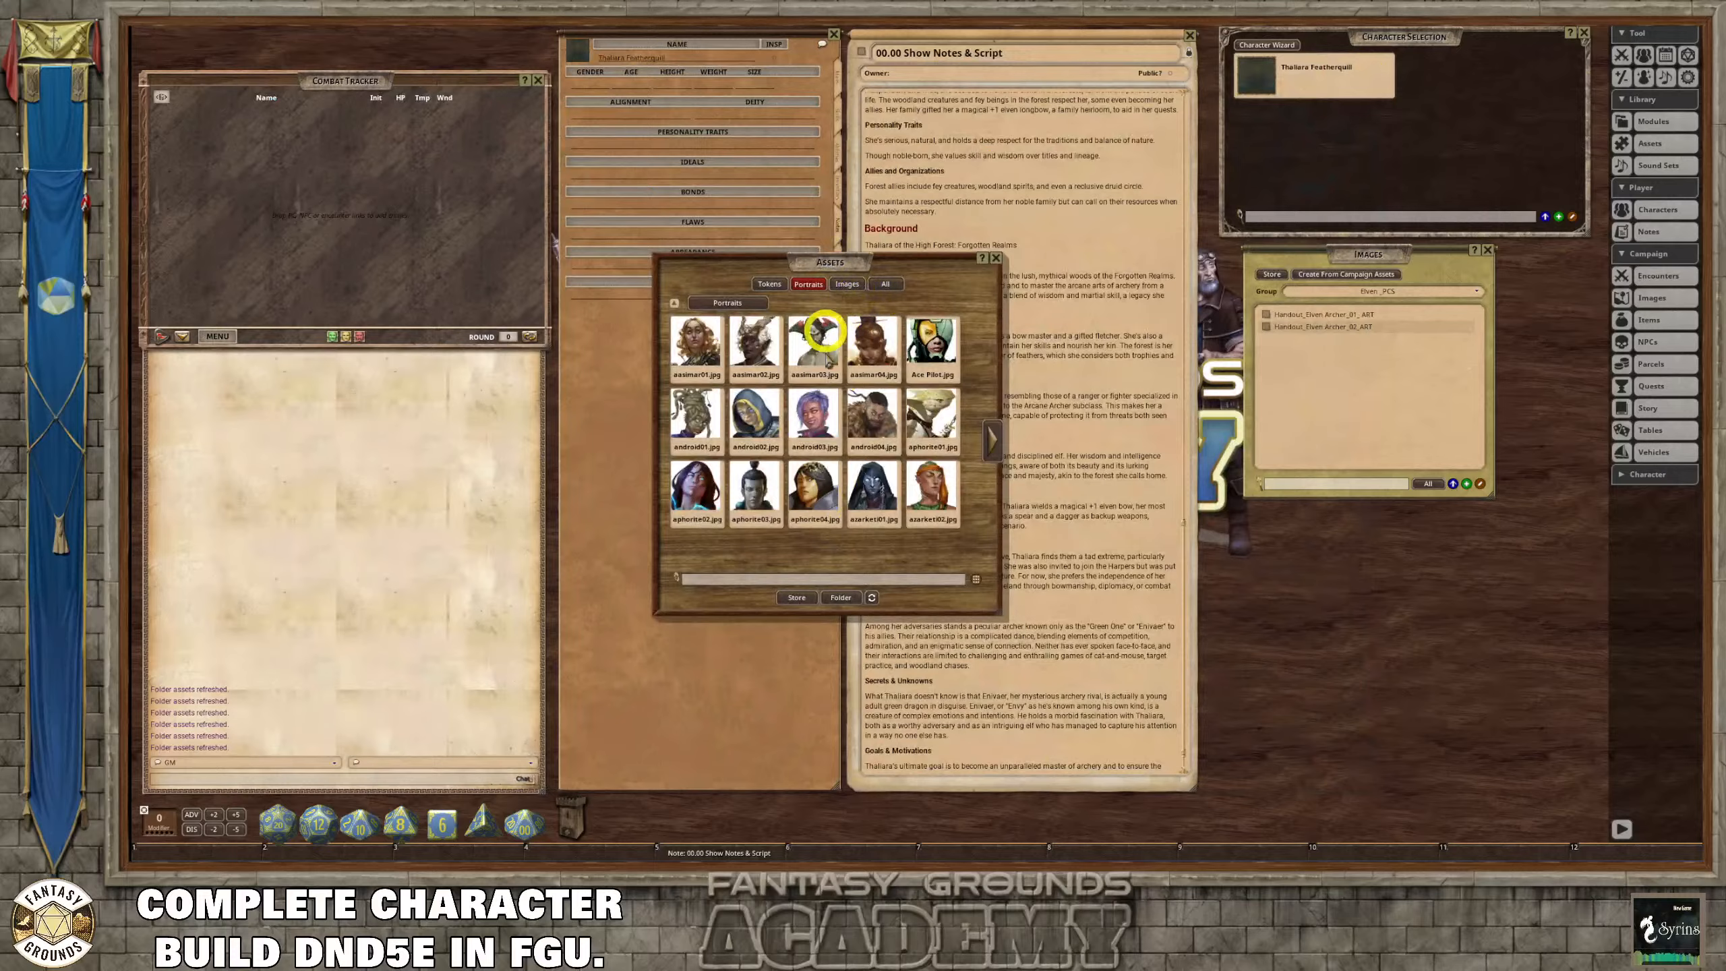
Paste the portraits folder into Custom Made Portraits in the general portraits folder, rename it Elf portraits, and close the file and asset browsers.
click(843, 597)
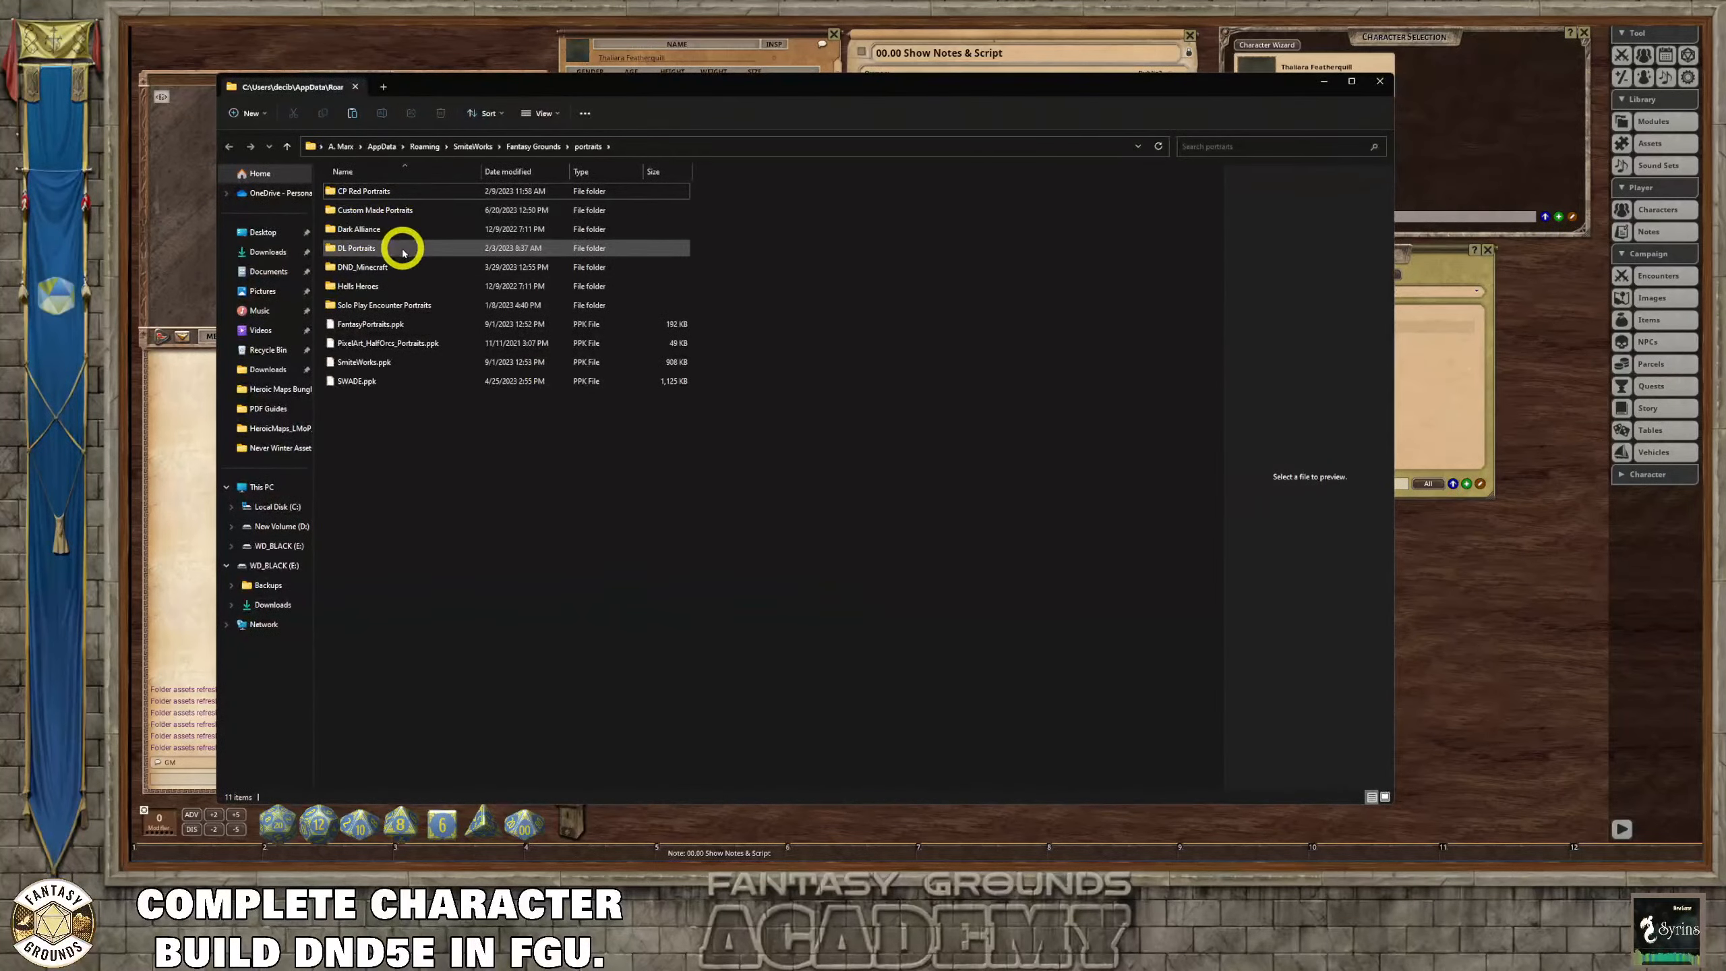
double_click(397, 211)
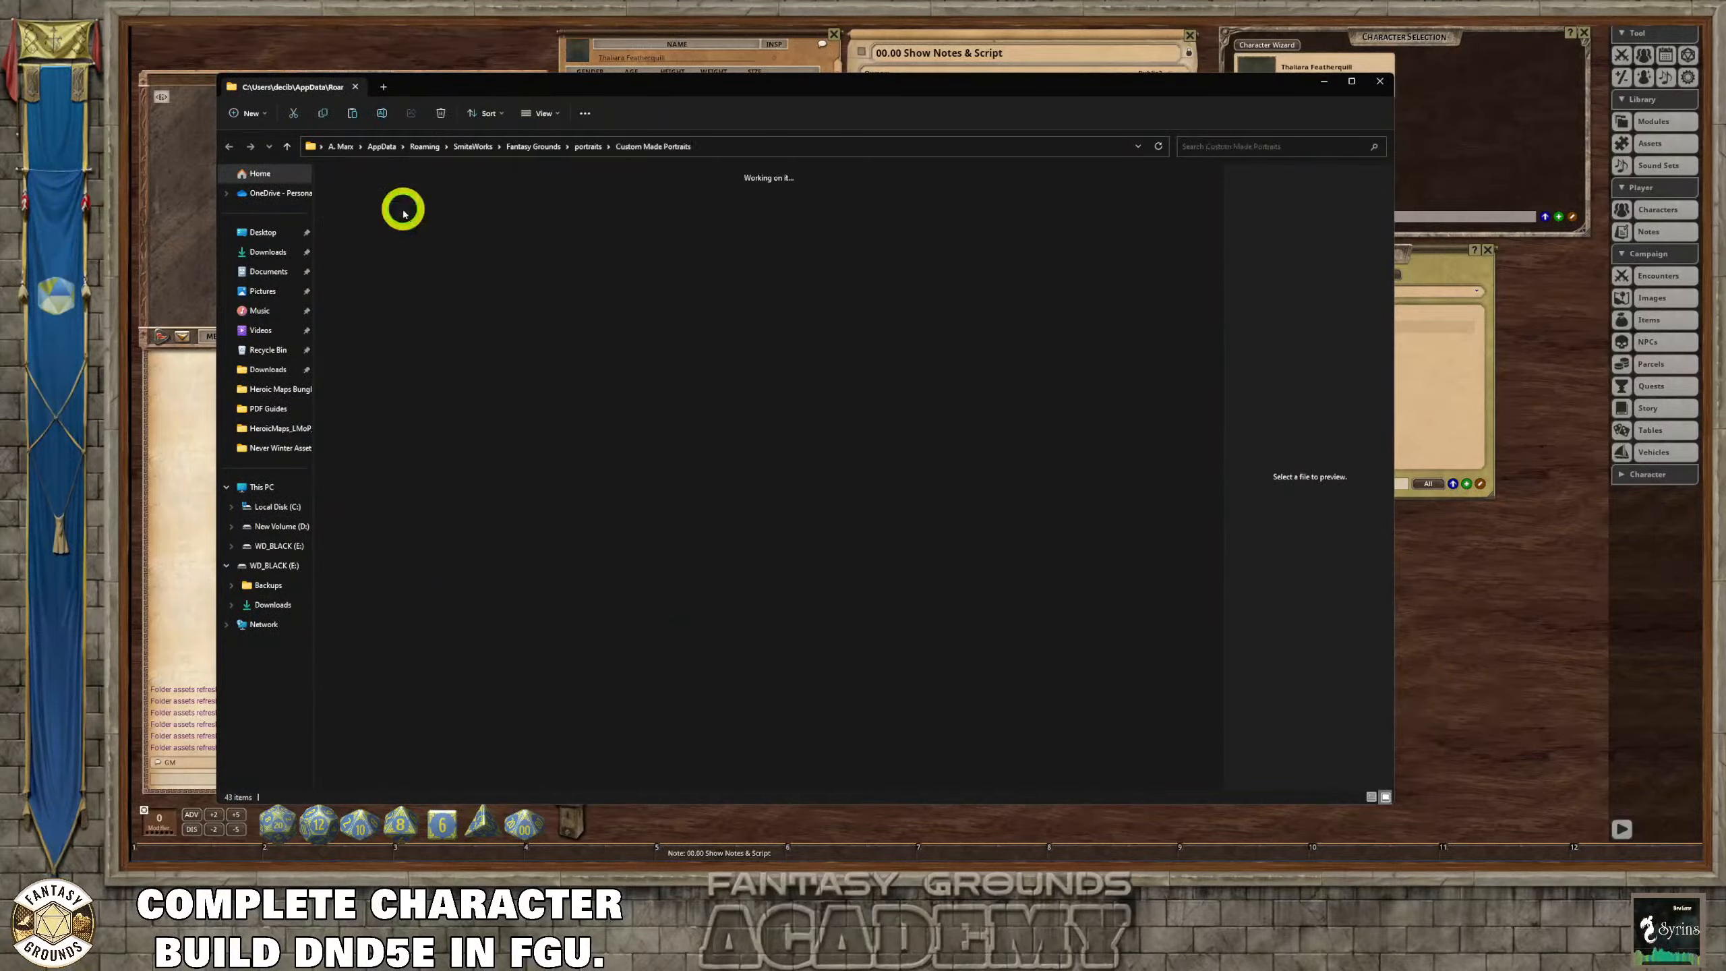
right_click(658, 475)
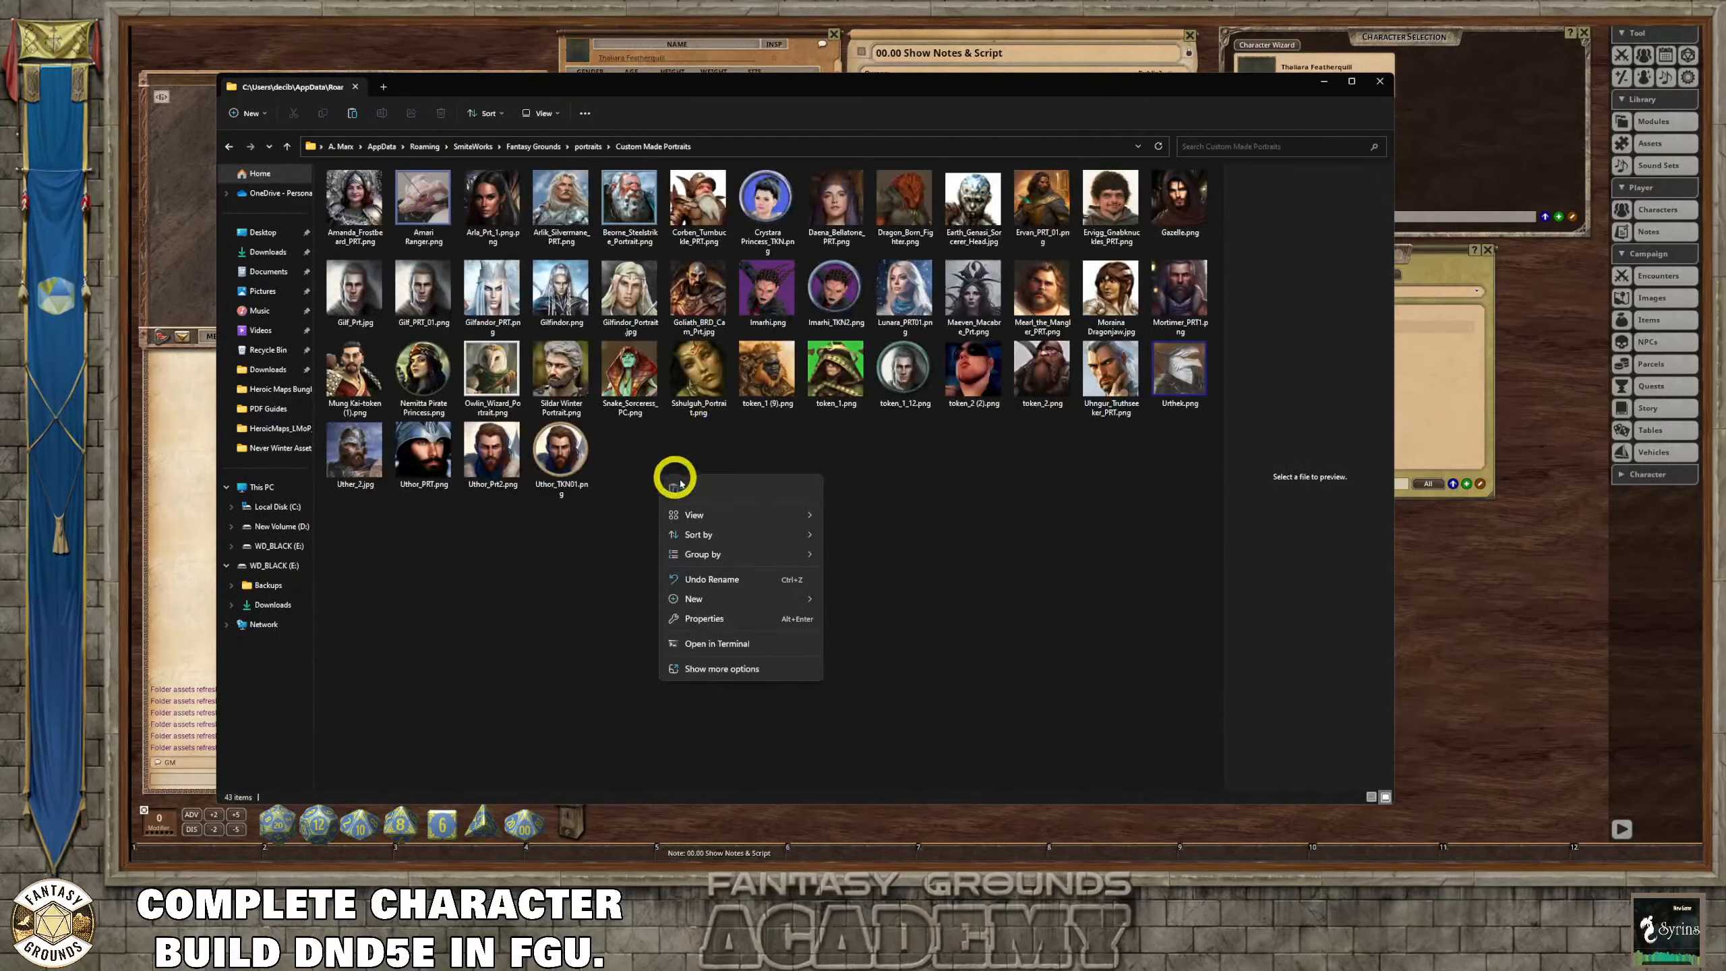
click(678, 493)
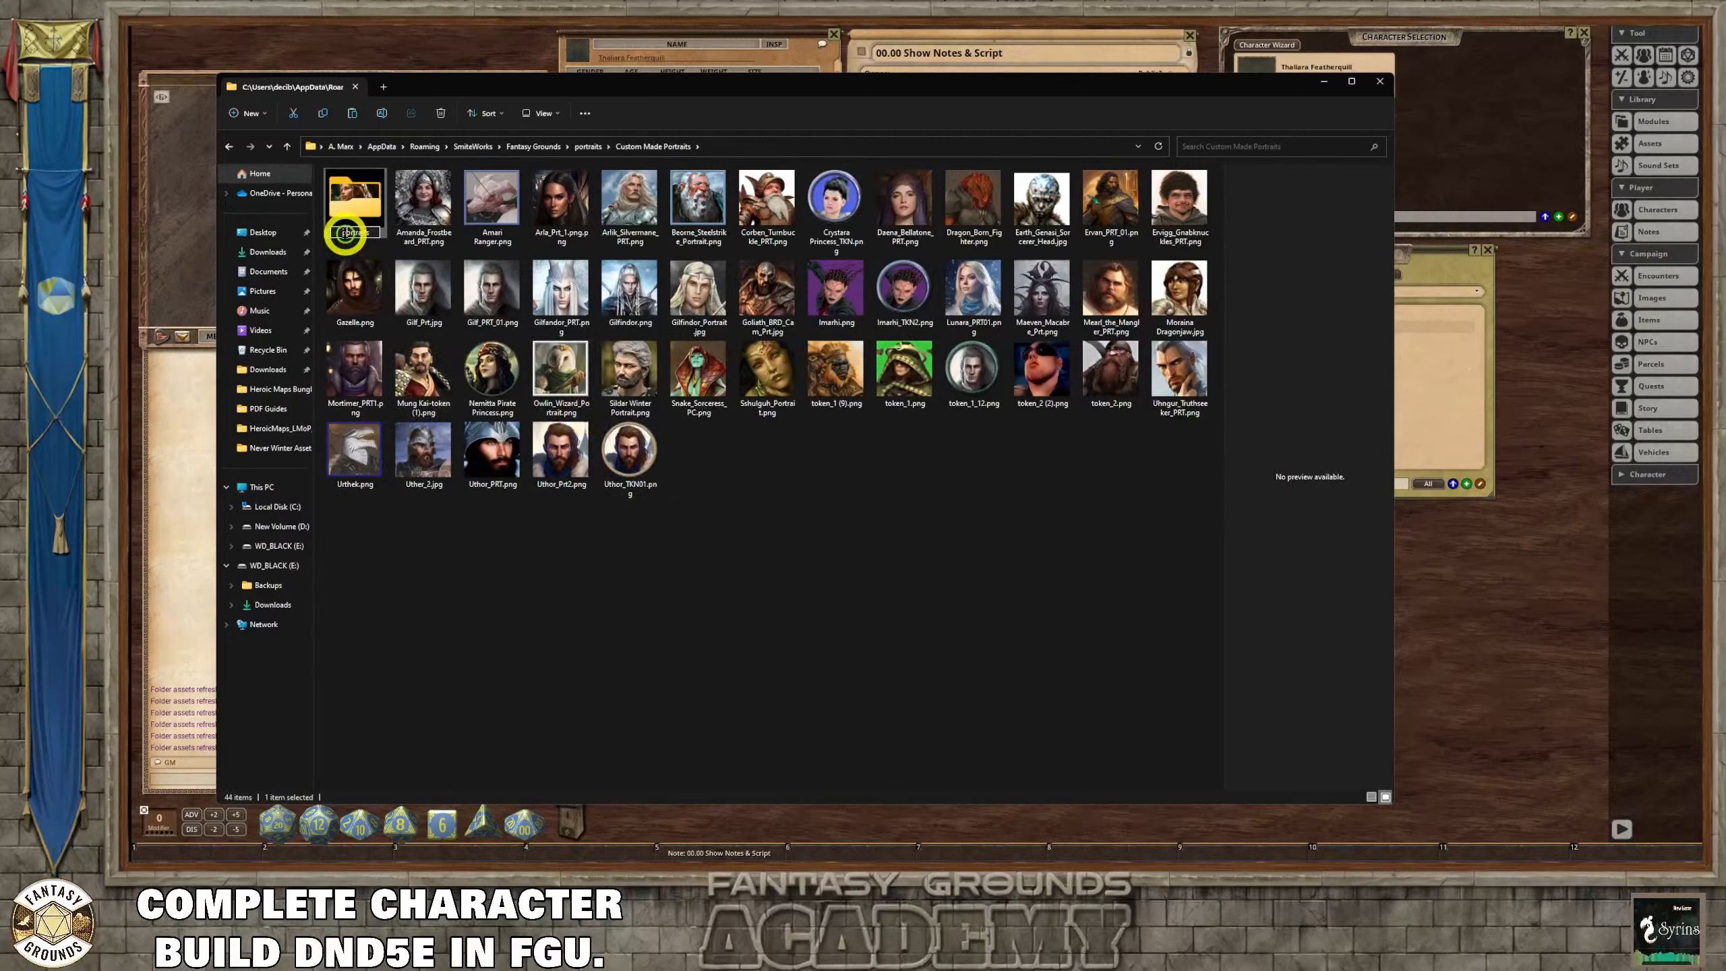
click(381, 246)
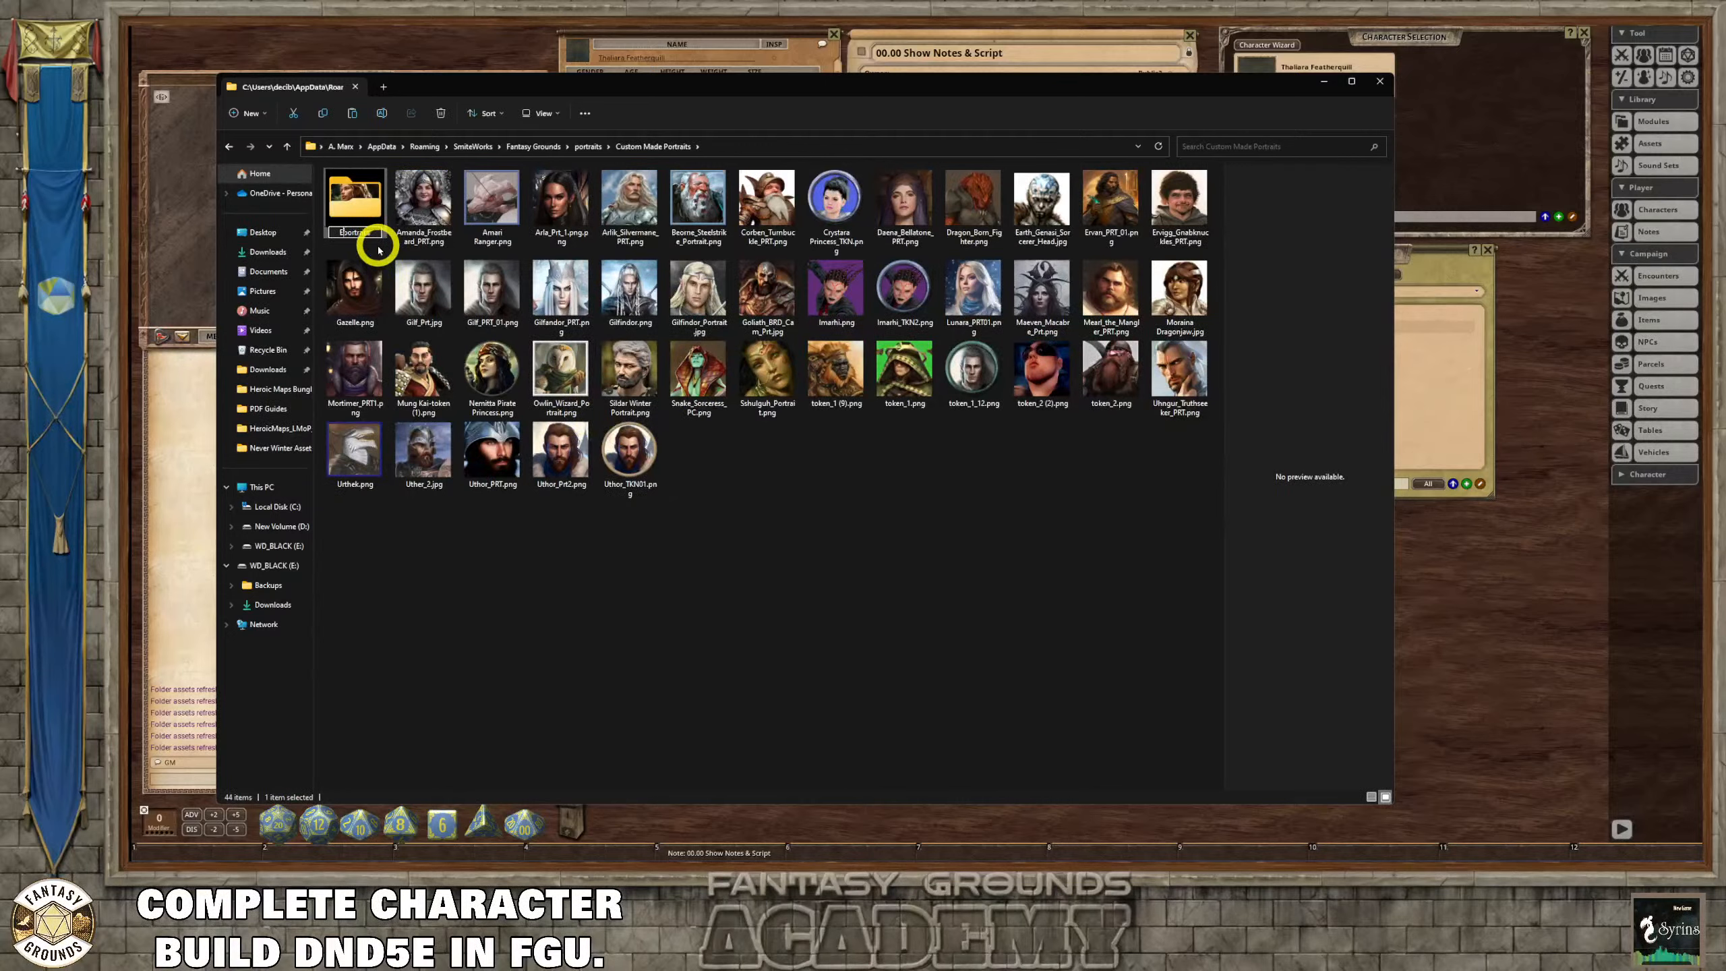
key(Return)
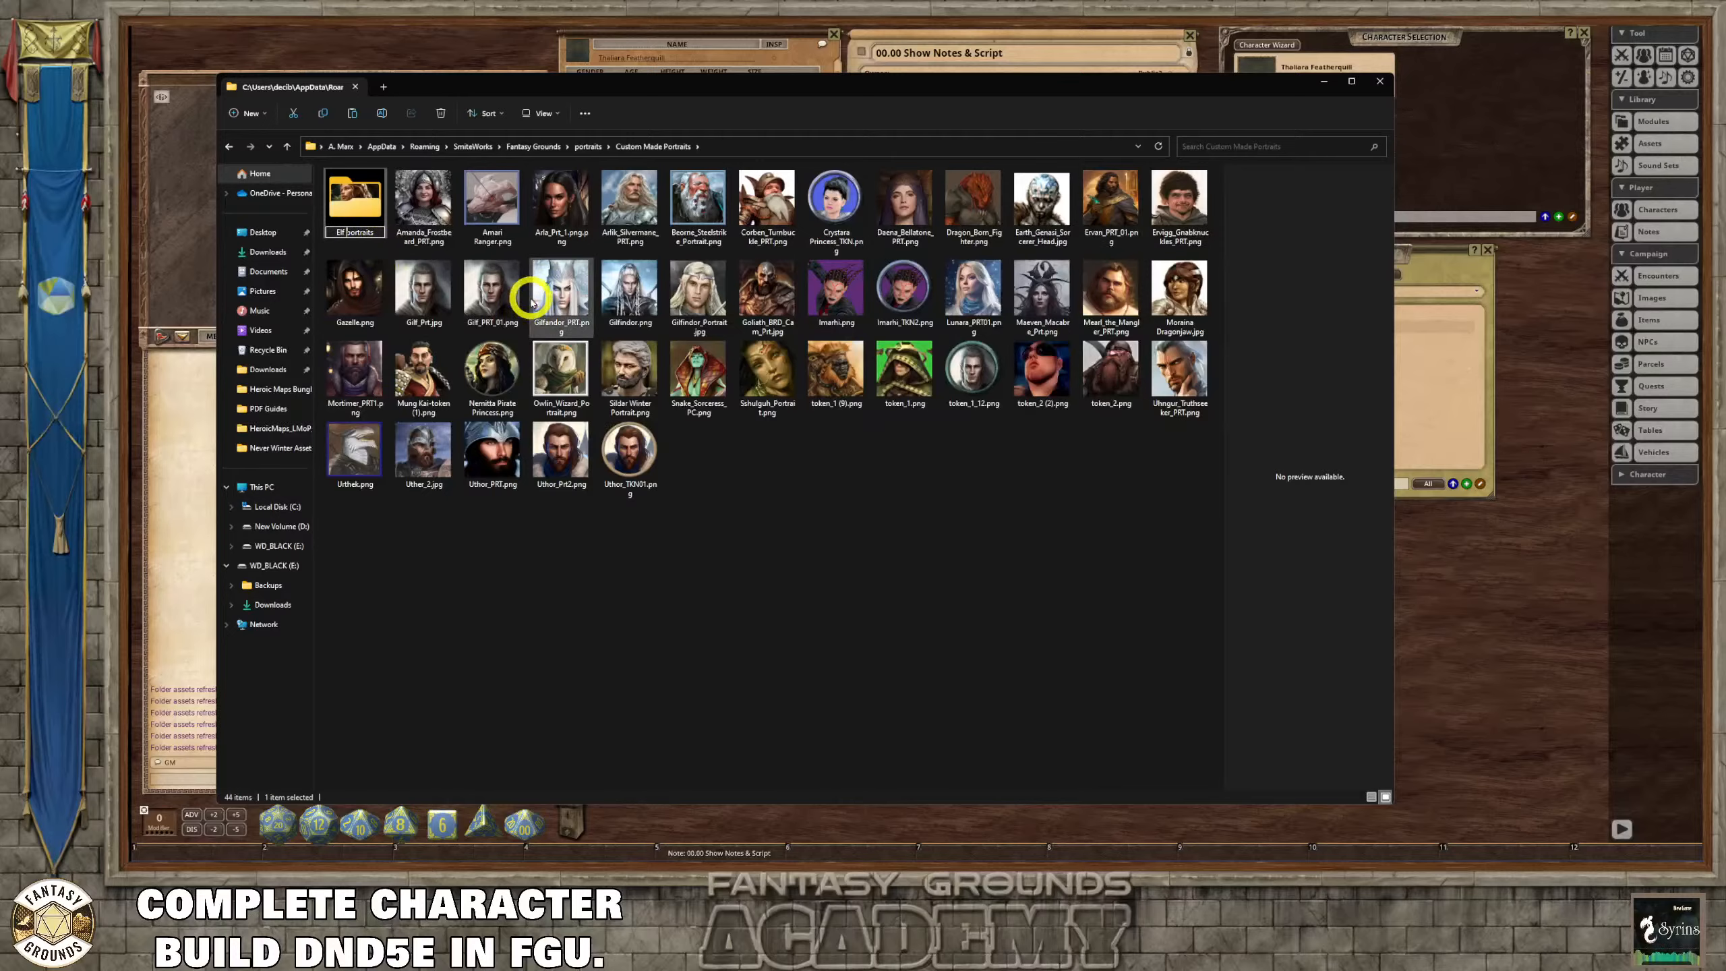
click(741, 454)
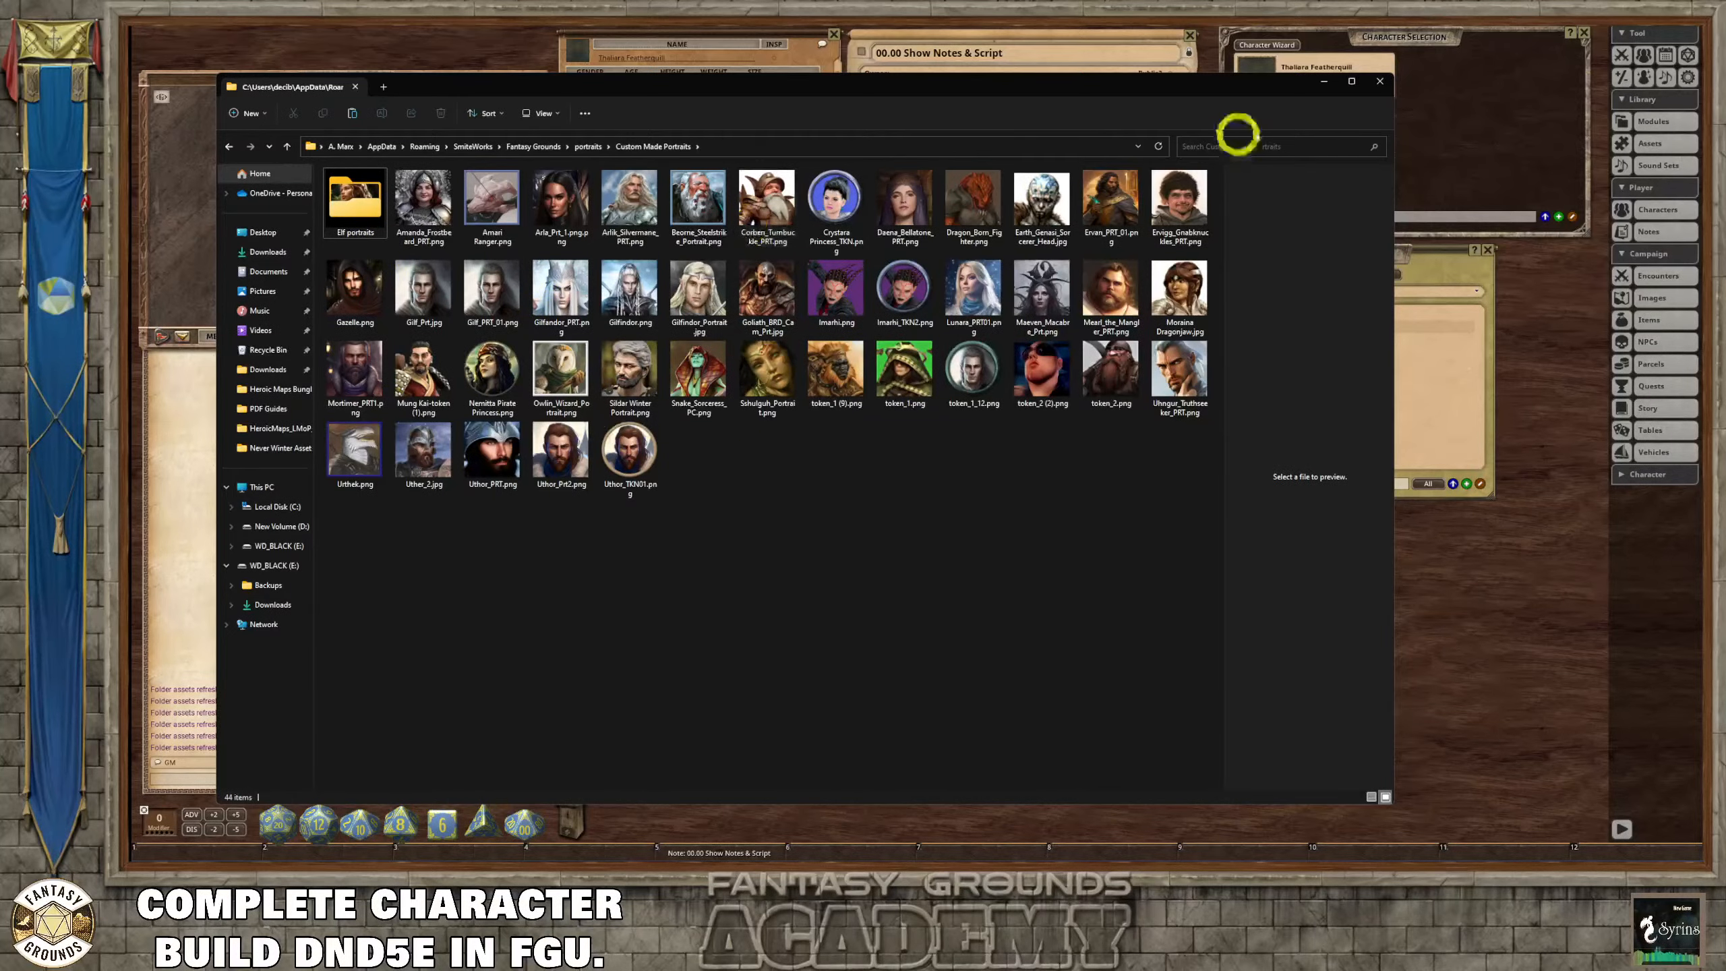
click(1380, 83)
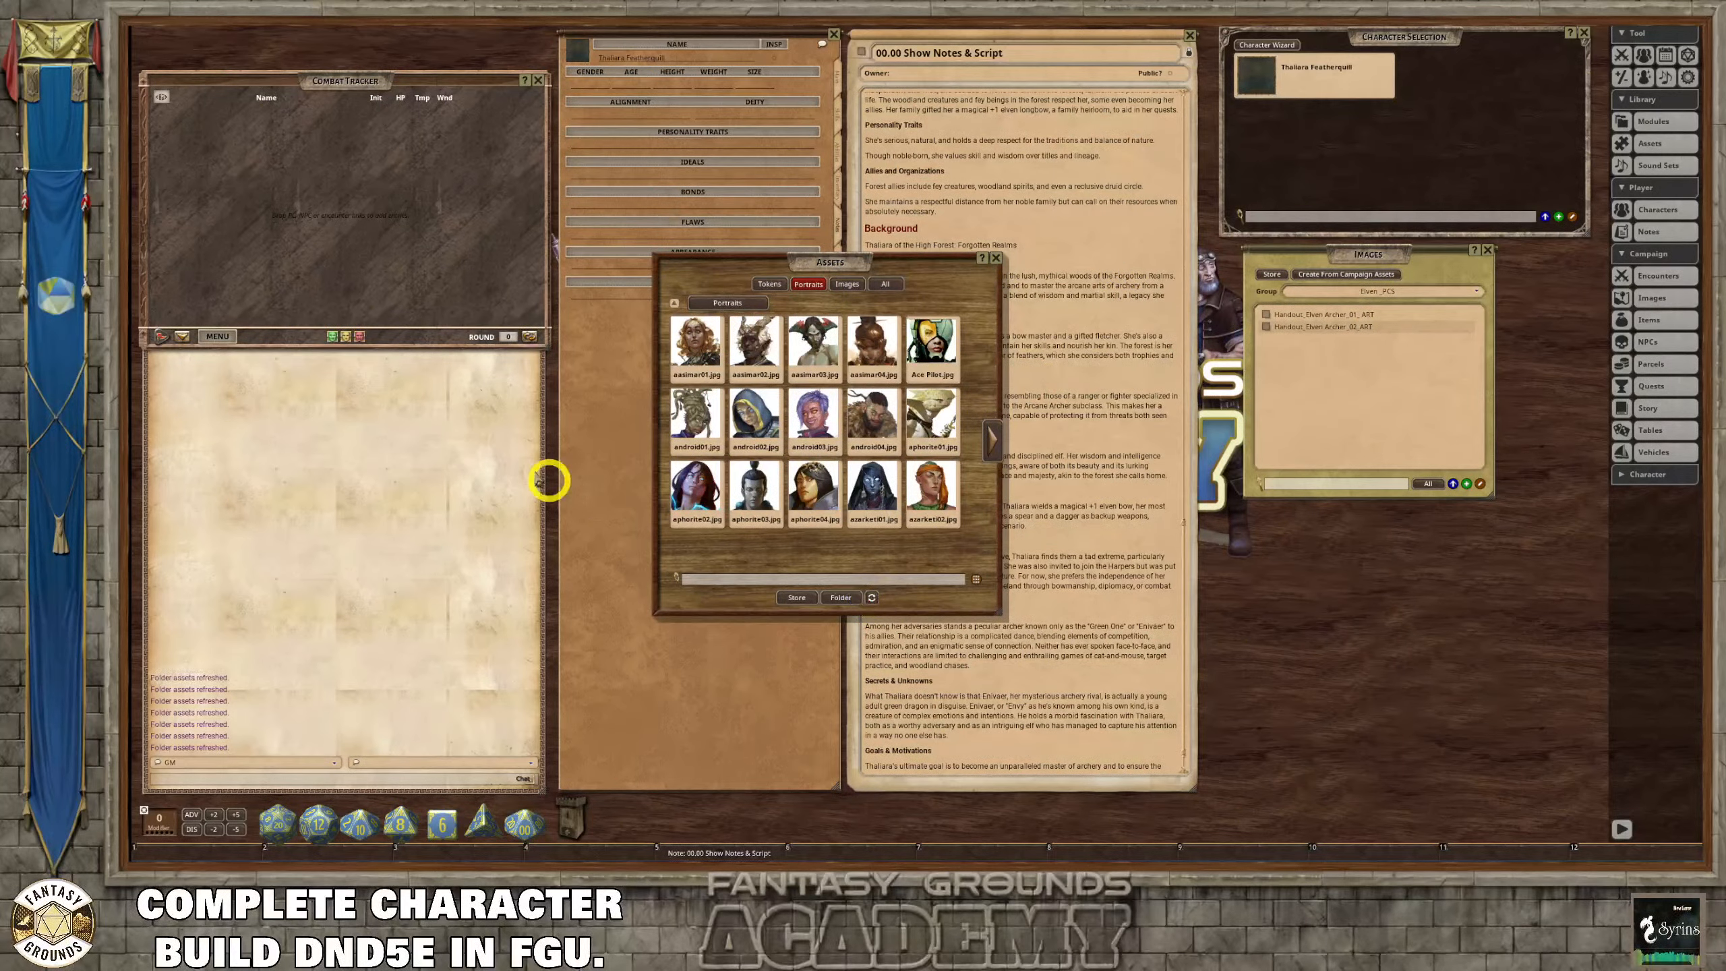
click(996, 258)
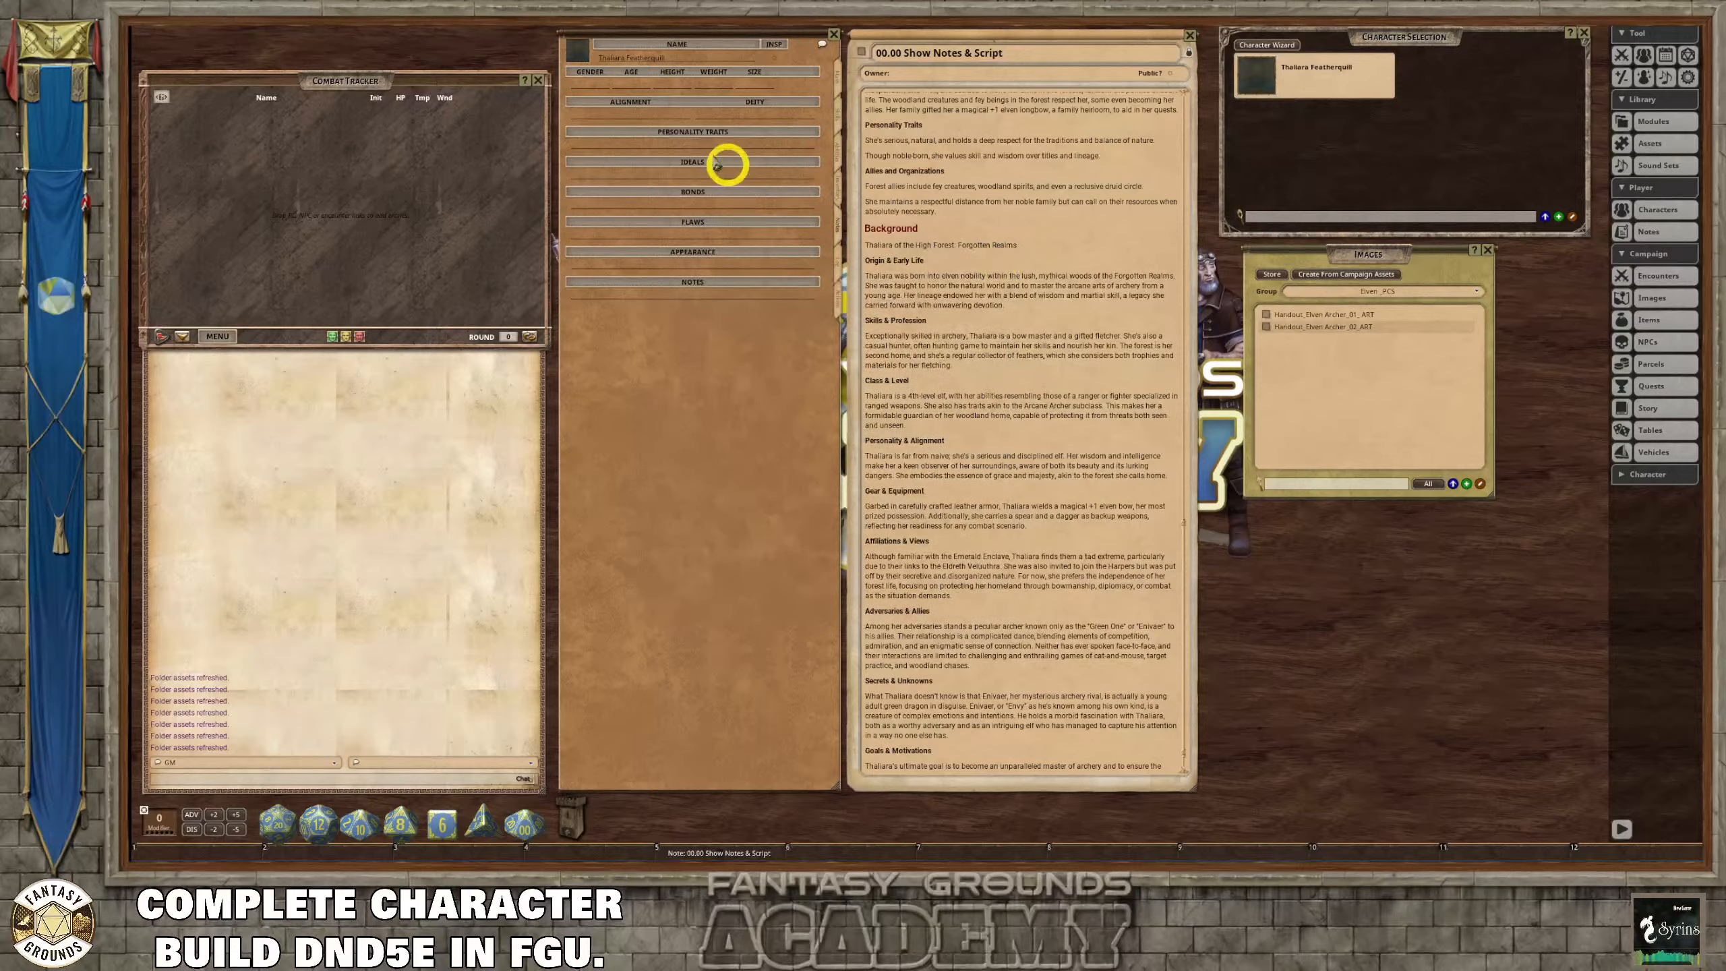
Assign the second elven female portrait from Elf portraits, inside Custom Made Portraits, to Thaliara's character sheet.
click(581, 52)
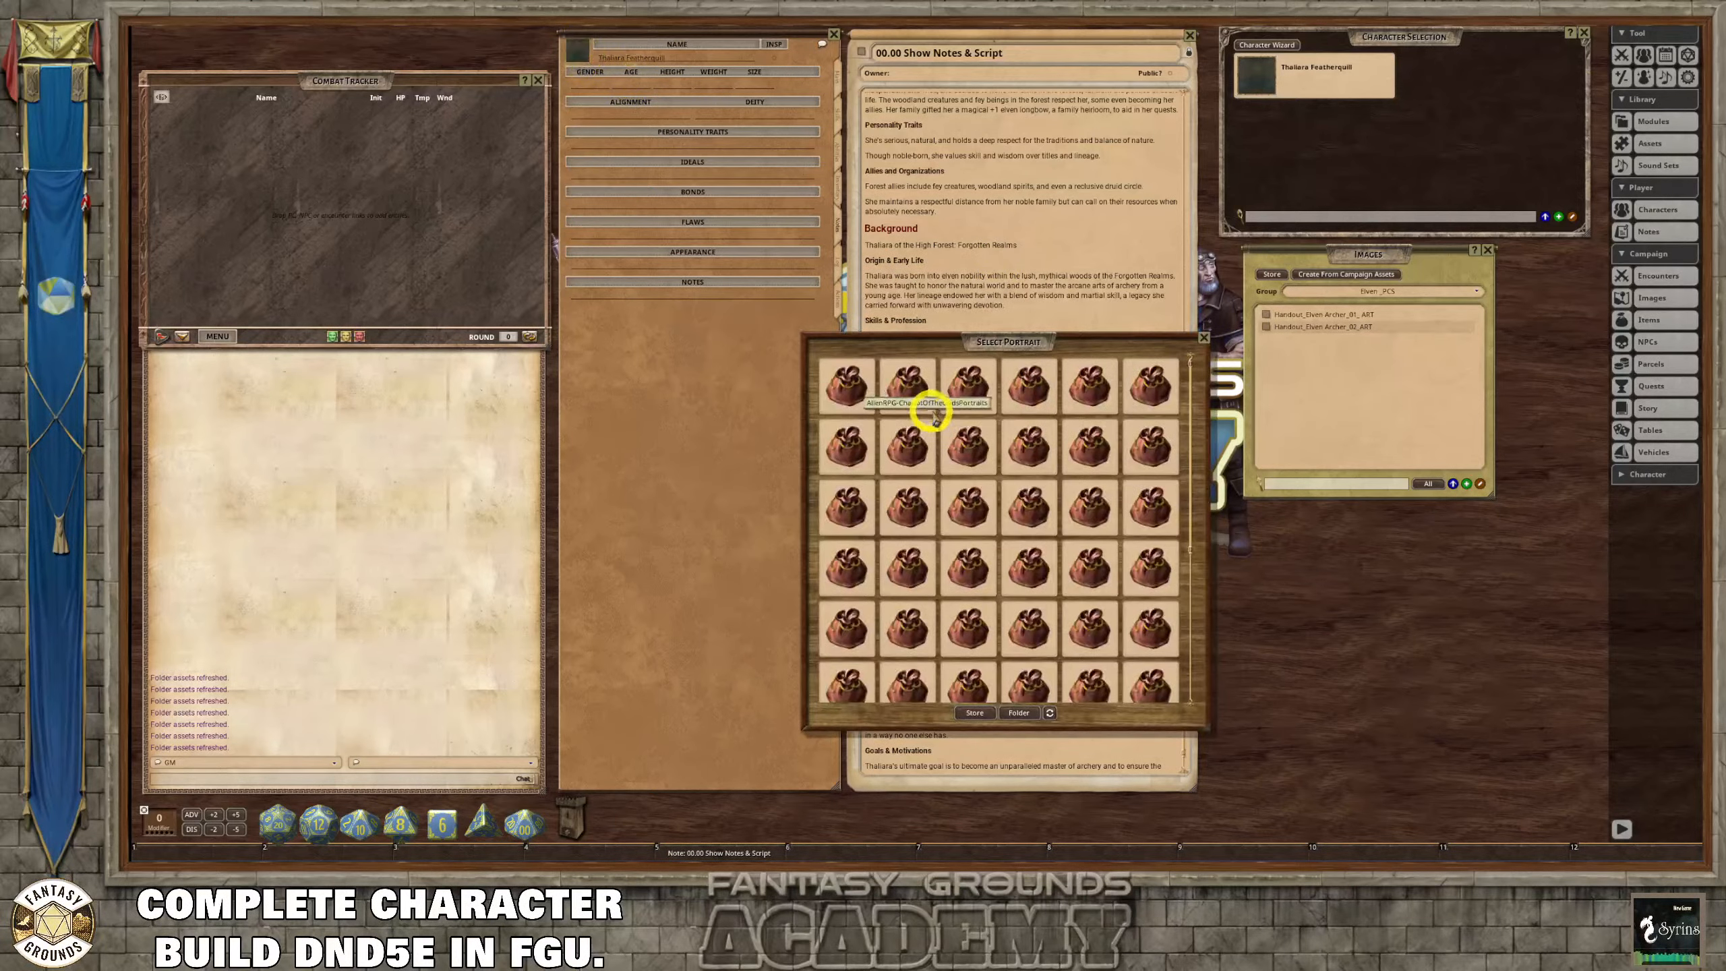
scroll(978, 425, down, 1)
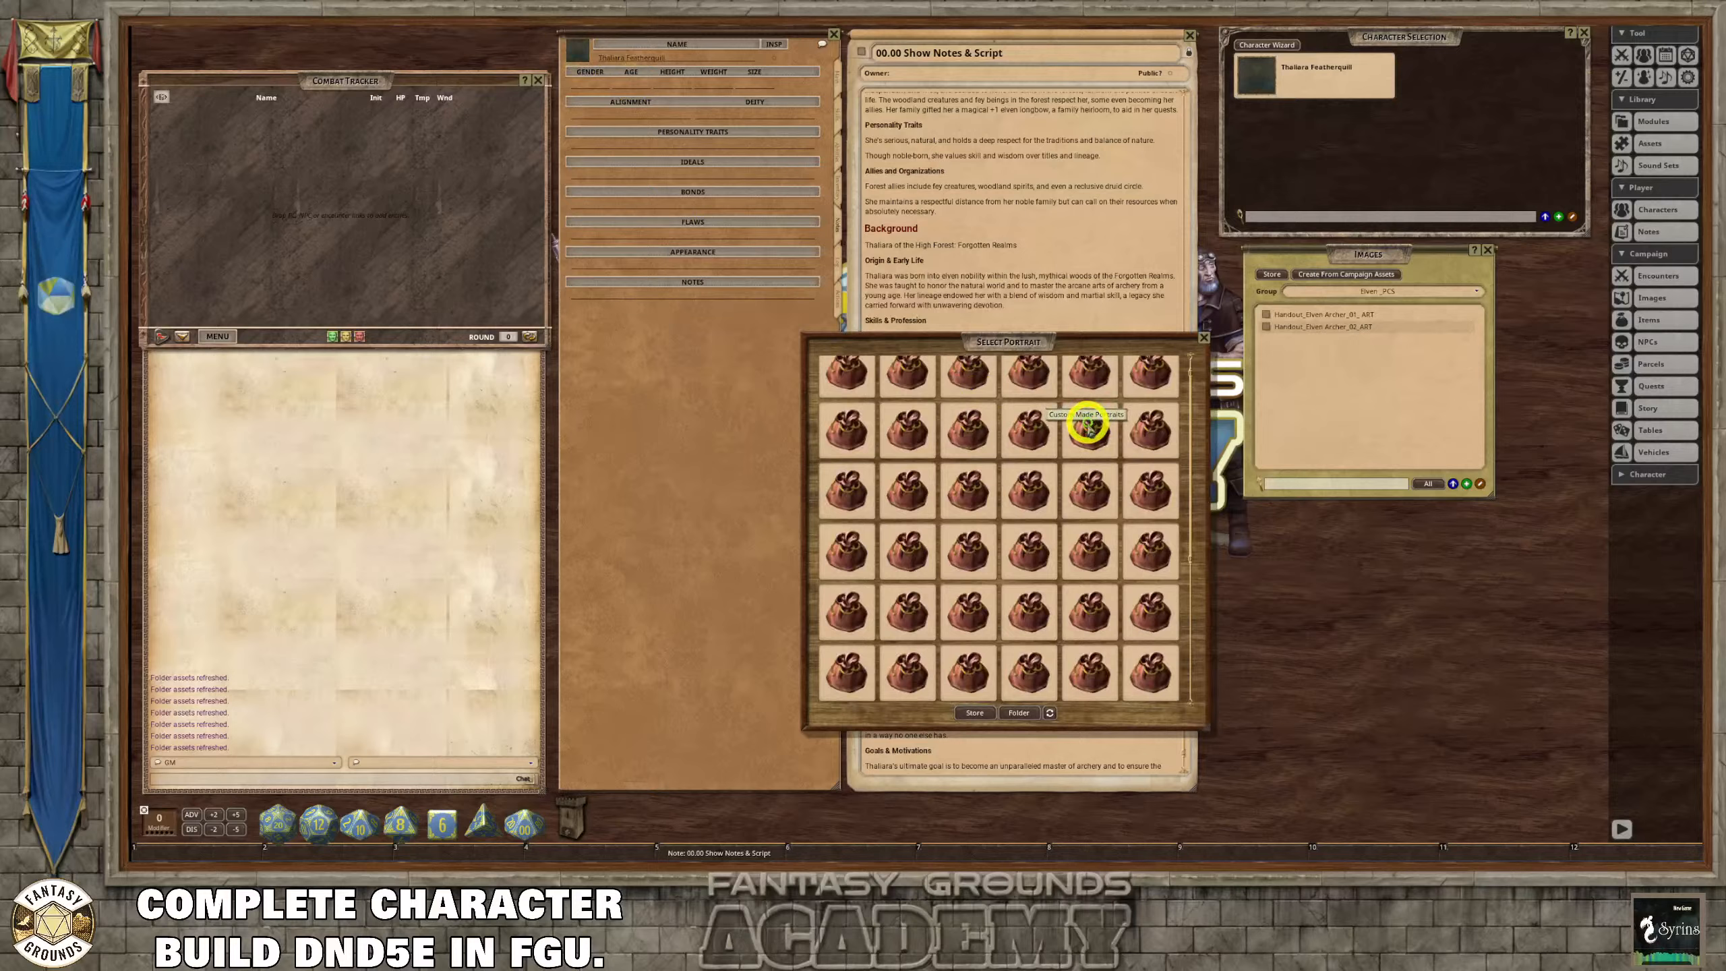
click(1088, 422)
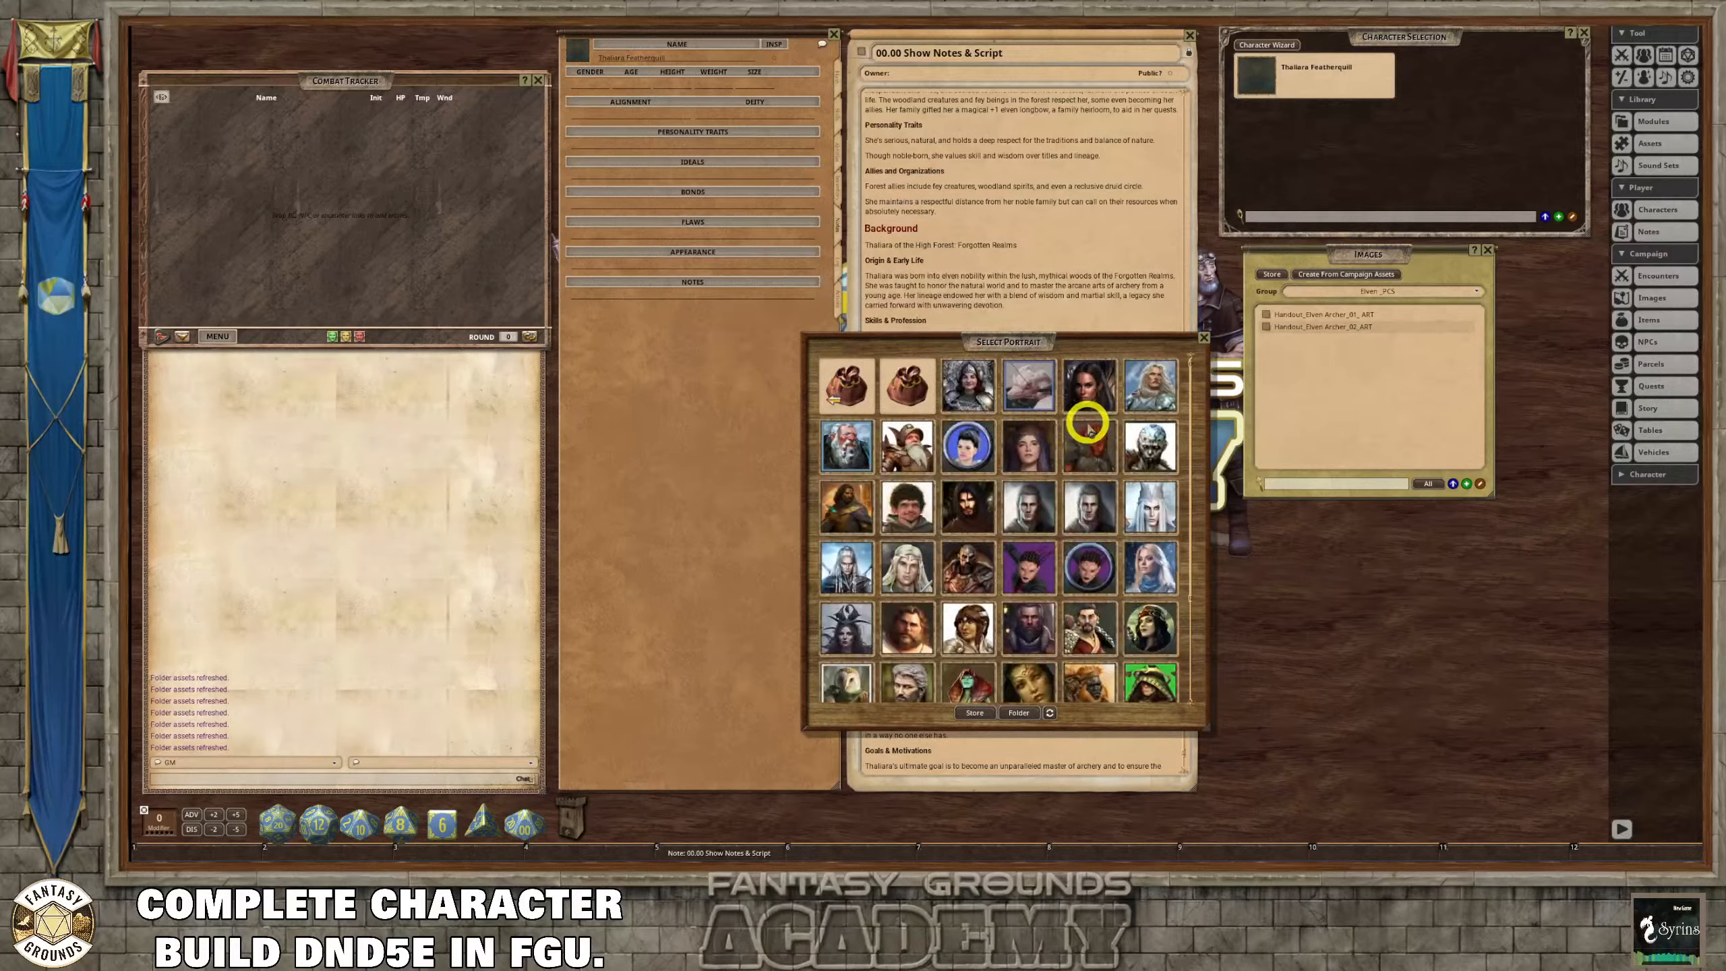
click(906, 383)
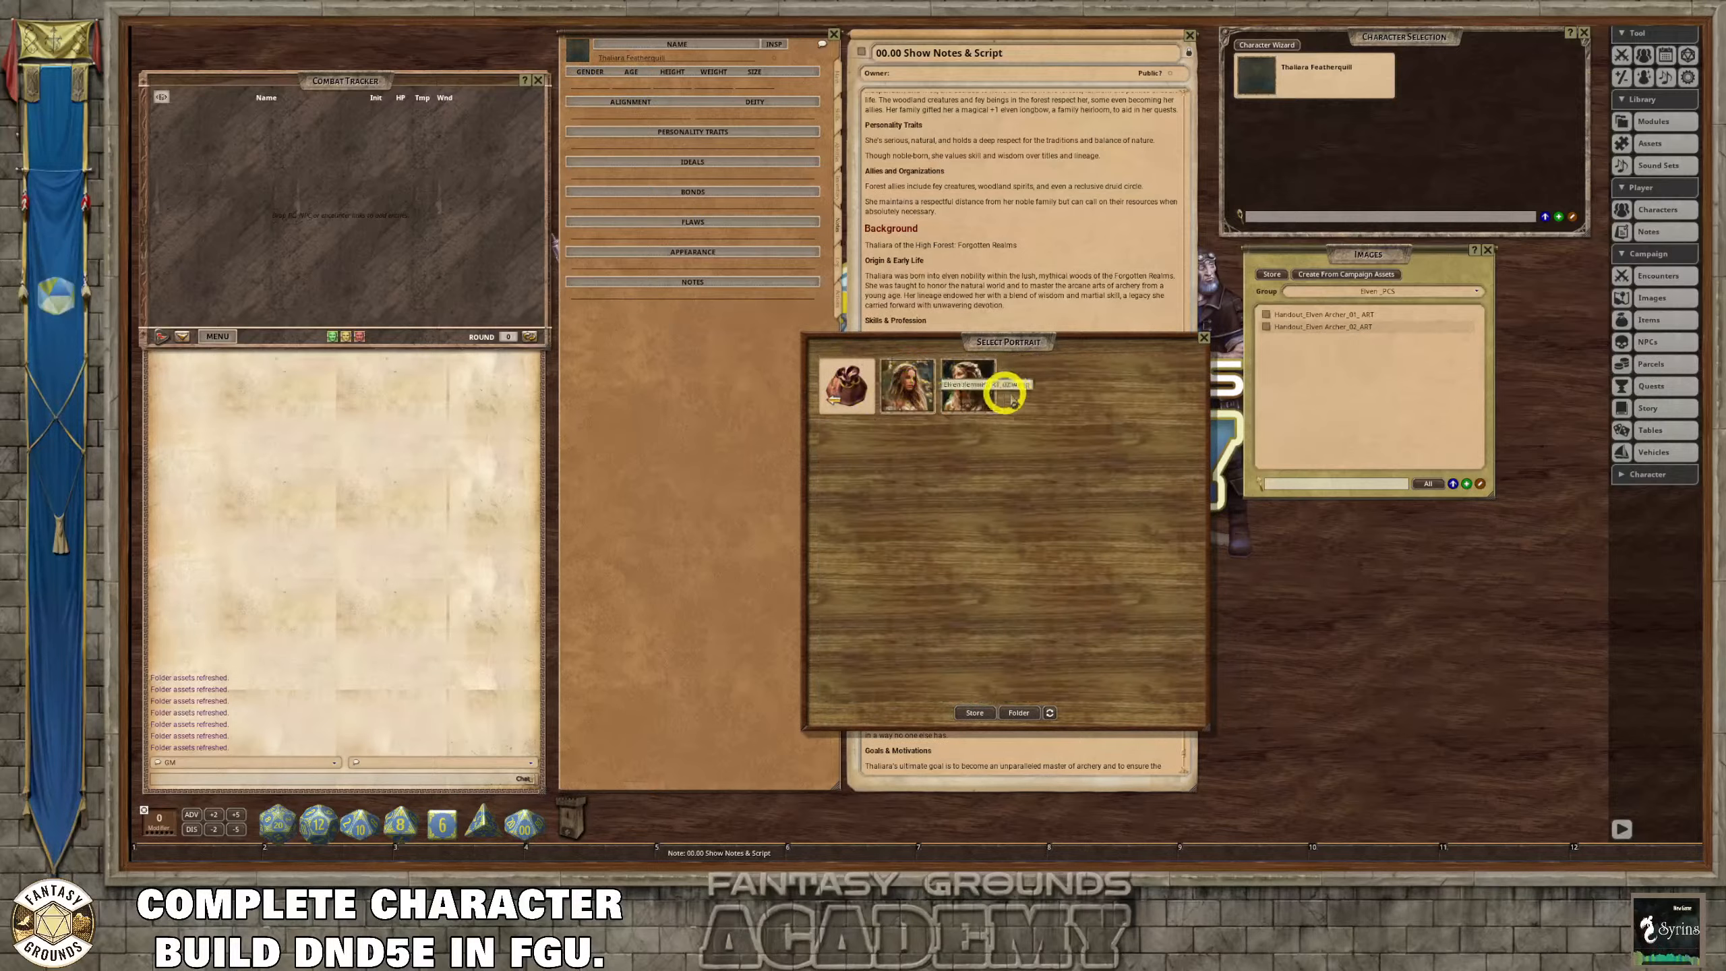
click(969, 386)
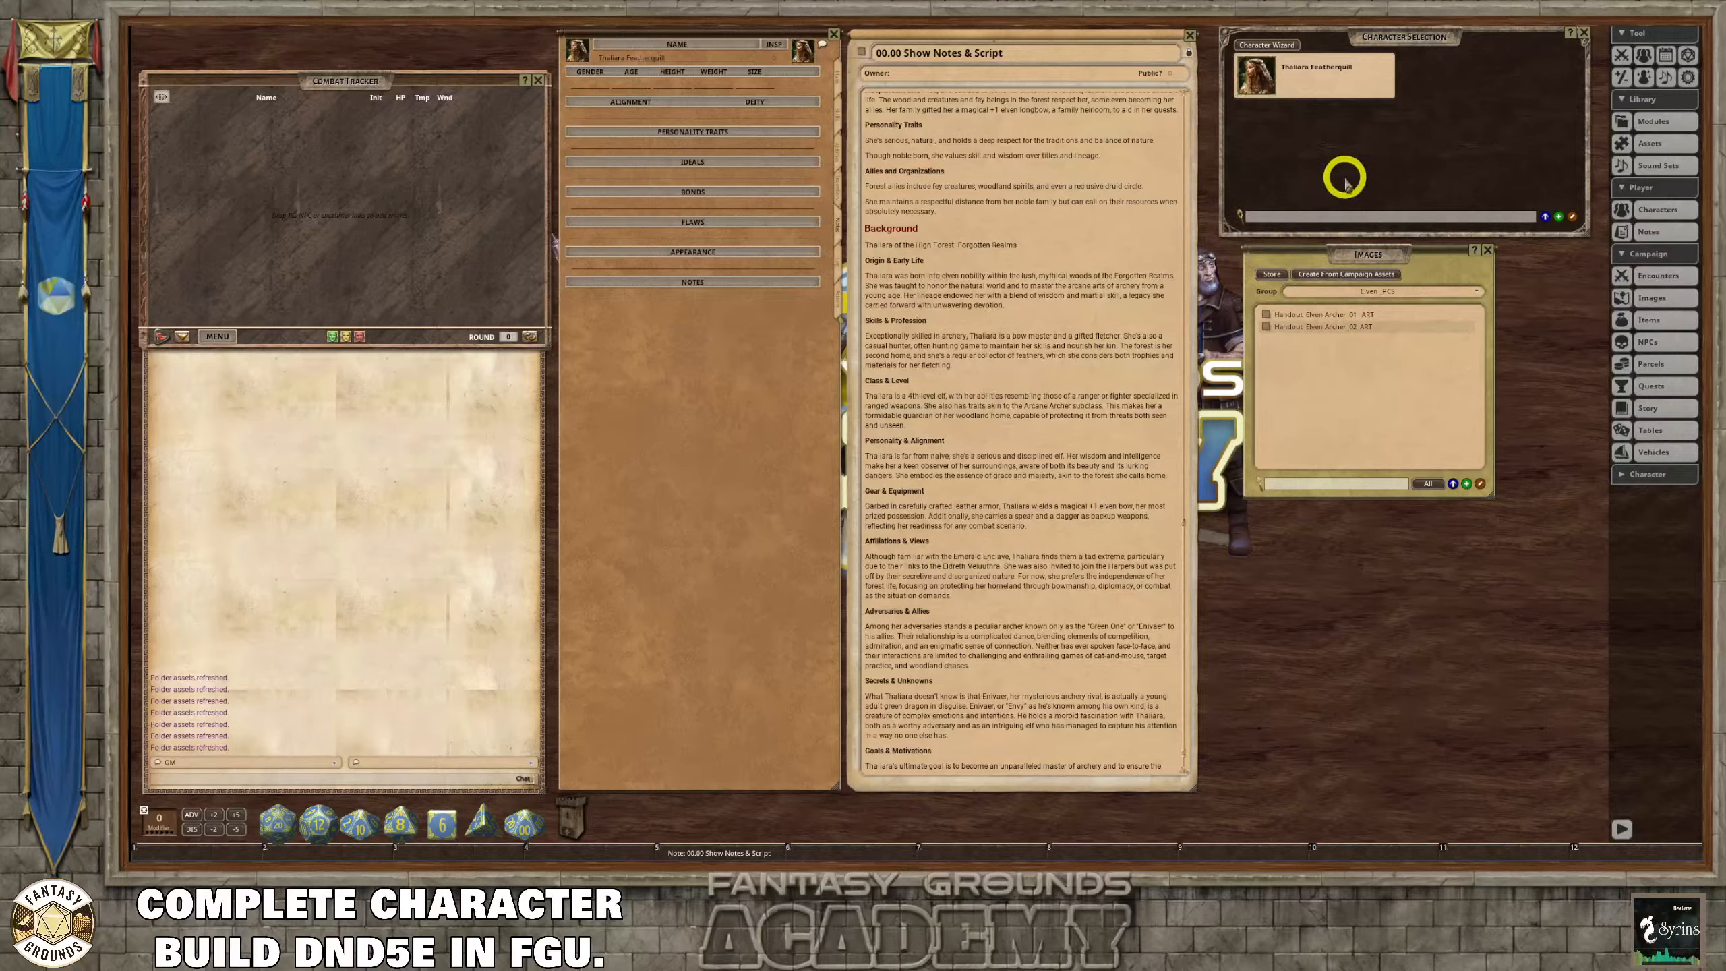
Close the image list, assign the second Elven Female campaign token to the token slot on Thaliara's character sheet, and close the asset browser.
click(1488, 250)
click(1687, 152)
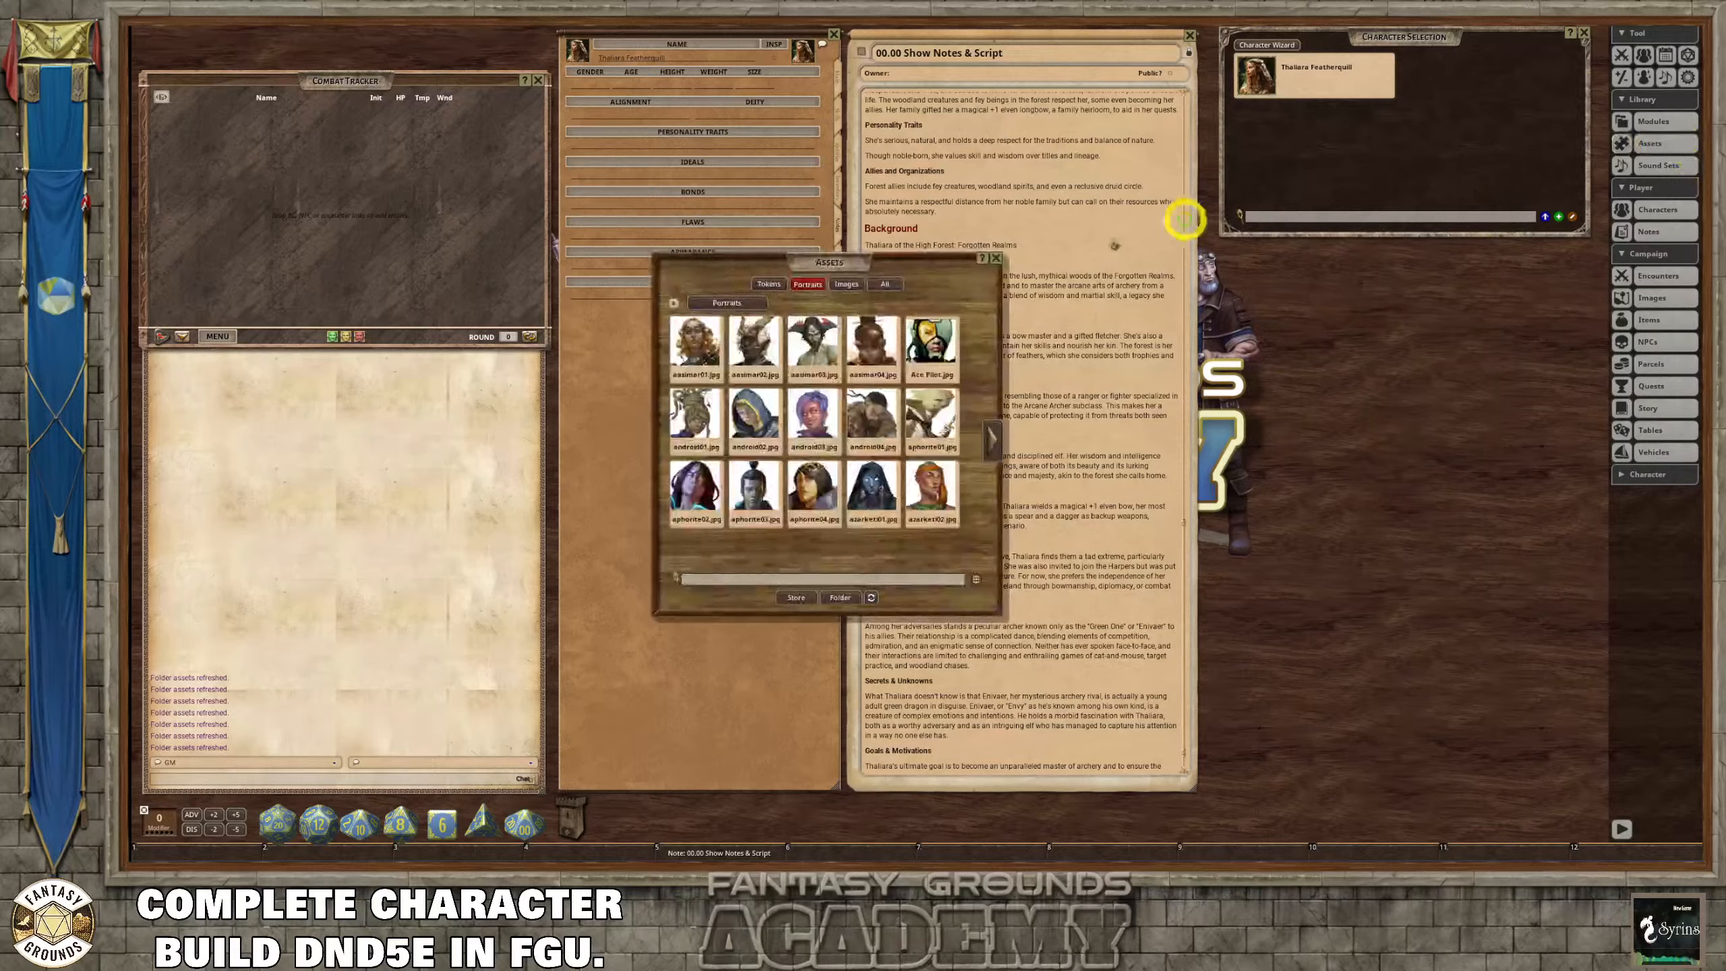
drag(828, 254, 1185, 246)
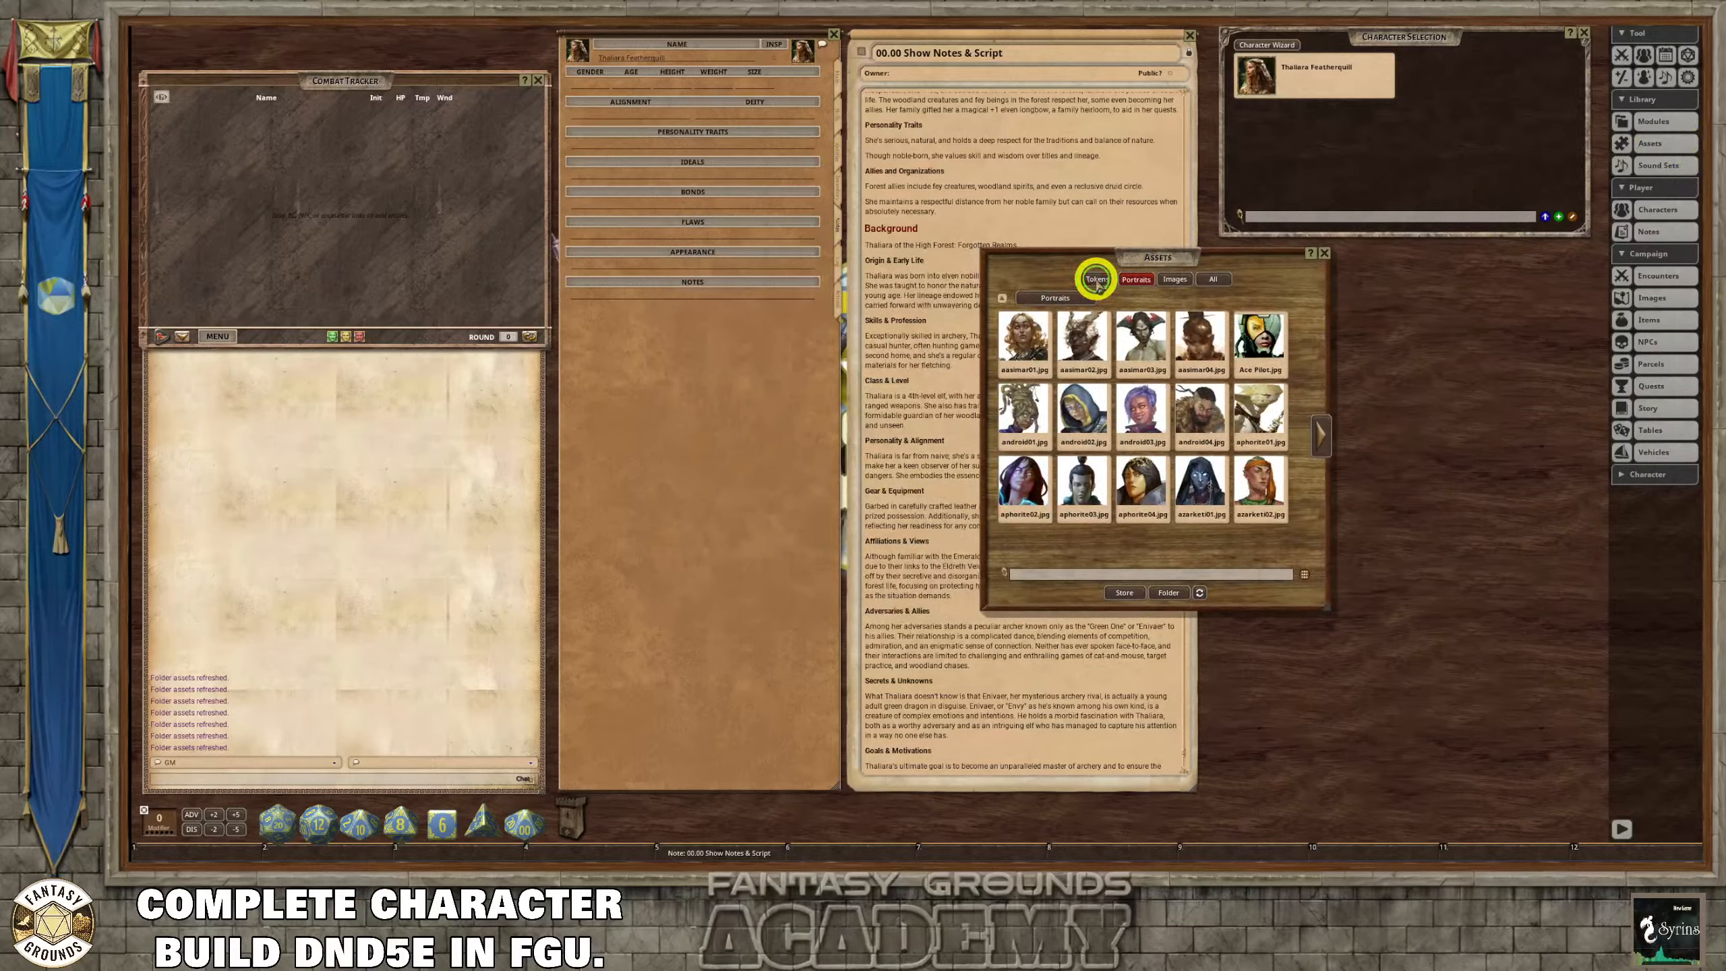
click(1094, 279)
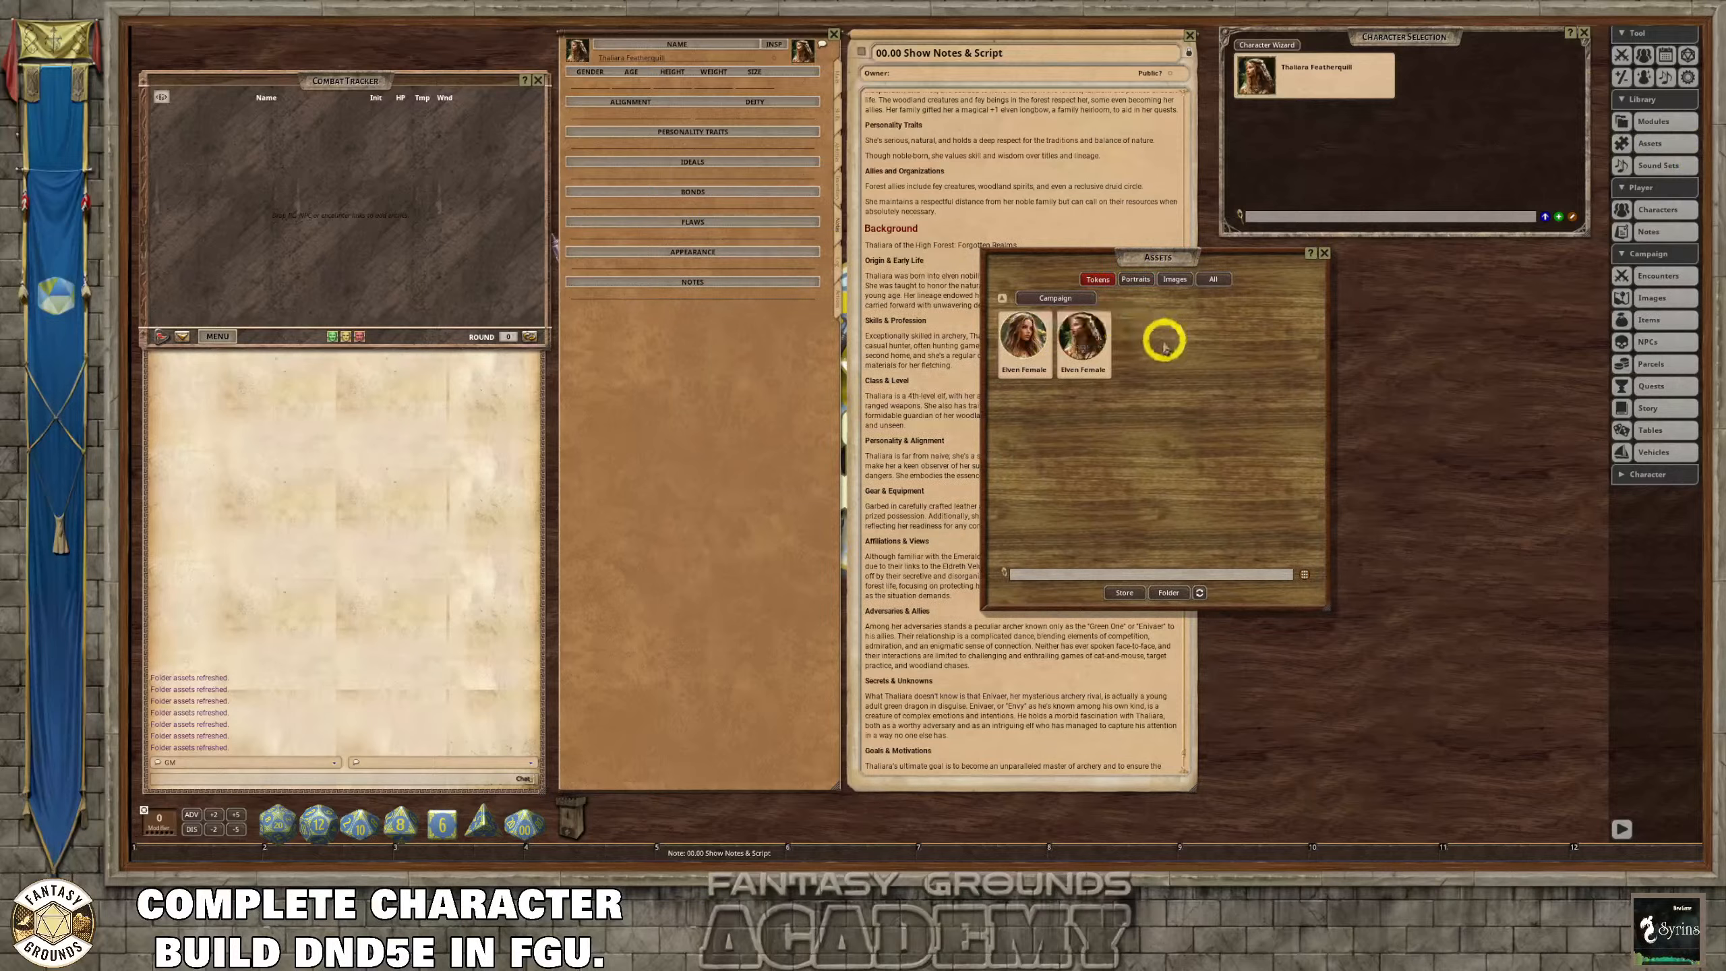
drag(1077, 343, 807, 54)
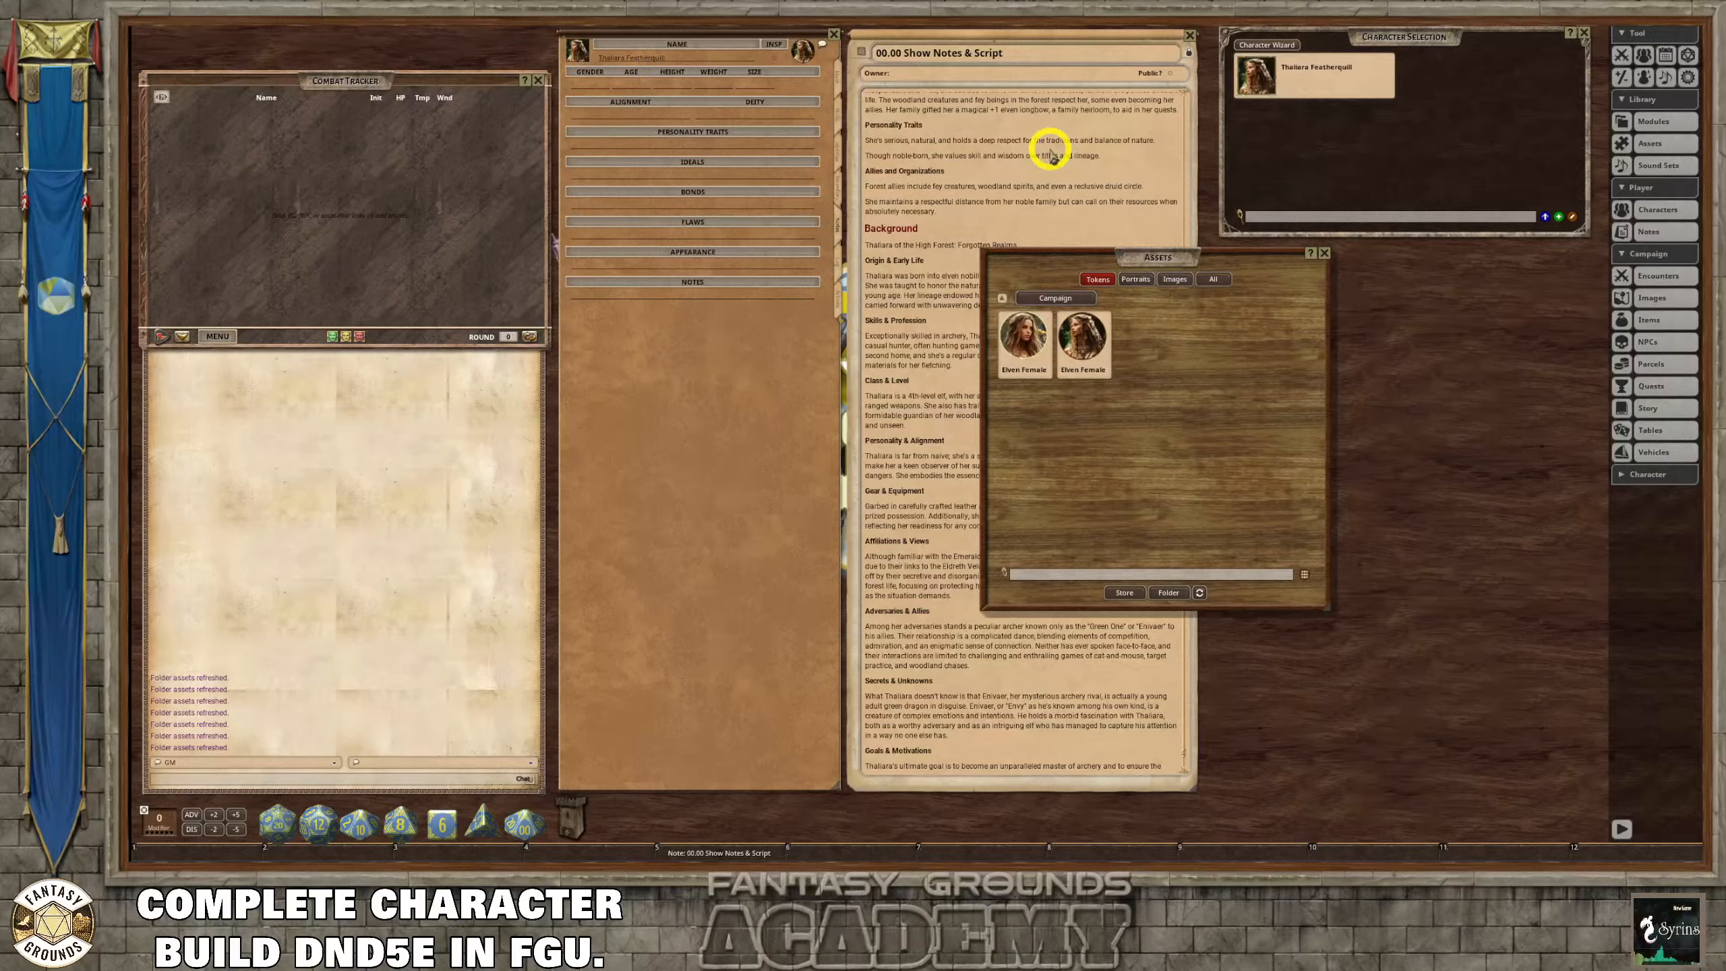
click(1324, 253)
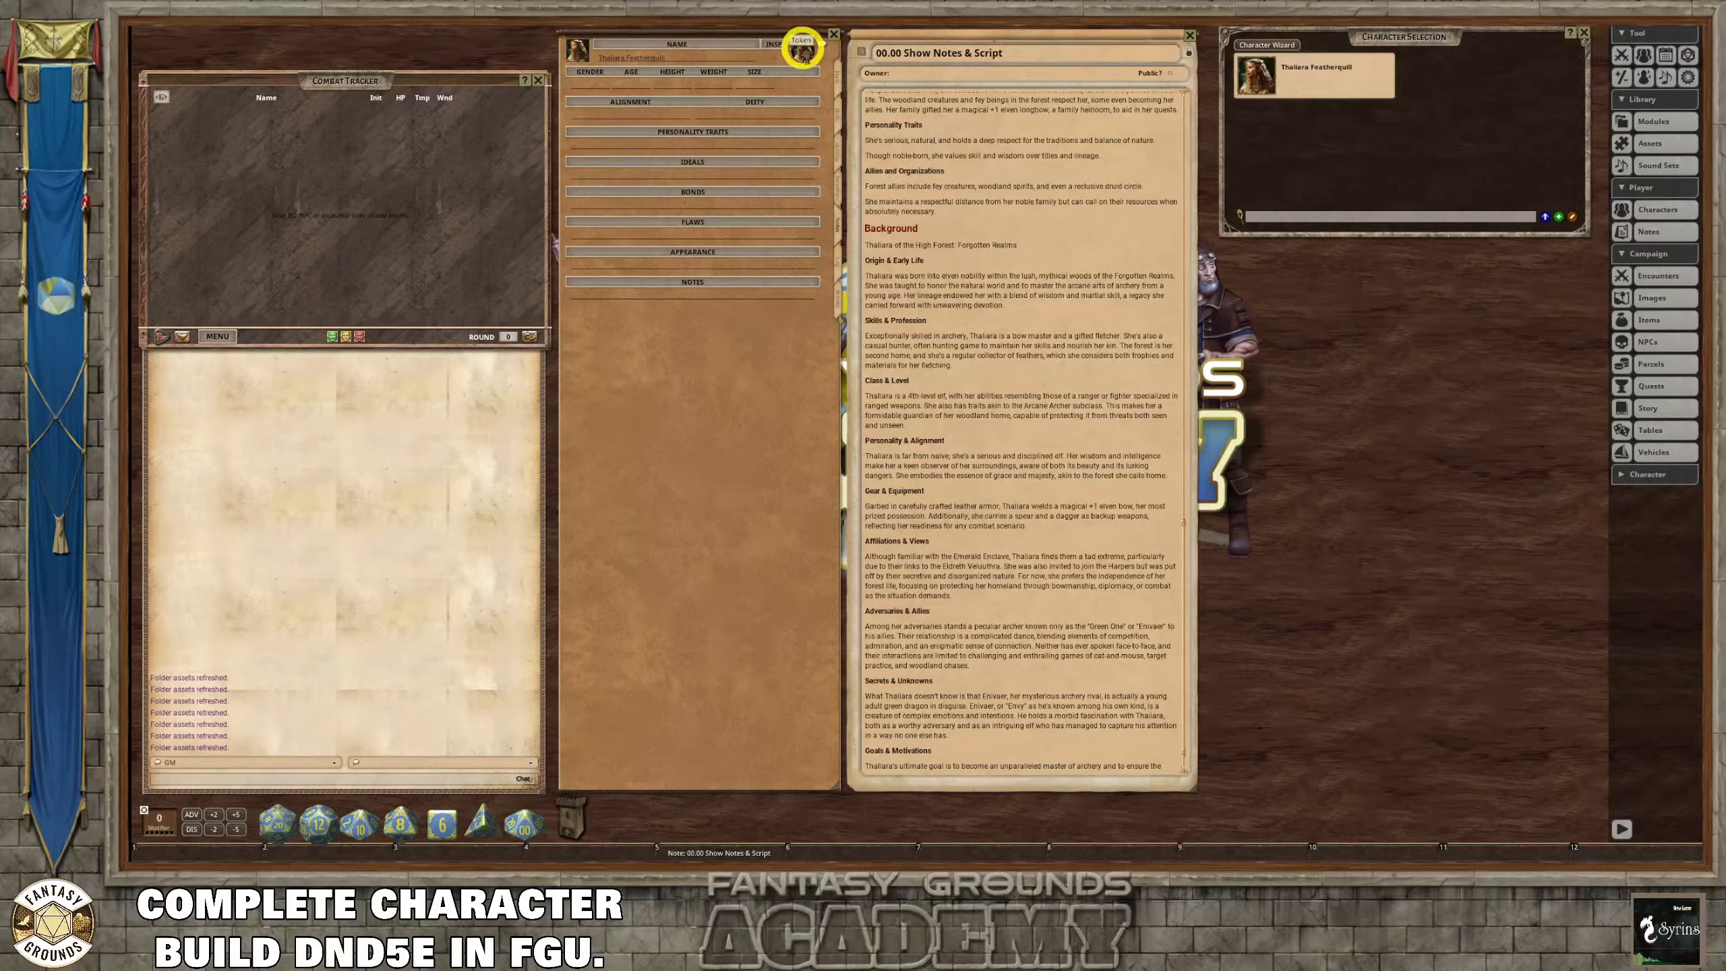
Check the background section of the show notes and switch Thaliara's character sheet back to its main page.
drag(802, 48, 785, 49)
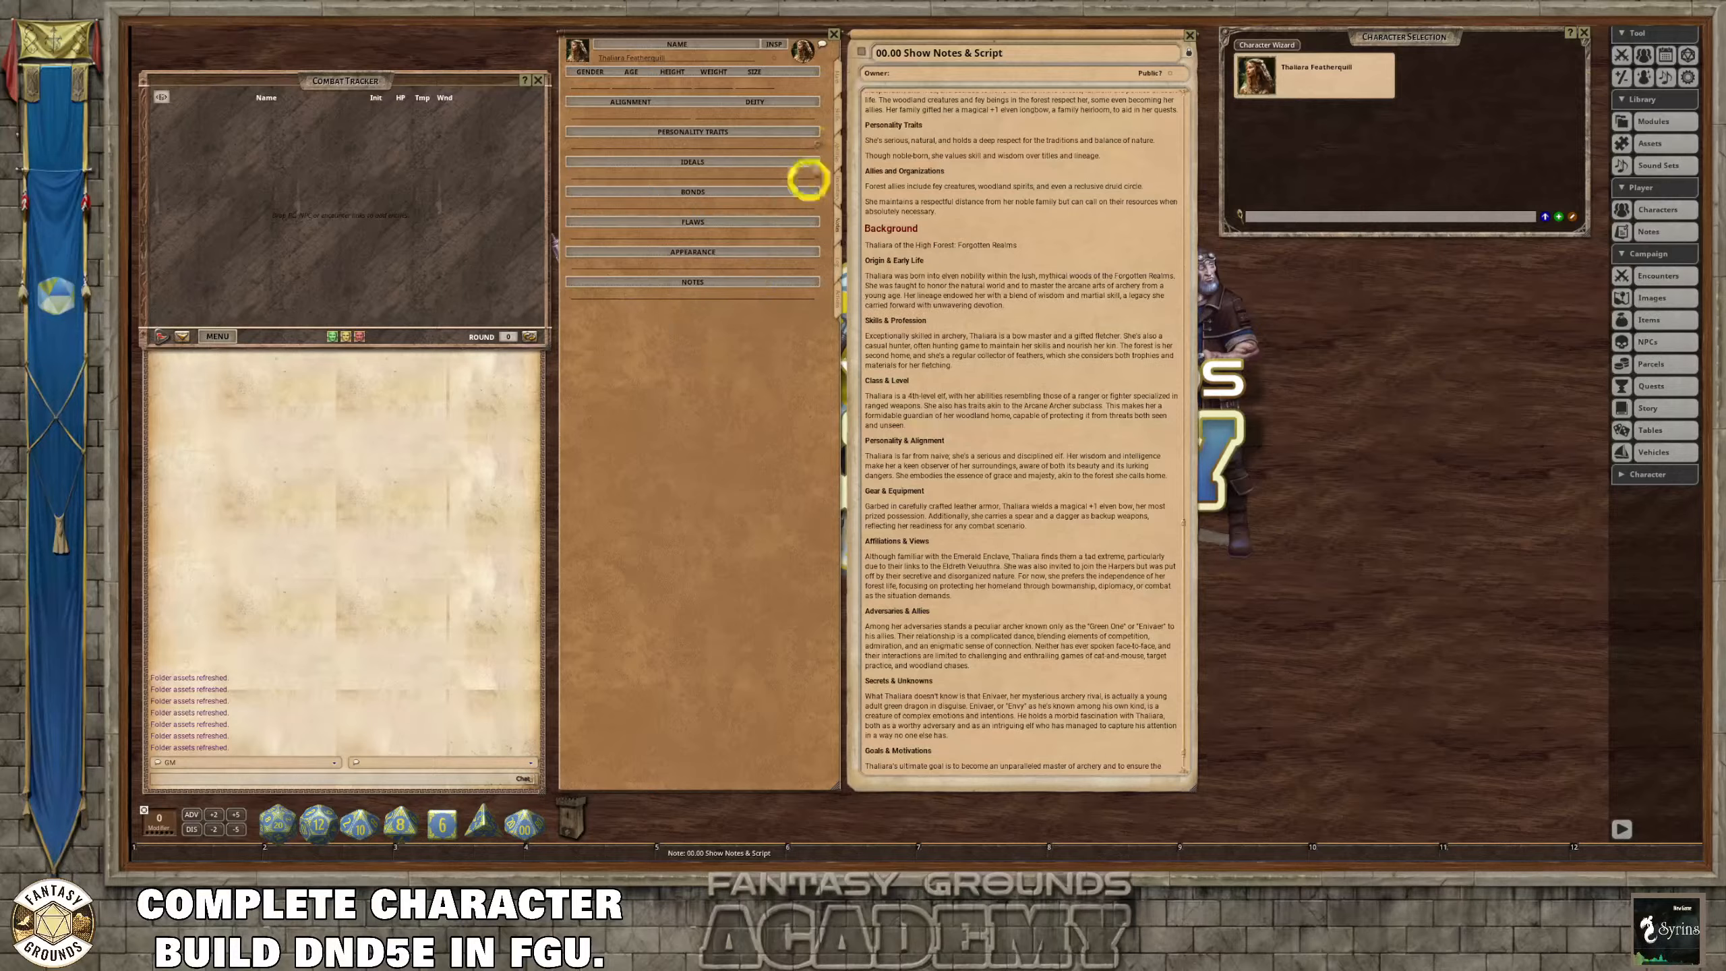
scroll(971, 259, down, 1)
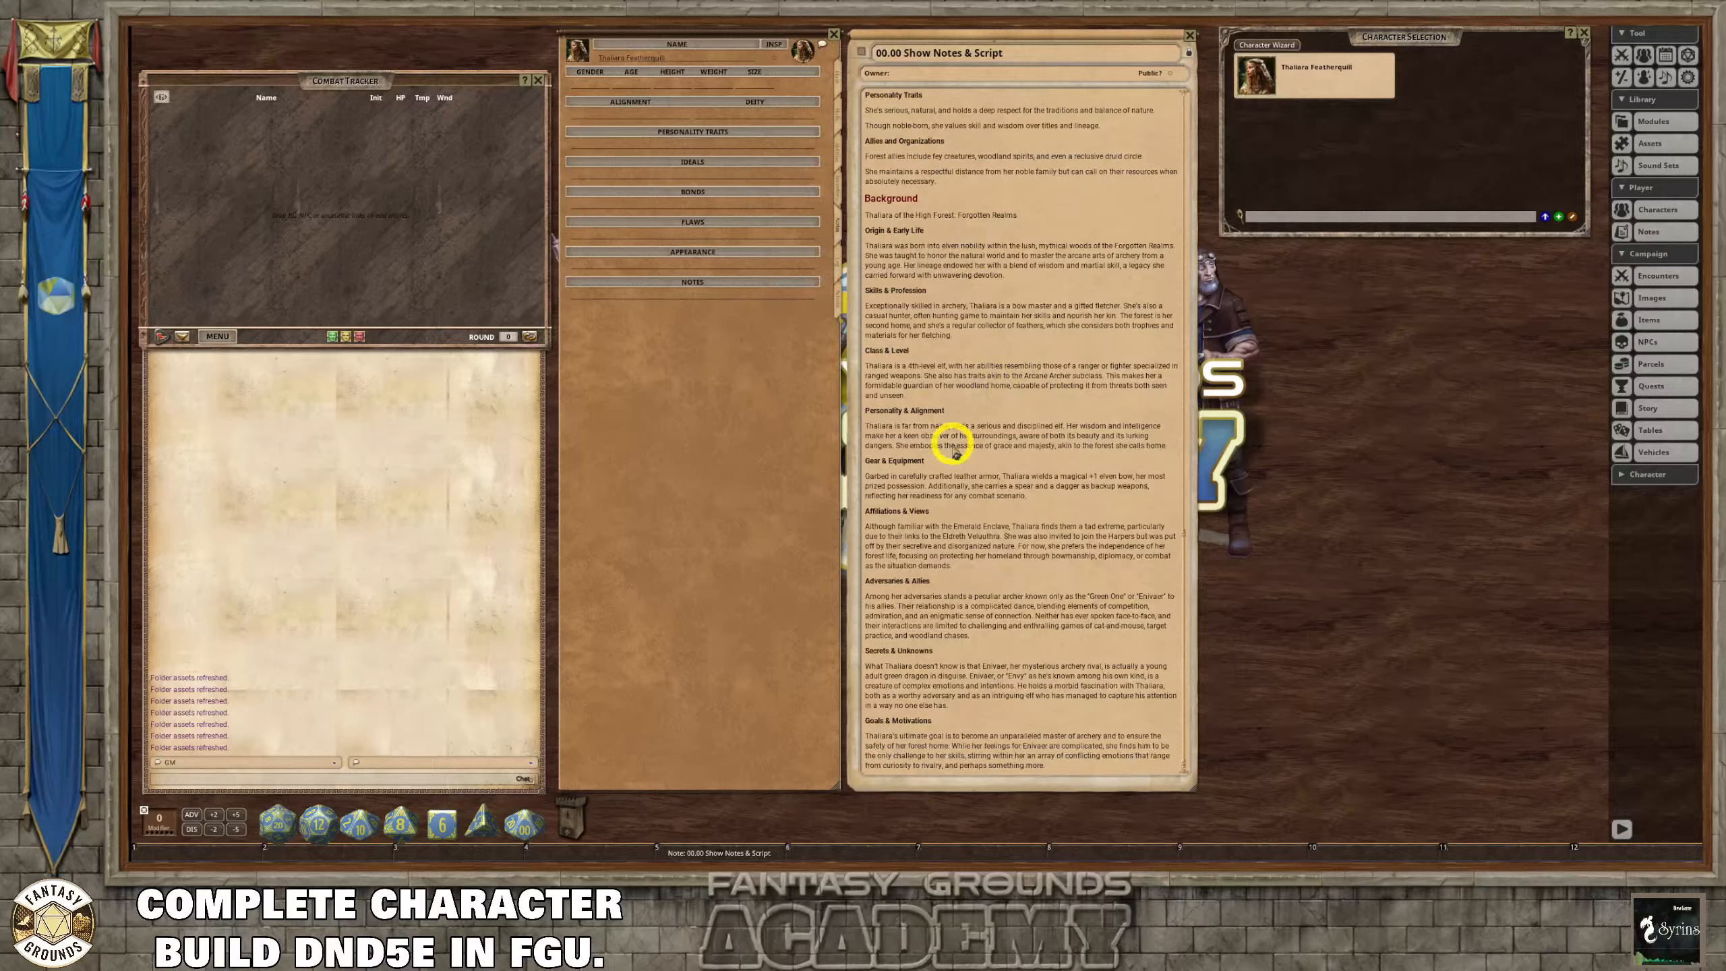
scroll(878, 474, up, 7)
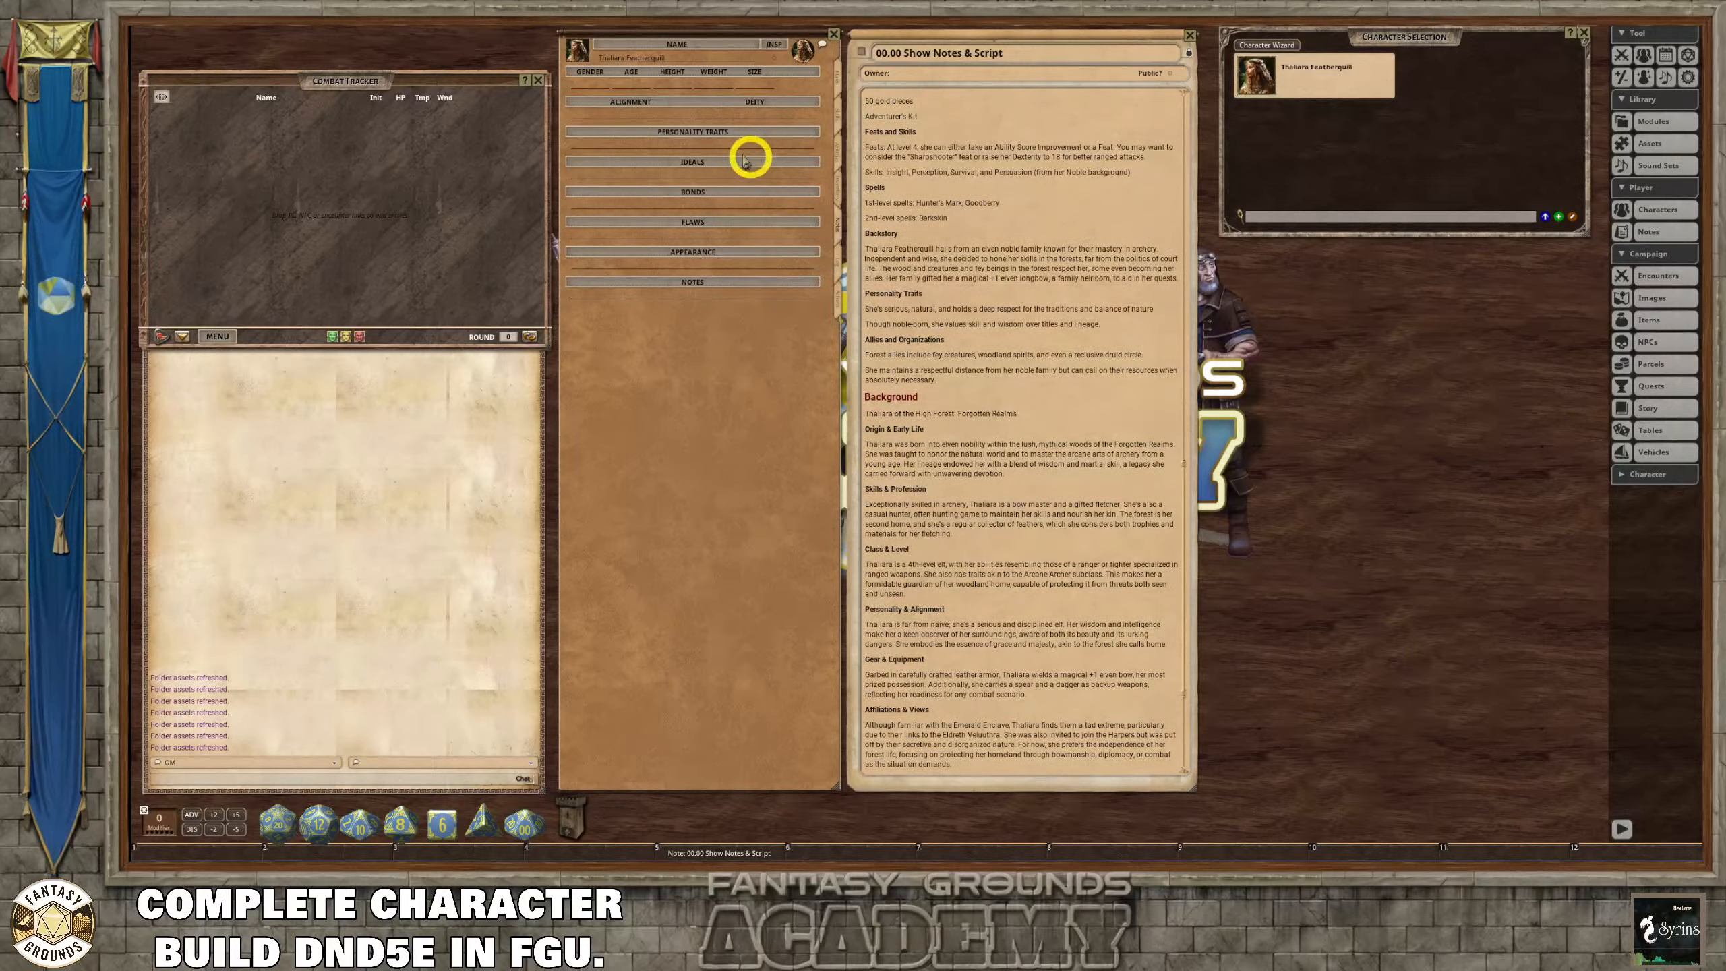
click(838, 72)
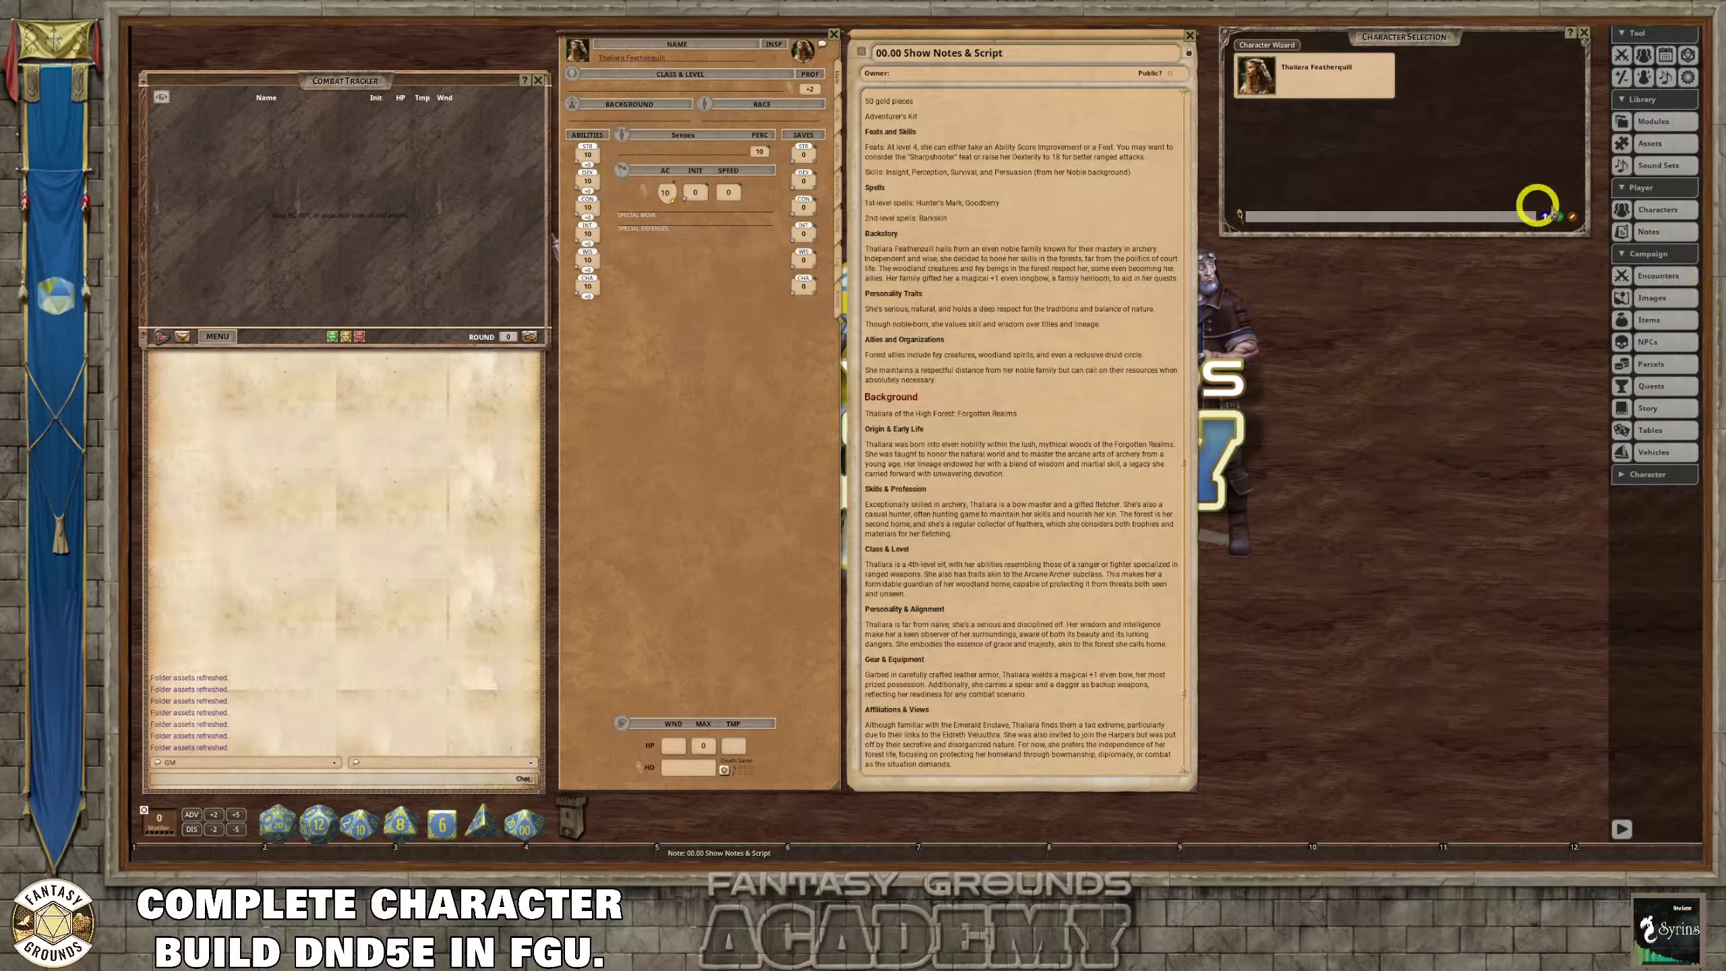
Open the module list, enlarge its window and examine the loaded effects coding, campaign guide, core rules and supplement modules.
click(1662, 120)
drag(961, 292, 1139, 190)
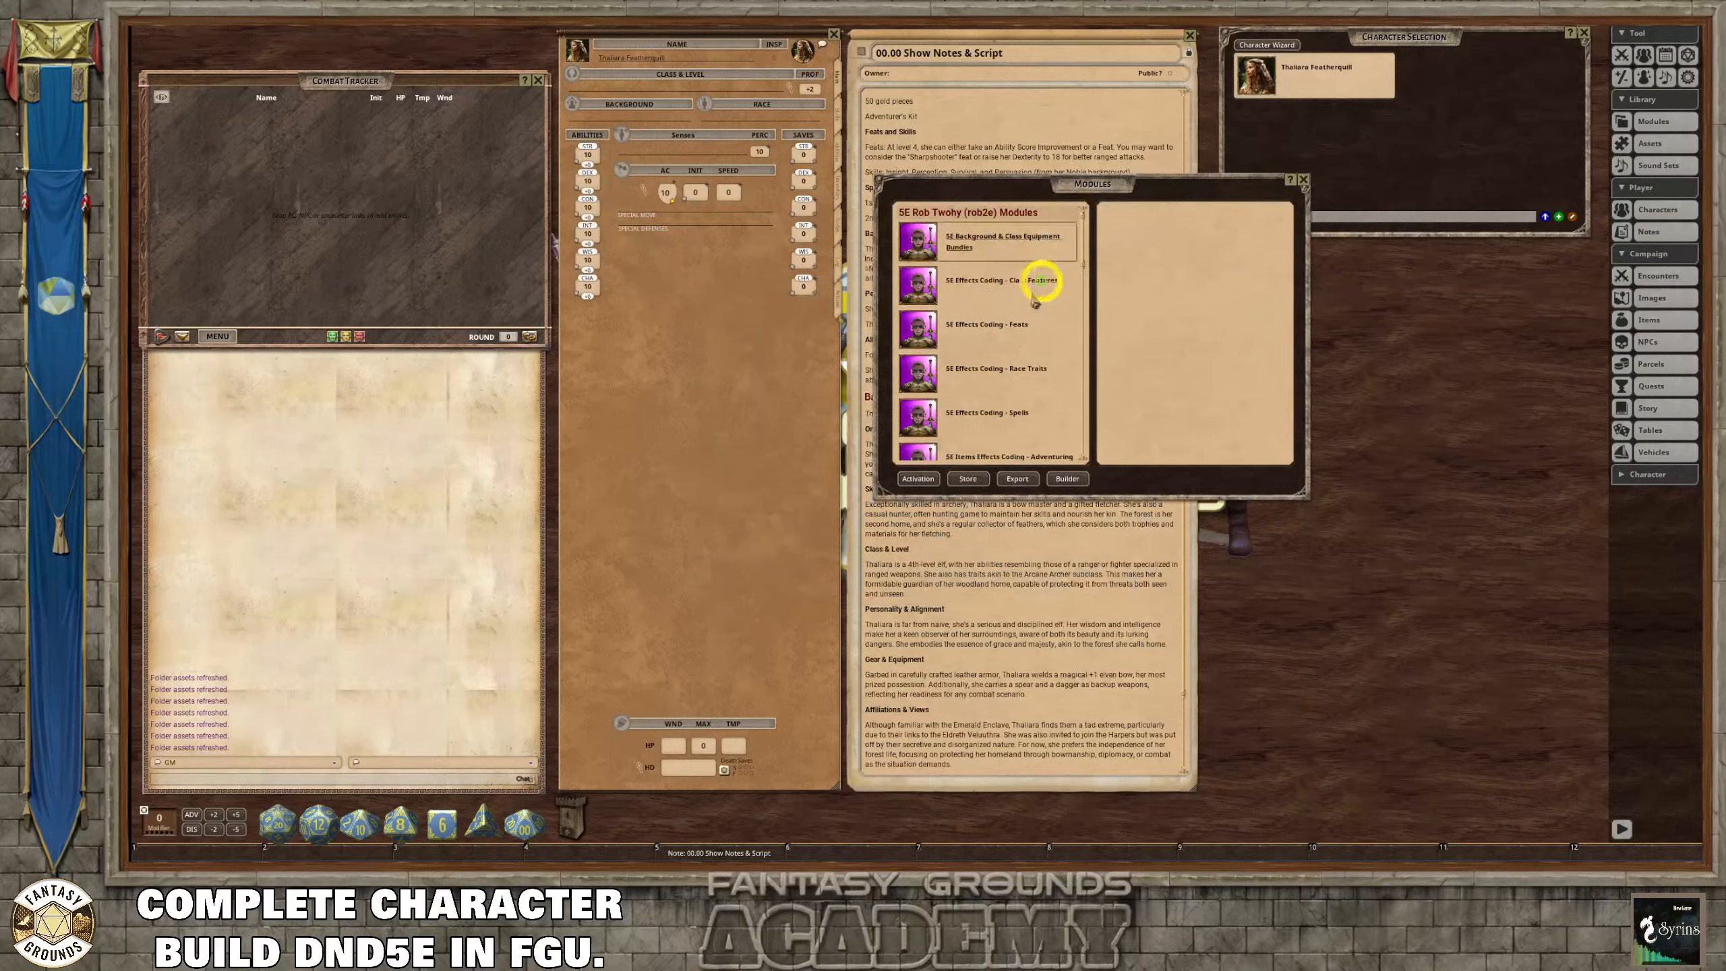
scroll(969, 248, down, 10)
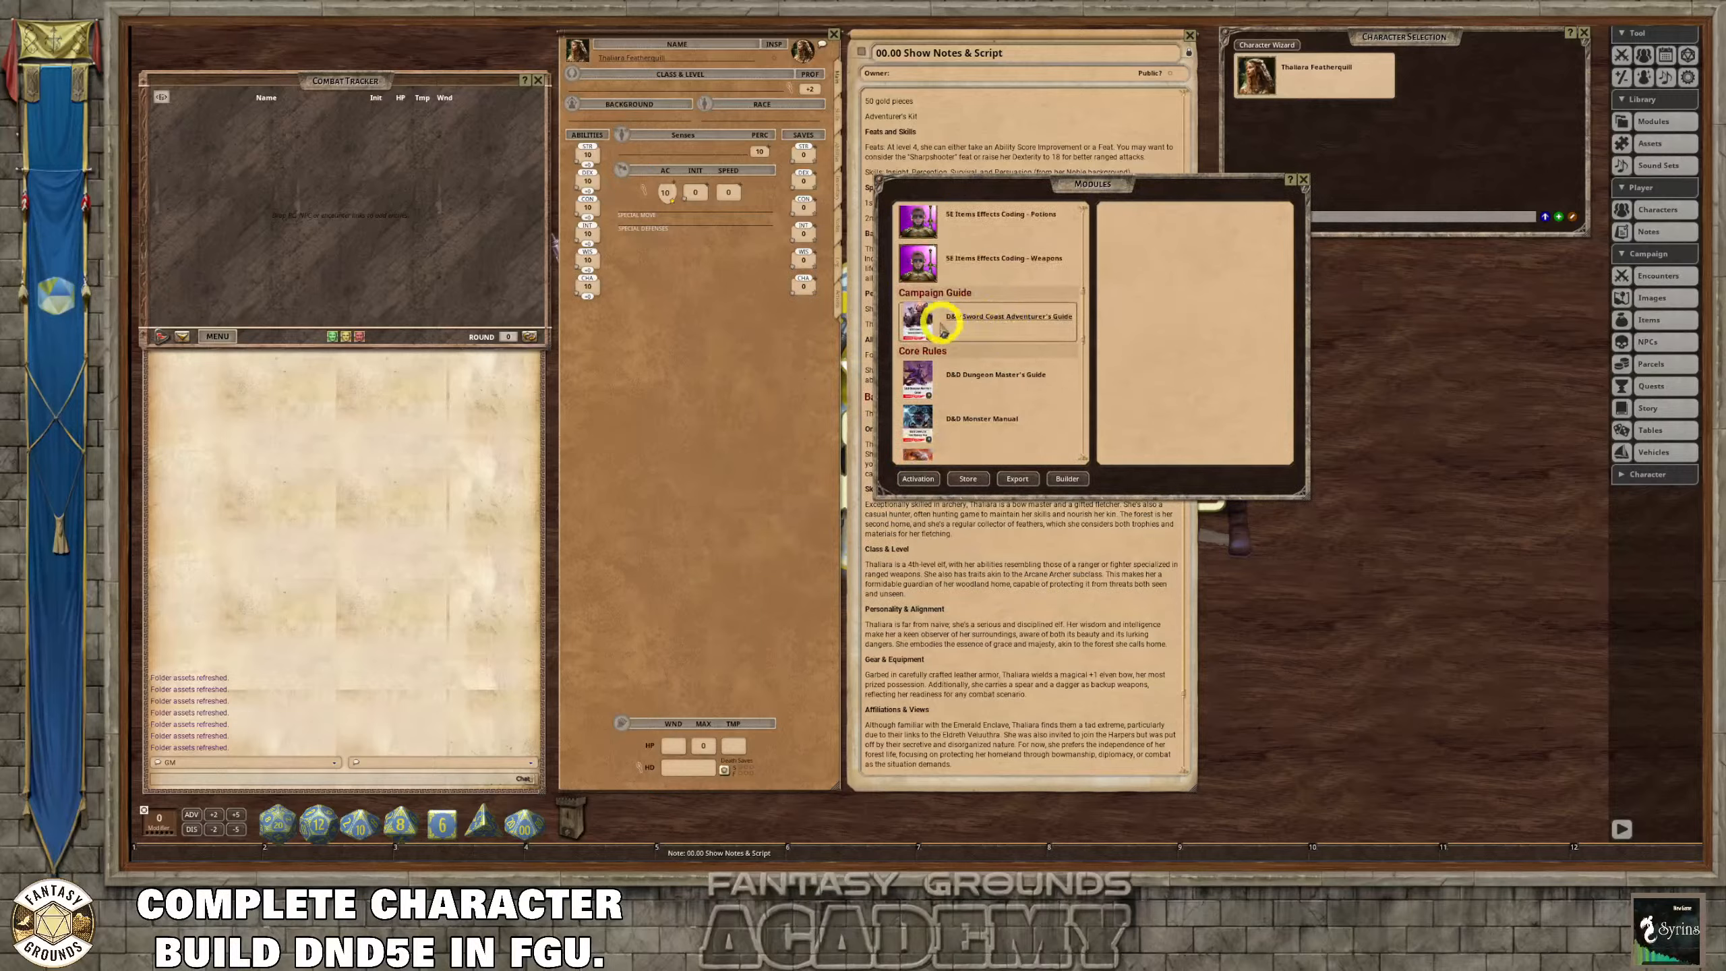
scroll(1023, 360, down, 1)
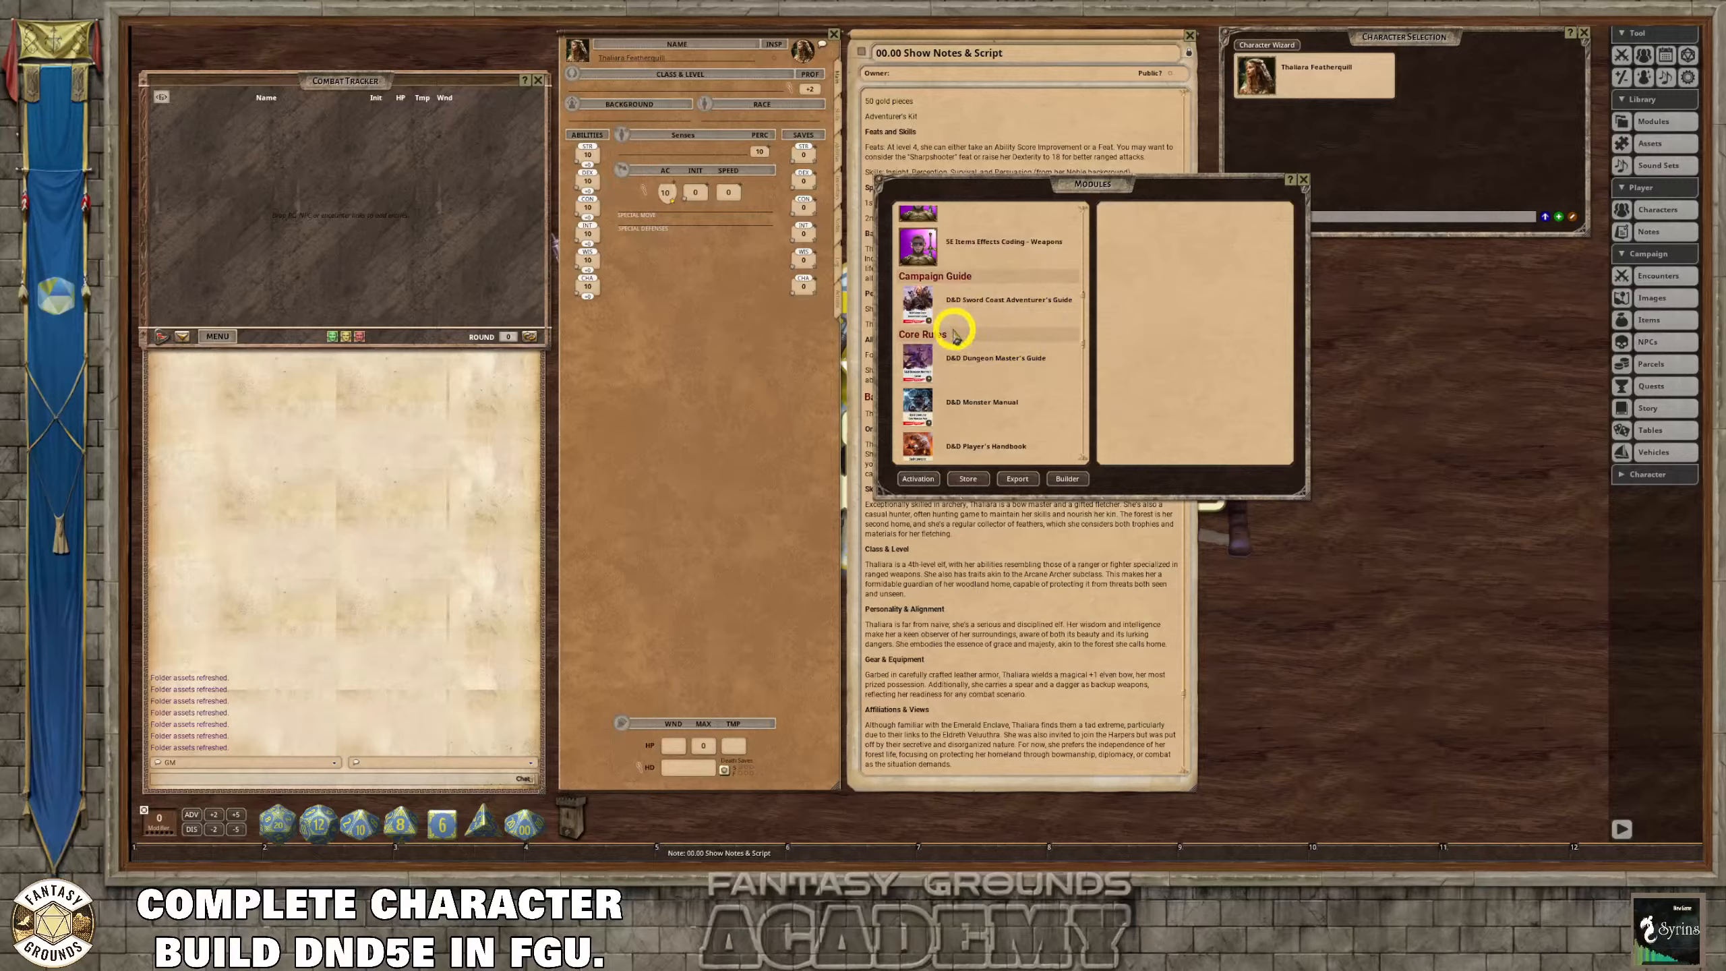
scroll(965, 334, down, 2)
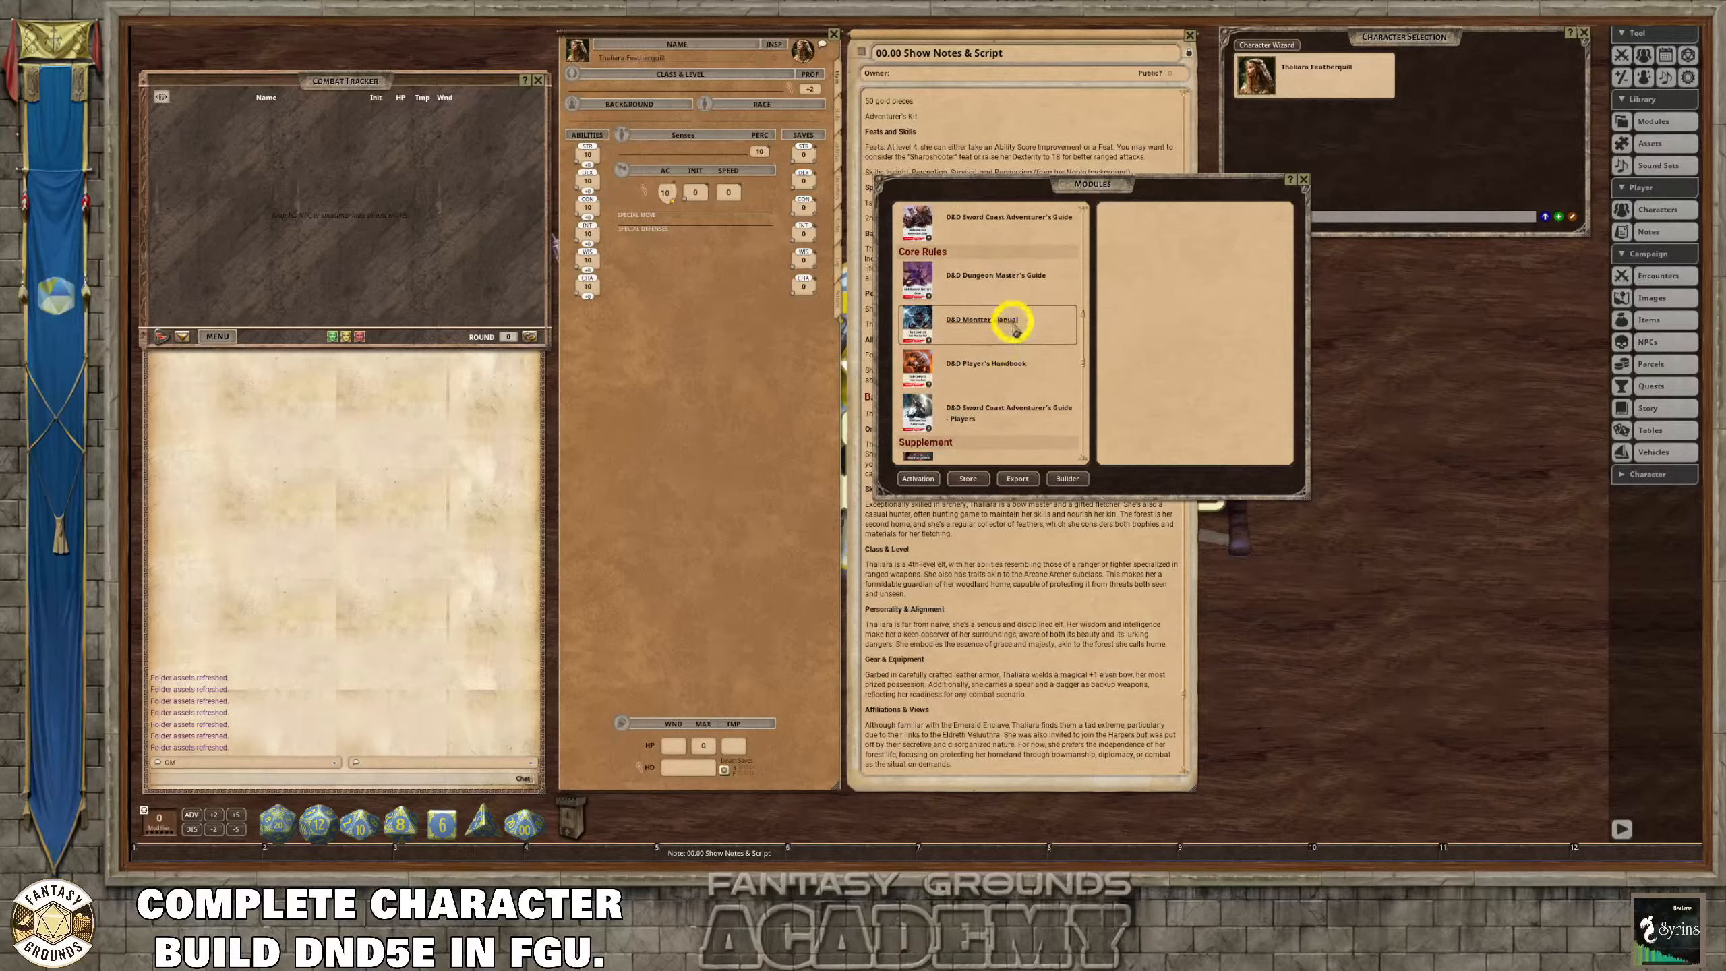
scroll(1009, 339, down, 2)
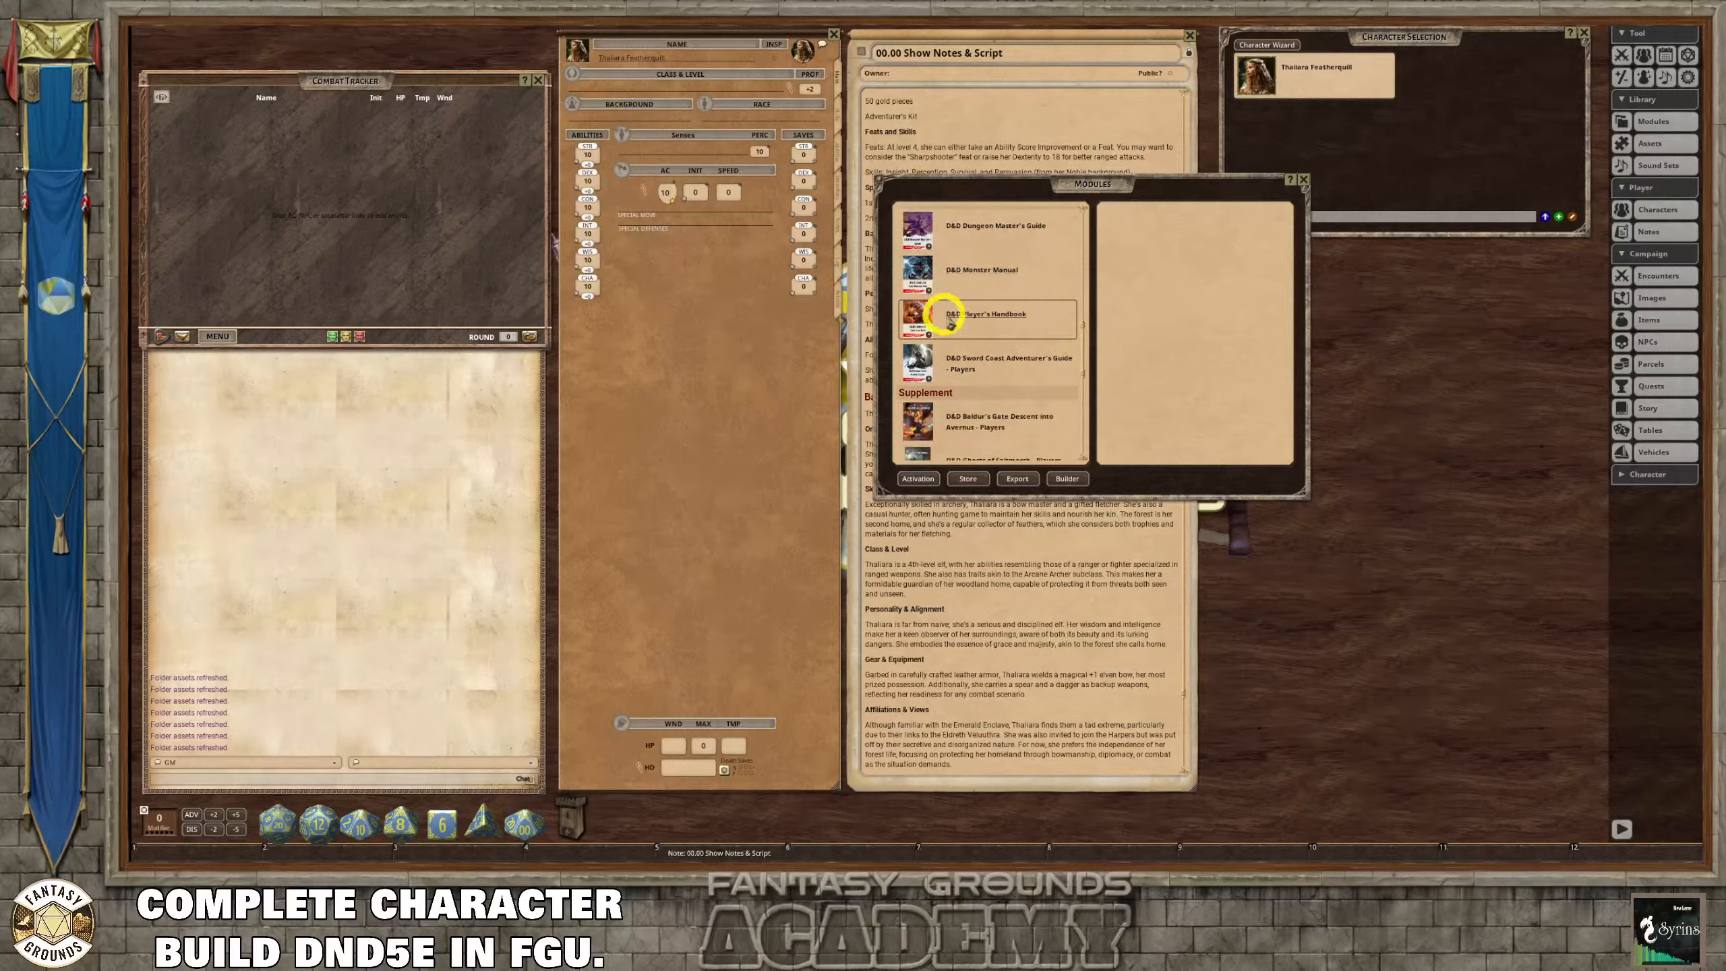
scroll(1026, 323, down, 1)
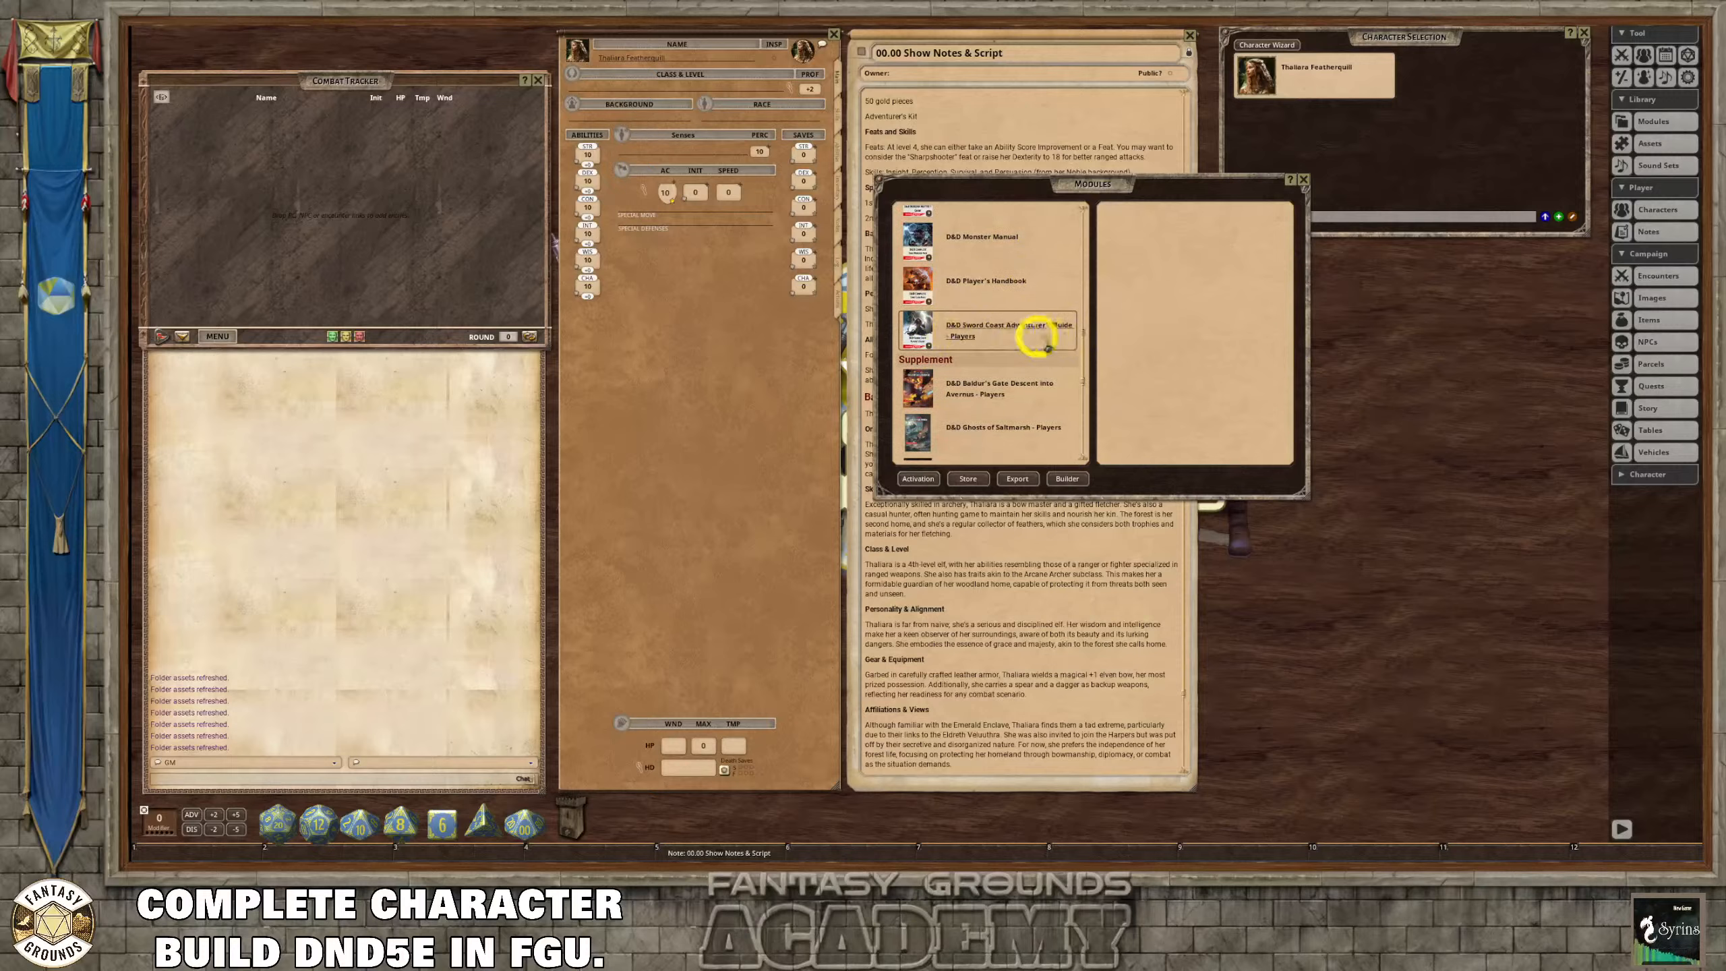
scroll(1061, 343, down, 2)
scroll(1055, 346, down, 2)
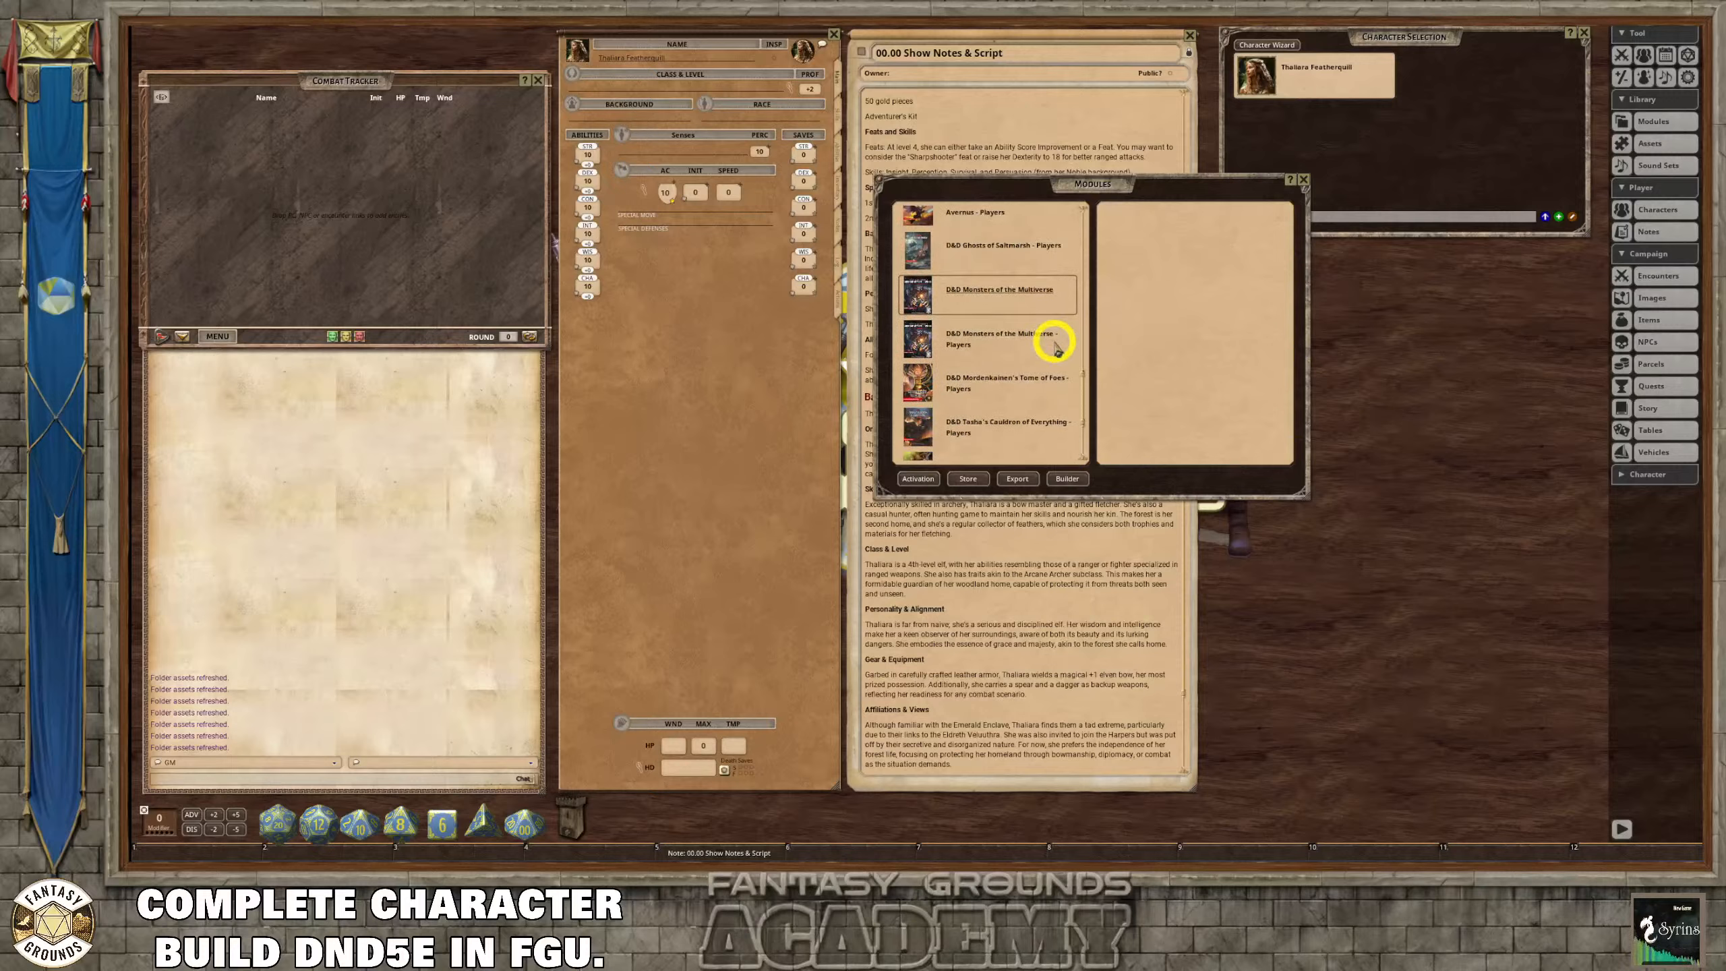
drag(1218, 497, 1258, 734)
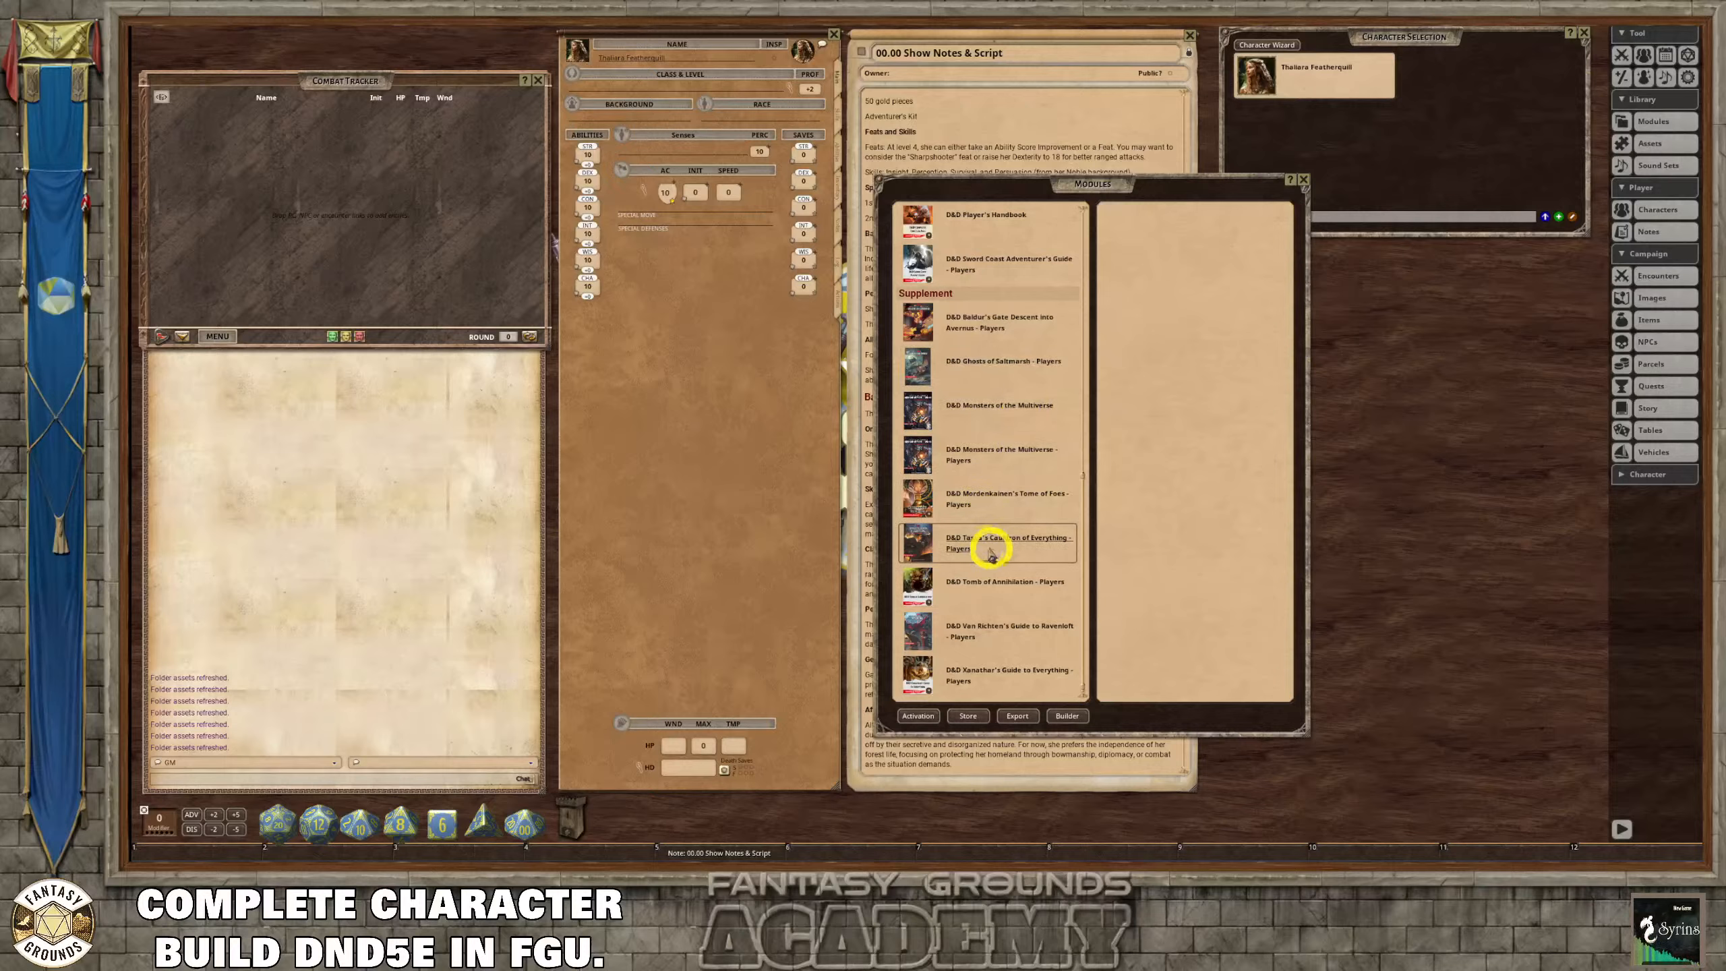
Review the Core Rules and Supplement player modules available for the build, and close the module list.
scroll(983, 622, up, 2)
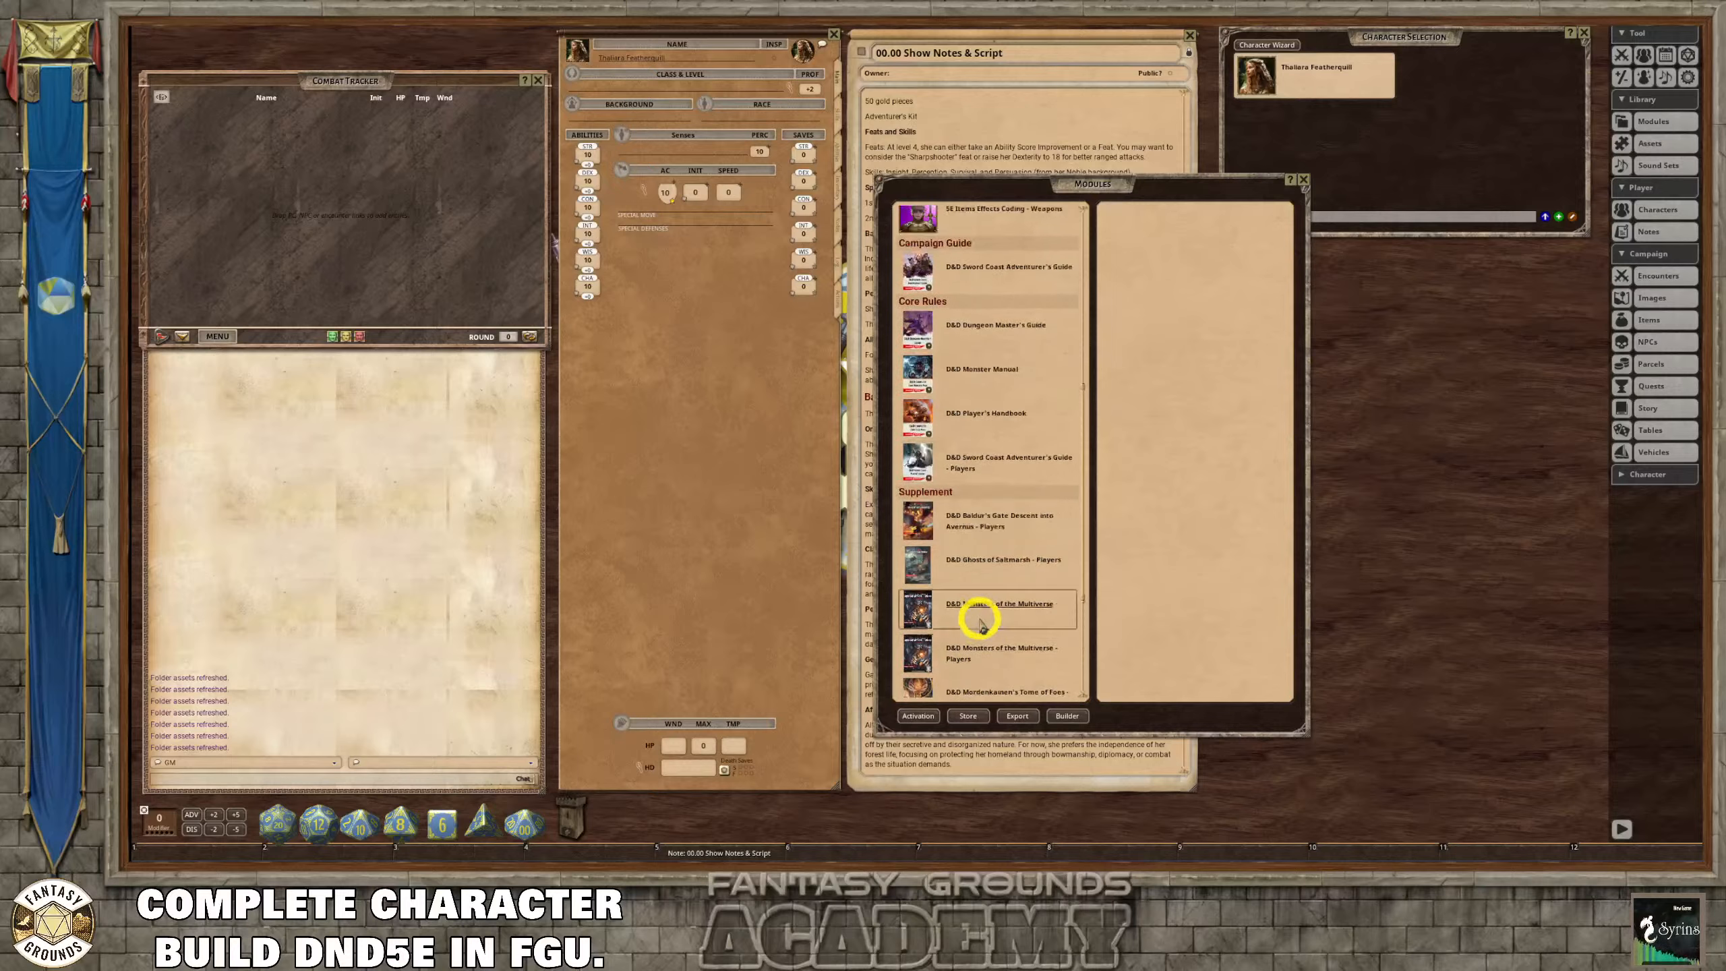
scroll(984, 626, down, 2)
scroll(982, 626, down, 1)
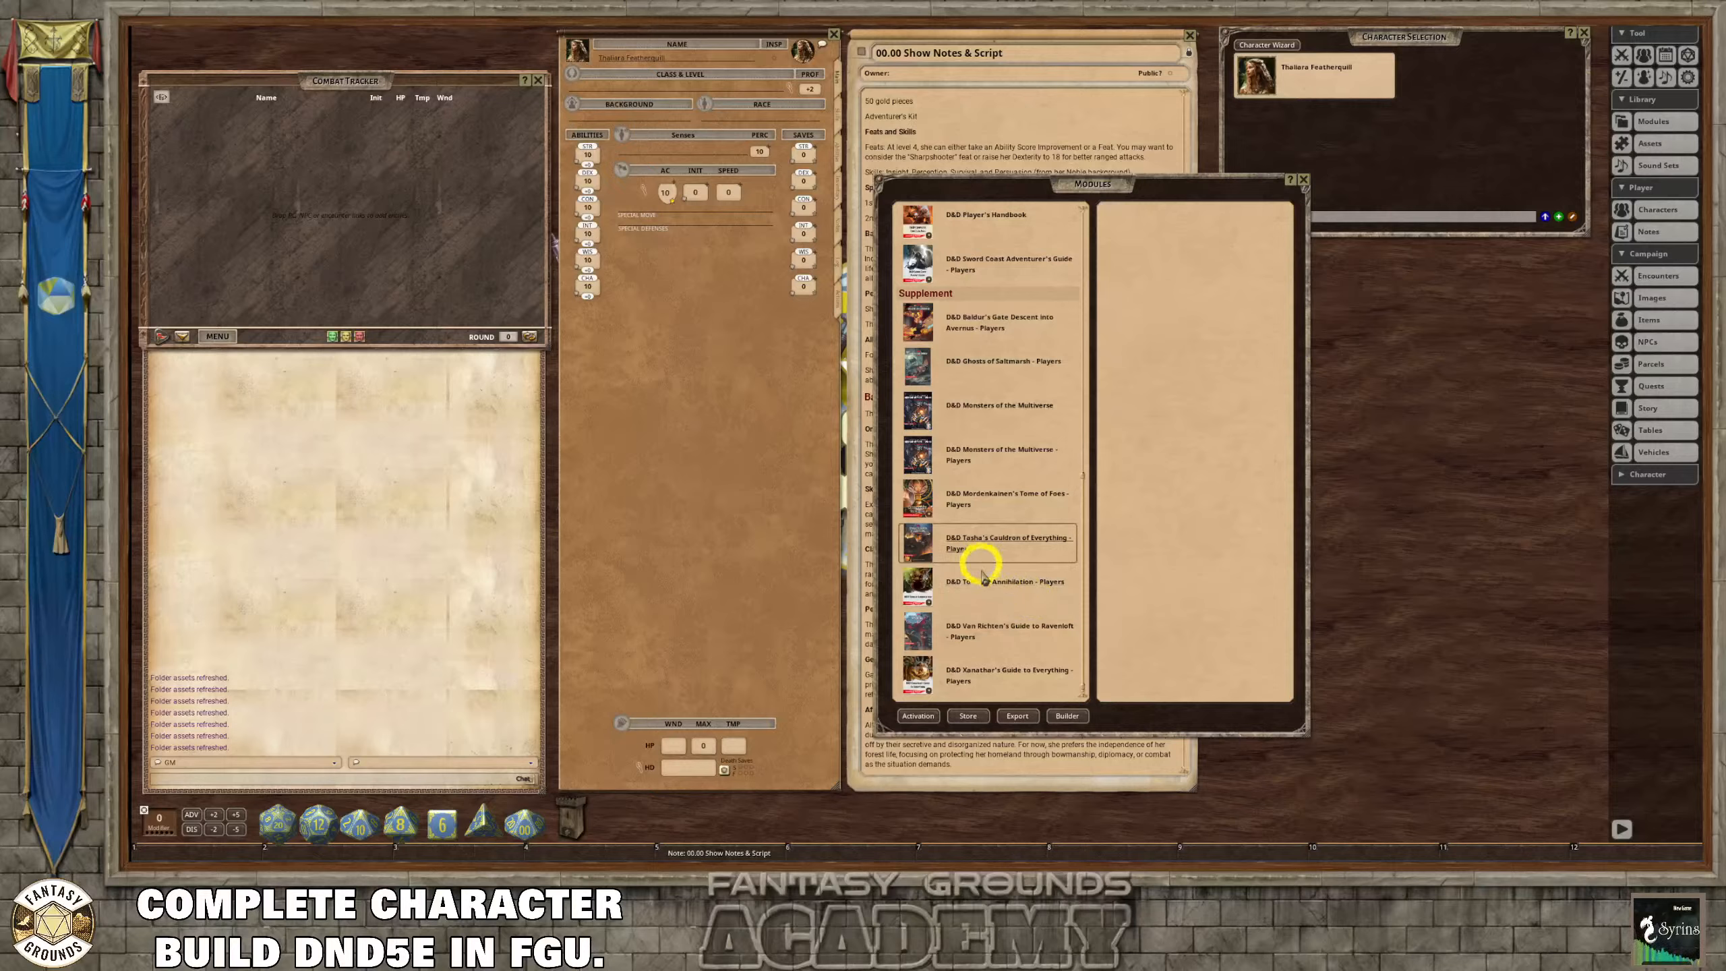
scroll(973, 574, up, 1)
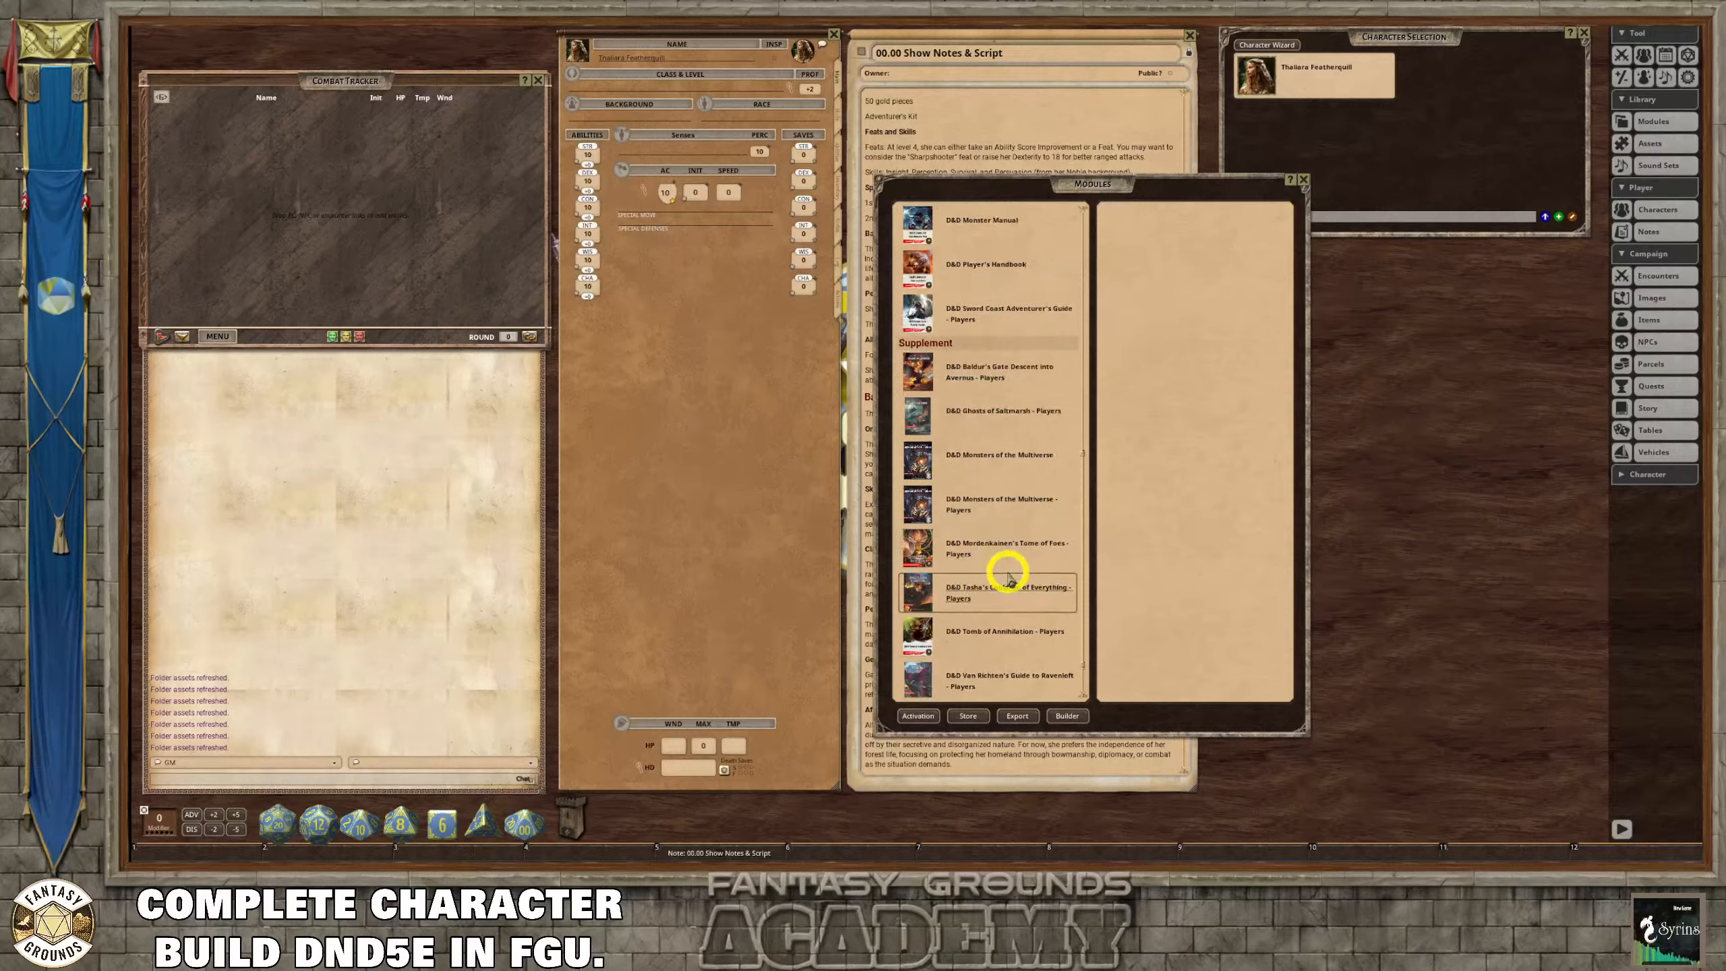
scroll(993, 562, down, 1)
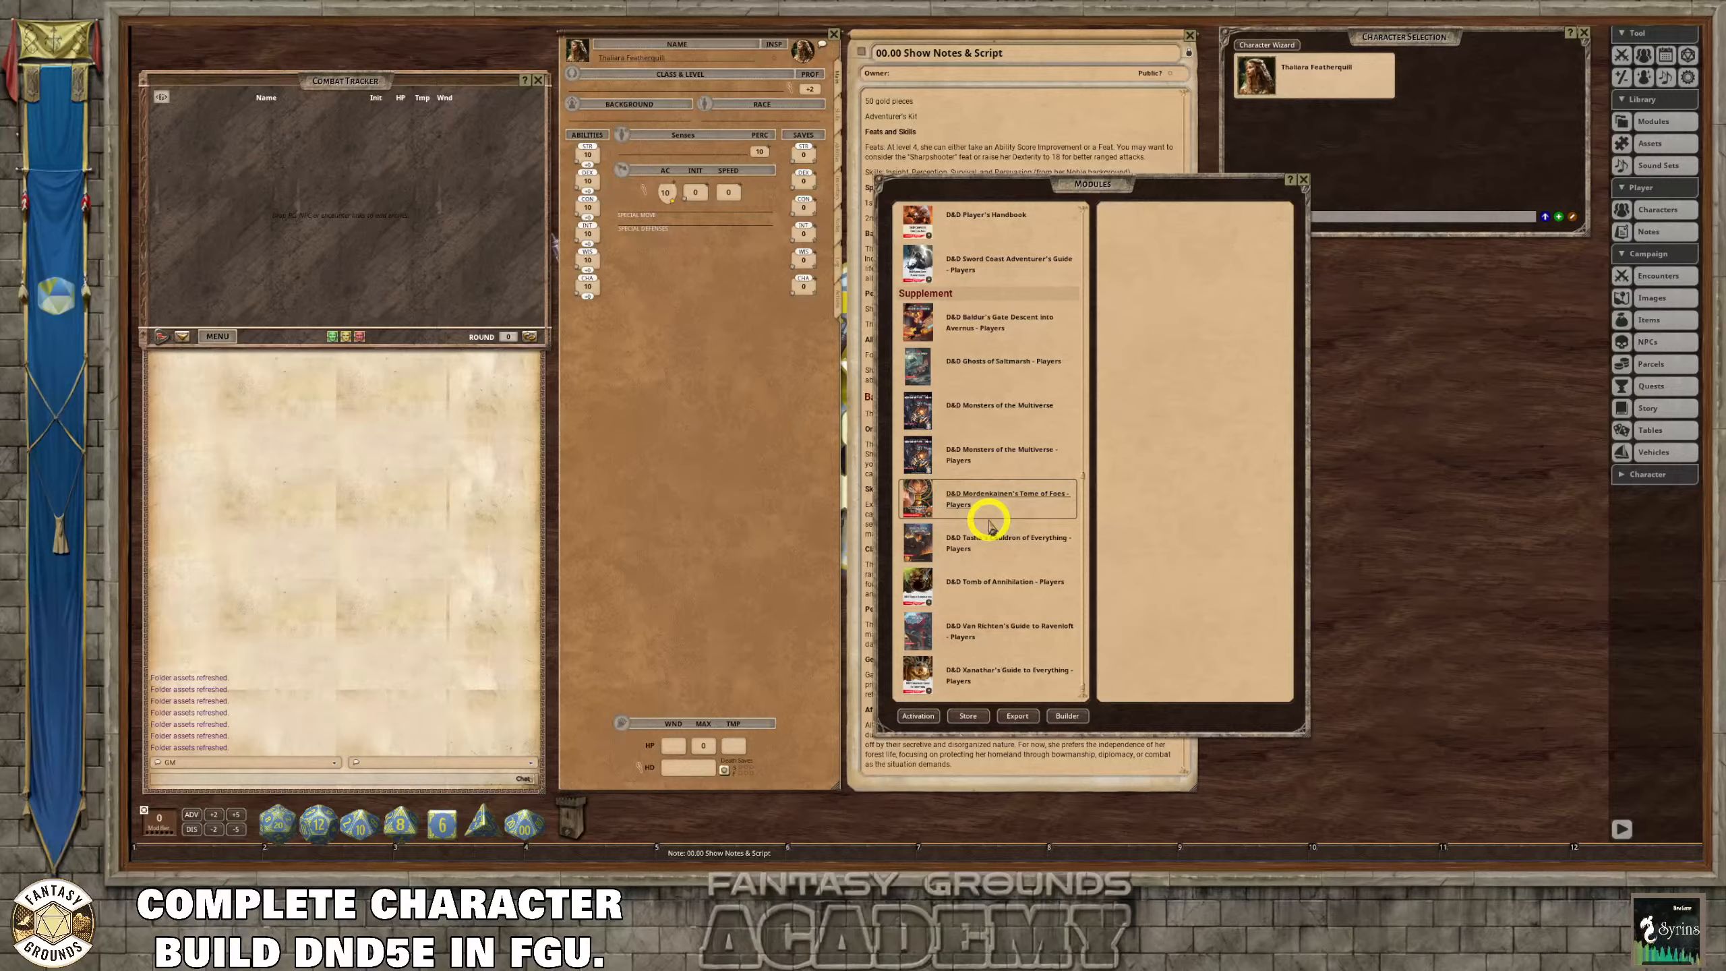
scroll(987, 522, up, 1)
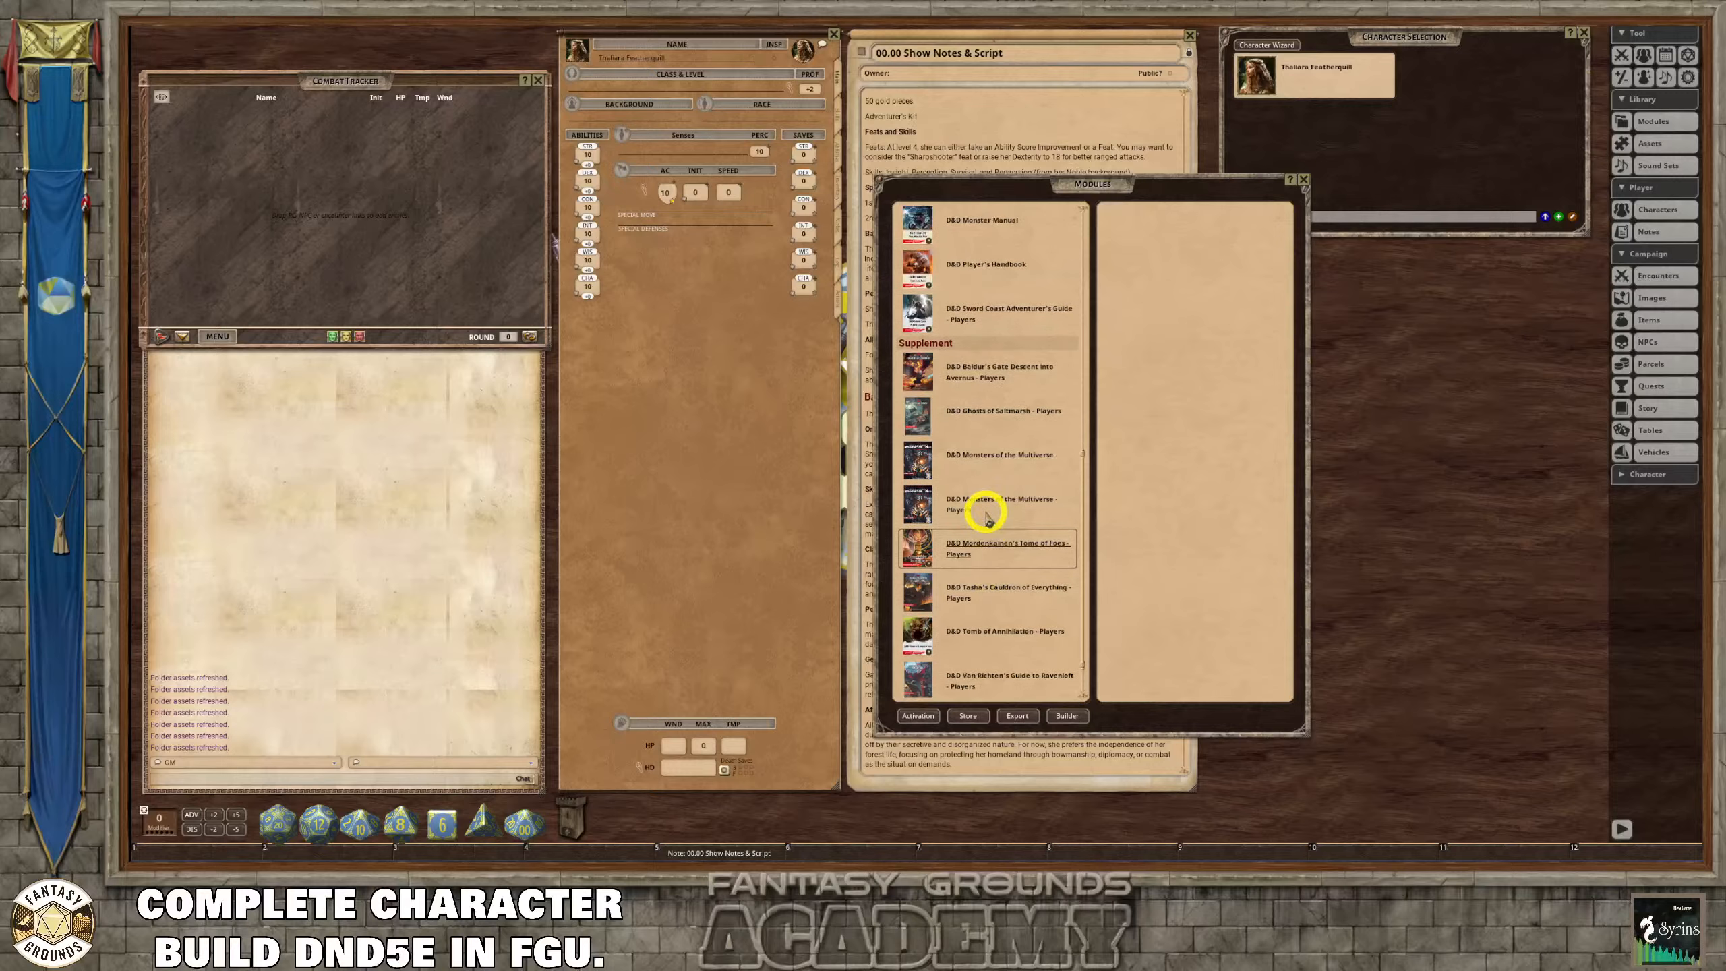
scroll(984, 537, up, 5)
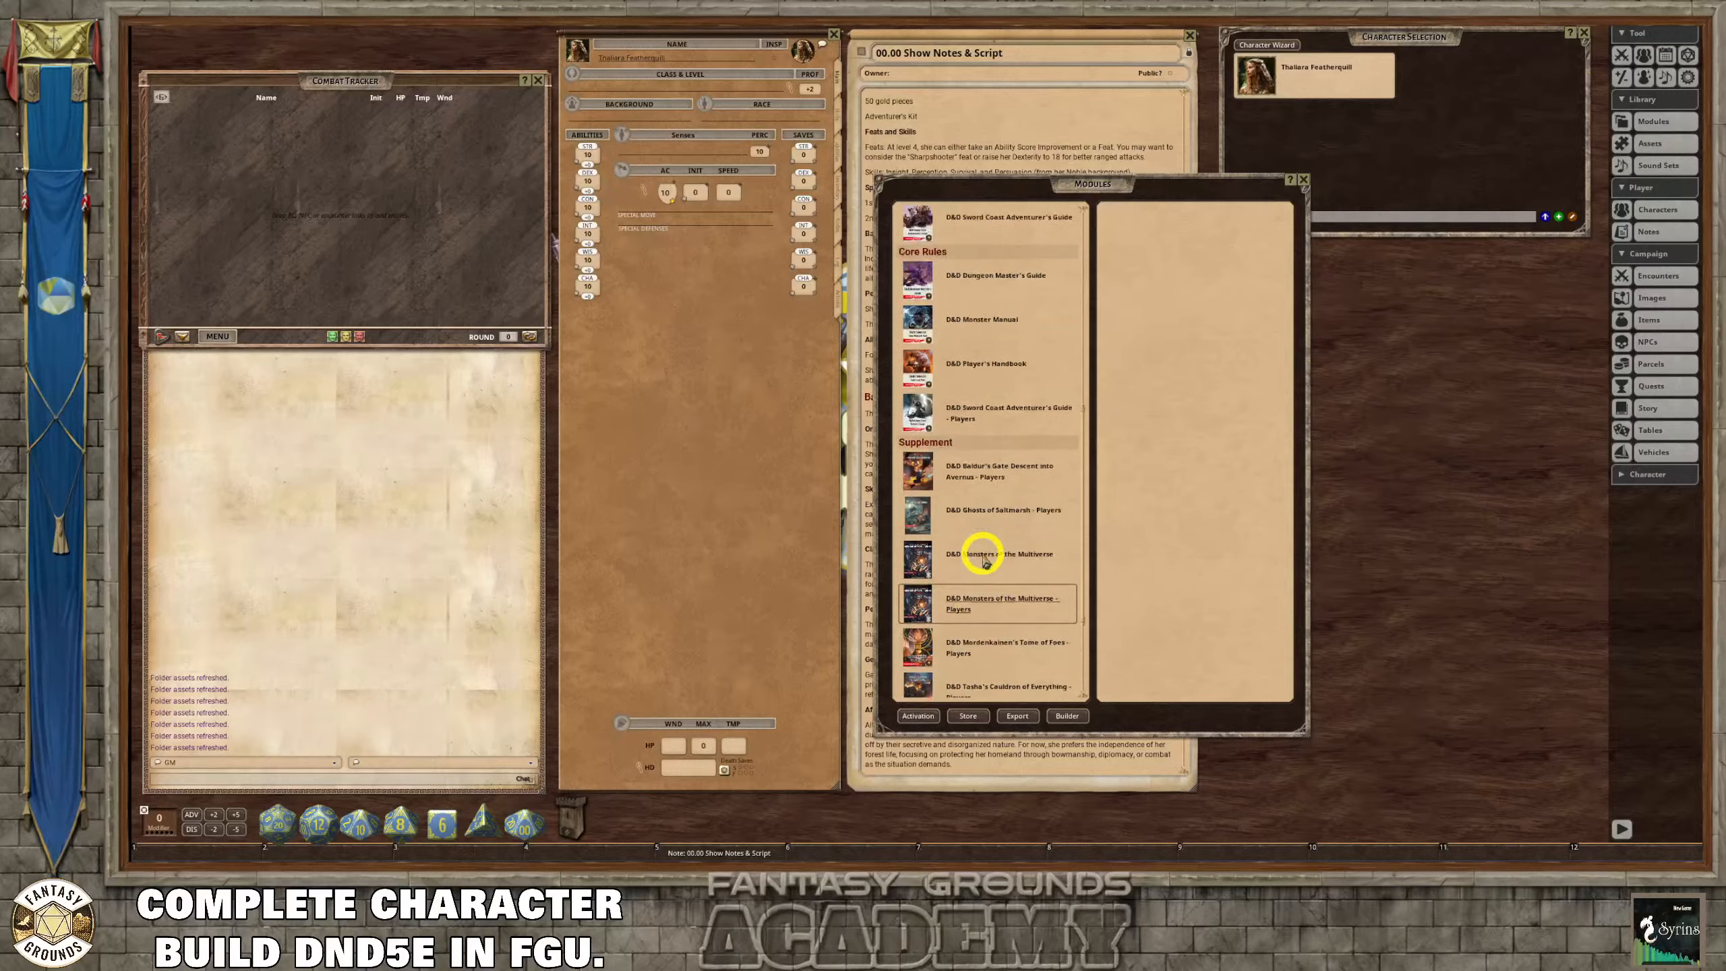
scroll(988, 559, down, 6)
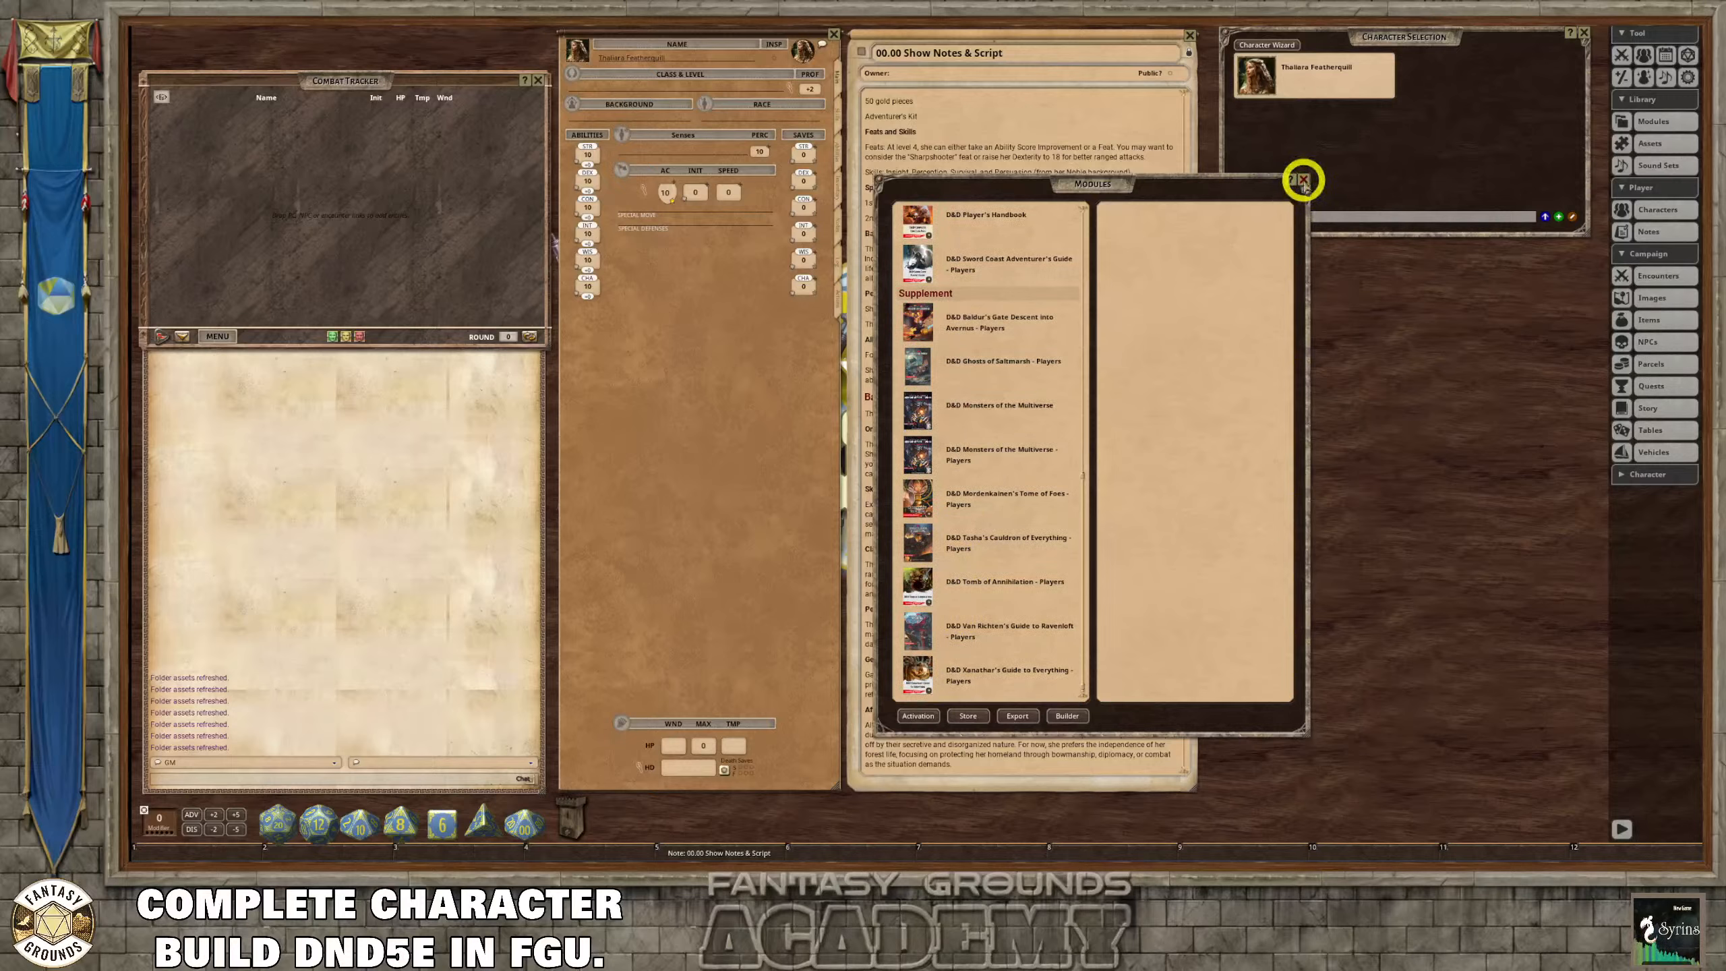
click(1304, 181)
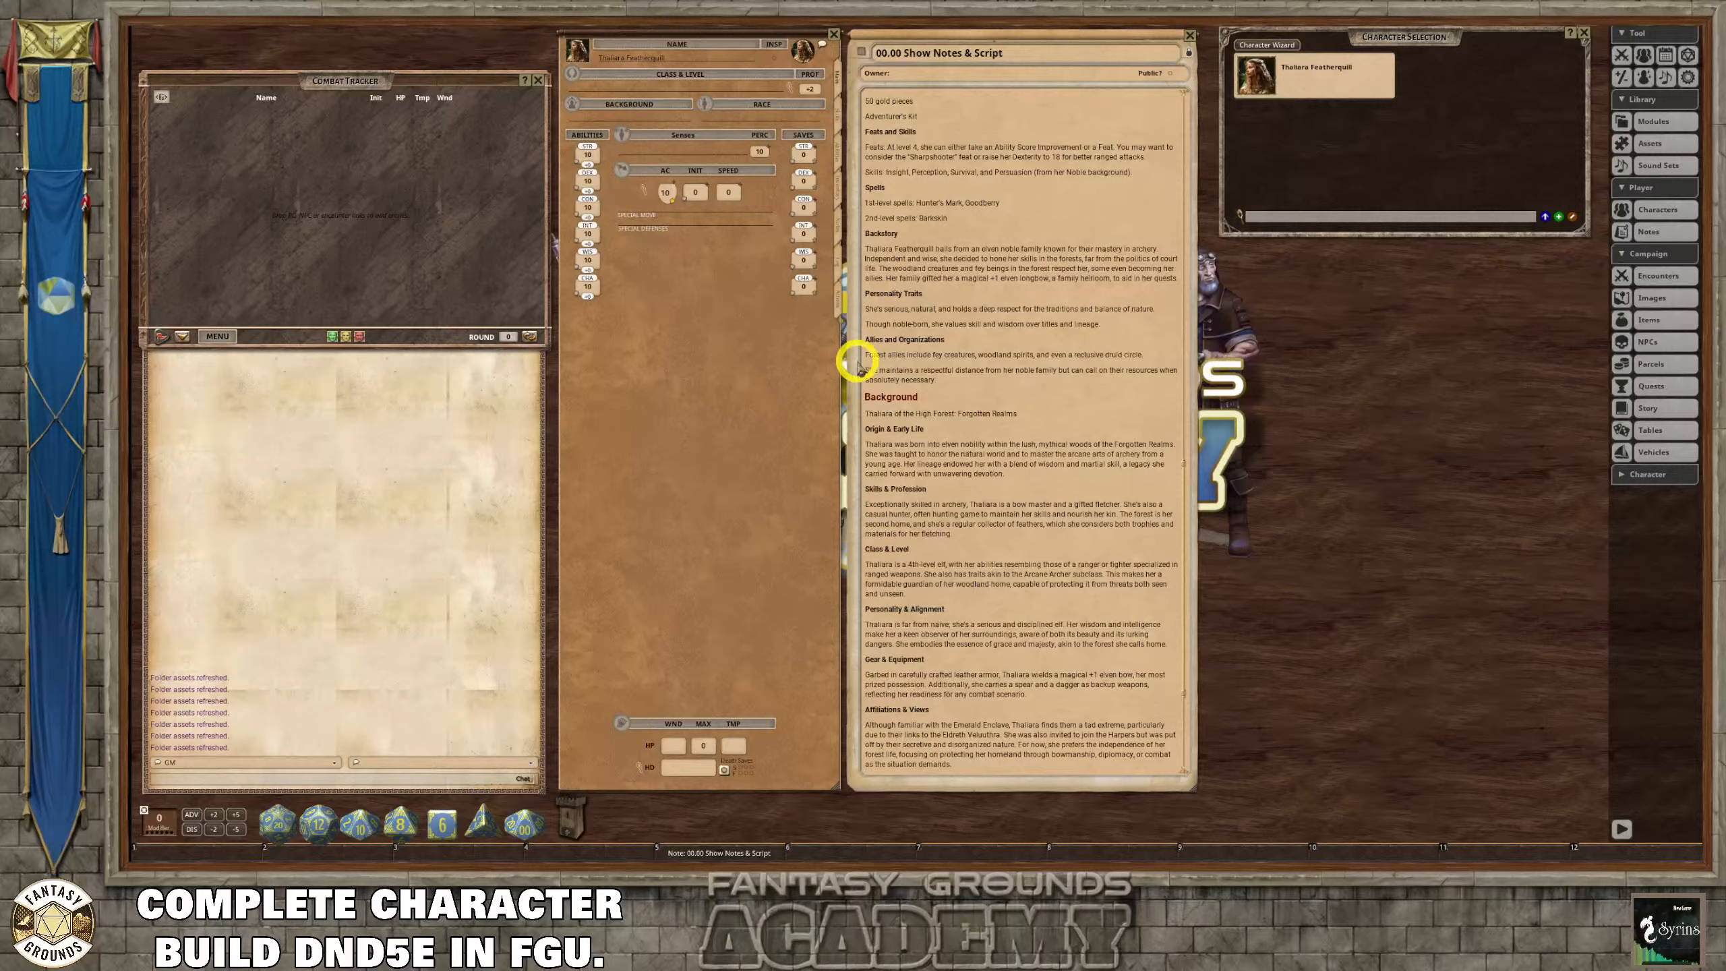
Shift Thaliara's character sheet slightly down and make the combat tracker taller.
mouse_move(701, 367)
mouse_down()
mouse_move(685, 392)
mouse_move(694, 375)
mouse_up()
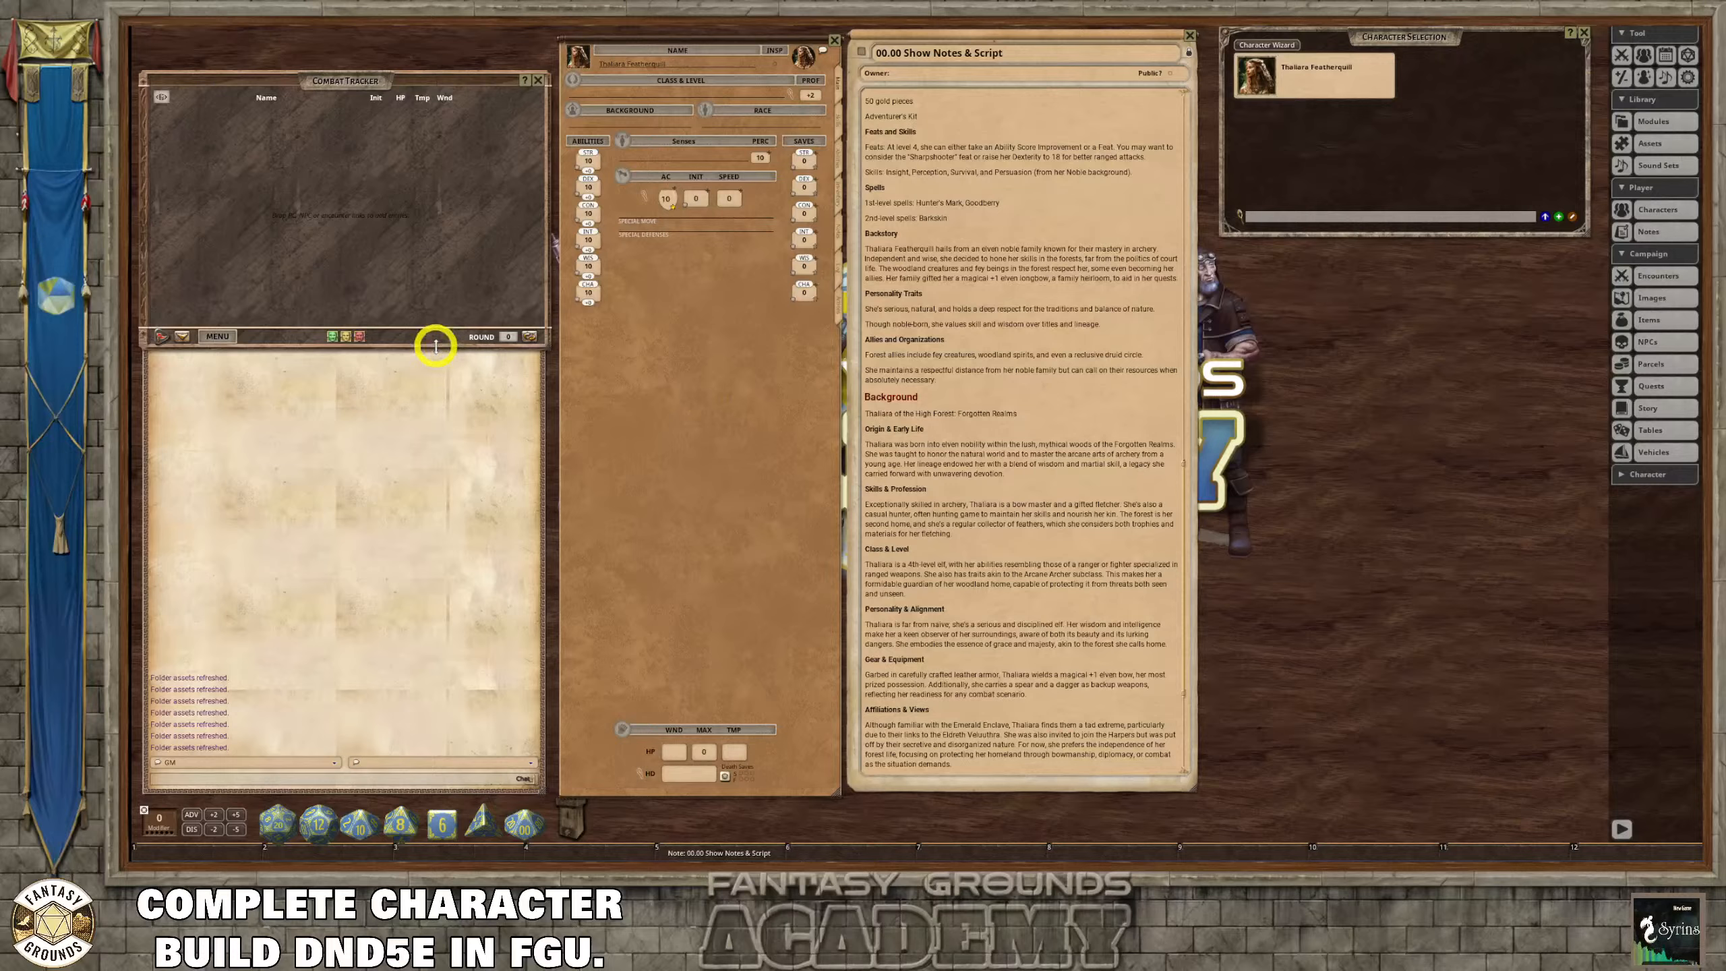
mouse_move(434, 344)
mouse_down()
mouse_move(430, 428)
mouse_move(435, 301)
mouse_move(428, 331)
mouse_up()
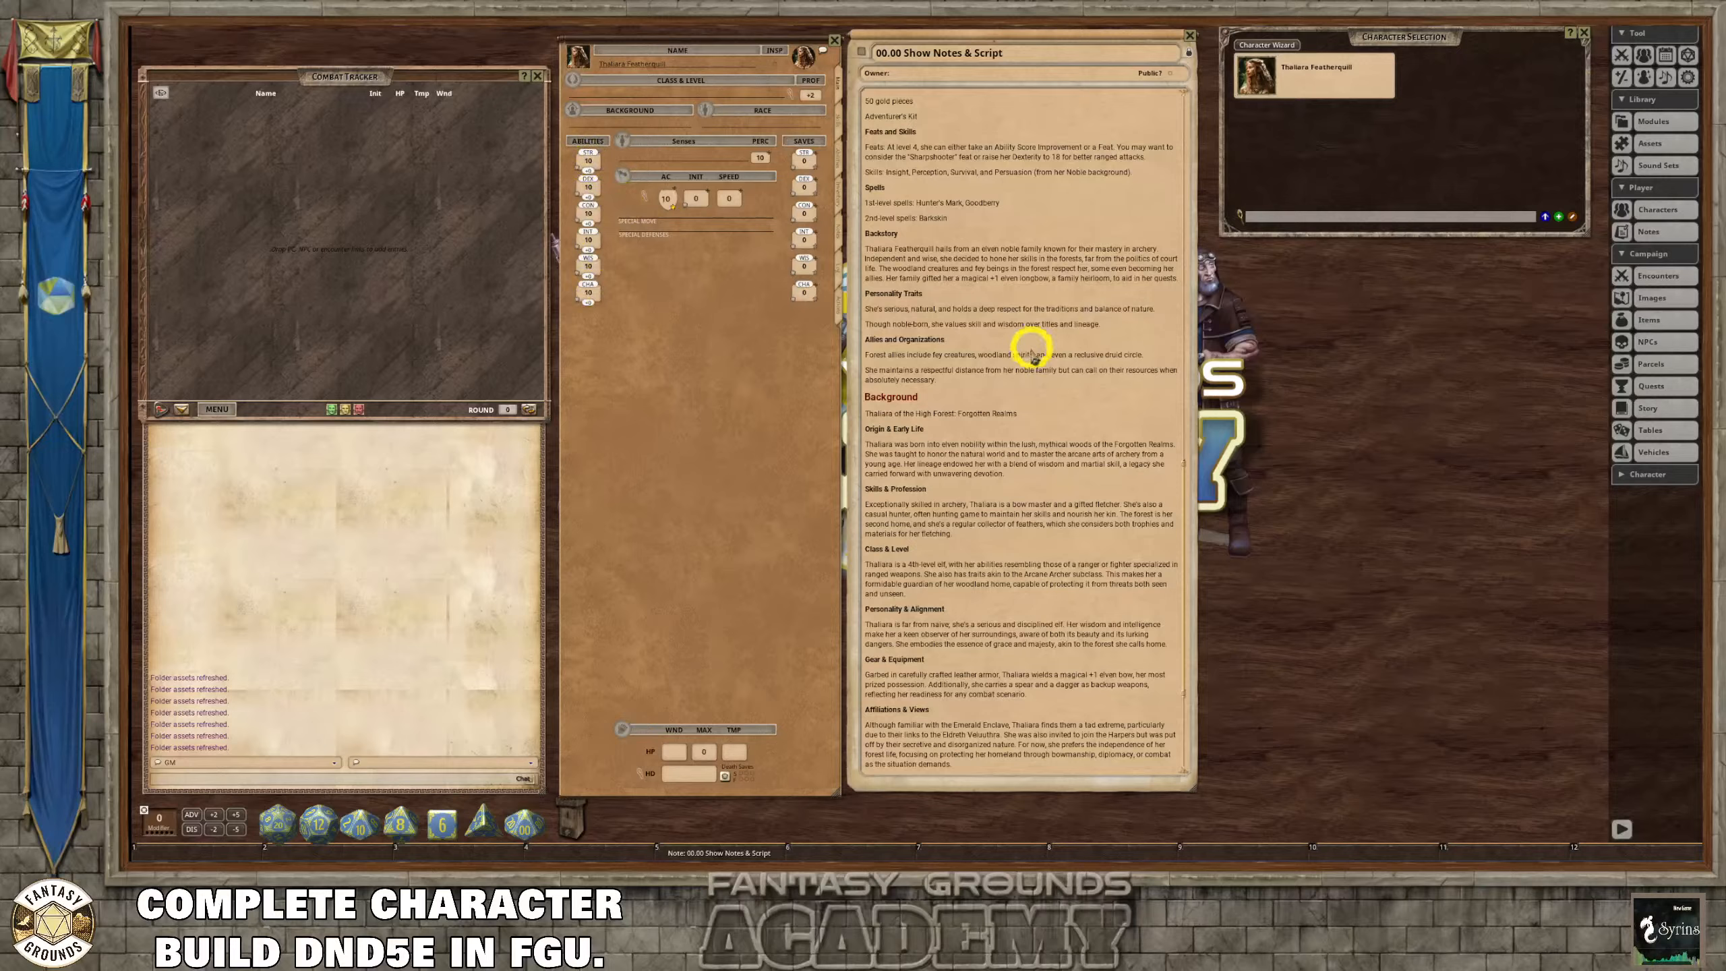
Look back through the show notes from the Background section up to the Plan your Build section.
scroll(1033, 354, down, 5)
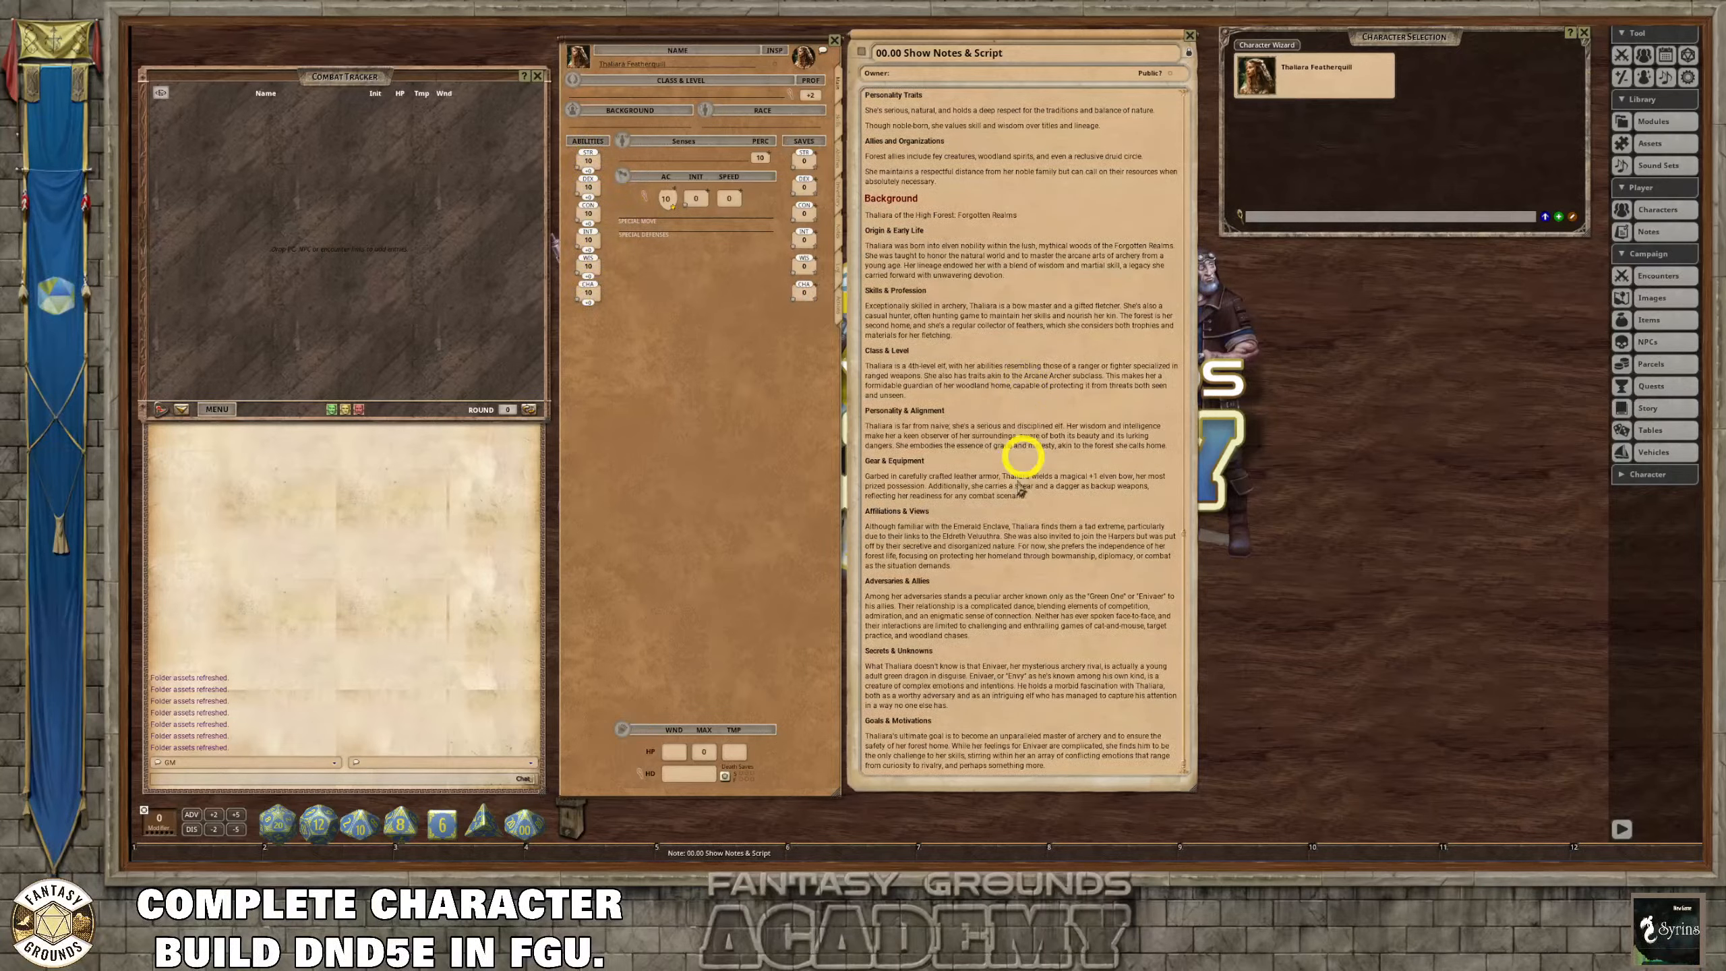
scroll(1018, 503, up, 11)
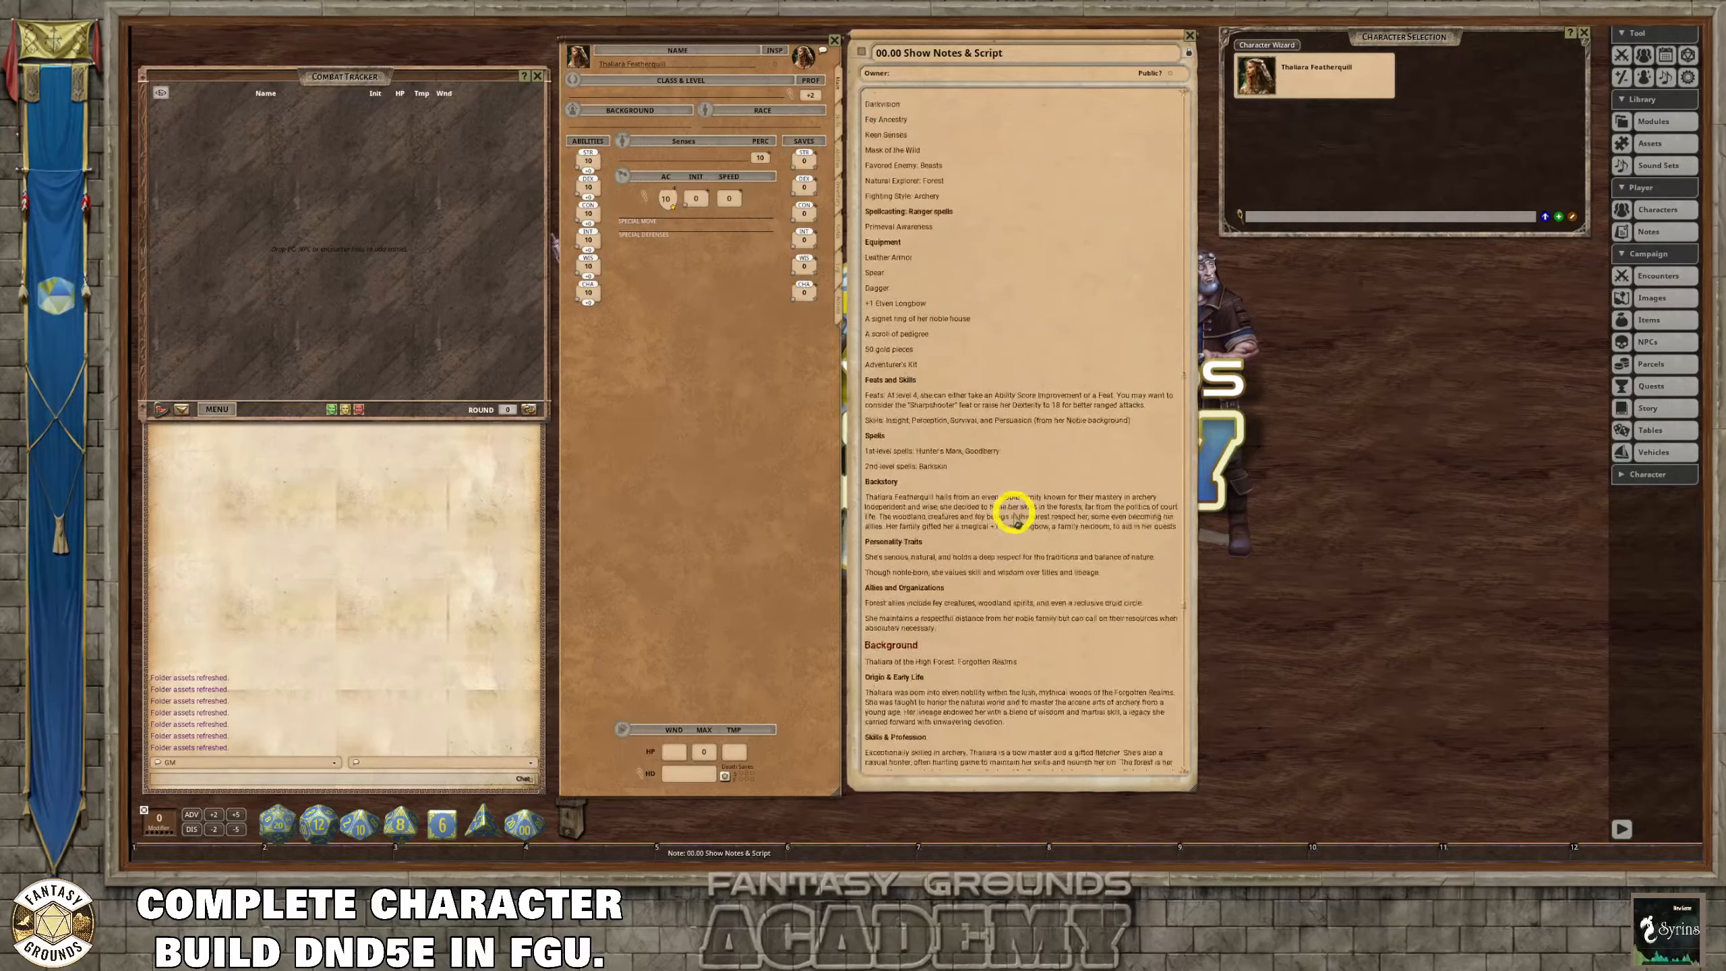
scroll(1018, 522, up, 15)
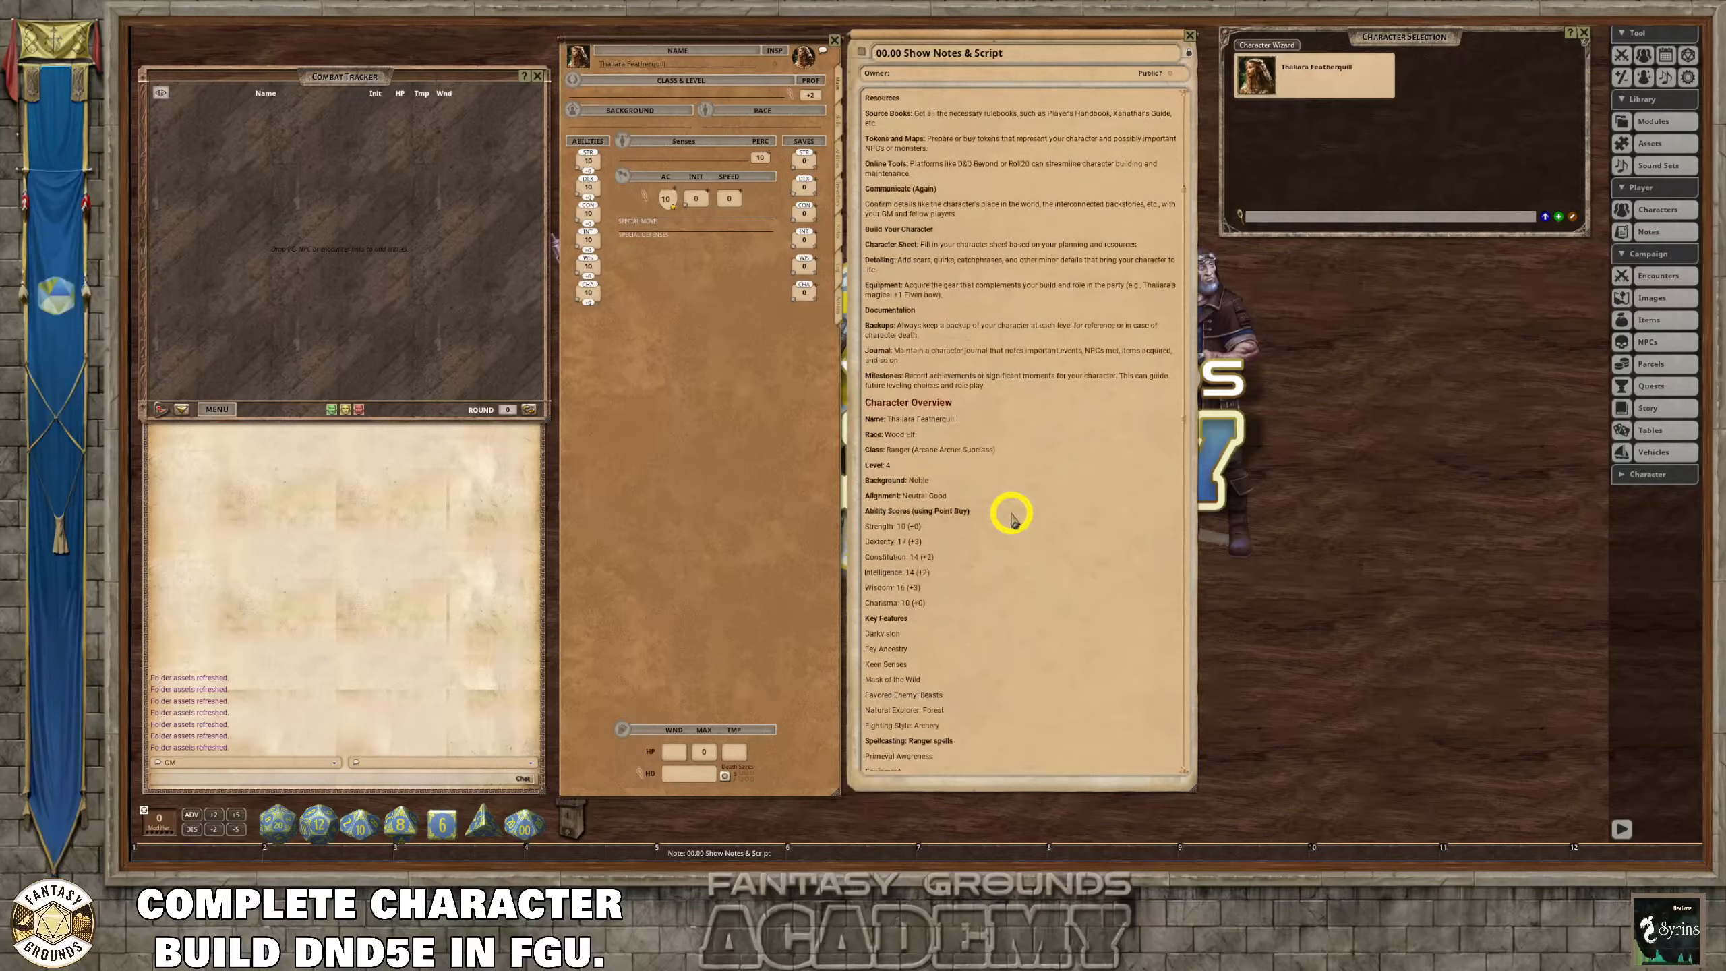
scroll(1015, 520, up, 1)
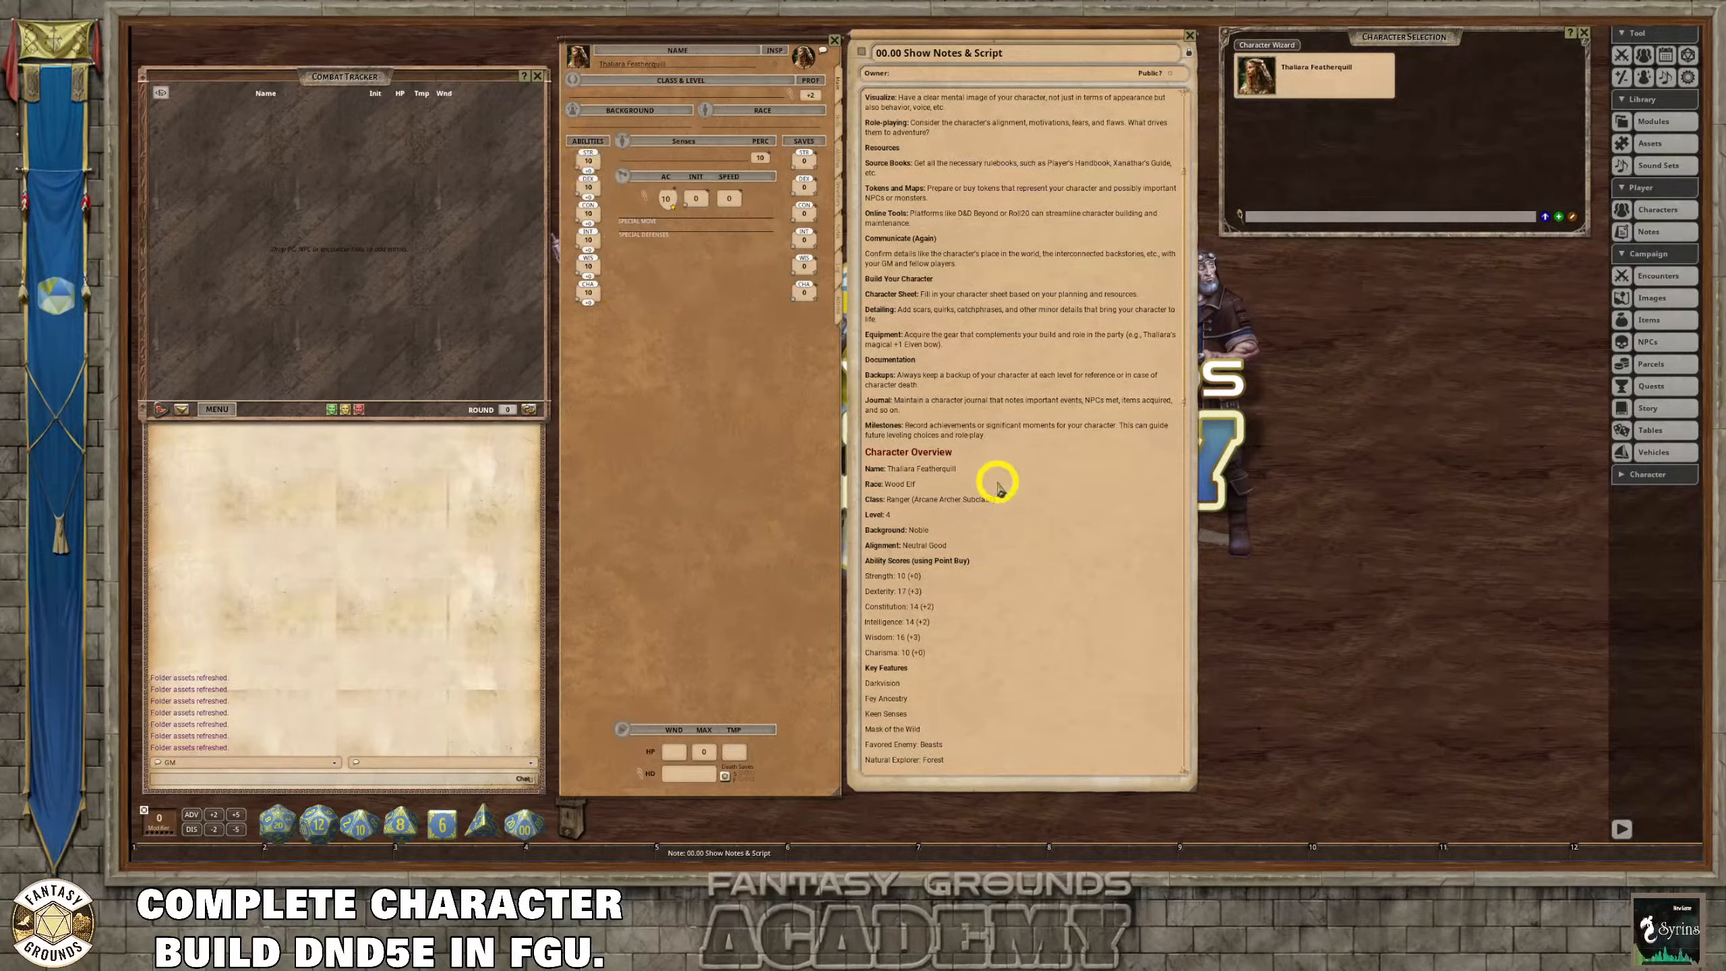
scroll(1013, 534, down, 3)
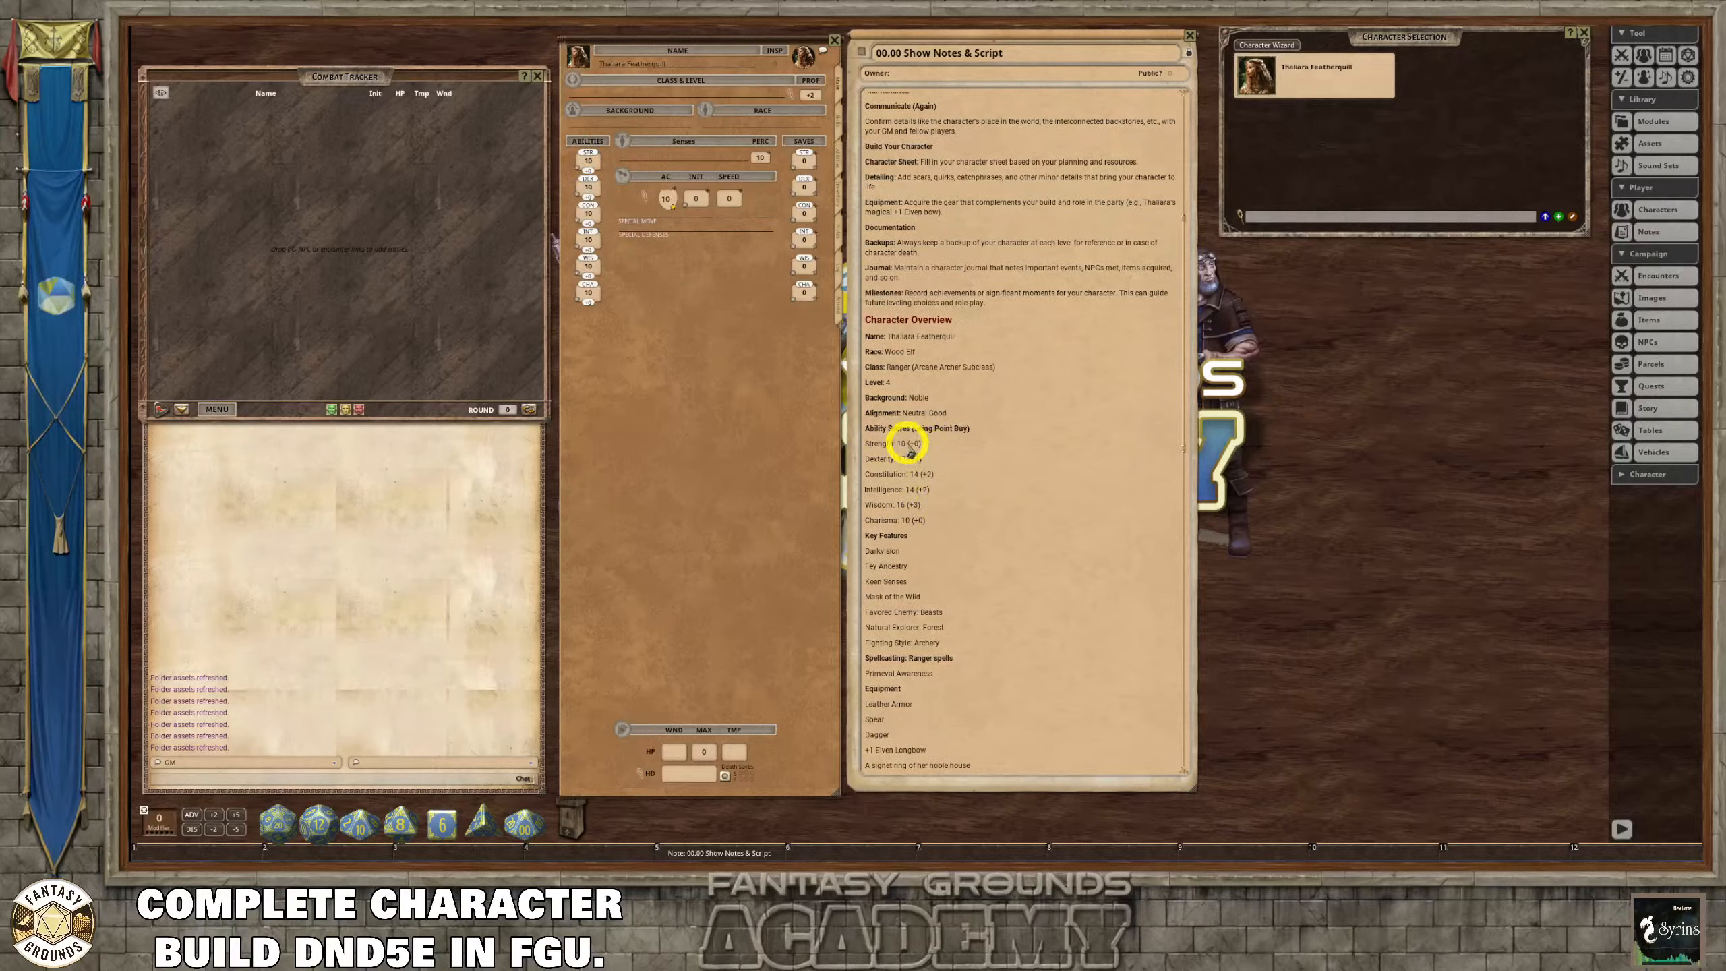
scroll(939, 503, up, 5)
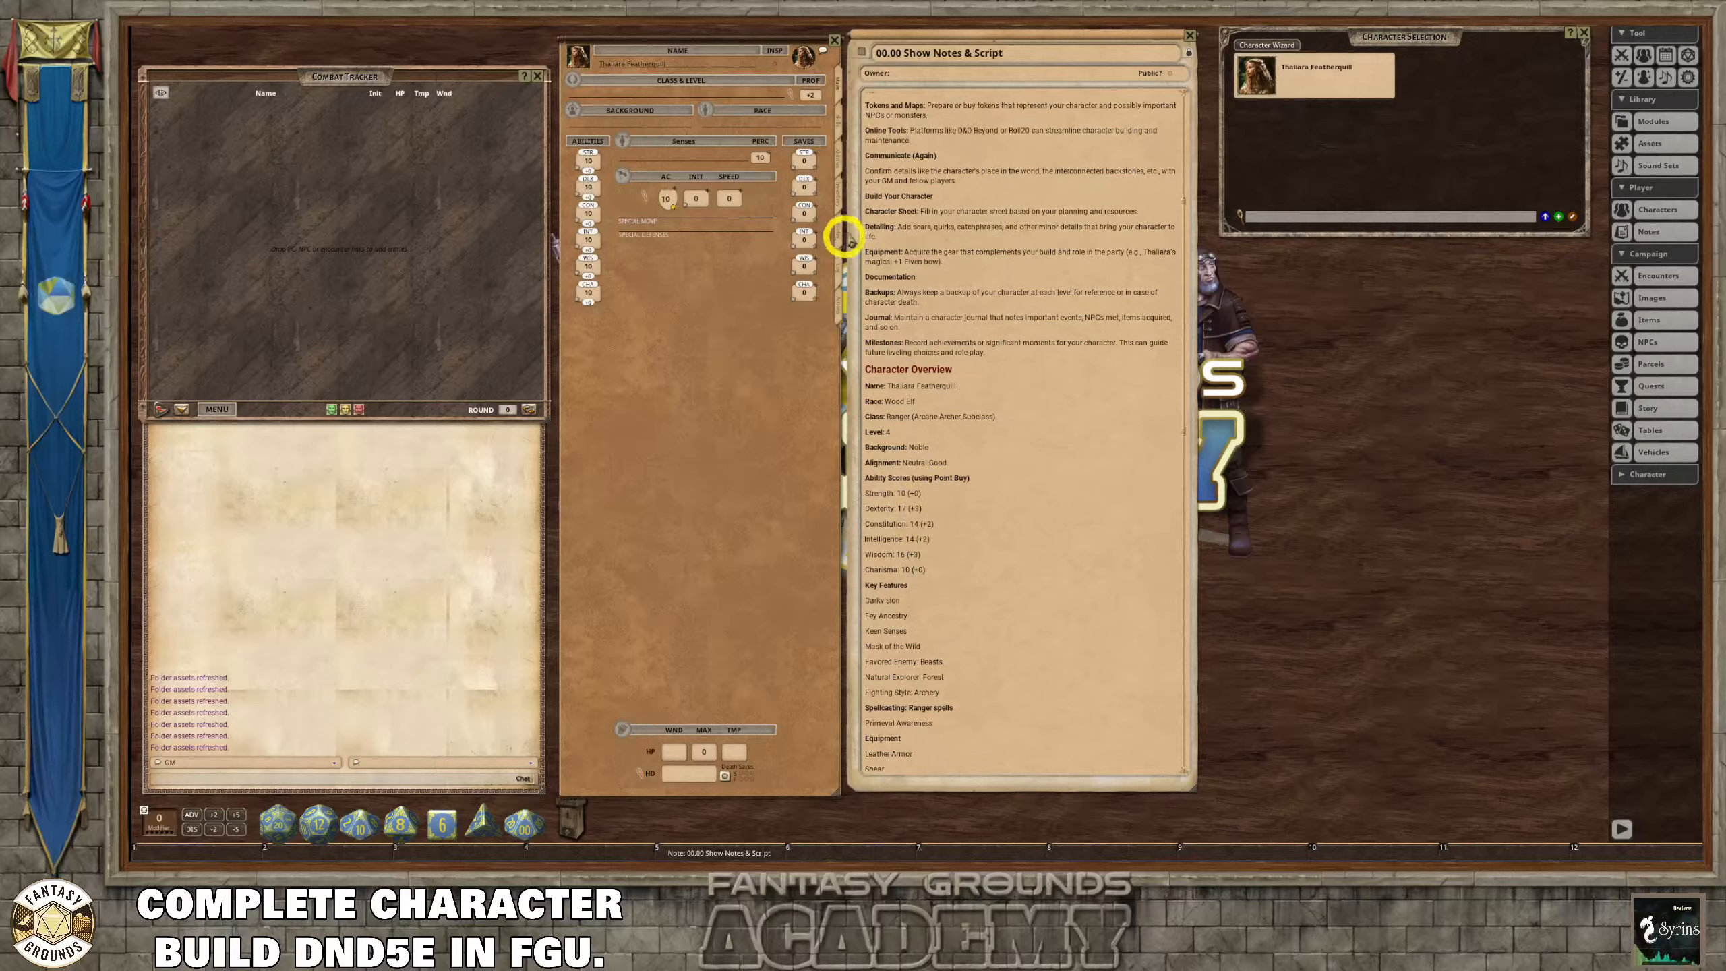
scroll(1004, 411, up, 5)
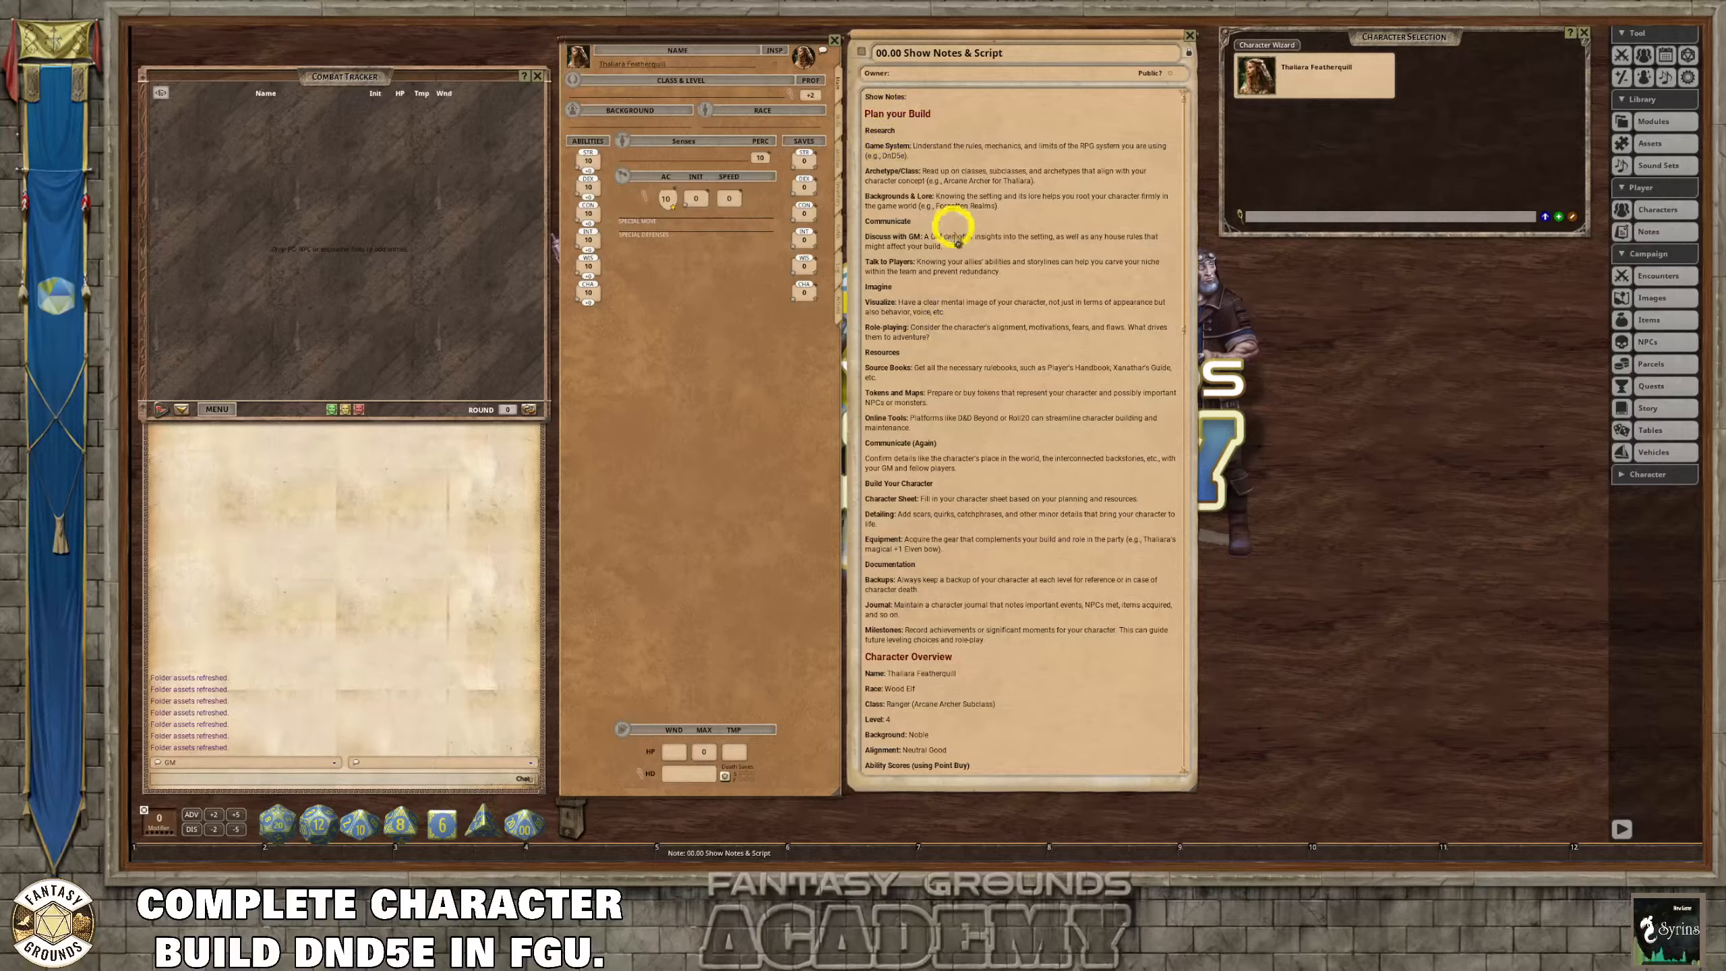
Examine the Character Overview in the show notes, covering race, class, ability scores, key features, equipment, feats, skills and spells.
scroll(951, 340, down, 3)
scroll(911, 343, down, 3)
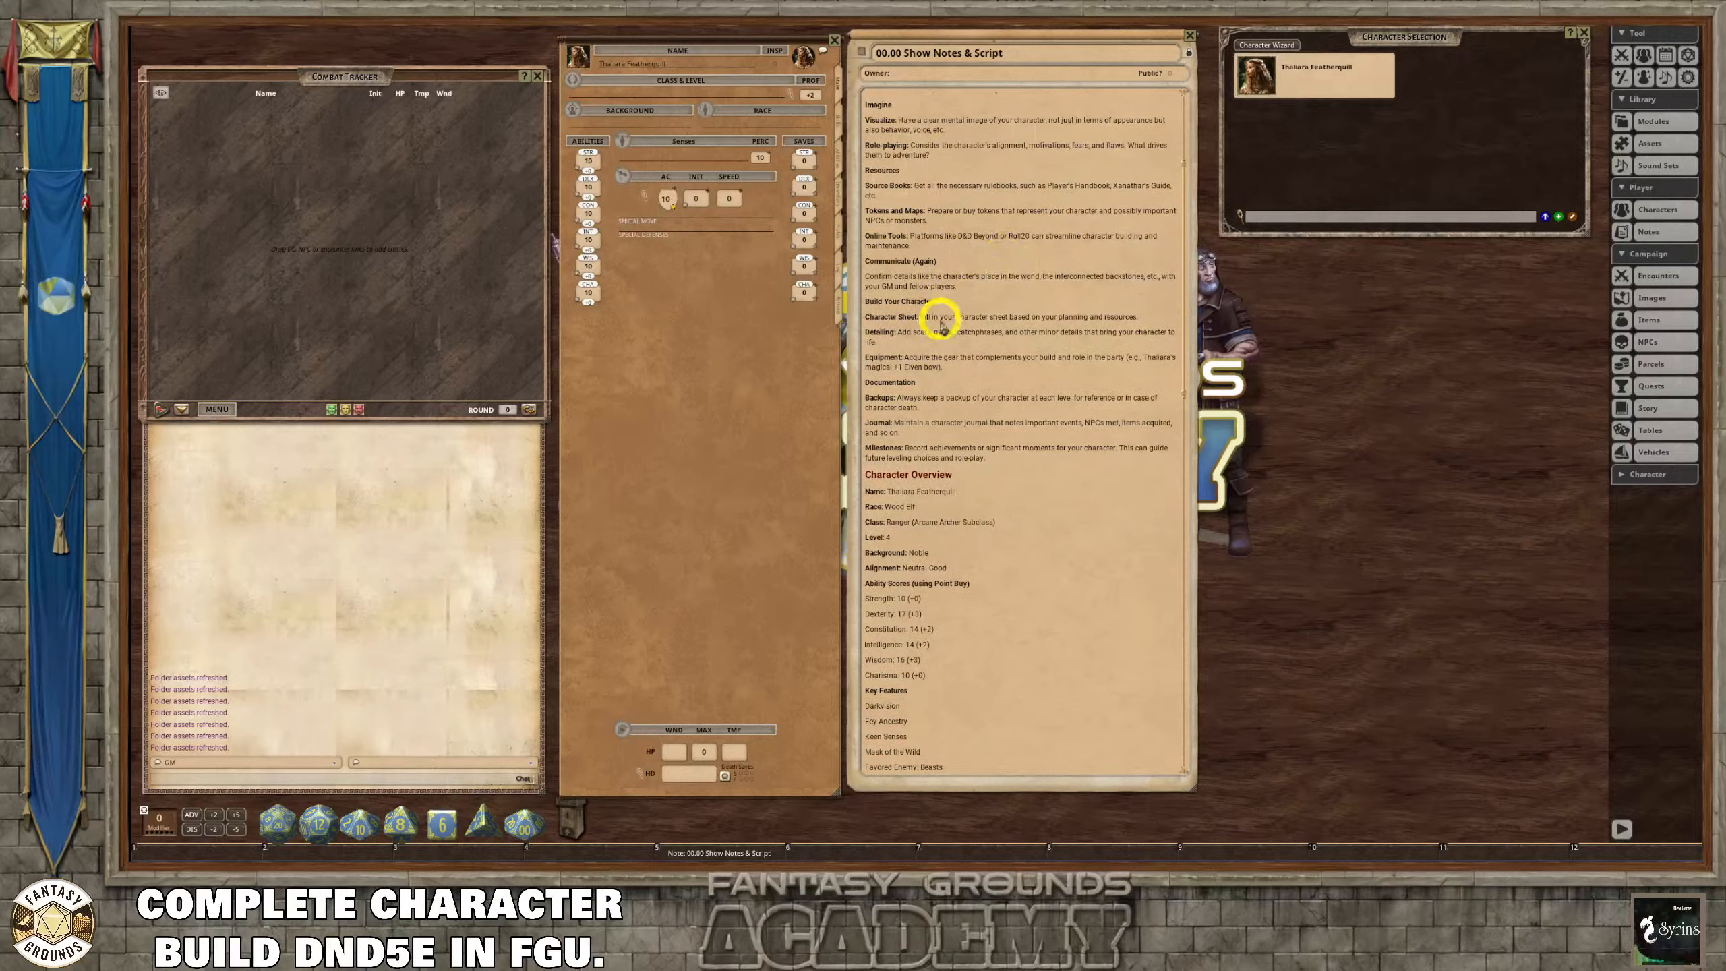
scroll(938, 320, down, 1)
scroll(975, 427, down, 2)
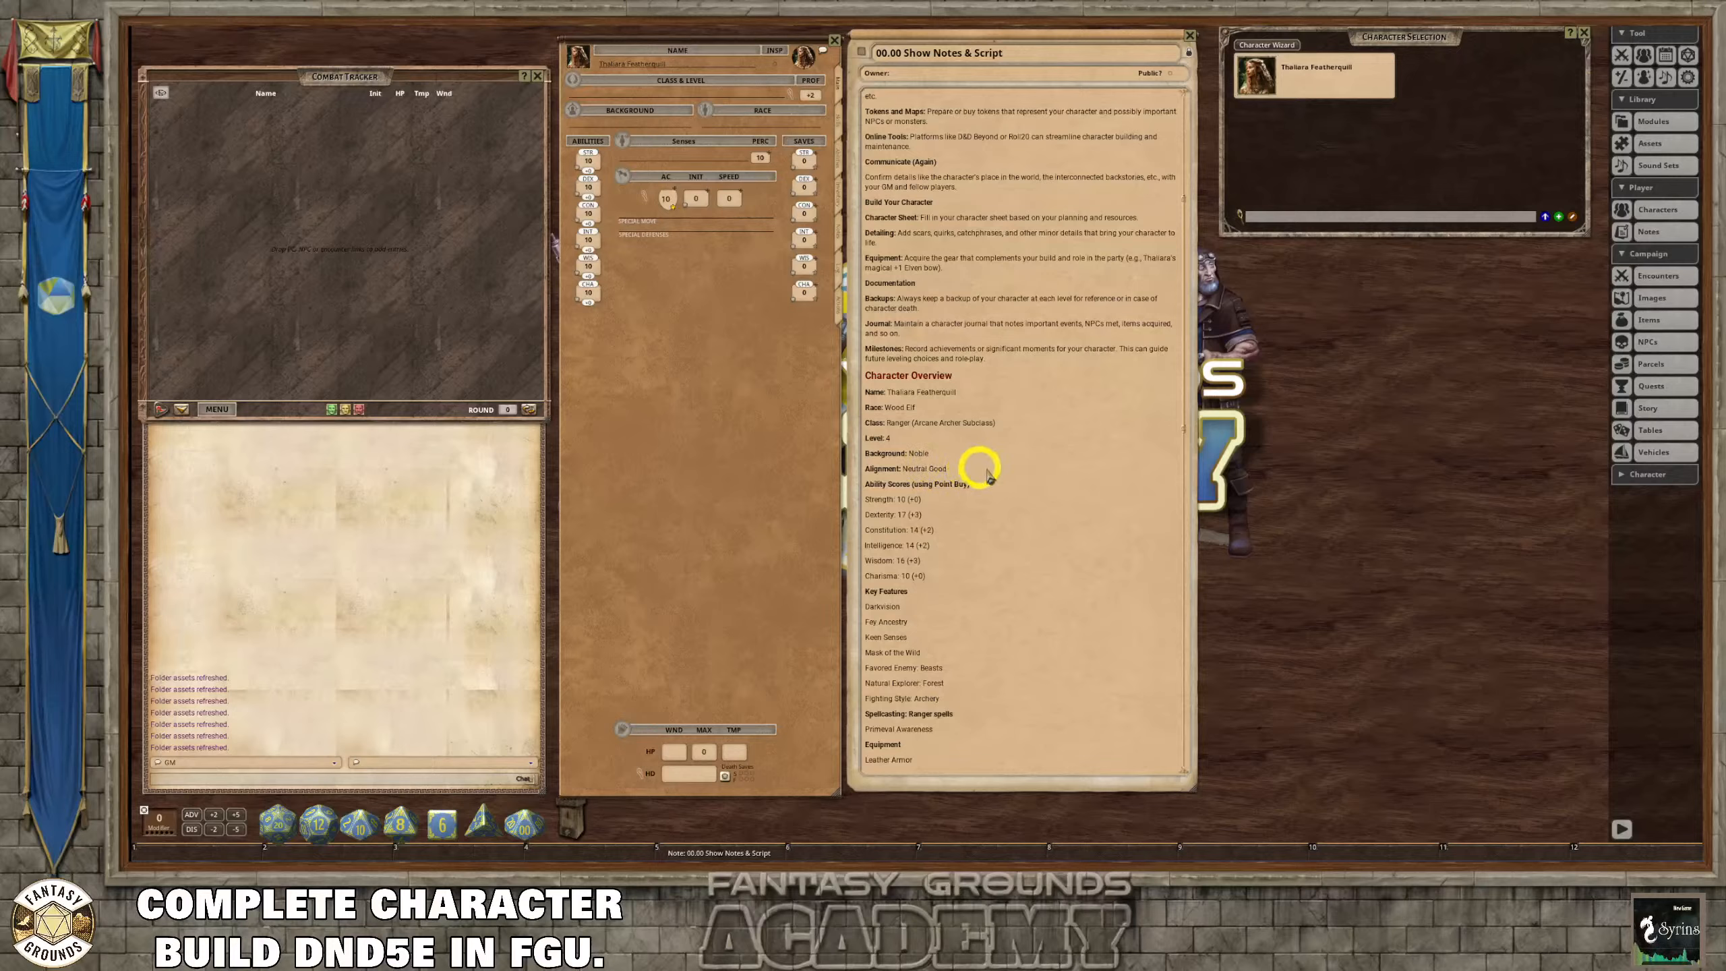
scroll(901, 487, down, 1)
scroll(952, 507, down, 3)
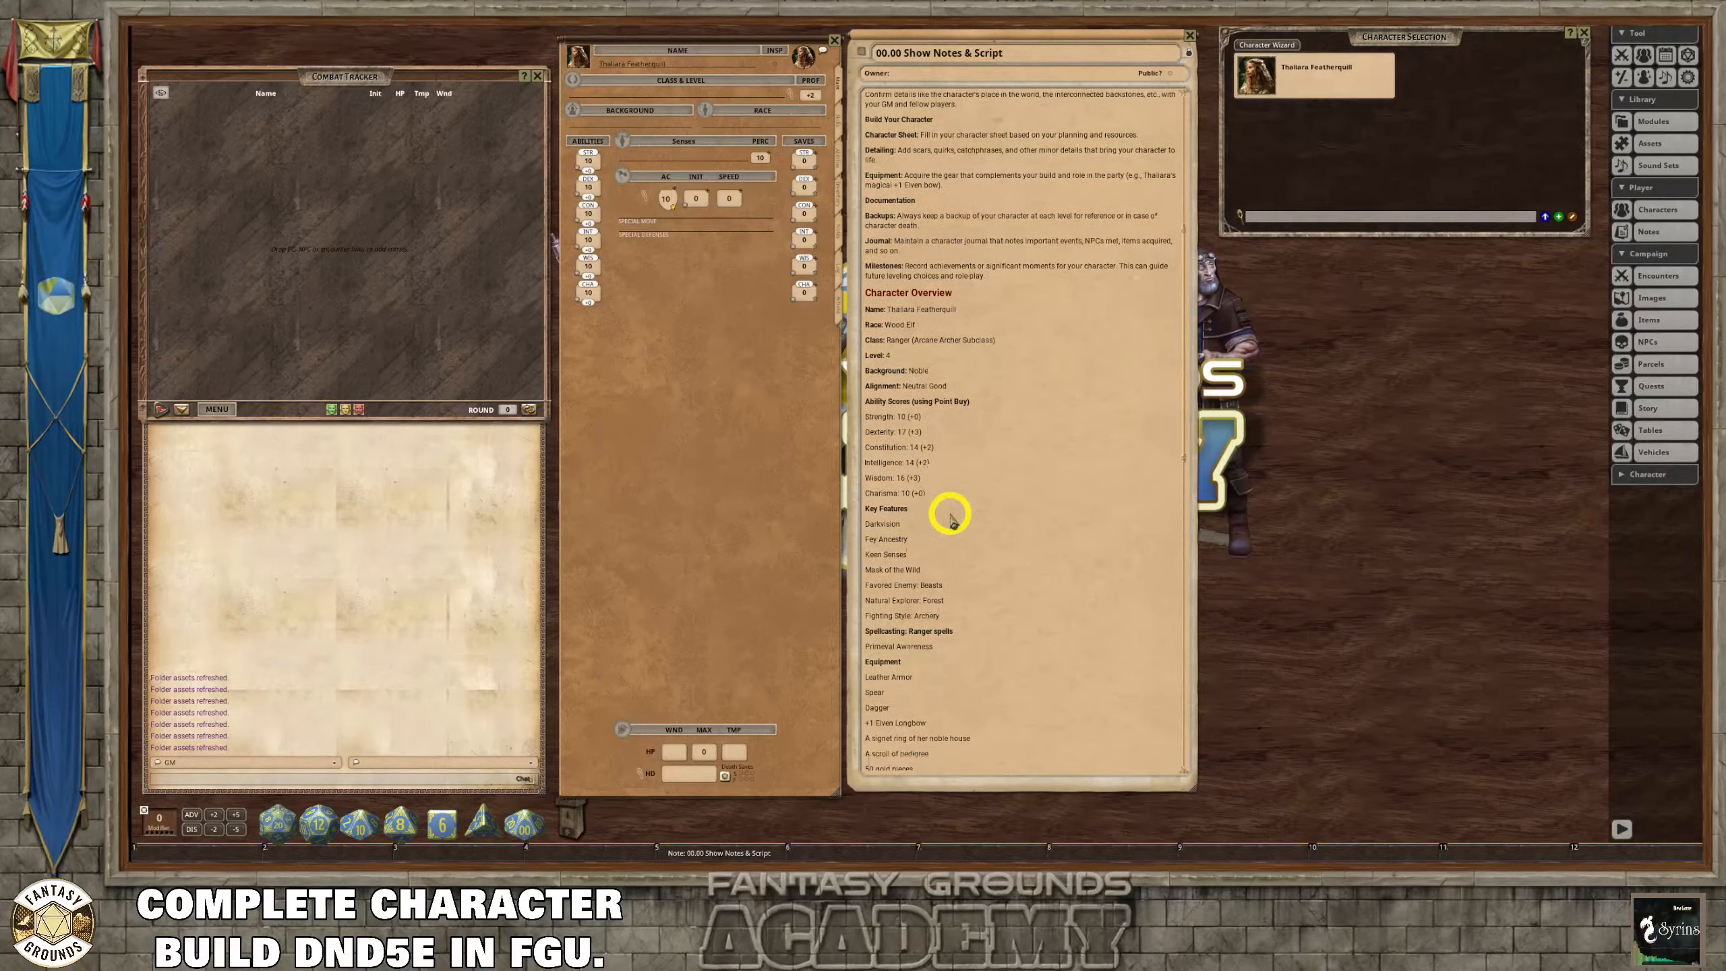
scroll(961, 511, down, 1)
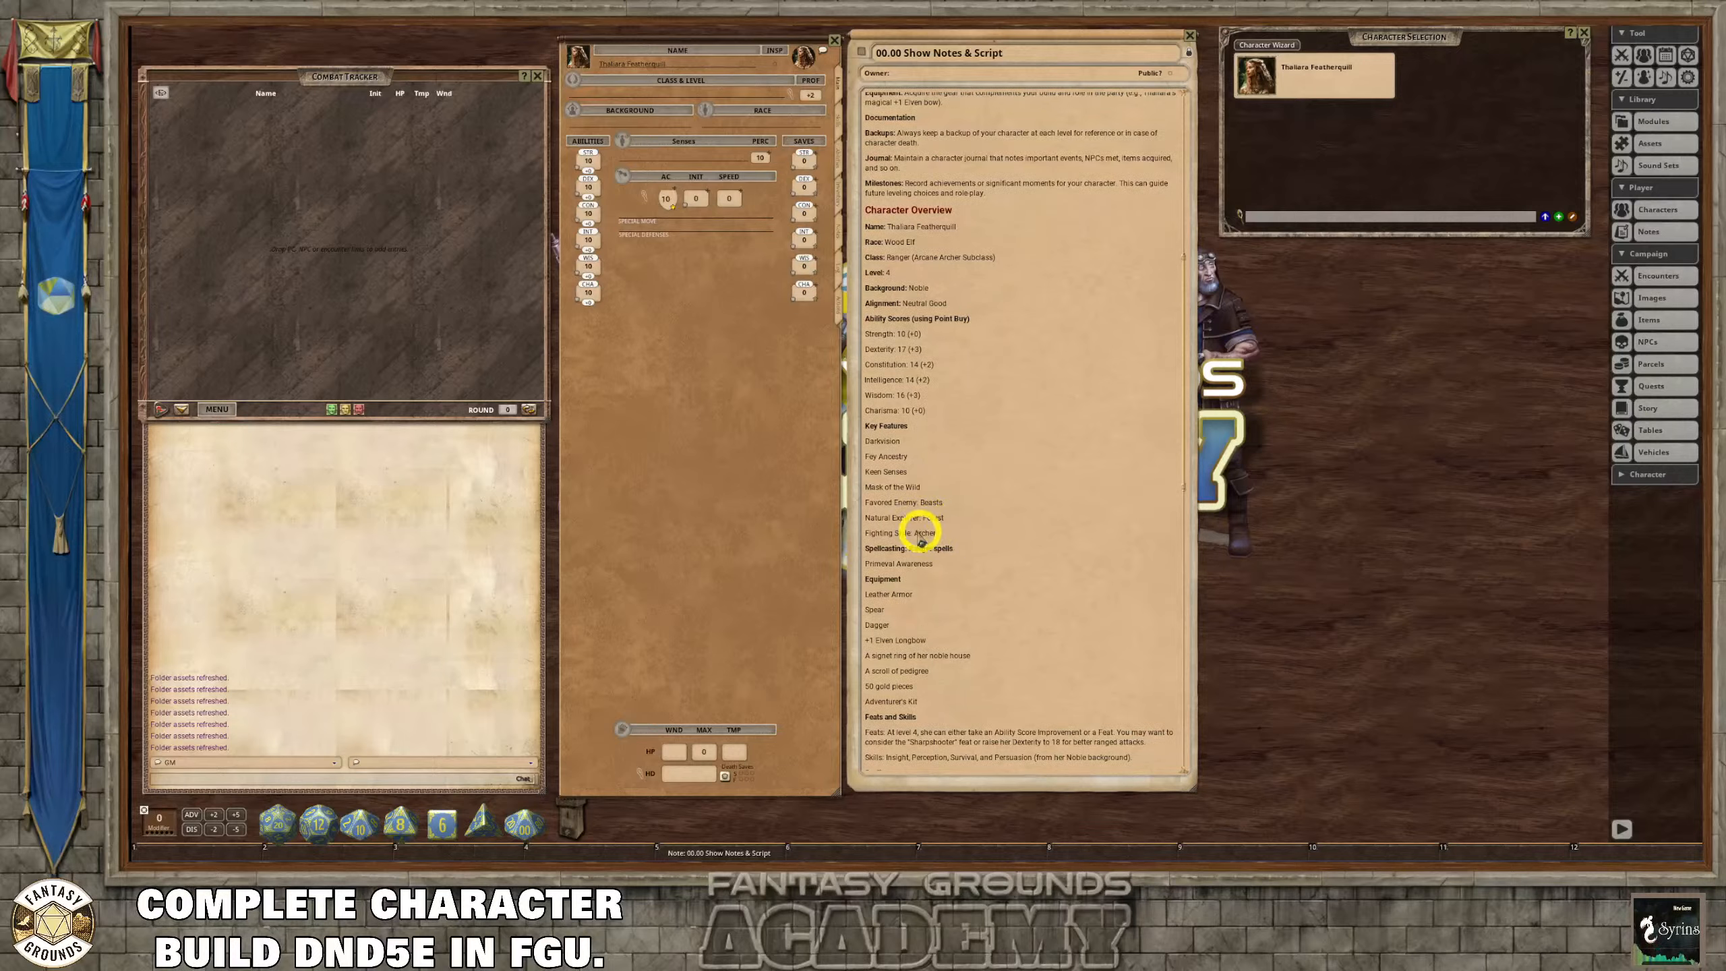
scroll(961, 548, down, 2)
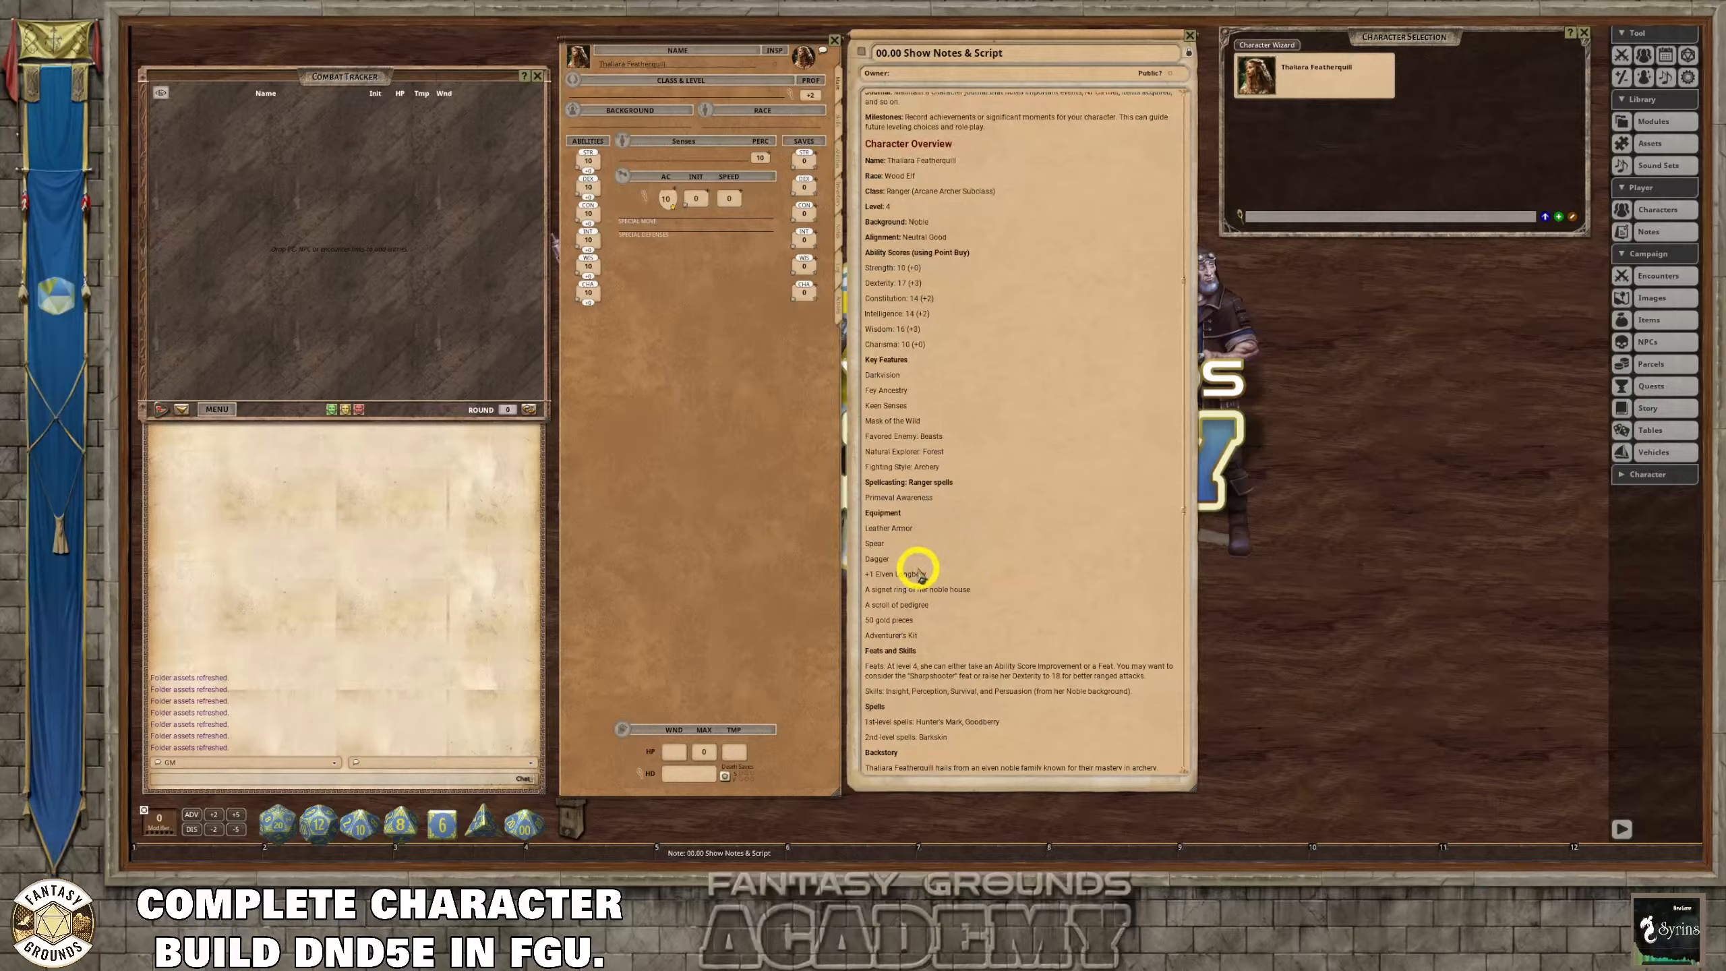
scroll(955, 589, down, 3)
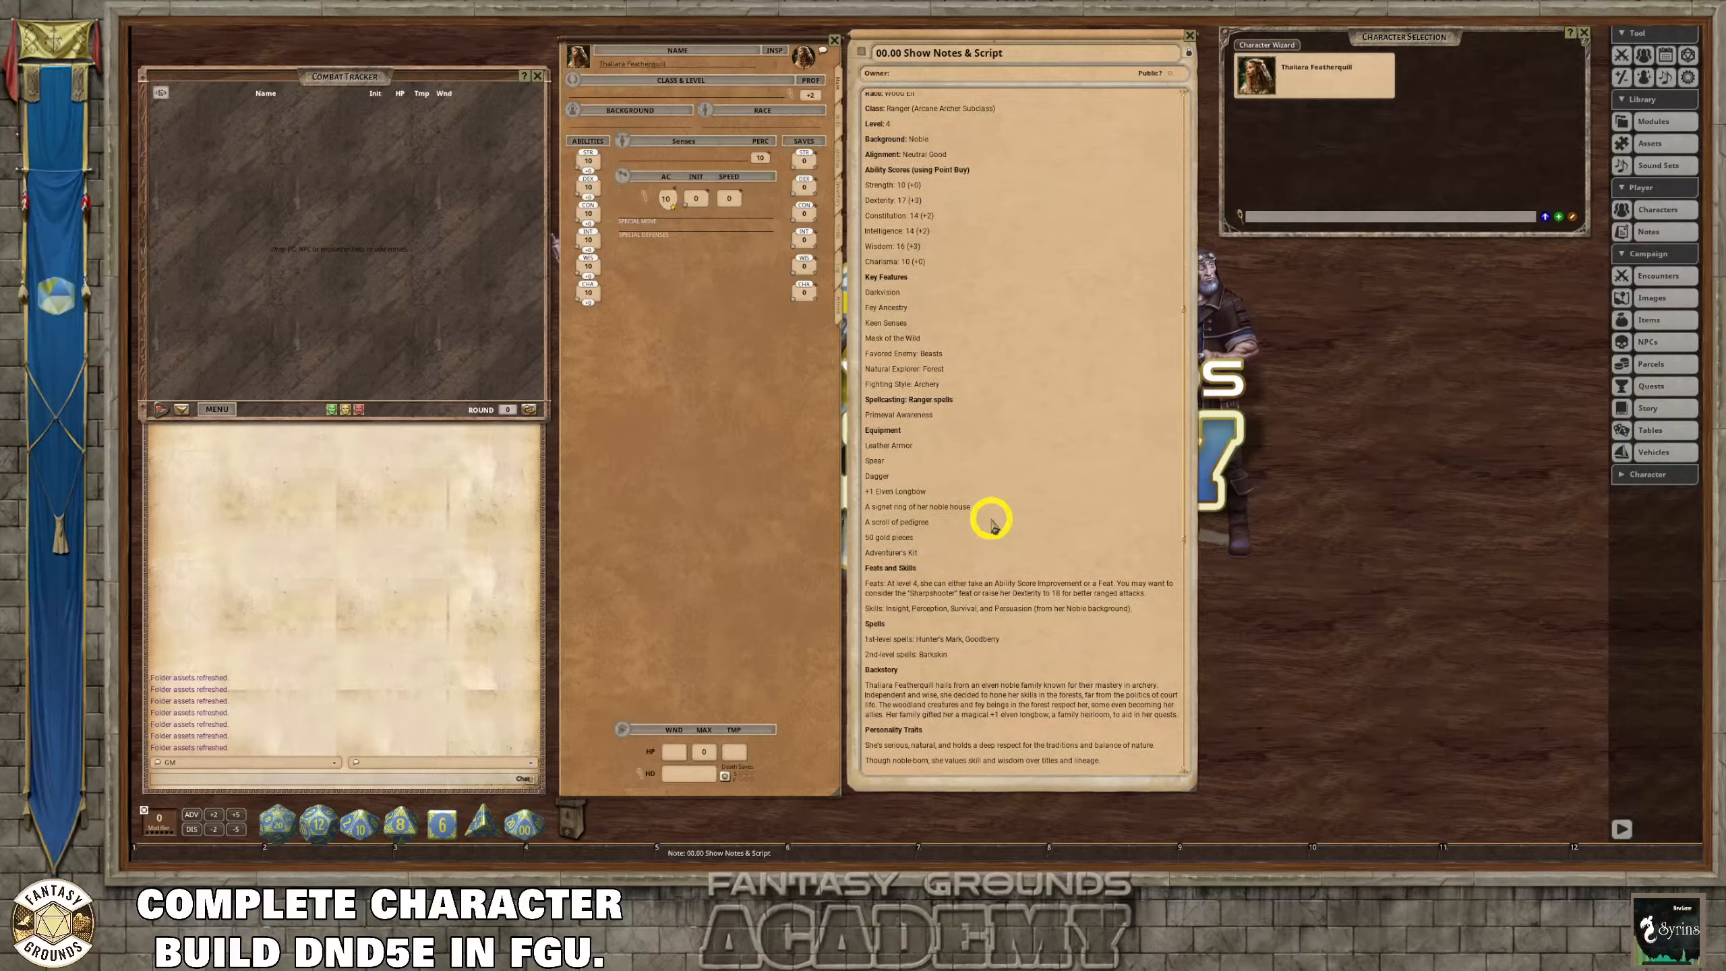
Review the Character Overview's equipment, feats, spells and backstory in the show notes, and return to the Plan your Build section.
scroll(985, 520, down, 1)
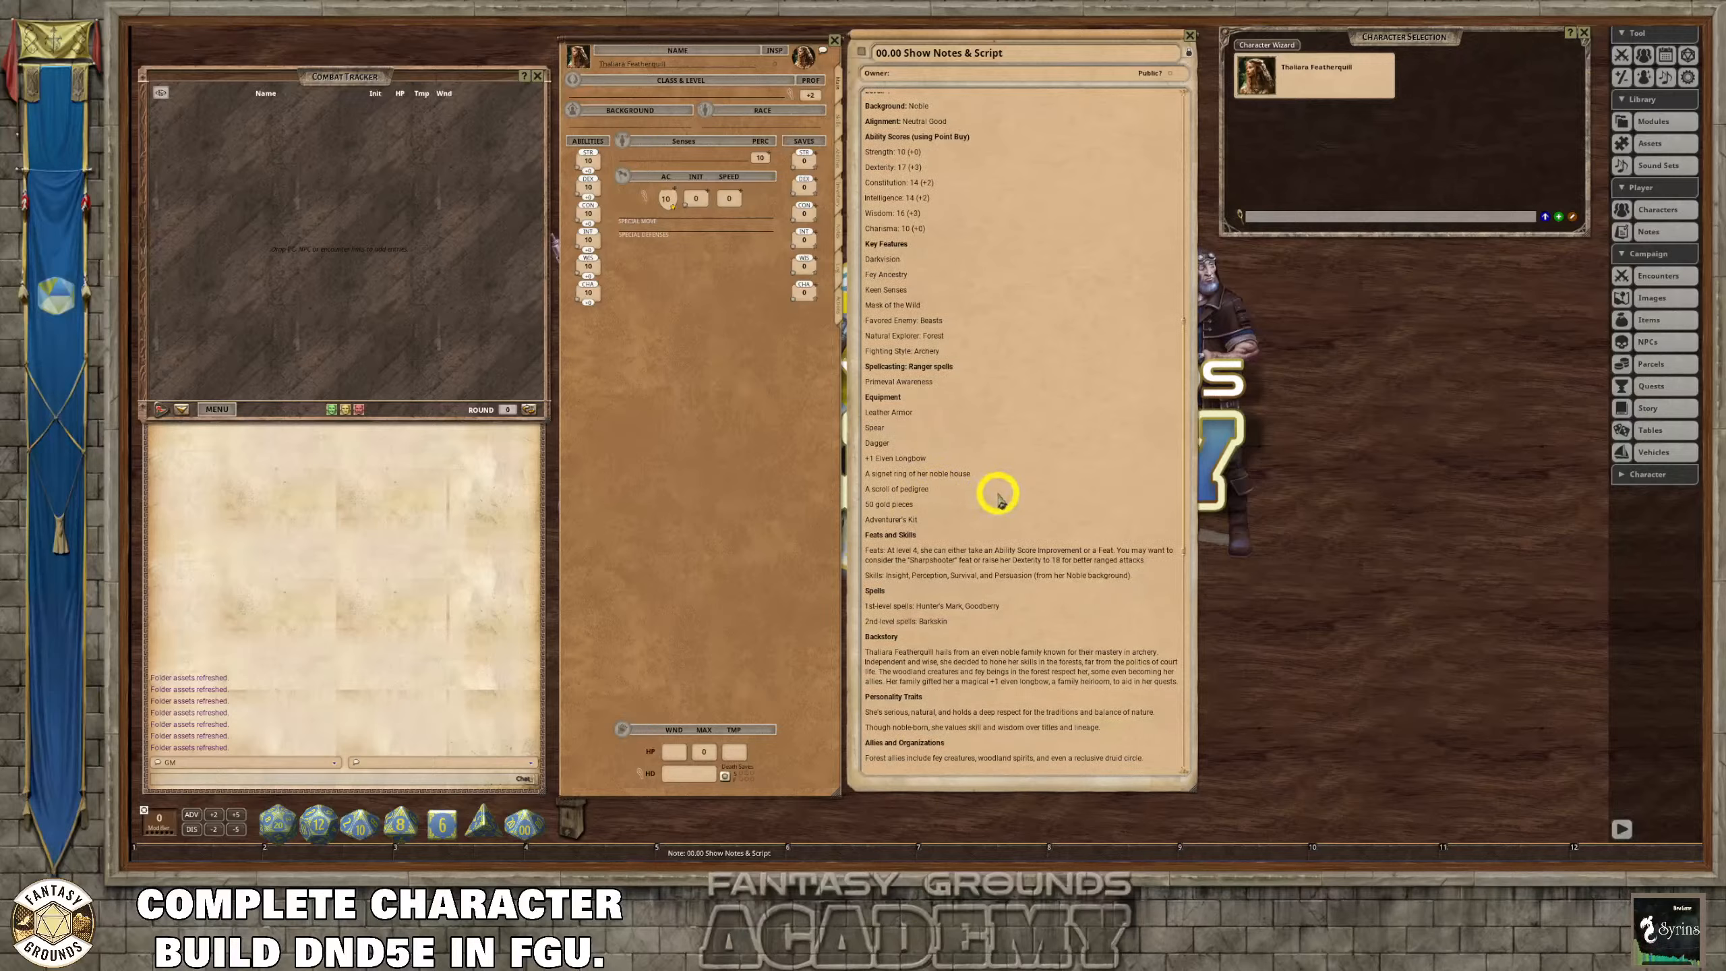
scroll(998, 497, down, 2)
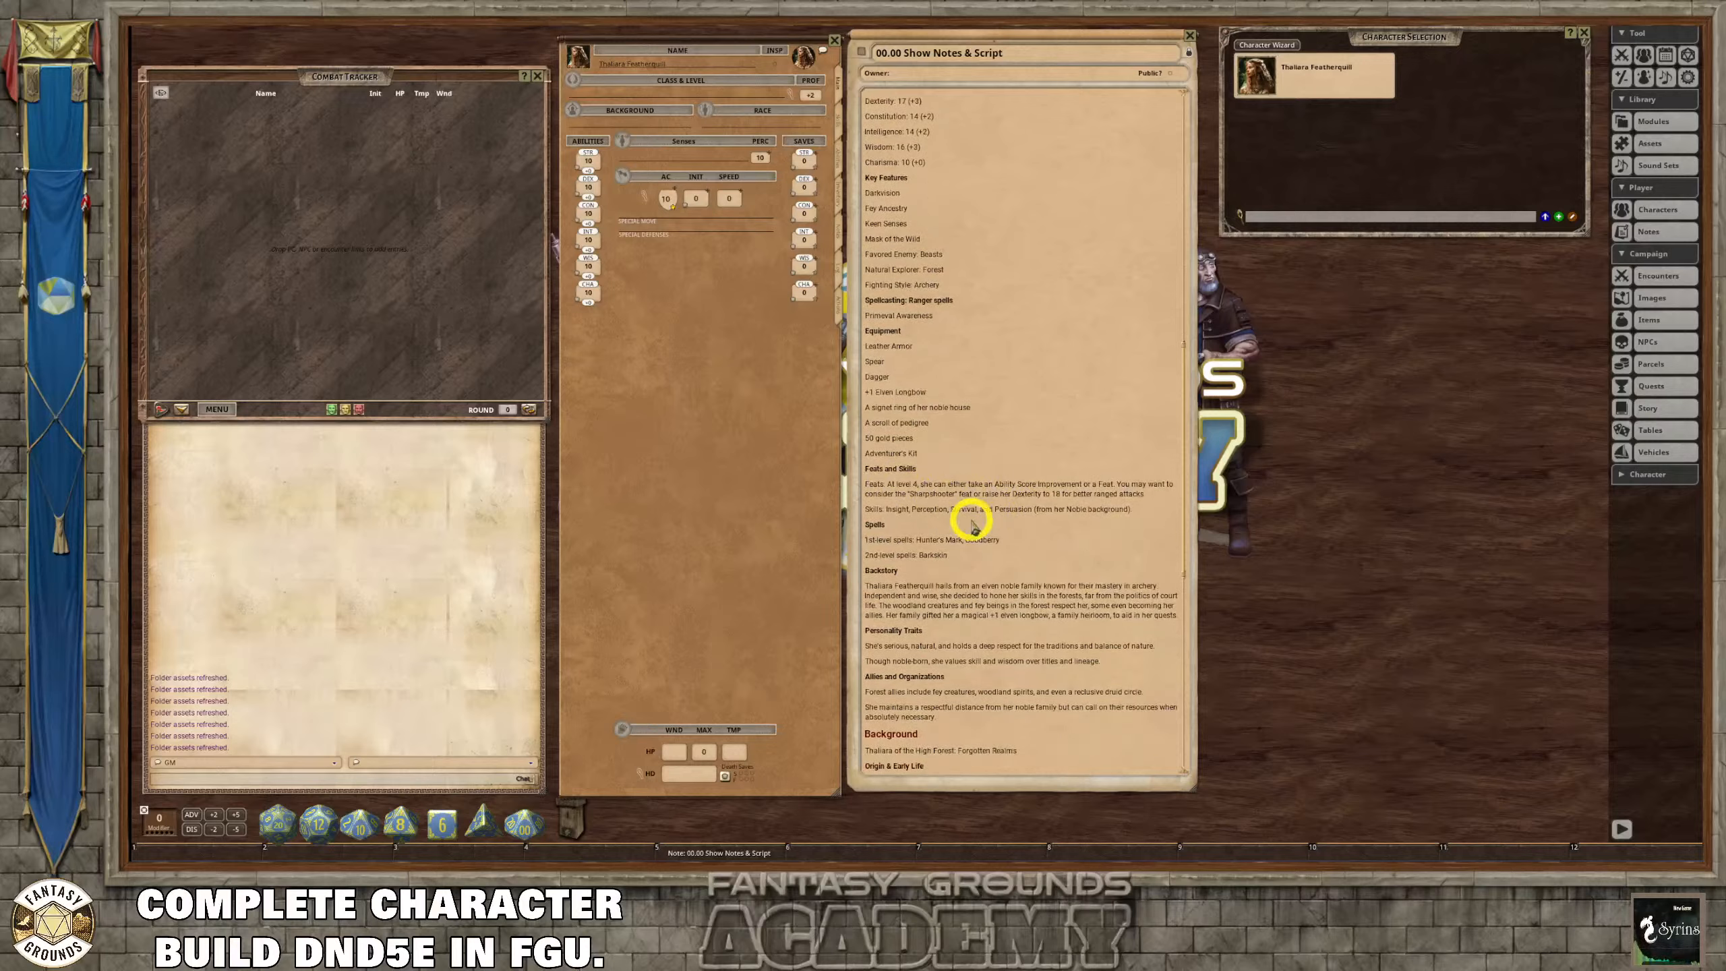
scroll(969, 524, up, 4)
scroll(968, 519, up, 7)
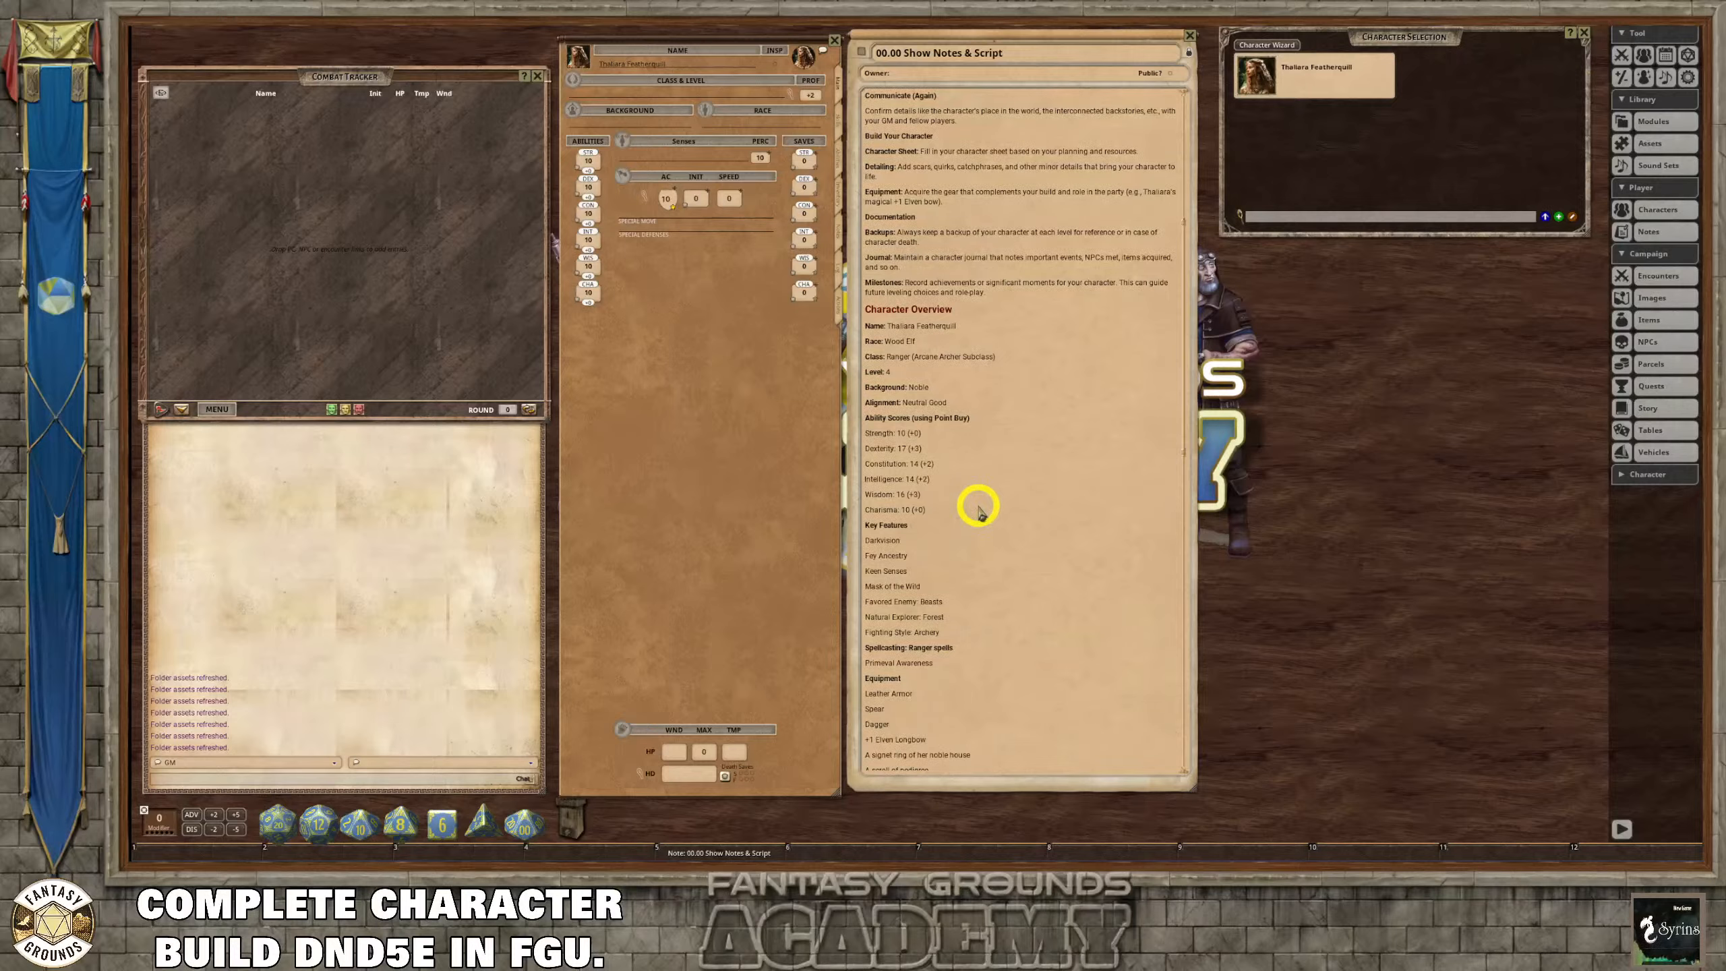
scroll(979, 507, up, 10)
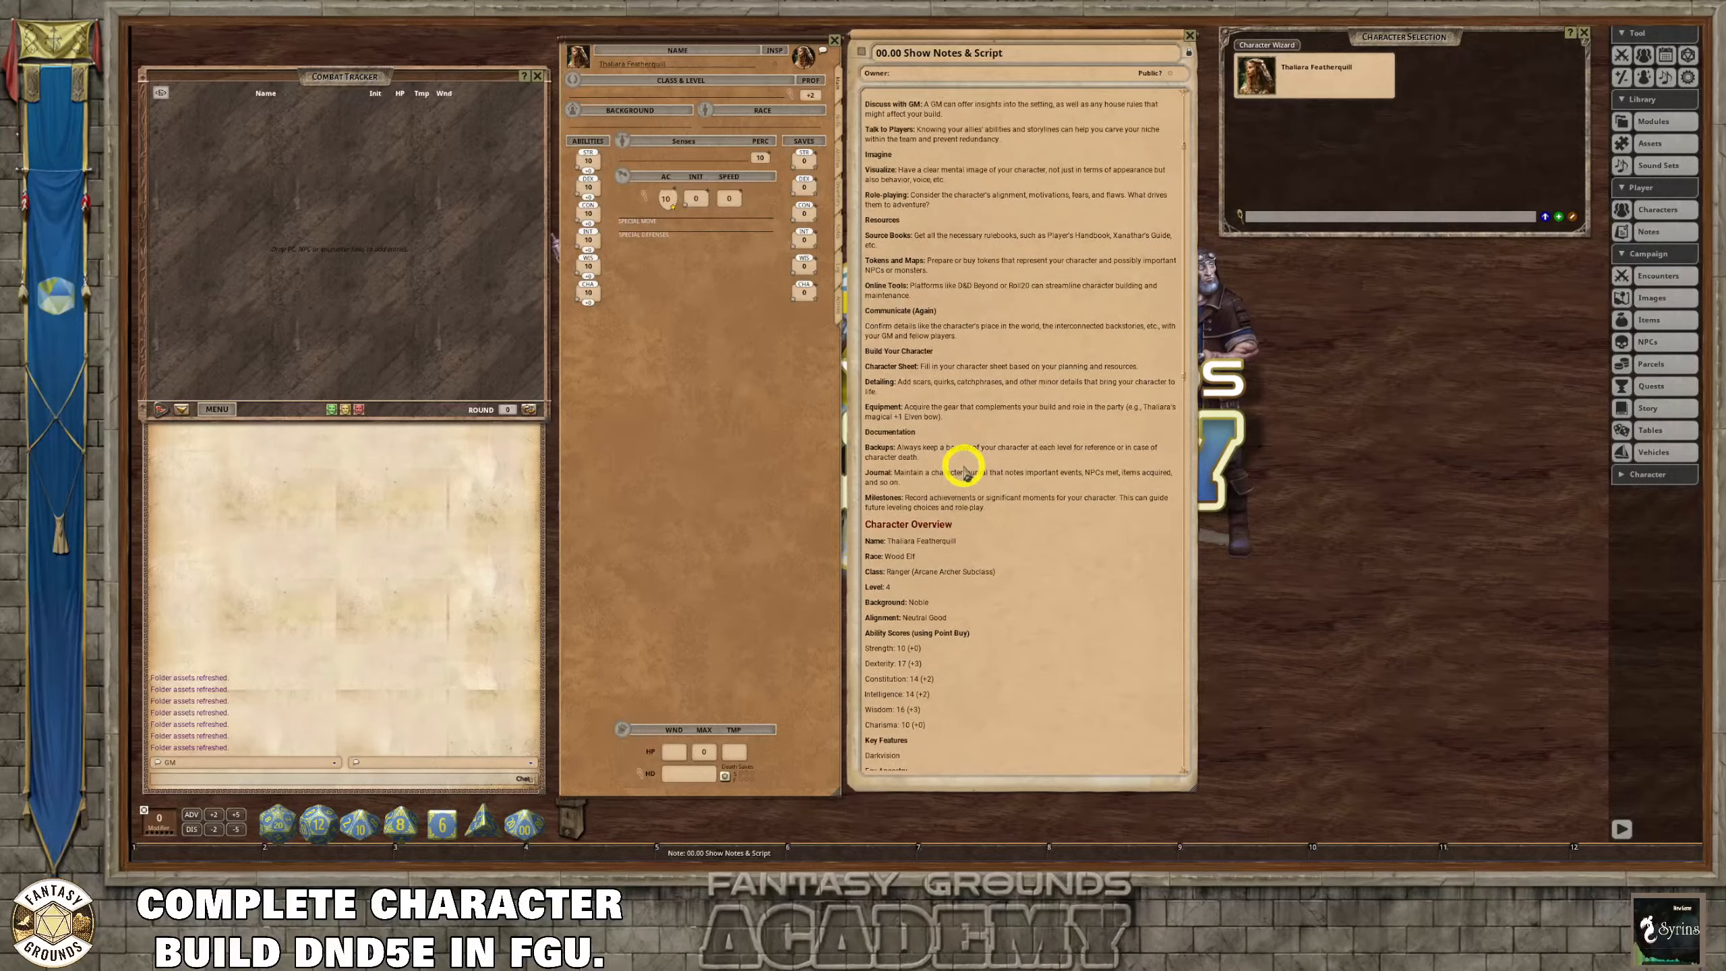
scroll(965, 470, up, 1)
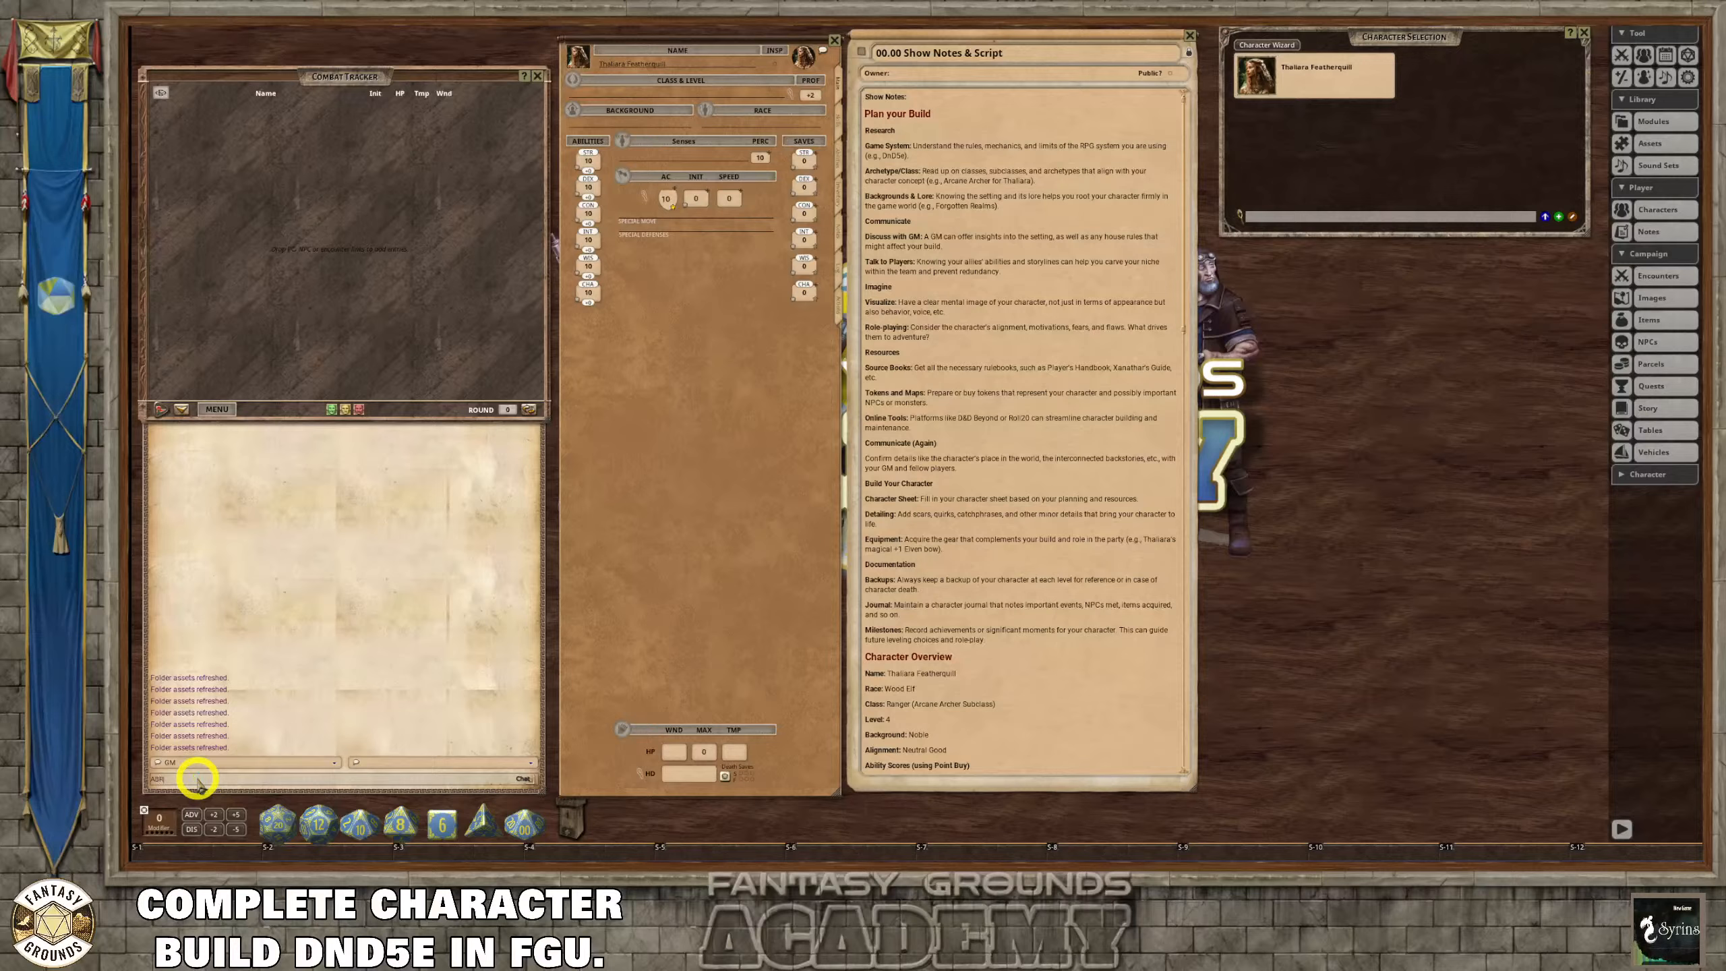
Post the build-order abbreviation "ABRC" as a chat message.
text(C)
key(Return)
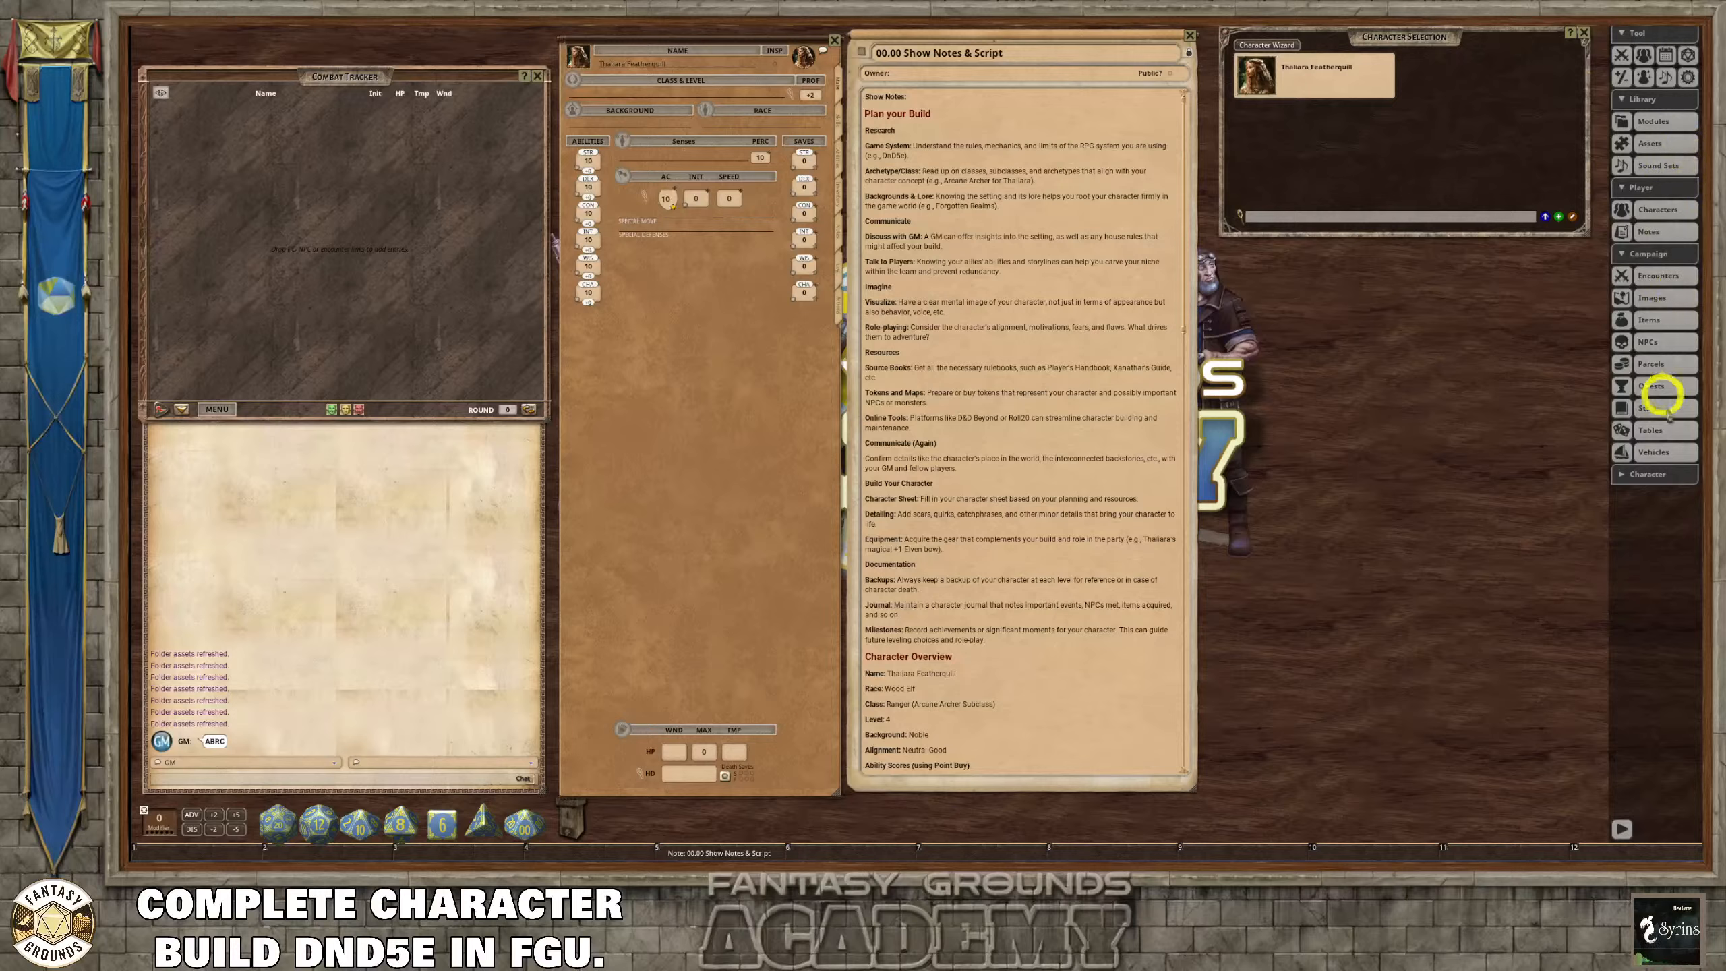
Open the character Backgrounds list, place it over the show notes, and make it wider and taller.
click(1652, 474)
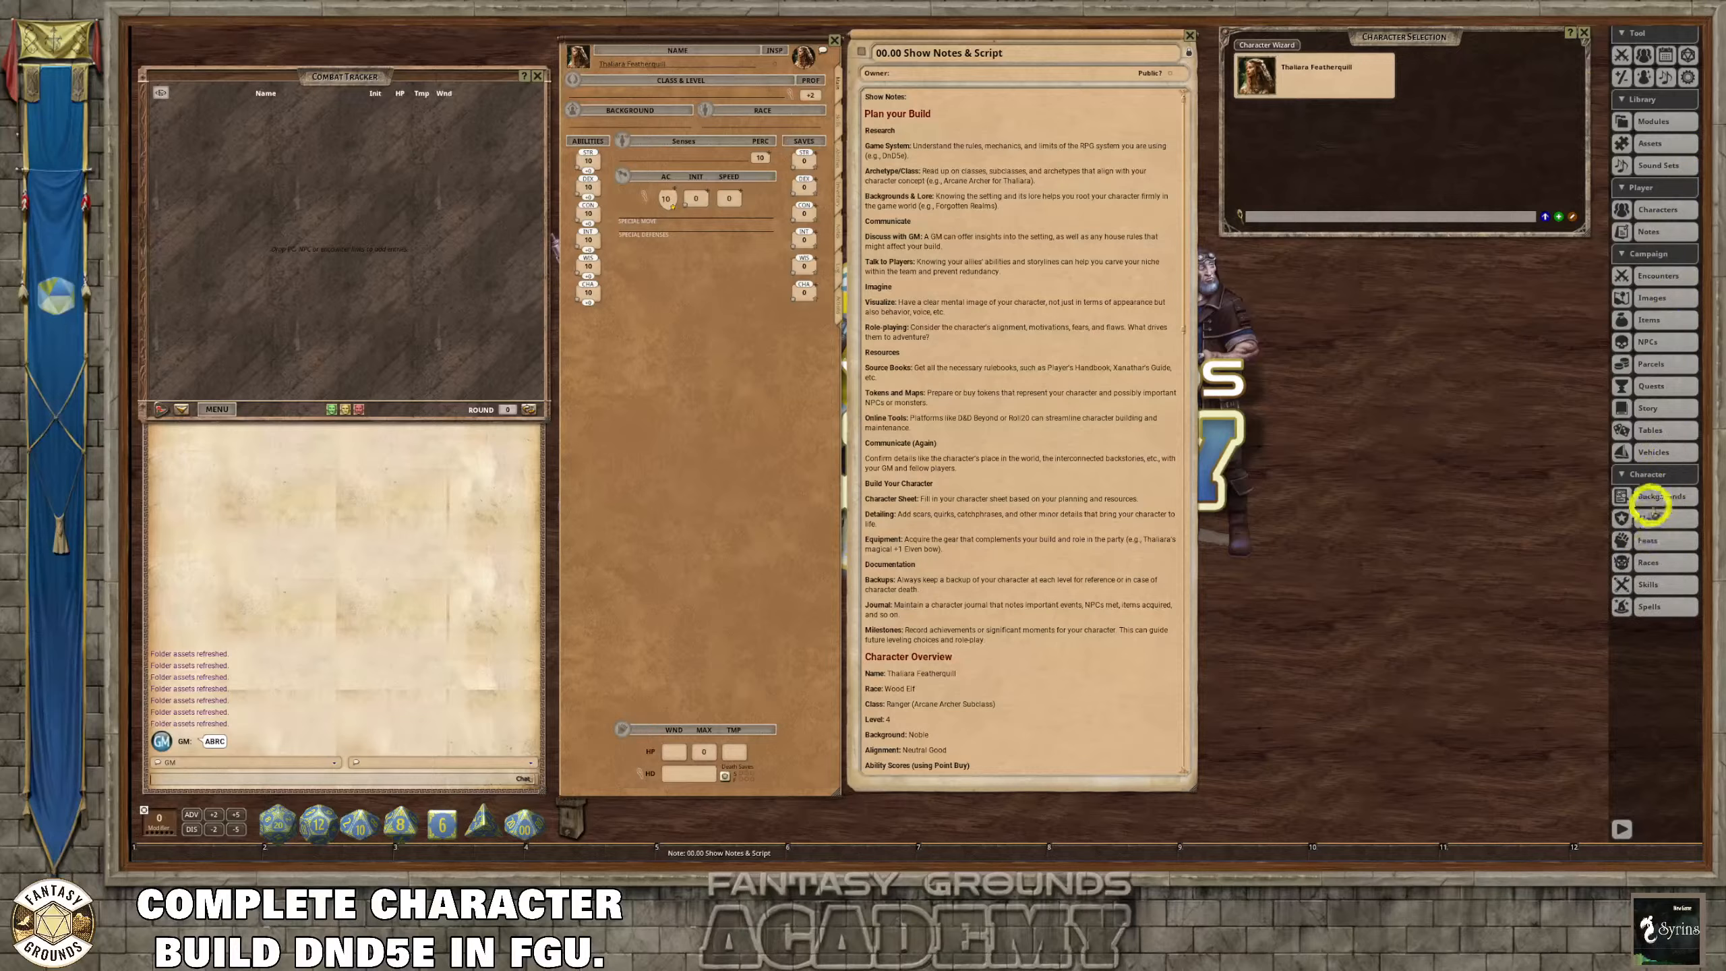
click(1651, 497)
drag(941, 328, 1060, 157)
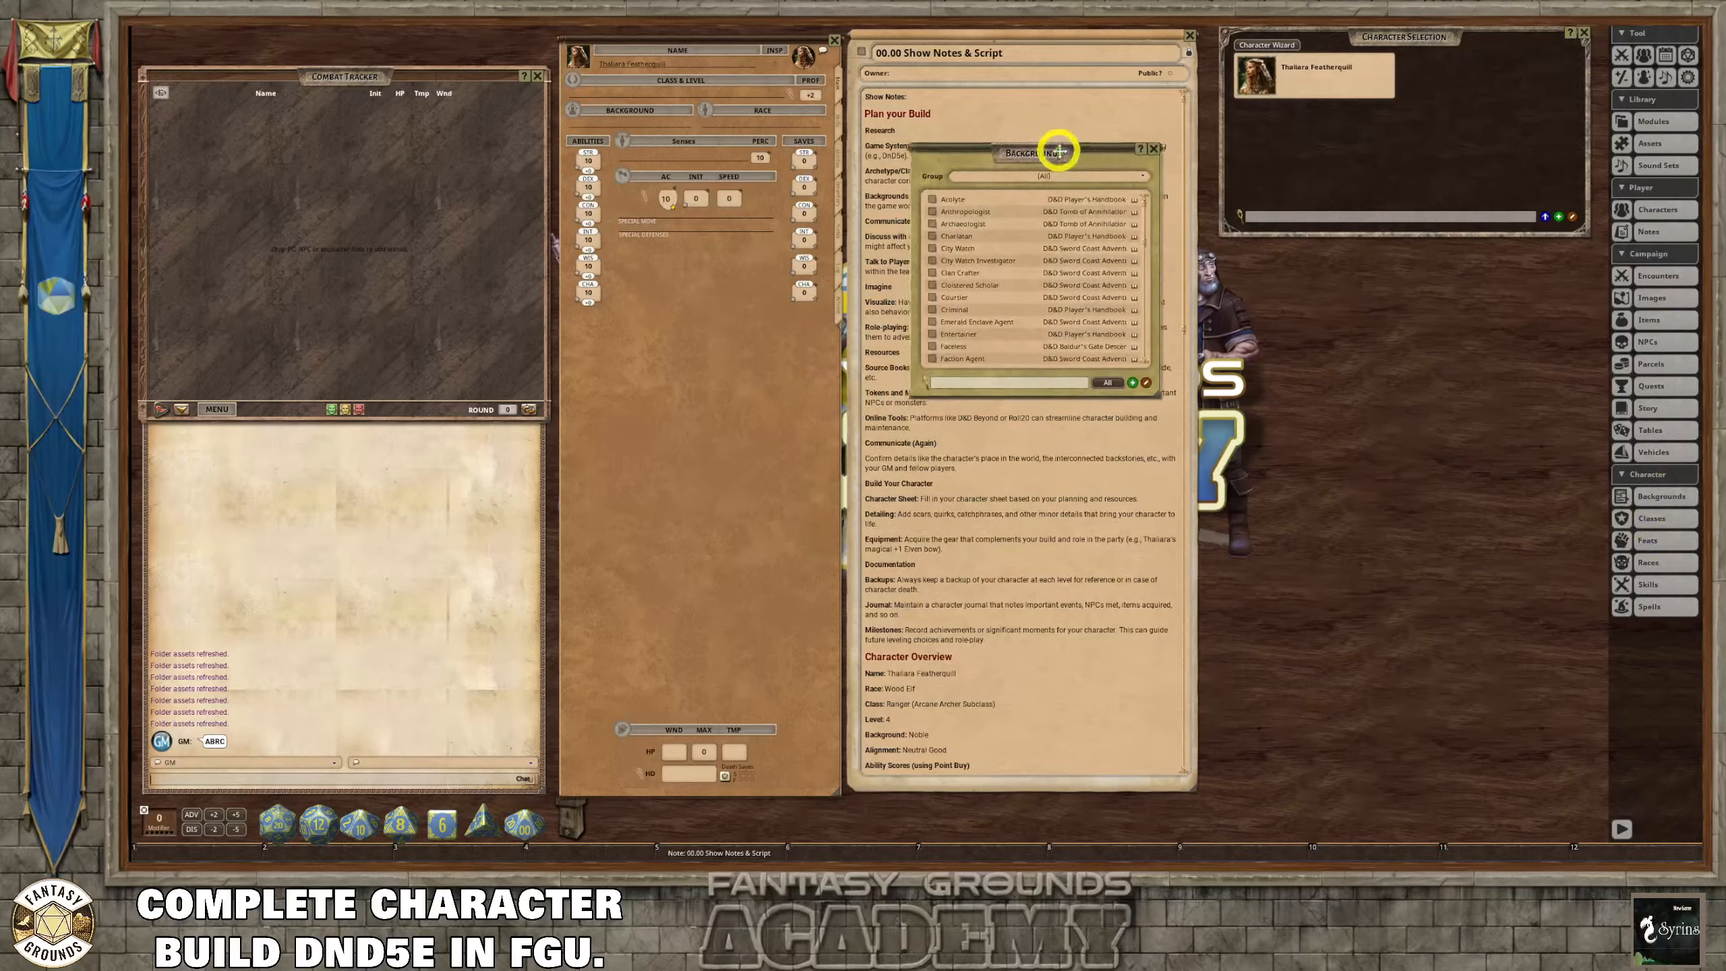
drag(1159, 399, 1223, 399)
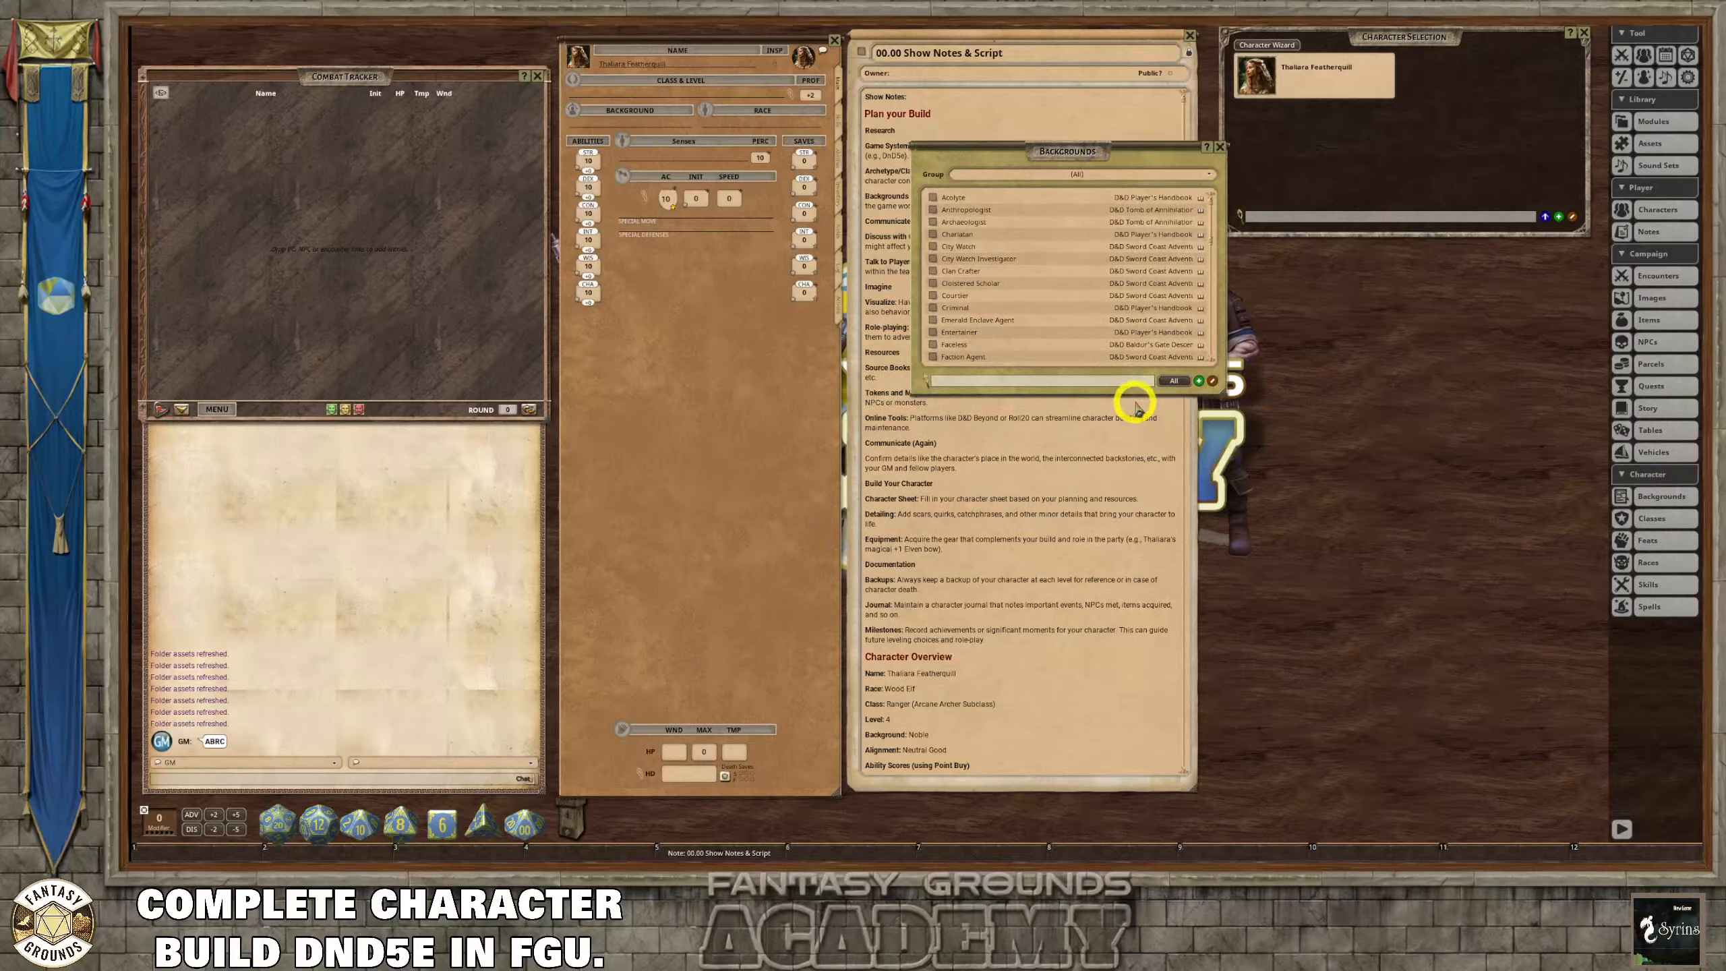
drag(1138, 394, 1142, 589)
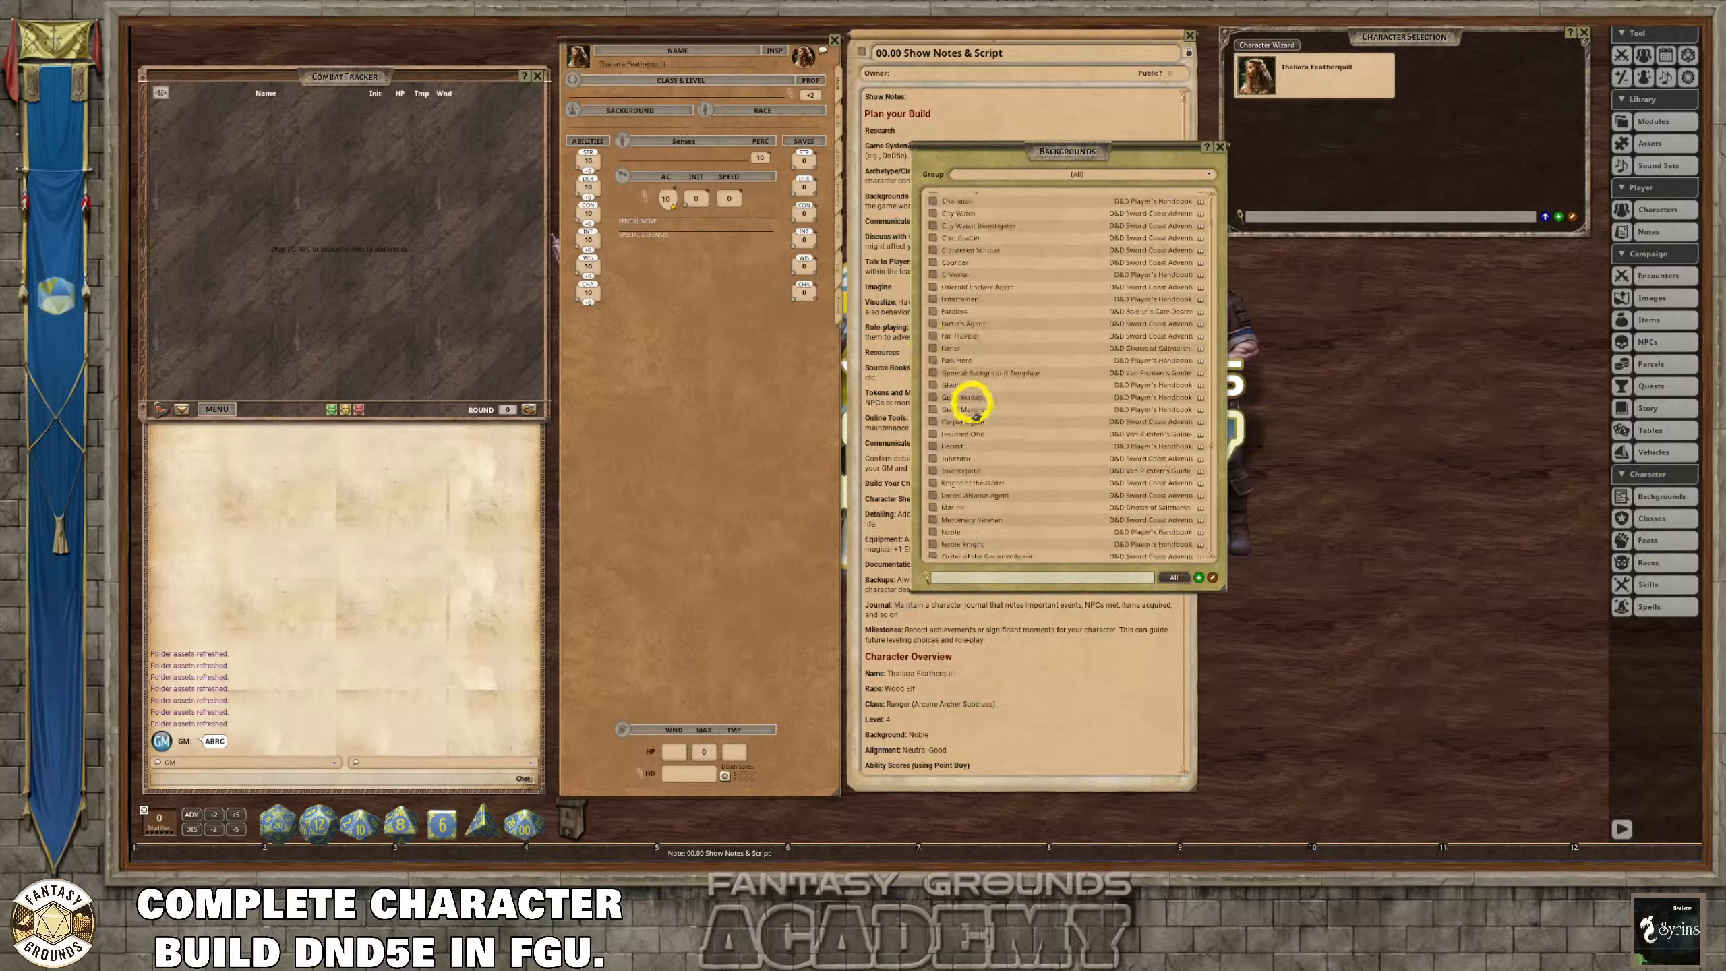
Find the Noble background from the D&D Player's Handbook and add it to Thaliara's character sheet.
scroll(972, 408, down, 3)
scroll(973, 416, down, 1)
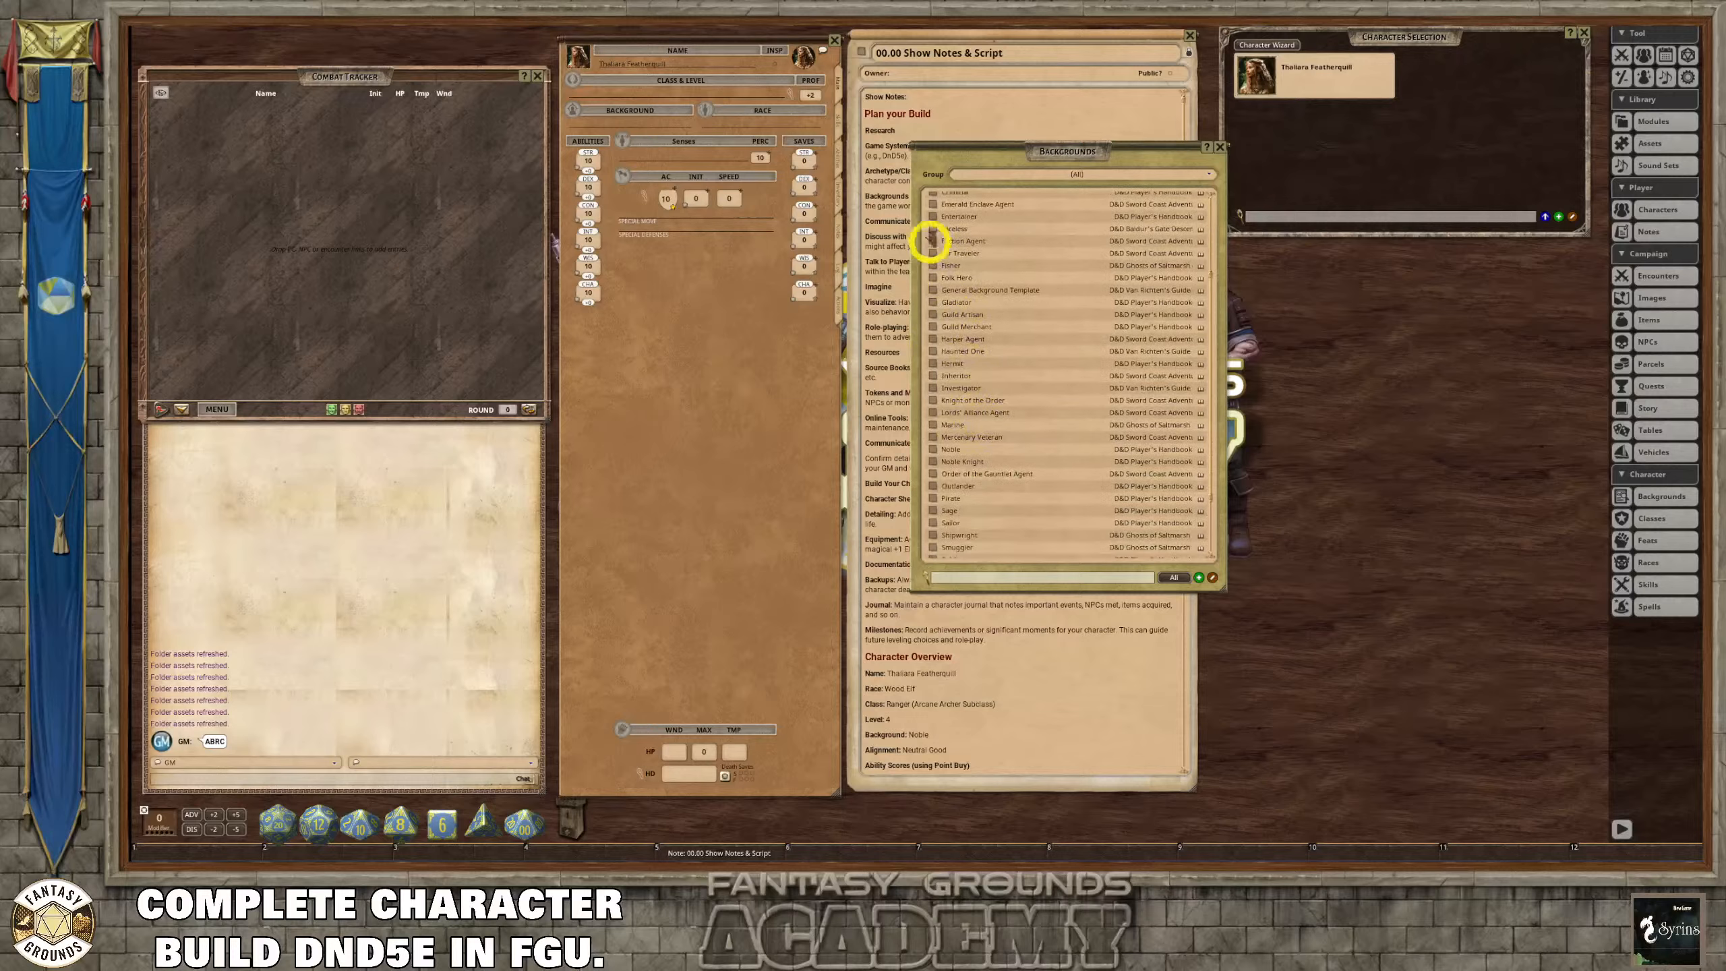
scroll(968, 454, down, 3)
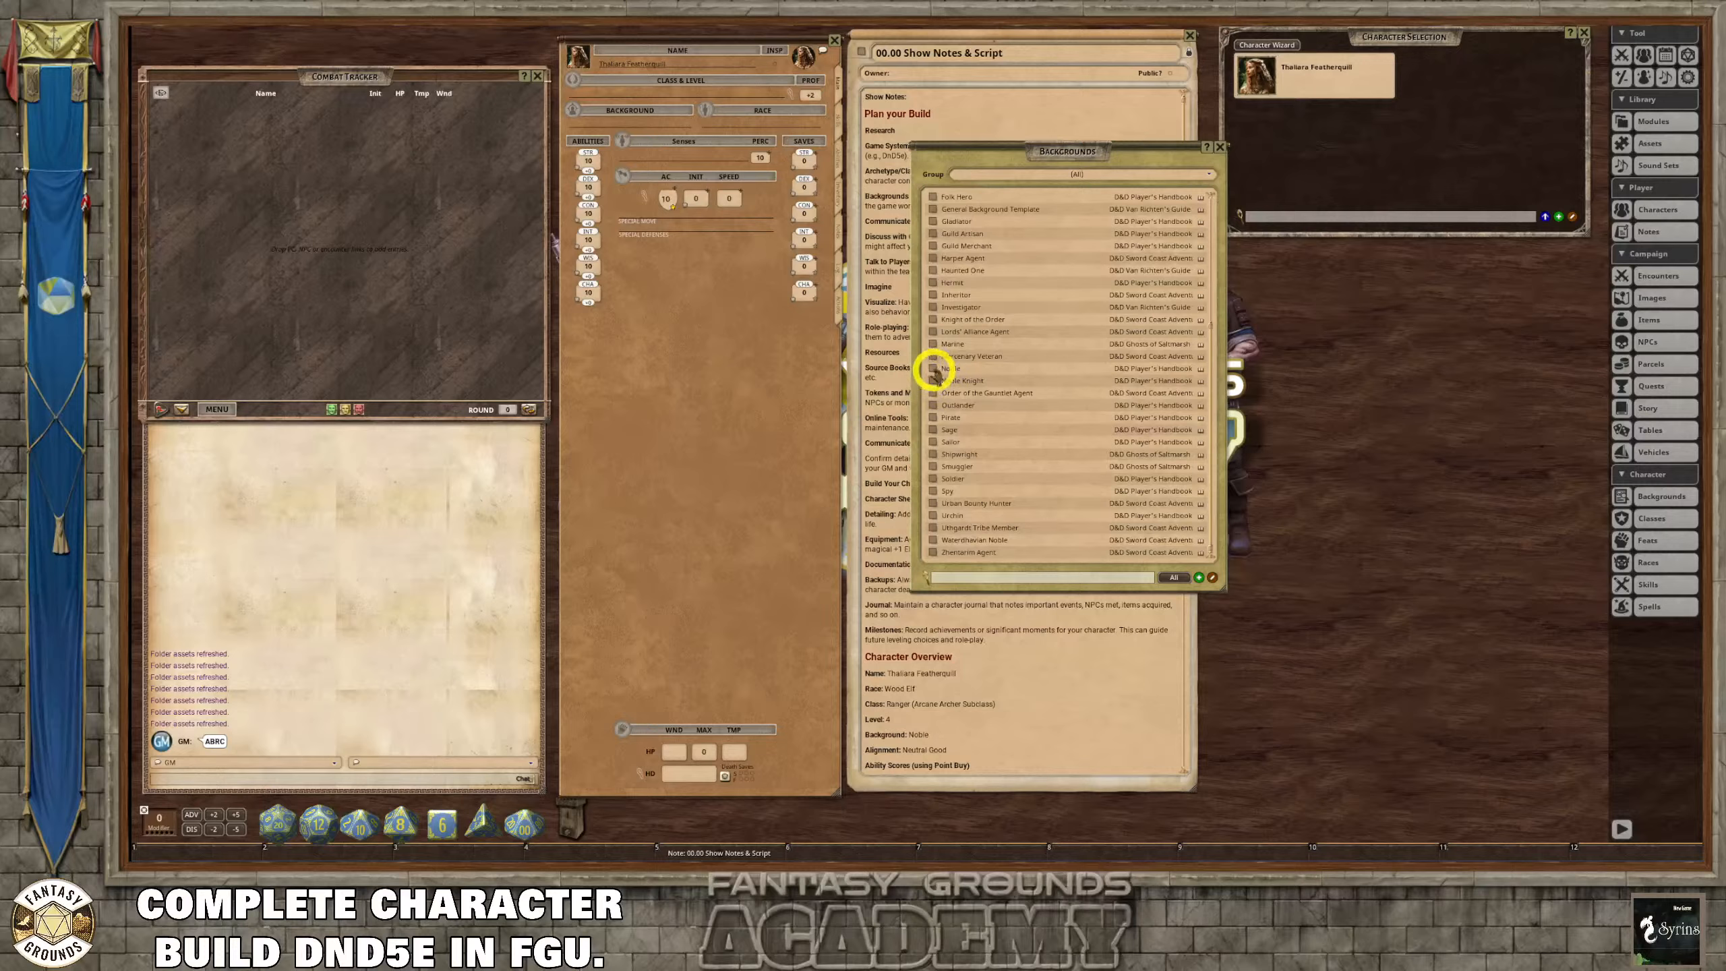
drag(933, 370, 595, 116)
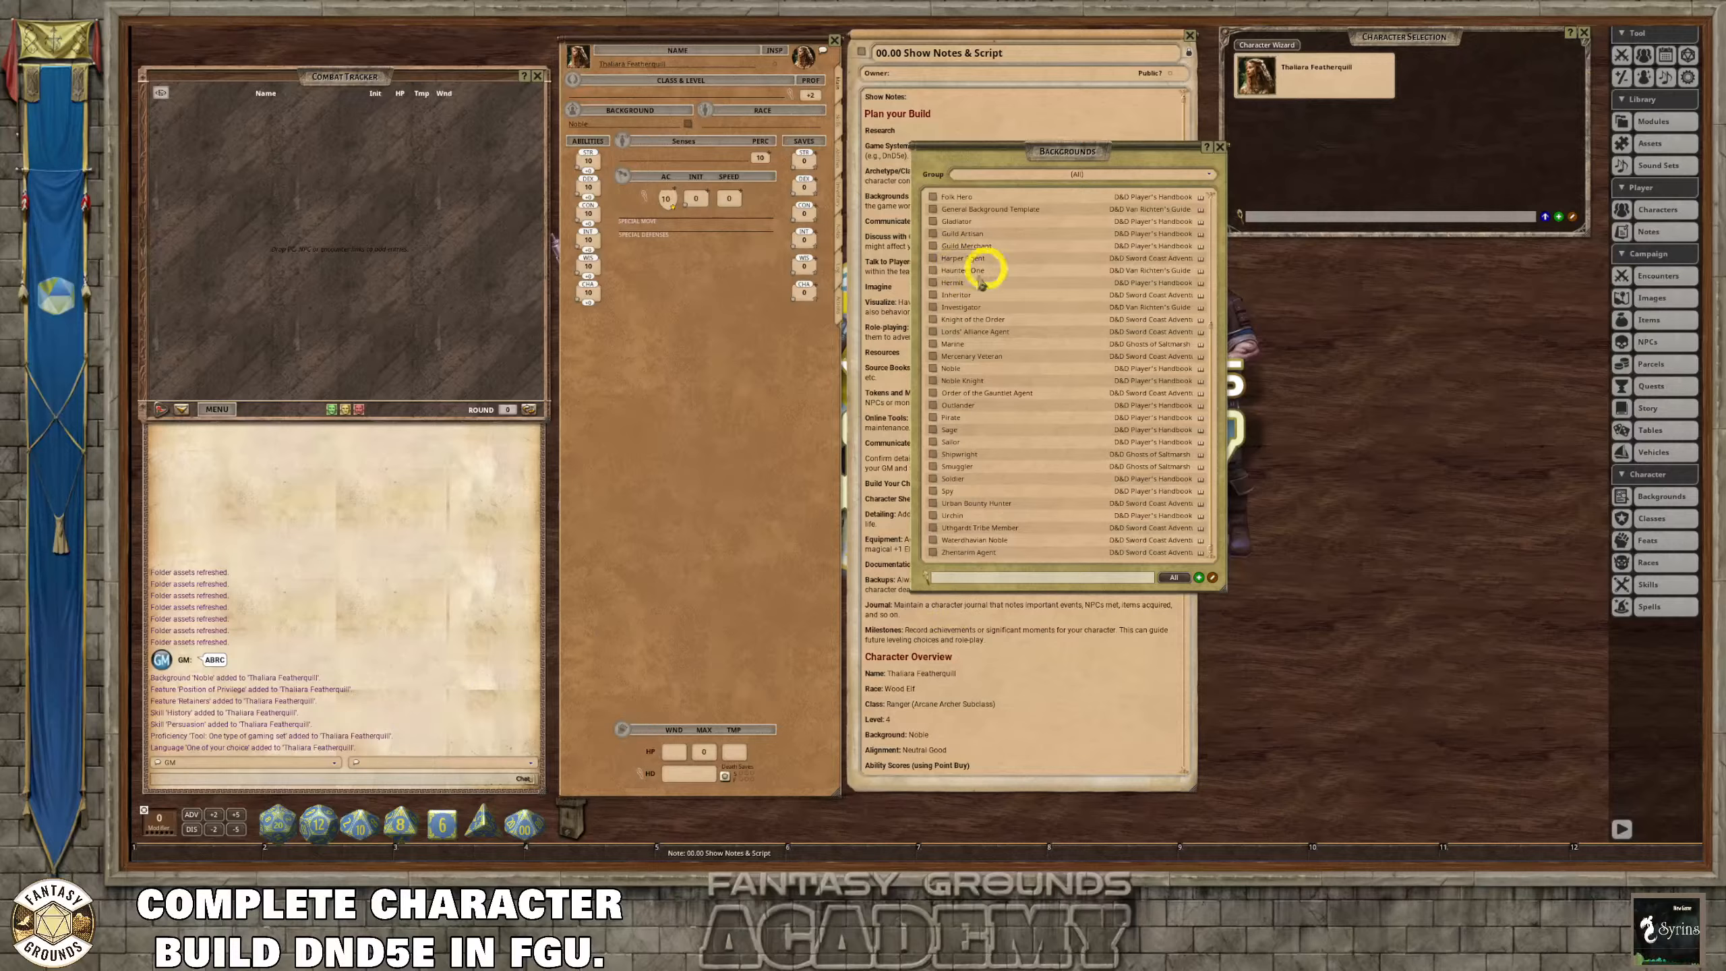
Check the skills, features, proficiencies and languages on Thaliara's sheet that come from the Noble background.
click(838, 131)
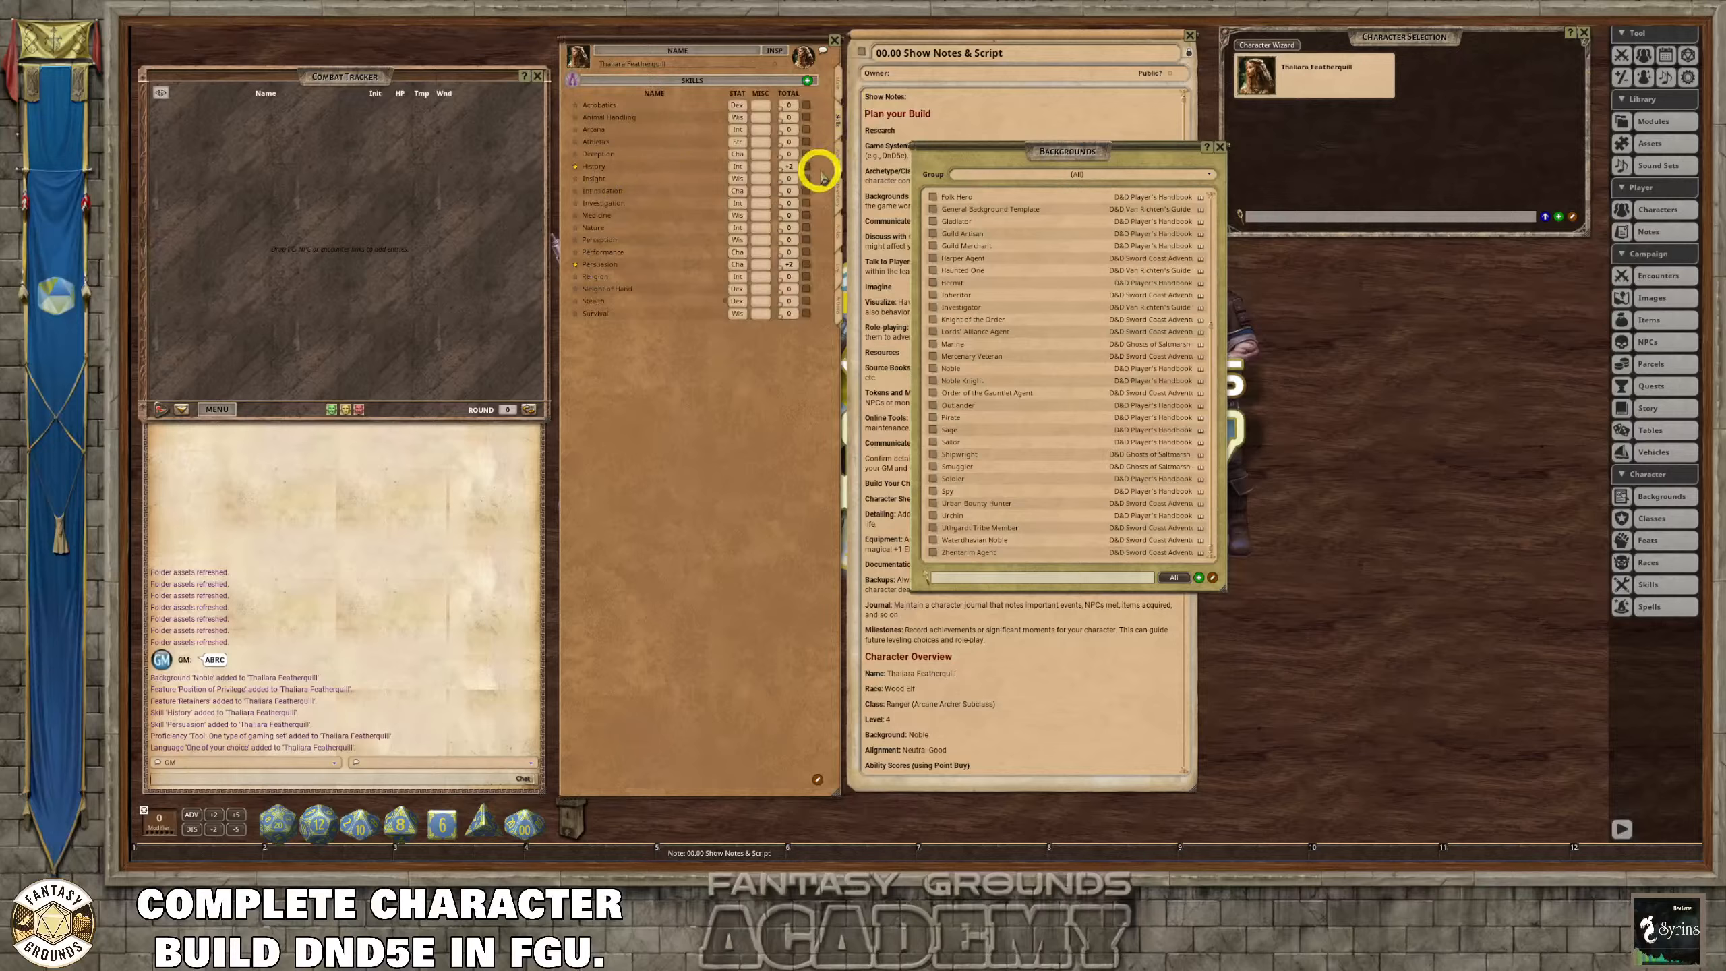
click(838, 155)
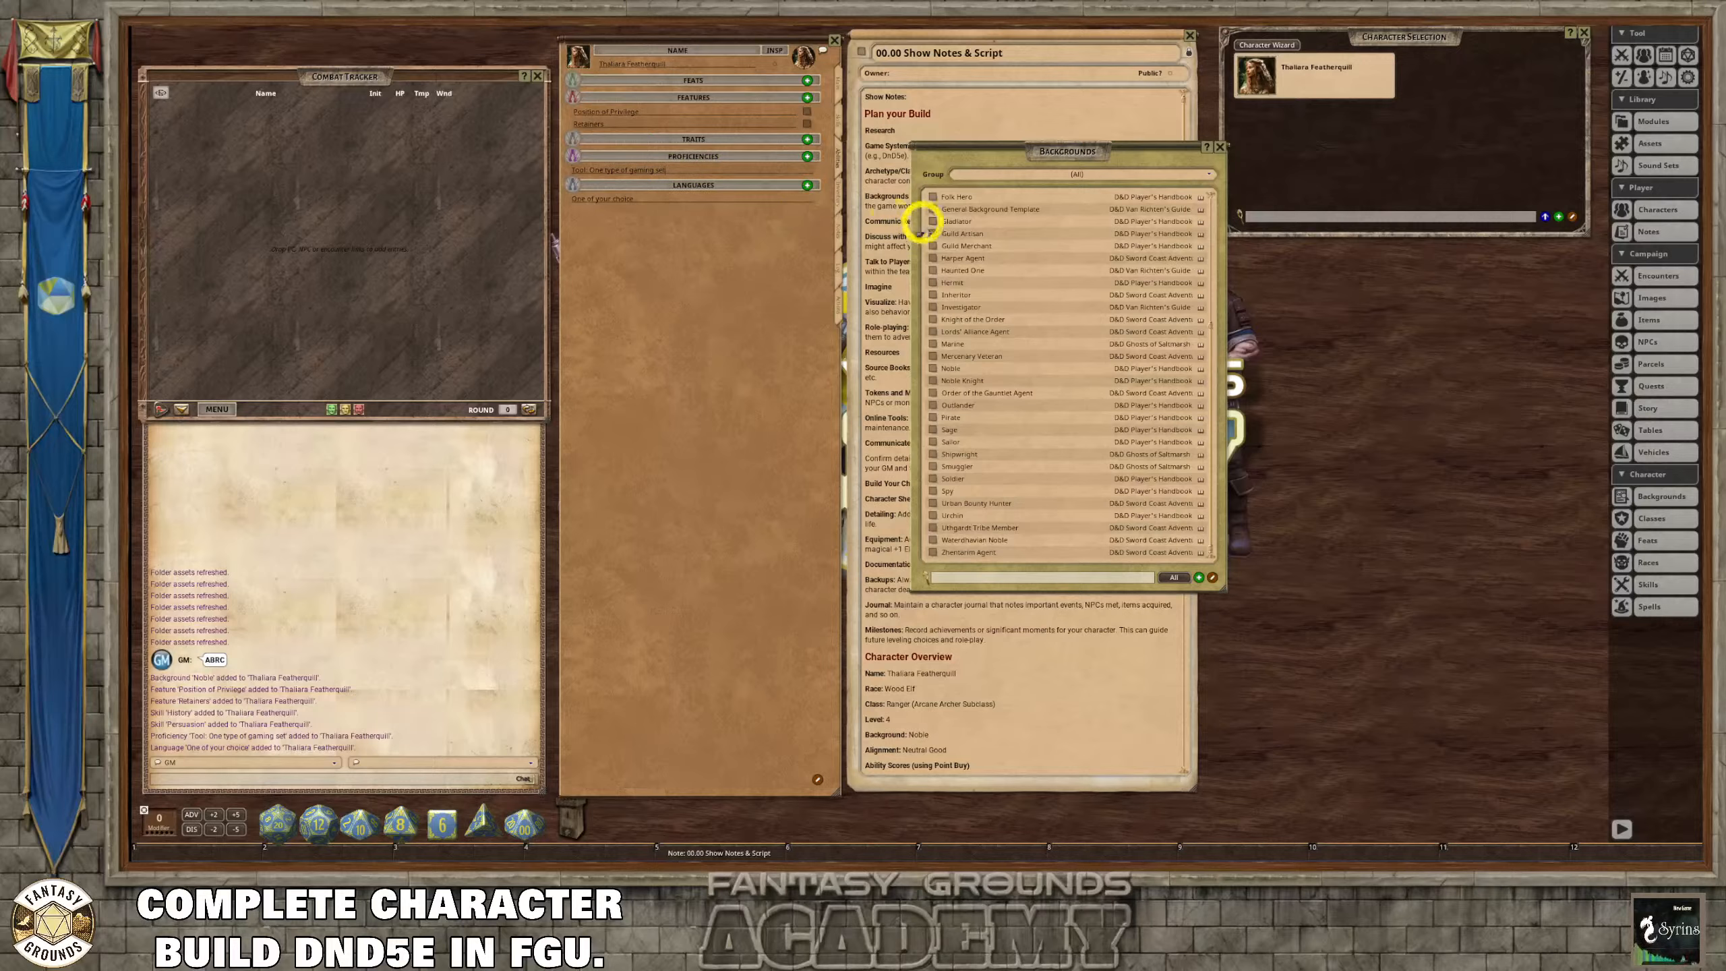
scroll(1181, 367, up, 2)
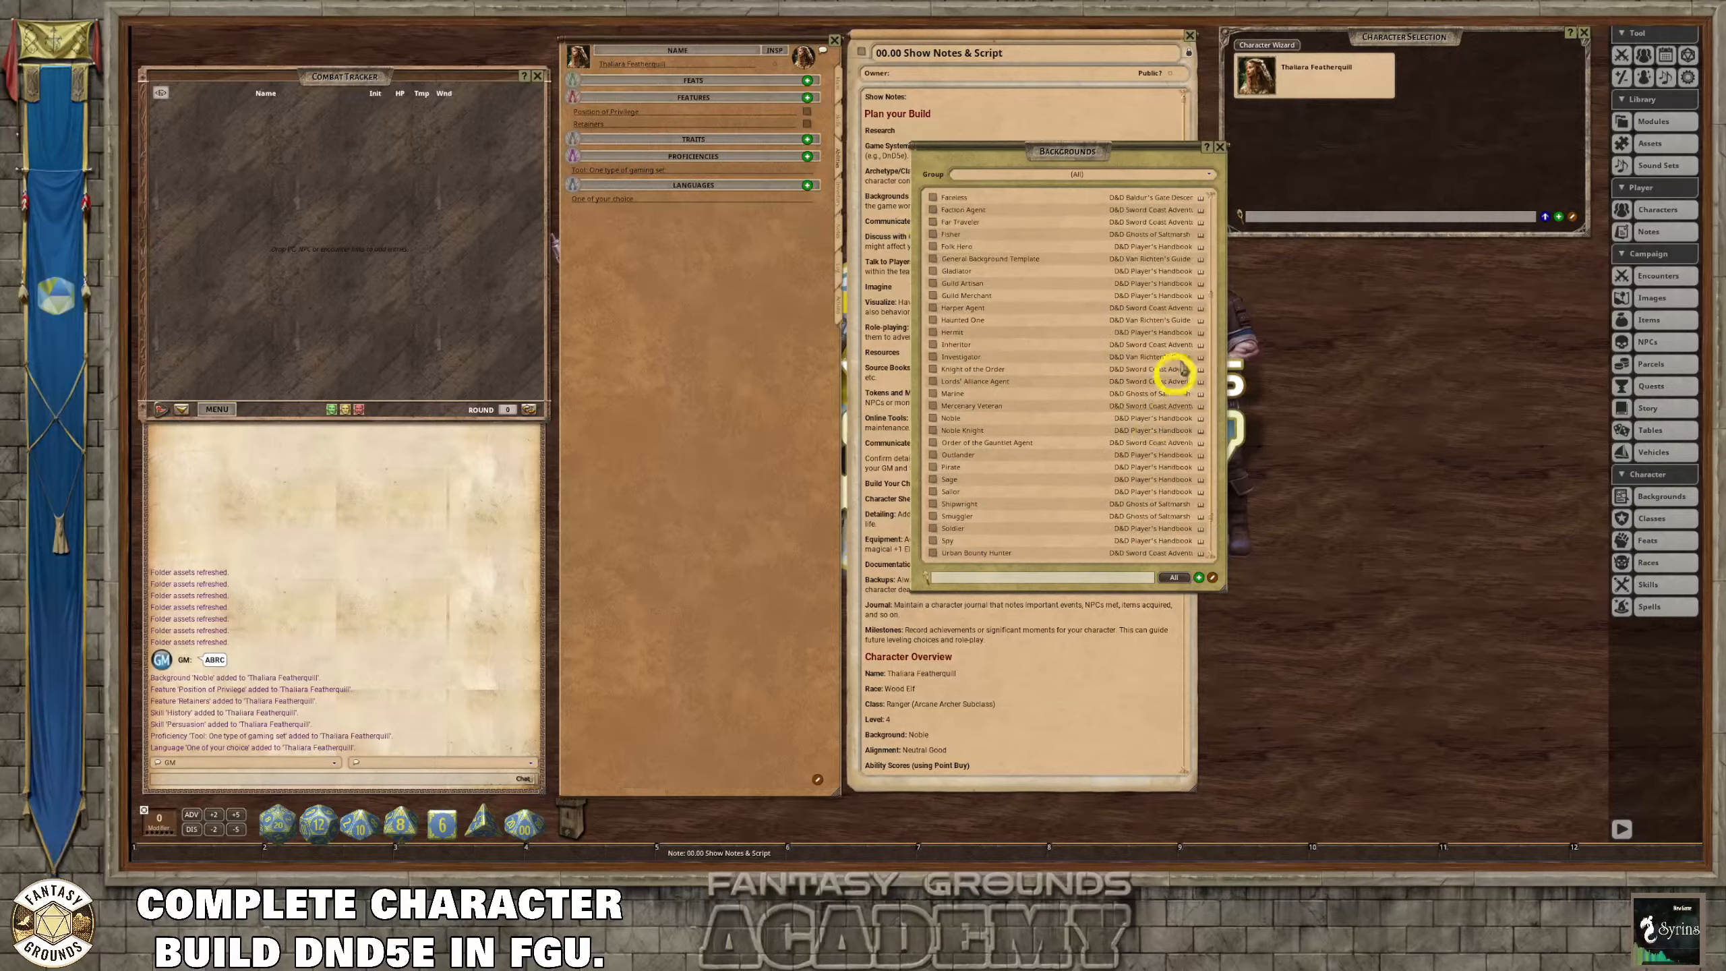
Close the Backgrounds list and review the character's skills before returning to the main page of the character sheet.
click(1220, 147)
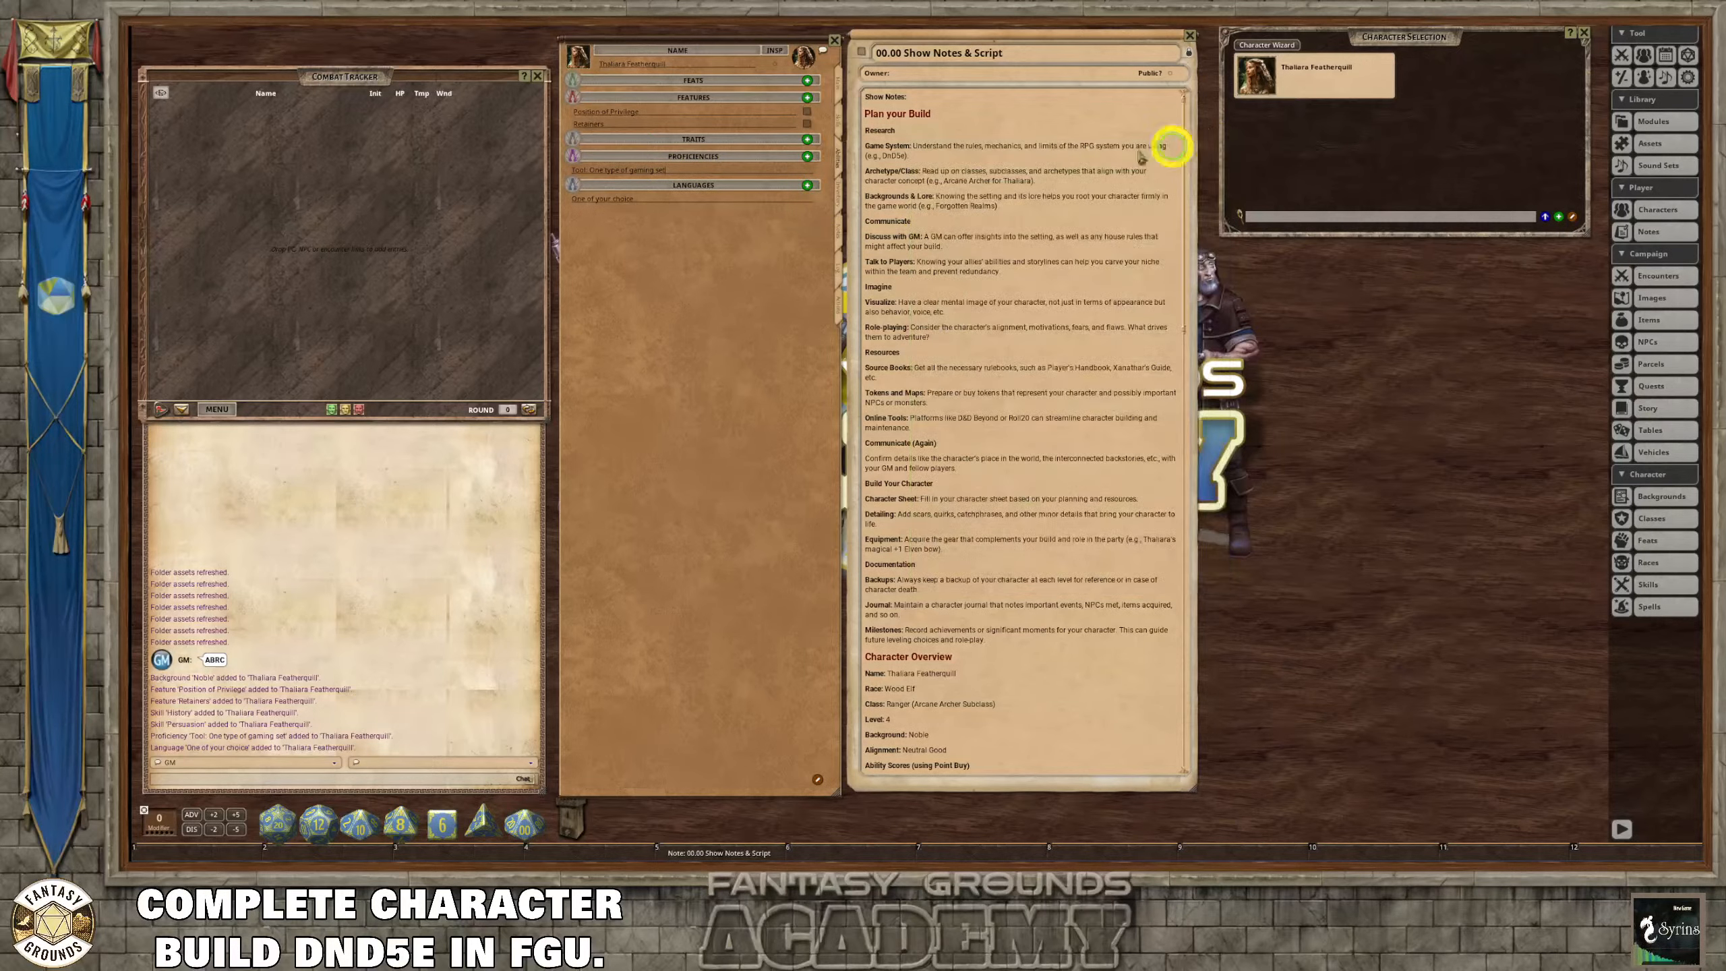
click(838, 121)
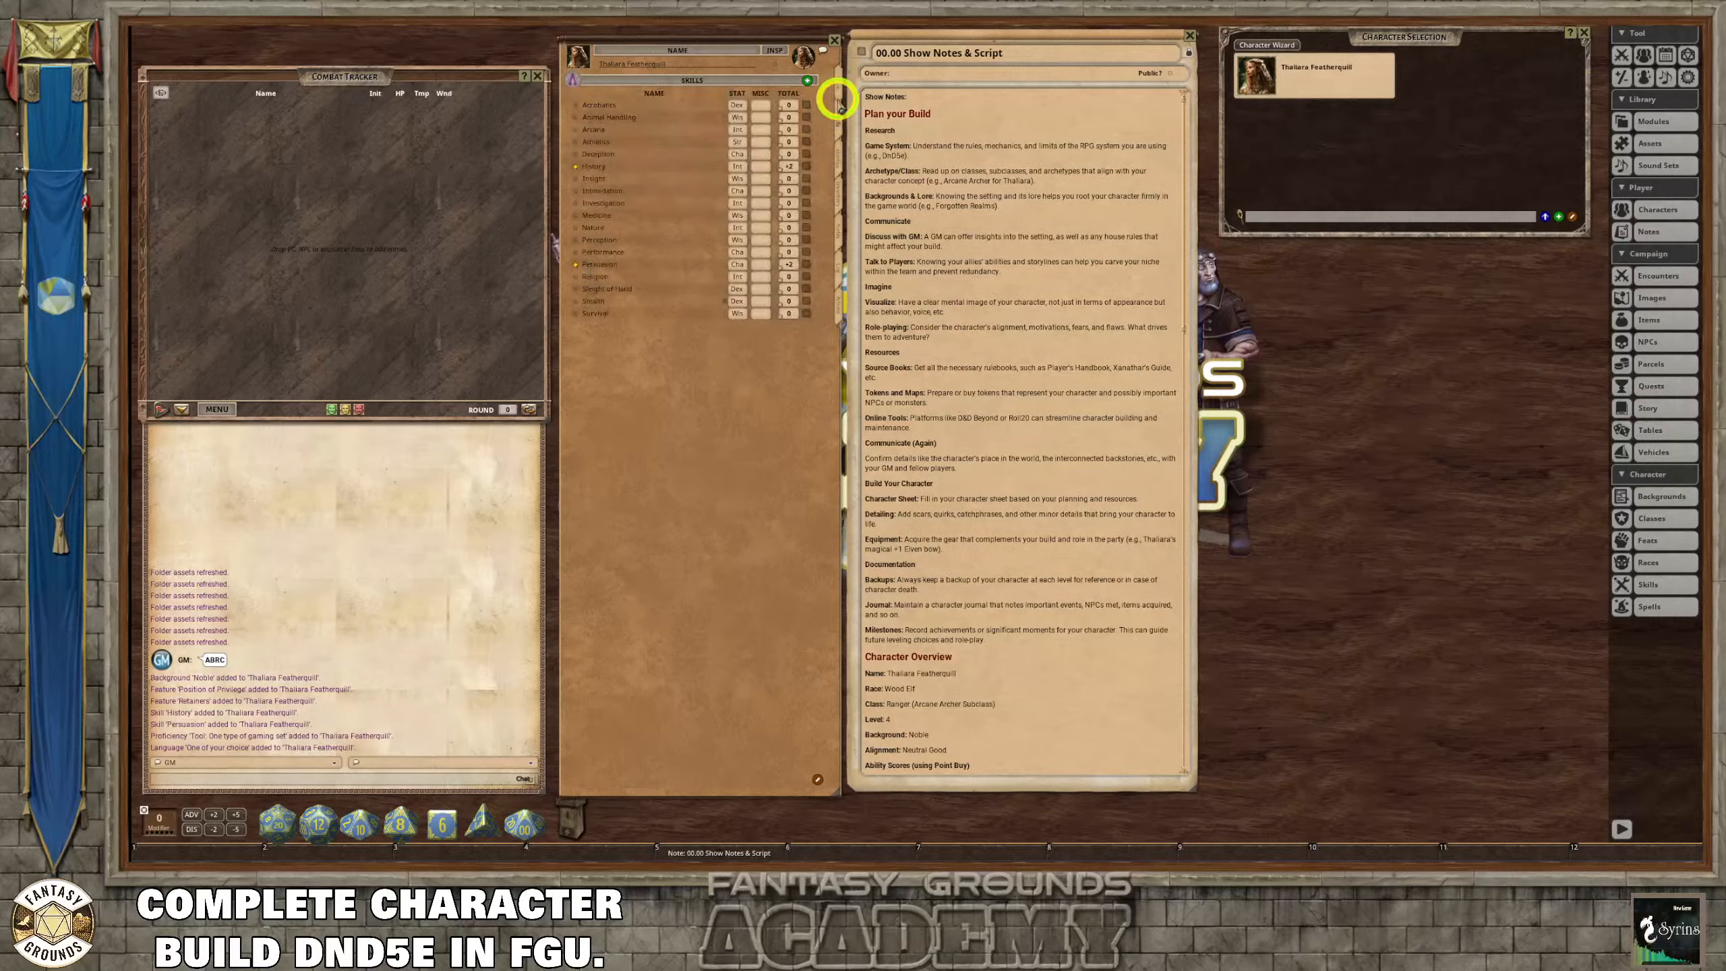
click(839, 85)
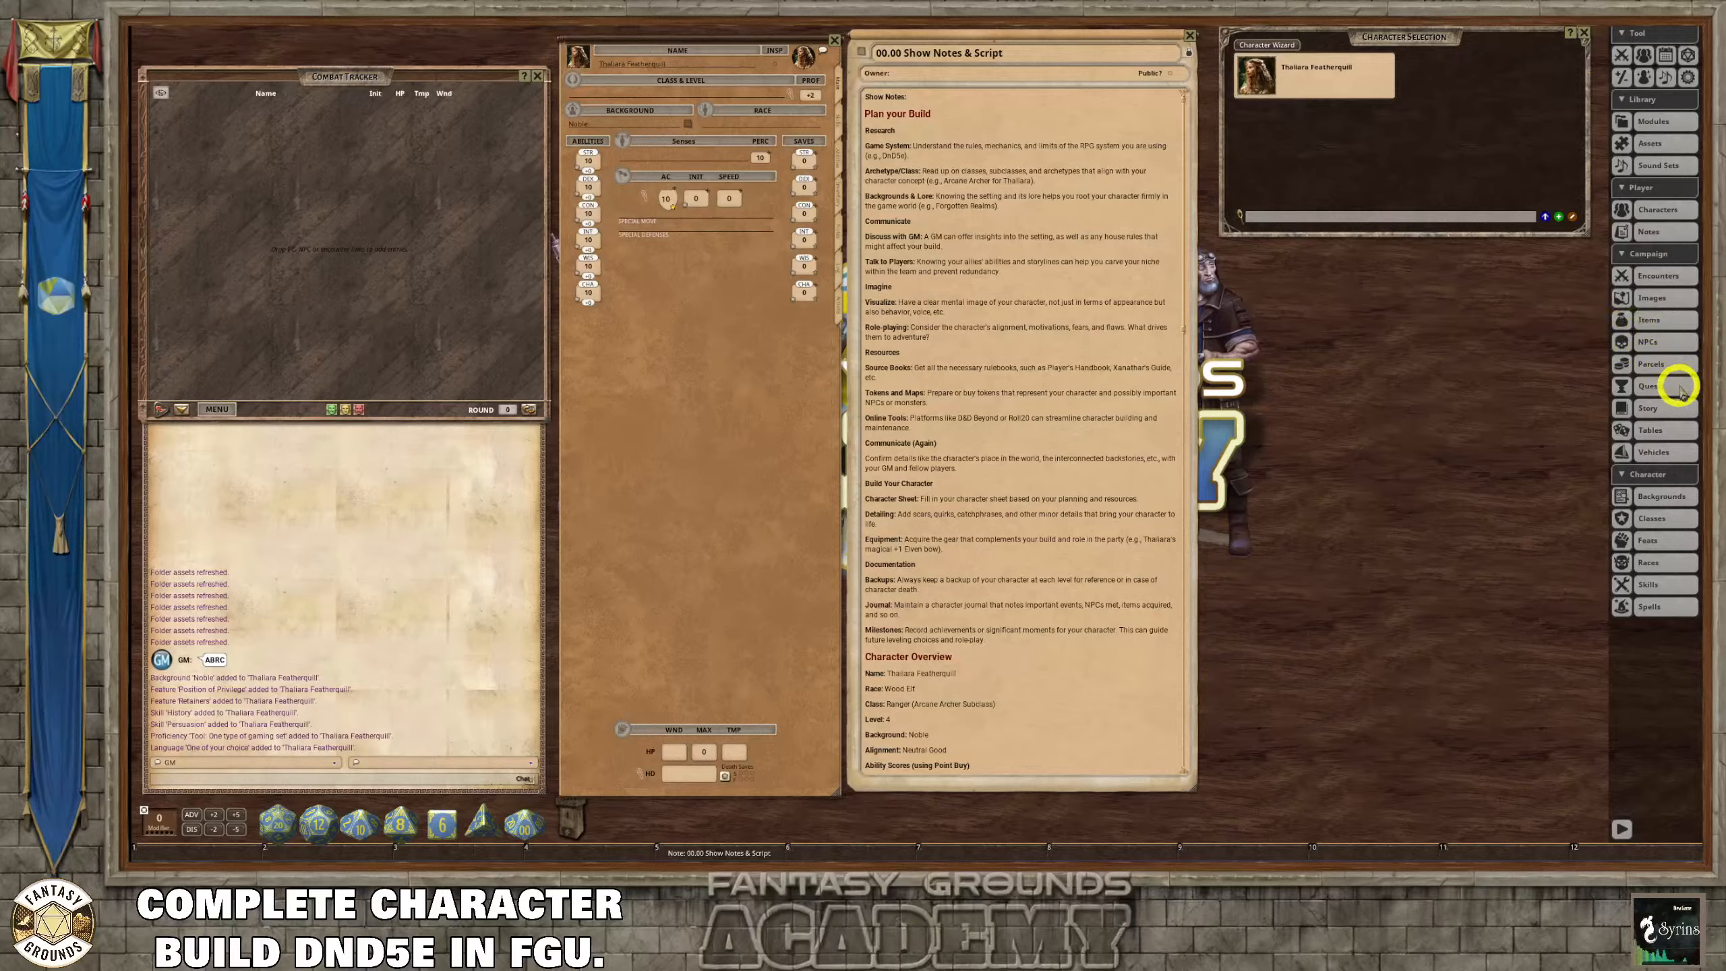
Open the Races list, enlarge it beside the character sheet and add the Player's Handbook Elf as the character's race.
click(1659, 543)
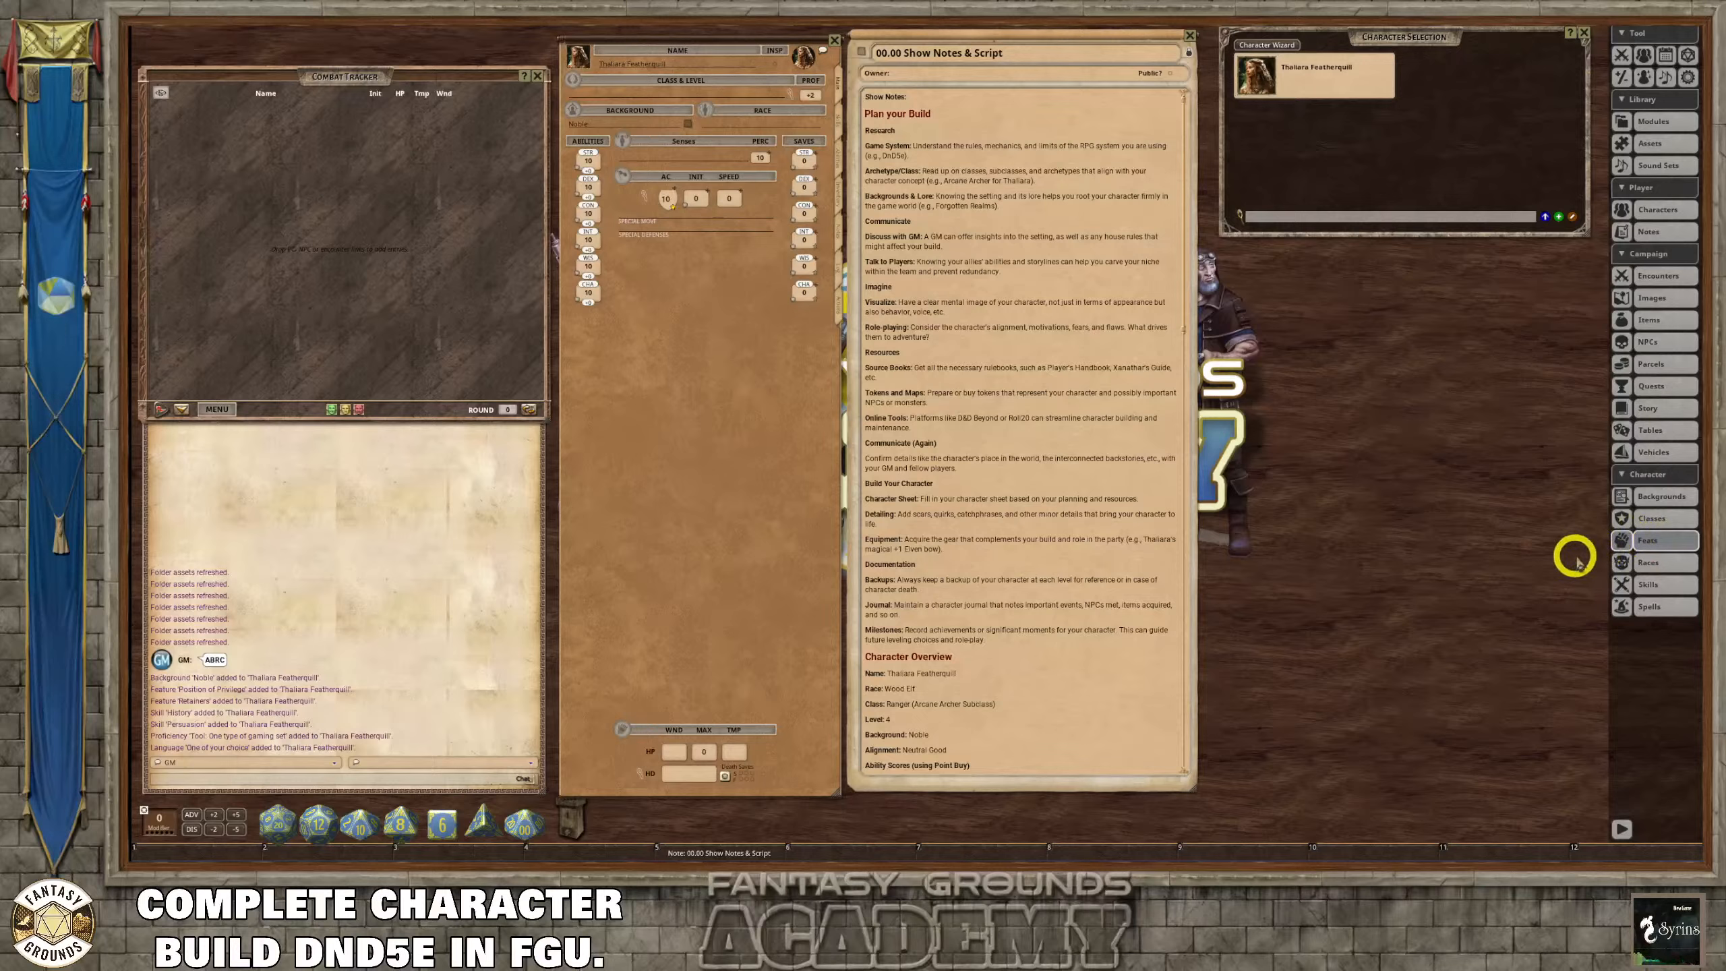
click(1686, 432)
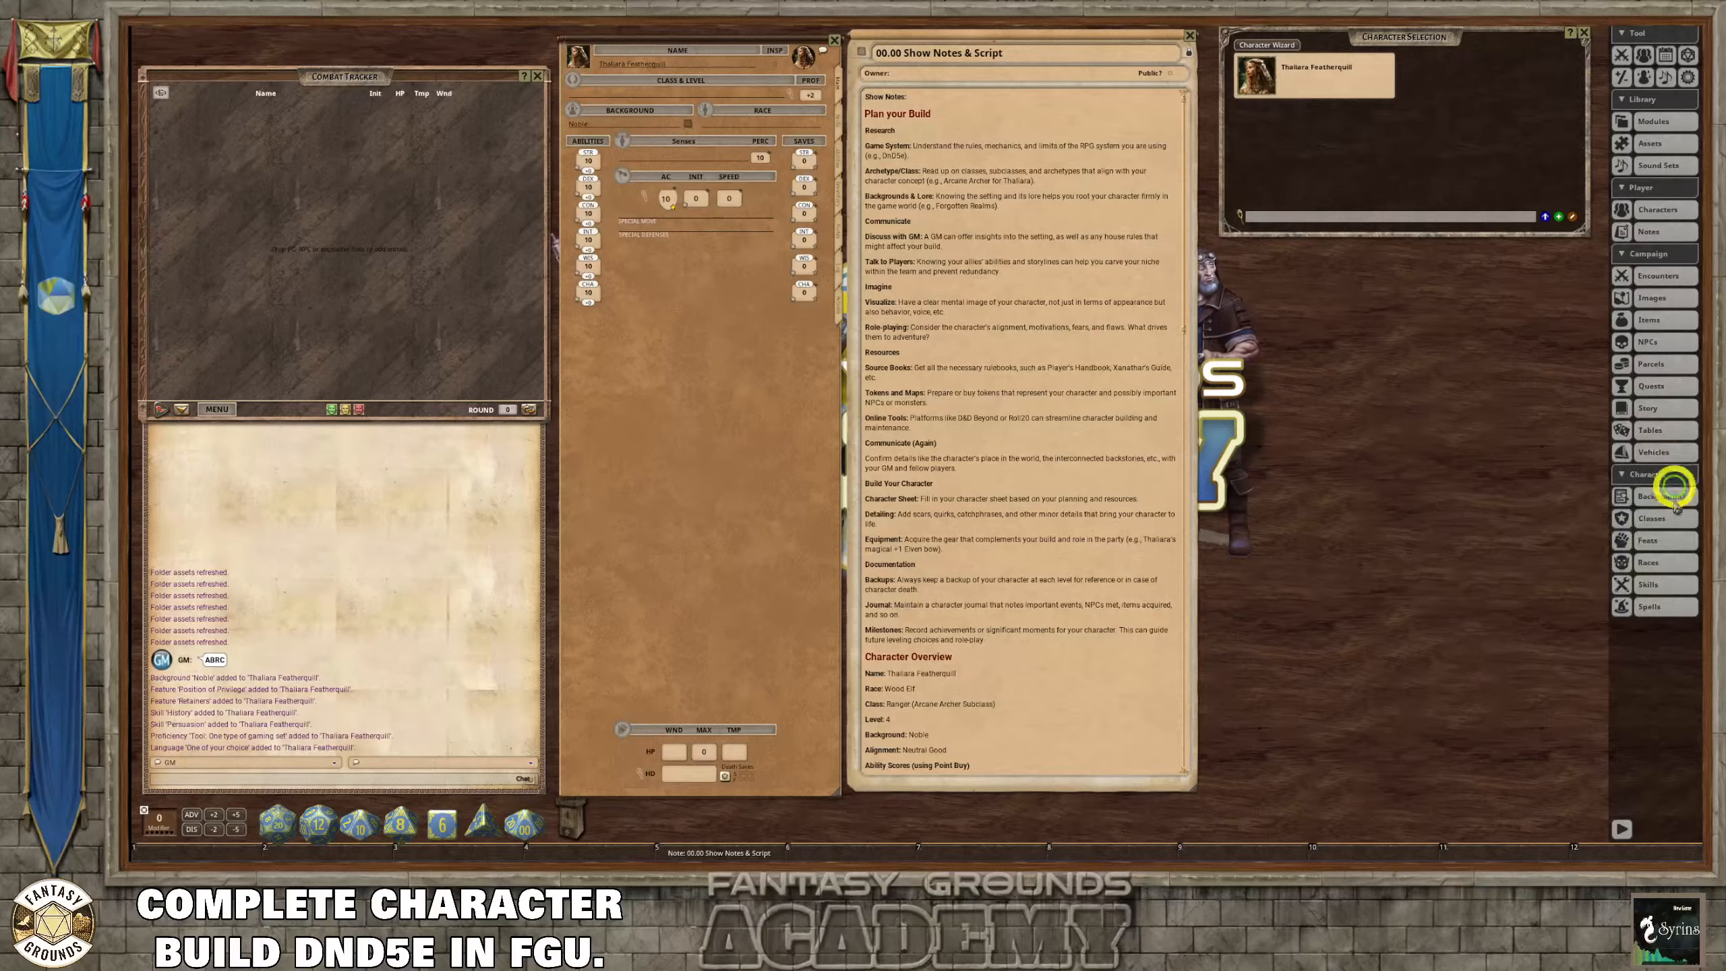
click(1662, 563)
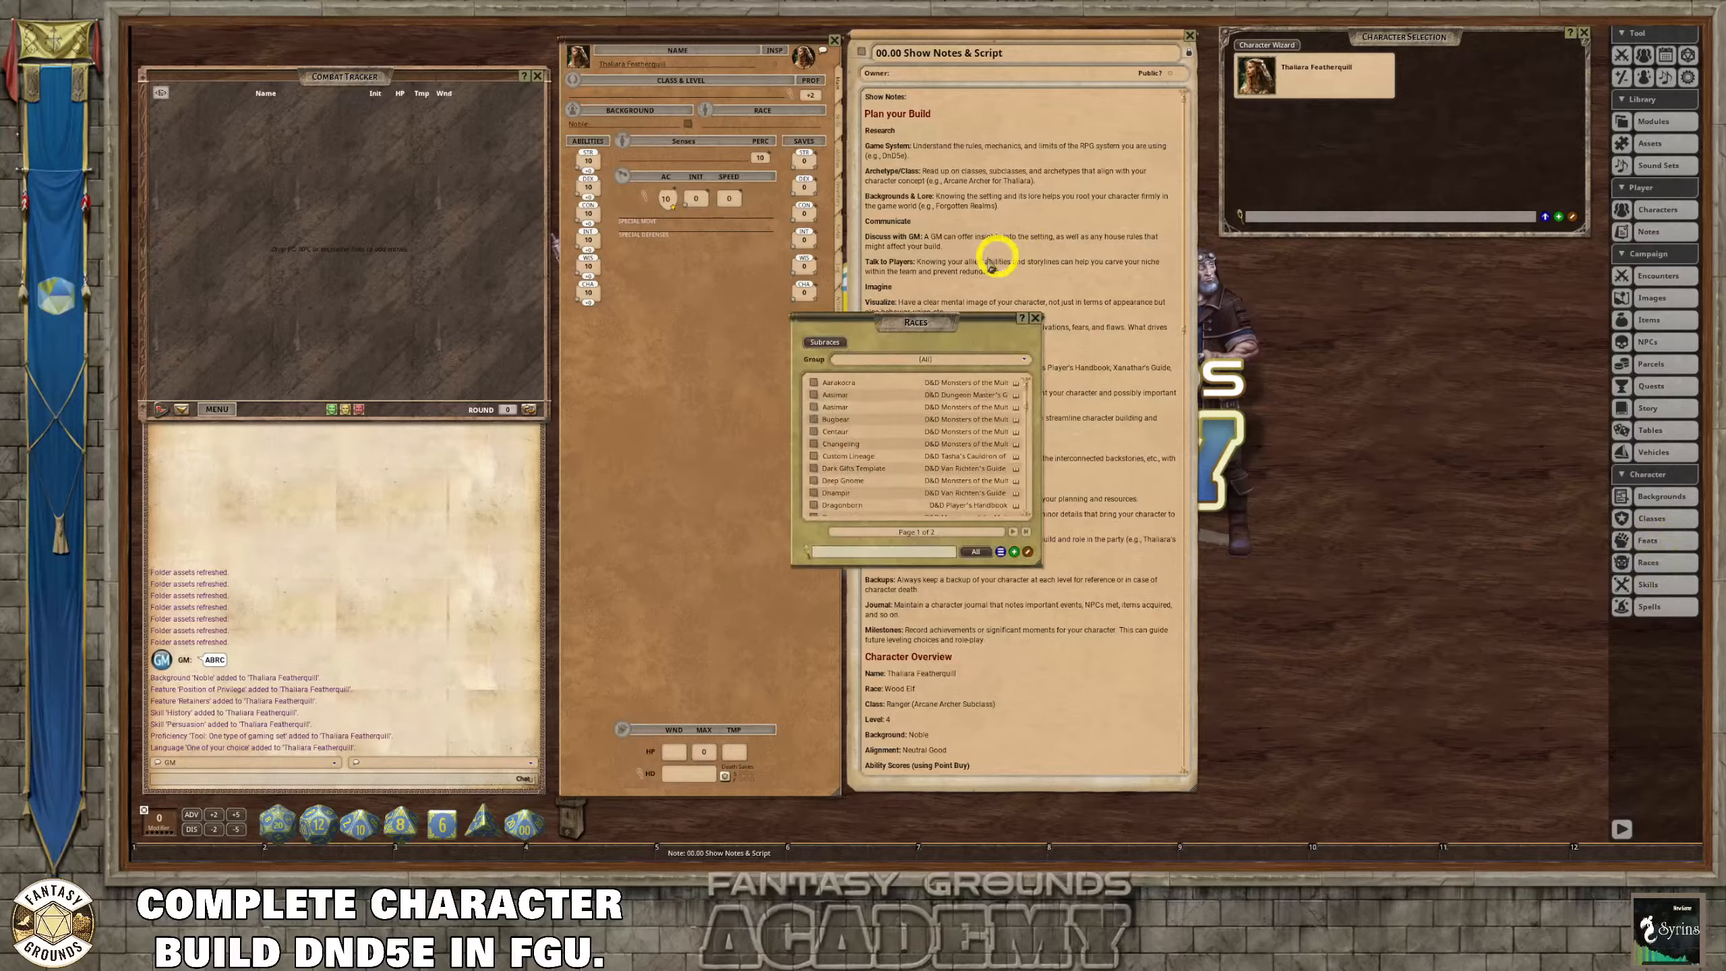
drag(904, 321, 963, 47)
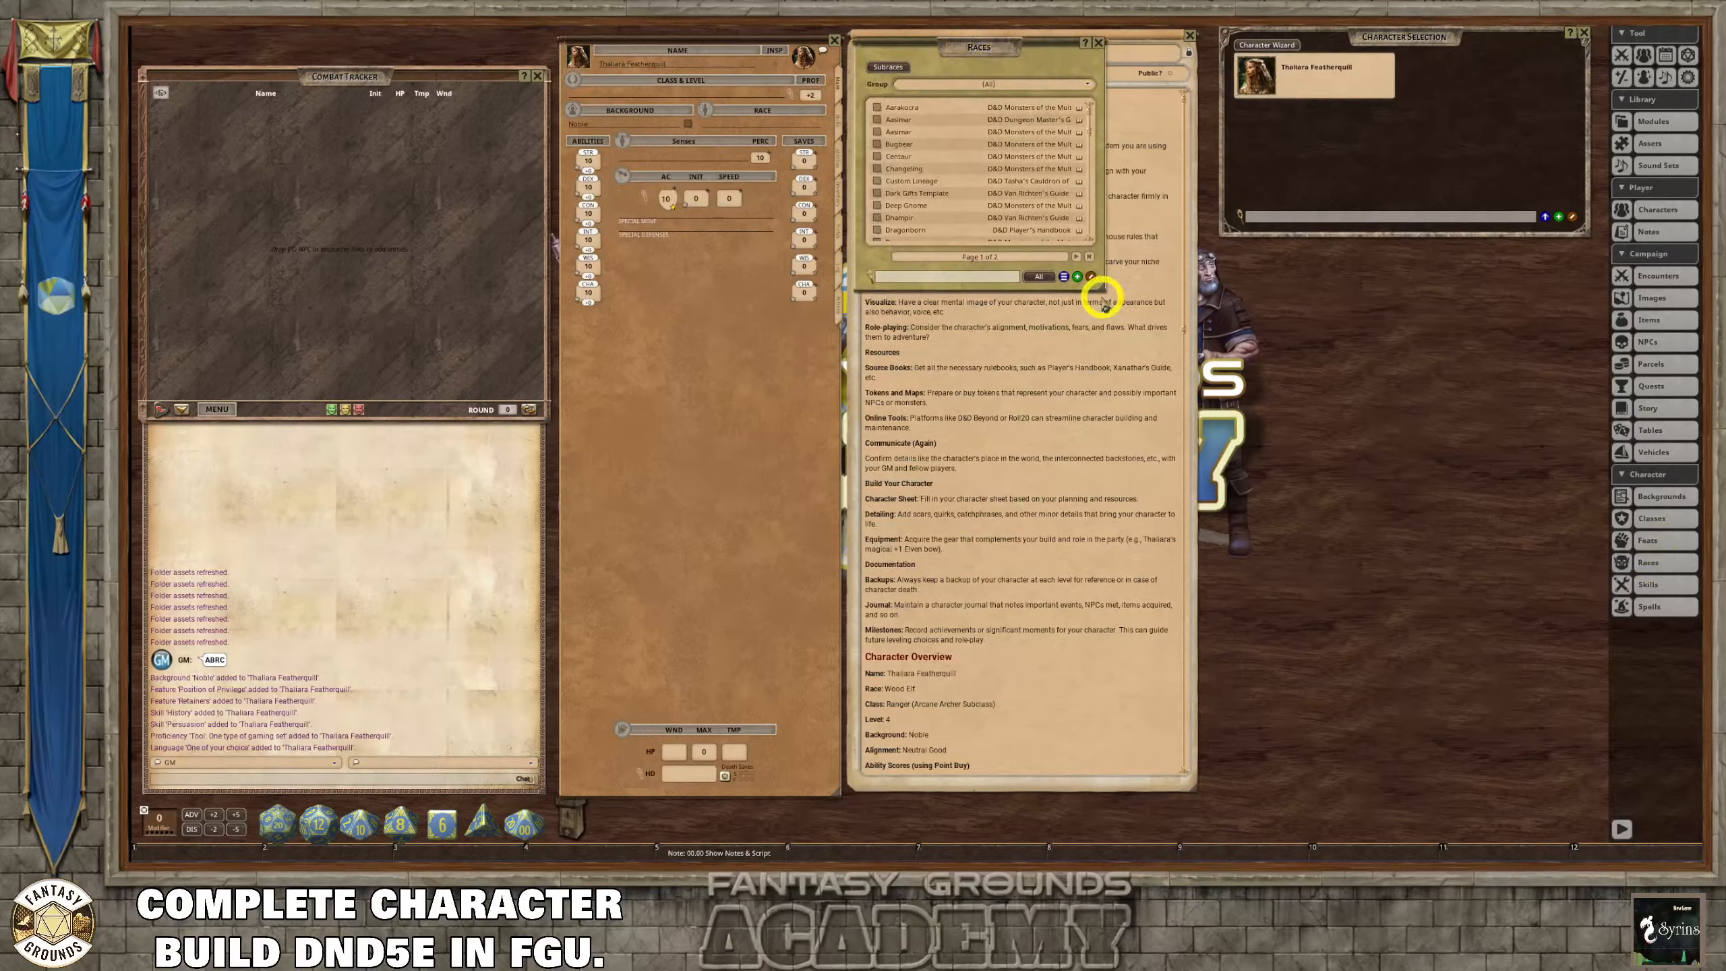
drag(1102, 289, 1122, 510)
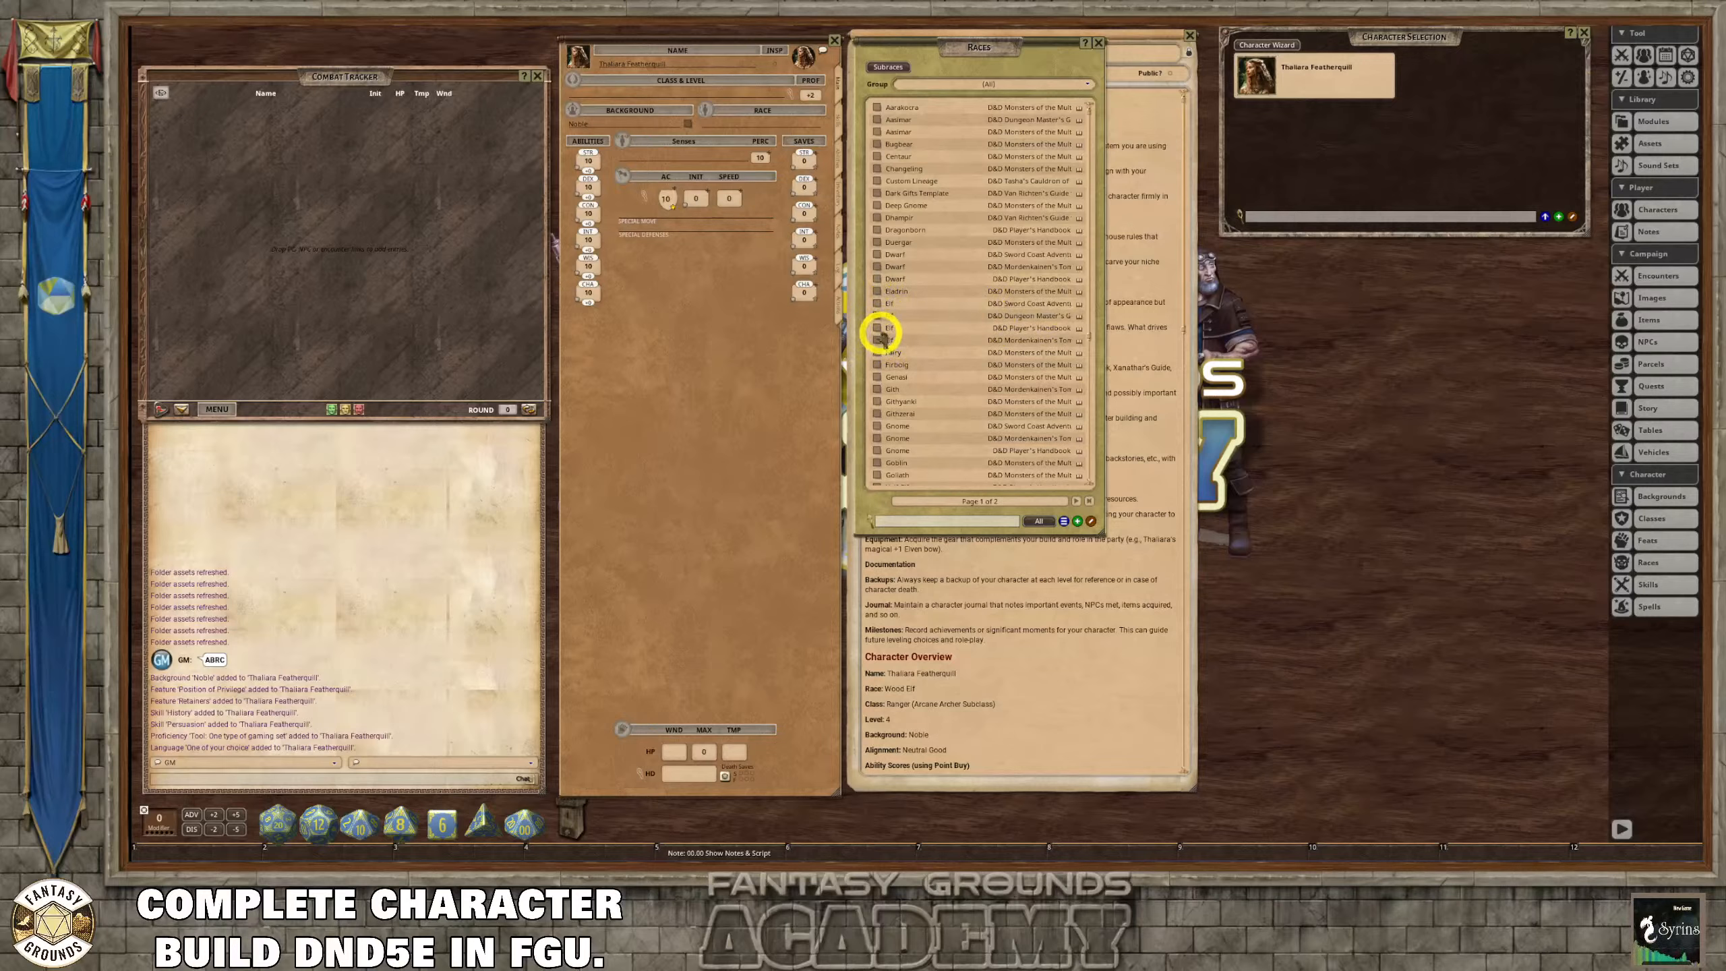
drag(877, 328, 738, 133)
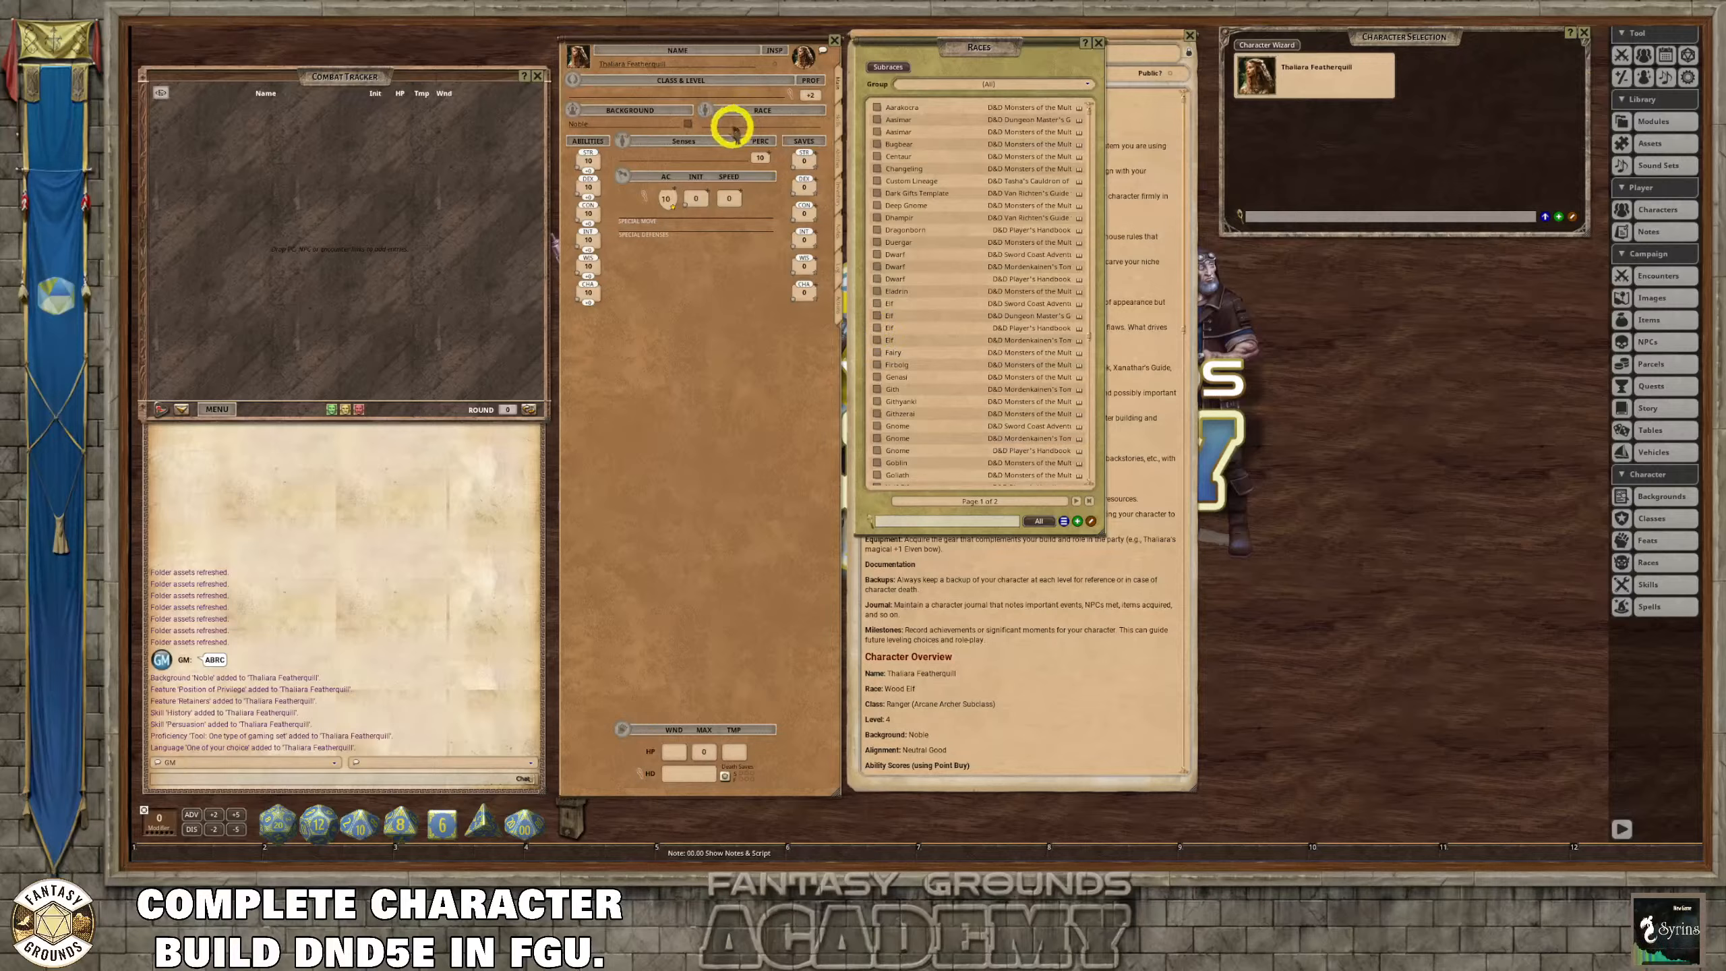
drag(731, 126, 735, 129)
Choose Wood Elf as the subrace, confirm the selection and close the Races list.
drag(937, 356, 705, 333)
scroll(725, 385, down, 2)
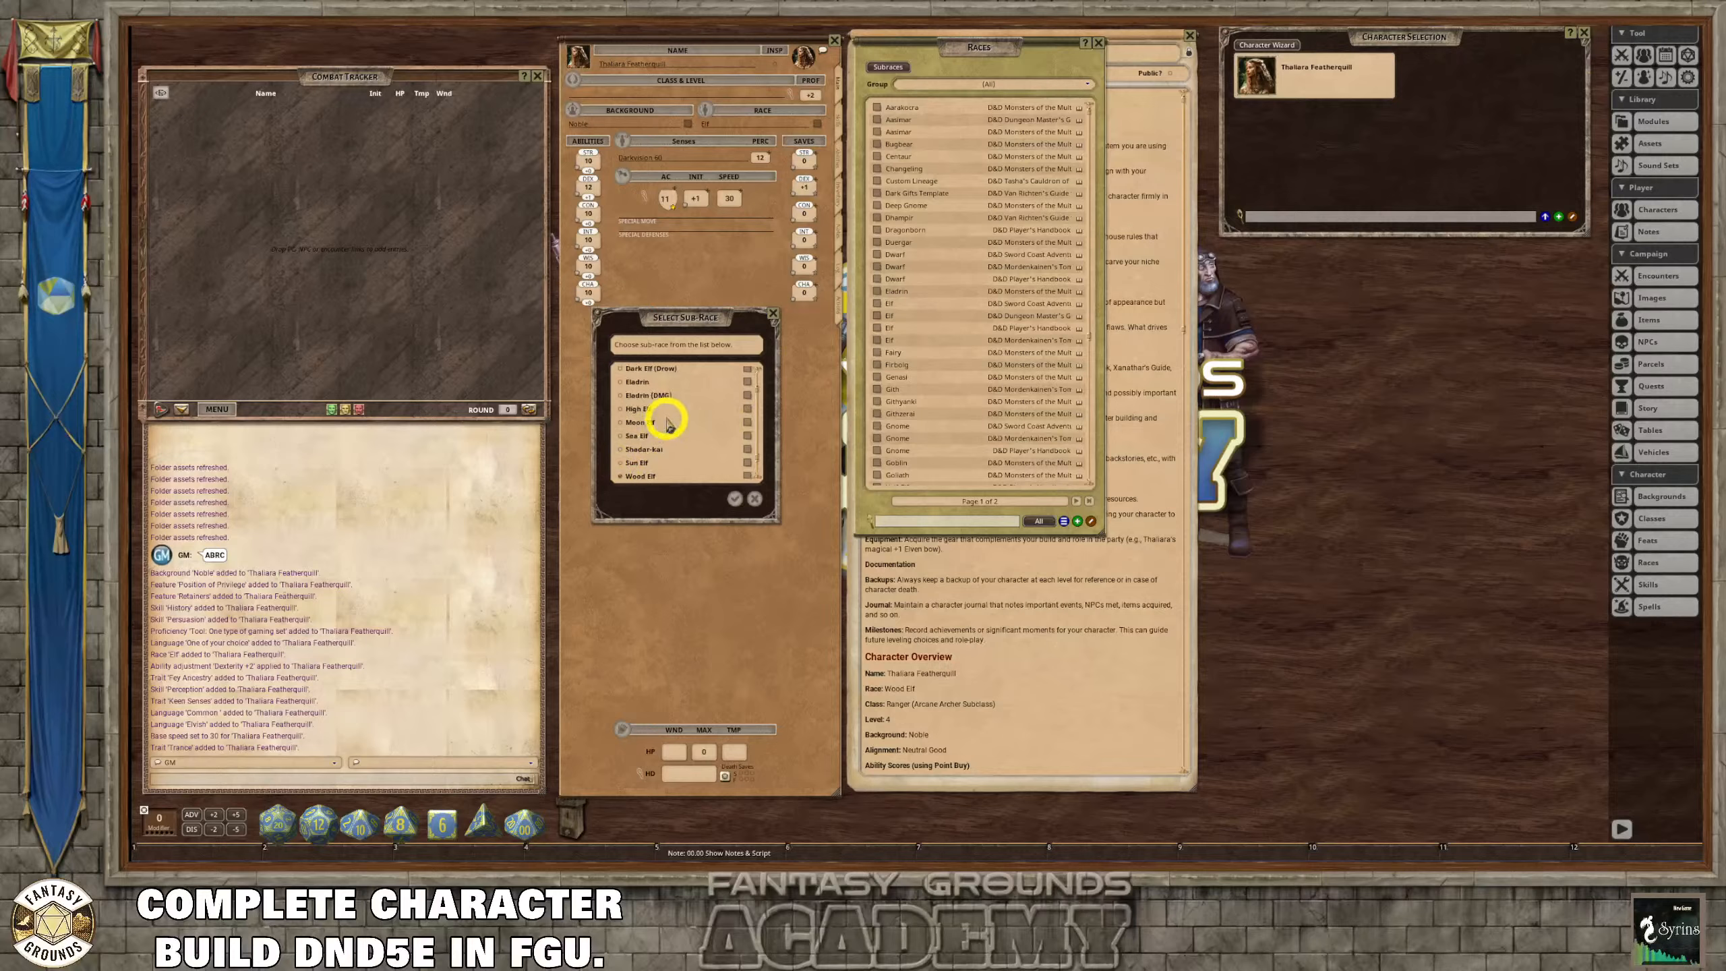
scroll(669, 418, up, 3)
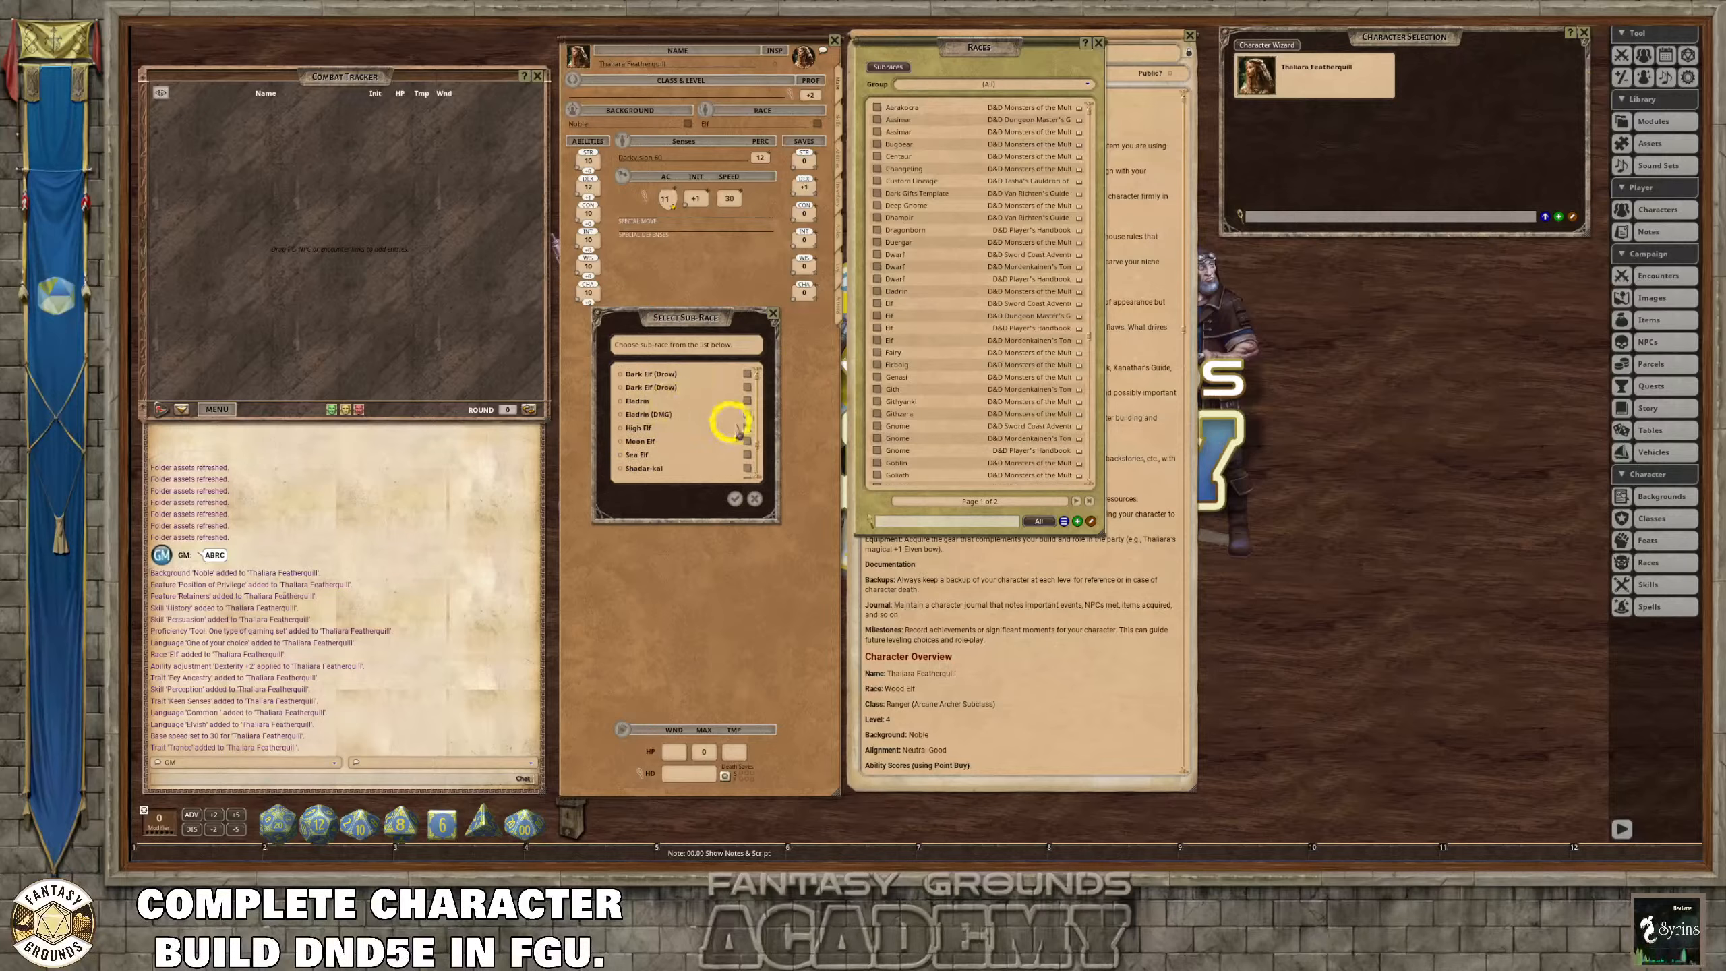
click(733, 498)
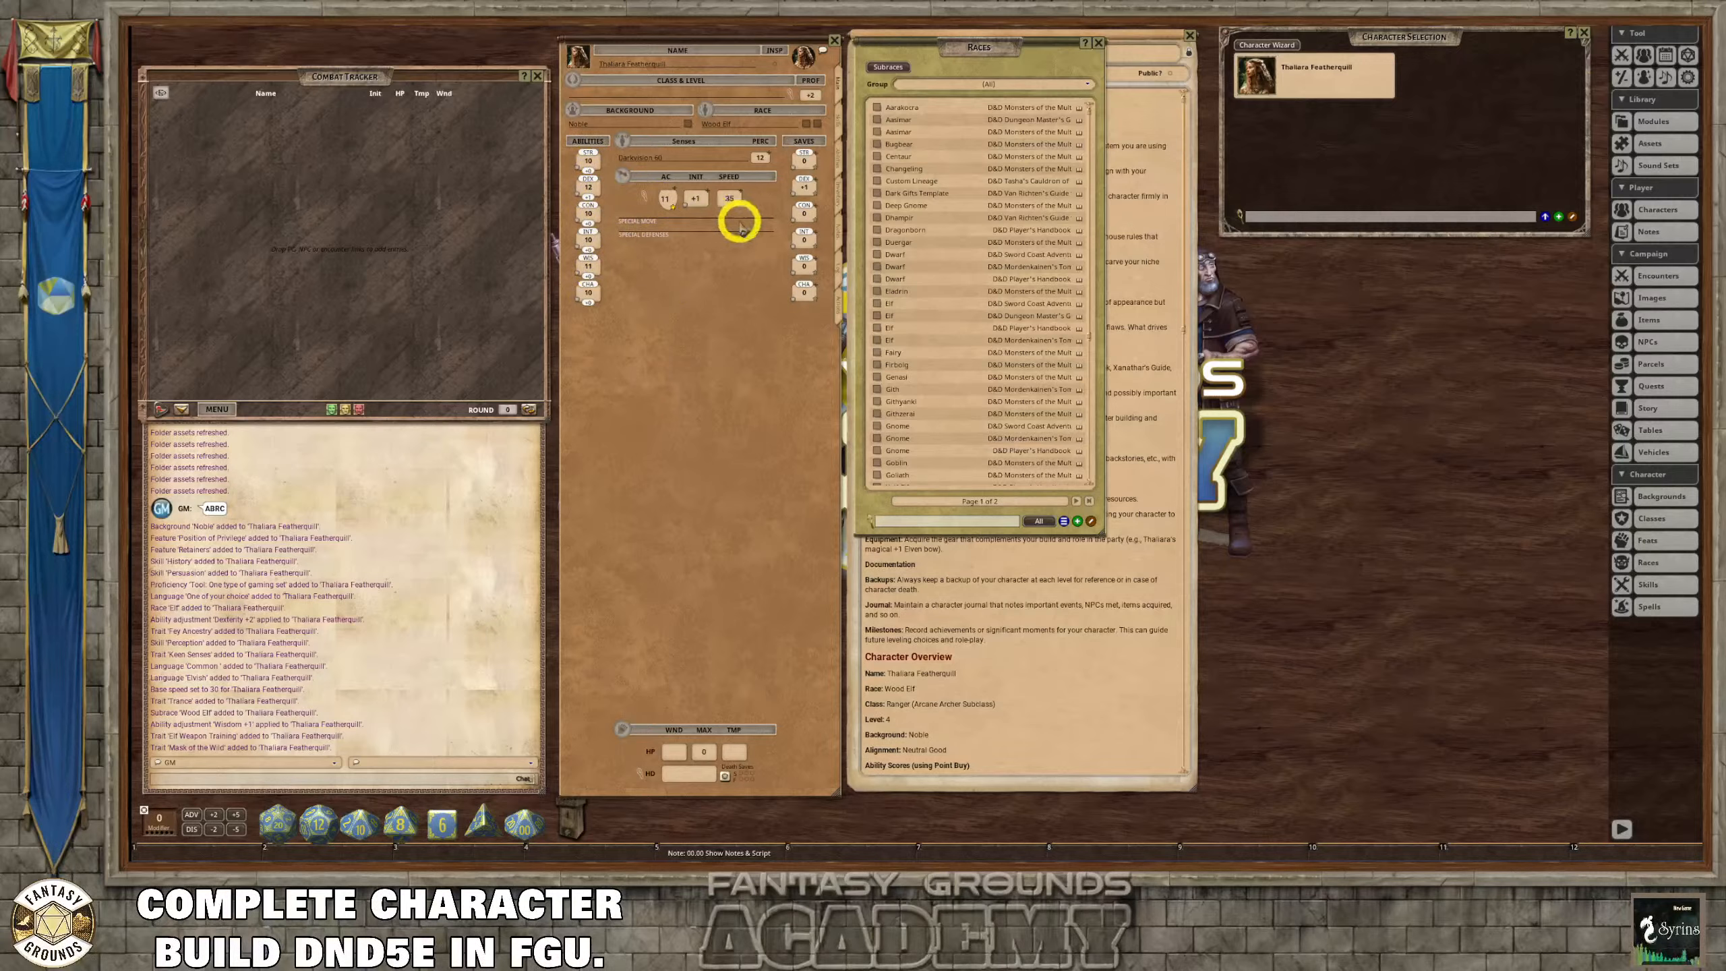
scroll(1035, 230, down, 1)
scroll(1038, 237, up, 1)
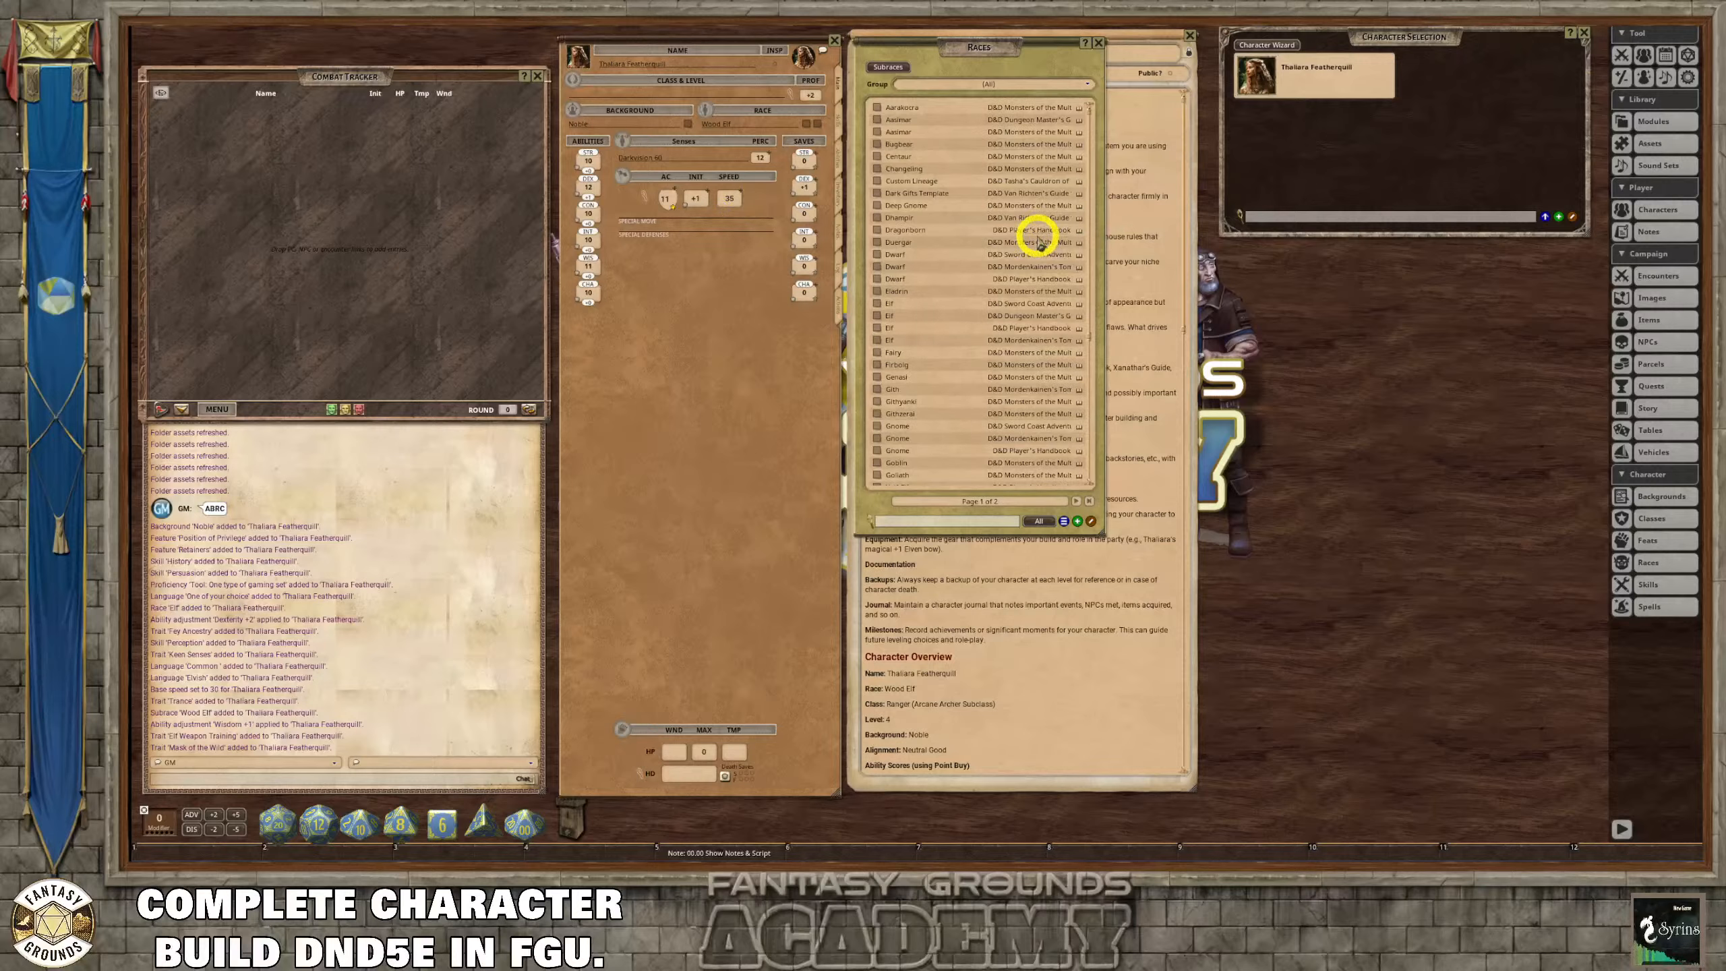
click(1099, 43)
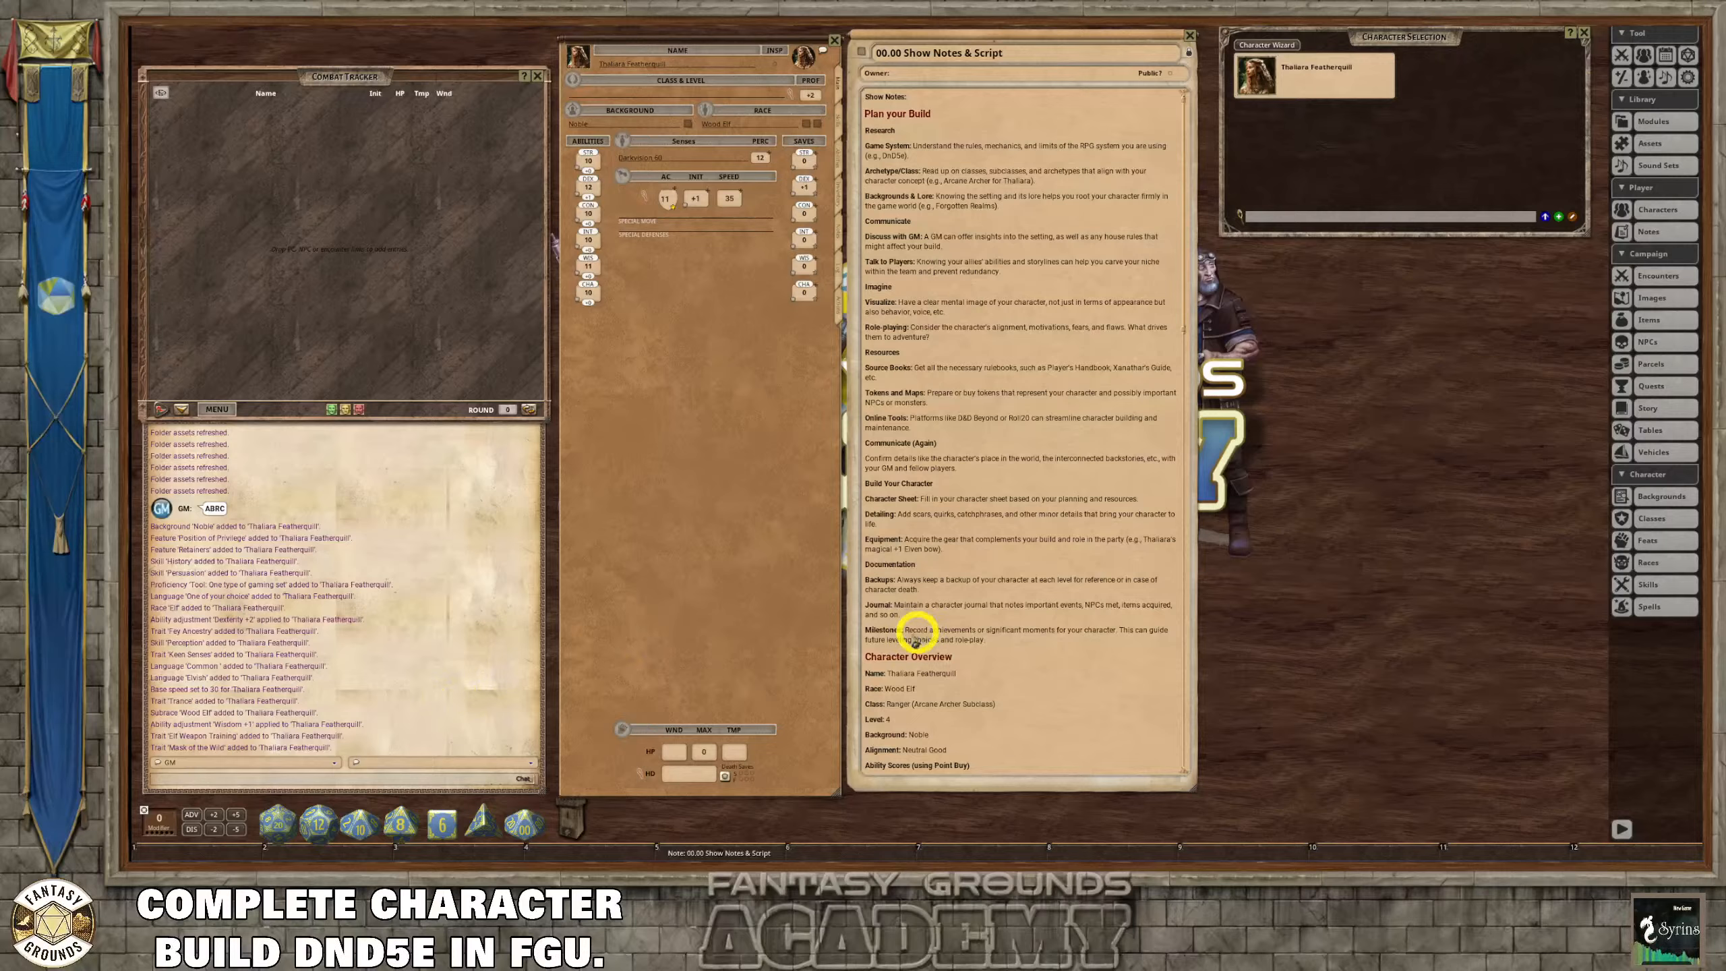
scroll(1023, 666, down, 2)
scroll(1031, 677, up, 3)
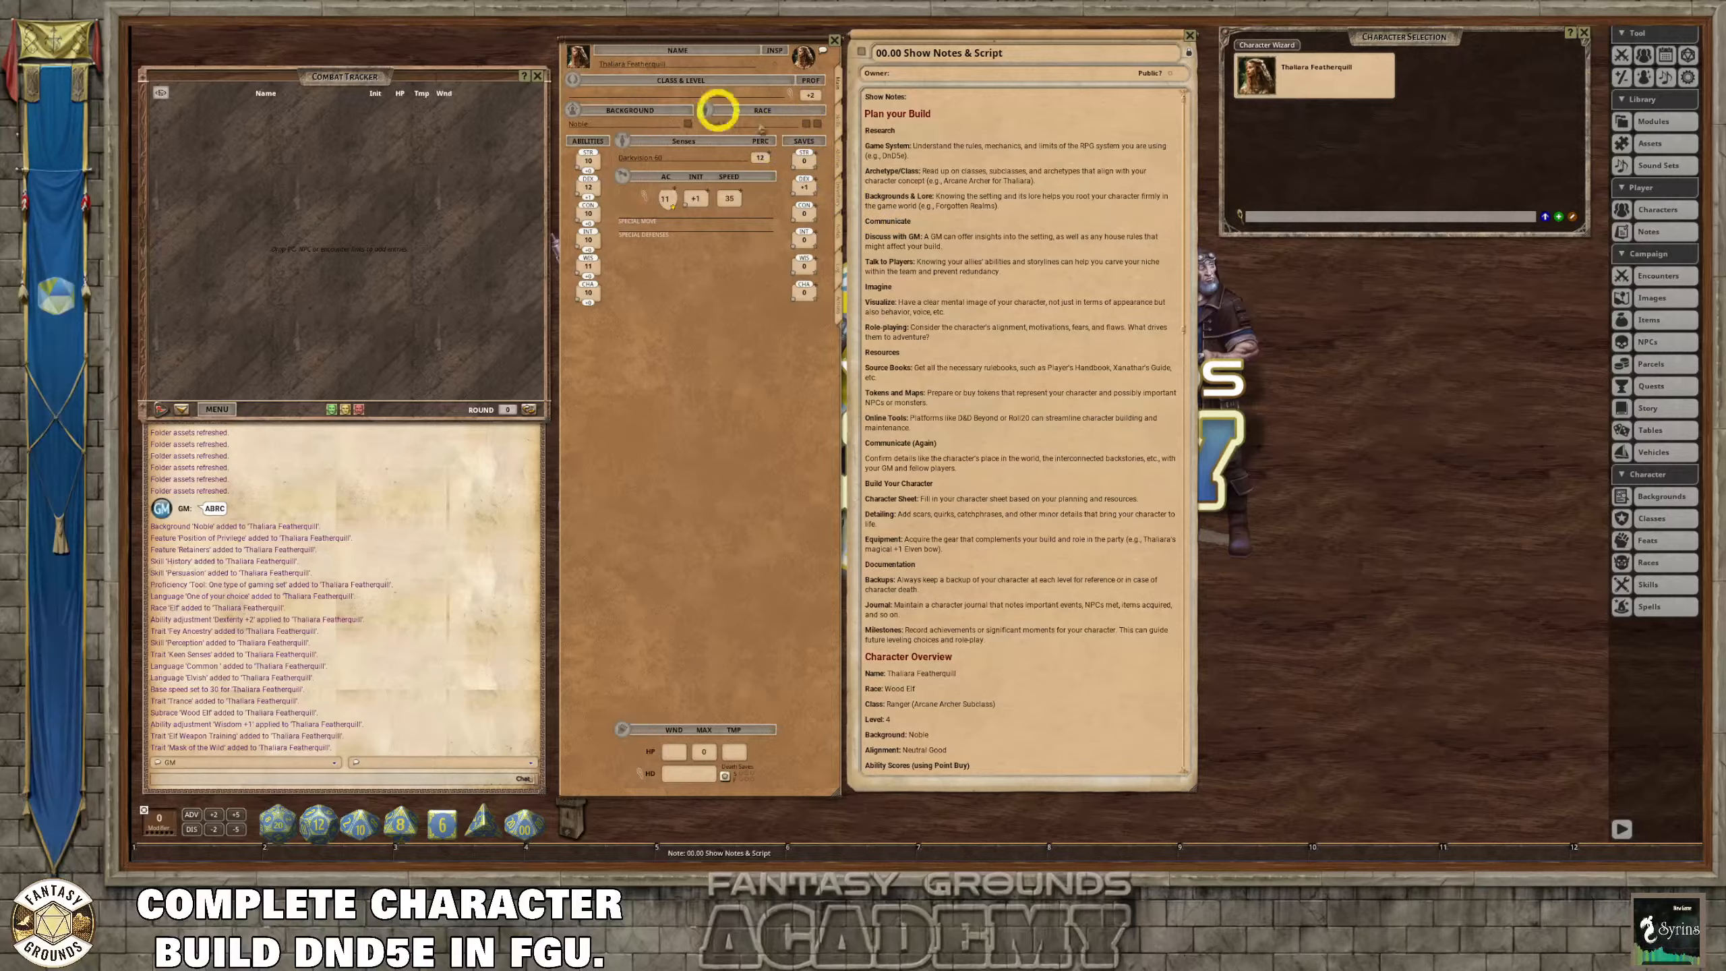
Open the Classes list, enlarge its window and find the Ranger entries.
click(1681, 520)
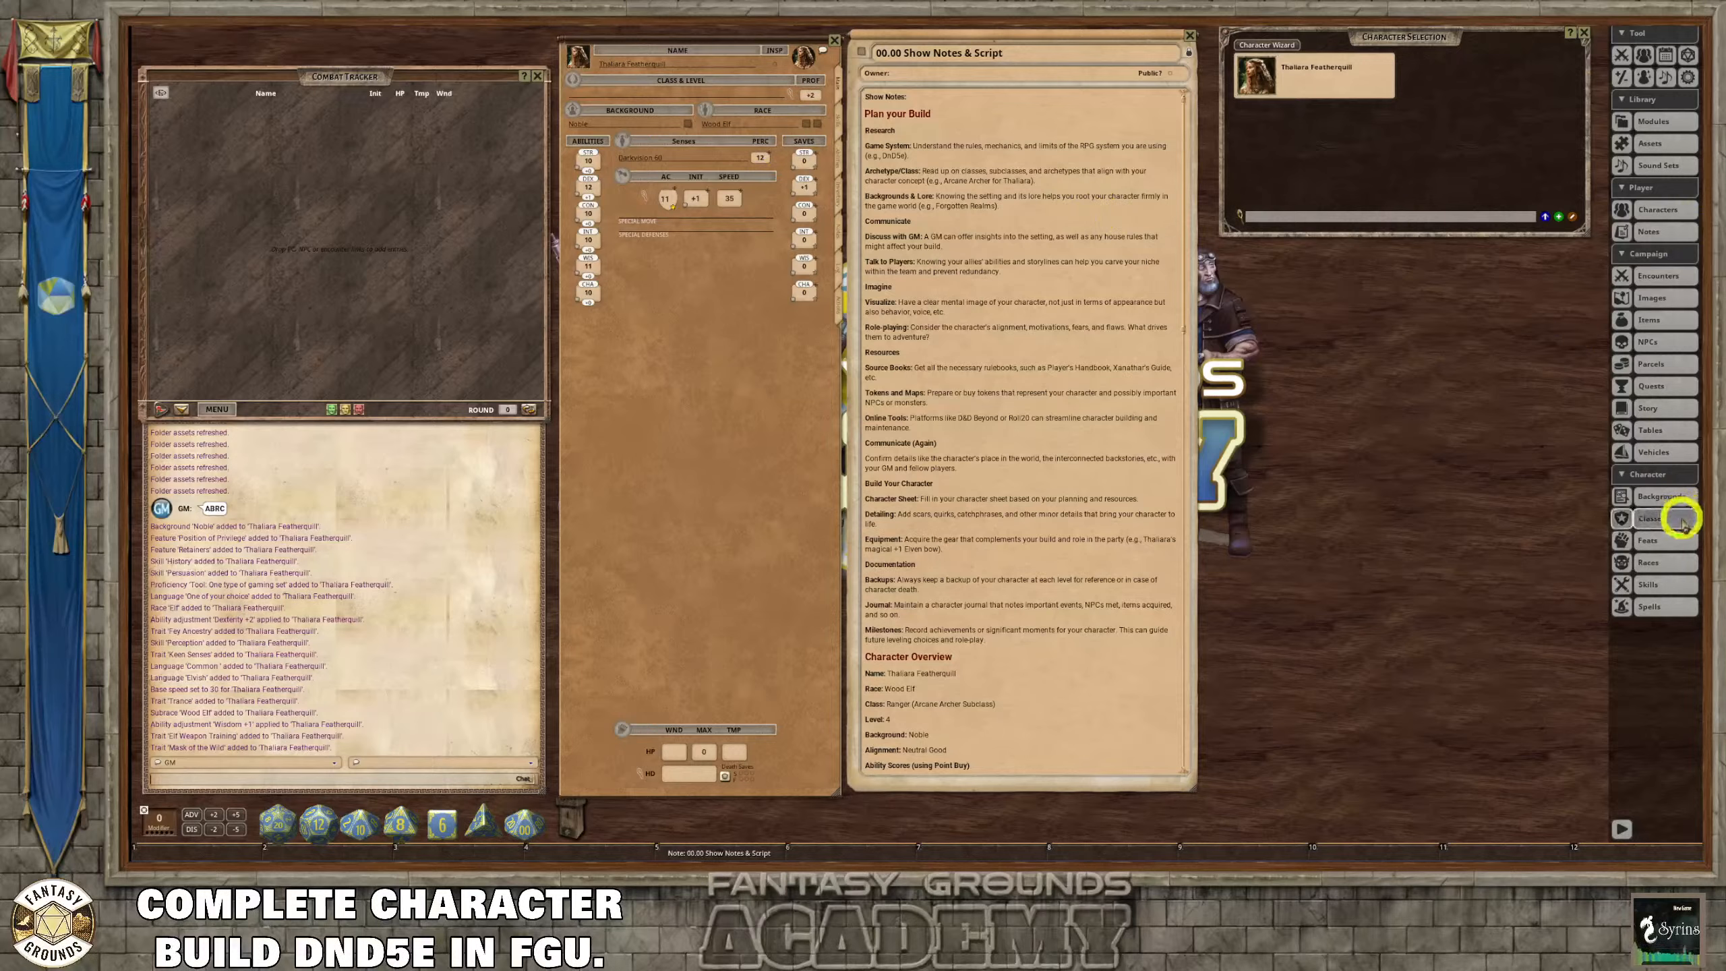
drag(897, 320, 1071, 102)
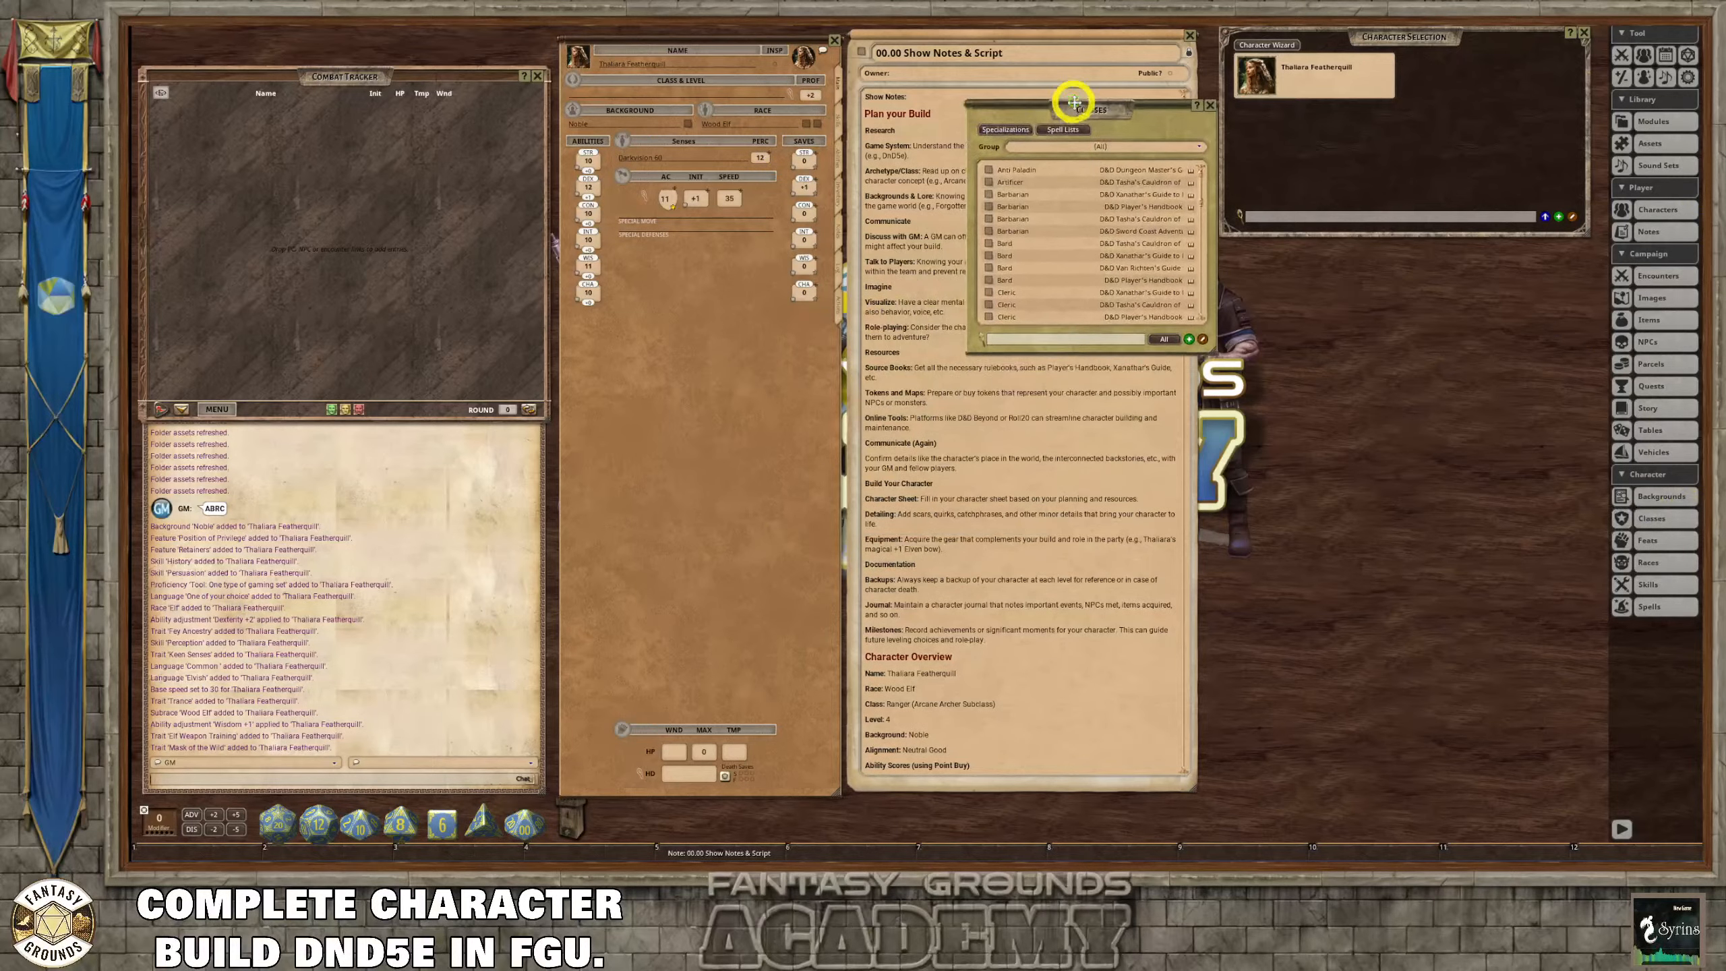
drag(1210, 355, 1311, 464)
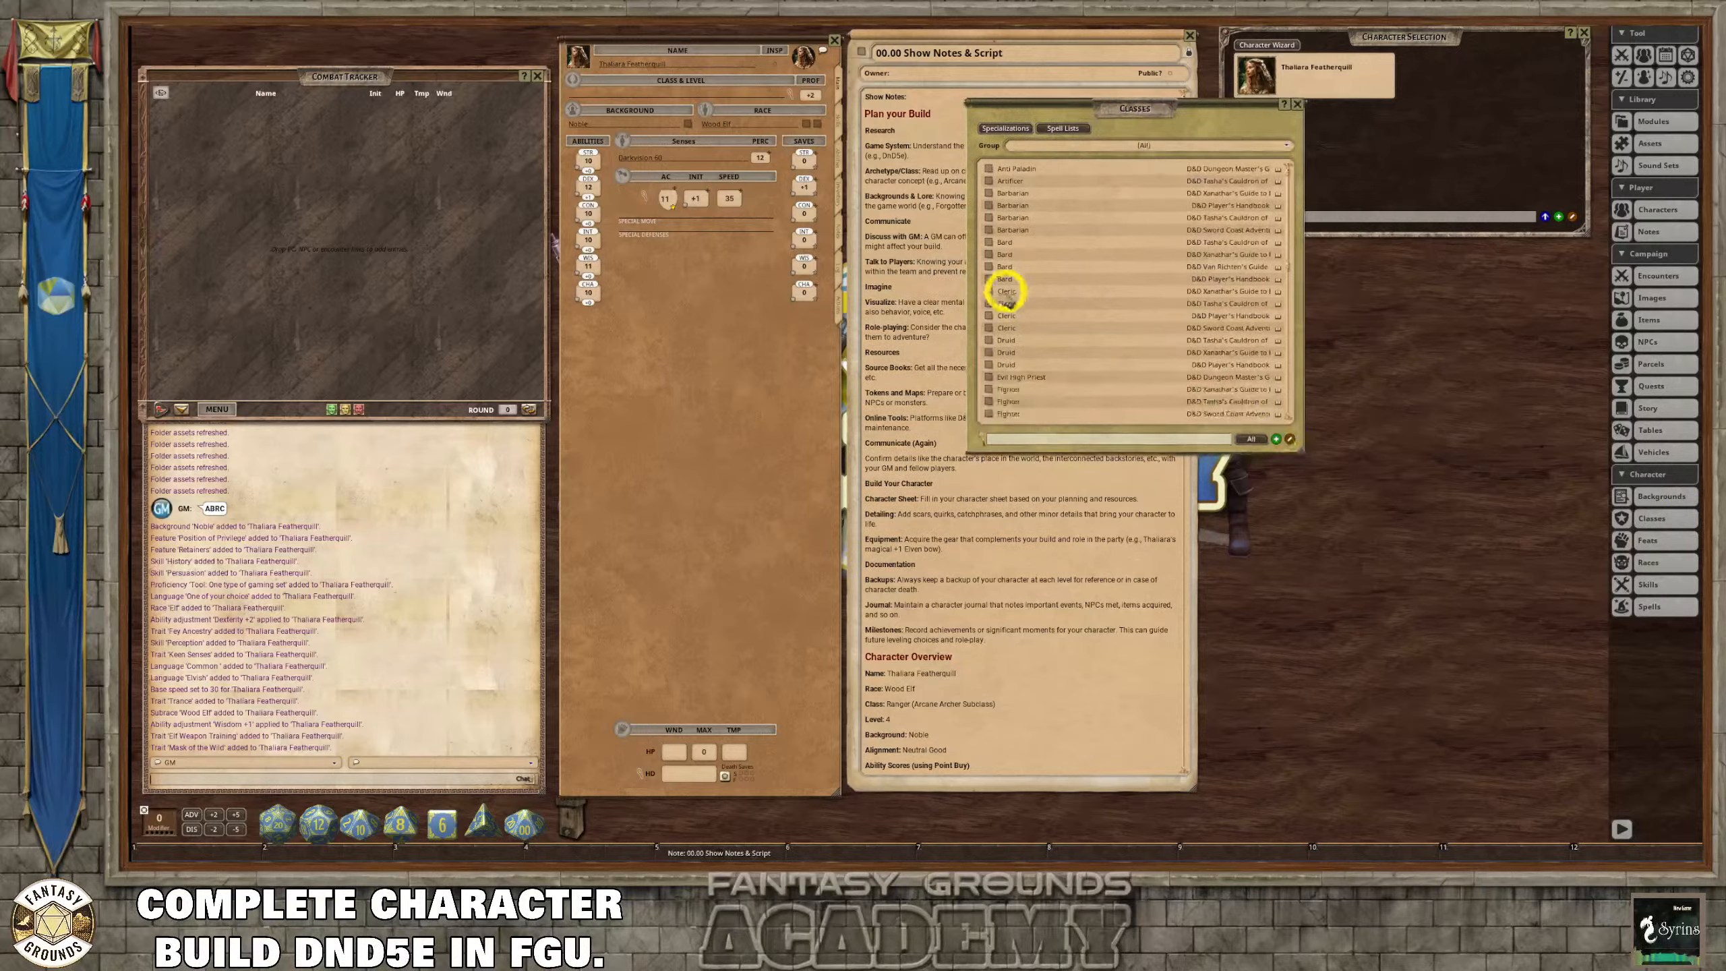
scroll(1071, 346, down, 5)
scroll(1073, 353, down, 1)
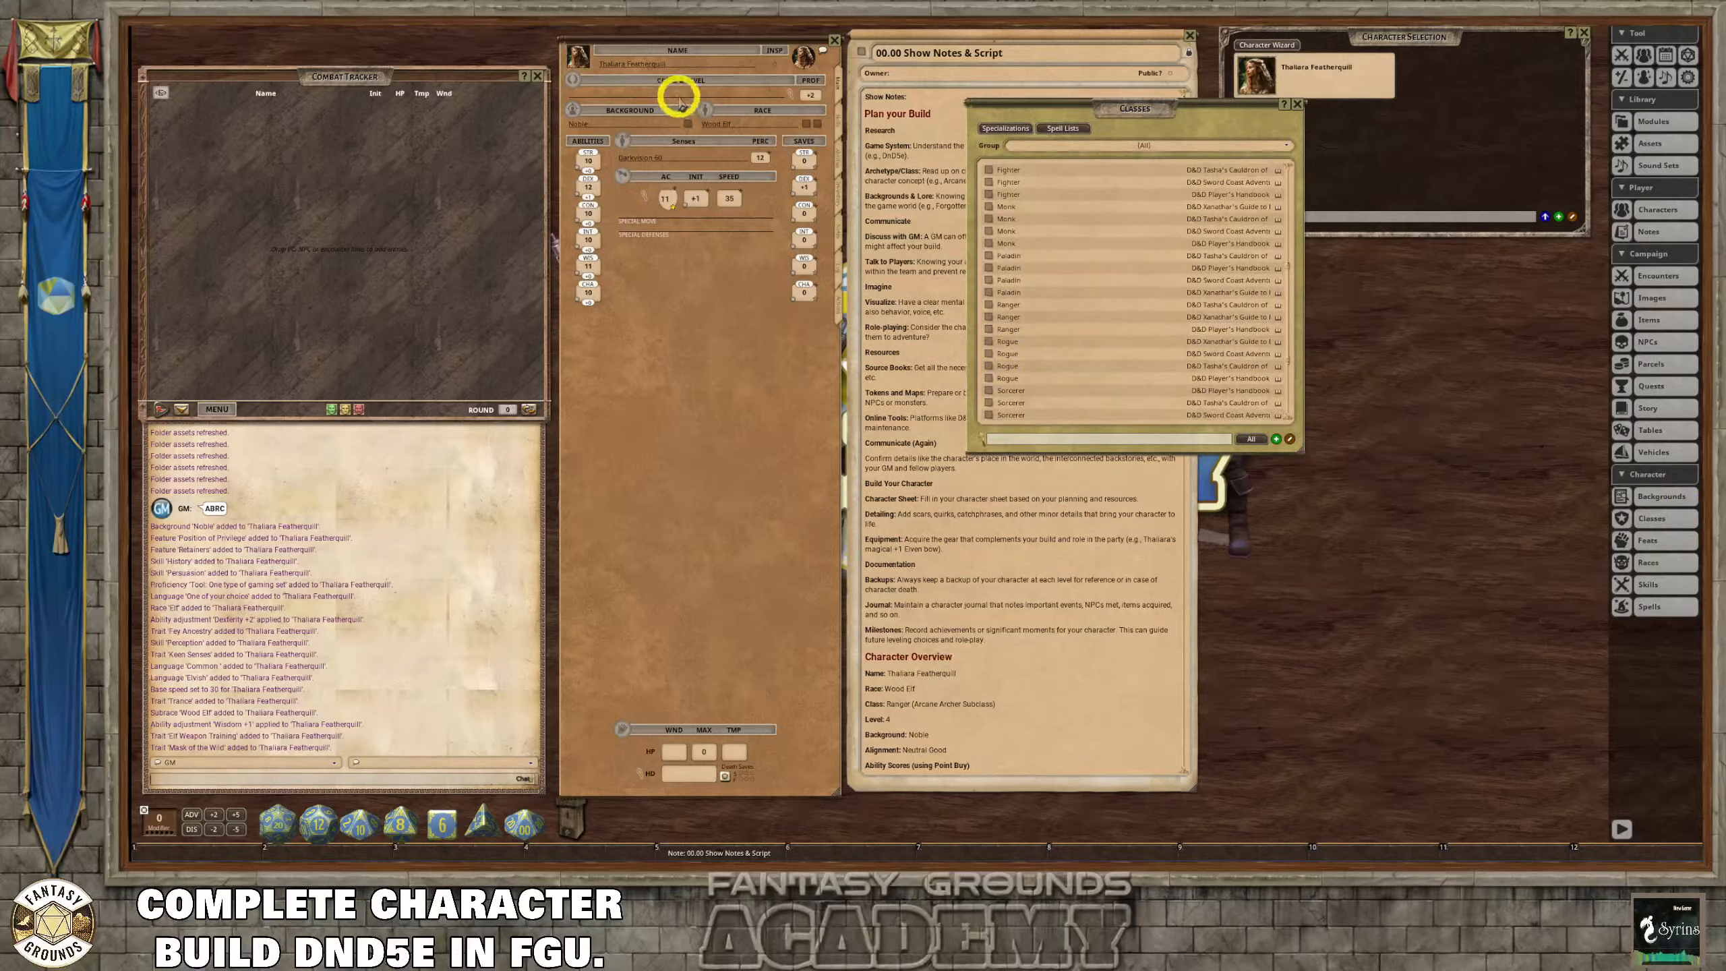
Open the character's Class & Level window and arrange it beside the Classes list, clear of the character sheet.
drag(1023, 330, 795, 101)
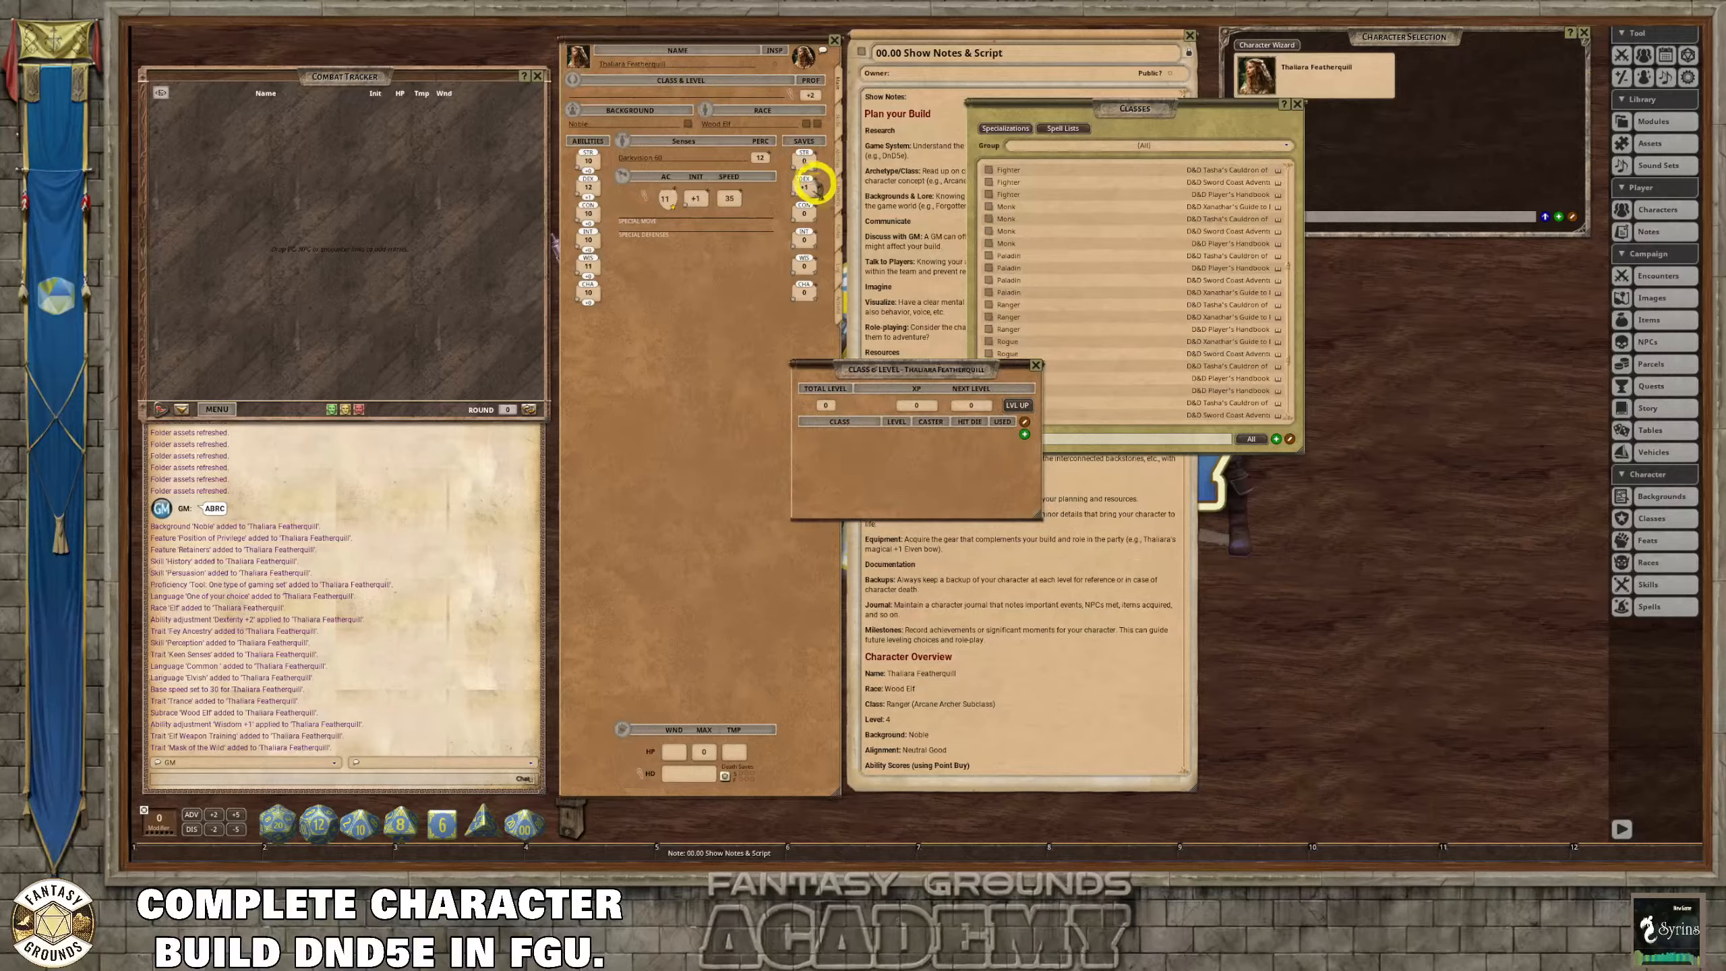
drag(925, 367, 699, 333)
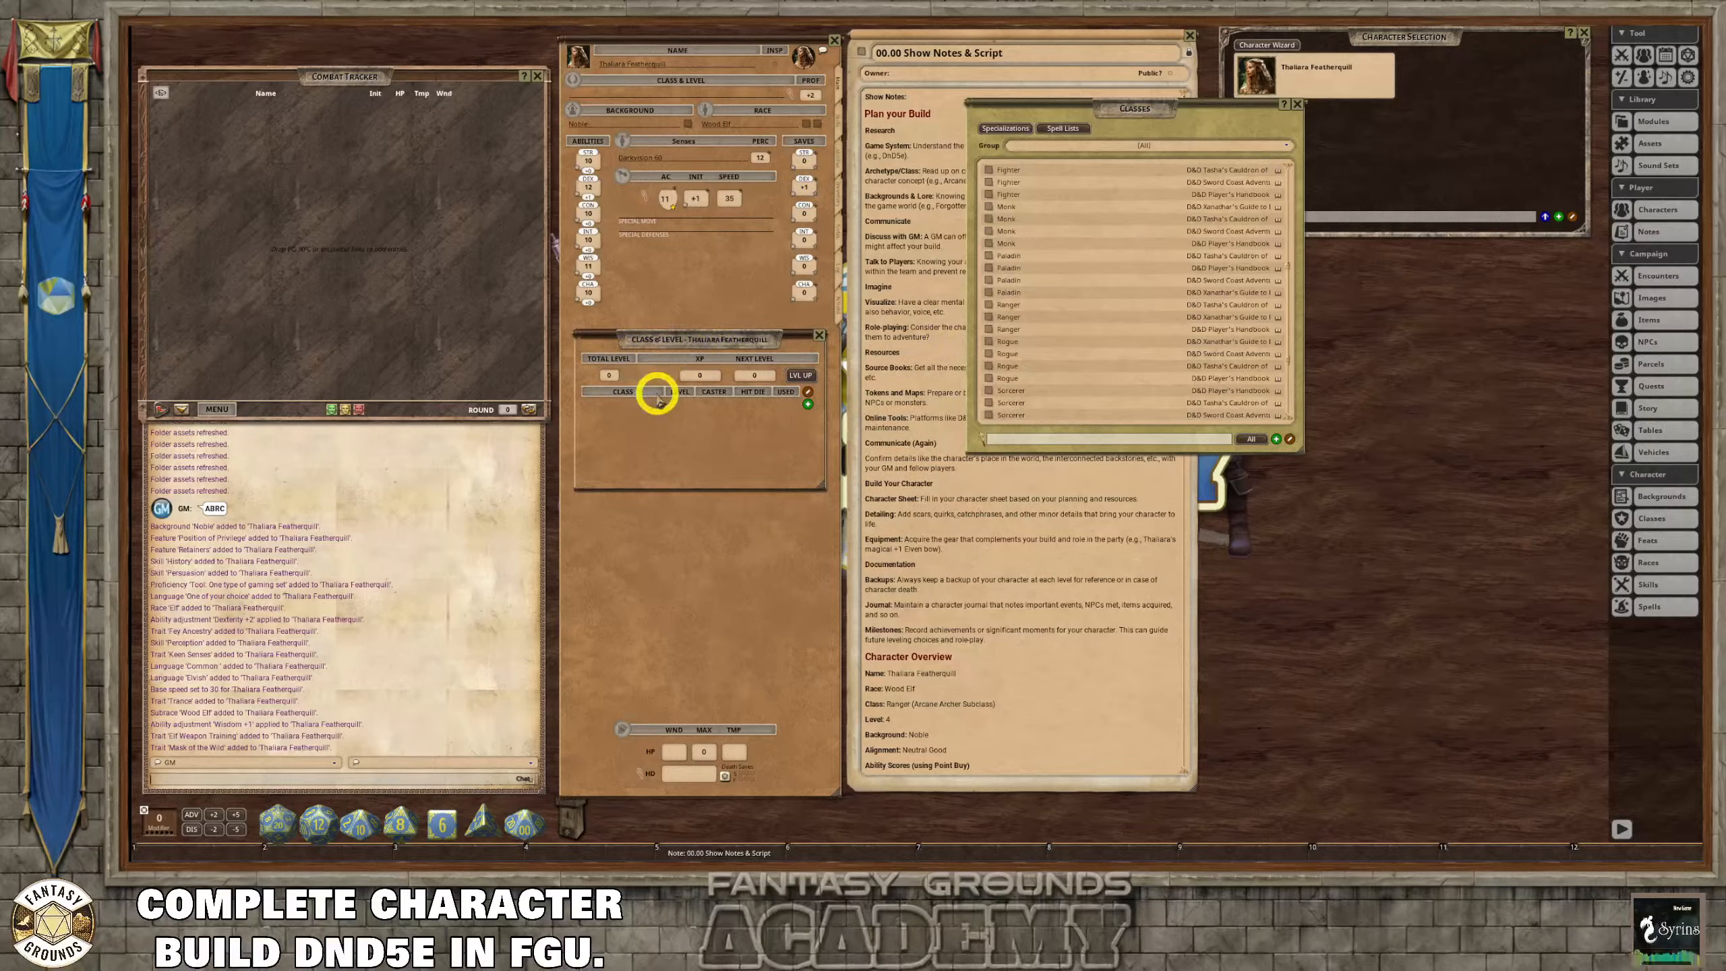
drag(724, 332, 1450, 293)
drag(1122, 106, 1041, 120)
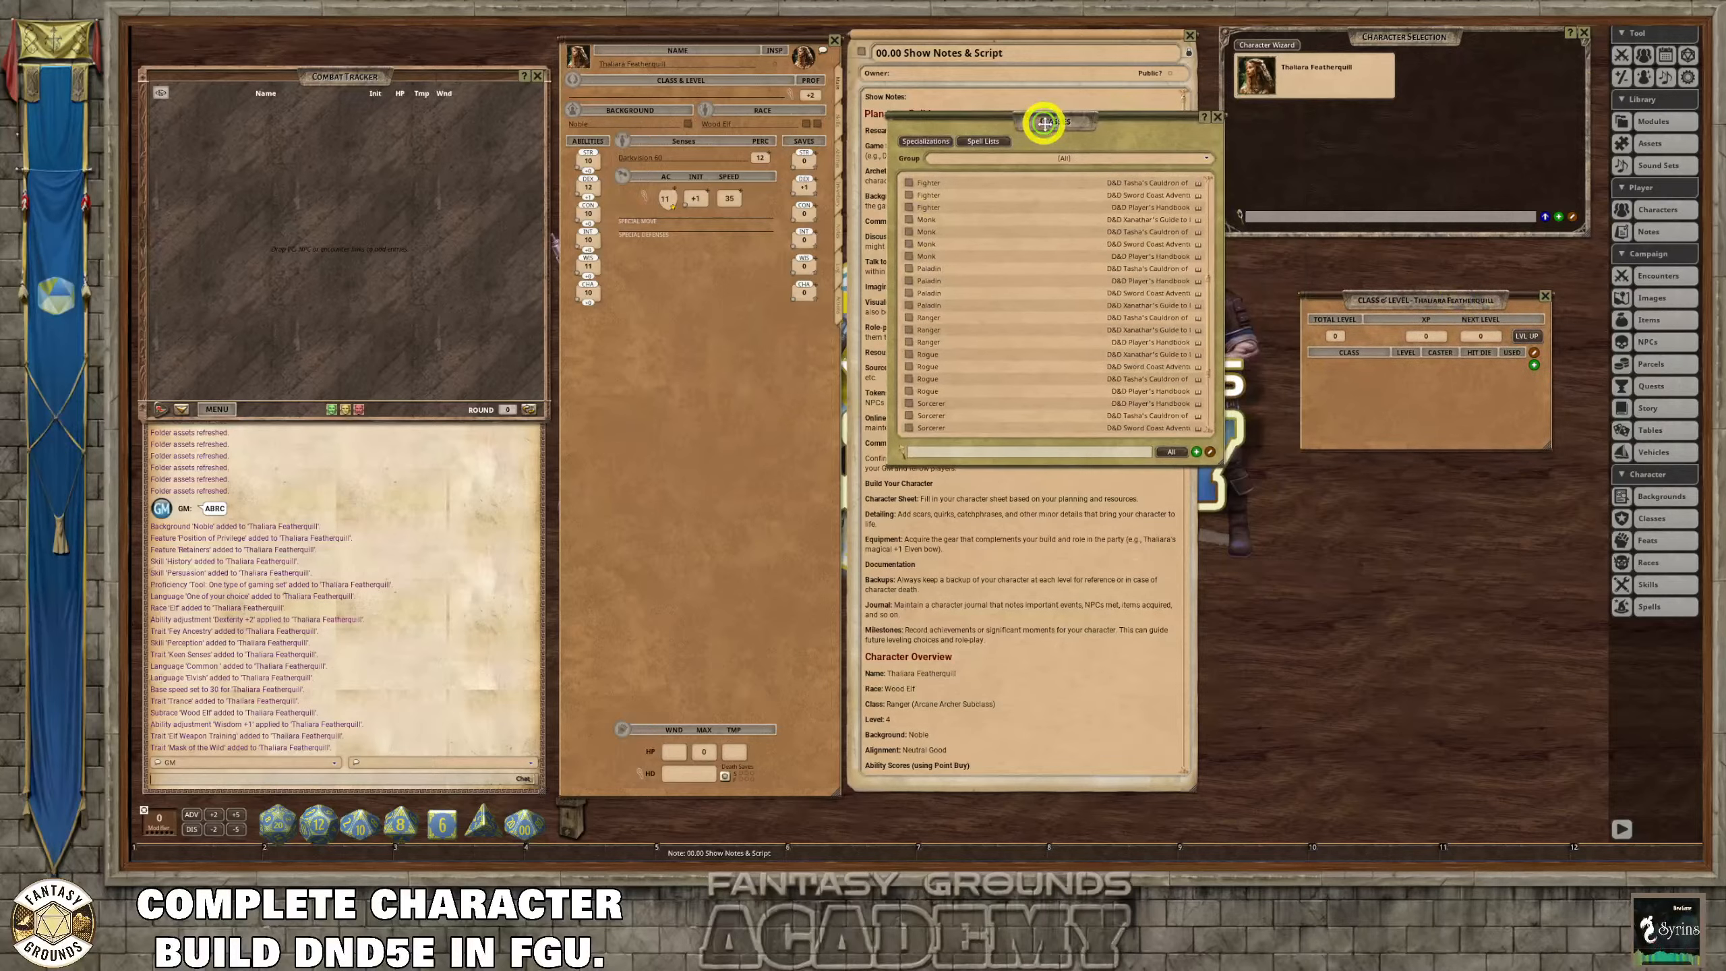
drag(1410, 301, 1361, 264)
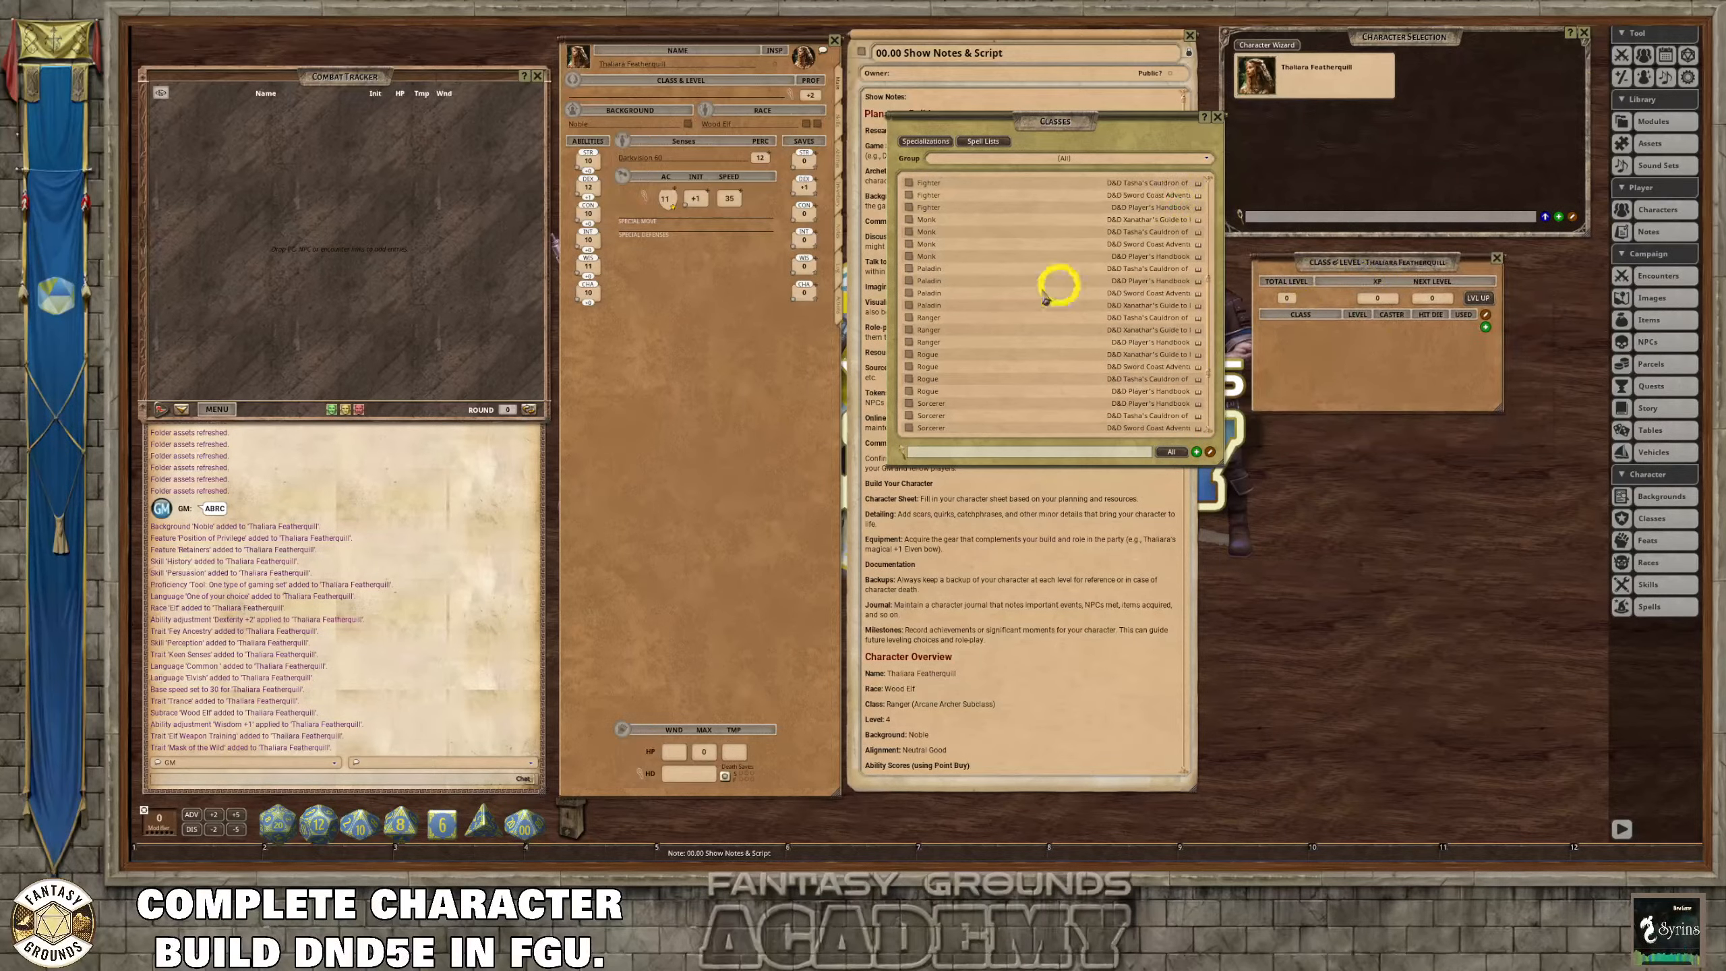
Add the Player's Handbook Ranger class to the character's Class & Level window and close the Classes list.
scroll(932, 333, down, 1)
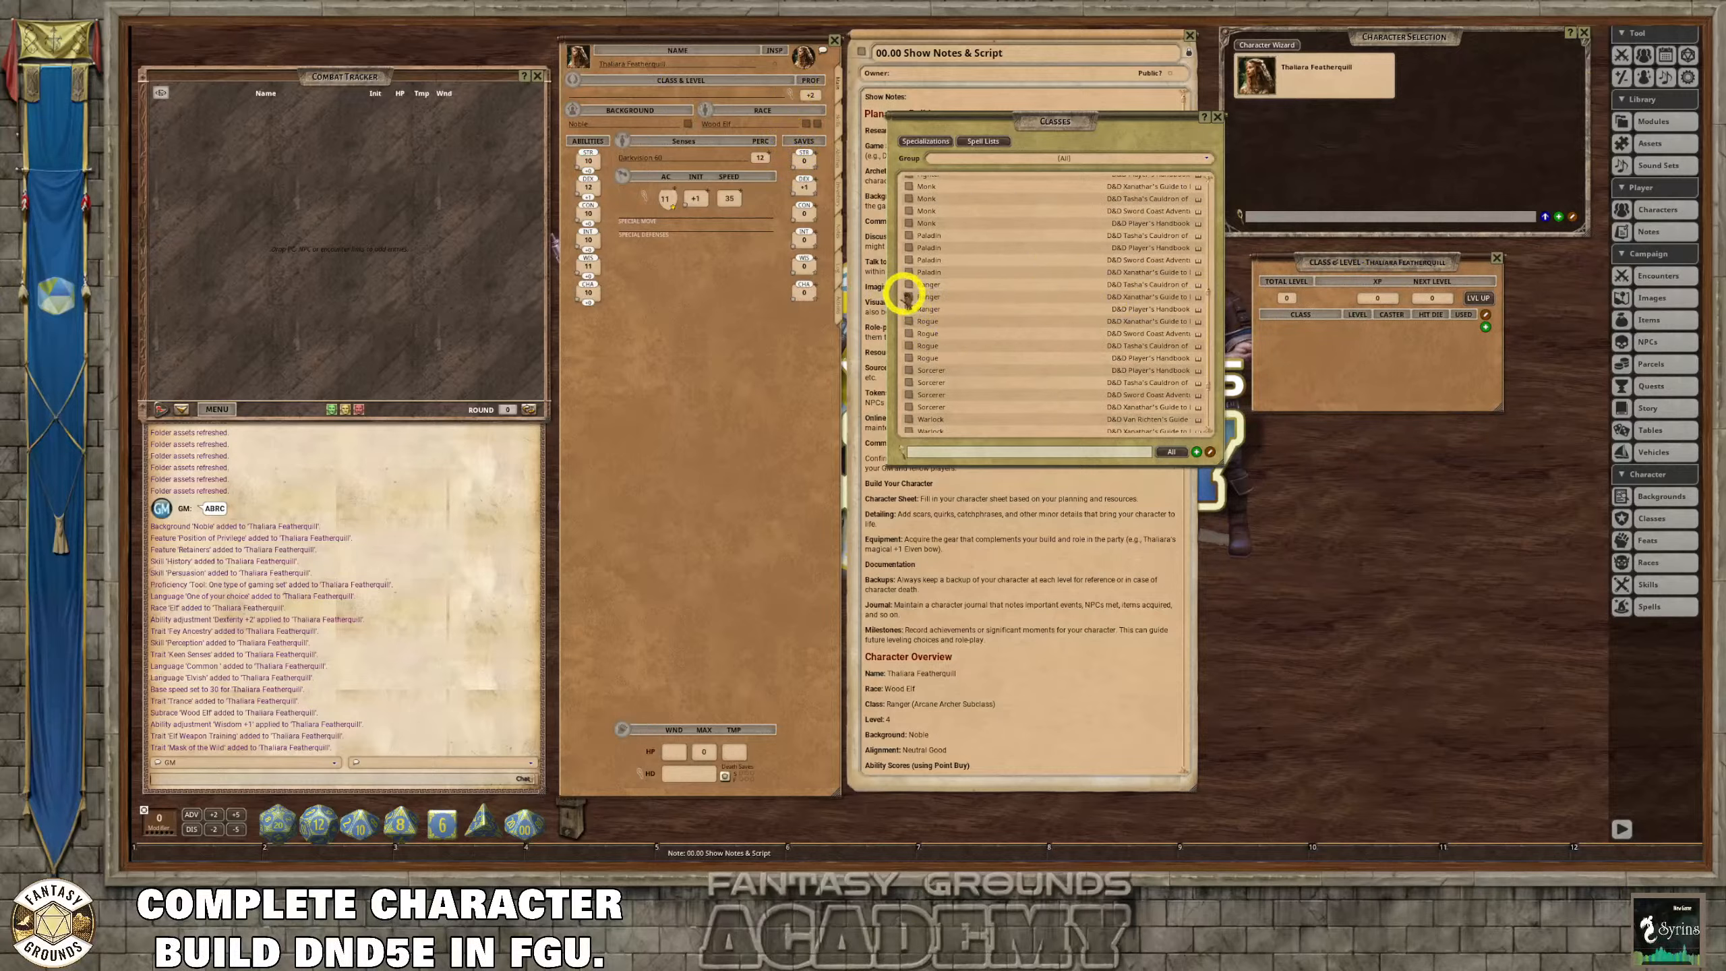
drag(908, 313, 1314, 348)
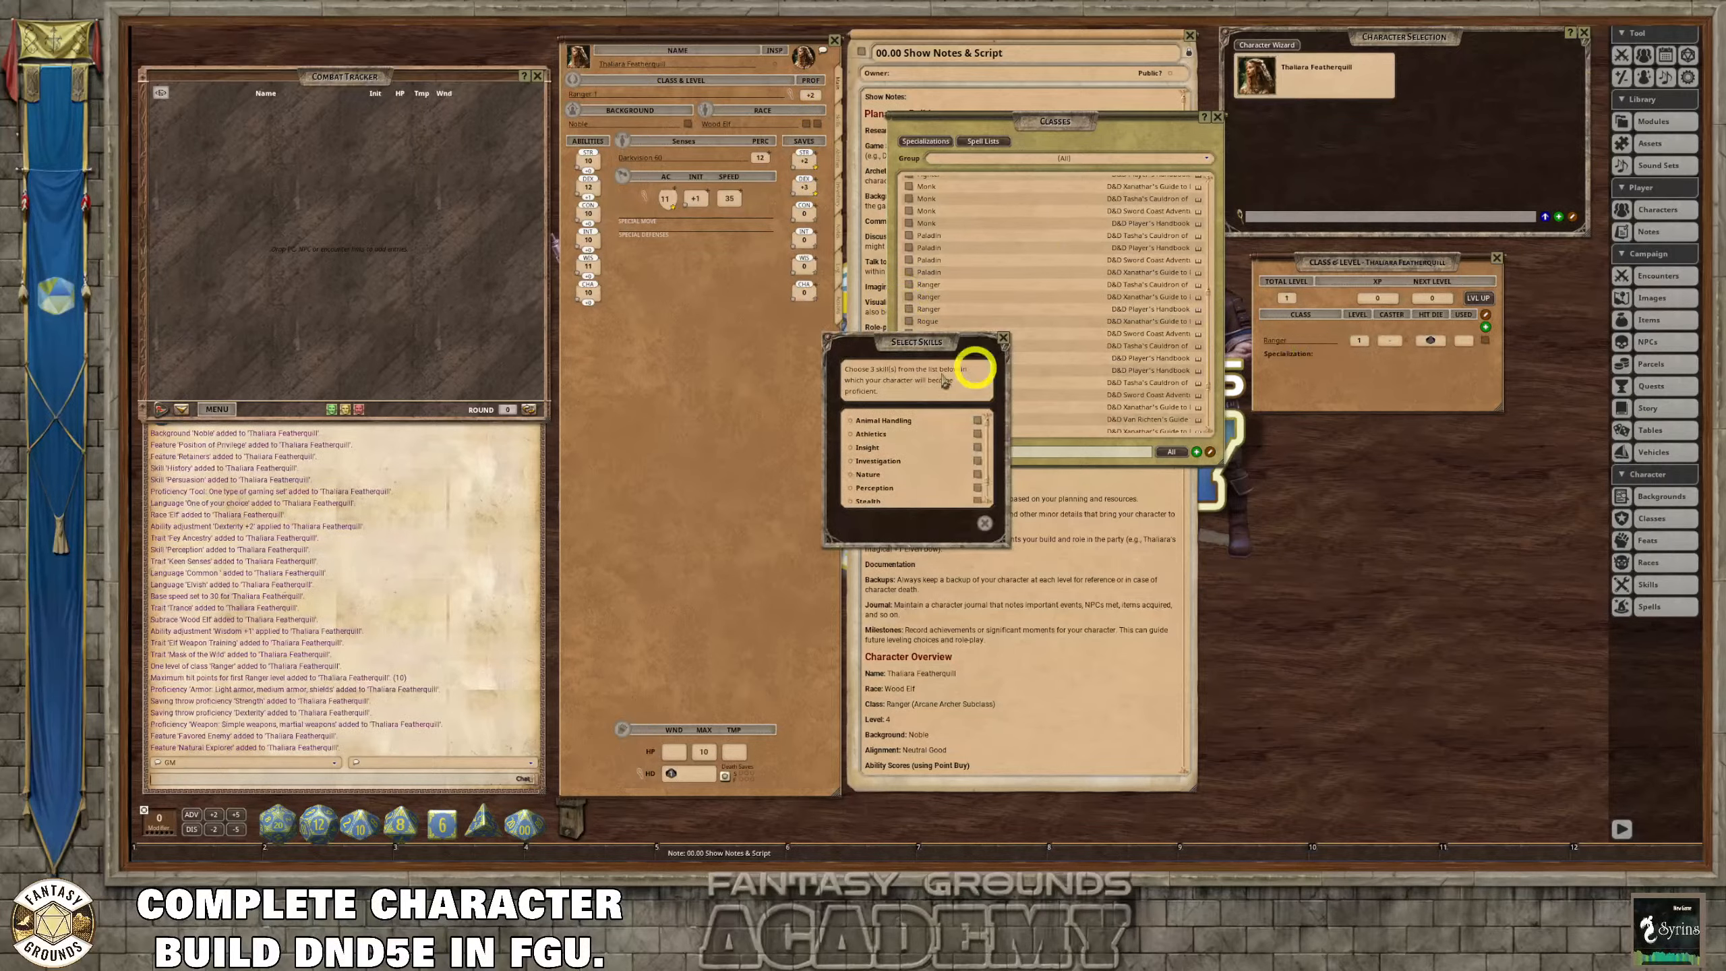
click(1217, 117)
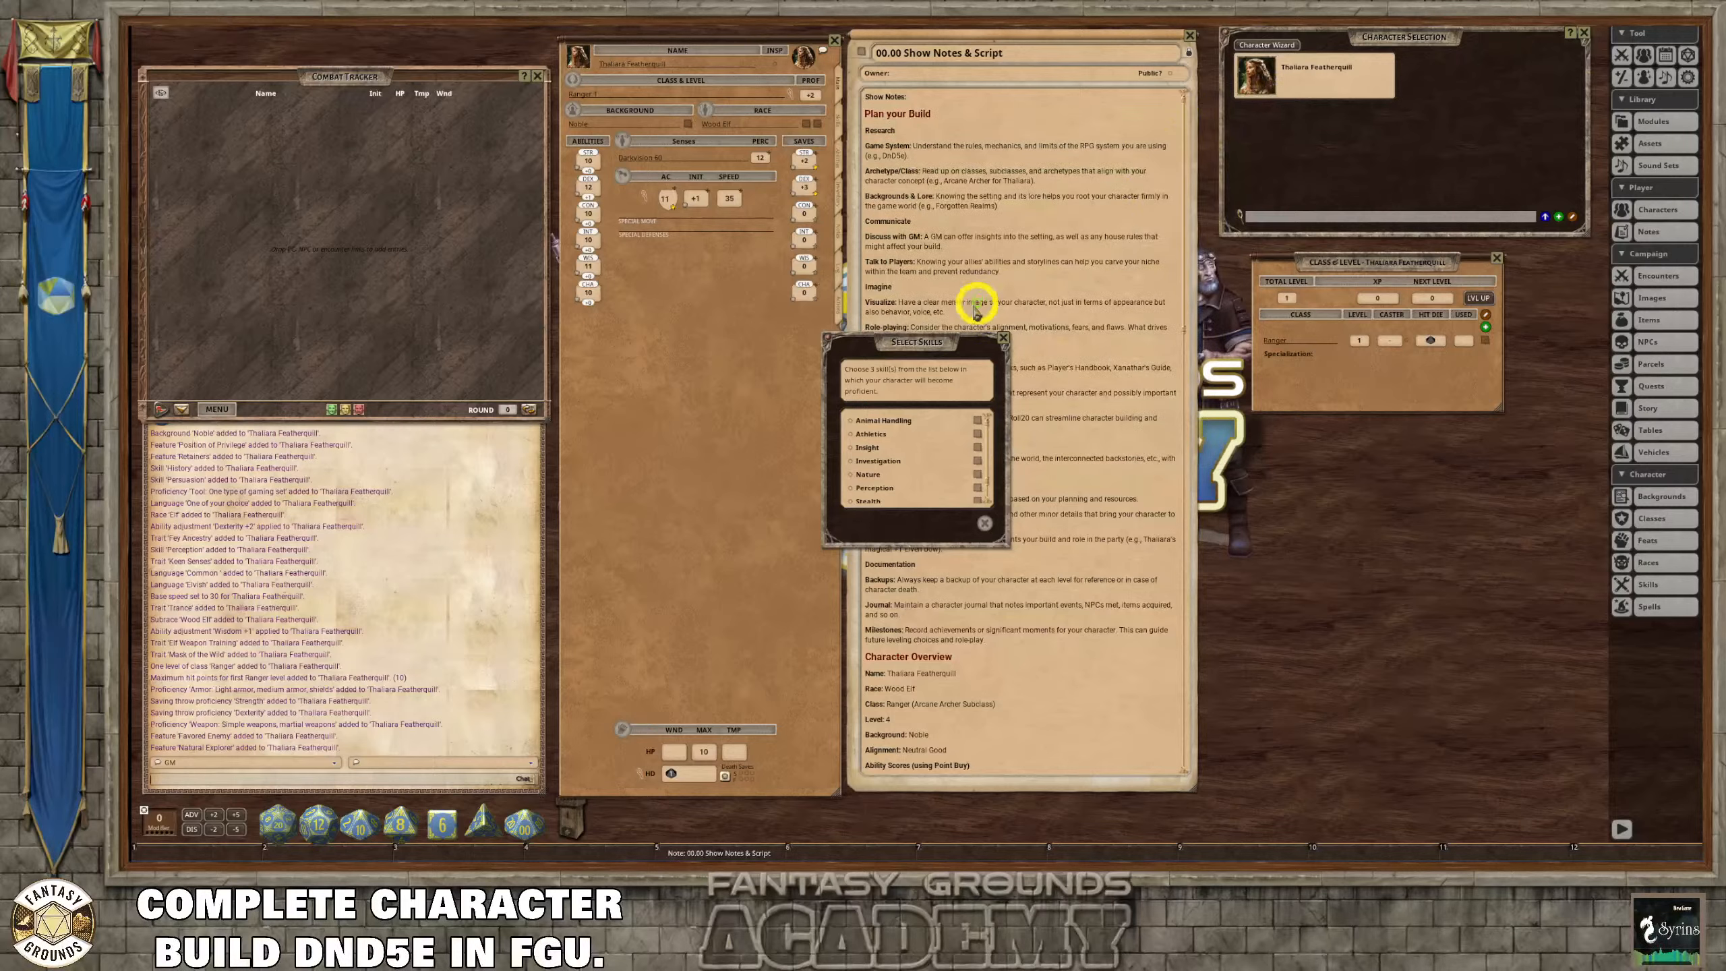
Move the Select Skills dialog upward and show the character's Skills page to compare the available Ranger skills with existing proficiencies.
drag(935, 340, 1008, 173)
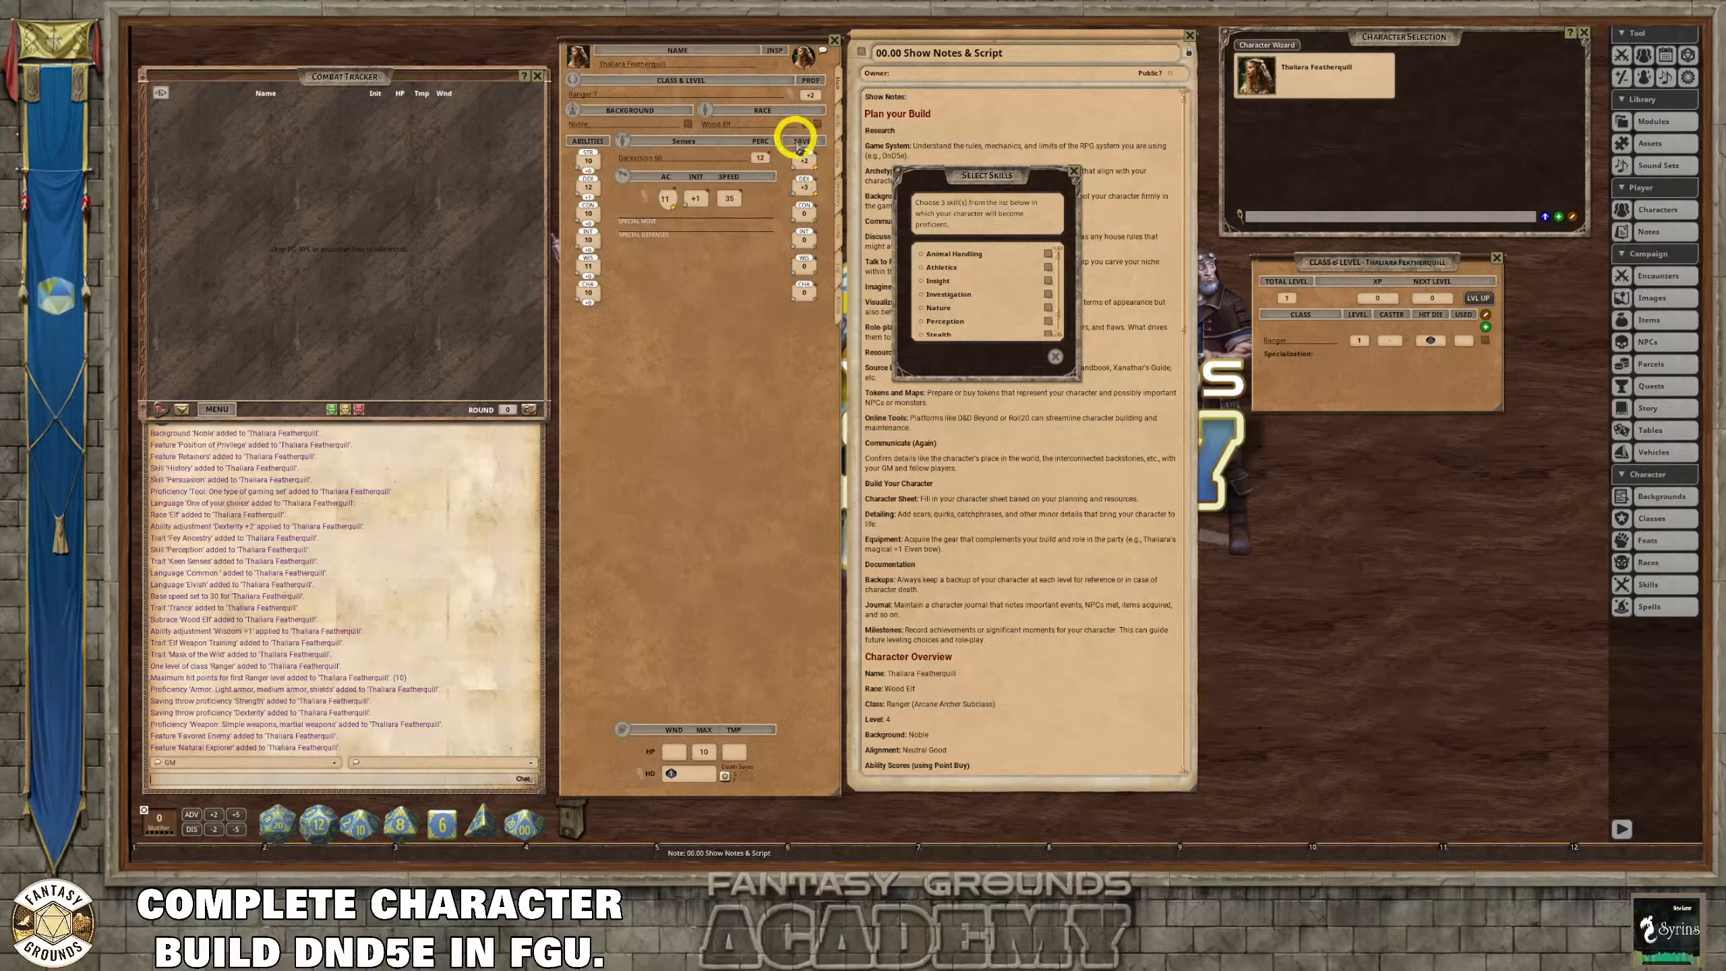
click(841, 126)
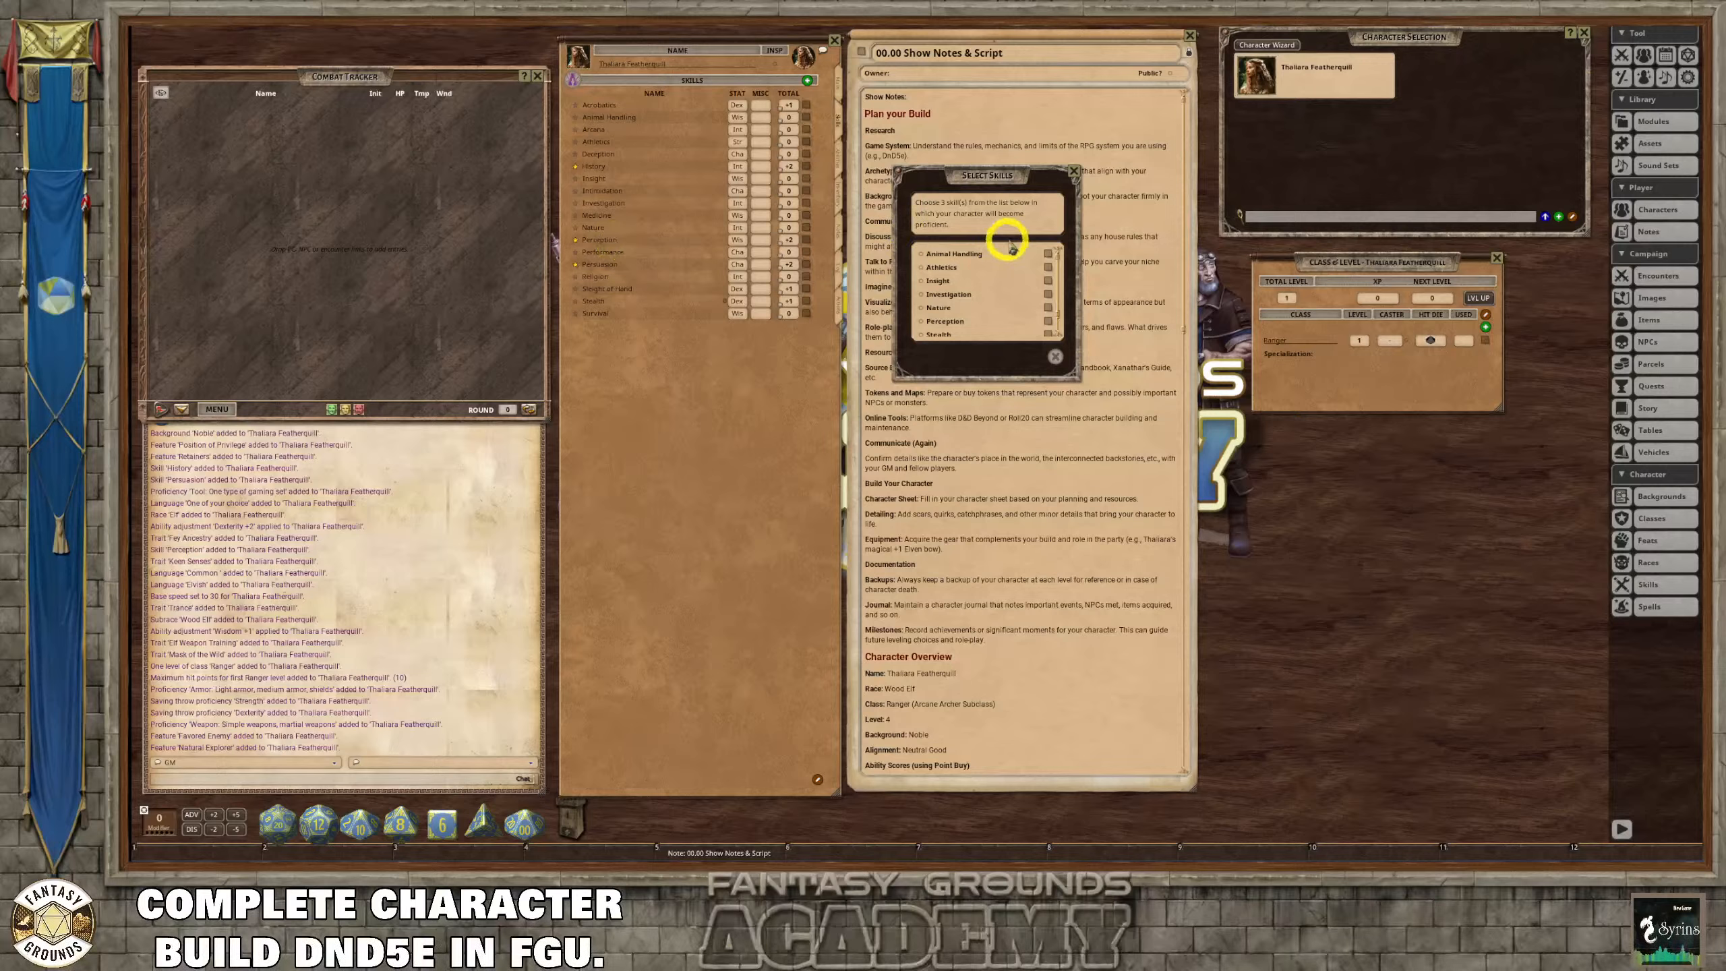
scroll(1020, 271, down, 1)
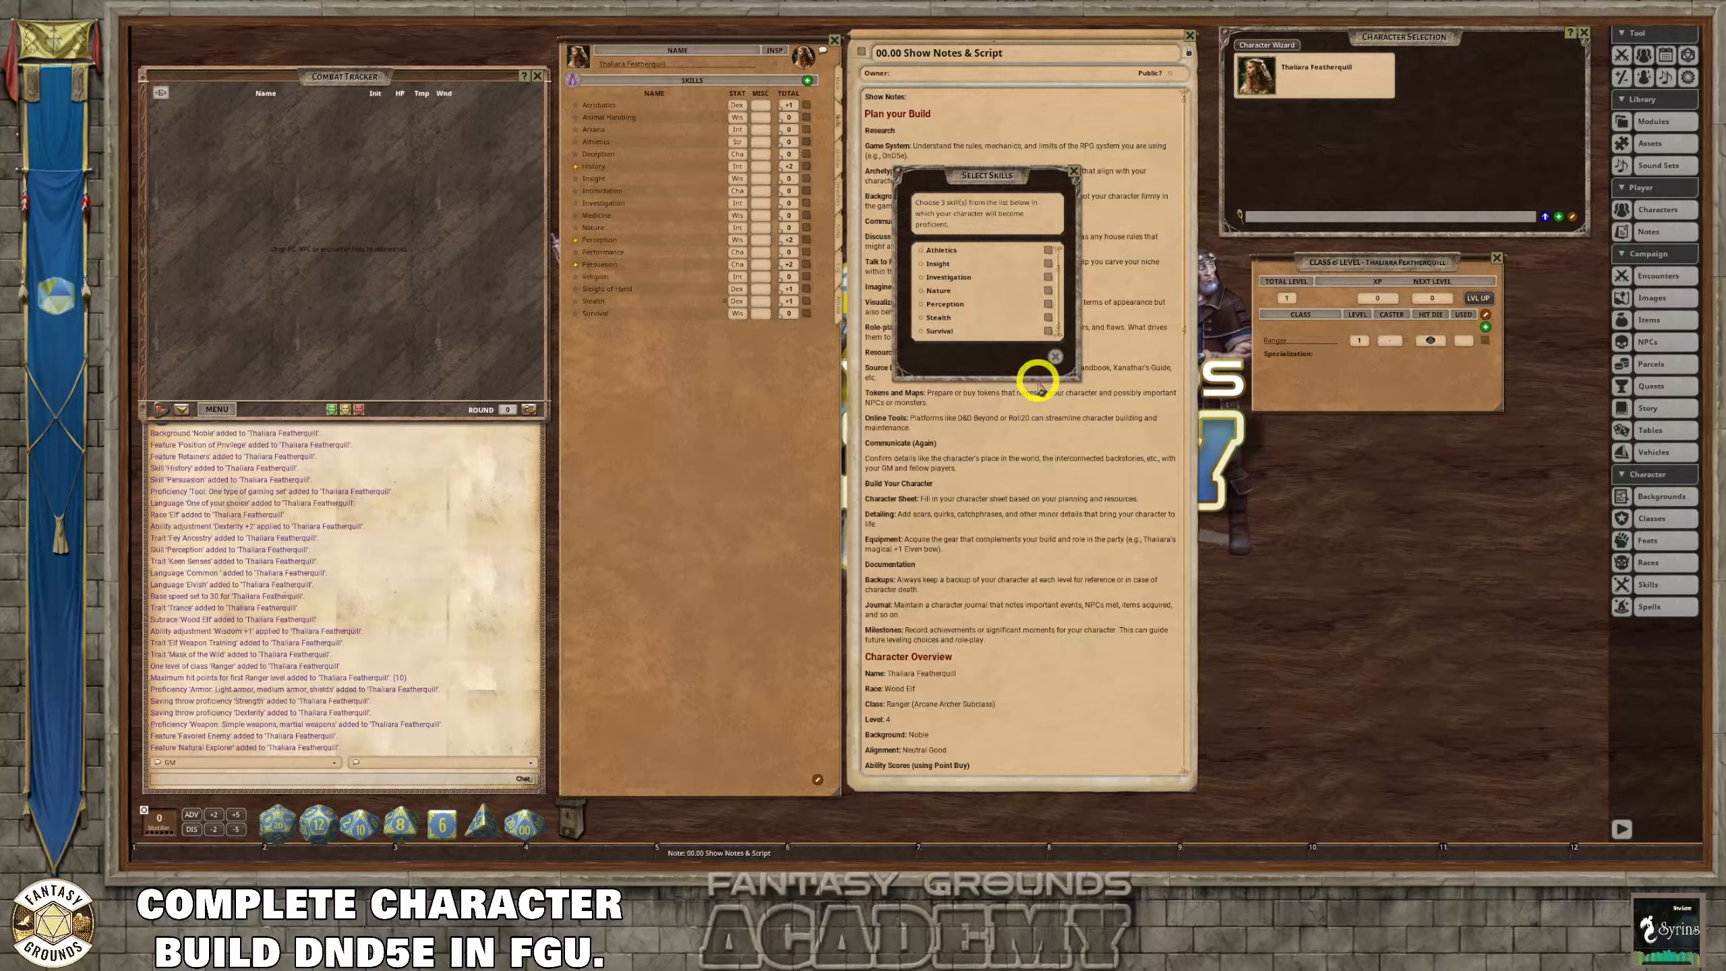
Choose Nature, Stealth and Survival as the Ranger's three skill proficiencies and confirm the selection.
scroll(990, 325, up, 1)
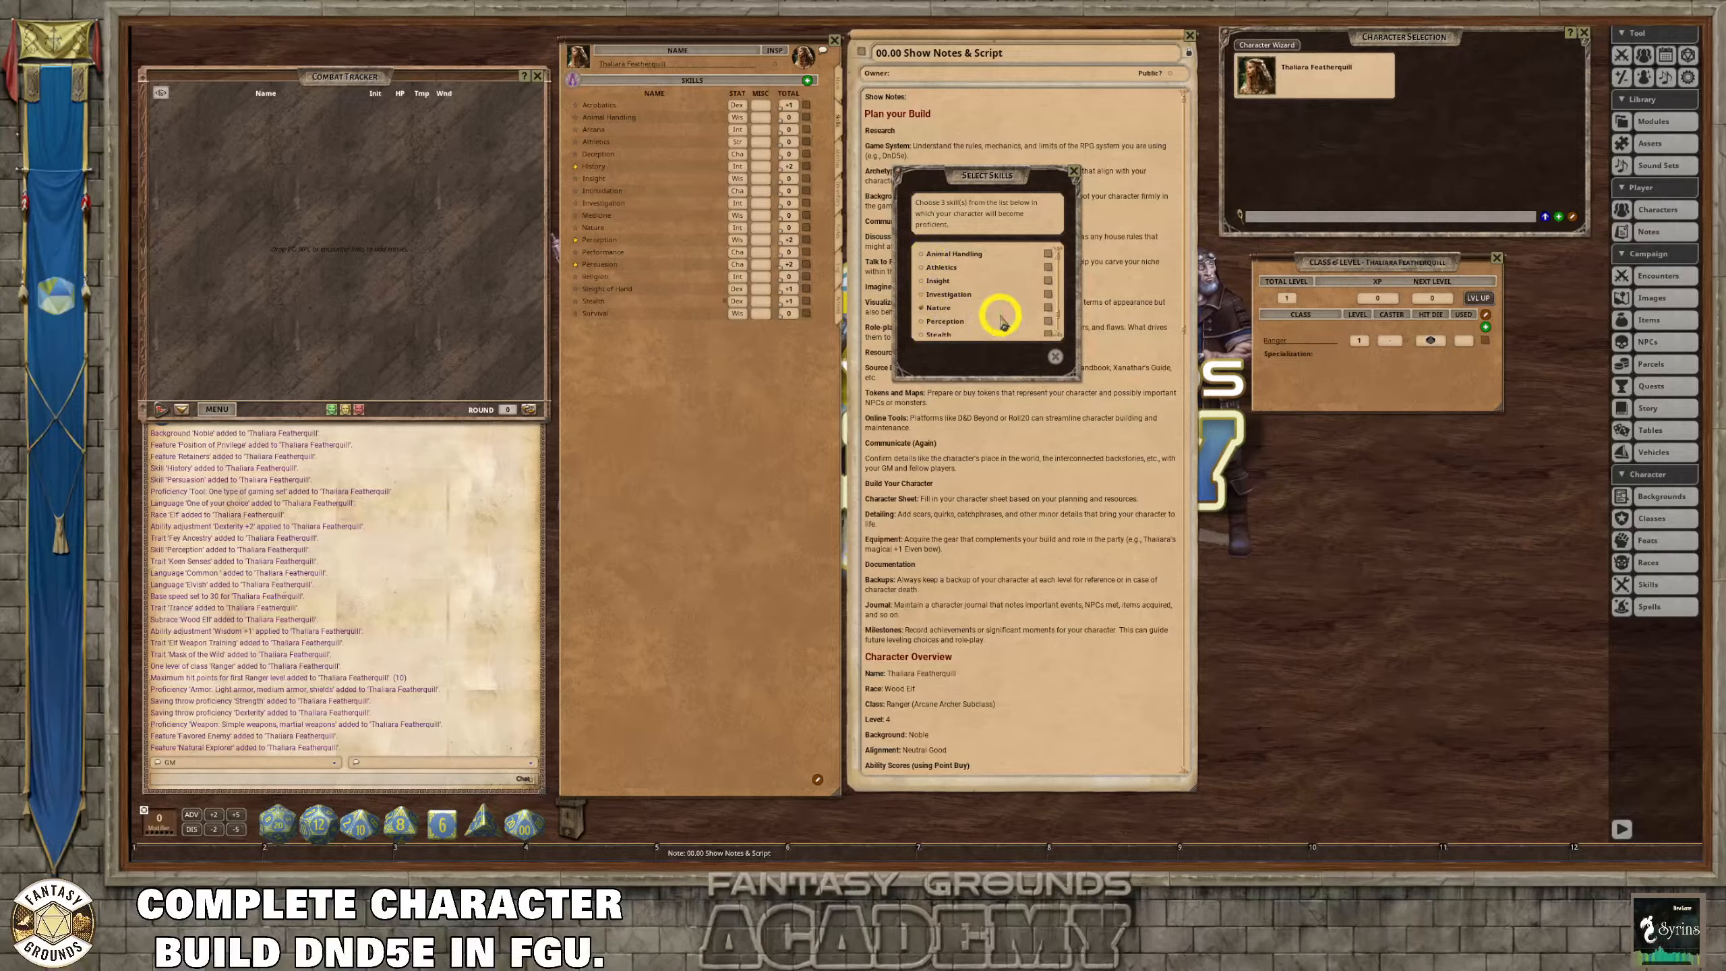
scroll(931, 325, down, 1)
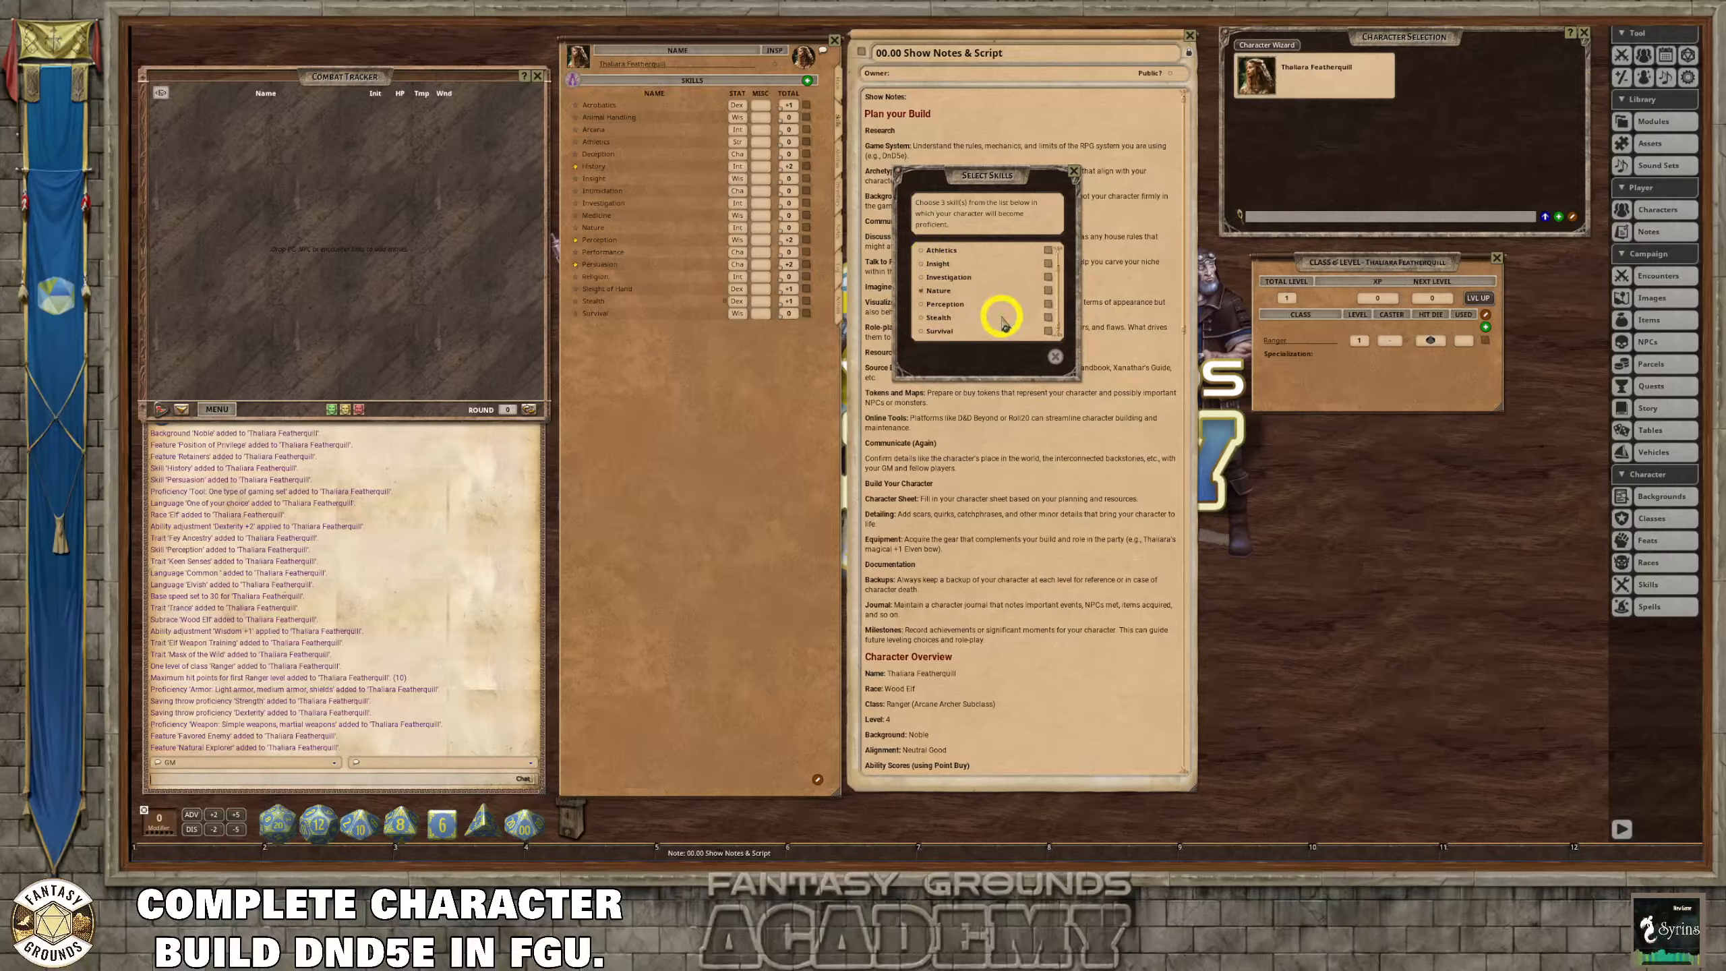
click(925, 320)
scroll(1013, 330, up, 1)
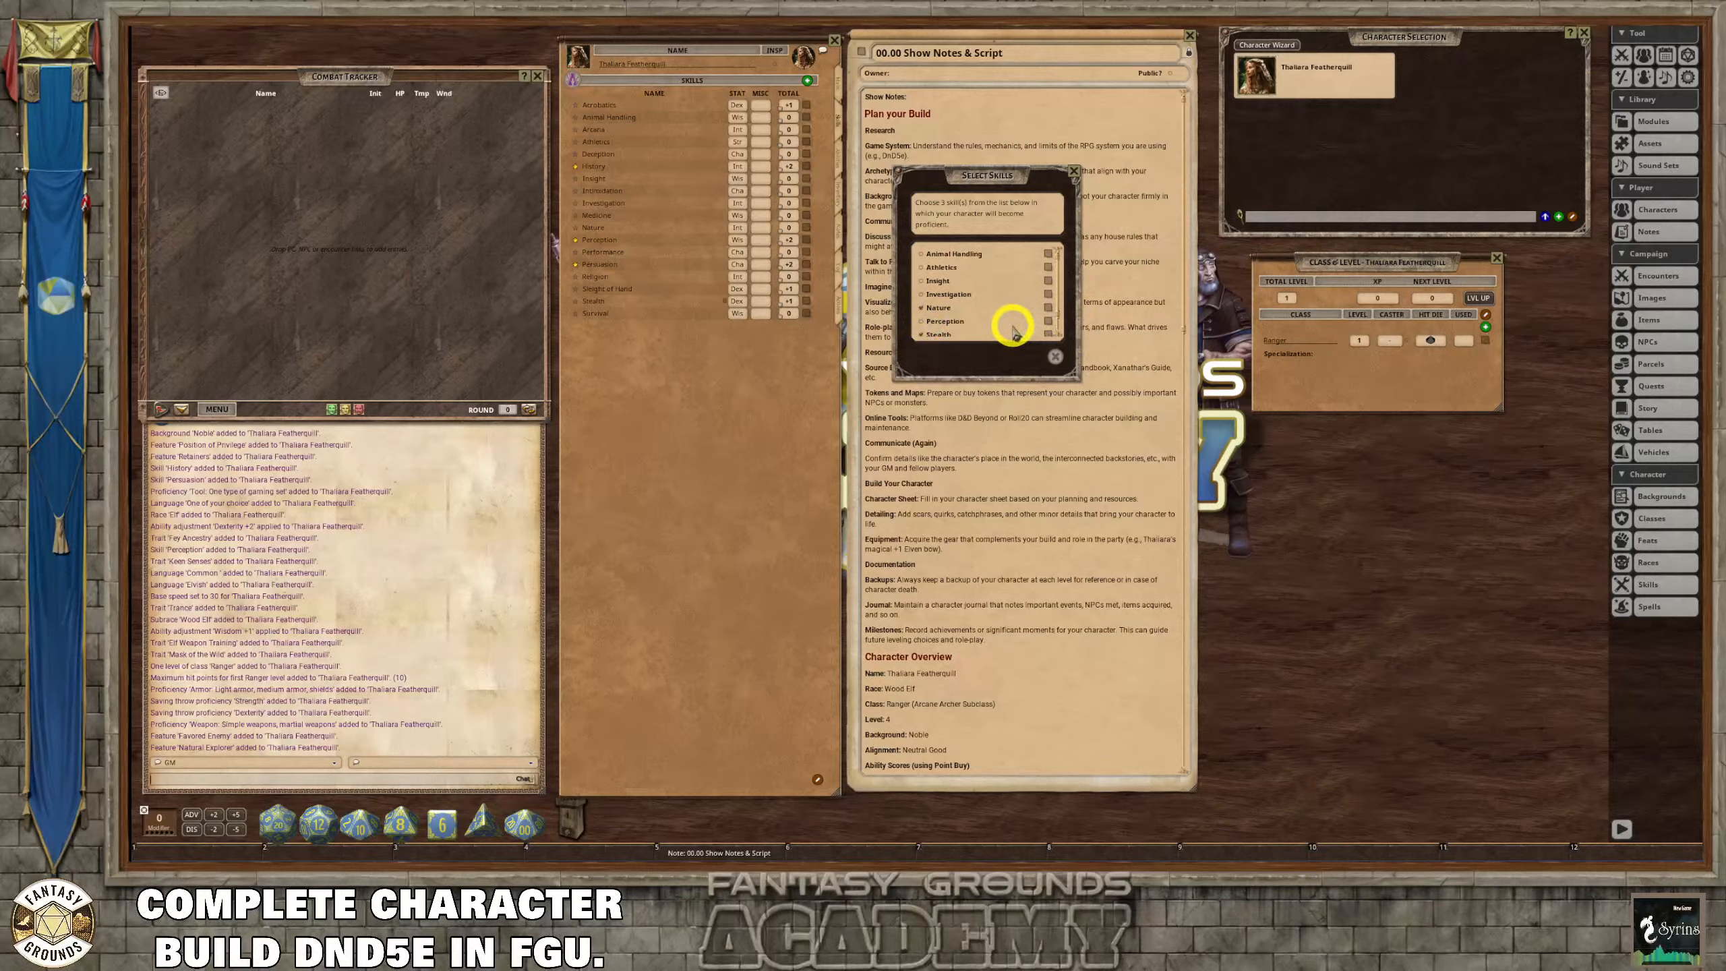
scroll(1015, 331, down, 1)
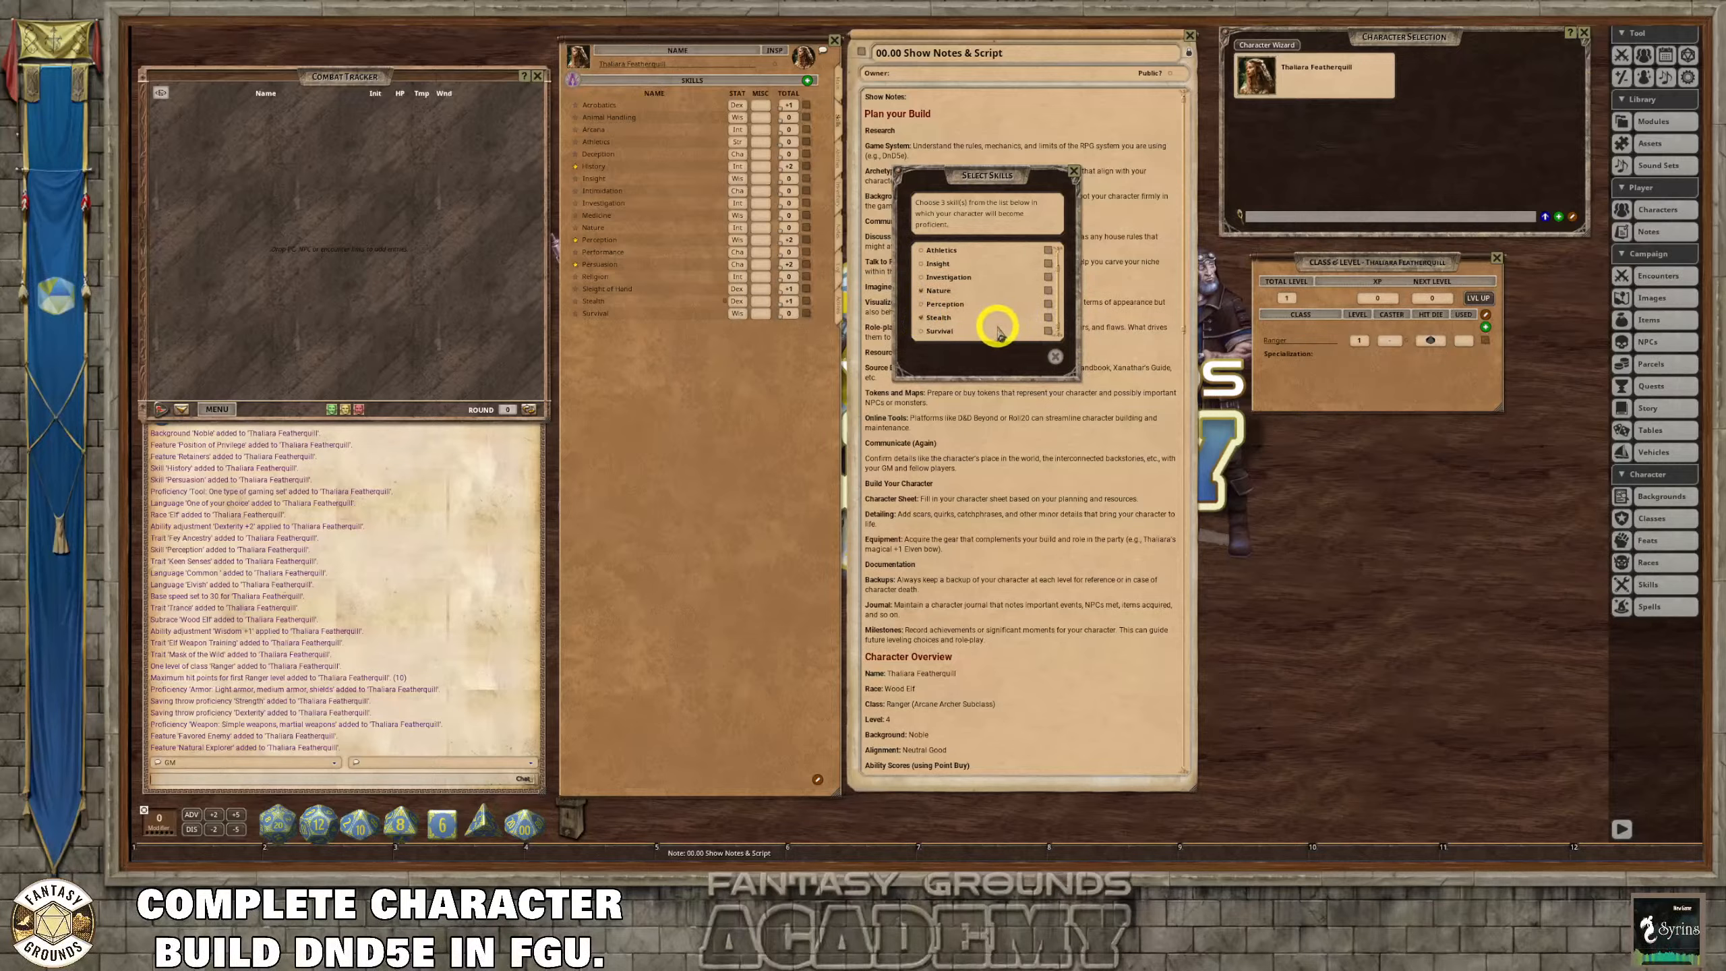
scroll(1007, 329, up, 1)
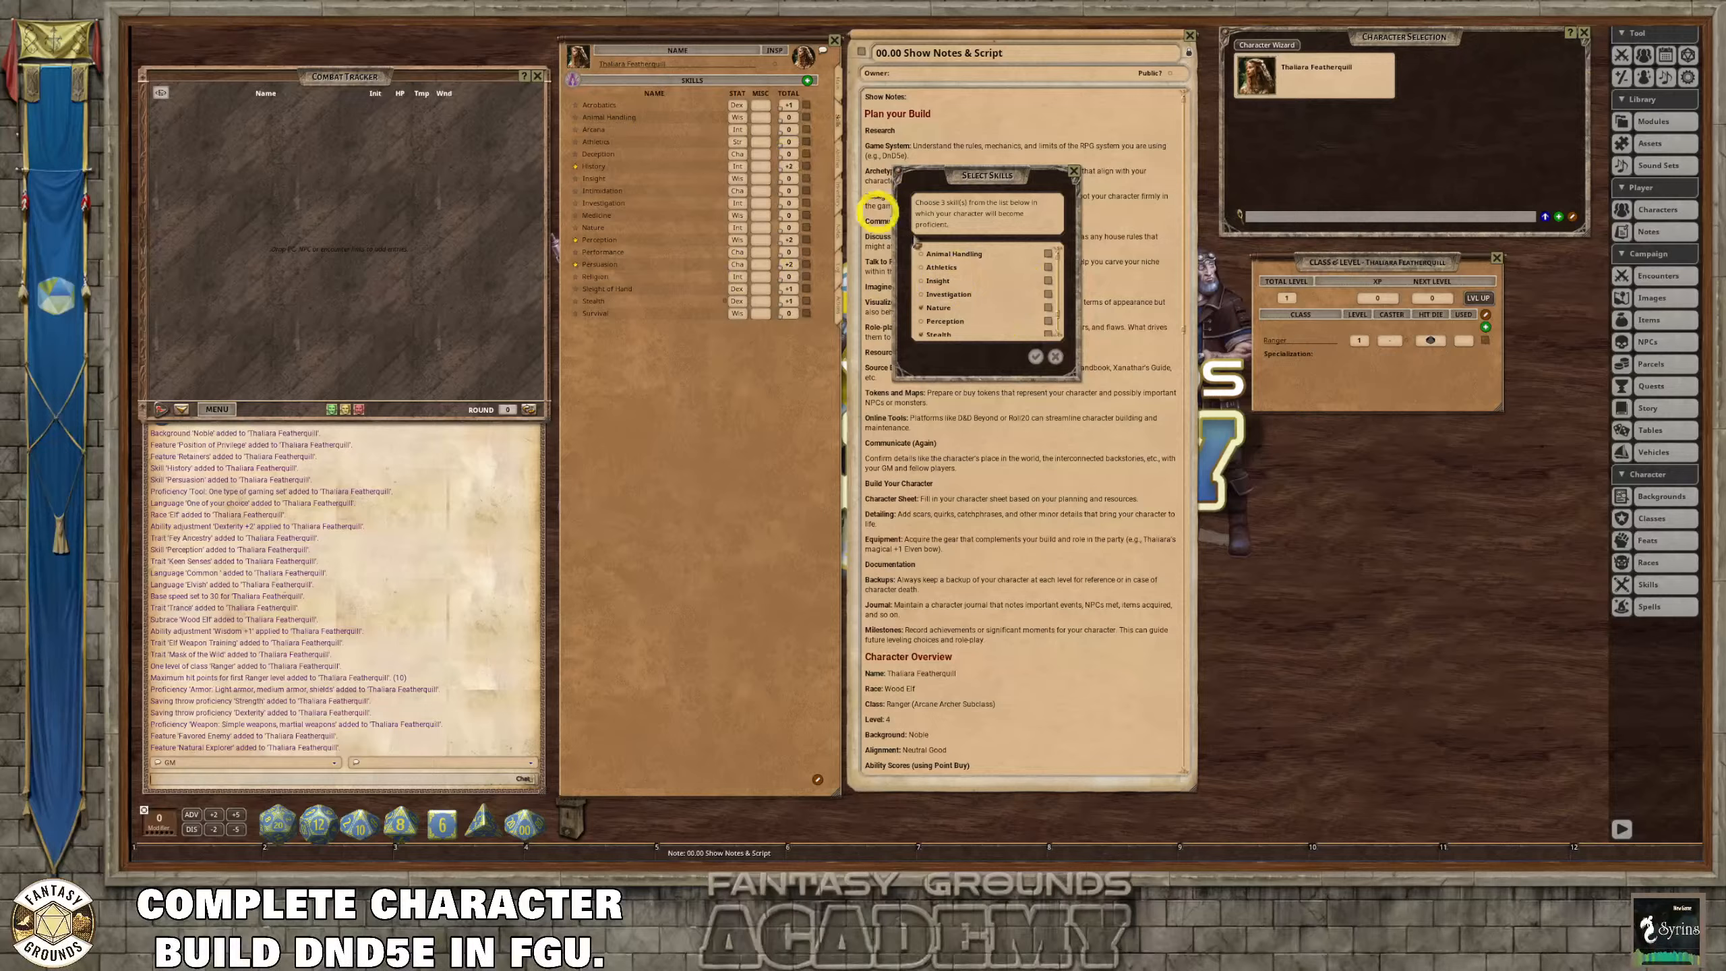
scroll(972, 306, down, 1)
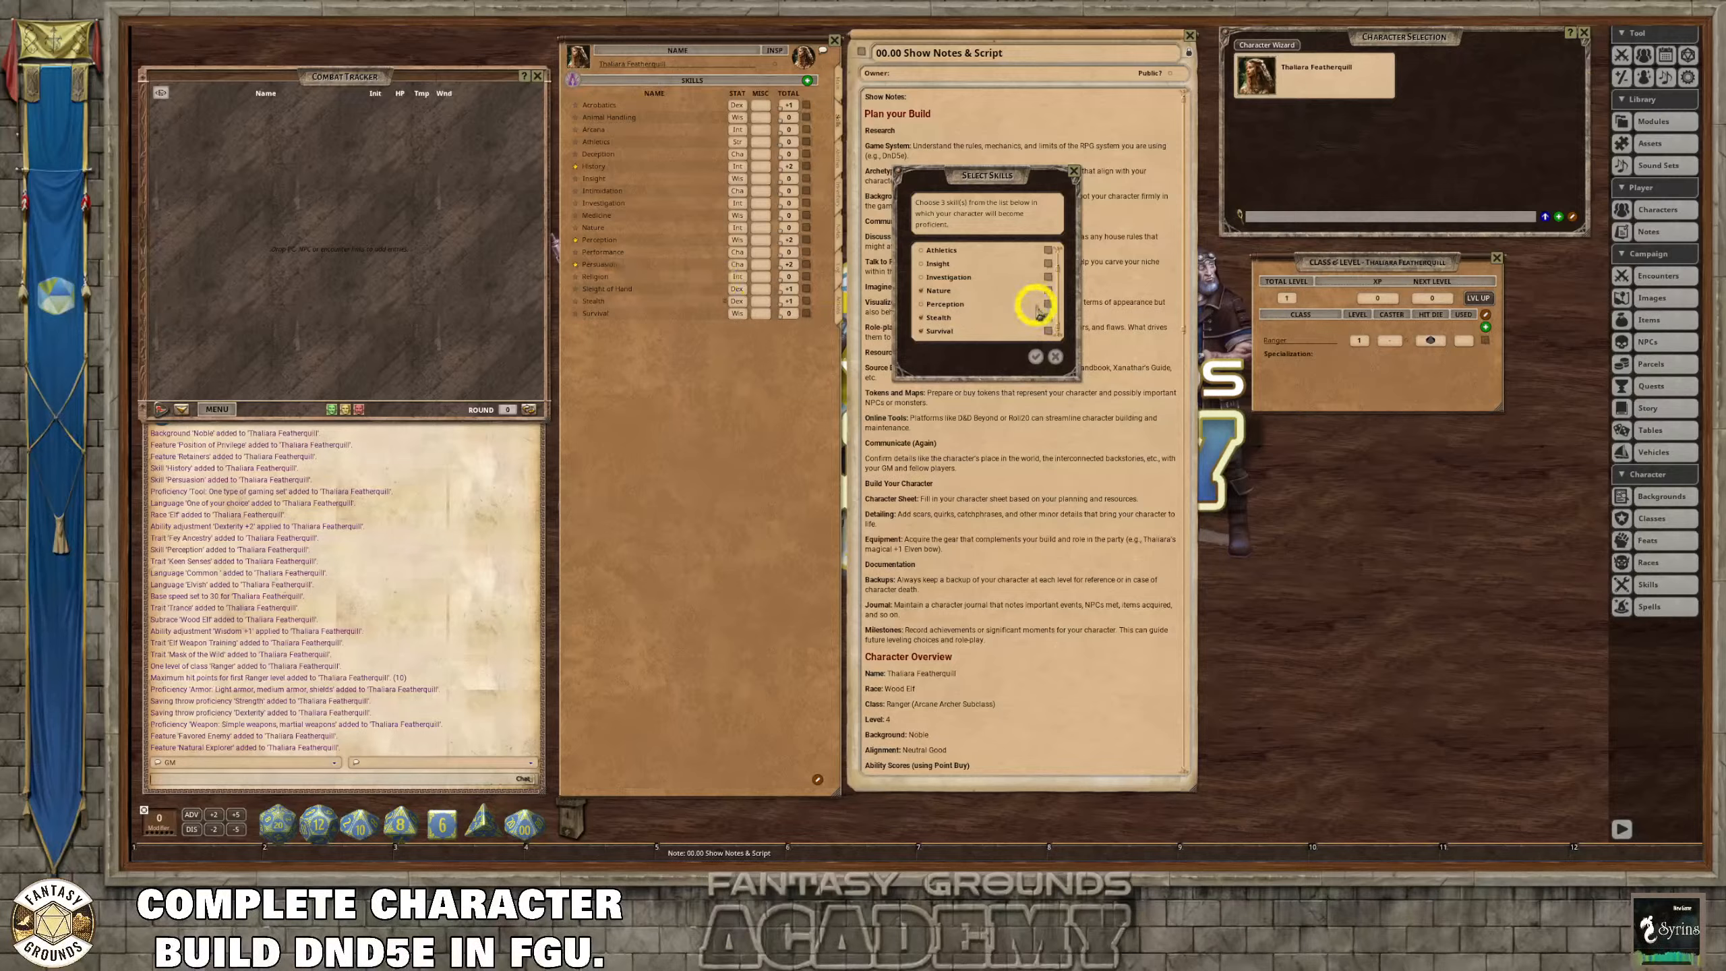
click(1036, 356)
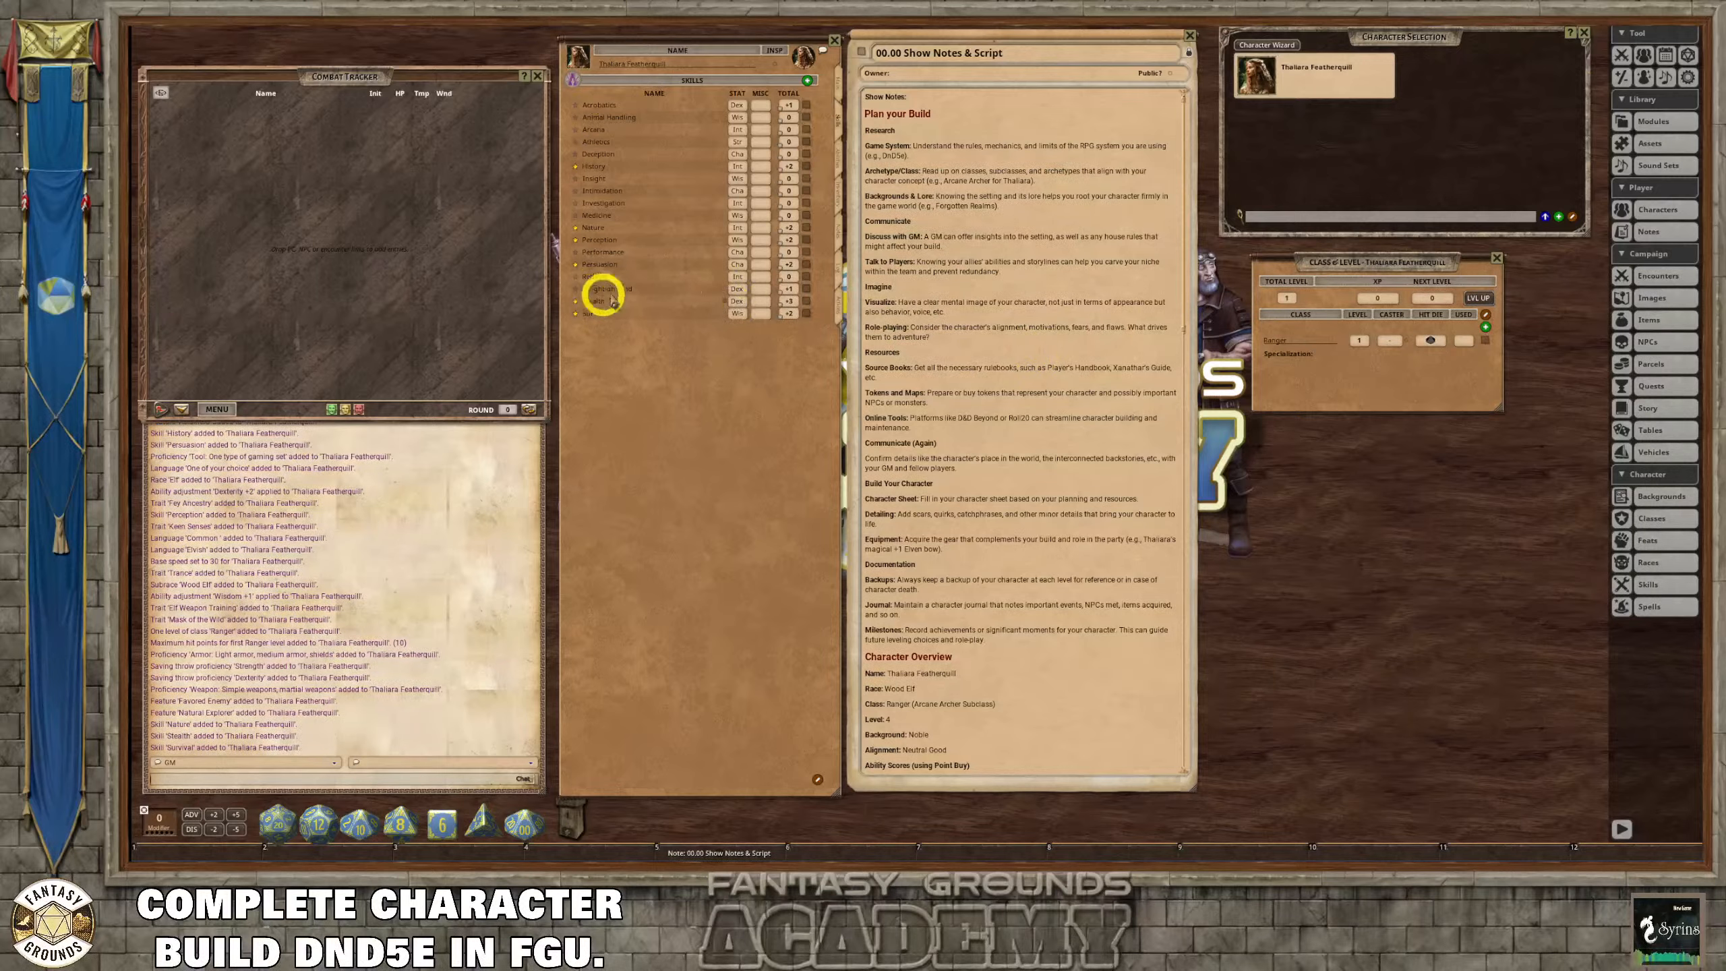
Replace the placeholder language on the Abilities page with a specific one and note Humanoids as the Favored Enemy type.
click(840, 158)
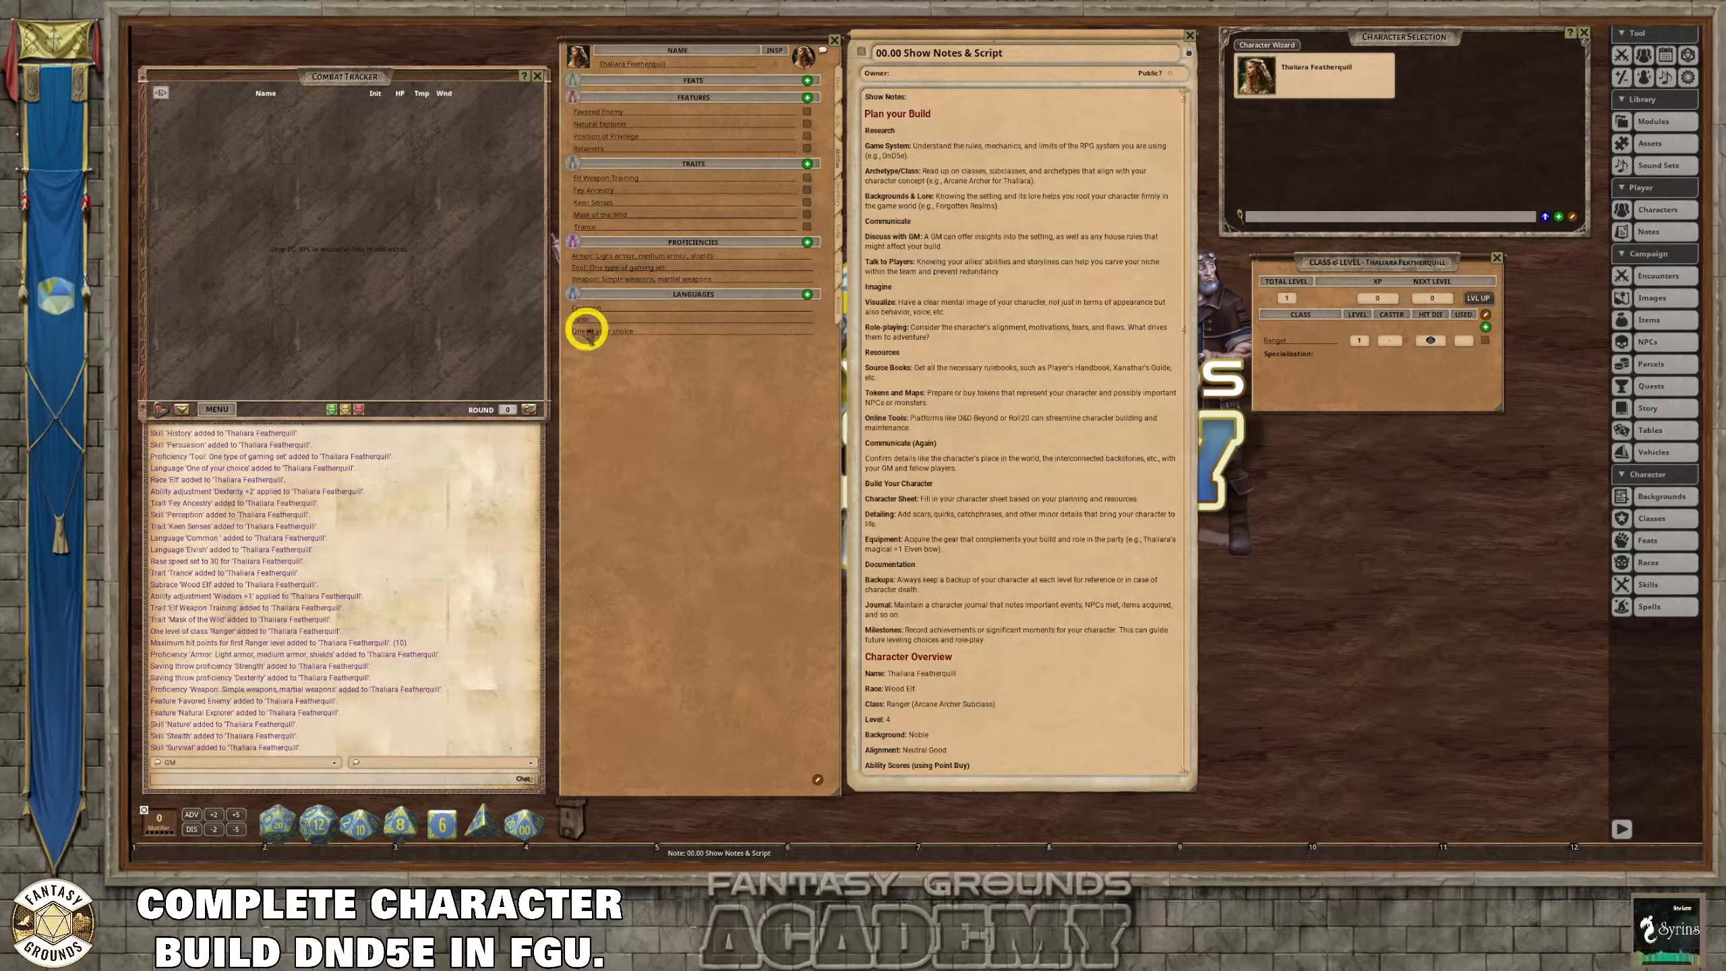
click(672, 333)
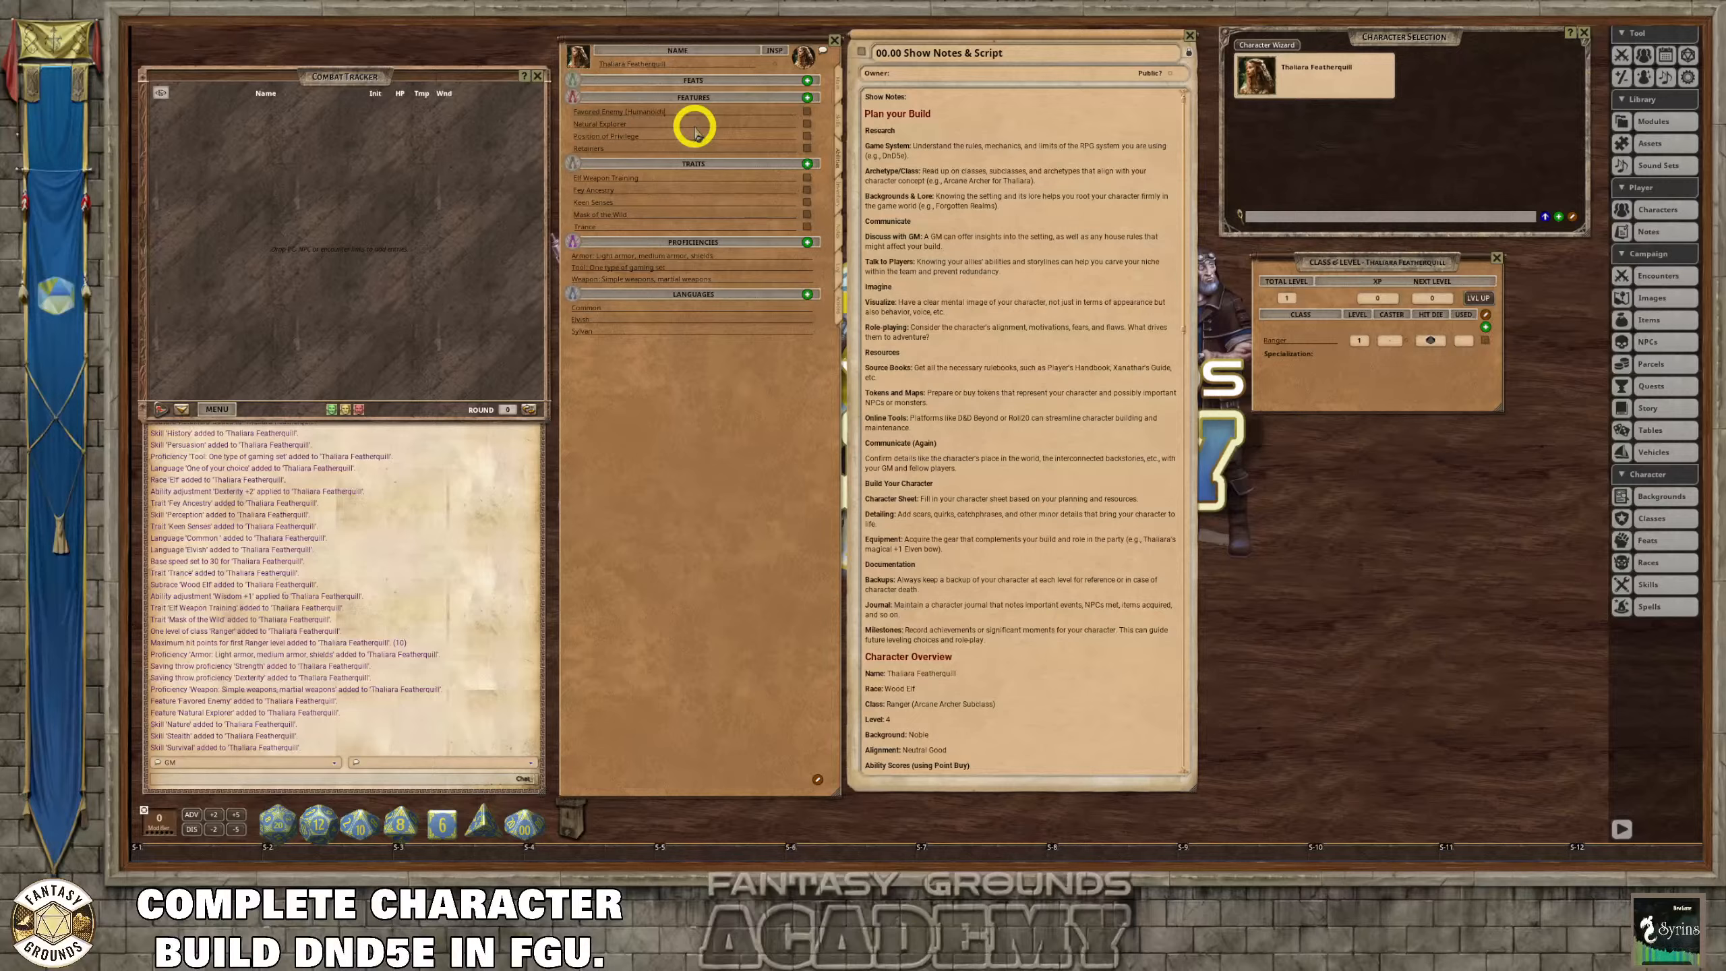
text(2))
click(704, 139)
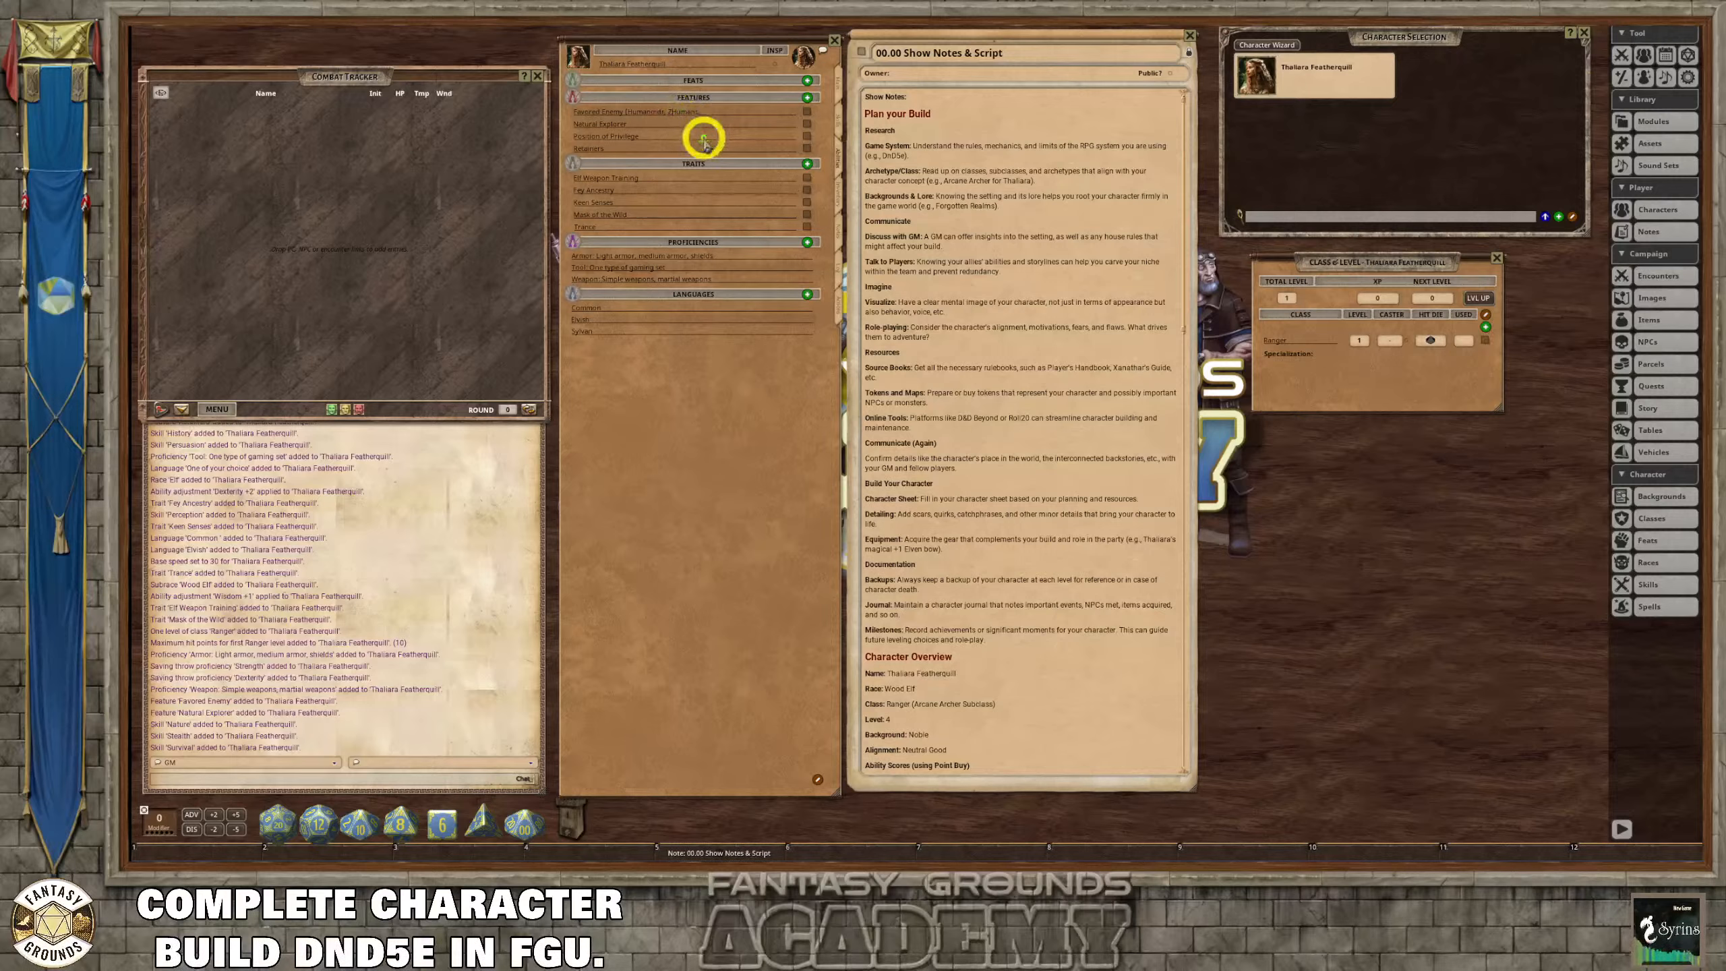
click(734, 120)
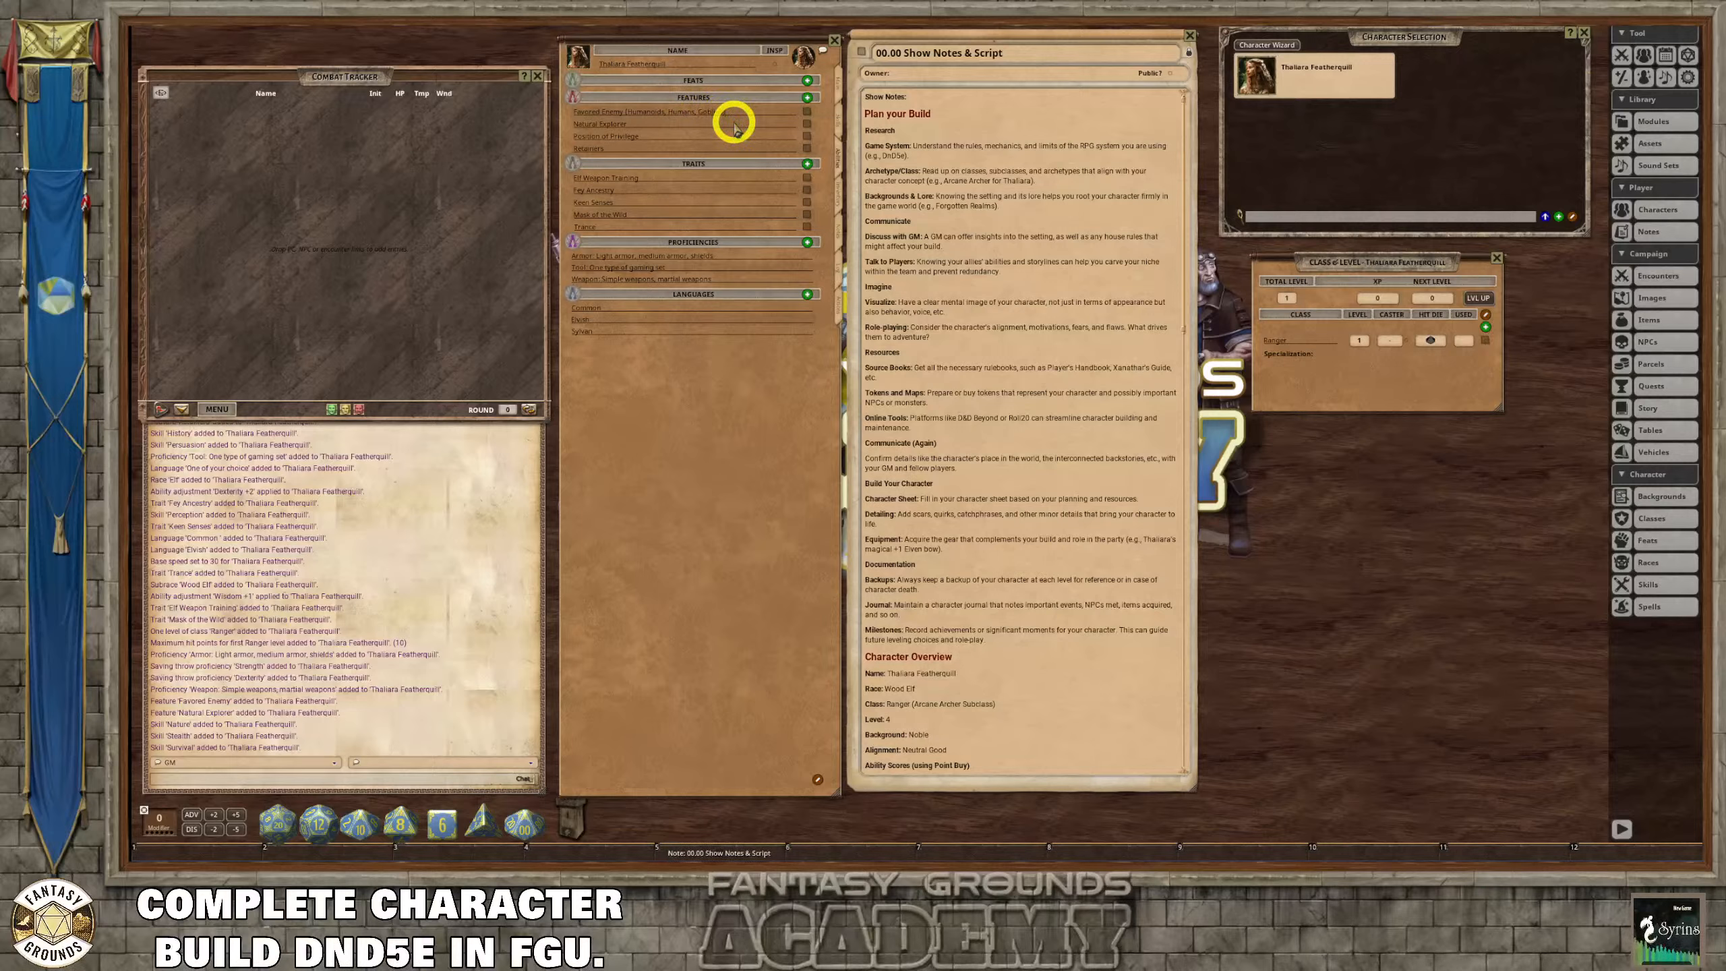
Consult the Favored Enemy description and set the feature's chosen humanoid races to Orcs and Goblins.
click(806, 112)
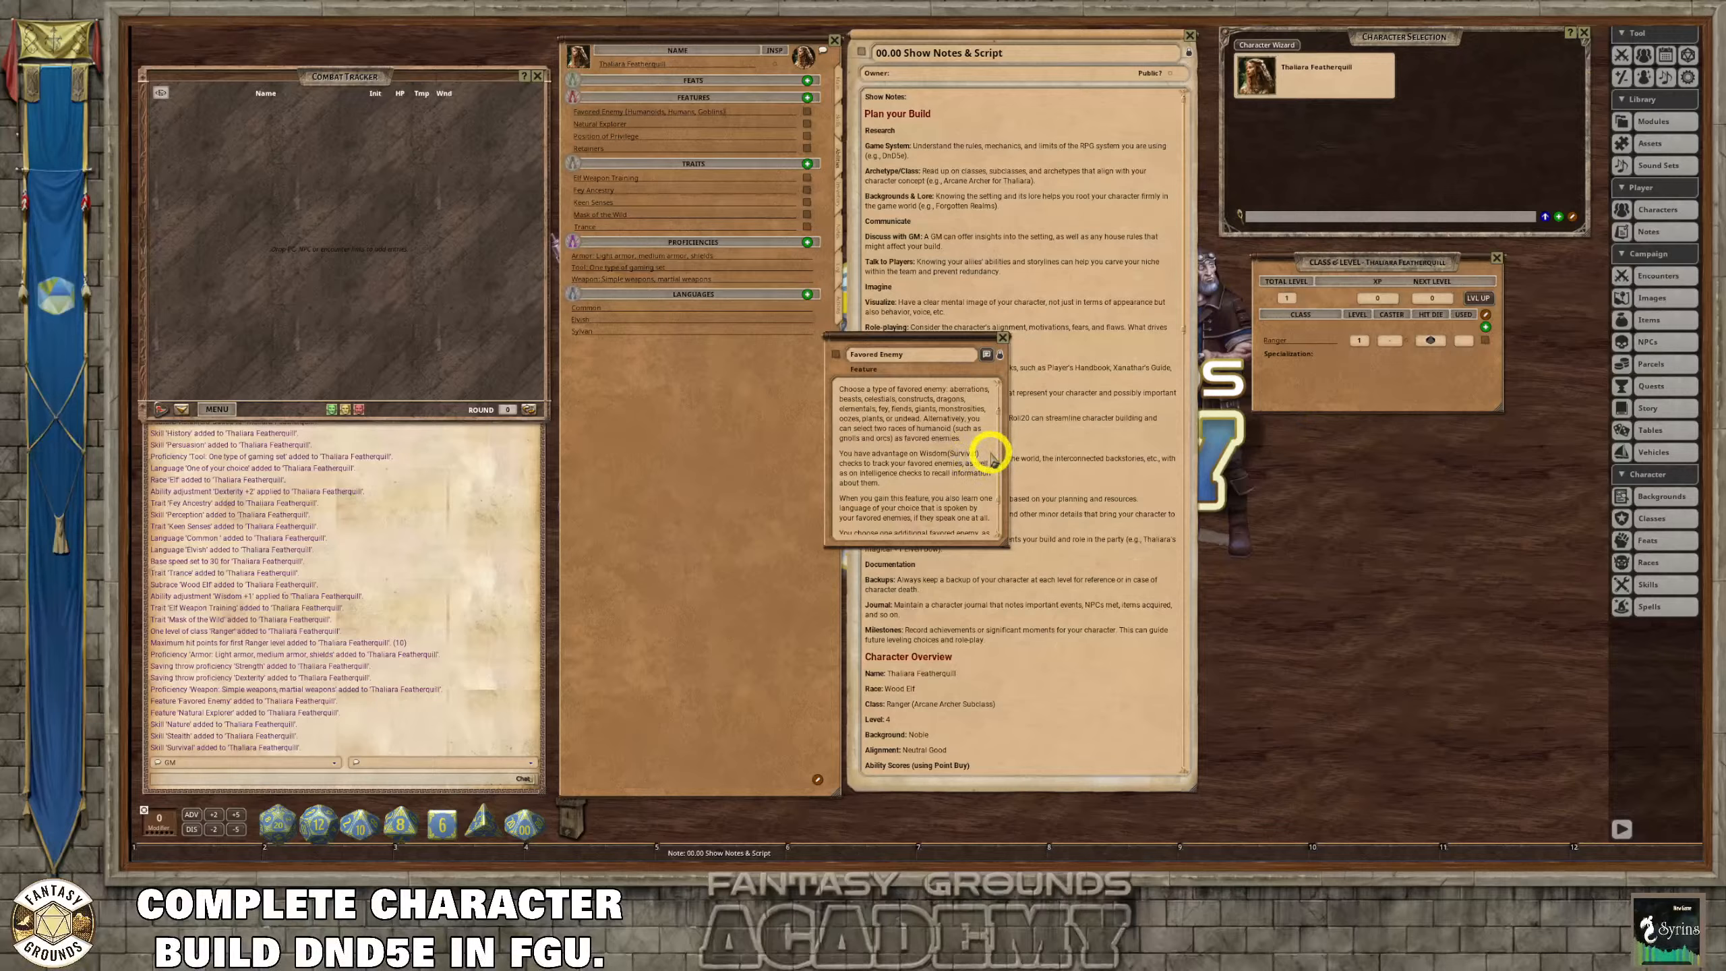
click(722, 116)
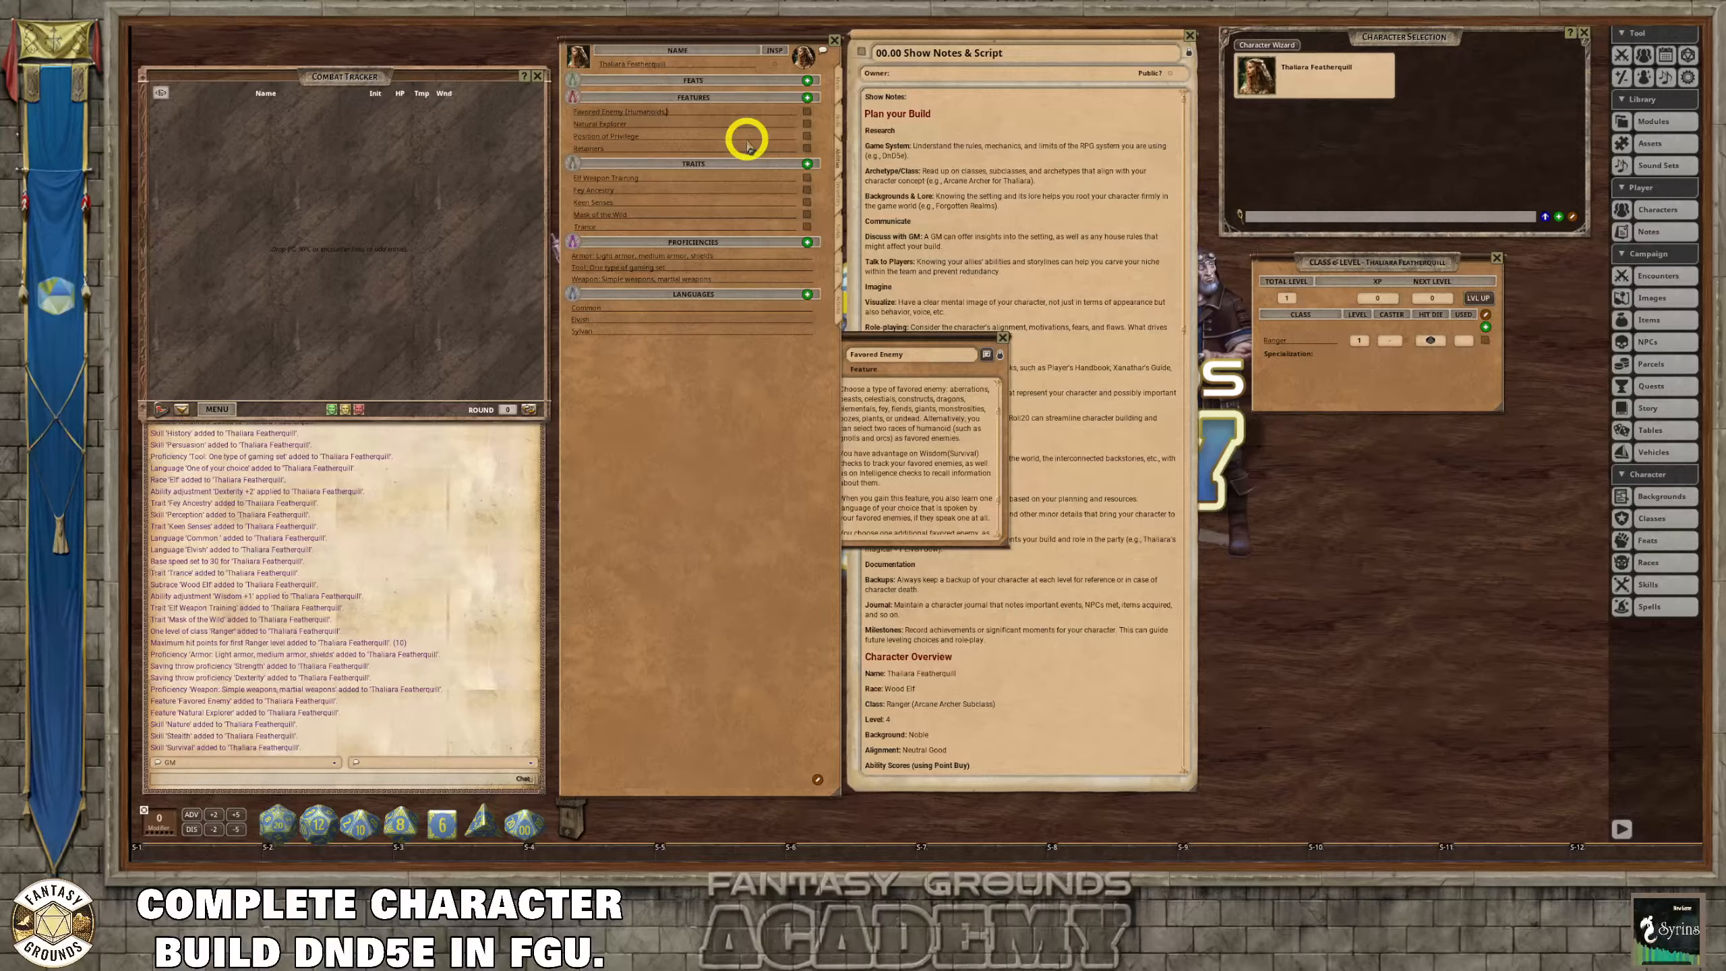
text(Orcs, Go)
Add Forest as the chosen terrain to the Natural Explorer feature and close the Favored Enemy description.
click(683, 125)
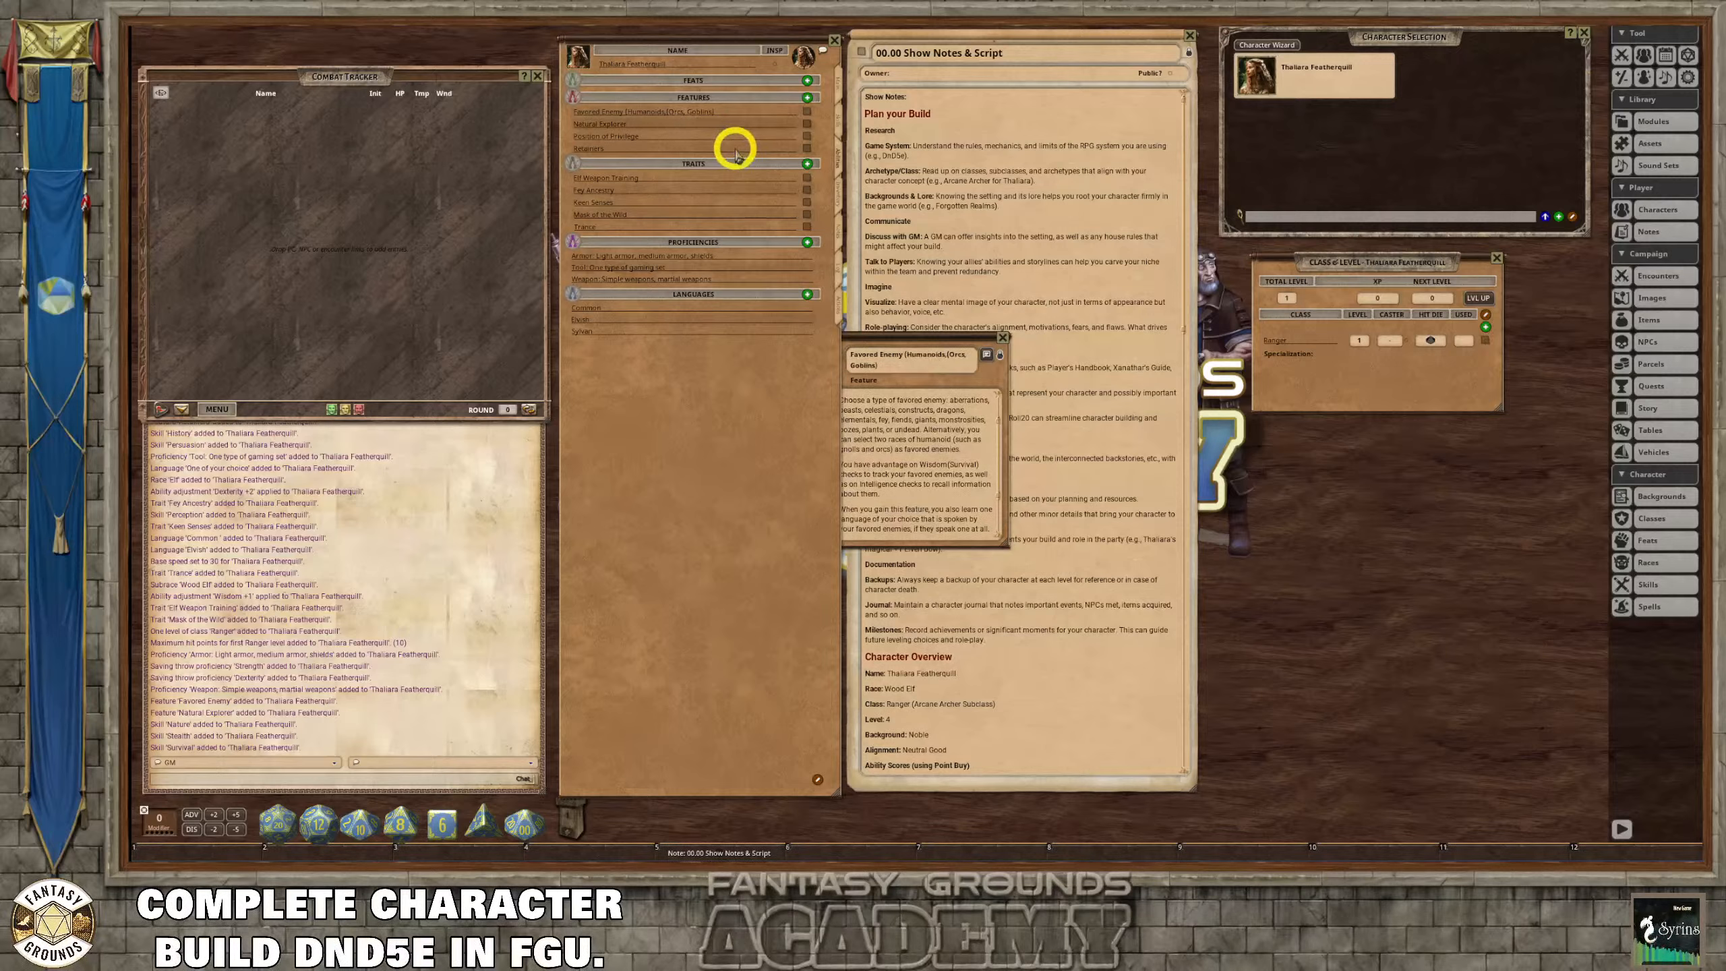
key(shift)
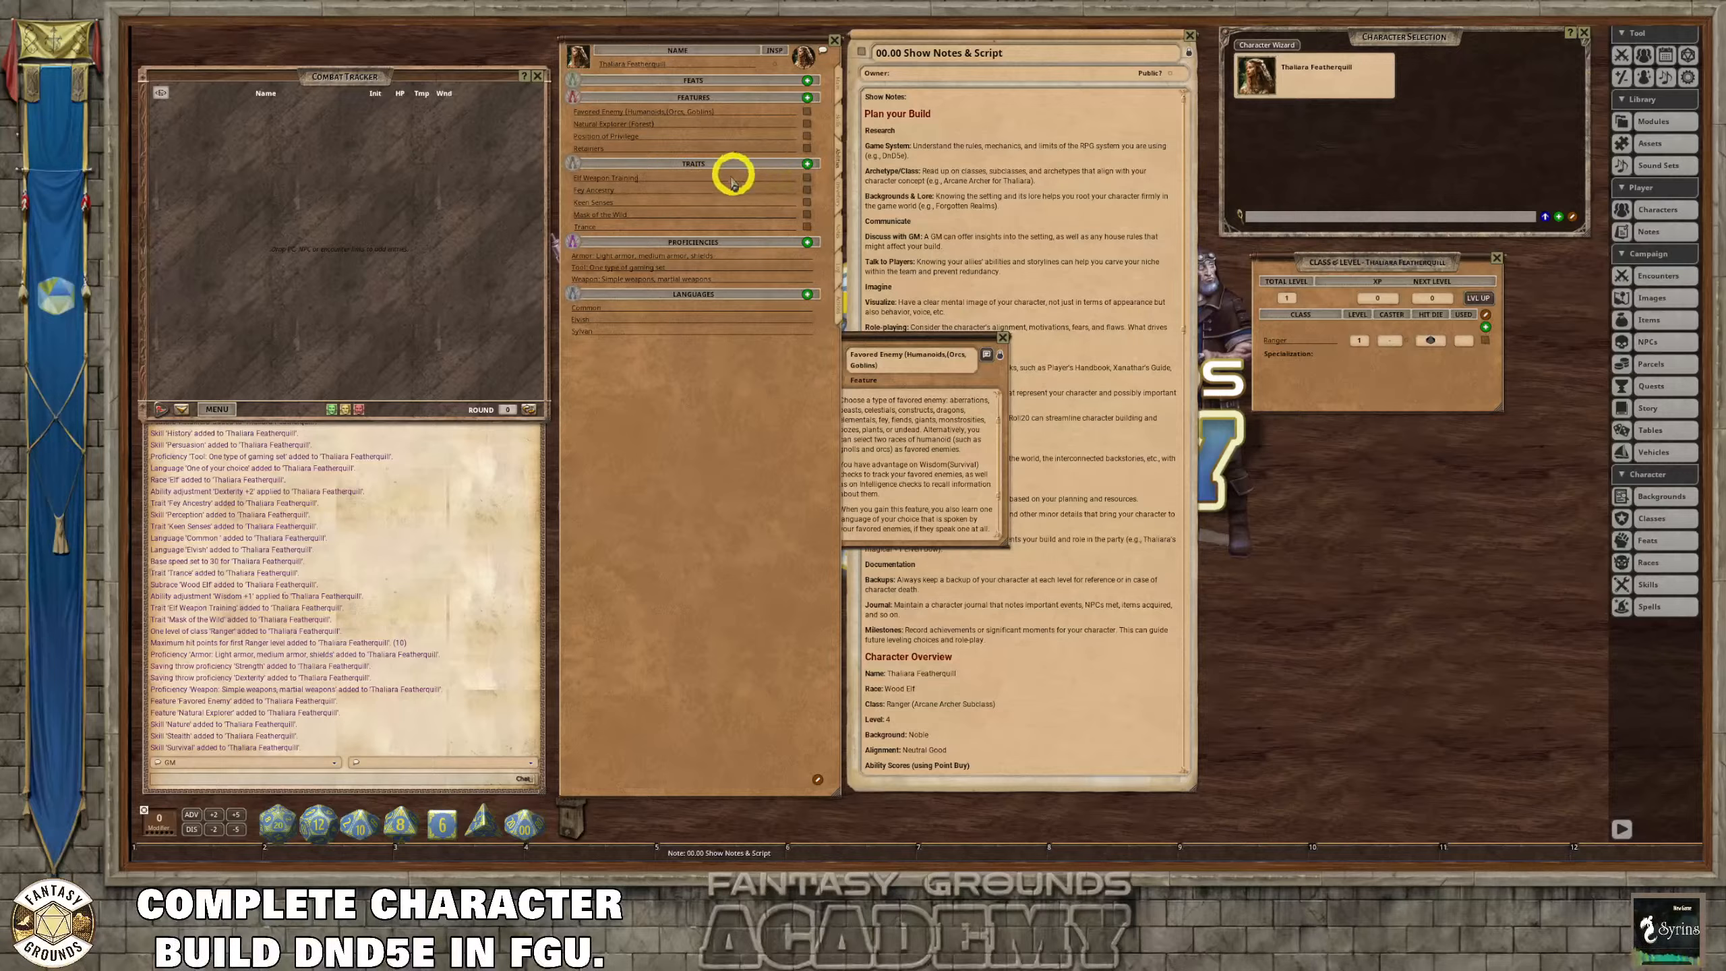
click(671, 216)
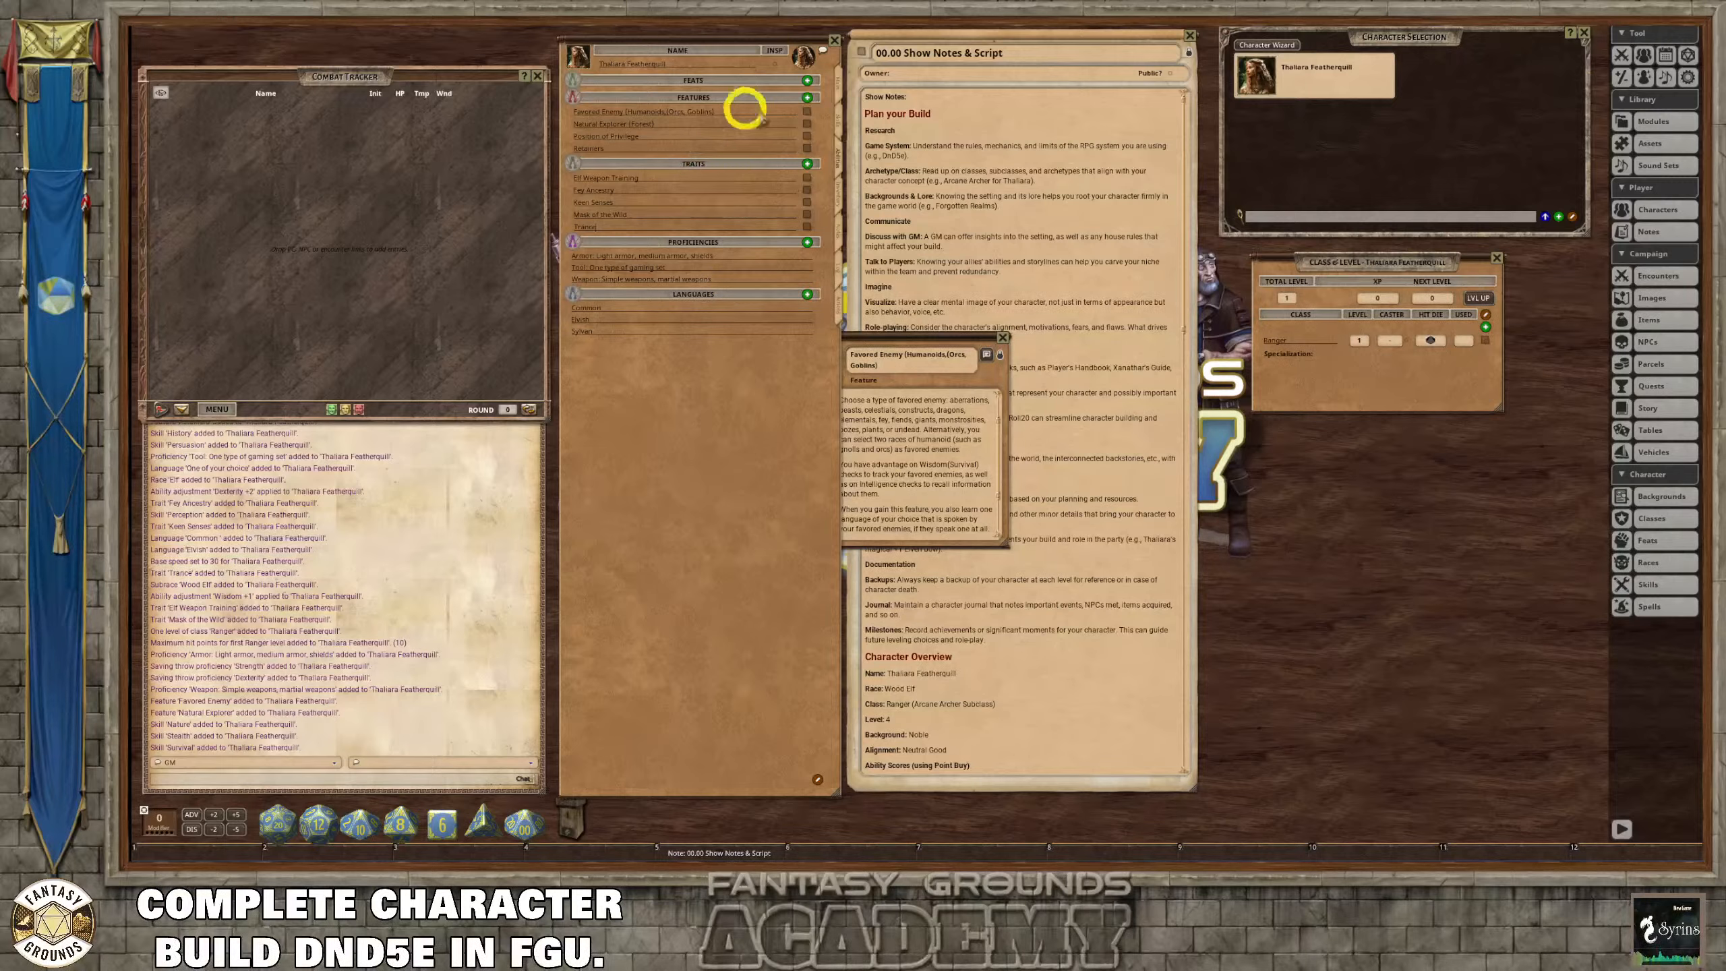
drag(911, 344, 947, 271)
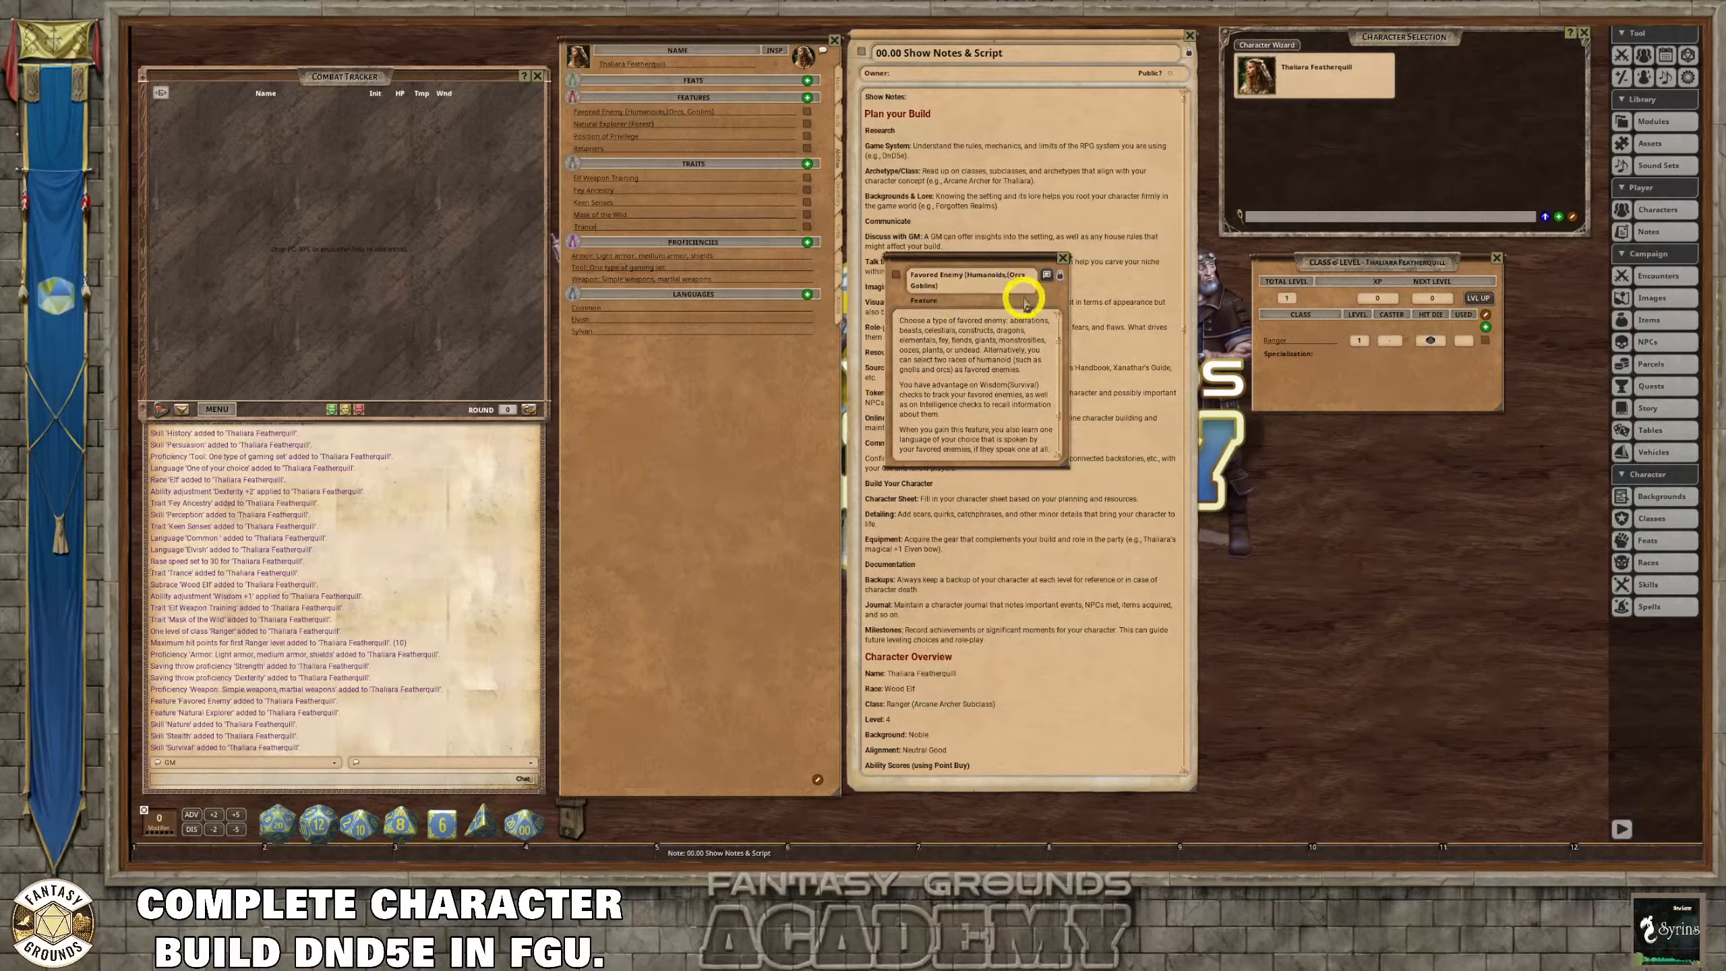
click(1064, 259)
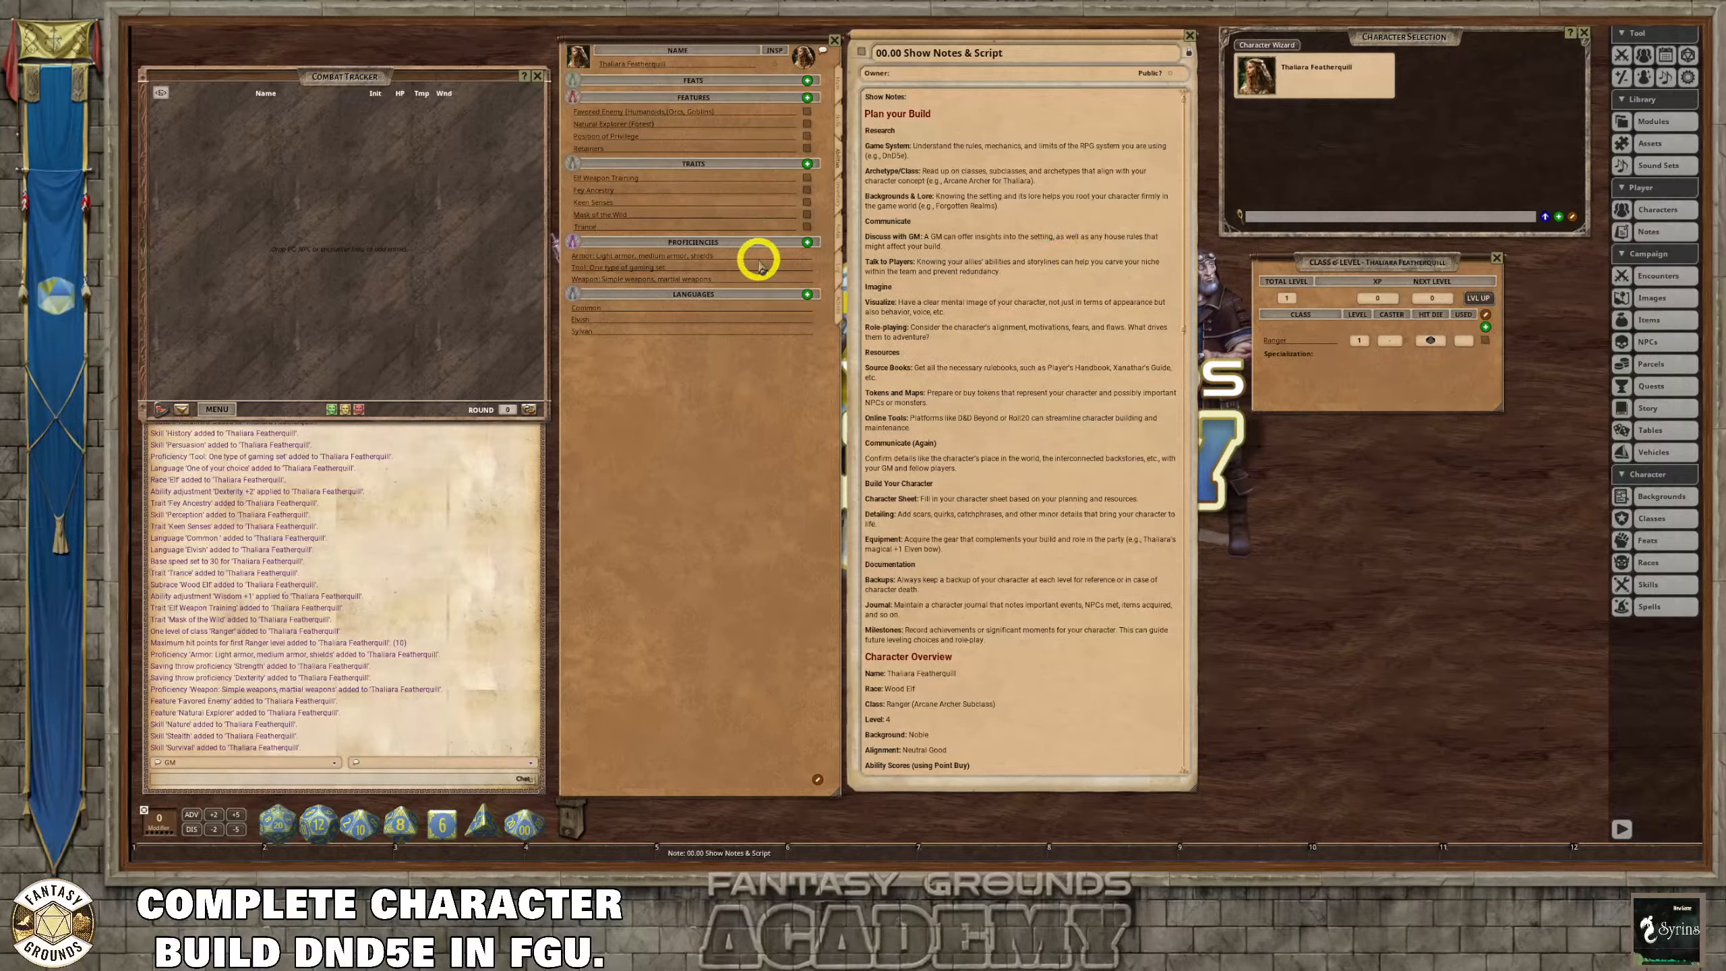
Review the character sheet's Skills, Inventory, Abilities and Main pages.
click(839, 120)
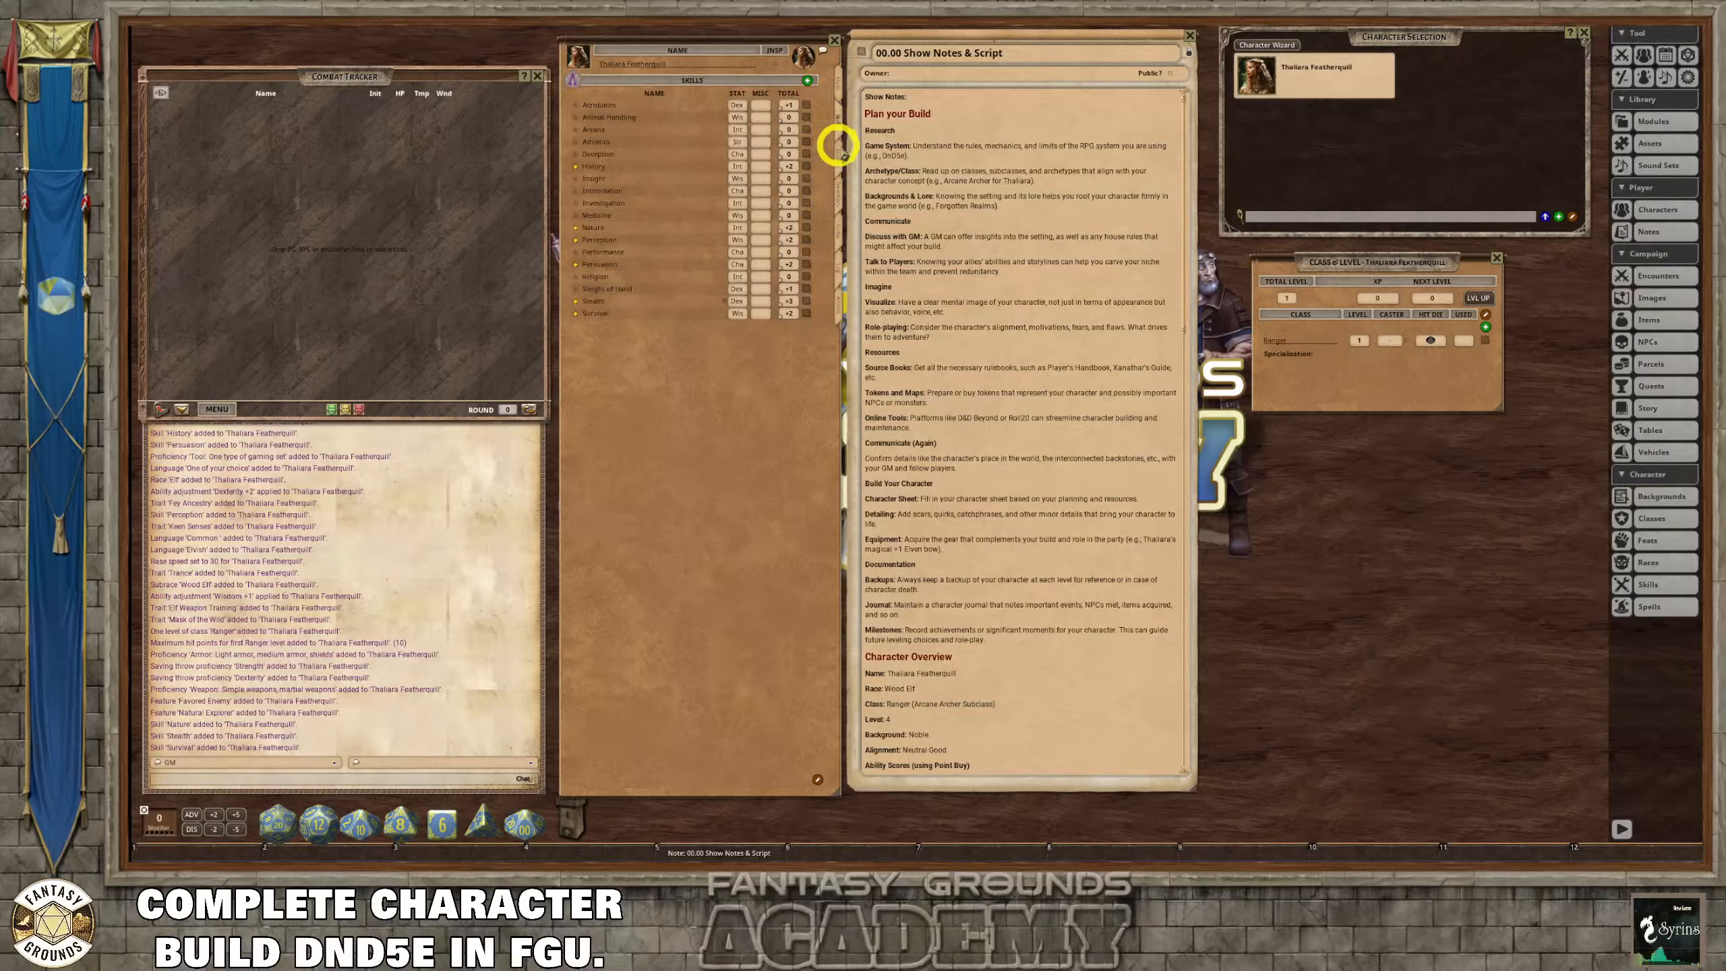
click(841, 191)
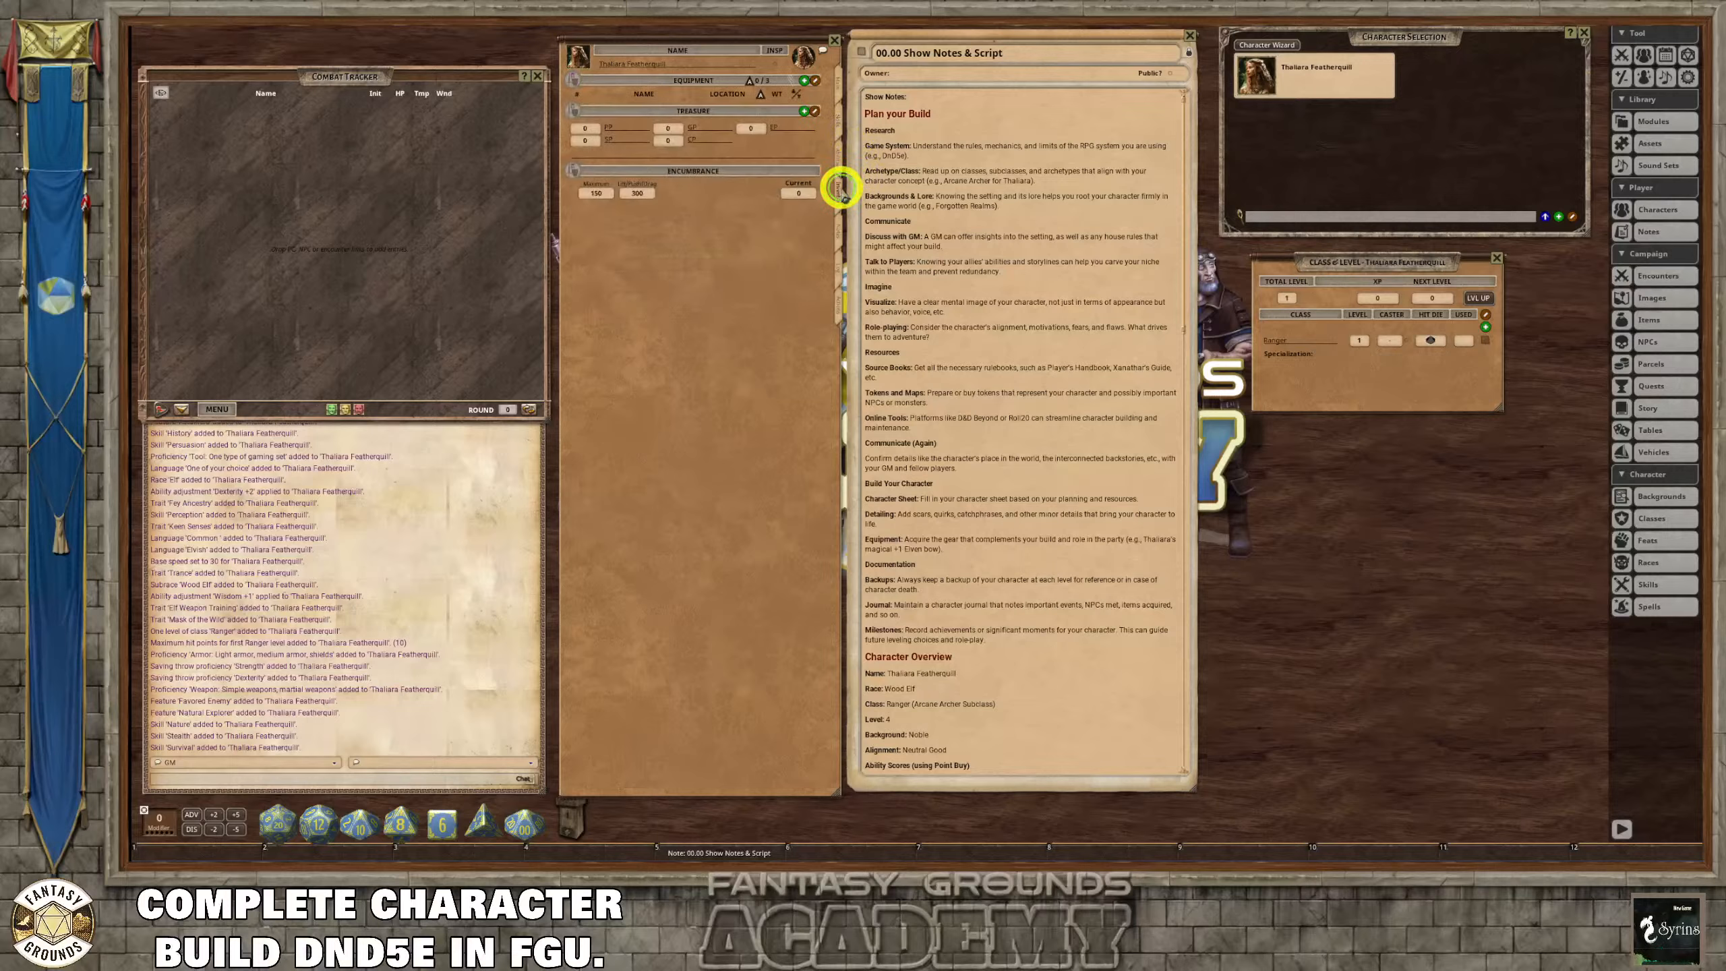
click(840, 158)
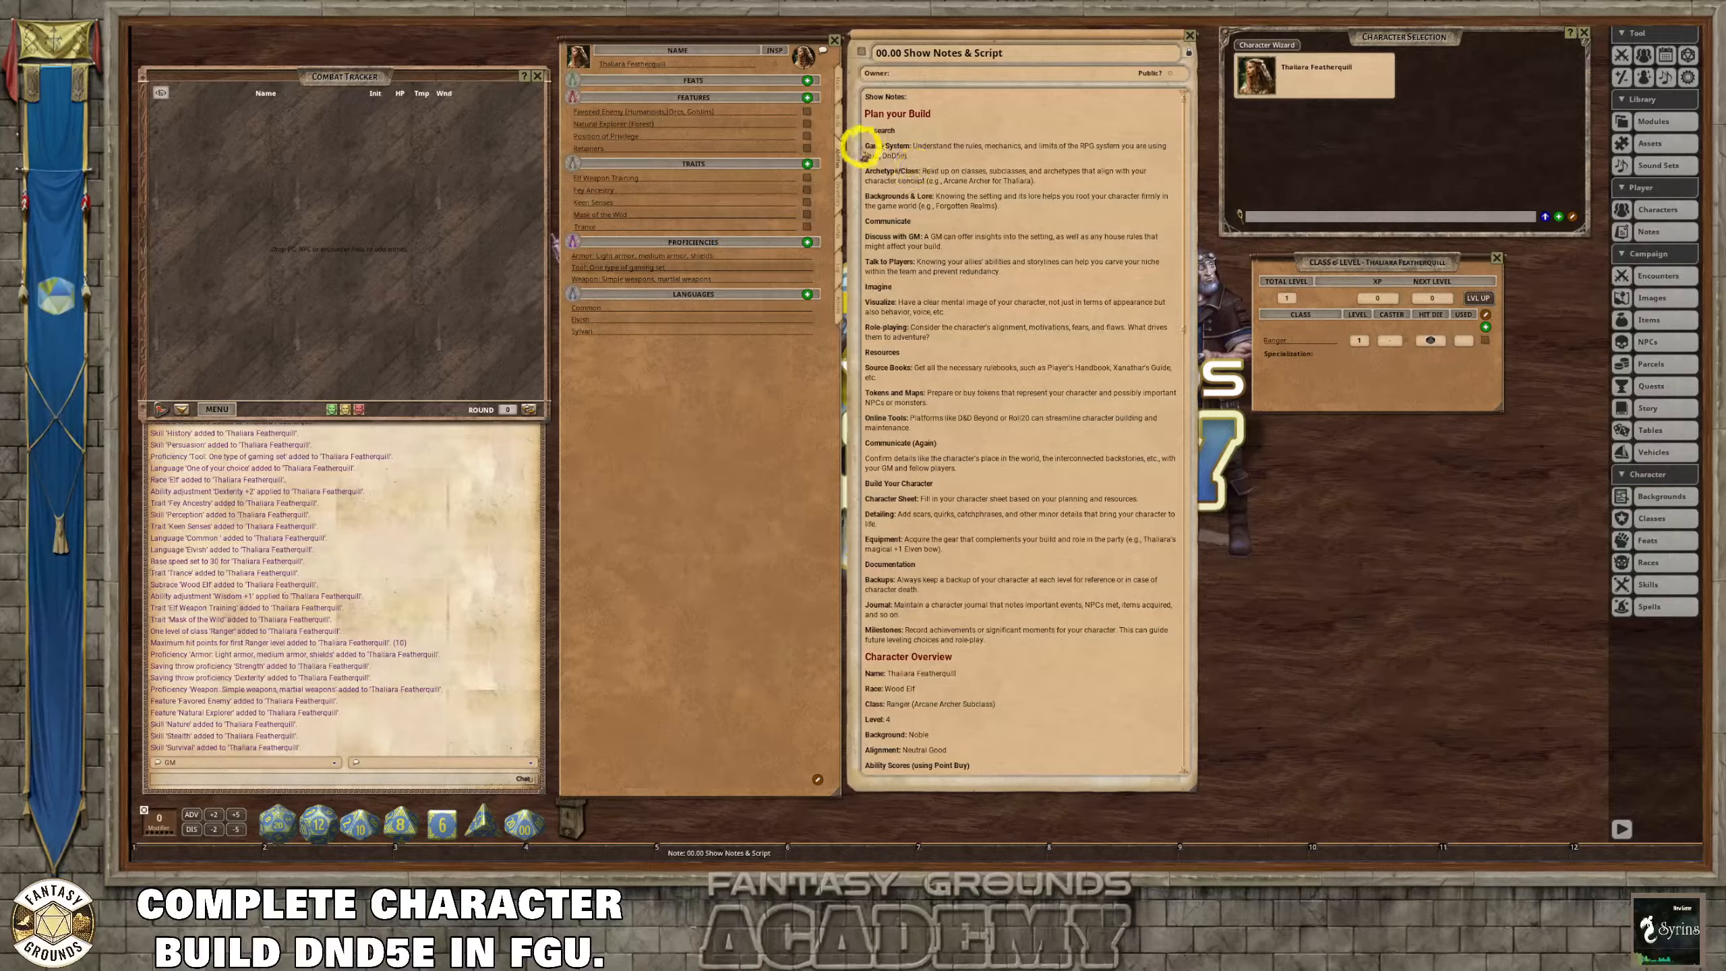
click(839, 123)
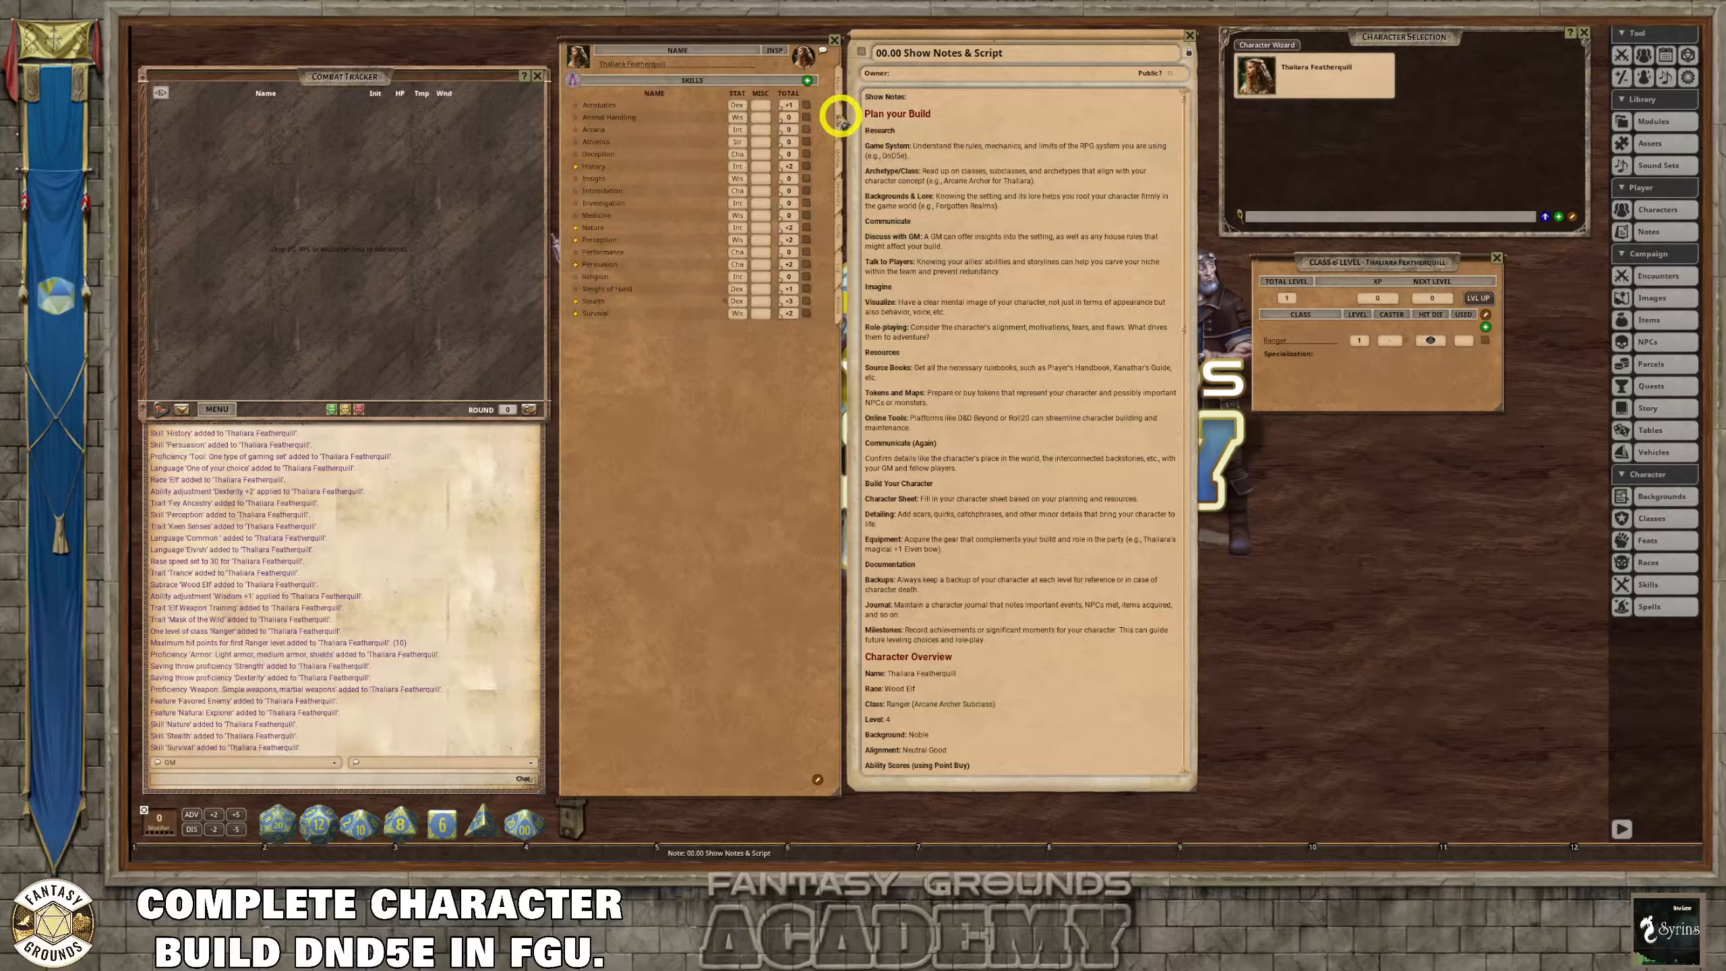
click(840, 85)
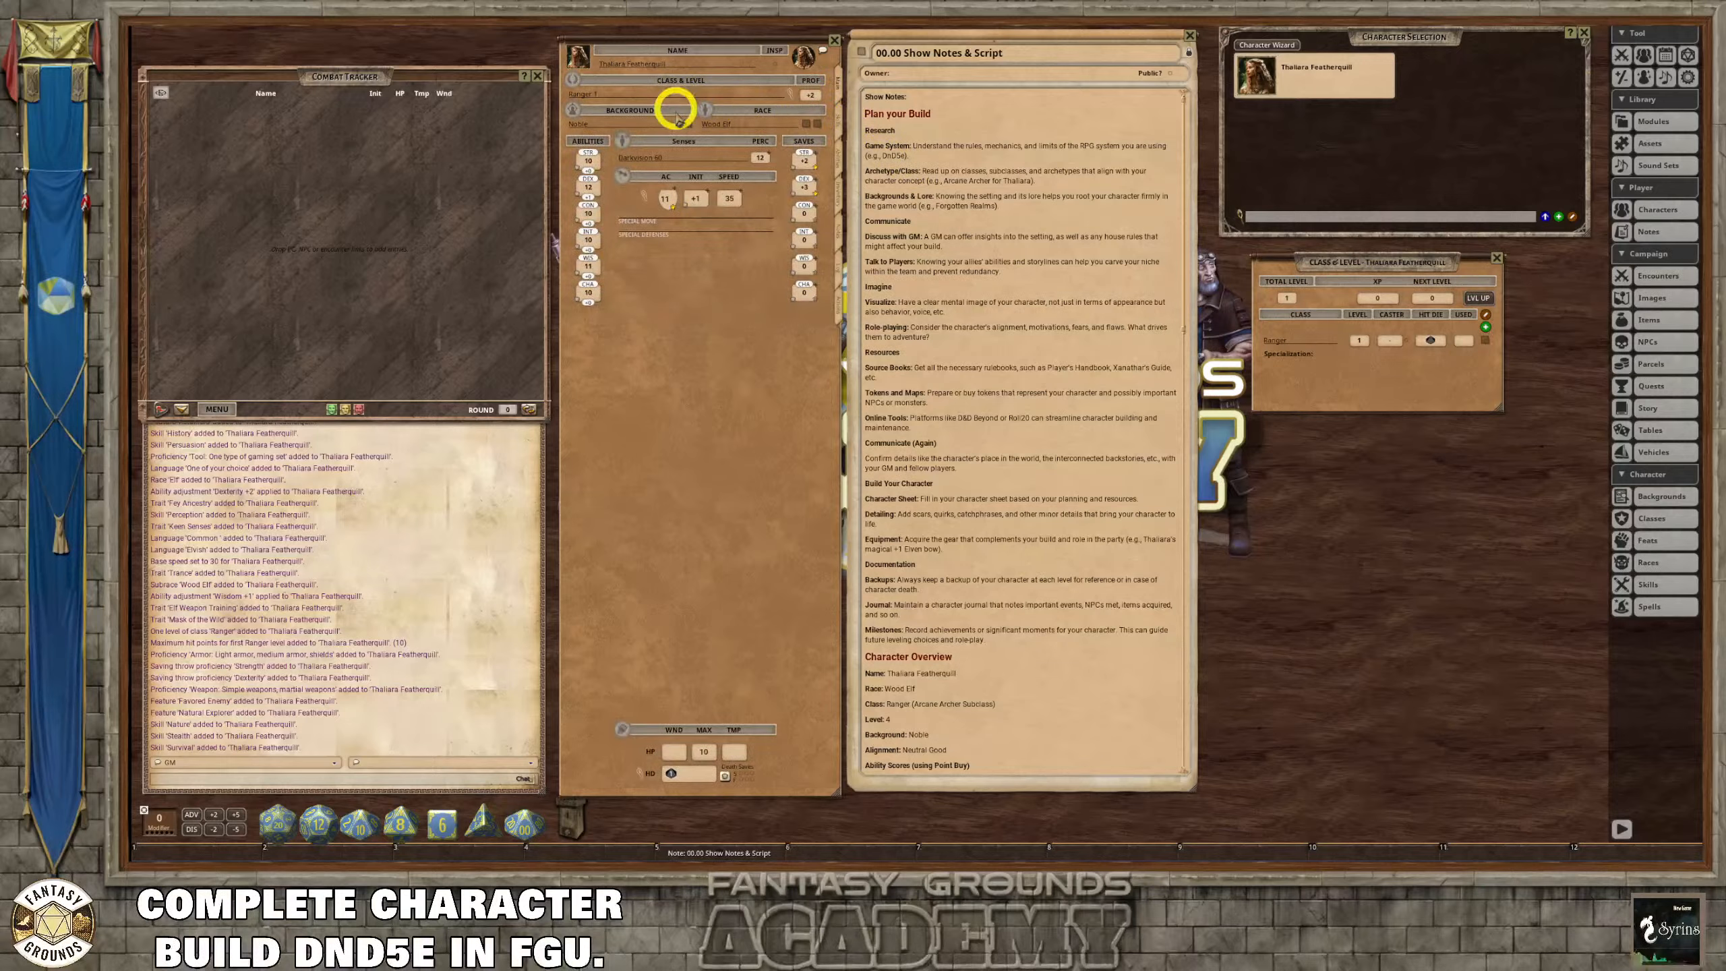
Add a proficient custom skill named Gaming Set: Dragon Chess to the Skills page, based on Wisdom.
click(841, 130)
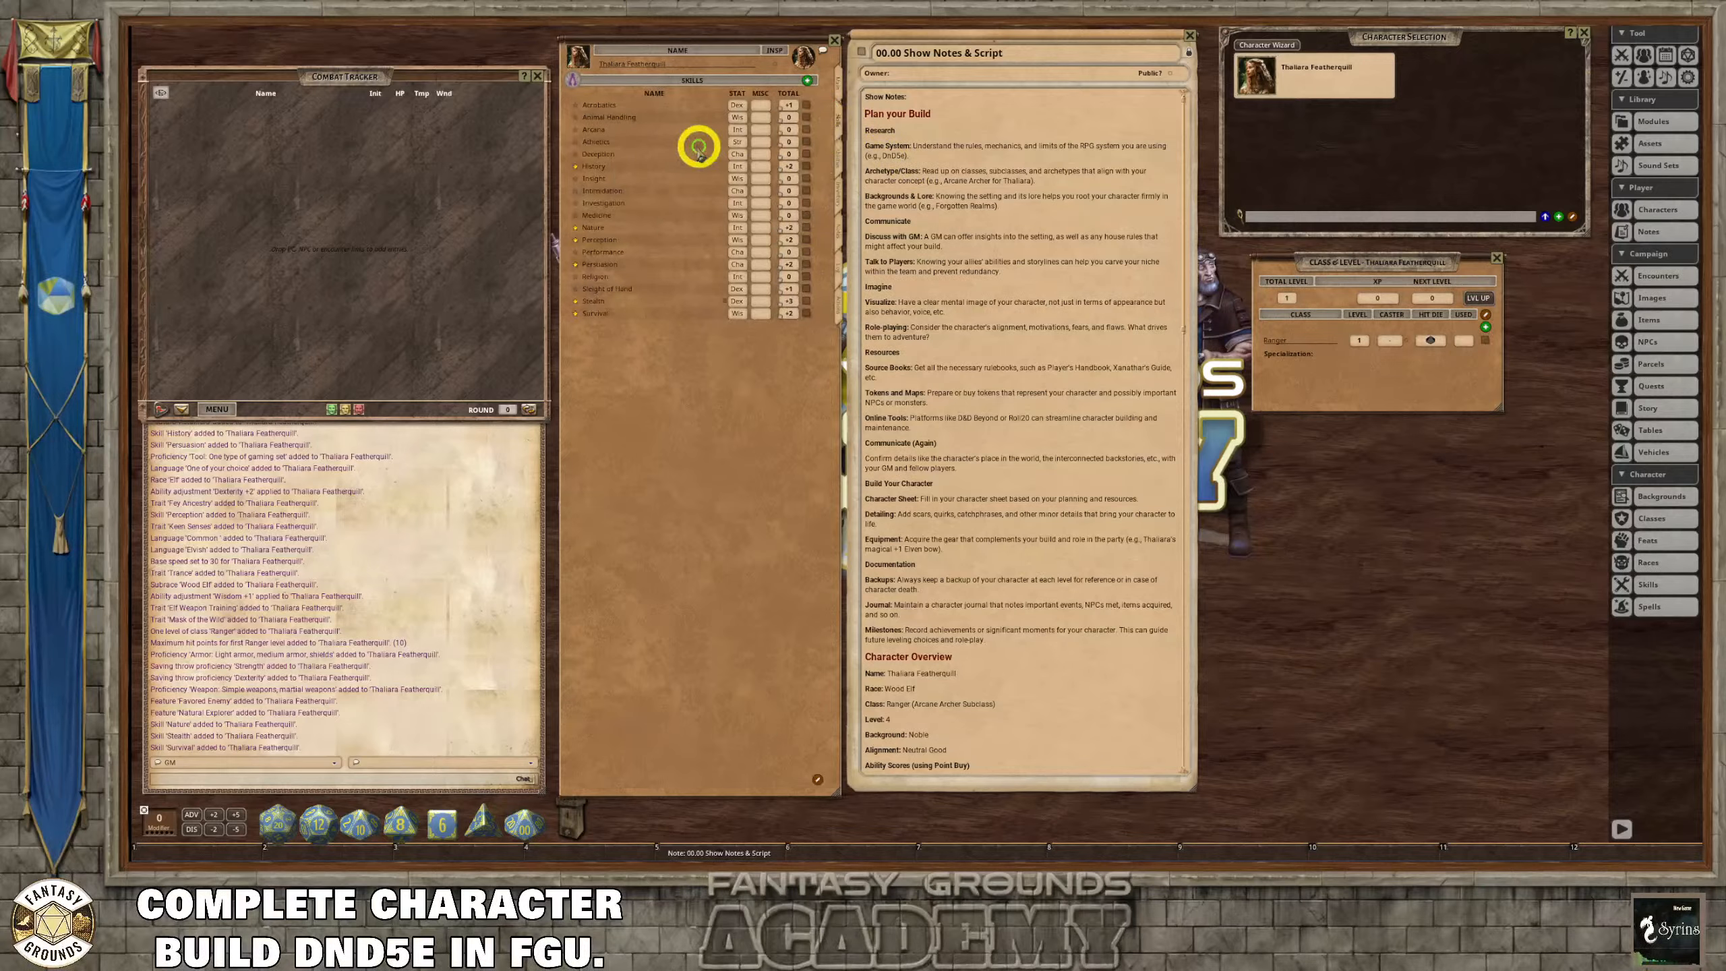
click(808, 80)
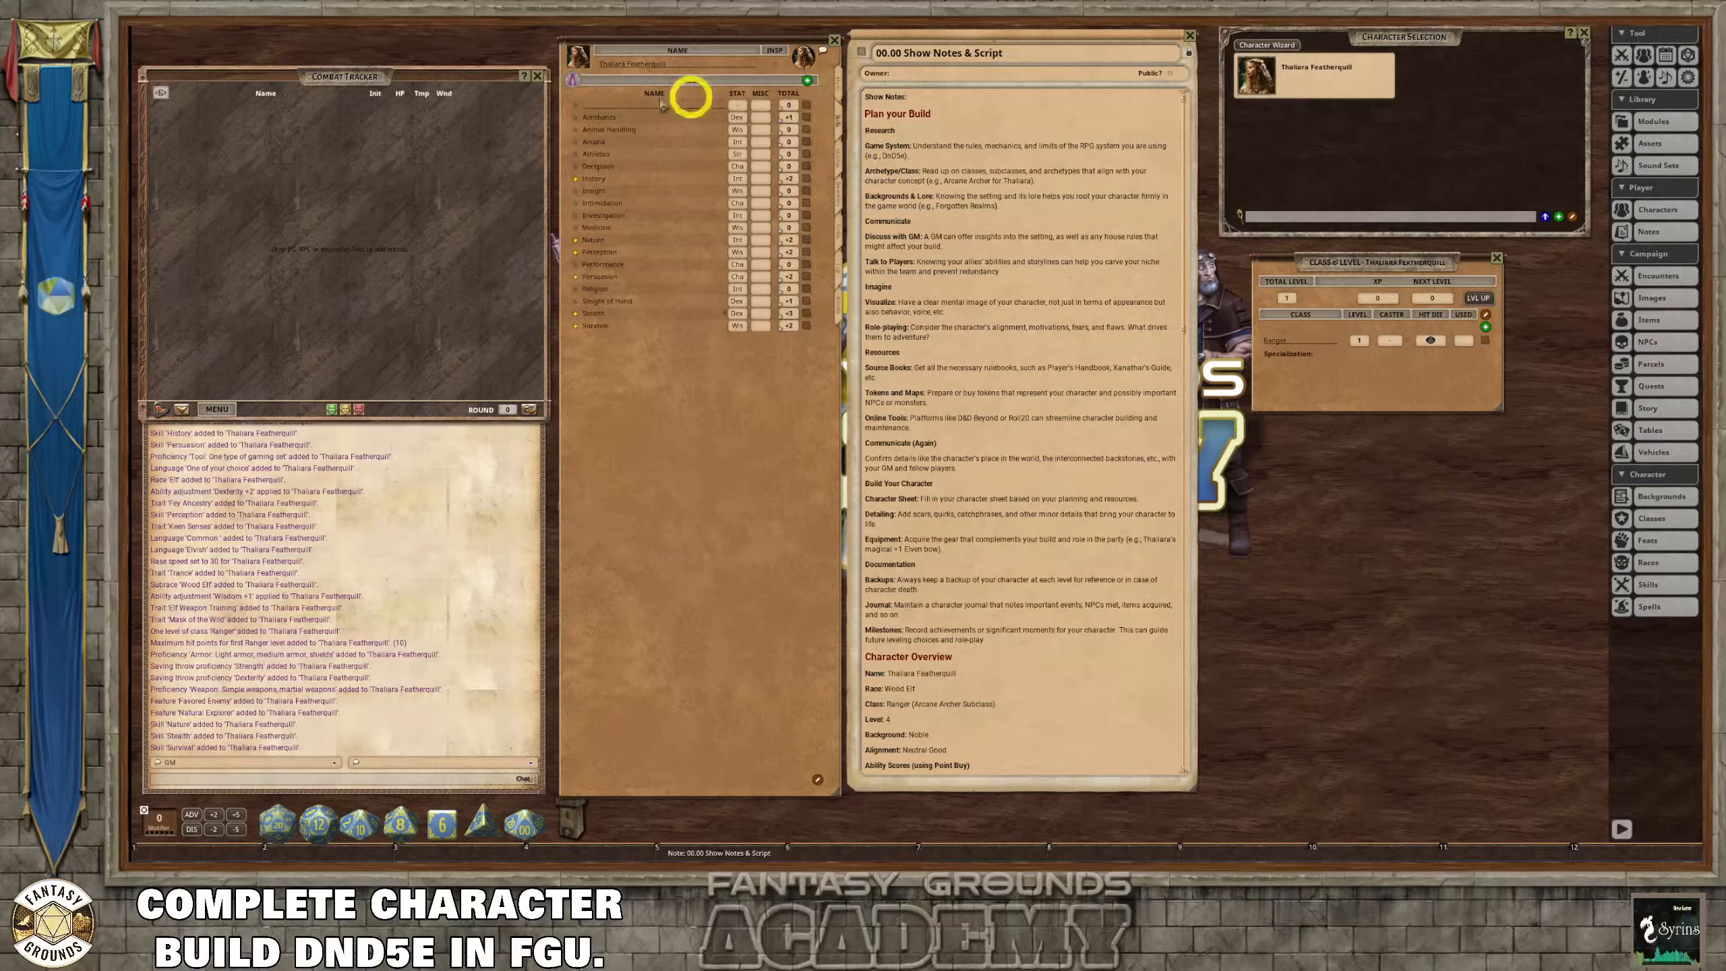
click(577, 105)
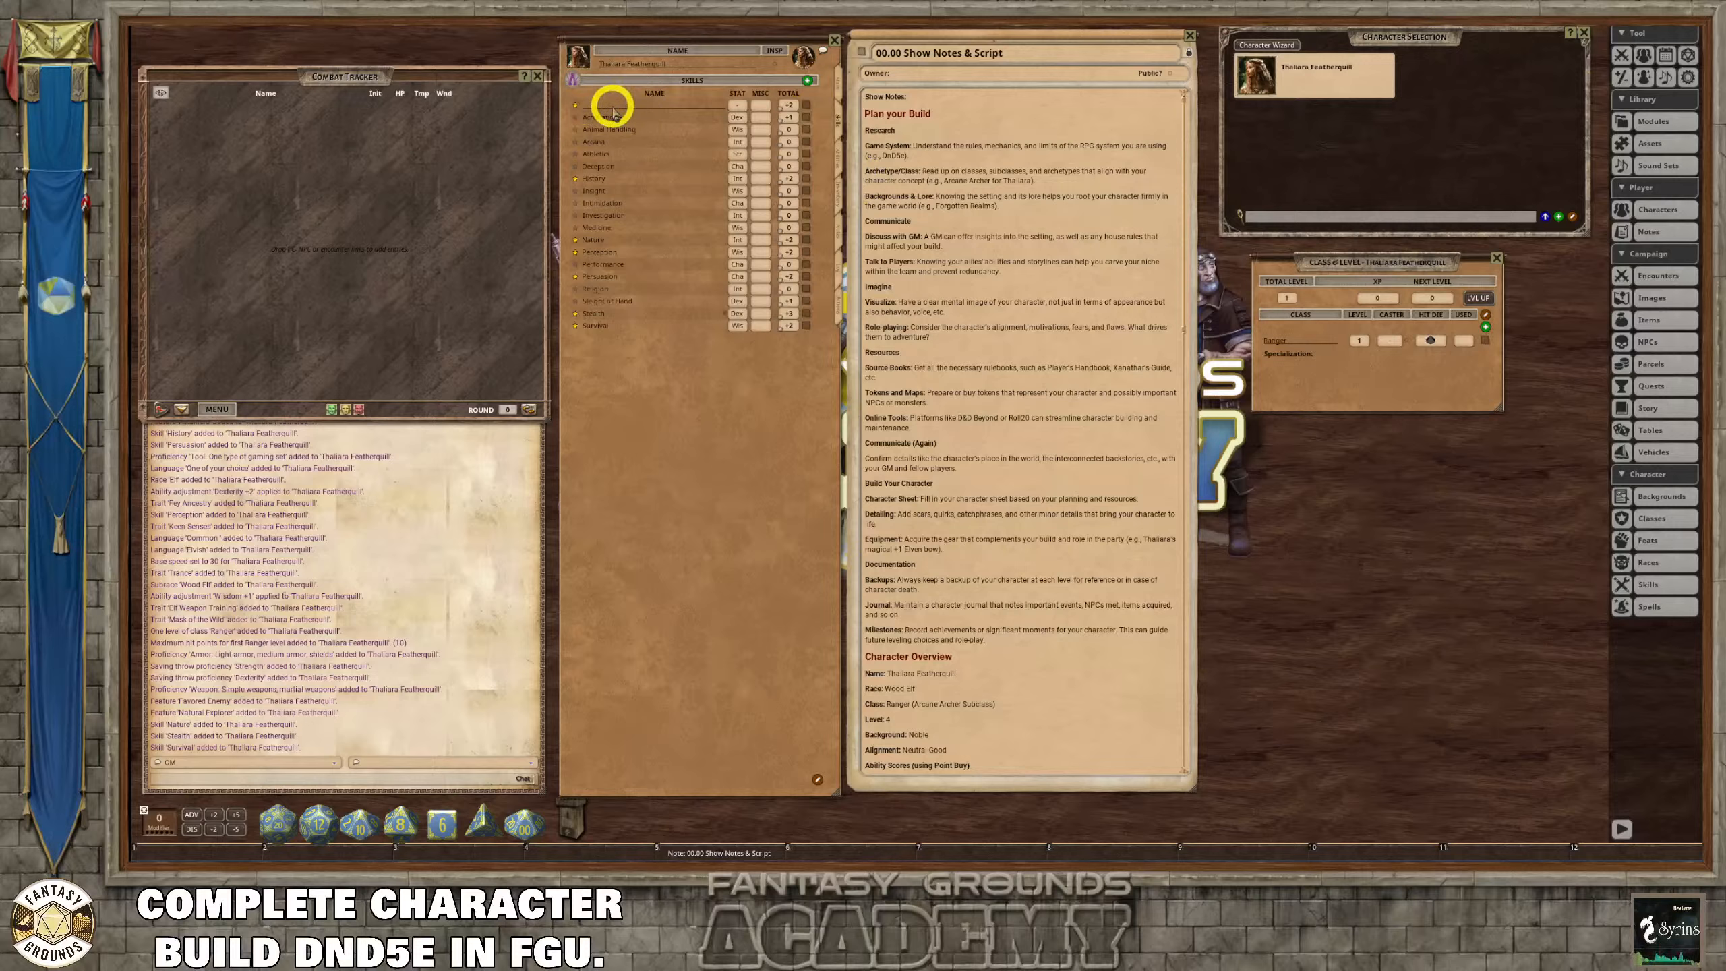
key(shift)
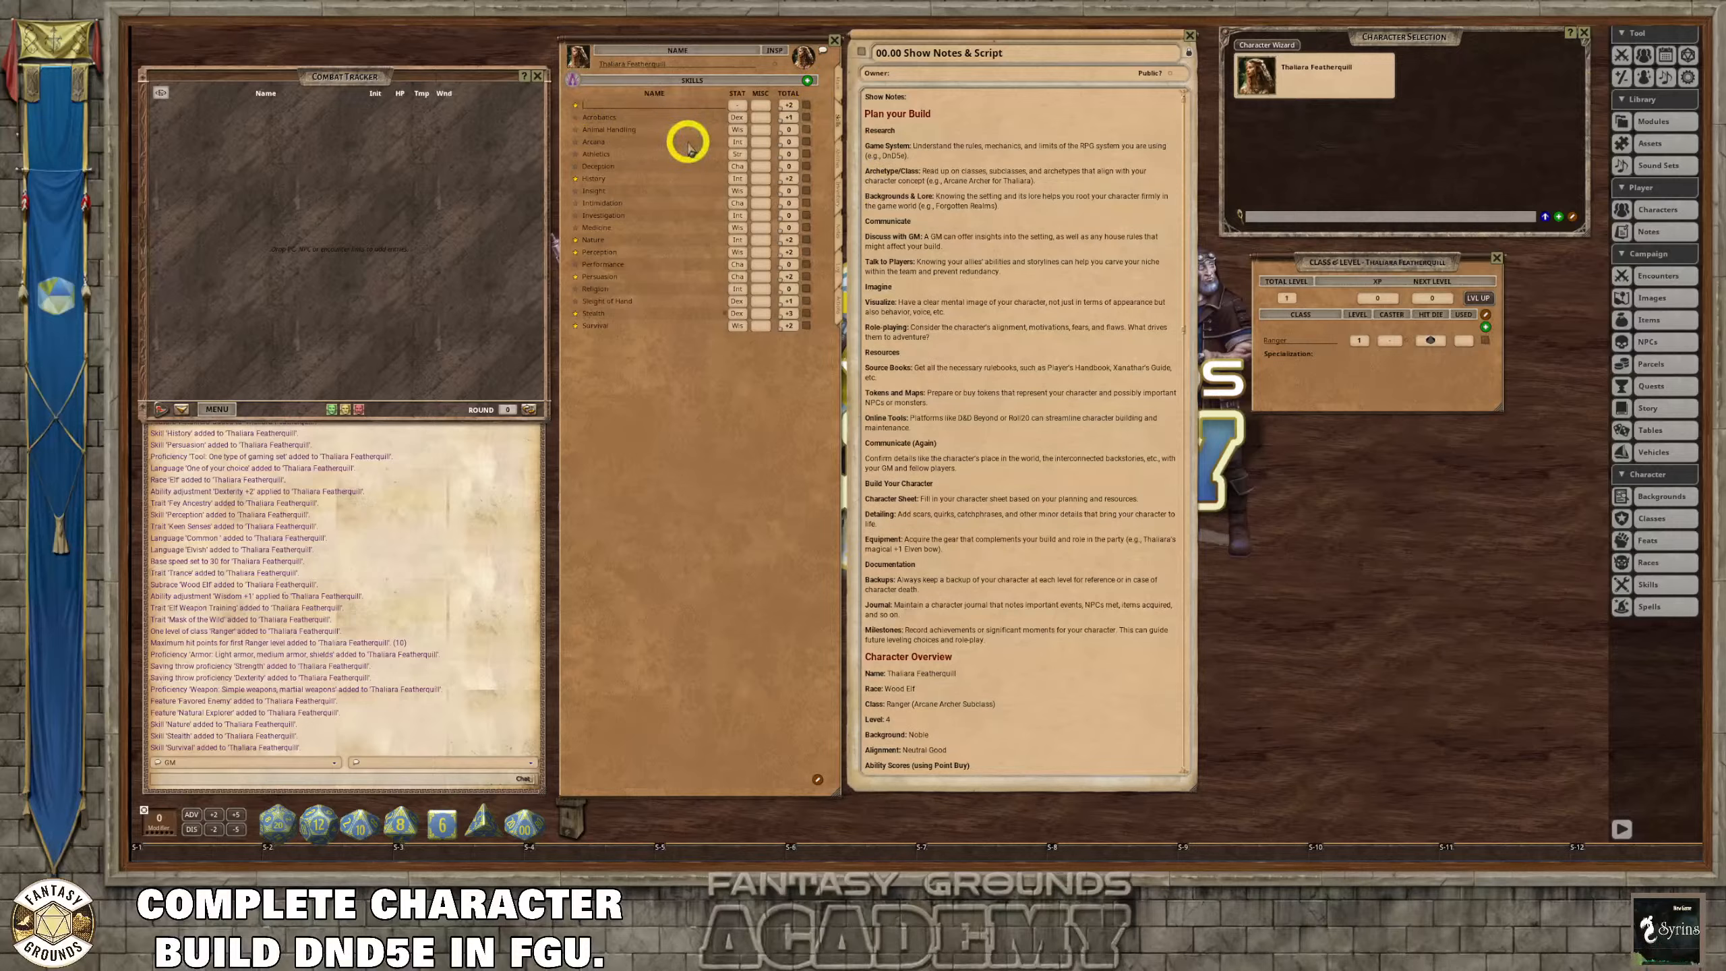
text(GAming Set: Dragon Chess)
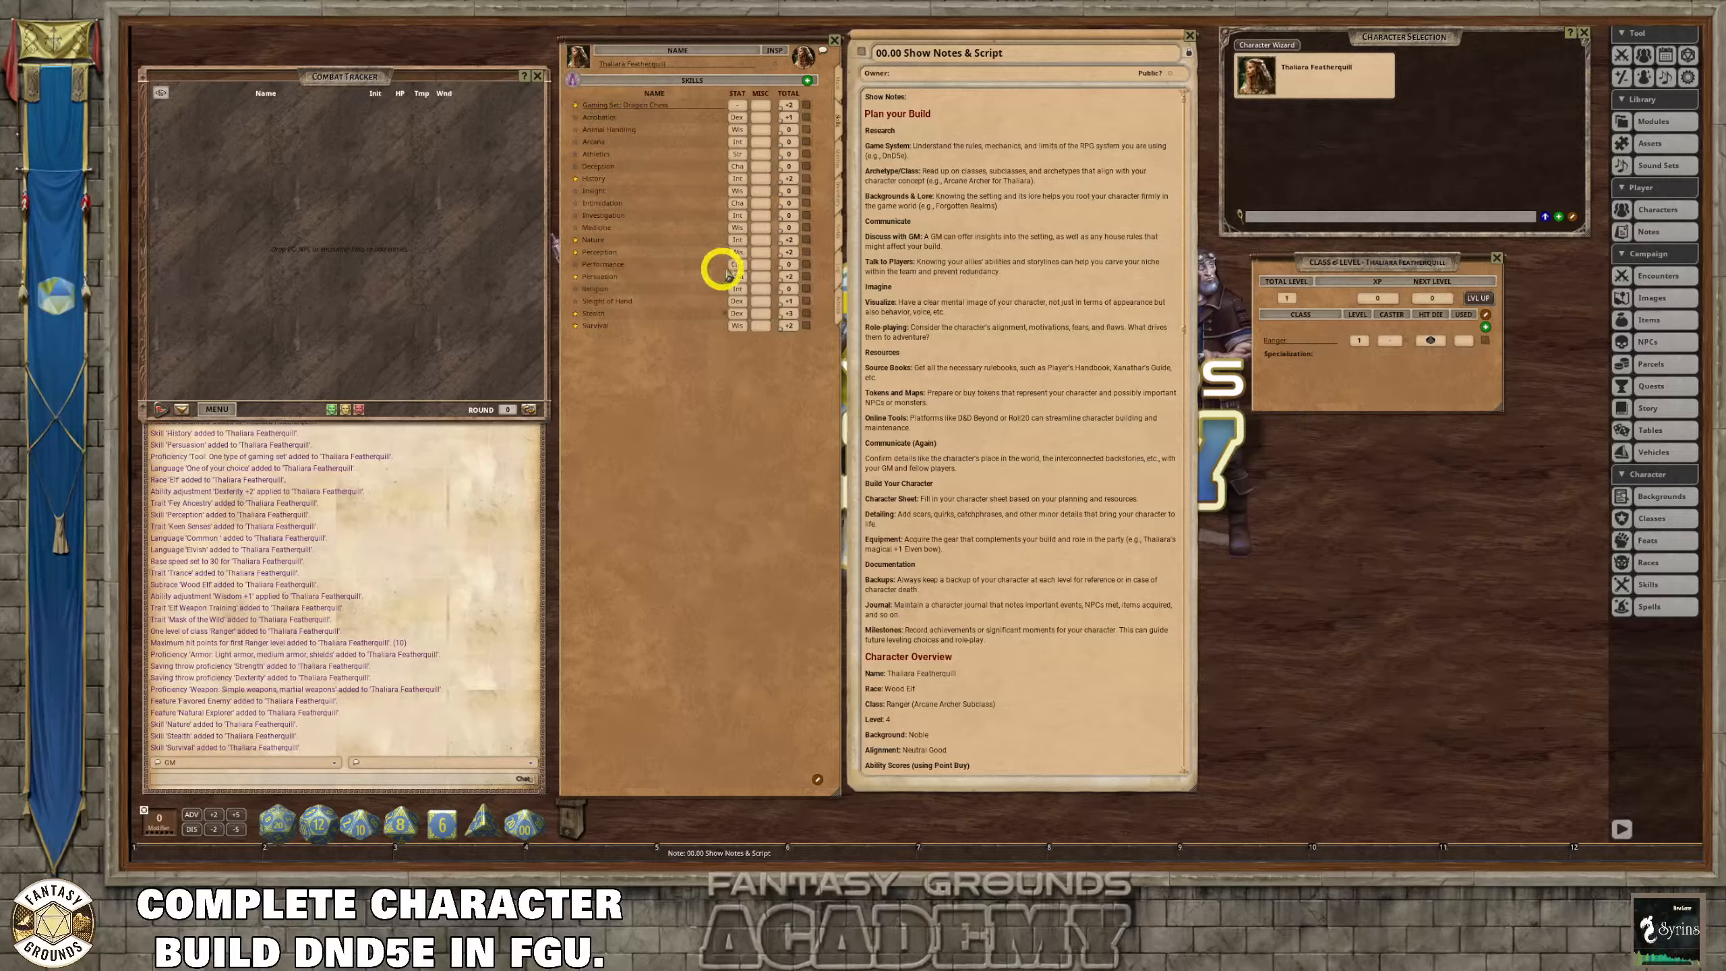
click(740, 105)
click(741, 169)
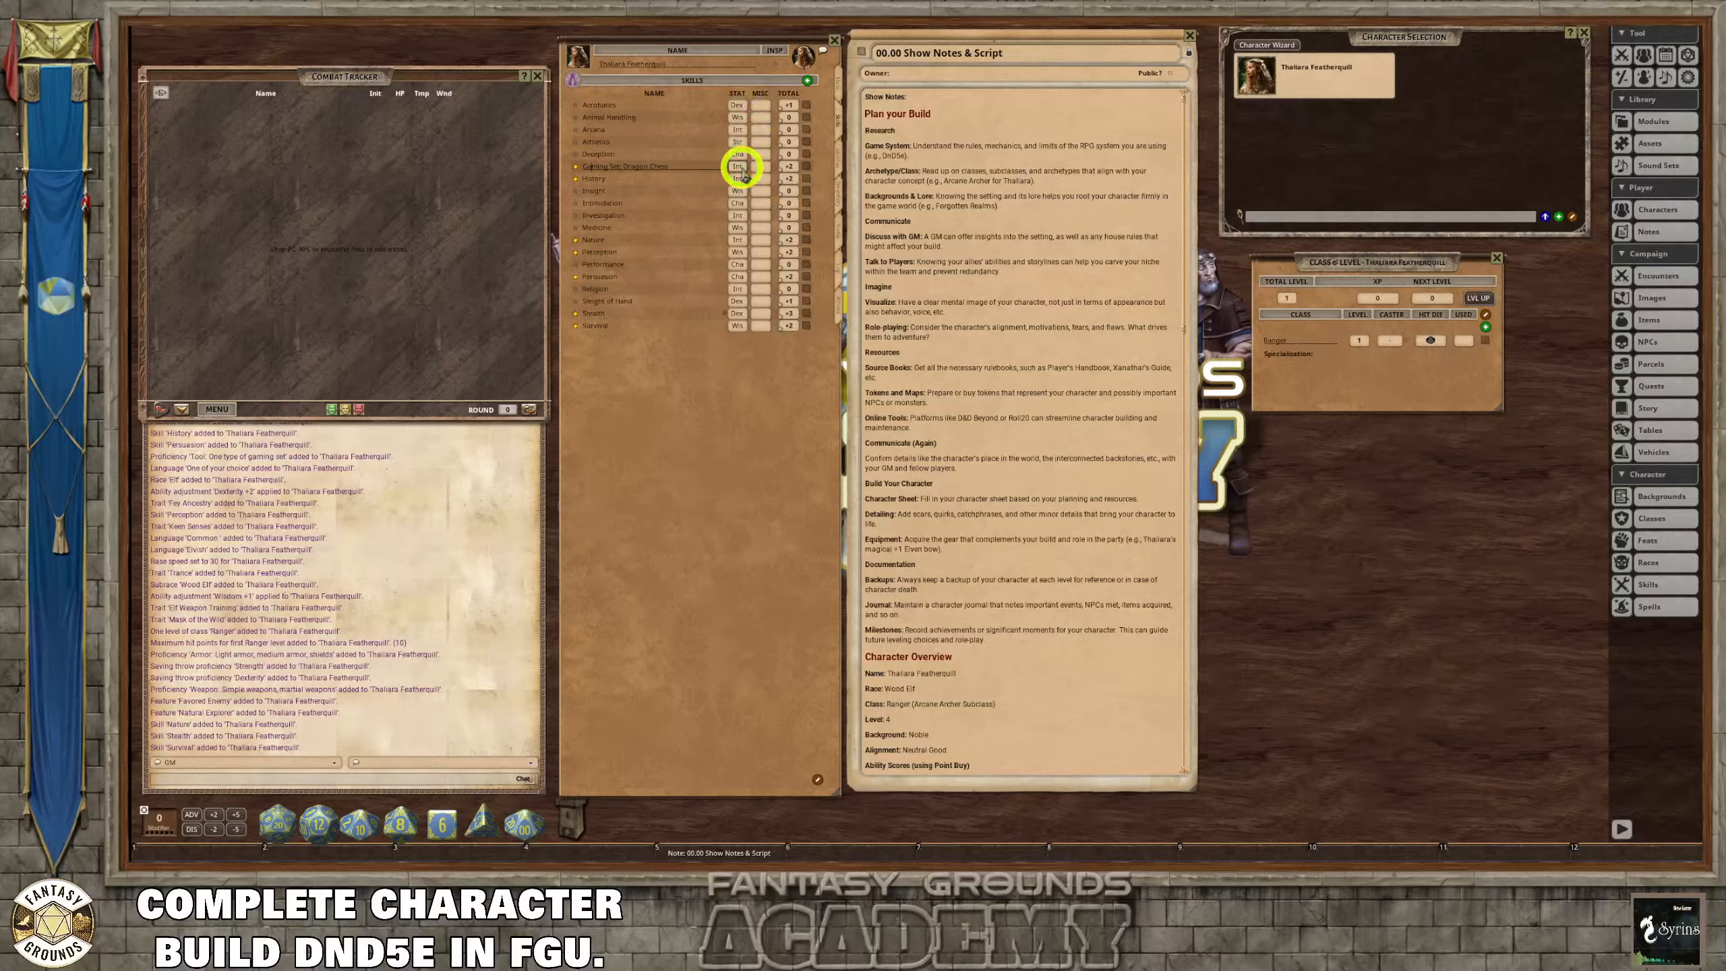
click(740, 167)
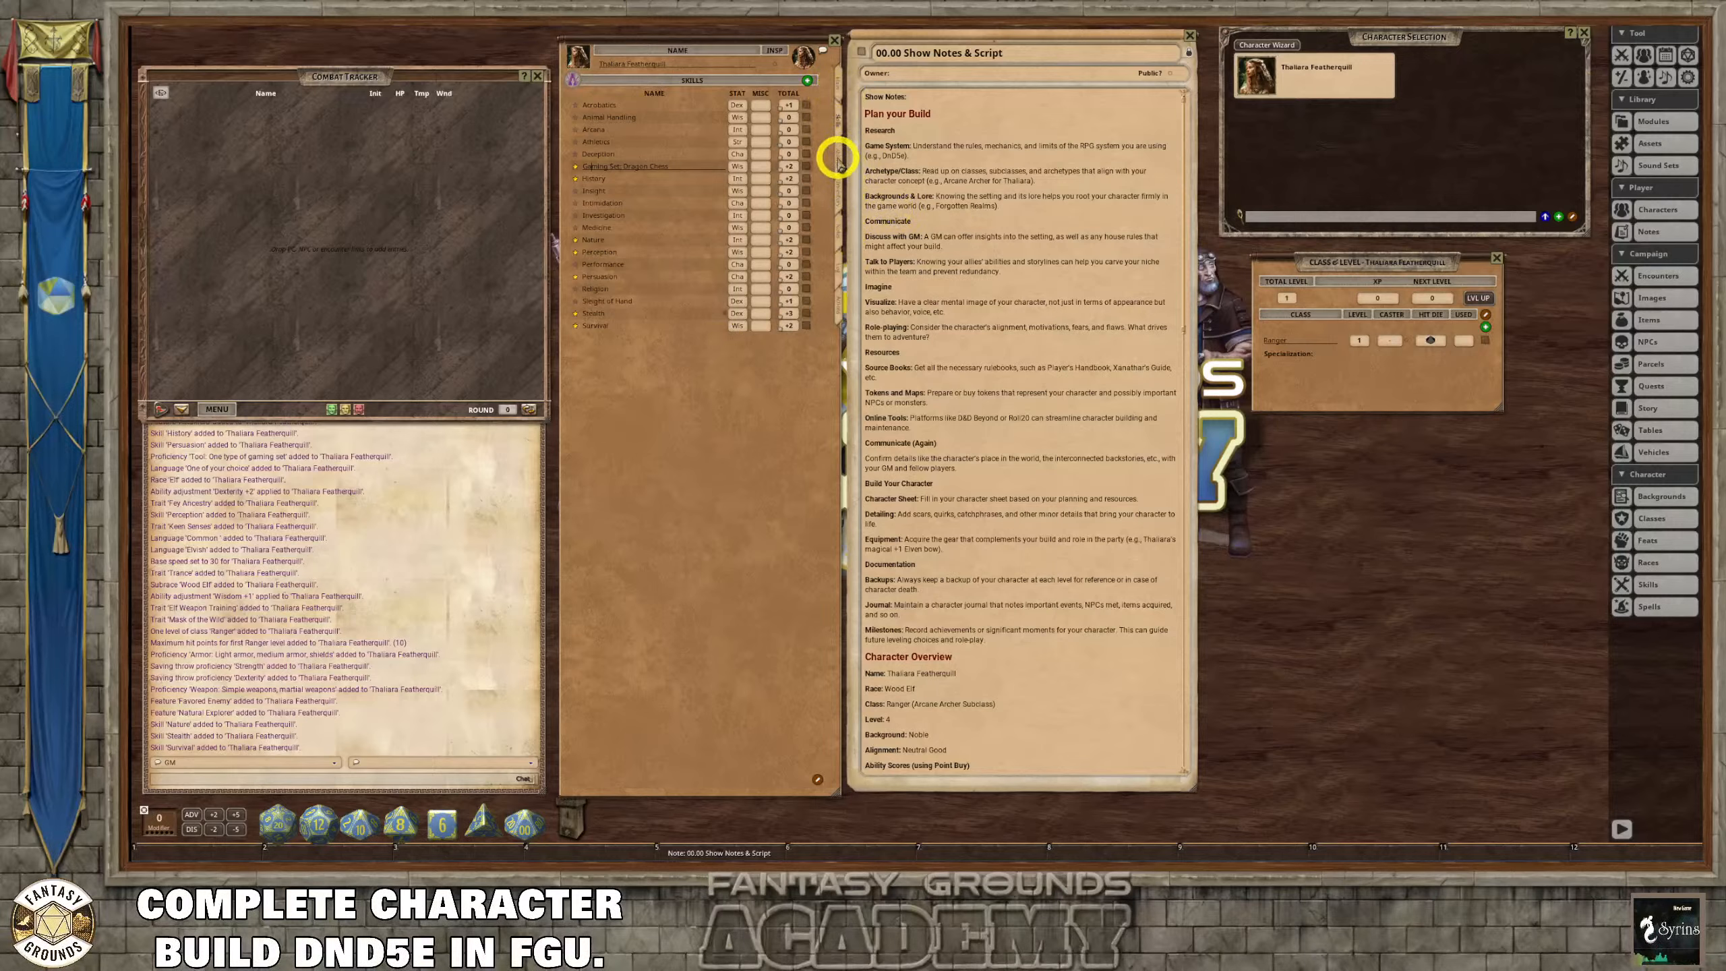
Check the Actions page, return to the Main page, and close the Character Selection and Class & Level windows.
click(840, 307)
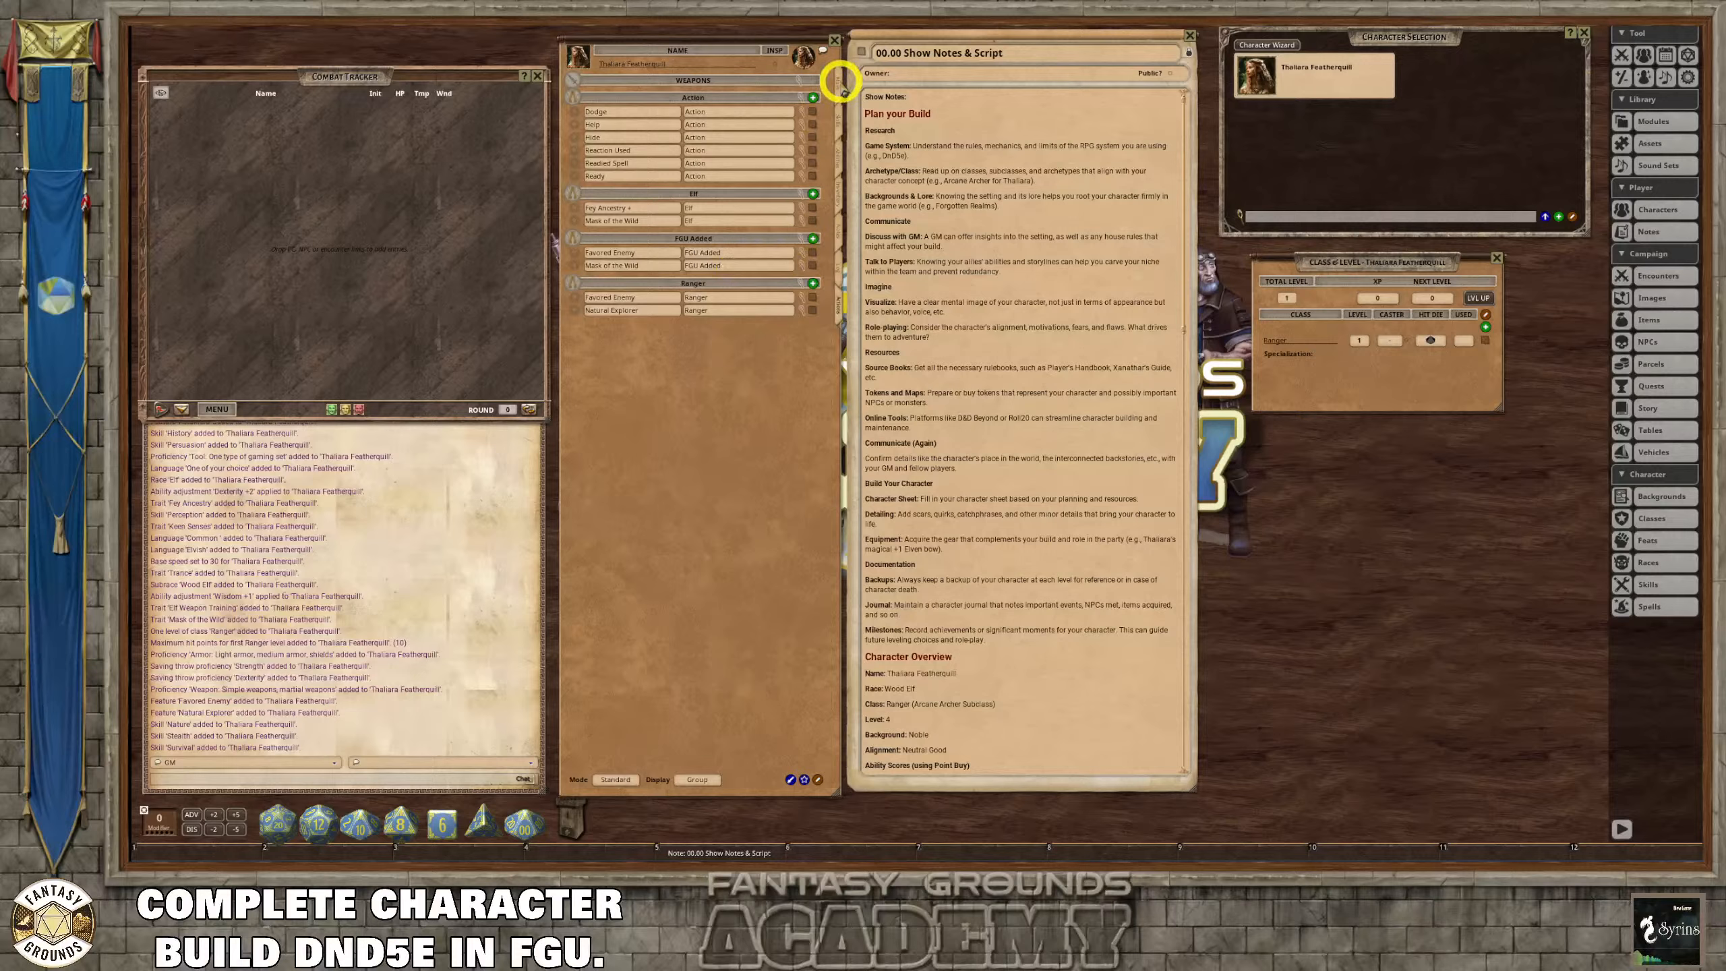
click(841, 83)
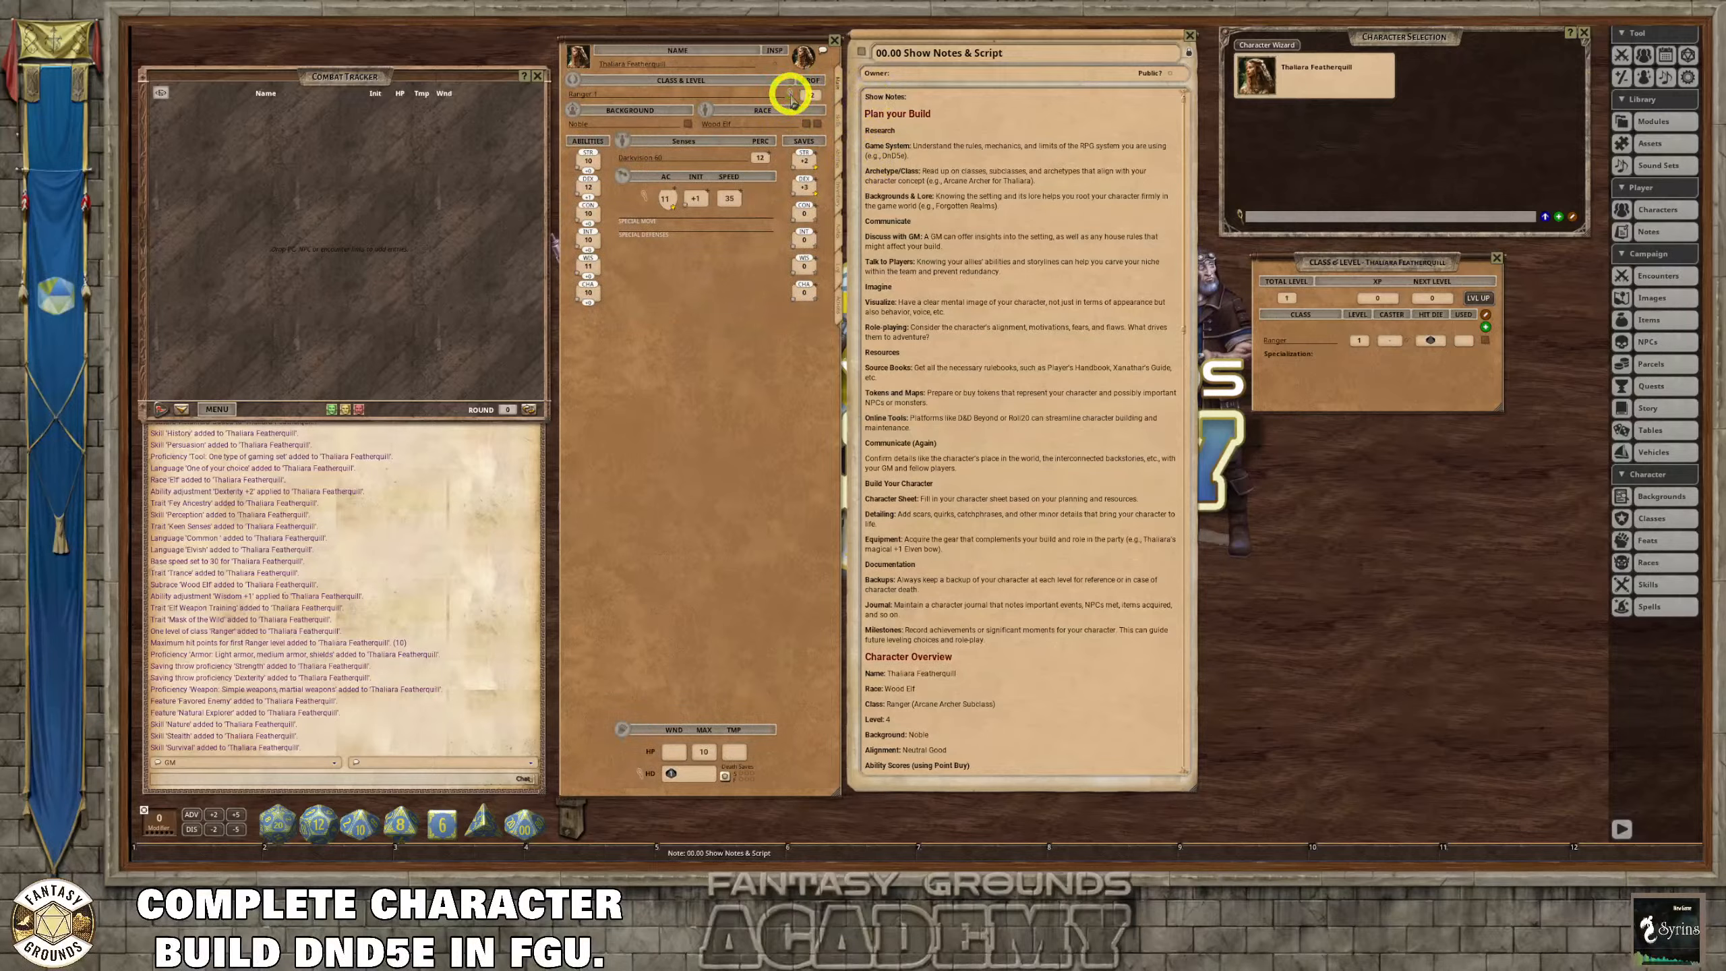
drag(1377, 269, 979, 102)
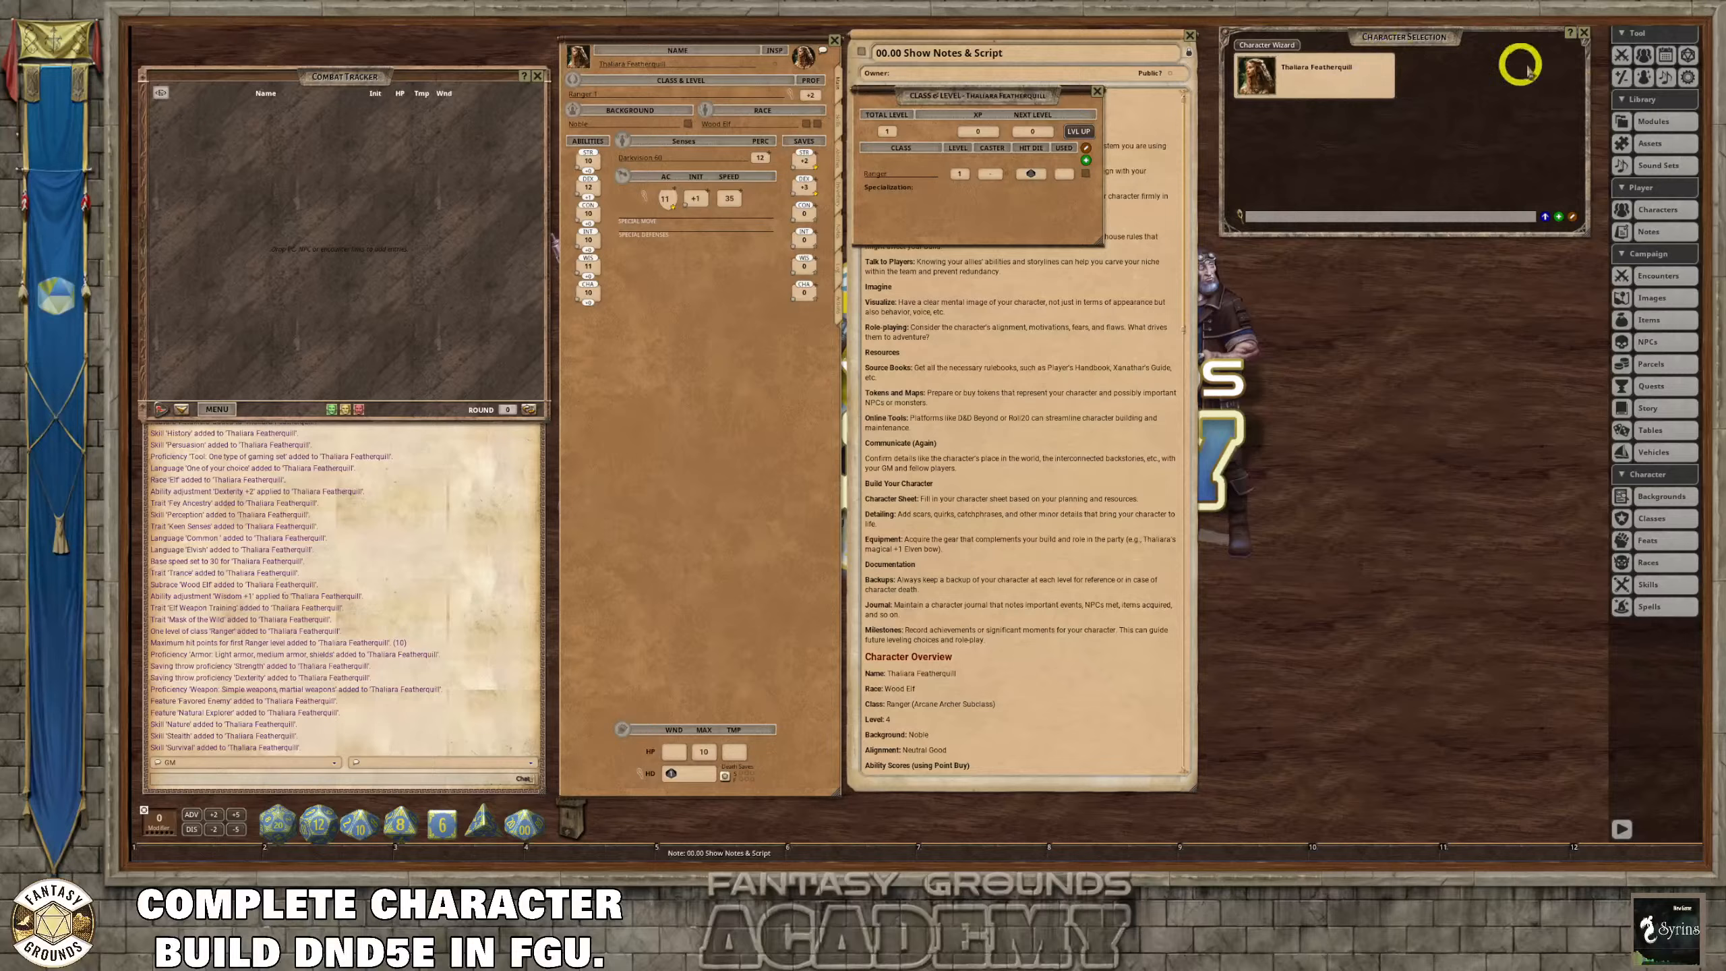
click(1585, 32)
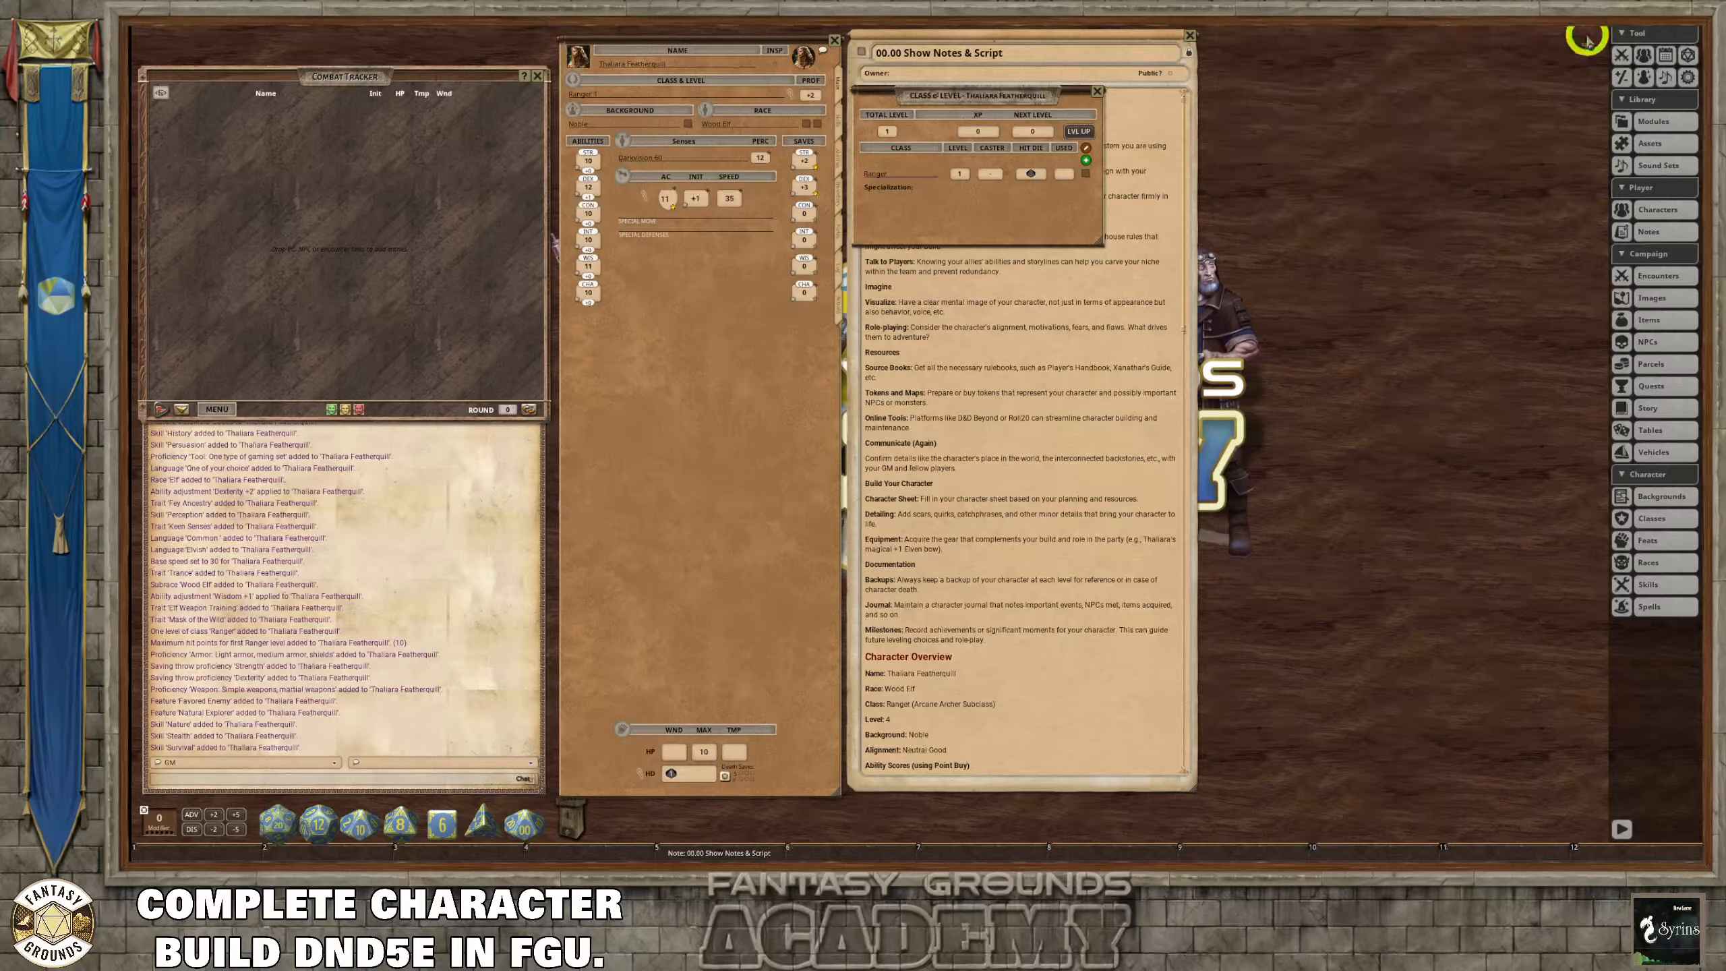
click(1097, 91)
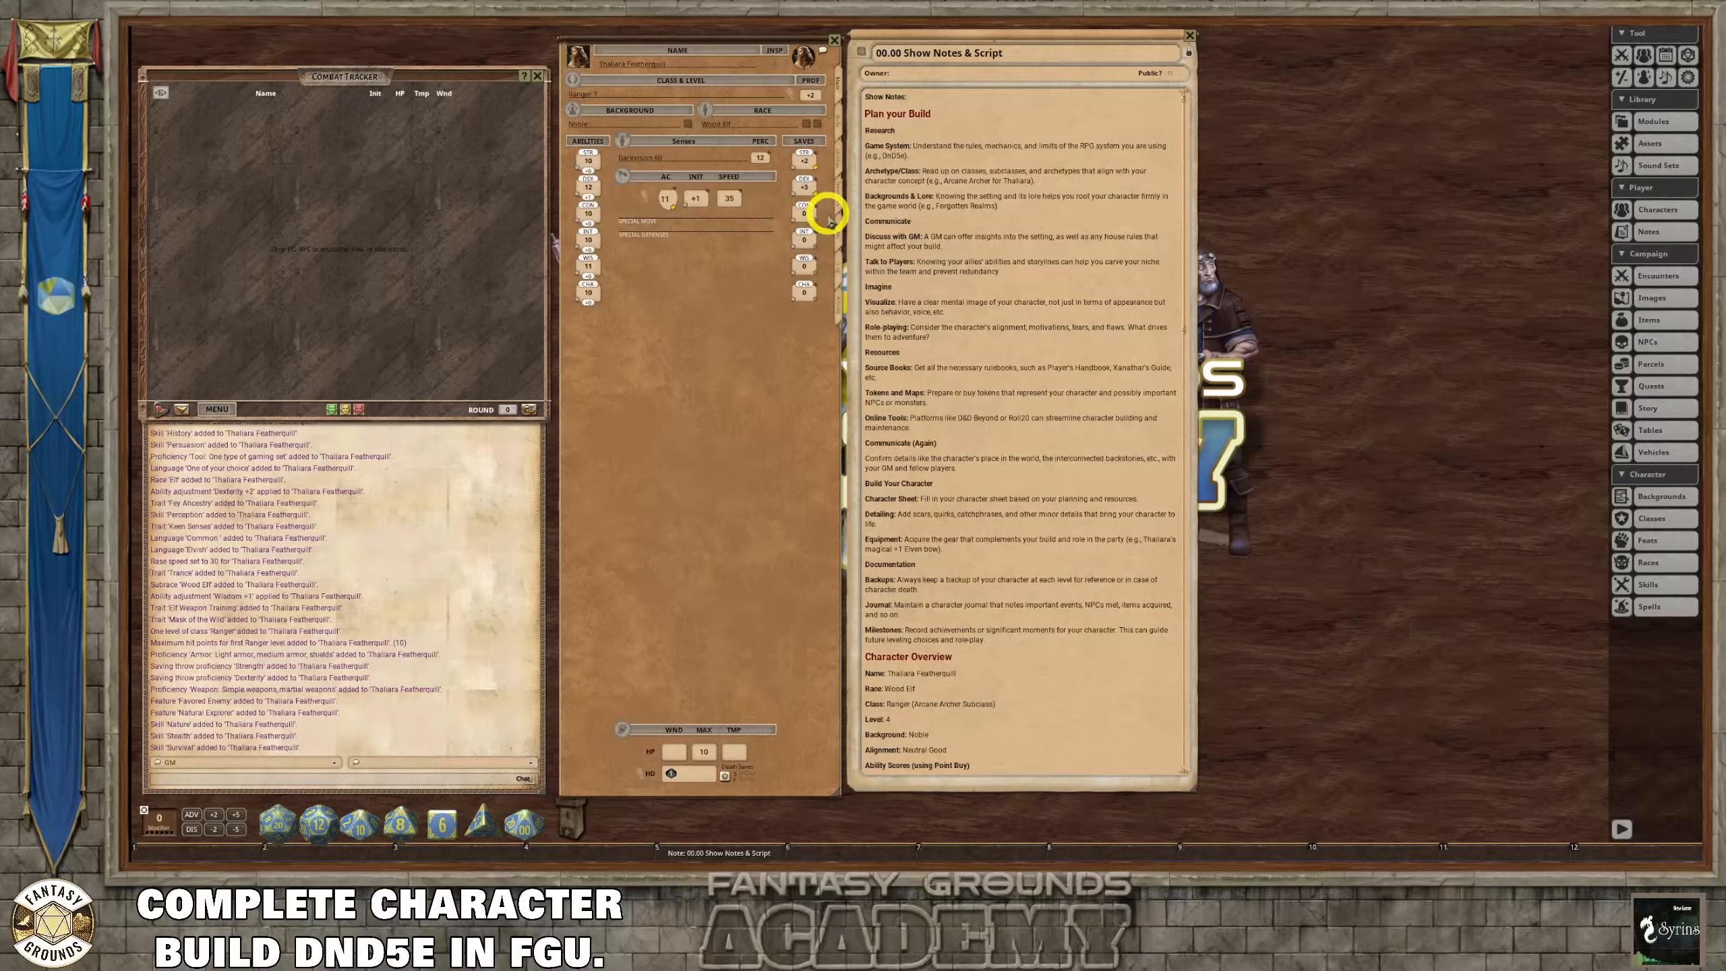
Review the character sheet's Skills, Main and Abilities pages, ending on the Inventory page.
click(839, 123)
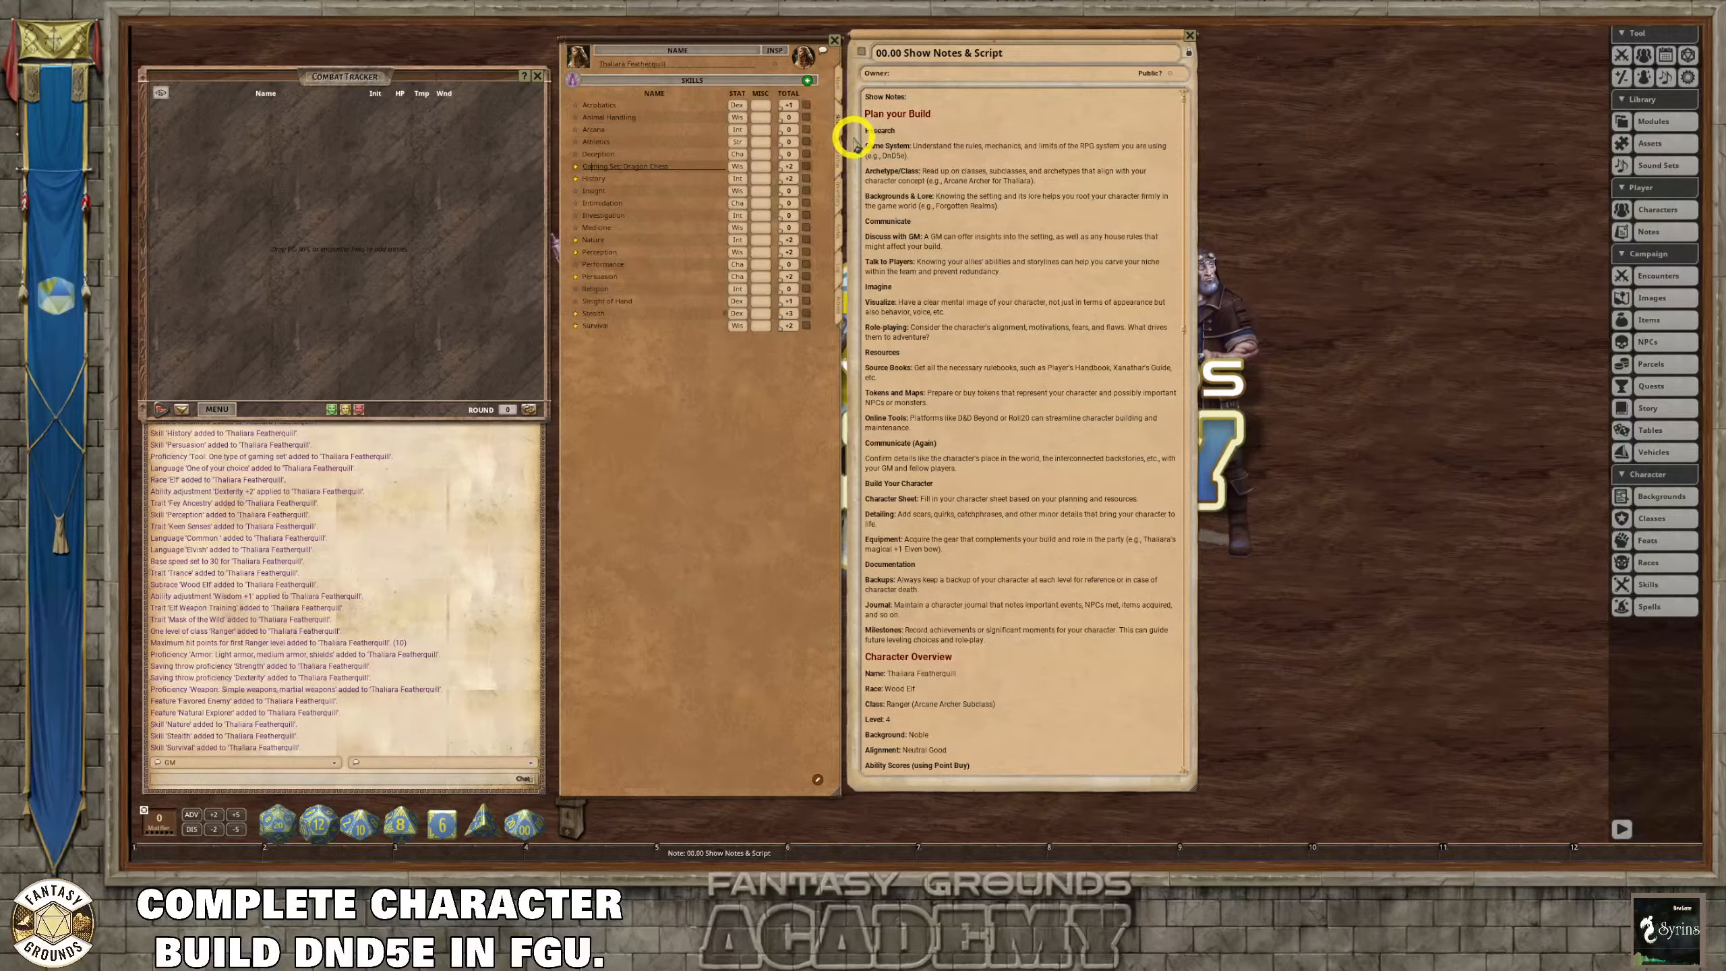
click(838, 83)
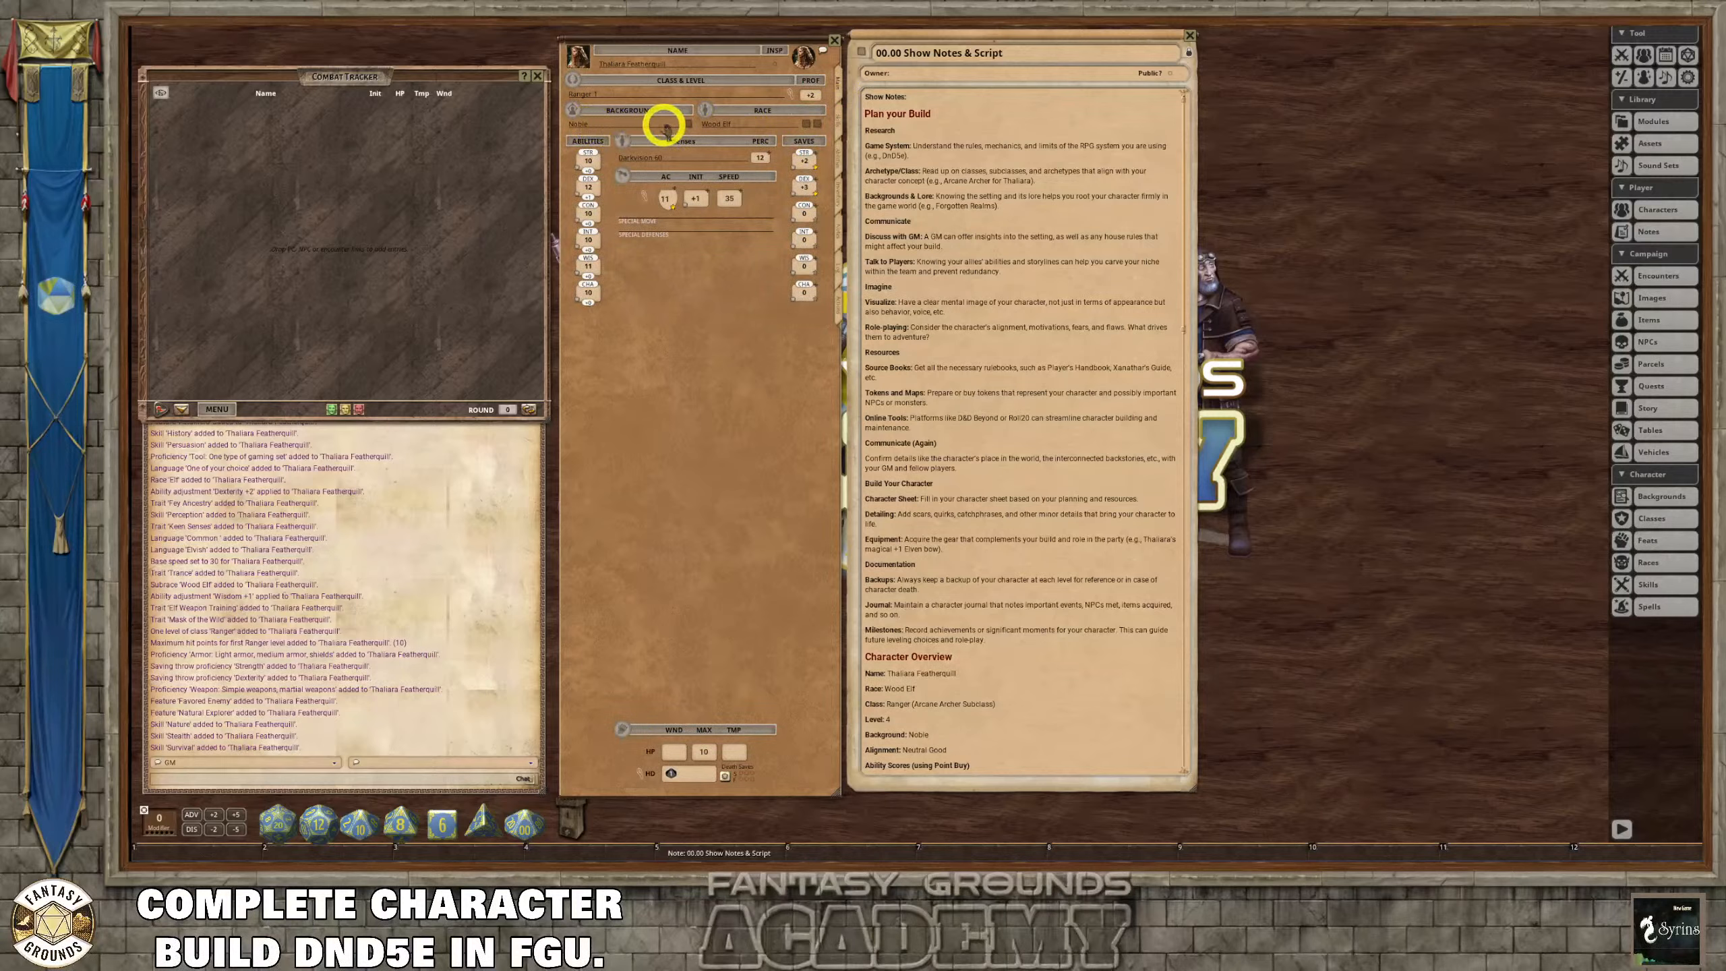
click(843, 127)
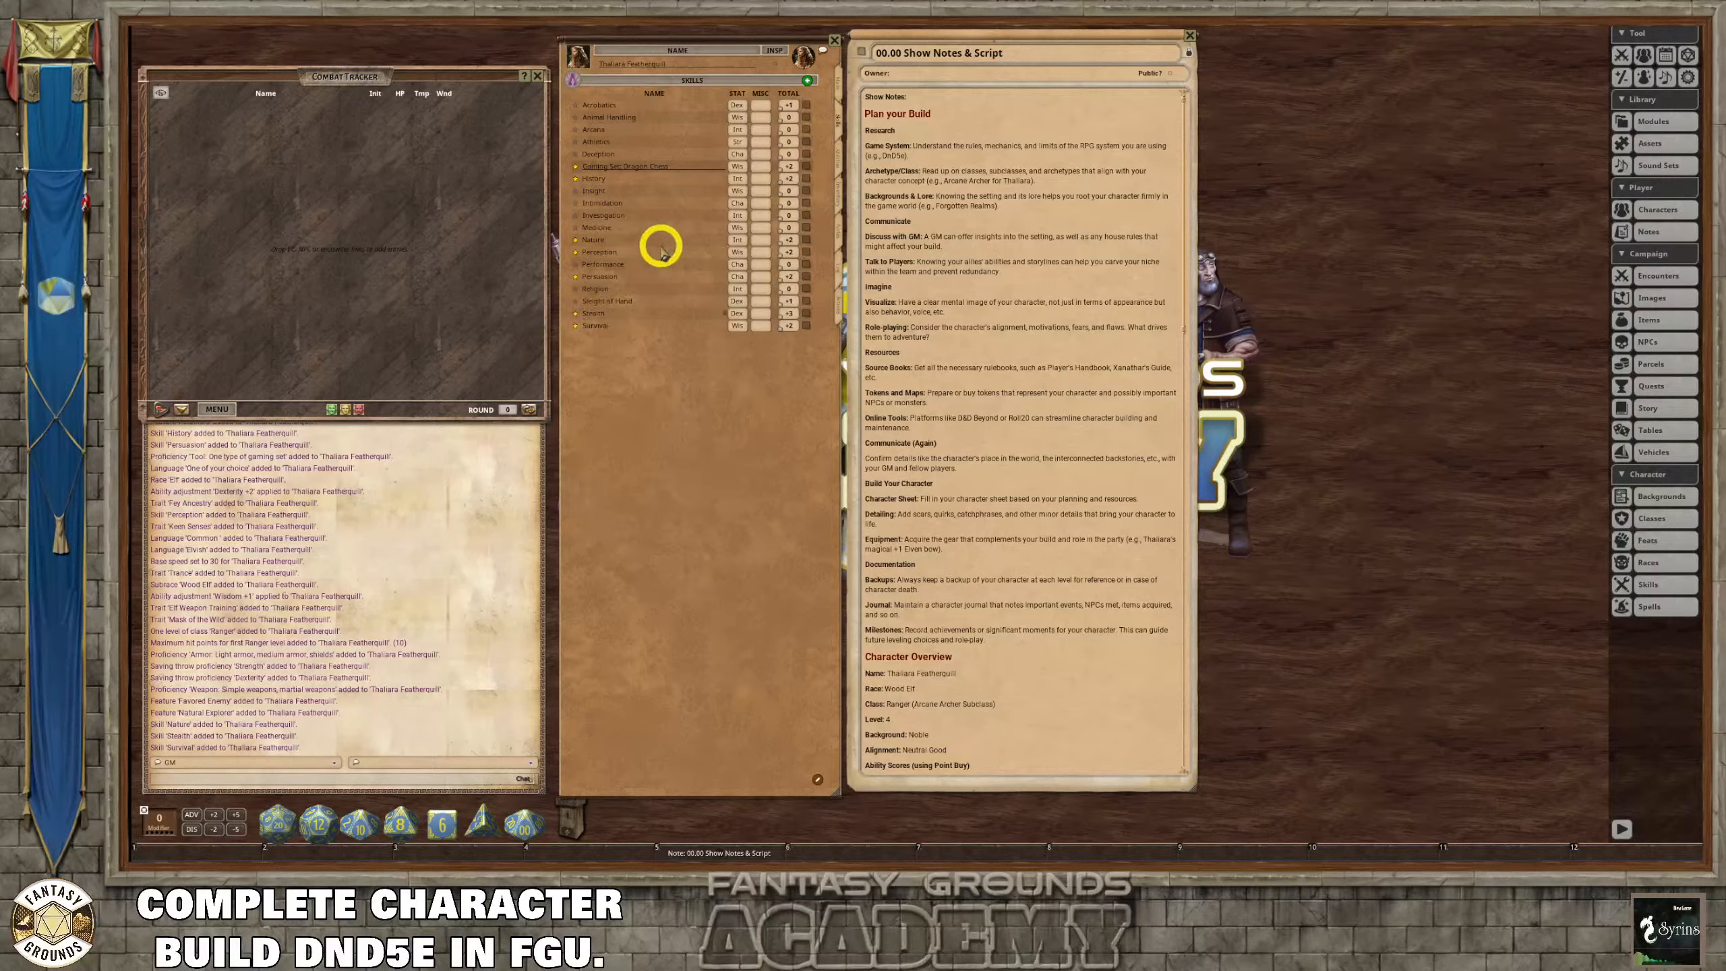
click(842, 161)
click(836, 123)
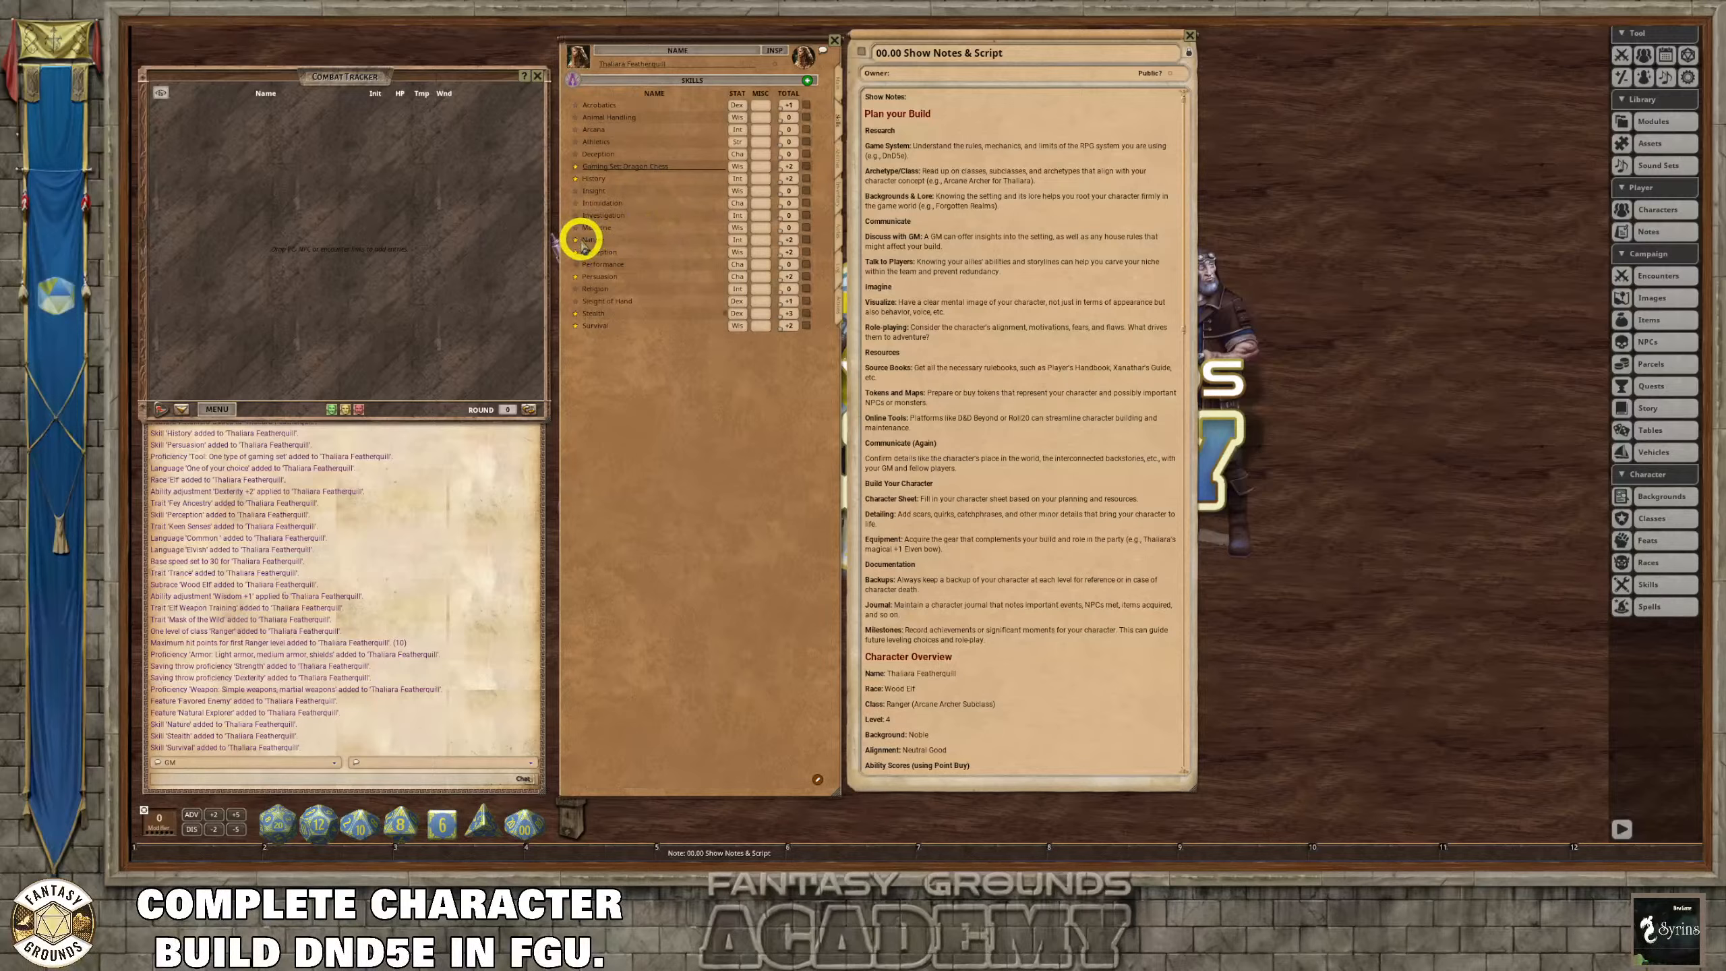
click(839, 156)
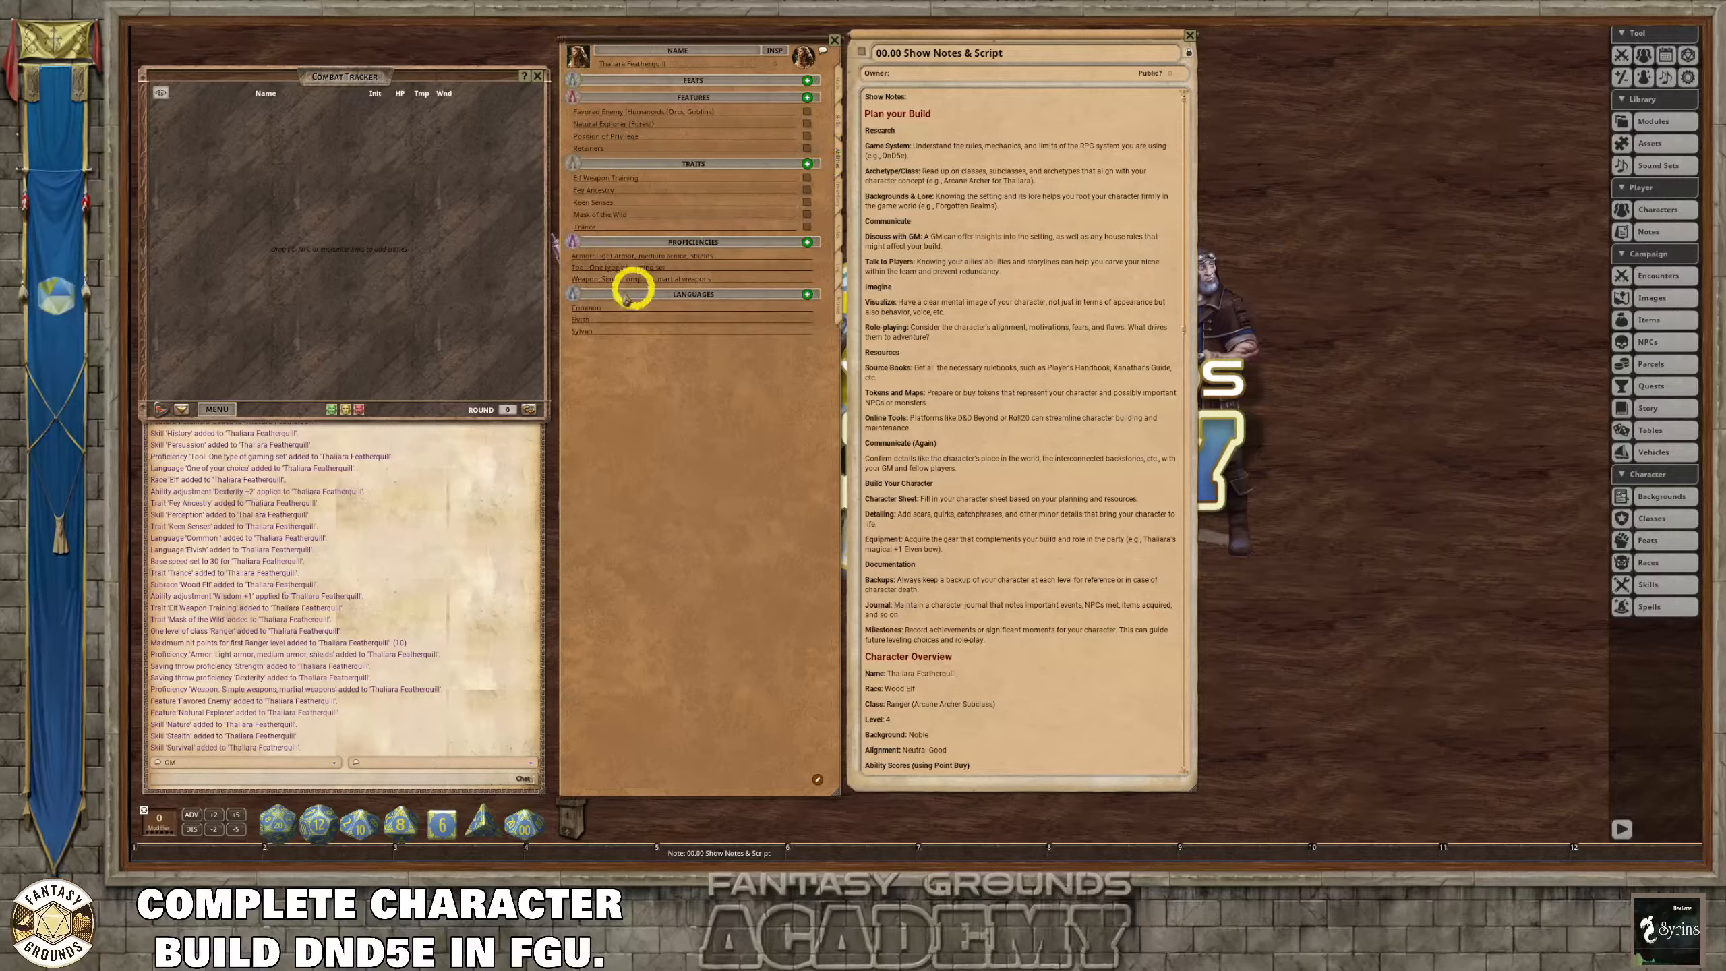
click(838, 195)
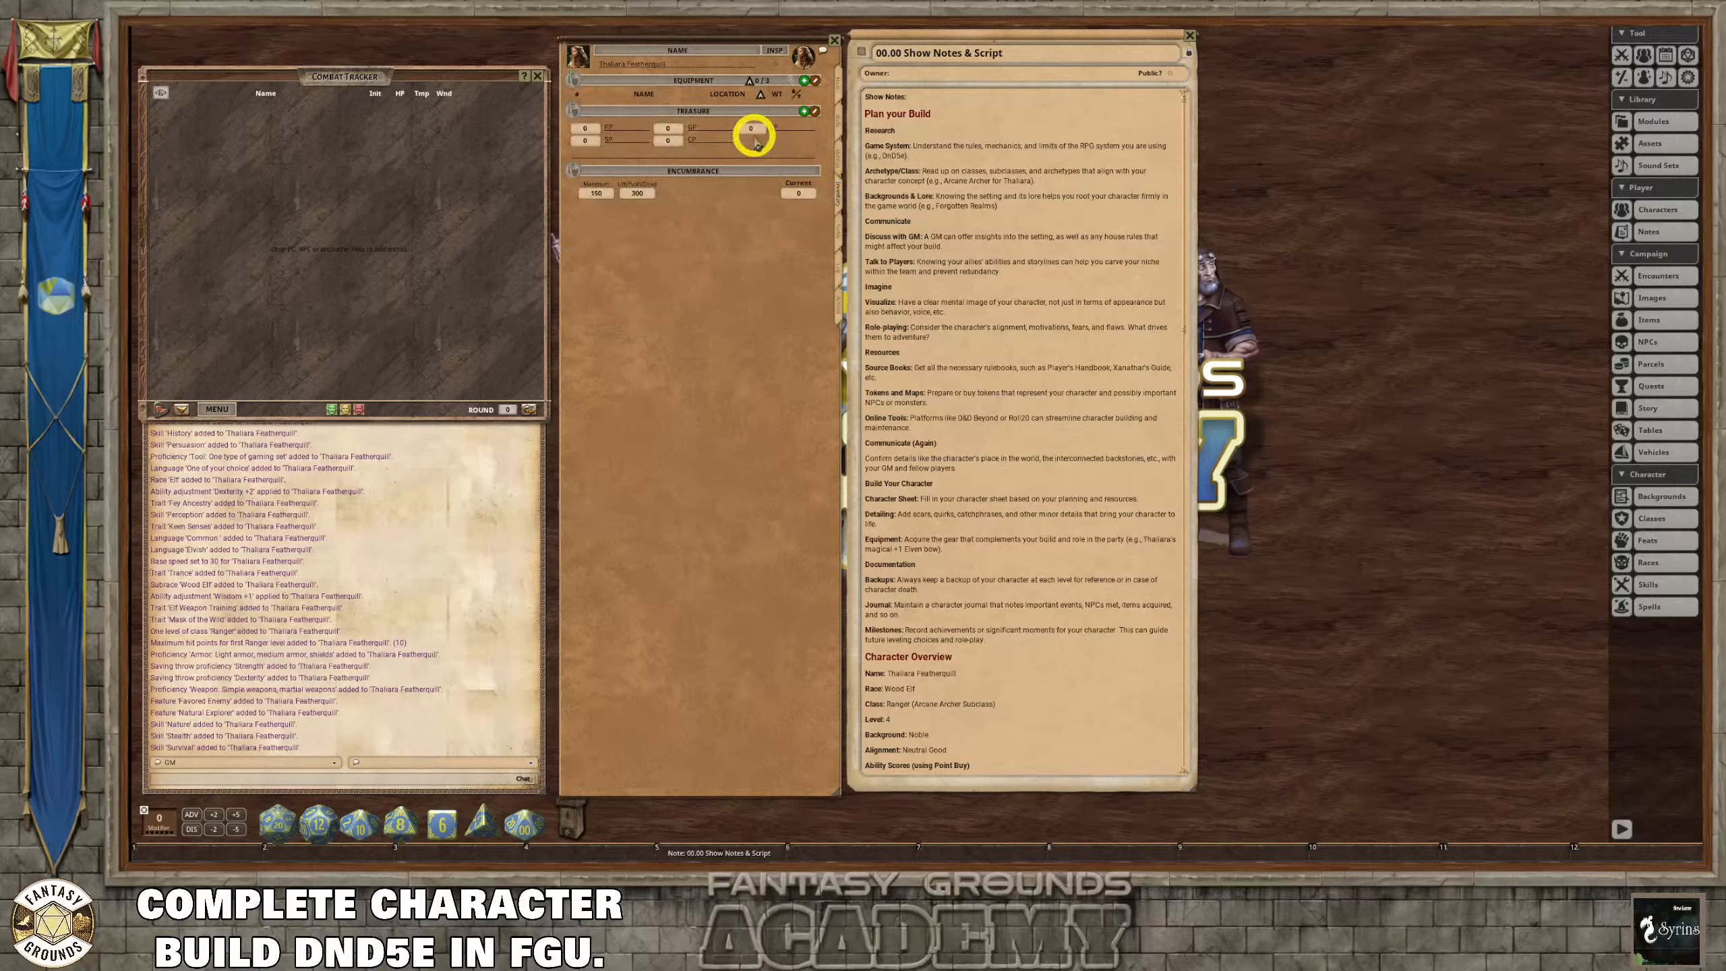
Check the record types in the 5E Background & Class Equipment Bundles module and close the module library.
scroll(986, 359, down, 2)
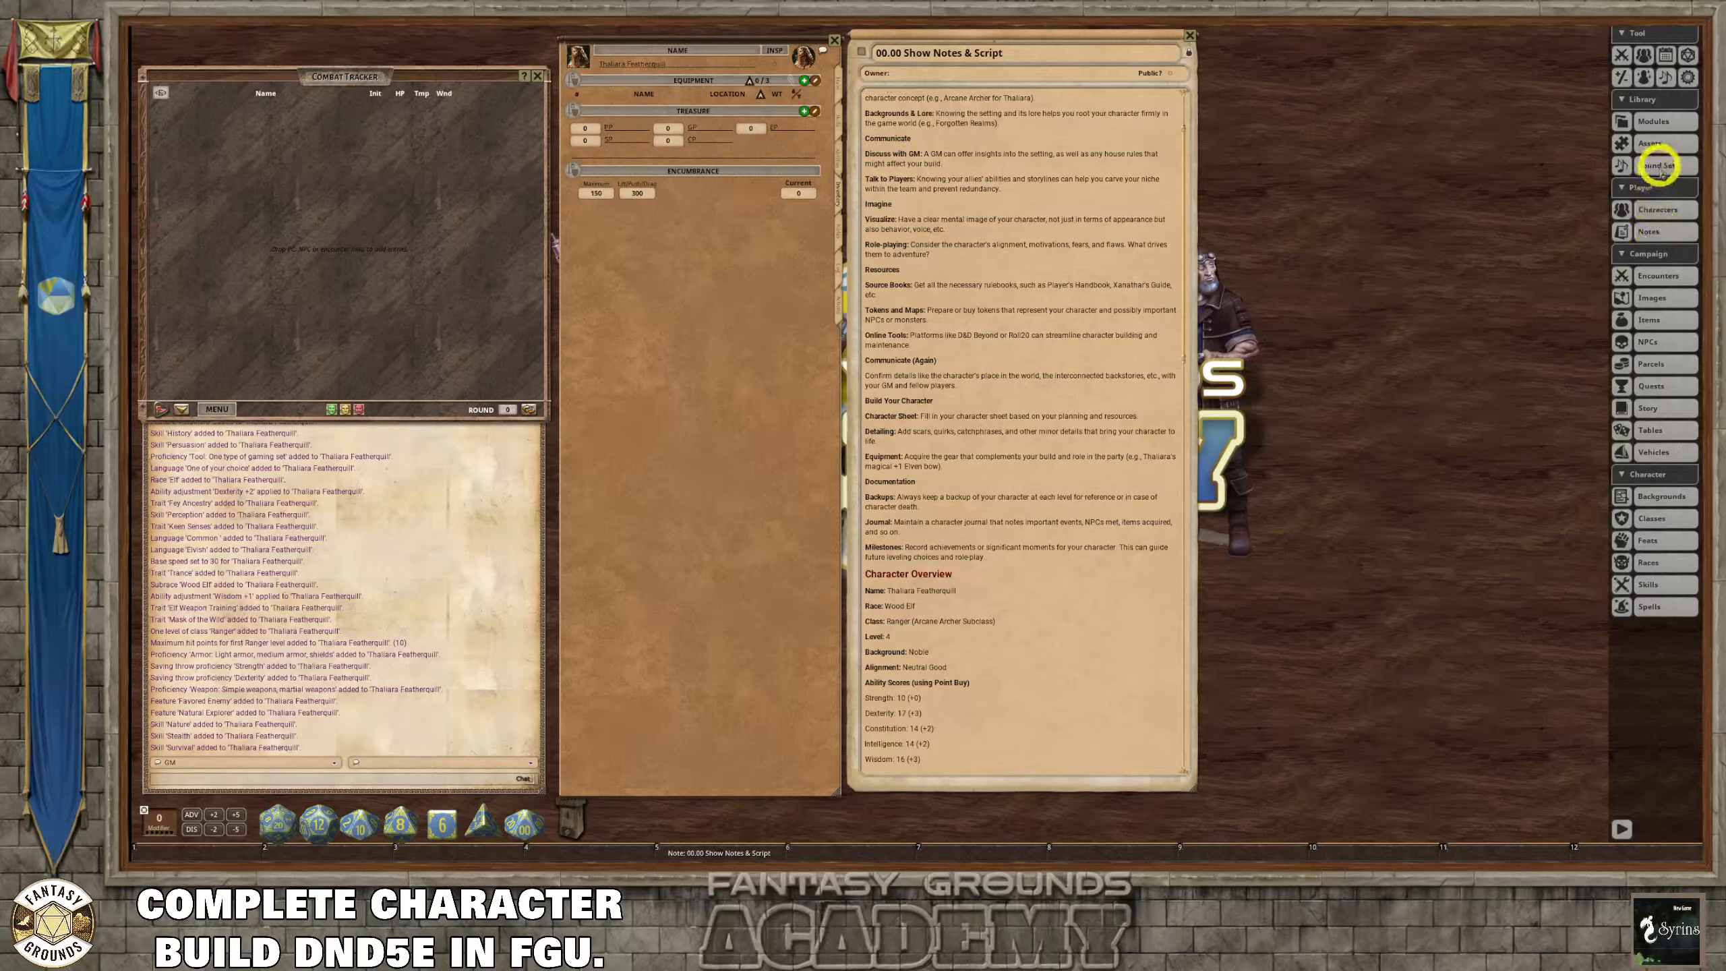
click(1662, 122)
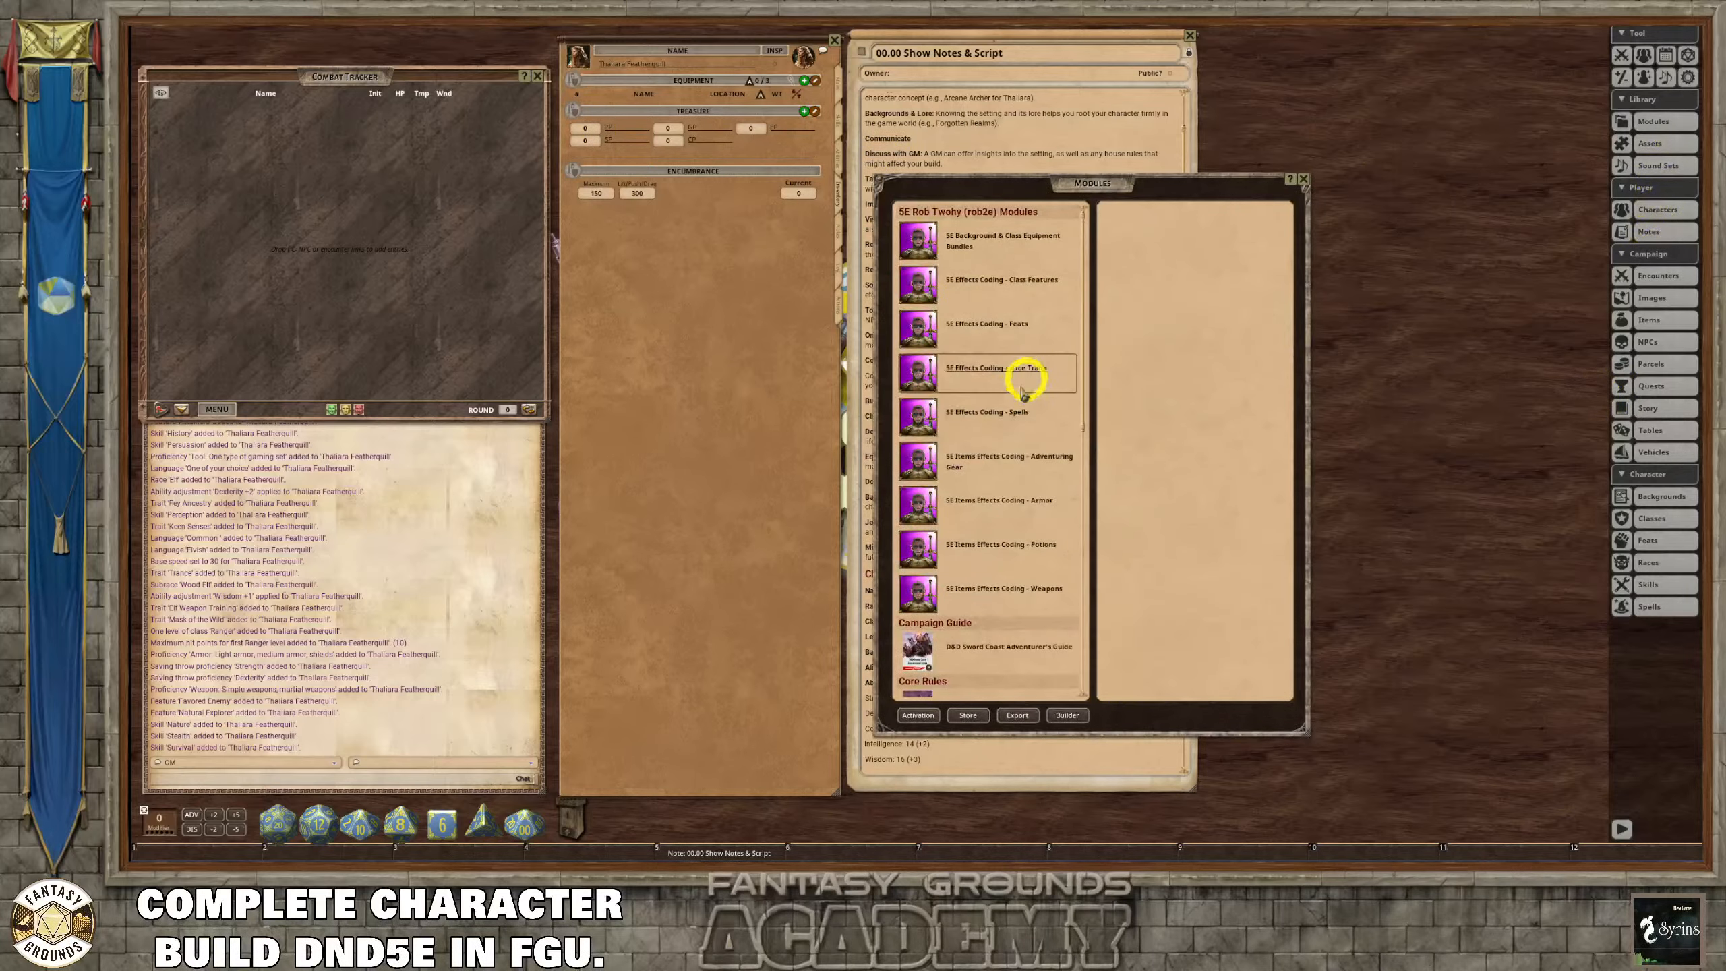
click(1000, 243)
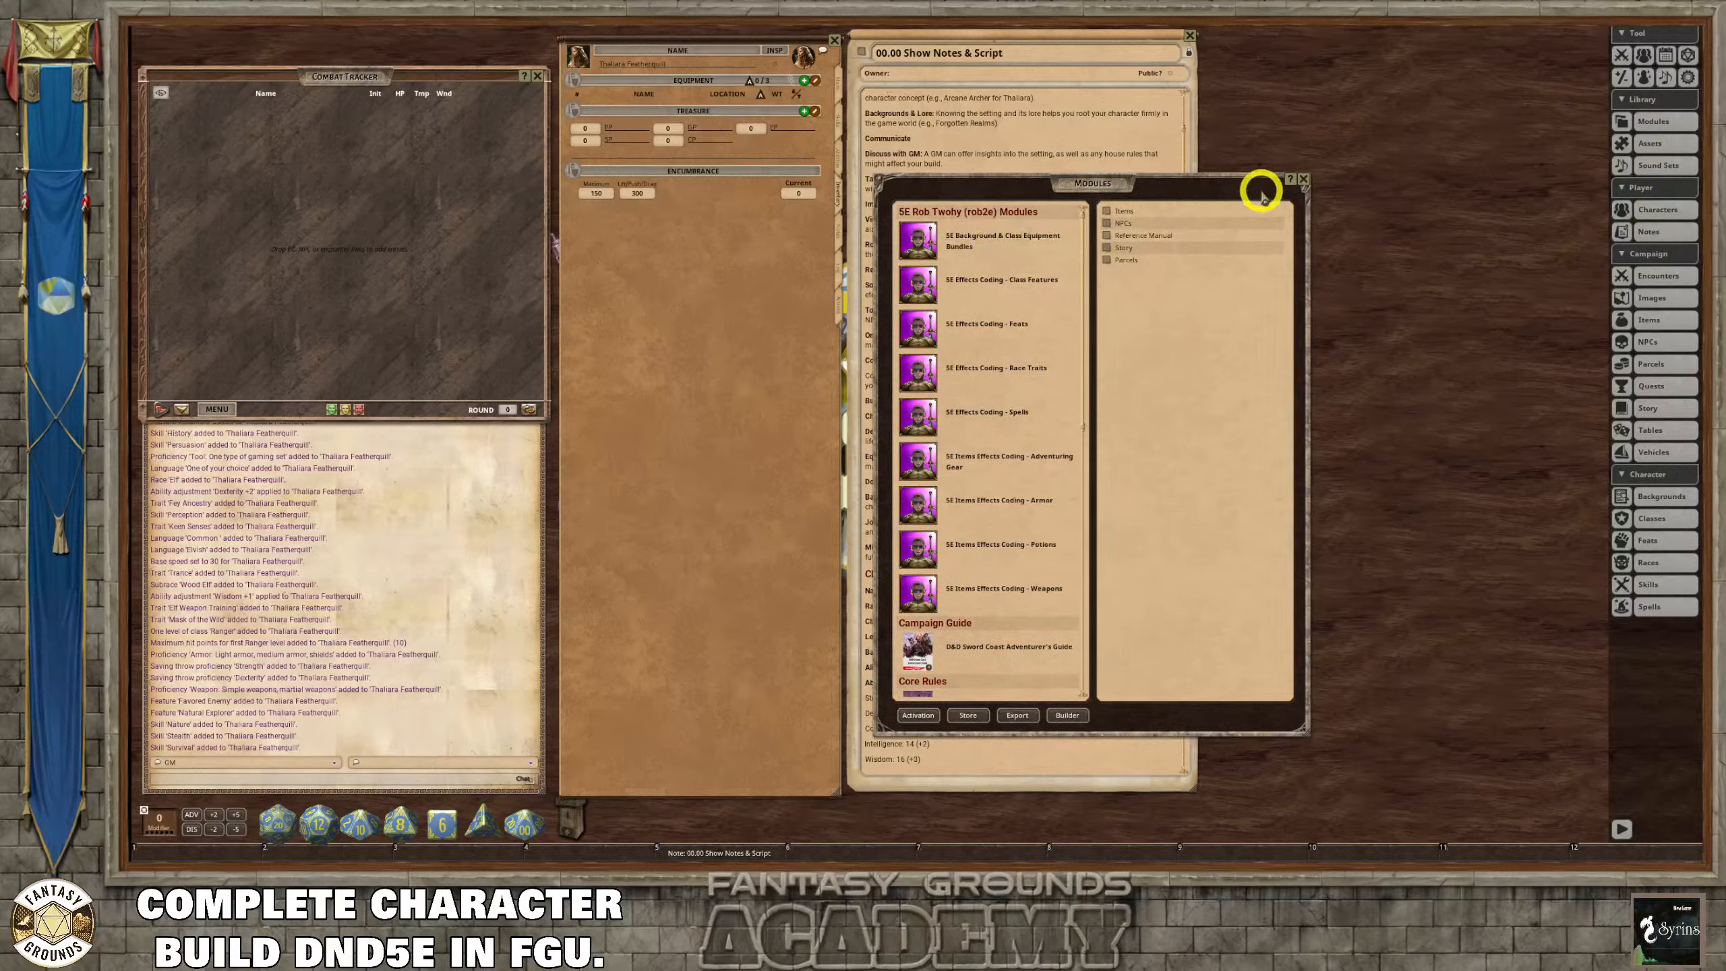
click(1303, 179)
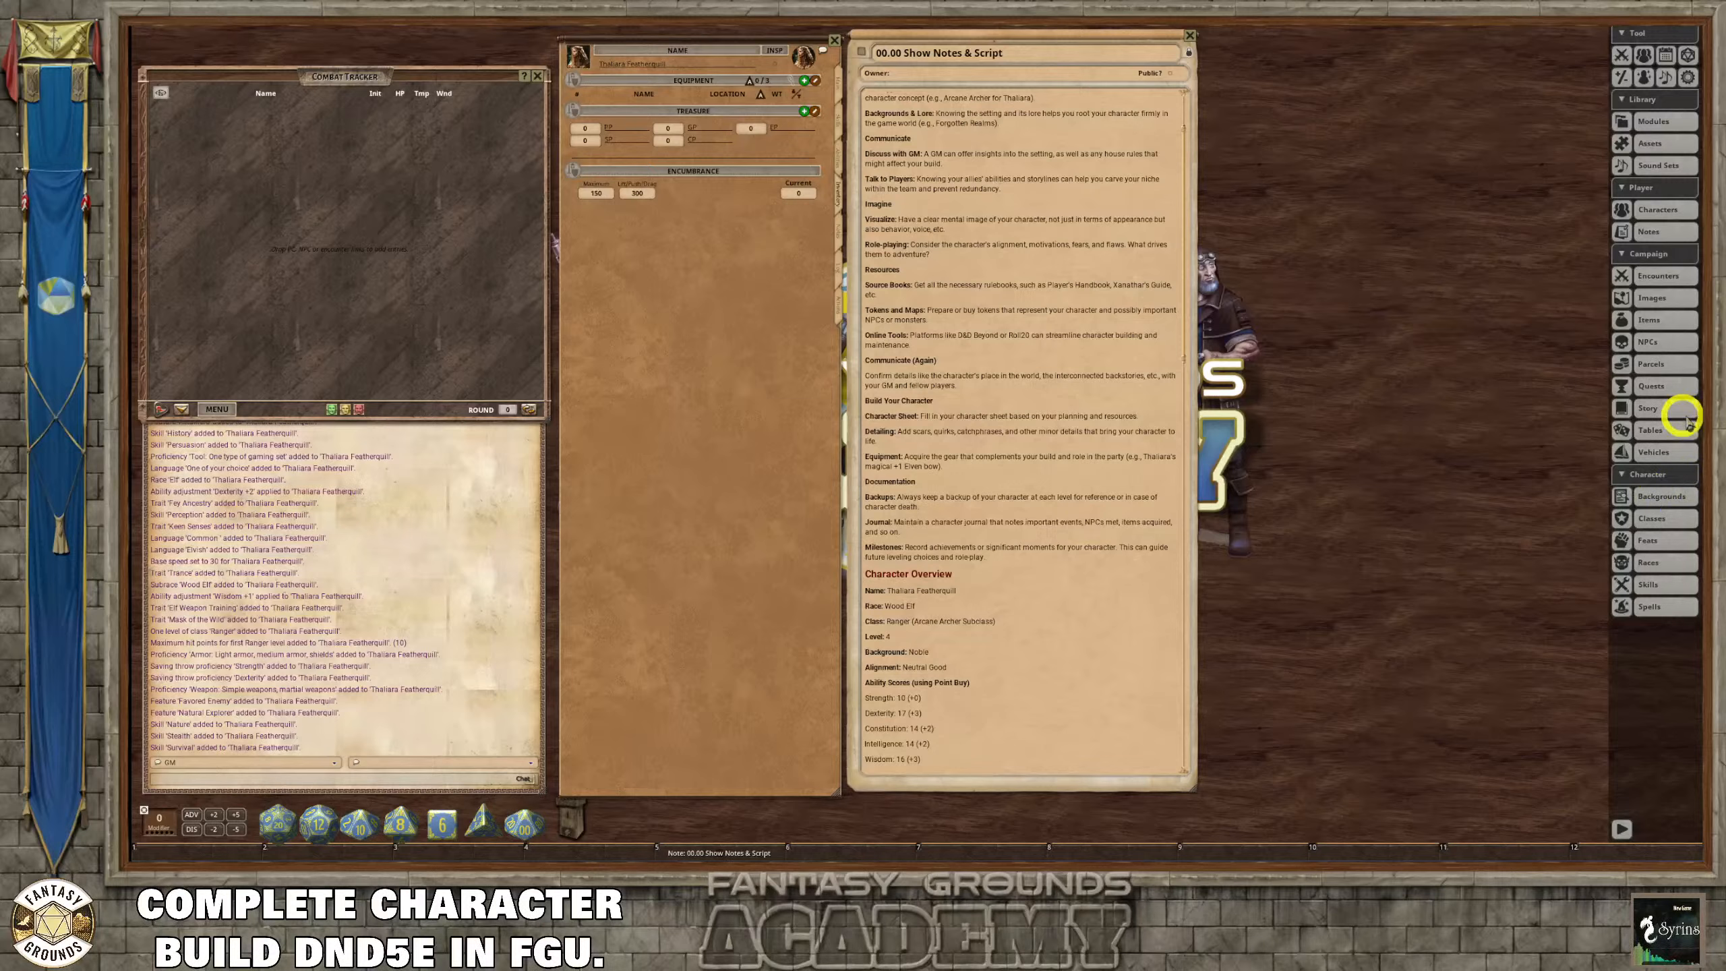
Open the Parcels list beside the notes and filter it to the 5E Background & Class Equipment Bundles group.
click(1672, 366)
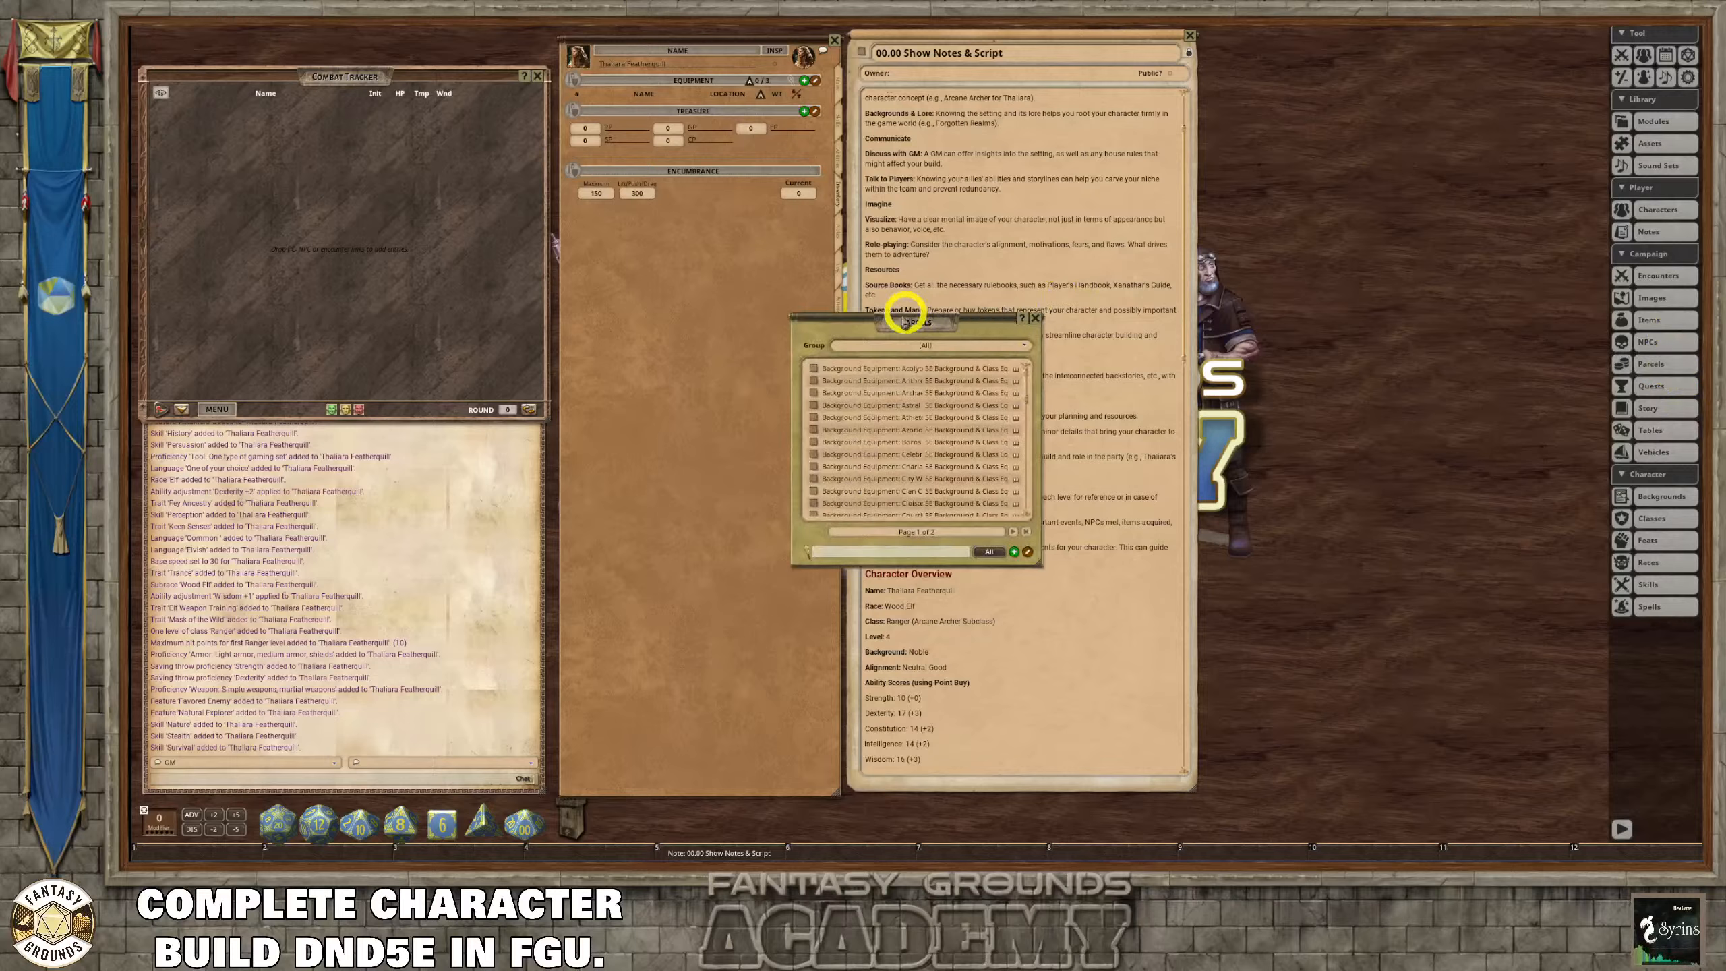
drag(904, 322, 1382, 107)
click(1404, 139)
click(1380, 162)
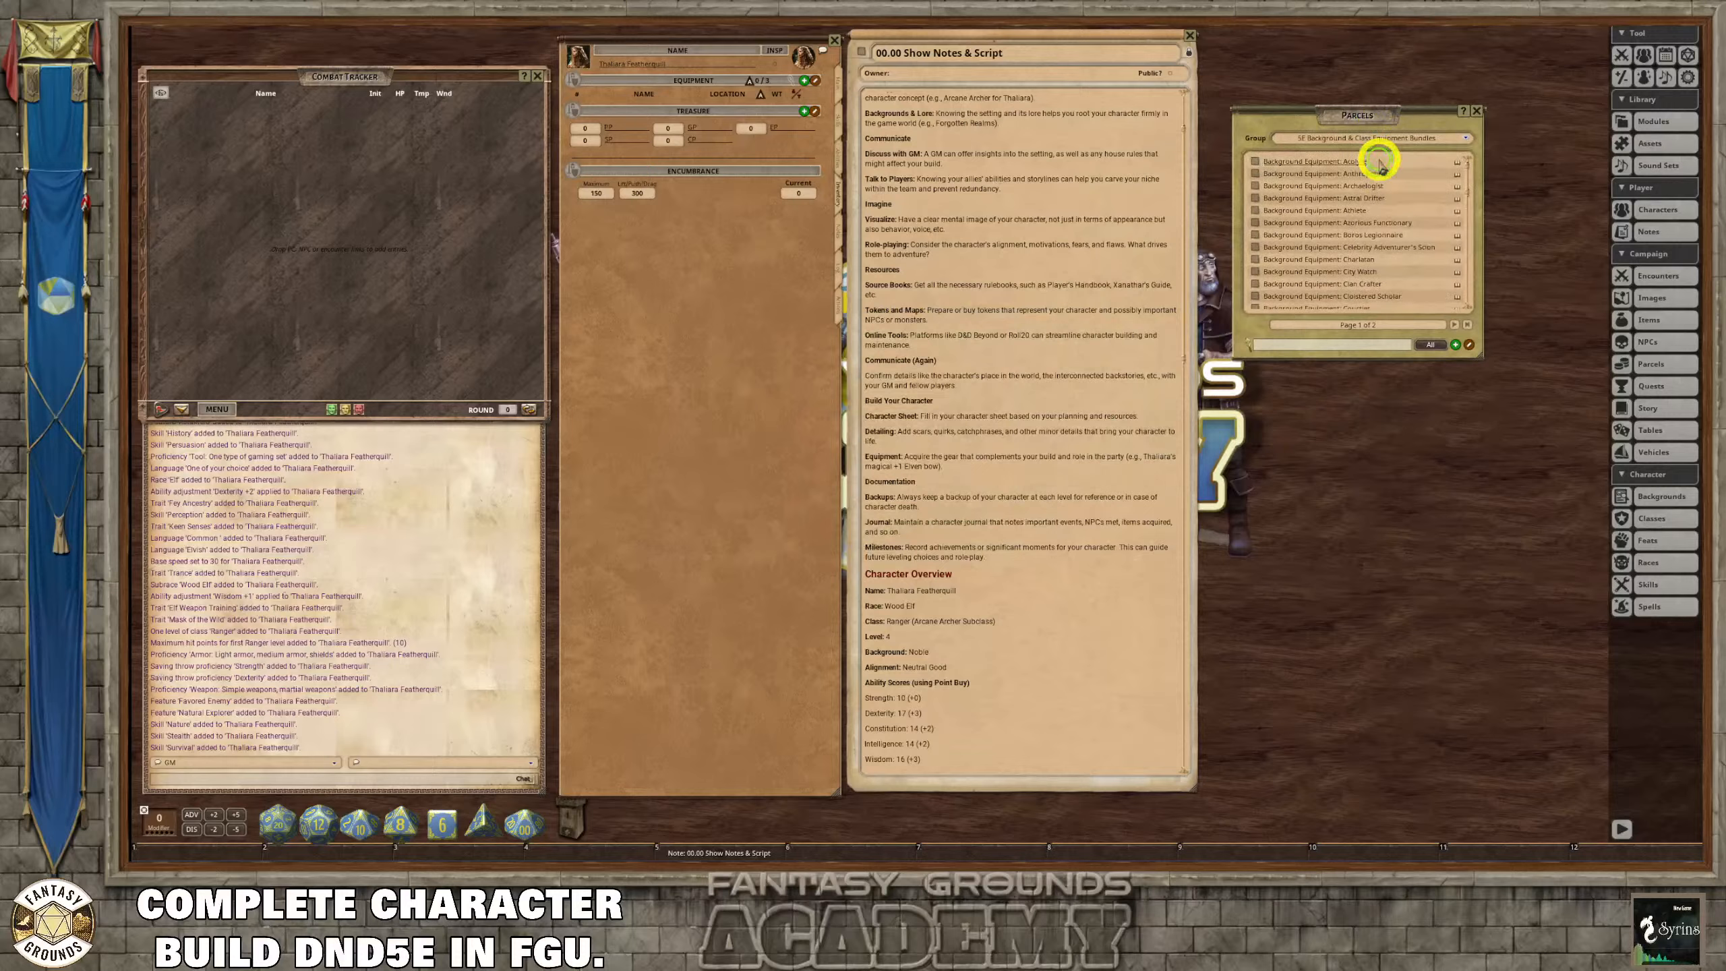
Add the Background Equipment: Noble parcel to the character's inventory, and check the parcel's contents against it.
scroll(1424, 225, down, 3)
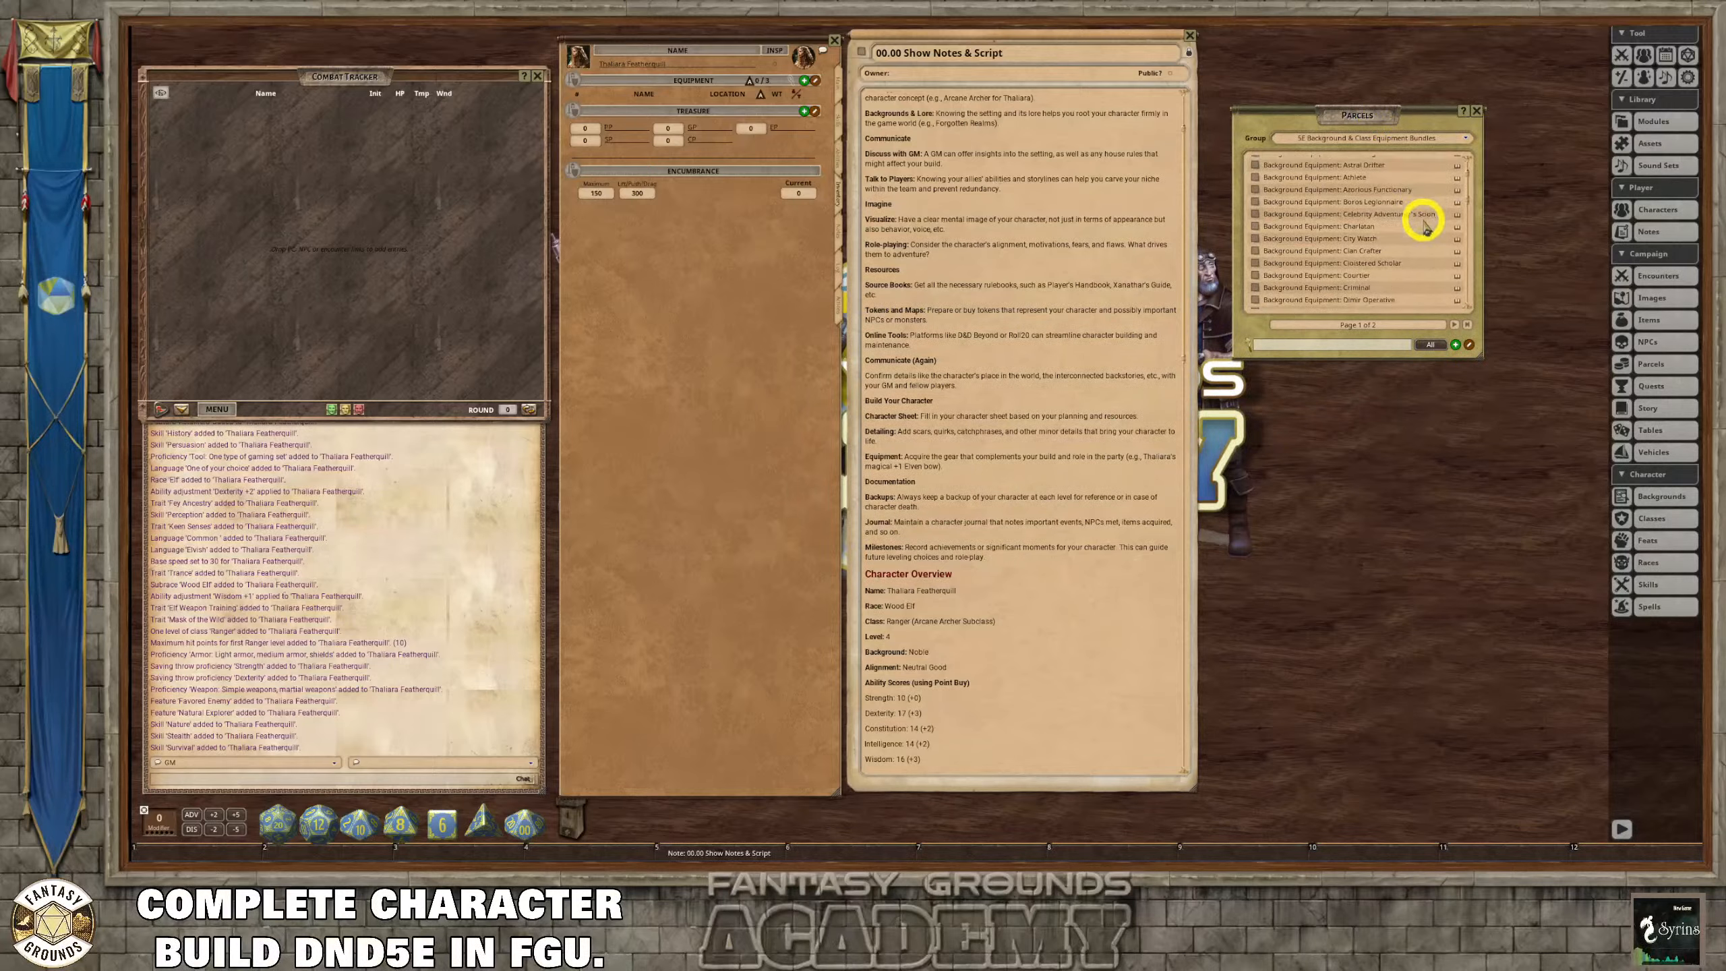
scroll(1424, 232, down, 1)
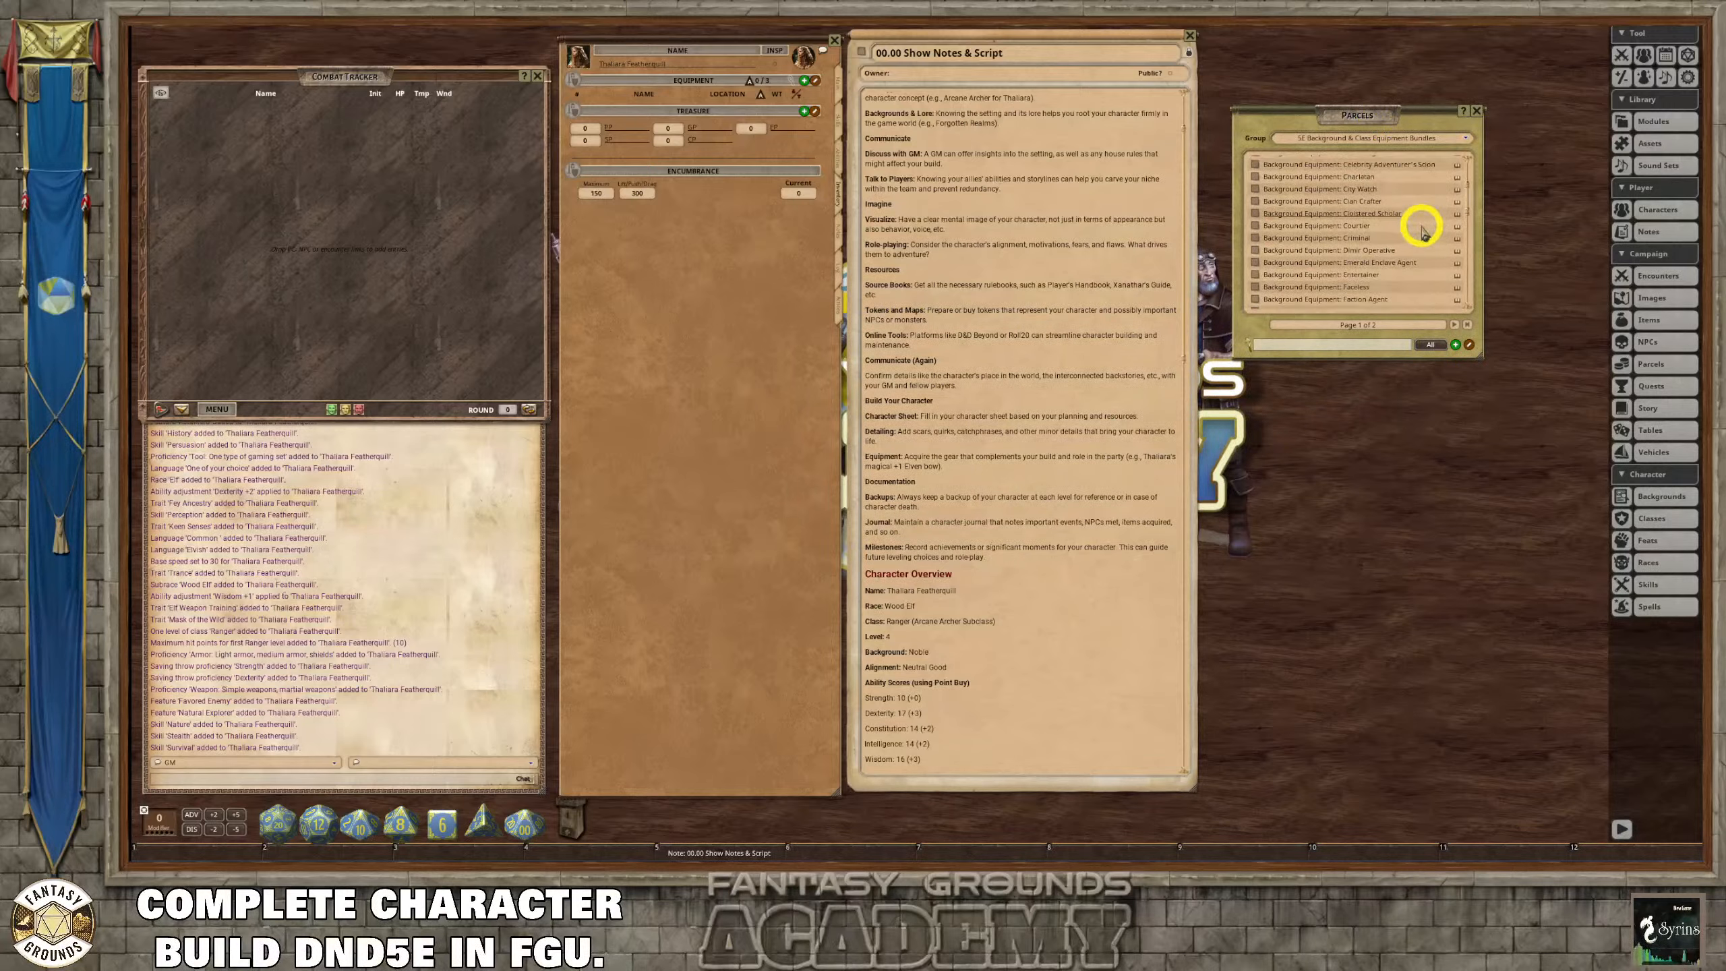
scroll(1410, 234, down, 2)
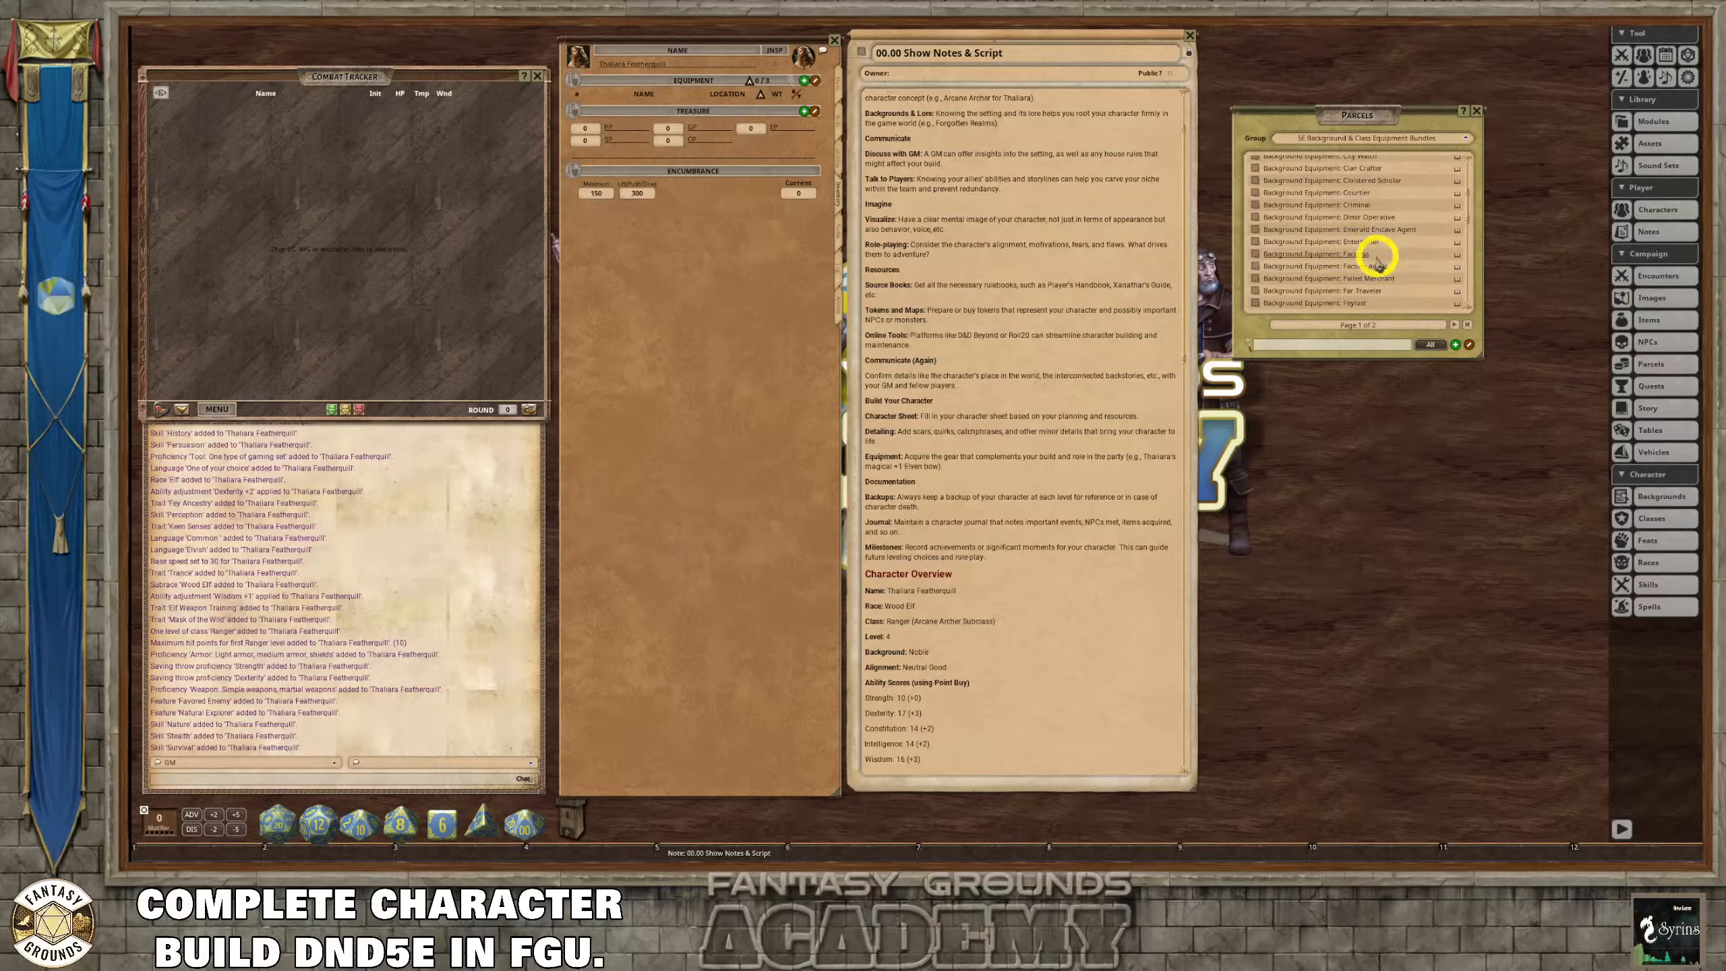
scroll(1375, 263, down, 2)
scroll(1397, 278, down, 2)
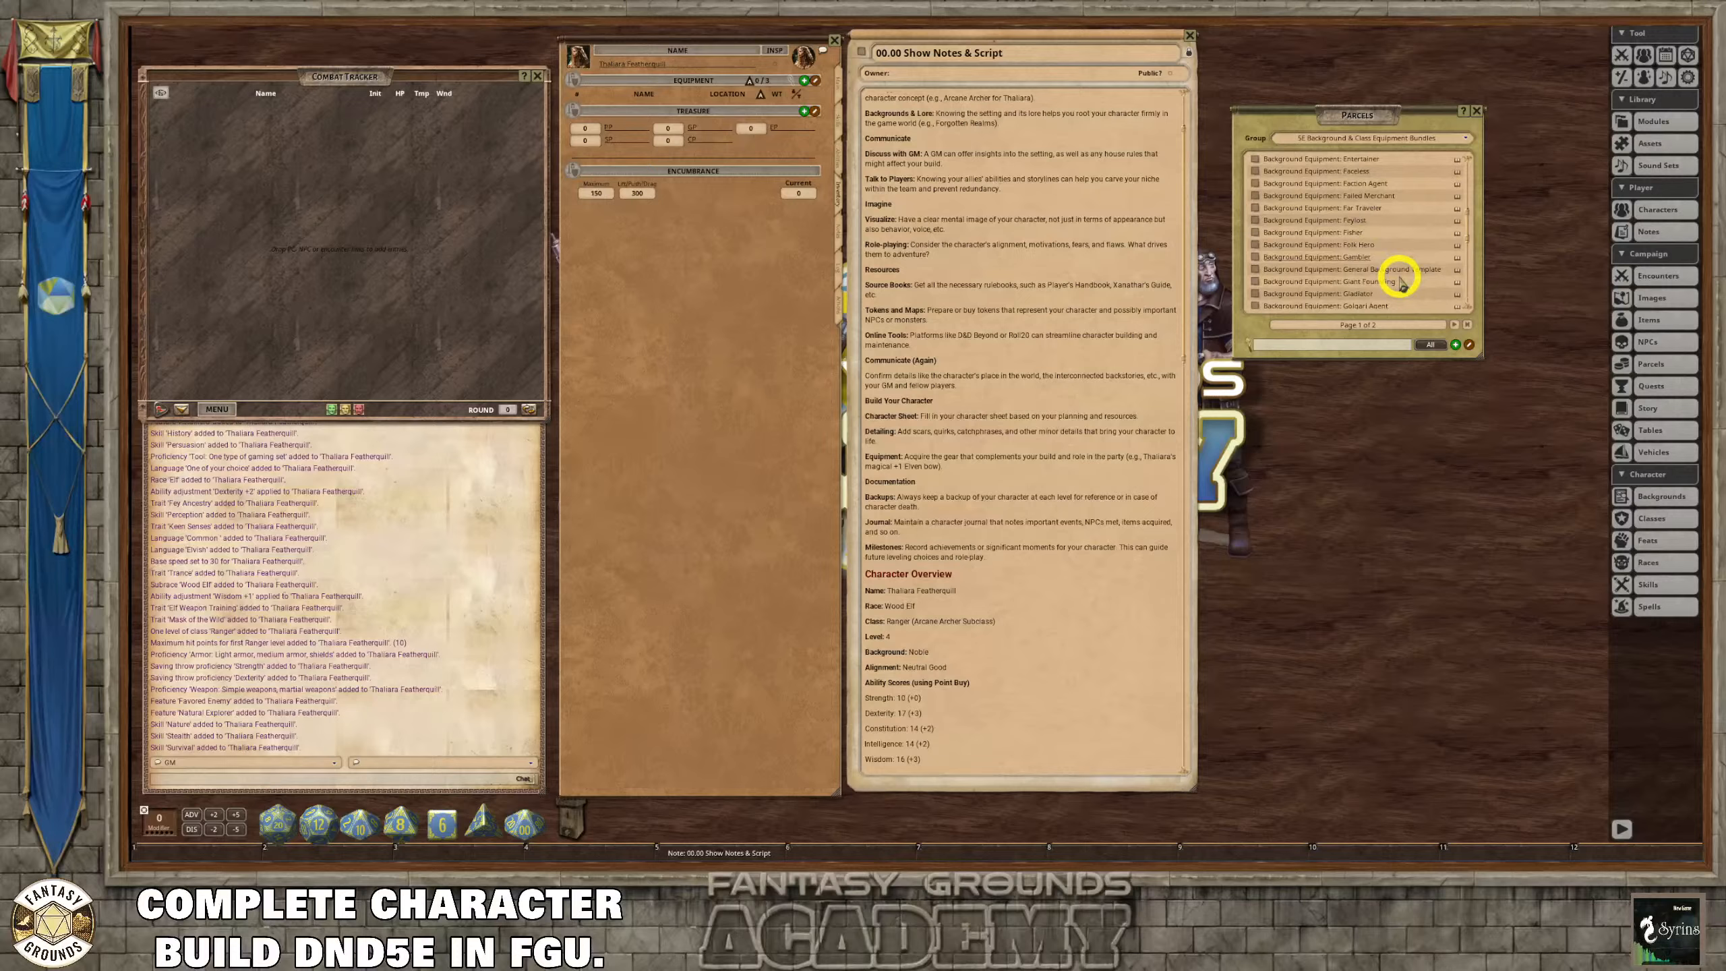
scroll(1402, 282, down, 5)
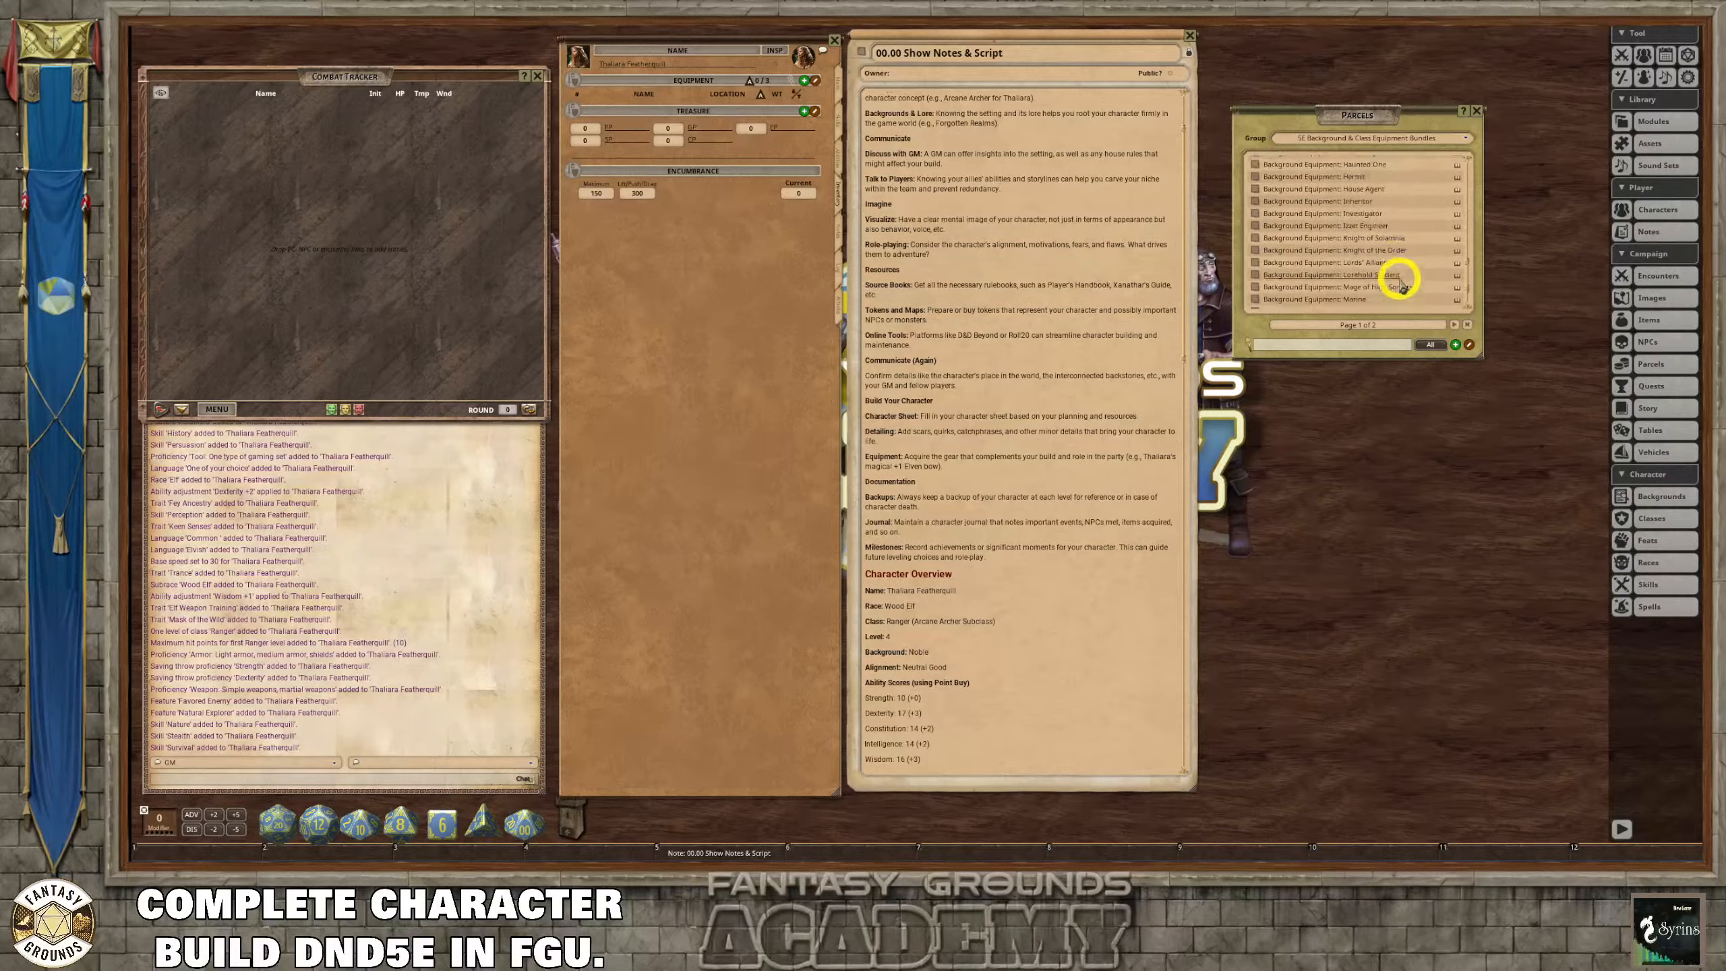
scroll(1399, 280, down, 2)
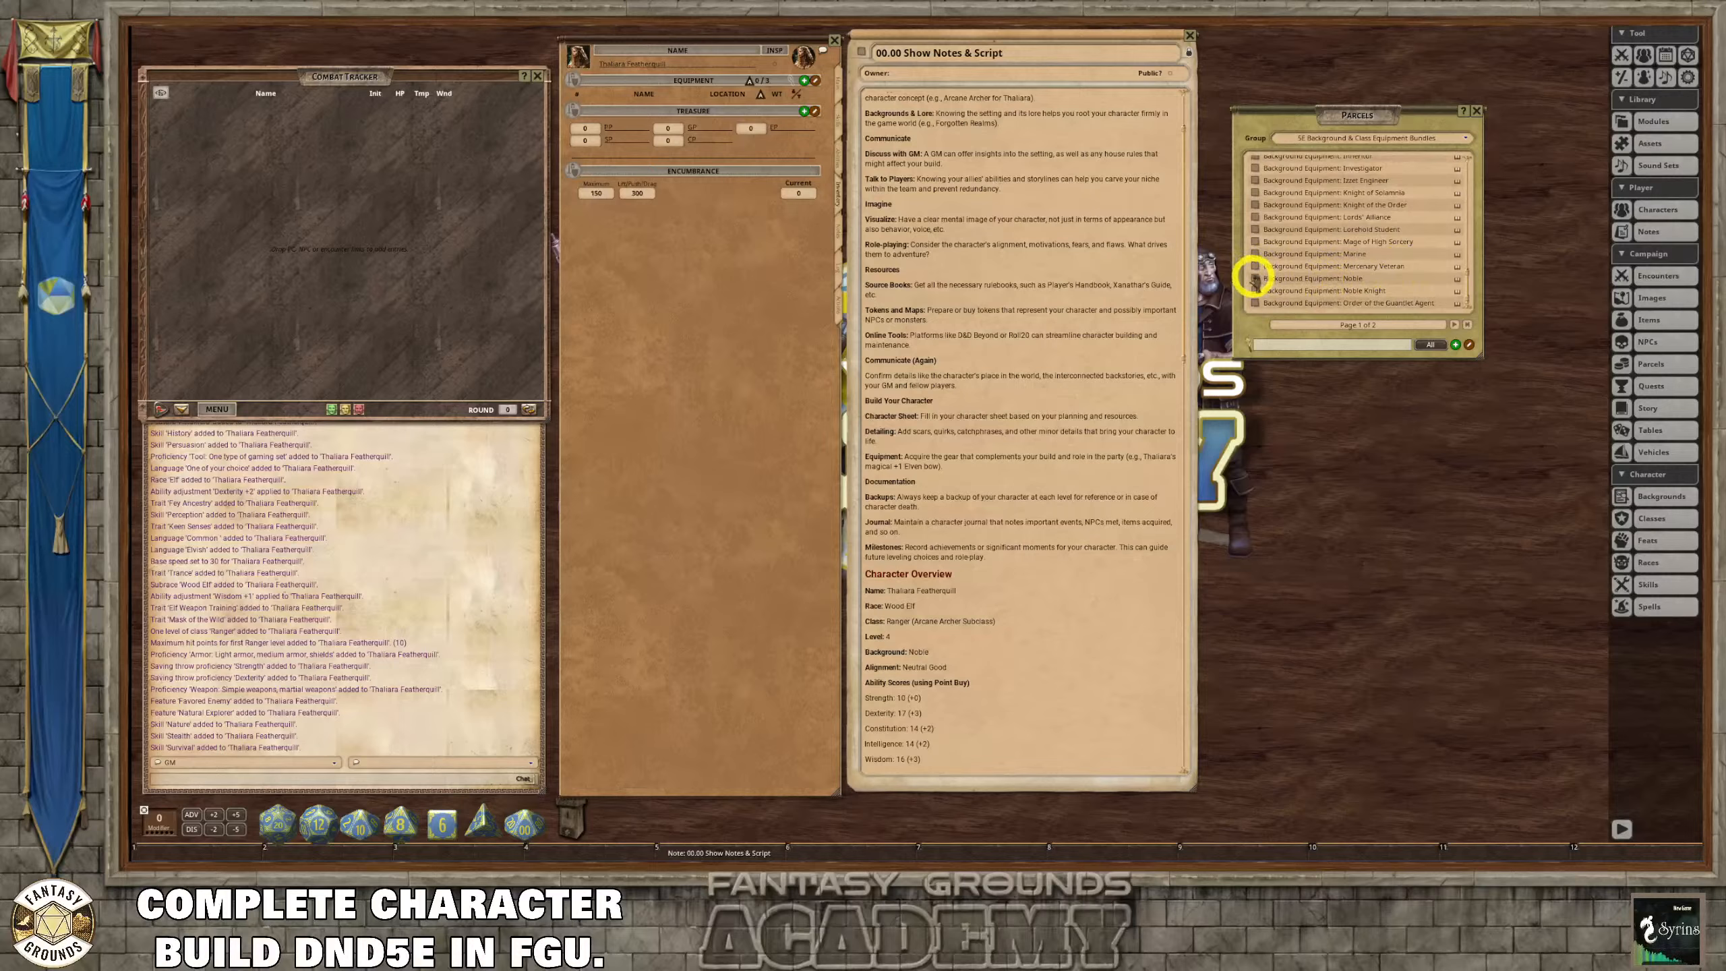
drag(1255, 277, 694, 131)
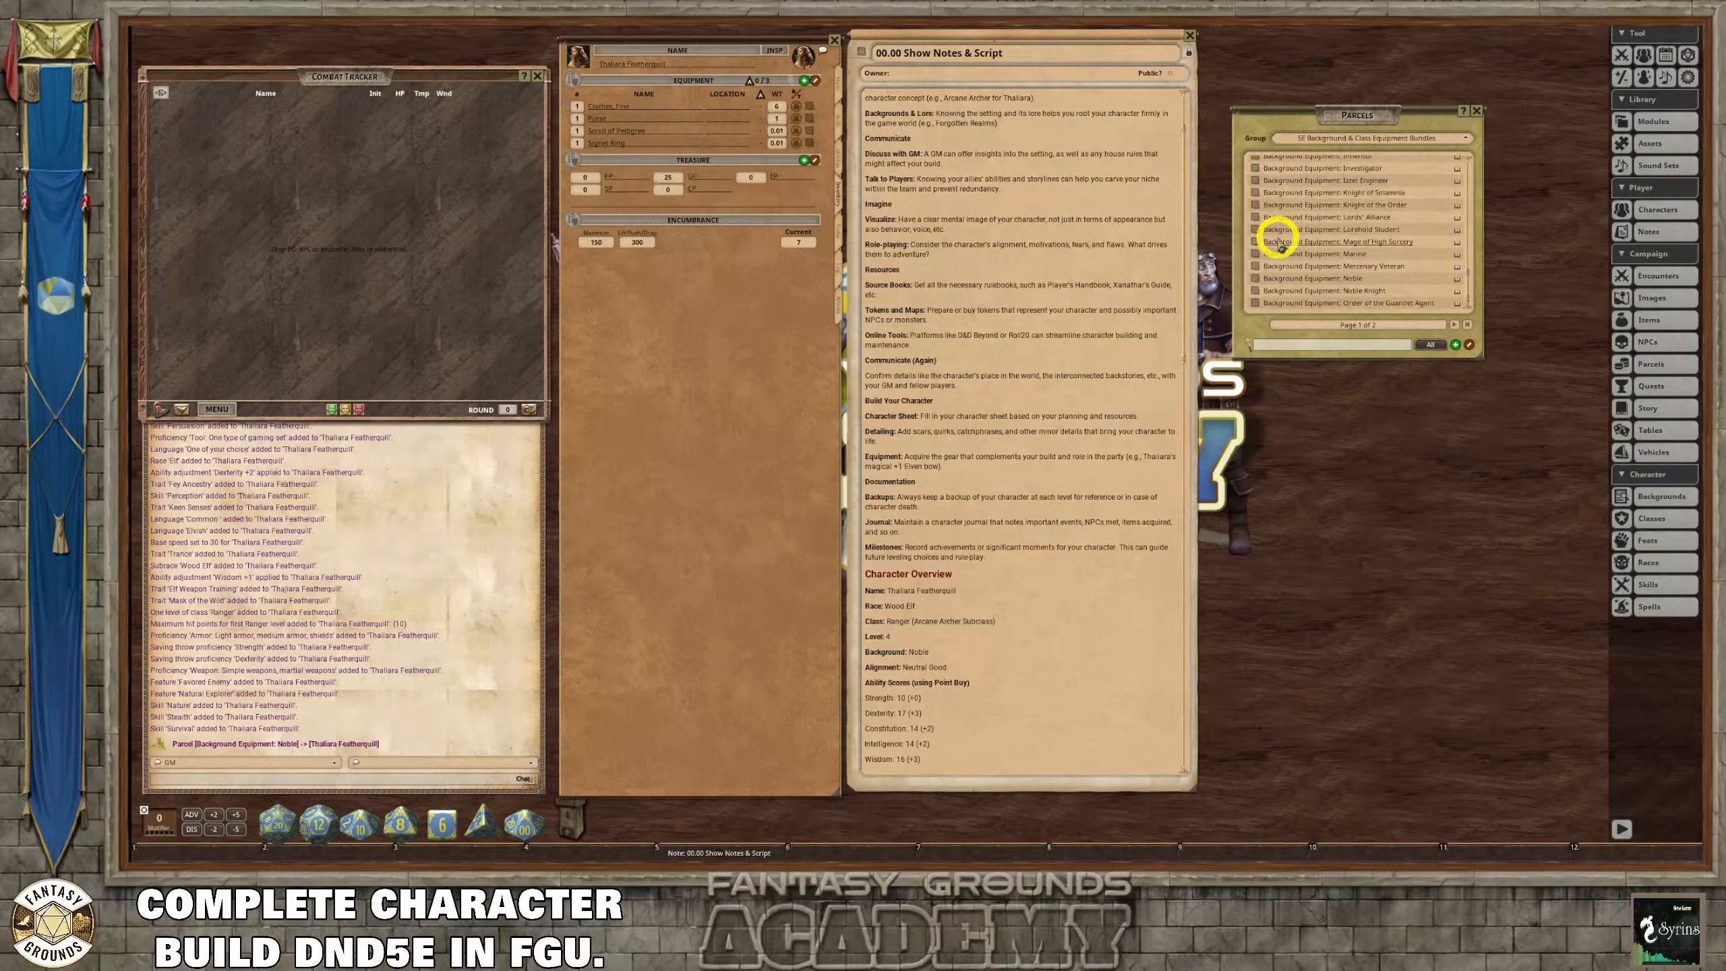
click(1253, 277)
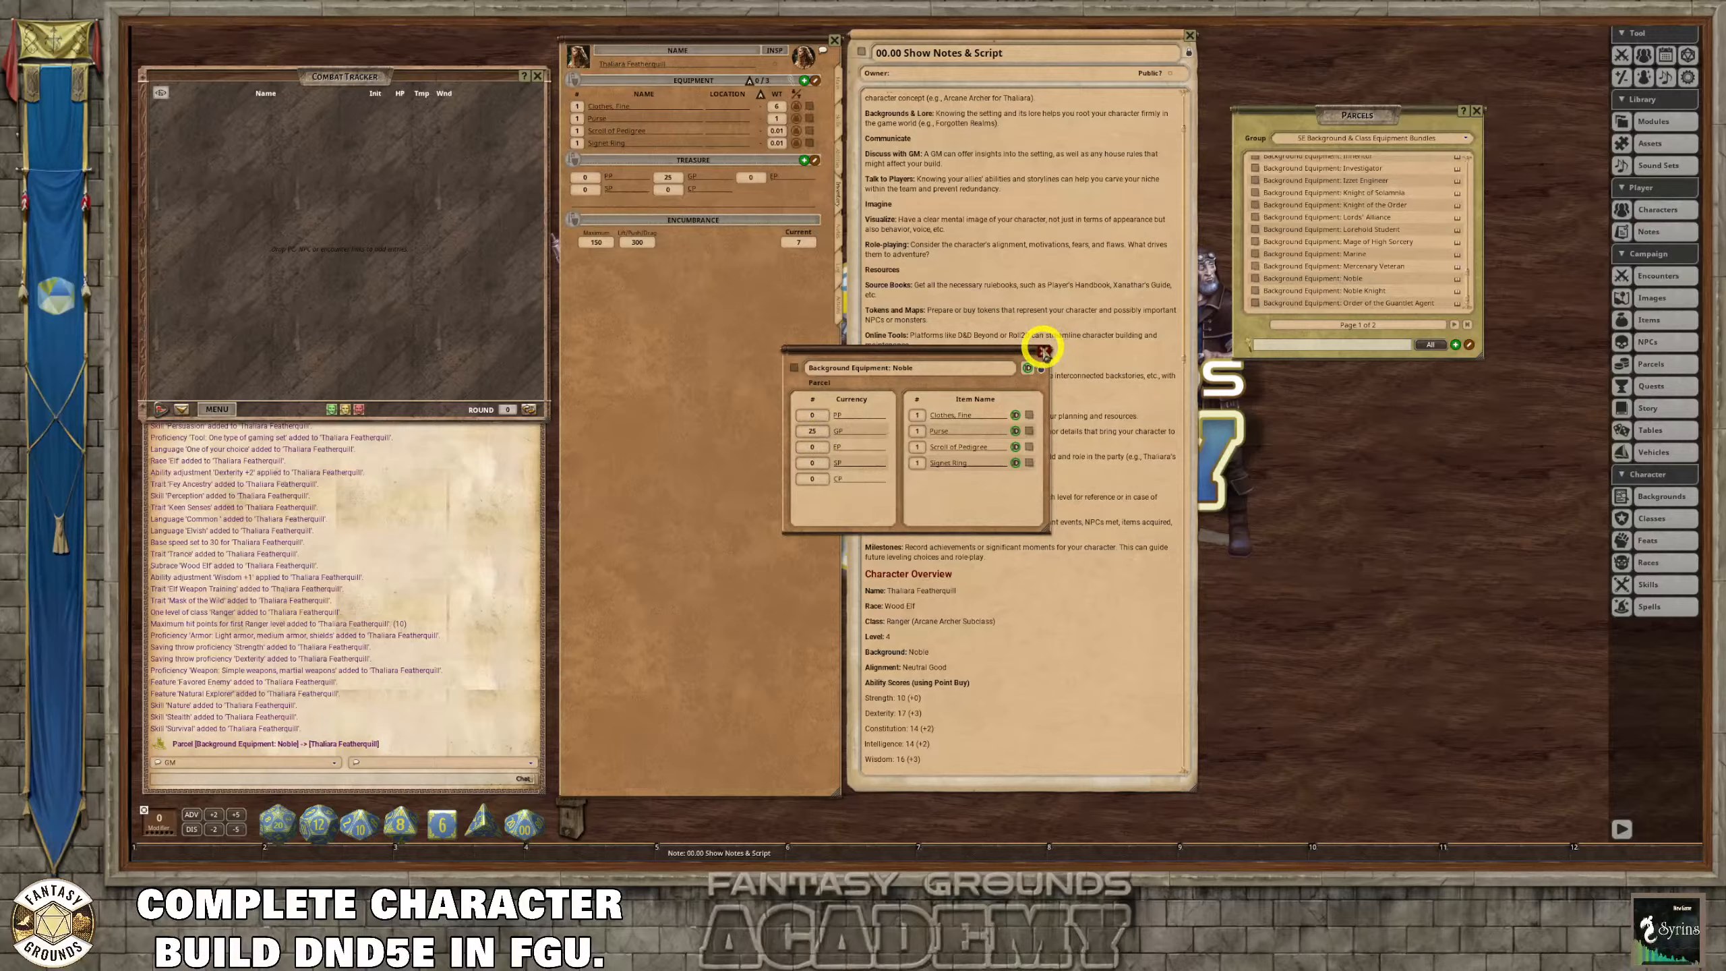
click(1045, 351)
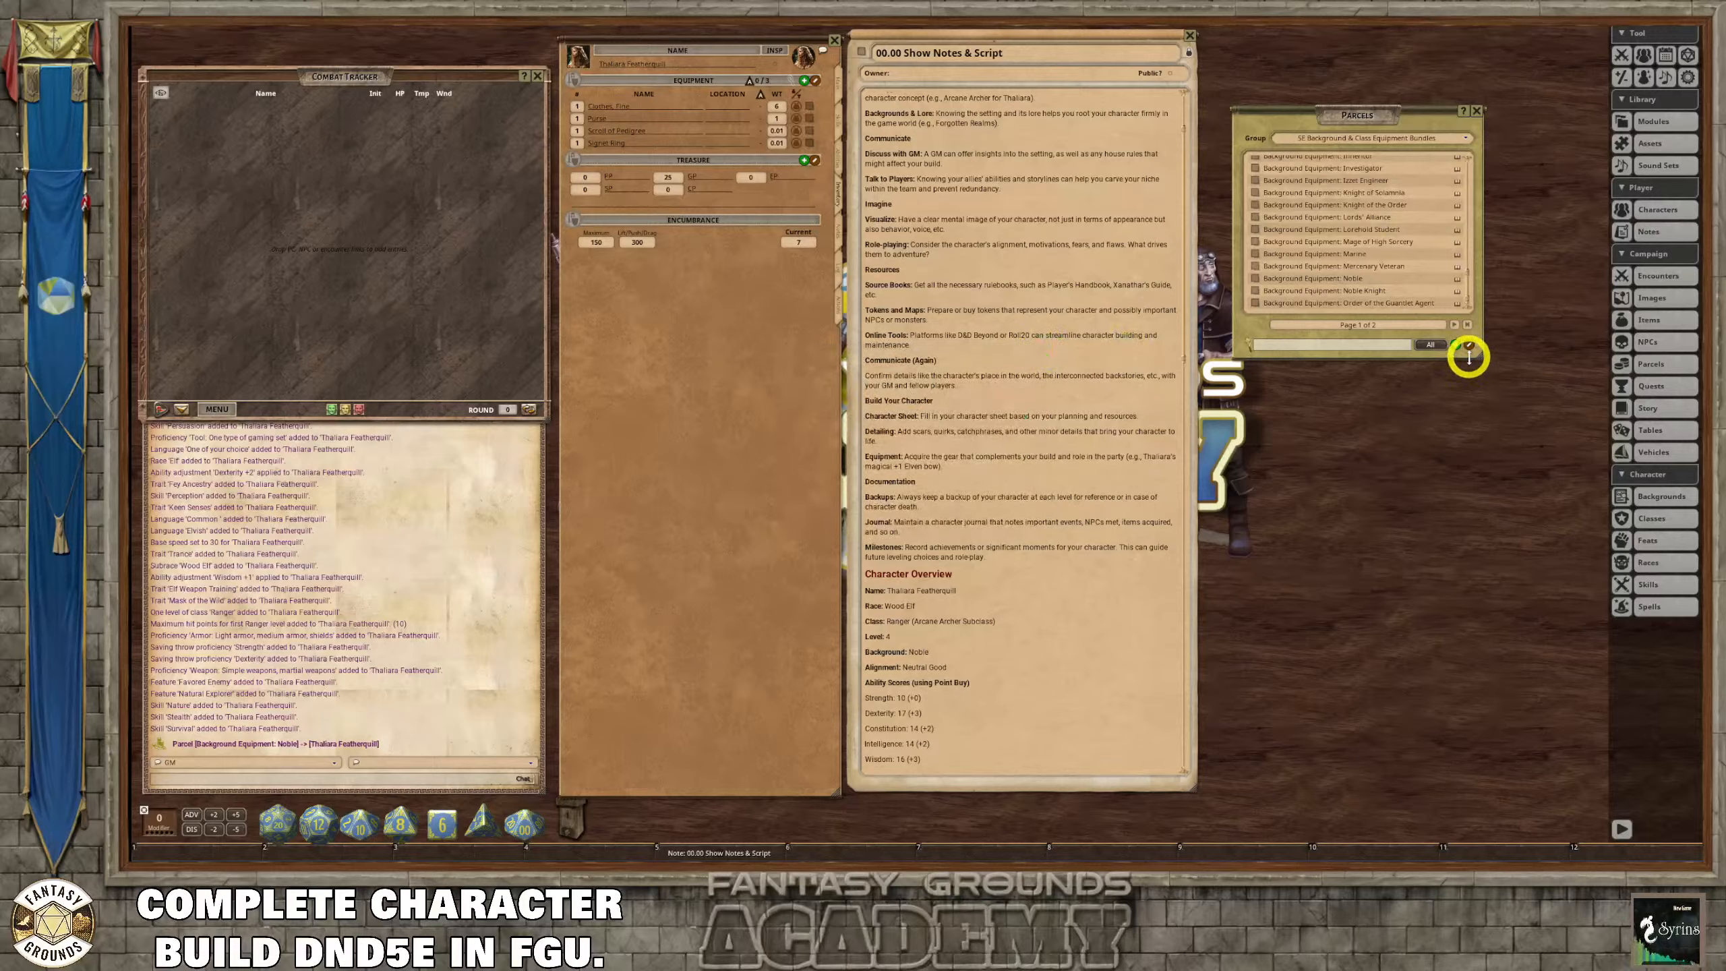
Enlarge the Parcels list and add the Starting Equipment: Ranger parcel from page 2 to the character's inventory.
drag(1468, 357, 1465, 571)
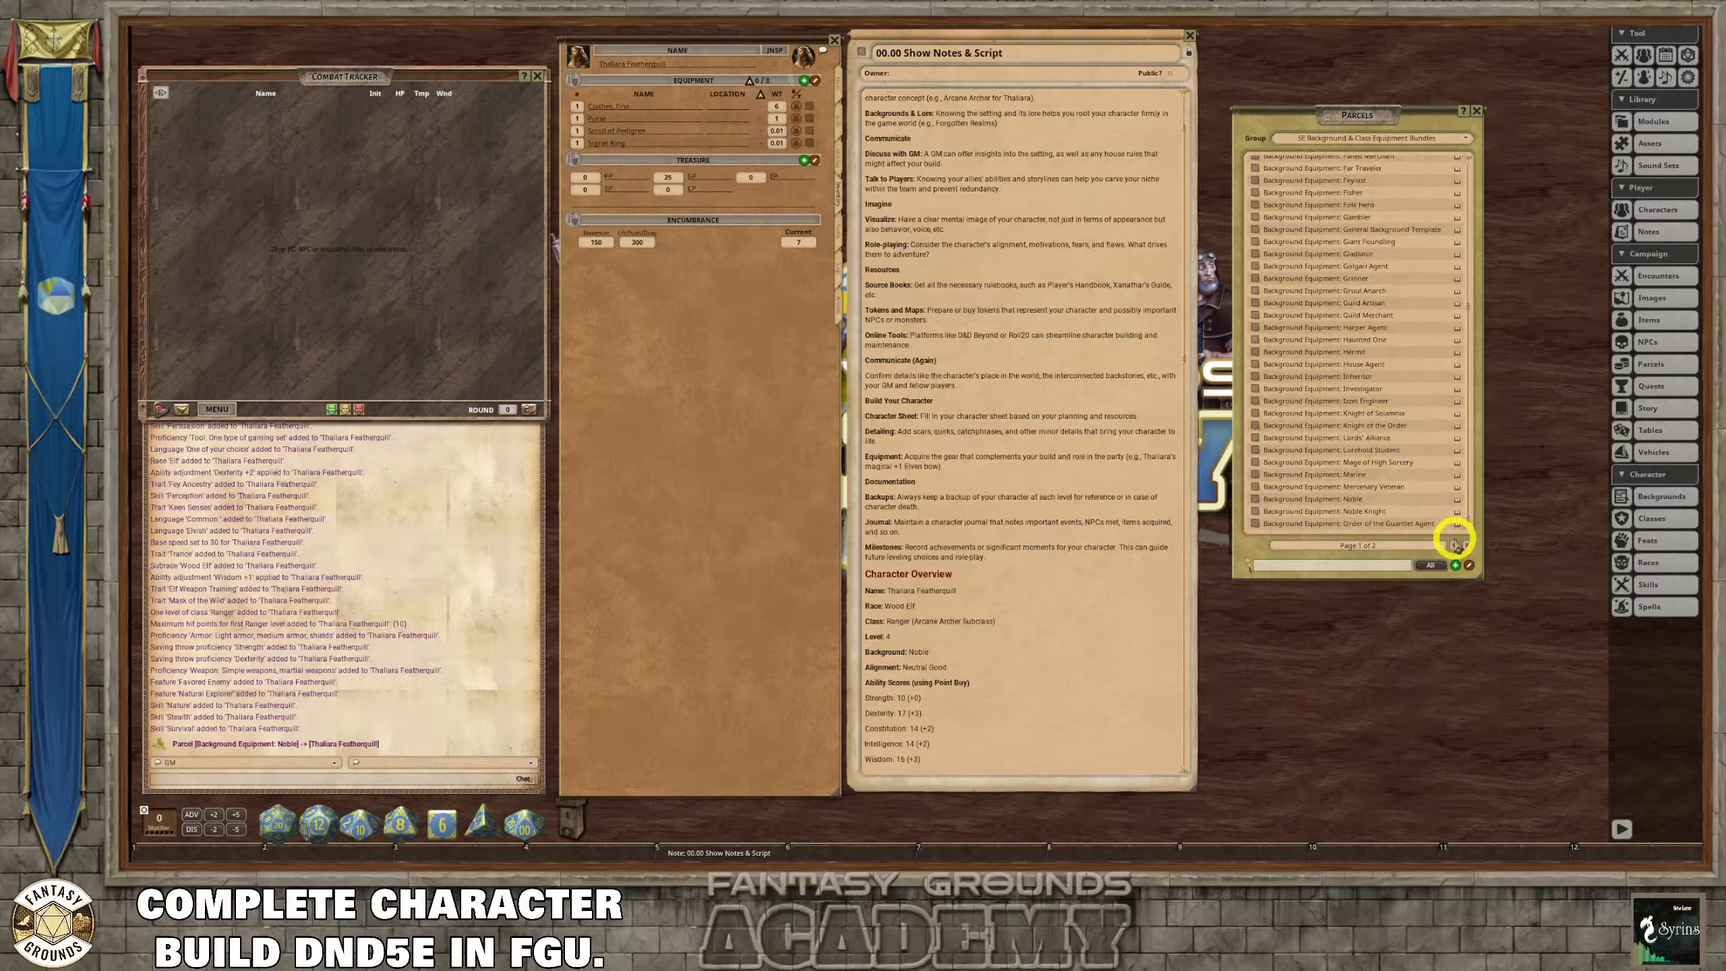
click(1457, 546)
scroll(1322, 350, down, 3)
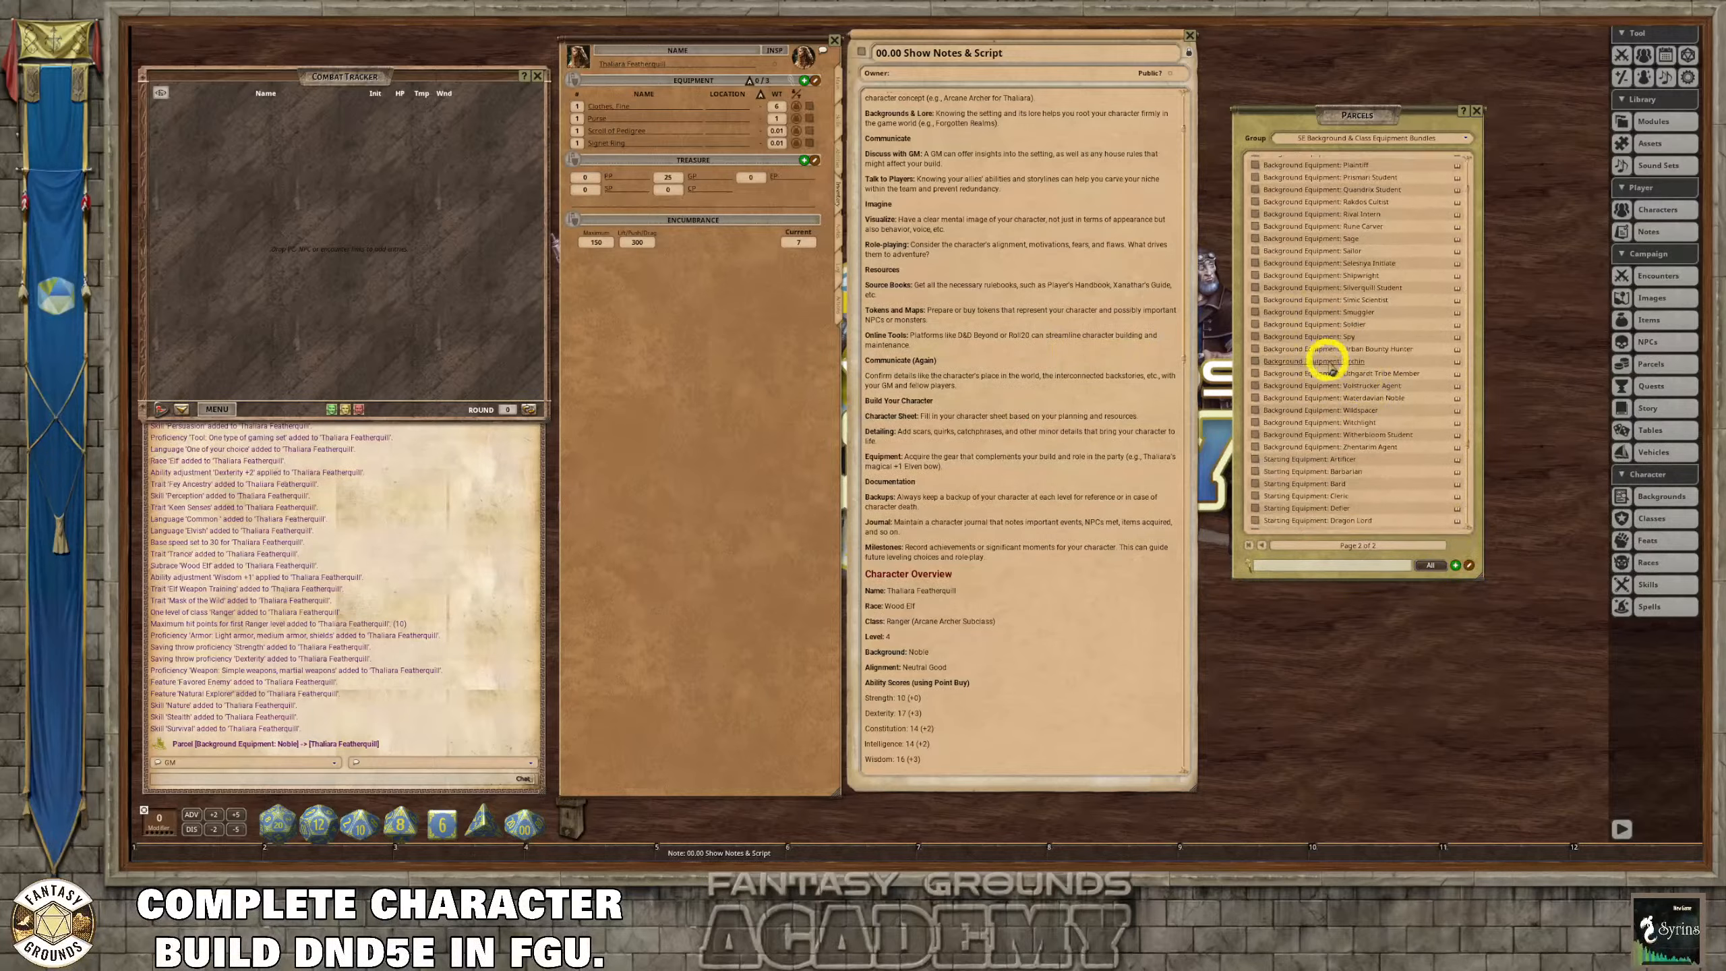
scroll(1332, 364, down, 2)
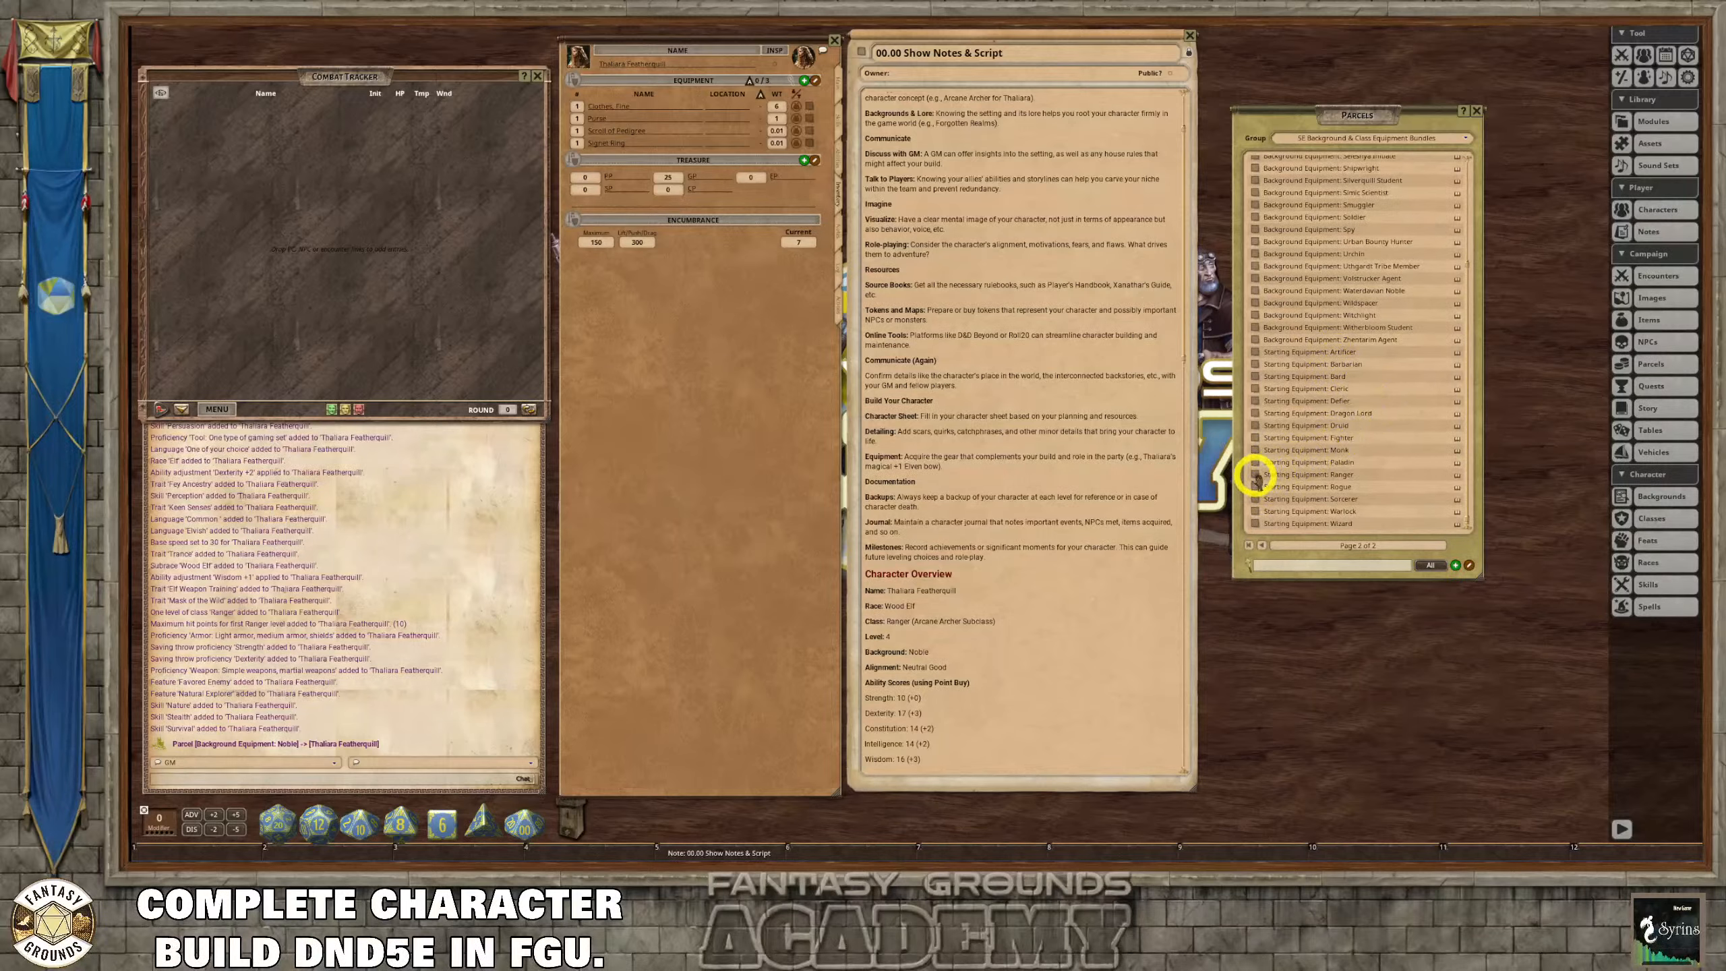
drag(1256, 475, 670, 131)
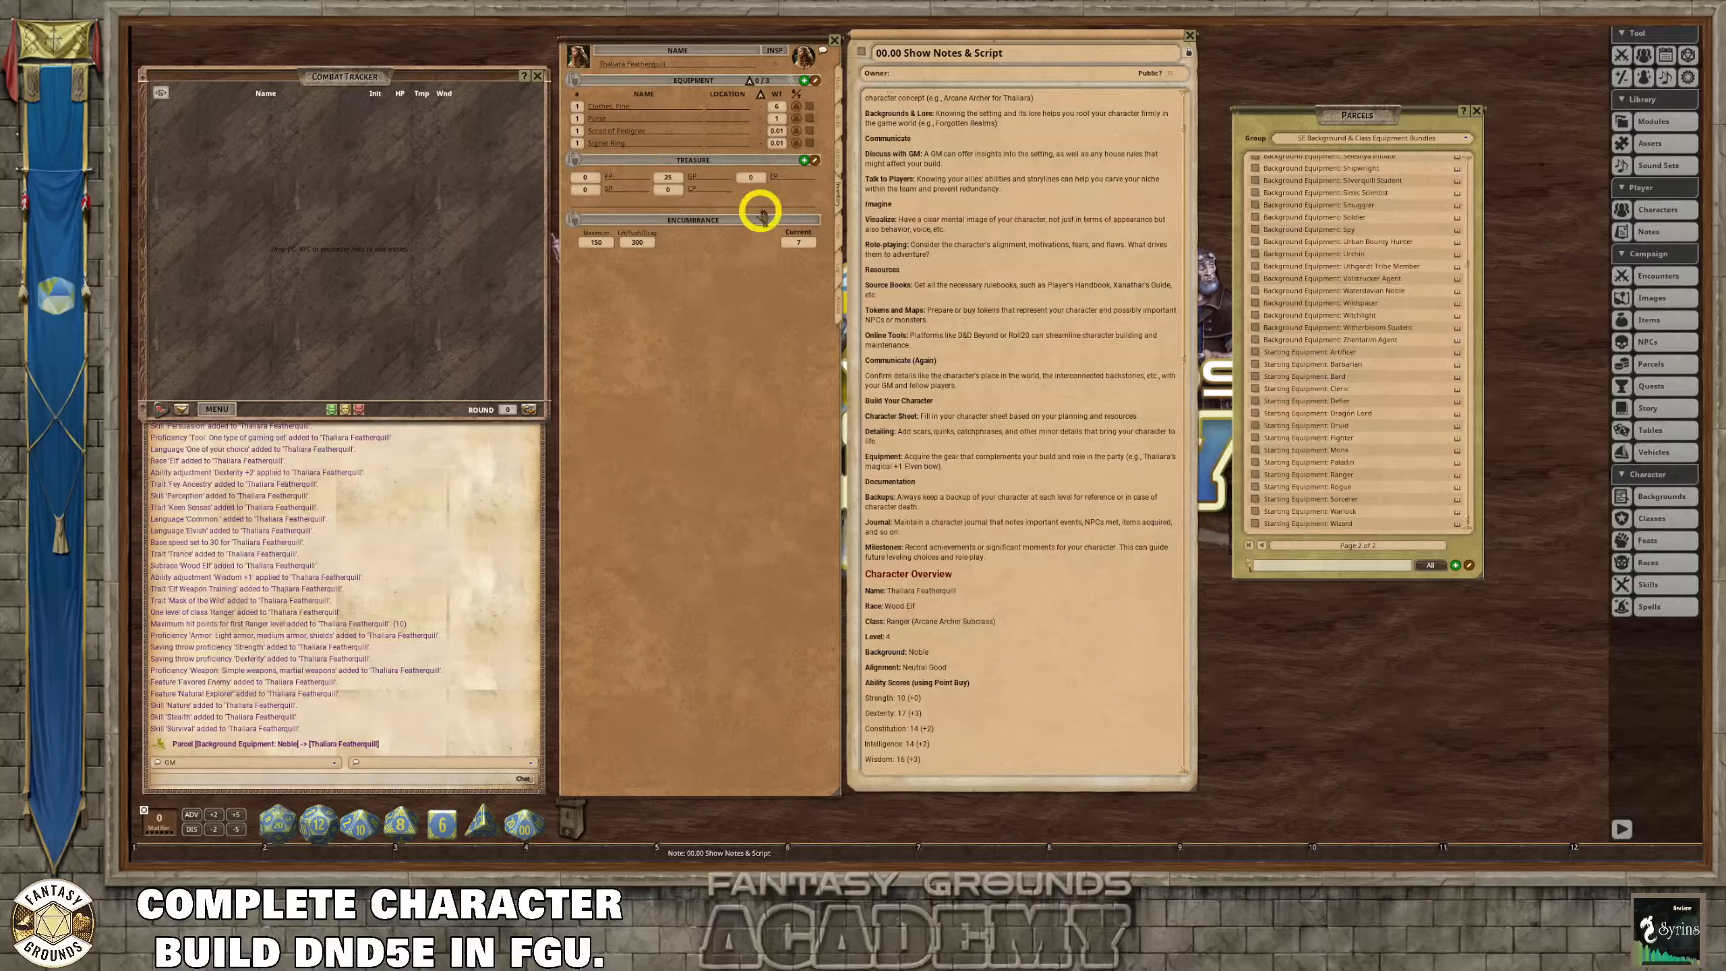
drag(761, 211, 760, 211)
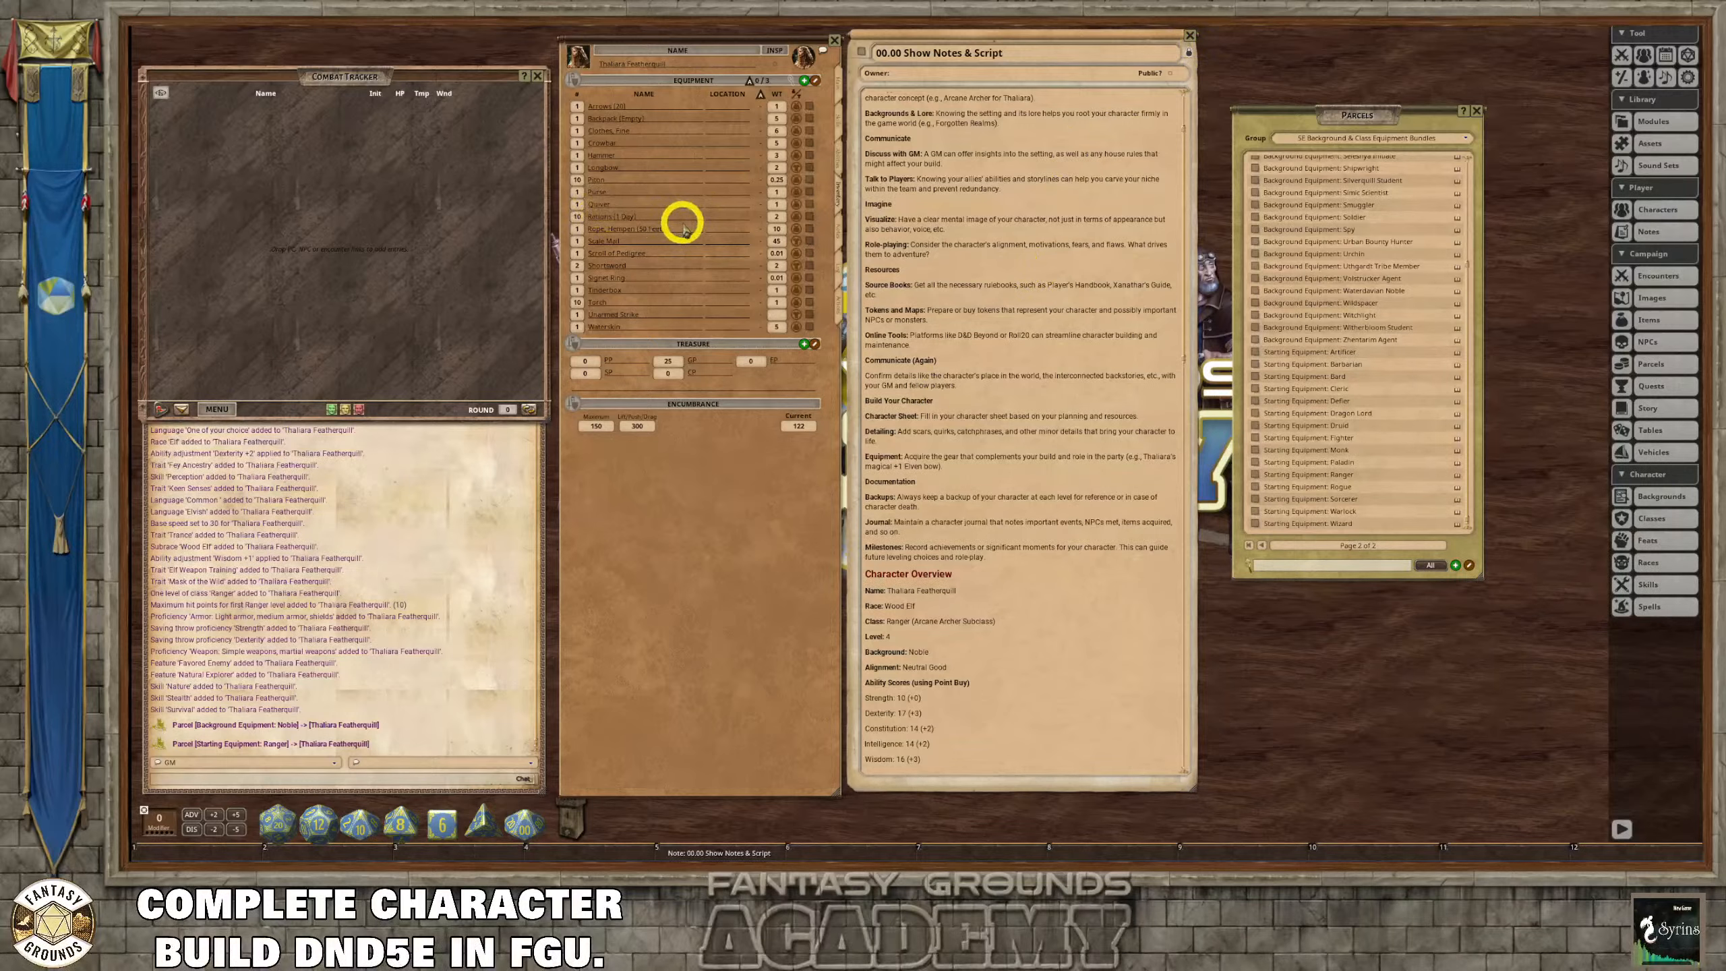
Delete the Scale Mail from the character's inventory.
right_click(806, 238)
click(771, 270)
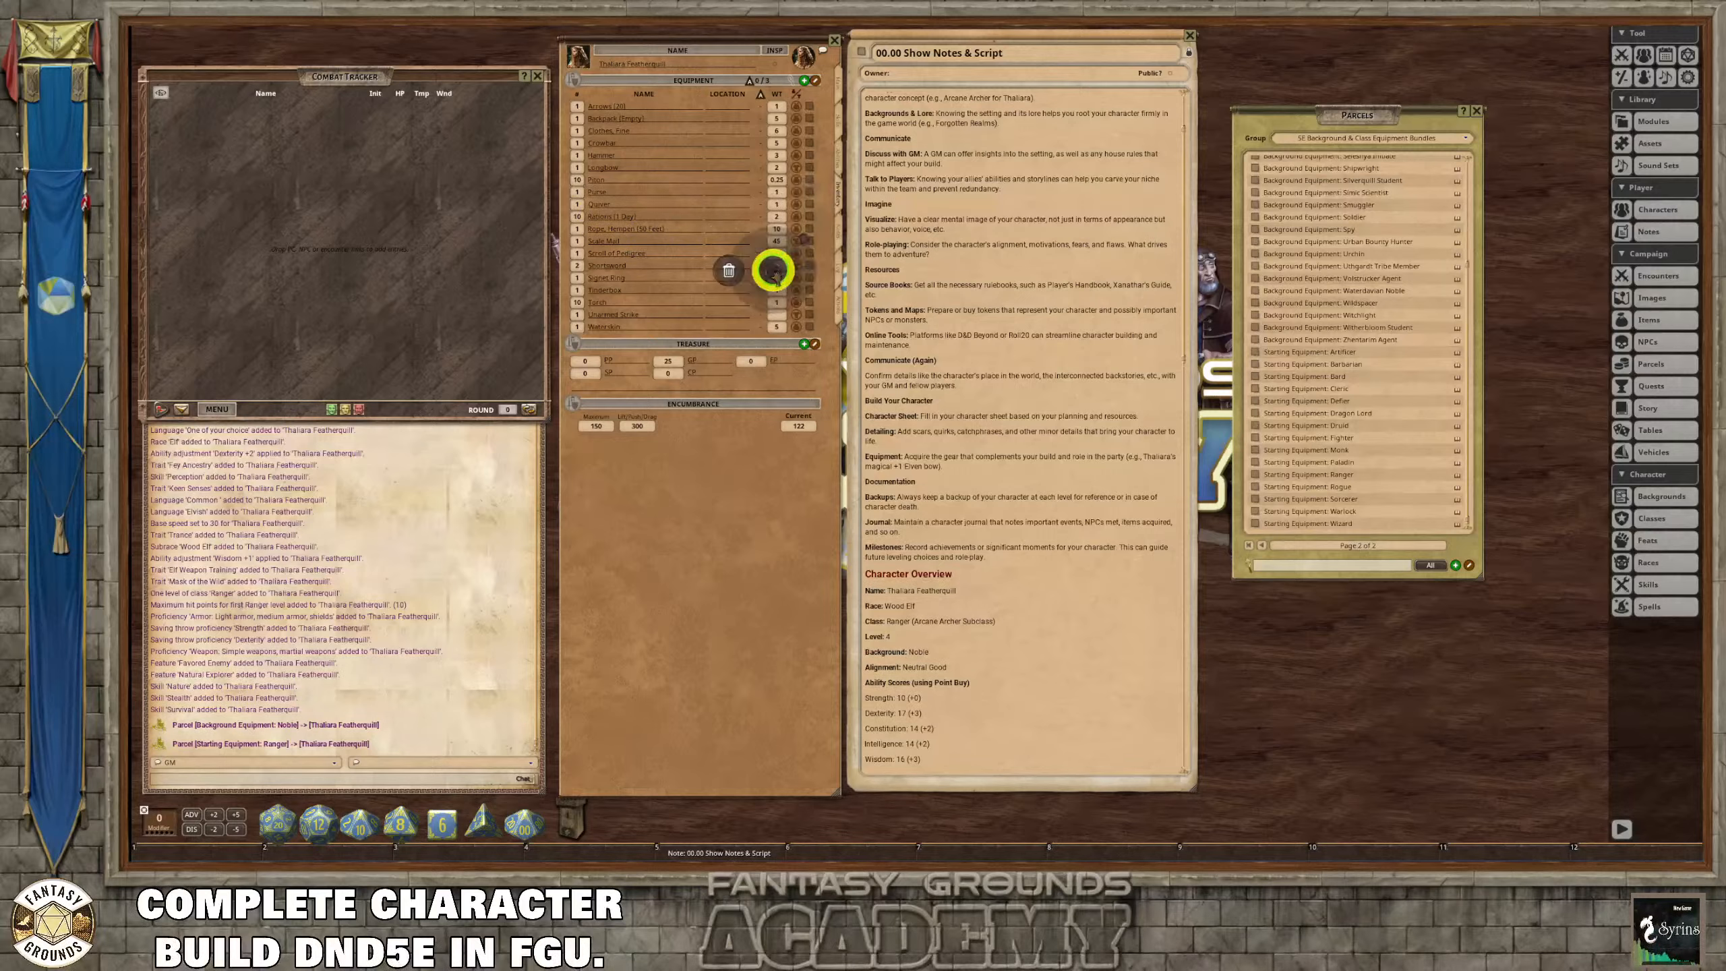
click(729, 270)
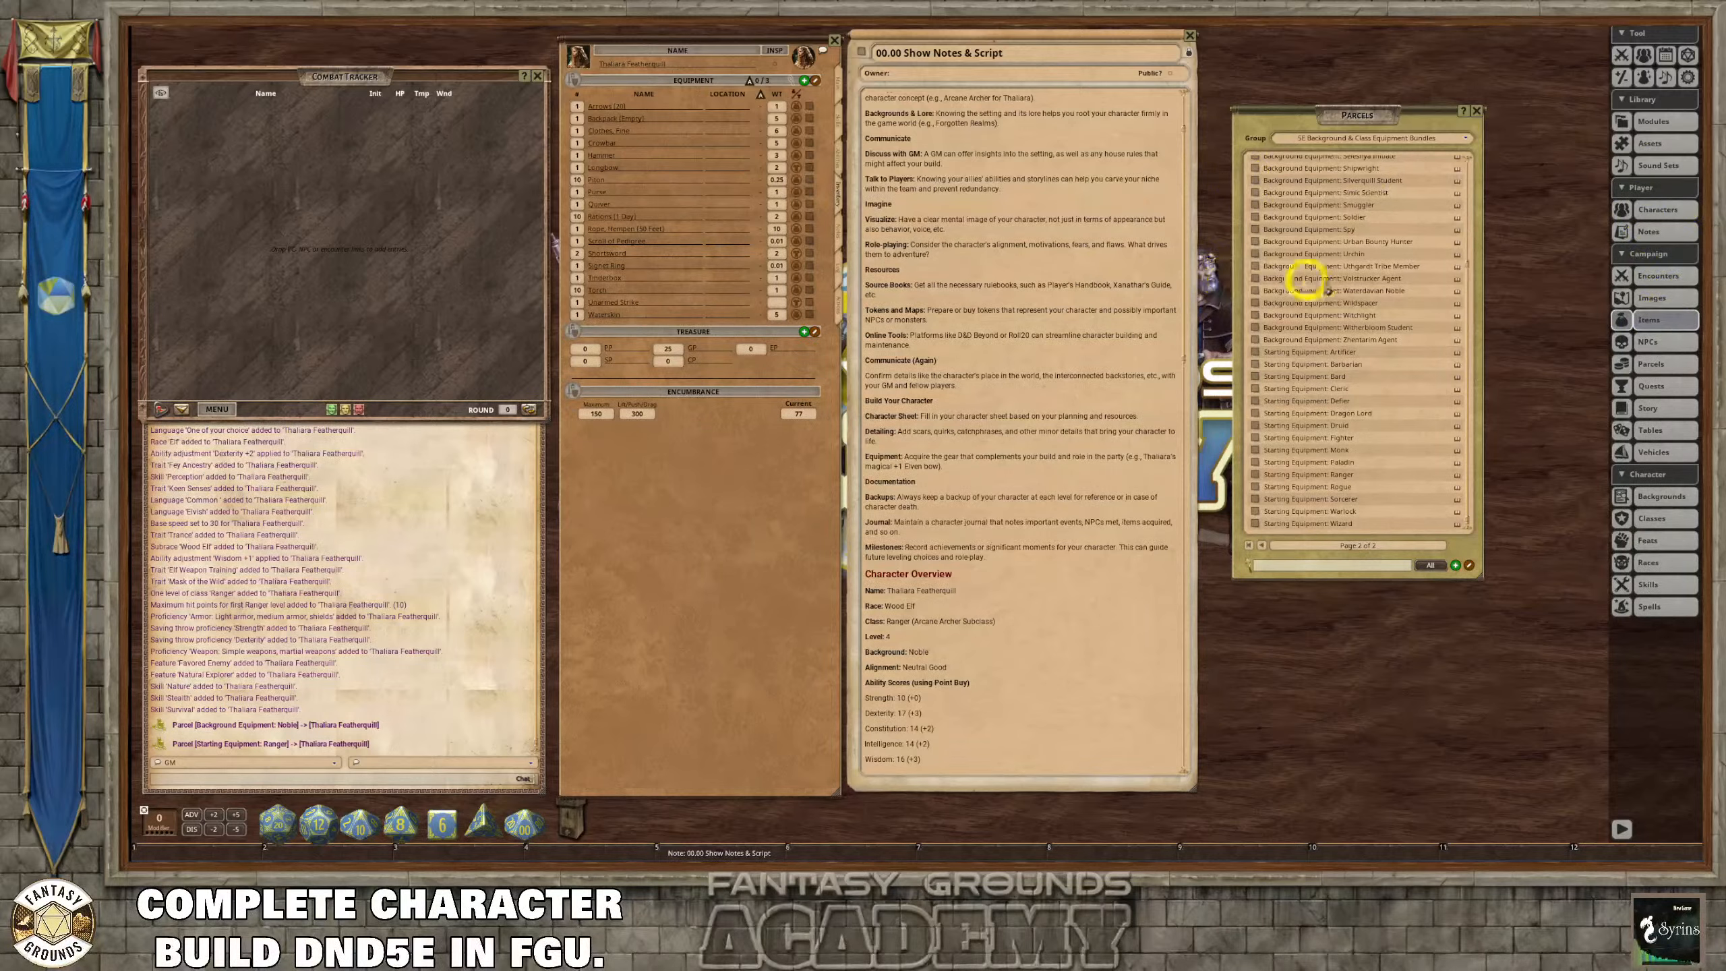
Search the Items list for Leather and add Leather Boots to the character's inventory.
drag(928, 321, 1346, 114)
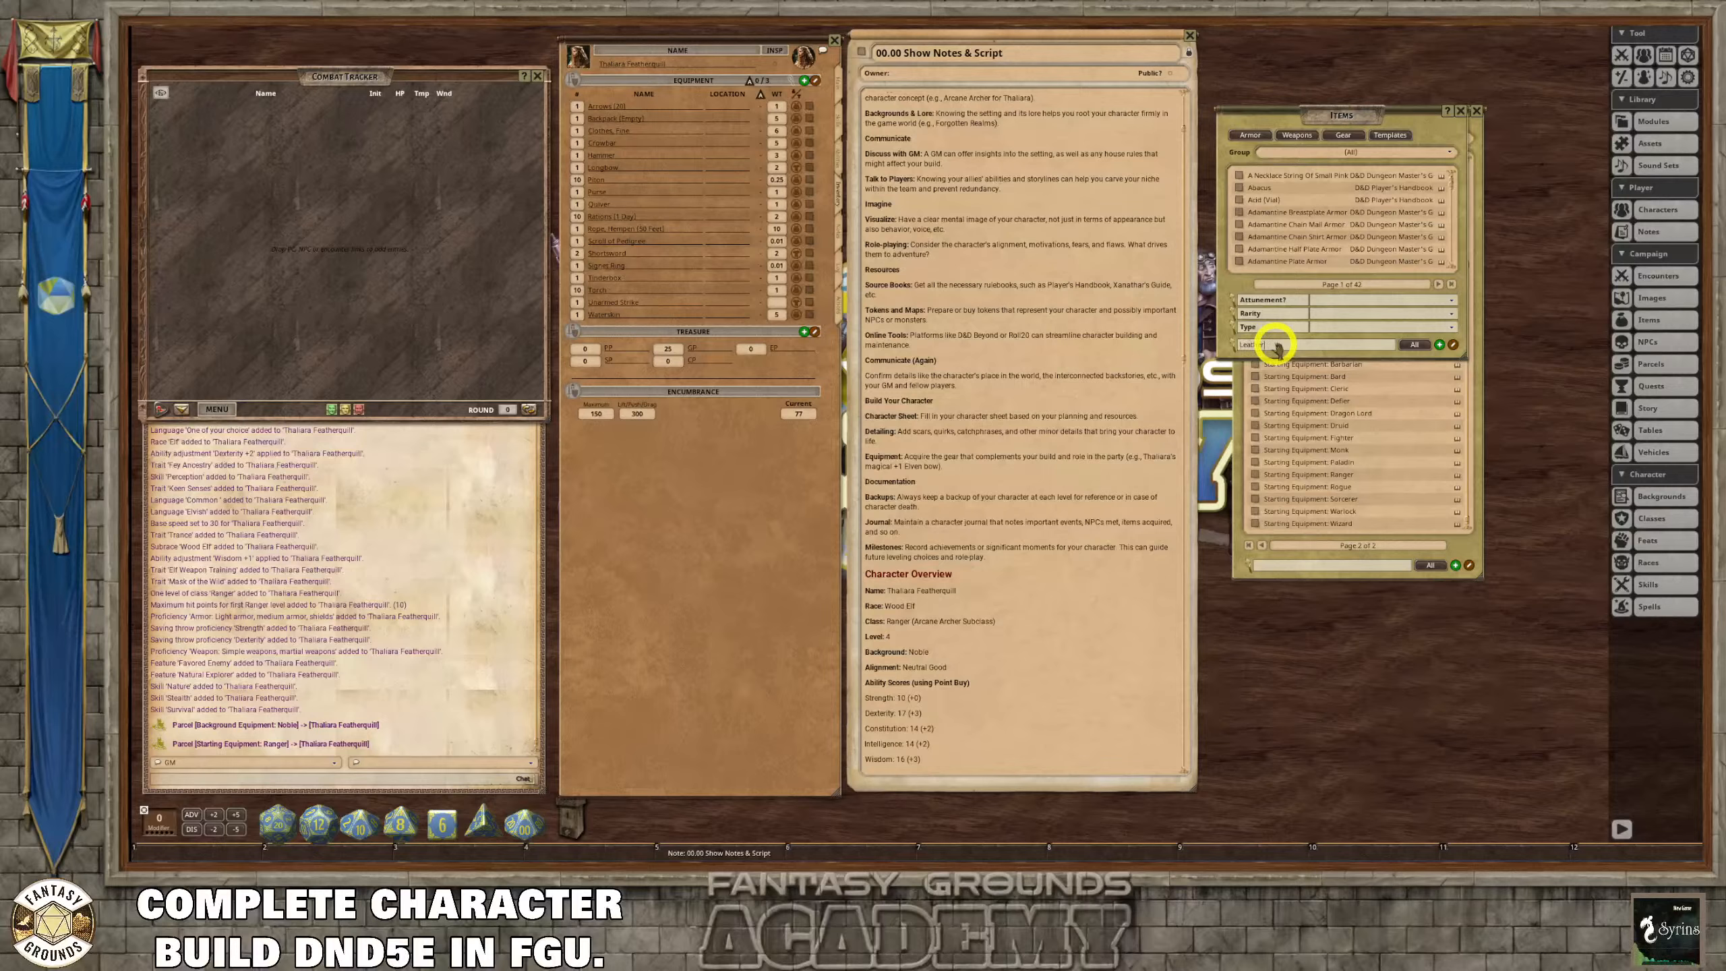
key(Return)
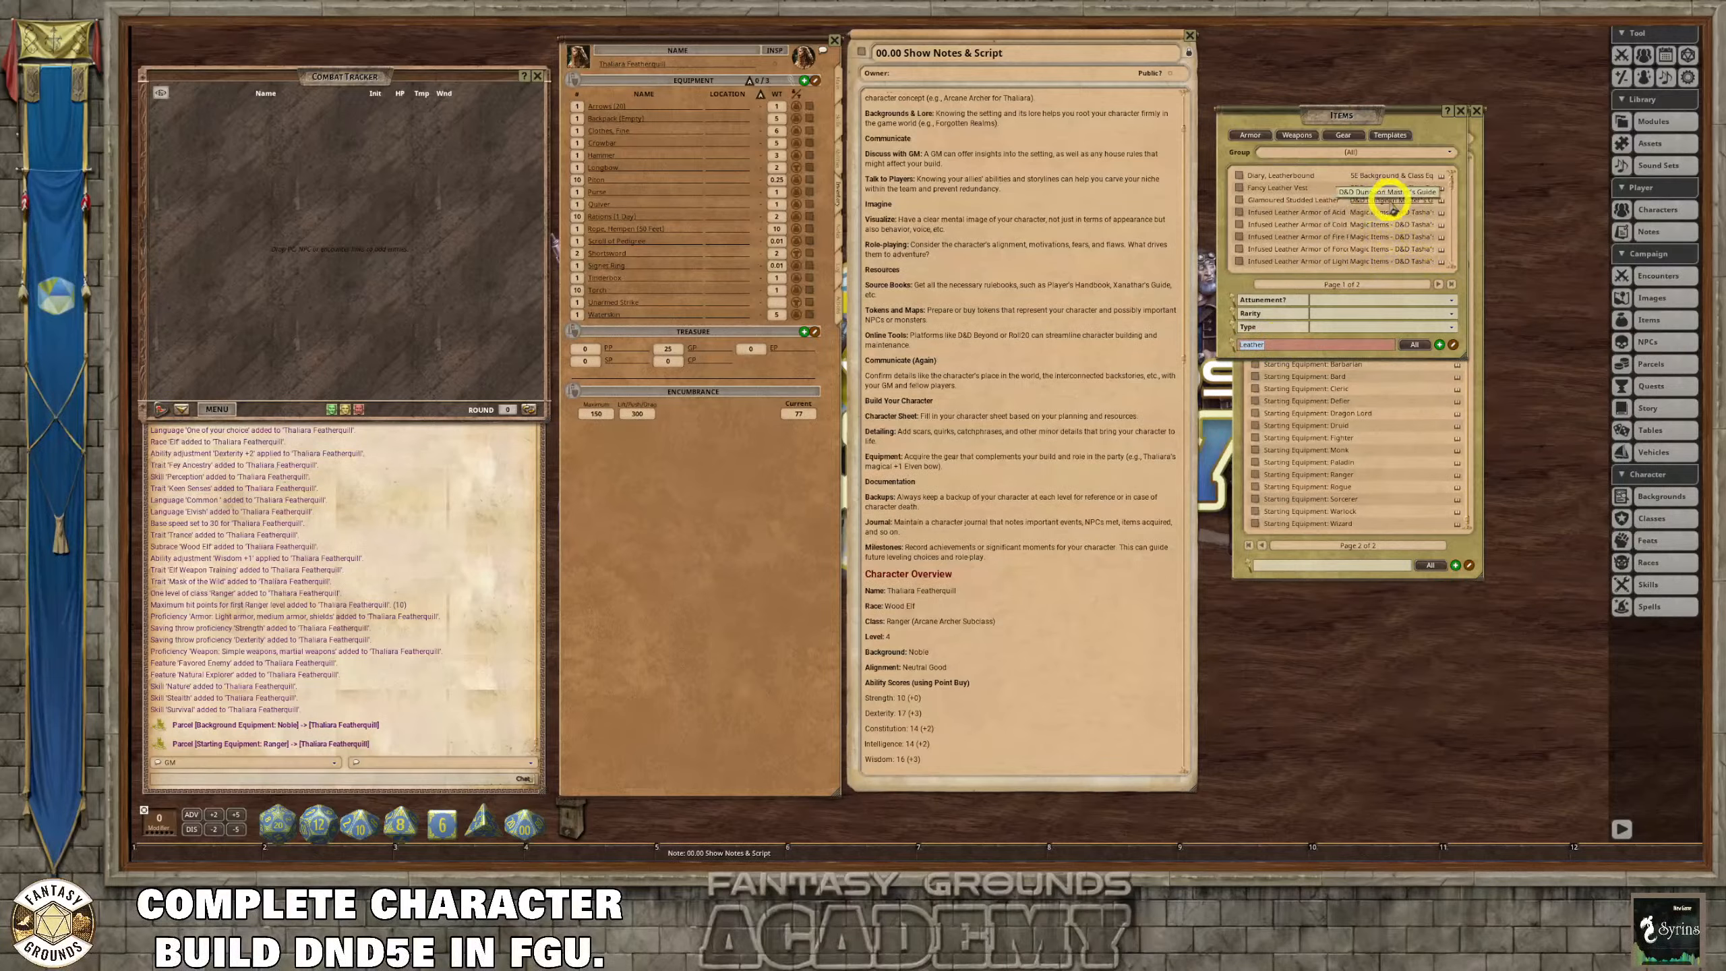
scroll(1391, 239, down, 5)
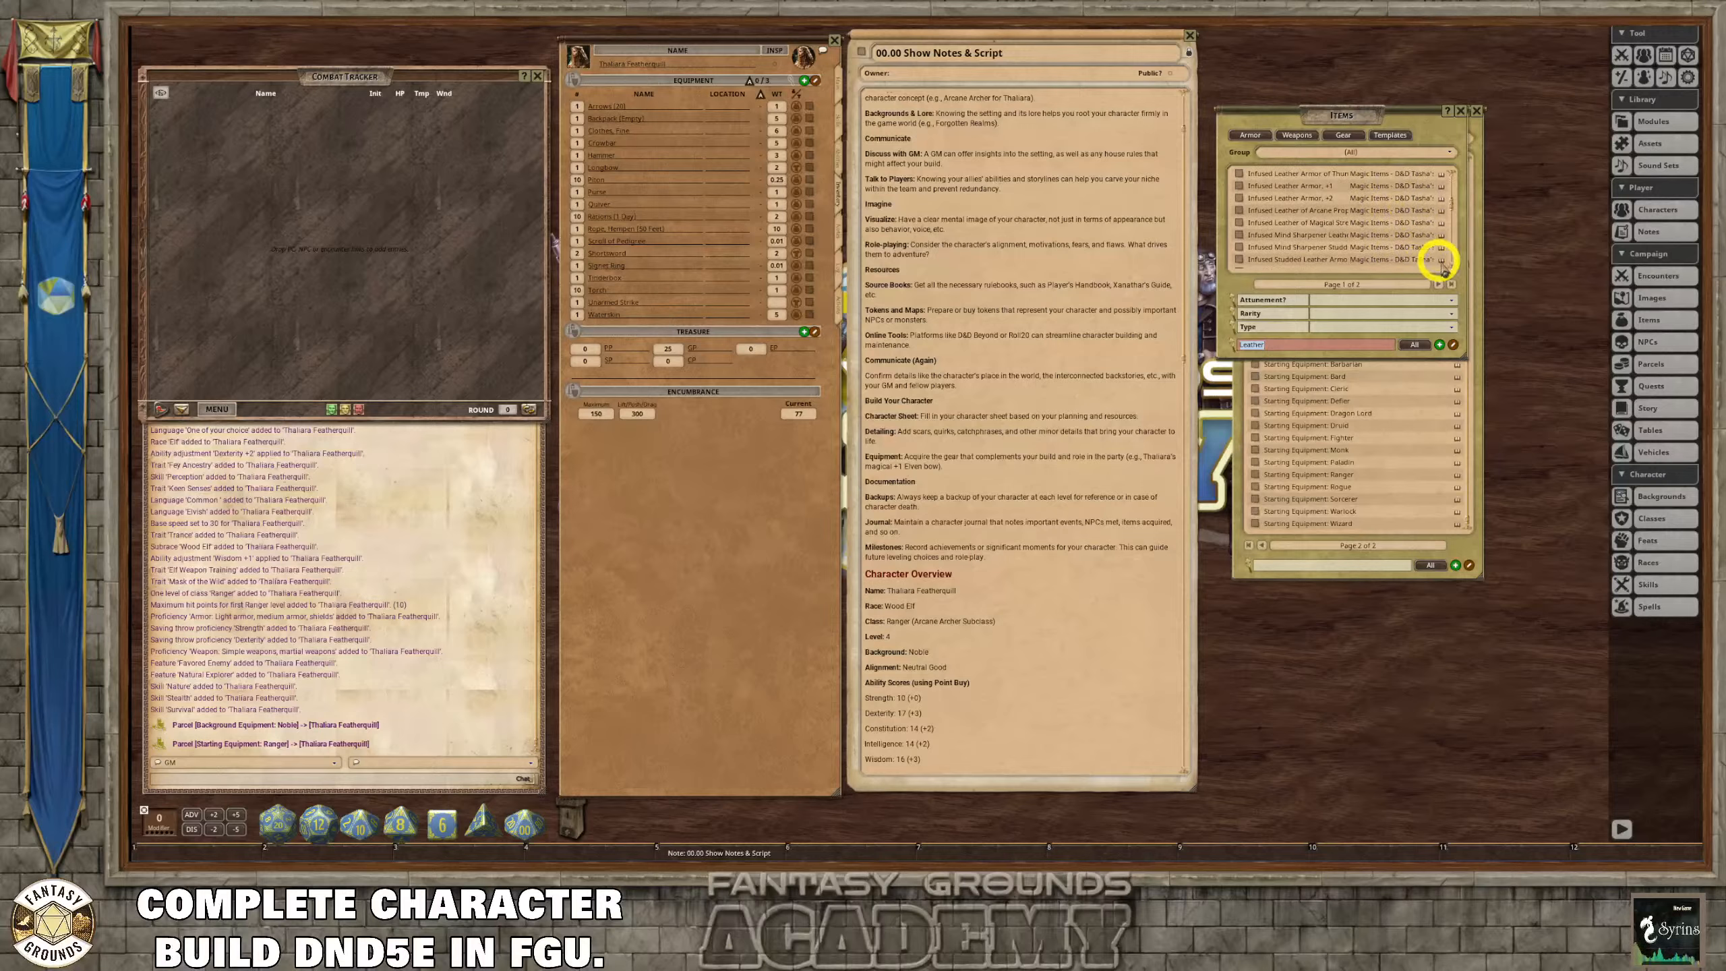
scroll(1458, 248, down, 3)
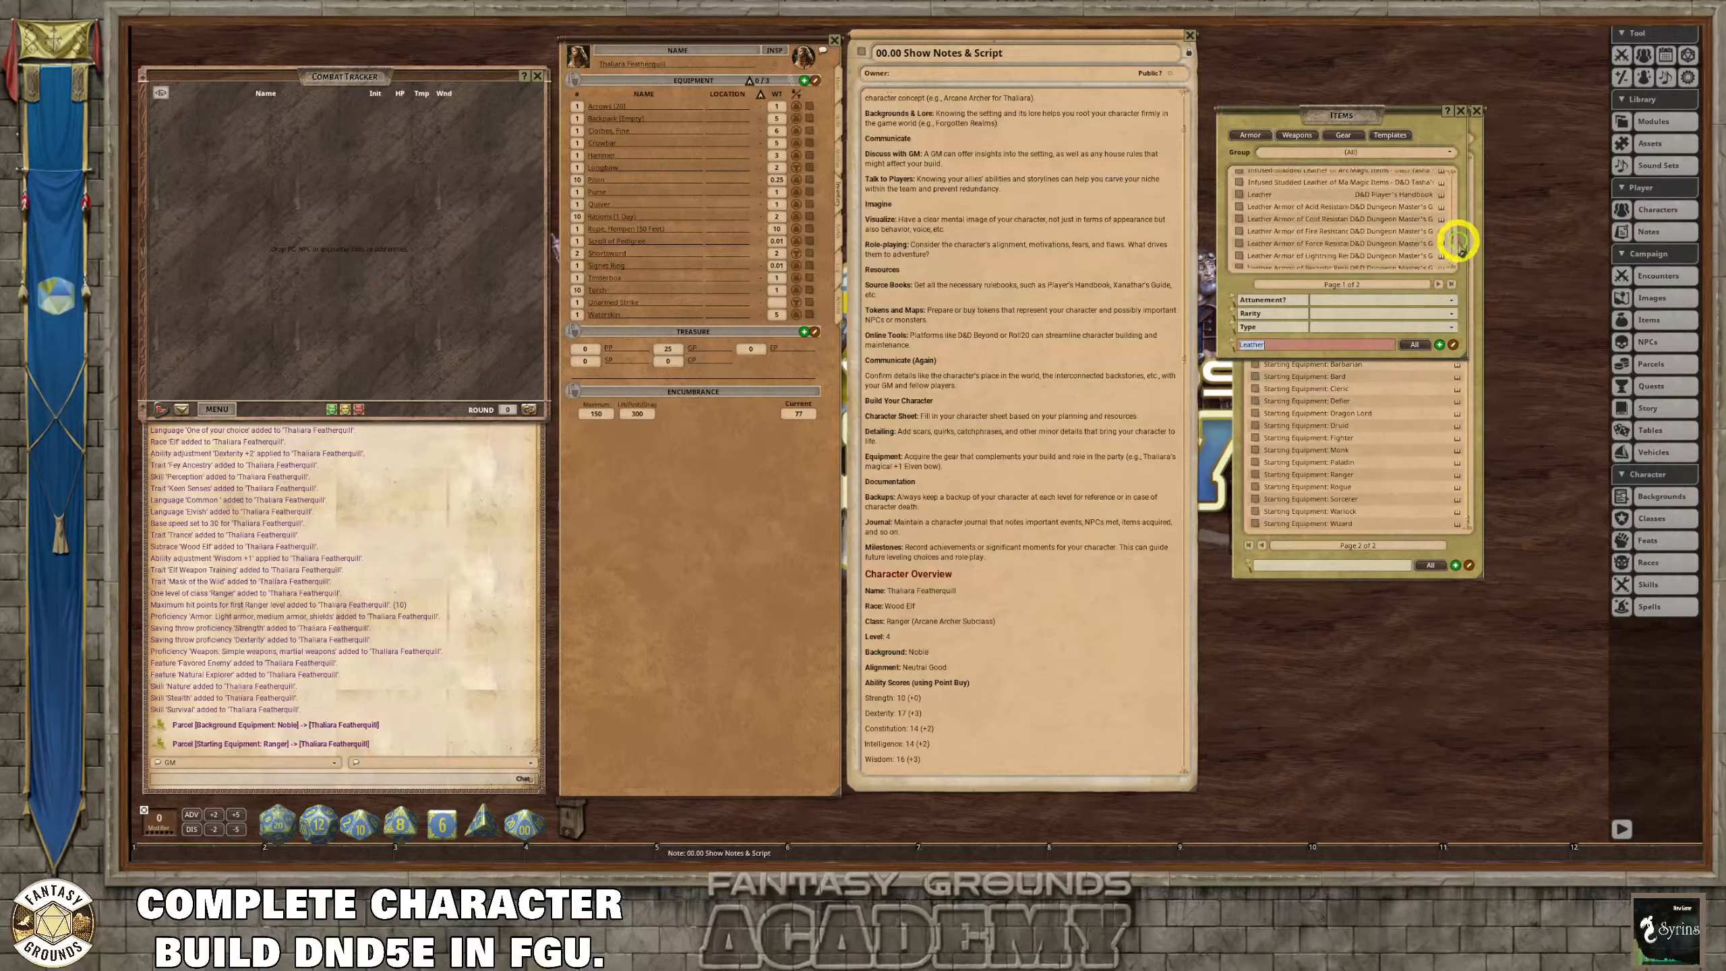
scroll(1459, 245, down, 5)
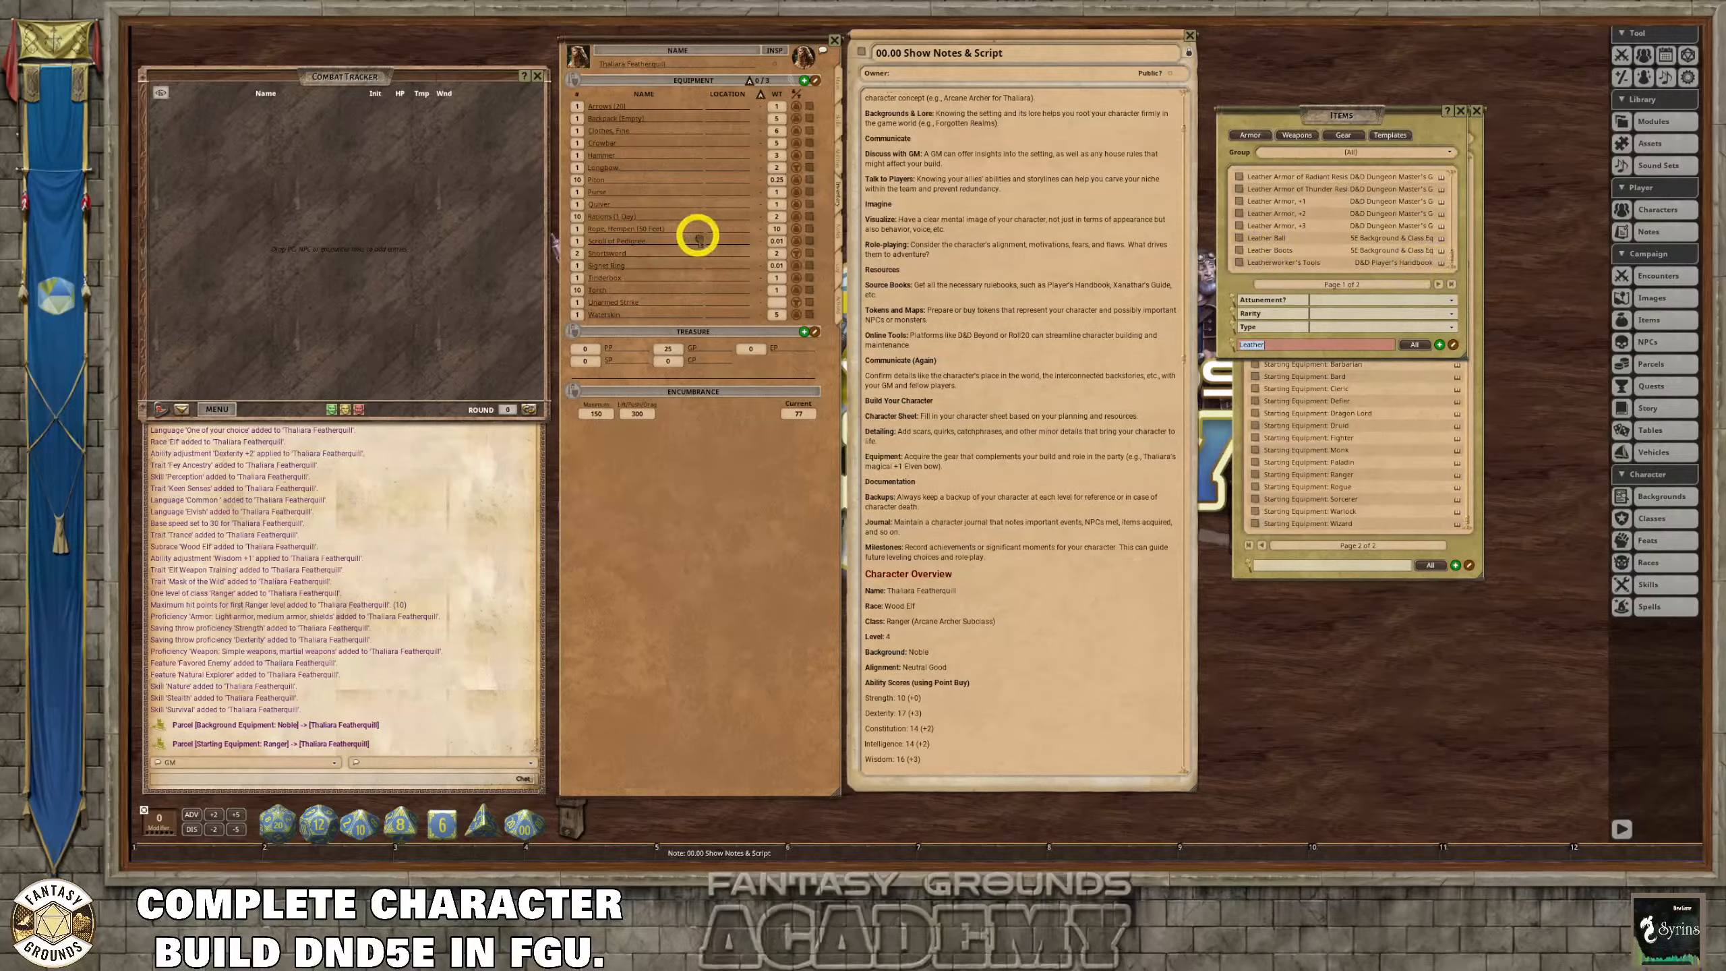
drag(699, 237, 699, 238)
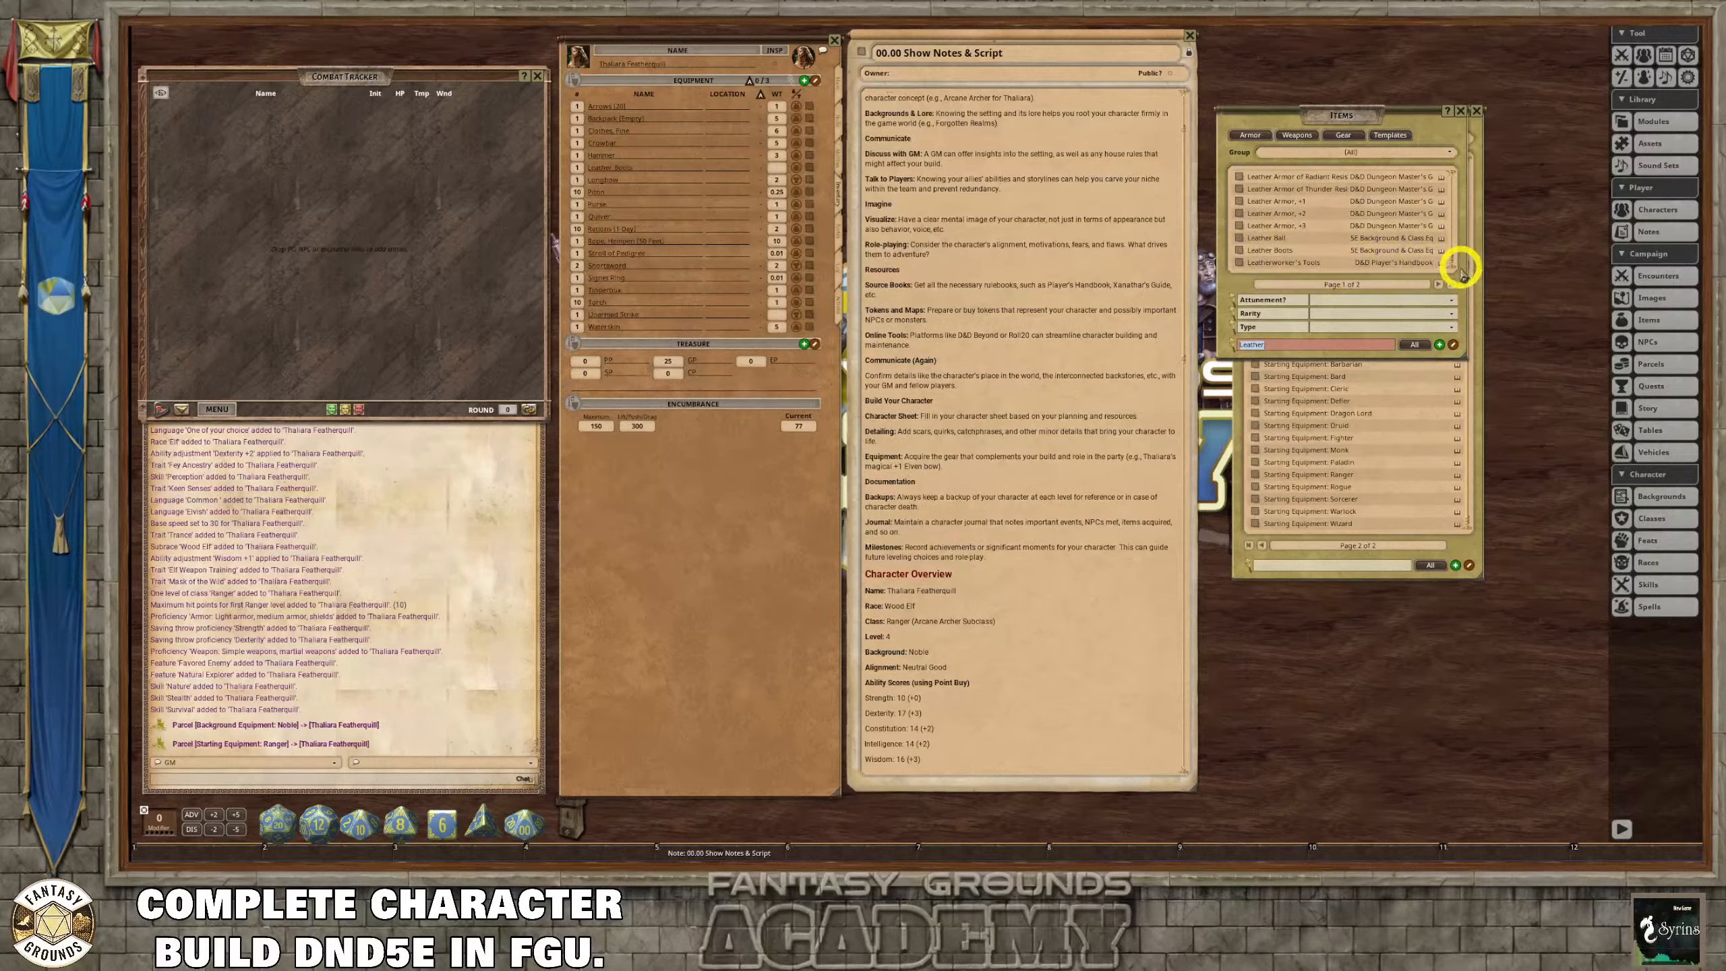
Add Studded Leather from page 2 of the Leather item results to the character's inventory.
click(1439, 285)
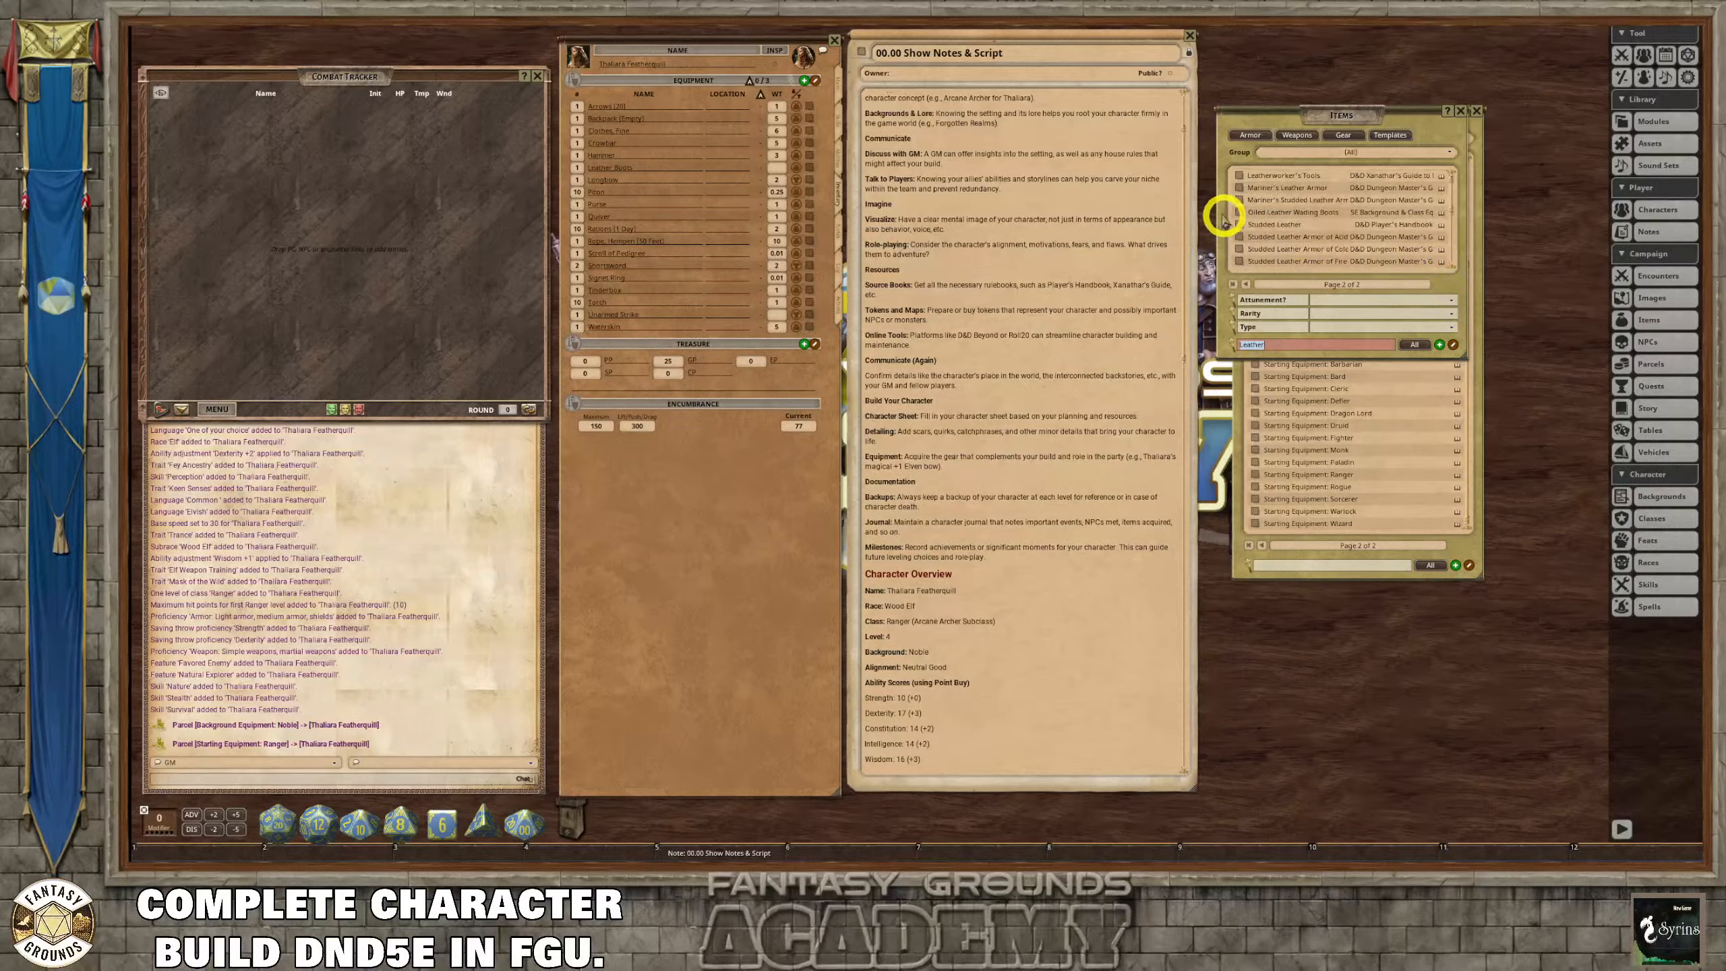
drag(1234, 228, 698, 246)
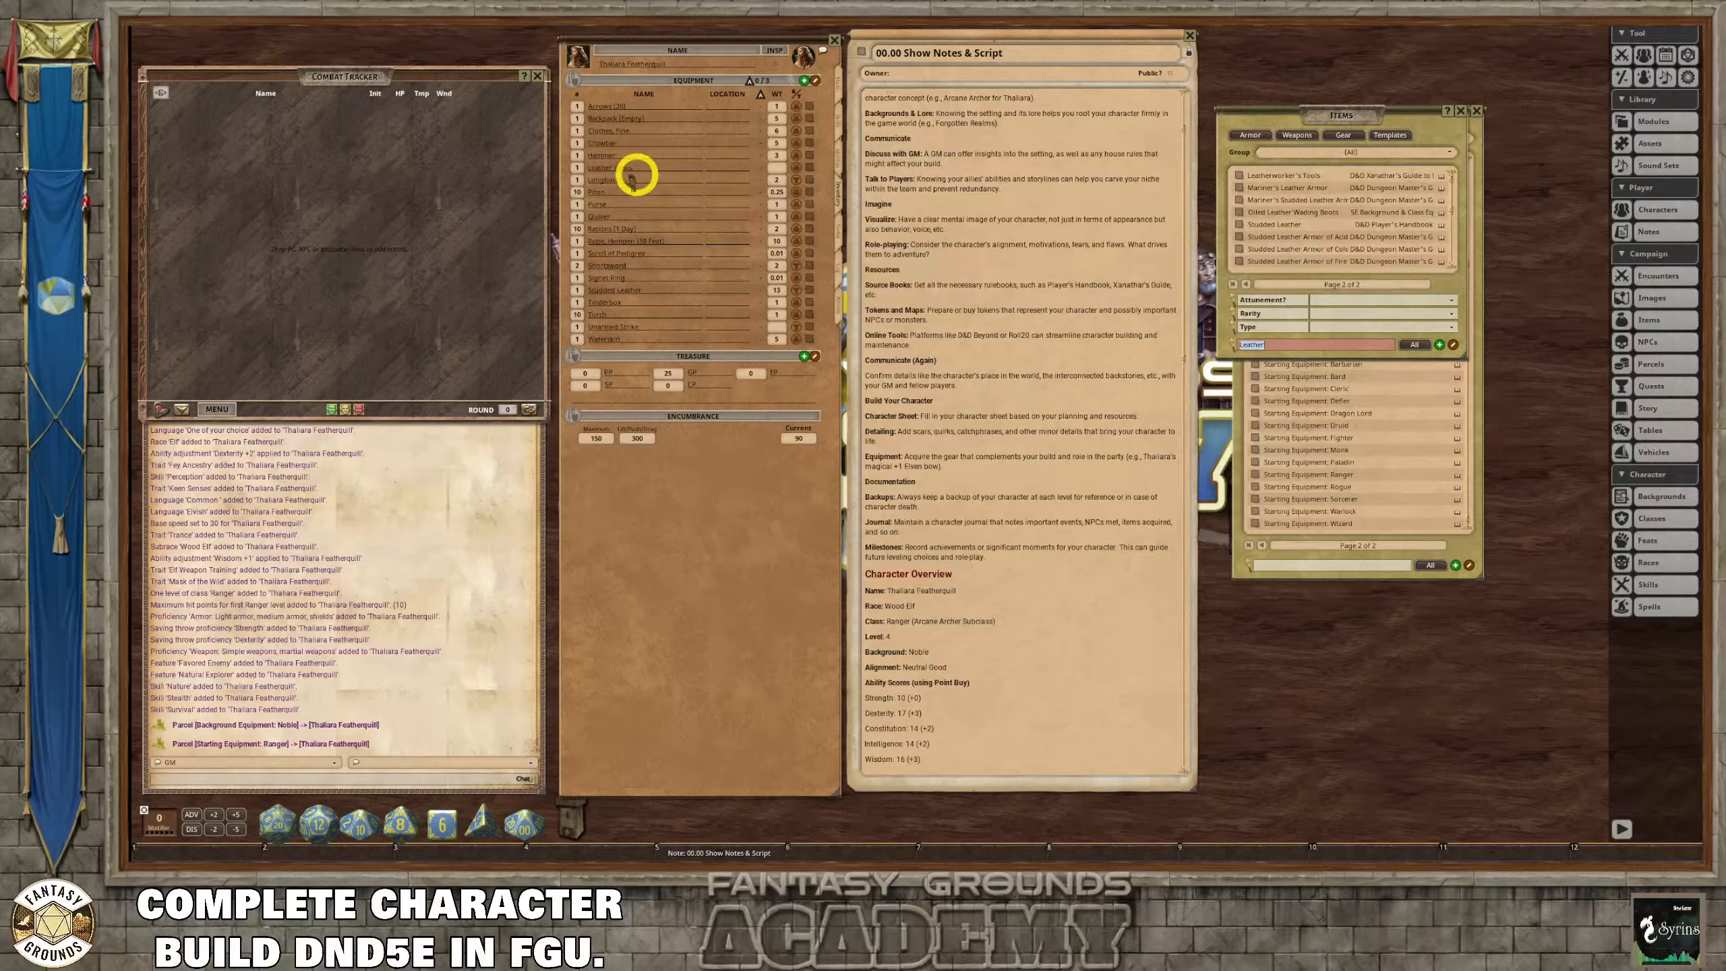
Replace the plain Longbow in the character's inventory with the Longbow, +1 found by searching the Items list for Longbow.
right_click(809, 178)
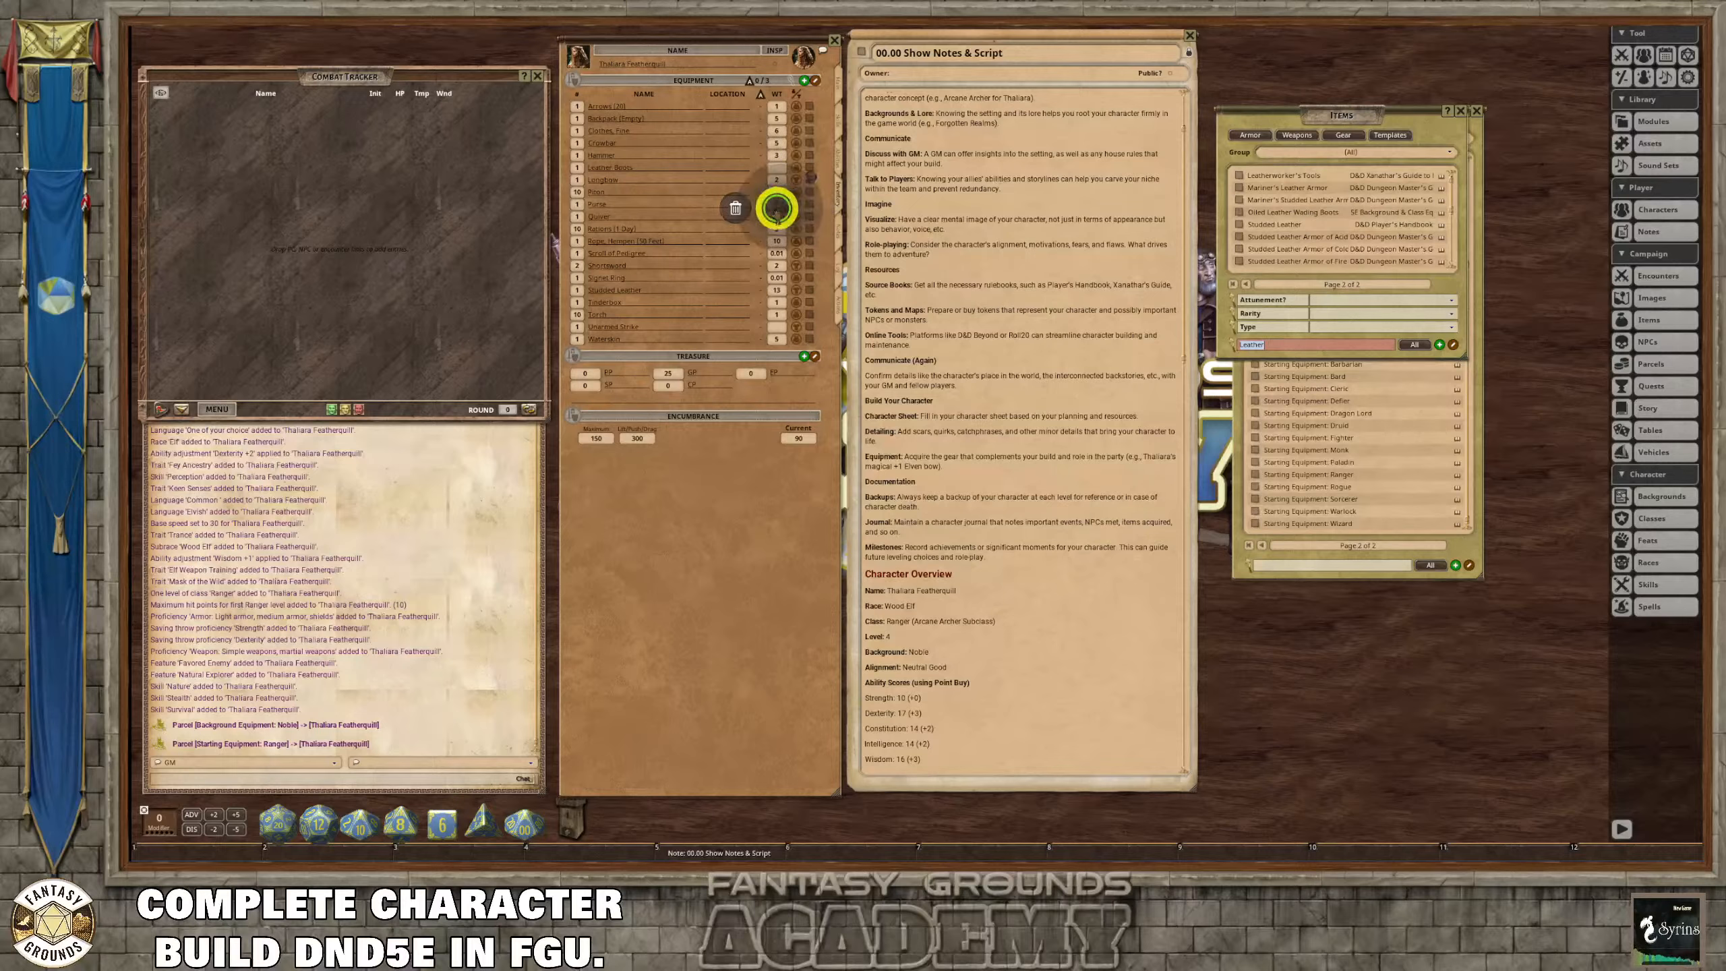
click(736, 209)
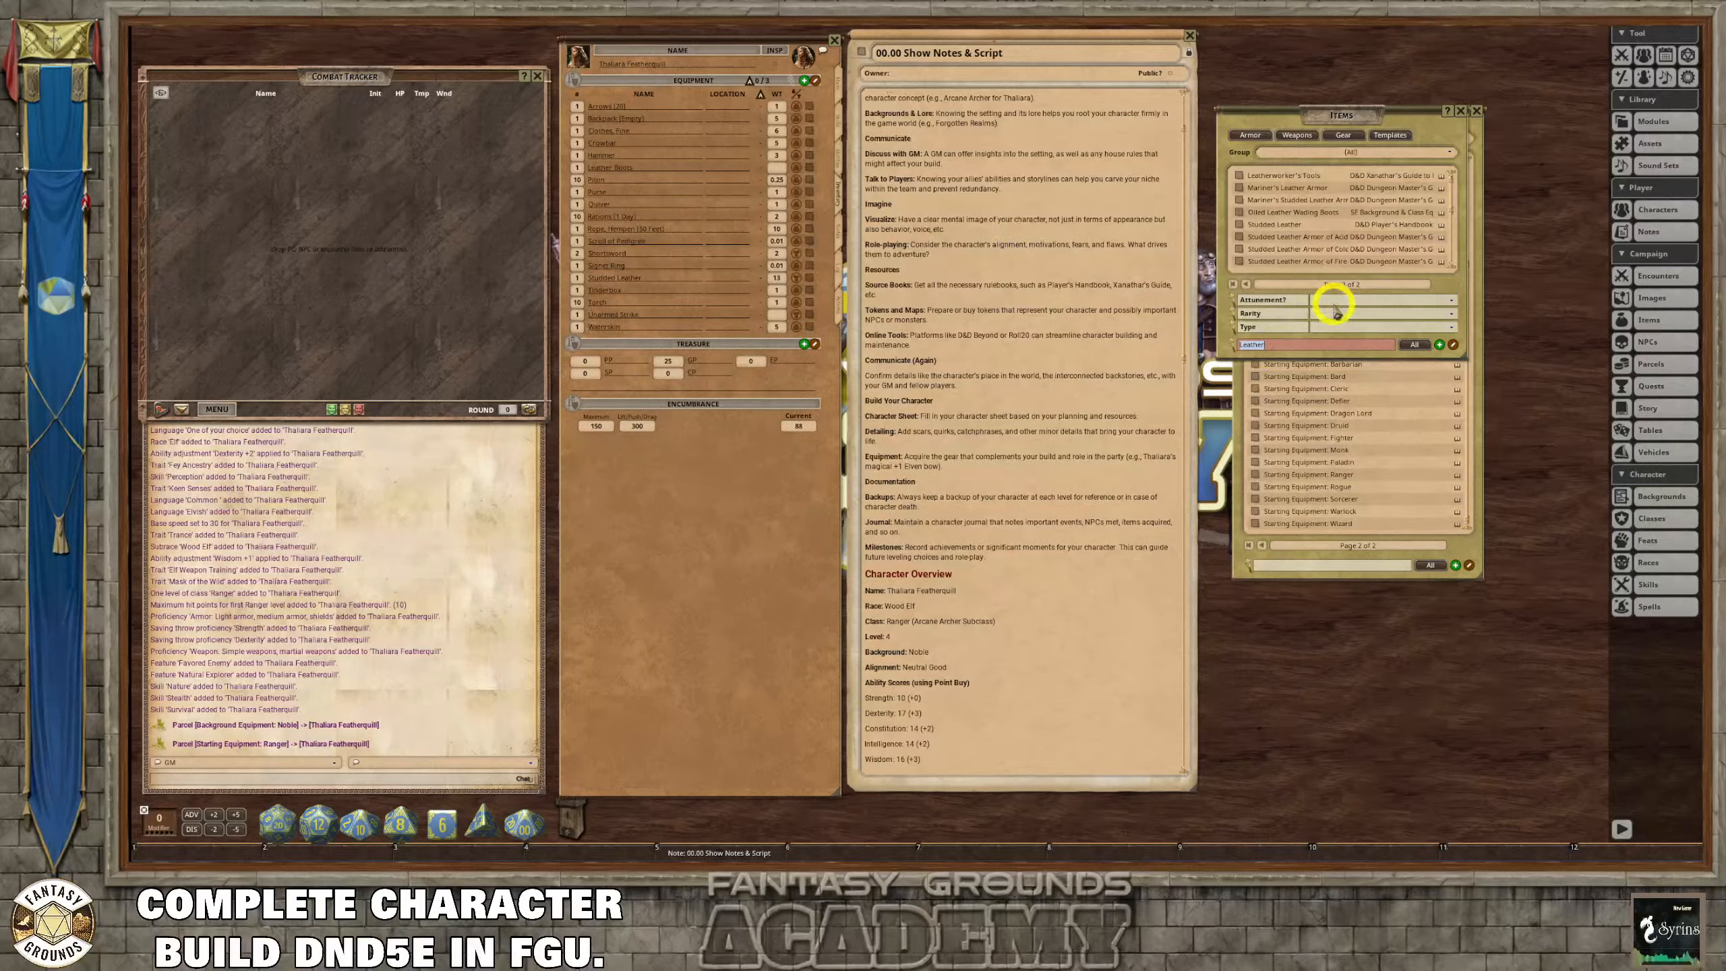
click(1333, 305)
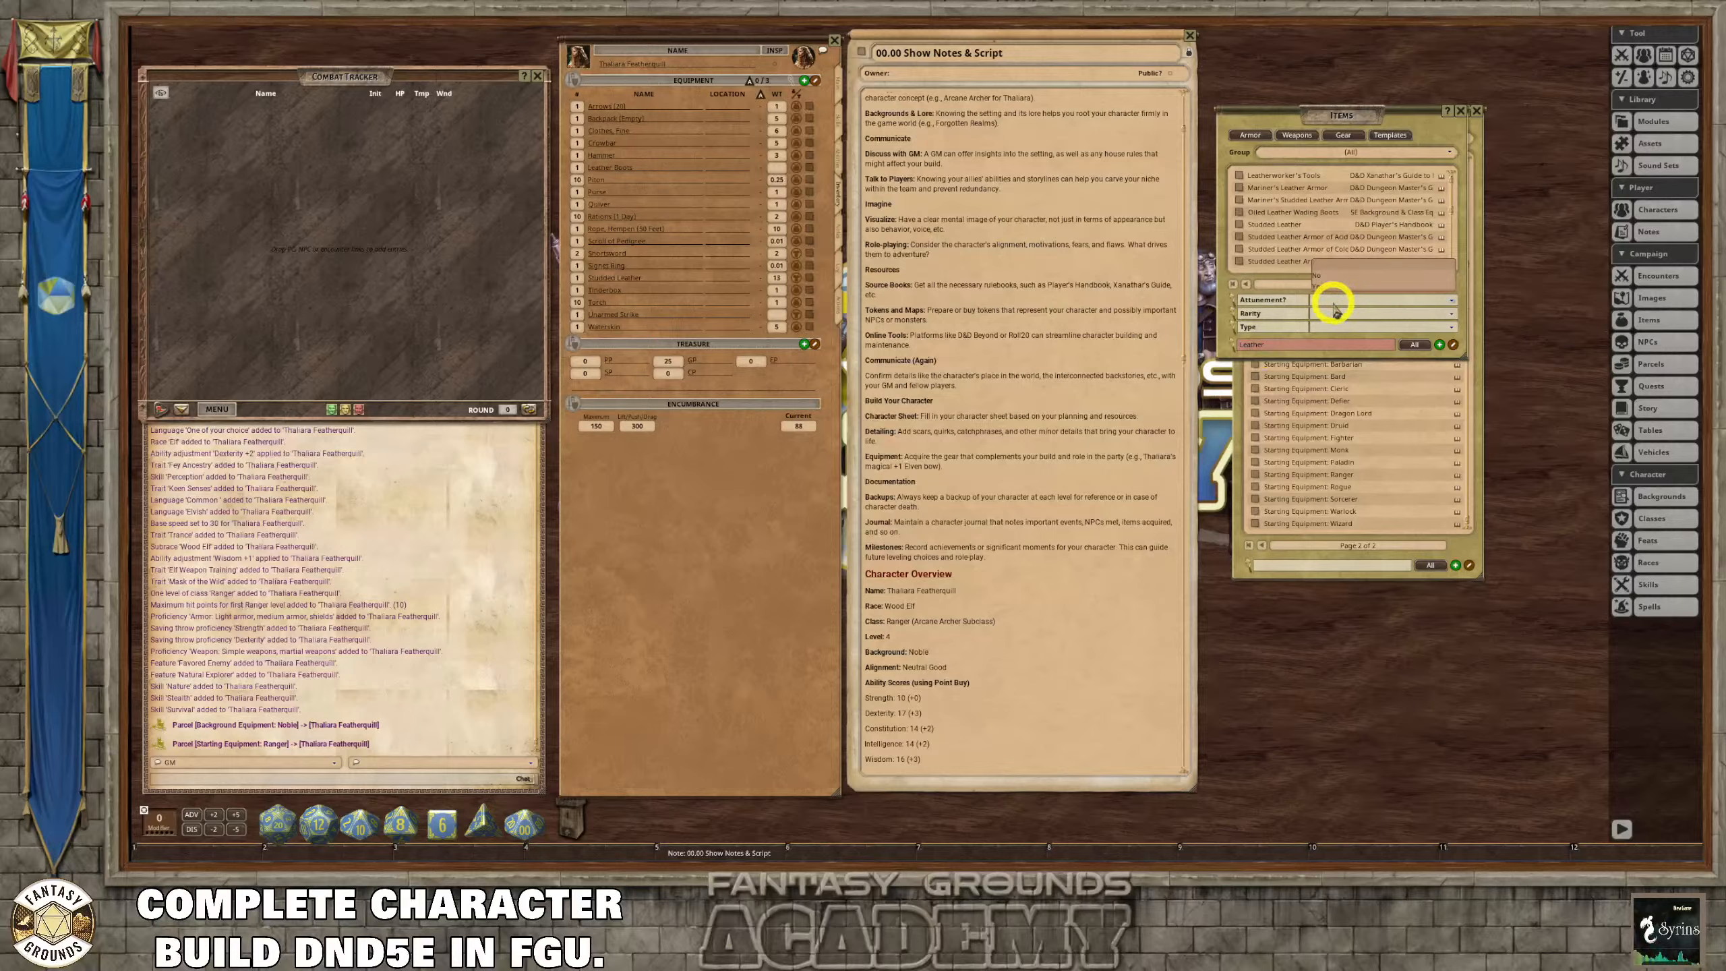
click(1333, 307)
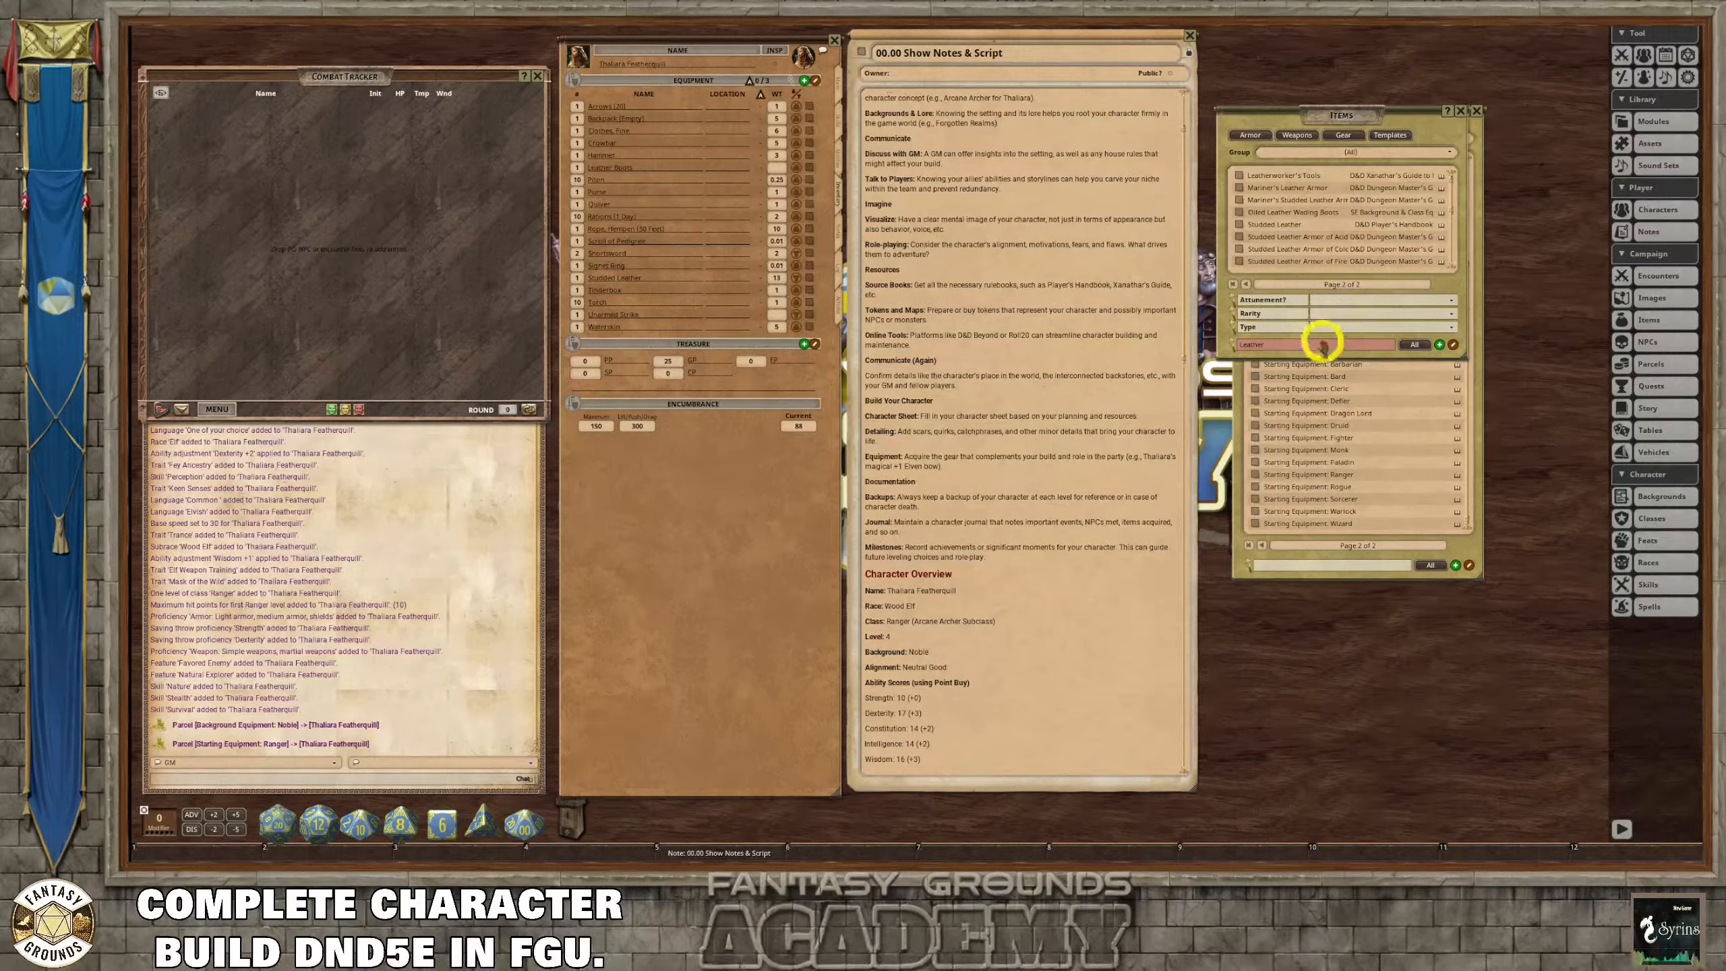
click(1288, 345)
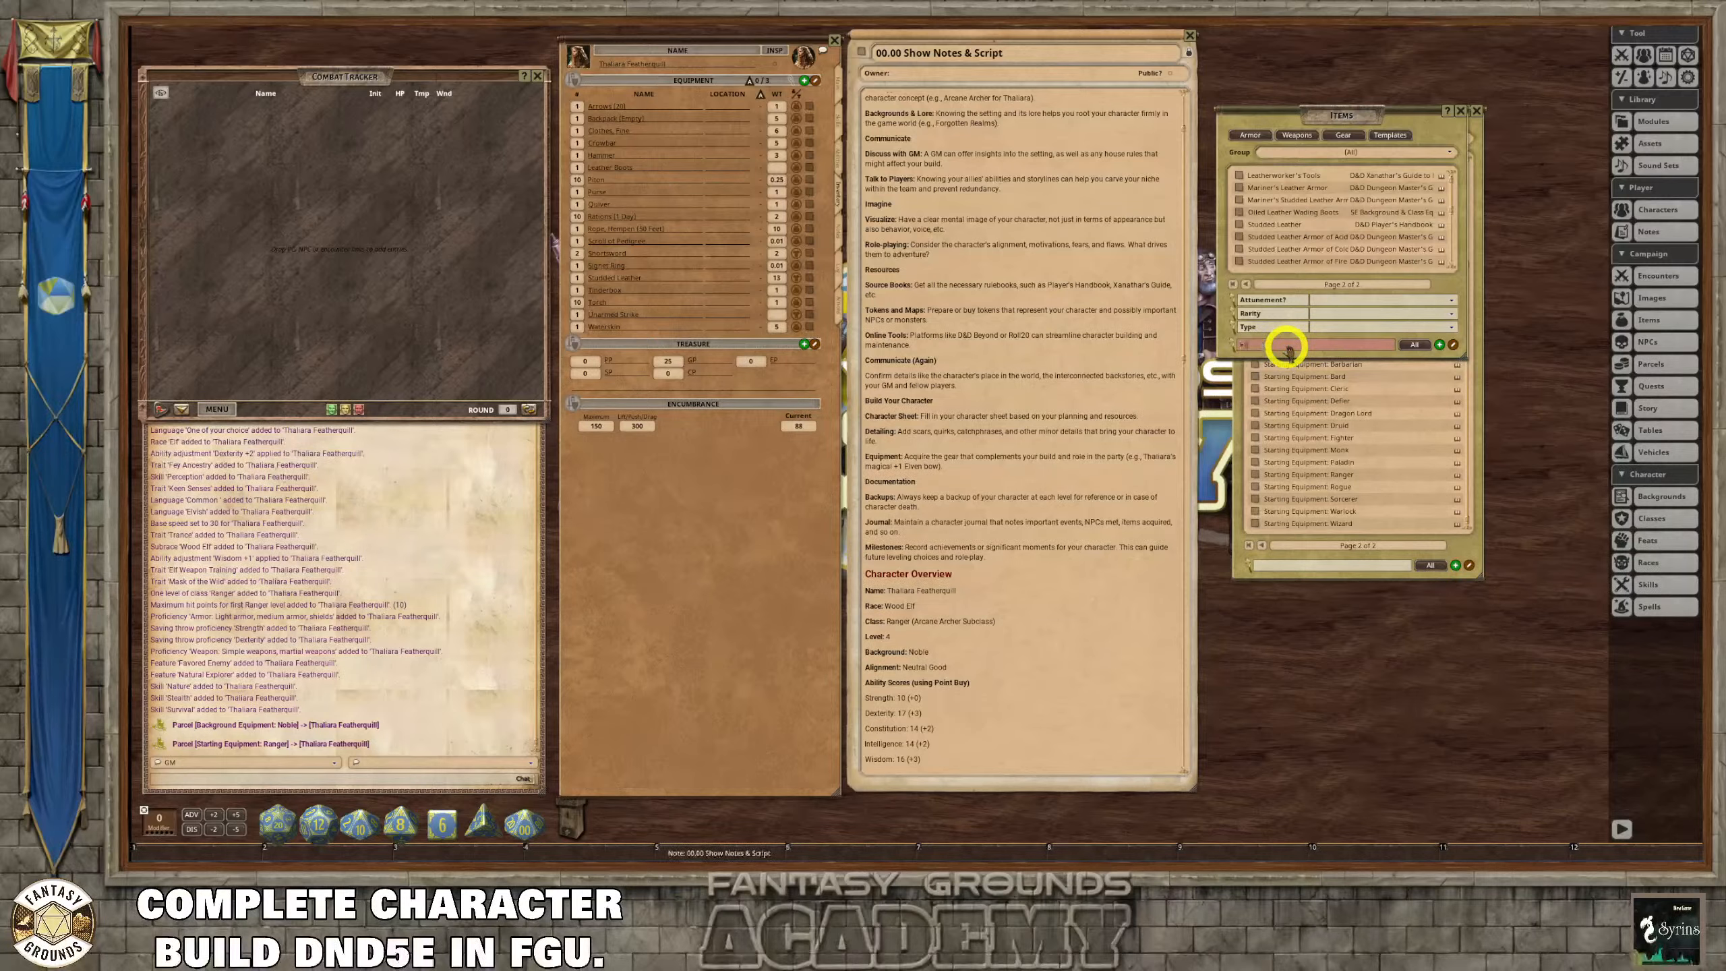
text(+1 Bow)
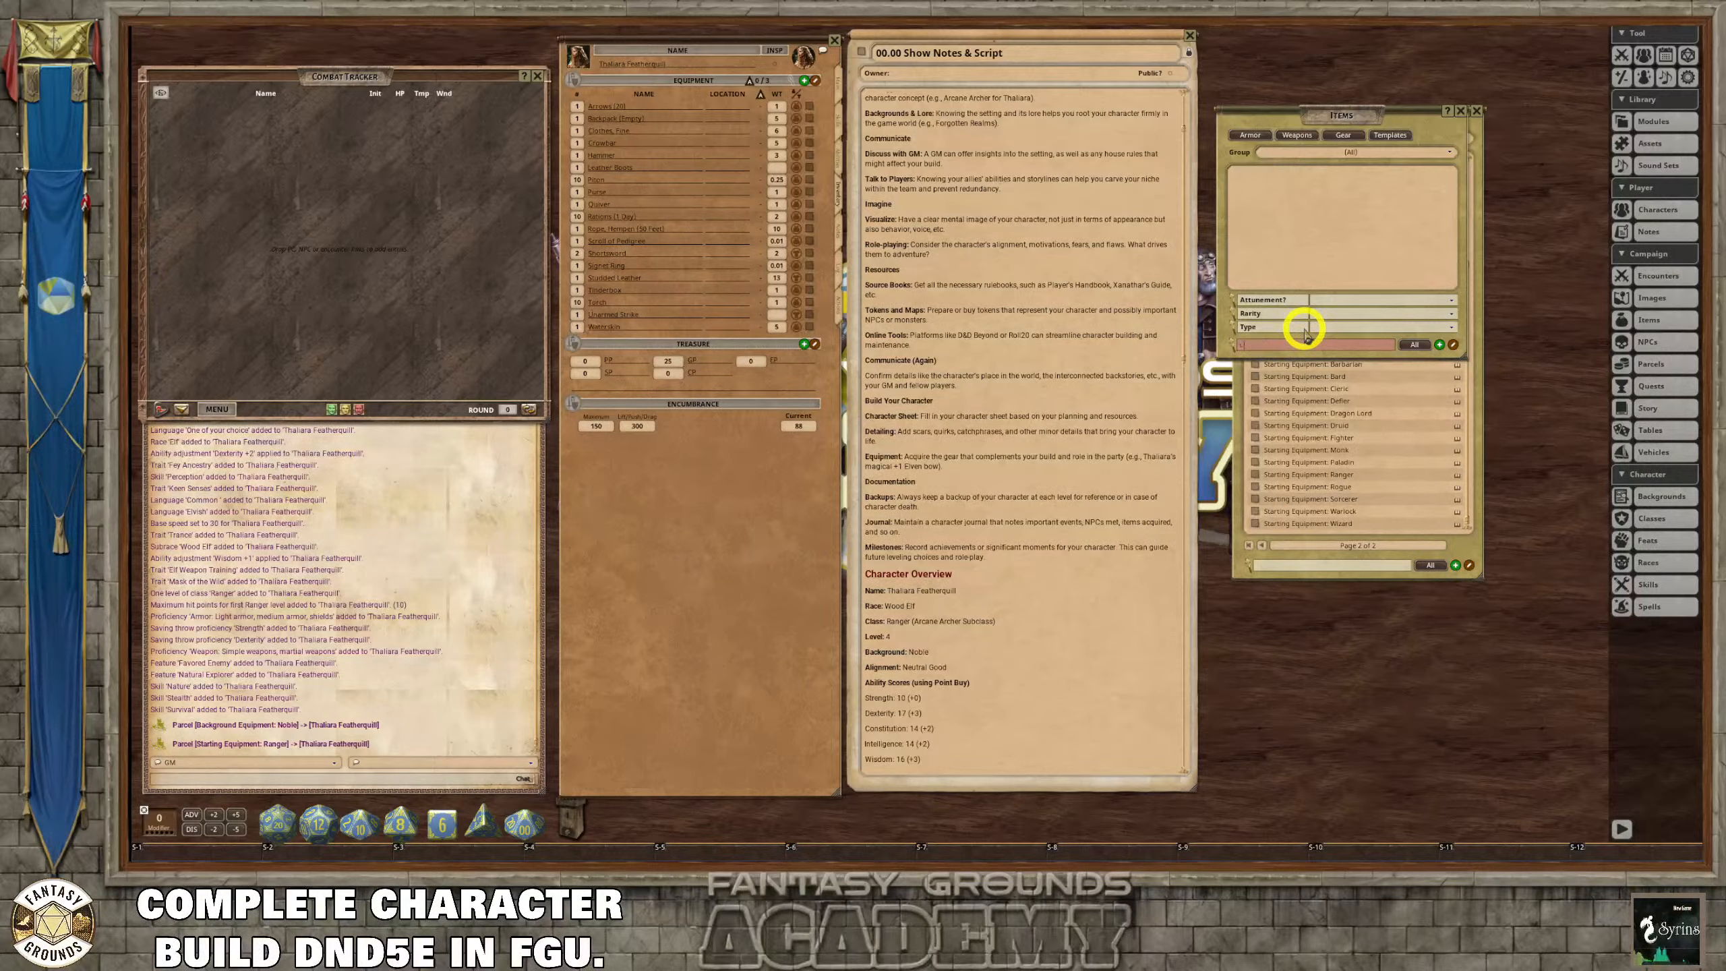
text(Longbow)
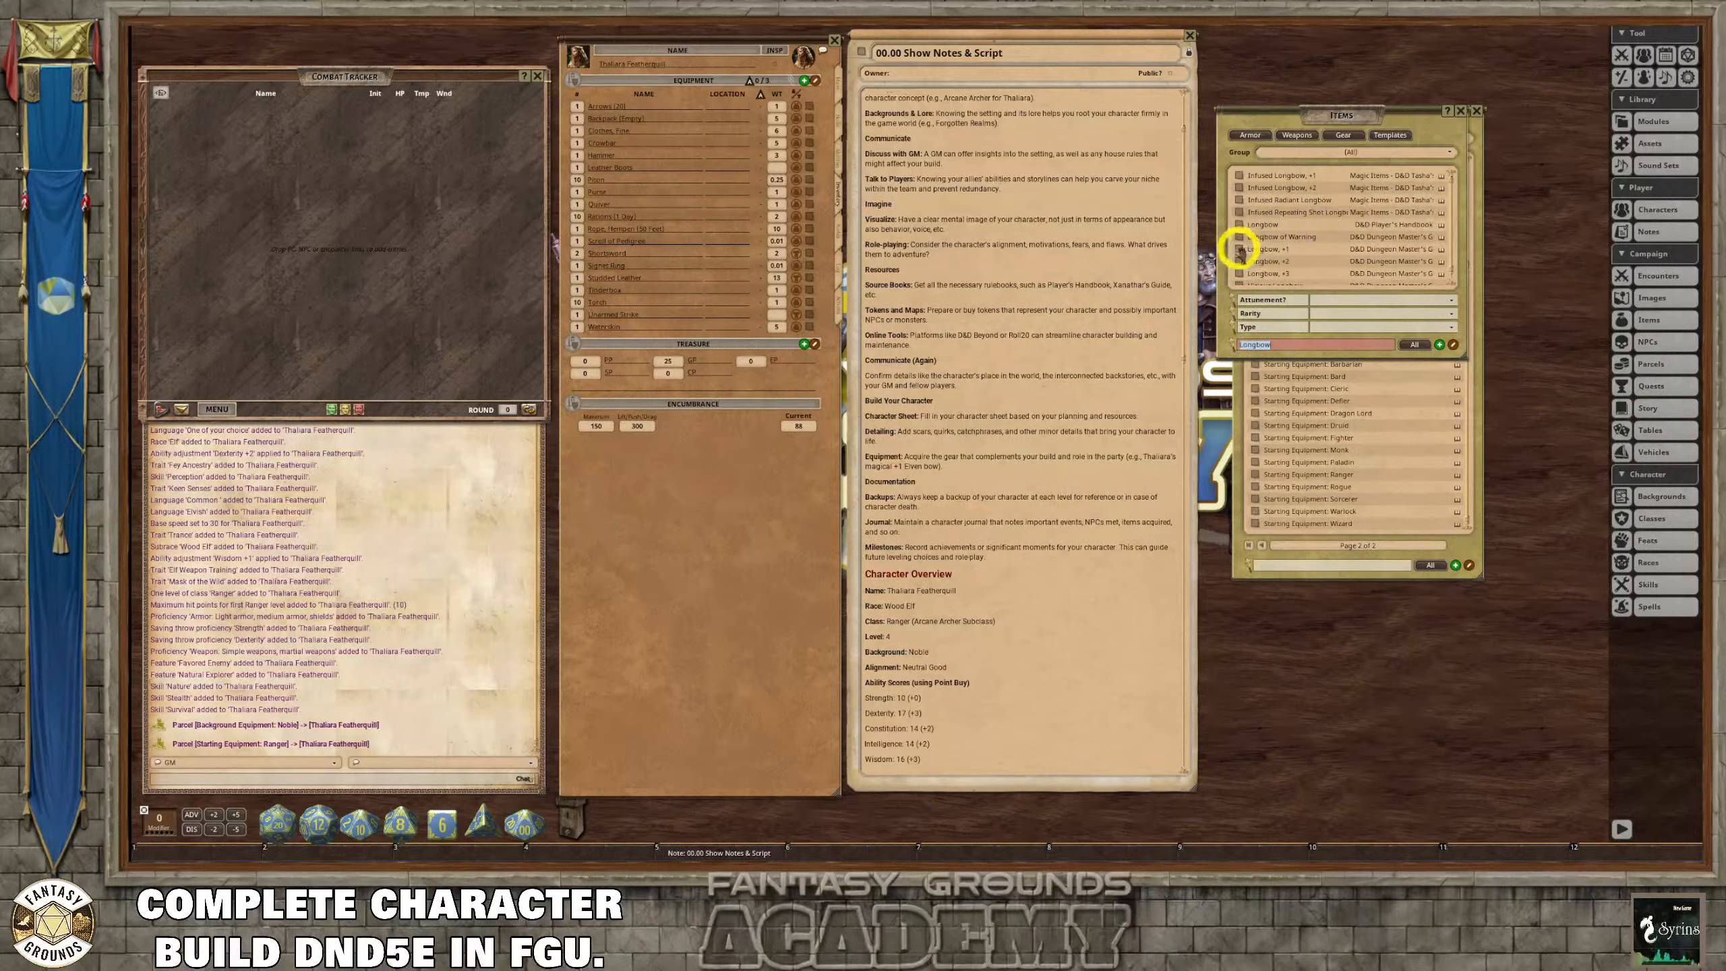
drag(1237, 249, 713, 210)
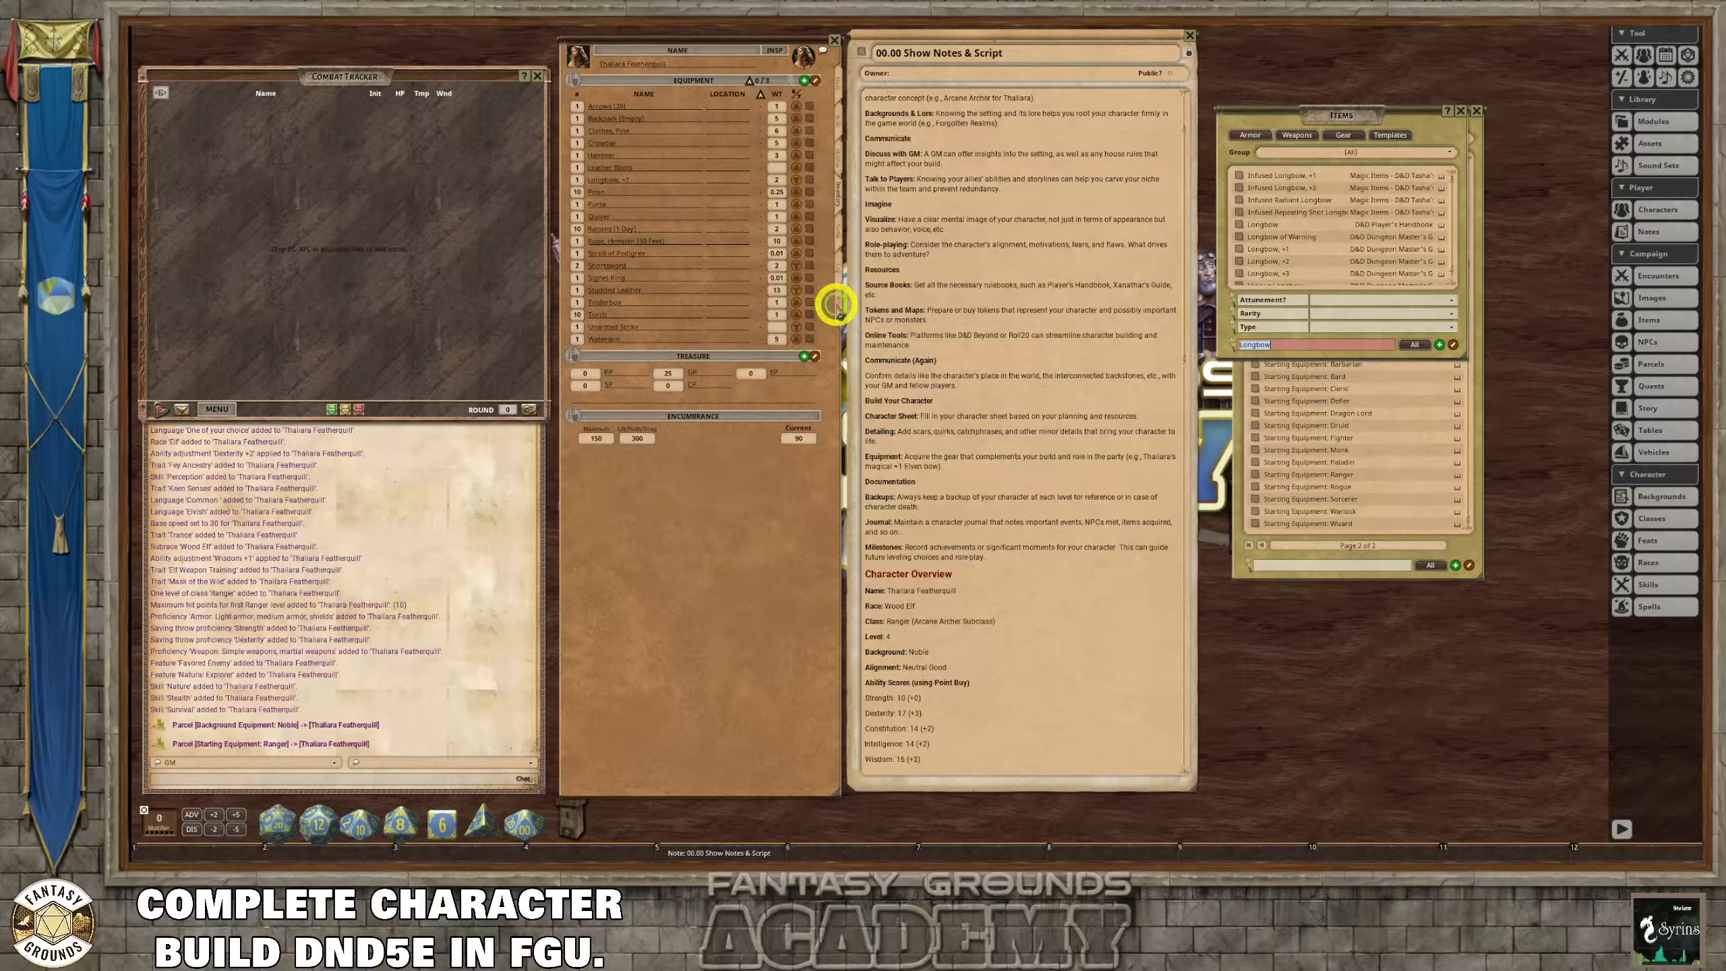
Delete the Shortsword entry from the weapons on the character's actions page.
click(838, 304)
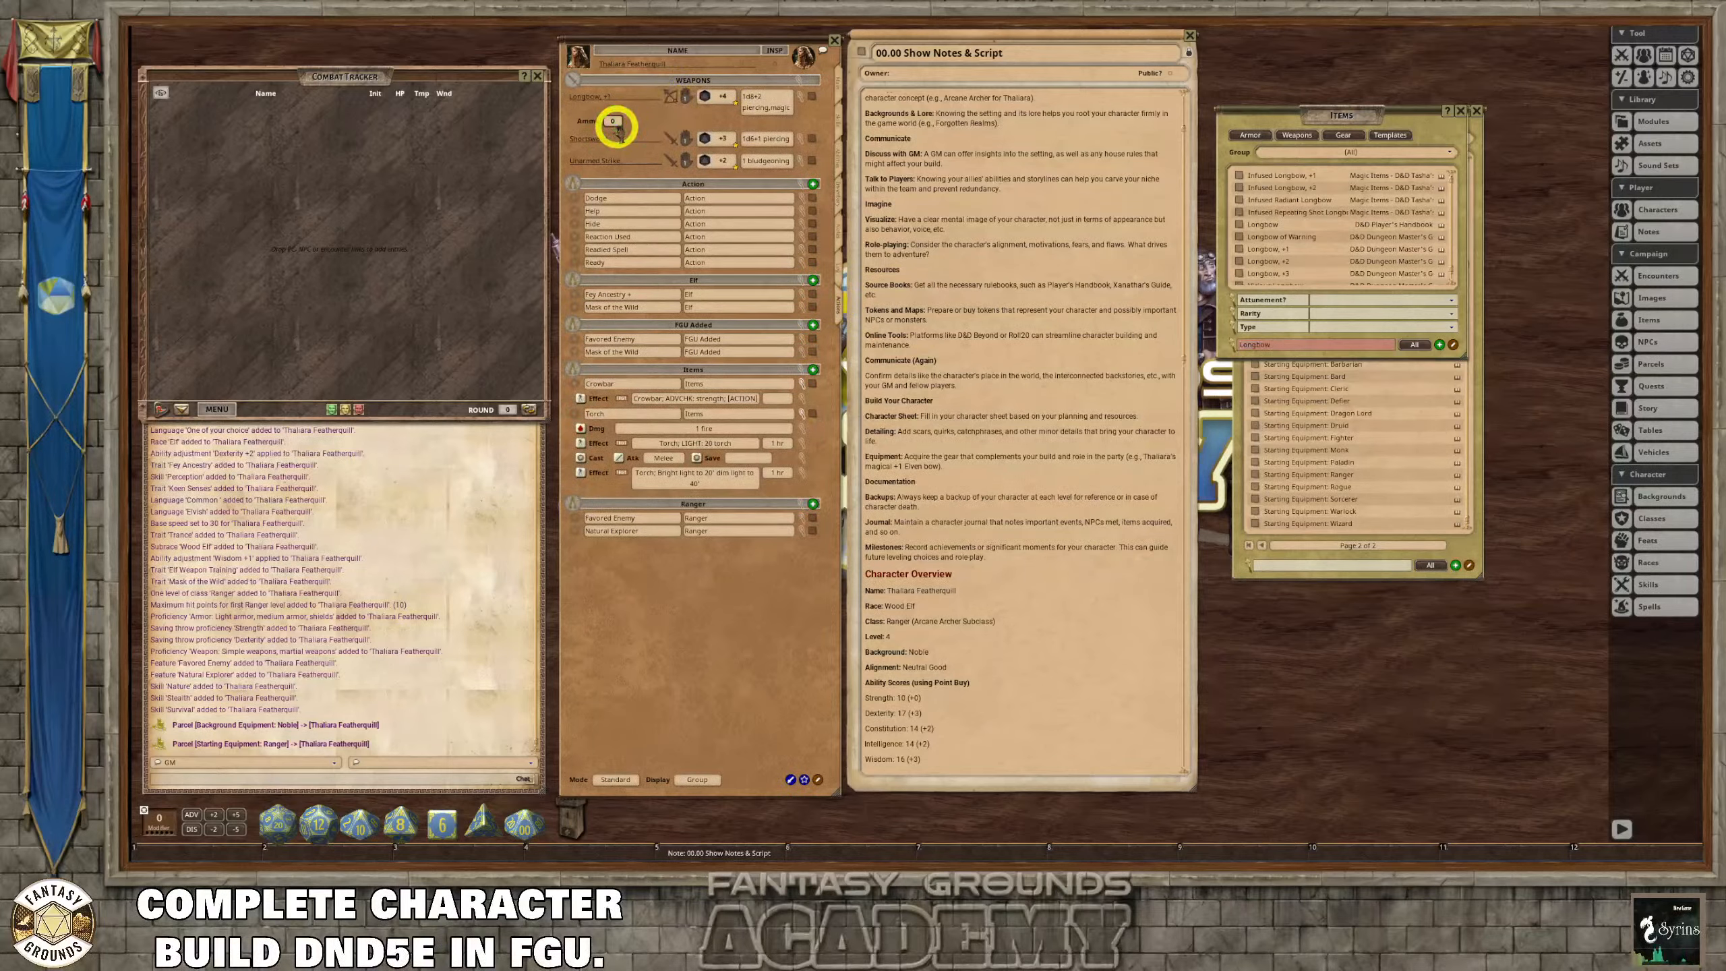
scroll(614, 123, up, 2)
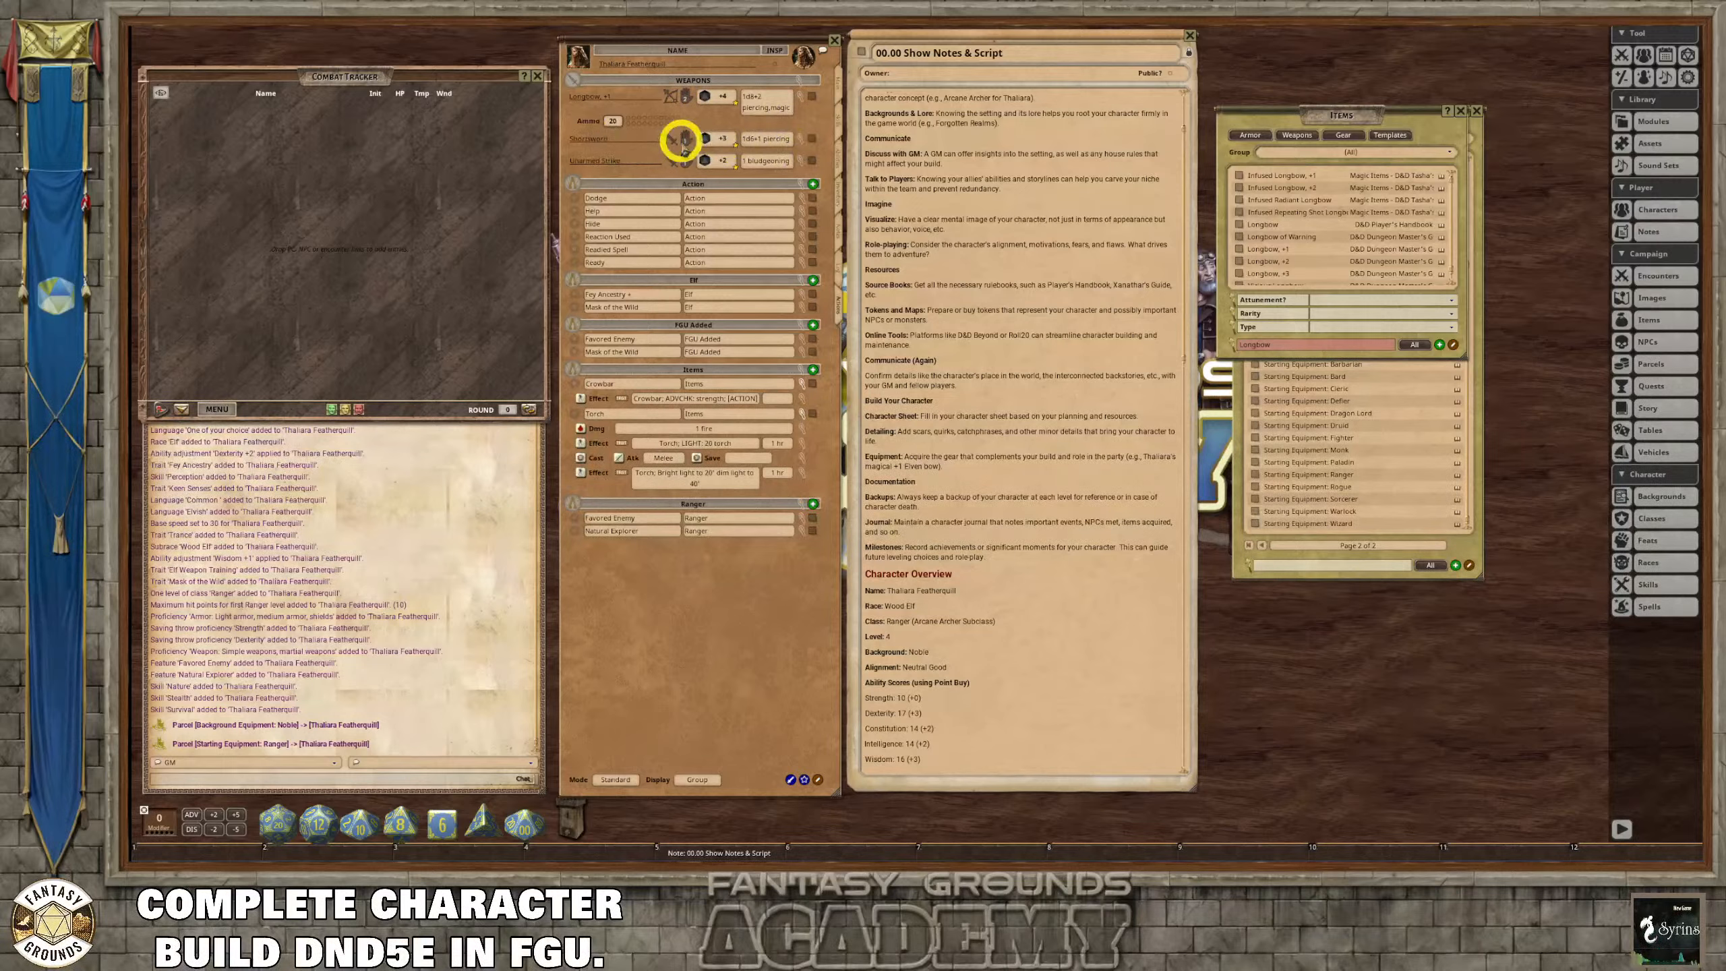
right_click(812, 142)
click(780, 176)
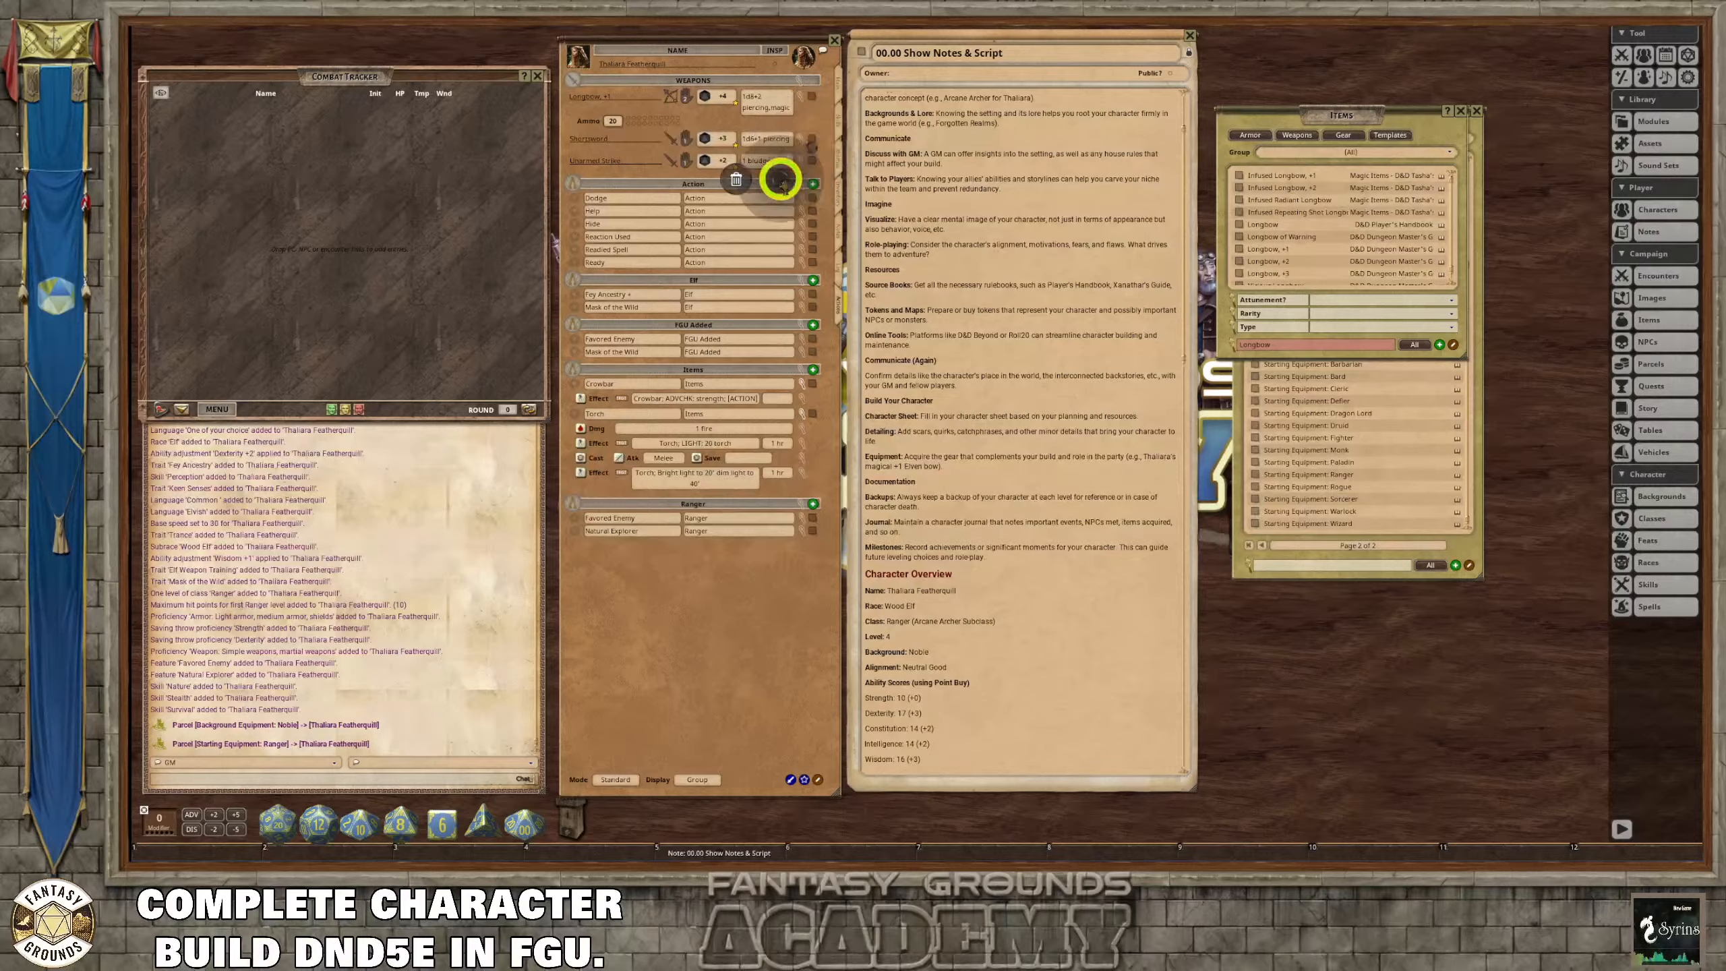
click(741, 178)
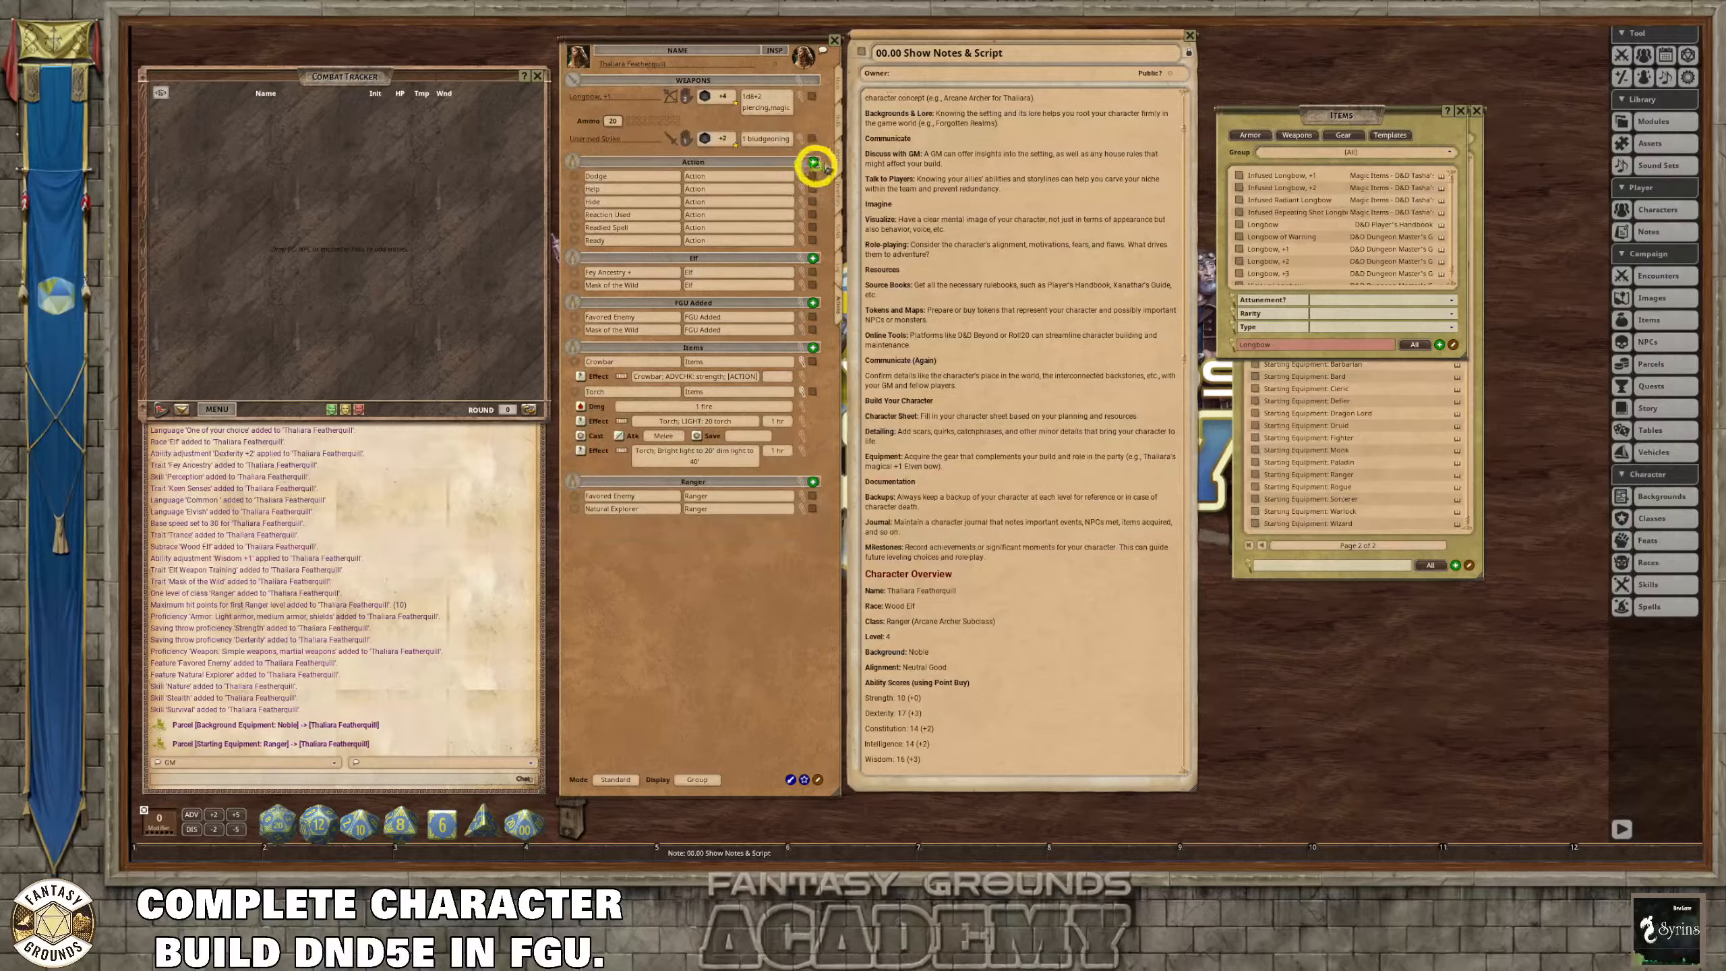
Return to the character's inventory and delete the Shortsword from the equipment.
click(841, 135)
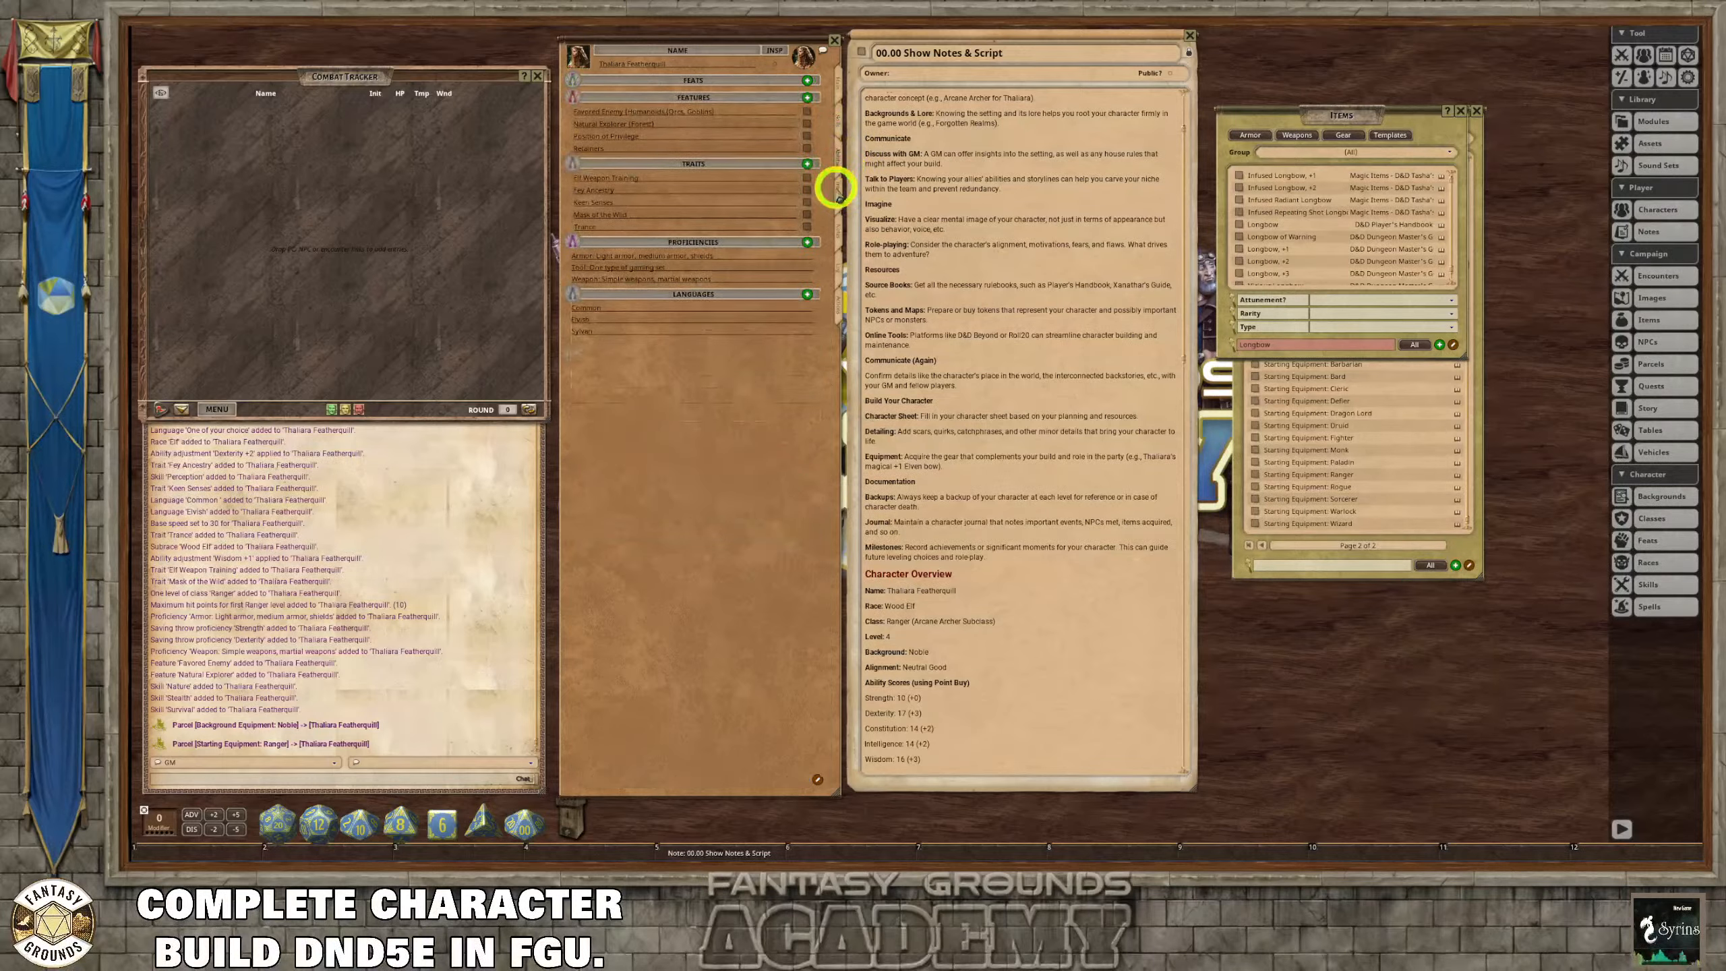
click(840, 190)
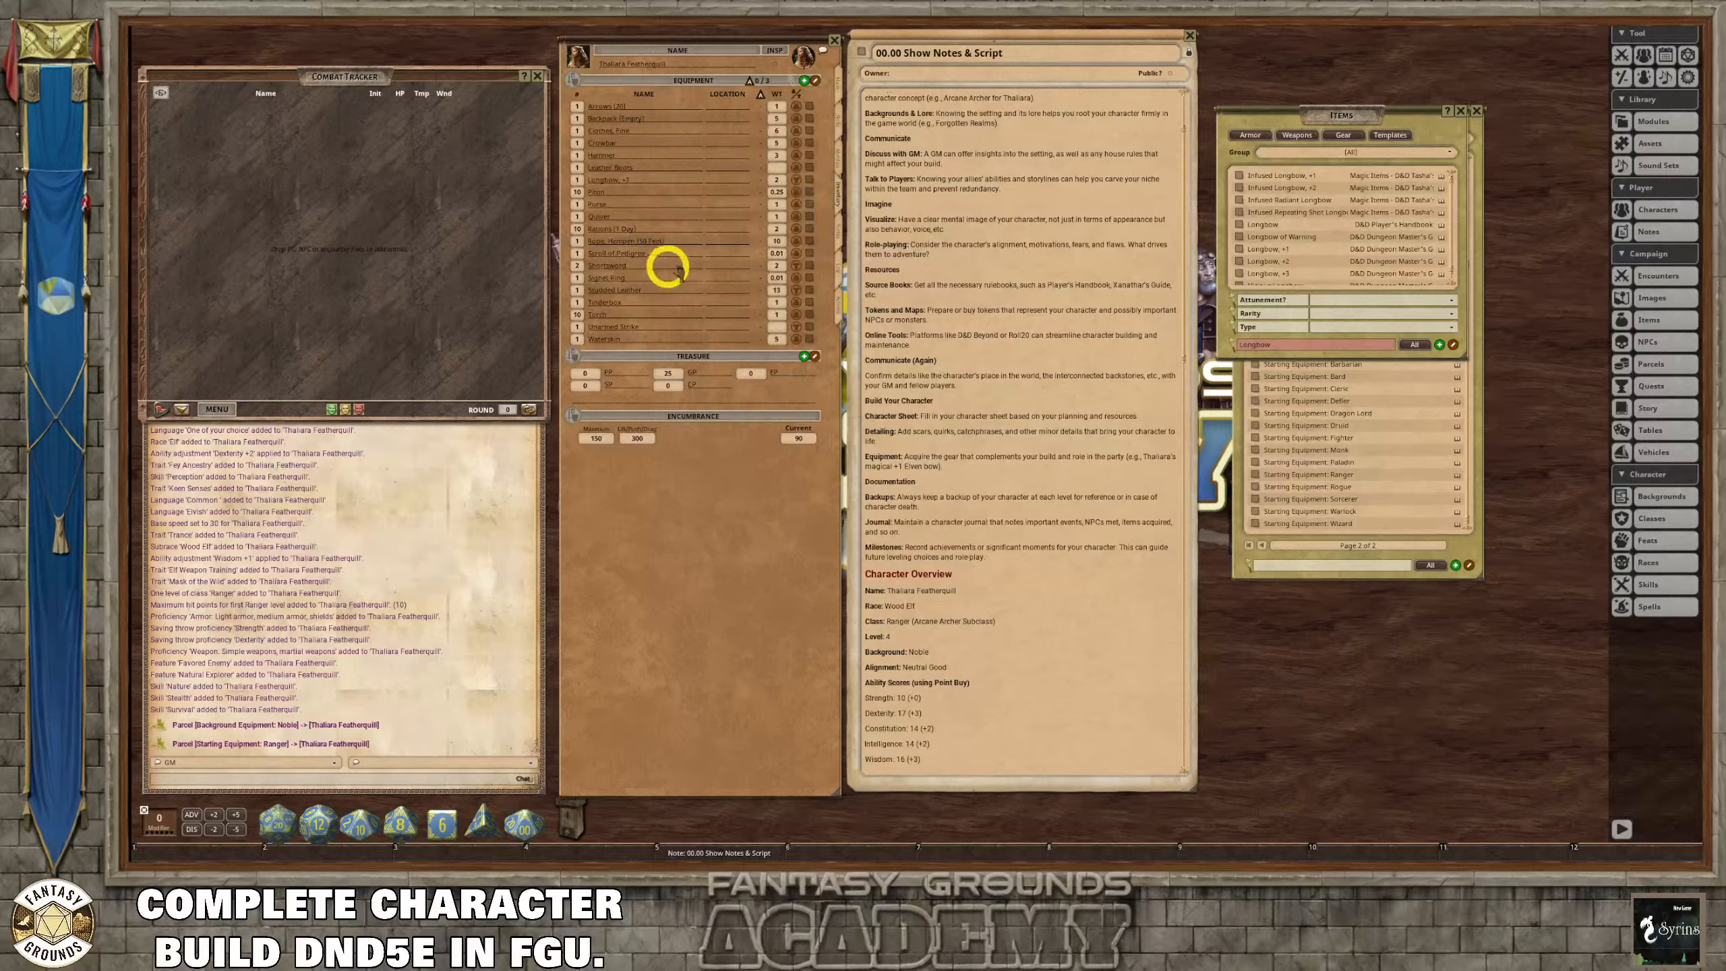
right_click(808, 265)
click(767, 294)
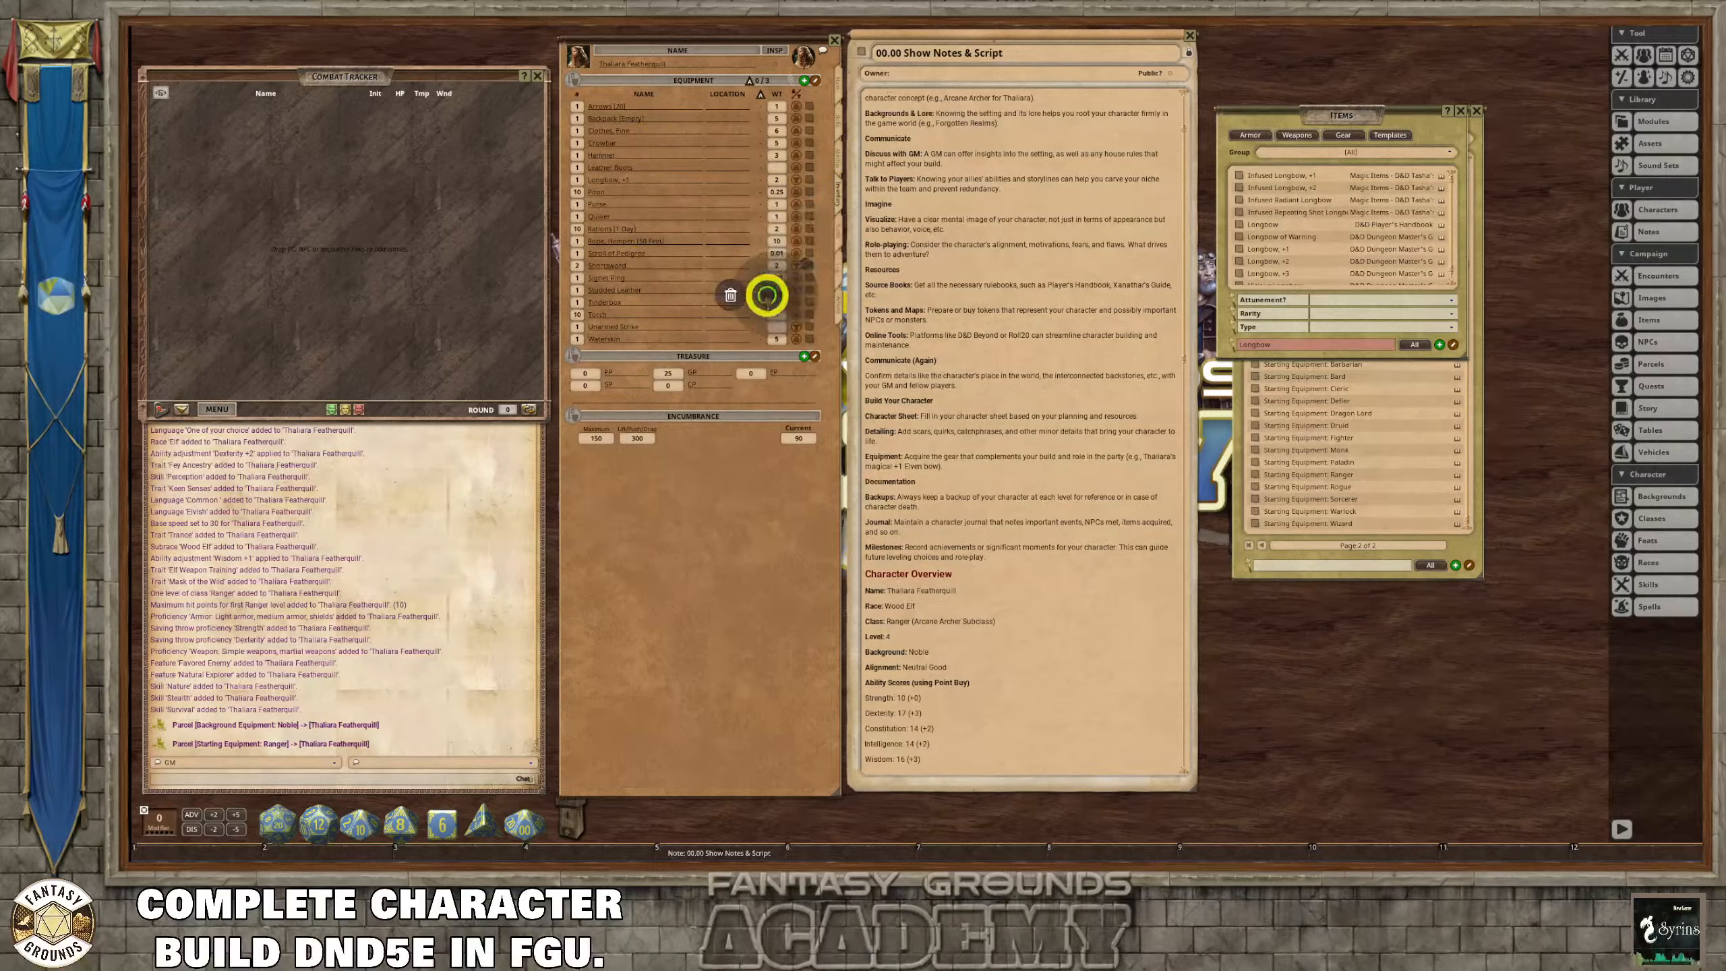
click(728, 293)
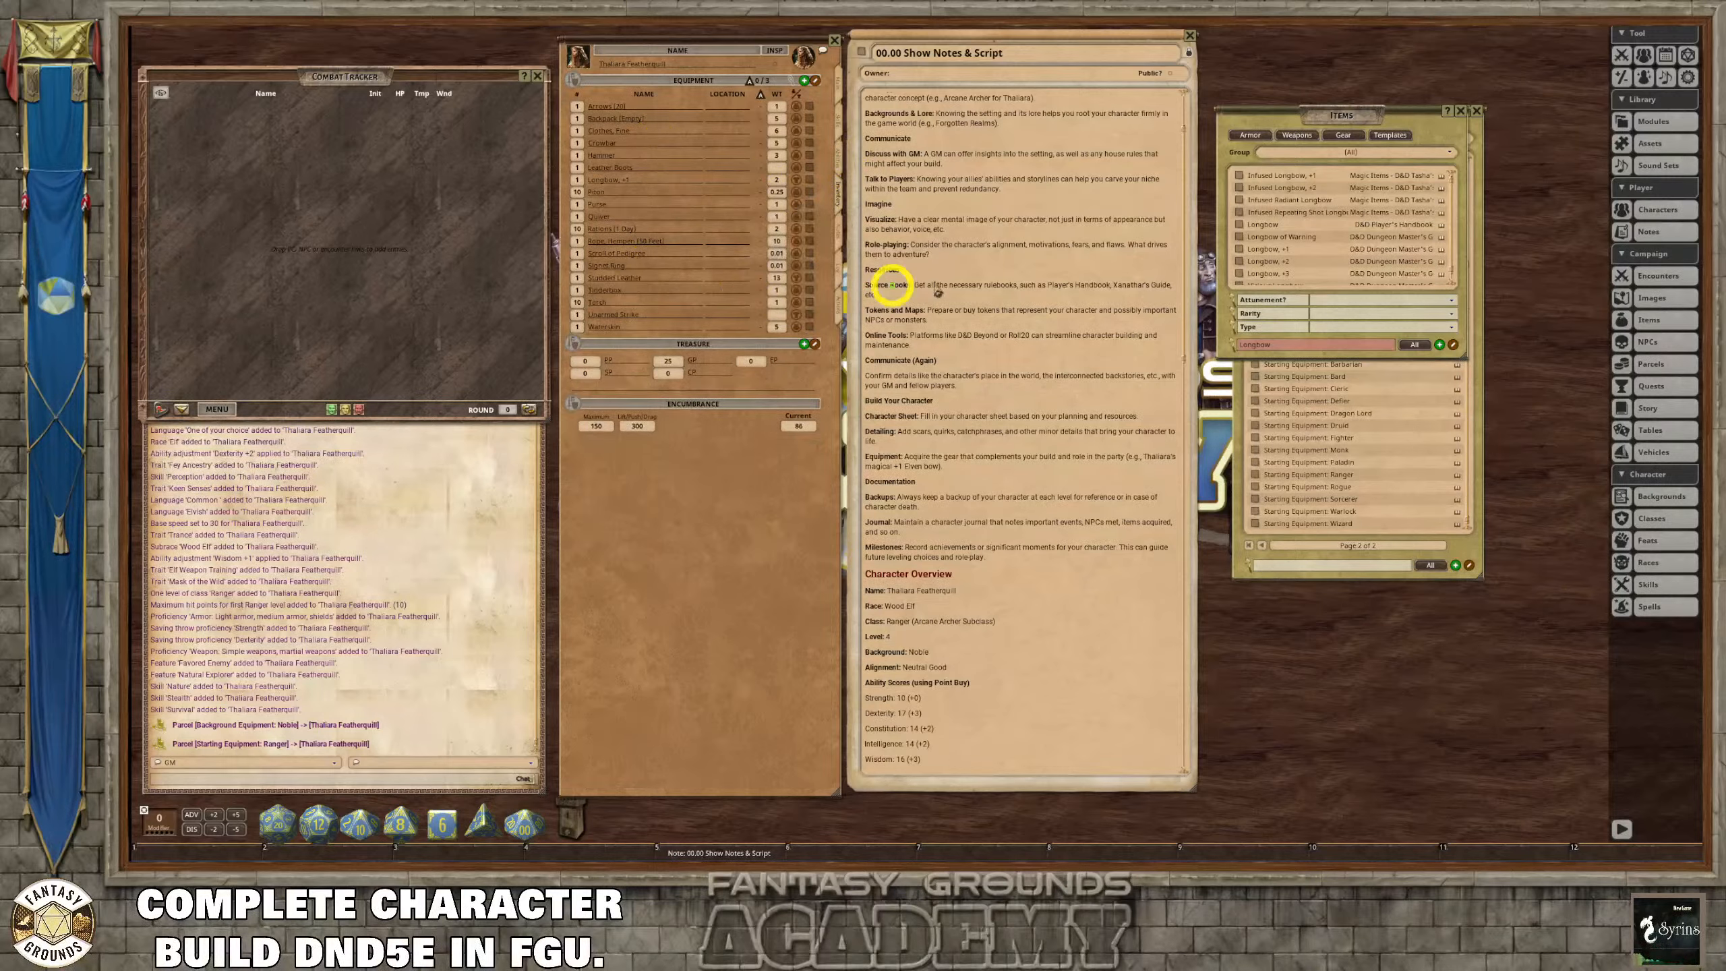
Search the Items list for Scimitar and add the standard Scimitar to the character's inventory.
click(1336, 302)
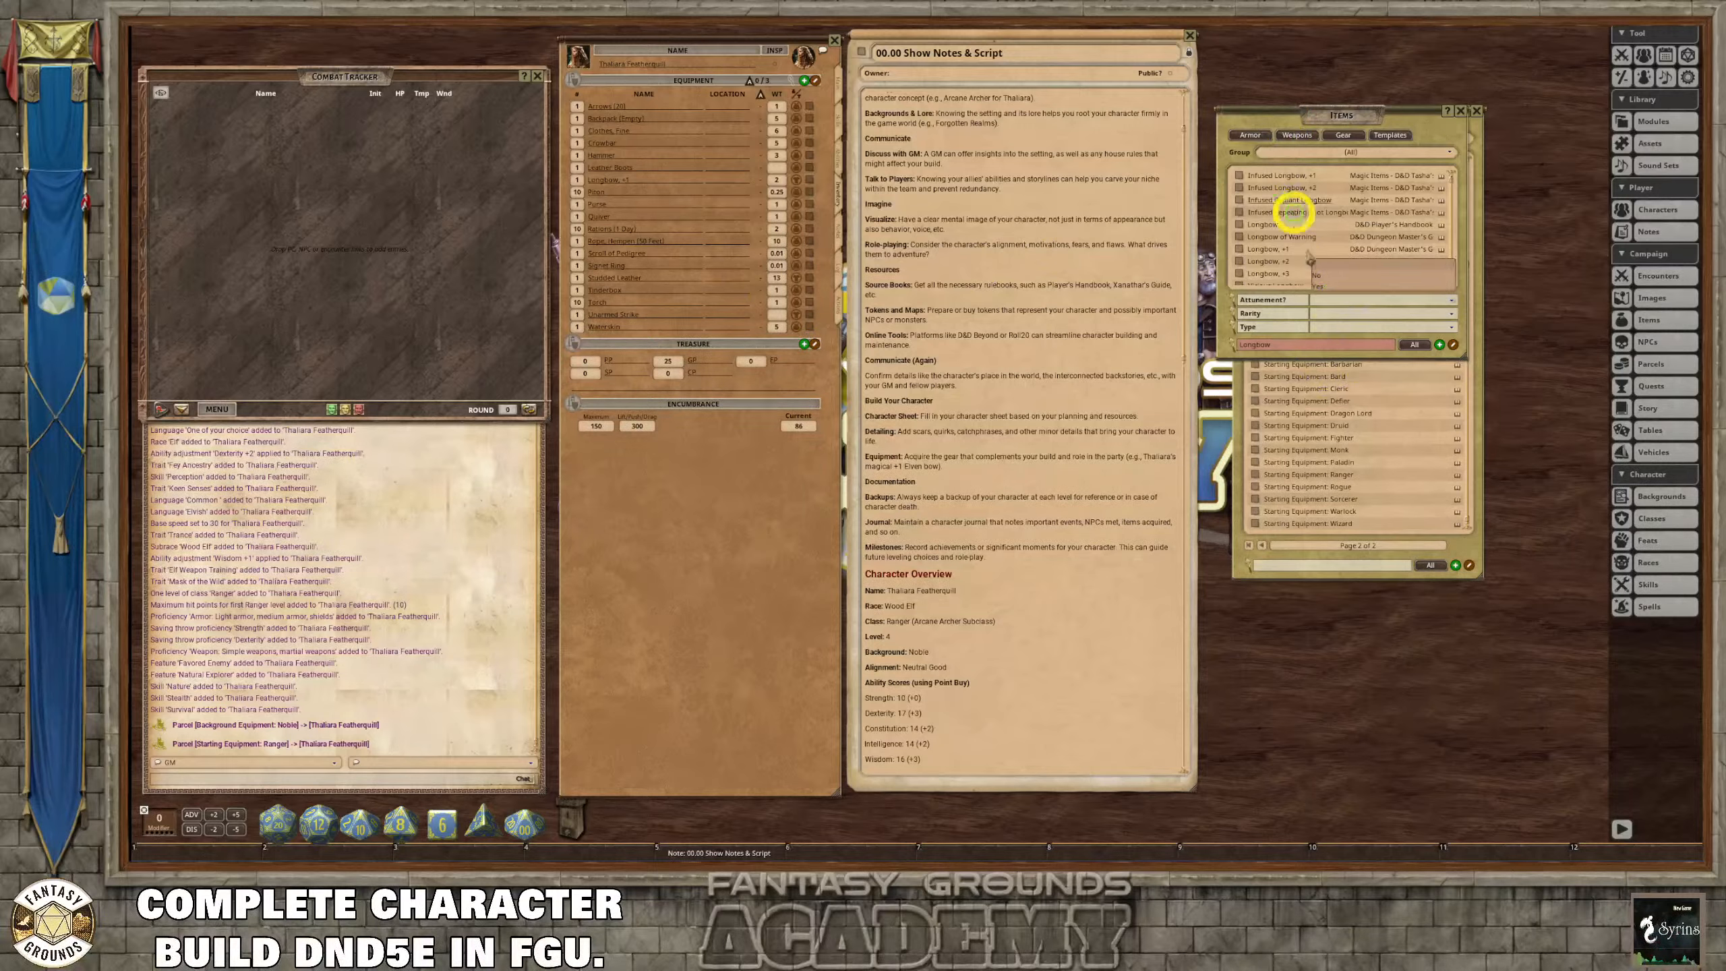
click(1319, 300)
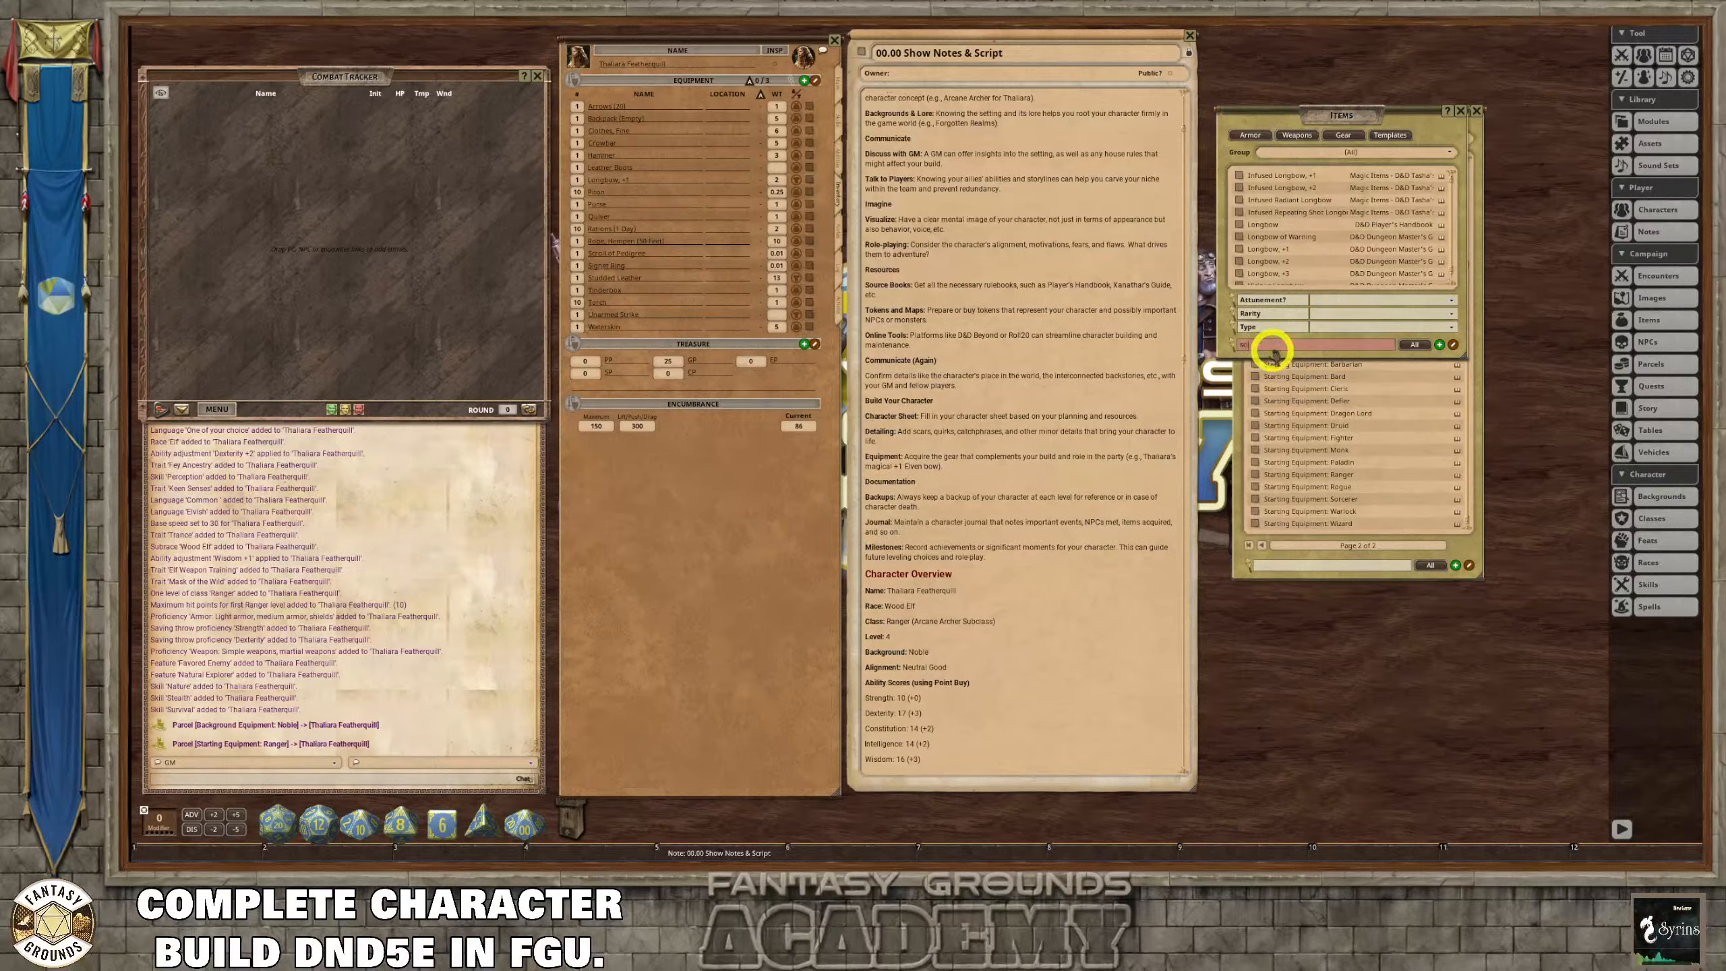
key(Return)
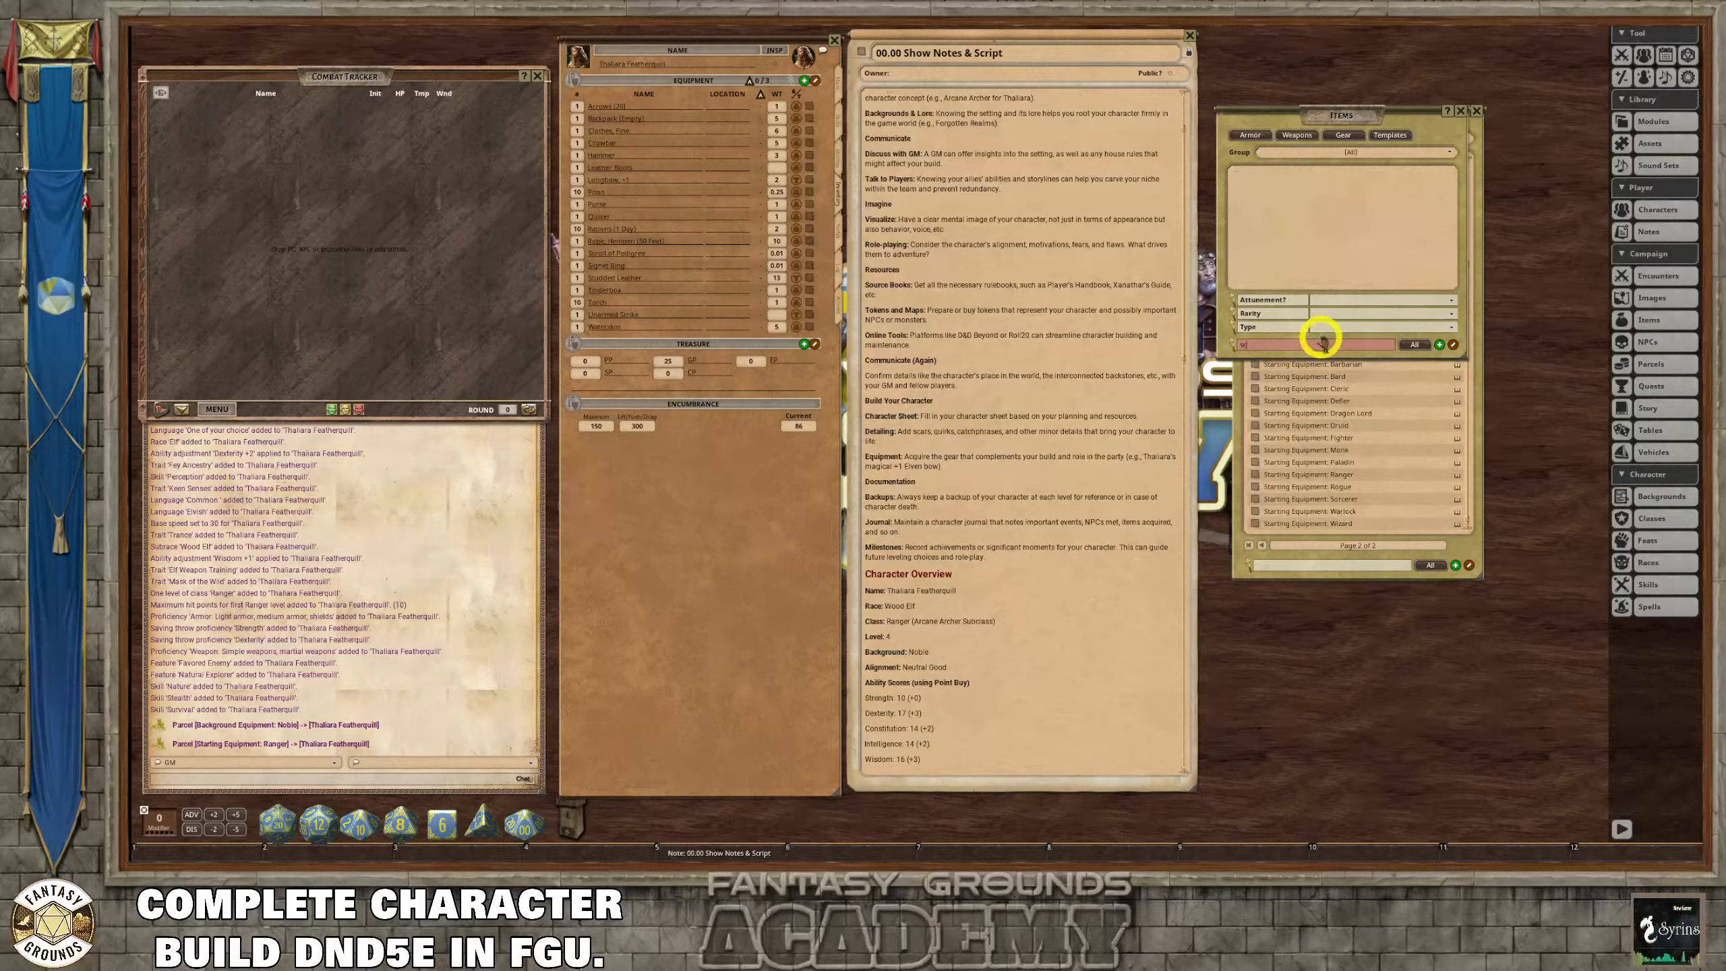
key(Return)
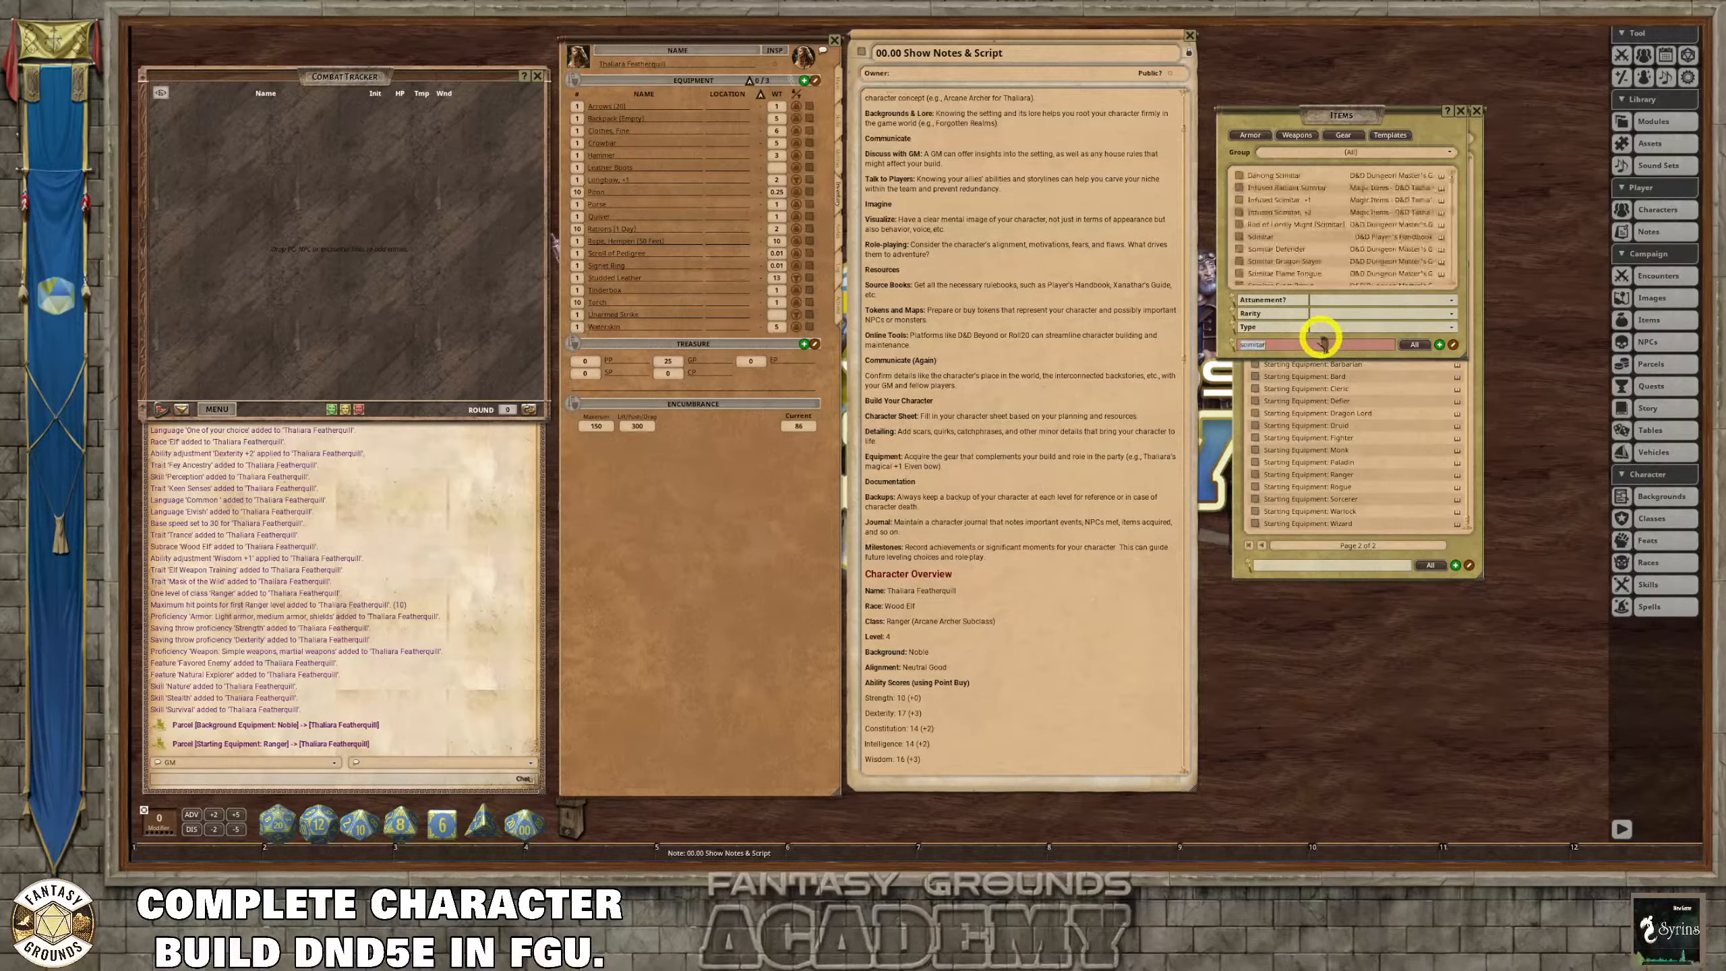
drag(1235, 238, 682, 222)
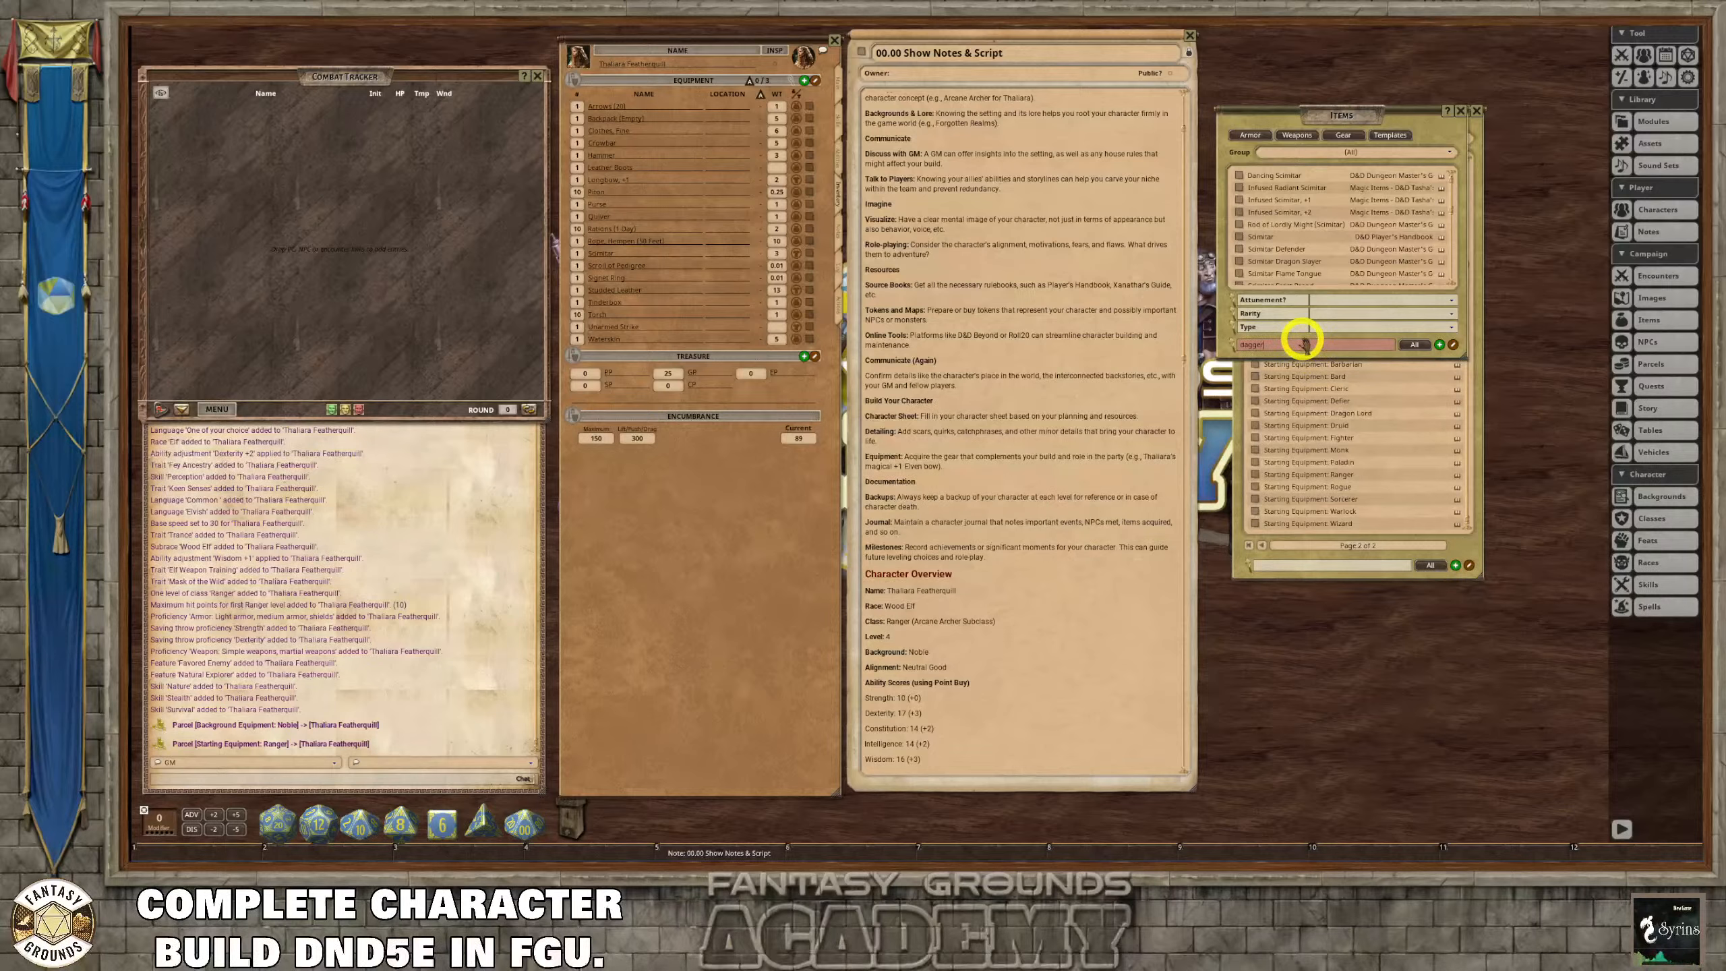
Search the Items list for Dagger, add Dagger, +1 to the inventory, and set the Leather Boots' weight to 0.05.
key(Return)
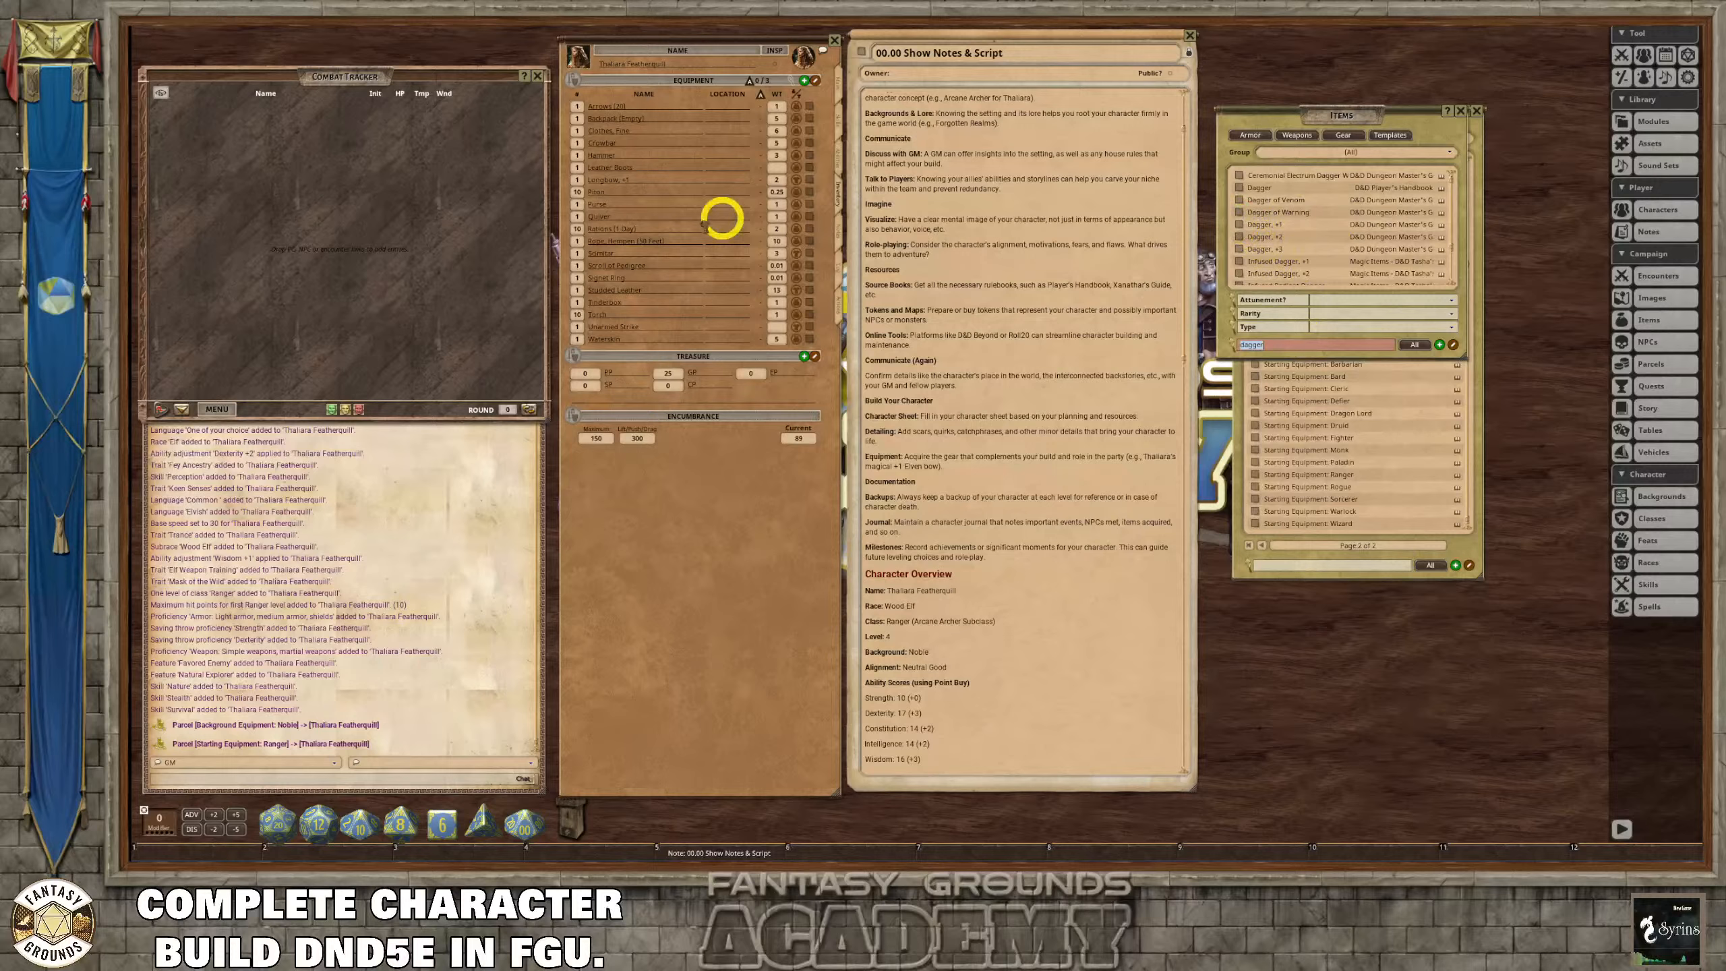
drag(722, 218, 663, 231)
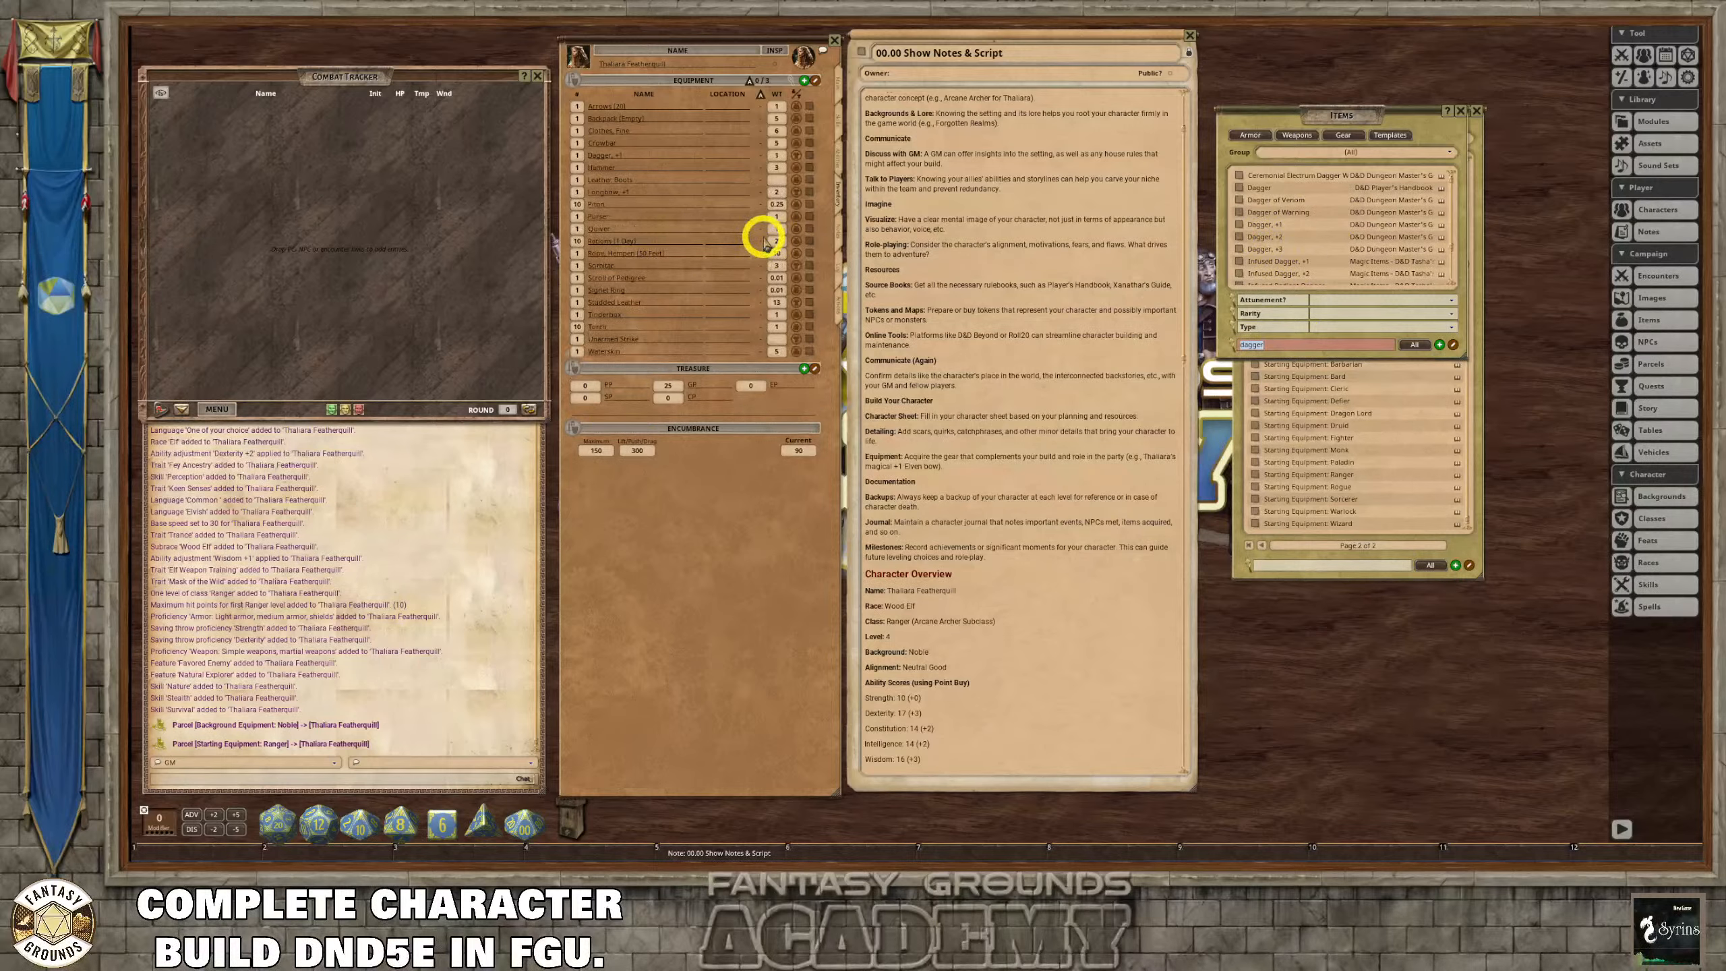
click(784, 185)
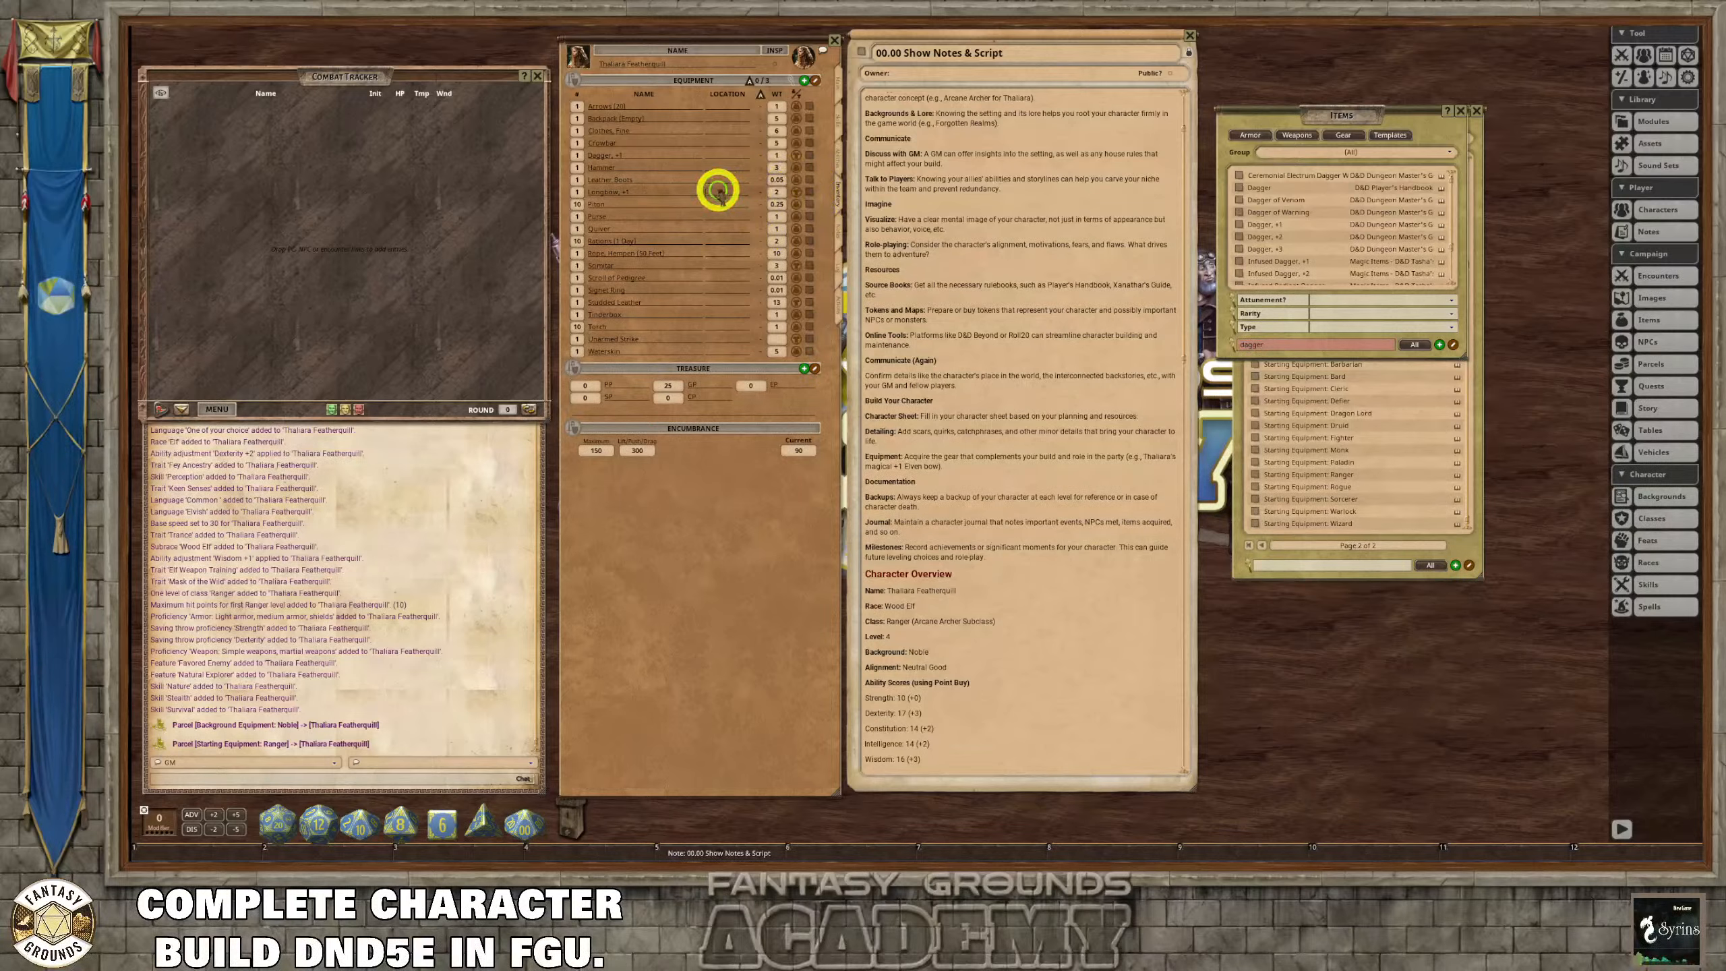
Rename Backpack (Empty) as Backpack, and set the Torch's location to Backpack and the Arrows' location to Quiver.
click(692, 218)
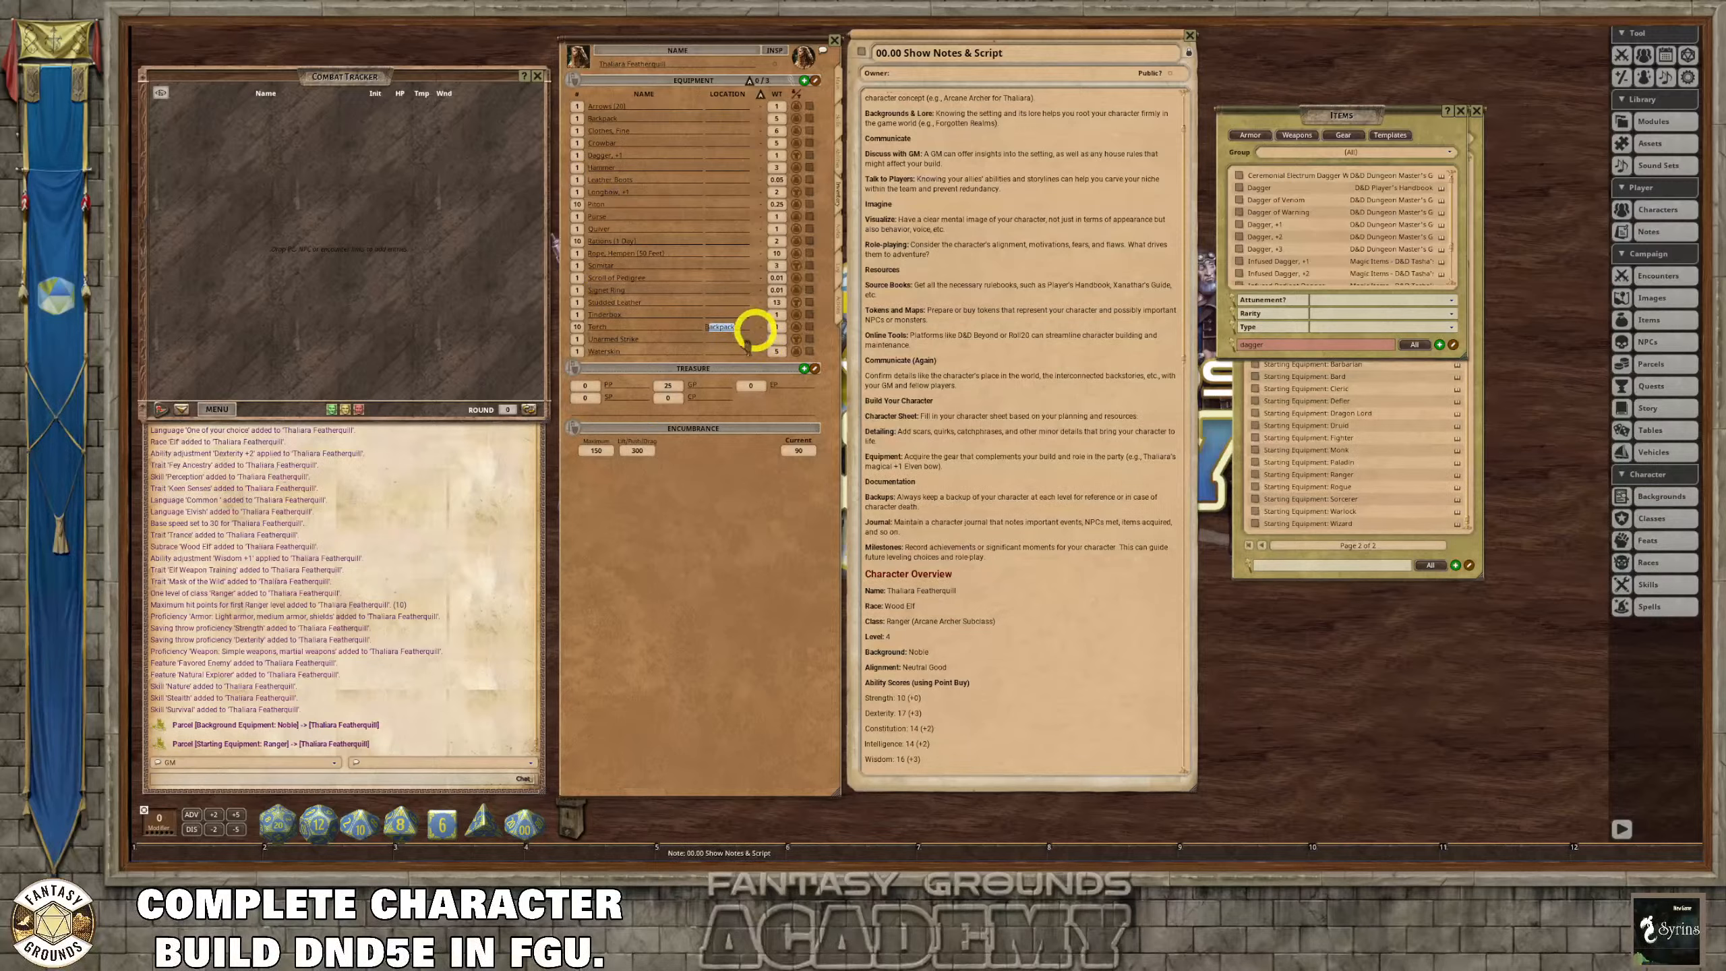
click(714, 339)
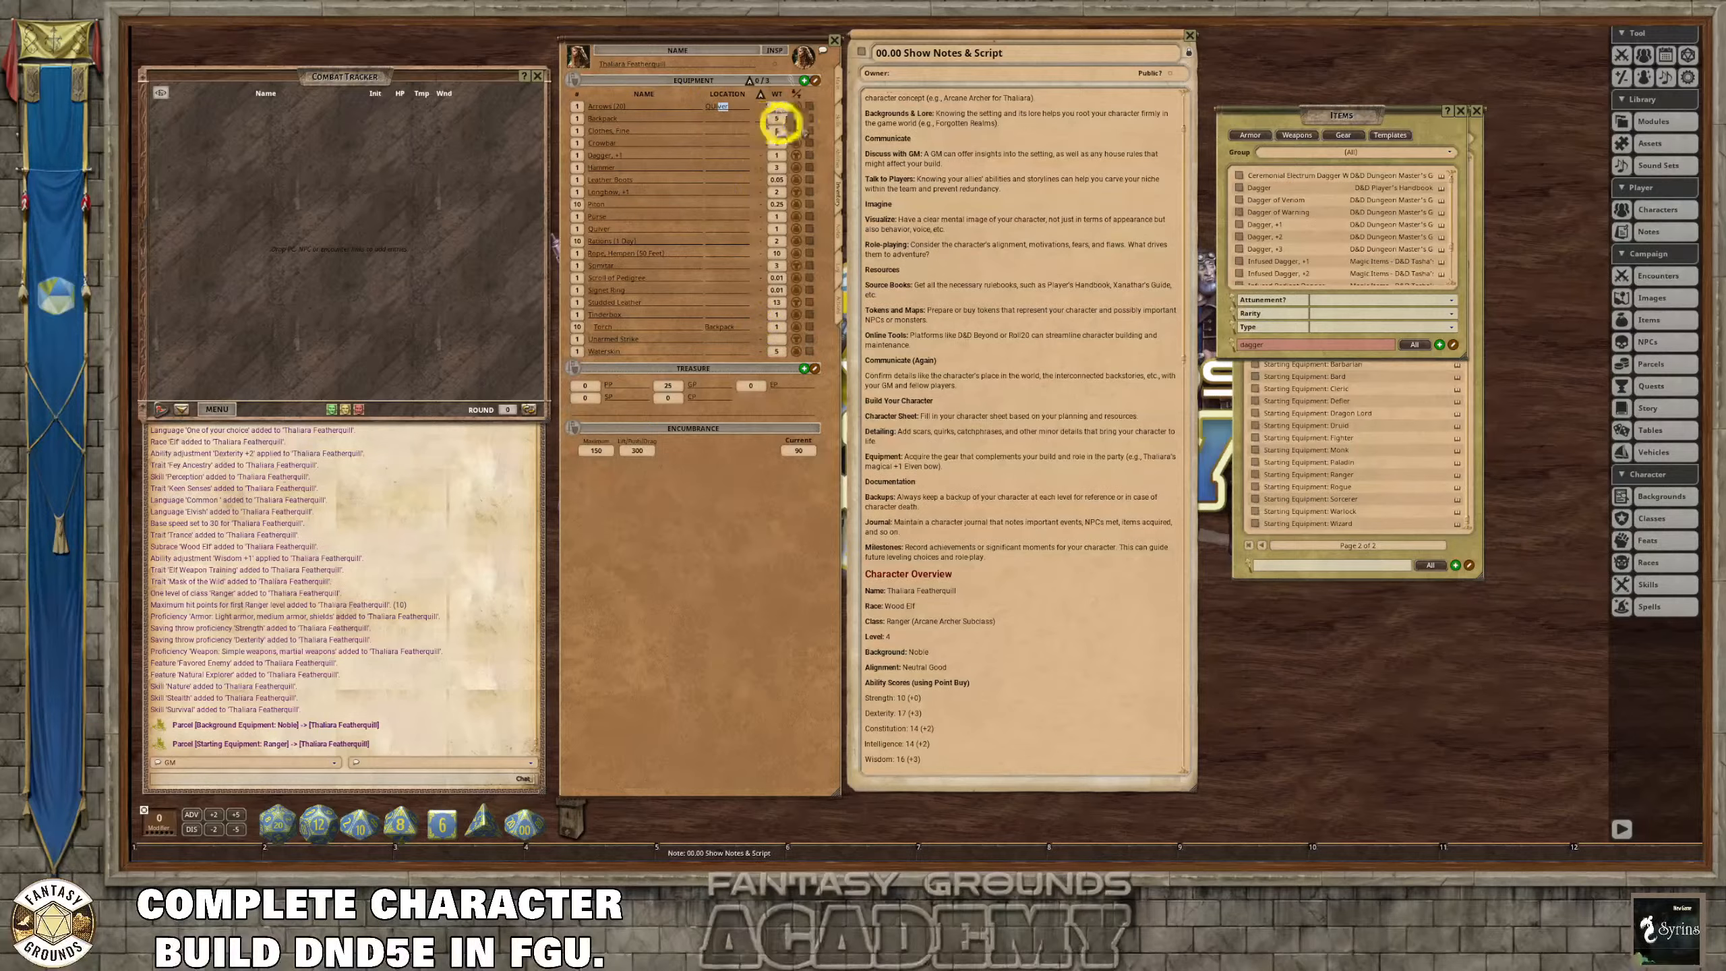
click(733, 119)
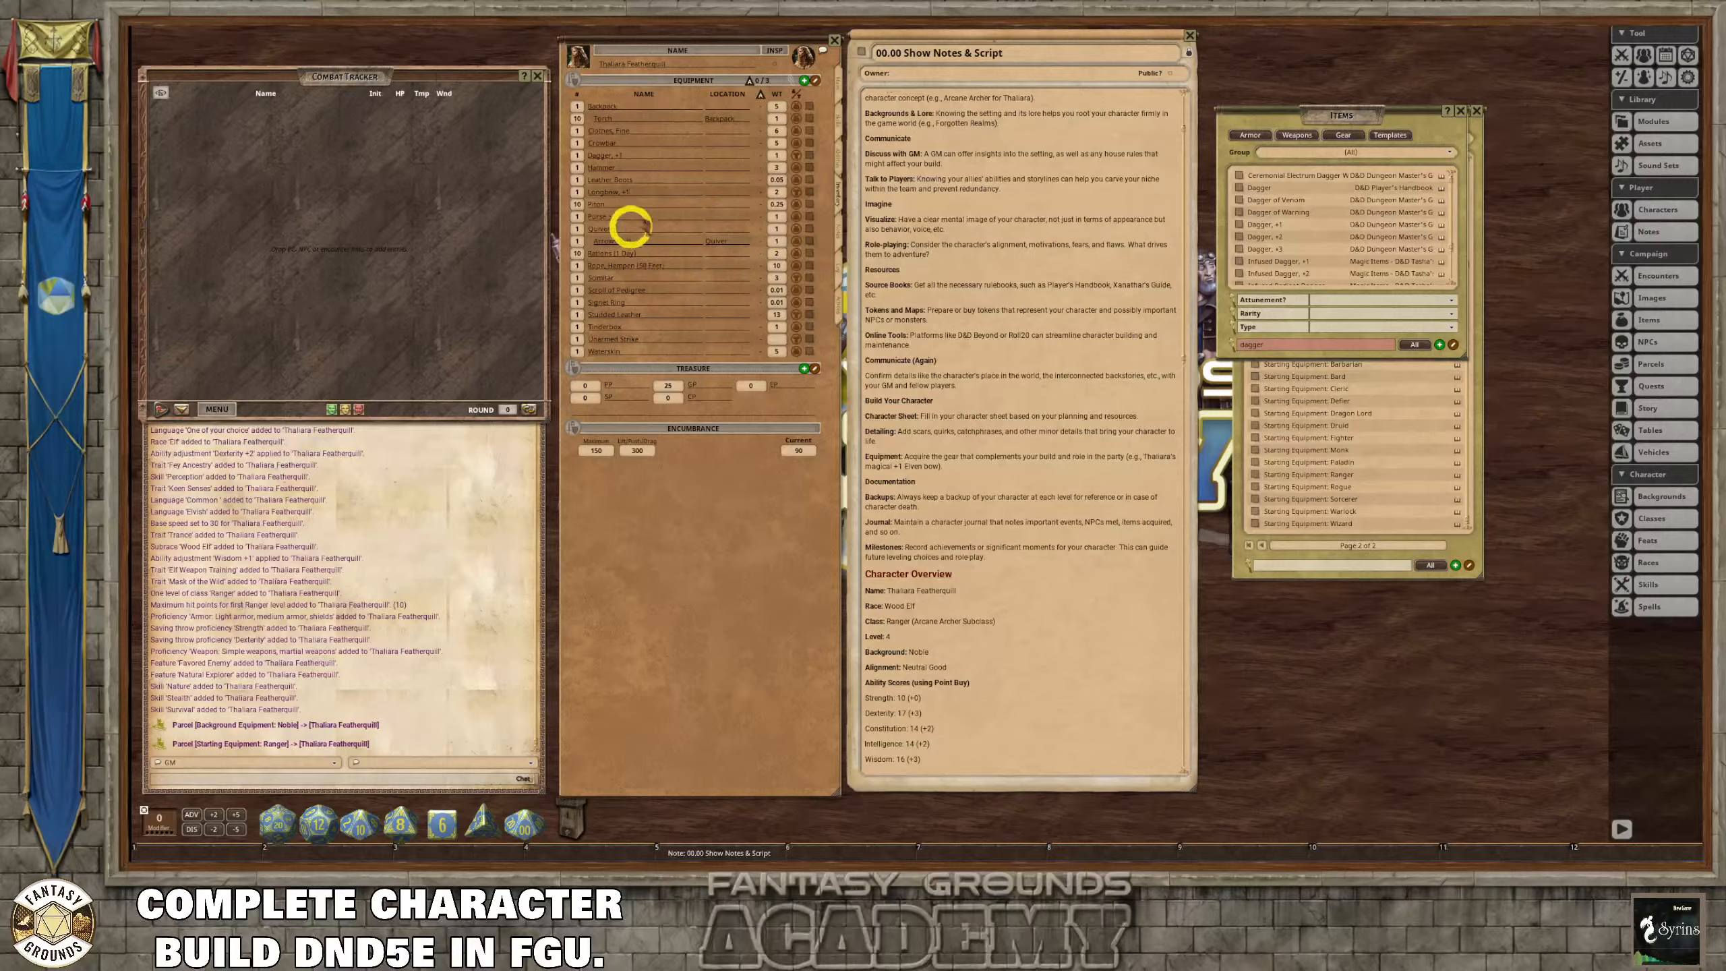
Set the location of the Piton, Hempen Rope and Scroll of Pedigree to Backpack, and the Signet Ring's to Purse.
click(671, 205)
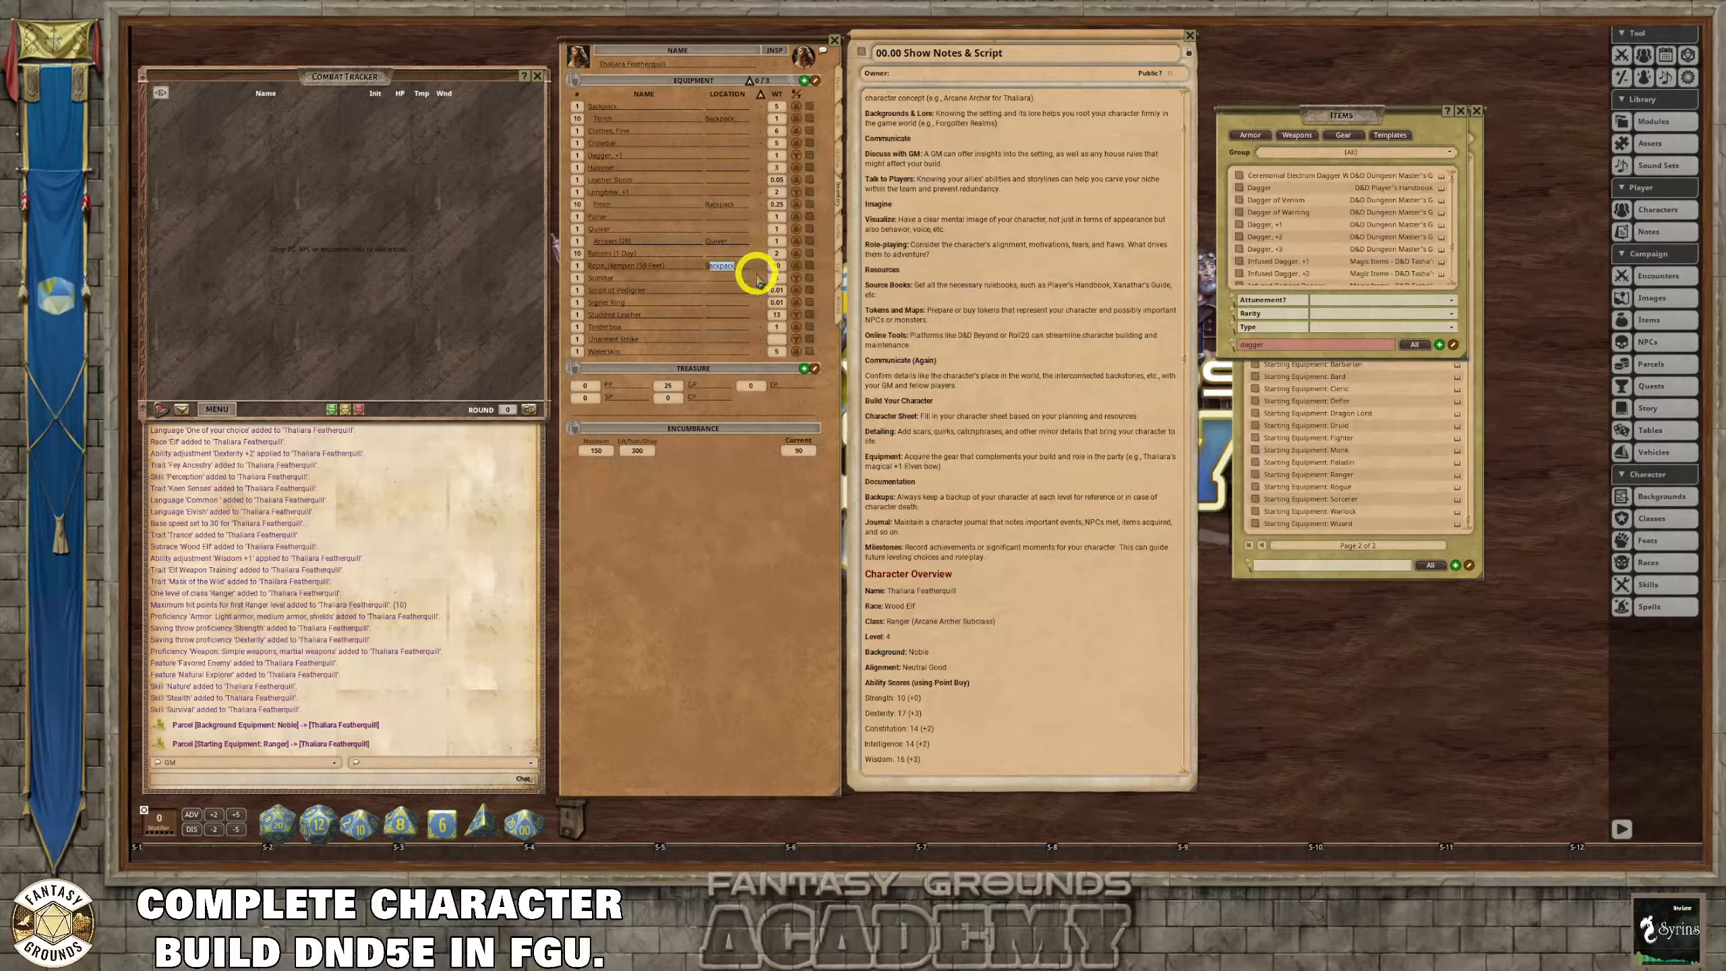
click(737, 279)
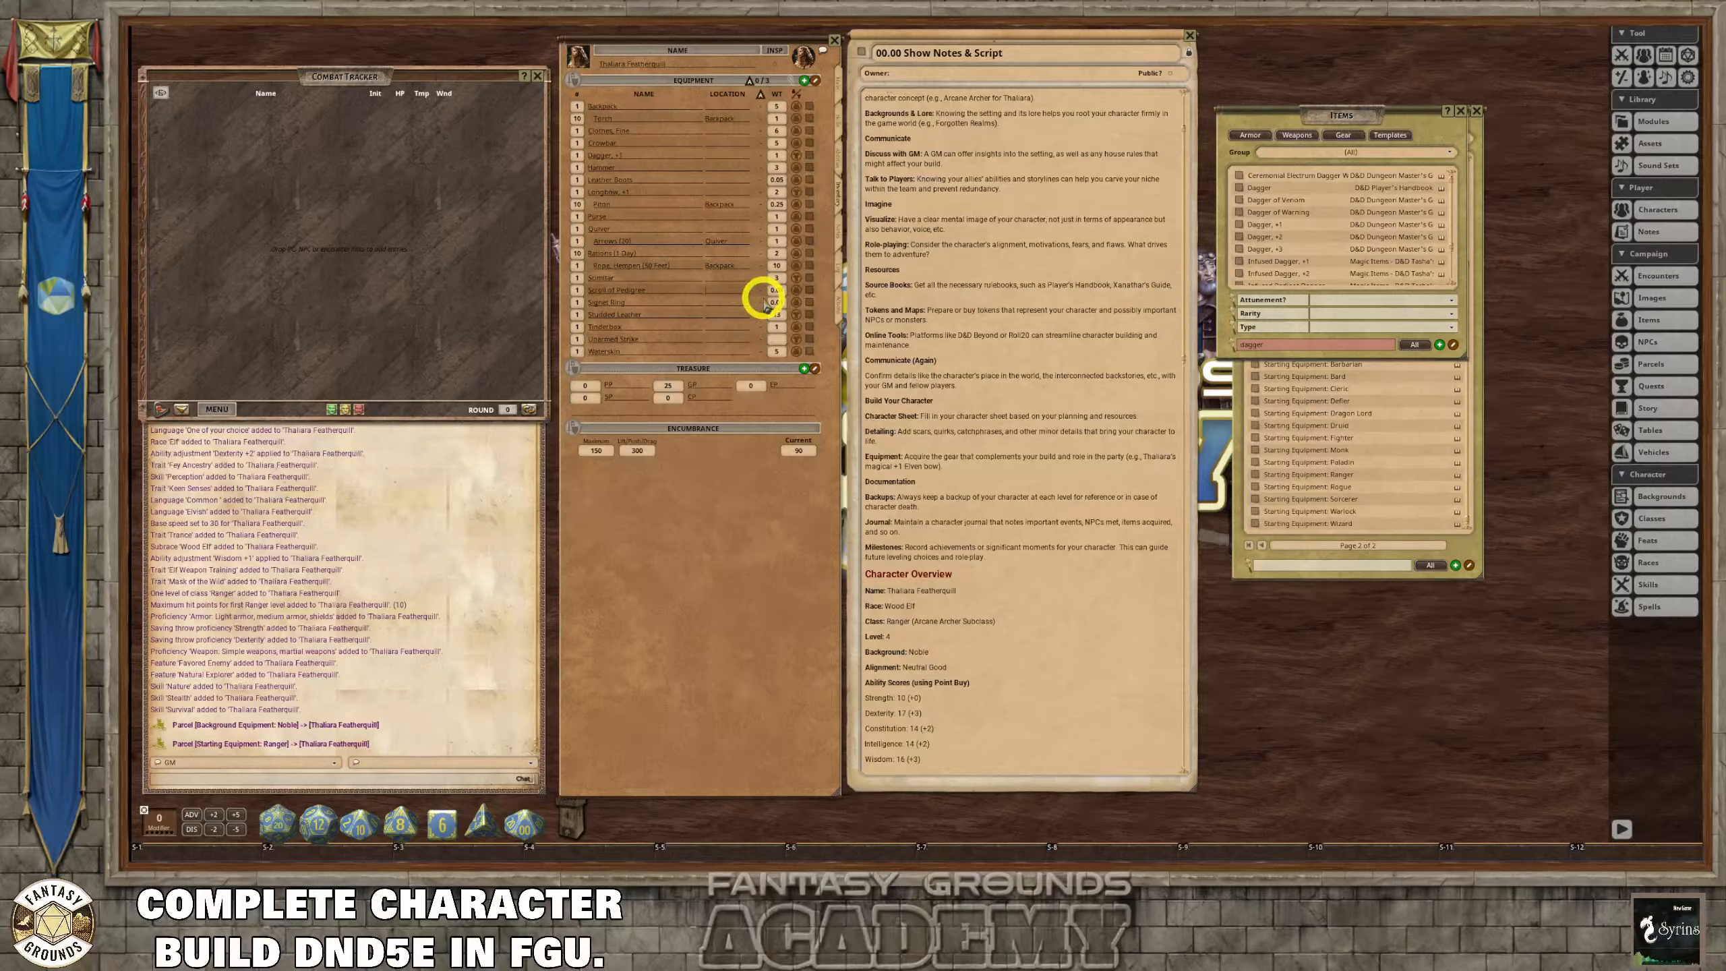
text(Backpack)
click(721, 301)
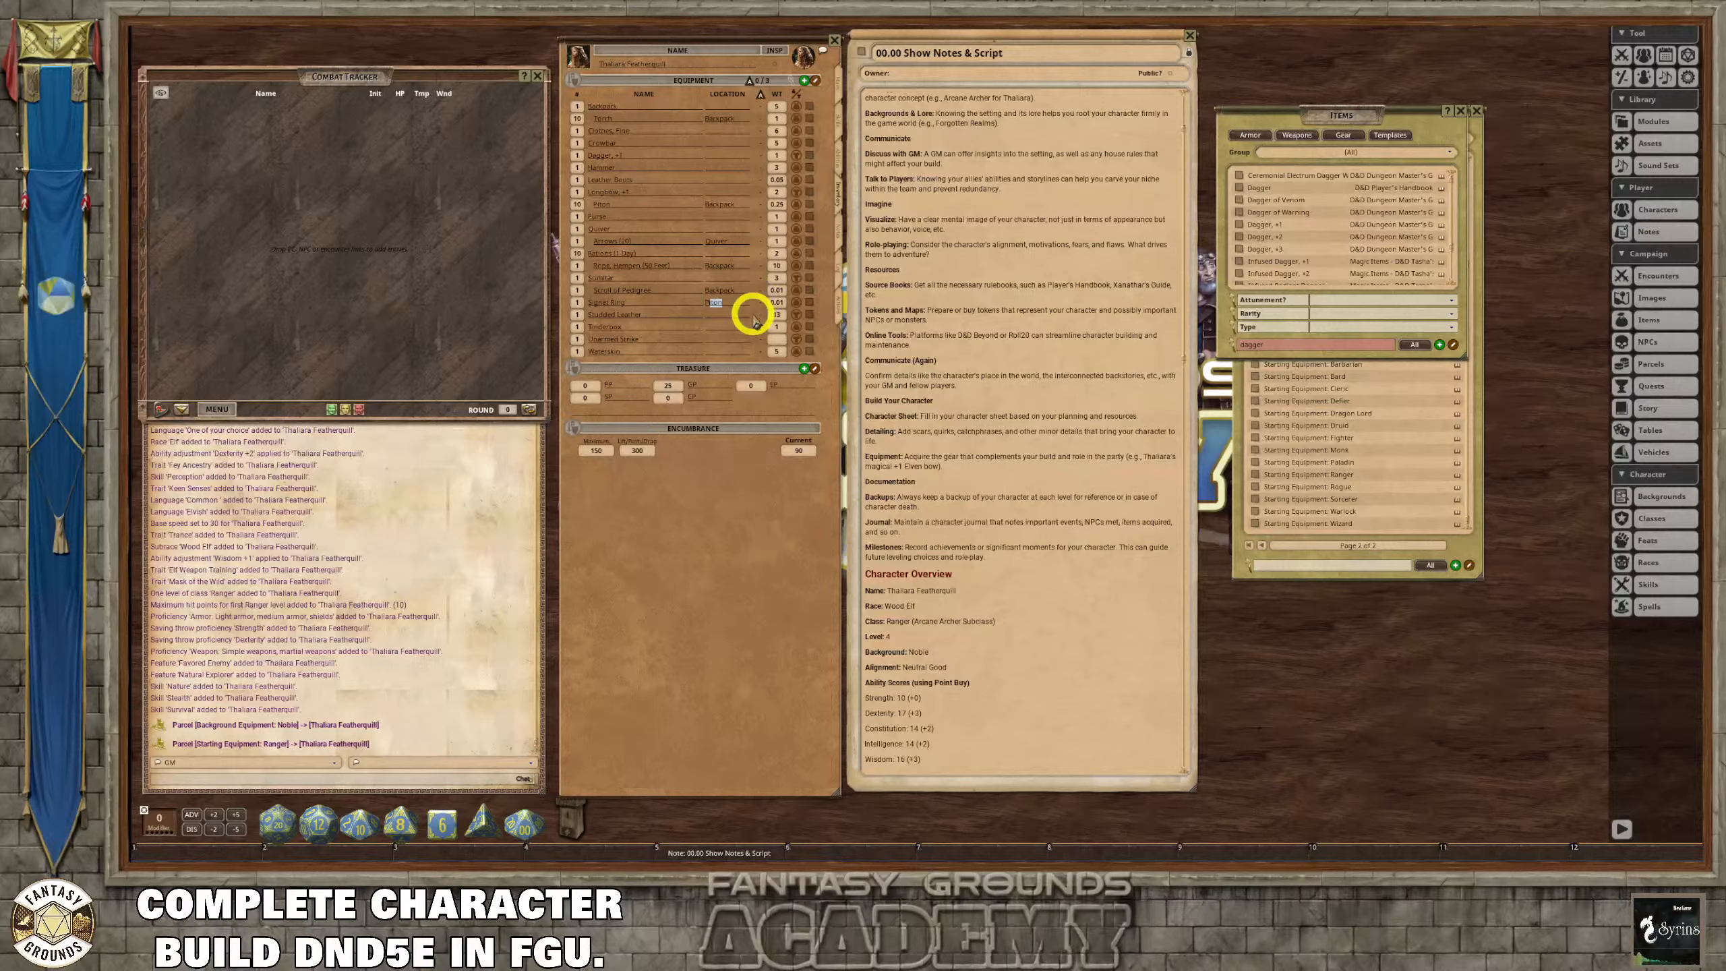
Set the location of the Tinderbox, Waterskin, Crowbar, Hammer and Rations to Backpack.
click(693, 320)
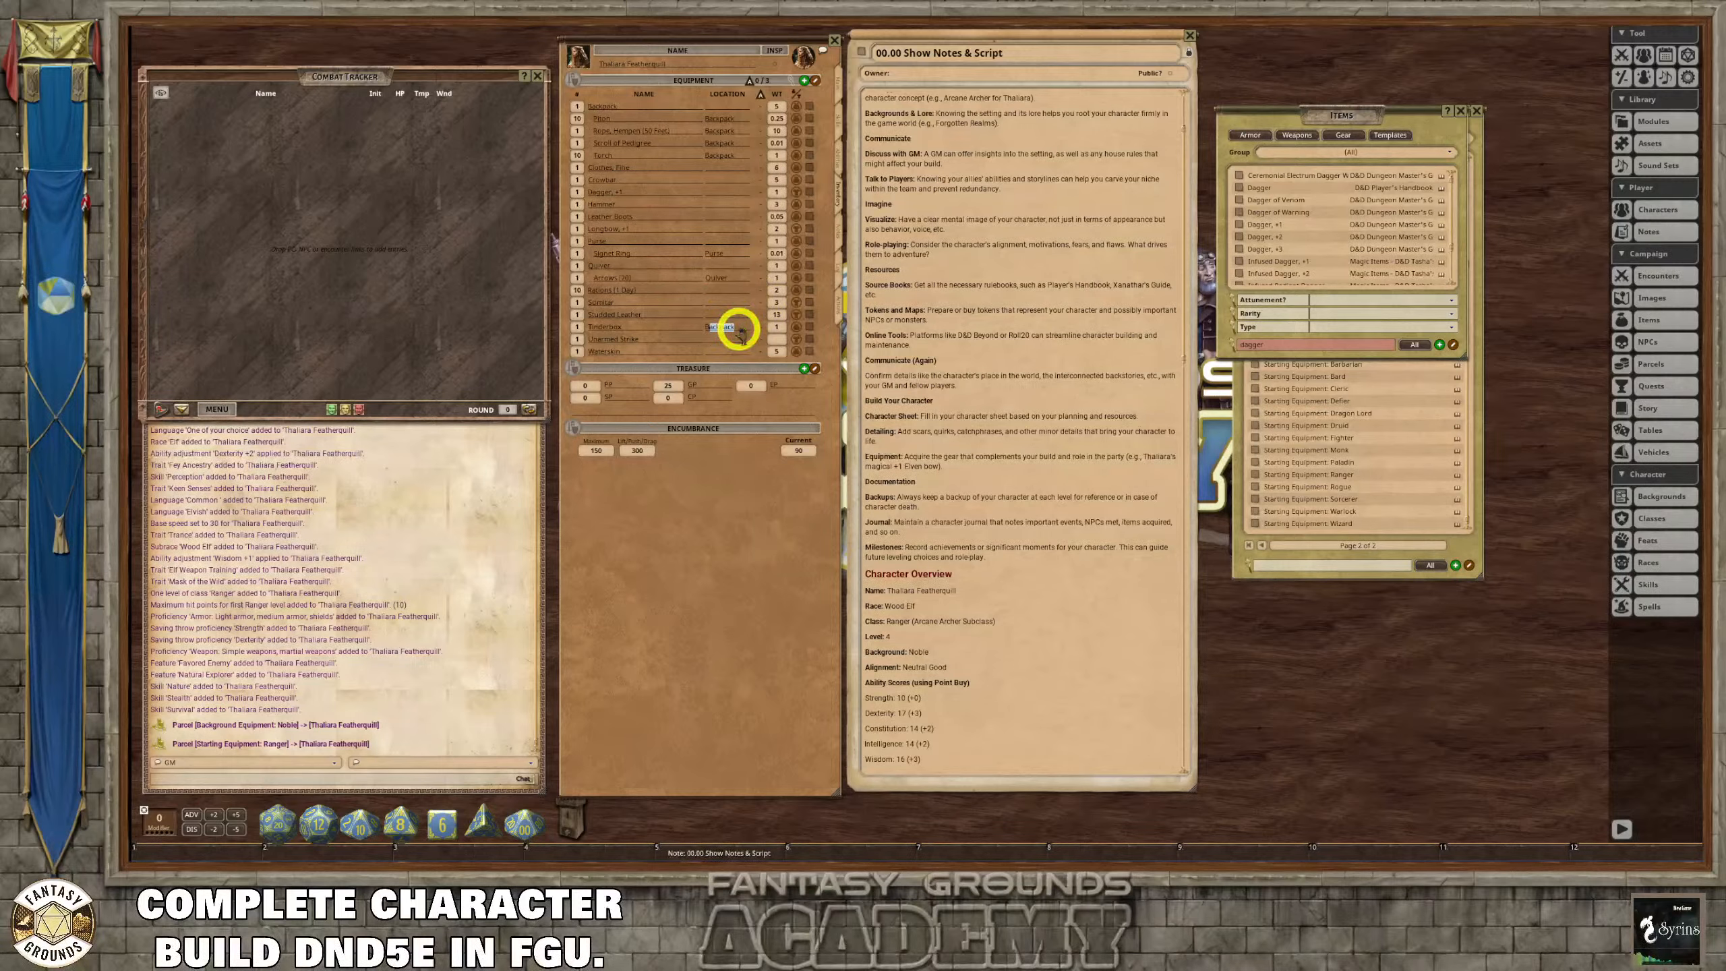
click(725, 351)
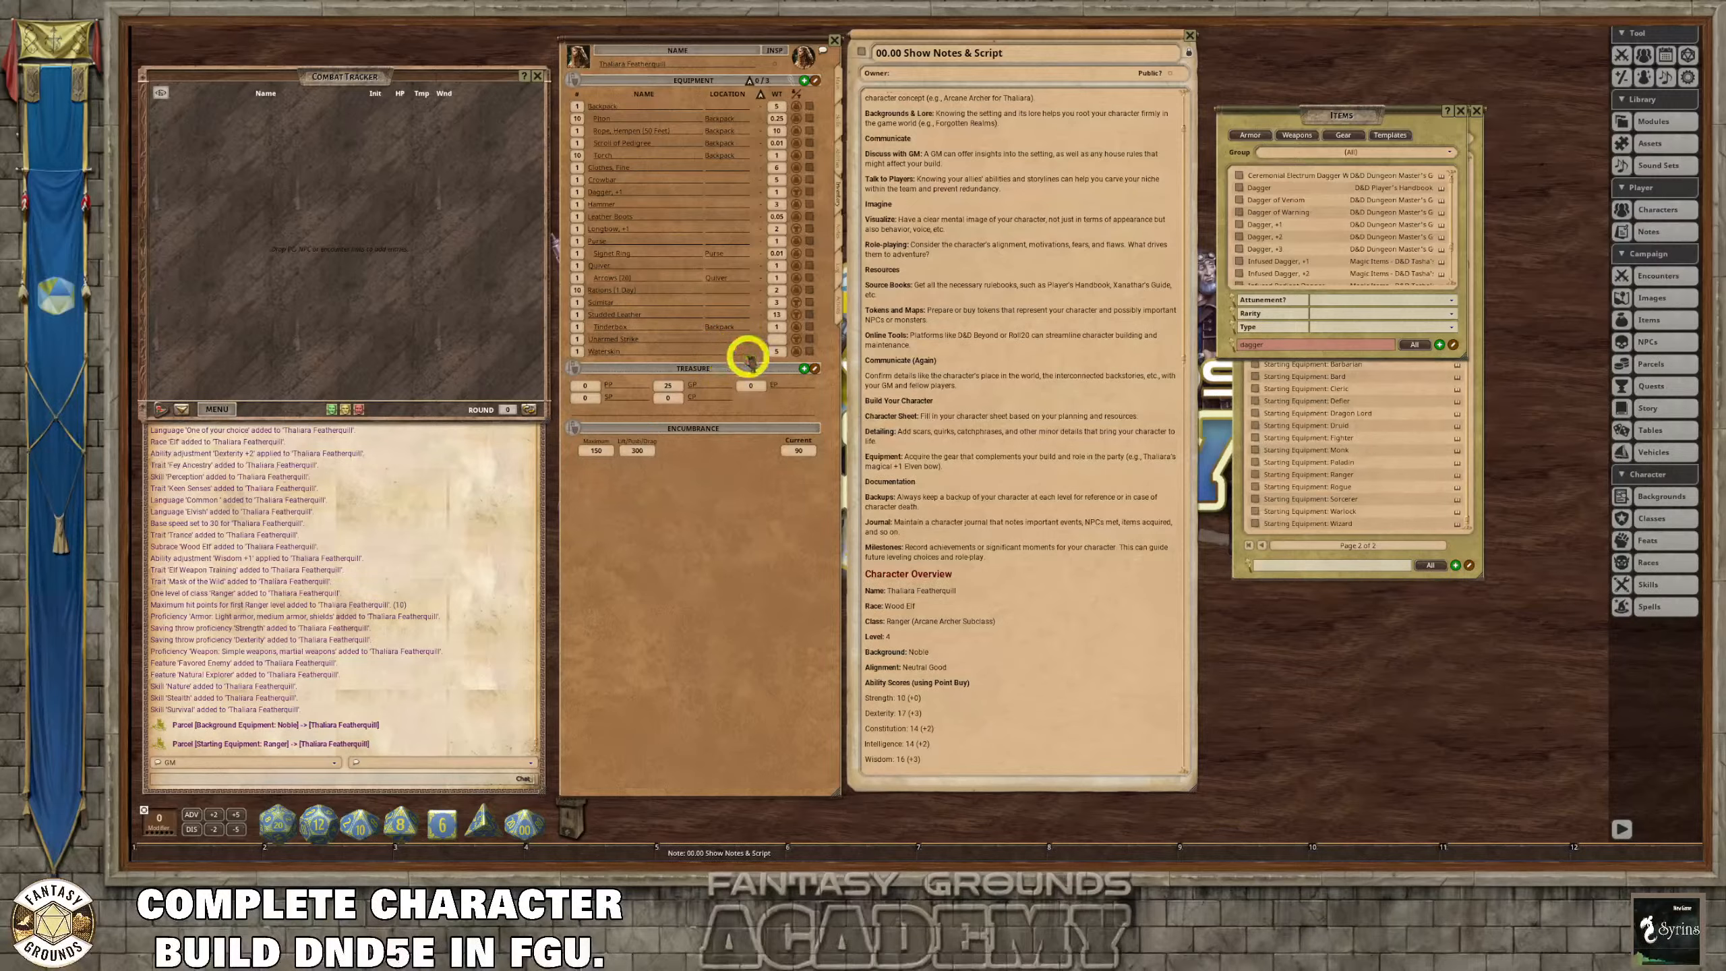
click(664, 207)
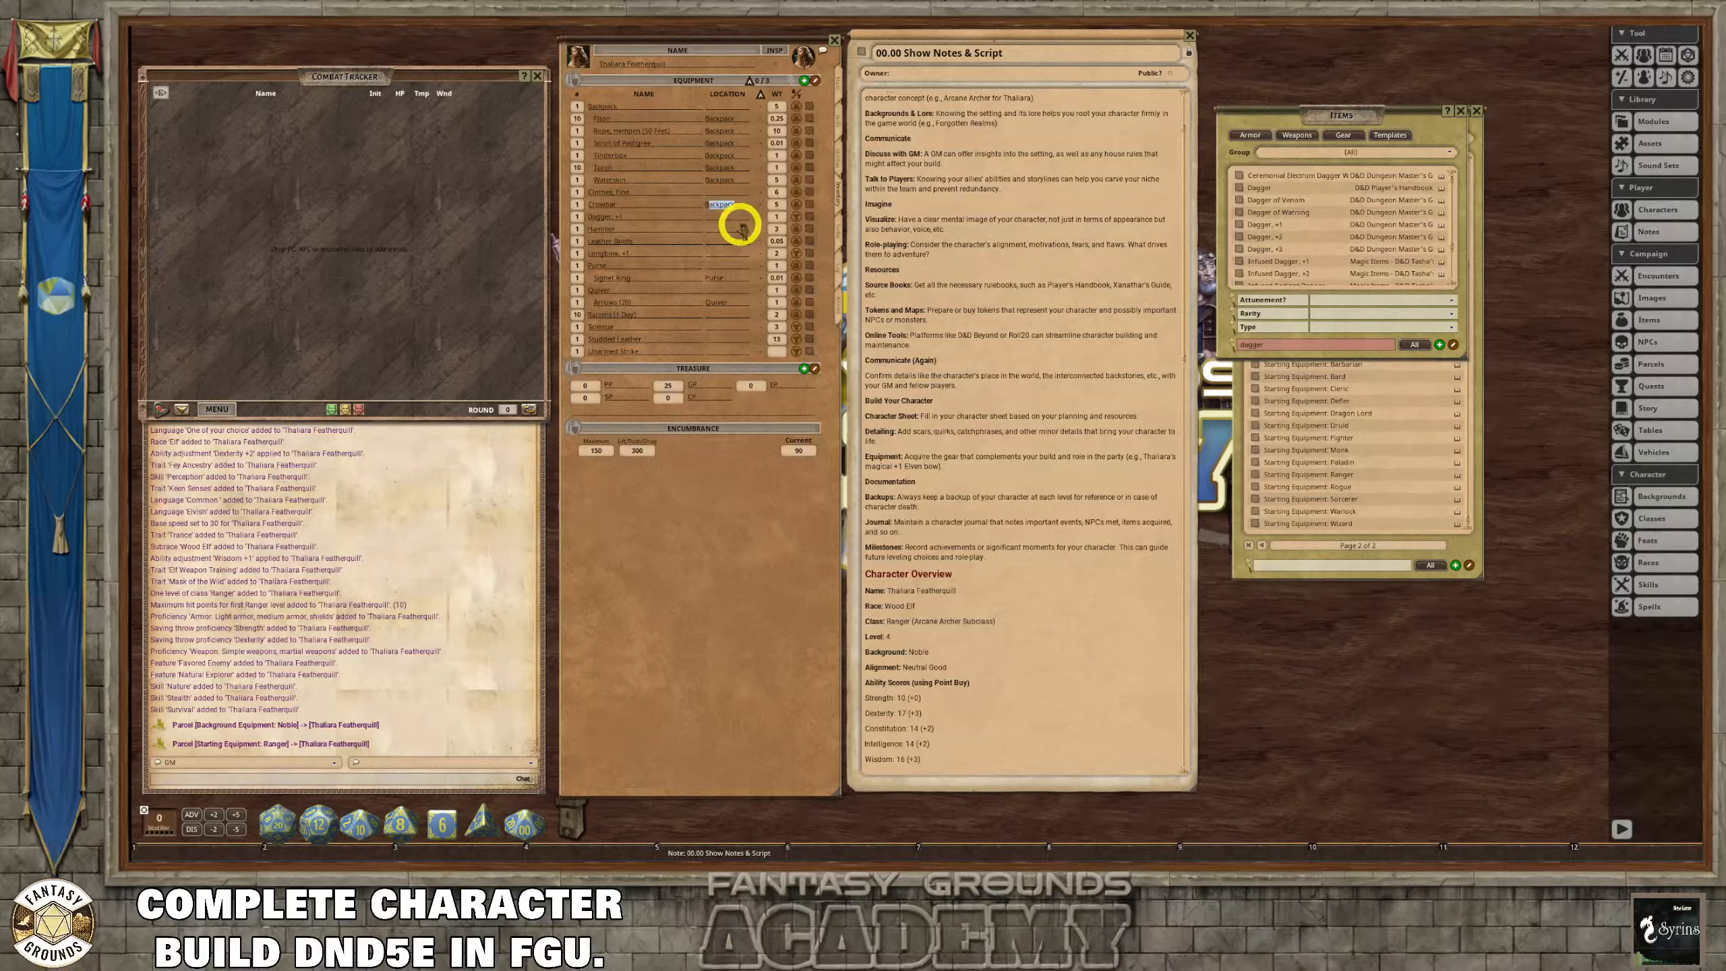
click(725, 229)
text(Backpack)
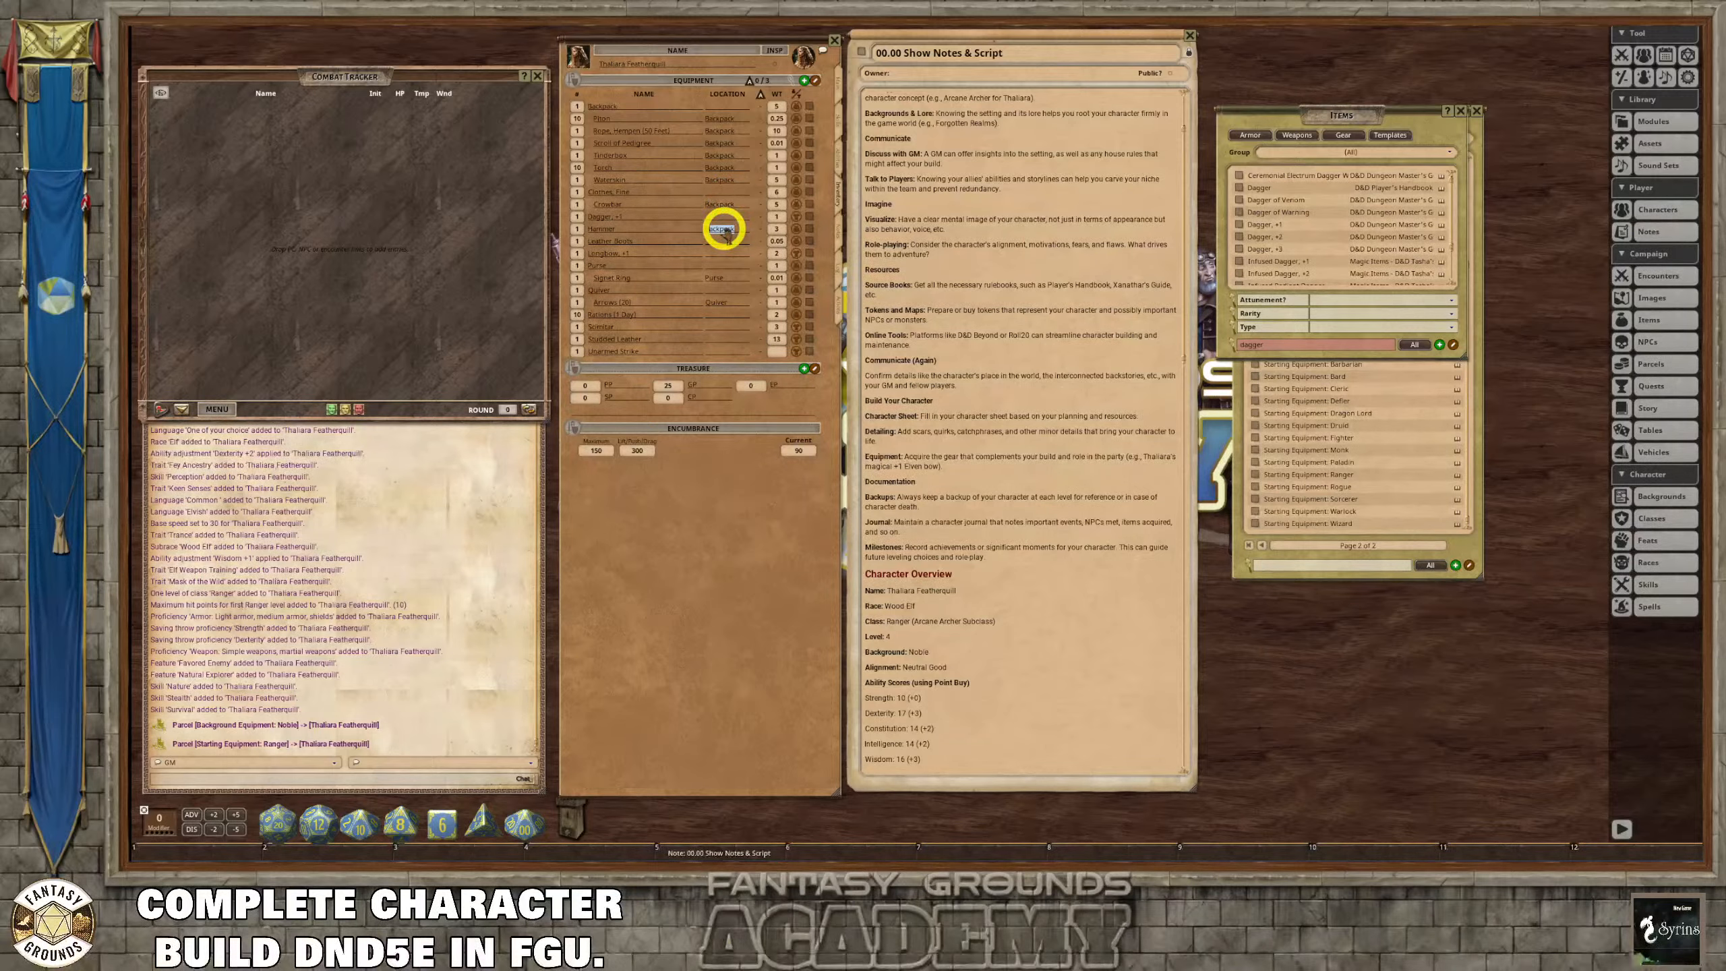
click(695, 228)
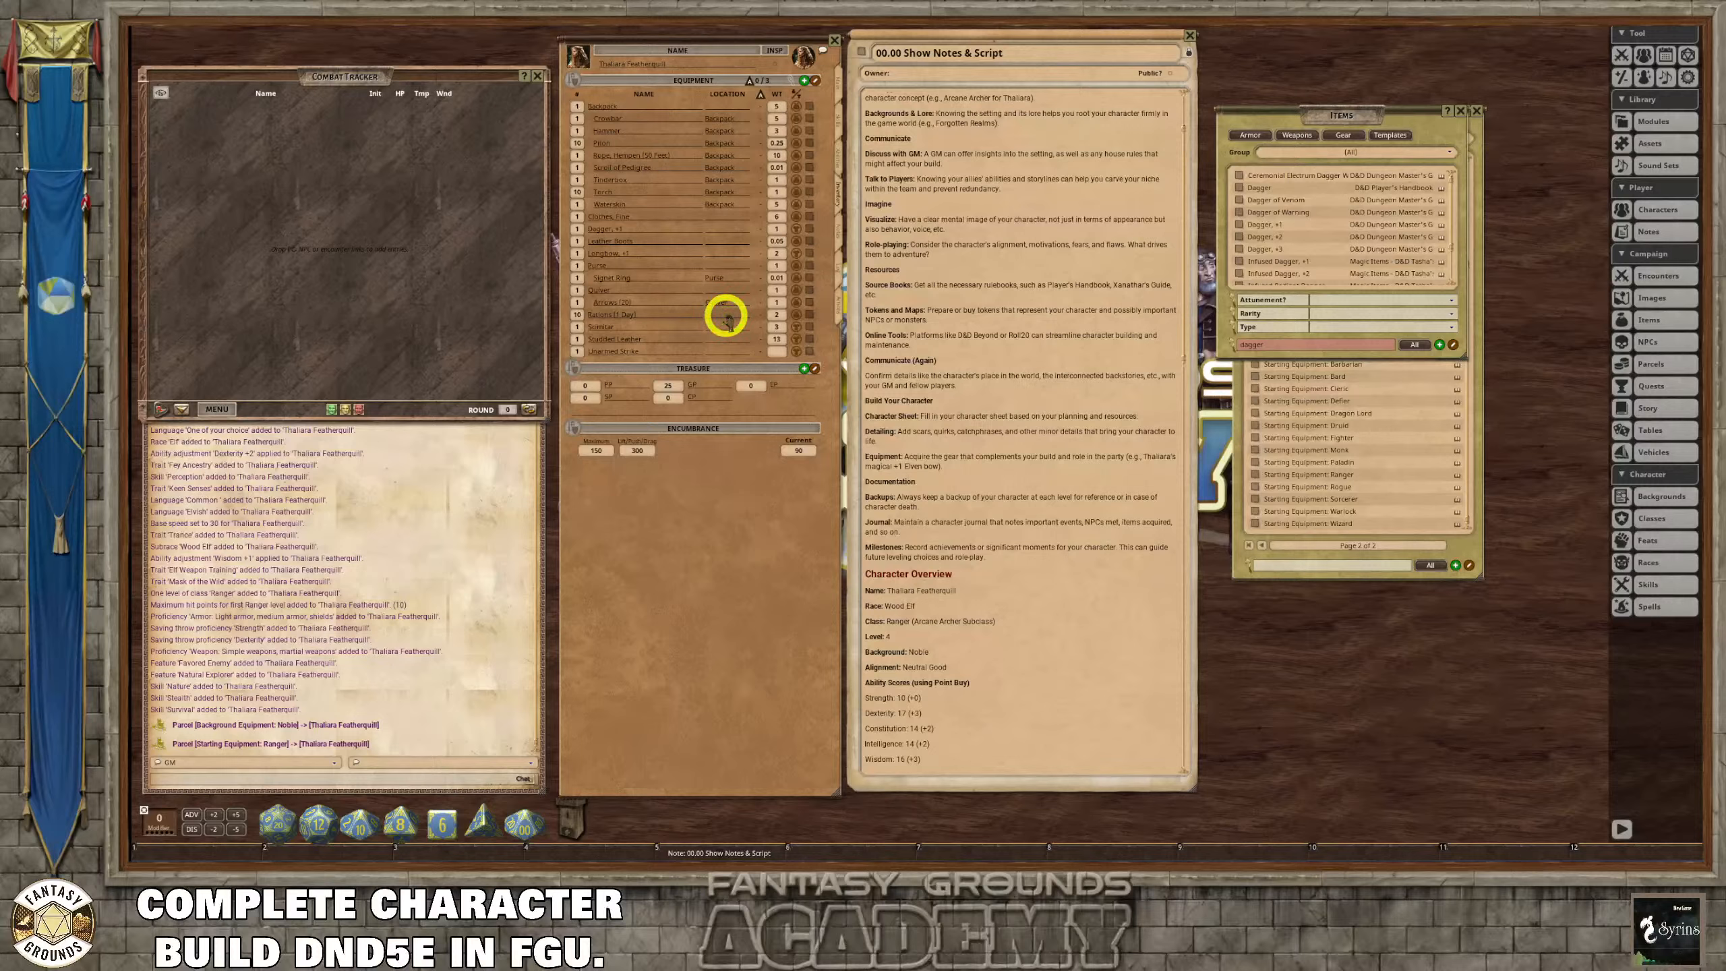
click(681, 312)
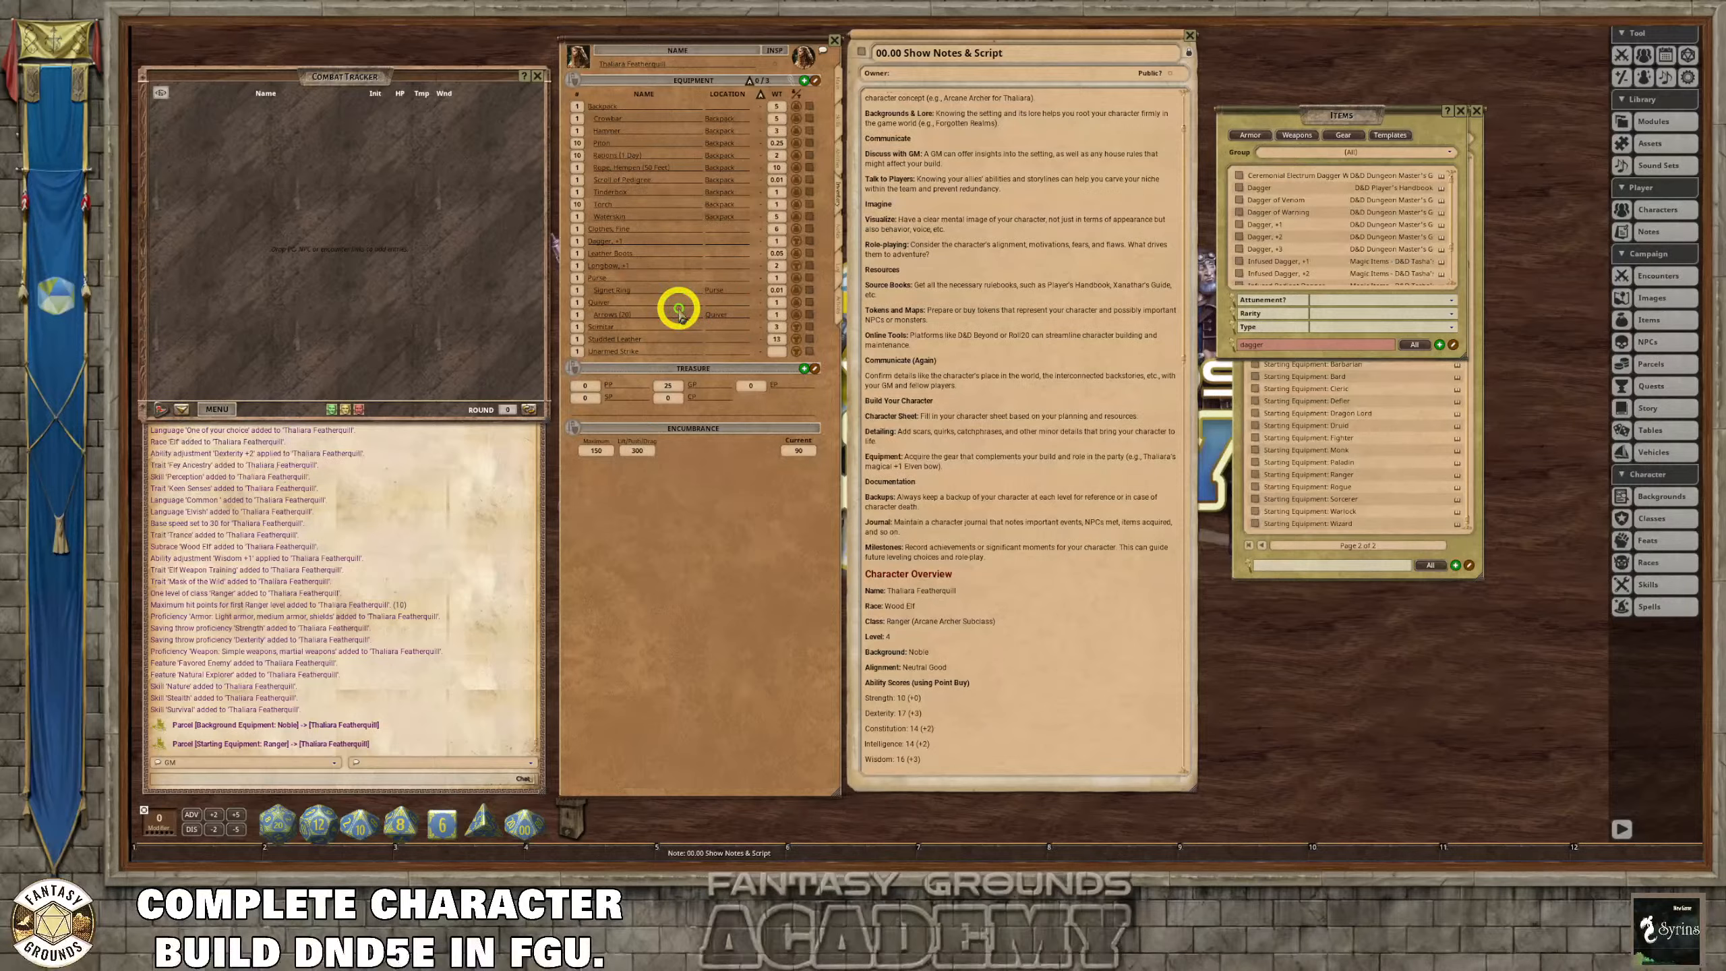
click(743, 345)
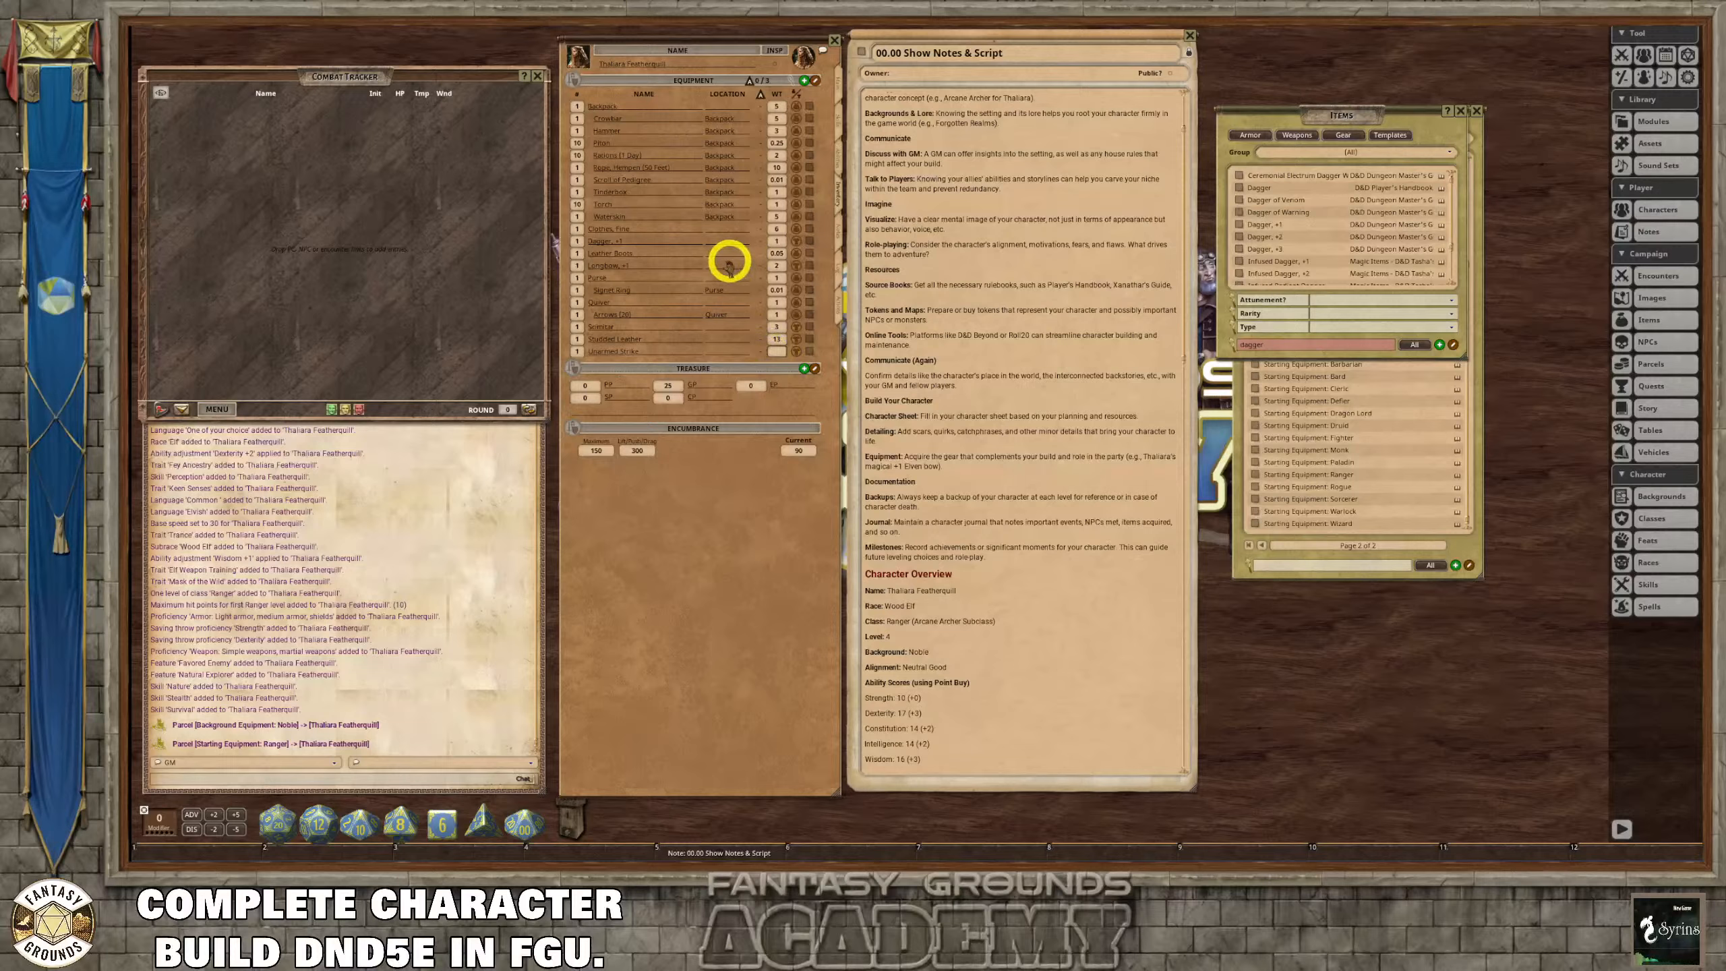
Collapse the Crowbar and Torch power details and set the thrown Dagger, +1's ammo to 1.
click(838, 314)
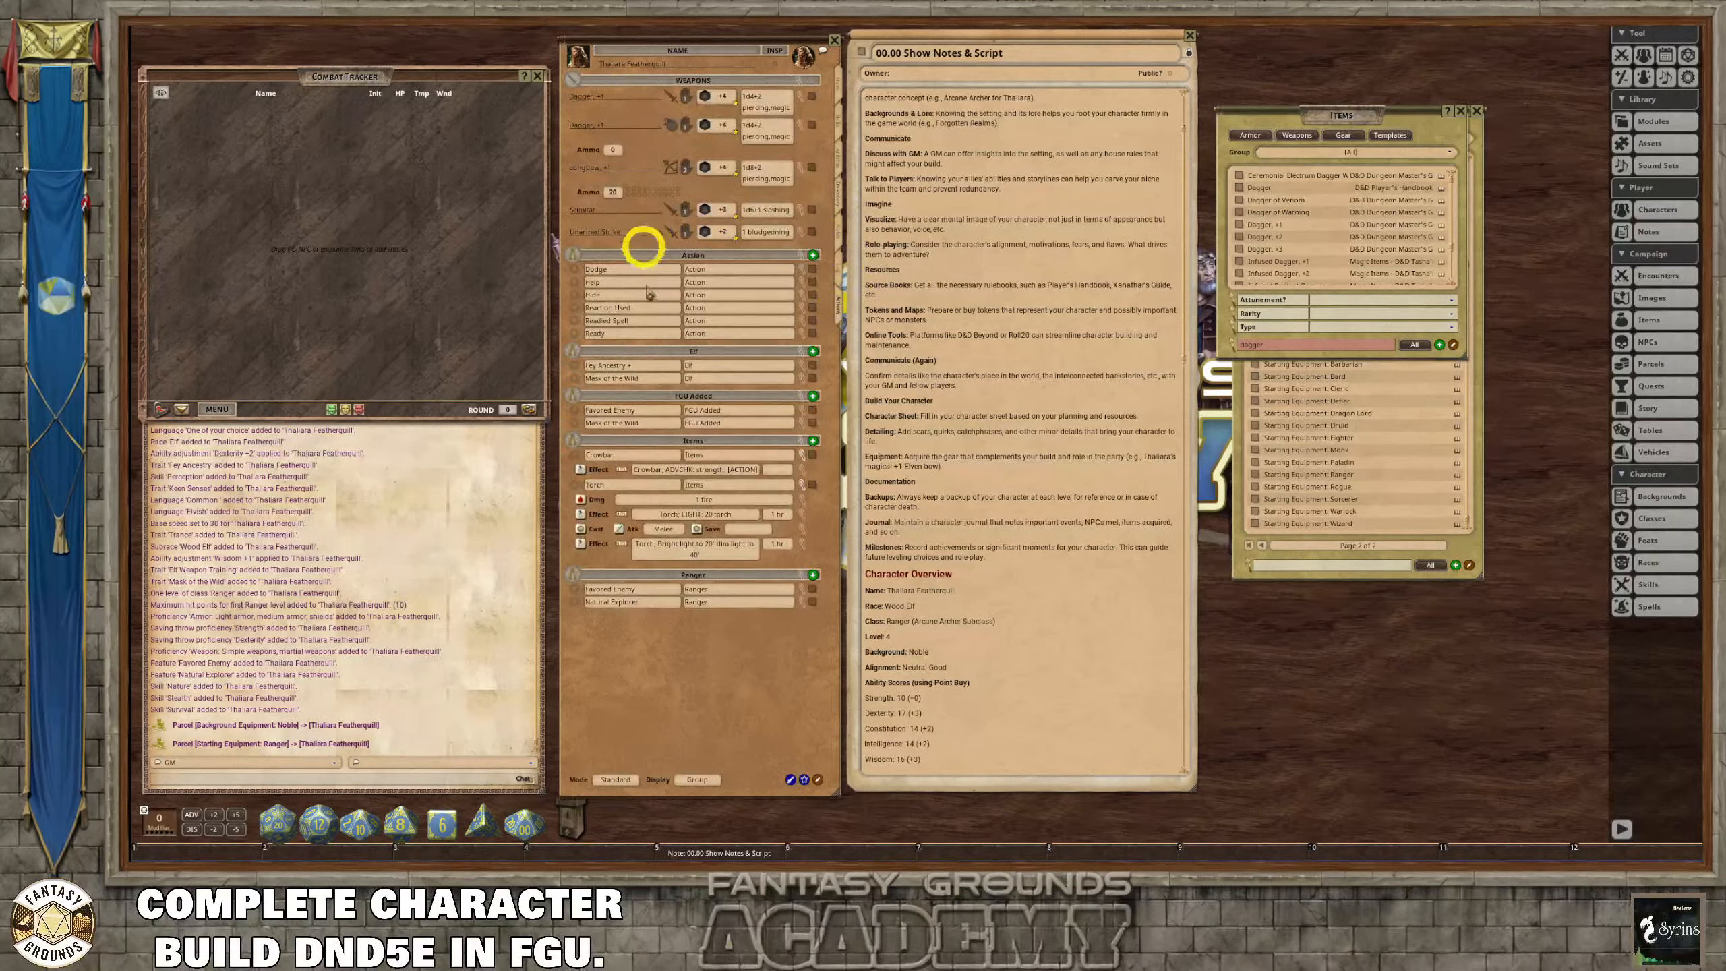
click(802, 456)
click(800, 468)
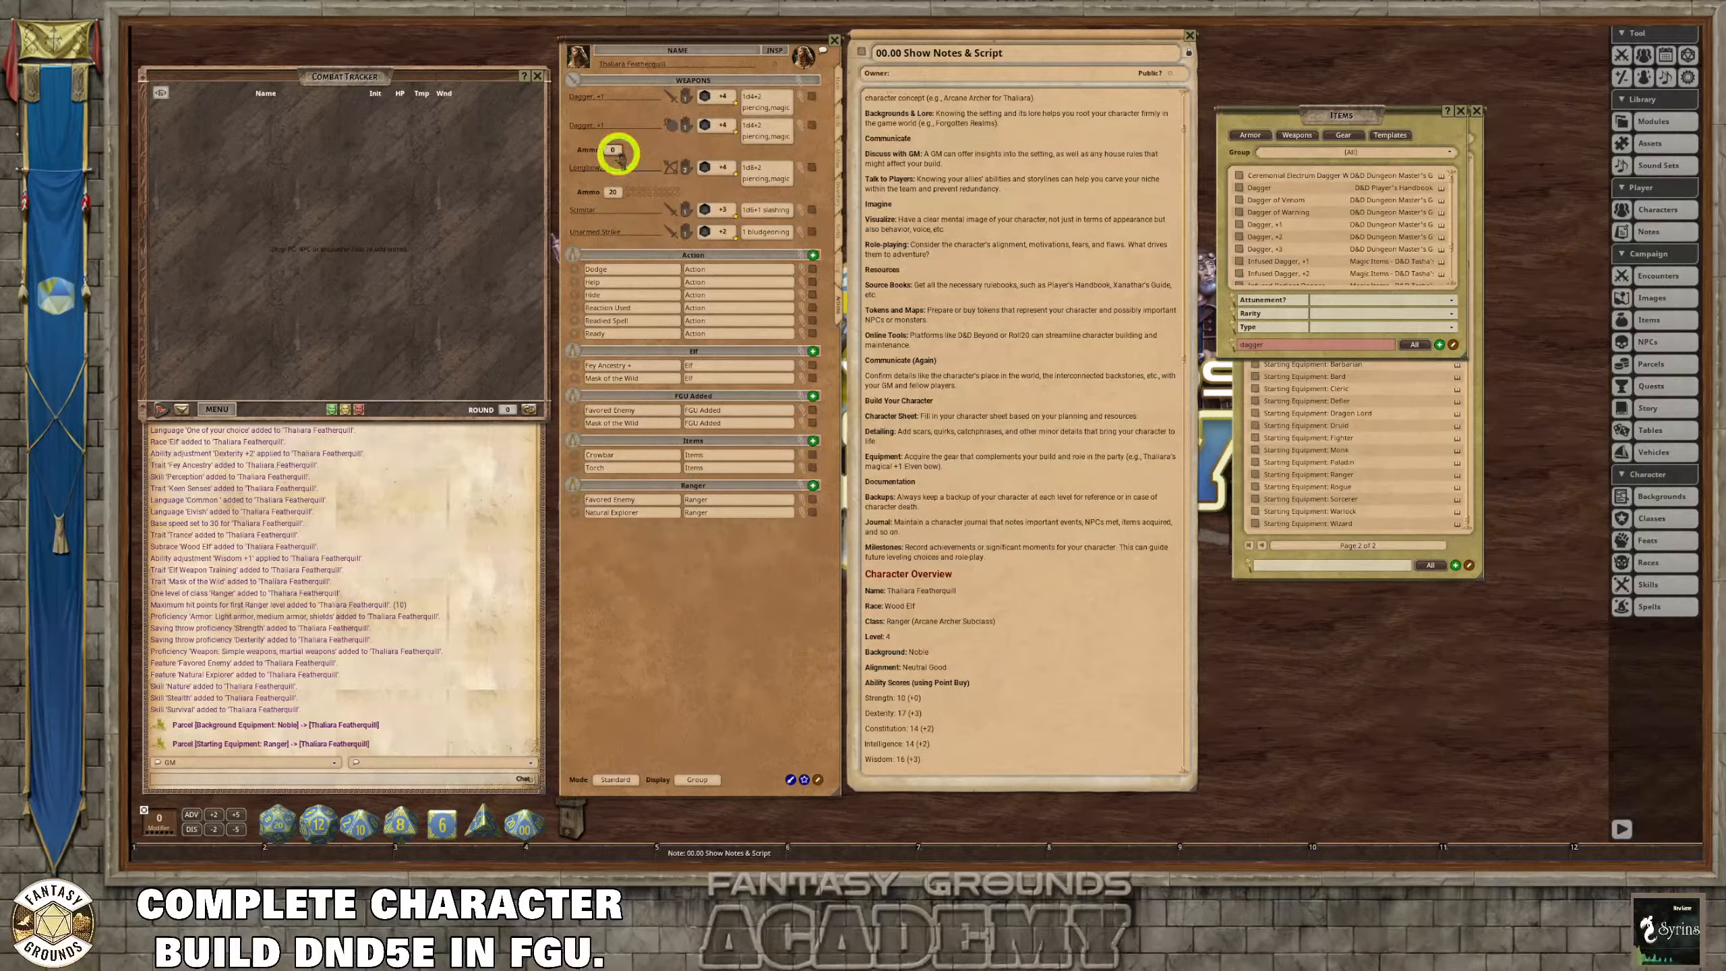
text(1)
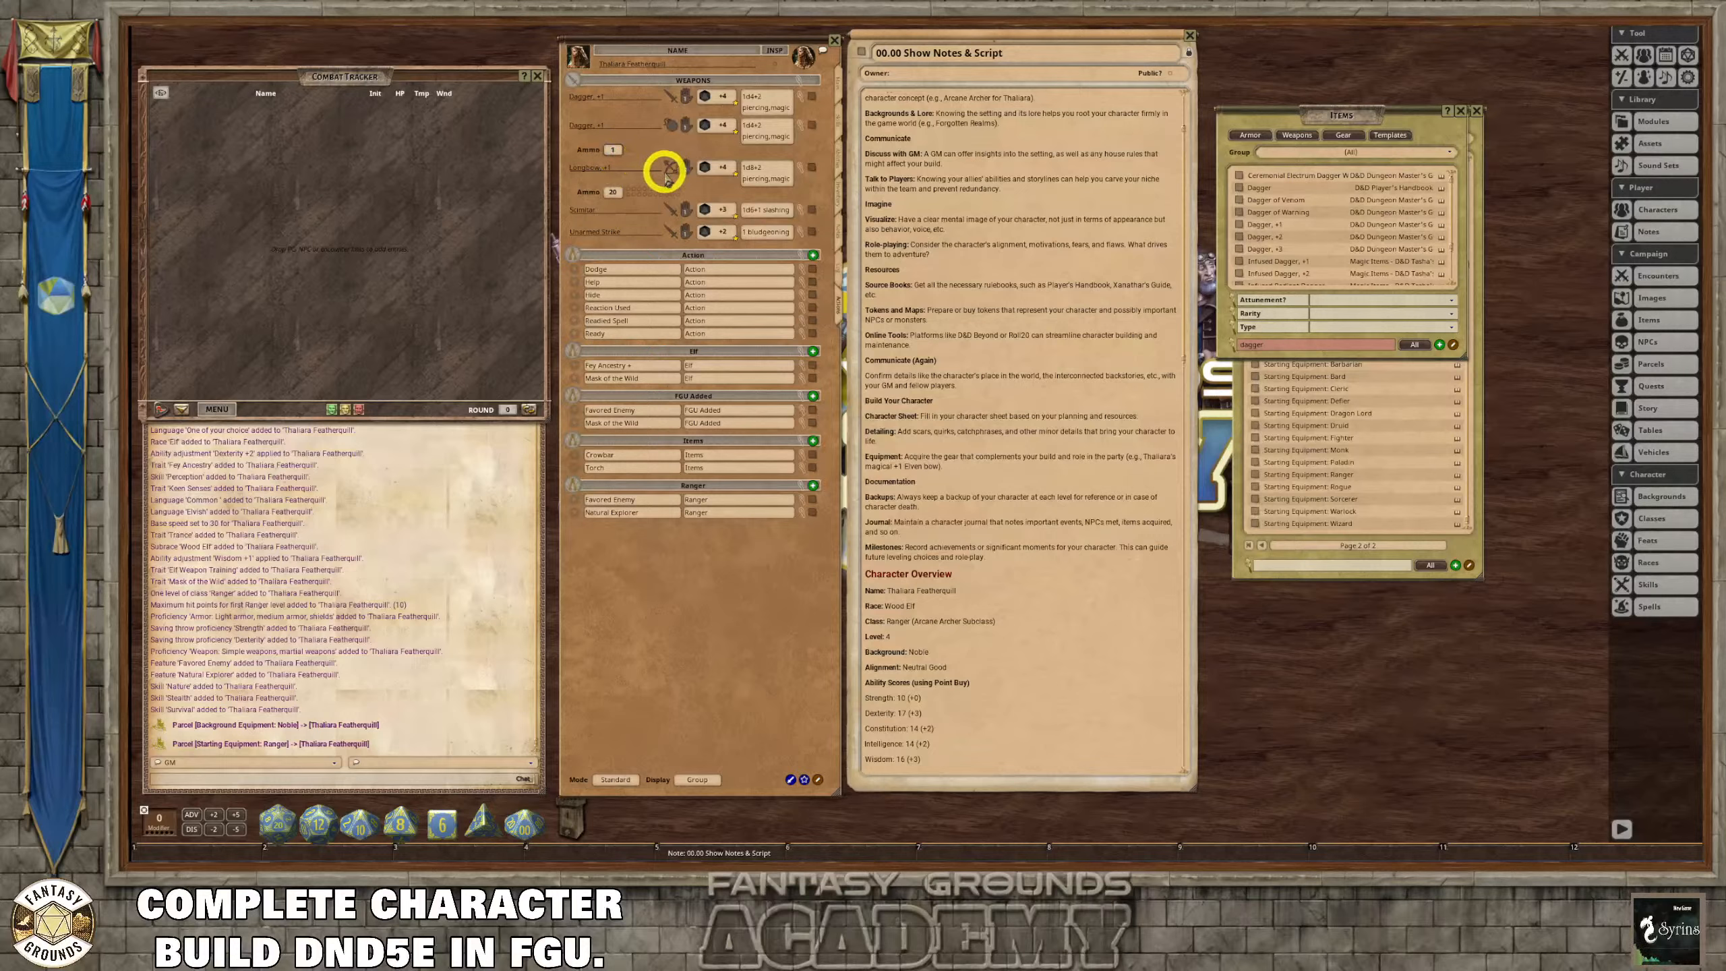
click(641, 209)
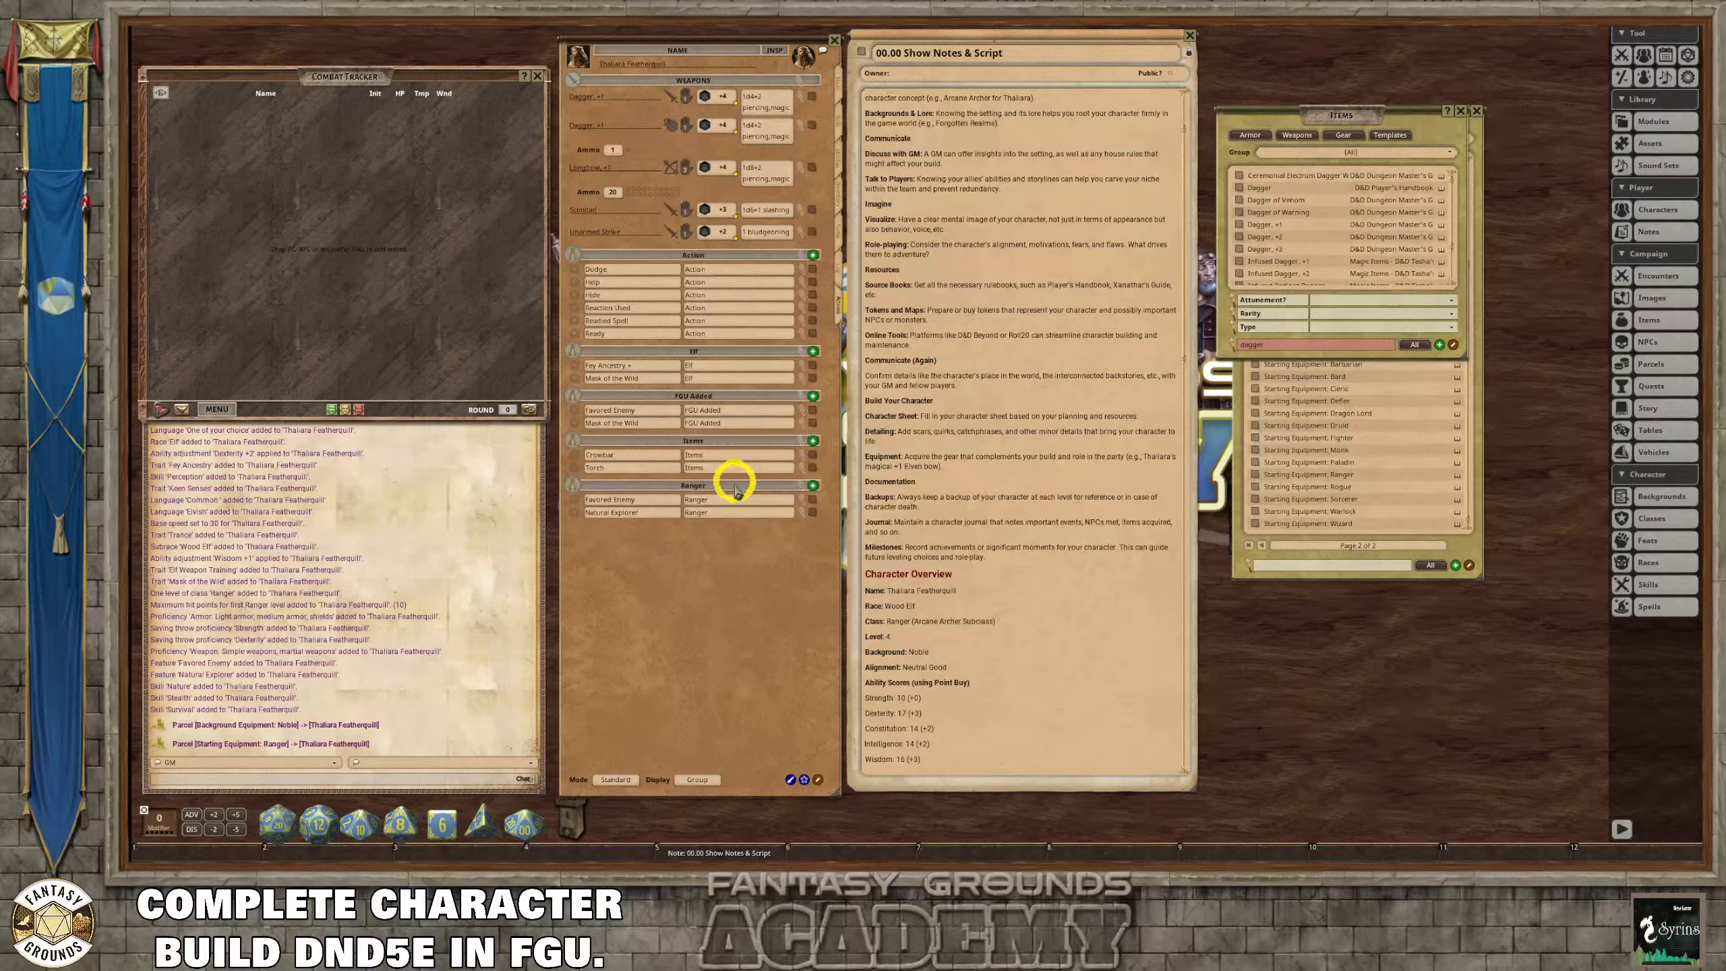
Delete both powers in the FGU Added group.
right_click(814, 423)
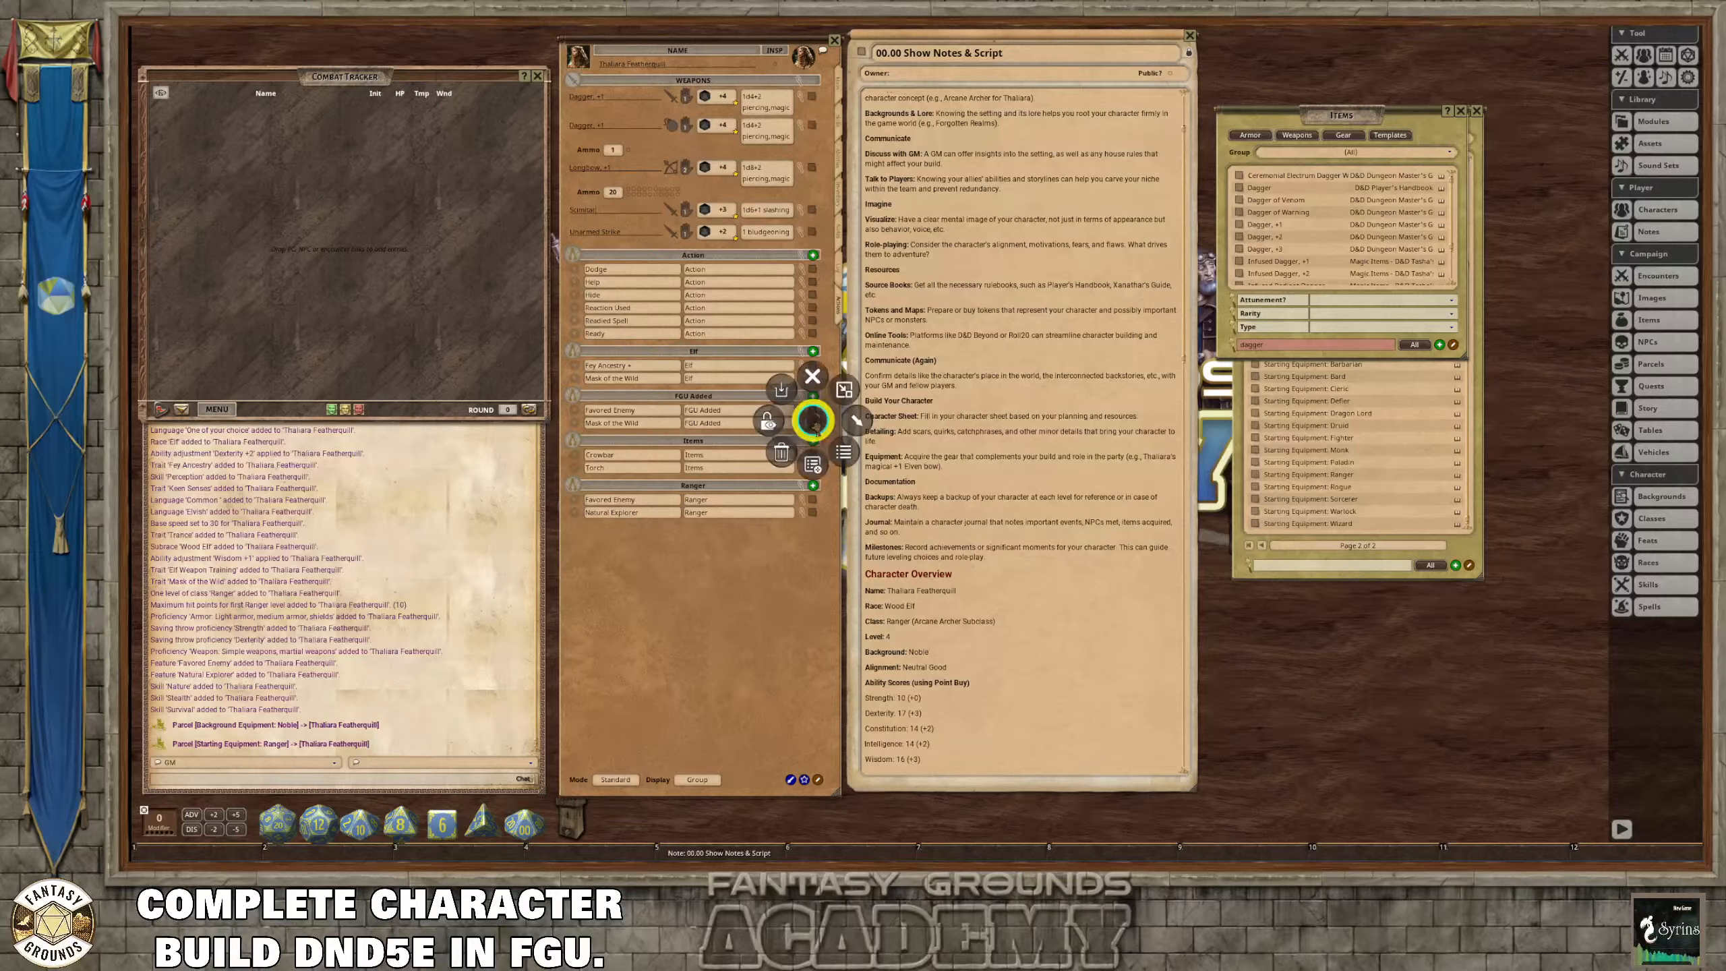
click(775, 451)
click(738, 453)
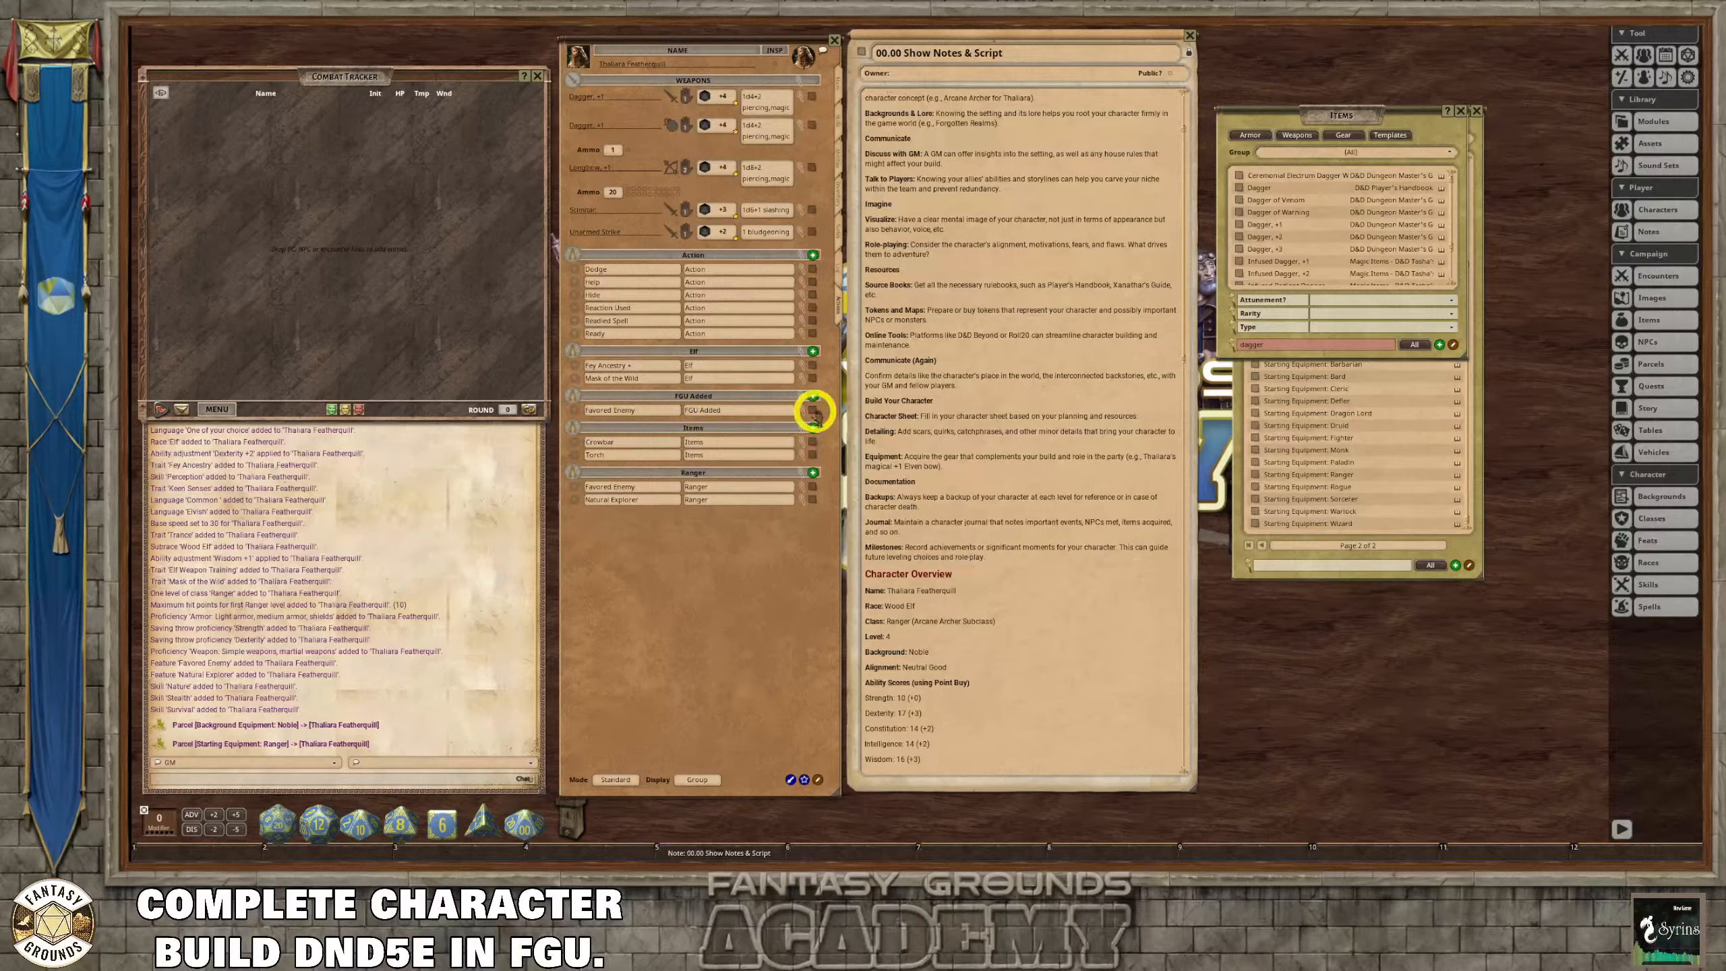
right_click(813, 412)
click(779, 440)
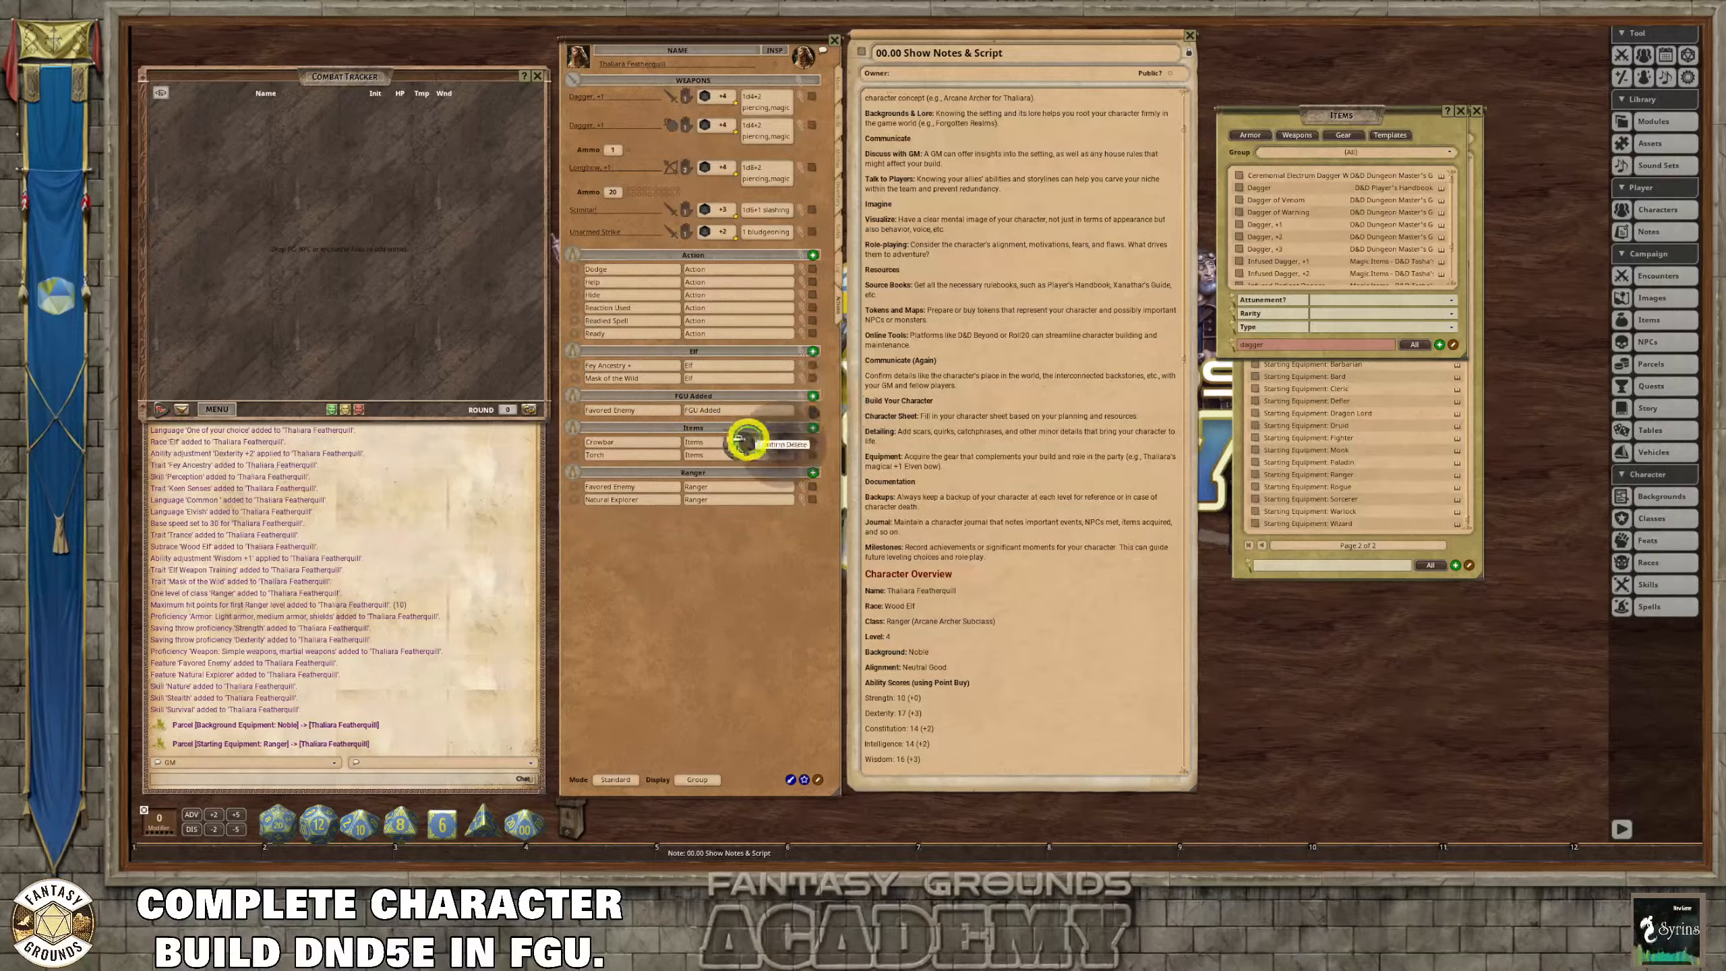
click(738, 446)
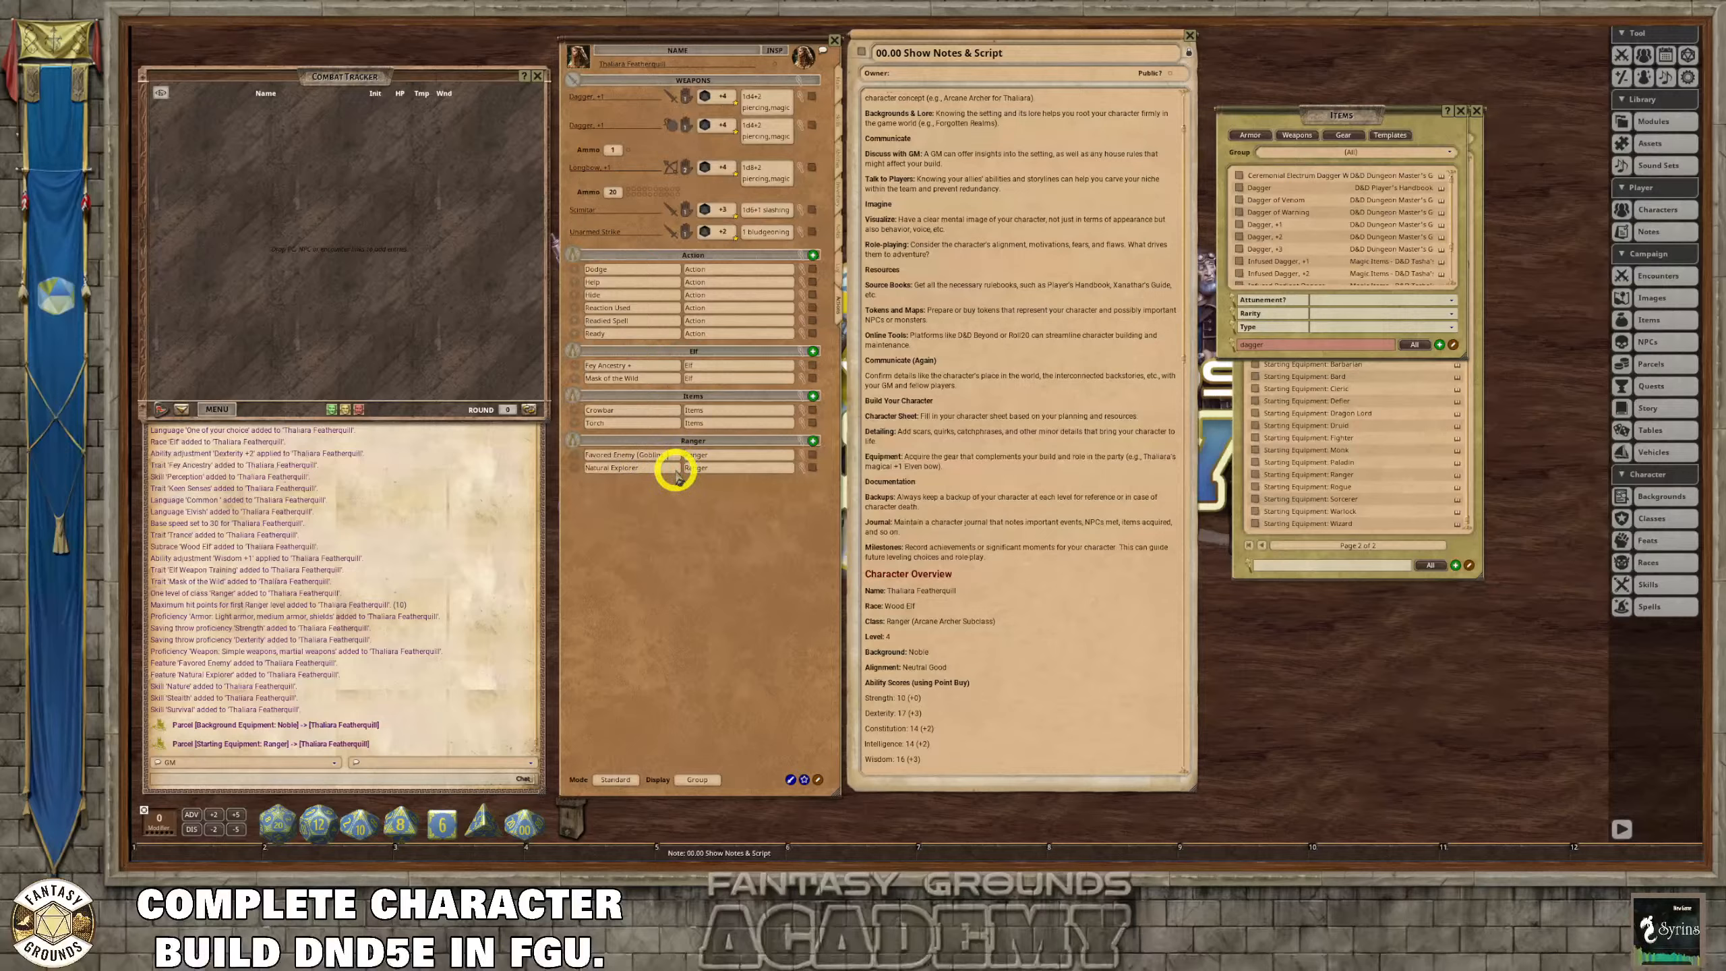
Rename the Ranger group's powers as Favored Enemy (Goblins, Orcs) and Natural Explorer (Forest), checking the character's features.
text(s, Orcs)
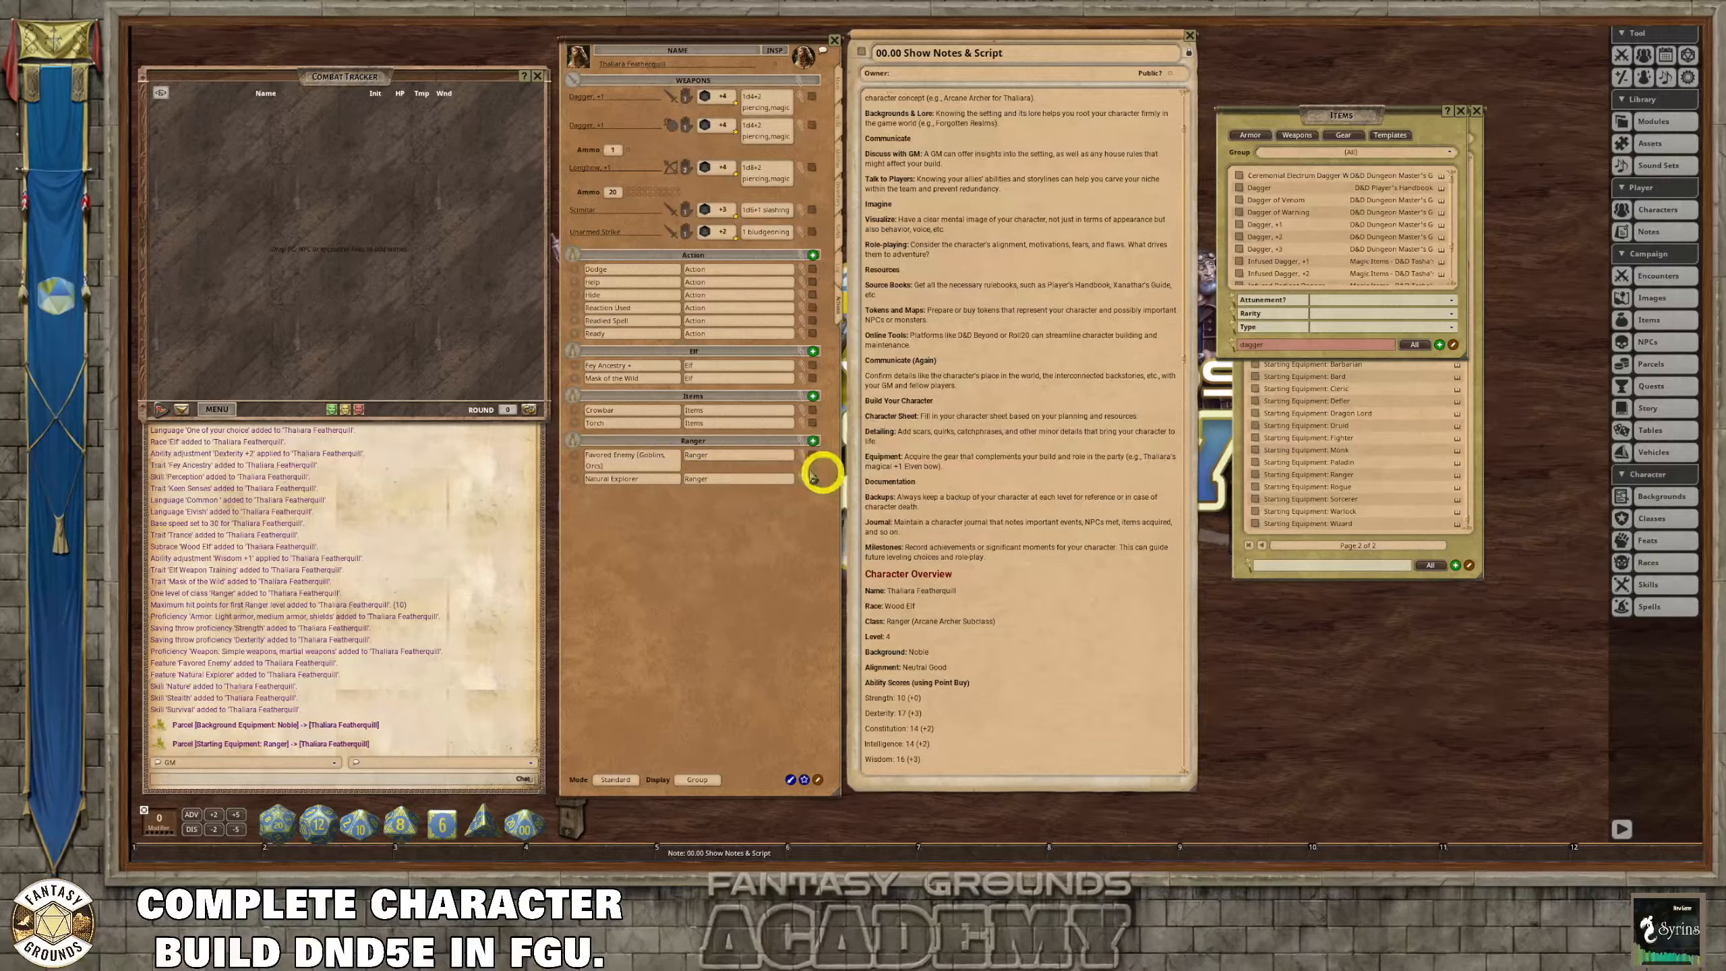
click(647, 478)
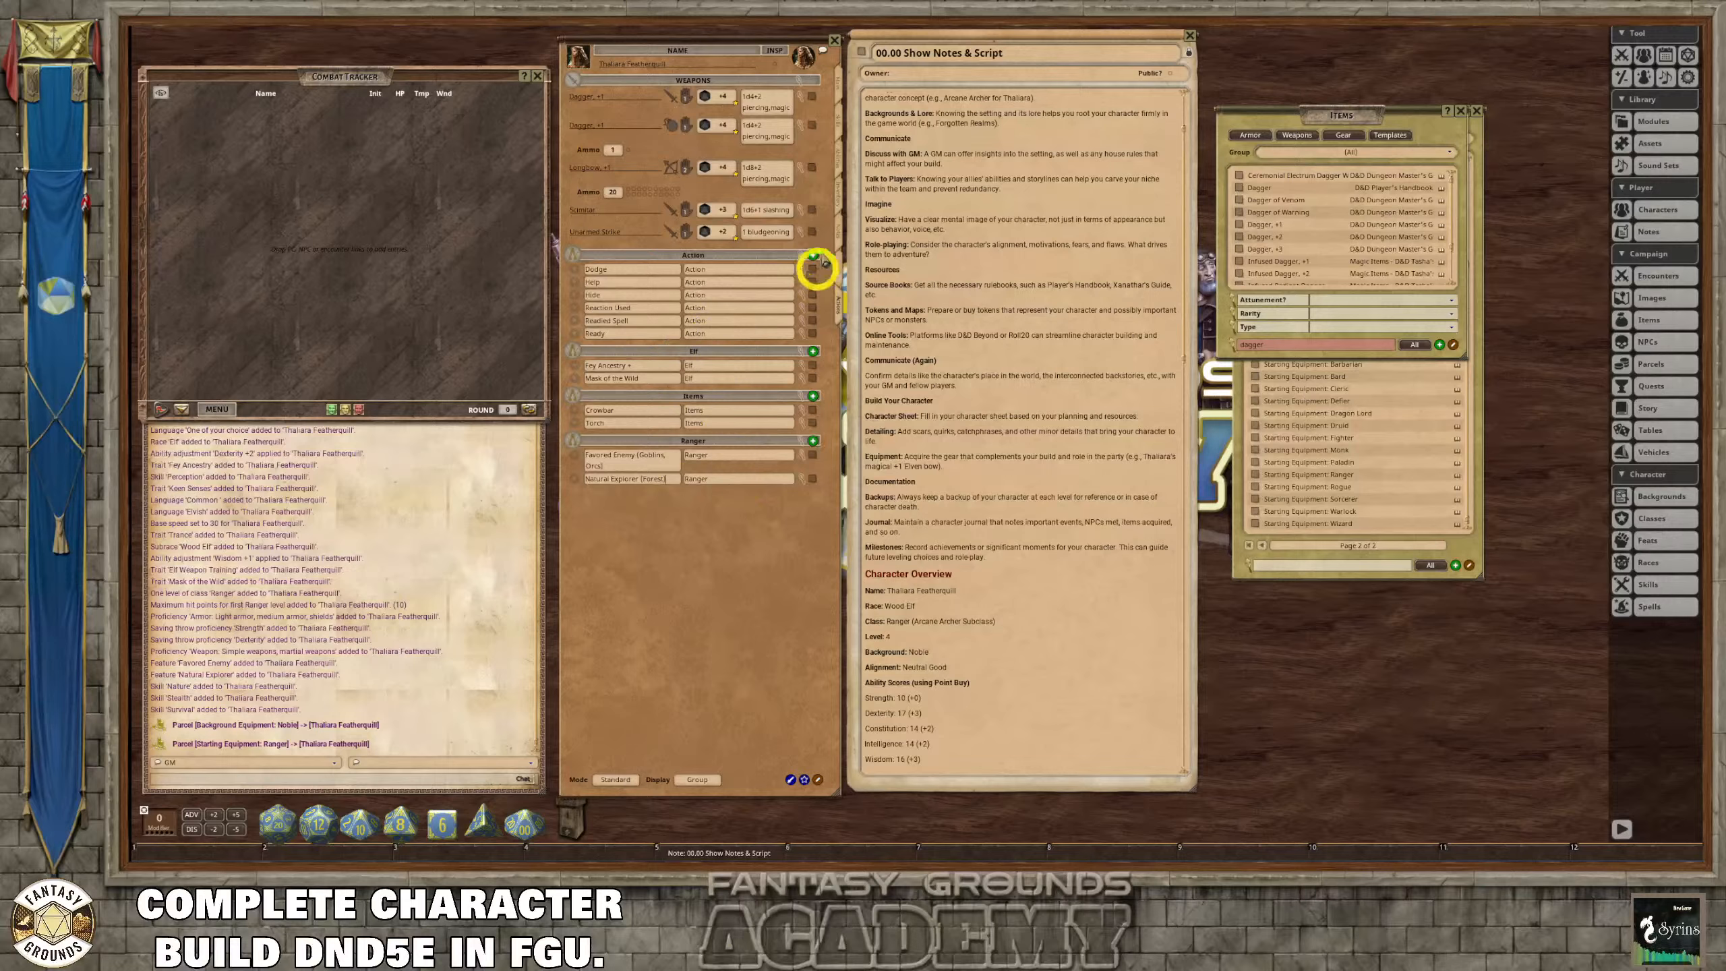
click(838, 157)
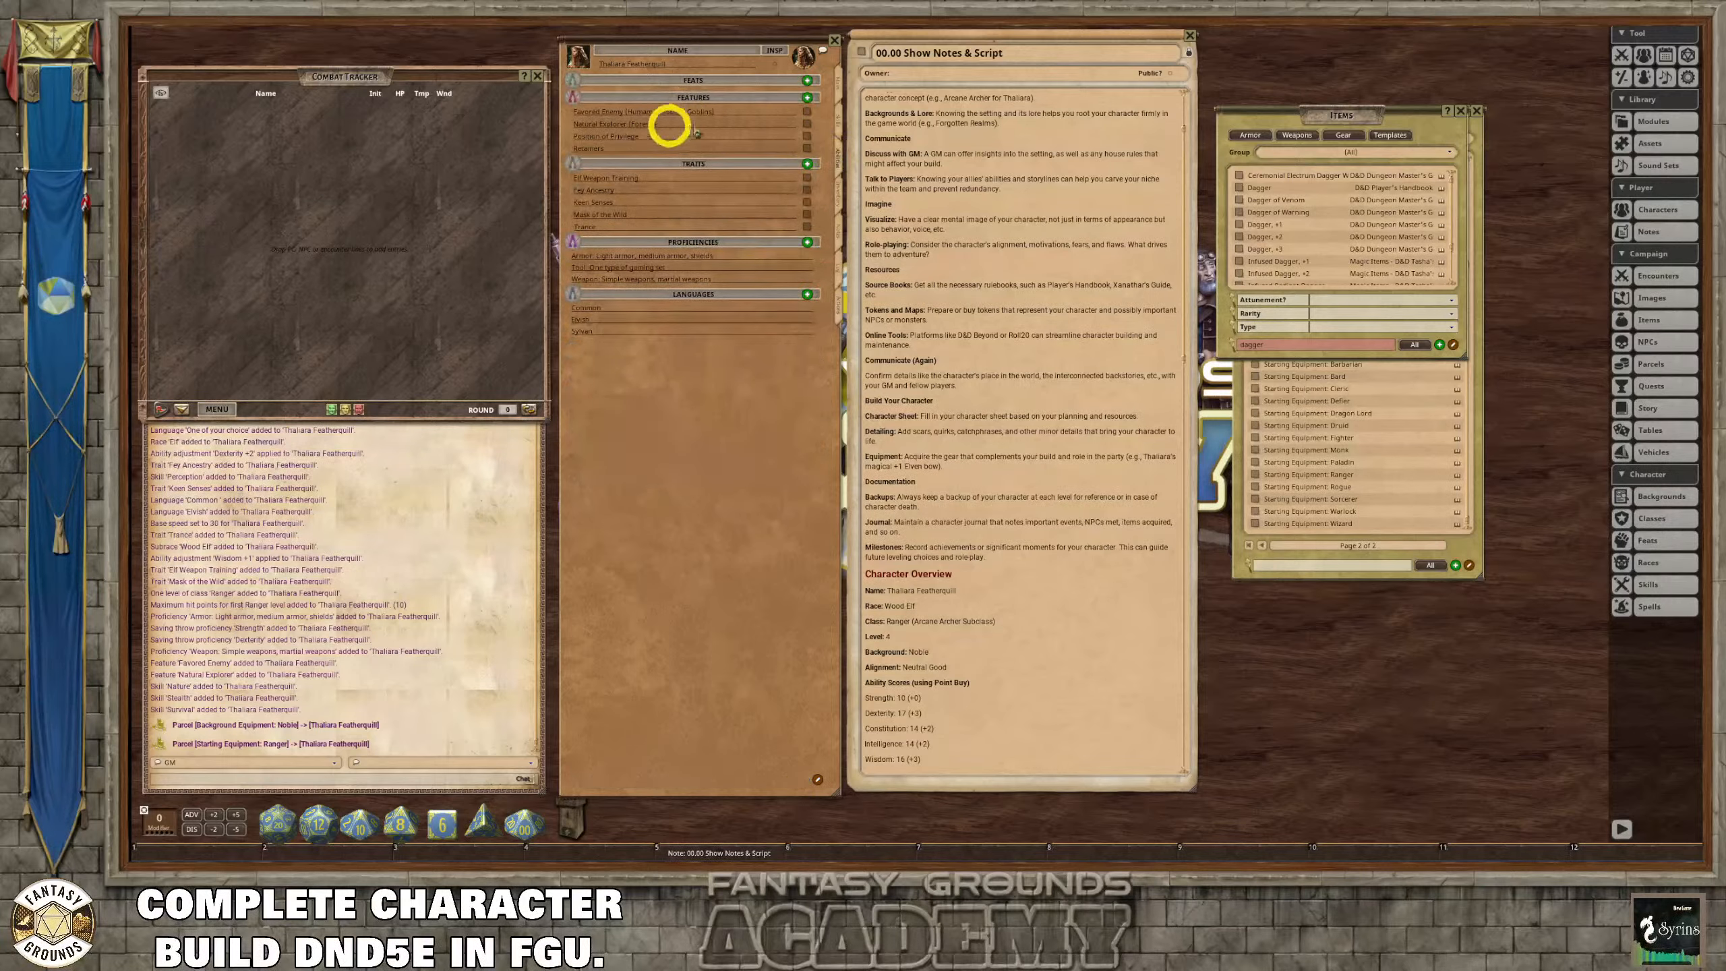
click(838, 303)
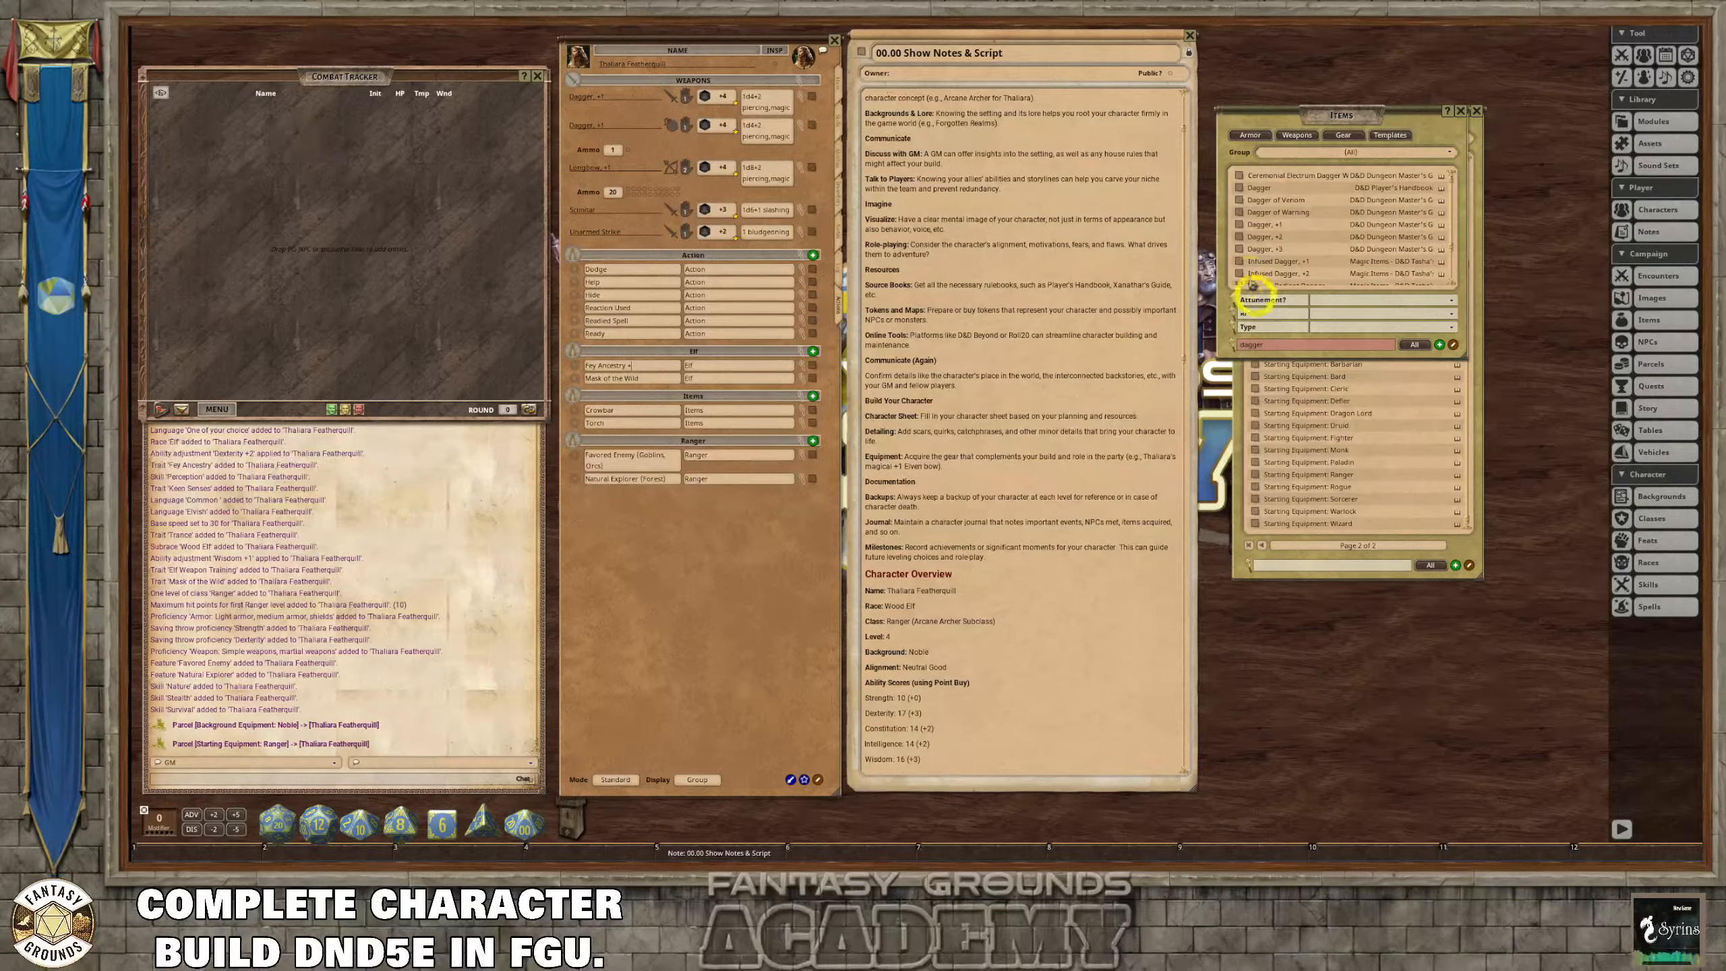
Fill in the character's personal details with gender Female, age 25, and a height, weight and deity.
click(837, 275)
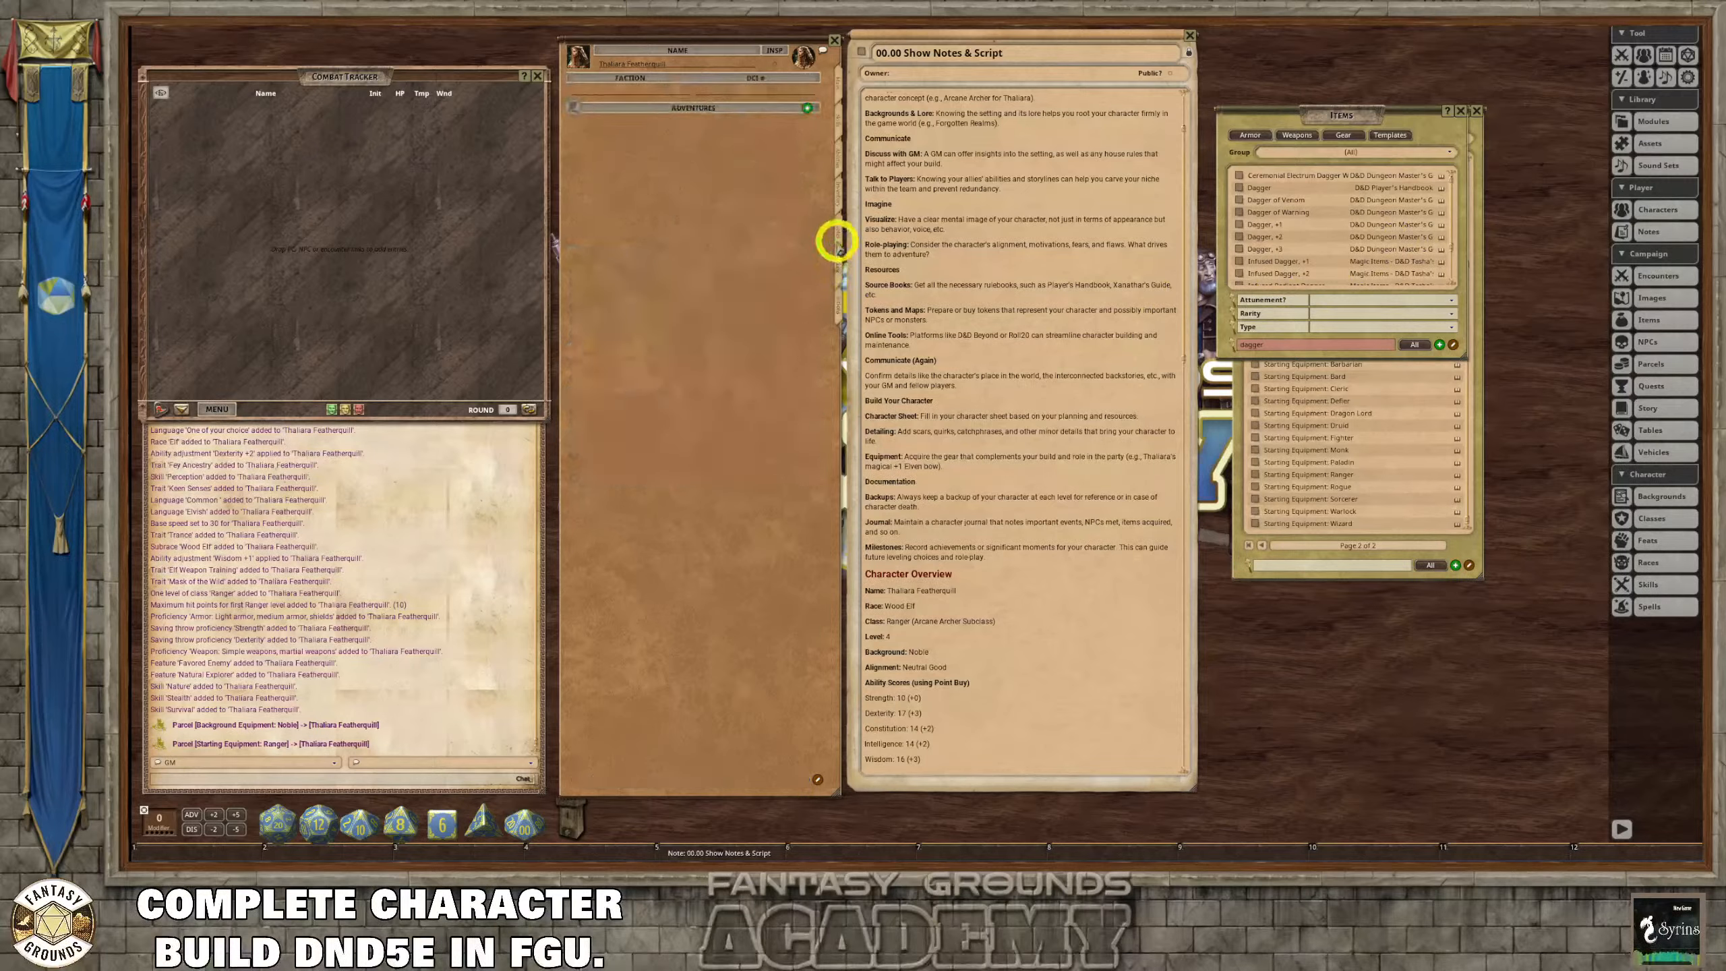
click(836, 239)
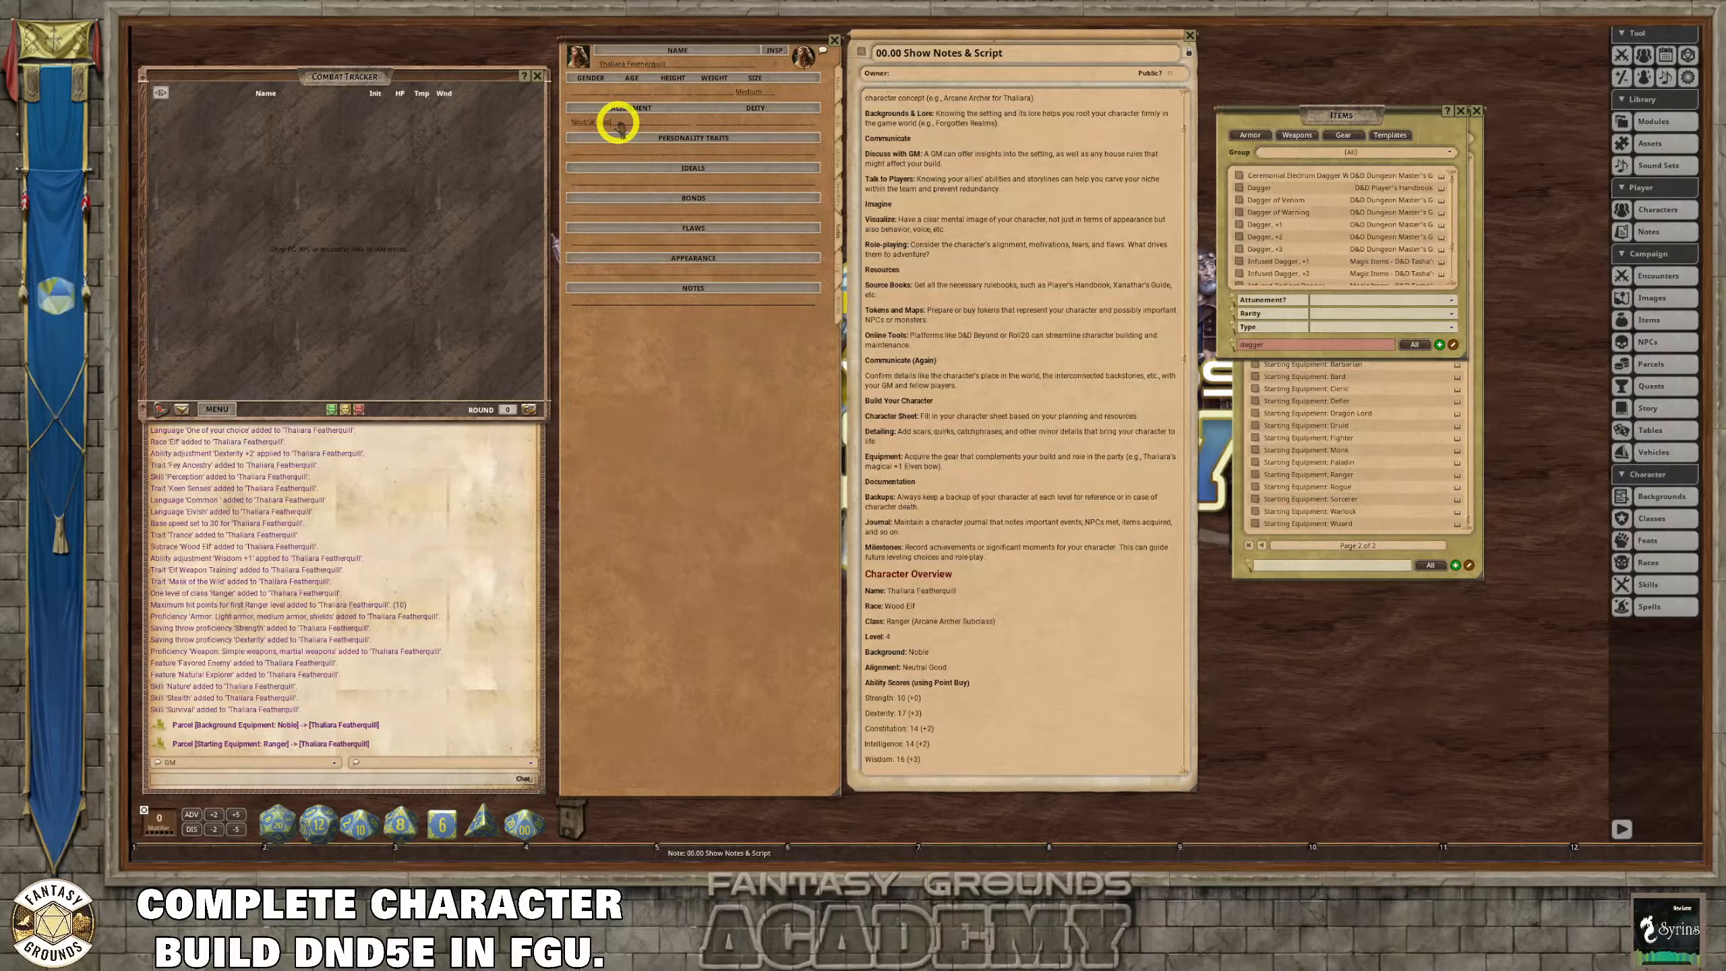
click(603, 90)
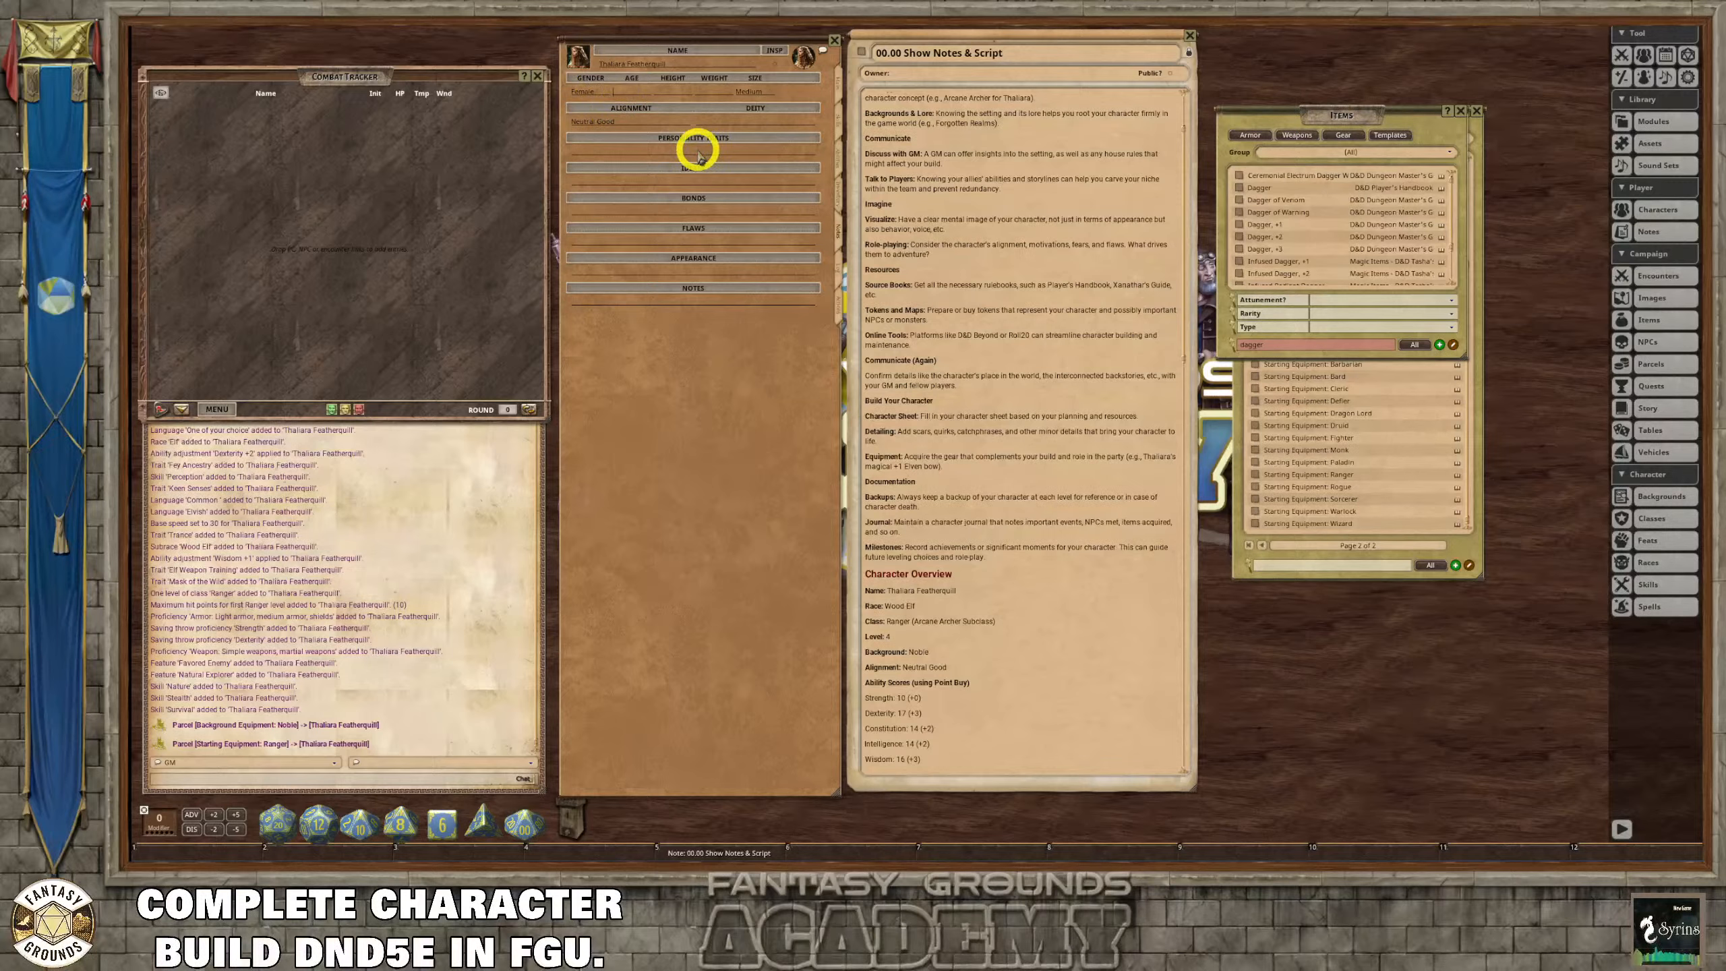
text(25)
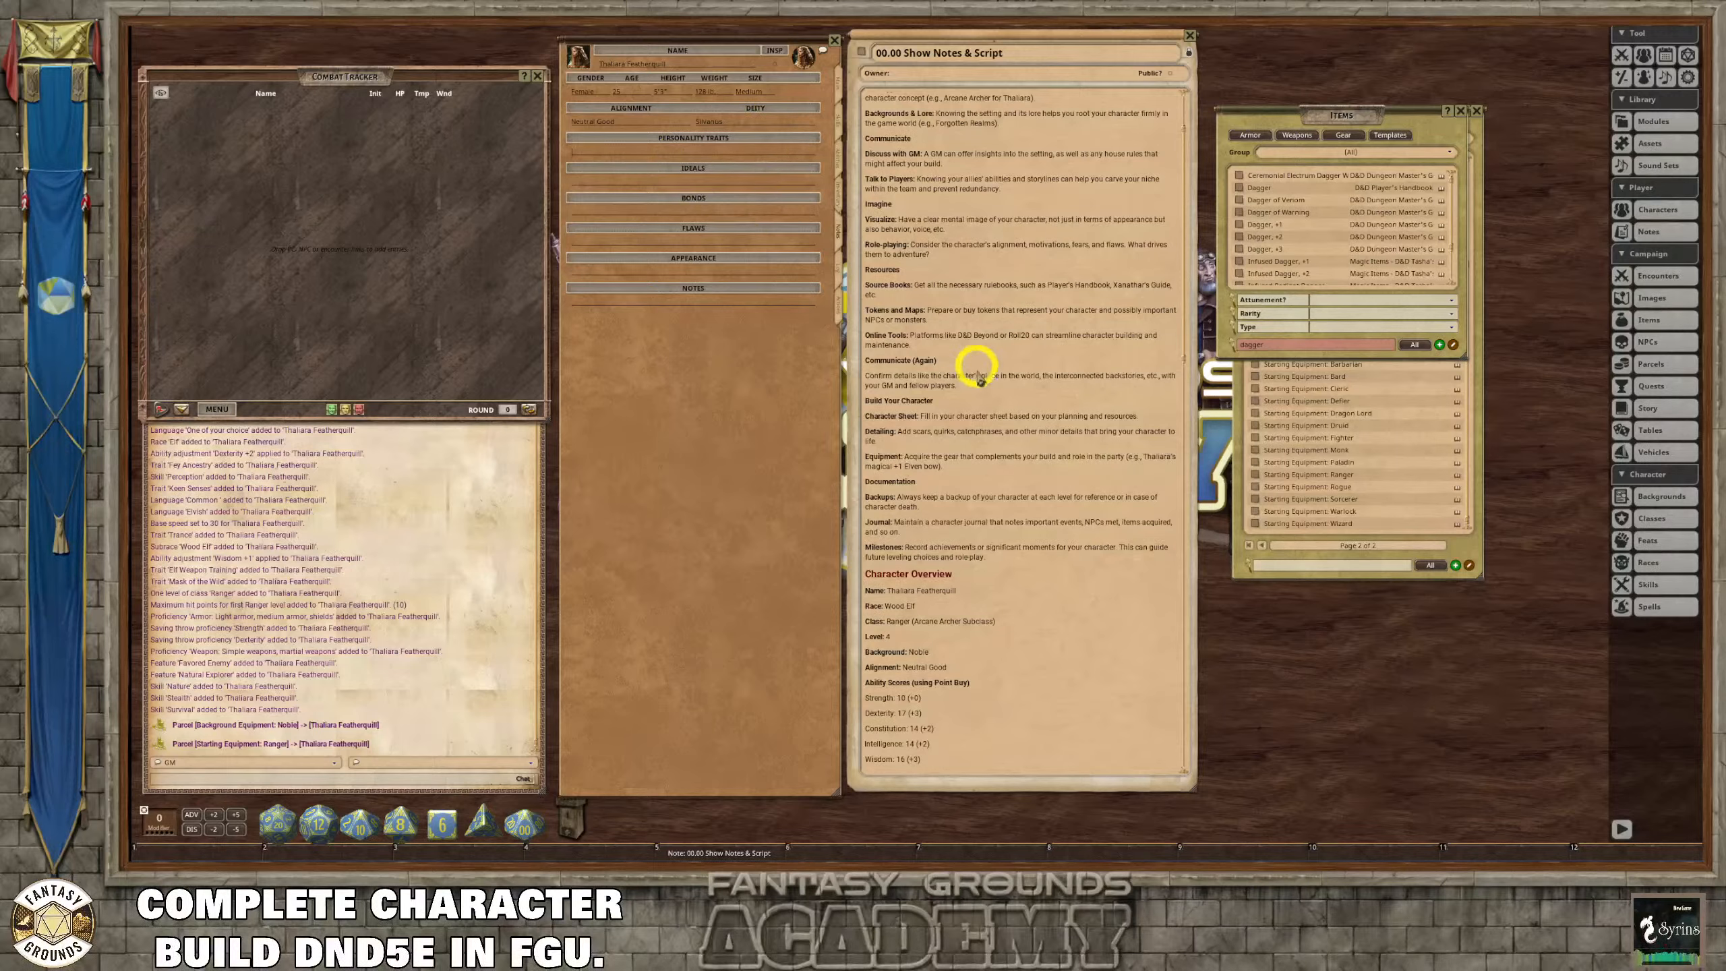
Find the Personality Traits section in the Show Notes & Script note and copy its two sentences.
scroll(979, 394, down, 5)
scroll(987, 520, down, 15)
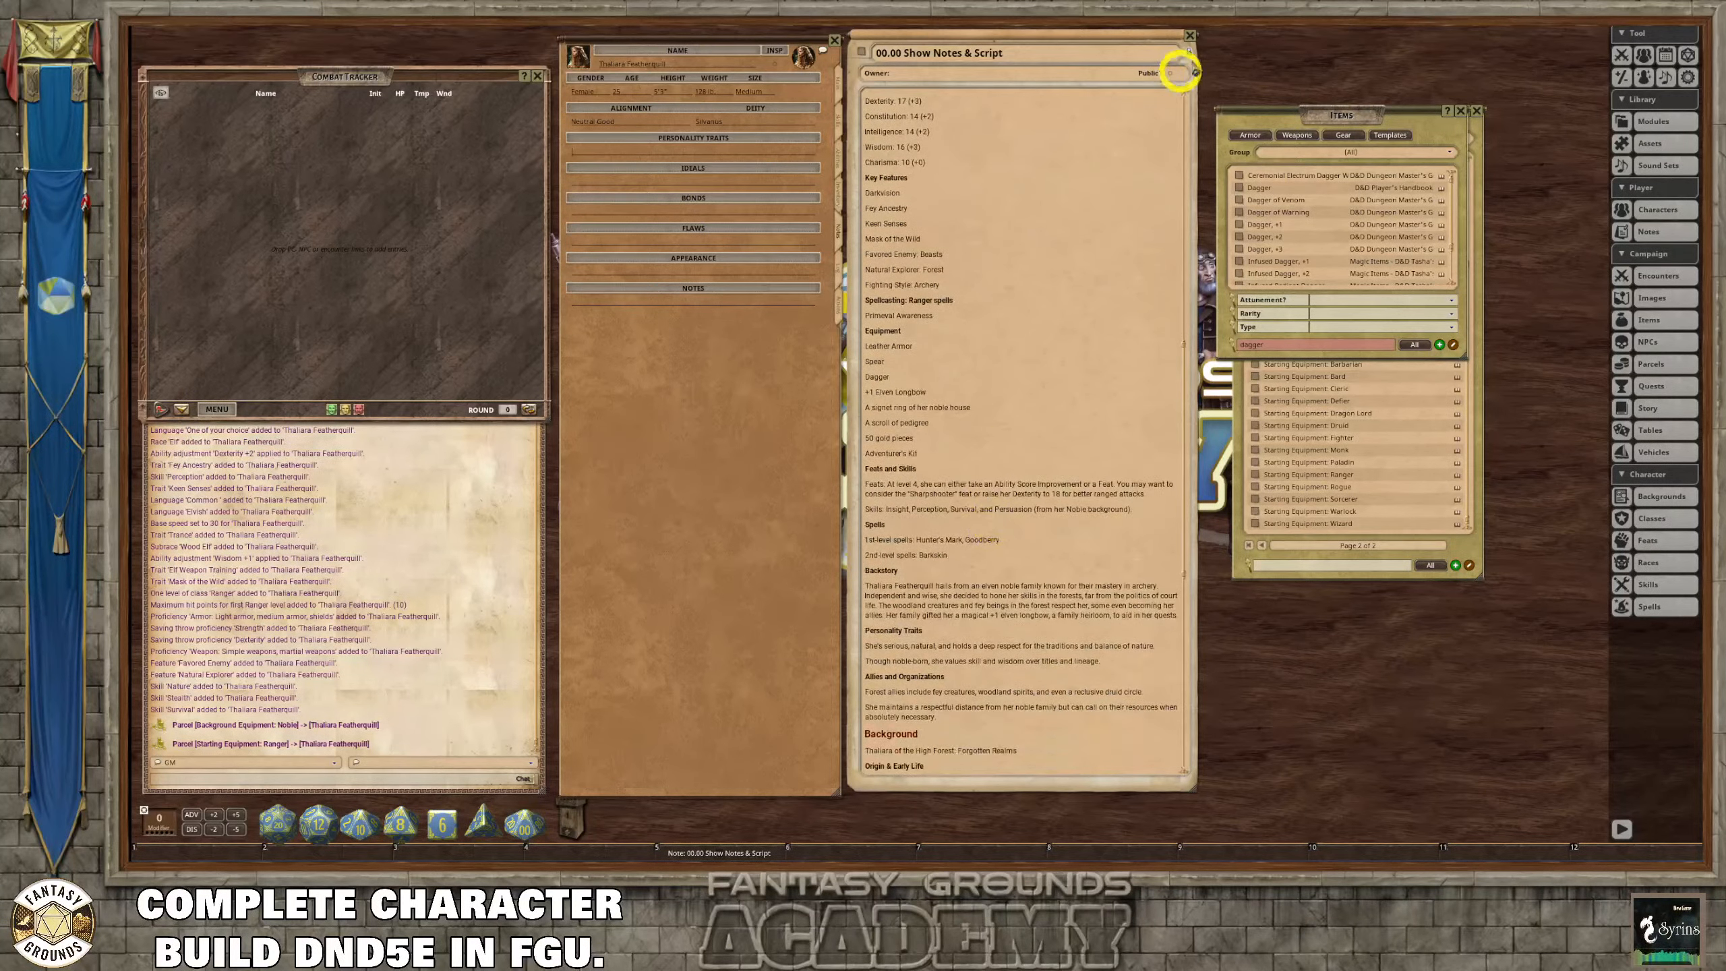
scroll(1033, 505, down, 3)
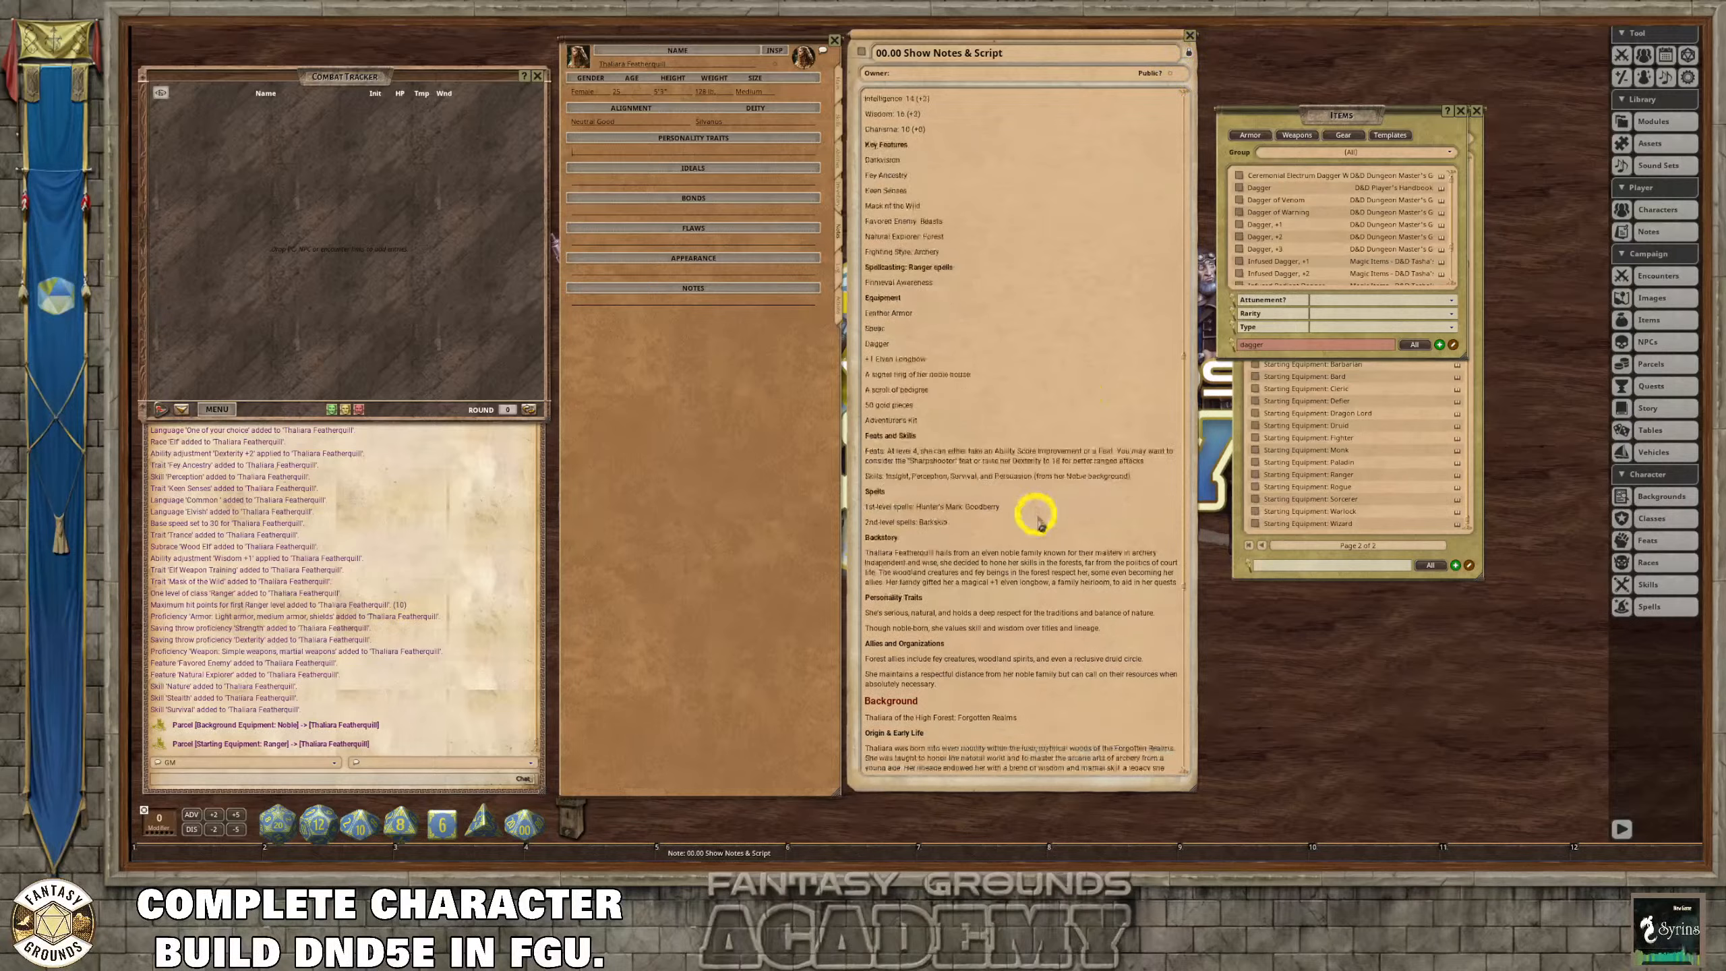
scroll(996, 548, down, 1)
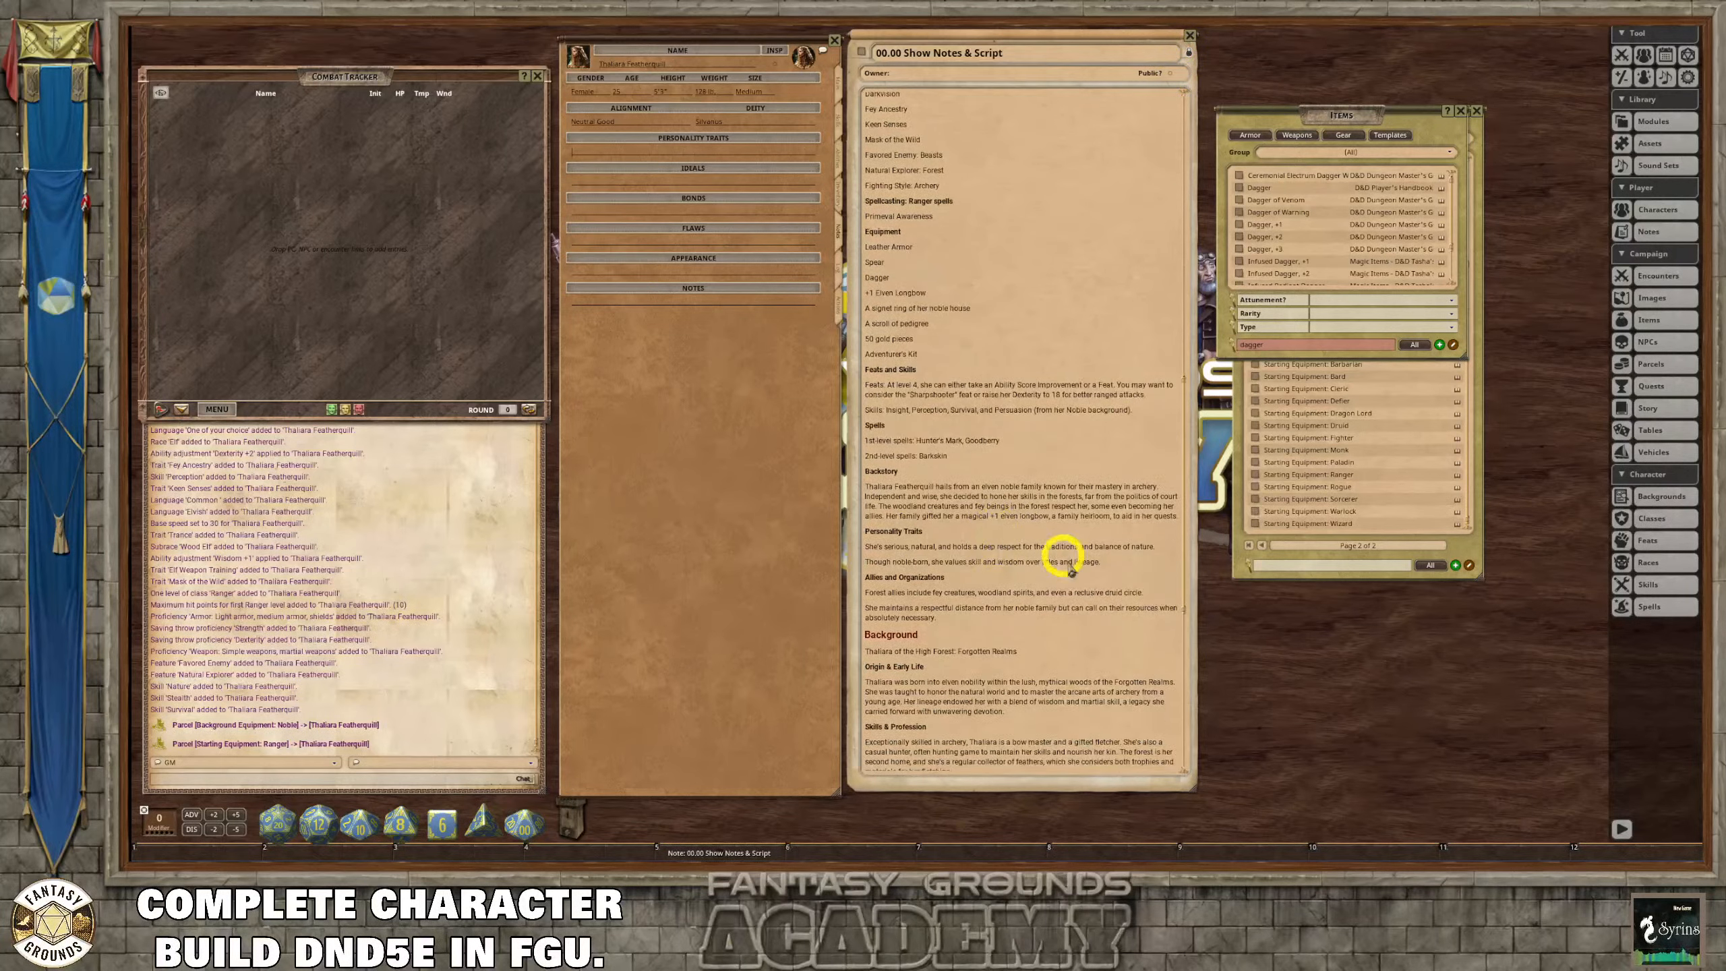
drag(1095, 568, 1034, 567)
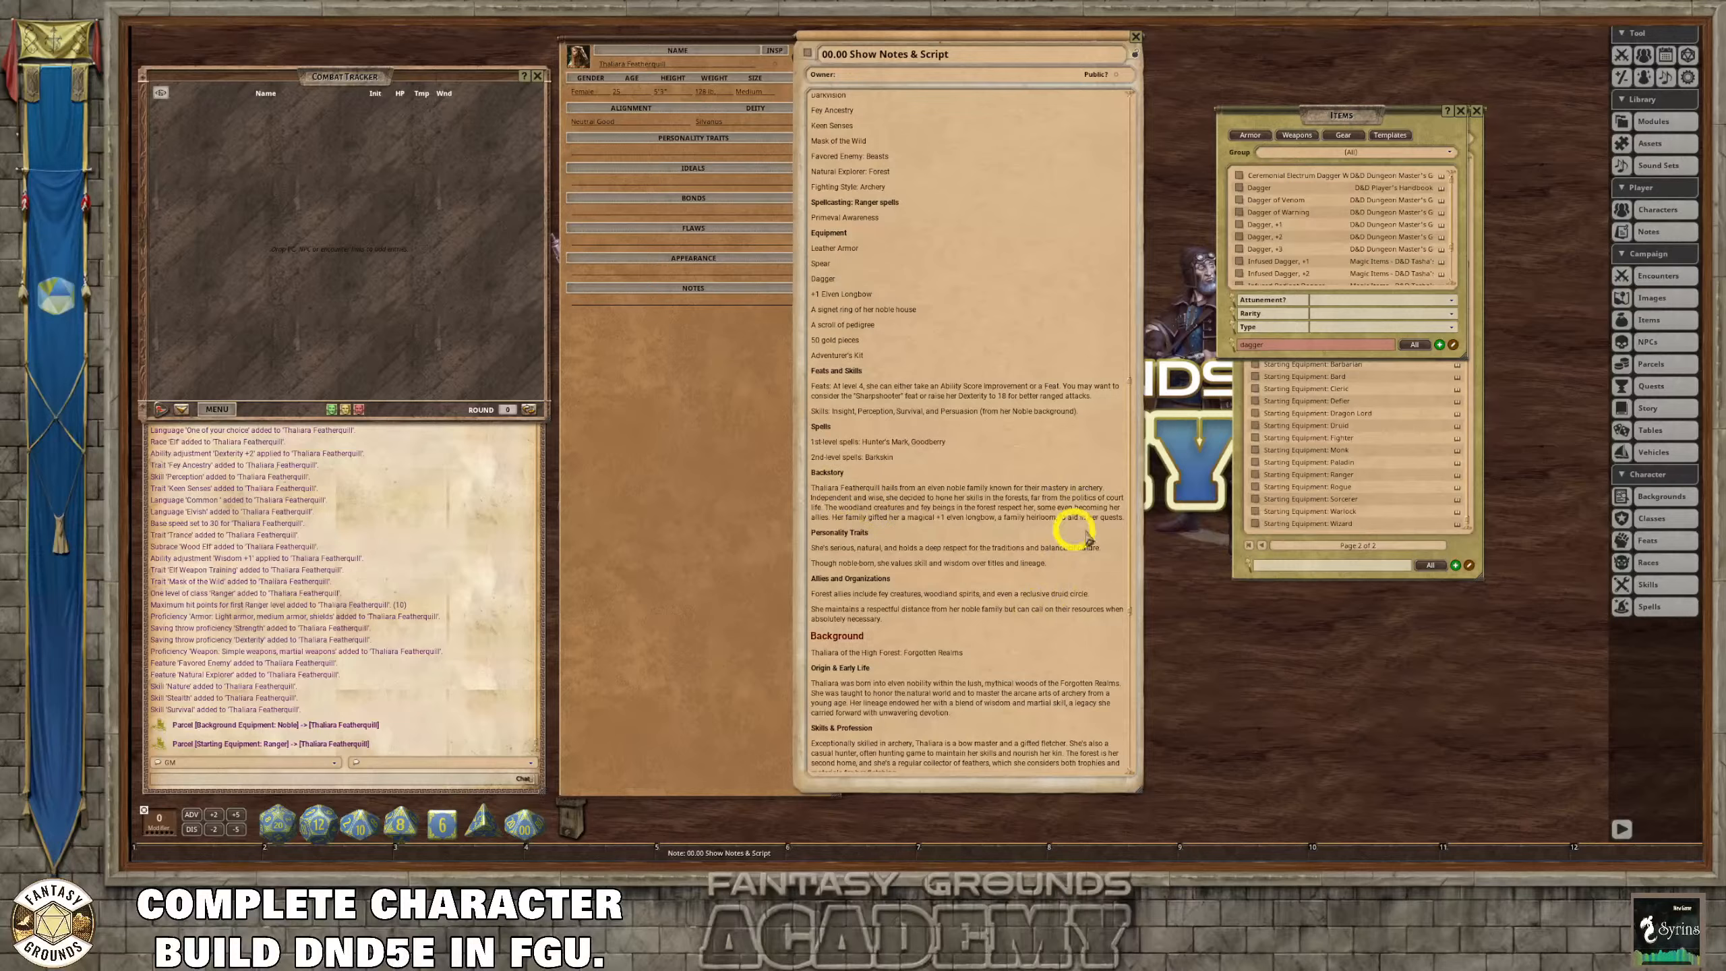
drag(1120, 519, 986, 518)
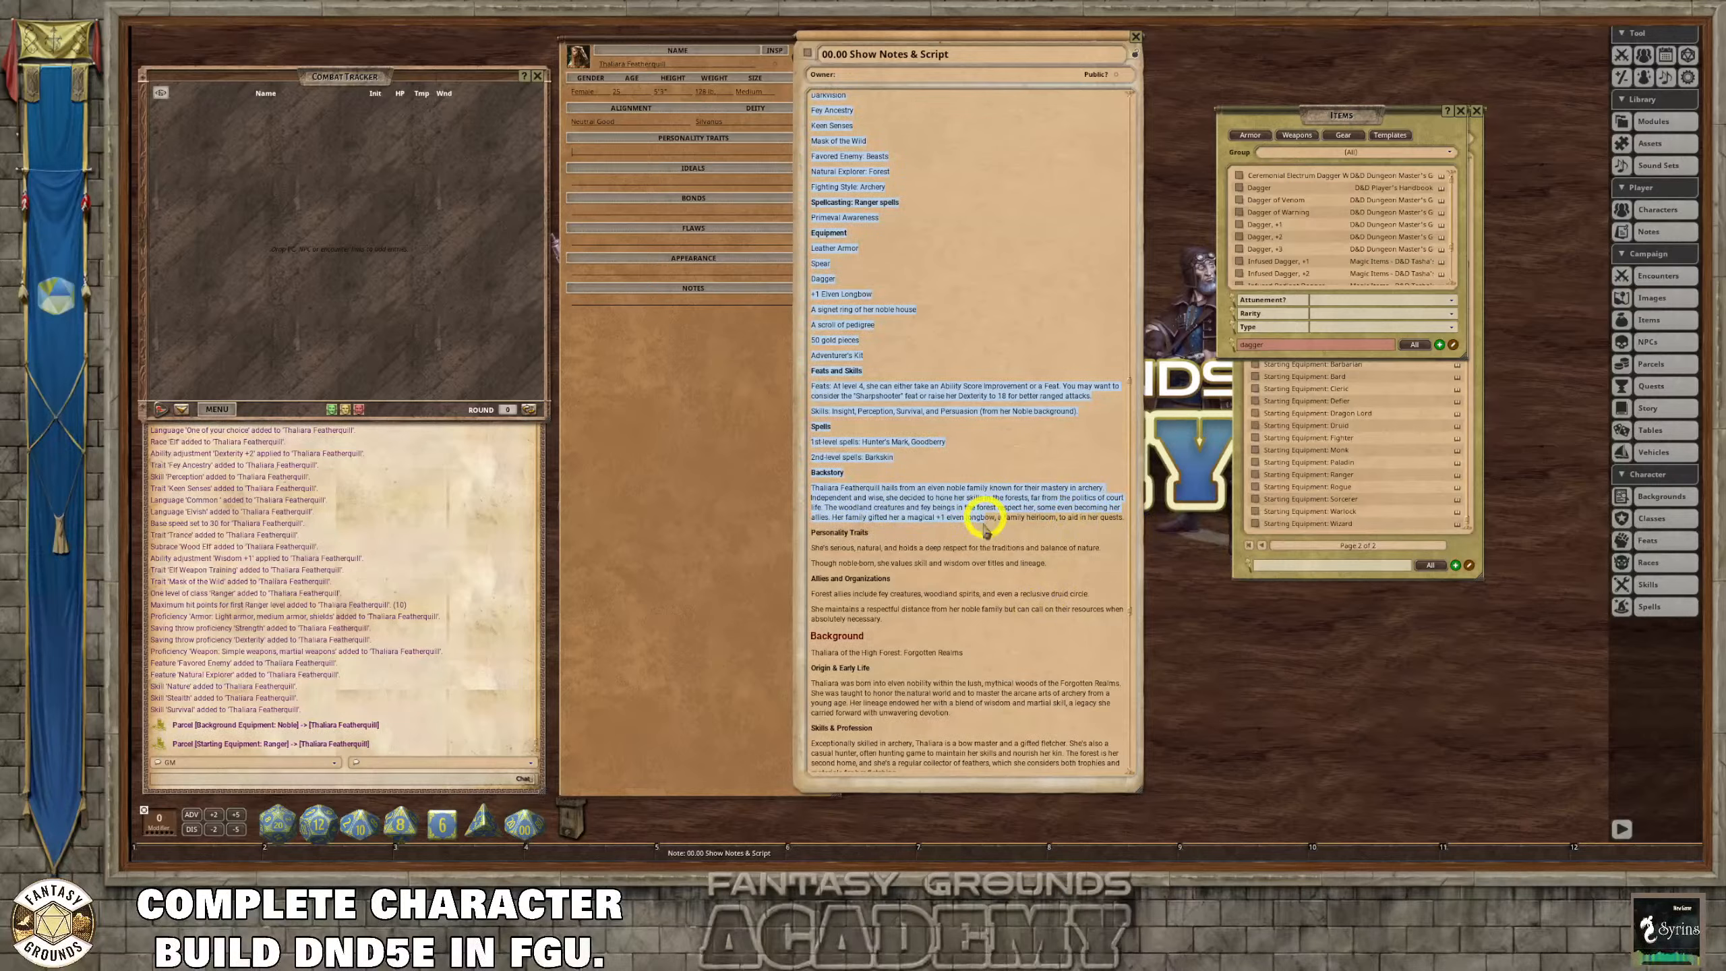
click(896, 471)
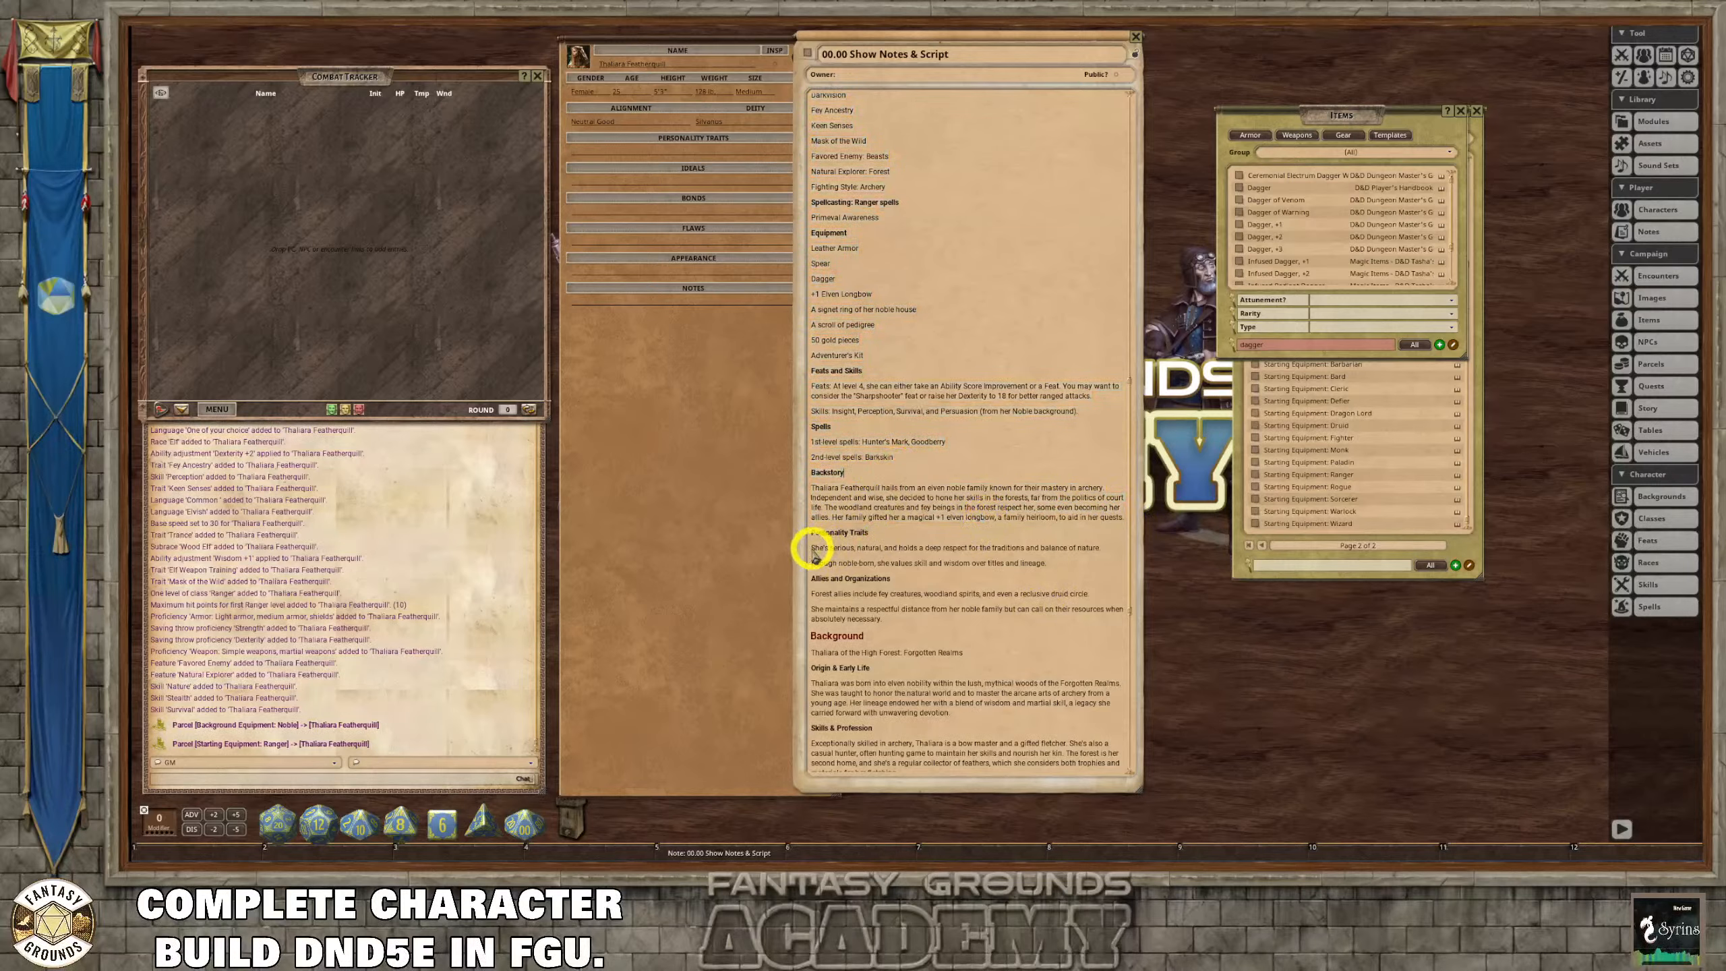
drag(814, 553, 1109, 586)
key(ctrl+c)
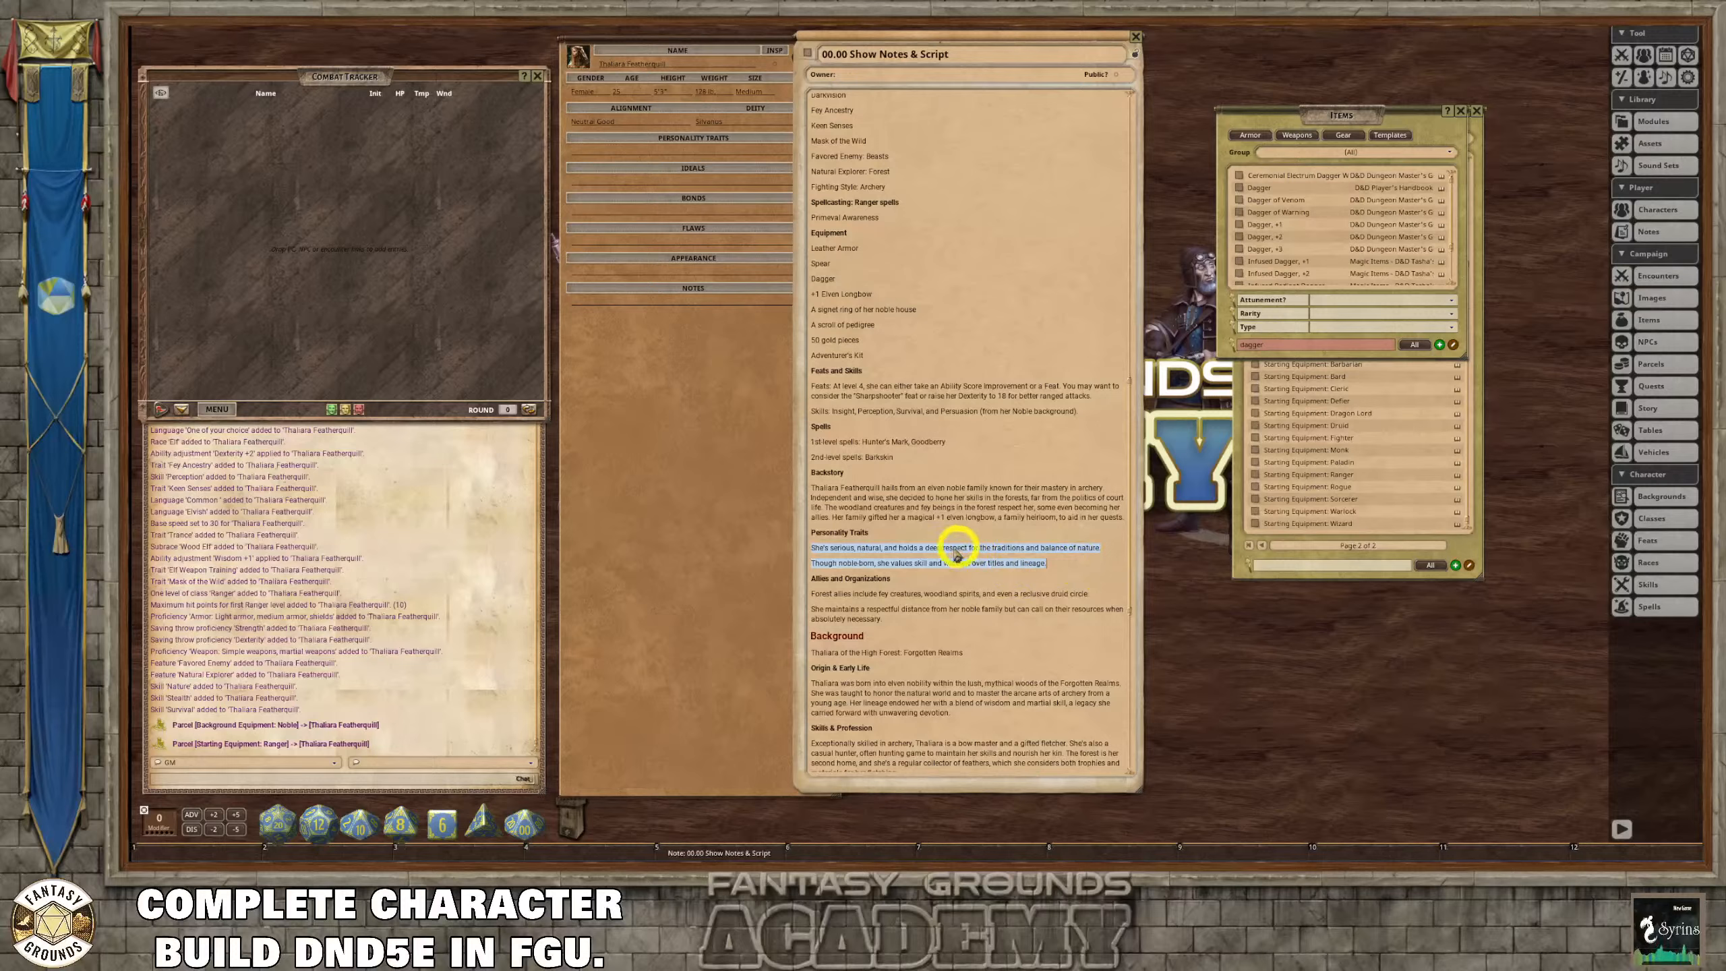
Paste the copied text into the character's Personality Traits, joining it into one paragraph without blank lines.
click(601, 154)
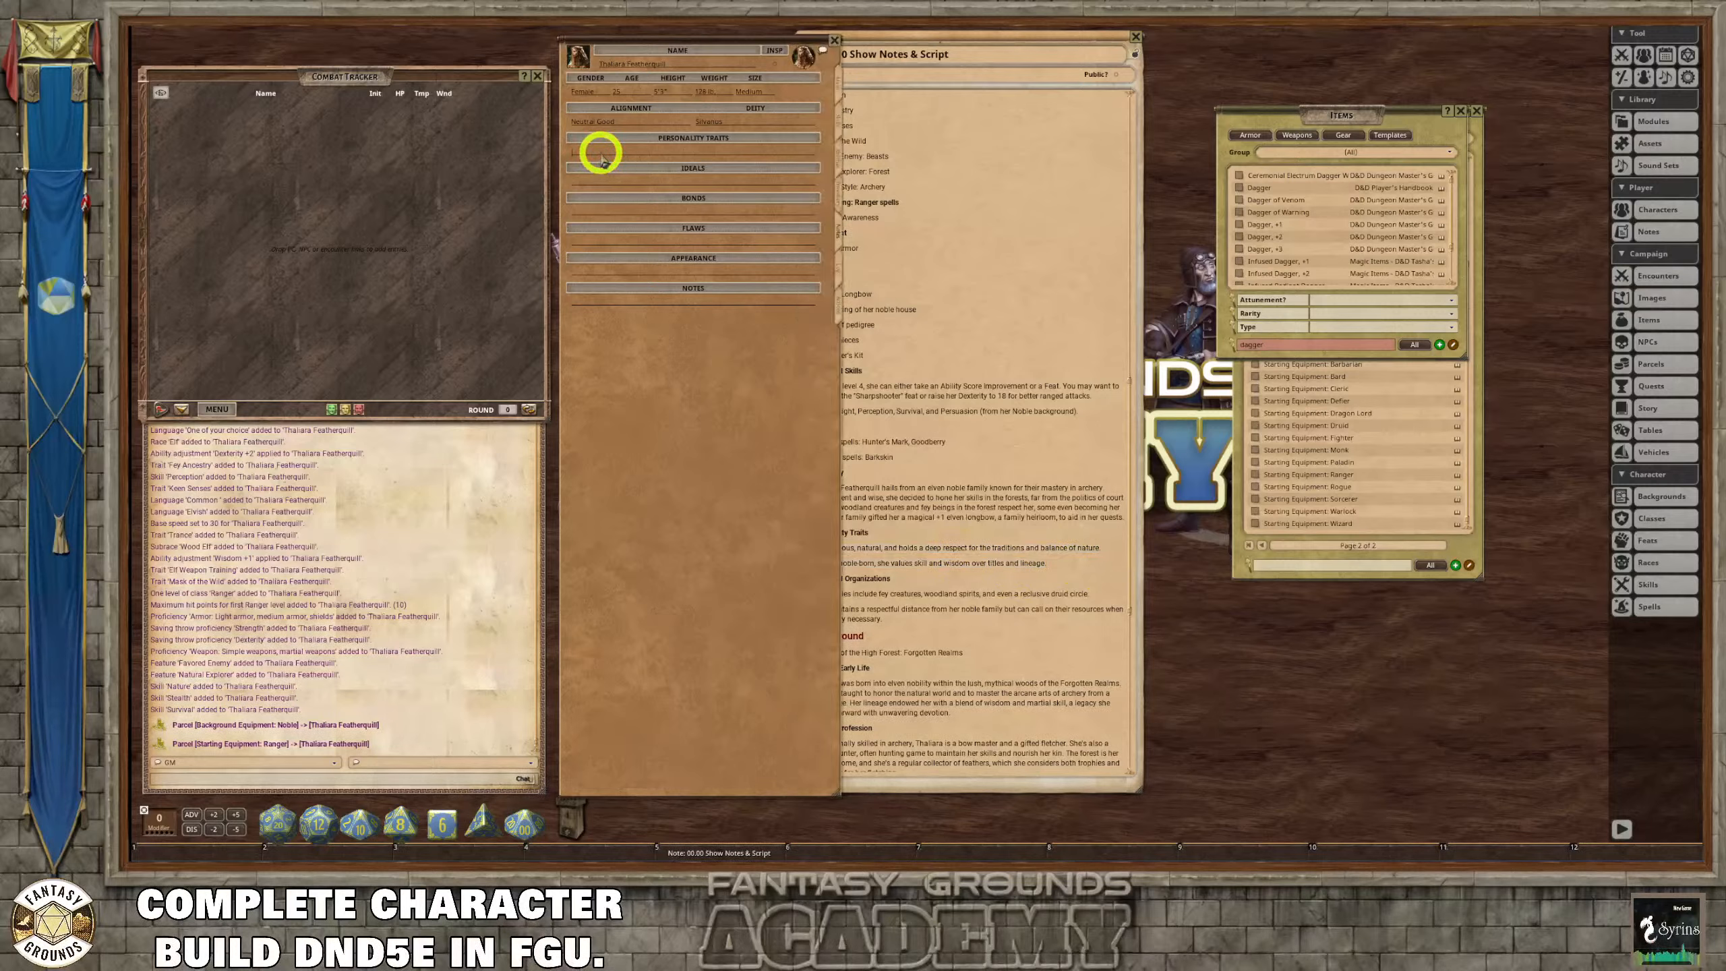
key(ctrl+v)
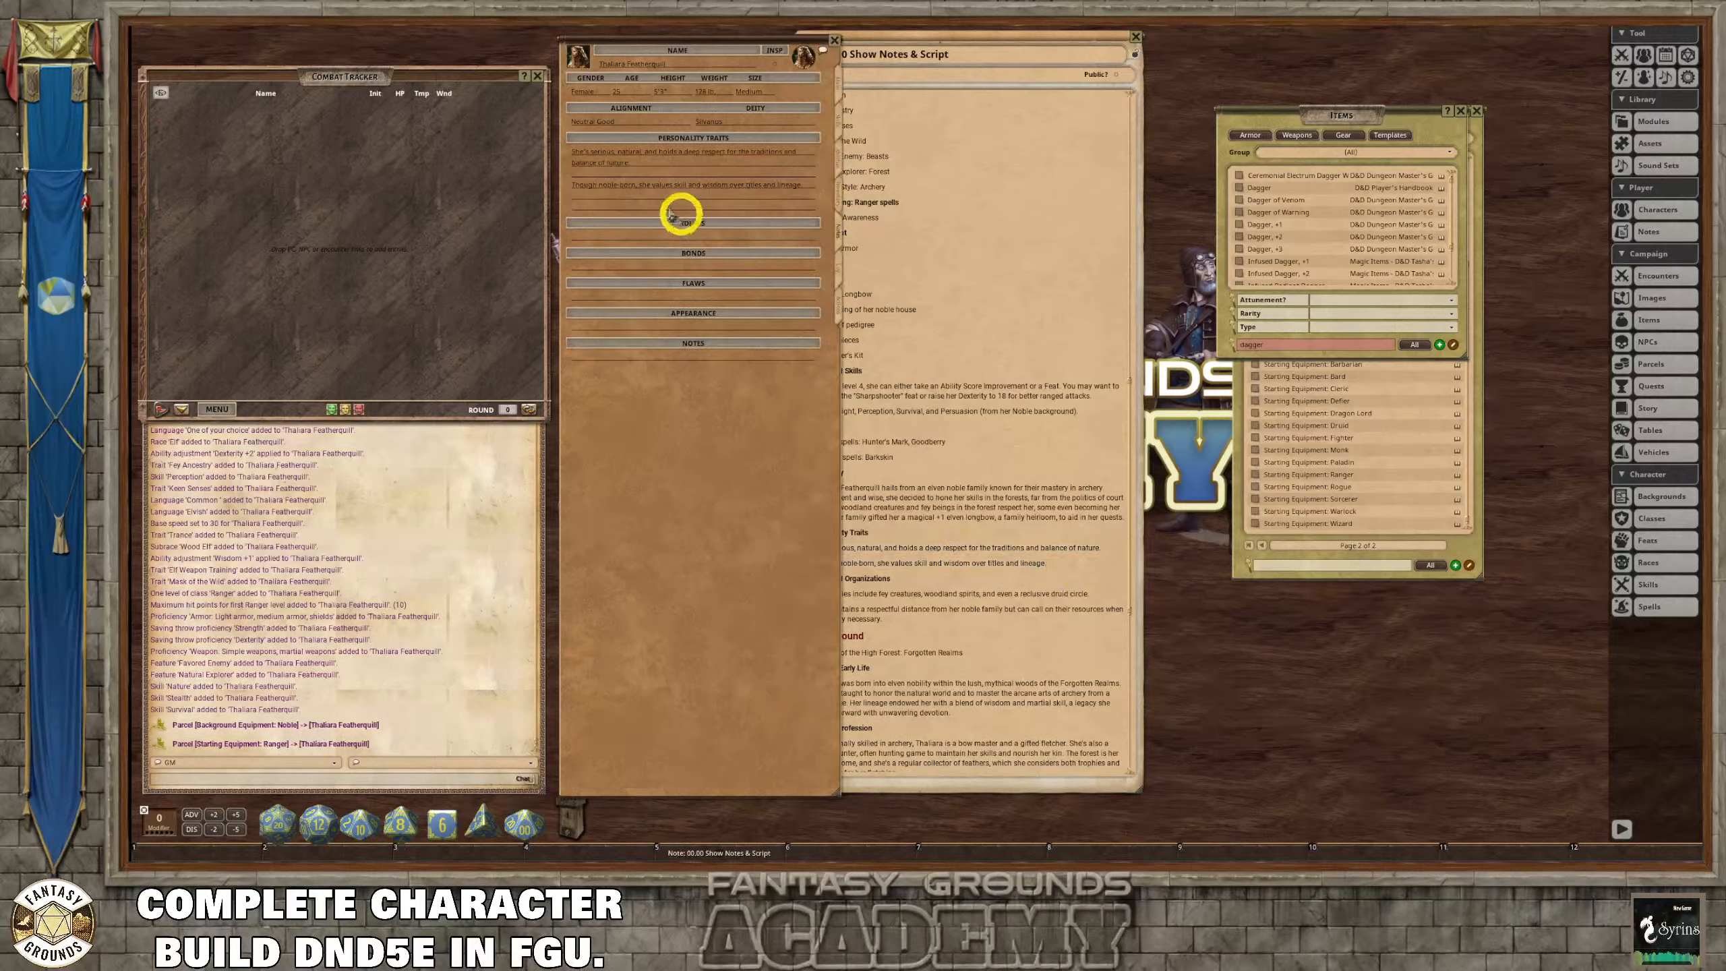
click(575, 175)
key(BackSpace)
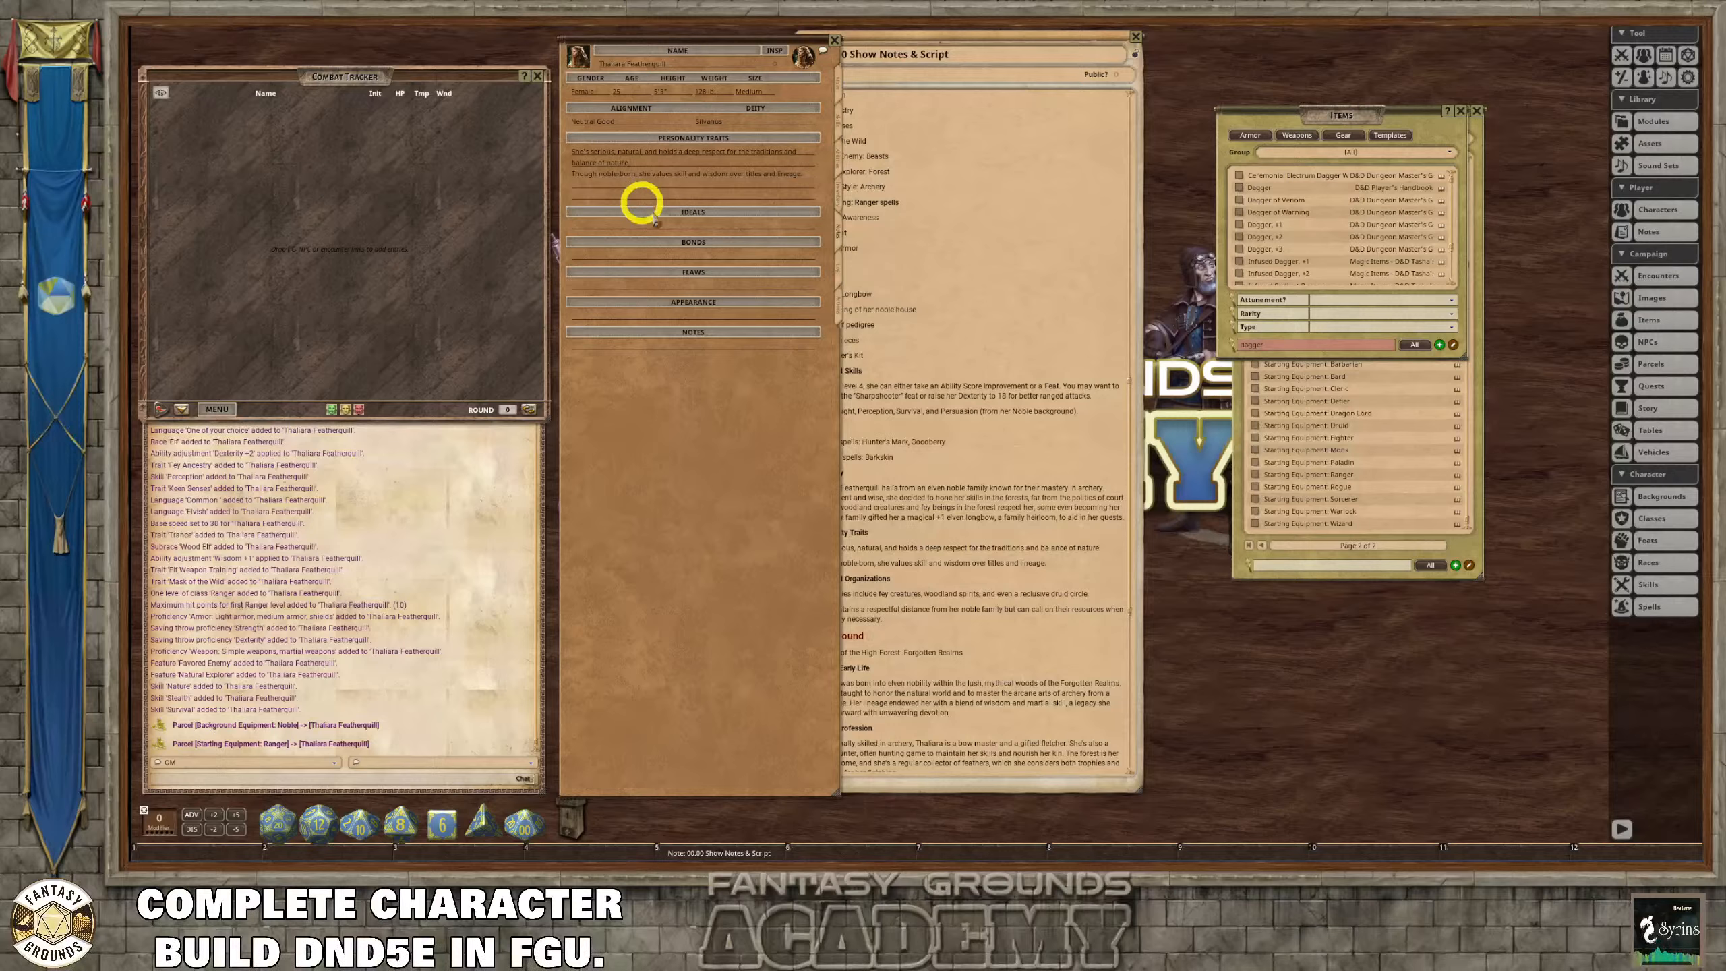
click(575, 174)
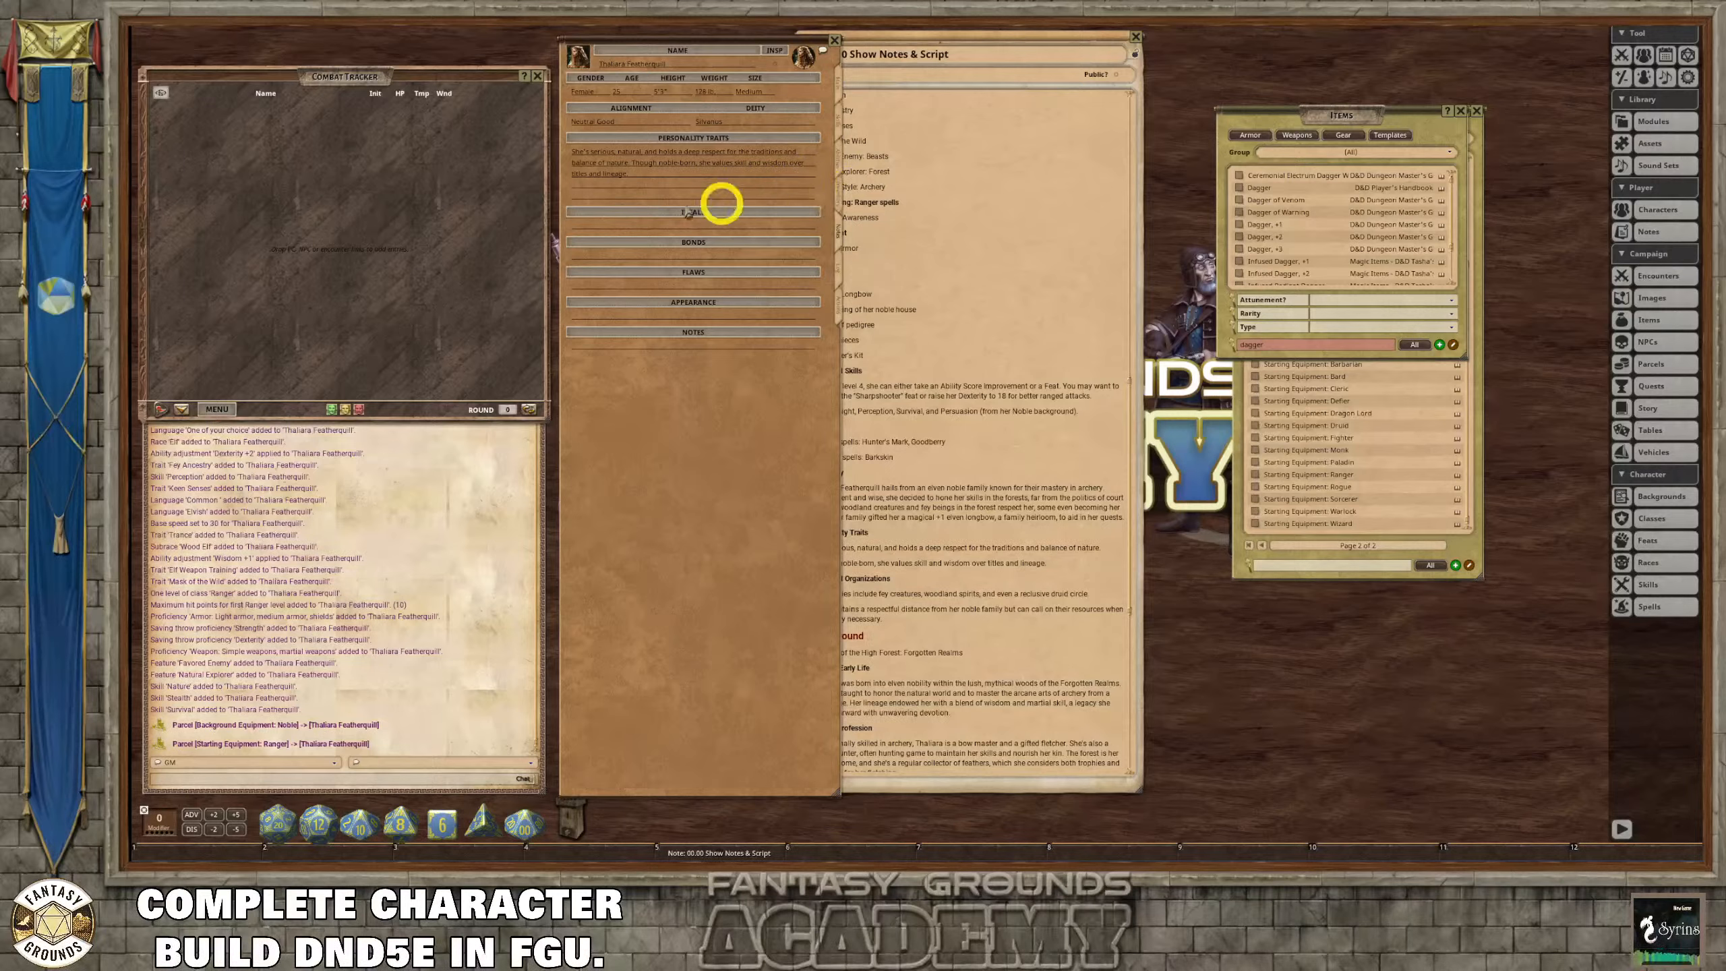
click(600, 193)
key(BackSpace)
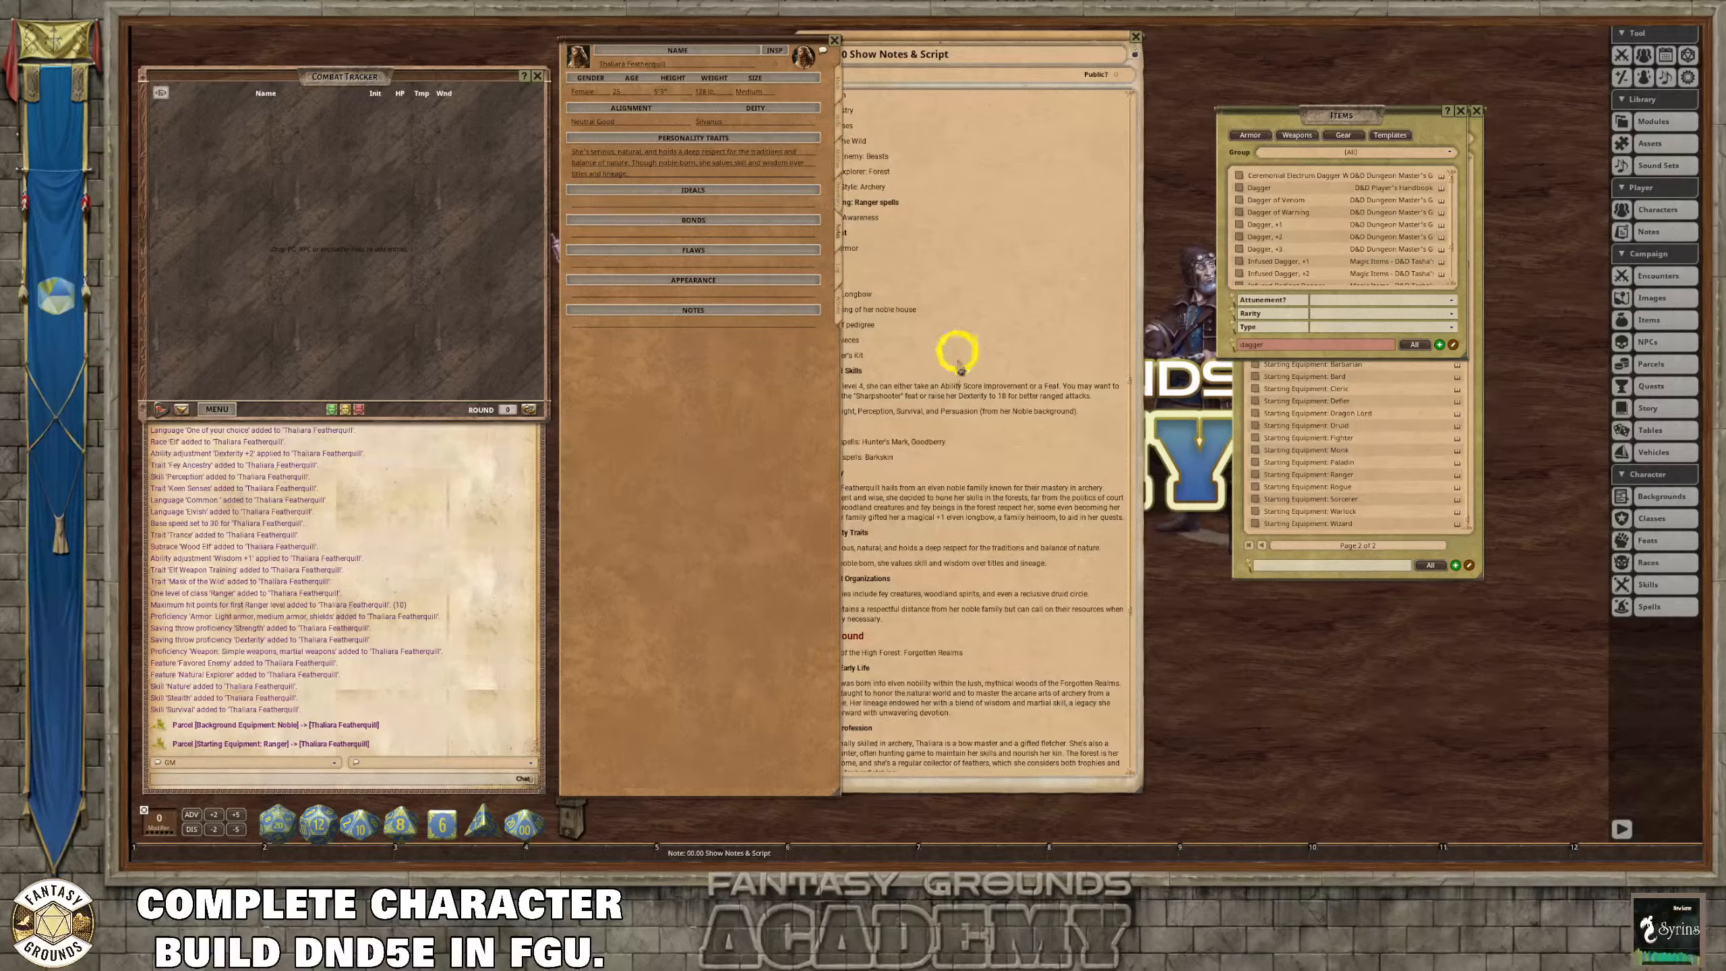
Copy the Allies and Organizations section from the Show Notes & Script note into the character's Notes.
click(992, 446)
scroll(961, 548, down, 1)
scroll(961, 548, down, 4)
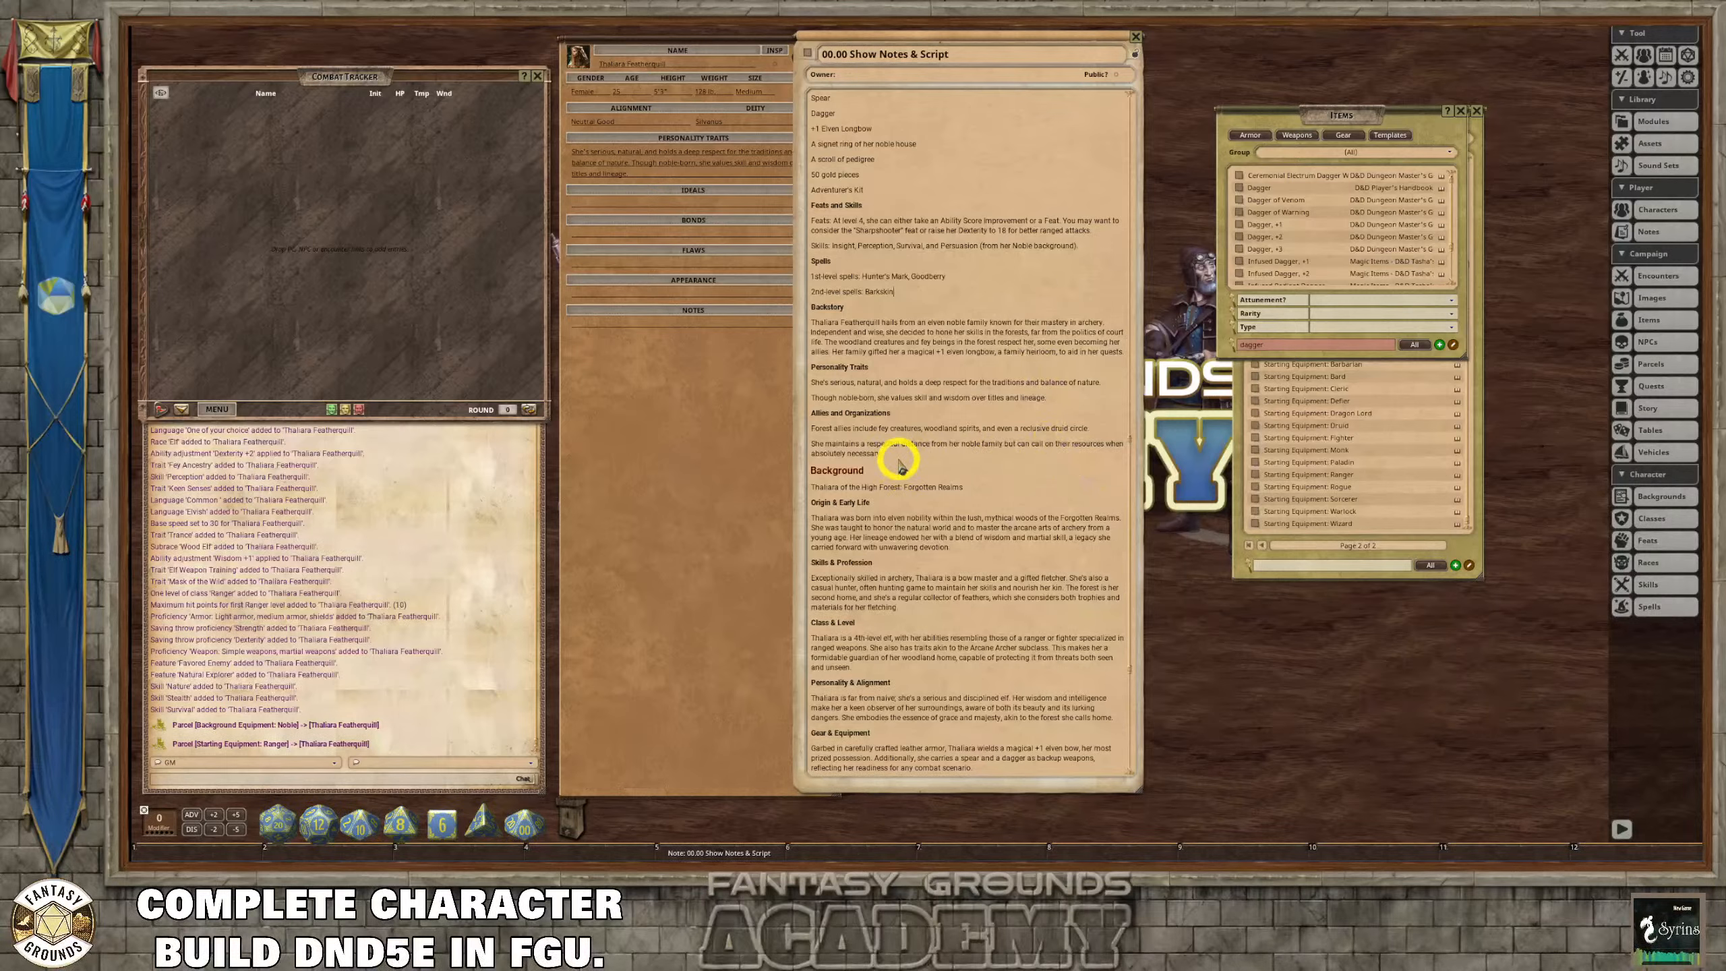
drag(893, 465, 815, 420)
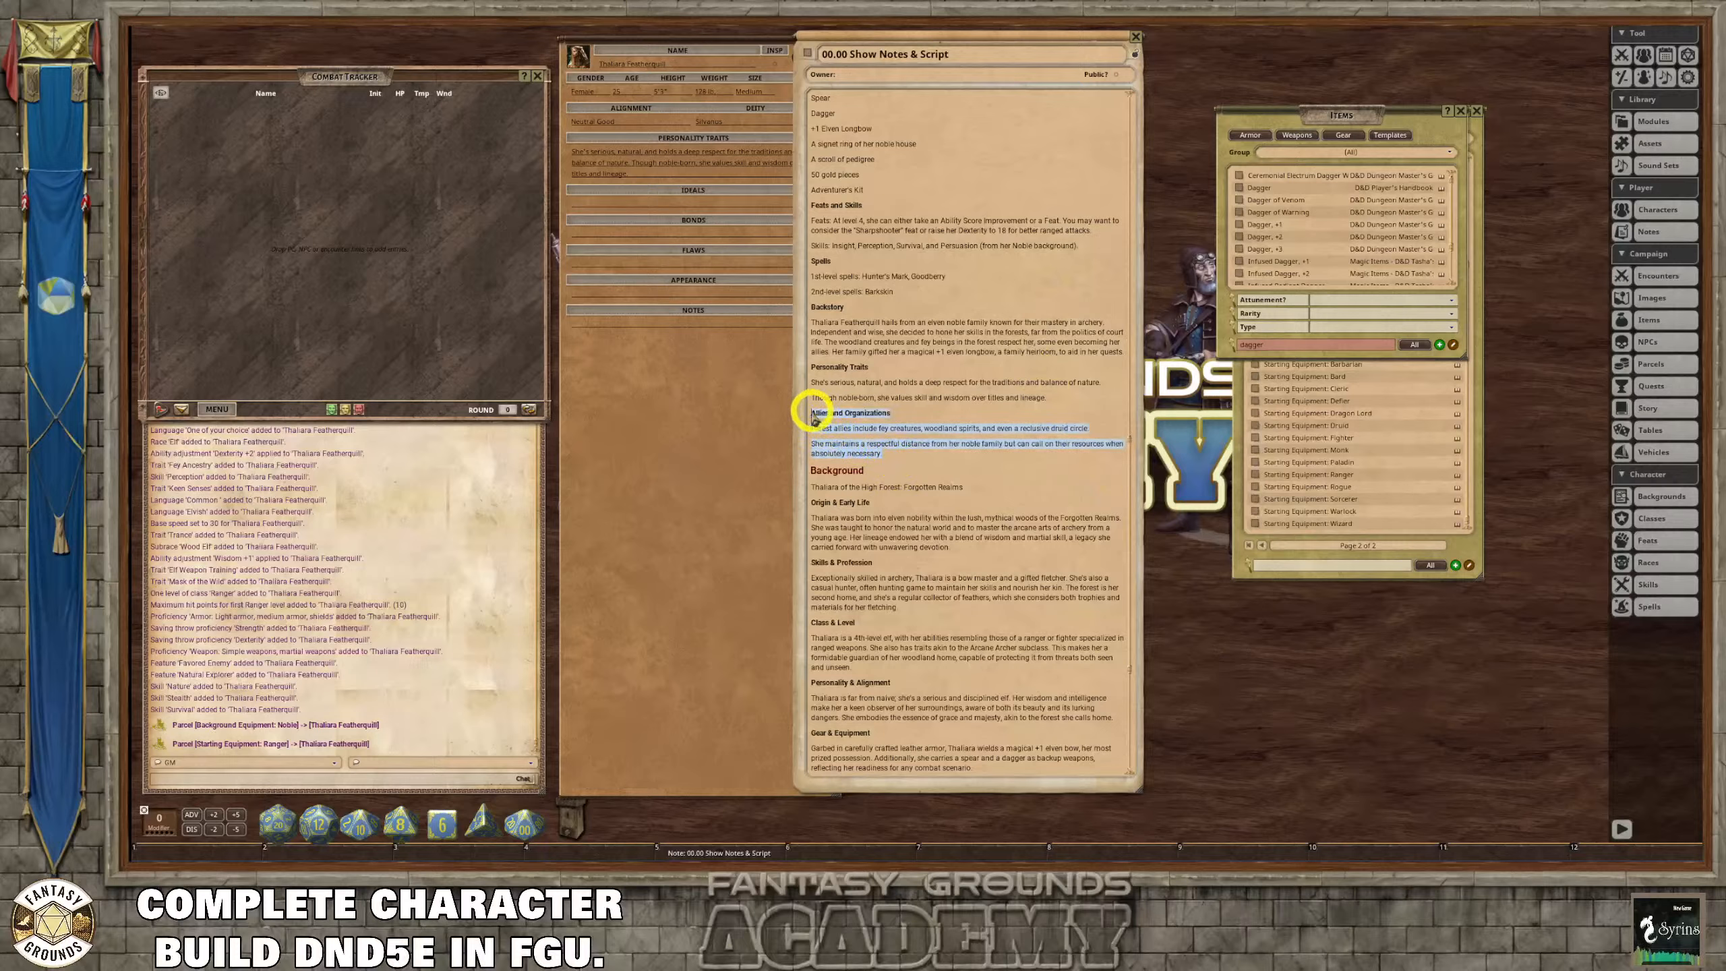
key(ctrl+c)
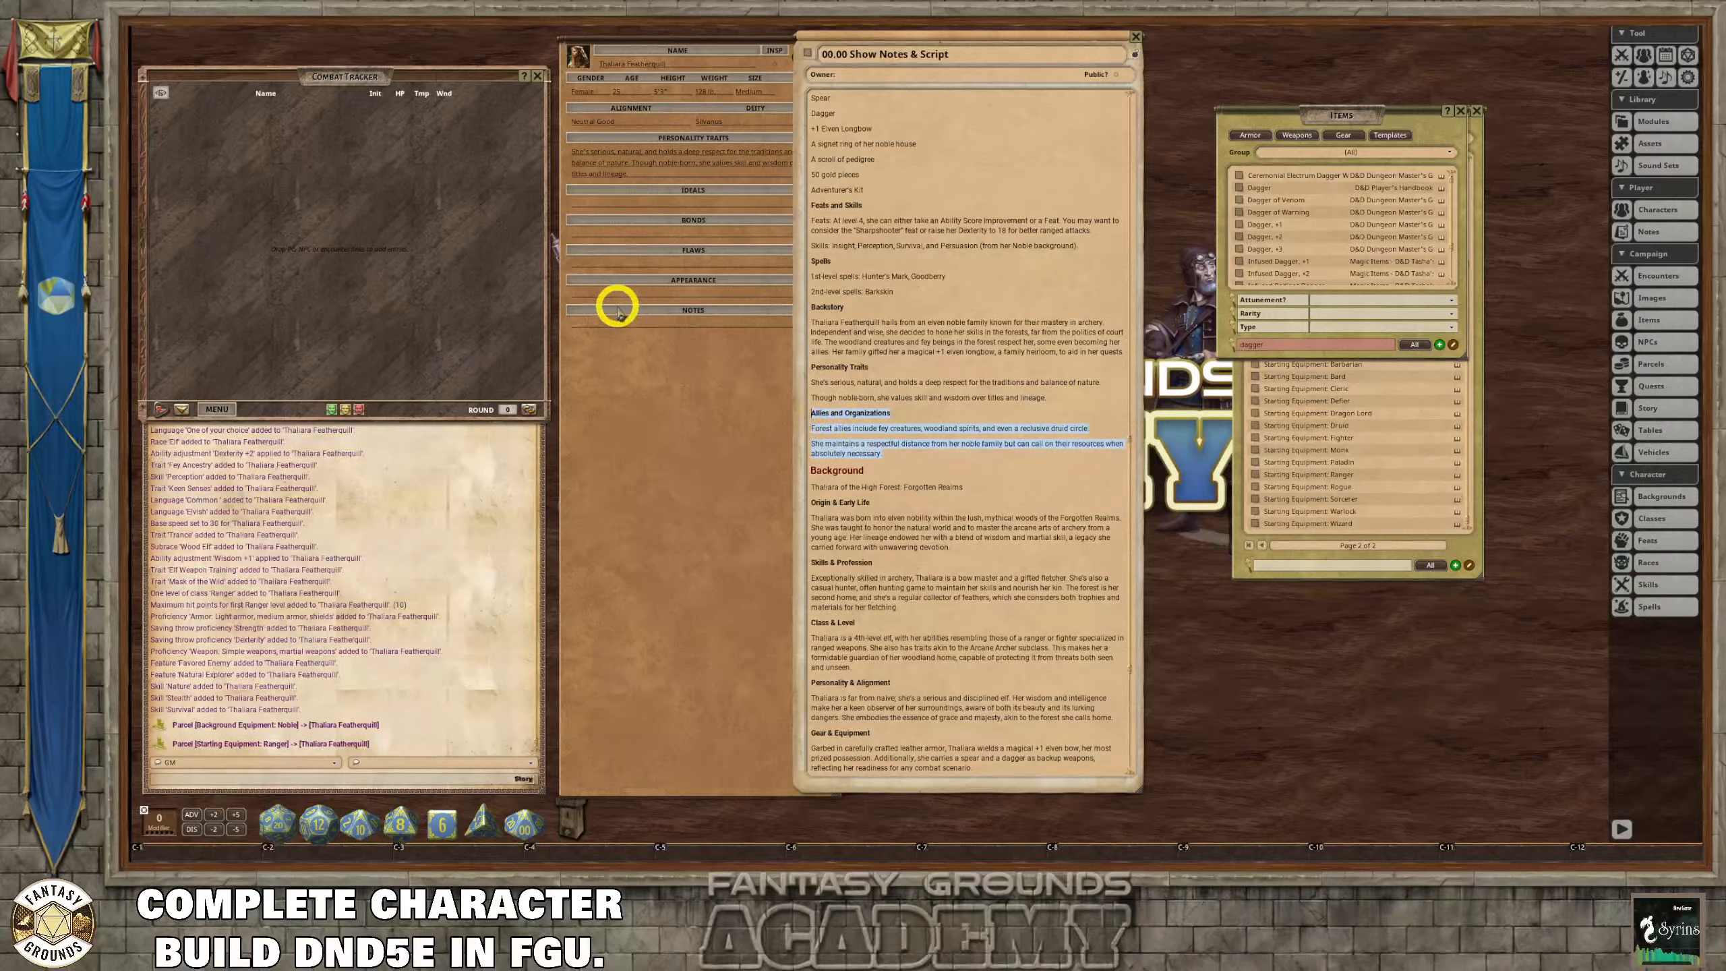
click(609, 323)
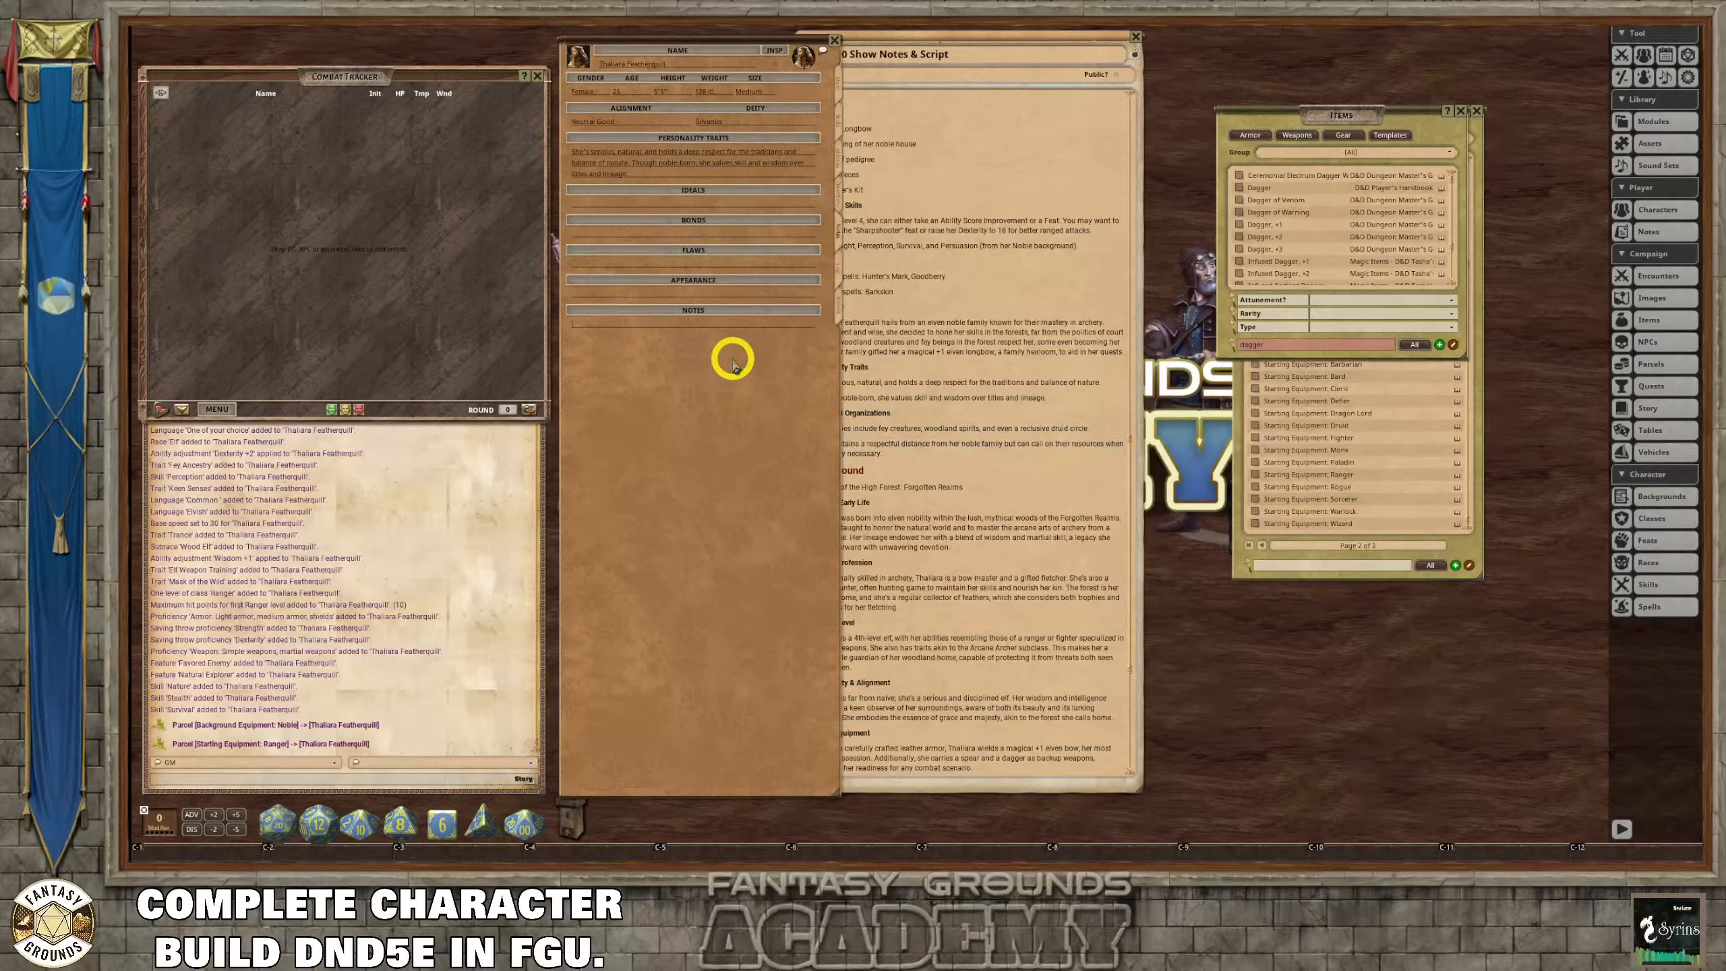
key(ctrl+v)
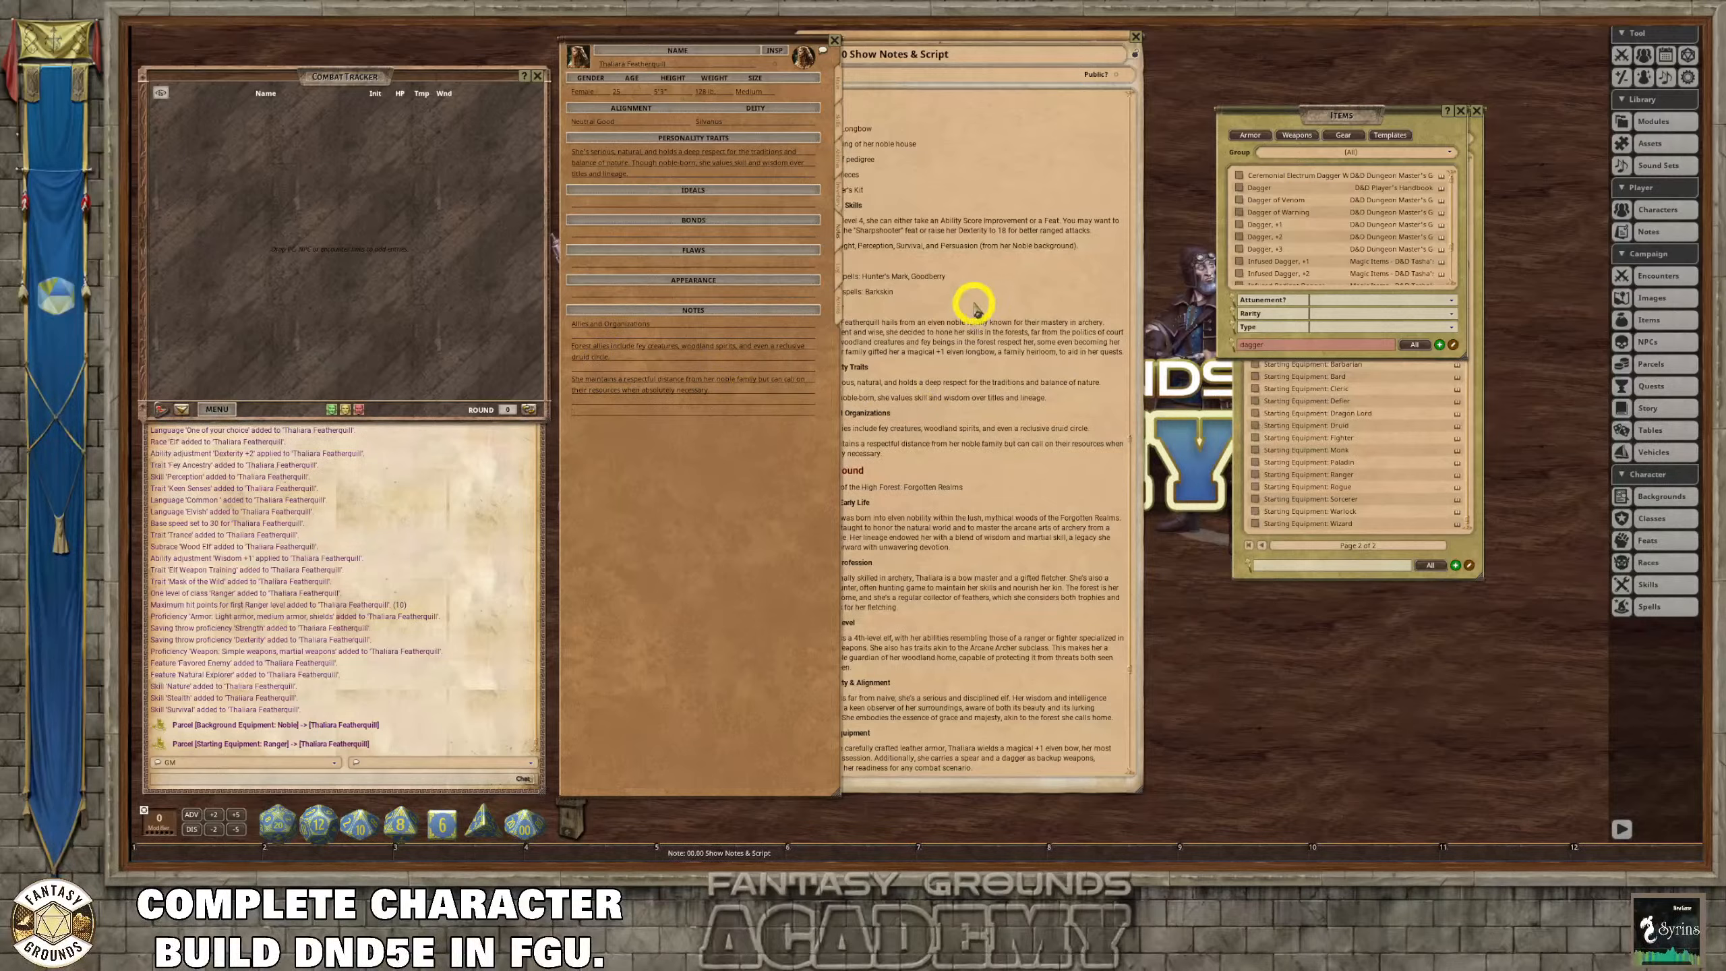
Copy everything under the script note's Background heading through Goals & Motivations and paste it below the allies text in the character's Notes.
click(962, 347)
scroll(948, 418, down, 5)
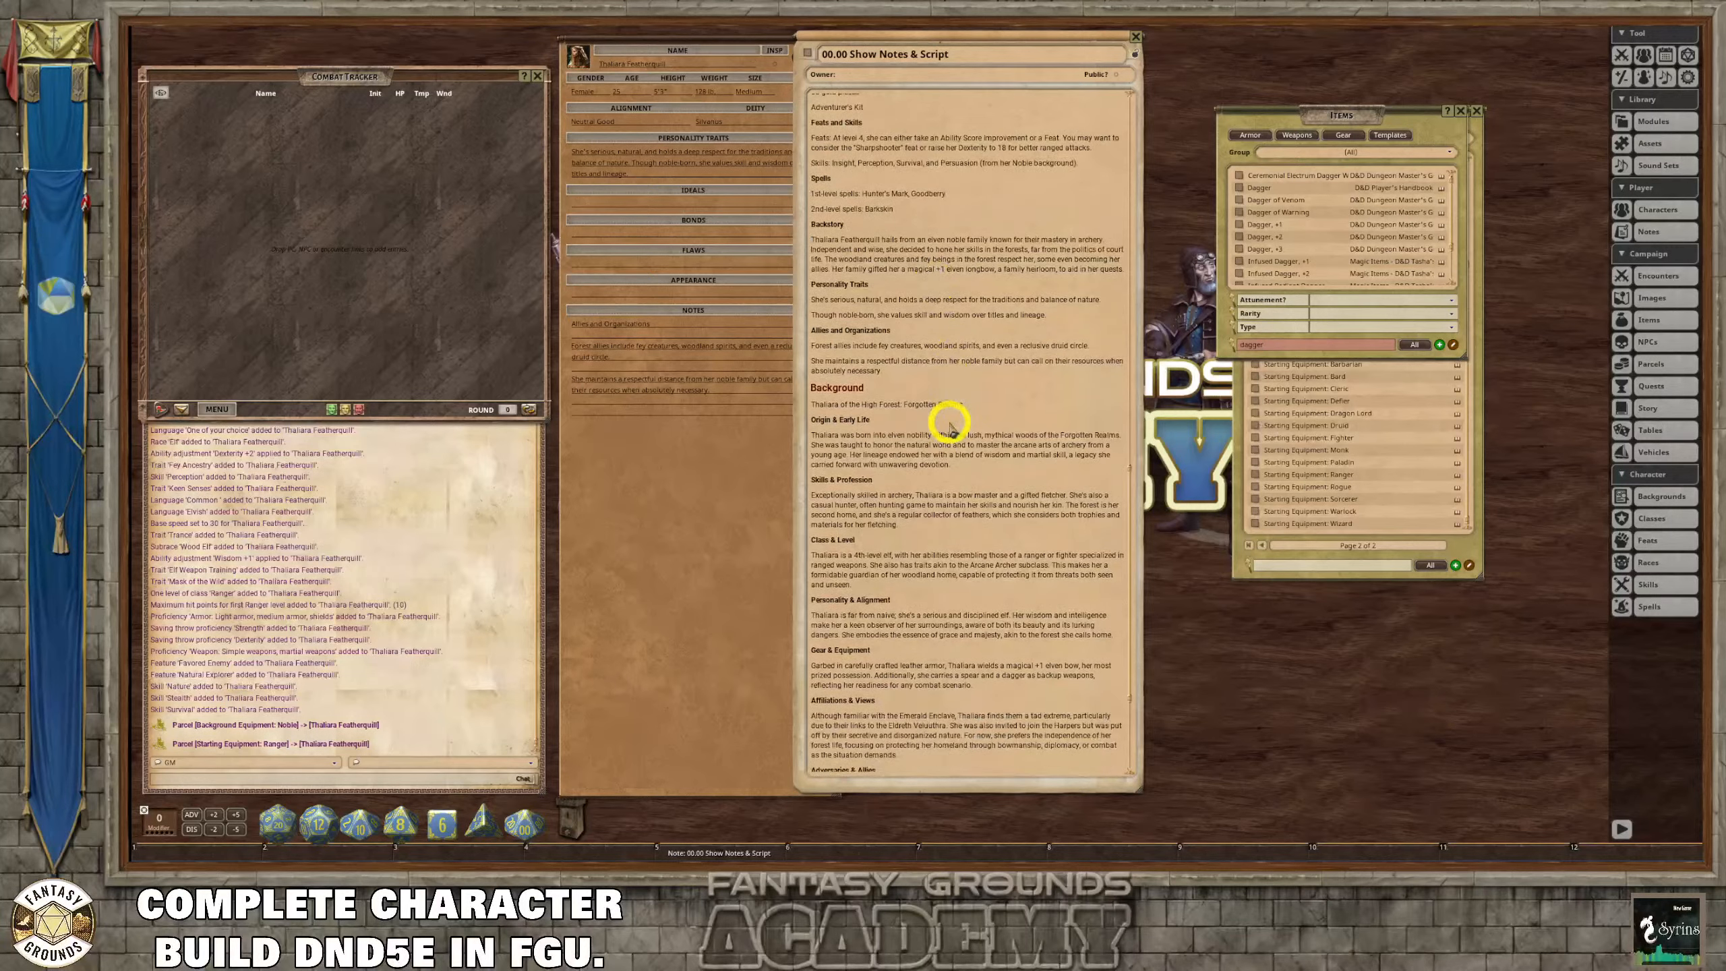
scroll(950, 425, down, 5)
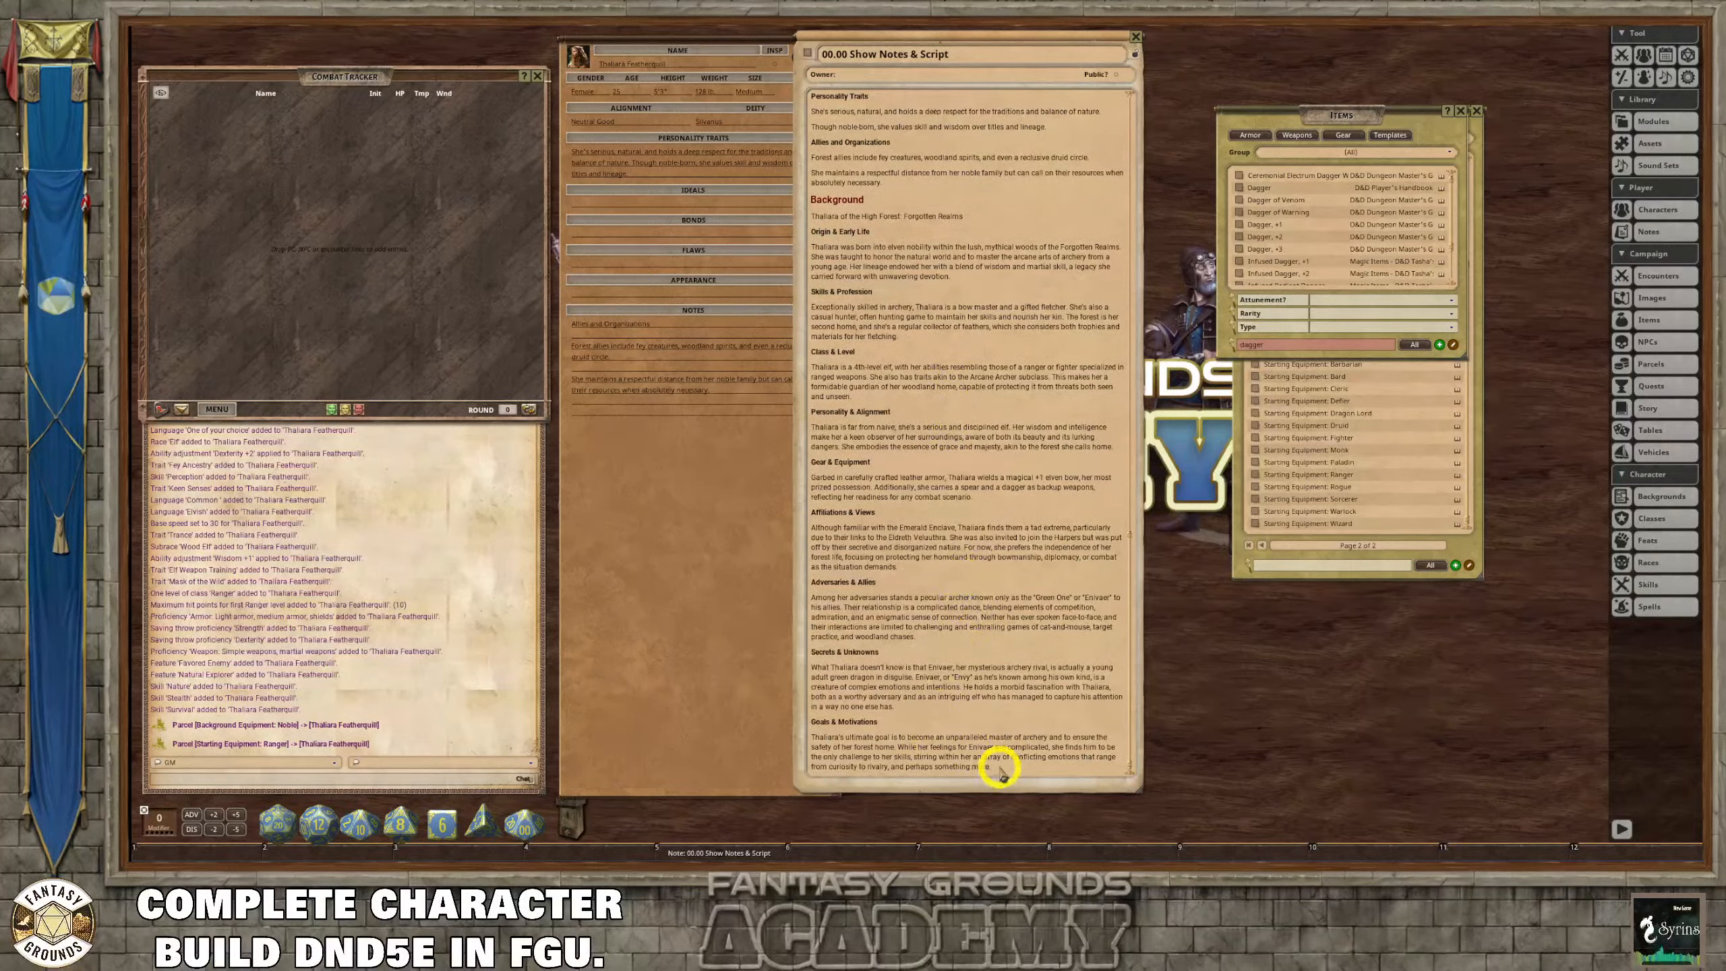
drag(999, 775, 817, 221)
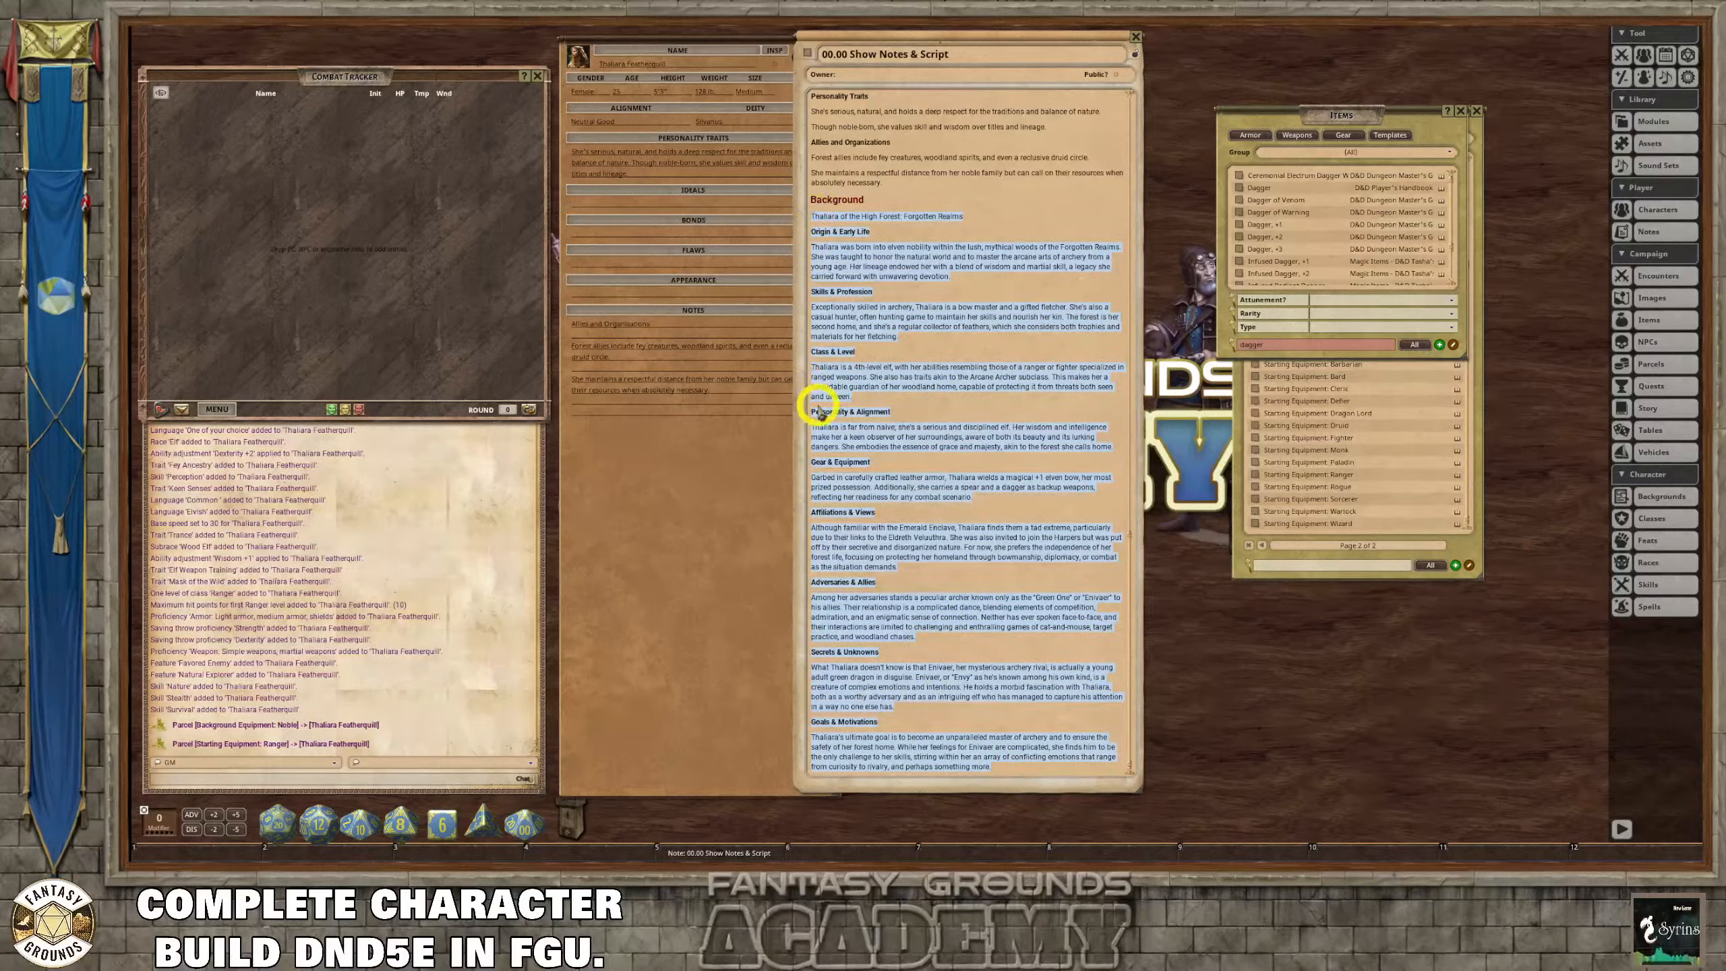
click(588, 411)
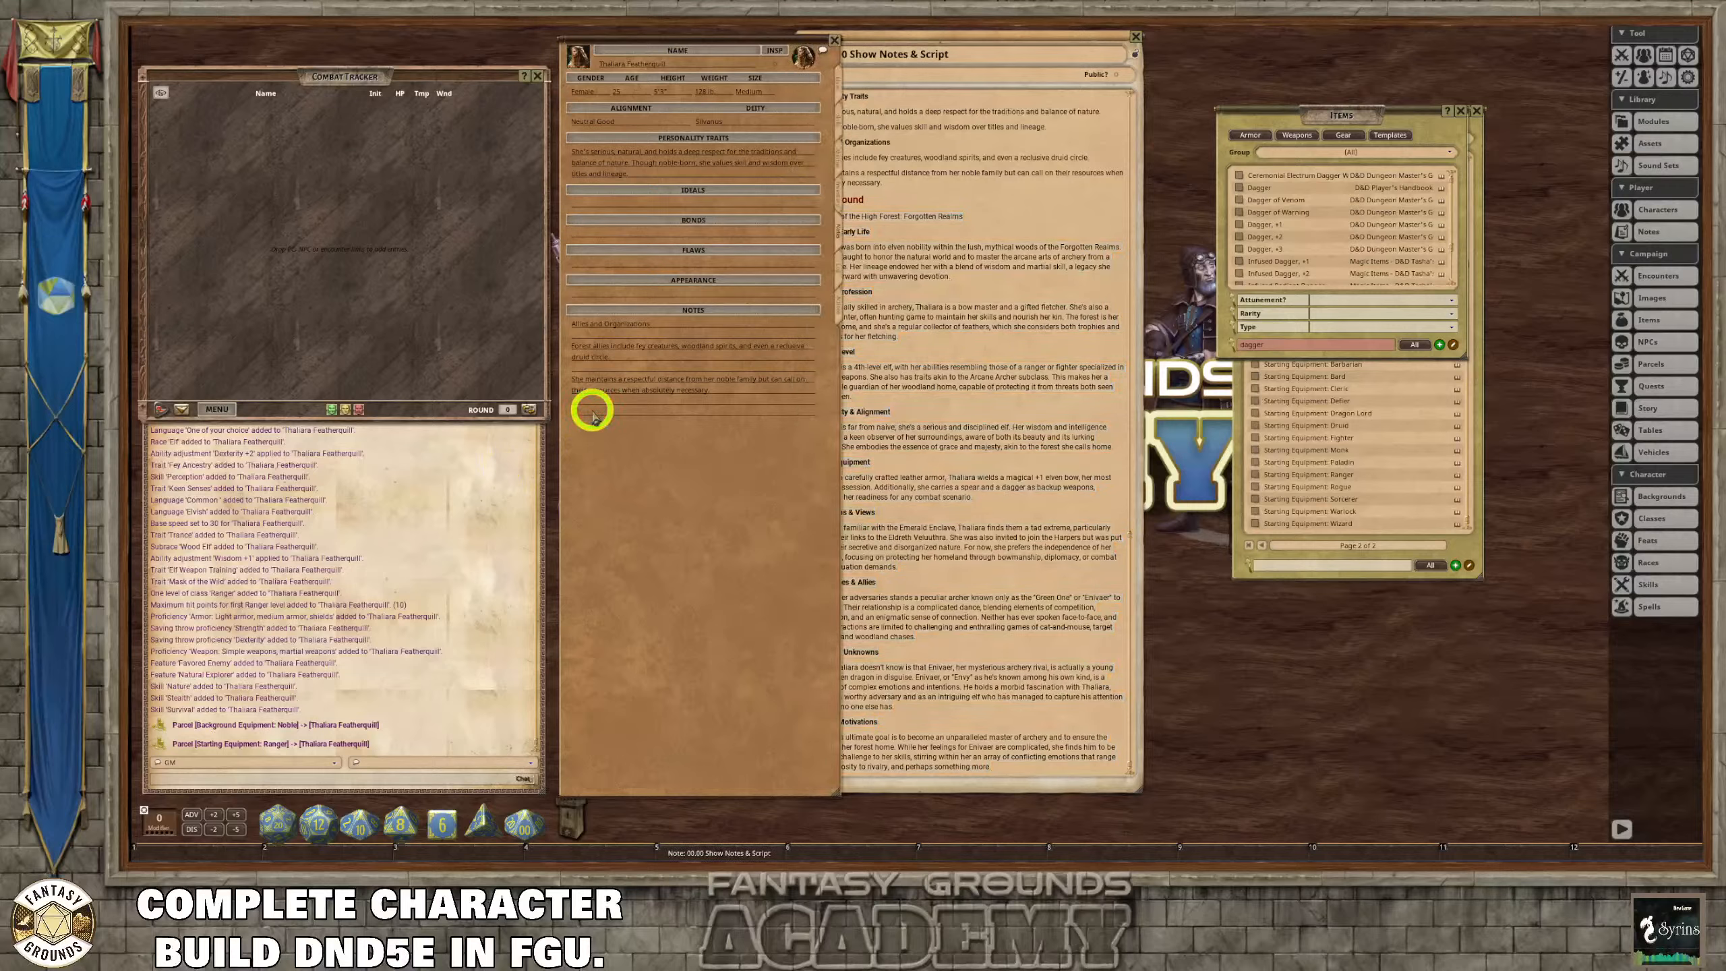
key(ctrl+v)
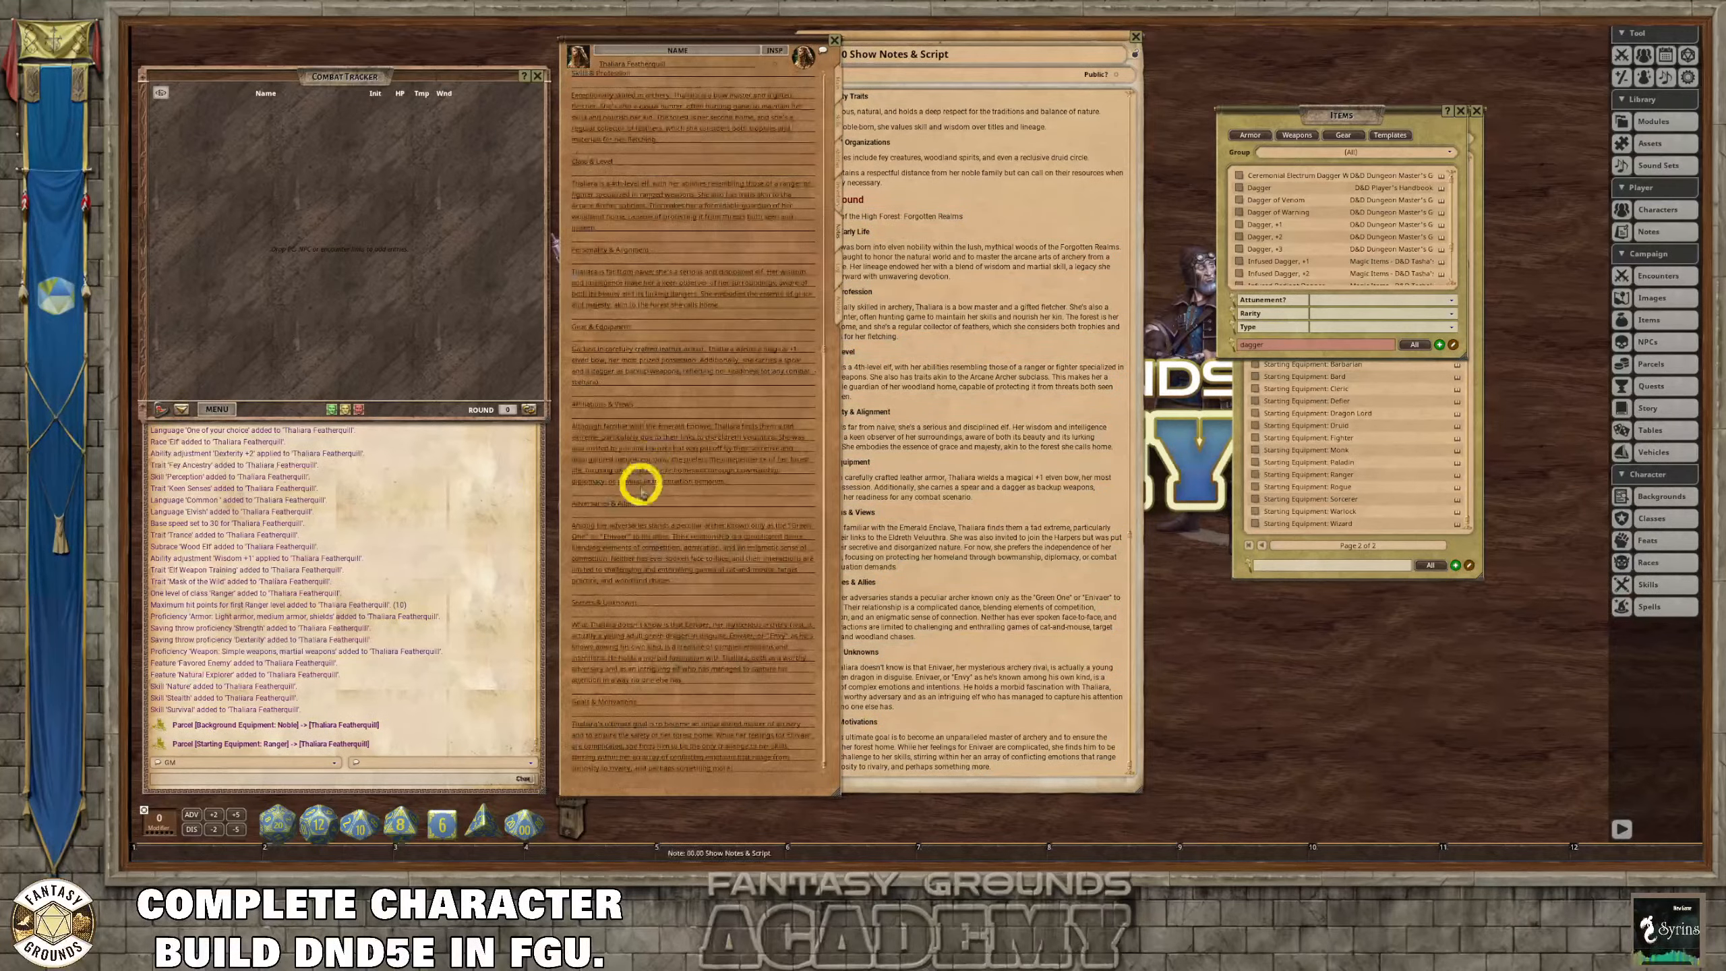
scroll(642, 479, down, 3)
scroll(642, 476, up, 3)
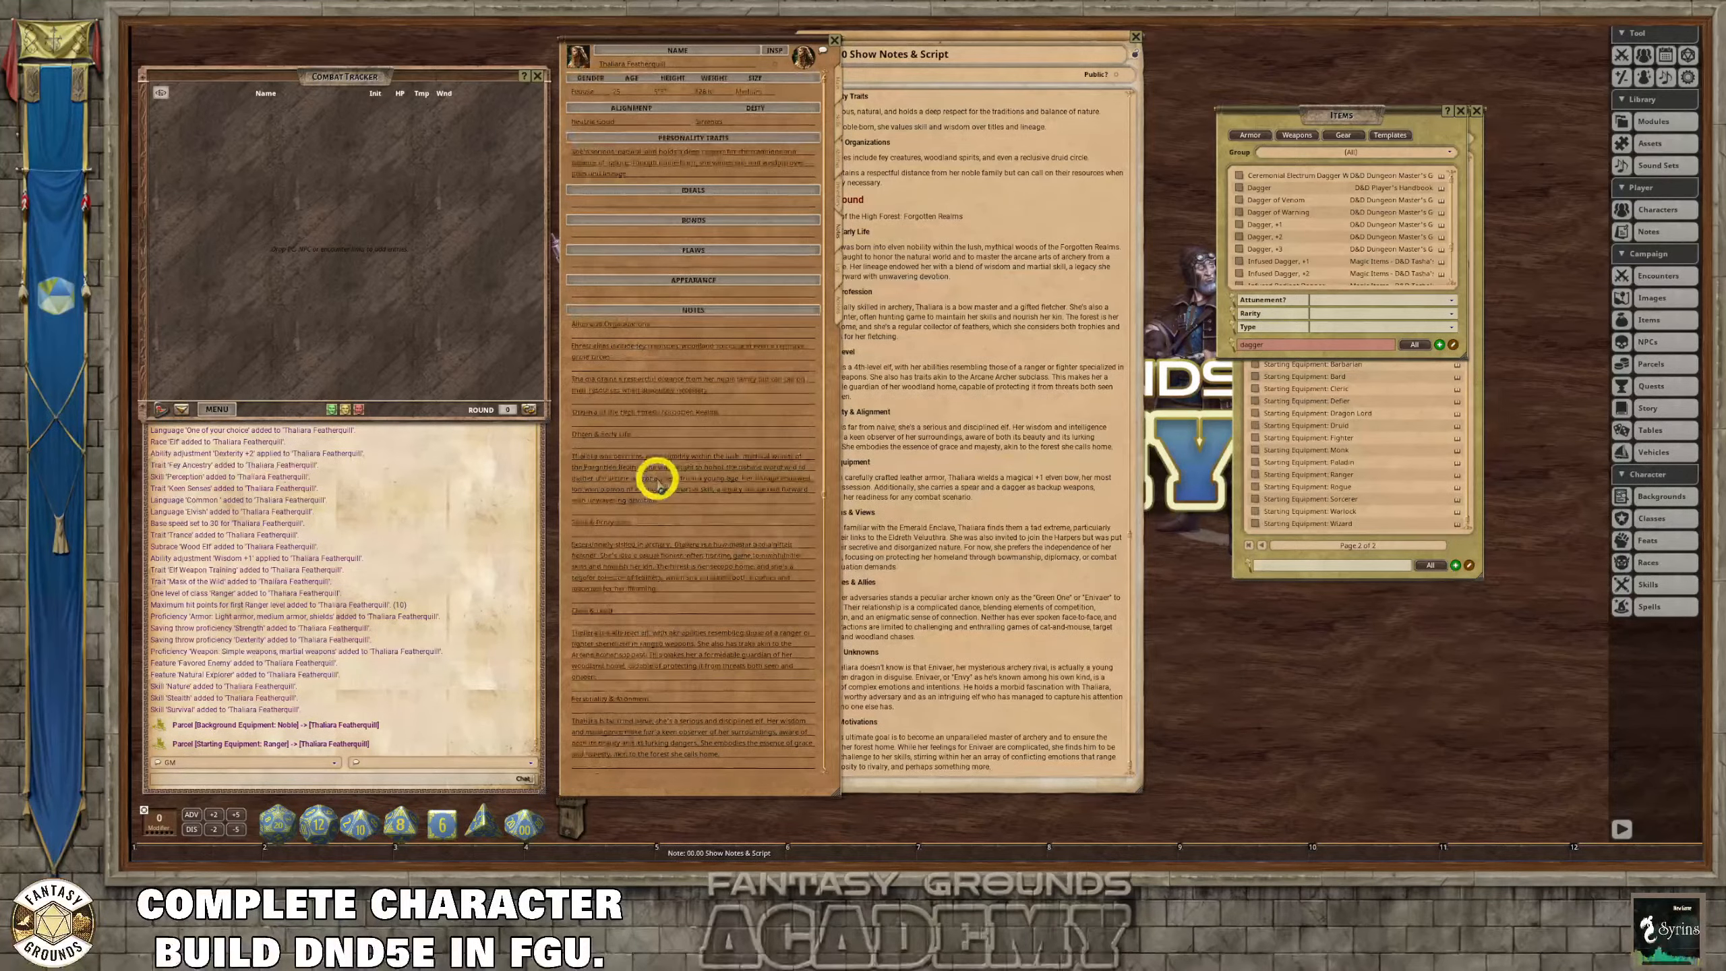
Read through the pasted background sections in the character's Notes, comparing them with the script note.
click(945, 418)
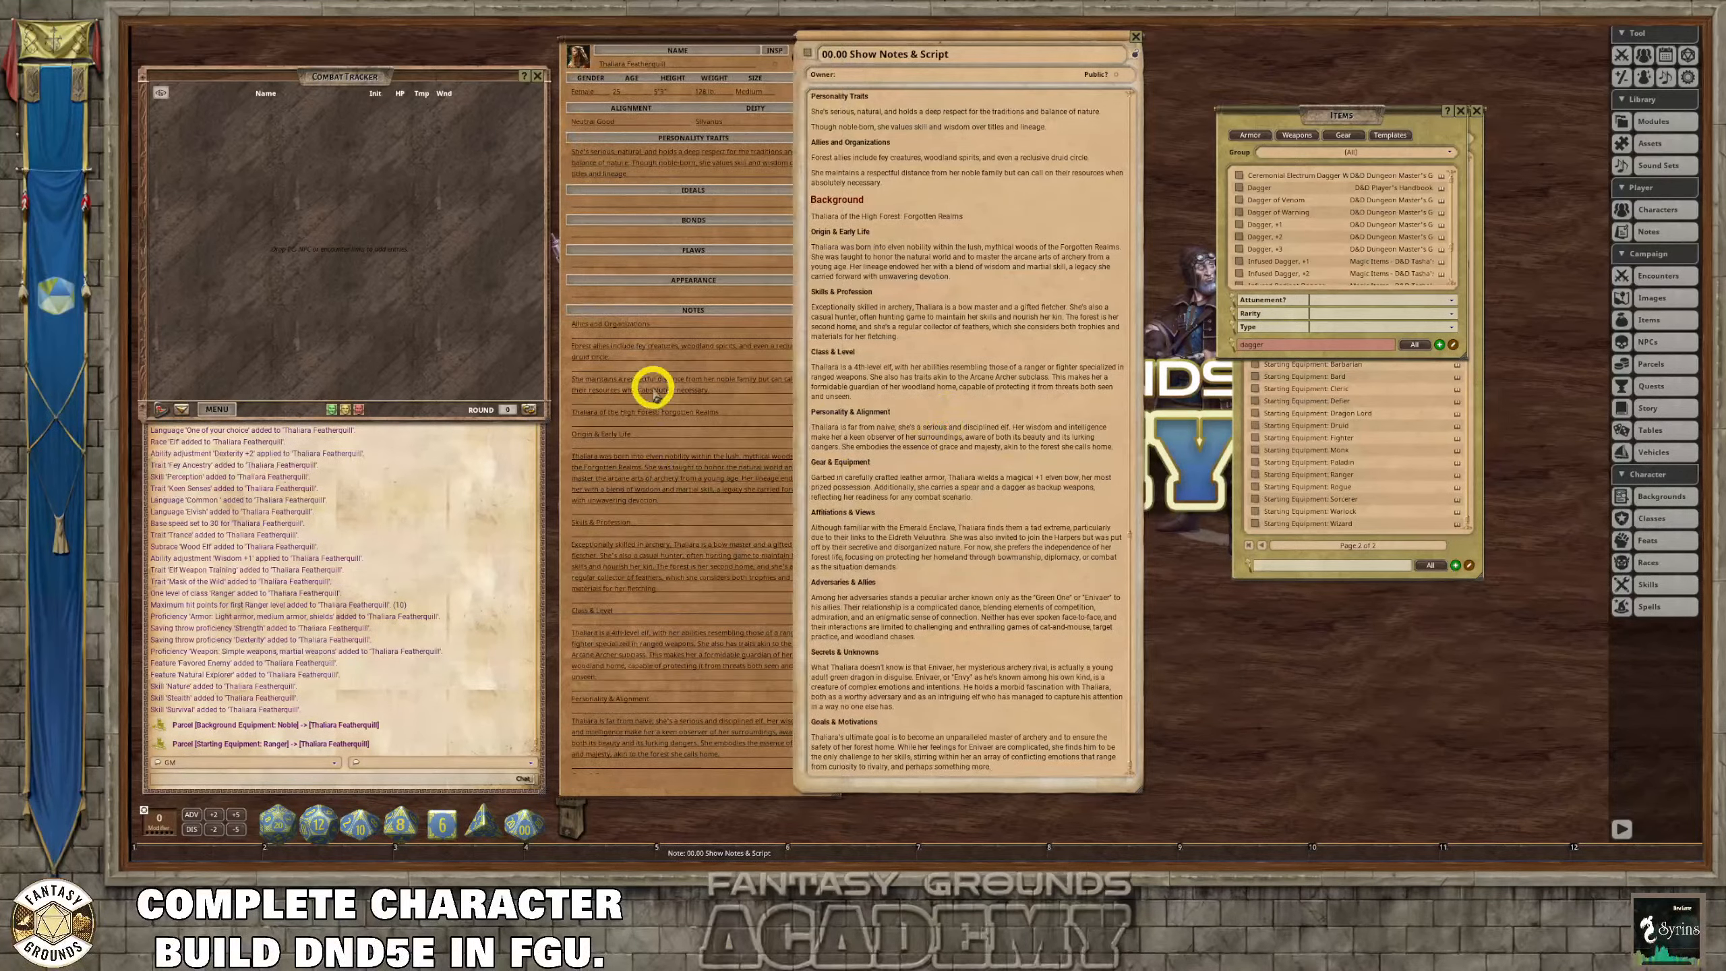
scroll(655, 397, down, 2)
scroll(657, 400, up, 2)
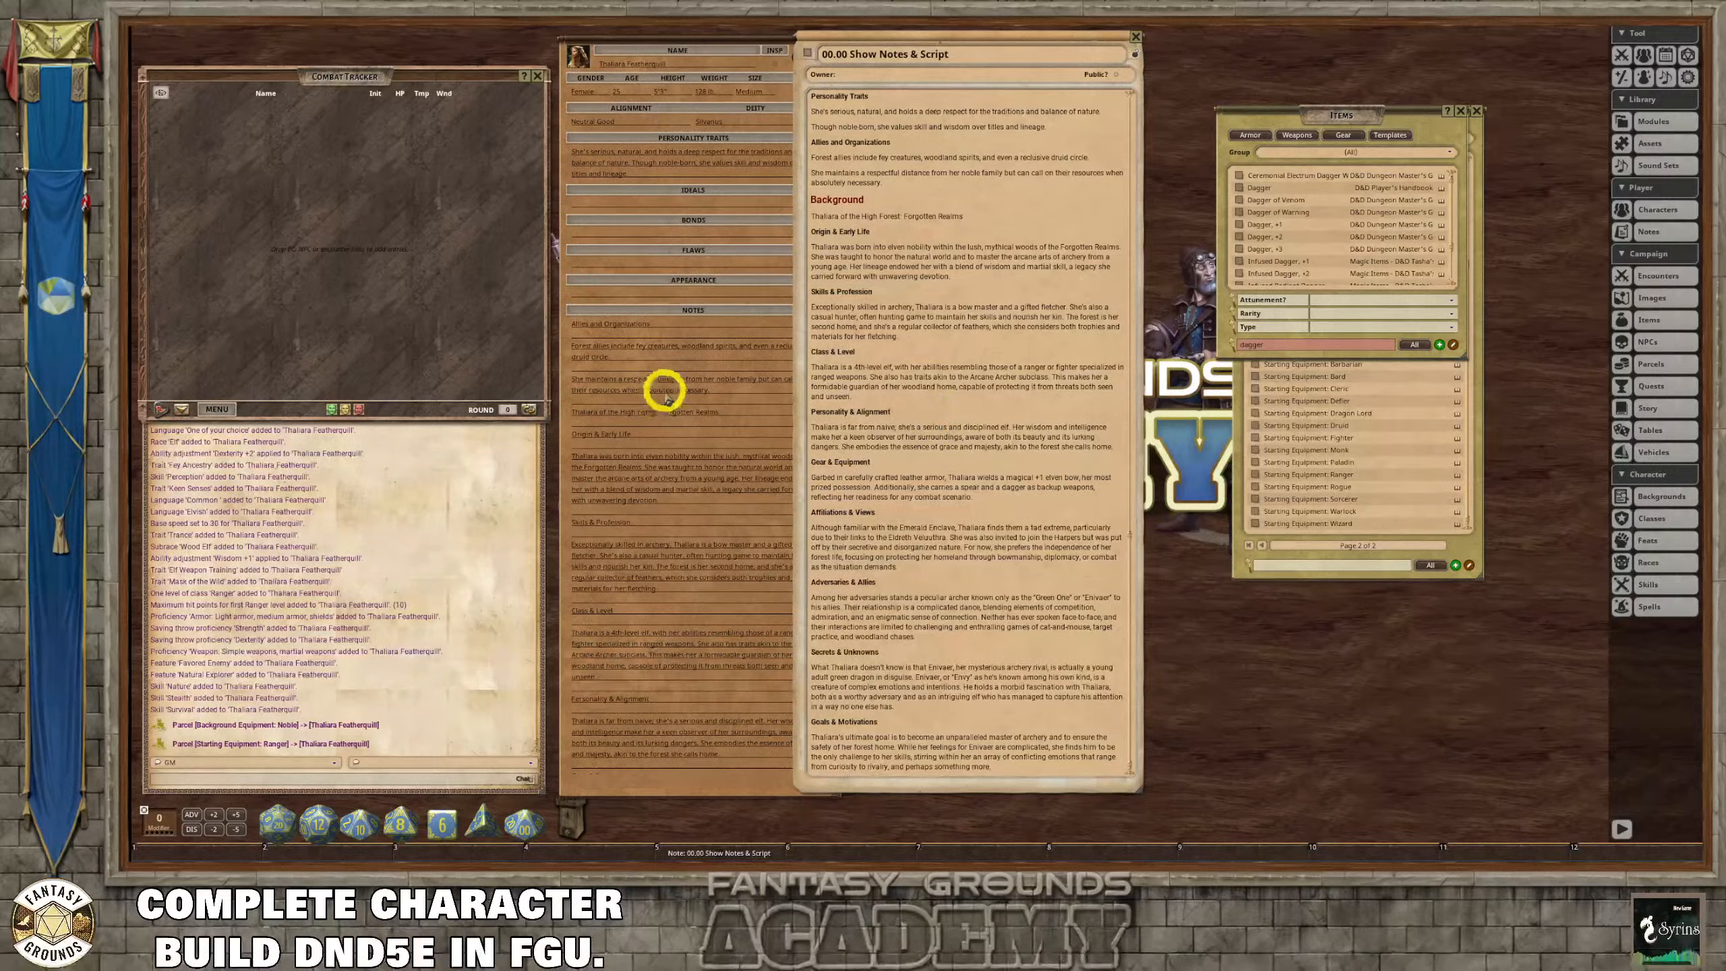
scroll(665, 398, down, 2)
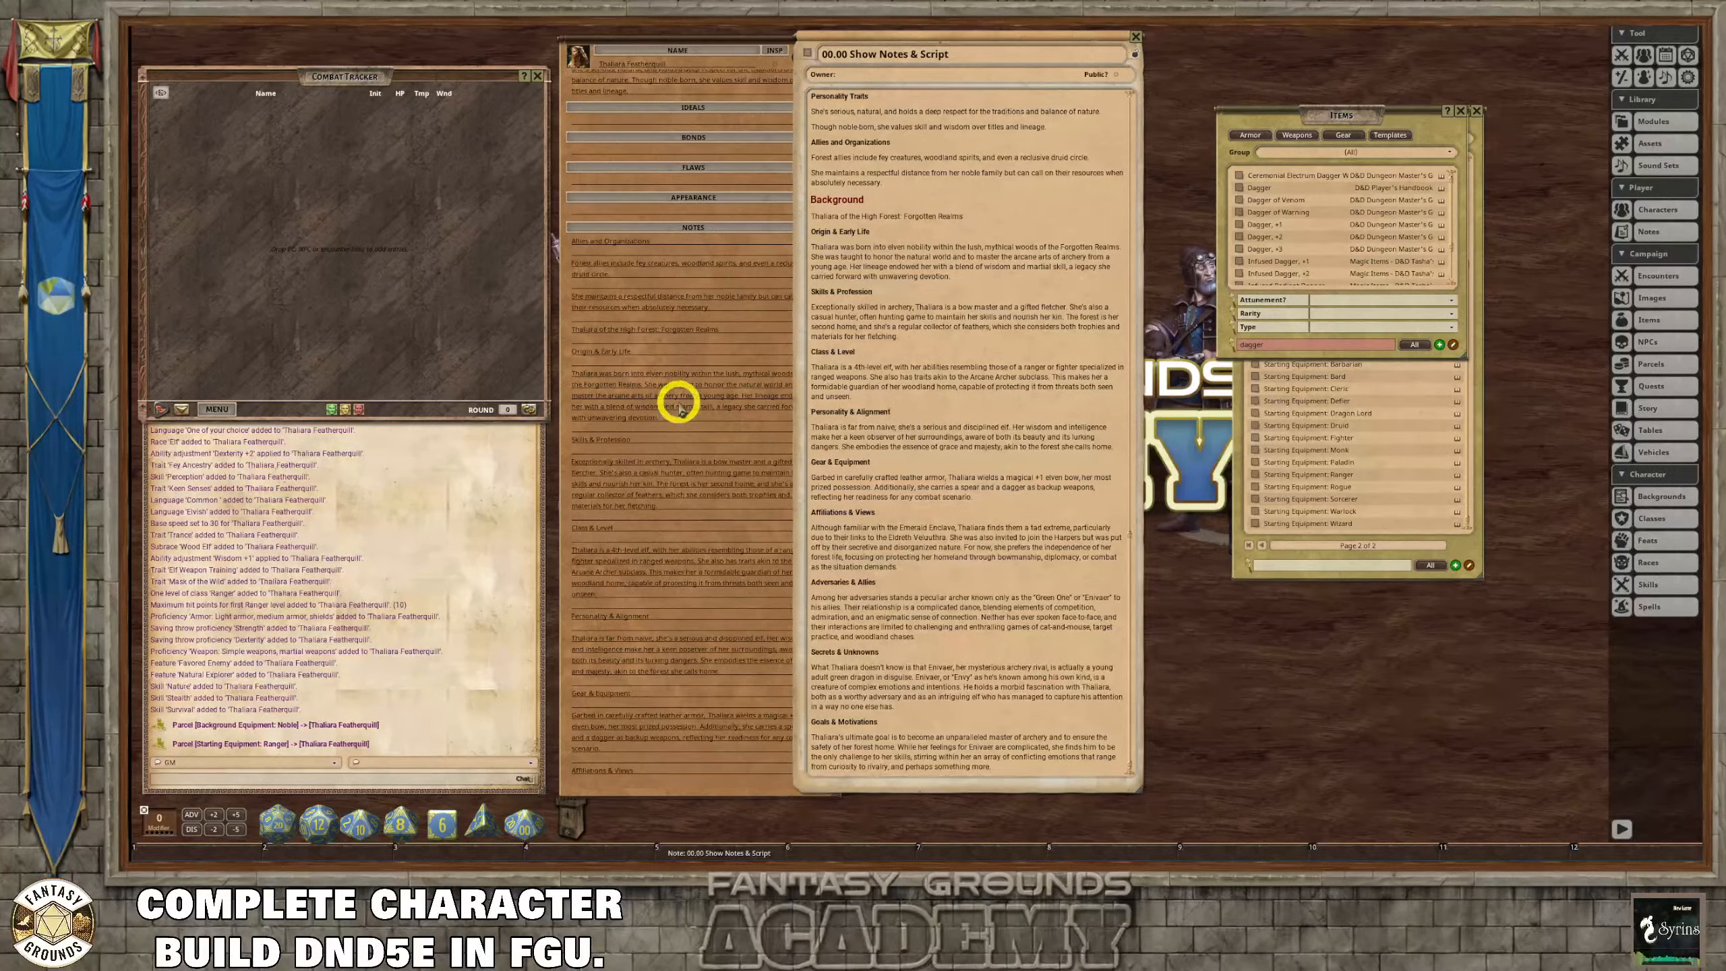
click(661, 451)
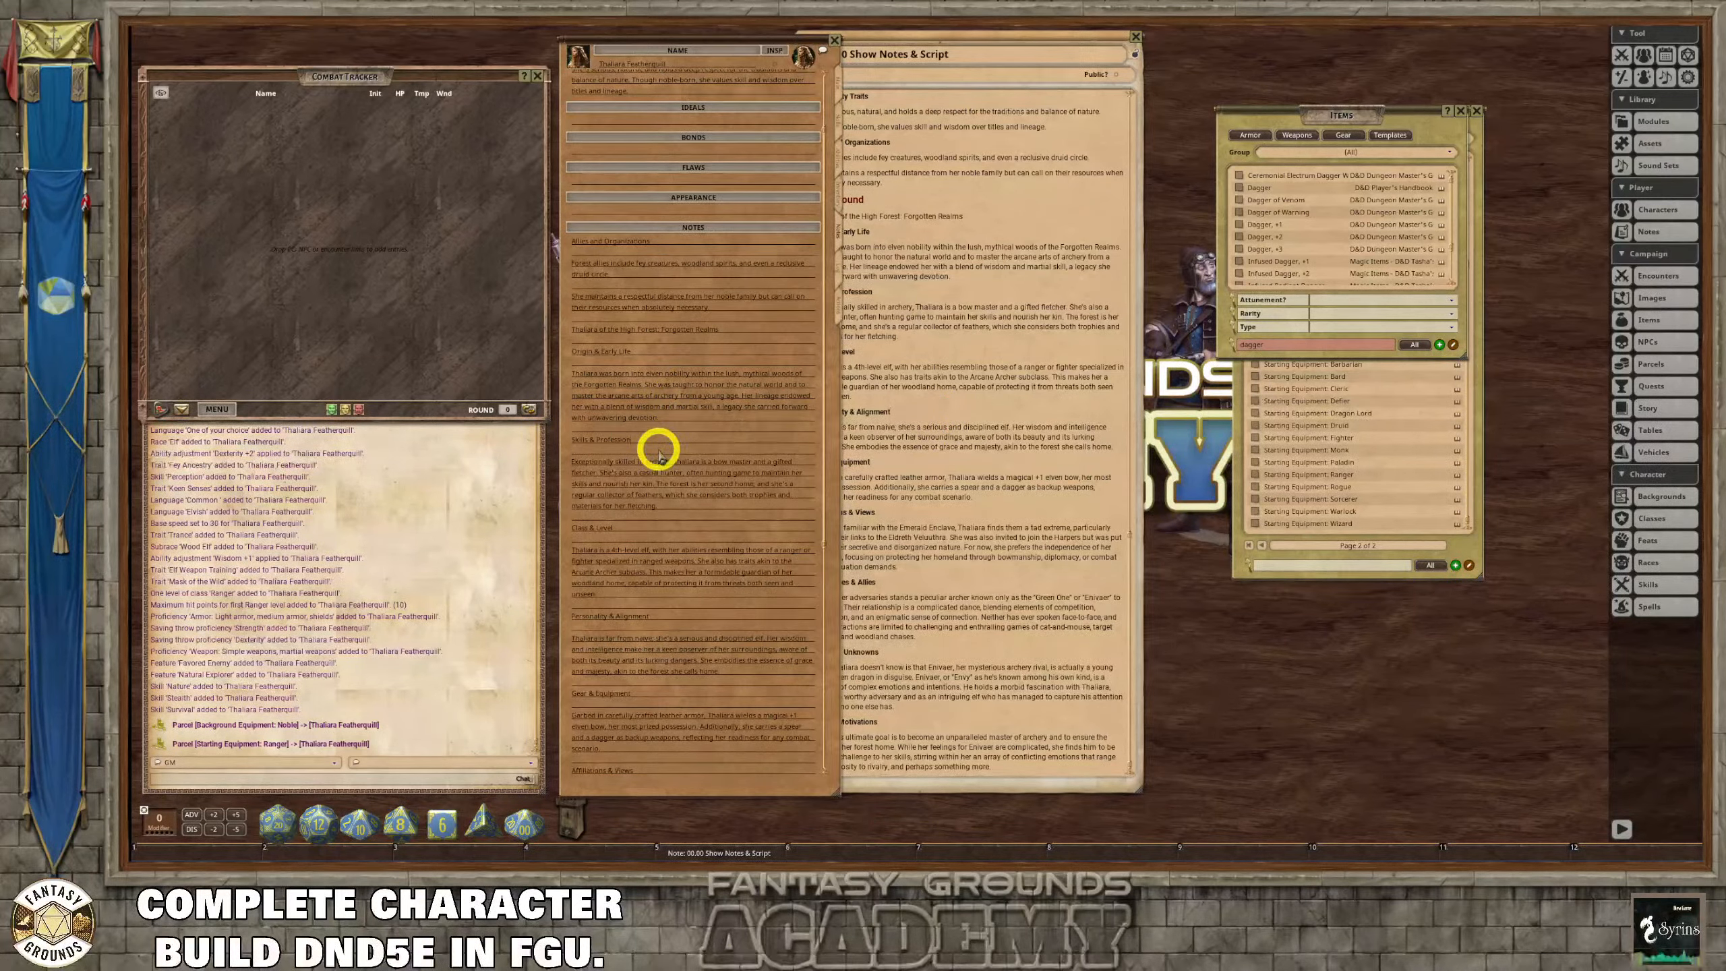
click(651, 366)
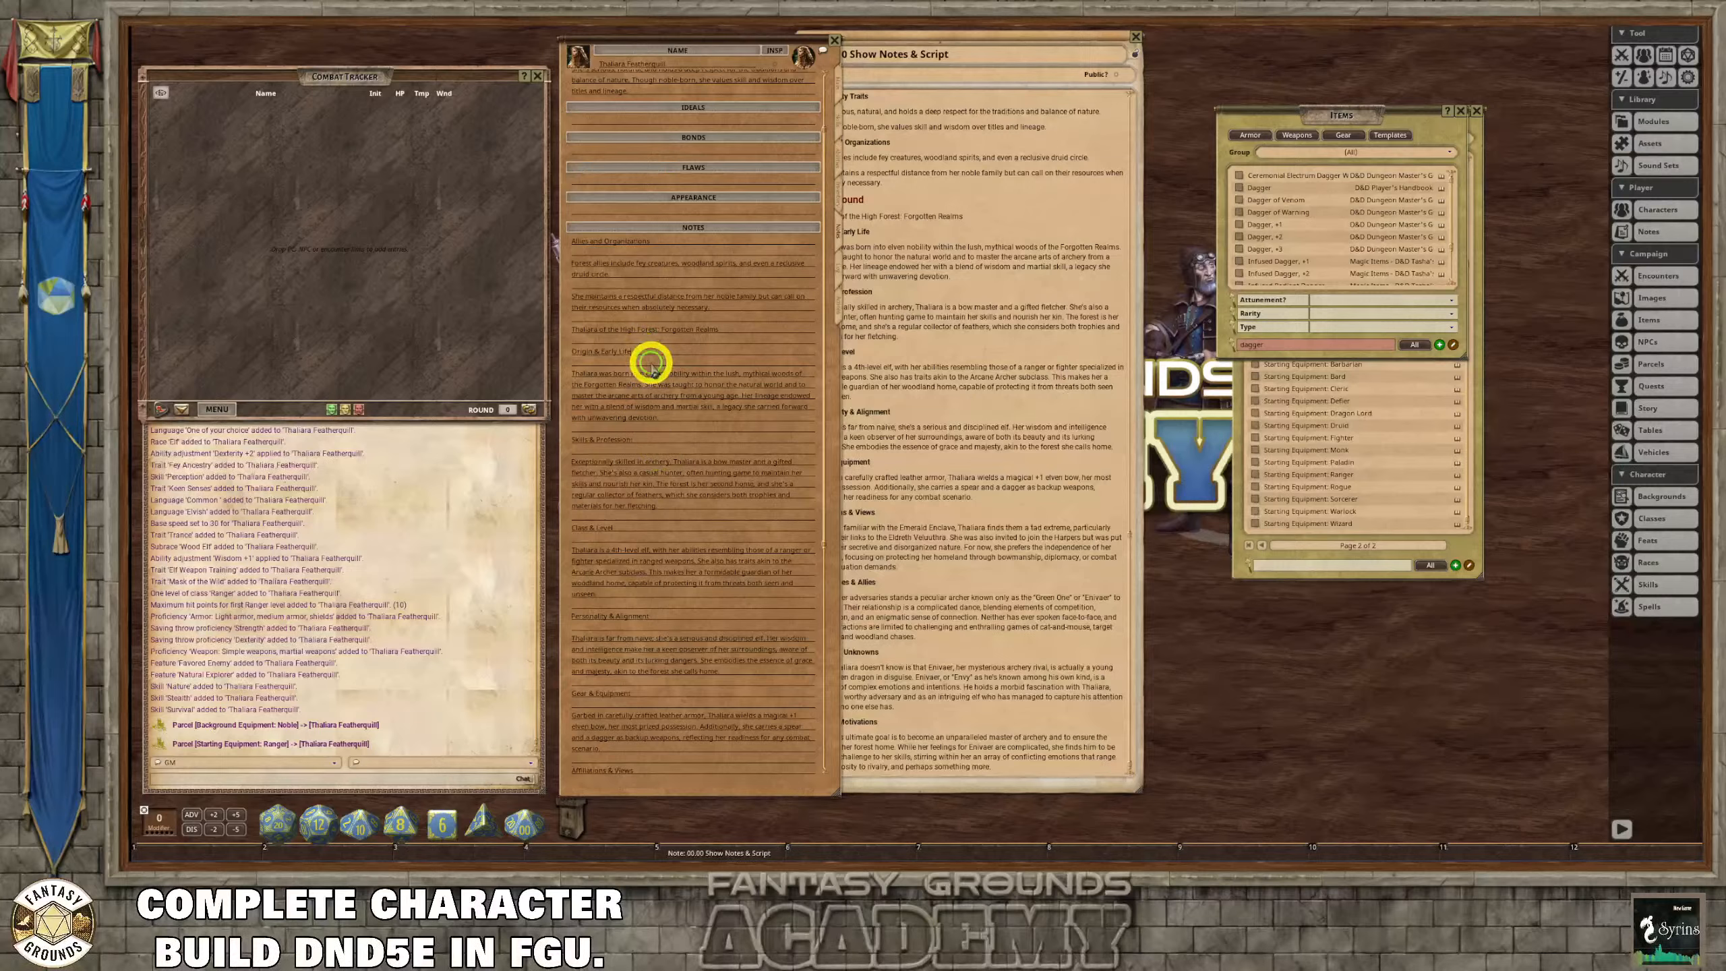
click(728, 345)
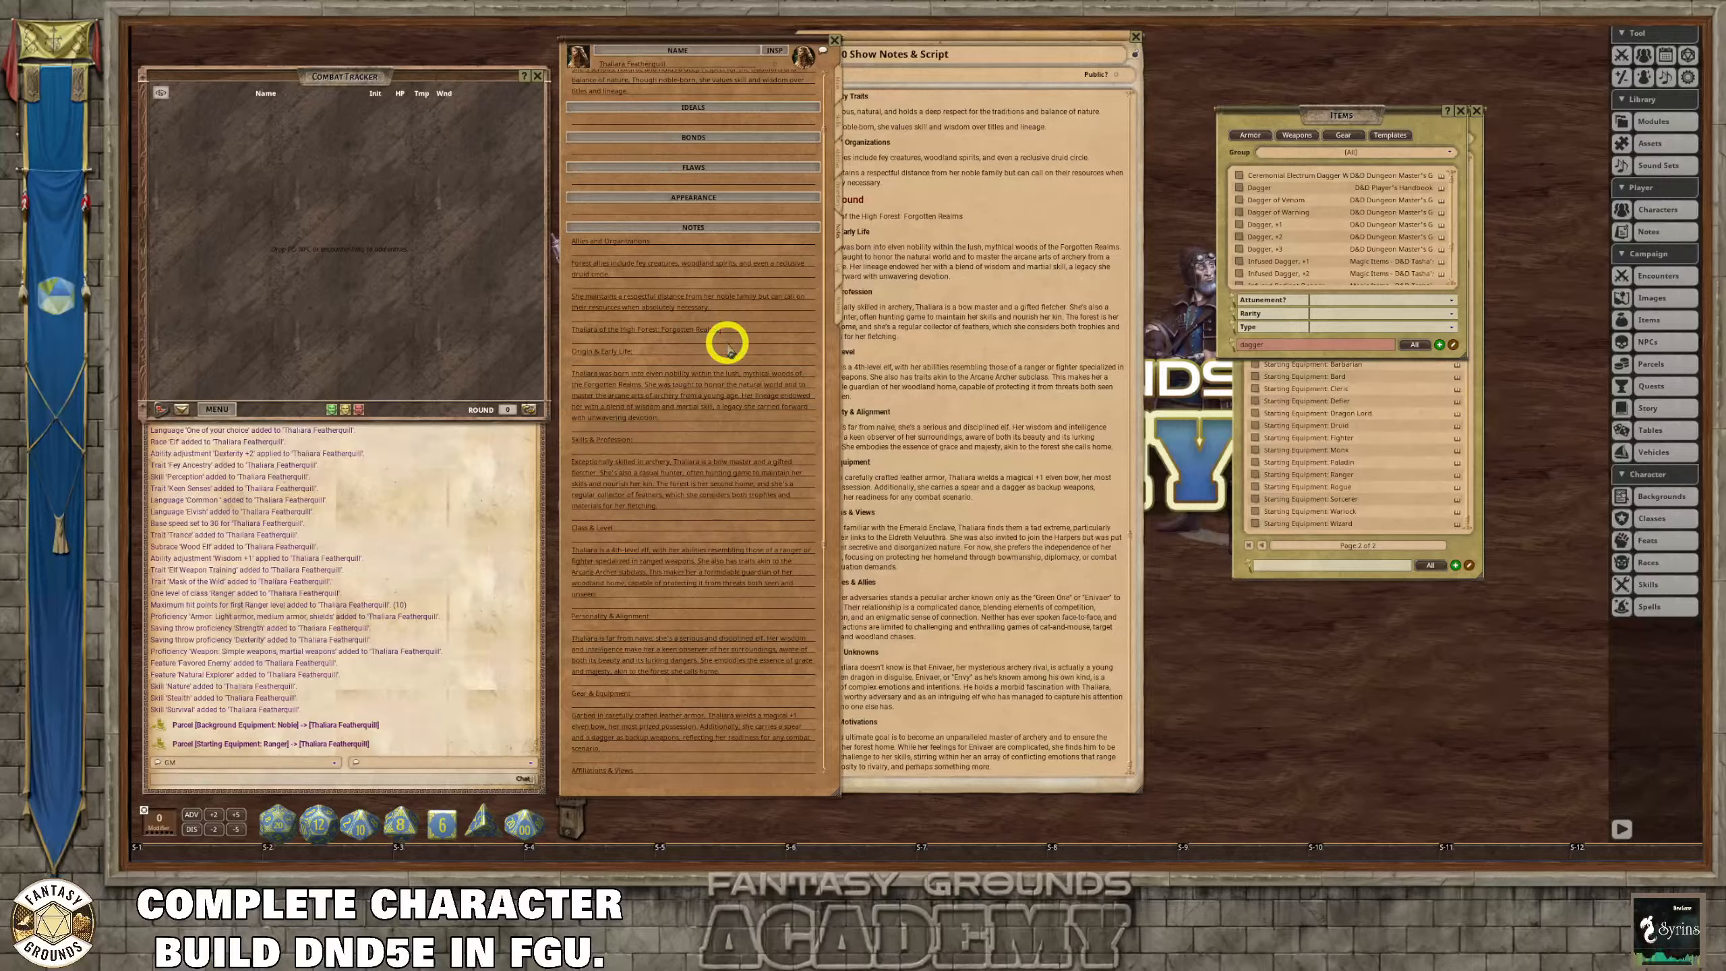
scroll(697, 443, down, 3)
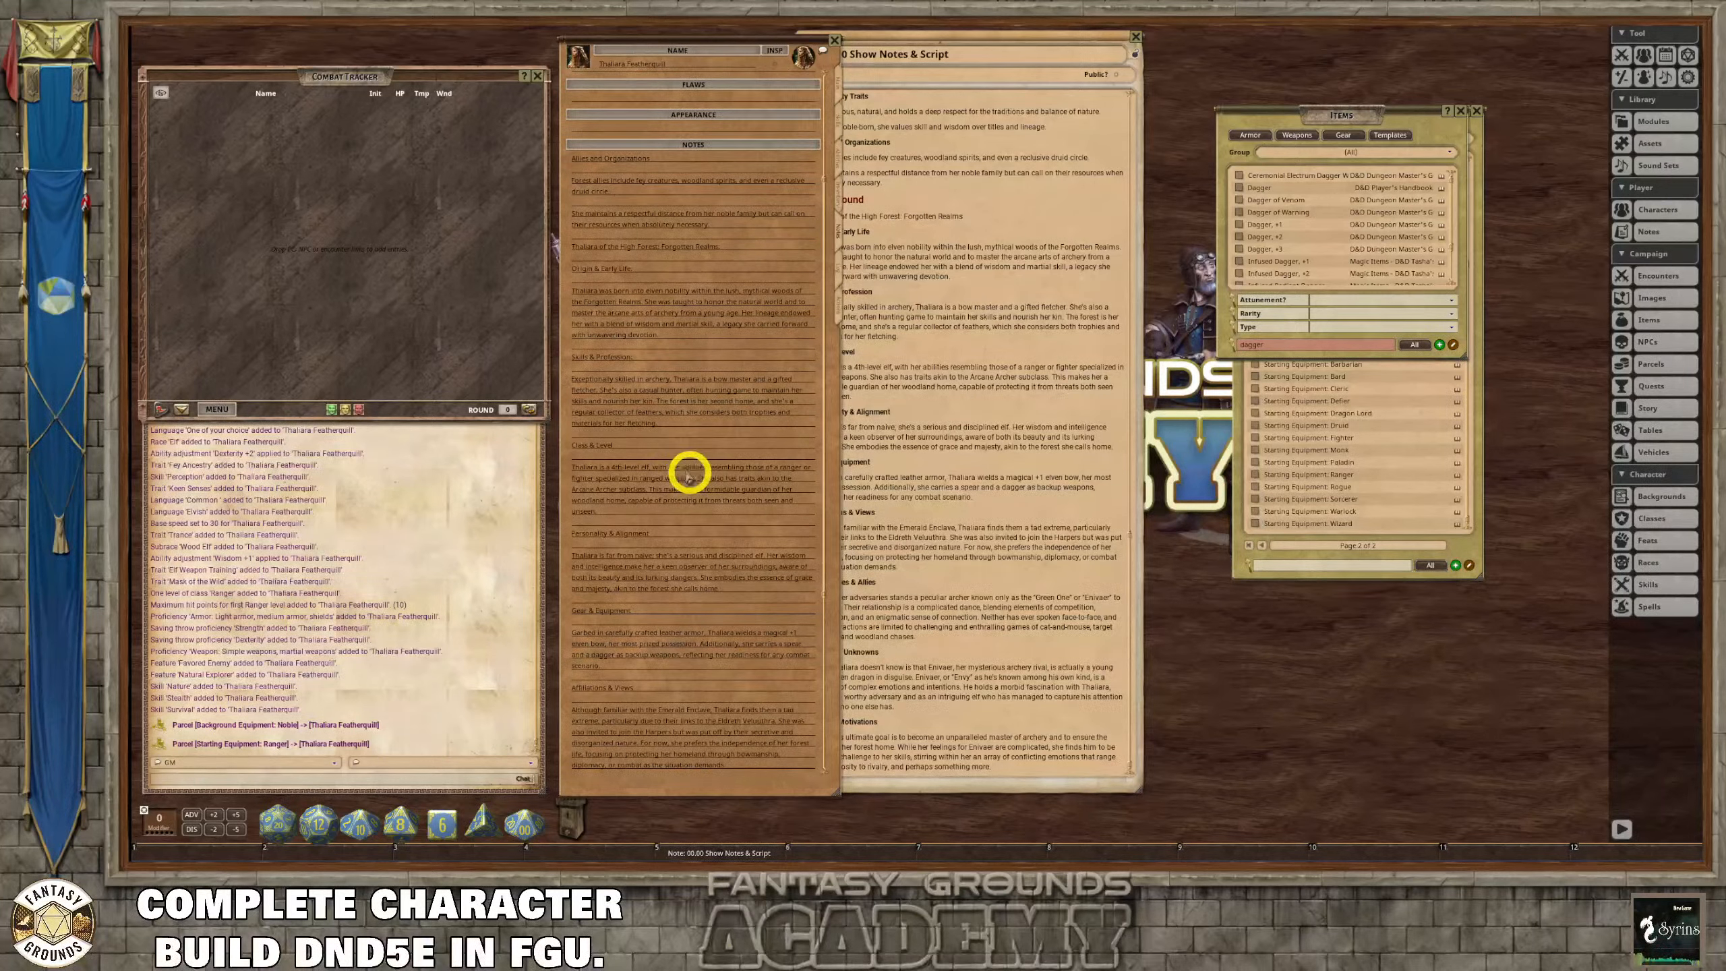
click(635, 457)
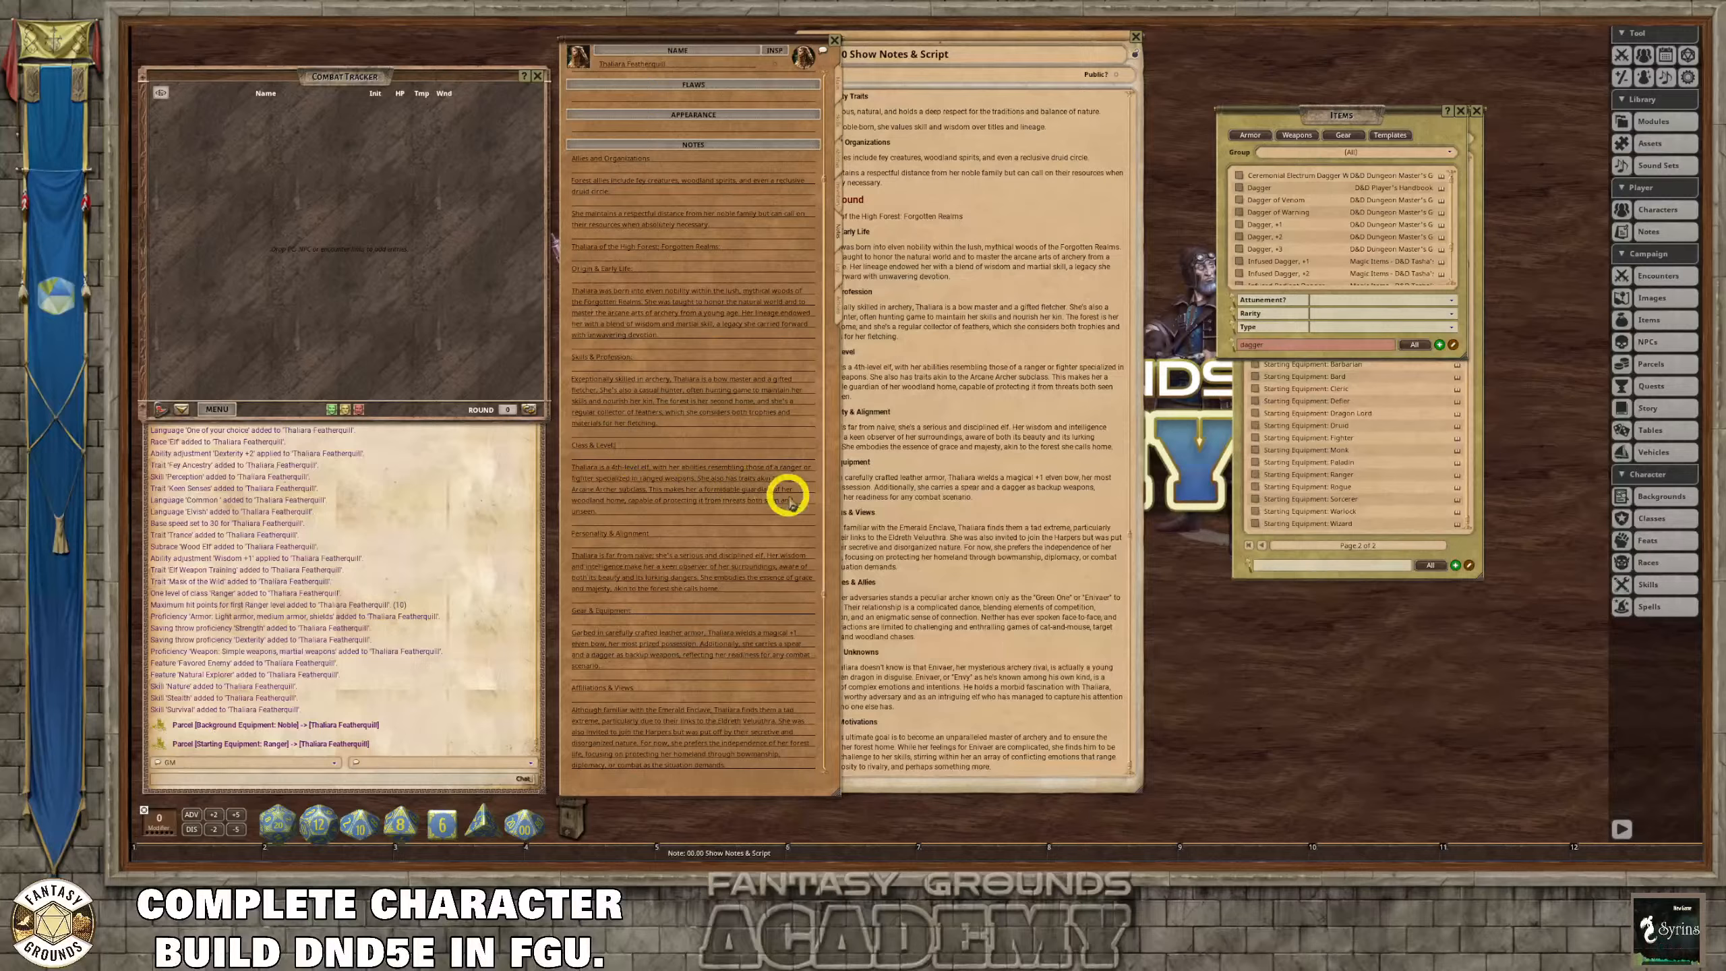
scroll(800, 502, down, 1)
scroll(799, 502, down, 3)
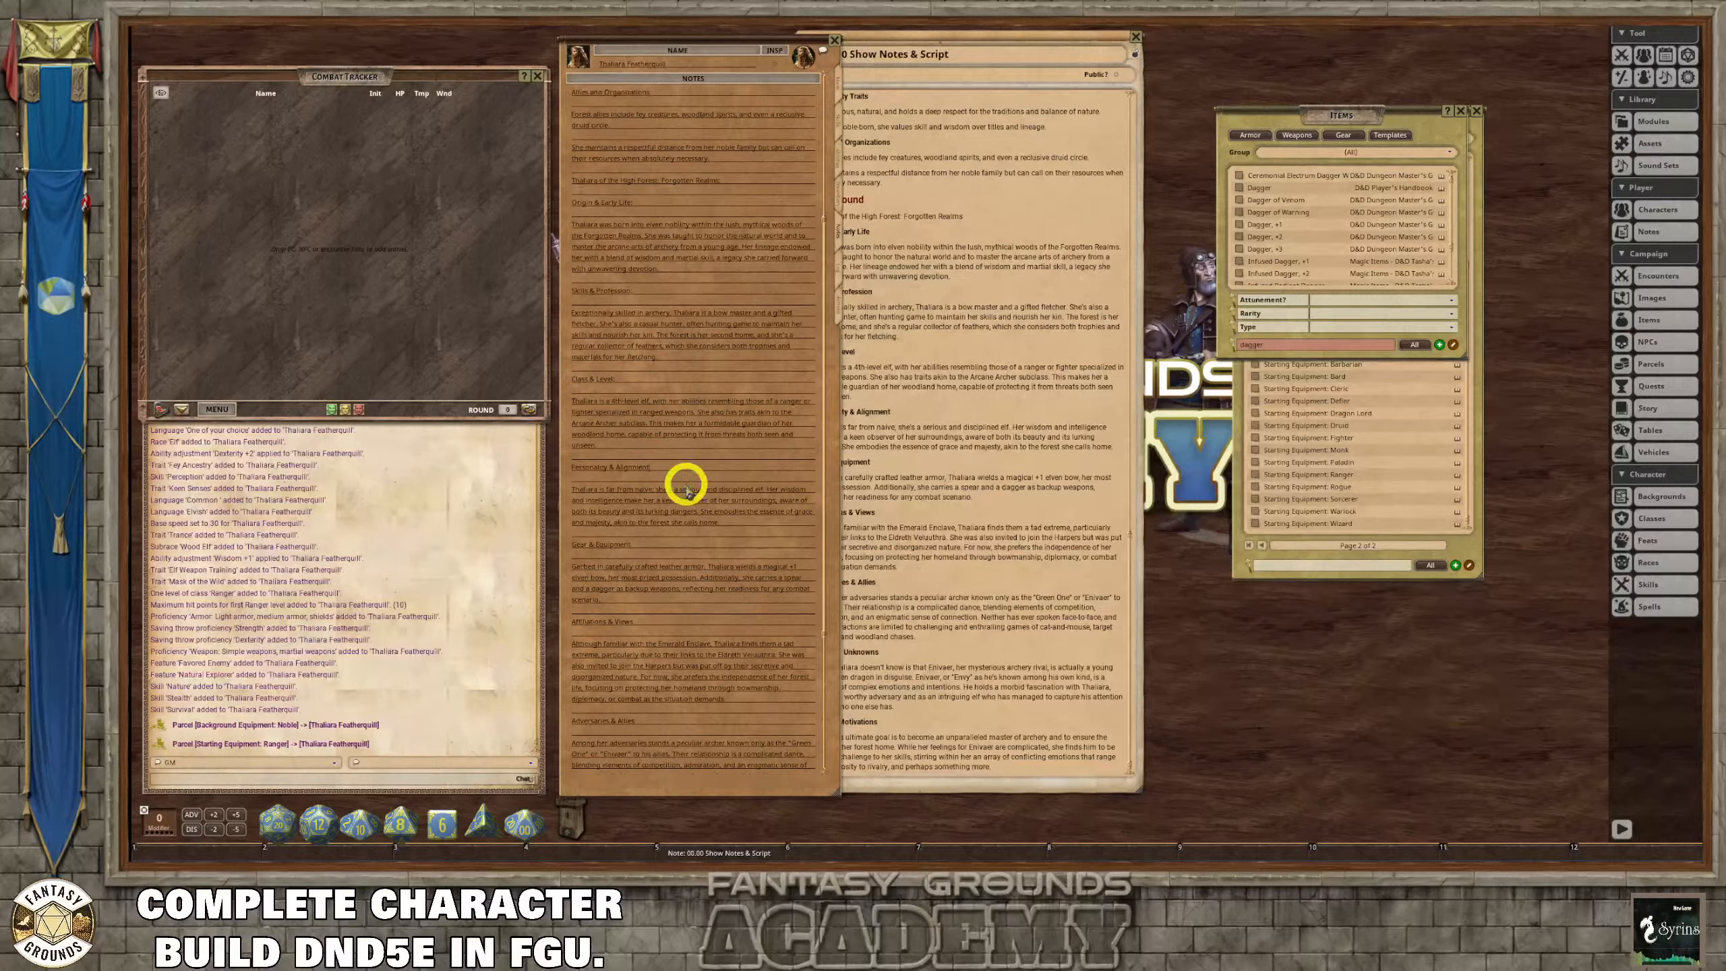
scroll(693, 513, down, 2)
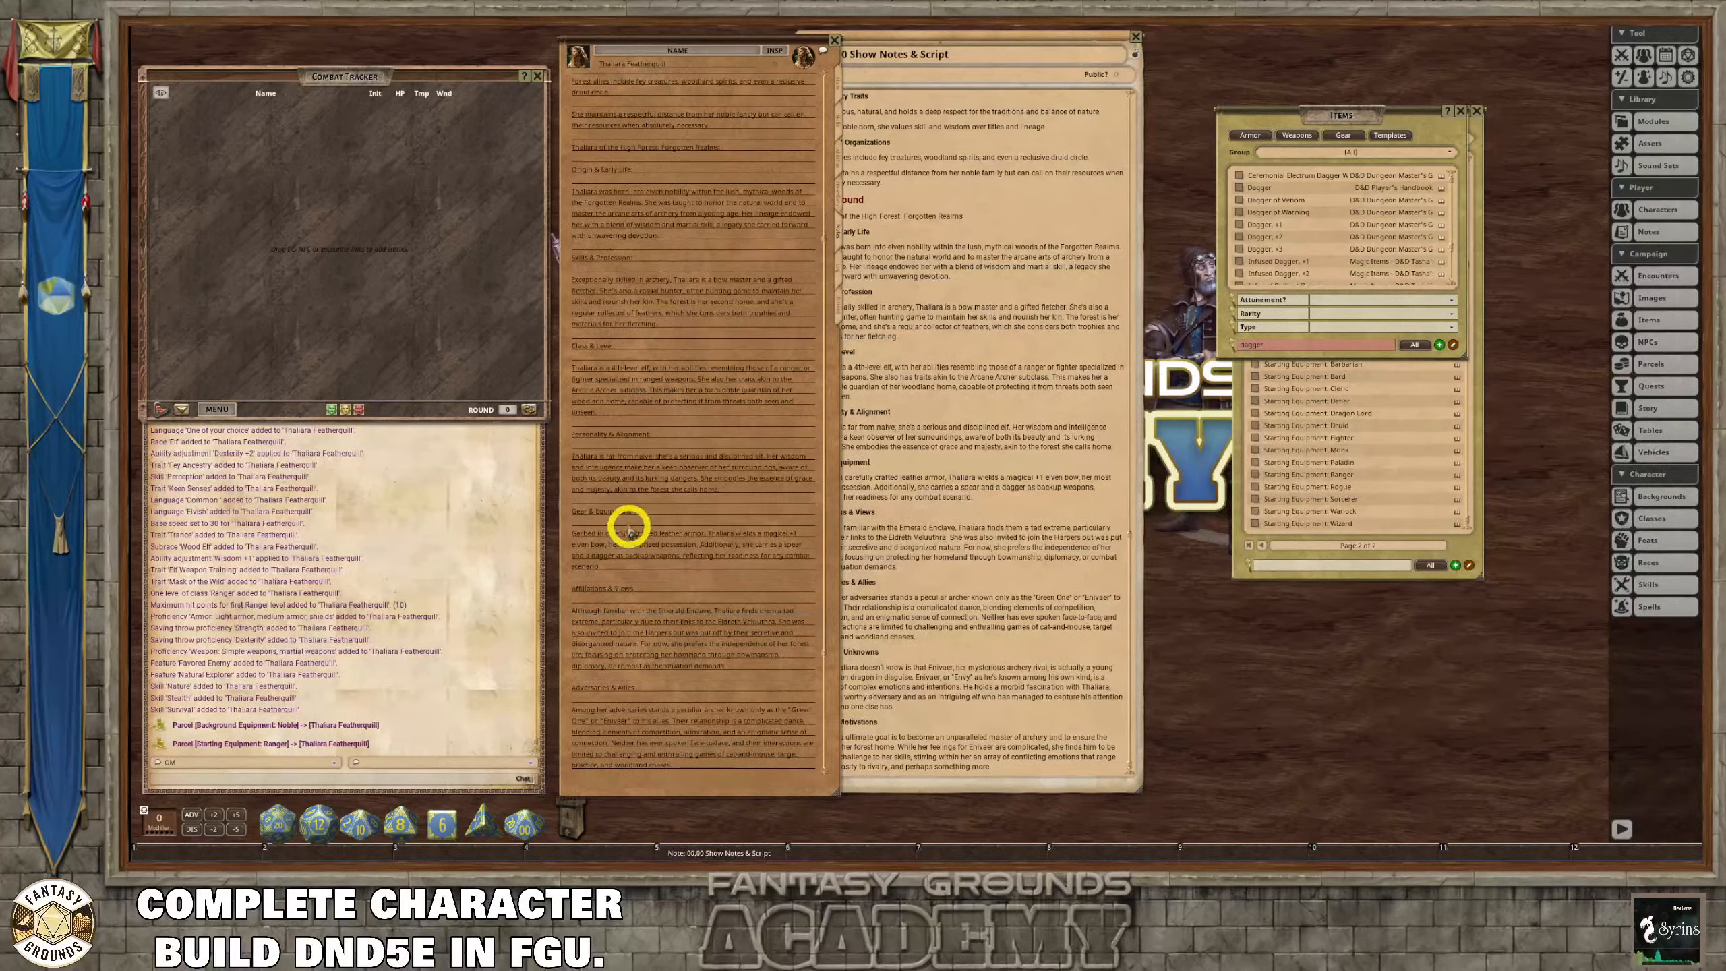
click(632, 510)
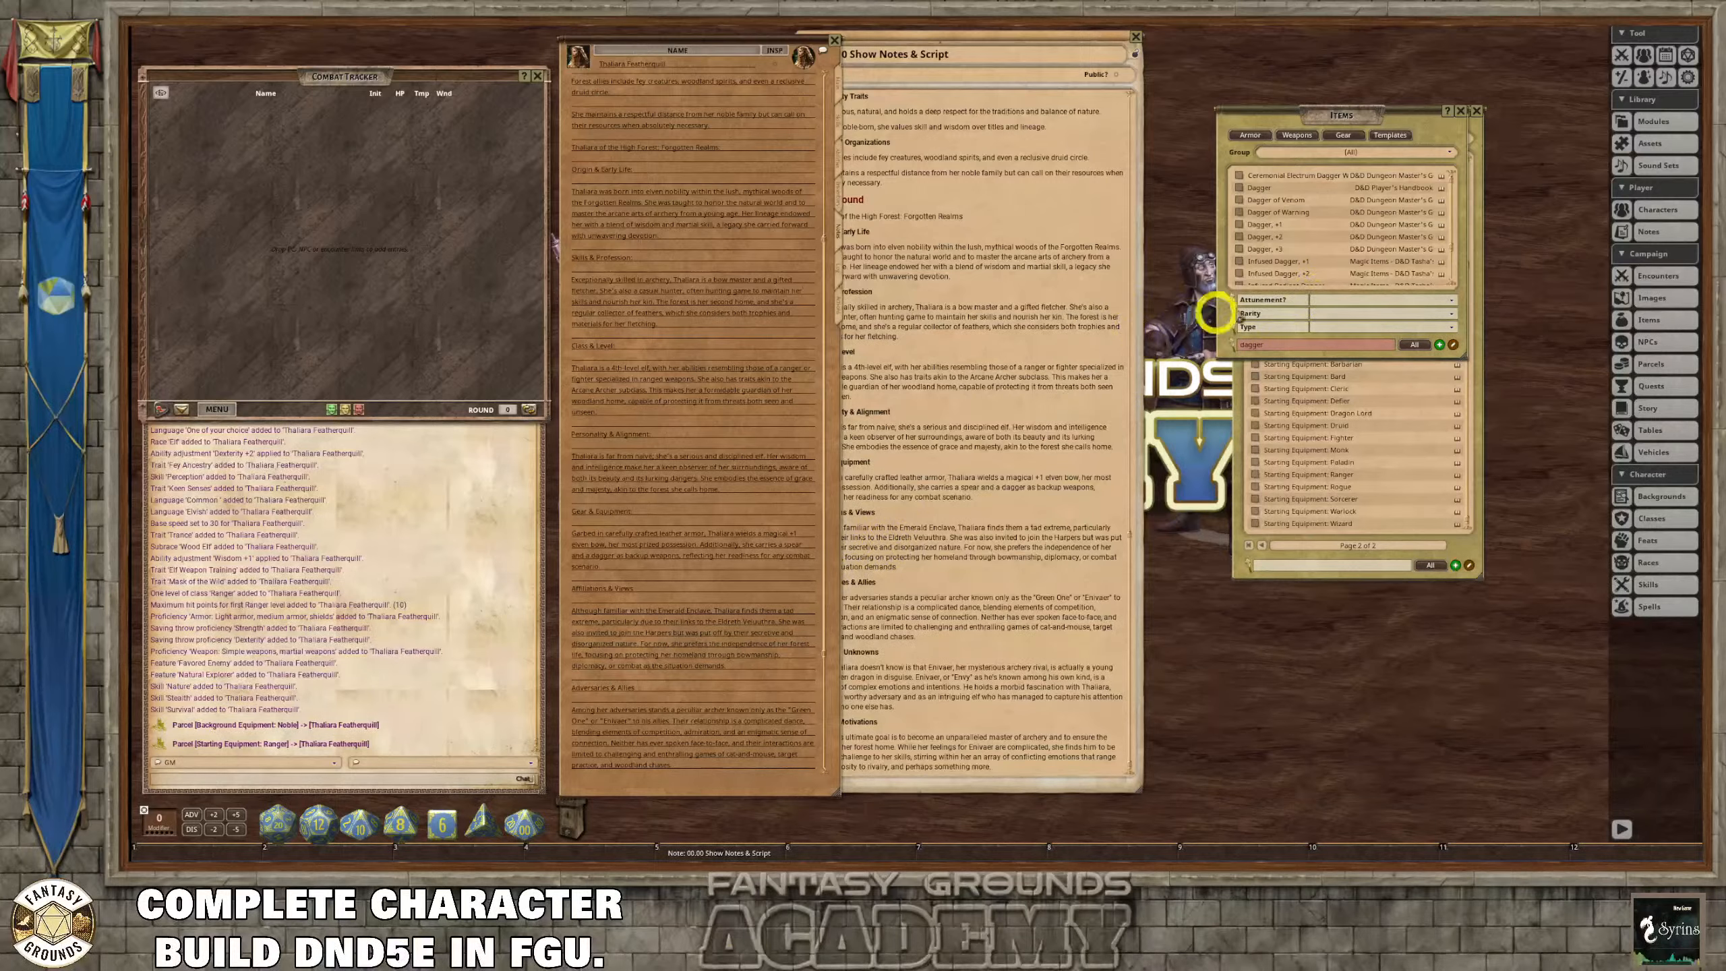
scroll(1295, 270, down, 3)
scroll(1300, 279, up, 3)
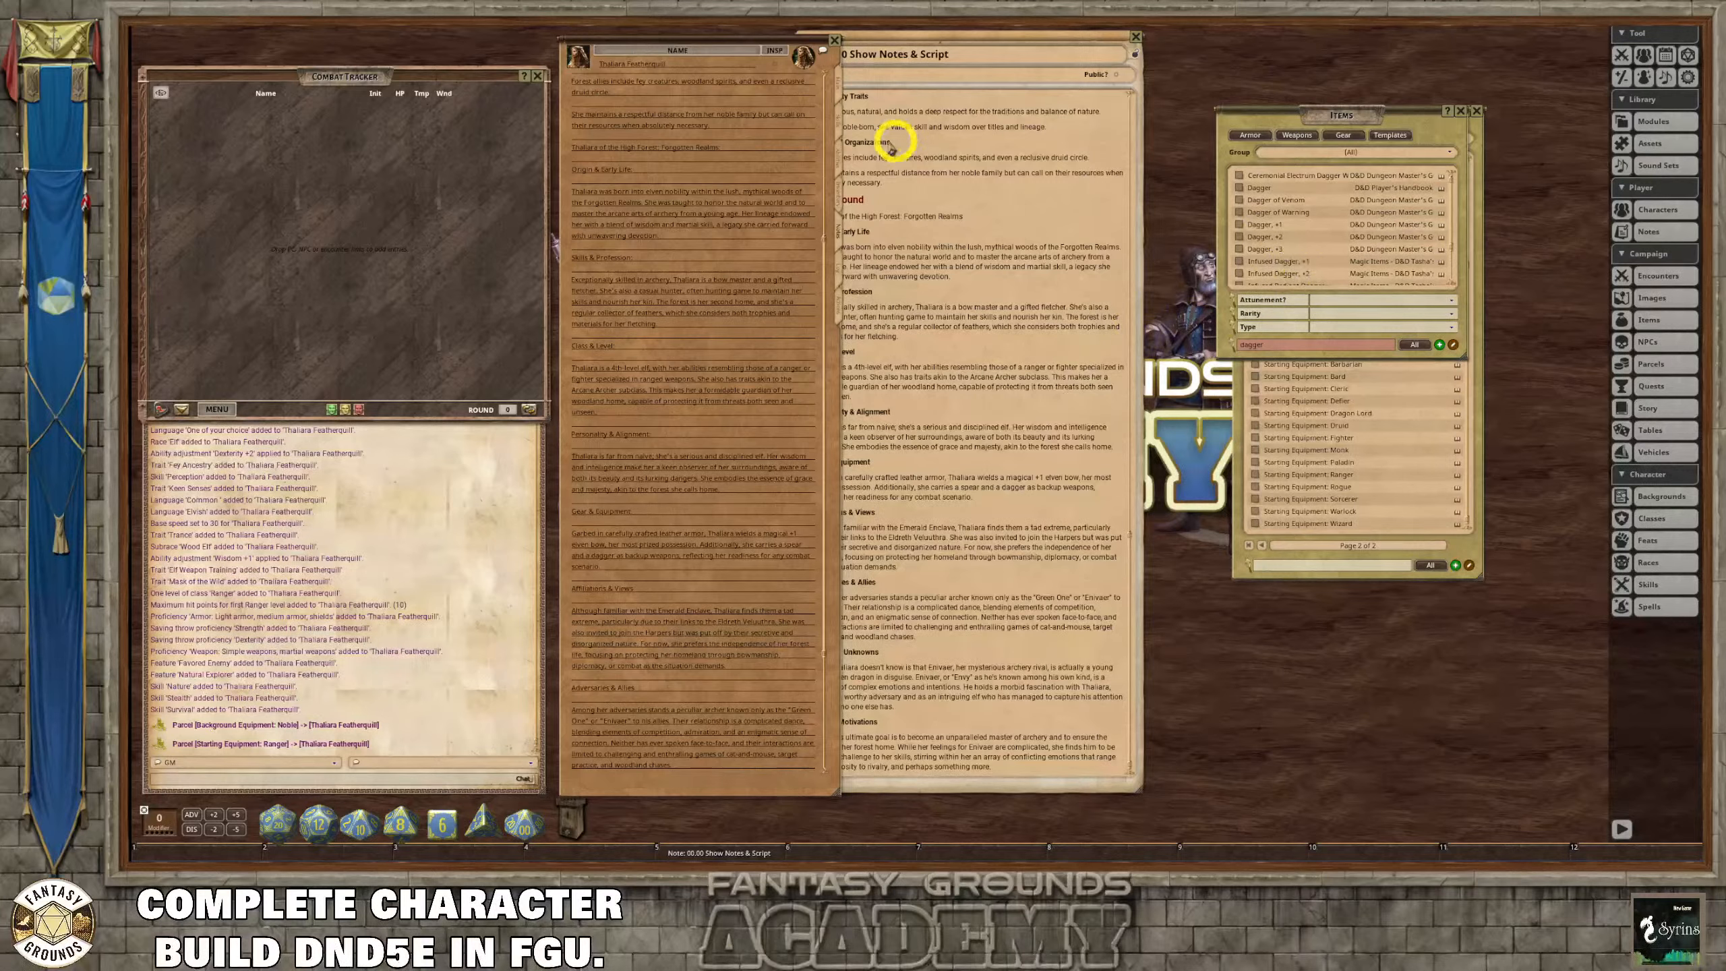
Bring up the character's weapons and powers and search the Items list for spear.
click(842, 308)
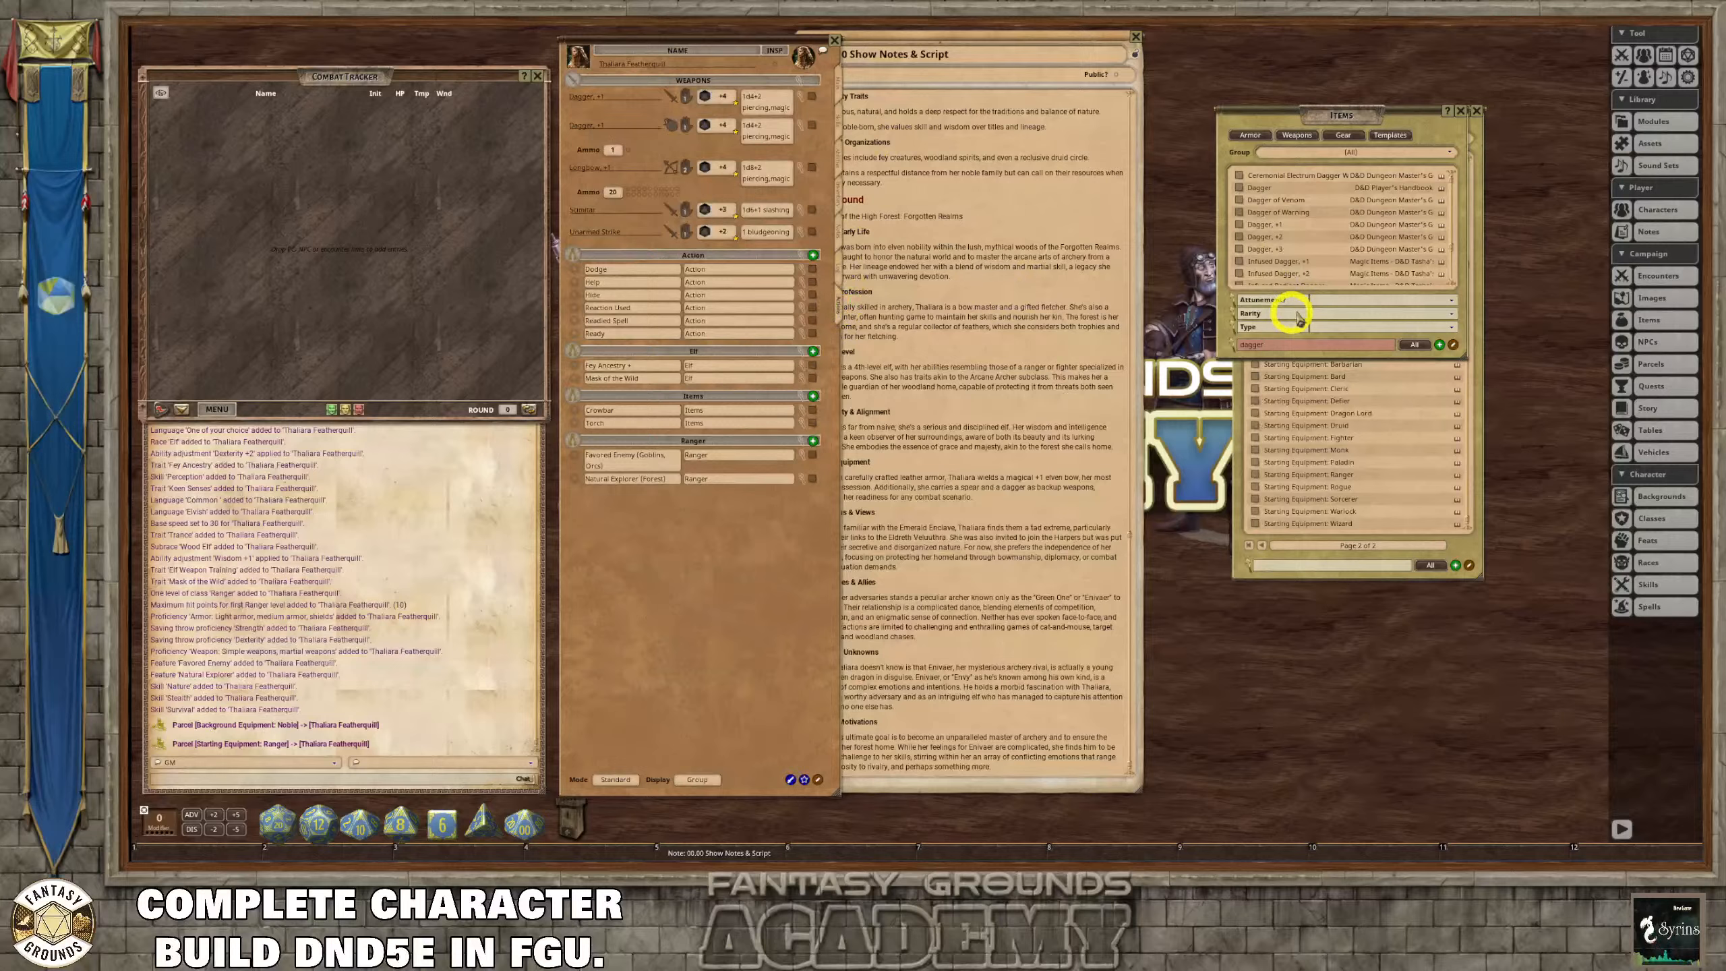
scroll(1323, 246, down, 3)
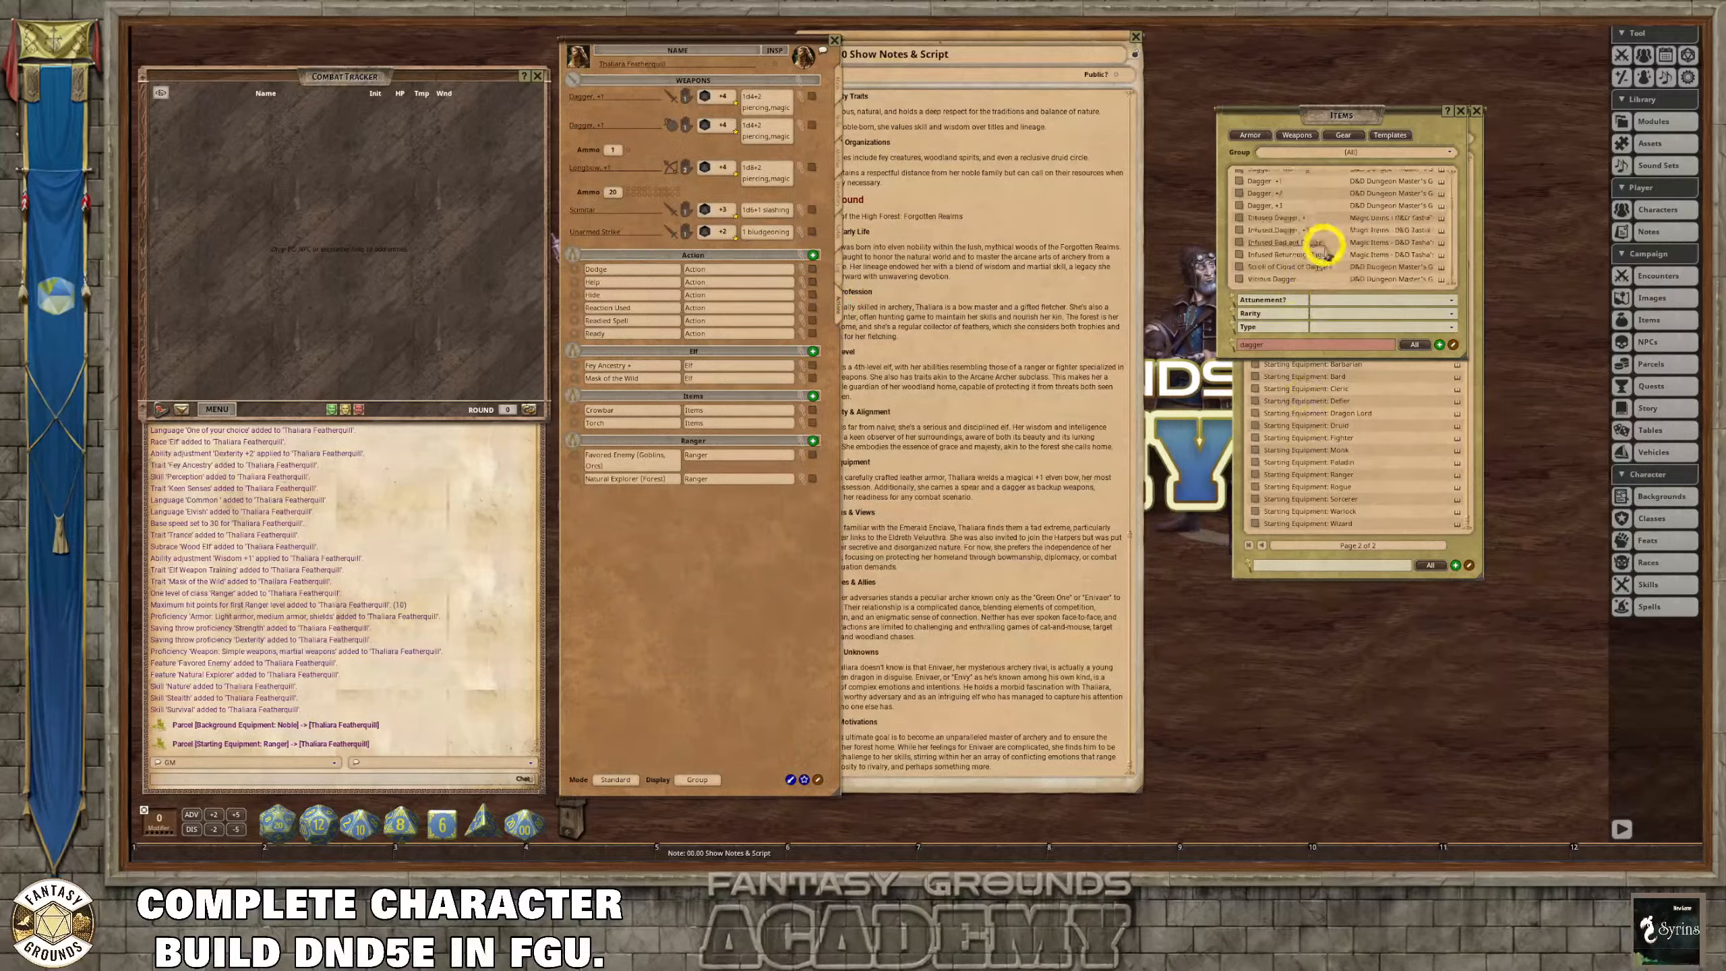
scroll(1326, 255, up, 3)
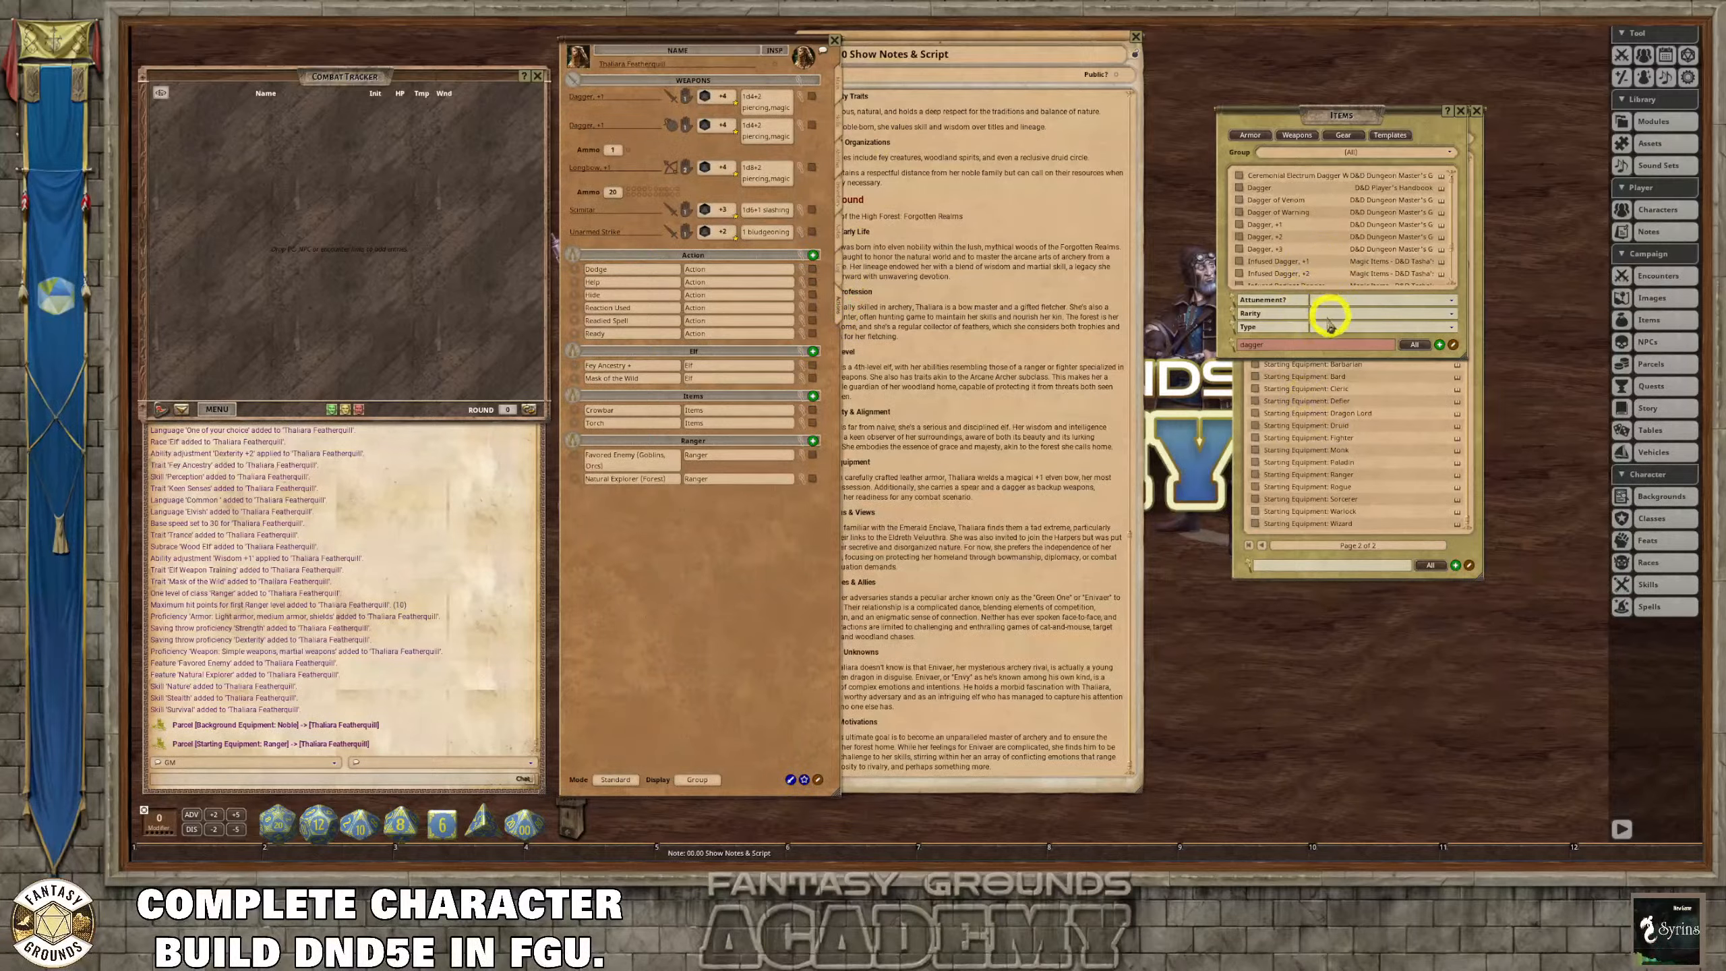
click(1295, 348)
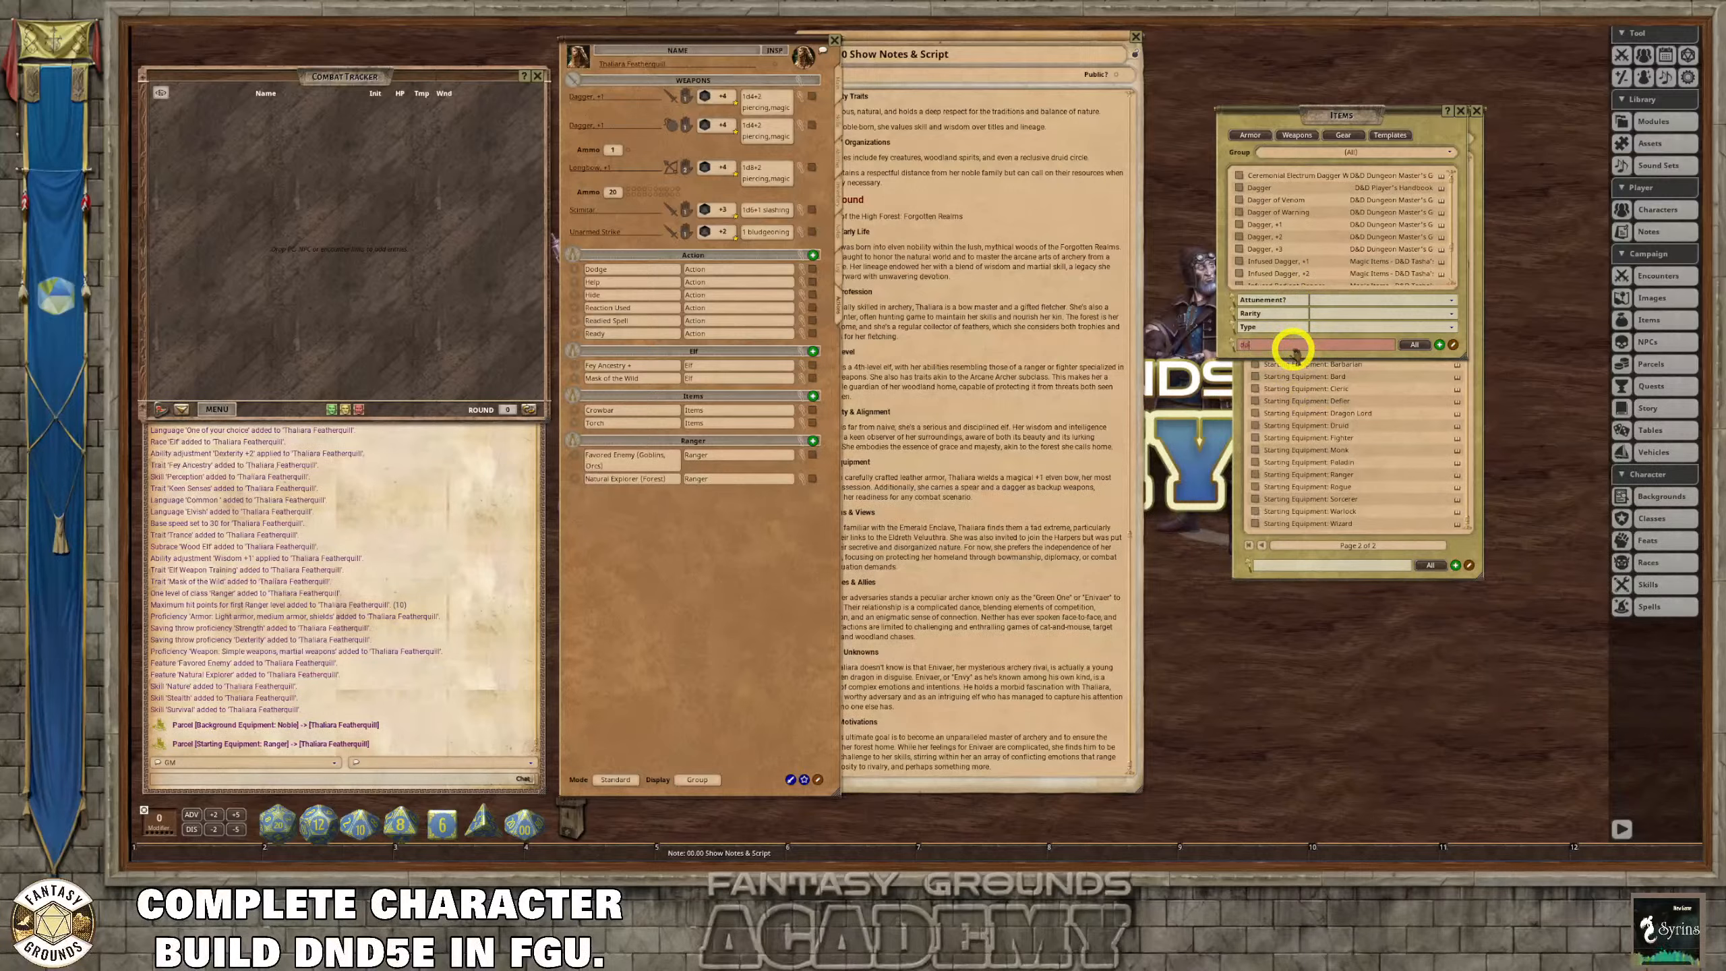
text(dpeasr)
key(Return)
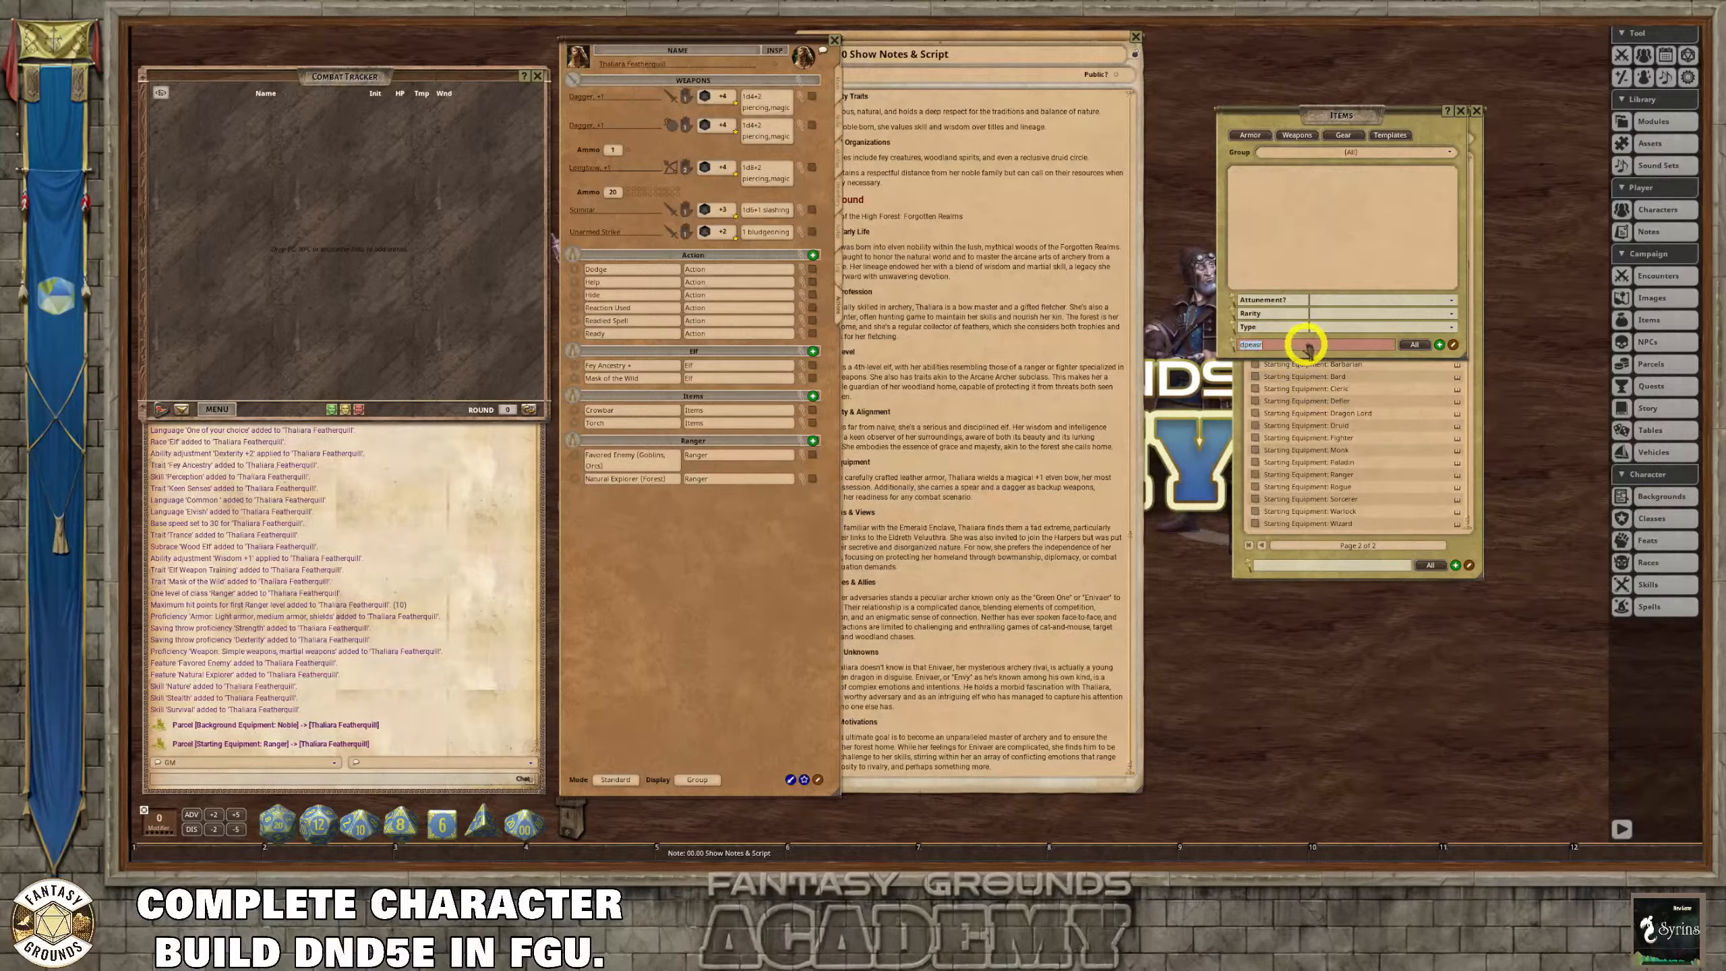
text(spear)
key(Return)
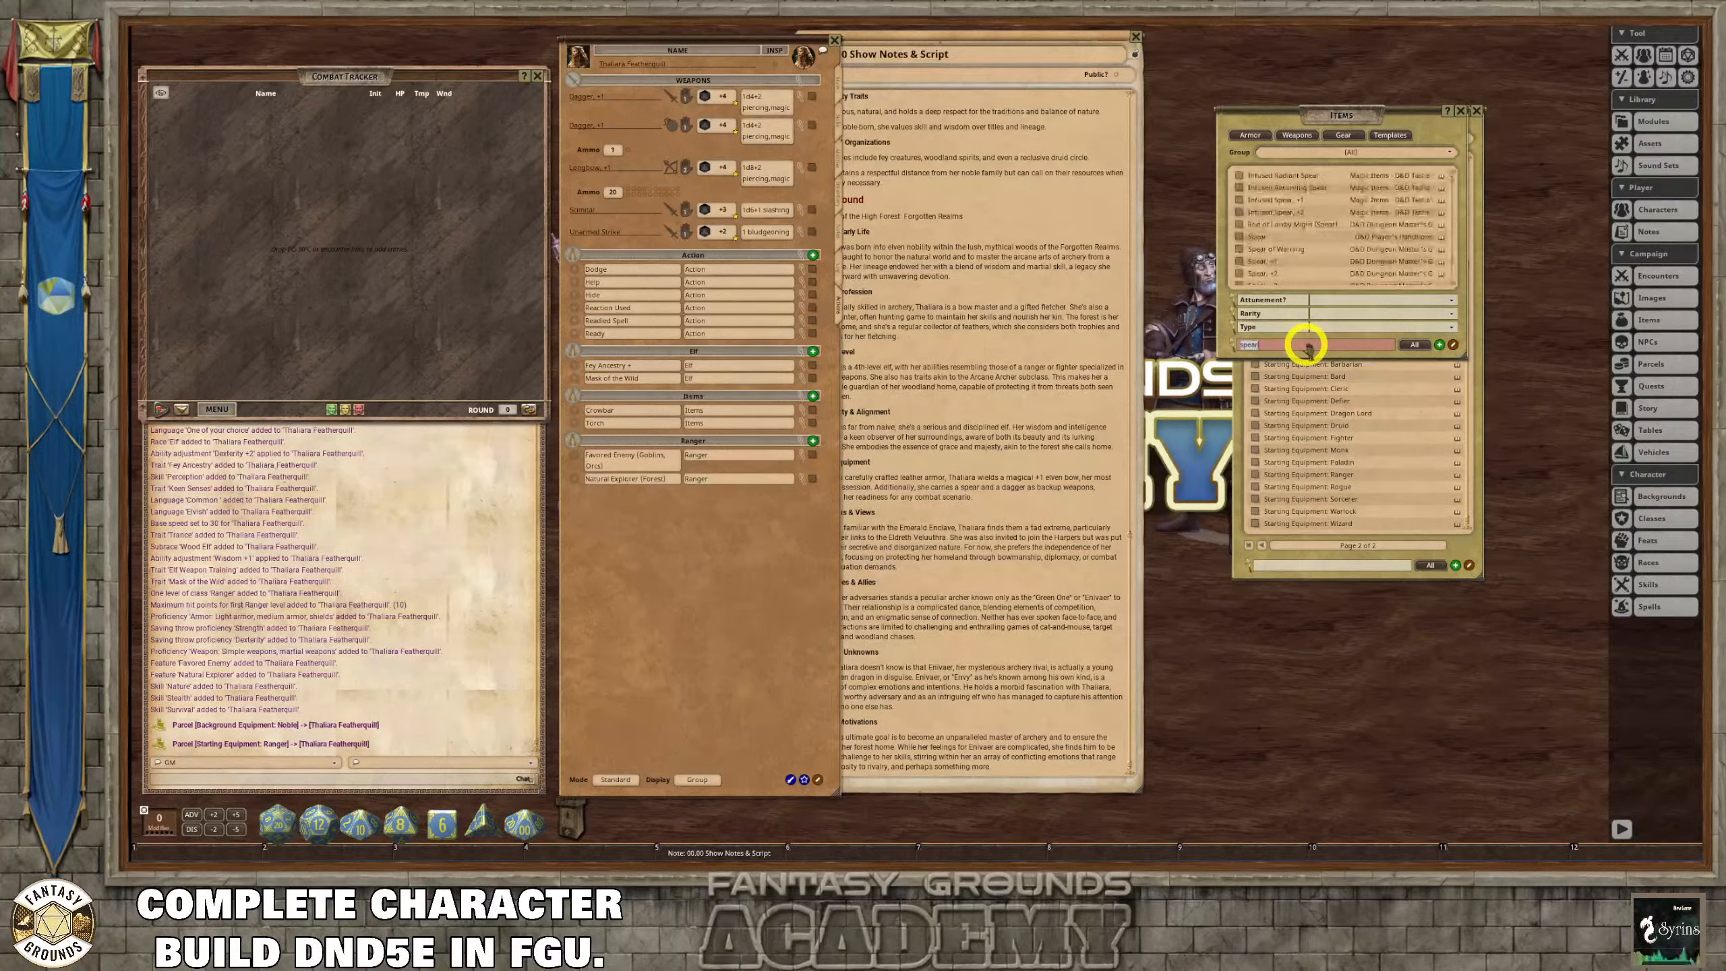
Add the Player's Handbook Spear to the character's weapons and set the thrown spear's ammo to 1.
drag(1237, 240, 642, 205)
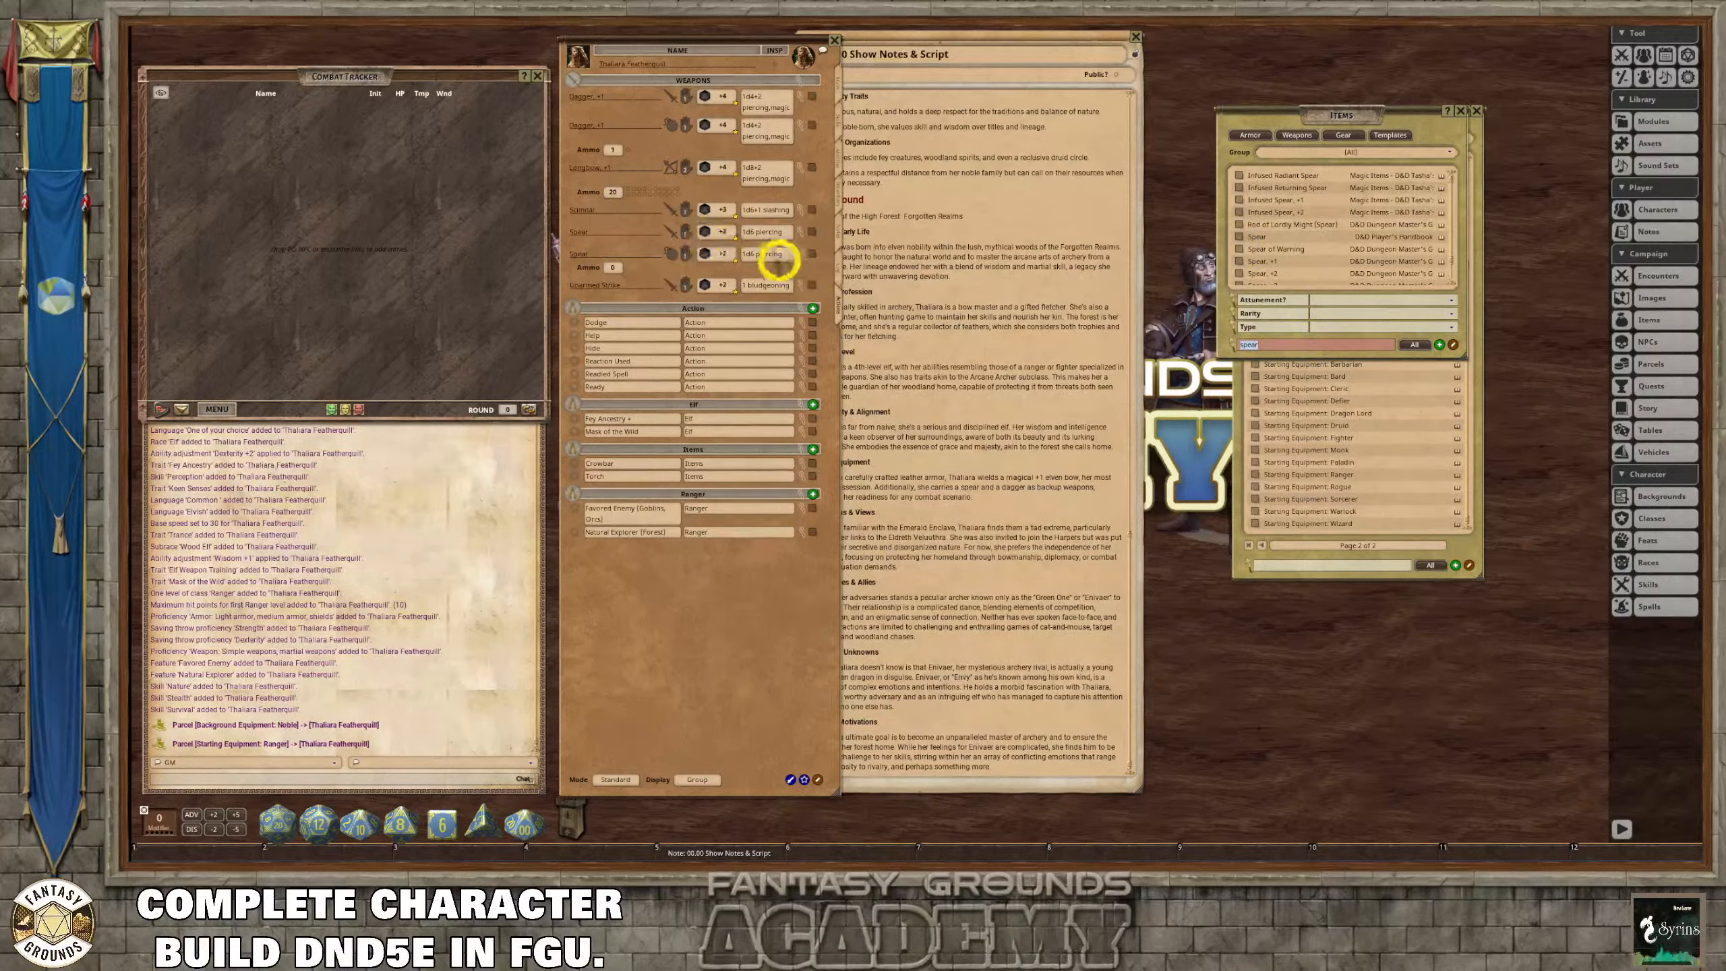
click(619, 270)
text(1)
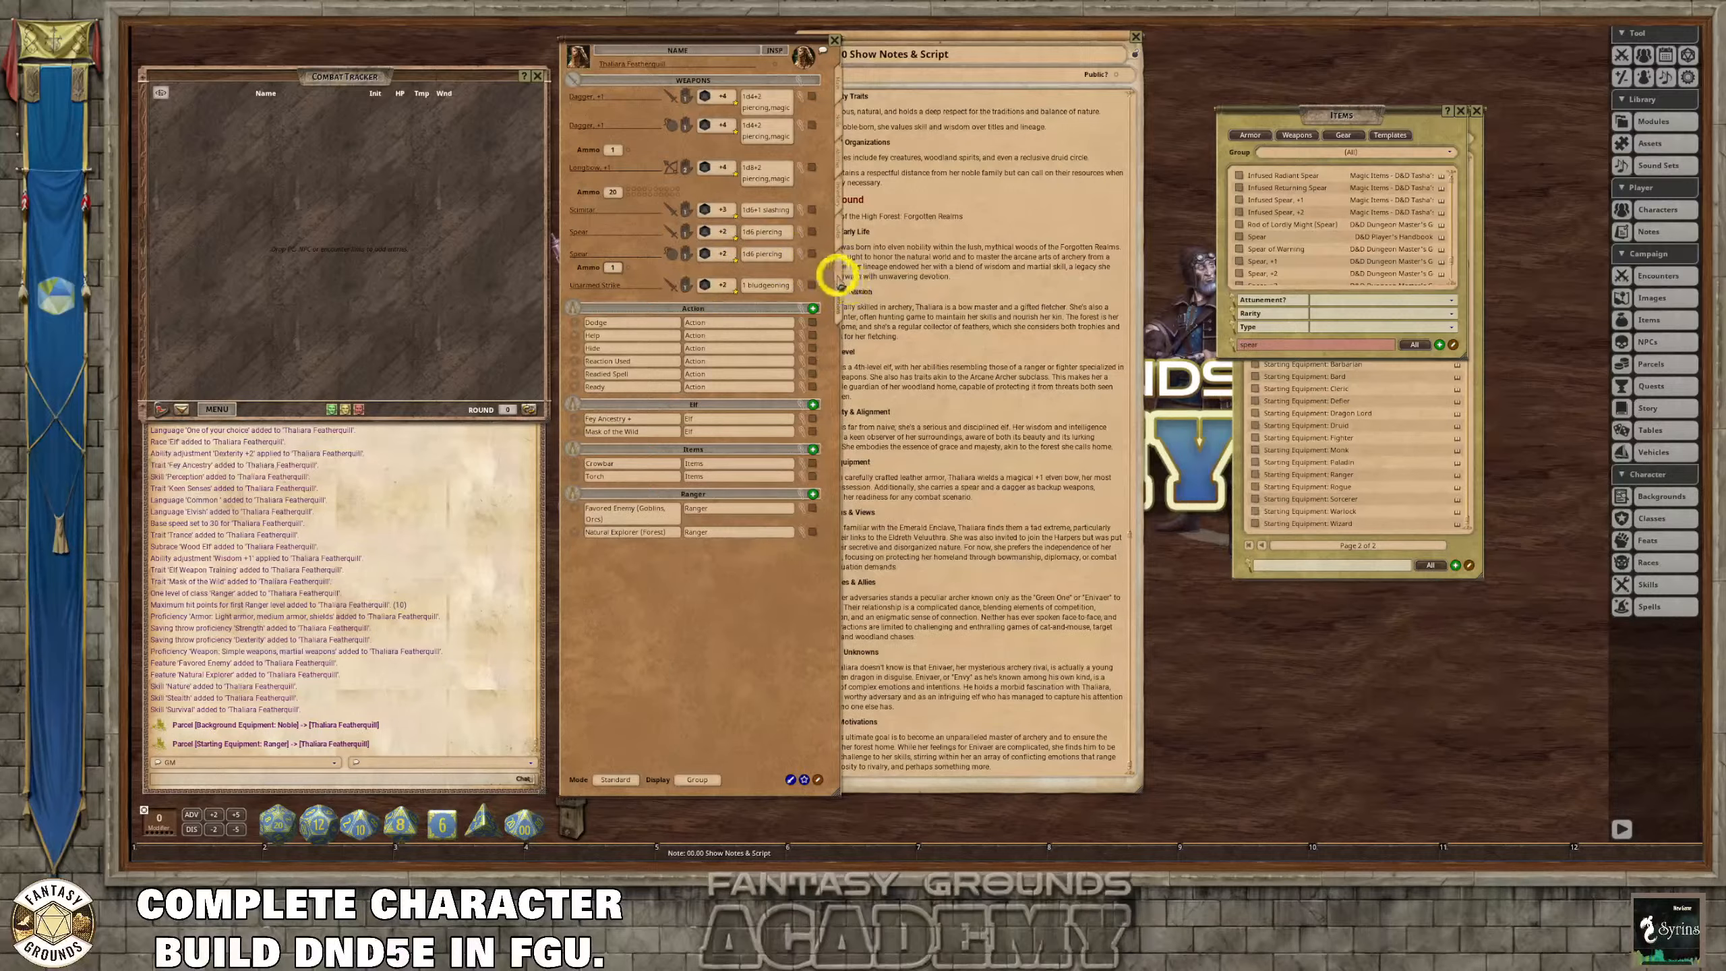
Check the spear in the character's equipment and weapon list, and return to the character's Notes.
click(841, 197)
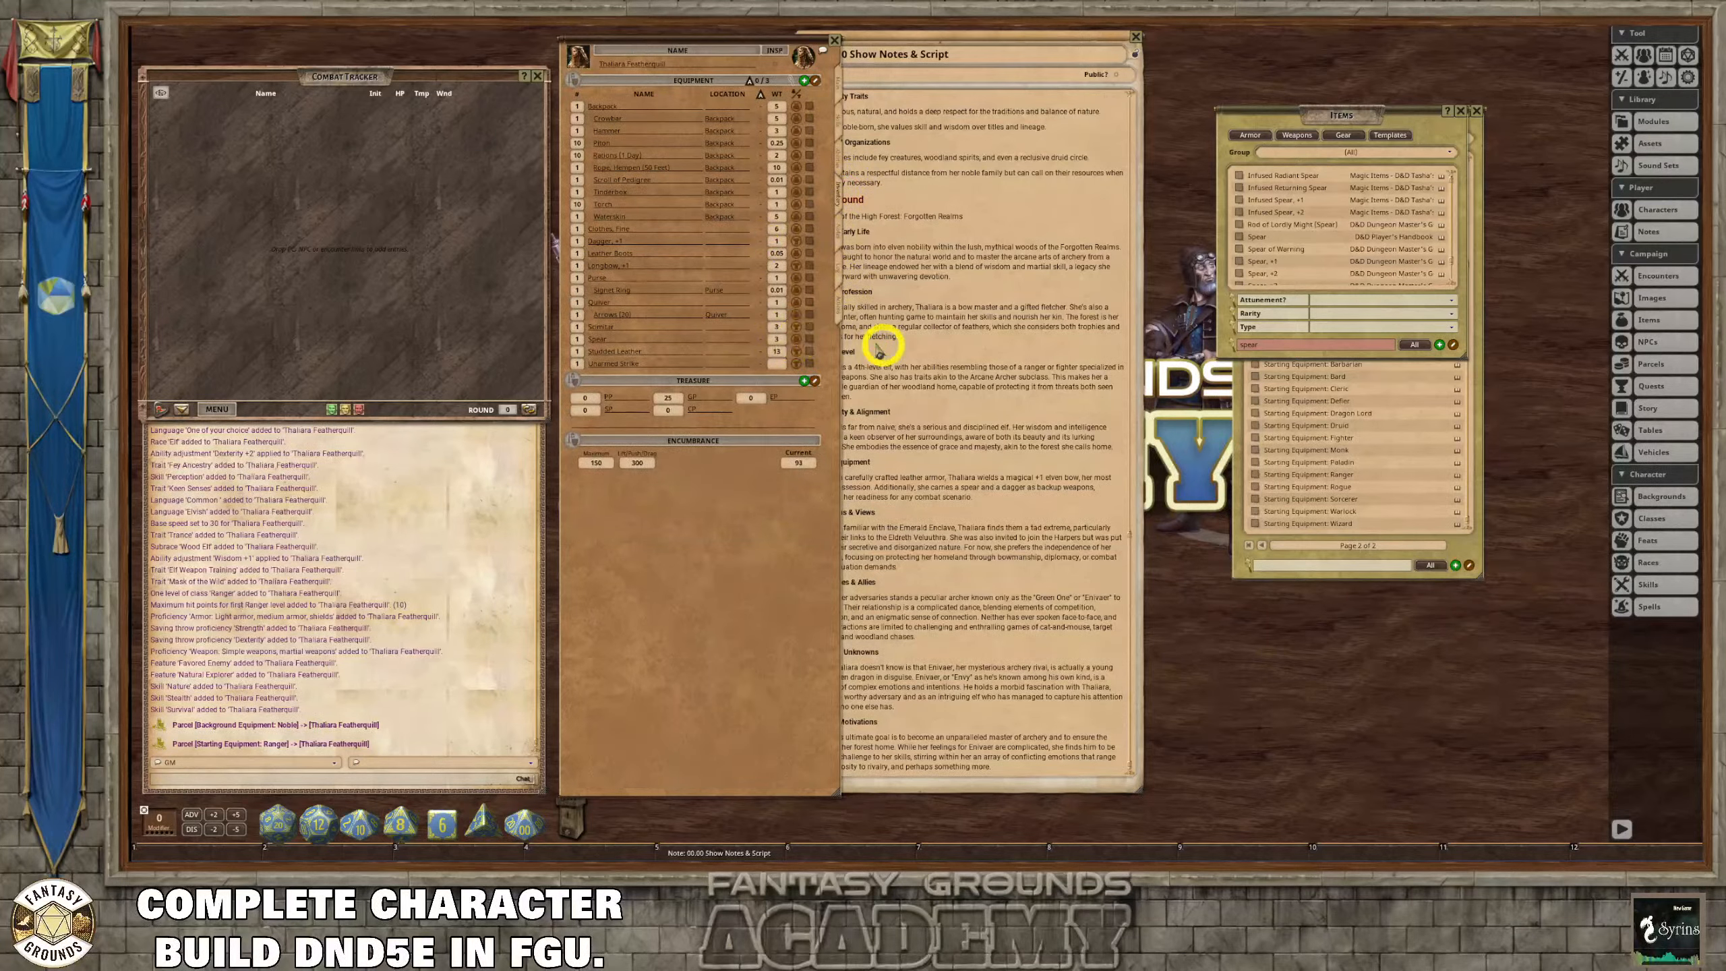
click(840, 315)
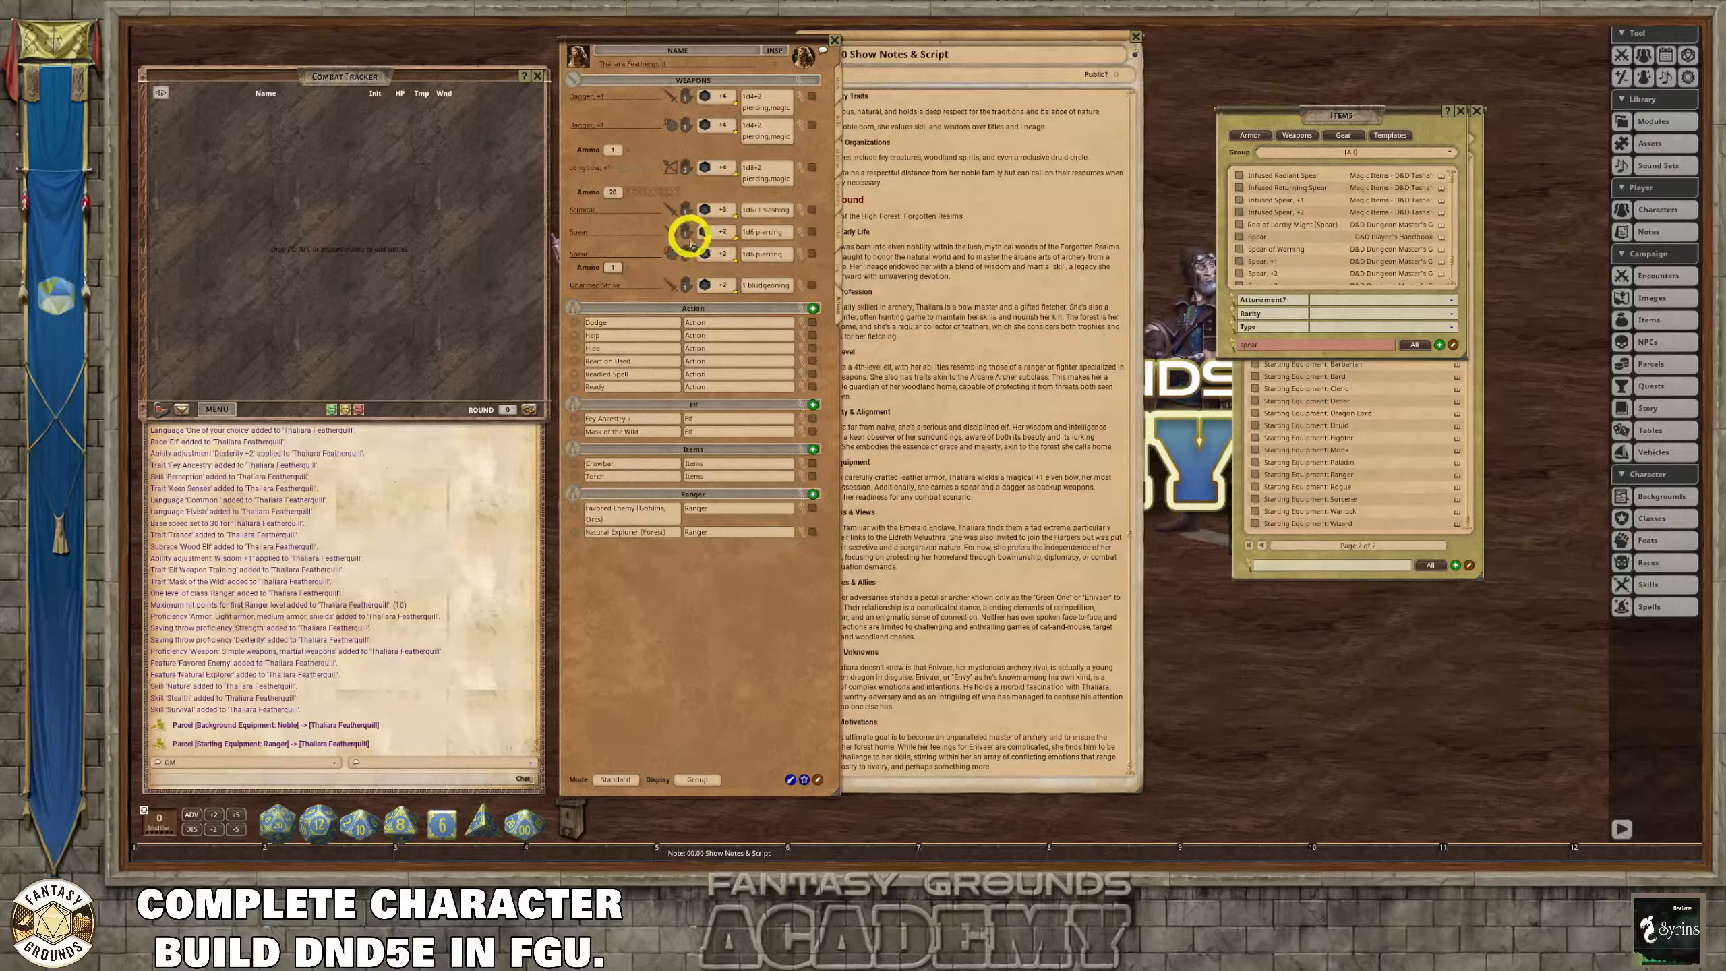
click(688, 234)
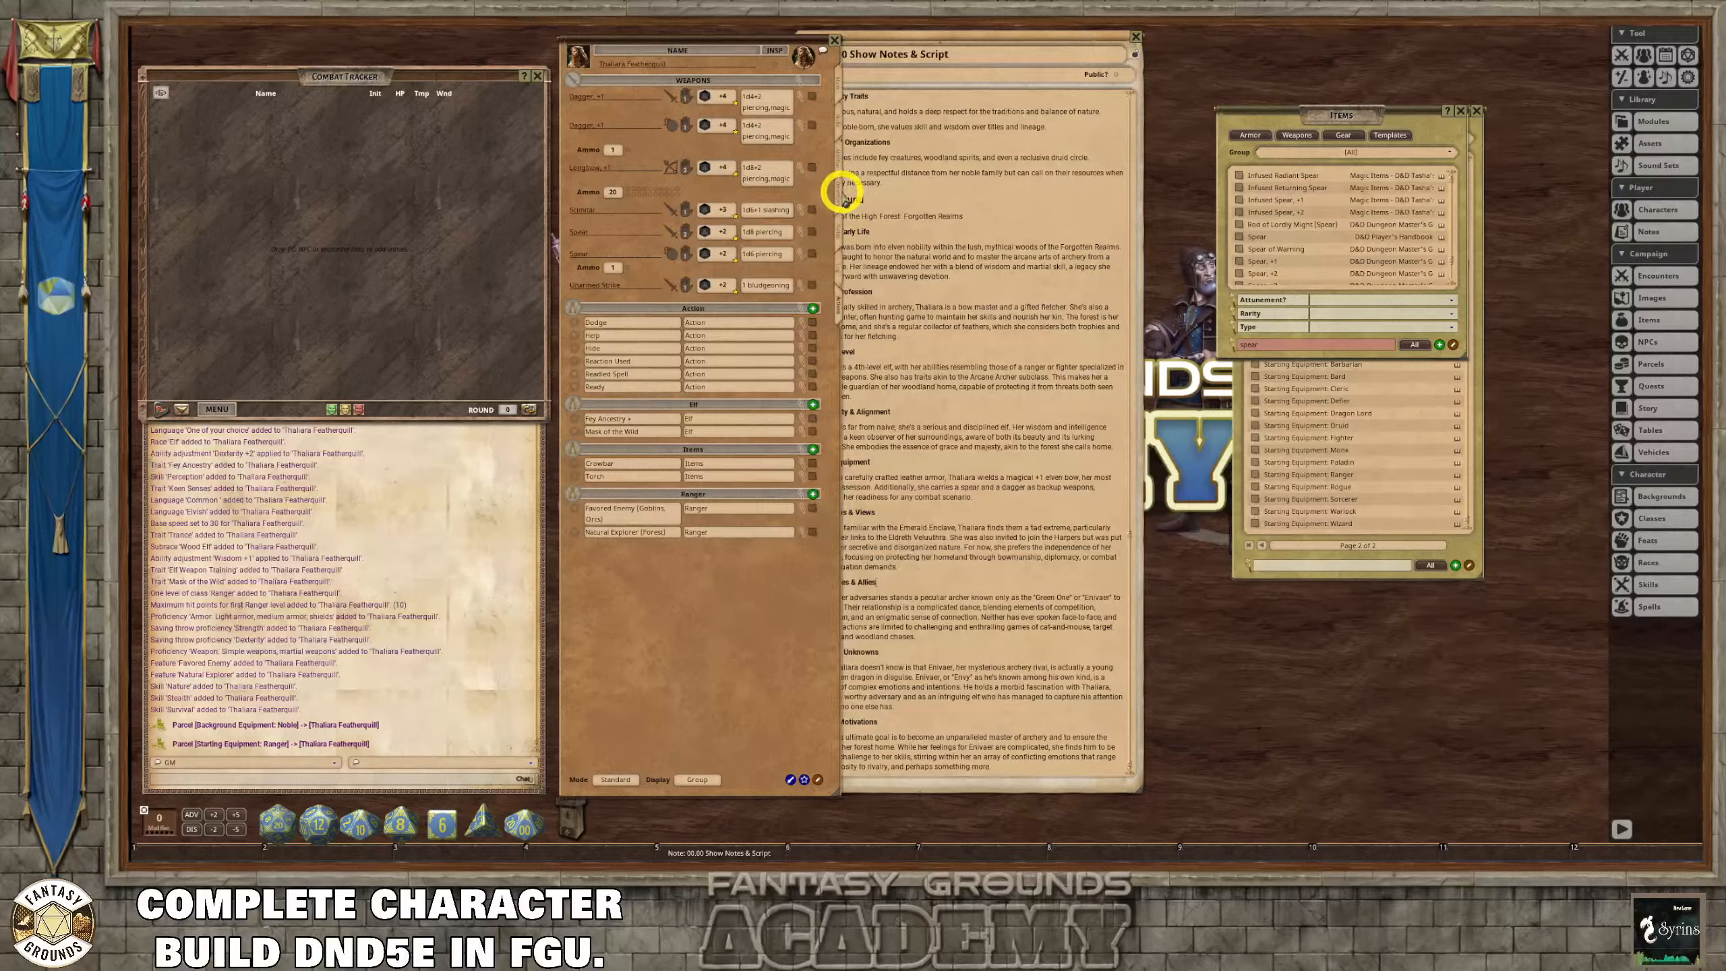
click(837, 231)
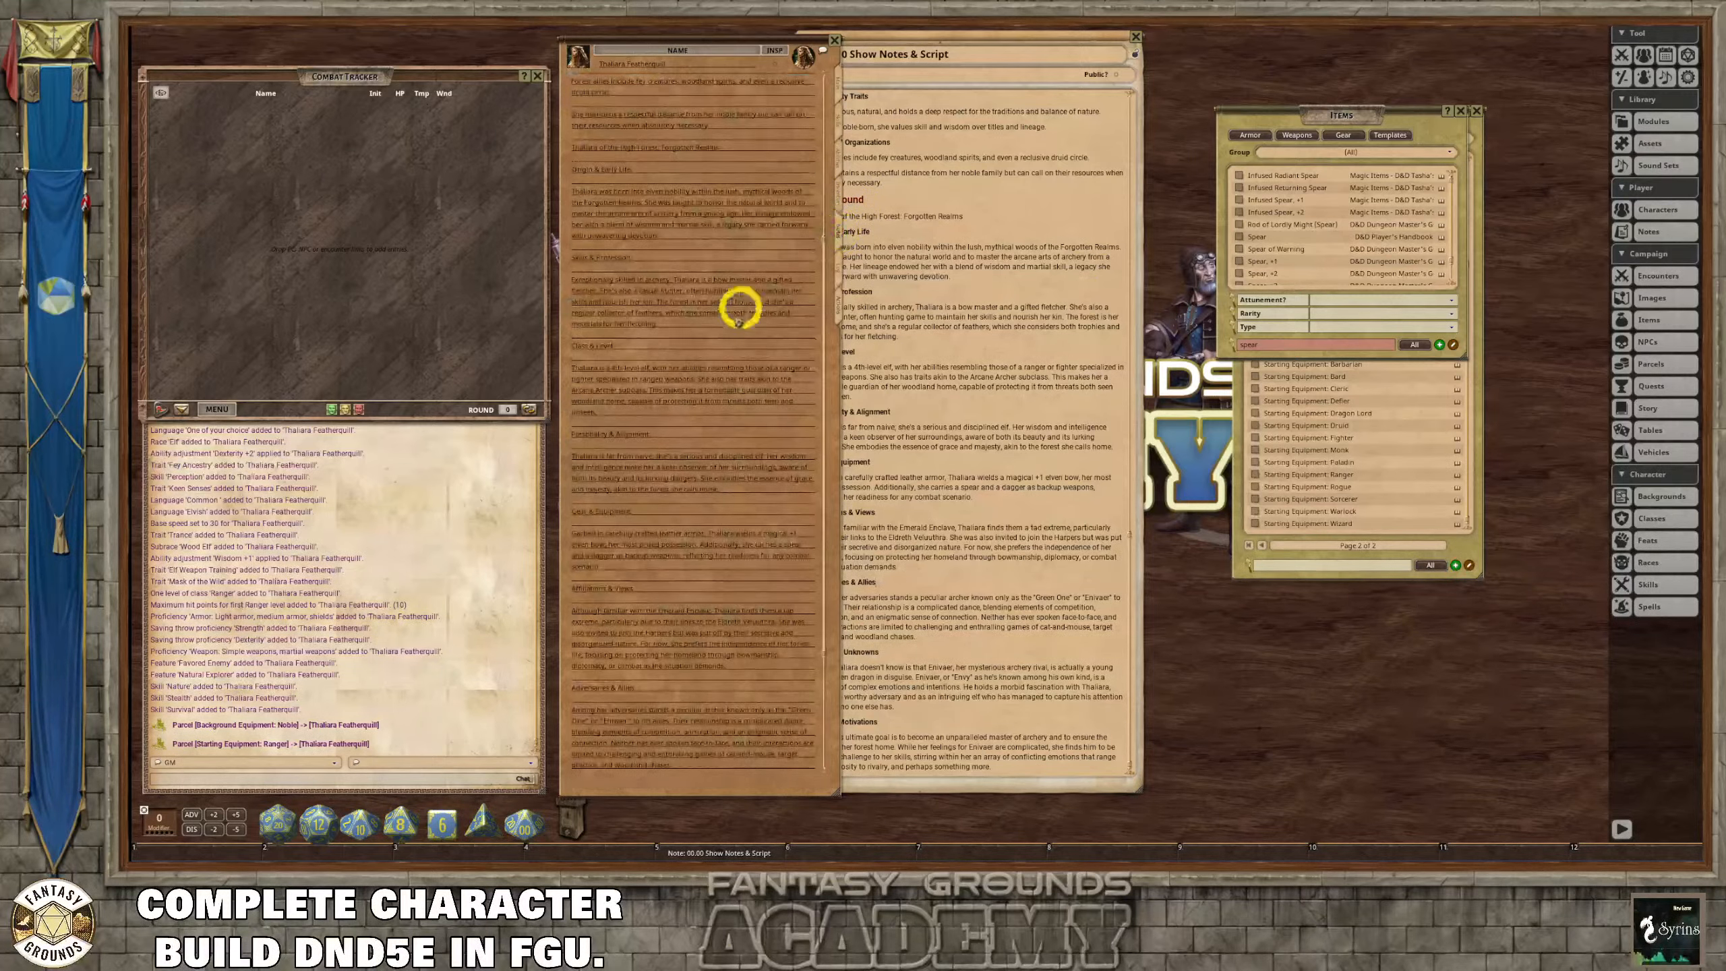
Bring up the character's Noble background record beside the Notes page, with the script note moved clear of the sheet.
scroll(735, 320, up, 10)
scroll(733, 332, up, 2)
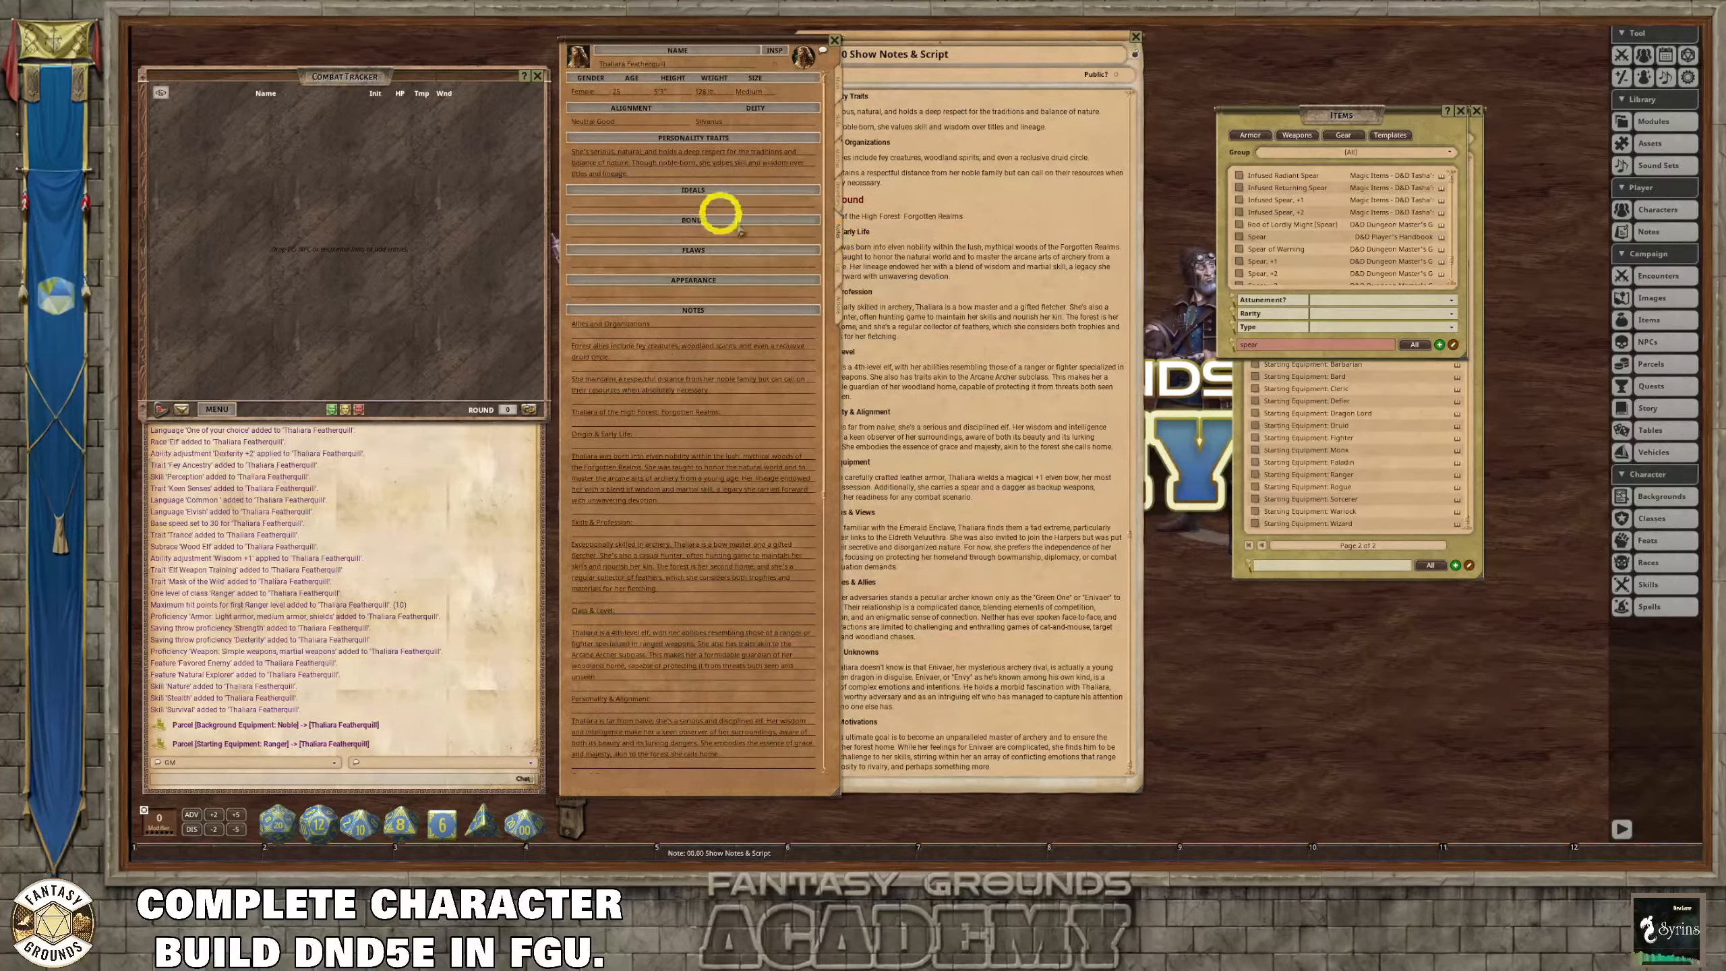
drag(1016, 43, 1098, 50)
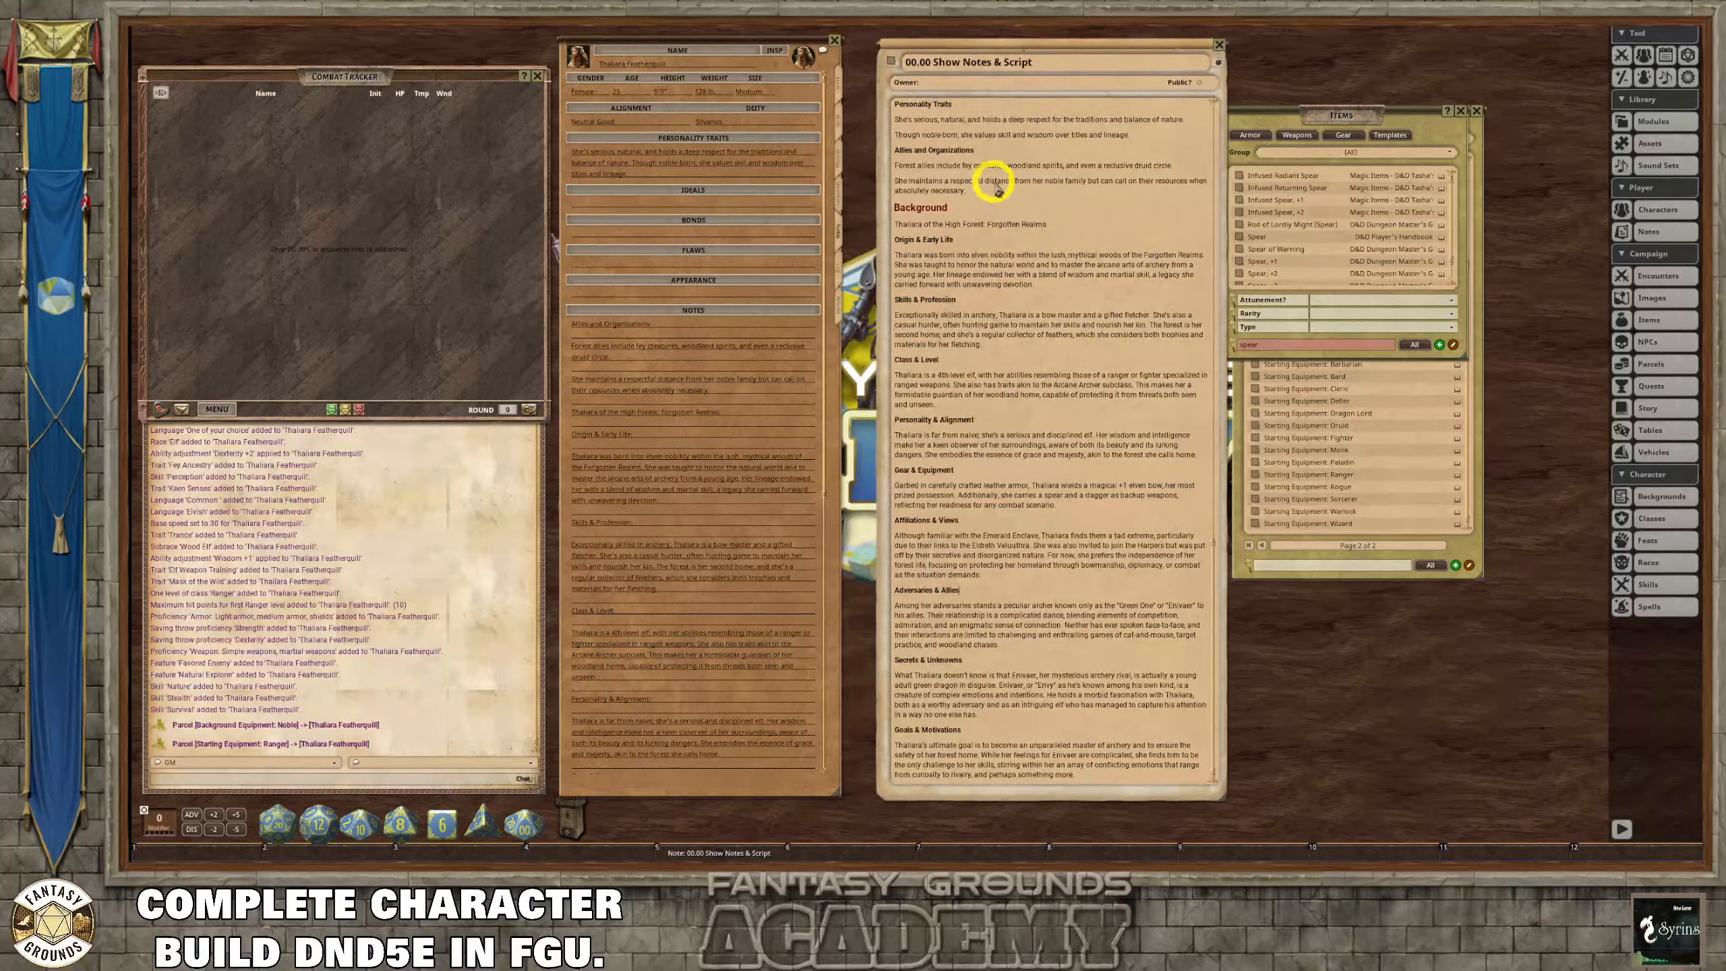
click(838, 82)
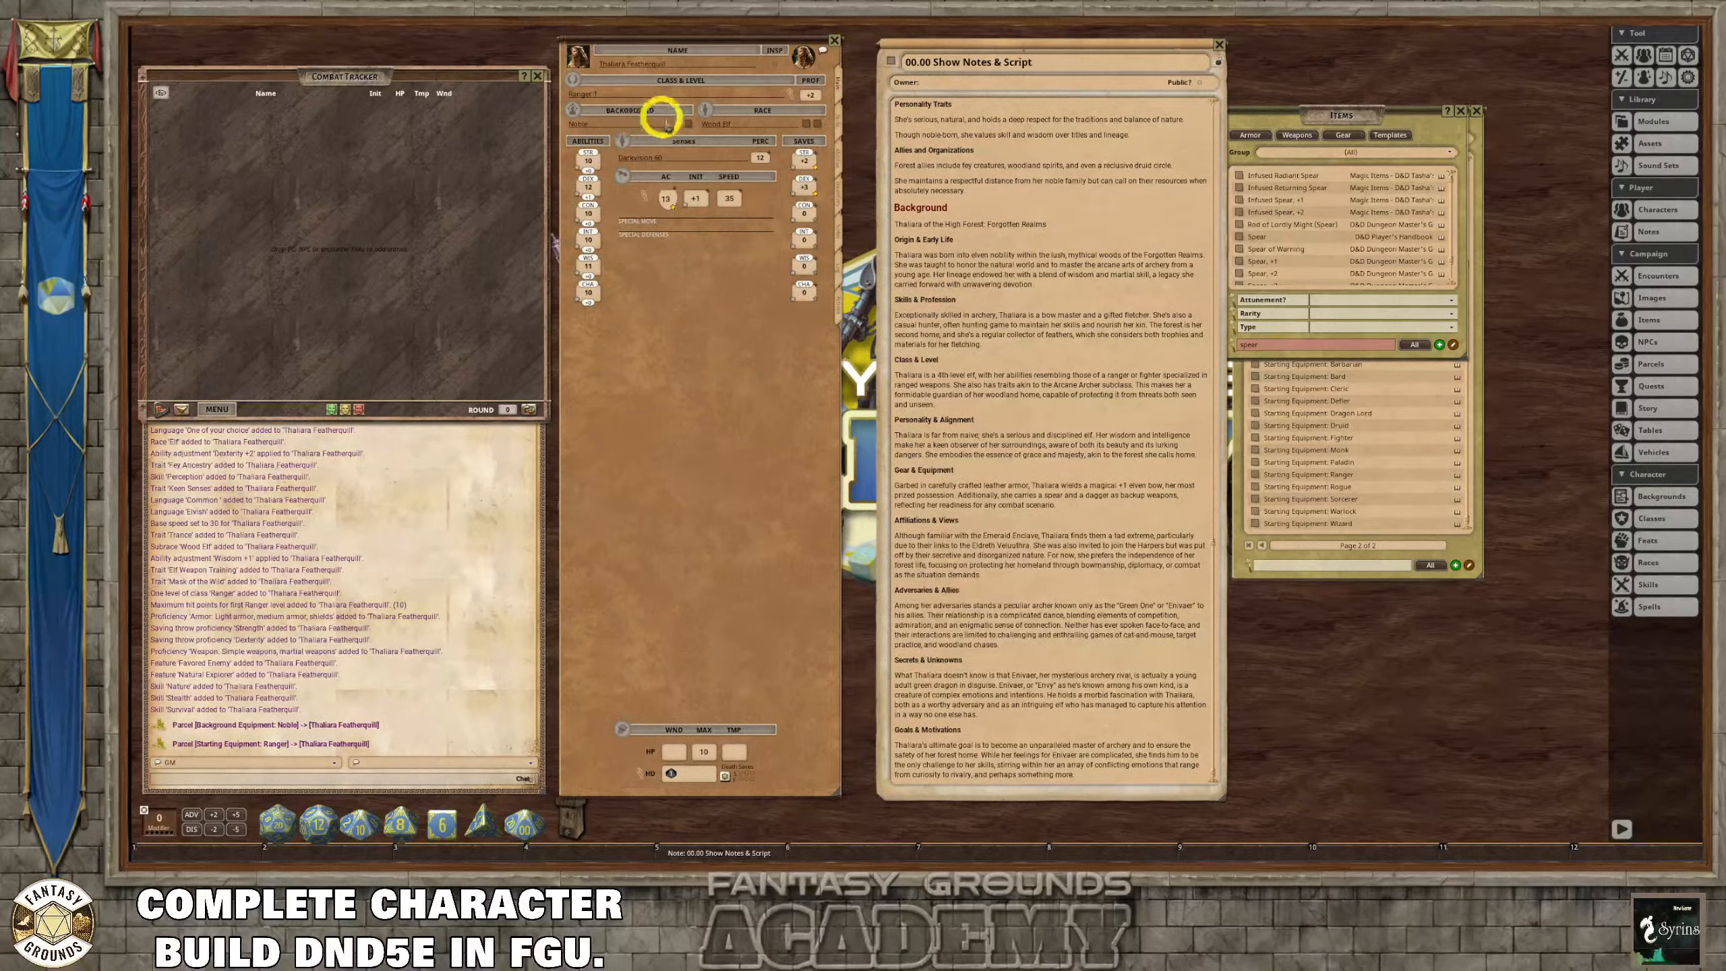
click(687, 123)
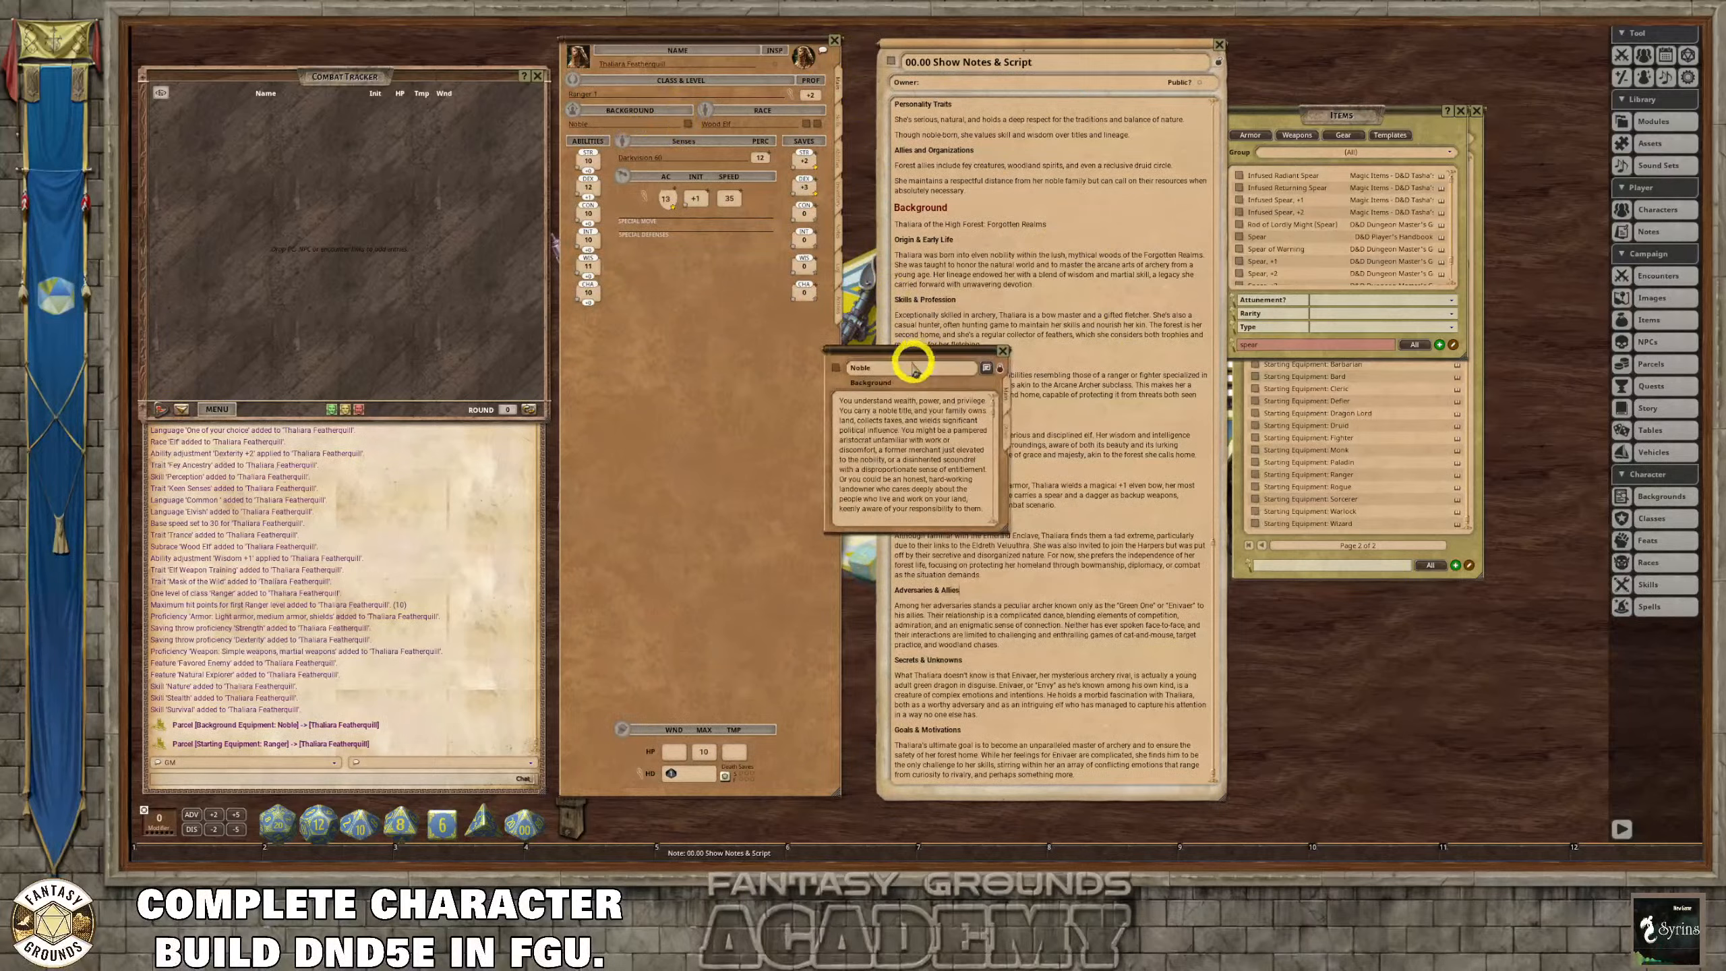
drag(913, 358, 971, 328)
click(839, 232)
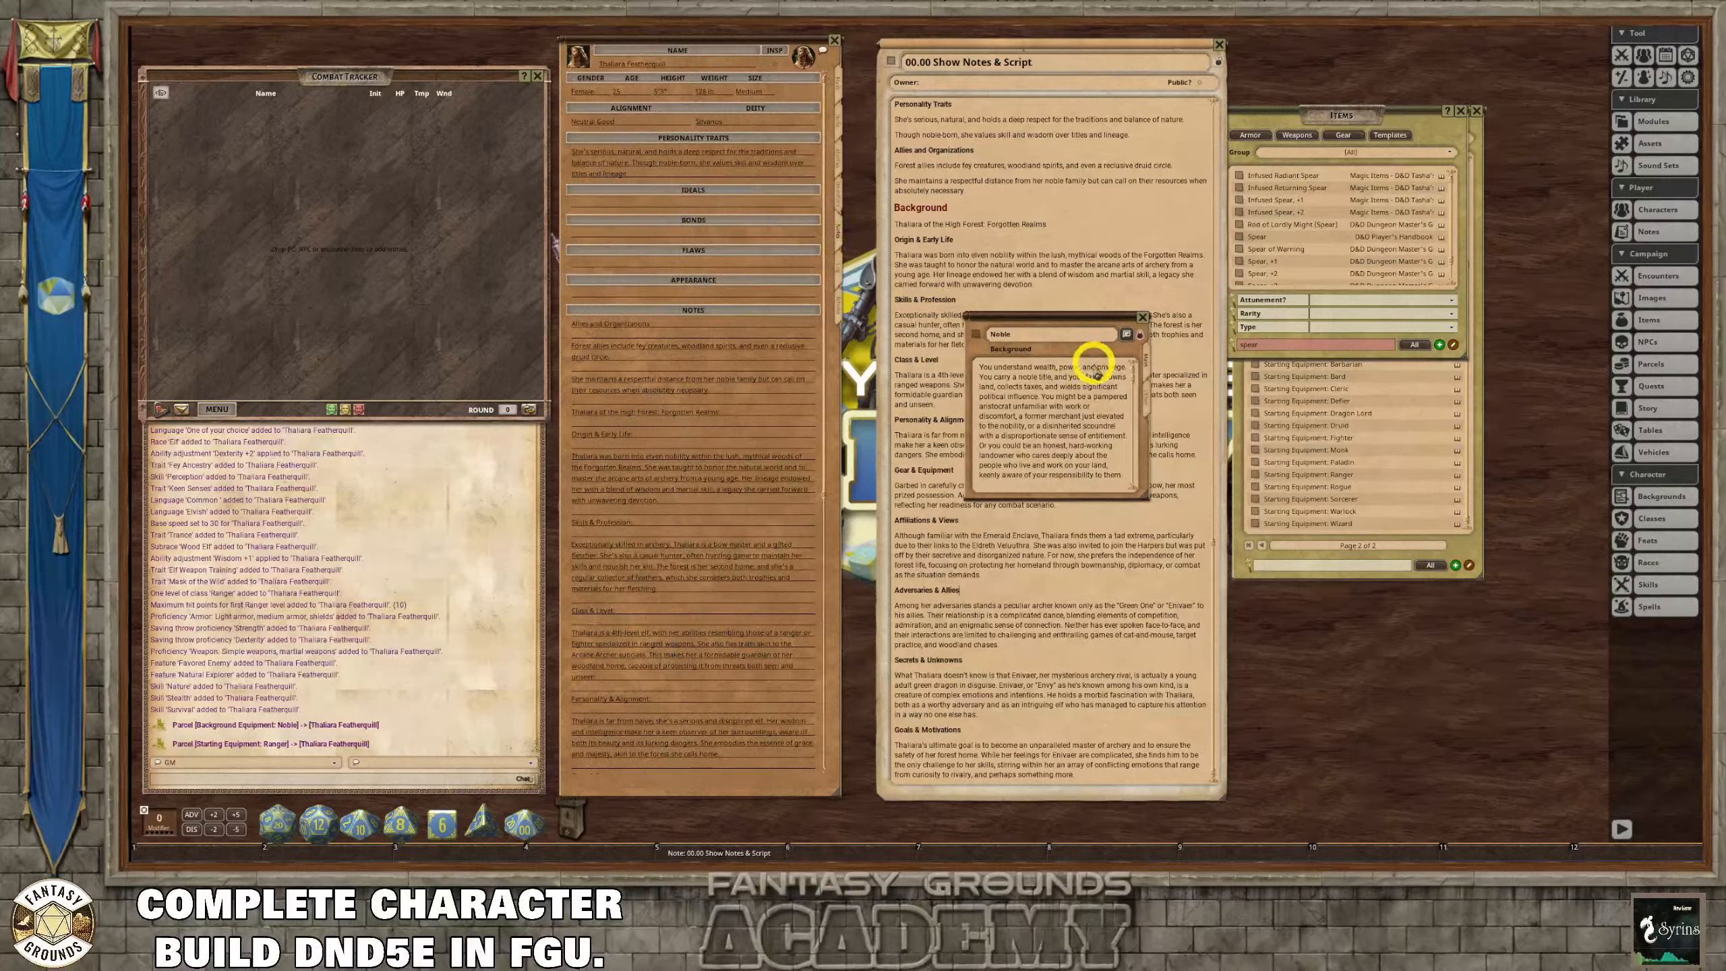
Fill in the character's Ideals with the Noble Obligation entry from the Noble Ideal table, about protecting and caring for the people beneath me.
scroll(1090, 381, down, 5)
scroll(1096, 429, down, 6)
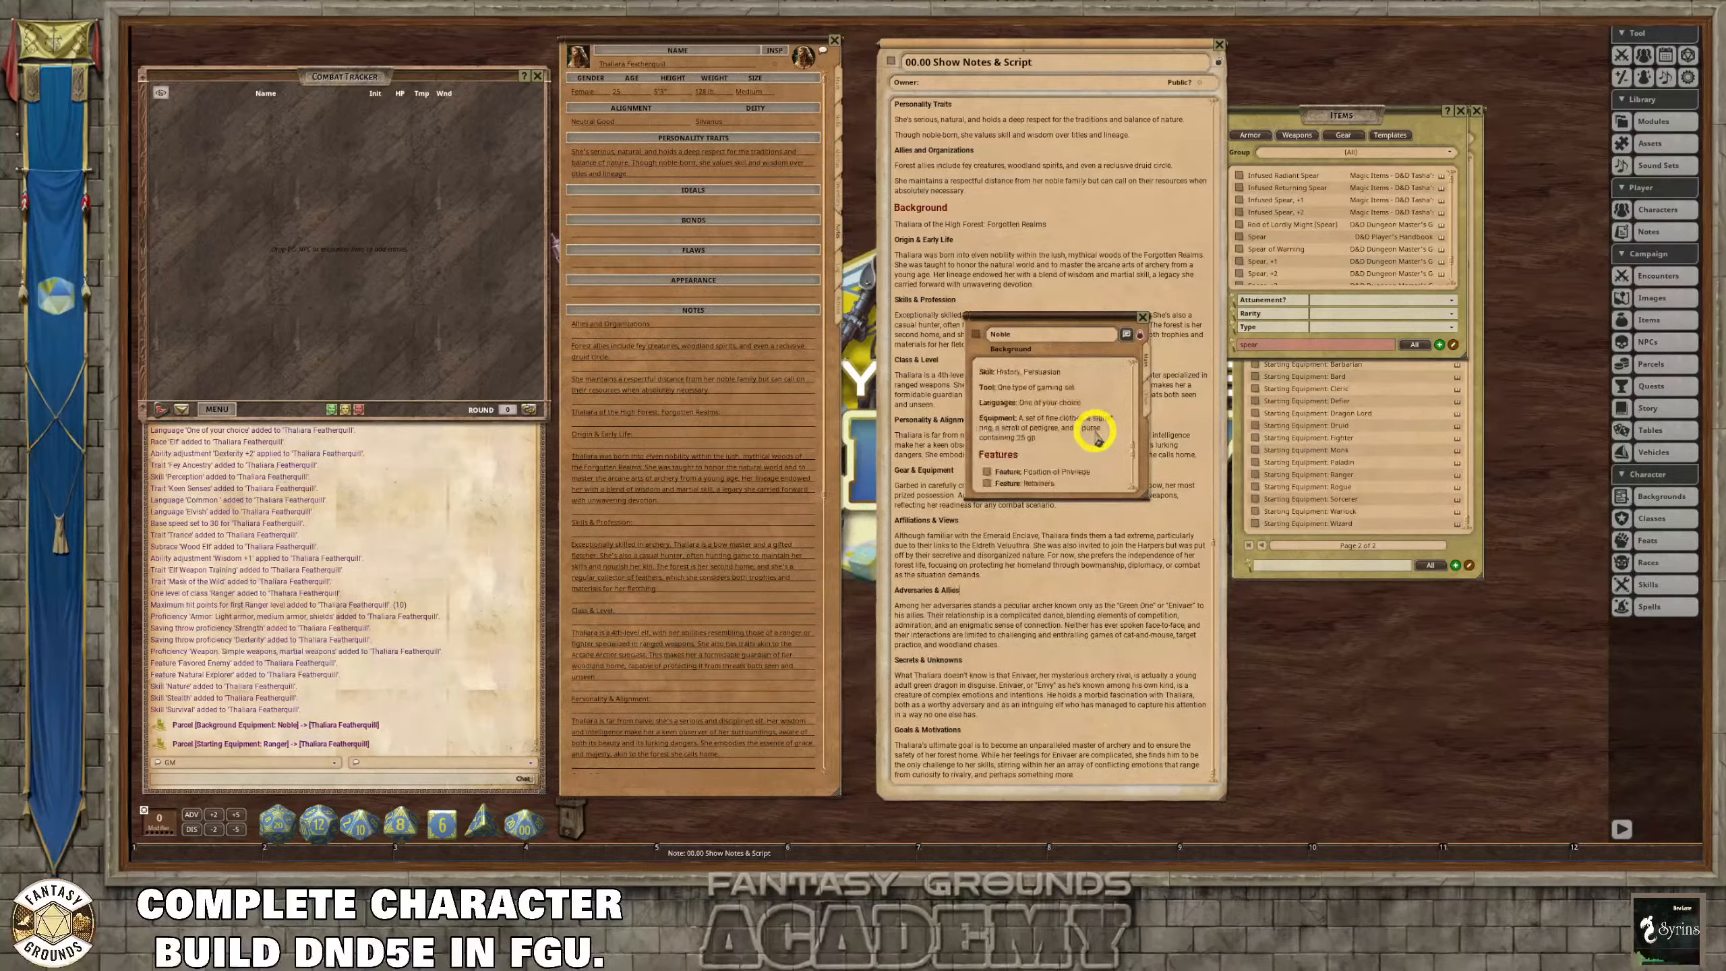
scroll(1098, 438, down, 8)
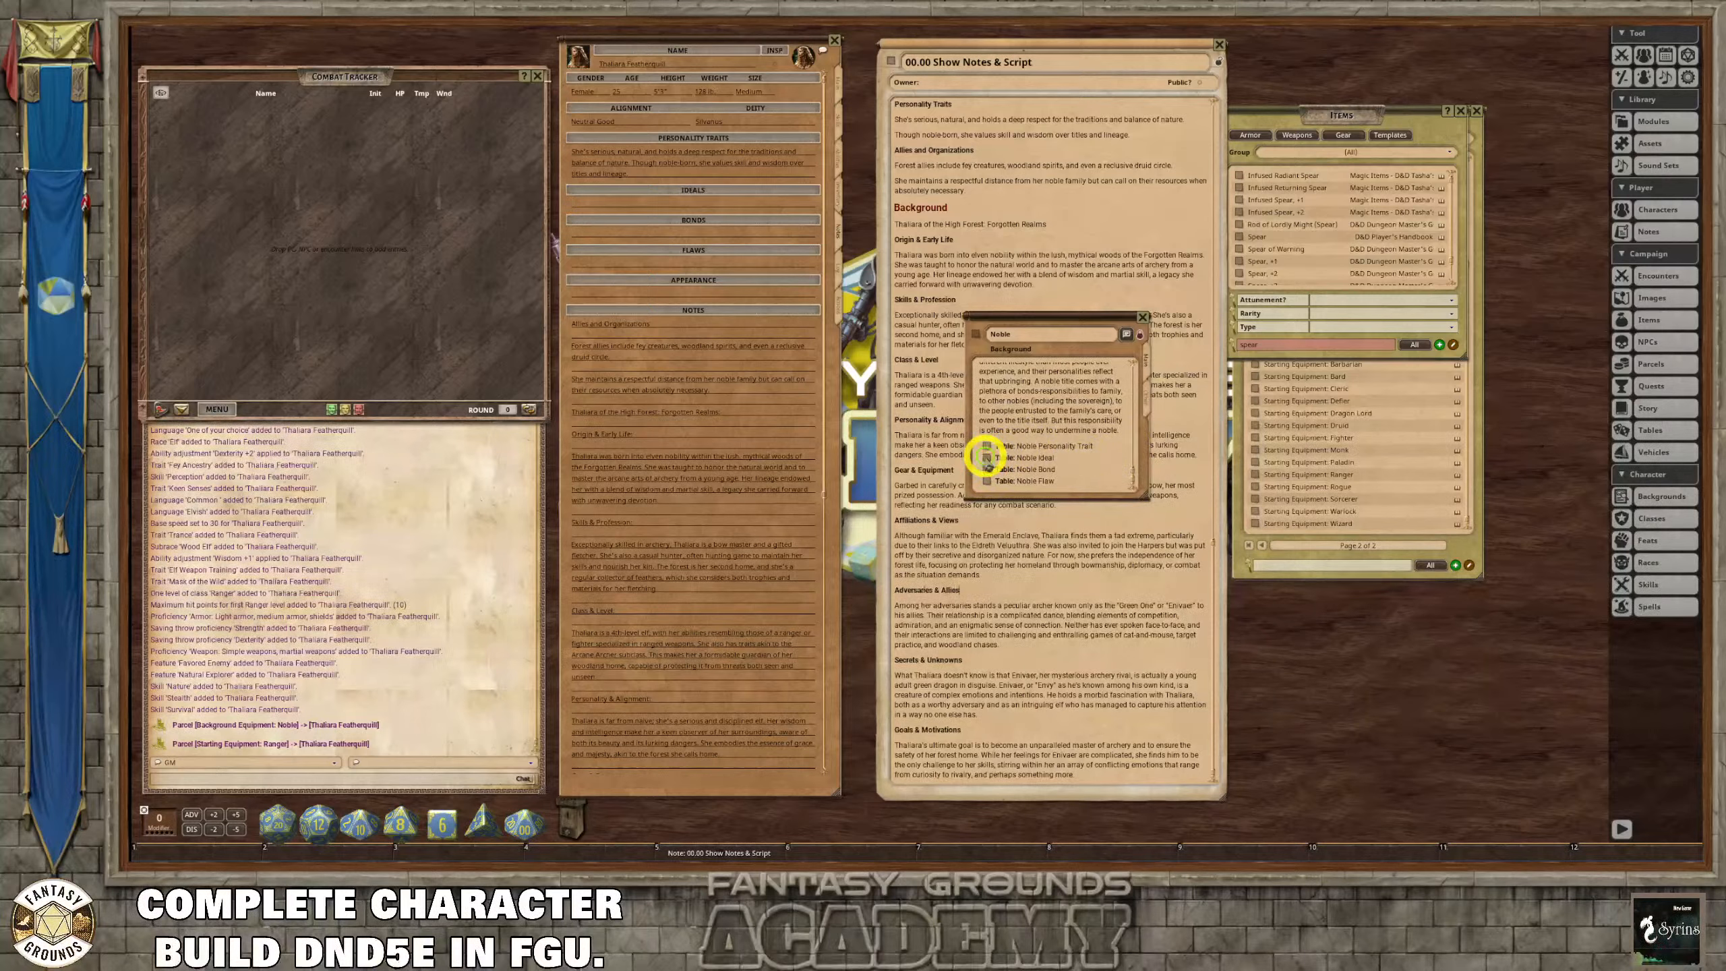
click(987, 458)
drag(925, 332, 976, 300)
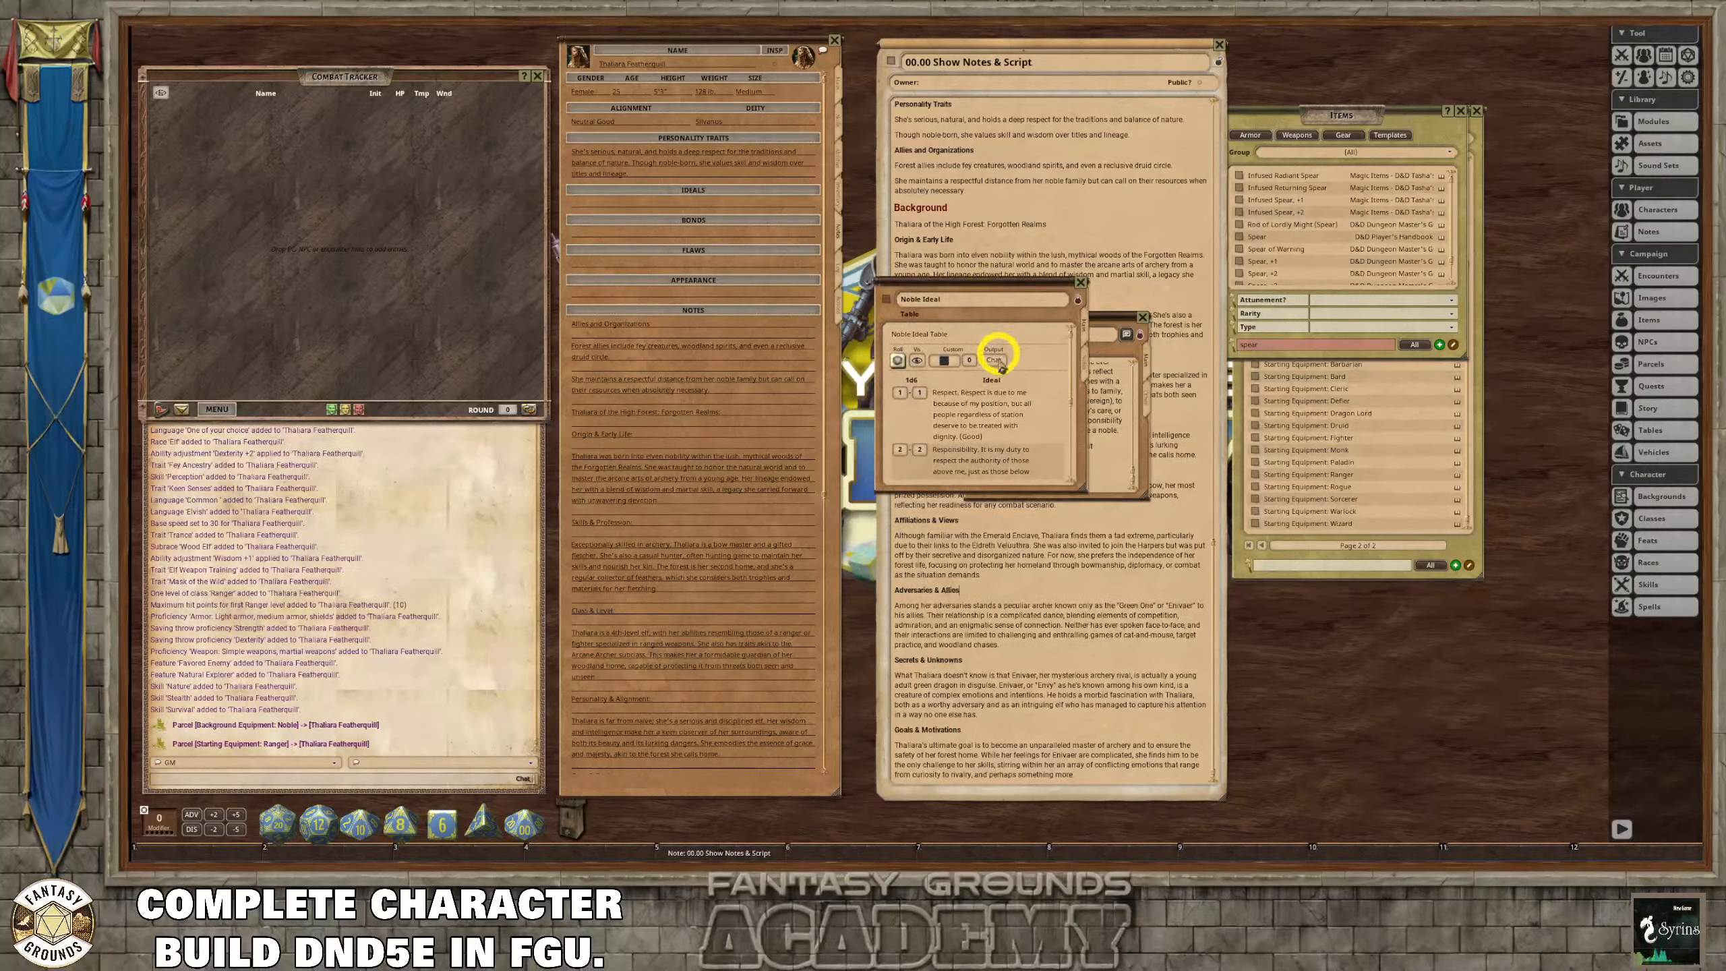
scroll(1033, 401, down, 4)
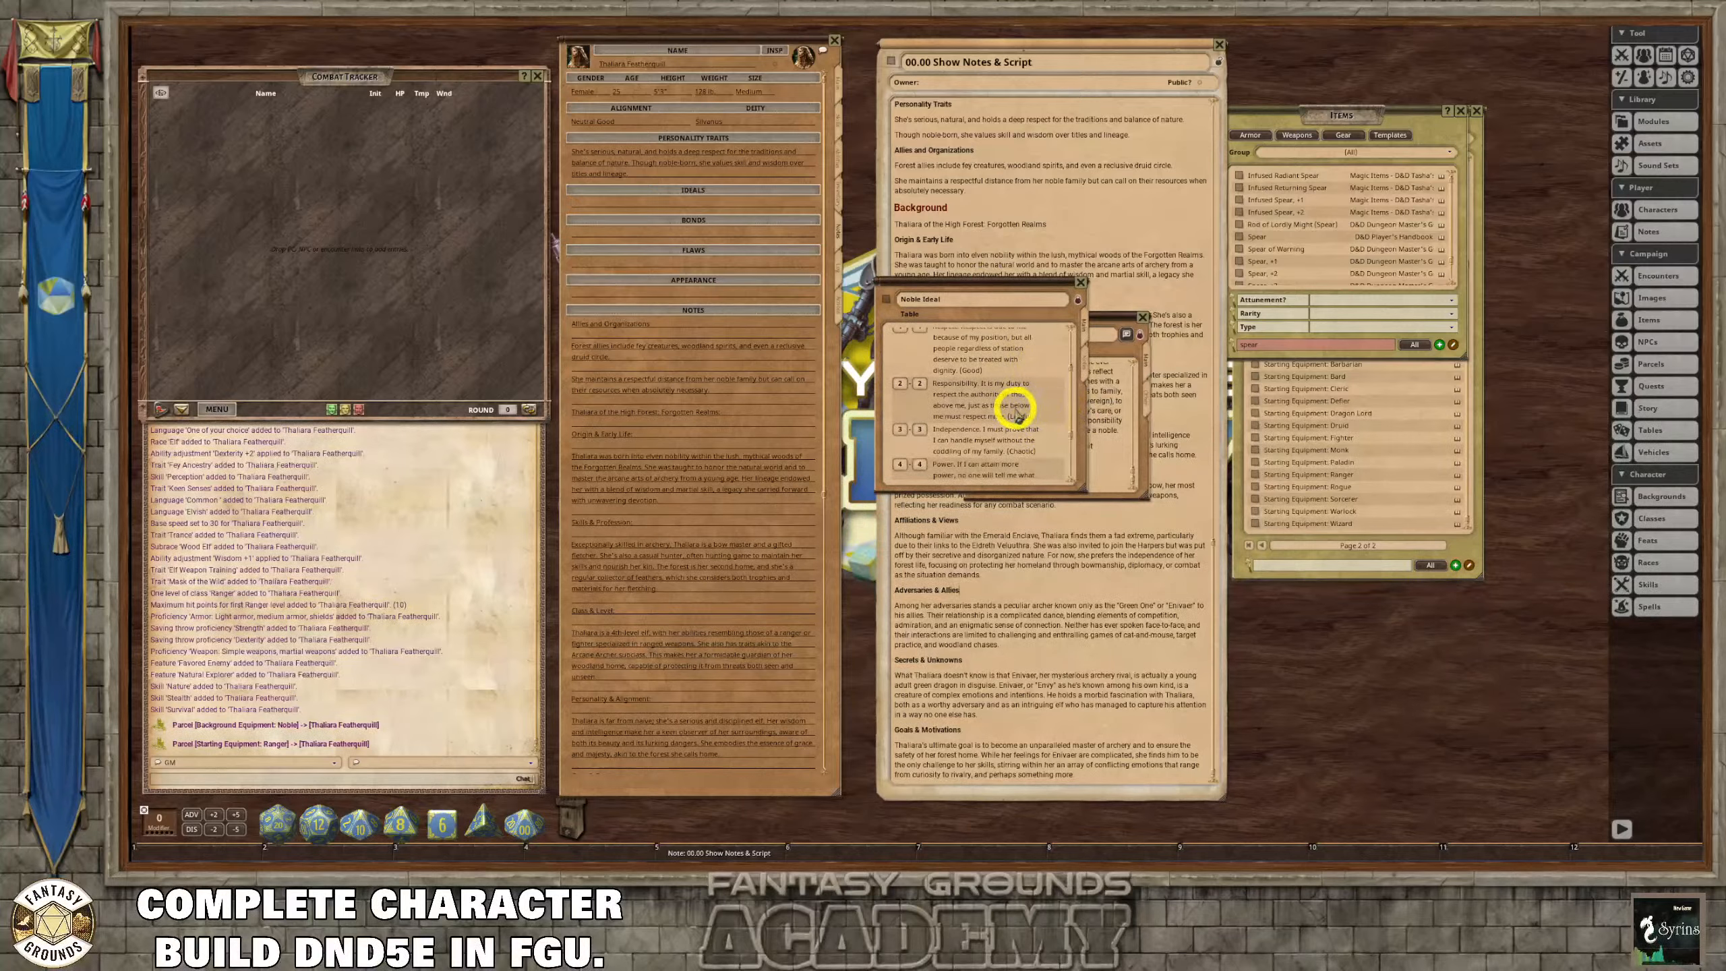
scroll(1043, 428, down, 2)
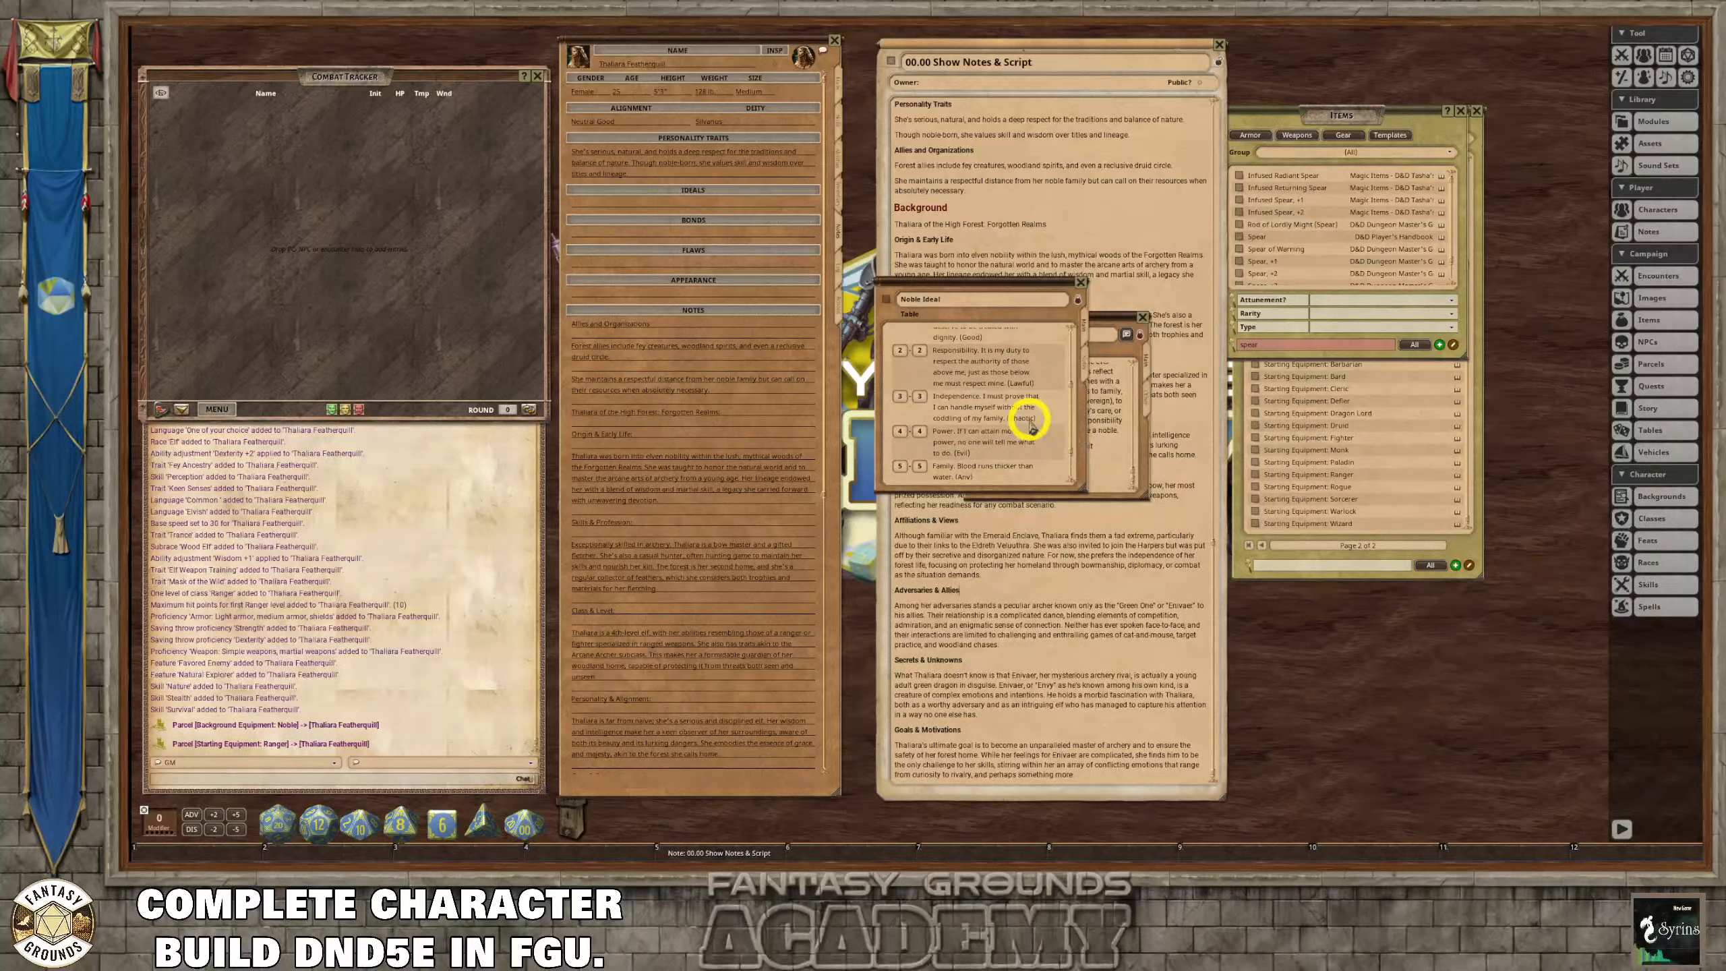
scroll(1050, 432, down, 1)
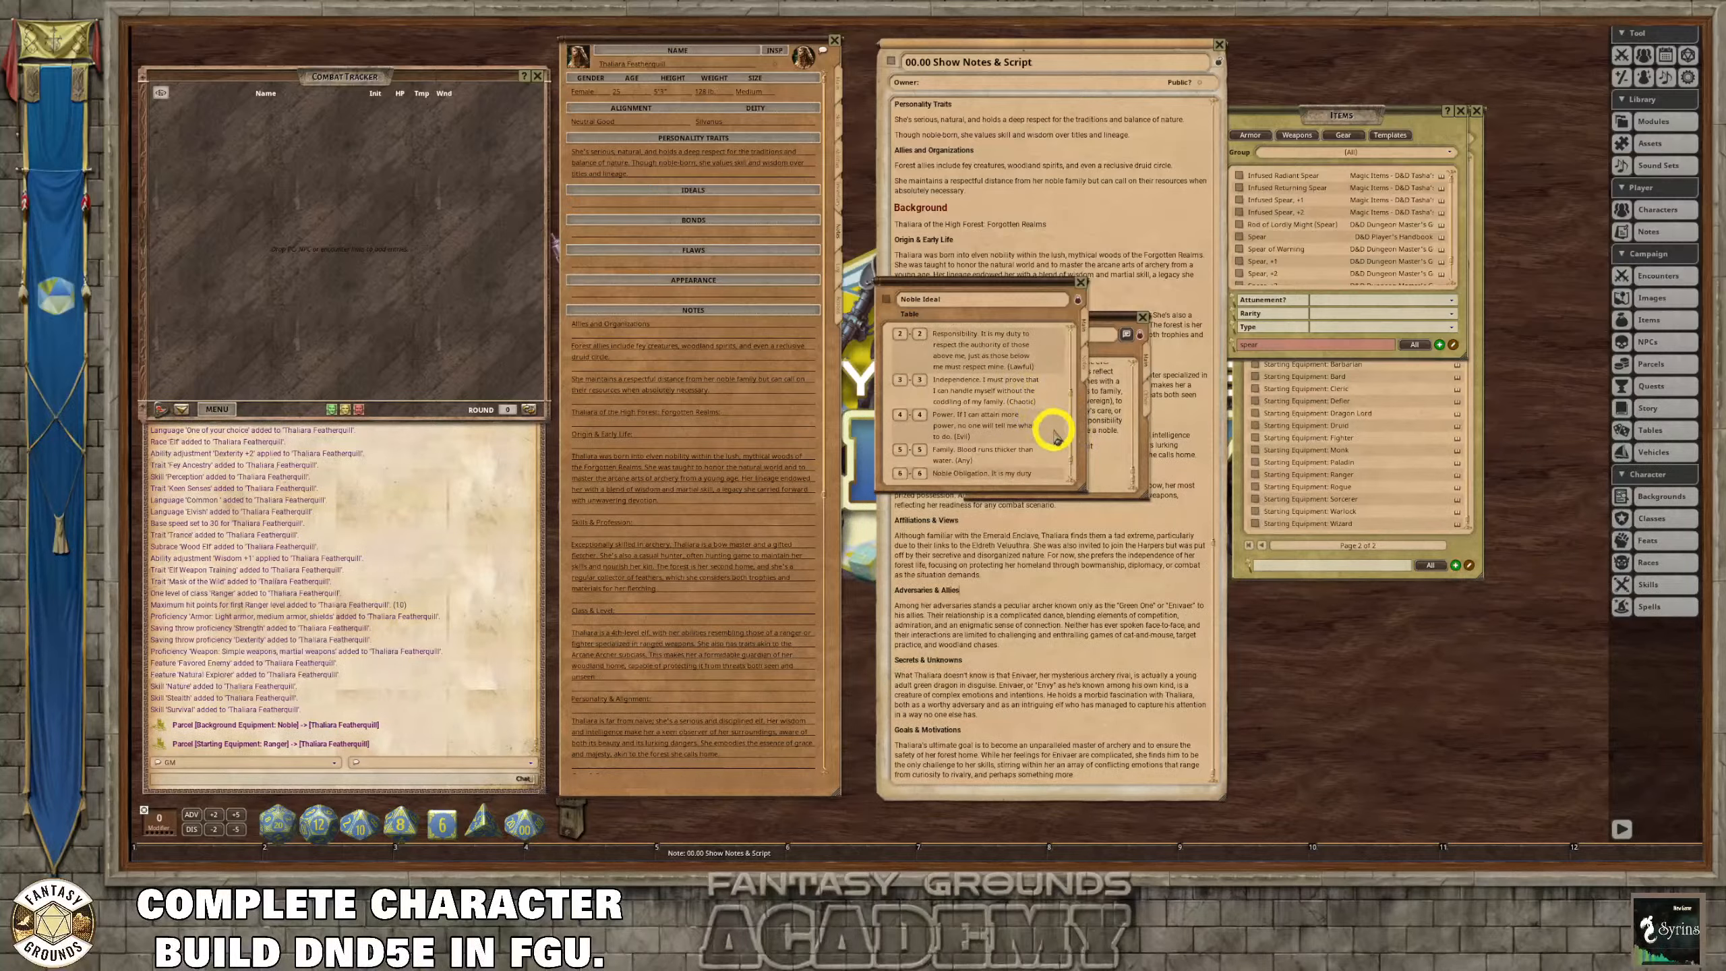
scroll(1055, 436, down, 1)
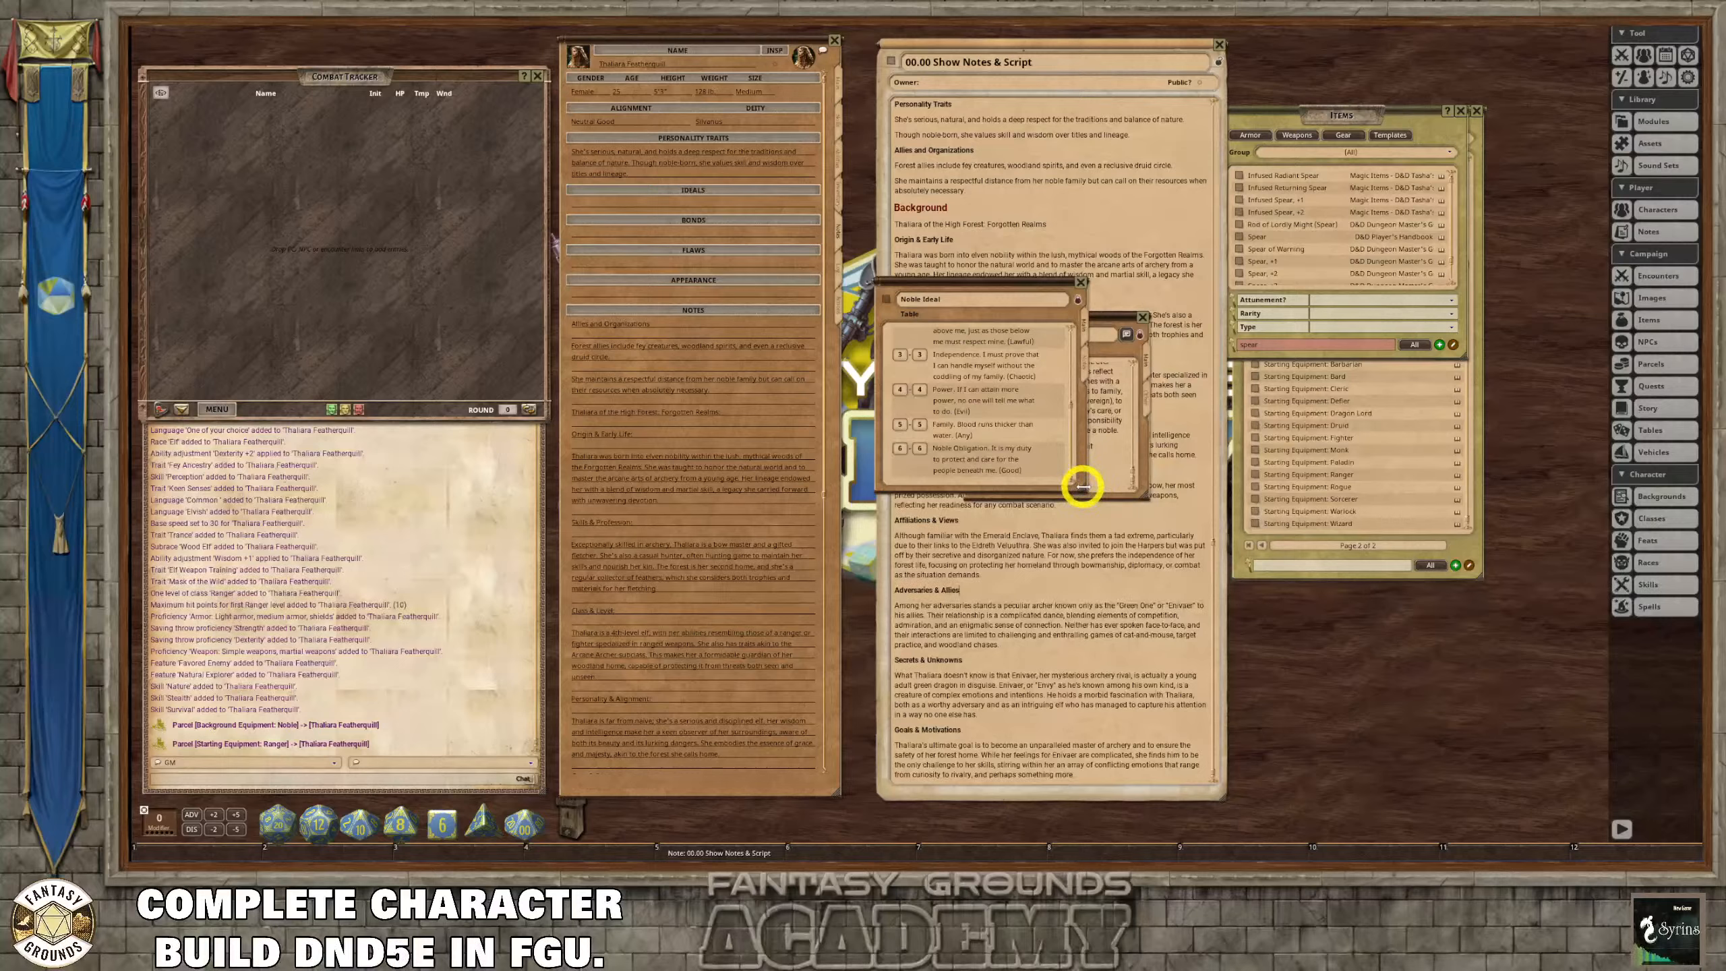
drag(971, 462, 619, 198)
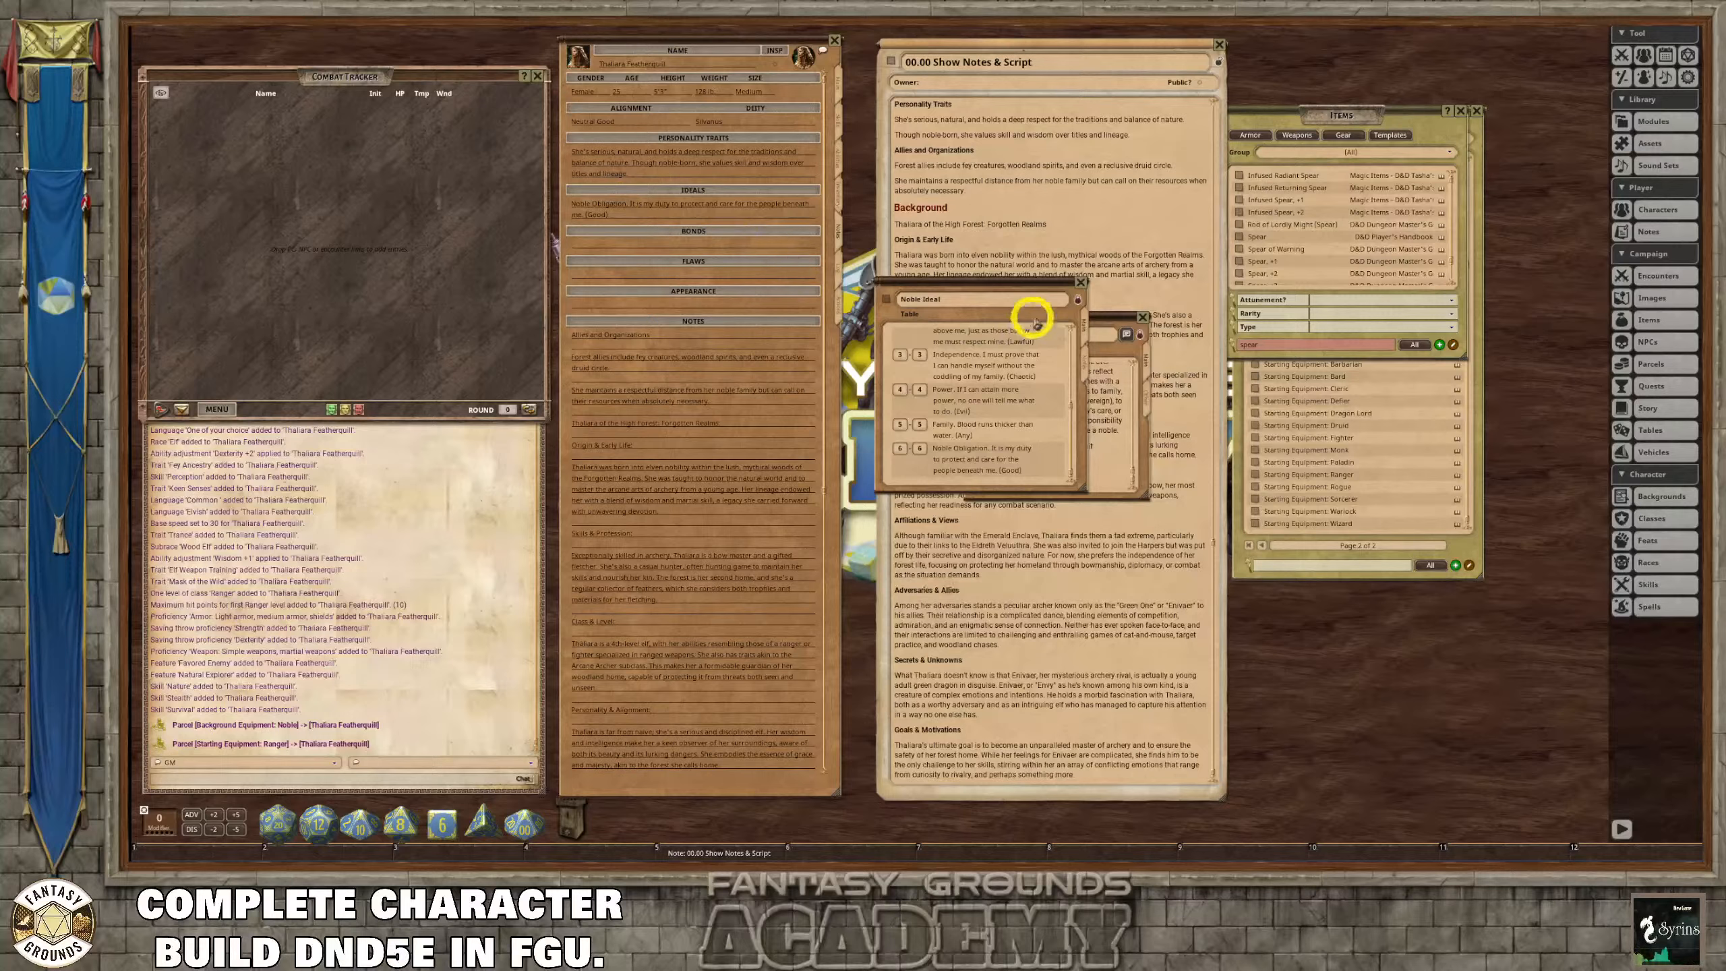
click(1081, 281)
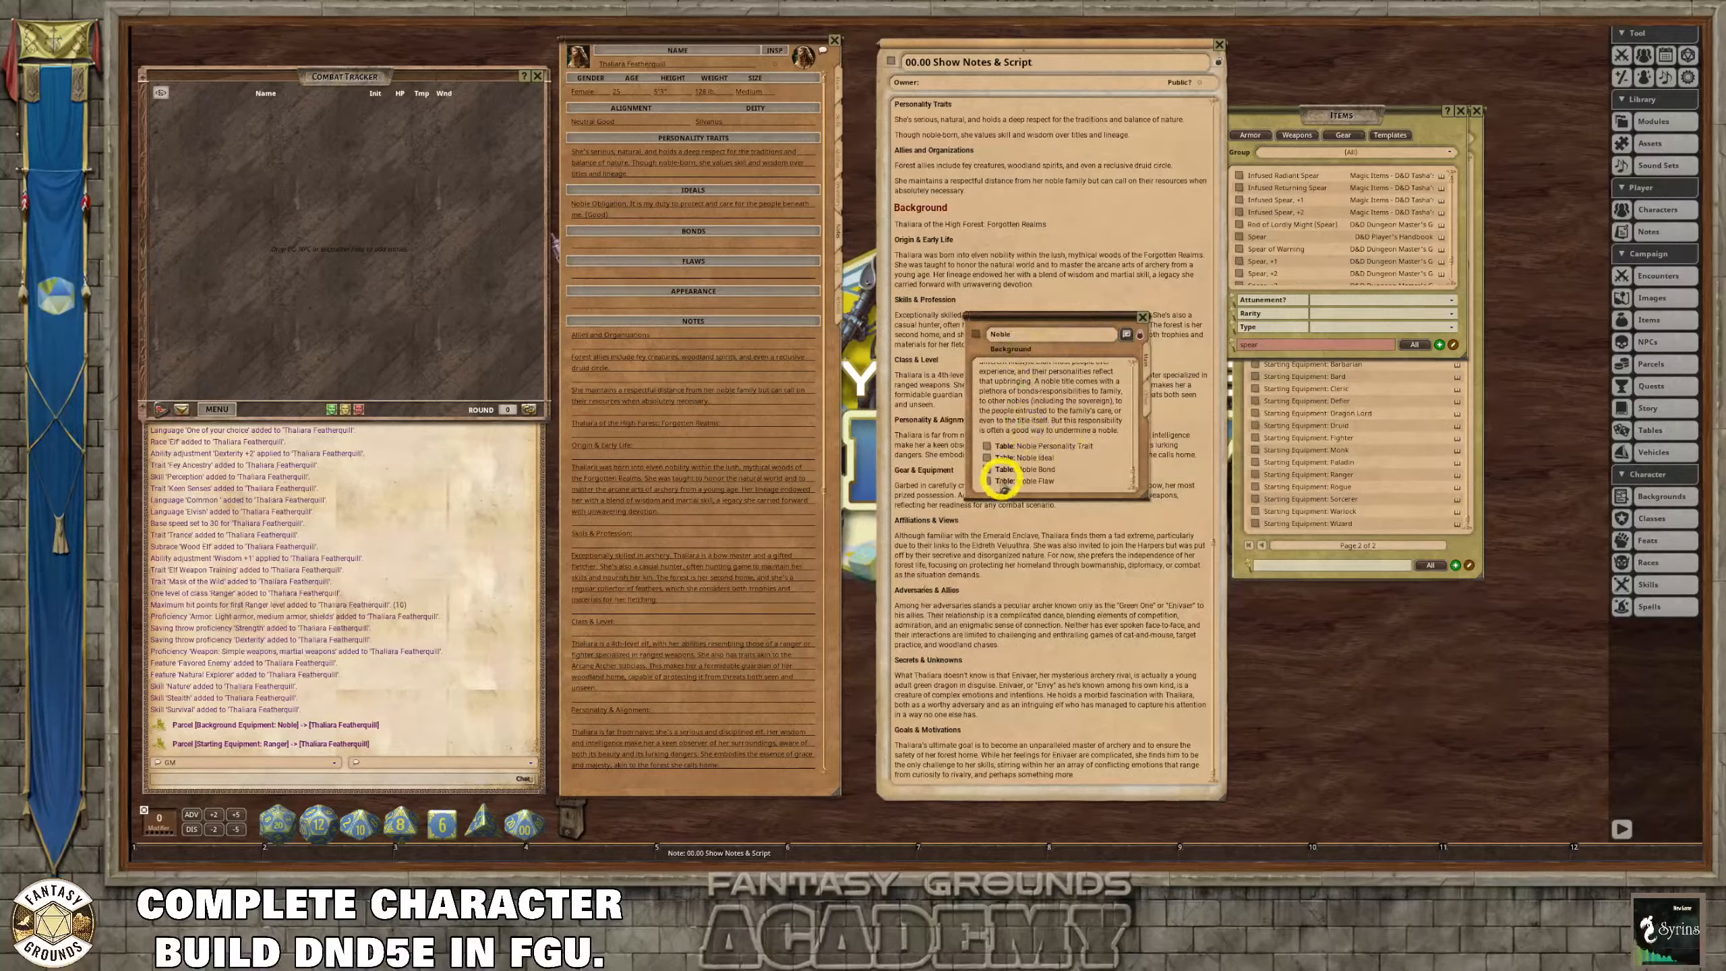
Fill in the character's Bonds with the Noble Bond table entry "The common folk must see me as a hero of the people.".
click(989, 471)
scroll(972, 469, down, 2)
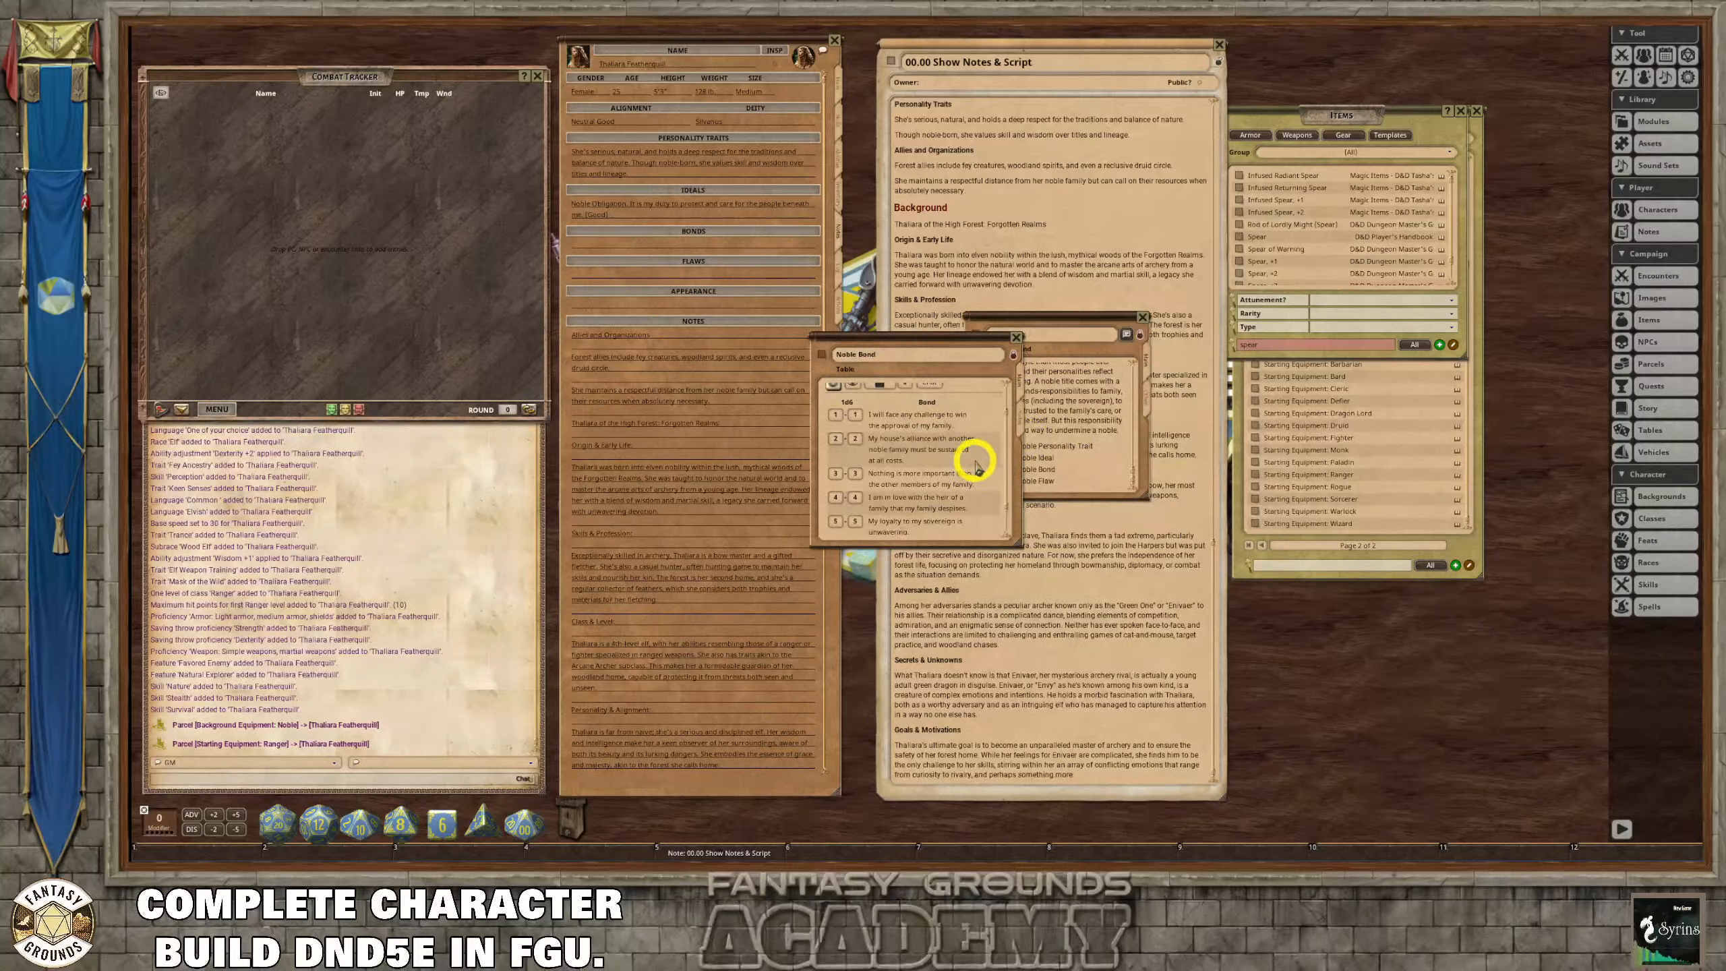
scroll(976, 467, down, 1)
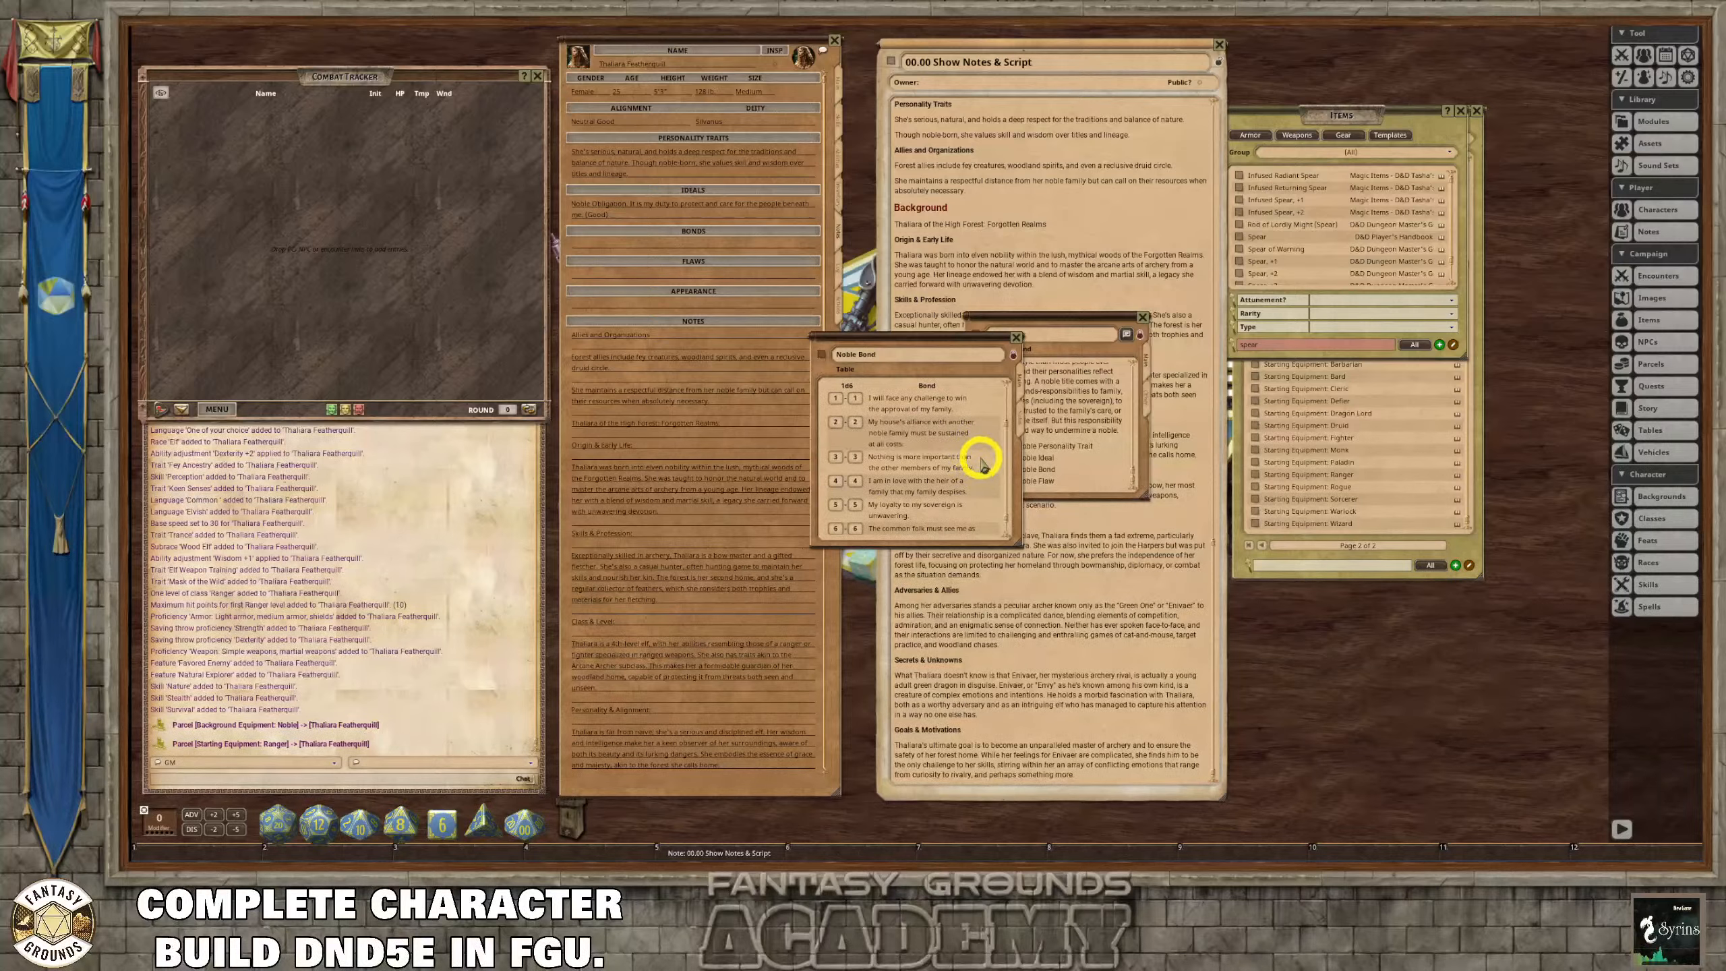
scroll(984, 465, down, 1)
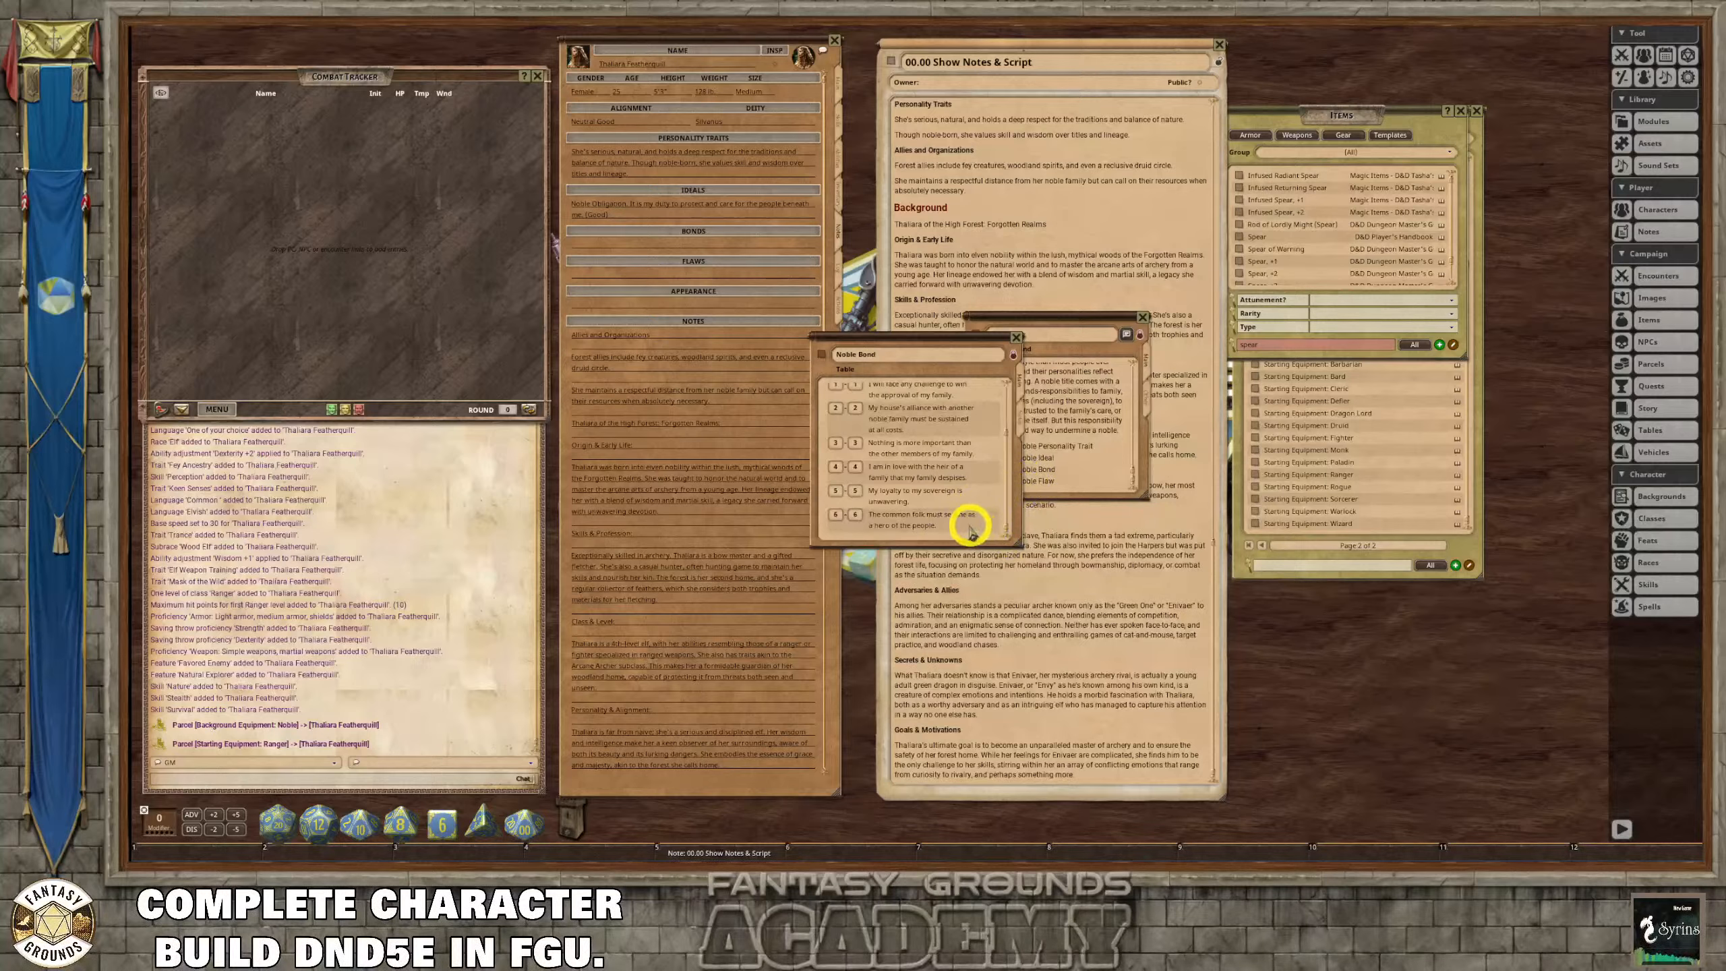
drag(971, 530, 663, 248)
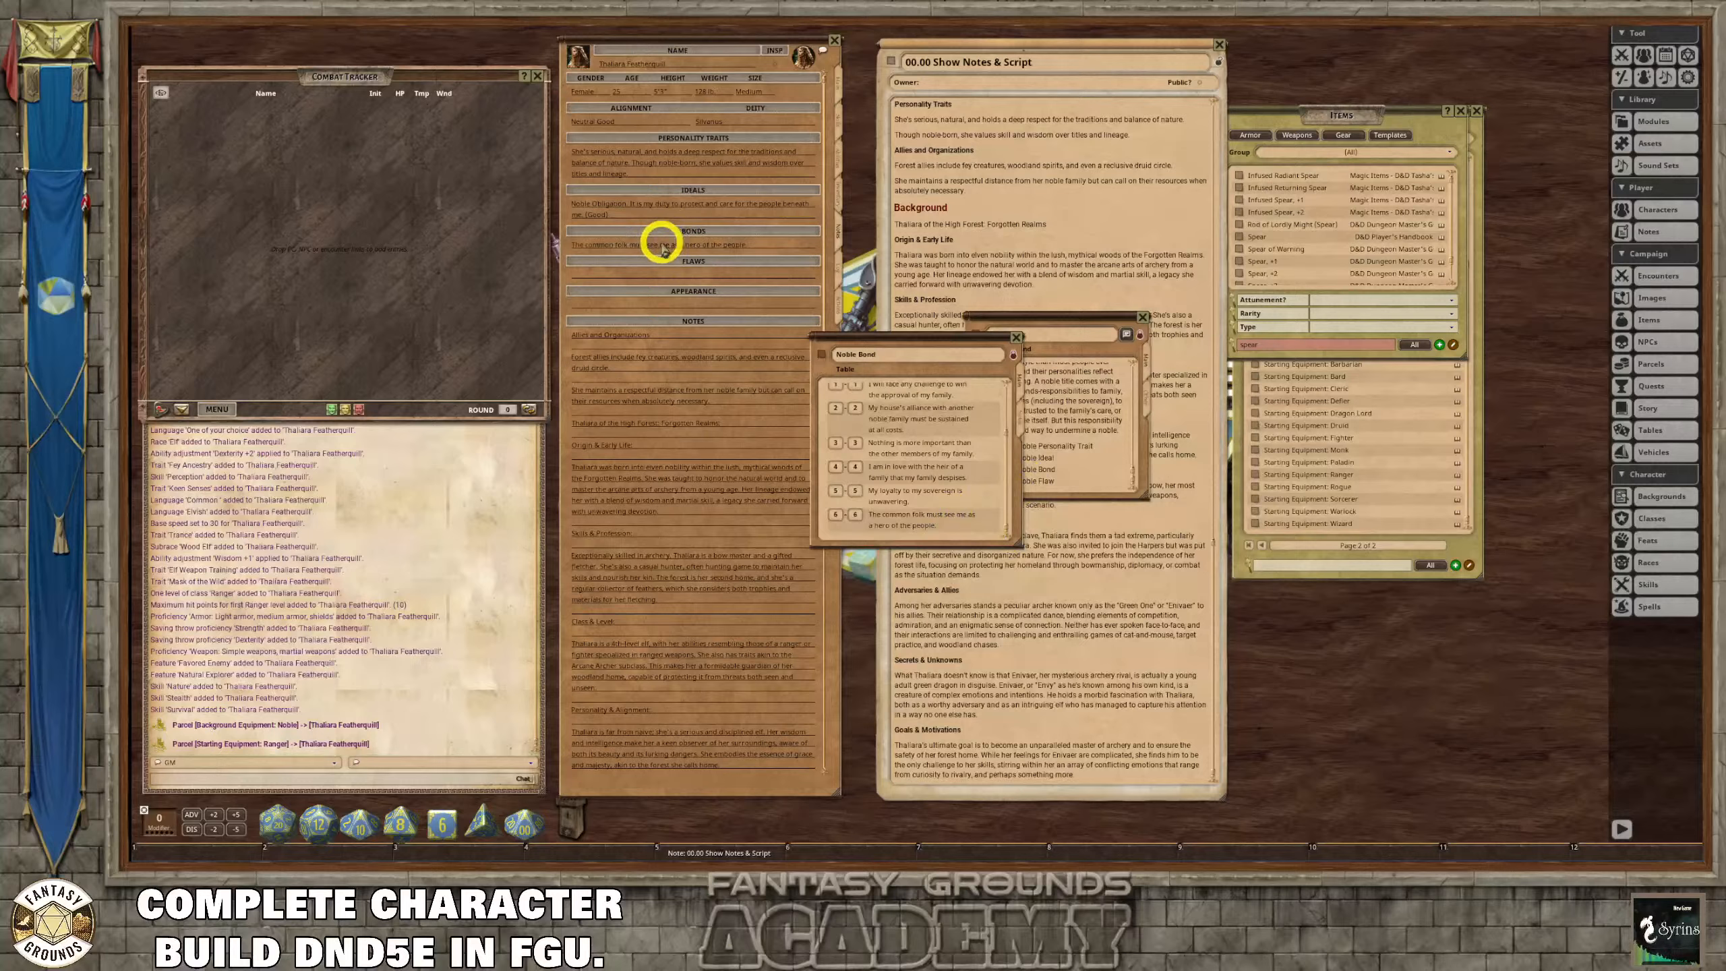
click(1016, 337)
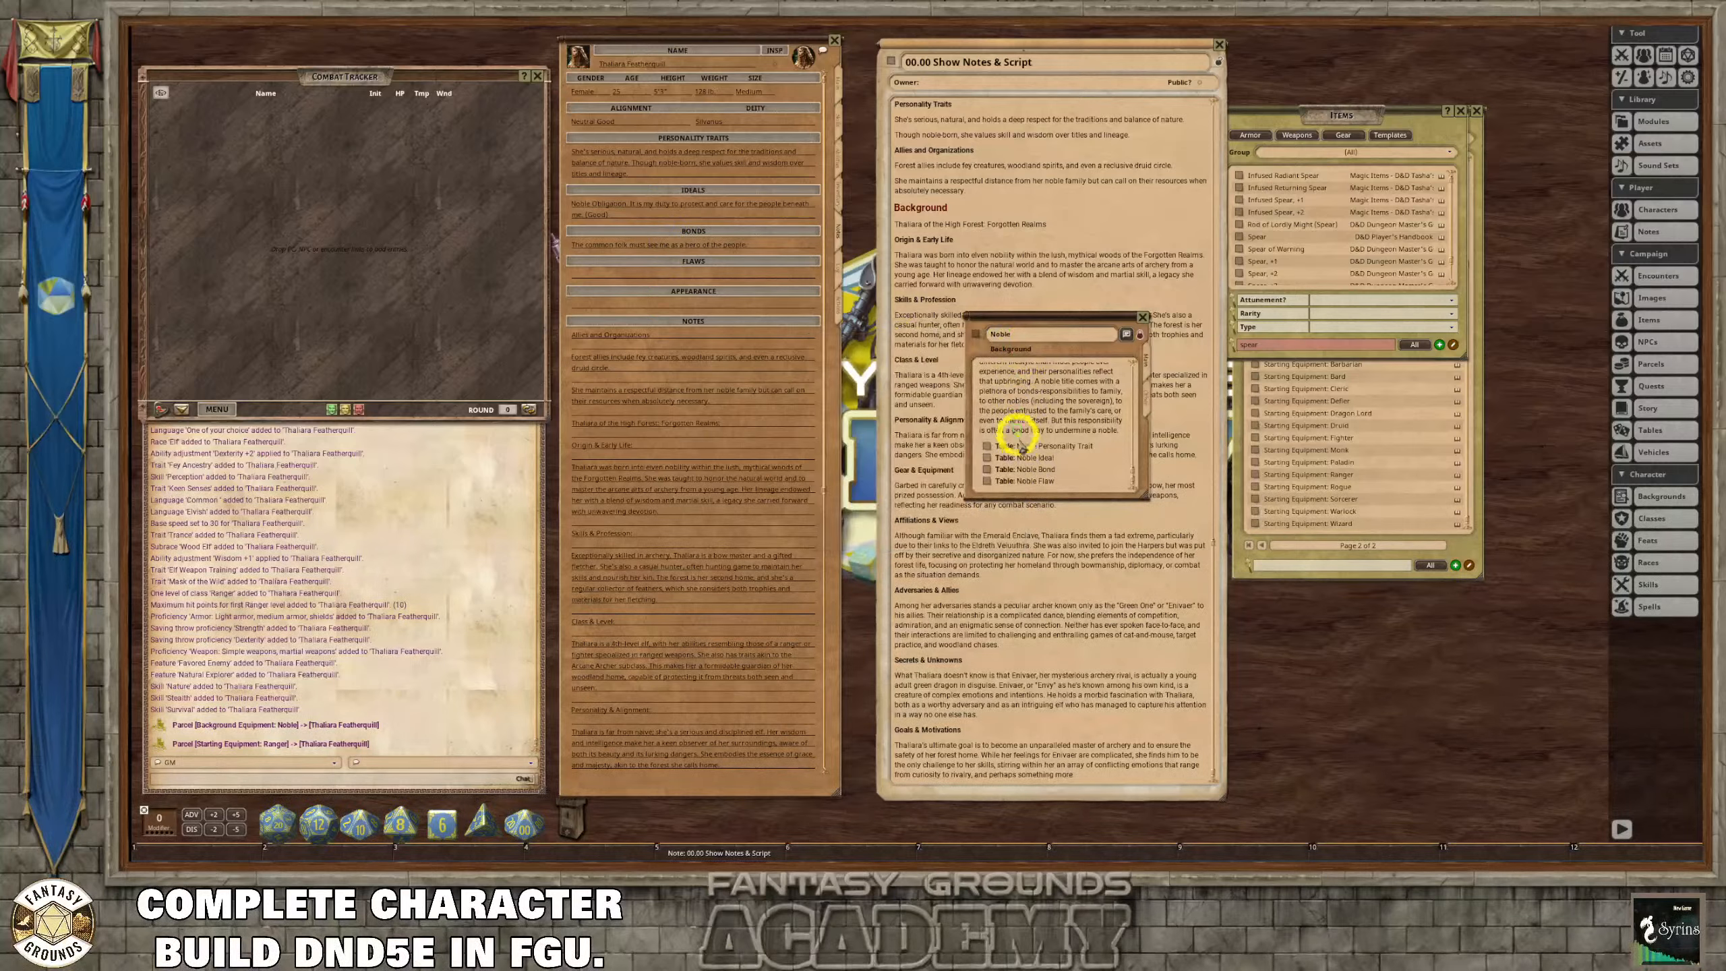
Fill in Flaws with the Noble Flaw entry about hiding a truly scandalous secret that could ruin my family forever, and close the background record.
click(989, 481)
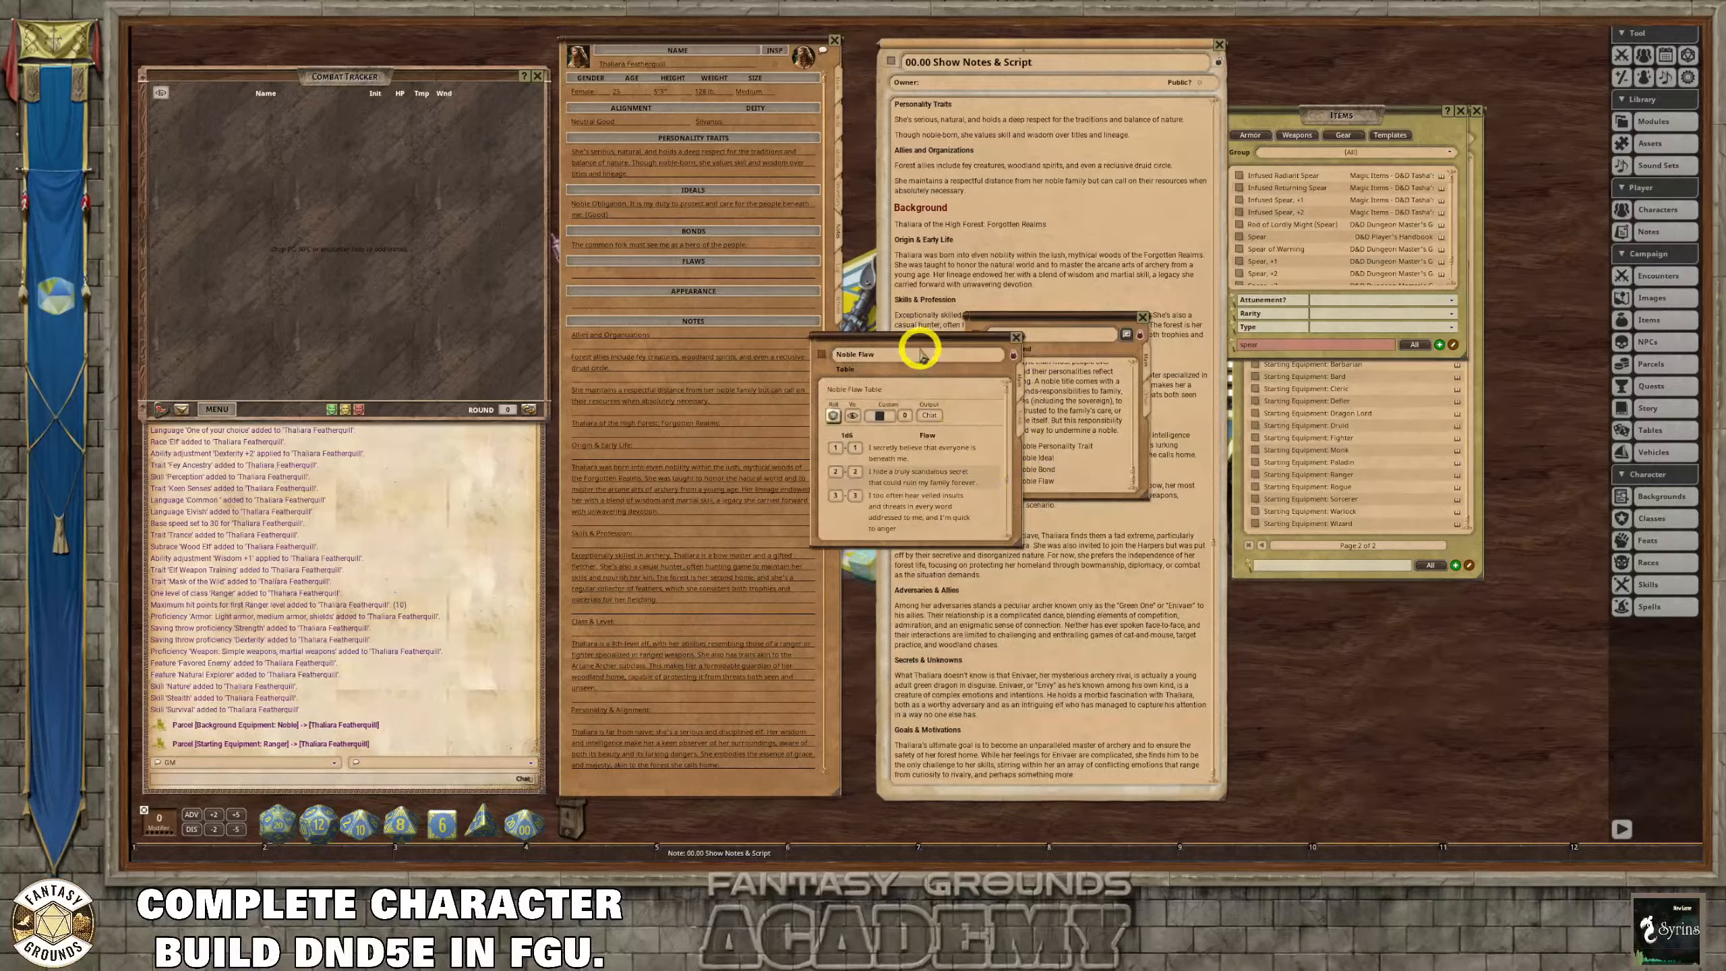
drag(925, 346, 936, 273)
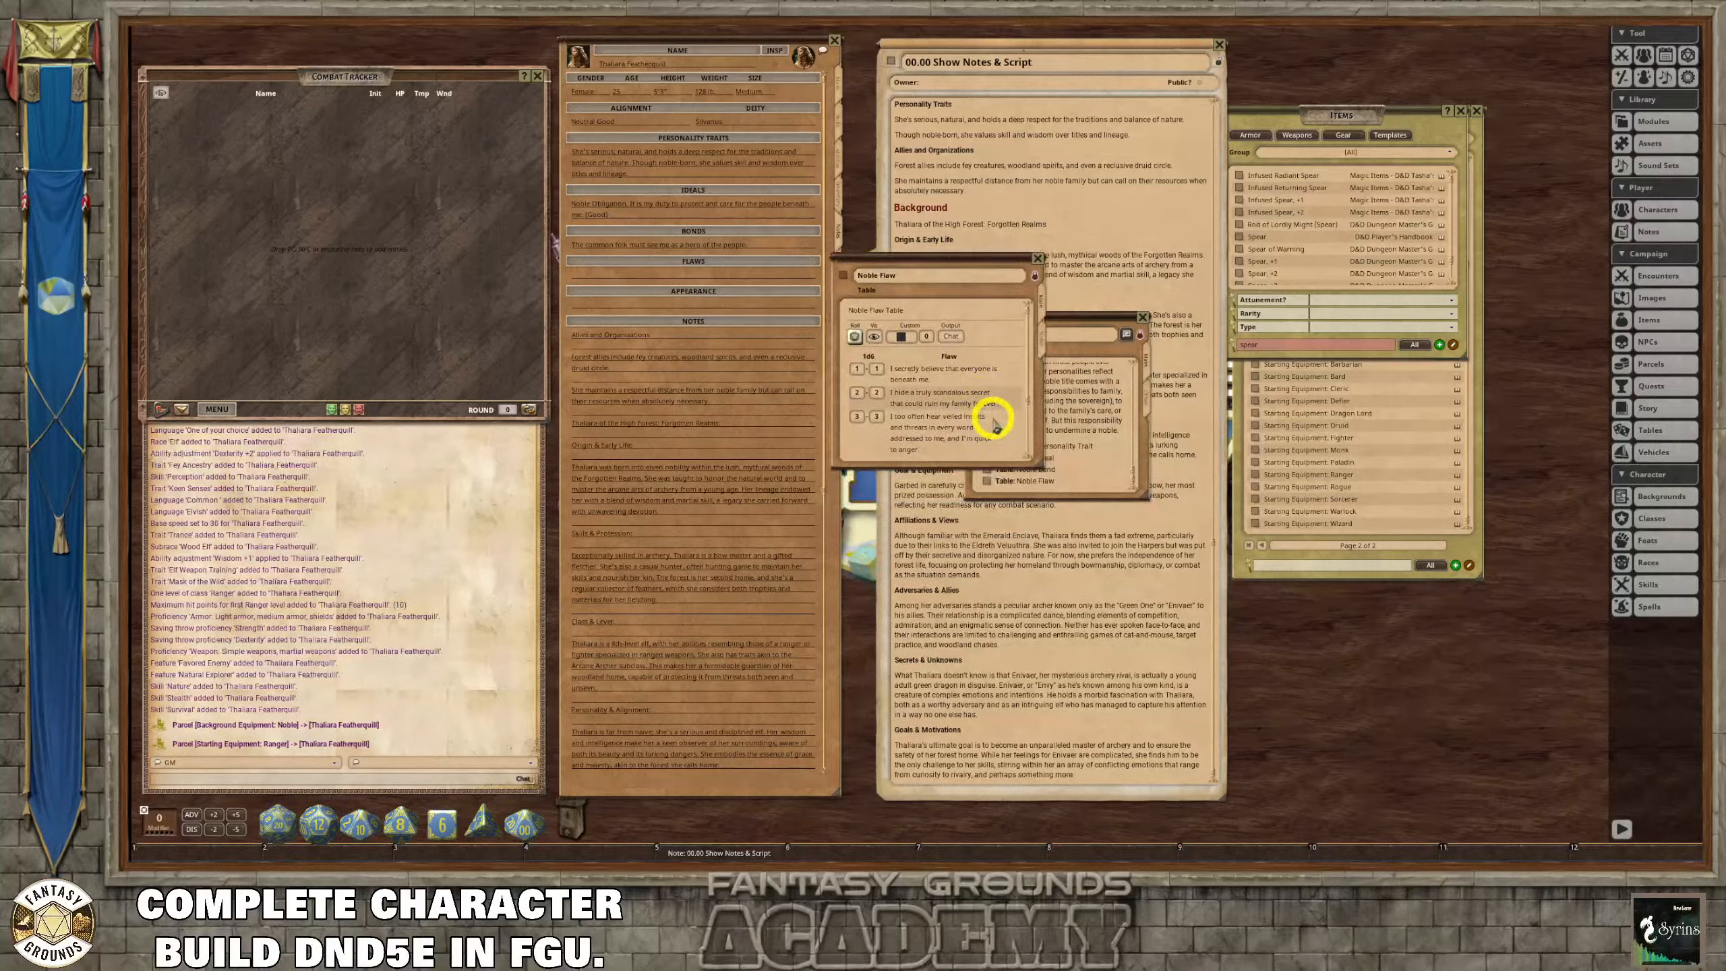
scroll(998, 424, down, 1)
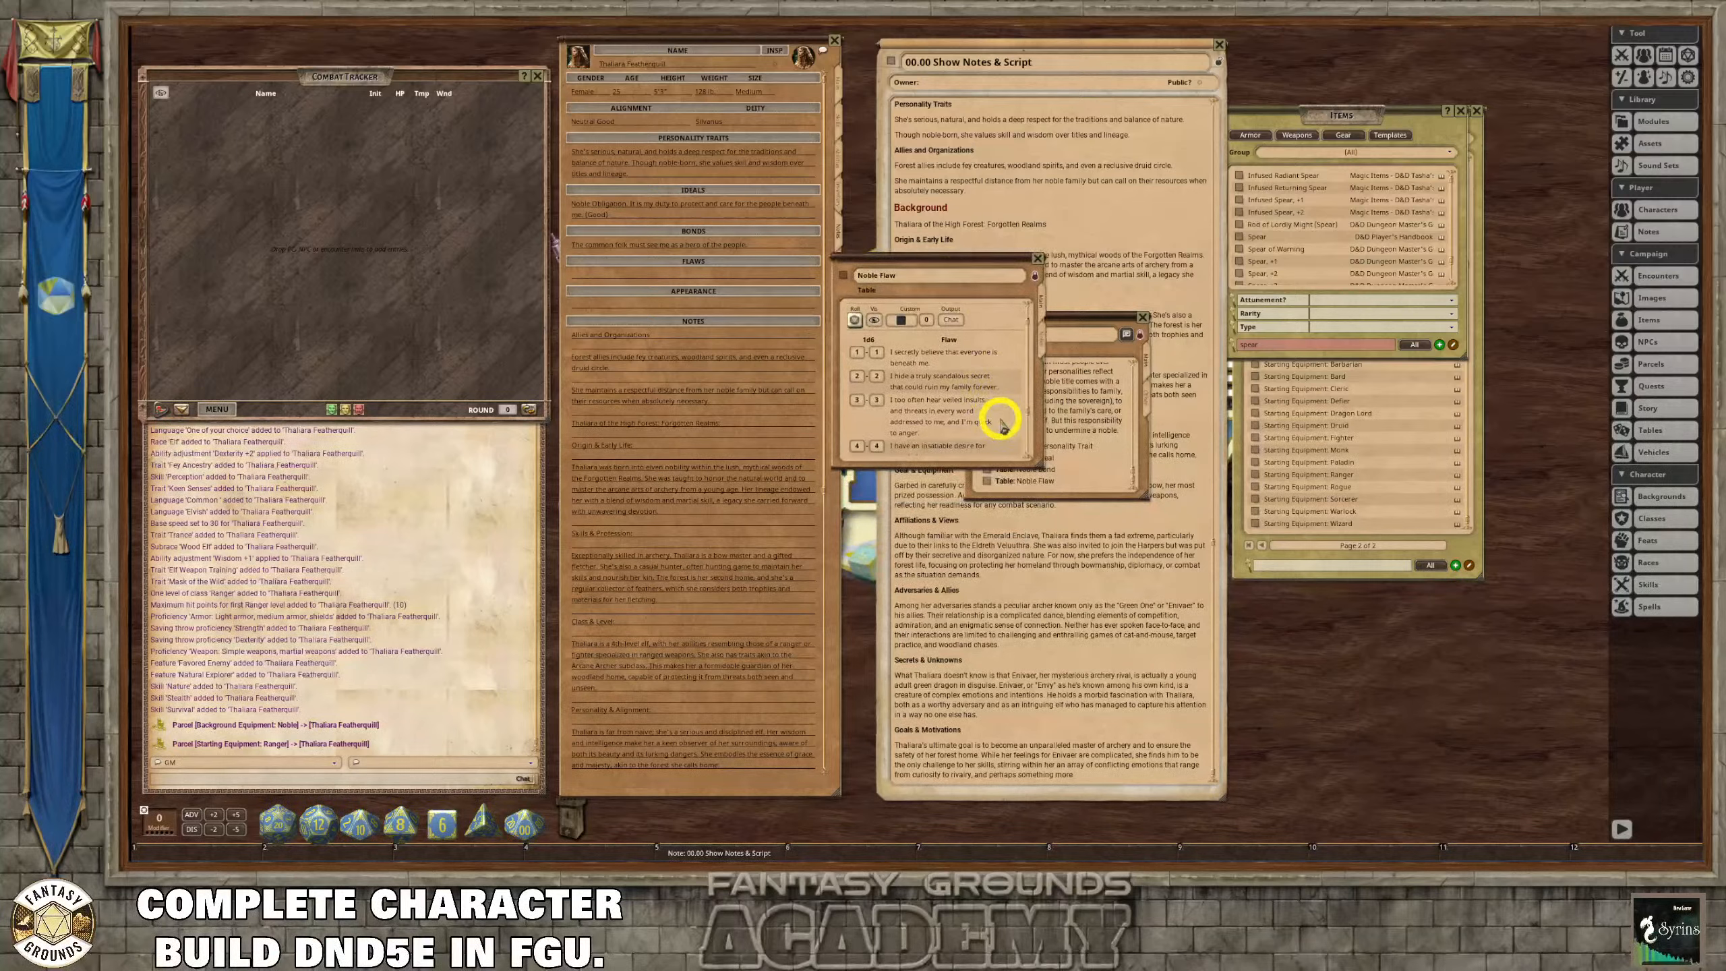
scroll(1002, 424, down, 2)
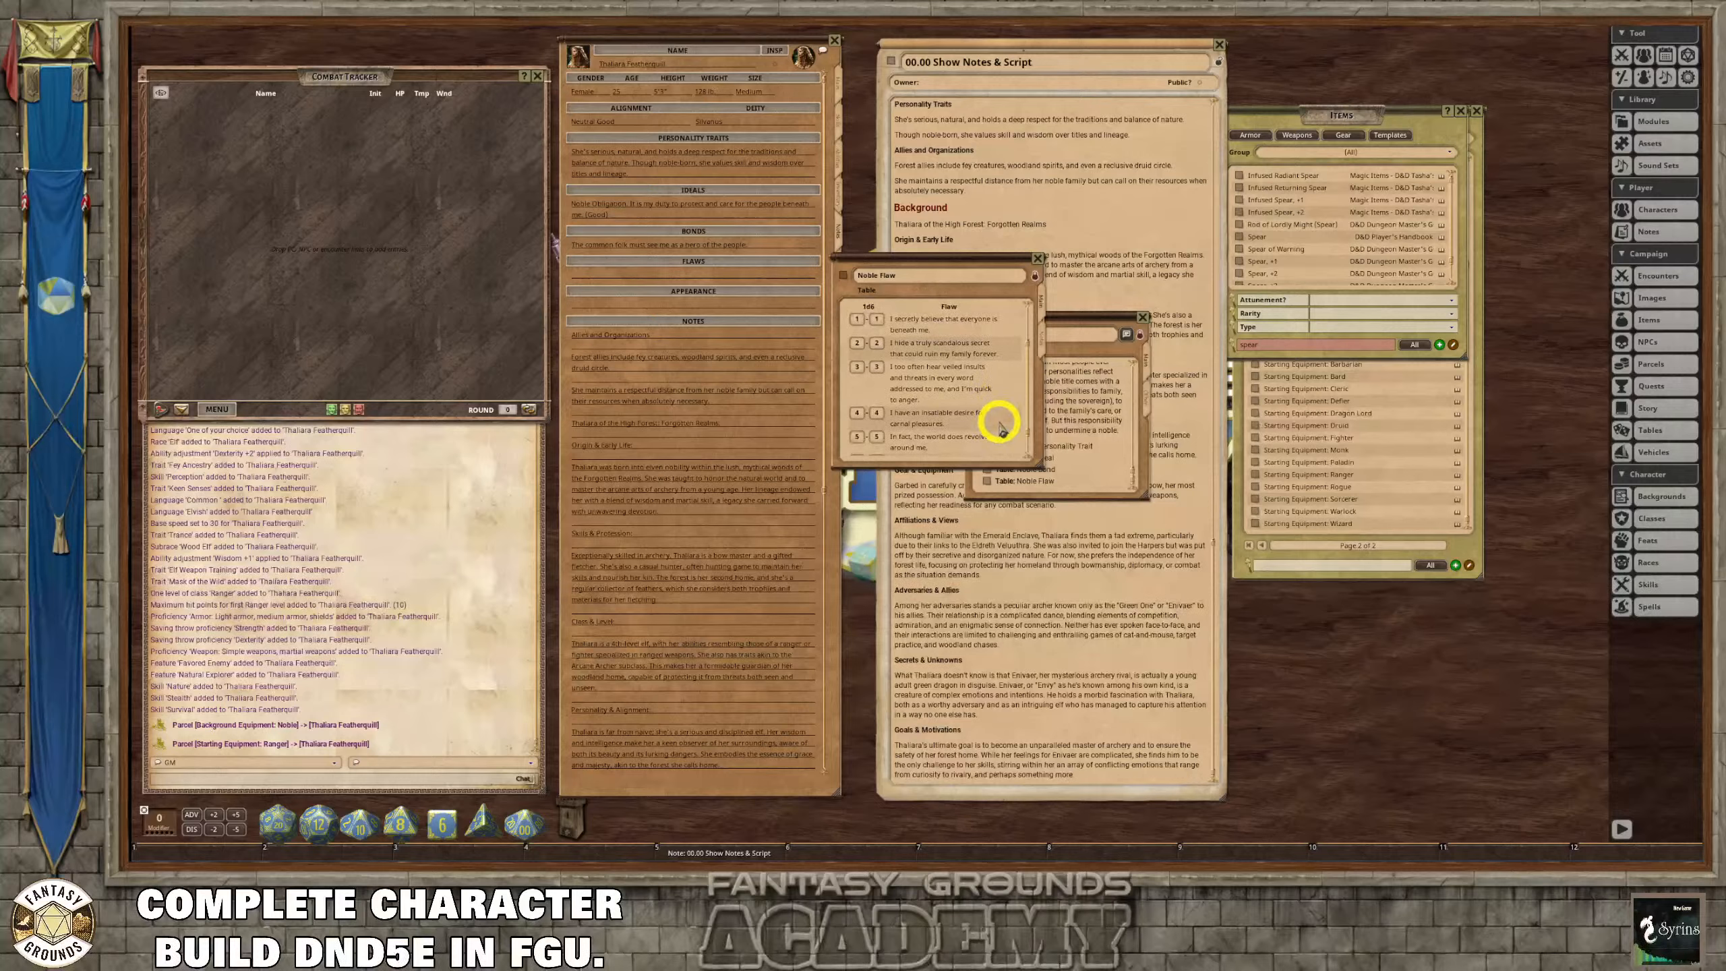
scroll(1002, 427, down, 2)
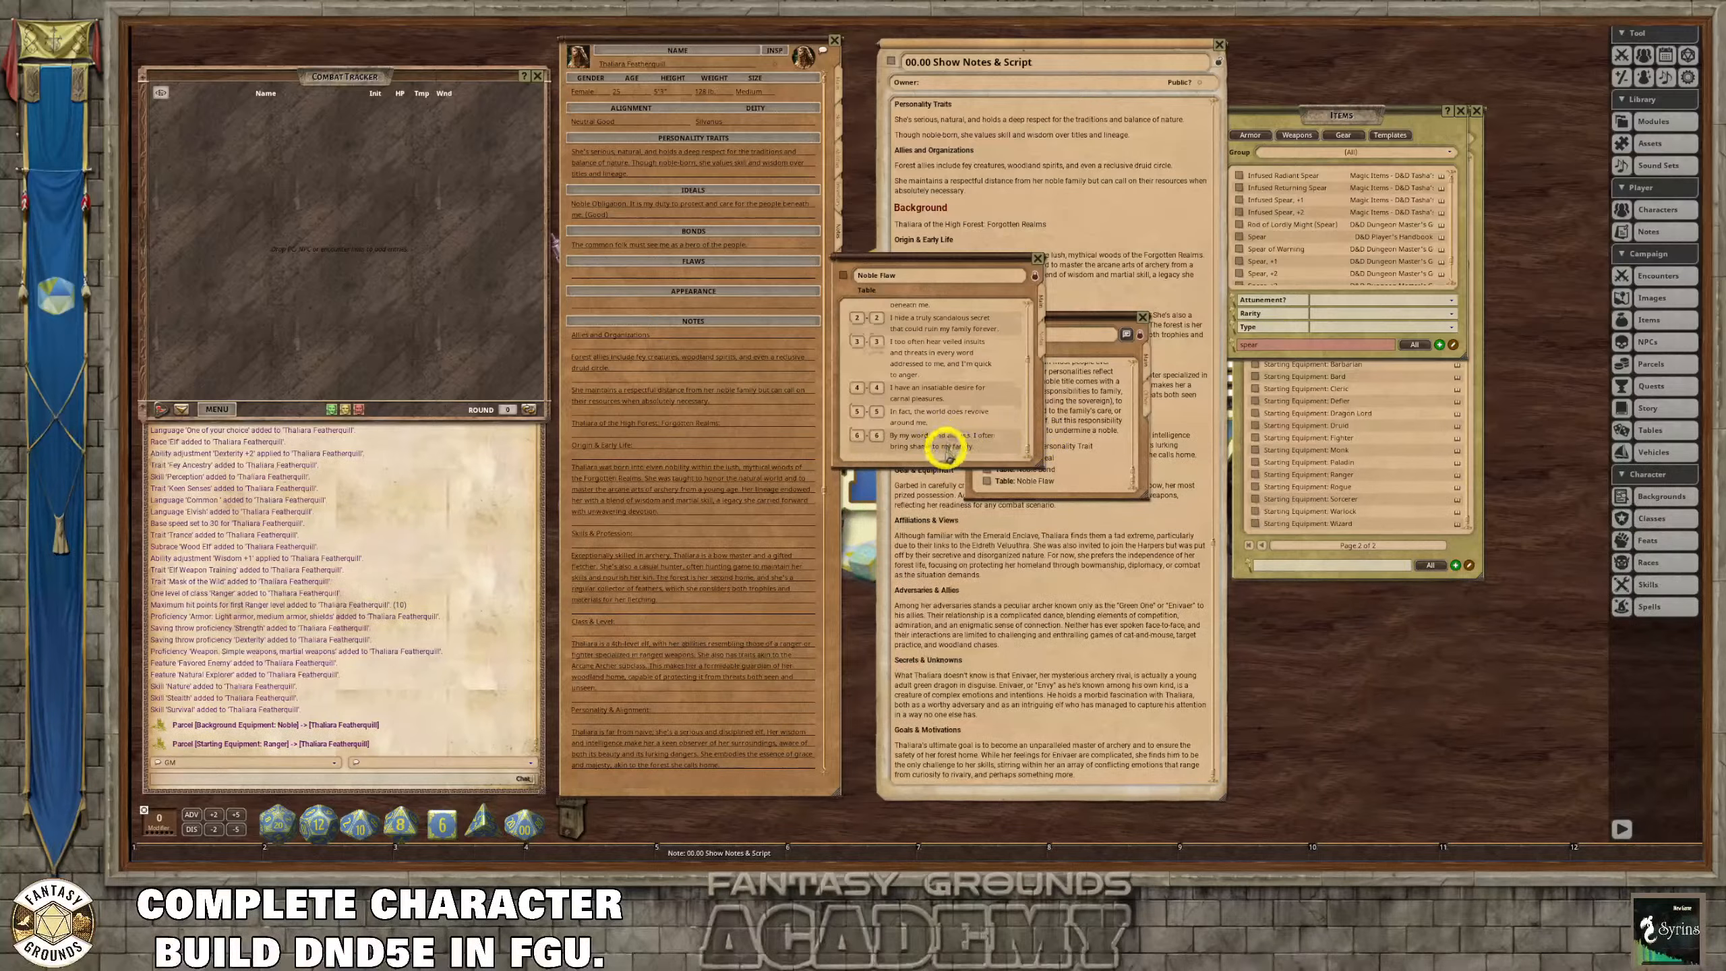
scroll(947, 451, up, 2)
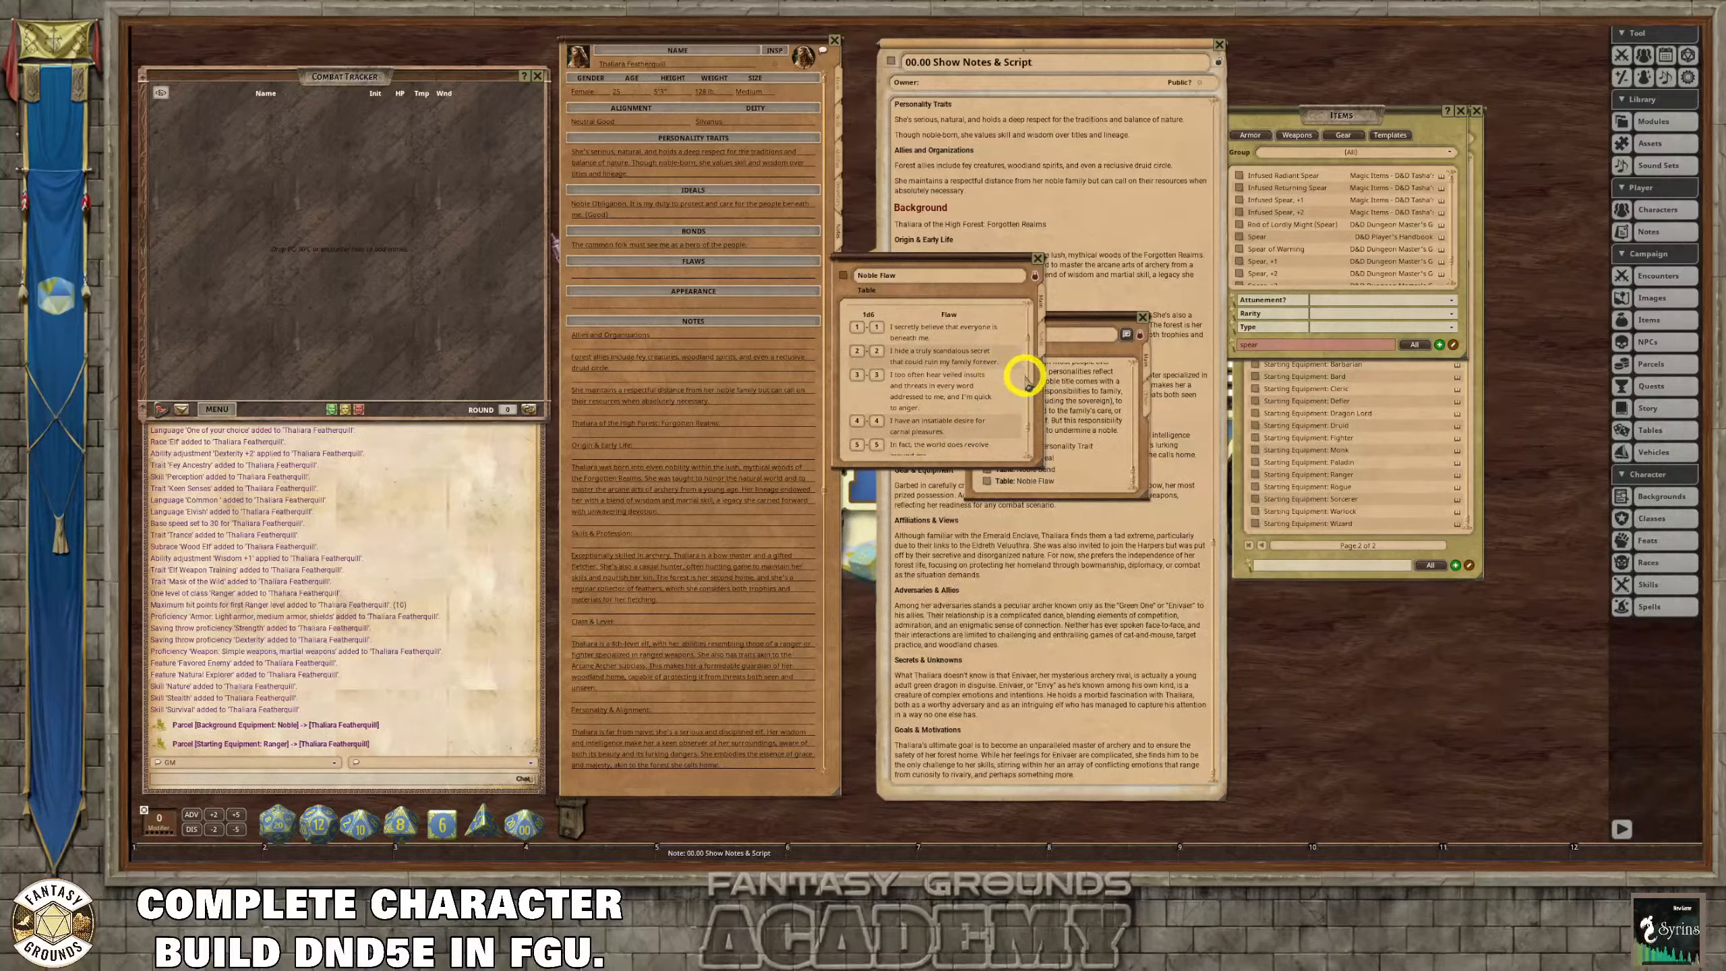
drag(990, 358, 637, 276)
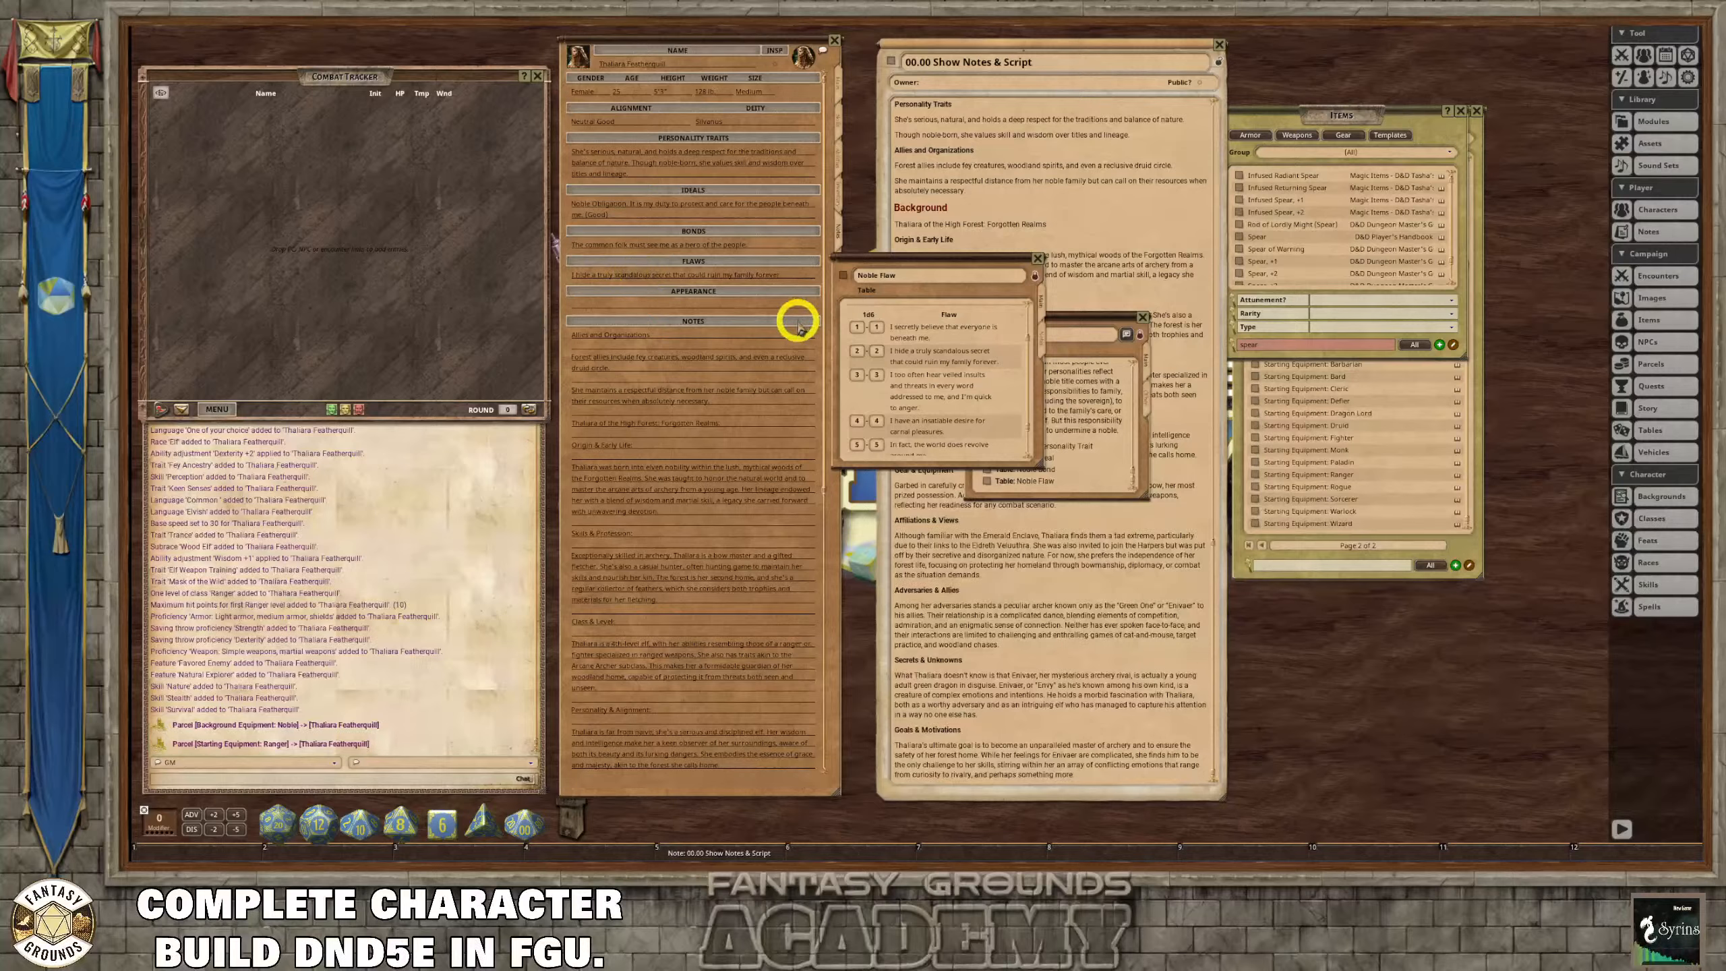
click(1038, 258)
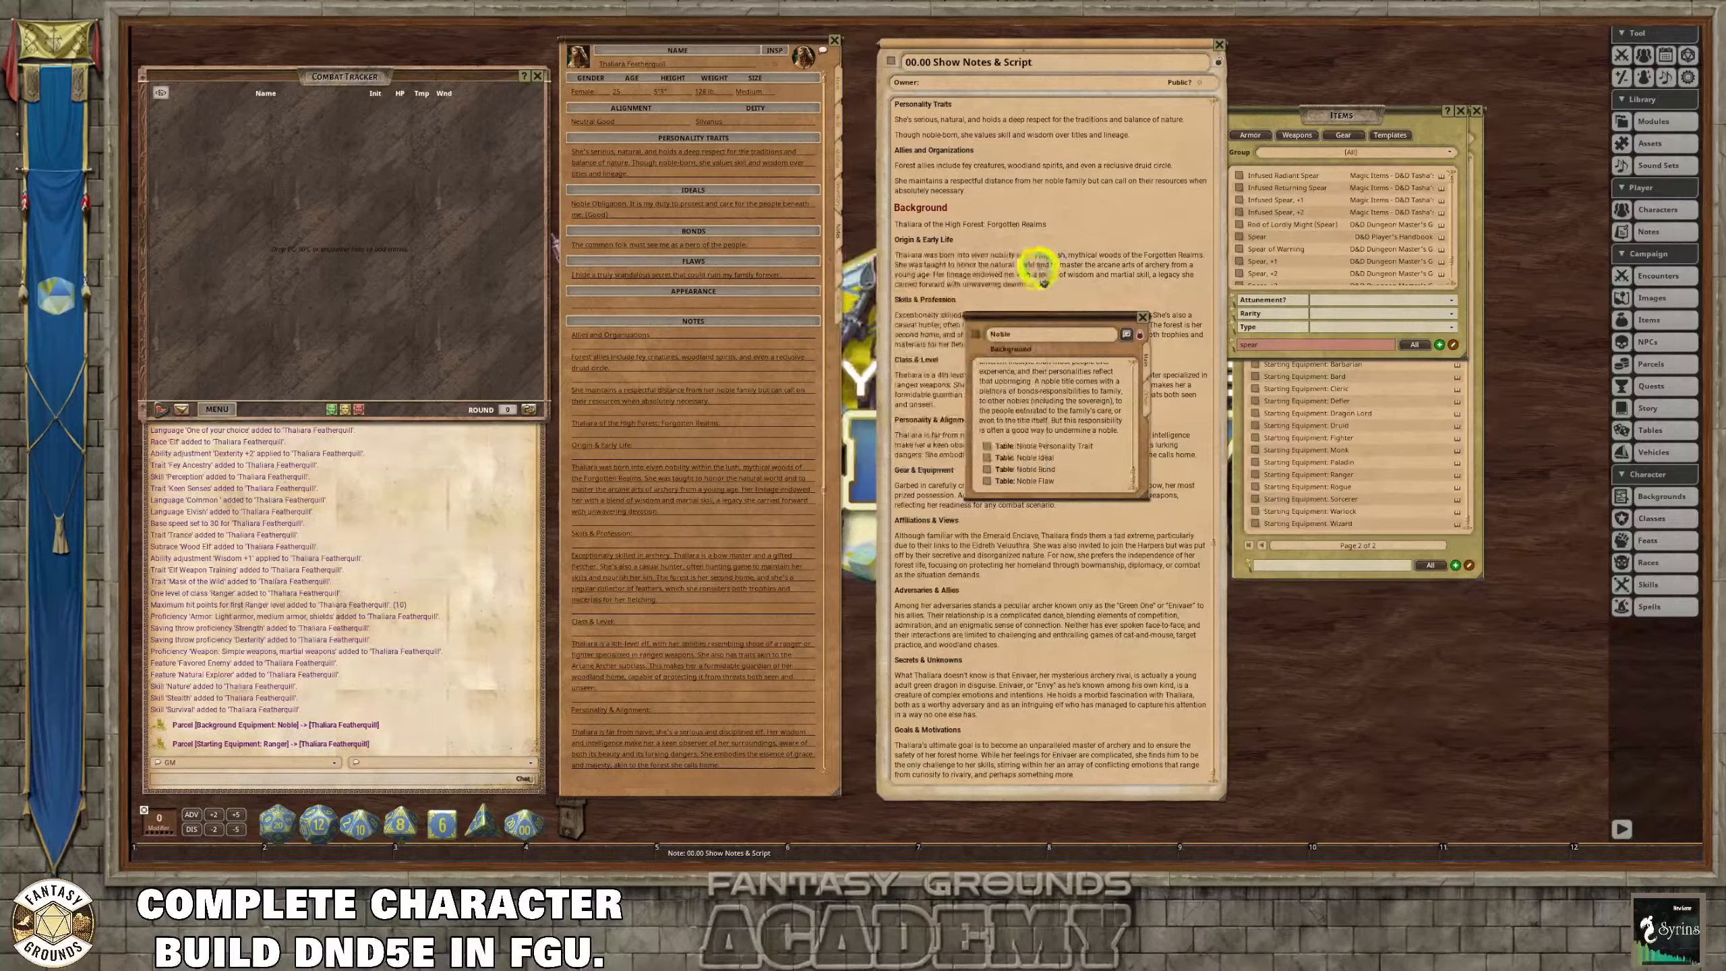
click(1142, 317)
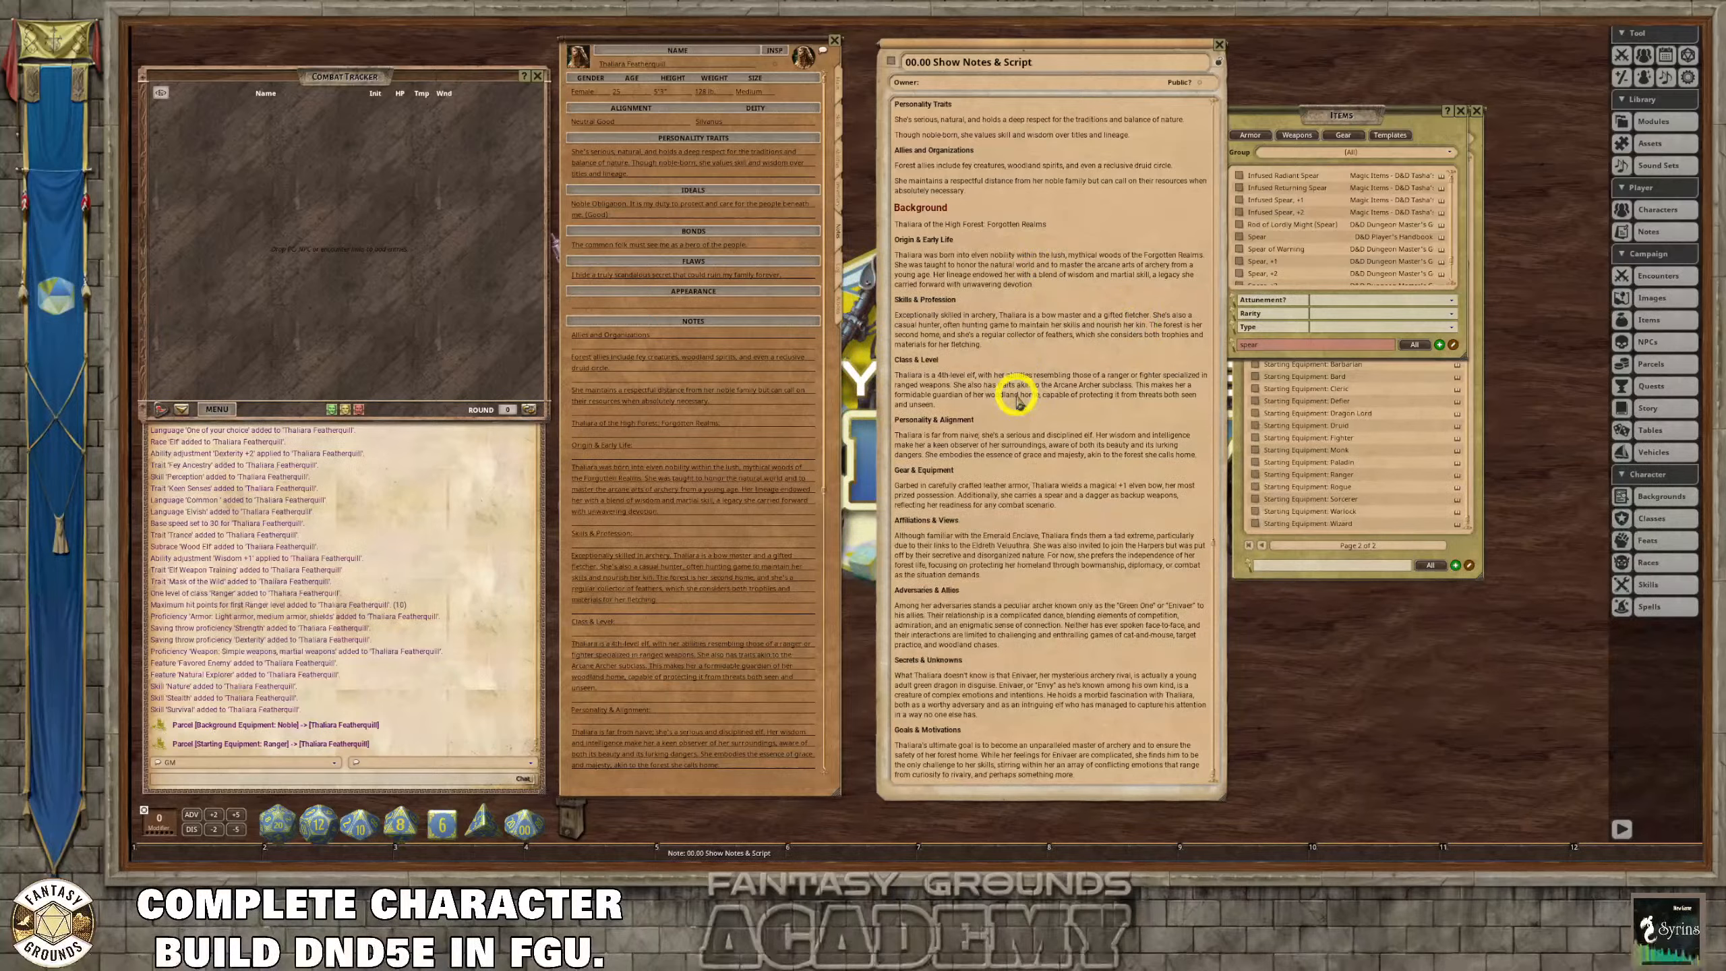
Close the script note and duplicate the finished character in the Character Selection list.
click(1220, 45)
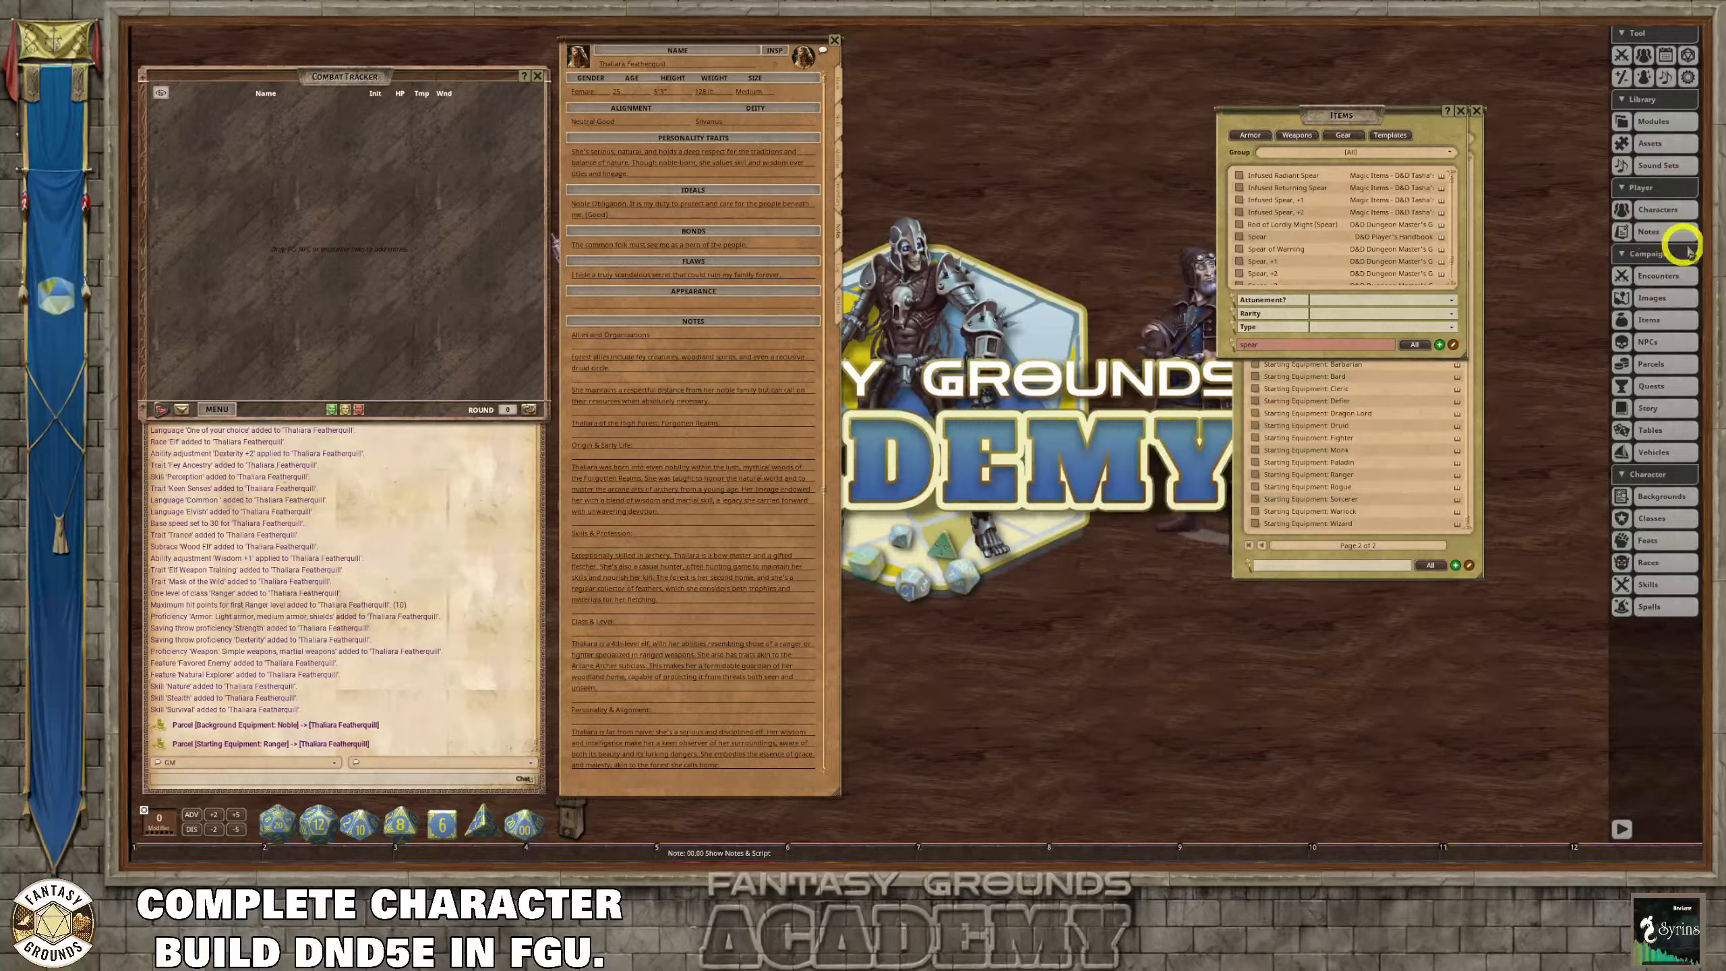
click(1663, 210)
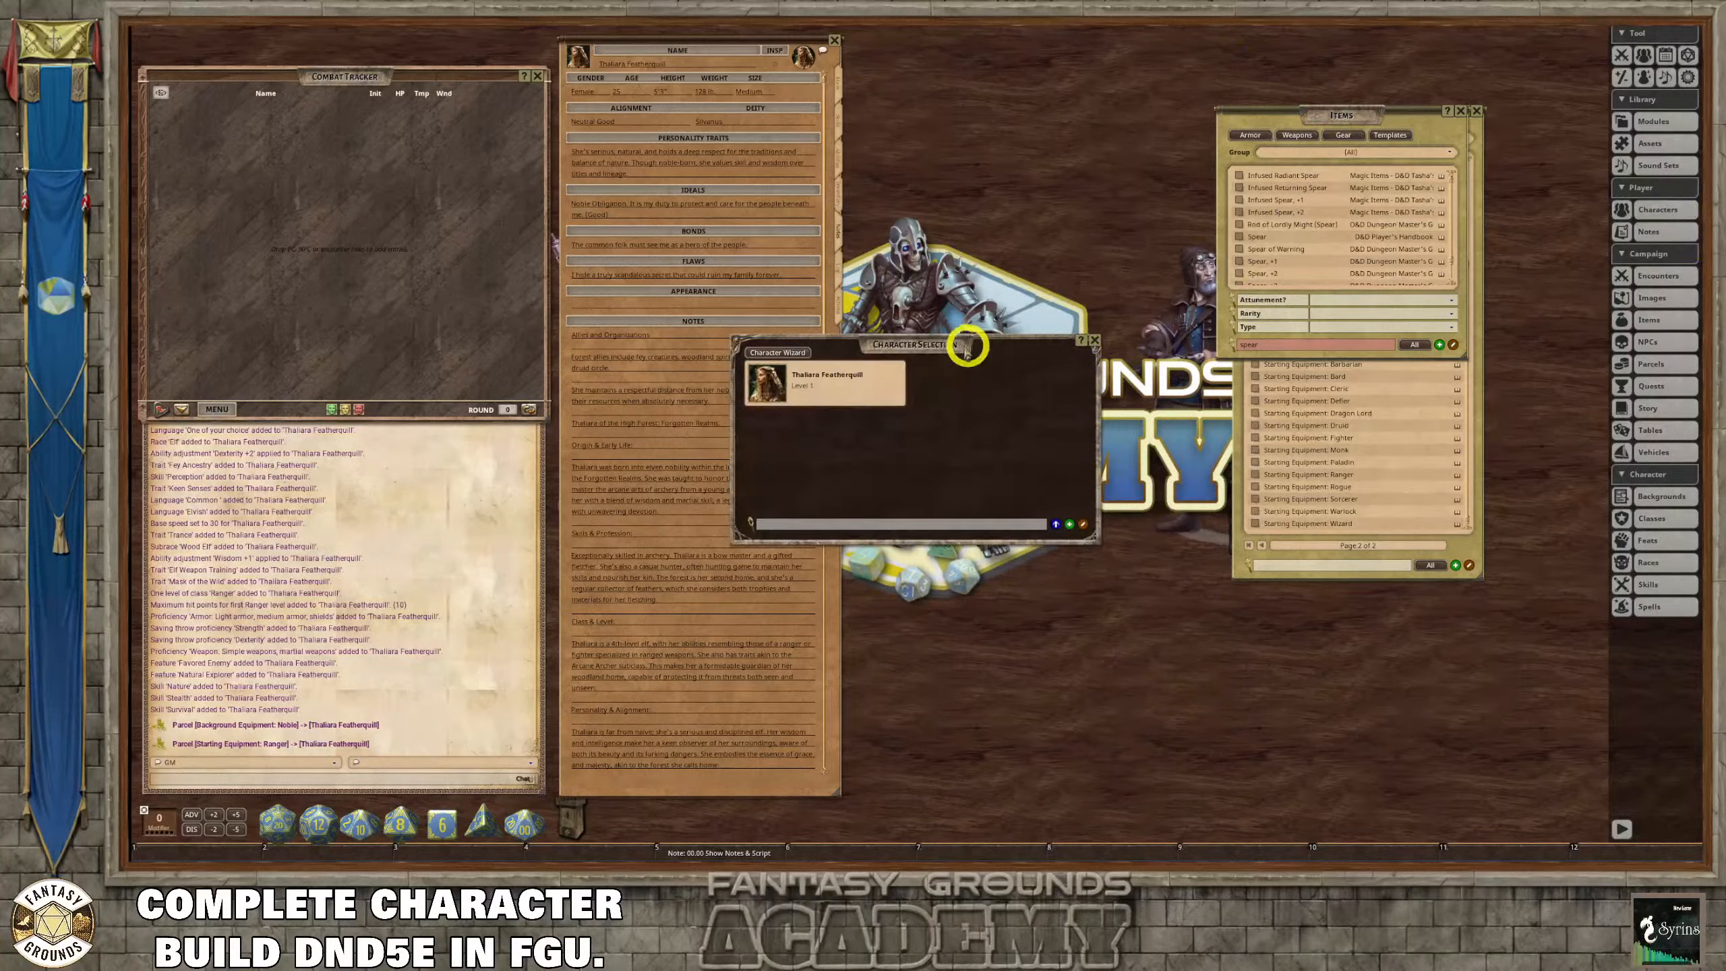
drag(967, 342, 1060, 92)
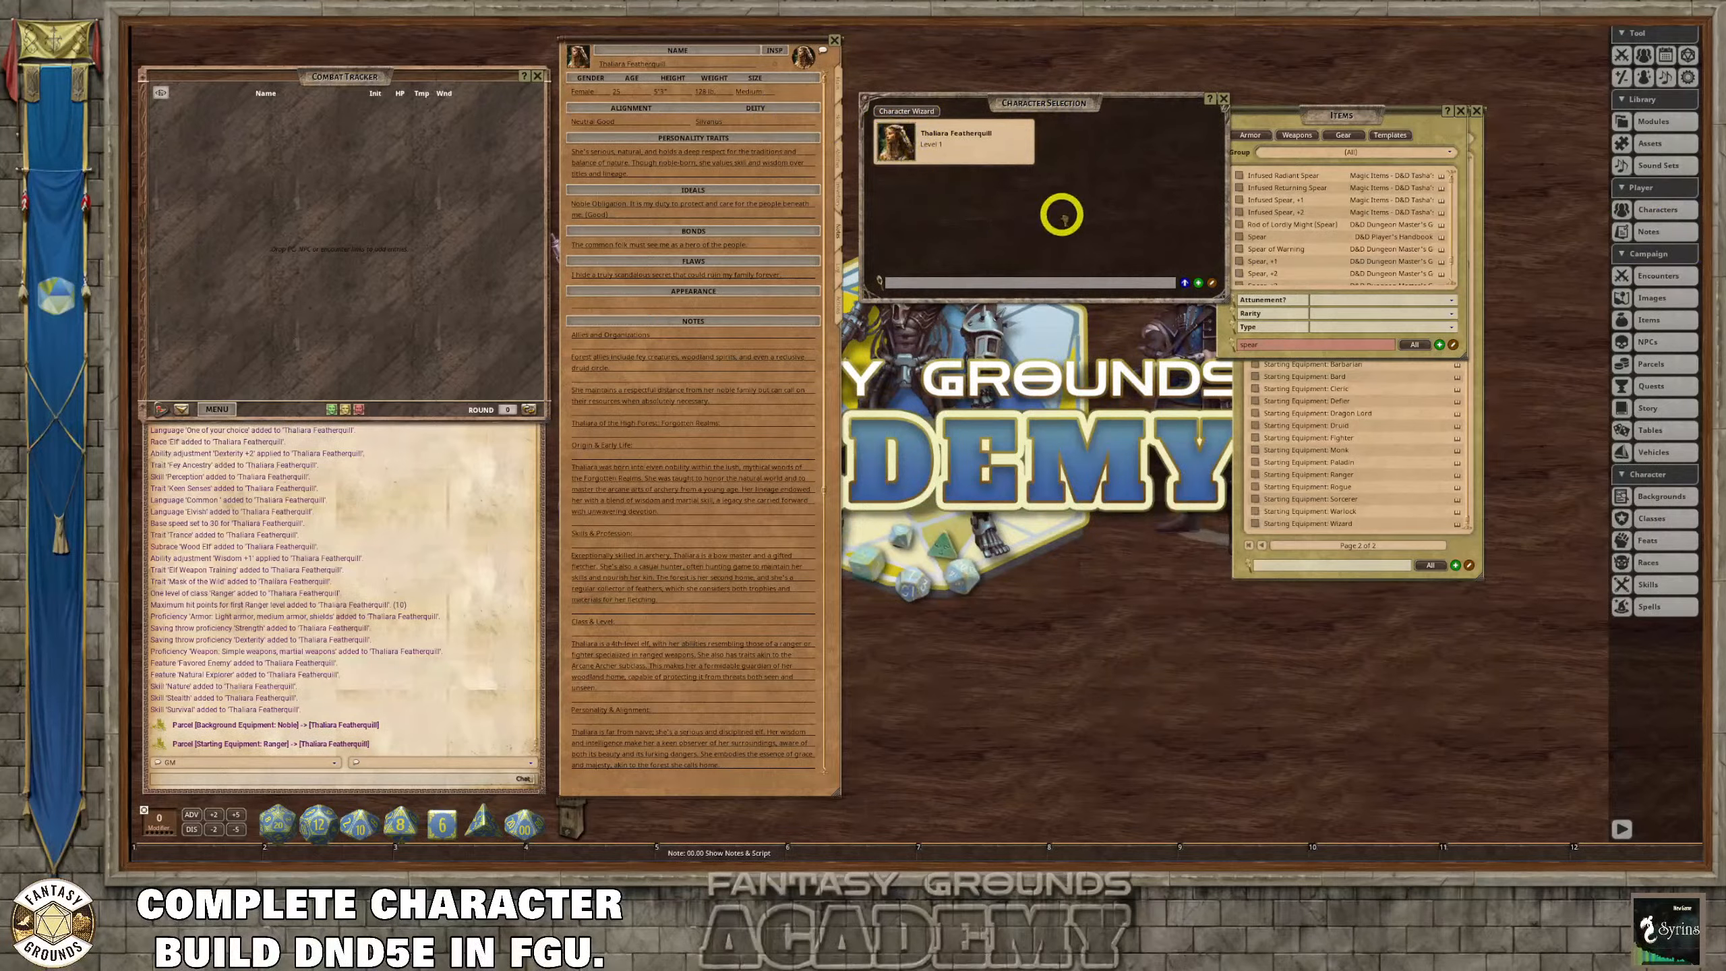
drag(1062, 216, 1064, 210)
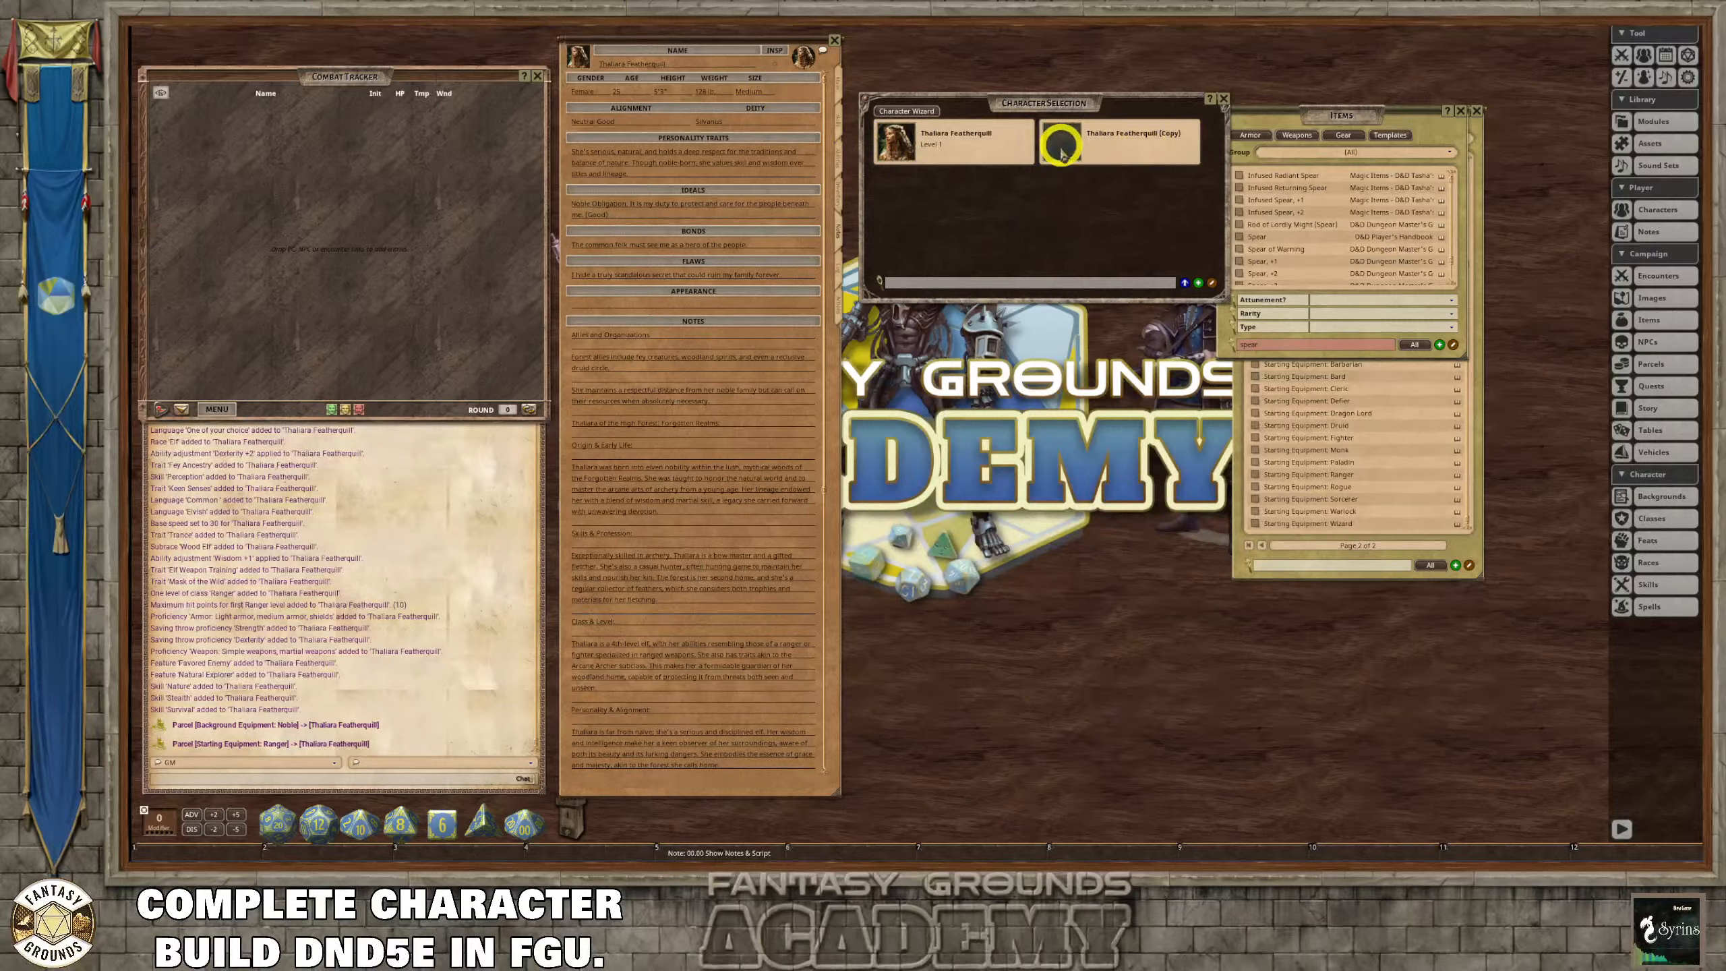
Rename the duplicated character so that the character's name ends with "(Level 1)".
click(1131, 155)
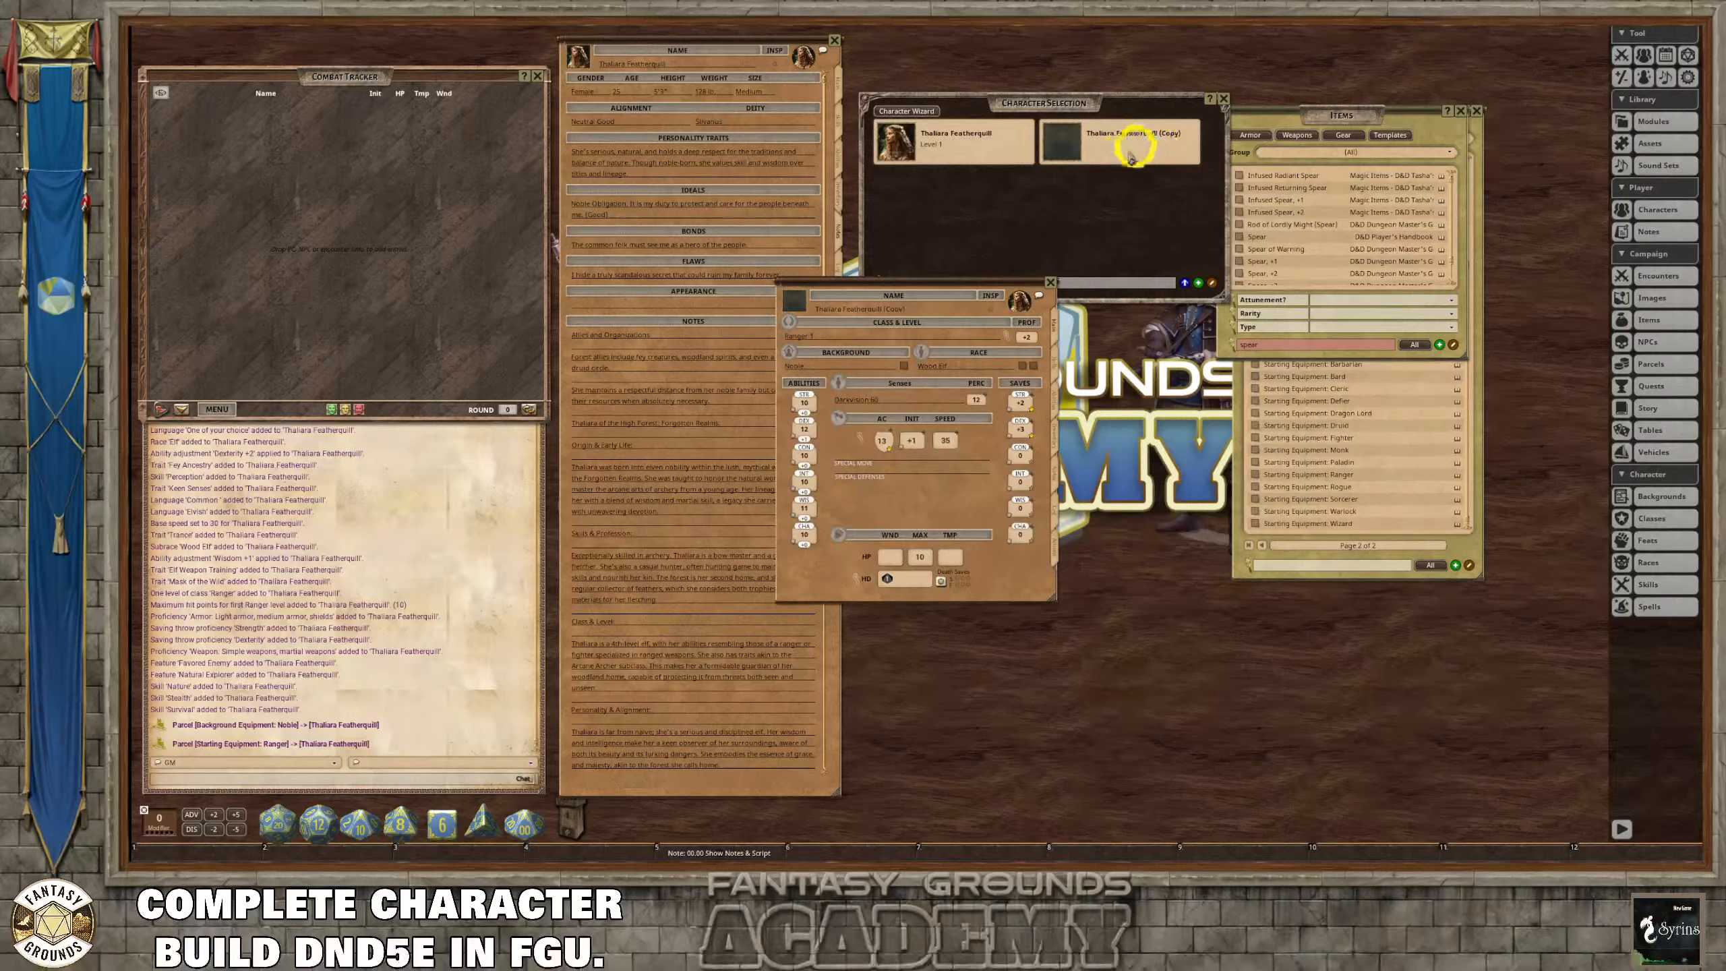
double_click(877, 335)
click(1035, 365)
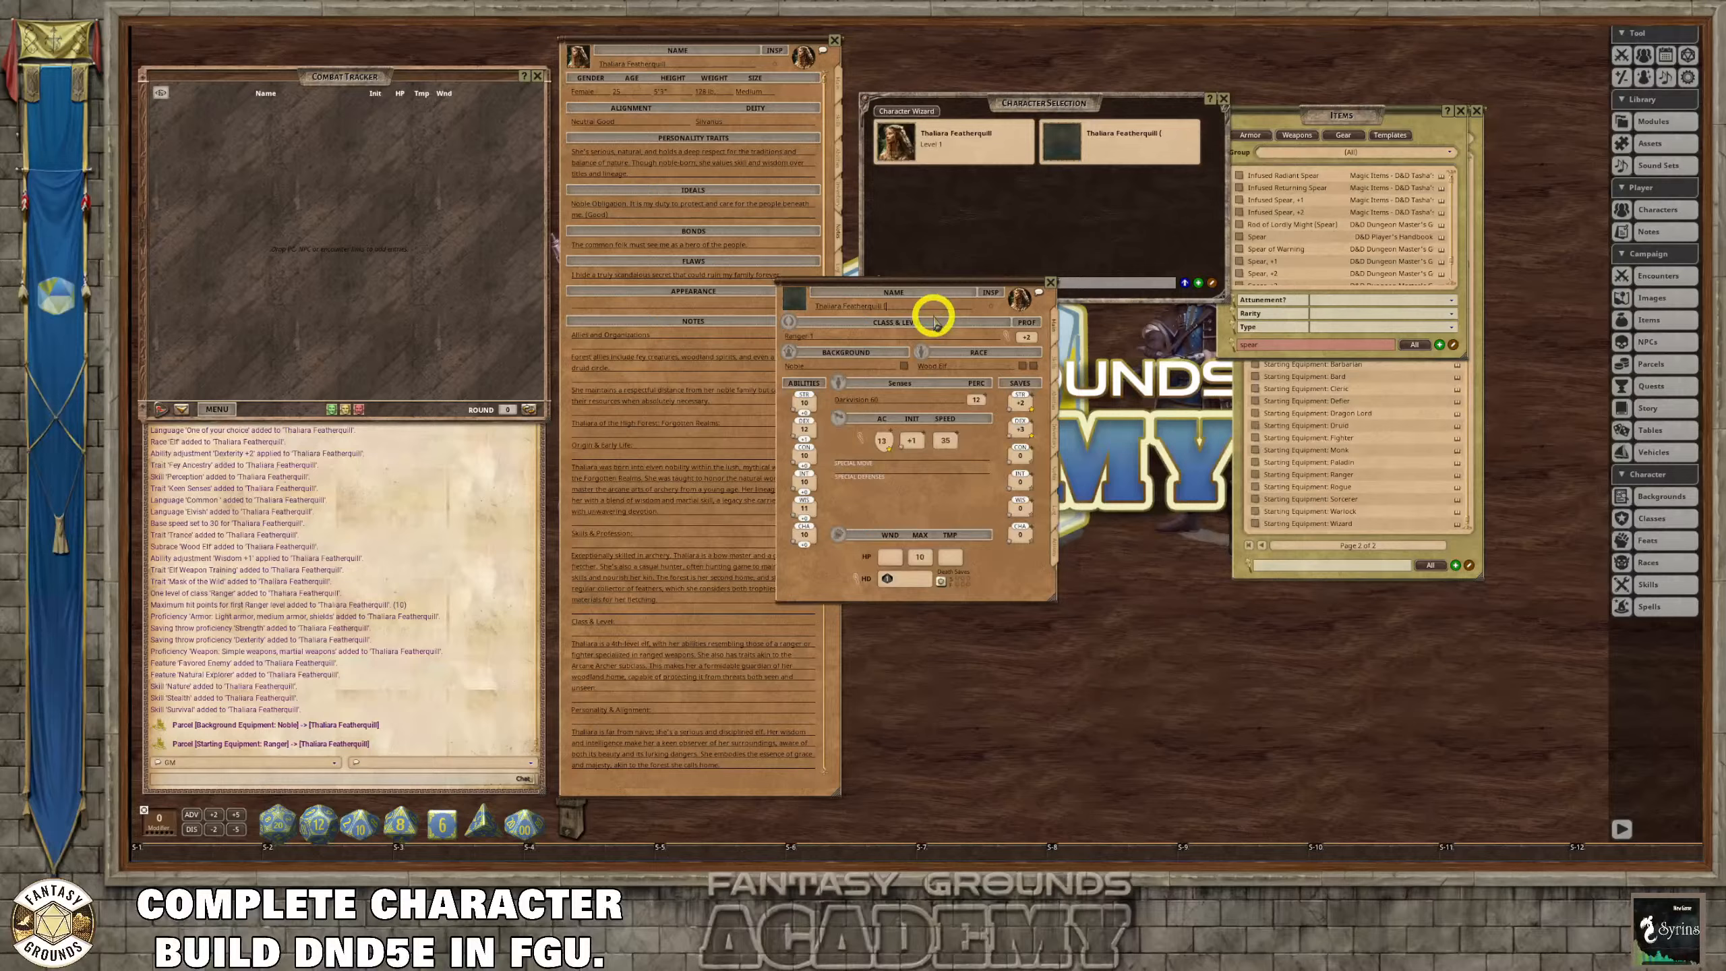
text(l 1))
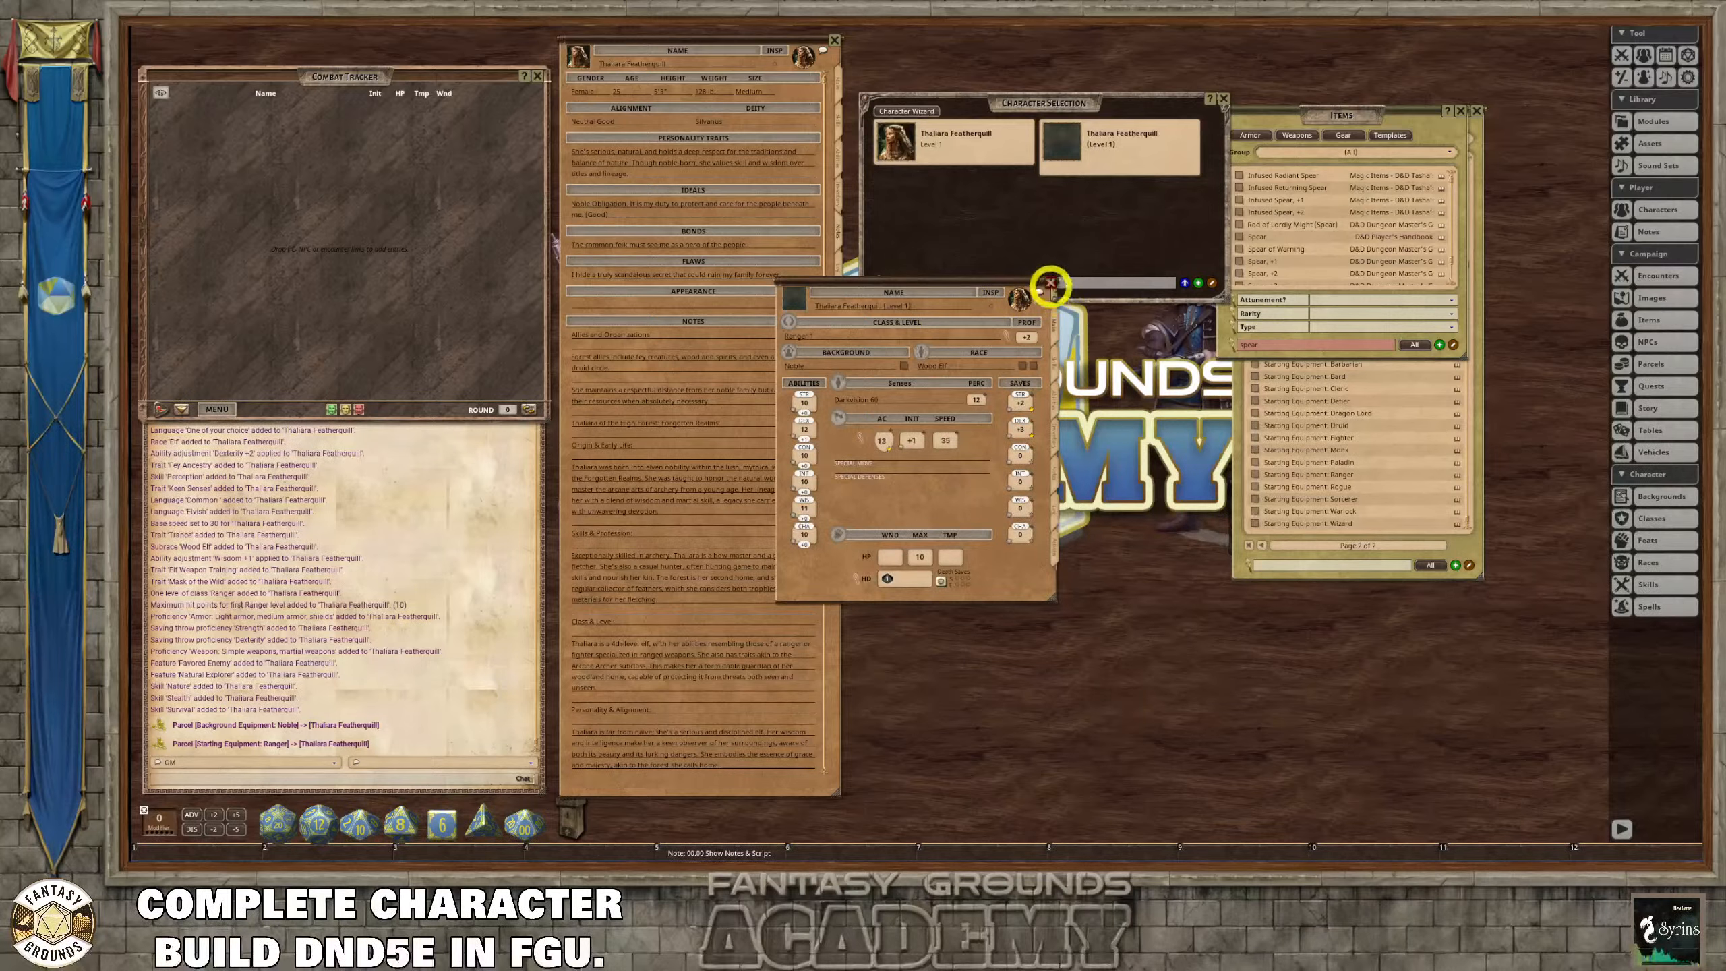
Close the Level 1 copy's sheet and review the skills and the weapons and actions of the original character.
click(1050, 282)
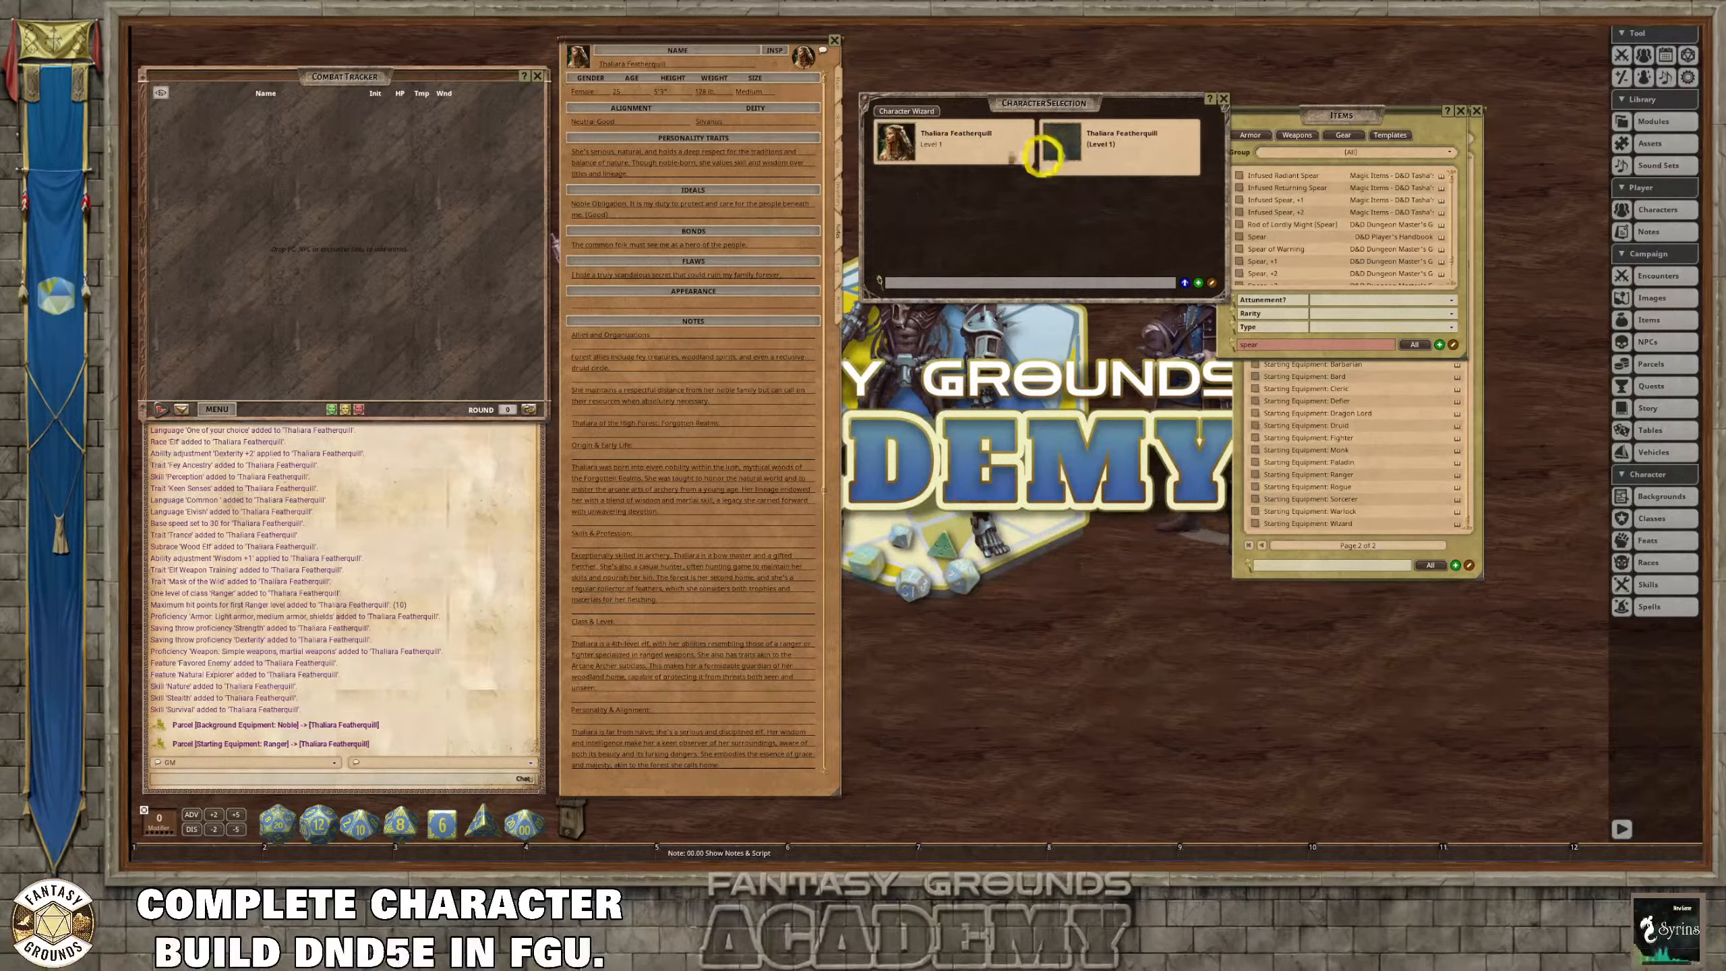
click(836, 82)
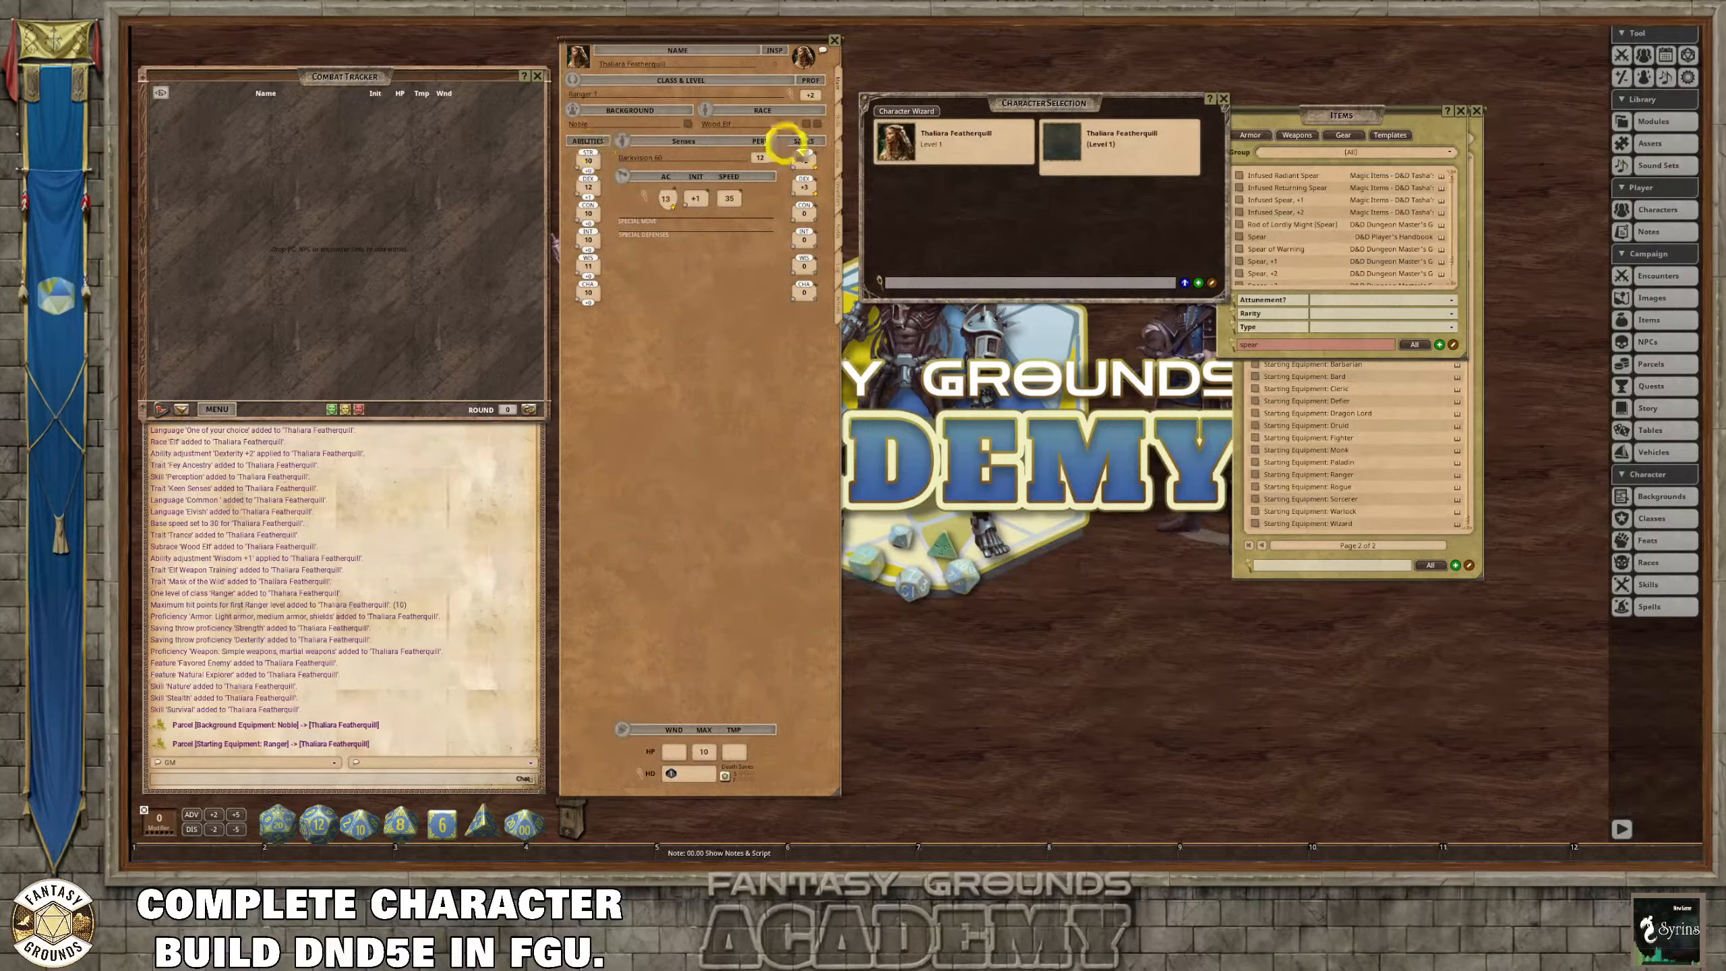
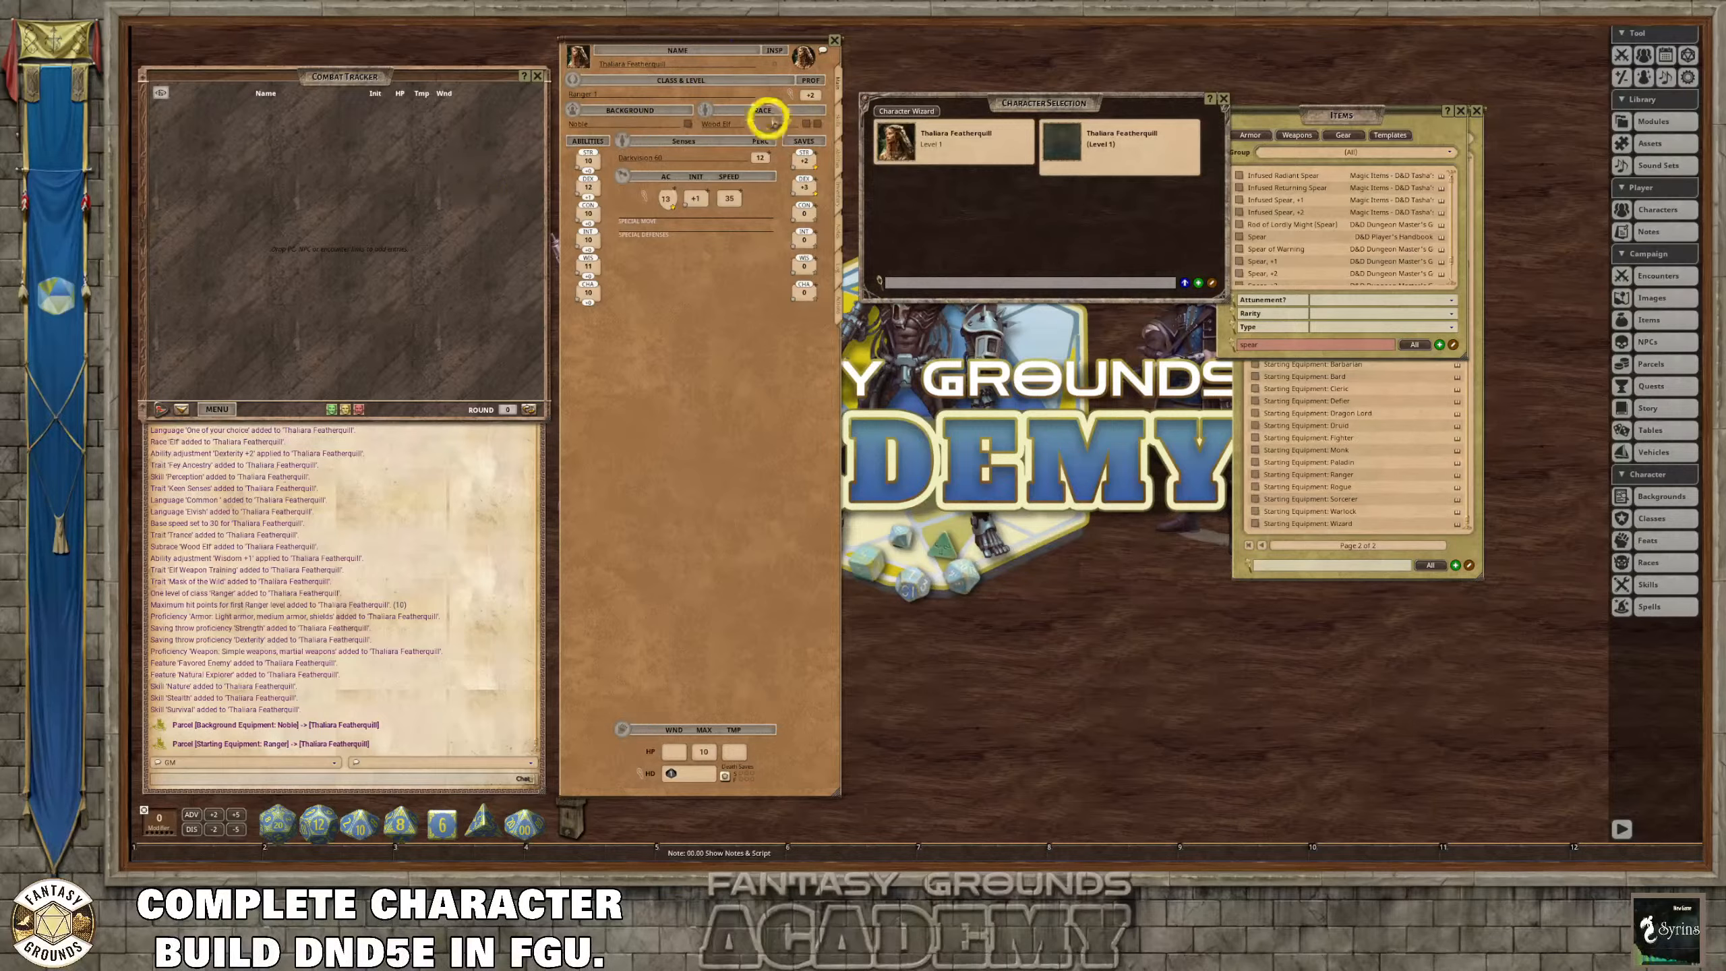
click(843, 123)
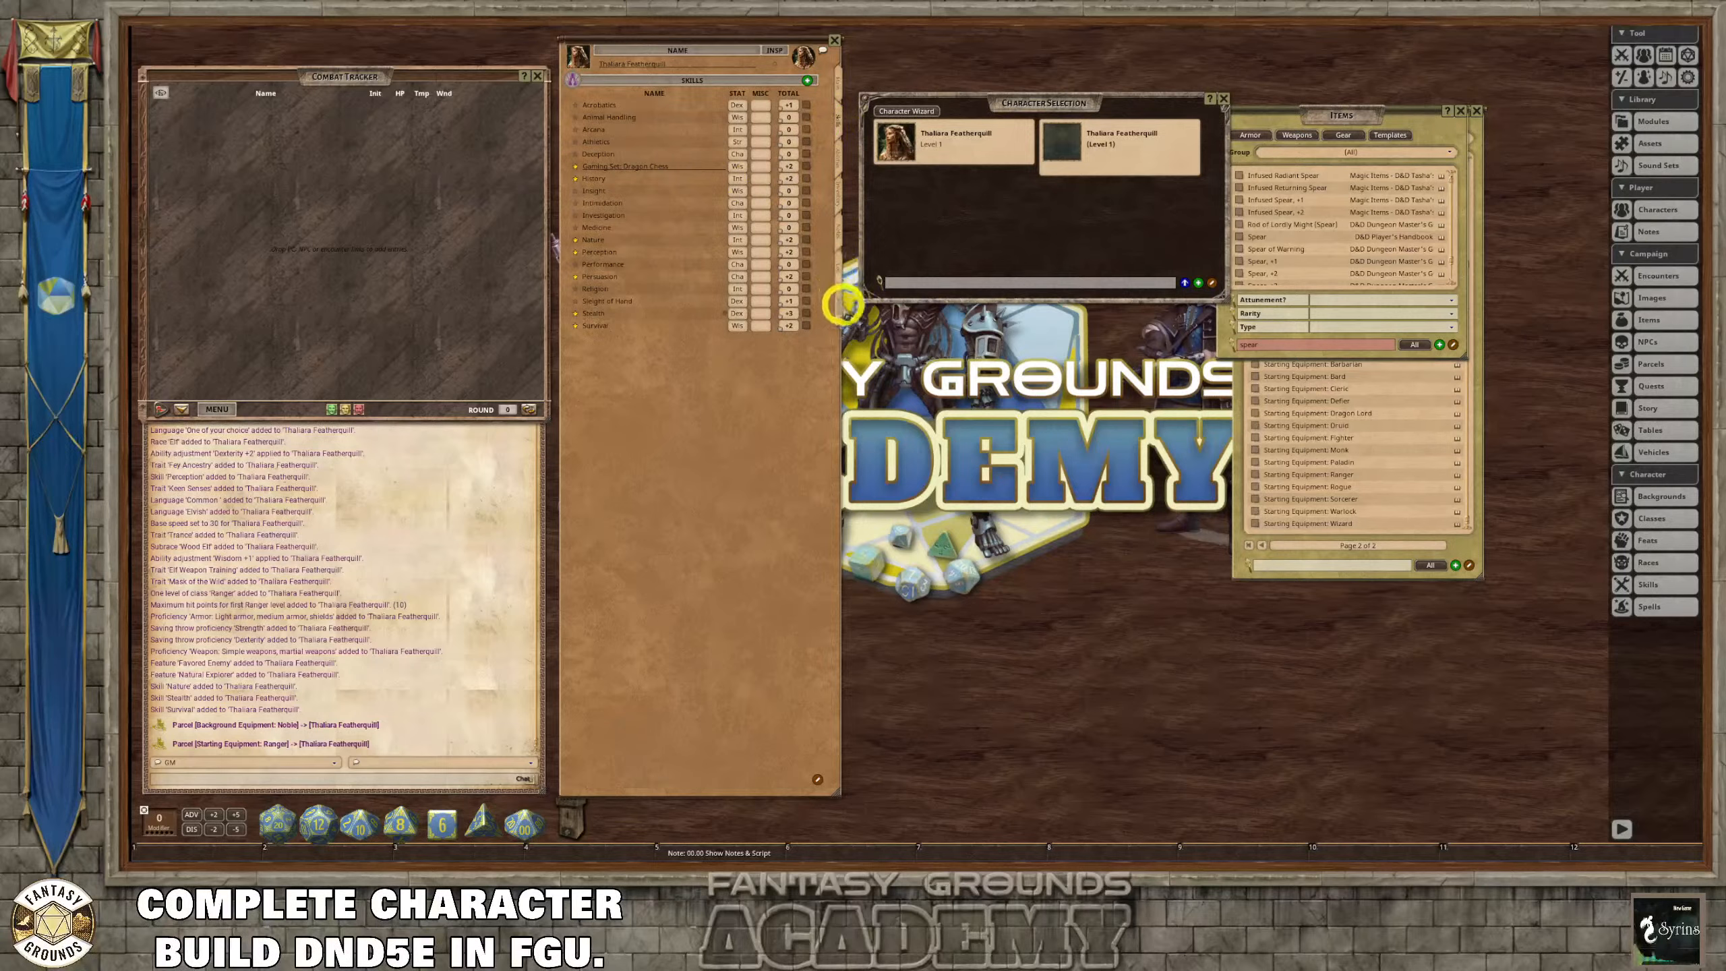
click(843, 306)
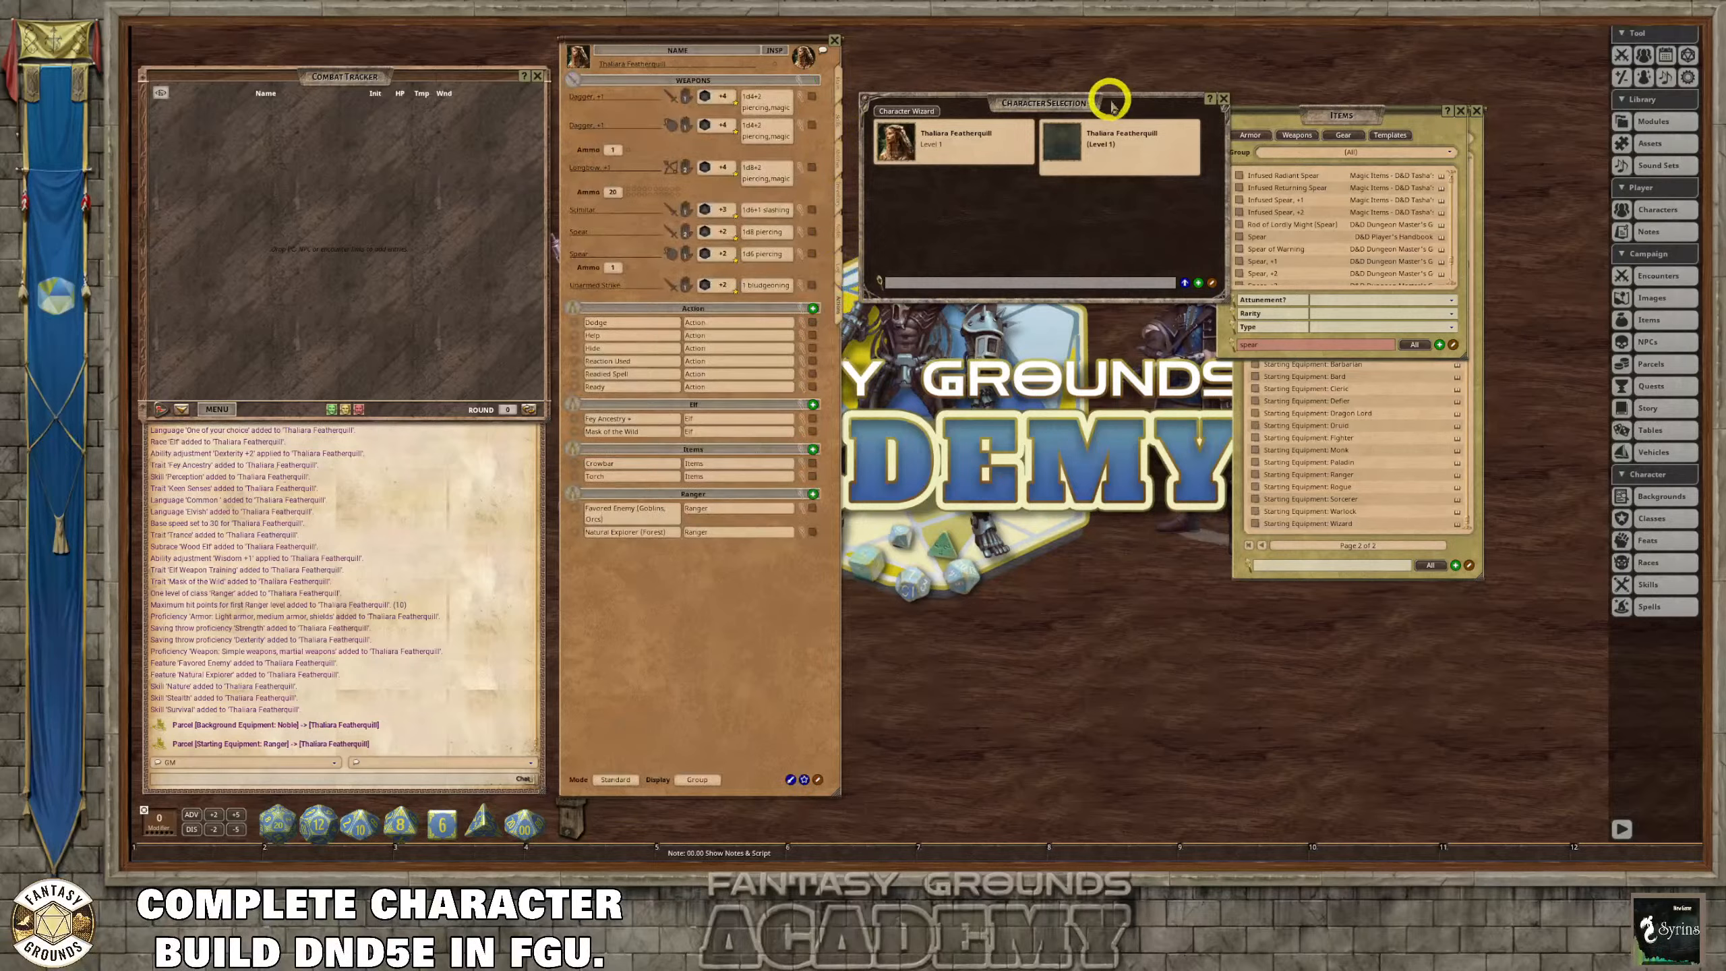
Close the Character Selection, starting equipment and Items lists, and return the original character's sheet to its main page.
click(1223, 98)
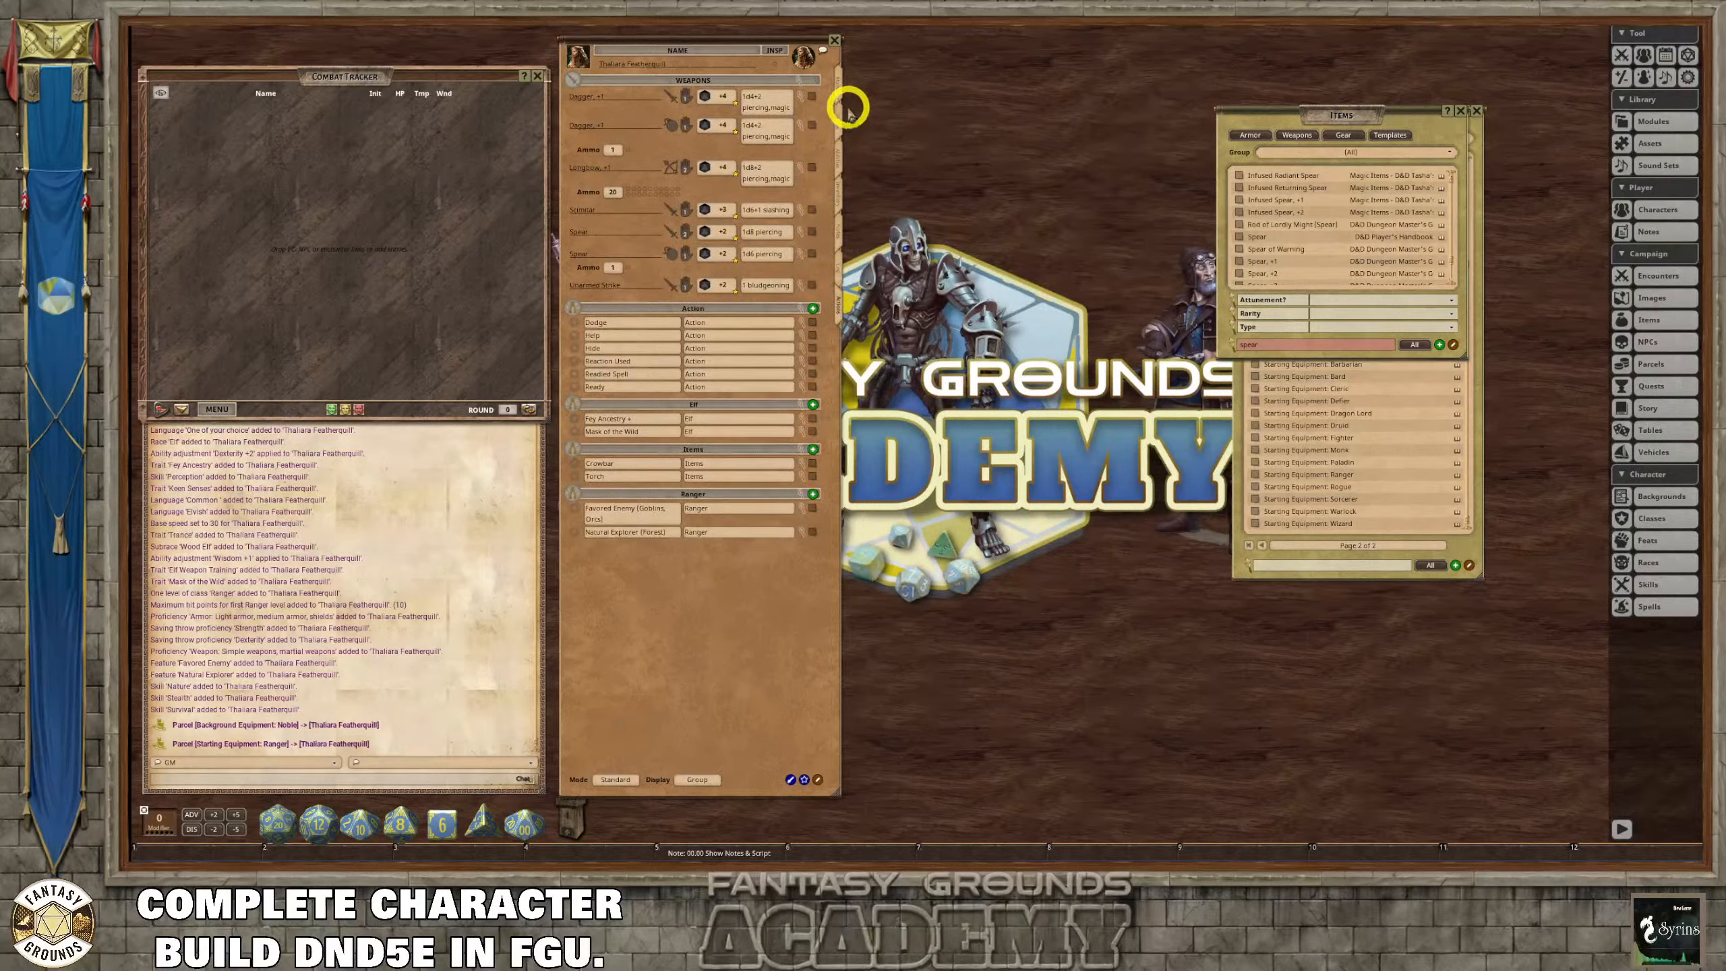
click(836, 80)
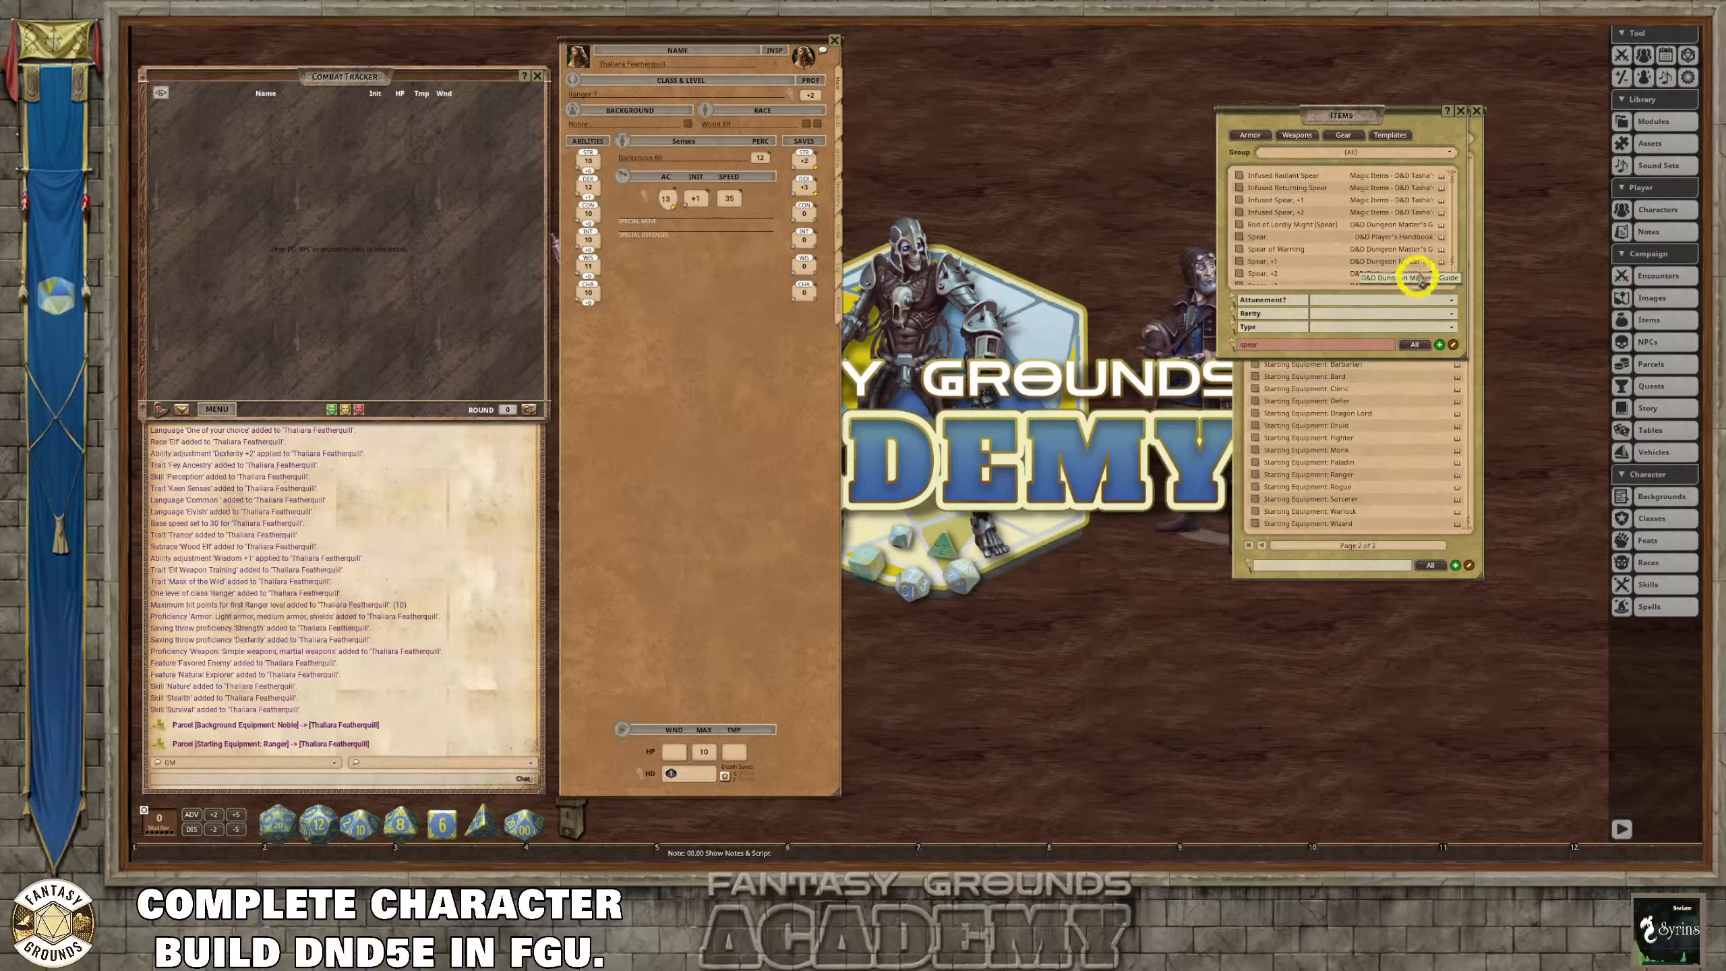
click(1477, 110)
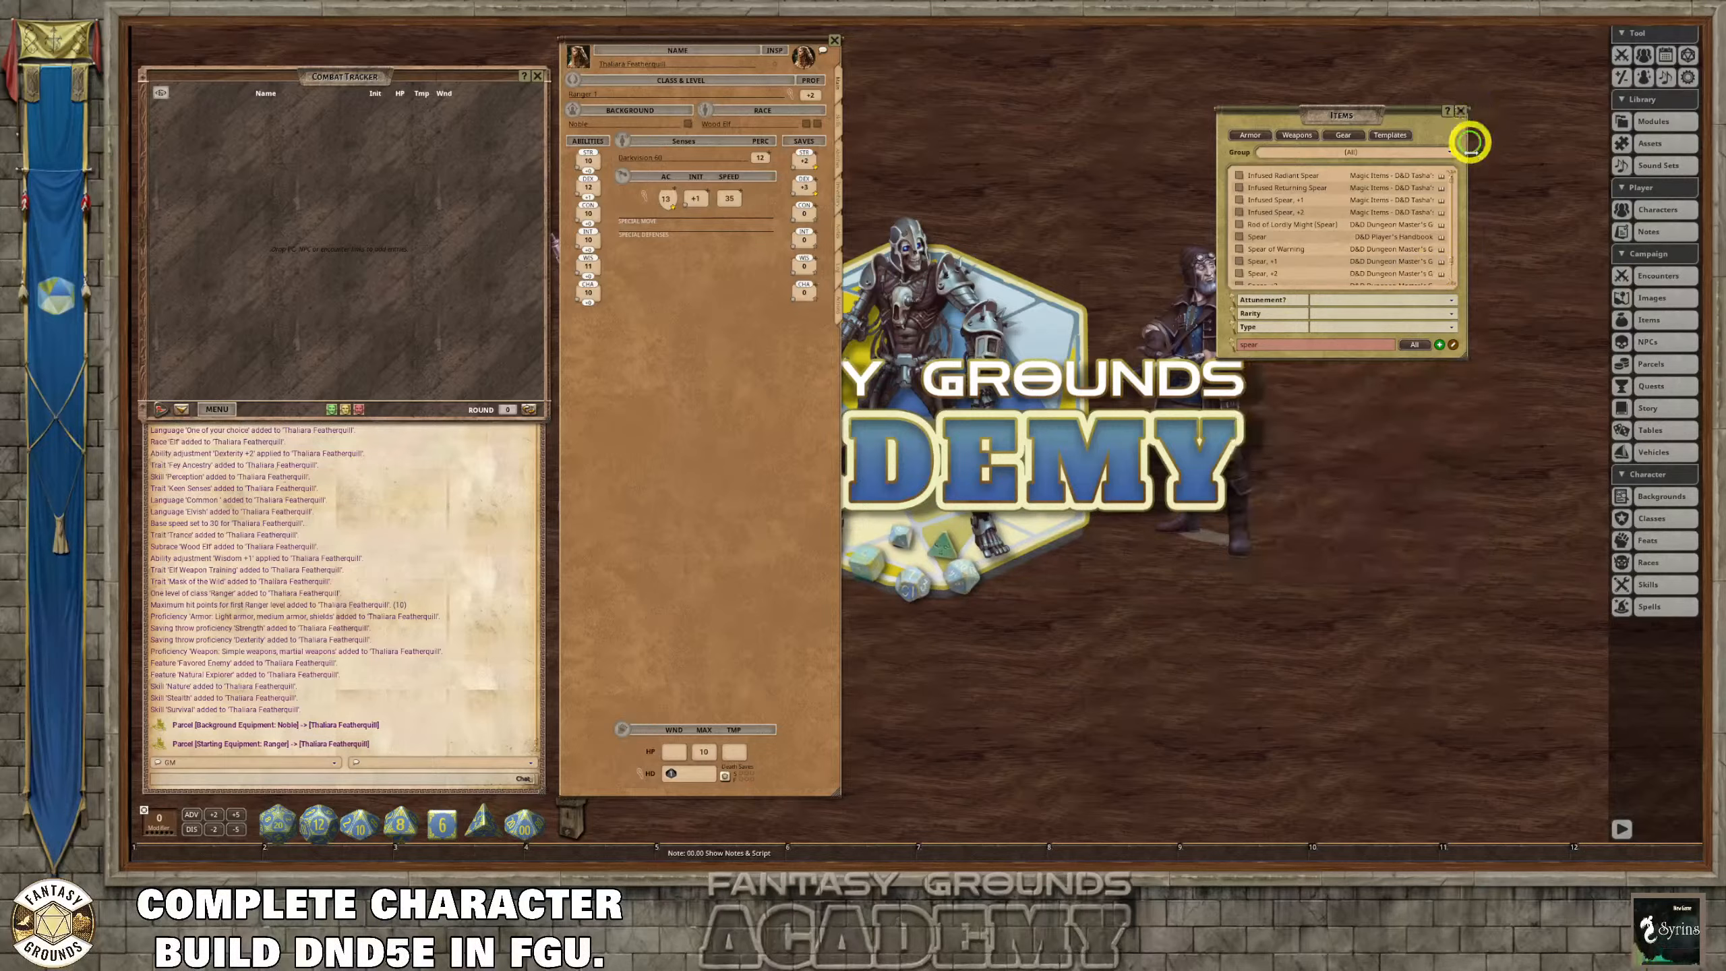
click(1460, 110)
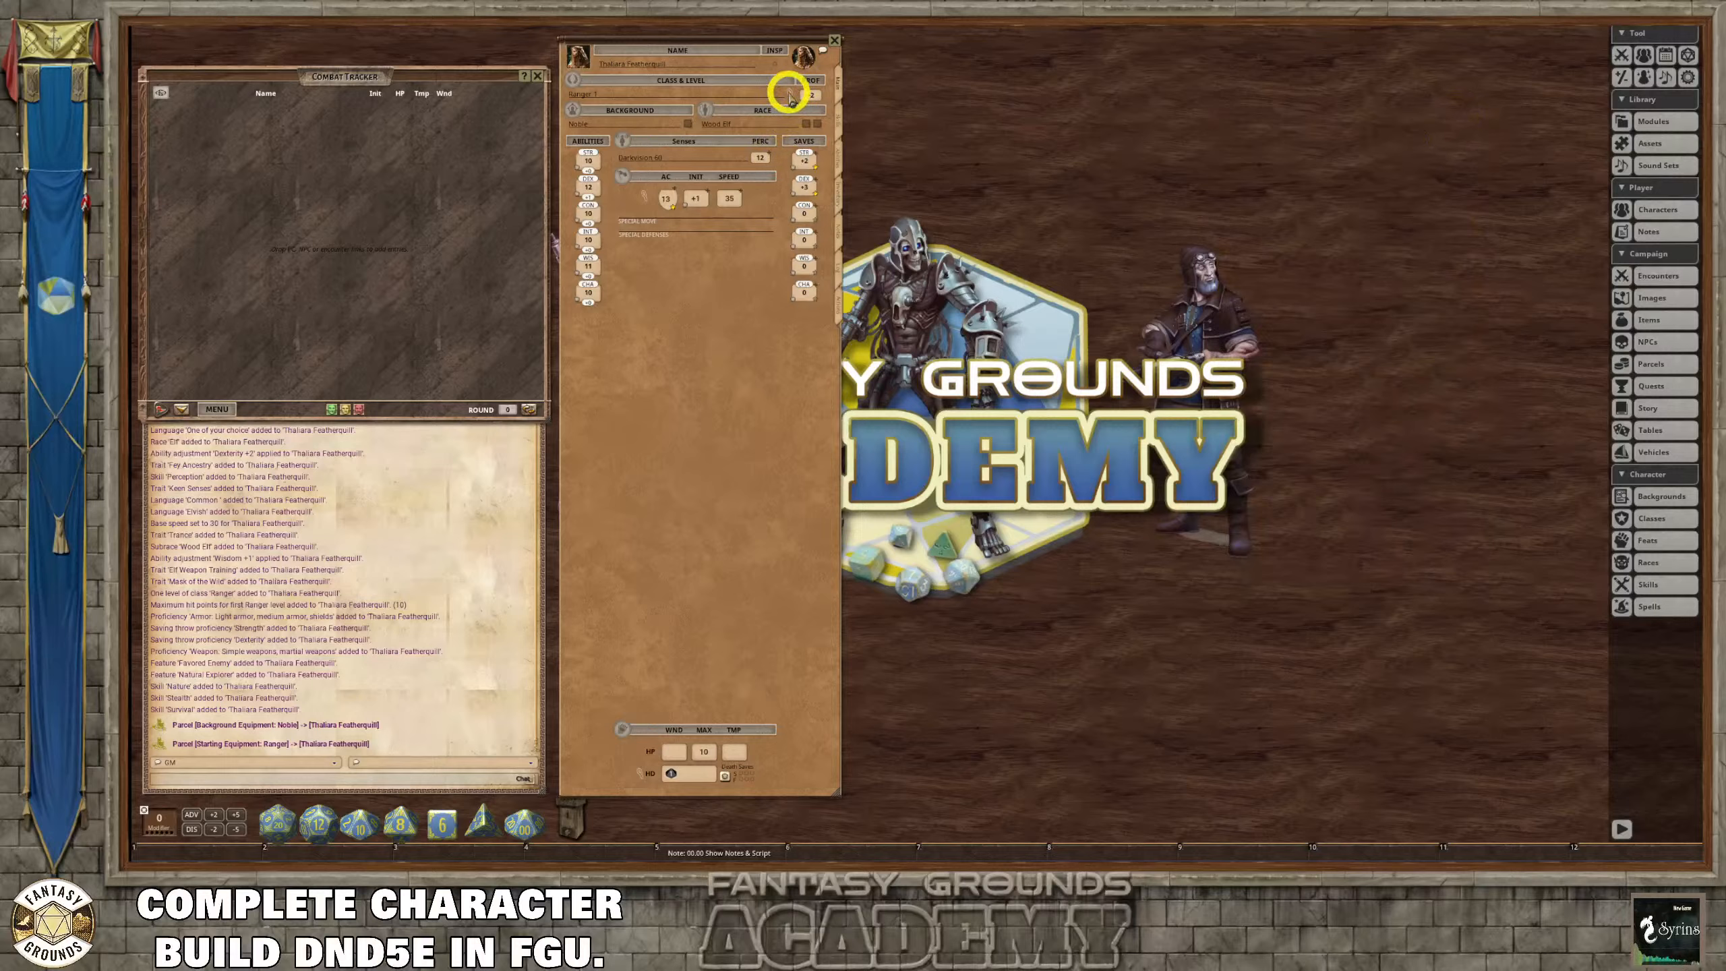
Open the original character's class and level details and raise the Ranger class to level 3.
click(790, 96)
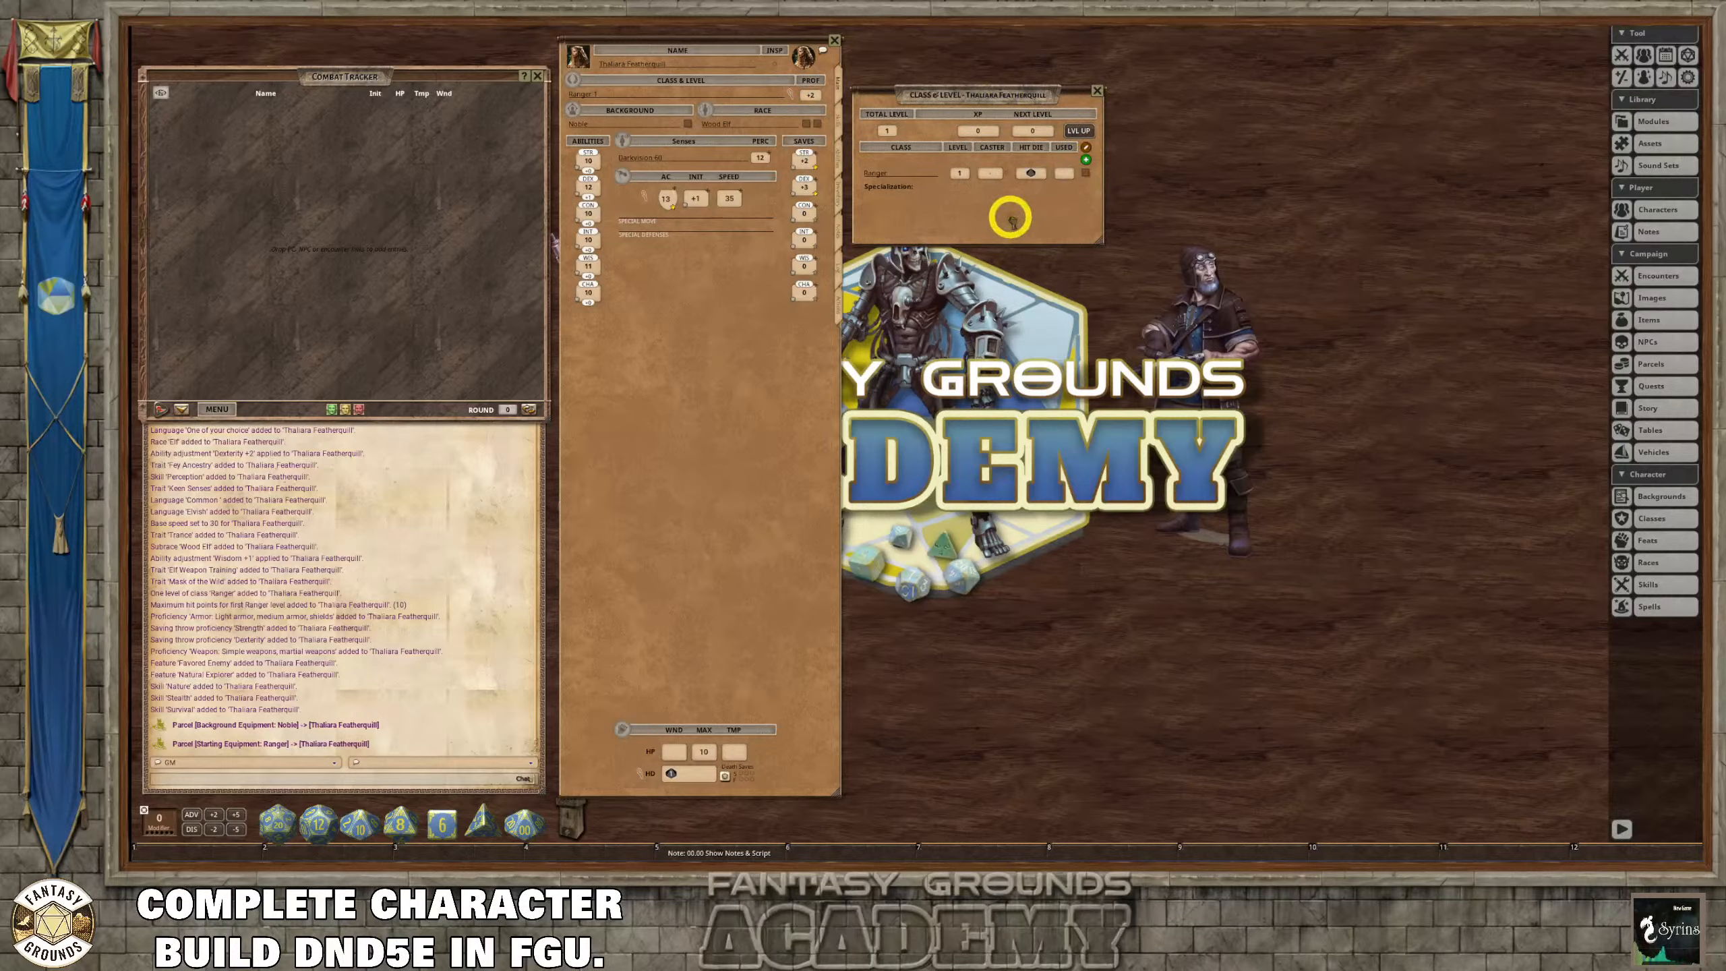
drag(1013, 222, 1034, 221)
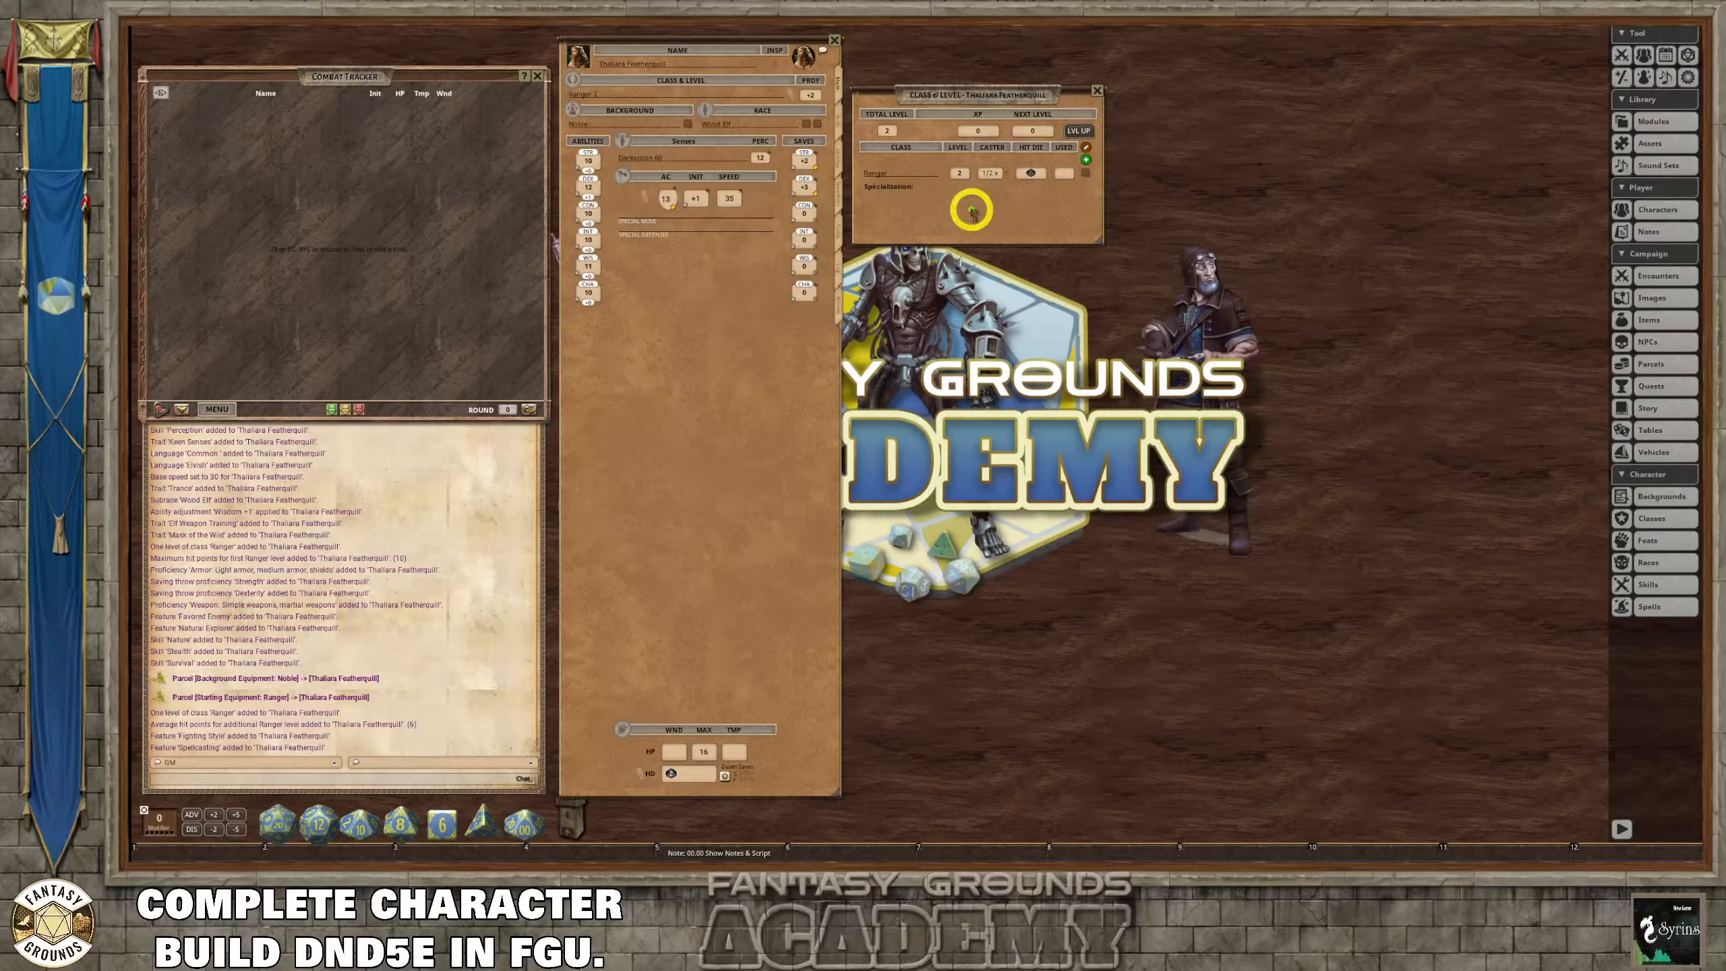
drag(1085, 173, 972, 211)
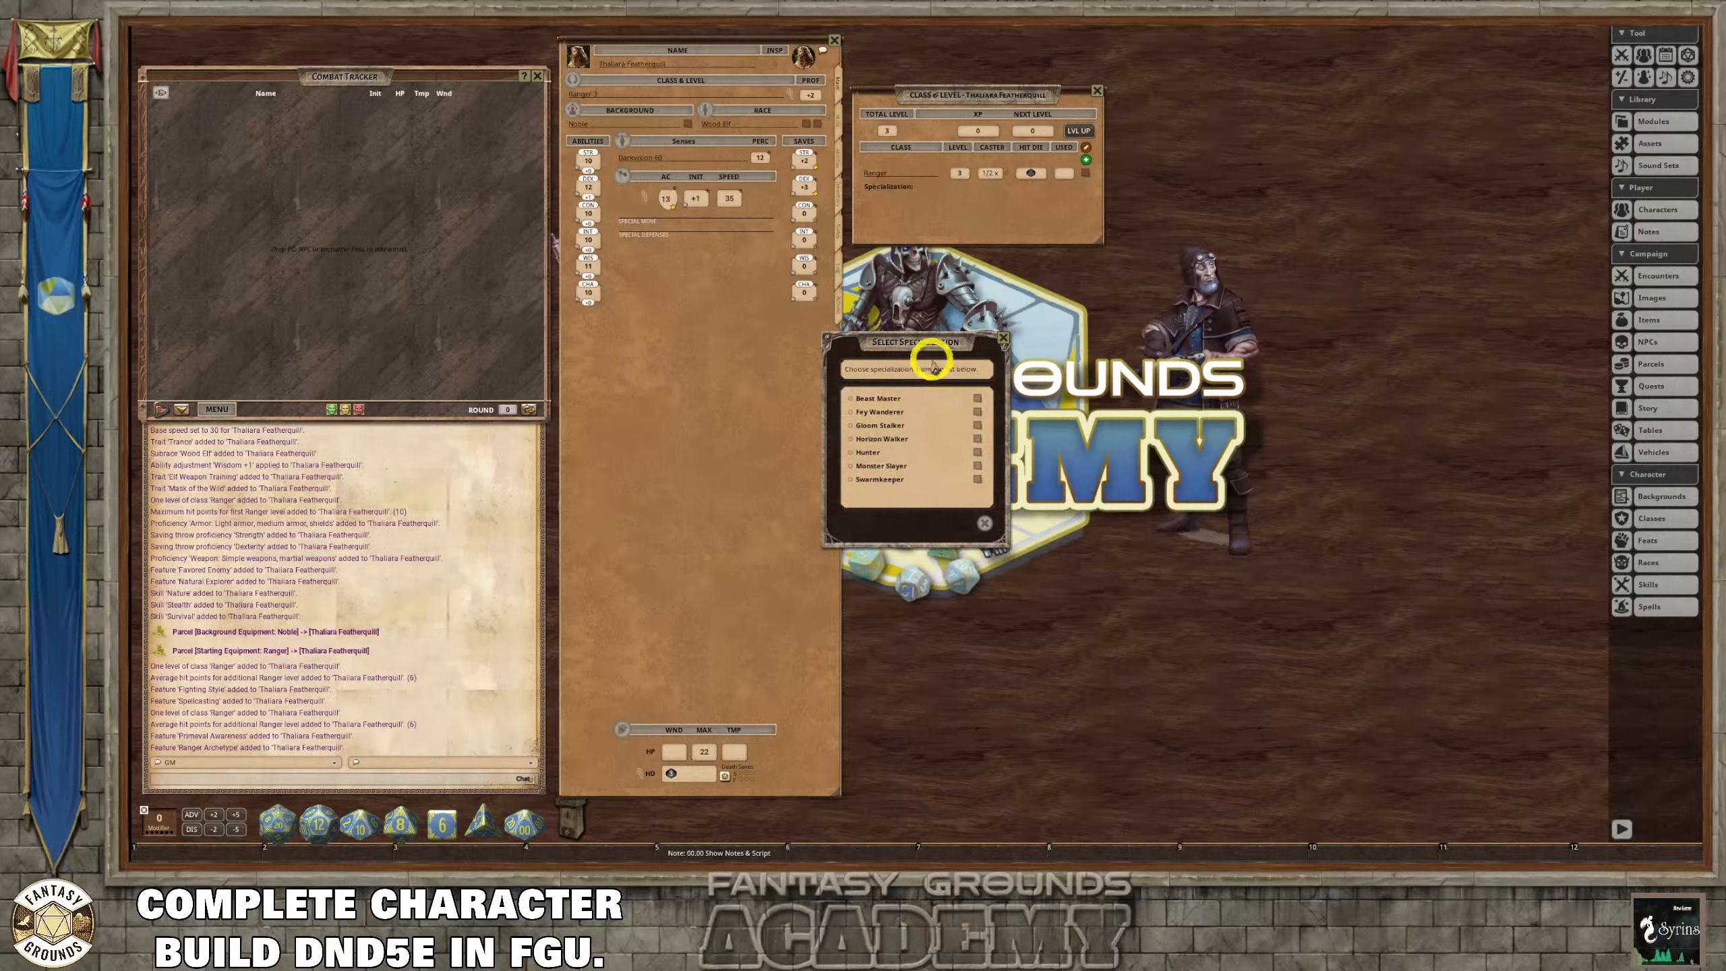
Read the Monster Slayer and Fey Wanderer specialization descriptions and their feature lists.
drag(923, 358, 987, 322)
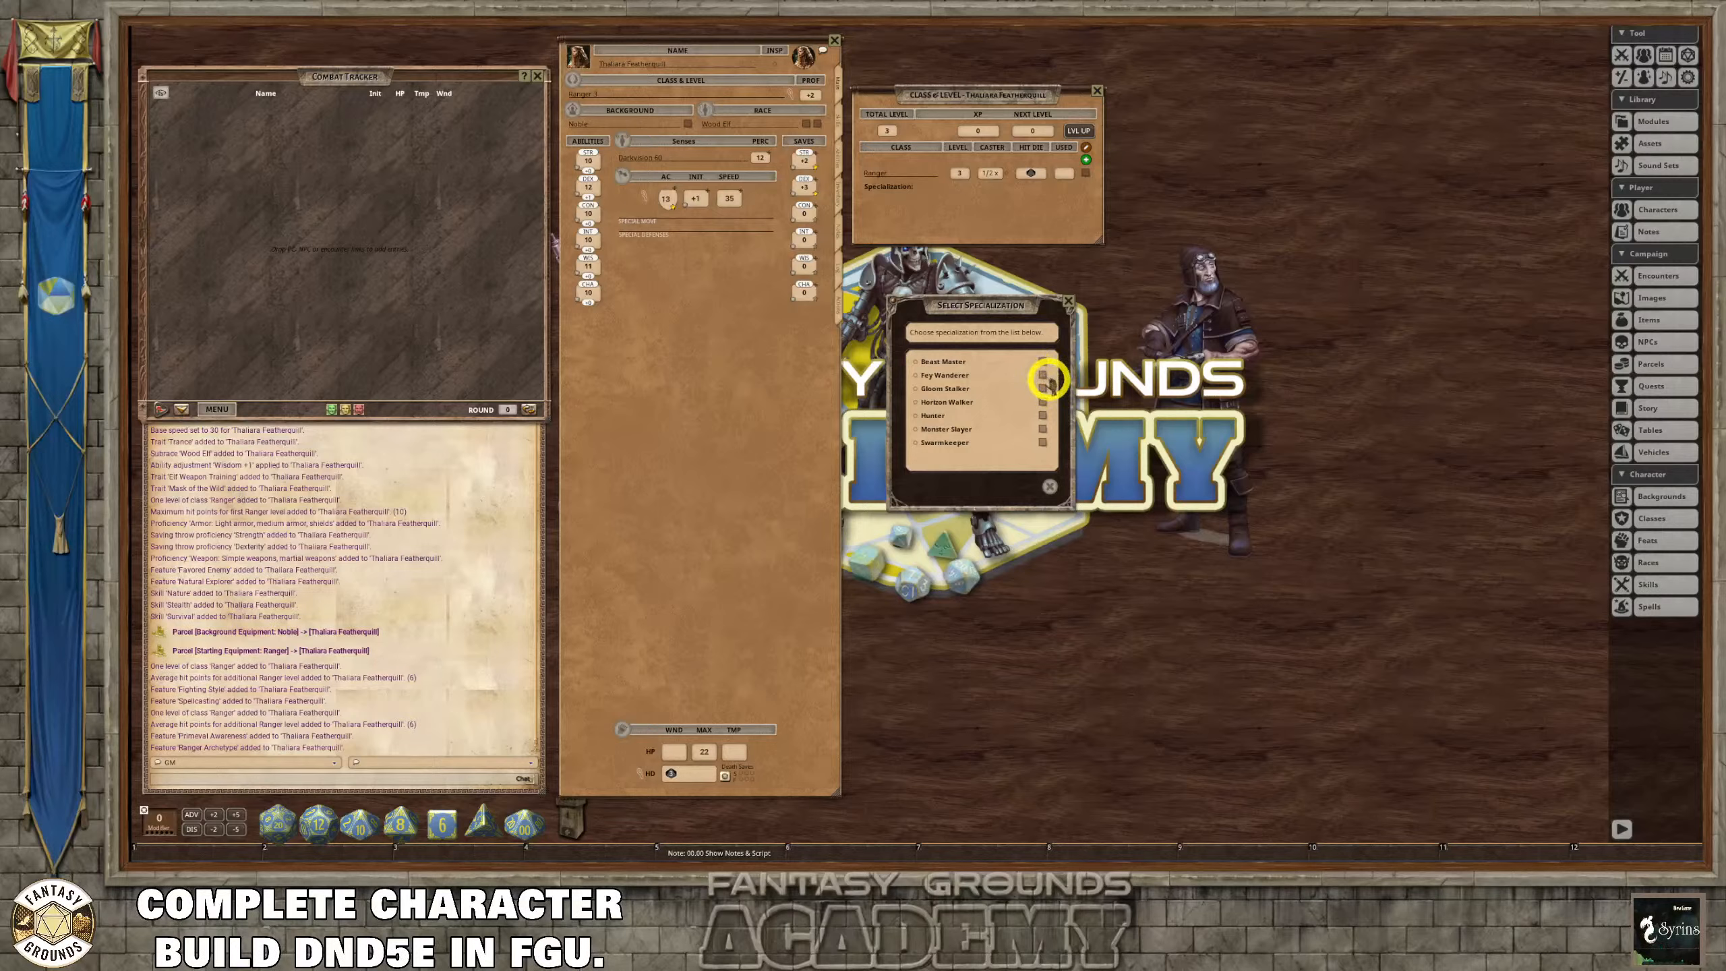
click(1044, 430)
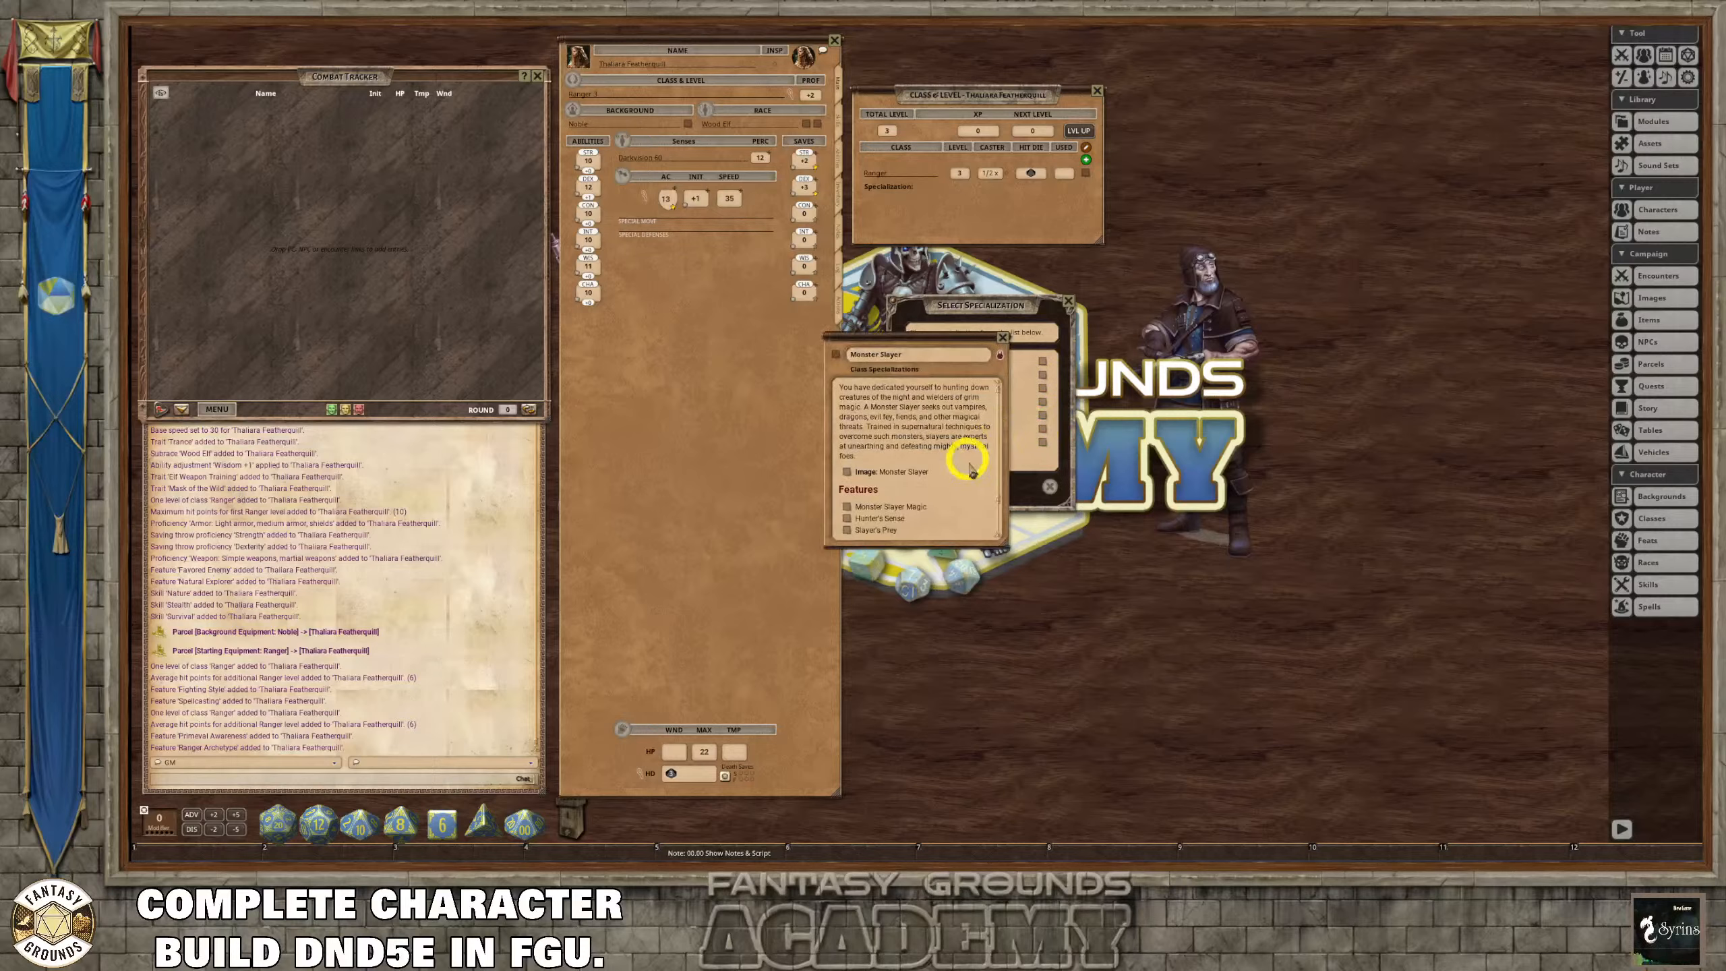
scroll(969, 470, down, 3)
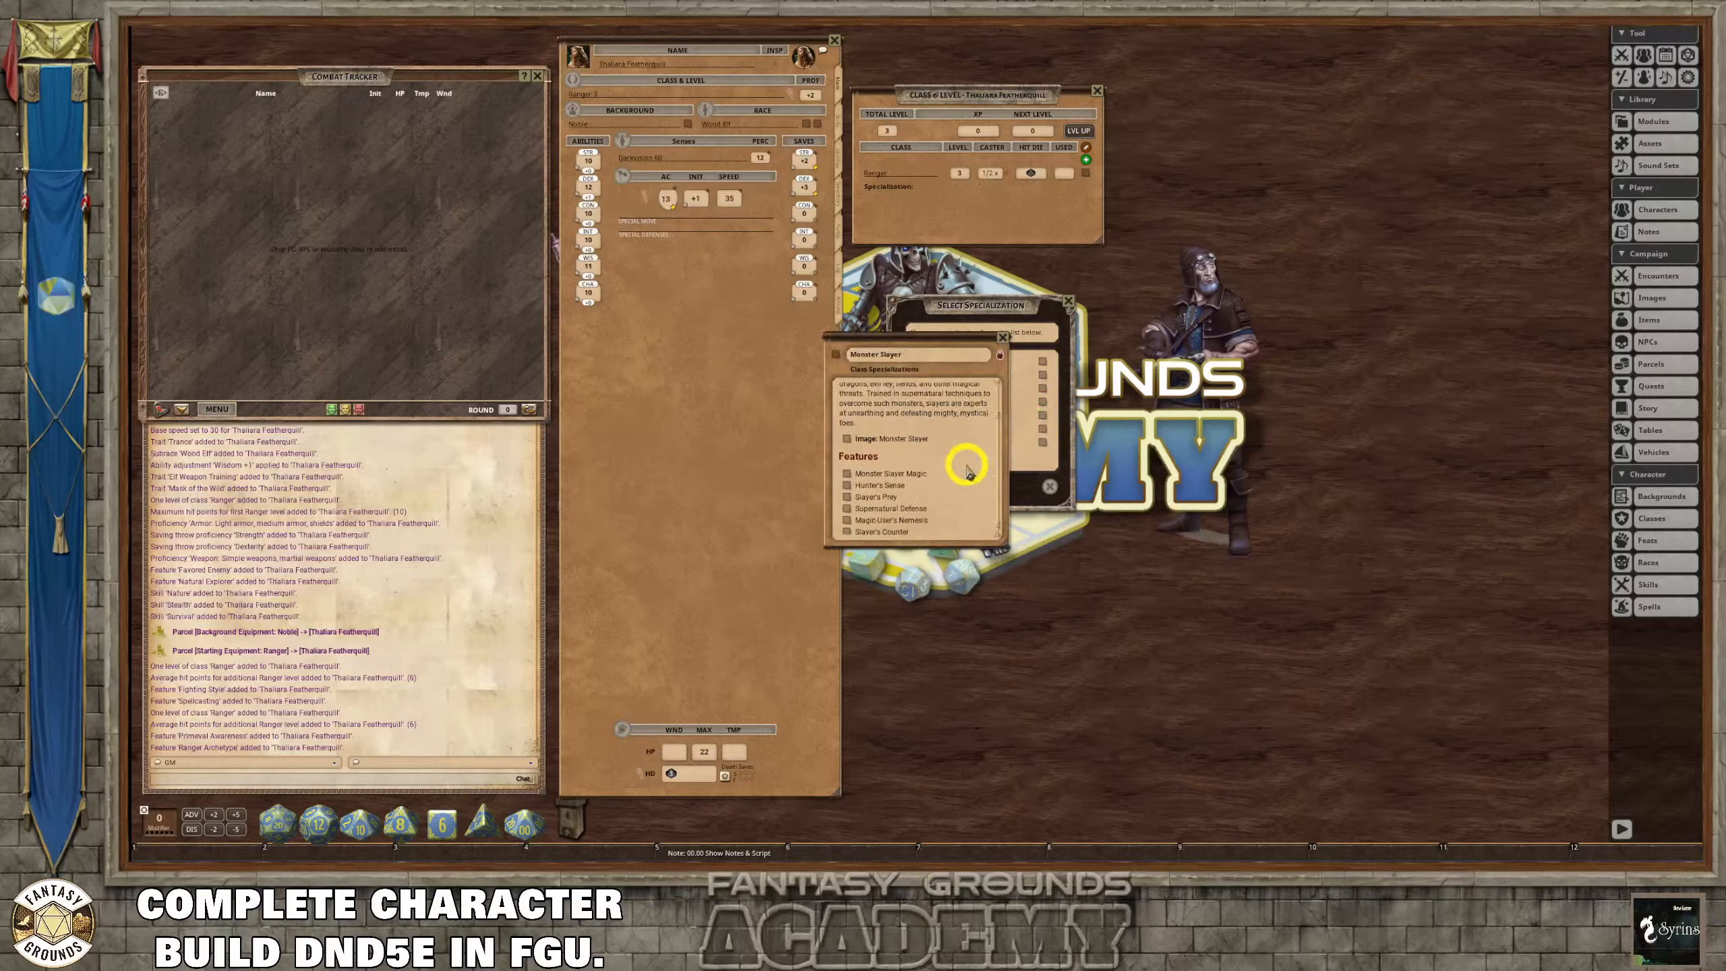
click(1003, 337)
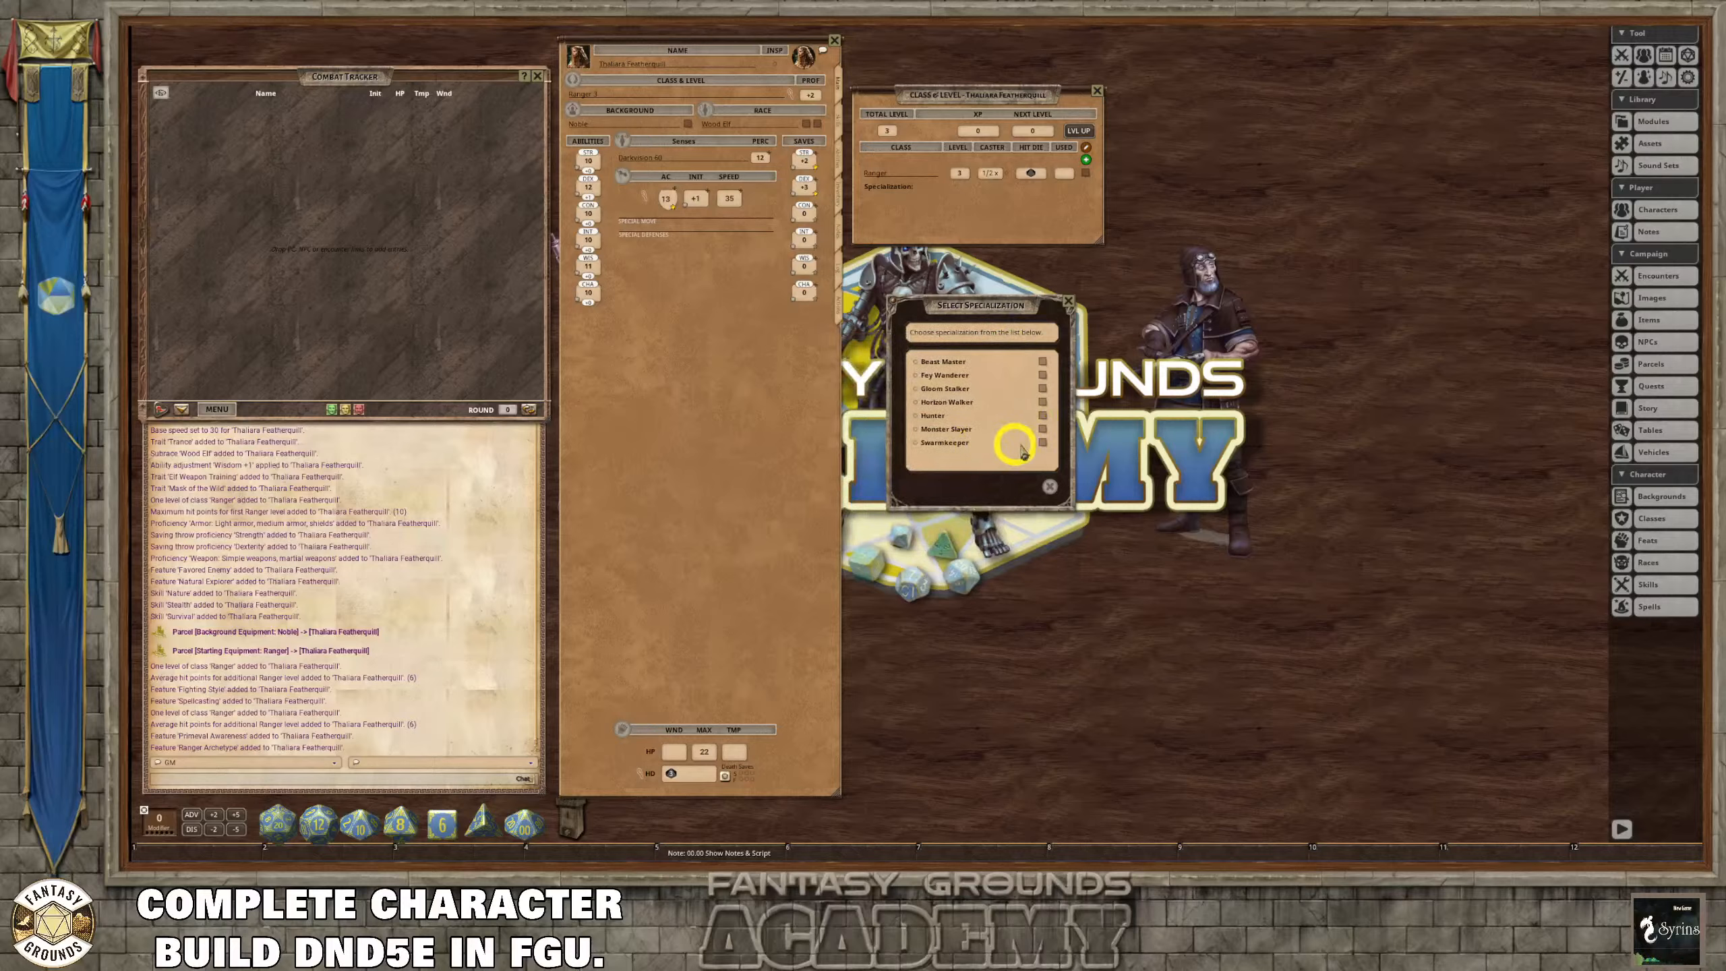
click(1043, 376)
scroll(954, 465, down, 2)
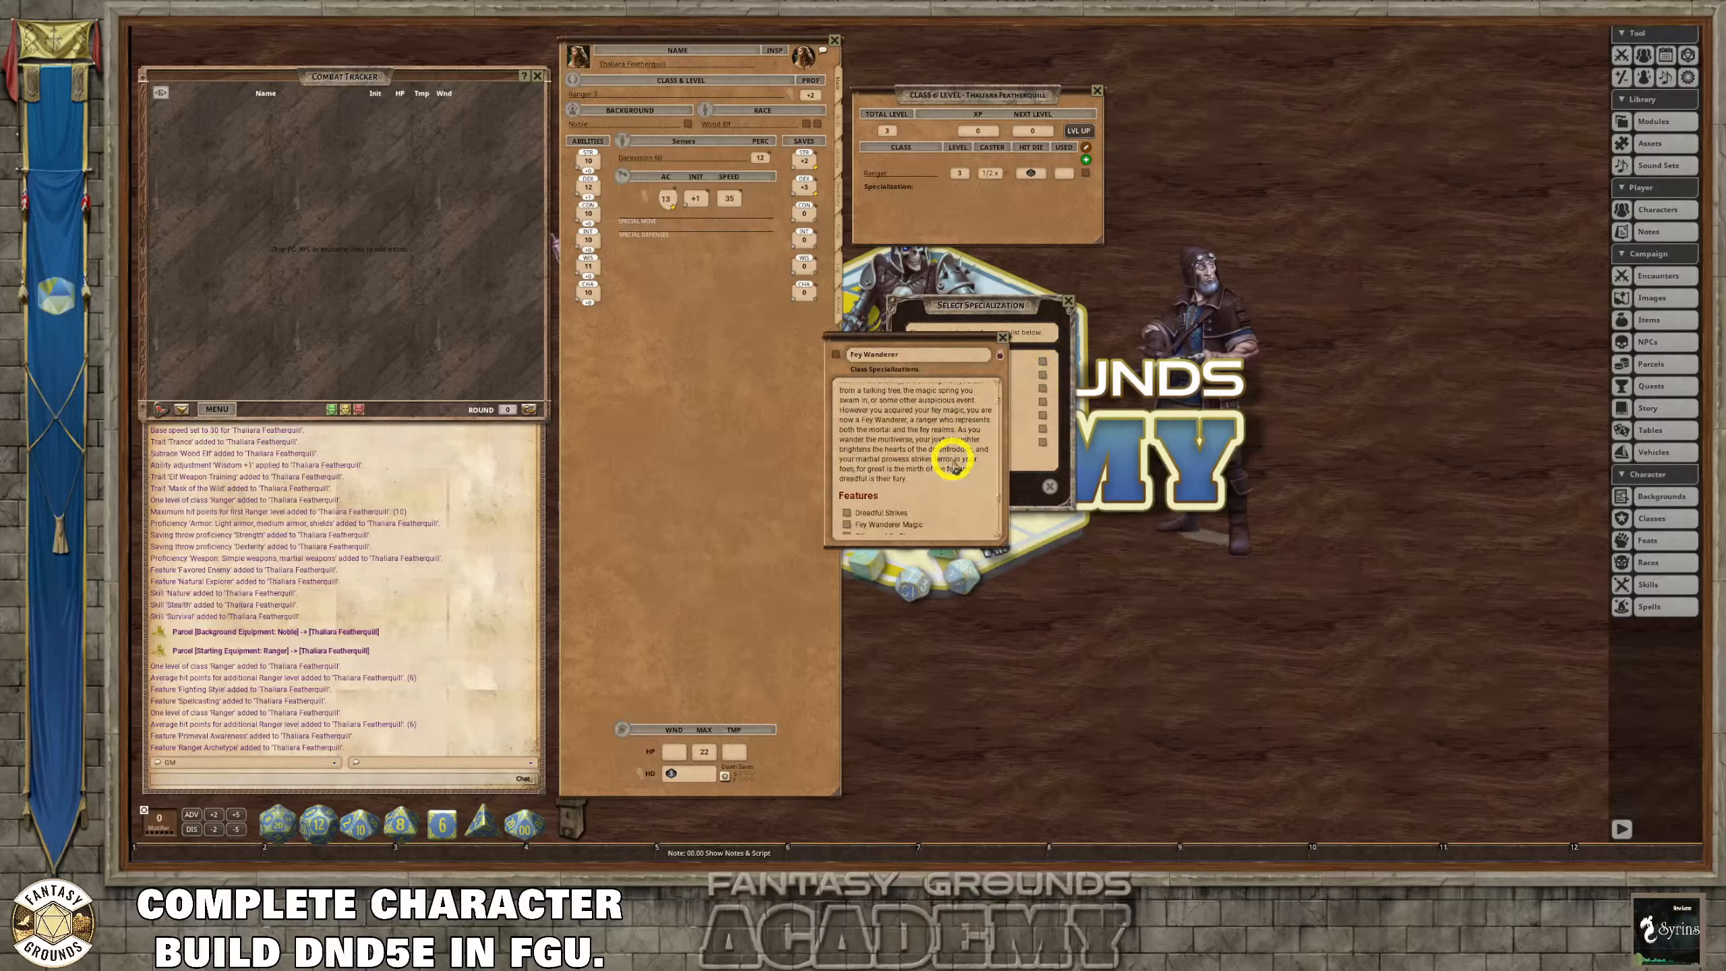
scroll(953, 465, down, 2)
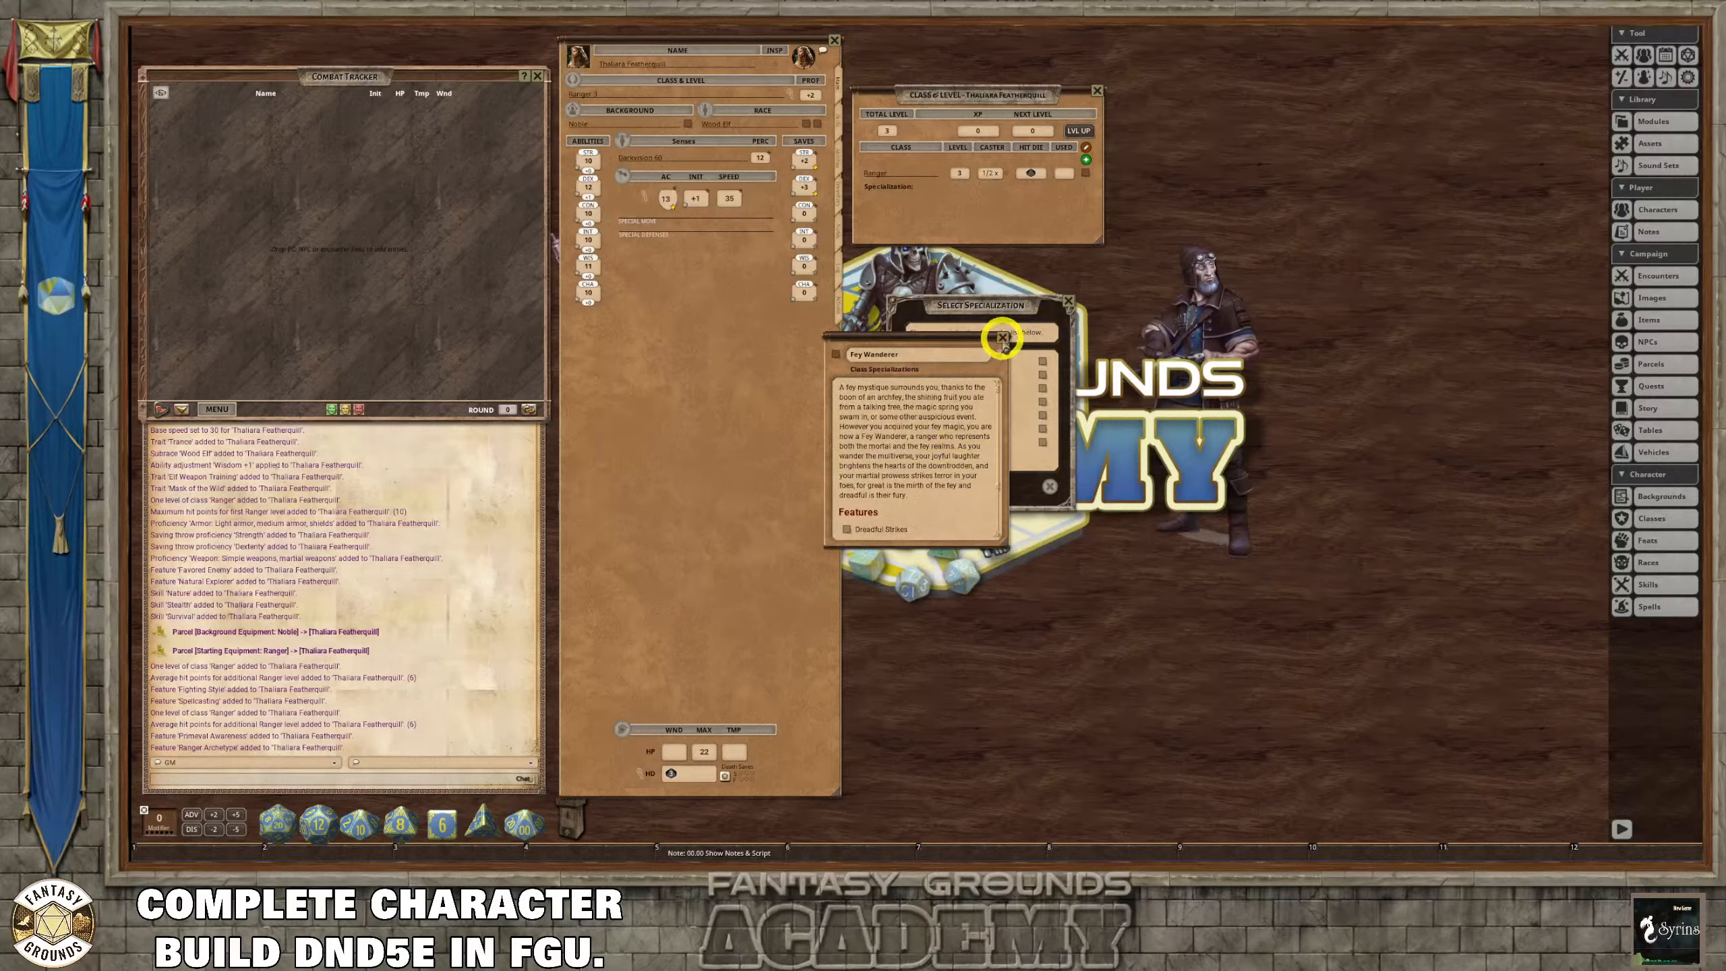
click(1003, 338)
Read the Beast Master specialization and the full text of its Ranger's Companion feature.
click(1043, 362)
scroll(955, 465, down, 2)
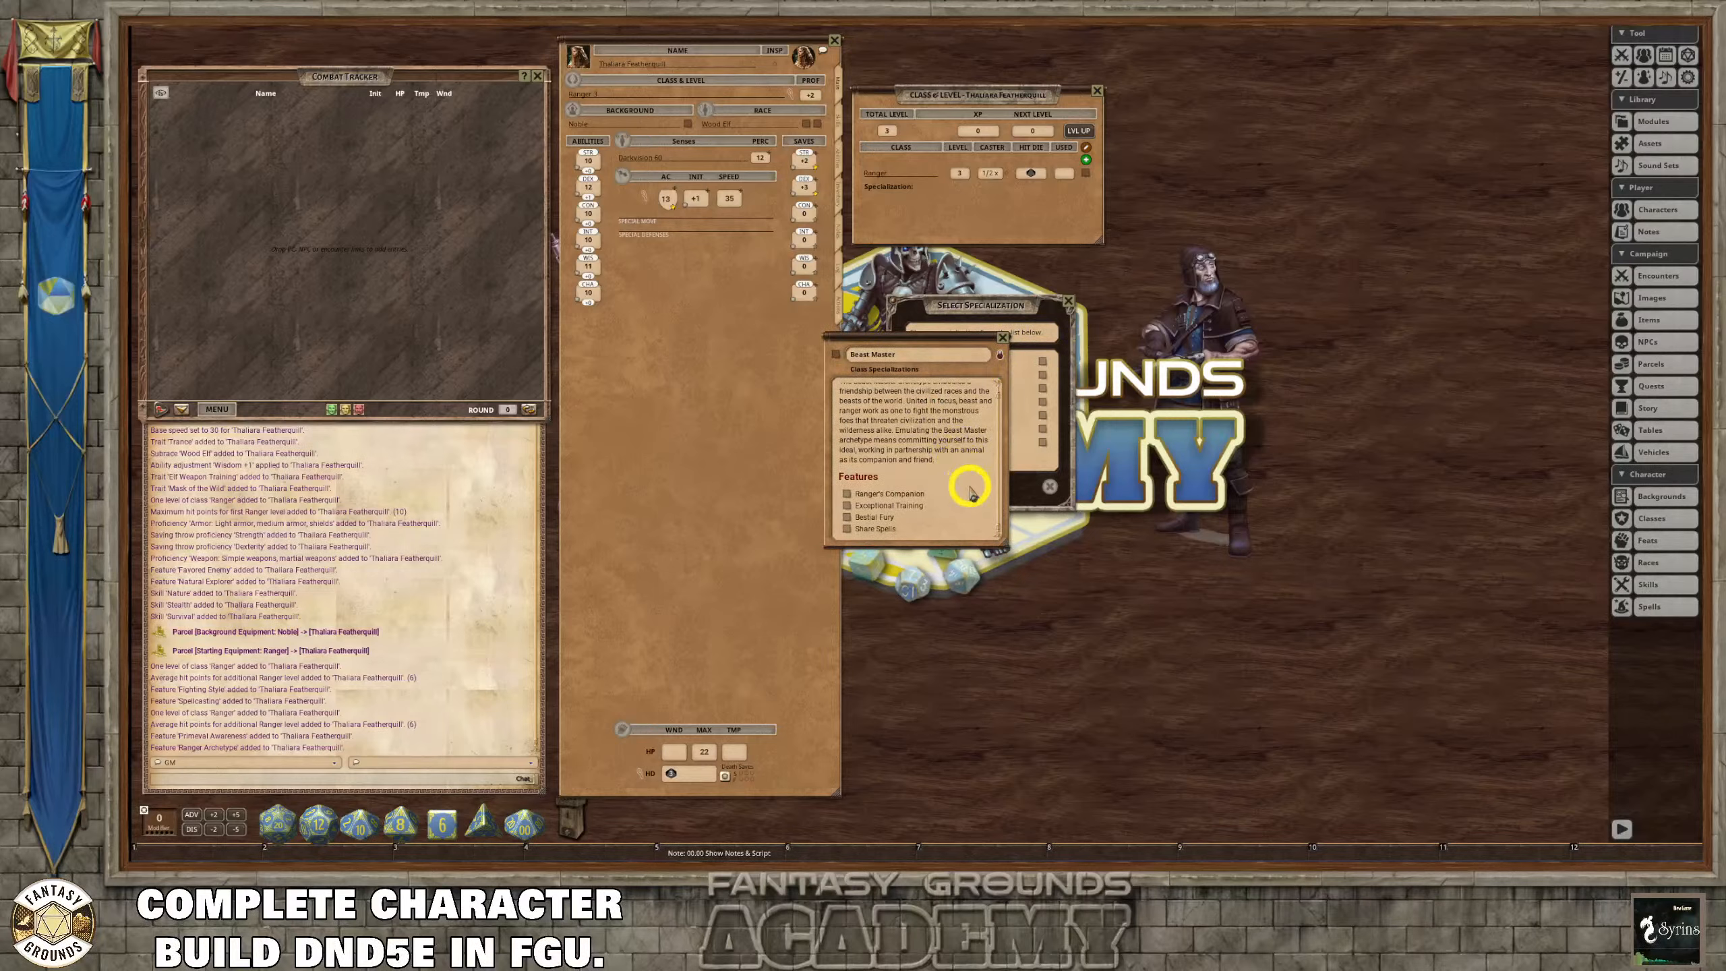
click(848, 495)
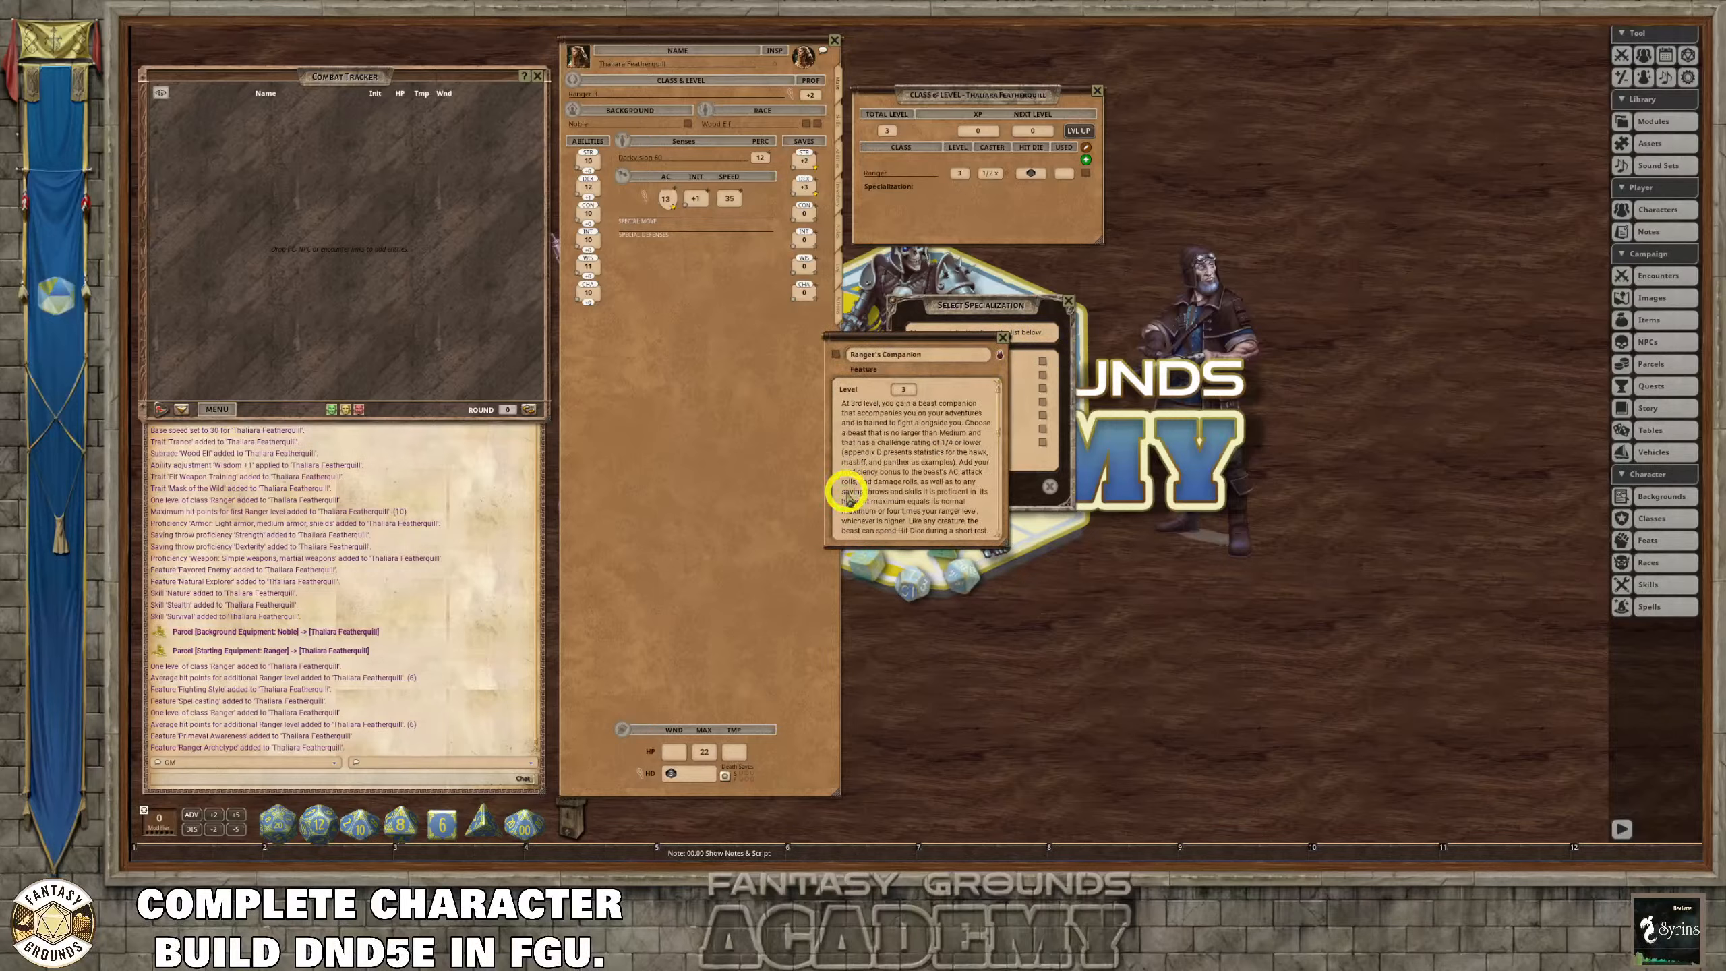
scroll(940, 522, down, 5)
scroll(942, 524, down, 2)
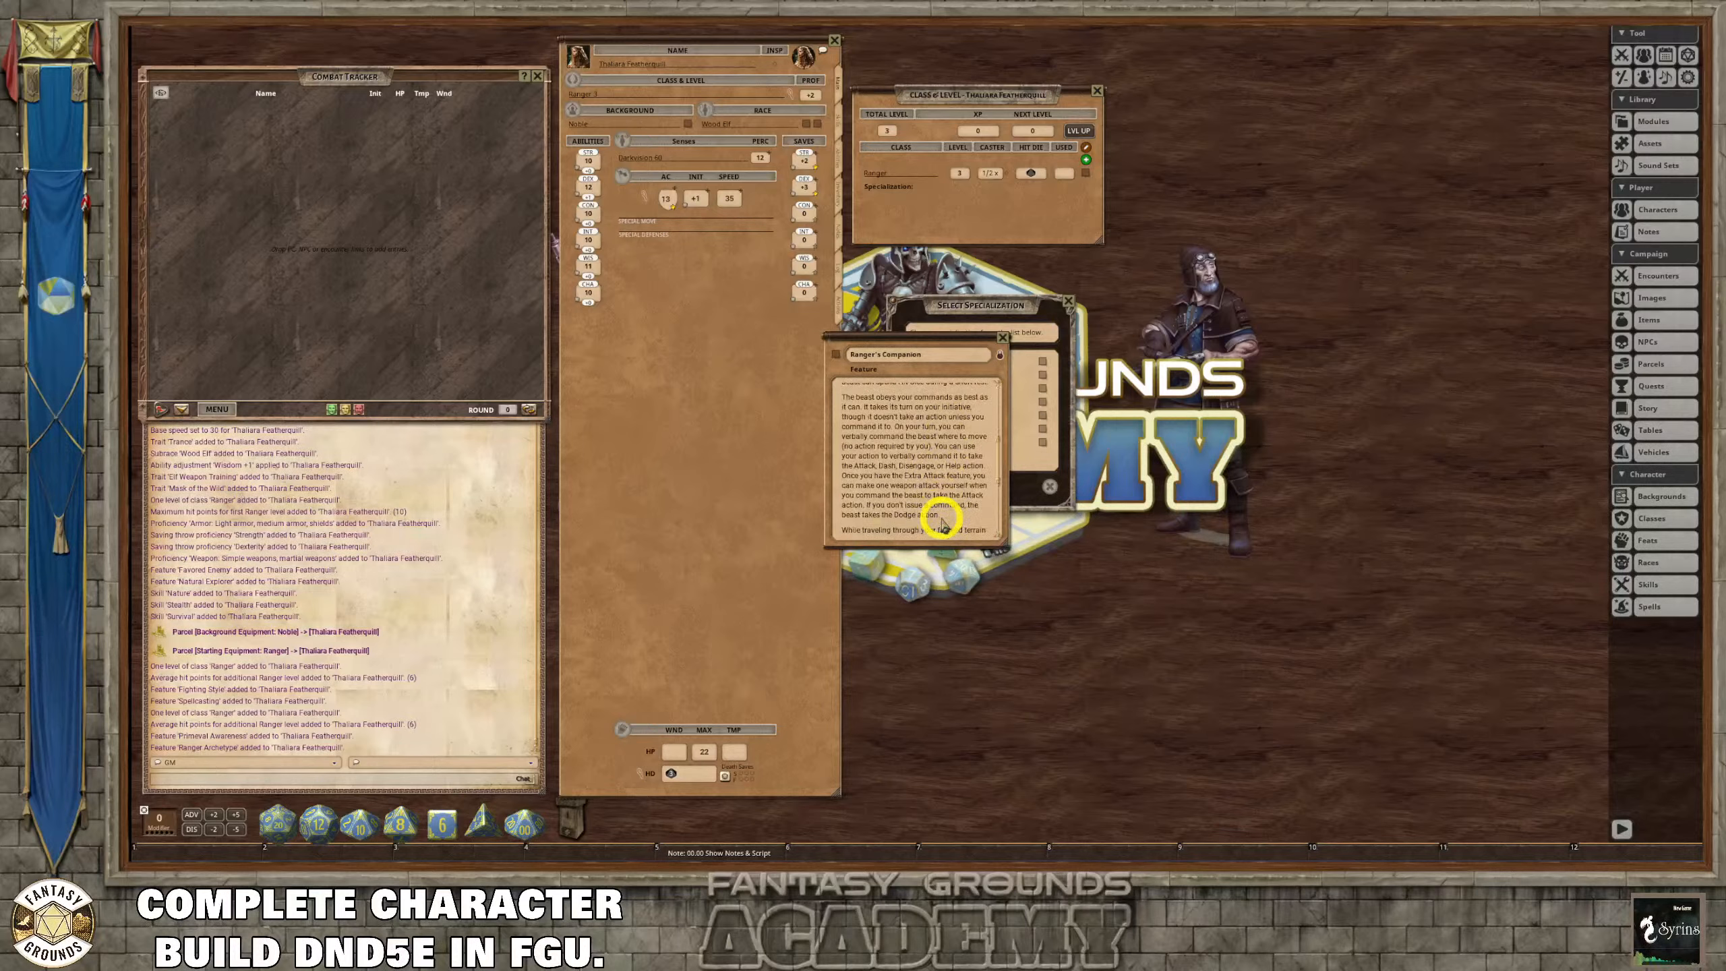
scroll(943, 524, down, 8)
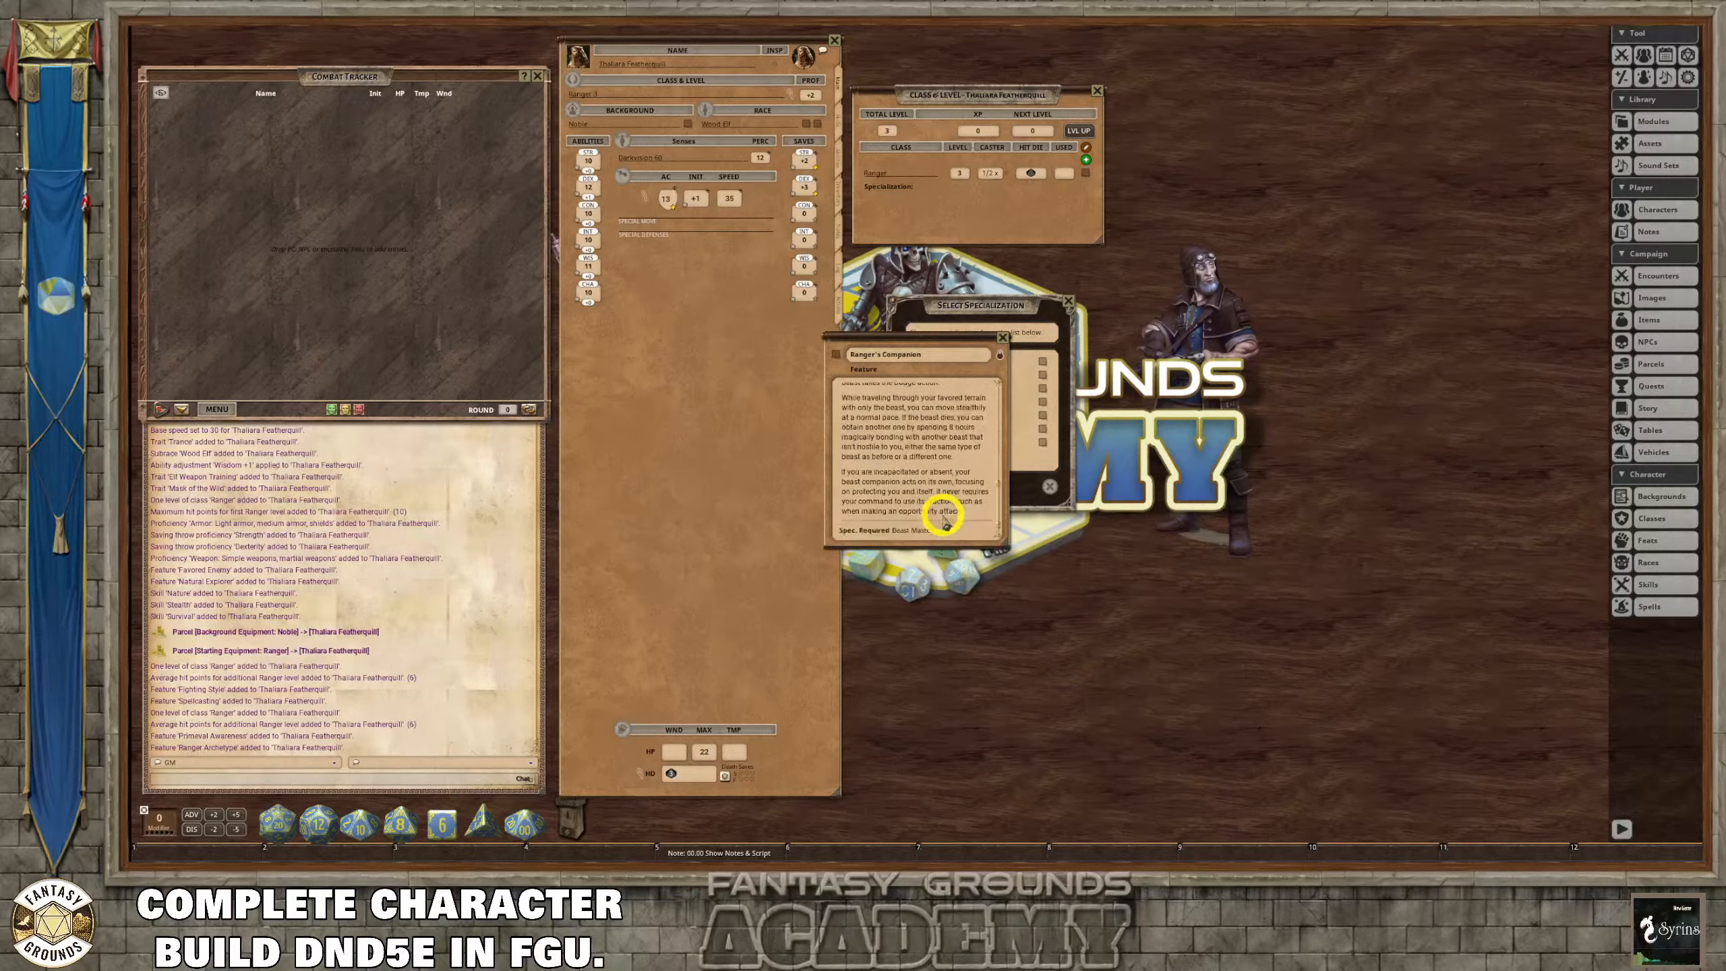
click(1005, 338)
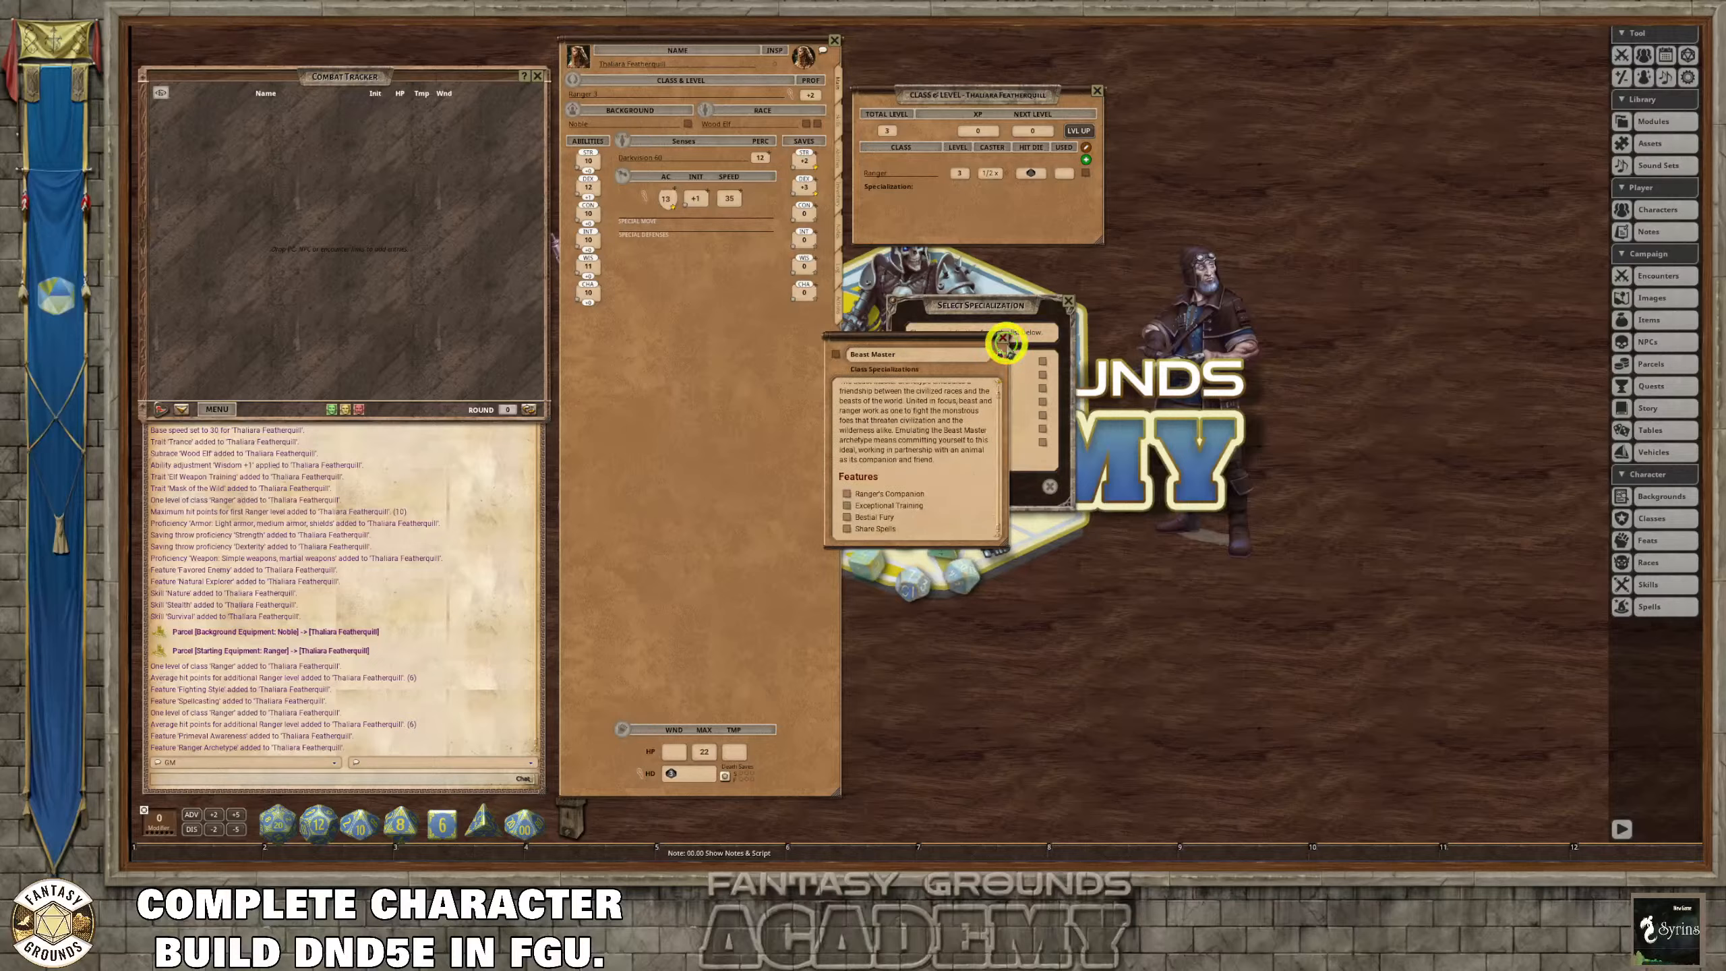
click(1004, 338)
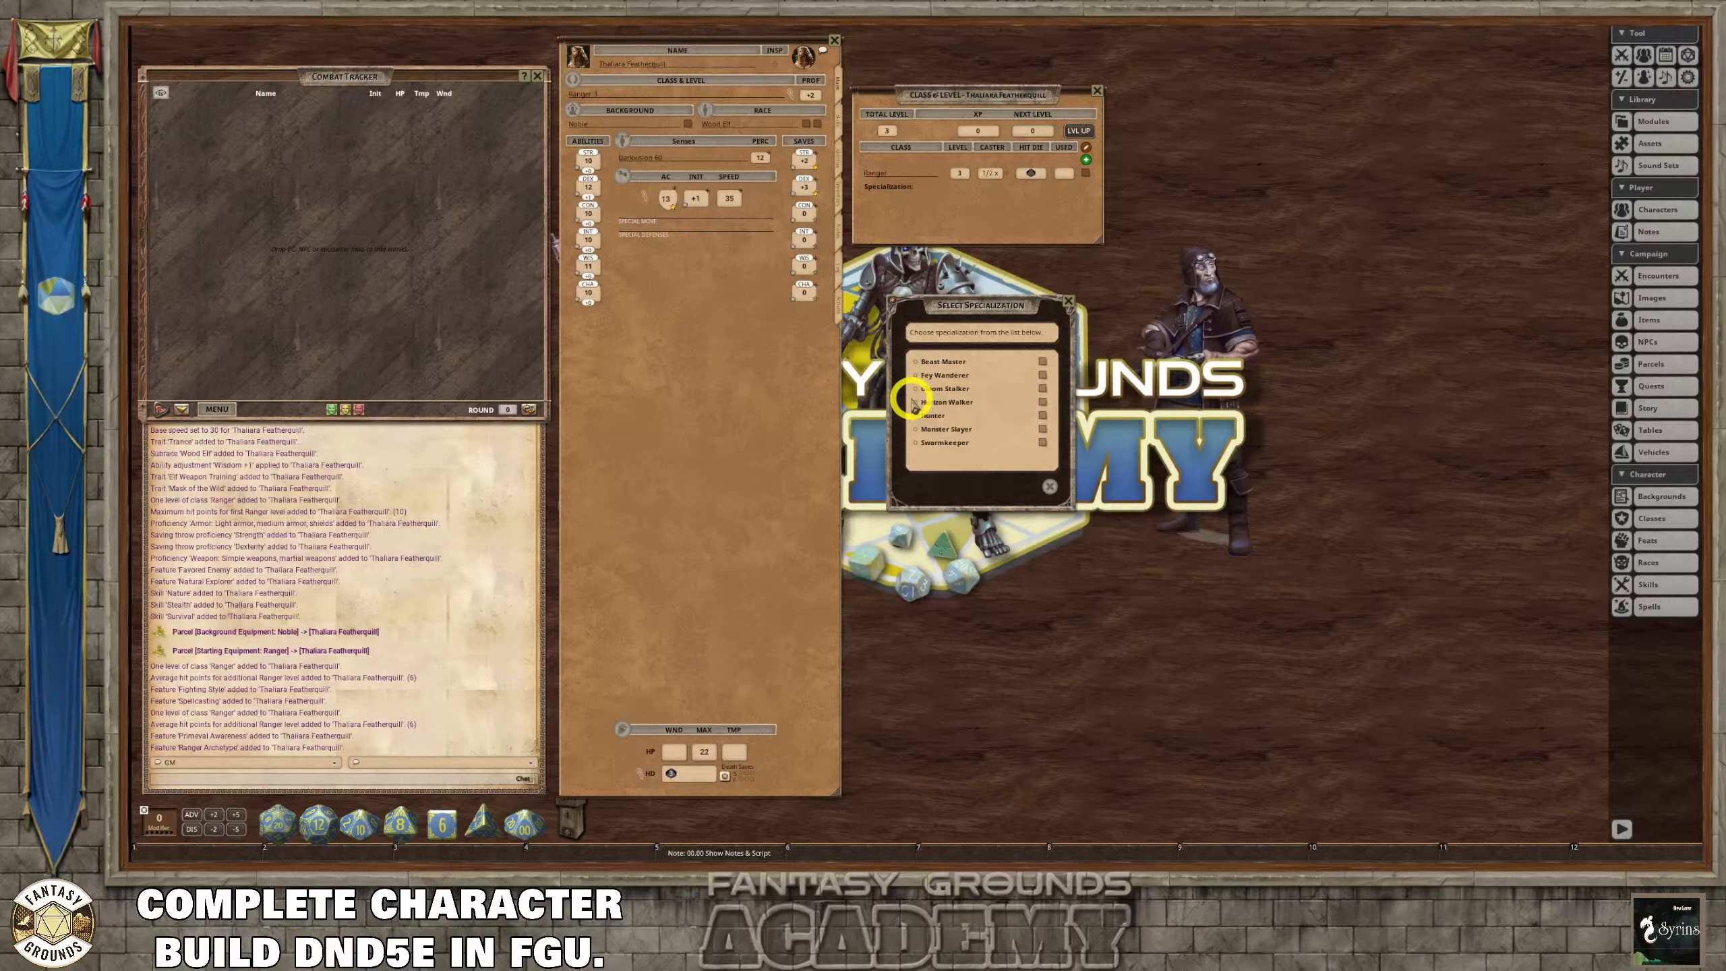
Compare the Hunter specialization's description and features with those of the Beast Master.
click(916, 363)
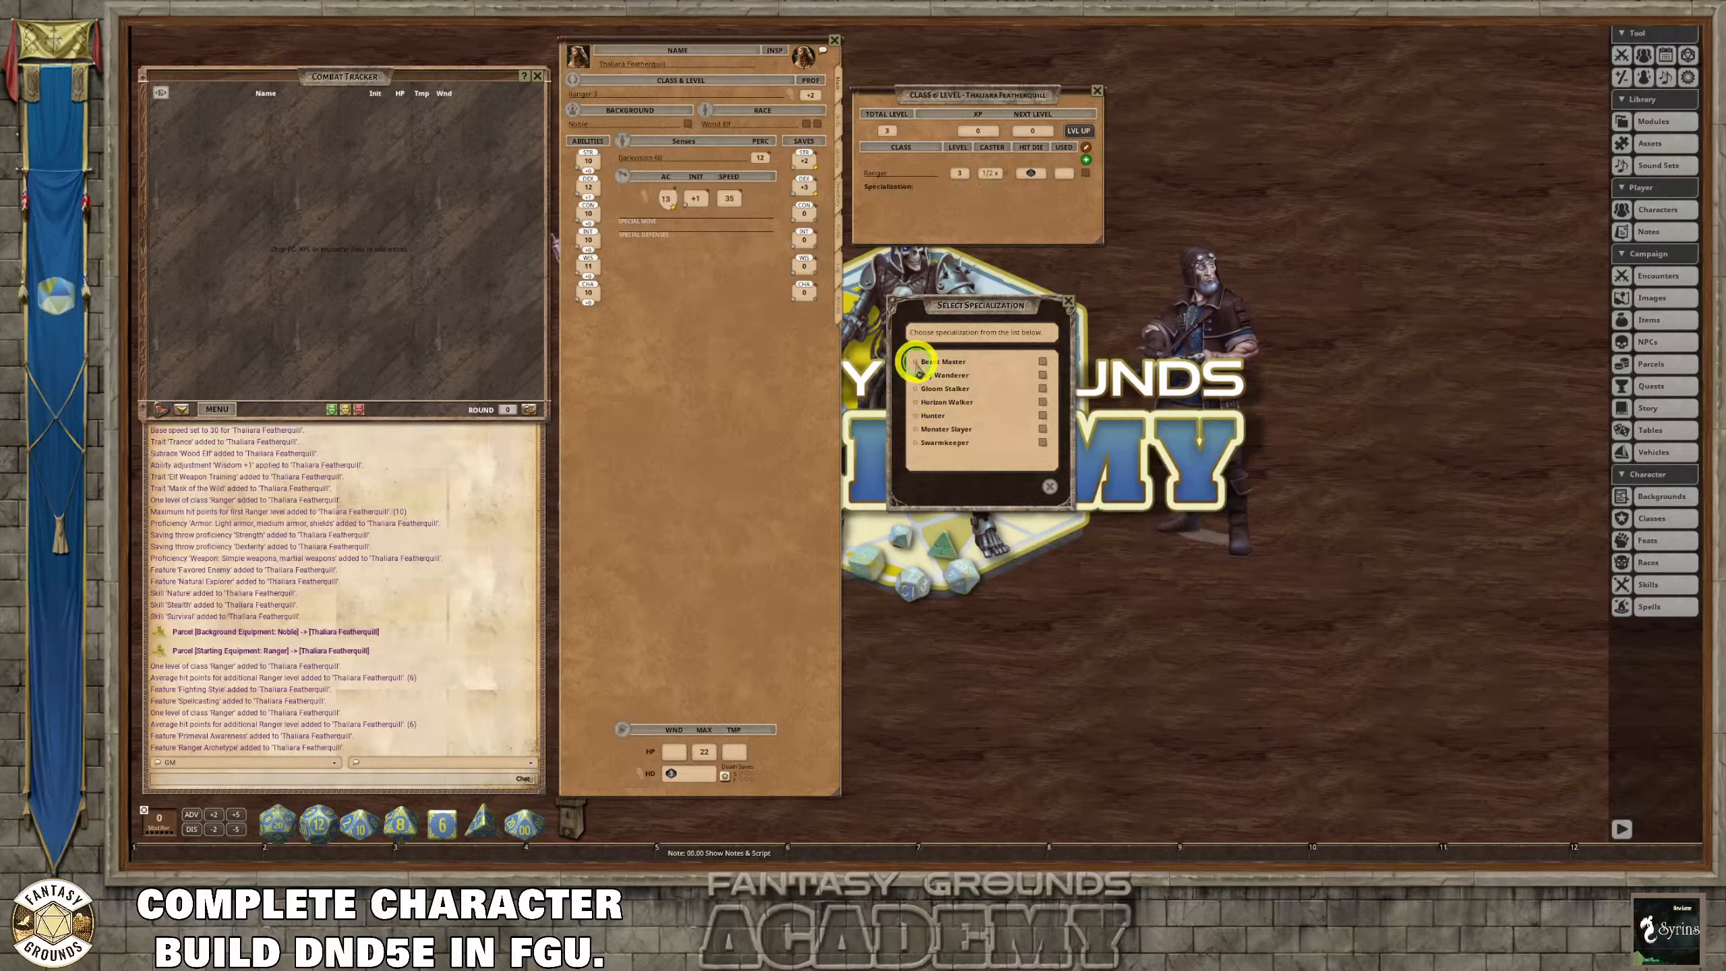
click(1040, 416)
click(1042, 420)
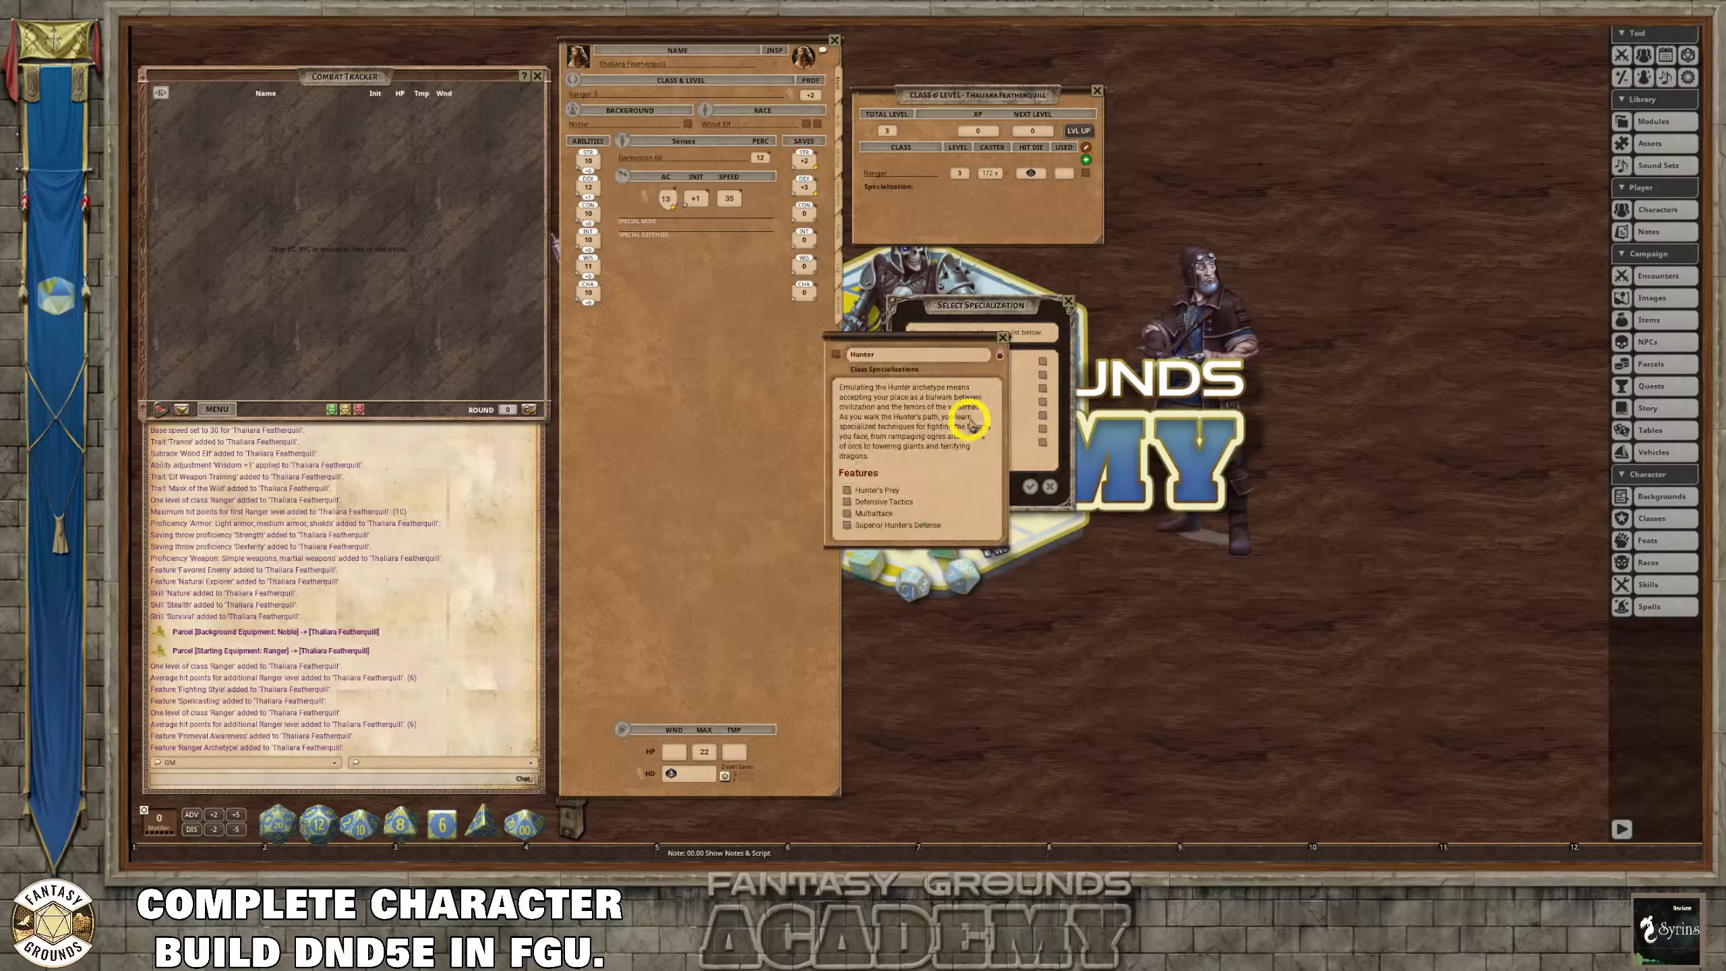
click(1003, 339)
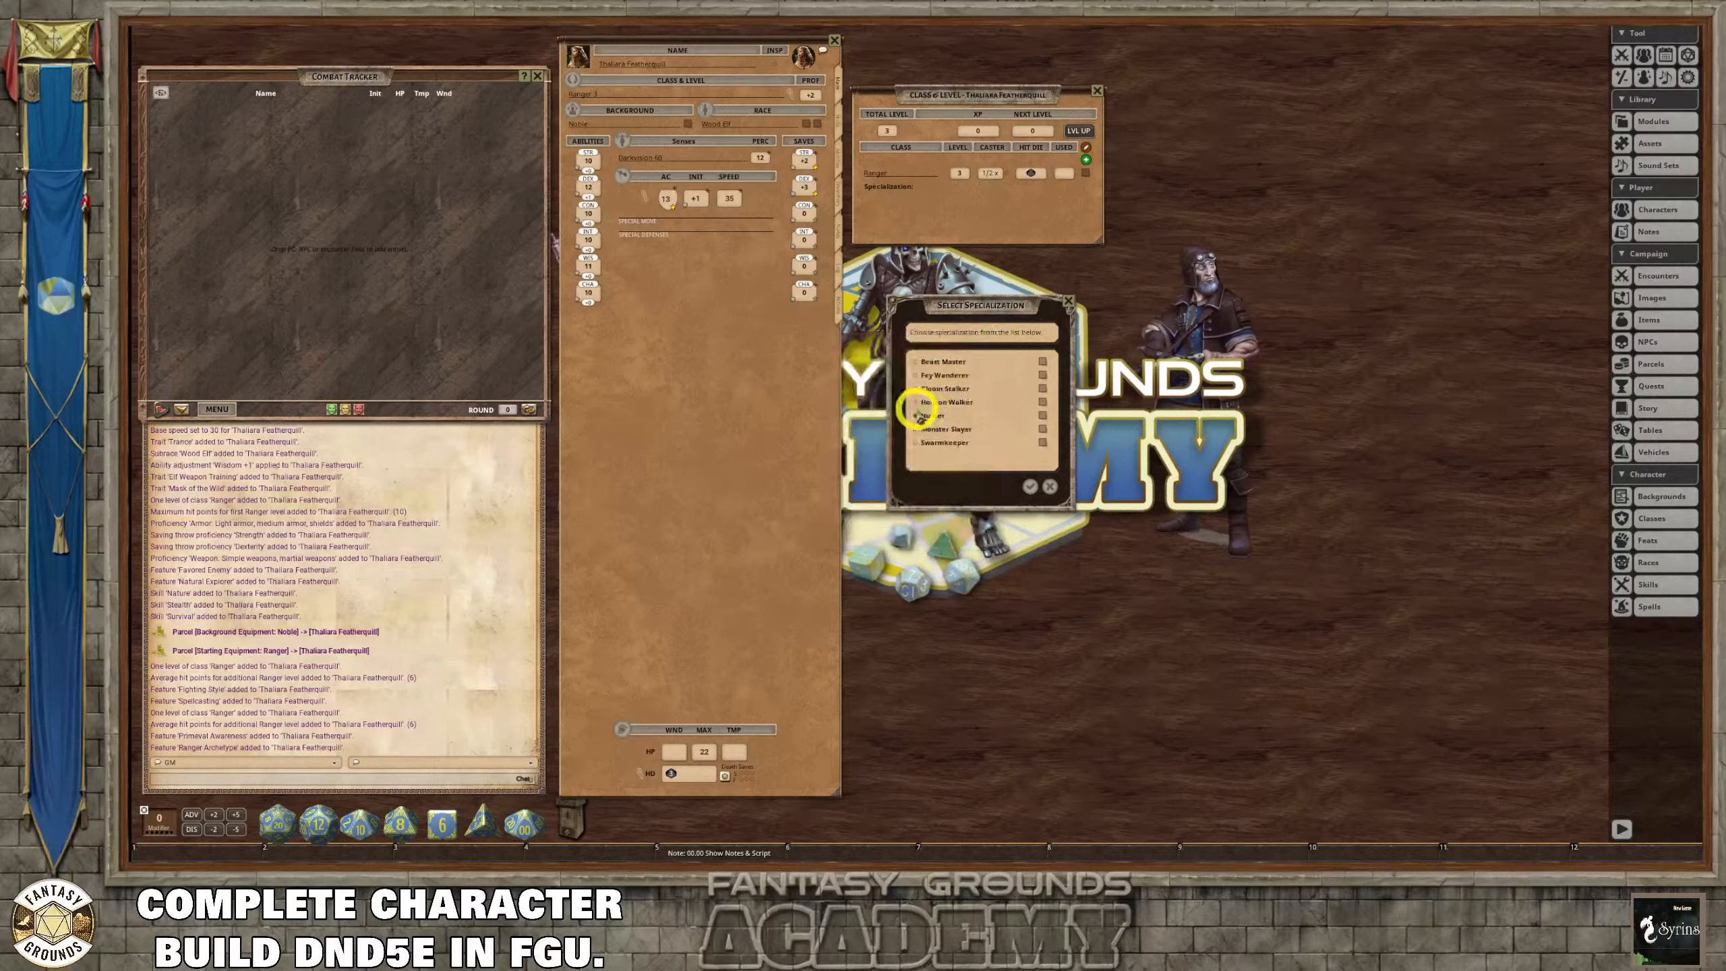
click(1041, 366)
scroll(962, 491, down, 2)
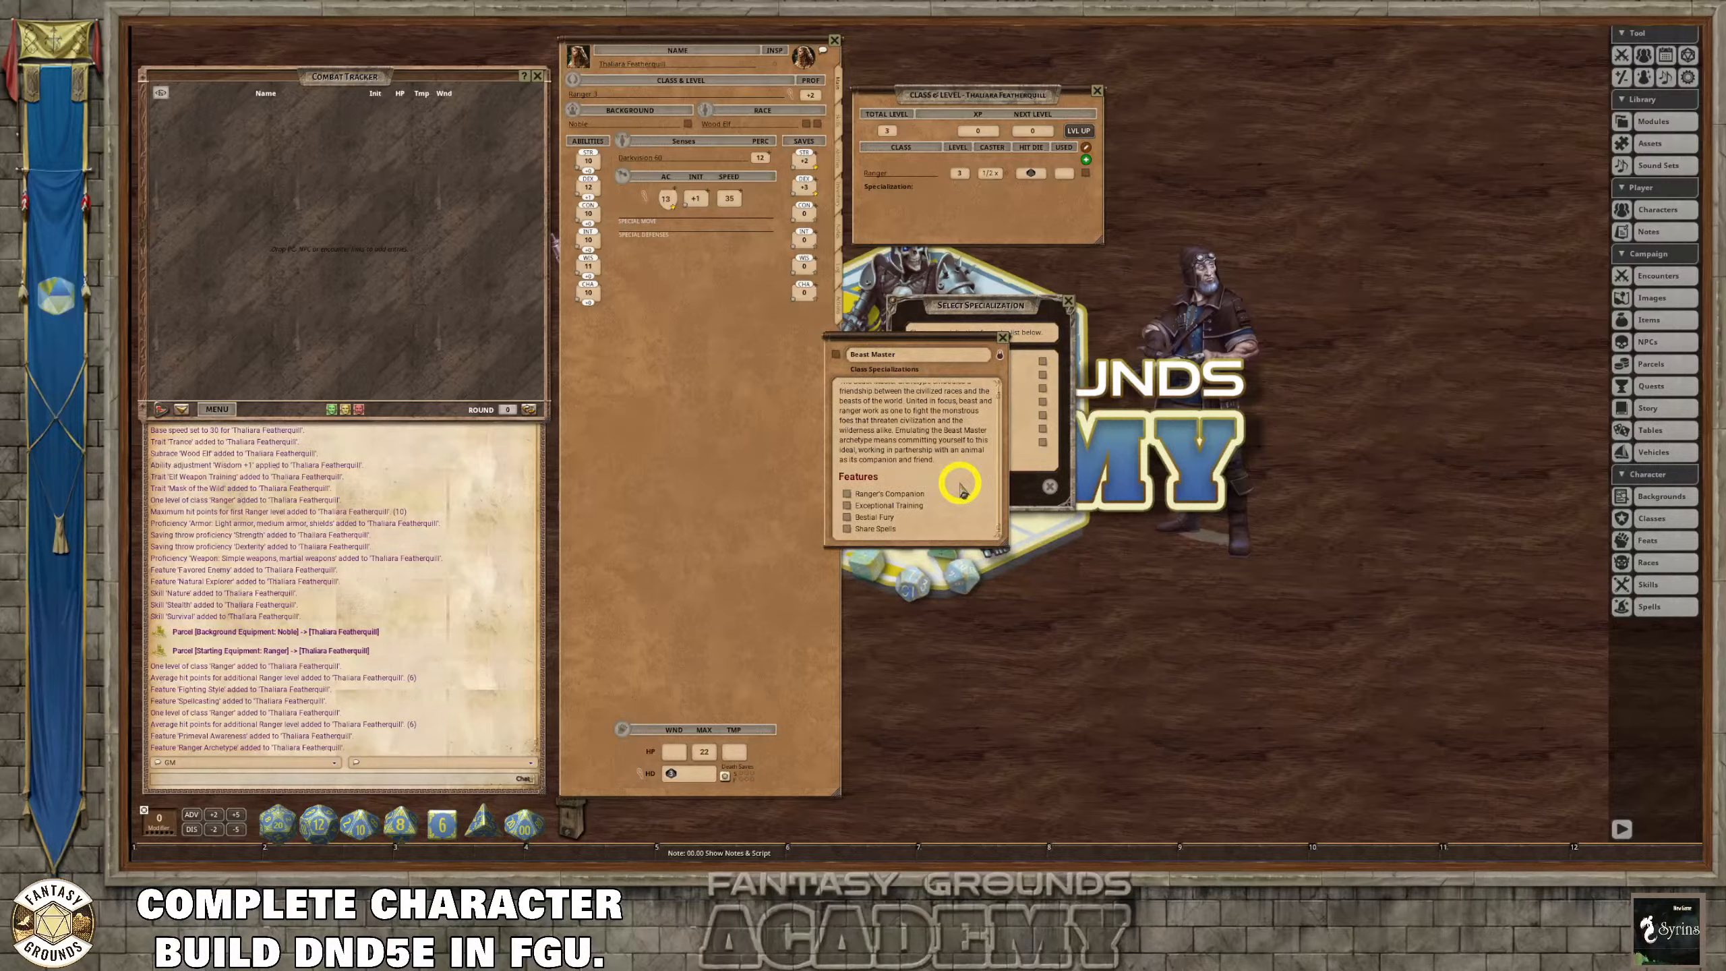
click(1003, 338)
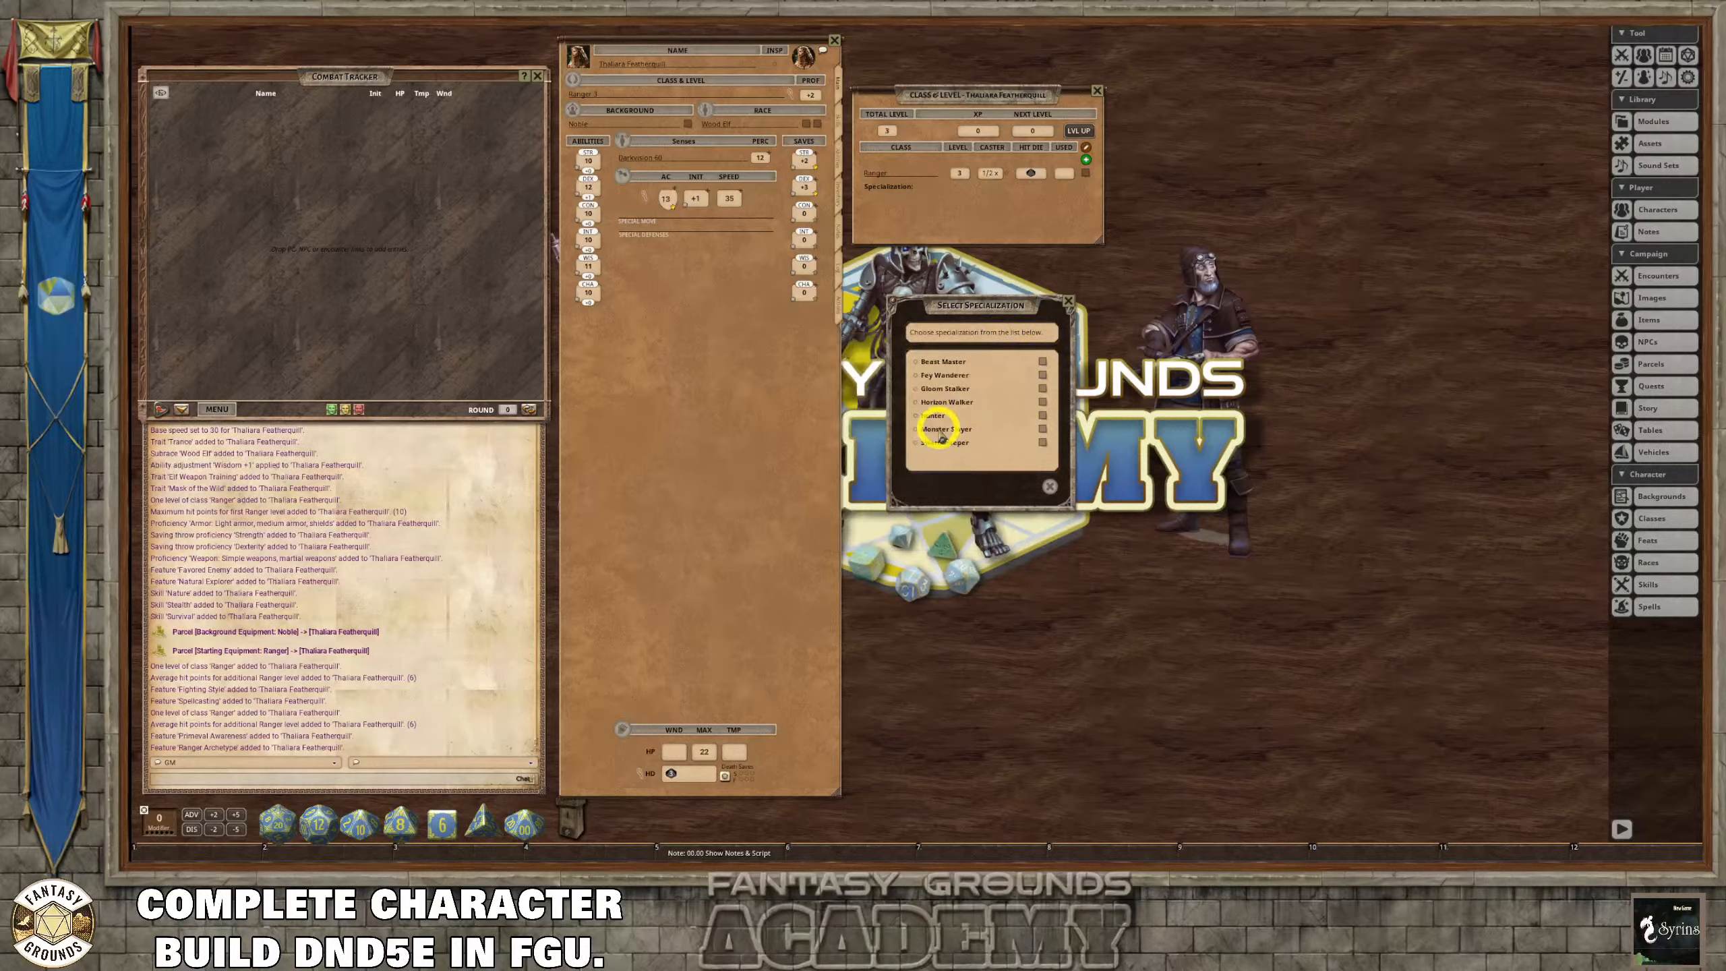
Recheck the Monster Slayer features and choose Monster Slayer as the Ranger's specialization.
click(1042, 429)
scroll(947, 485, down, 2)
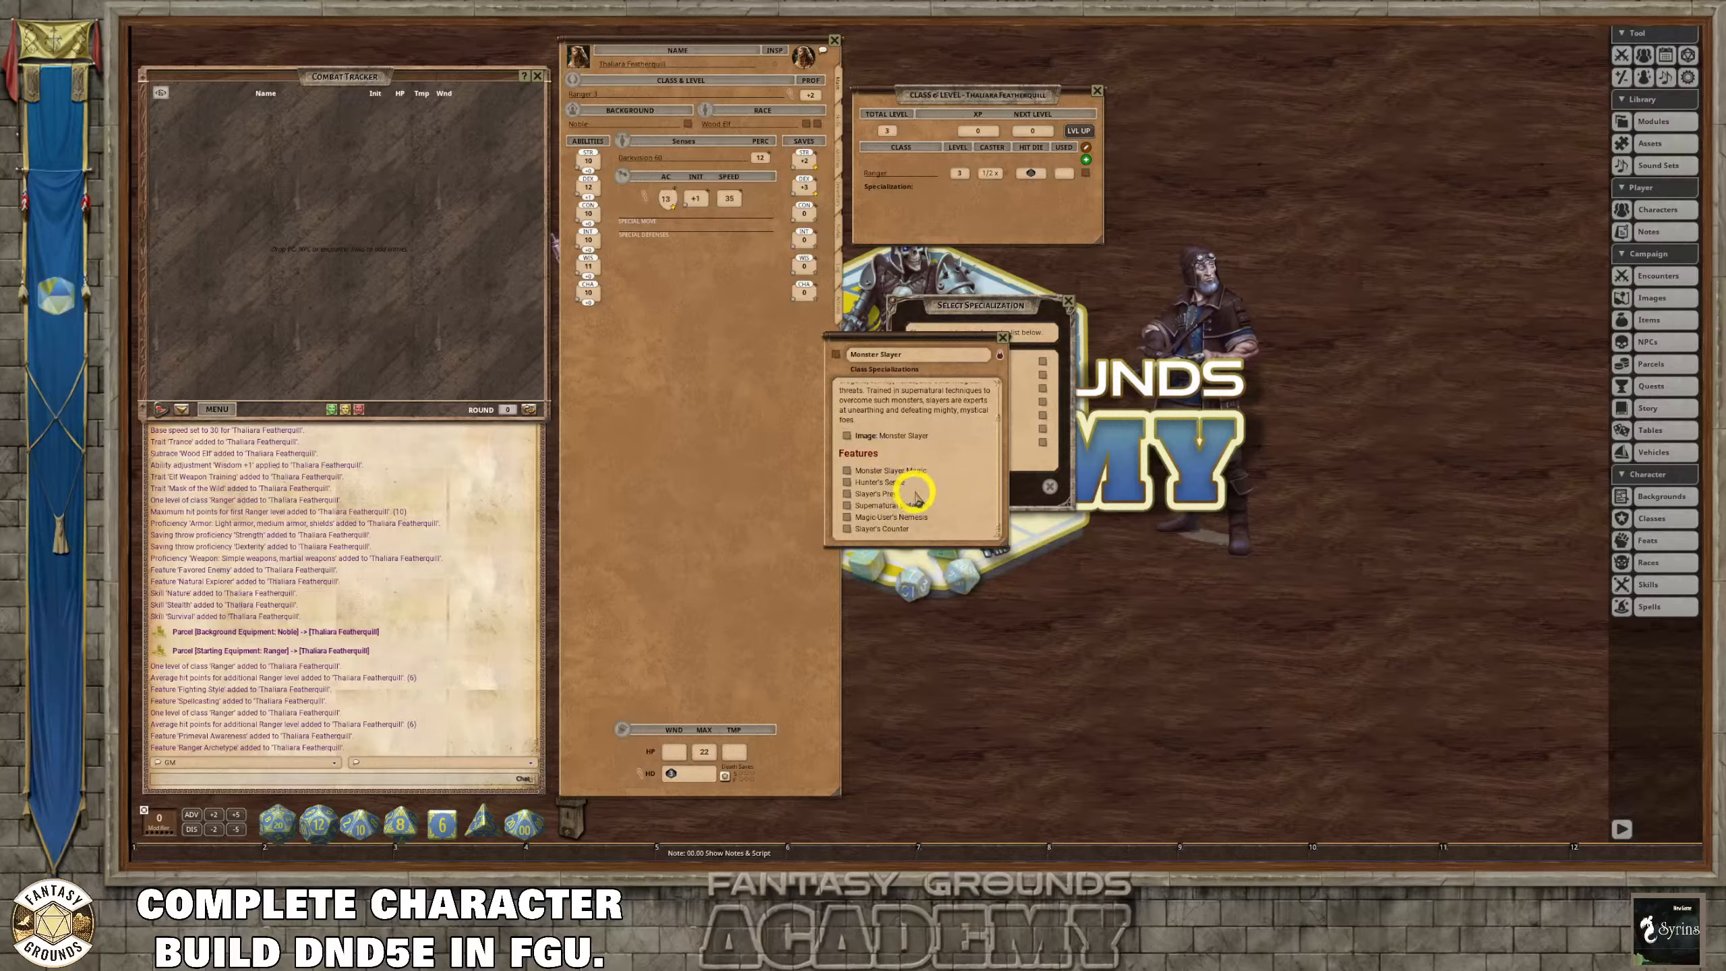
click(1003, 338)
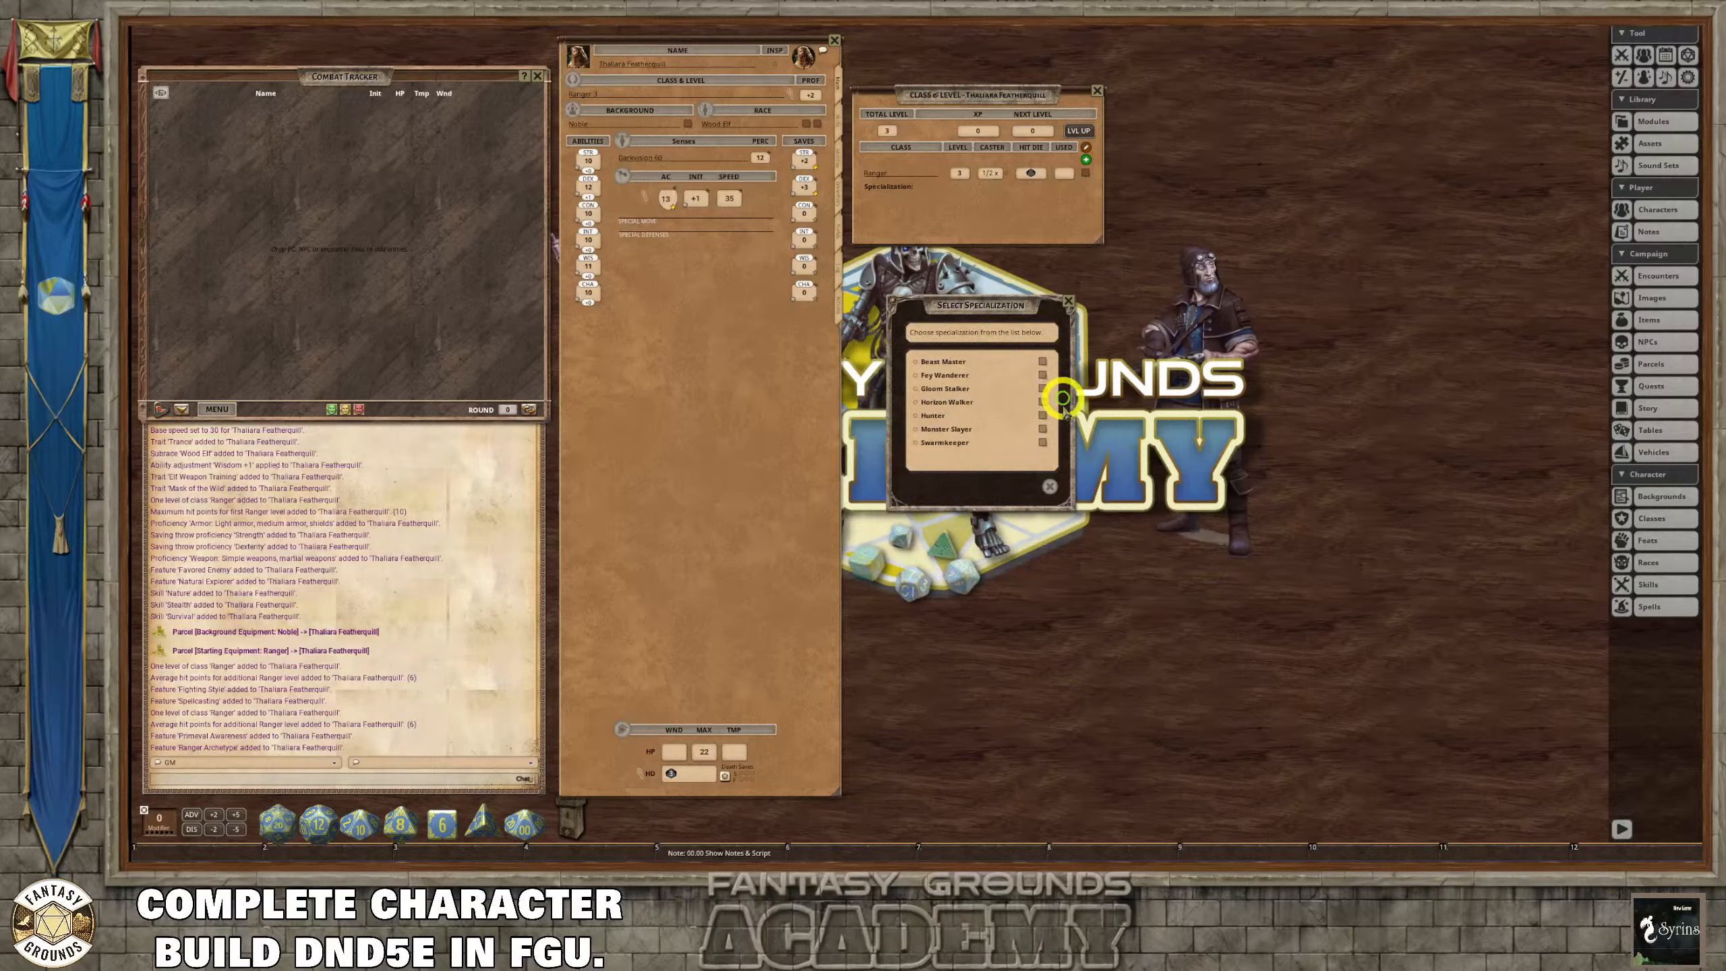
click(916, 429)
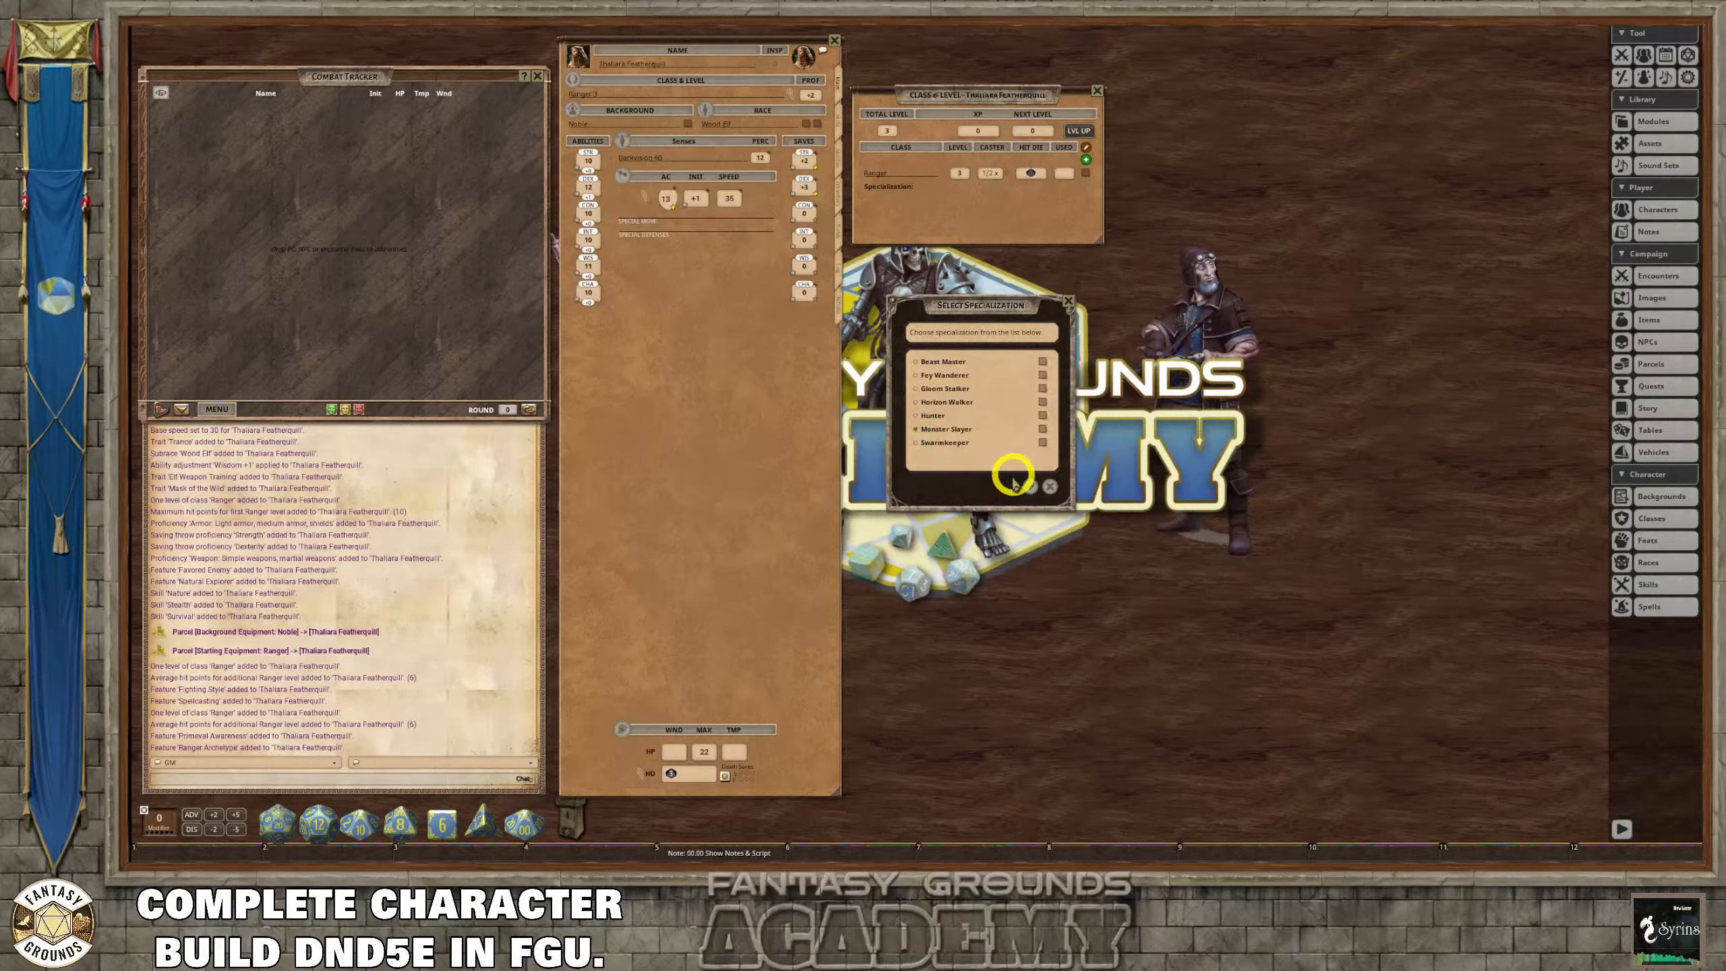
click(1027, 483)
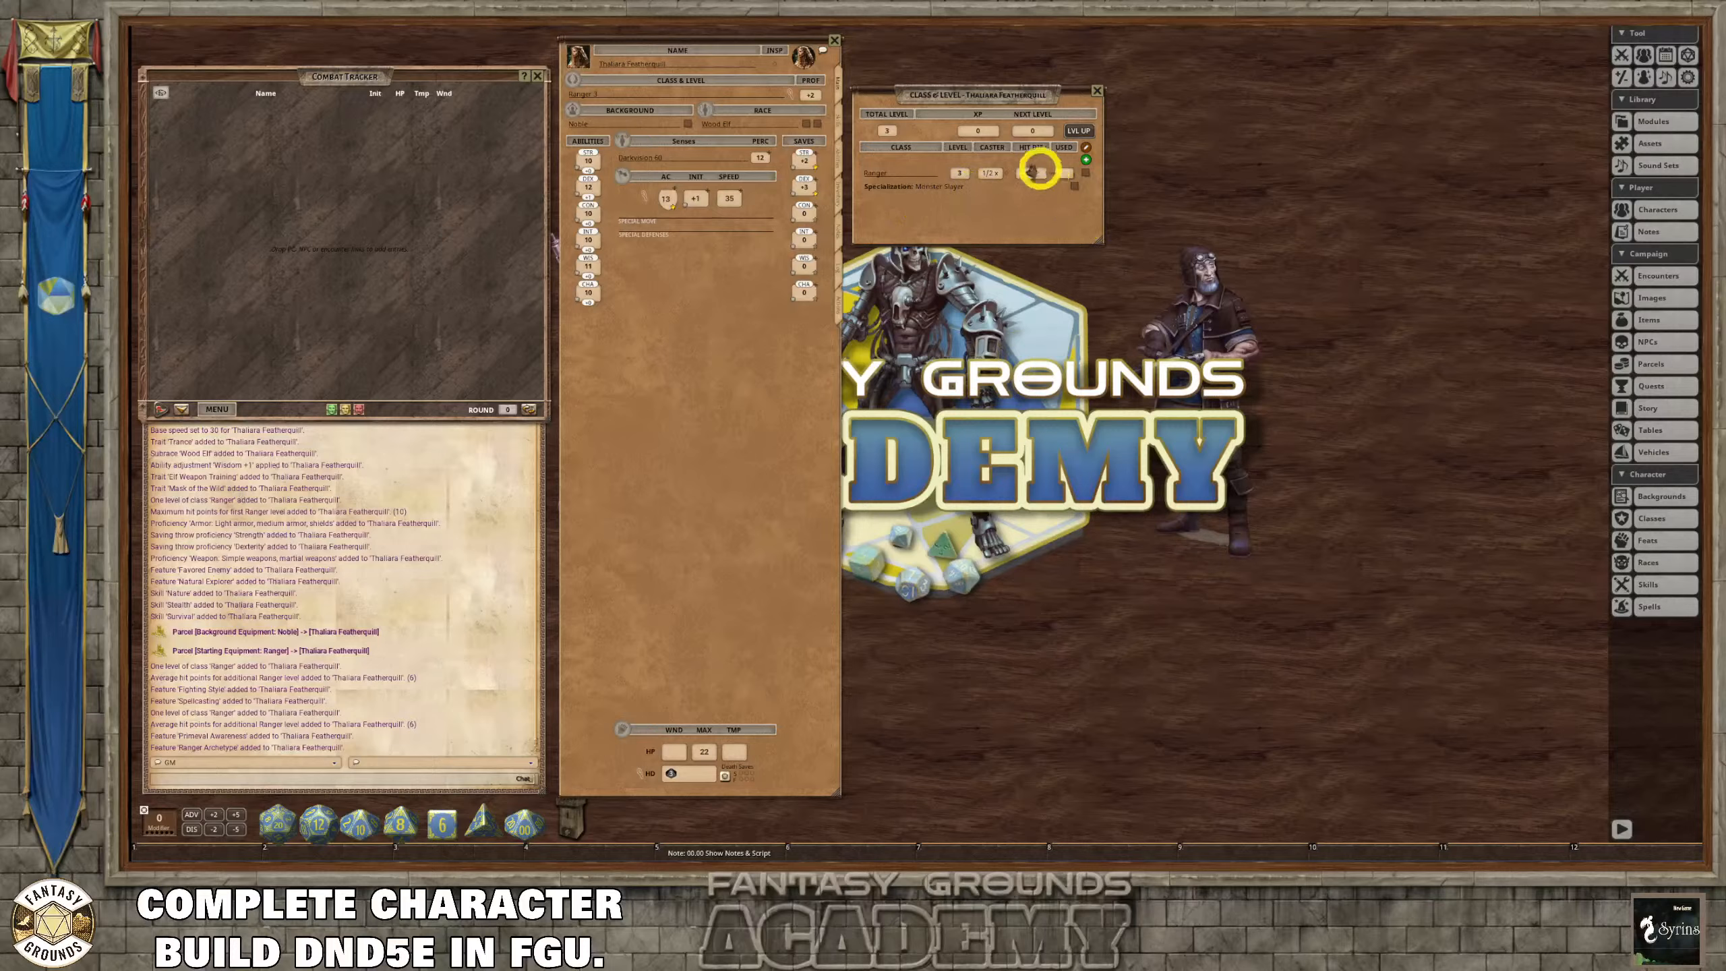
Make the character's actions list editable and delete the Anti Paladin group along with its Fighting Style (Protection) power.
click(839, 303)
scroll(760, 401, down, 3)
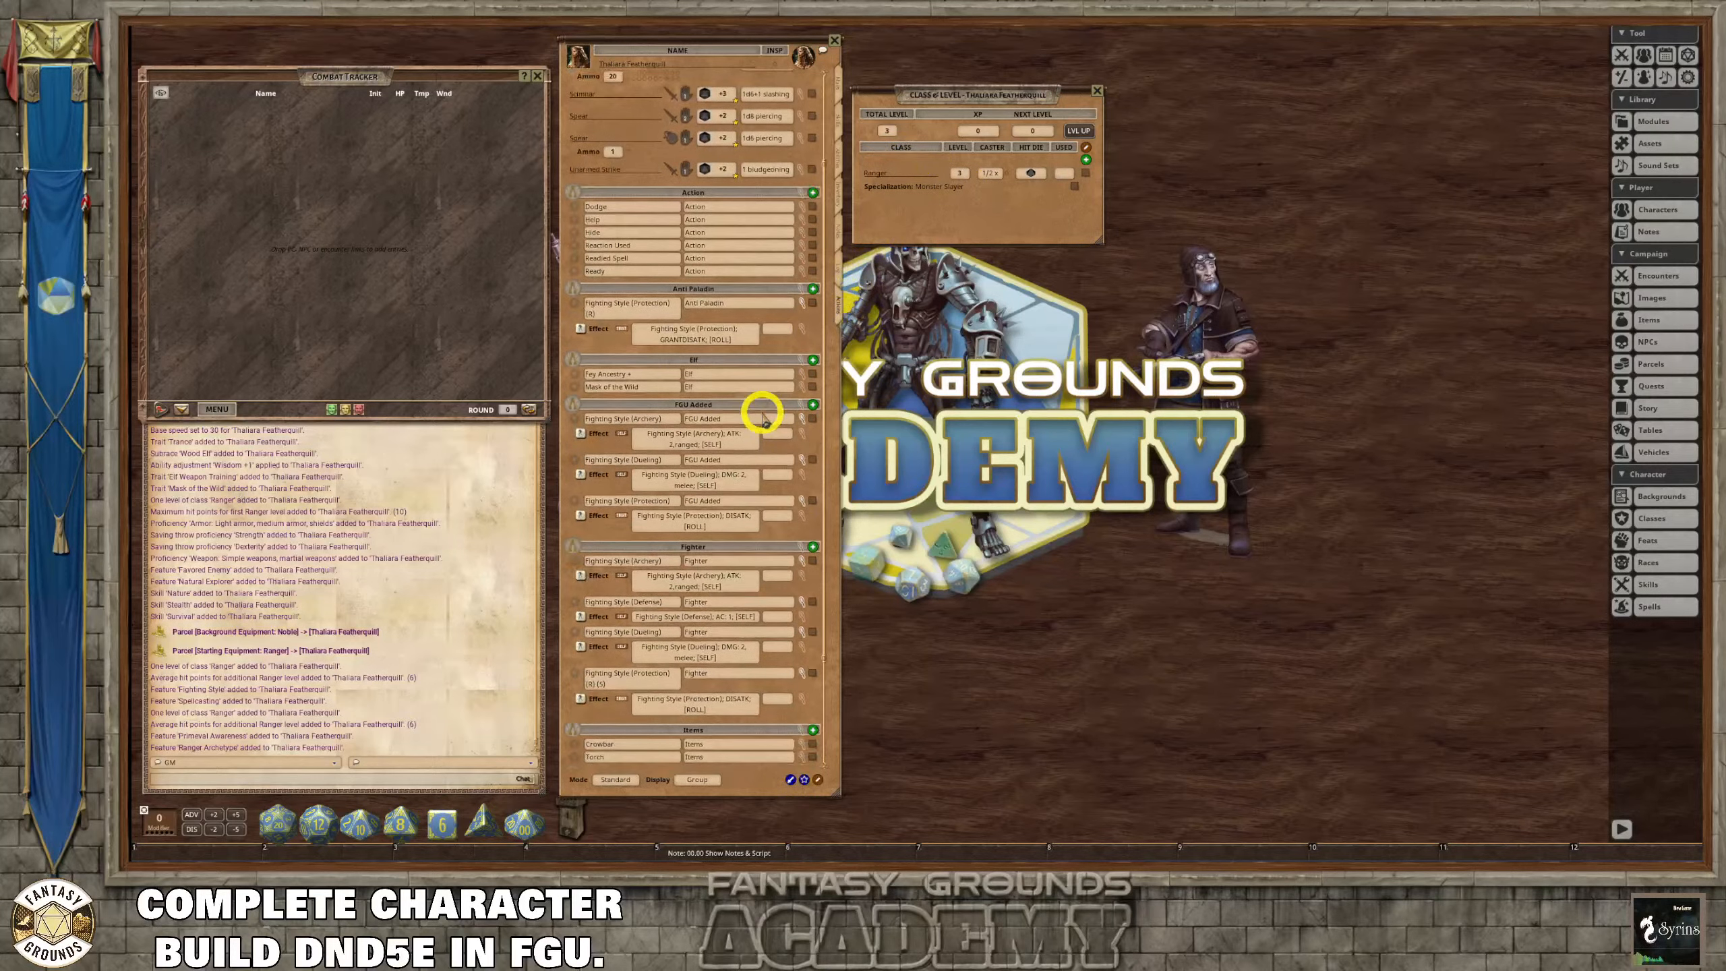
scroll(763, 418, down, 1)
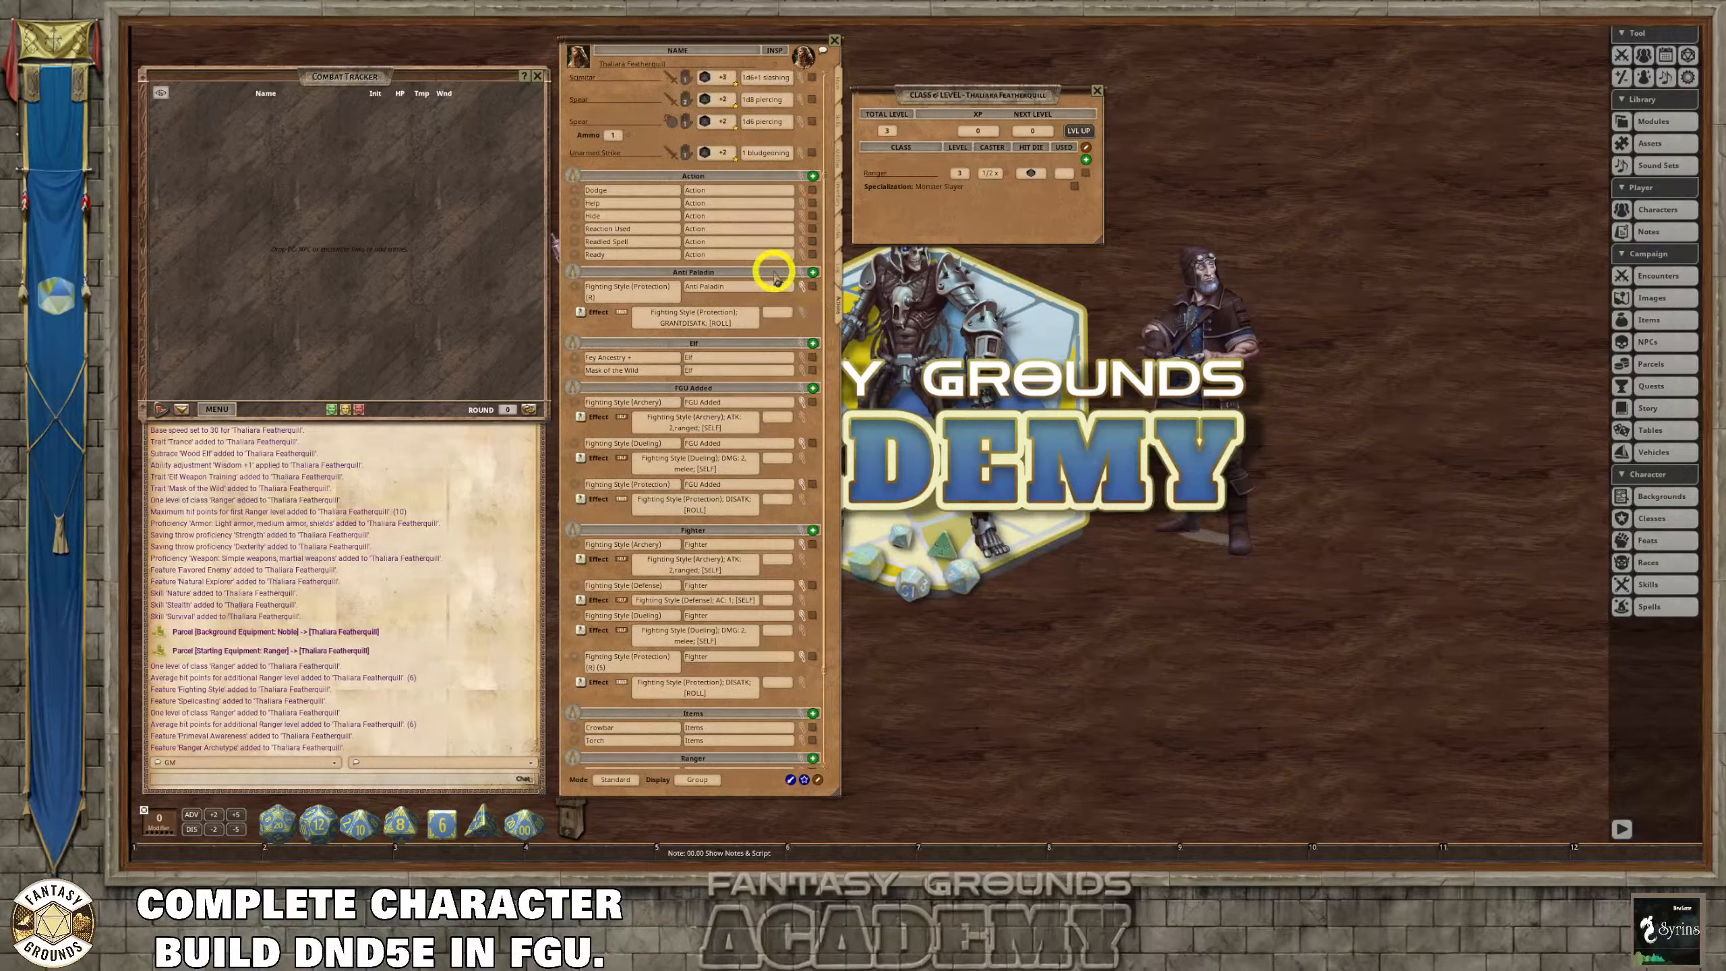
right_click(758, 275)
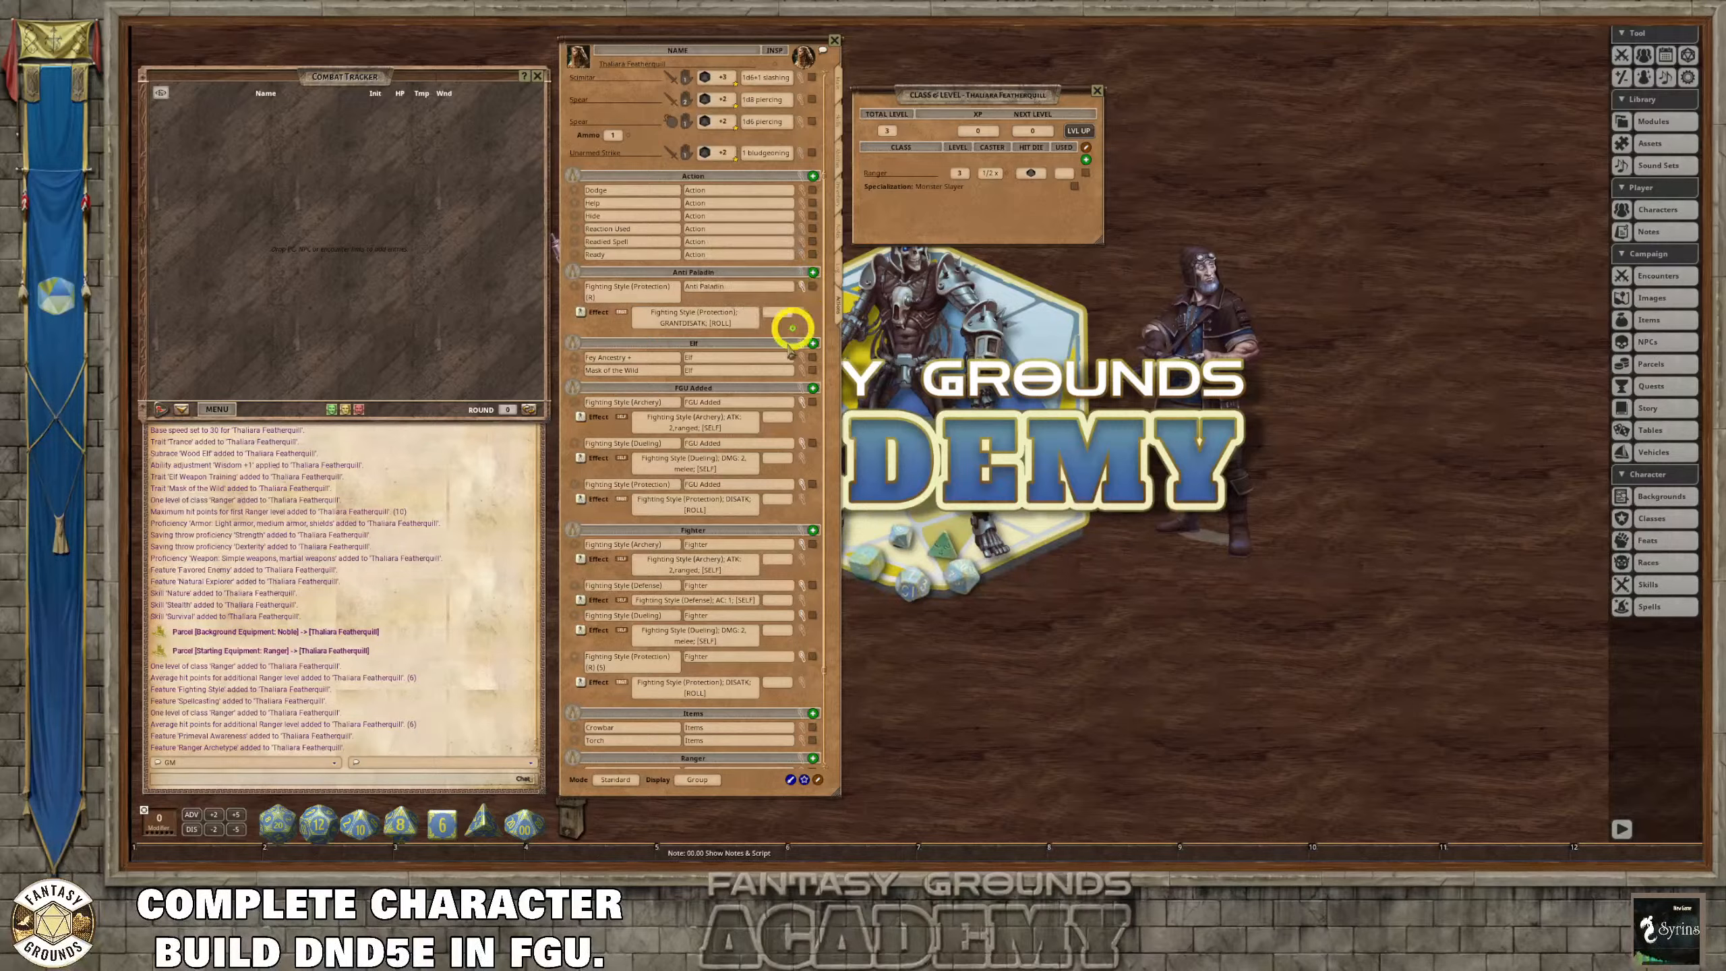
click(816, 781)
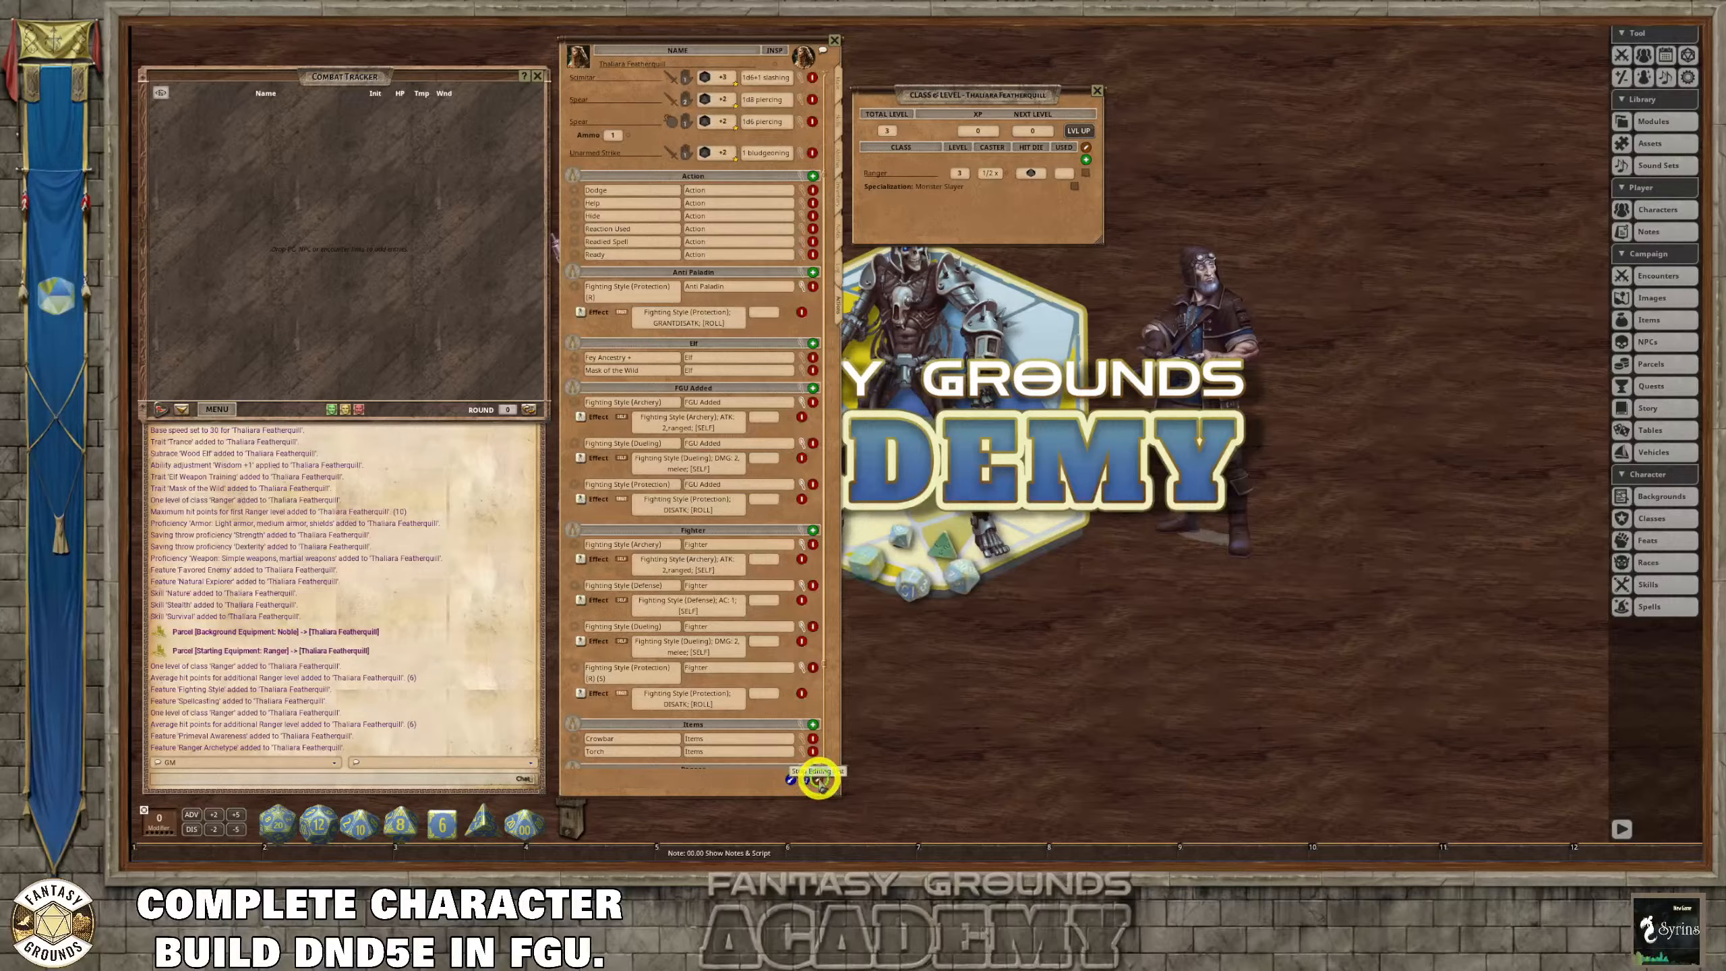
click(813, 286)
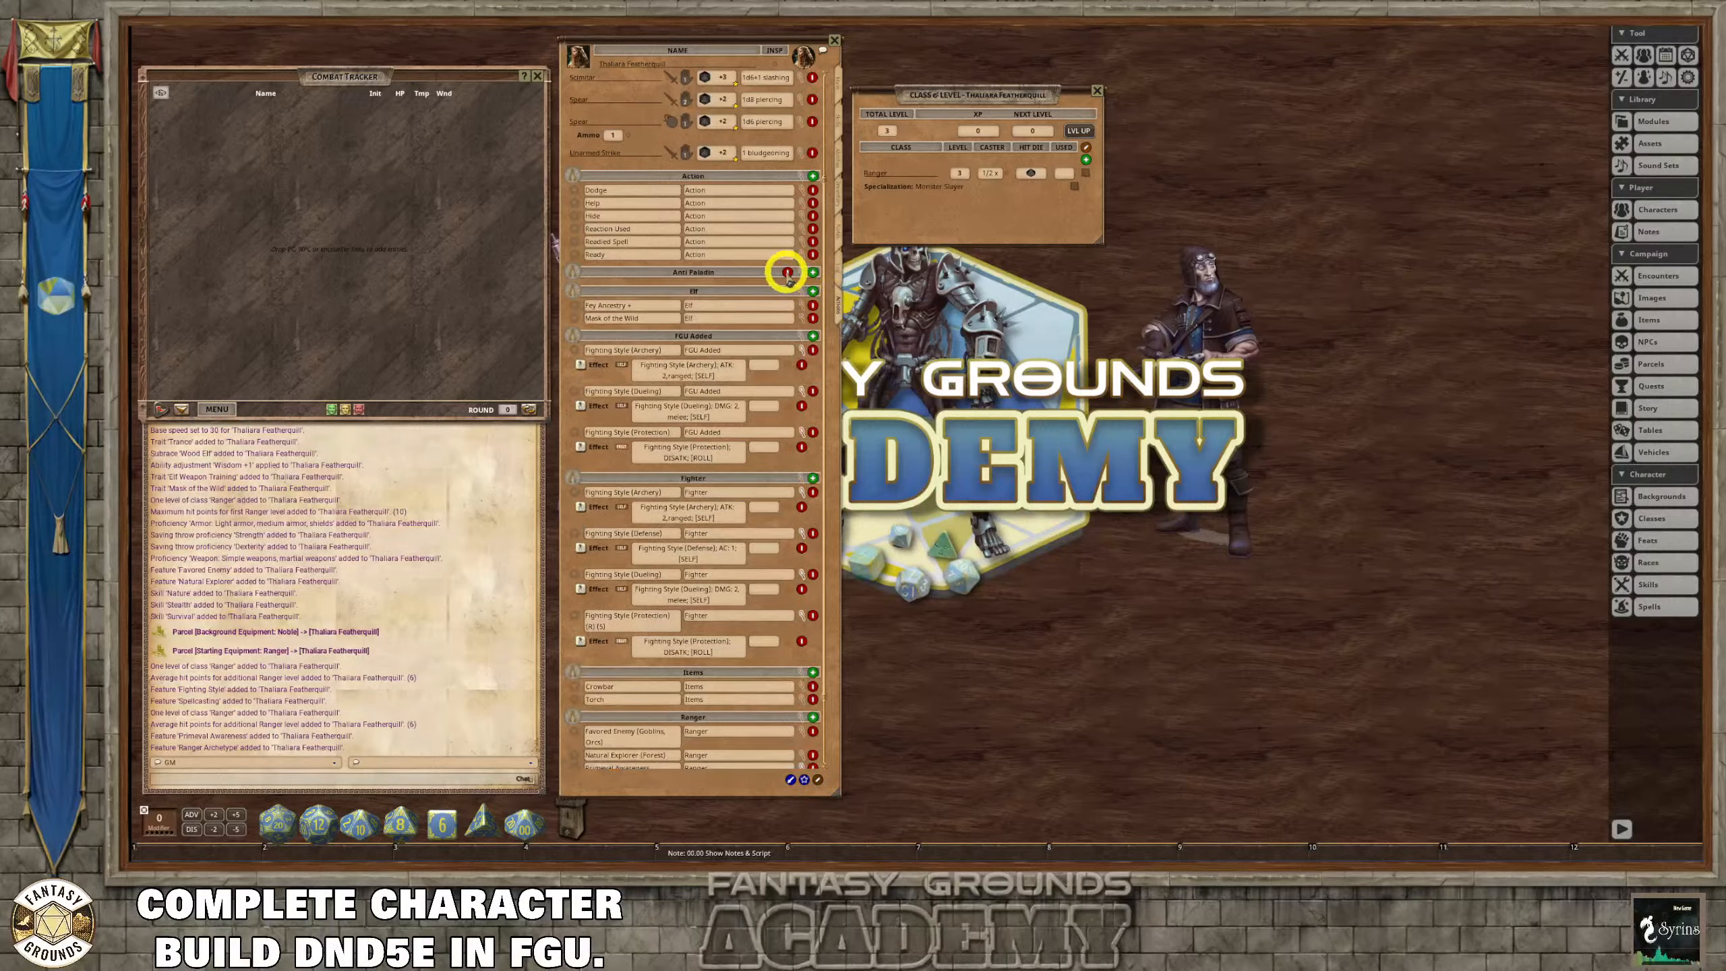
click(787, 273)
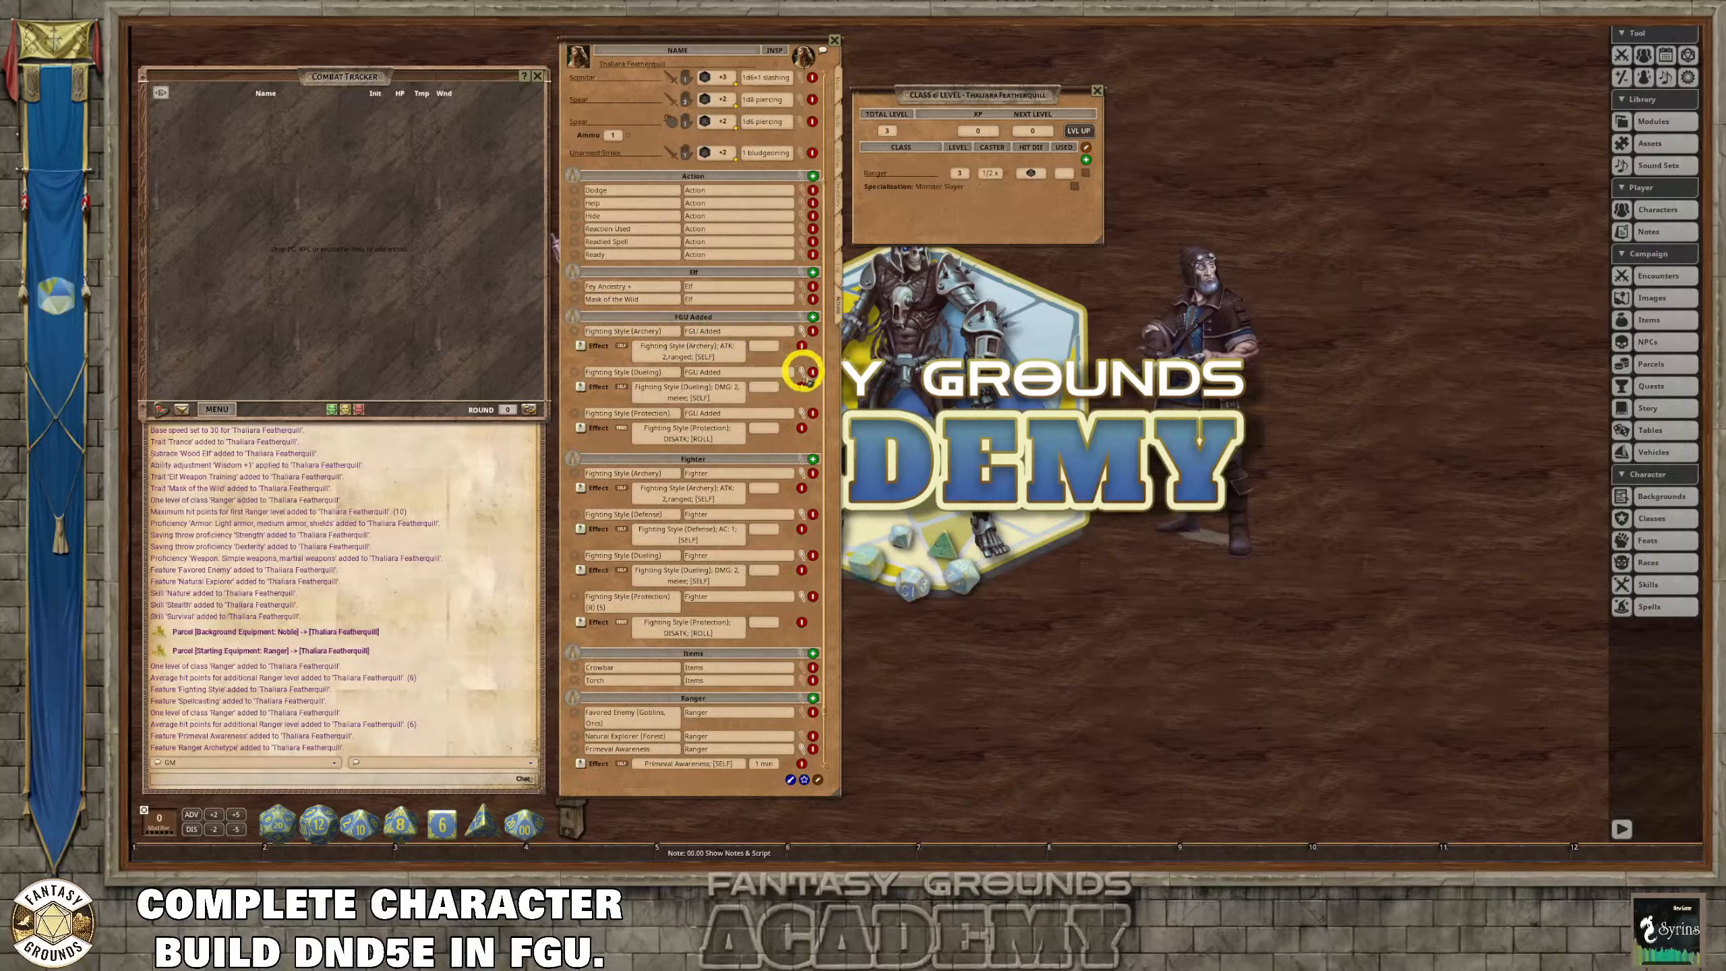
Delete the Dueling, Protection and Archery fighting styles under FGU Added, along with the FGU Added group itself.
click(813, 372)
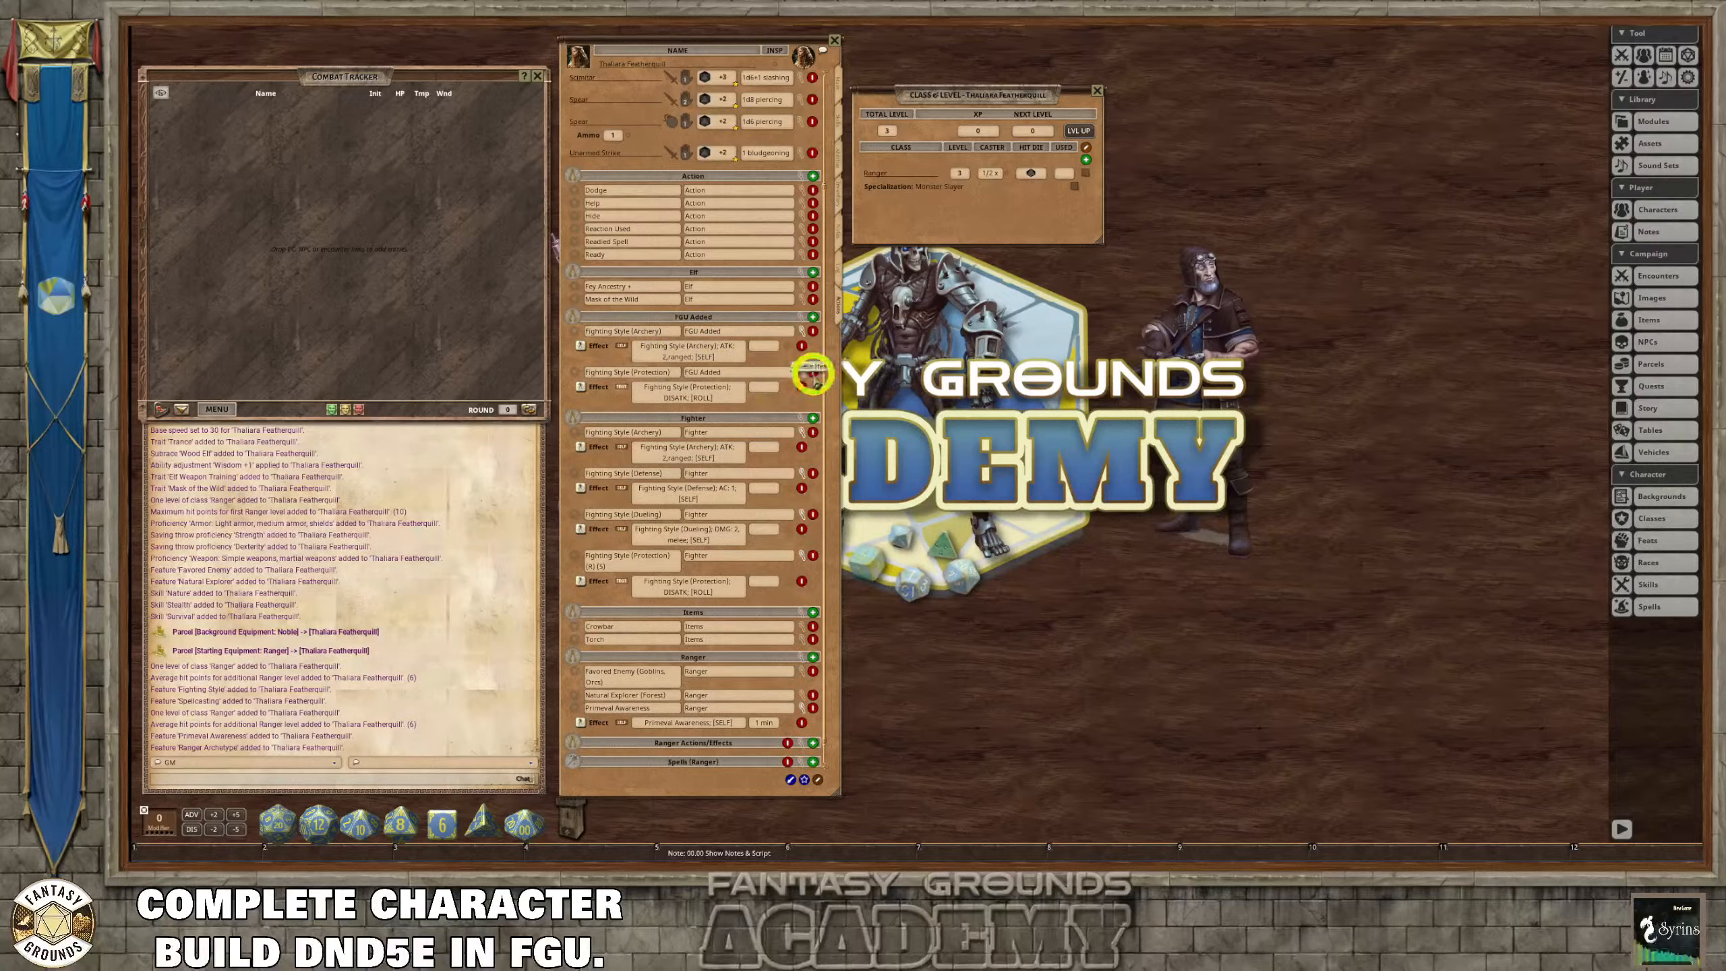
click(813, 372)
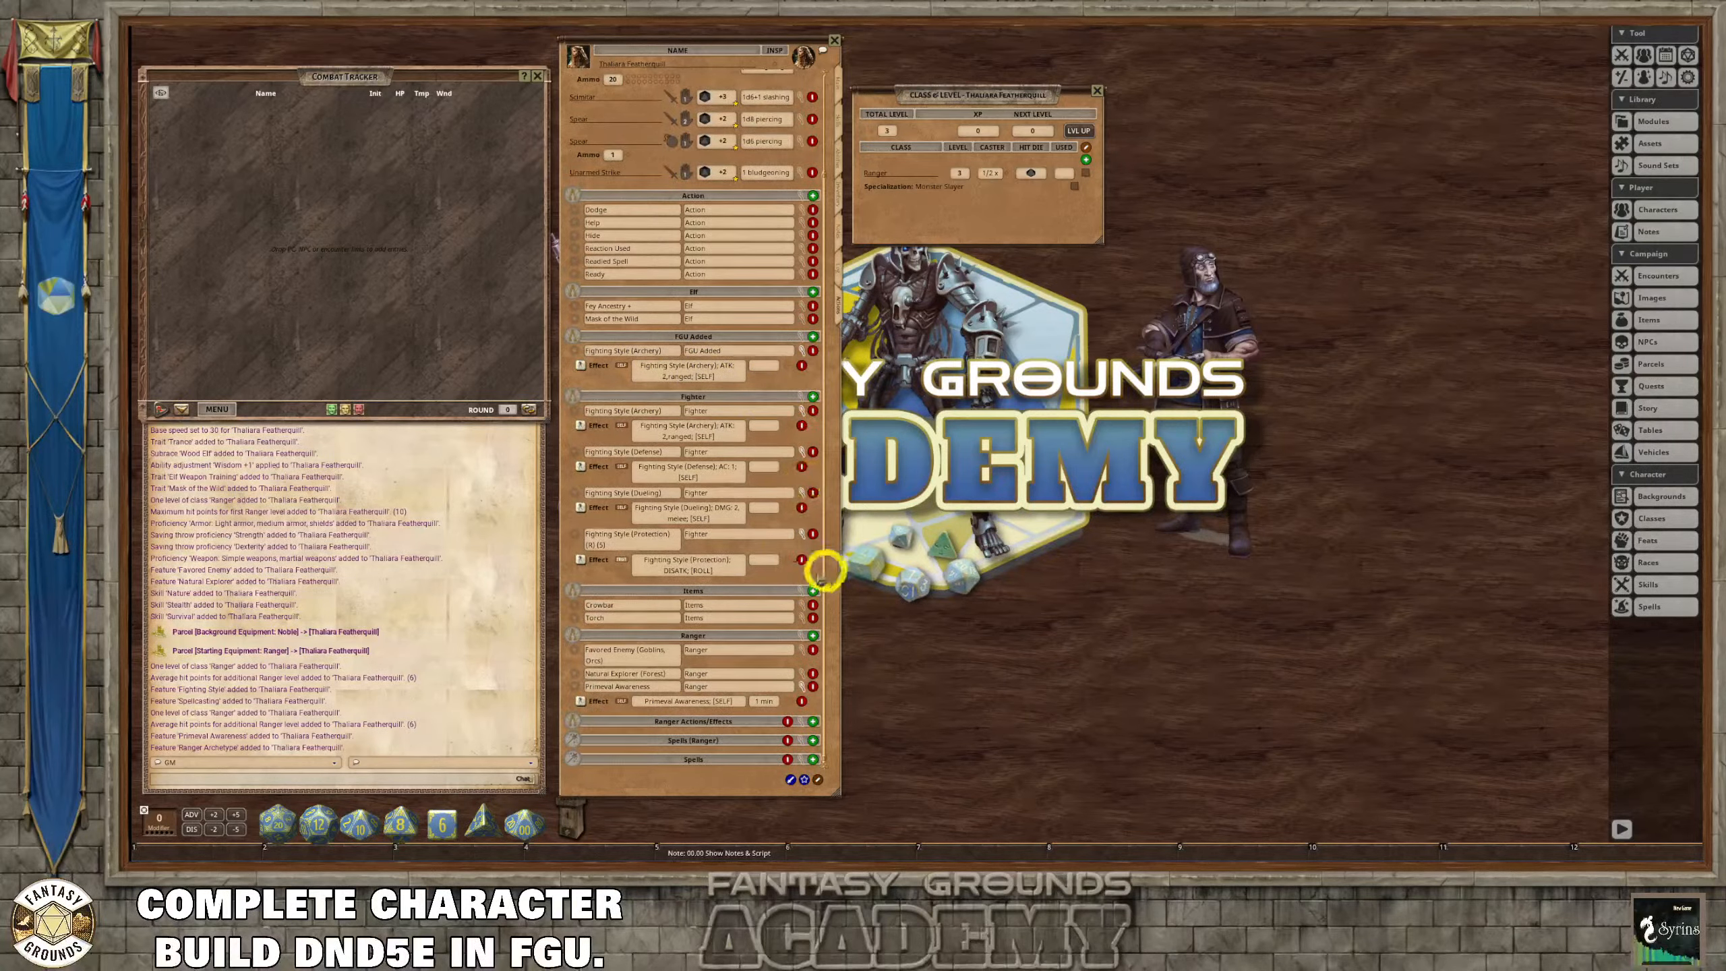
click(812, 351)
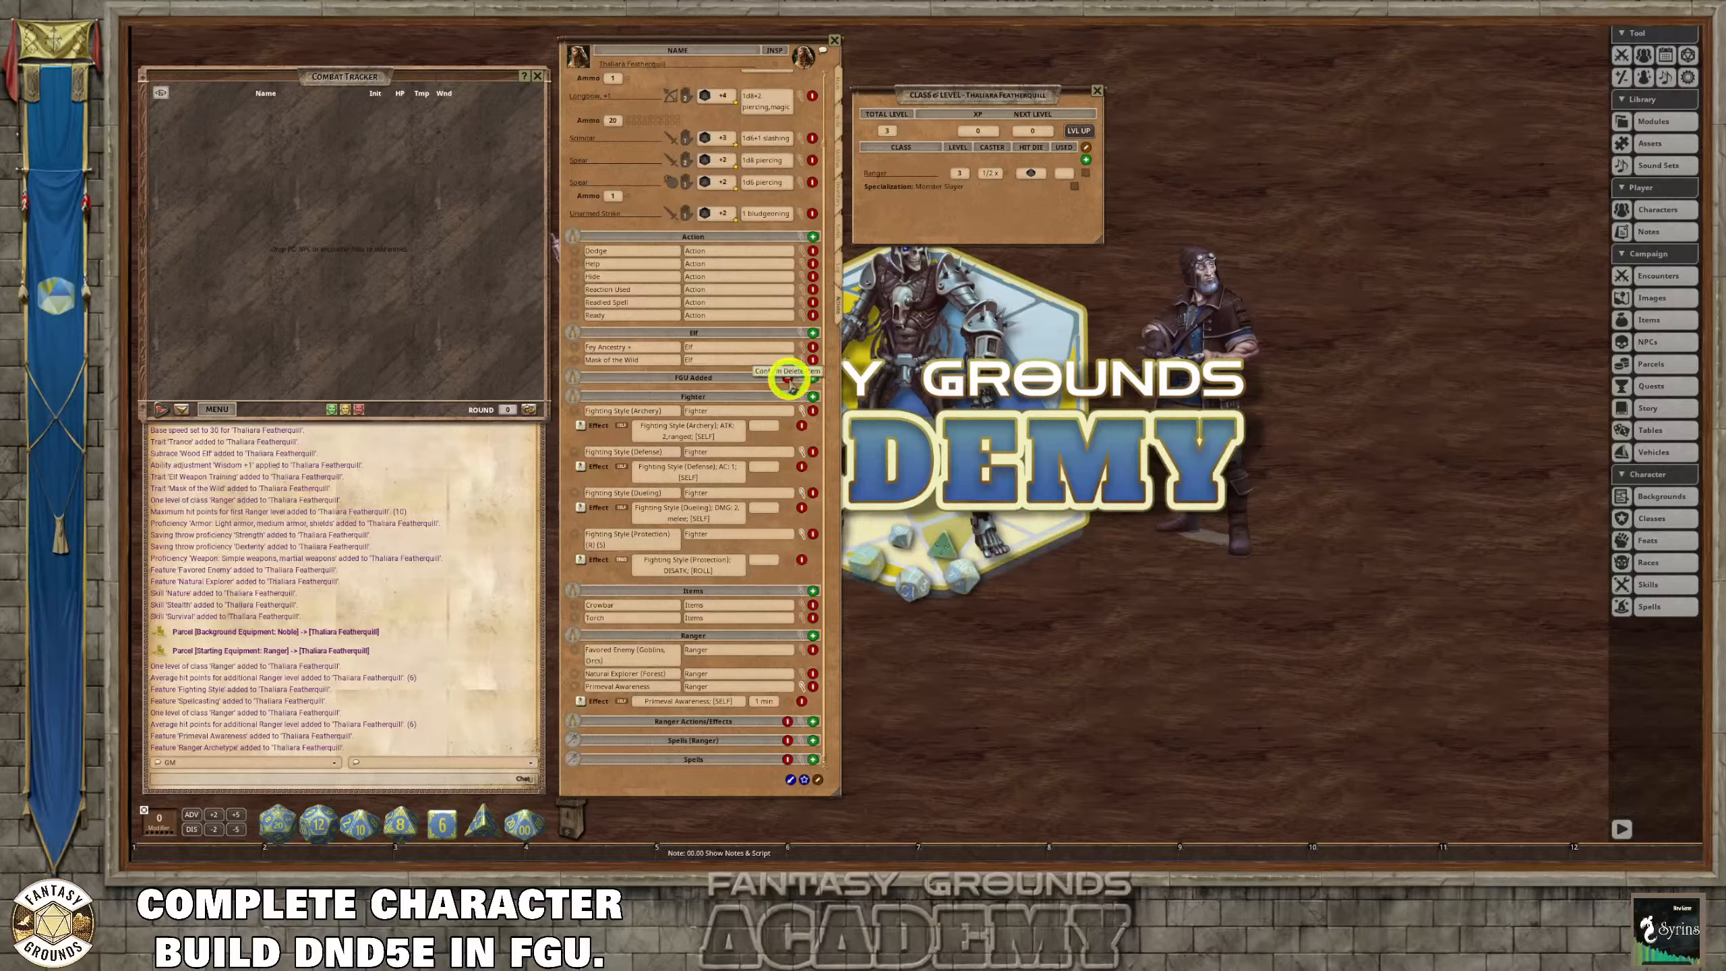
click(788, 382)
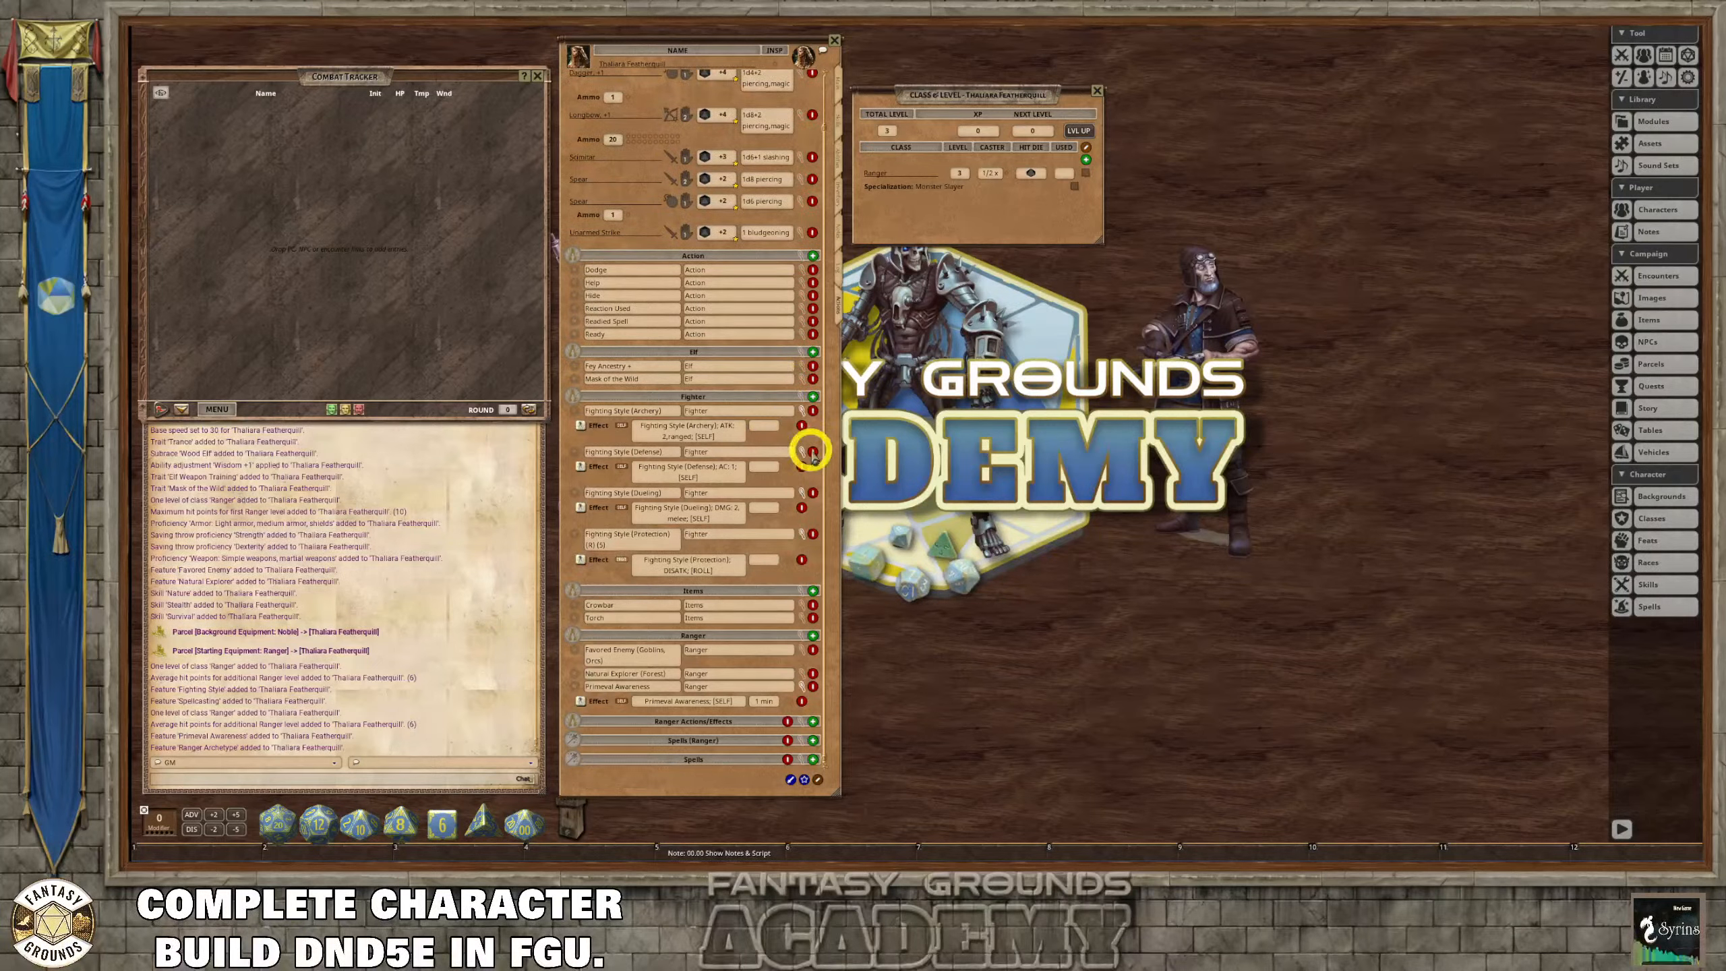
Delete the Defense, Dueling and Protection fighting styles from the Fighter group, keeping only Archery.
click(813, 453)
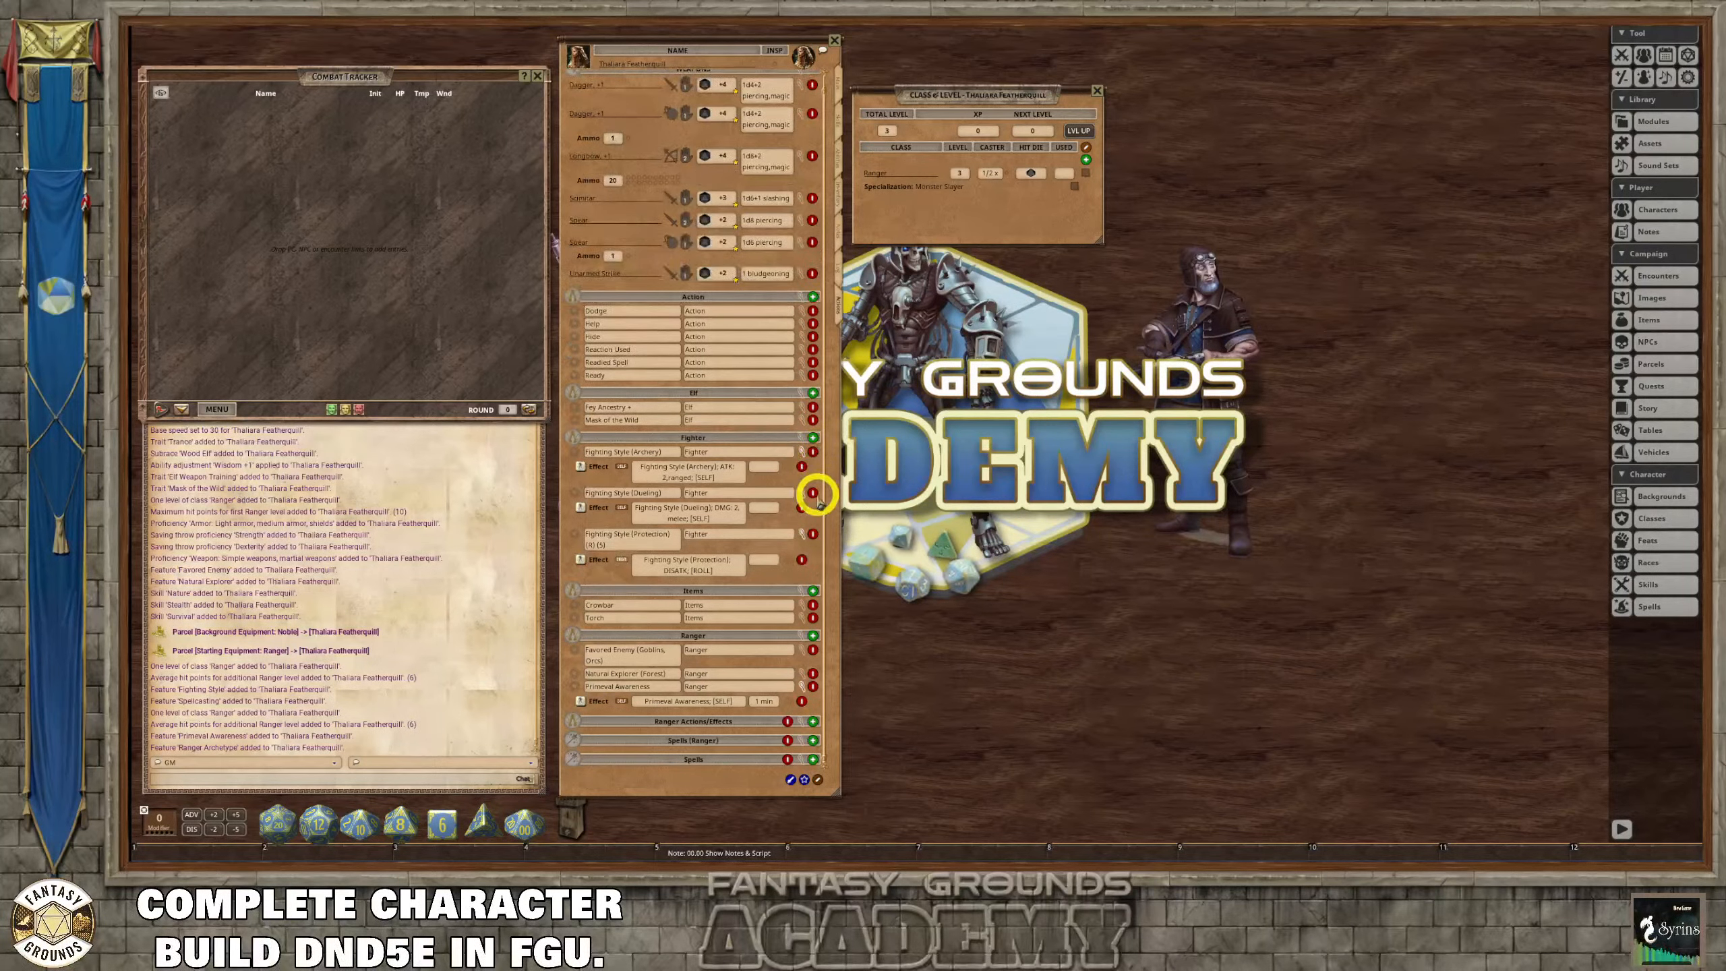
click(813, 493)
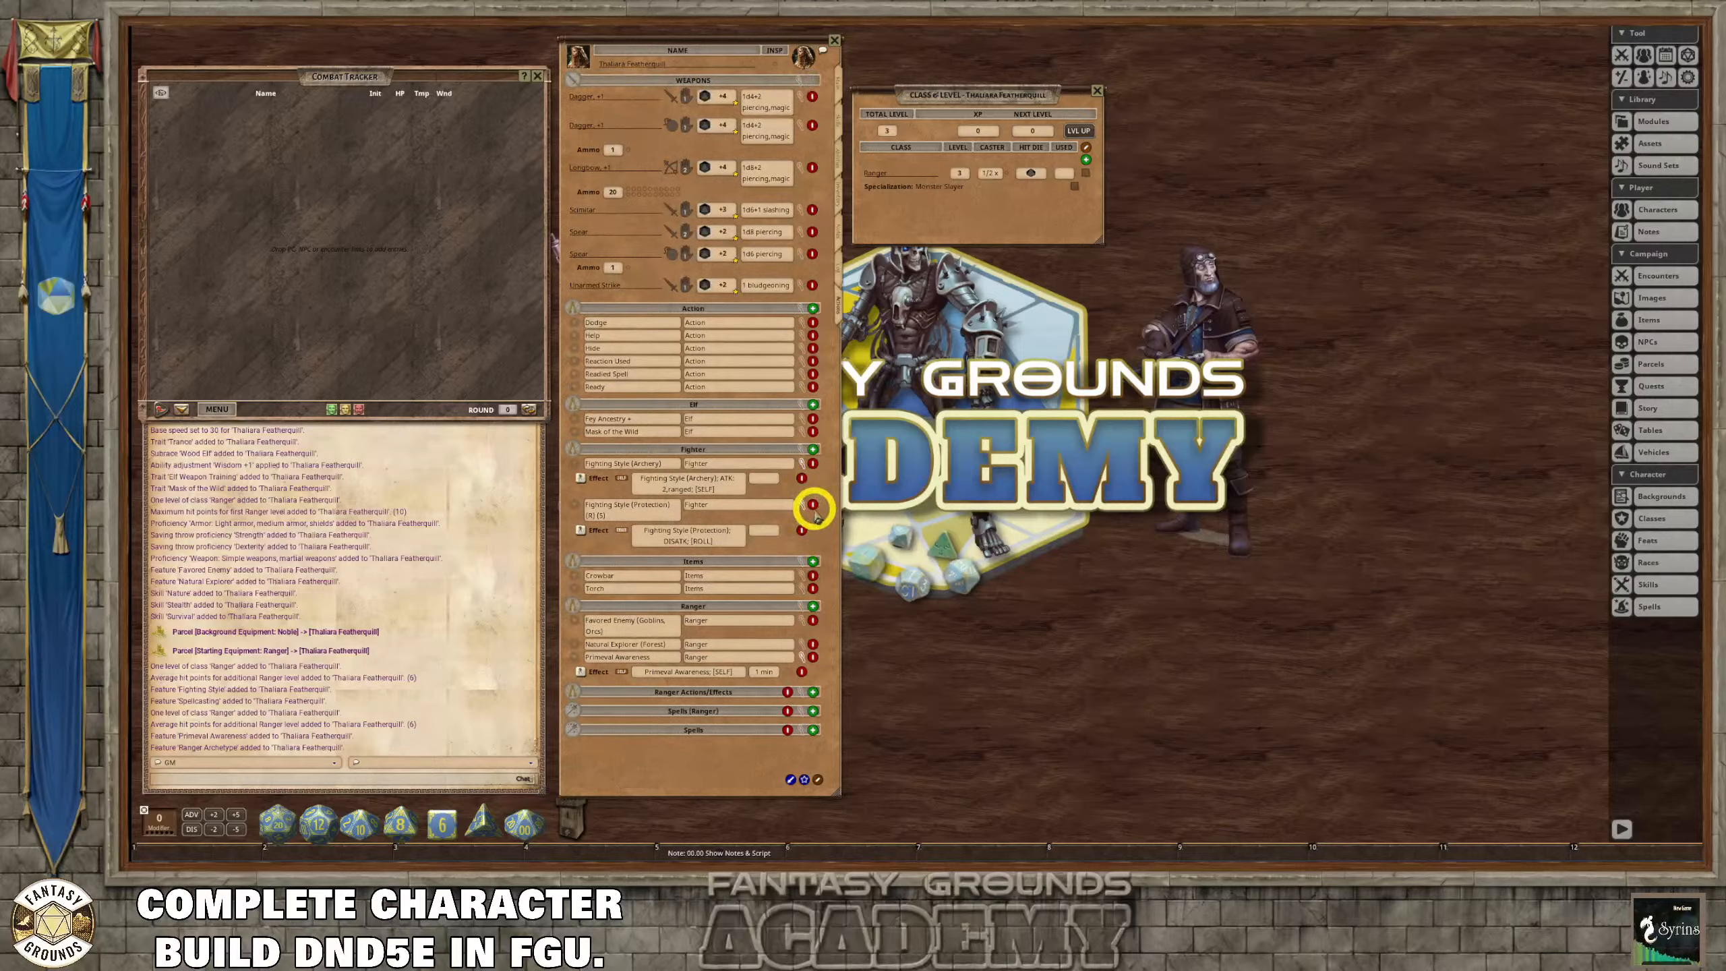
click(812, 505)
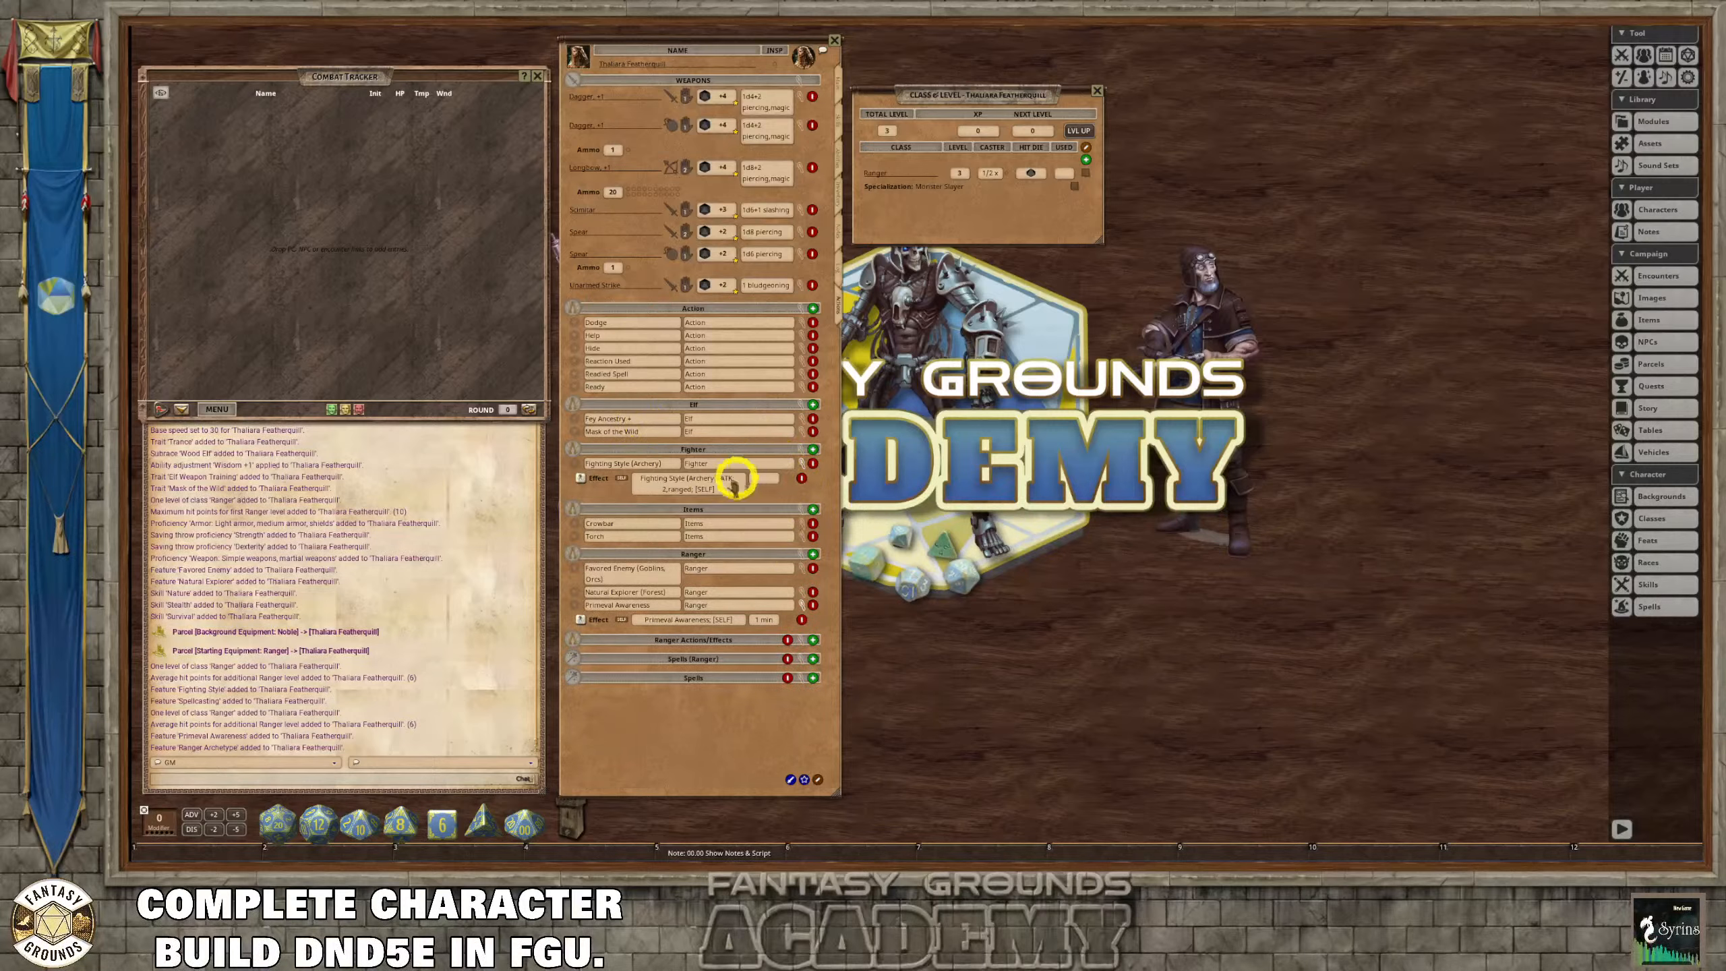
Rename the Fighter power group as Ranger.
click(798, 450)
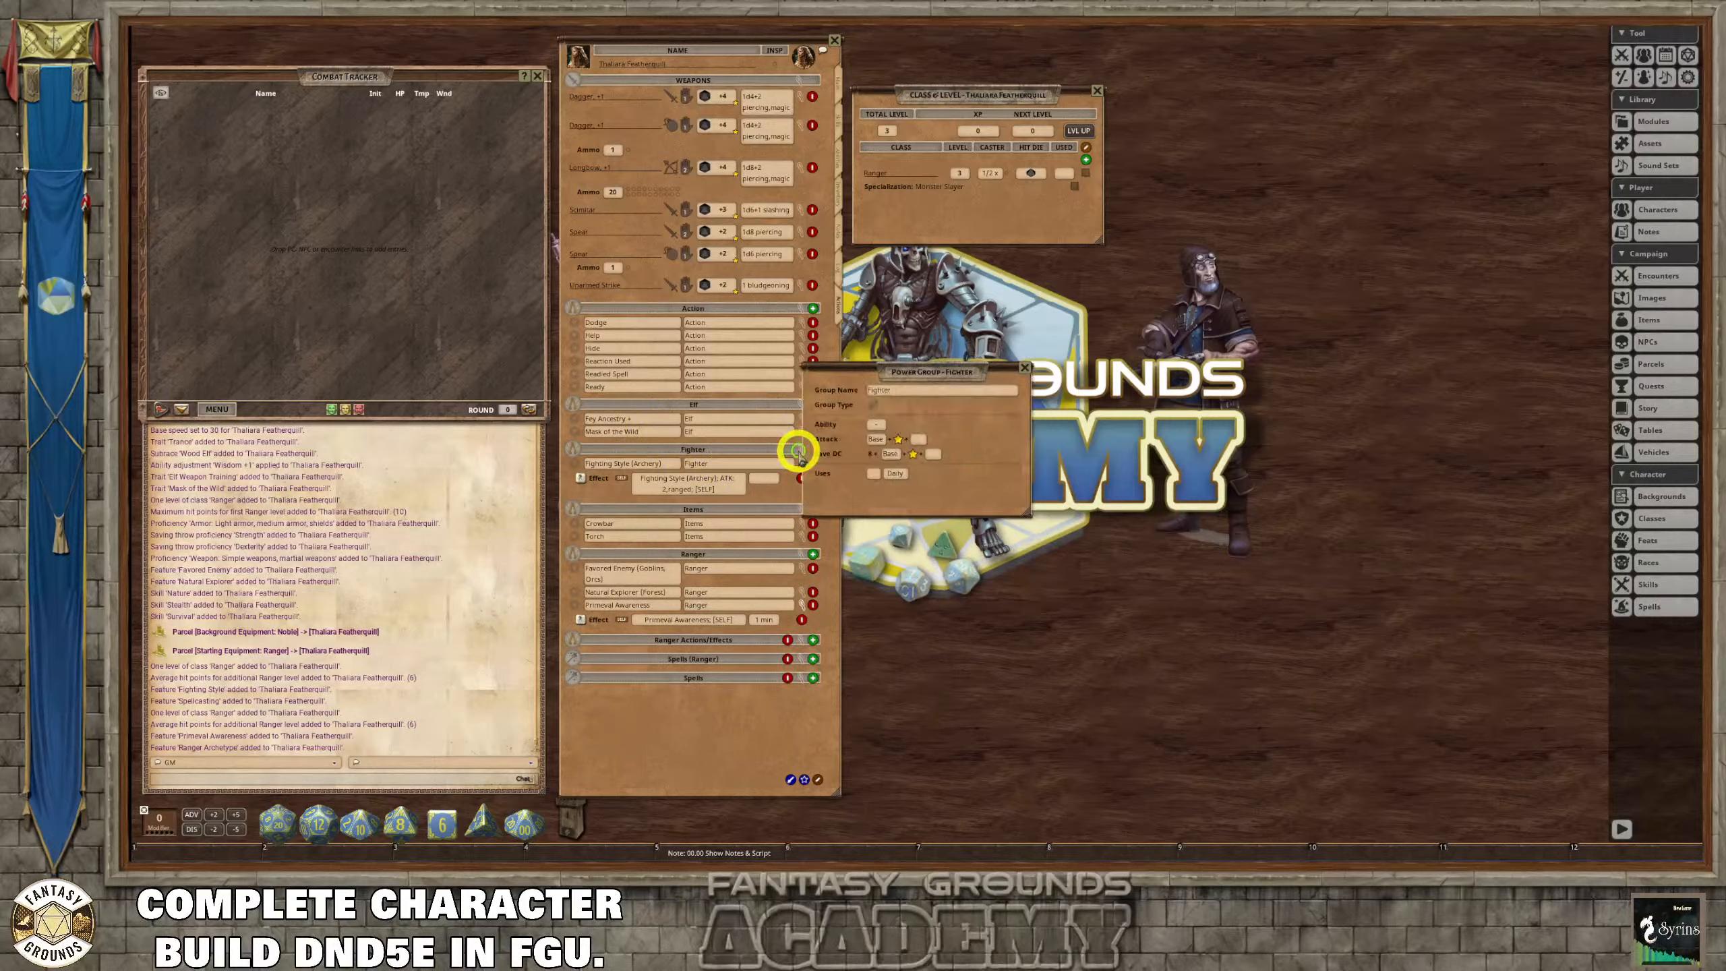
click(918, 393)
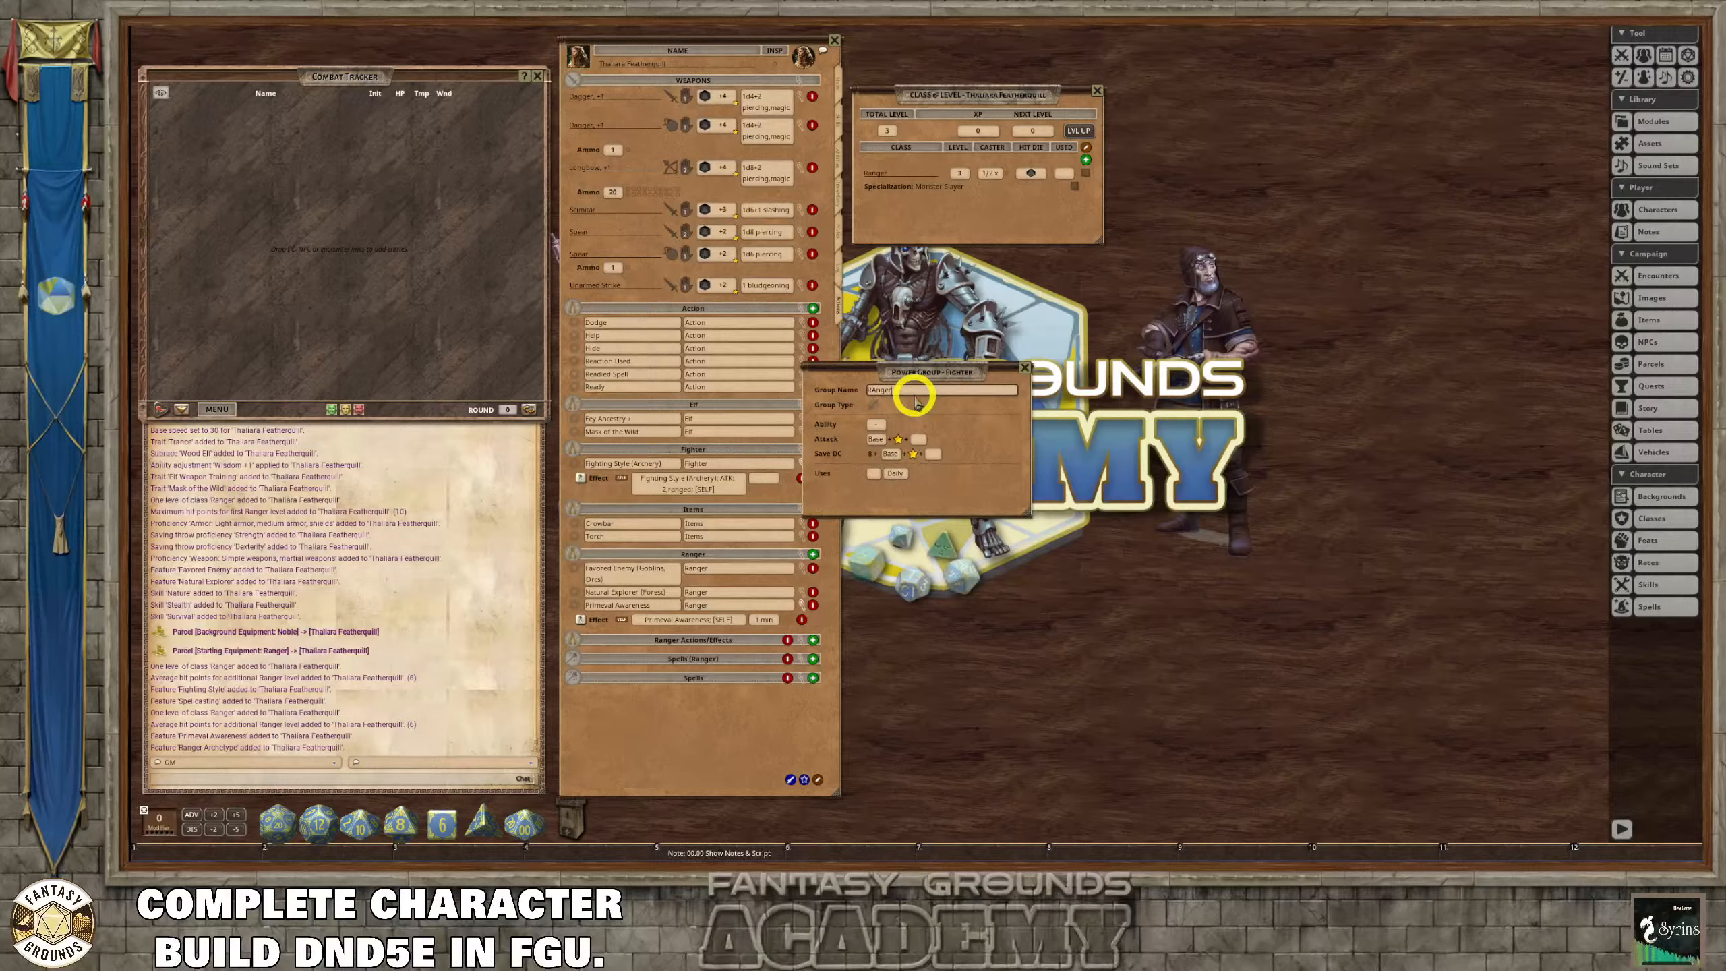
Move the Fighting Style (Archery) power from the Fighter group into the Ranger group and check the Ranger group's settings.
click(869, 390)
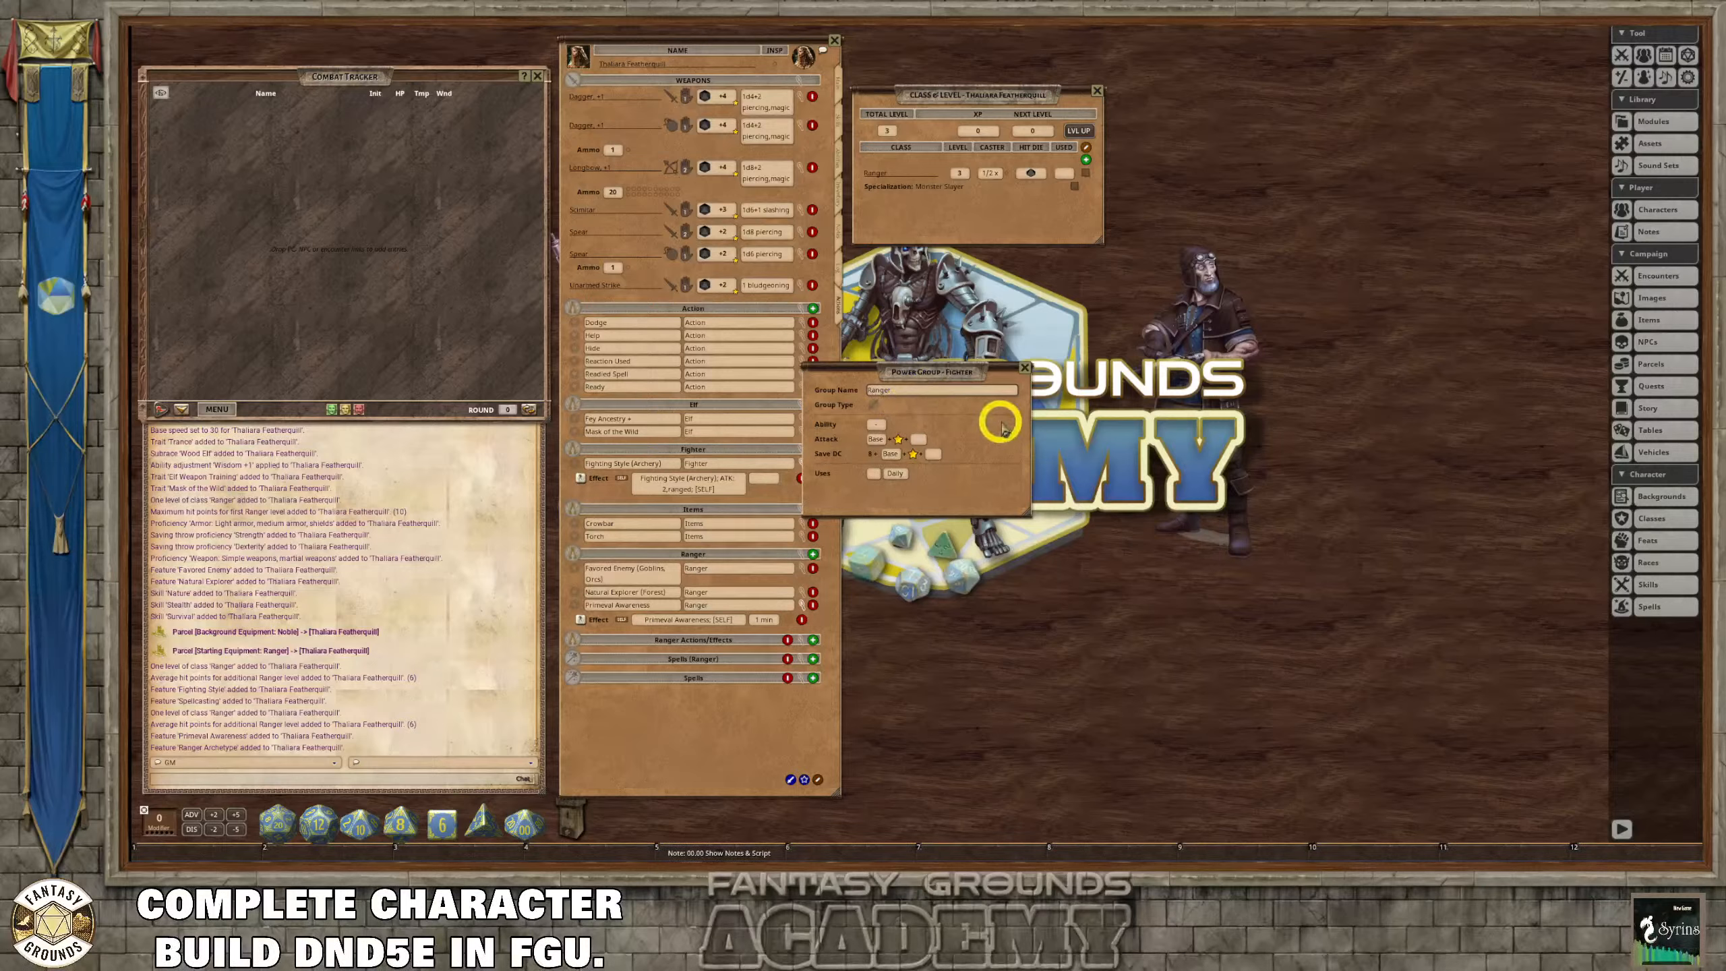
click(878, 427)
click(1025, 368)
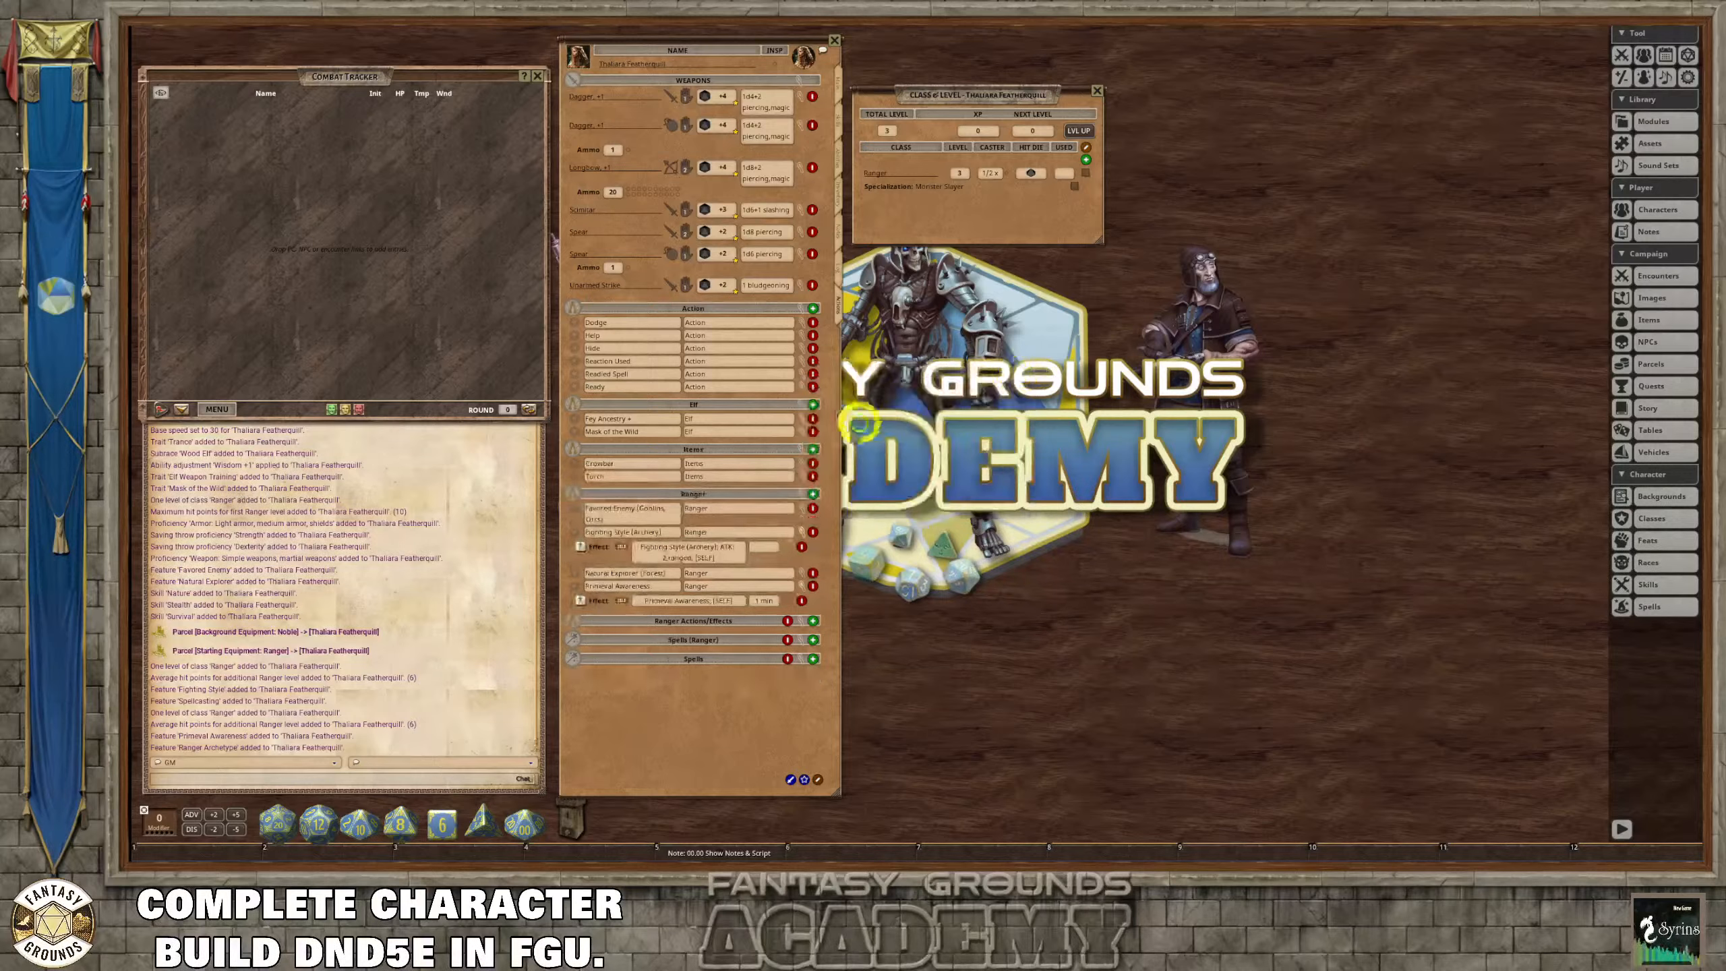
click(799, 492)
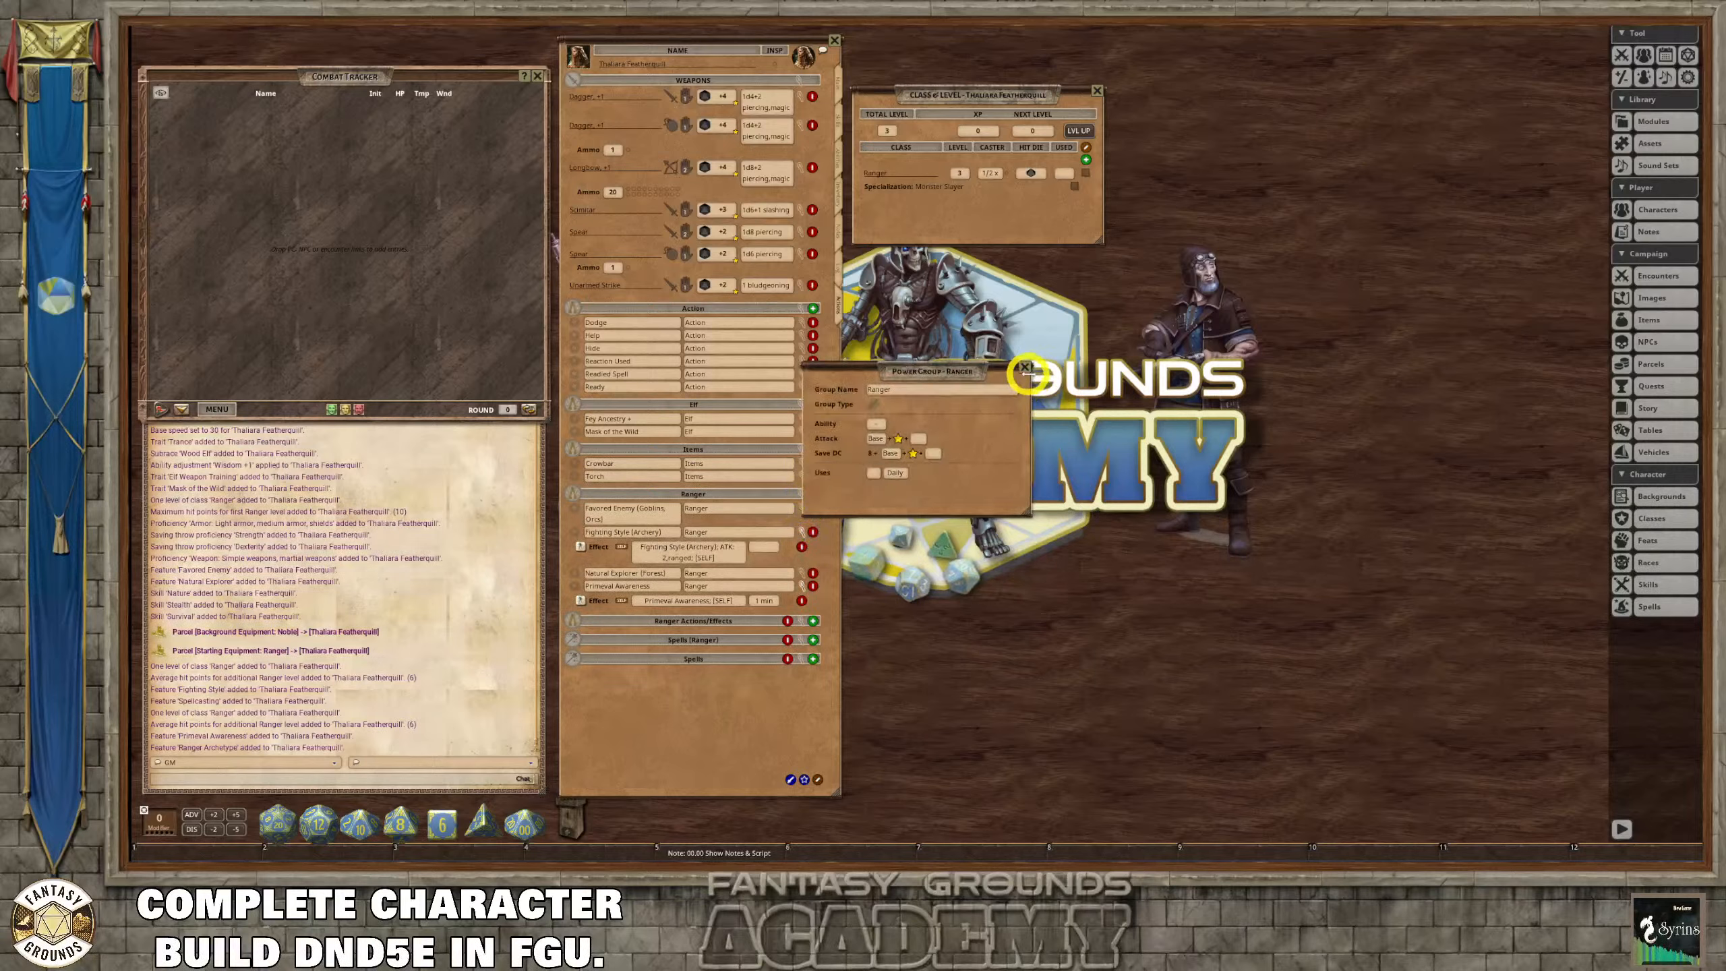
click(1025, 368)
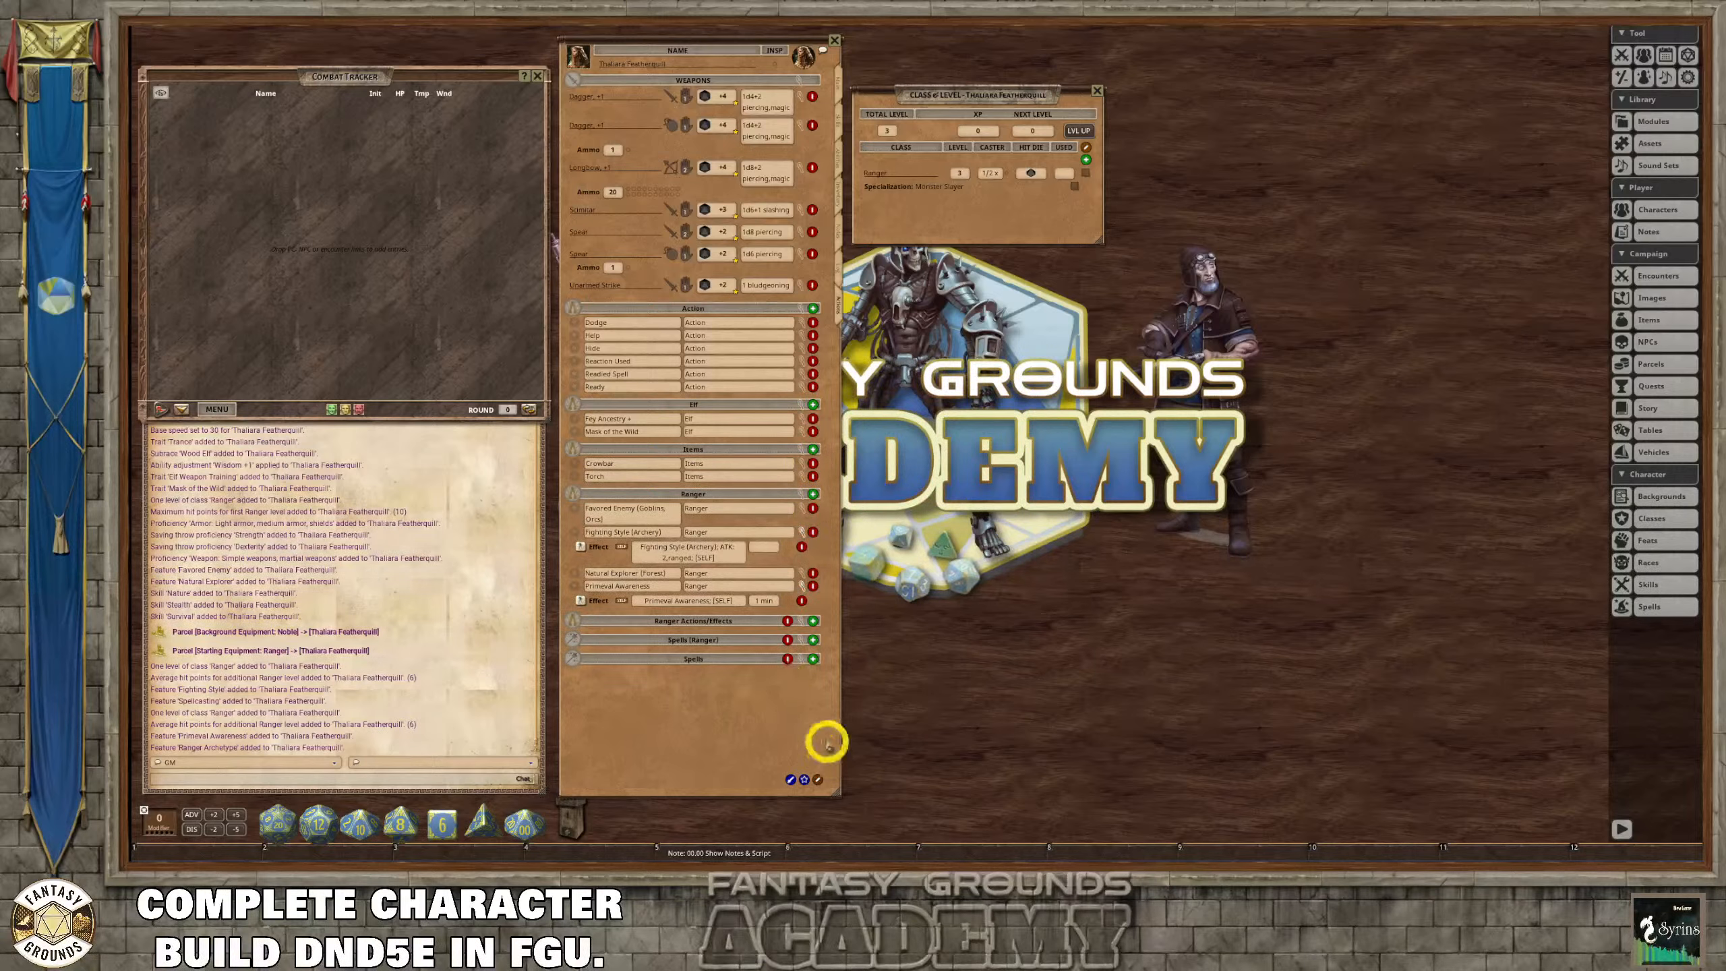
Delete the Ranger Actions/Effects, Spells (Ranger) and Spells power groups, finish editing, and collapse the Fighting Style (Archery) details.
click(787, 622)
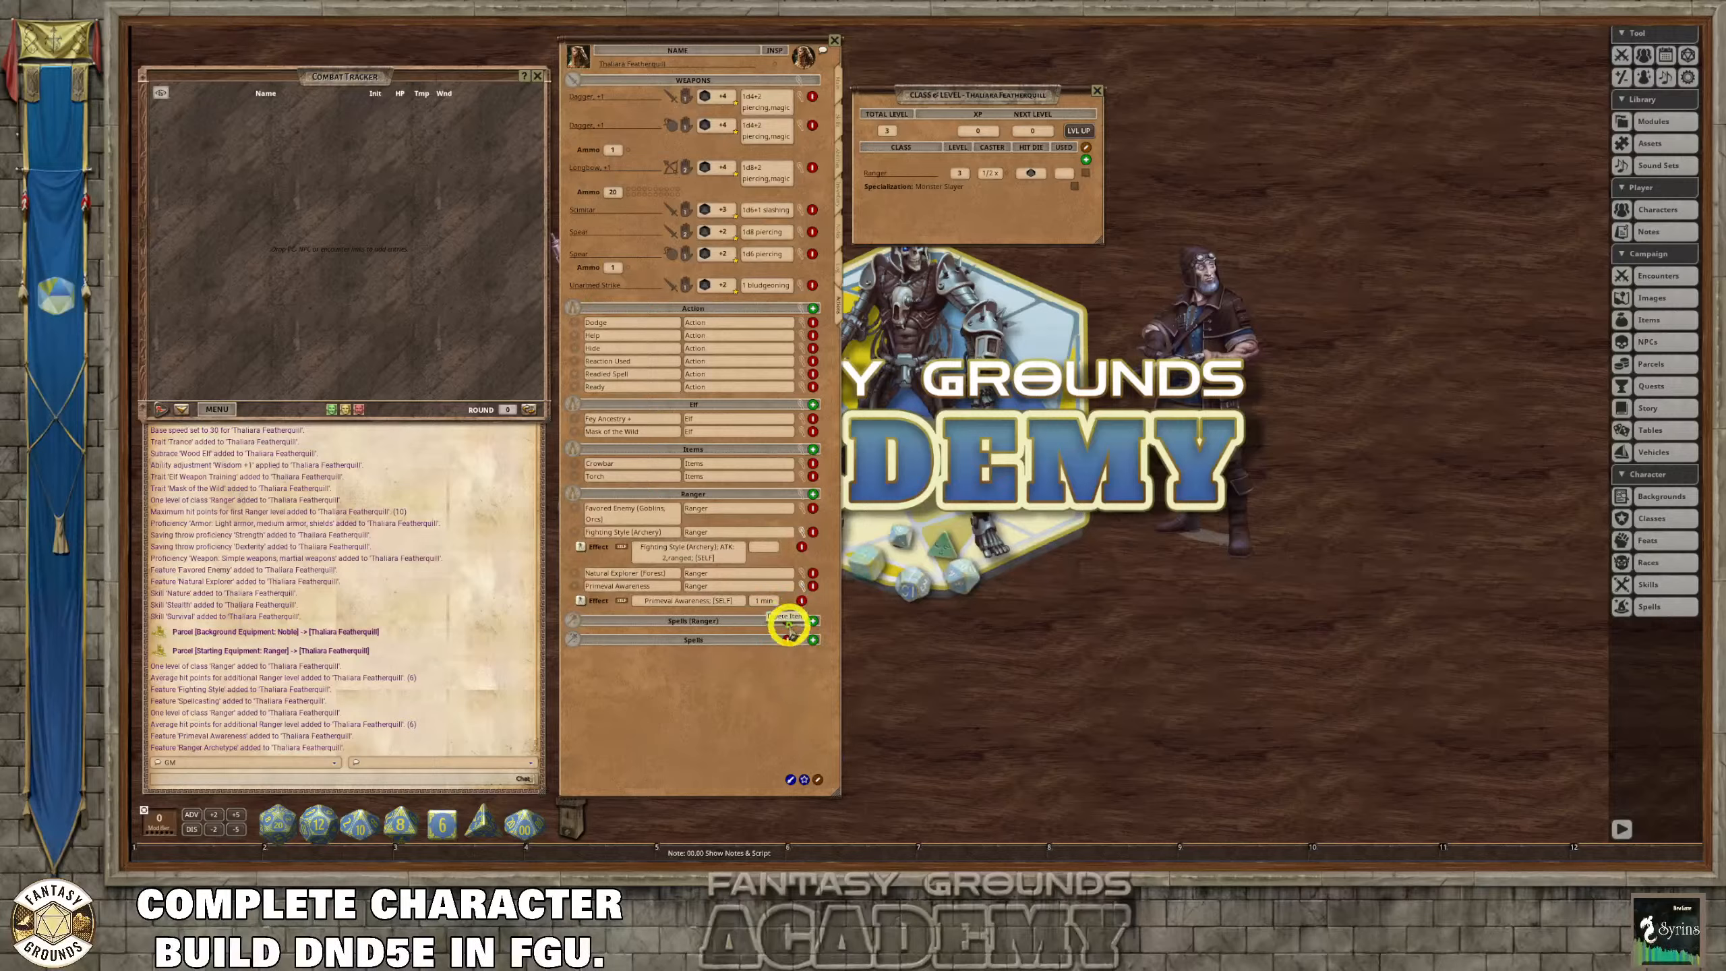
click(787, 622)
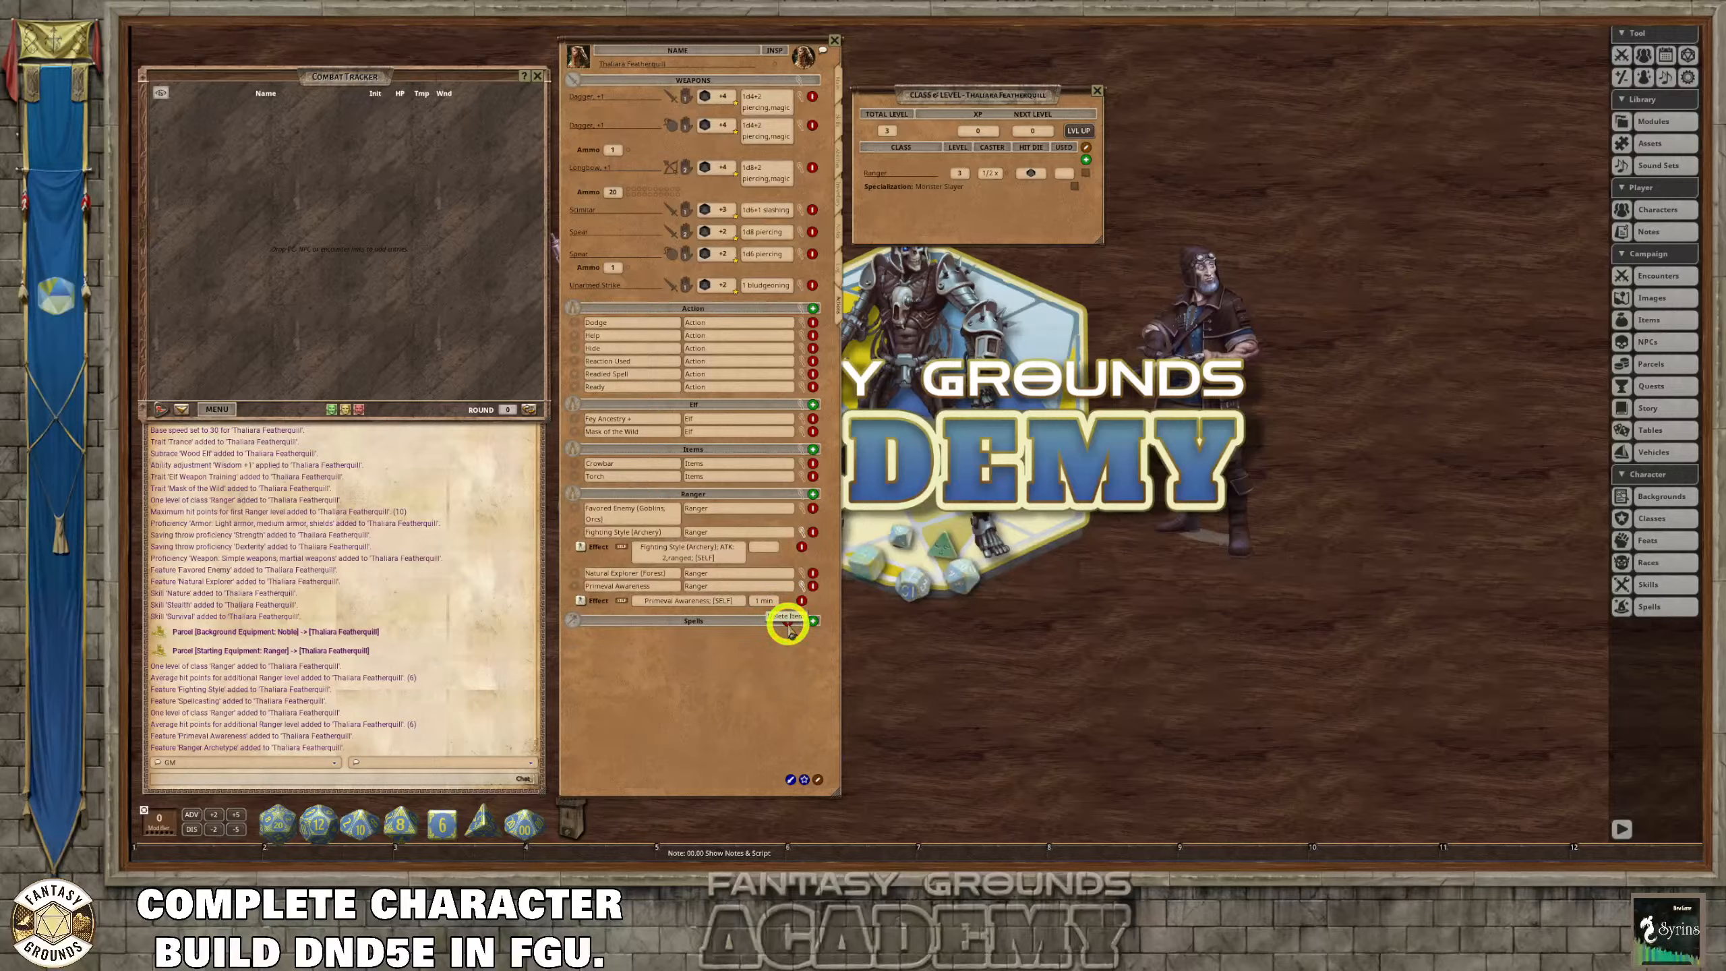
click(787, 622)
click(787, 623)
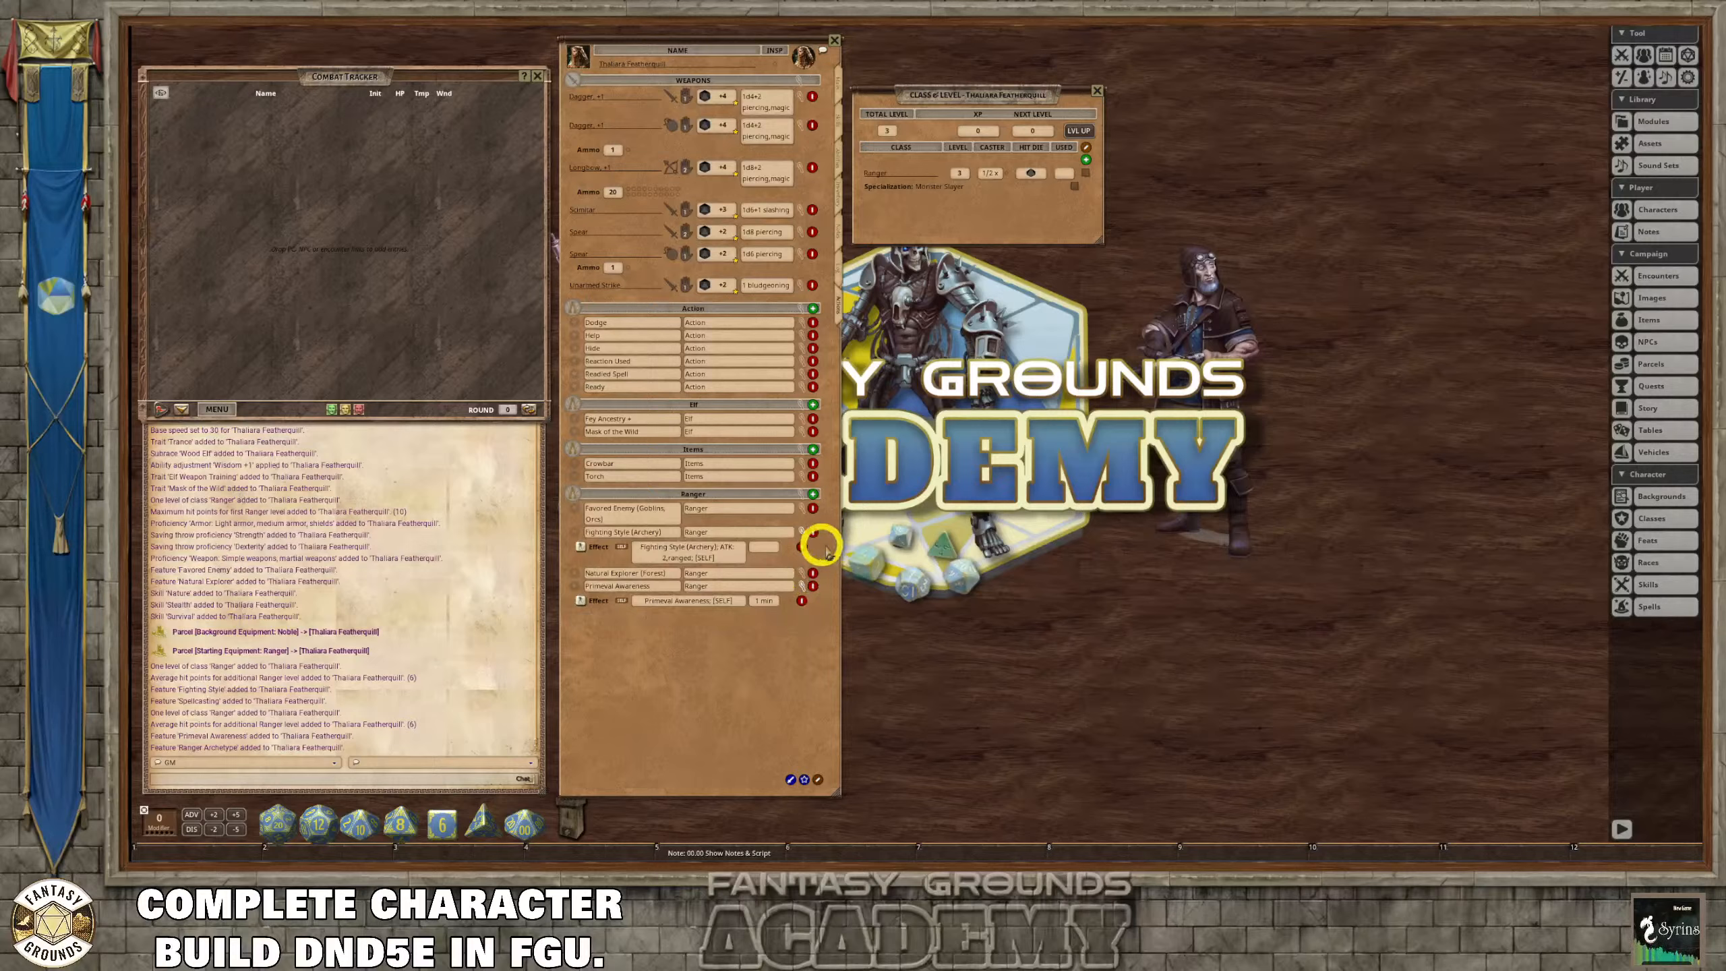
click(817, 780)
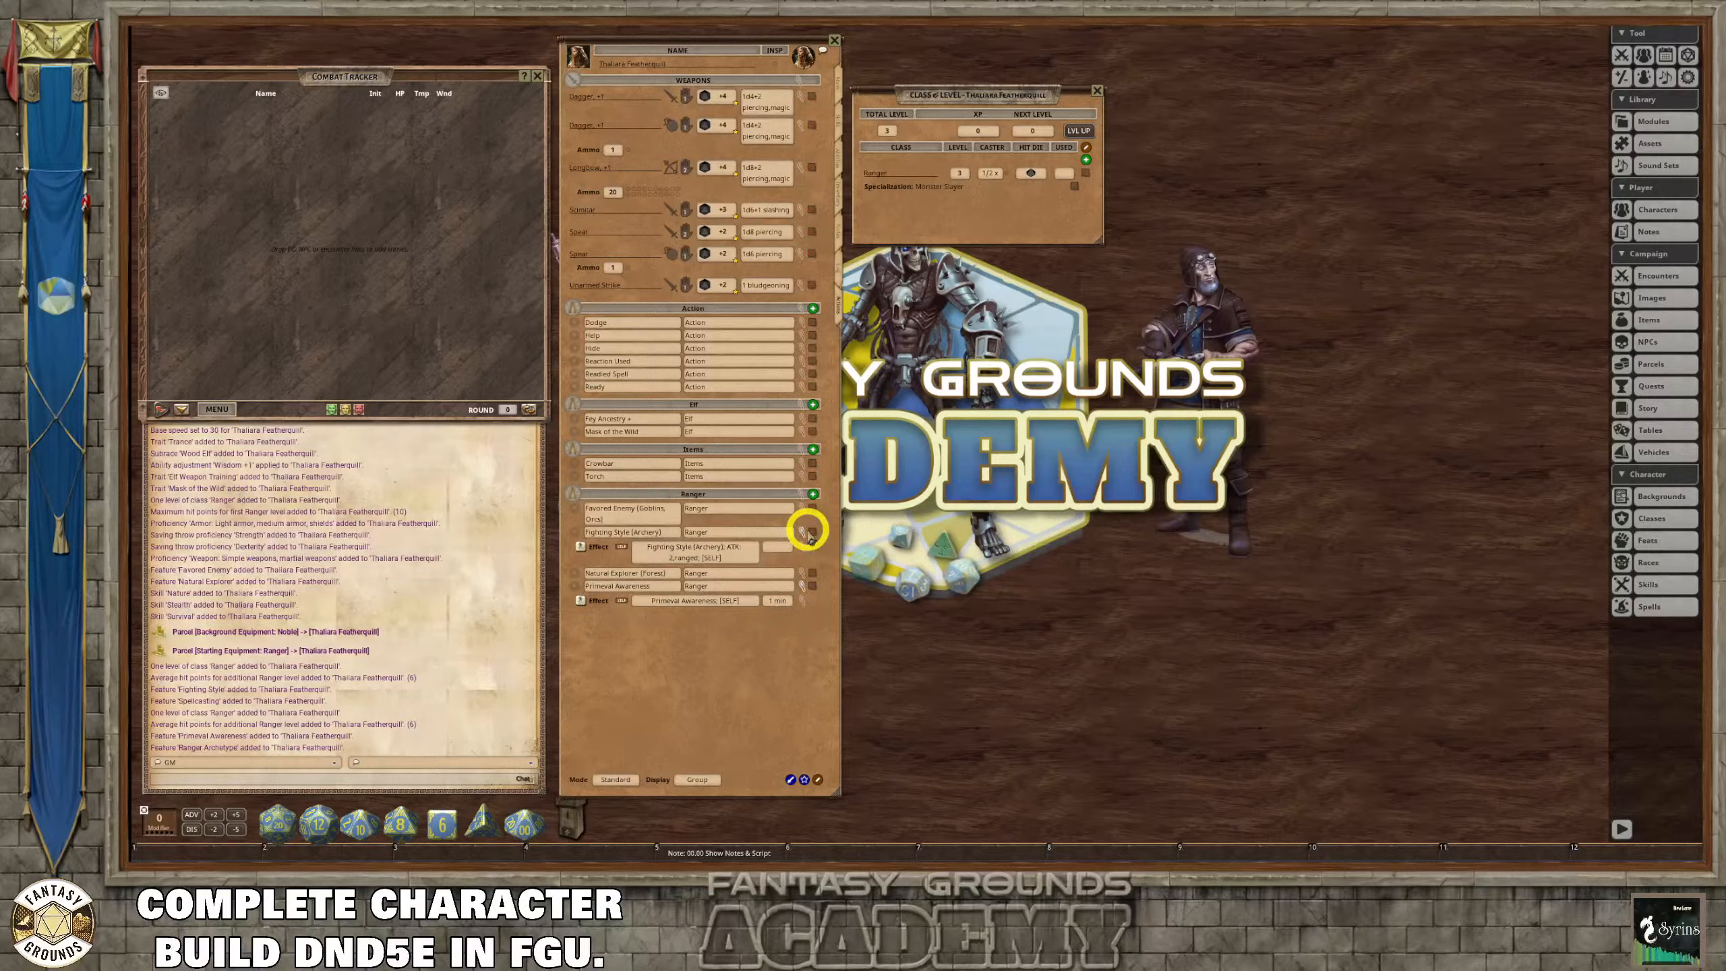
click(804, 533)
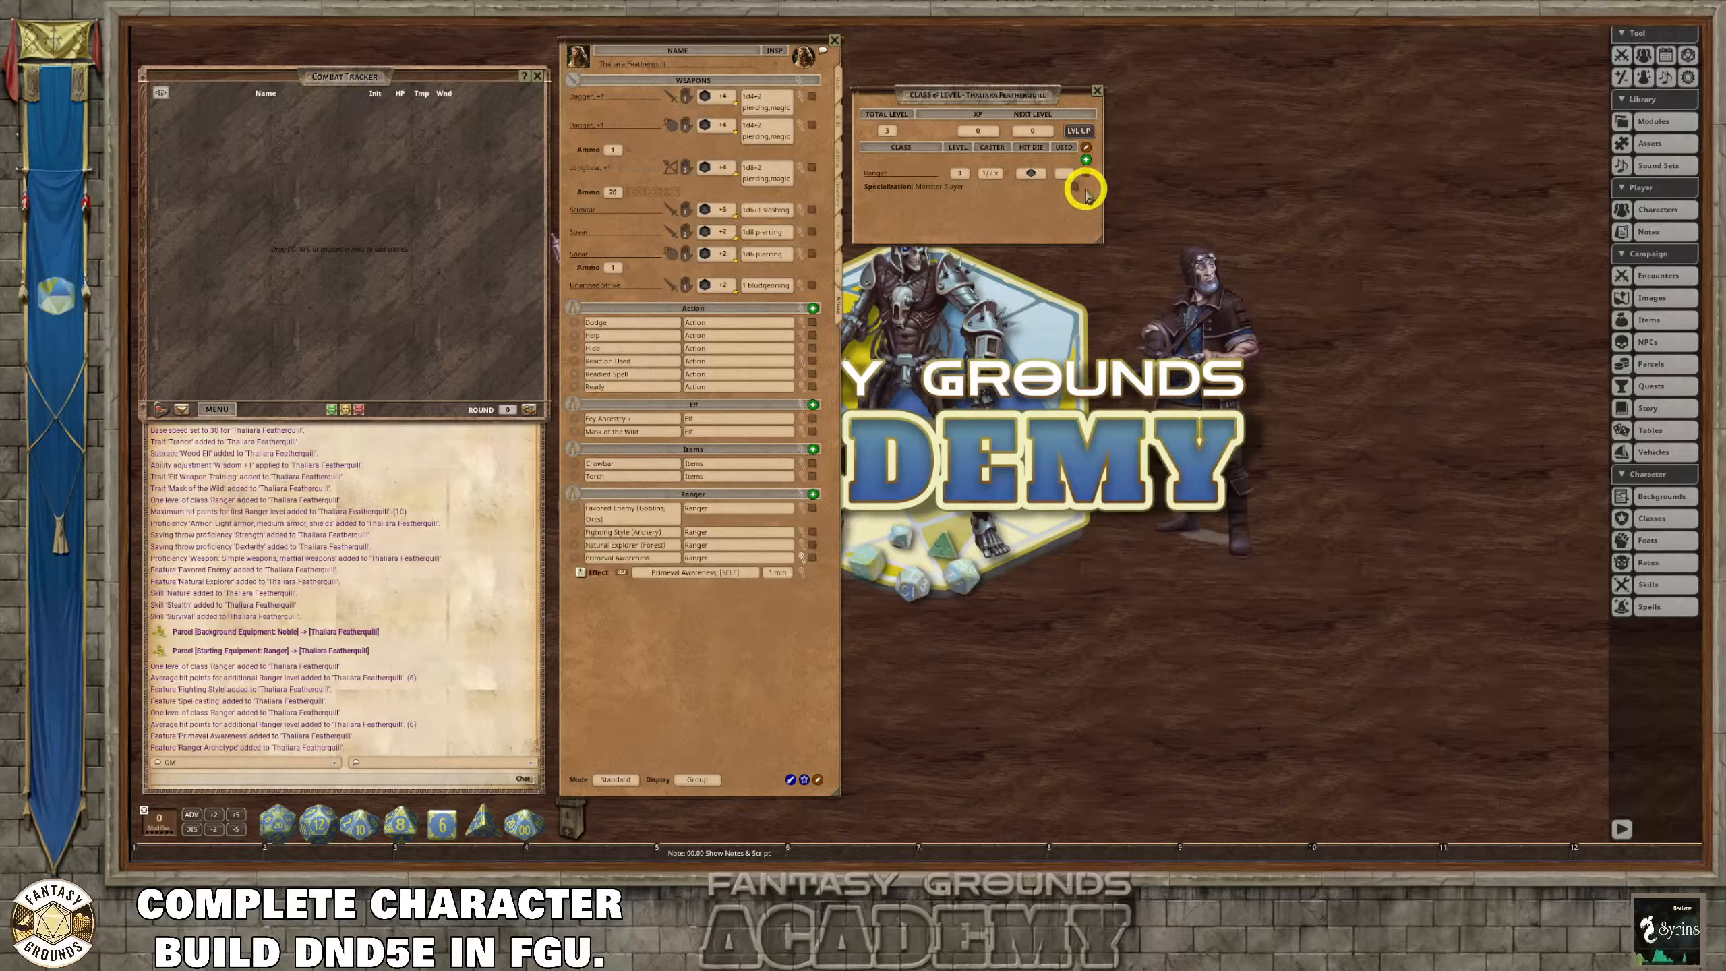
Return to the character's main statistics and consult the planned ability scores in the 00.00 Show Notes & Script note.
click(838, 87)
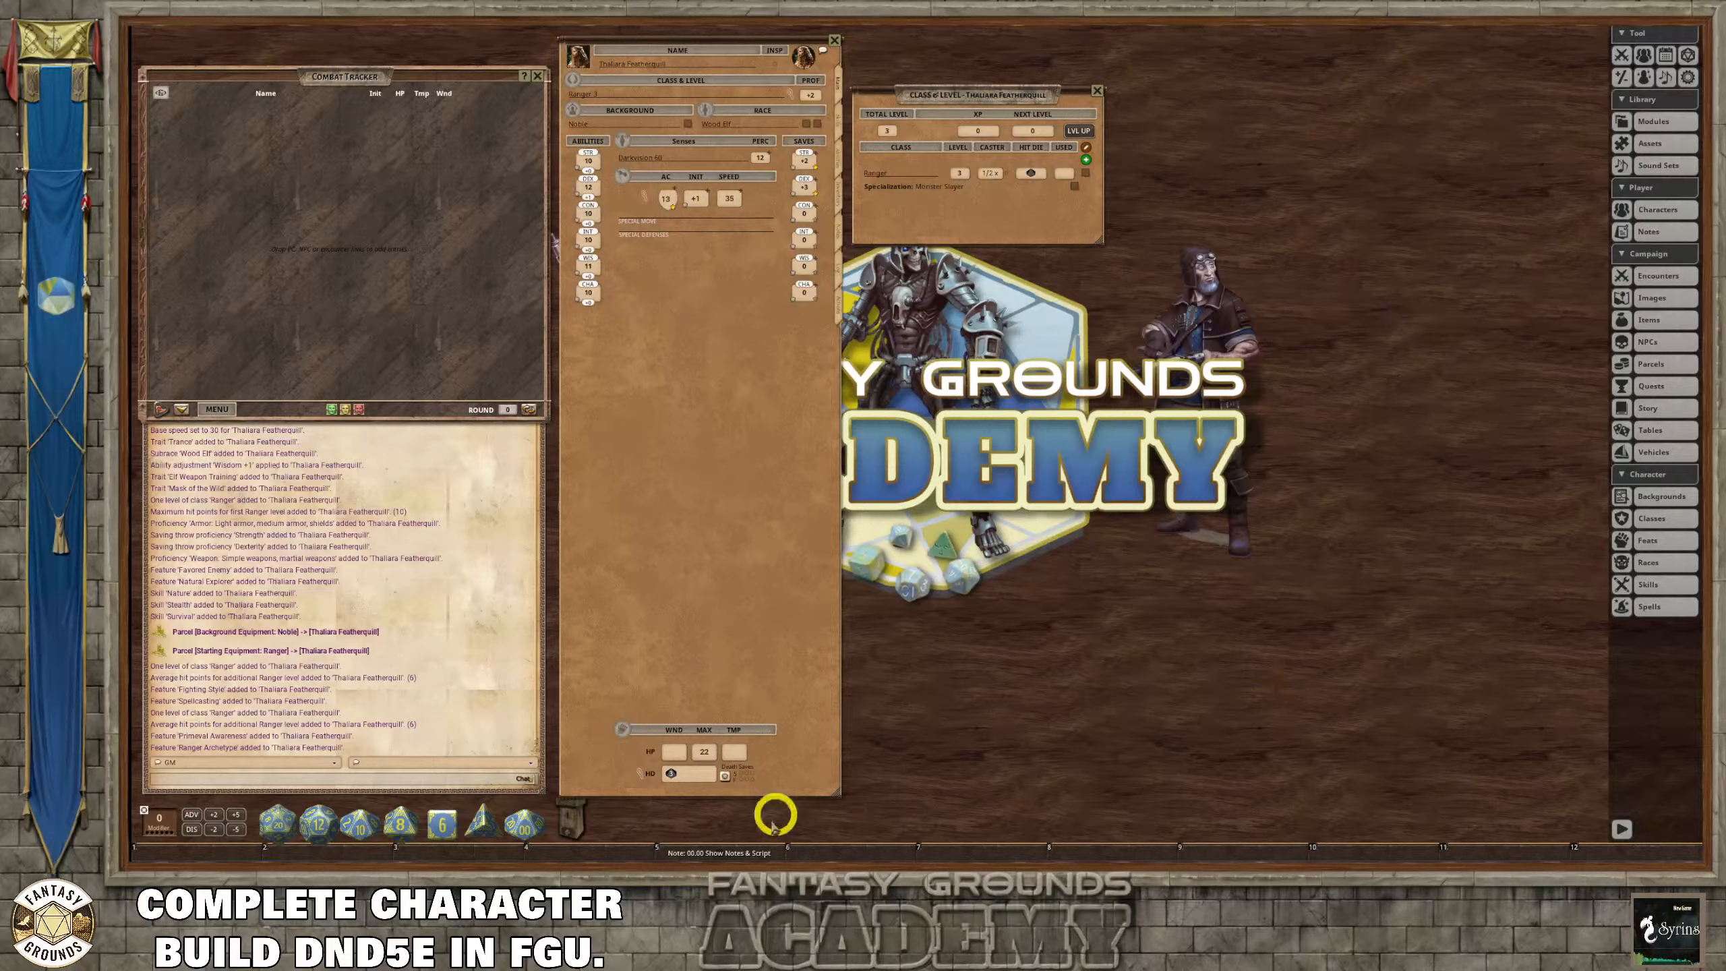
click(723, 851)
scroll(937, 605, down, 3)
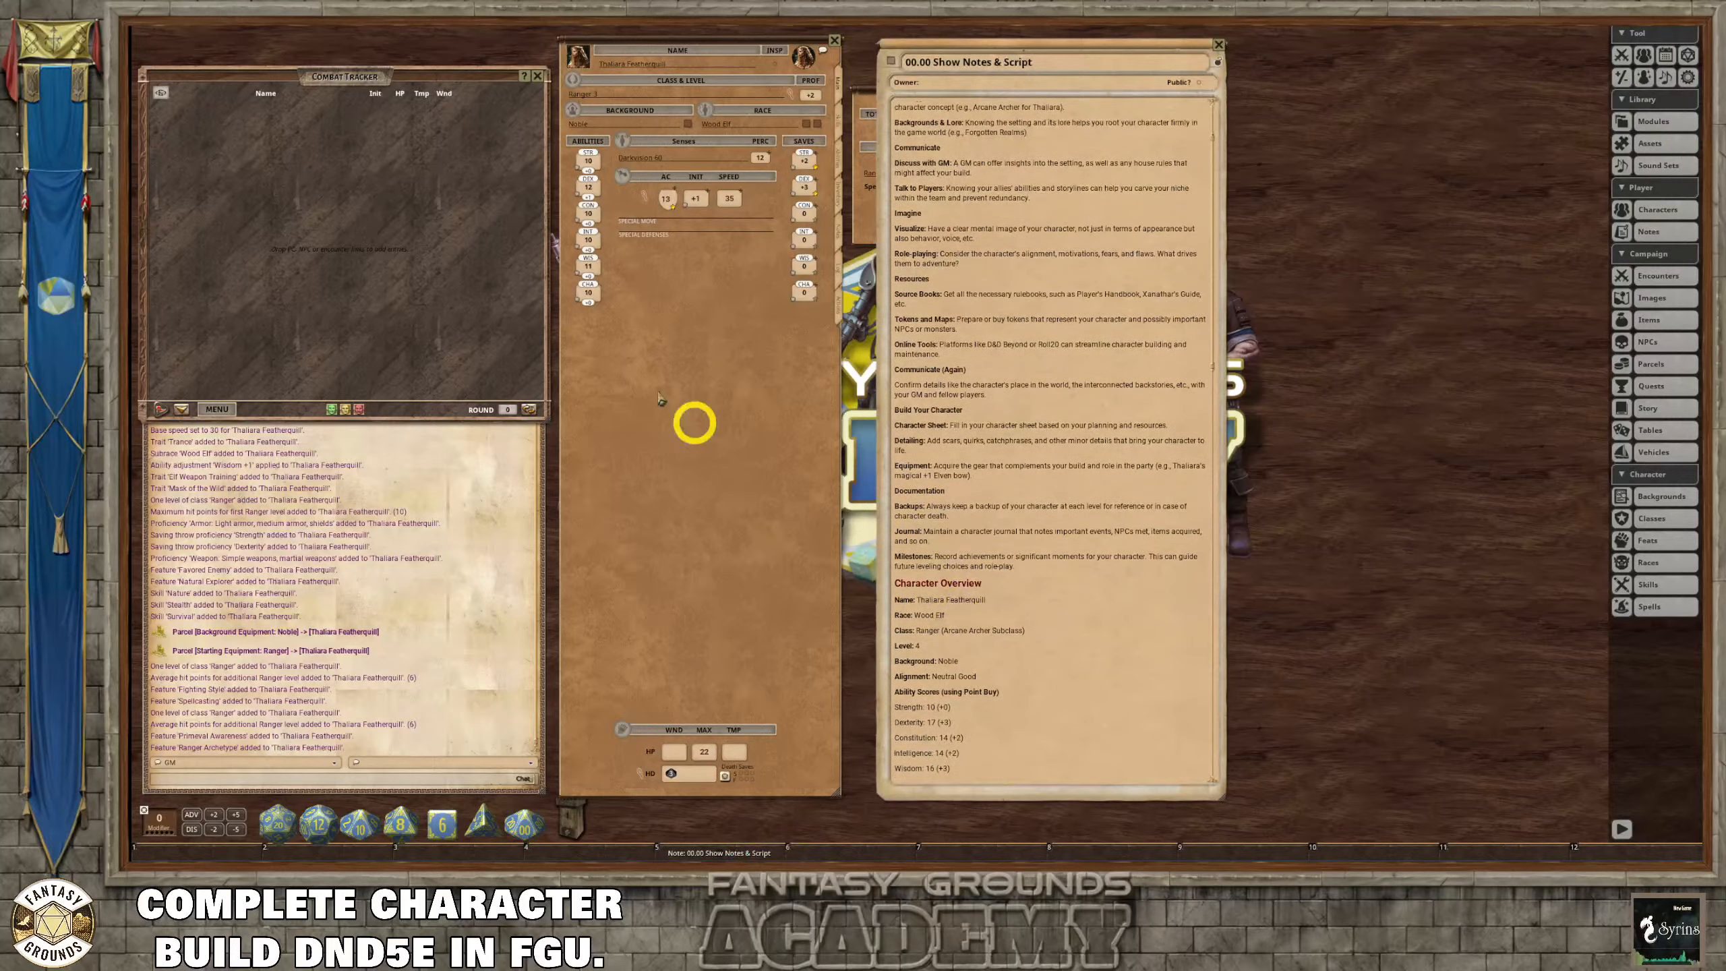
scroll(1095, 337, up, 3)
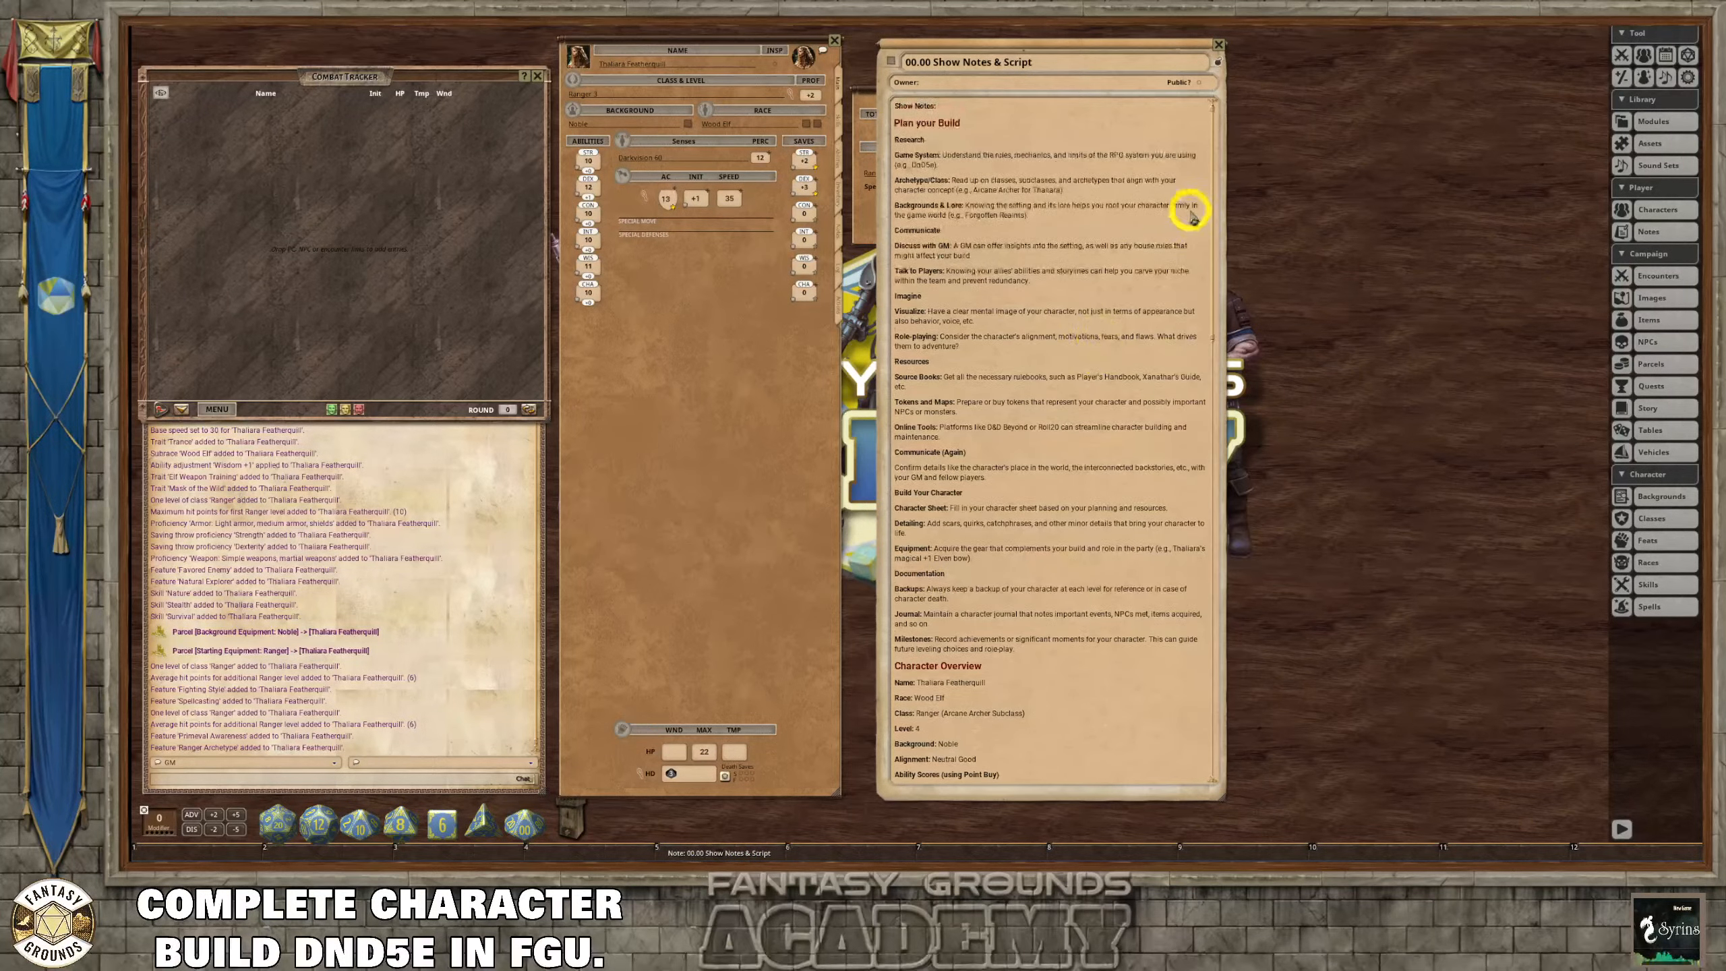
scroll(1087, 331, down, 4)
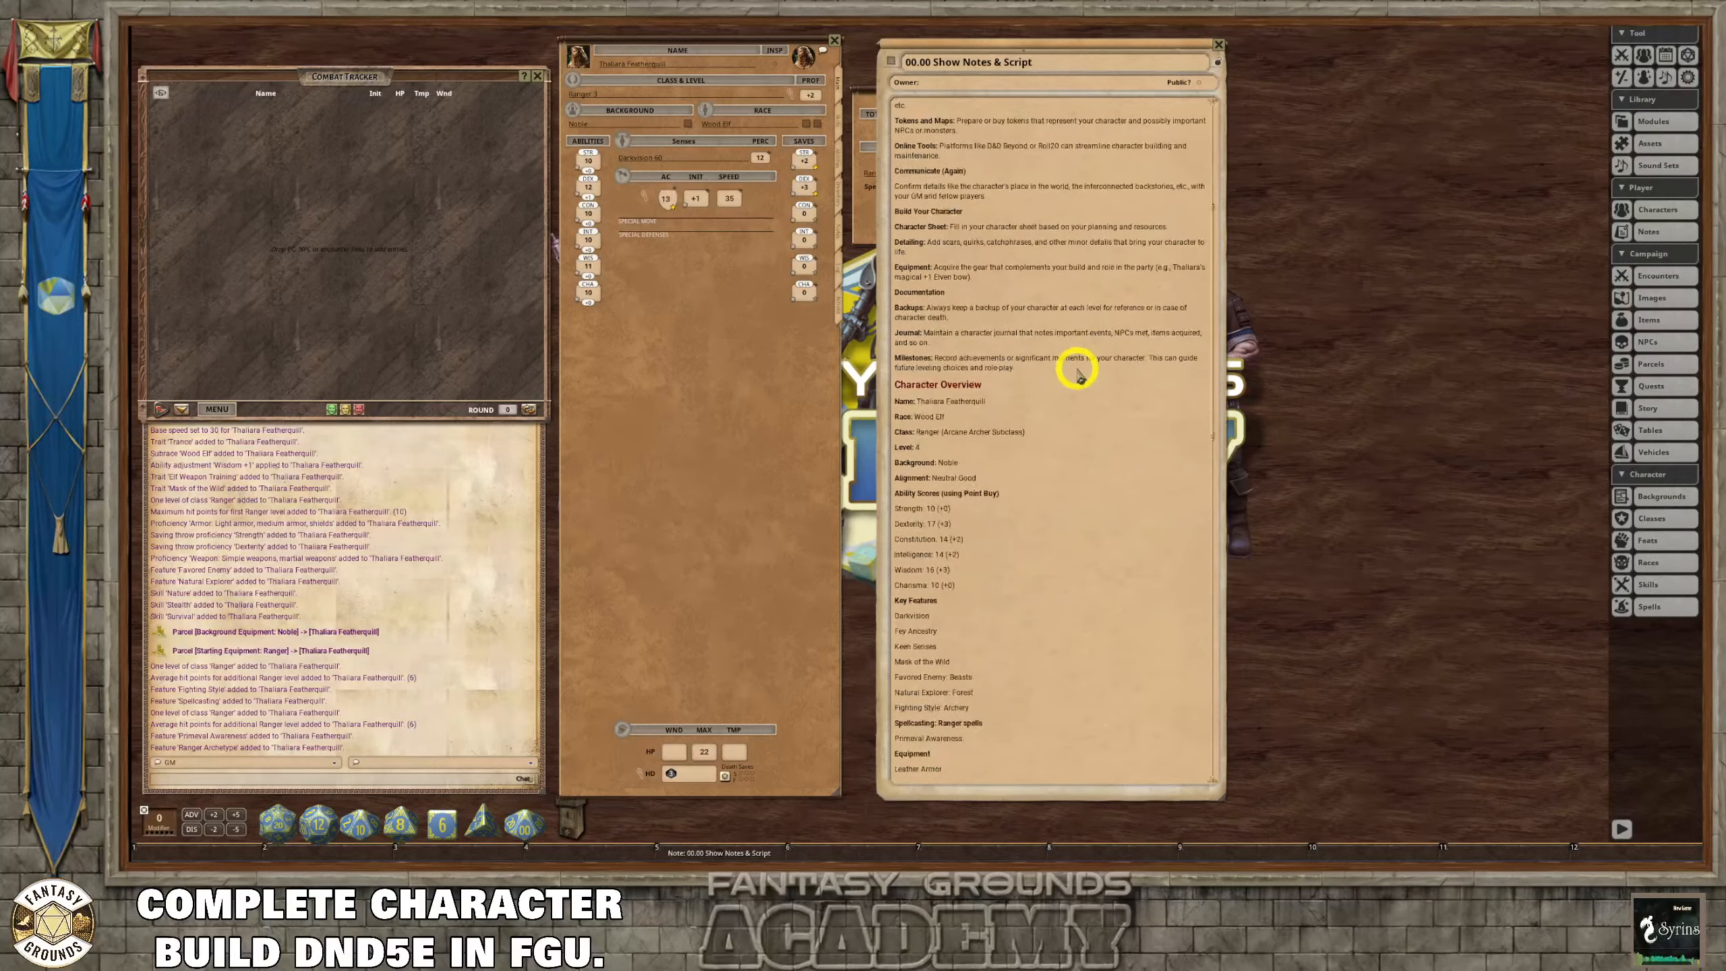
scroll(1077, 371, down, 2)
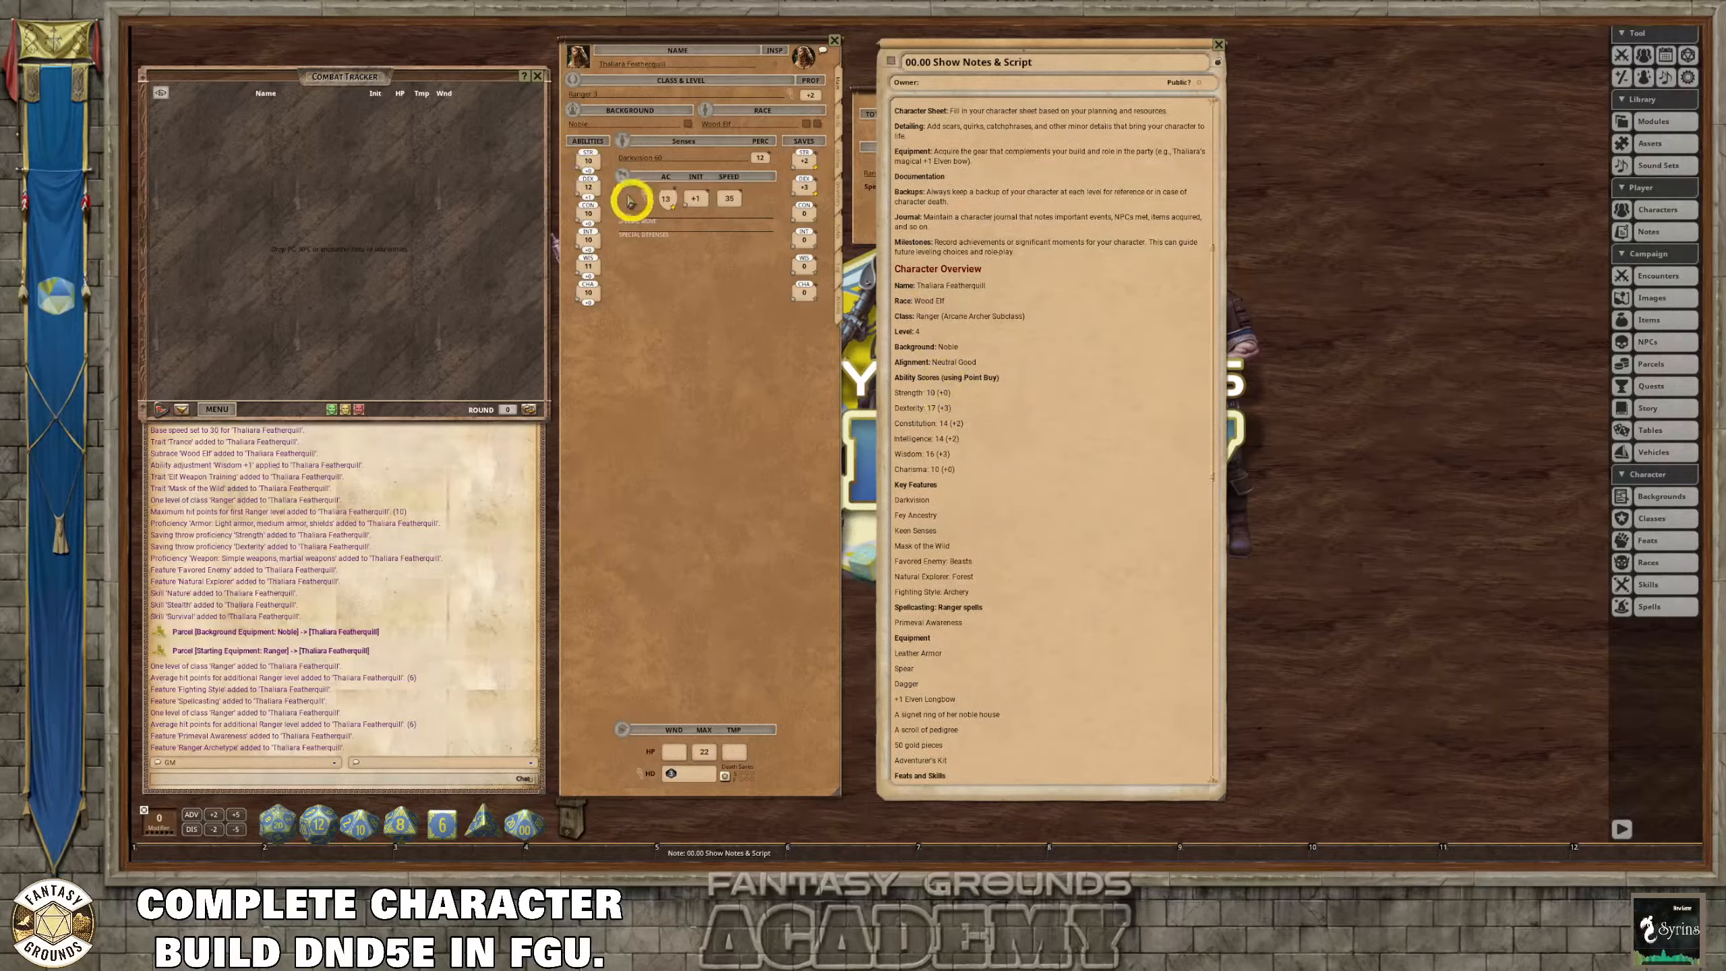
Set Strength to 14, Dexterity 17, Constitution 13, Intelligence 12, Wisdom 15 and Charisma 12, and close the show notes.
click(590, 188)
text(17)
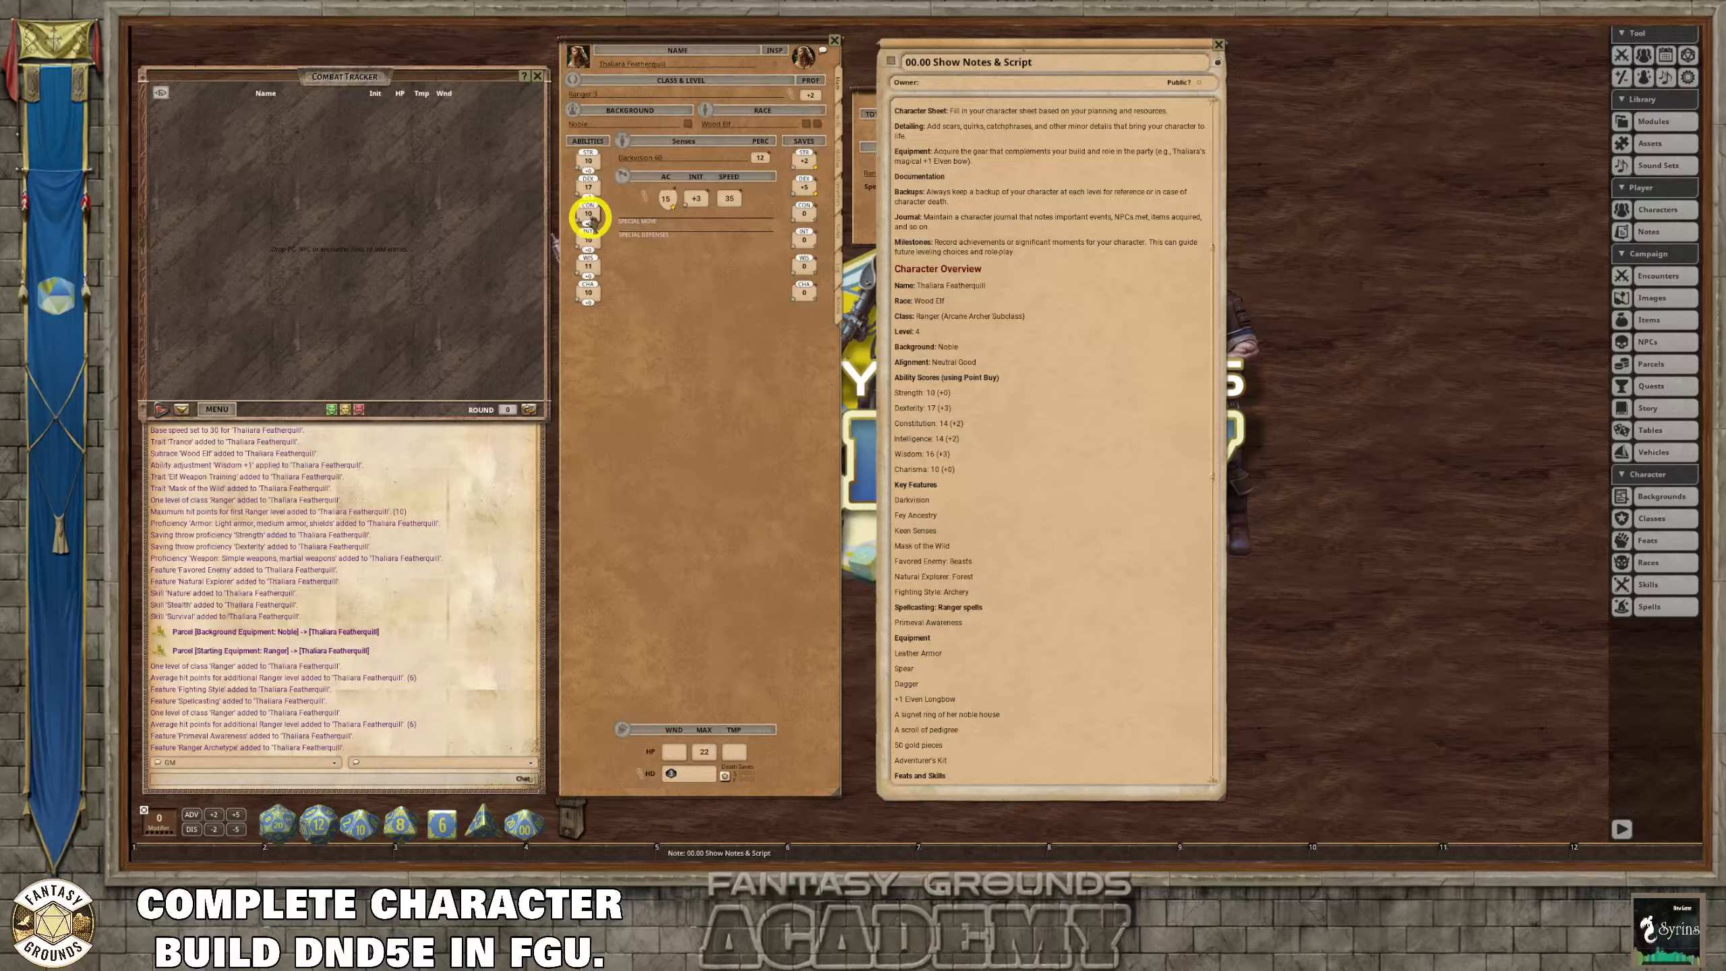
scroll(590, 163, up, 4)
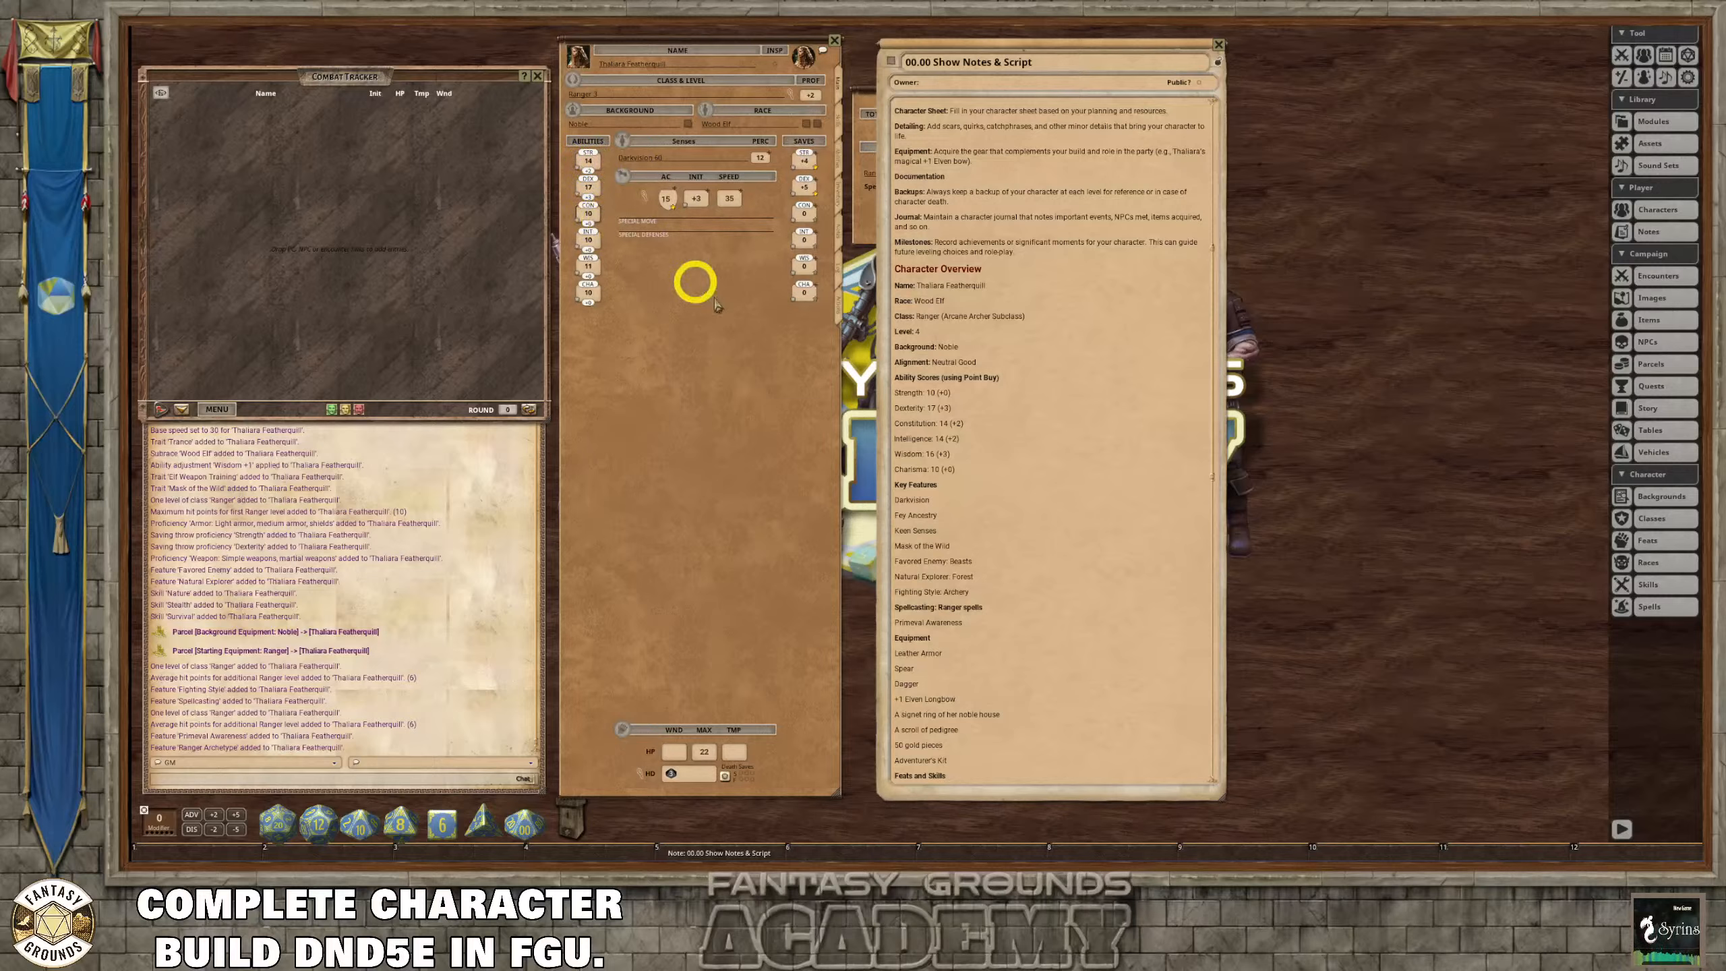
scroll(589, 291, up, 2)
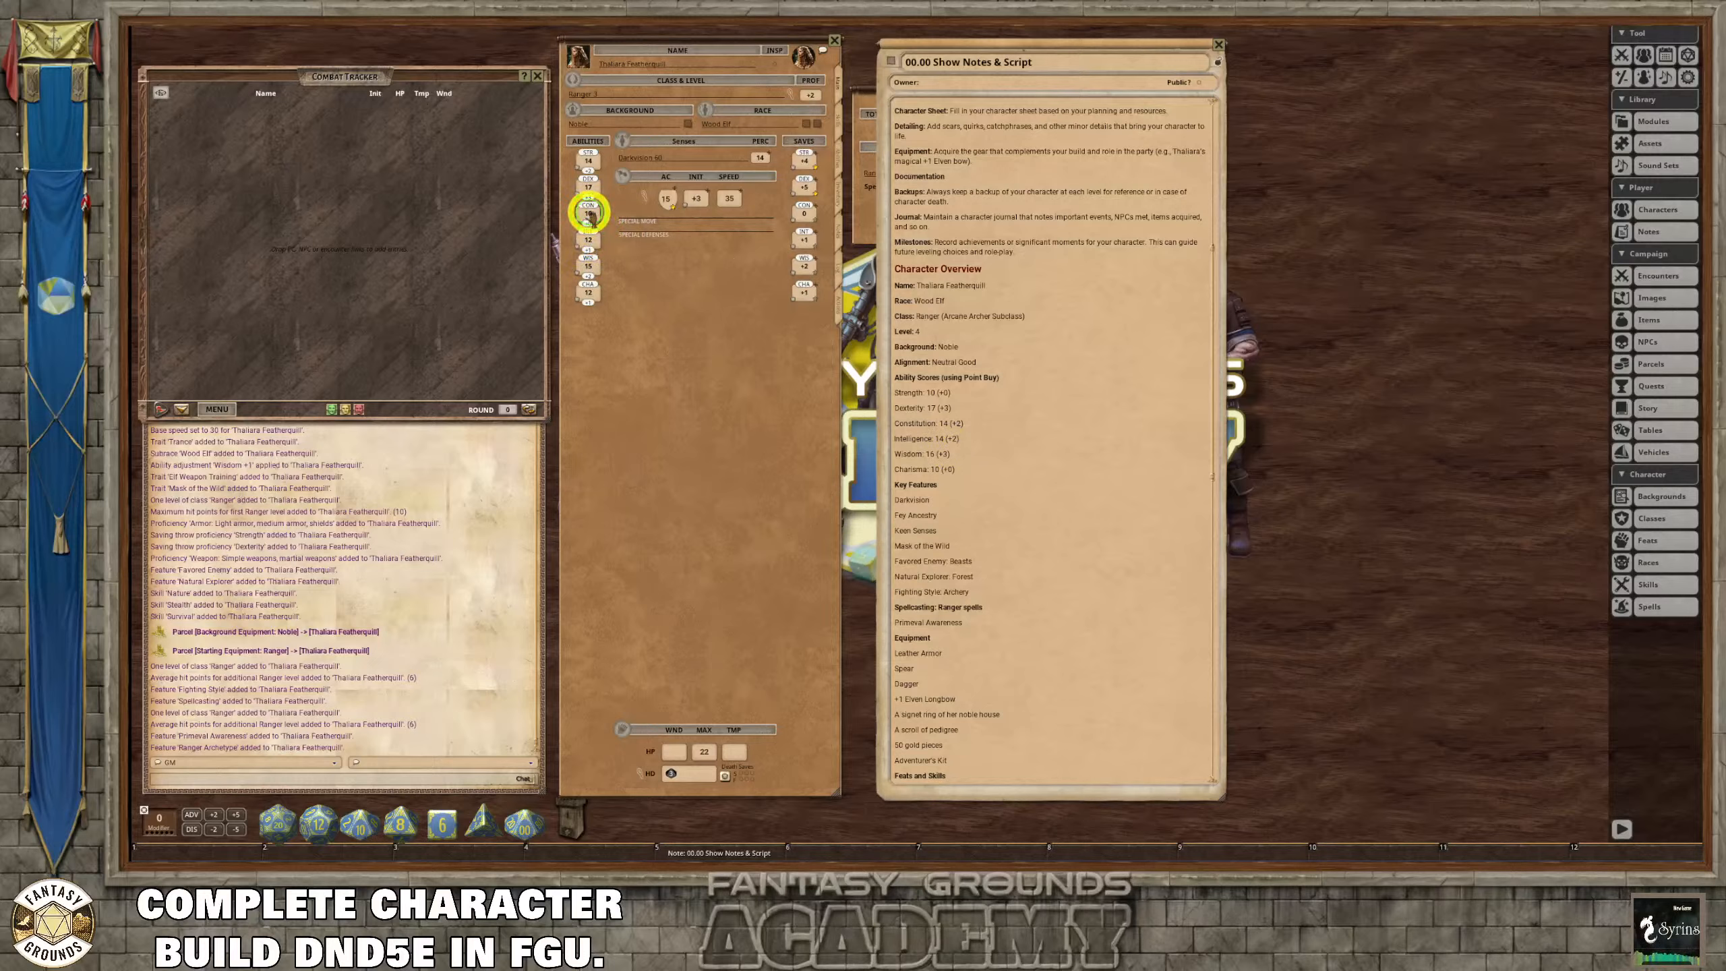
text(13)
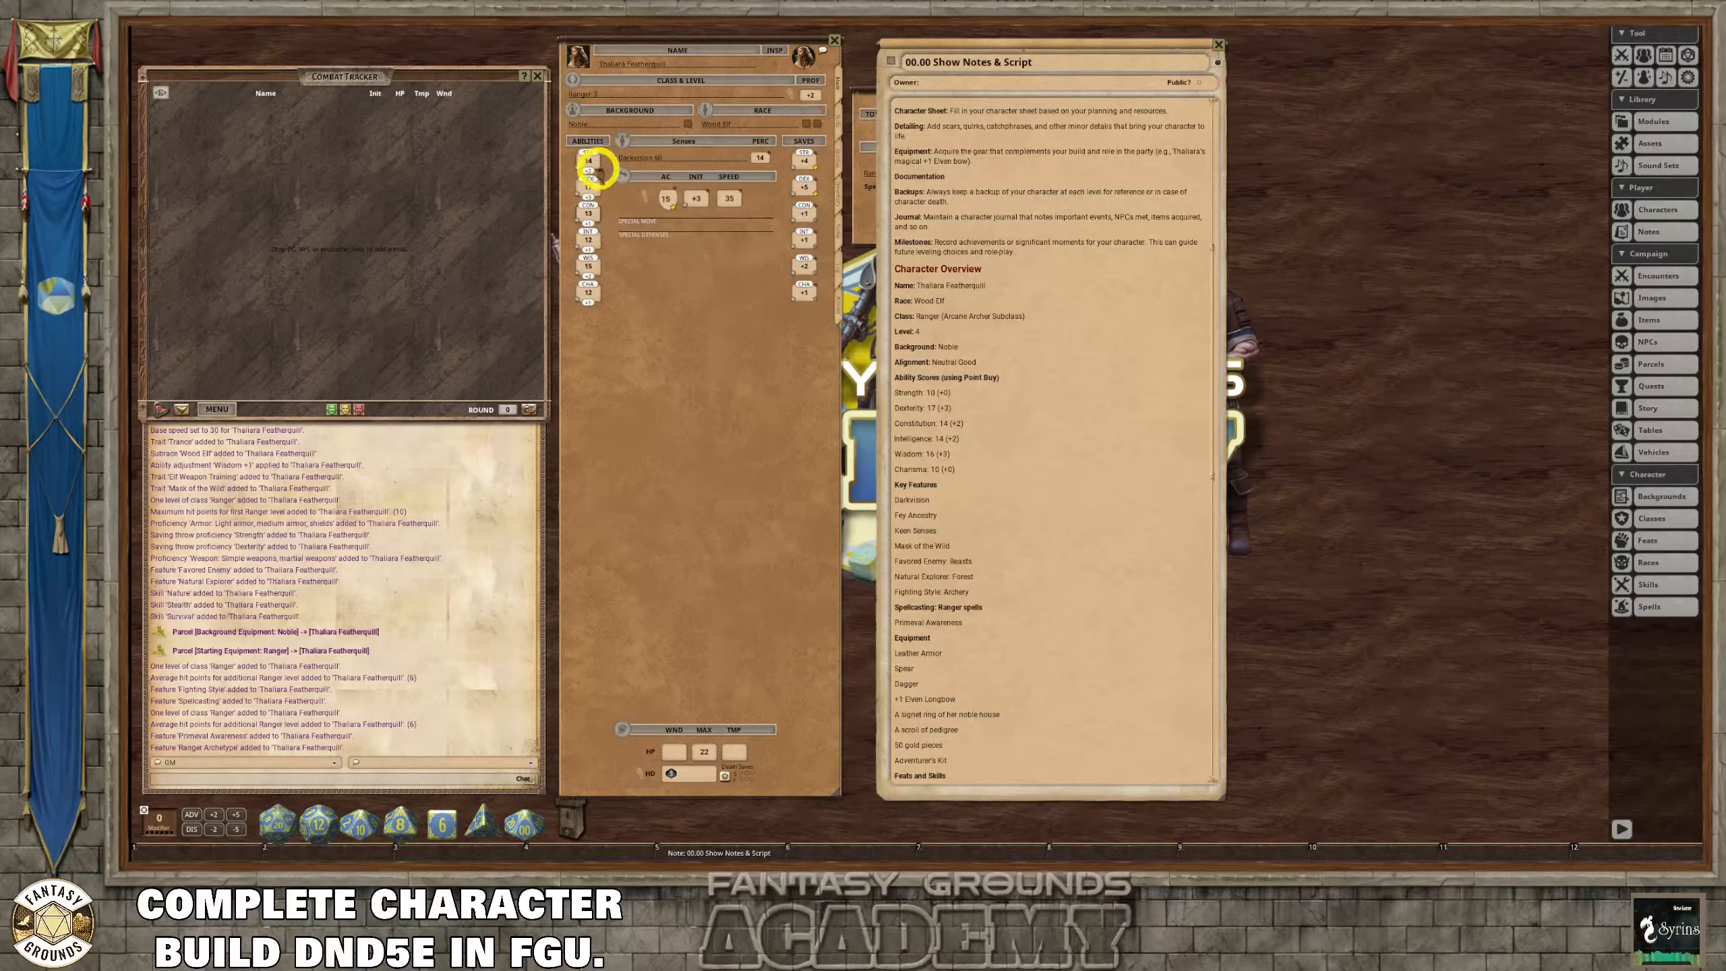
click(684, 308)
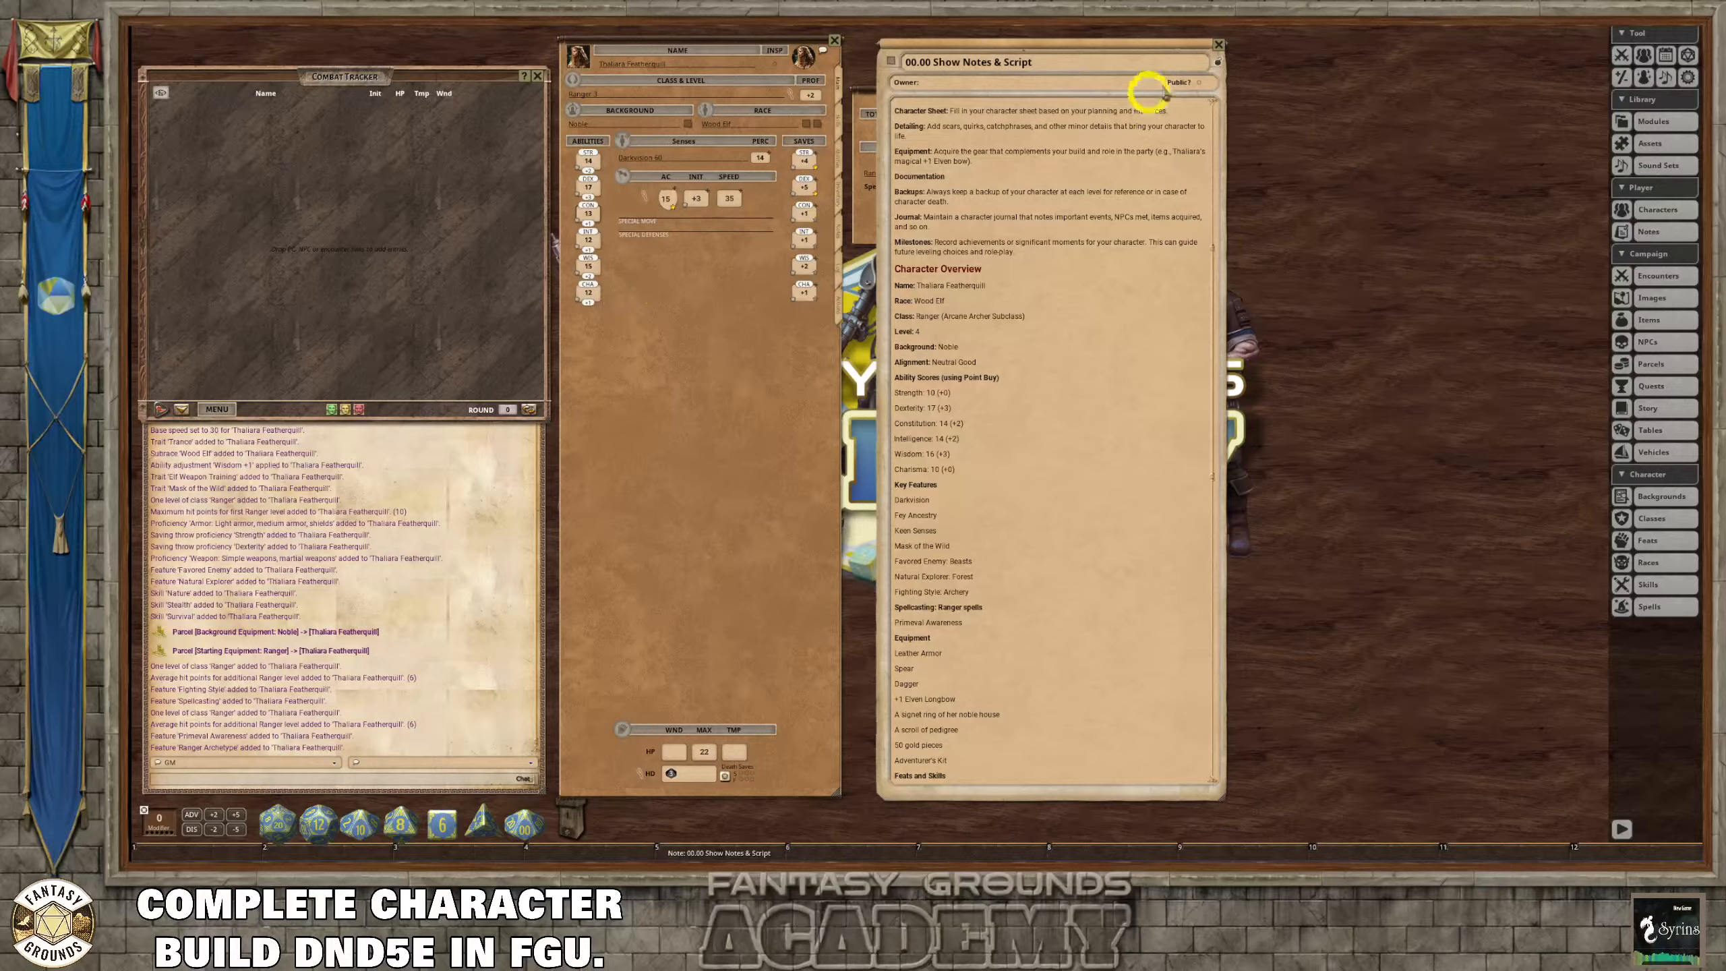
click(1219, 46)
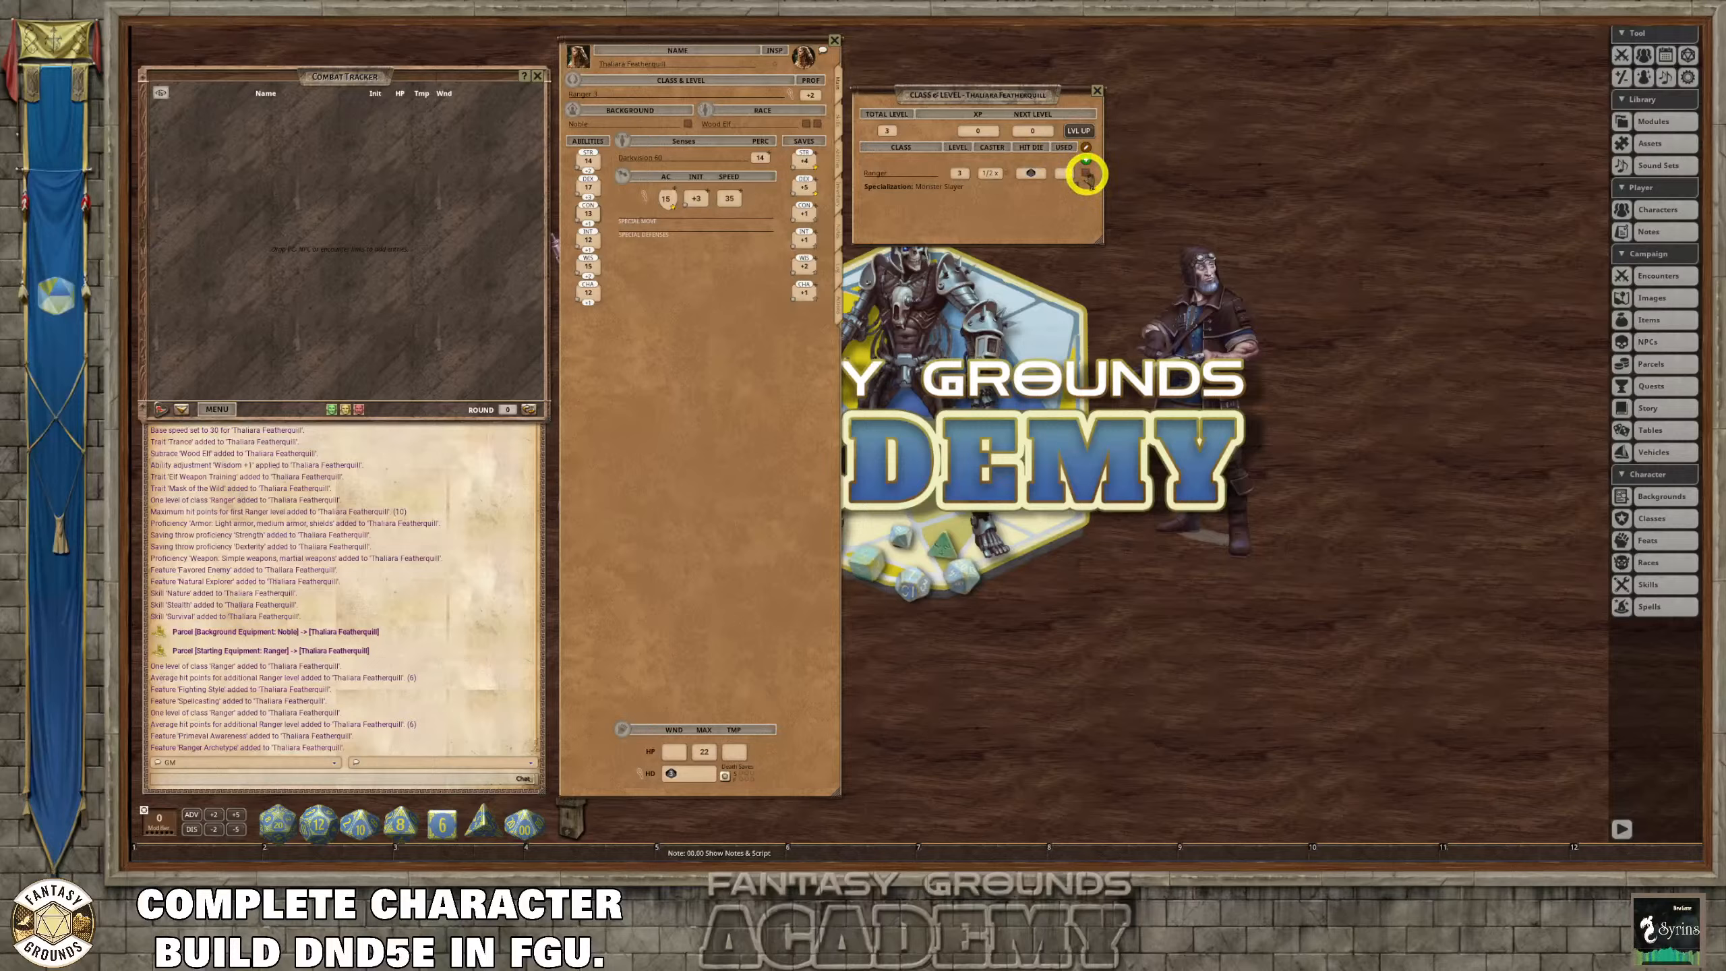
Advance the character's Ranger class to level 4 and collapse the Primeval Awareness power's effect details.
click(1085, 175)
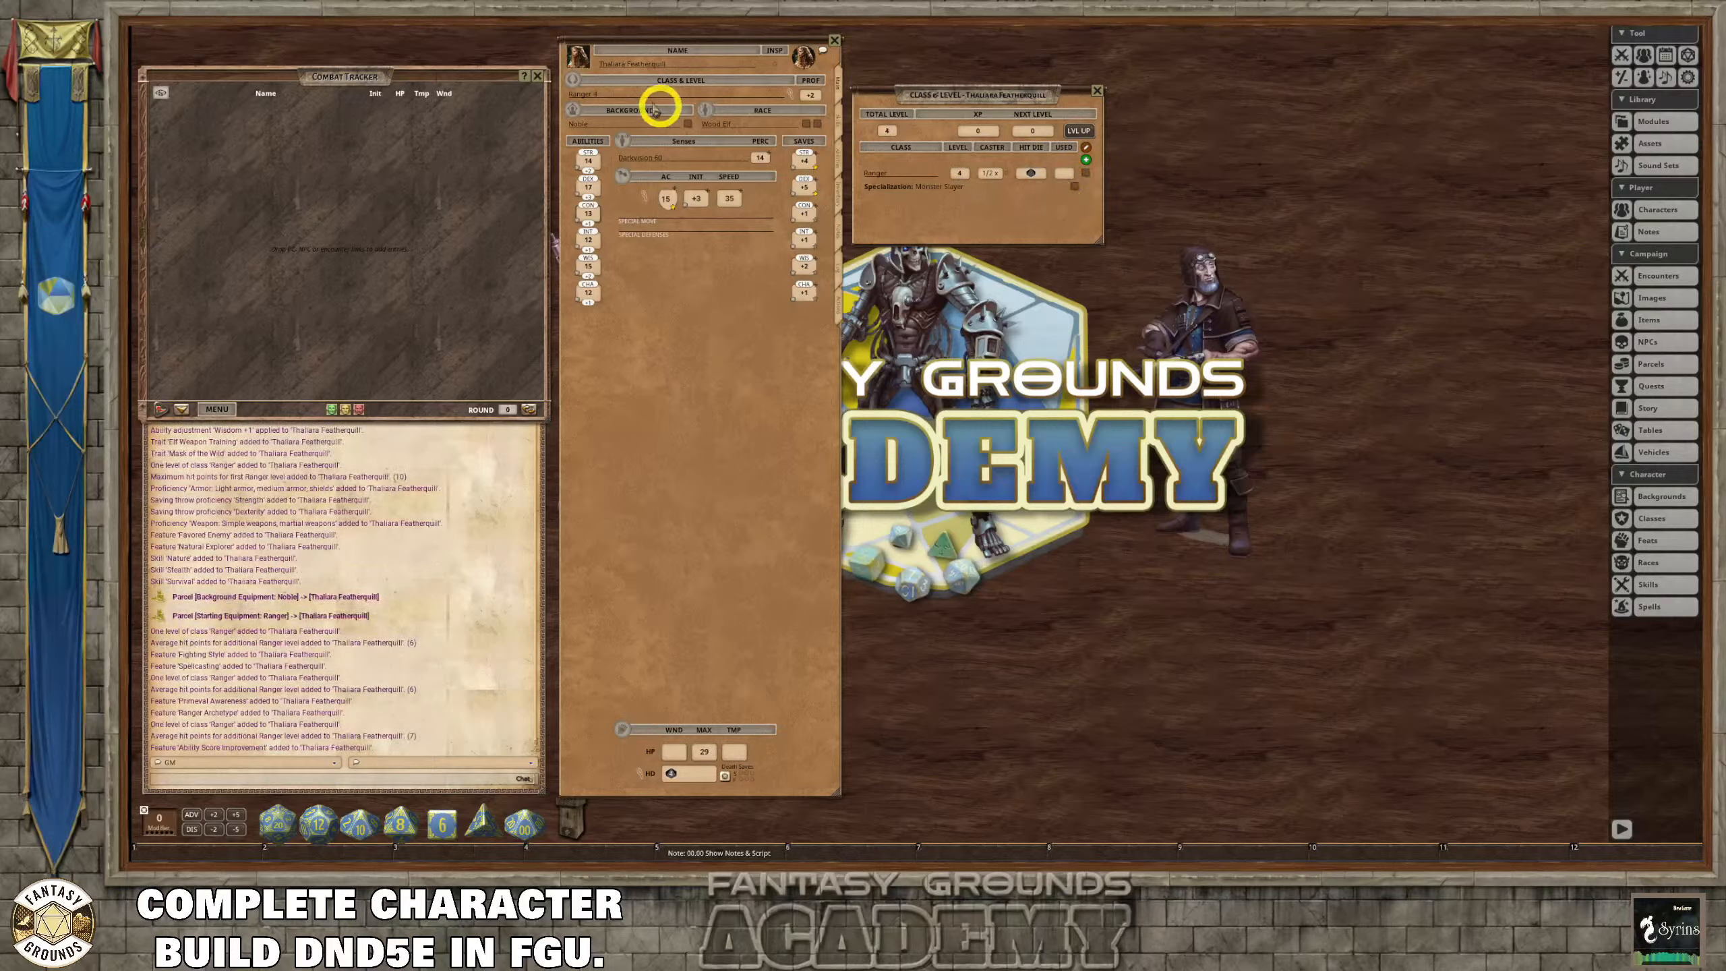
click(836, 161)
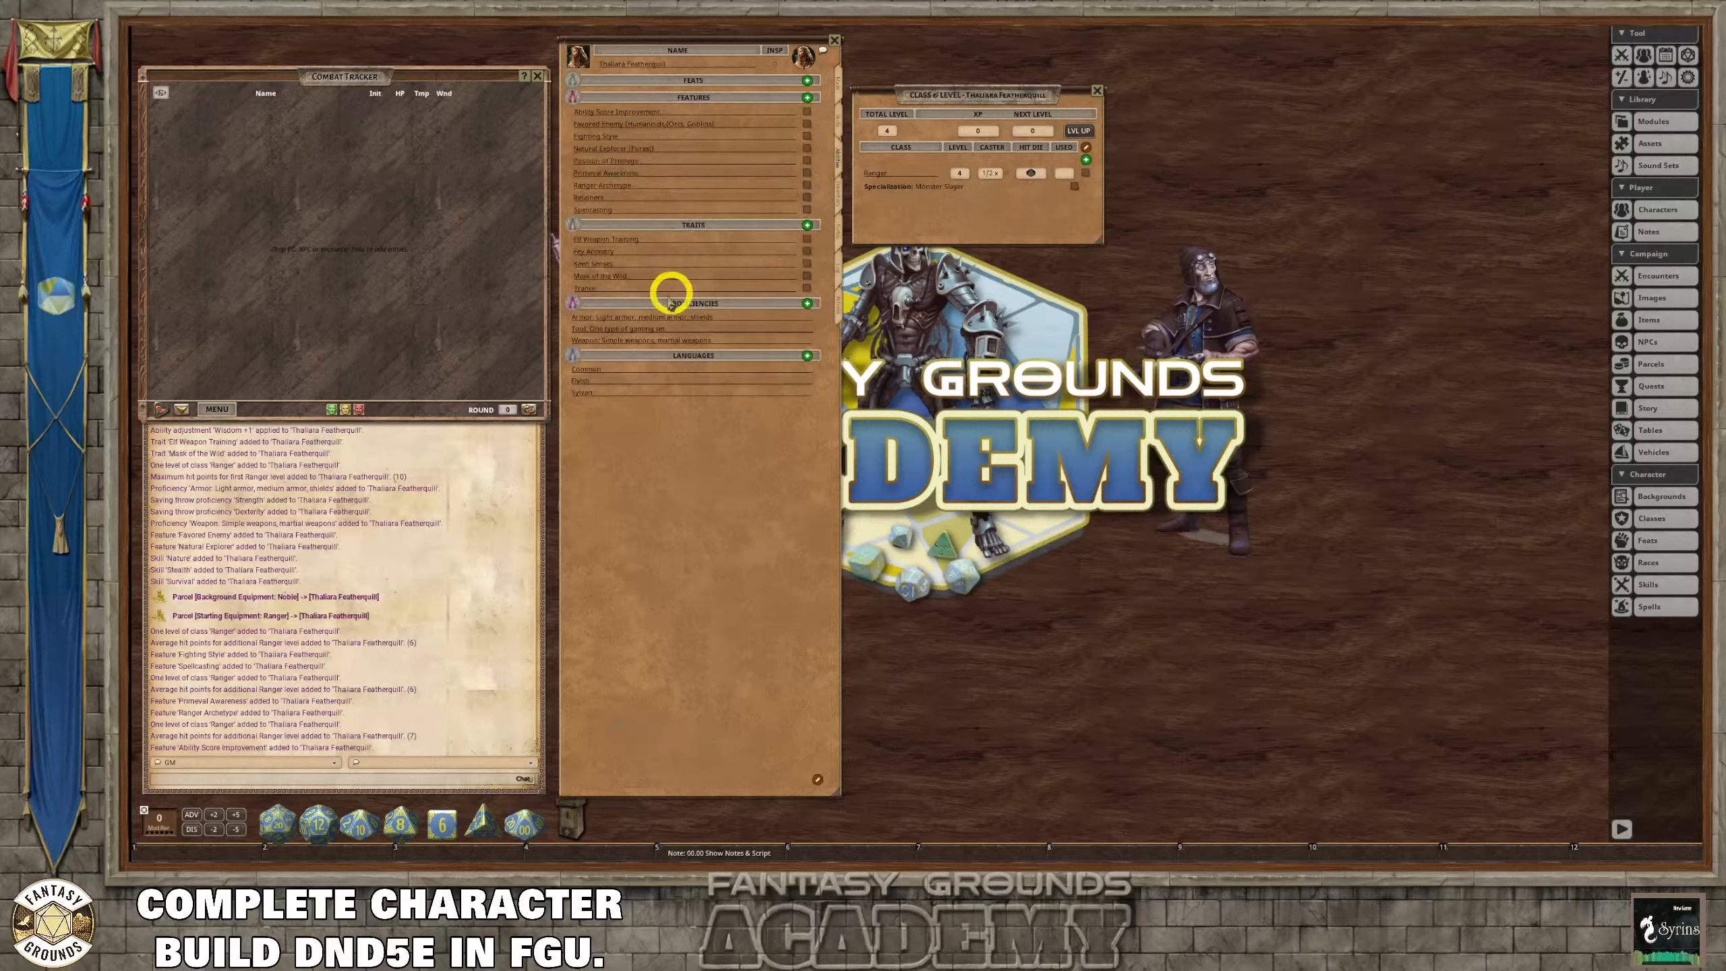
click(839, 297)
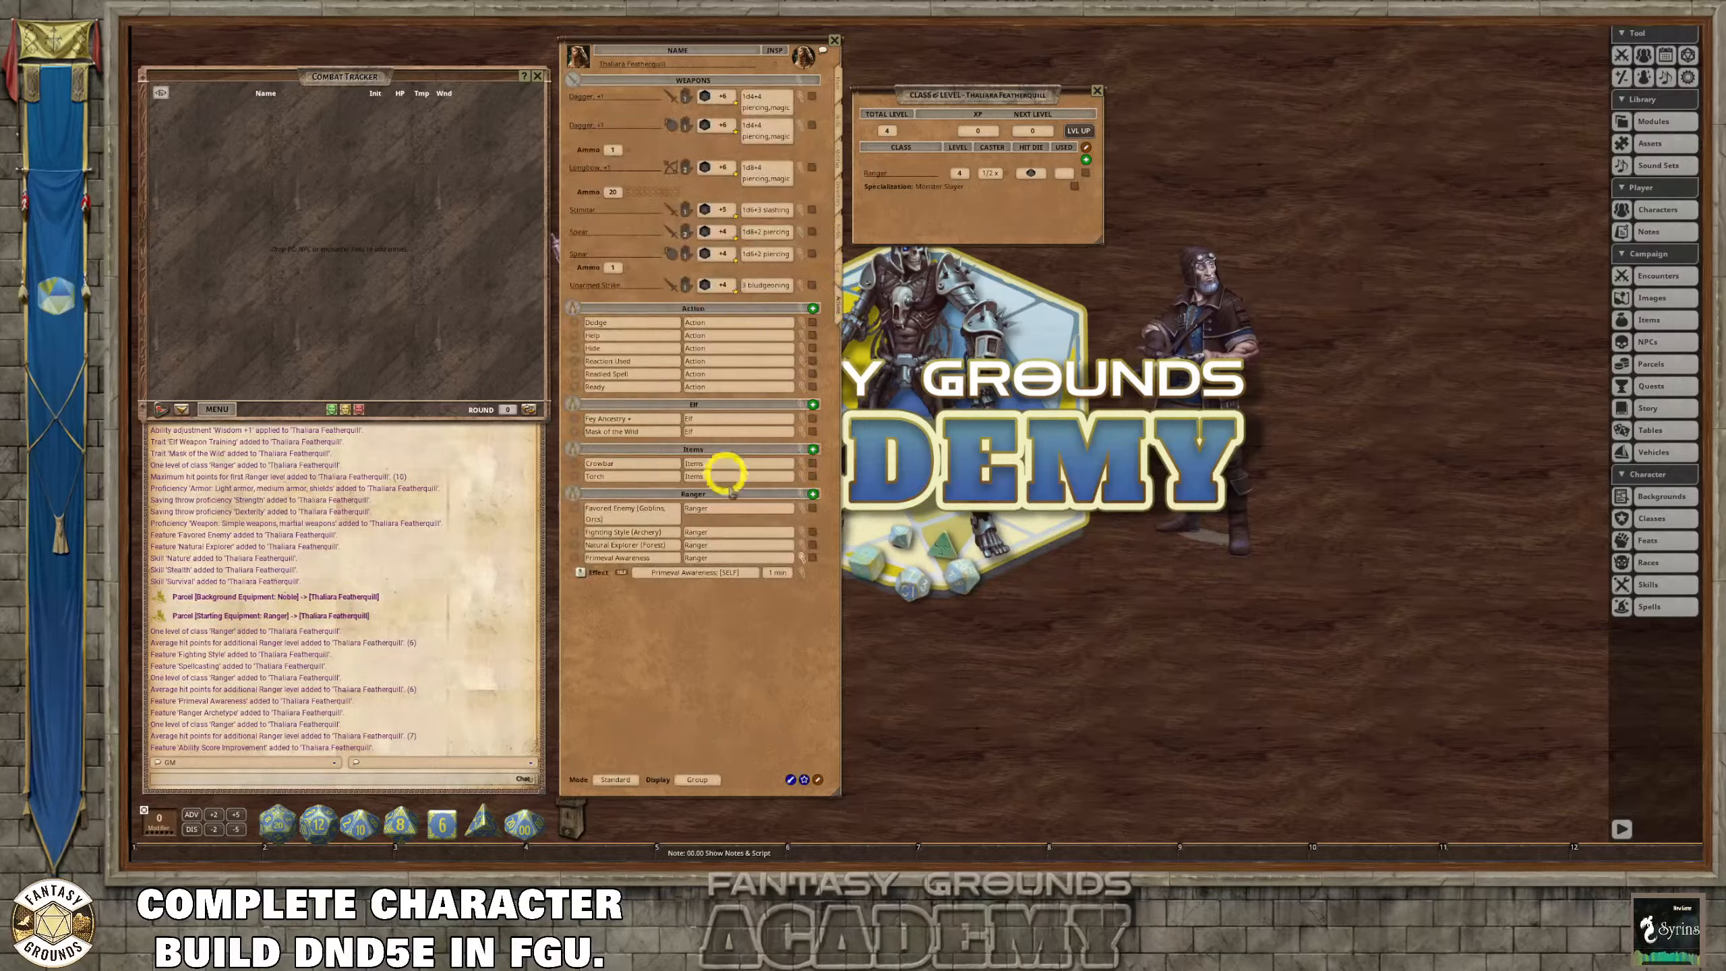
click(801, 559)
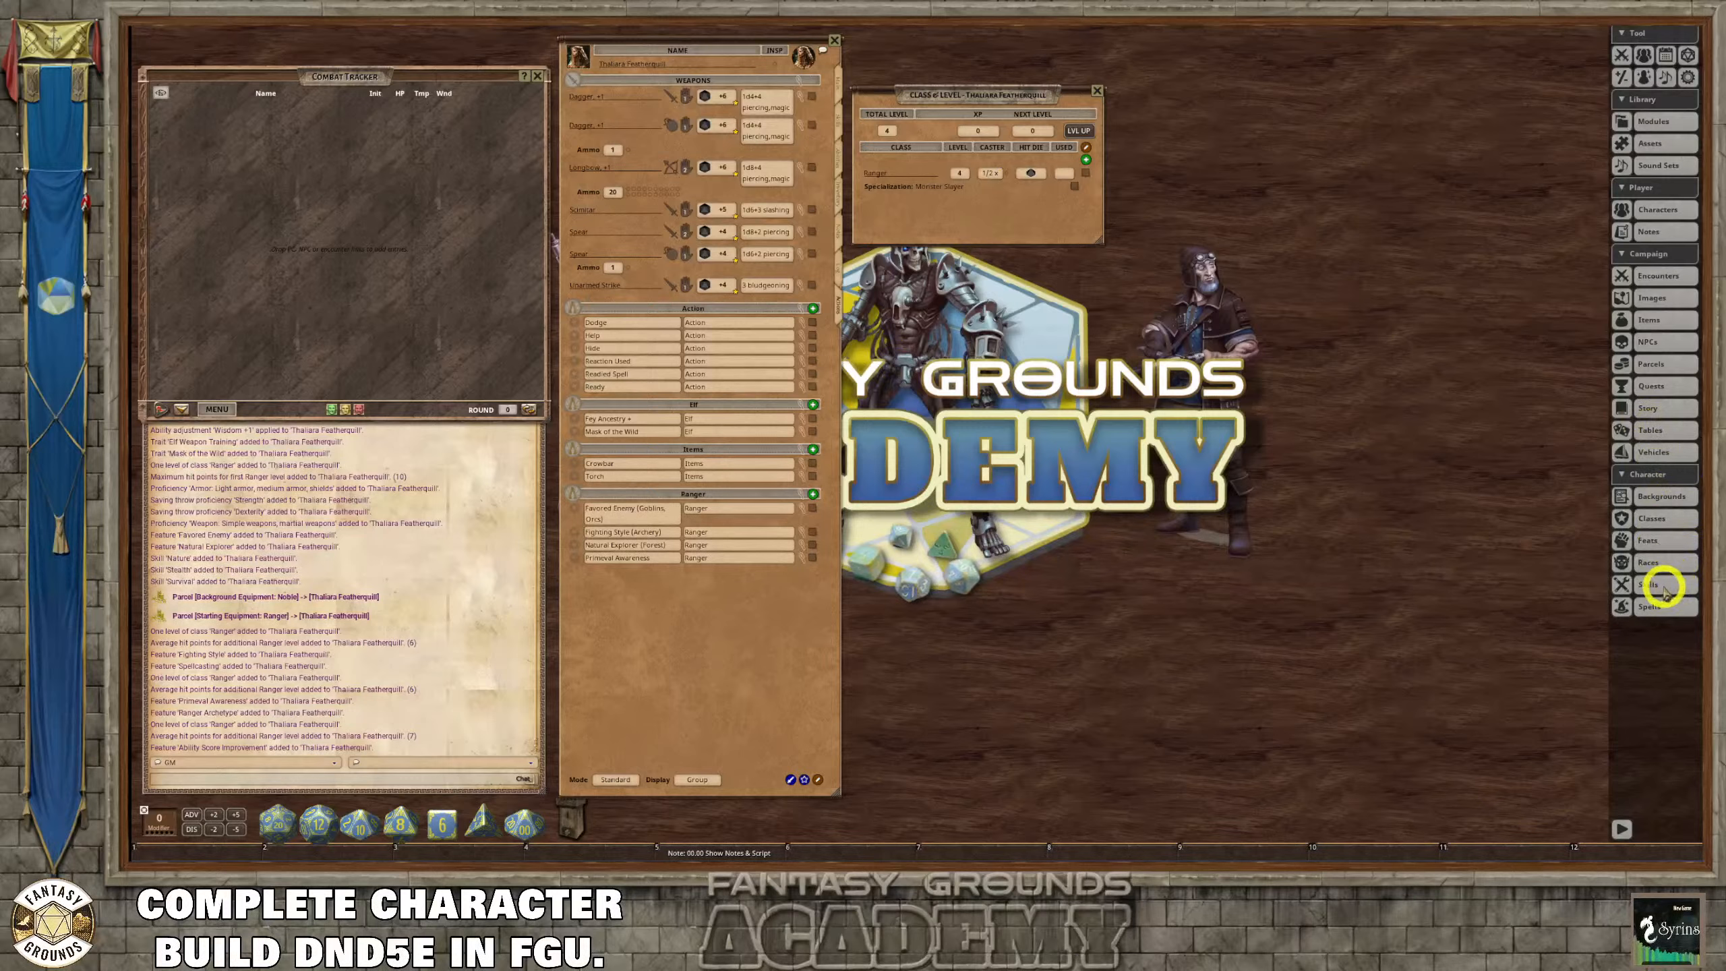
Open an enlarged list of feats and bring up the Sharpshooter feat's description from its second page.
click(1679, 544)
drag(1603, 441, 1144, 196)
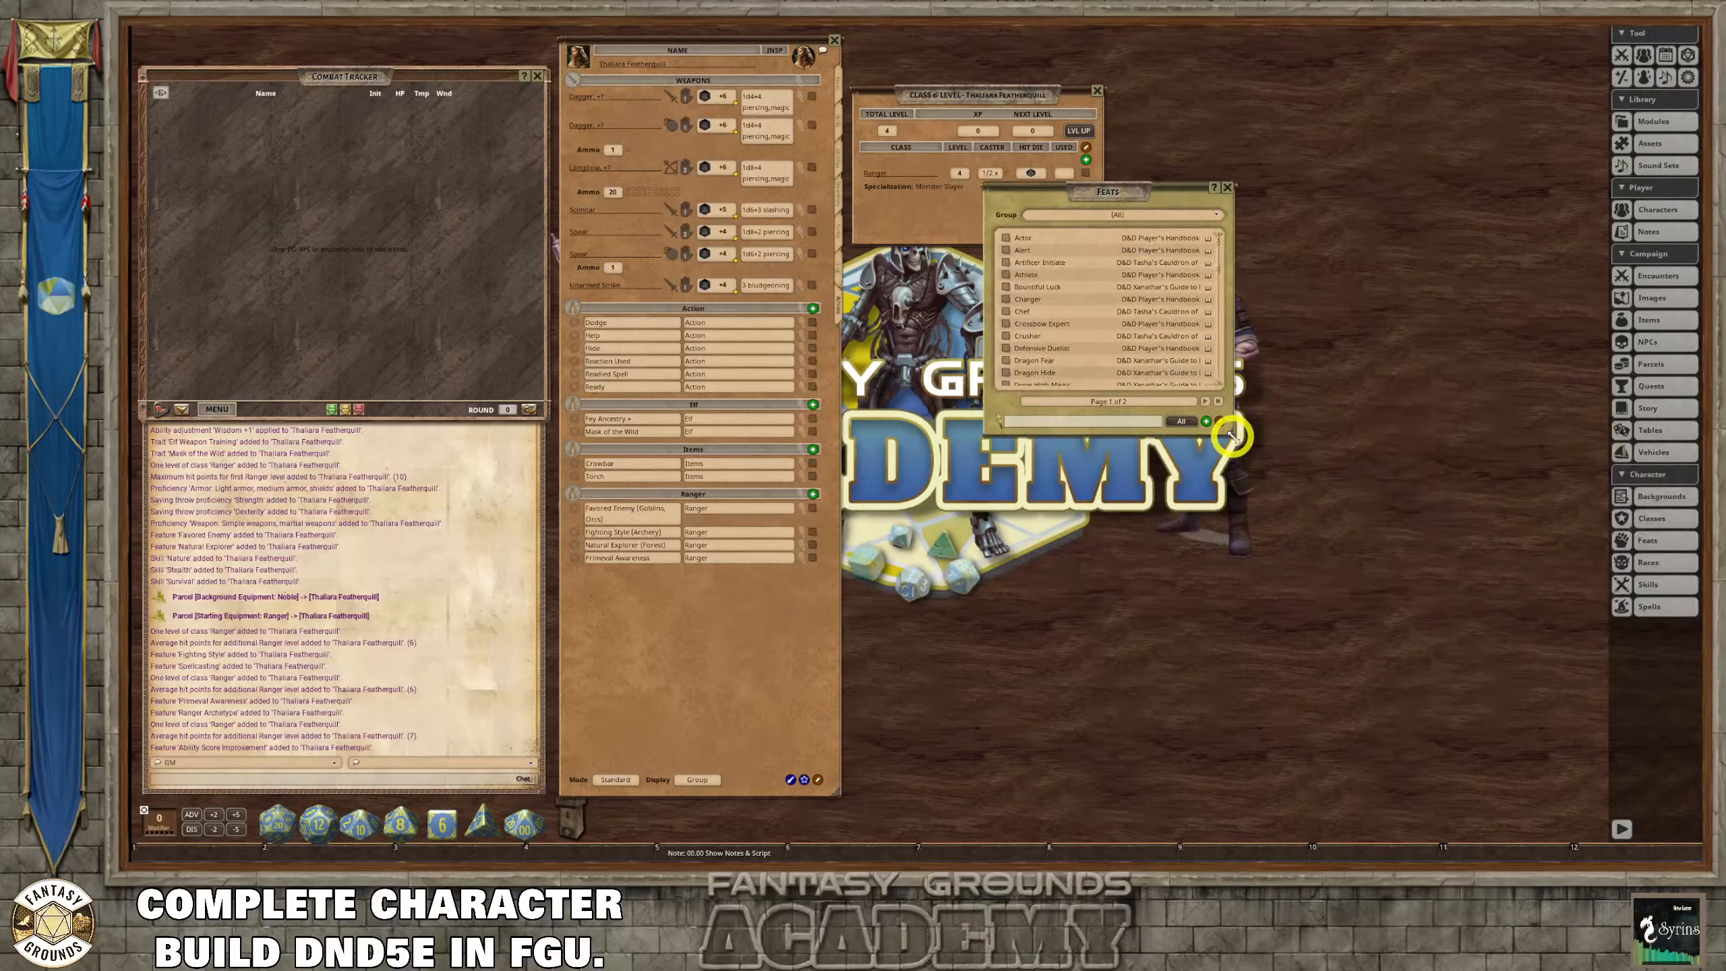
drag(1232, 437, 1357, 655)
scroll(1110, 475, down, 5)
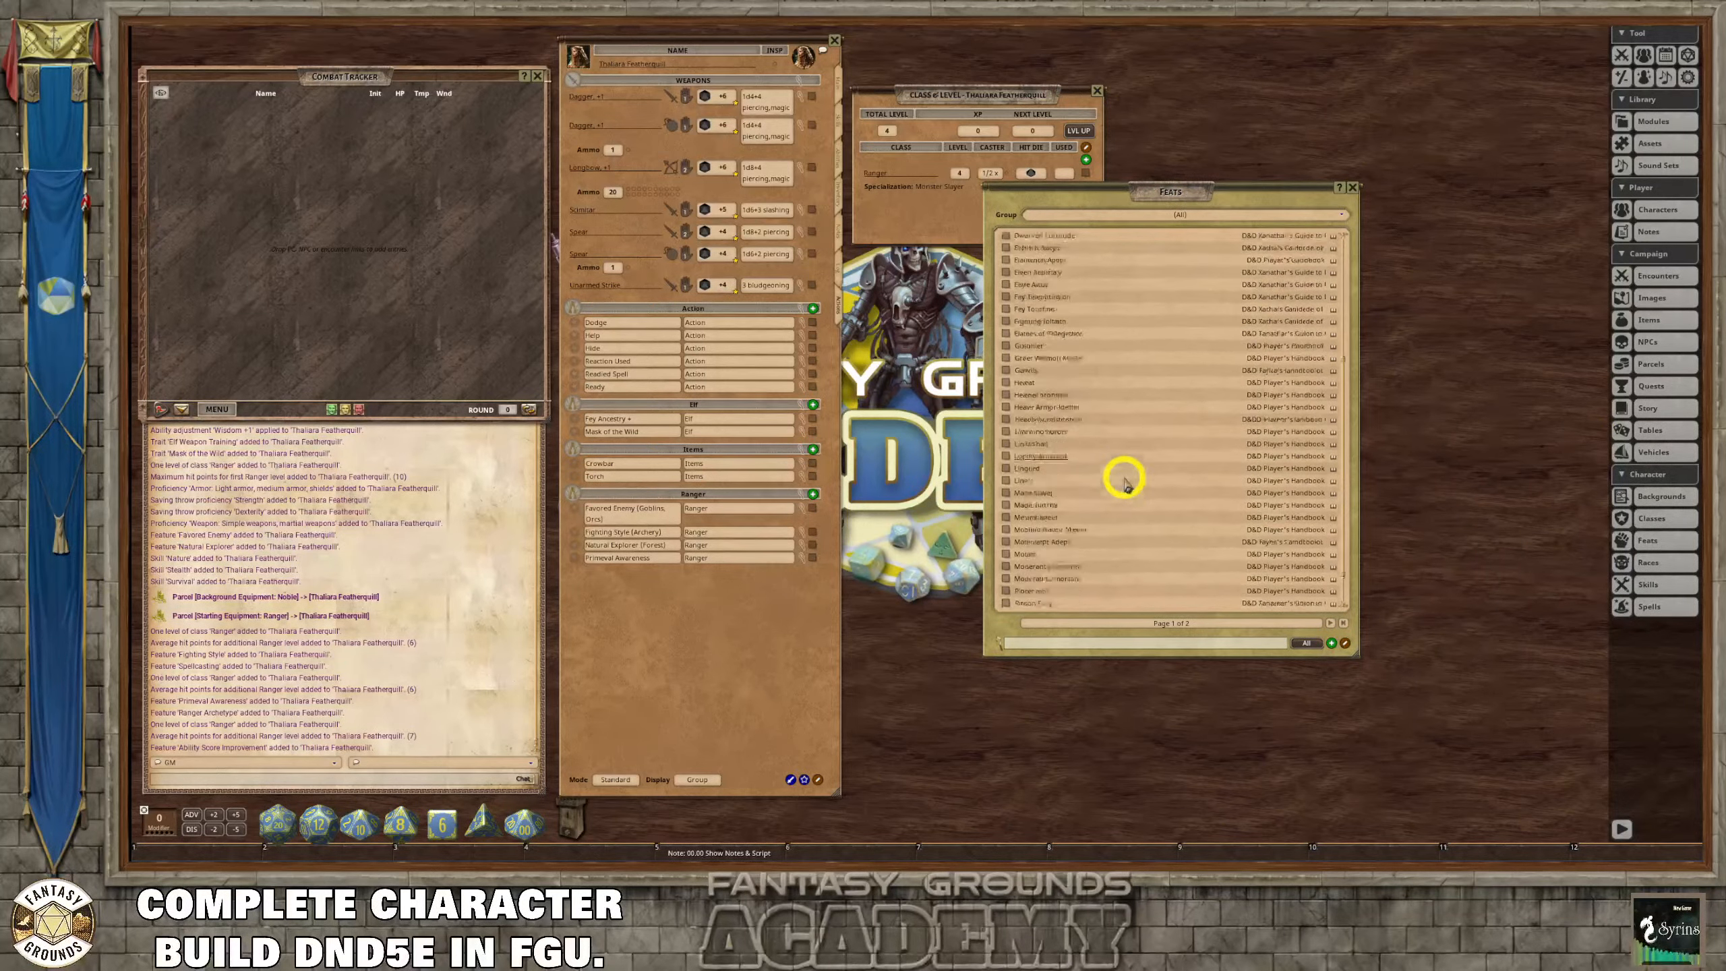
click(1330, 624)
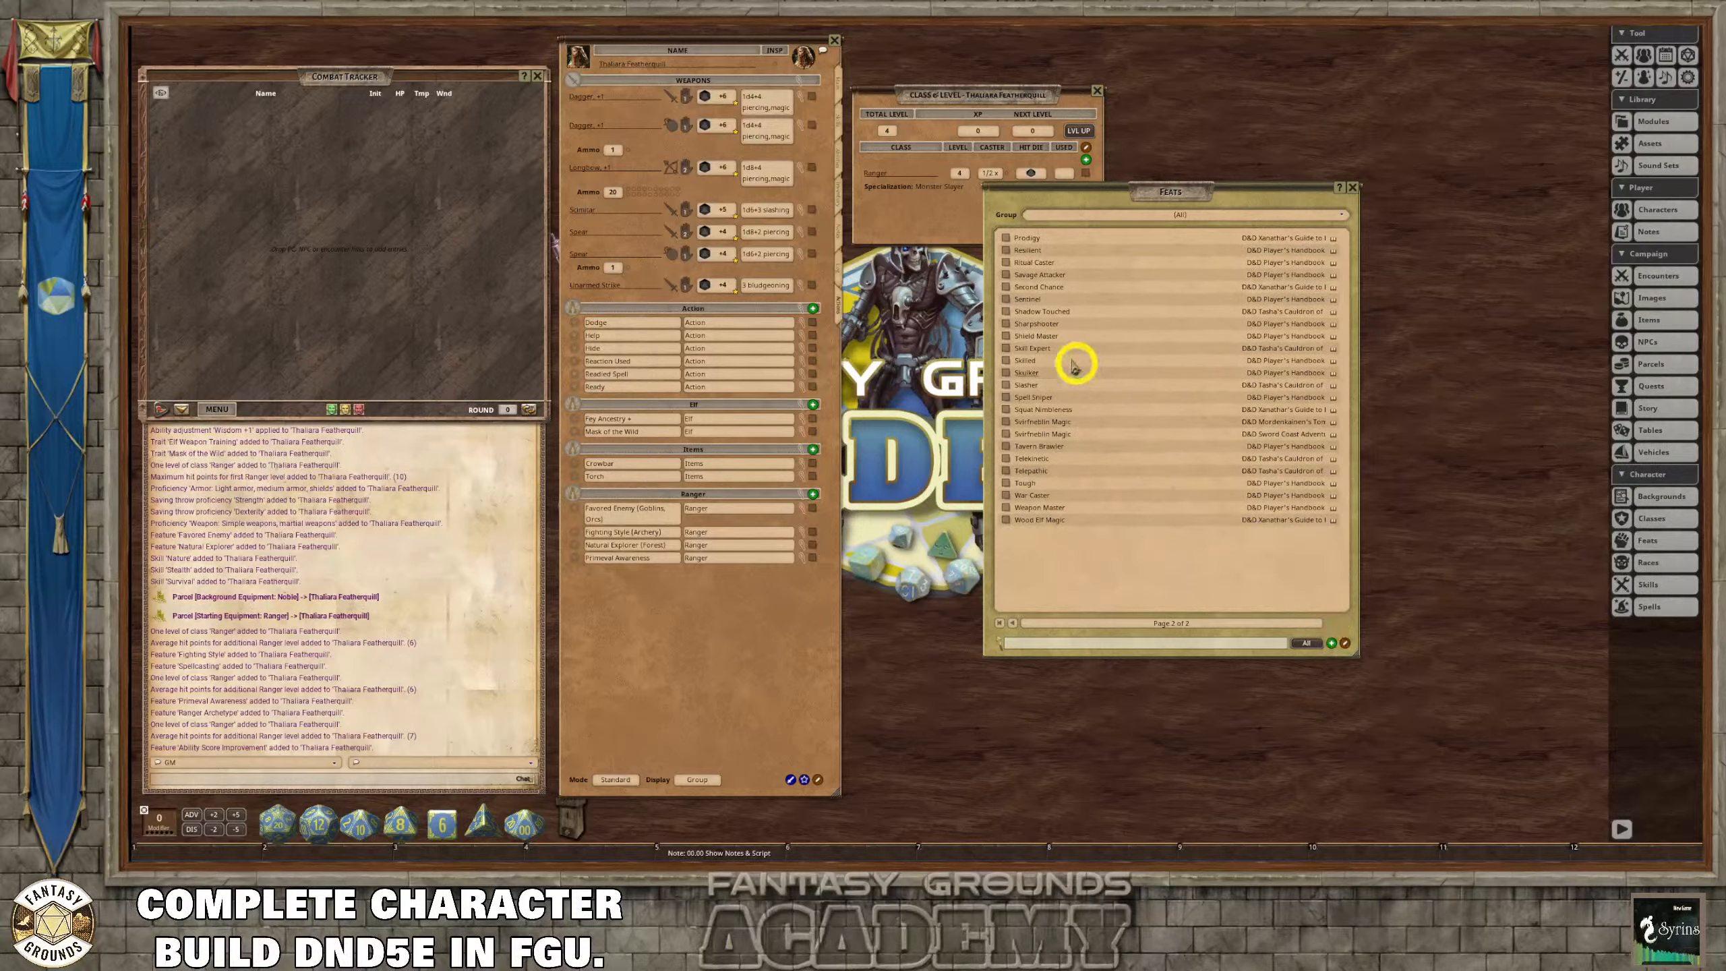
click(1009, 324)
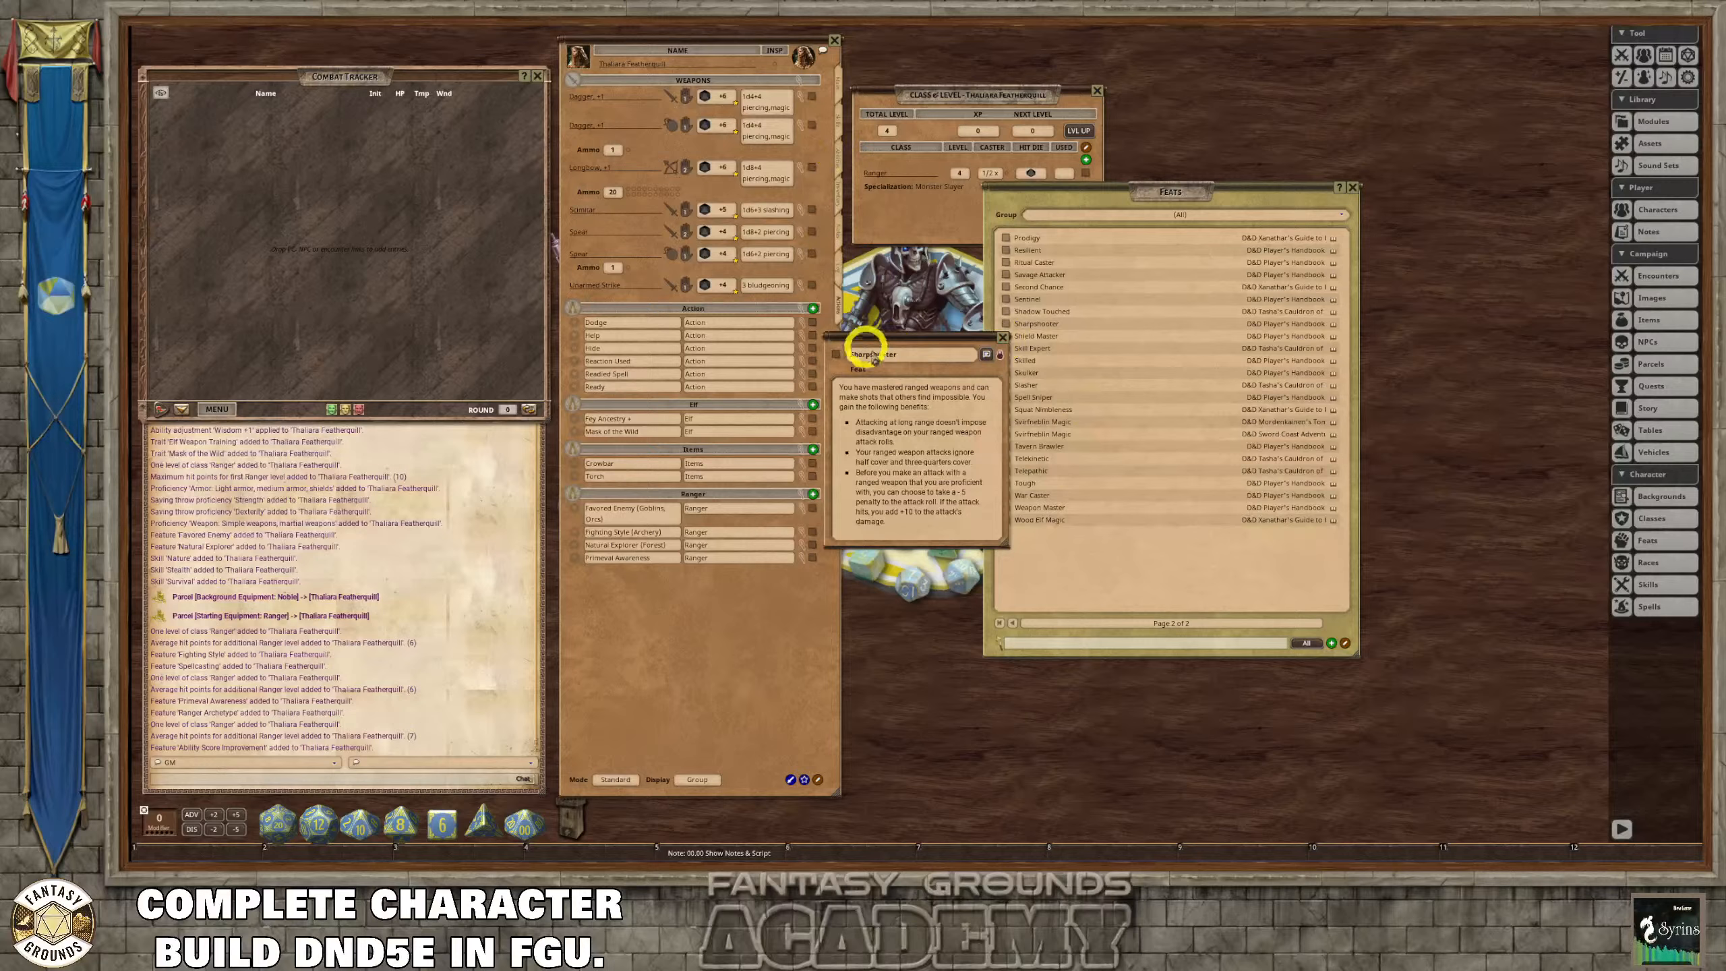
Add the Sharpshooter feat to the character's list of feats.
drag(887, 351, 995, 294)
click(836, 124)
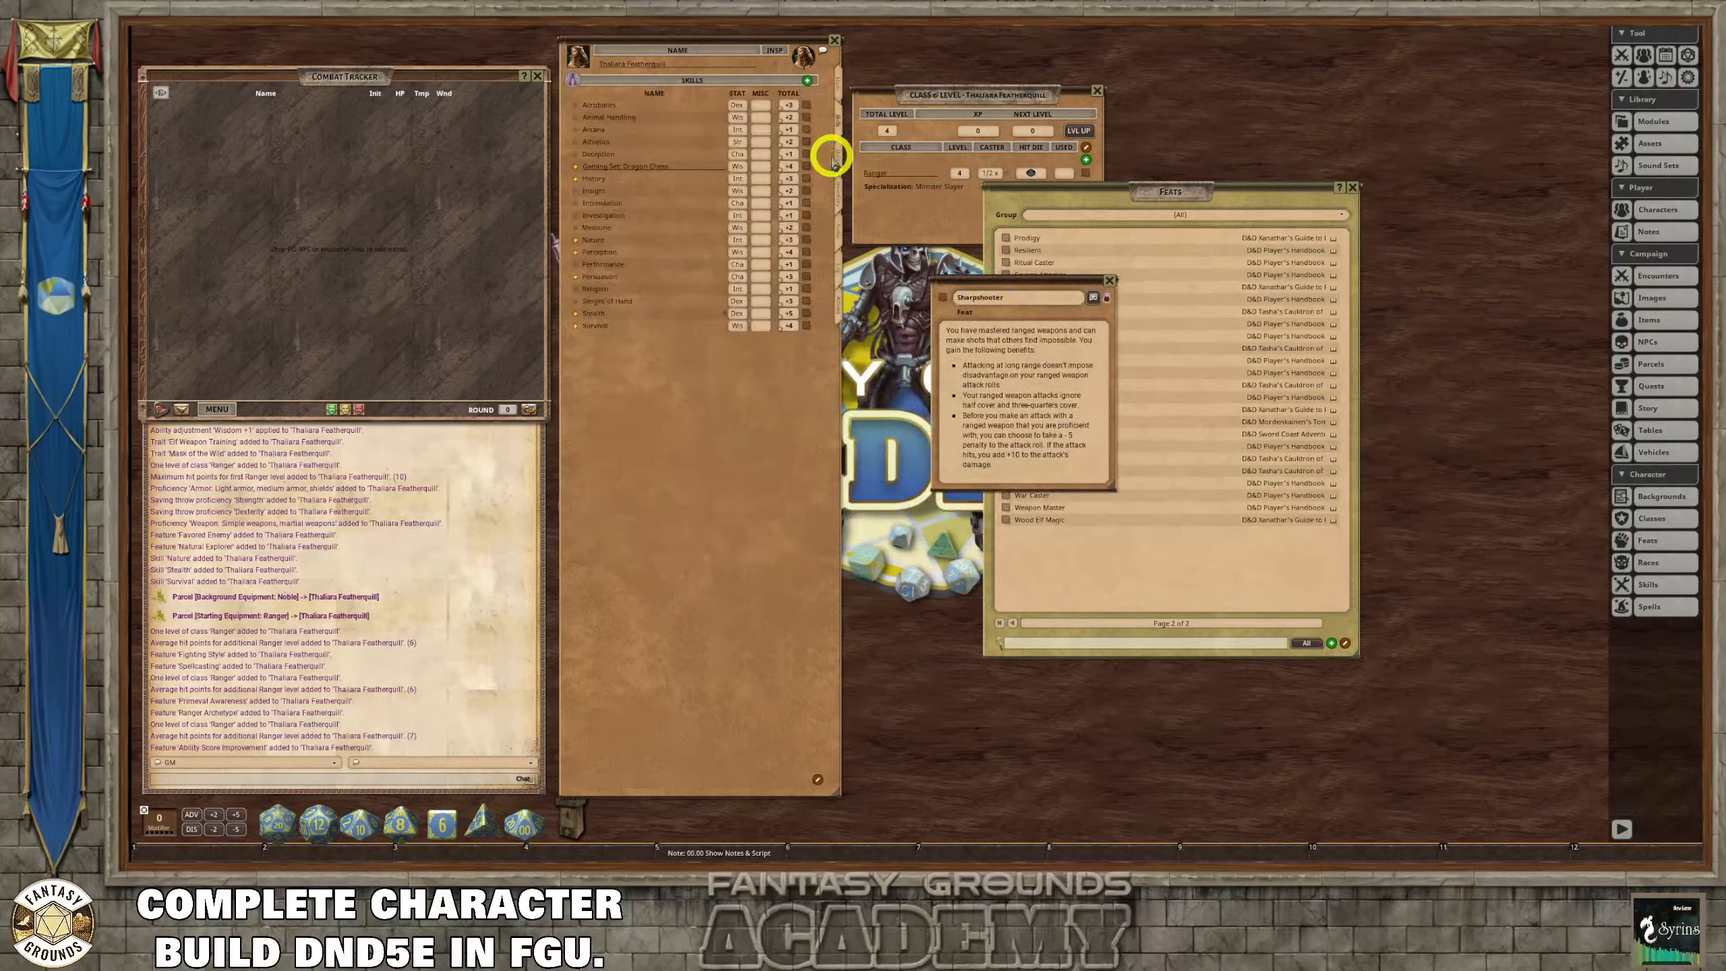
click(838, 161)
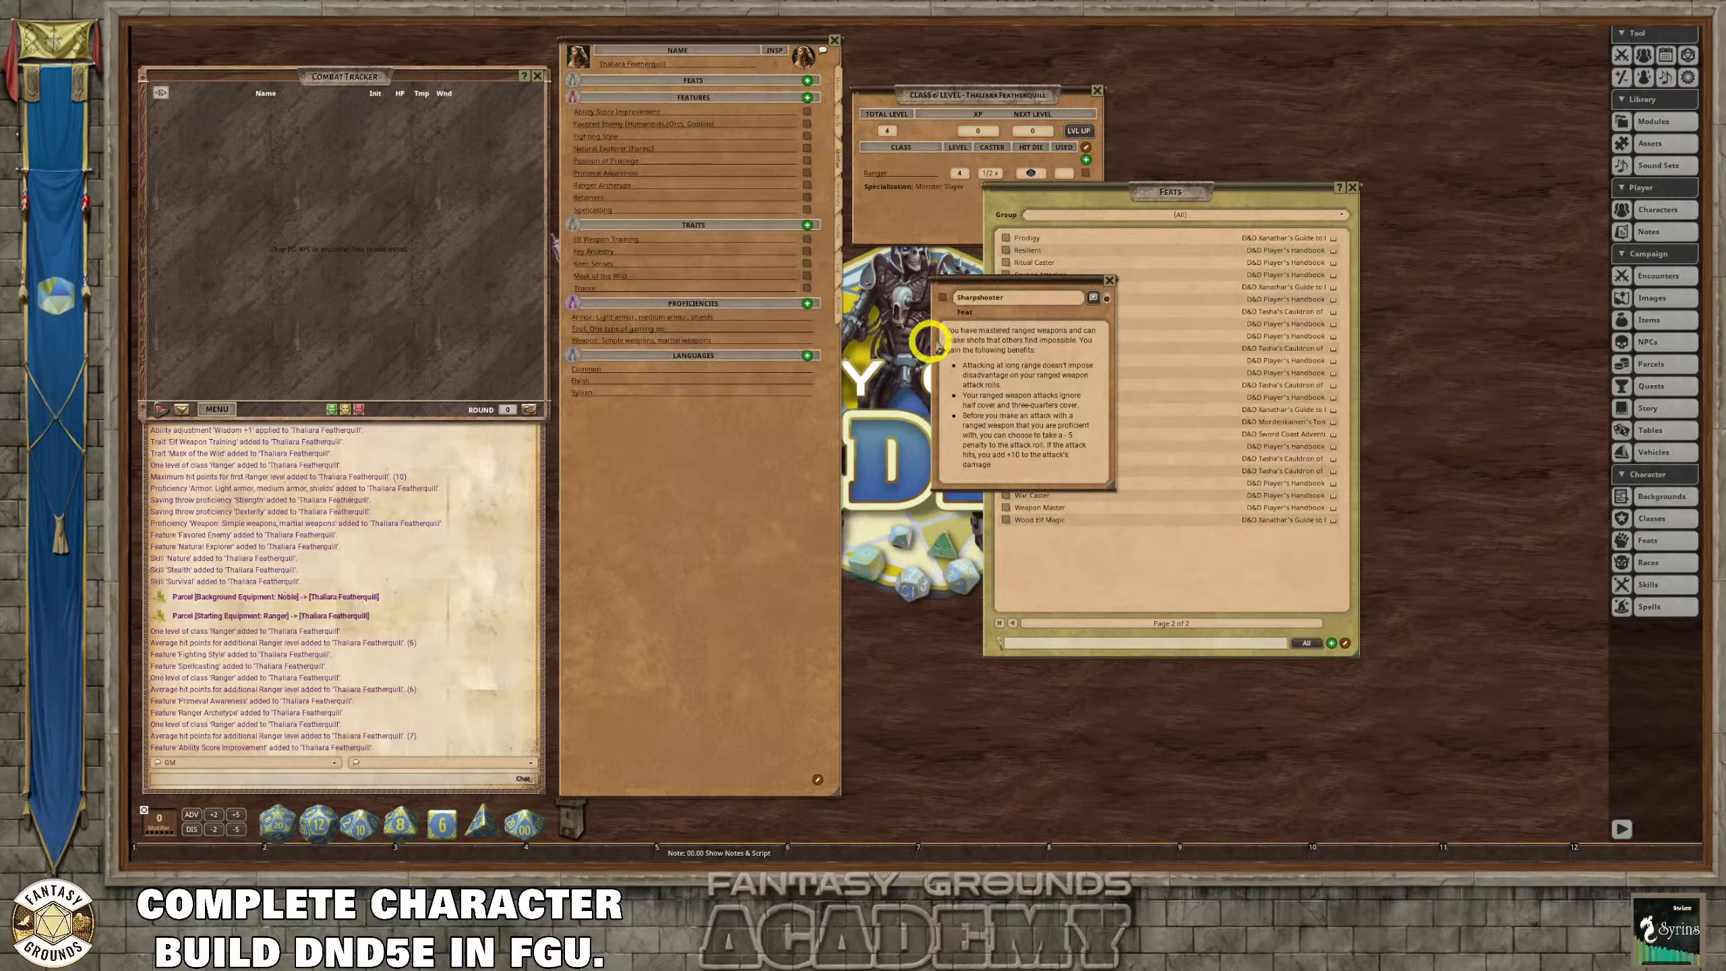
drag(943, 303, 699, 84)
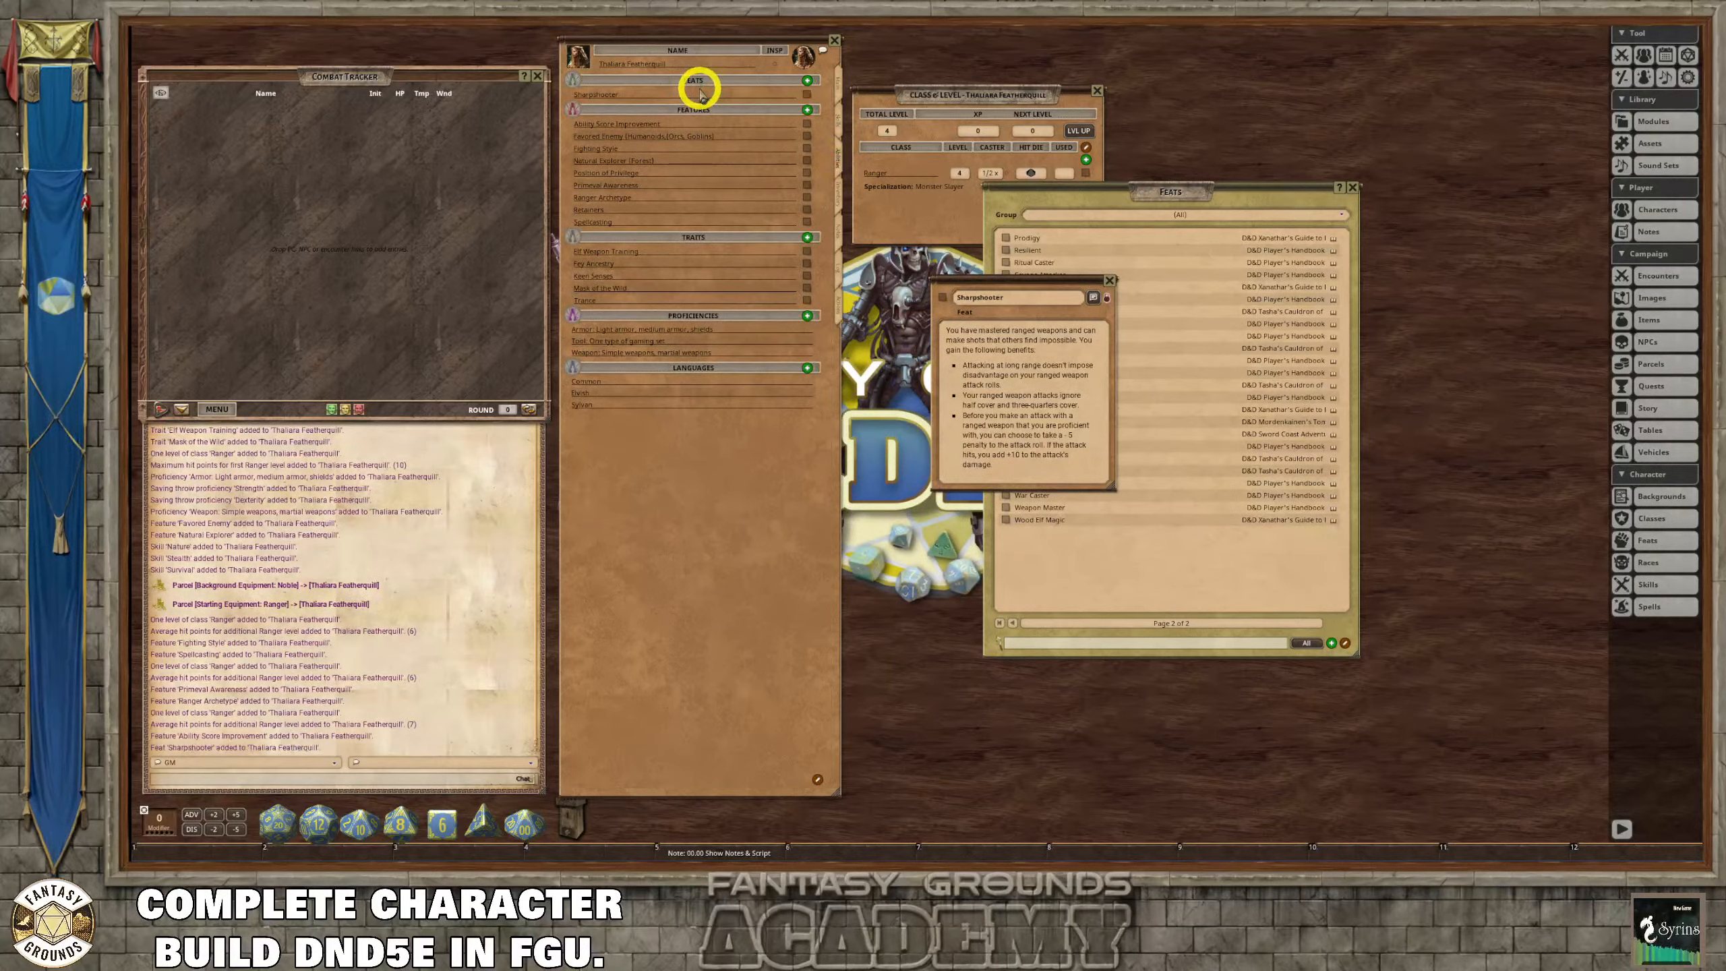
Review the Sharpshooter effects among the character's powers, and leave their details collapsed.
click(838, 308)
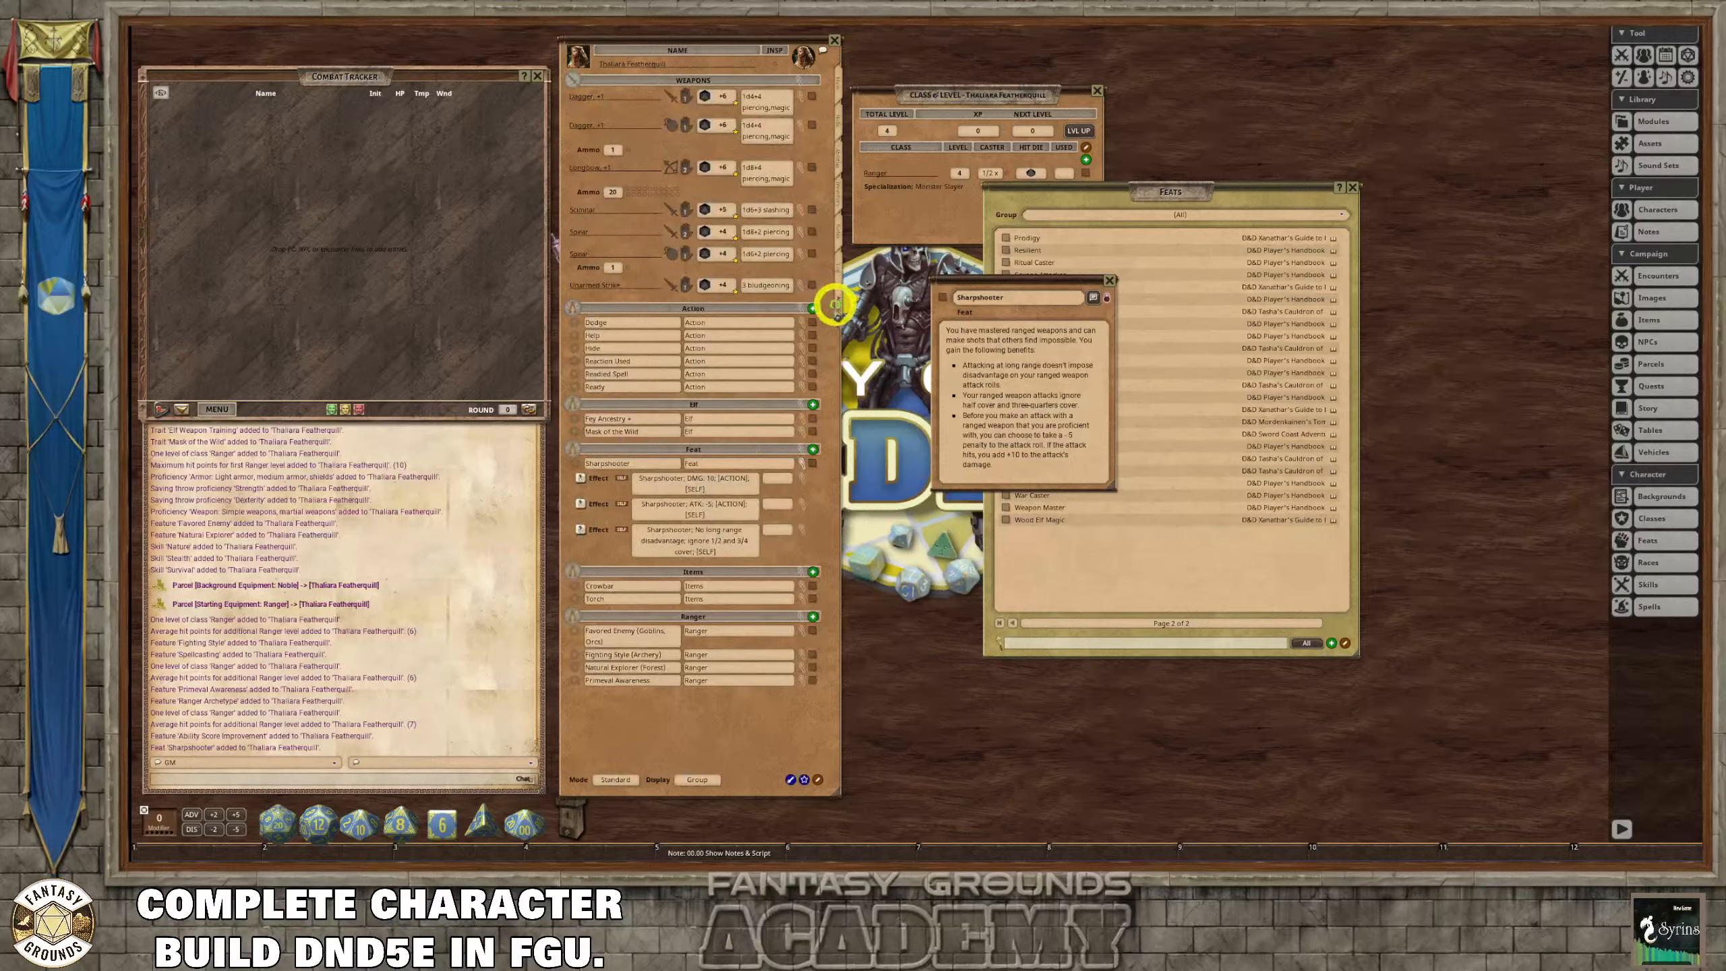
click(801, 463)
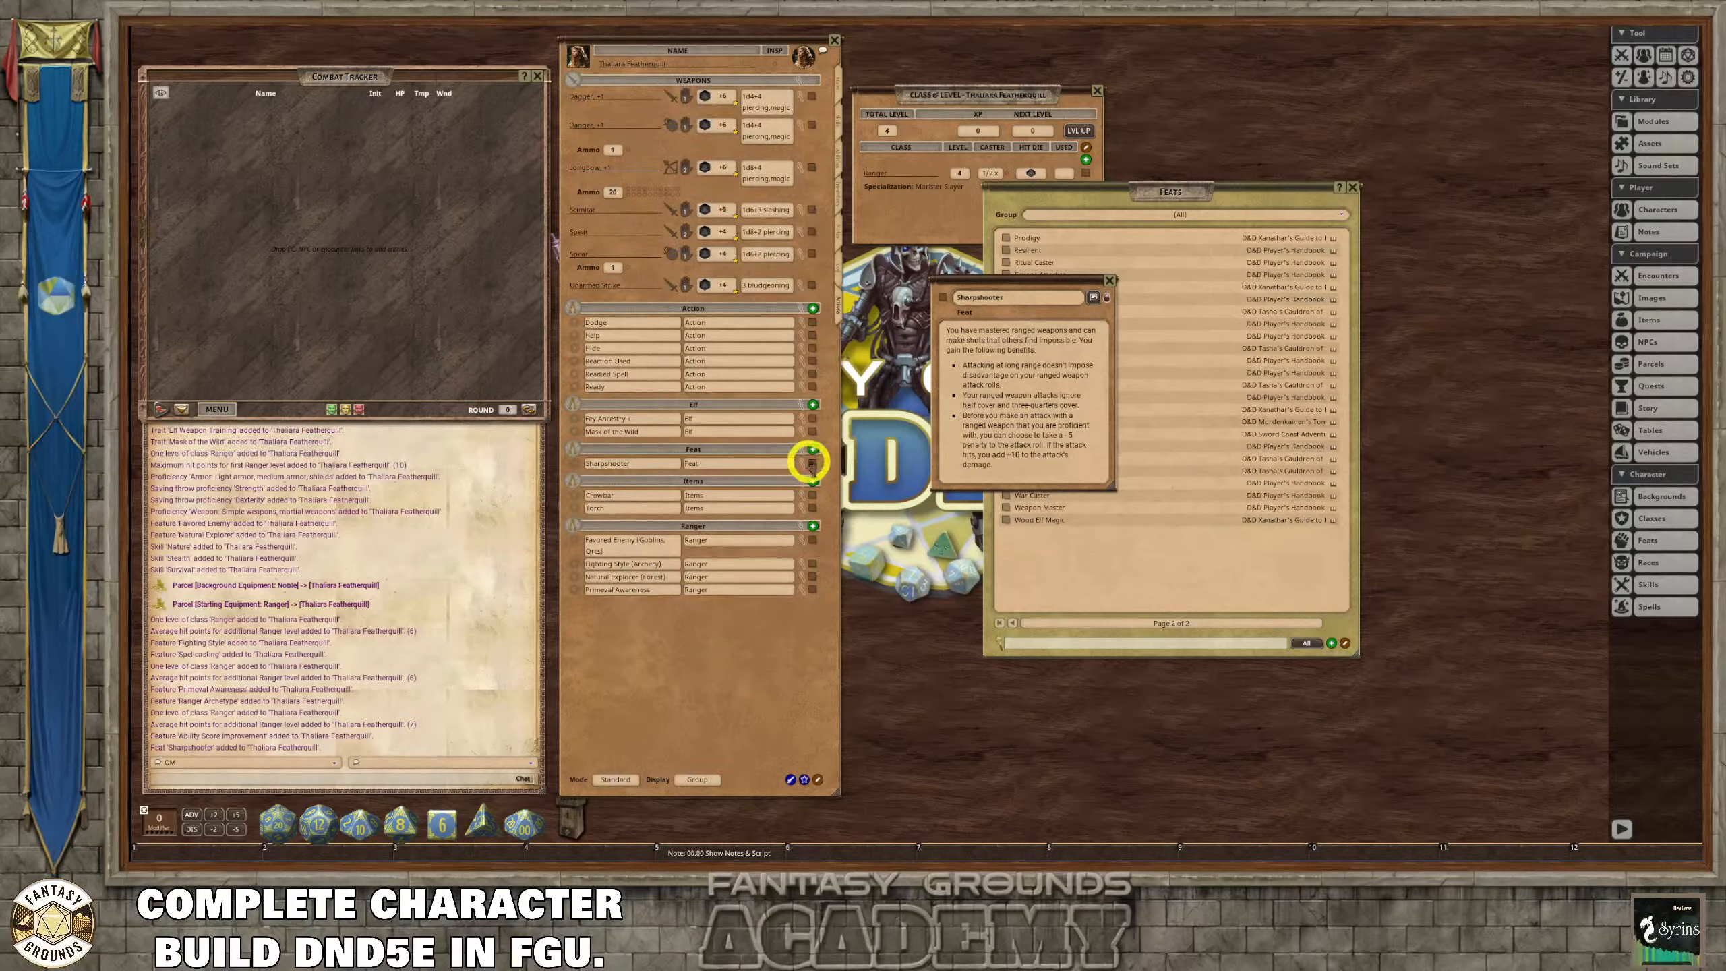
click(803, 465)
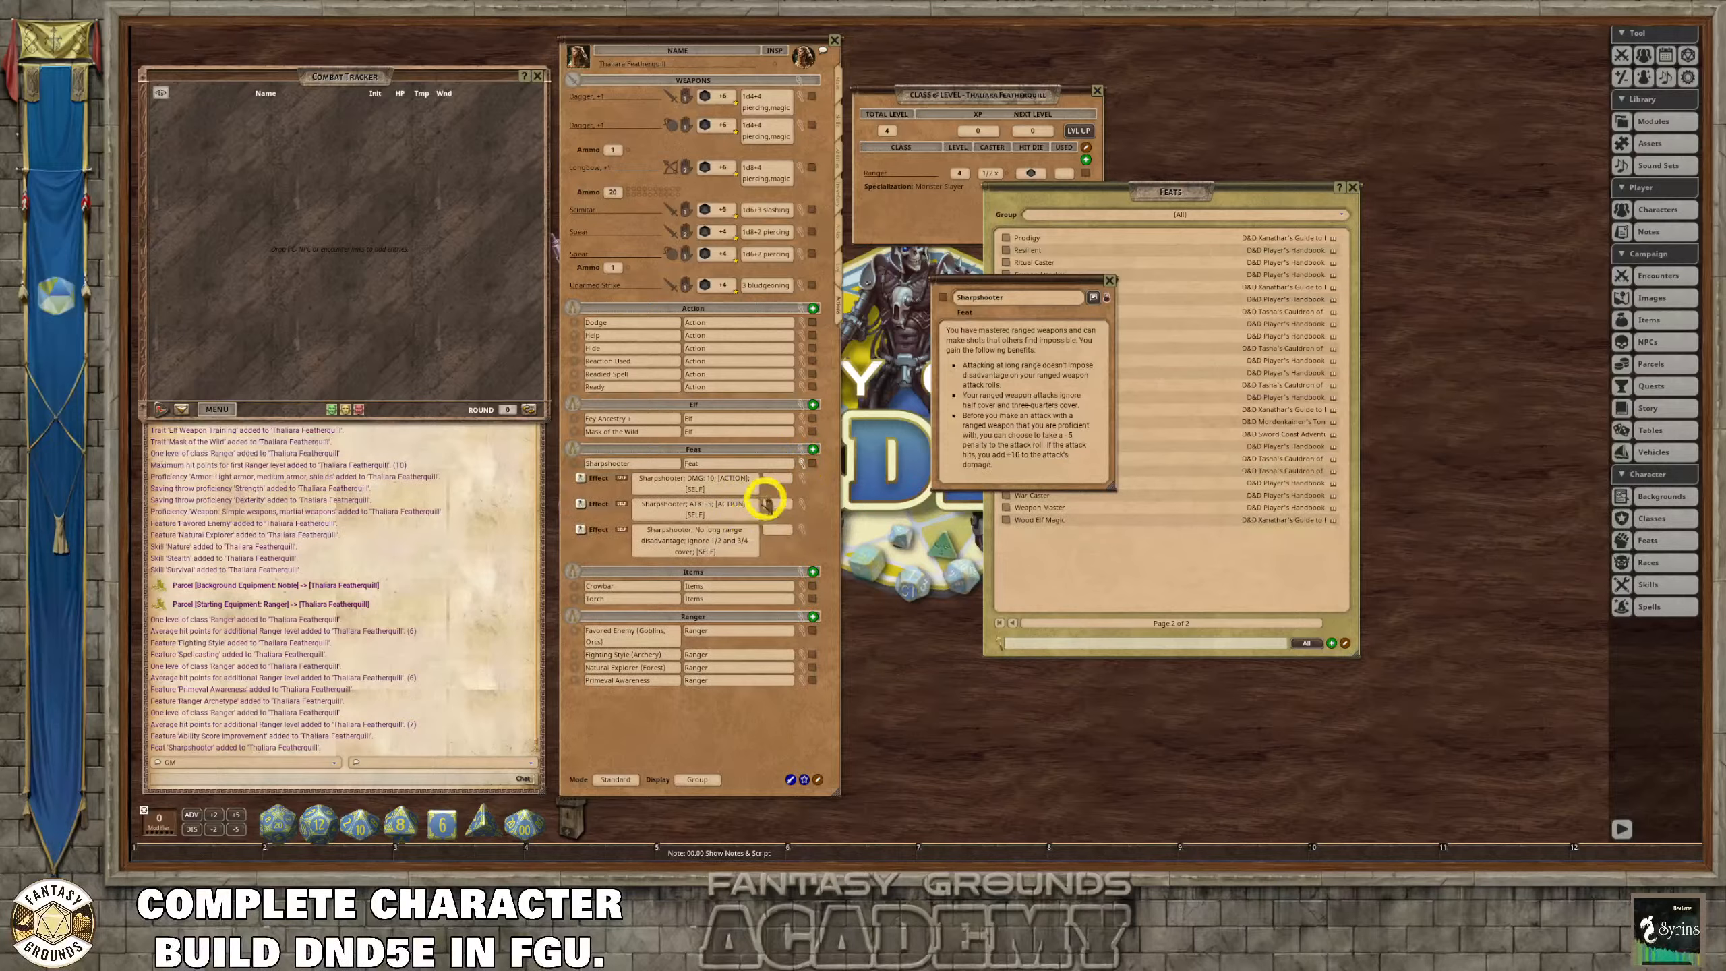
click(802, 465)
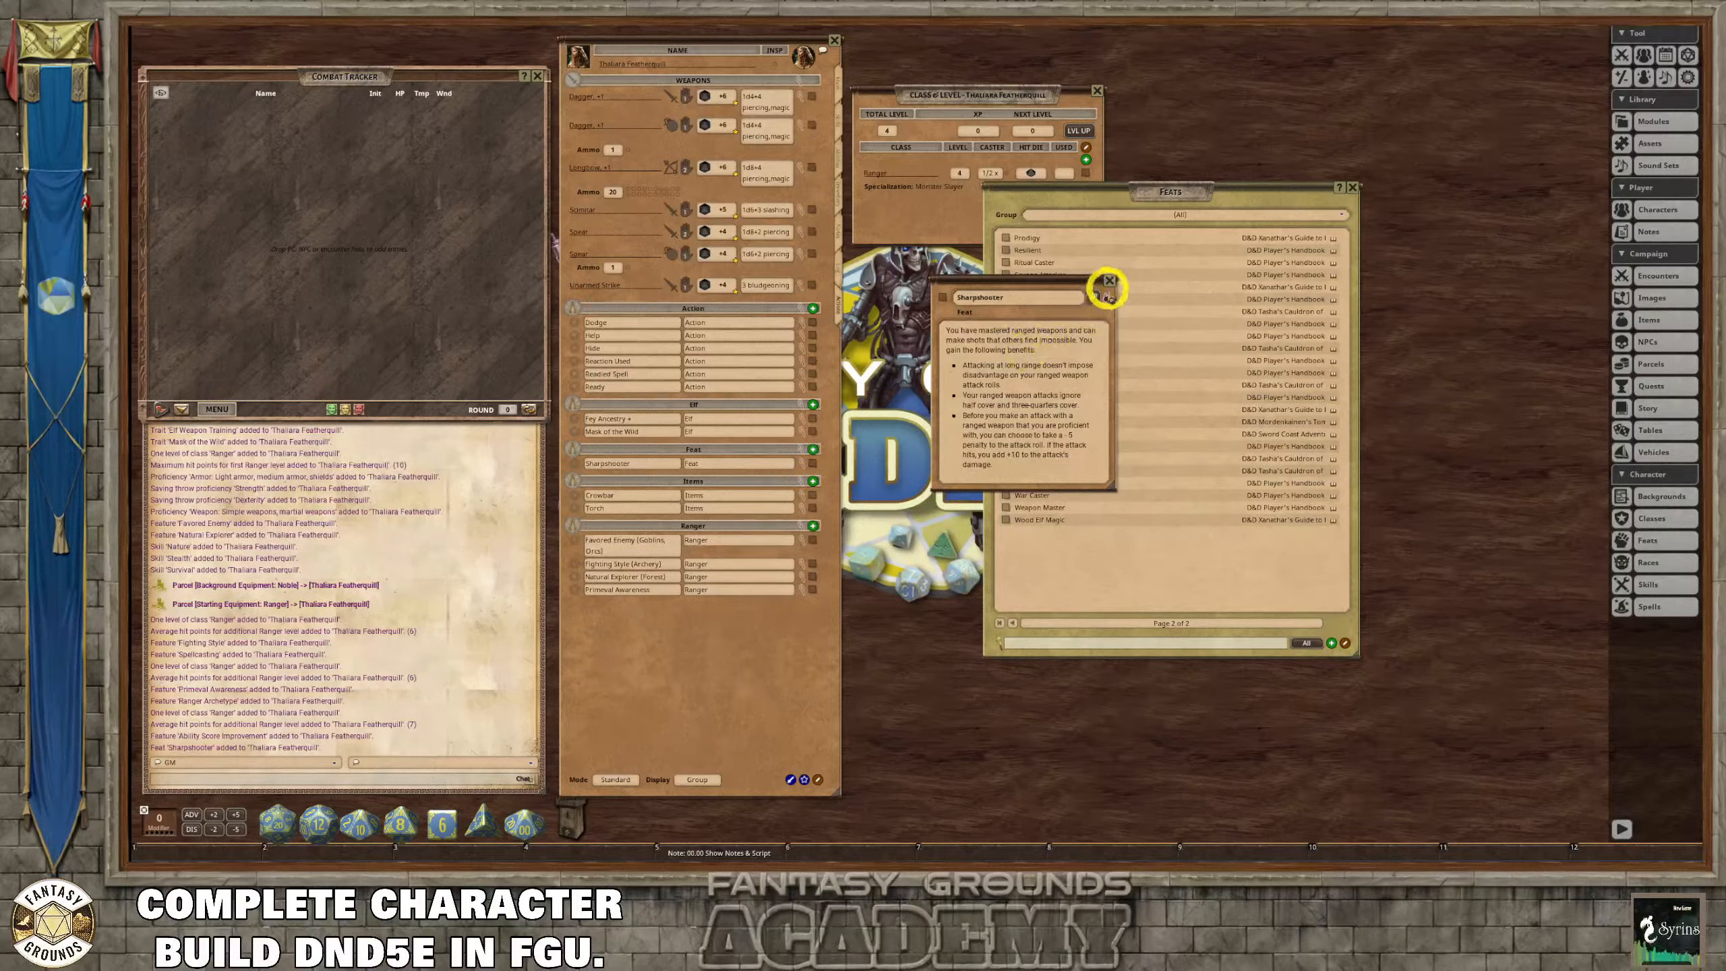
Close the Sharpshooter description, the feats list and the class and level window.
click(1110, 282)
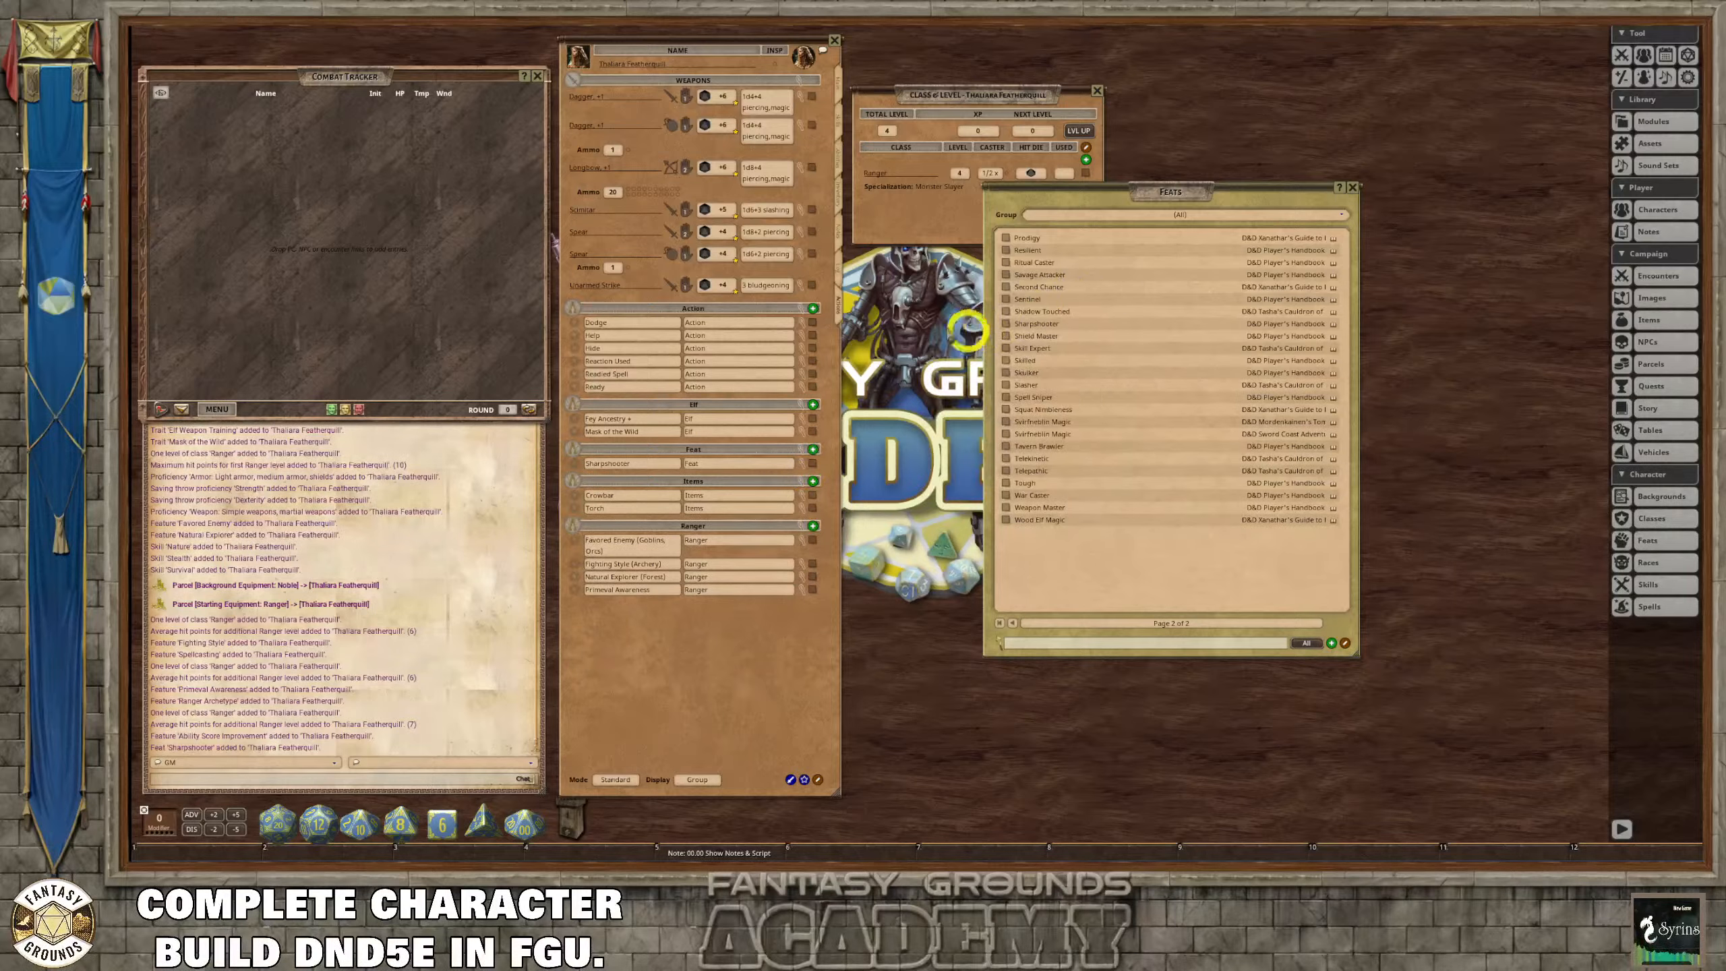
click(841, 268)
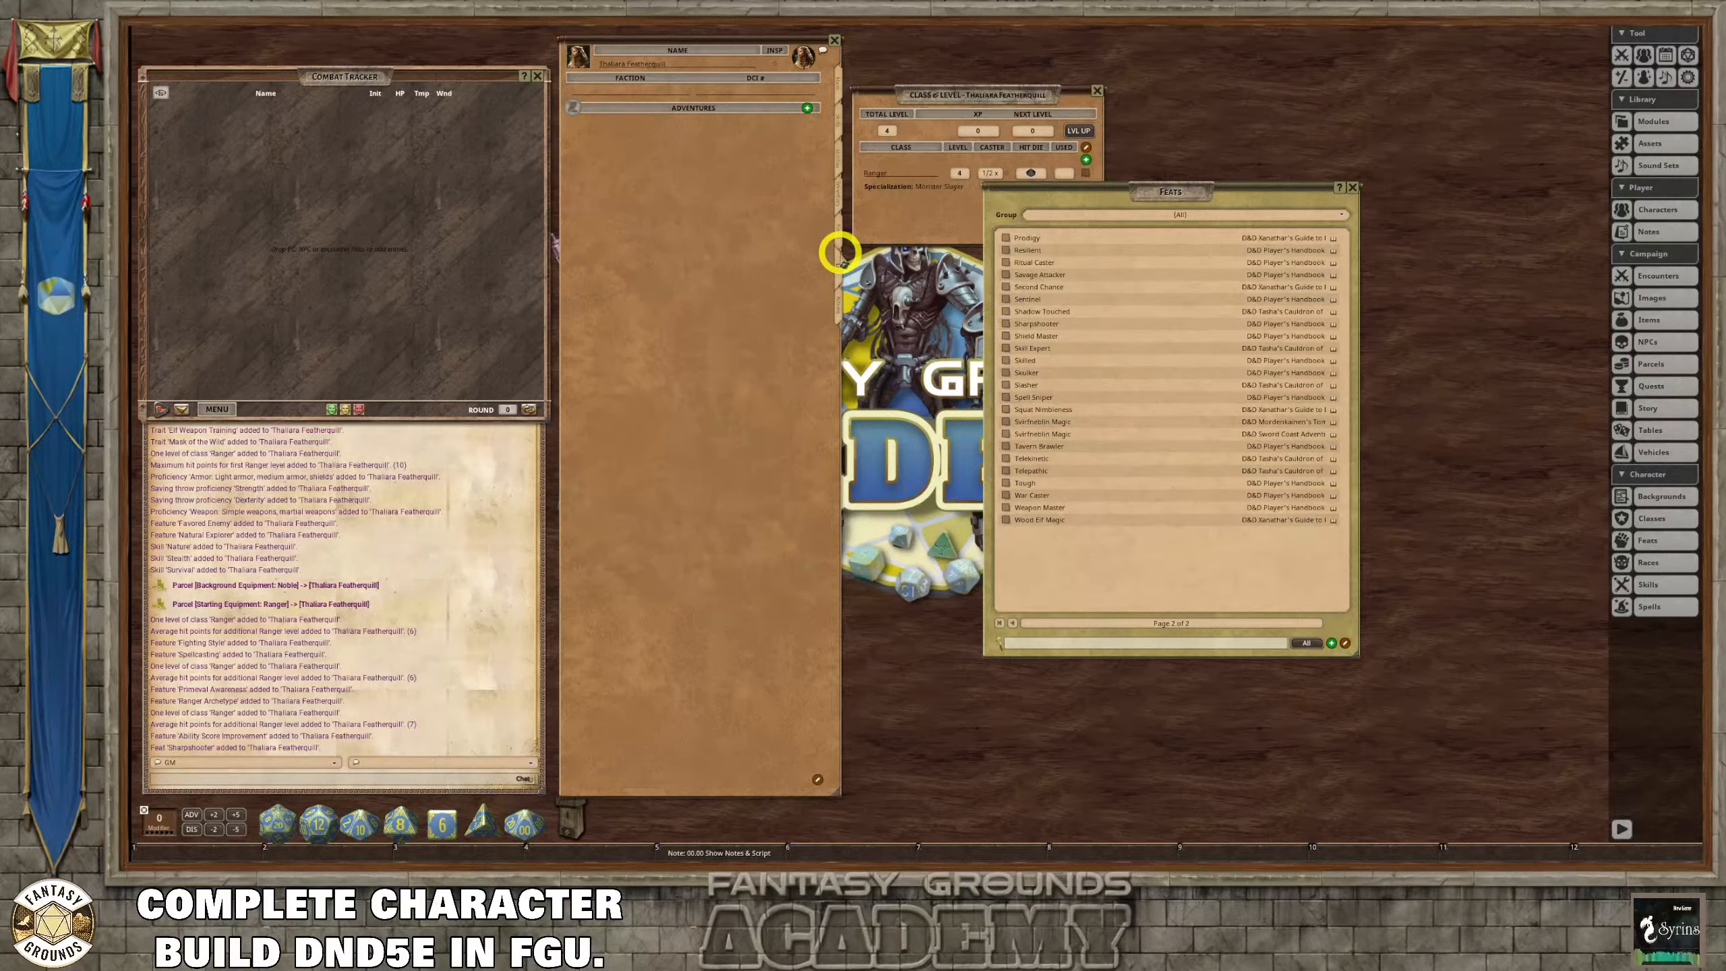
click(1353, 186)
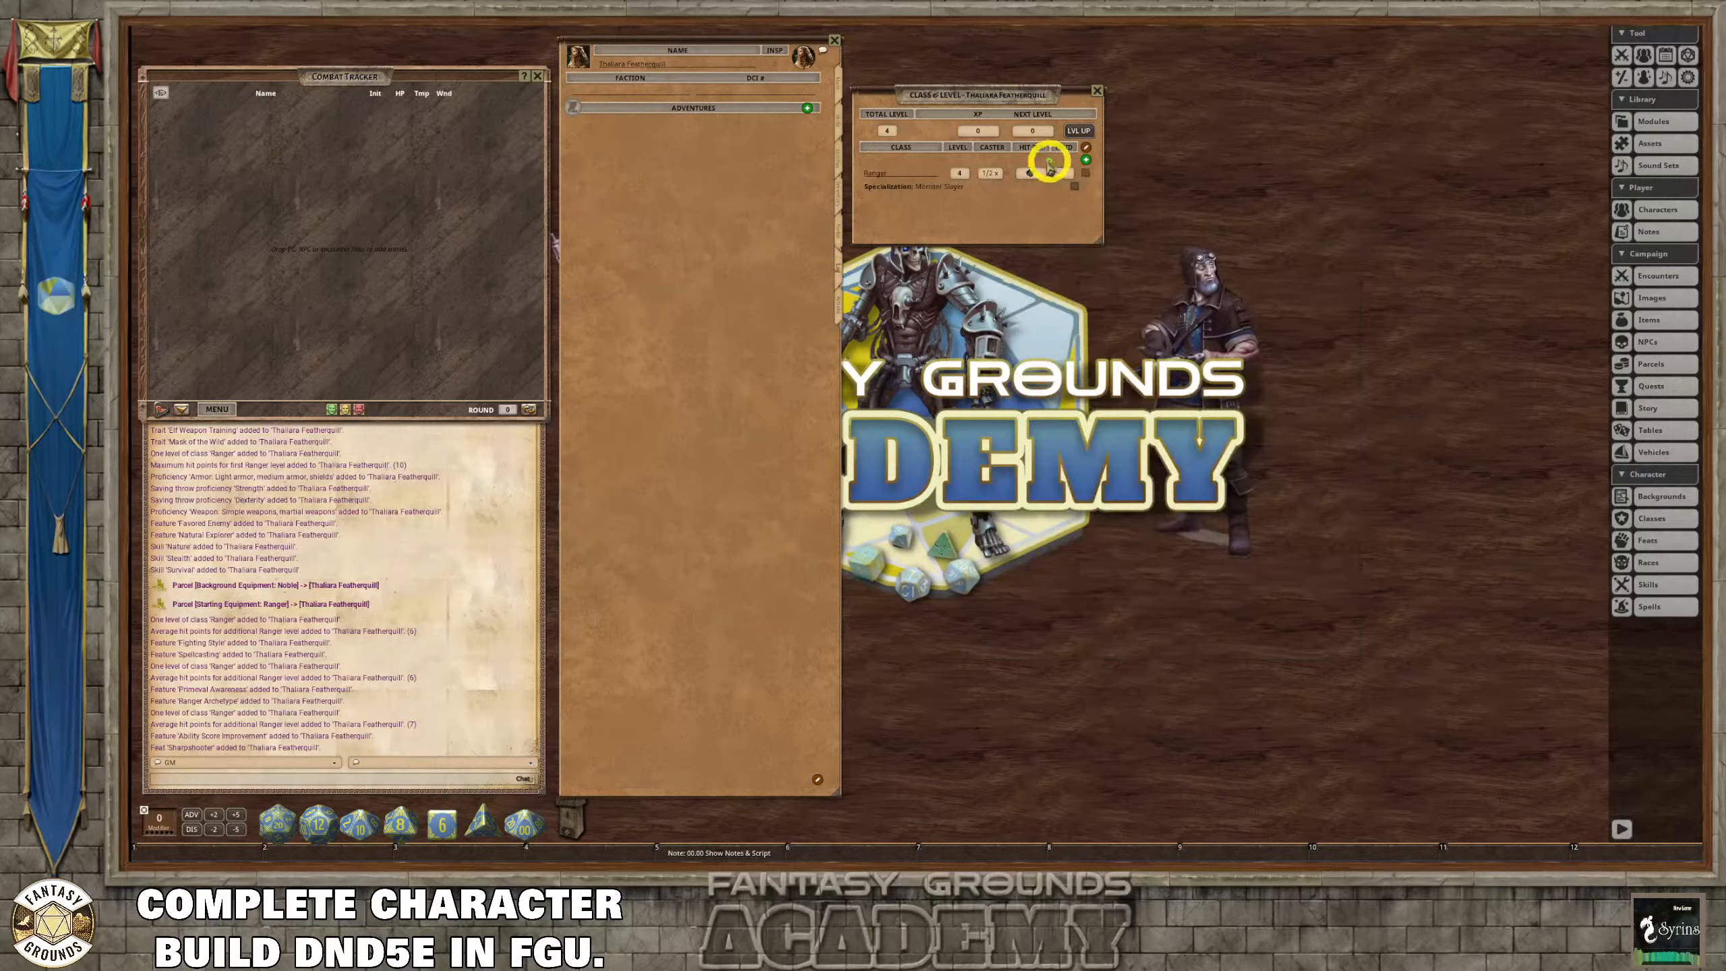
click(1098, 91)
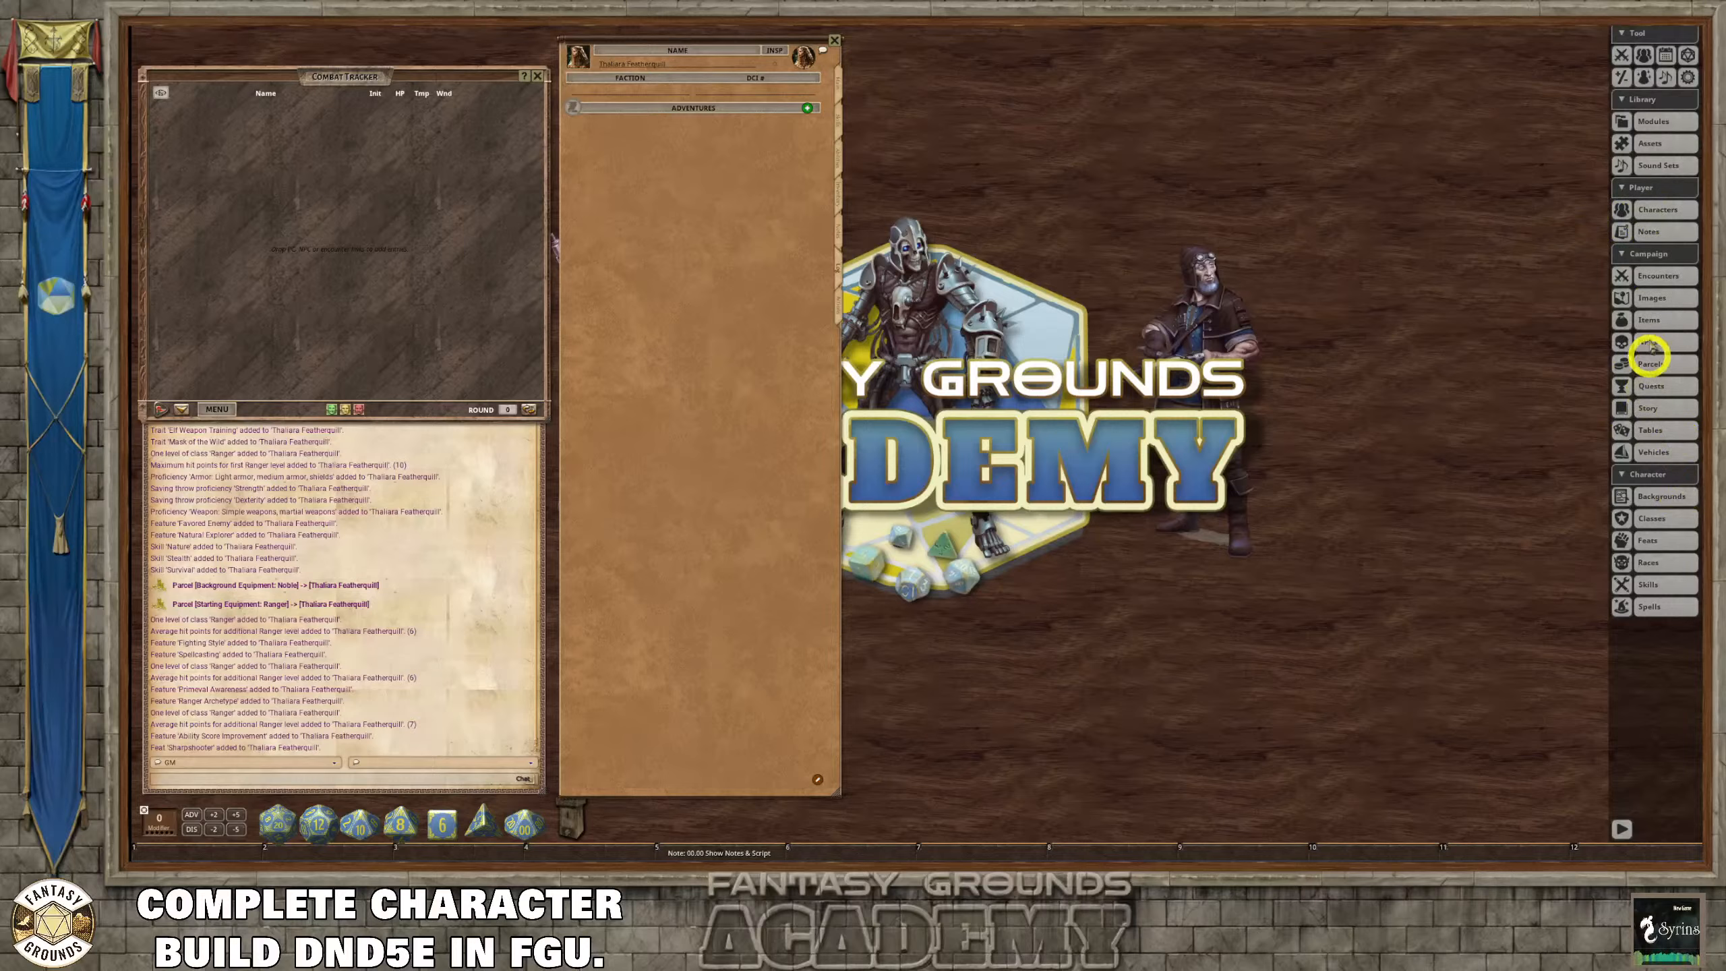
Export the level 4 Ranger from the character selection to the Downloads folder as "Level 1 Thaliara_Ranger.xml".
click(1661, 210)
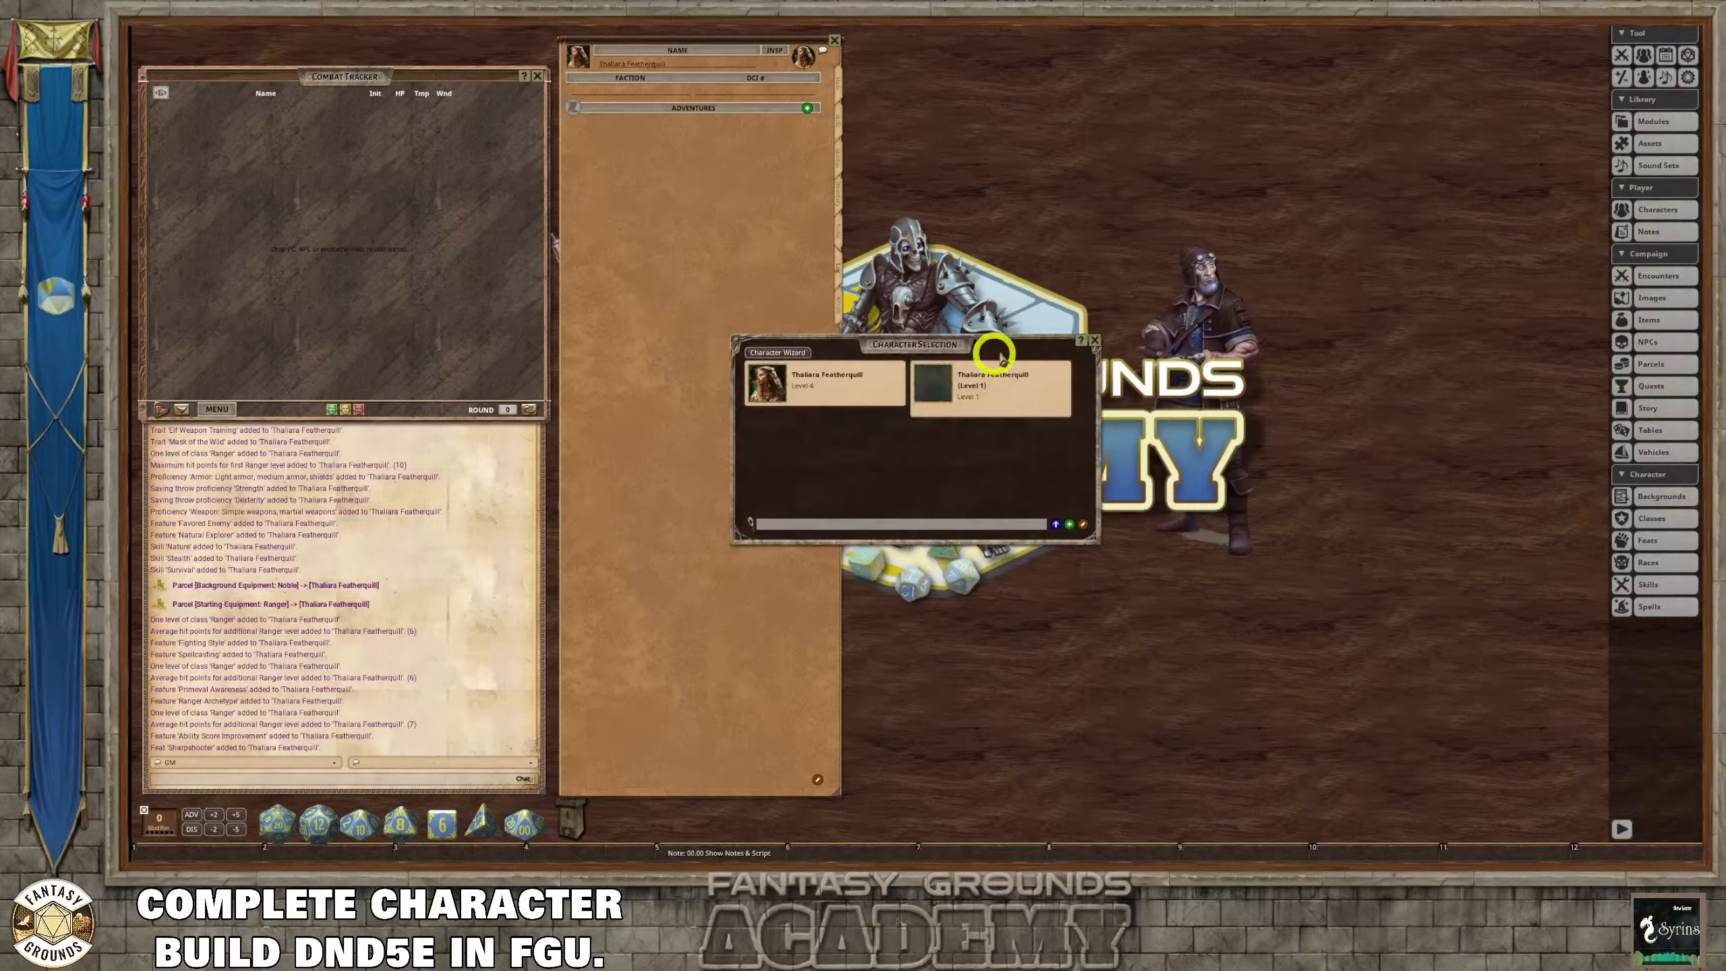
drag(945, 376, 1182, 280)
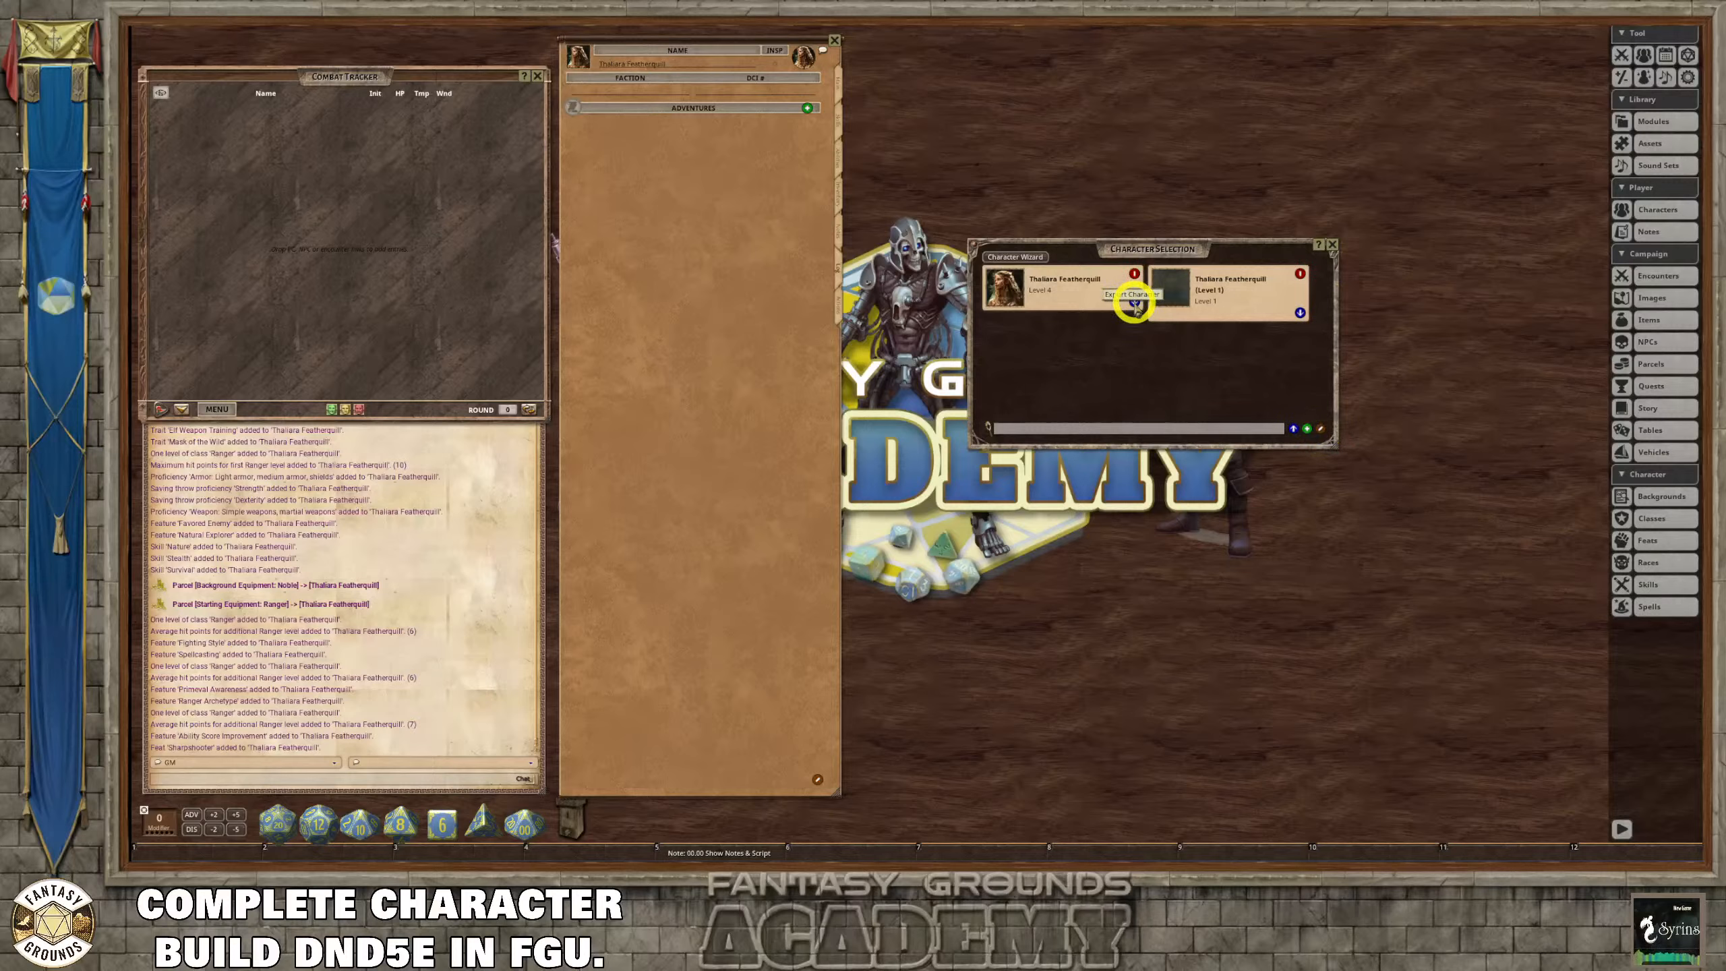
click(1135, 303)
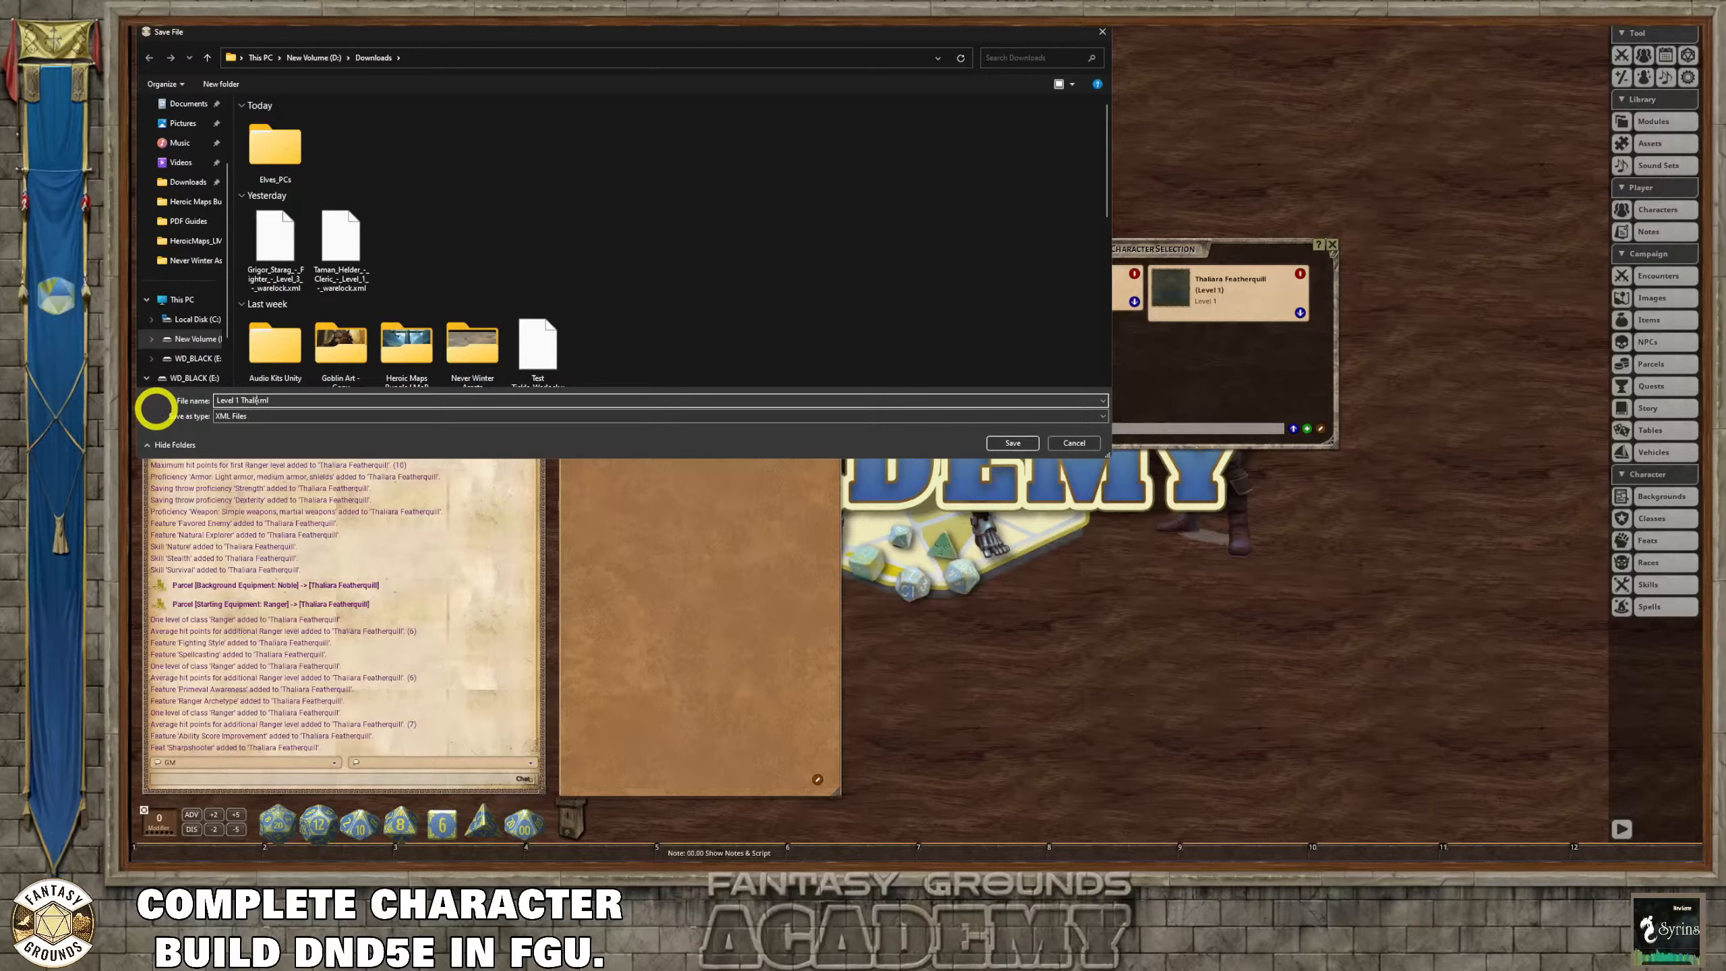
text(a RAnger)
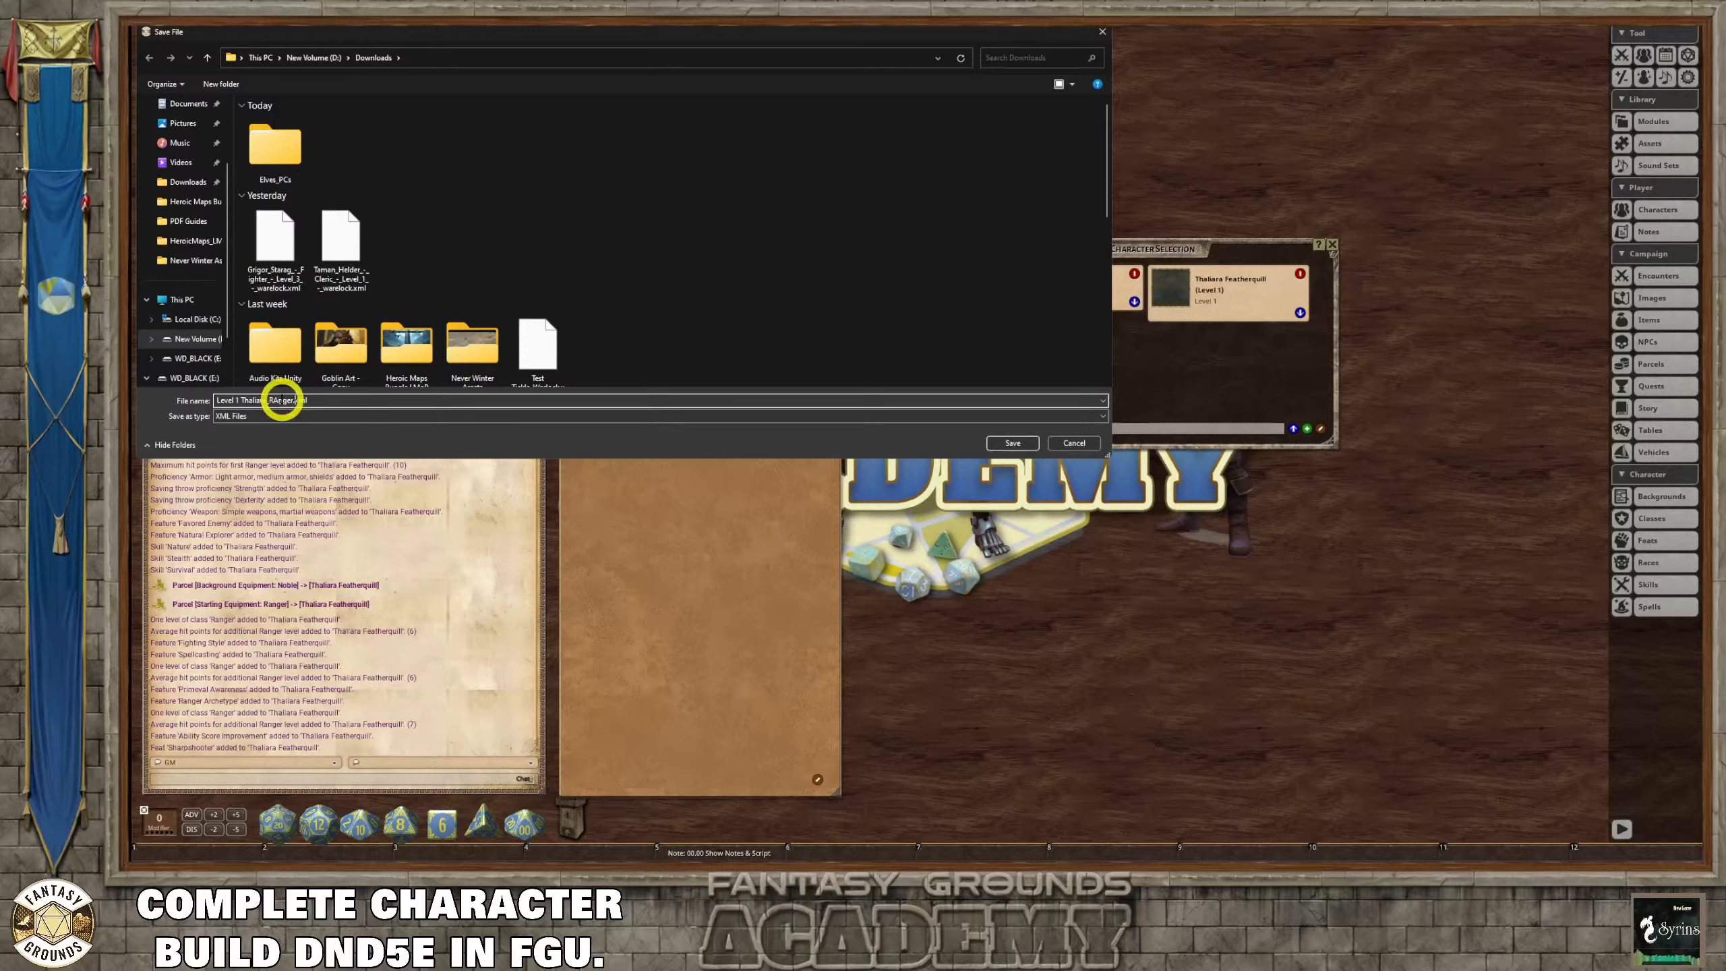
click(280, 400)
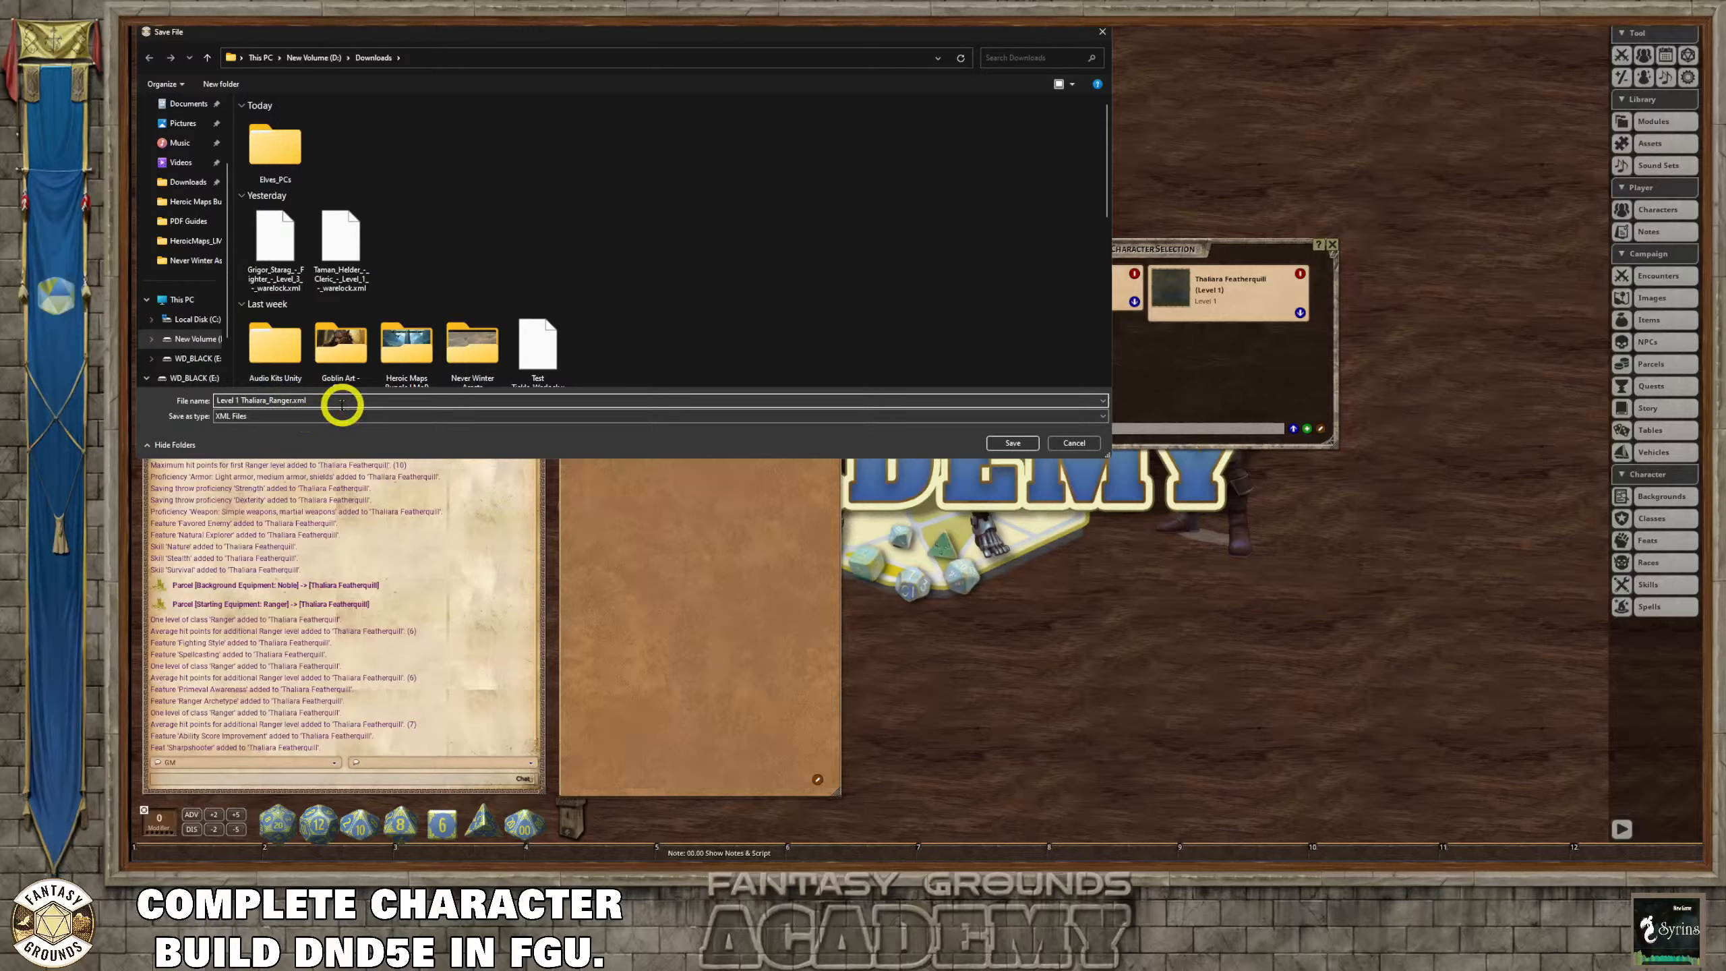
click(1013, 443)
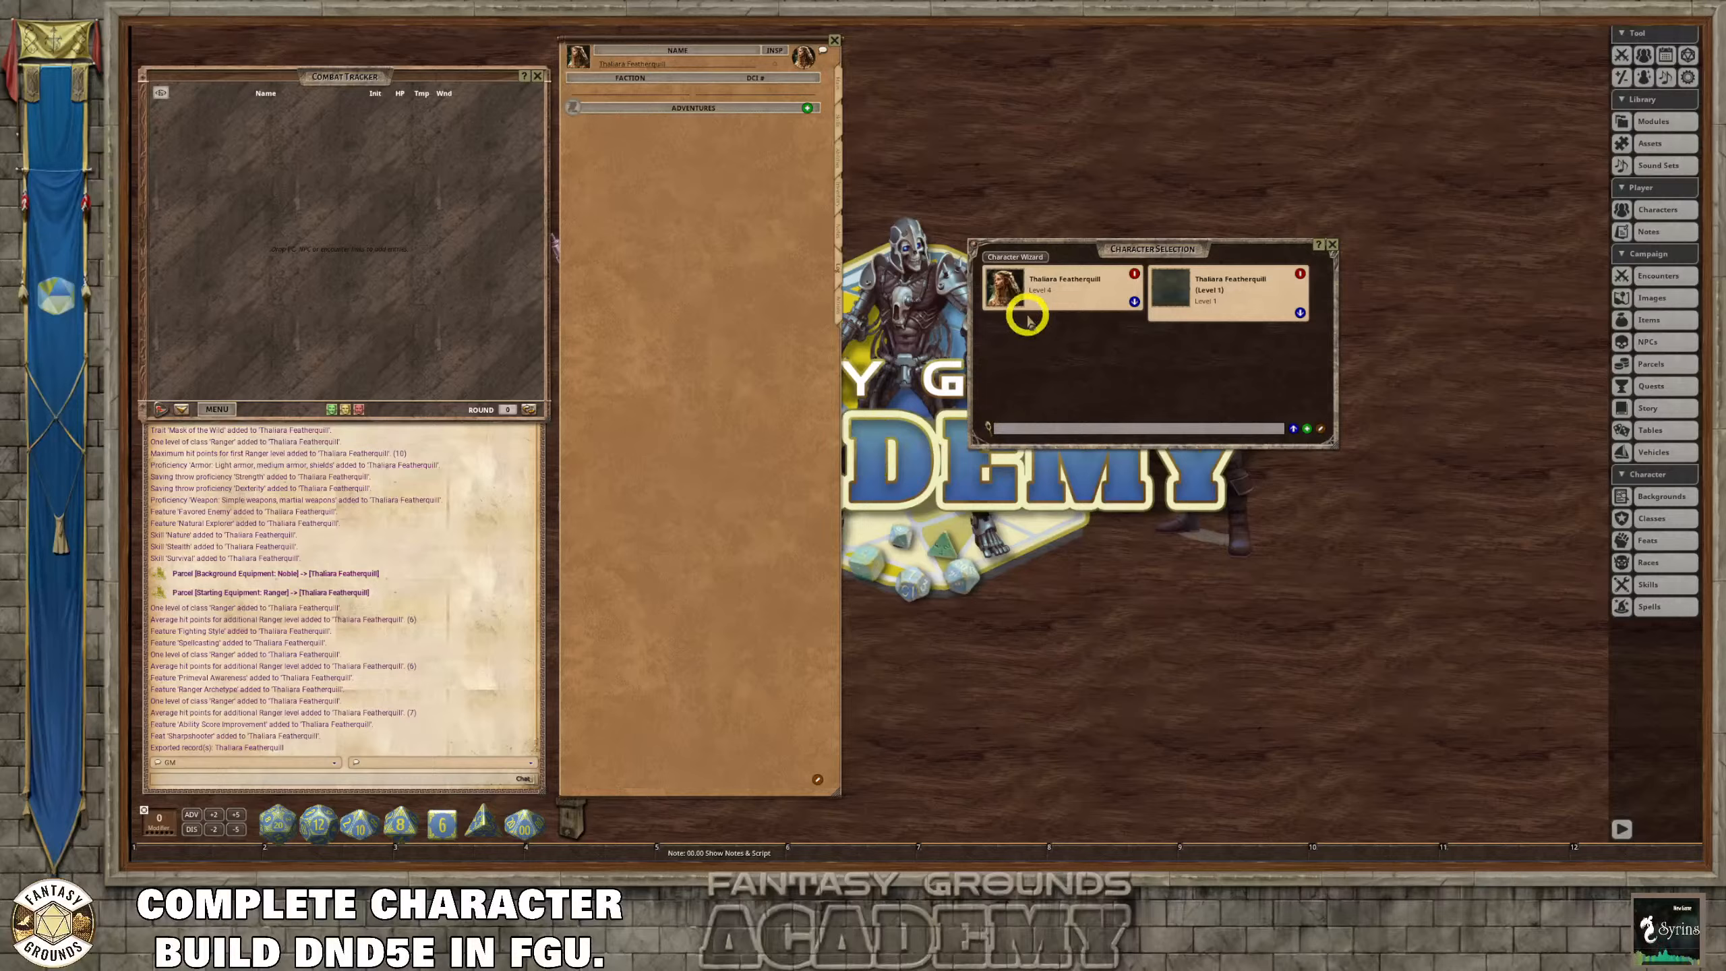
Close the character selection and add the level 4 Ranger to the combat tracker.
drag(1119, 239, 1032, 228)
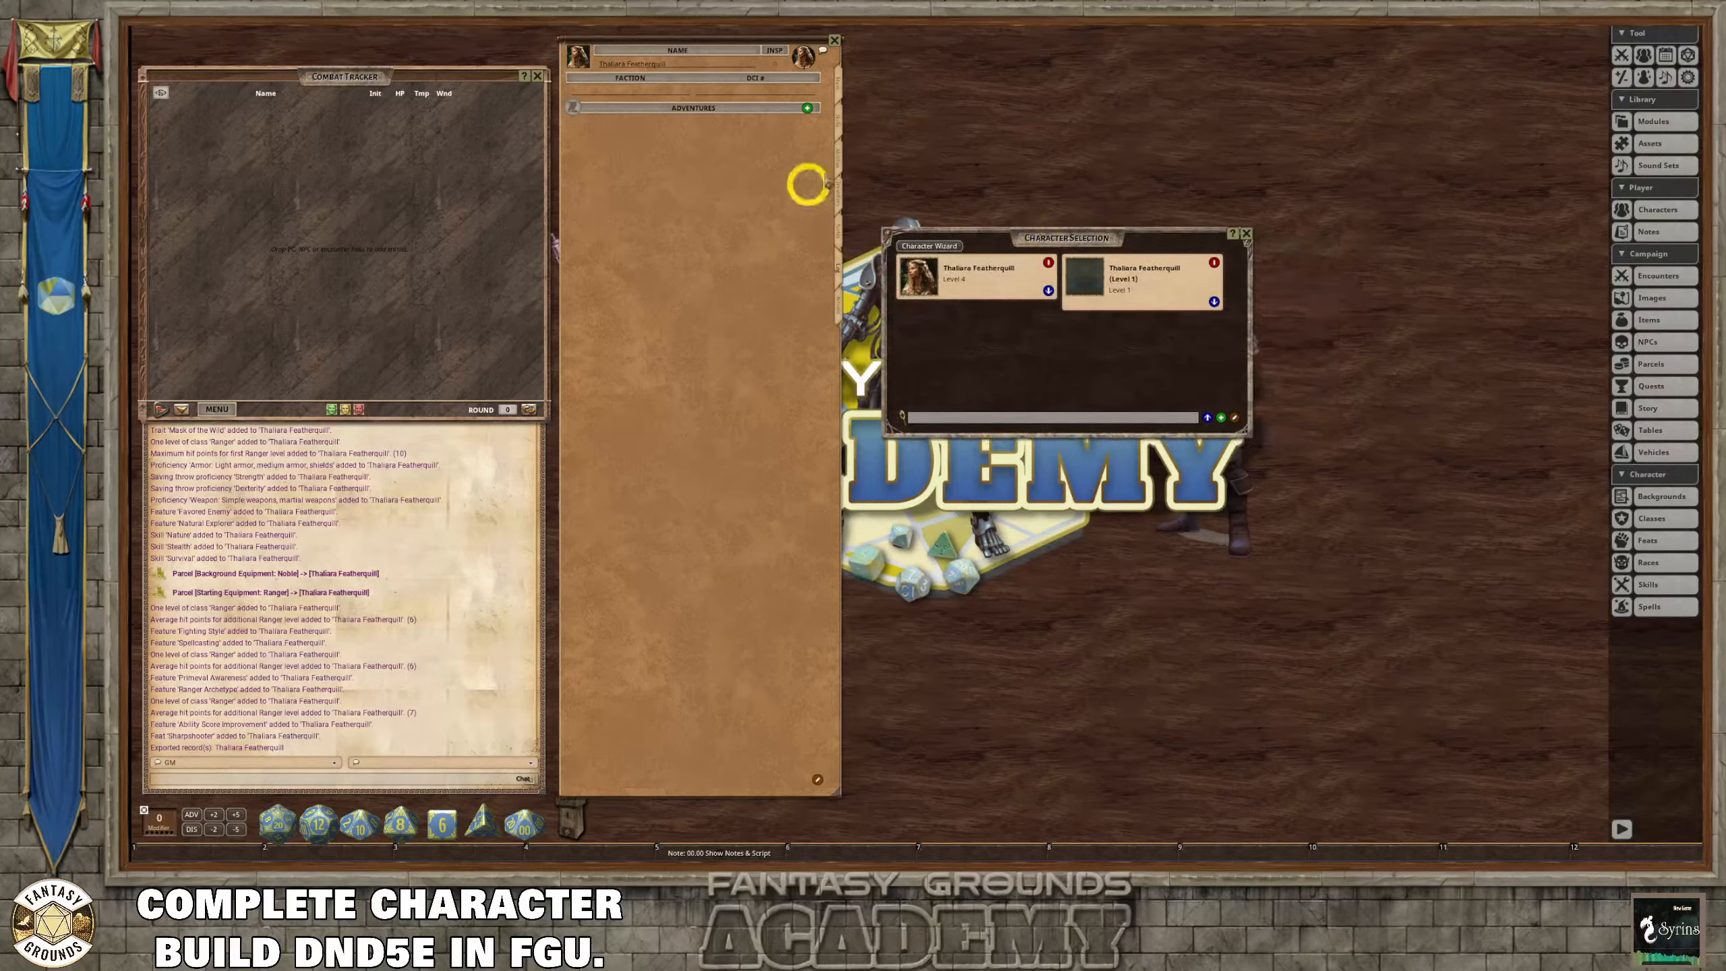
click(840, 94)
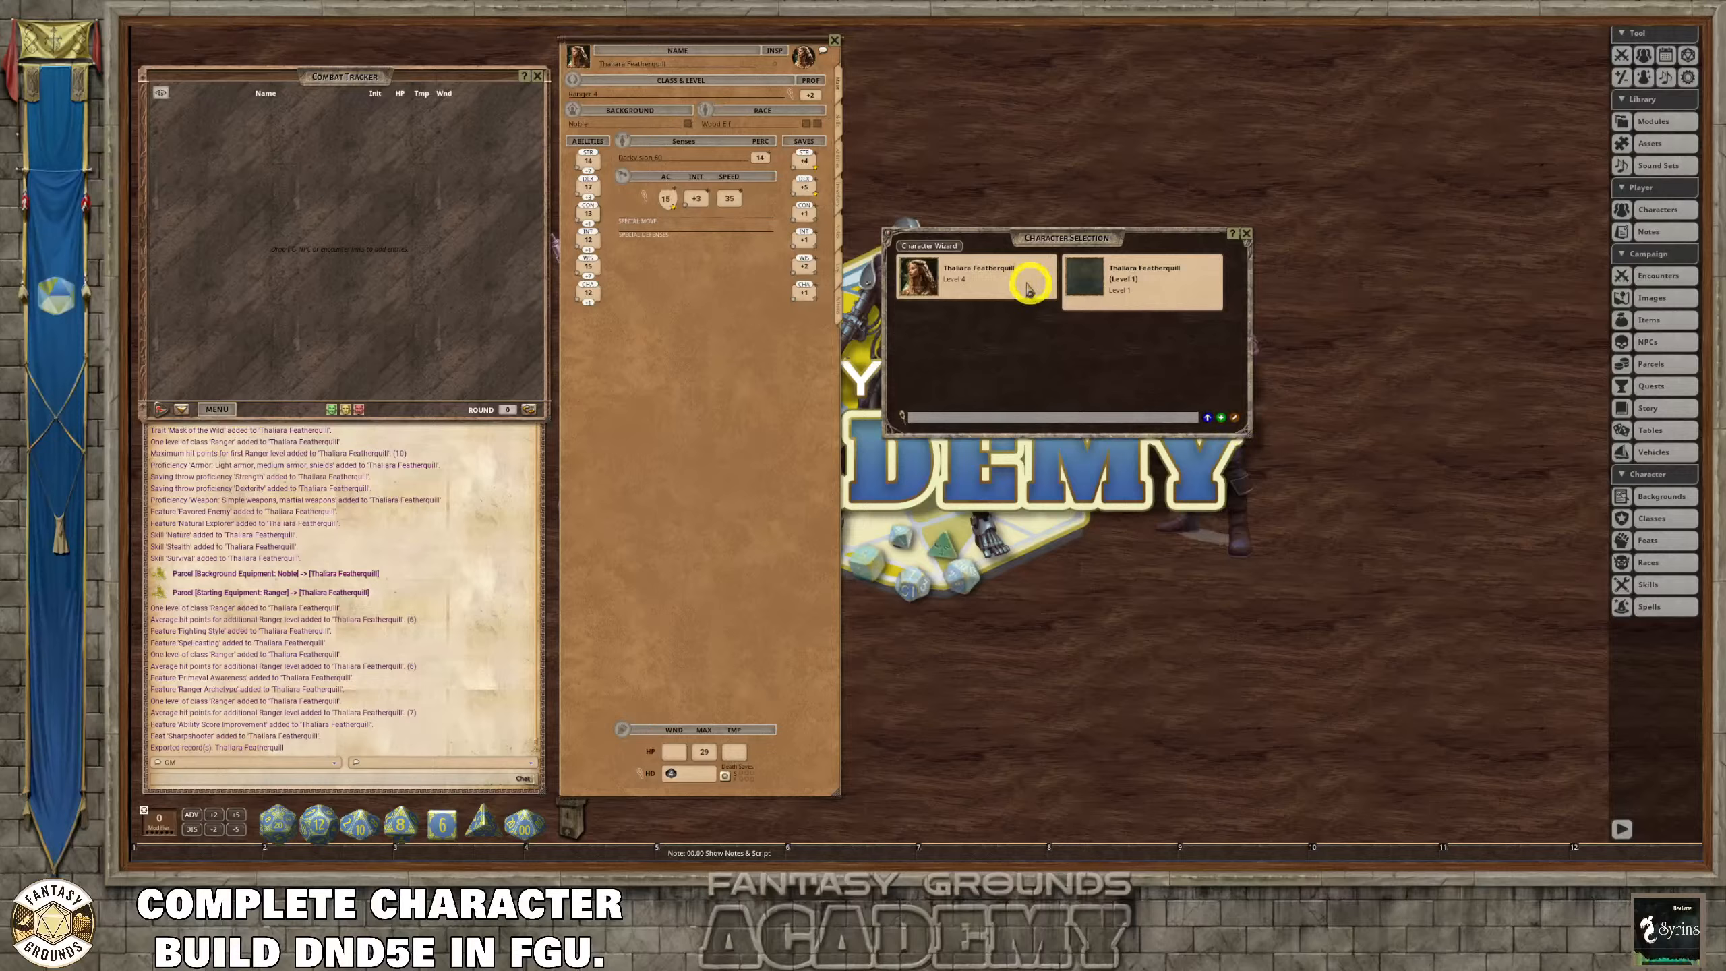
click(1246, 234)
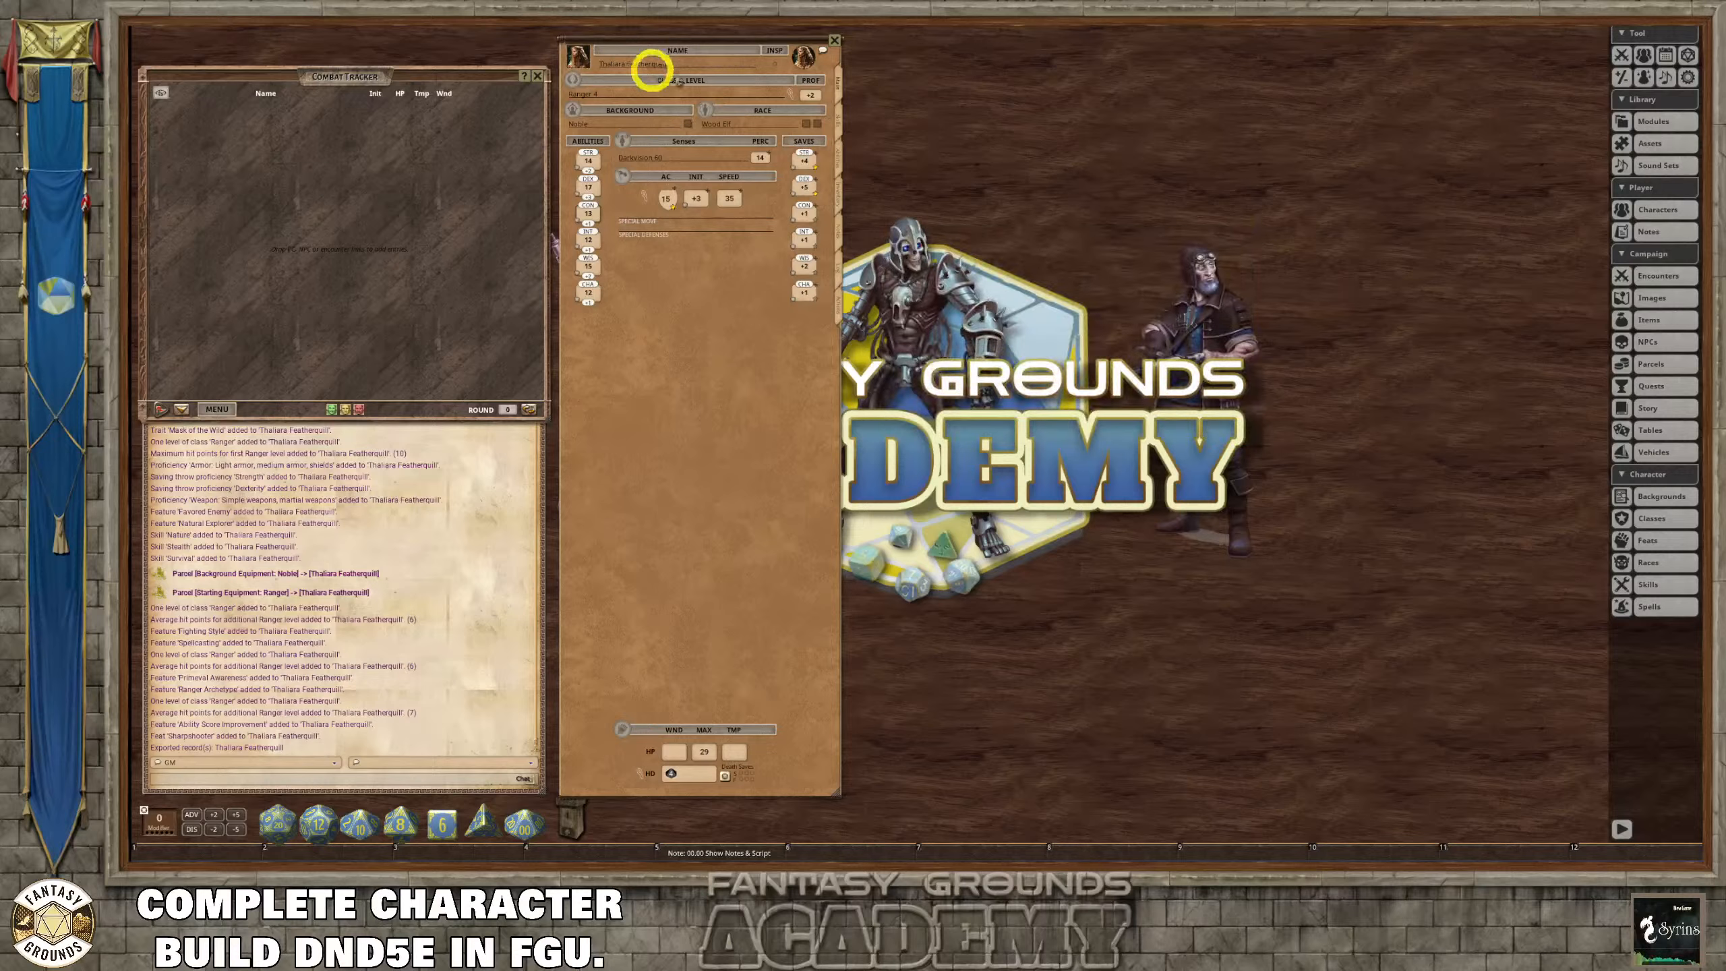
click(839, 300)
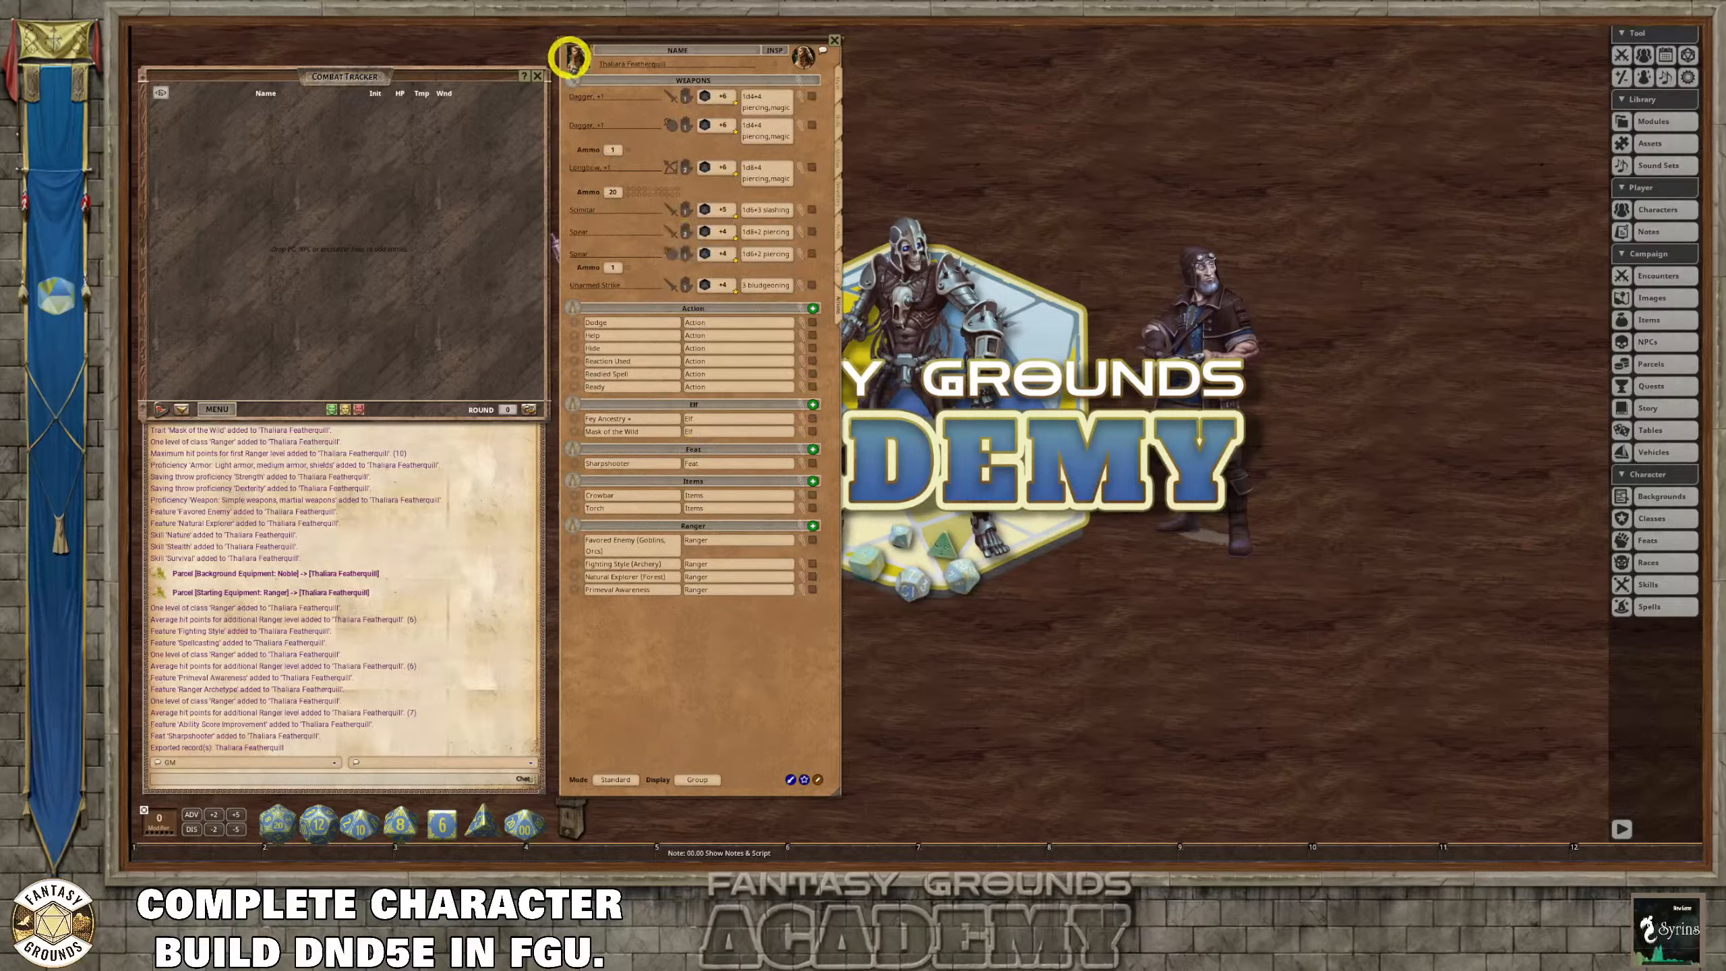
drag(571, 59, 238, 151)
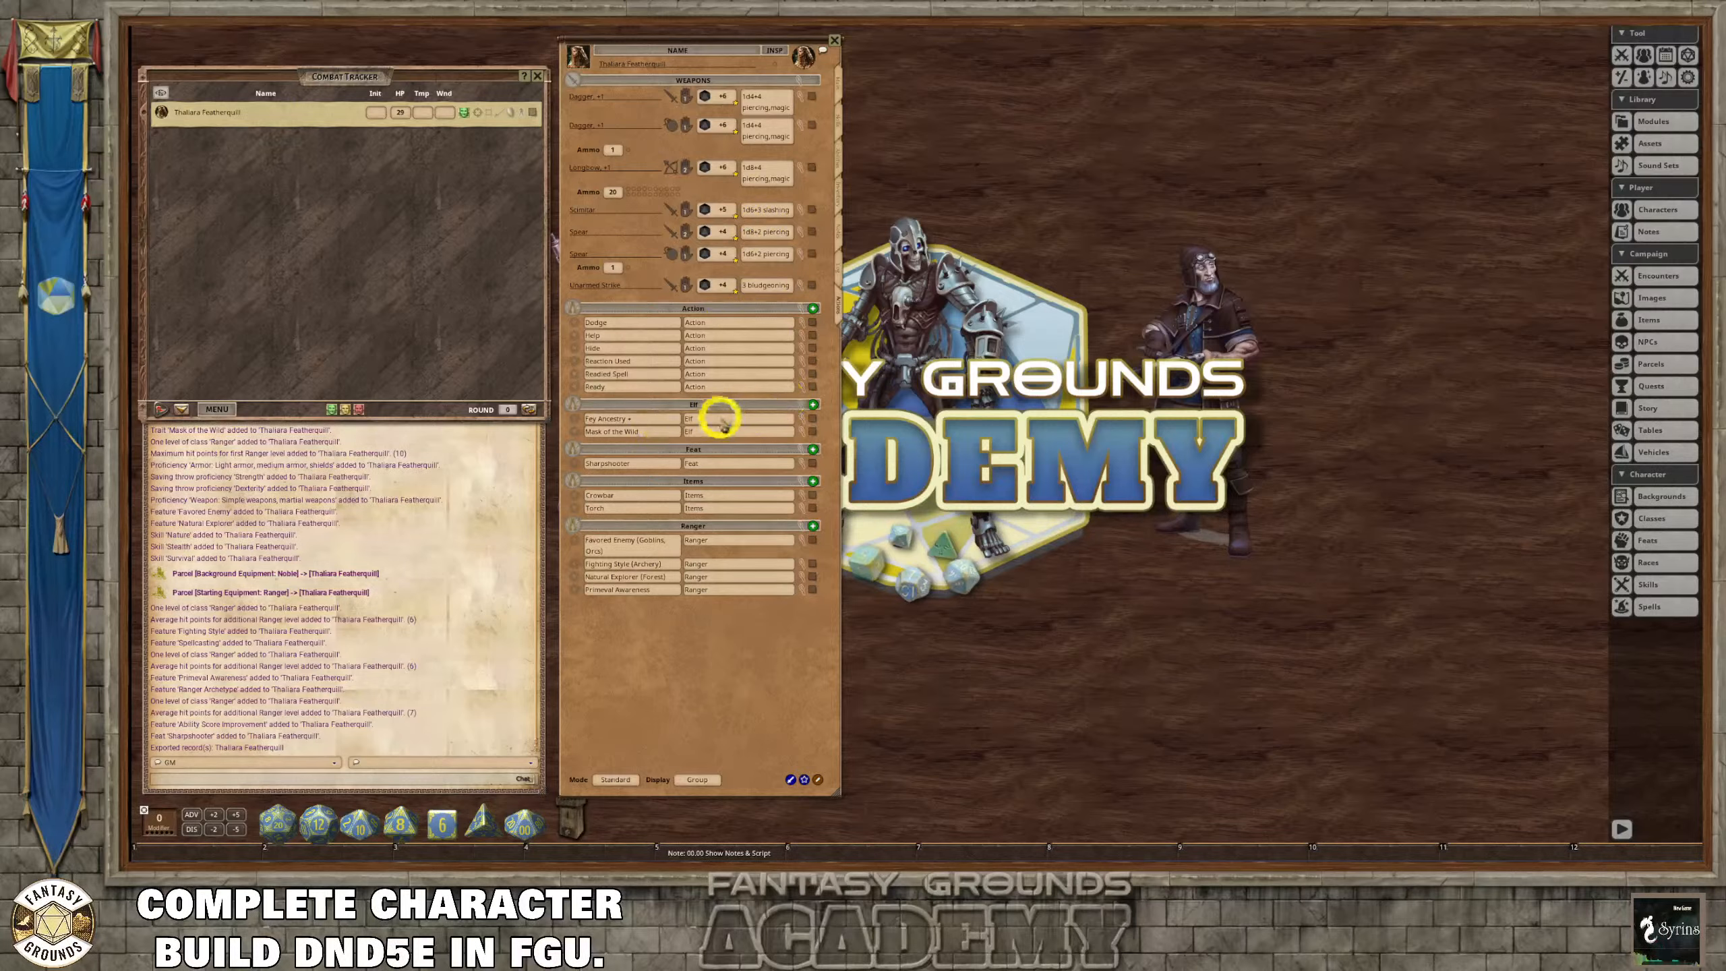
Switch the powers to Preparation mode and give the Torch 10 uses with the usage period Once.
click(622, 780)
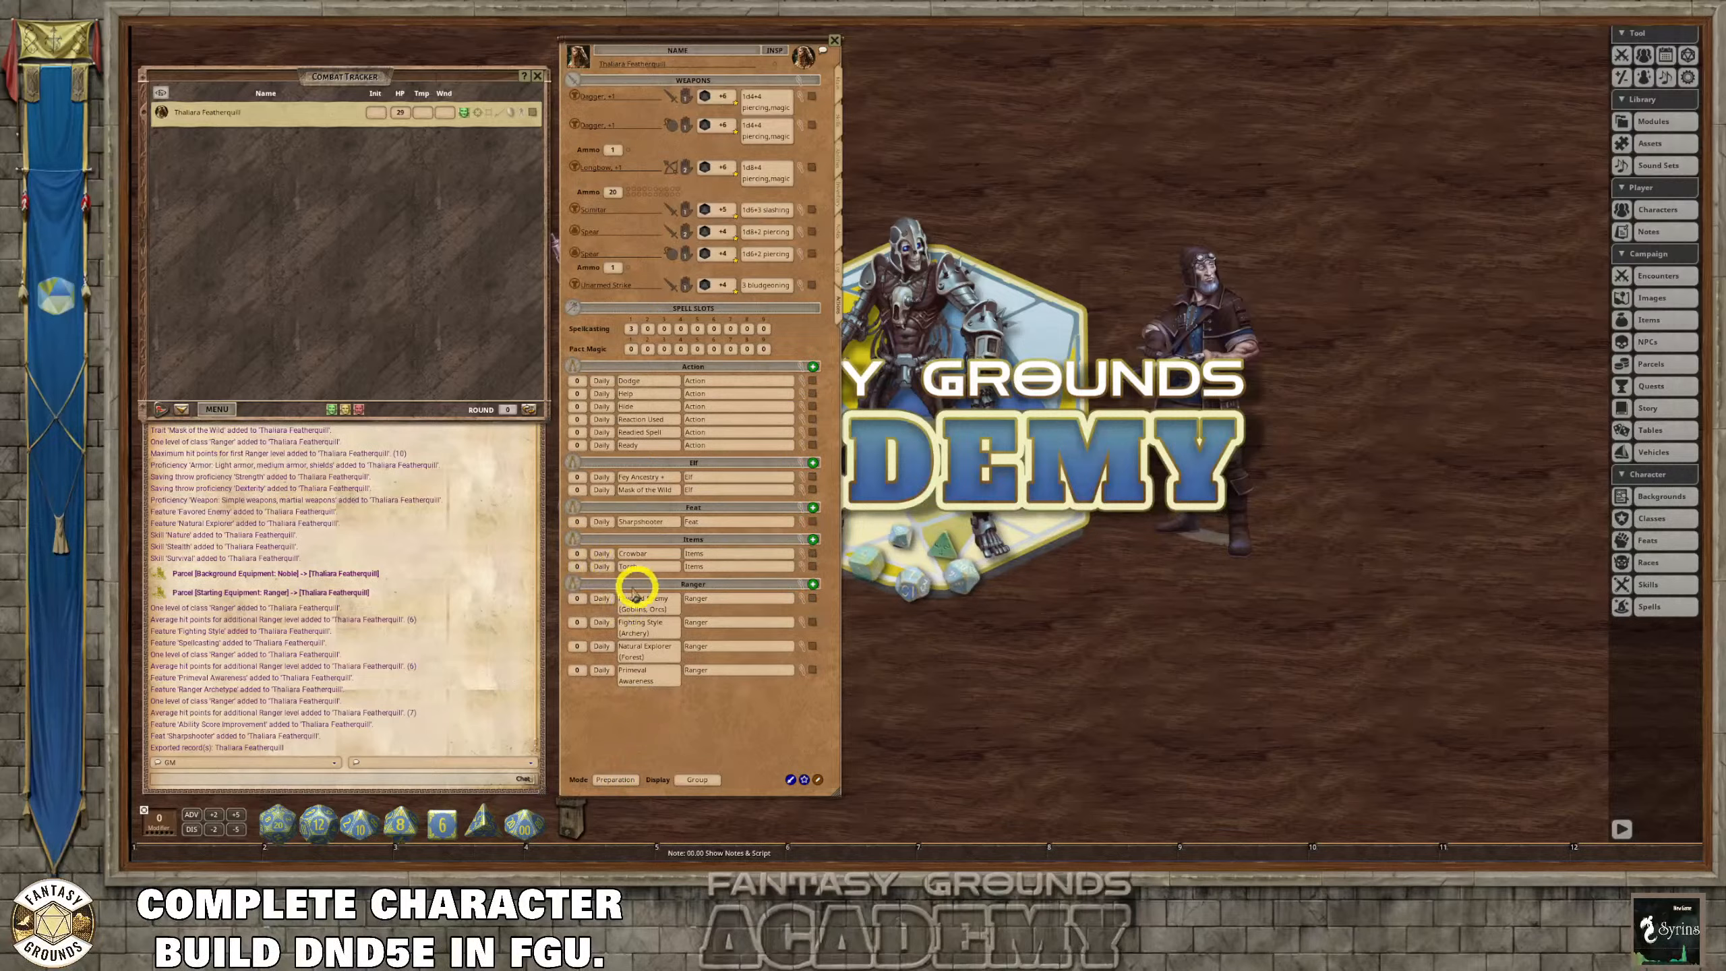
click(576, 570)
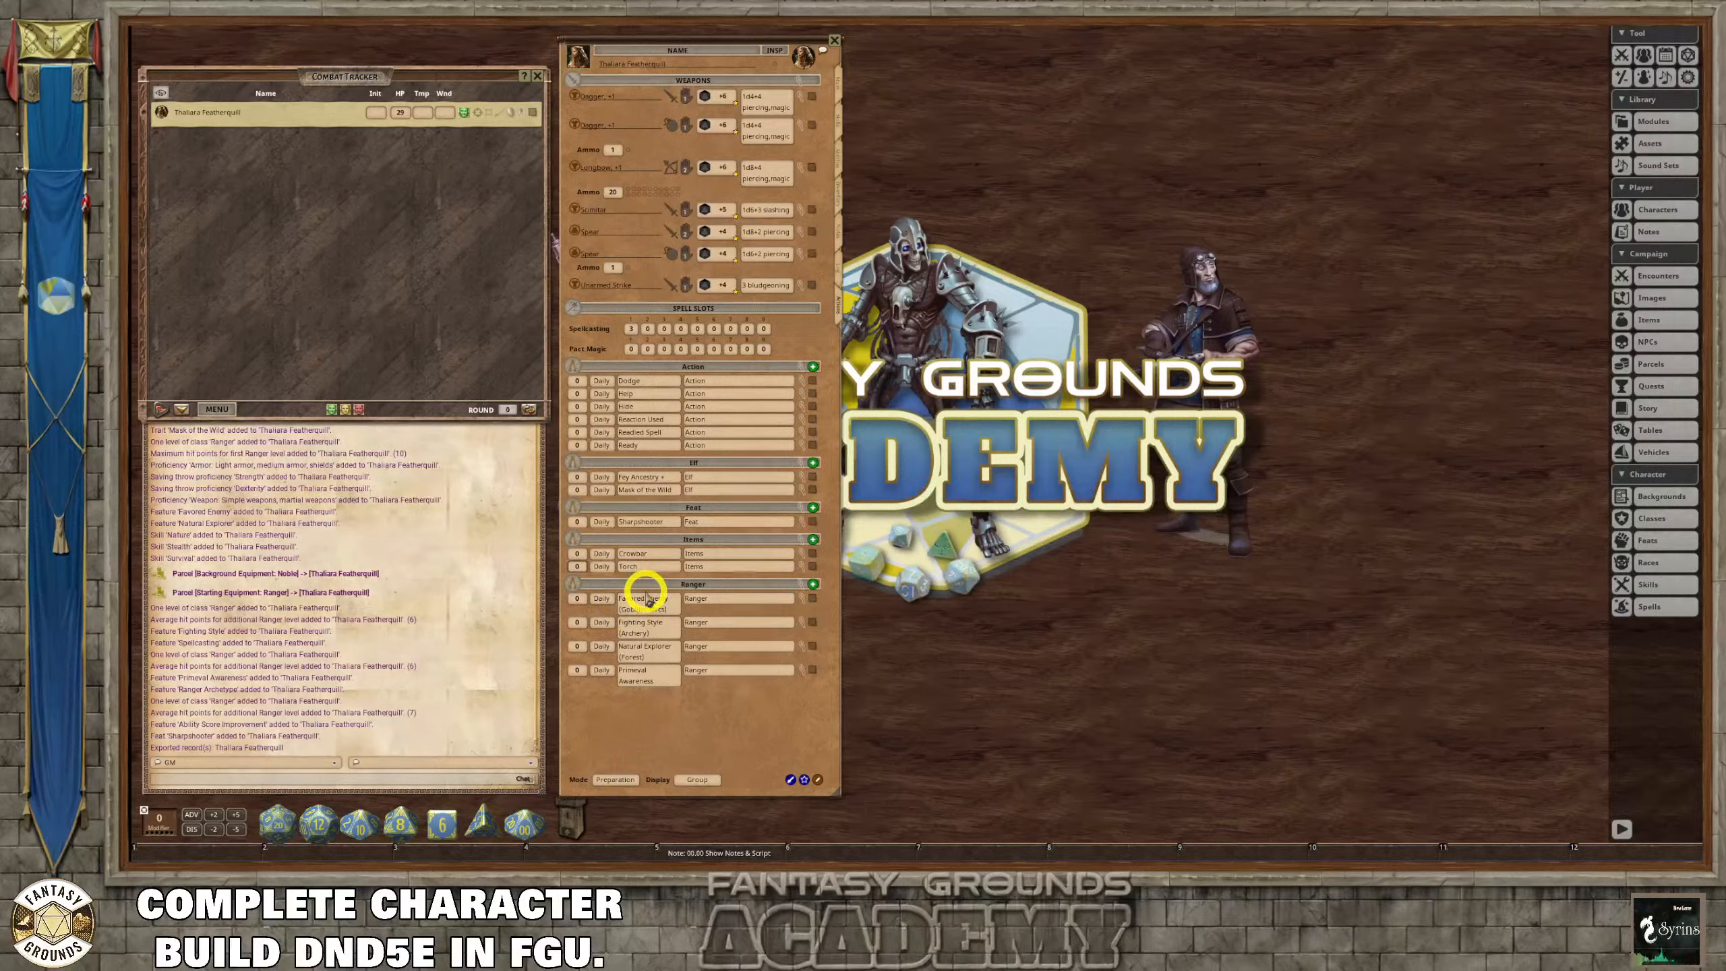
text(10)
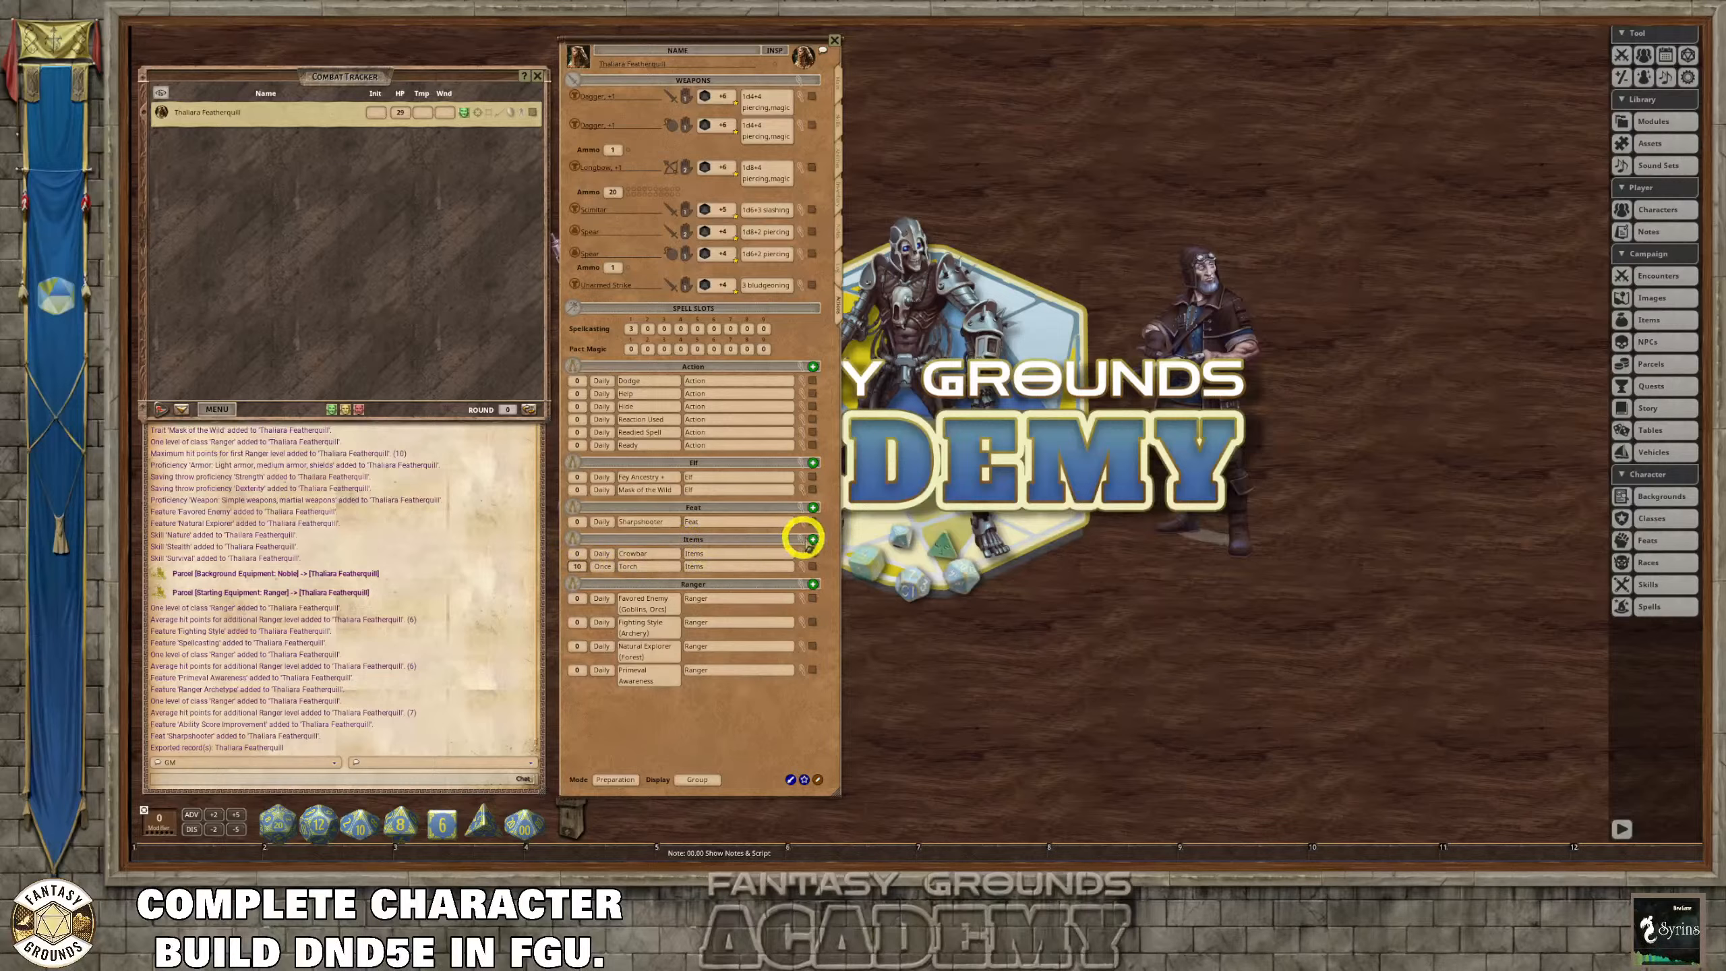
Add two entries to the Items power group and set one up as Waterskin with 1 use, Once.
click(813, 539)
click(812, 540)
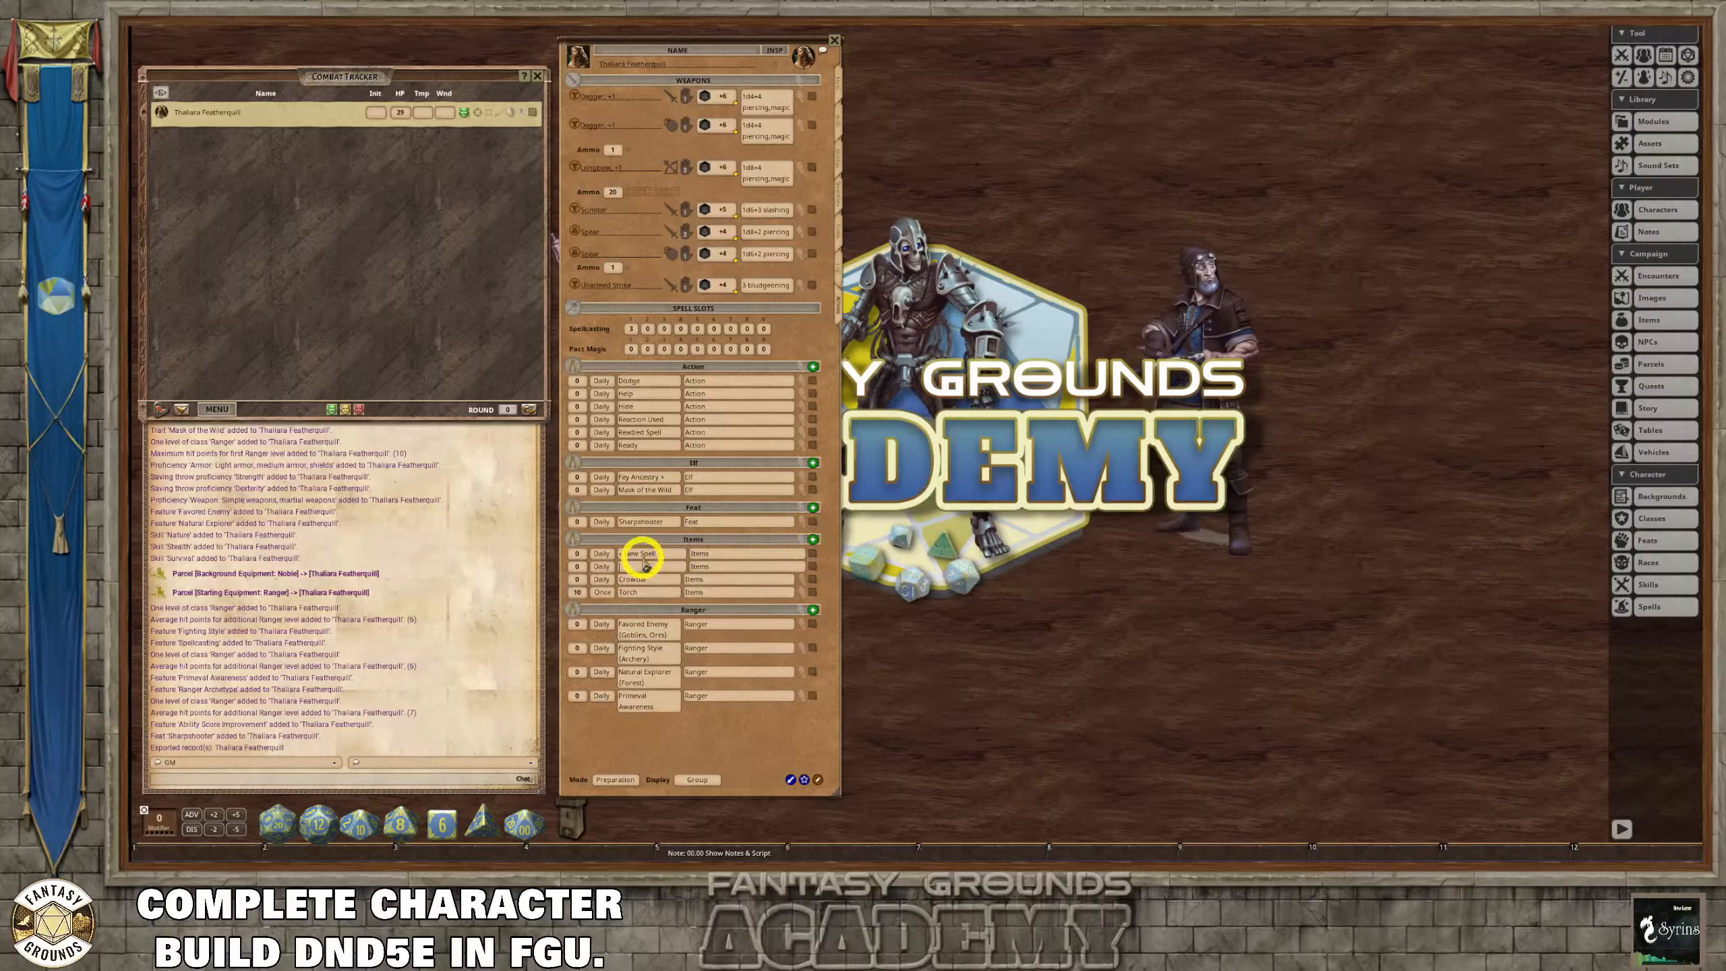
click(677, 553)
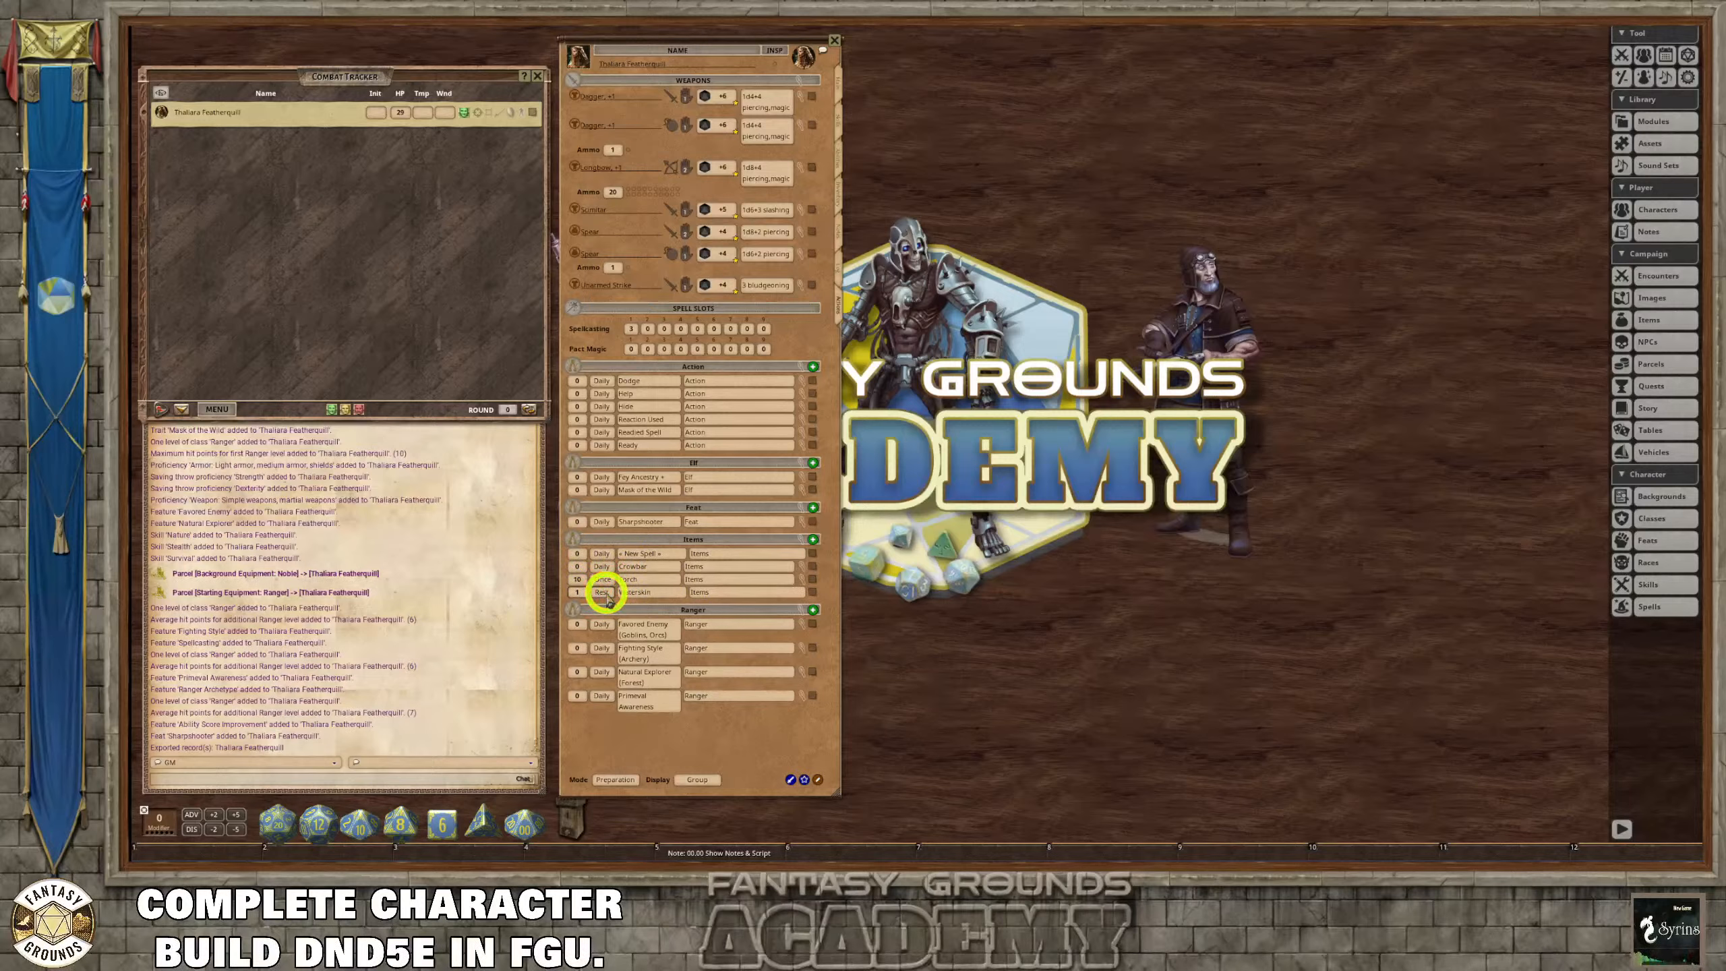
click(604, 593)
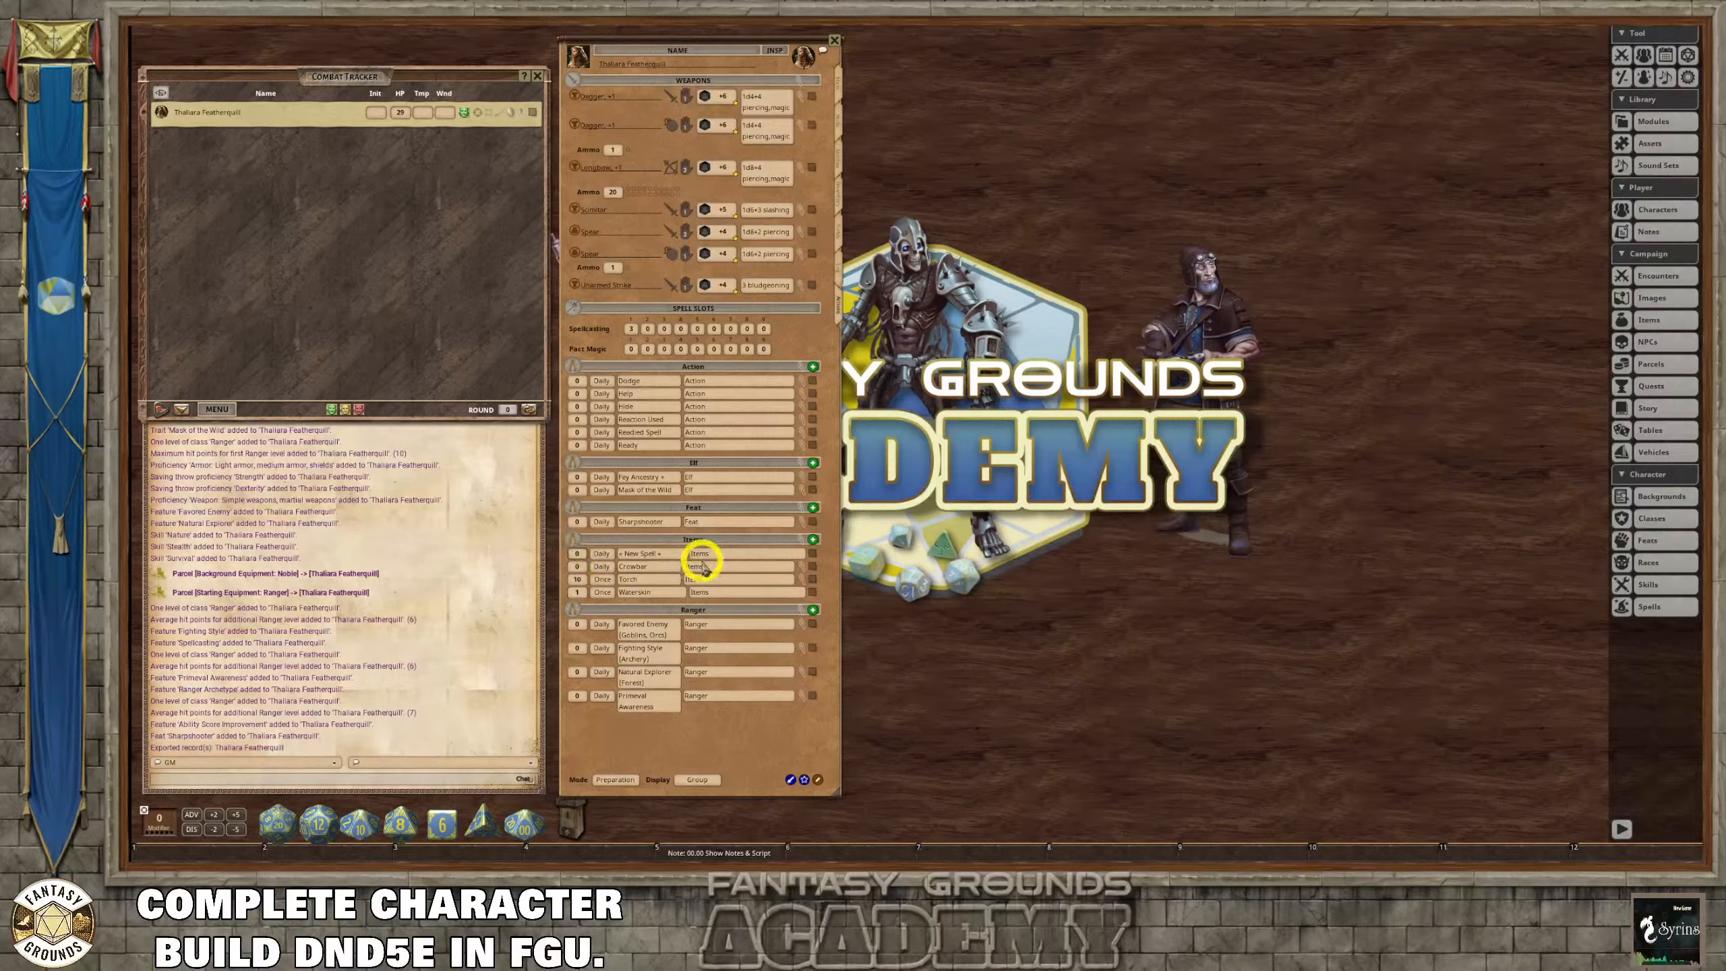
Name the remaining new Items entry Rations and give it 10 uses with the usage period Once.
click(576, 552)
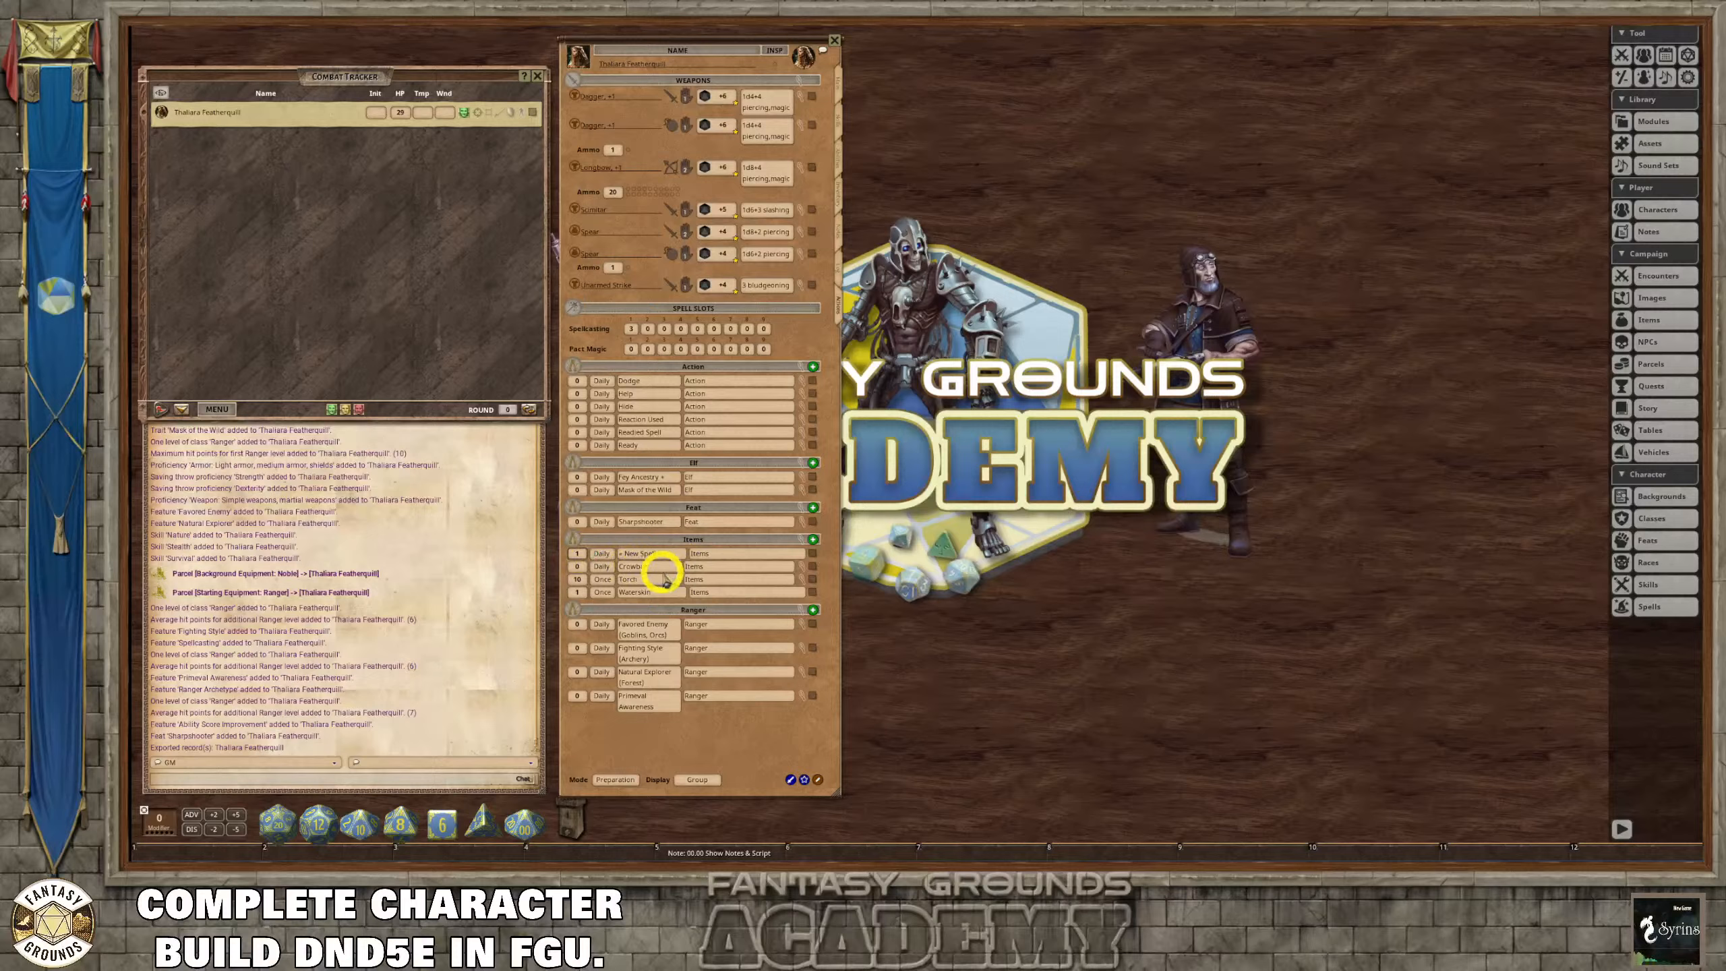
click(644, 553)
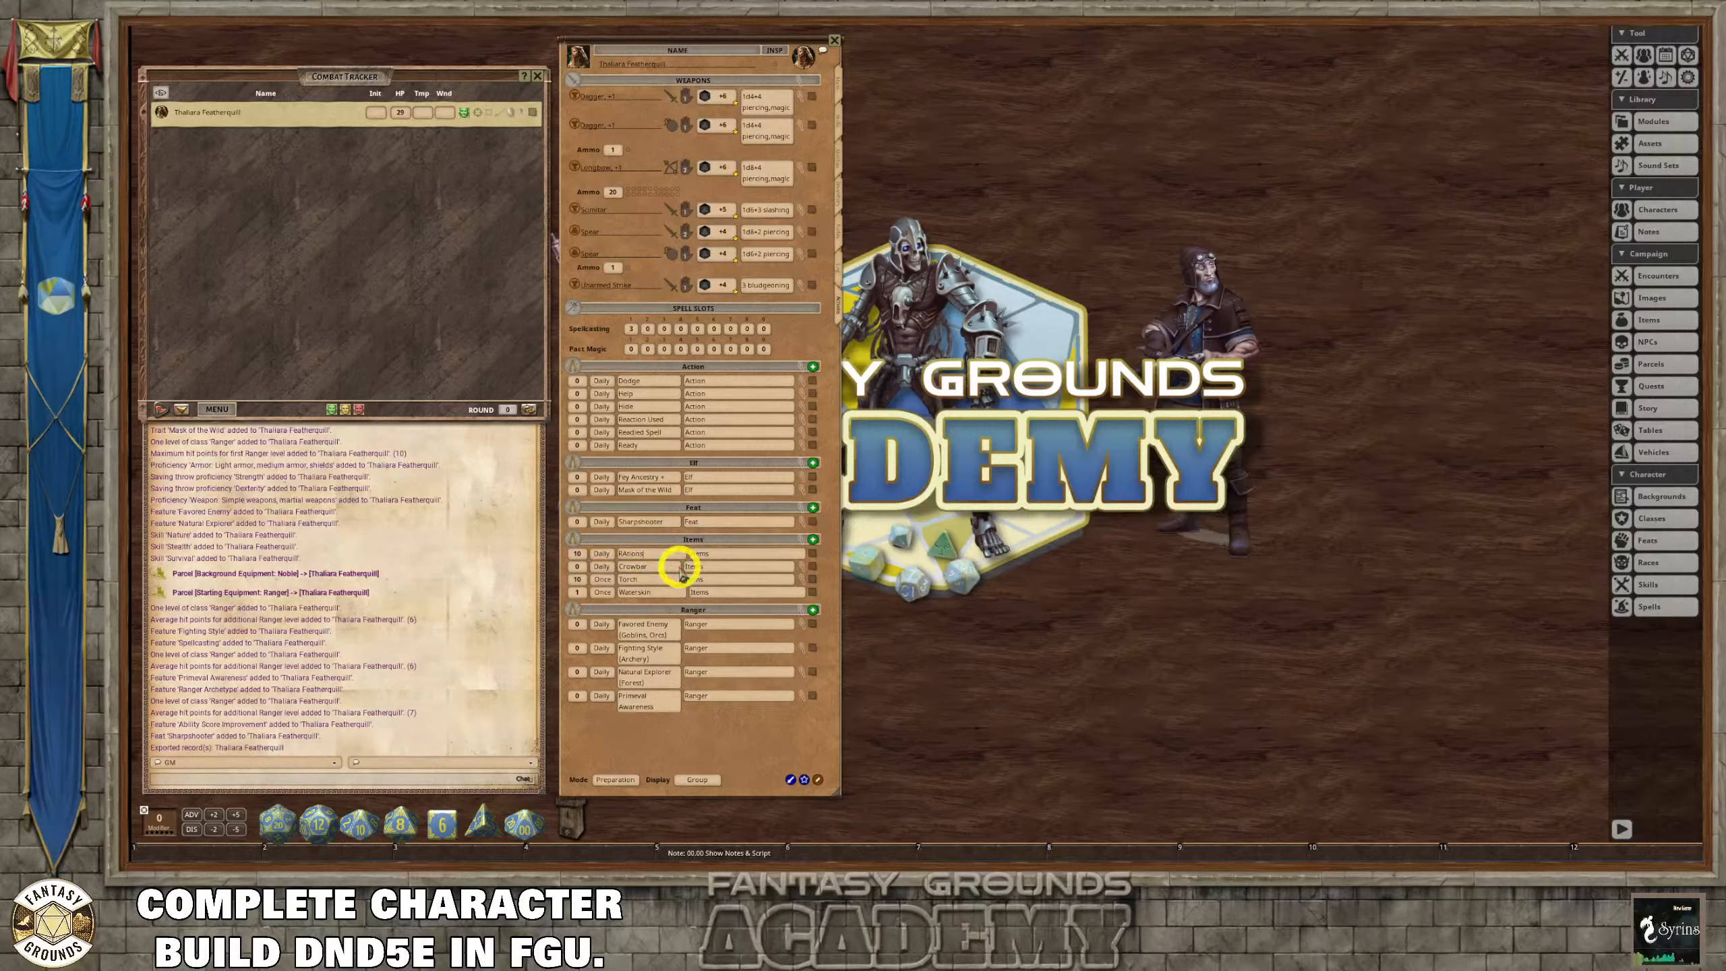
double_click(628, 555)
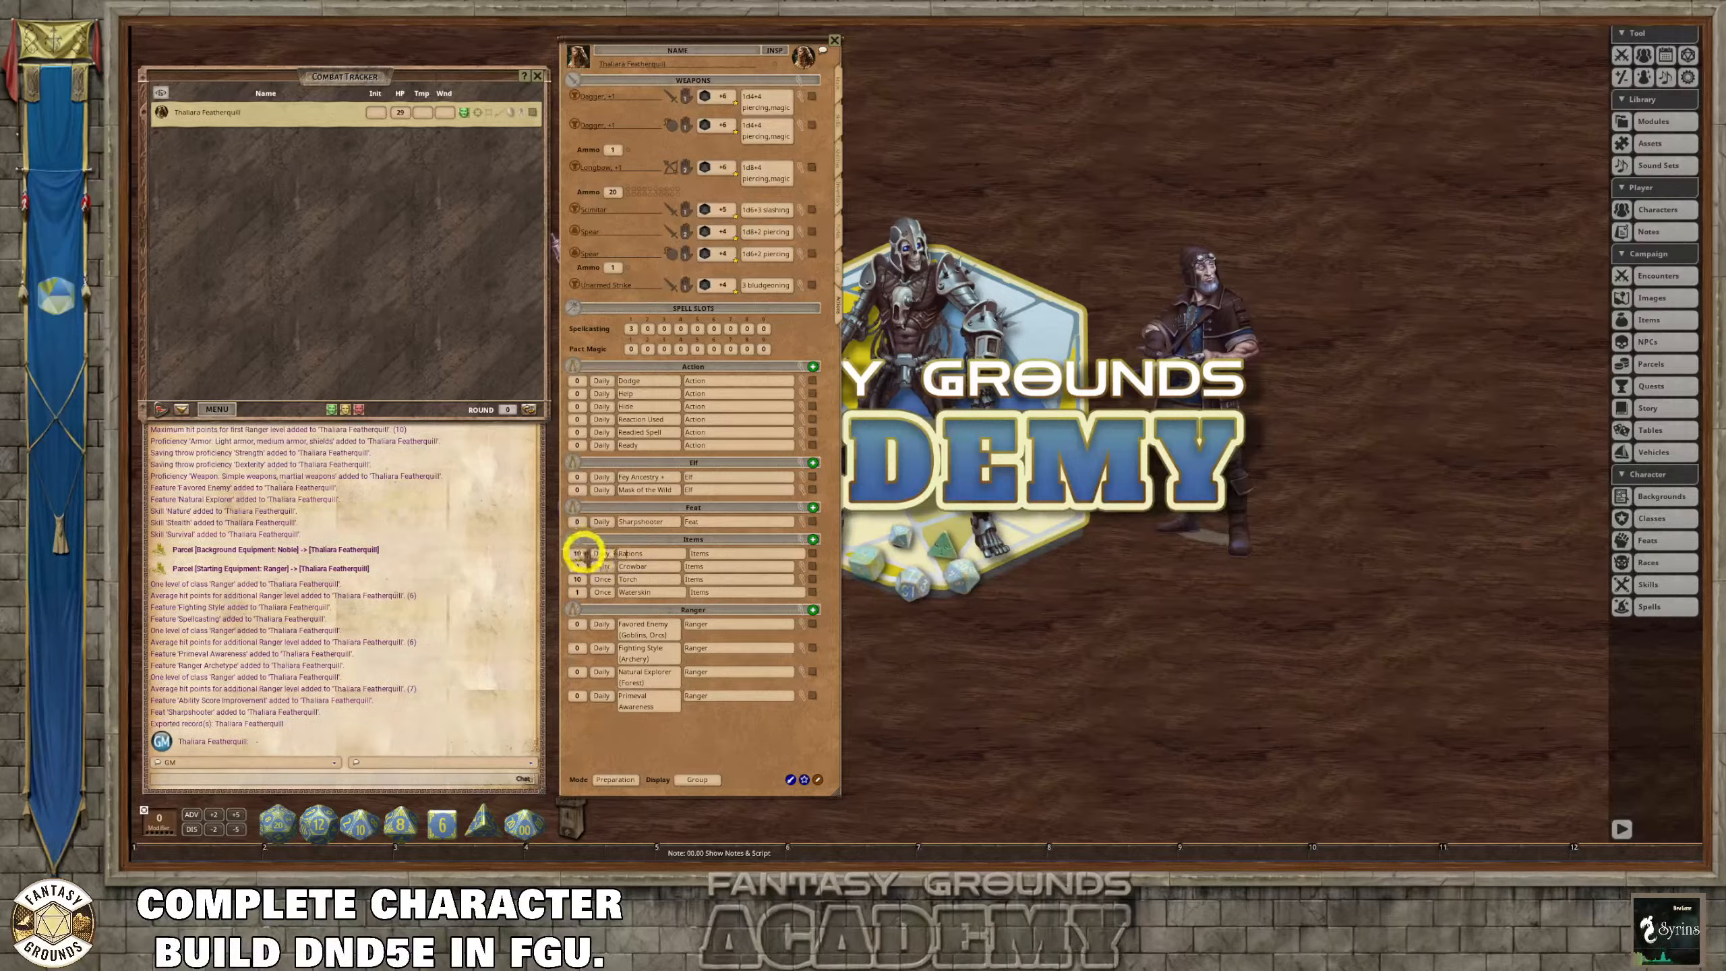
click(601, 554)
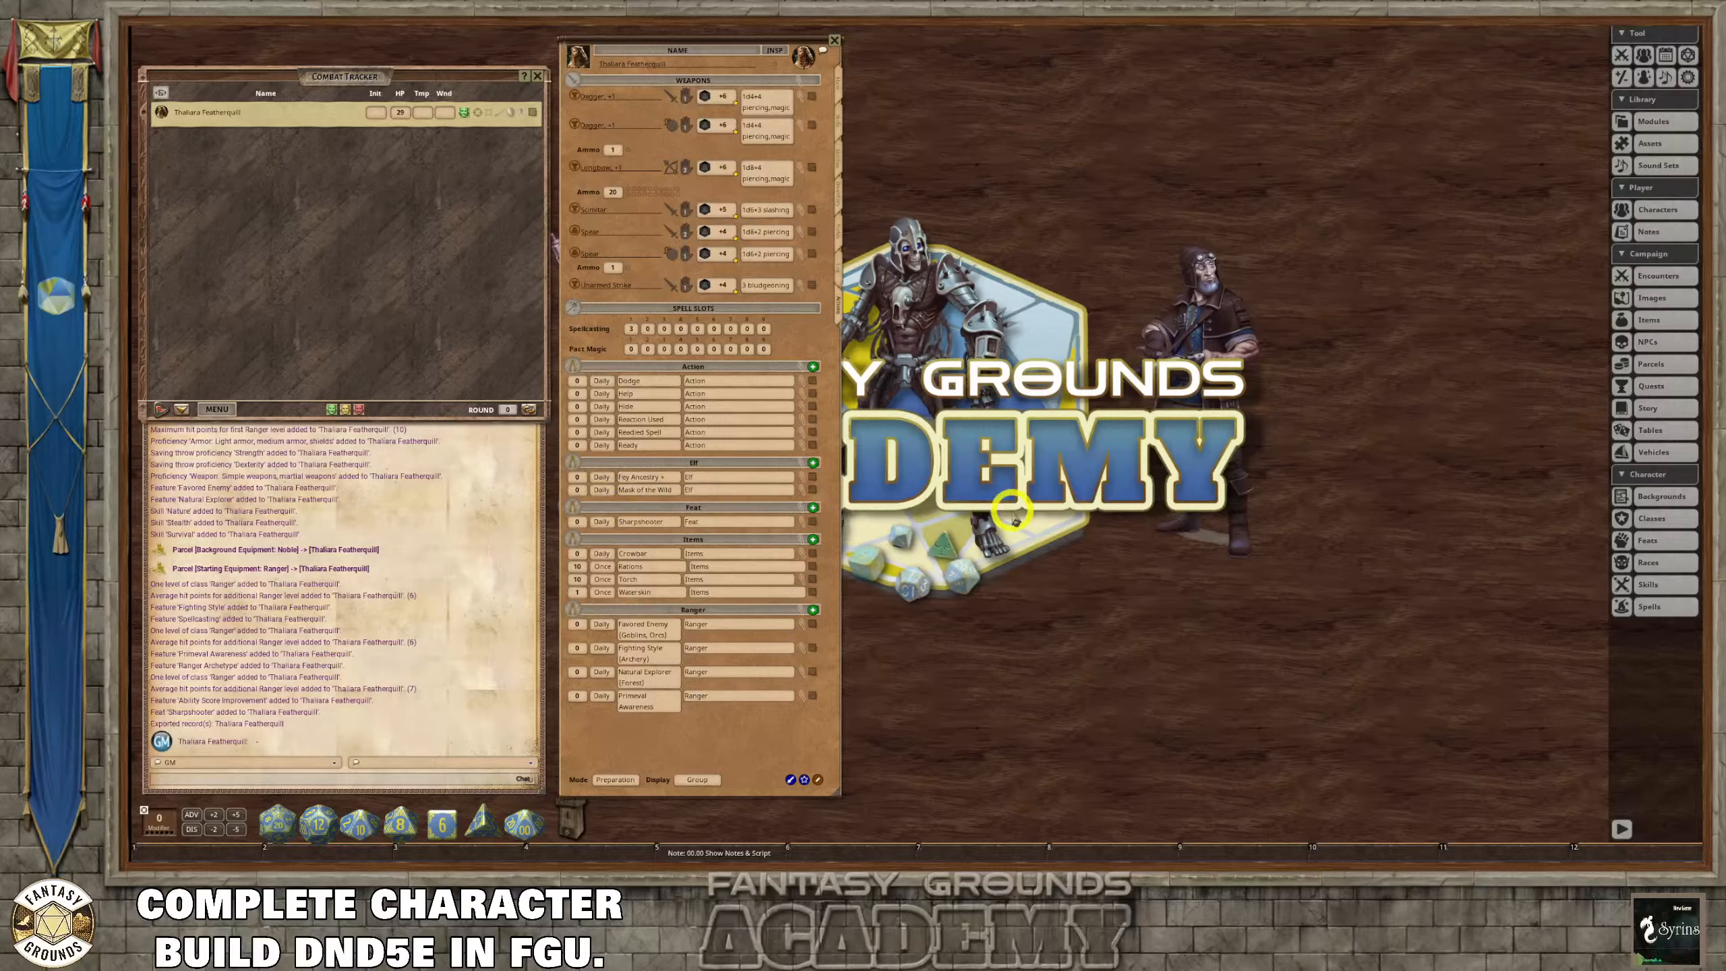
Search the item library for "healing" and add the Player's Handbook Potion of Healing to the character's equipment.
click(840, 201)
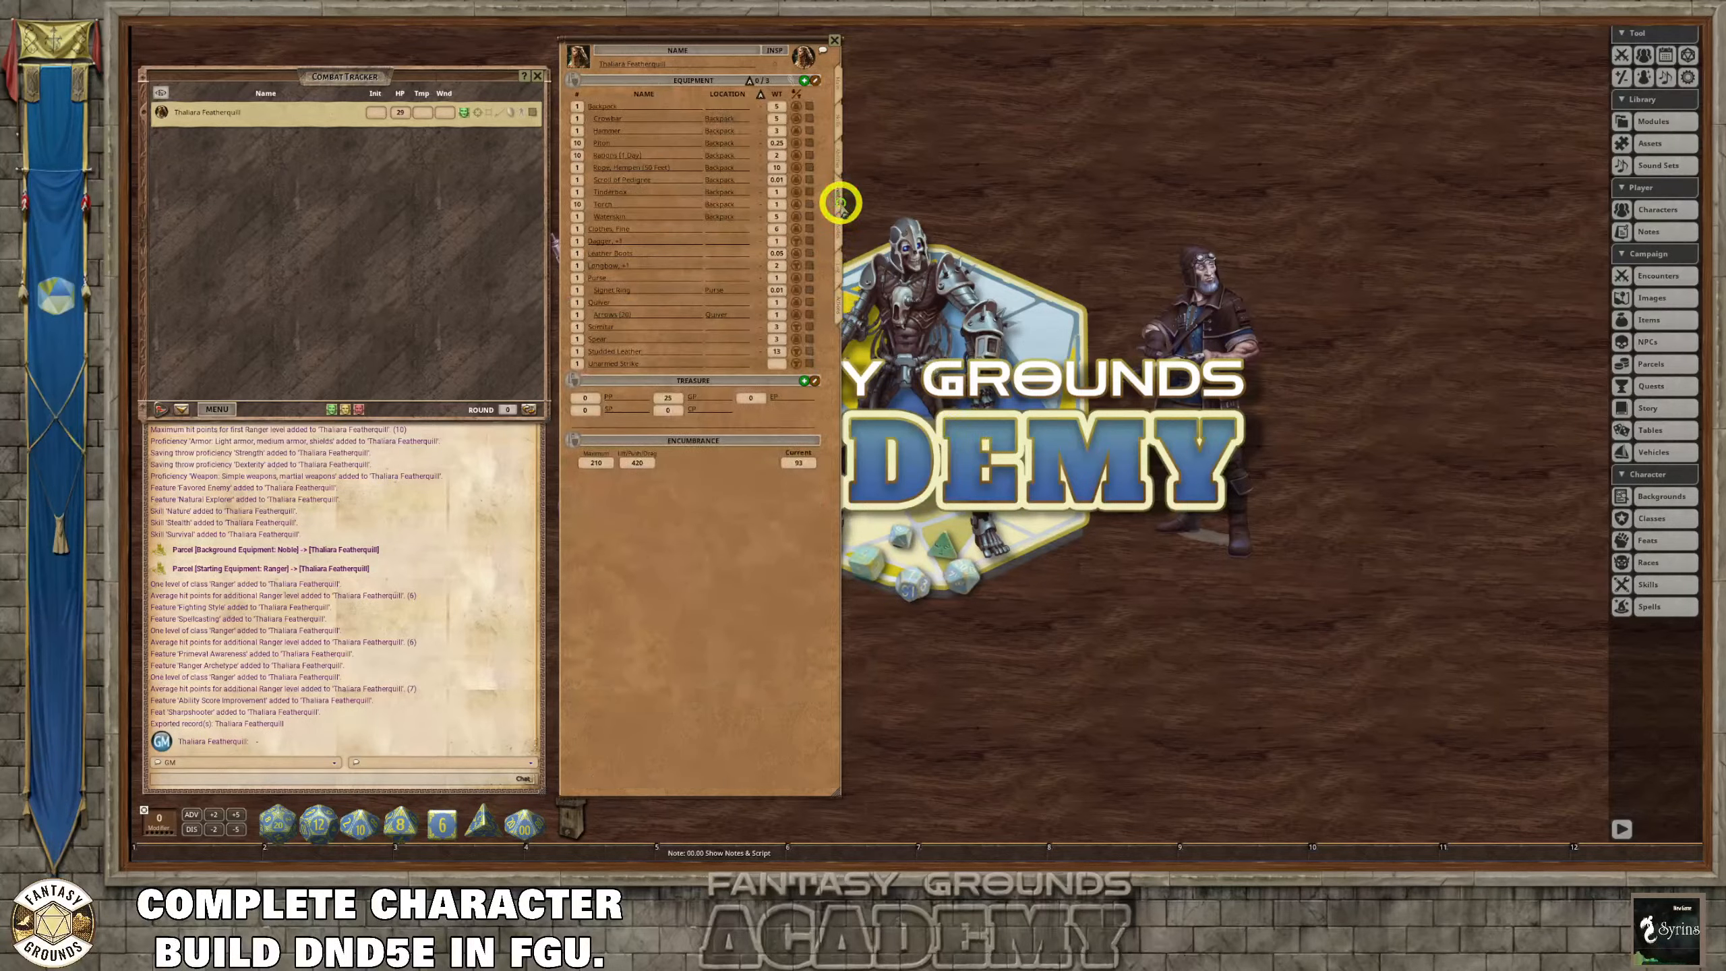
click(1665, 324)
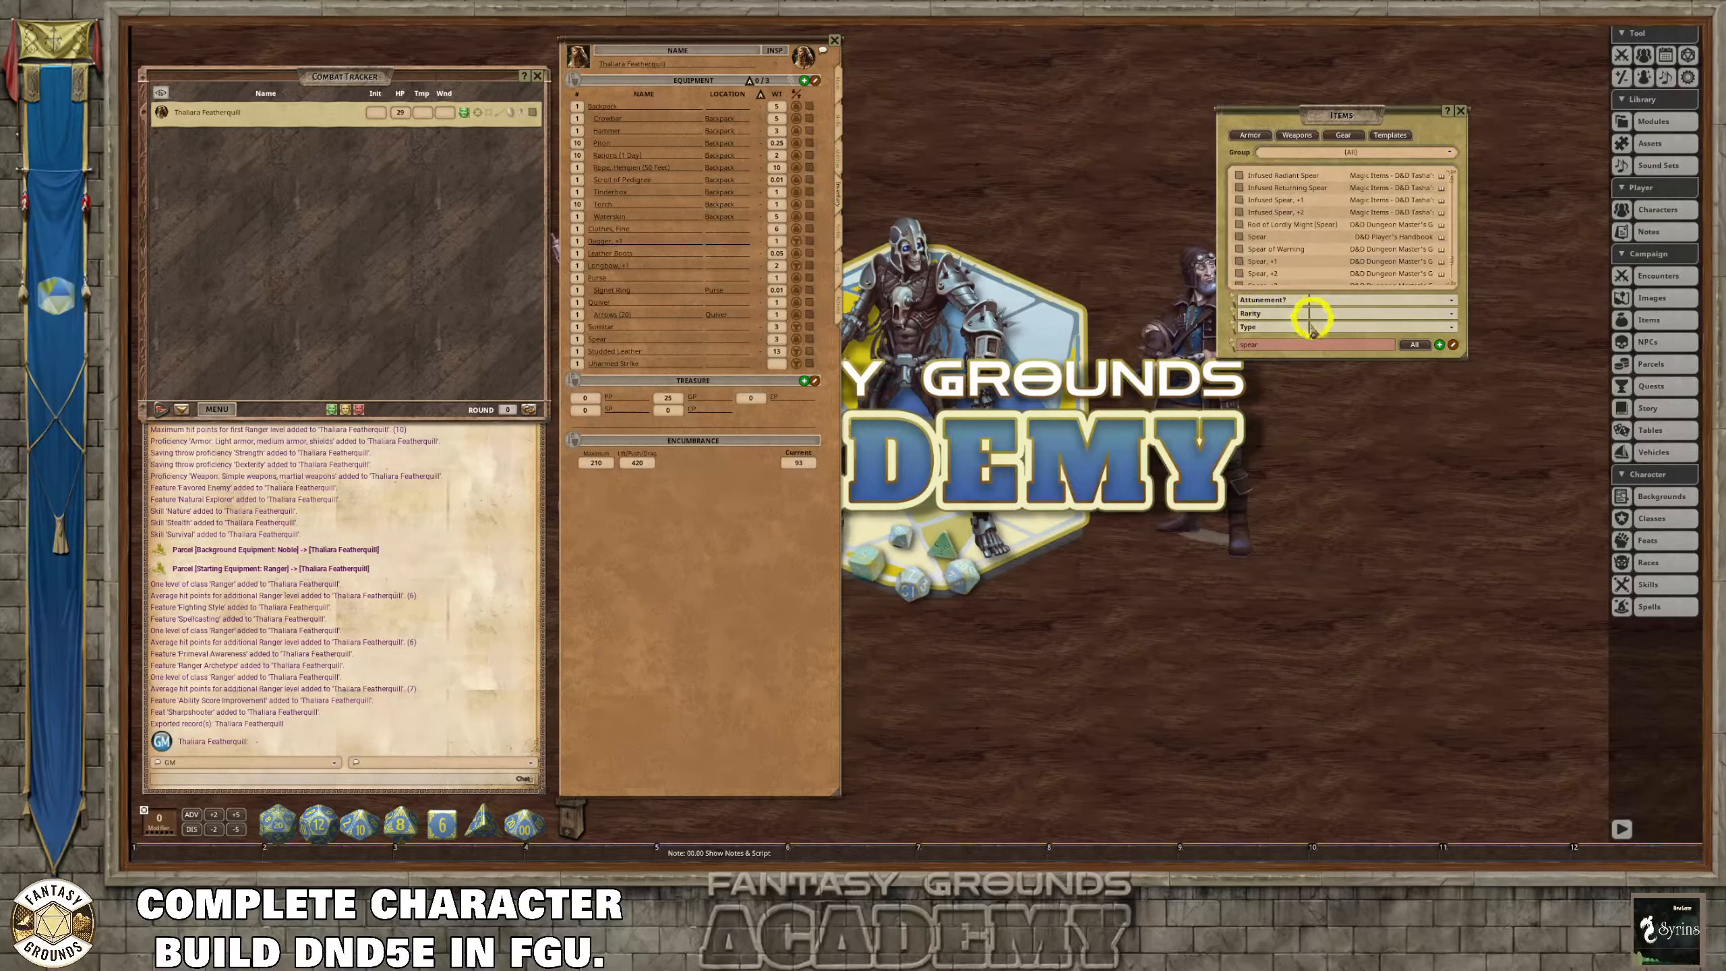
click(1284, 346)
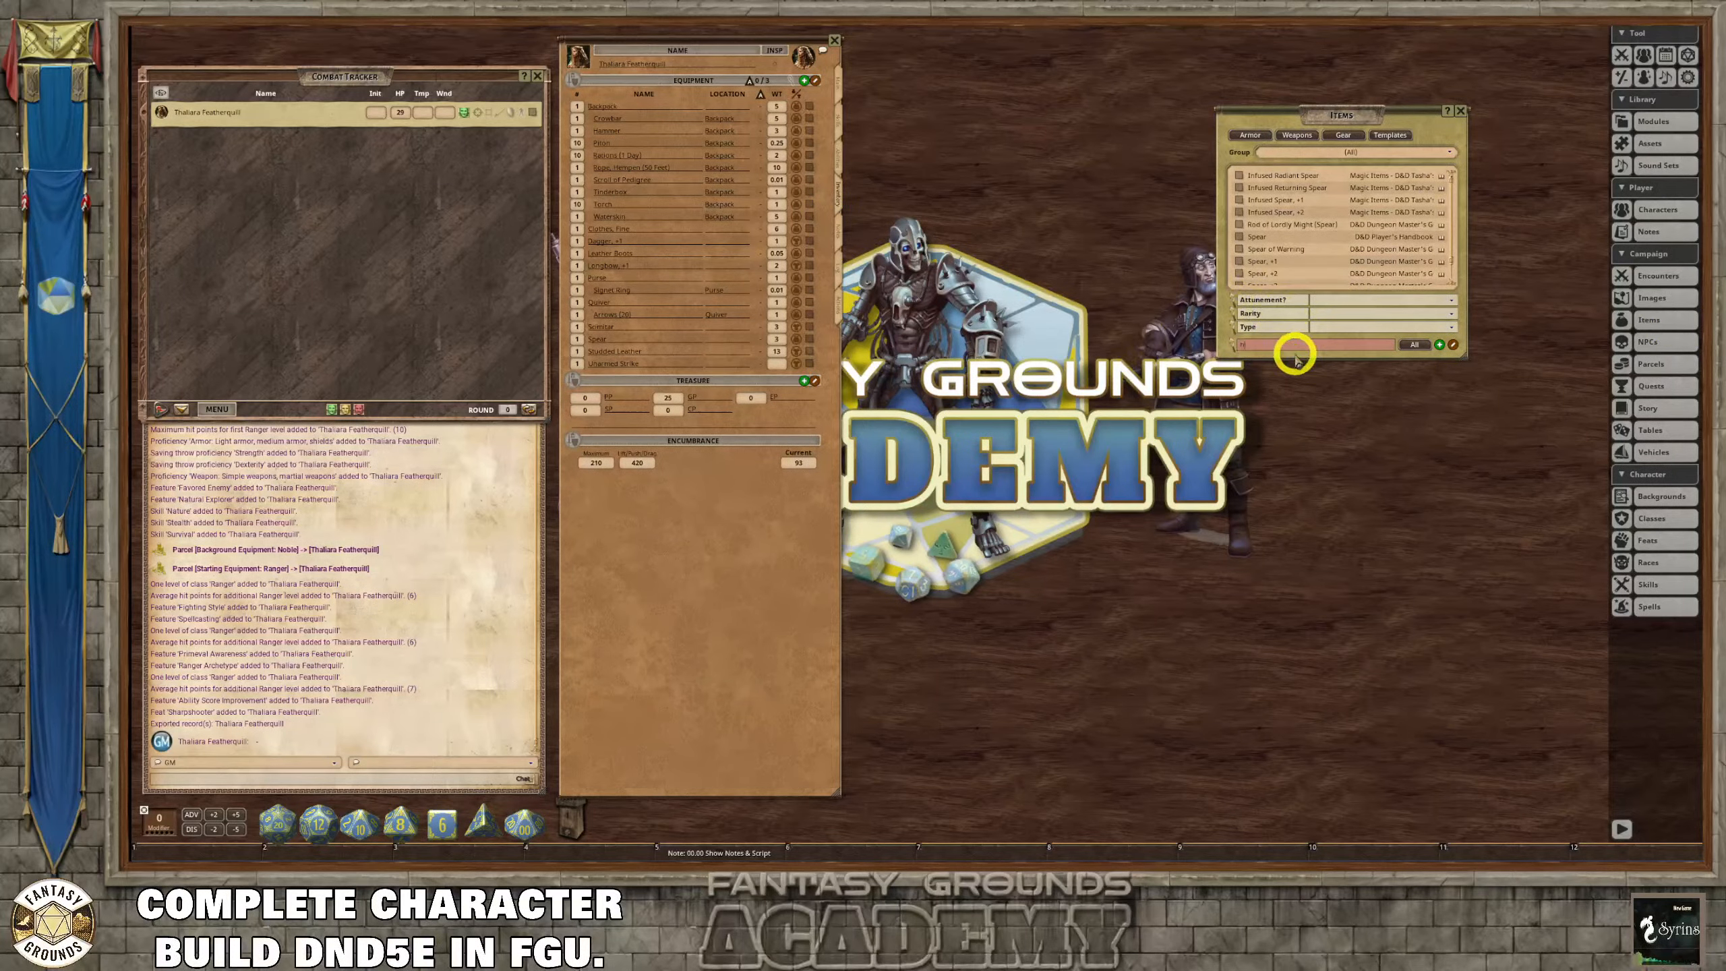
text(healing)
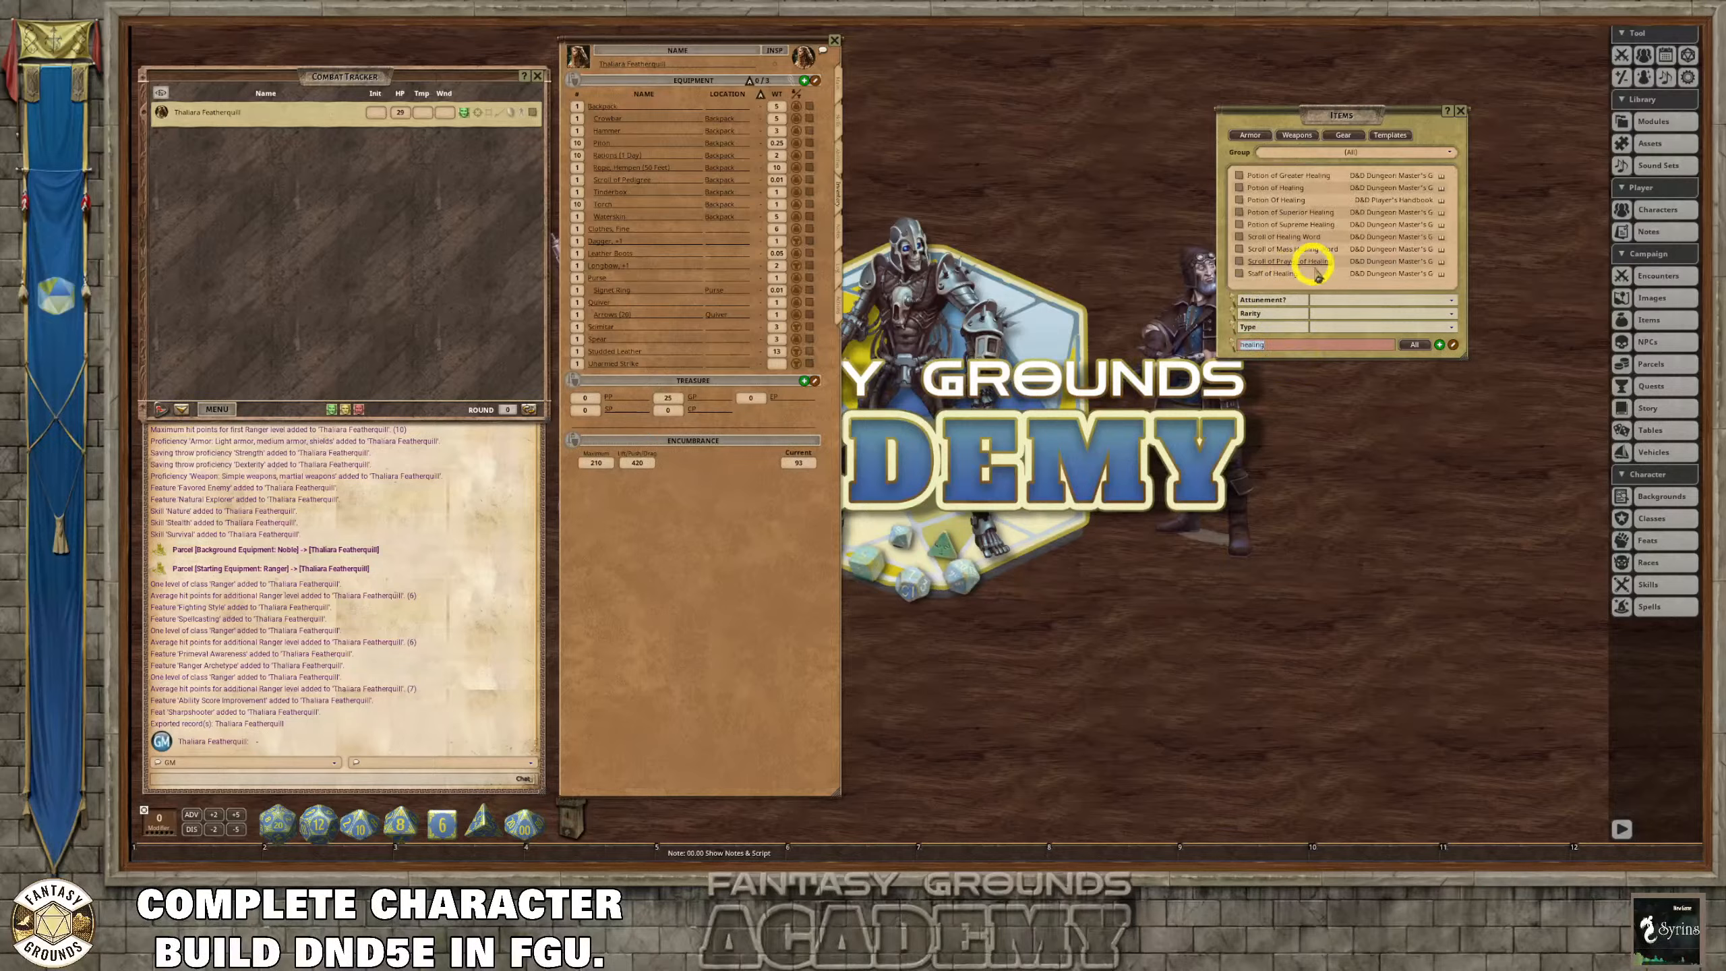
drag(1245, 200, 659, 250)
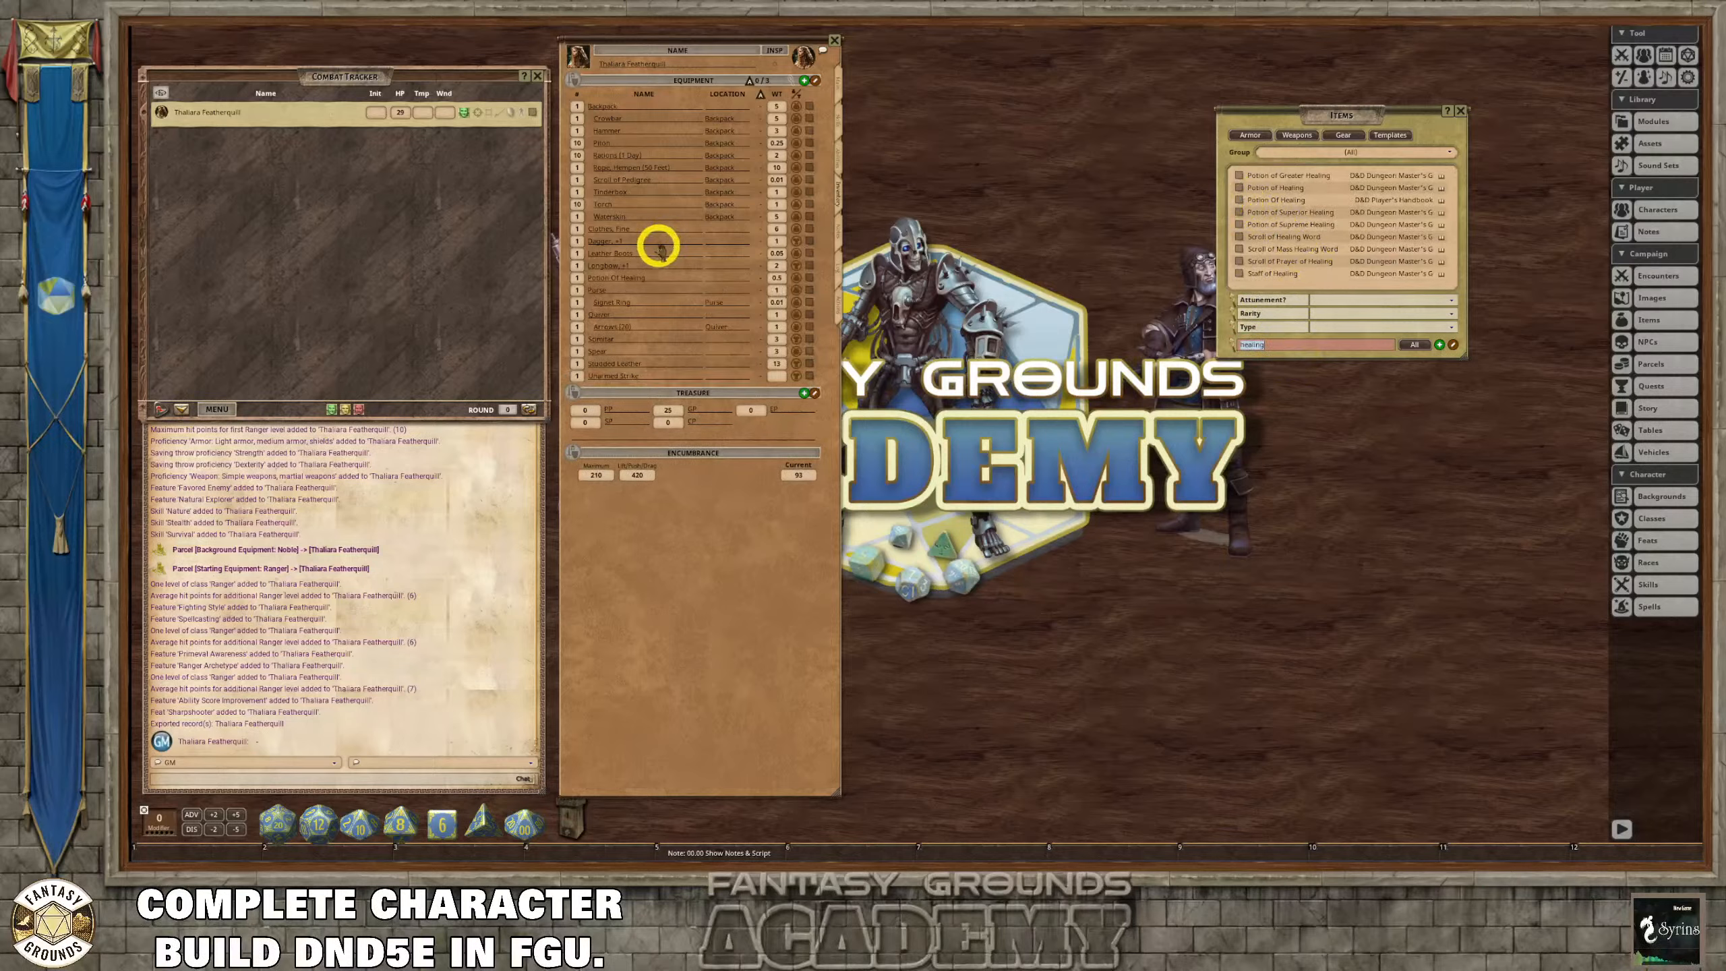
Set the Potion of Healing's location to Backpack in the equipment list.
click(731, 277)
text(Backpack)
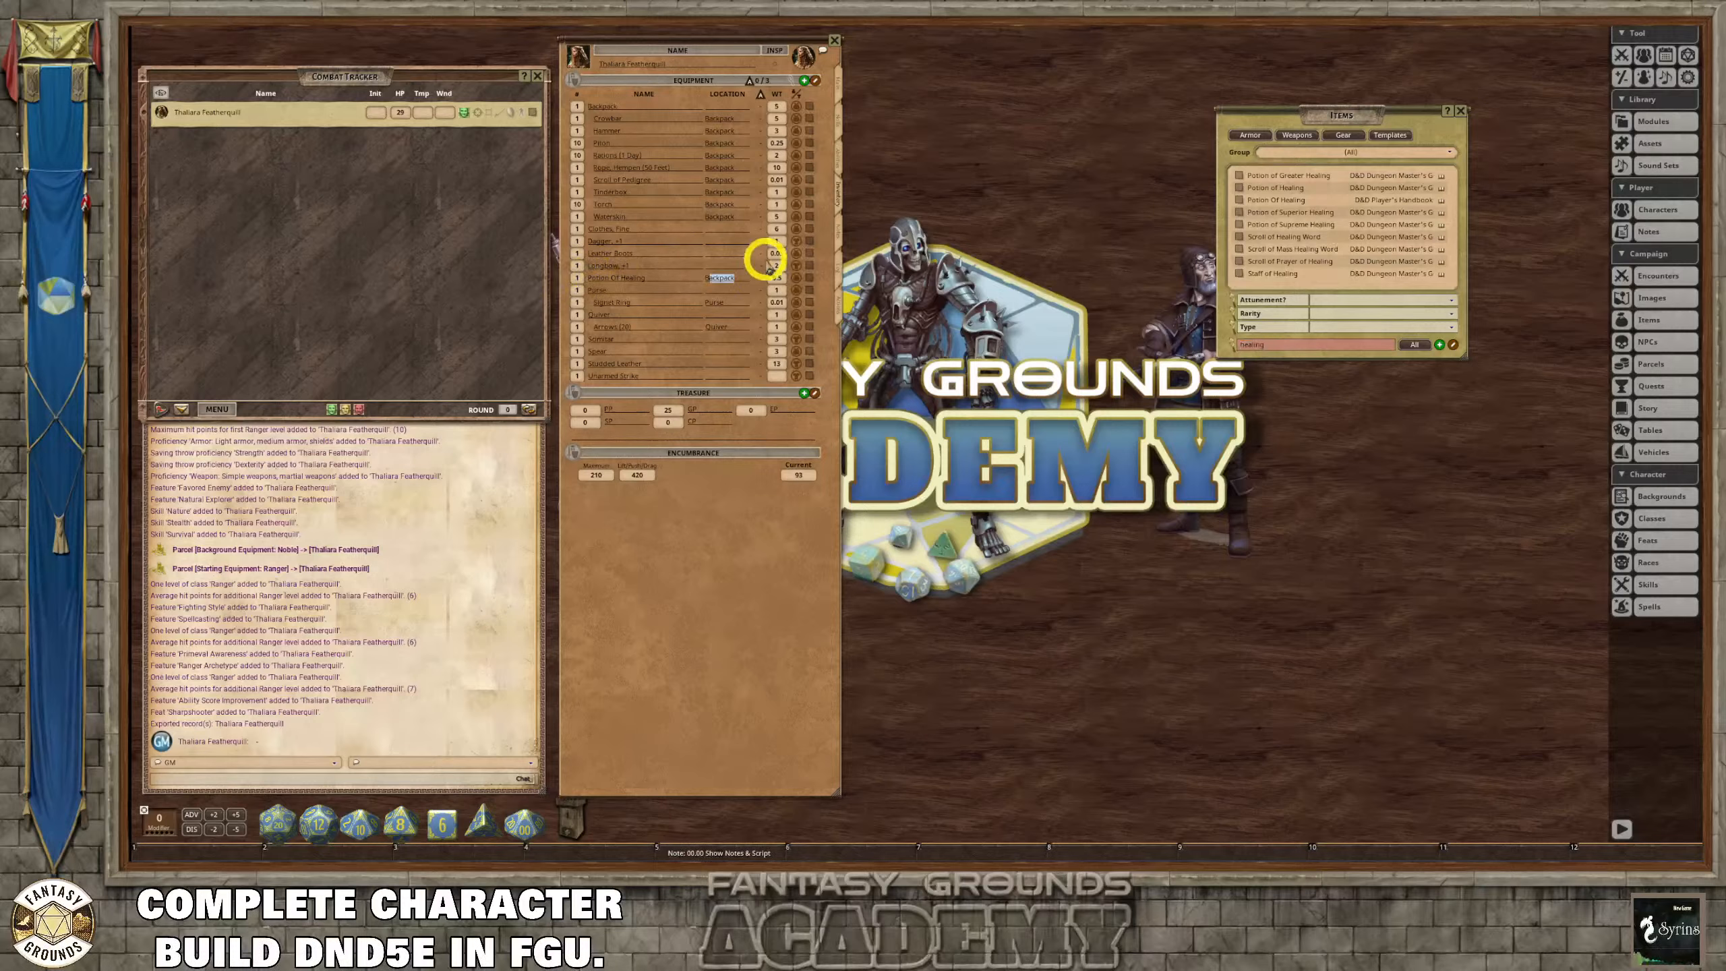
click(699, 245)
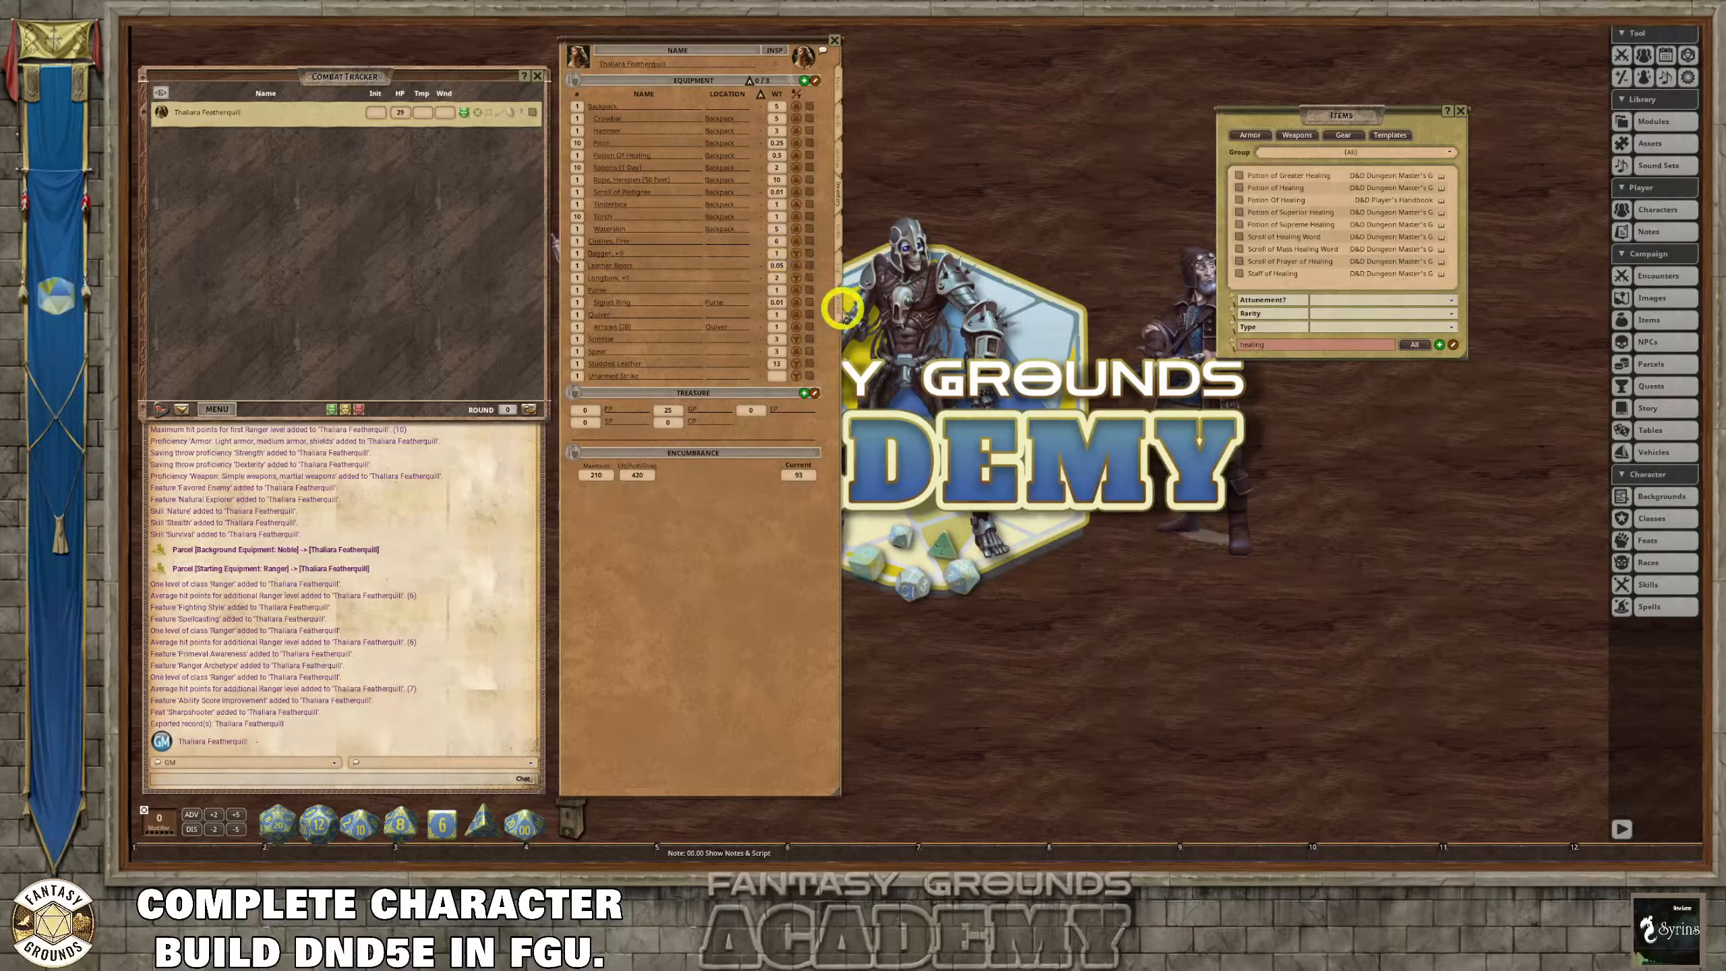
Open the heal settings of the Potion of Healing power and move their window clear of the character sheet.
click(839, 304)
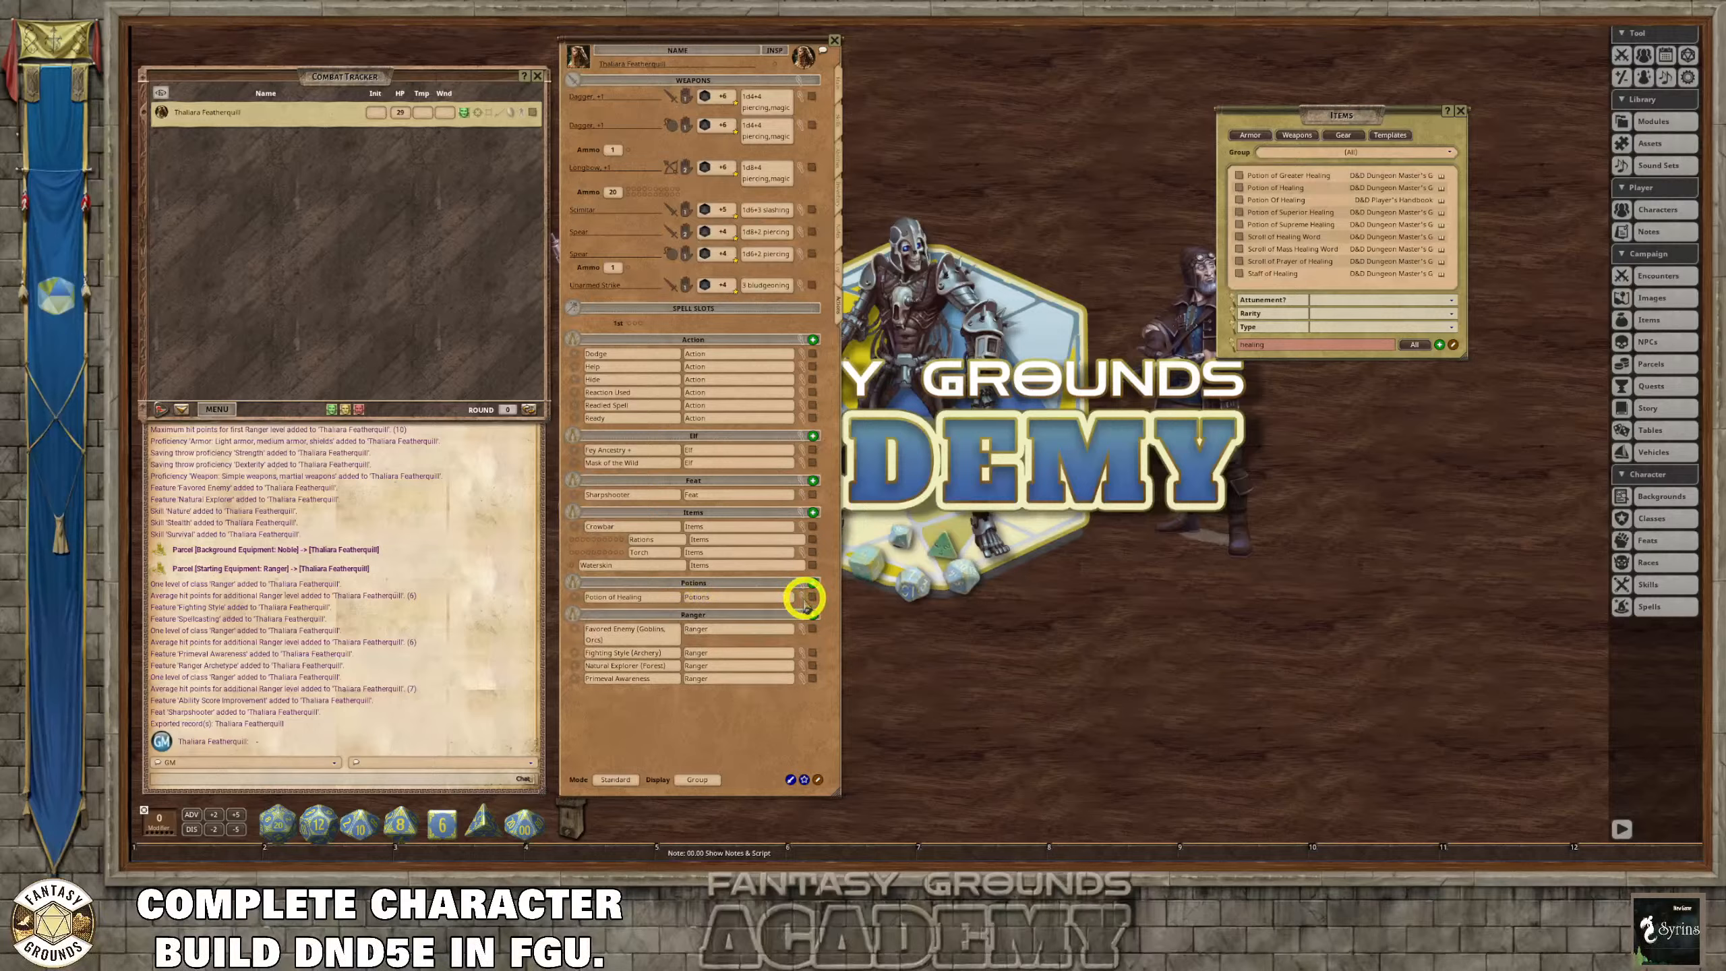
click(806, 614)
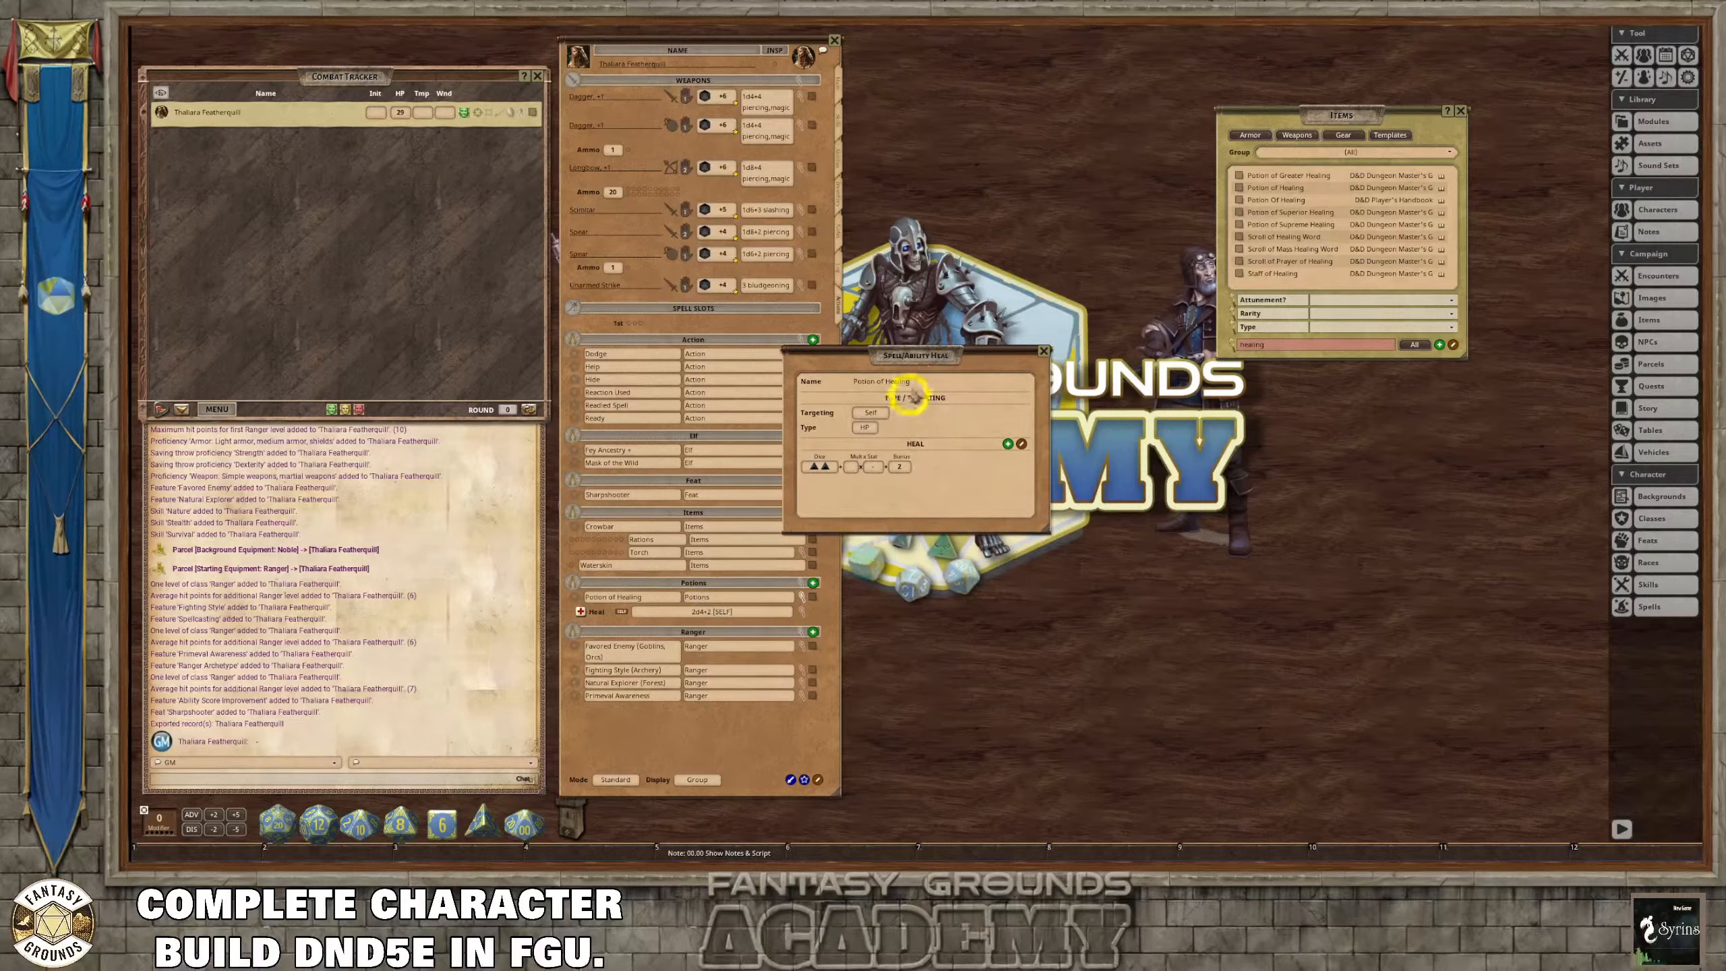
drag(904, 356, 998, 383)
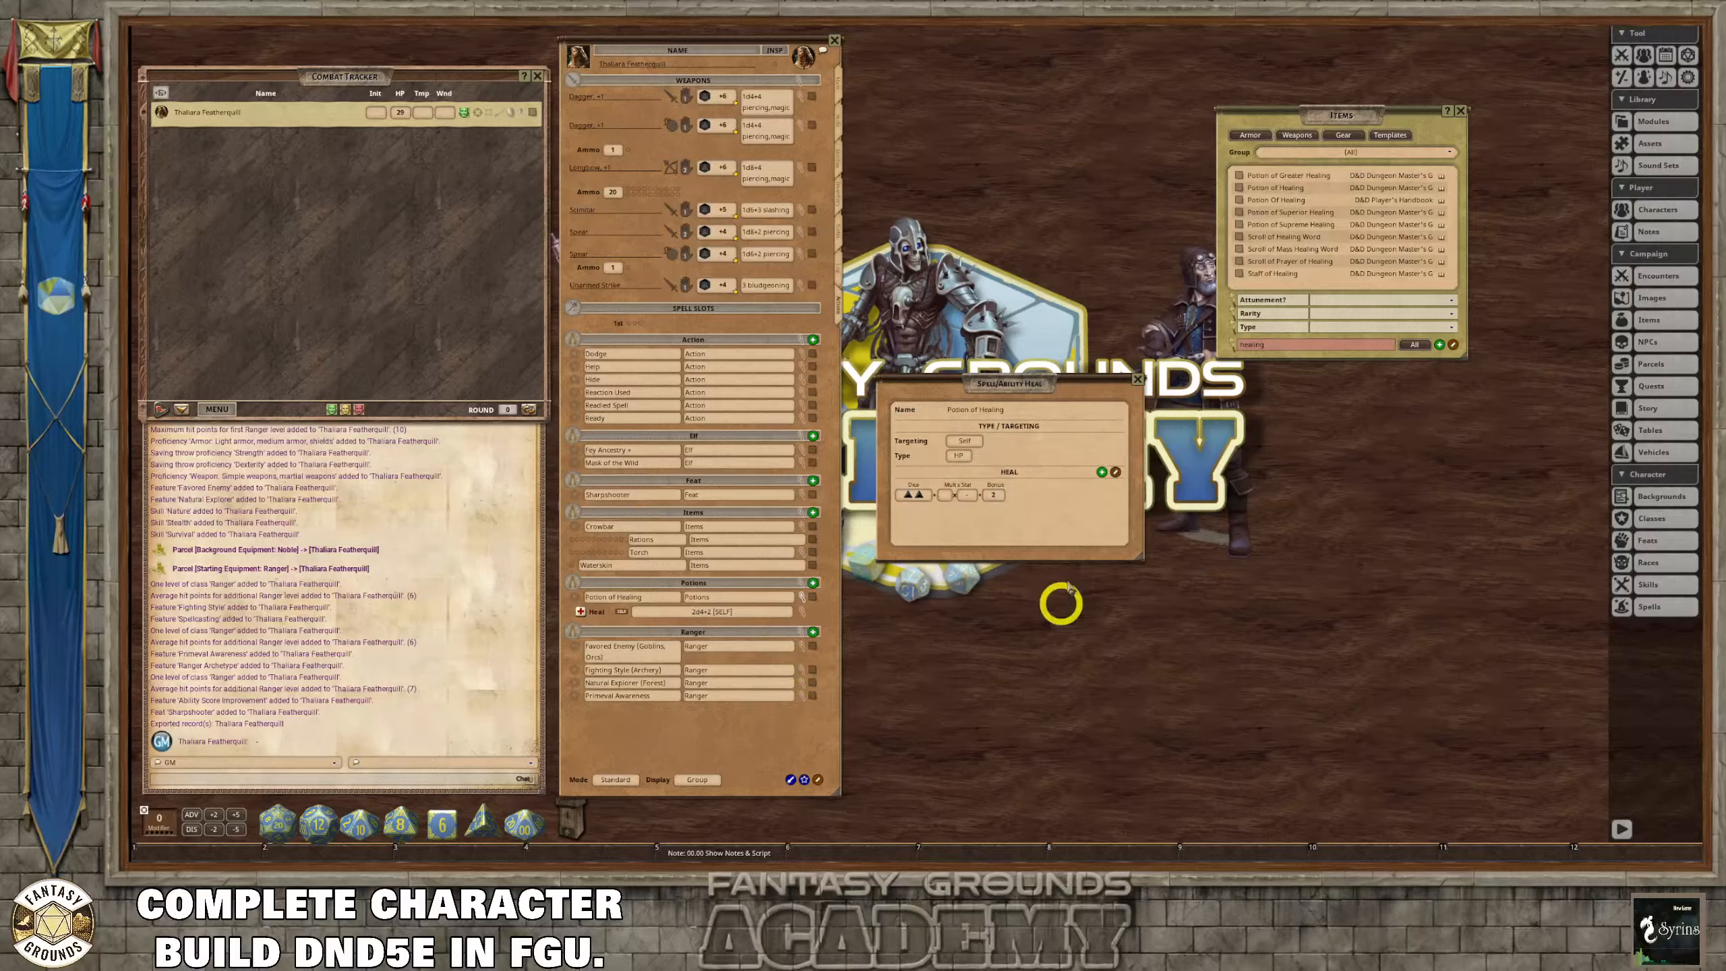
Close the Potion of Healing's heal settings and view the character's actions in Preparation and Combat modes.
click(1138, 379)
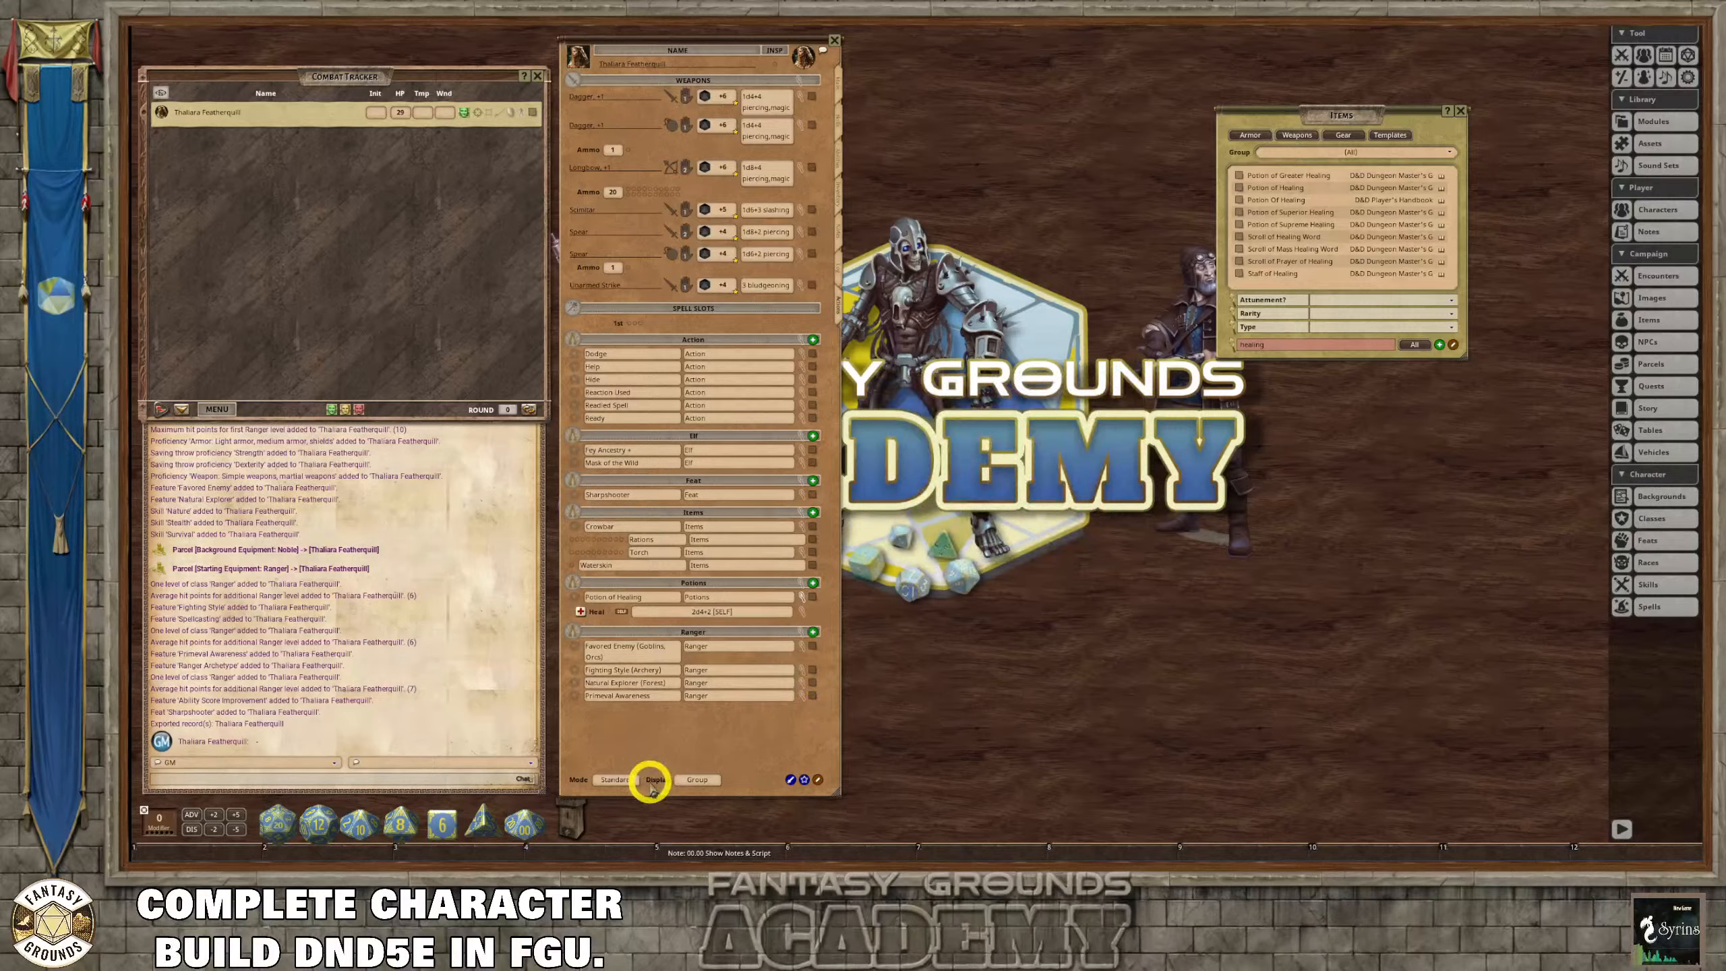
click(615, 779)
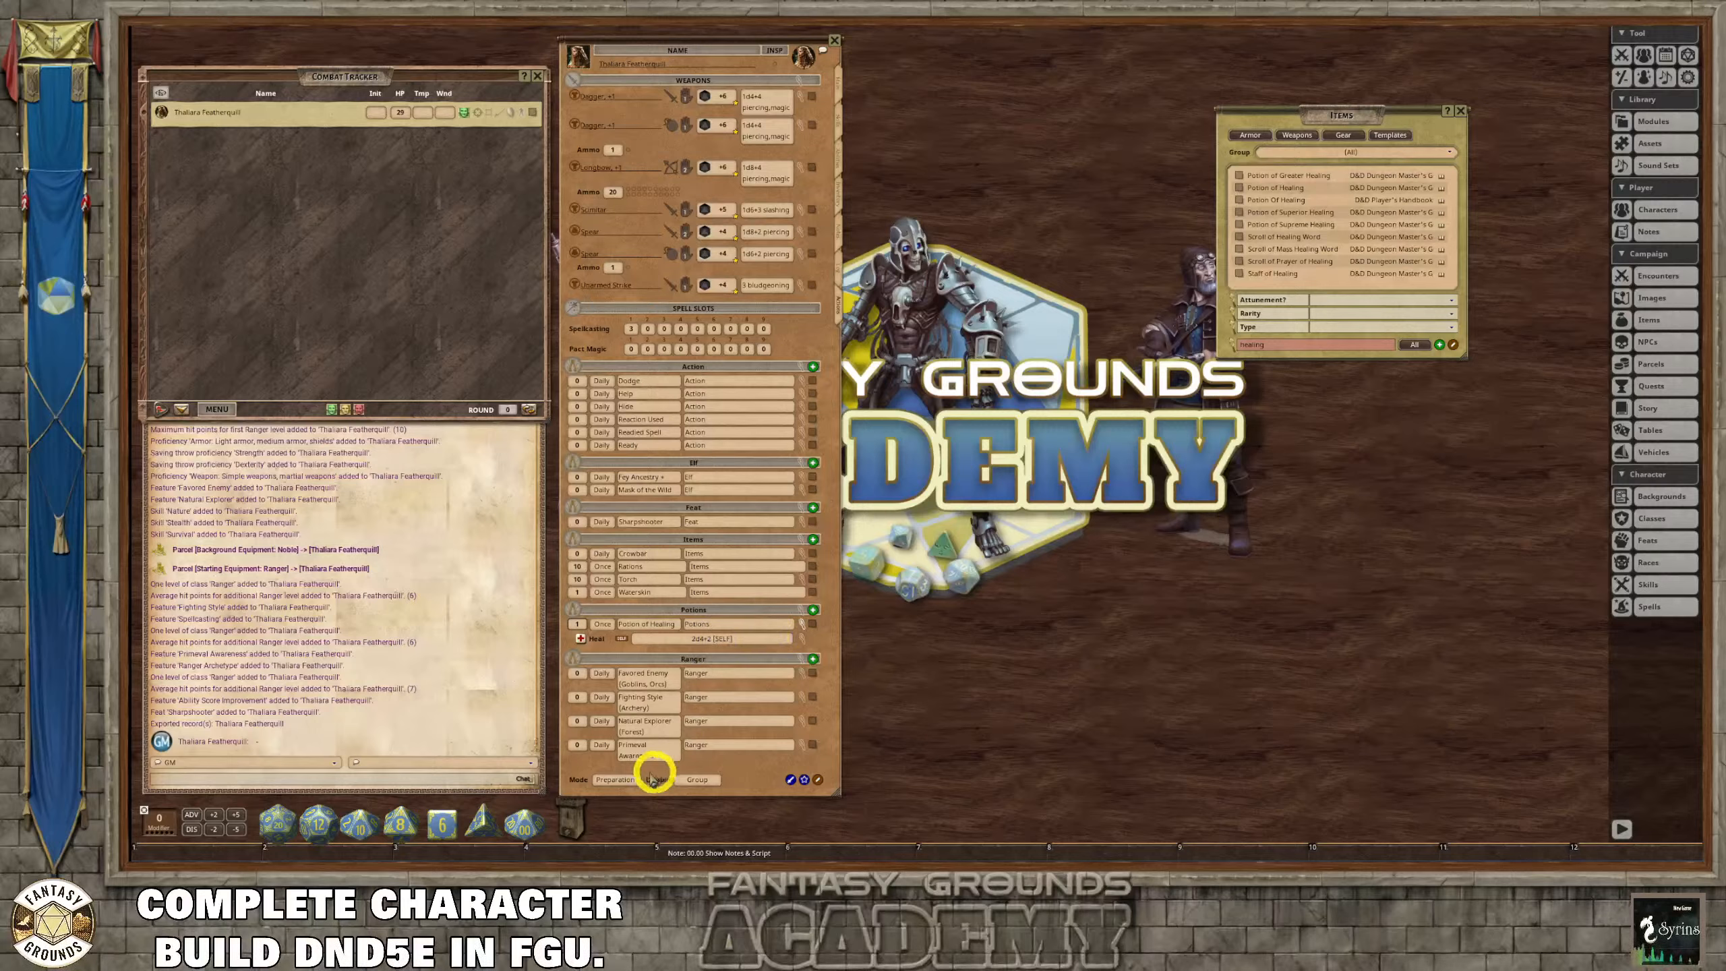
click(615, 779)
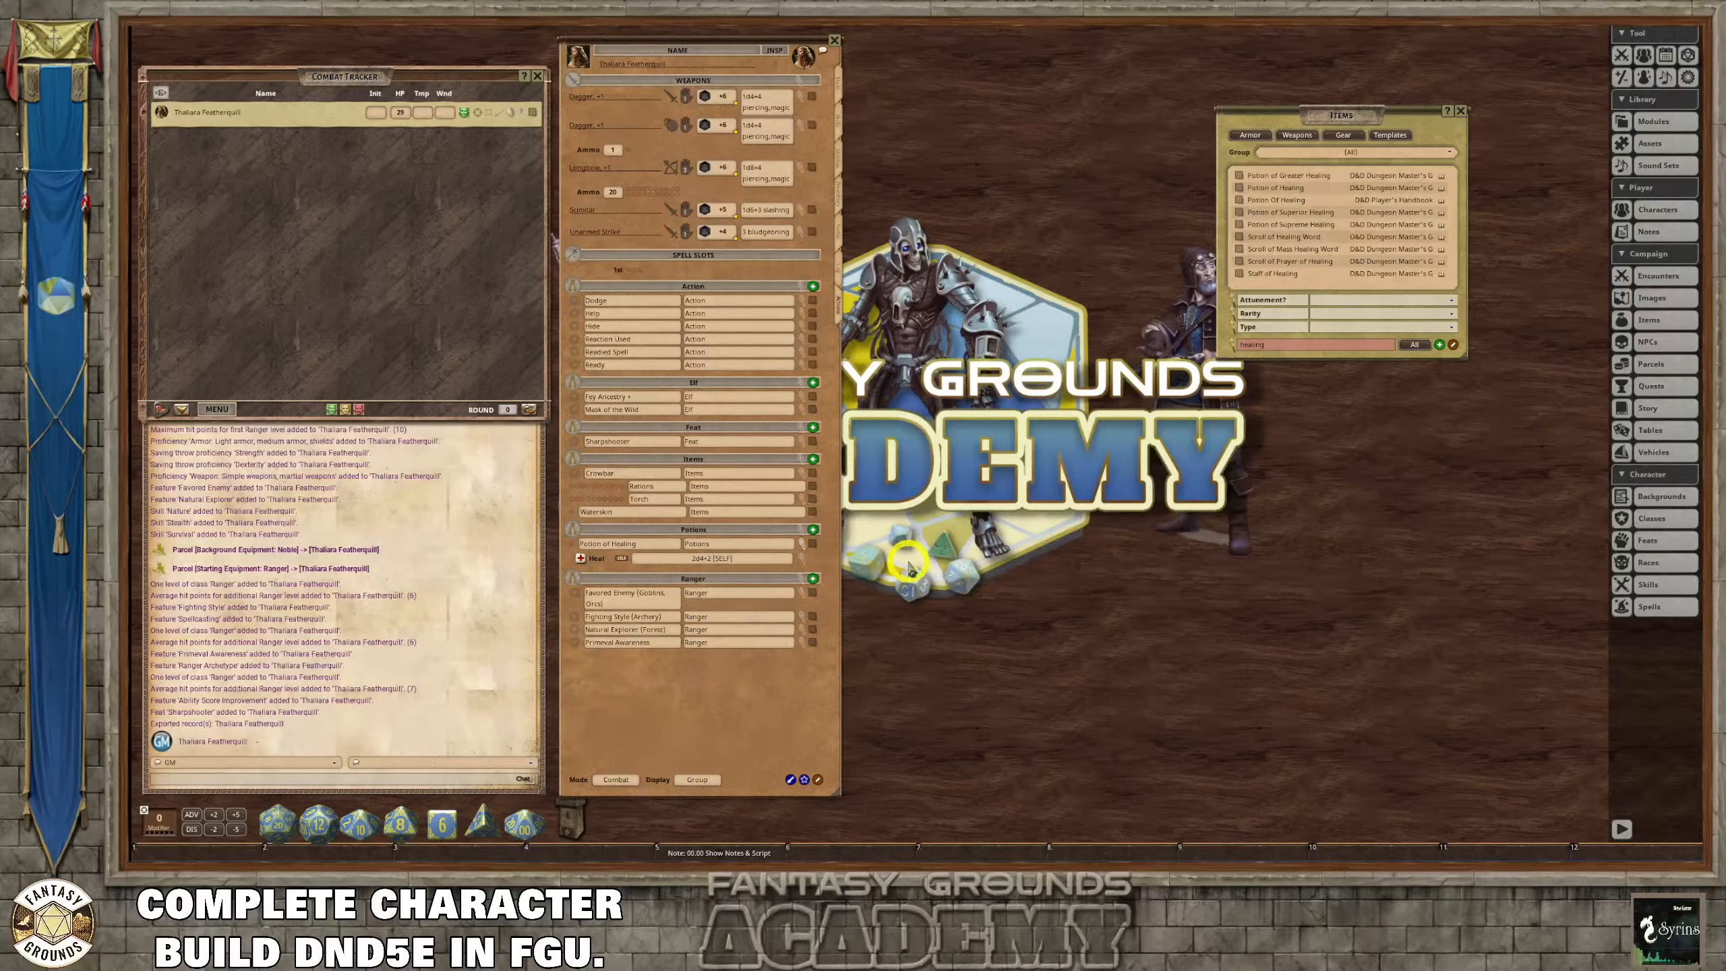
Close the item library, open the spell library and place its window beside the character sheet.
click(1460, 114)
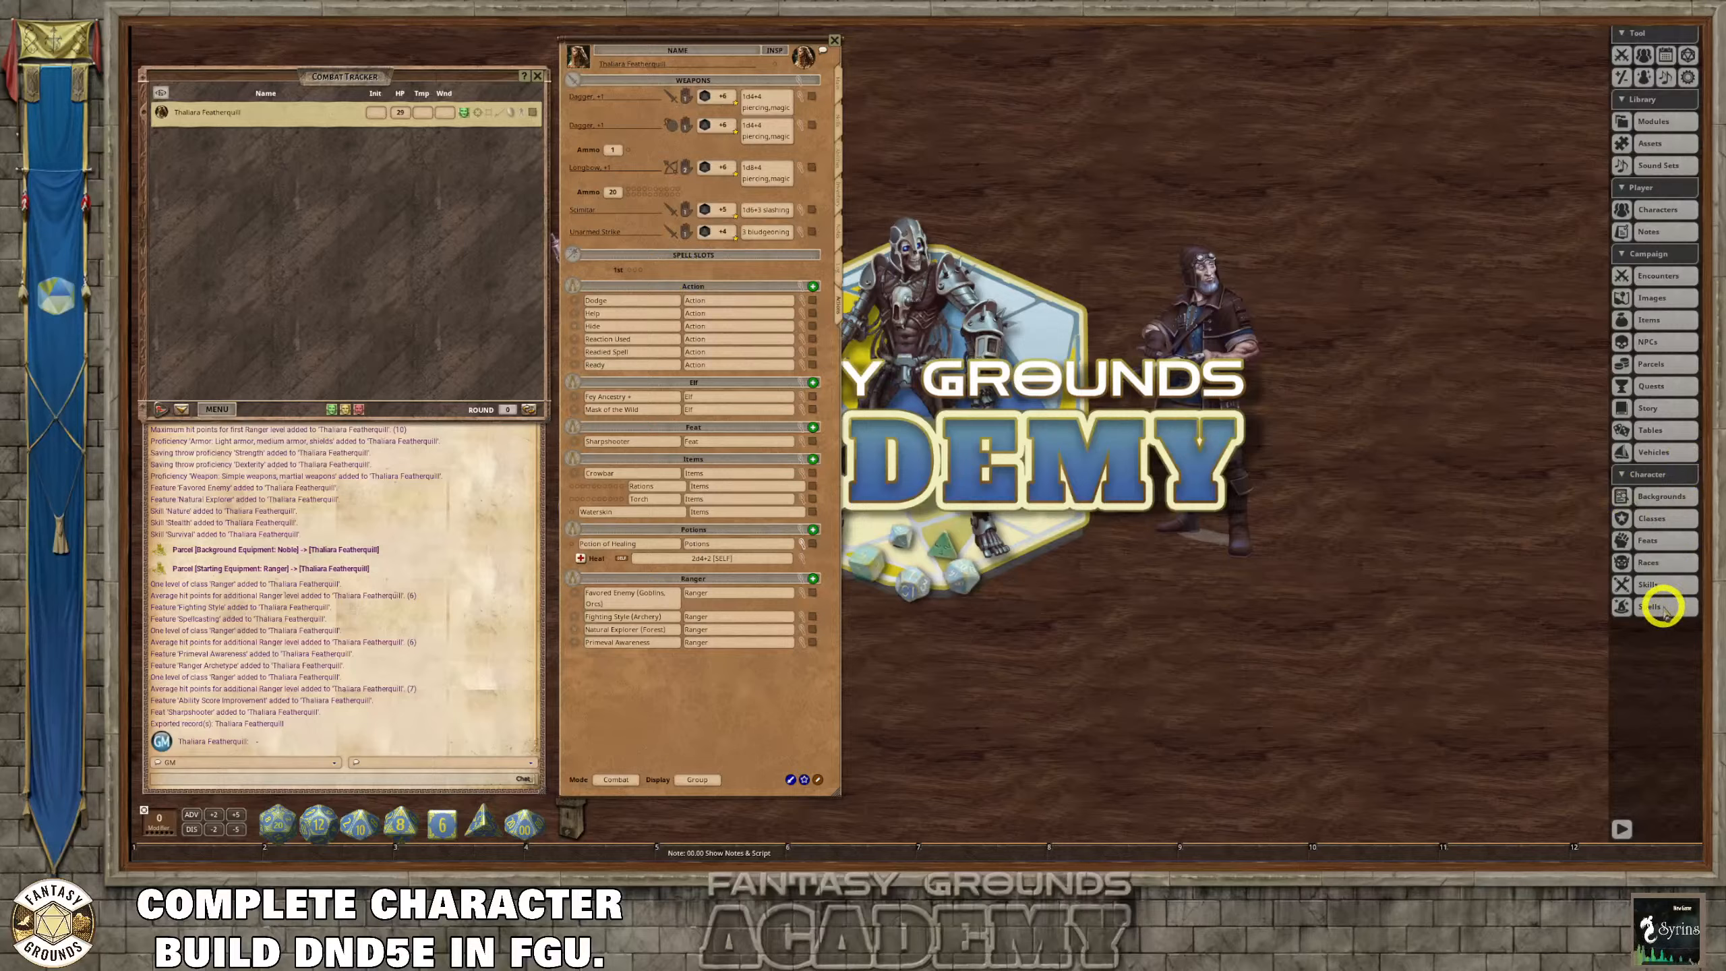
click(1658, 564)
drag(926, 319, 1049, 174)
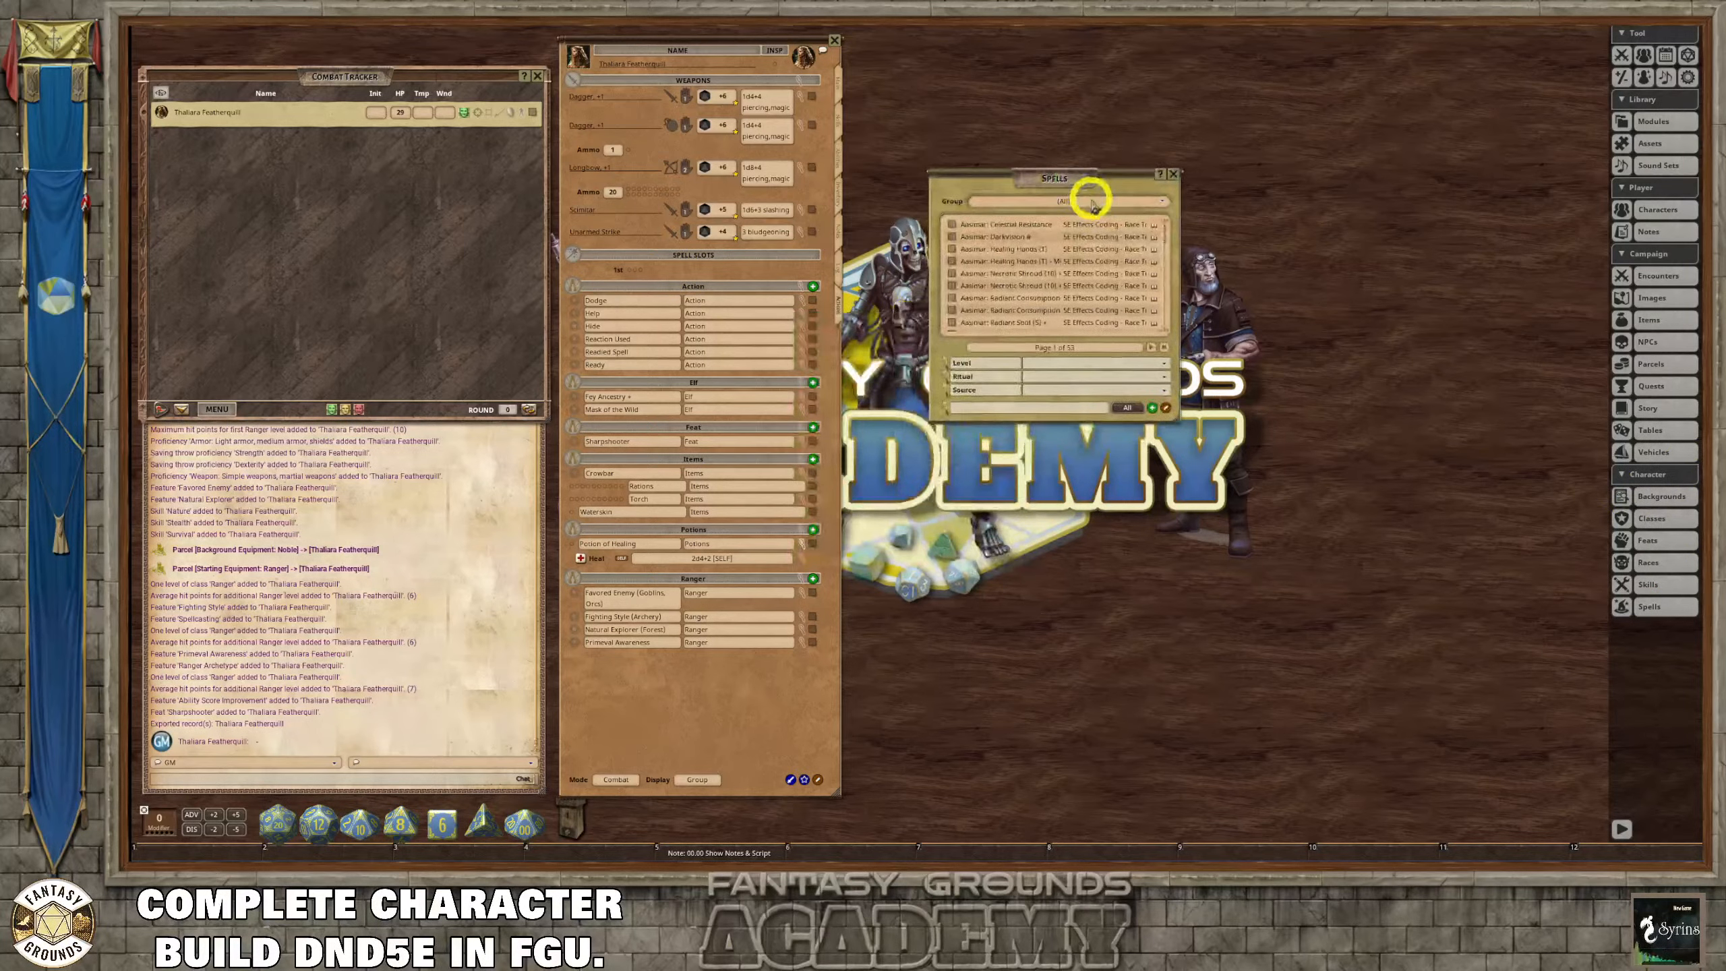
Restrict the spell library to the group 5E Effects Coding - Spells.
click(1096, 205)
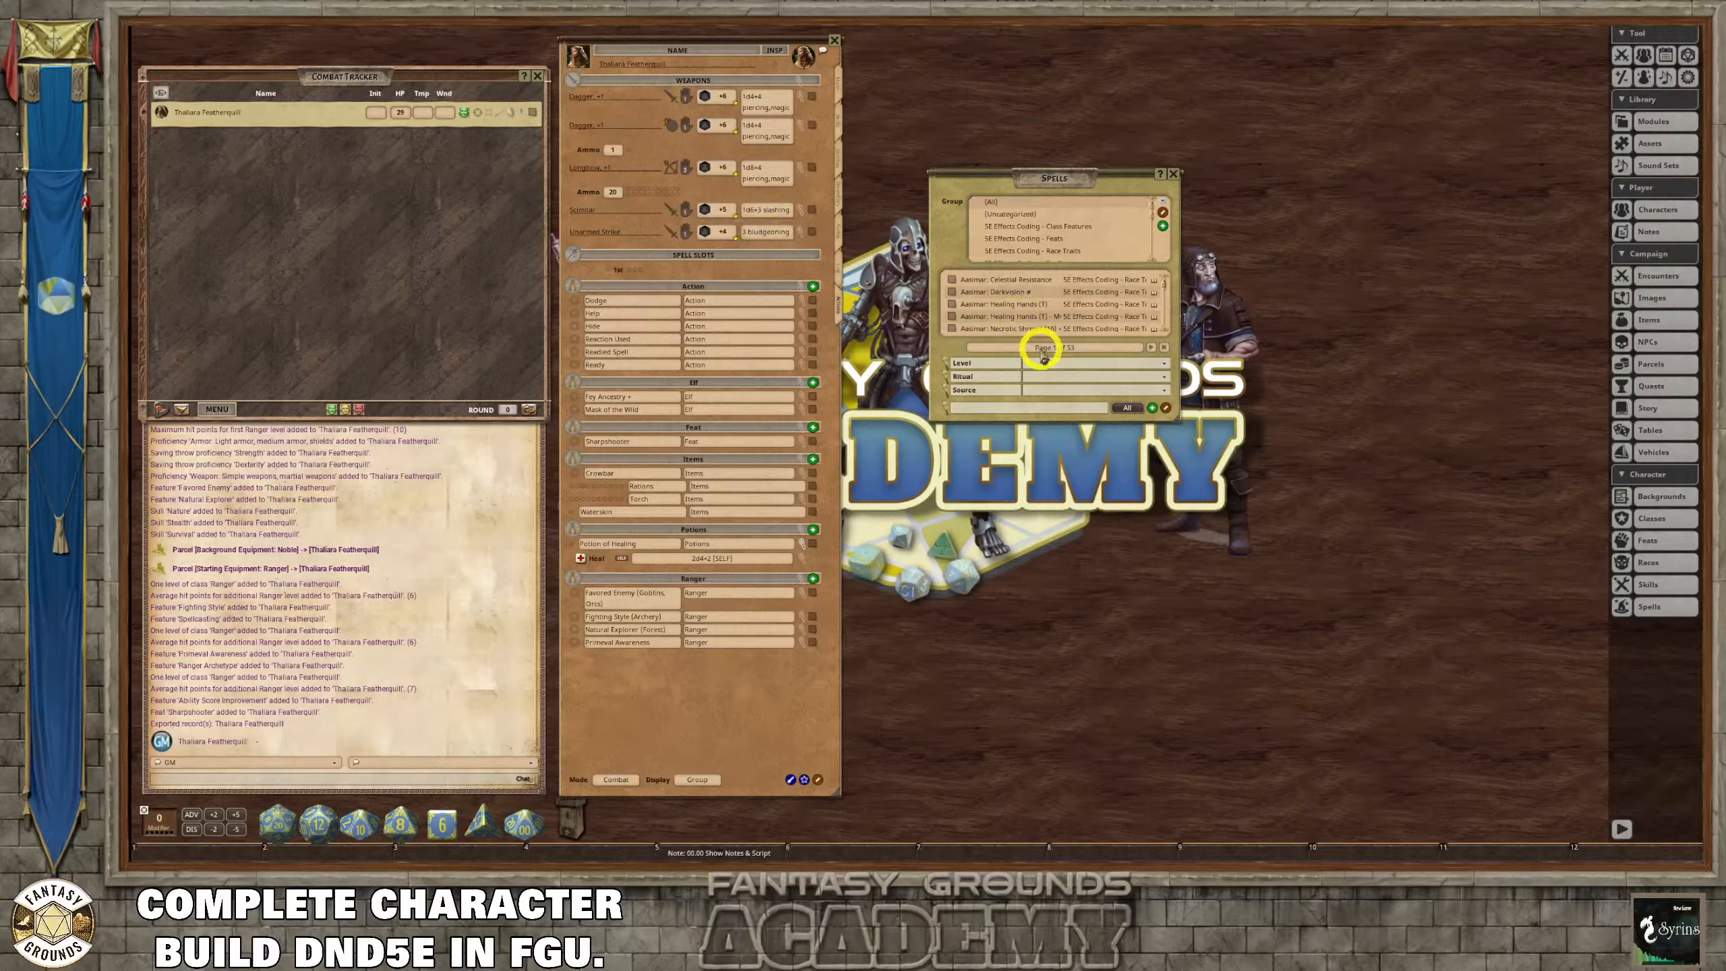
scroll(1033, 299, down, 5)
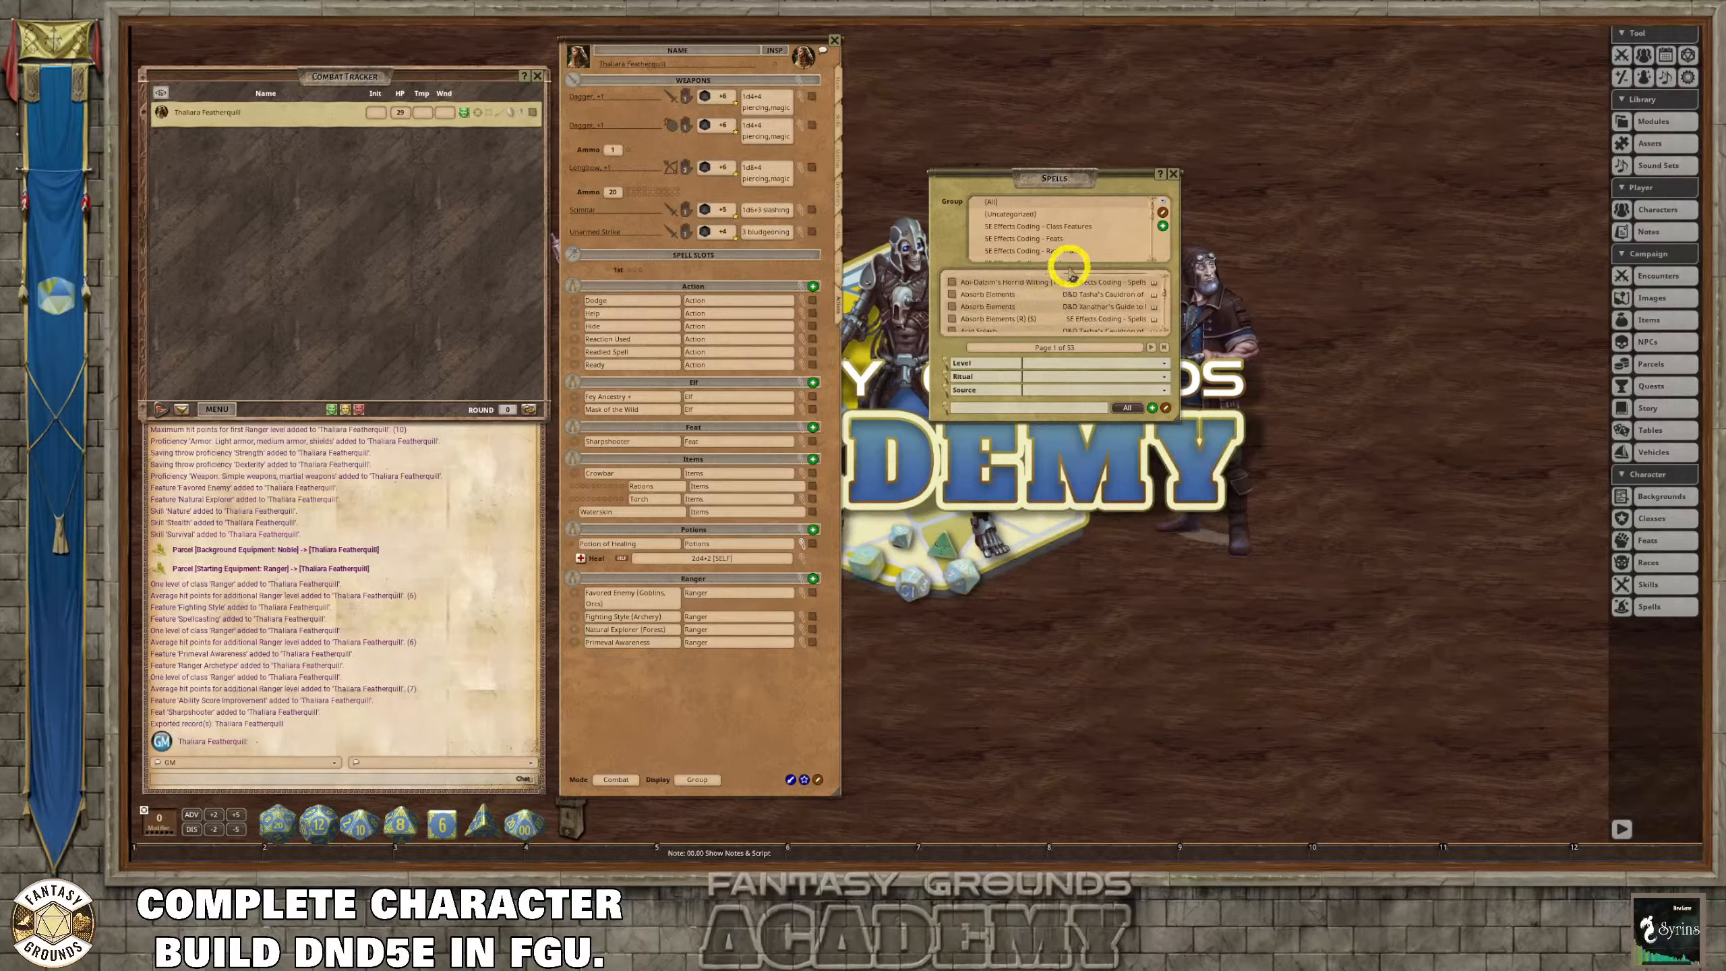
scroll(1098, 255, down, 4)
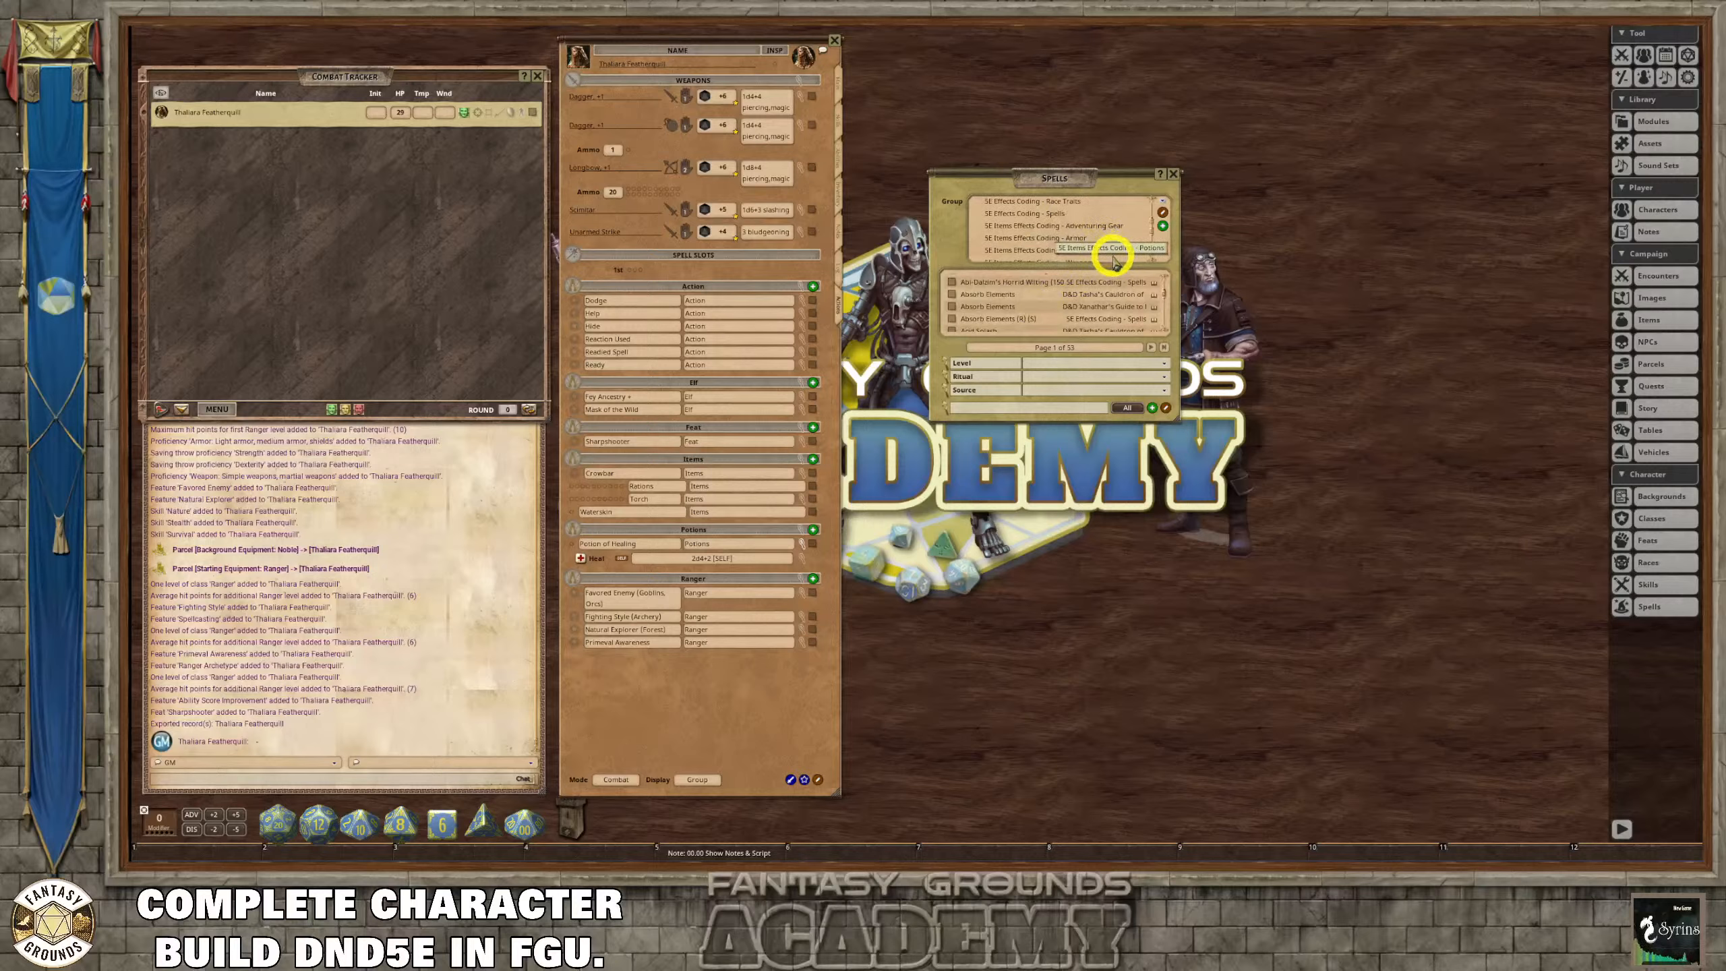
scroll(1091, 296, down, 3)
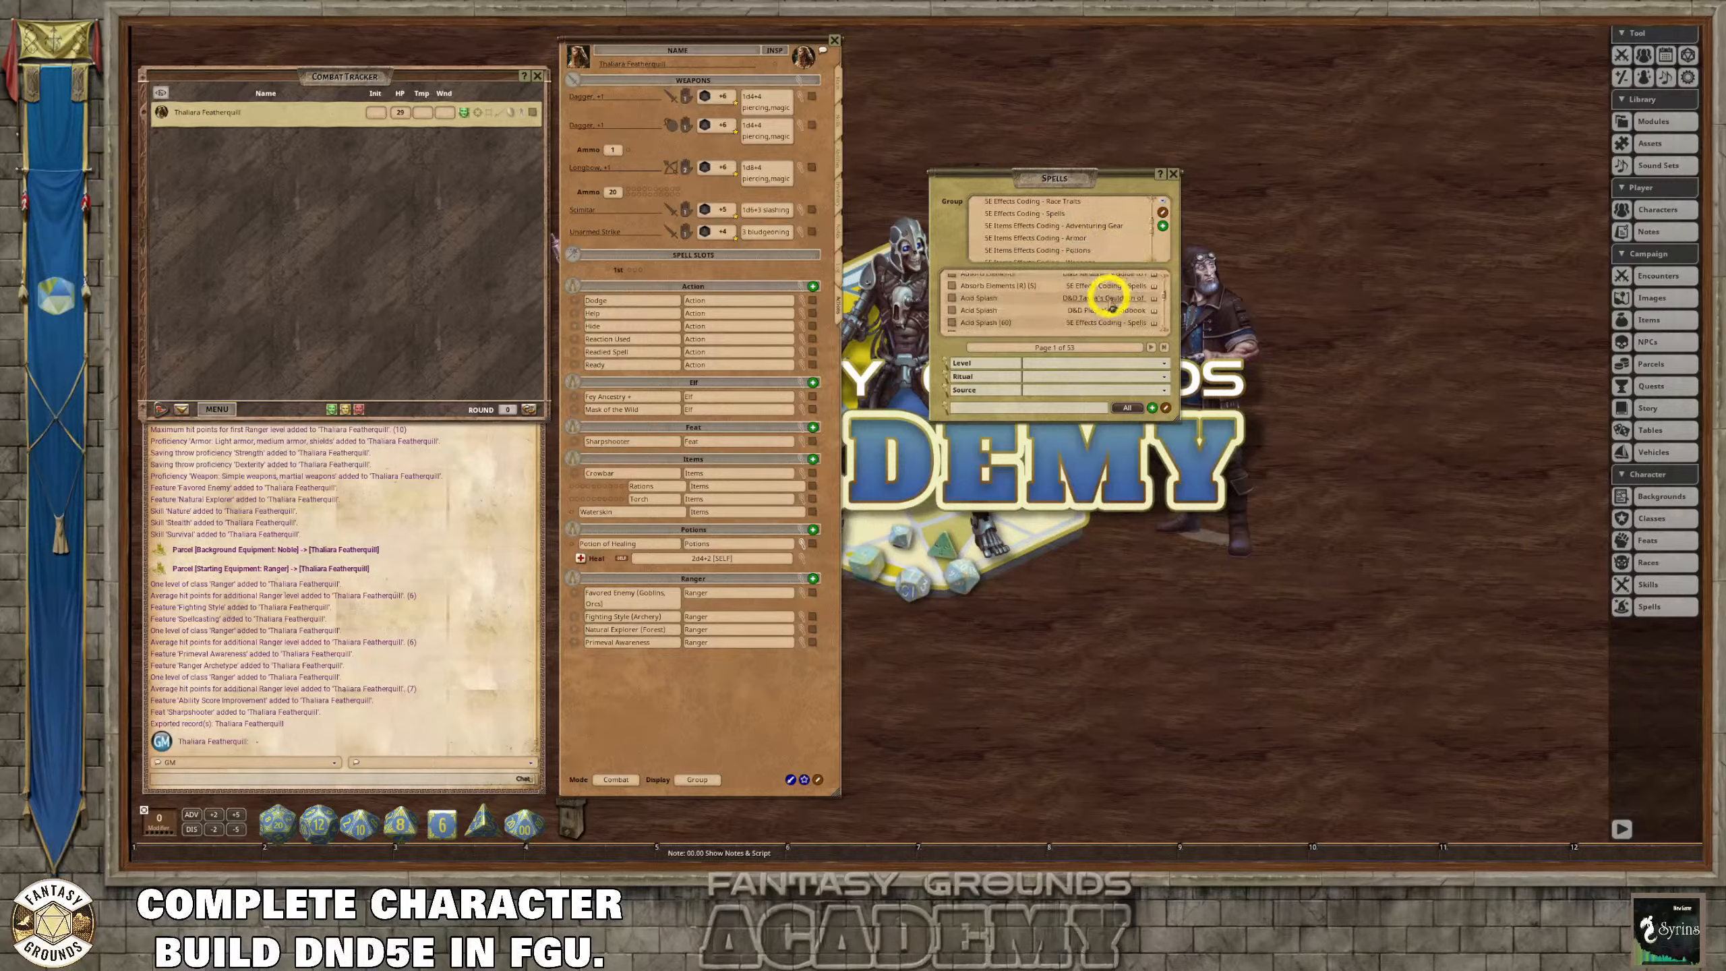
scroll(1100, 300, down, 4)
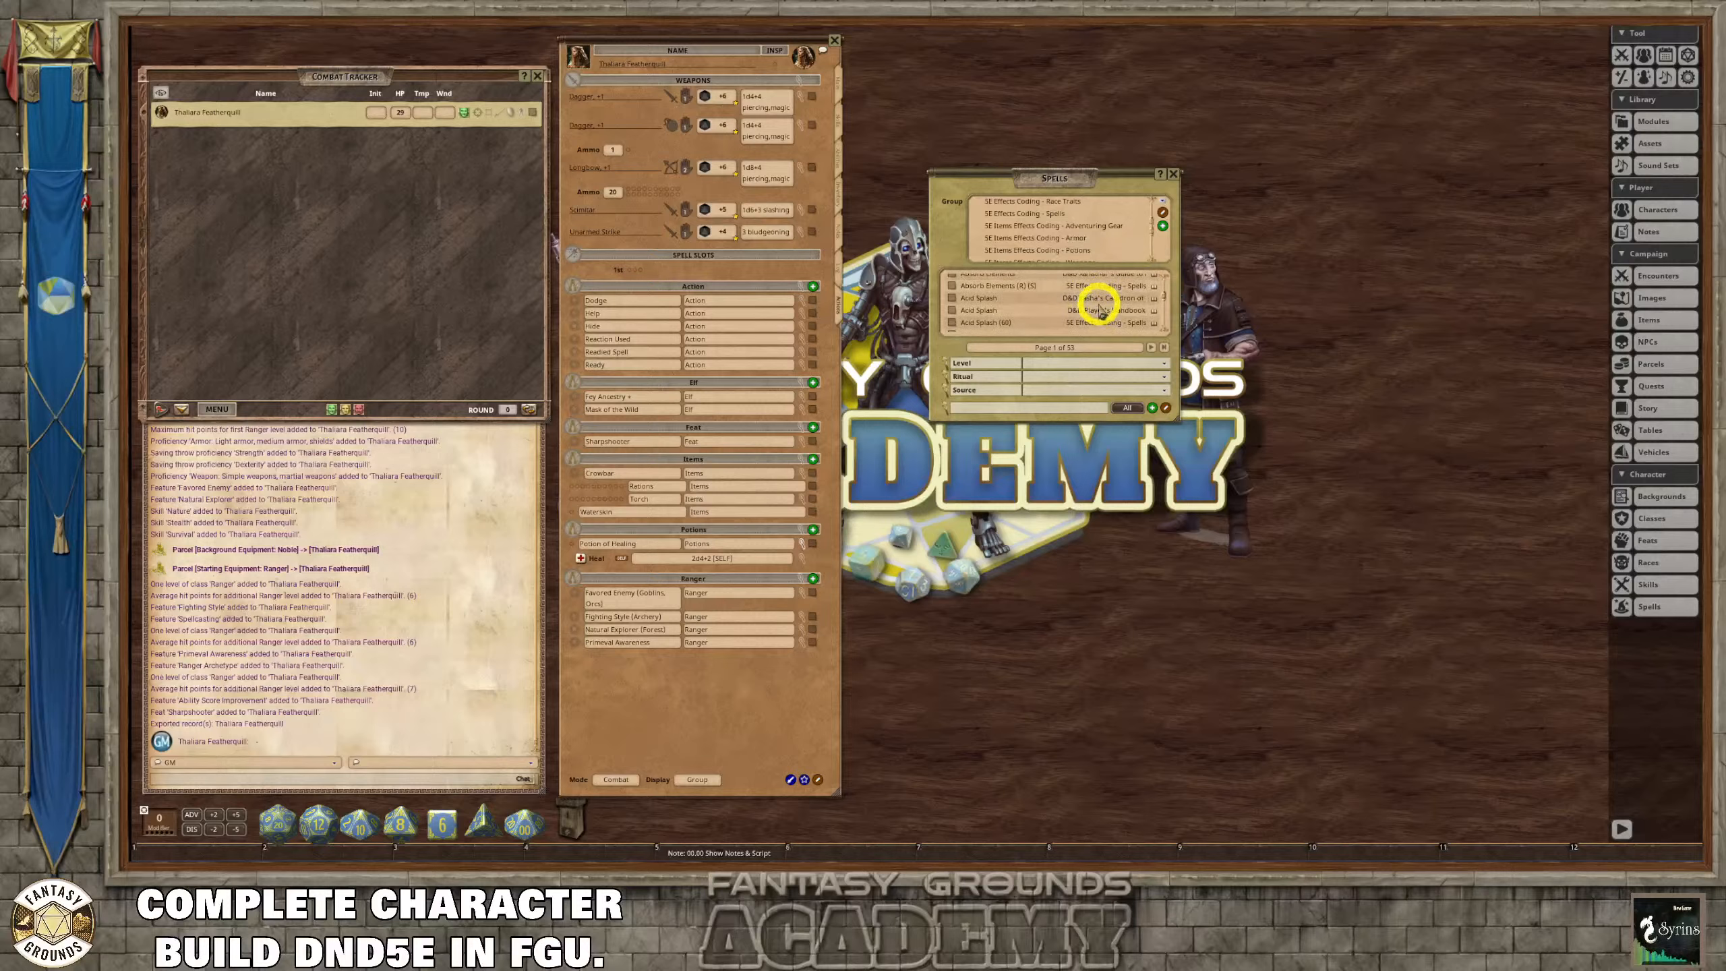
scroll(1105, 258, down, 3)
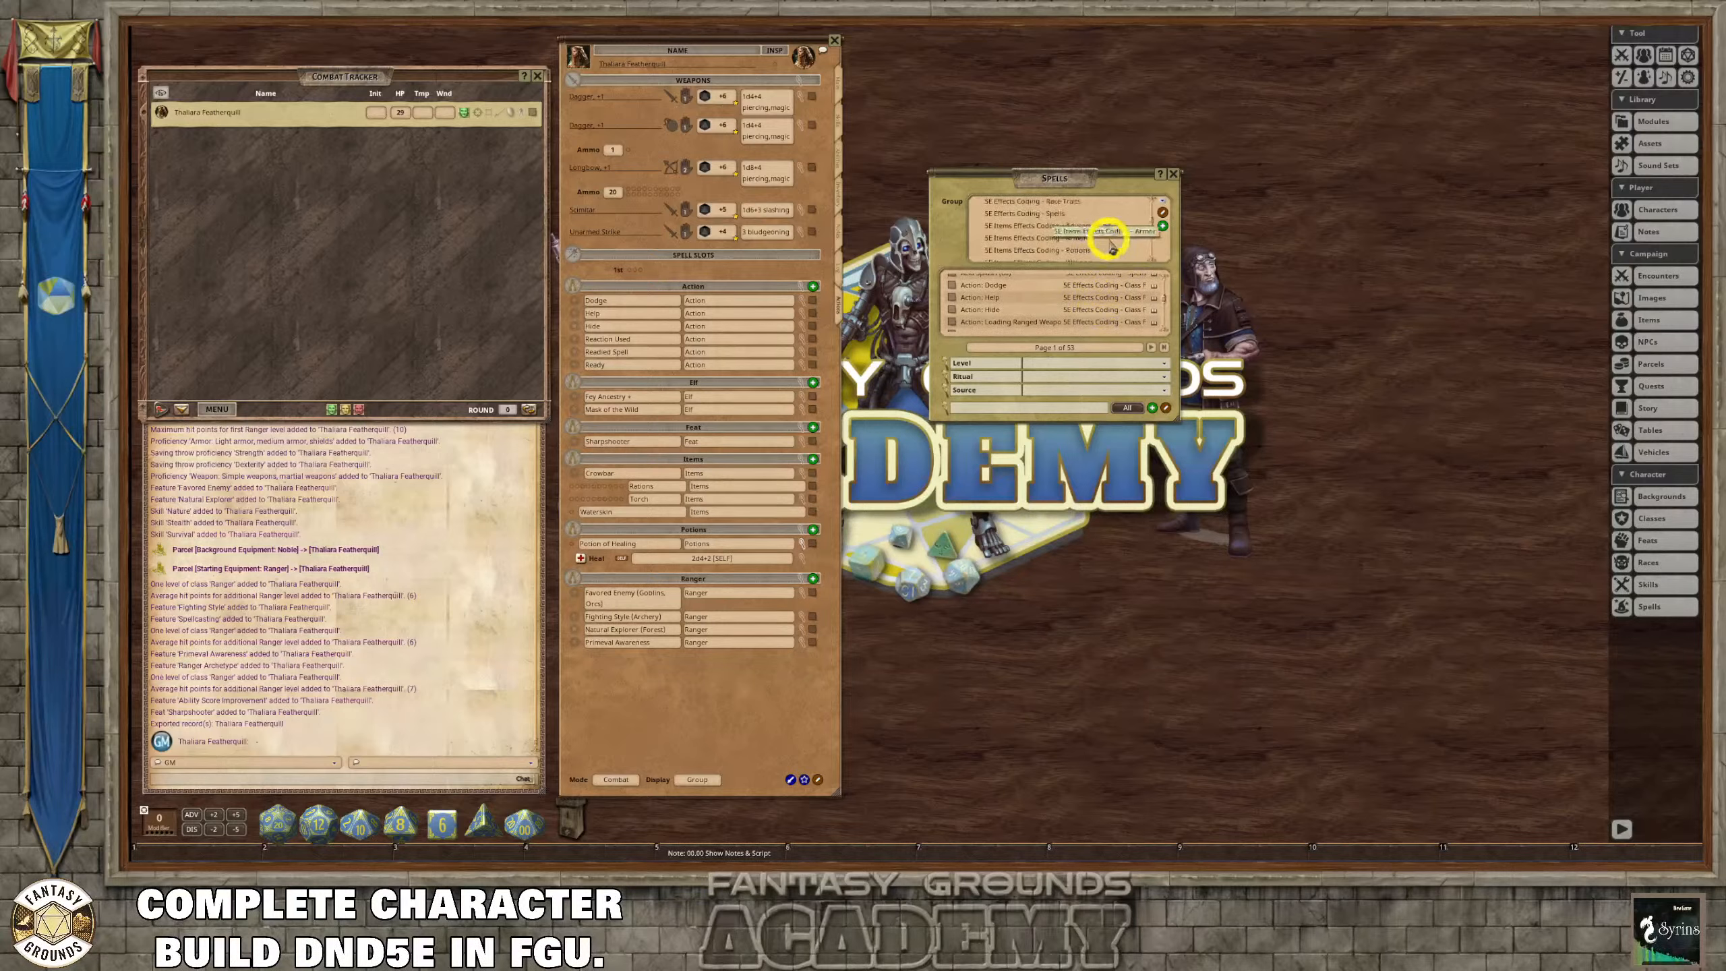
scroll(1130, 253, down, 2)
scroll(1130, 253, up, 2)
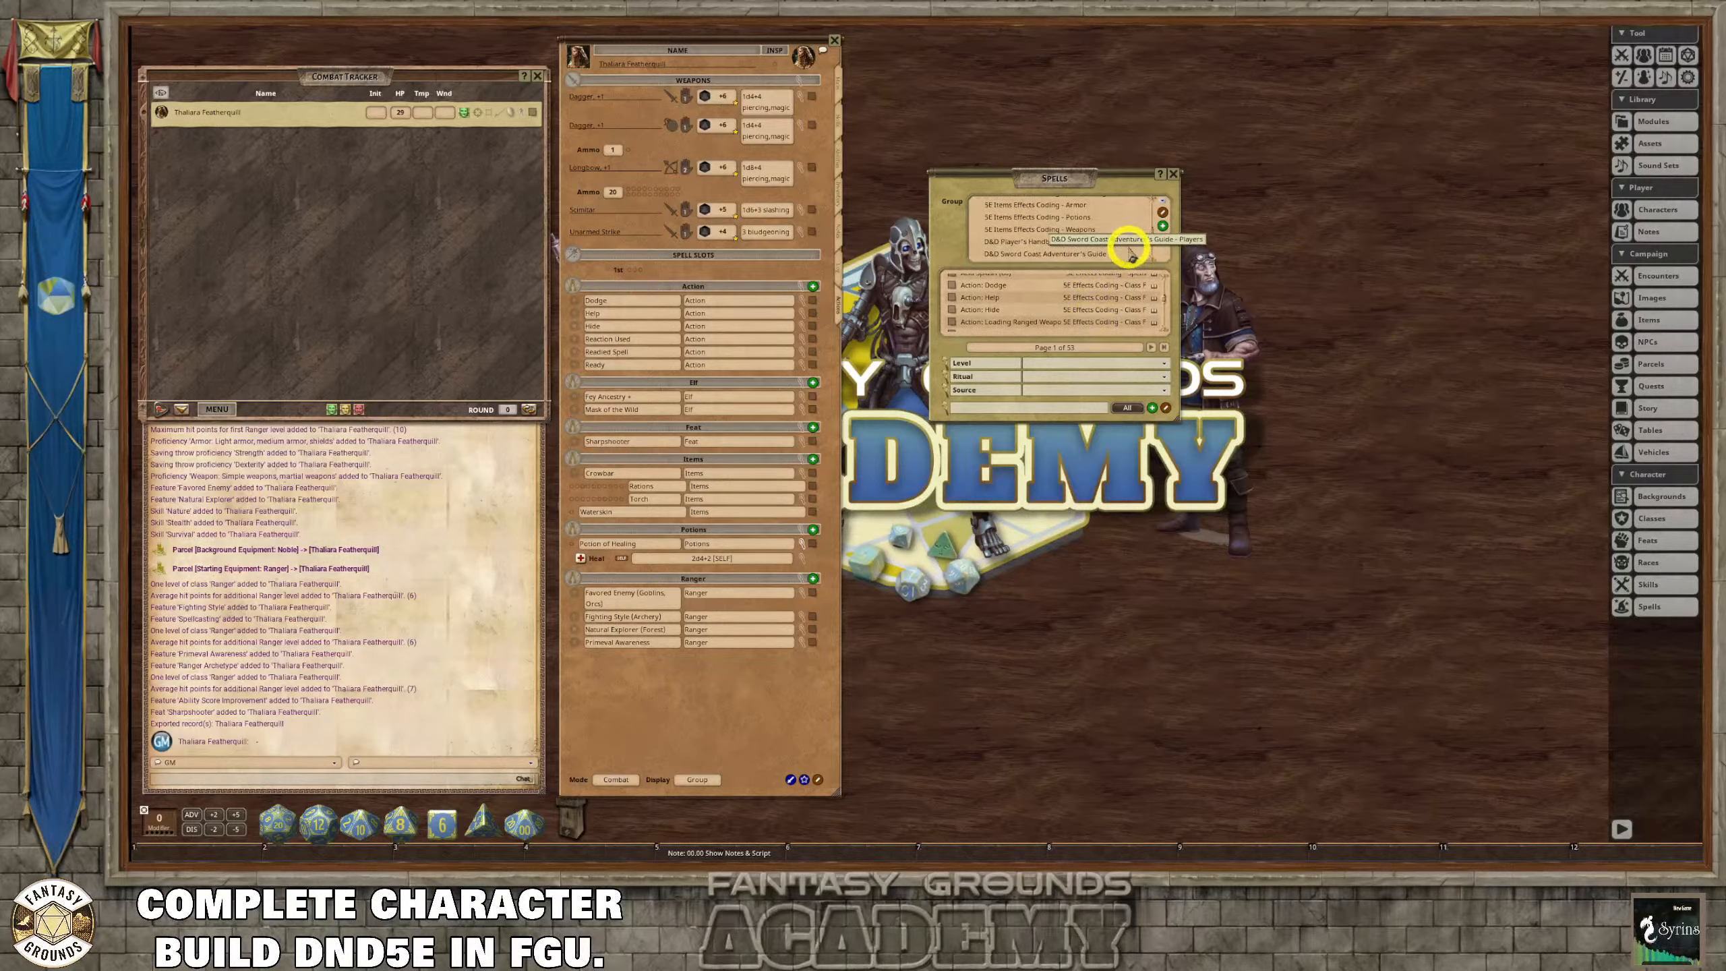
scroll(1140, 246, up, 2)
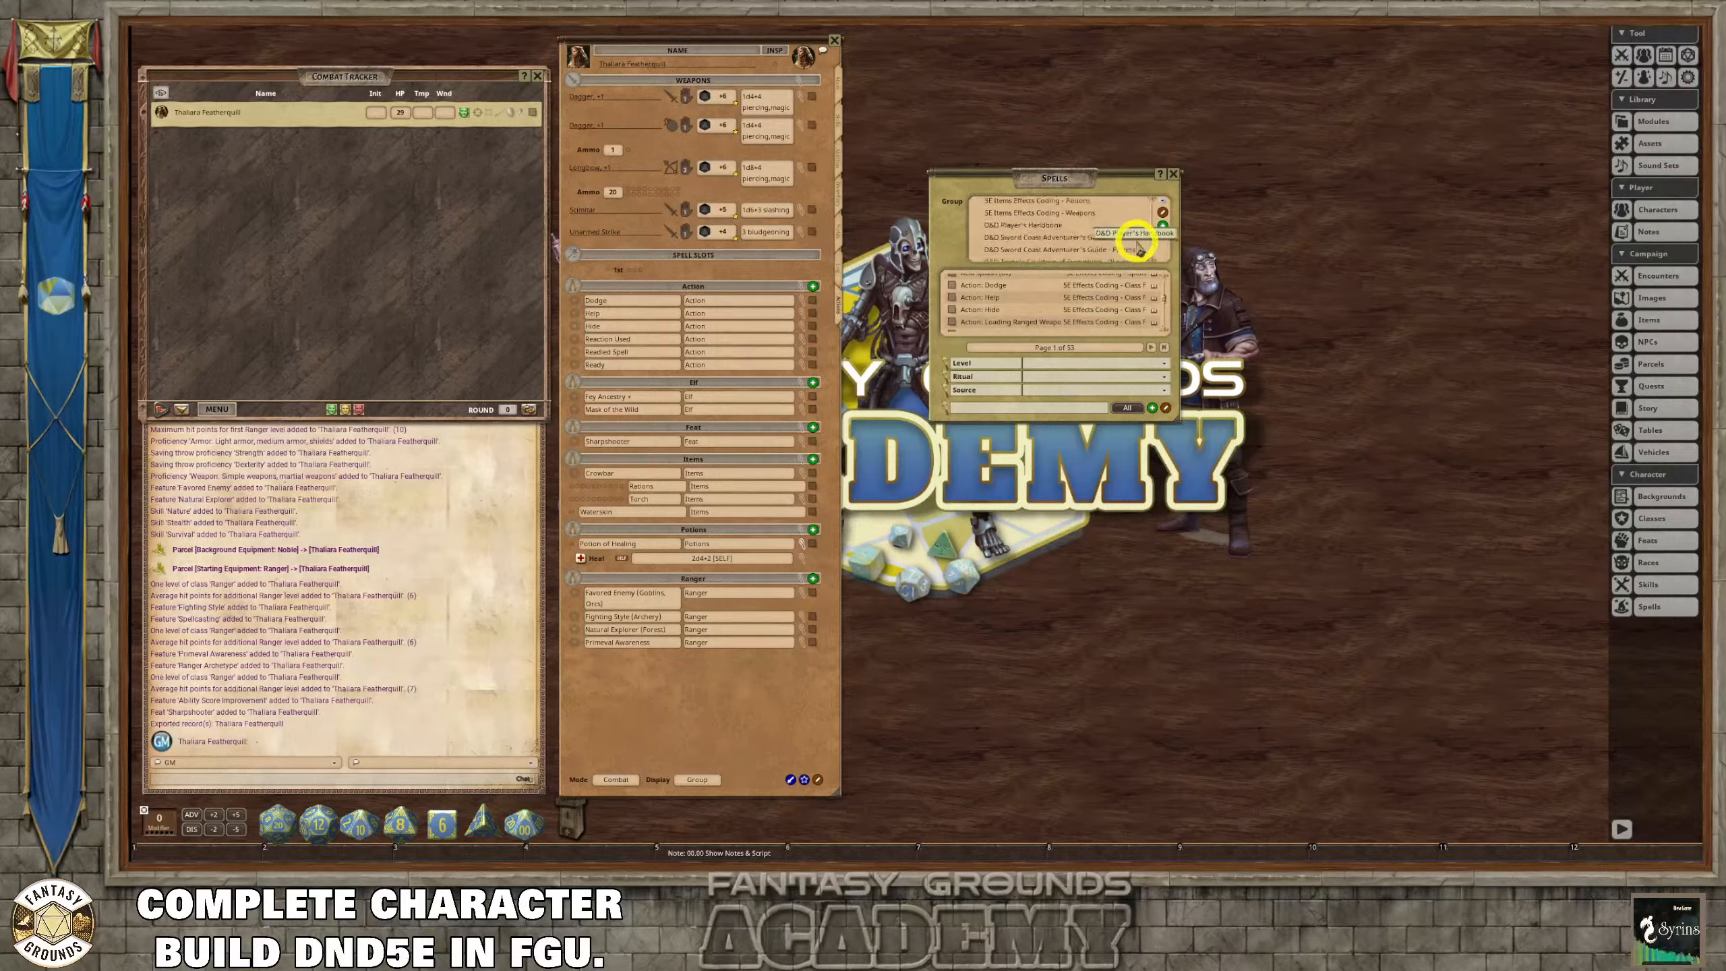
scroll(1140, 246, up, 1)
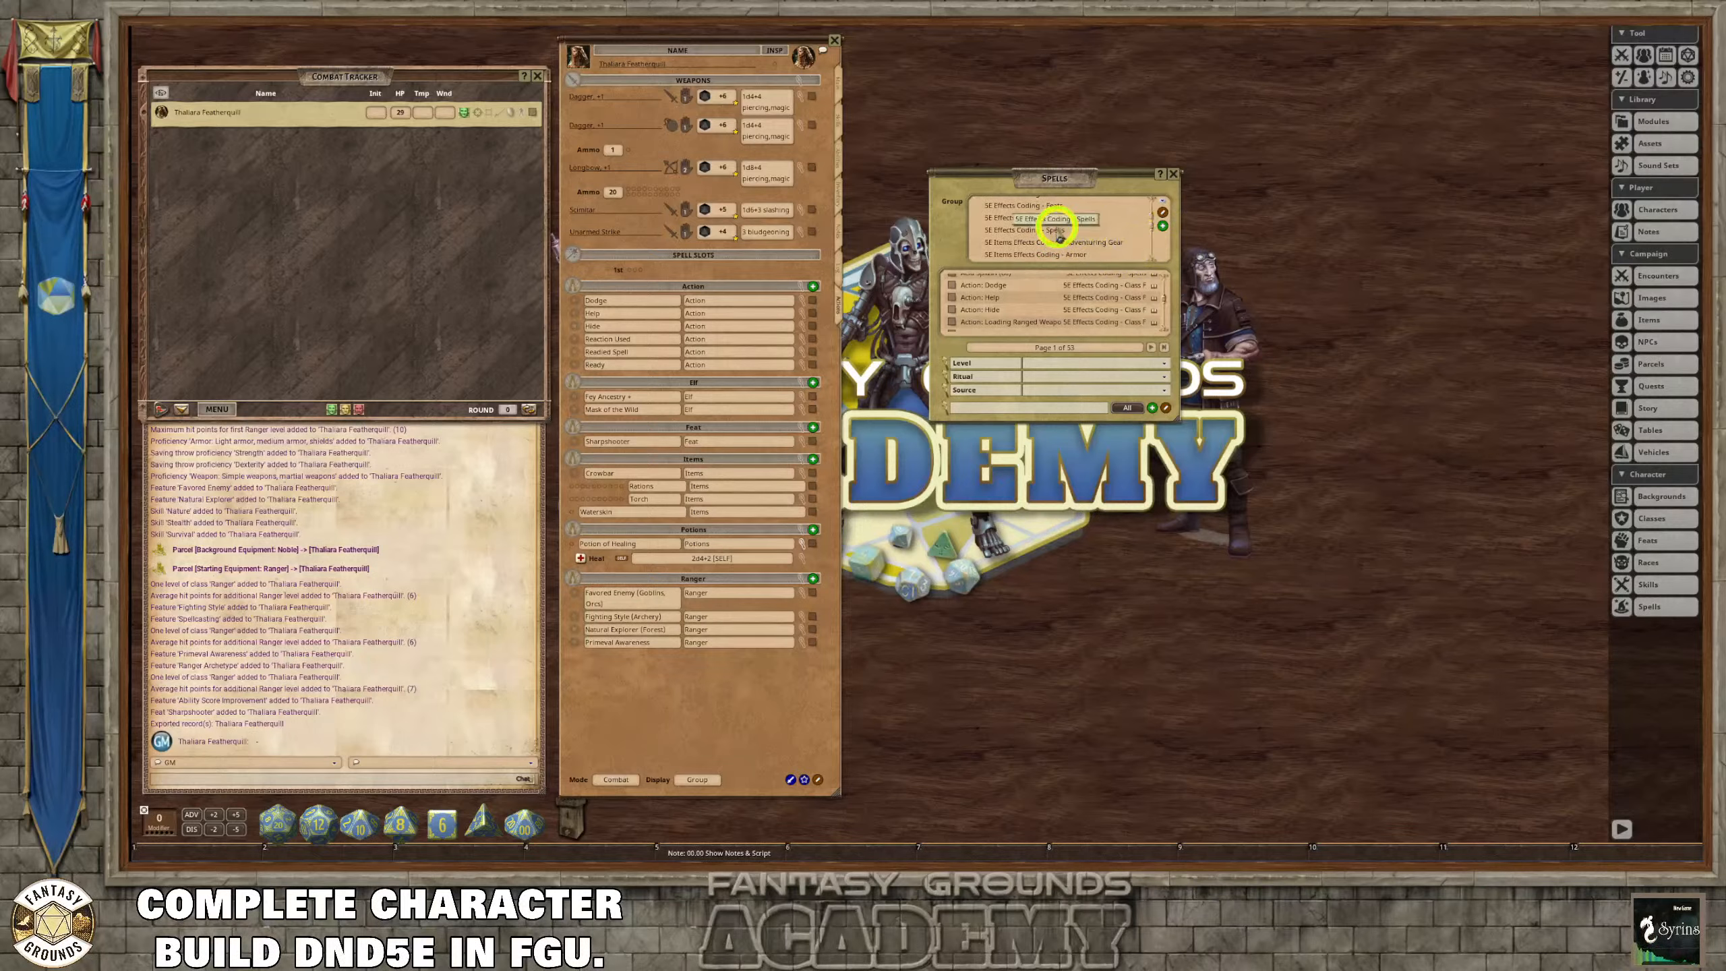
click(1047, 211)
Filter the spells in the library to level 1.
scroll(1117, 277, down, 4)
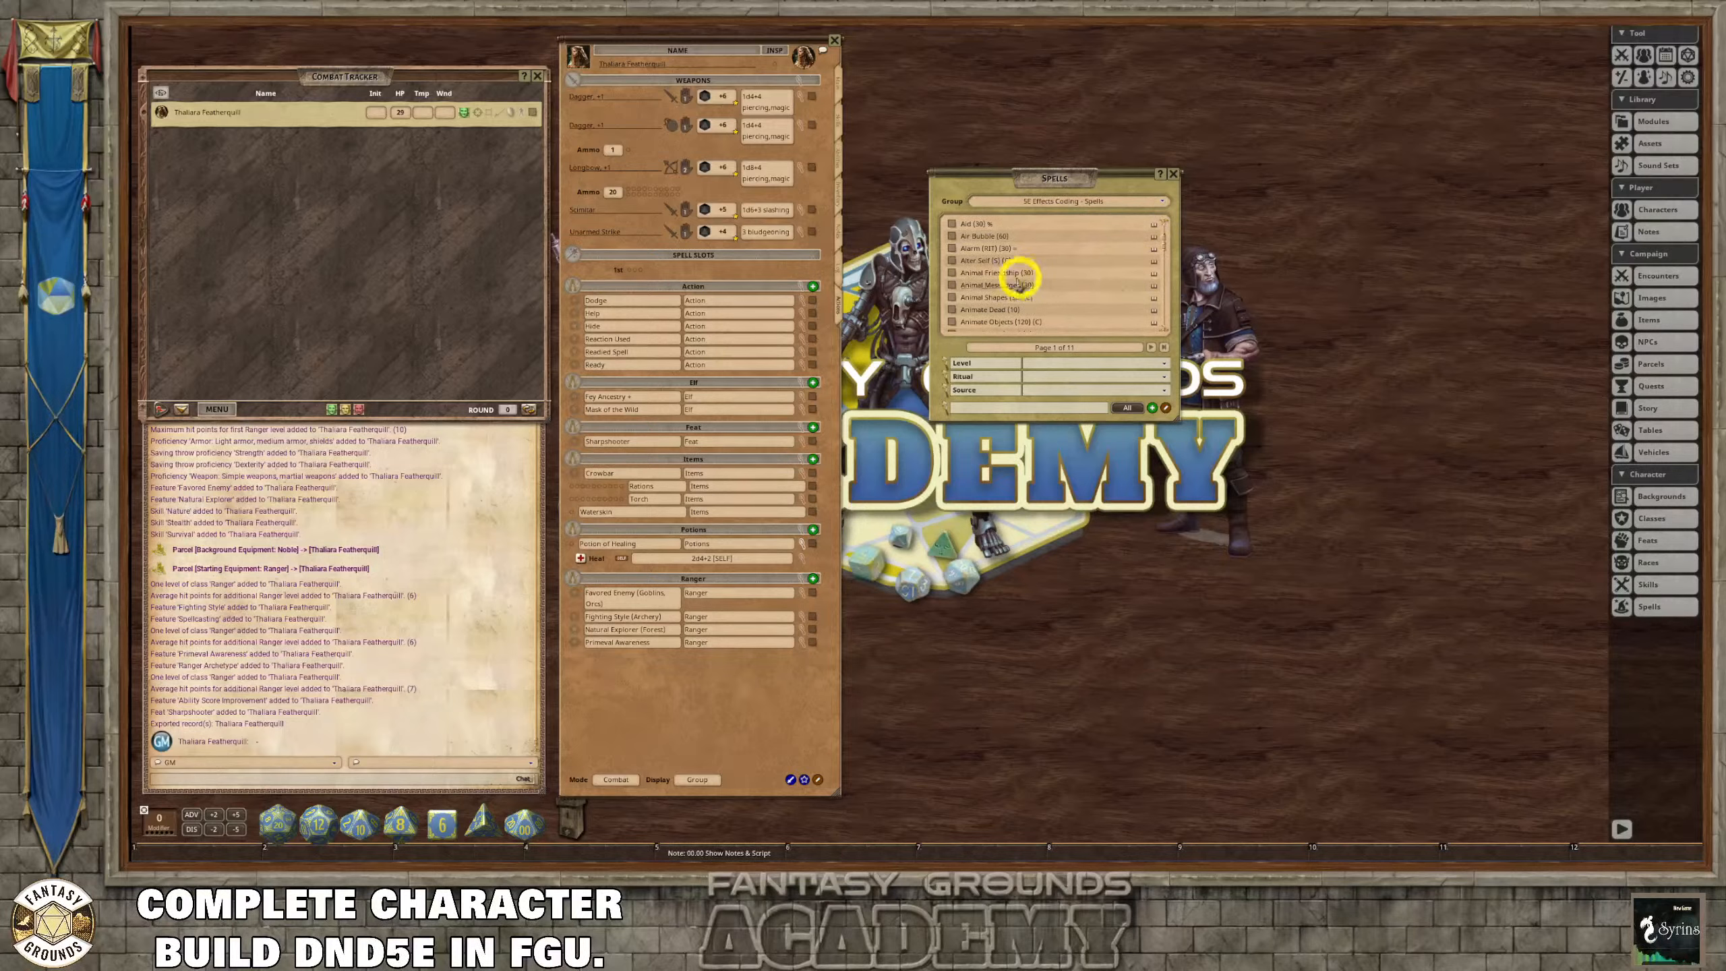
scroll(1166, 272, down, 4)
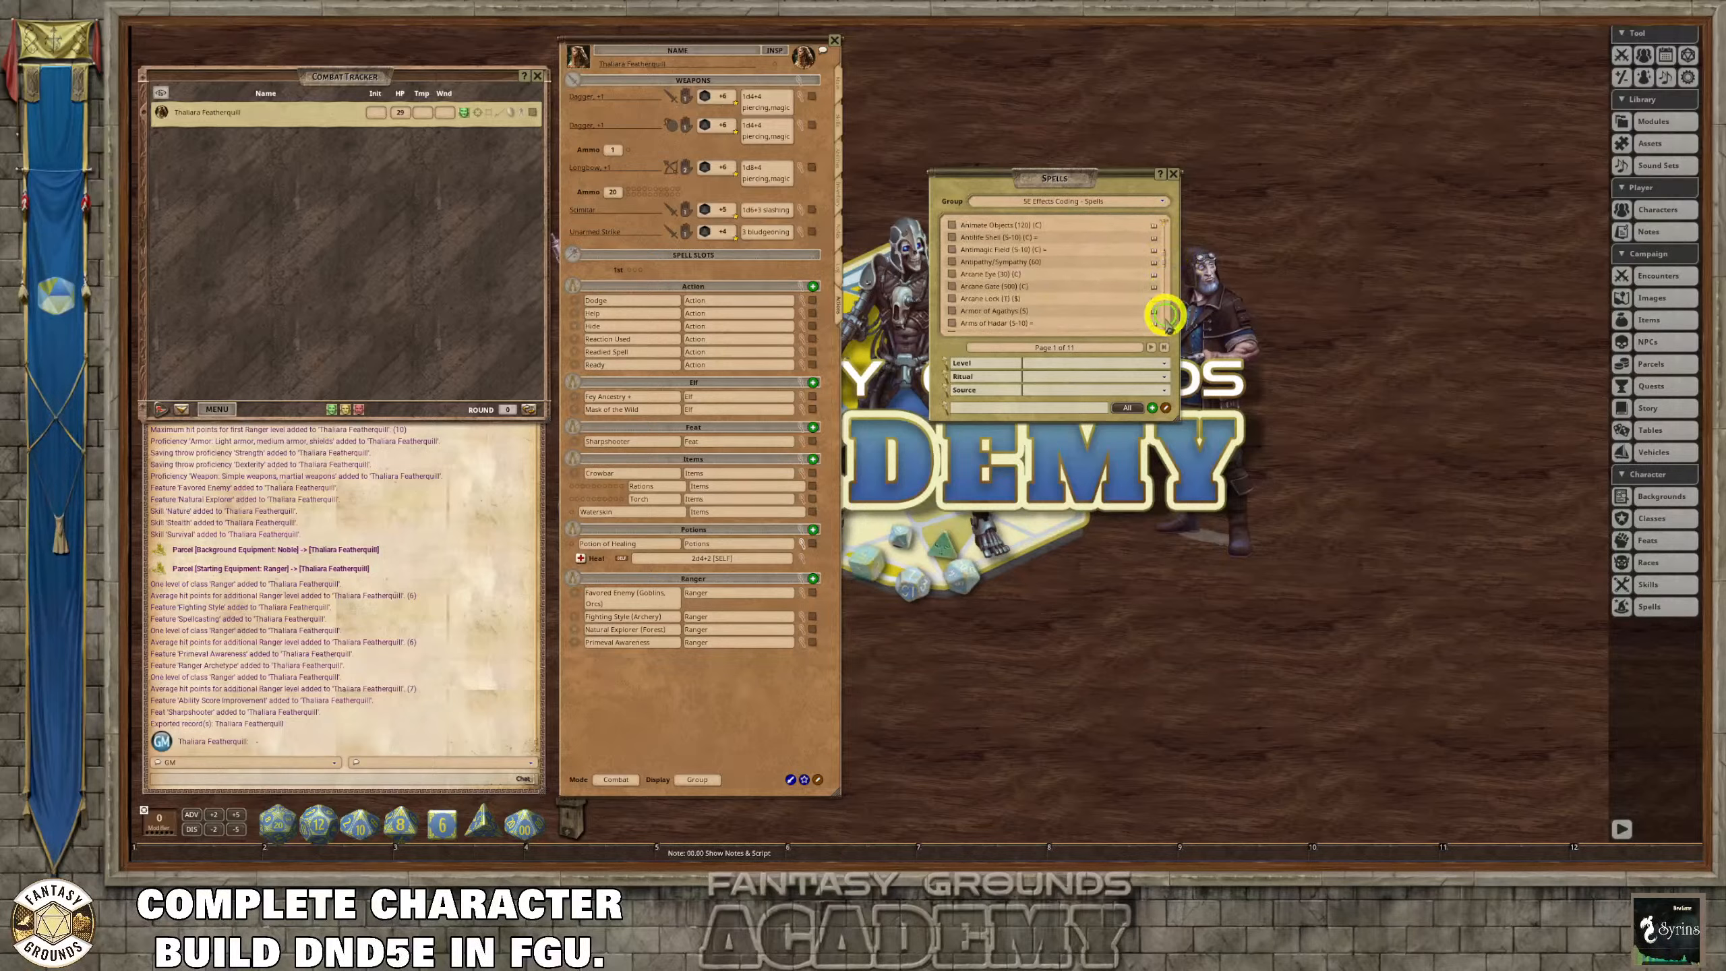
click(1088, 348)
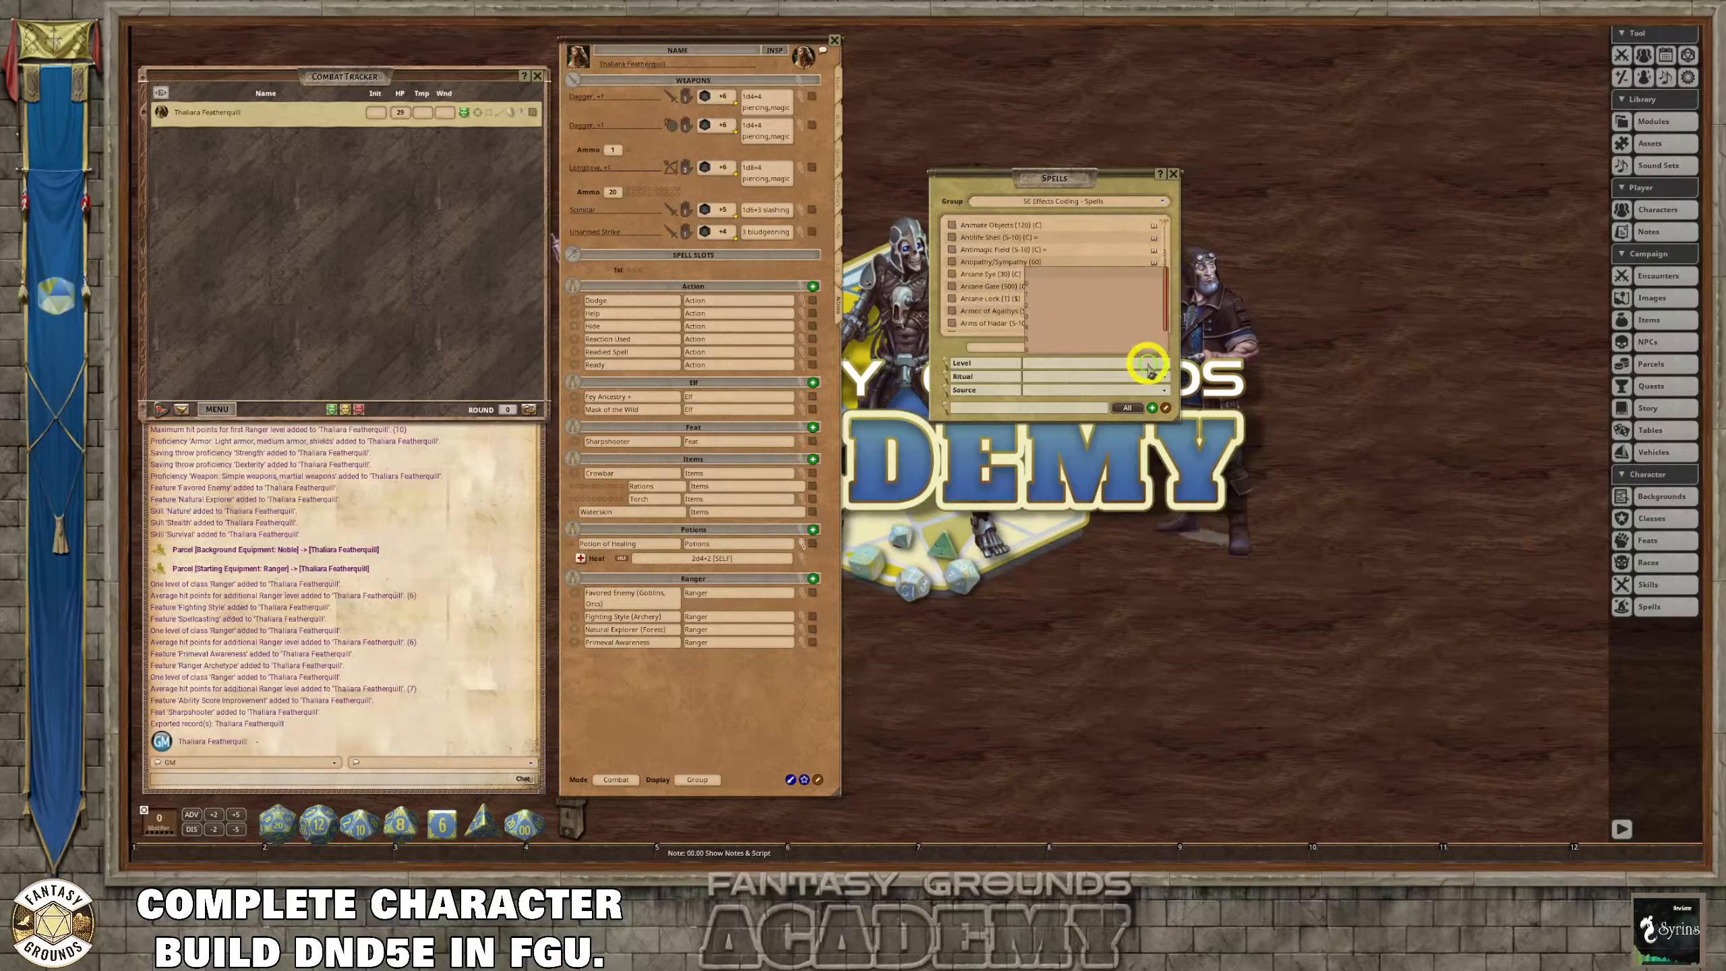
click(1029, 296)
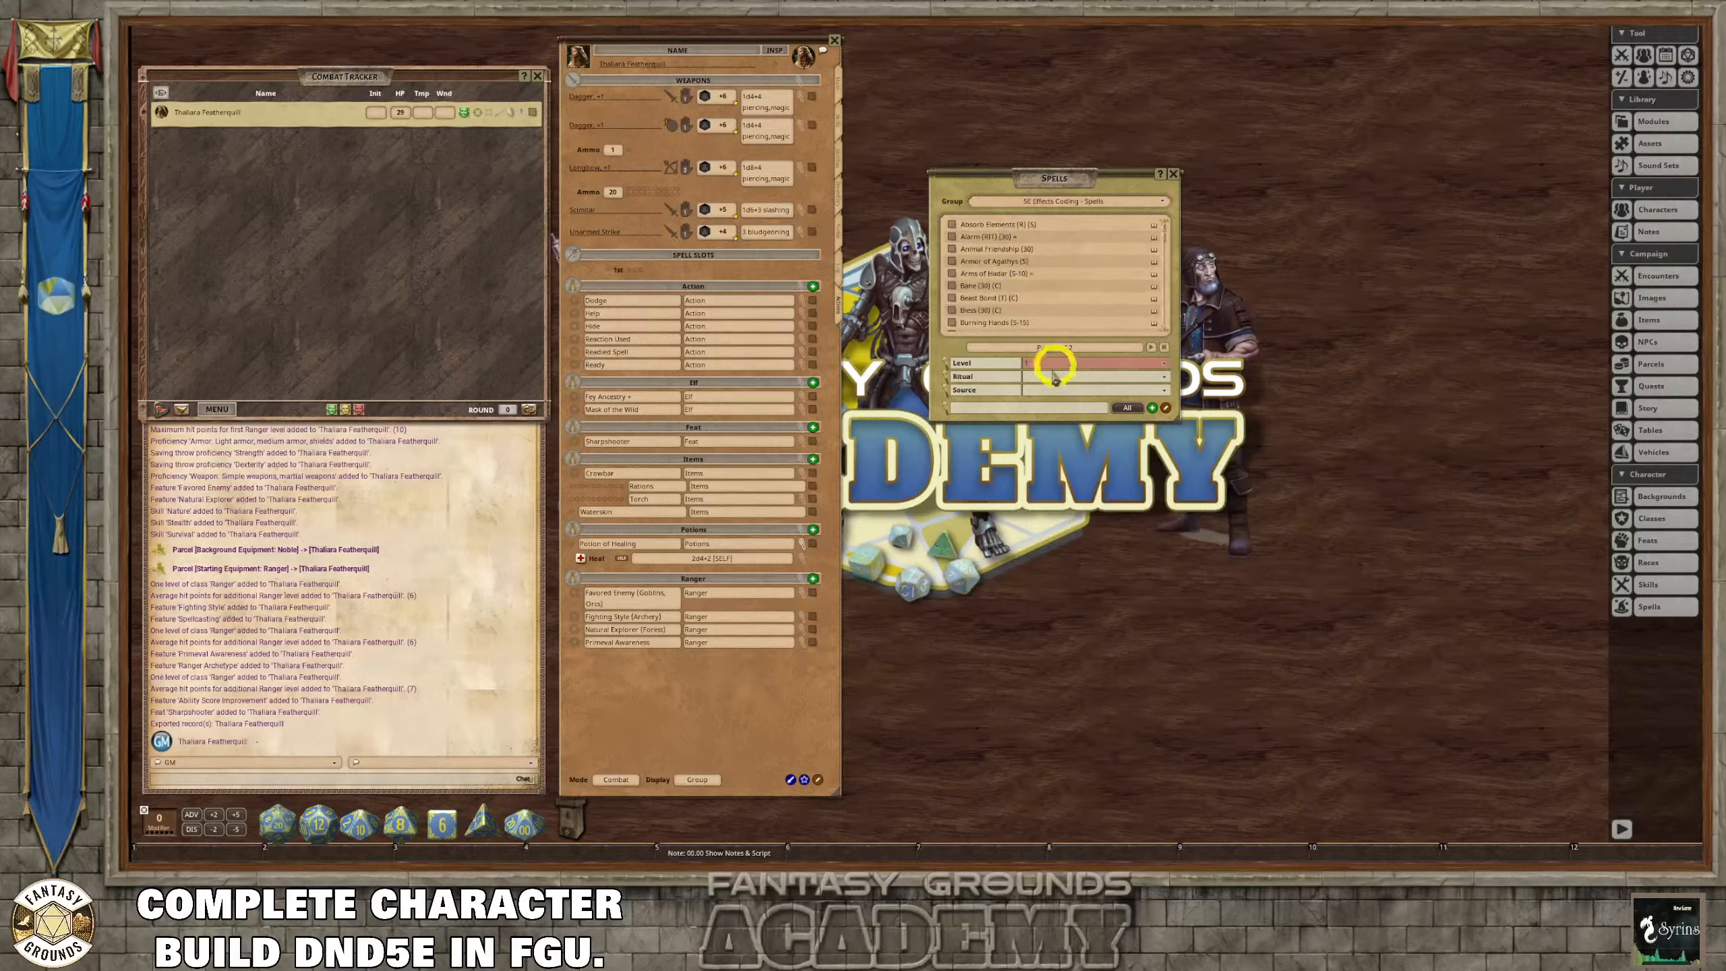
Filter the level 1 spells to the source Ranger and enlarge the Spells window to fit the whole list.
click(1083, 391)
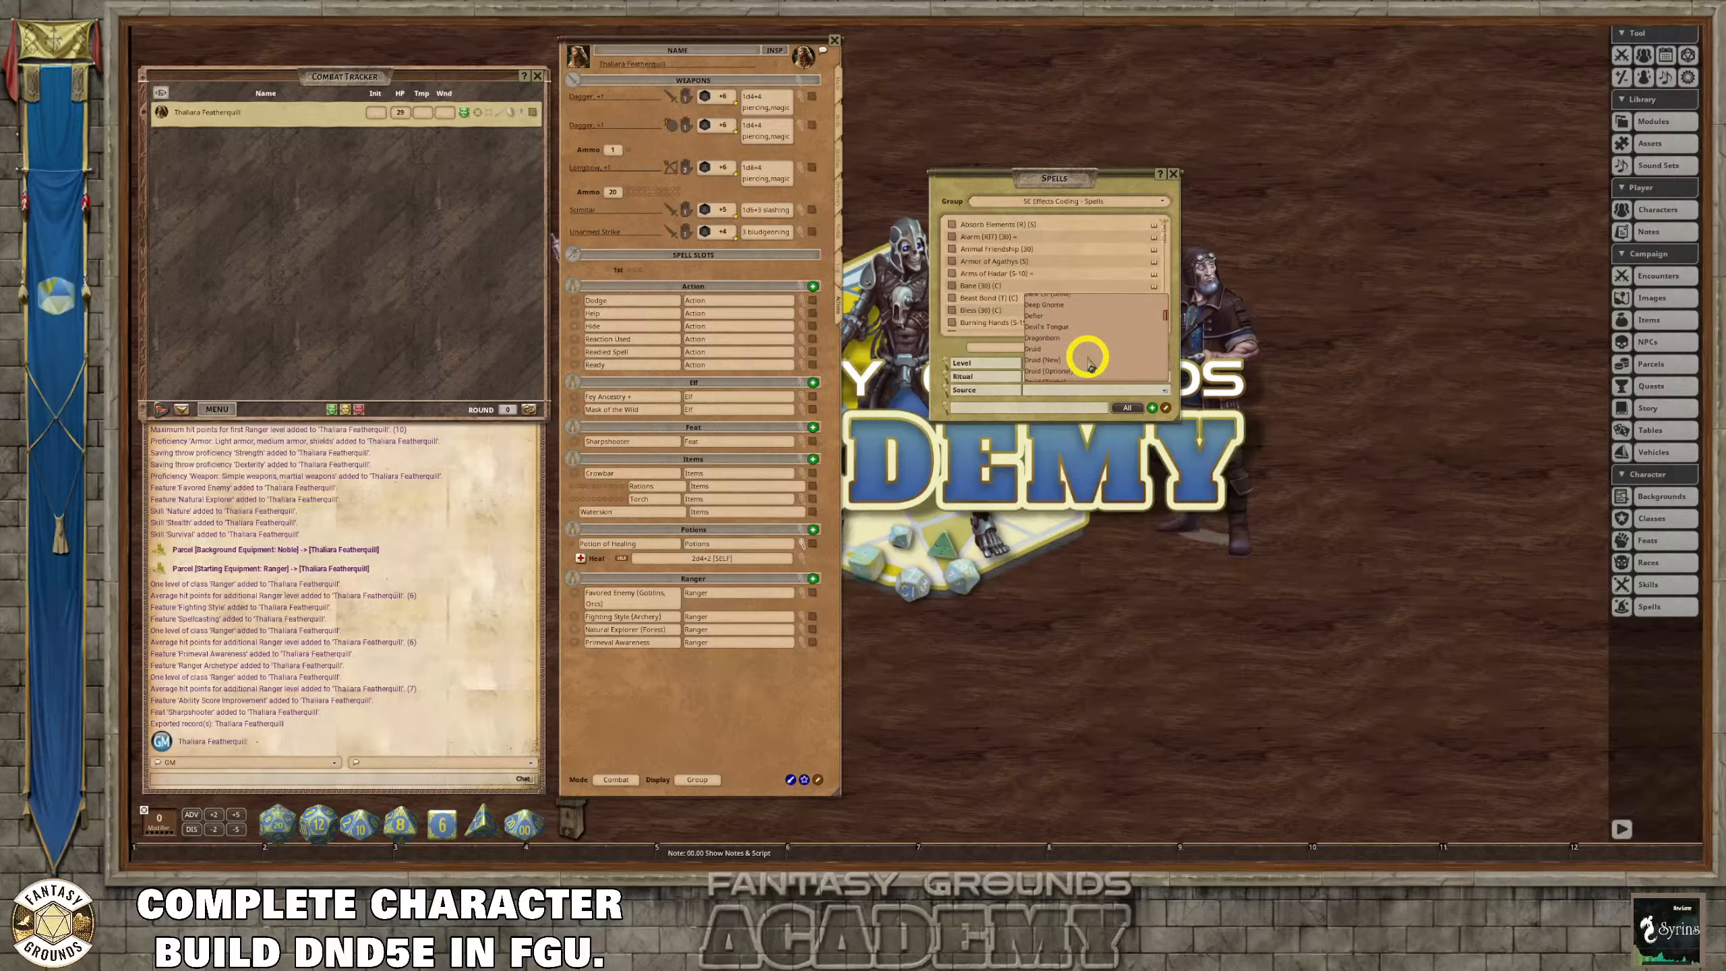
scroll(1088, 364, down, 3)
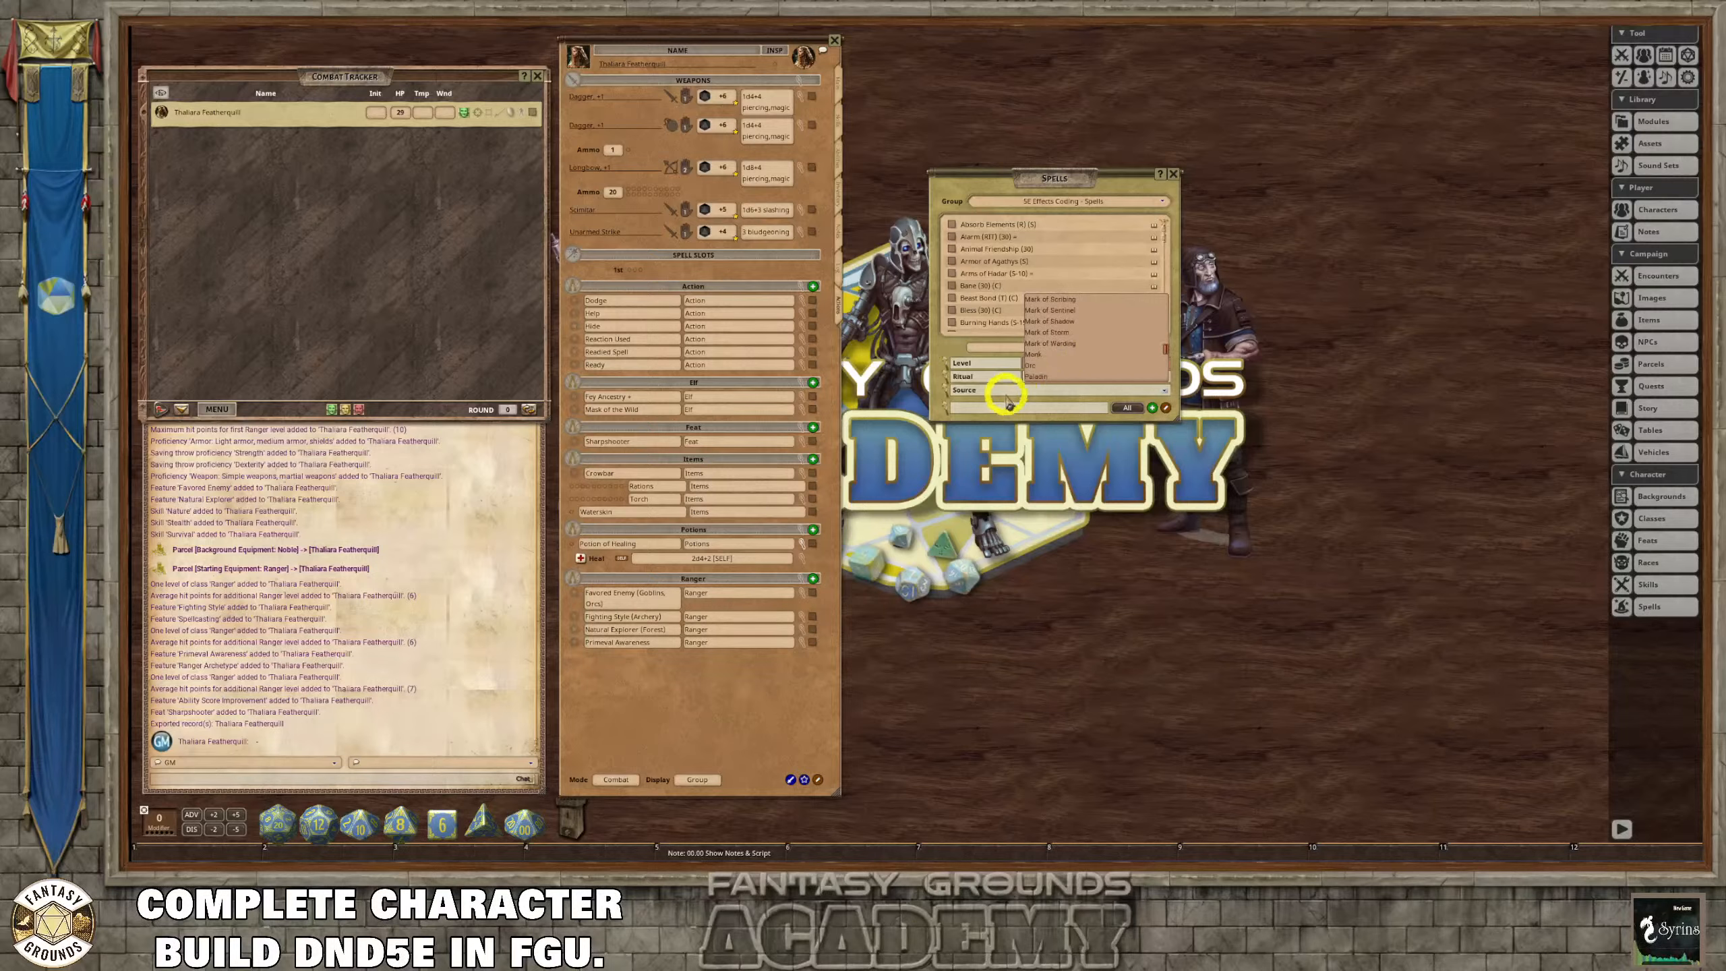
scroll(1090, 357, down, 2)
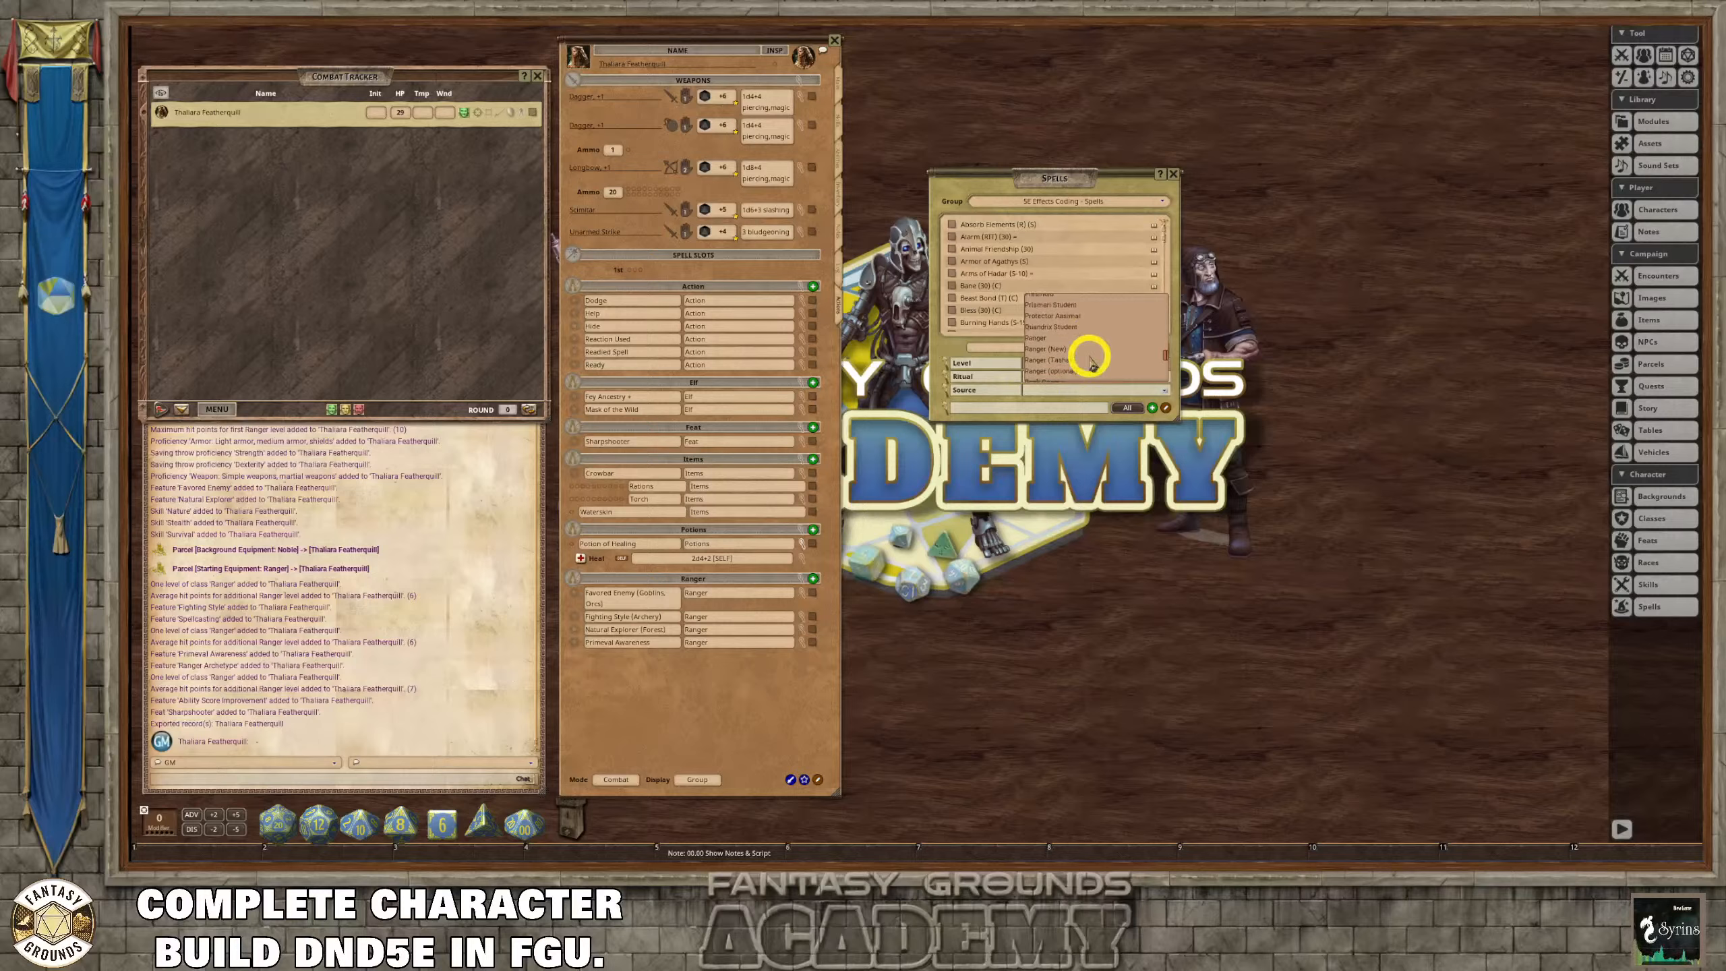
click(1041, 340)
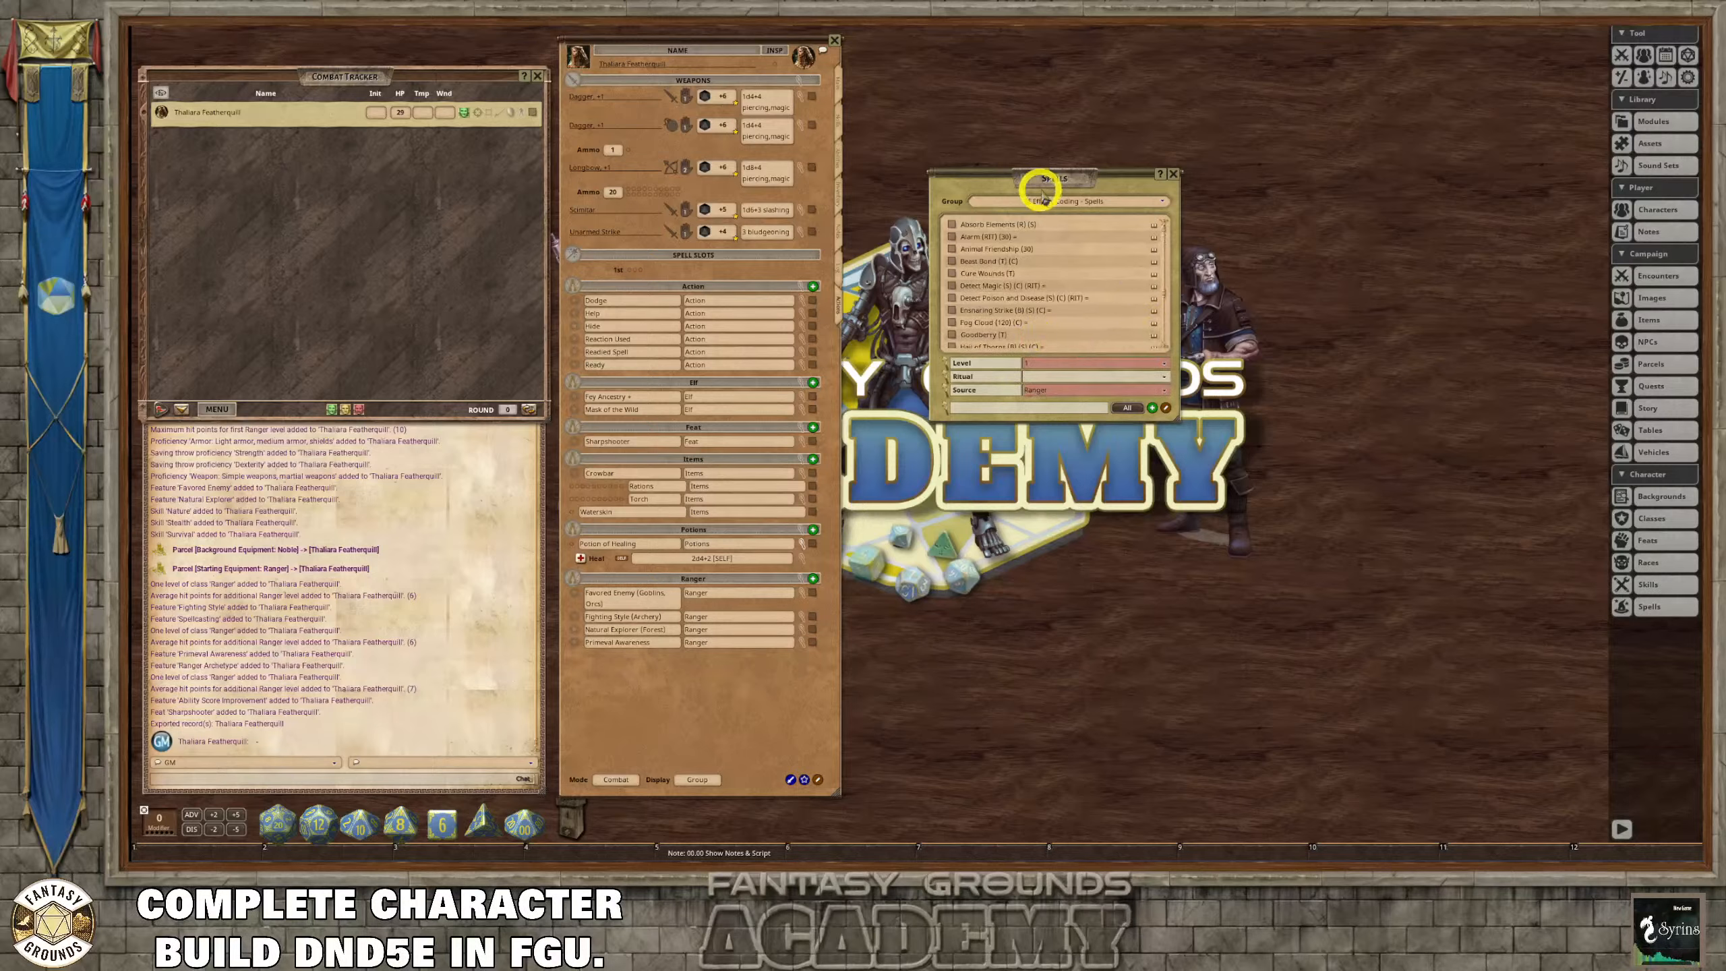
drag(1041, 183, 994, 119)
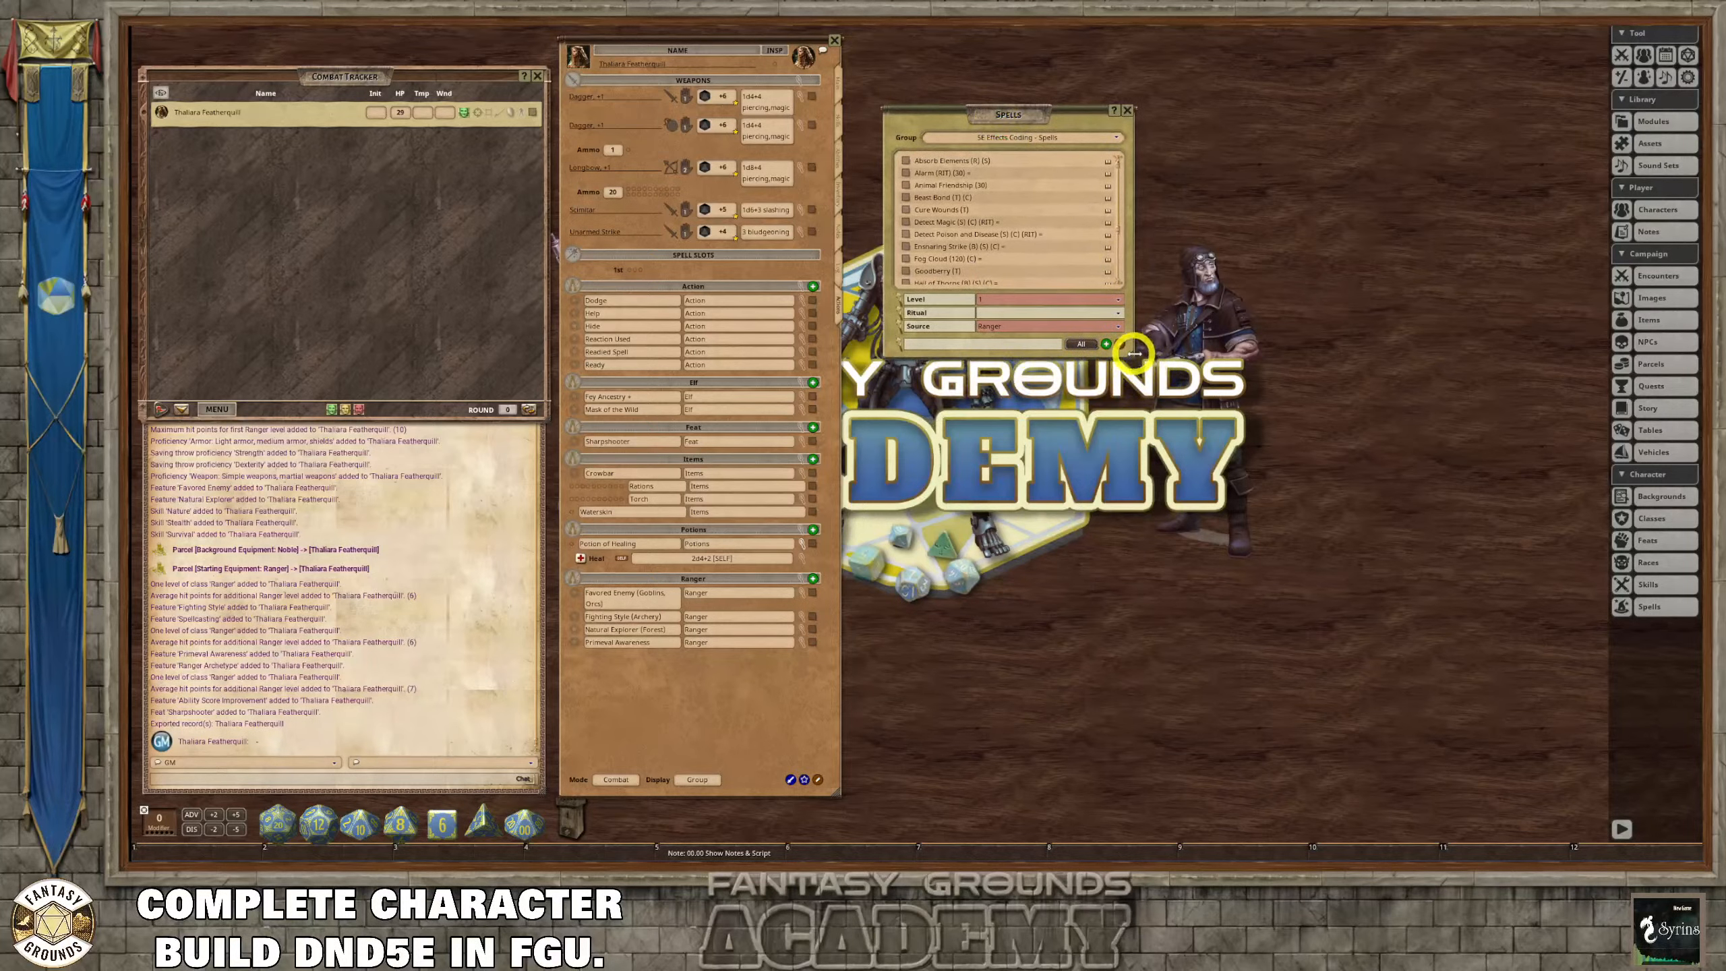
drag(1133, 369, 1168, 574)
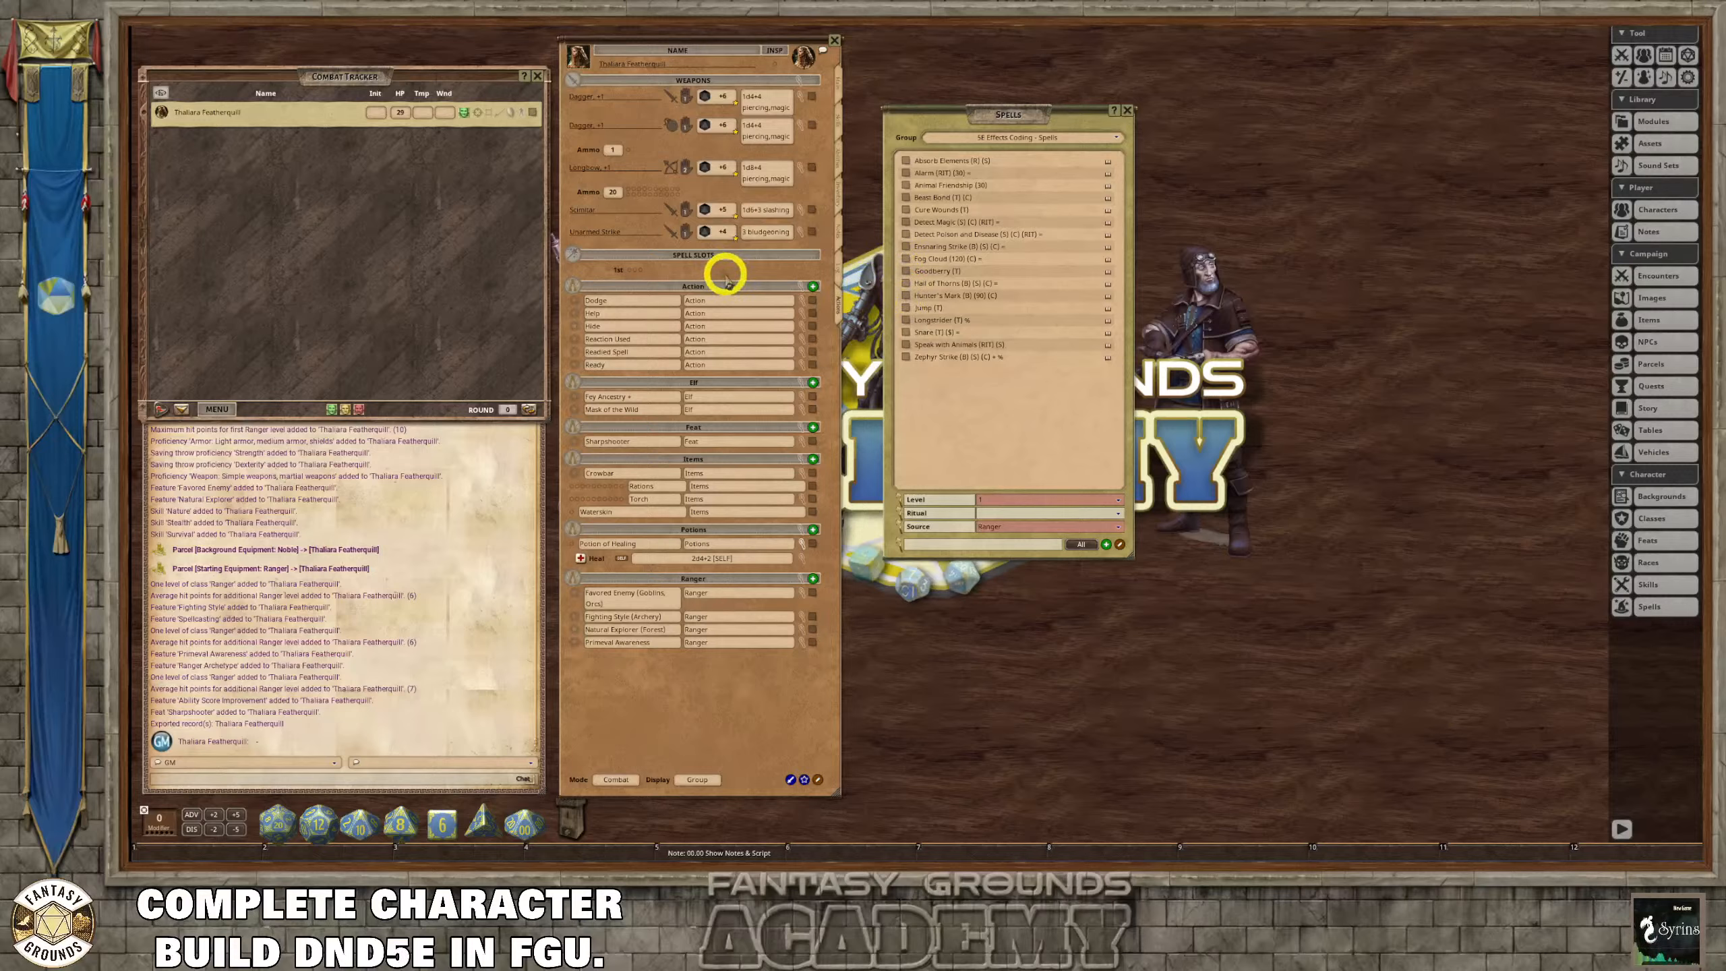
Add the Hunter's Mark and Cure Wounds spells to the character's powers and collapse their heal and effect details.
drag(725, 276, 729, 276)
scroll(773, 411, down, 2)
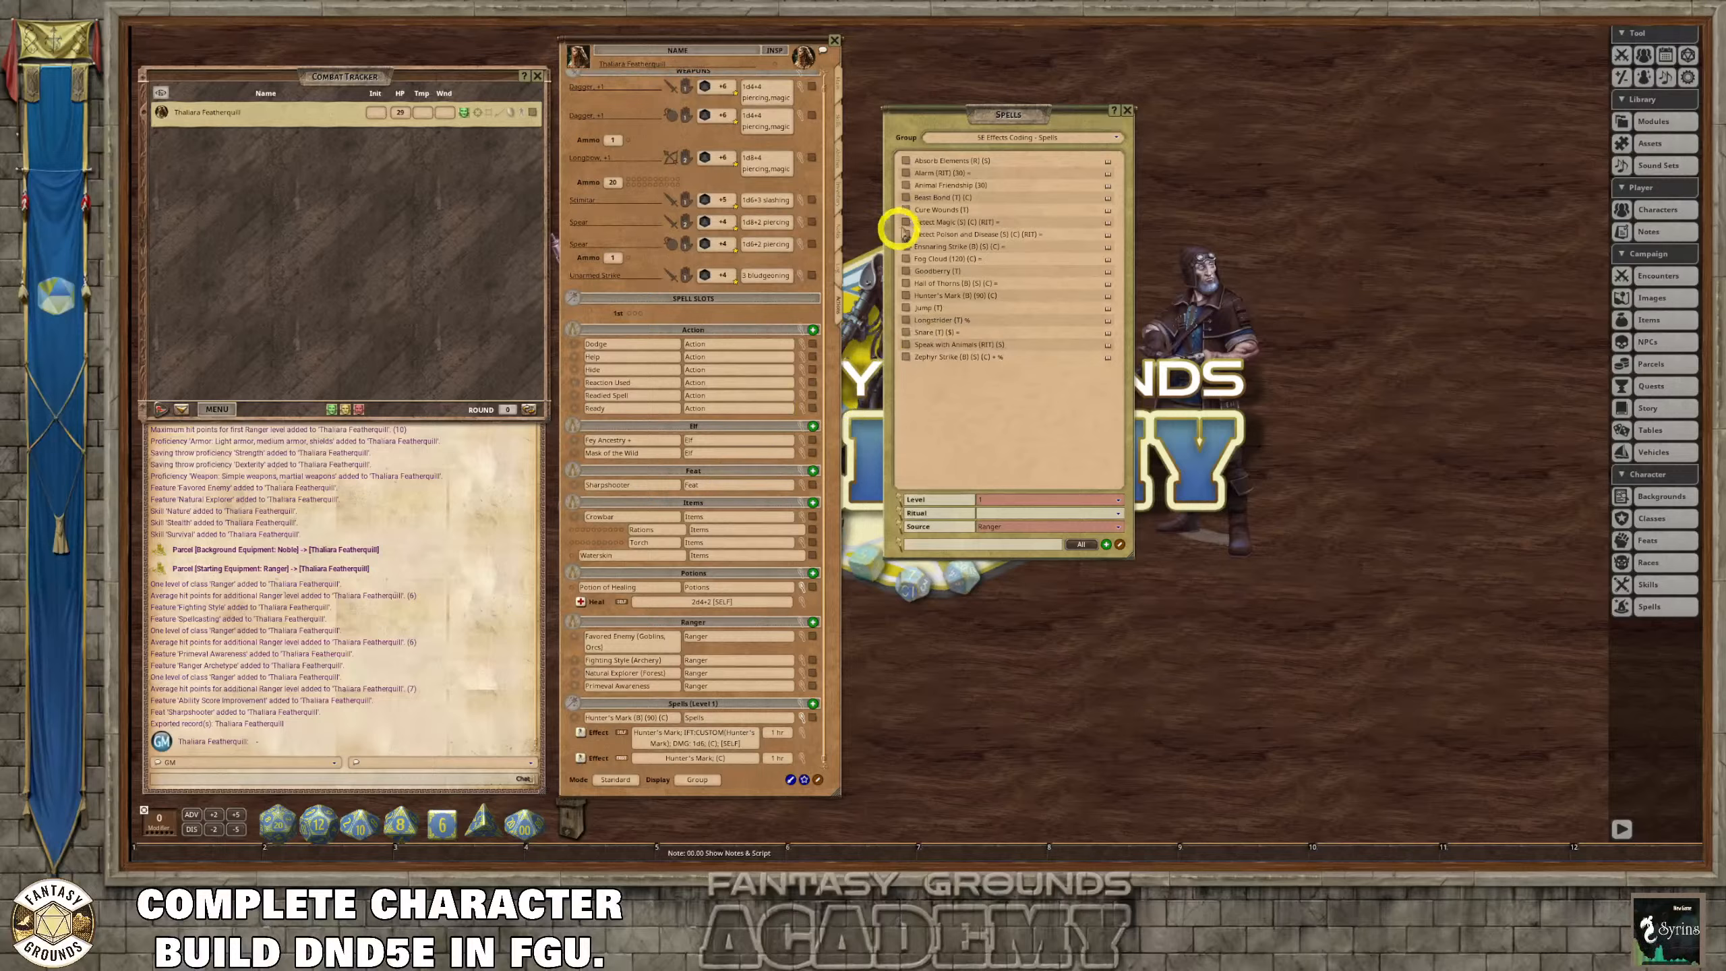
drag(910, 206, 700, 319)
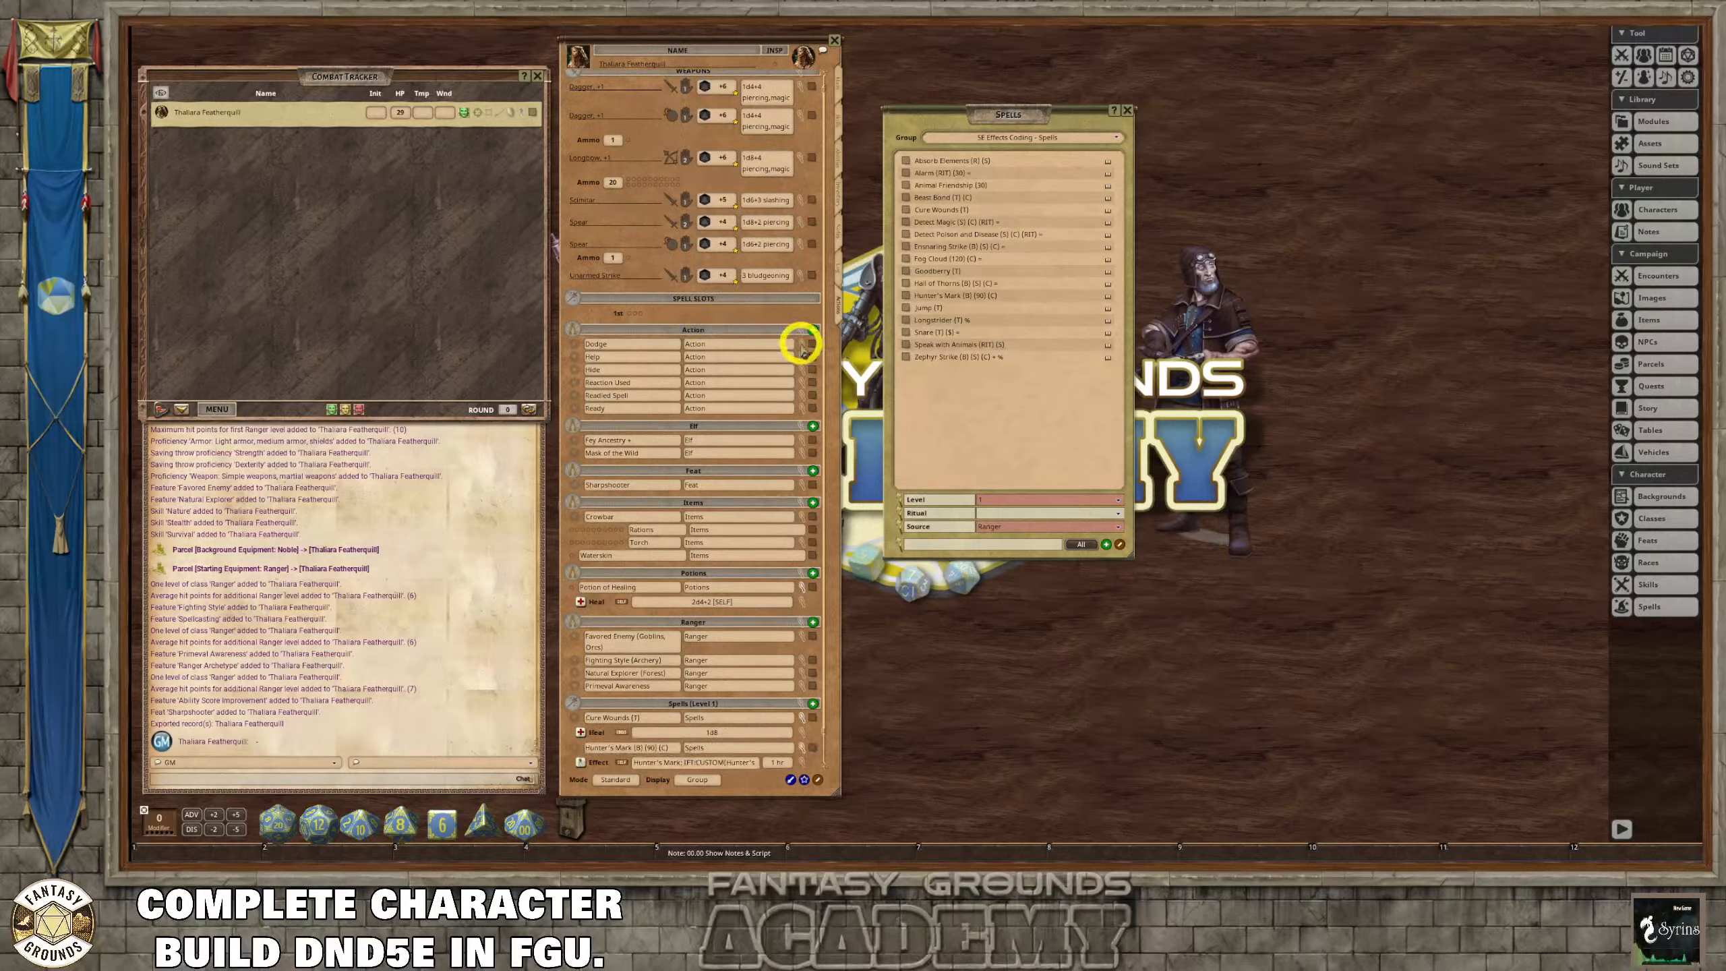
scroll(788, 391, down, 1)
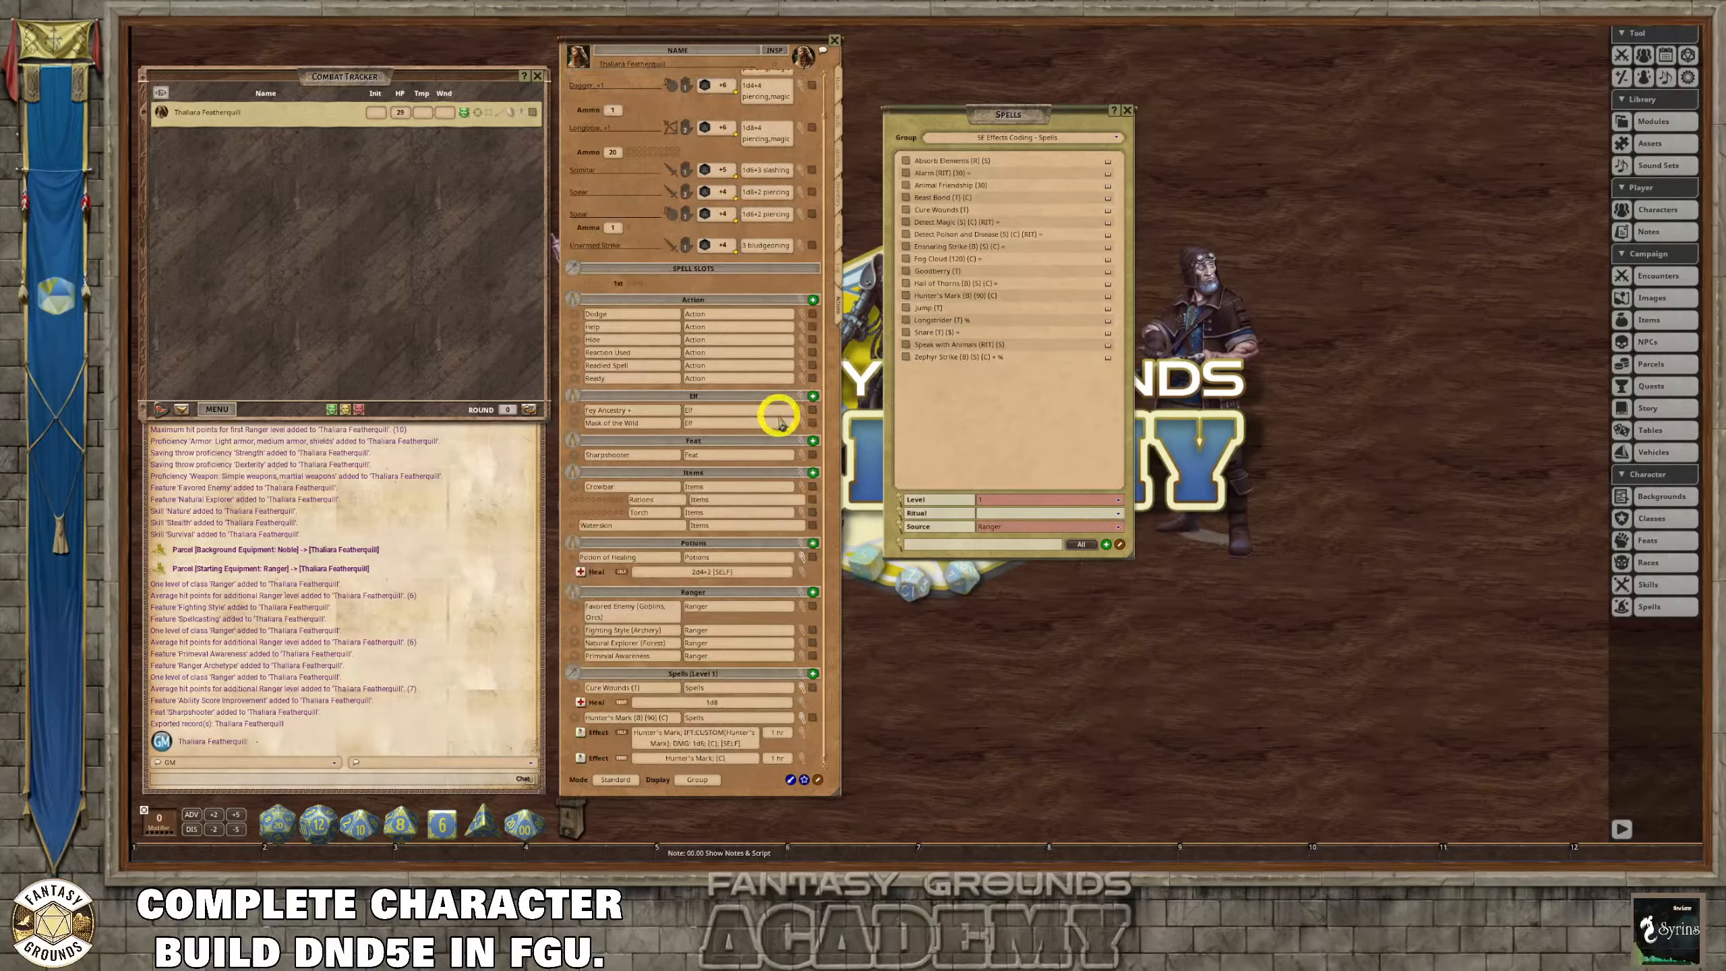
click(800, 717)
click(801, 727)
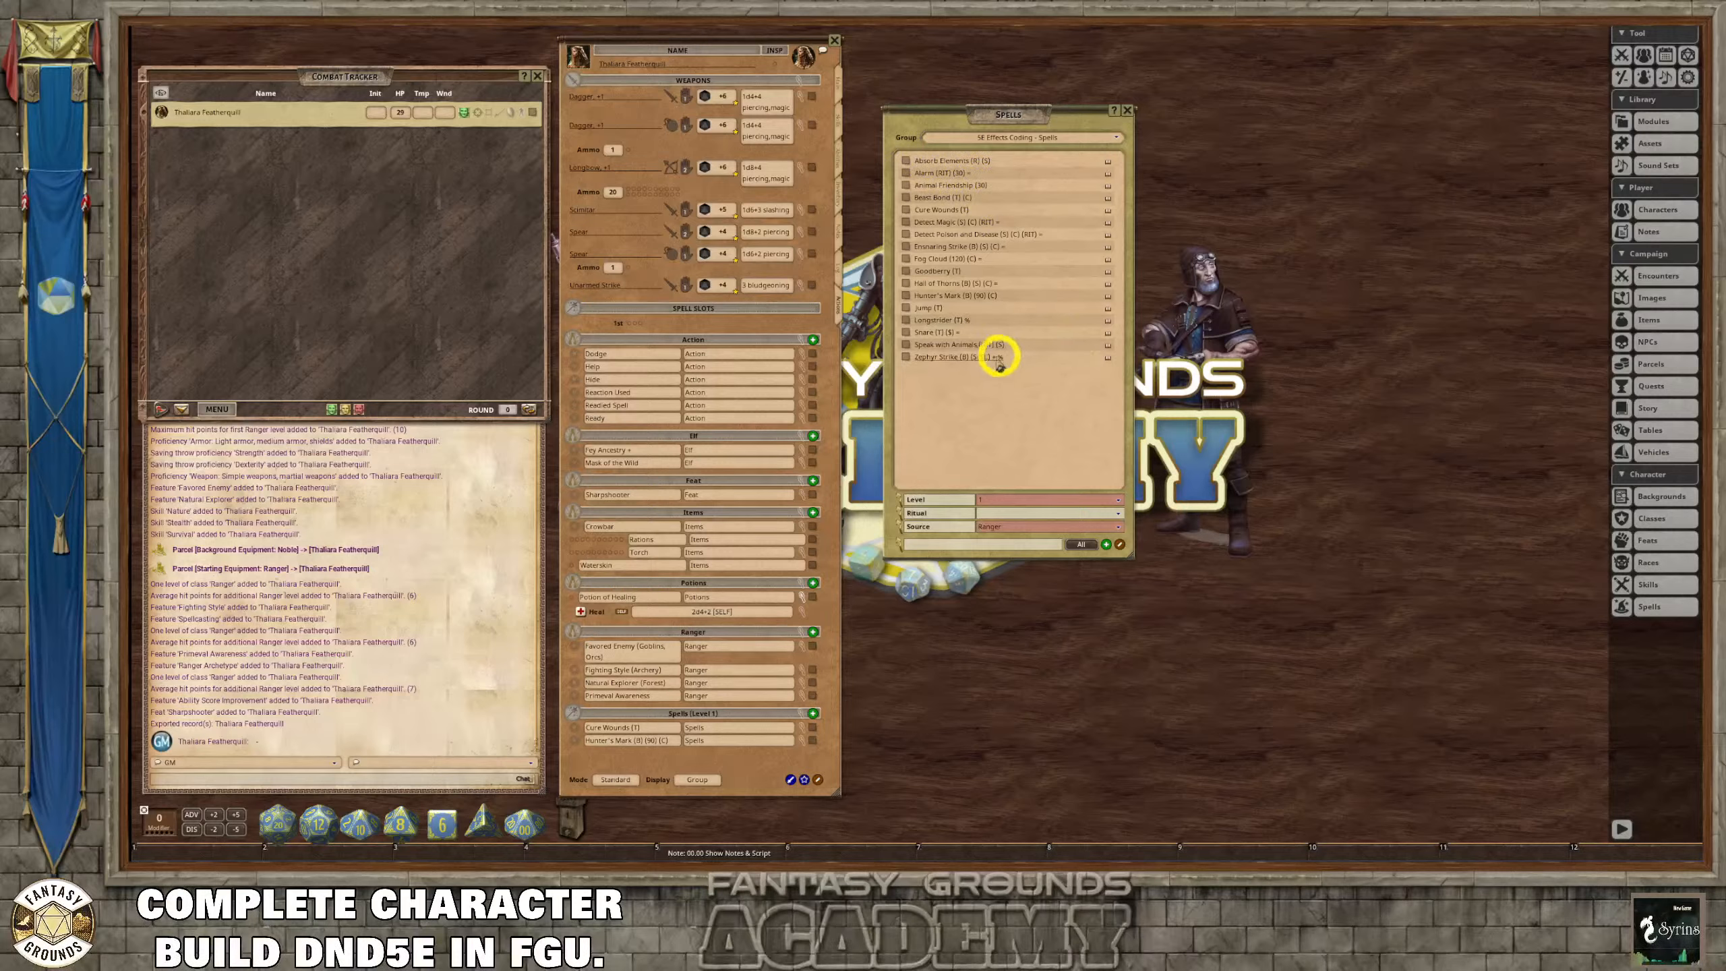
Read the descriptions of the Zephyr Strike and Fog Cloud spells.
click(907, 357)
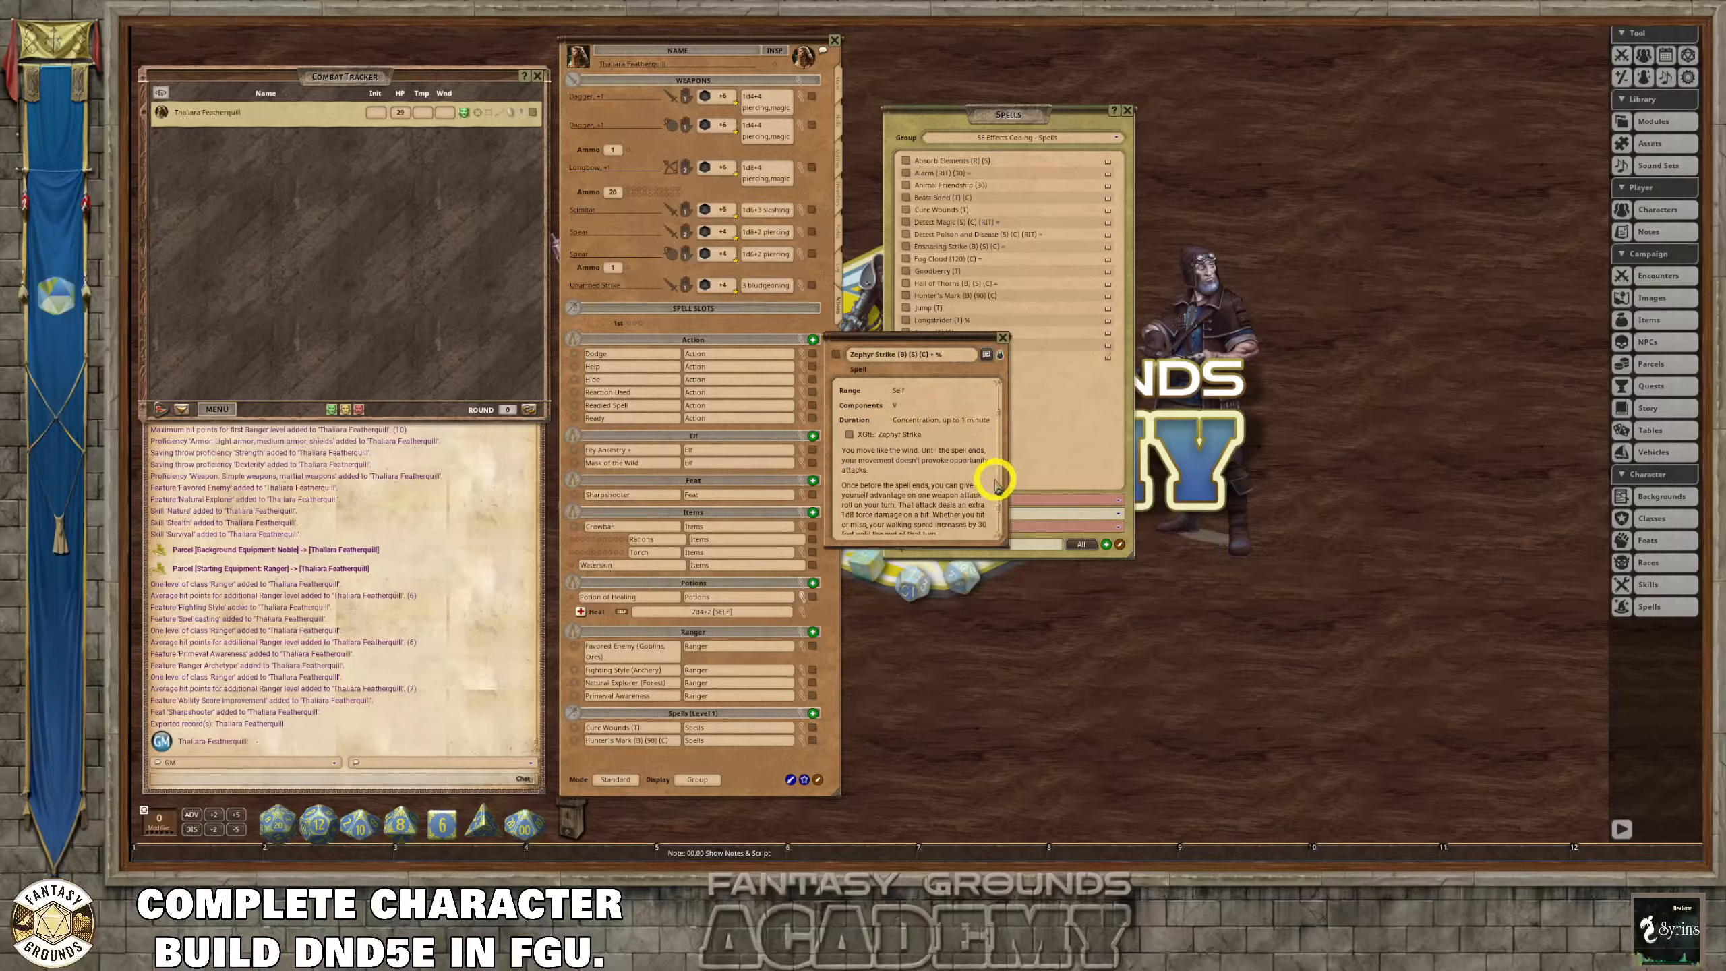
scroll(972, 484, down, 2)
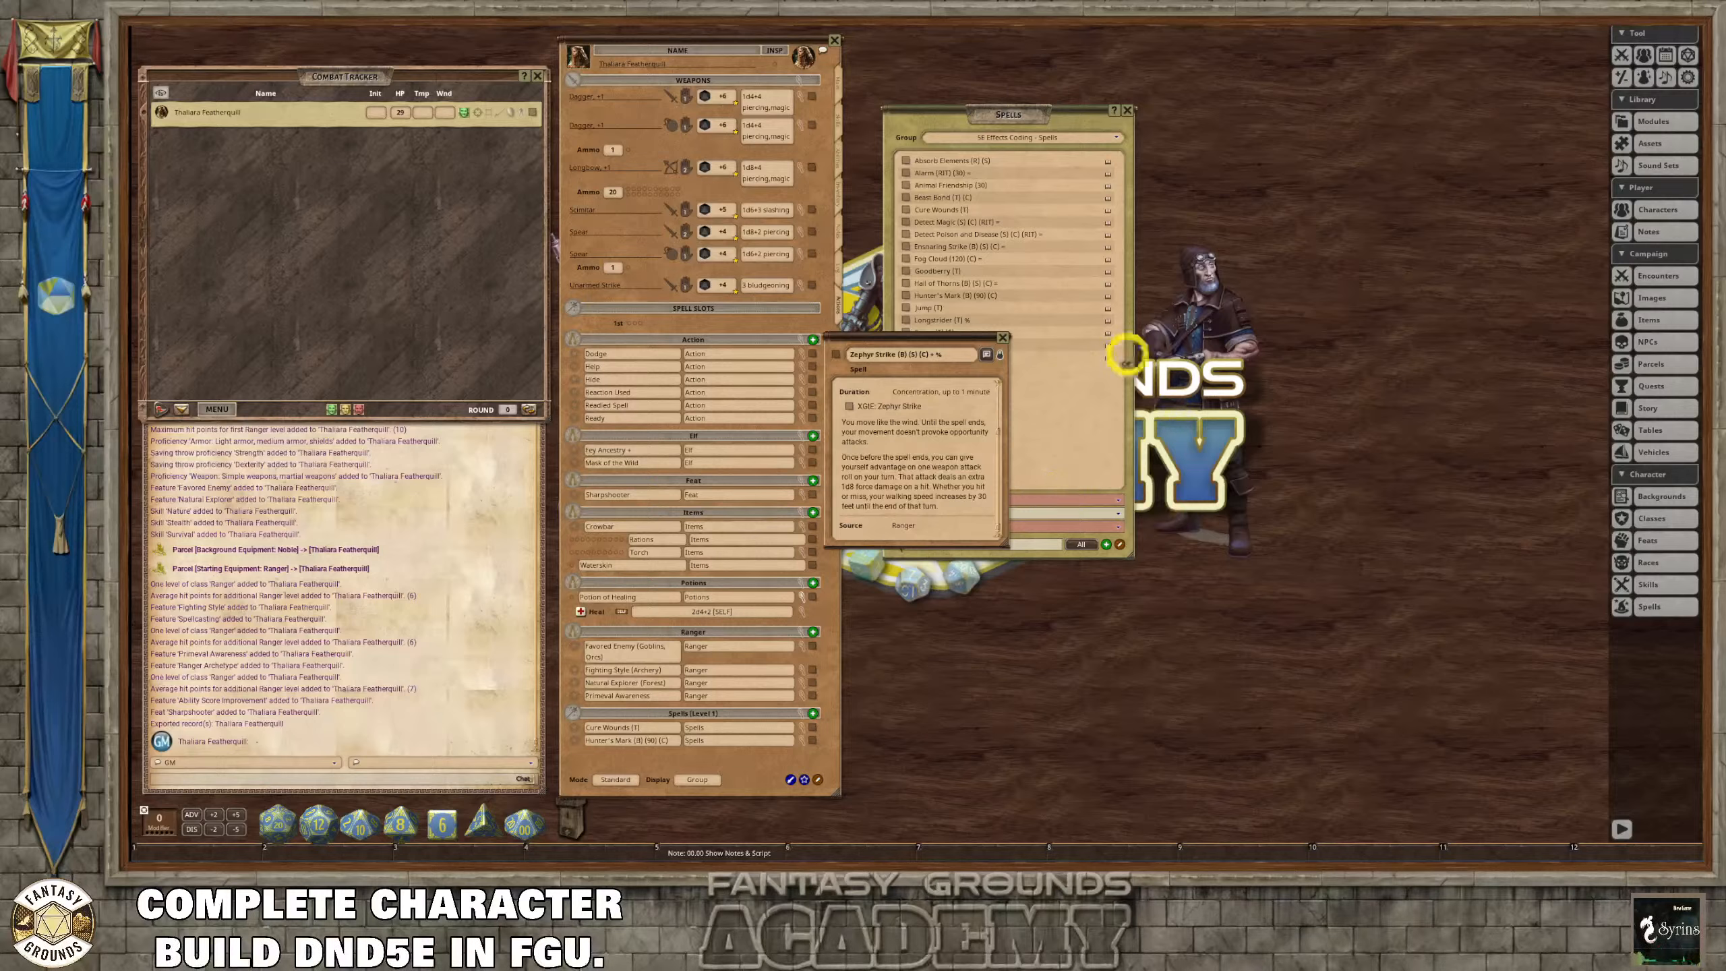
click(1004, 337)
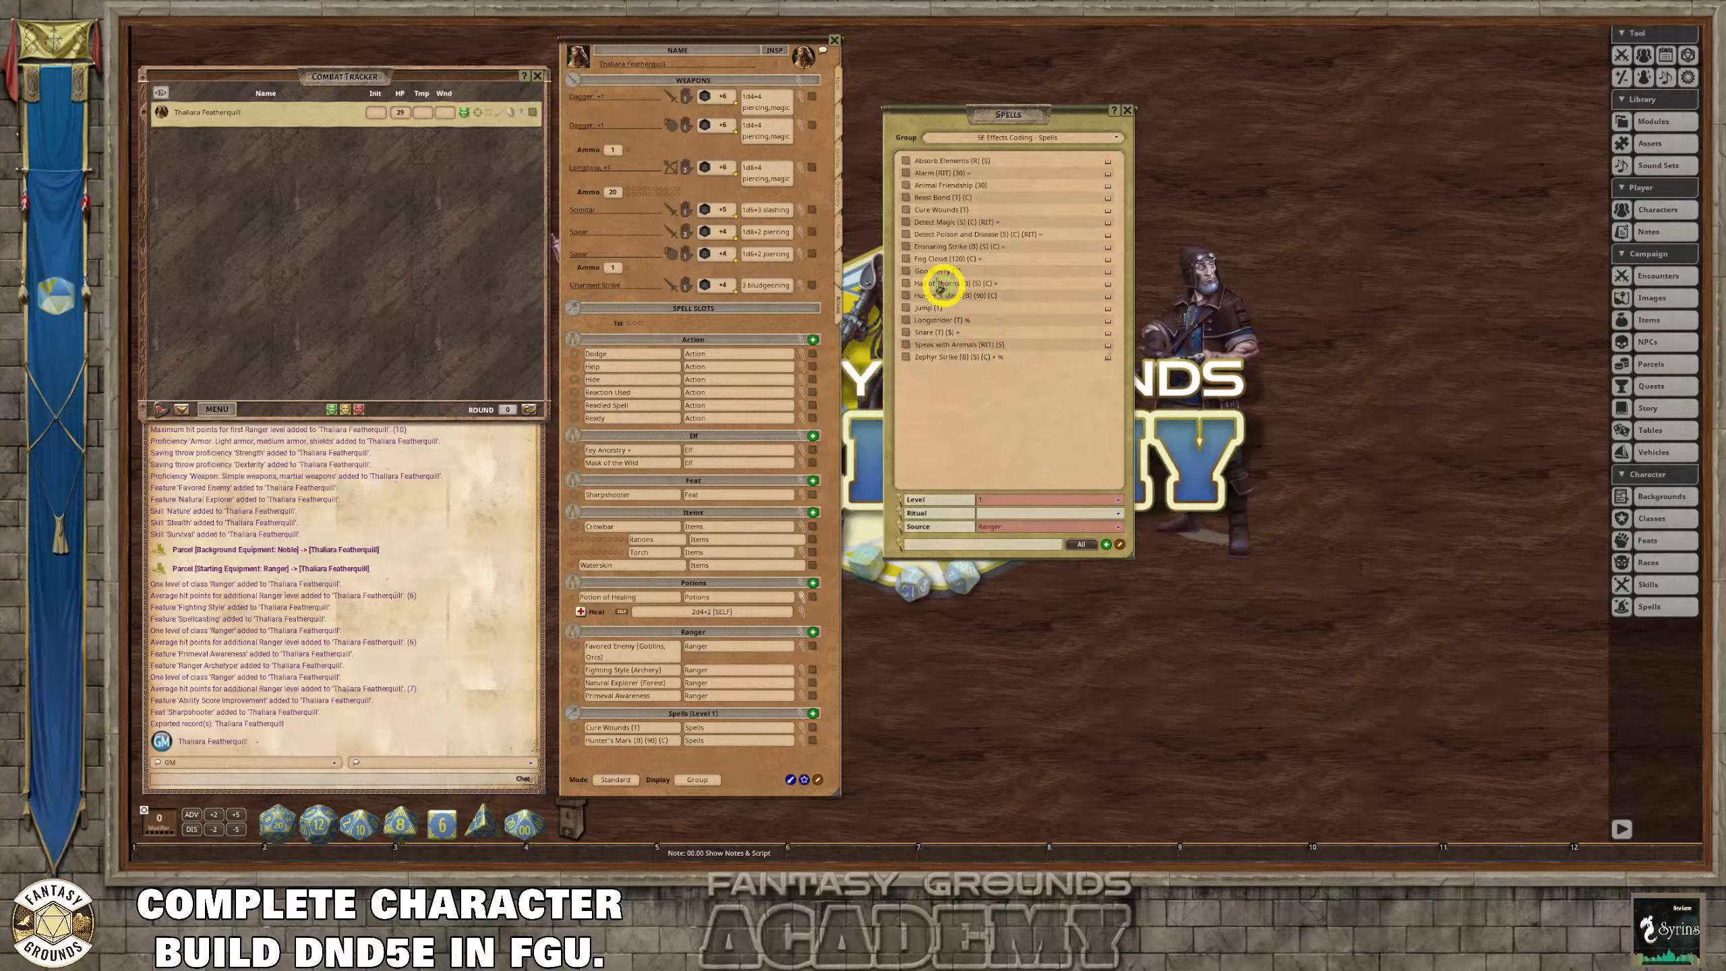
click(906, 260)
scroll(965, 470, down, 5)
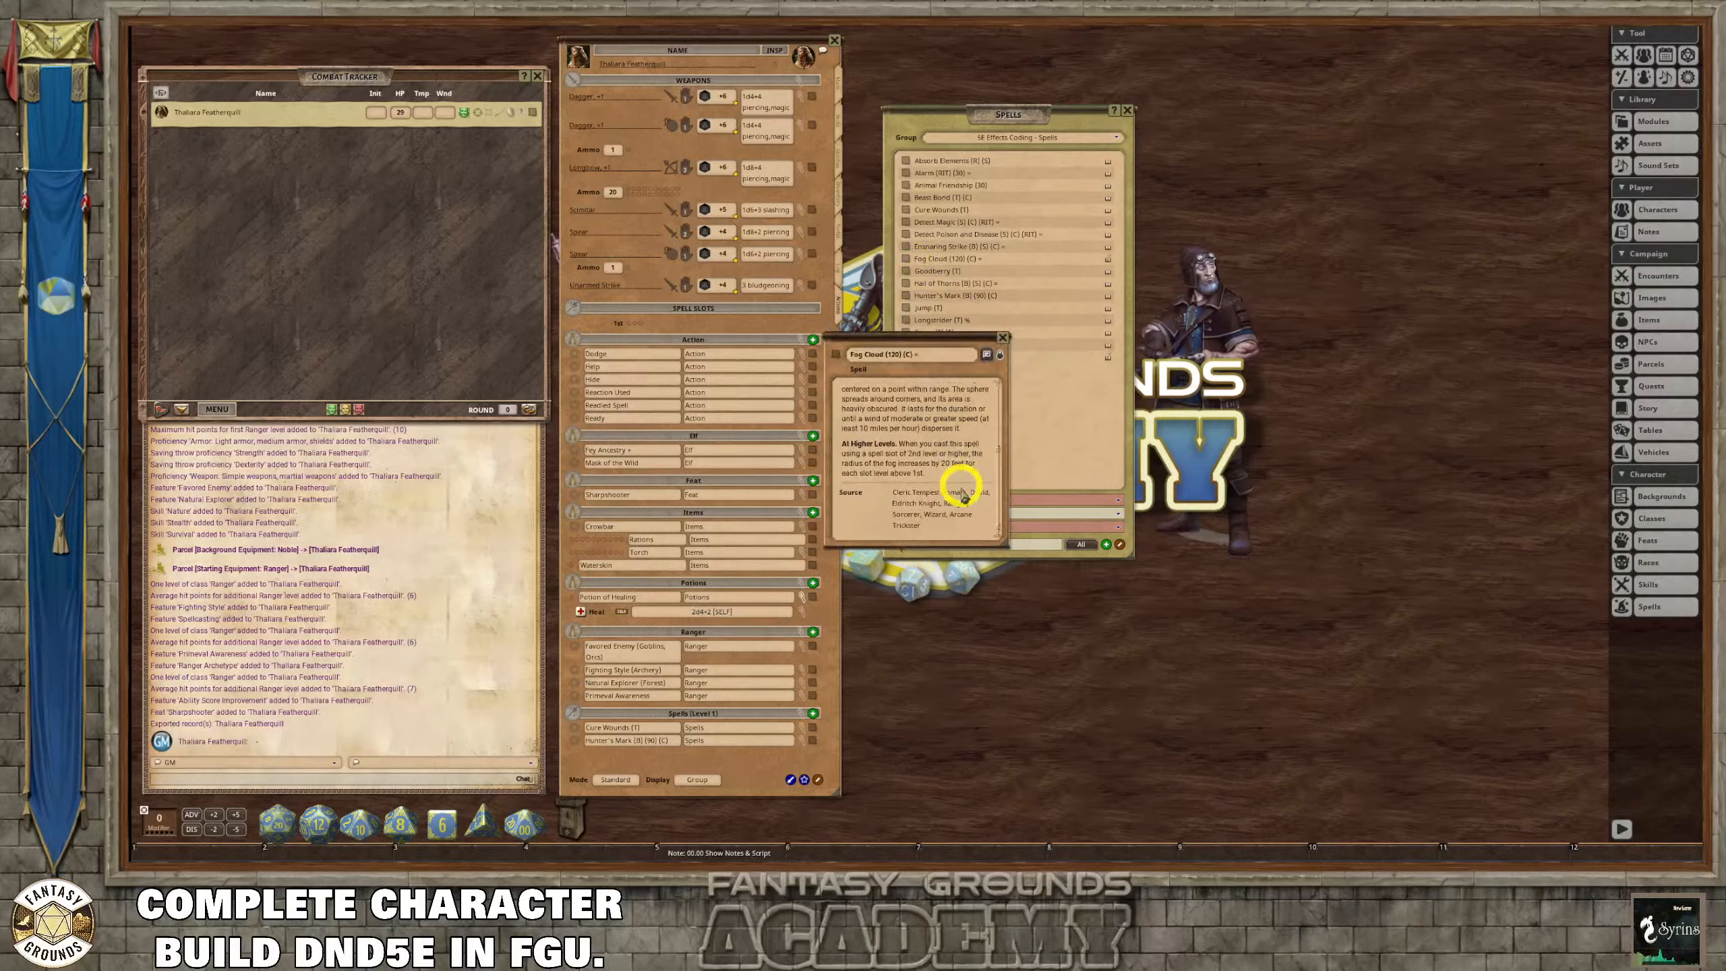
scroll(961, 490, up, 3)
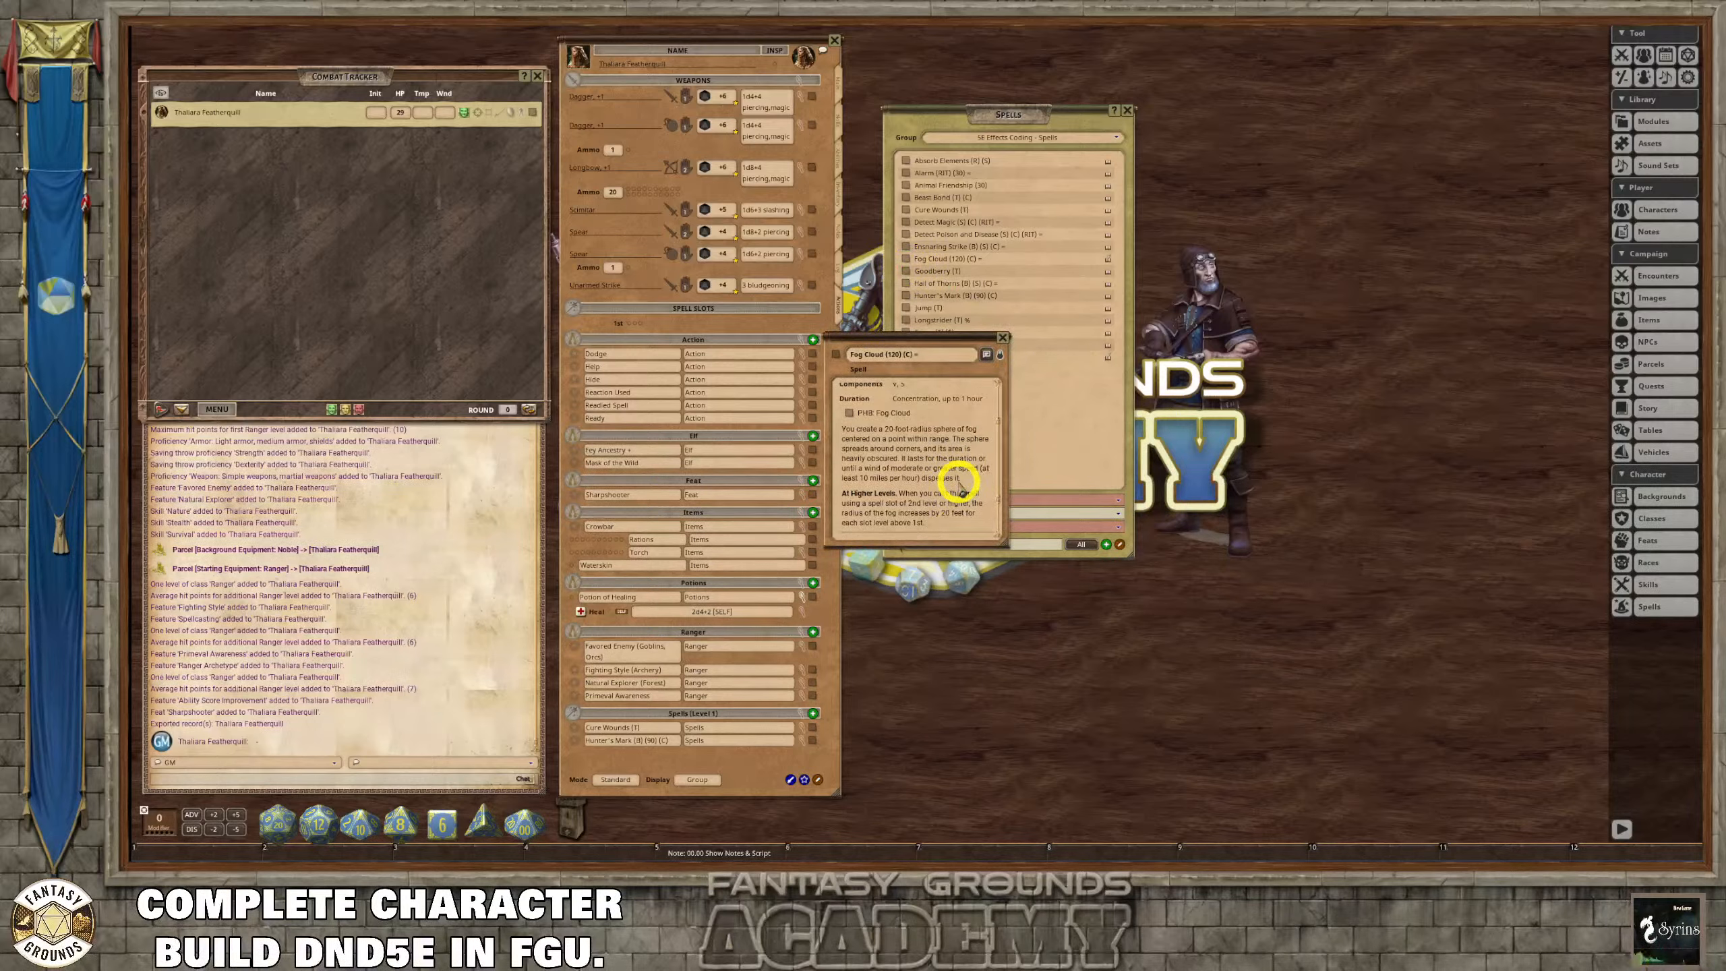
scroll(963, 486, down, 1)
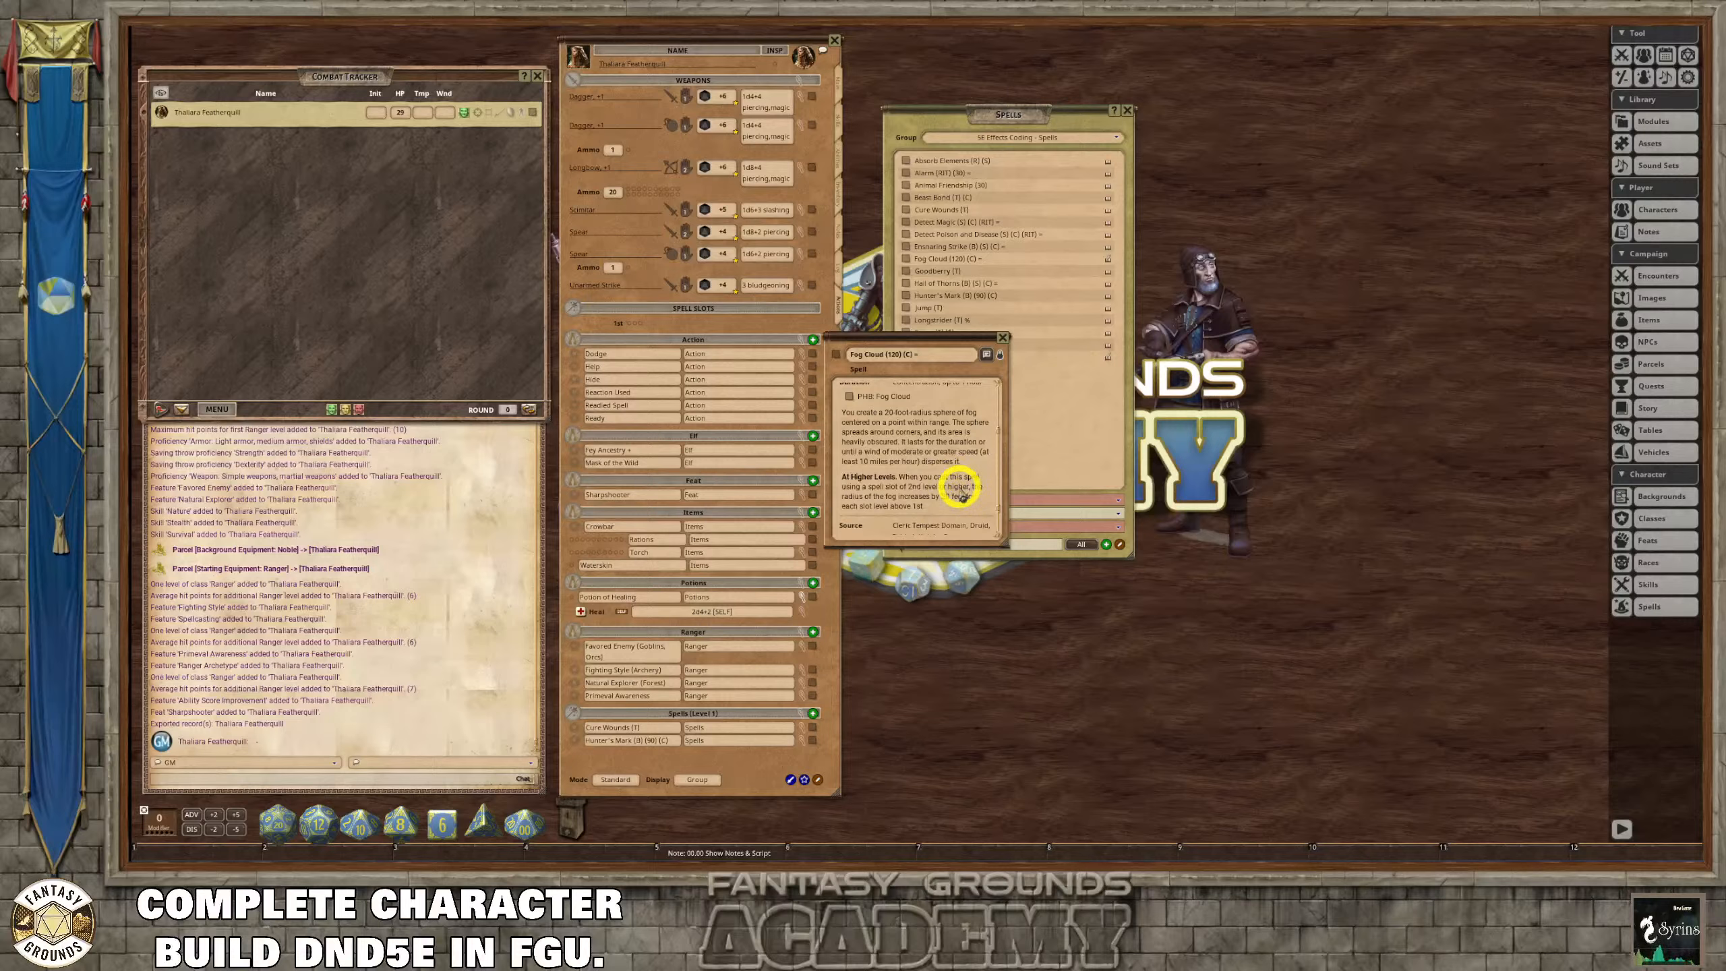
scroll(960, 494, up, 2)
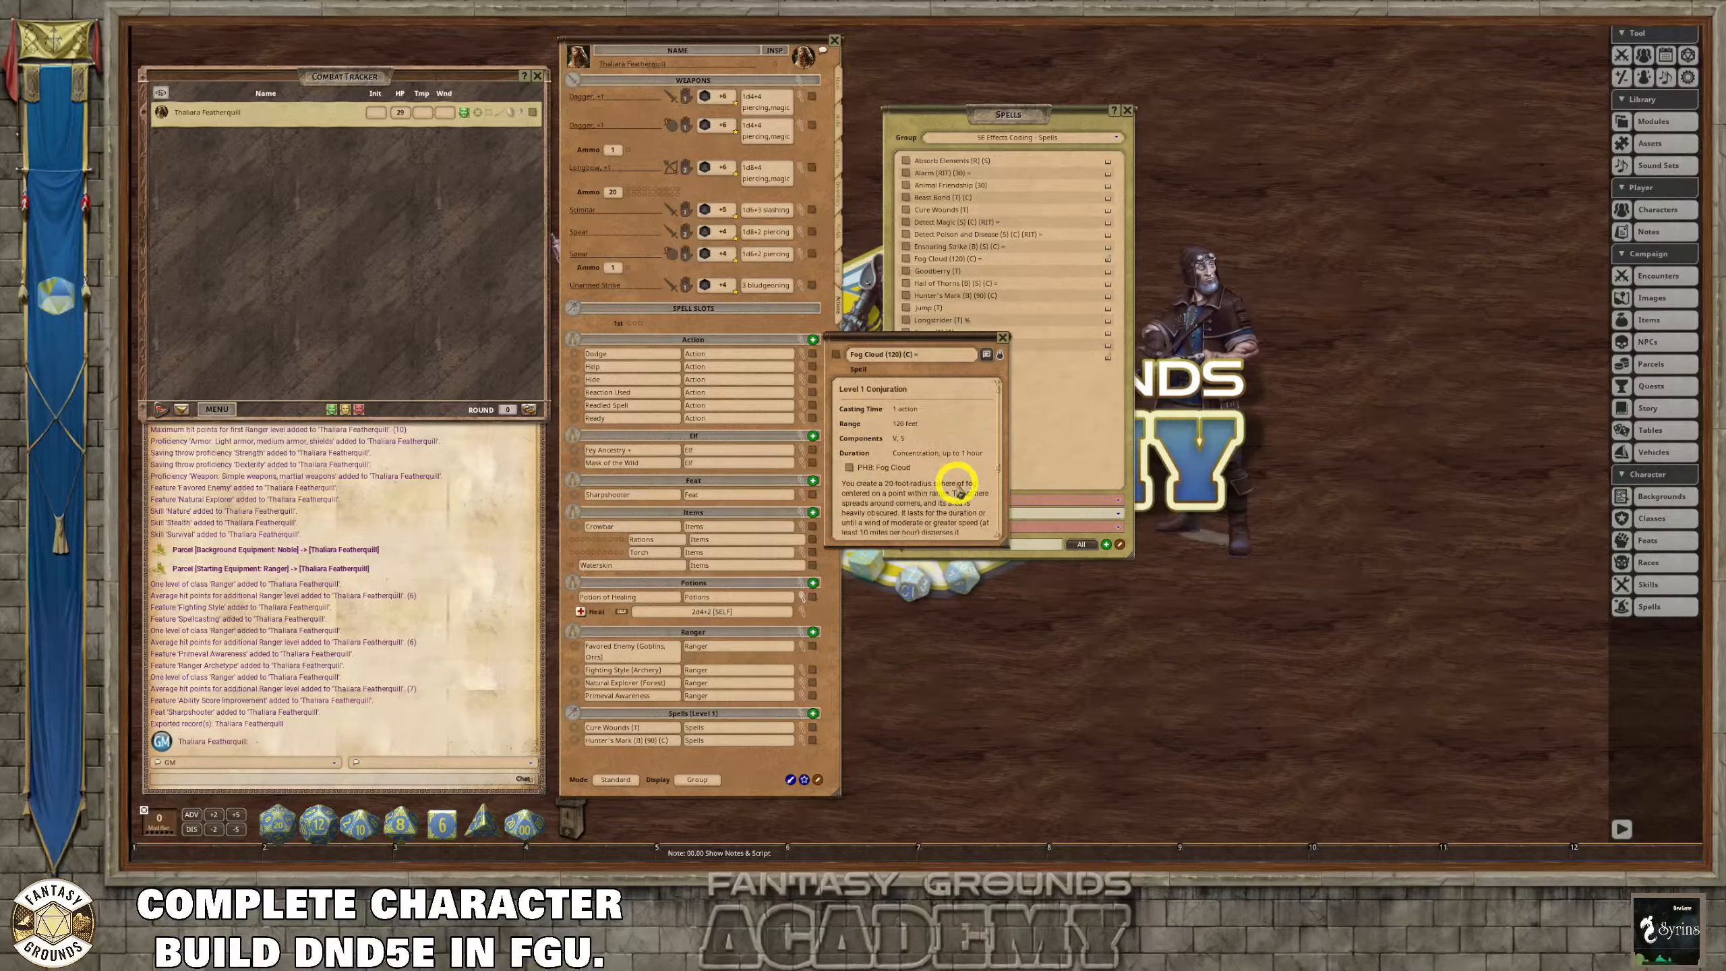
Add the Zephyr Strike spell to the character's level 1 spells, collapse its effect details and close the spell library.
scroll(961, 494, down, 4)
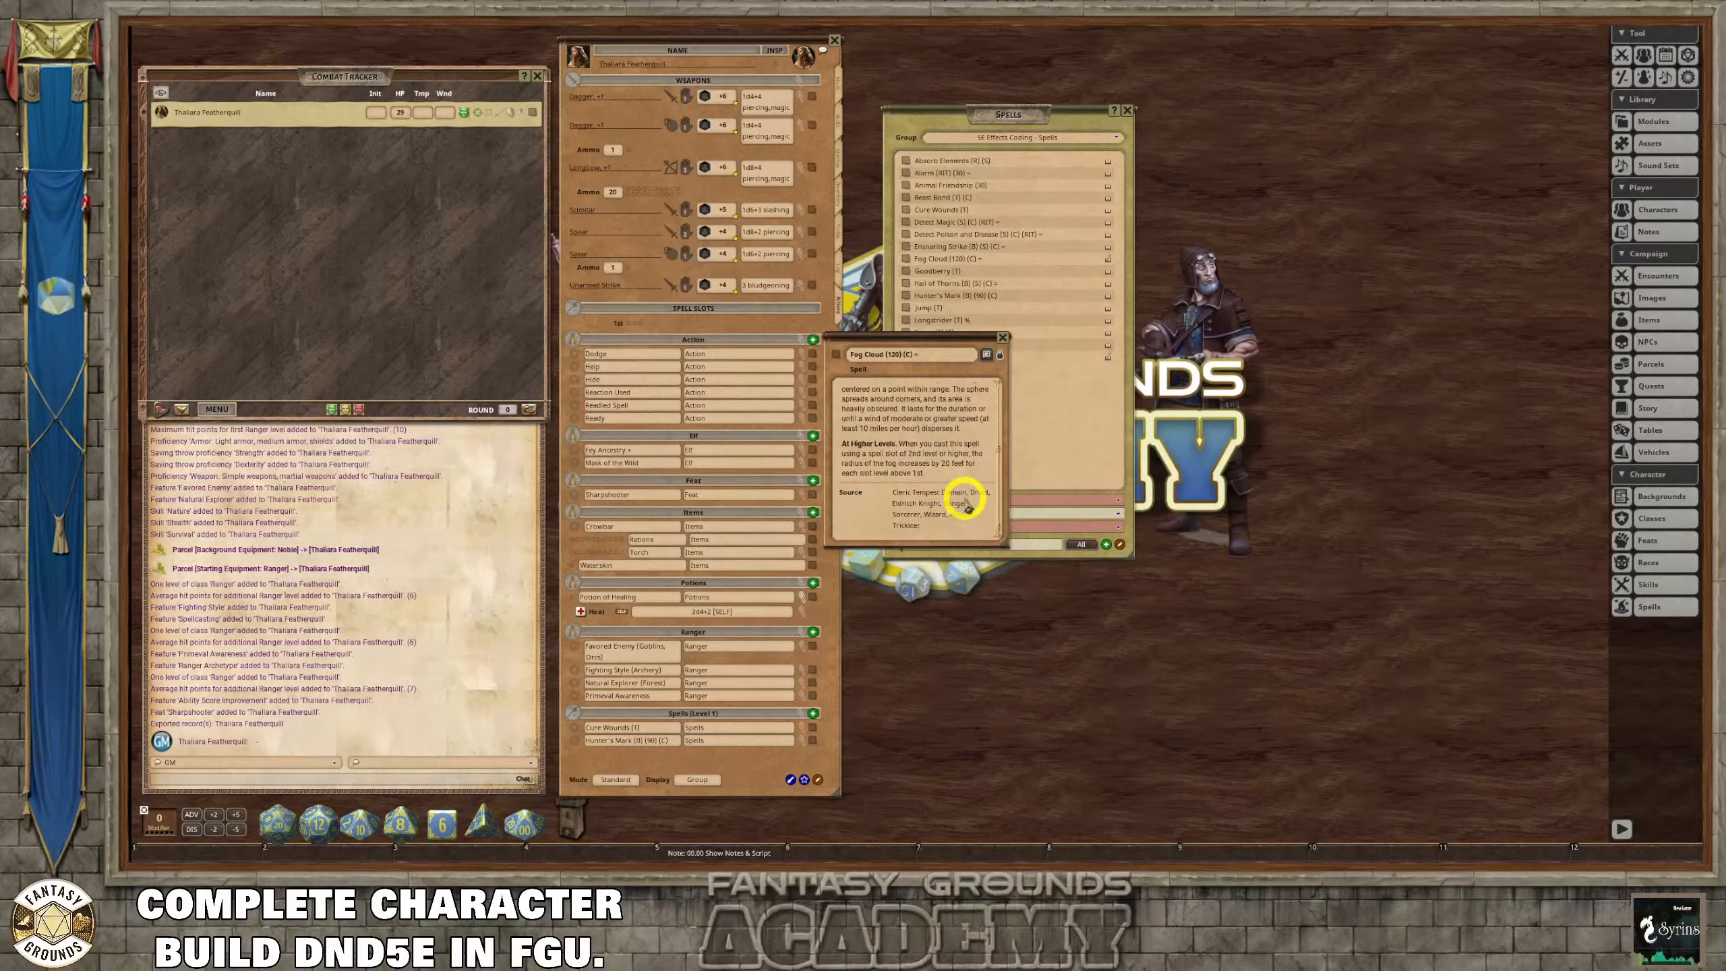
scroll(961, 491, up, 4)
click(1004, 336)
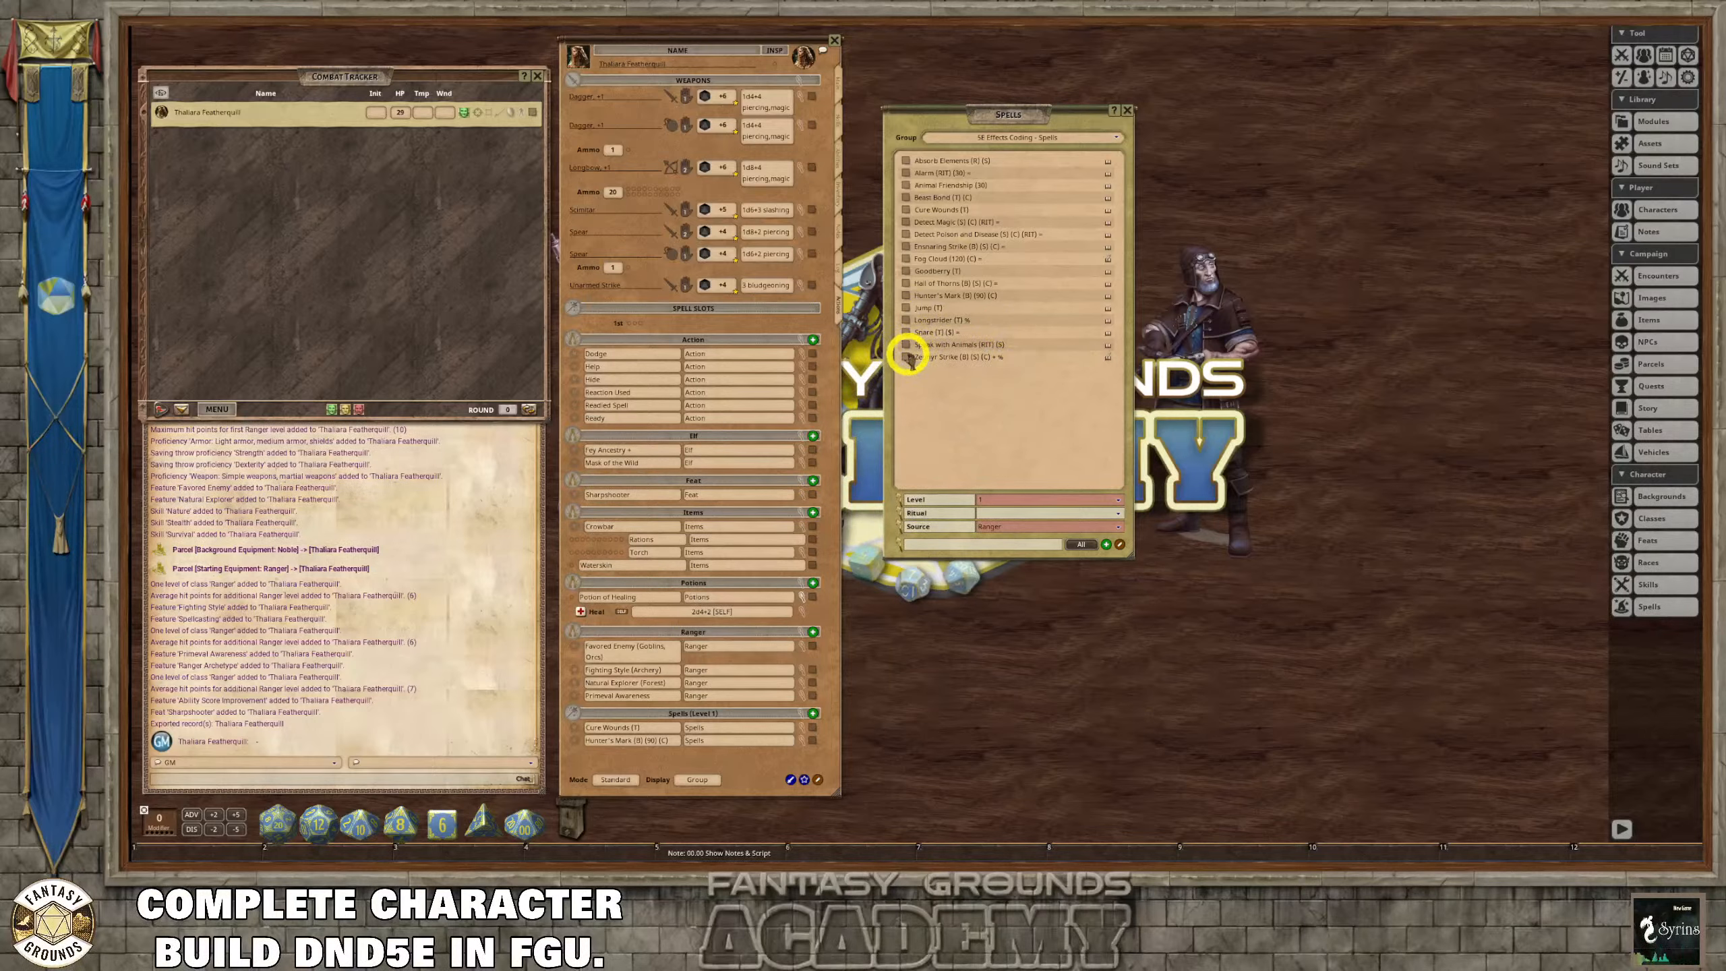
drag(911, 358, 677, 330)
scroll(720, 427, down, 3)
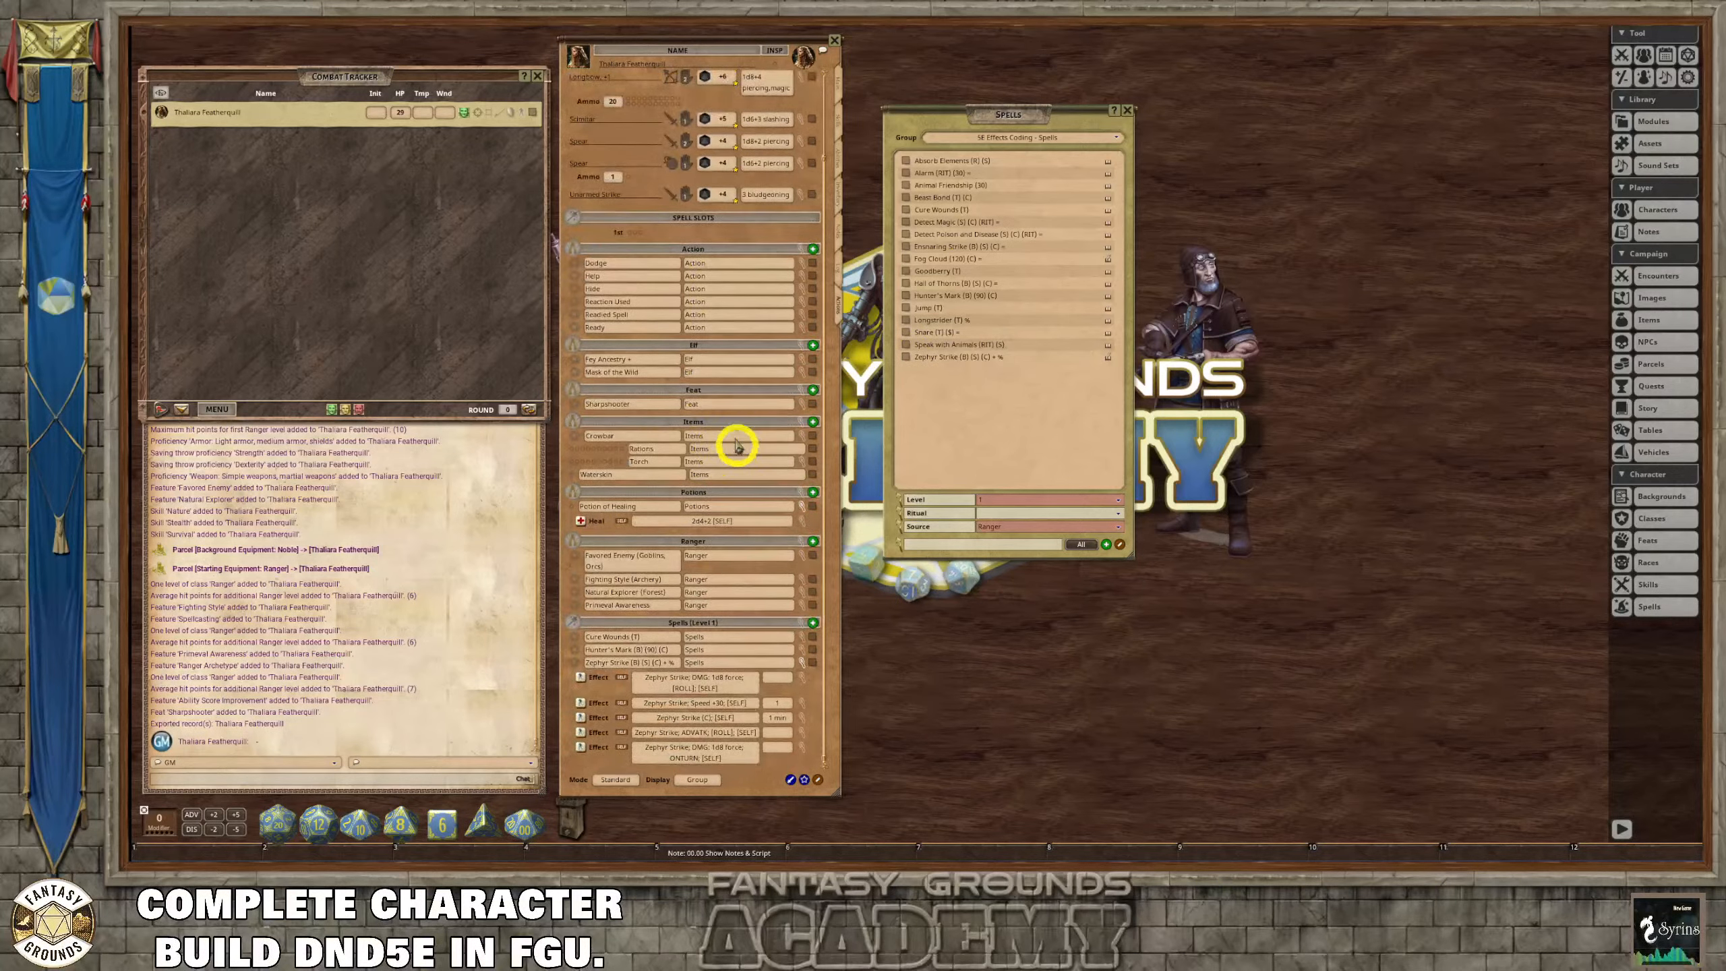
scroll(804, 667, up, 1)
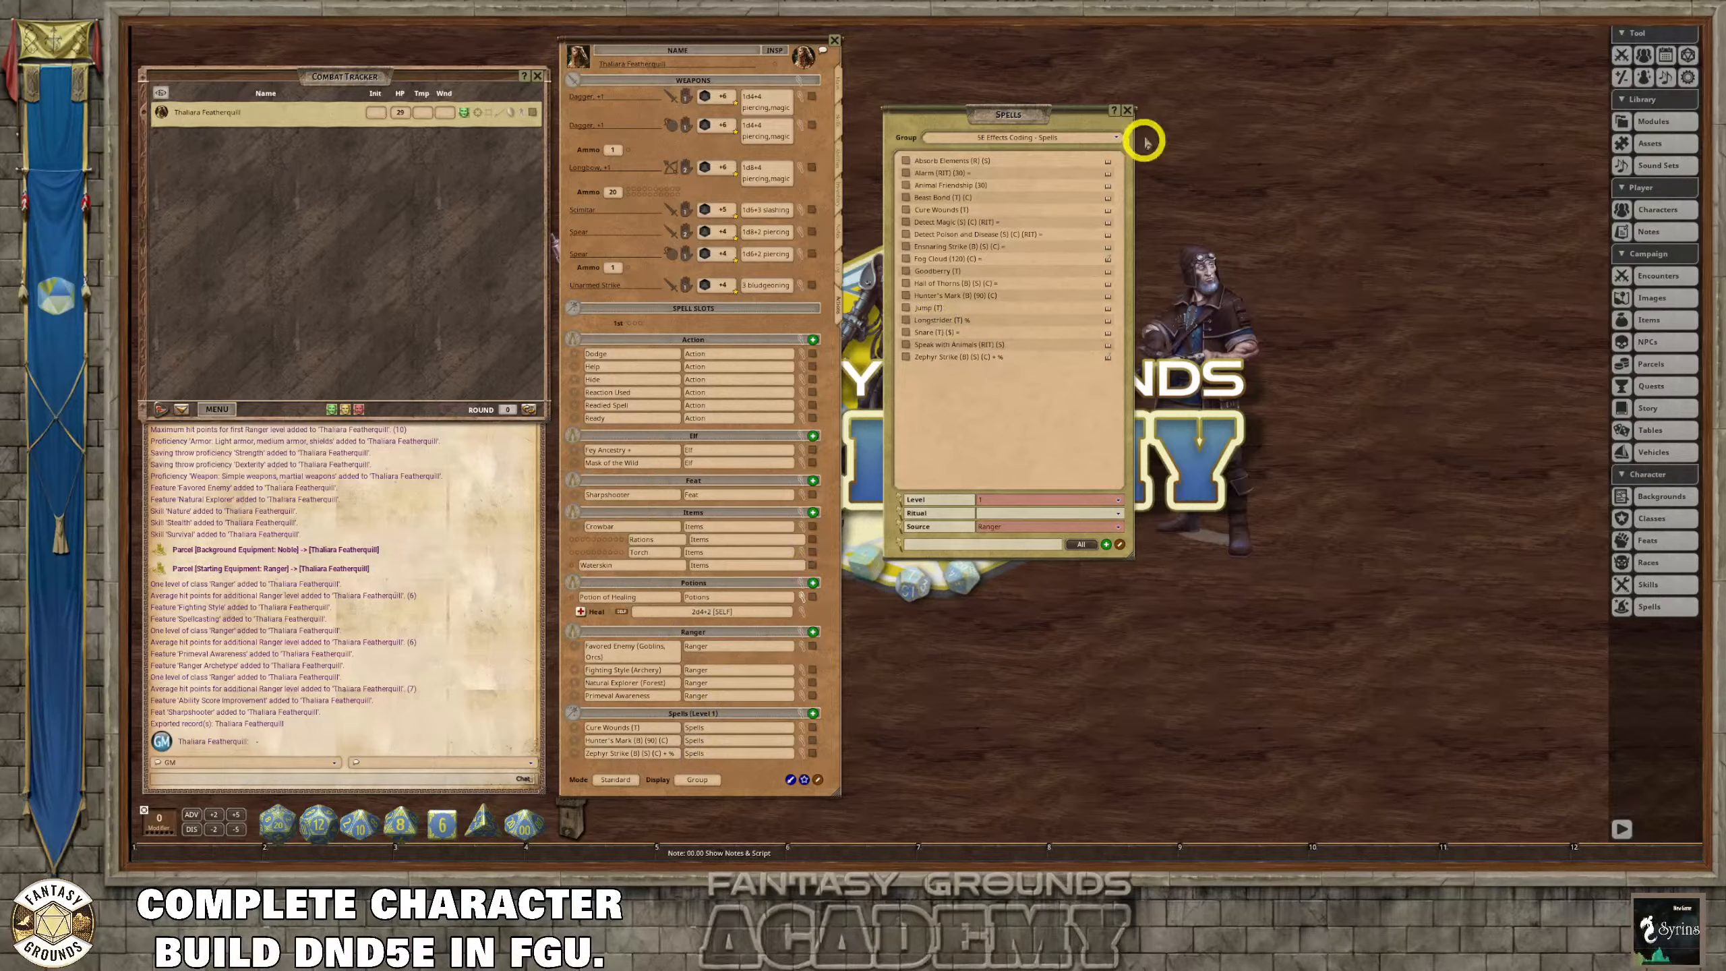
click(1127, 110)
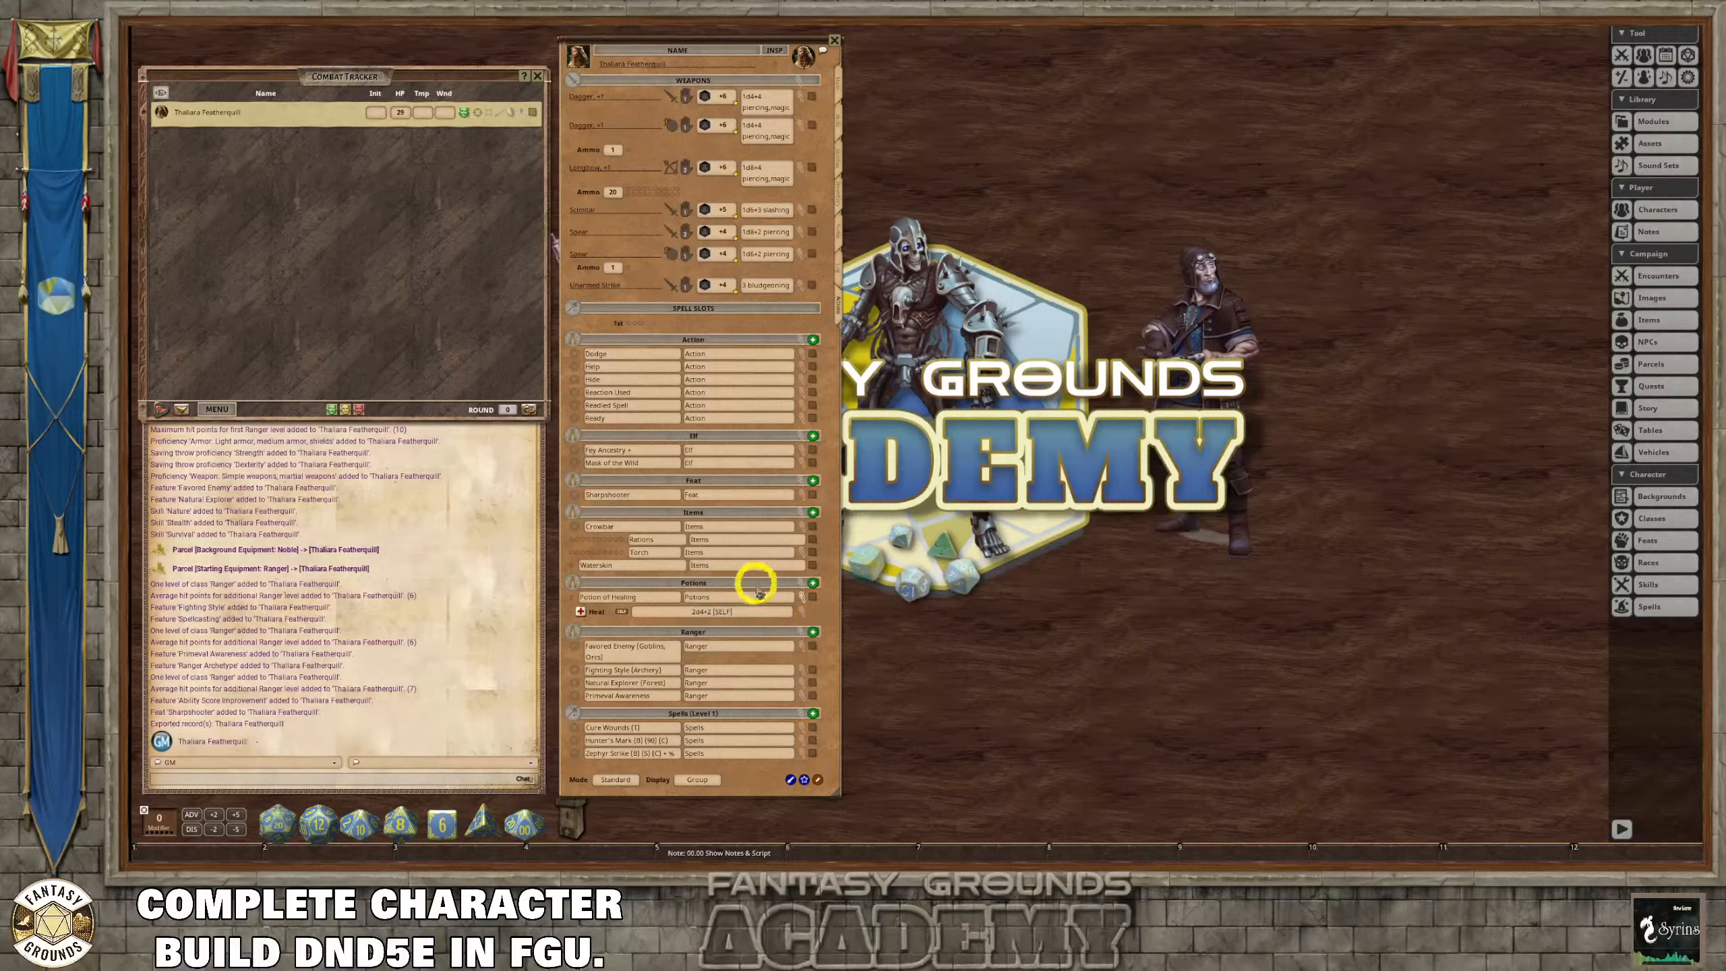
Add a new power named Minor Healing Salve to the Potions group.
right_click(793, 620)
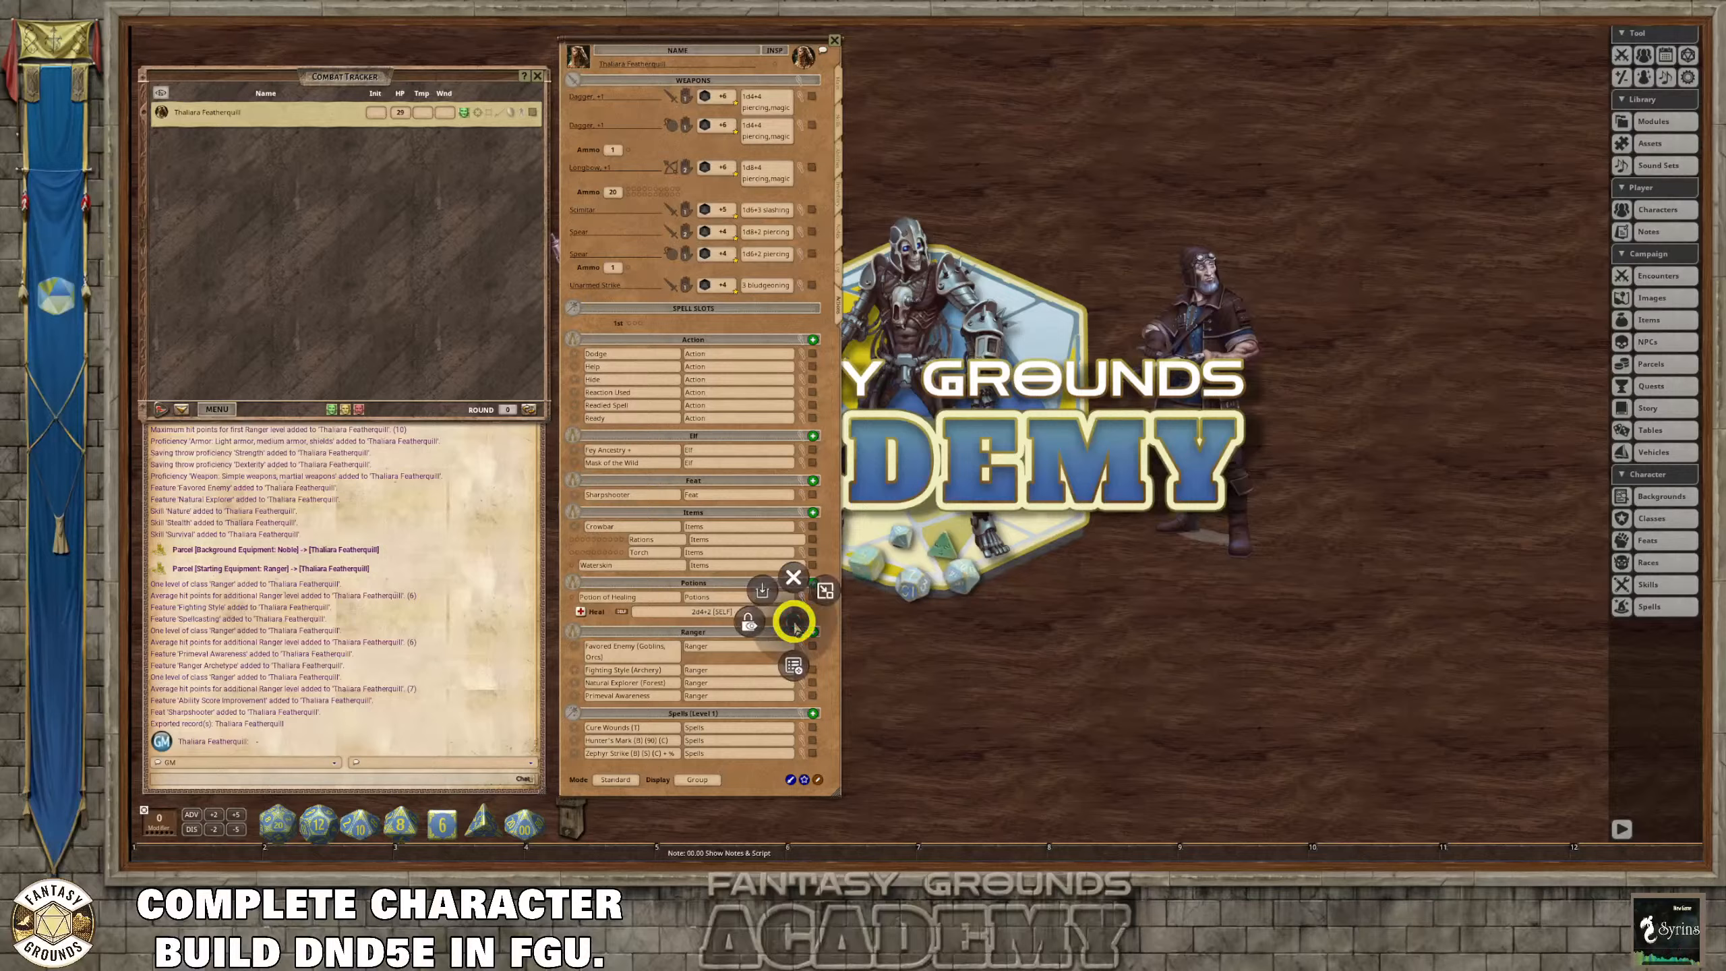
click(905, 624)
click(814, 583)
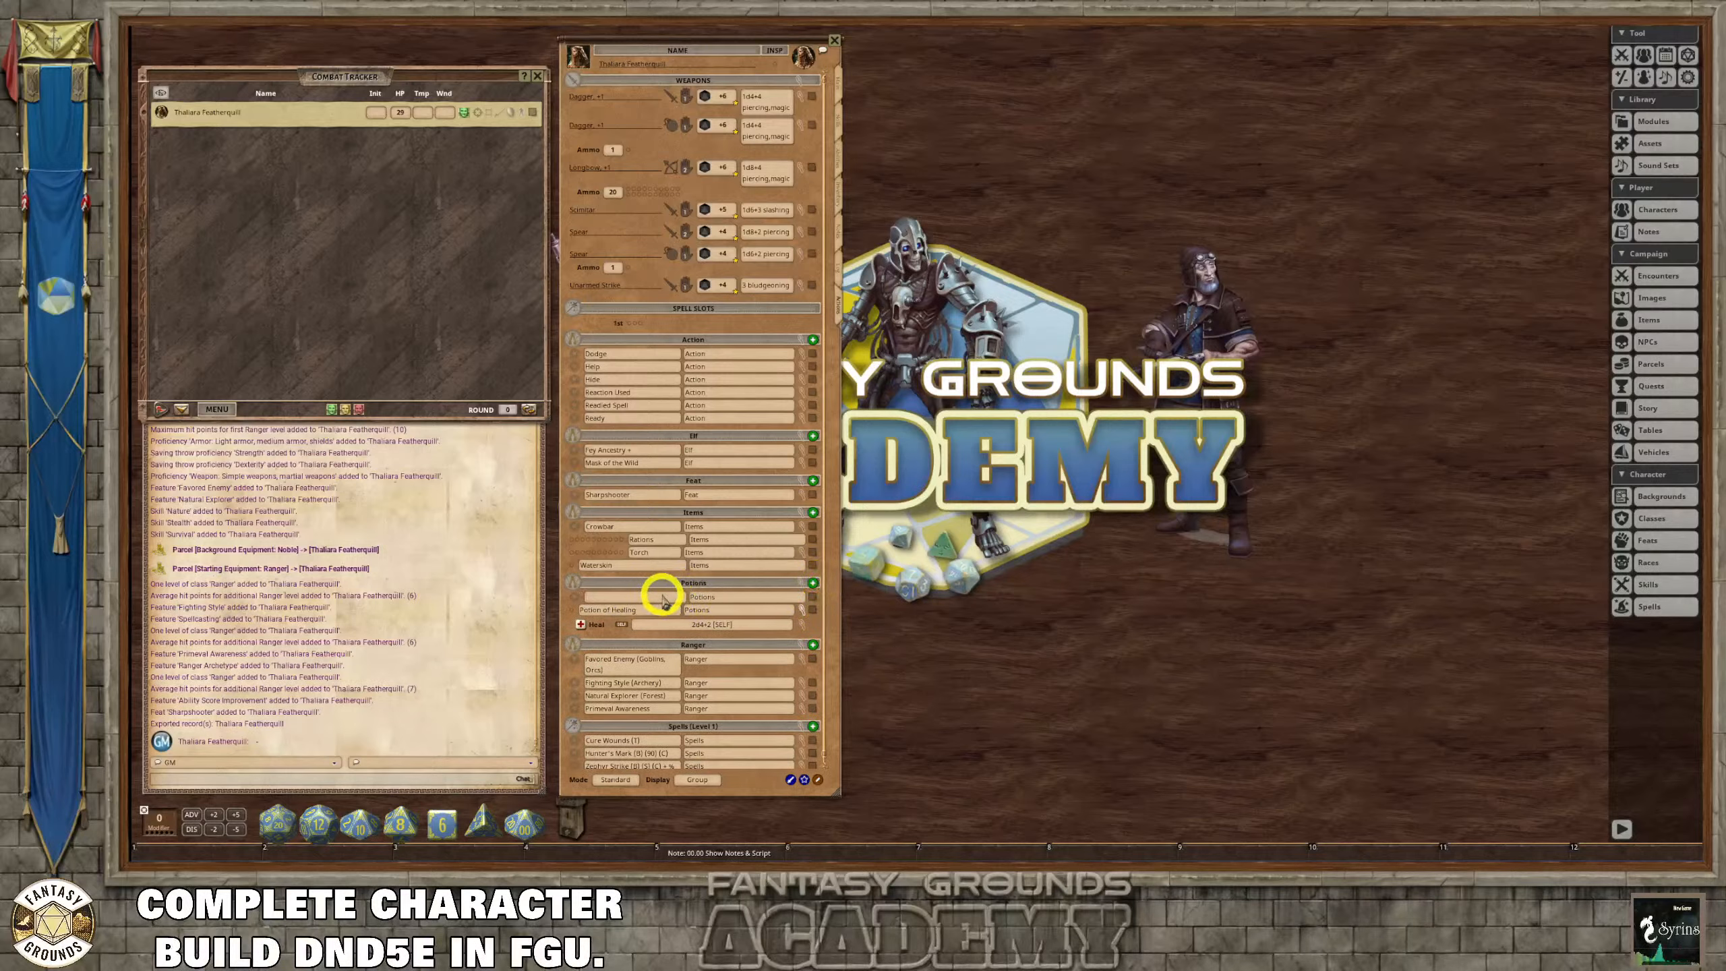
click(727, 604)
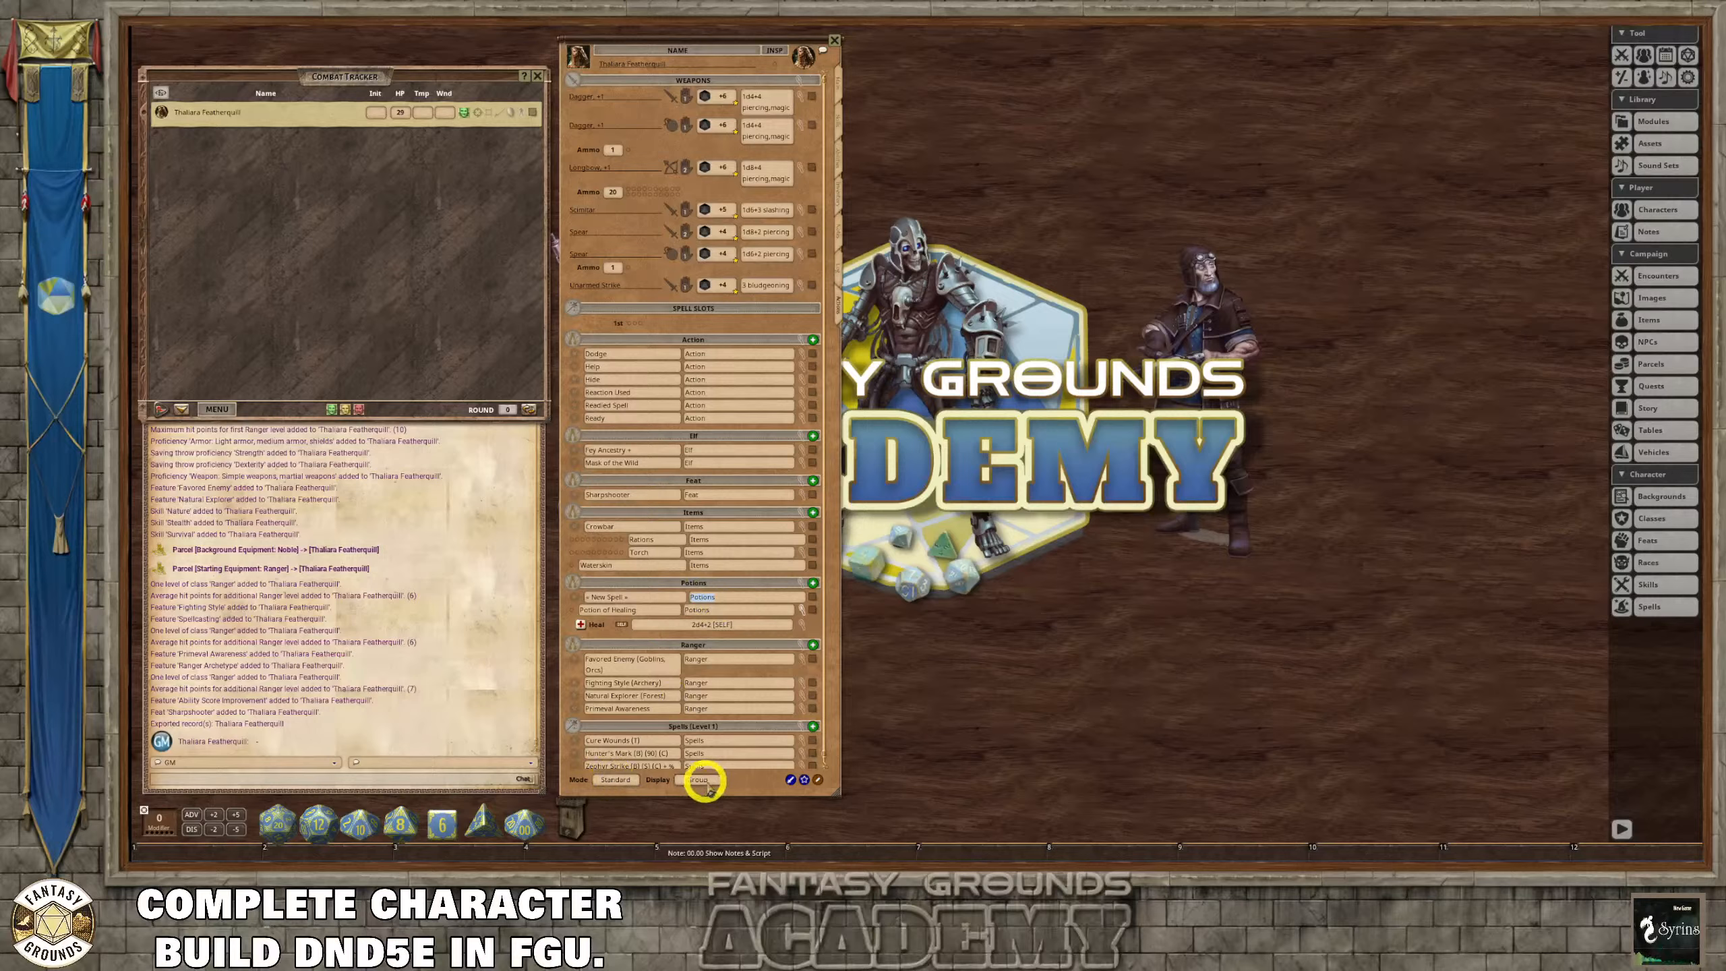
click(642, 597)
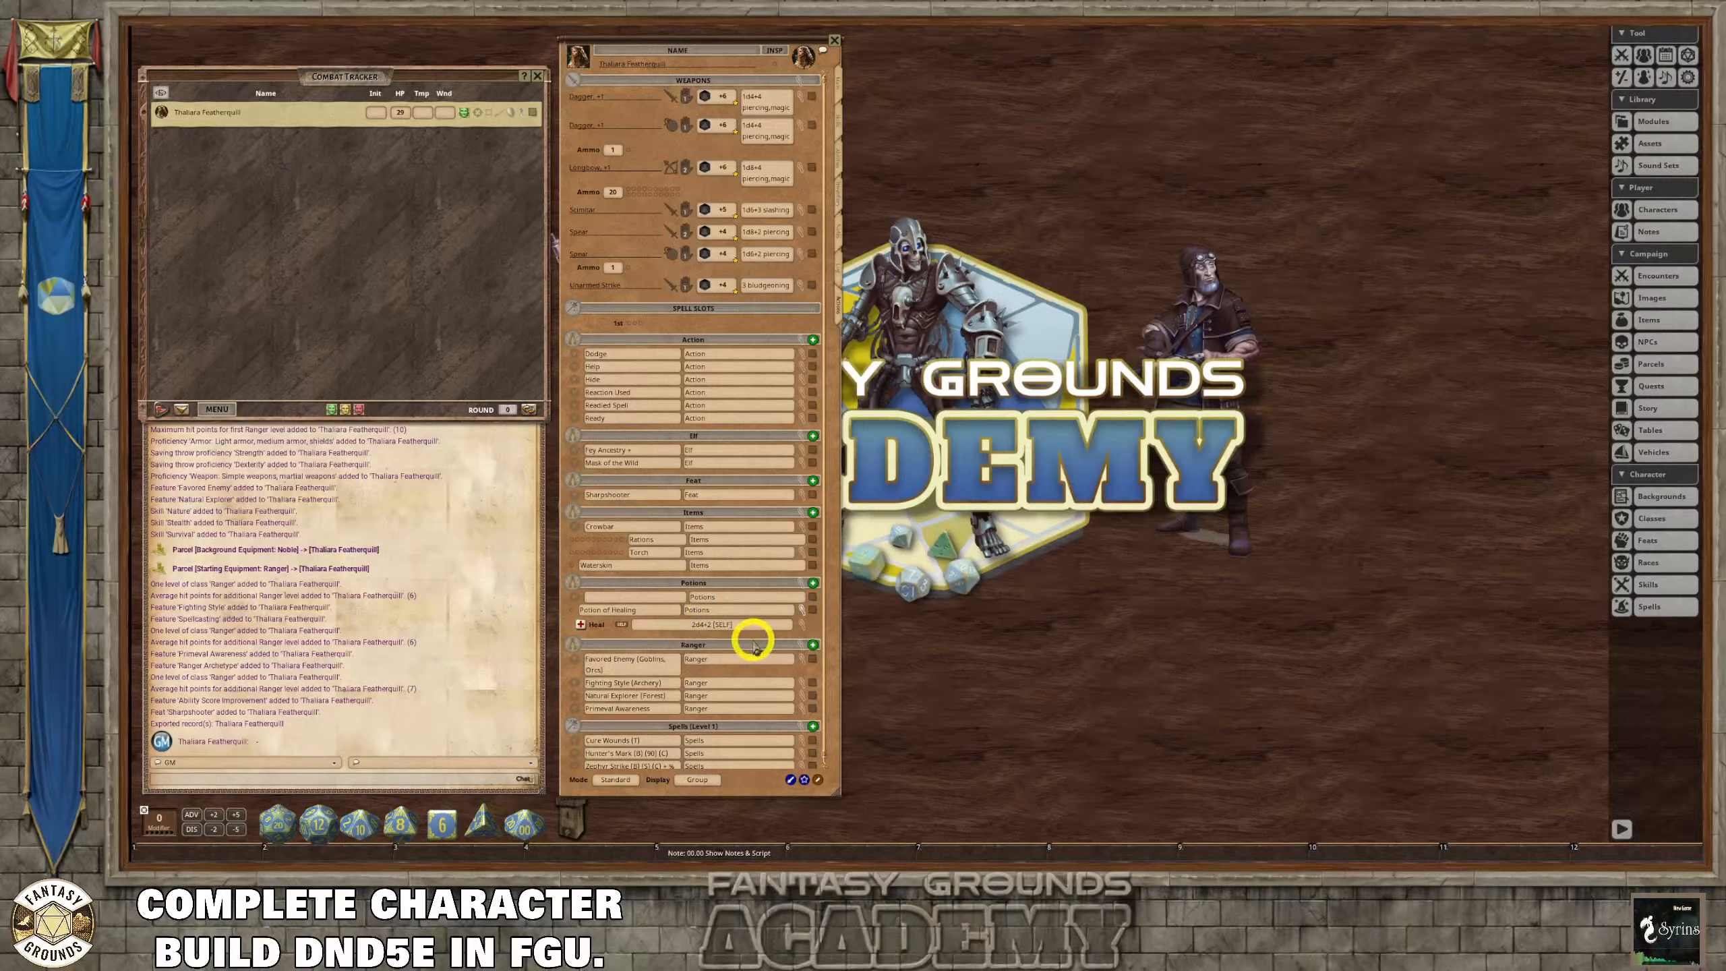
text(Minor Healing Salve)
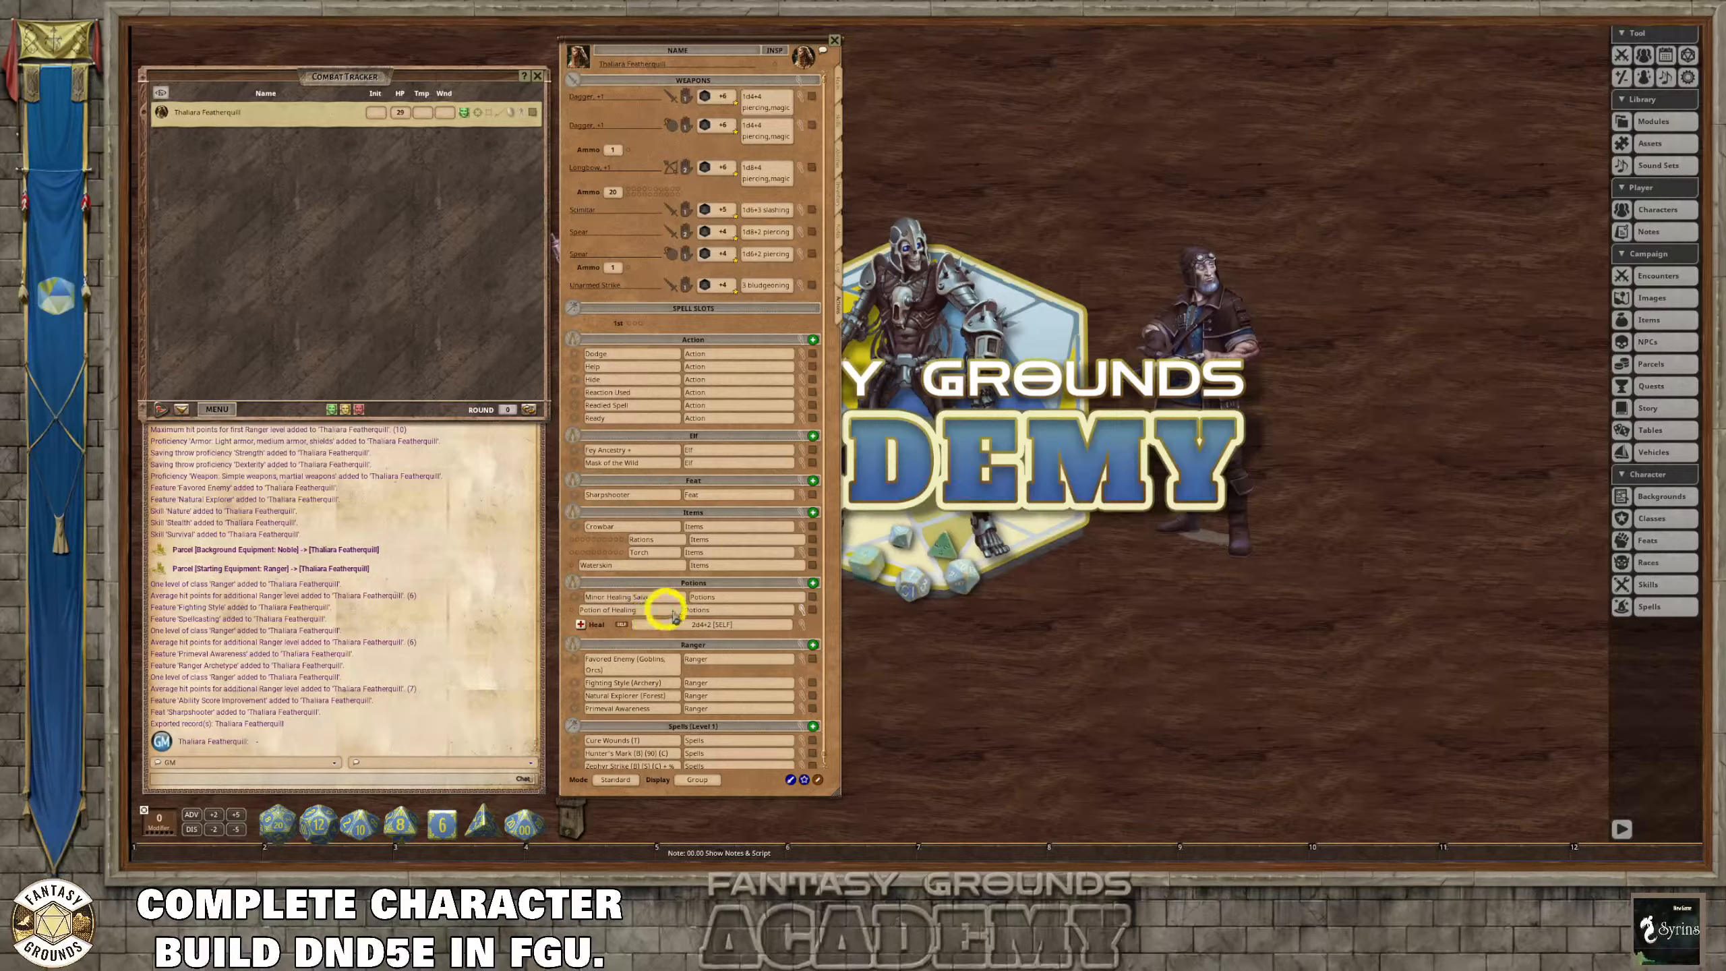
click(745, 599)
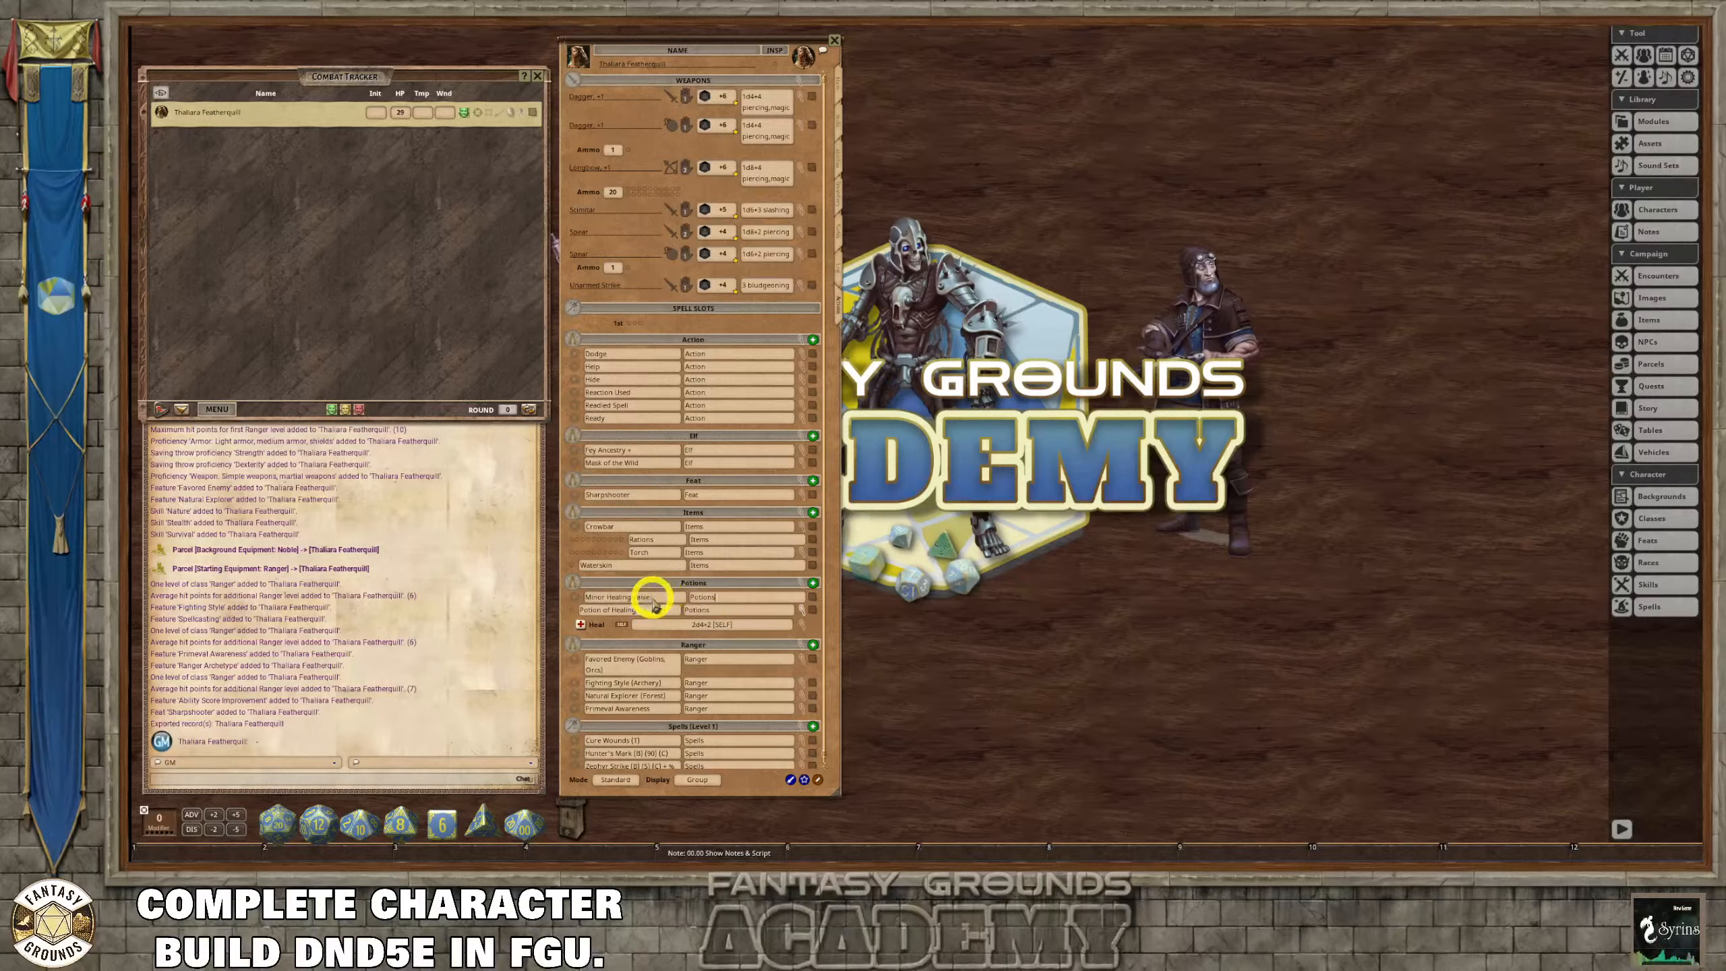
Give the Minor Healing Salve a heal action of 1d4+1 and collapse the heal details of both potions.
right_click(776, 599)
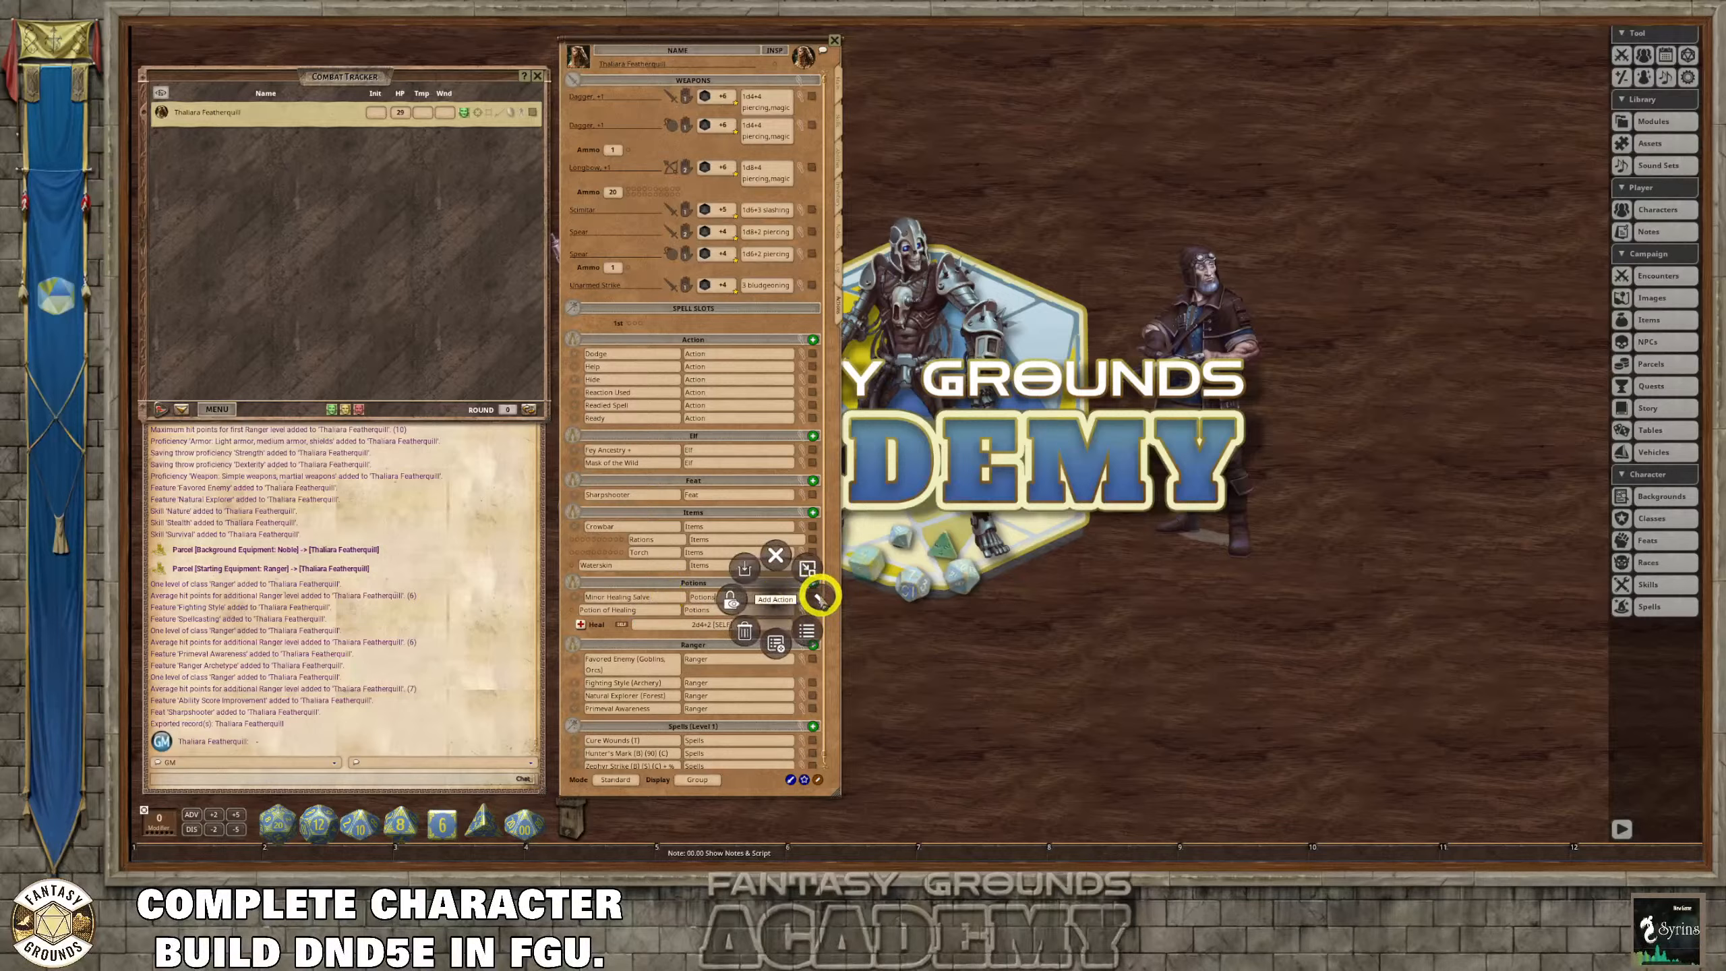
click(819, 597)
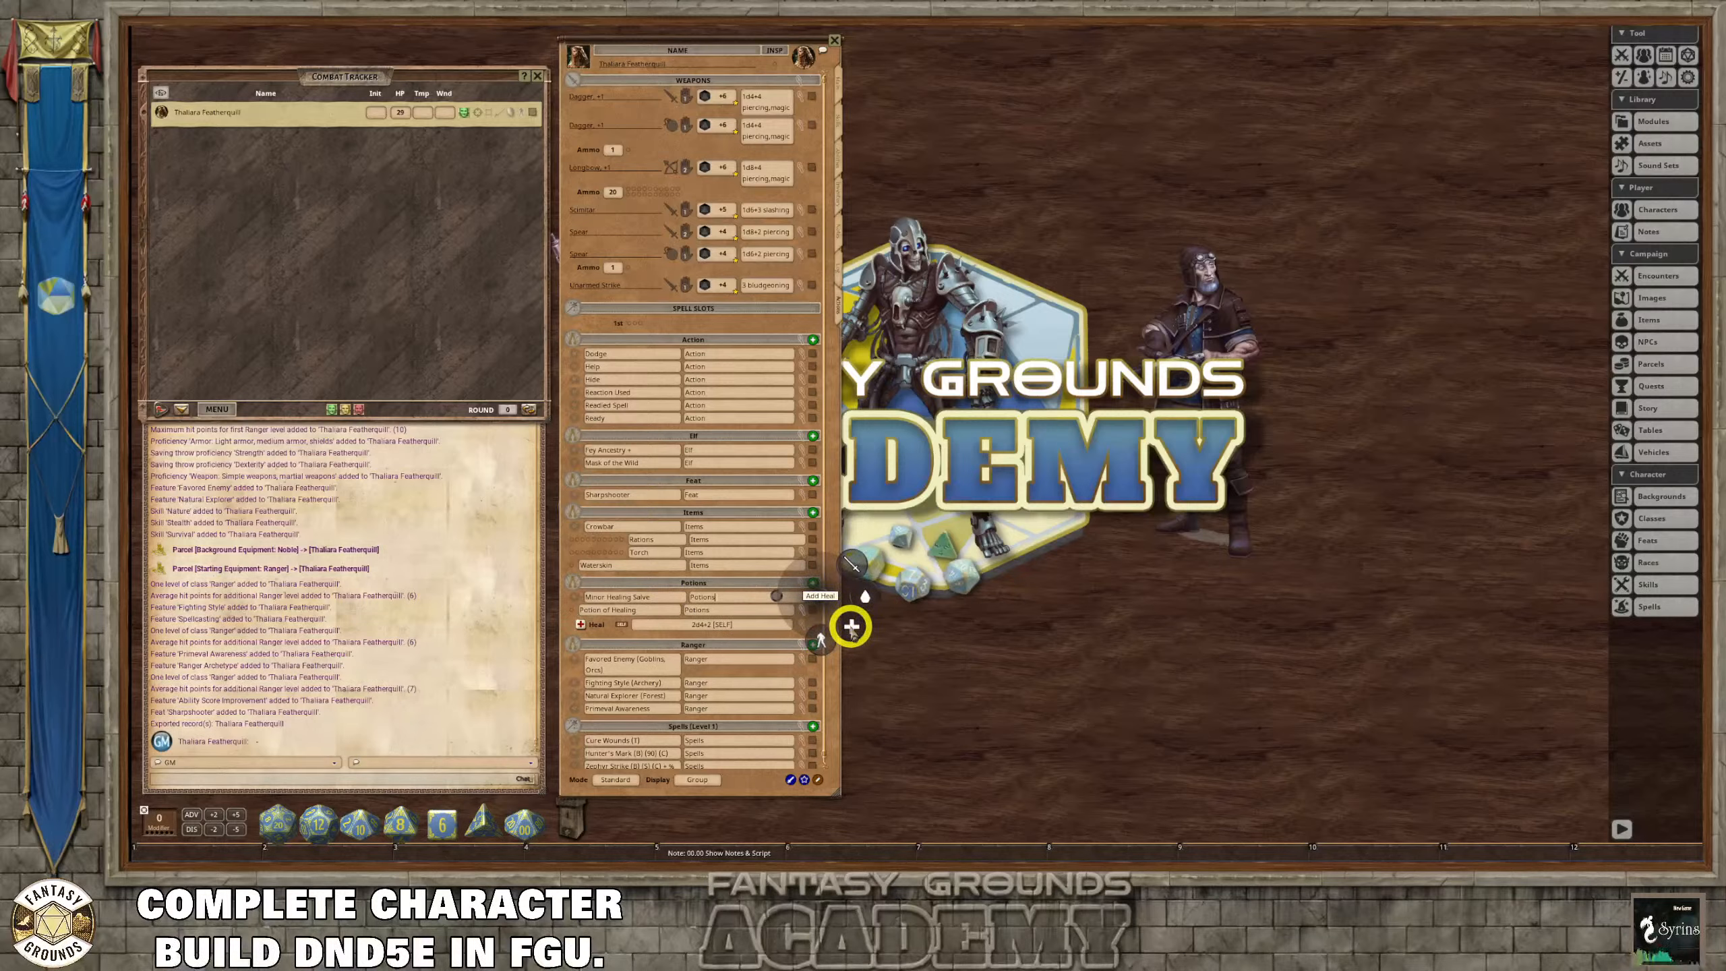
click(852, 627)
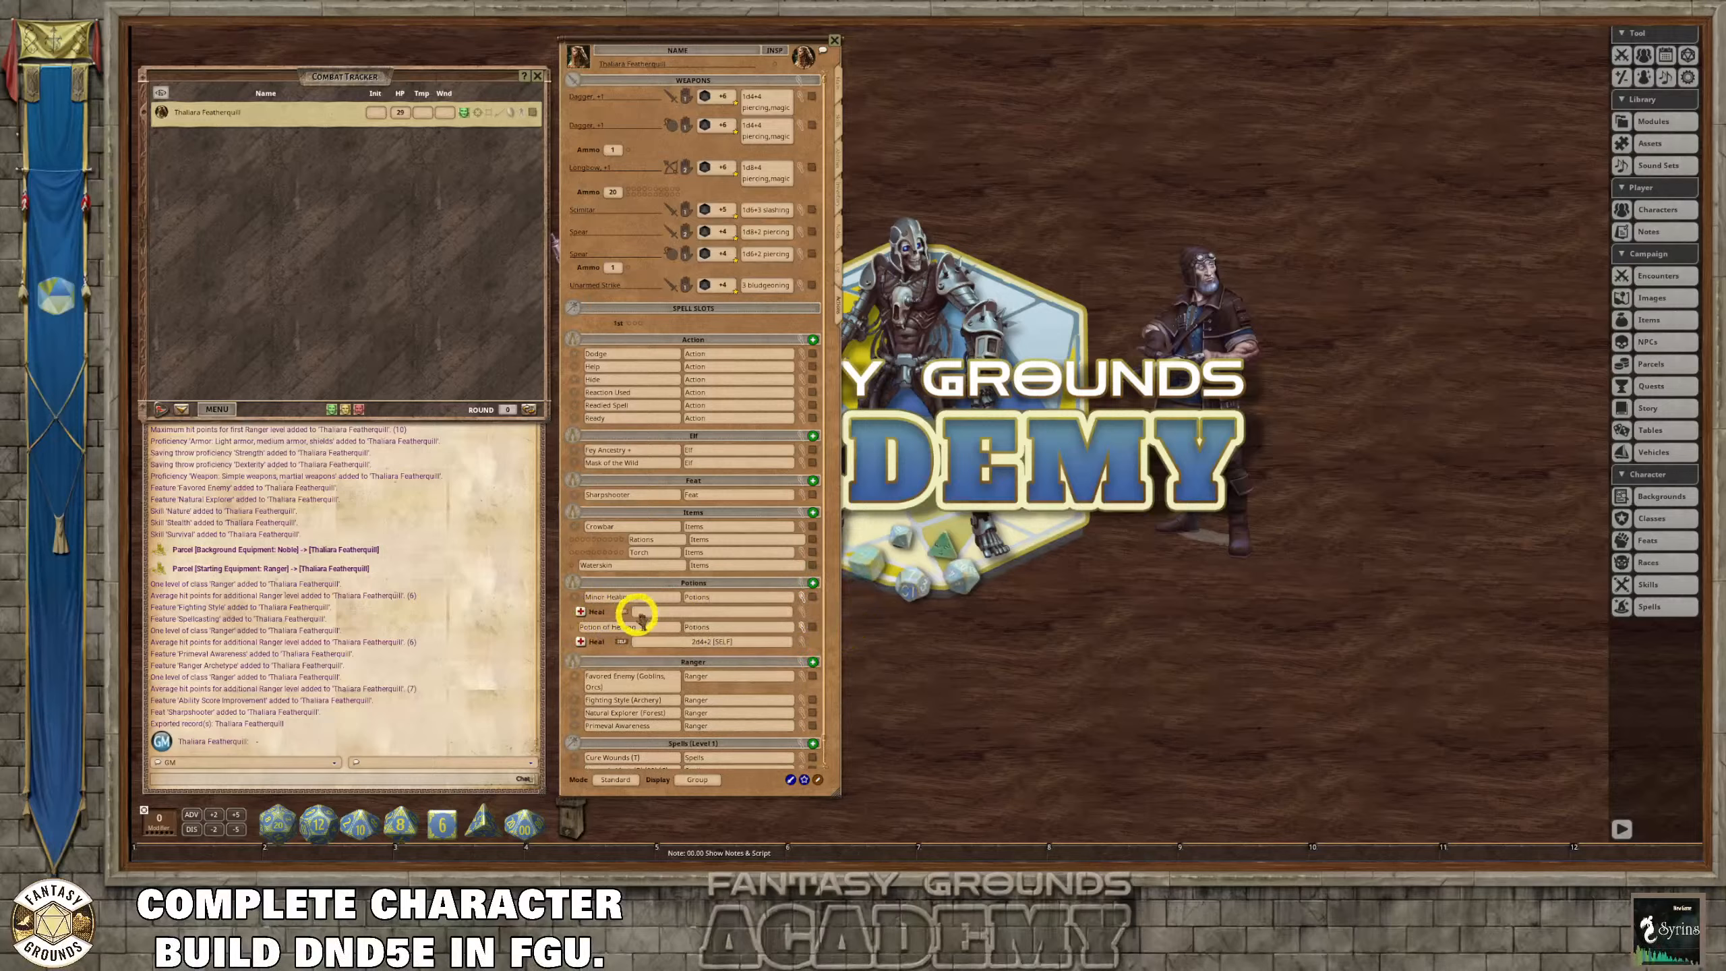
click(813, 621)
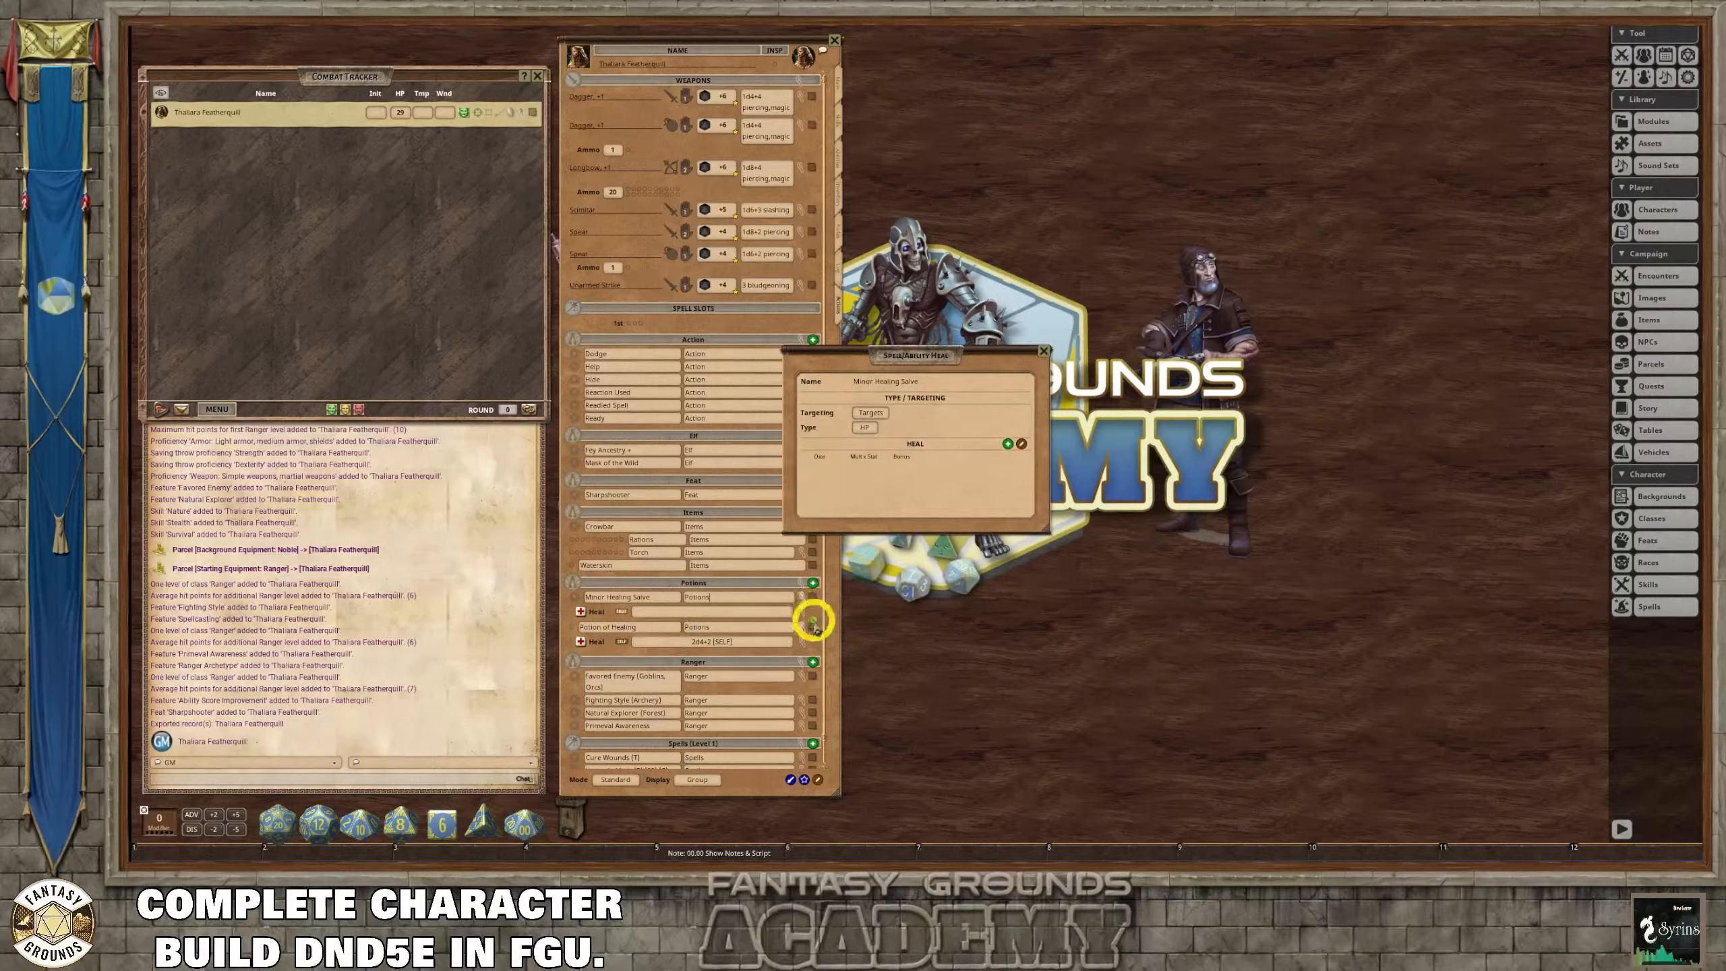
drag(902, 355, 995, 341)
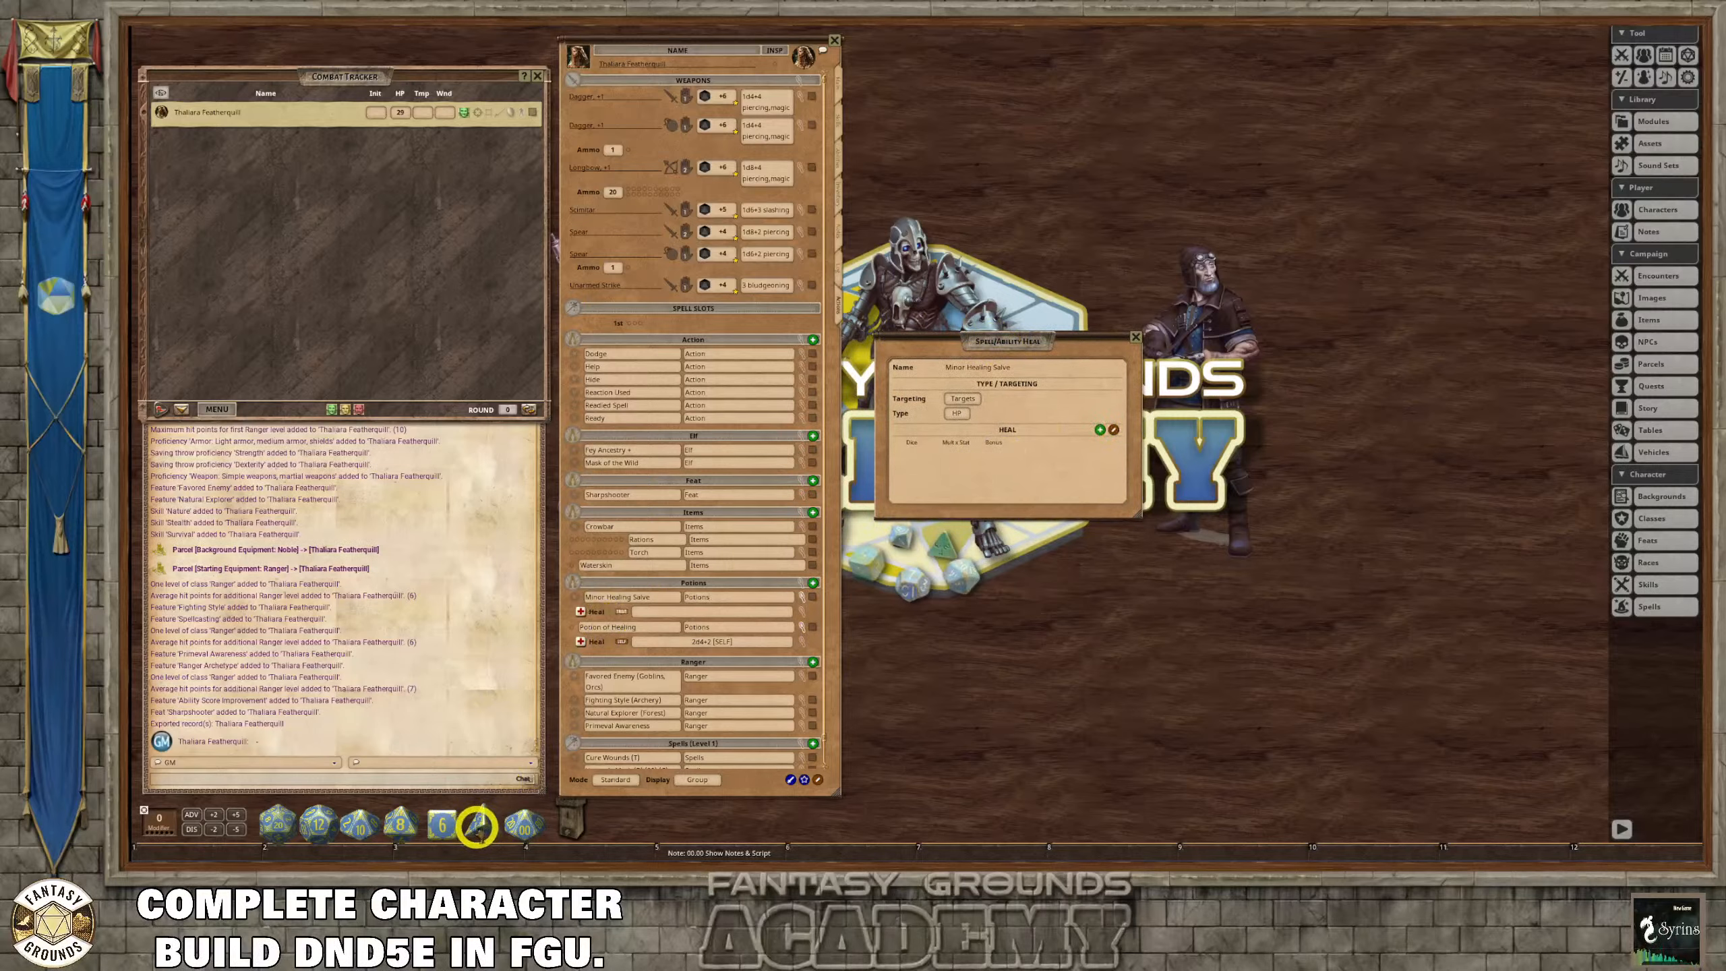
mouse_move(478, 826)
mouse_down()
mouse_move(578, 767)
mouse_move(917, 466)
mouse_up()
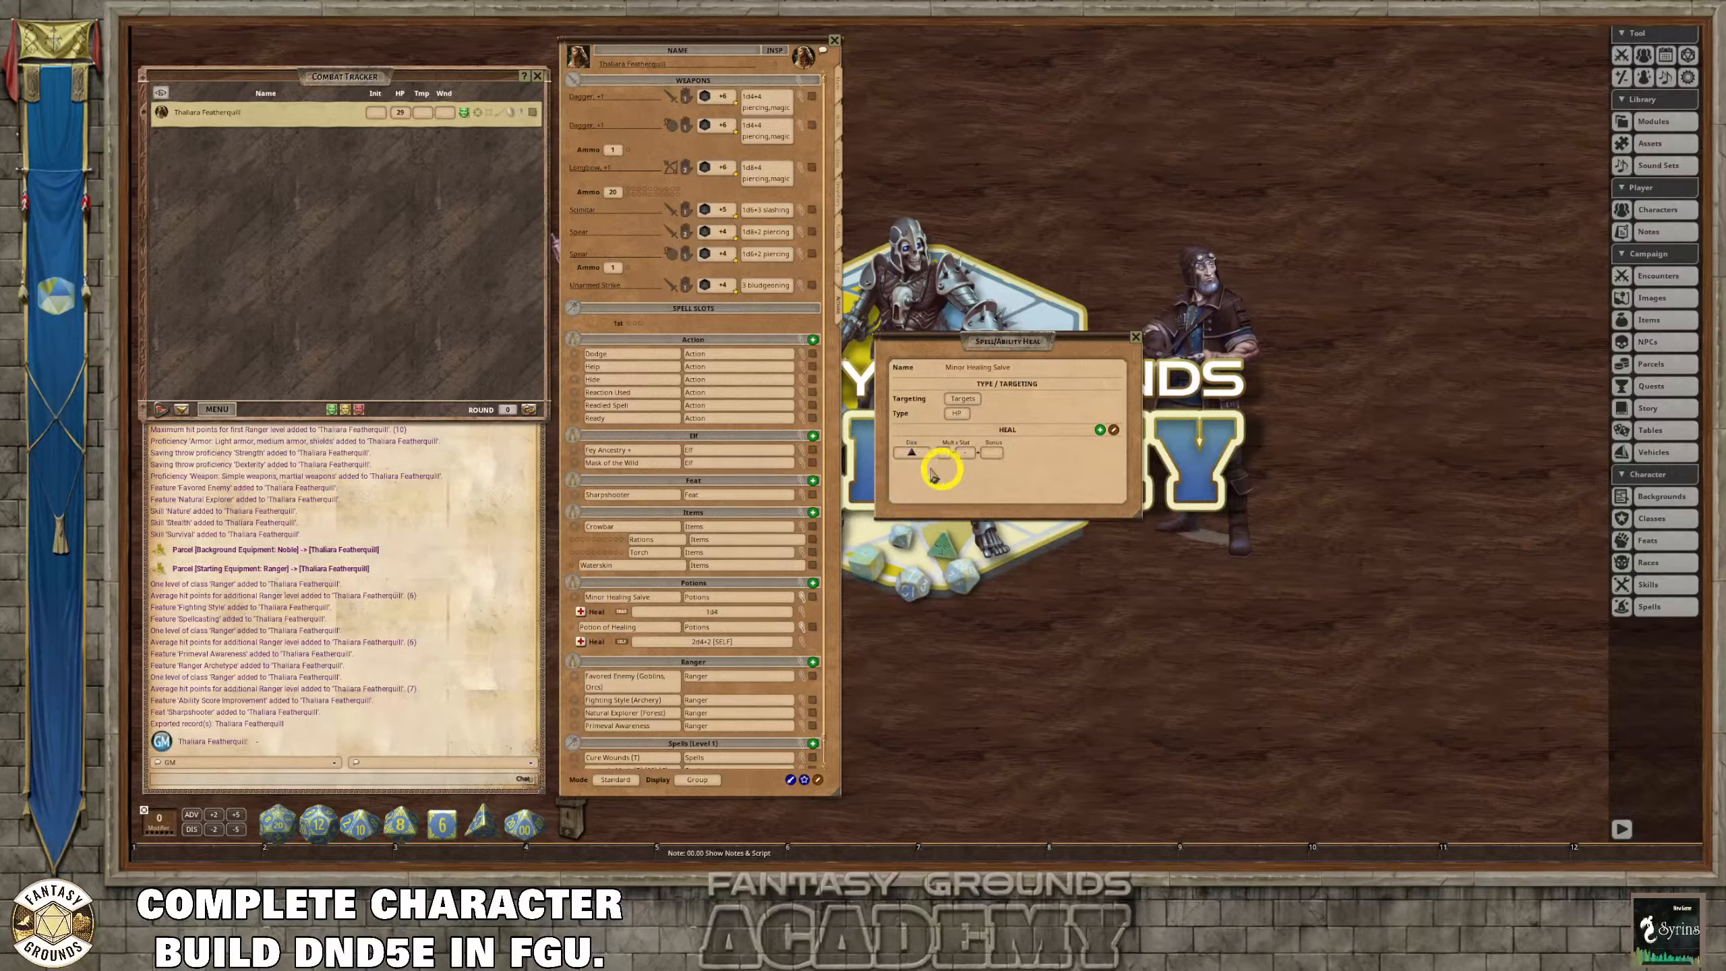
click(996, 455)
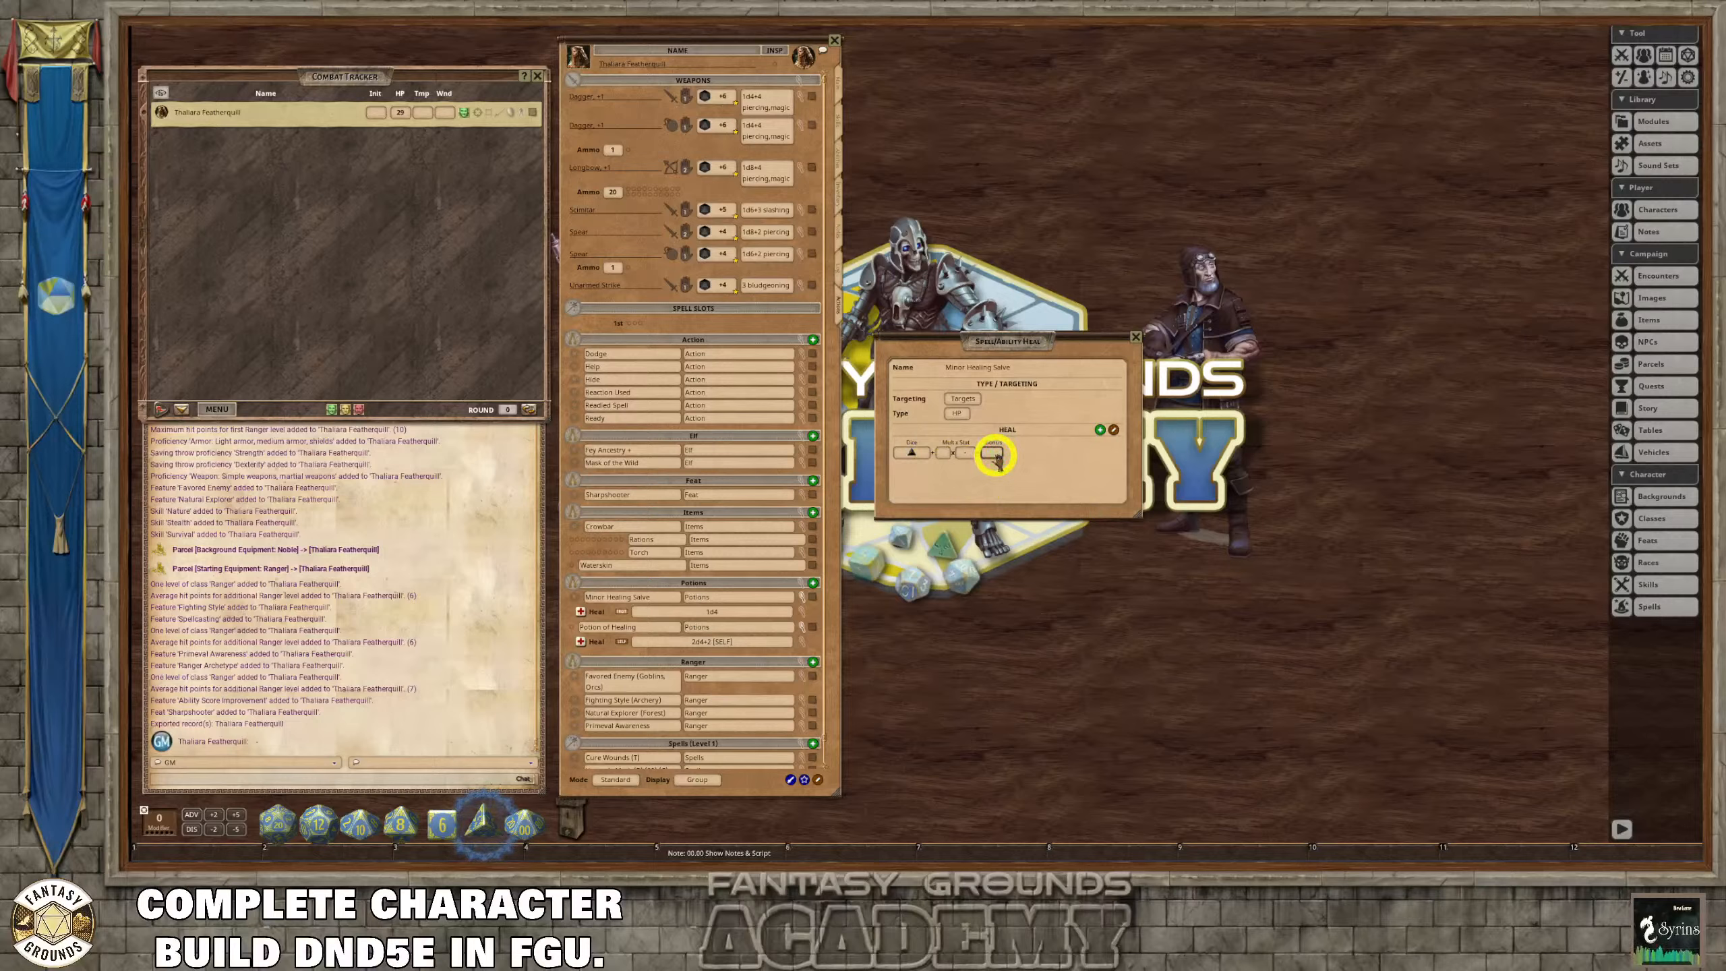
text(1)
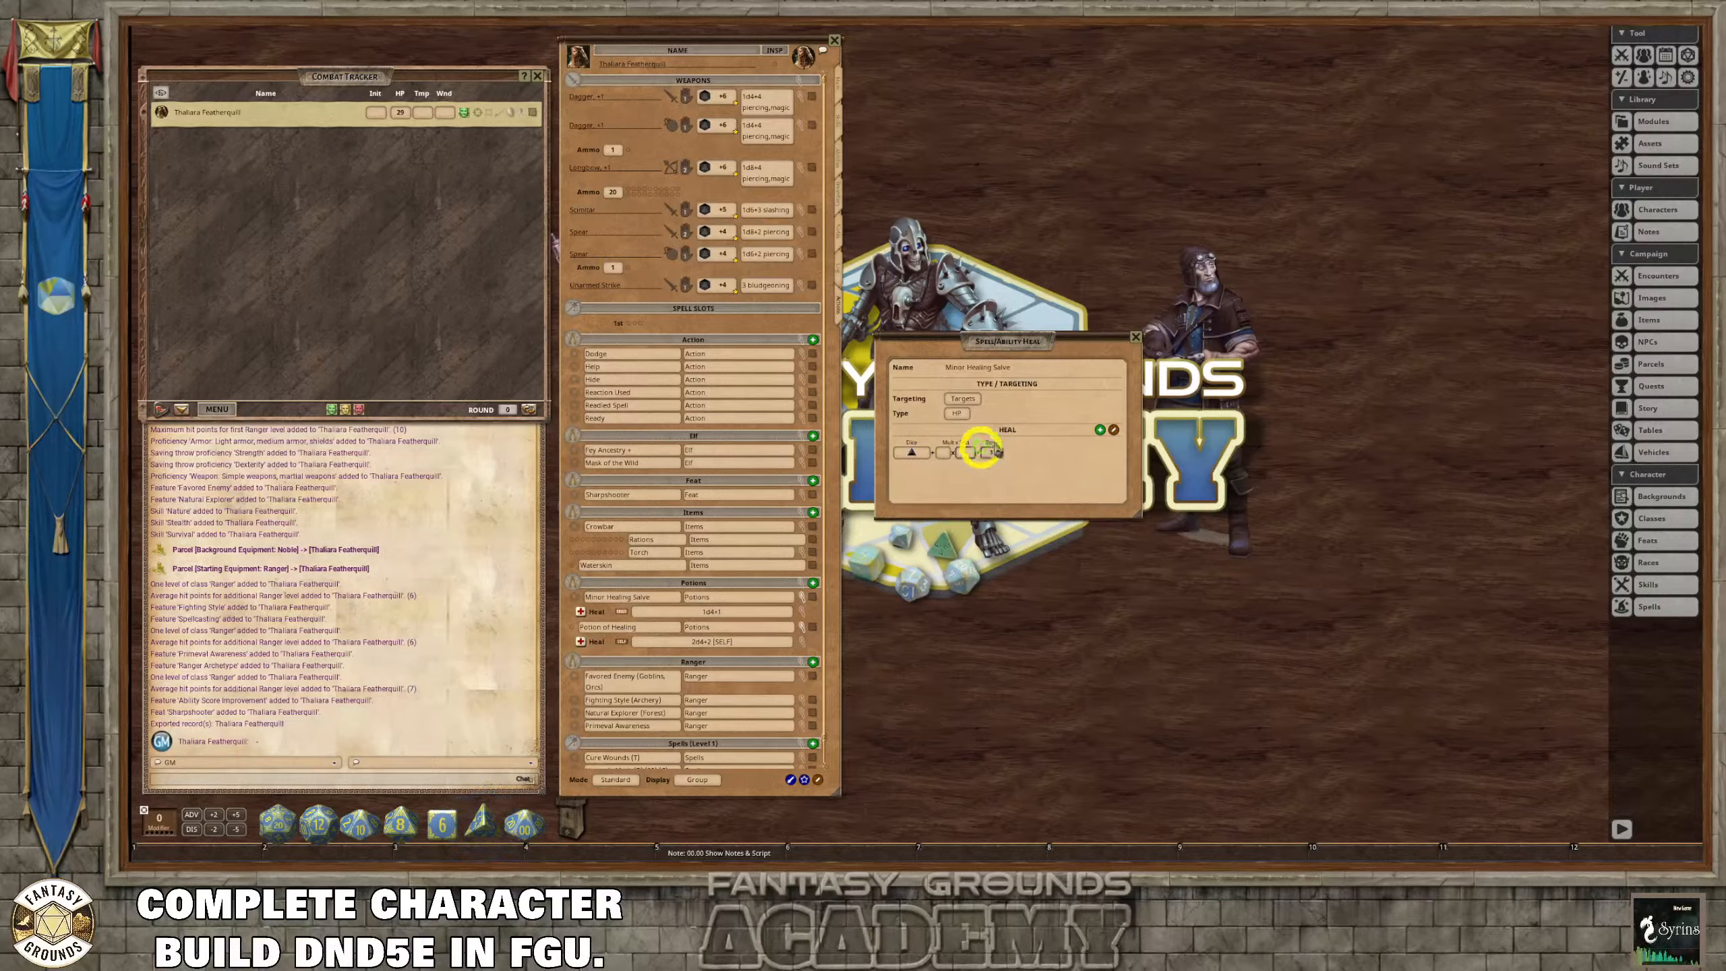
click(1134, 338)
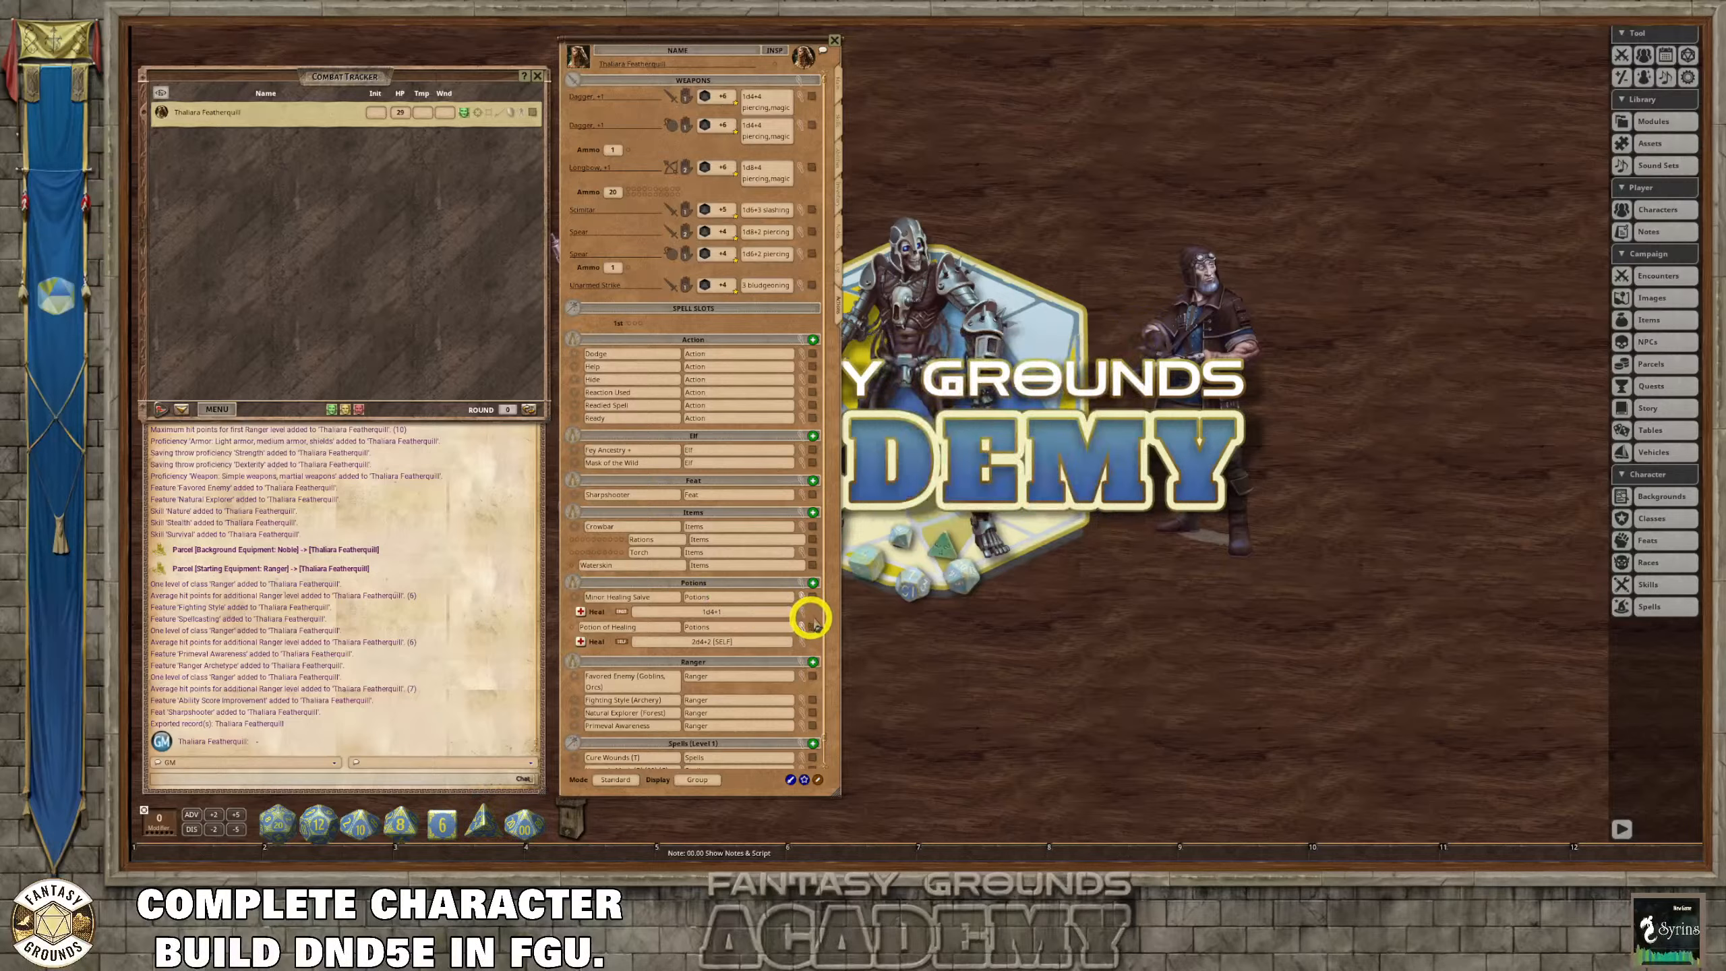
click(802, 597)
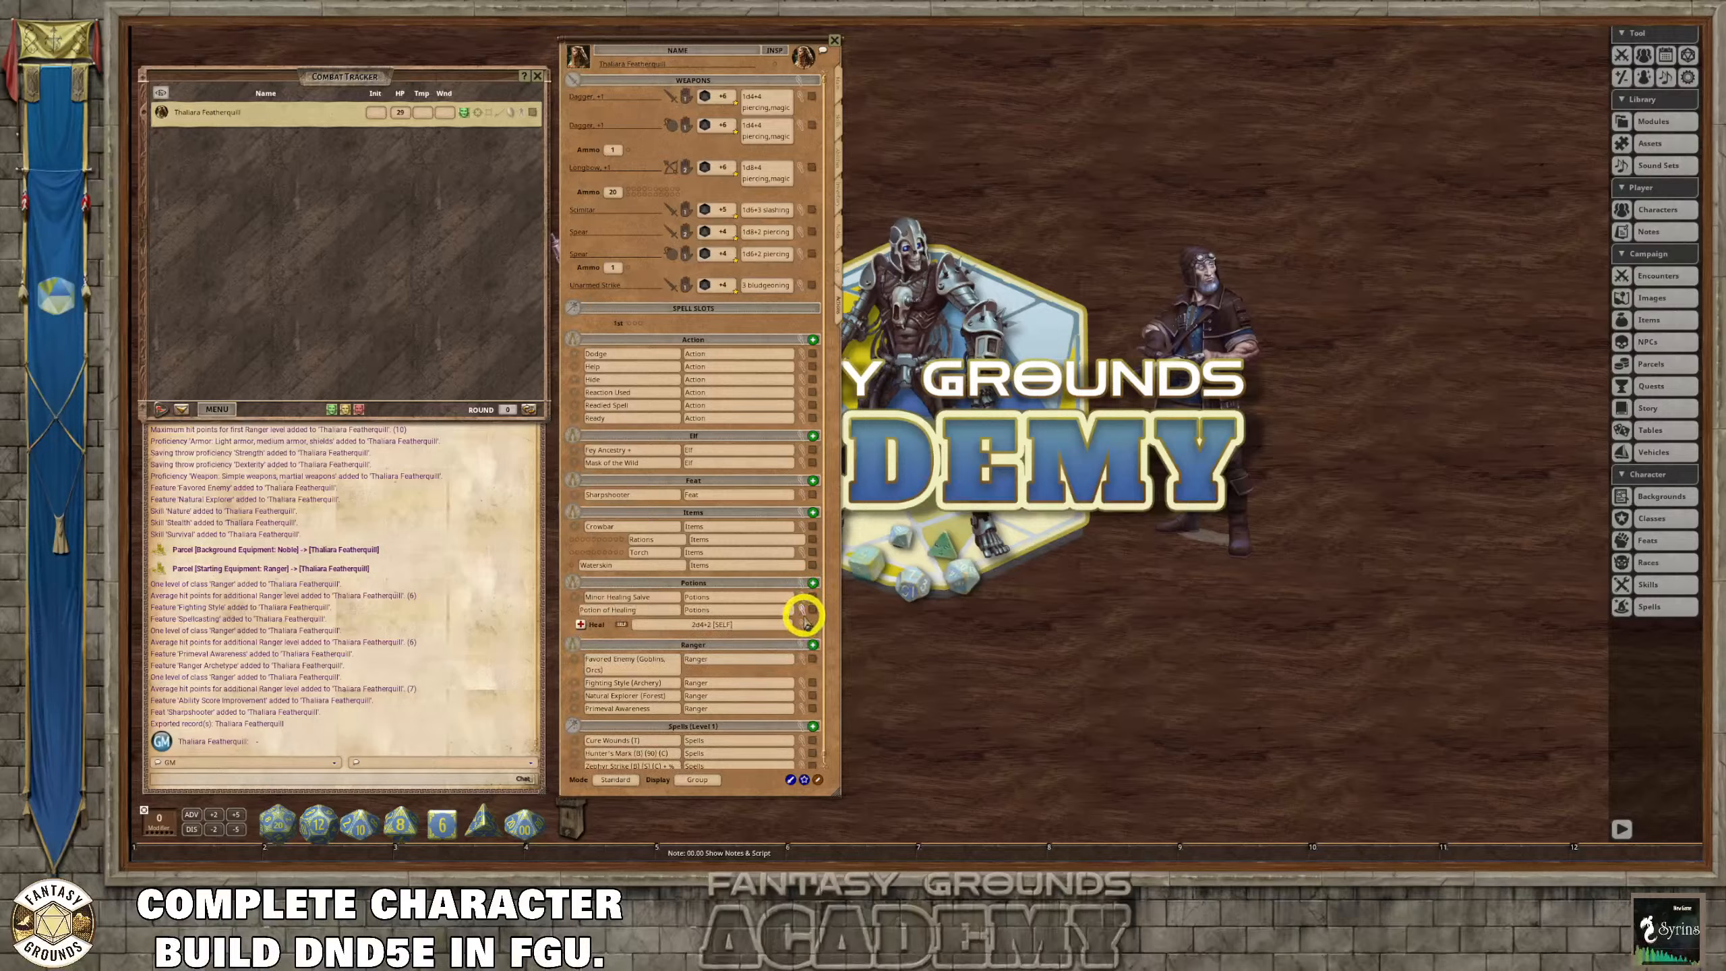
click(804, 620)
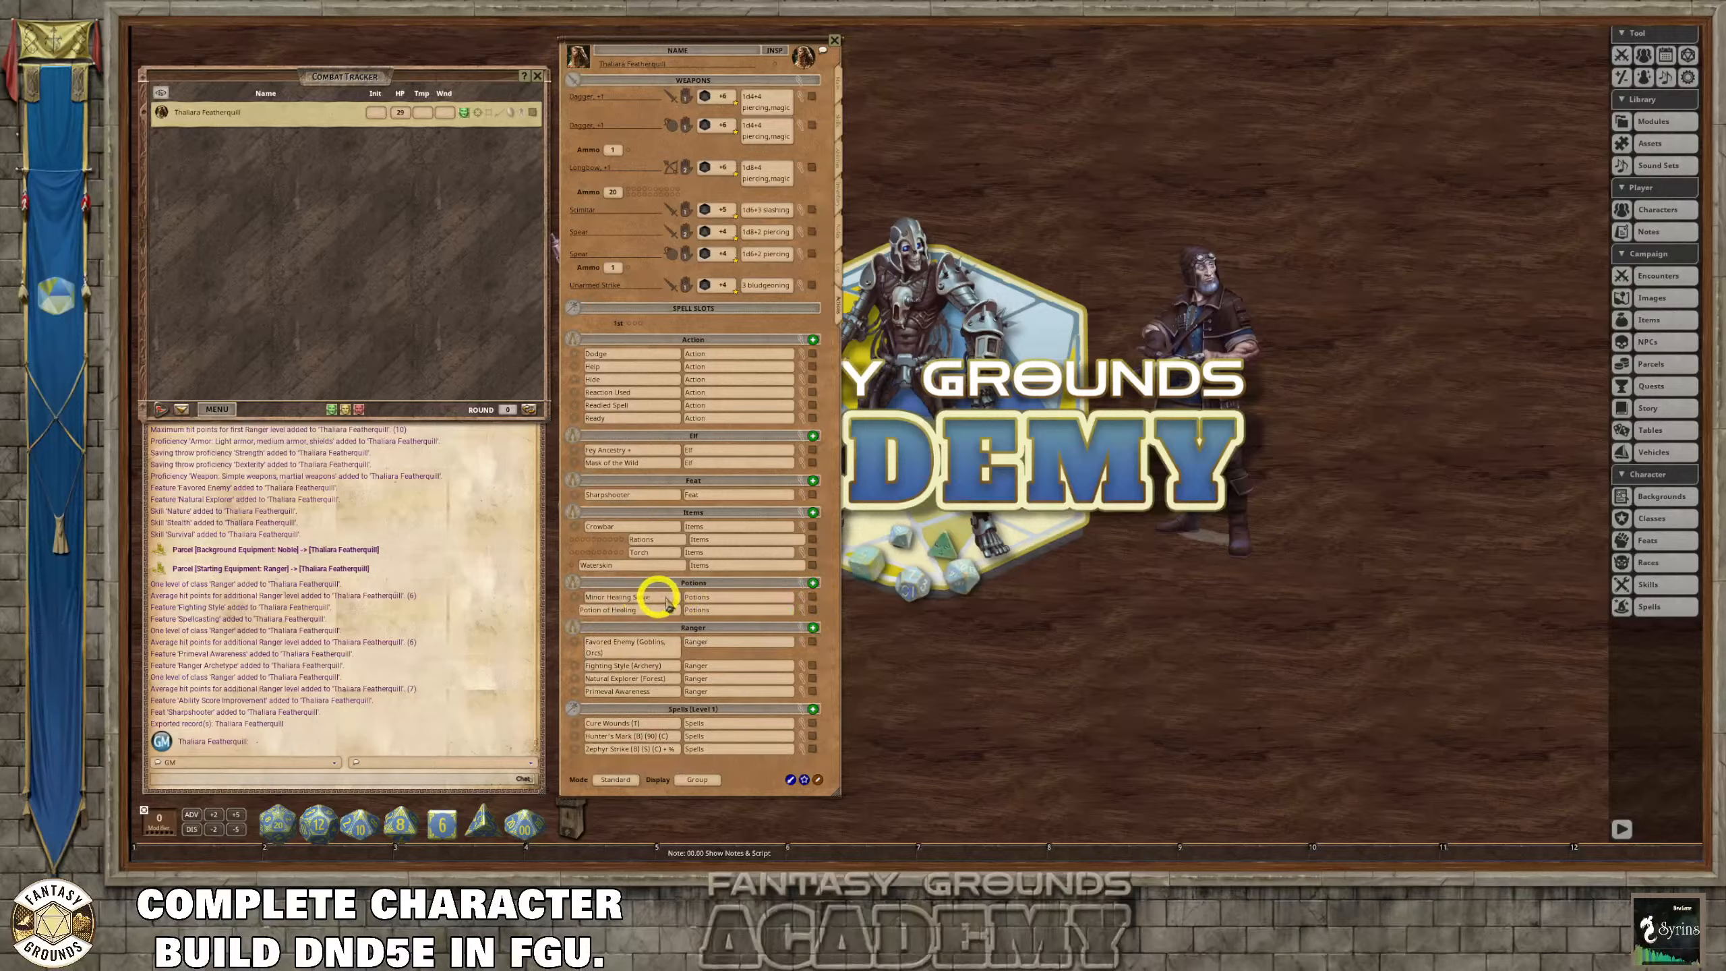
In Preparation mode, give the Minor Healing Salve 1 use with the usage period Once.
click(616, 780)
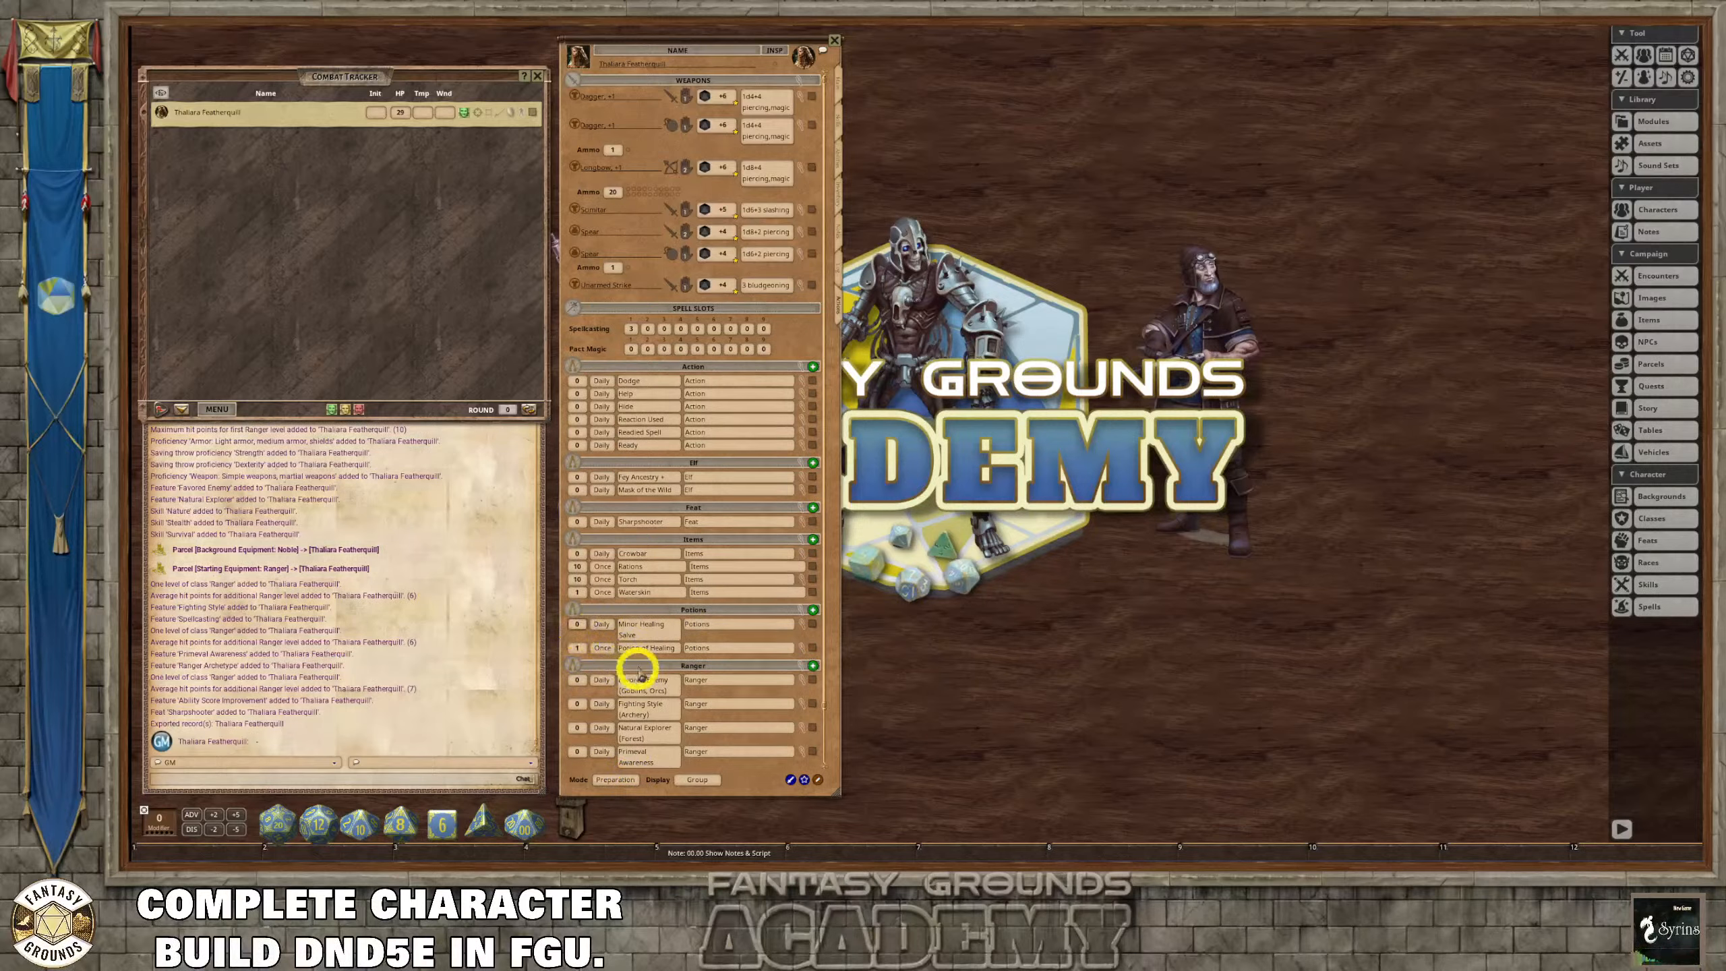
text(1)
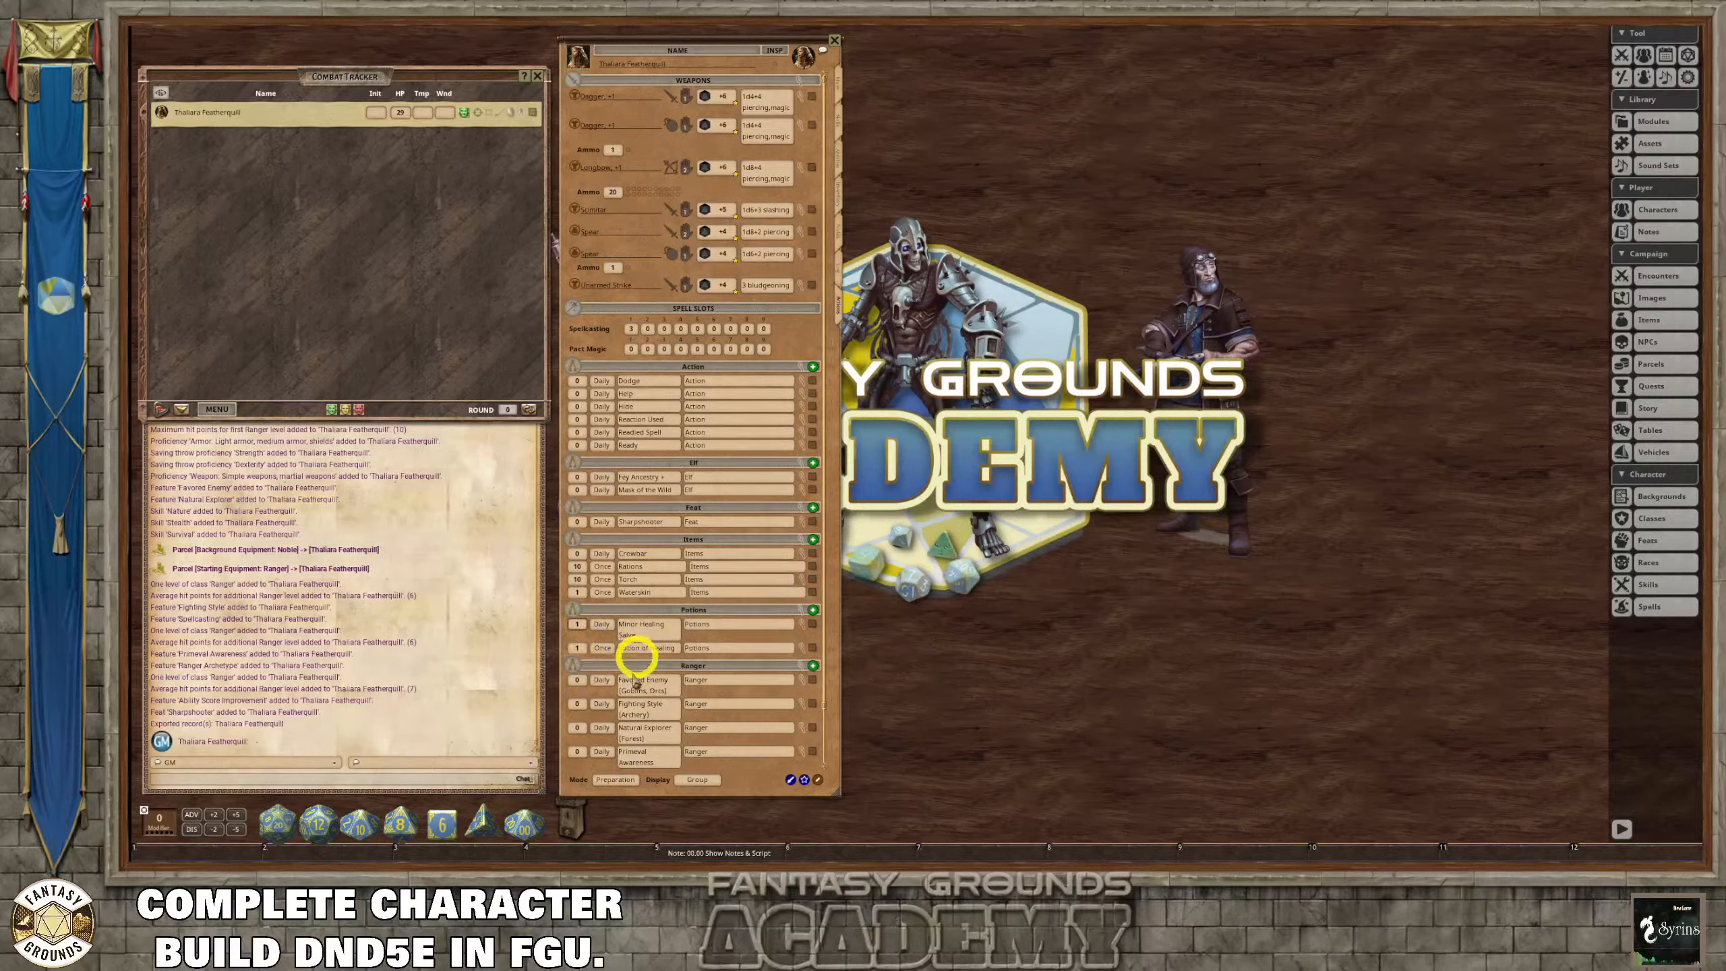
click(603, 626)
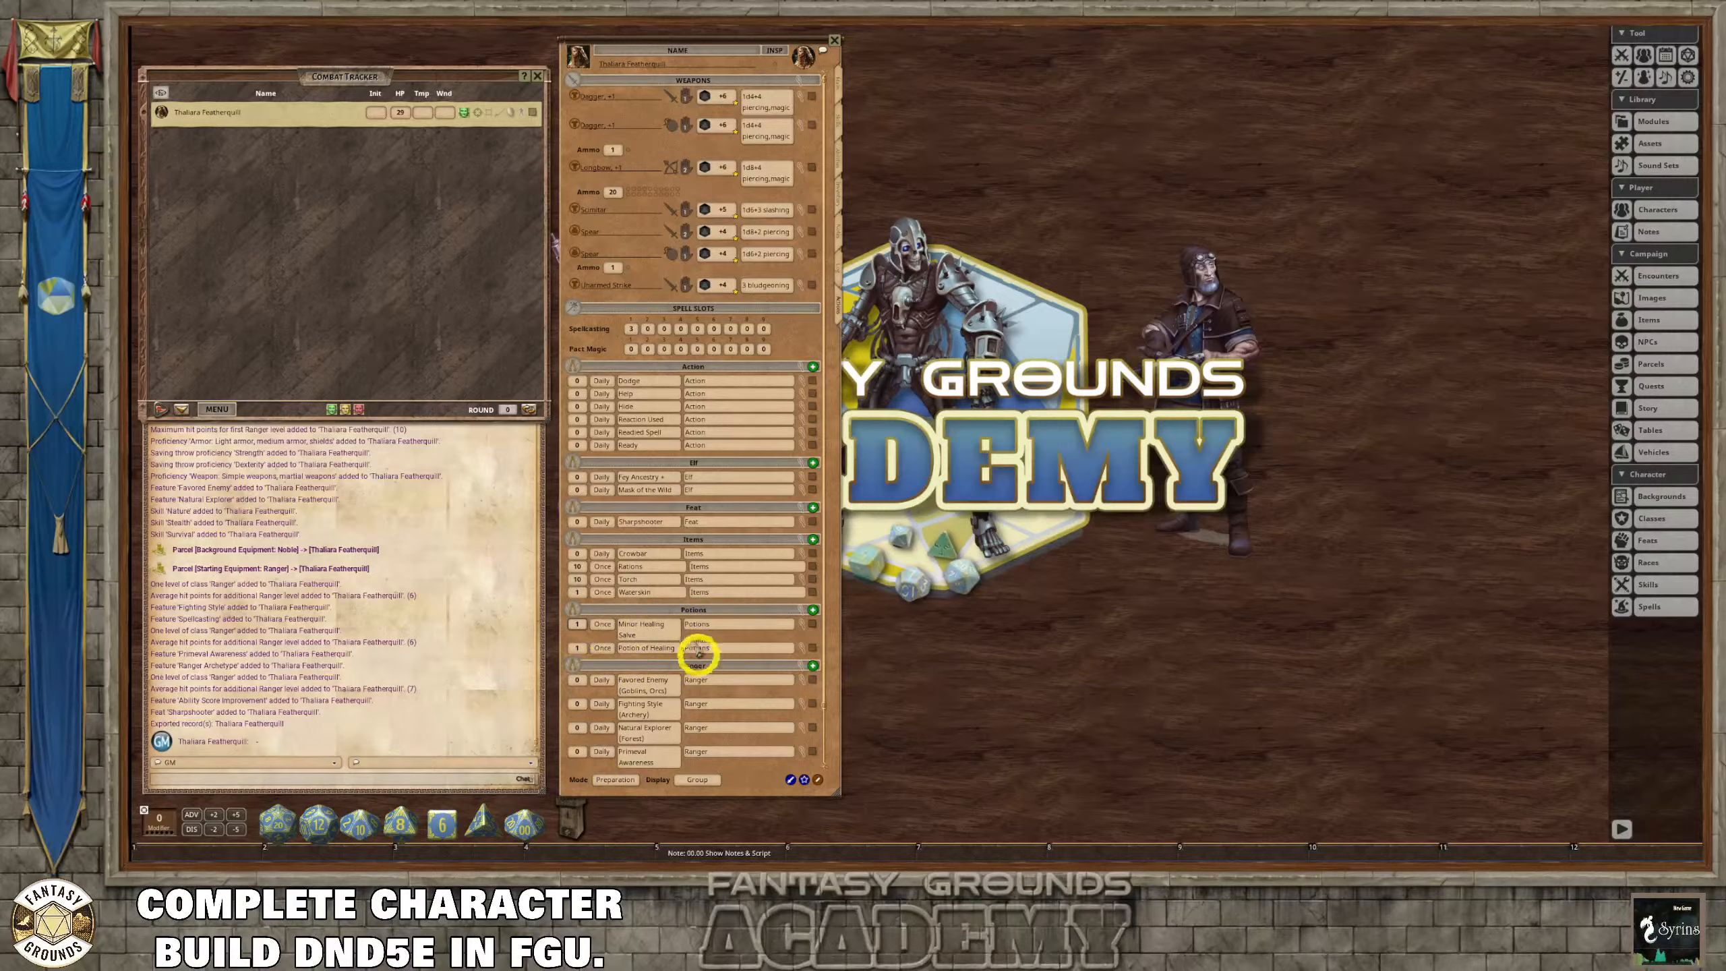
scroll(734, 531, down, 3)
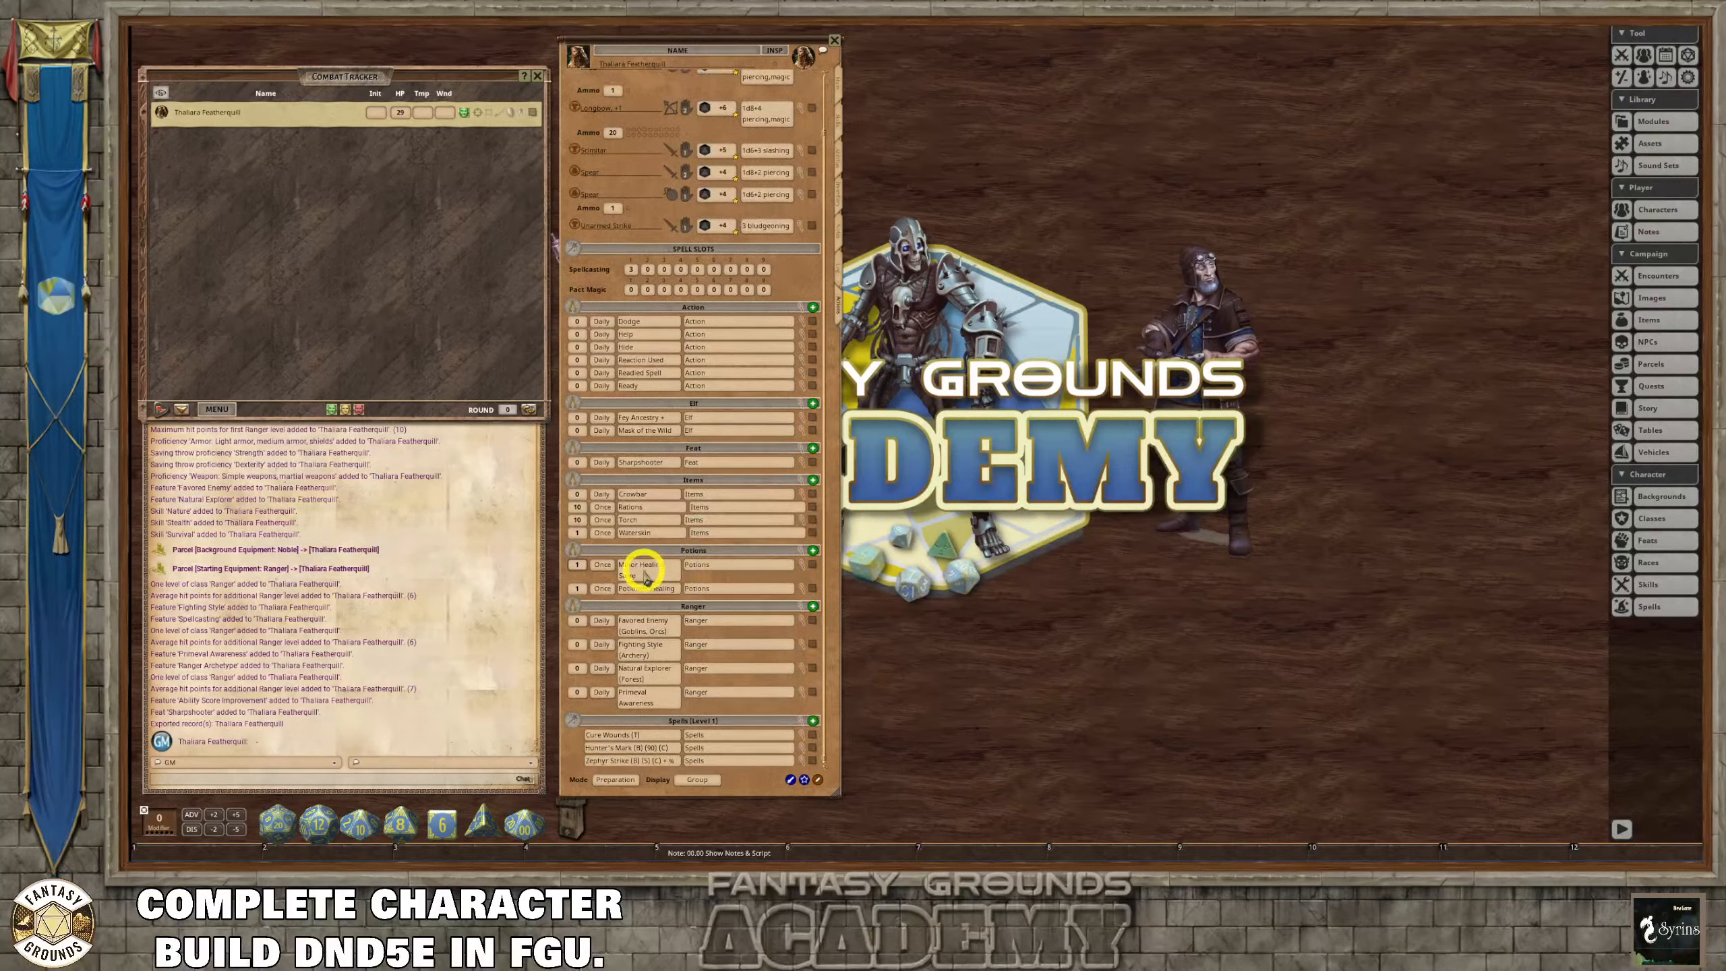
scroll(672, 567, up, 3)
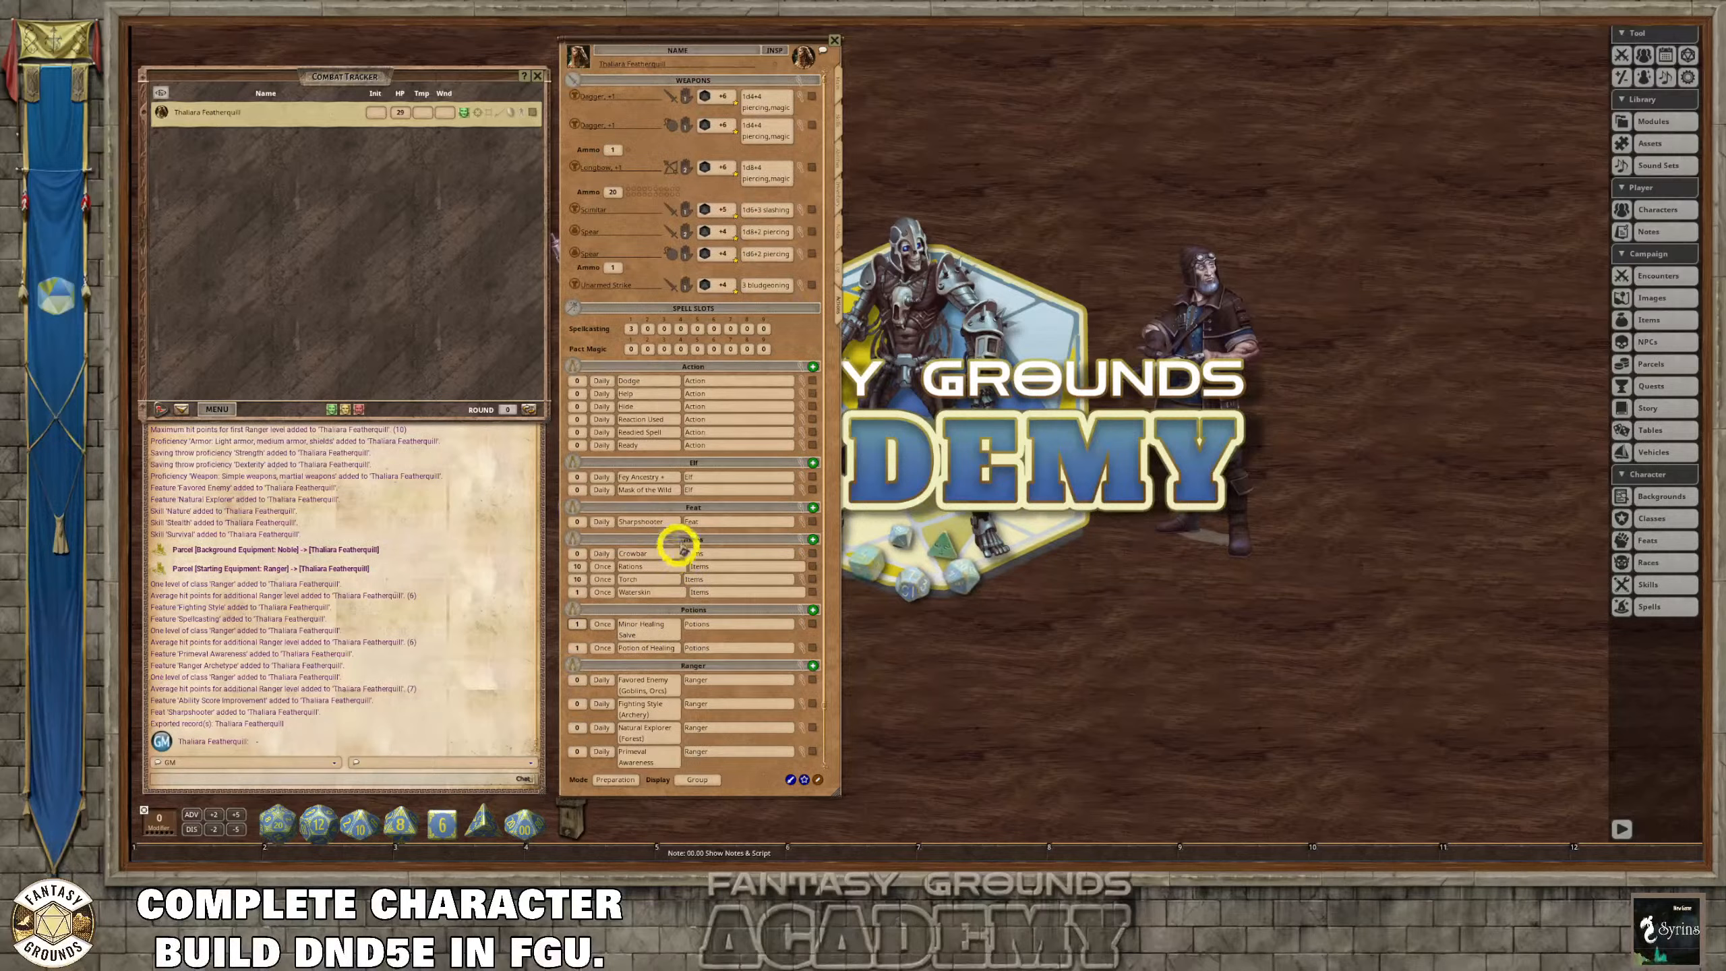
Switch the character's powers to Combat mode and show them with the Actions display.
click(841, 83)
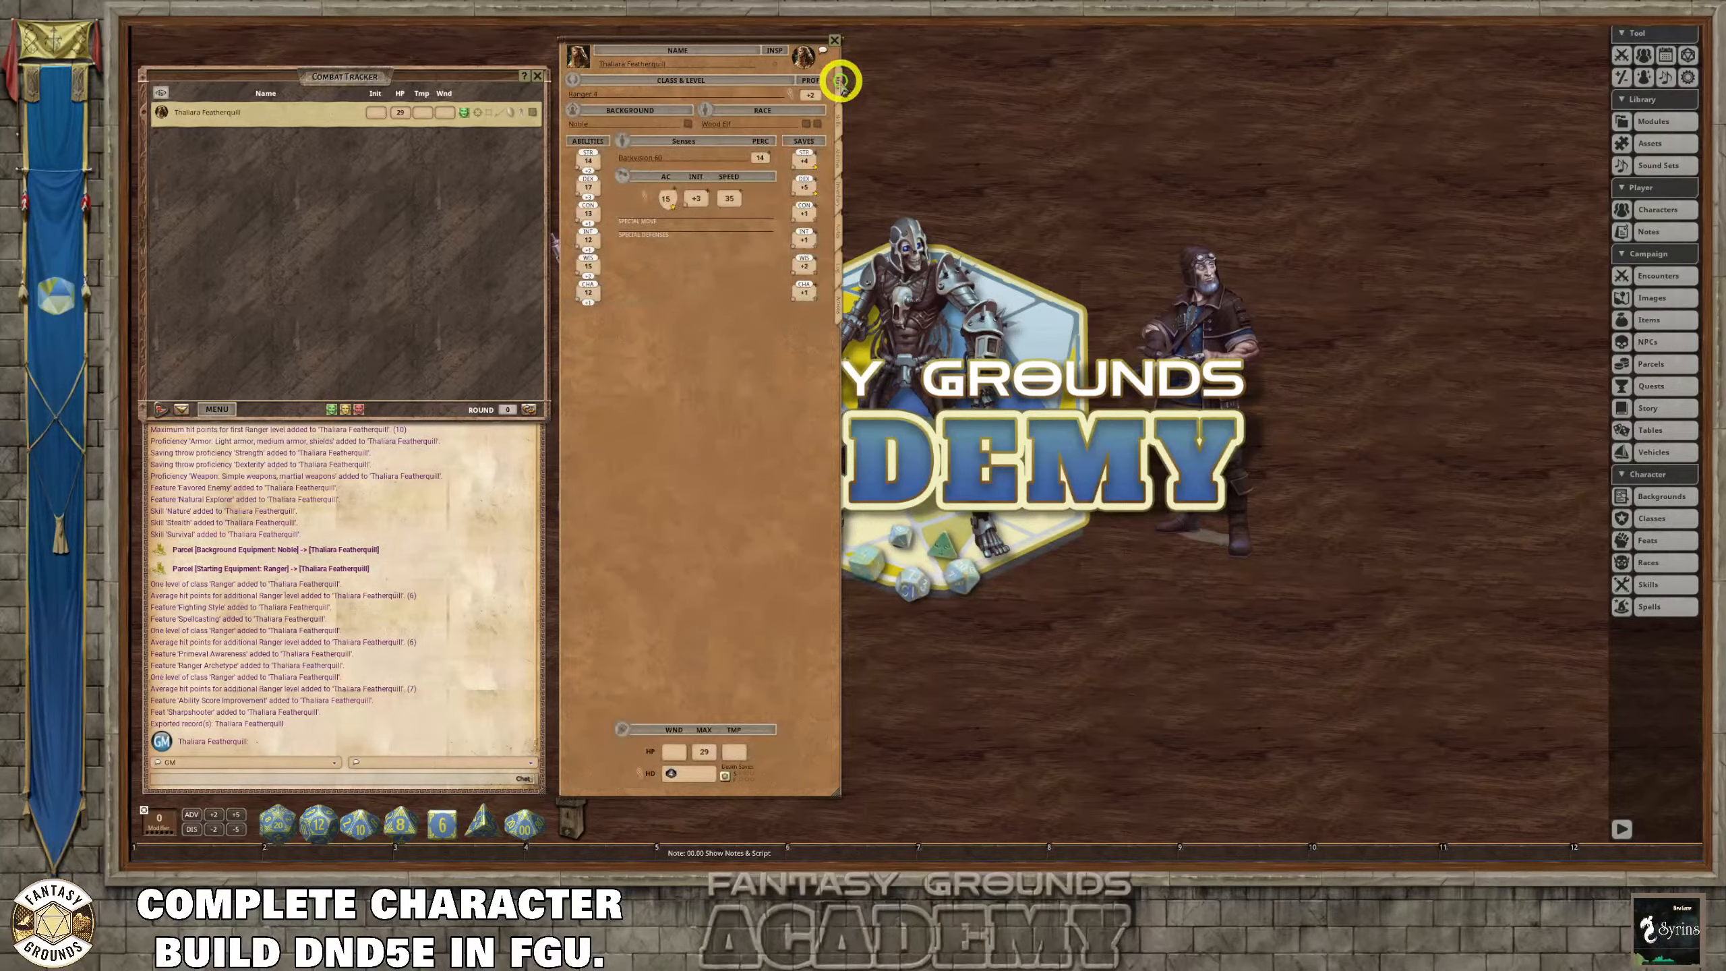
click(839, 302)
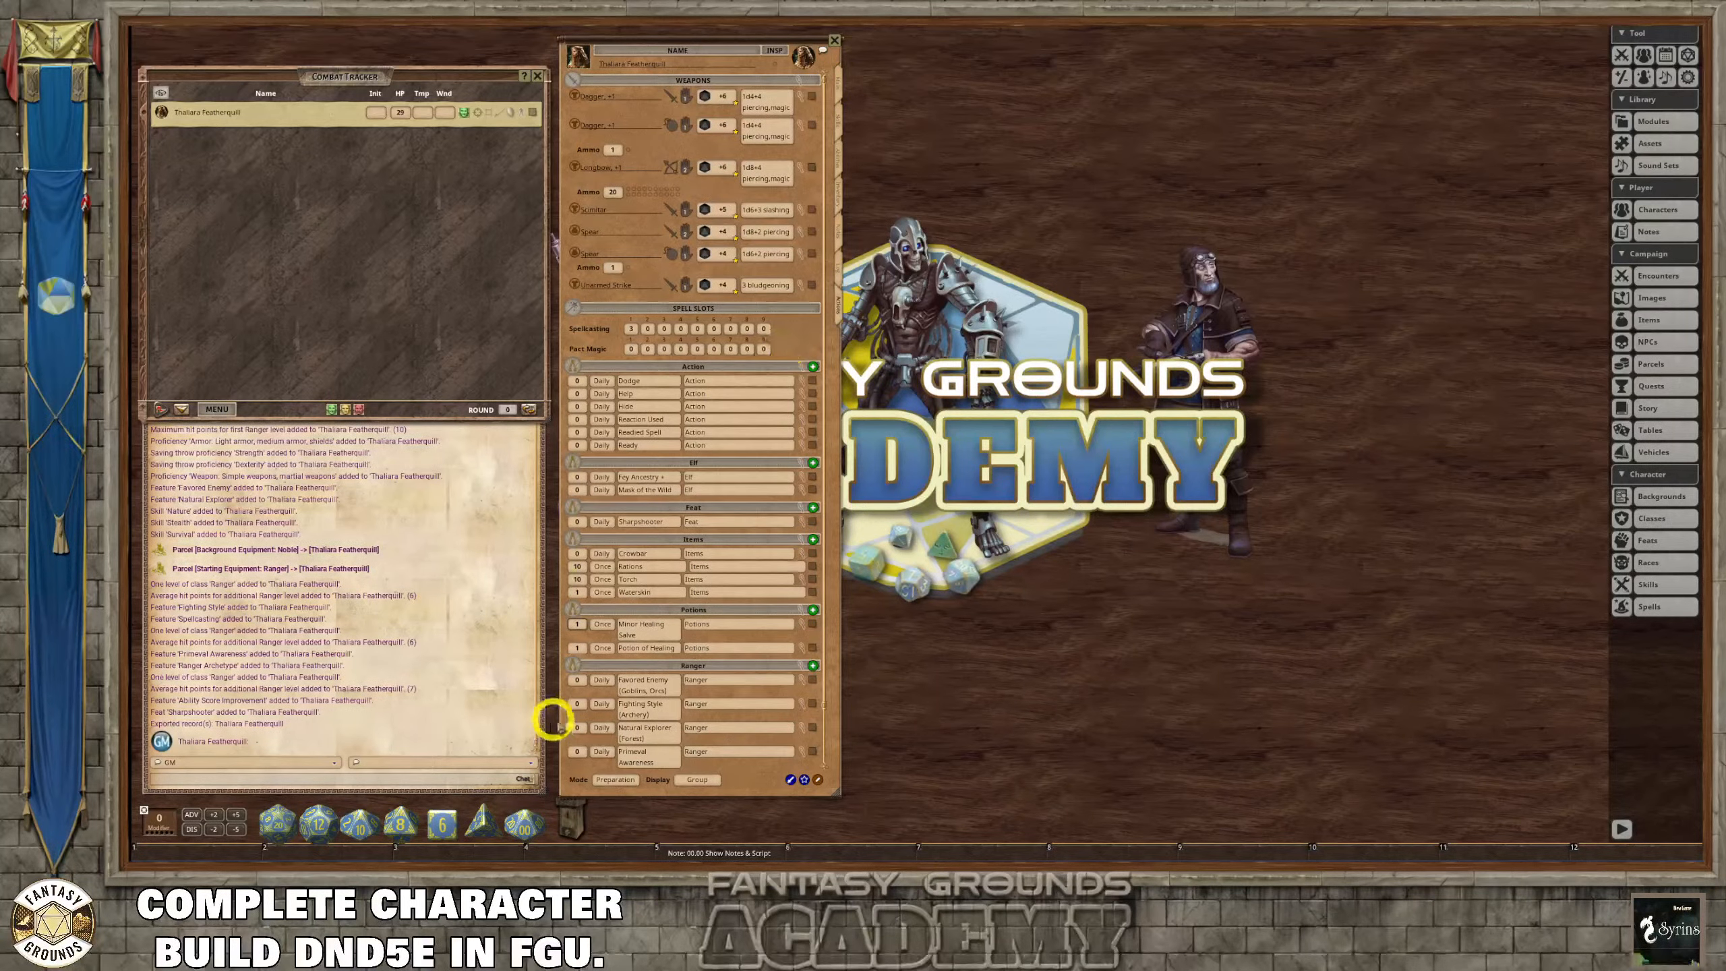
click(615, 781)
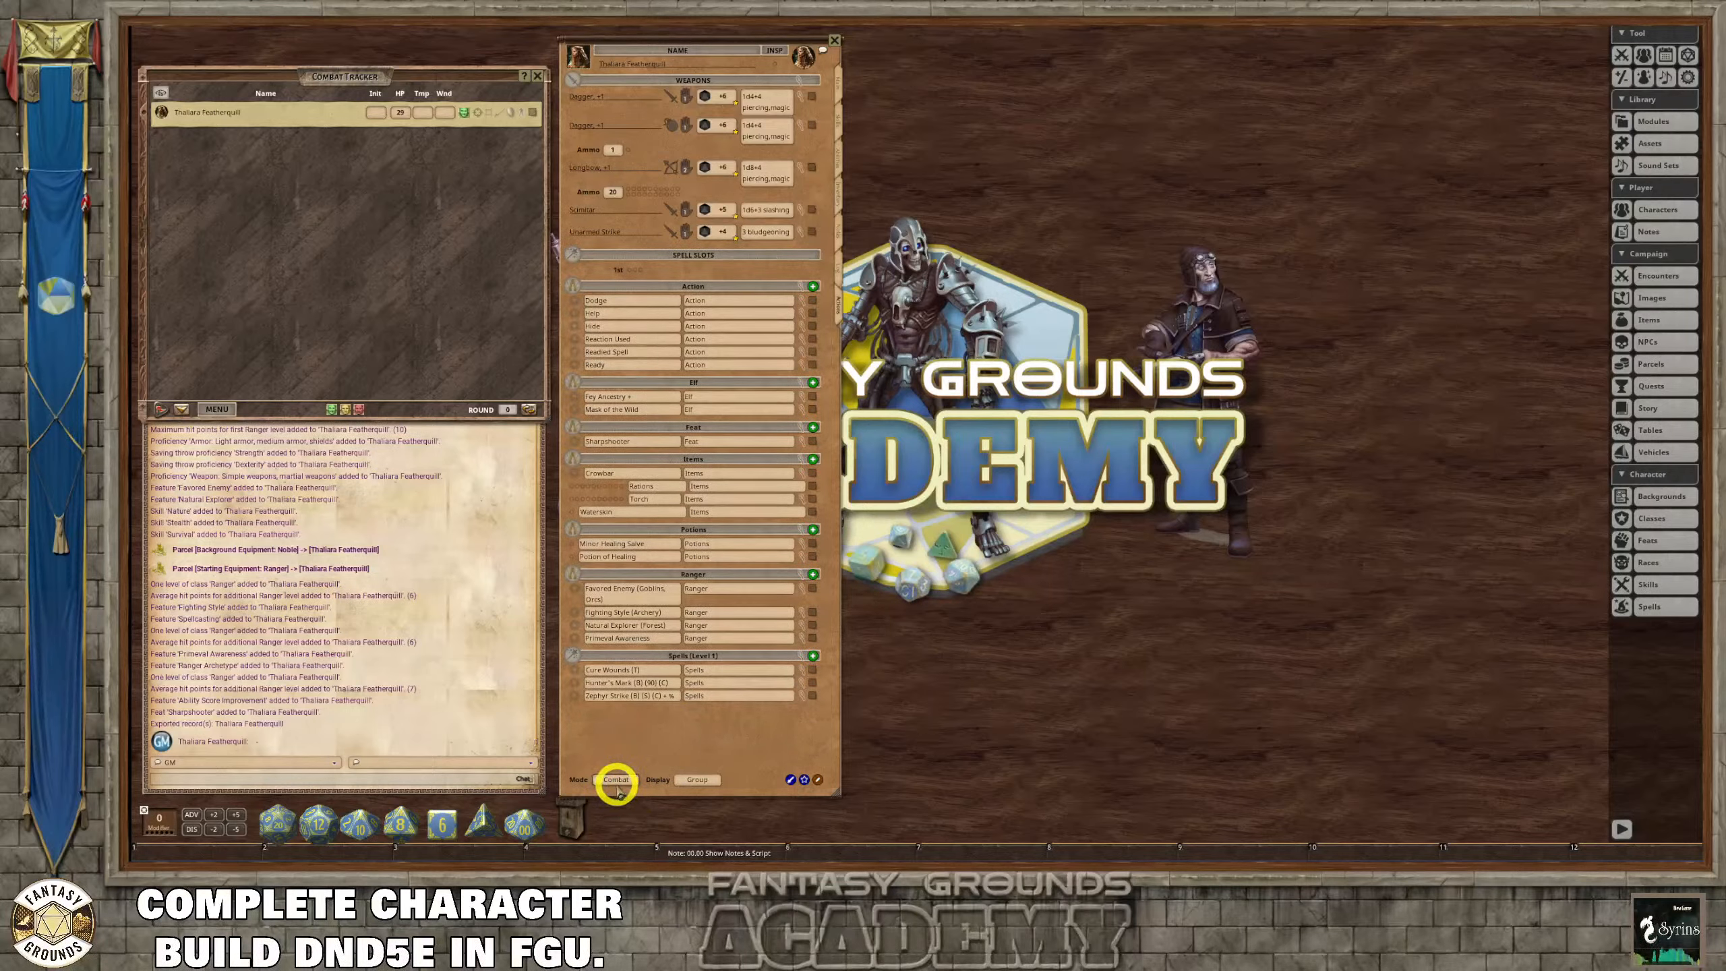
click(704, 781)
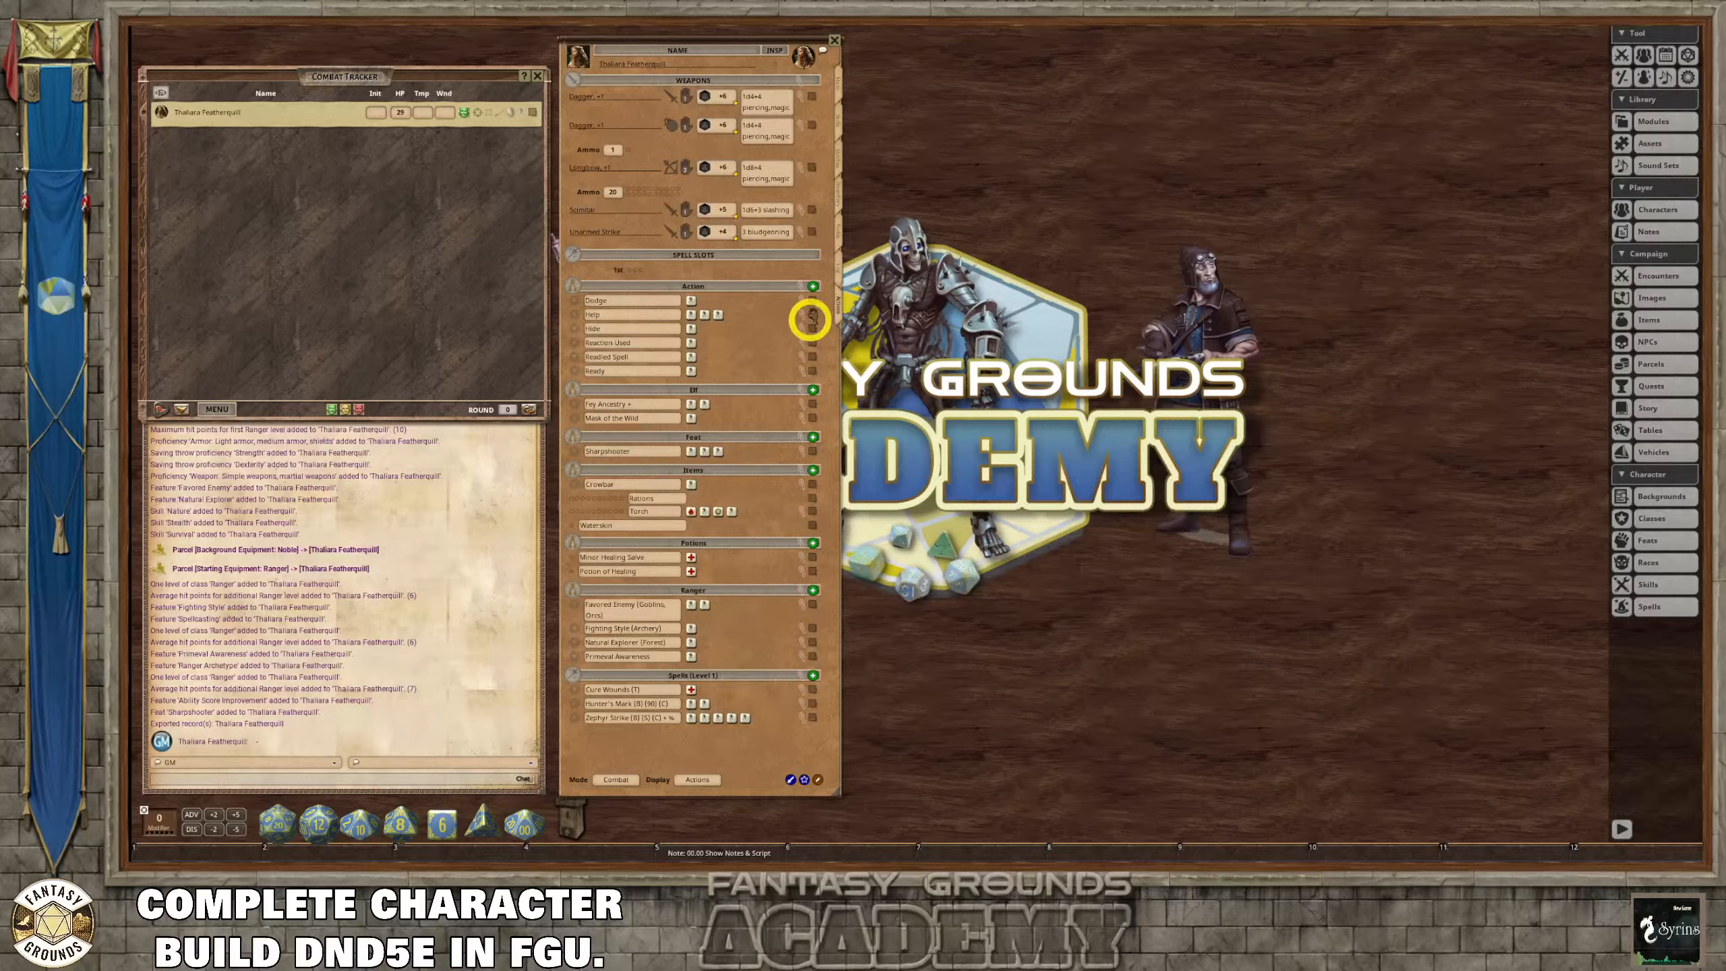
Review the character's main statistics, inventory and abilities pages, and return to the actions page.
click(838, 82)
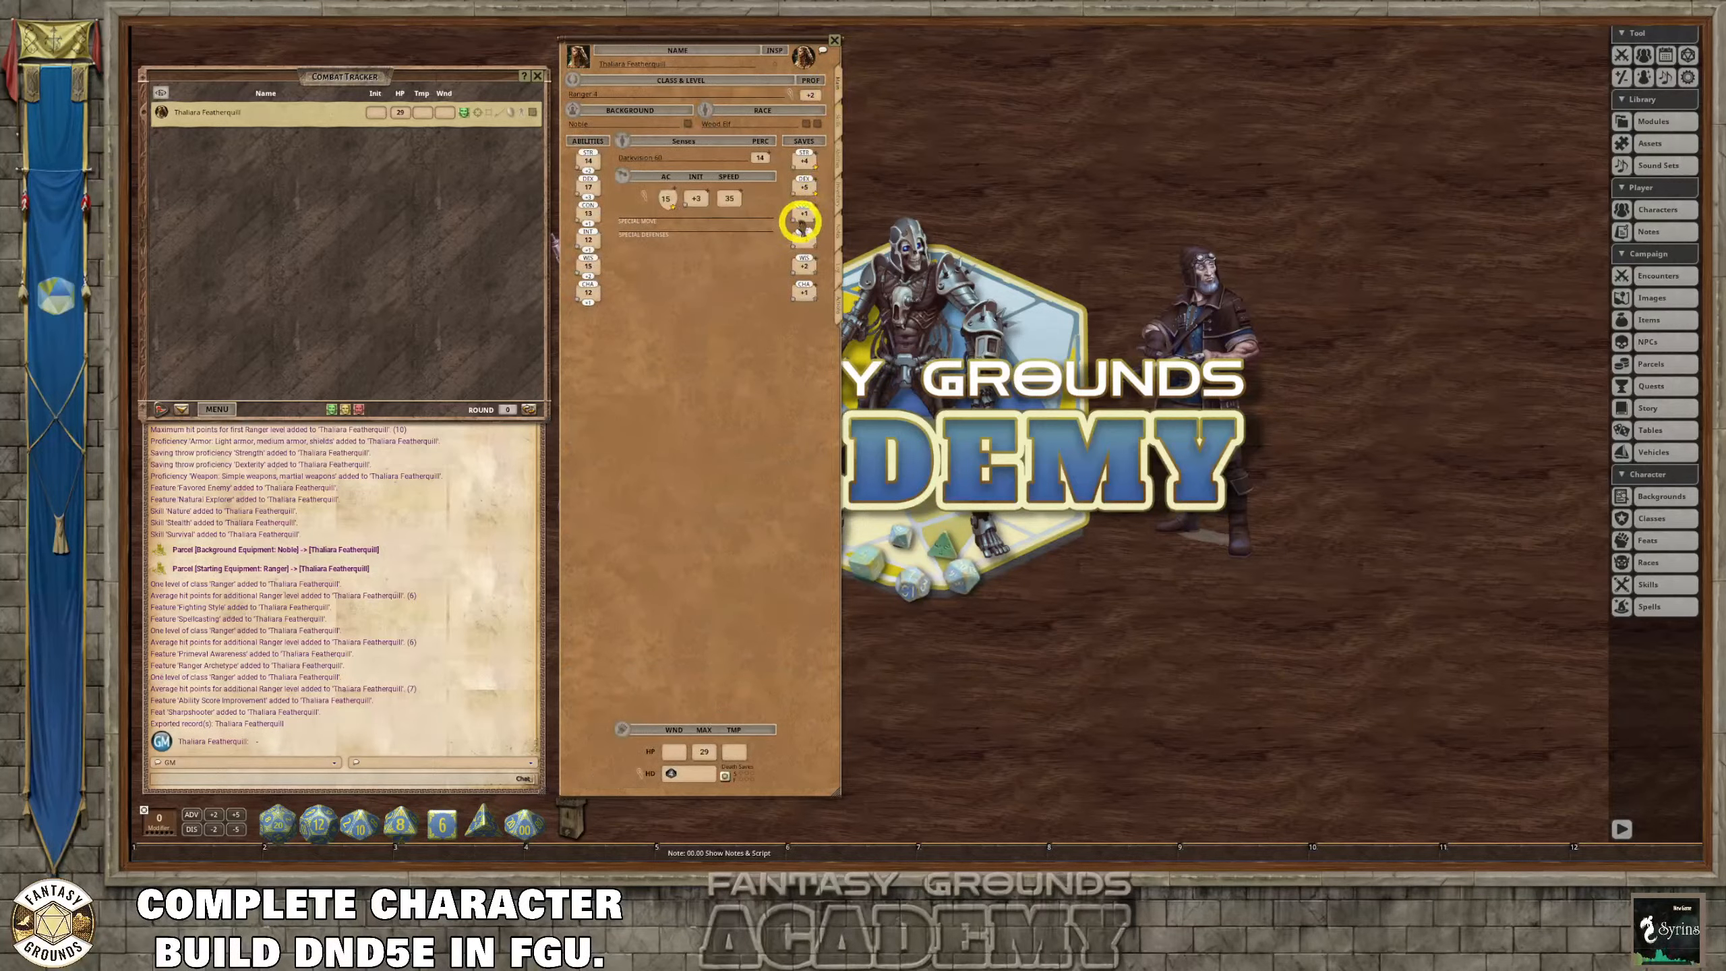
click(839, 197)
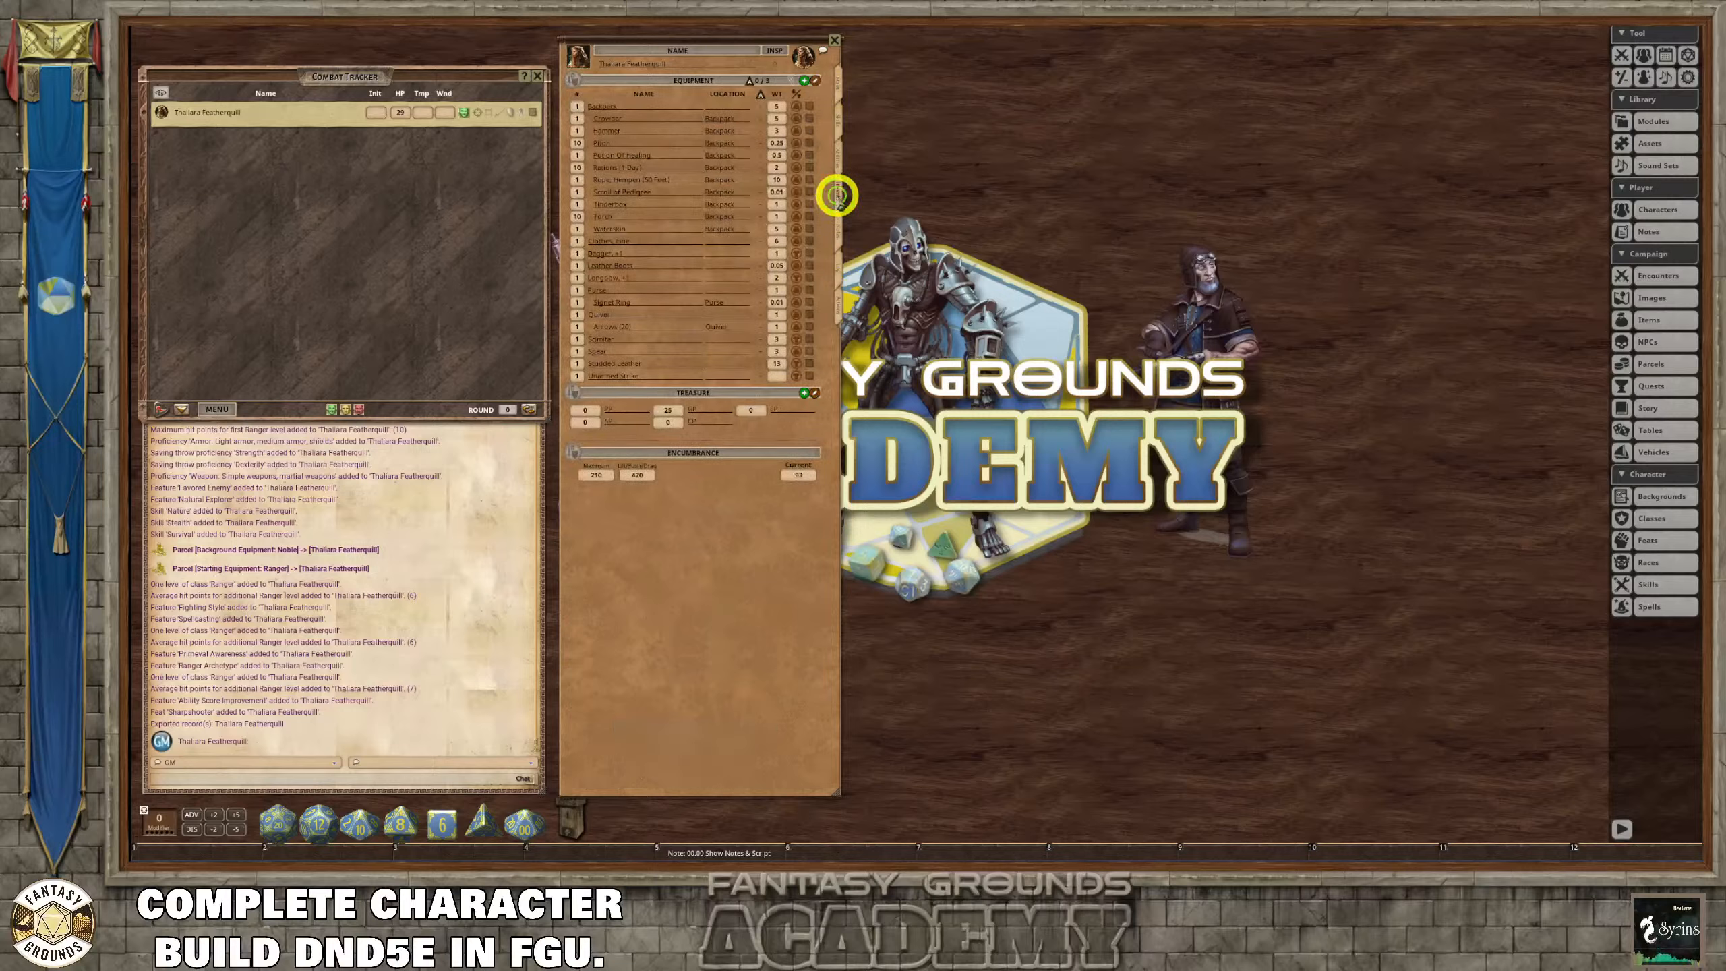
click(840, 163)
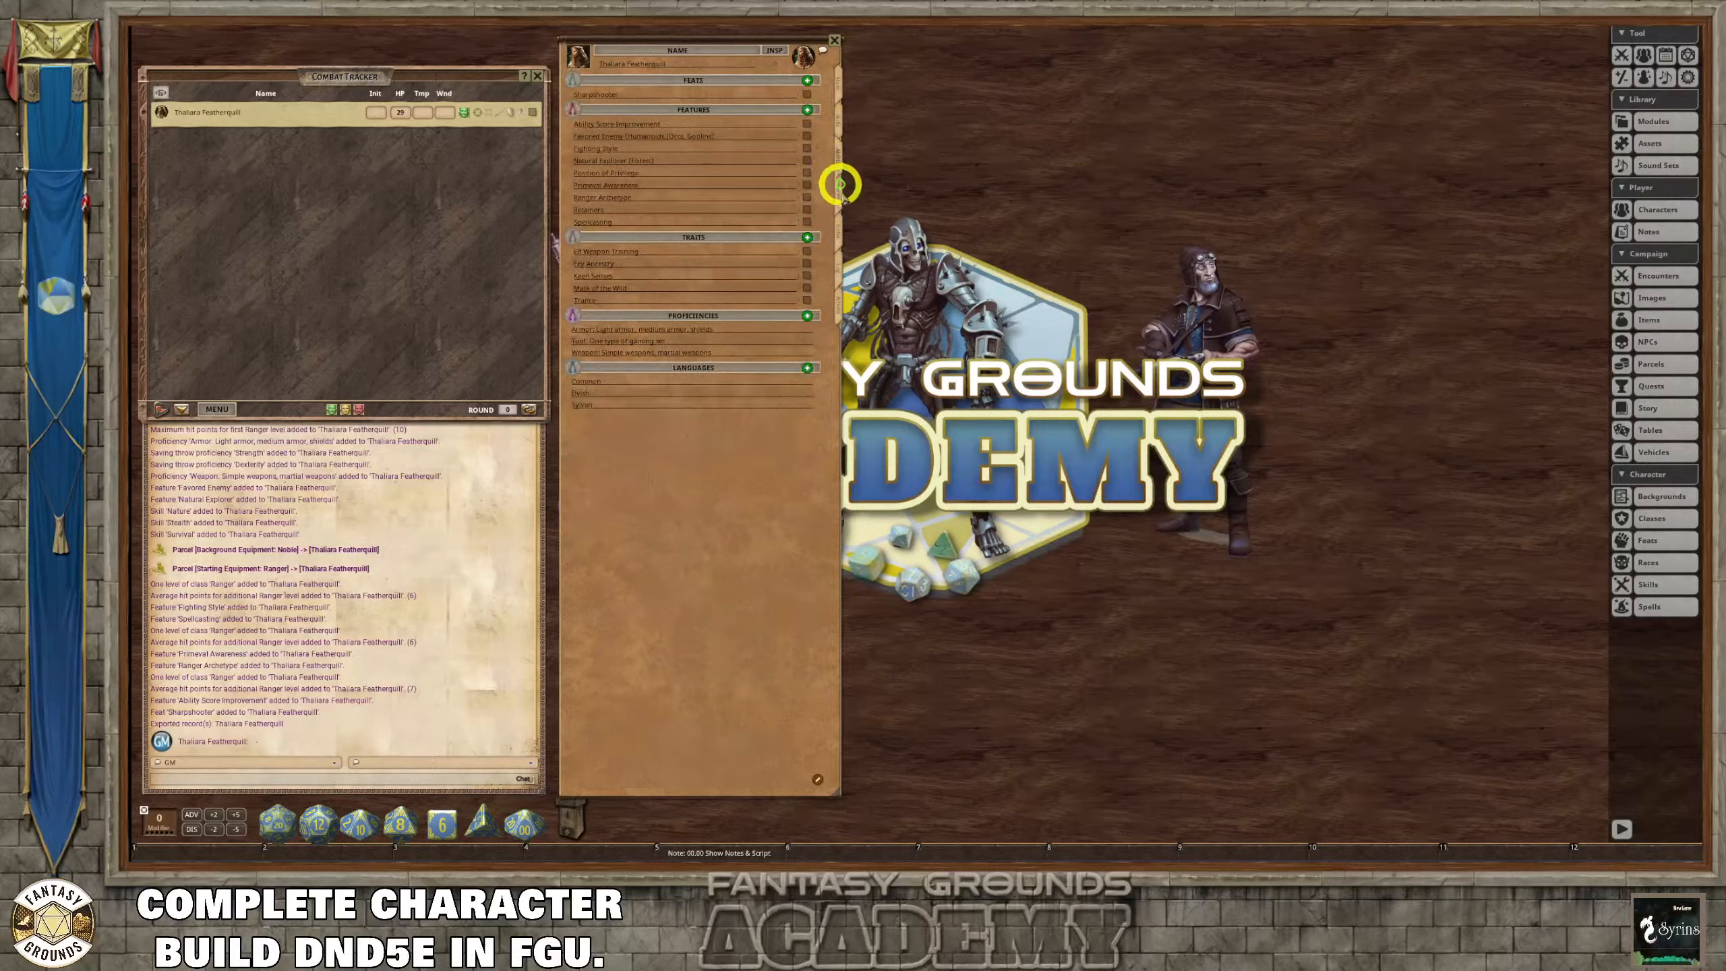
click(839, 309)
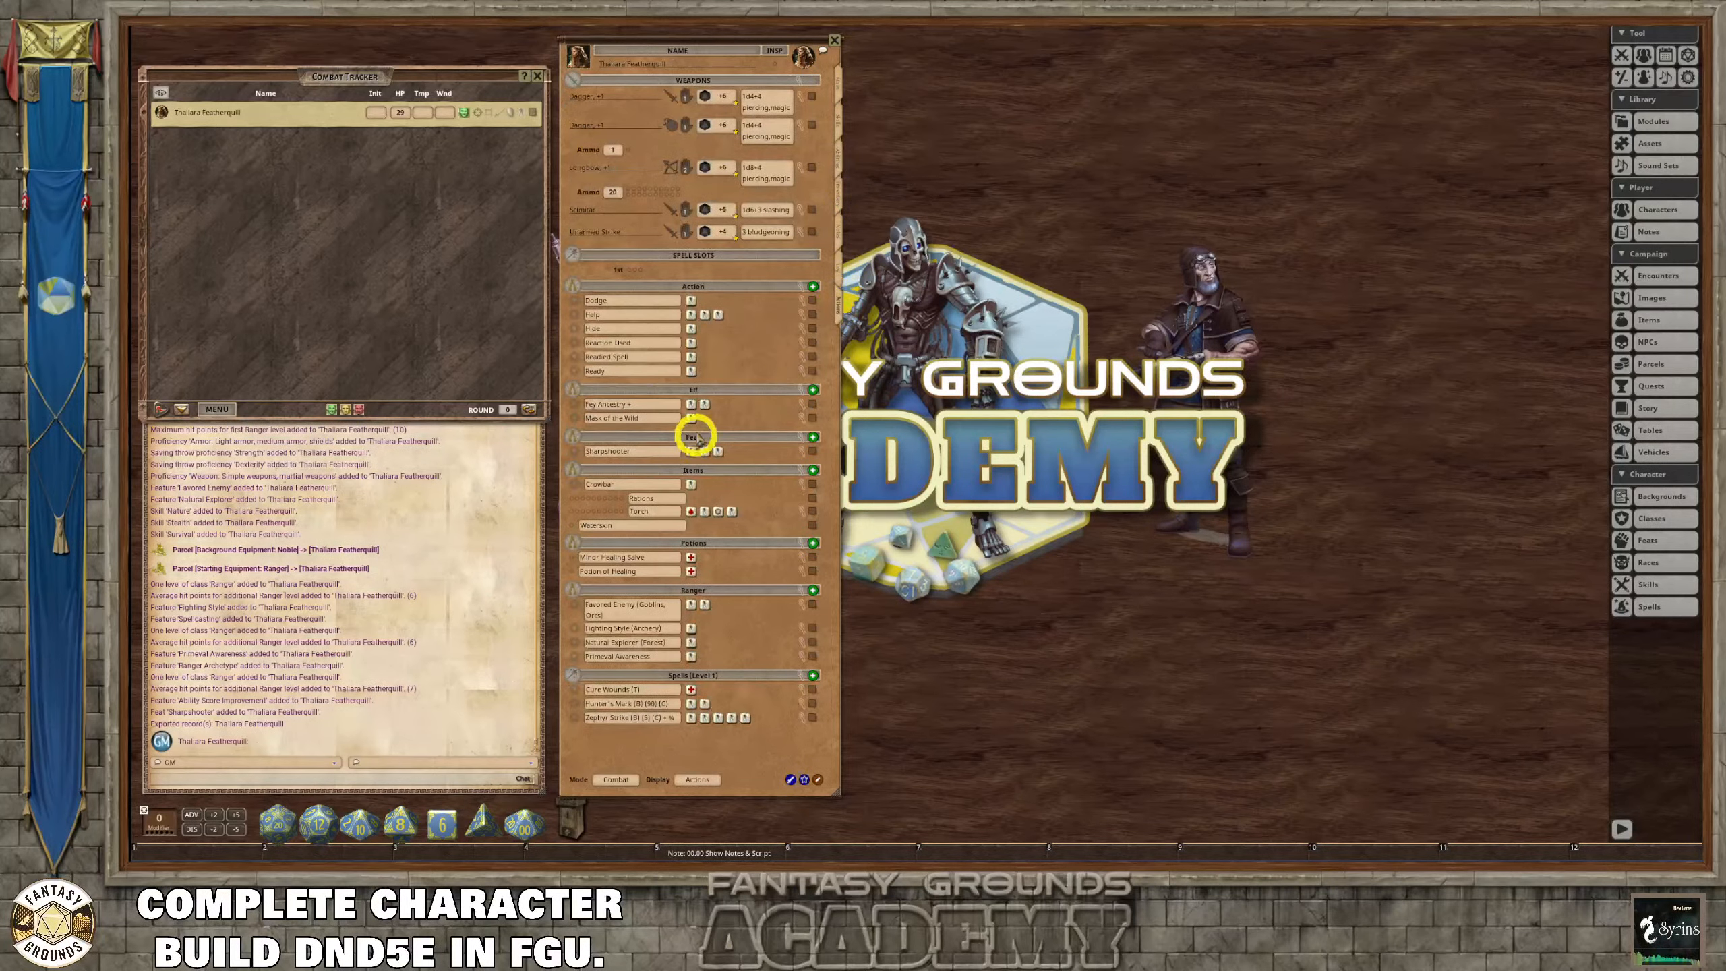
Apply the Fey Ancestry, Sharpshooter cover and range, and Natural Explorer effects to the character in the Combat Tracker.
click(692, 408)
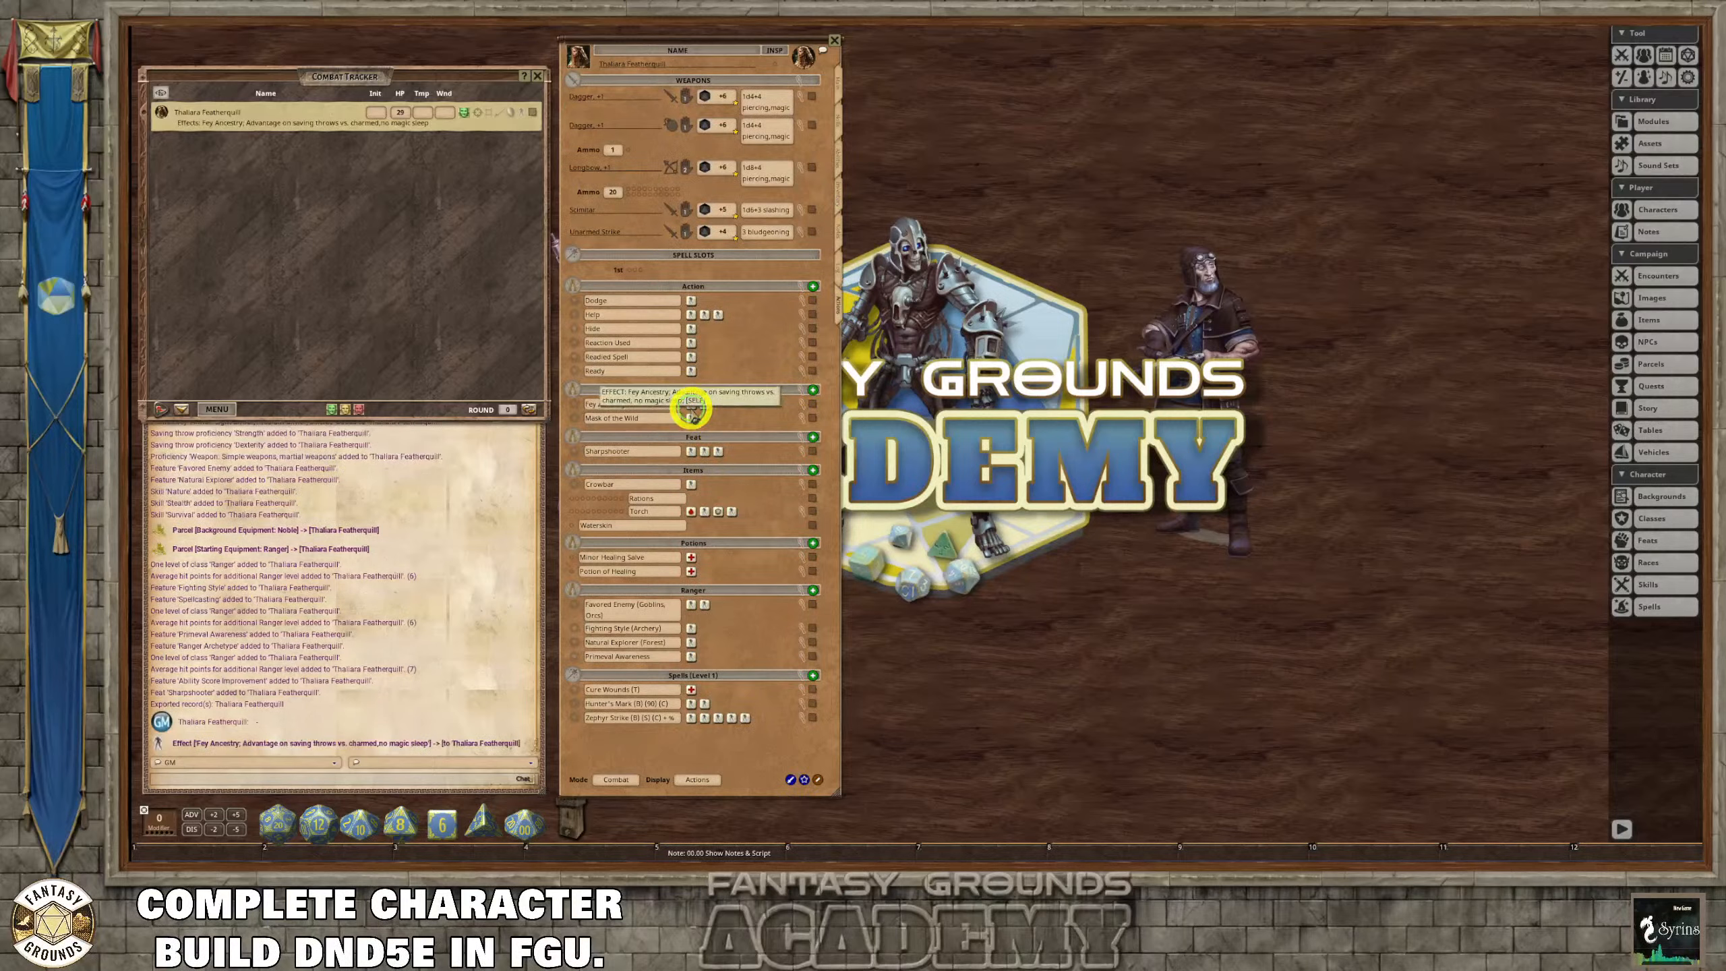
click(721, 454)
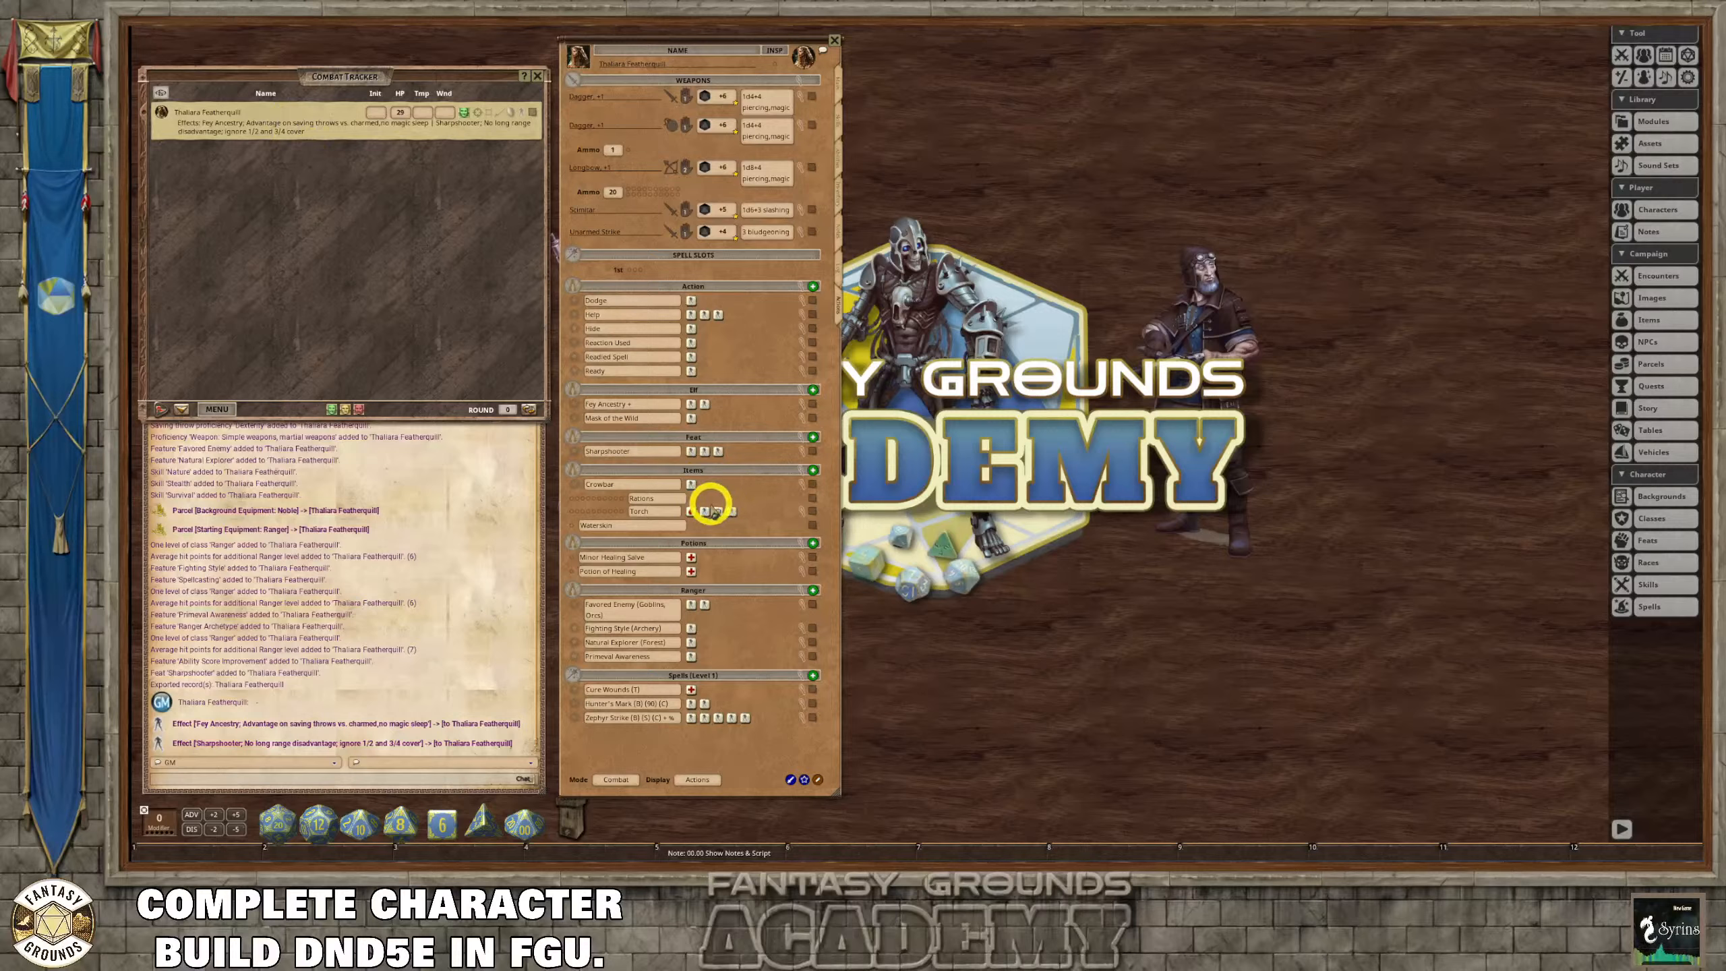
click(691, 643)
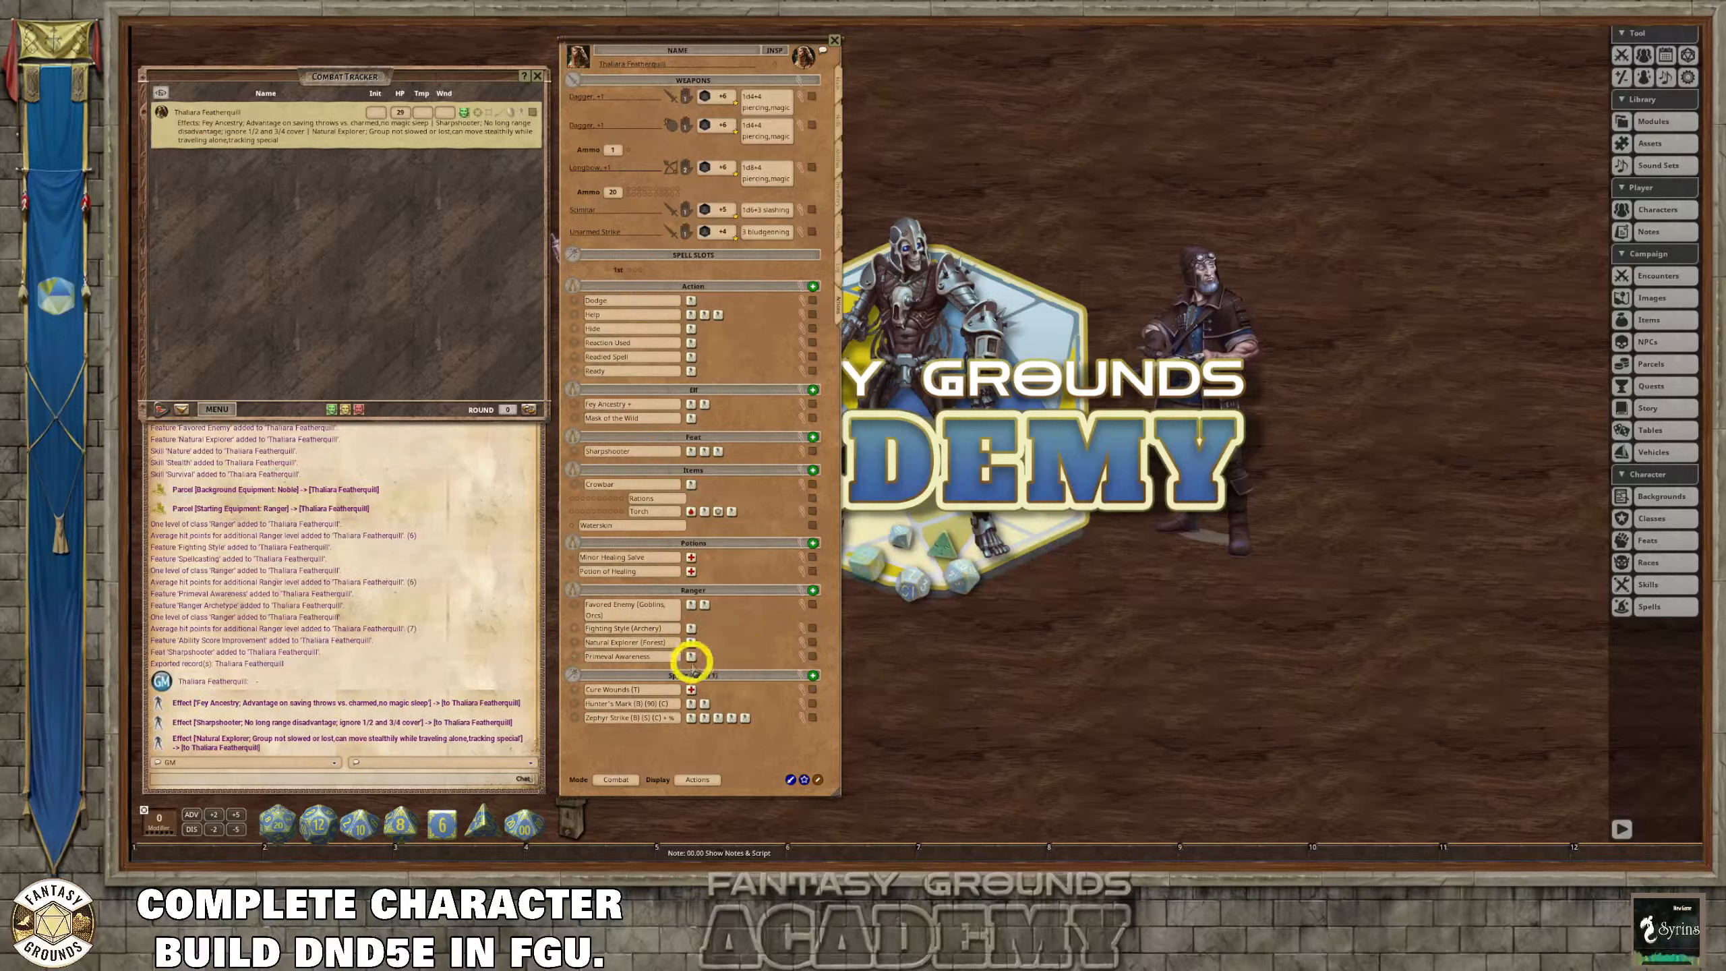
Read the full description of the Primeval Awareness power and close it.
click(811, 656)
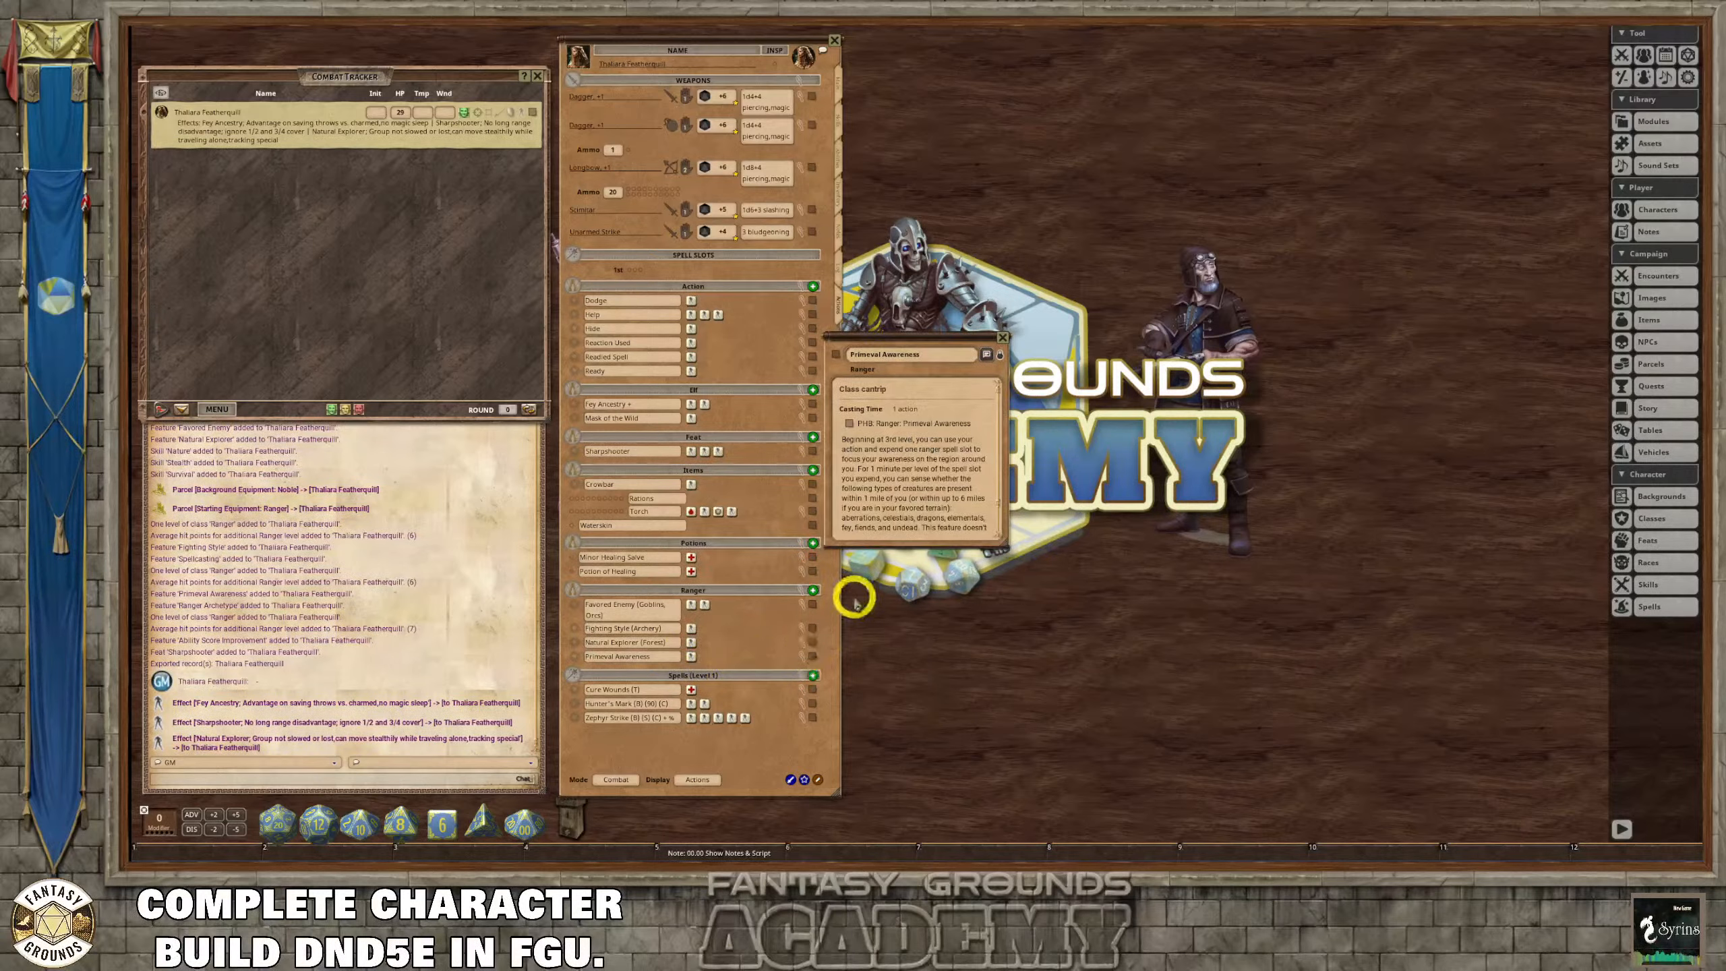
scroll(916, 495, down, 1)
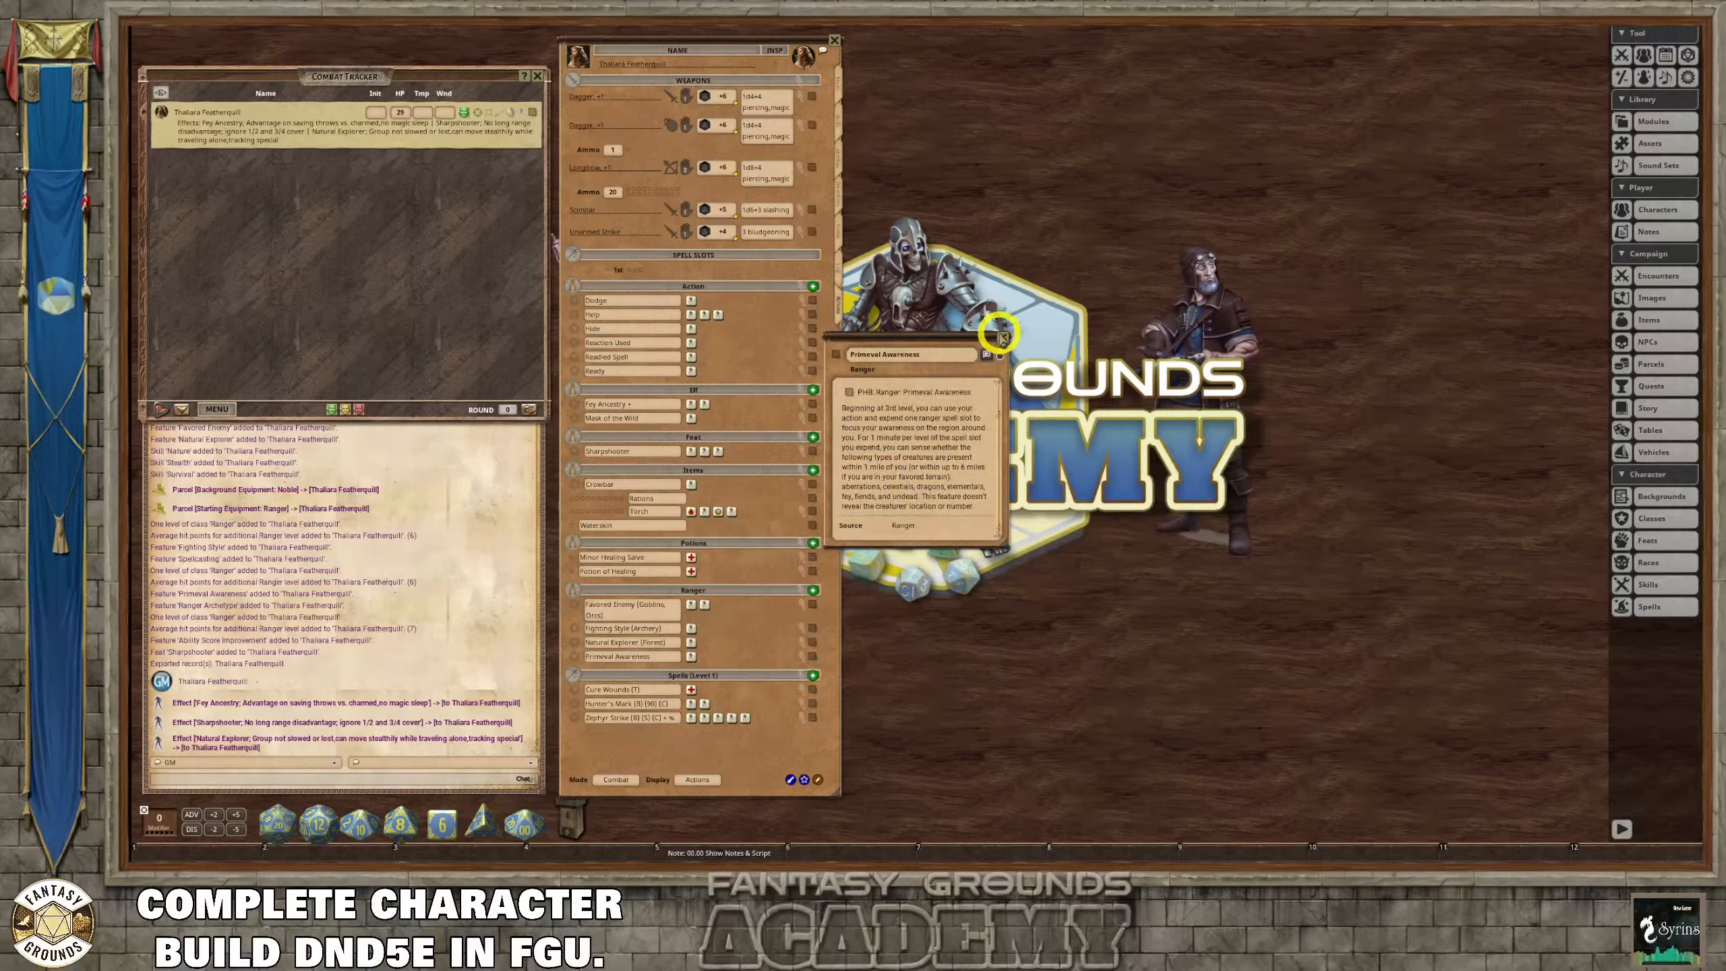
click(1003, 337)
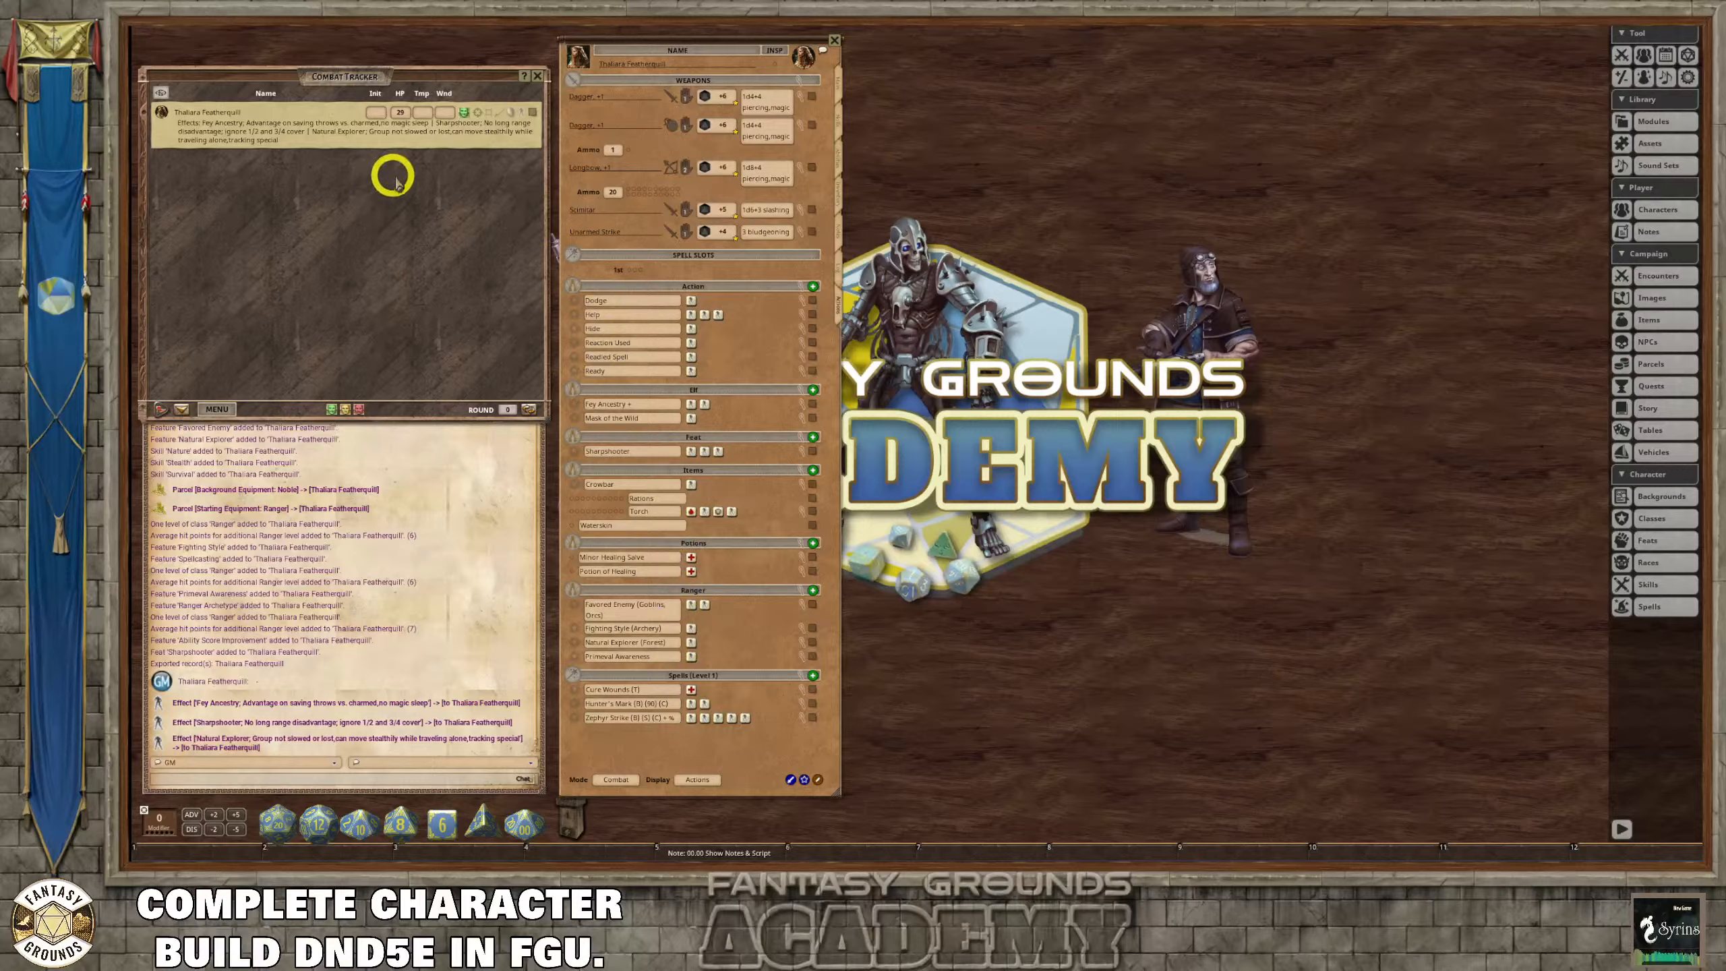
Add the character's initiative roll and the Survival, Stealth and Nature skill checks to the hotkey bar.
click(836, 85)
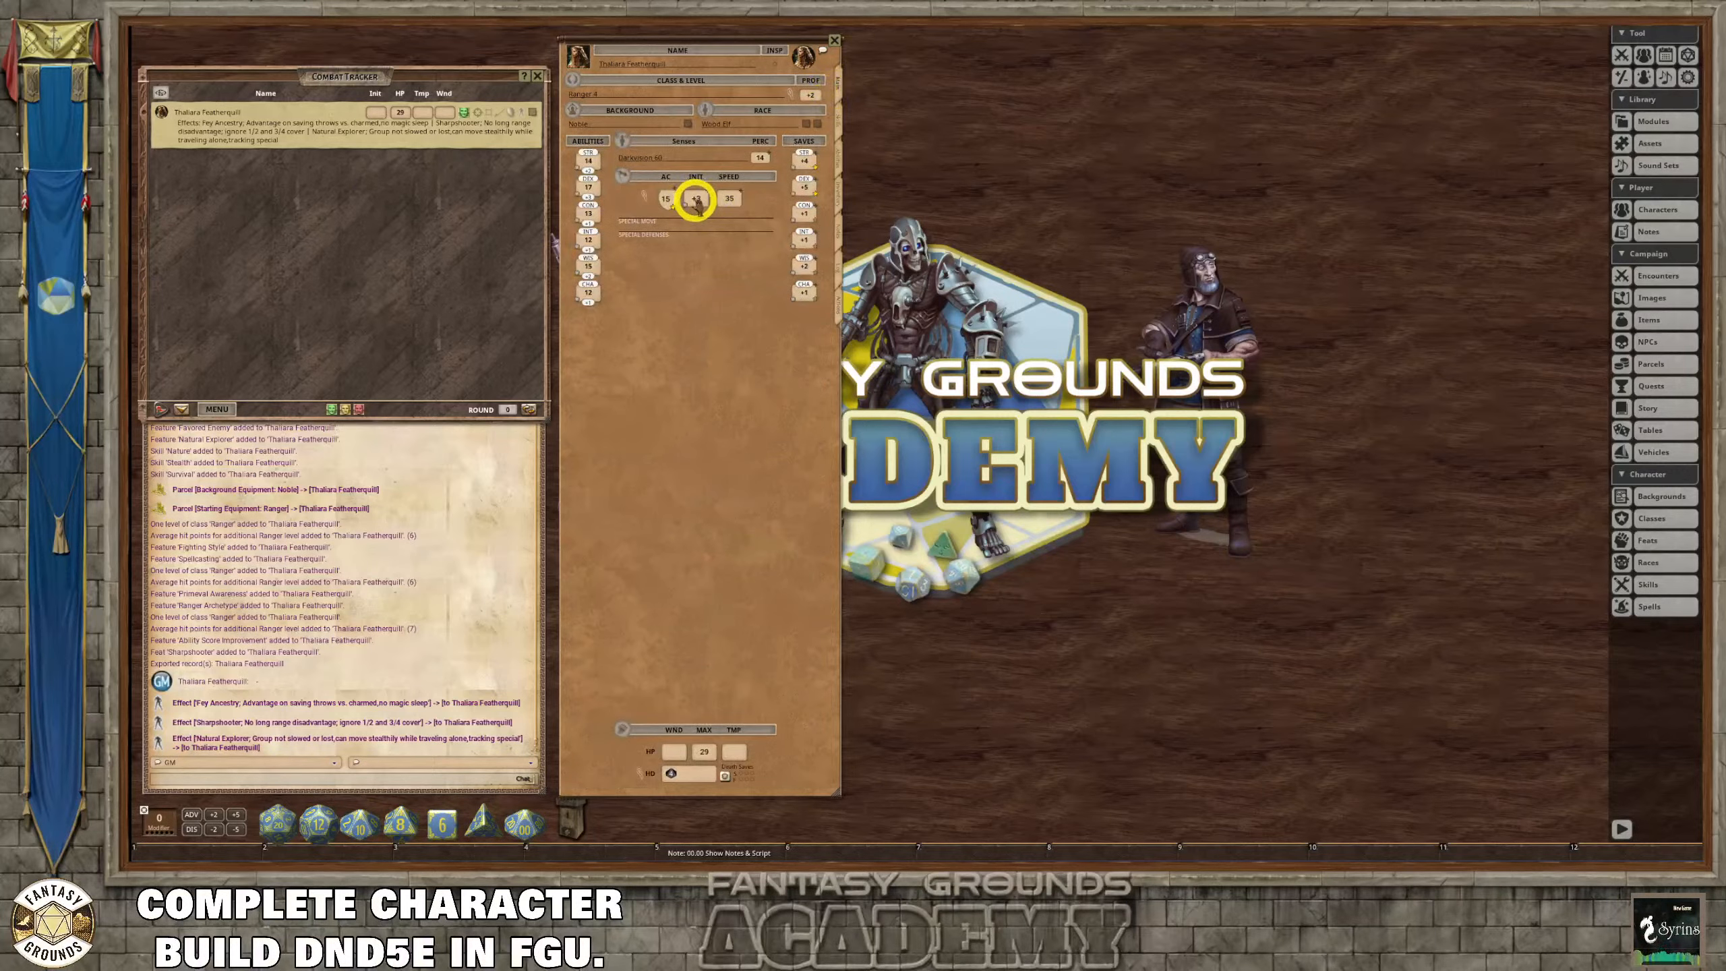
drag(696, 199, 880, 850)
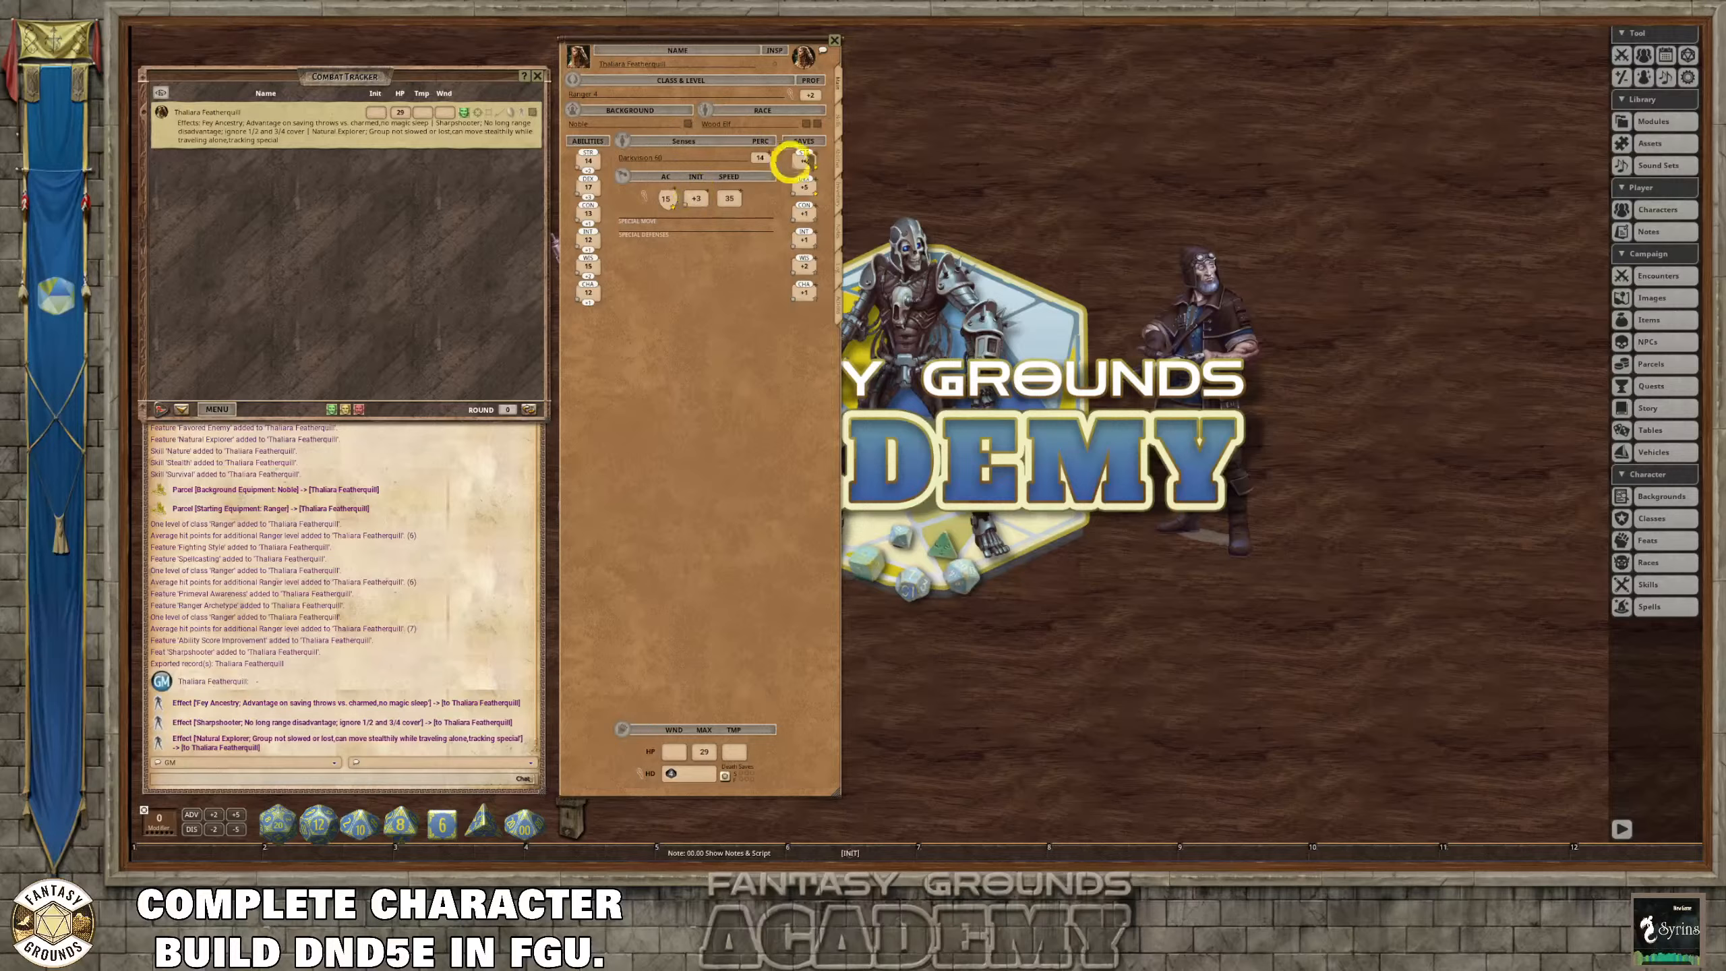
click(840, 127)
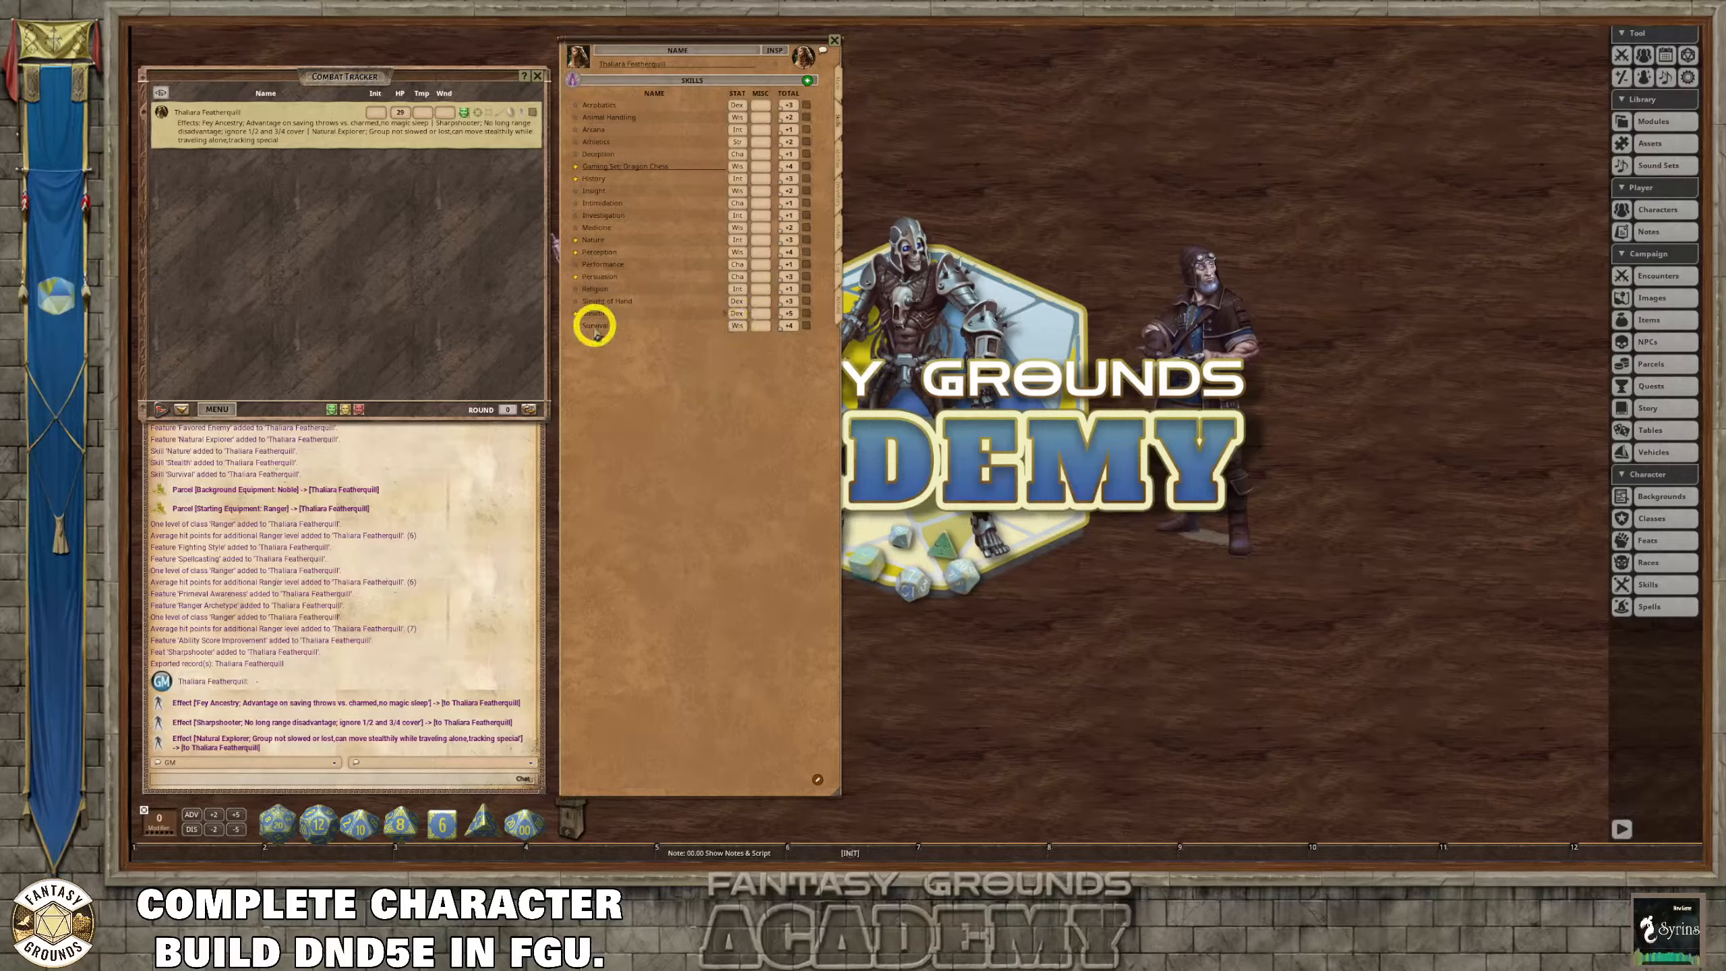
drag(788, 325, 962, 845)
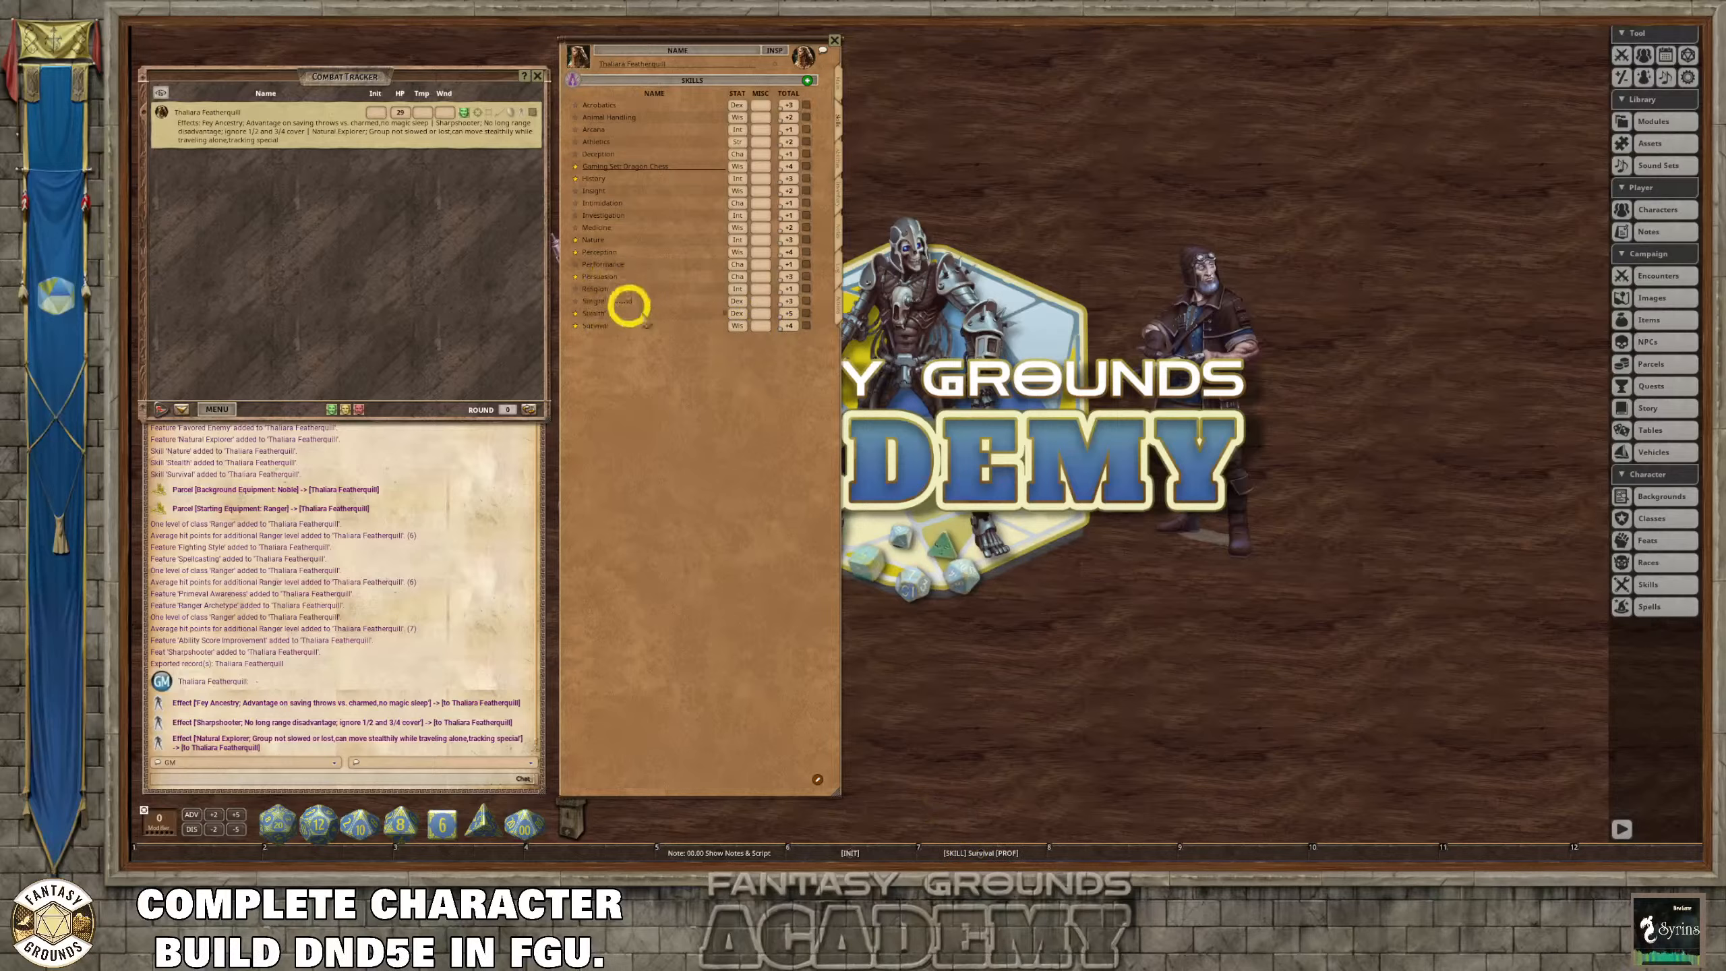
drag(789, 315, 1105, 851)
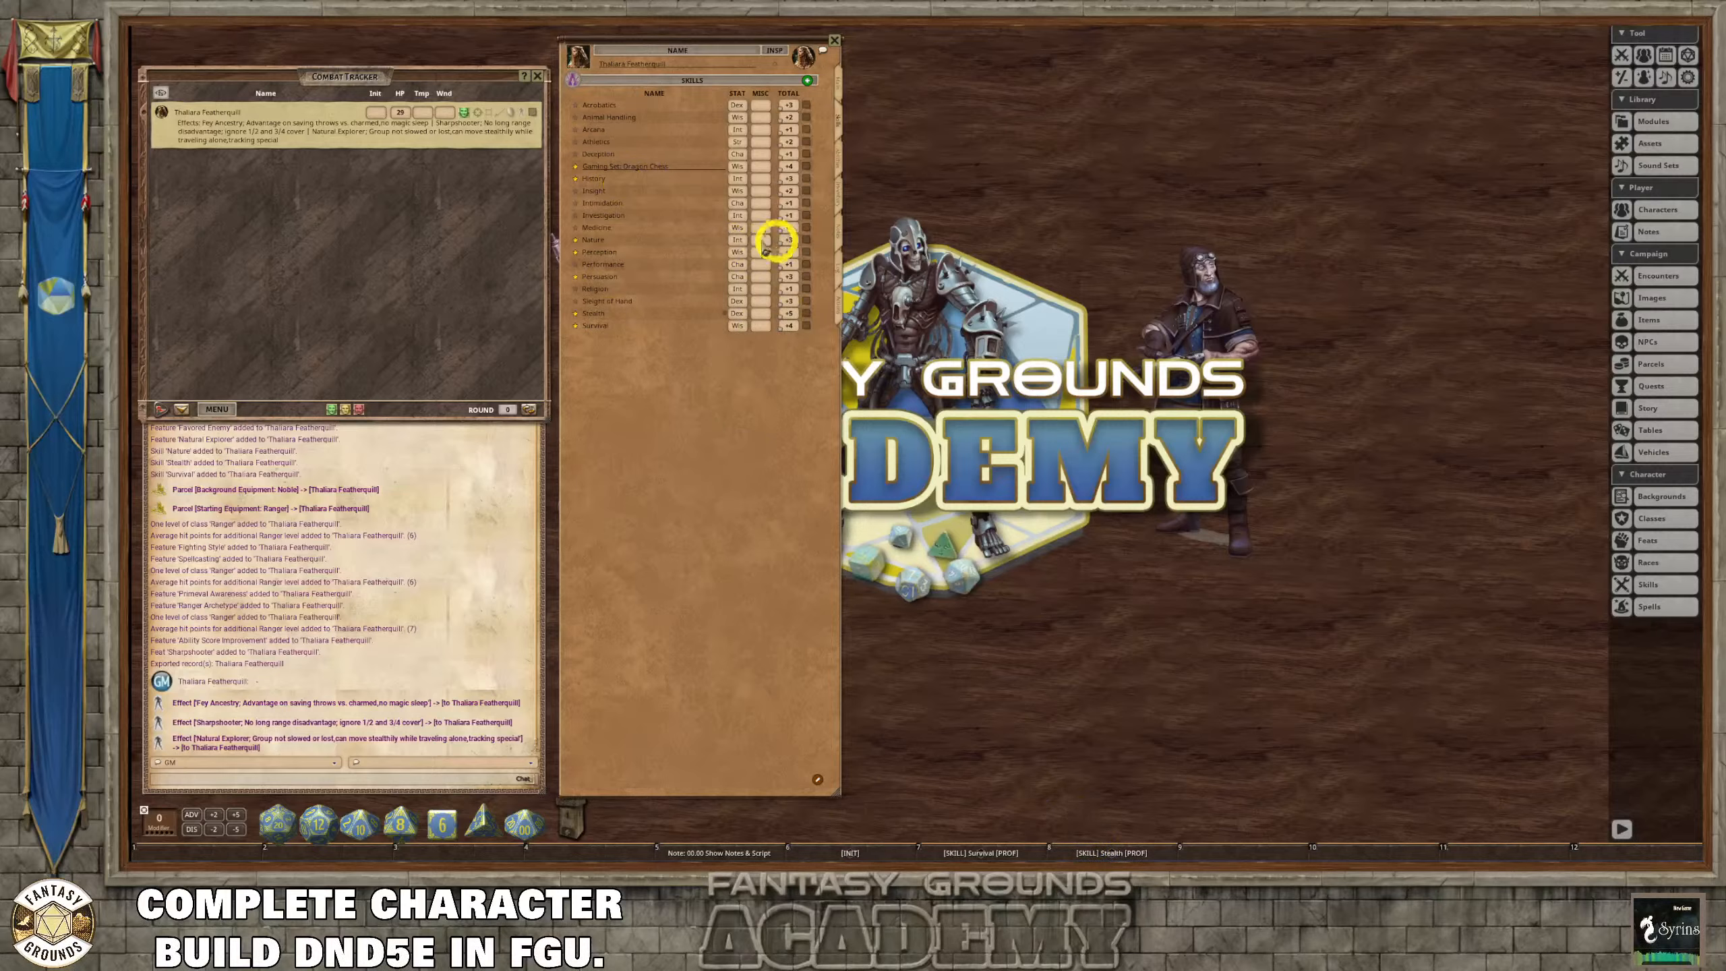
drag(789, 239, 1197, 847)
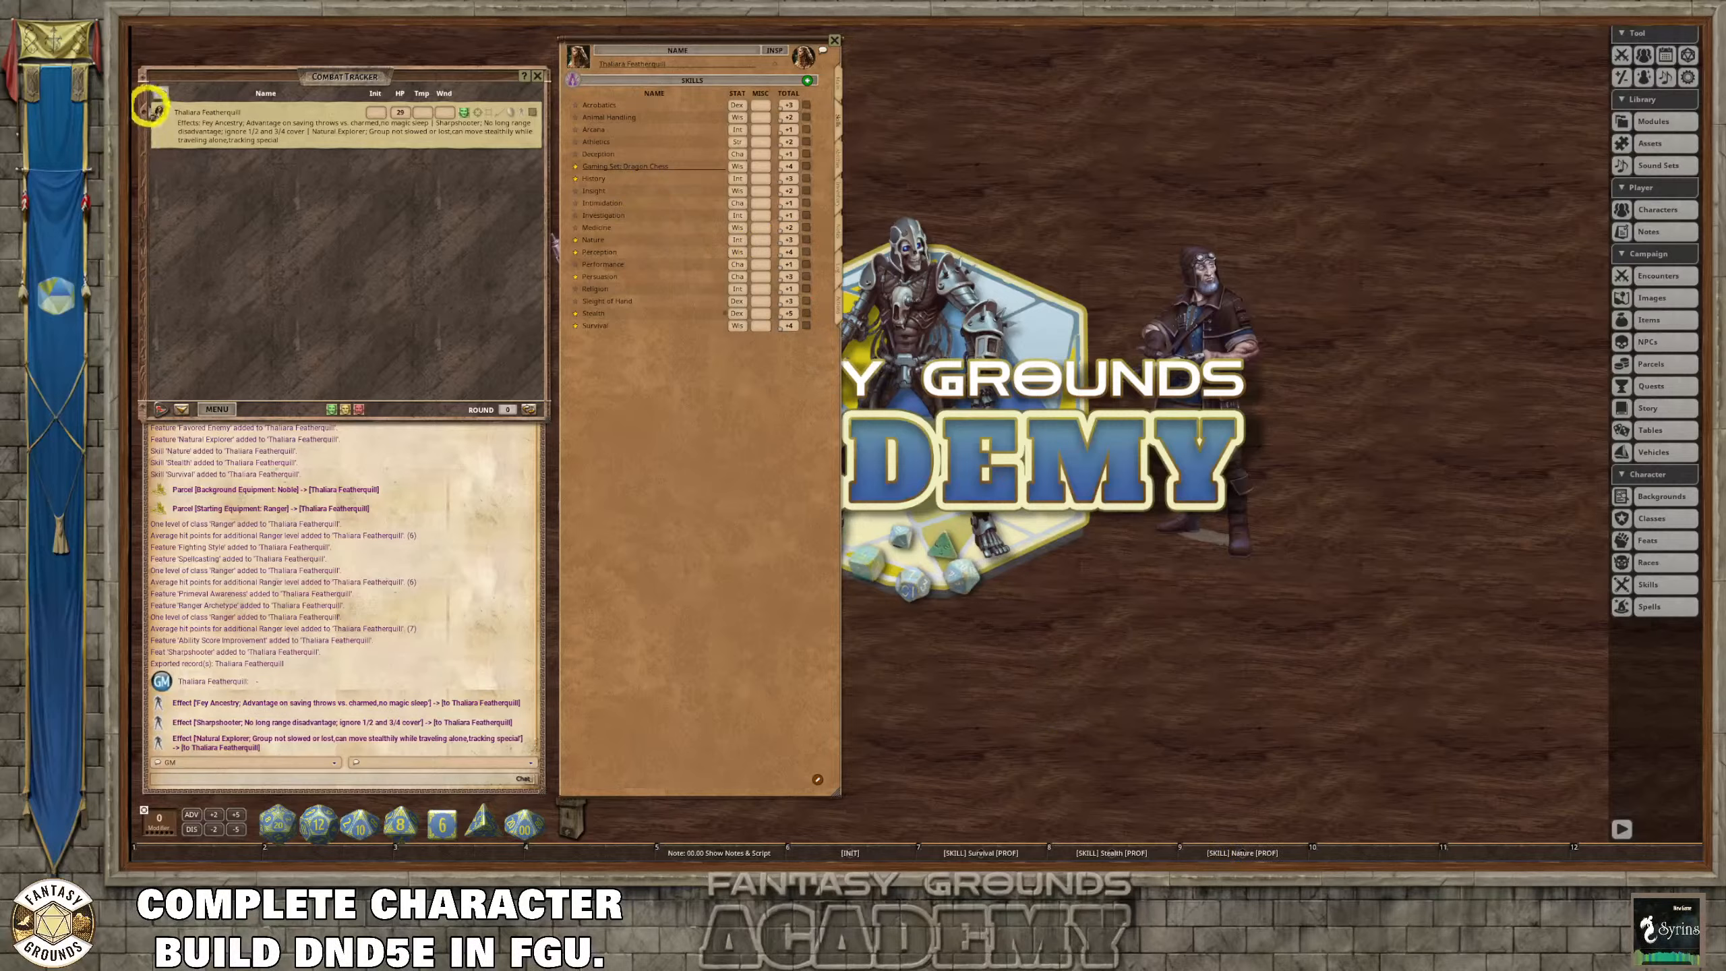
Make the character the active combatant in the Combat Tracker and return to the character's actions page.
click(146, 111)
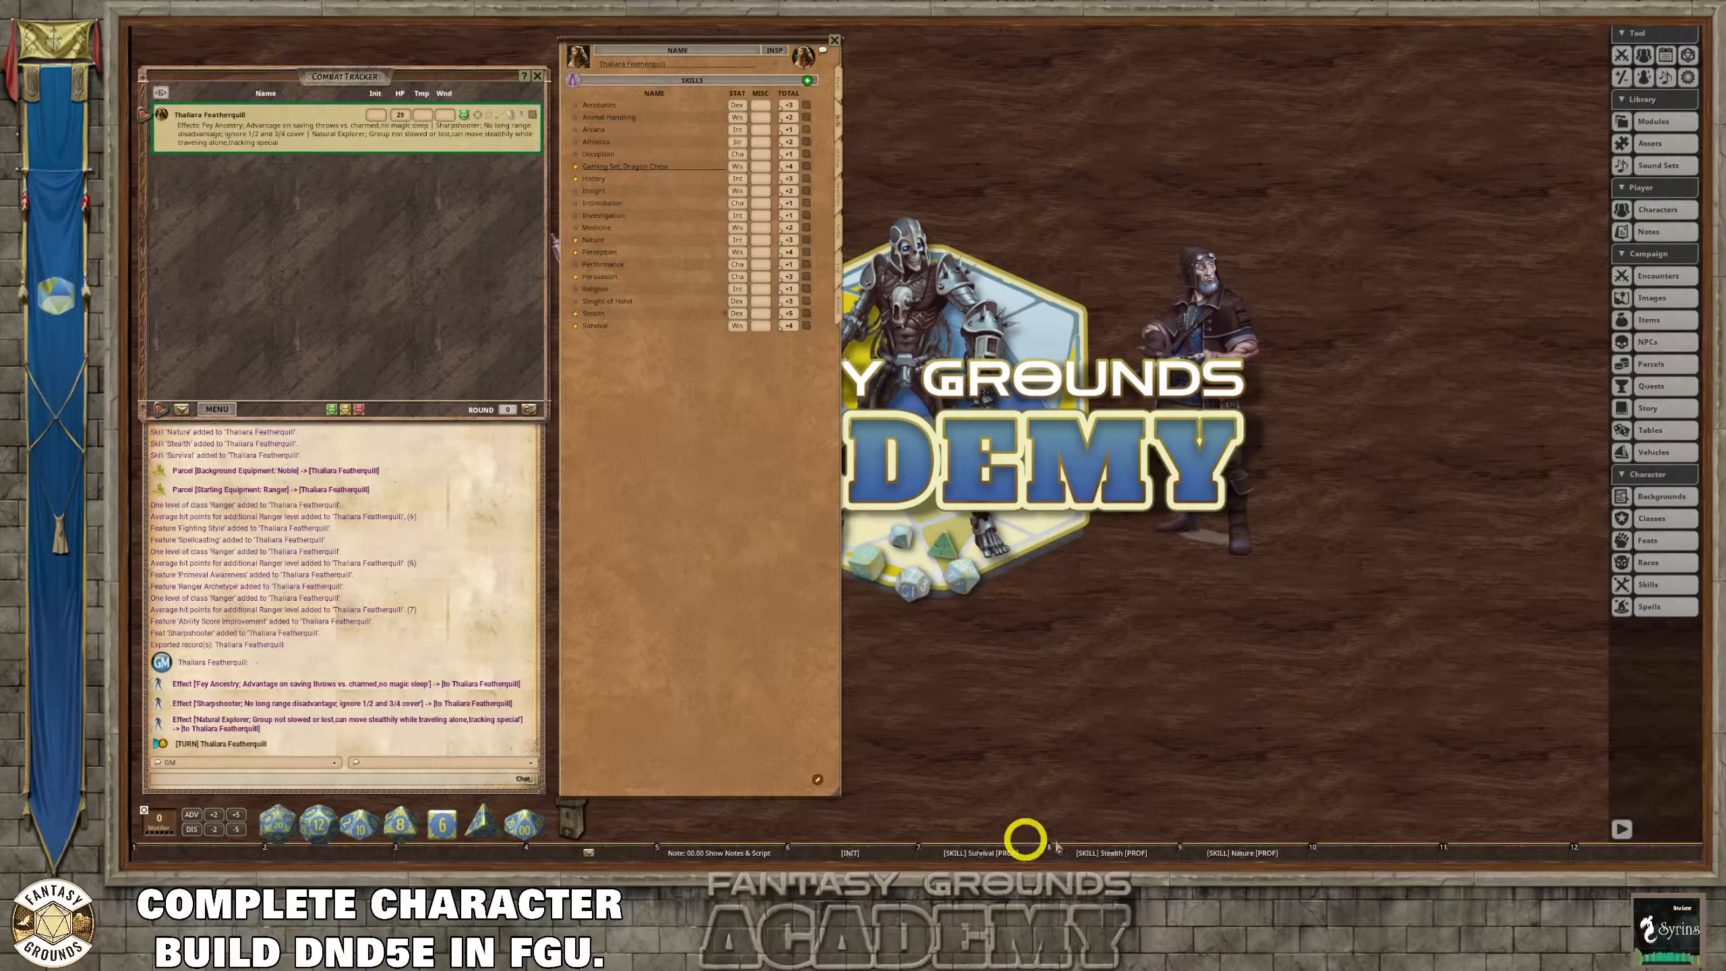
click(839, 302)
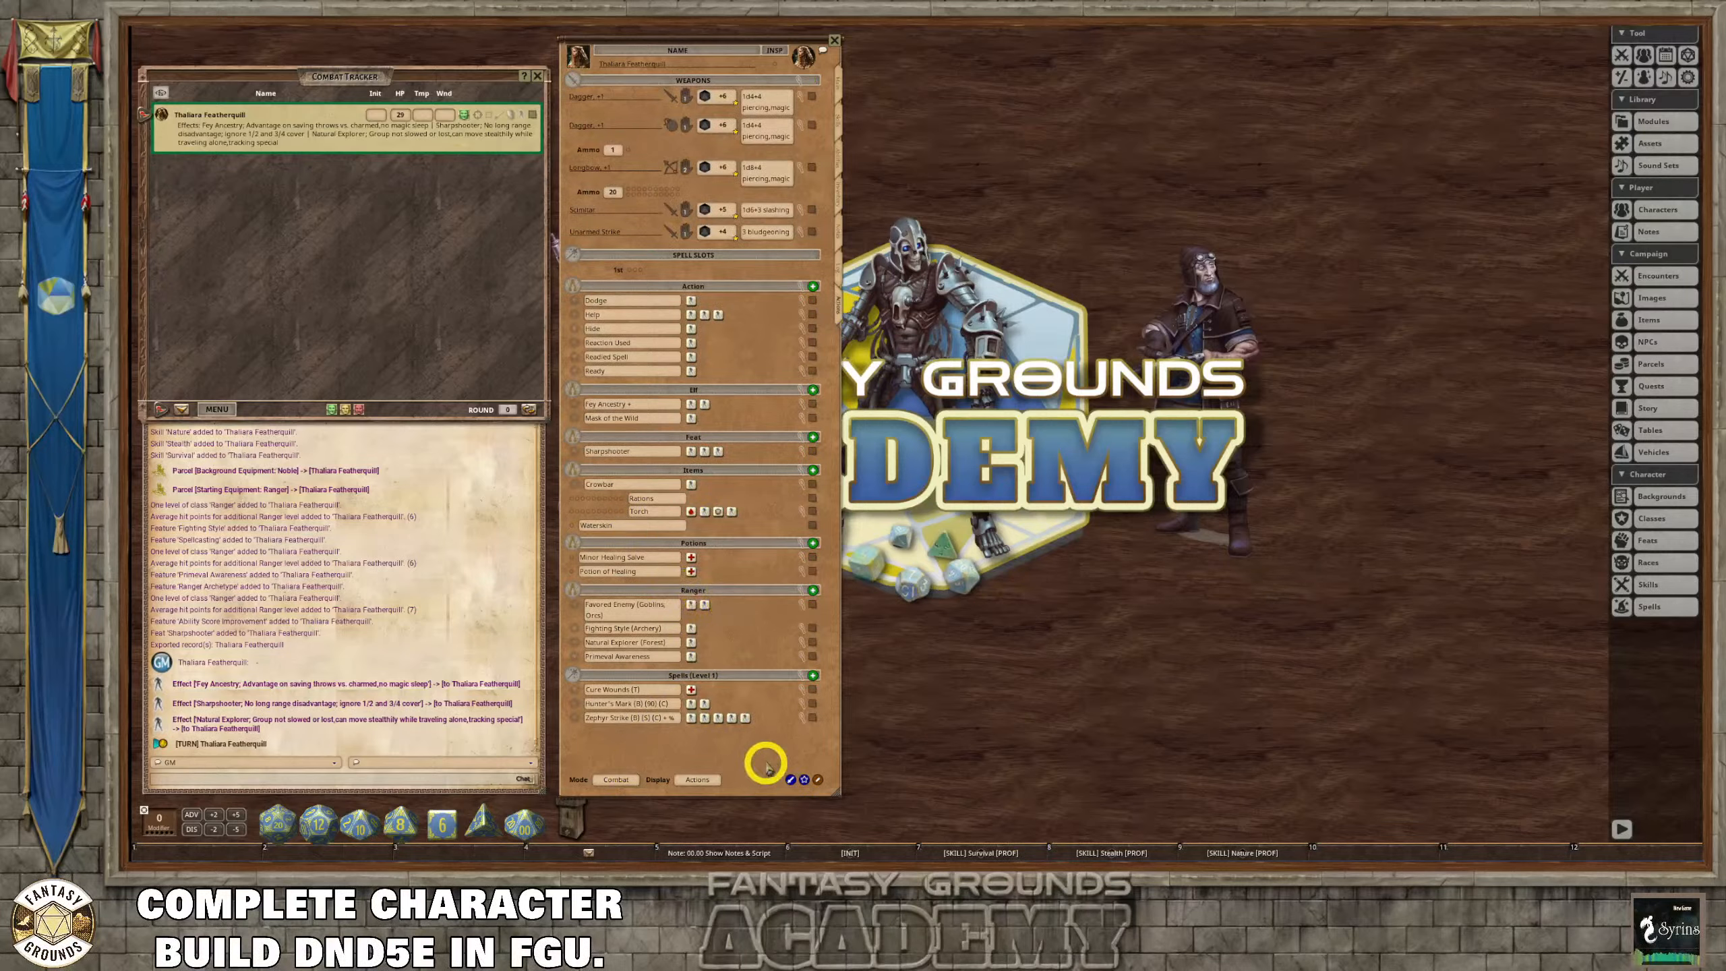
Collapse the Ranger, Spells (Level 1), Potions, Items, Feat and Elf power groups, leaving the Action group expanded.
drag(767, 767, 762, 786)
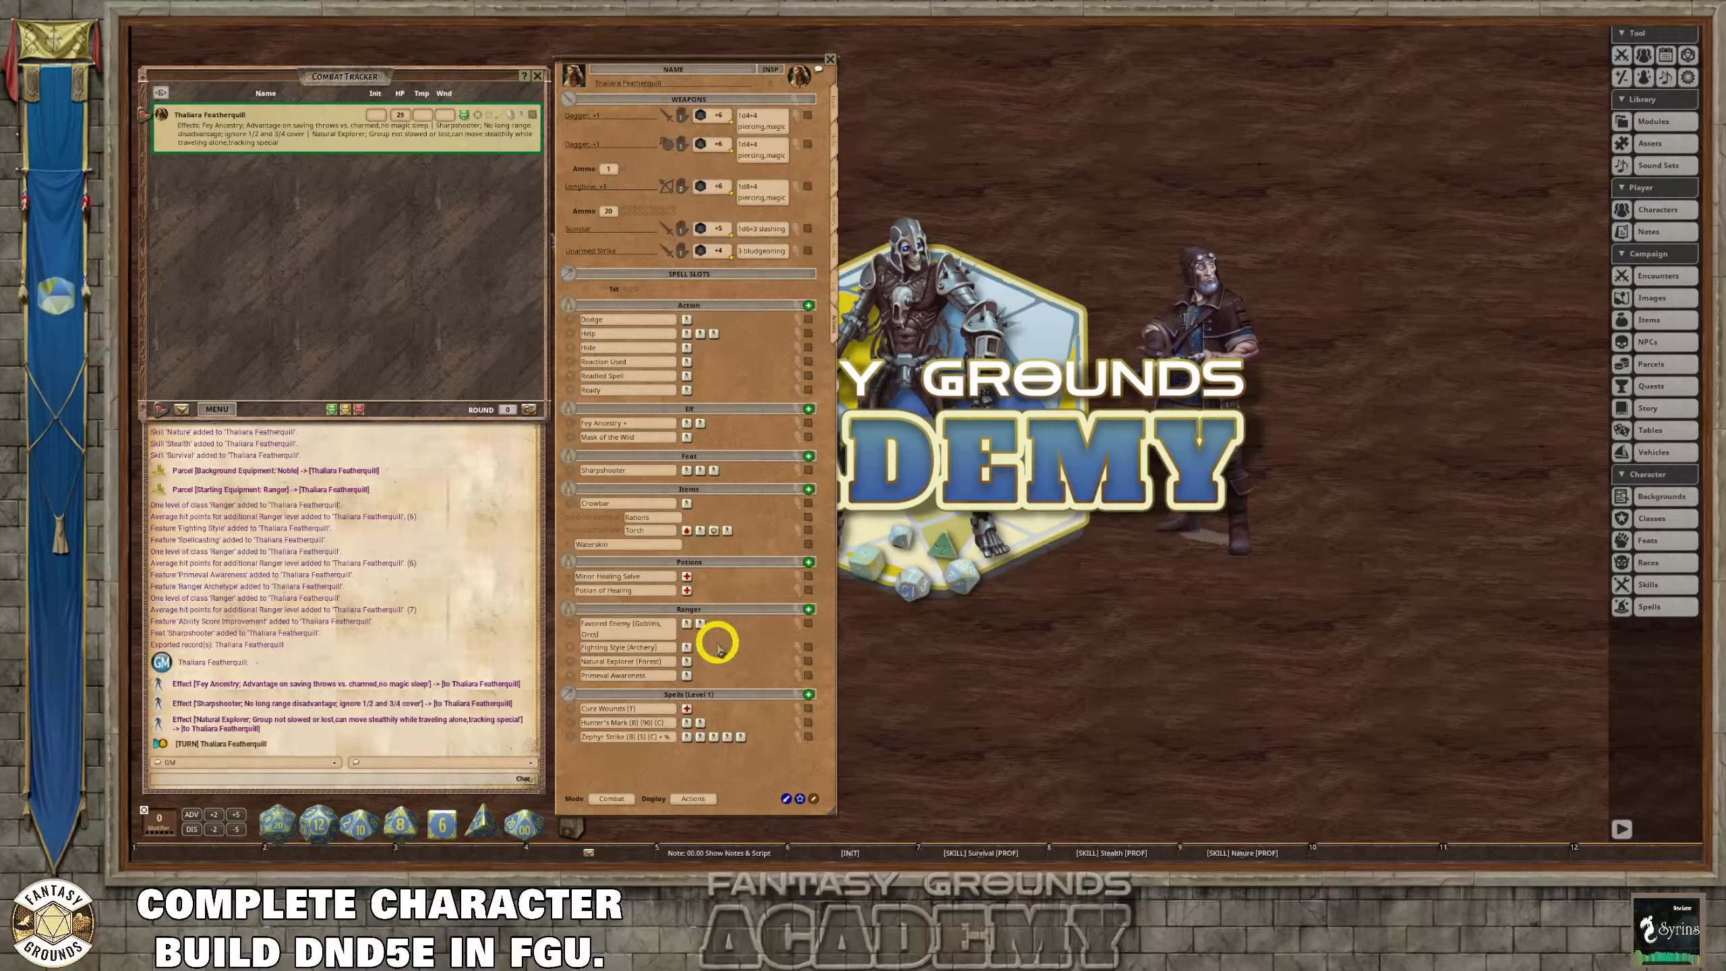
click(758, 611)
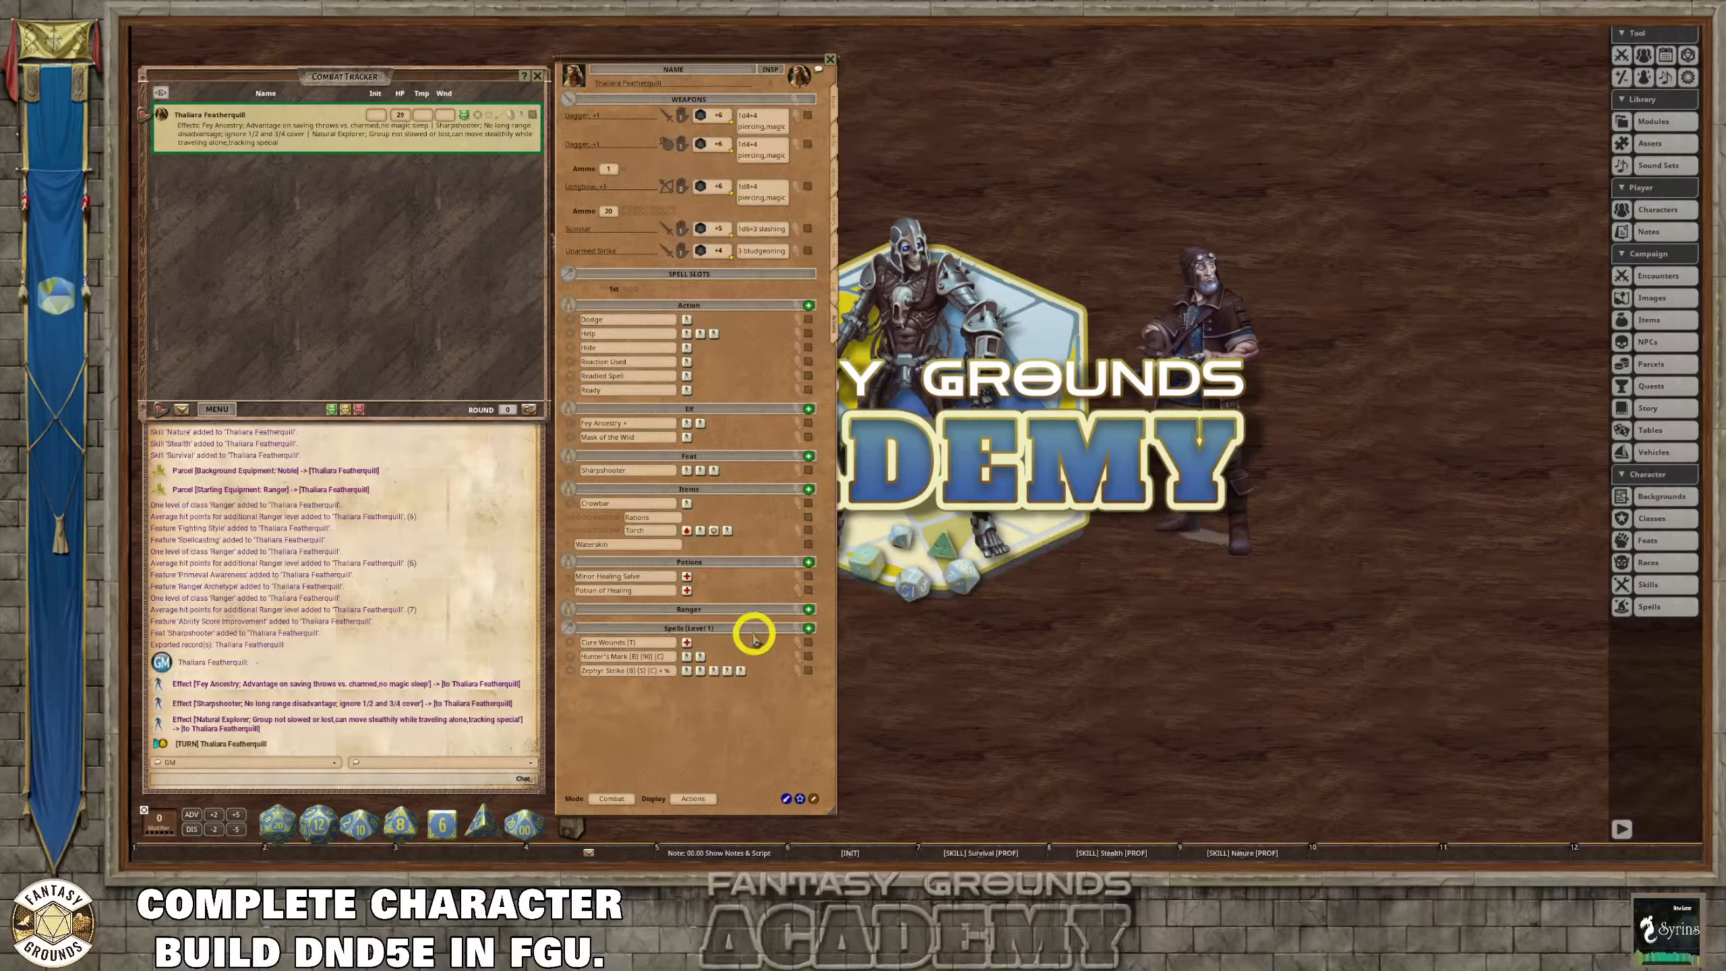
click(752, 628)
click(747, 562)
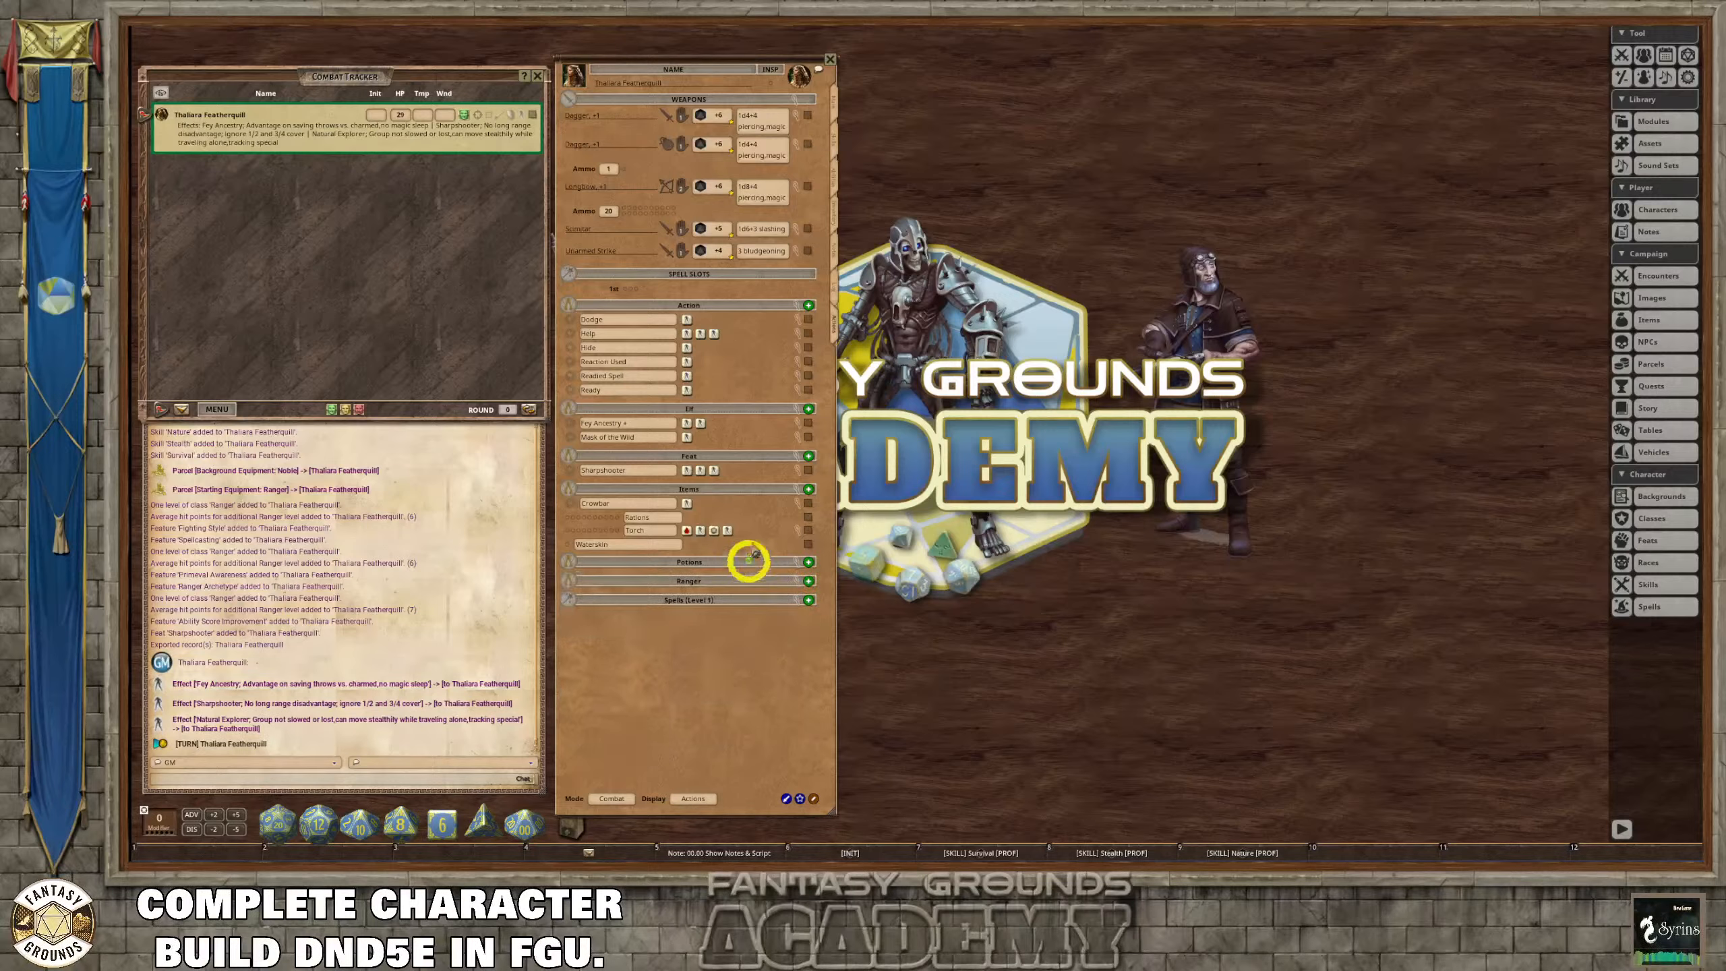
click(748, 487)
click(751, 460)
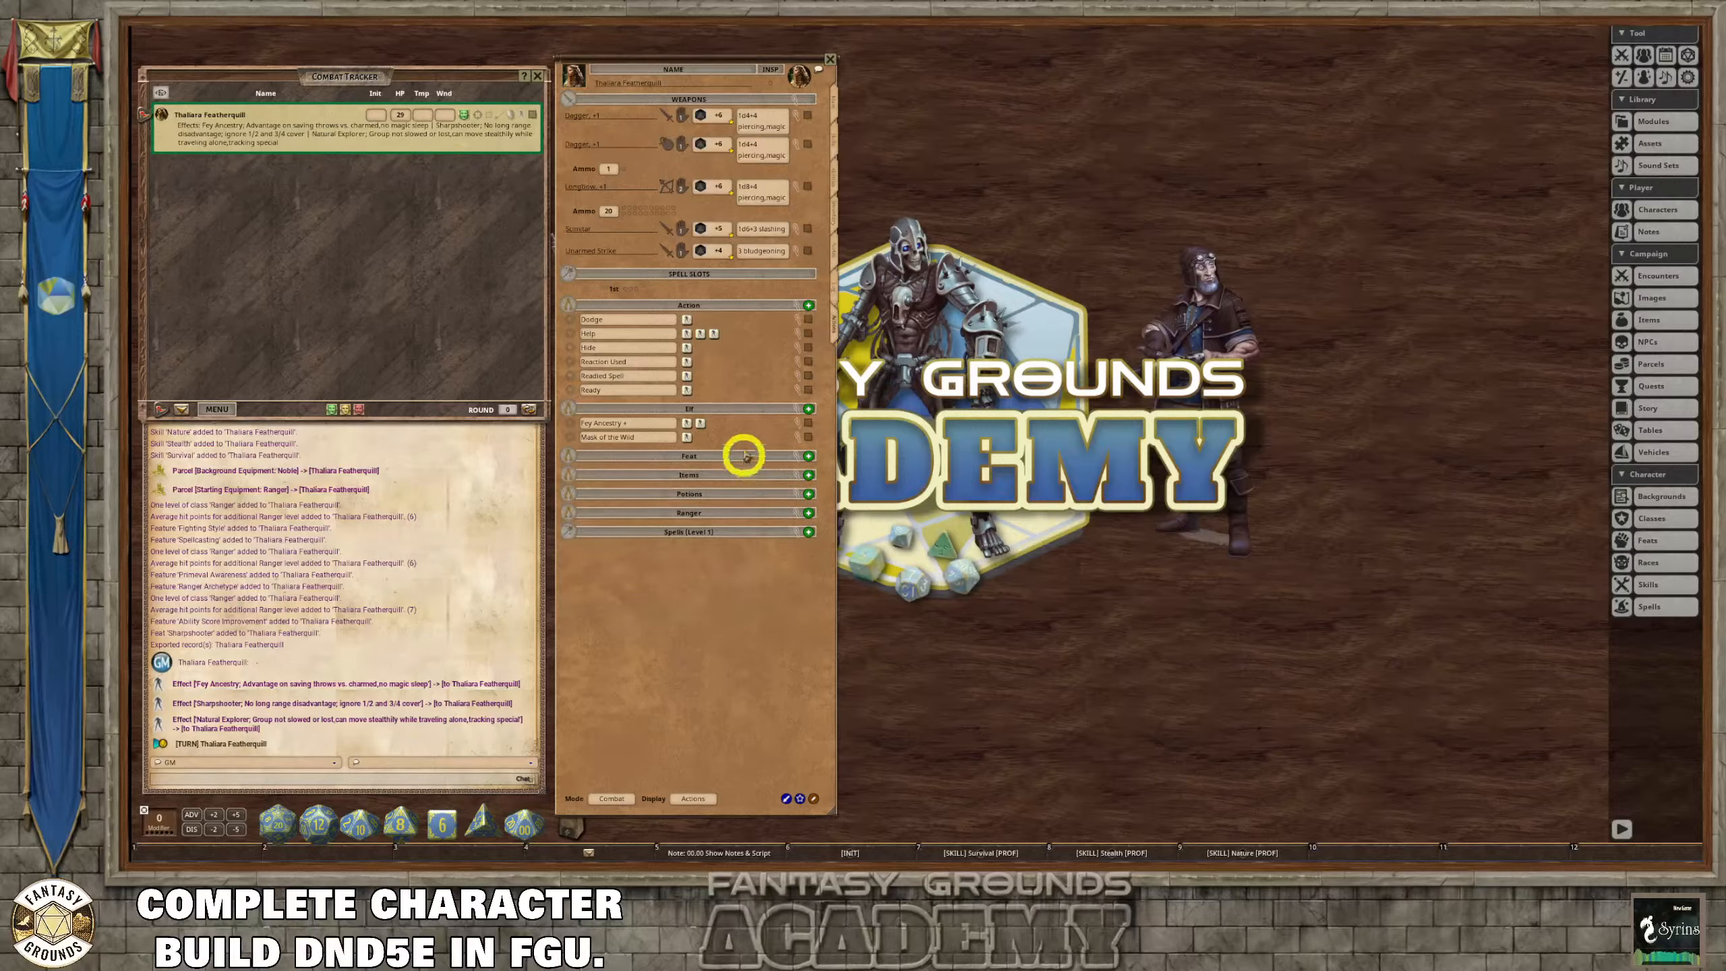
click(738, 408)
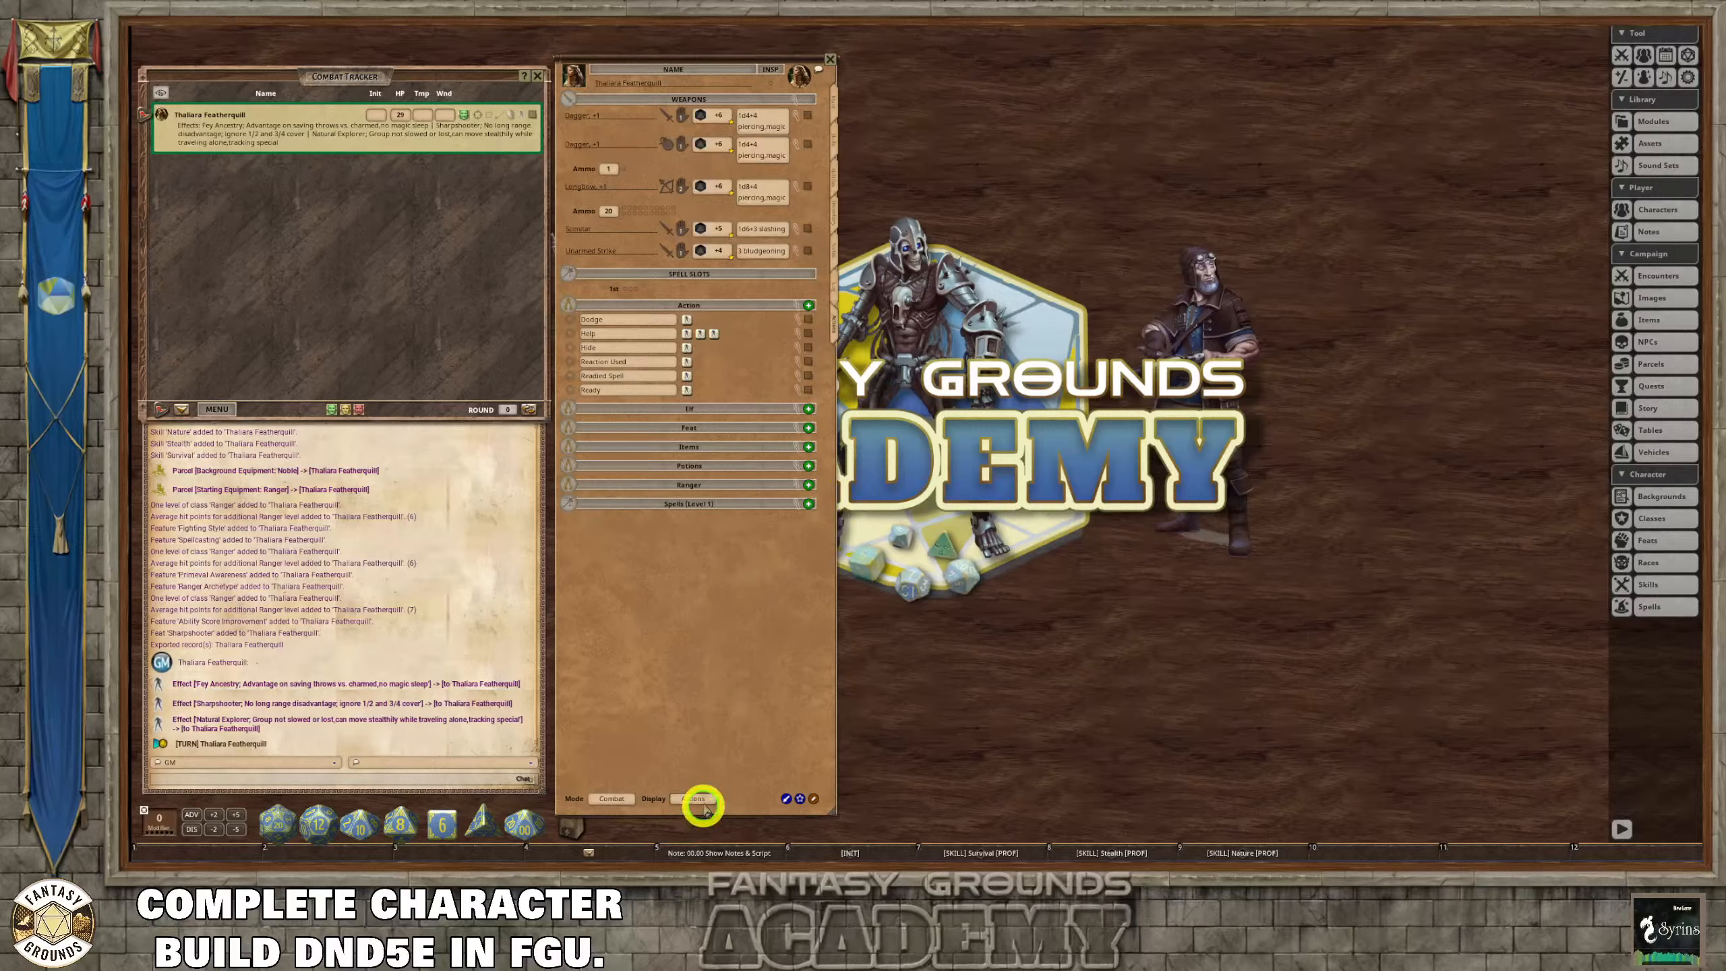
drag(704, 807, 703, 794)
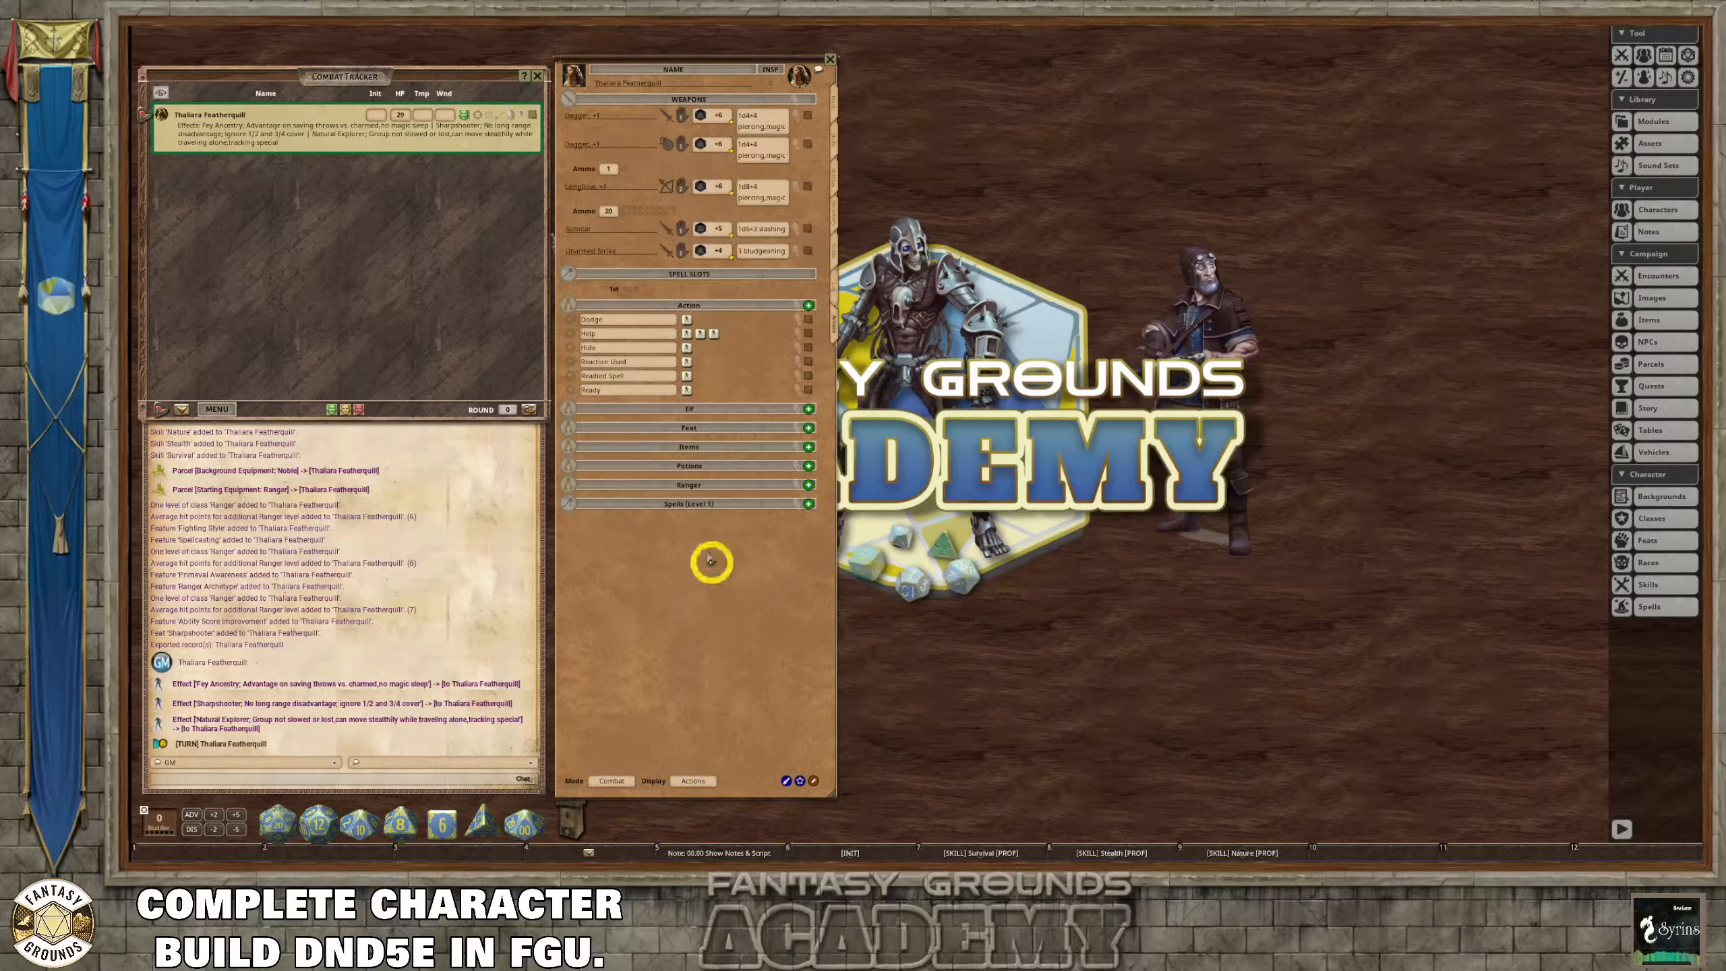
Expand the Spells (Level 1), Ranger, Elf, Feat, Items and Potions power groups again.
click(713, 503)
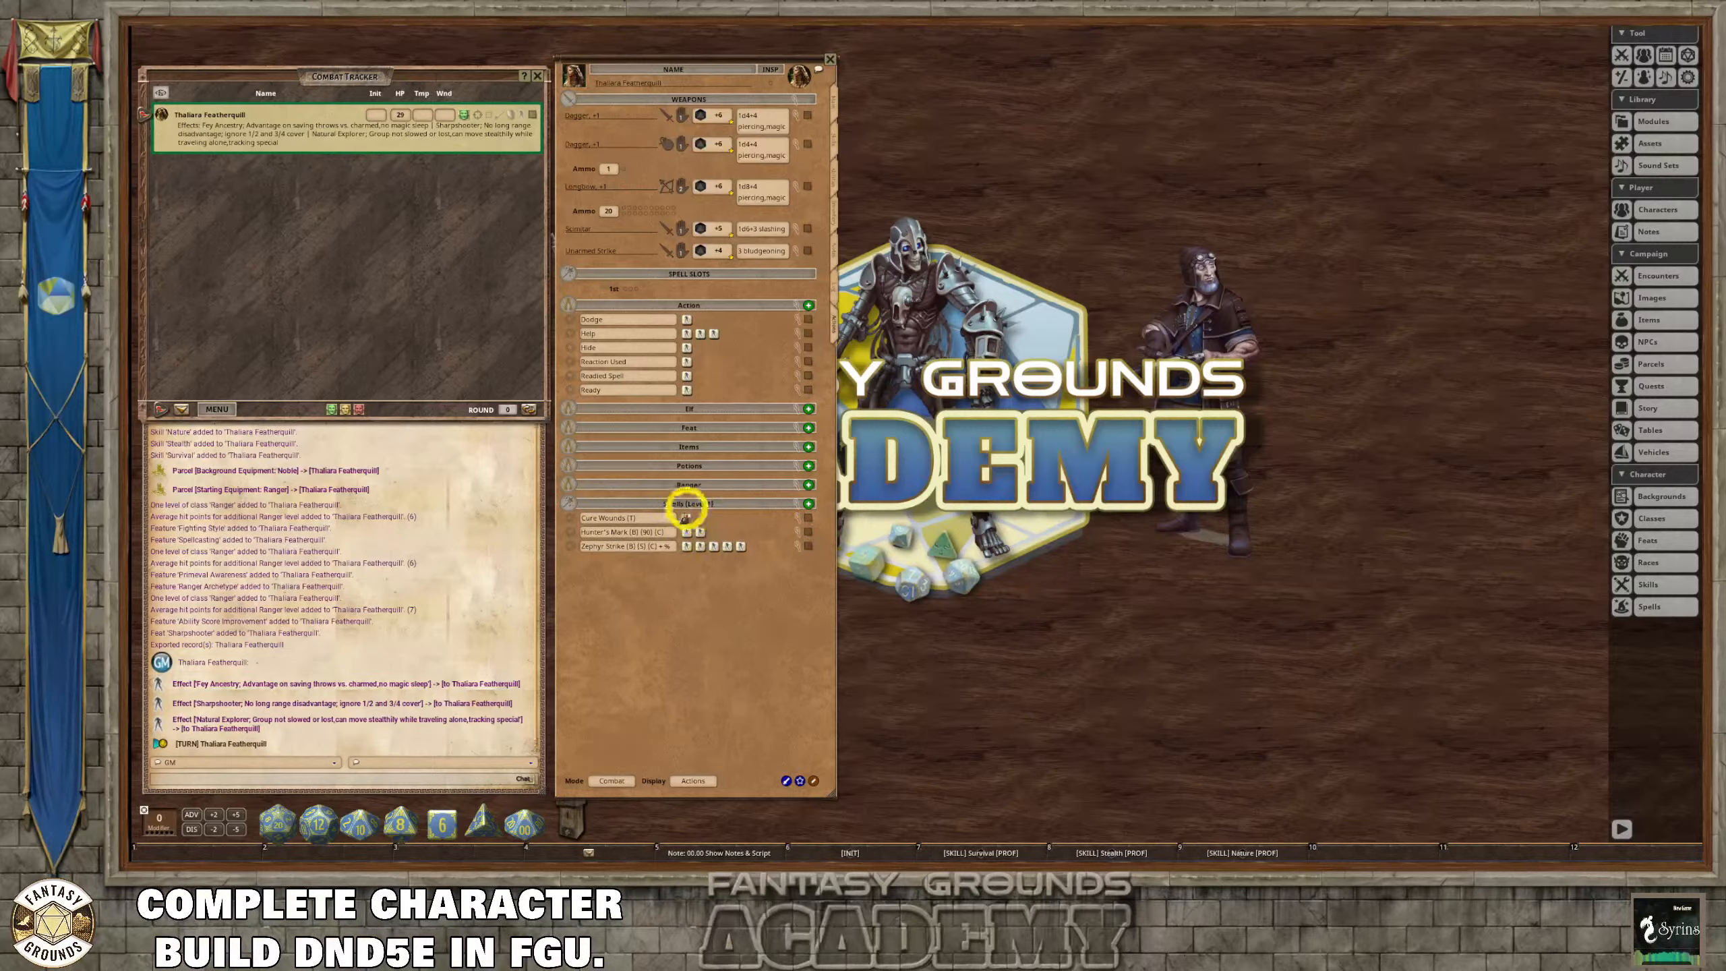
click(689, 485)
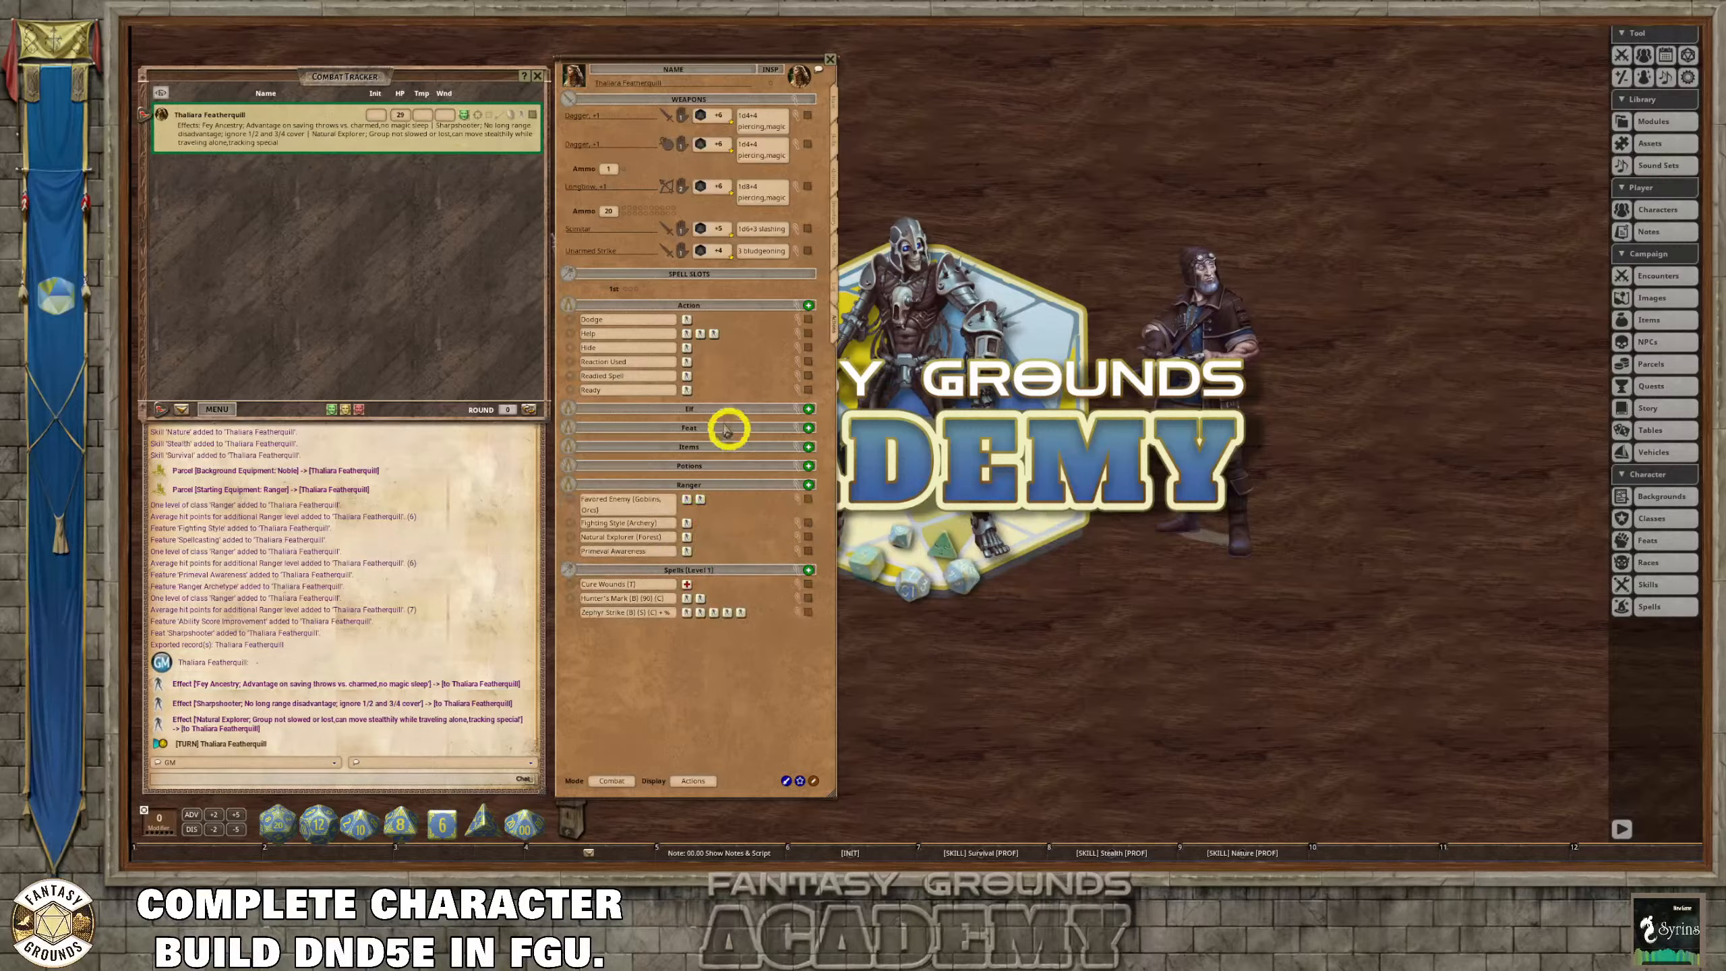
click(705, 408)
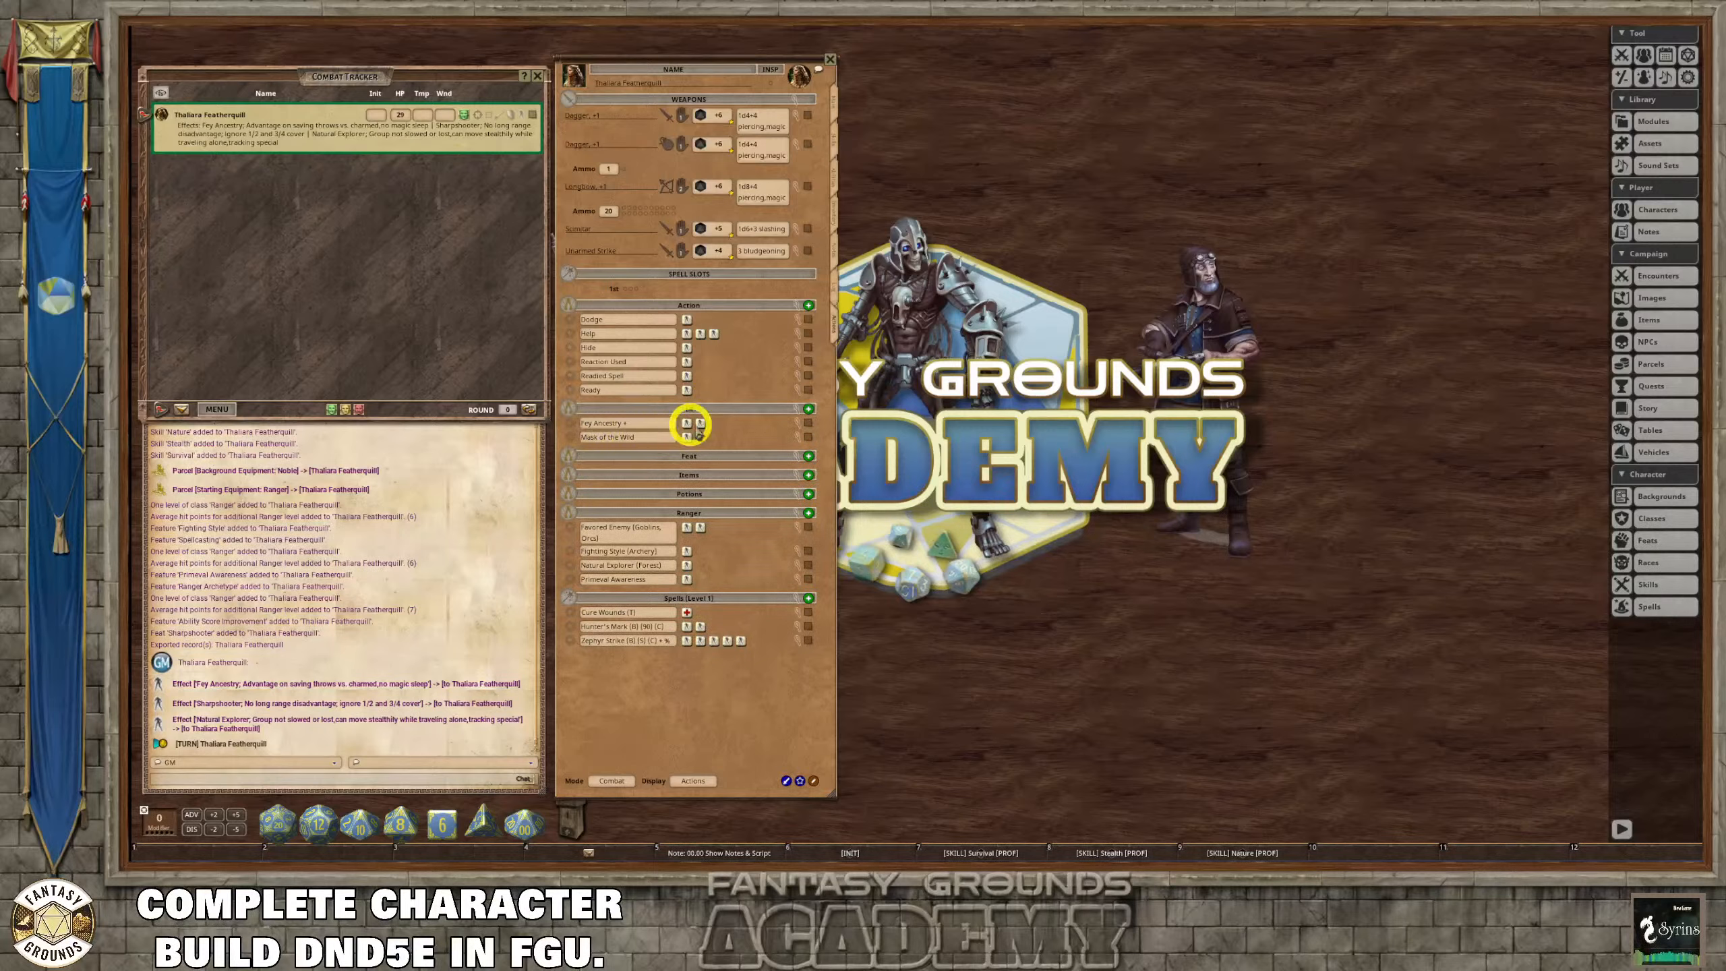
click(705, 456)
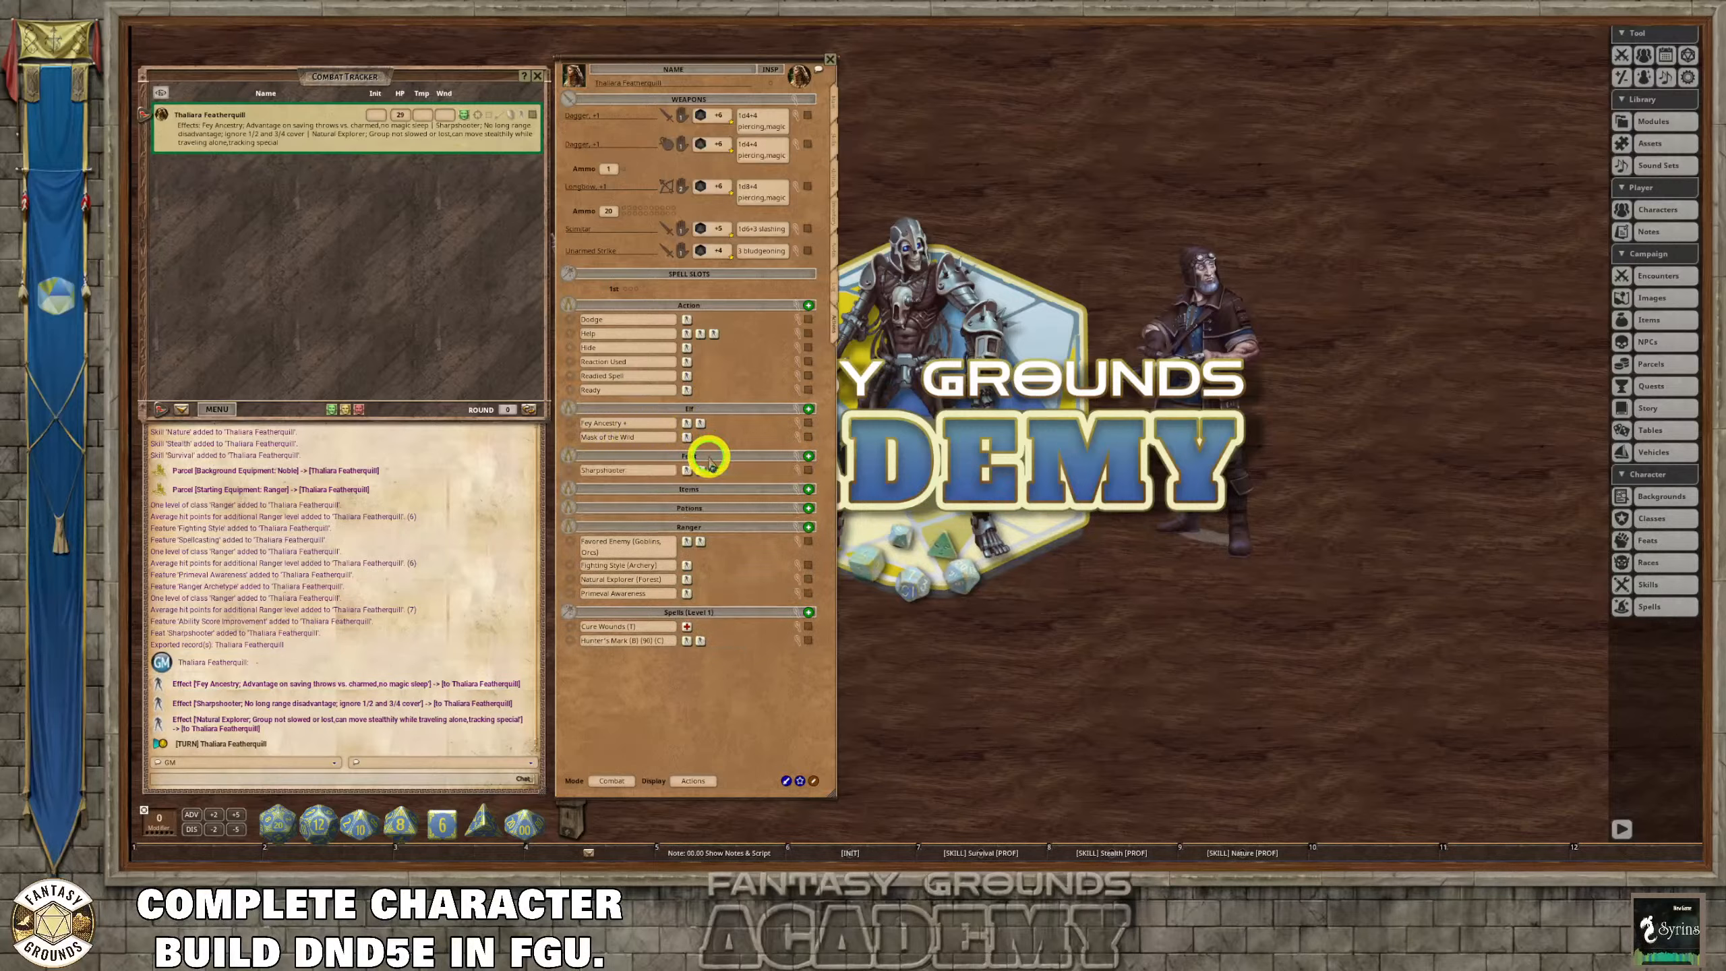
click(732, 490)
click(730, 562)
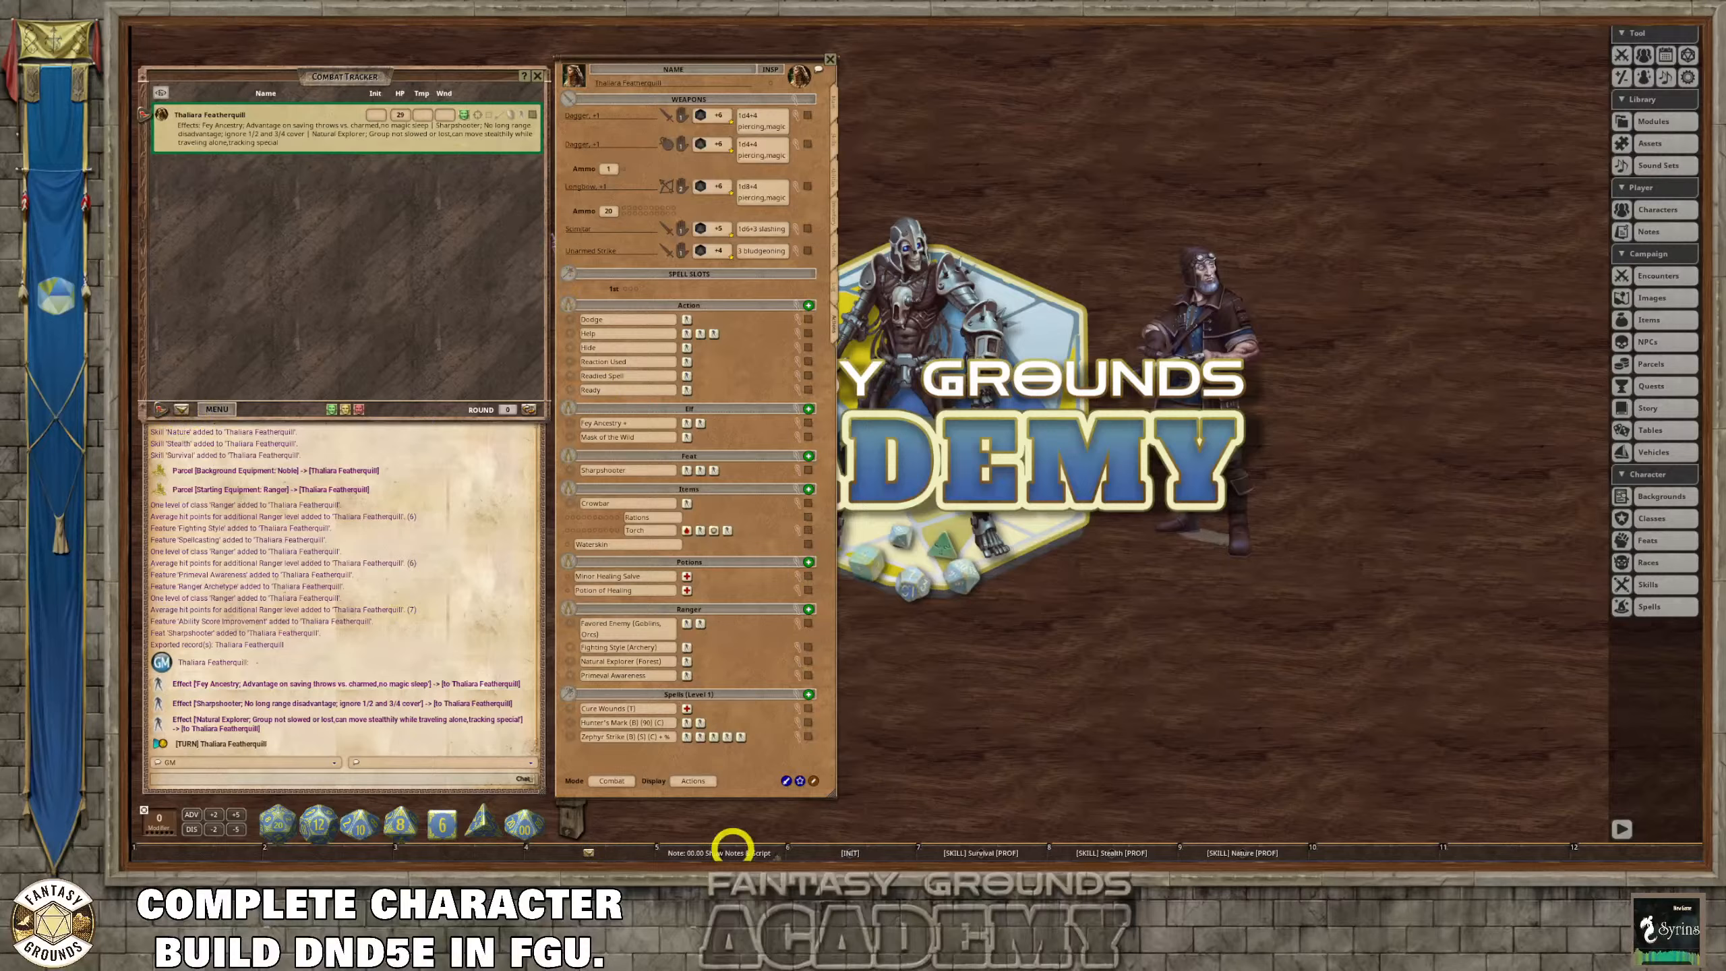
From the character's class and level details, add the Monster Slayer specialization to the hotkey bar and open its description.
click(840, 112)
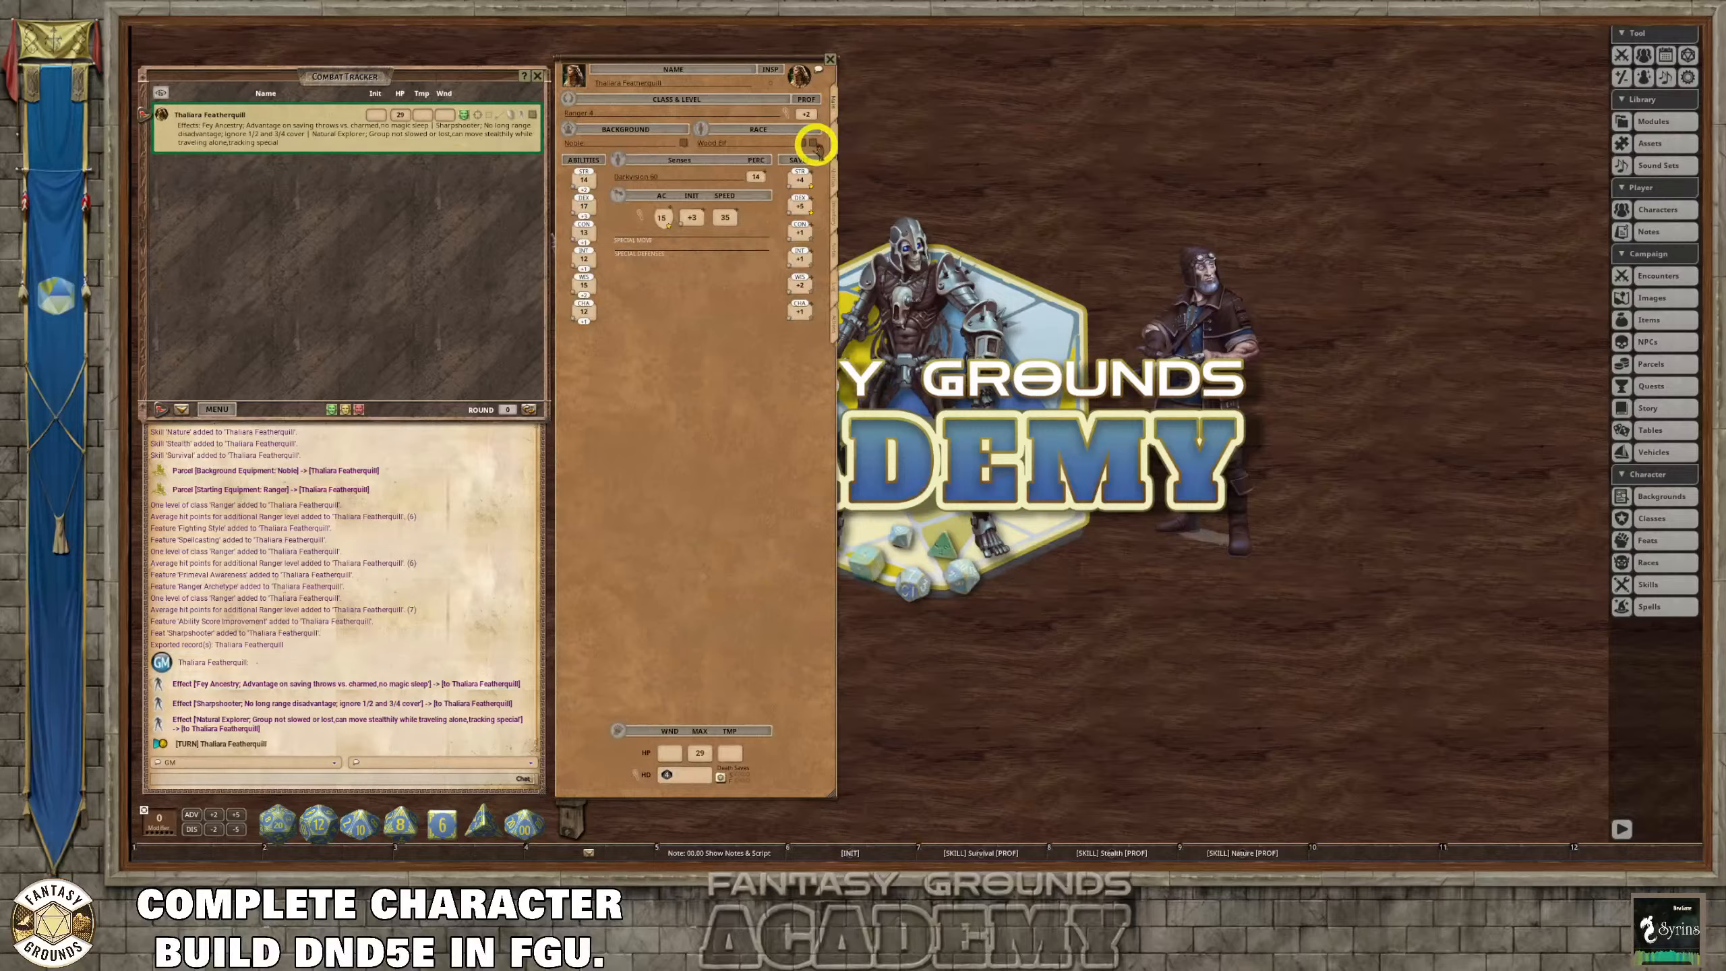
click(787, 114)
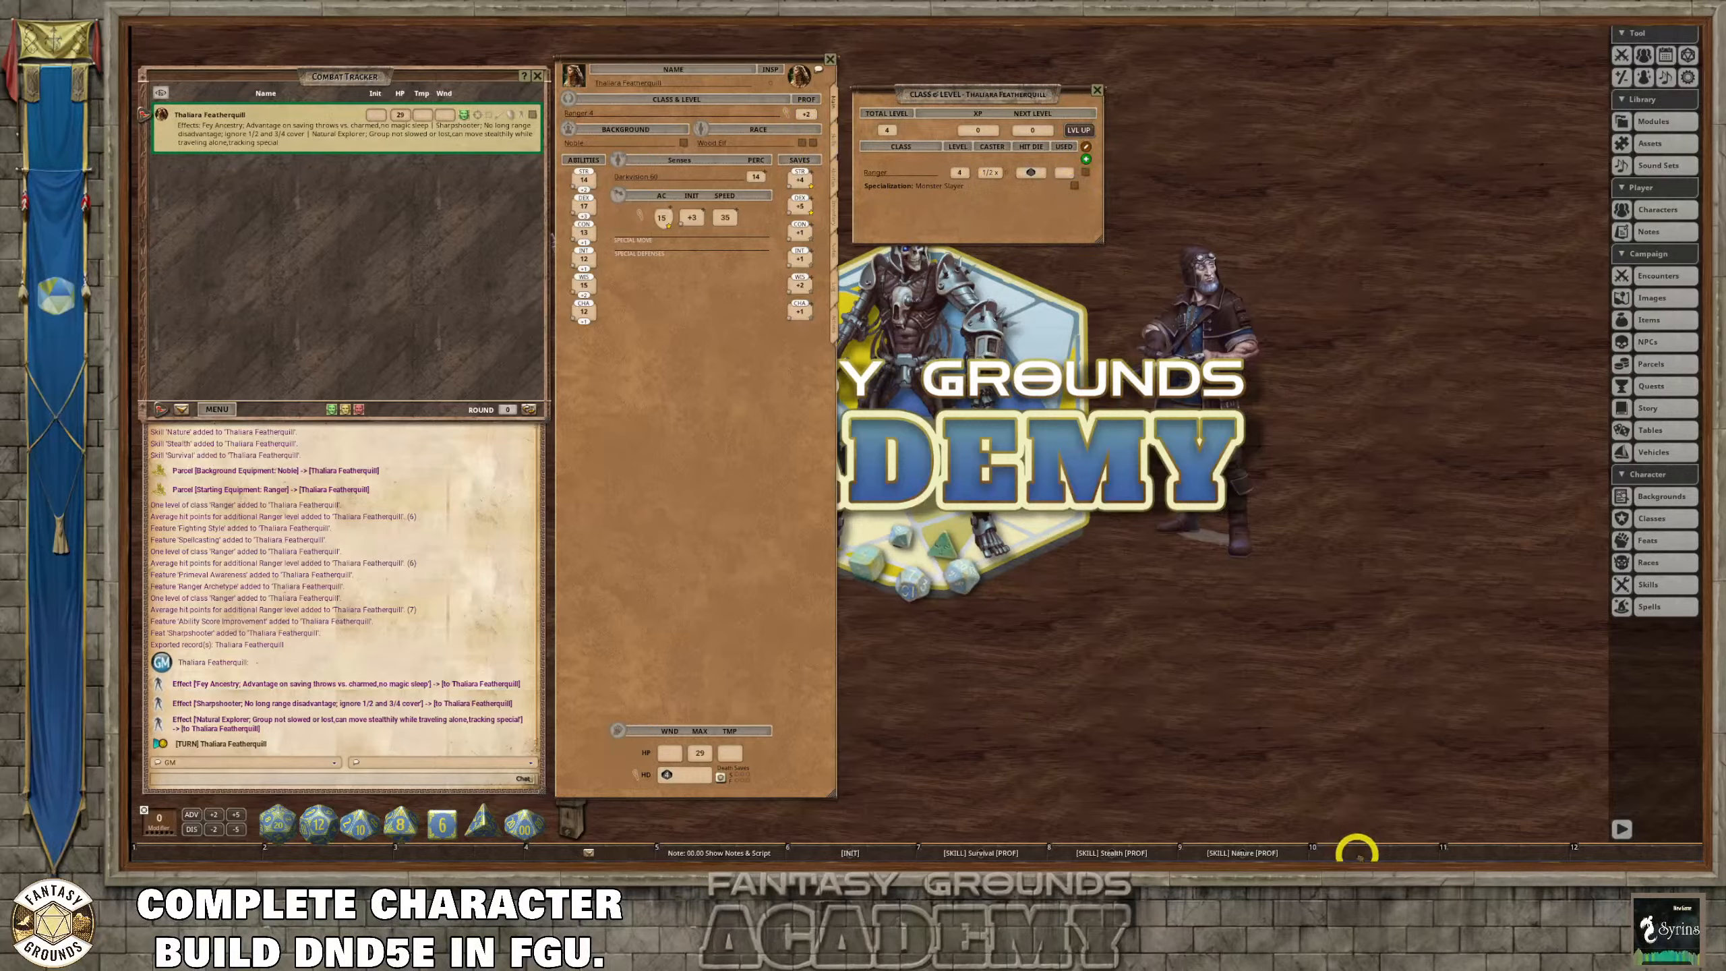
click(1371, 851)
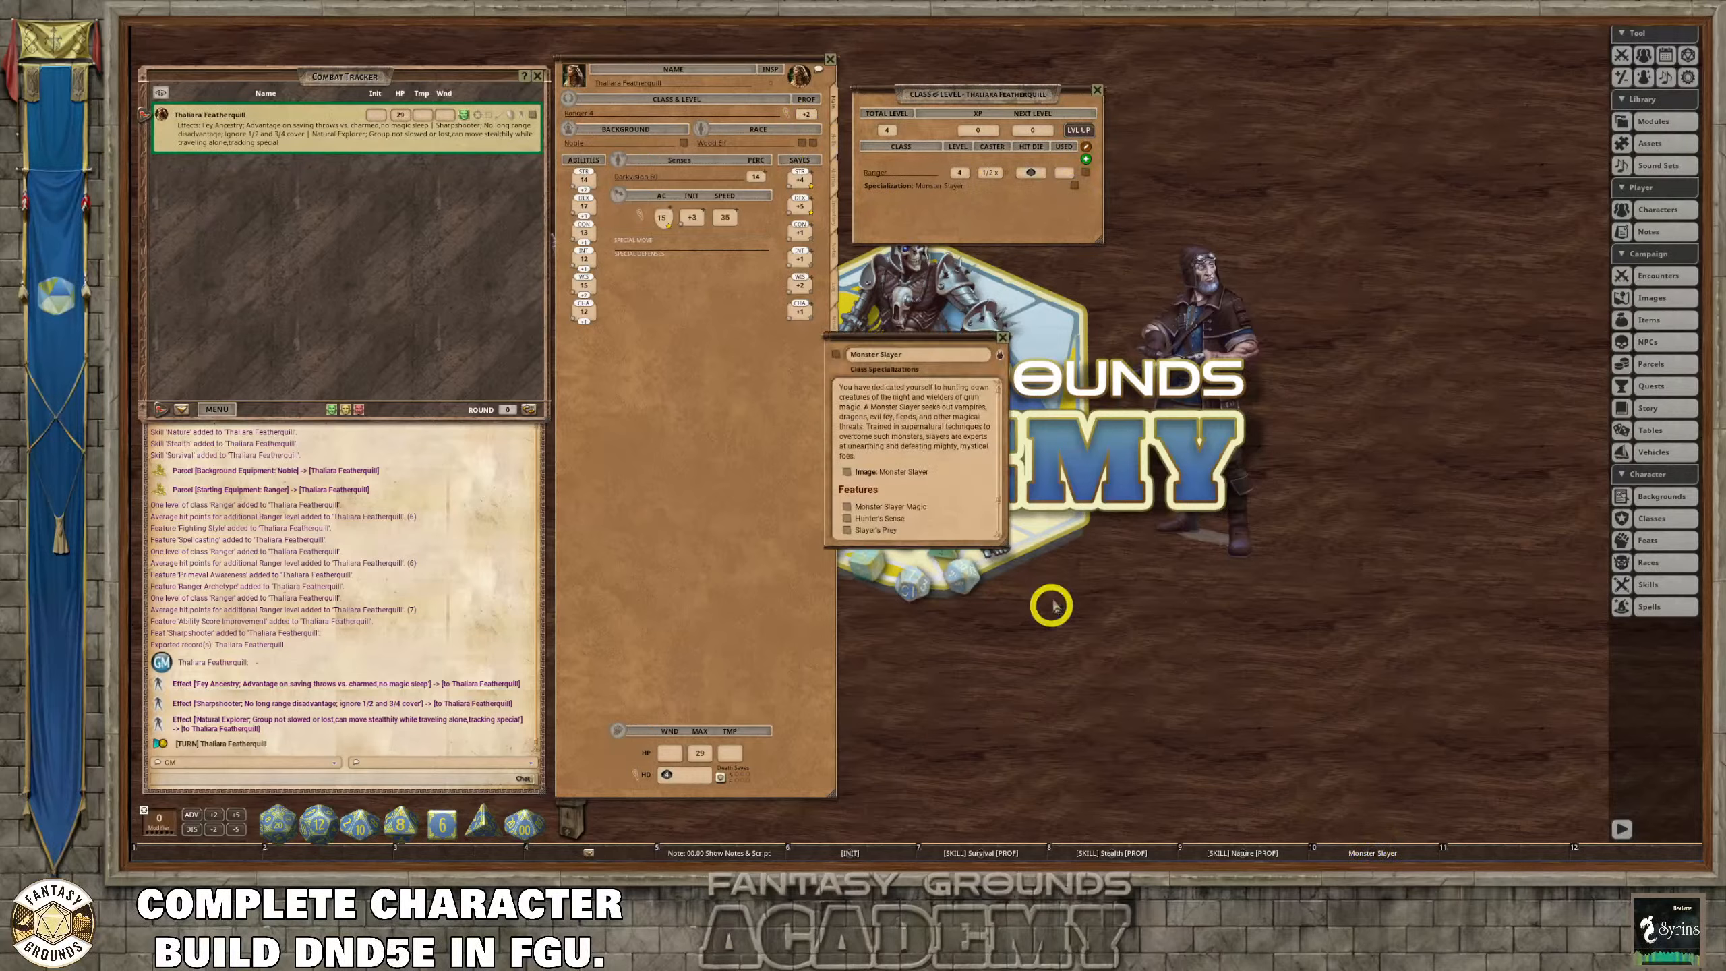
scroll(950, 476, up, 2)
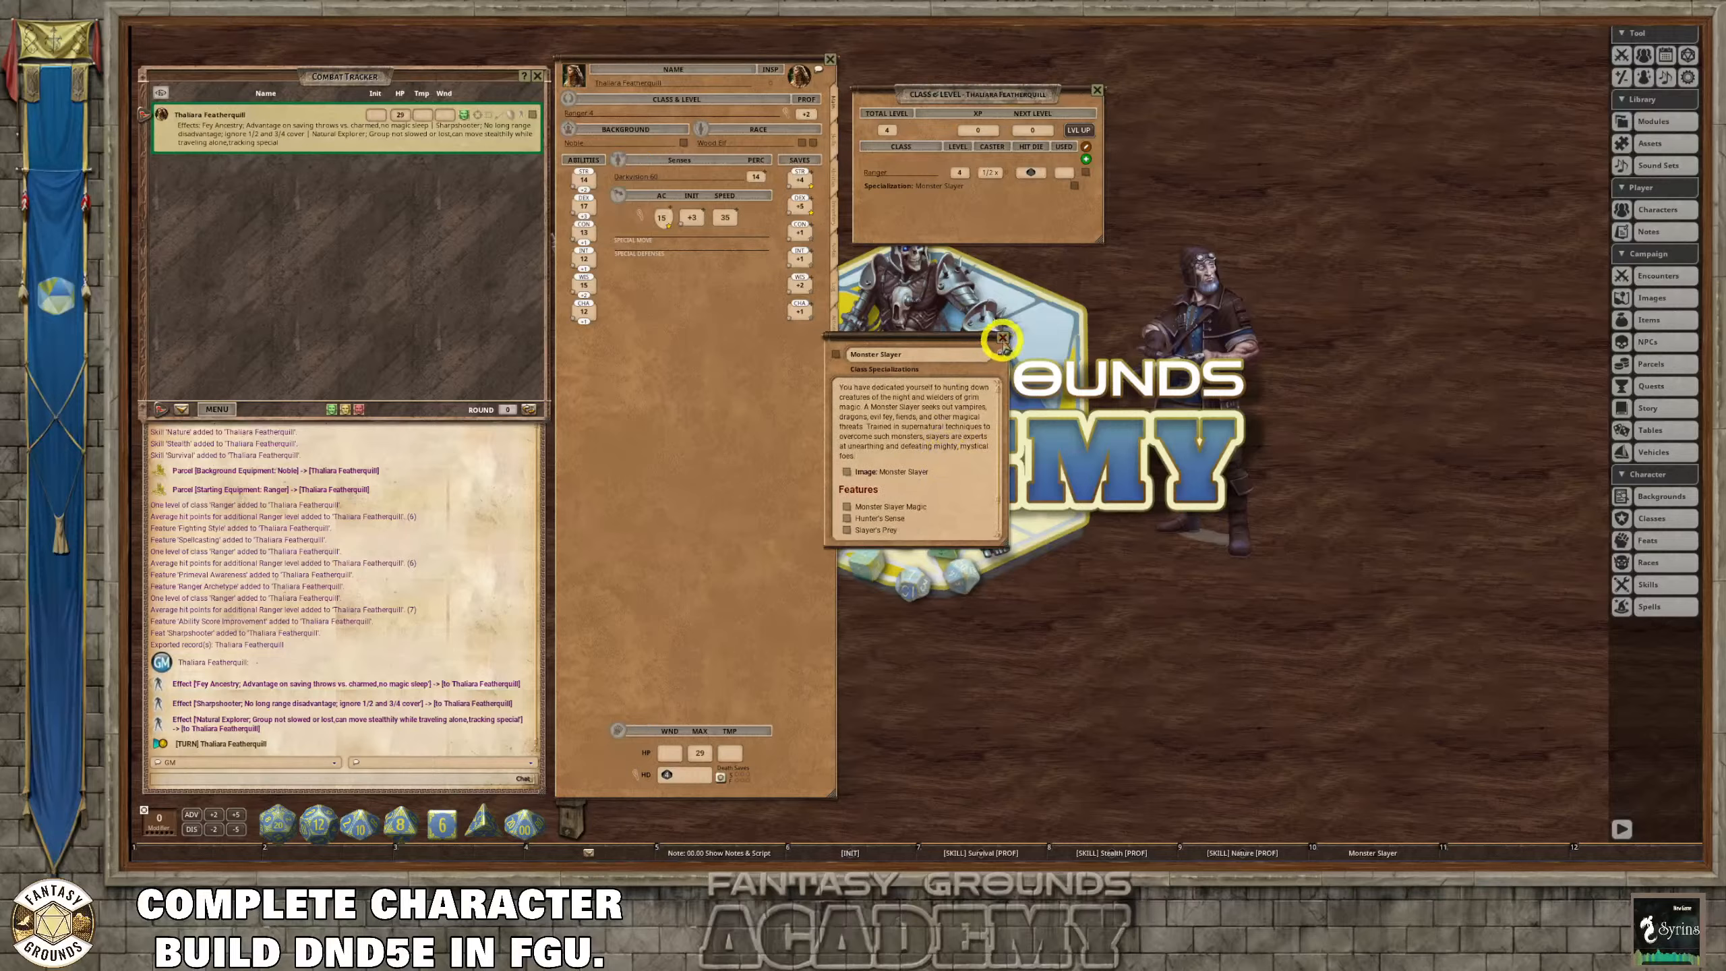
Open the Monster Slayer Magic feature and enlarge its window to show the whole spell table.
click(849, 507)
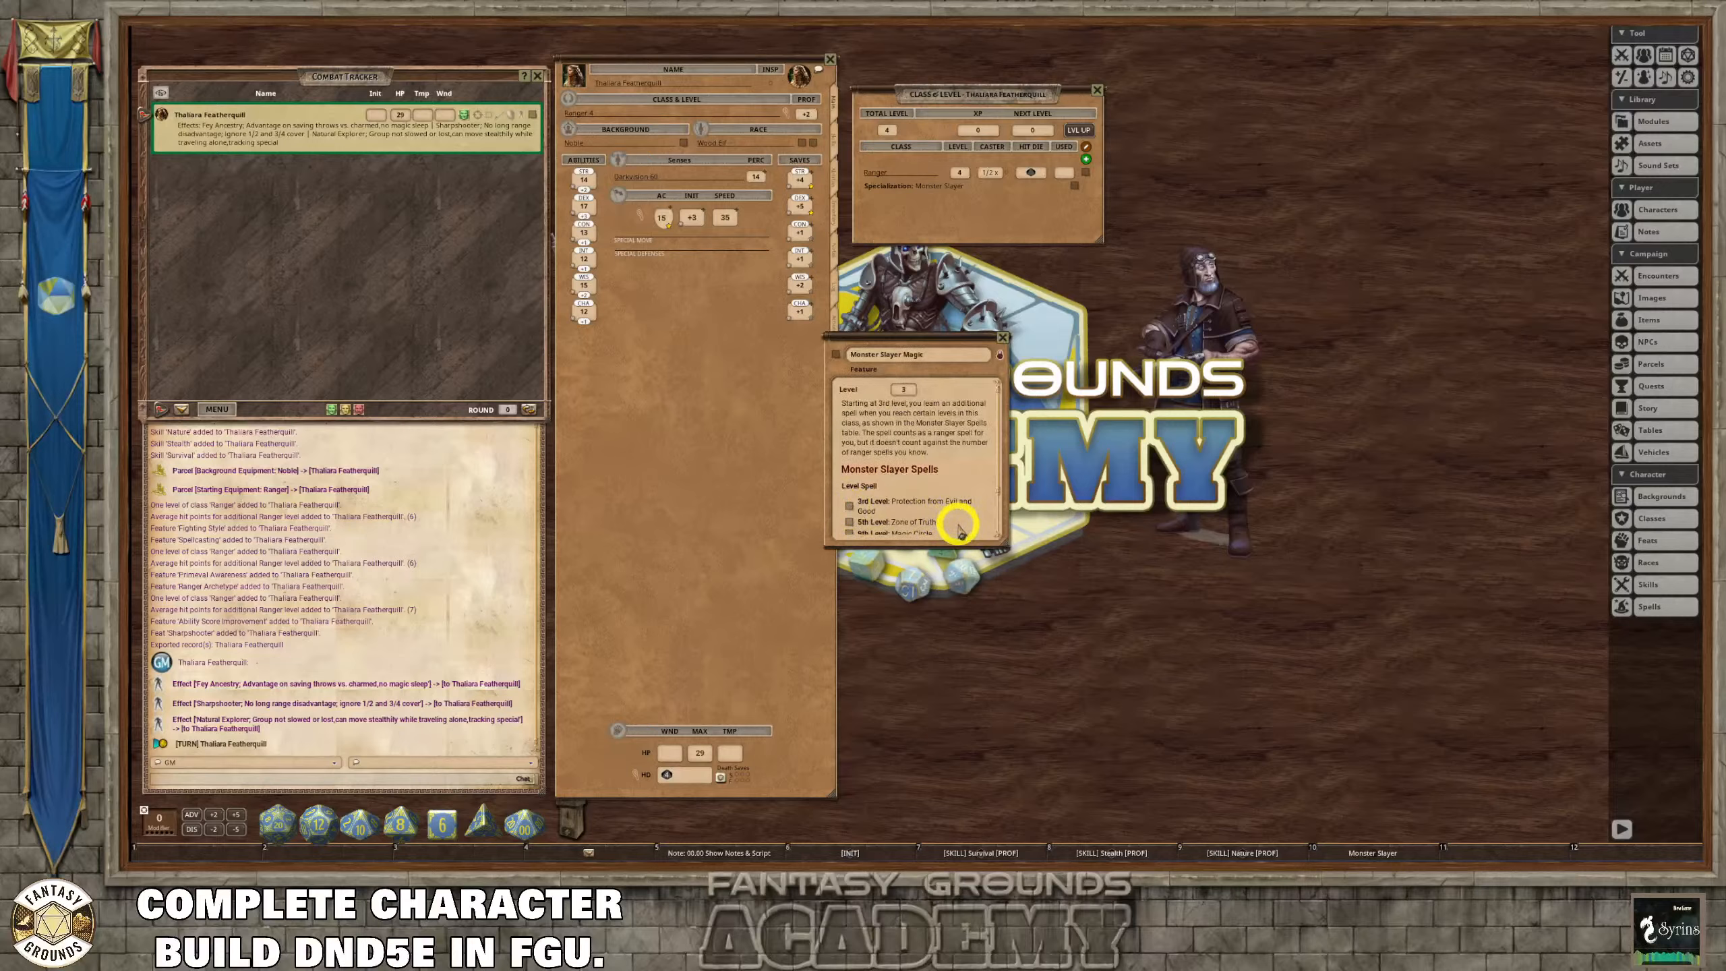
drag(1006, 543, 1162, 686)
drag(955, 340, 970, 240)
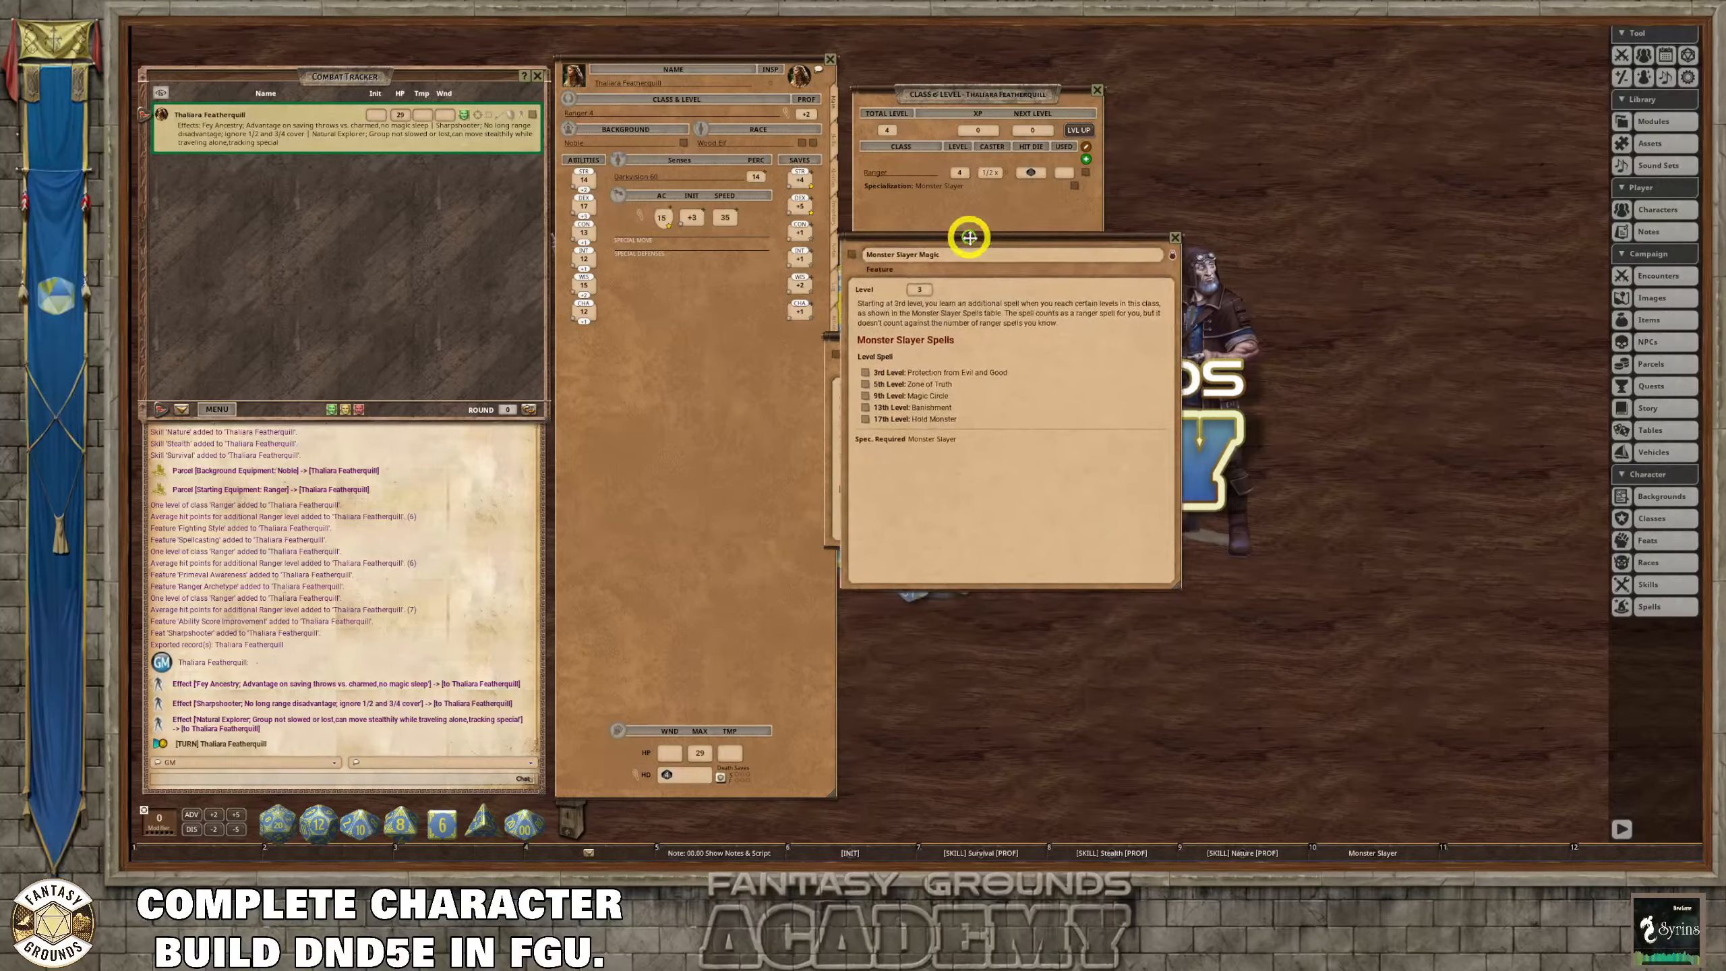
Open the 3rd-level Protection from Evil and Good spell from the table and read its description.
click(864, 373)
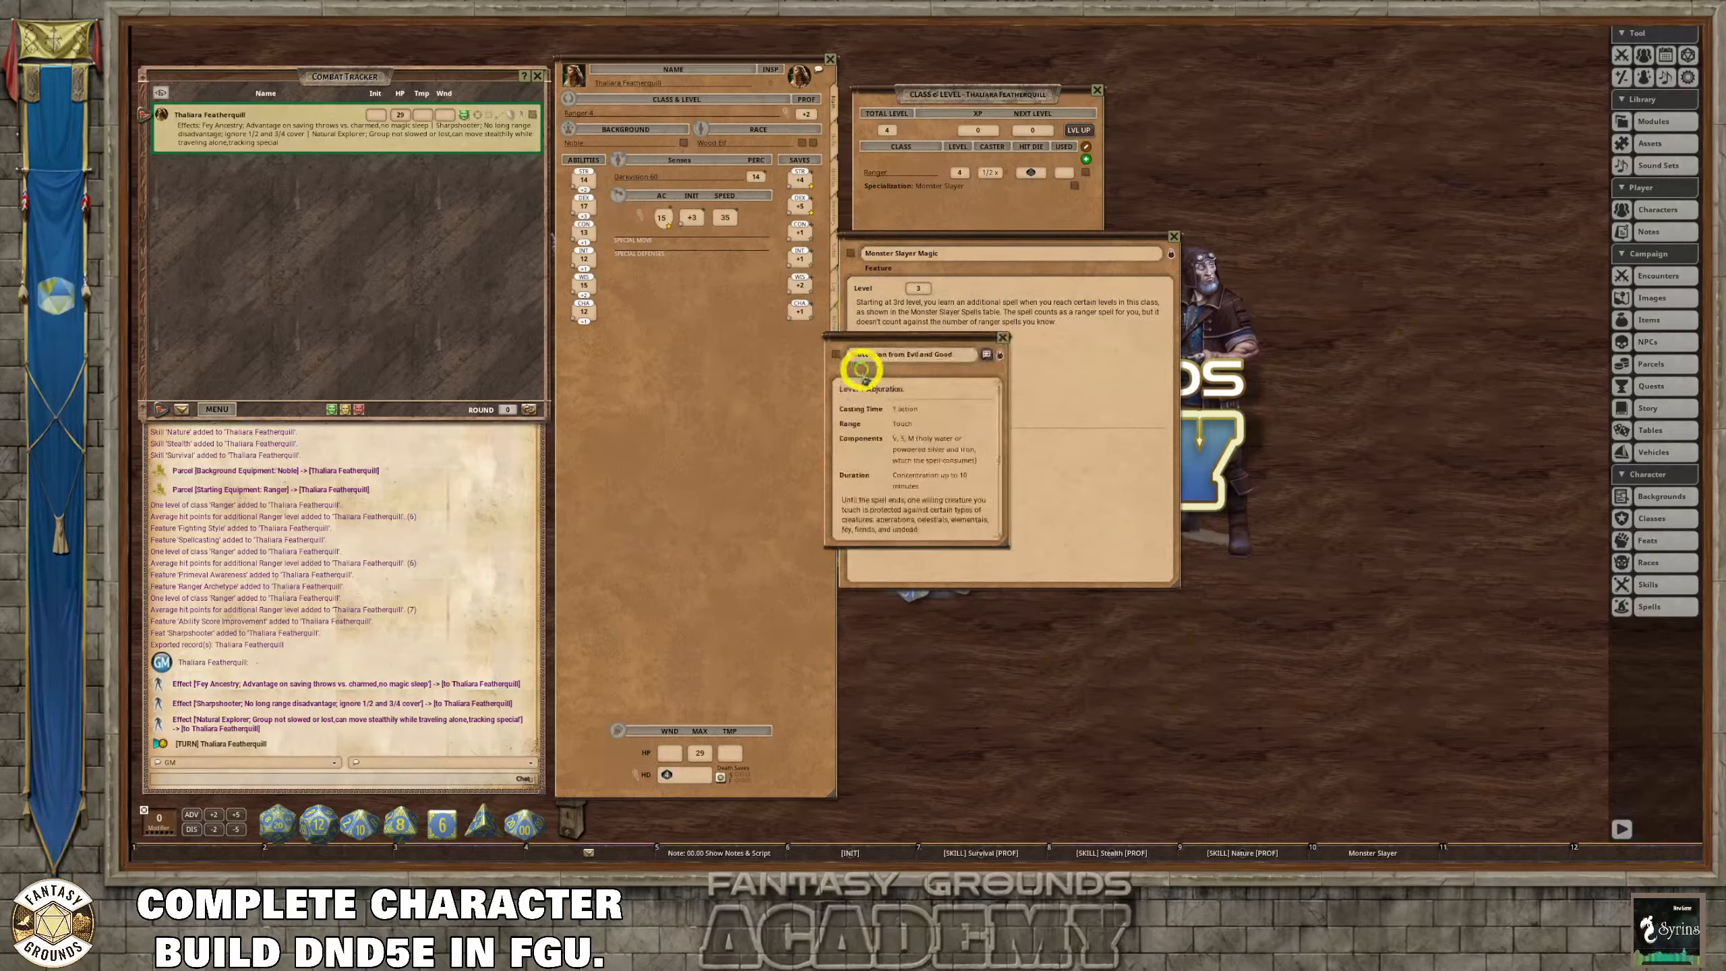
scroll(976, 508, down, 1)
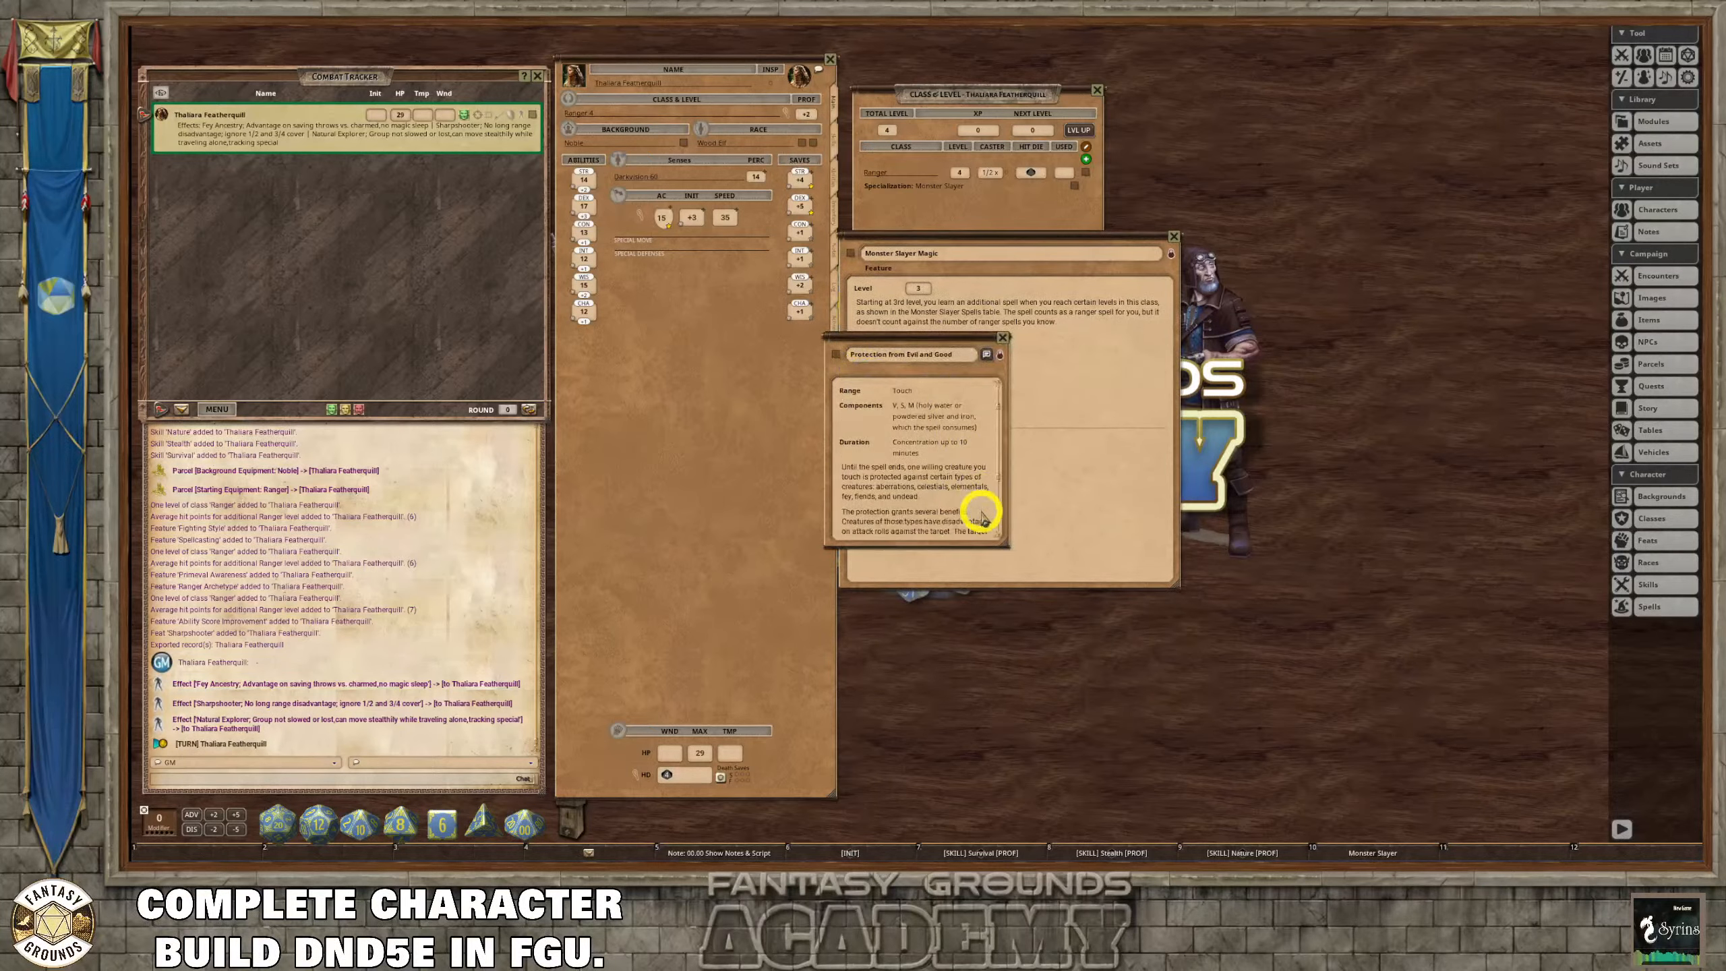
scroll(981, 516, down, 1)
scroll(982, 517, down, 1)
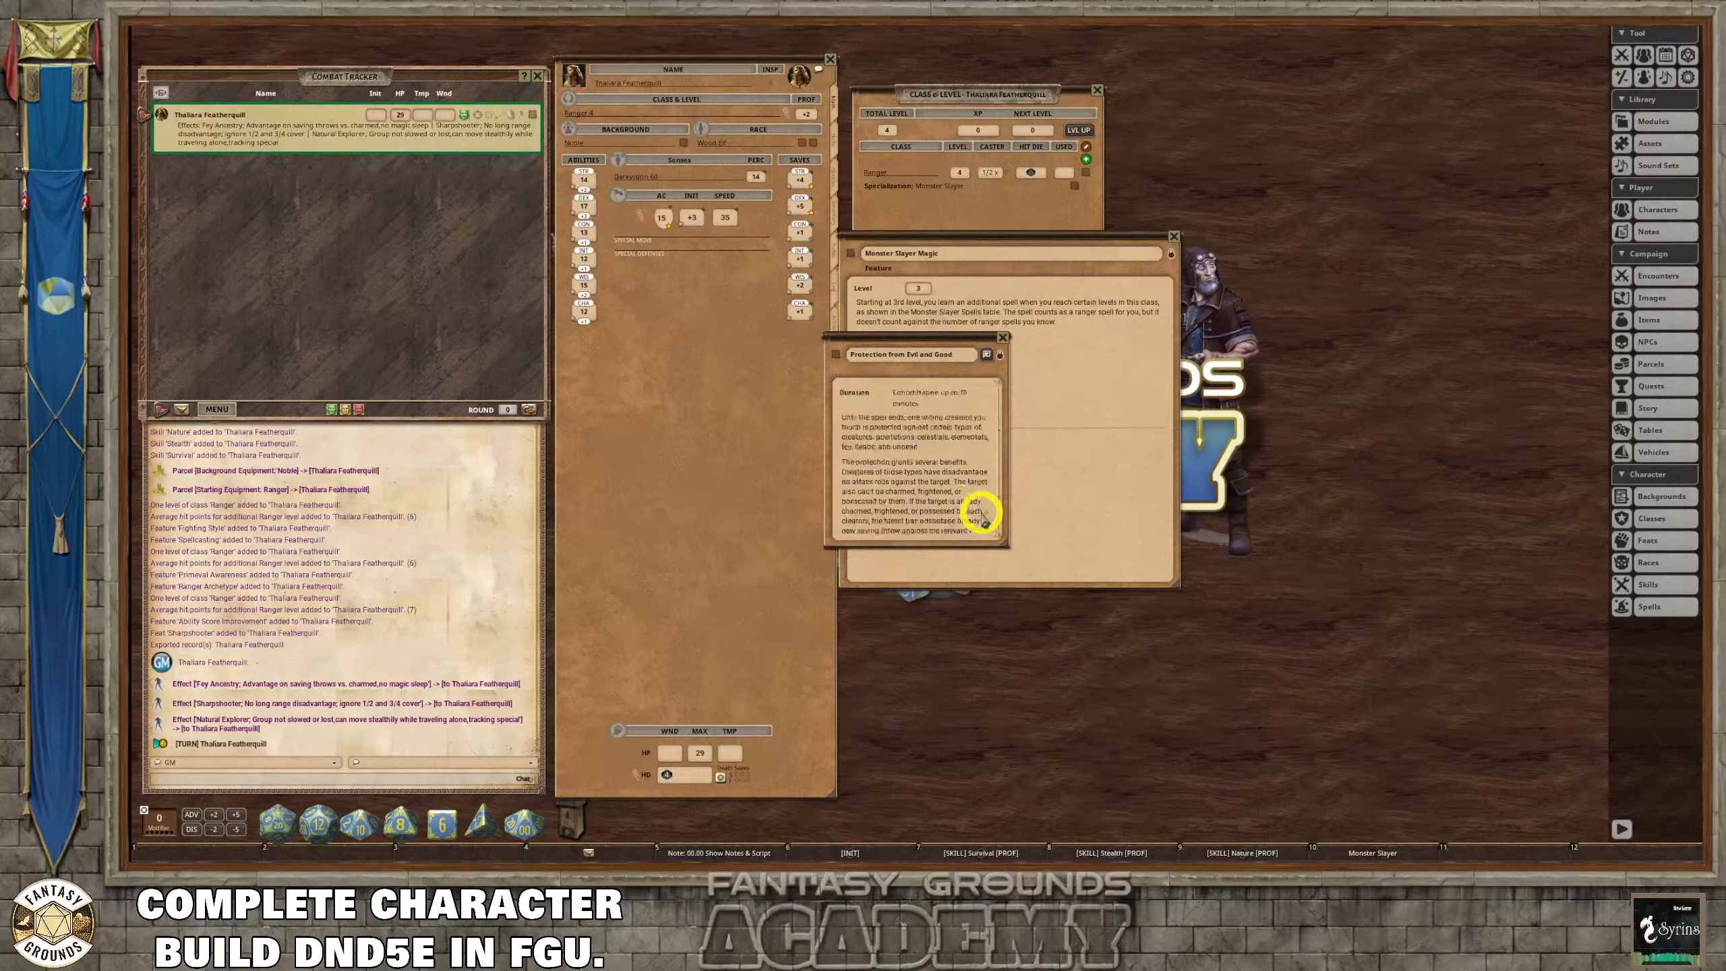
scroll(983, 518, up, 3)
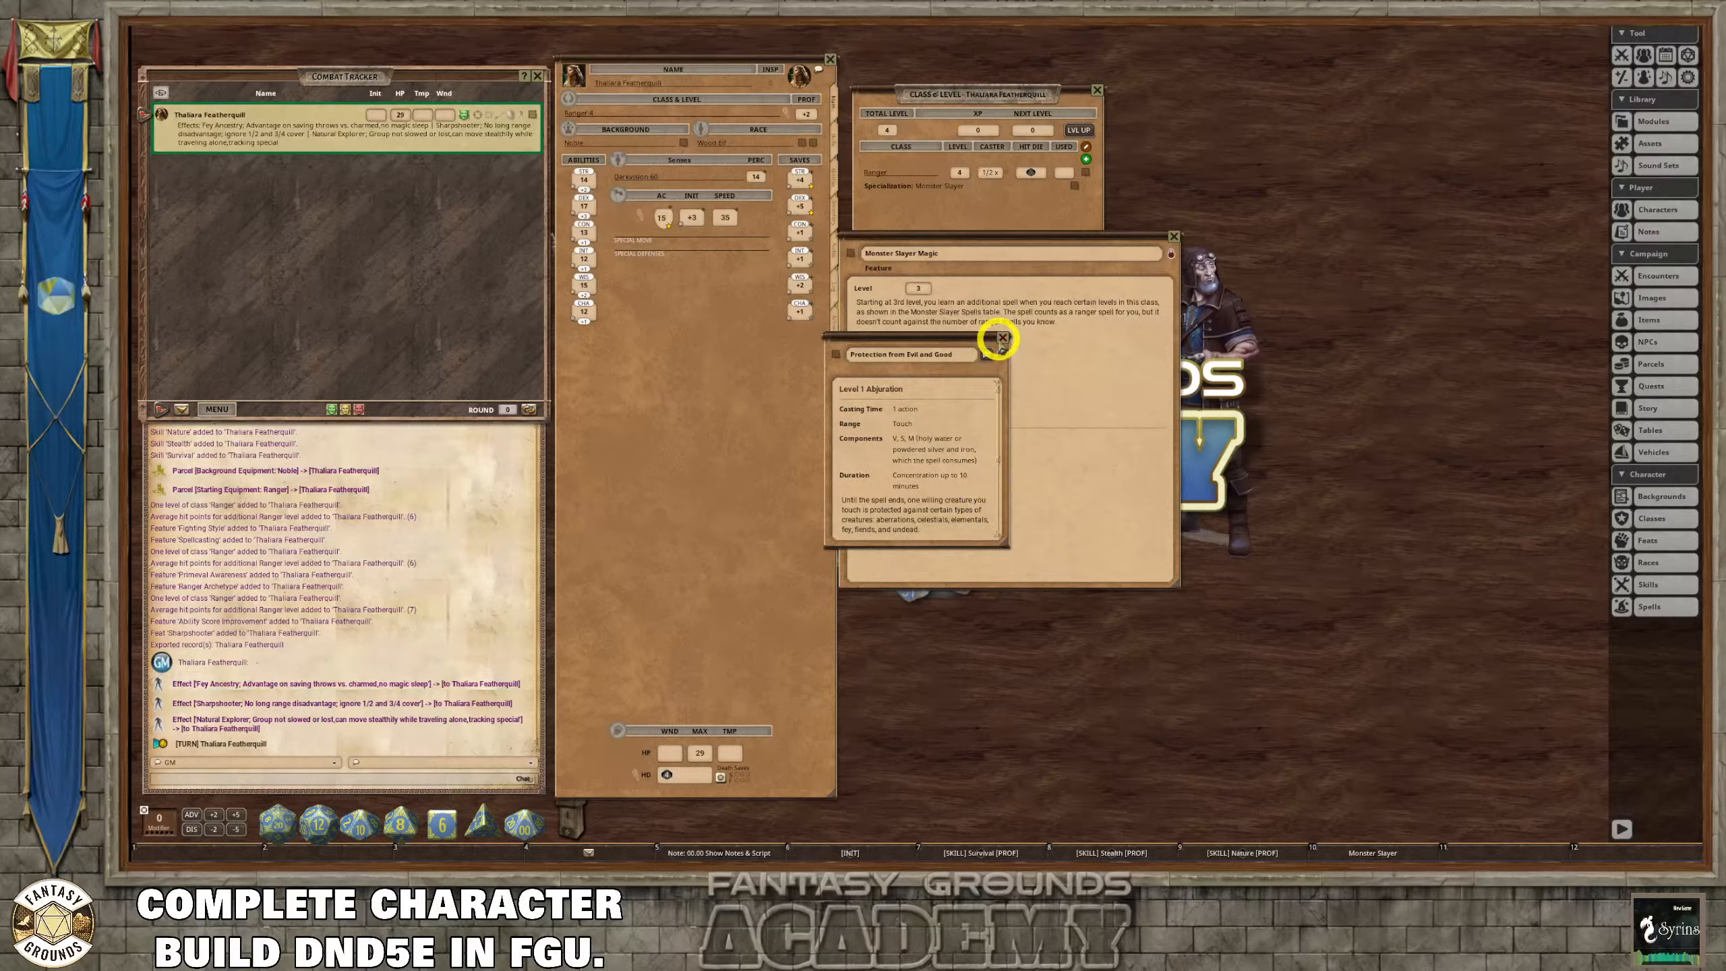
Close the spell and Monster Slayer Magic descriptions, read the Hunter's Sense feature beside Monster Slayer, and show the character's actions.
click(1003, 337)
click(1174, 236)
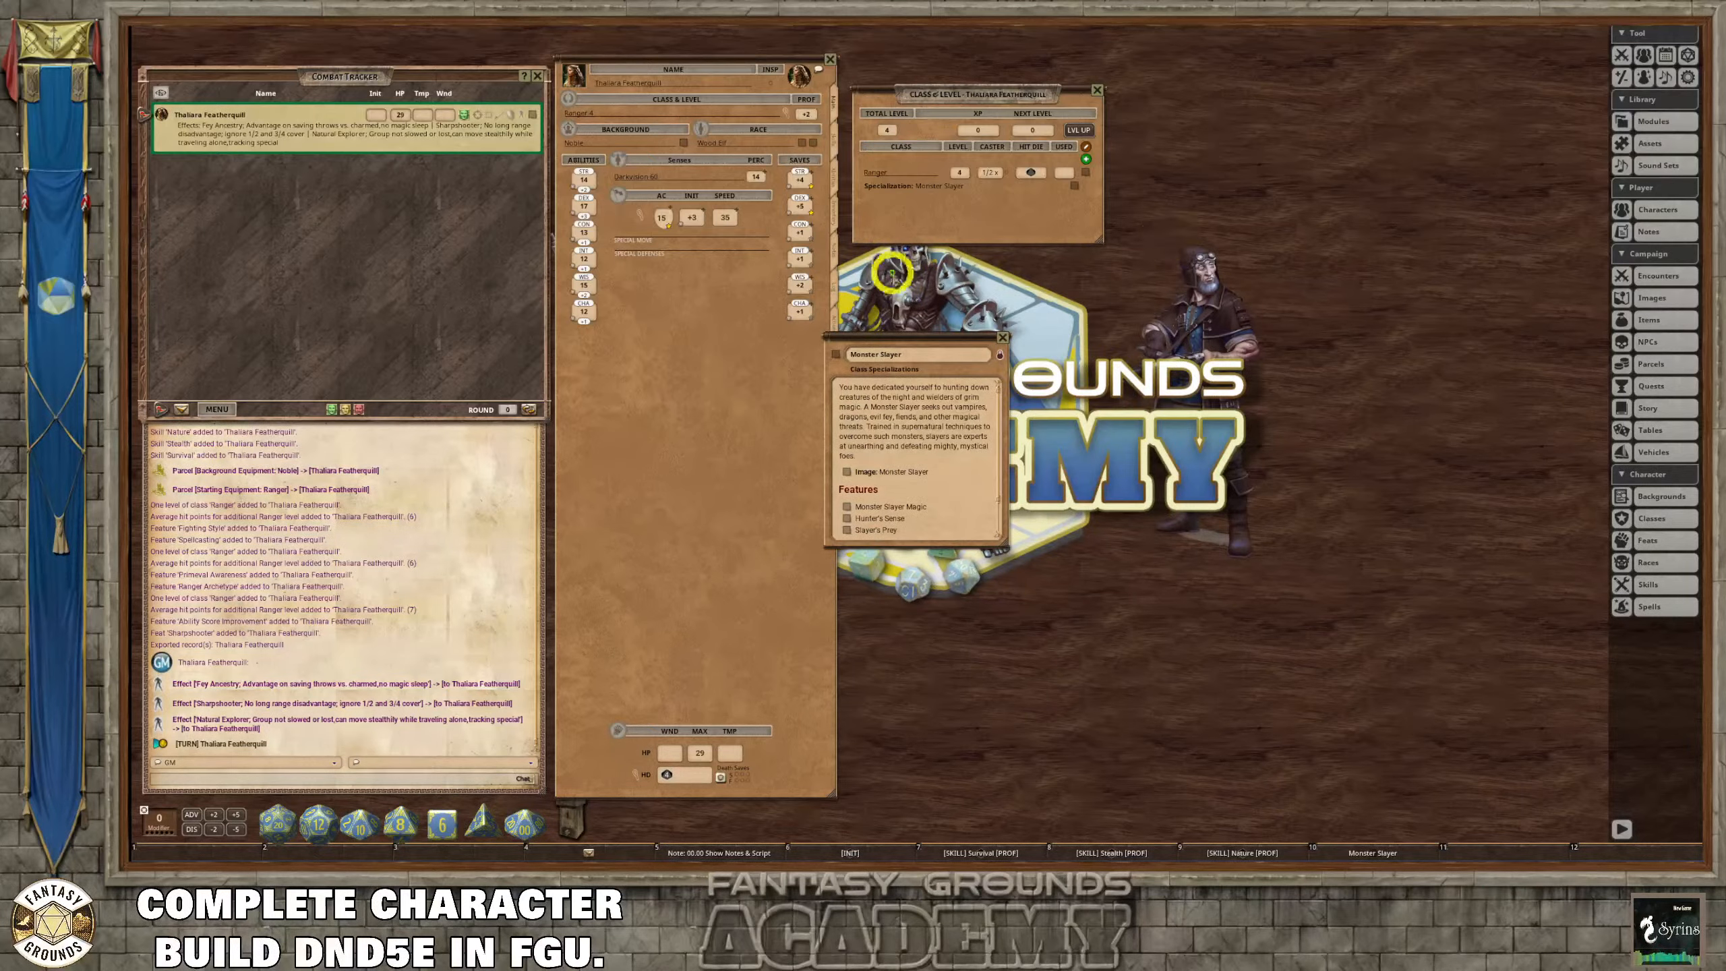
click(847, 518)
scroll(931, 493, down, 3)
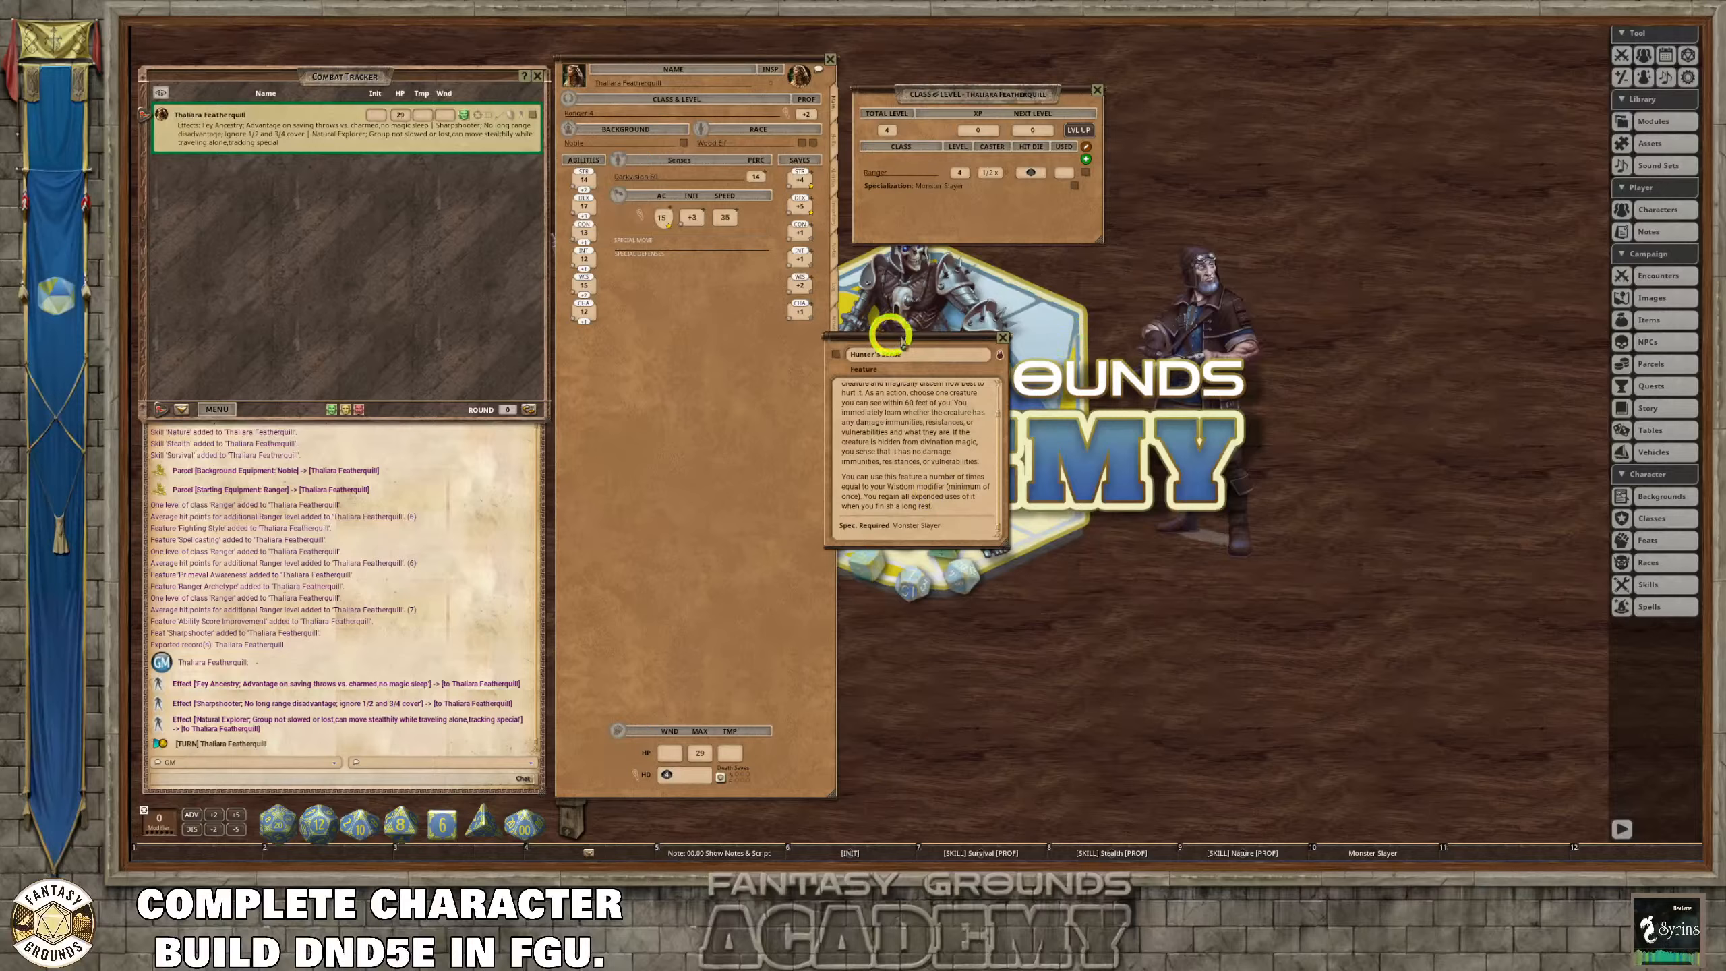
drag(887, 338, 1058, 331)
click(835, 316)
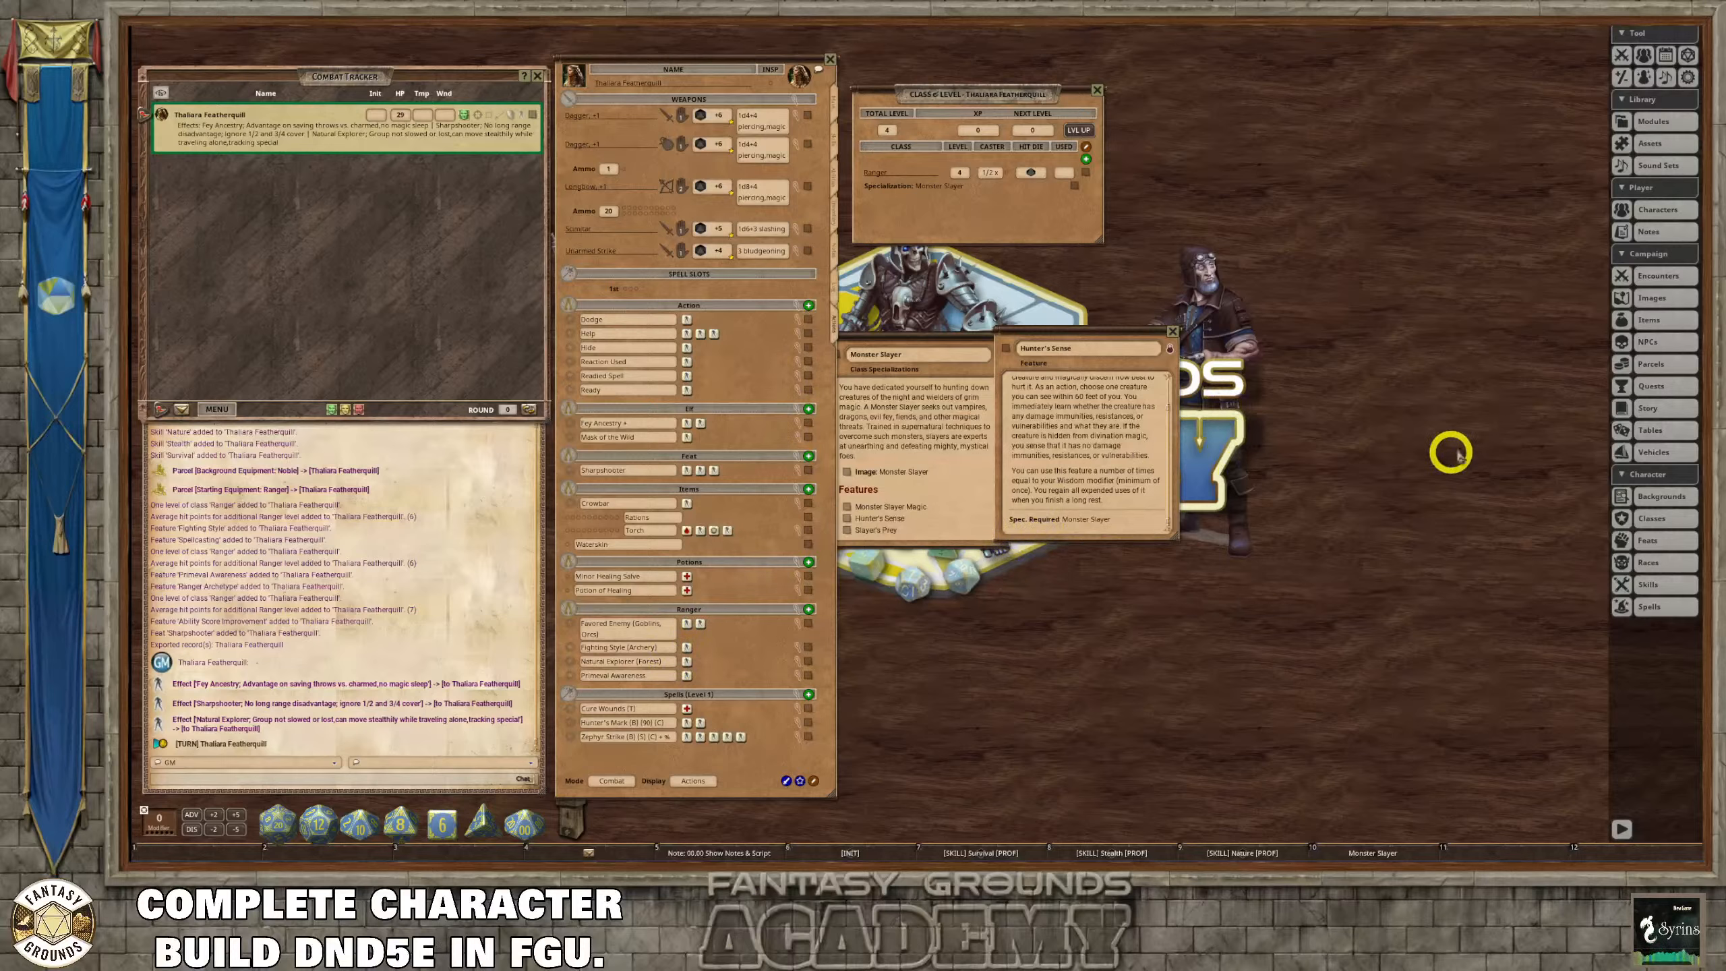
List Ranger powers of every level in the SE Effects Coding - Class Features spell group, keeping the list beside the Hunter's Sense description.
click(1658, 607)
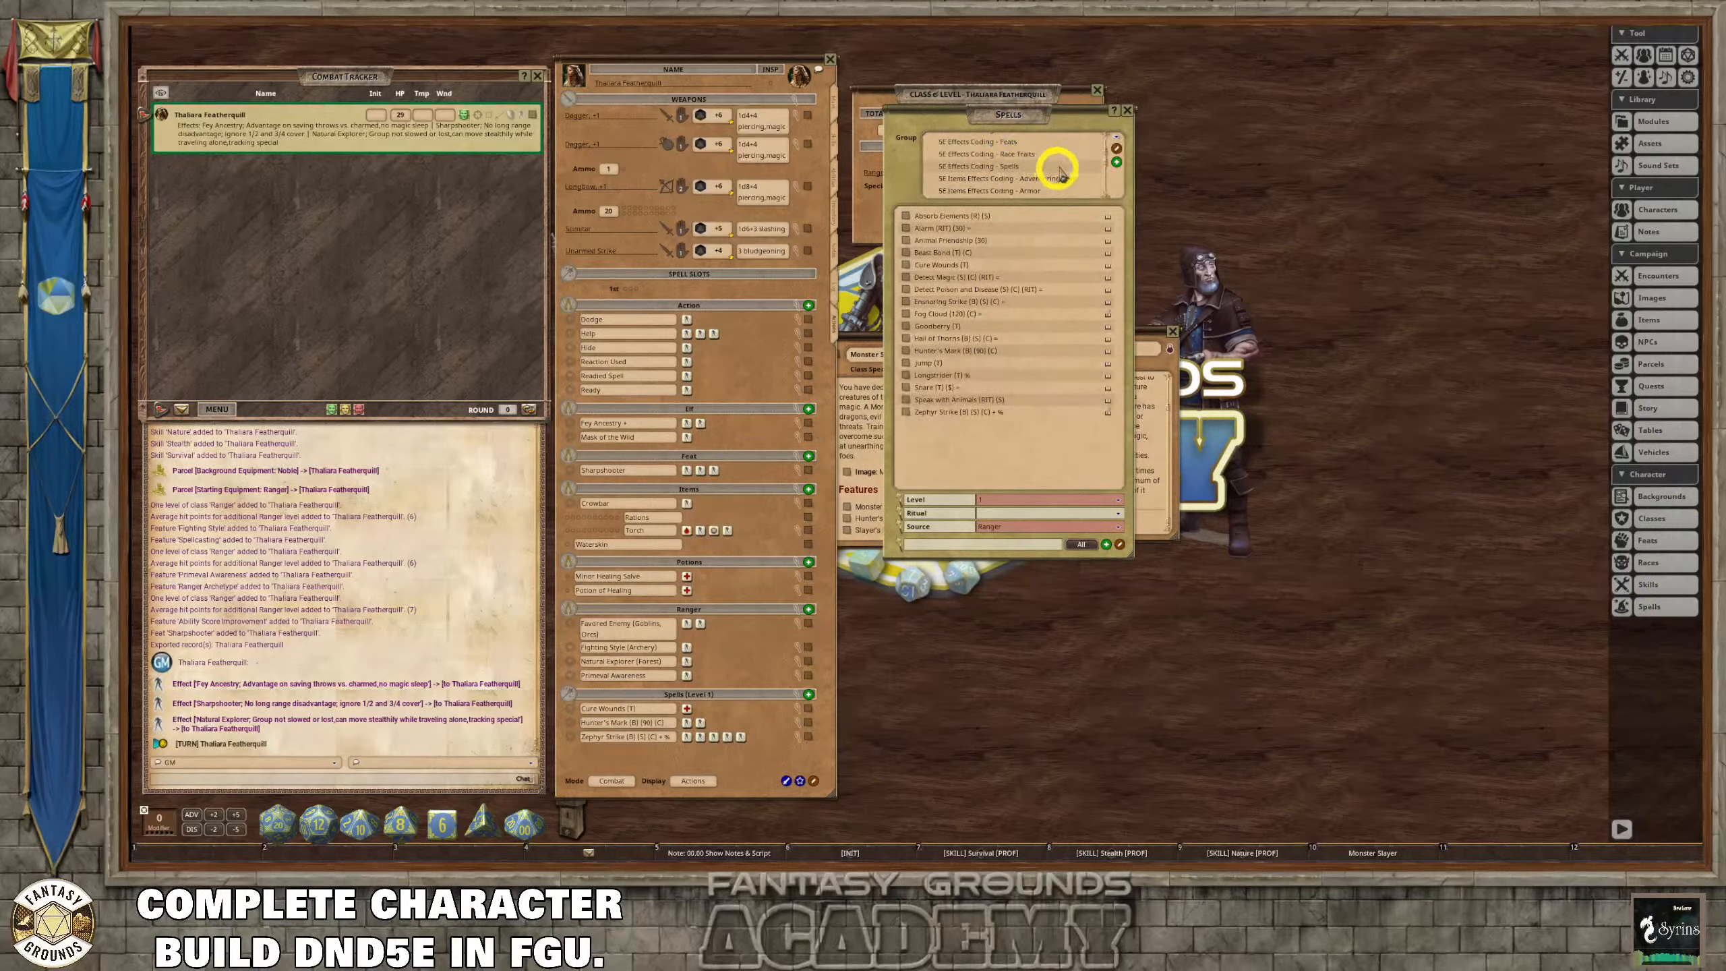
scroll(1052, 162, down, 1)
scroll(1081, 176, up, 1)
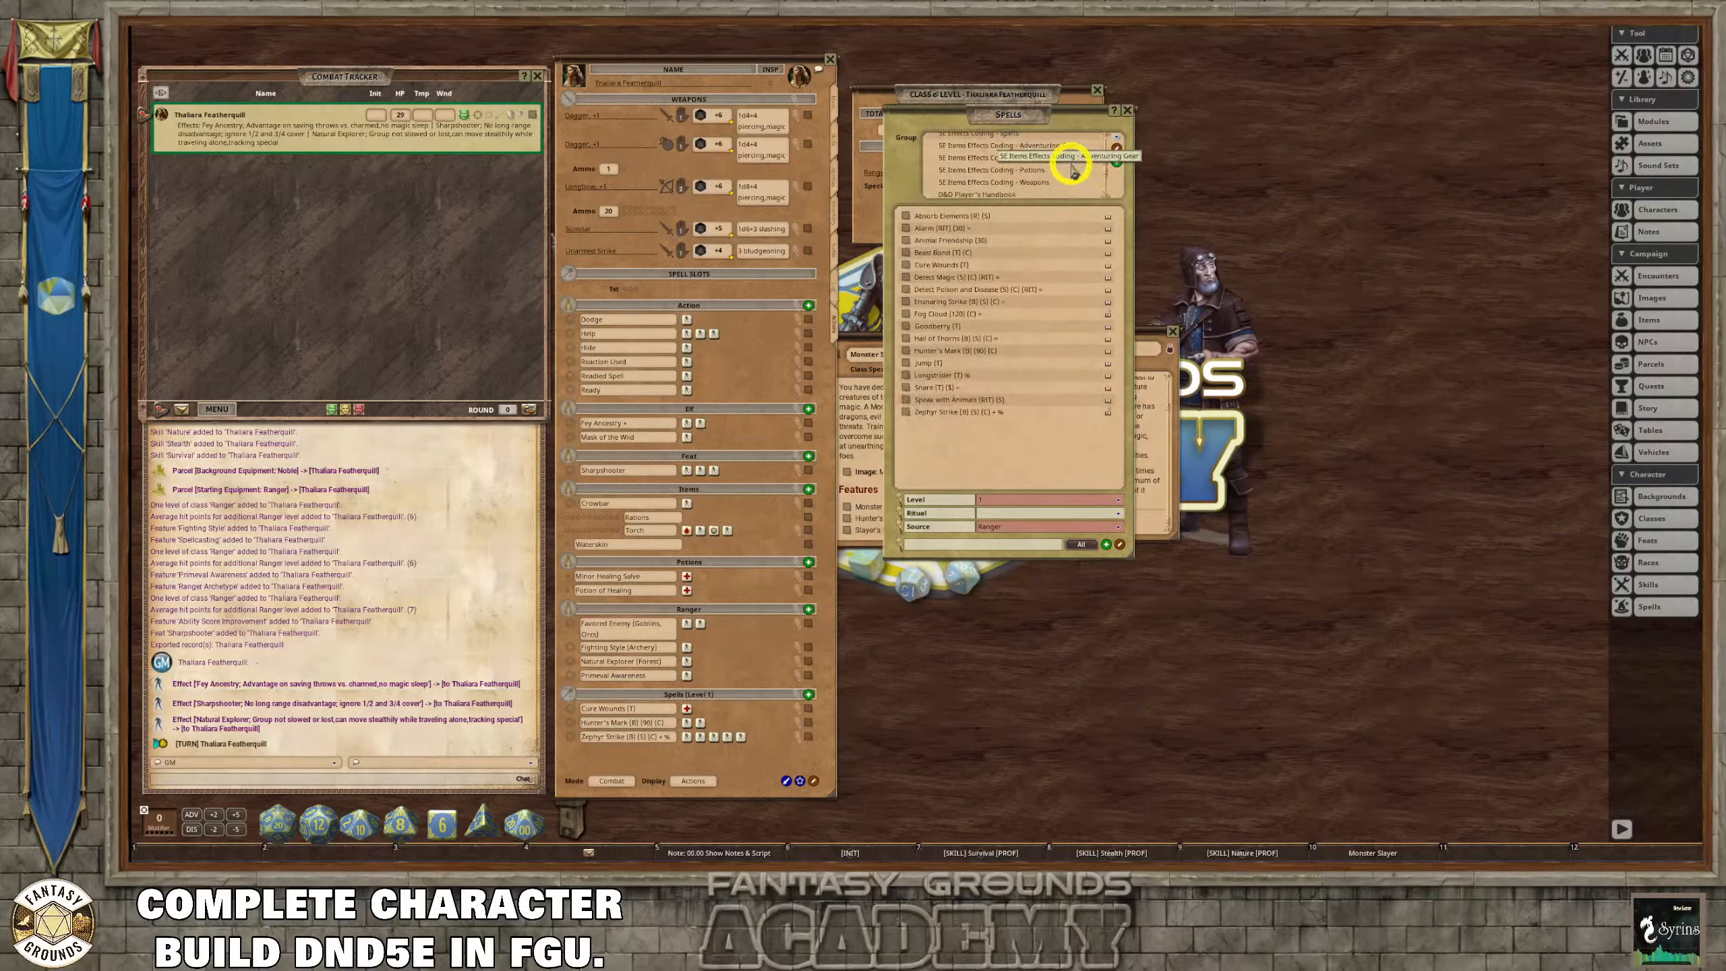
scroll(1067, 177, up, 2)
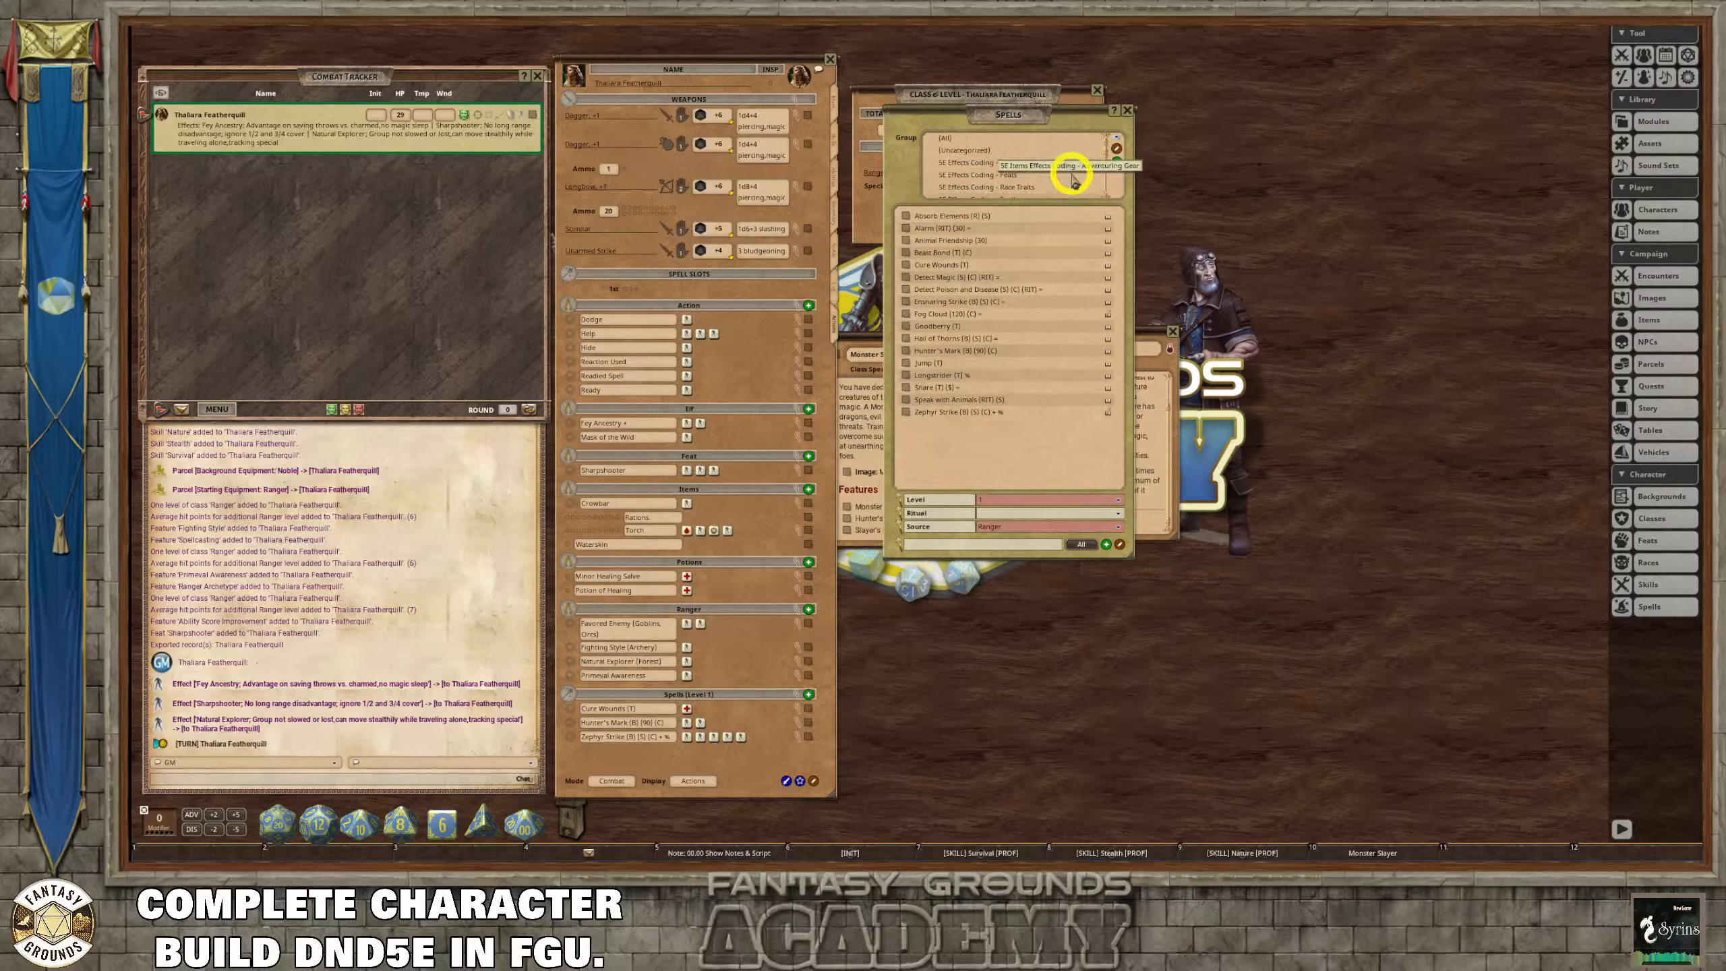
click(1038, 170)
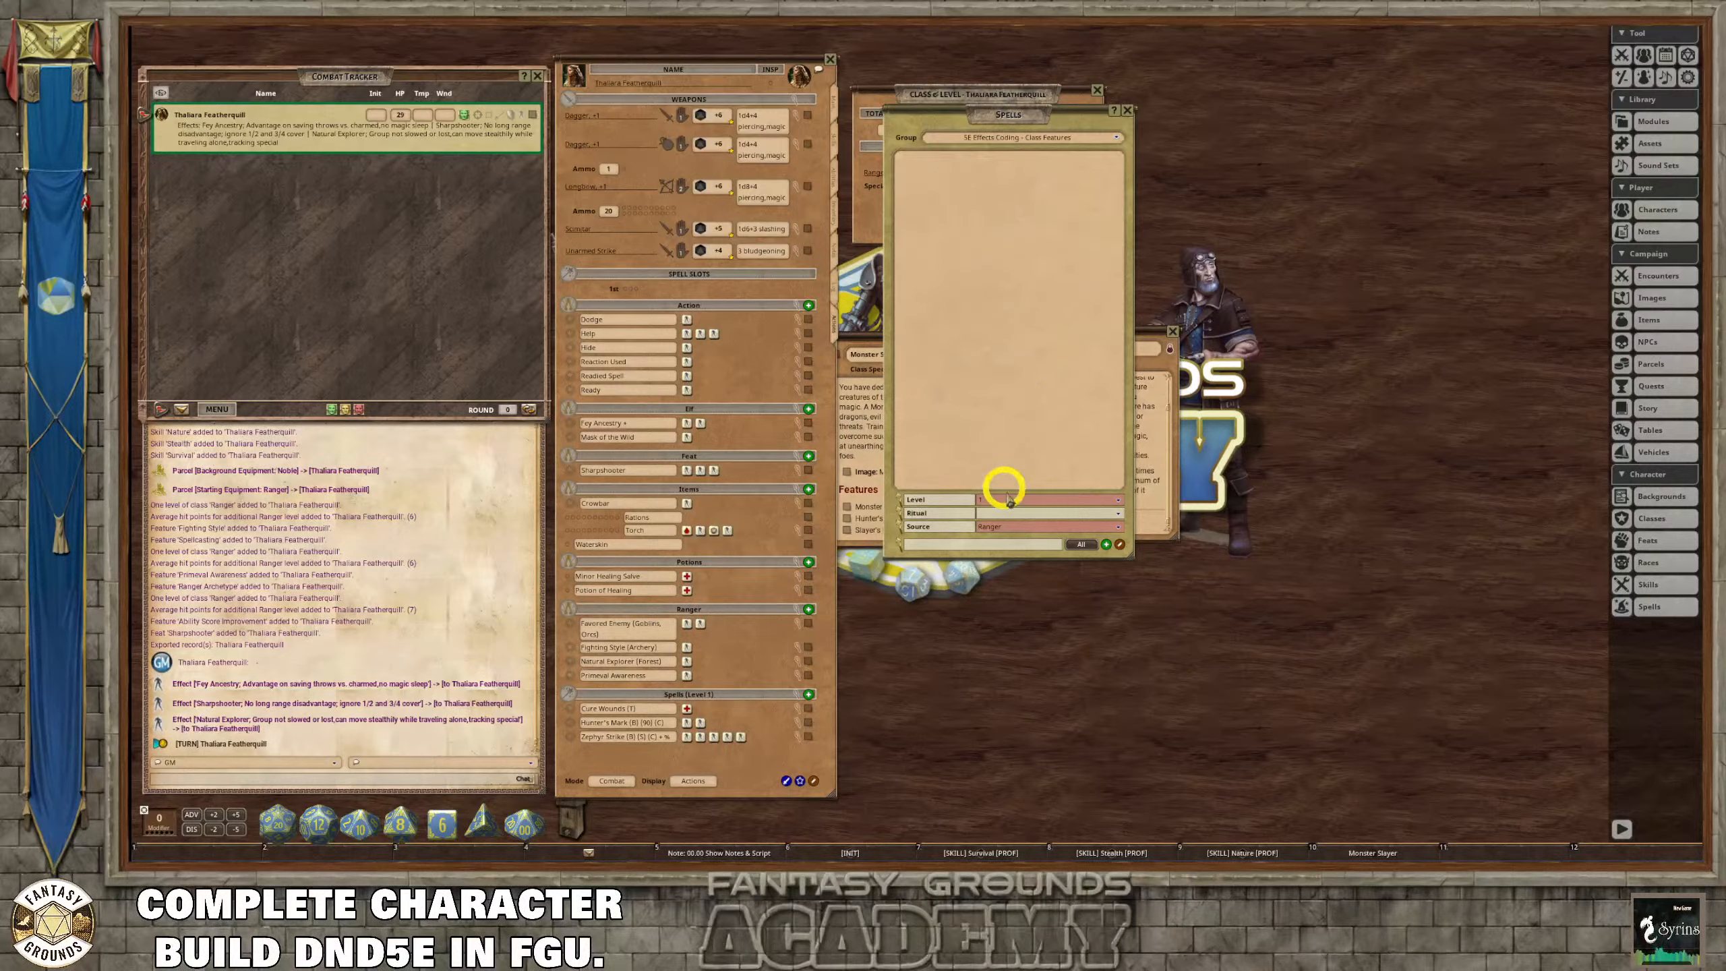
click(1011, 499)
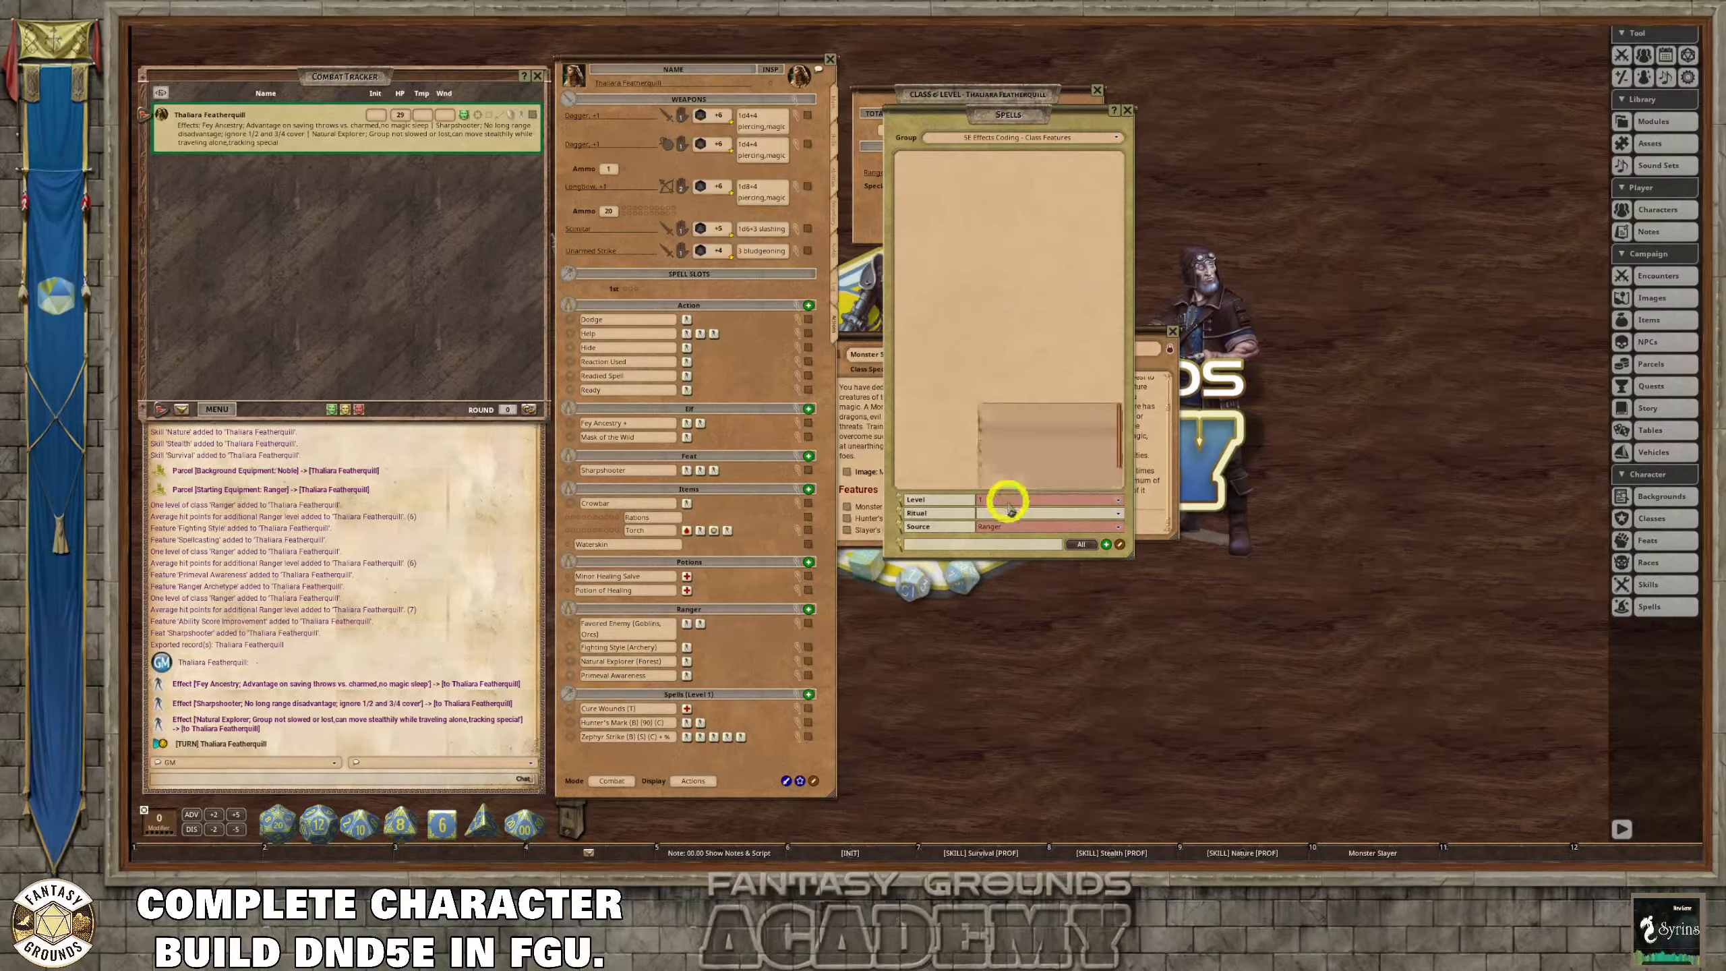
click(990, 408)
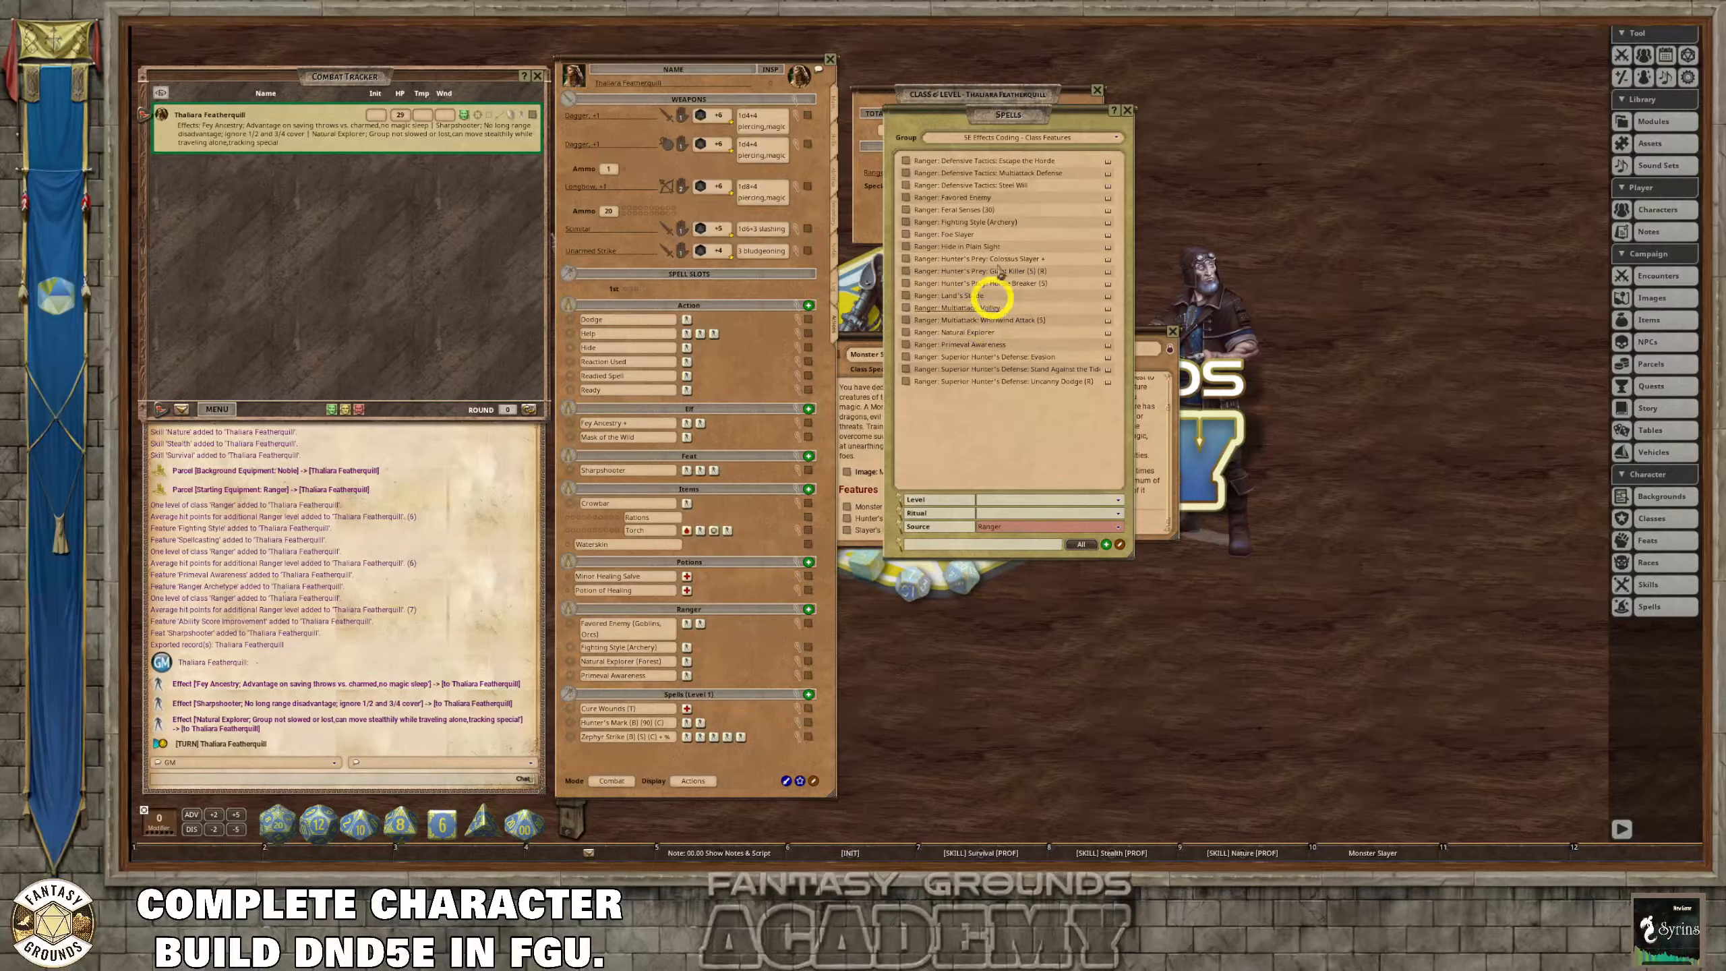
drag(994, 116, 1248, 170)
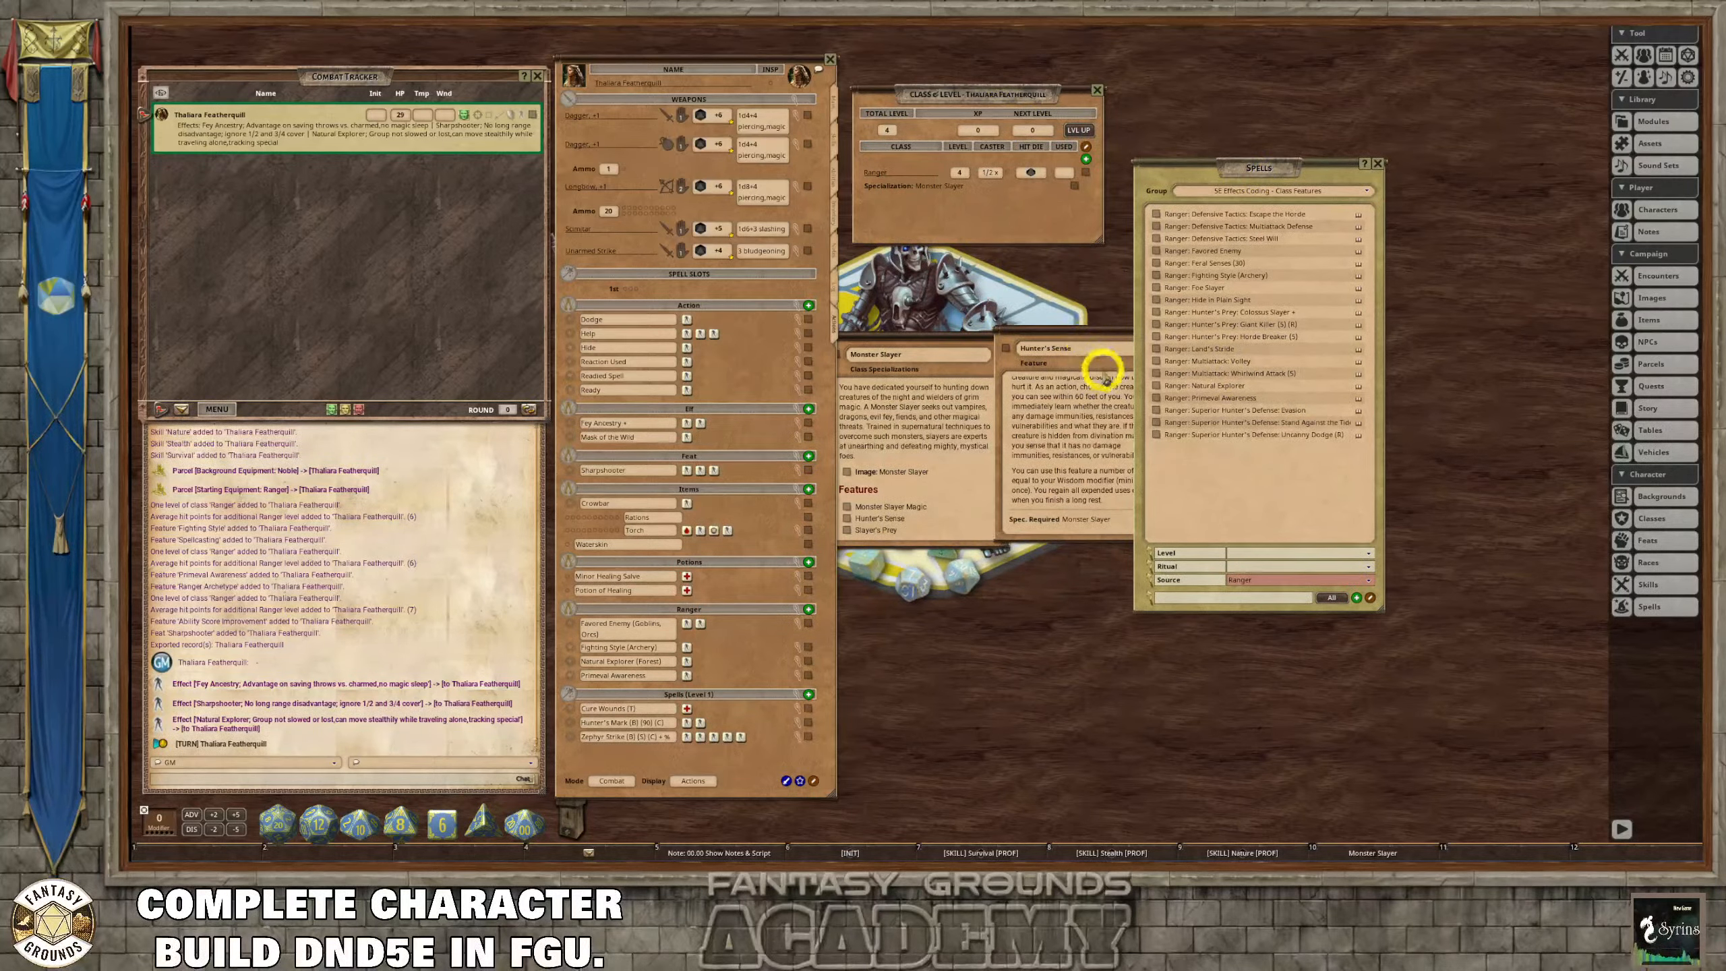
click(1065, 445)
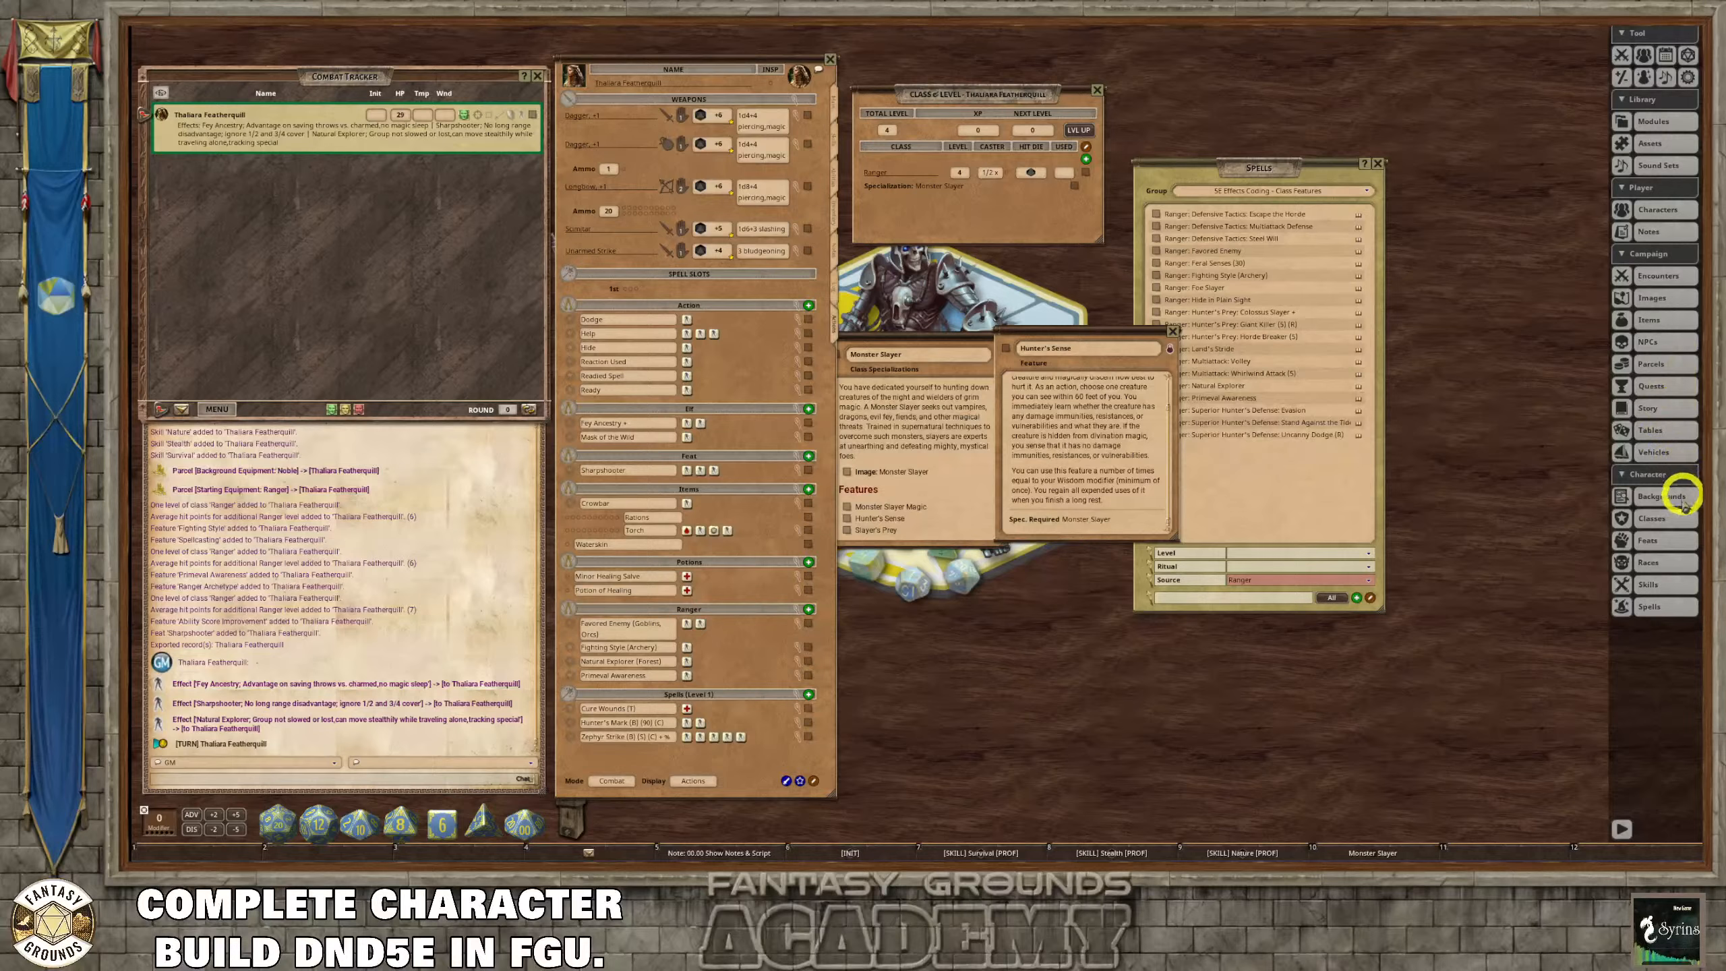
Change the spell list to the SE Effects Coding - Spells group and clear its Ranger source filter.
click(1353, 193)
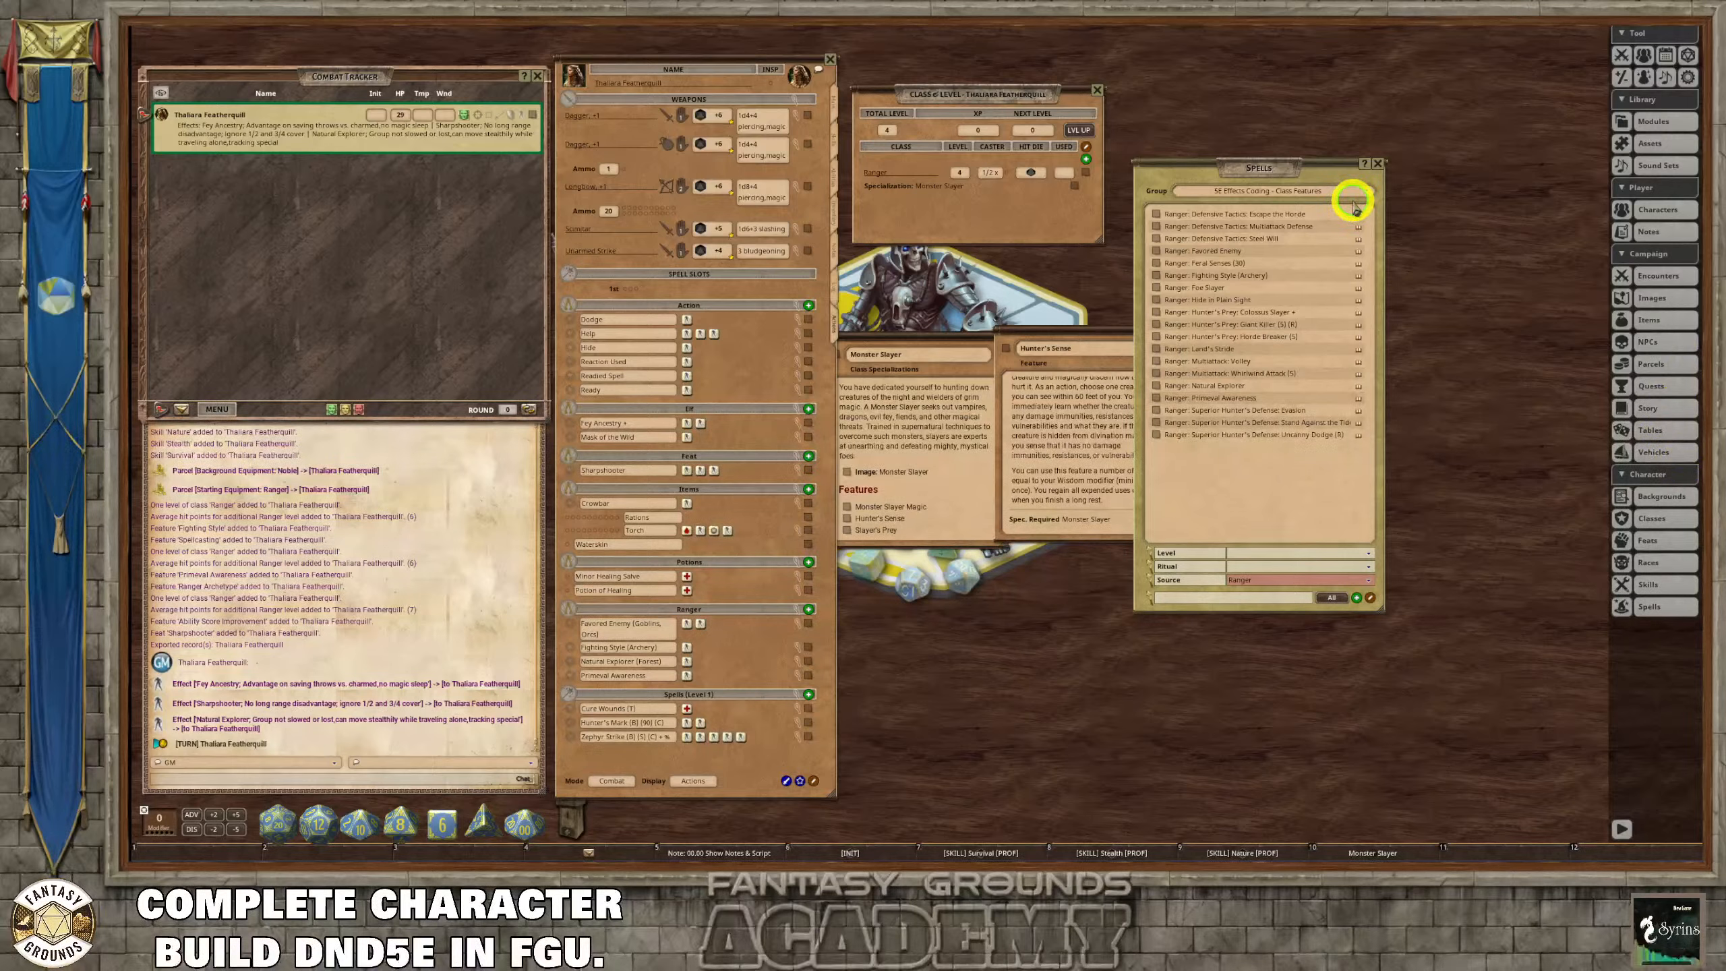
scroll(1311, 221, down, 3)
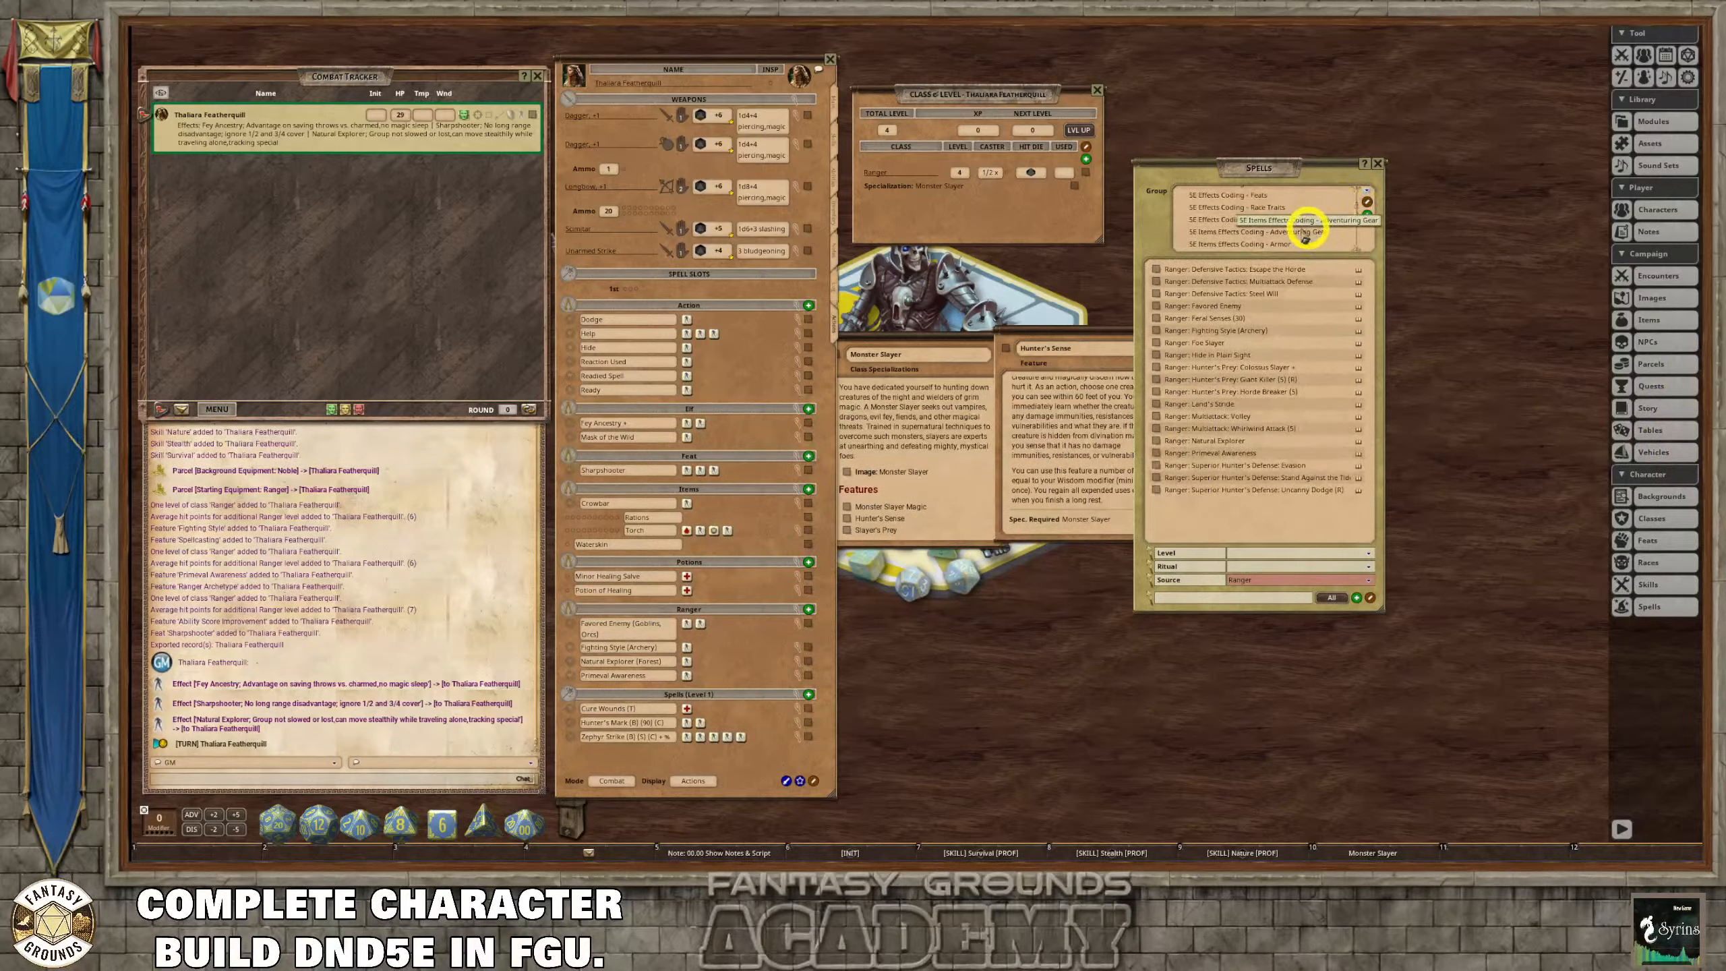
click(1258, 219)
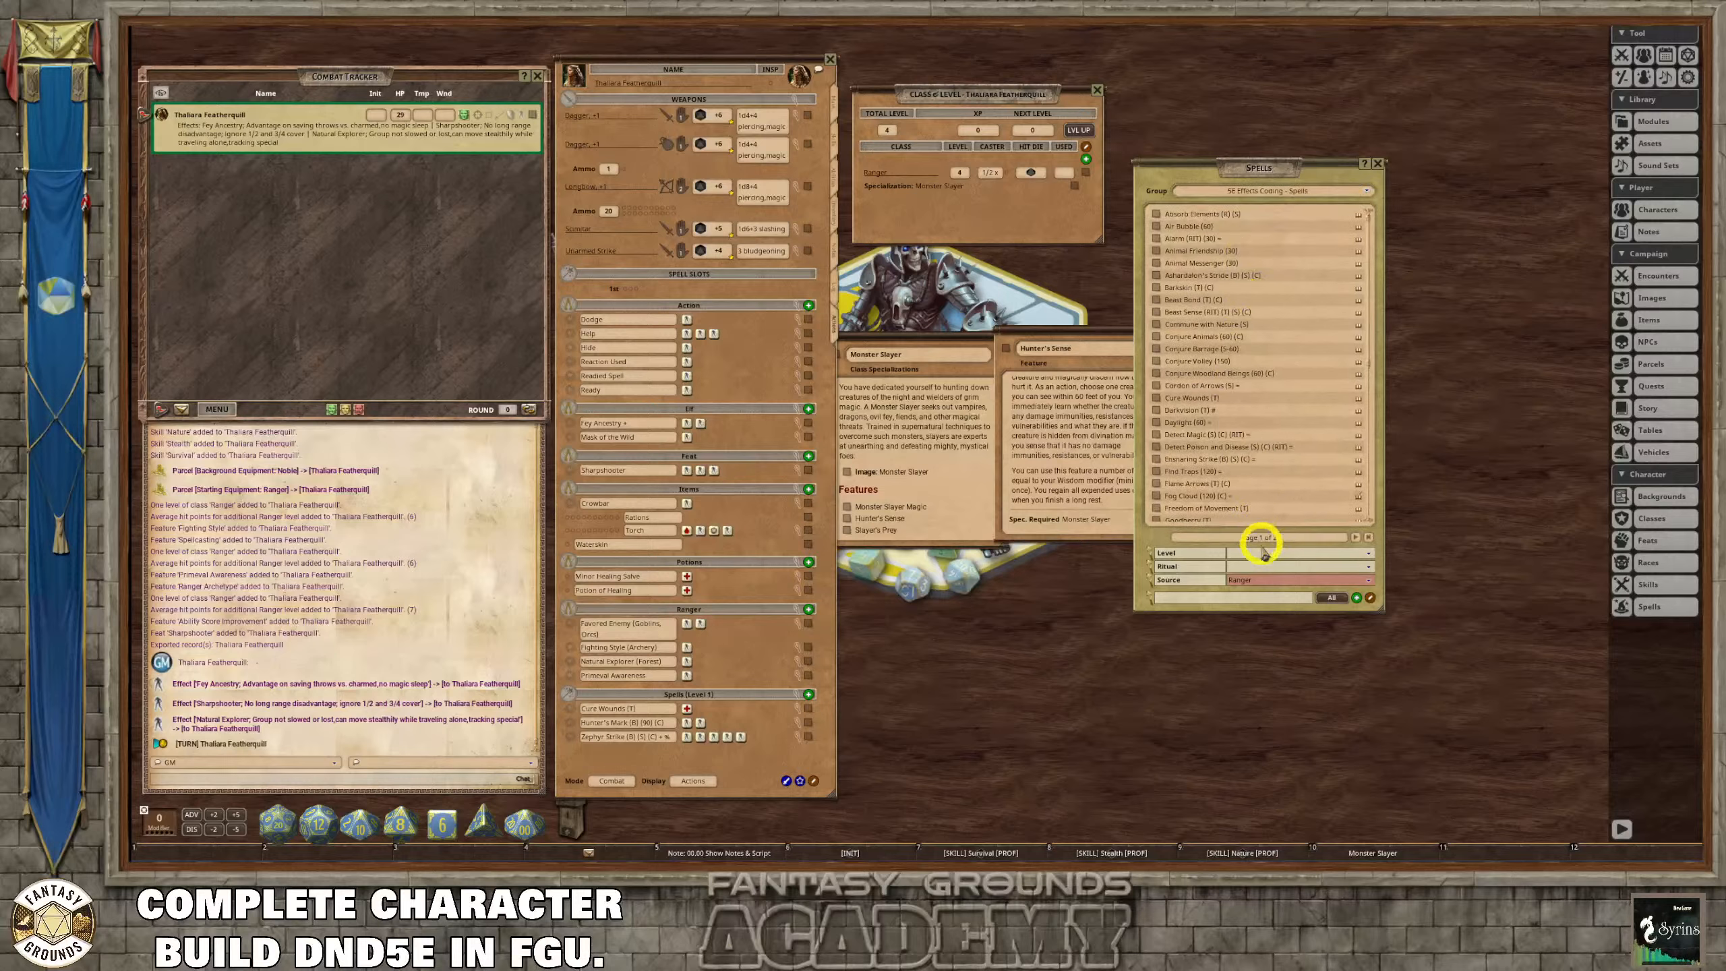
click(1309, 583)
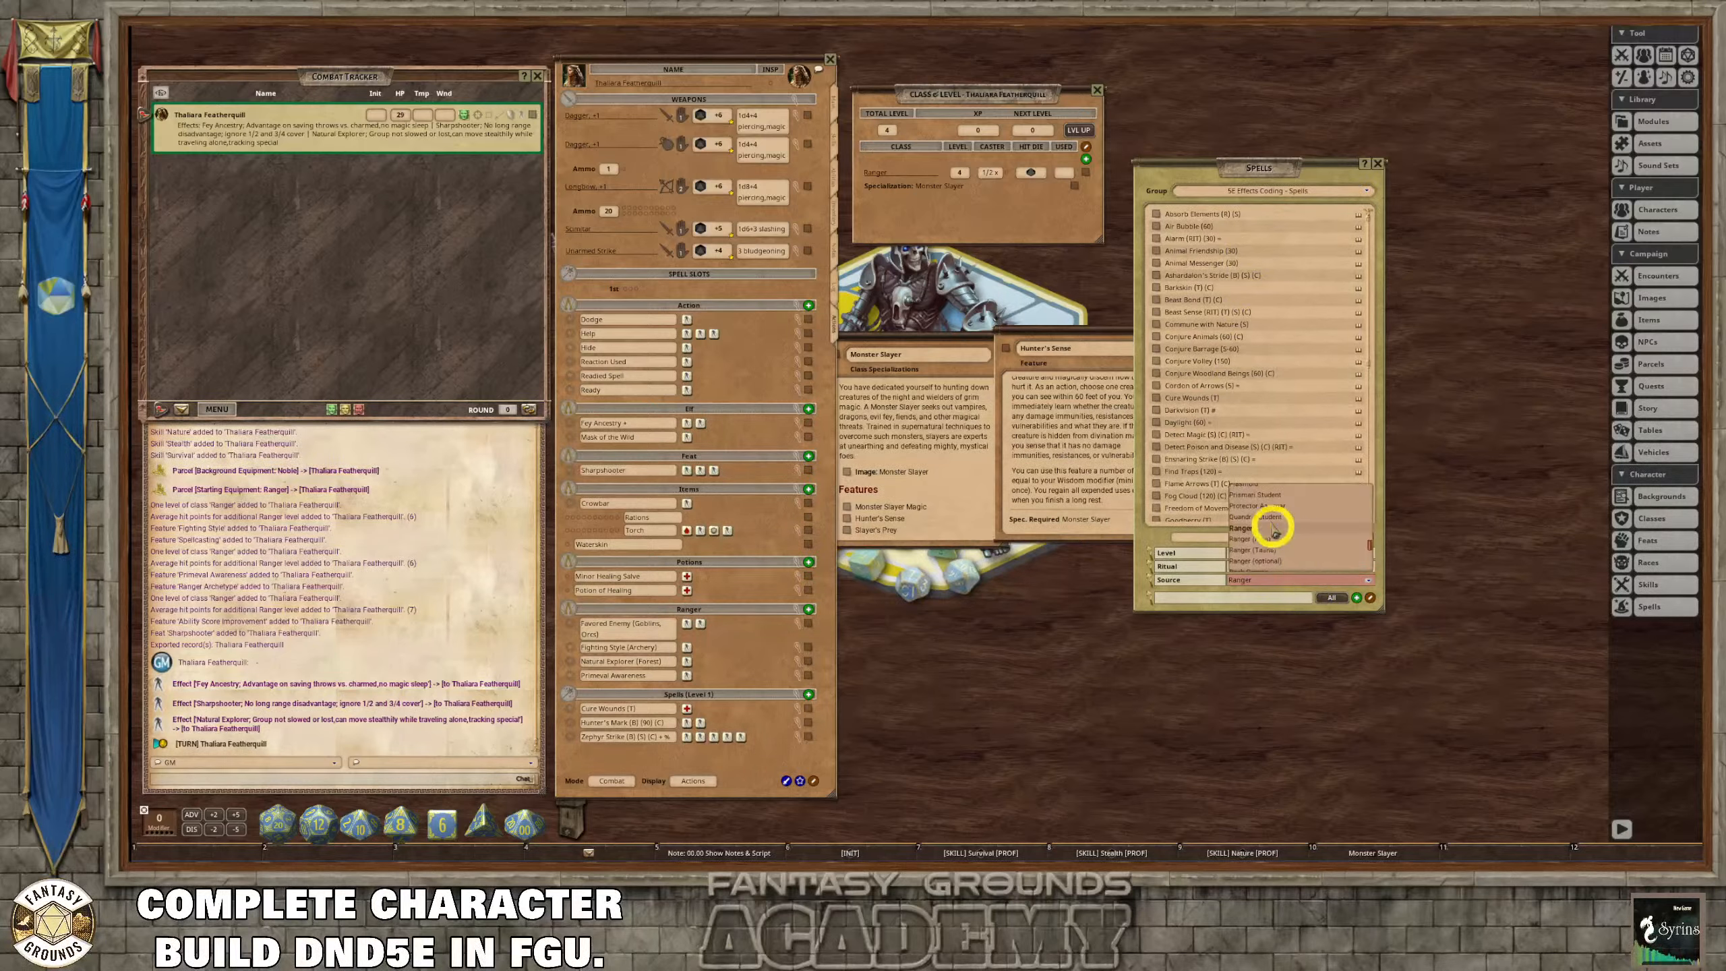
scroll(1271, 520, up, 5)
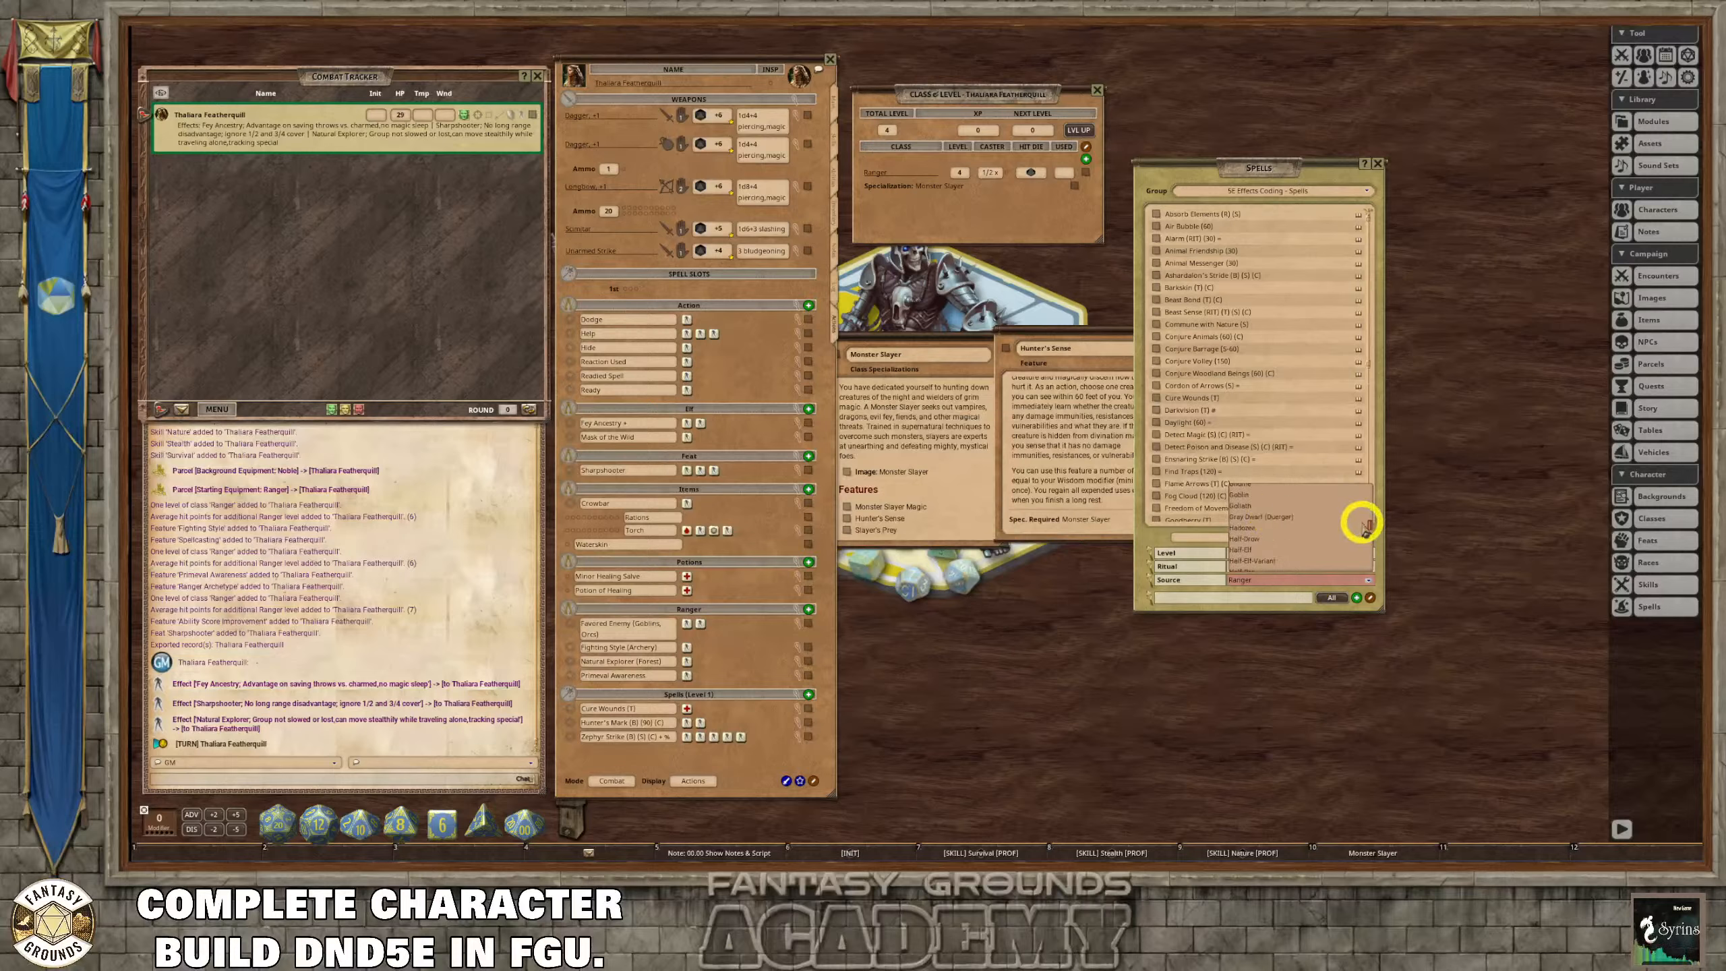
drag(1371, 525, 1363, 484)
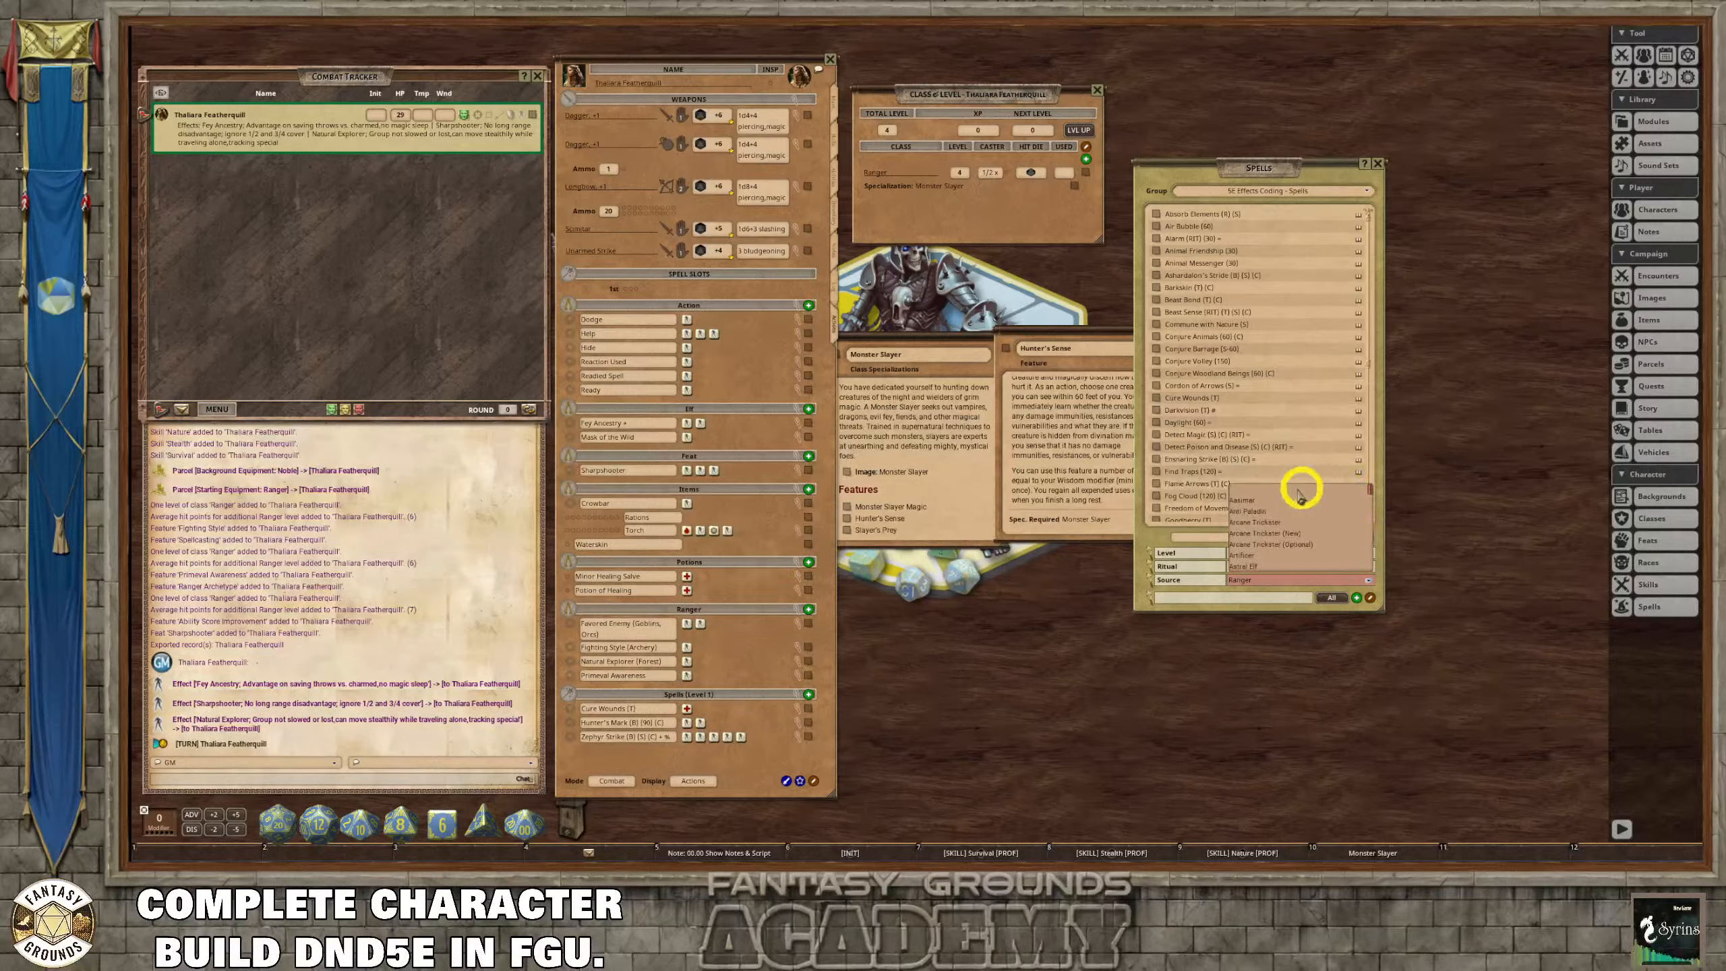
click(1257, 491)
click(1255, 555)
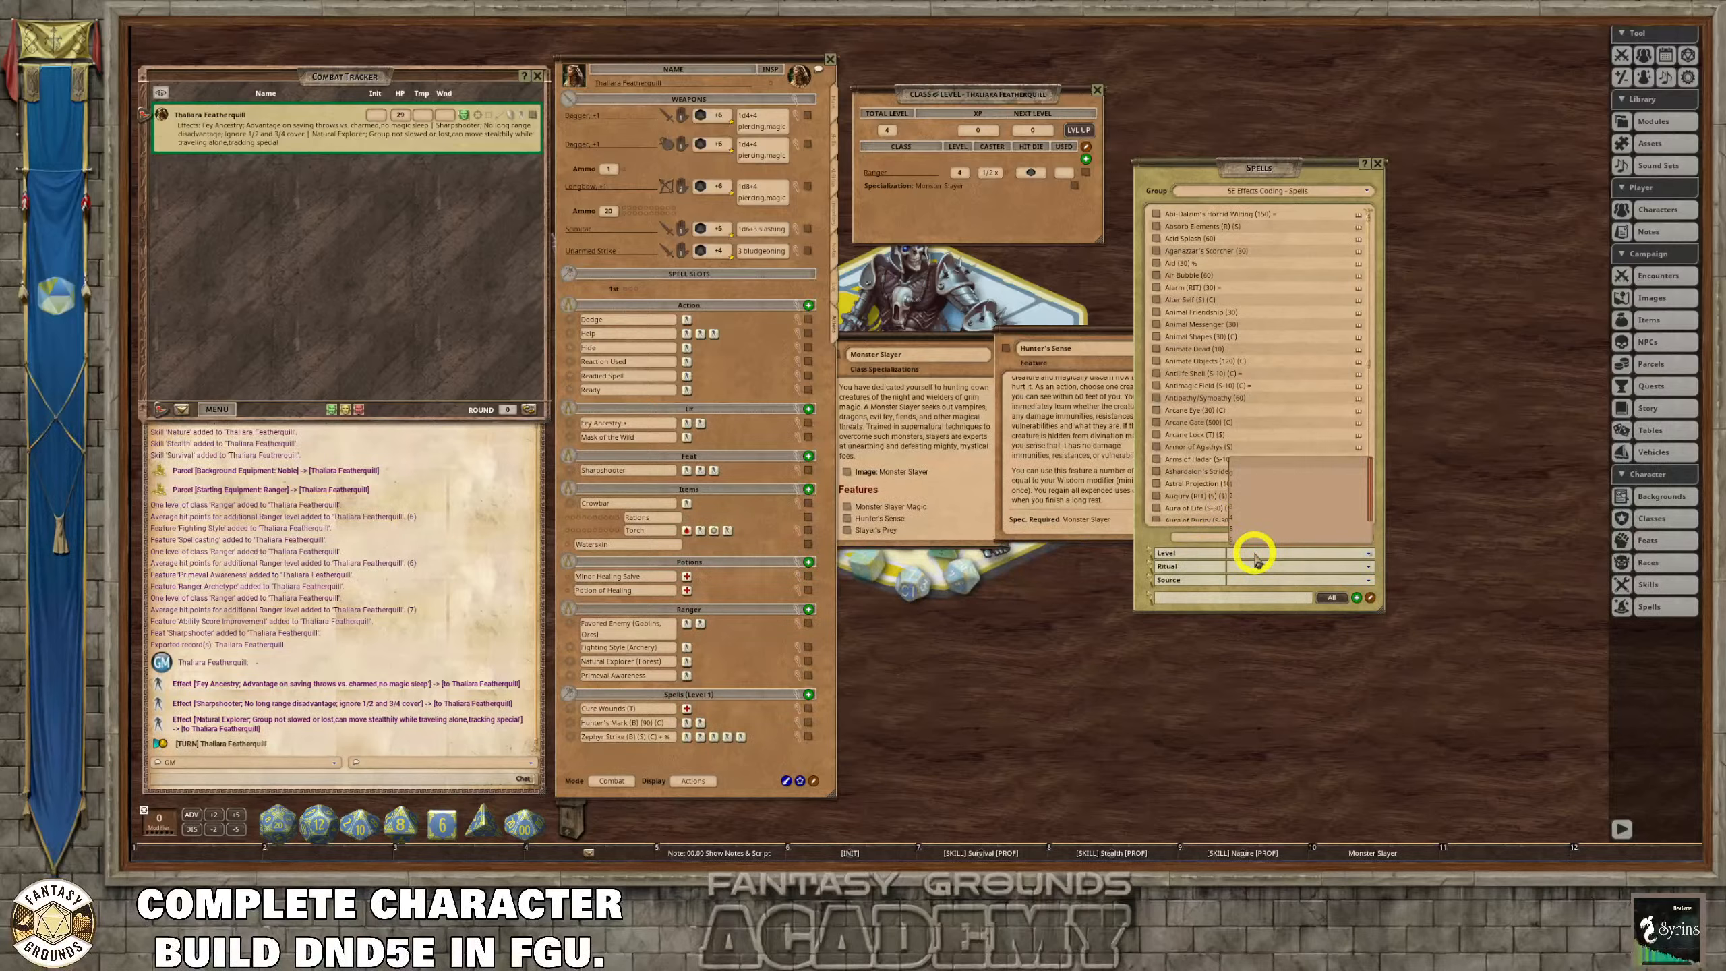
Search the spell list for "protect" and add Protection from Evil and Good to the character's Spells (Level 1) group.
click(1193, 599)
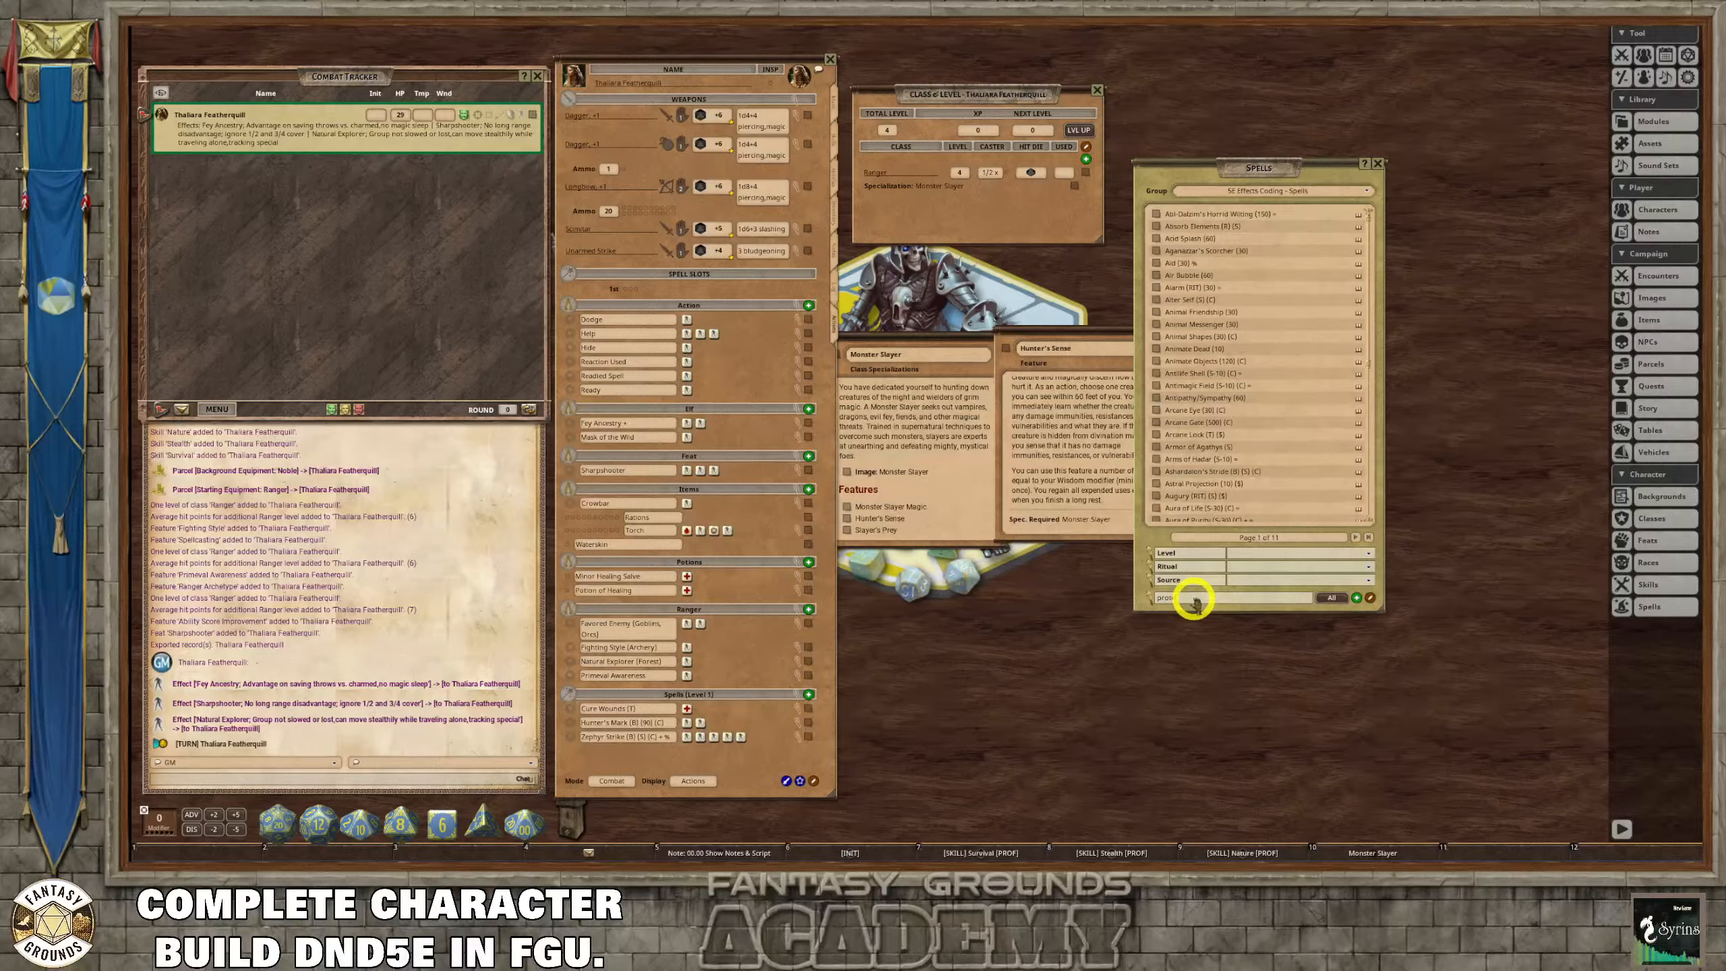
text(protect)
key(Return)
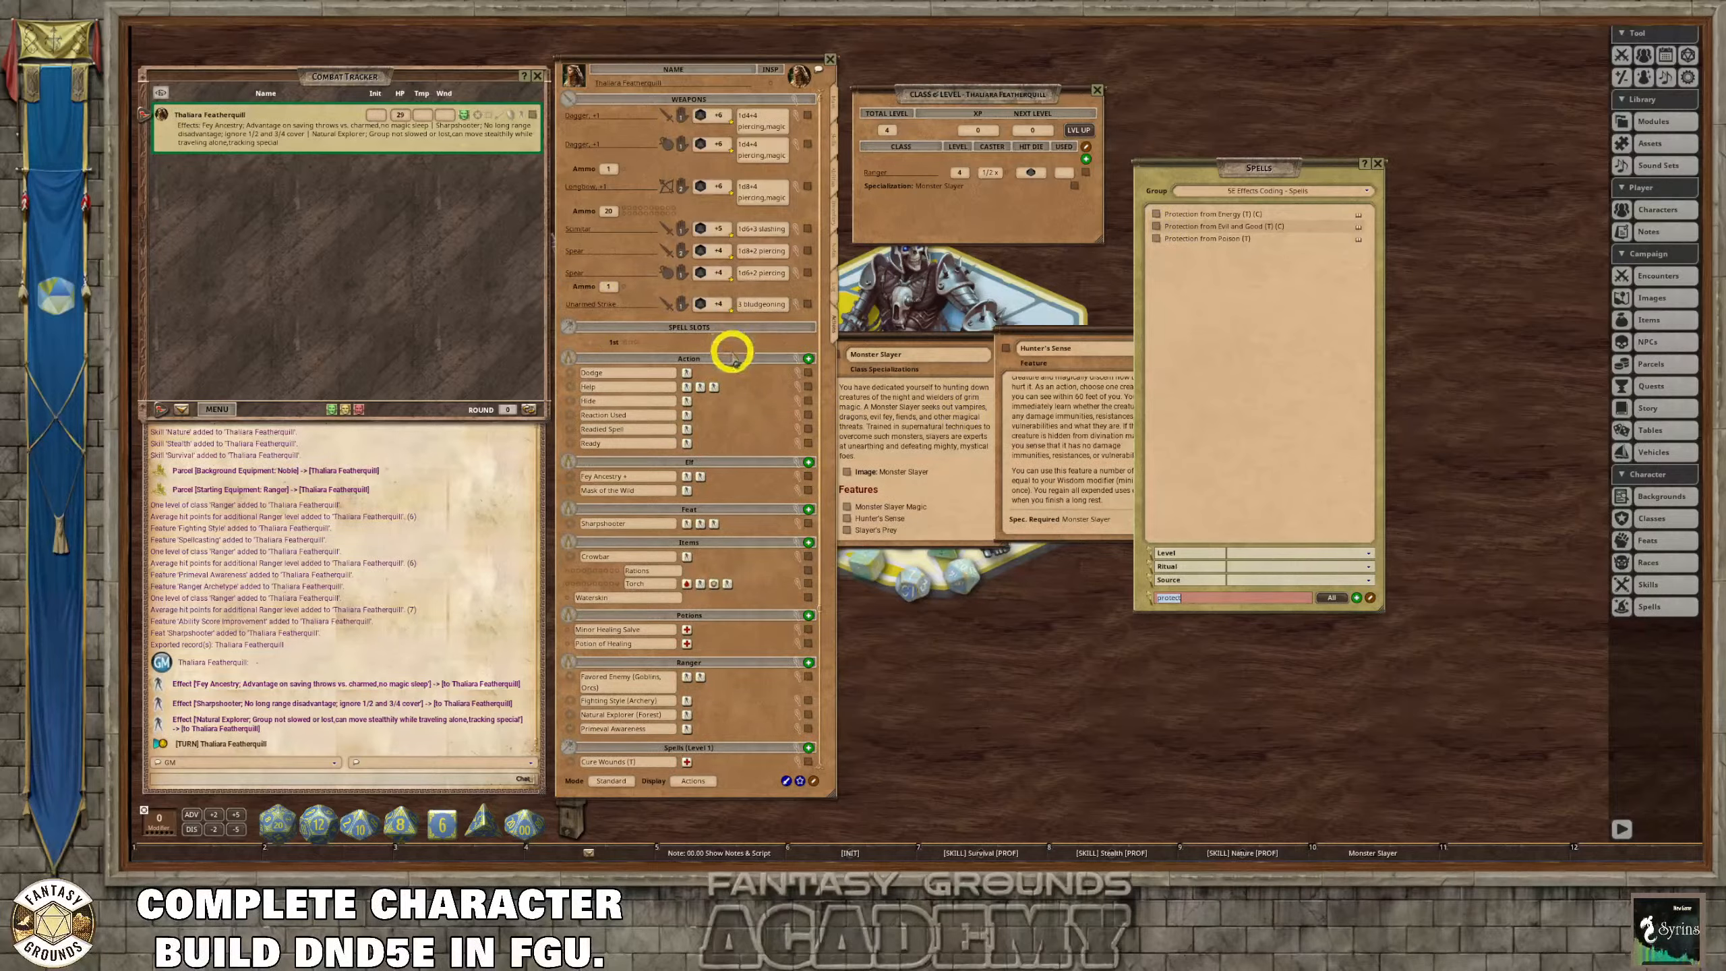
scroll(732, 367, down, 5)
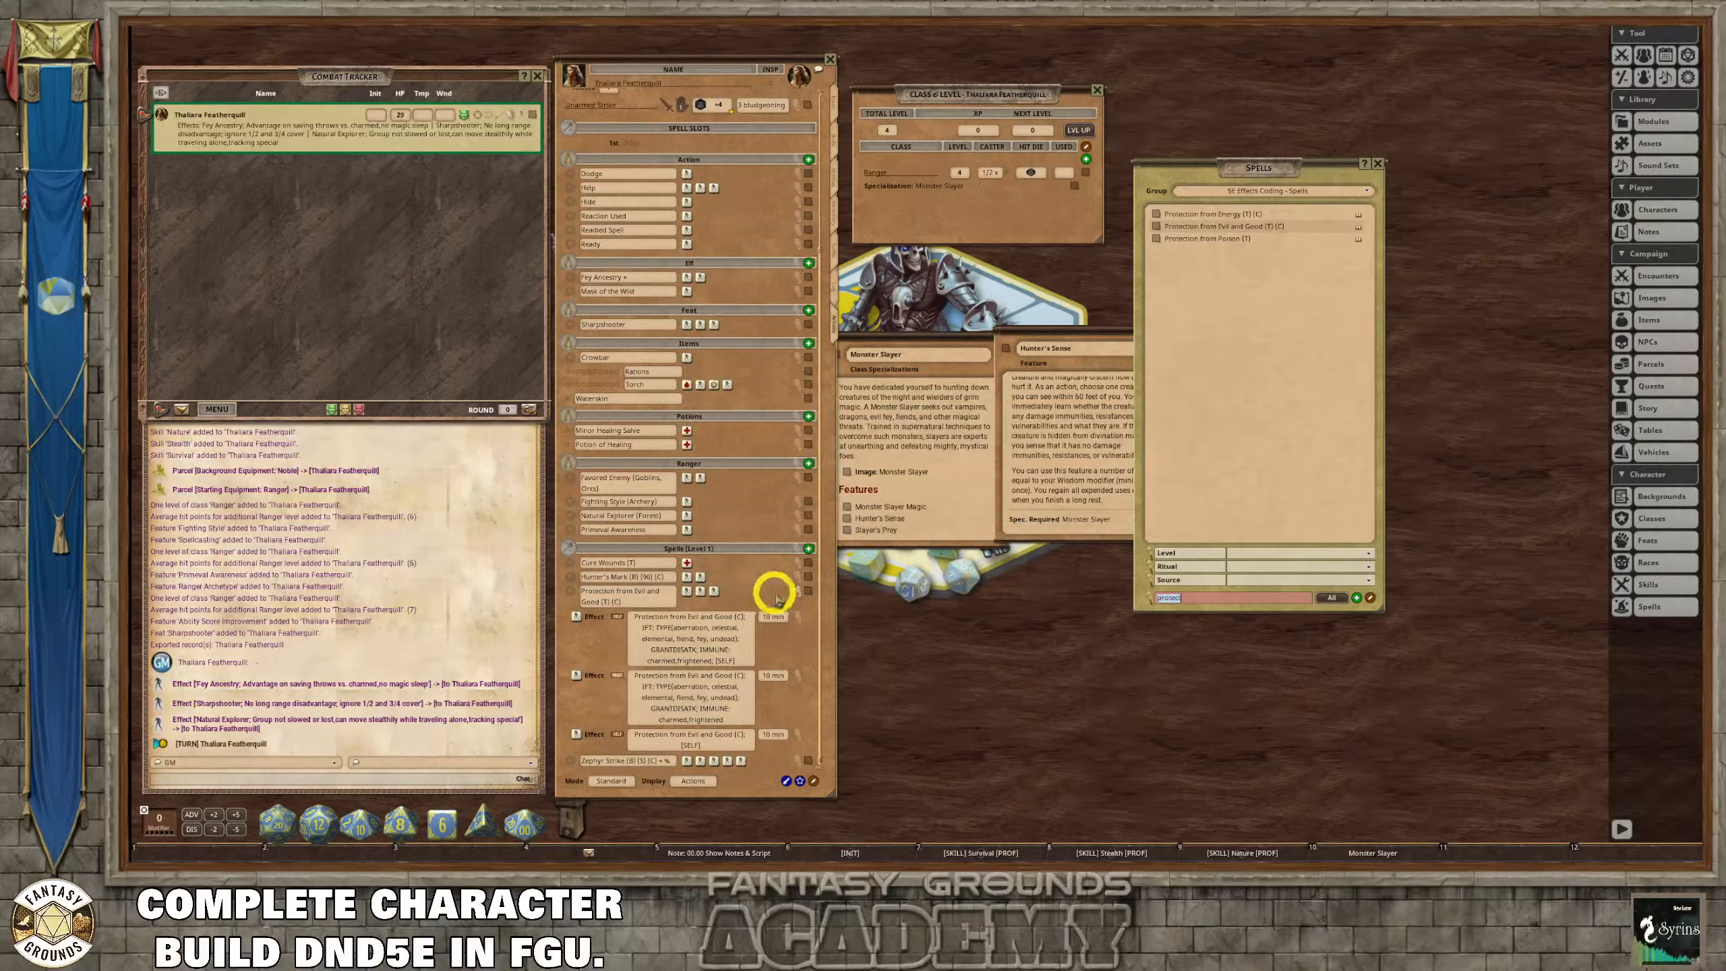
scroll(799, 600, up, 4)
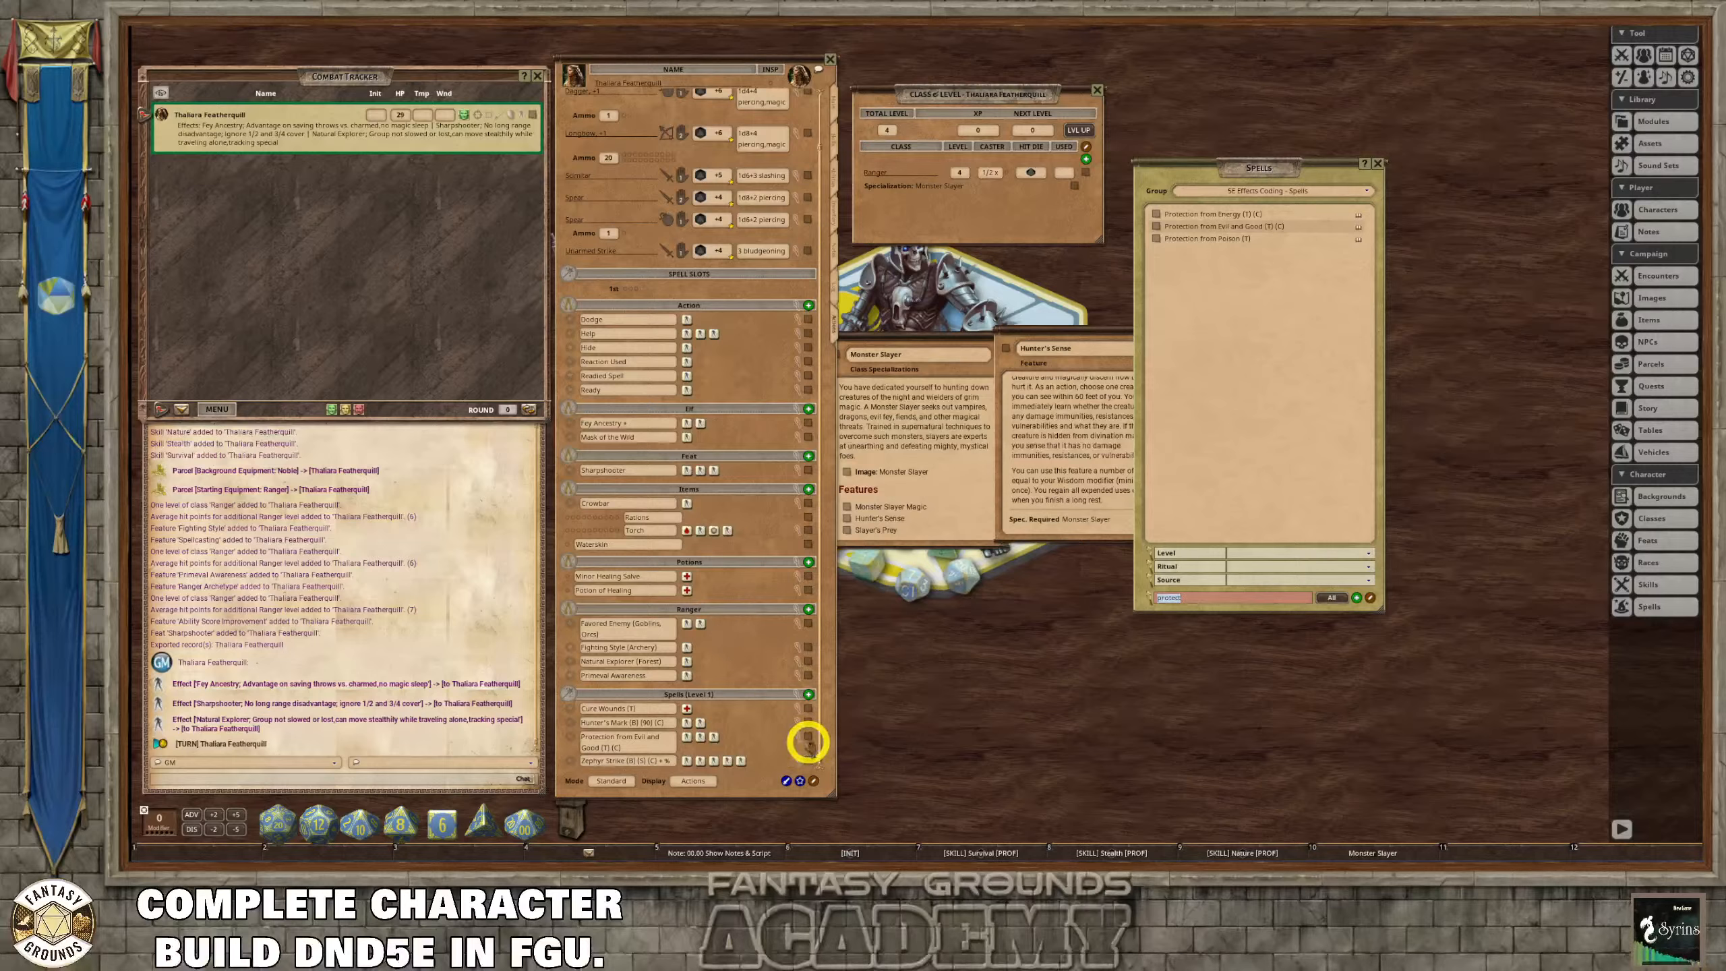
Copy Protection from Evil and Good into the Ranger power group and delete the copy under Spells (Level 1).
drag(742, 644, 742, 643)
scroll(790, 726, down, 5)
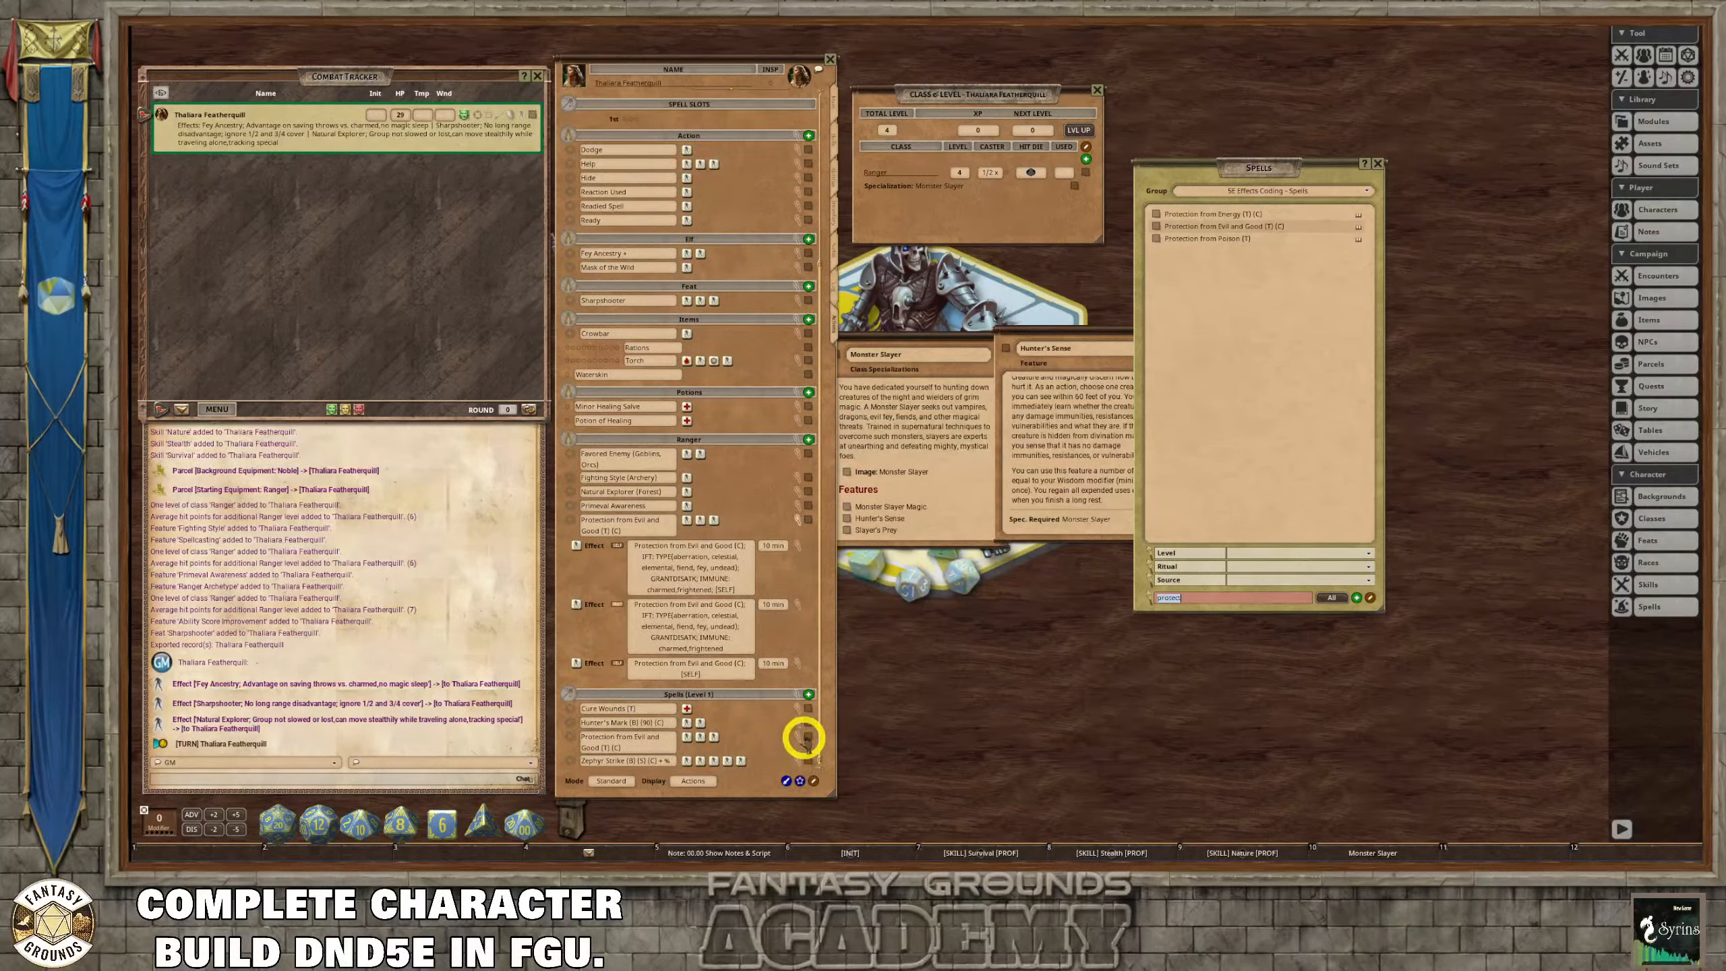
right_click(805, 738)
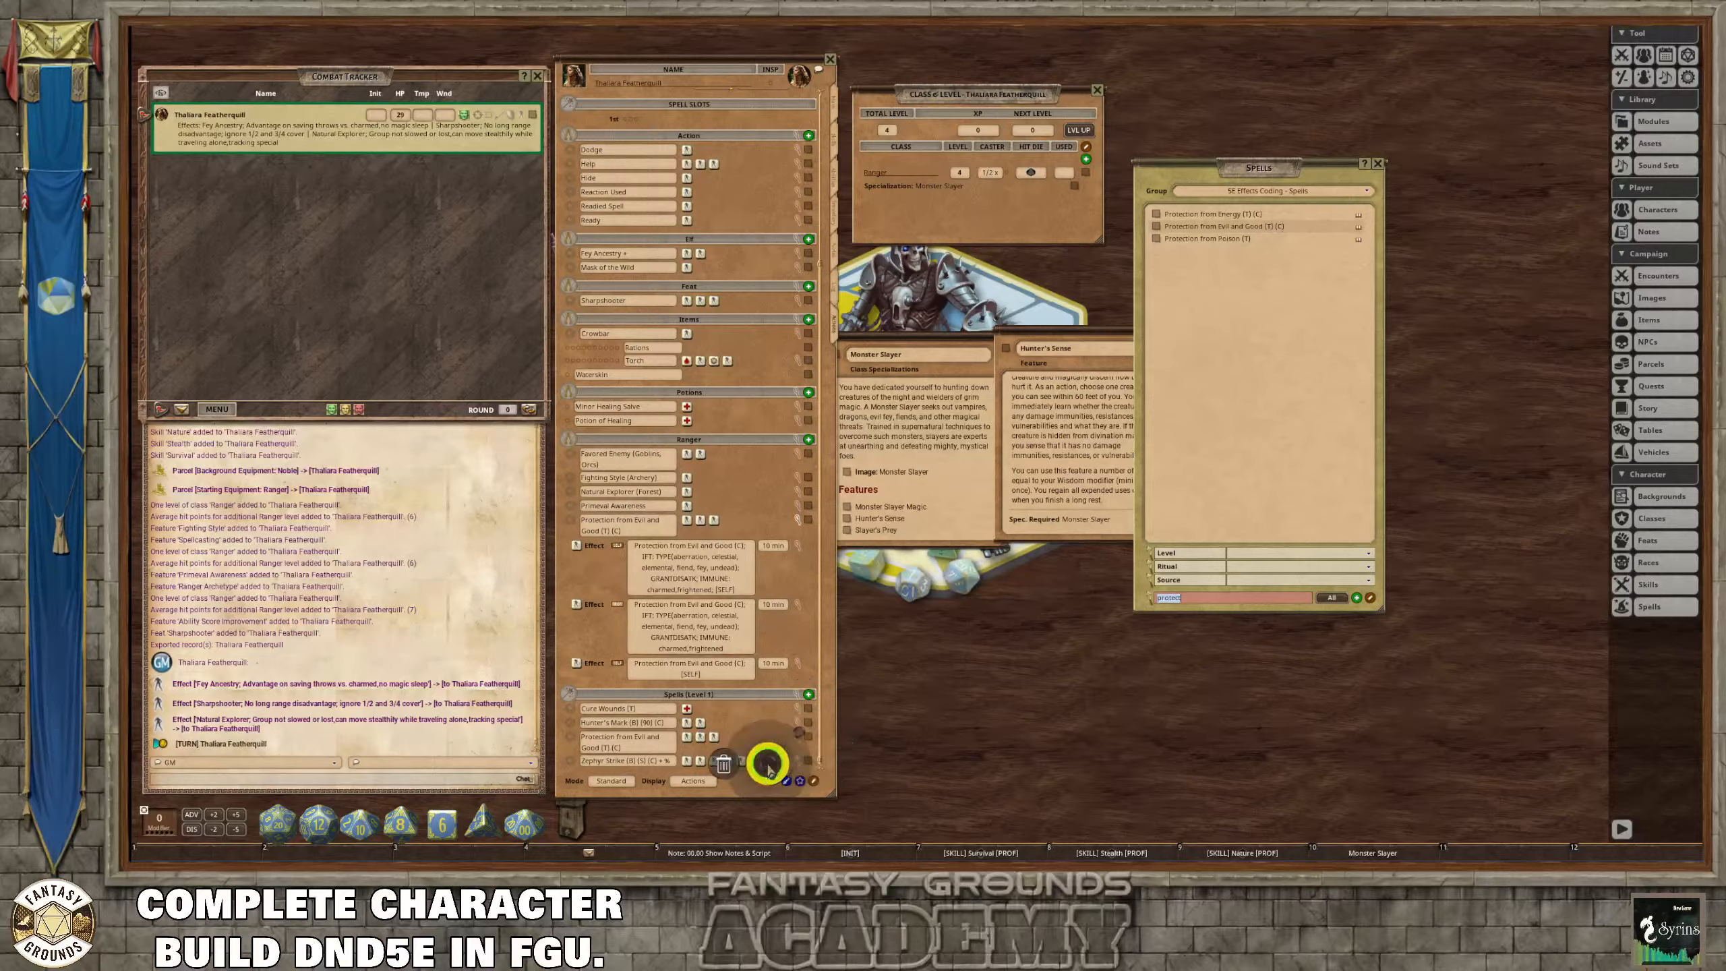
click(722, 765)
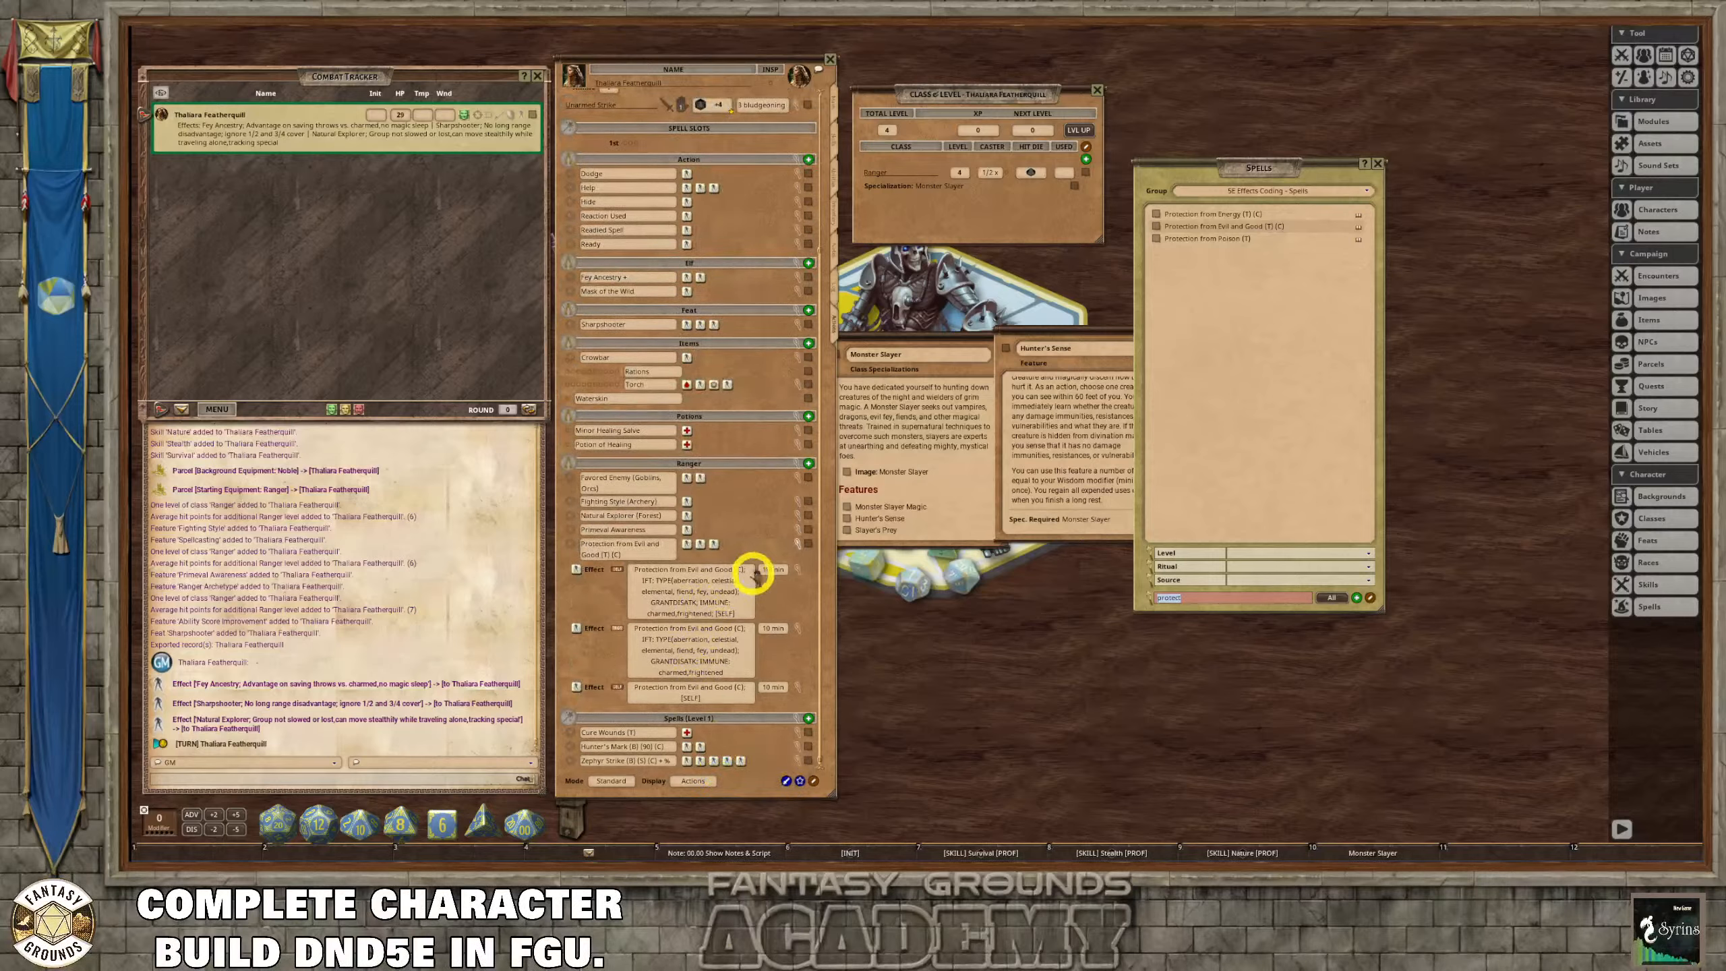
Check the Ranger power group's settings, close them, and collapse the effect details of Protection from Evil and Good.
click(794, 464)
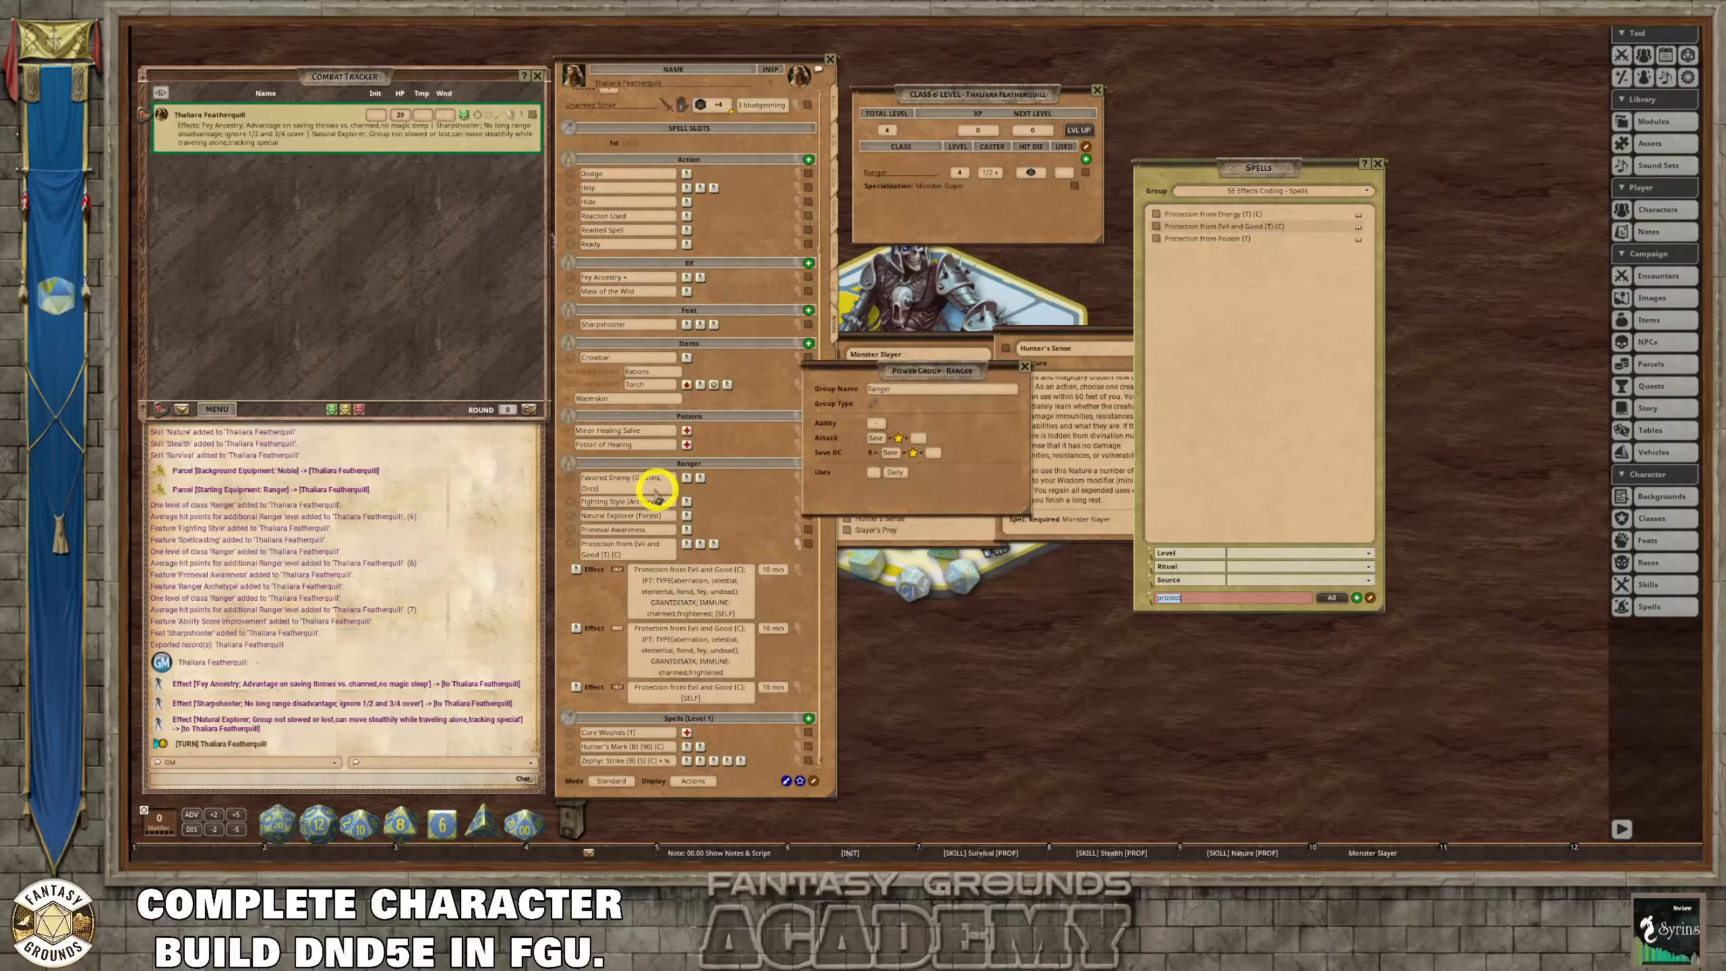
click(1026, 366)
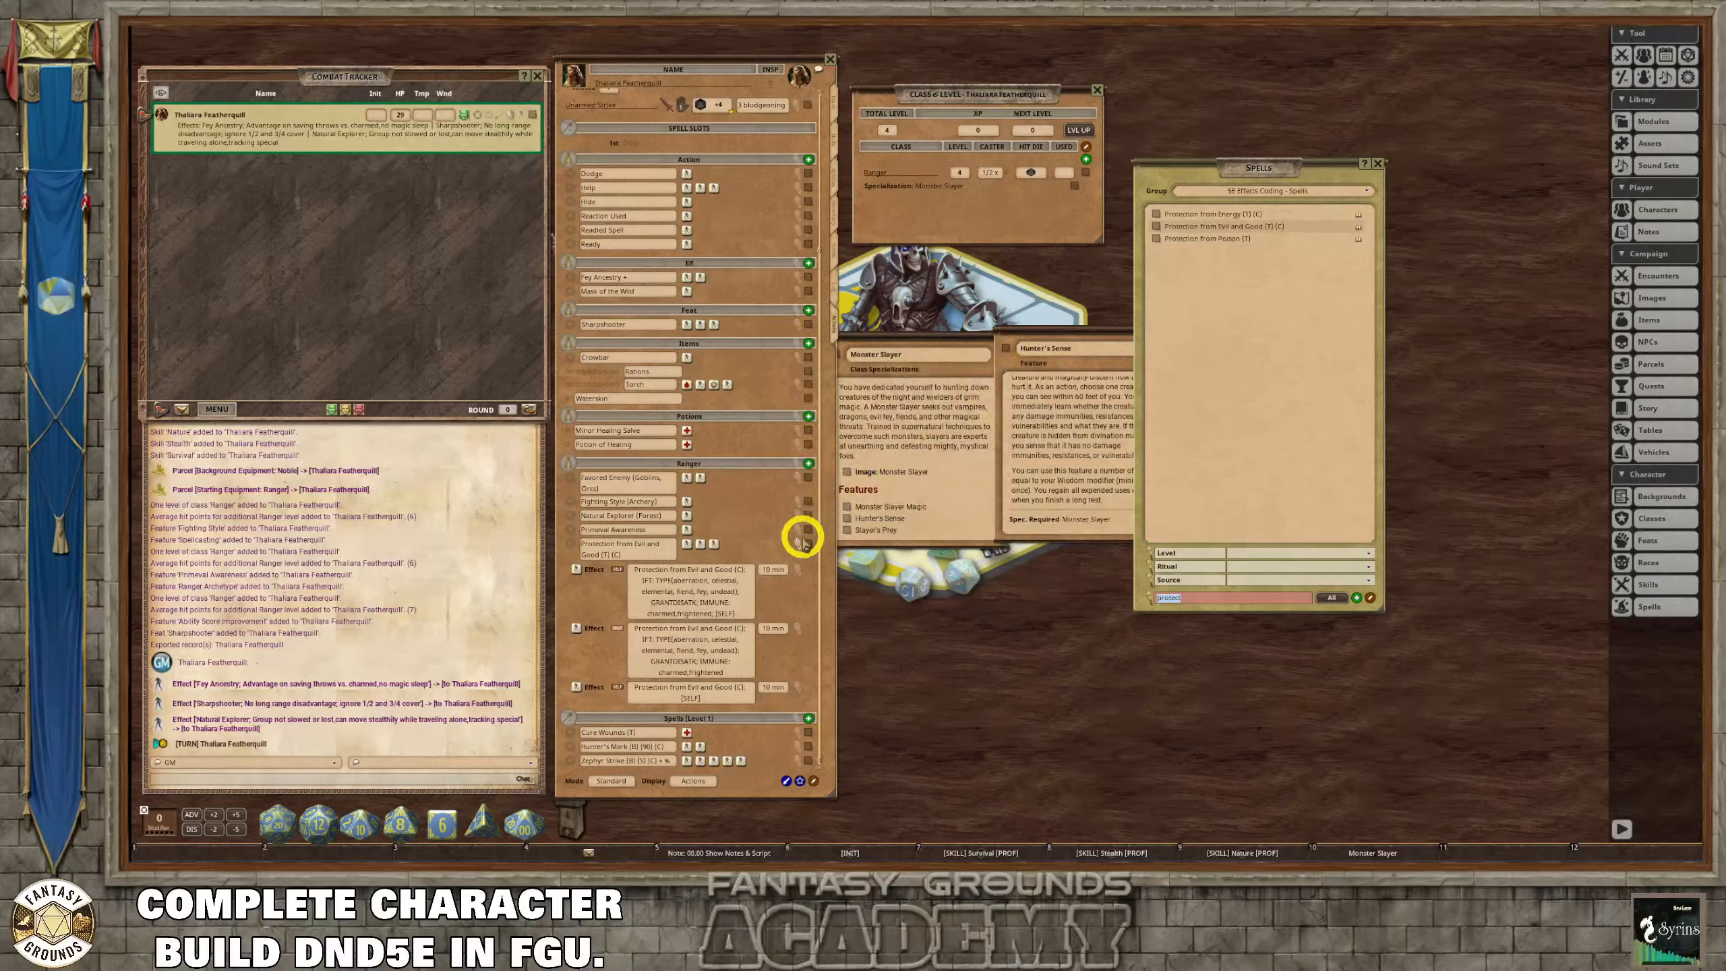
click(796, 545)
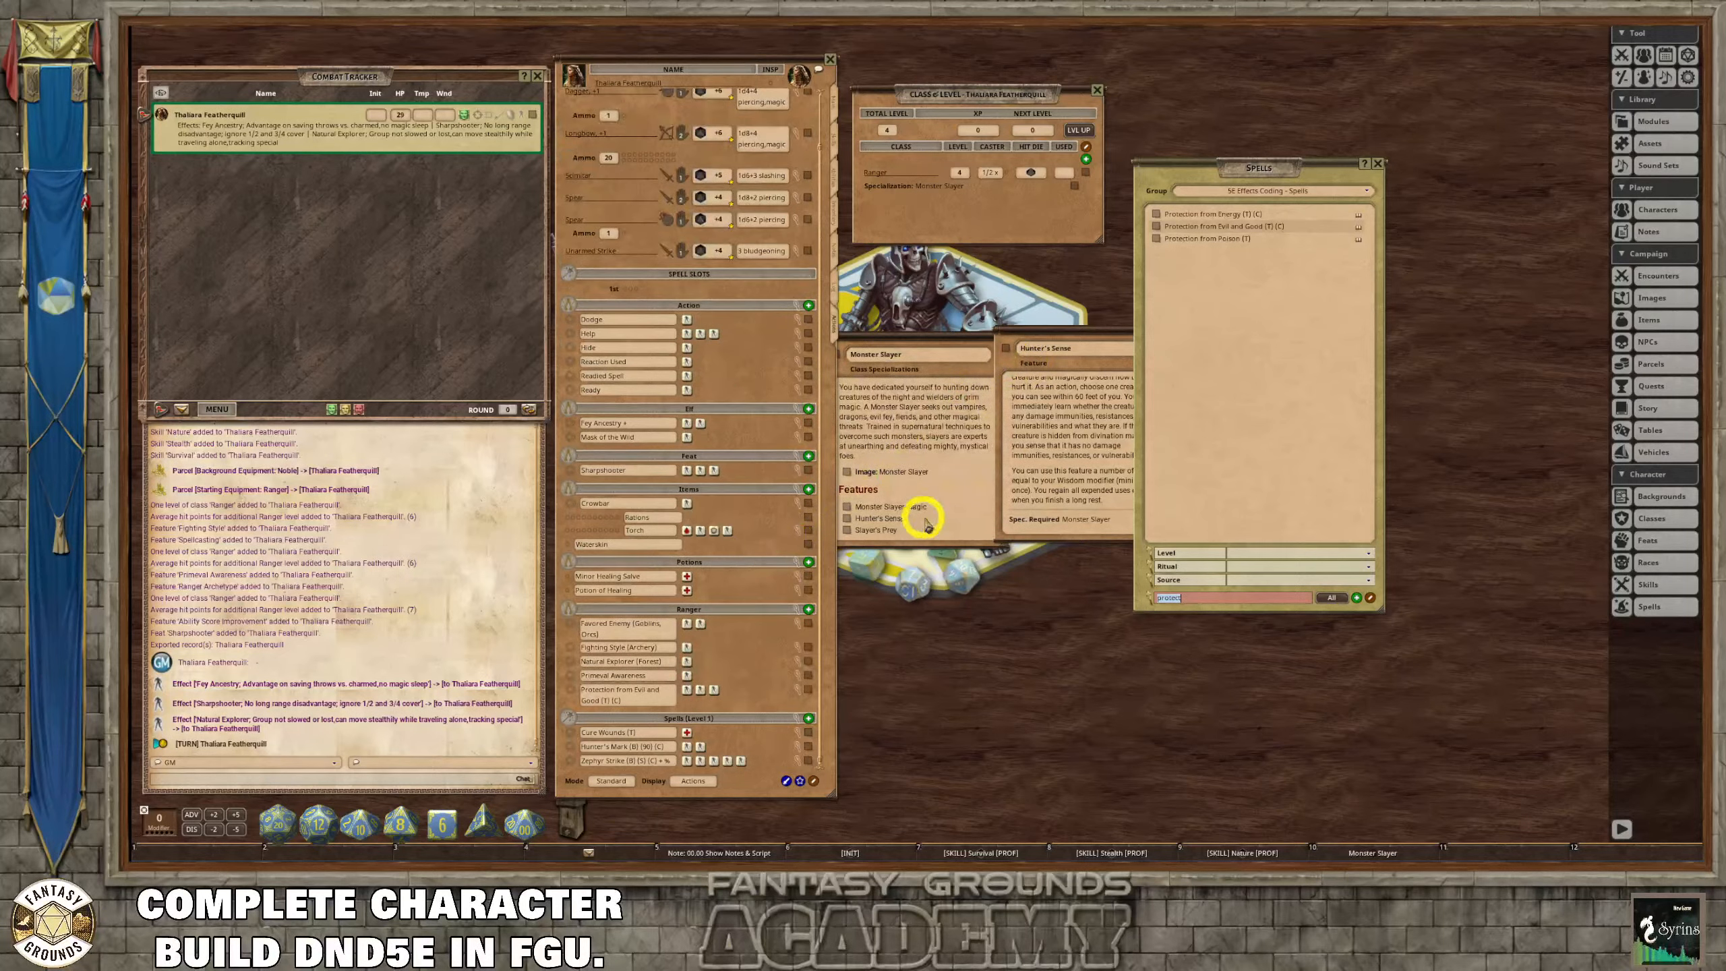
Reopen the Monster Slayer Magic feature from the Monster Slayer description, reread how its spells count, and close it.
click(1064, 391)
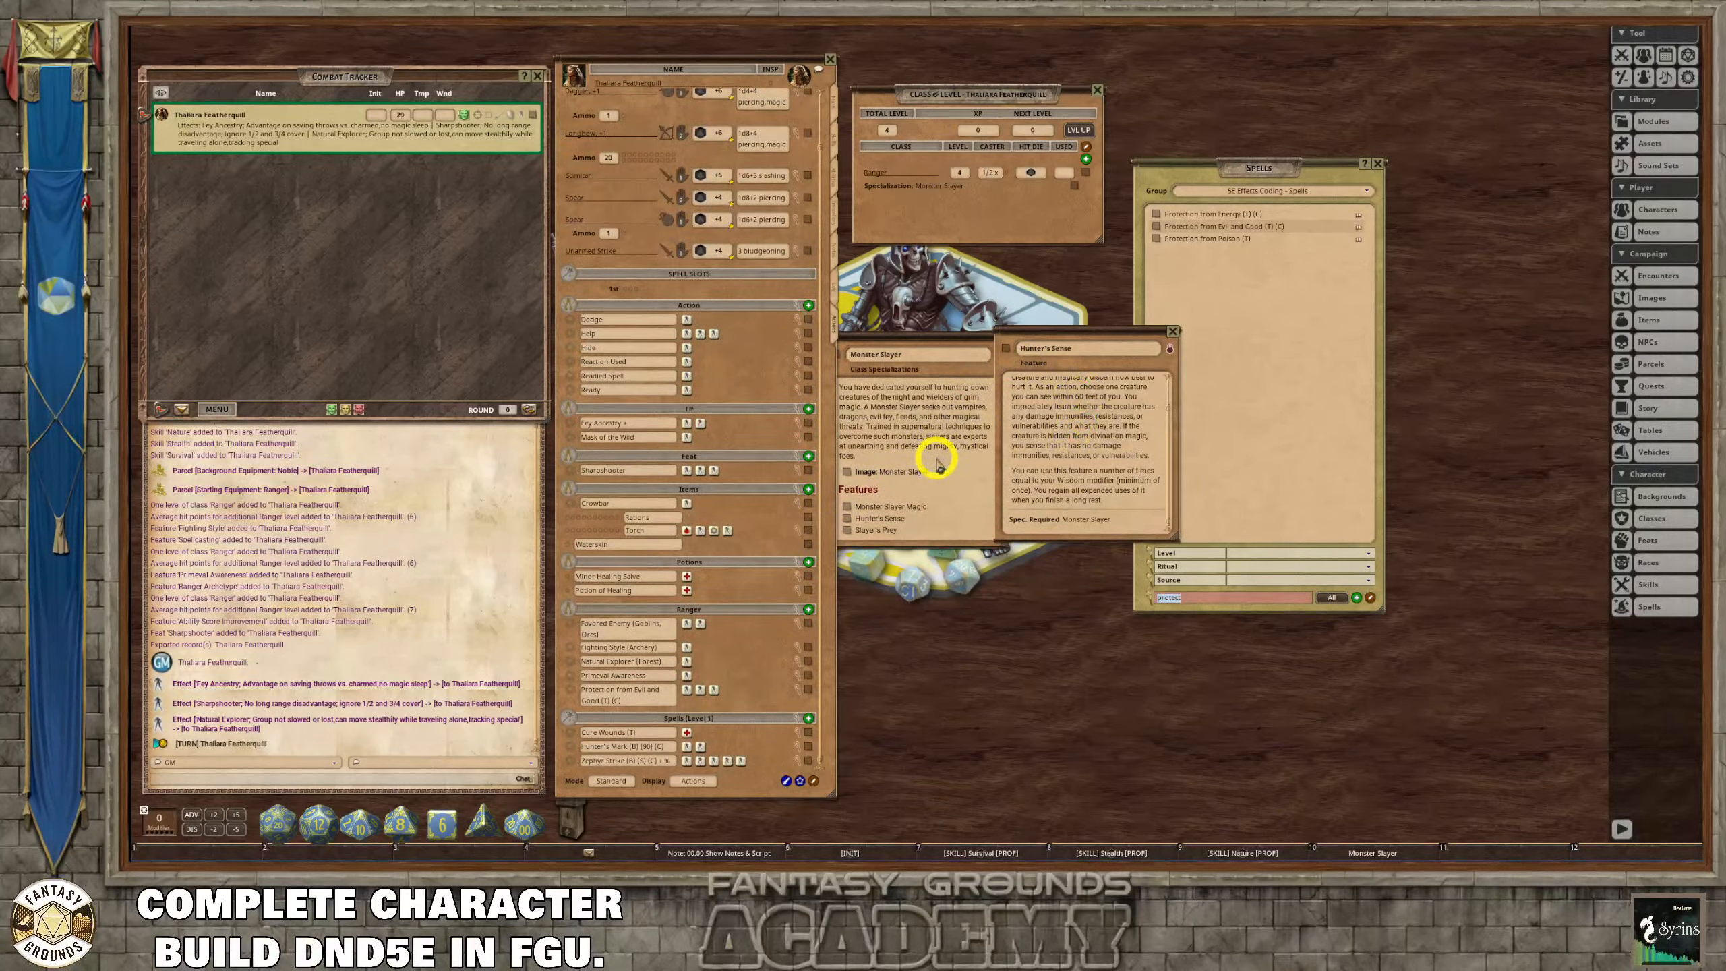
scroll(940, 466, down, 2)
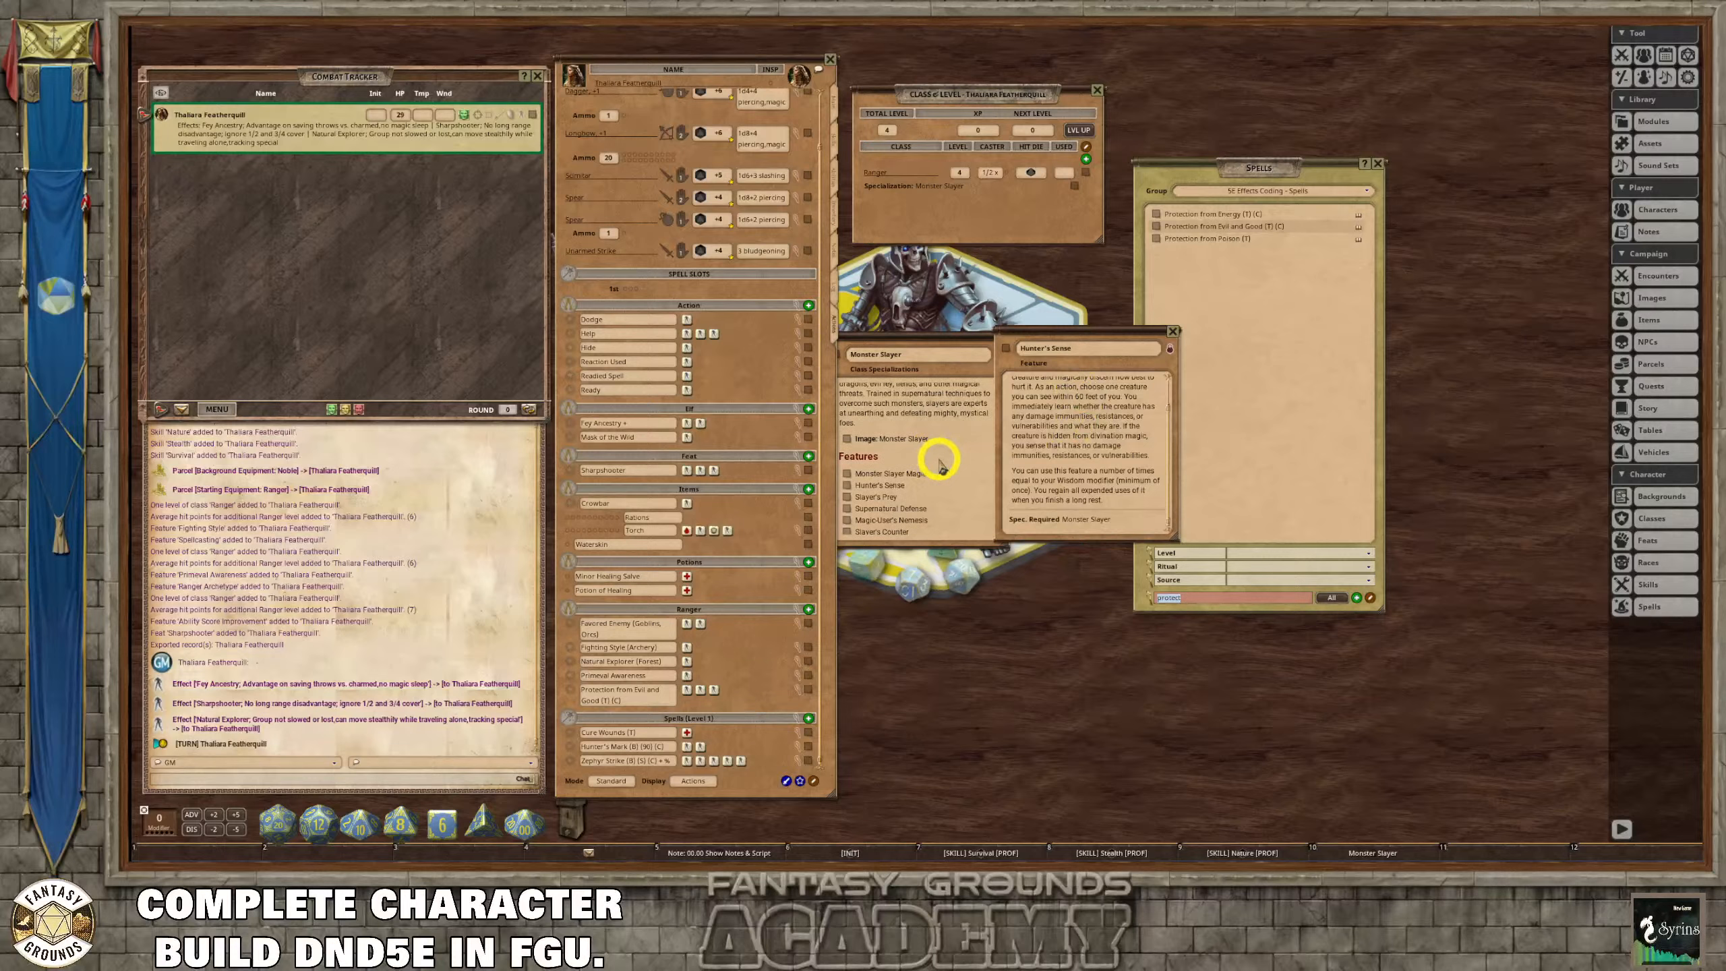
click(848, 474)
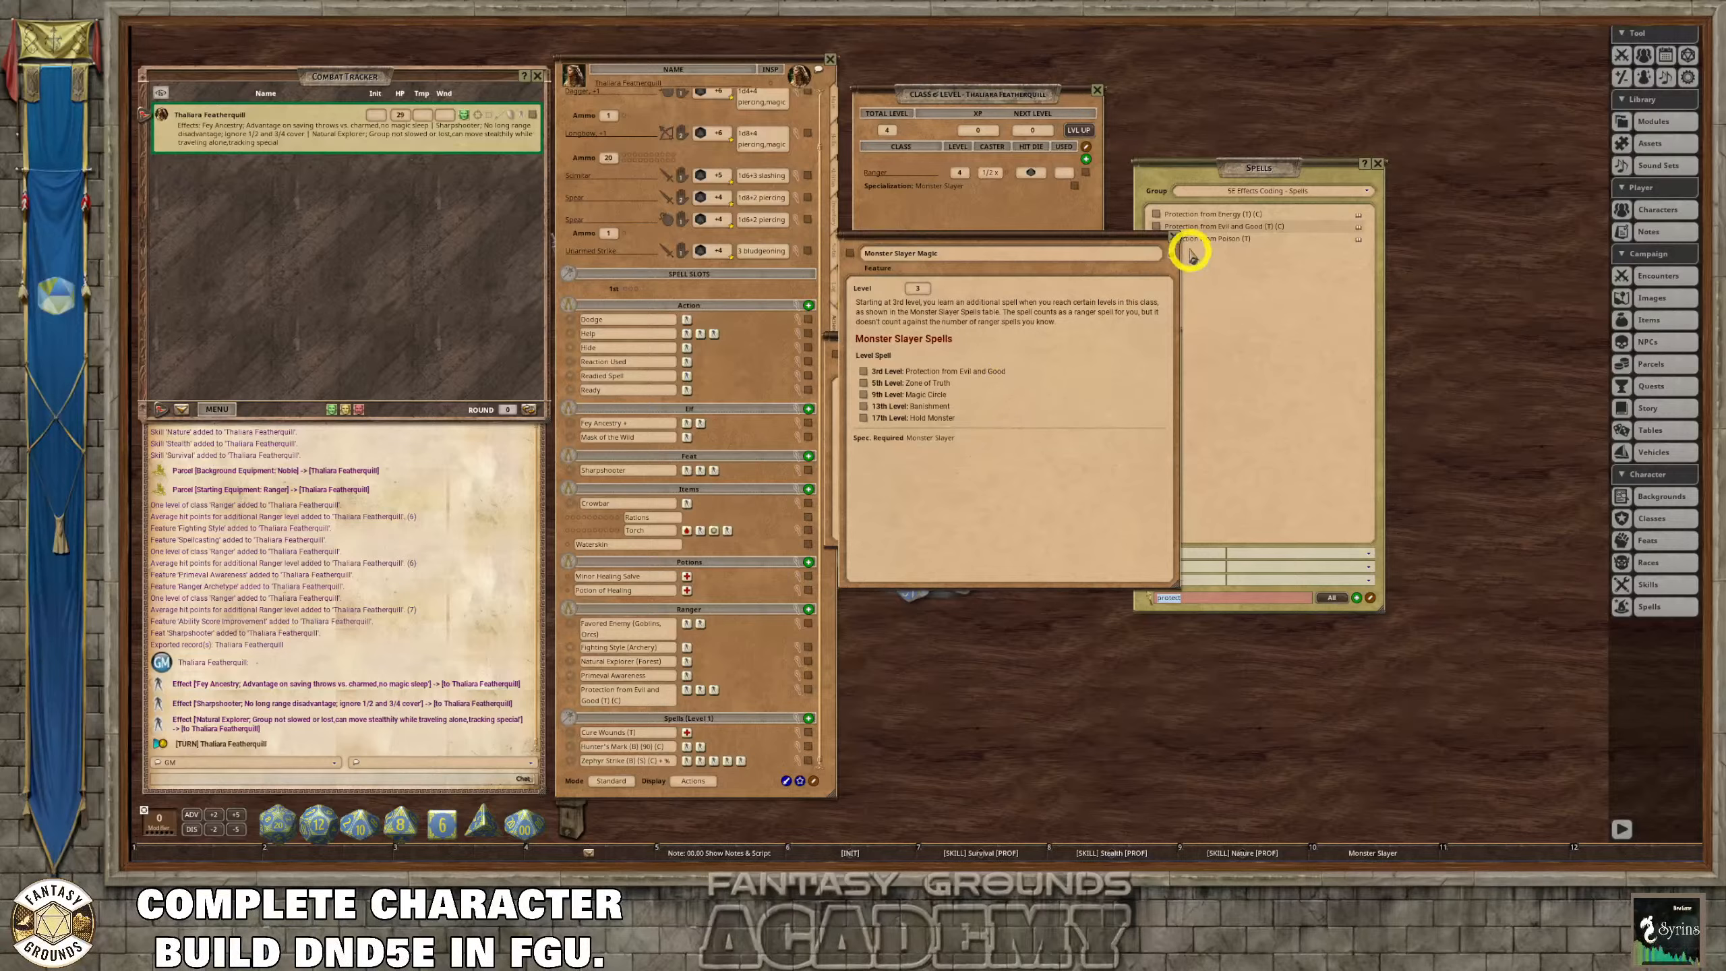
click(1174, 236)
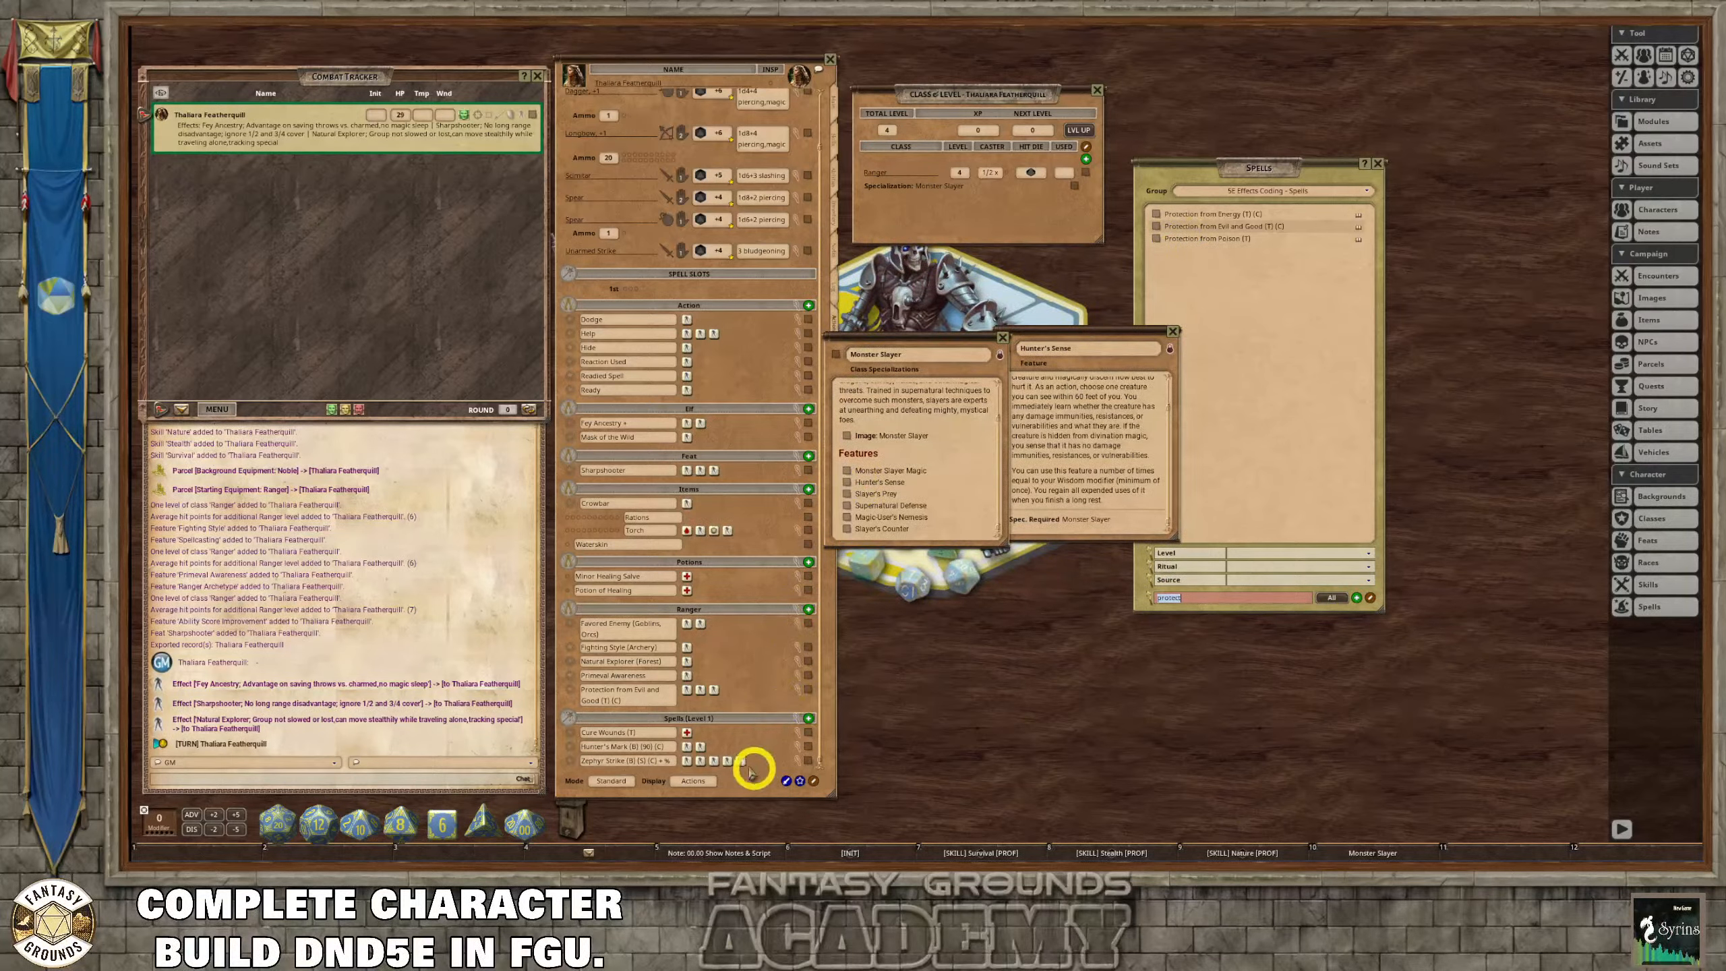
Move Protection from Evil and Good from the Ranger group back to Spells (Level 1) and collapse its effect details.
drag(807, 691, 756, 746)
right_click(806, 694)
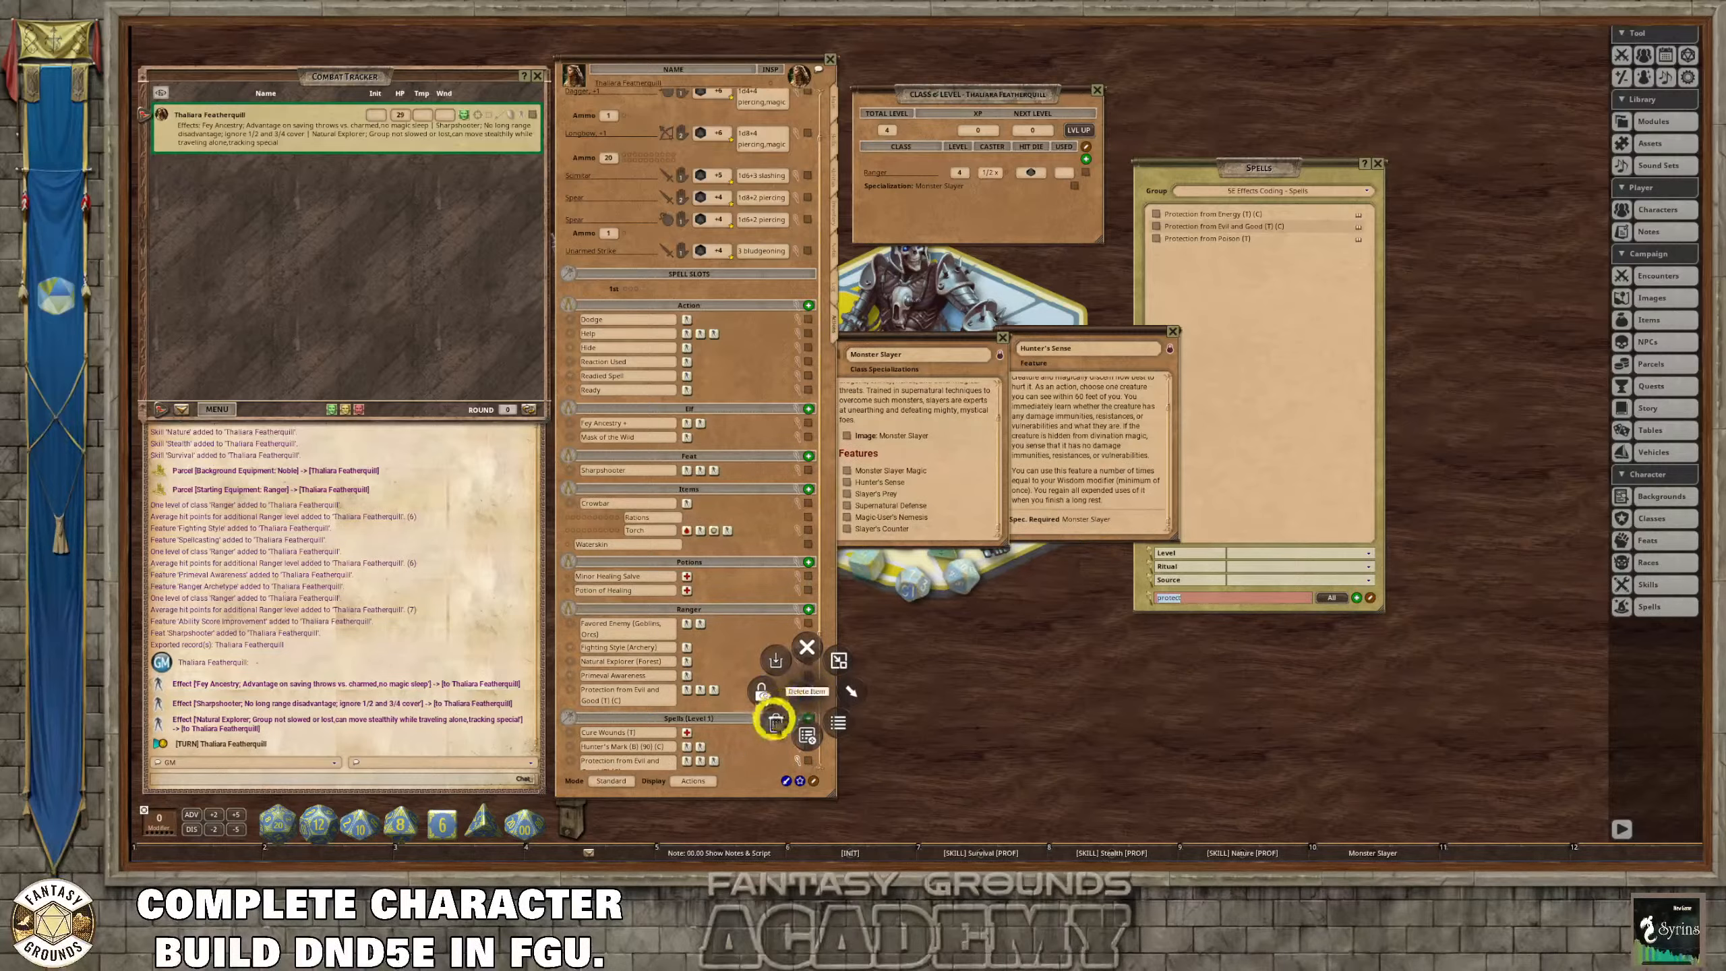
click(729, 719)
scroll(785, 680, down, 4)
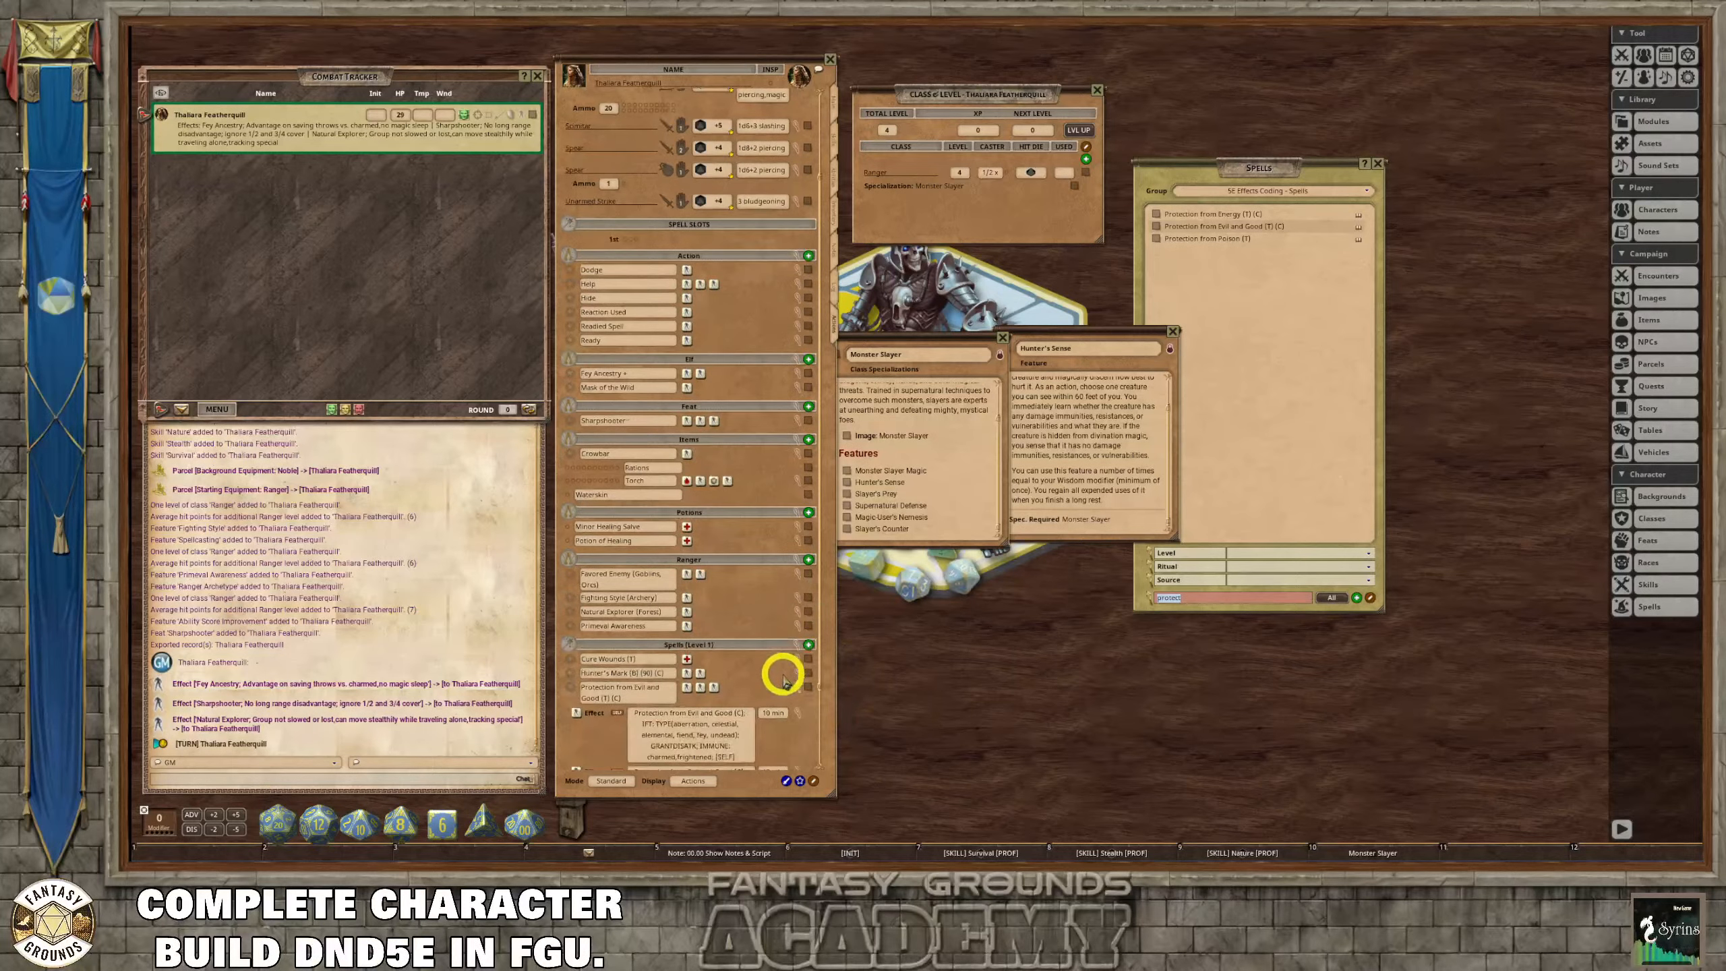
click(796, 590)
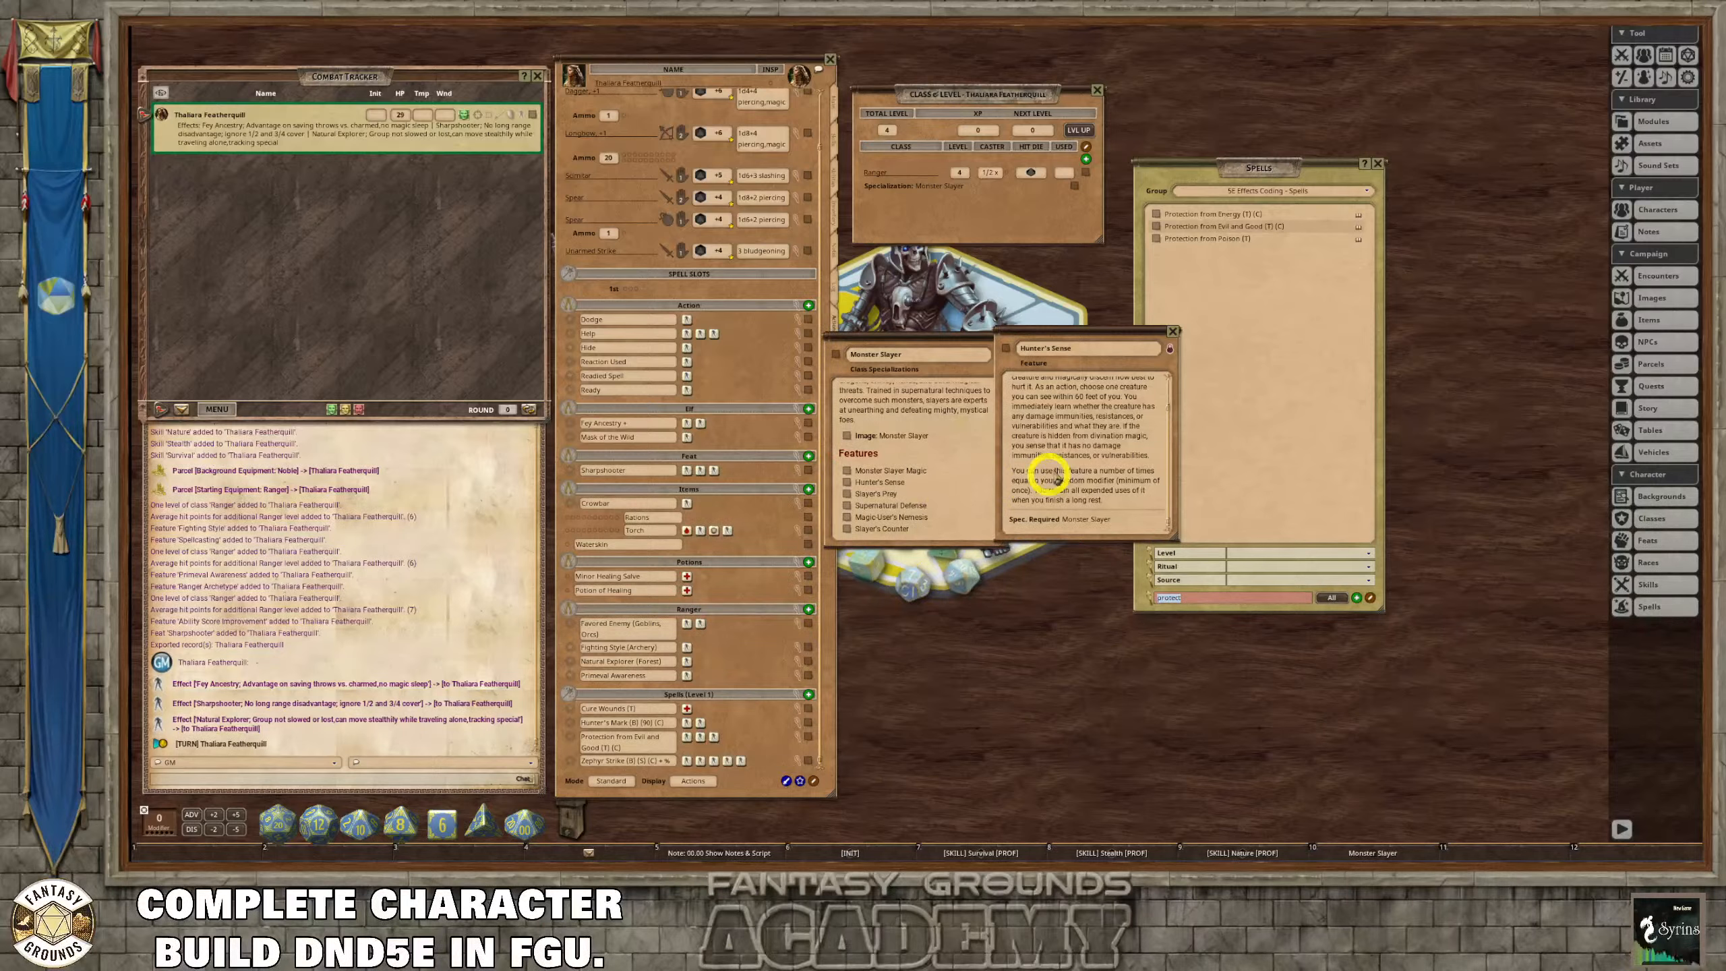
Reread the level and usage text of the Hunter's Sense feature and switch the spell list to show all groups.
scroll(1077, 471, up, 2)
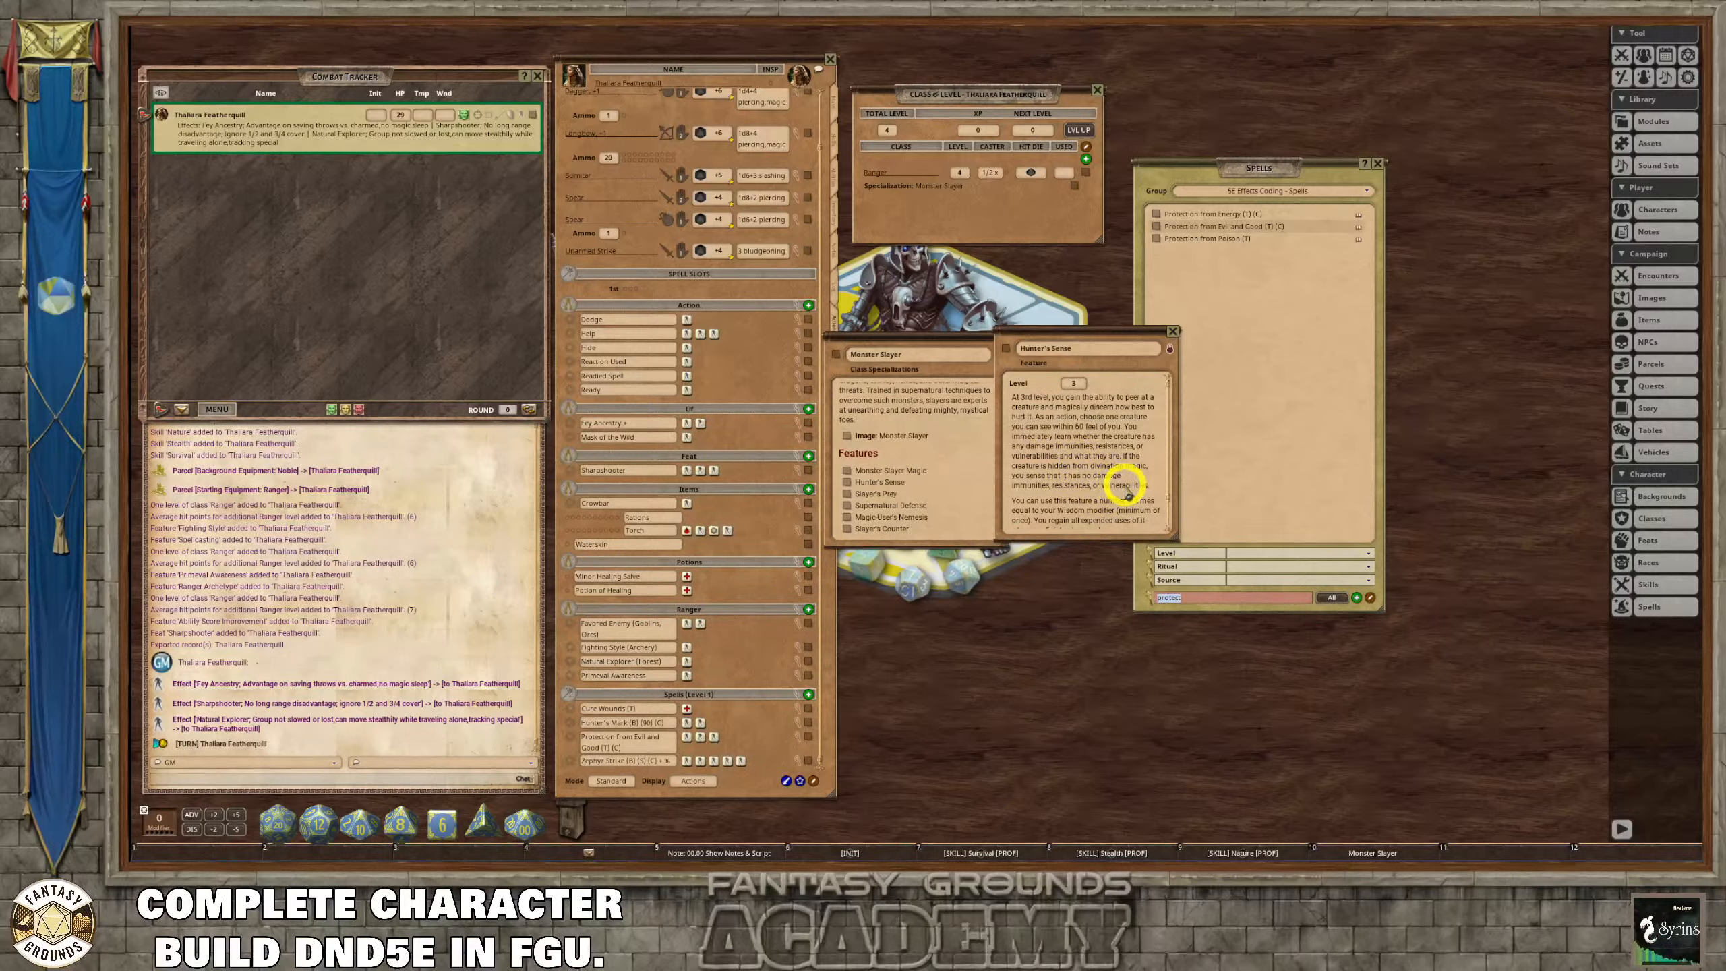
scroll(1126, 488, down, 2)
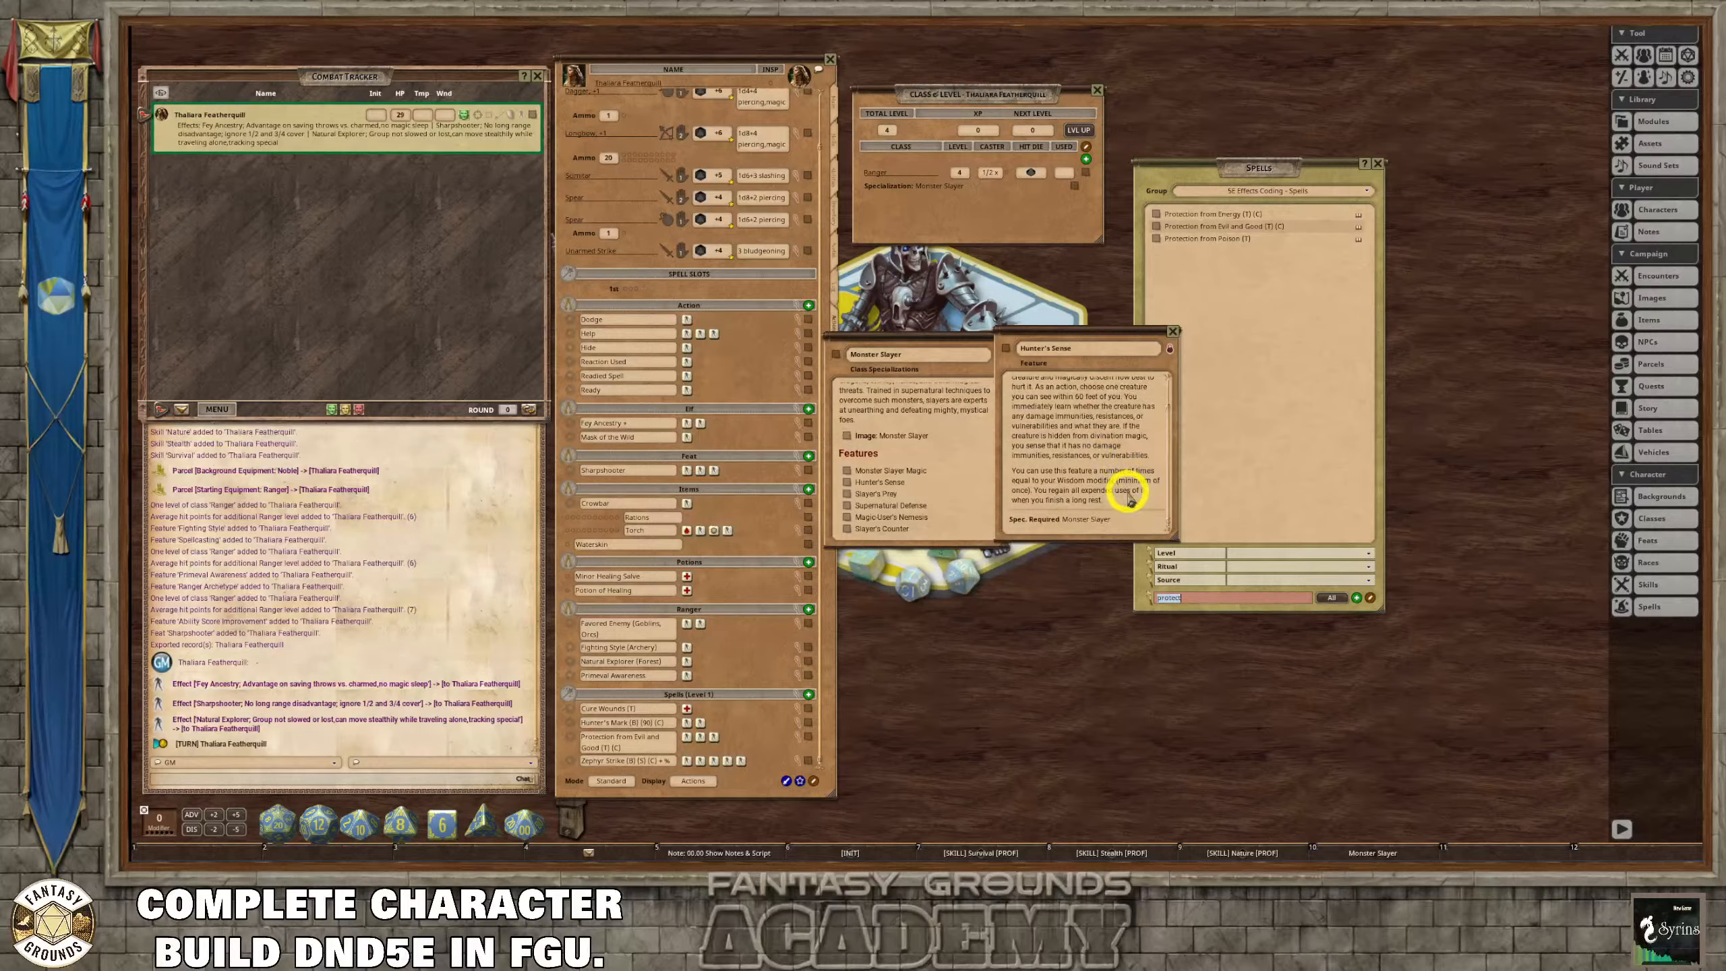
click(1247, 184)
click(1249, 190)
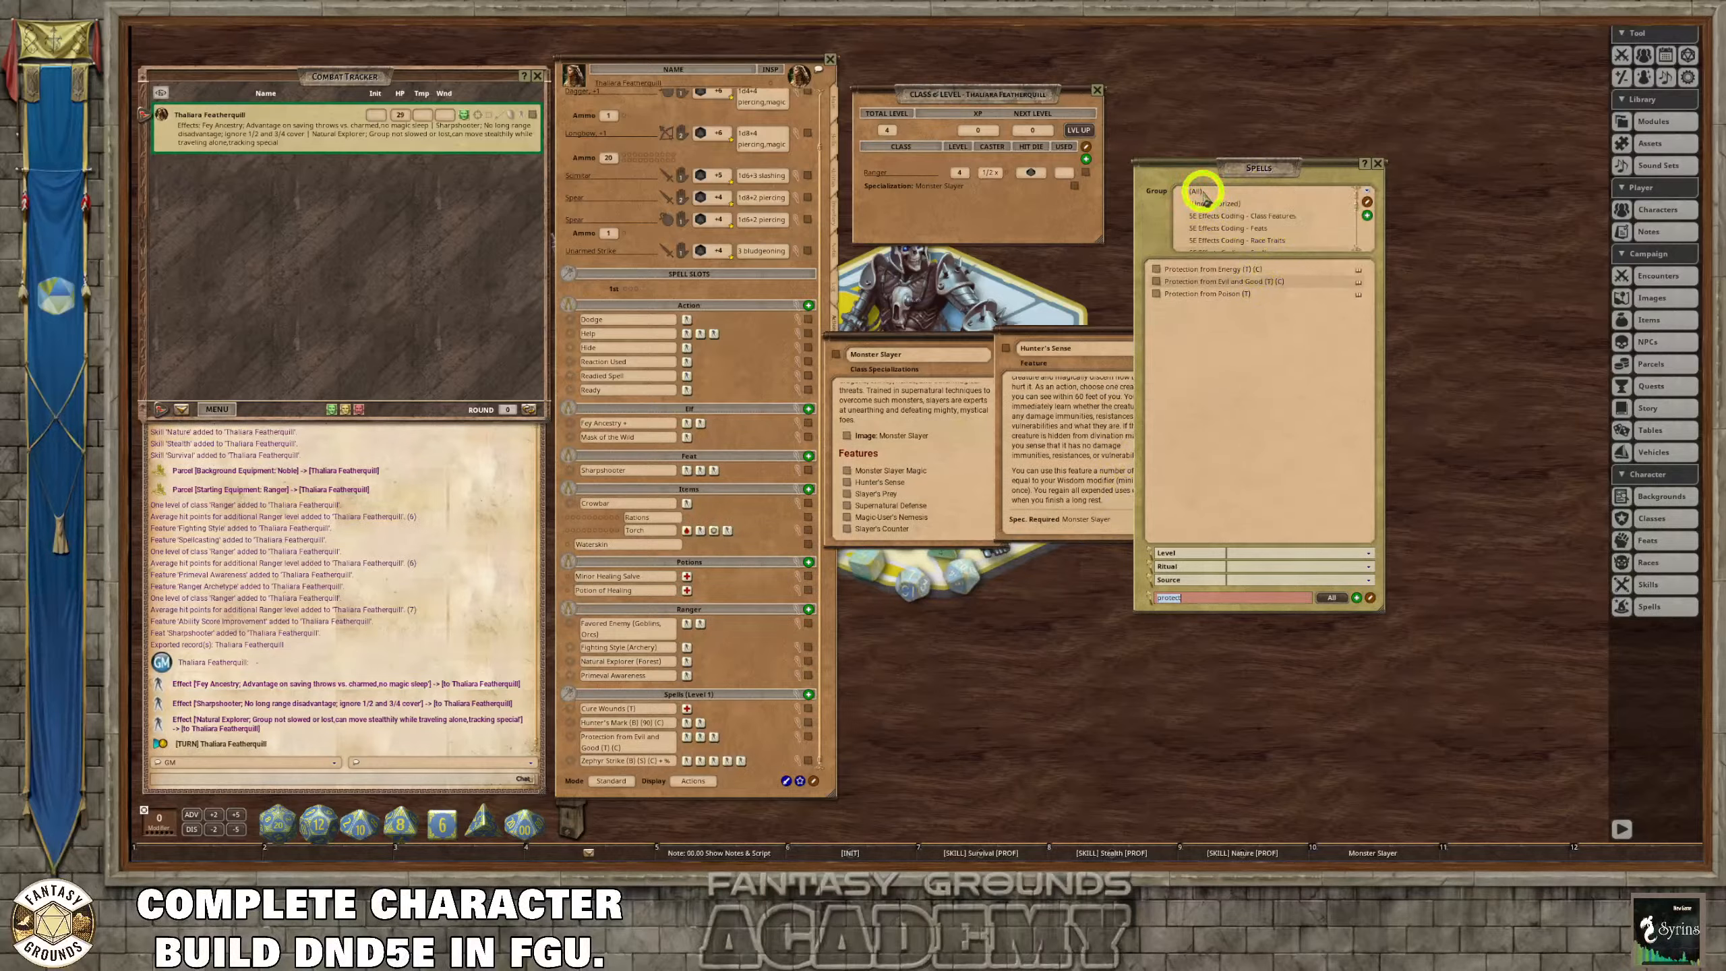
click(1203, 194)
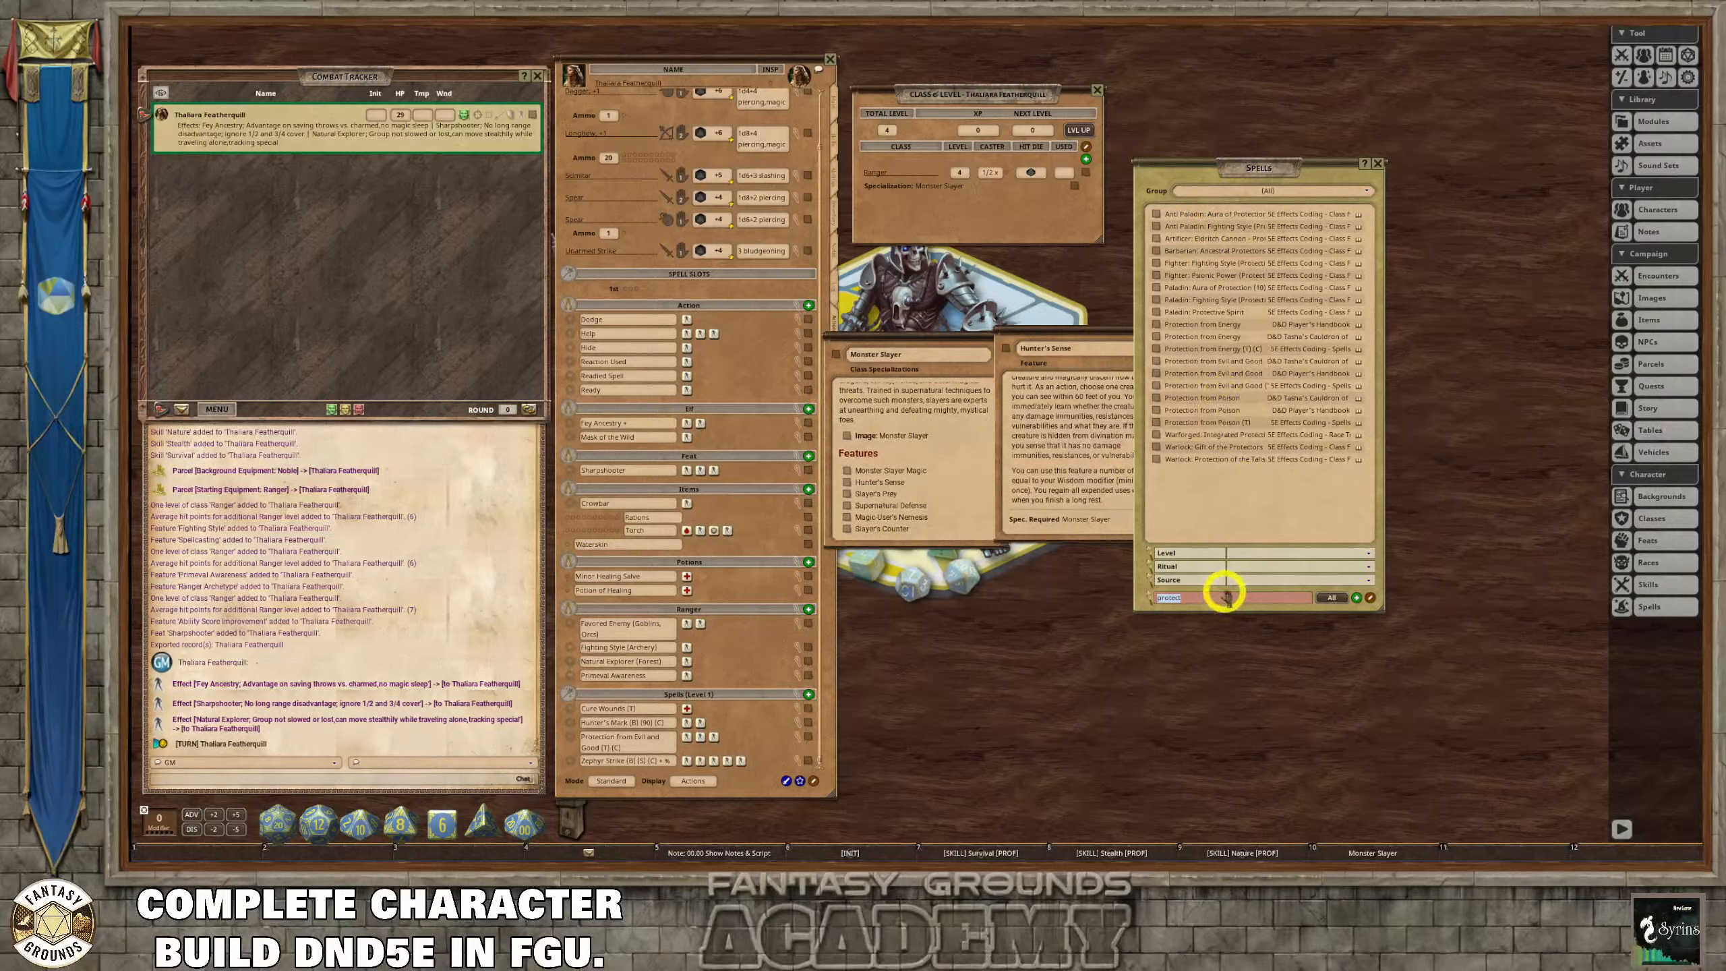
Search the spells for Hunter's Sense and add the Ranger: Hunter's Sense entry to the Ranger power group.
text(H)
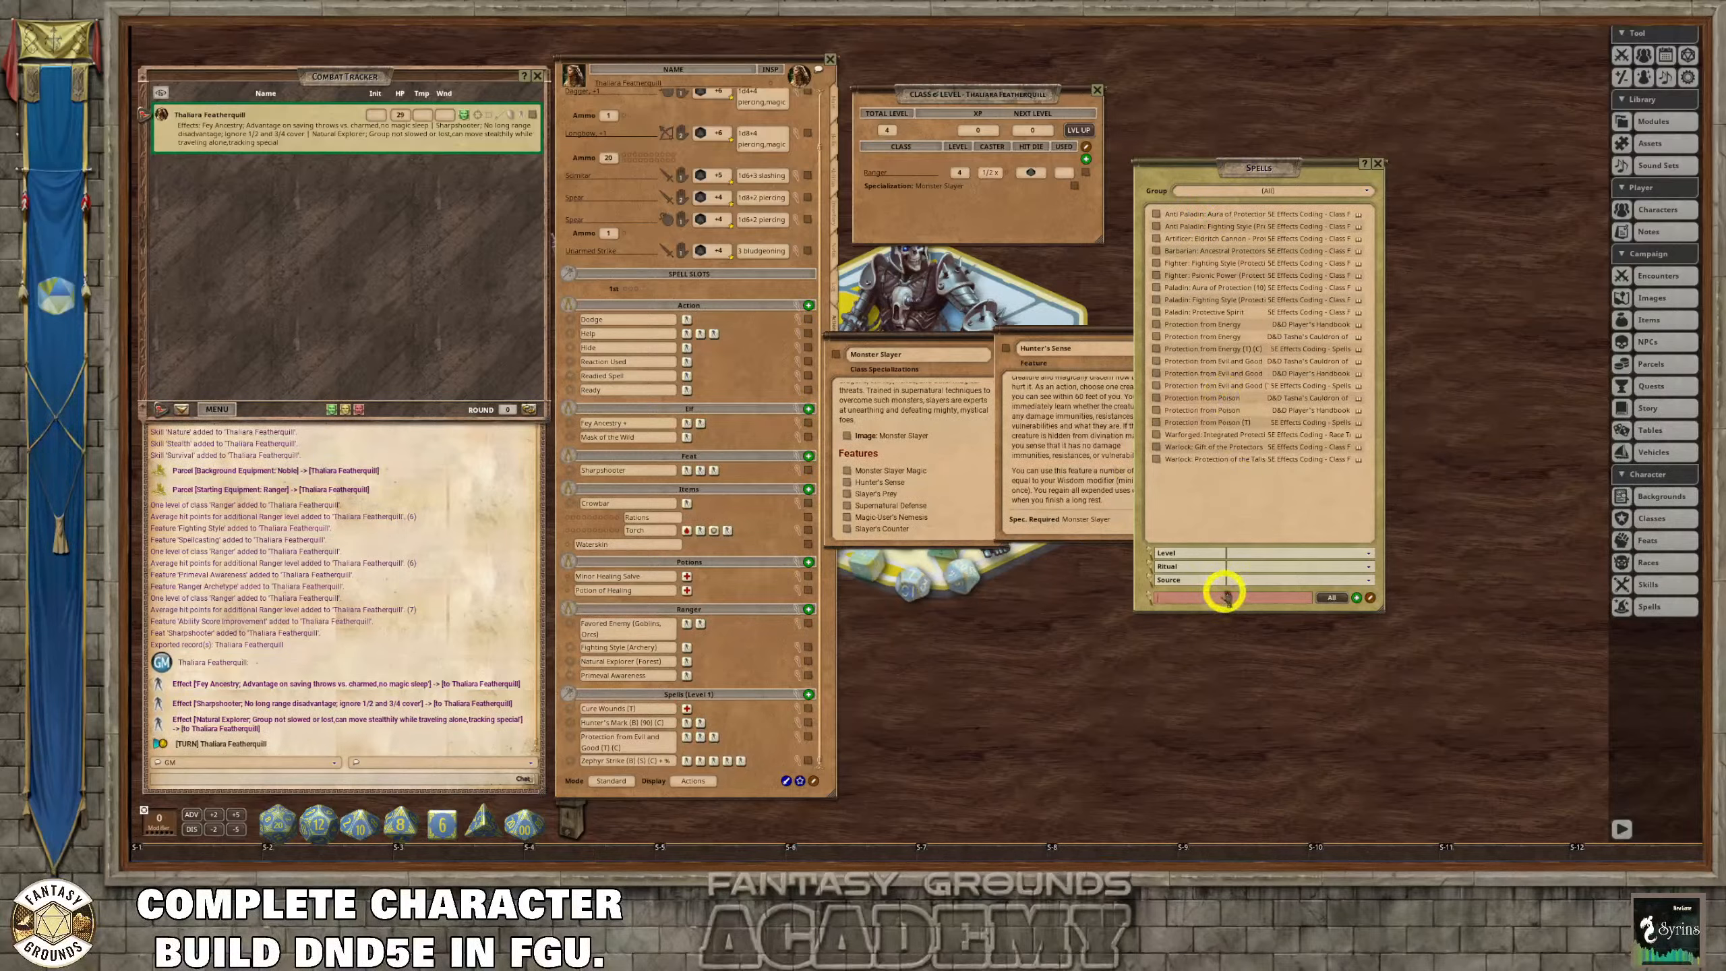
text(S)
text(Hunter')
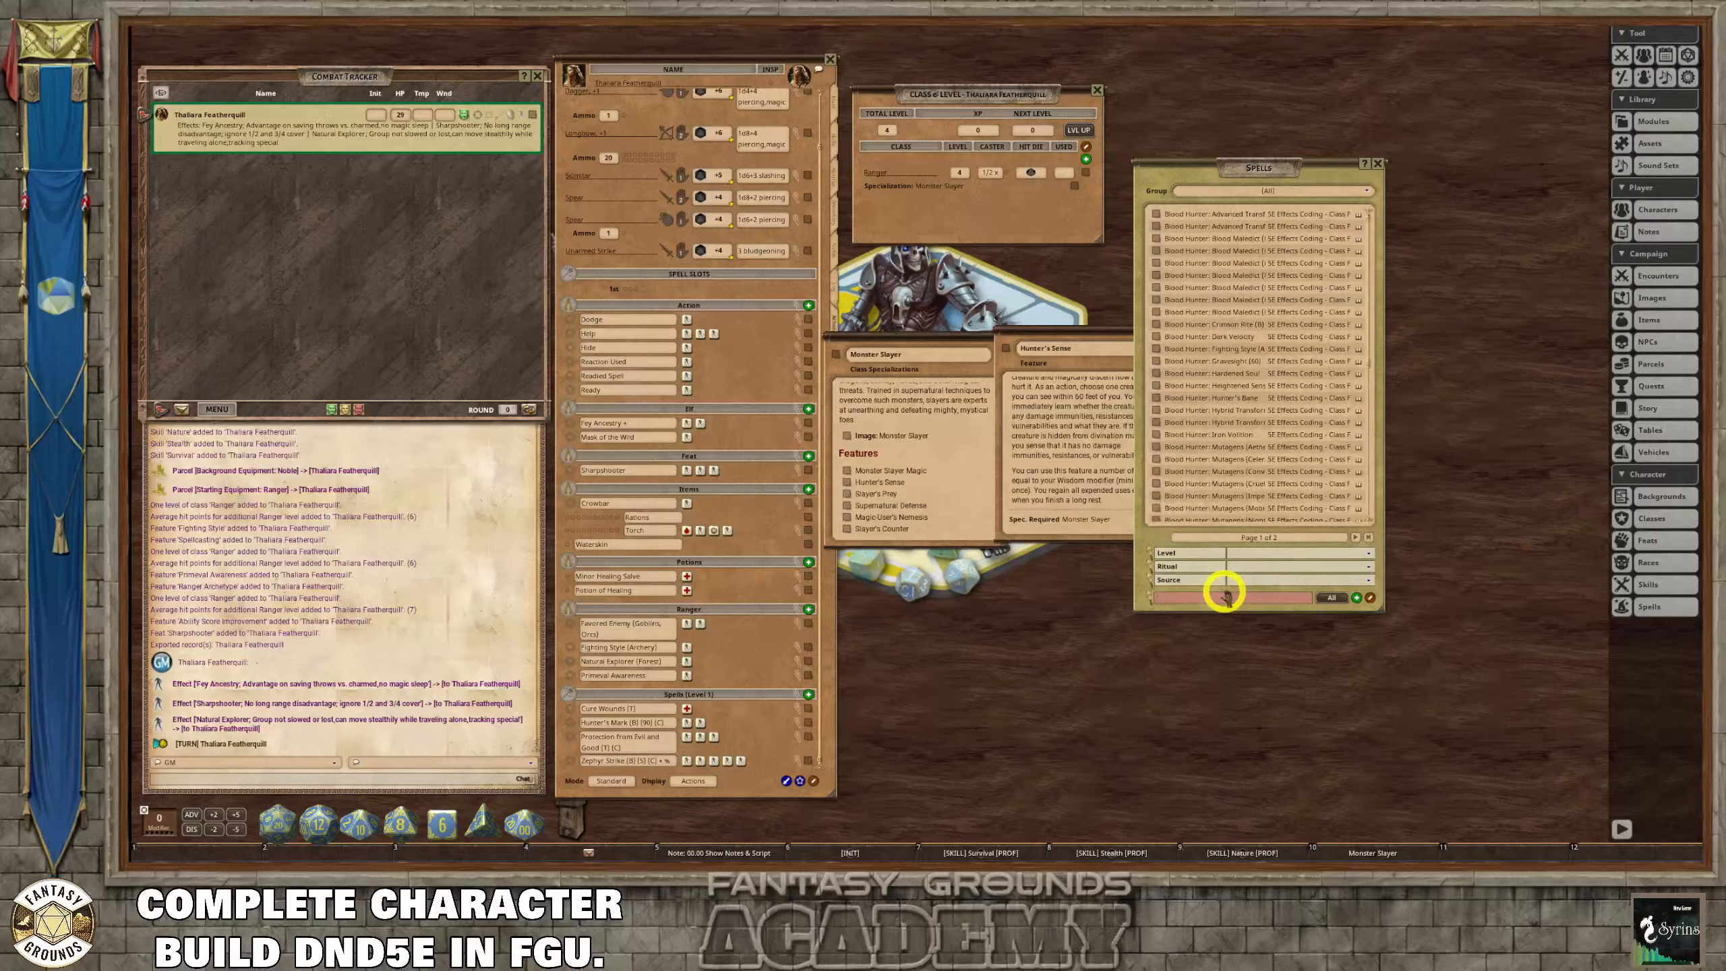
key(shift)
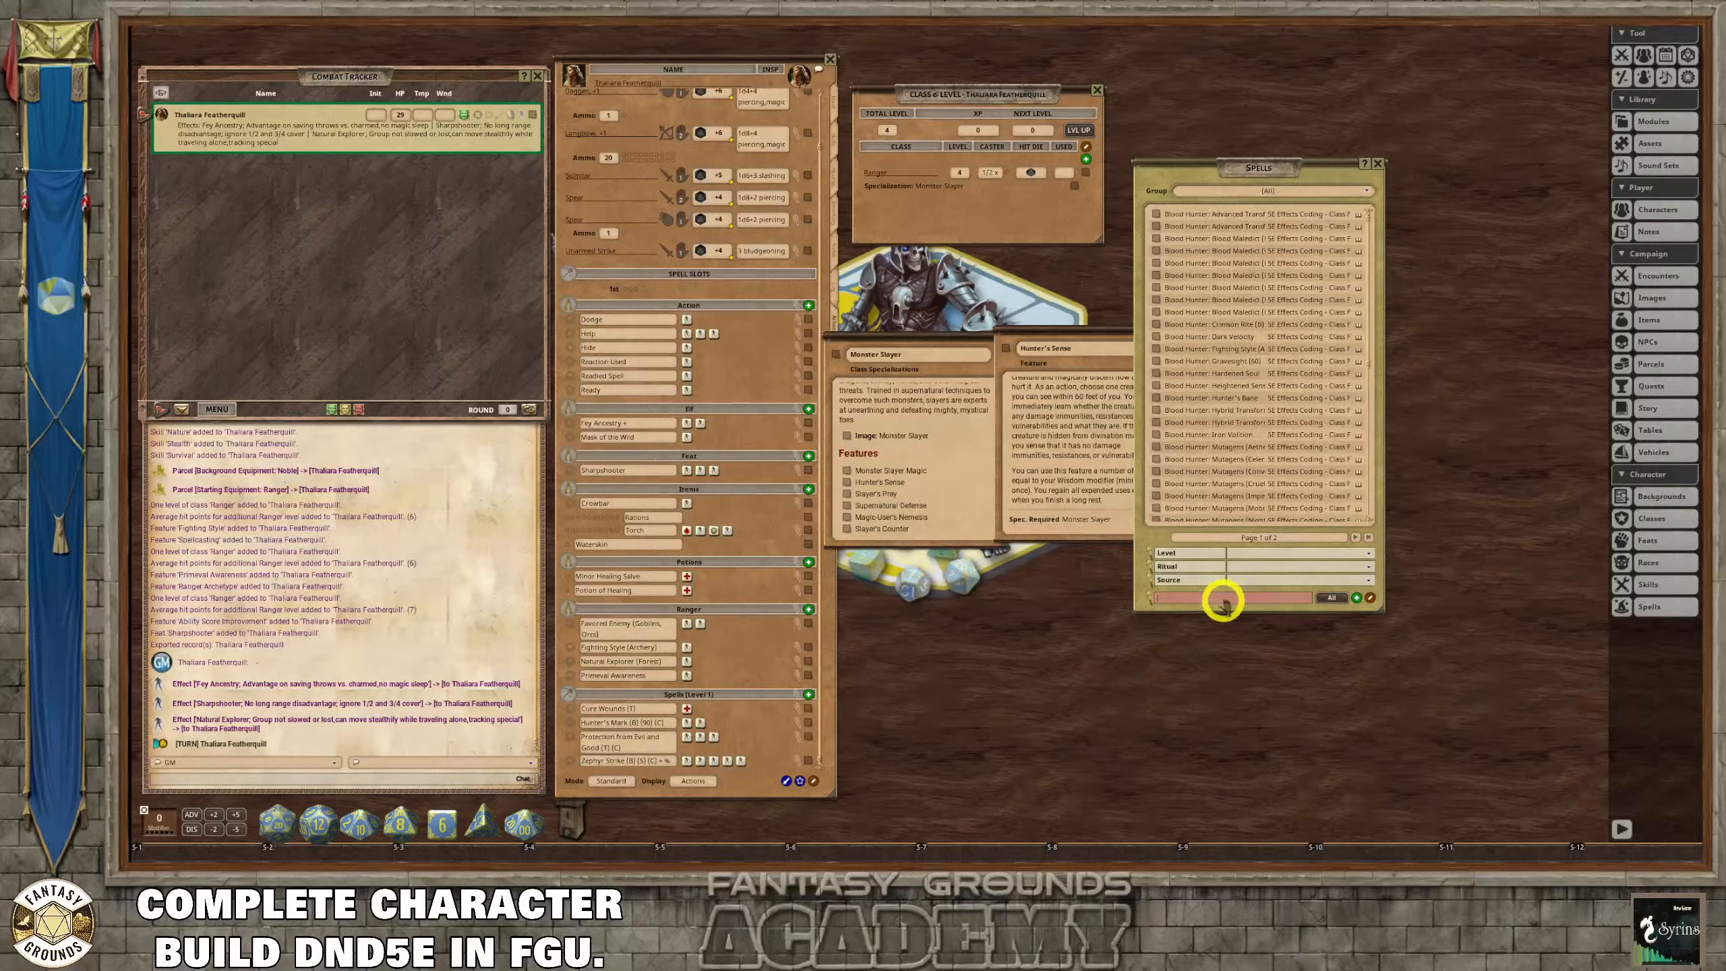
text(Hunter)
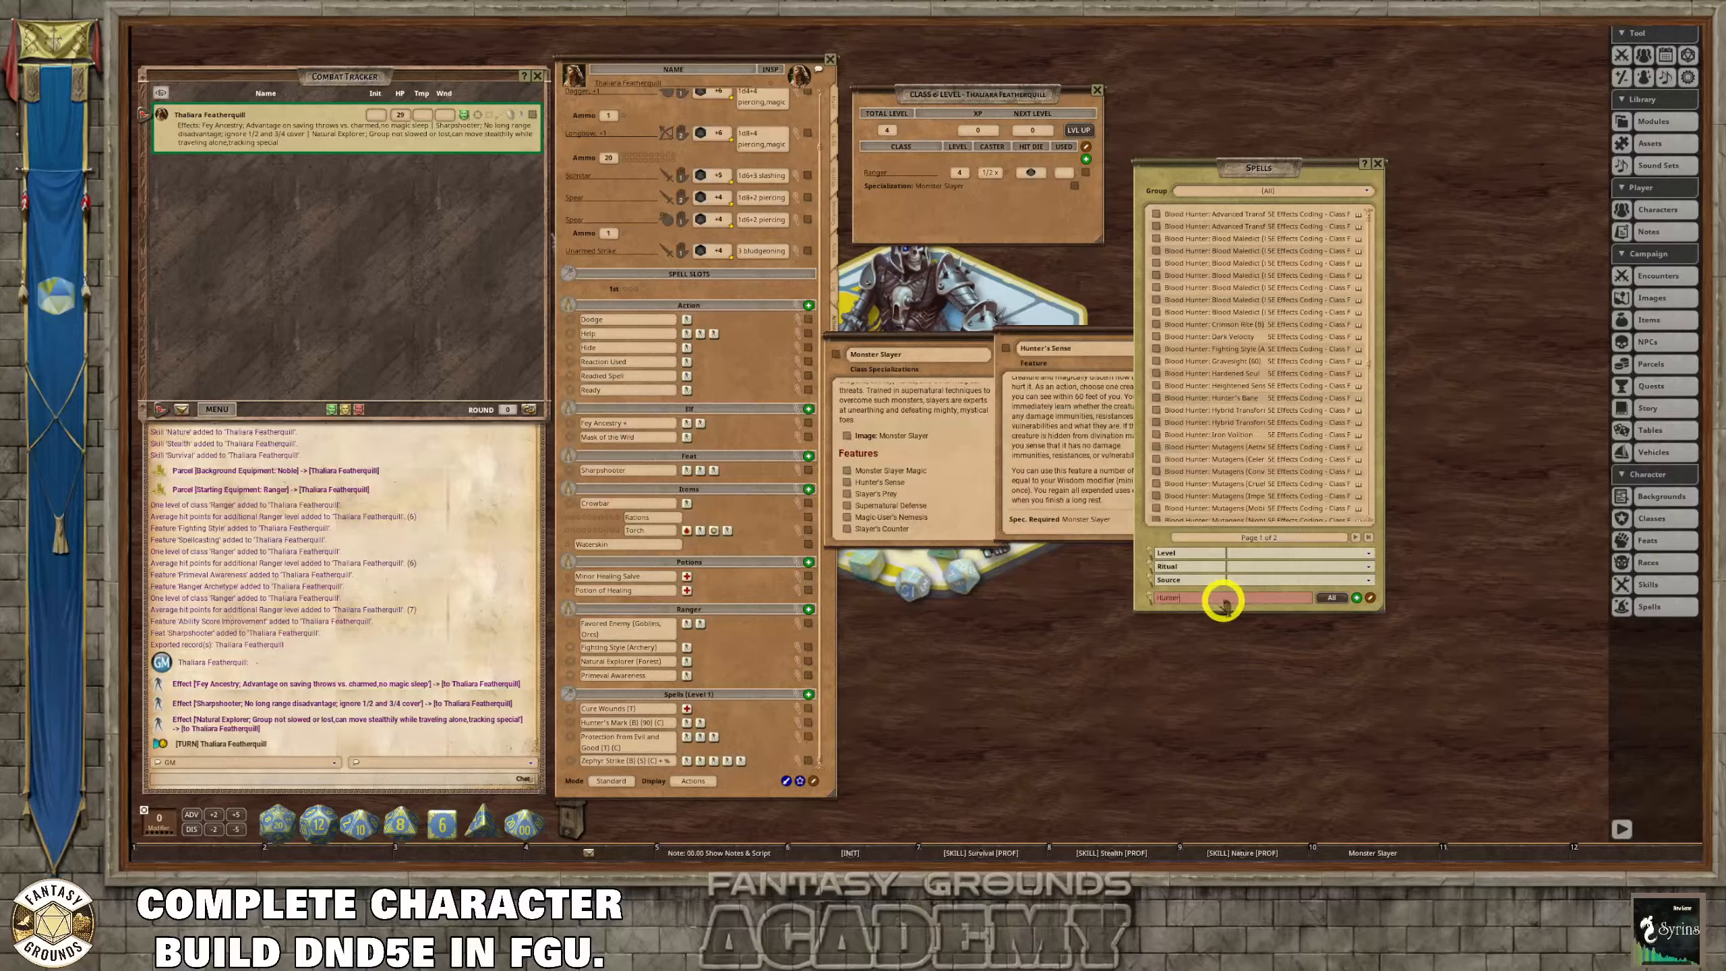
text('s Sense)
key(Return)
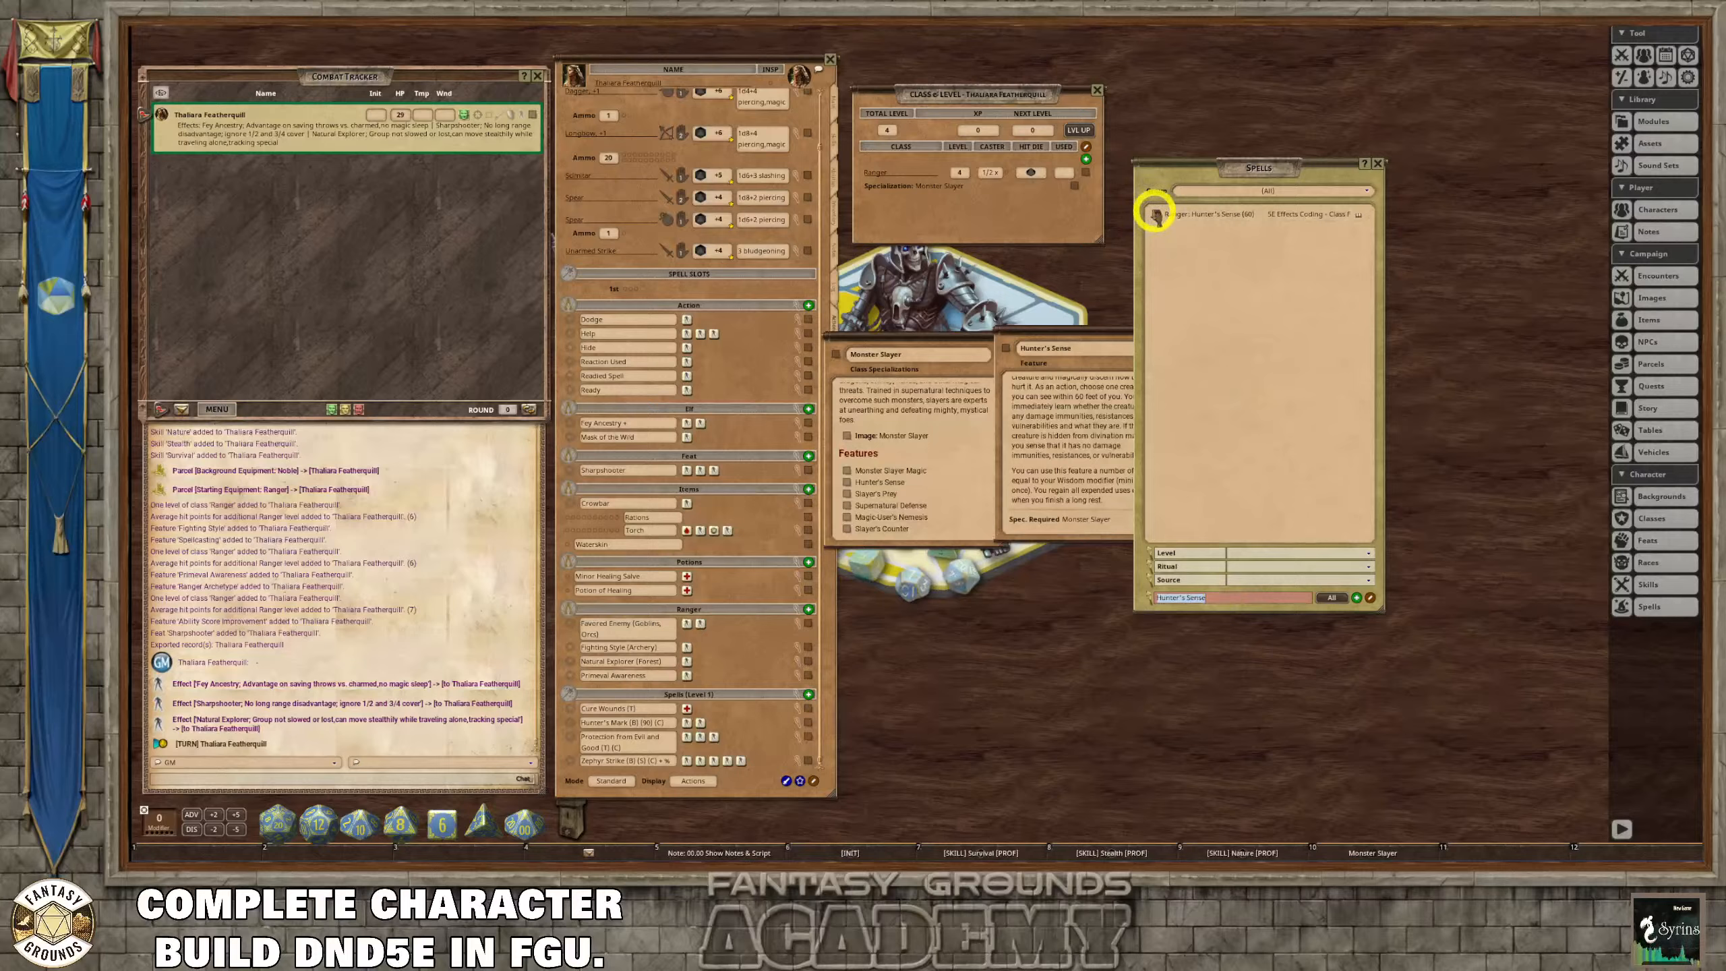
drag(1155, 214, 662, 656)
scroll(744, 646, down, 1)
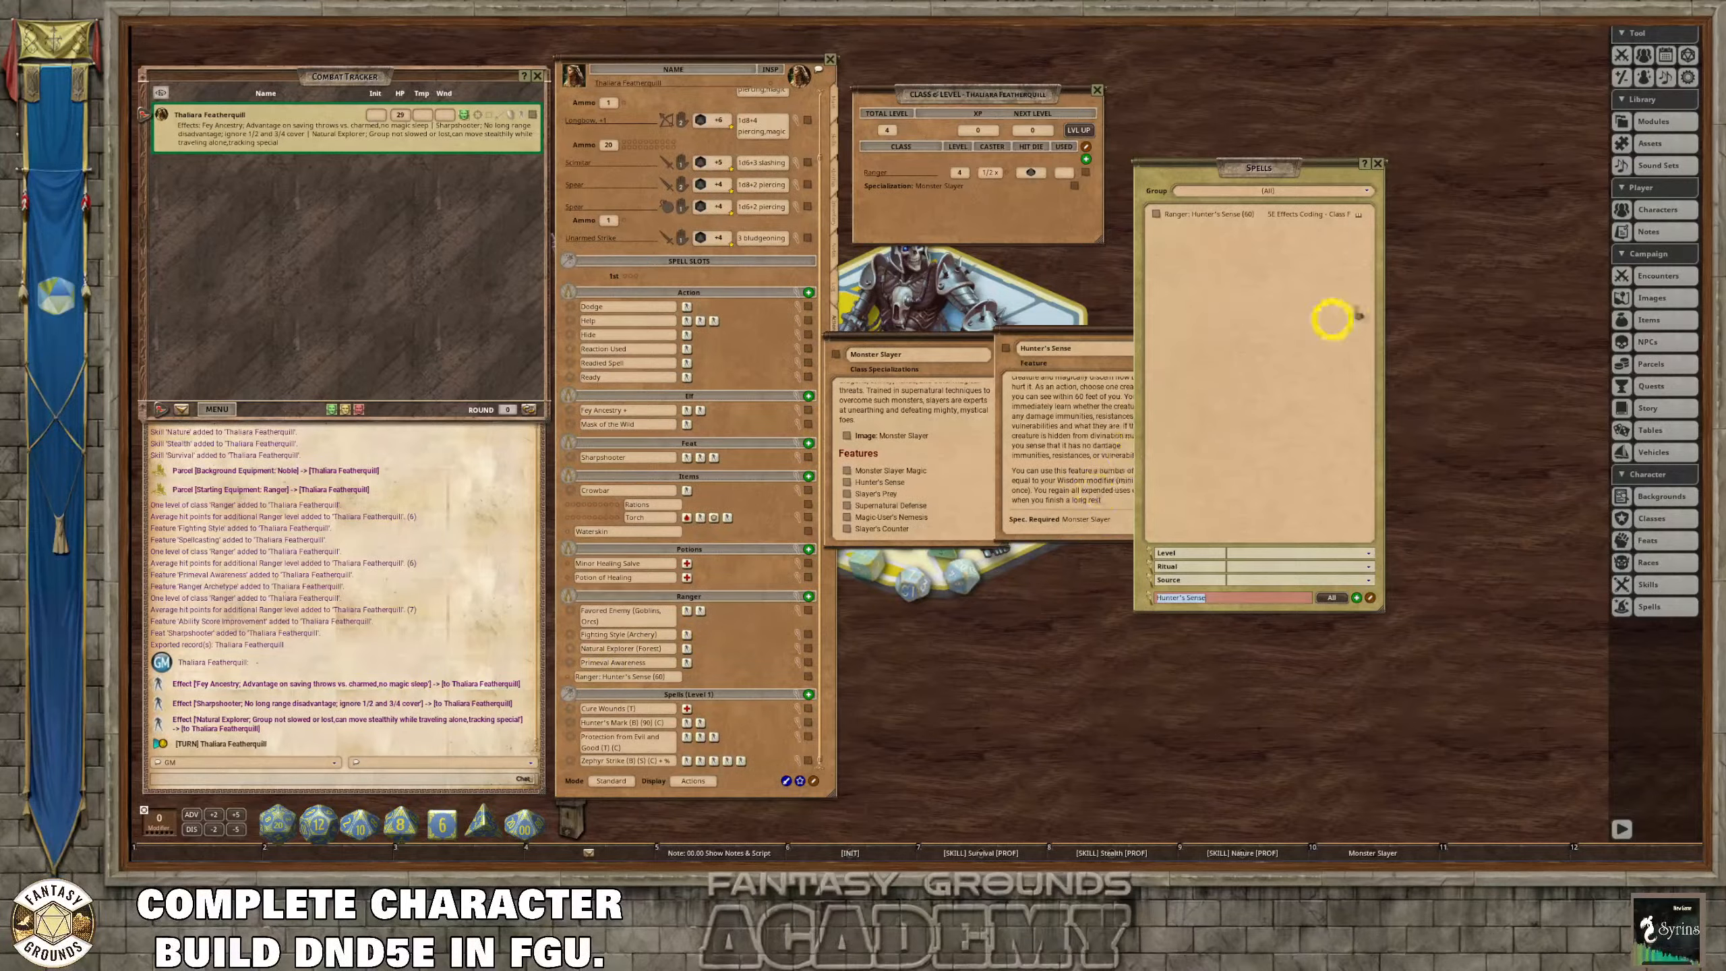
Close the Spells list, Hunter's Sense and Monster Slayer windows, and make the Class & Level window taller.
click(1377, 163)
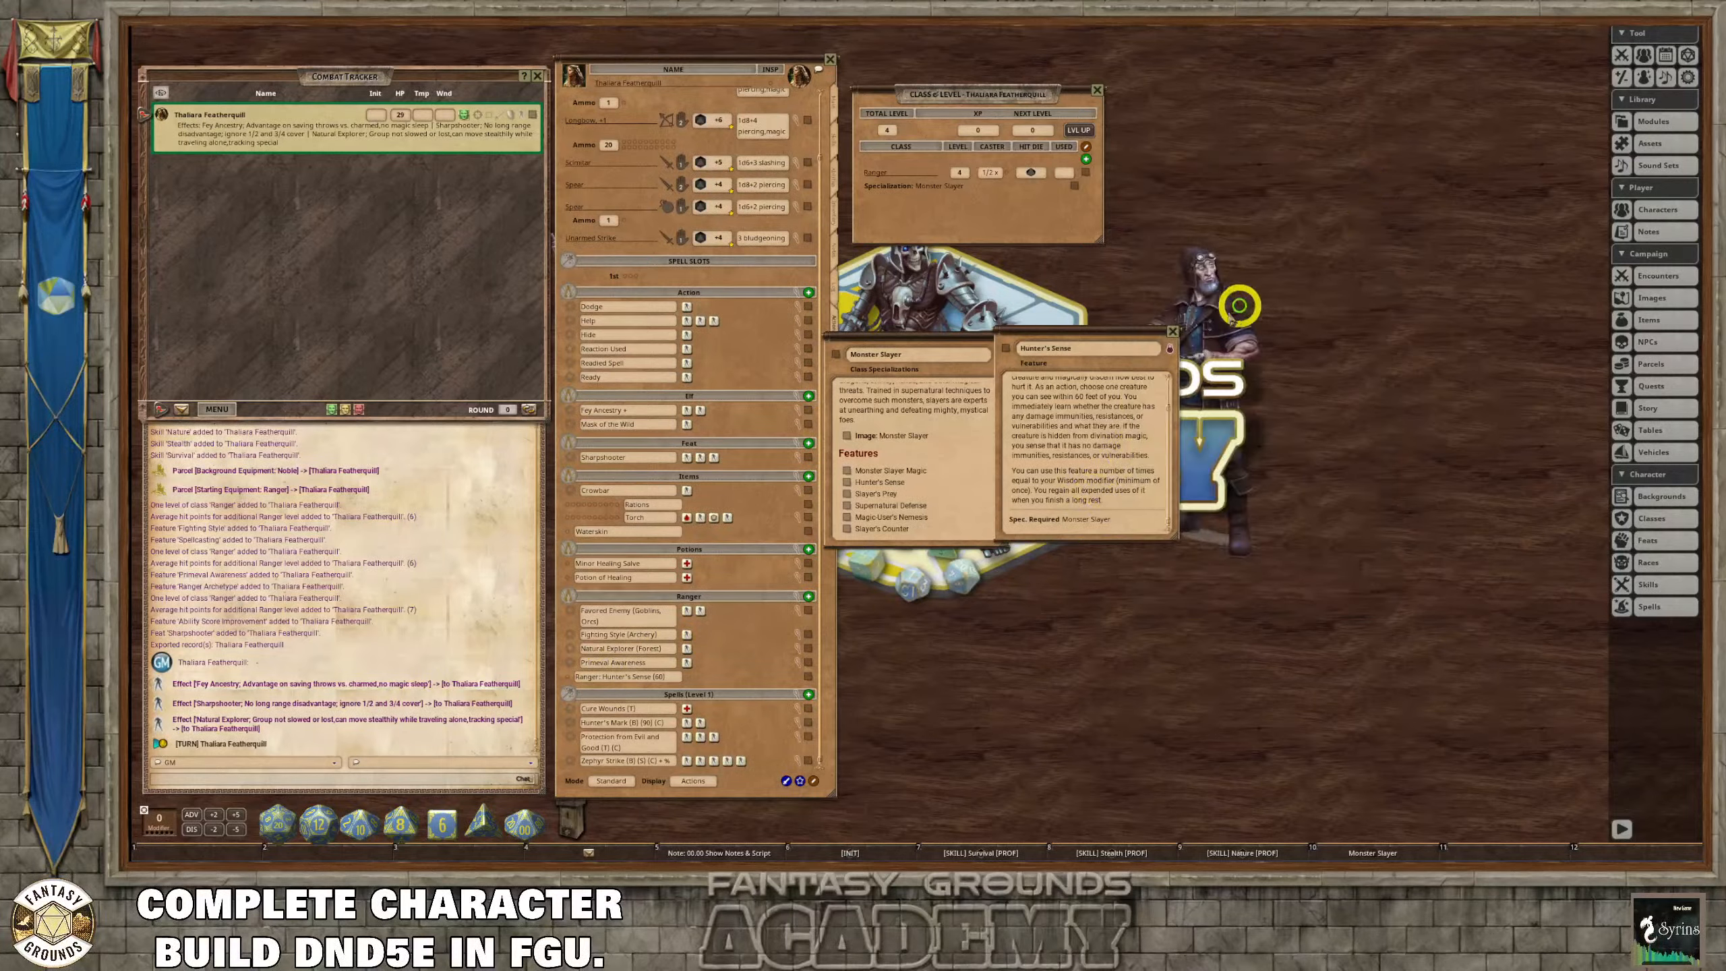
click(1175, 332)
click(994, 335)
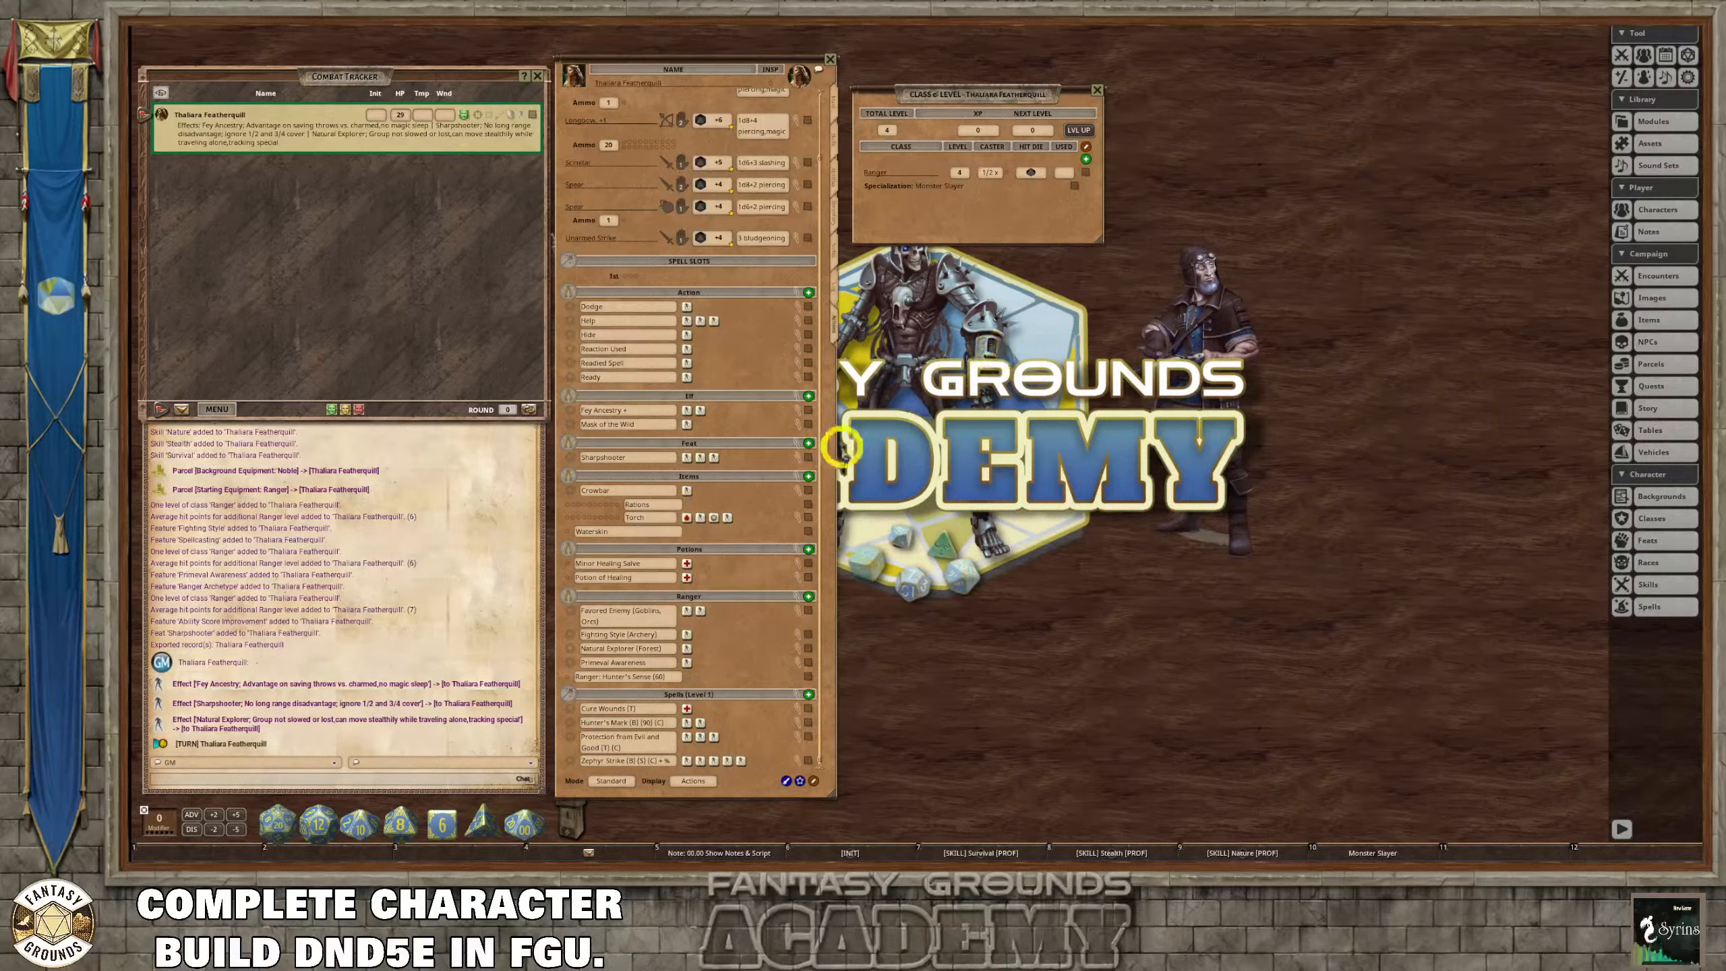
scroll(717, 552, up, 3)
scroll(716, 551, down, 3)
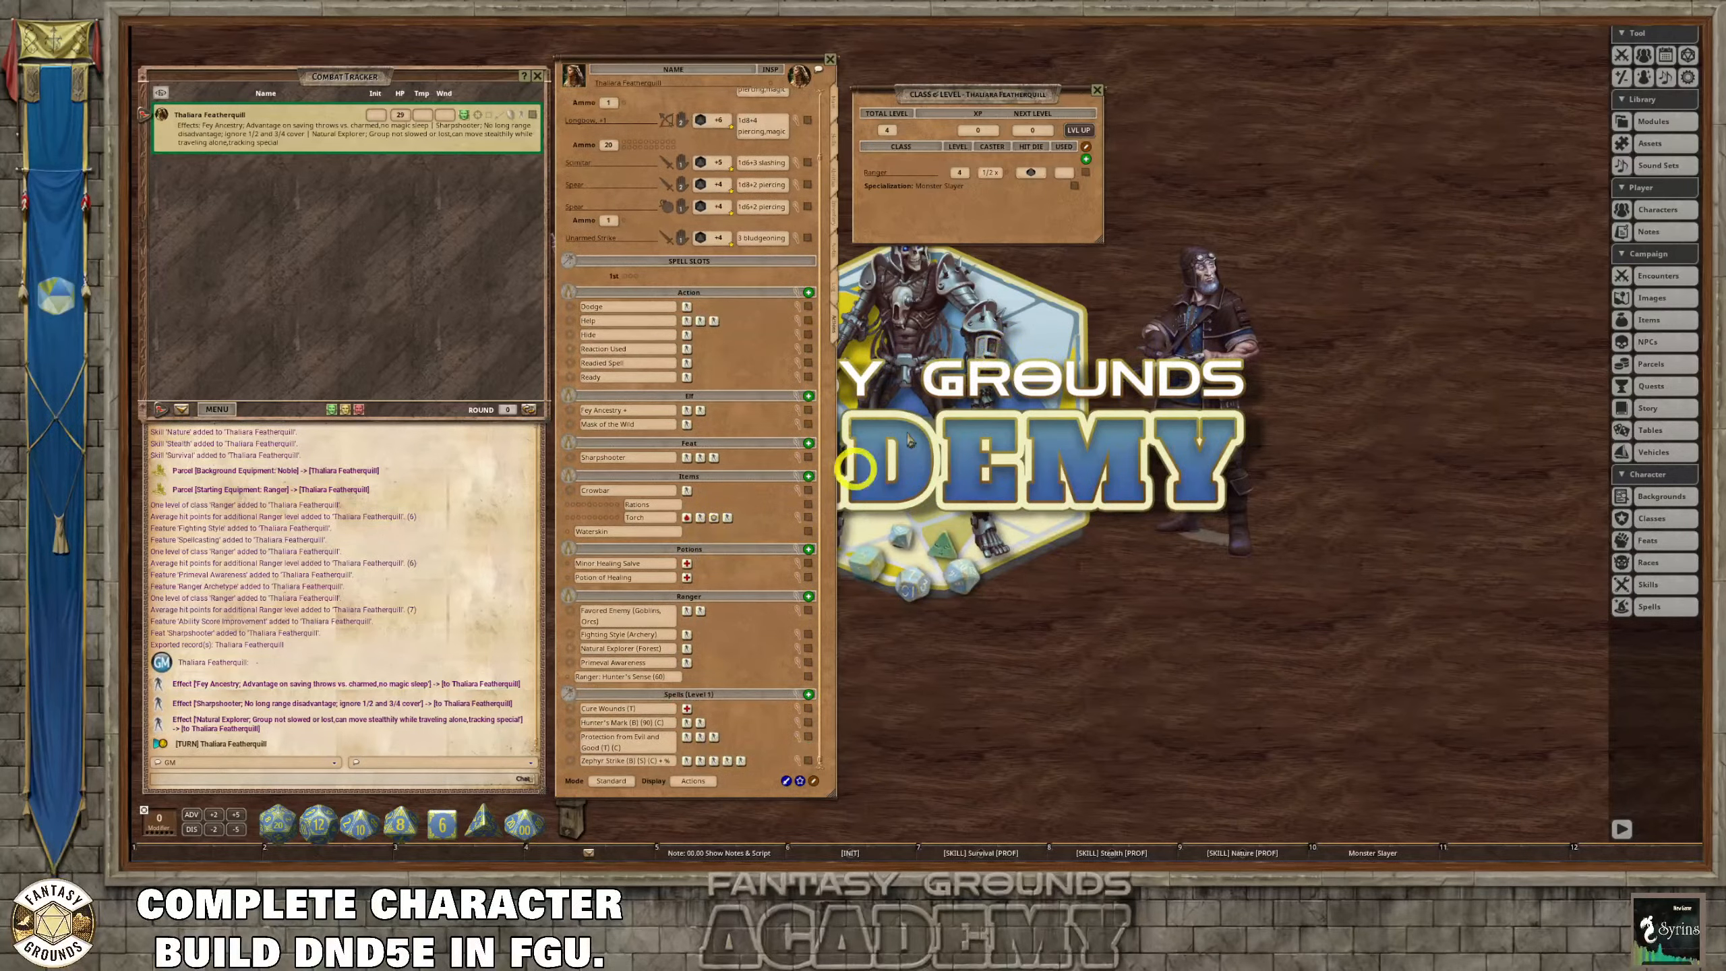
drag(982, 241, 994, 400)
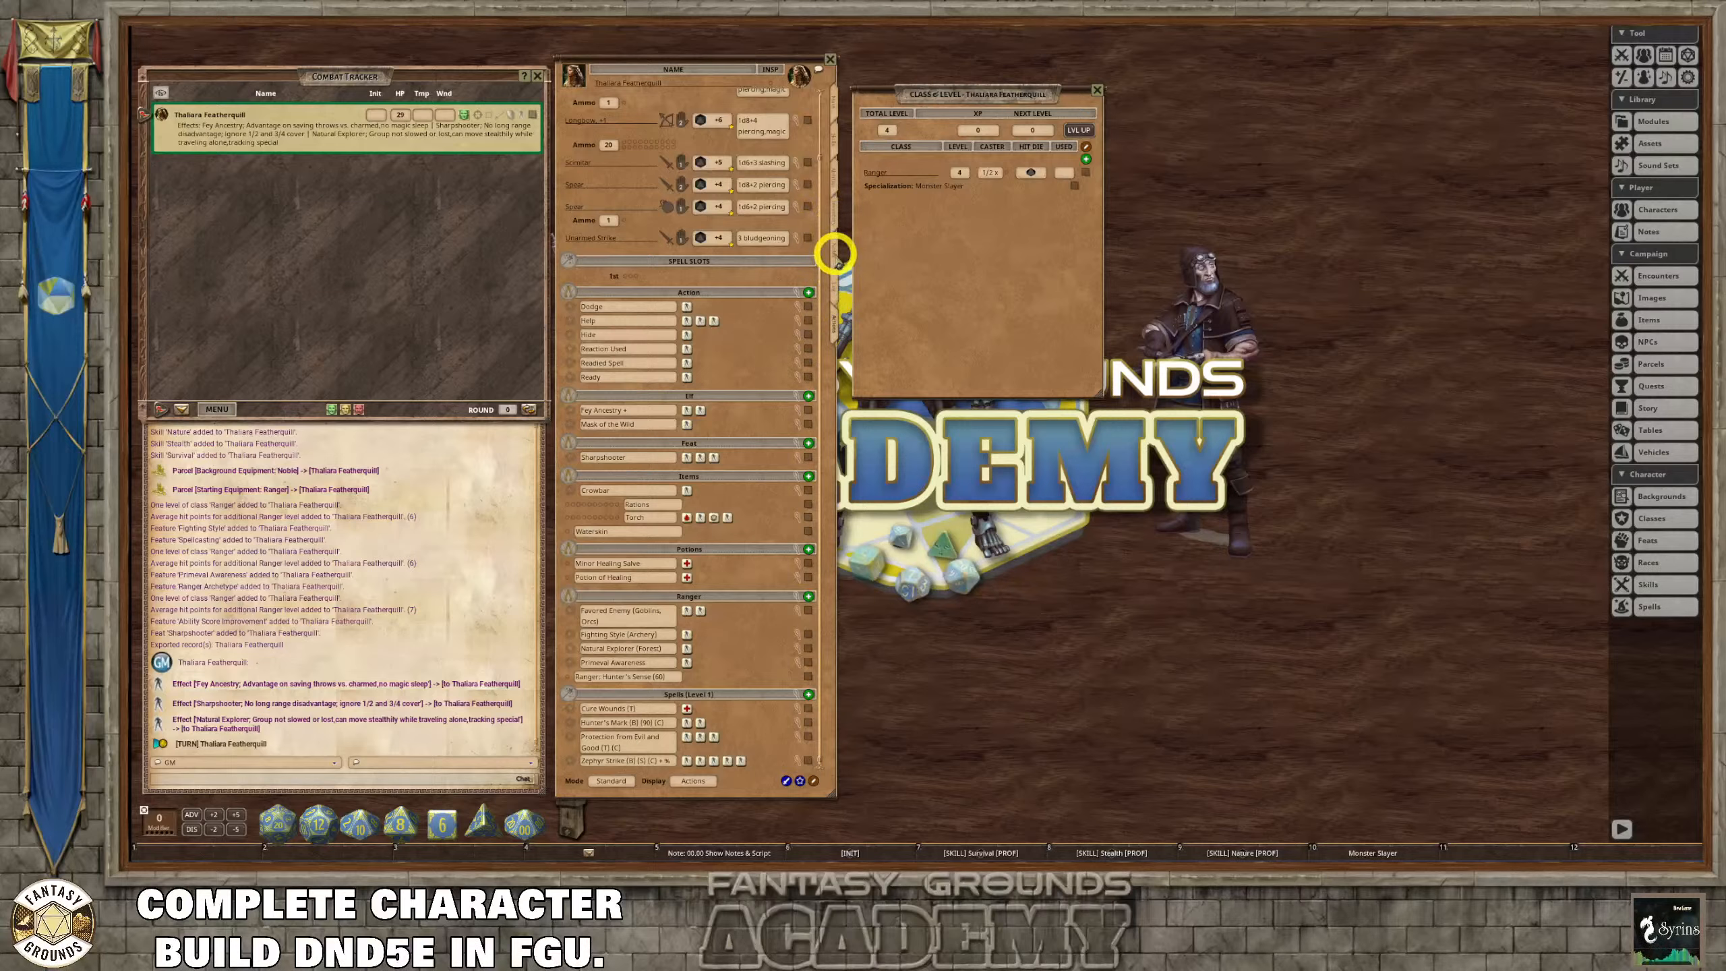
Open the character's notes page, skim the backstory down to its end, and enlarge the character sheet.
click(835, 257)
scroll(710, 460, down, 3)
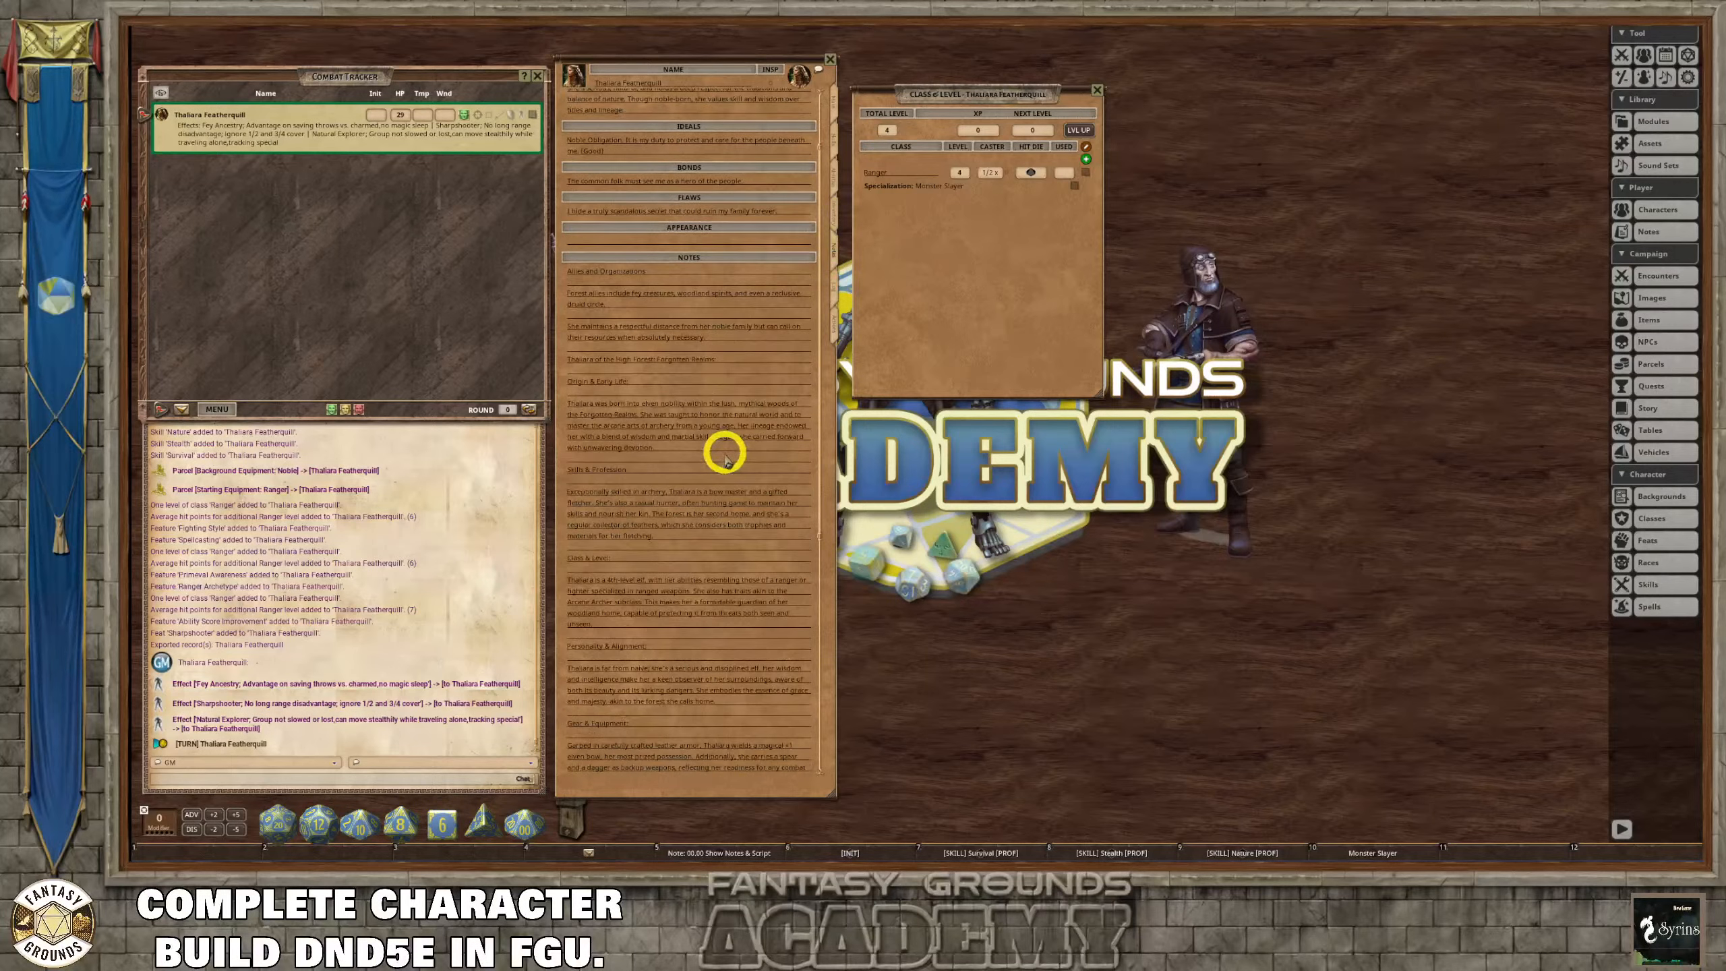
scroll(725, 460, down, 6)
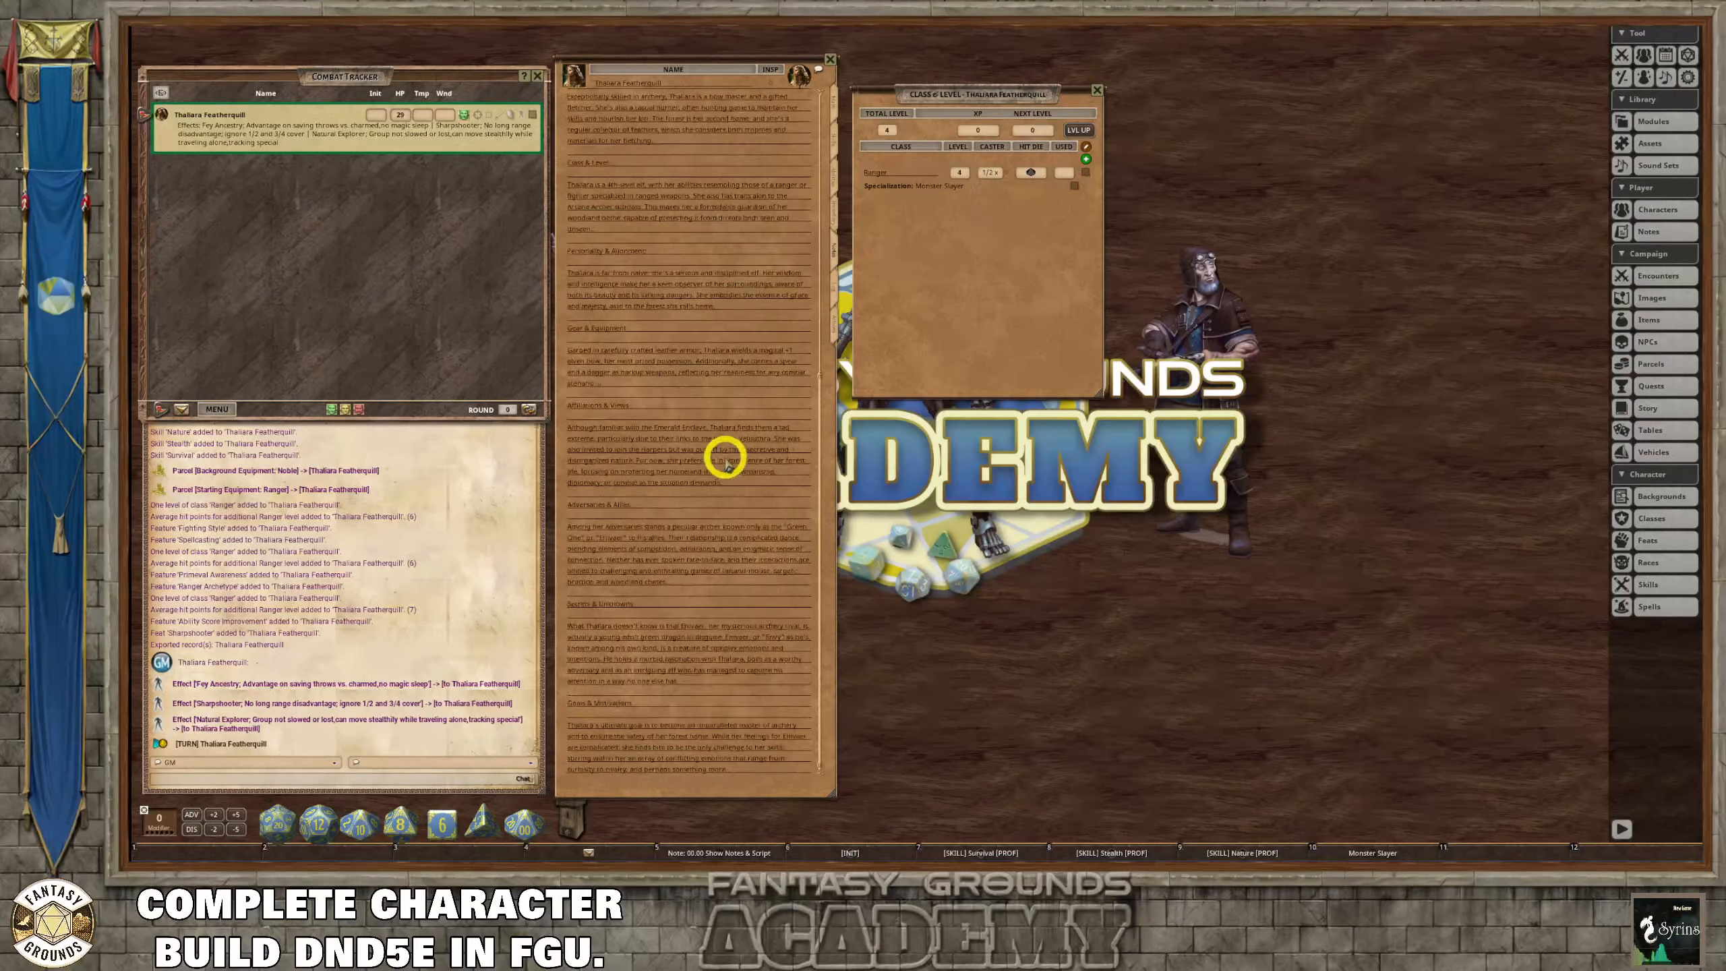
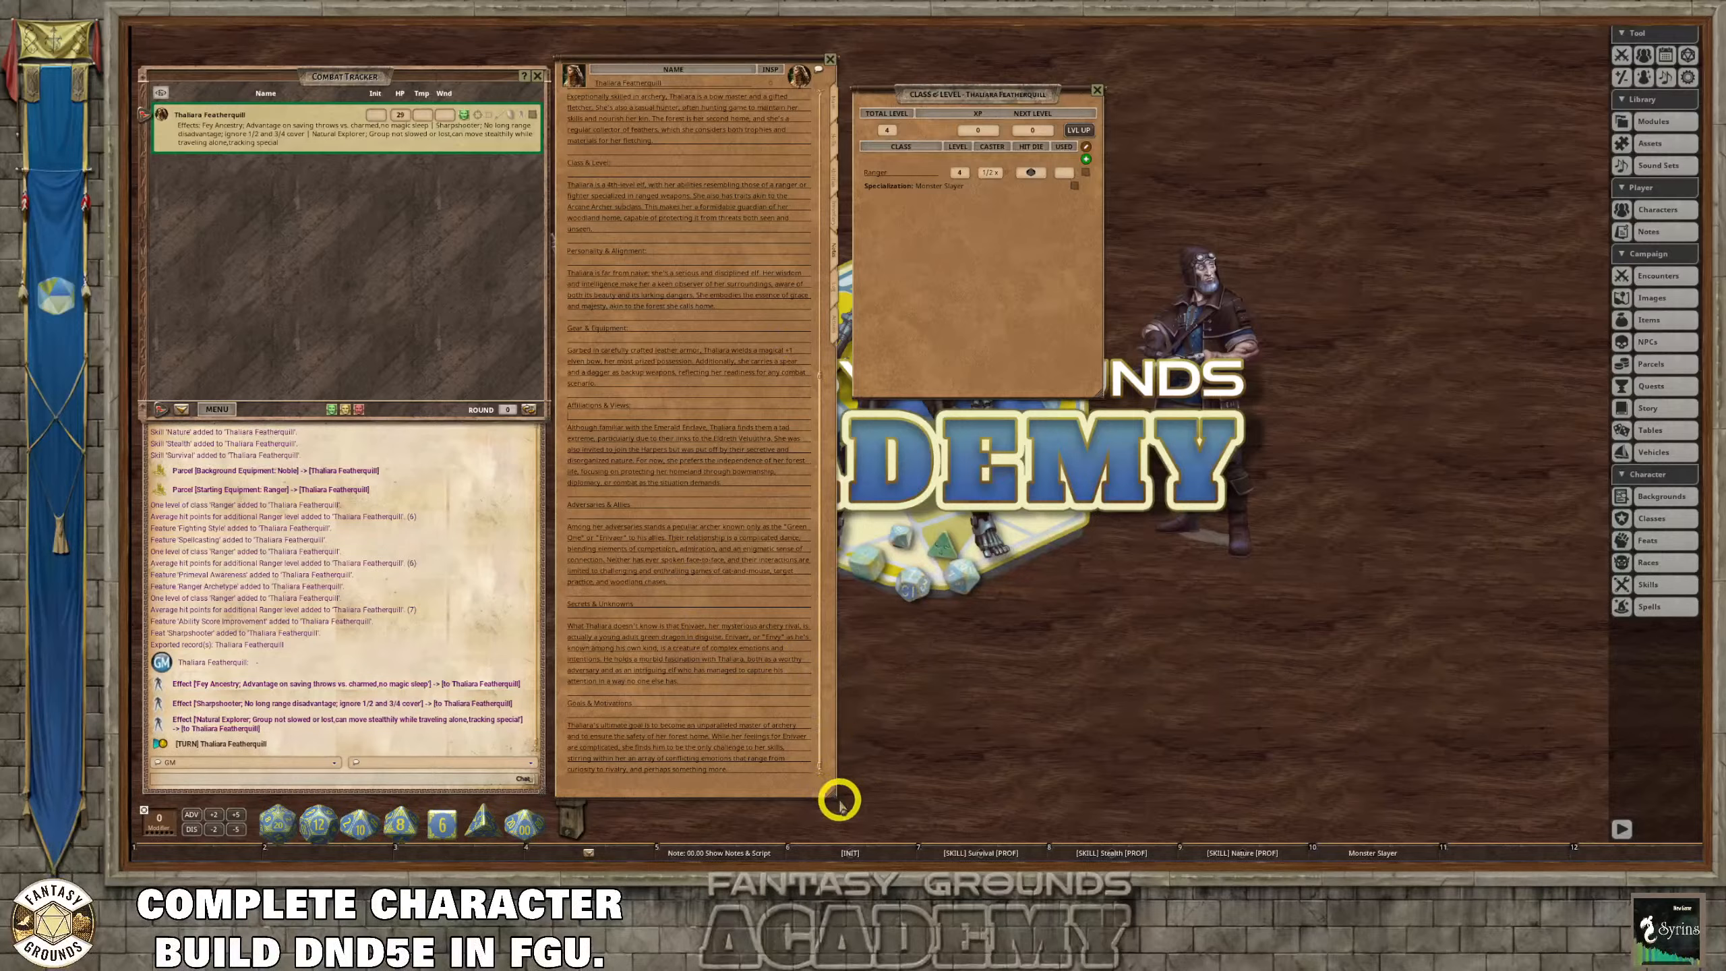
drag(836, 799, 856, 819)
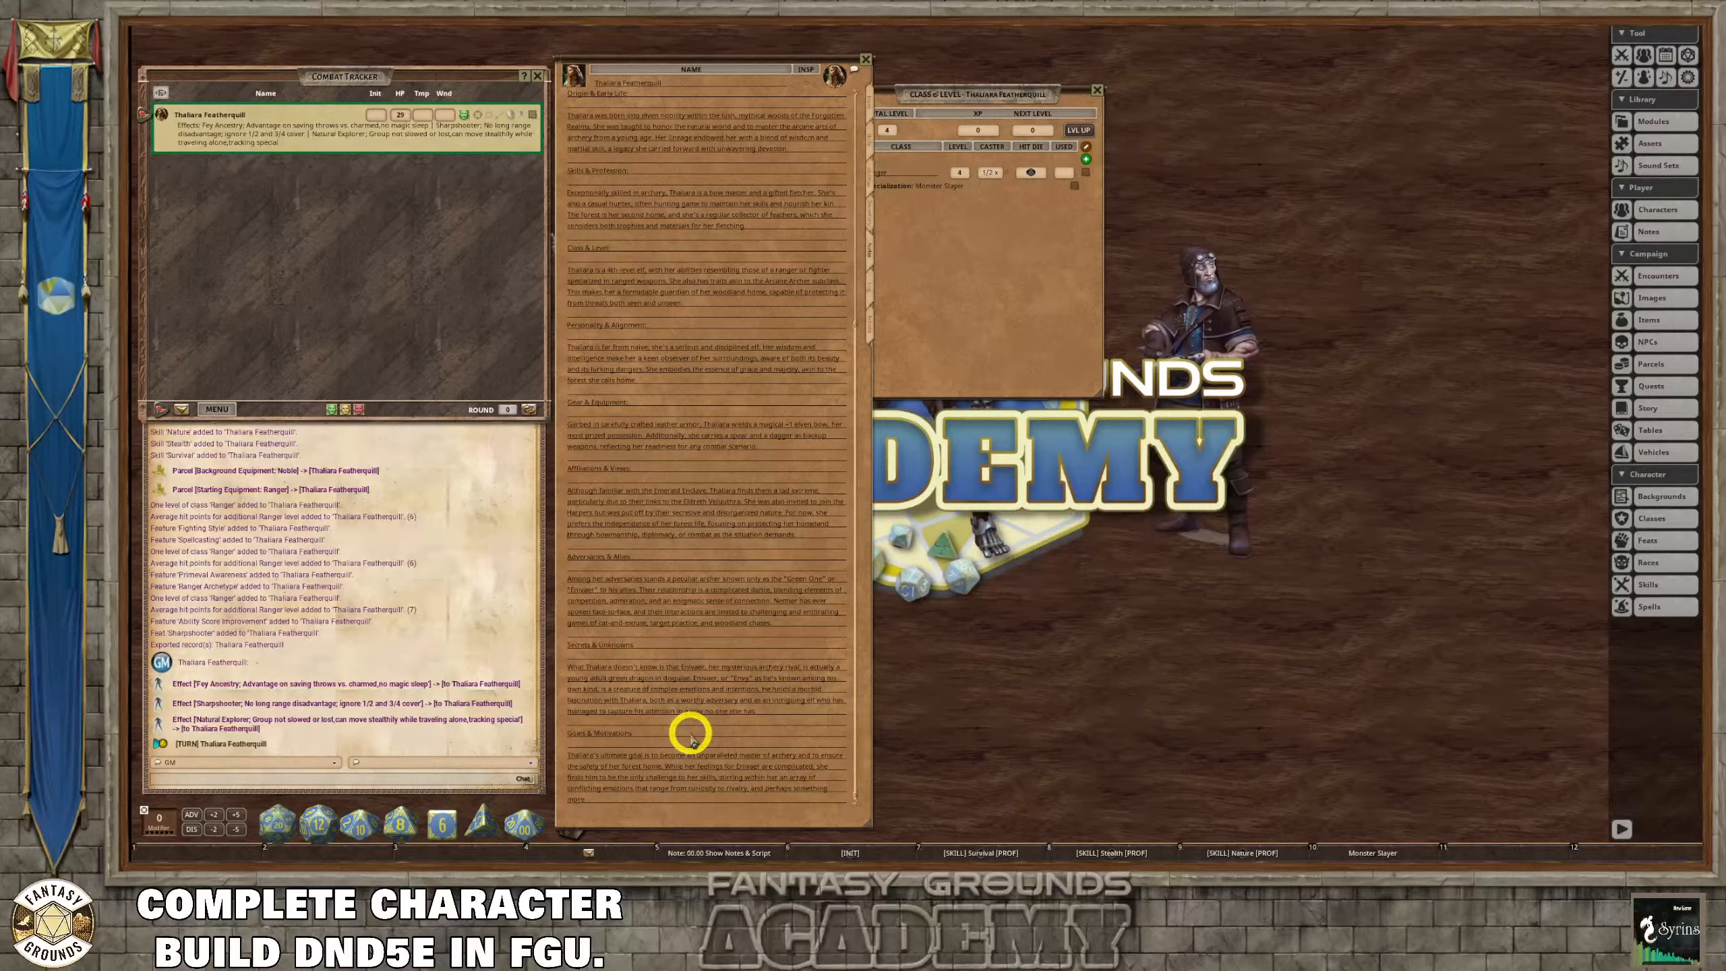
Review the character's personality traits, ideals, bonds and flaws together with the backstory sections under Notes.
scroll(688, 721, up, 2)
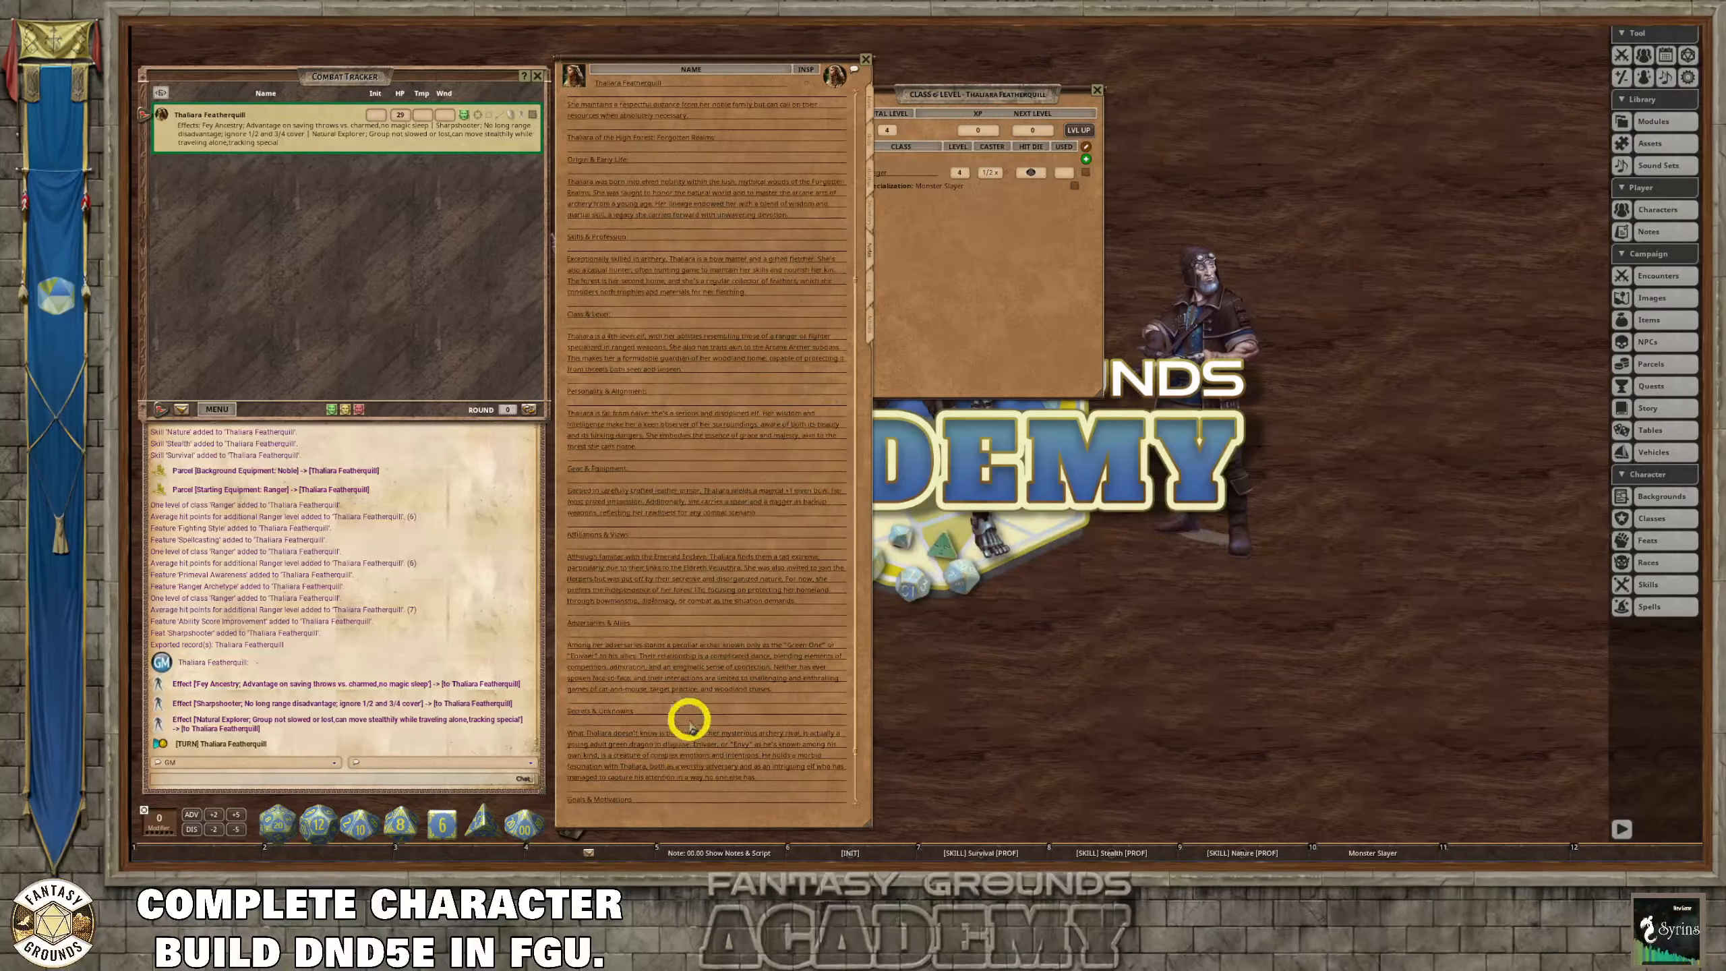
scroll(688, 721, up, 8)
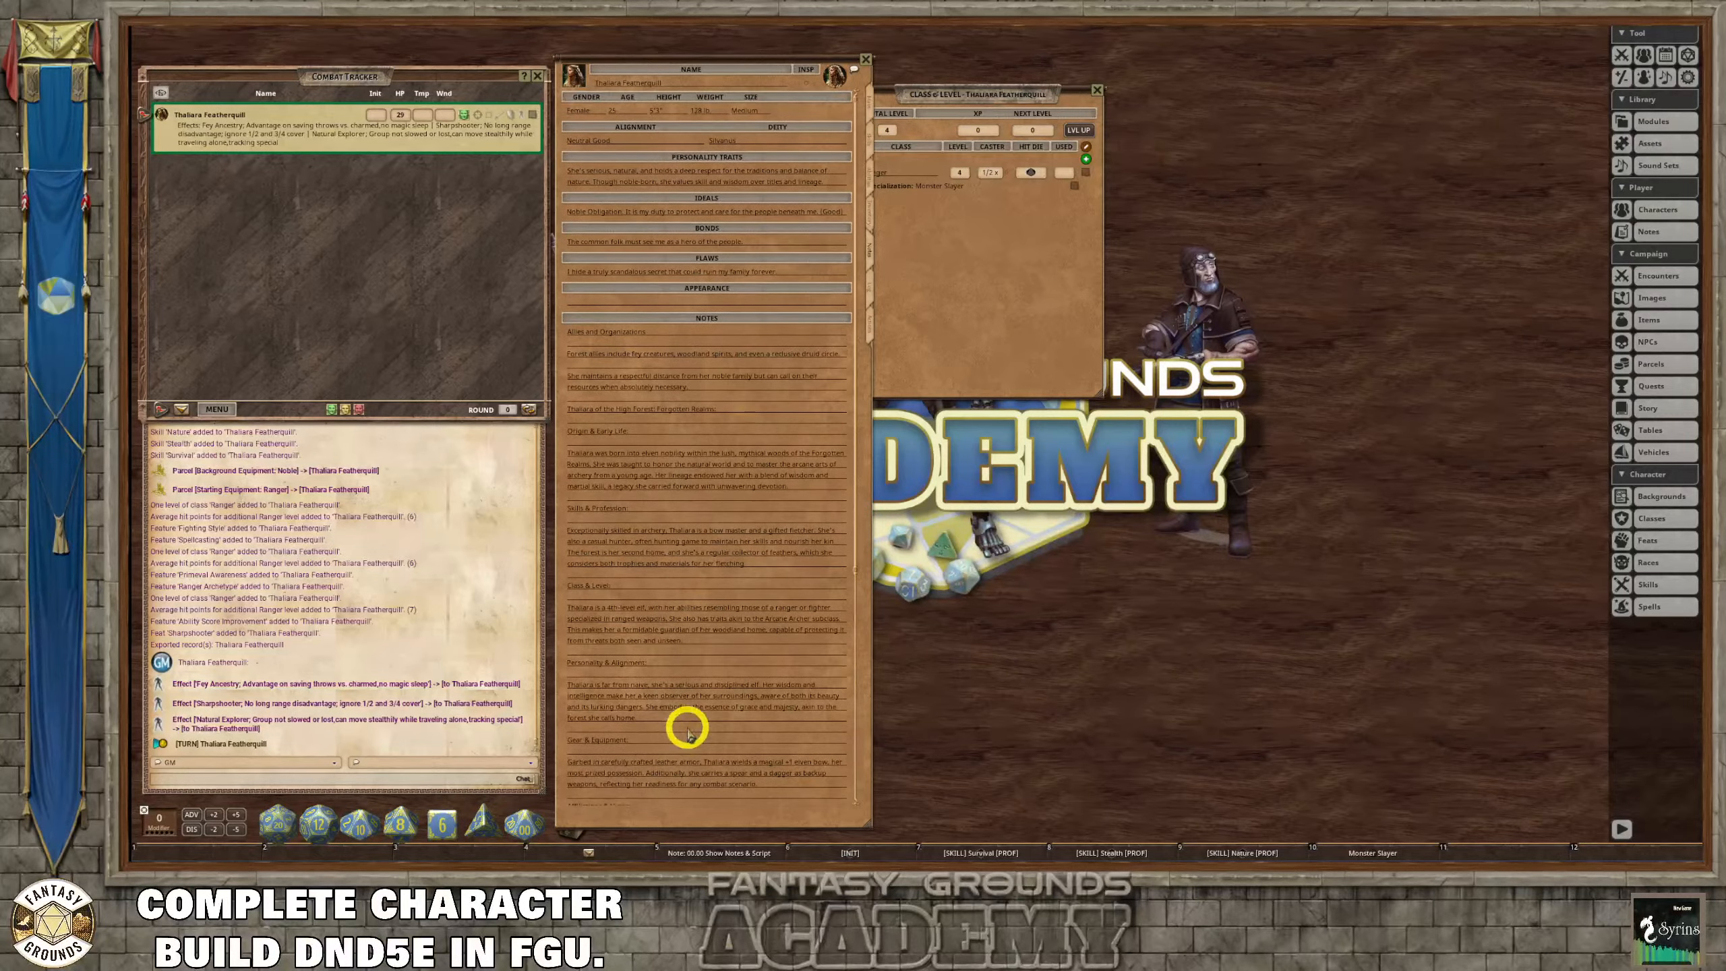
scroll(689, 725, down, 5)
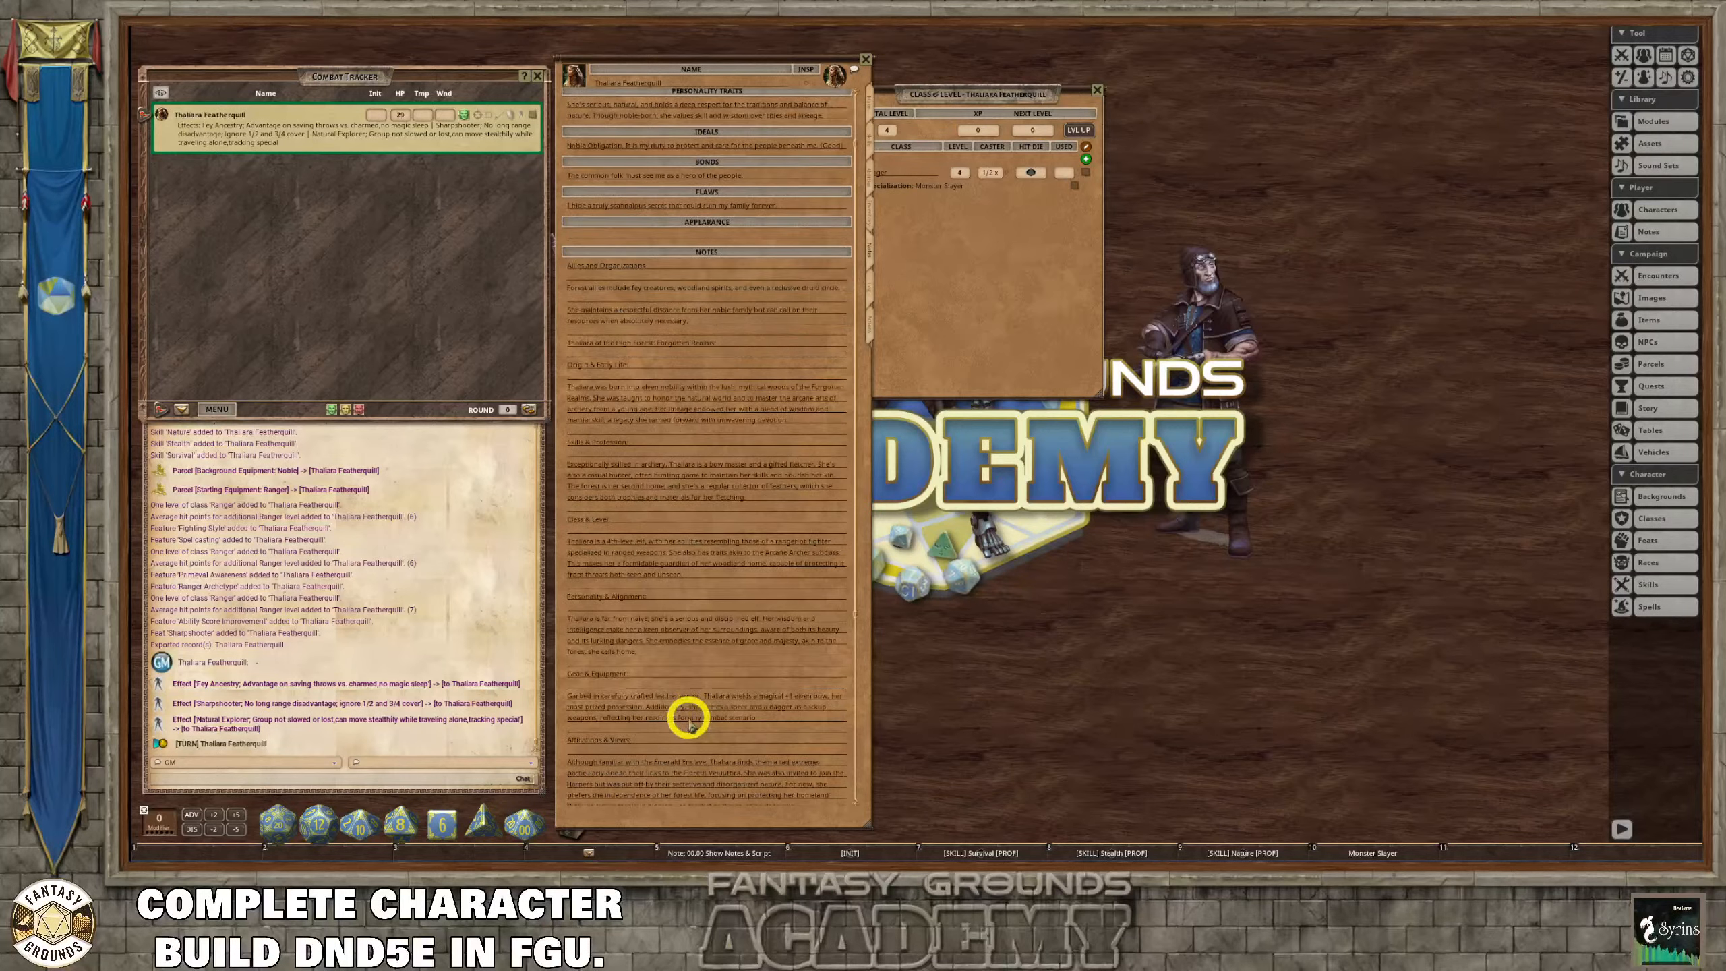
scroll(692, 726, up, 4)
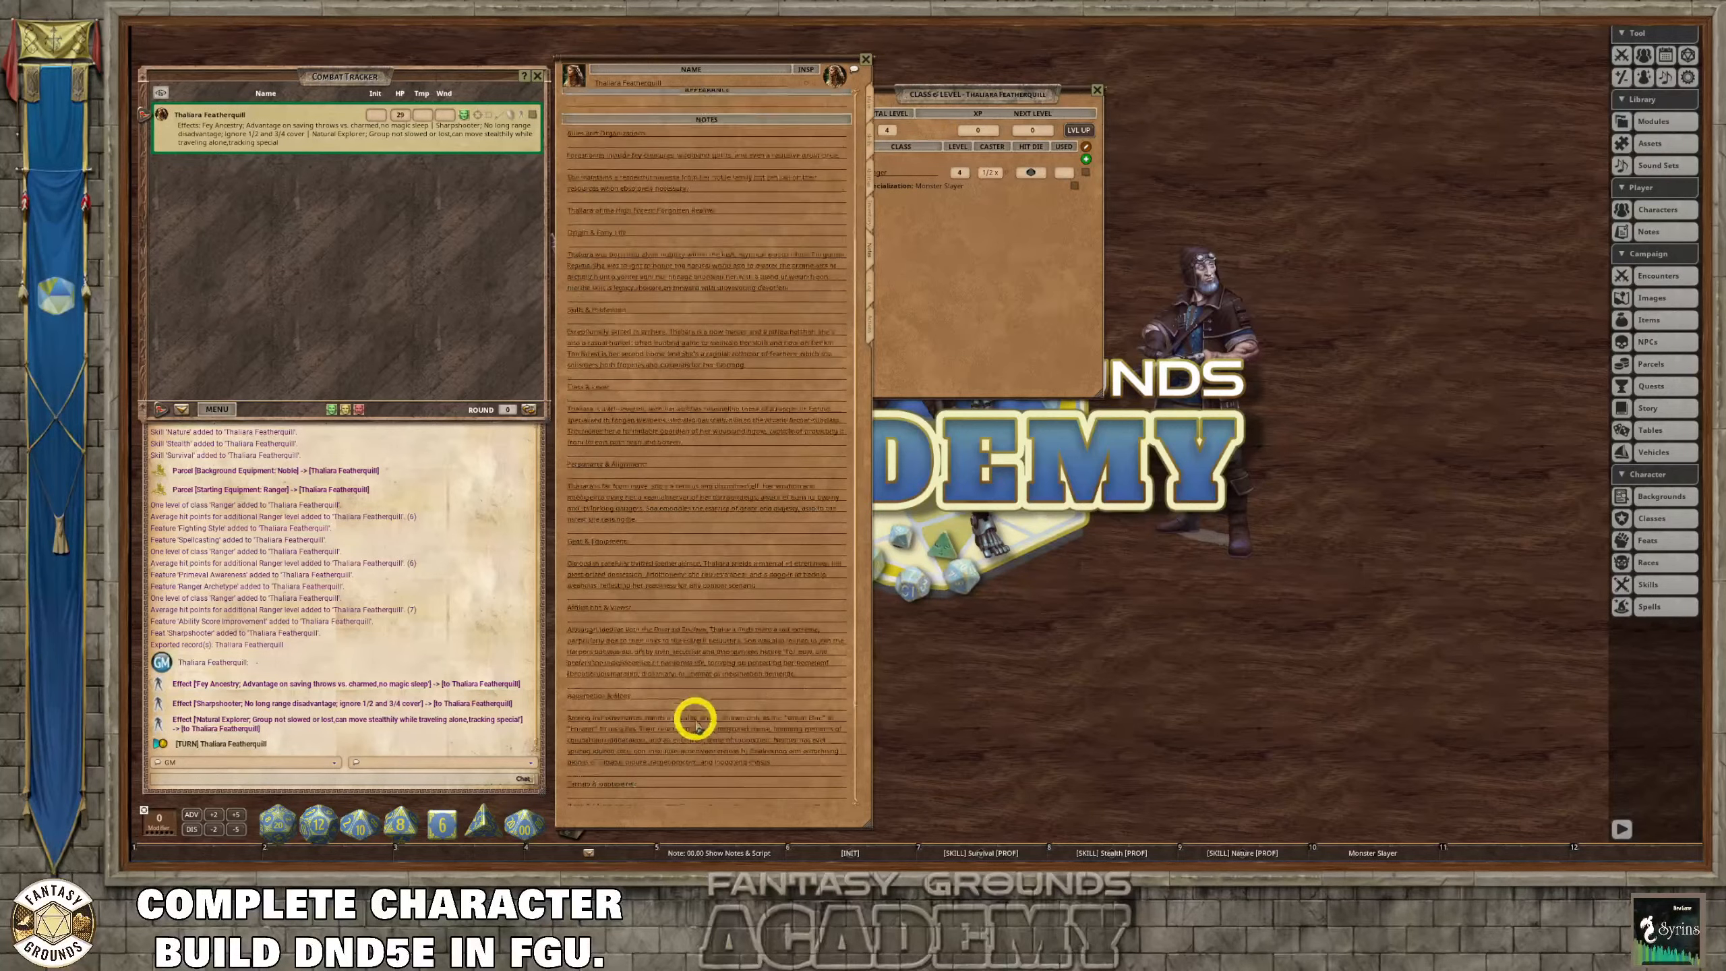
scroll(713, 567, up, 1)
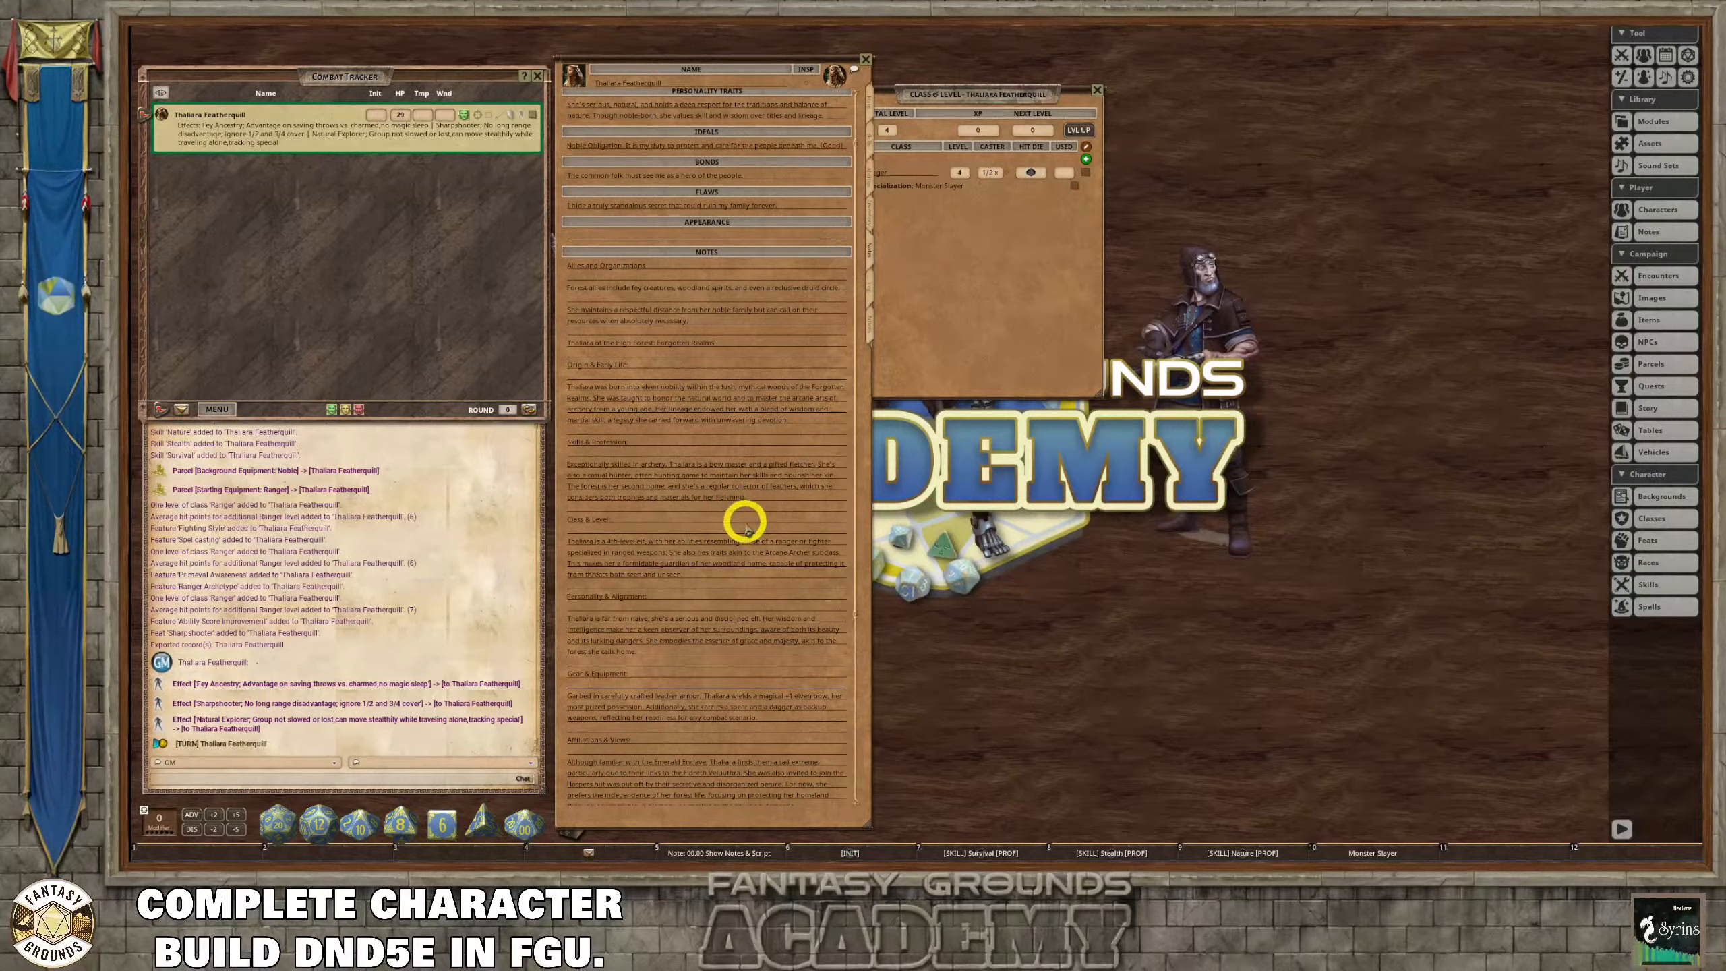
scroll(747, 522, down, 7)
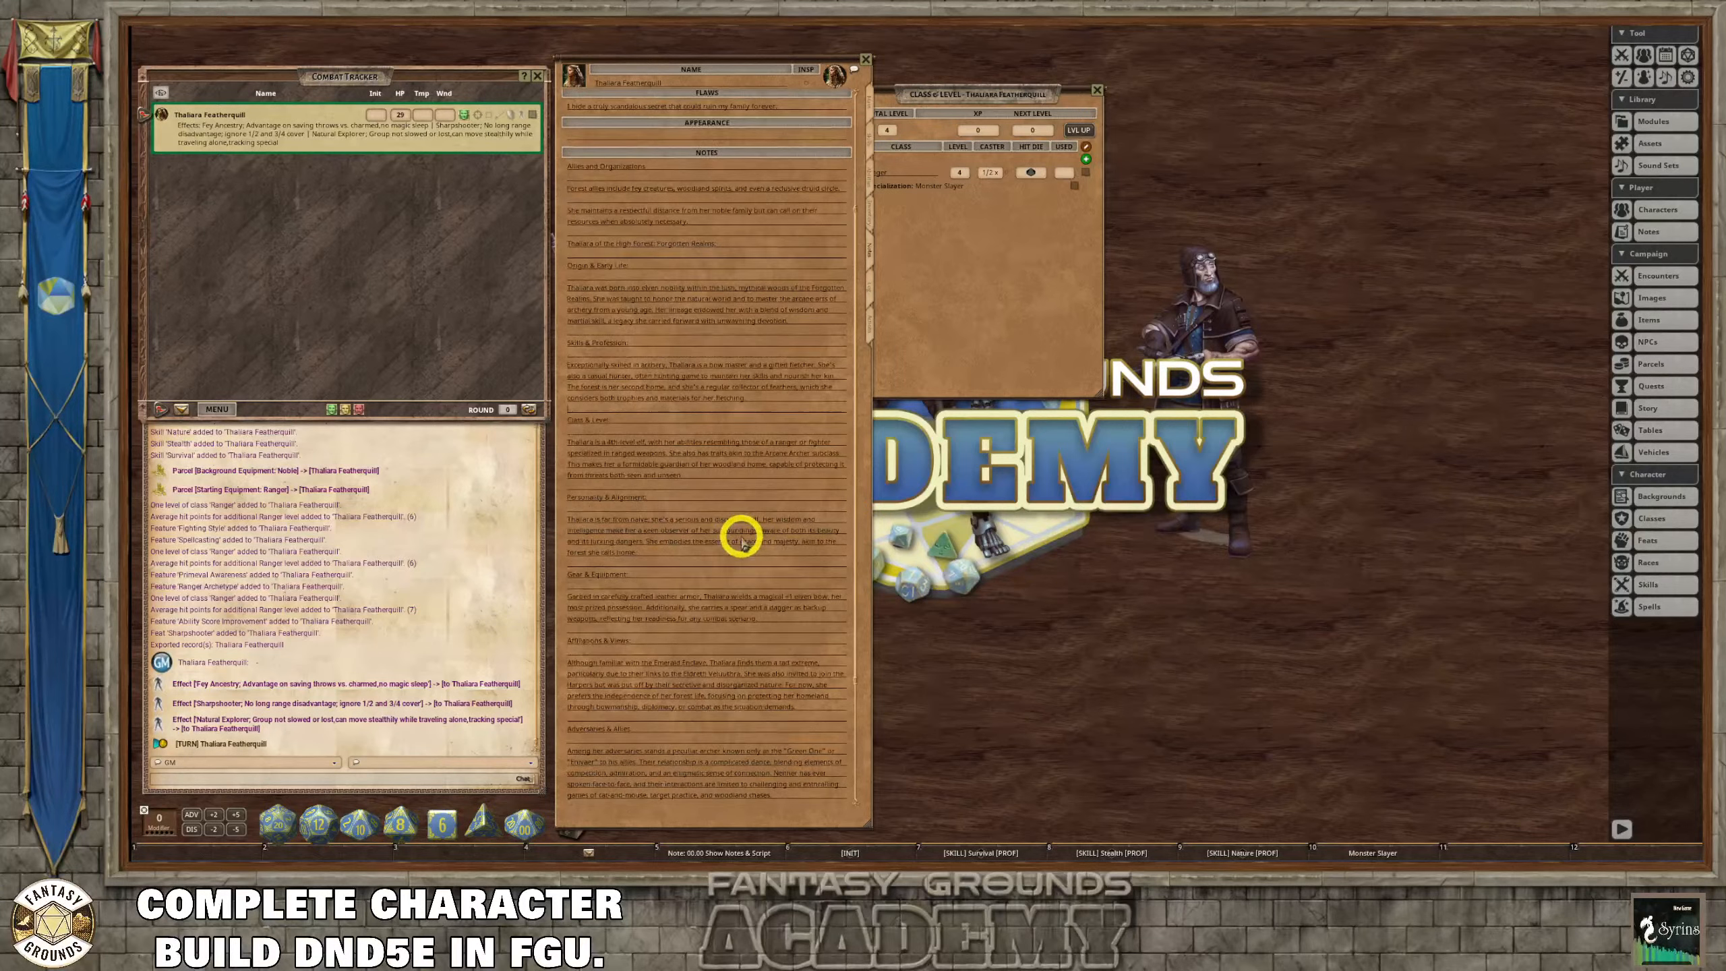
scroll(742, 546, down, 1)
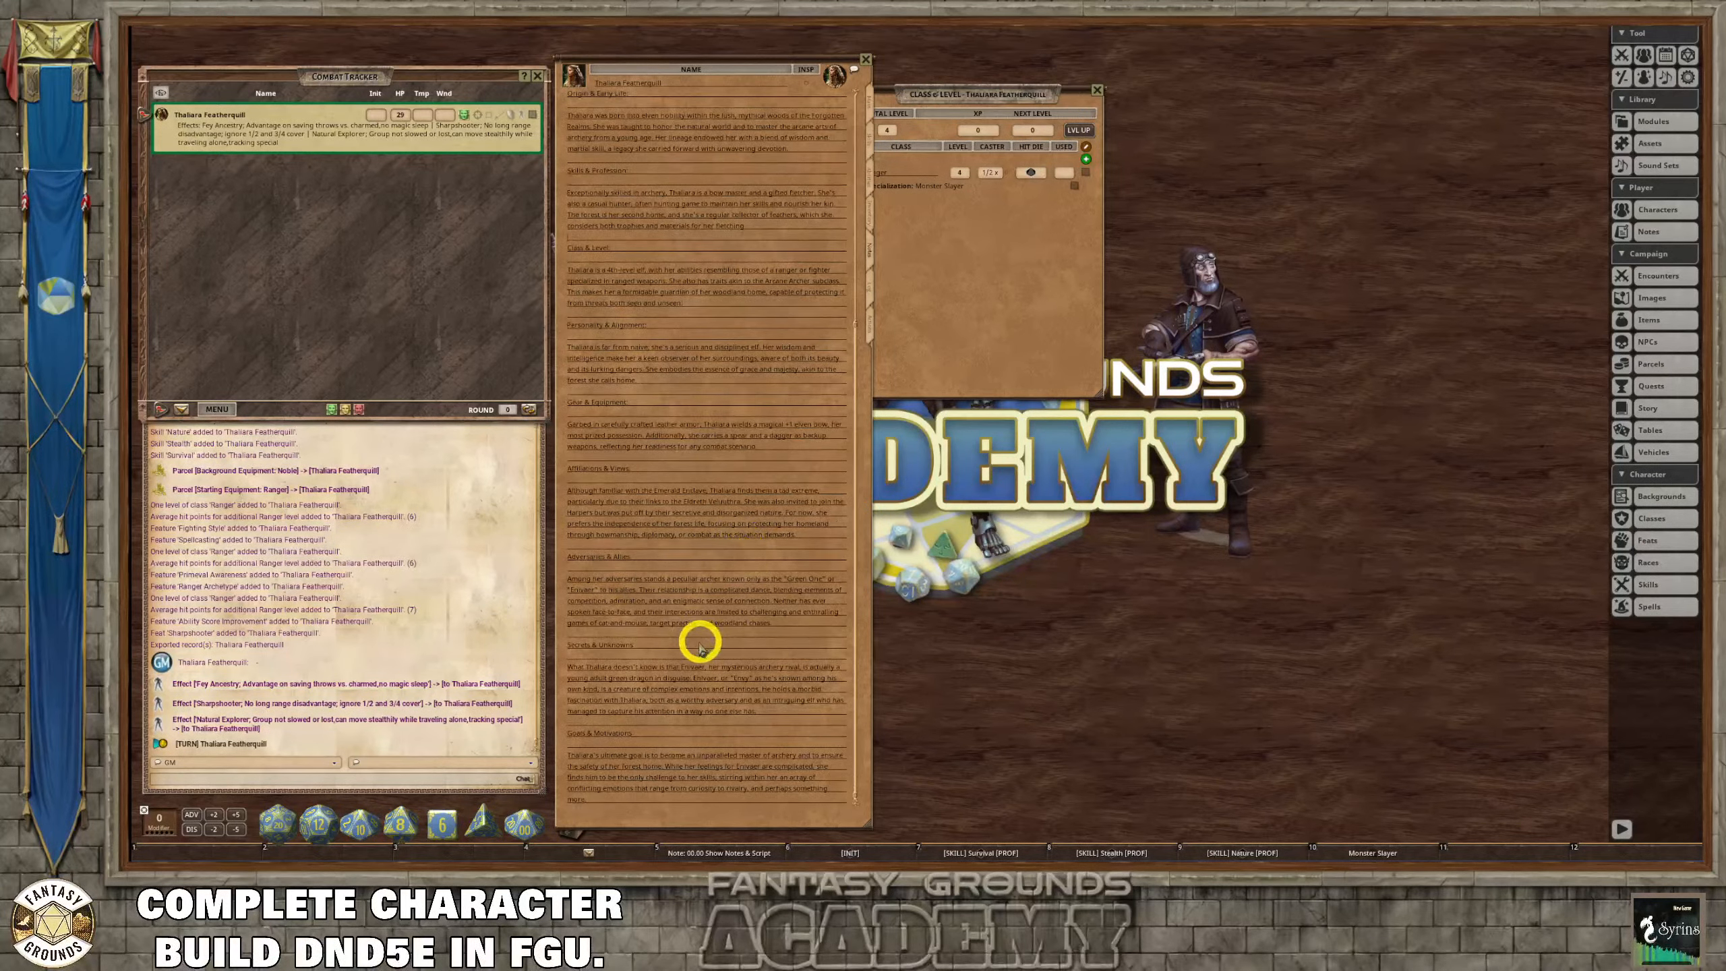
scroll(663, 623, up, 1)
scroll(663, 624, up, 1)
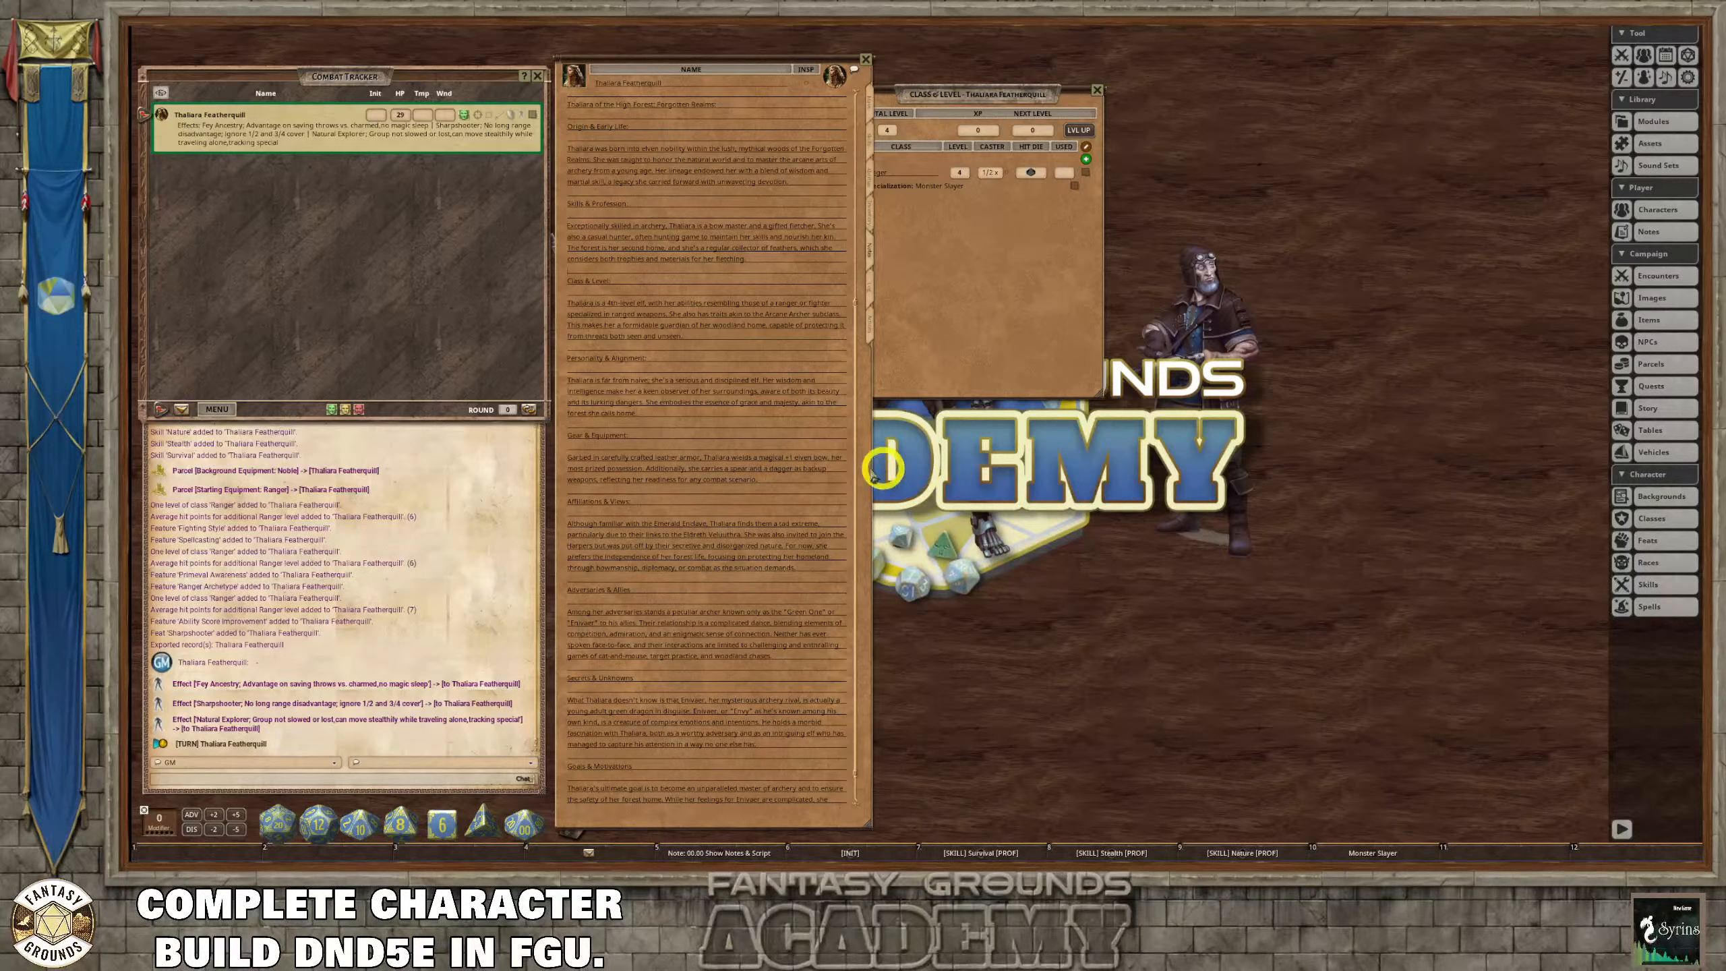
Close the Class & Level window and go back to the beginning of the character's backstory notes.
click(1097, 90)
scroll(705, 418, up, 3)
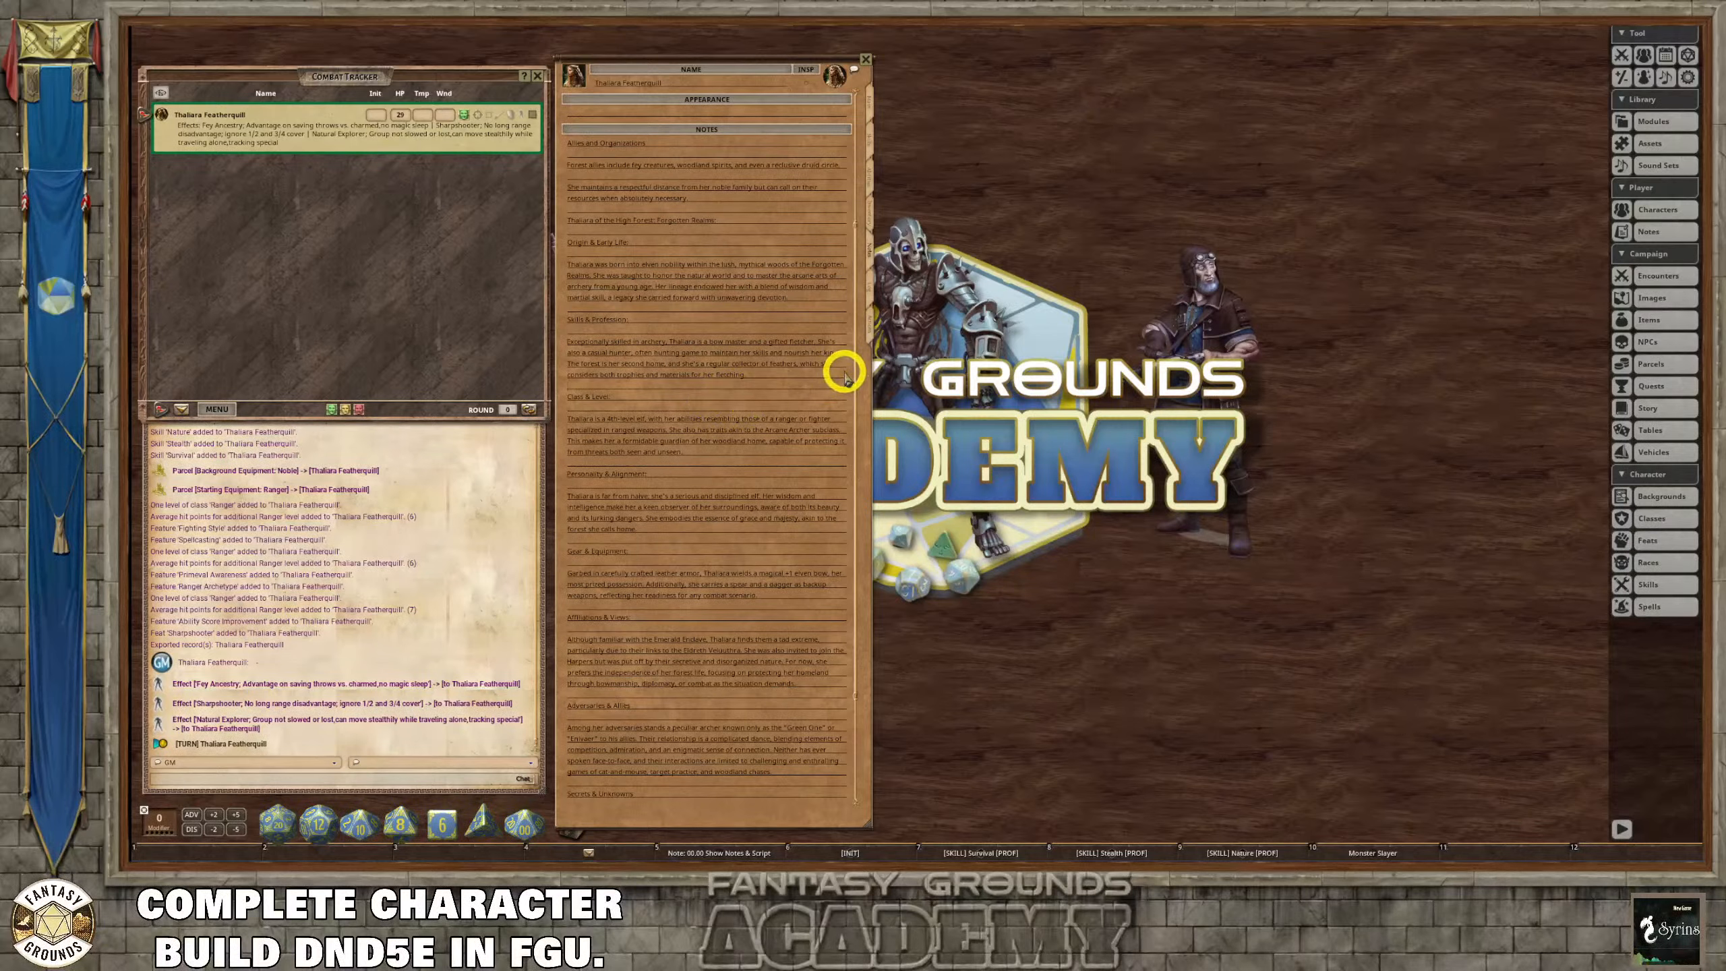
scroll(814, 375, up, 1)
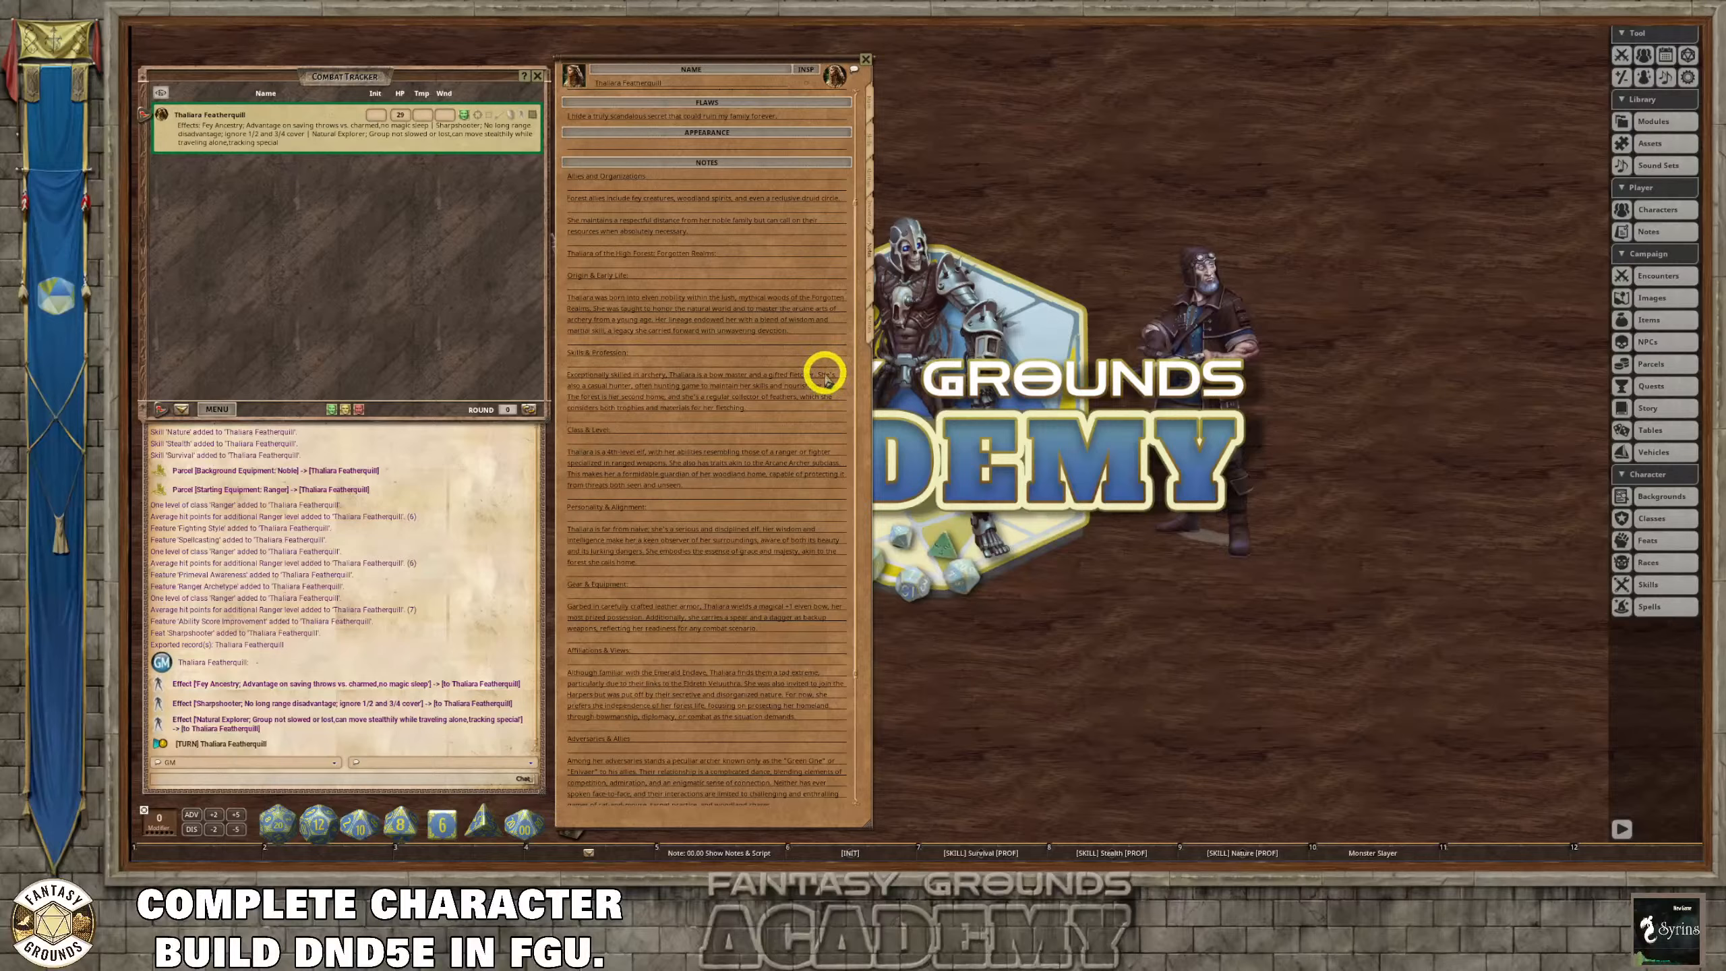
scroll(826, 381, up, 1)
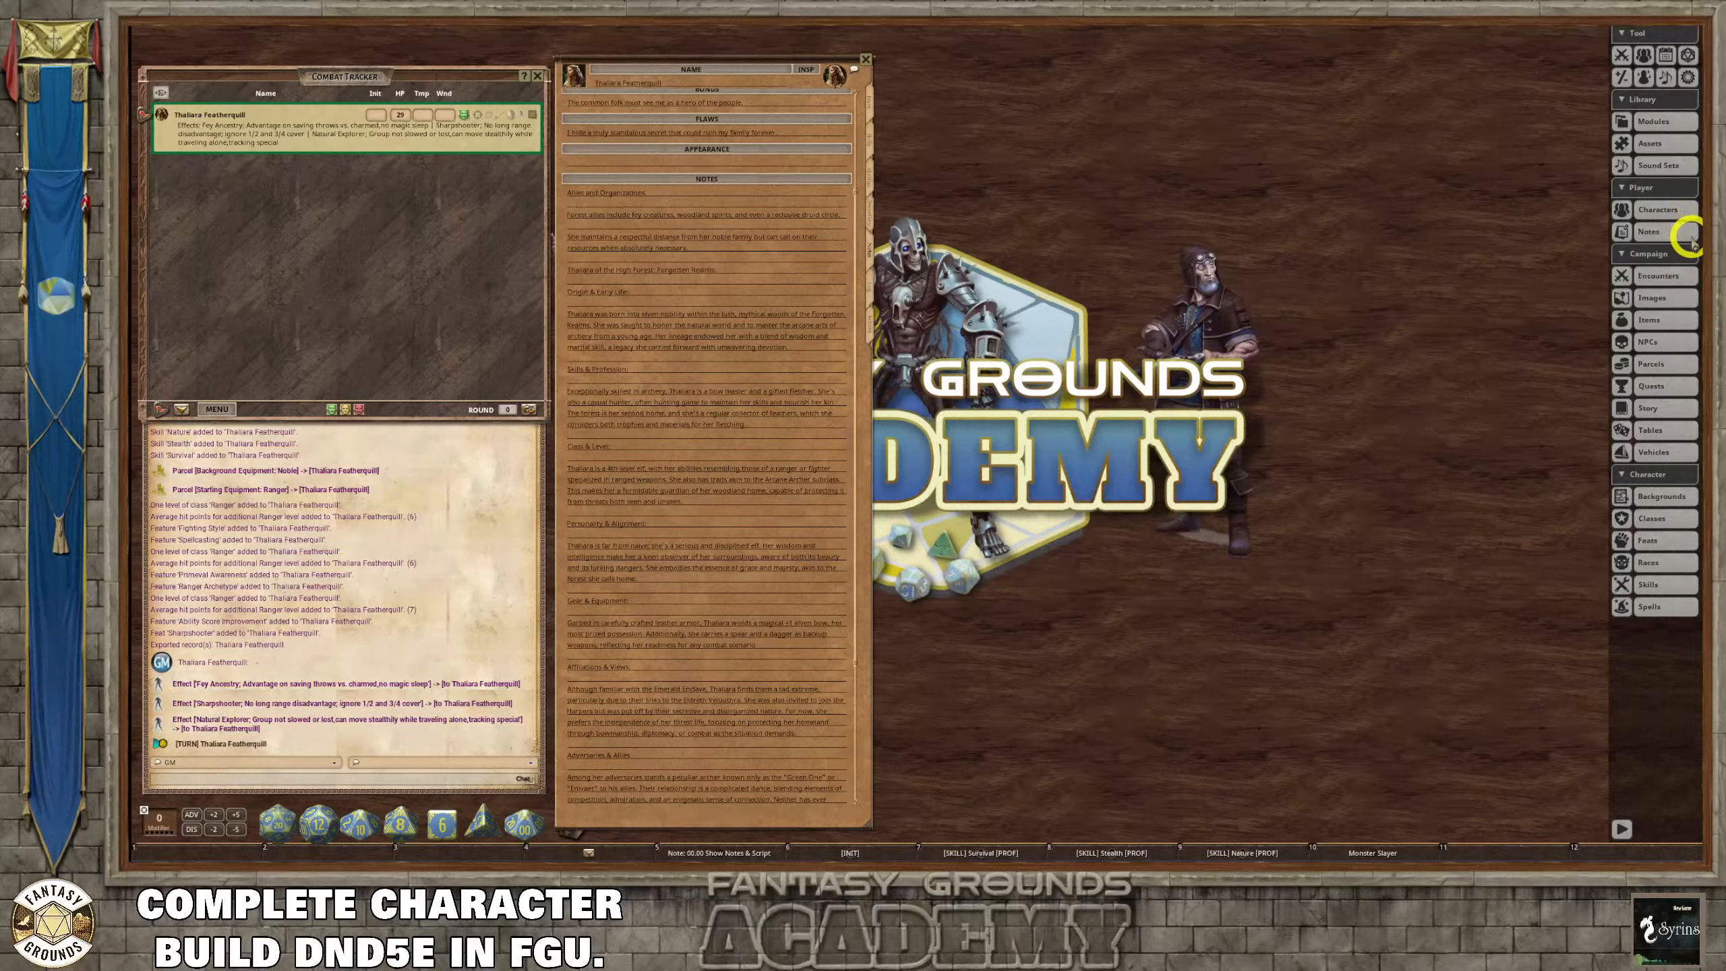
Open the Images list, place it beside the character sheet, and preview and close Handout_Elven Archer_02_ART.
click(1668, 298)
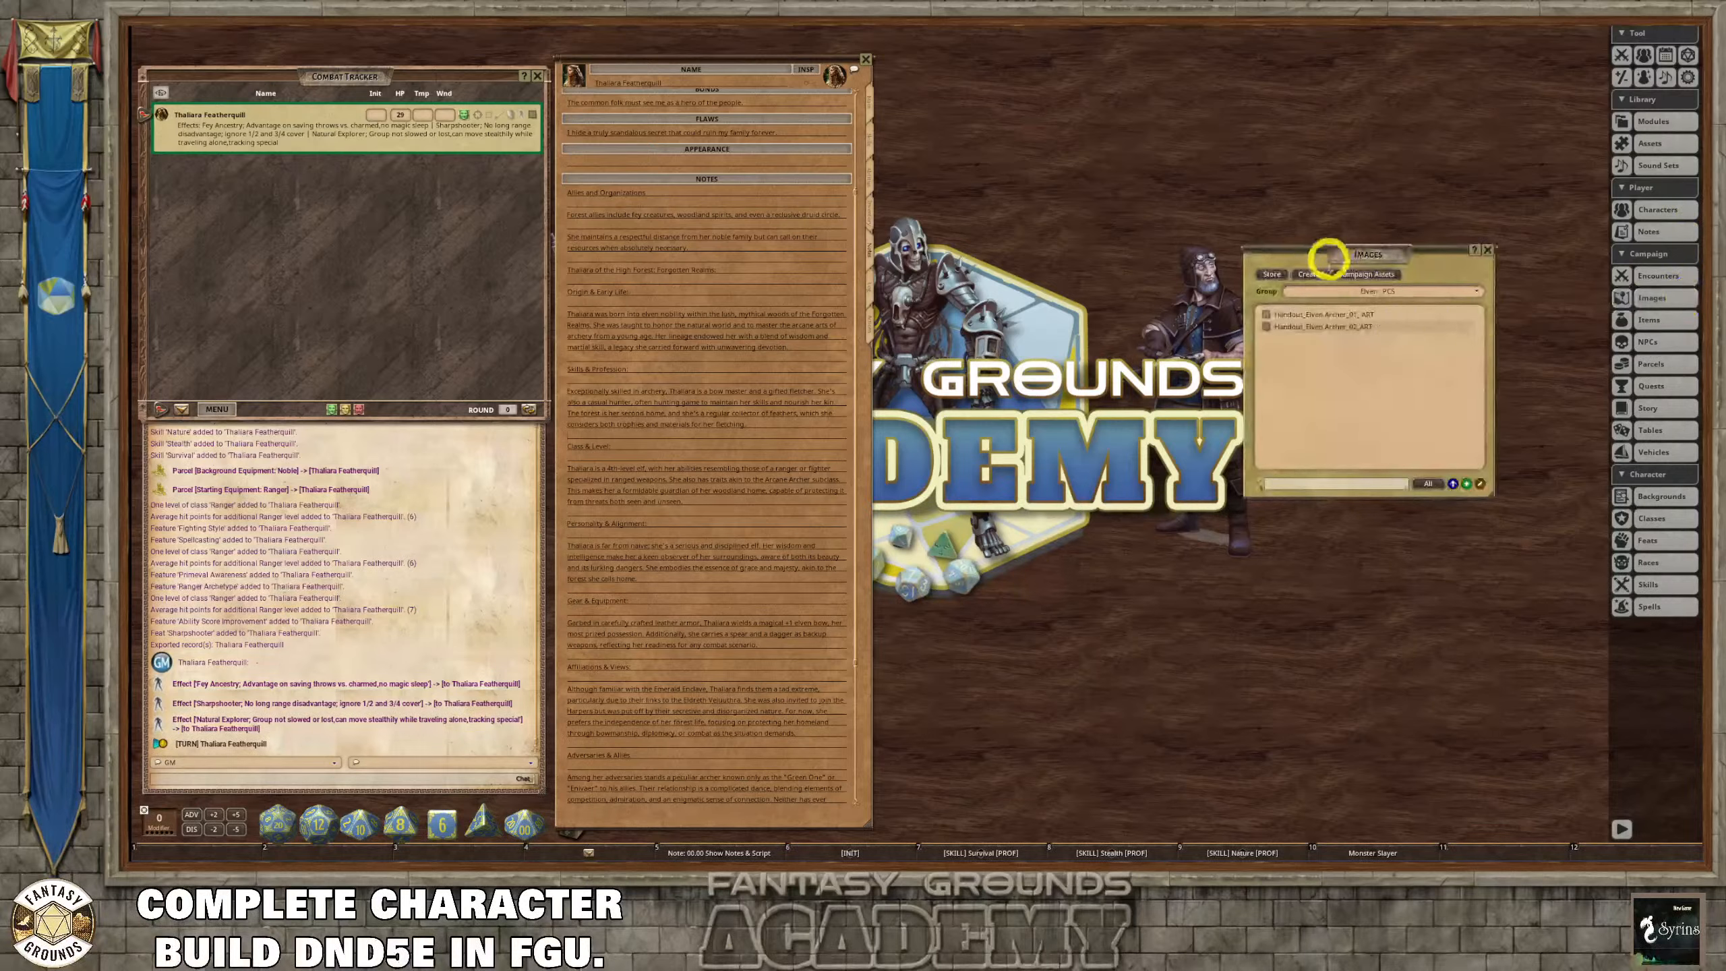
drag(1327, 257, 1074, 135)
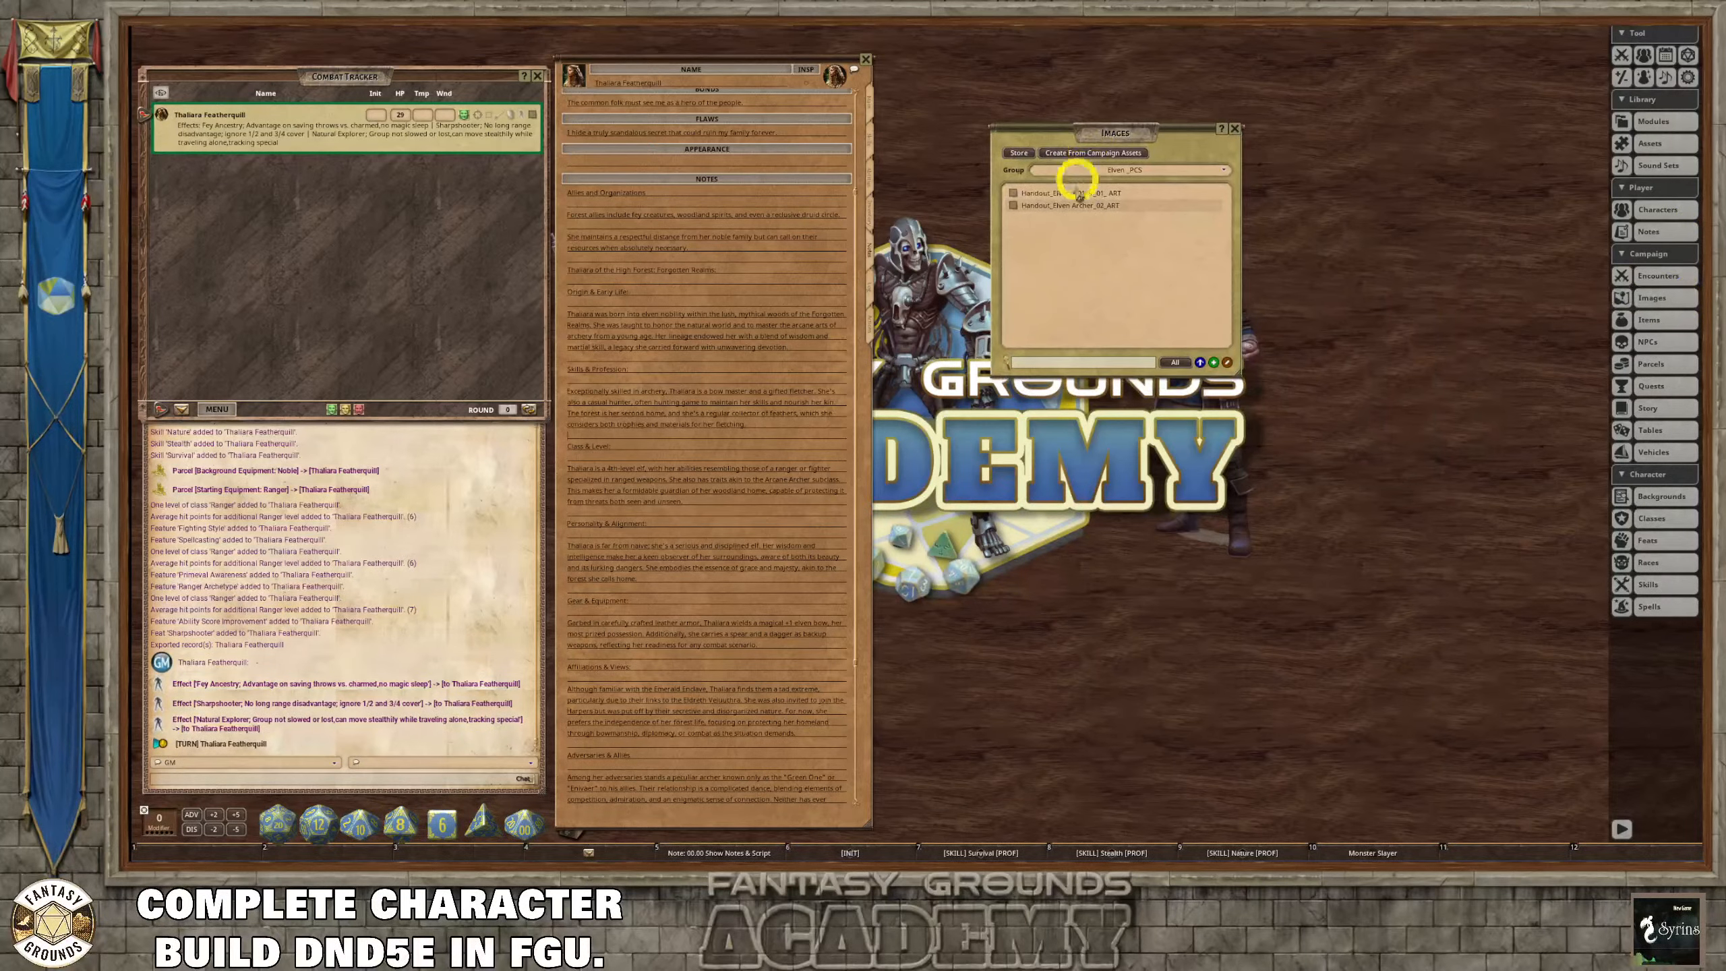
click(1020, 207)
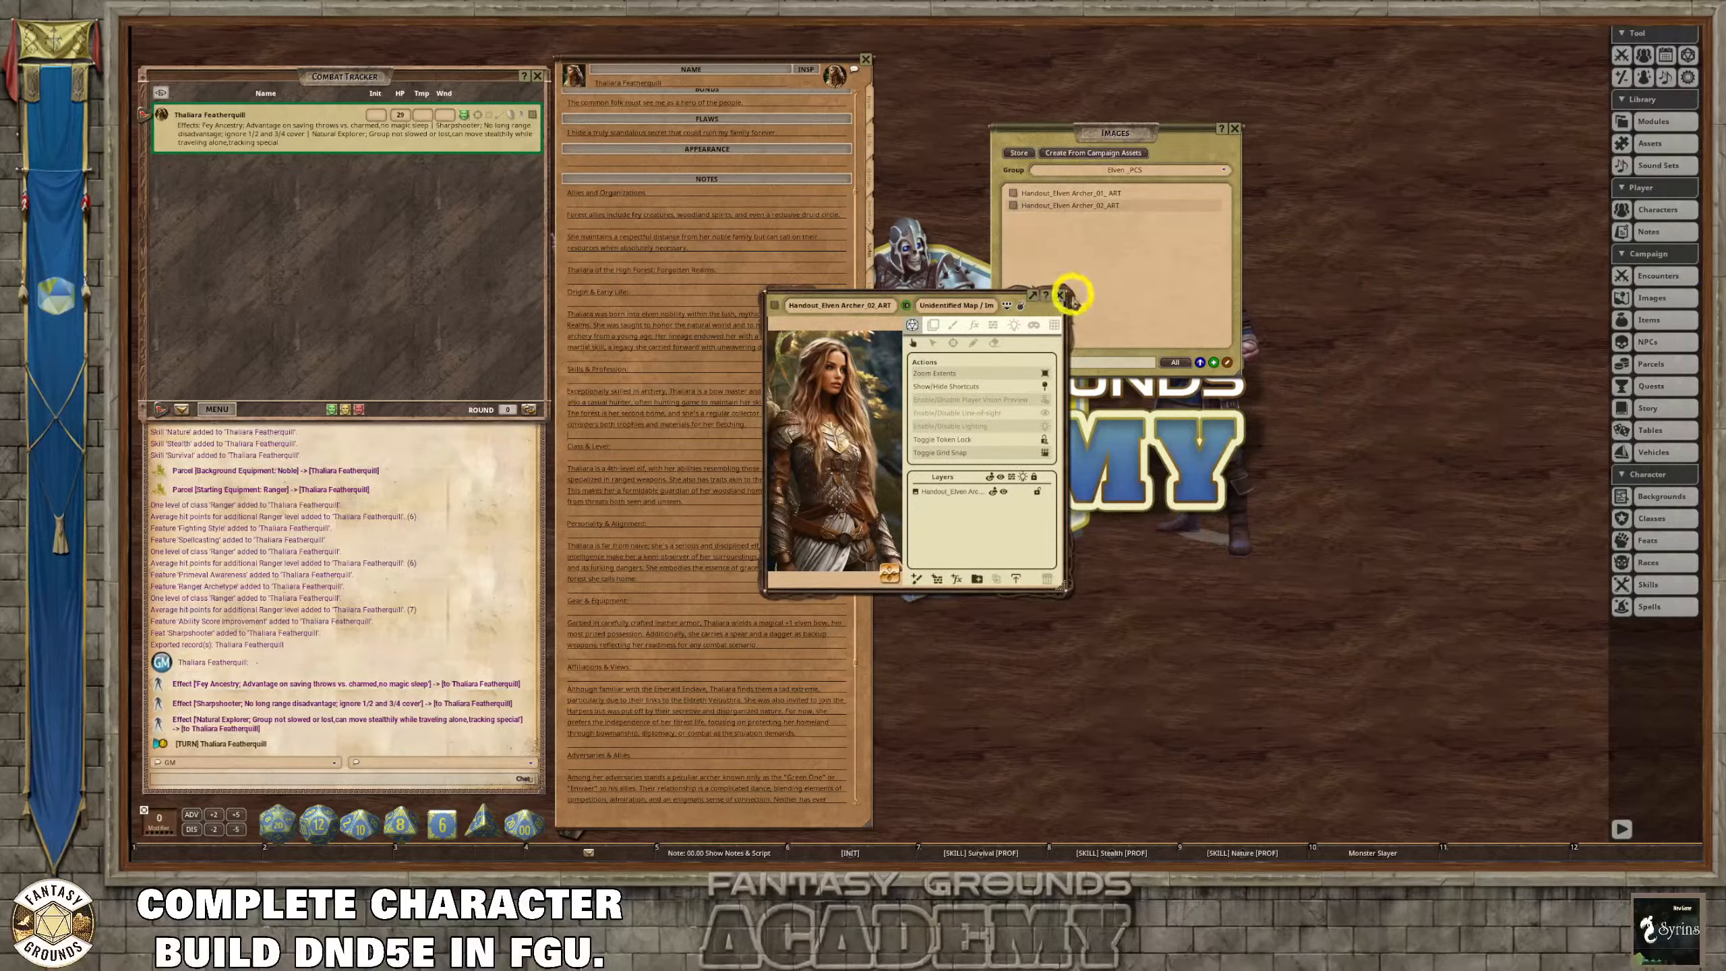
click(1061, 296)
Open Handout_Elven Archer_01_ART, close the Images list, and place the picture beside the character sheet.
click(1005, 193)
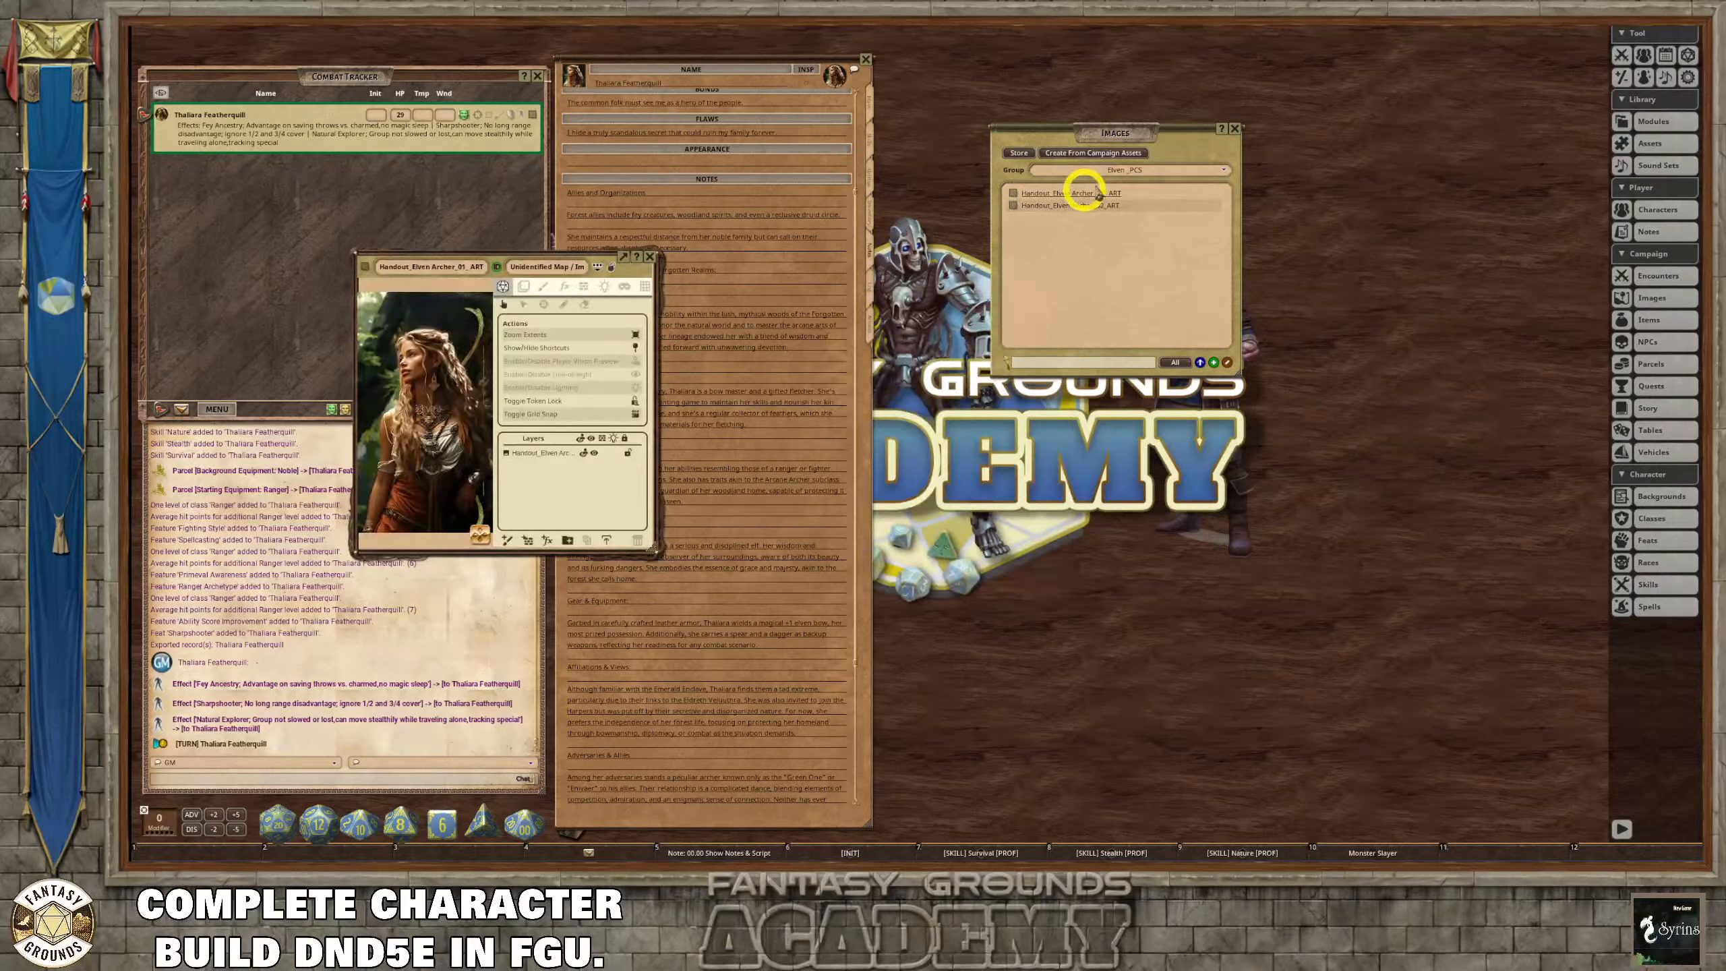
click(1234, 129)
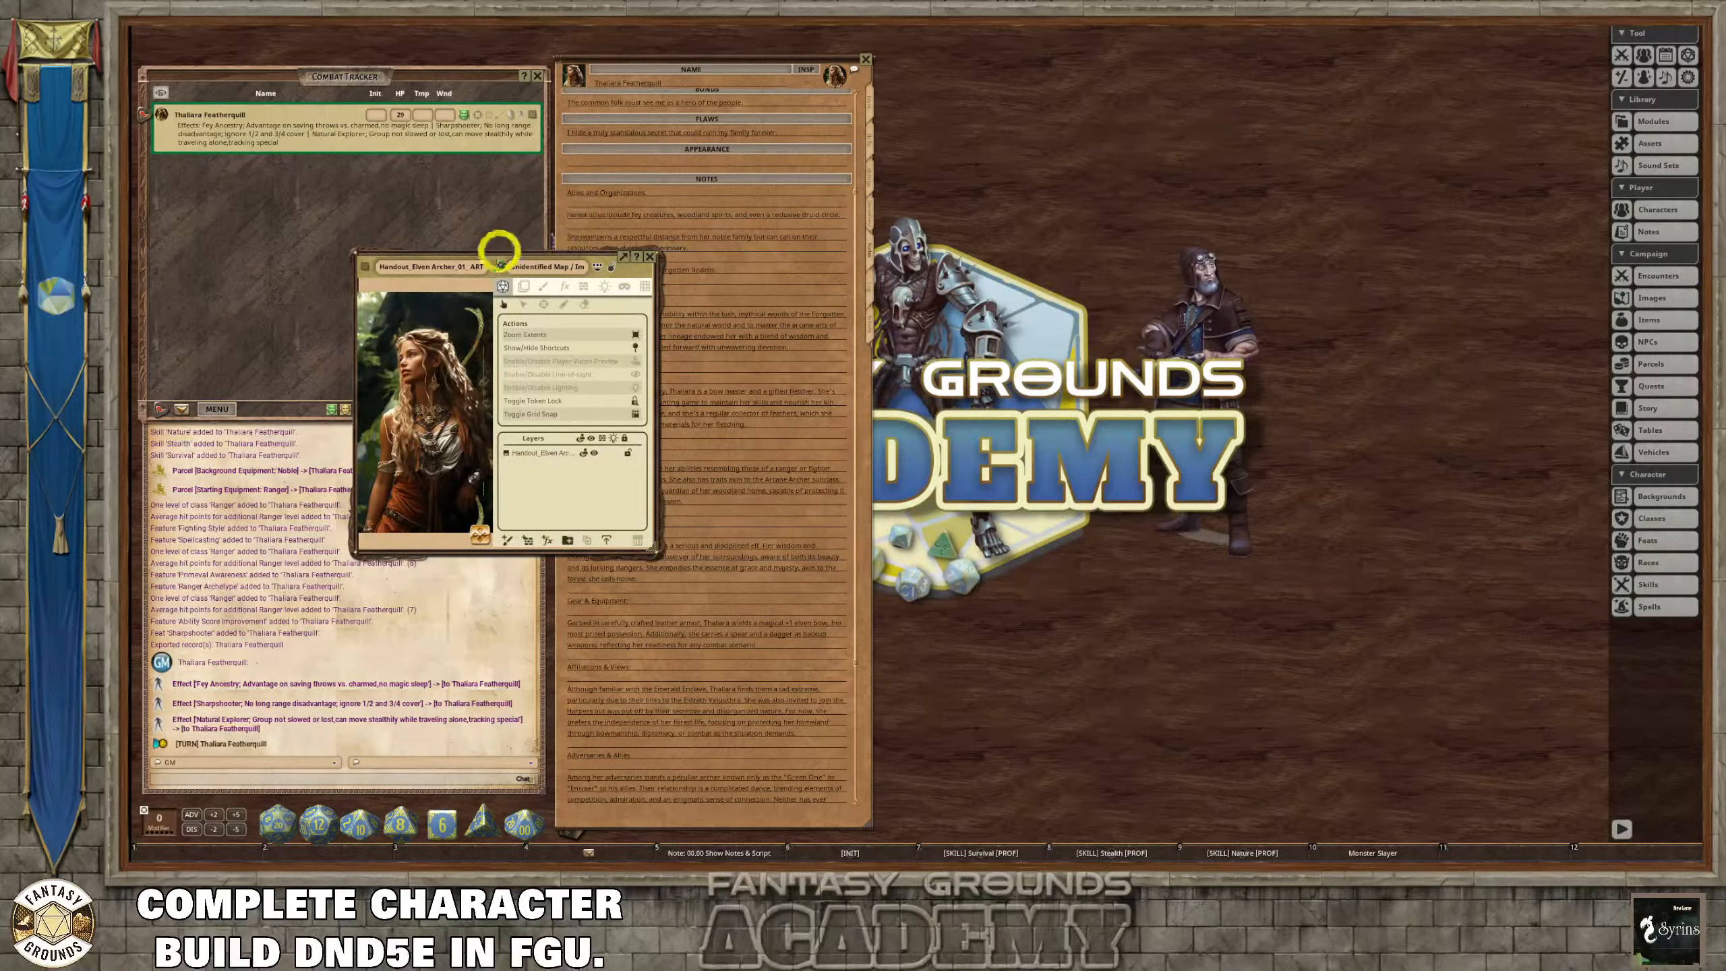
drag(501, 256, 1132, 99)
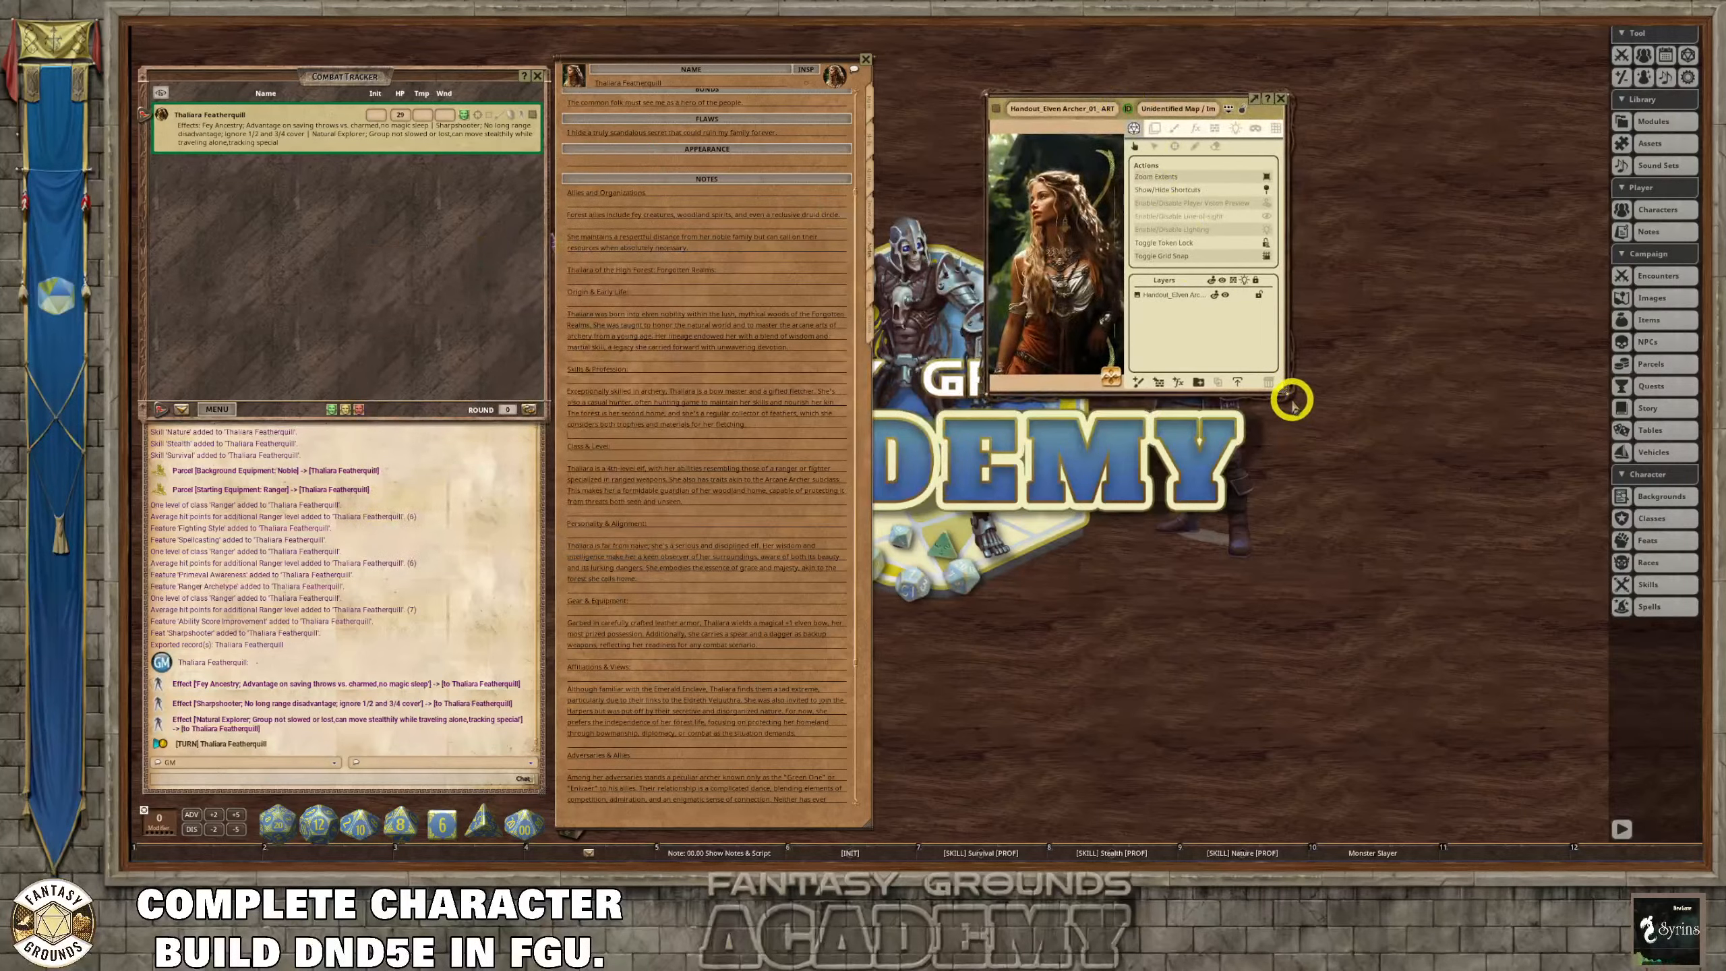
Enlarge the Handout_Elven Archer_01_ART window and zoom the picture so the whole archer fits in view.
drag(1291, 404, 1490, 794)
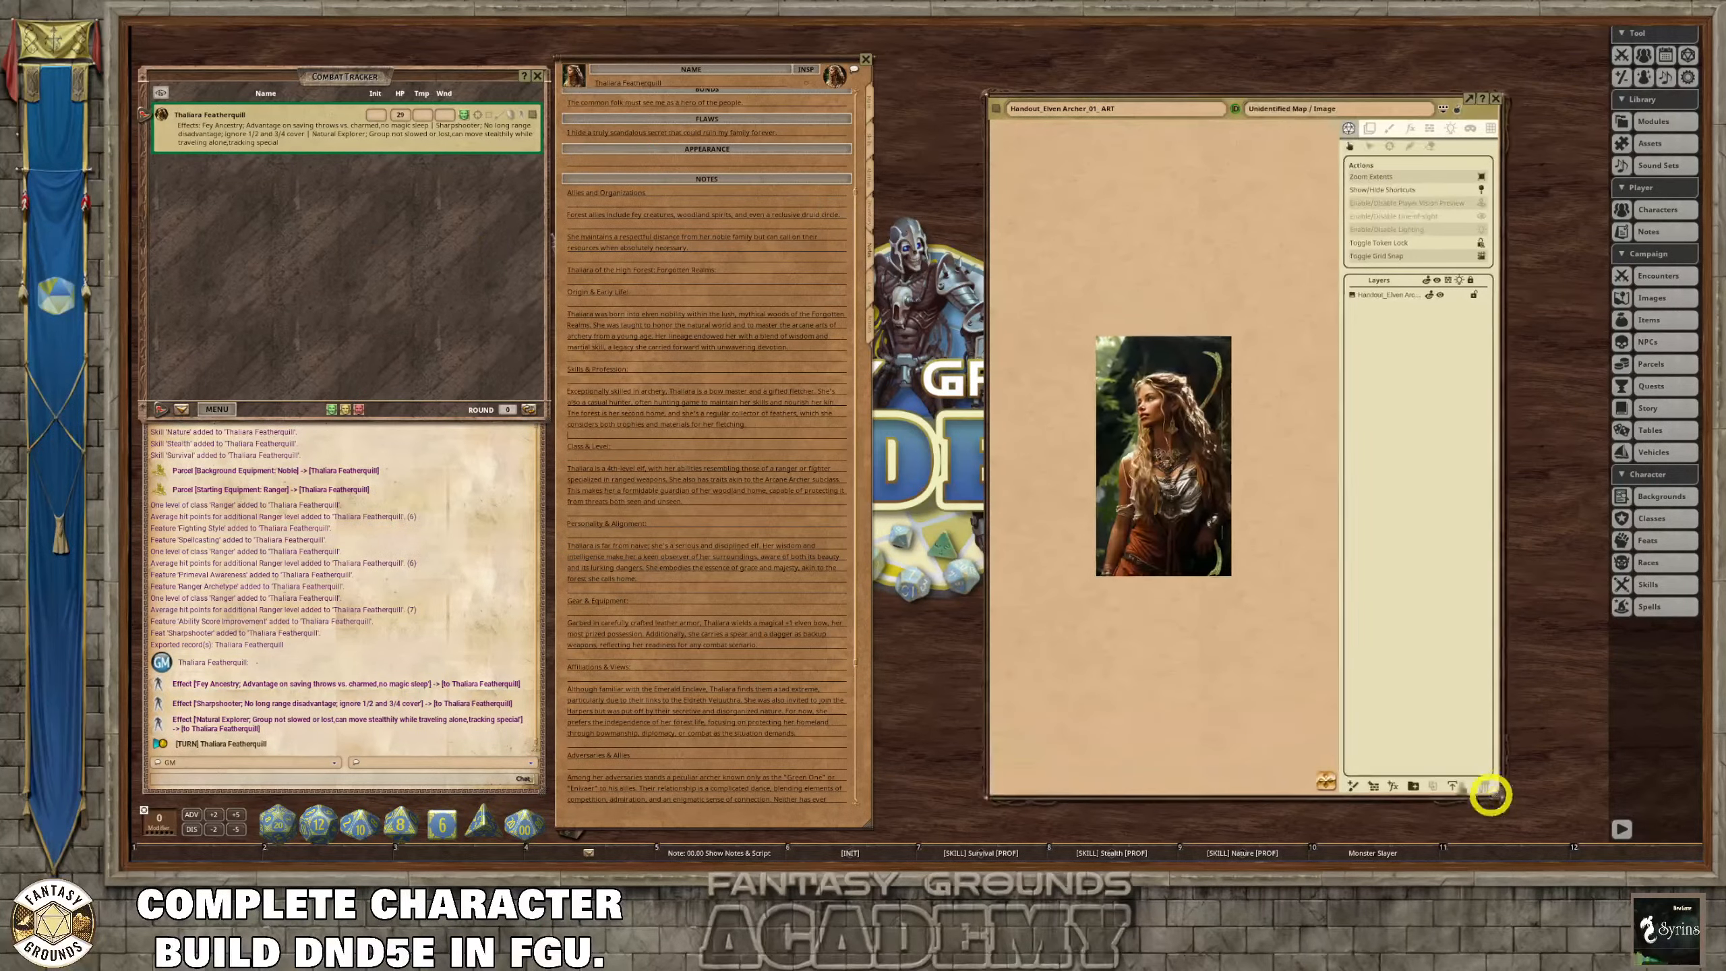
scroll(1155, 494, up, 5)
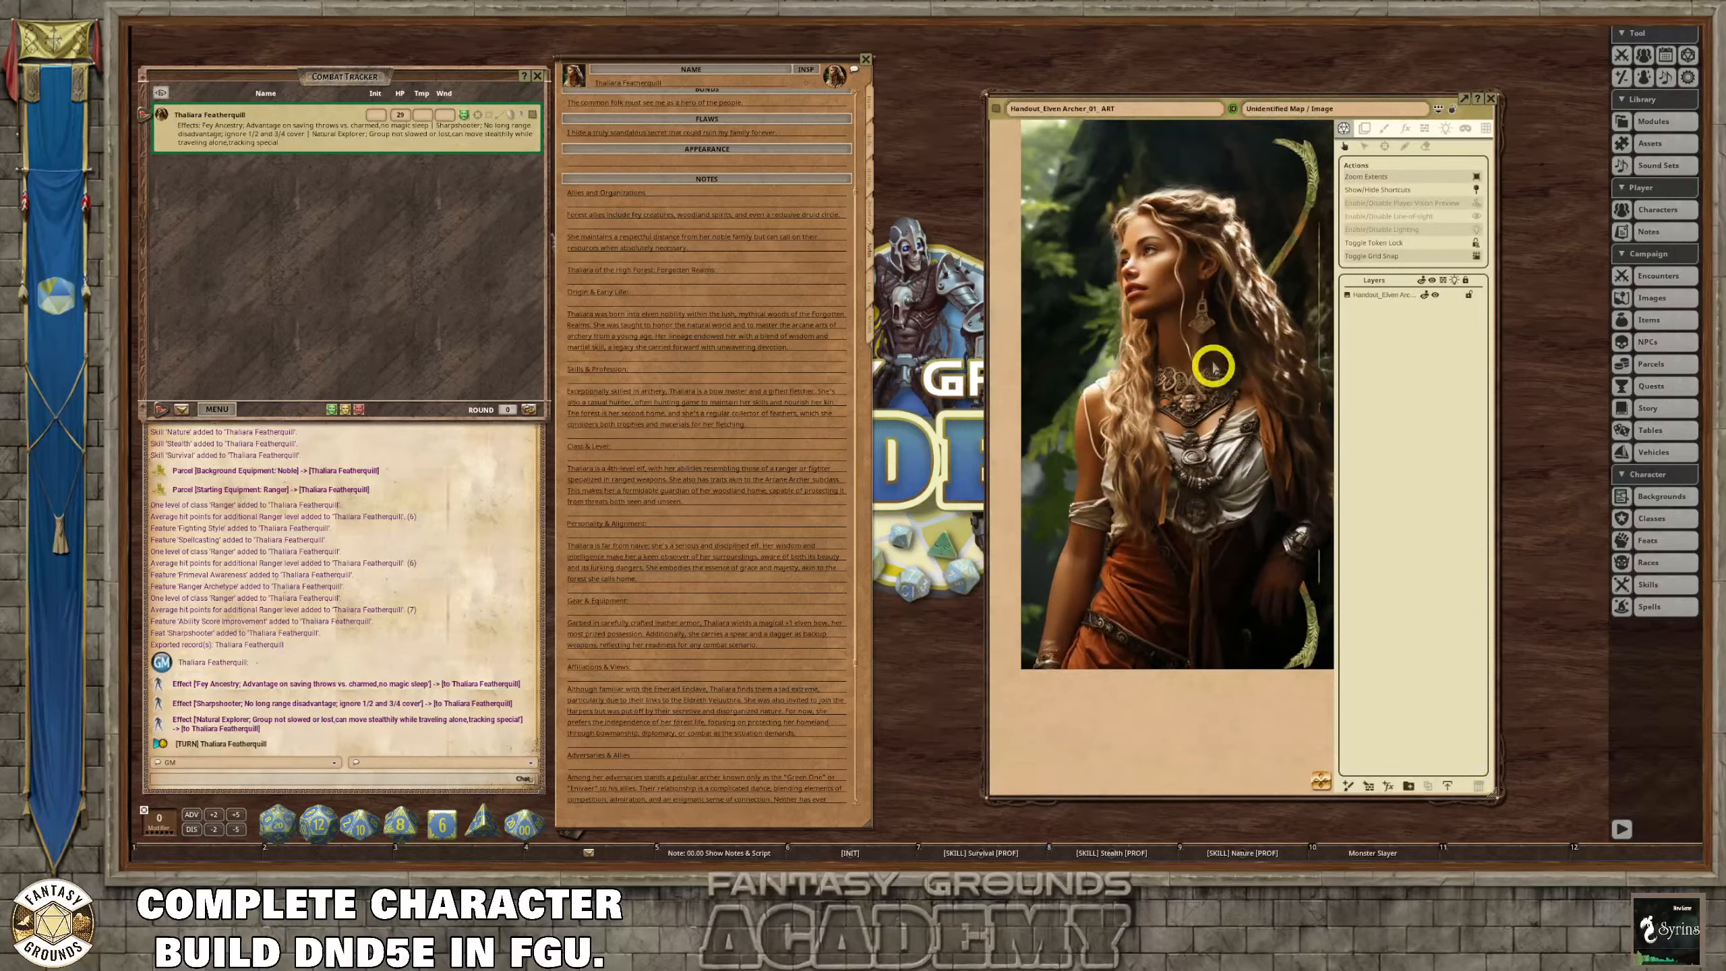
scroll(1265, 469, down, 1)
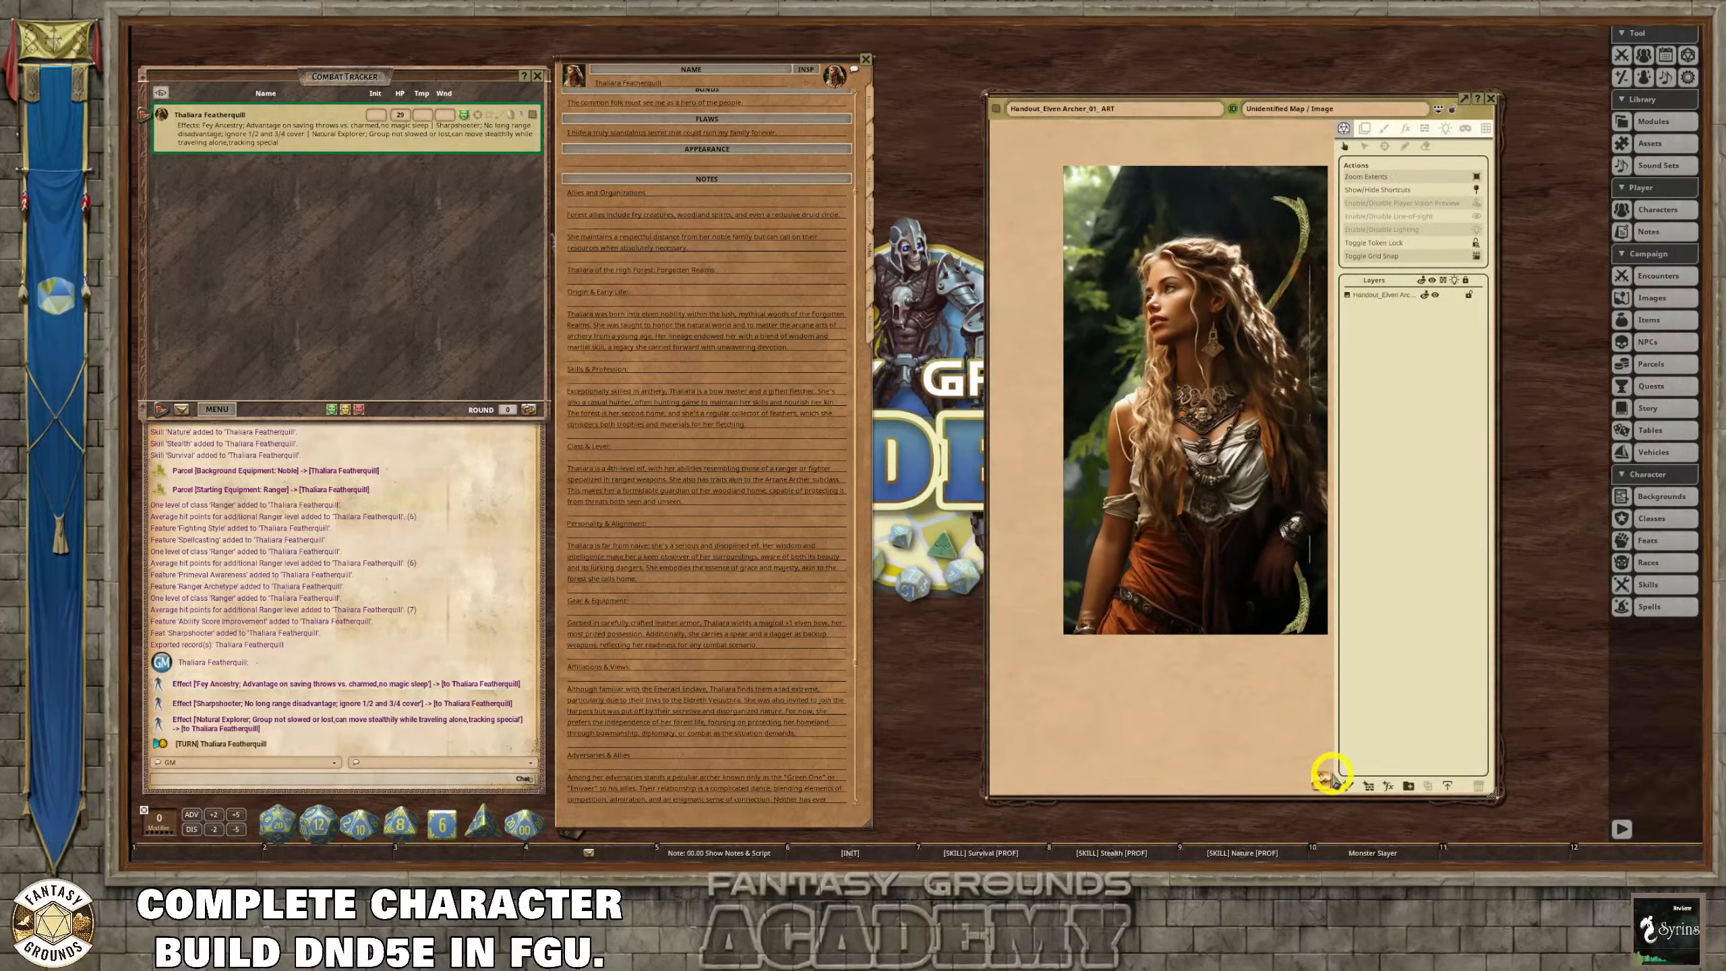
drag(1329, 776, 1385, 754)
scroll(1107, 613, up, 2)
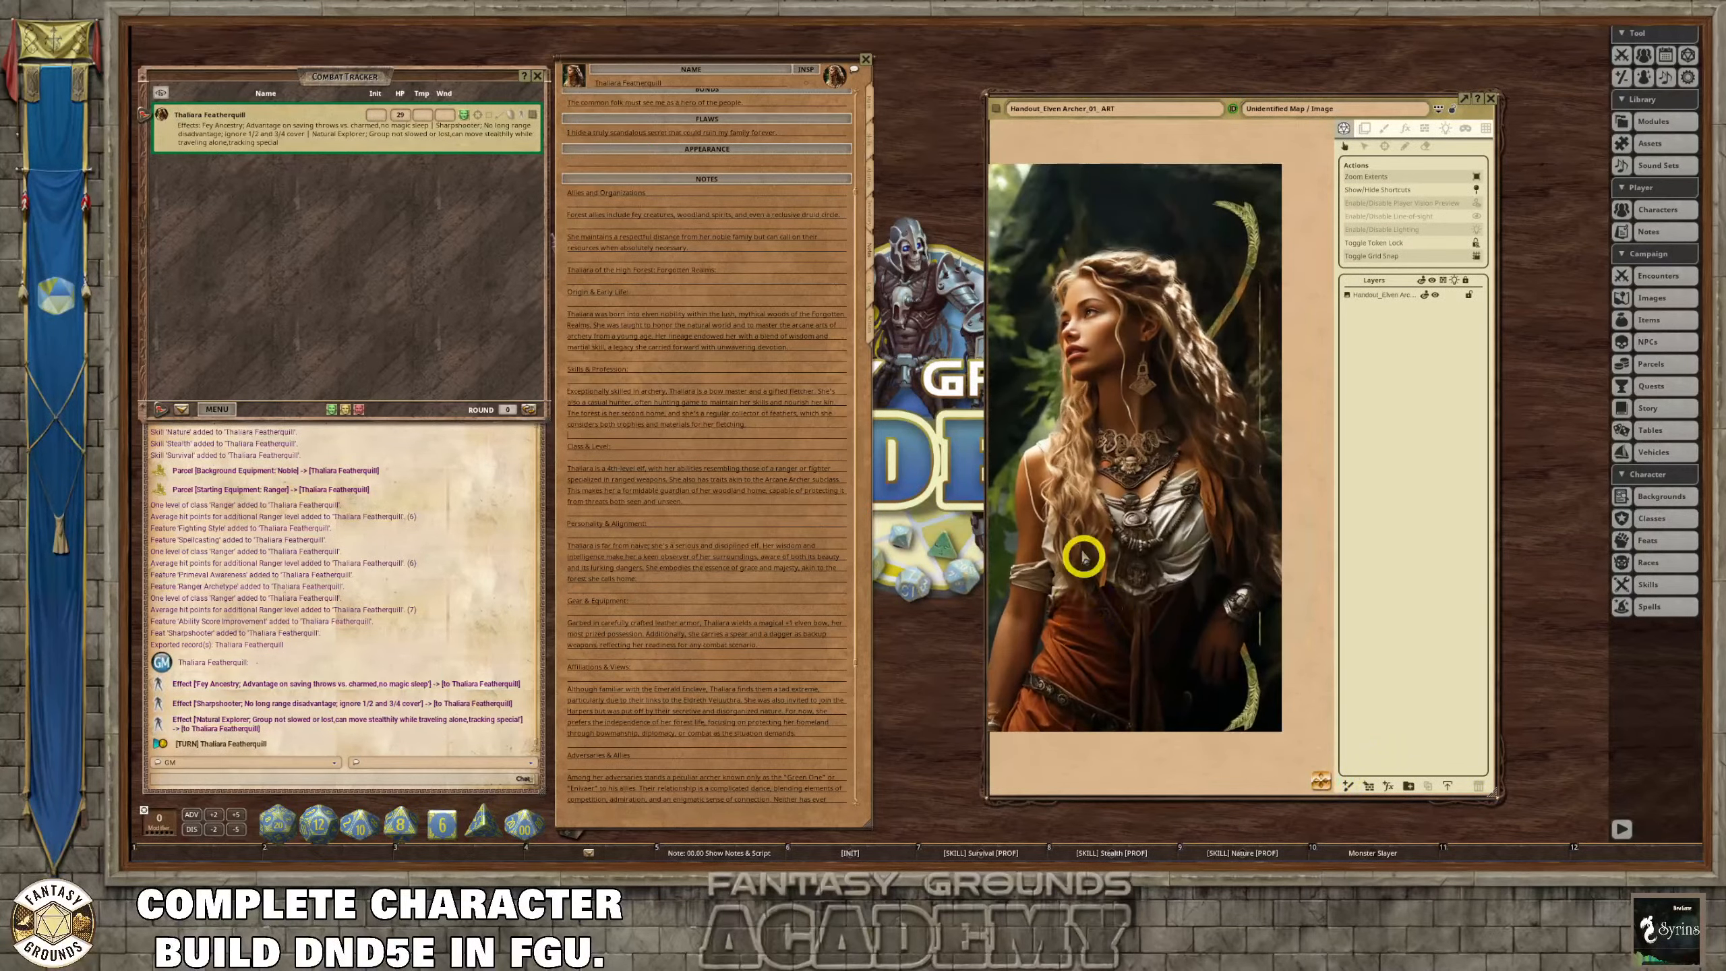
scroll(1101, 538, down, 3)
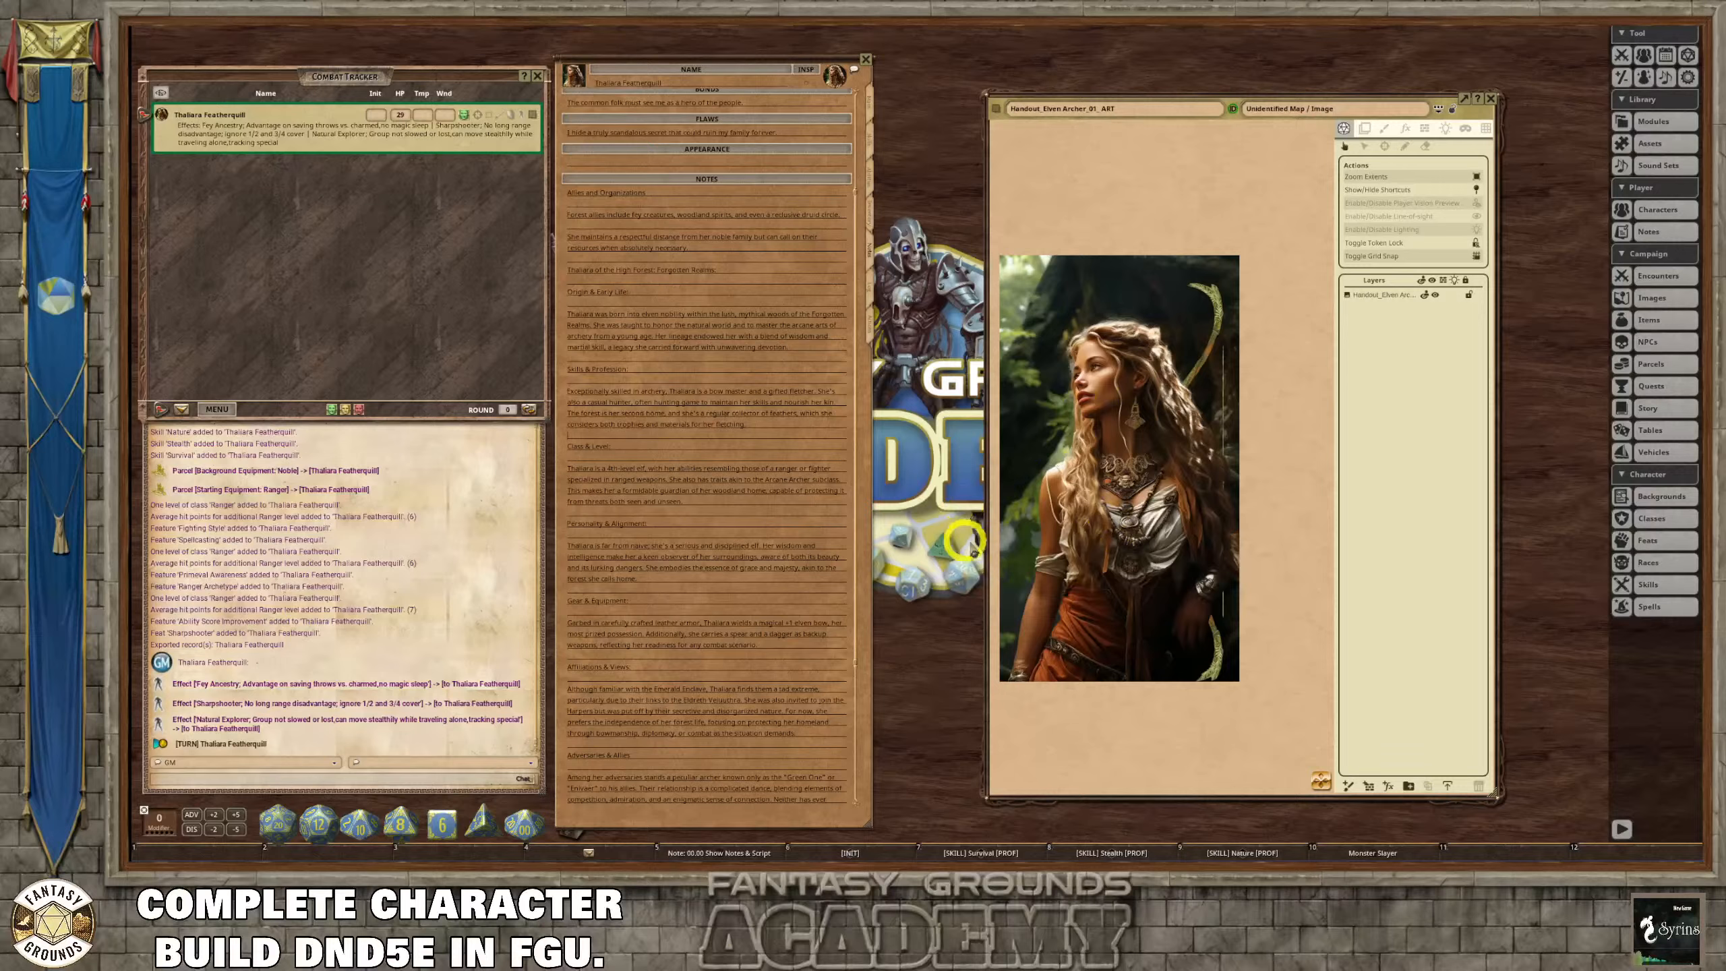
scroll(1093, 566, up, 2)
scroll(1090, 568, down, 1)
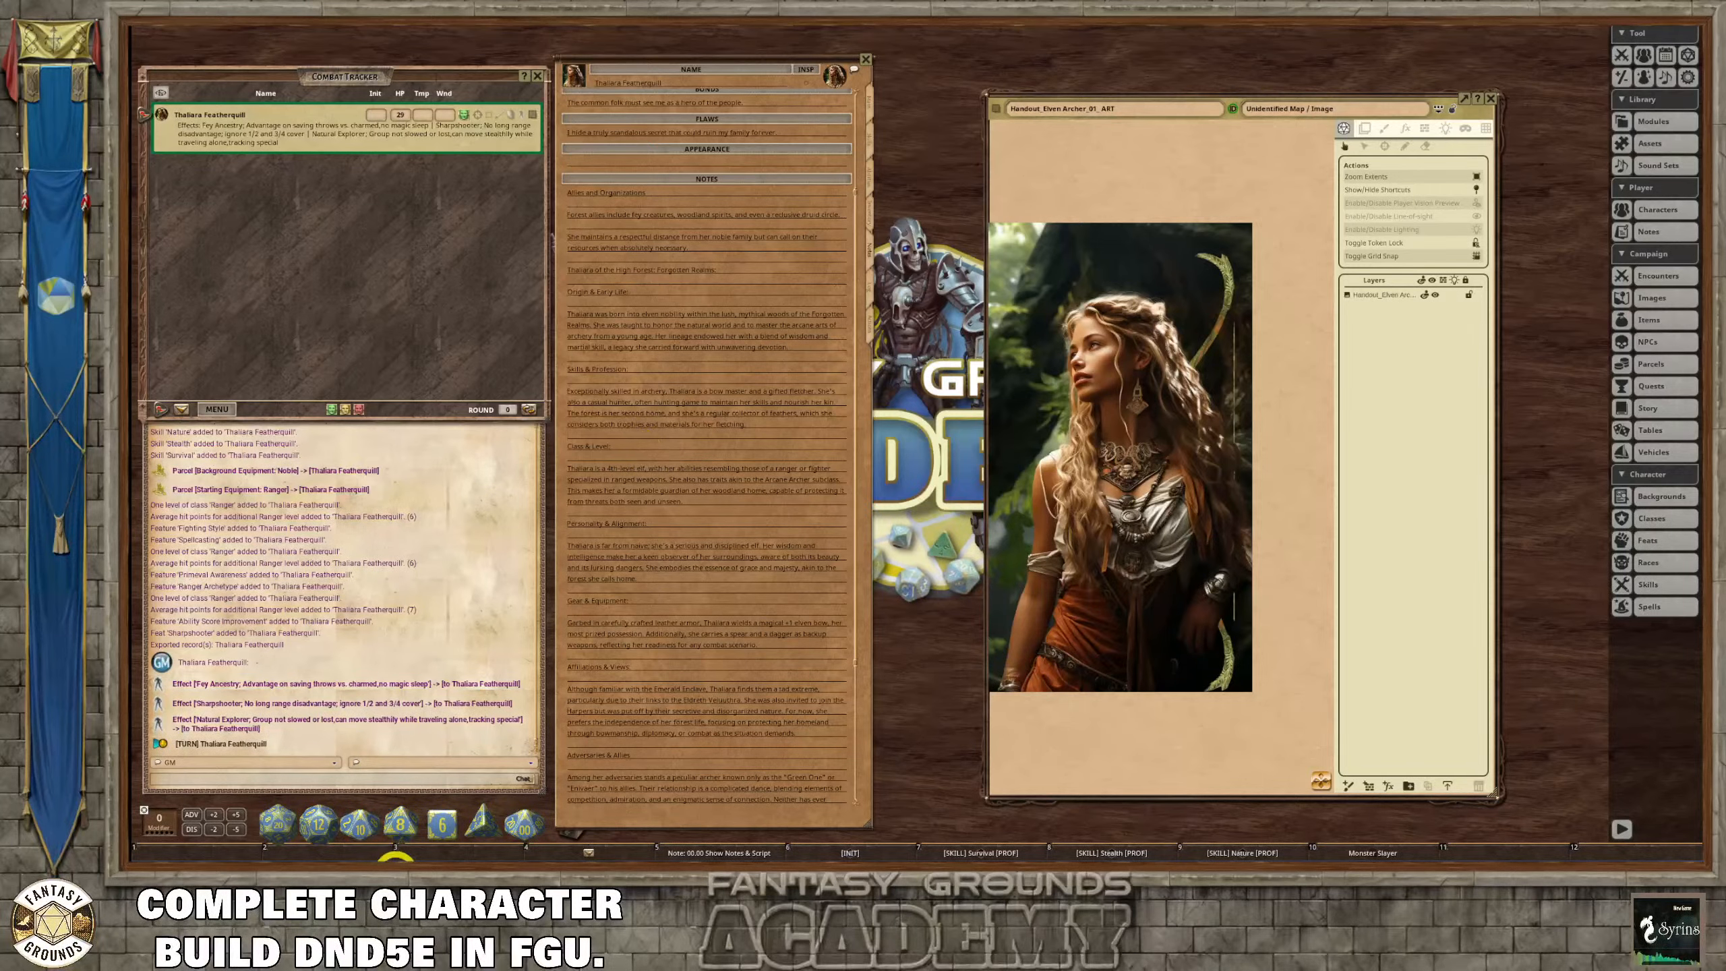
Switch to the browser and look through the Stoehovve YouTube channel's videos for the FGU character creation tutorials.
mouse_move(397, 858)
click(408, 801)
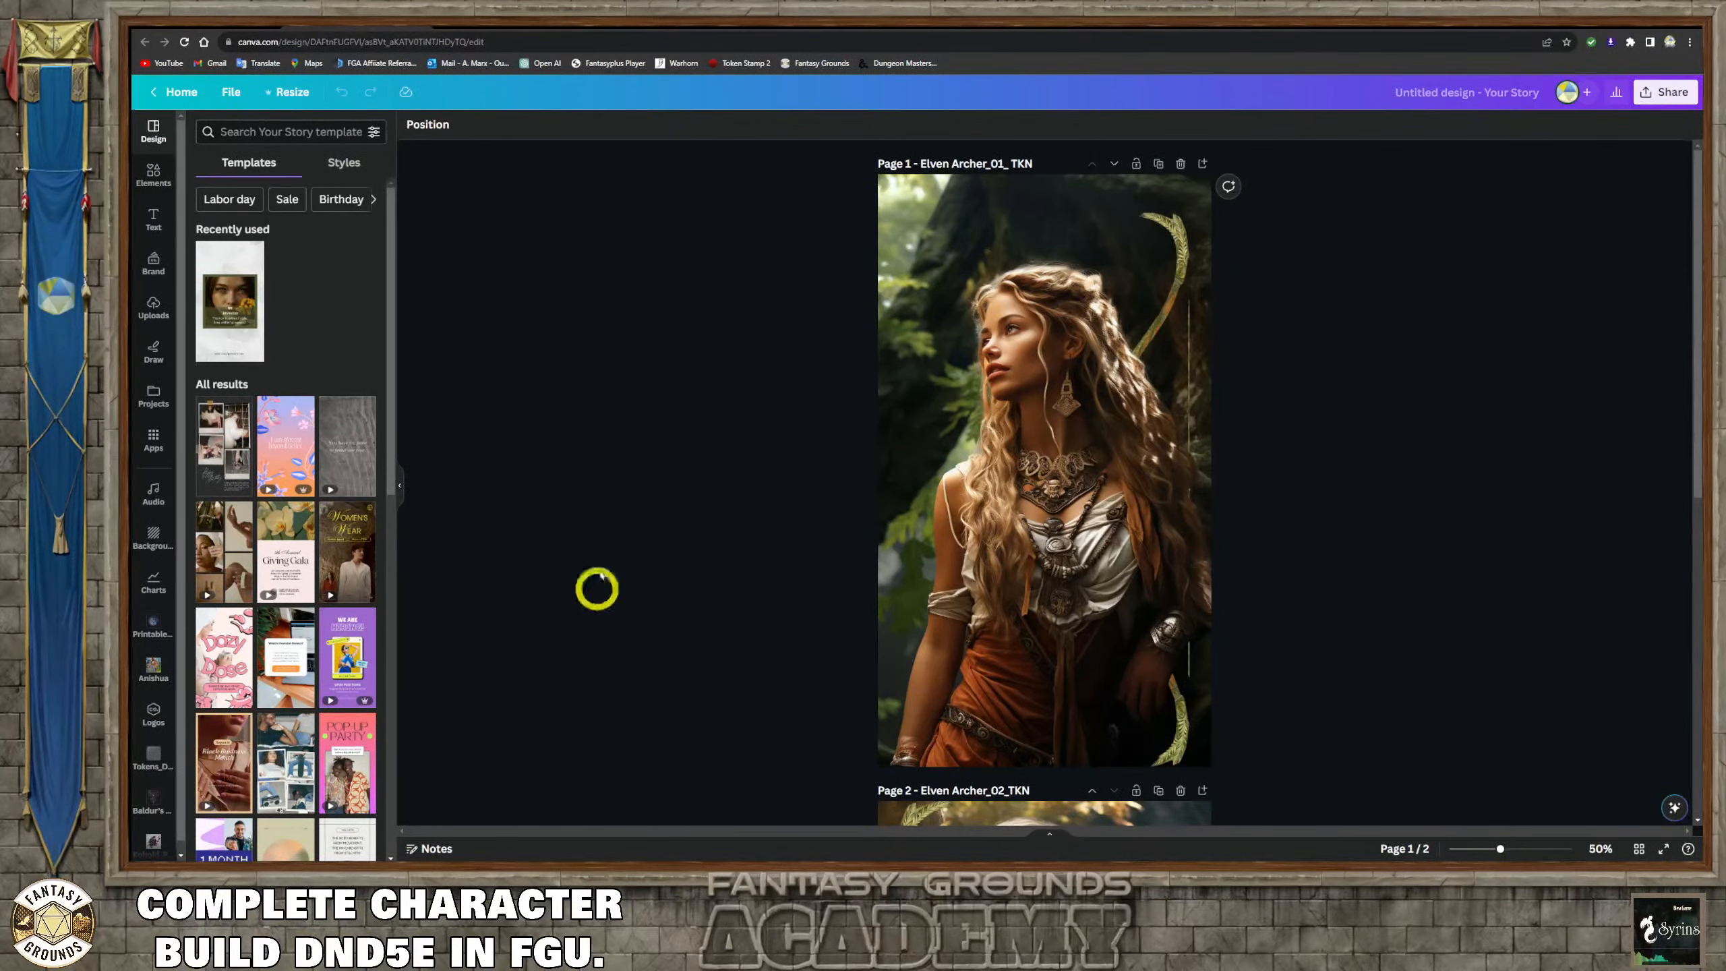
click(1198, 29)
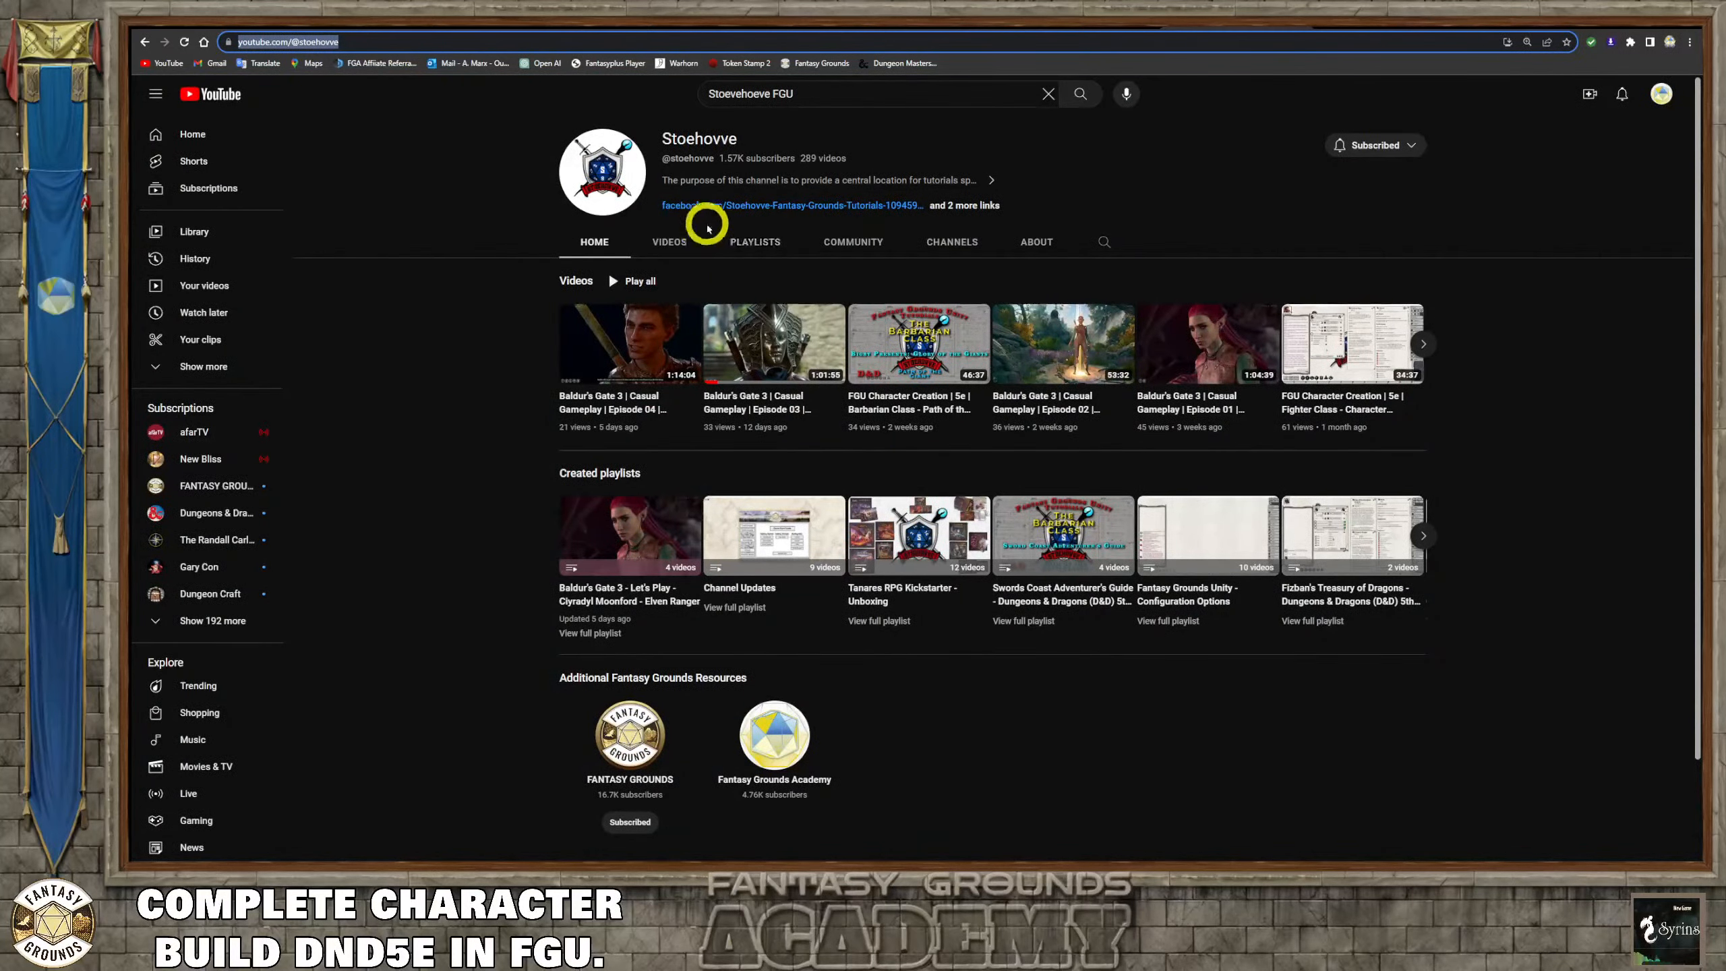
click(682, 243)
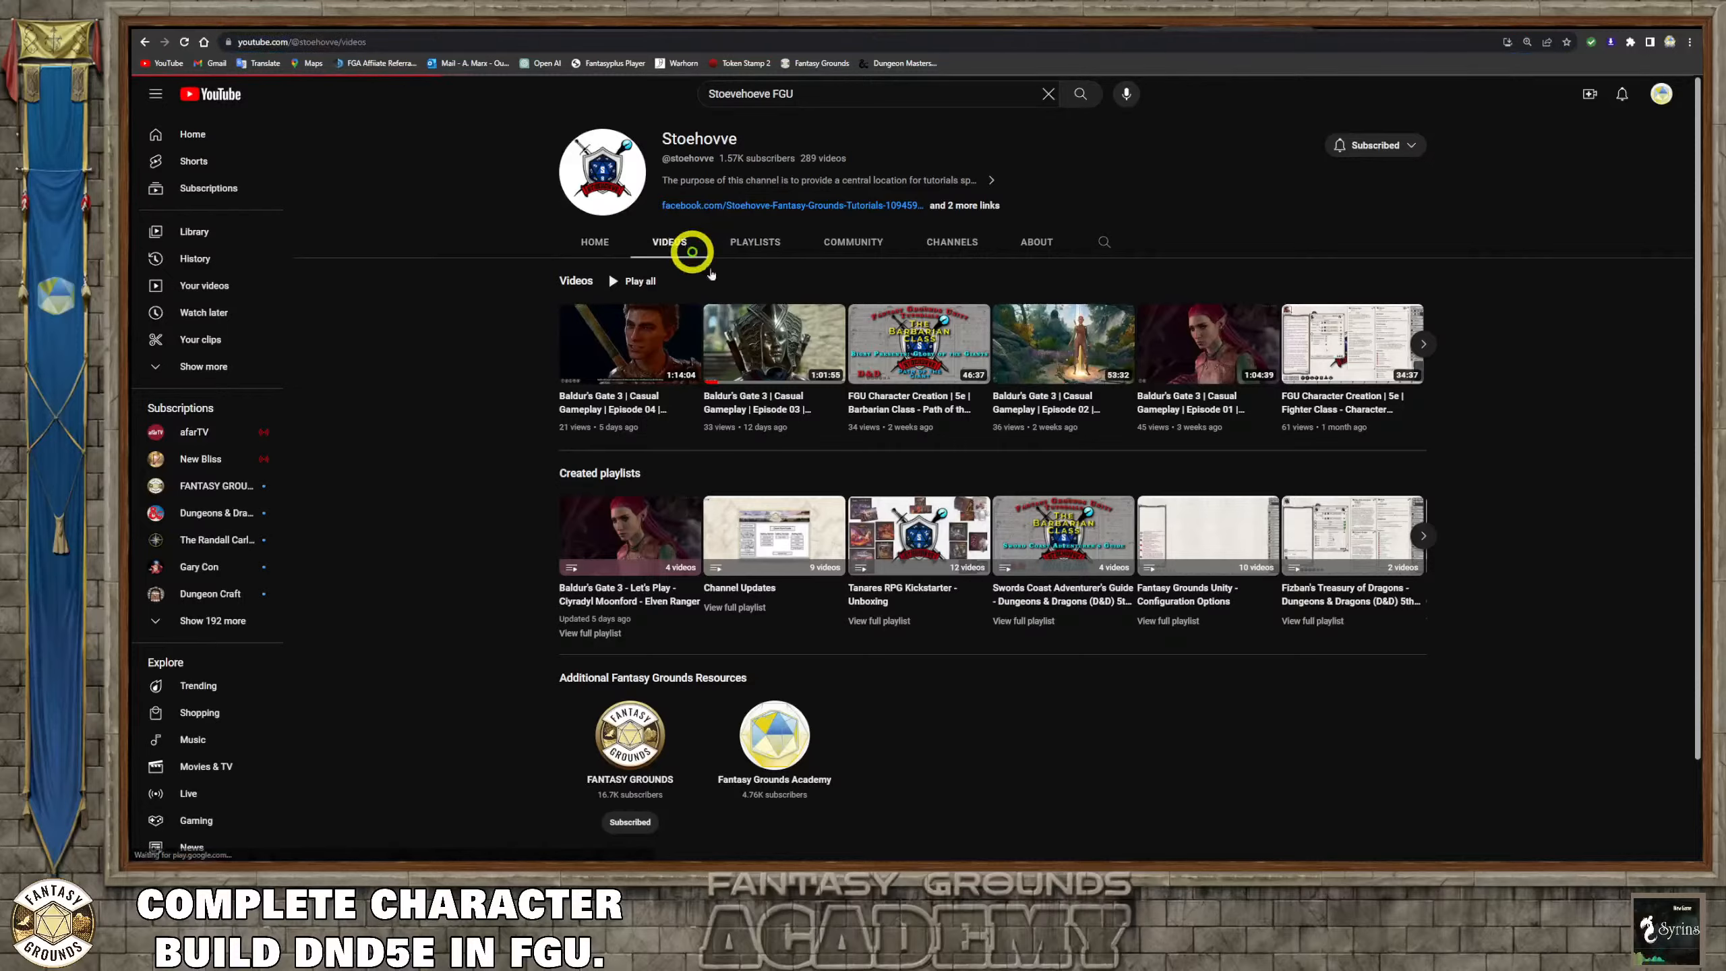
scroll(917, 455, down, 5)
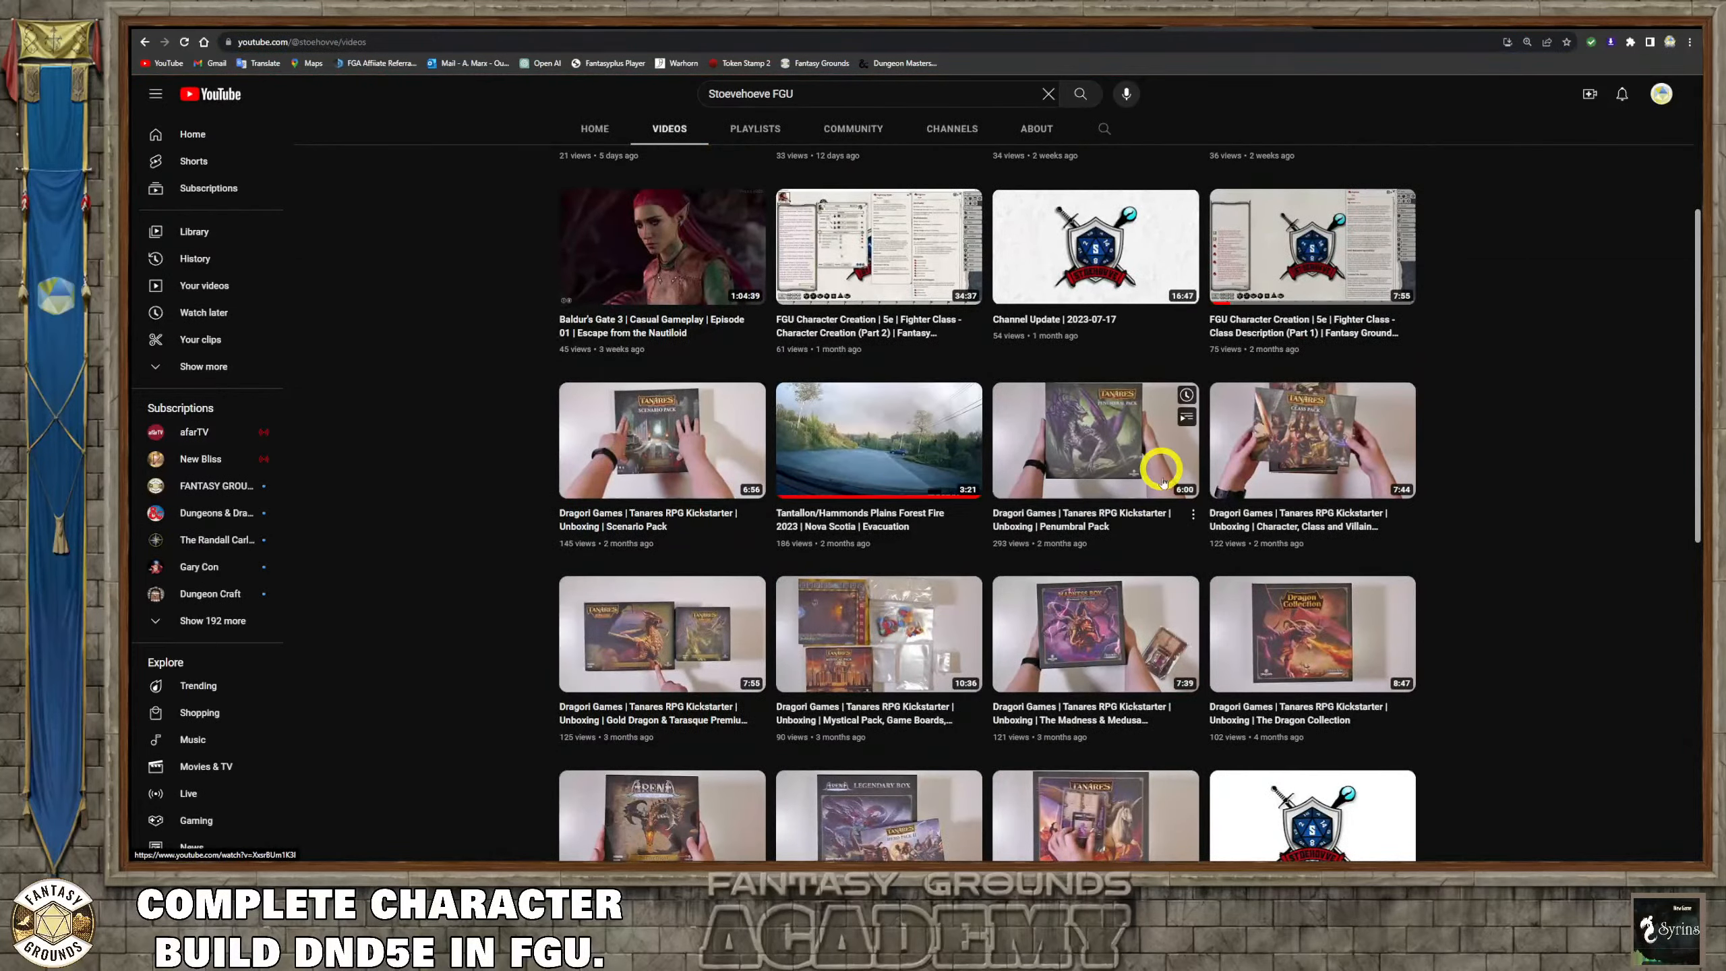
scroll(1163, 482, down, 12)
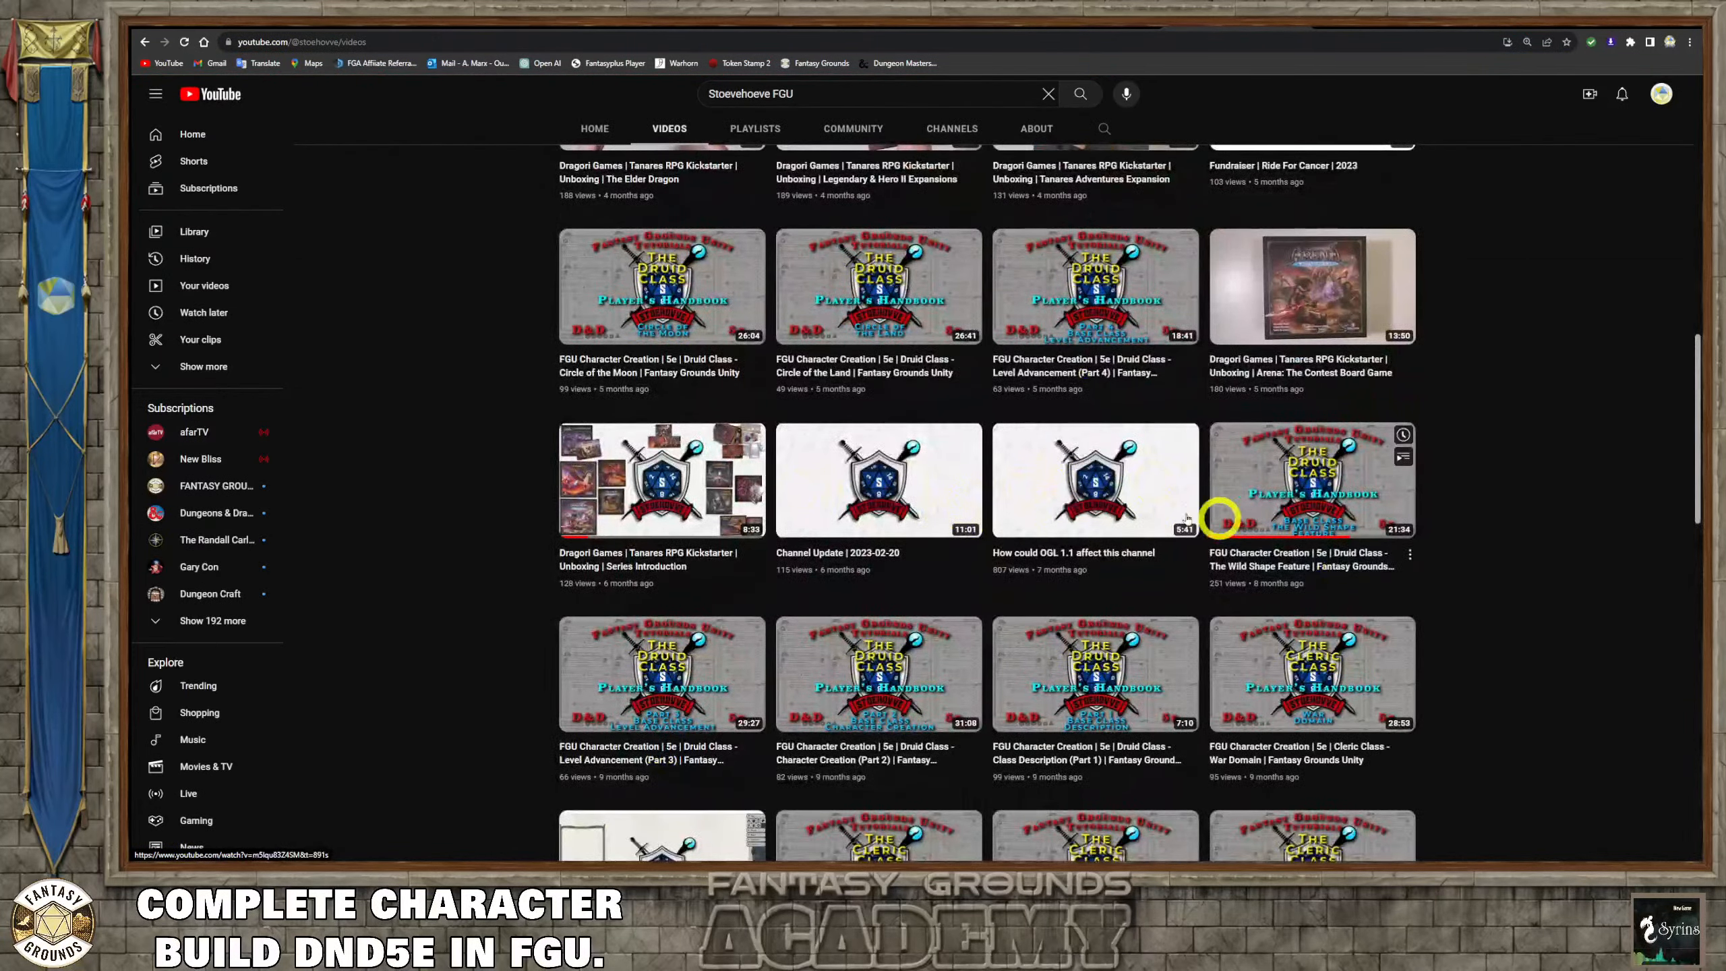
scroll(939, 435, up, 1)
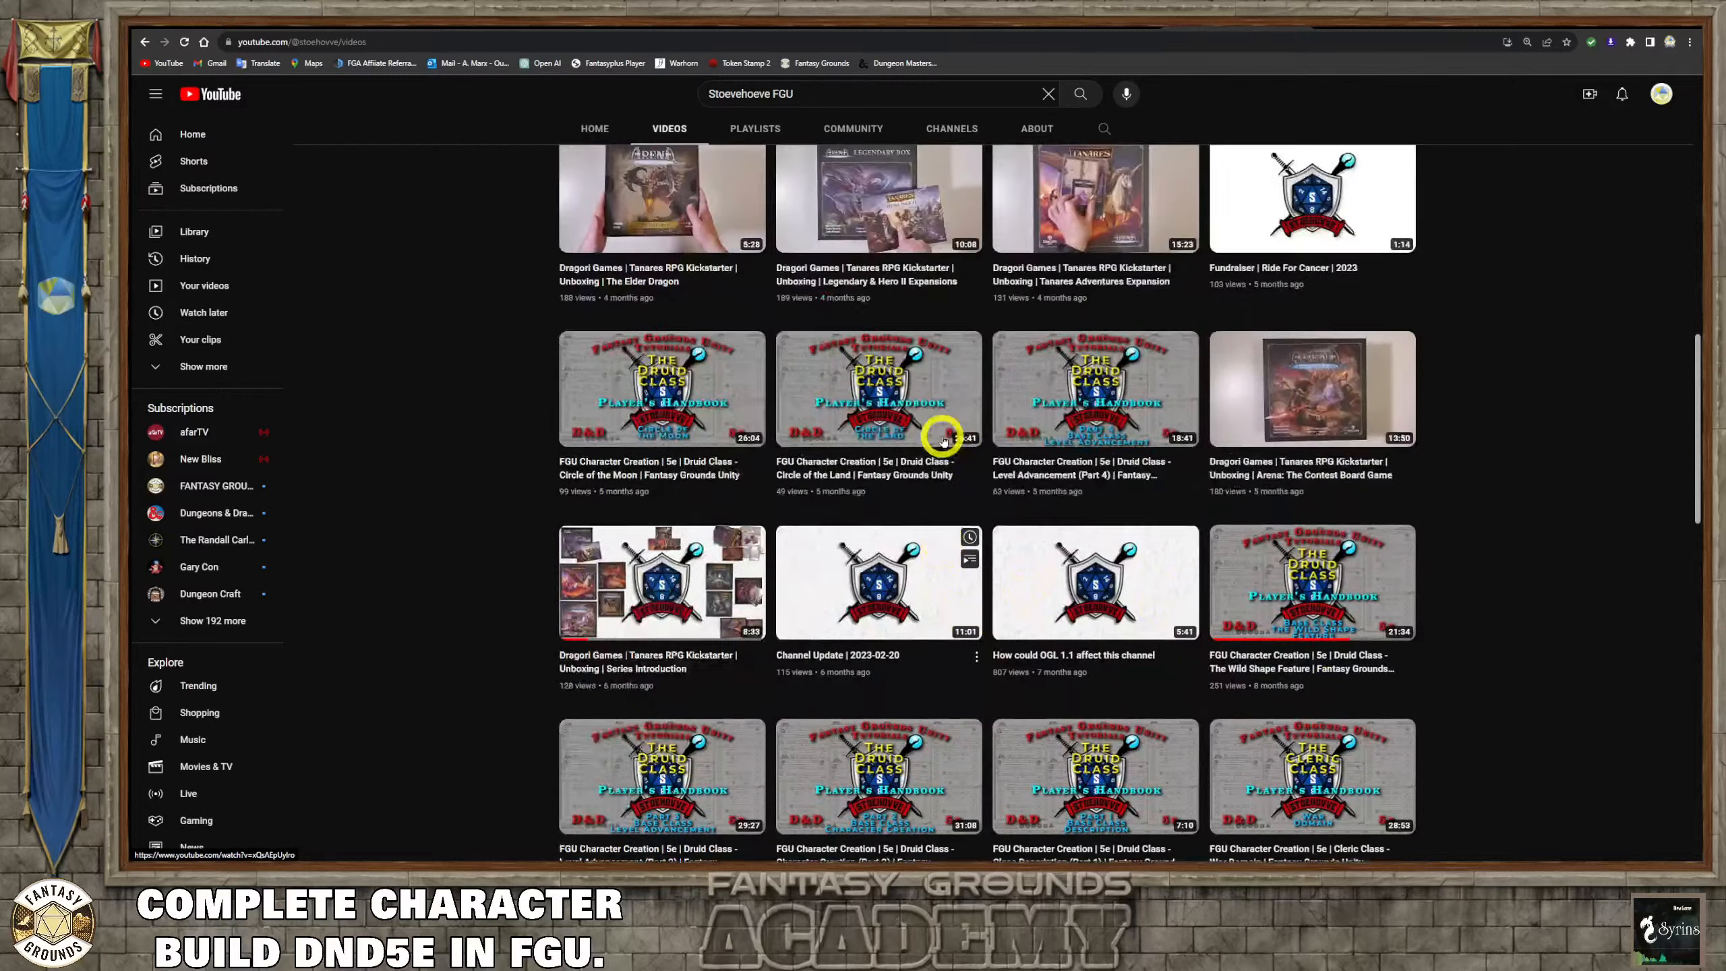
scroll(944, 441, up, 3)
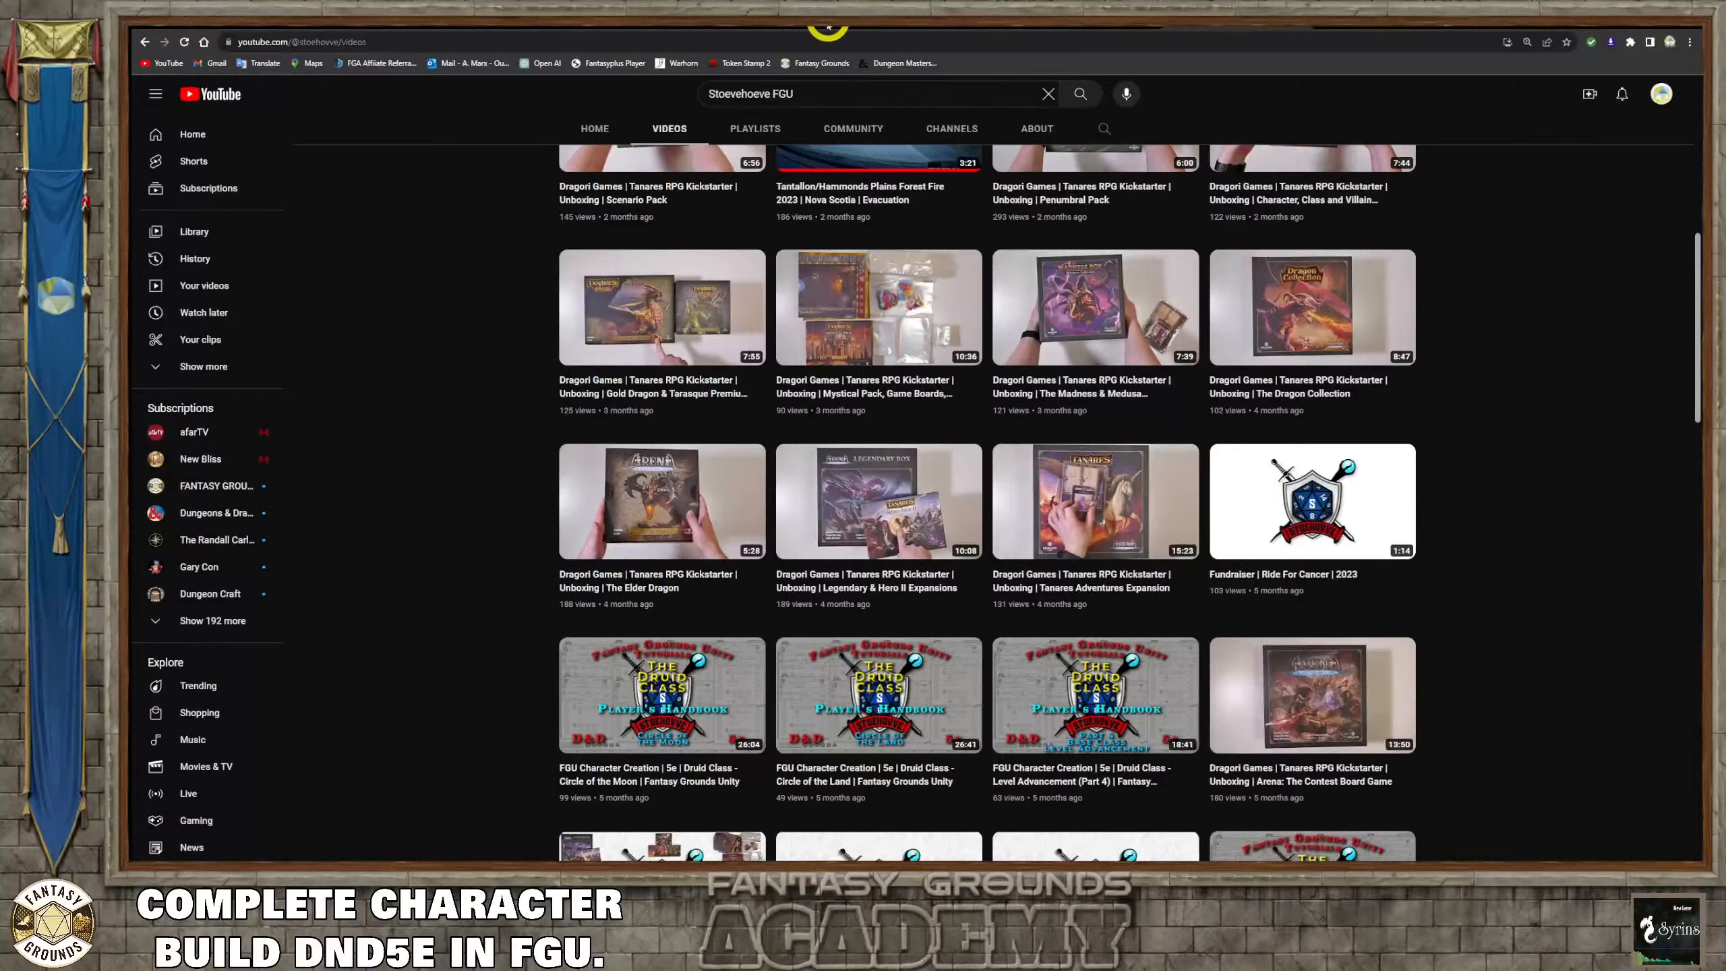
Examine the recommended formats and sizes for images and tokens in the Developer Guide - Product Guidelines page.
click(670, 27)
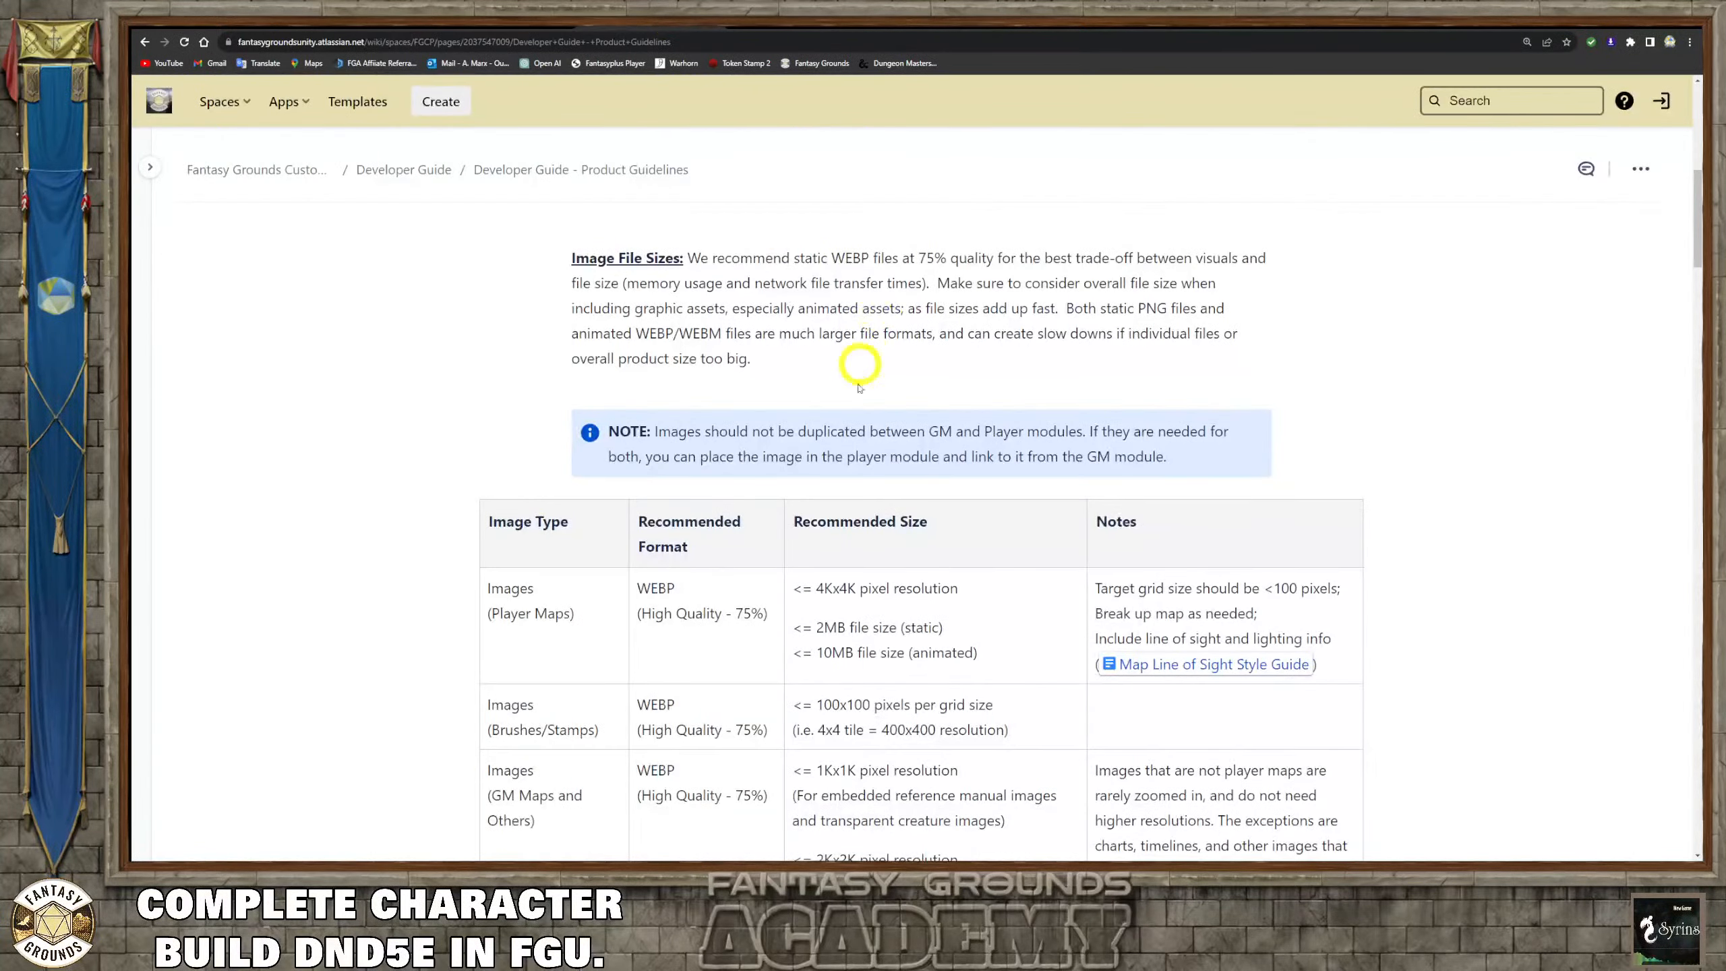
scroll(856, 395, down, 3)
scroll(856, 415, down, 3)
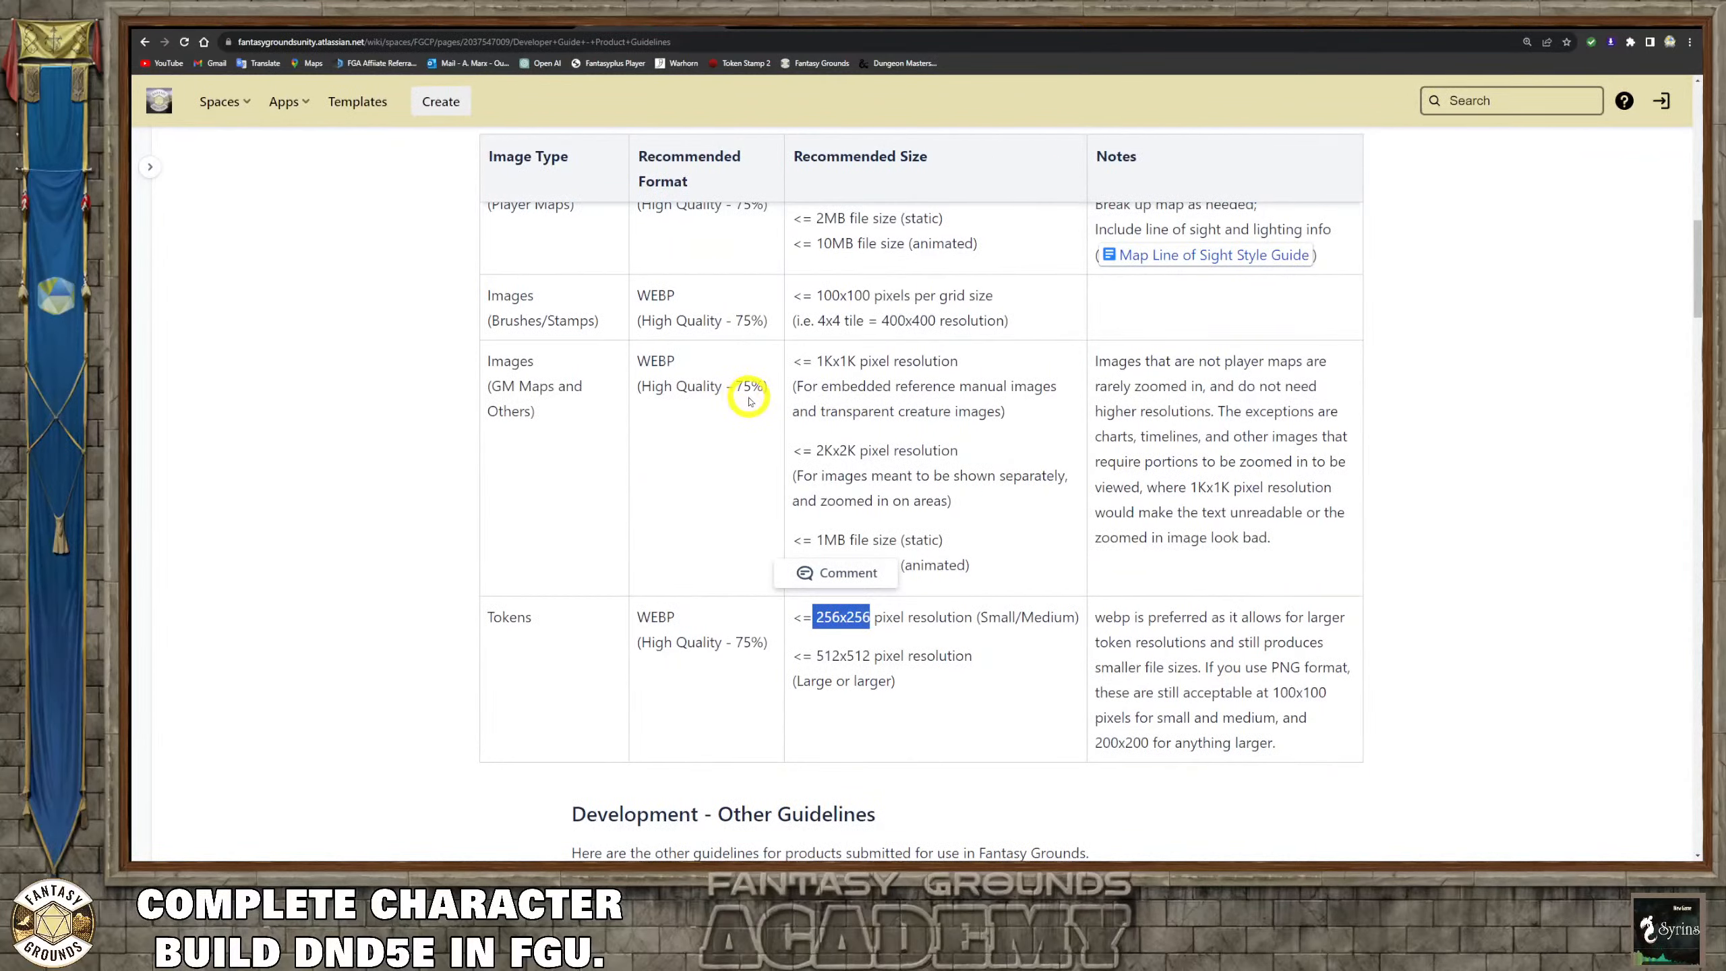
scroll(750, 401, up, 3)
scroll(750, 400, down, 6)
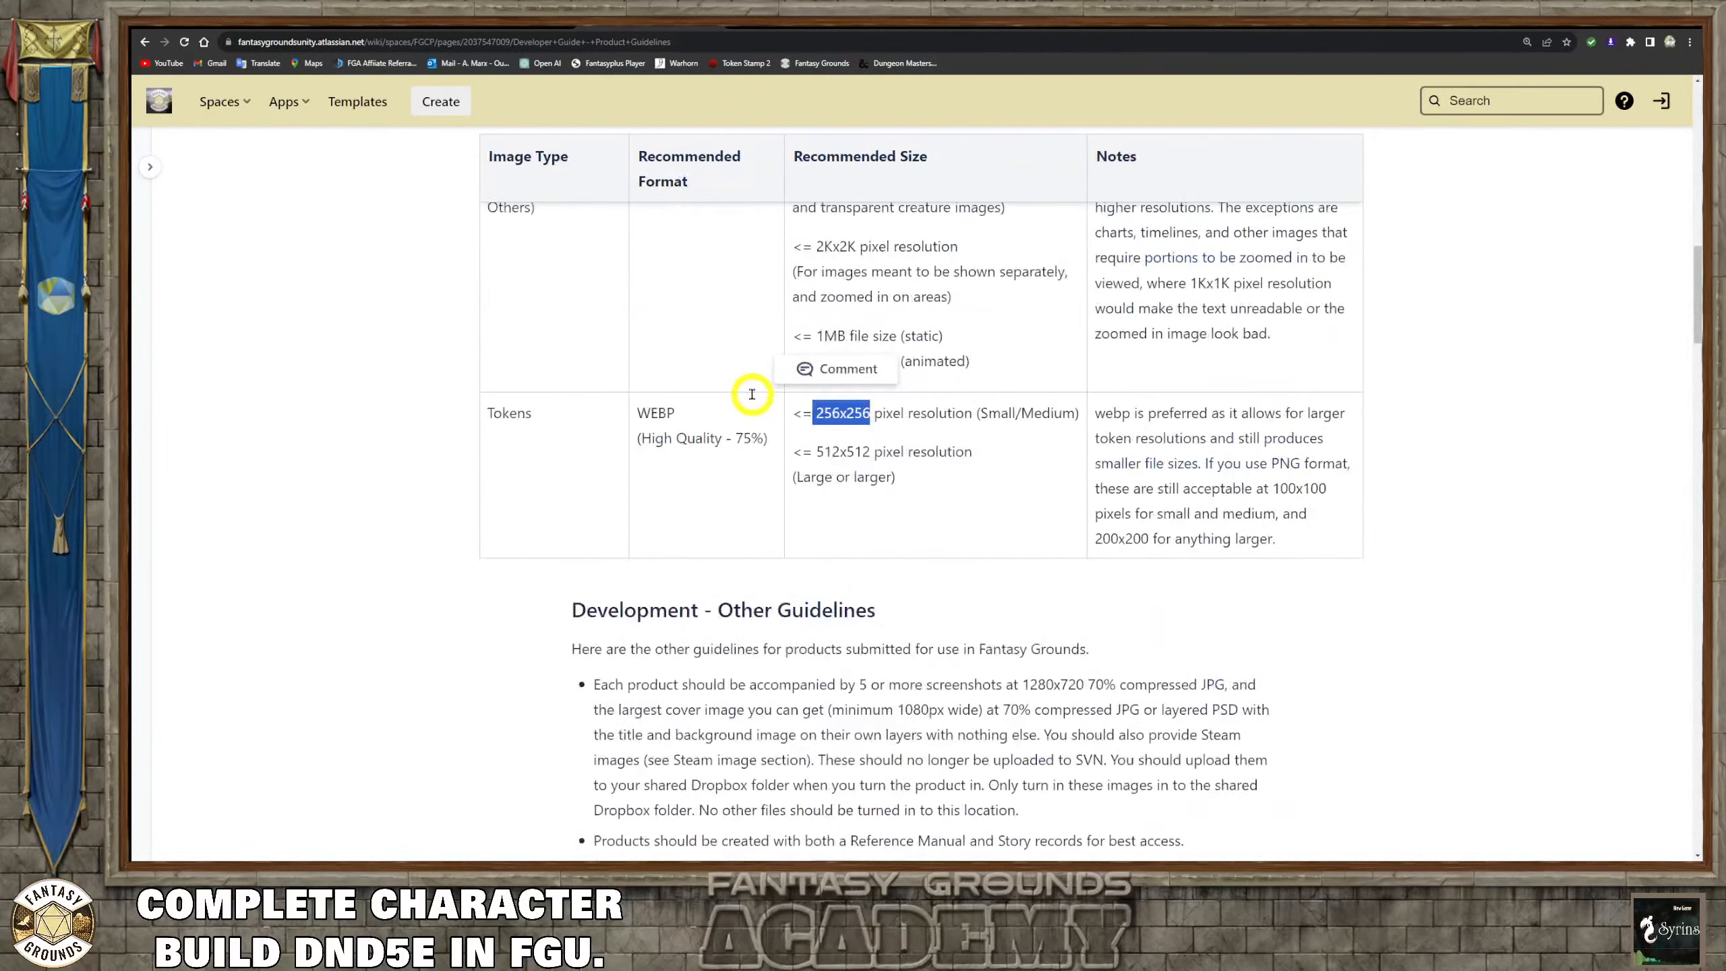
scroll(749, 391, up, 5)
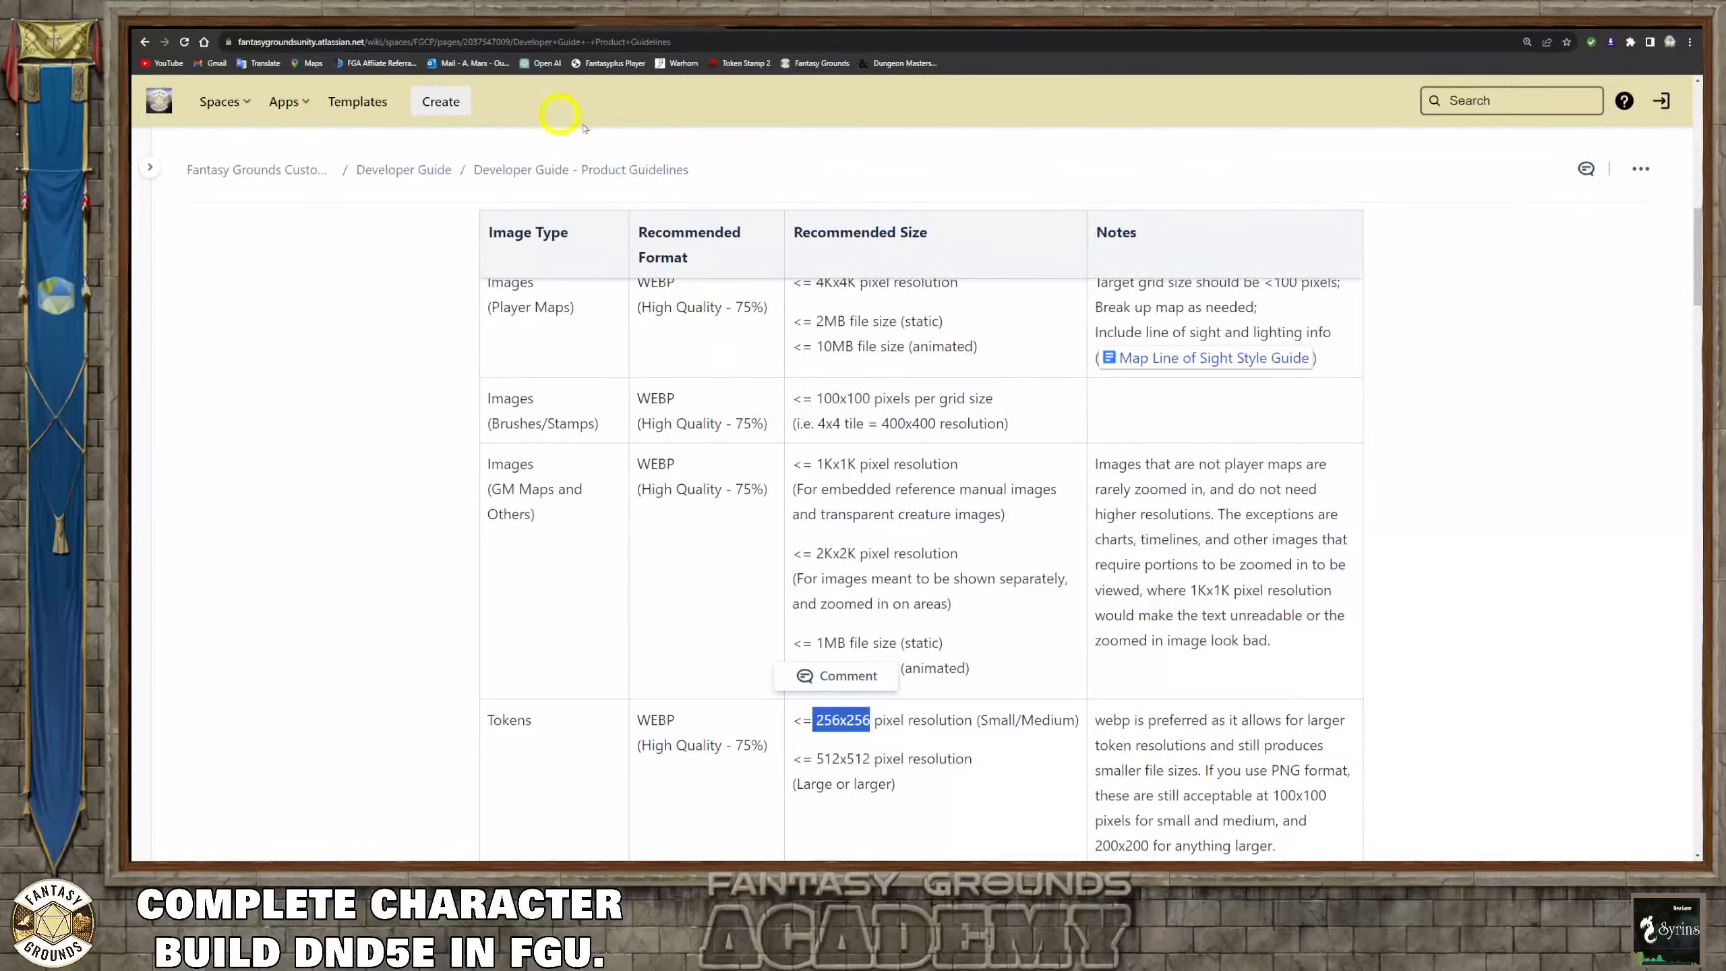
Look over the Working with Images as the GM page, from Paint Mode back to Method 3 - Manual Import from Assets.
click(524, 25)
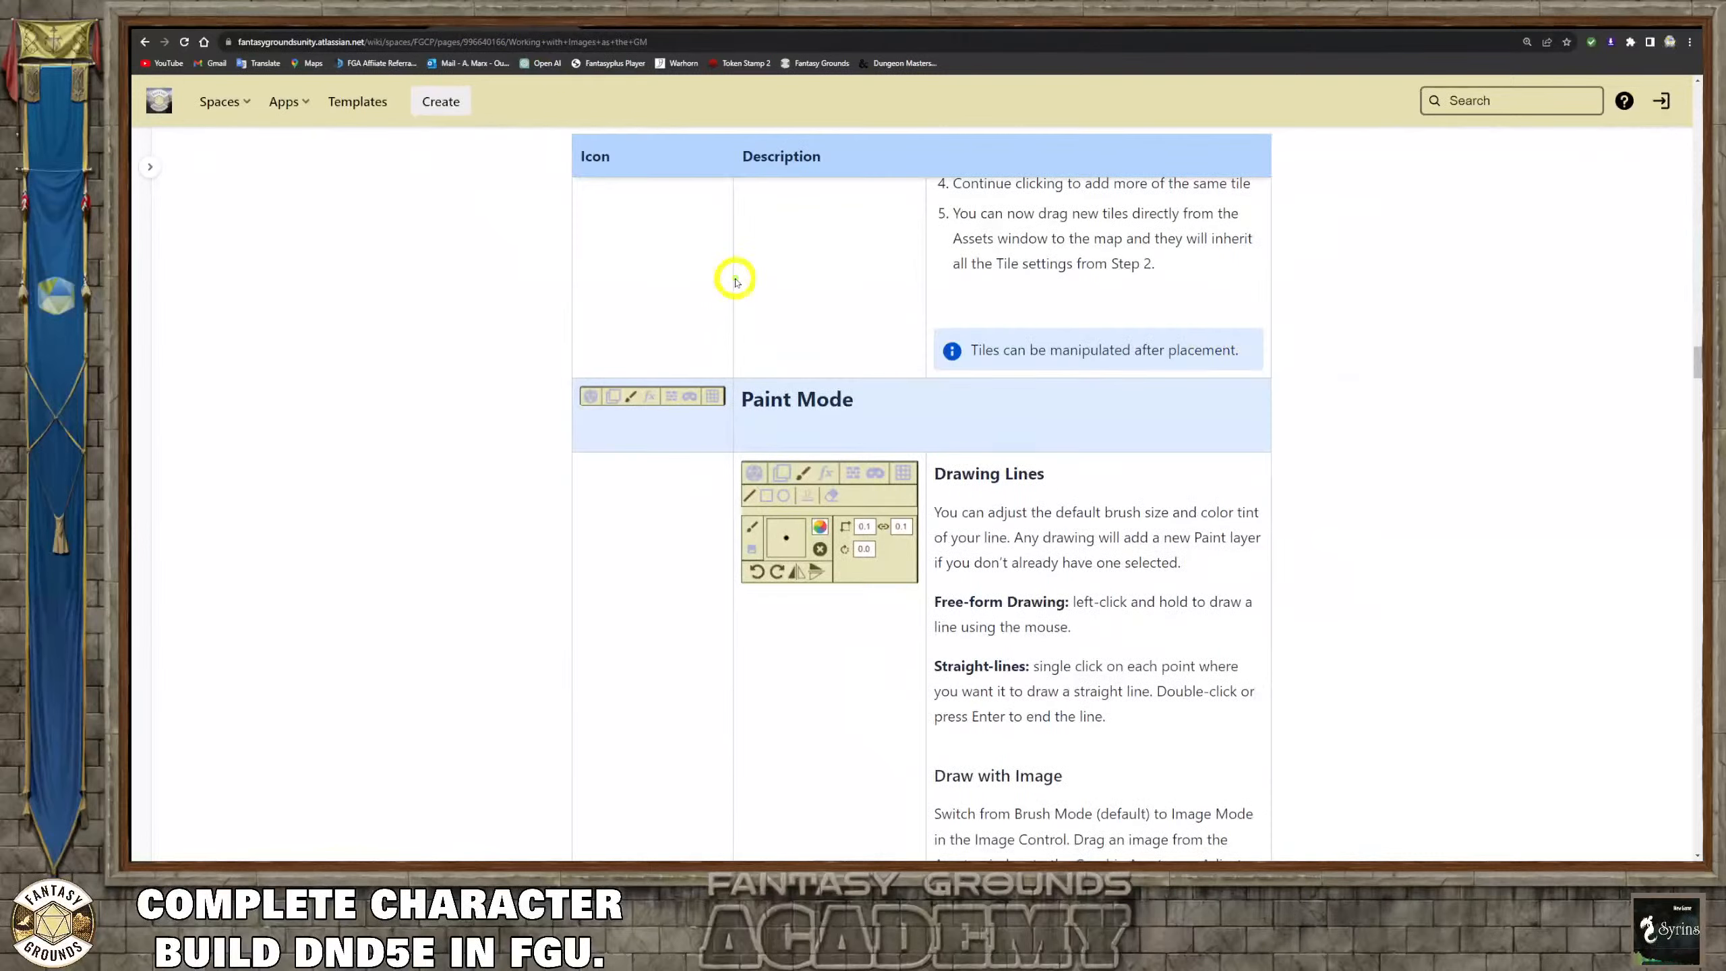
scroll(744, 347, down, 10)
scroll(744, 343, up, 3)
scroll(745, 352, up, 10)
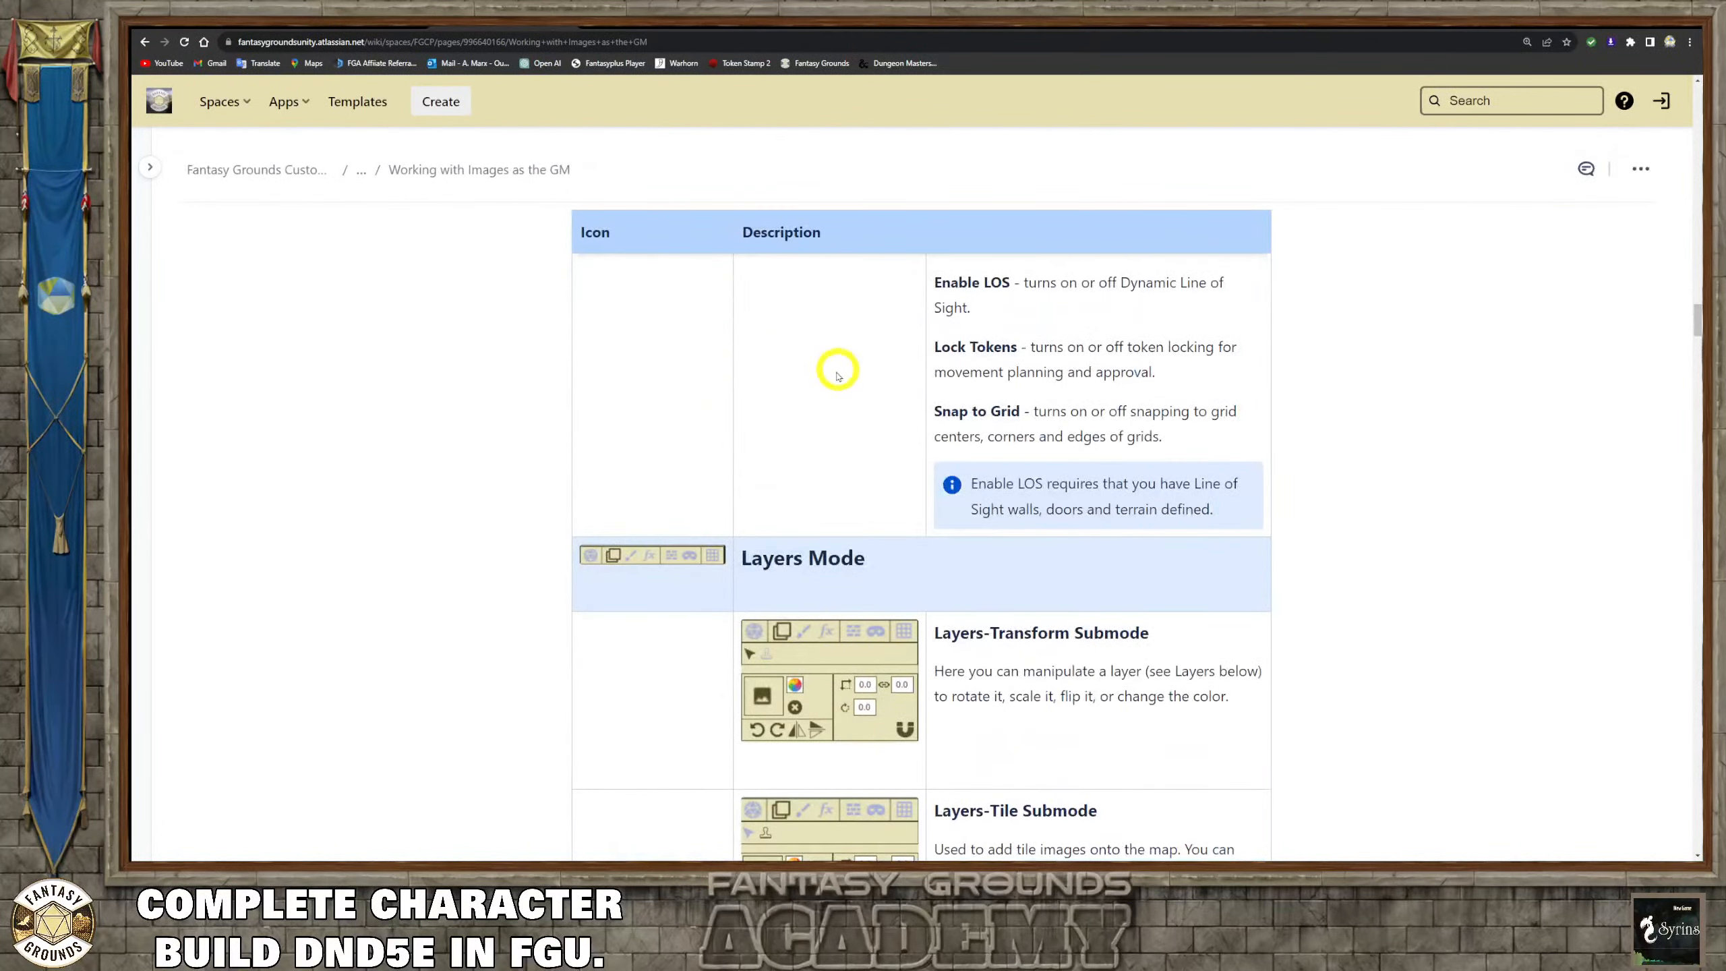
scroll(775, 355, up, 10)
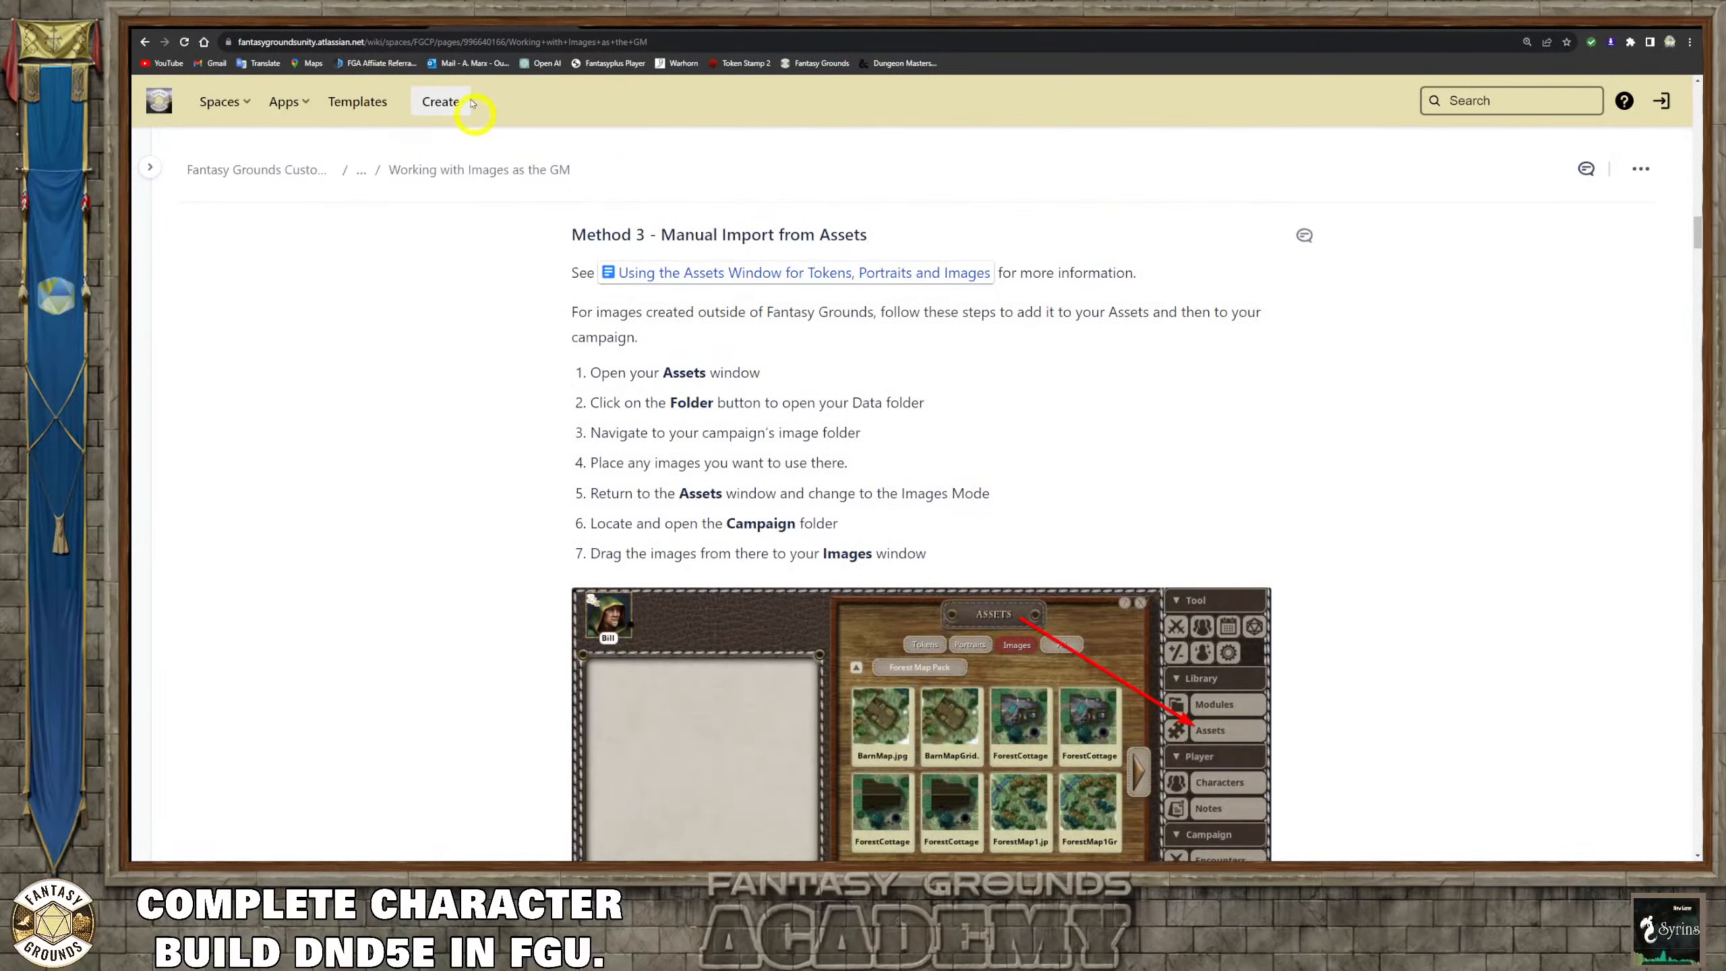
Return to the Canva design and compare the Elven Archer_01_TKN and Elven Archer_02_TKN pages.
click(402, 27)
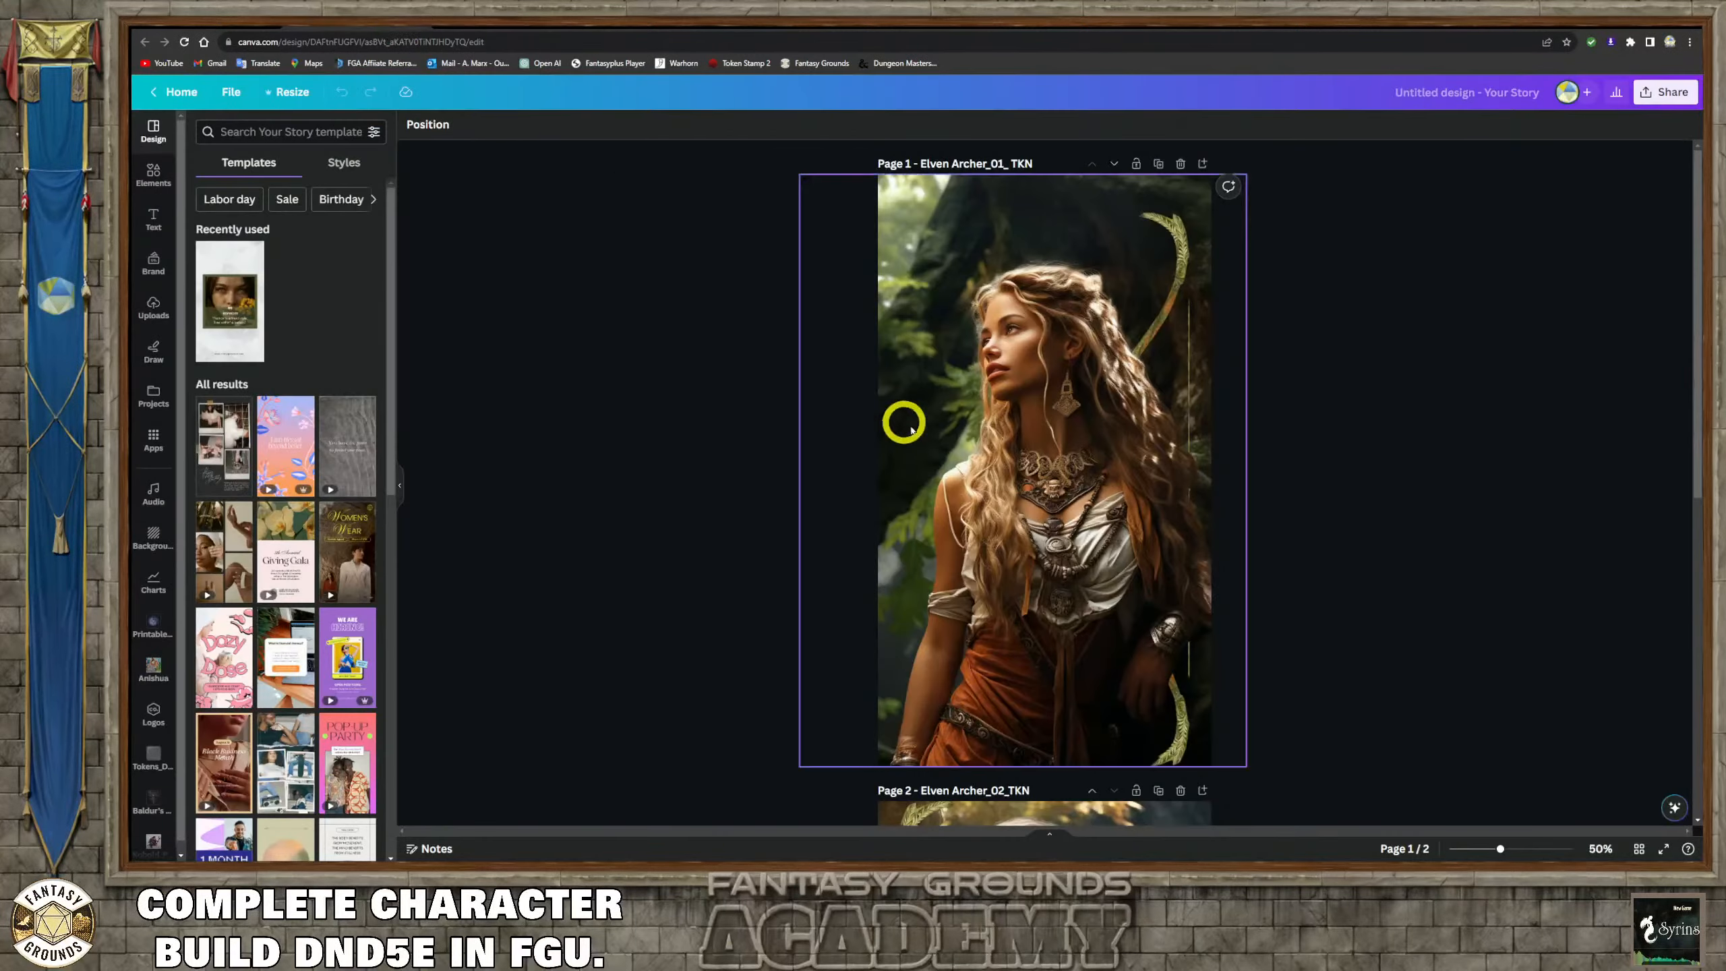
scroll(912, 425, down, 5)
click(929, 435)
scroll(927, 433, up, 5)
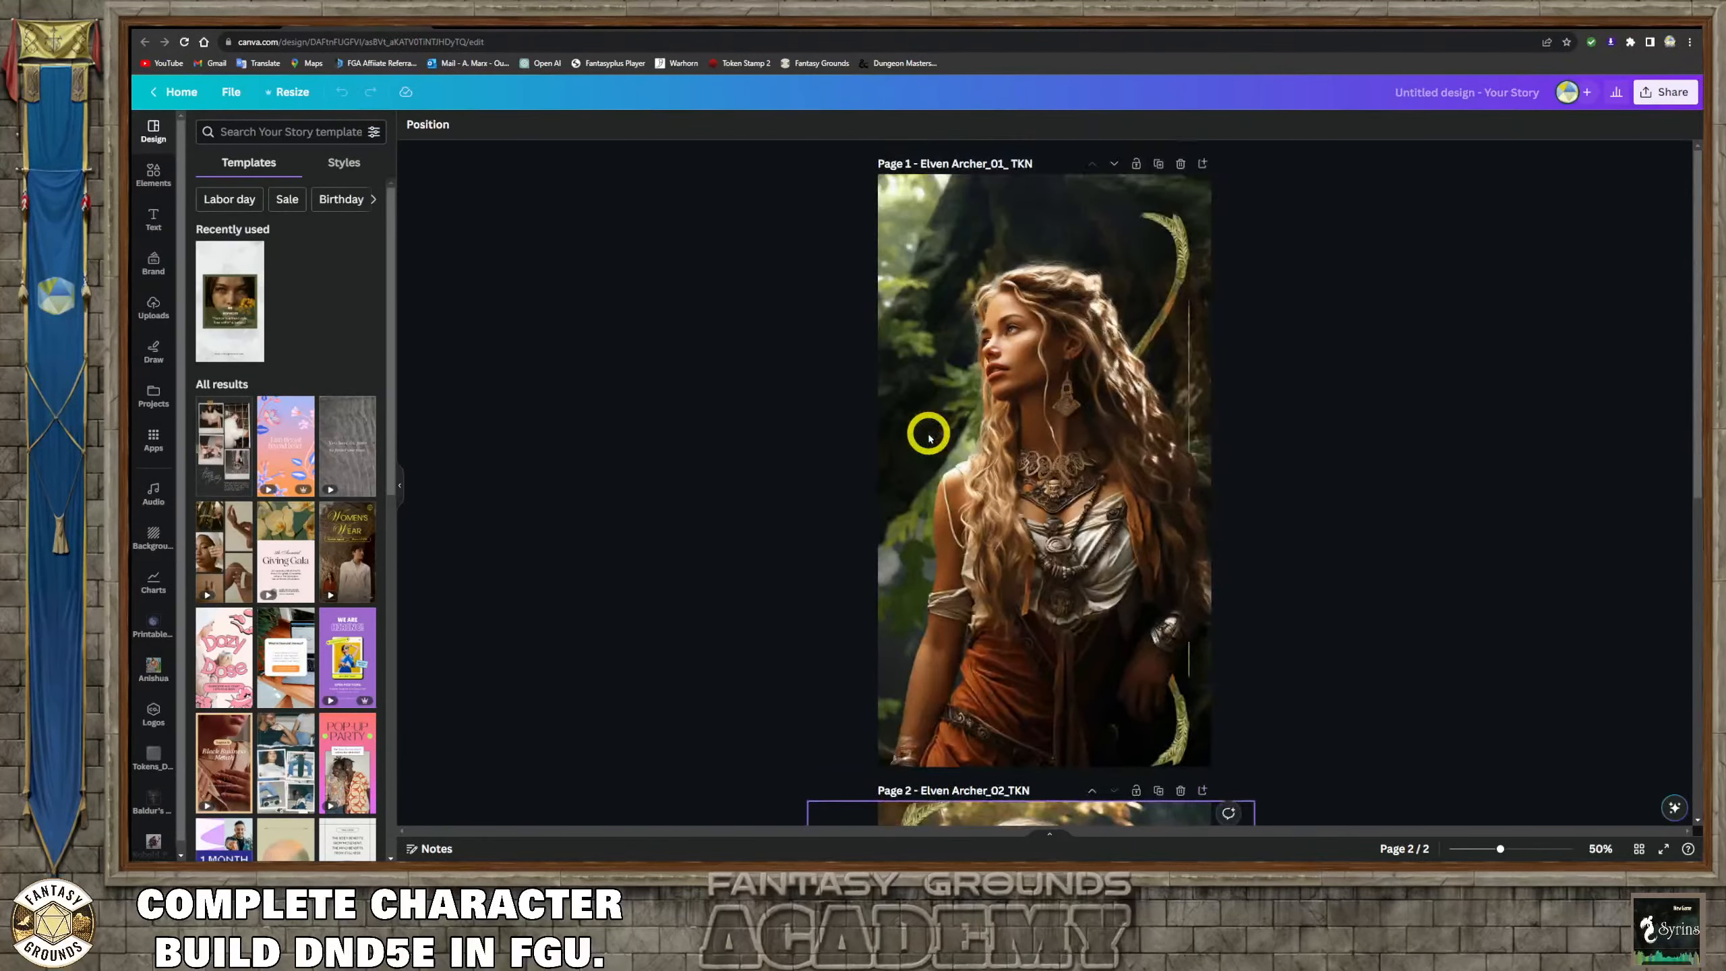
scroll(927, 428, down, 5)
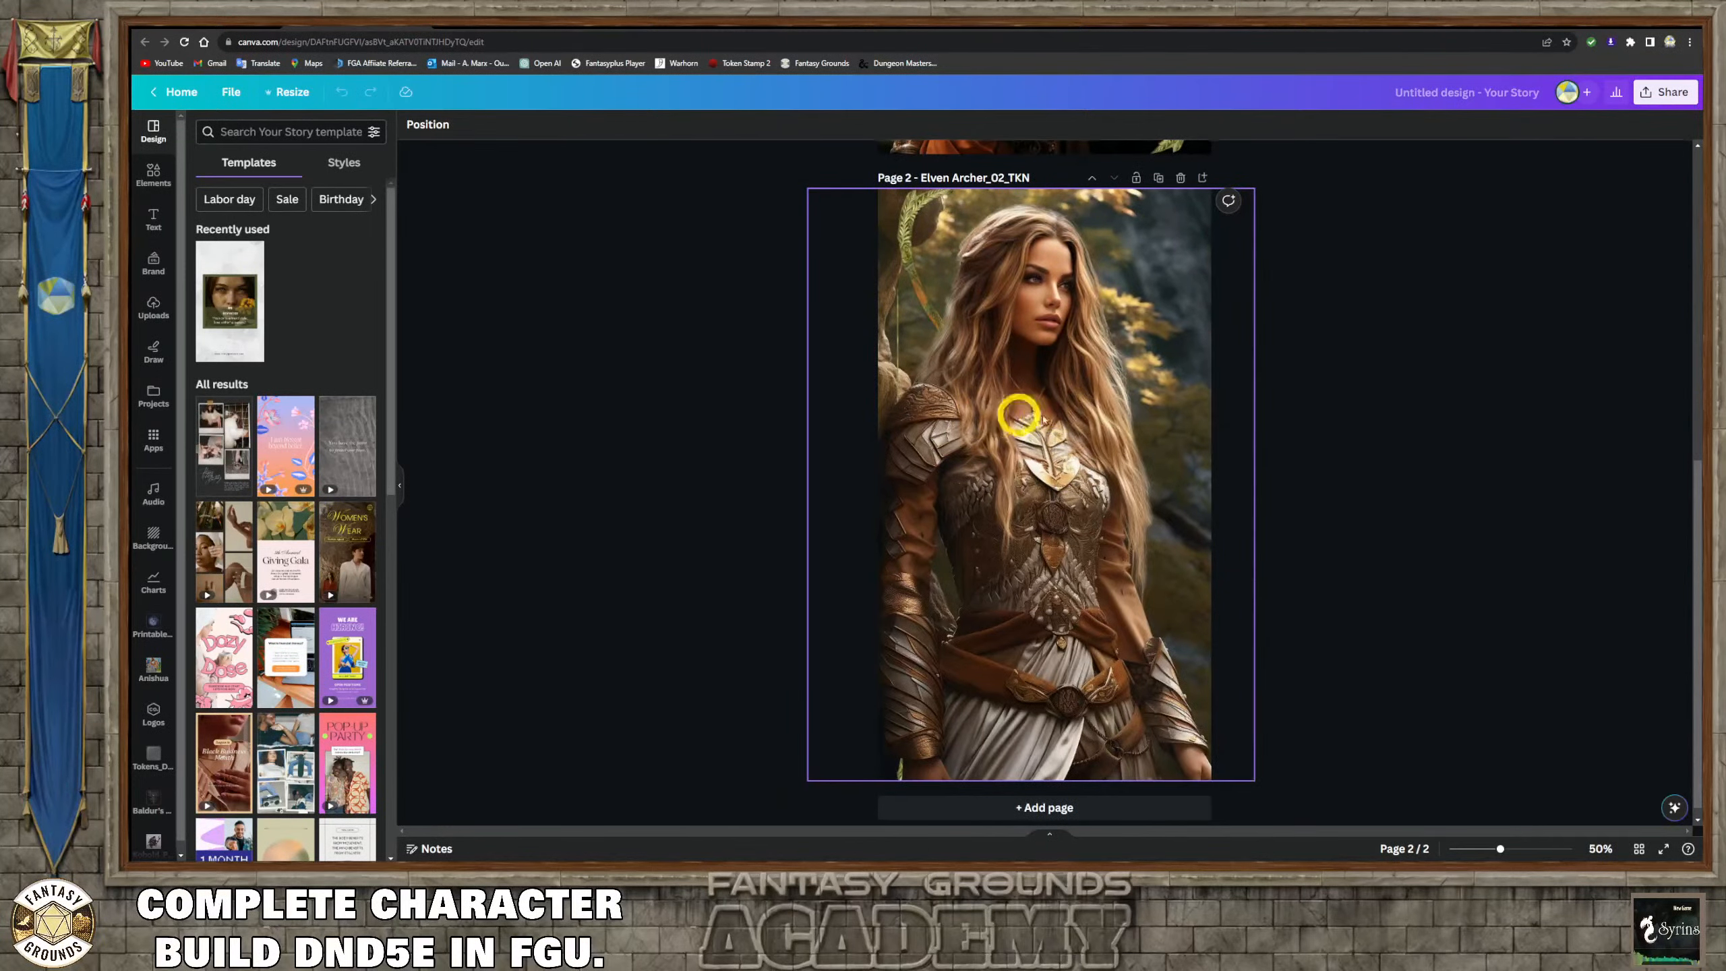
click(689, 255)
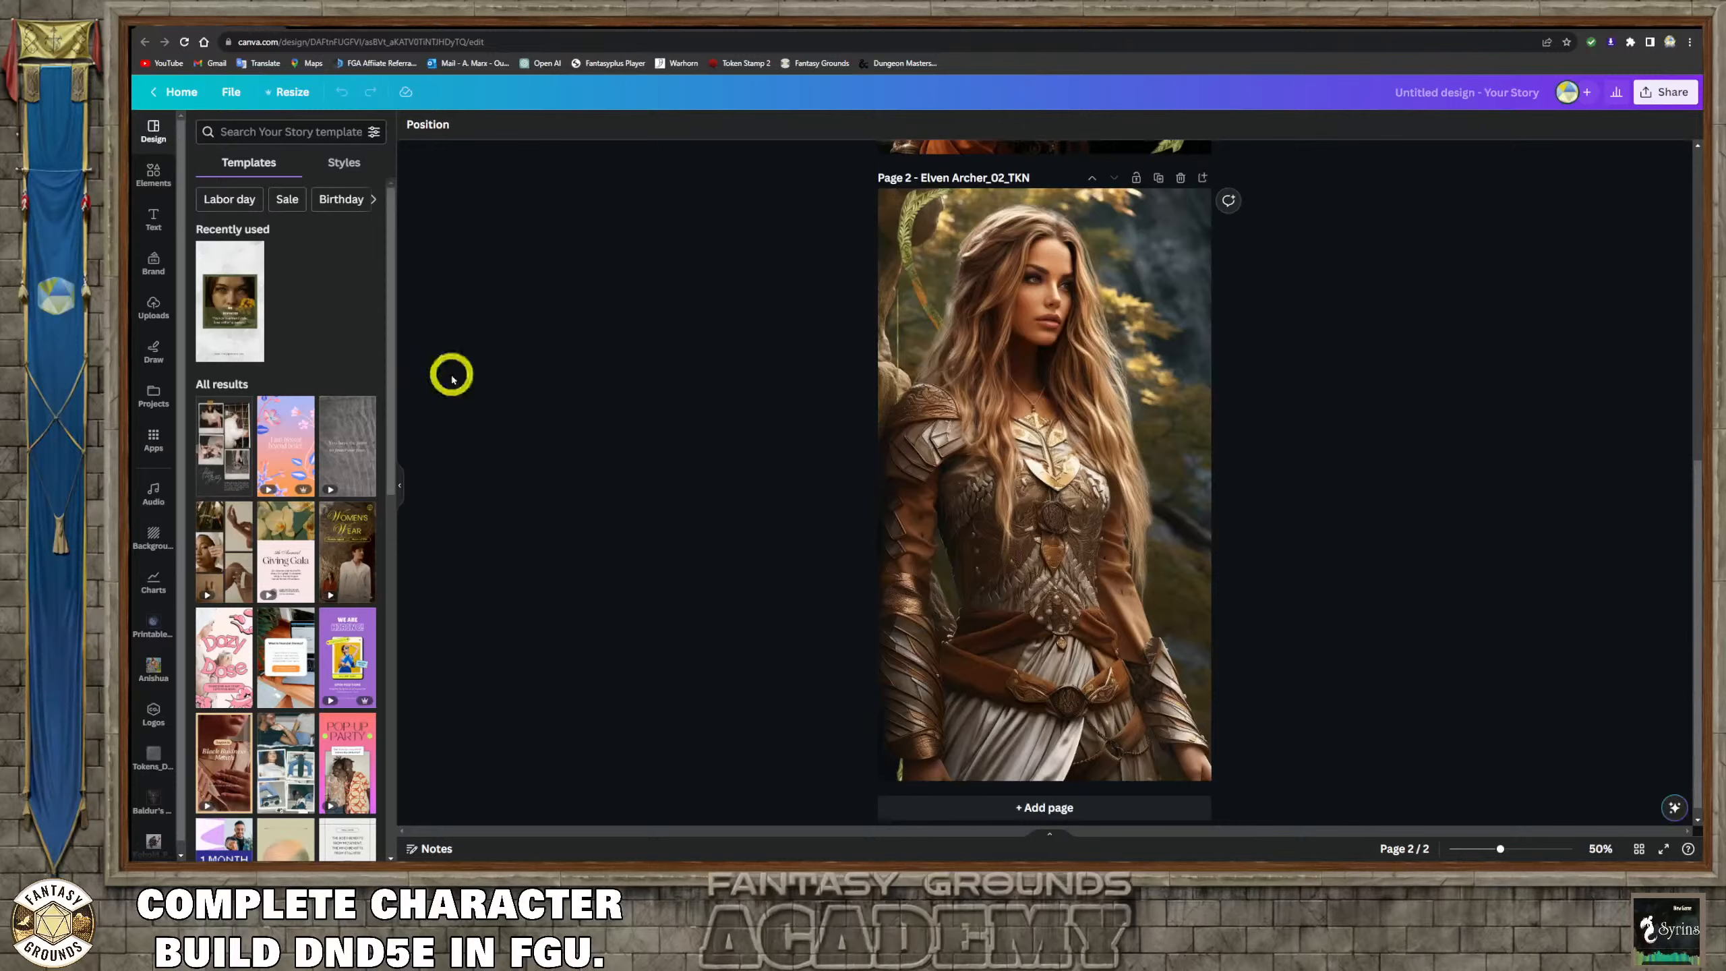
Go back to the Product Guidelines page and review the Image File Sizes advice and the token size row.
click(540, 27)
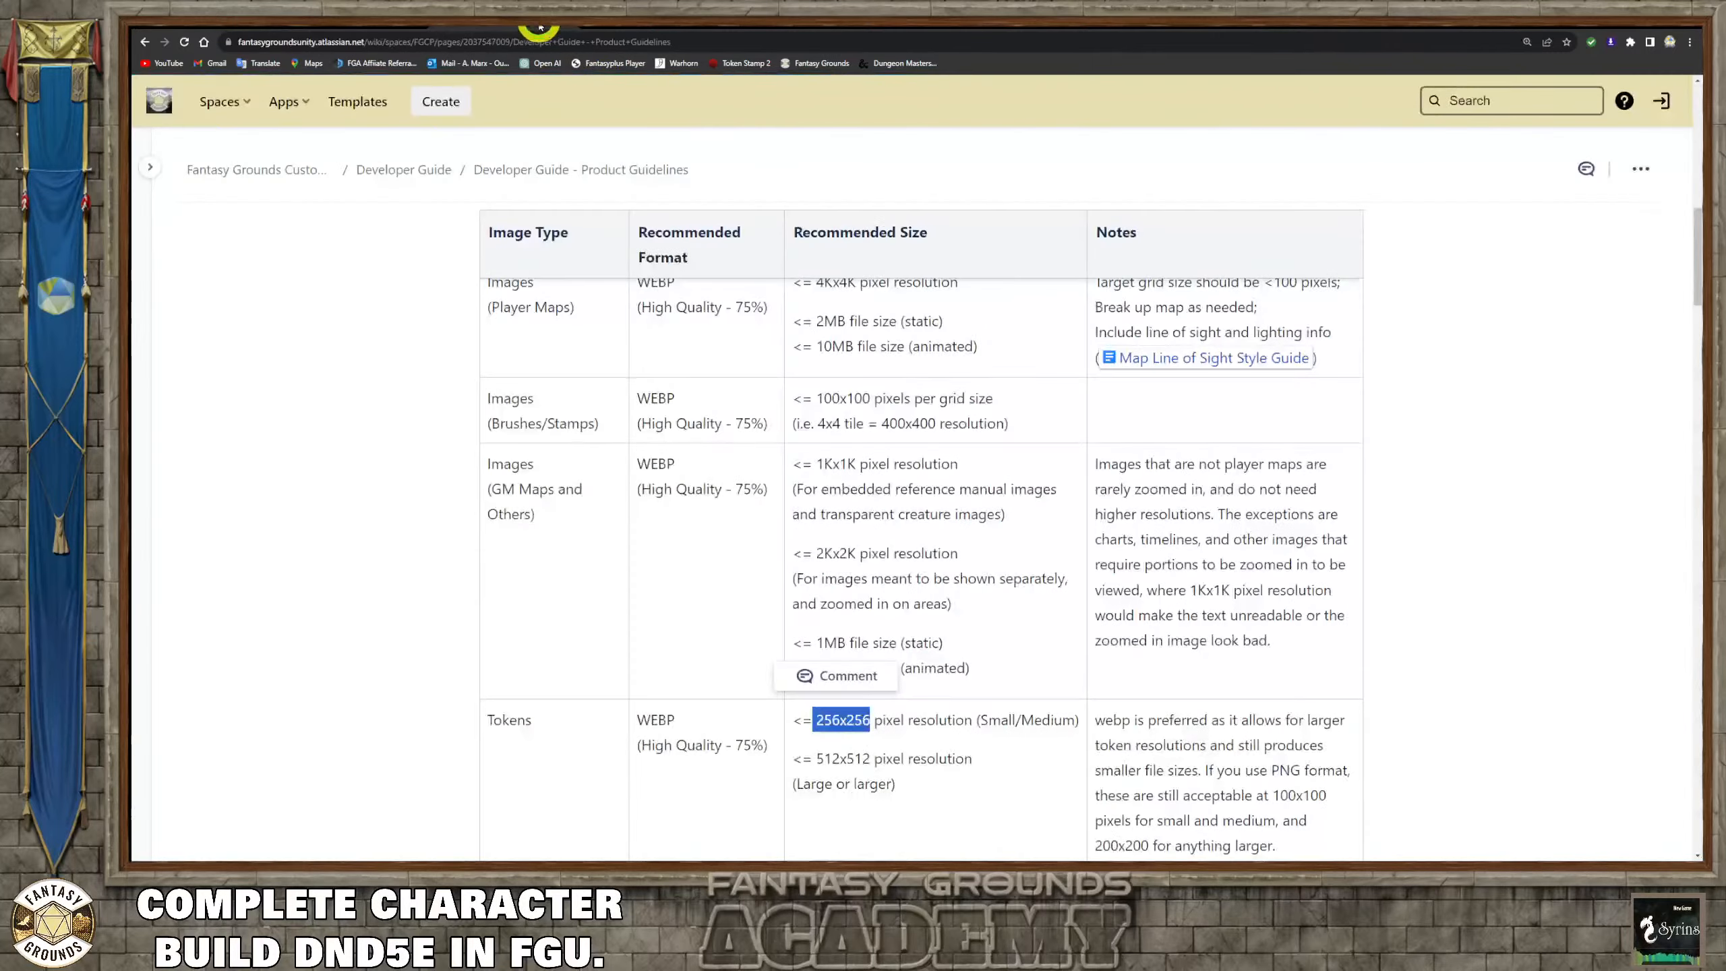
scroll(746, 329, up, 5)
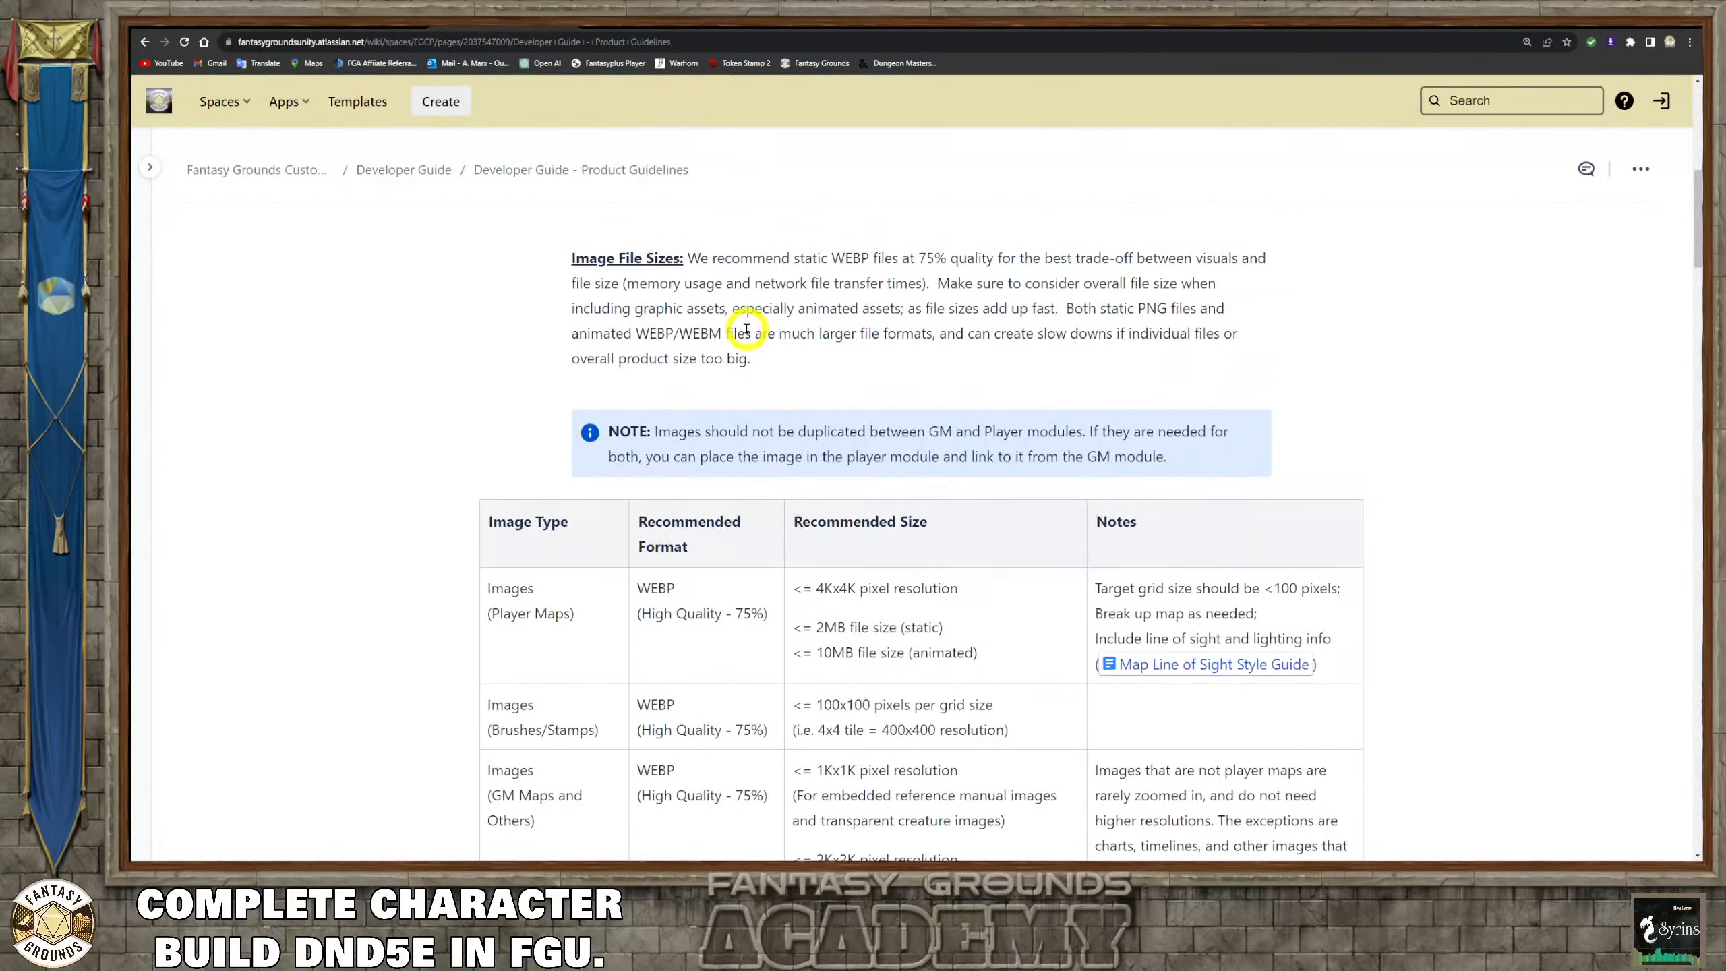
scroll(746, 329, down, 8)
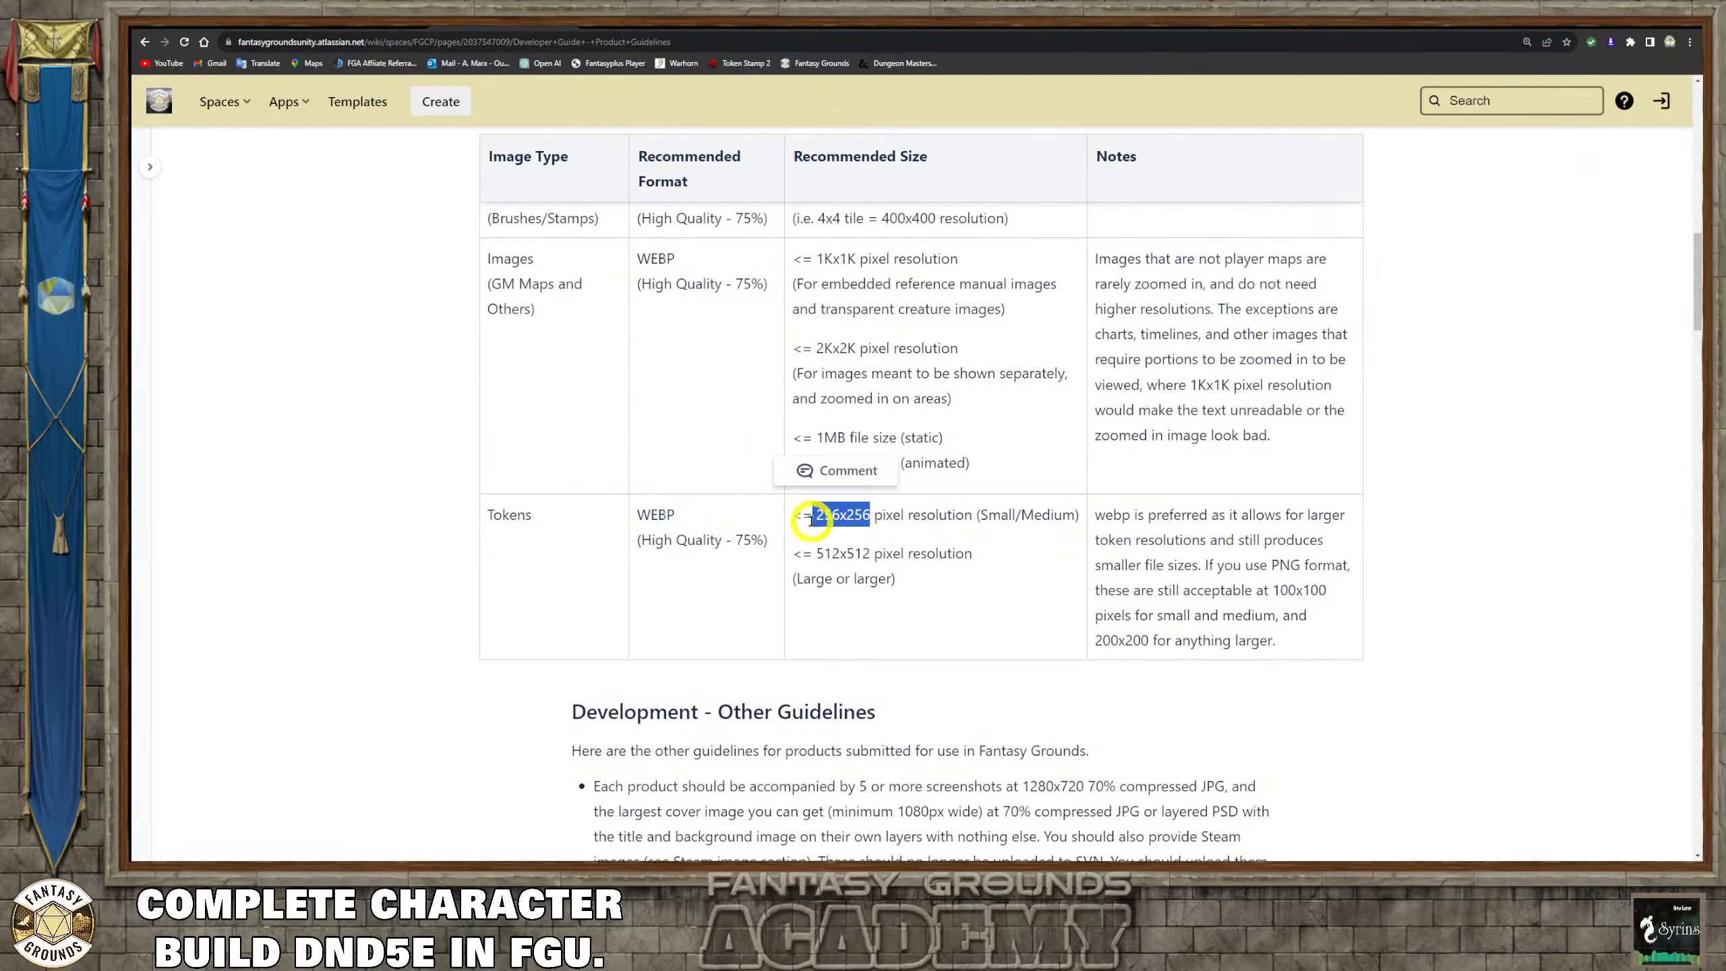
scroll(748, 452, up, 5)
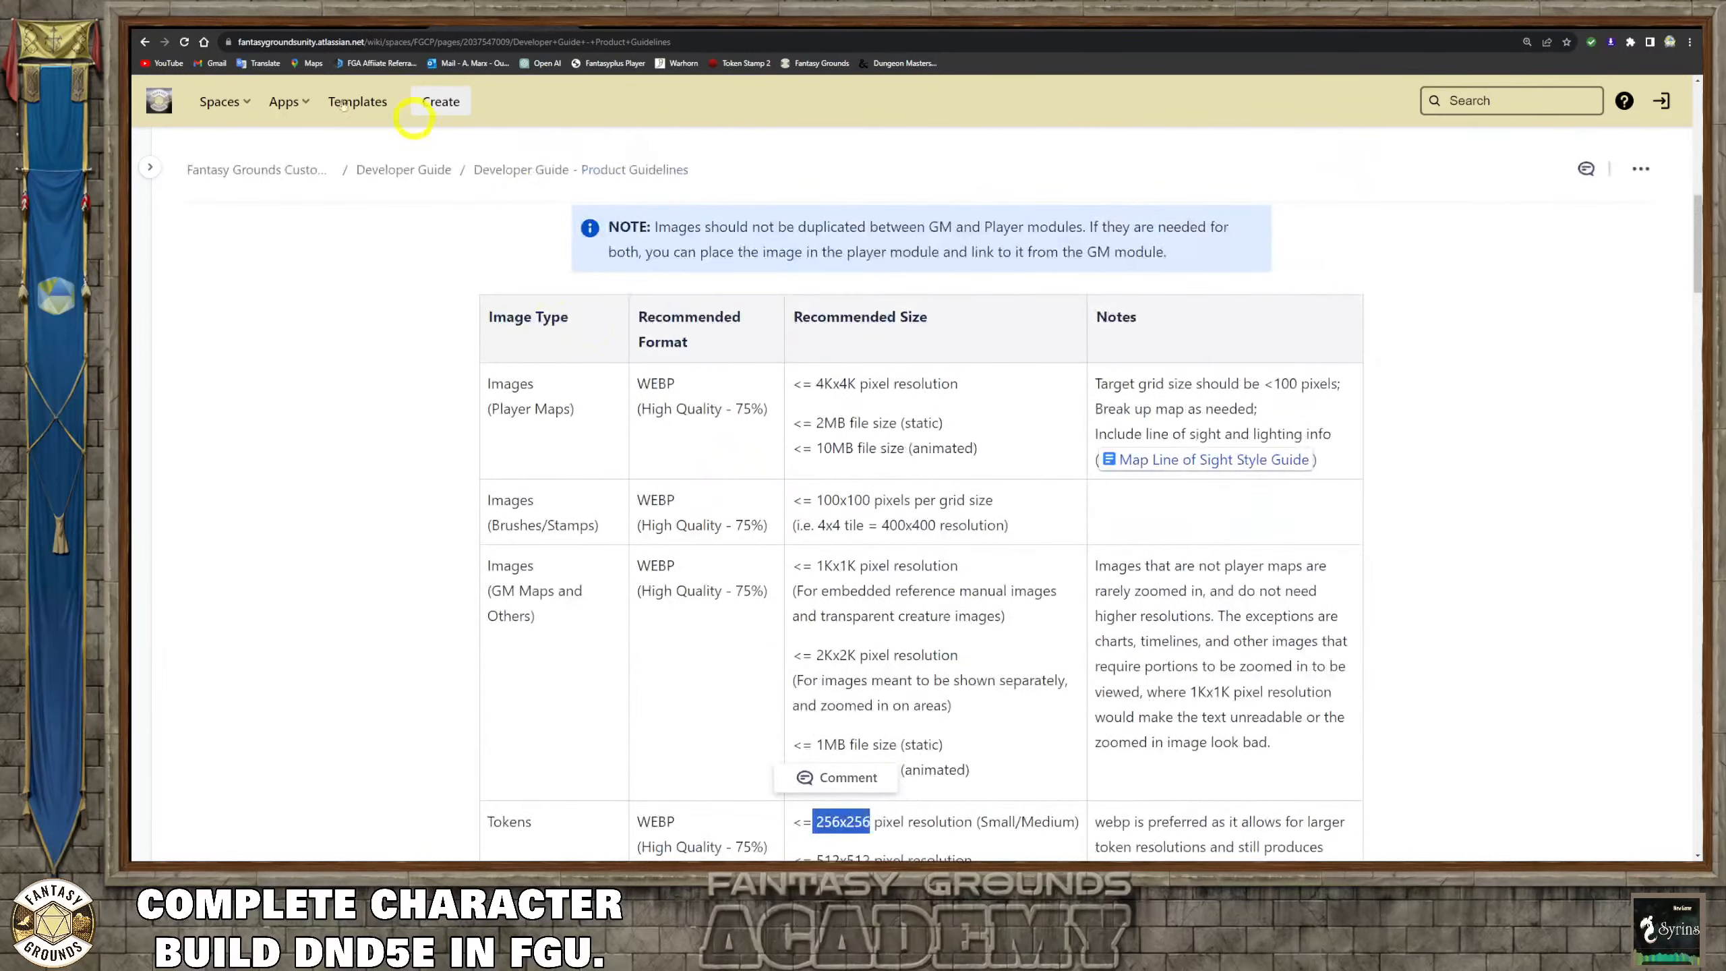
Read the Working with Images as the GM page from the manual asset import through the Image Control and LOS modes.
click(354, 22)
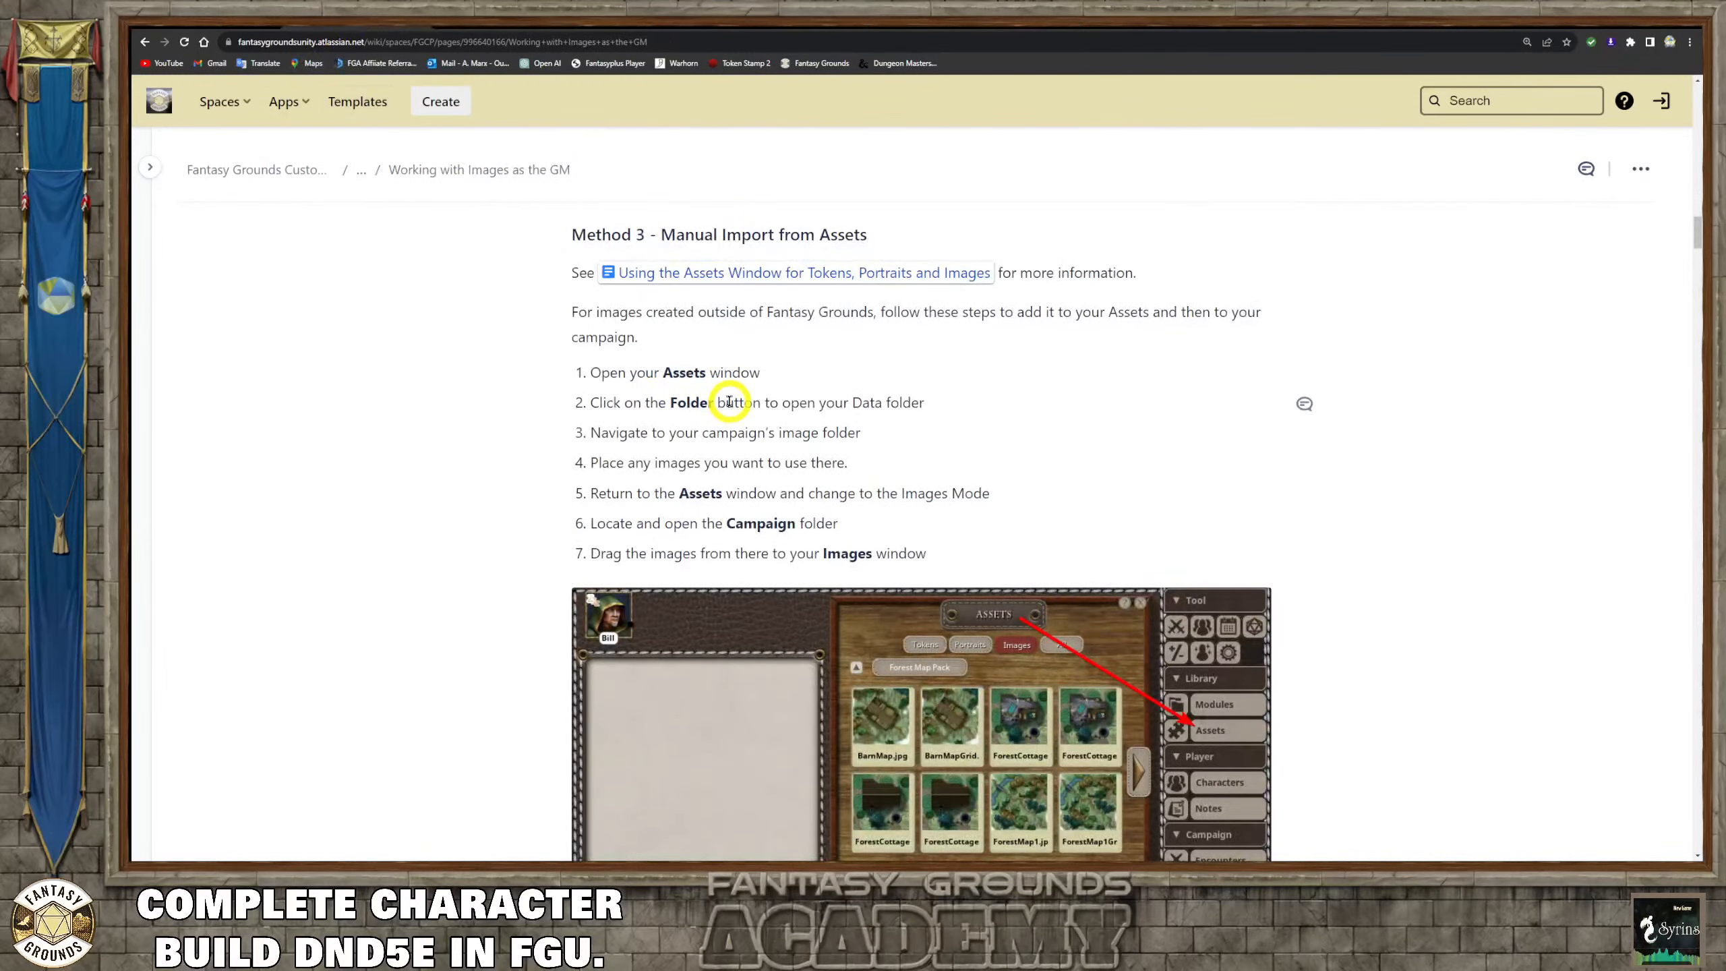
scroll(729, 402, down, 6)
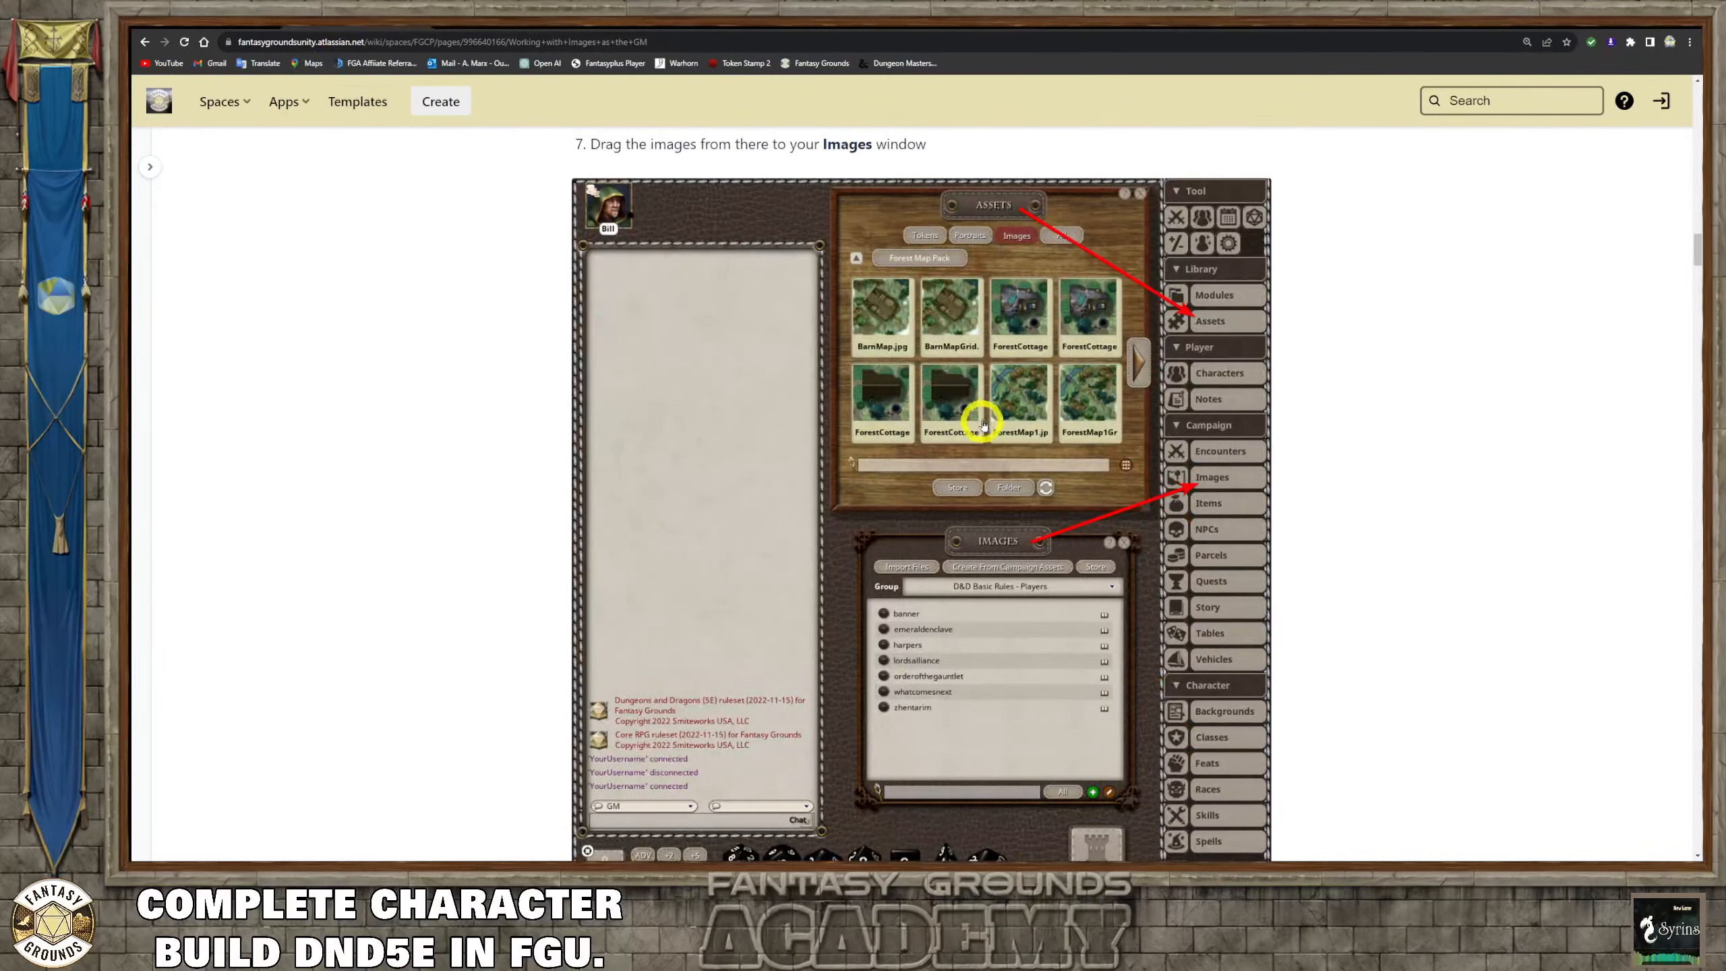
scroll(1063, 489, down, 11)
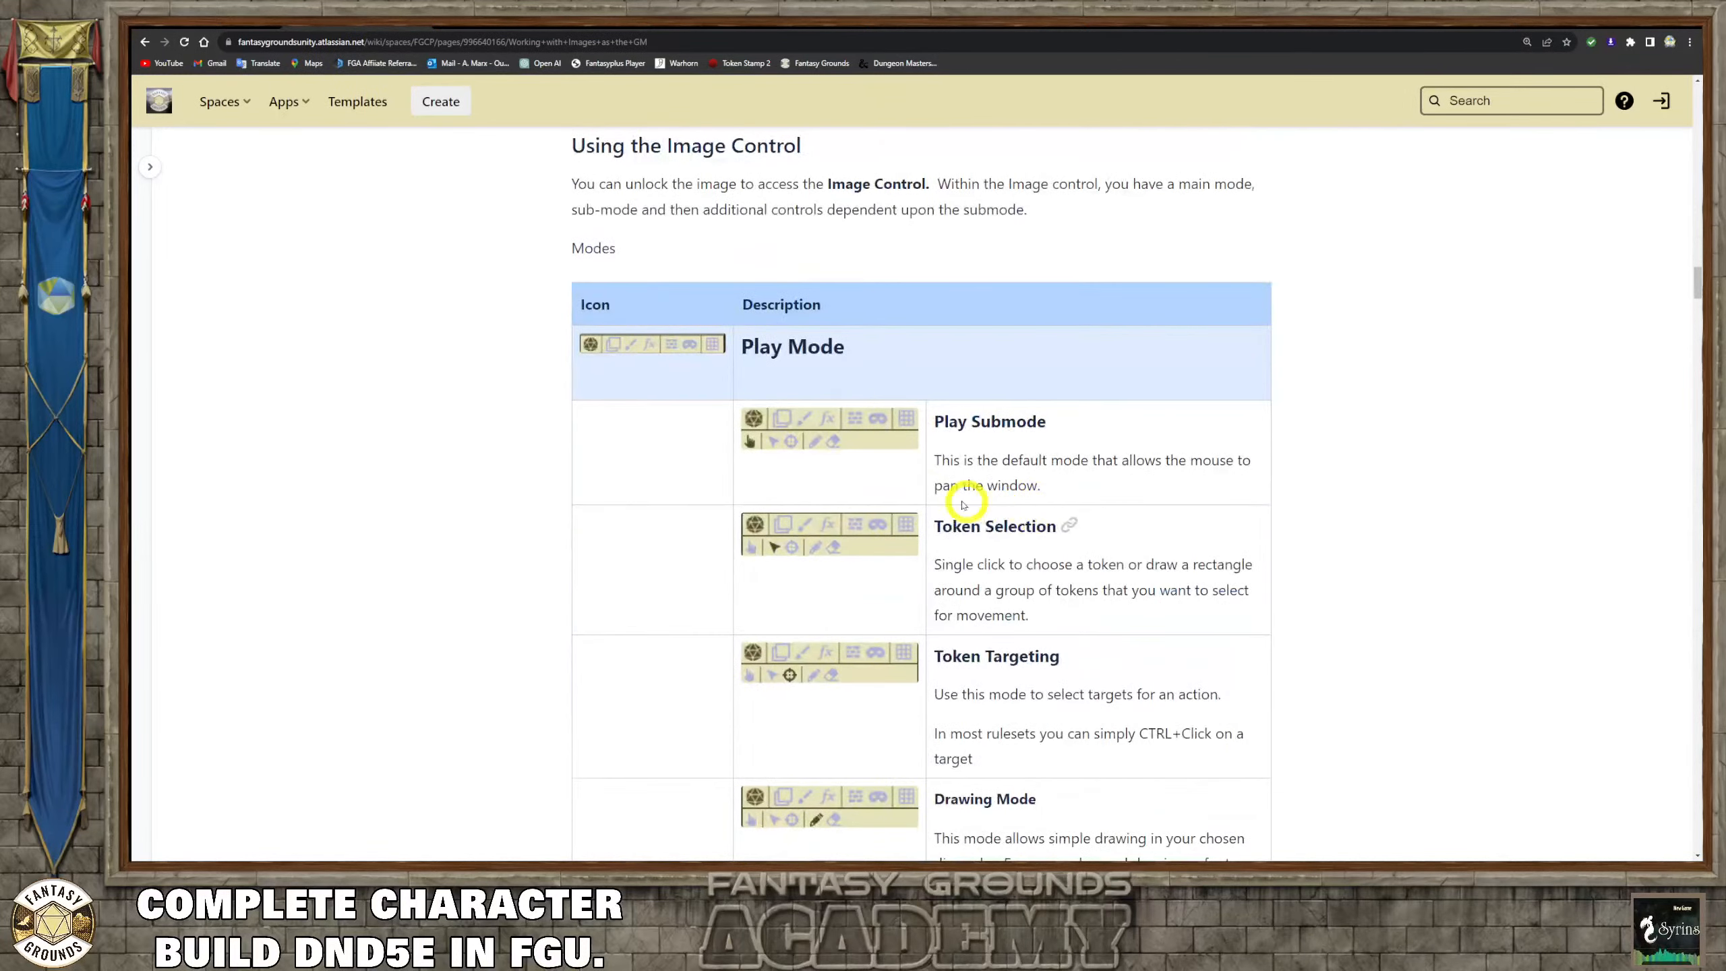
scroll(852, 435, down, 7)
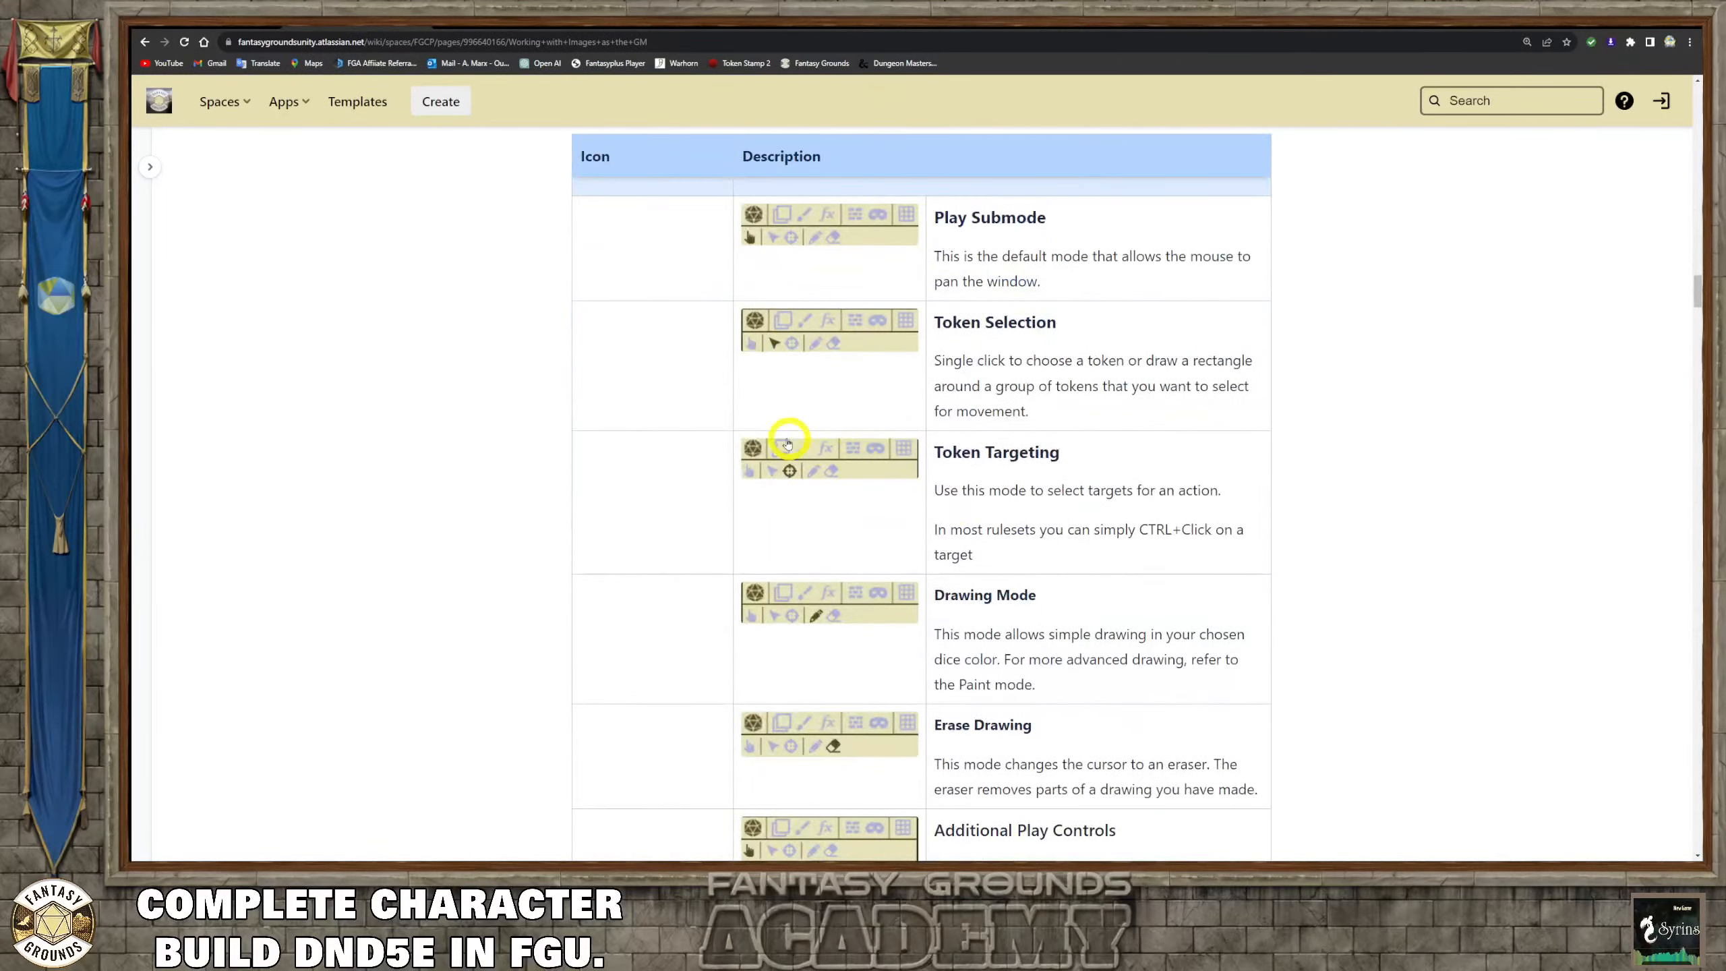
scroll(874, 492, down, 7)
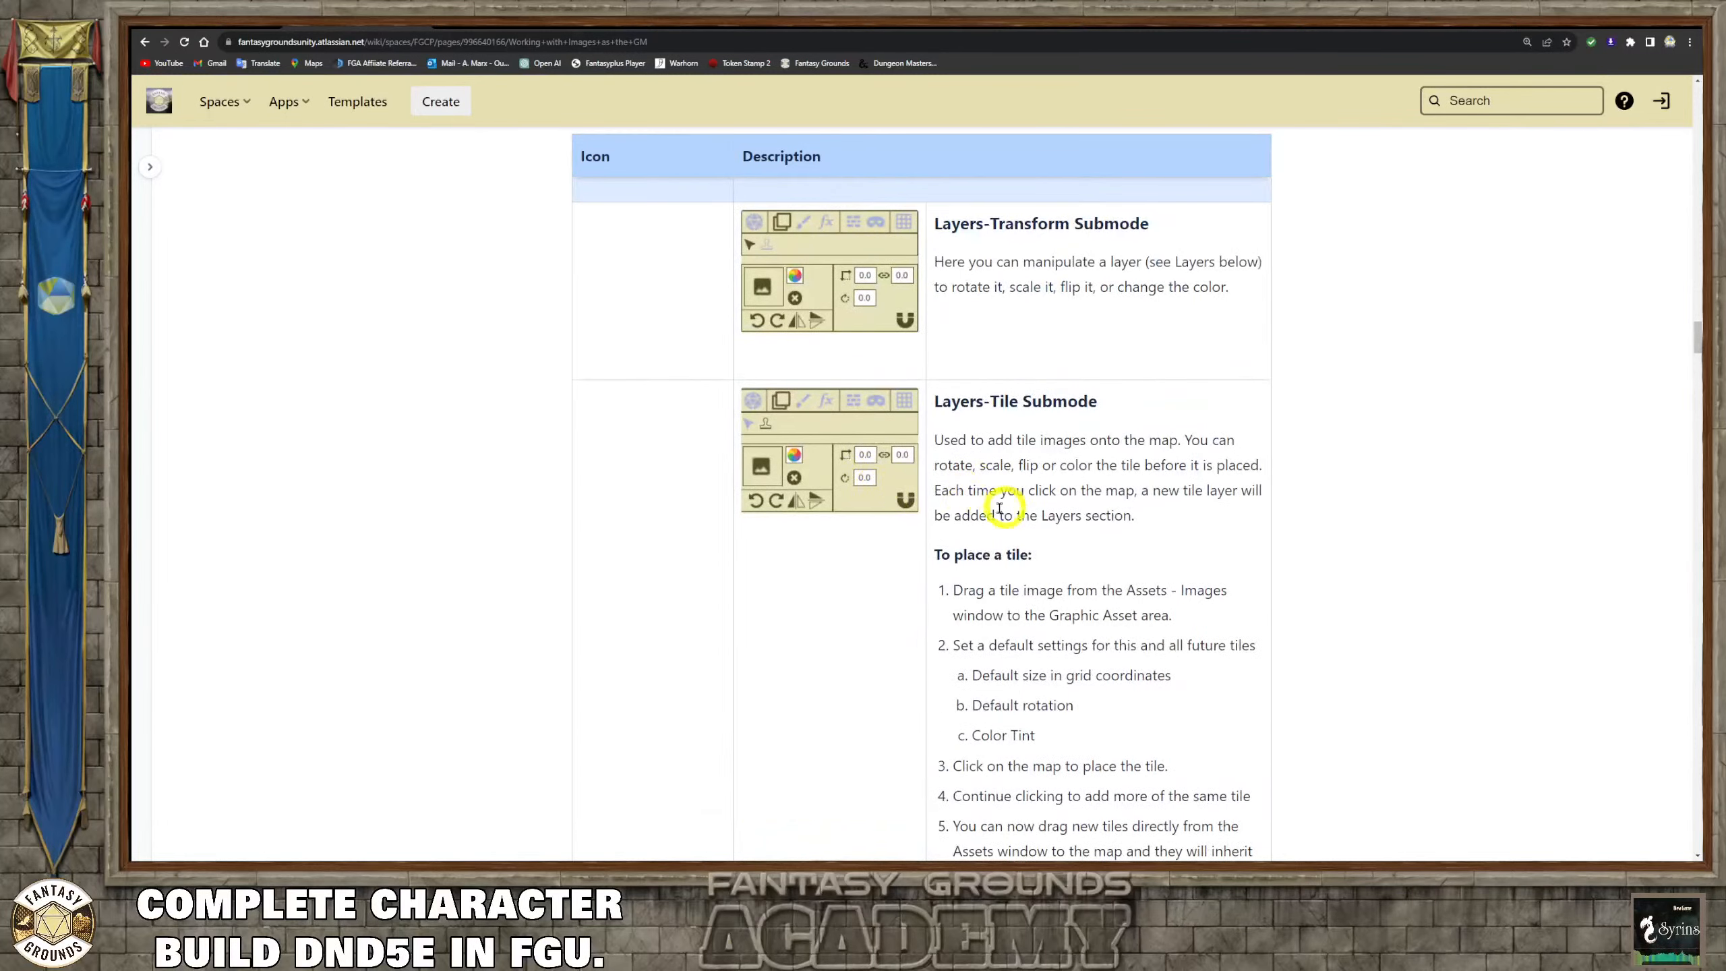
scroll(985, 507, down, 15)
scroll(978, 517, down, 5)
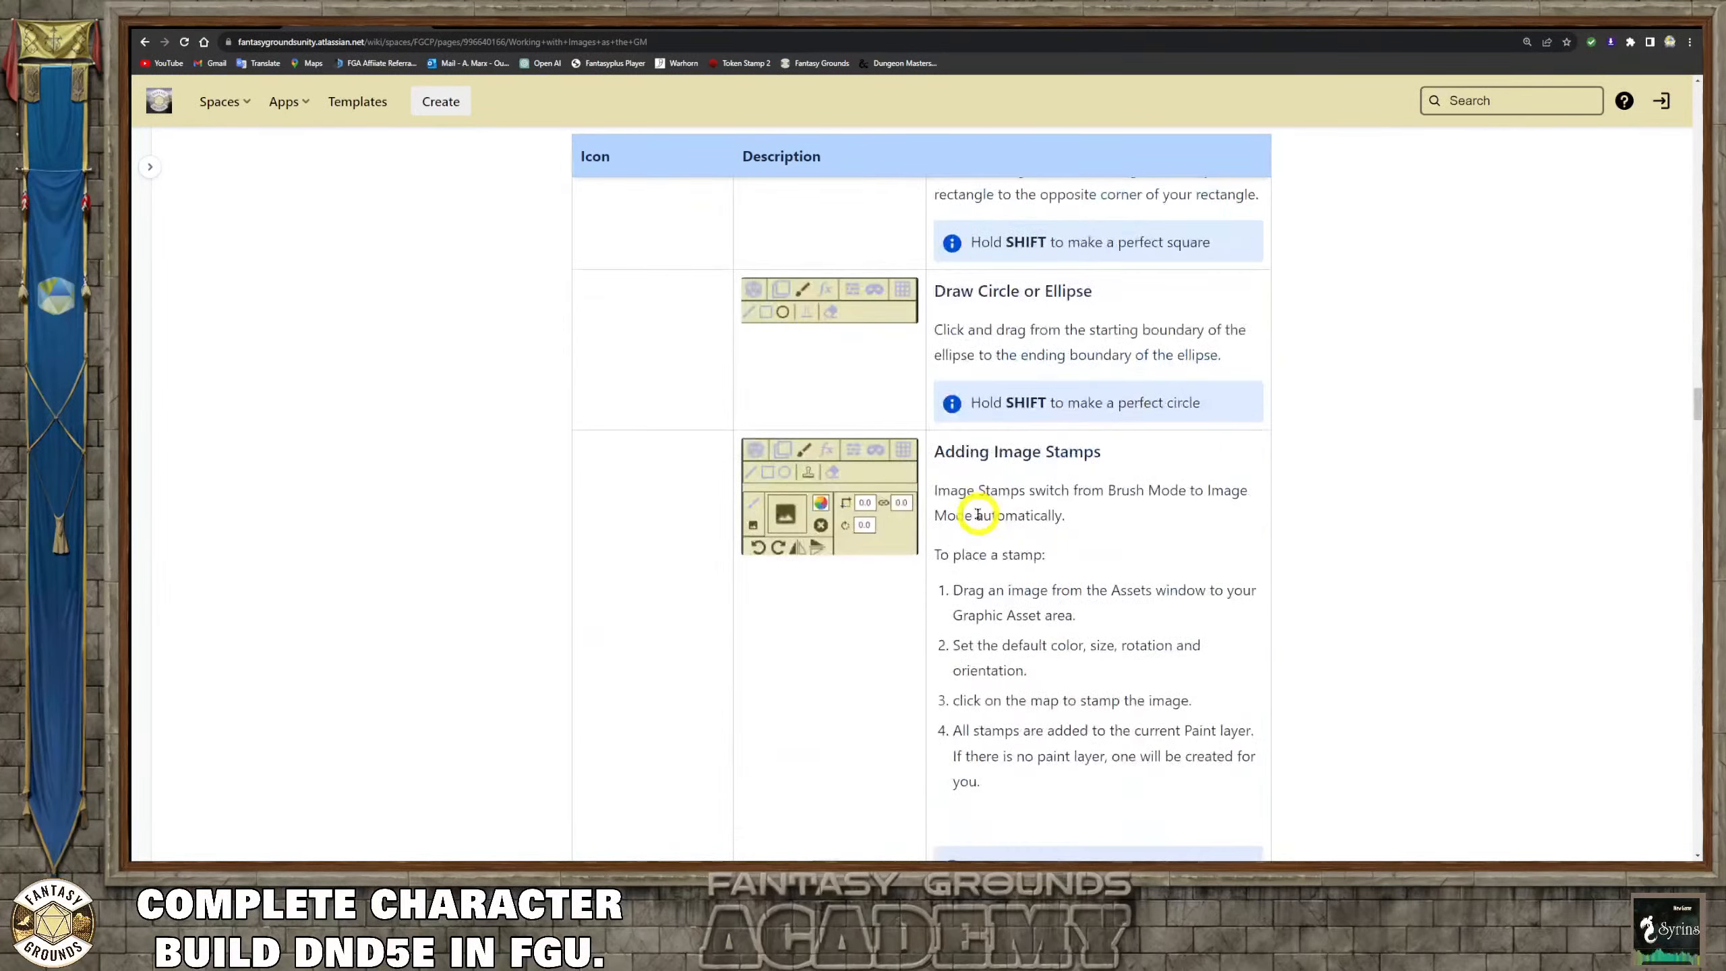
scroll(940, 496, down, 12)
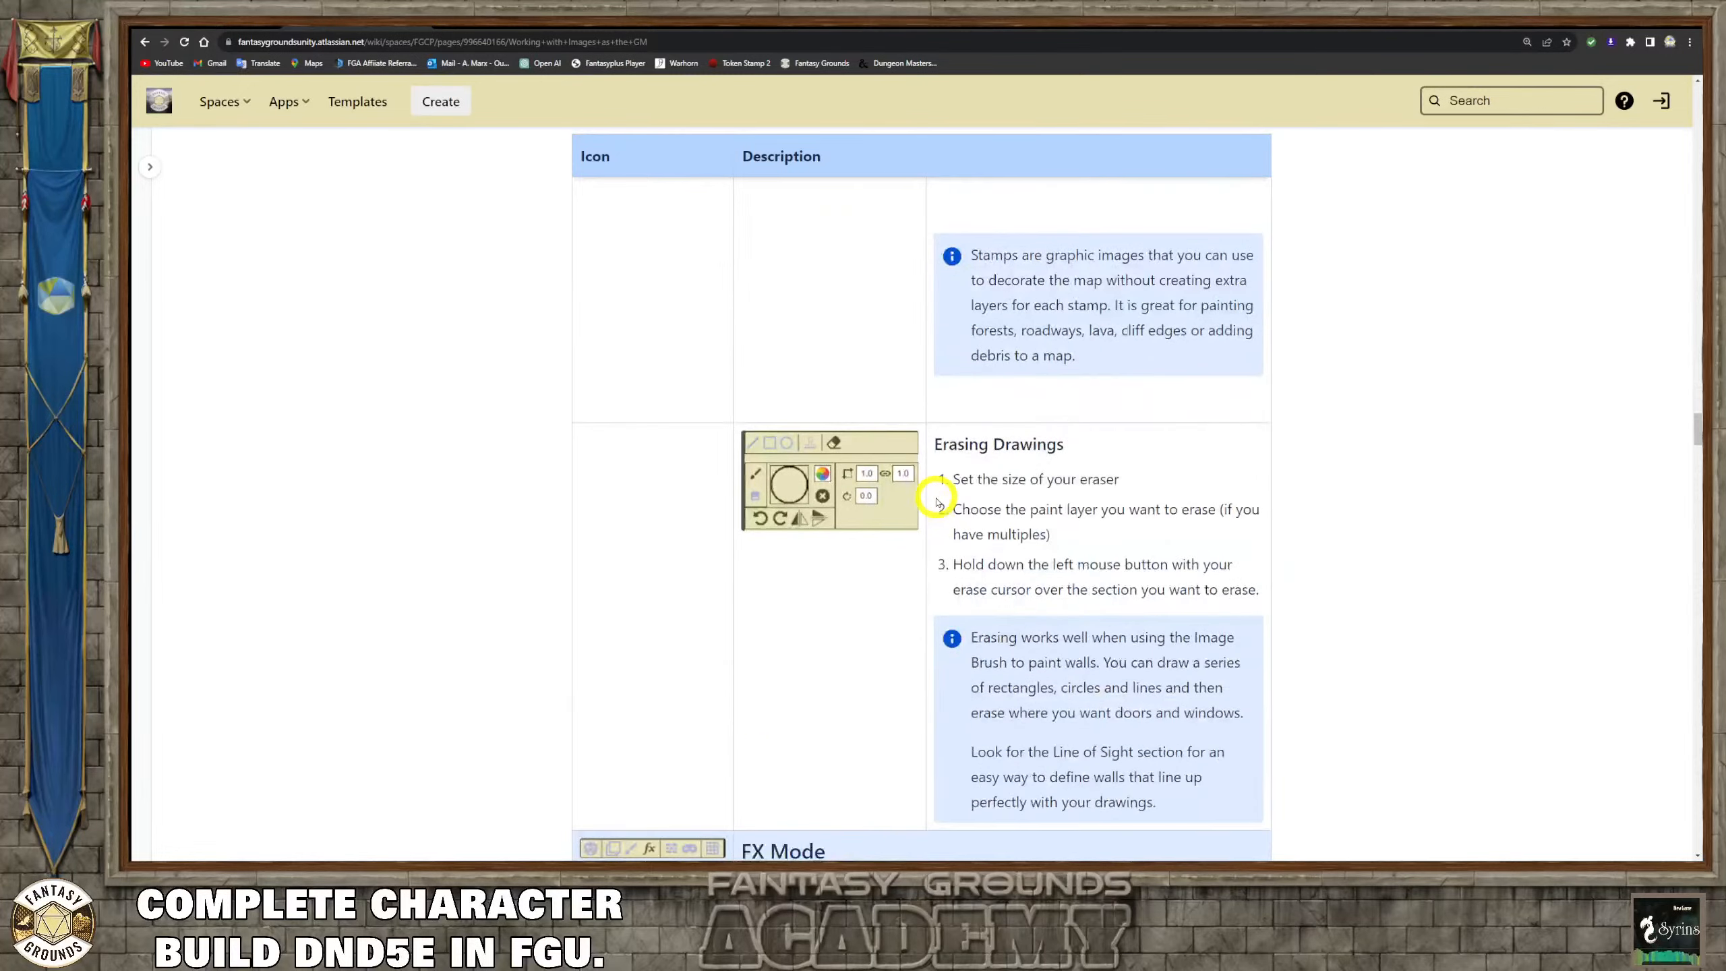
scroll(939, 501, down, 15)
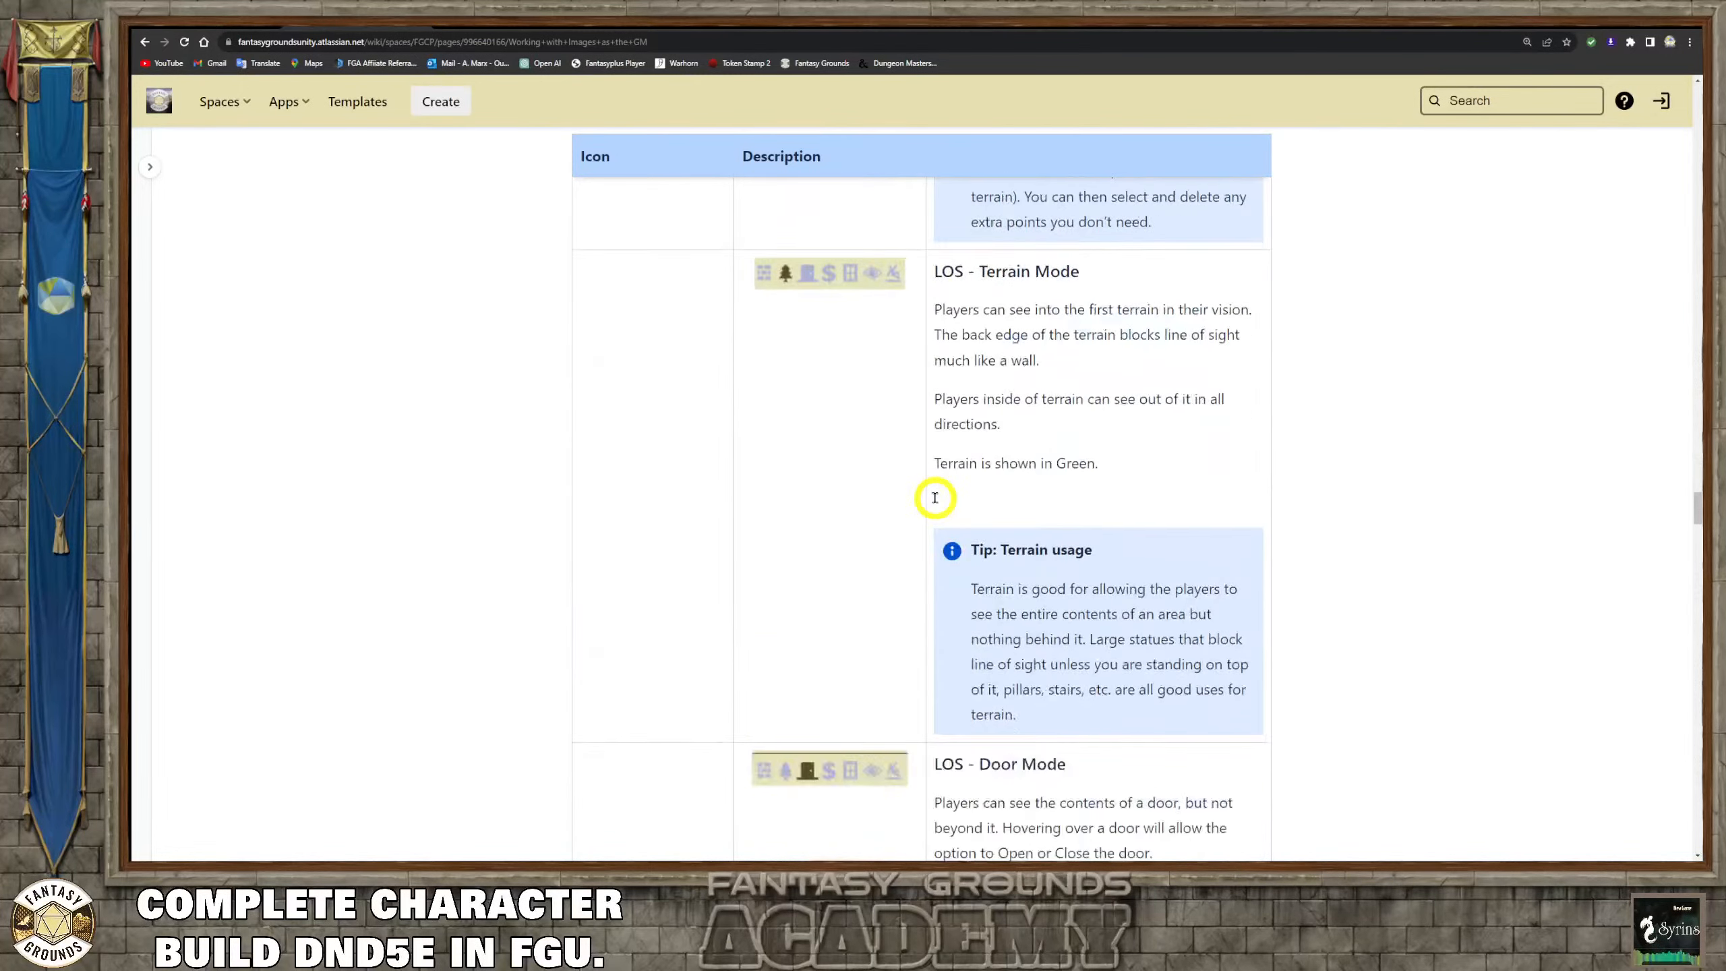
scroll(931, 496, down, 12)
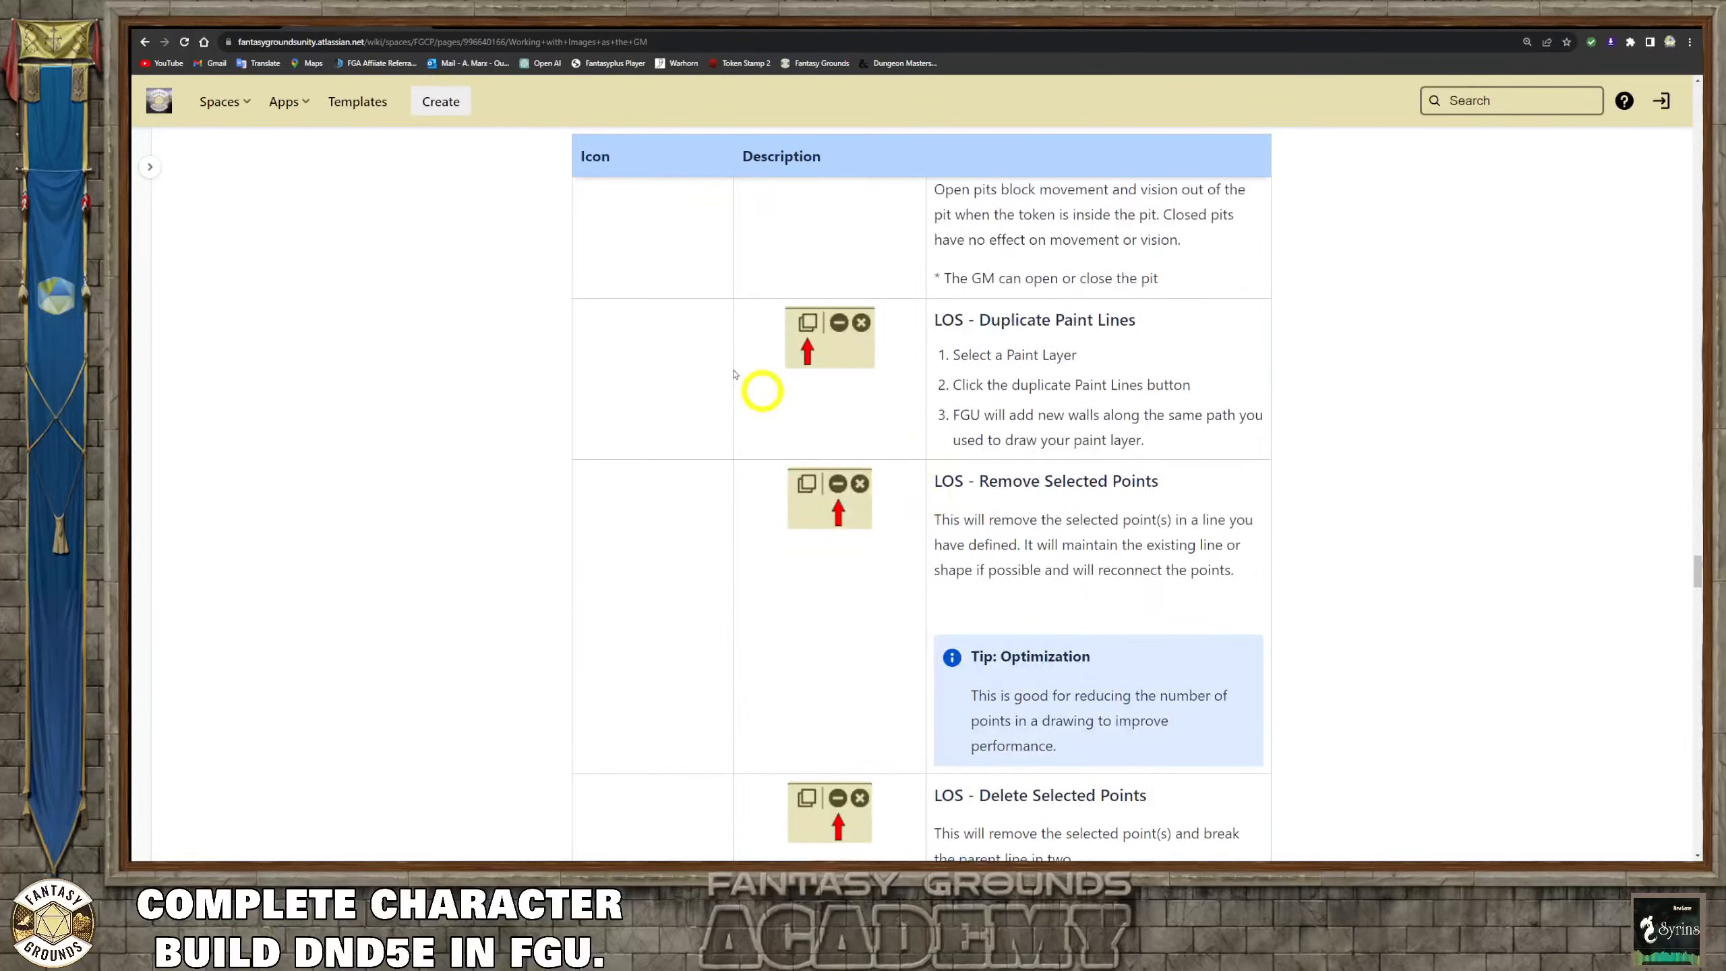